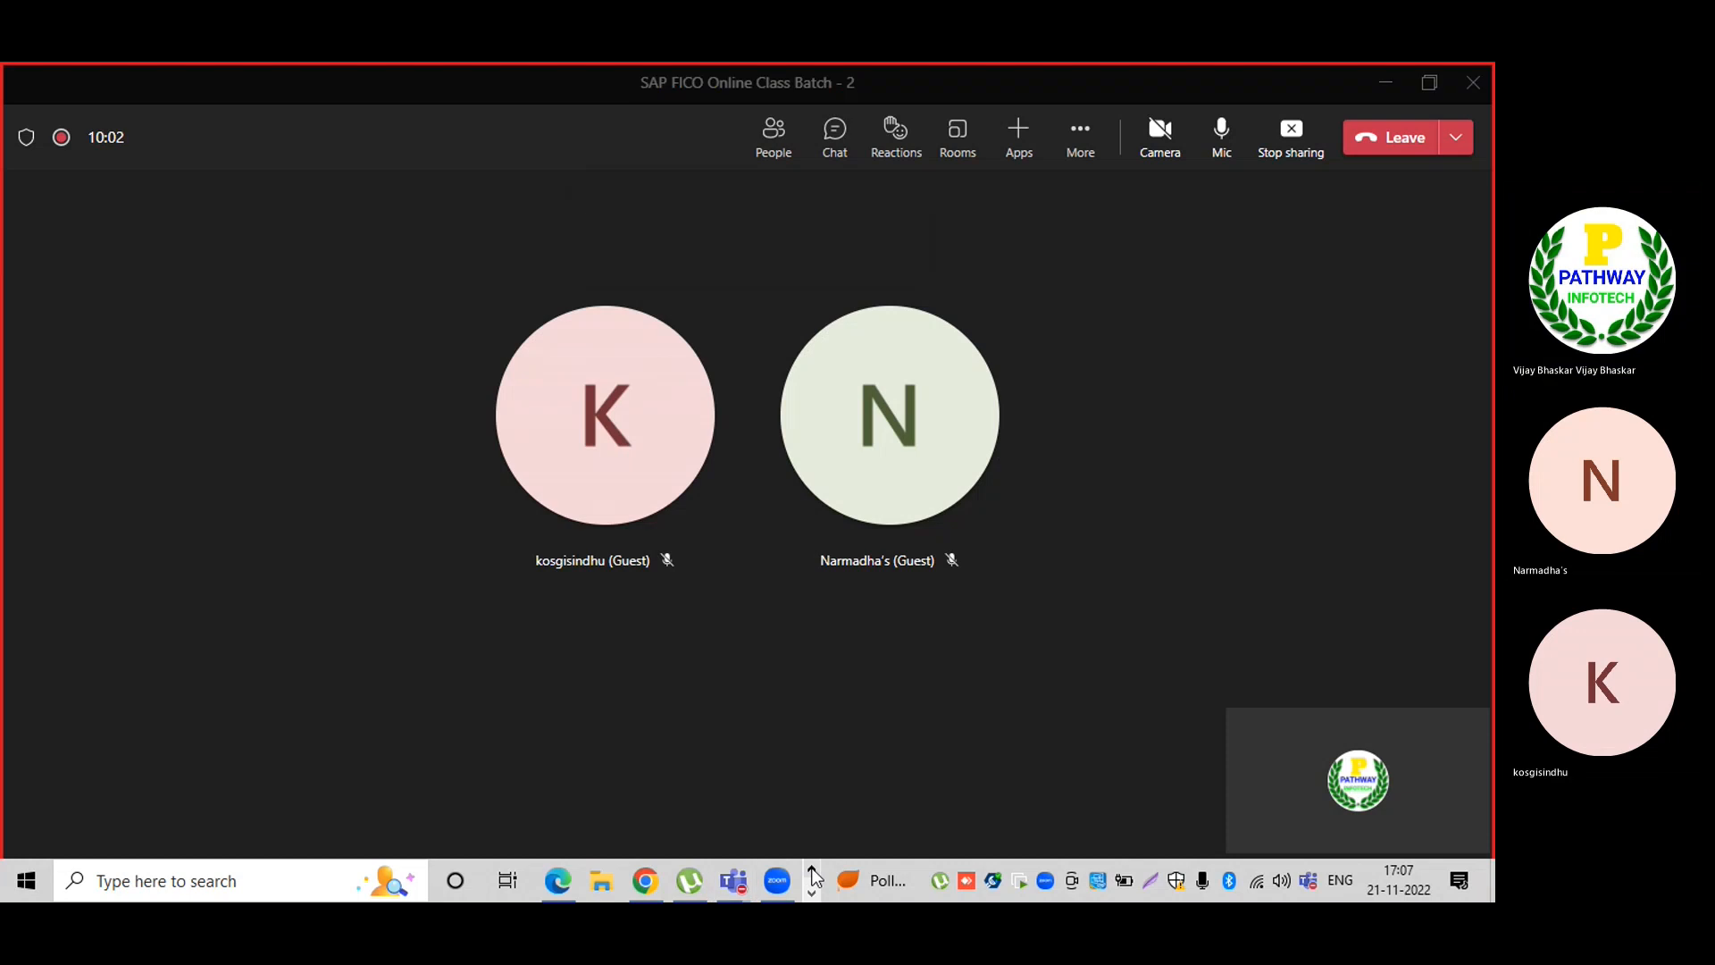
# Bring the e6.0vm SAP Easy Access window to full screen, ready for a transaction code.
pyautogui.moveTo(550, 876)
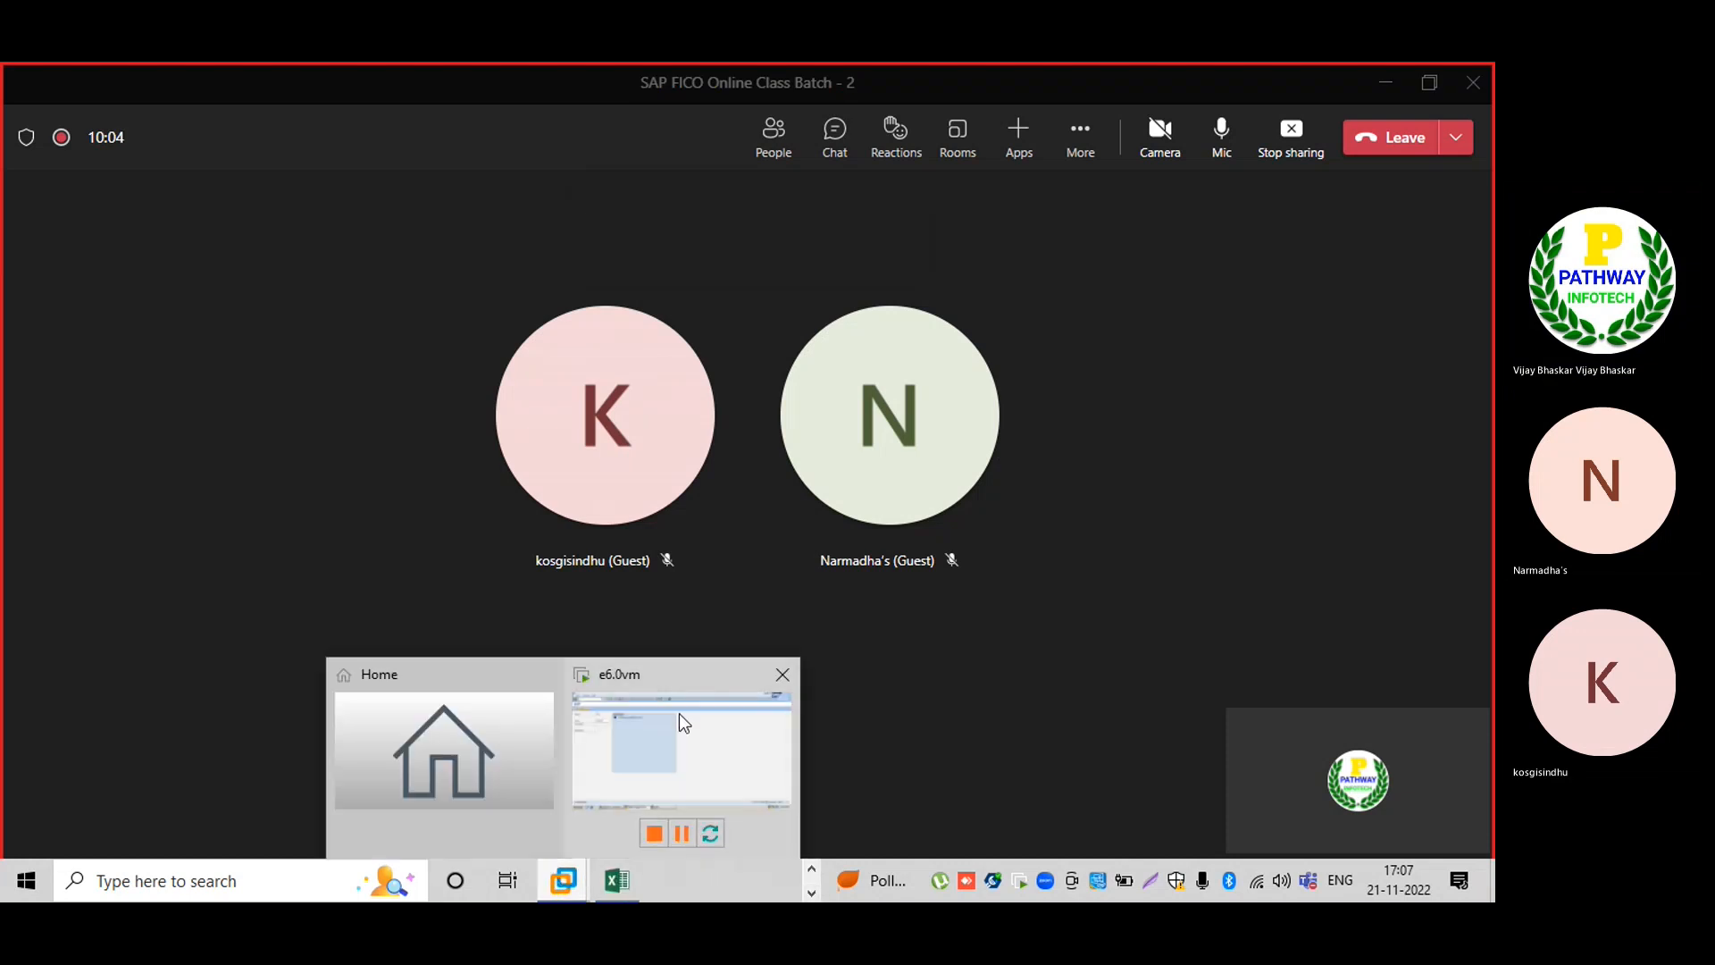
pyautogui.click(679, 741)
pyautogui.click(126, 112)
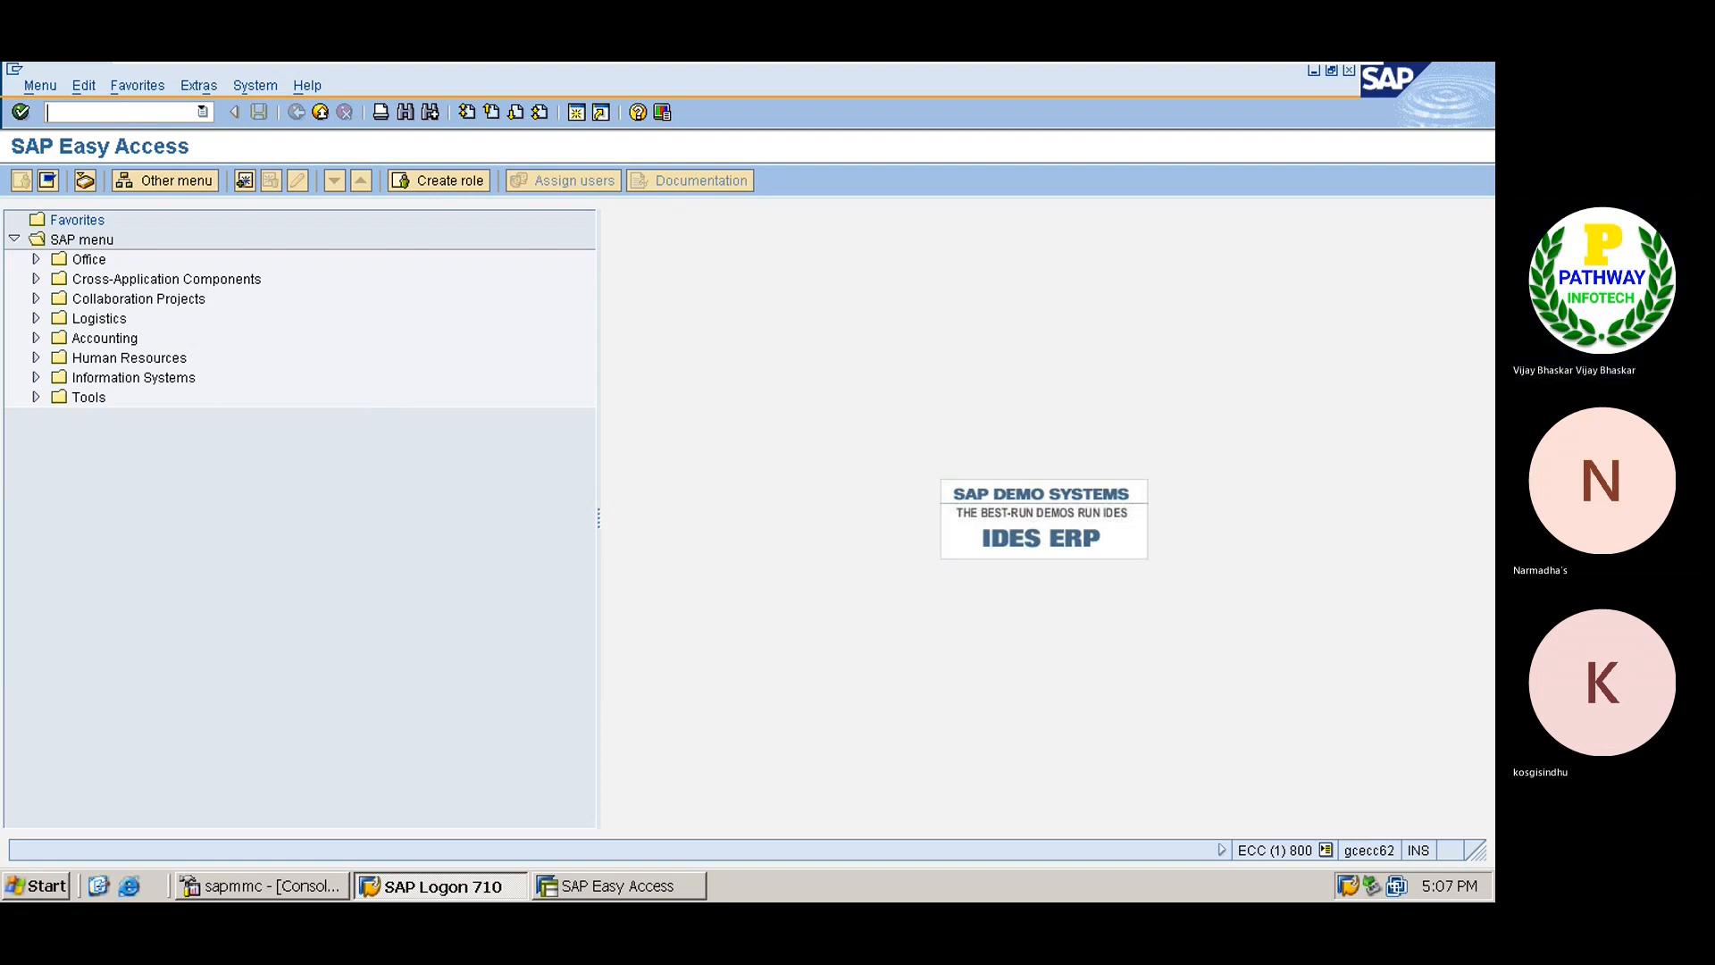
# Start transaction SPRO and open the SAP Reference IMG.
pyautogui.write('spro')
pyautogui.press('Return')
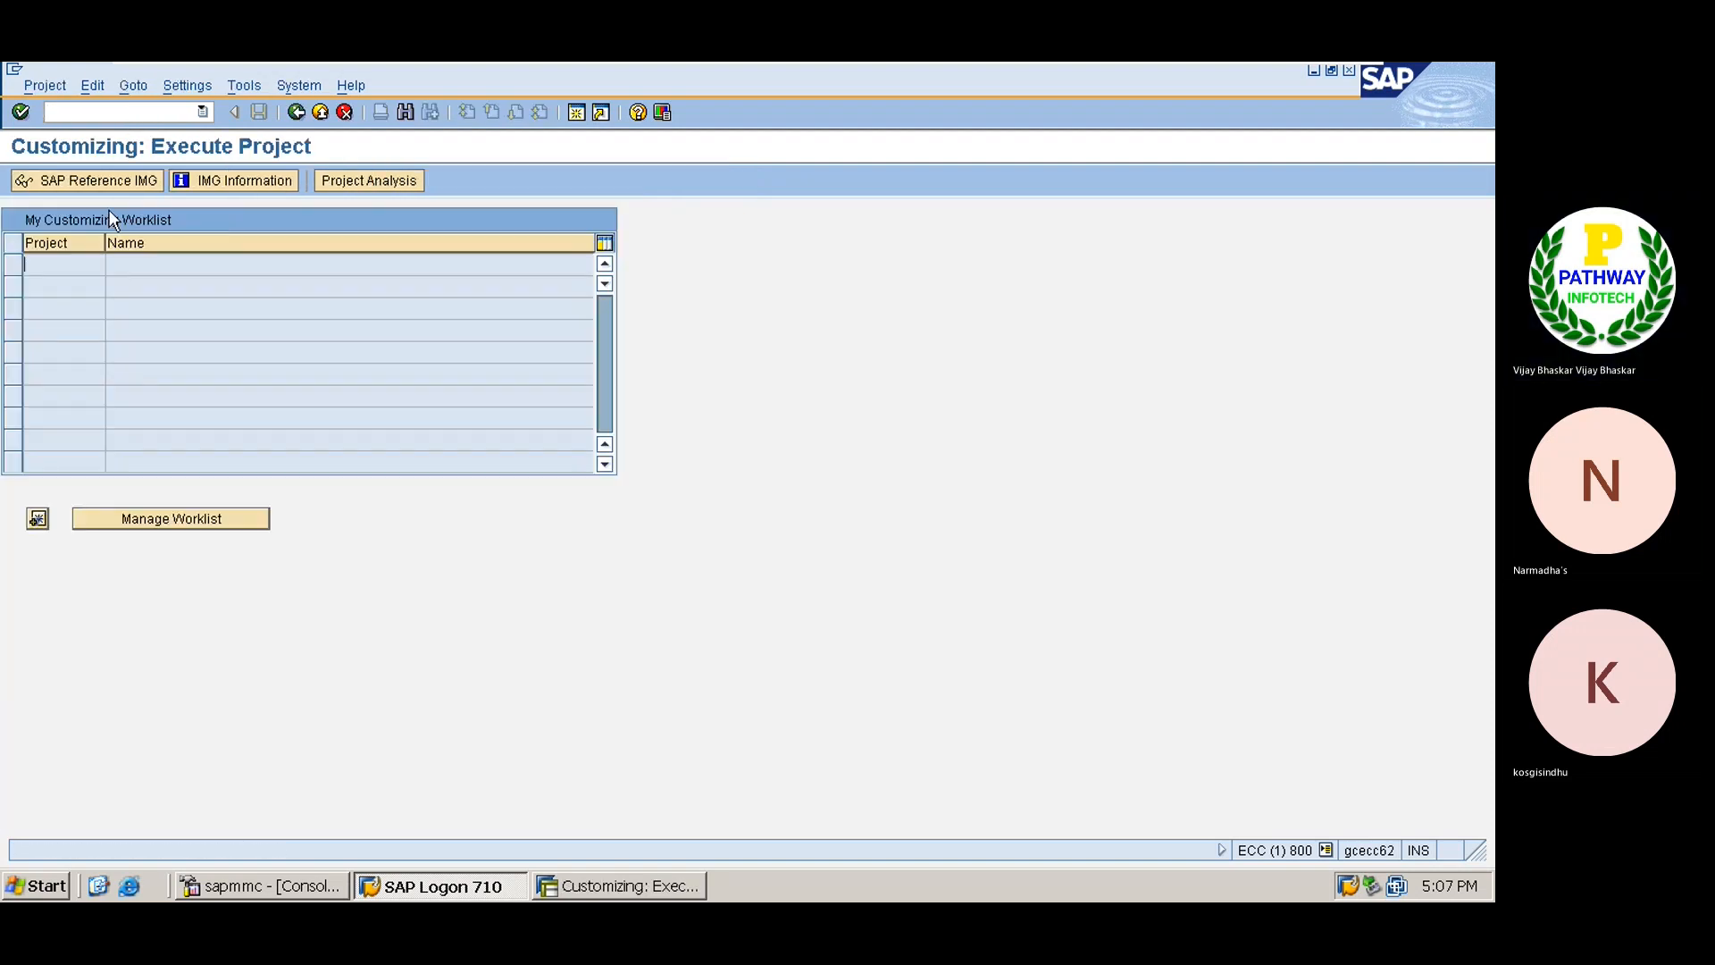
pyautogui.click(97, 180)
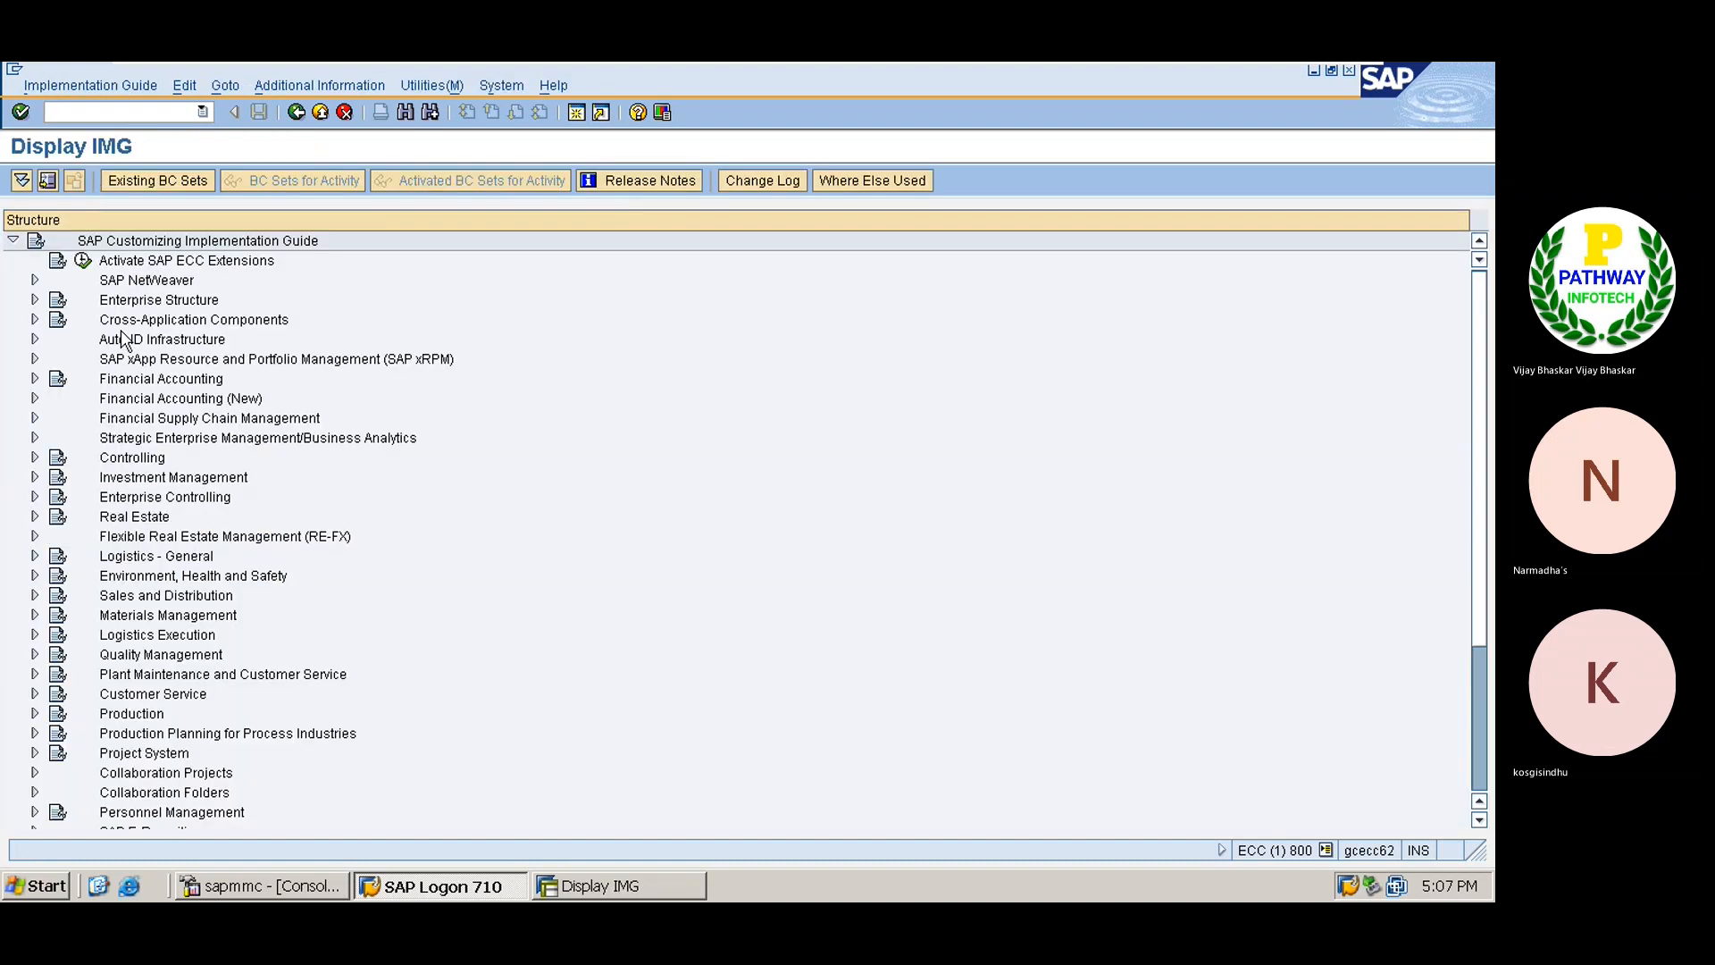
# Expand Enterprise Structure > Definition > Logistics - General and run Define valuation level.
pyautogui.click(126, 306)
pyautogui.press('Right')
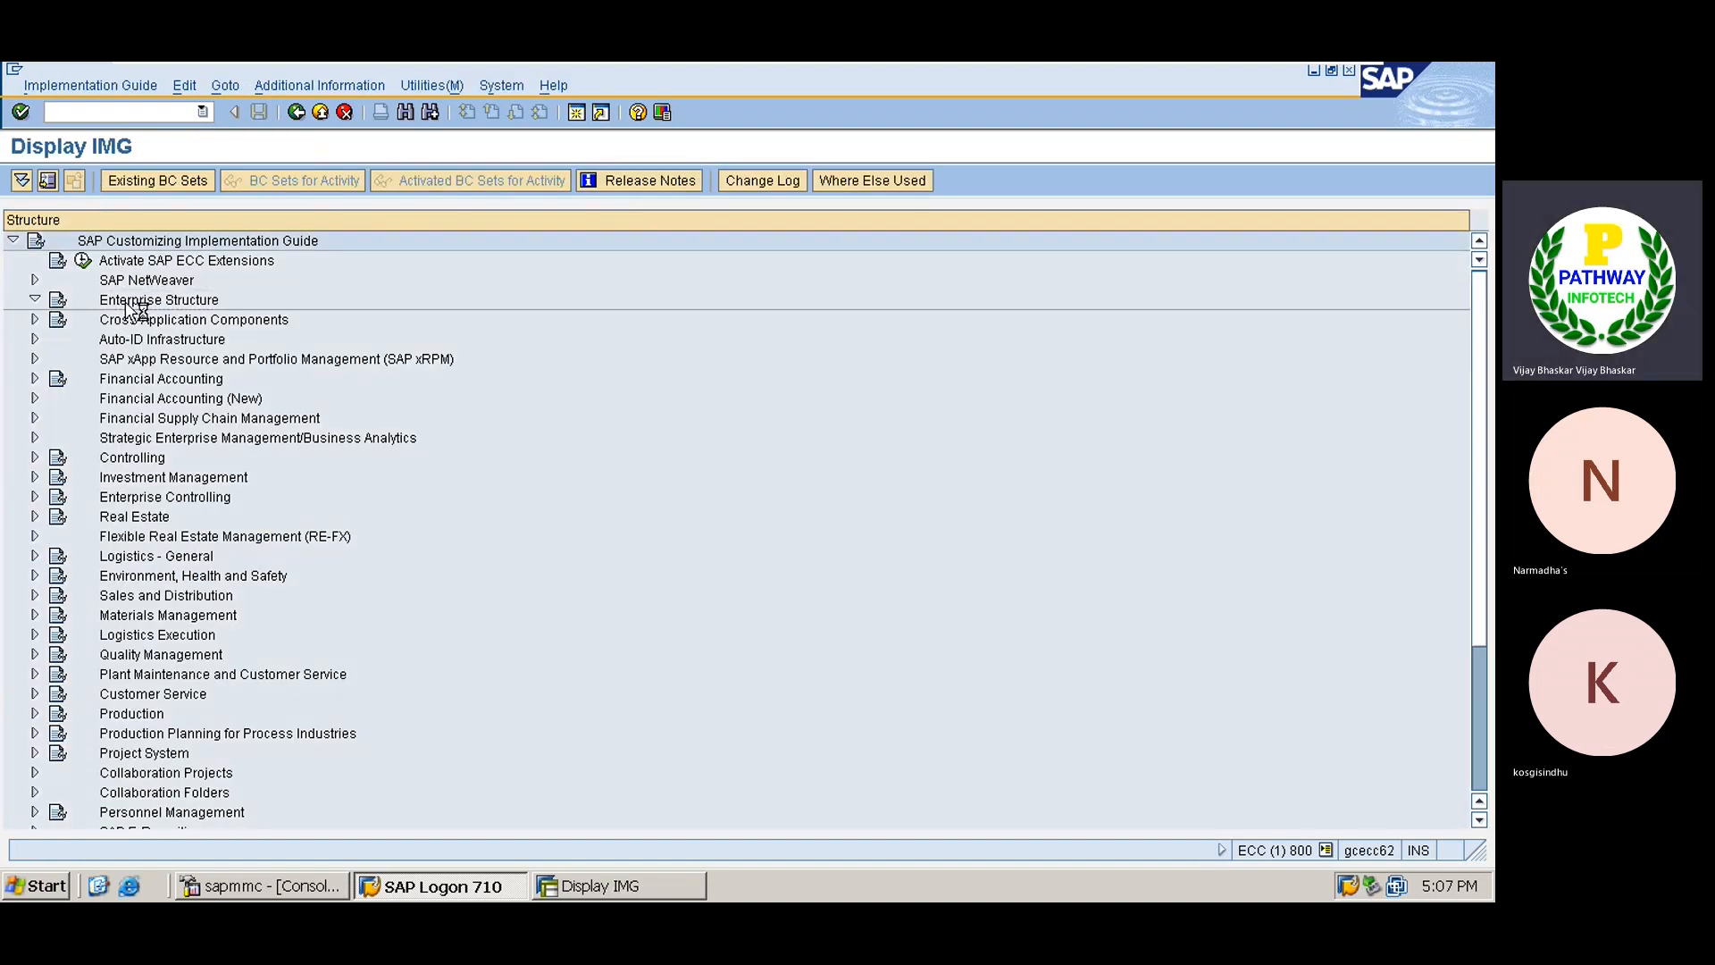
pyautogui.press('Down')
pyautogui.press('Down')
pyautogui.press('Right')
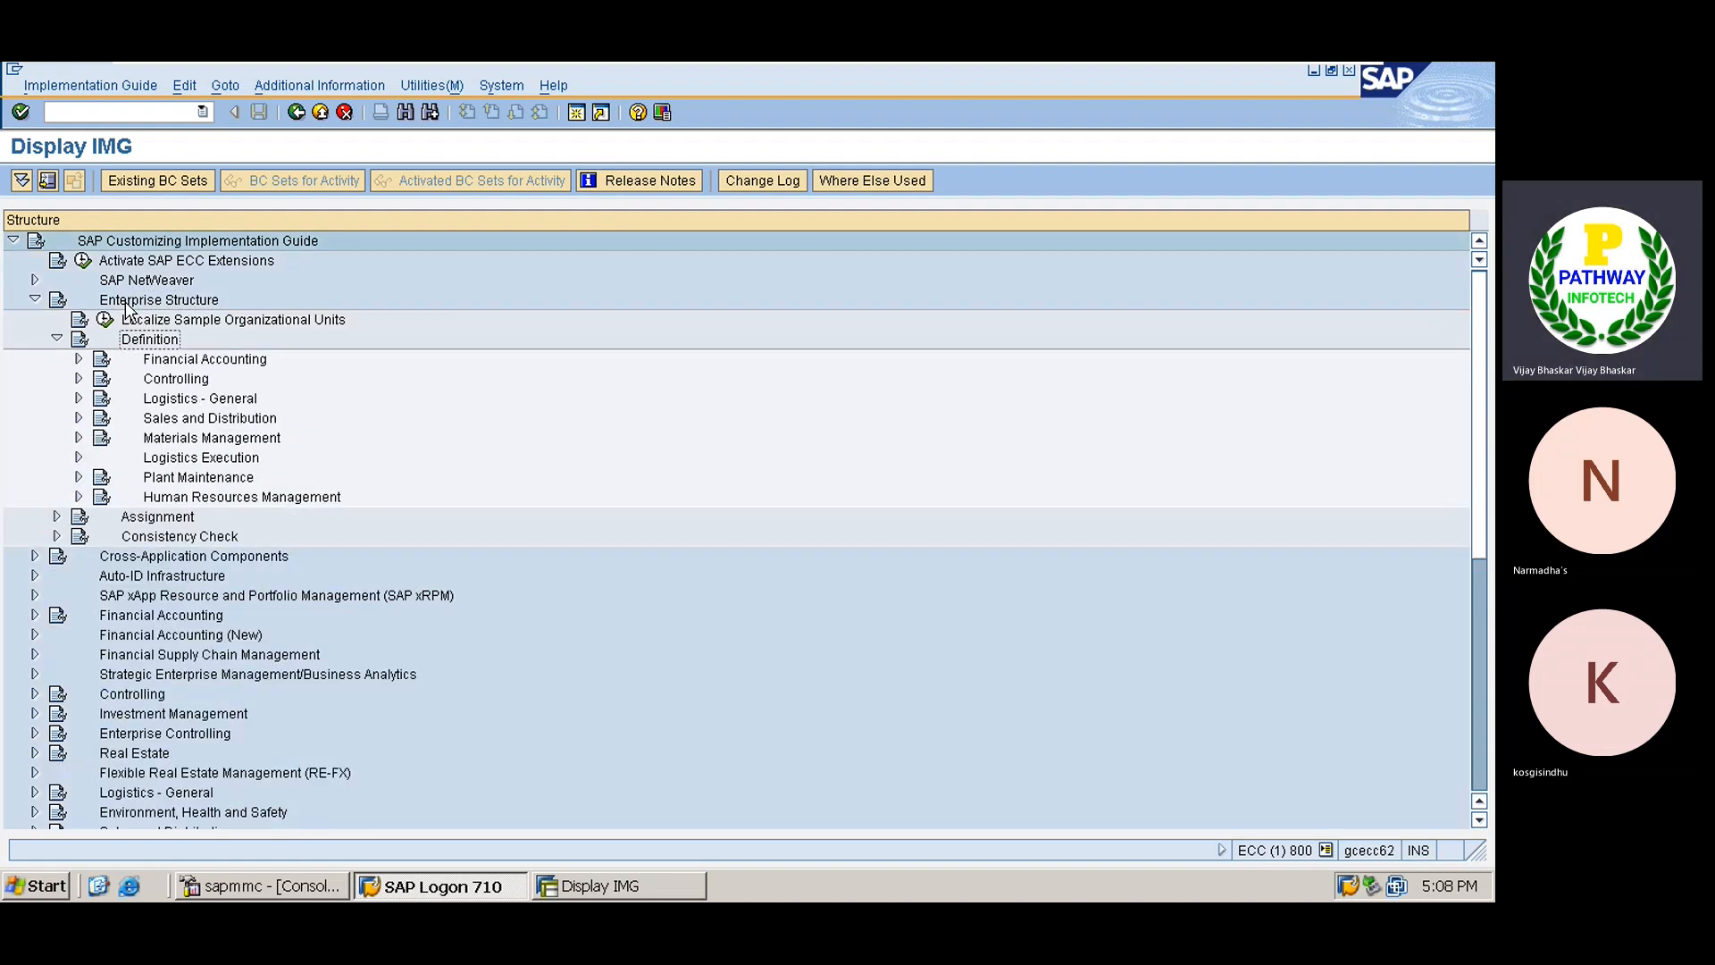
pyautogui.press('Down')
pyautogui.press('Down')
pyautogui.press('Down')
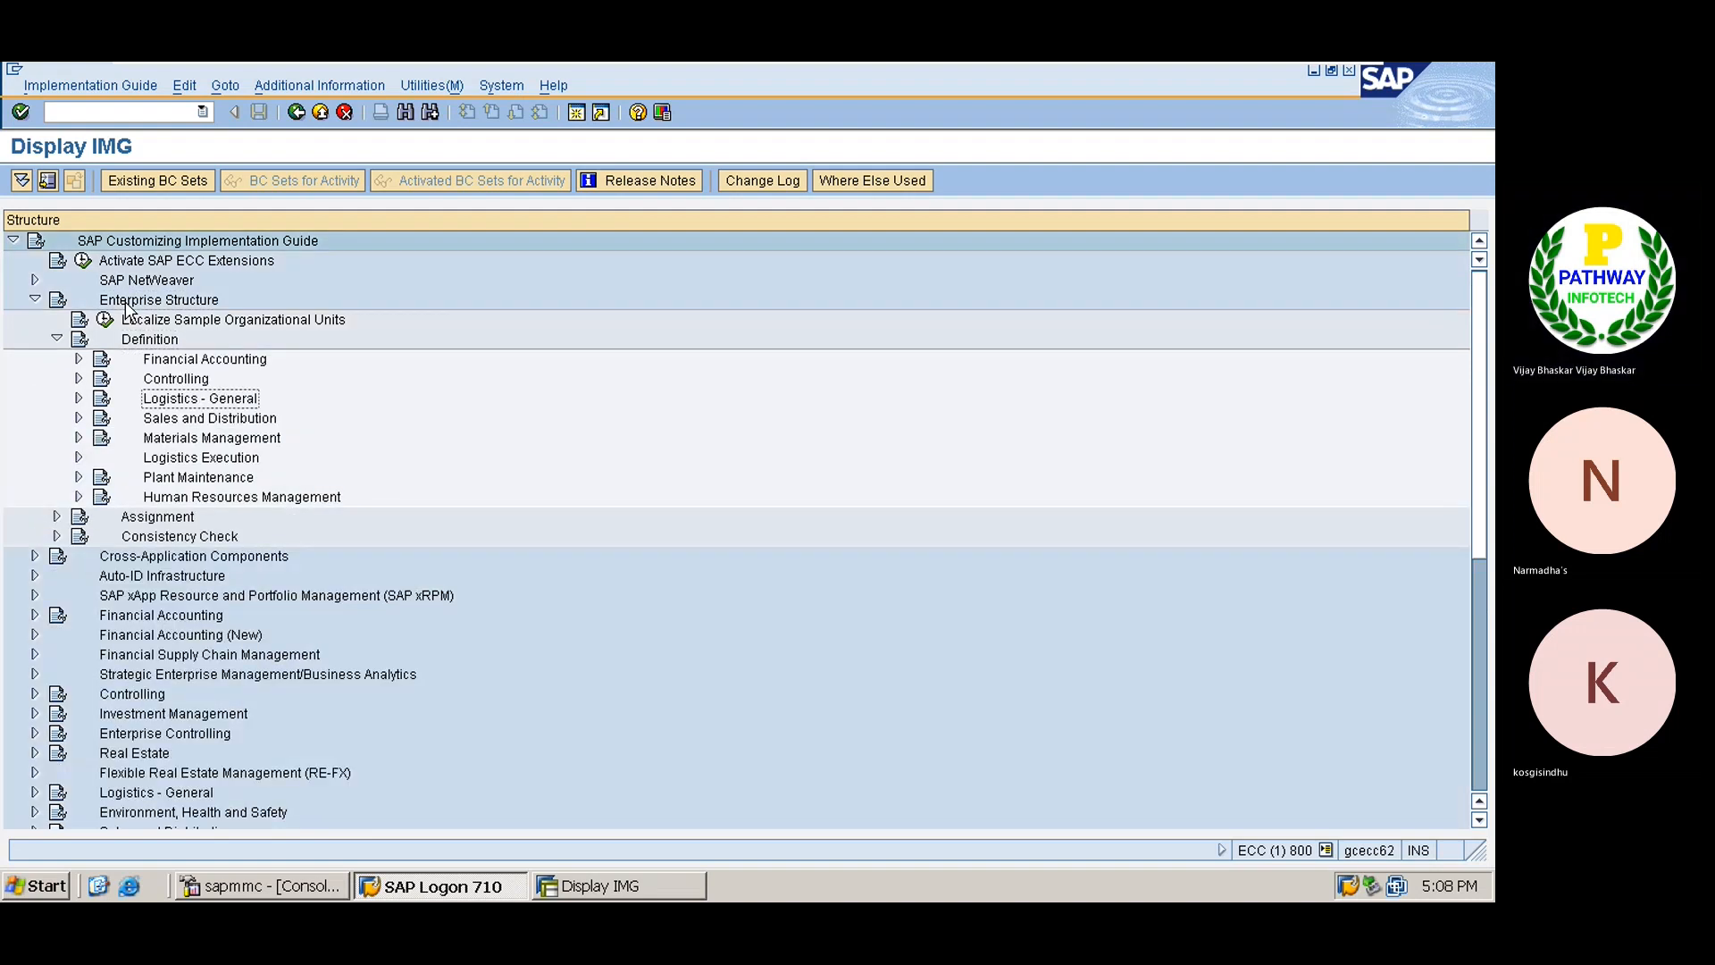
pyautogui.press('Right')
pyautogui.press('Down')
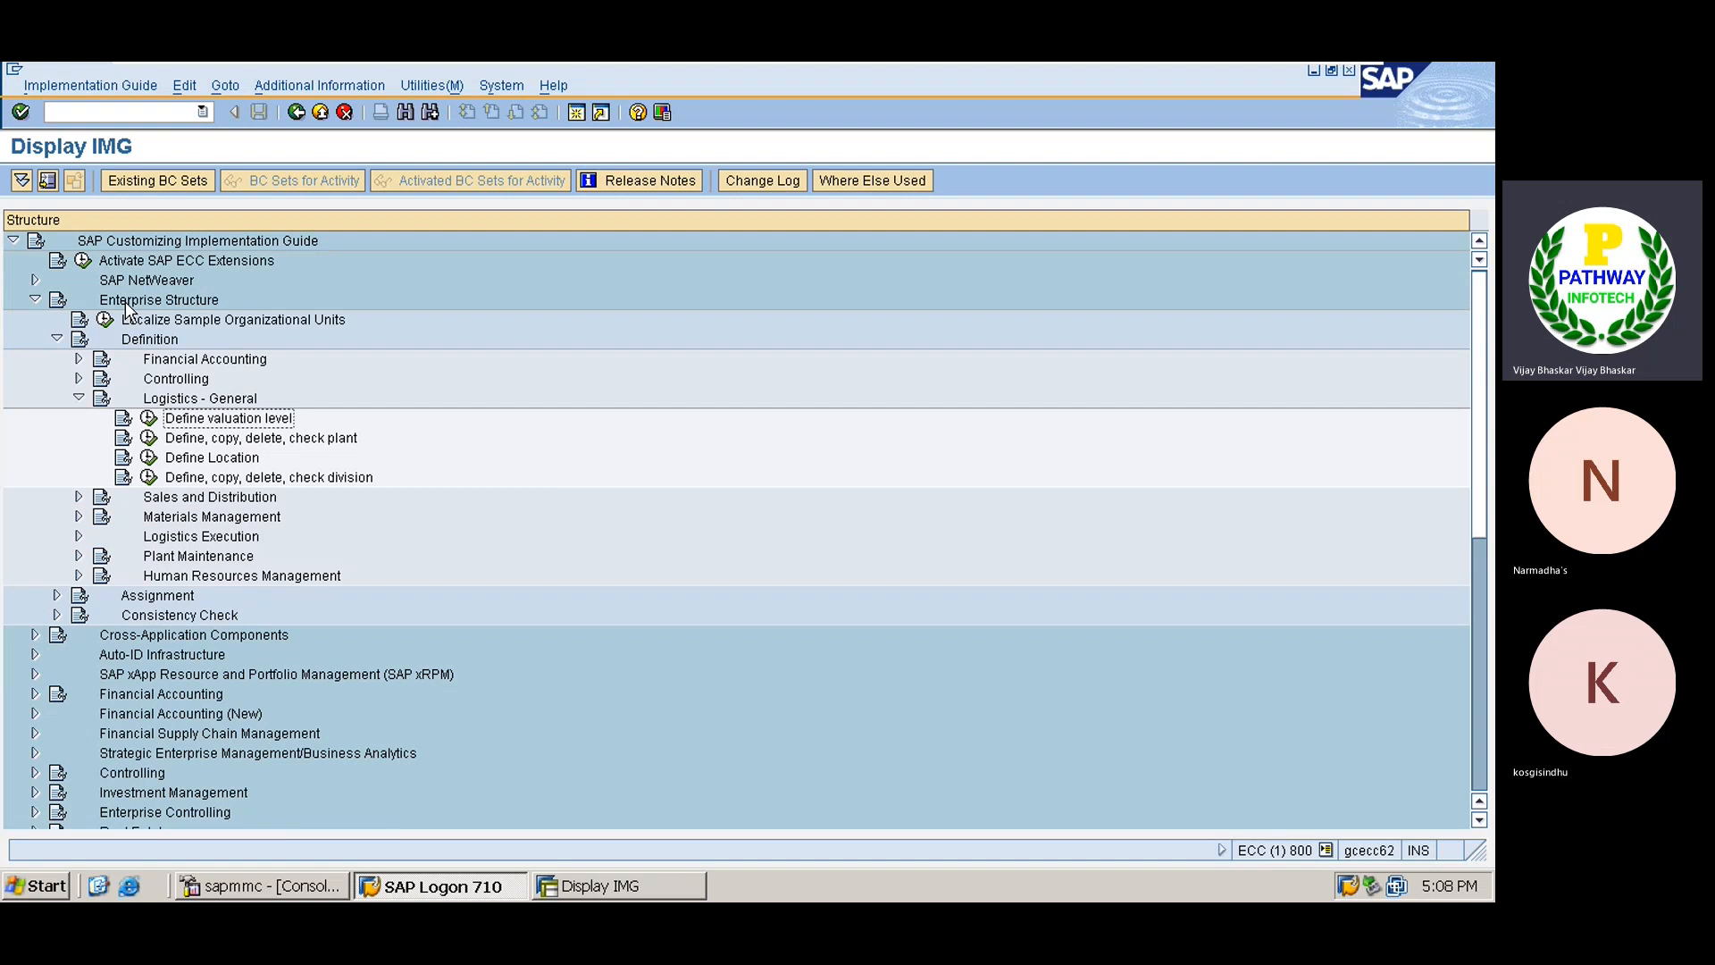
pyautogui.click(125, 308)
pyautogui.click(148, 437)
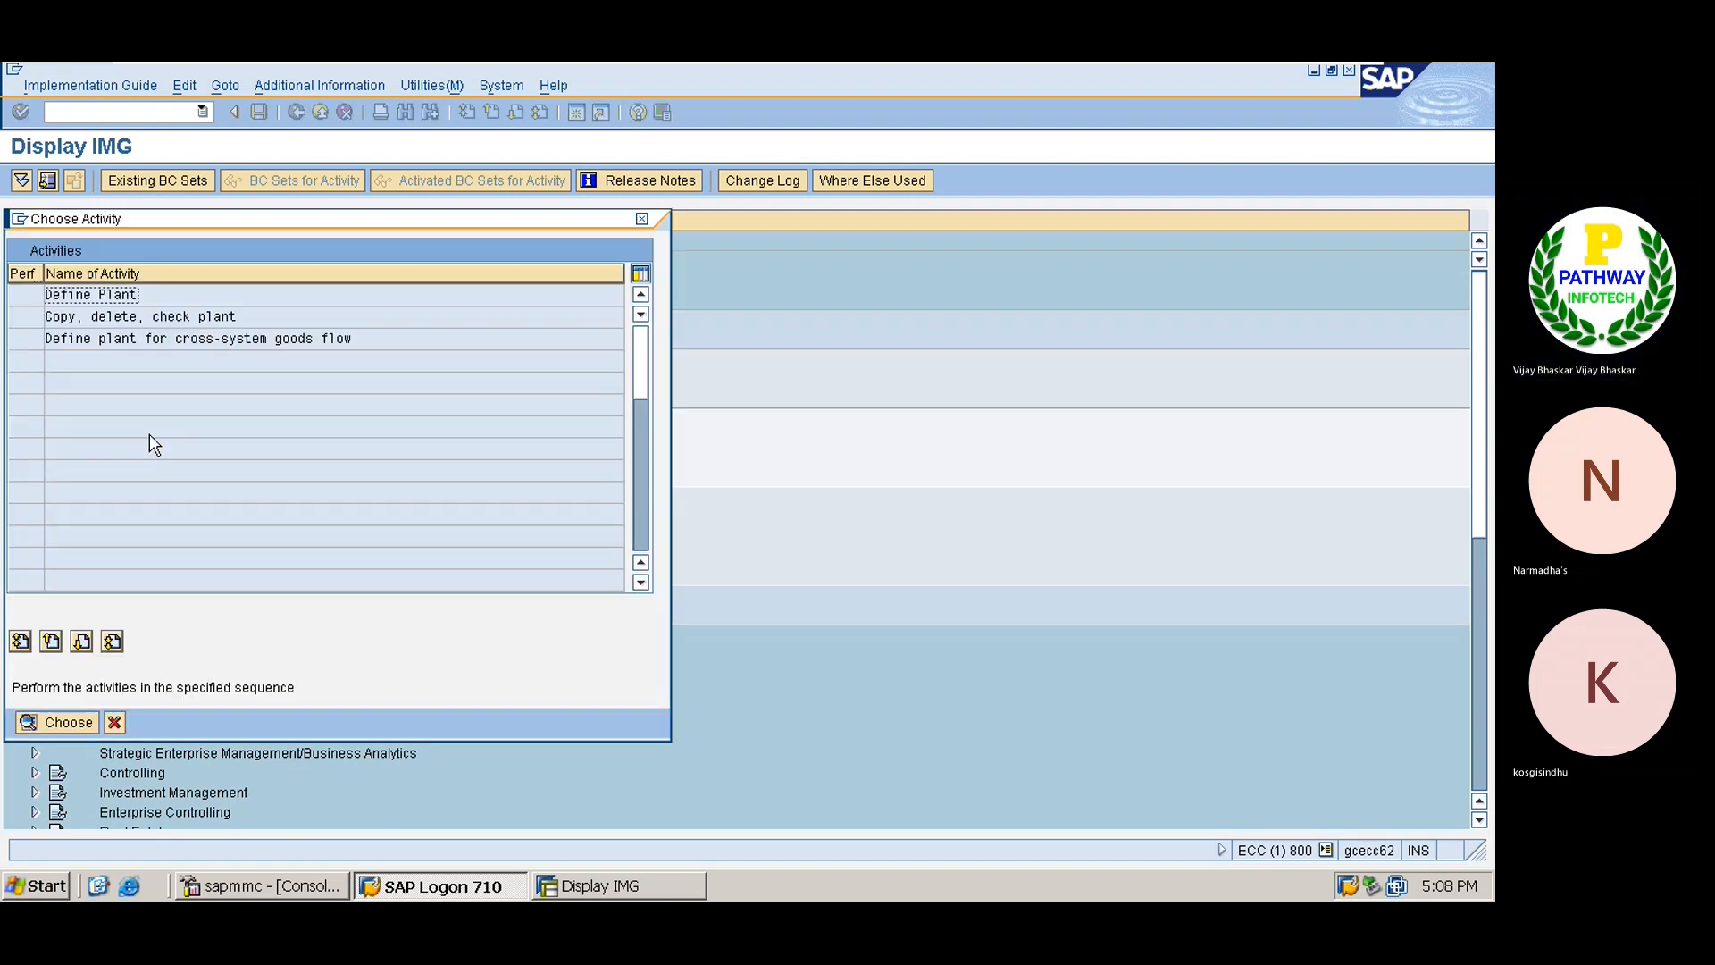
pyautogui.click(642, 219)
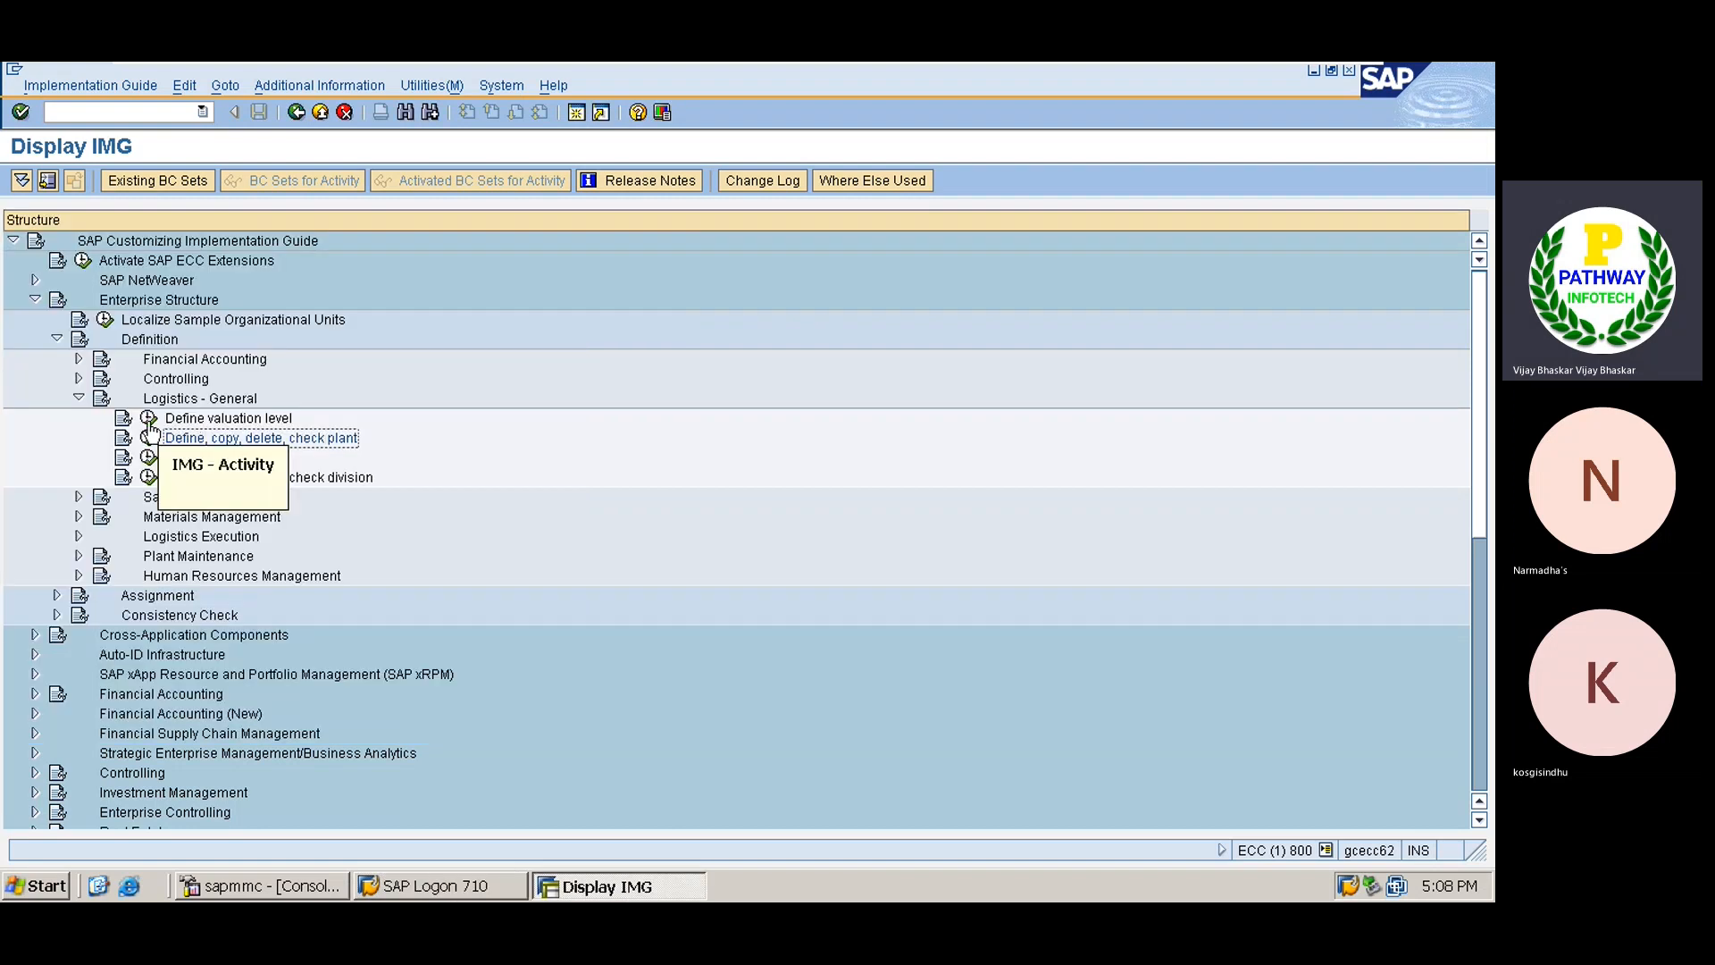
pyautogui.click(149, 420)
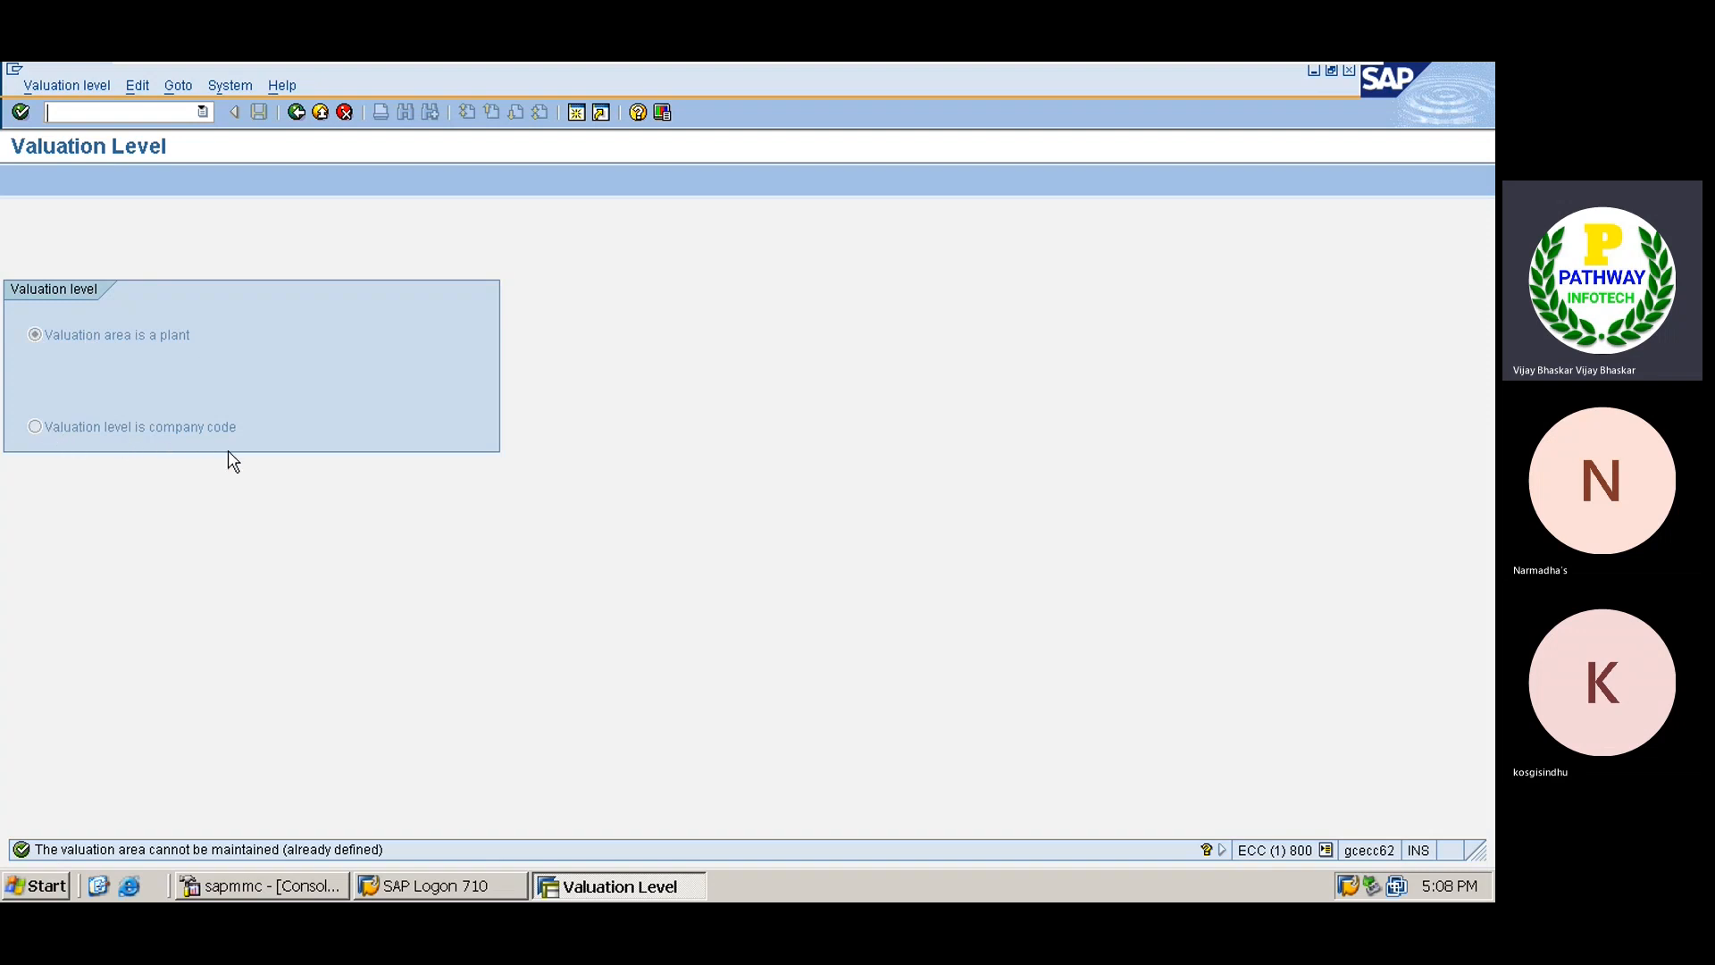
# Minimize VMware and admit the waiting guest into the Teams meeting.
pyautogui.moveTo(1032, 62)
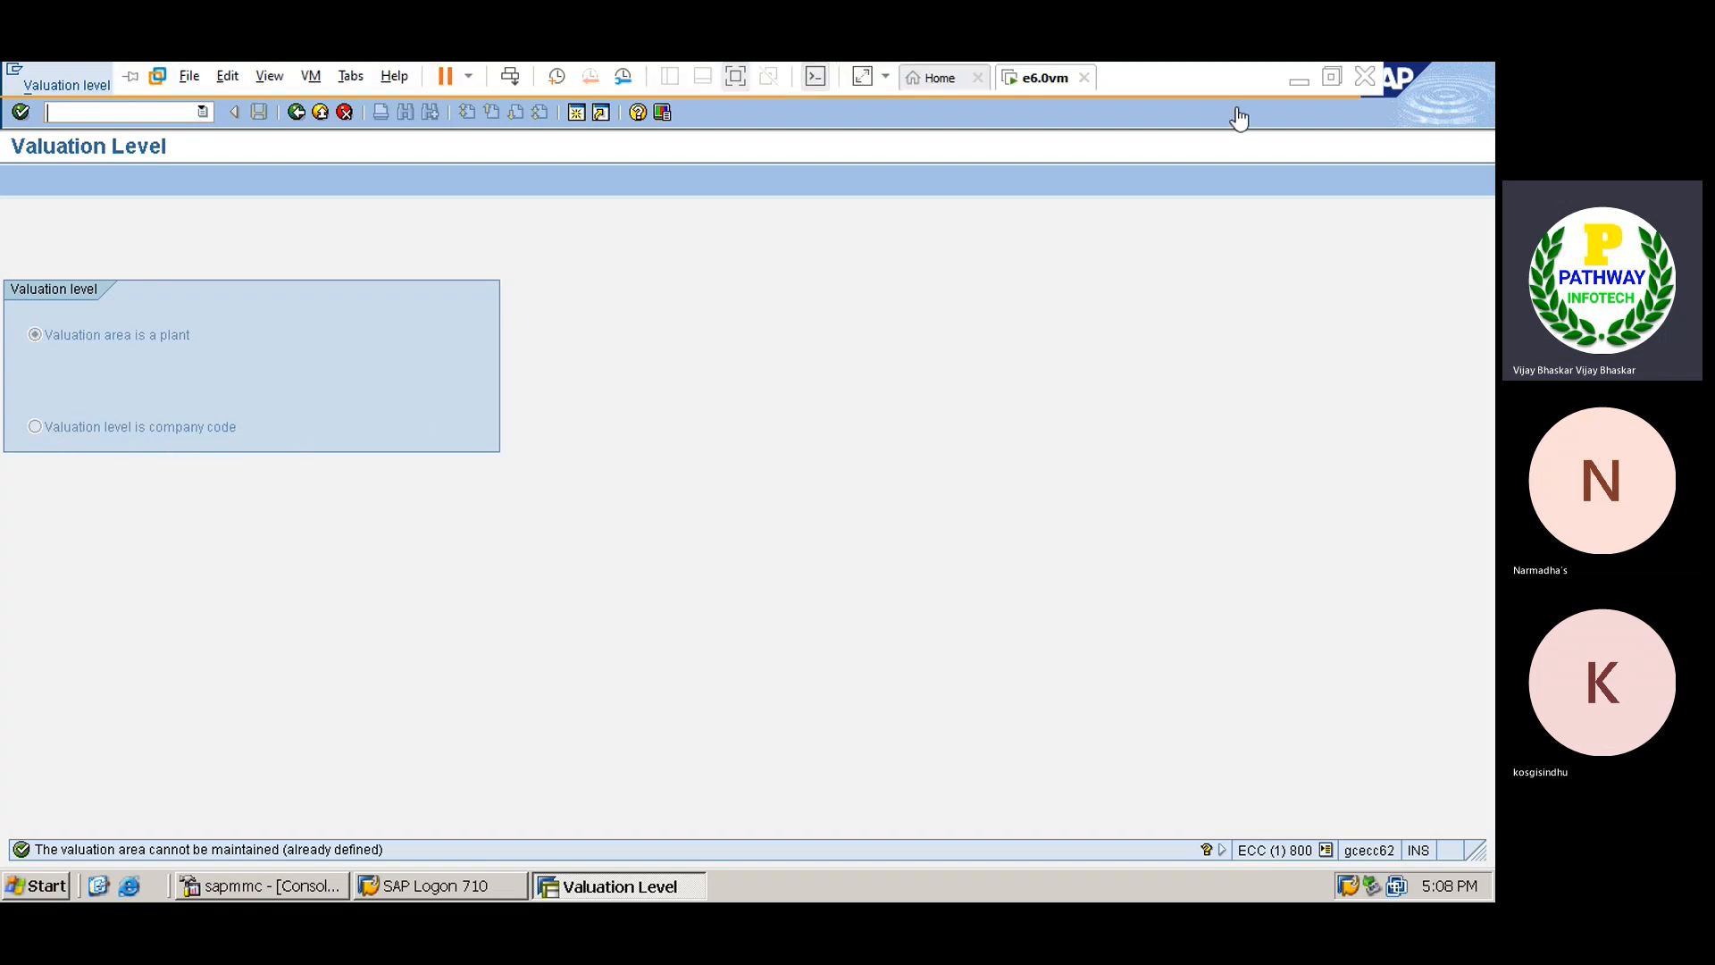
pyautogui.click(1297, 82)
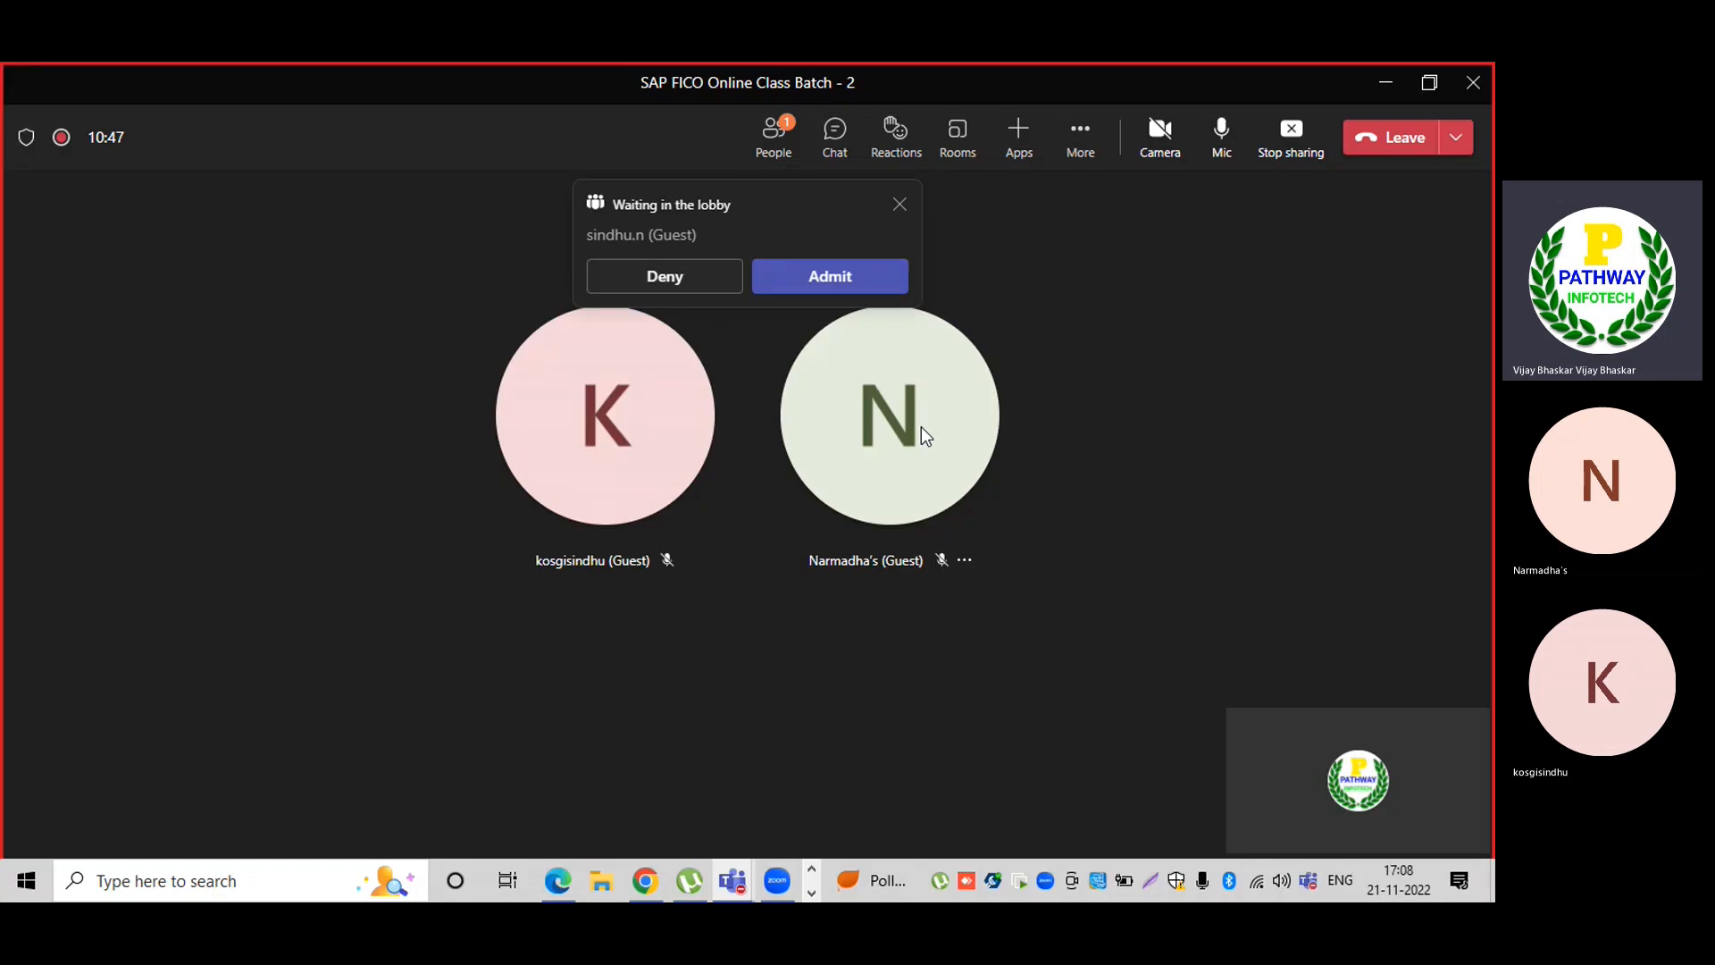
pyautogui.click(830, 278)
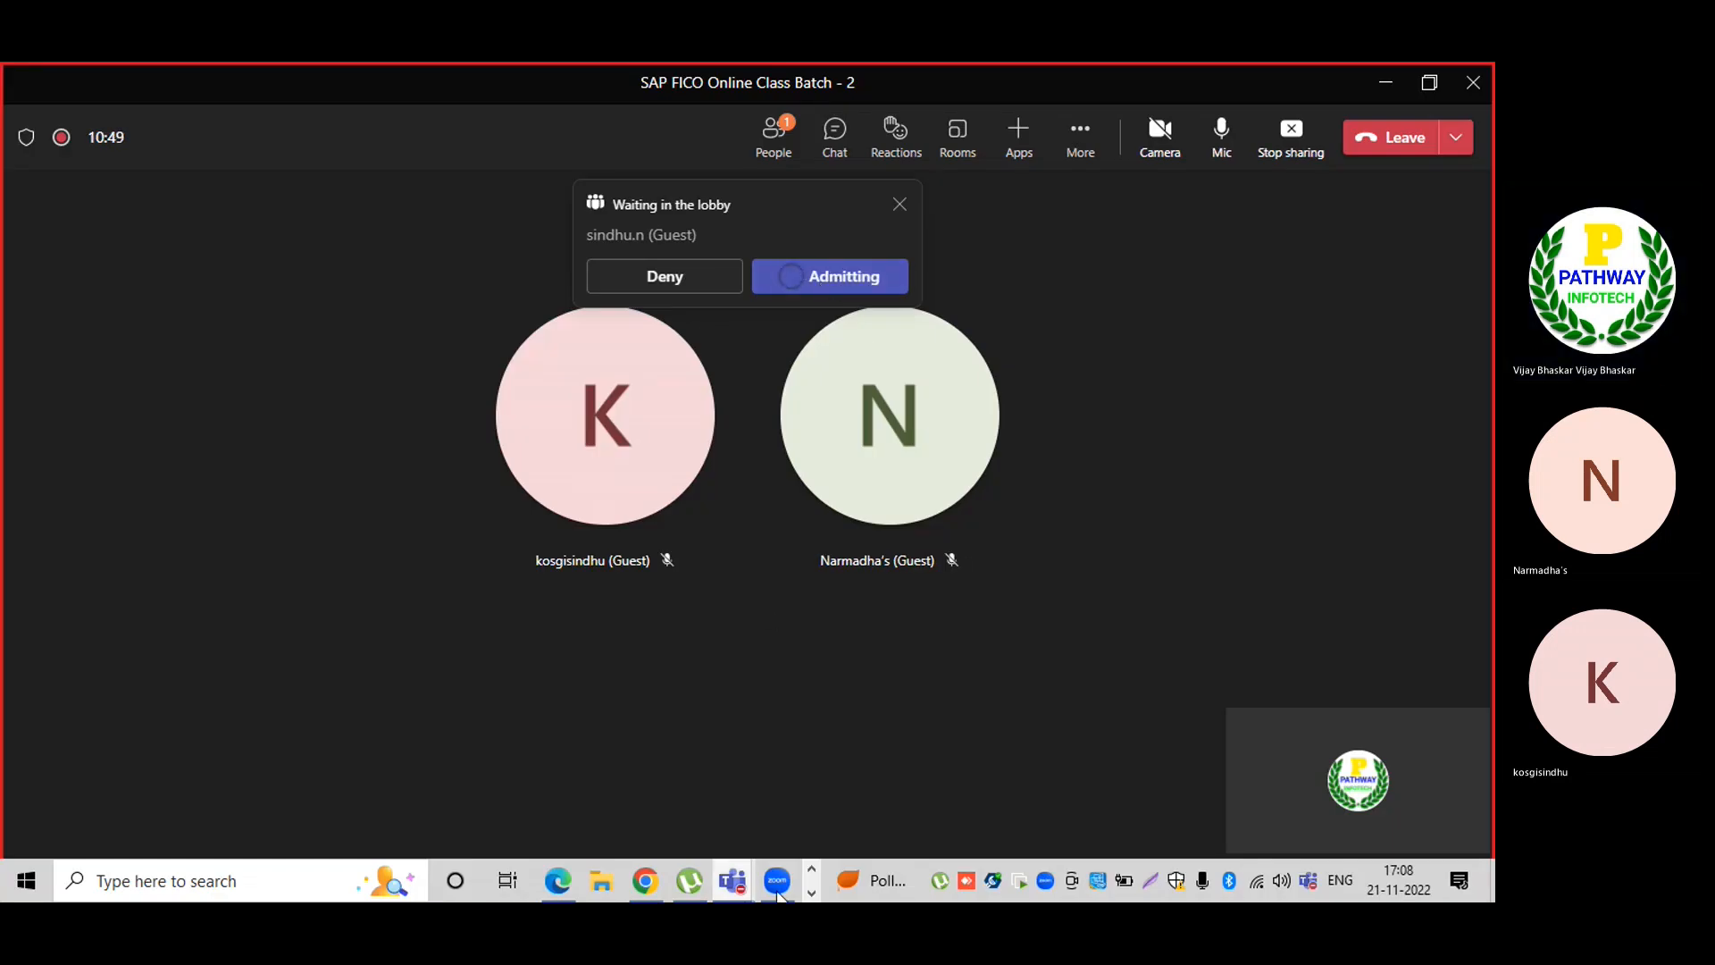
# Cancel the virtual machine power-off prompt and return to the SAP e6.0vm window.
pyautogui.click(812, 893)
pyautogui.moveTo(586, 886)
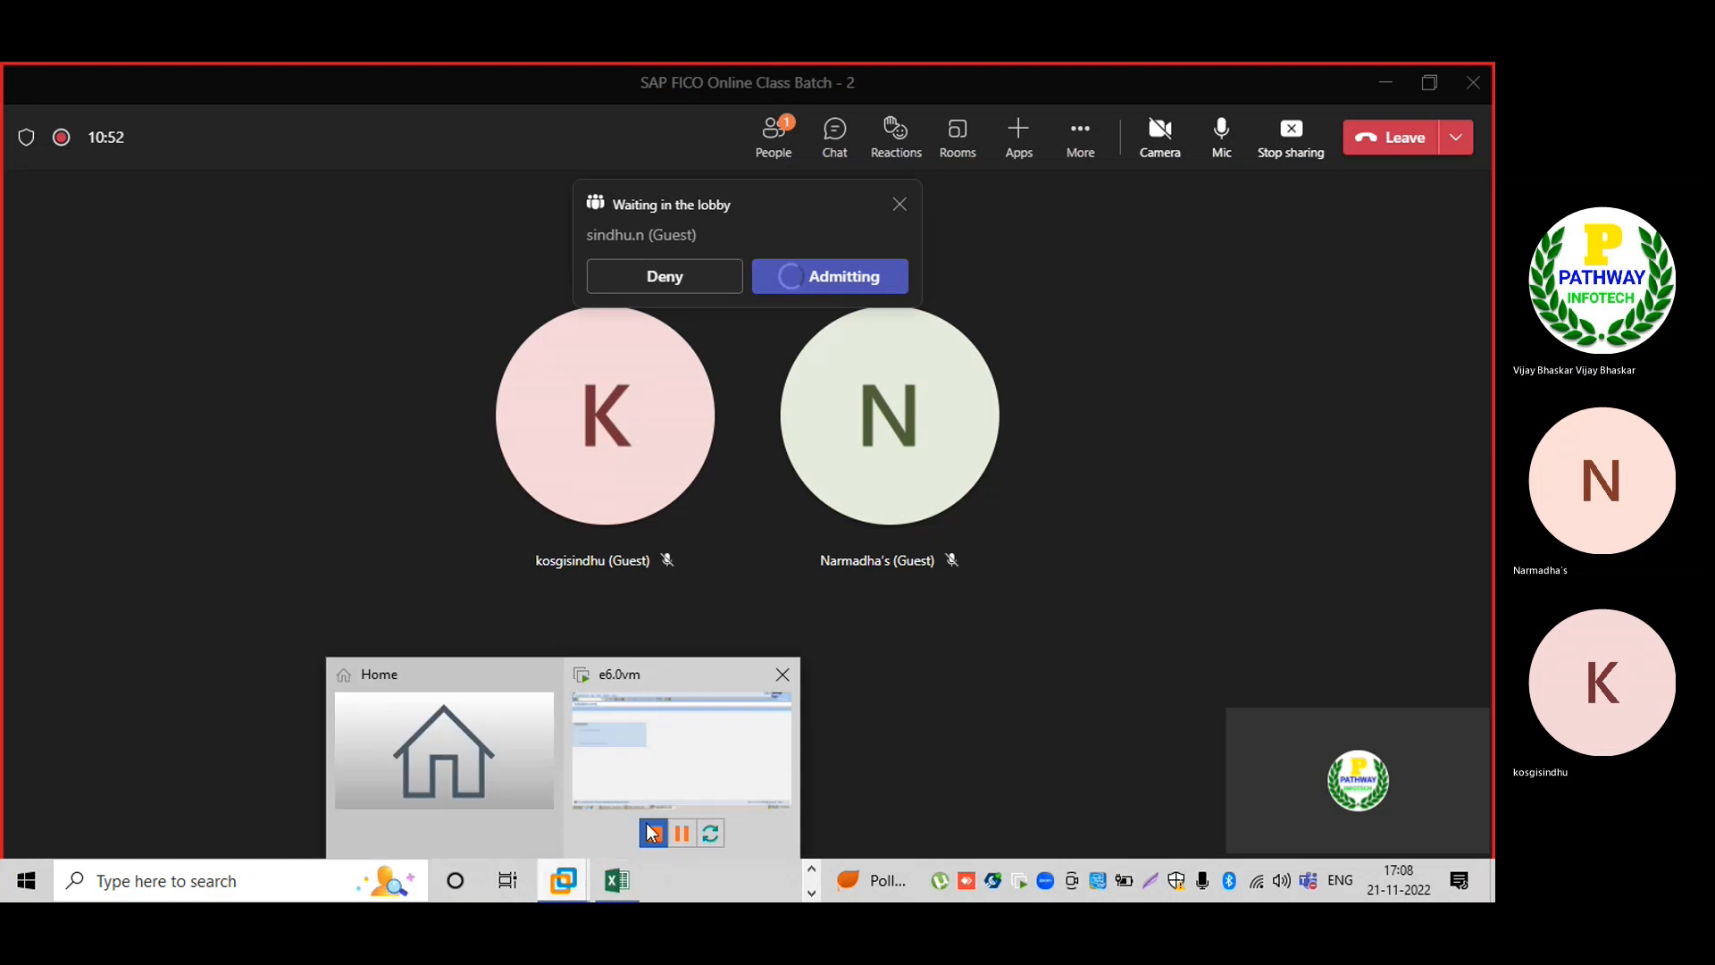
pyautogui.click(651, 831)
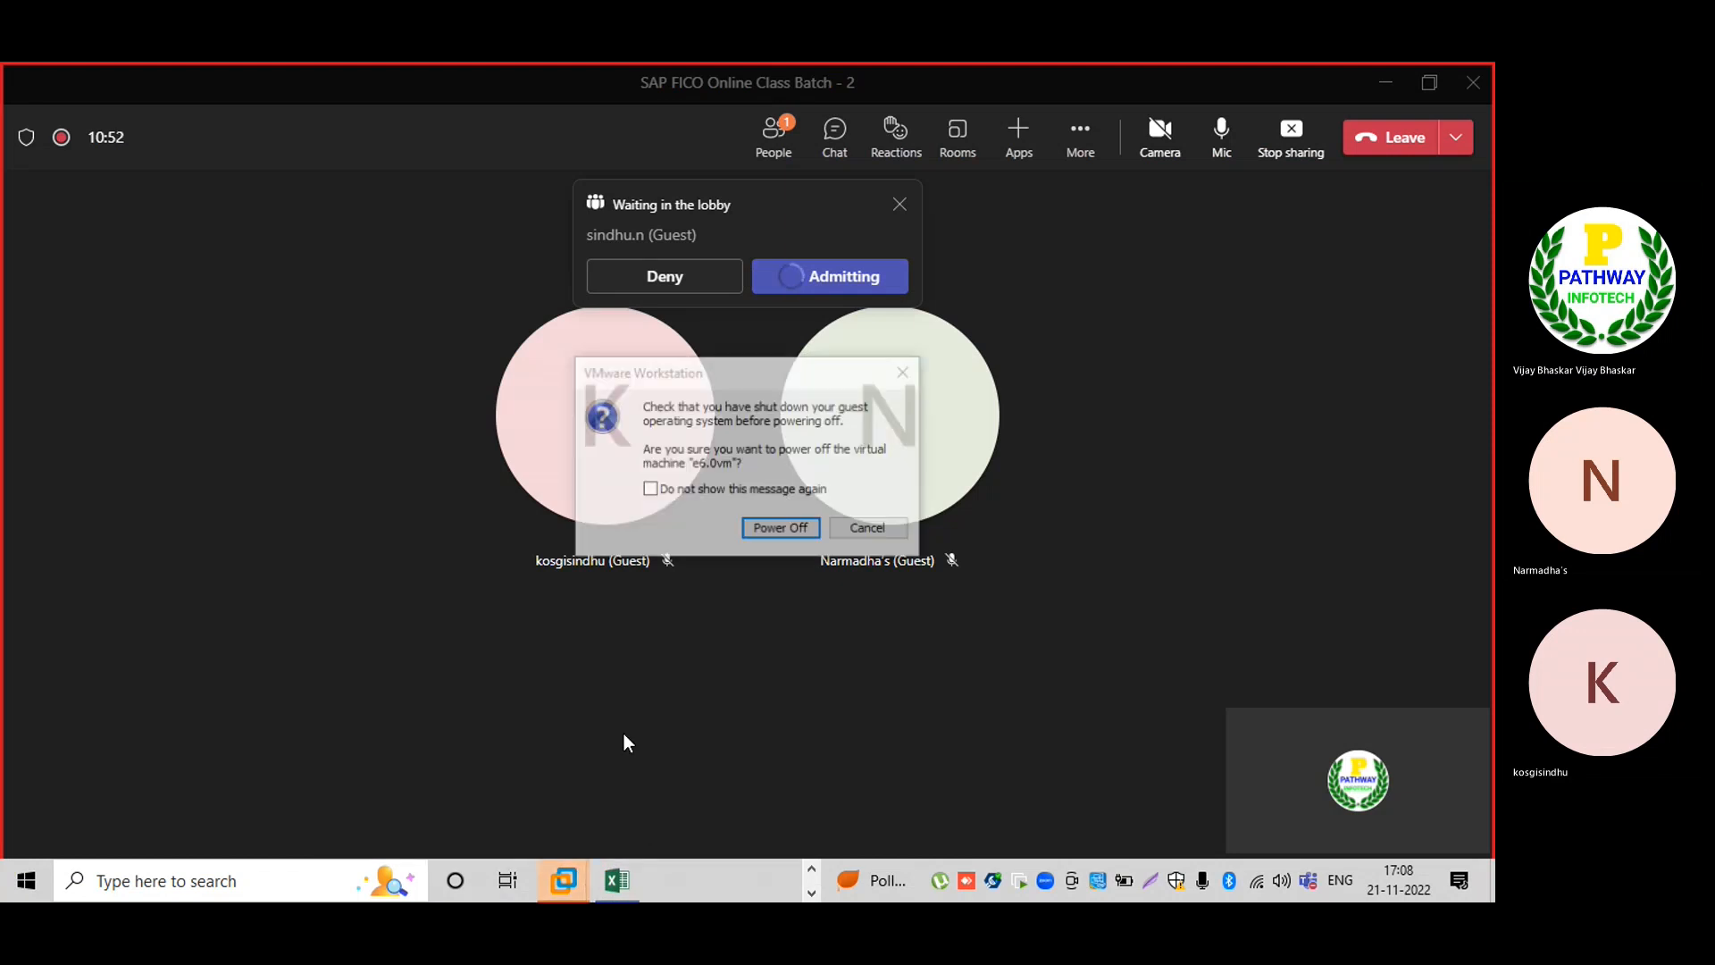
pyautogui.click(887, 527)
pyautogui.moveTo(563, 880)
pyautogui.click(658, 792)
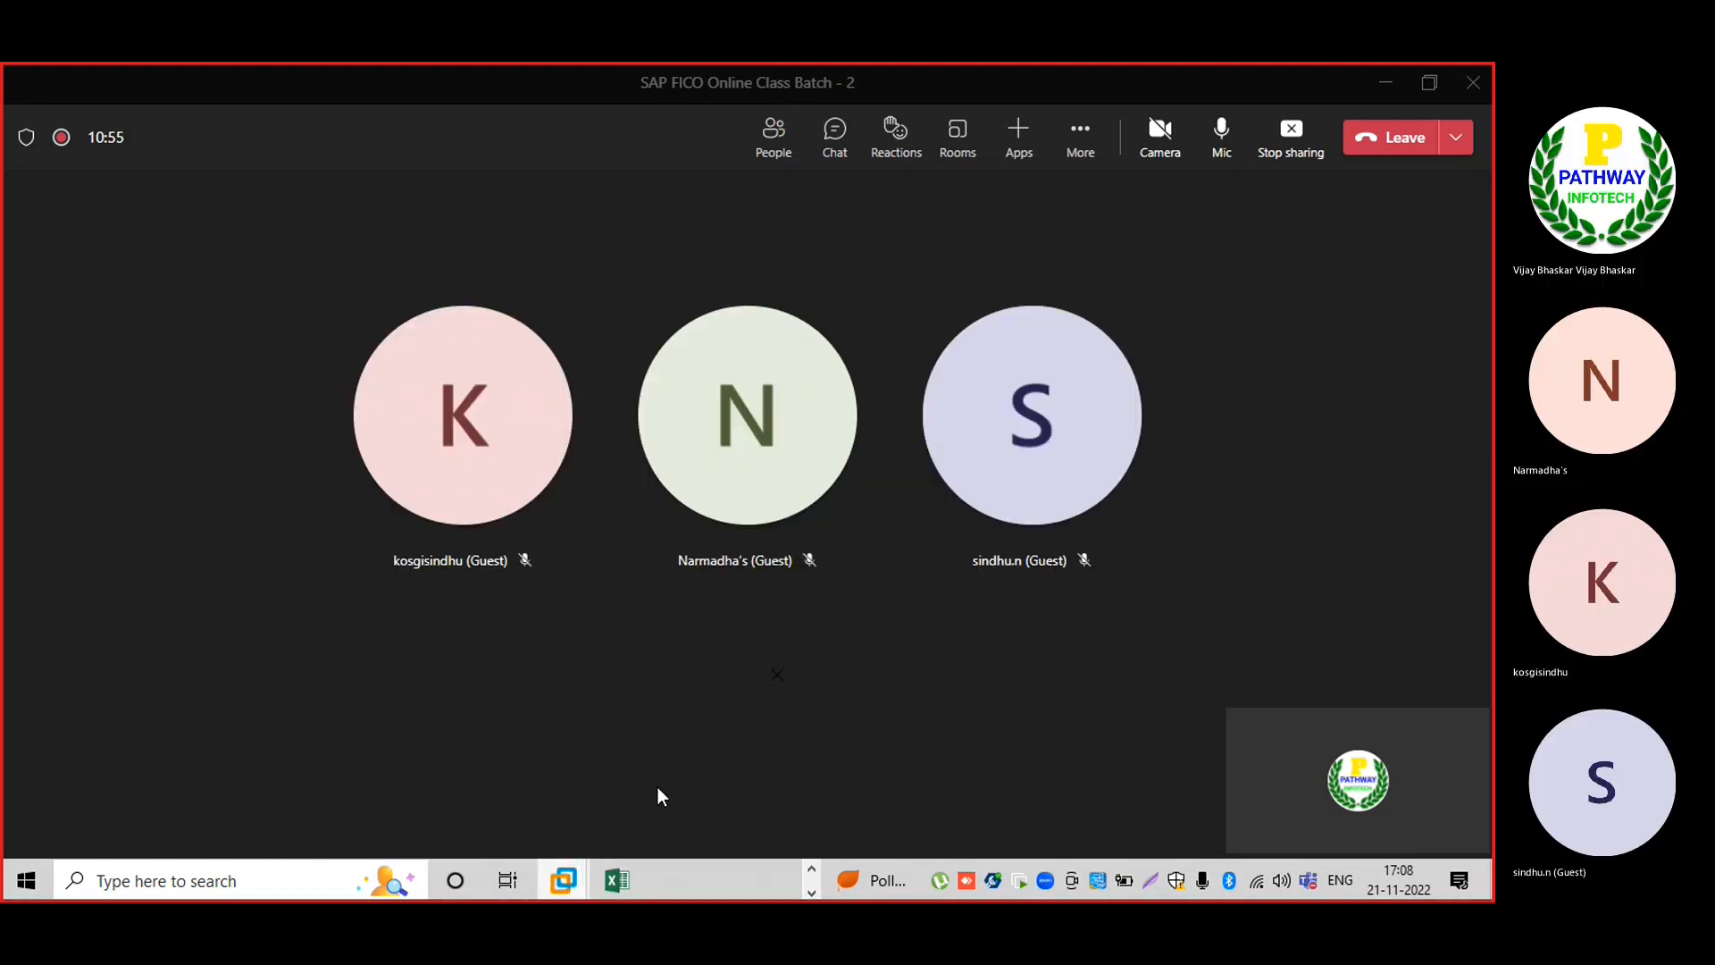
# Go back to the IMG, open Define Plant, and start a new plant entry.
pyautogui.click(296, 112)
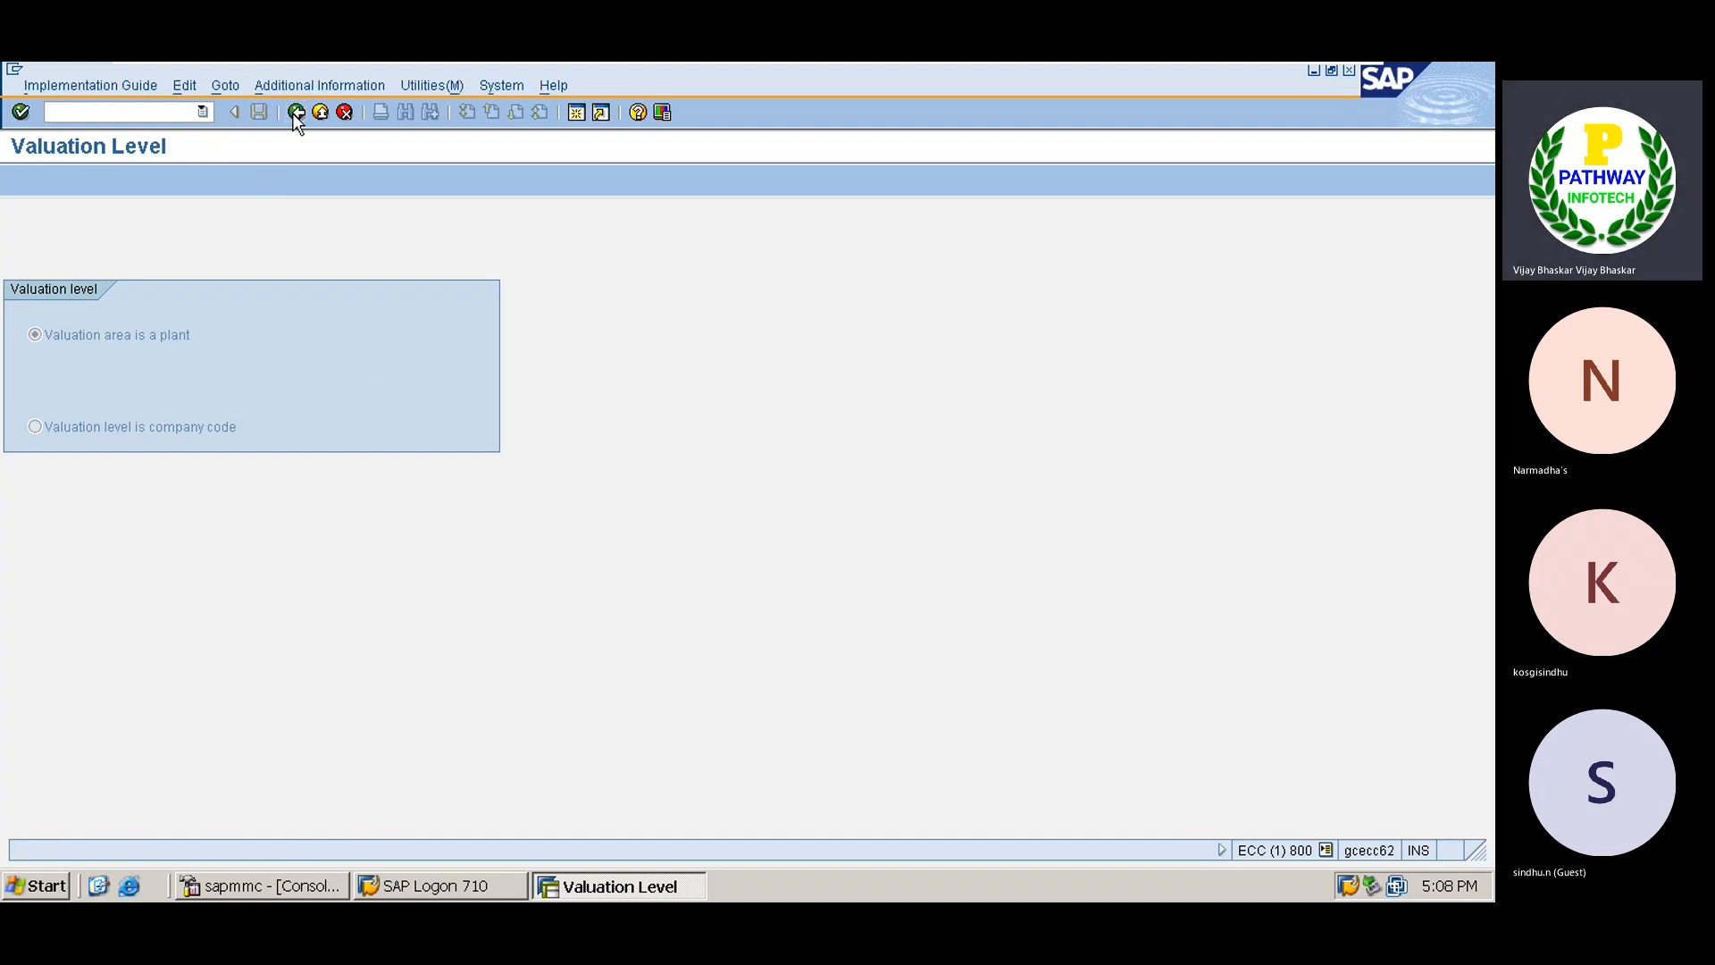
pyautogui.click(150, 436)
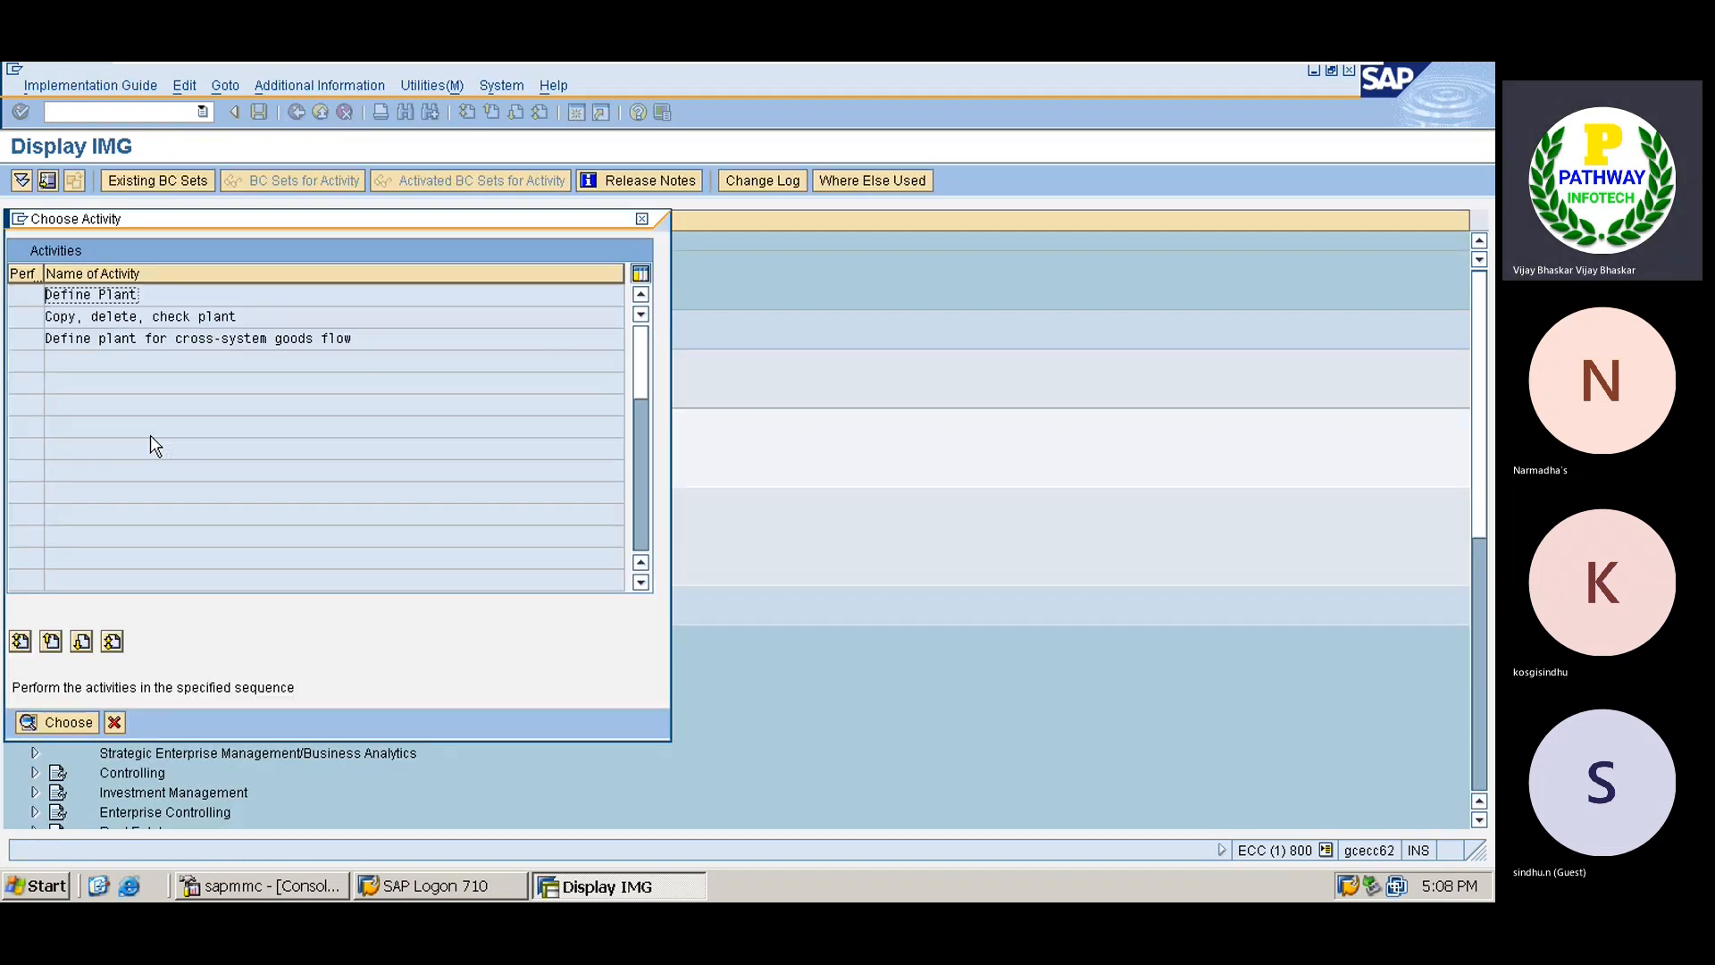
pyautogui.doubleClick(121, 294)
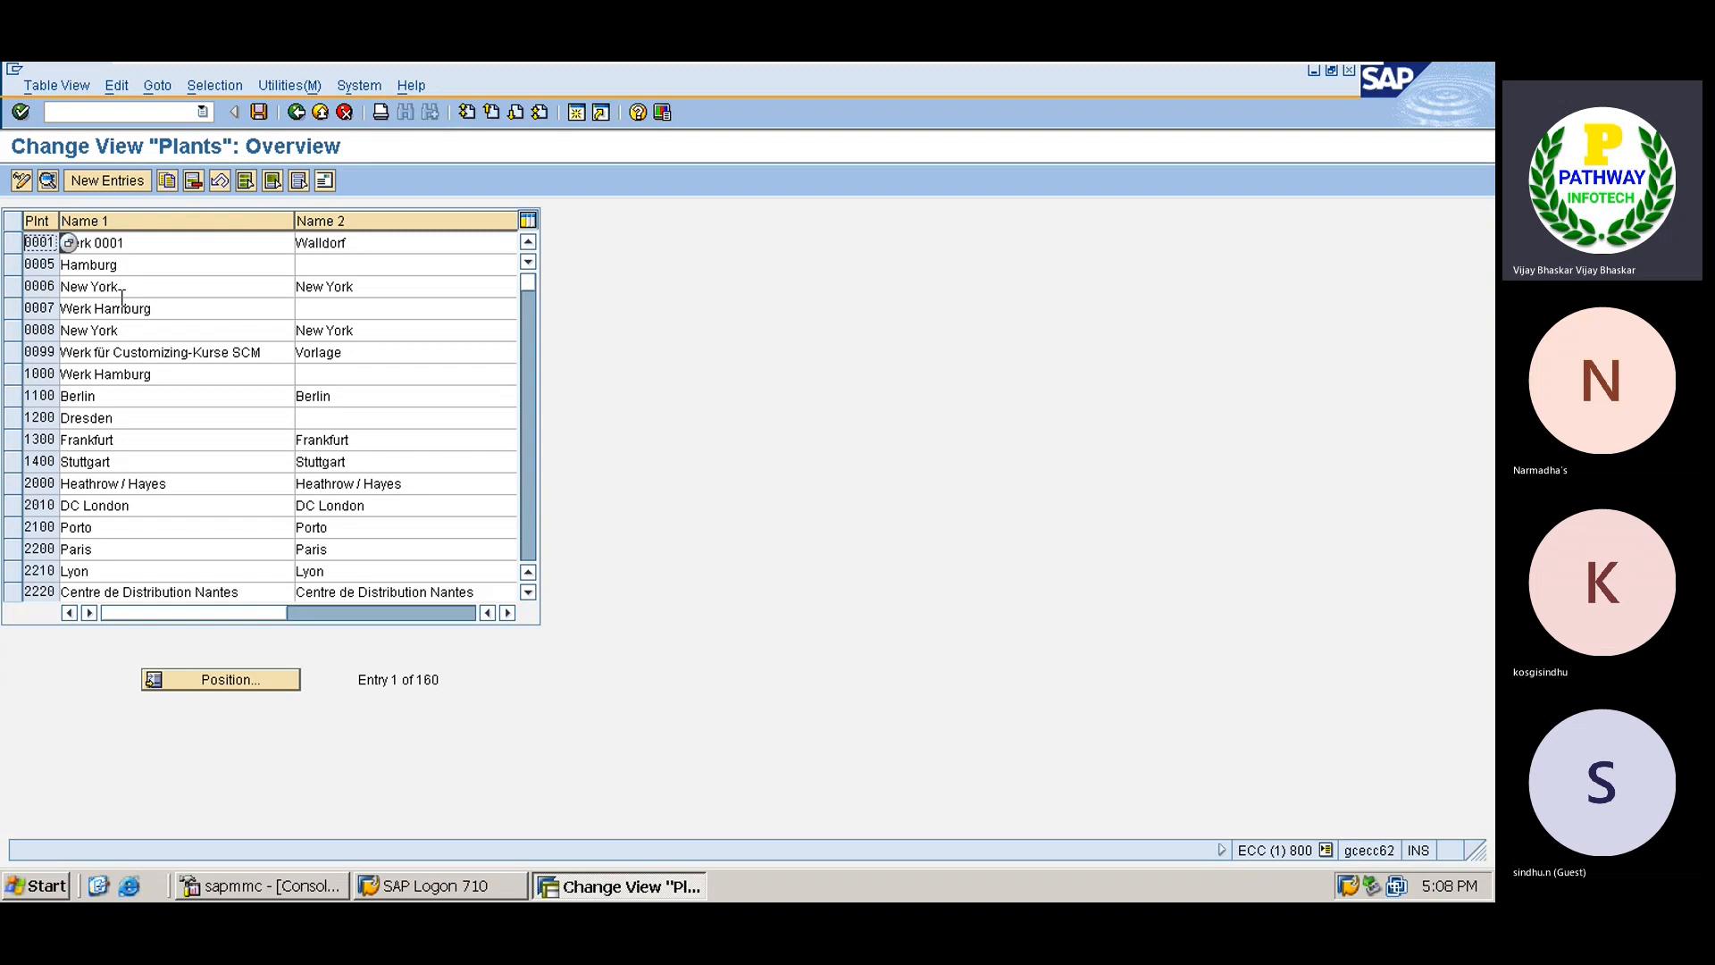
pyautogui.click(107, 180)
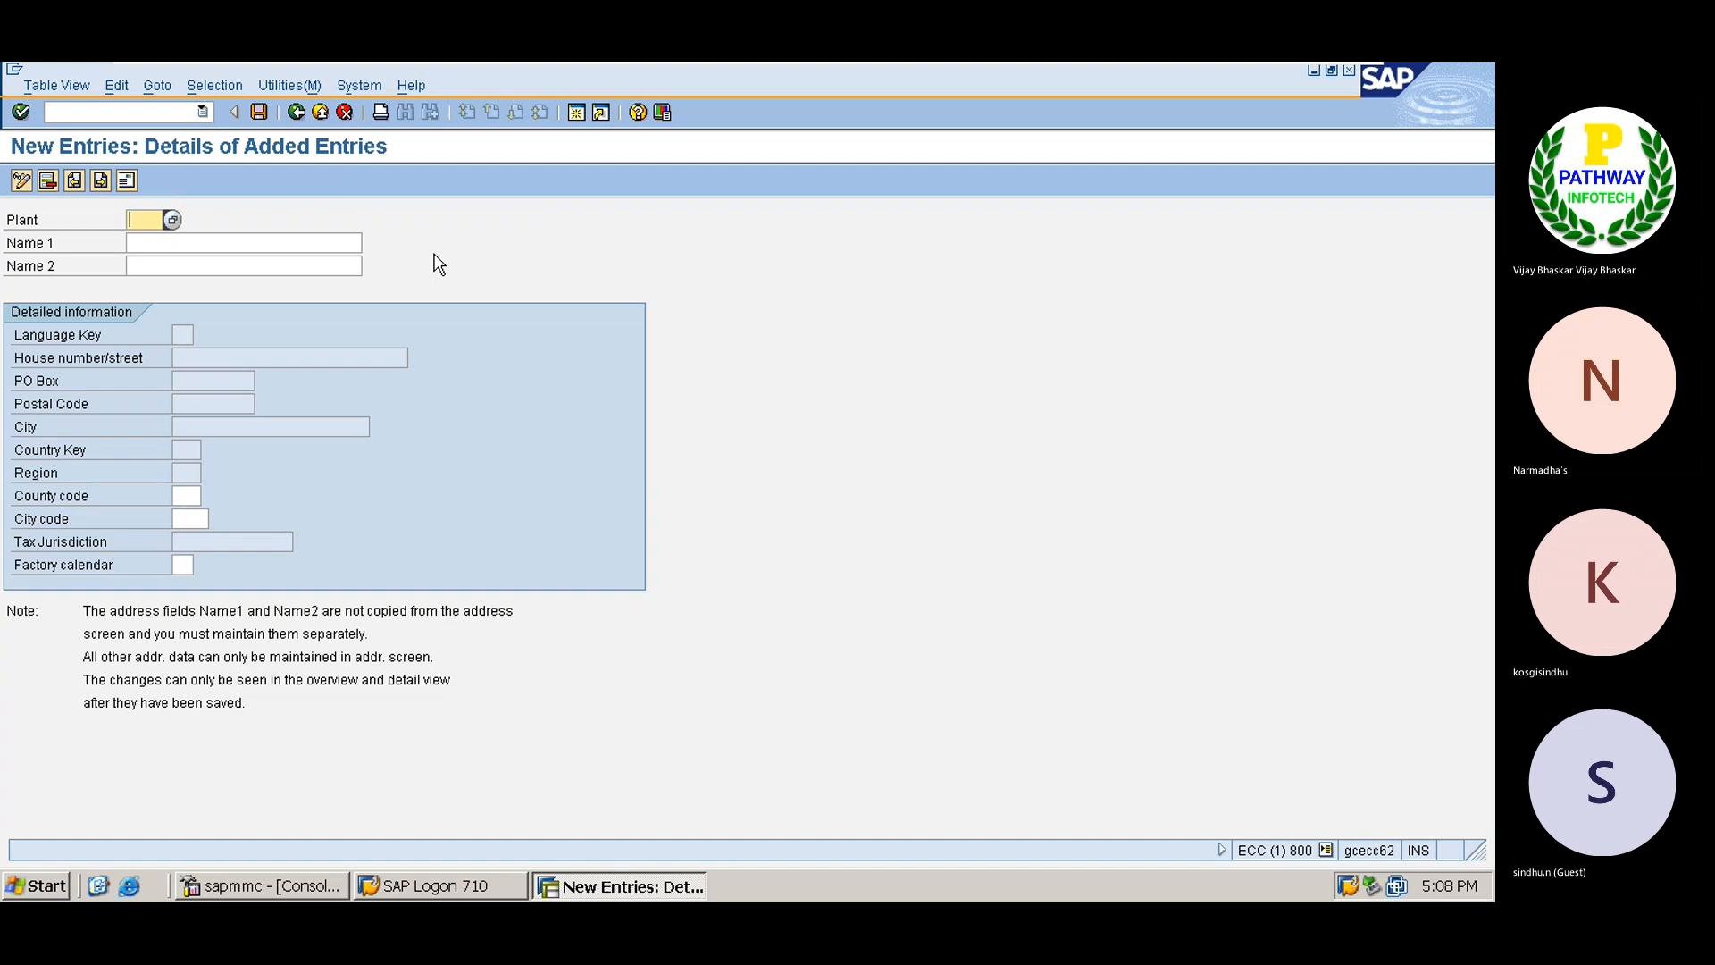
# Enter plant code TATA with Name 1 'Factory Plant of TS01'.
pyautogui.write('TS')
pyautogui.write('ATA')
pyautogui.press('Tab')
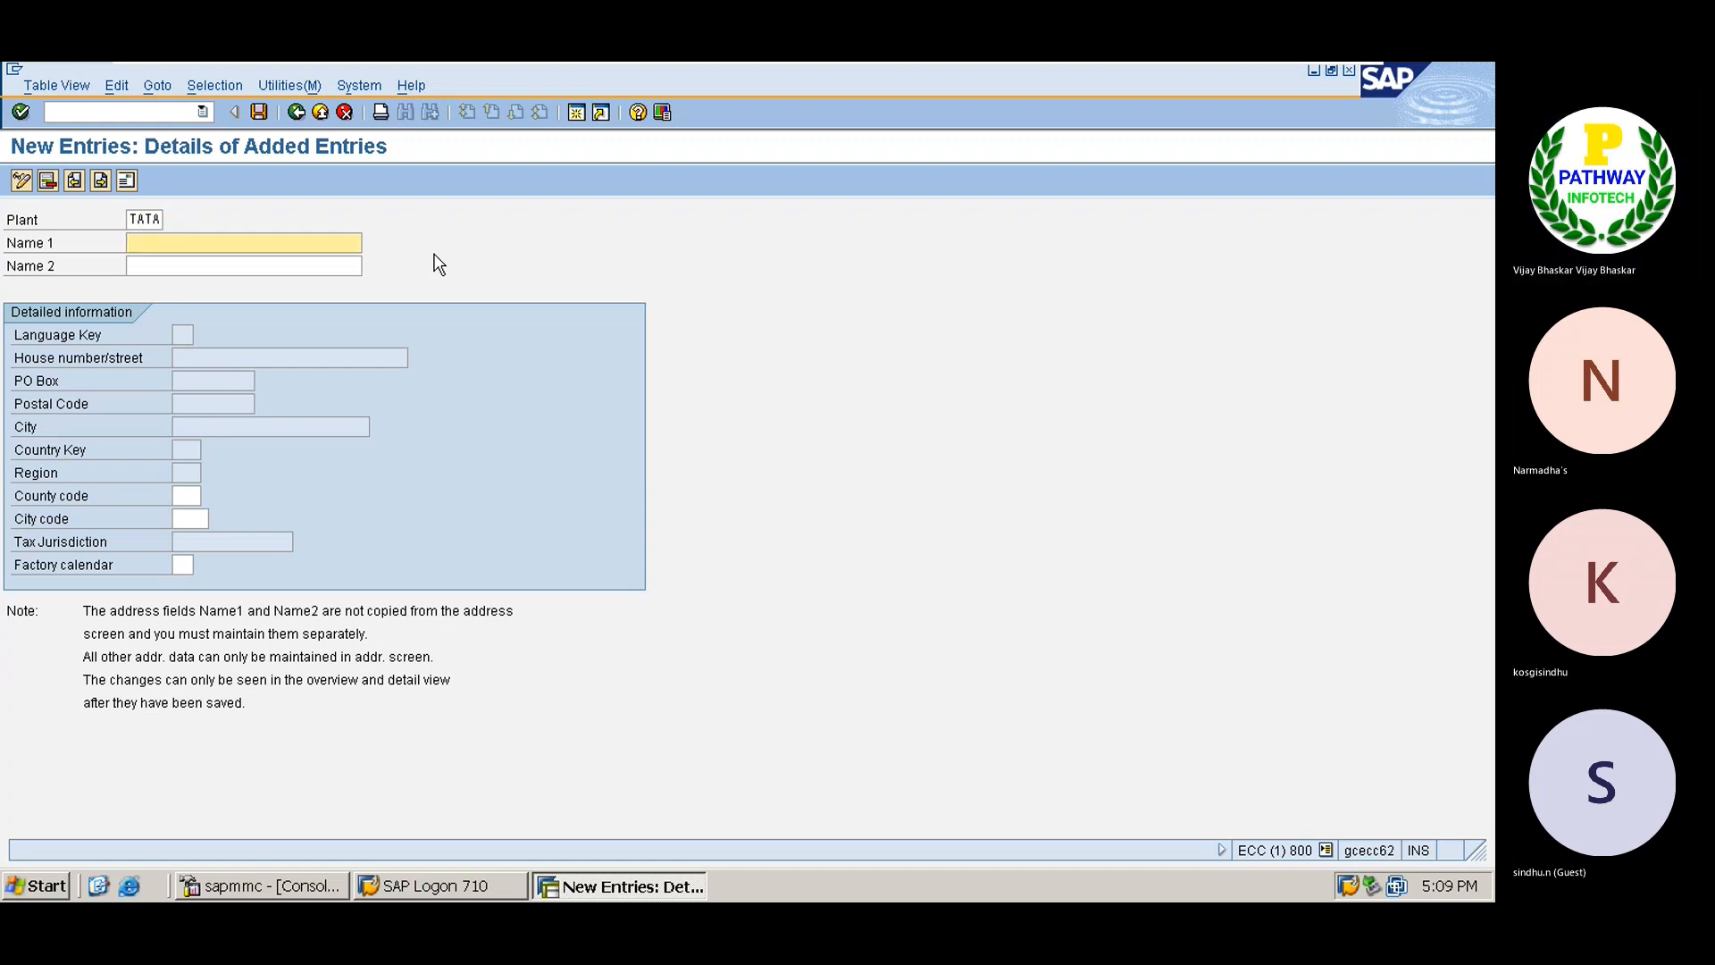
pyautogui.write('TST')
pyautogui.press('BackSpace')
pyautogui.press('BackSpace')
pyautogui.press('BackSpace')
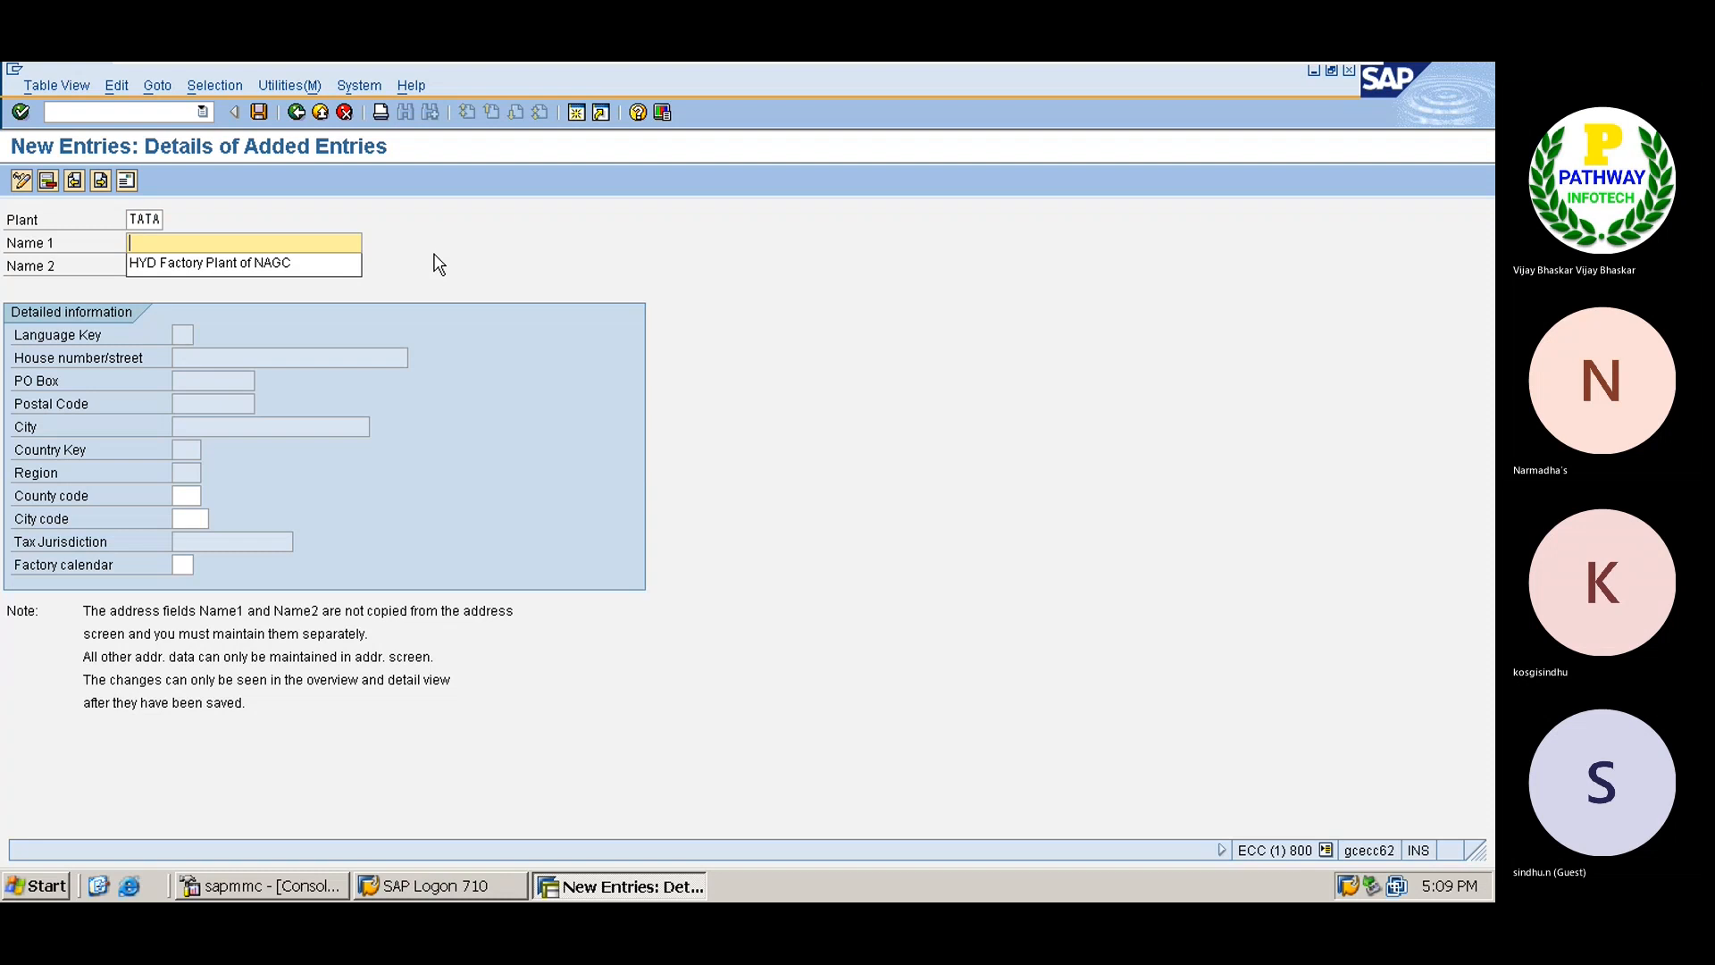
pyautogui.press('Down')
pyautogui.press('Return')
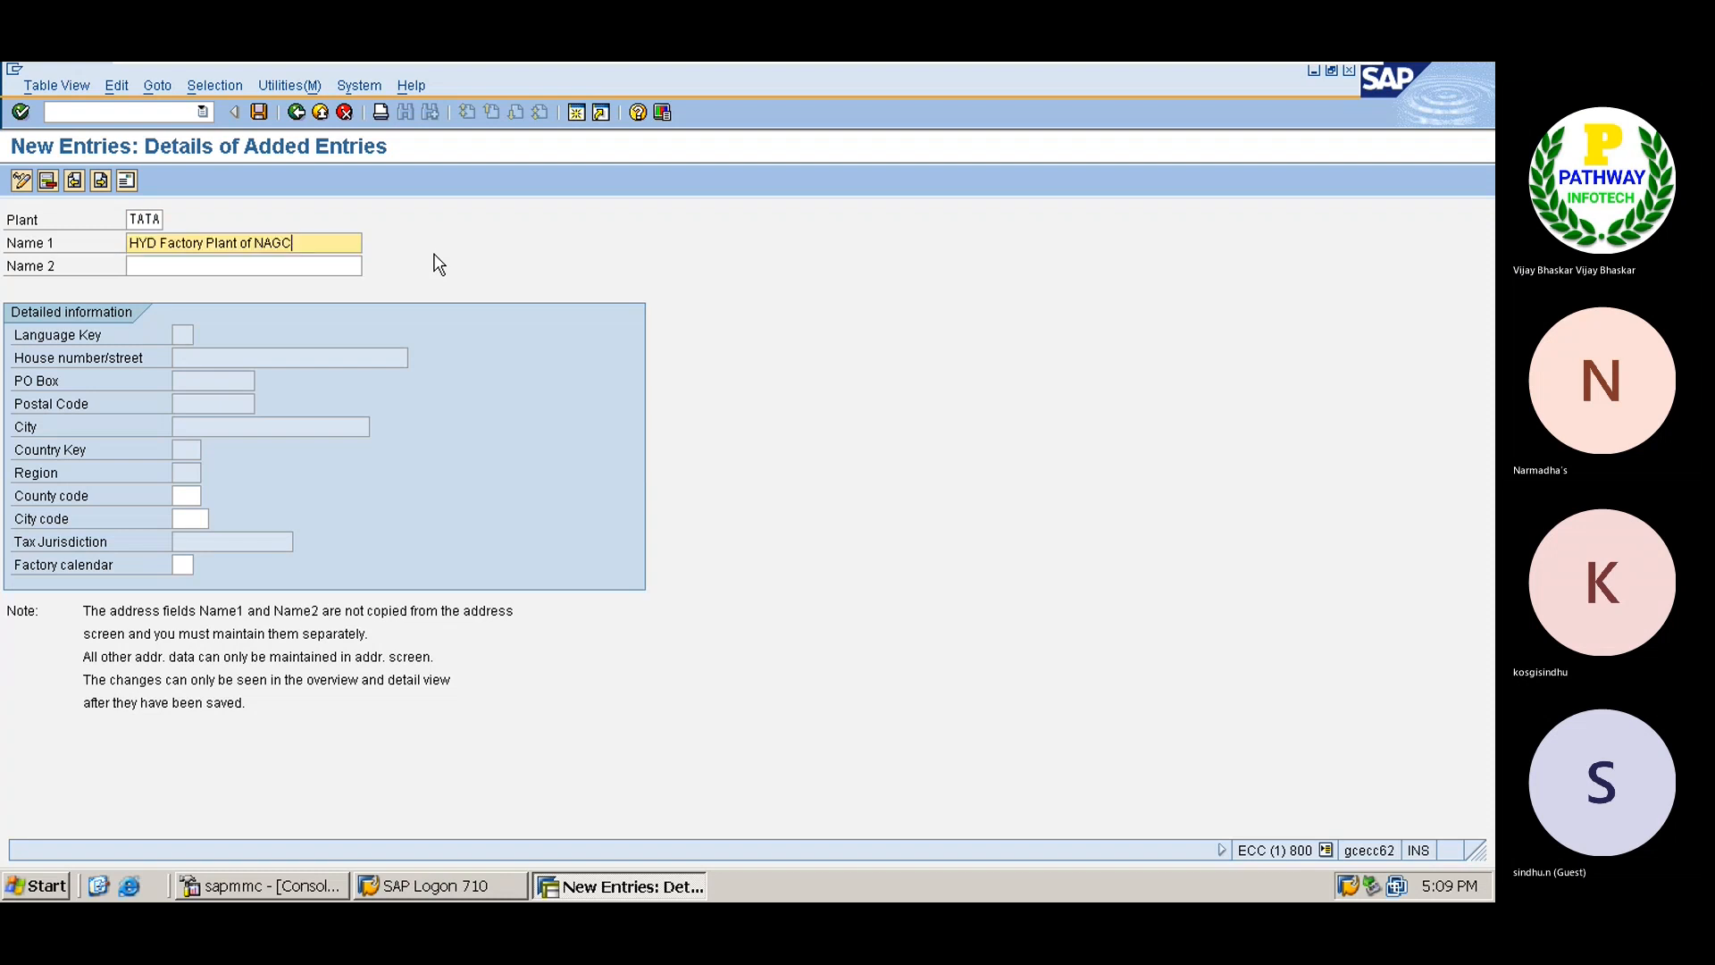
pyautogui.click(163, 242)
pyautogui.press('BackSpace')
pyautogui.press('BackSpace')
pyautogui.press('BackSpace')
pyautogui.press('BackSpace')
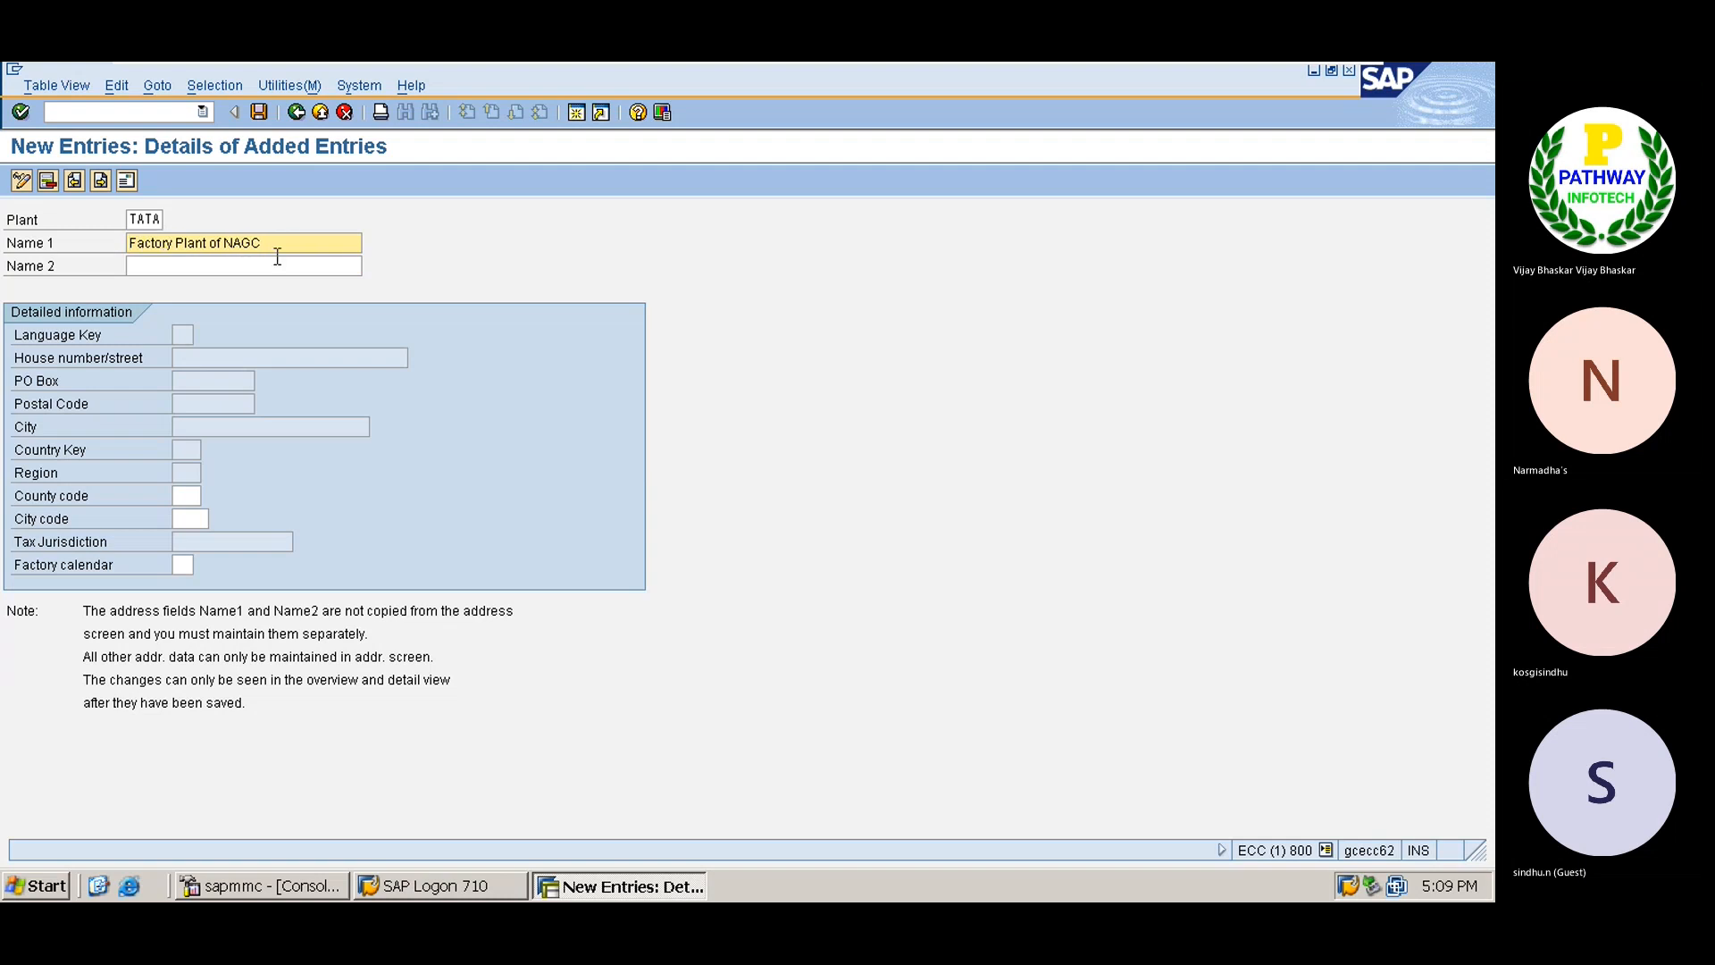
pyautogui.press('BackSpace')
pyautogui.press('BackSpace')
pyautogui.press('BackSpace')
pyautogui.press('BackSpace')
pyautogui.write('TS01')
pyautogui.press('Return')
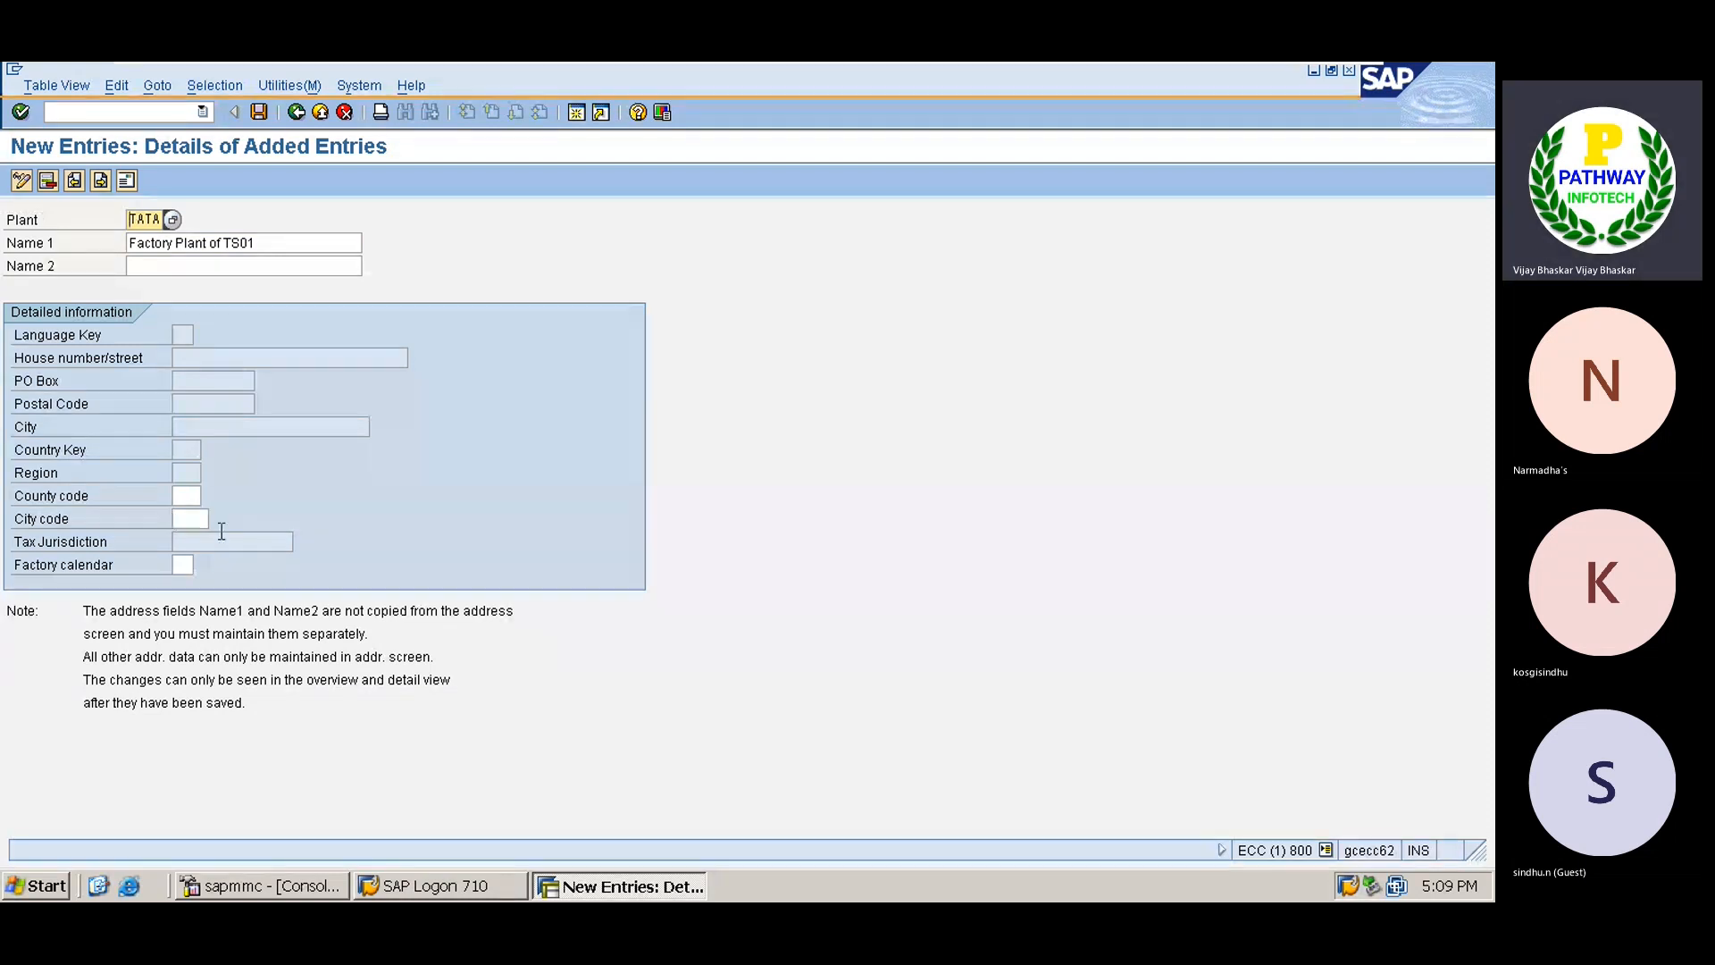
# Choose factory calendar 01 (Germany standard) and save plant TATA.
pyautogui.click(187, 565)
pyautogui.click(205, 565)
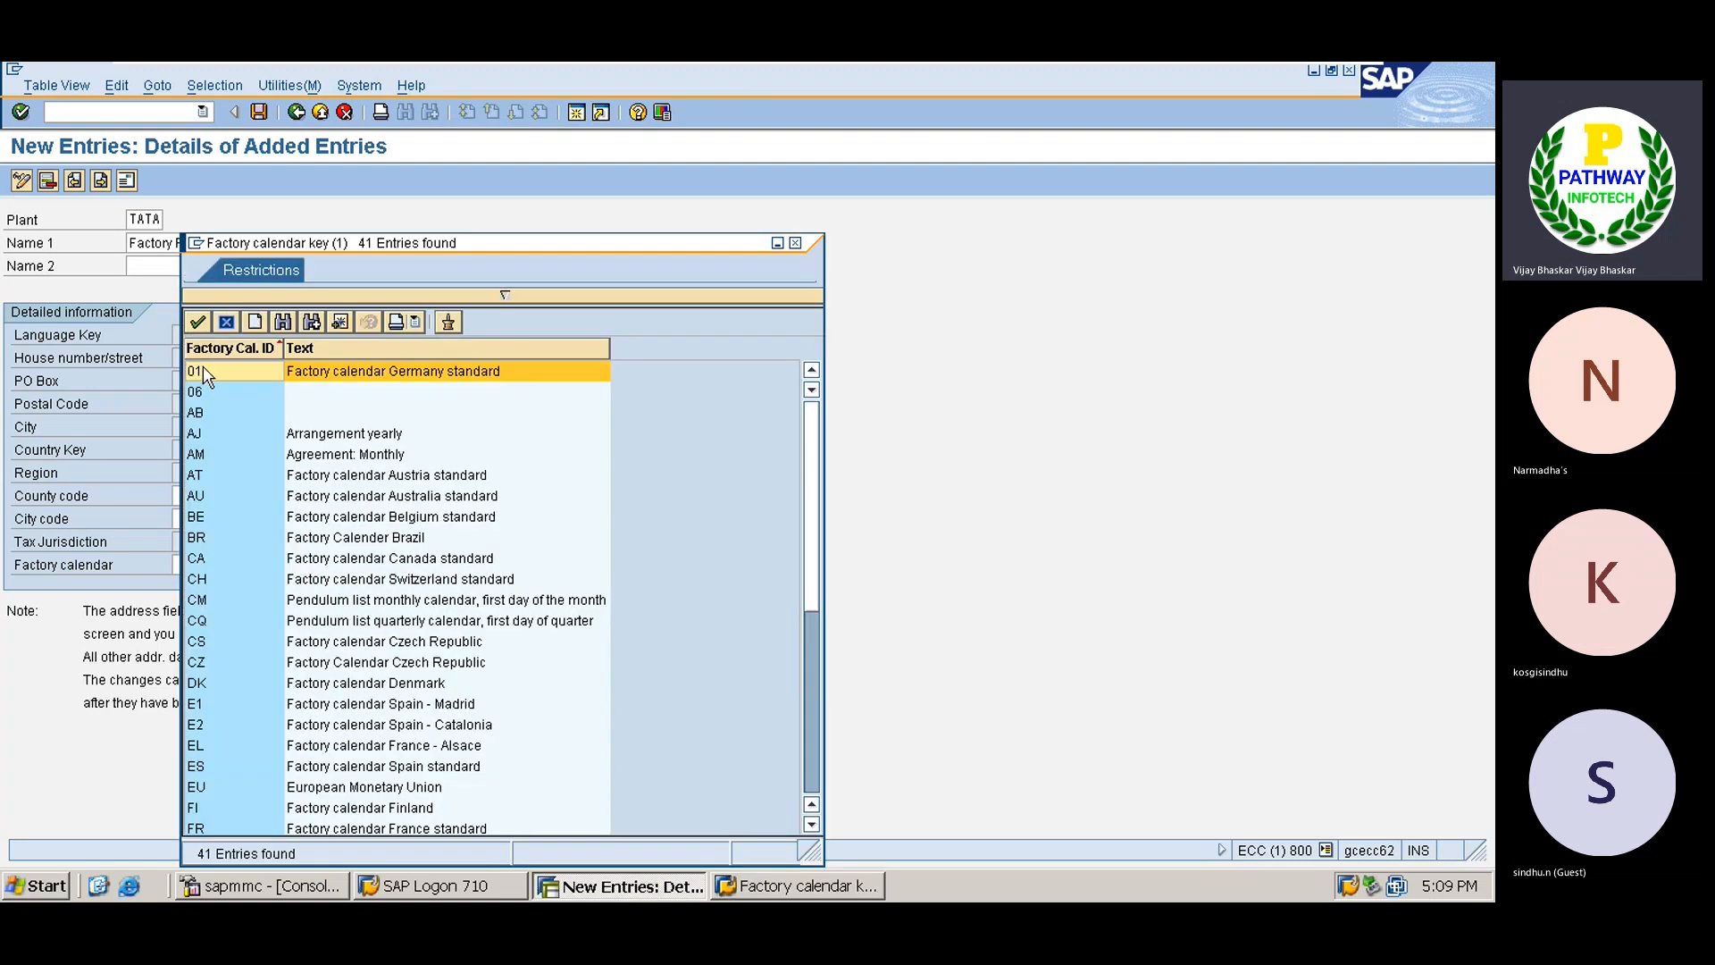
pyautogui.doubleClick(203, 371)
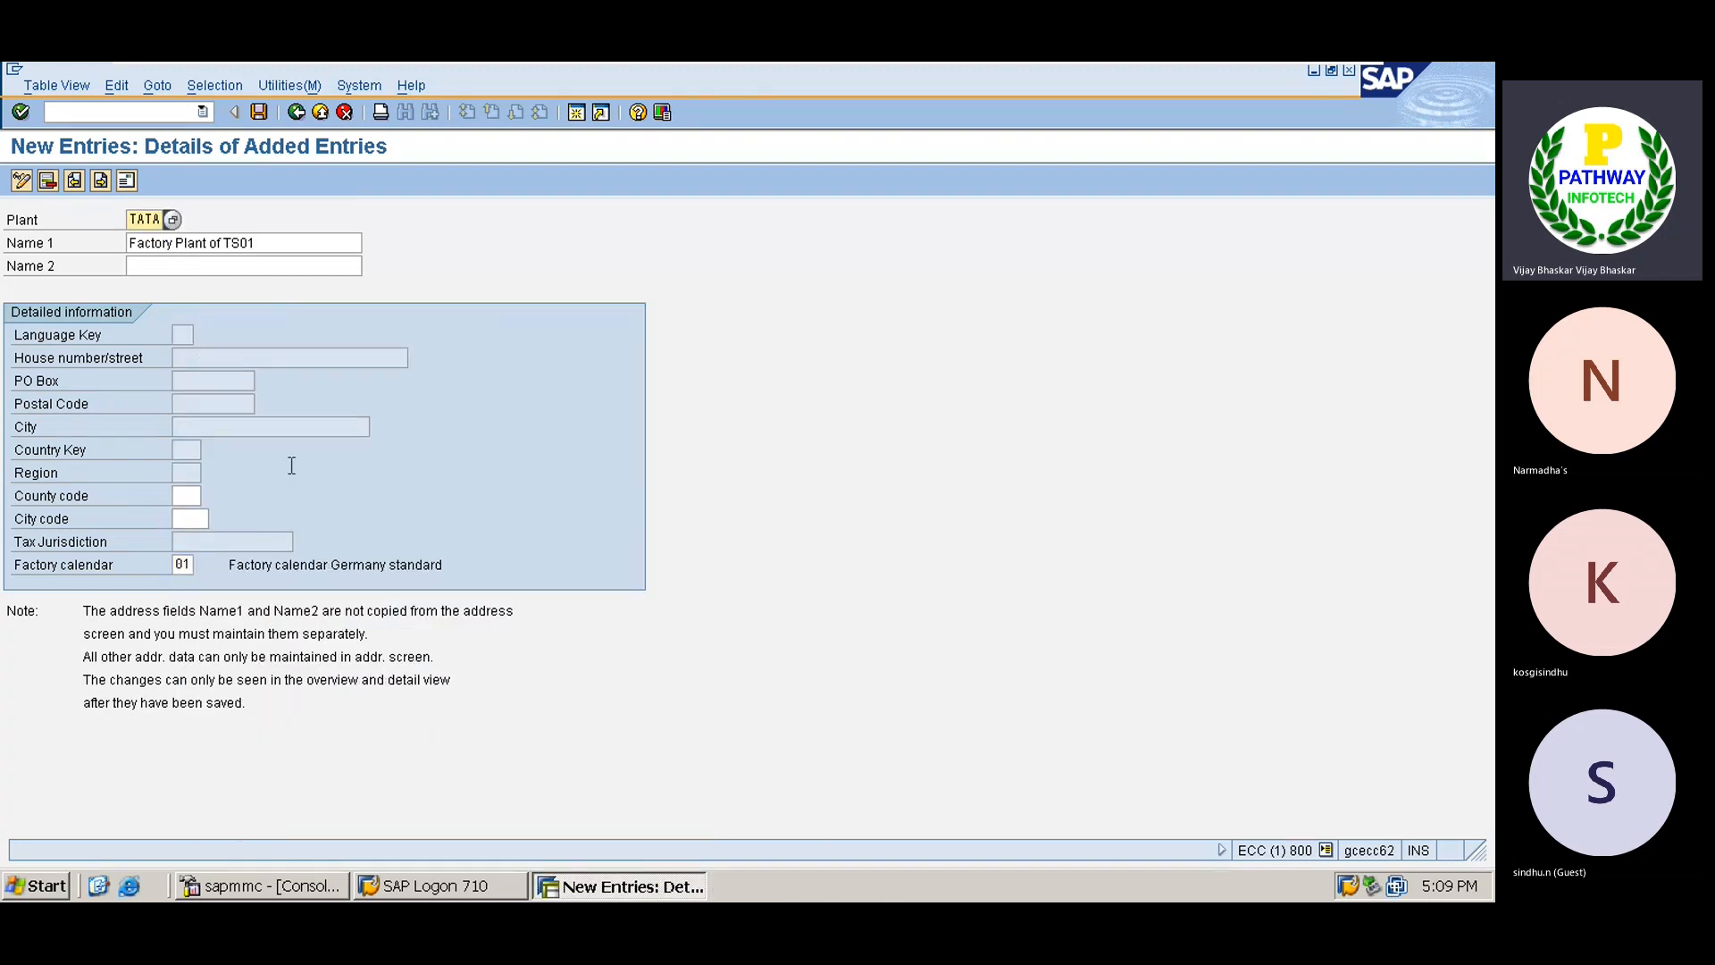
pyautogui.click(260, 112)
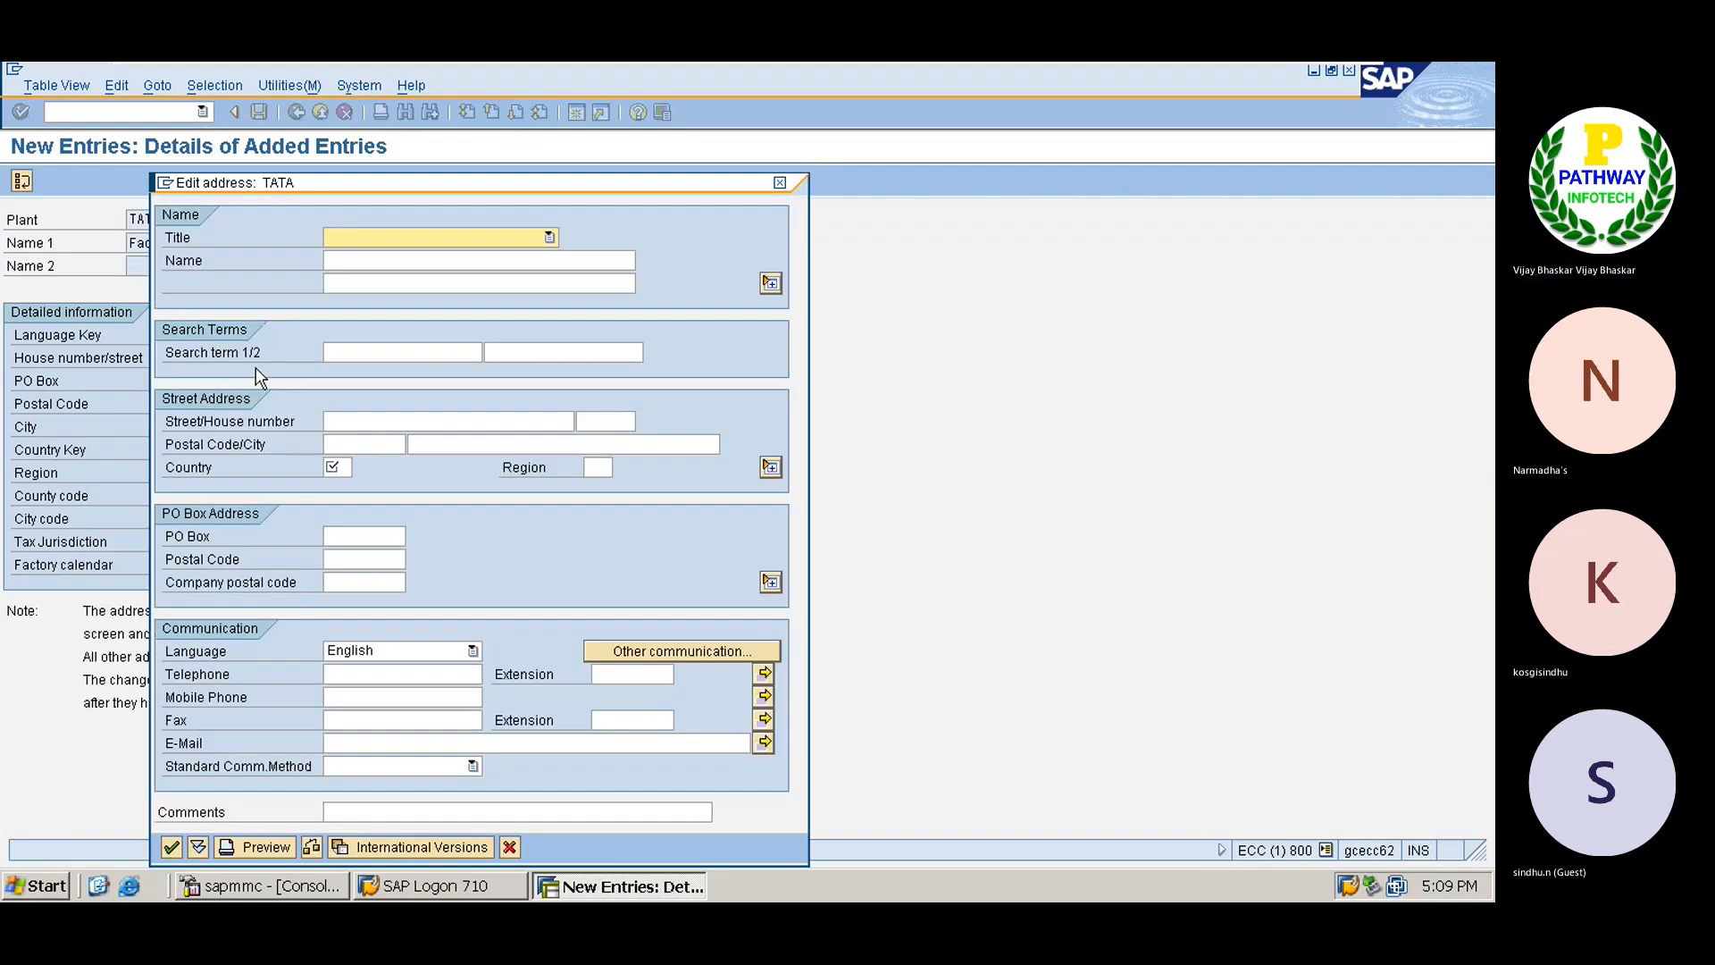
# Fill in plant TATA's address name and search term TS01.
pyautogui.press('Tab')
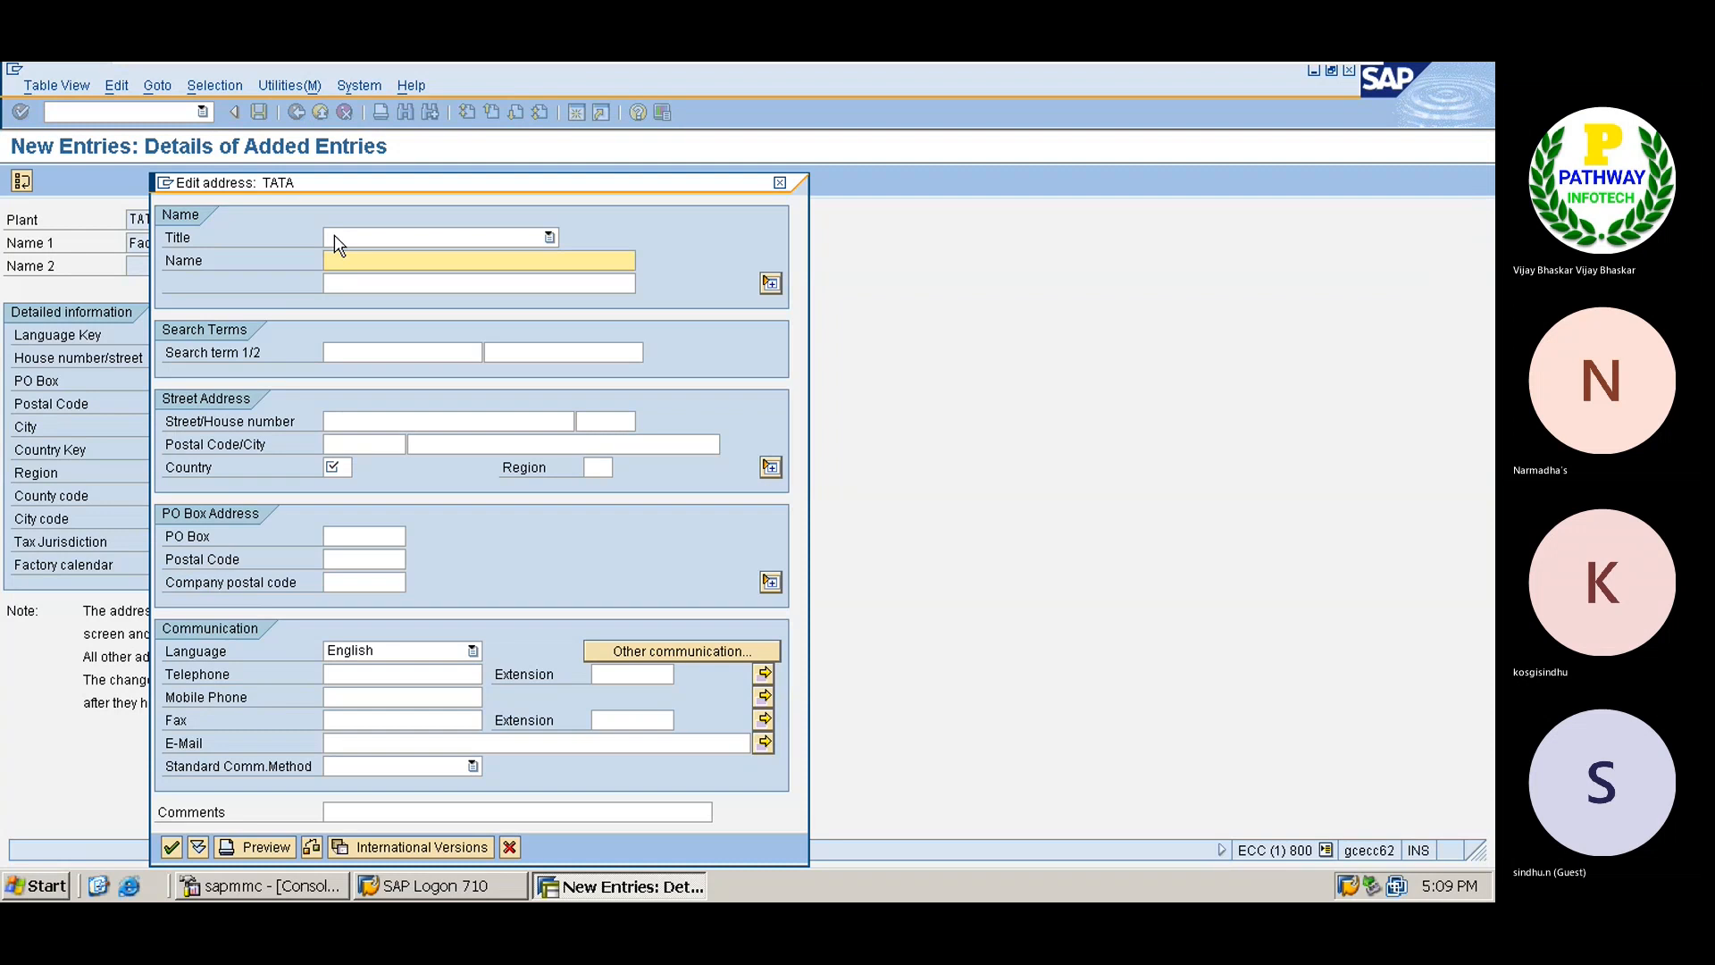
pyautogui.moveTo(330, 184); pyautogui.dragTo(544, 185)
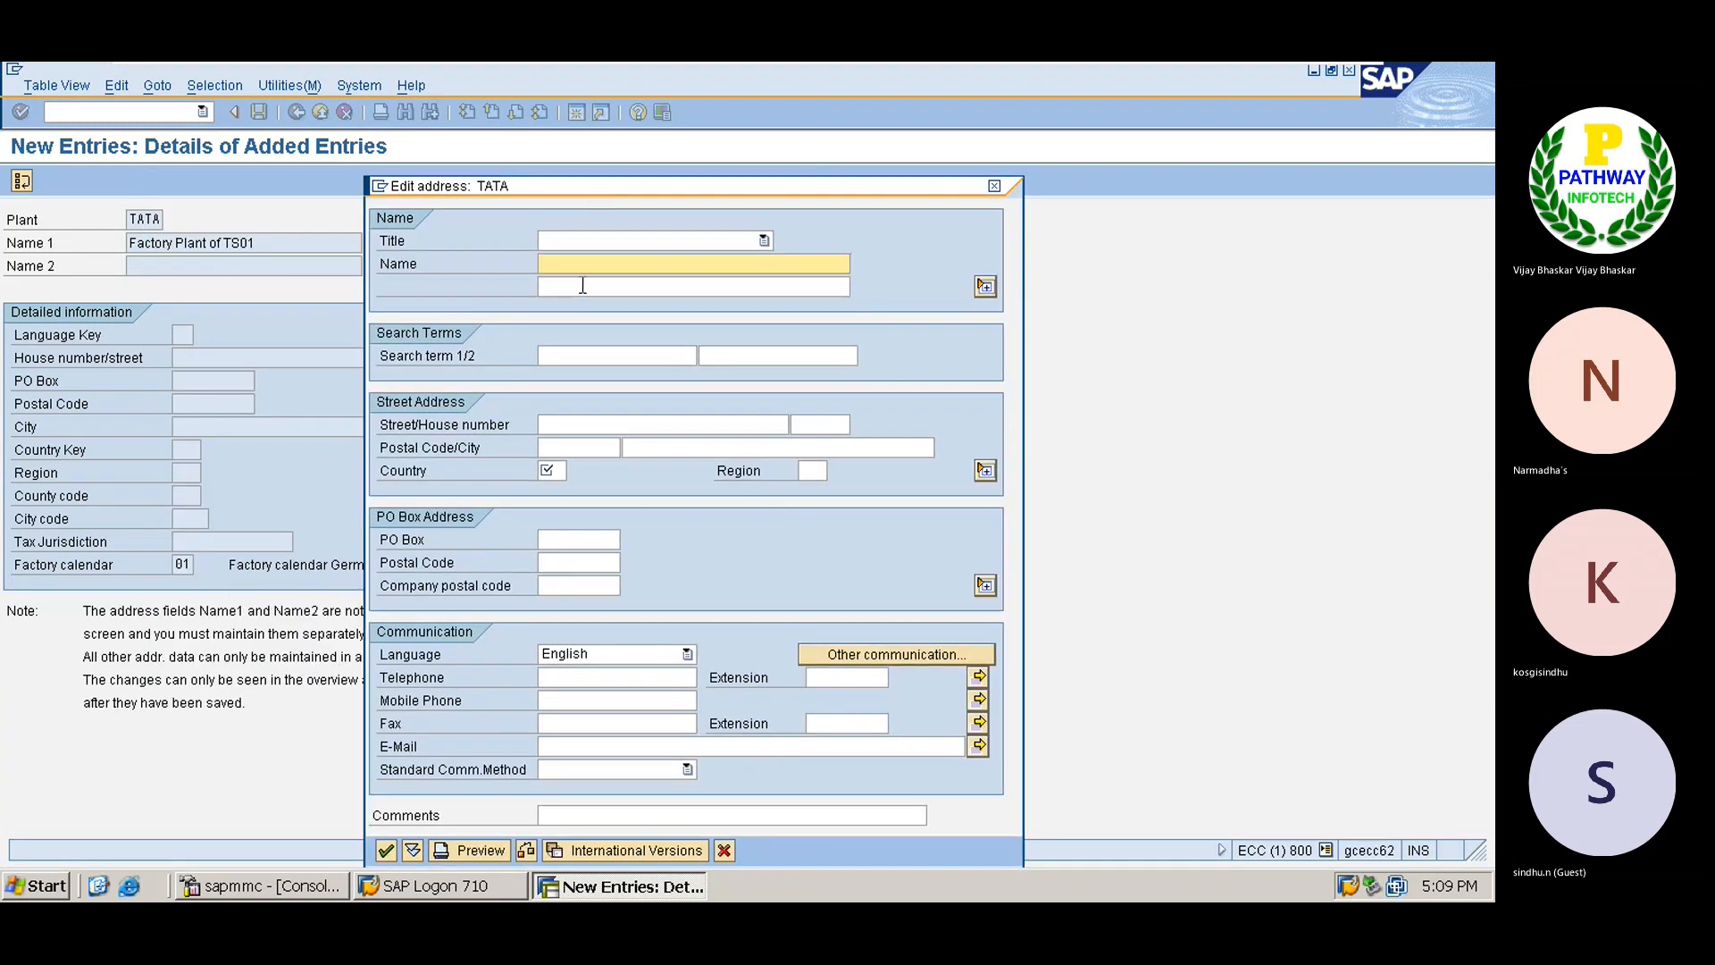
pyautogui.write('Factory Cal')
pyautogui.press('BackSpace')
pyautogui.press('BackSpace')
pyautogui.press('BackSpace')
pyautogui.press('BackSpace')
pyautogui.press('BackSpace')
pyautogui.press('BackSpace')
pyautogui.press('BackSpace')
pyautogui.press('BackSpace')
pyautogui.press('BackSpace')
pyautogui.press('BackSpace')
pyautogui.press('BackSpace')
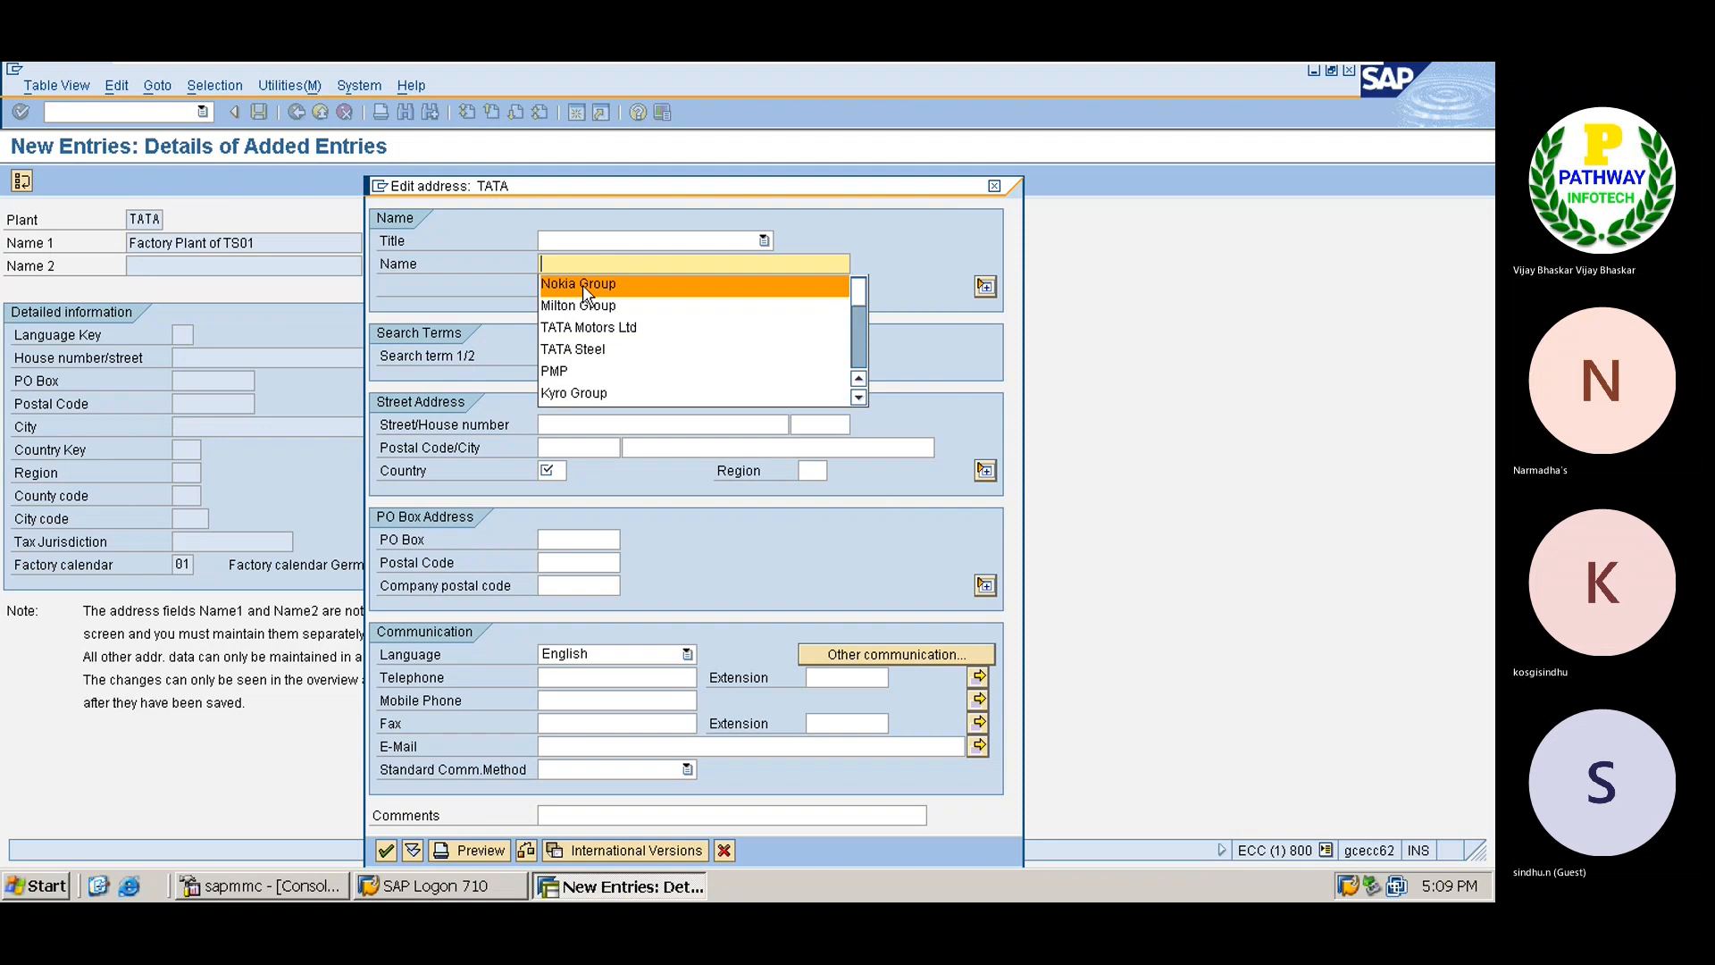
pyautogui.write('Manufac')
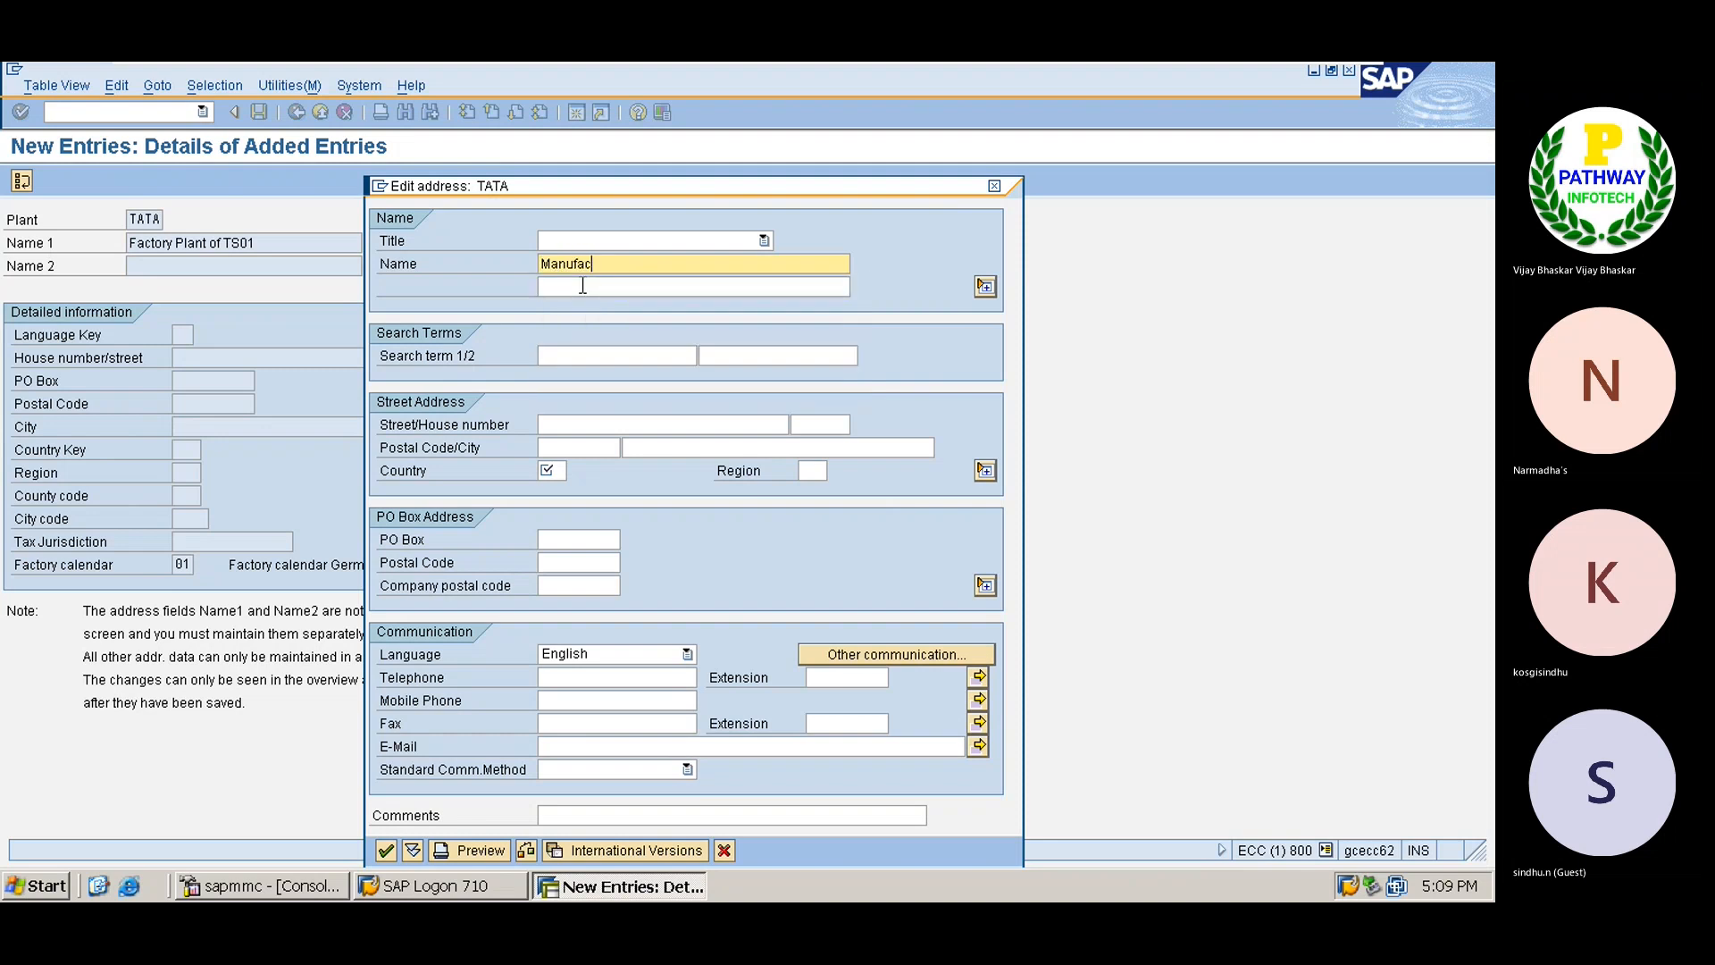
pyautogui.write('turung Plant ot TS01')
pyautogui.click(555, 355)
pyautogui.write('TS01')
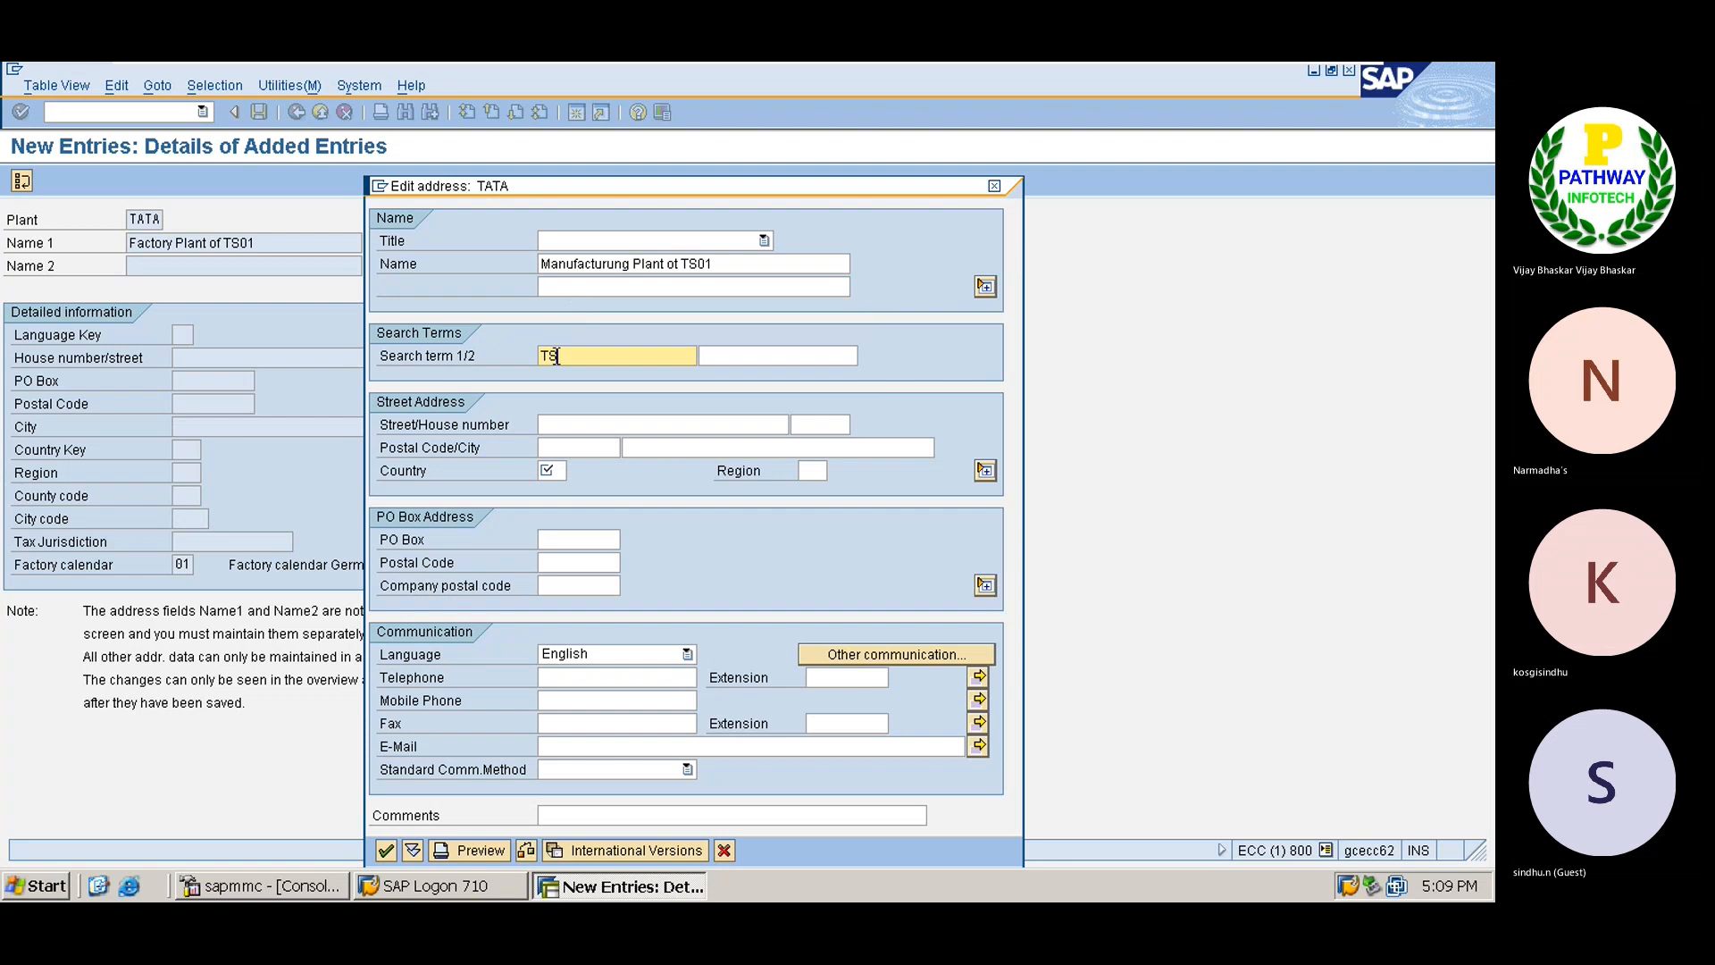
pyautogui.press('Tab')
pyautogui.press('Tab')
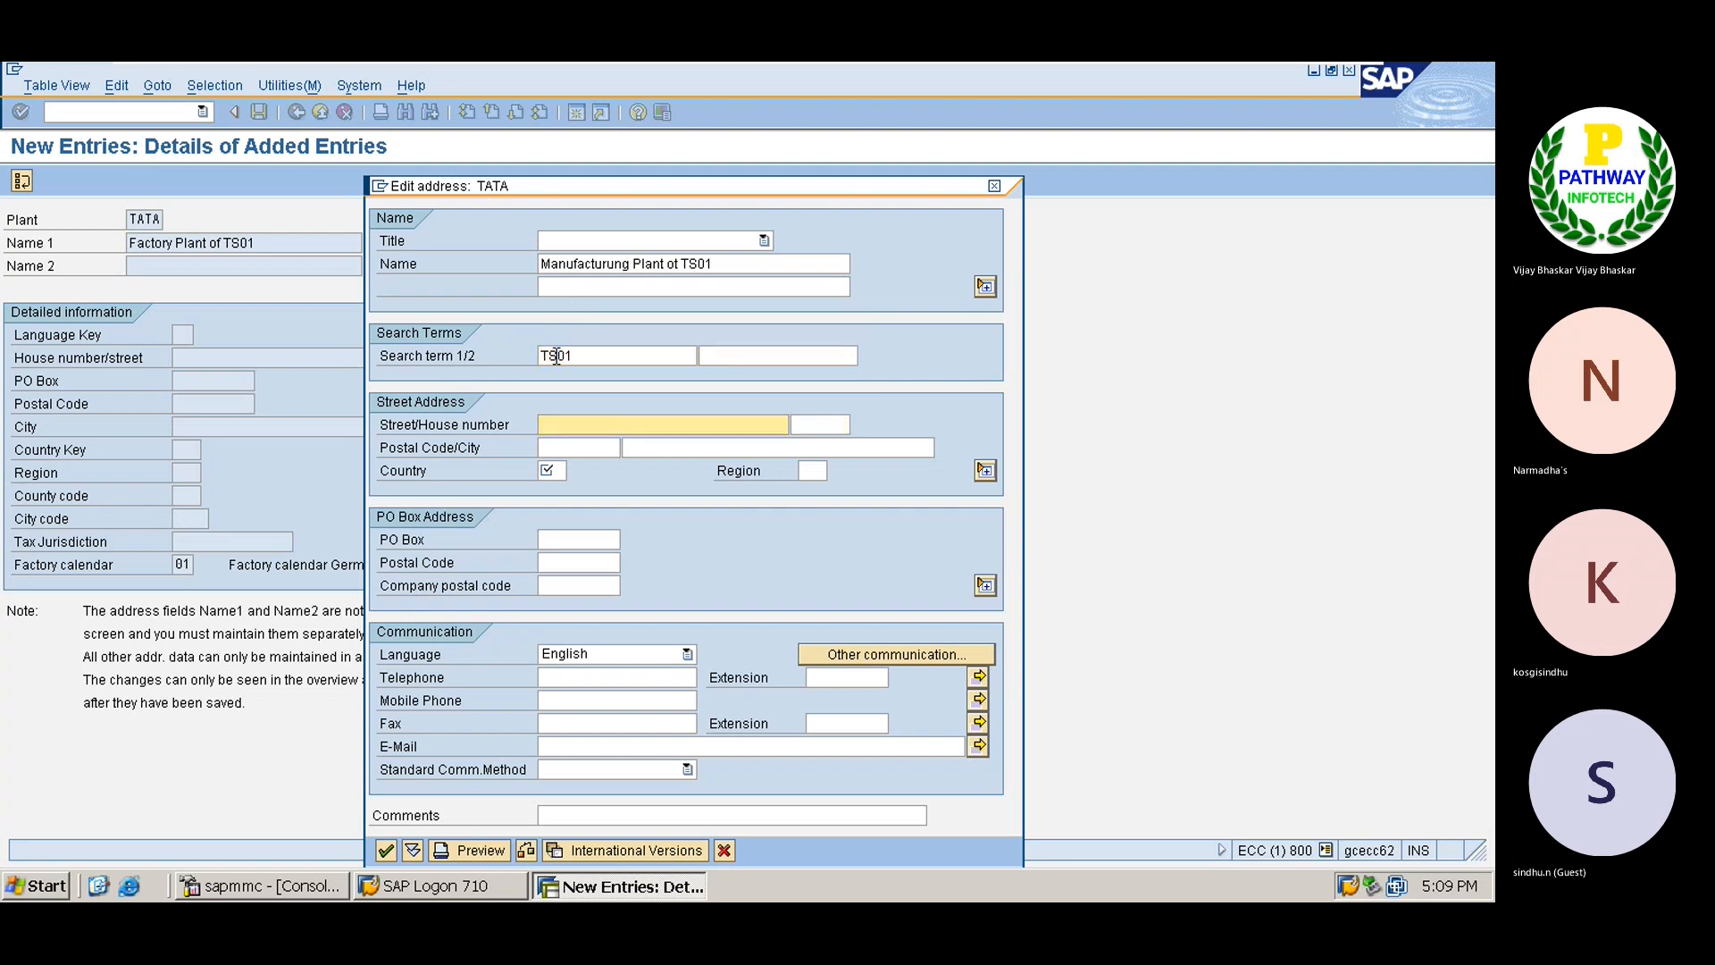
pyautogui.press('Tab')
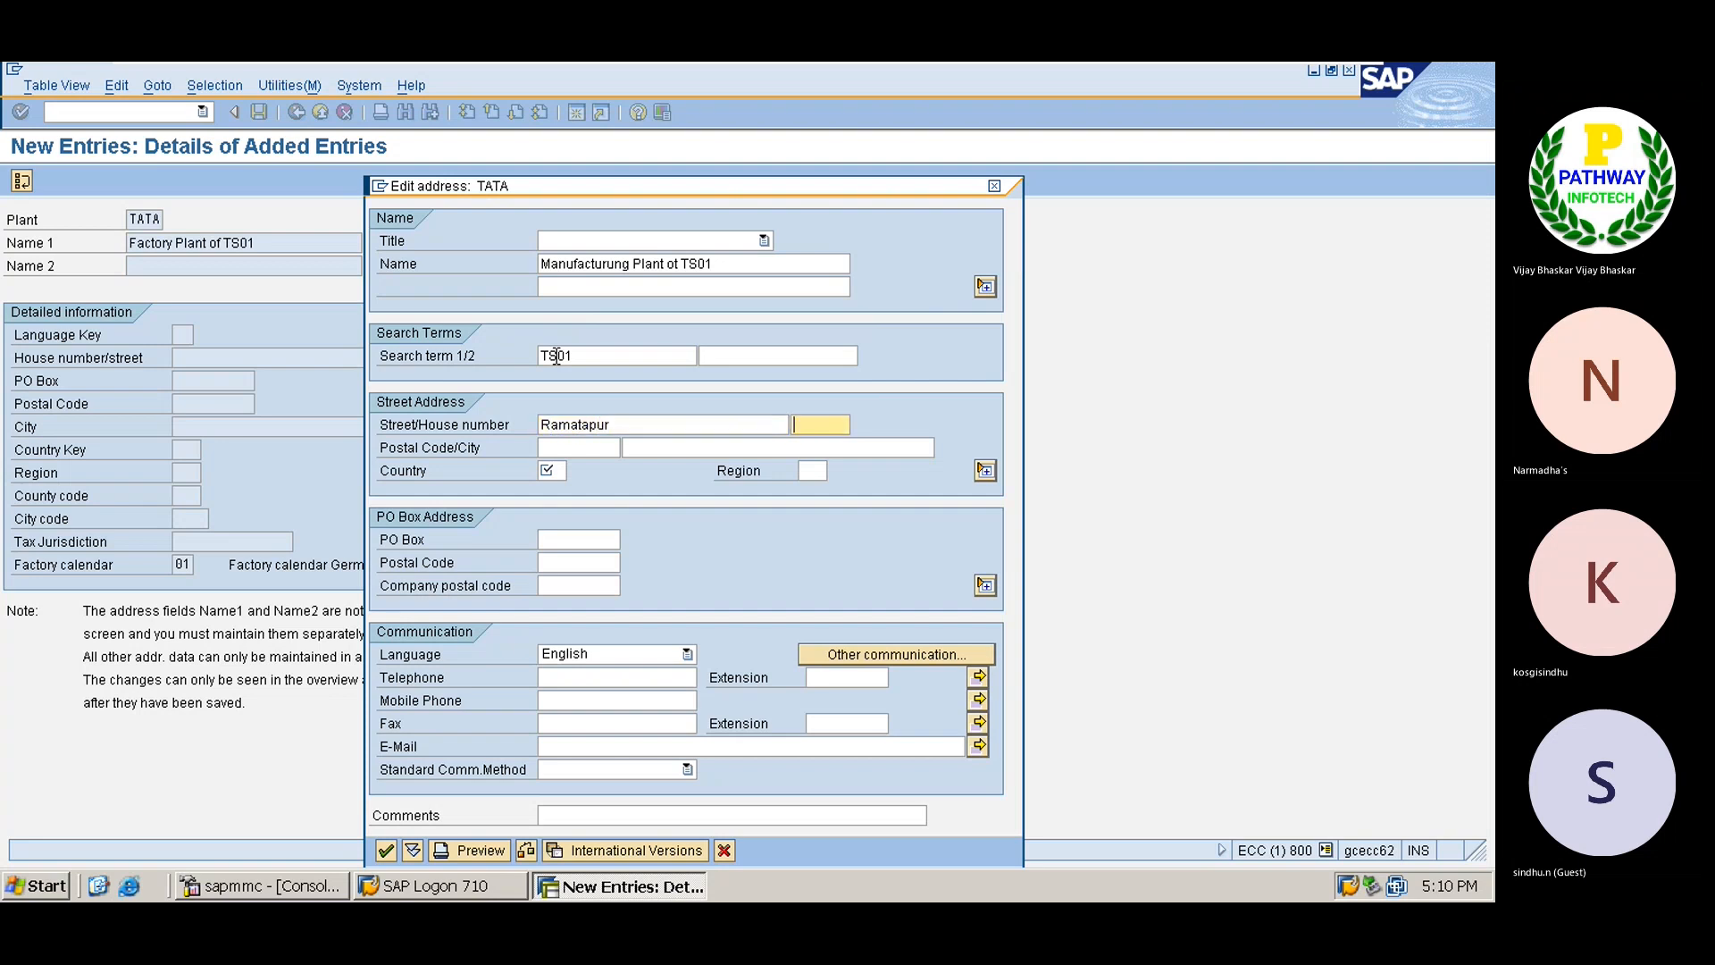
pyautogui.press('Tab')
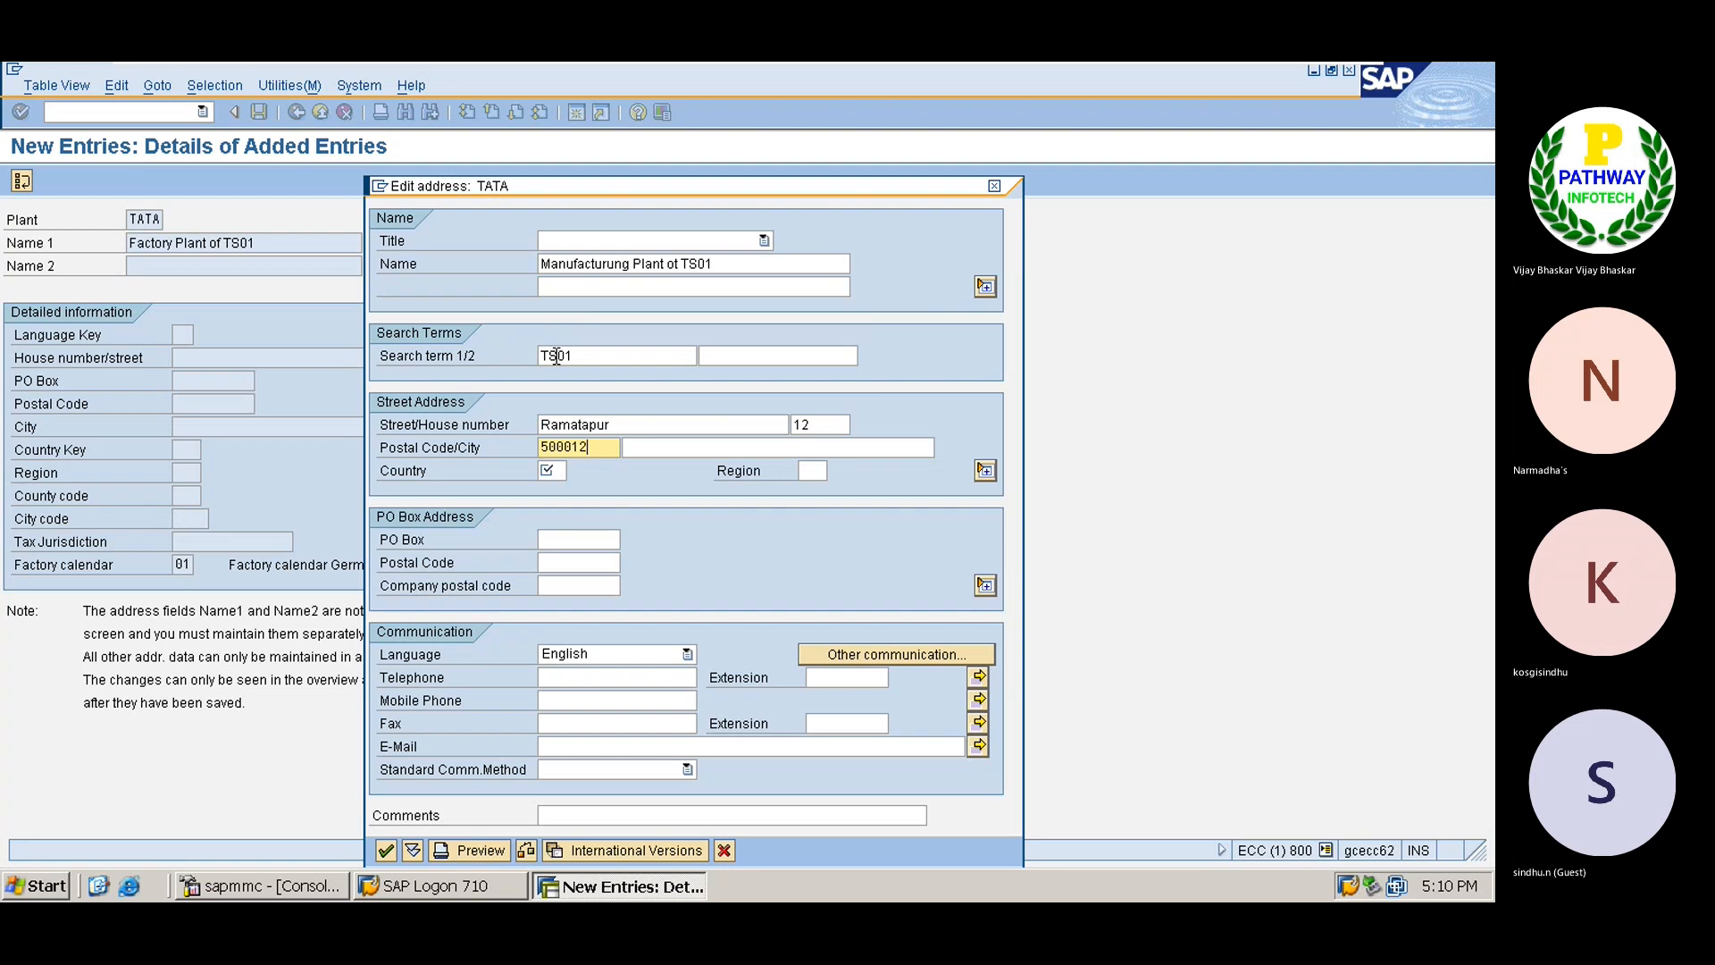
pyautogui.press('Tab')
pyautogui.press('Down')
pyautogui.press('Down')
pyautogui.press('Tab')
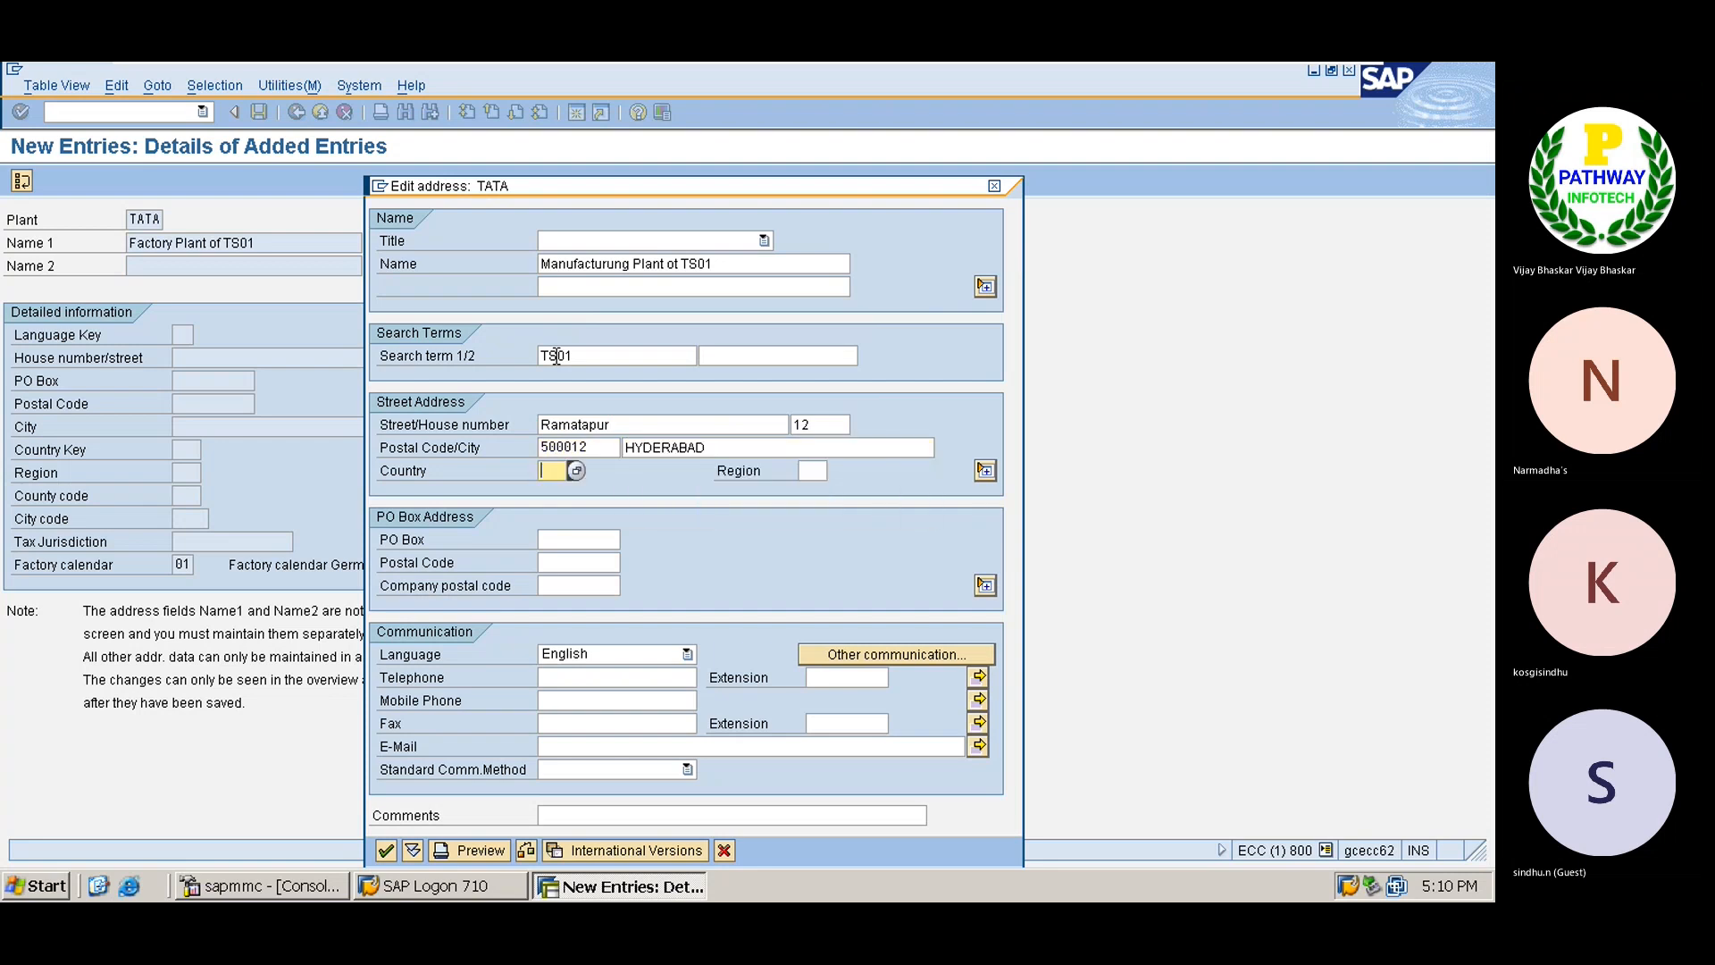
pyautogui.press('Down')
pyautogui.press('Down')
pyautogui.press('Return')
pyautogui.press('Return')
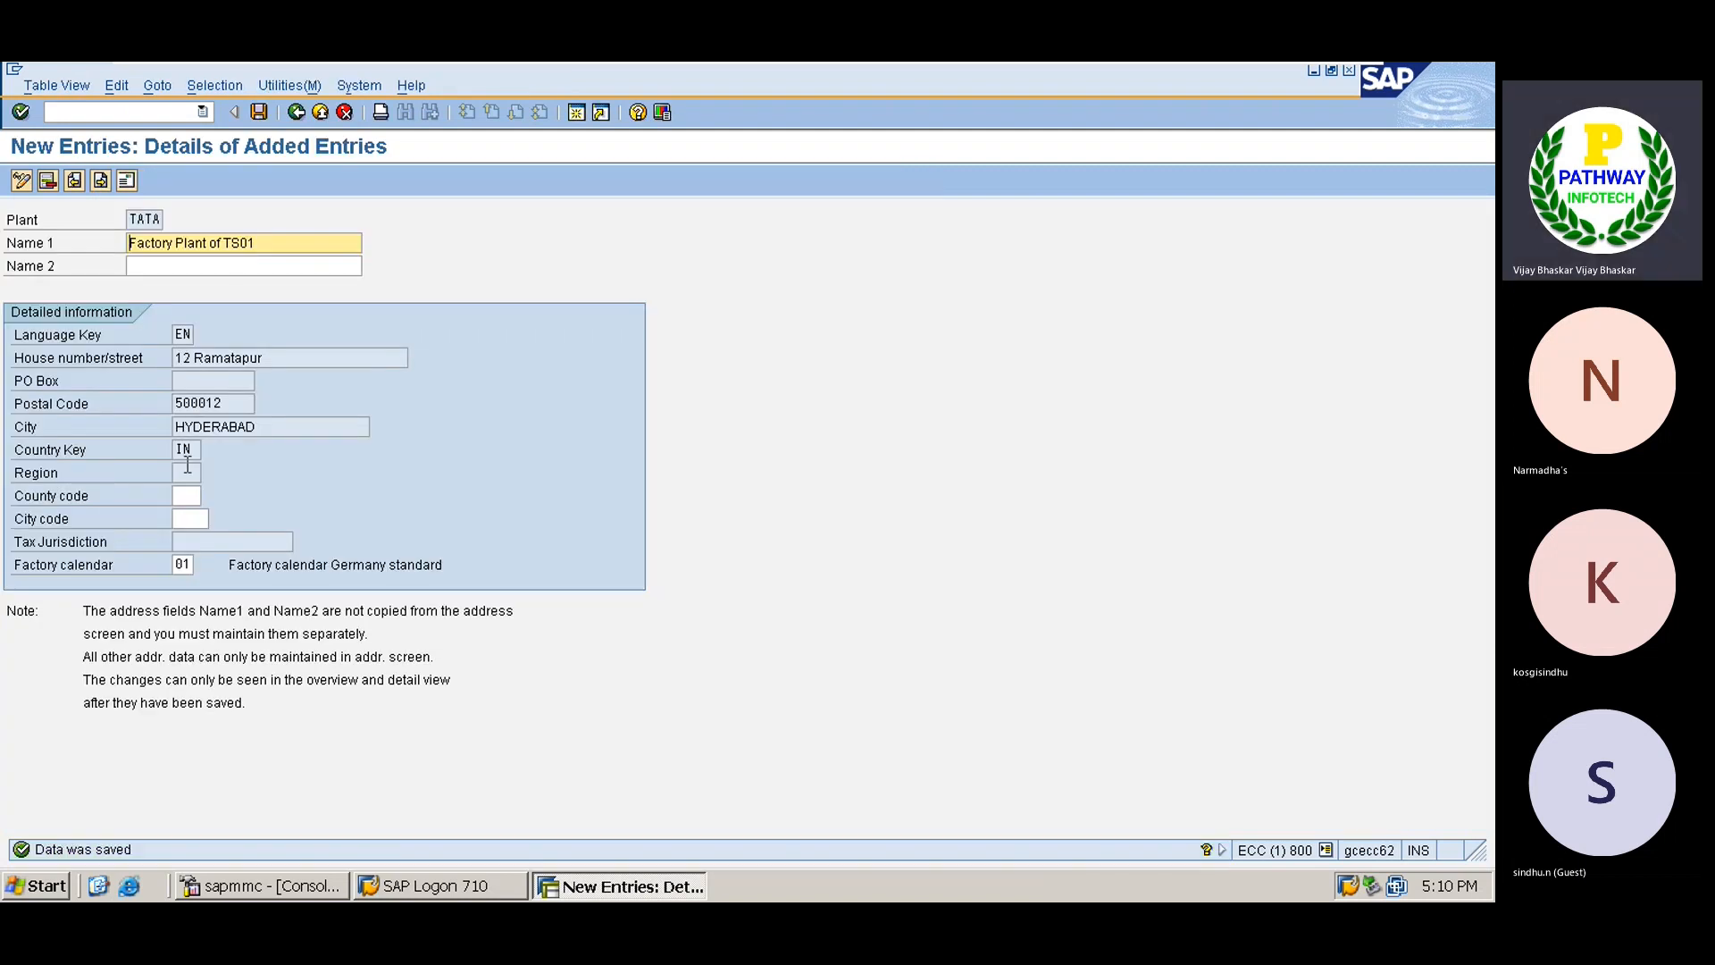
# Check the postal code and city values, then save the plant address.
pyautogui.moveTo(225, 403); pyautogui.dragTo(159, 429)
pyautogui.click(197, 448)
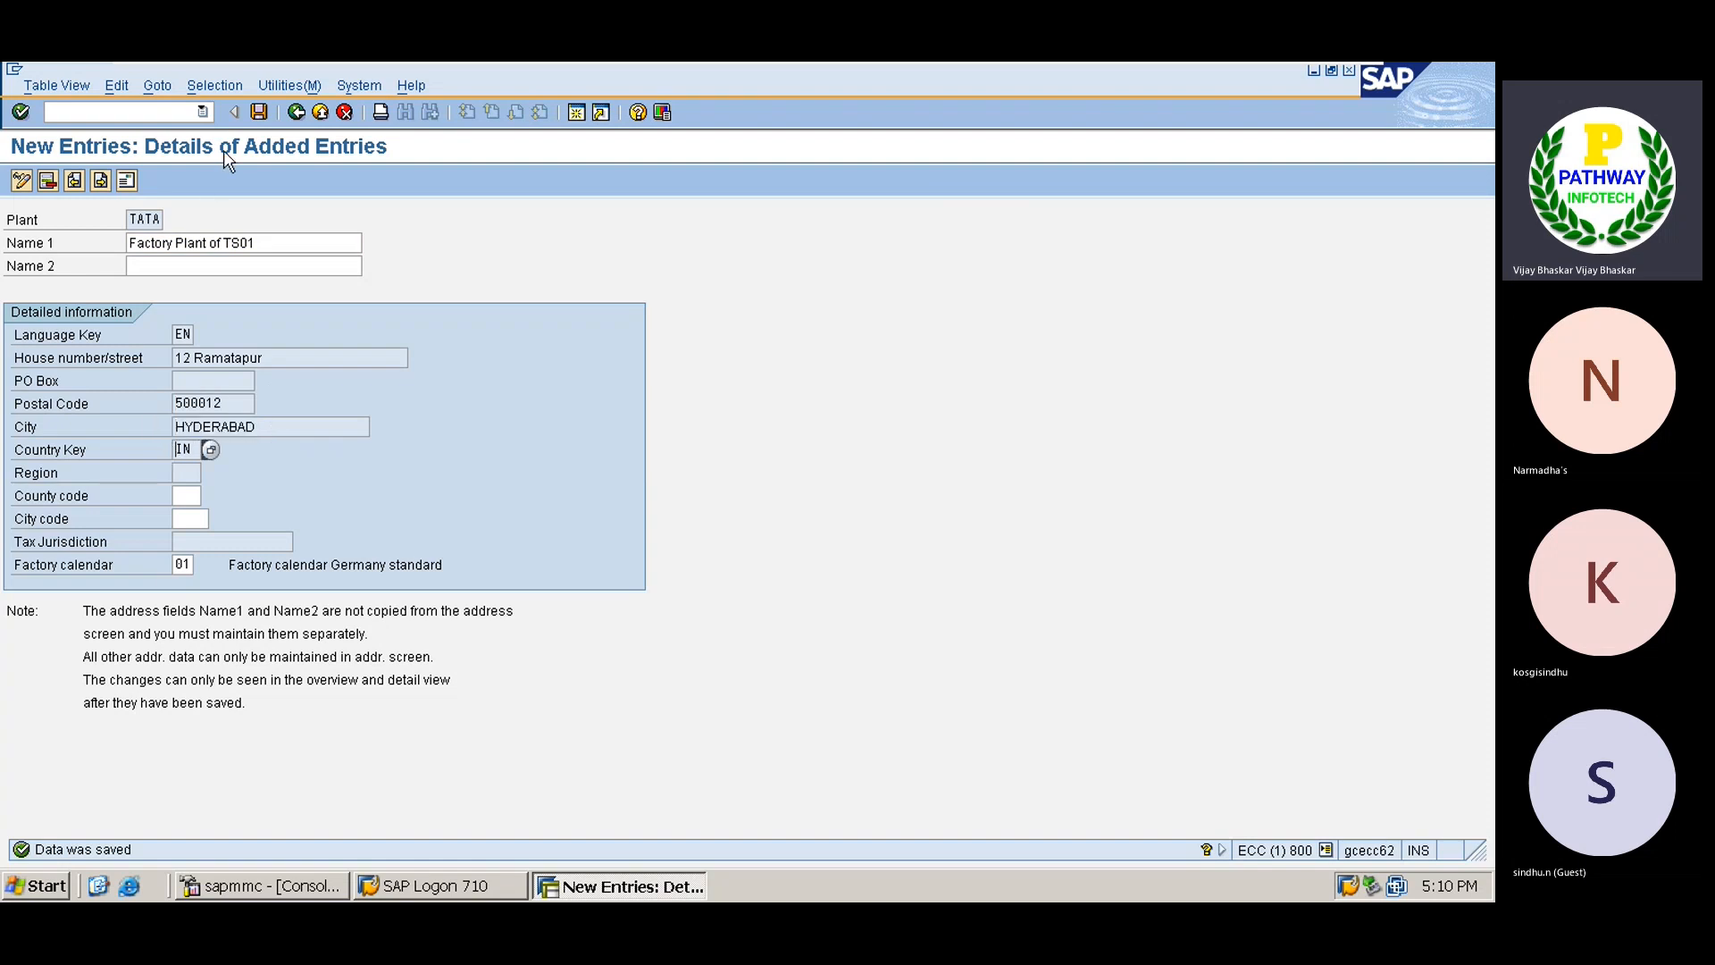
pyautogui.click(258, 112)
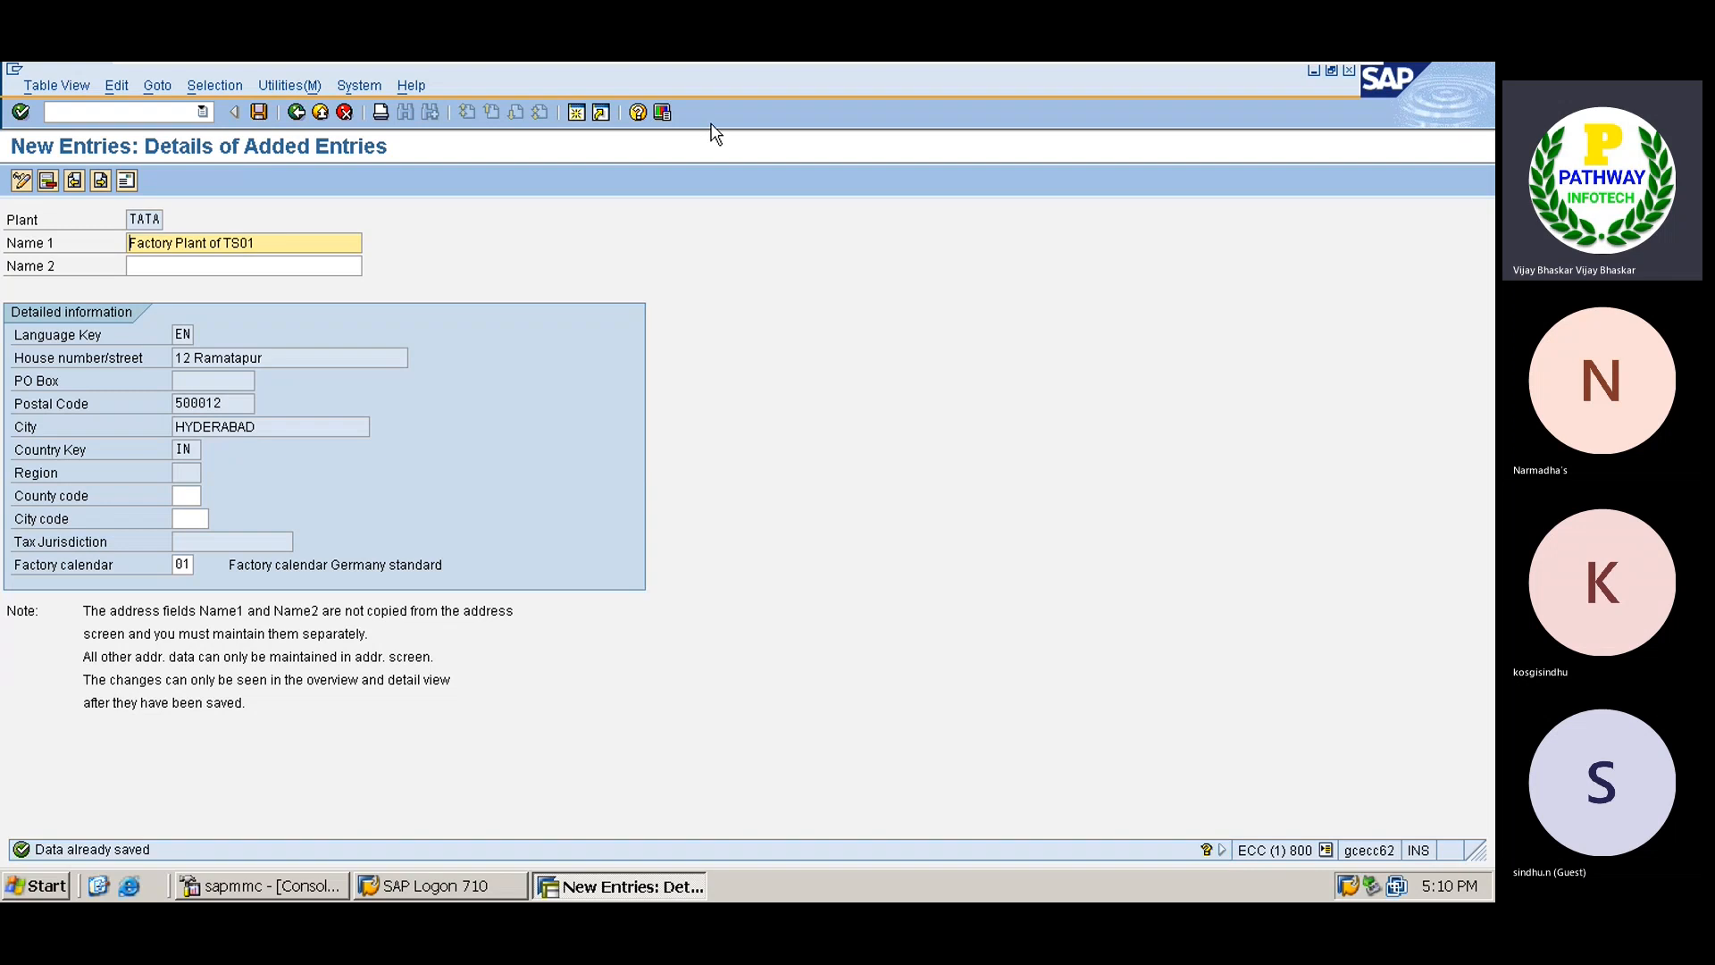
# Admit the next lobby guest in Teams, then return to the SAP Plants overview.
pyautogui.moveTo(897, 62)
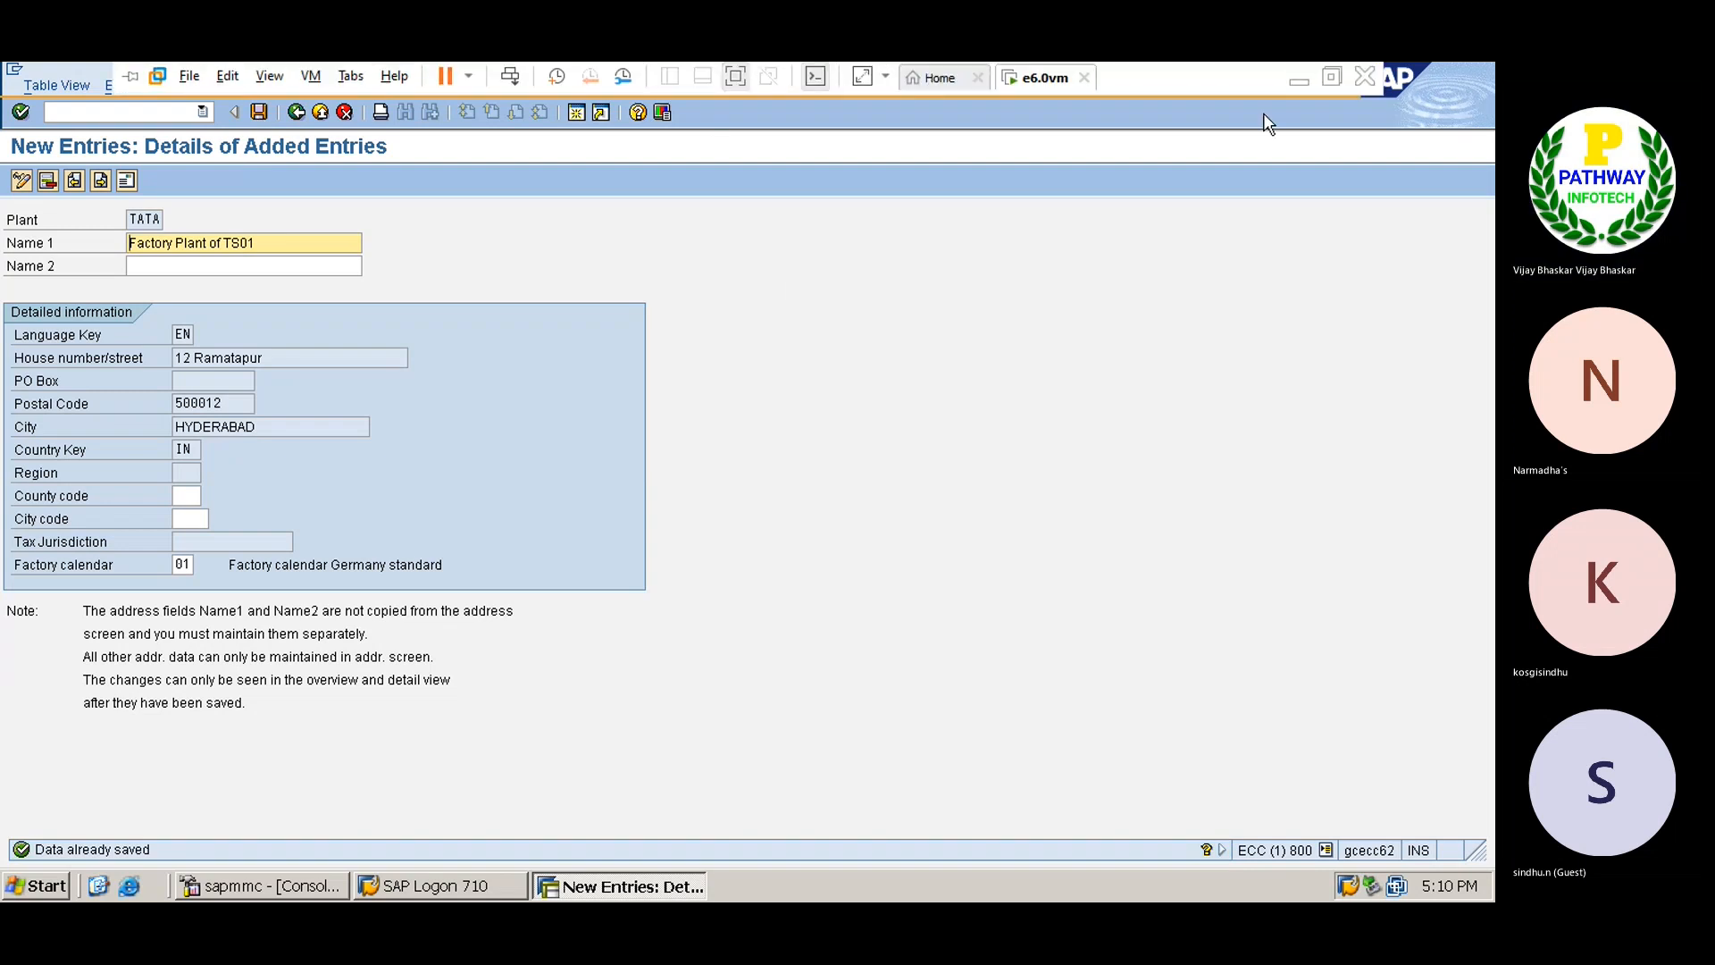
pyautogui.click(1299, 81)
pyautogui.click(812, 286)
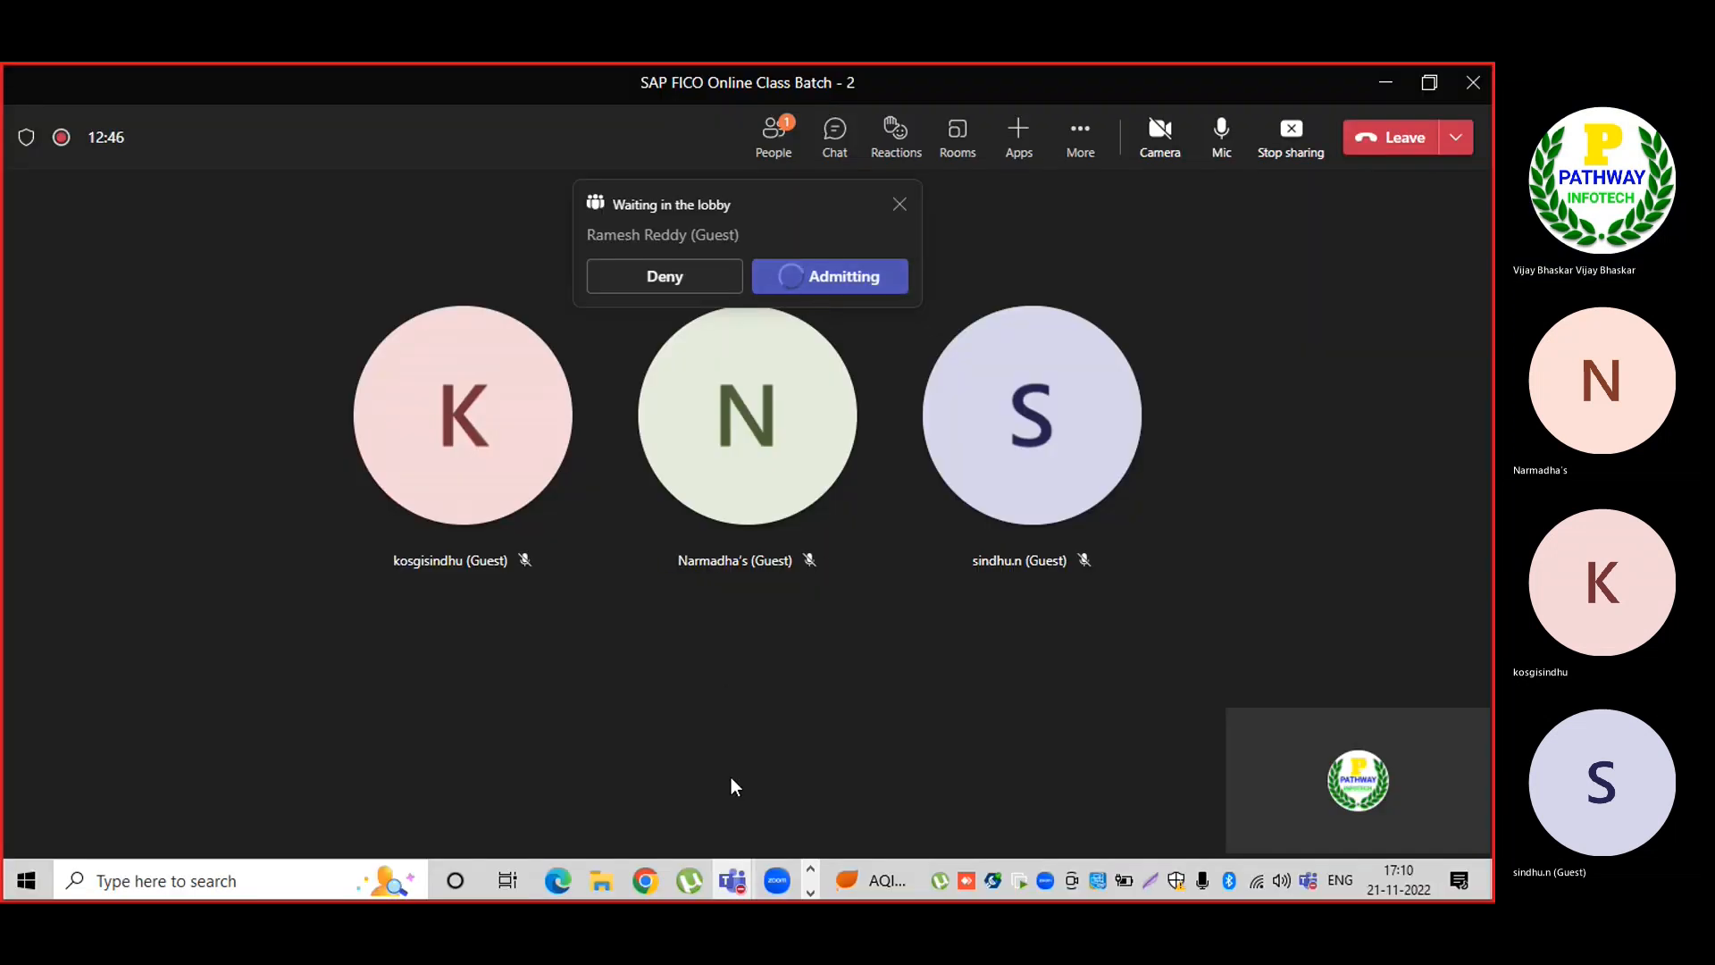
pyautogui.click(810, 891)
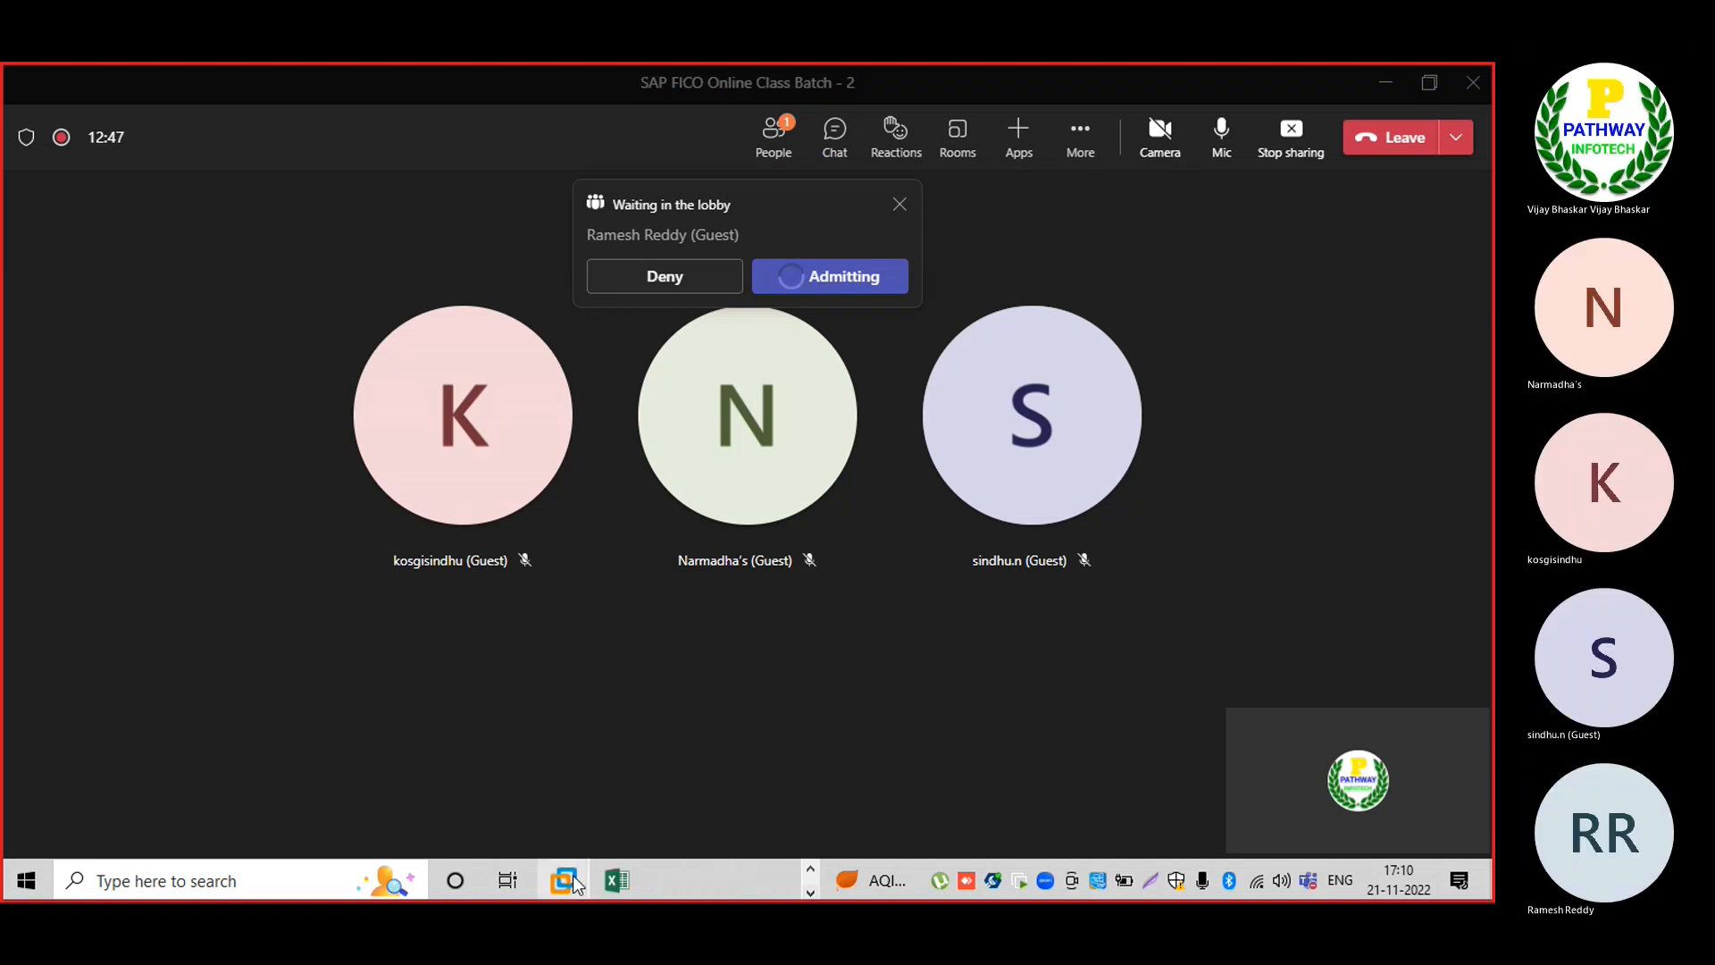
pyautogui.click(572, 877)
pyautogui.click(296, 112)
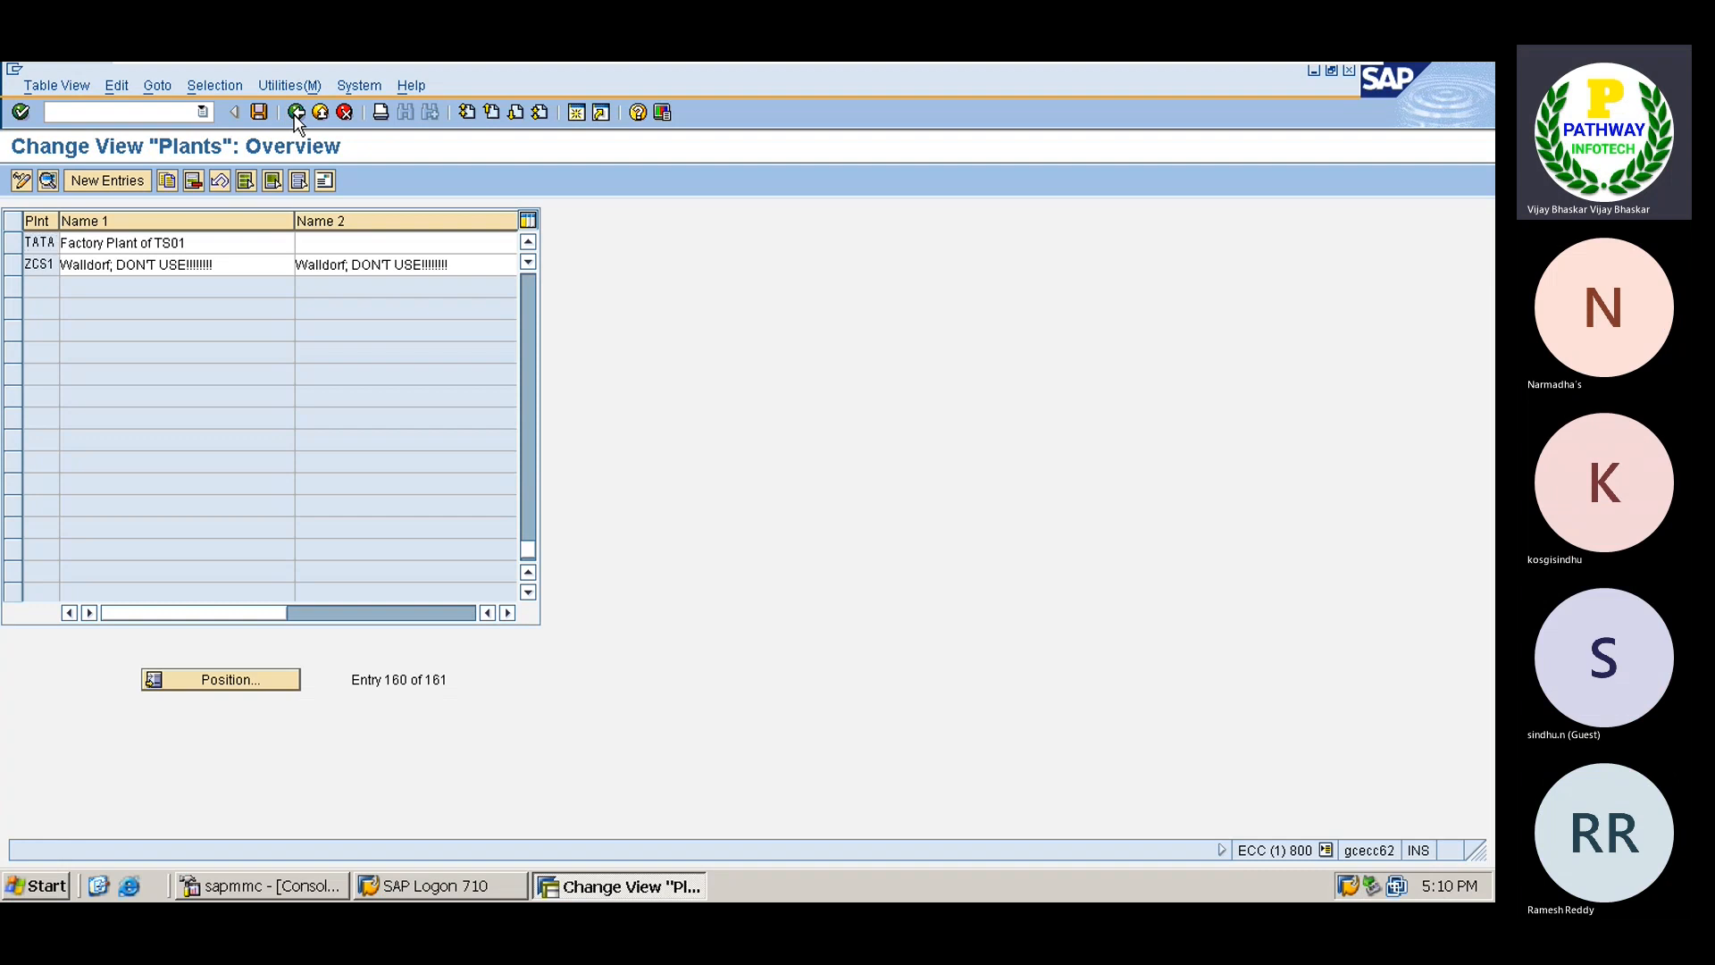
# Return to Display IMG and run 'Define, copy, delete, check division', opening Define Division.
pyautogui.click(296, 112)
pyautogui.click(642, 220)
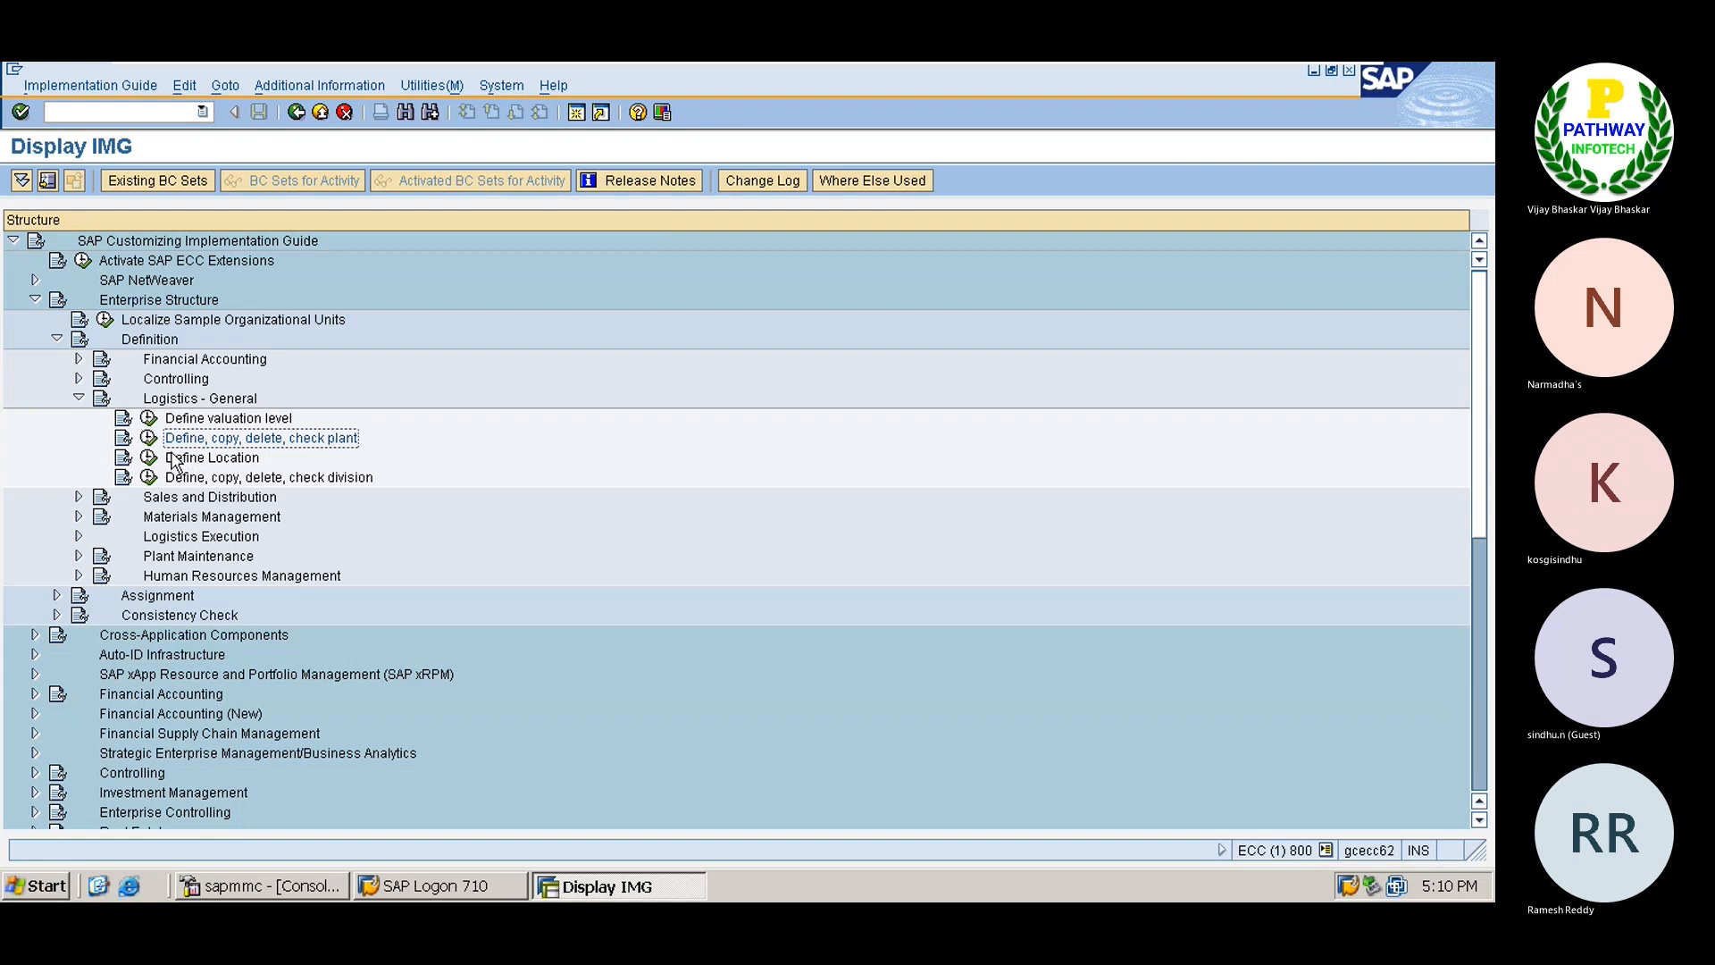
pyautogui.click(148, 479)
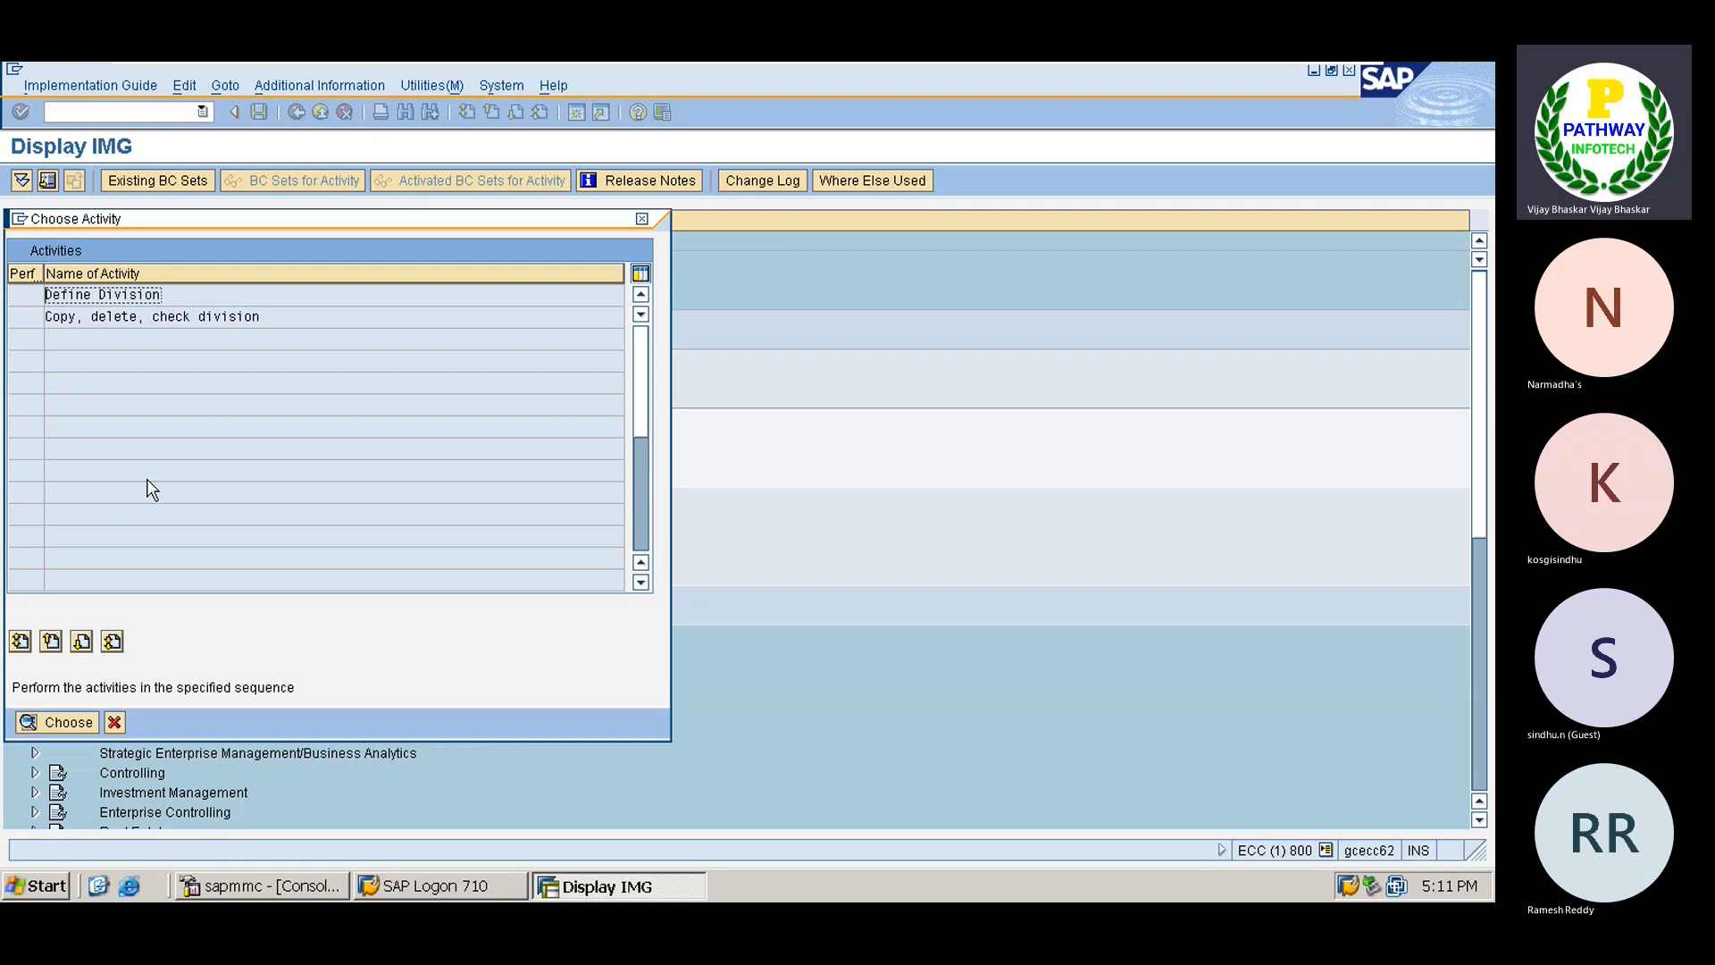
pyautogui.doubleClick(125, 295)
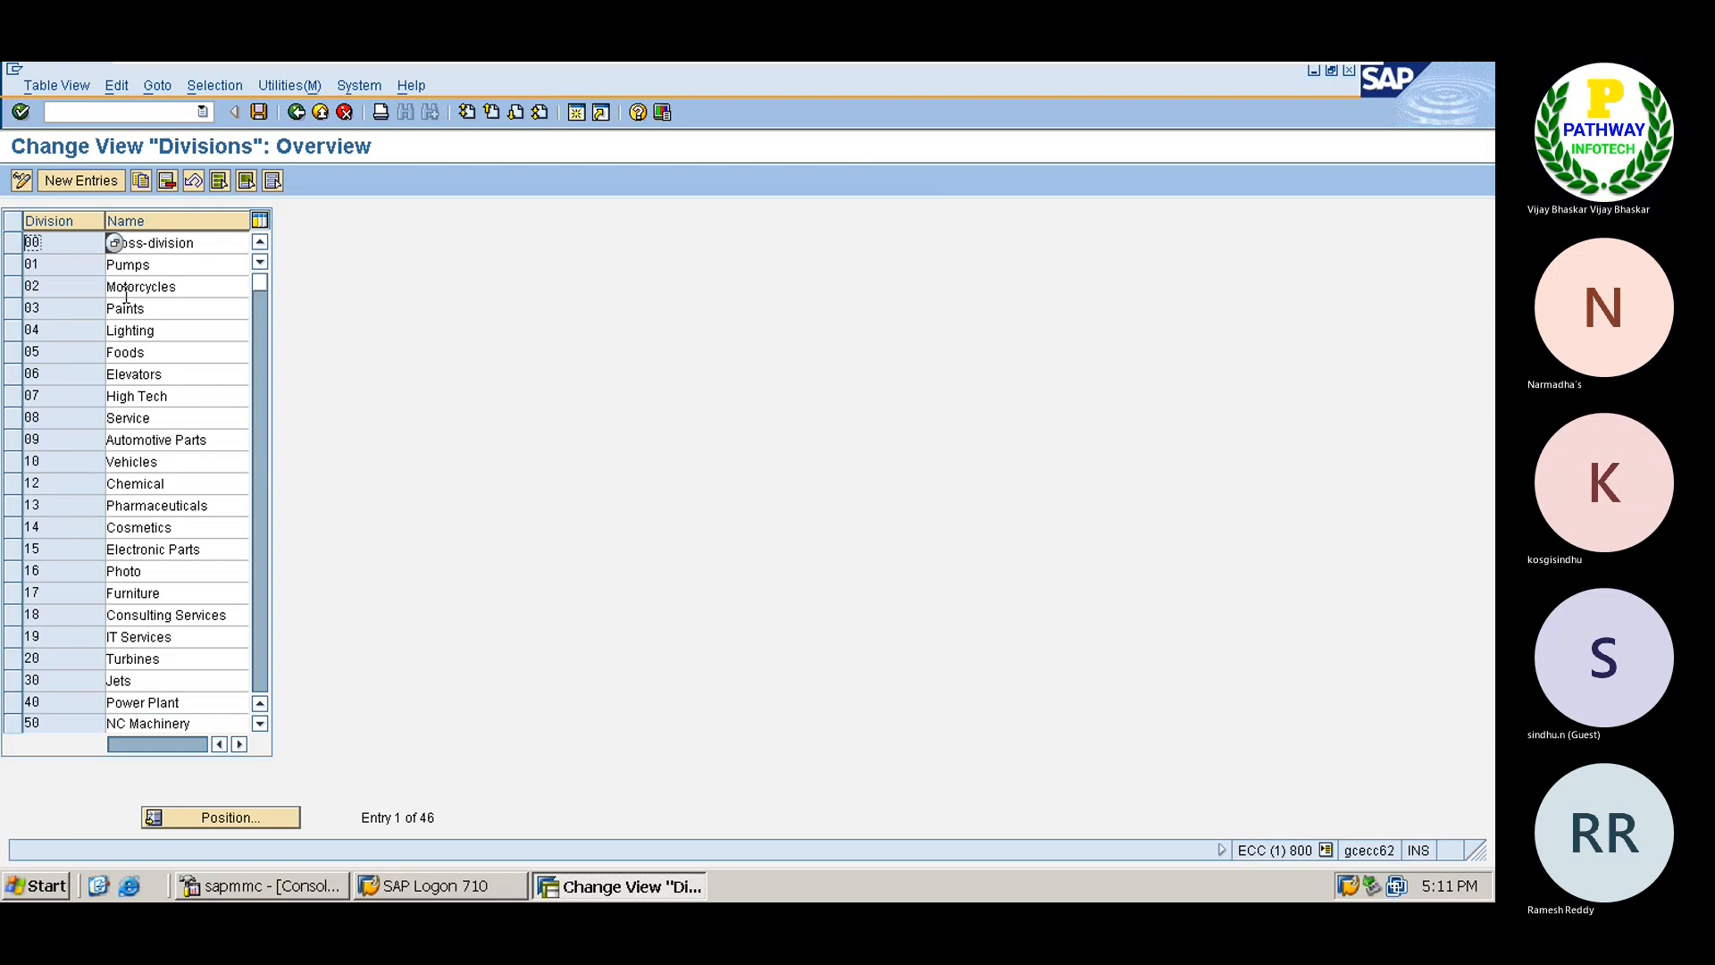
# Add division TS named Steel and save it under the customizing request.
pyautogui.click(97, 179)
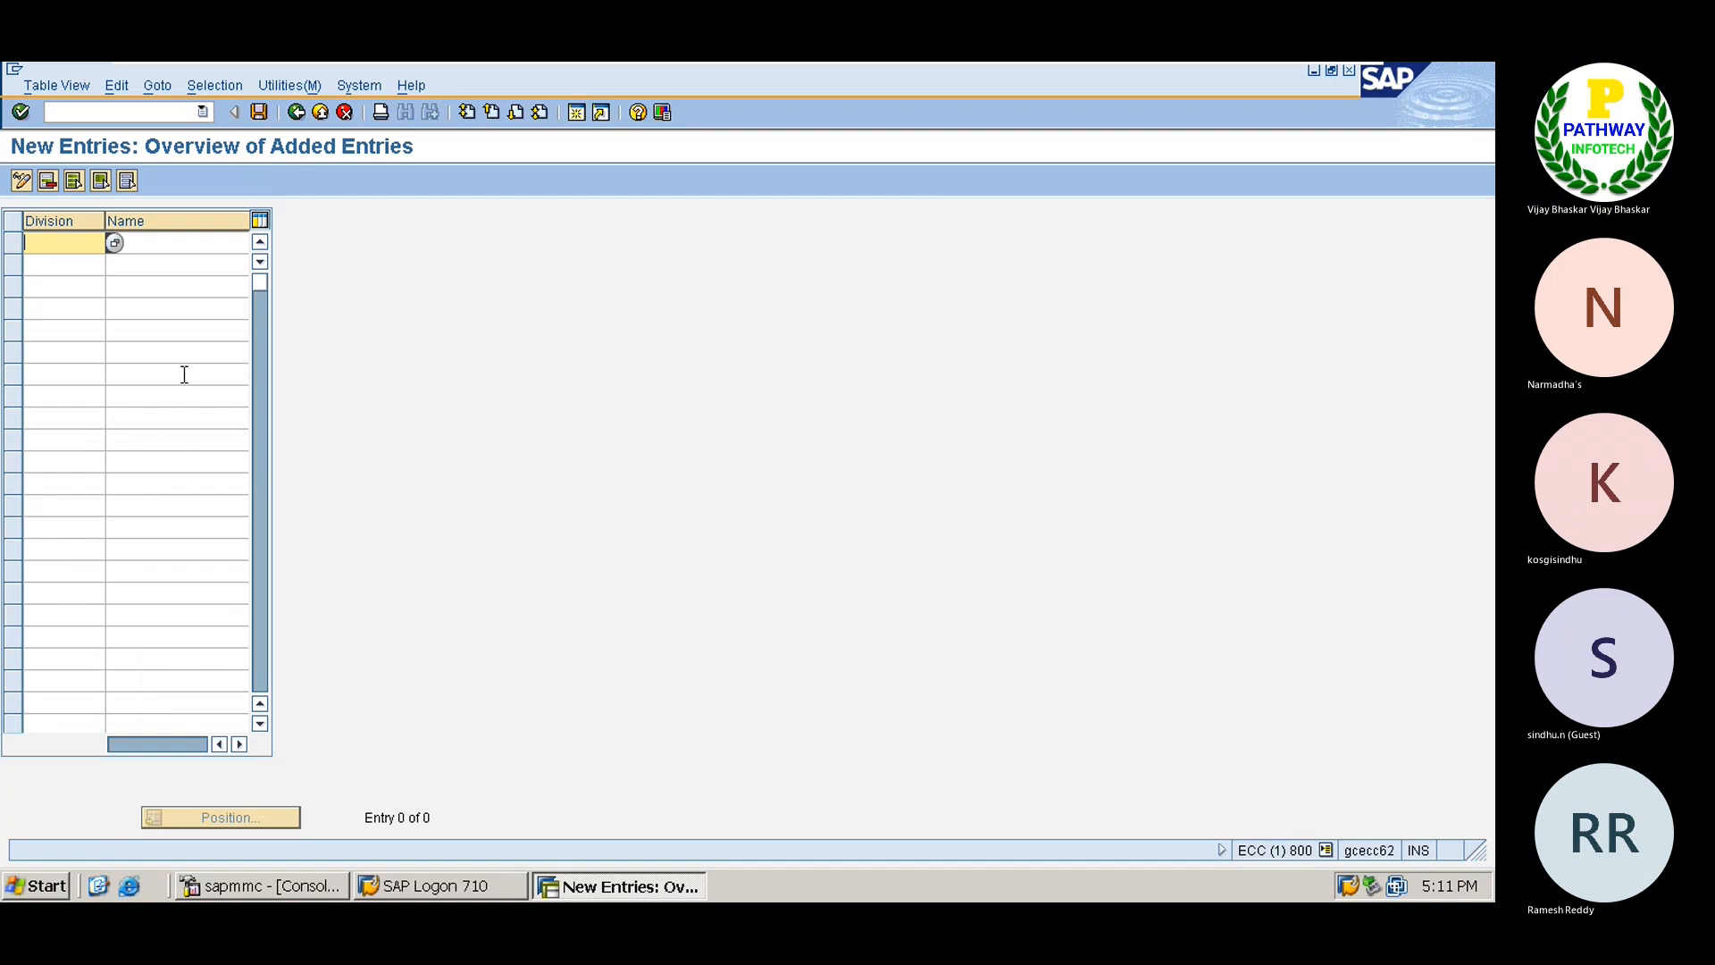
pyautogui.write('TS')
pyautogui.press('Tab')
pyautogui.write('St')
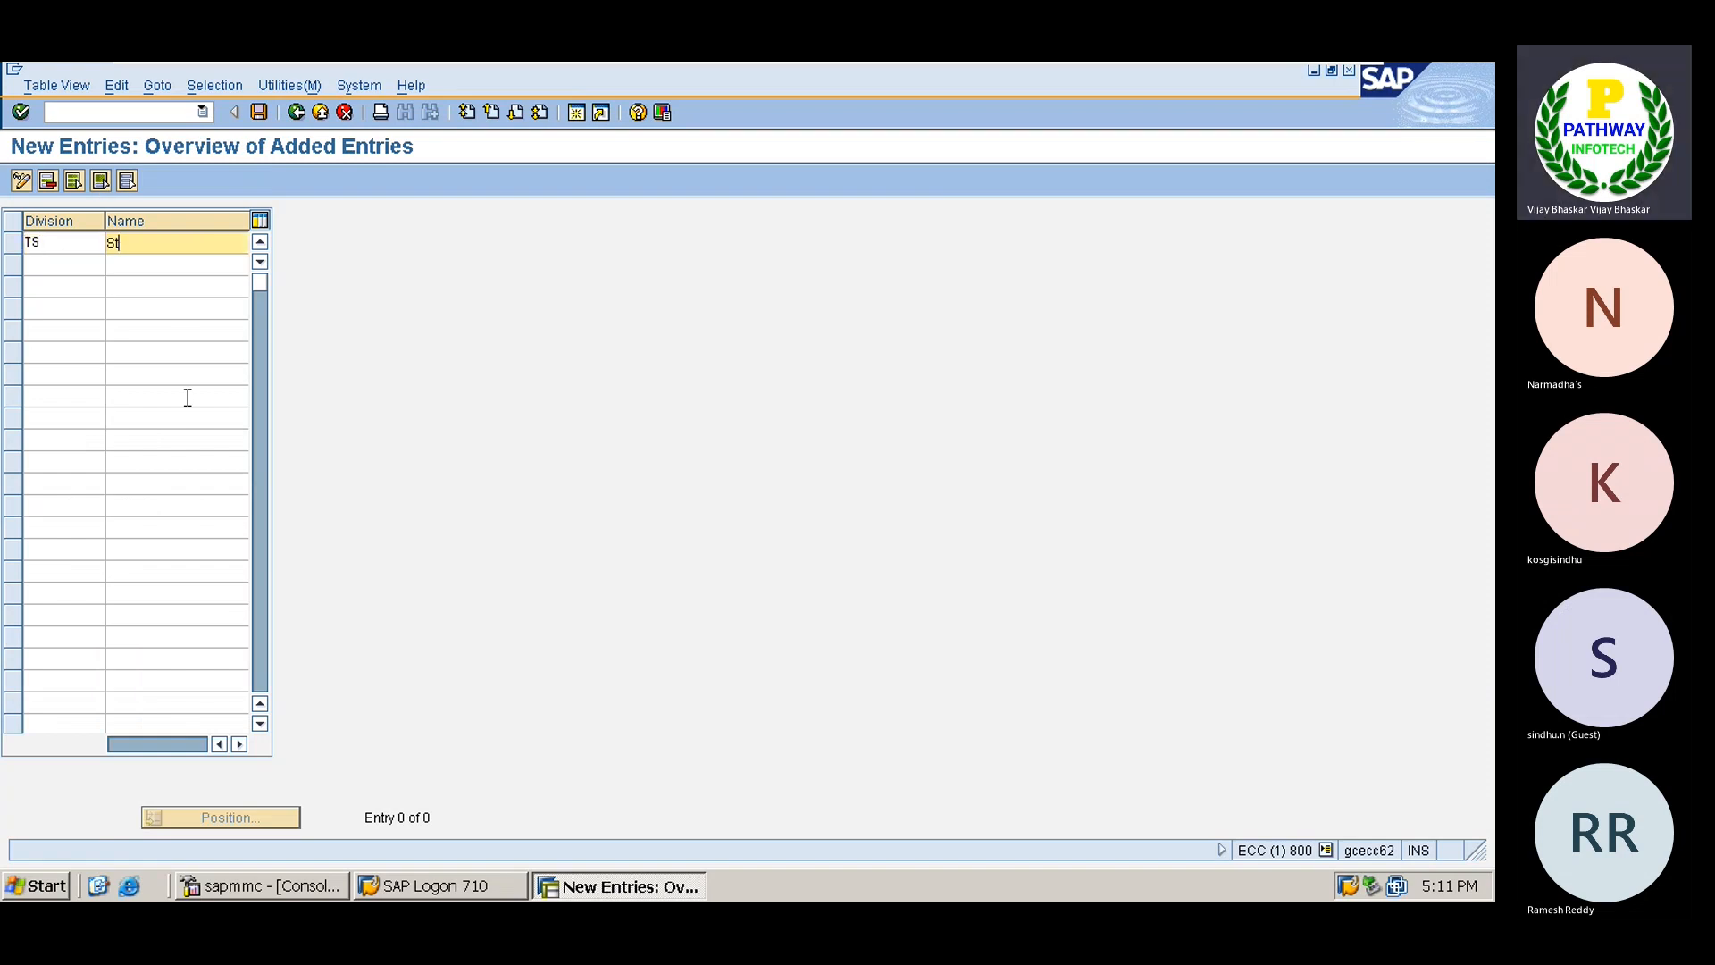
pyautogui.write('eel')
pyautogui.press('Return')
pyautogui.hotkey('ctrl', 's')
pyautogui.press('Return')
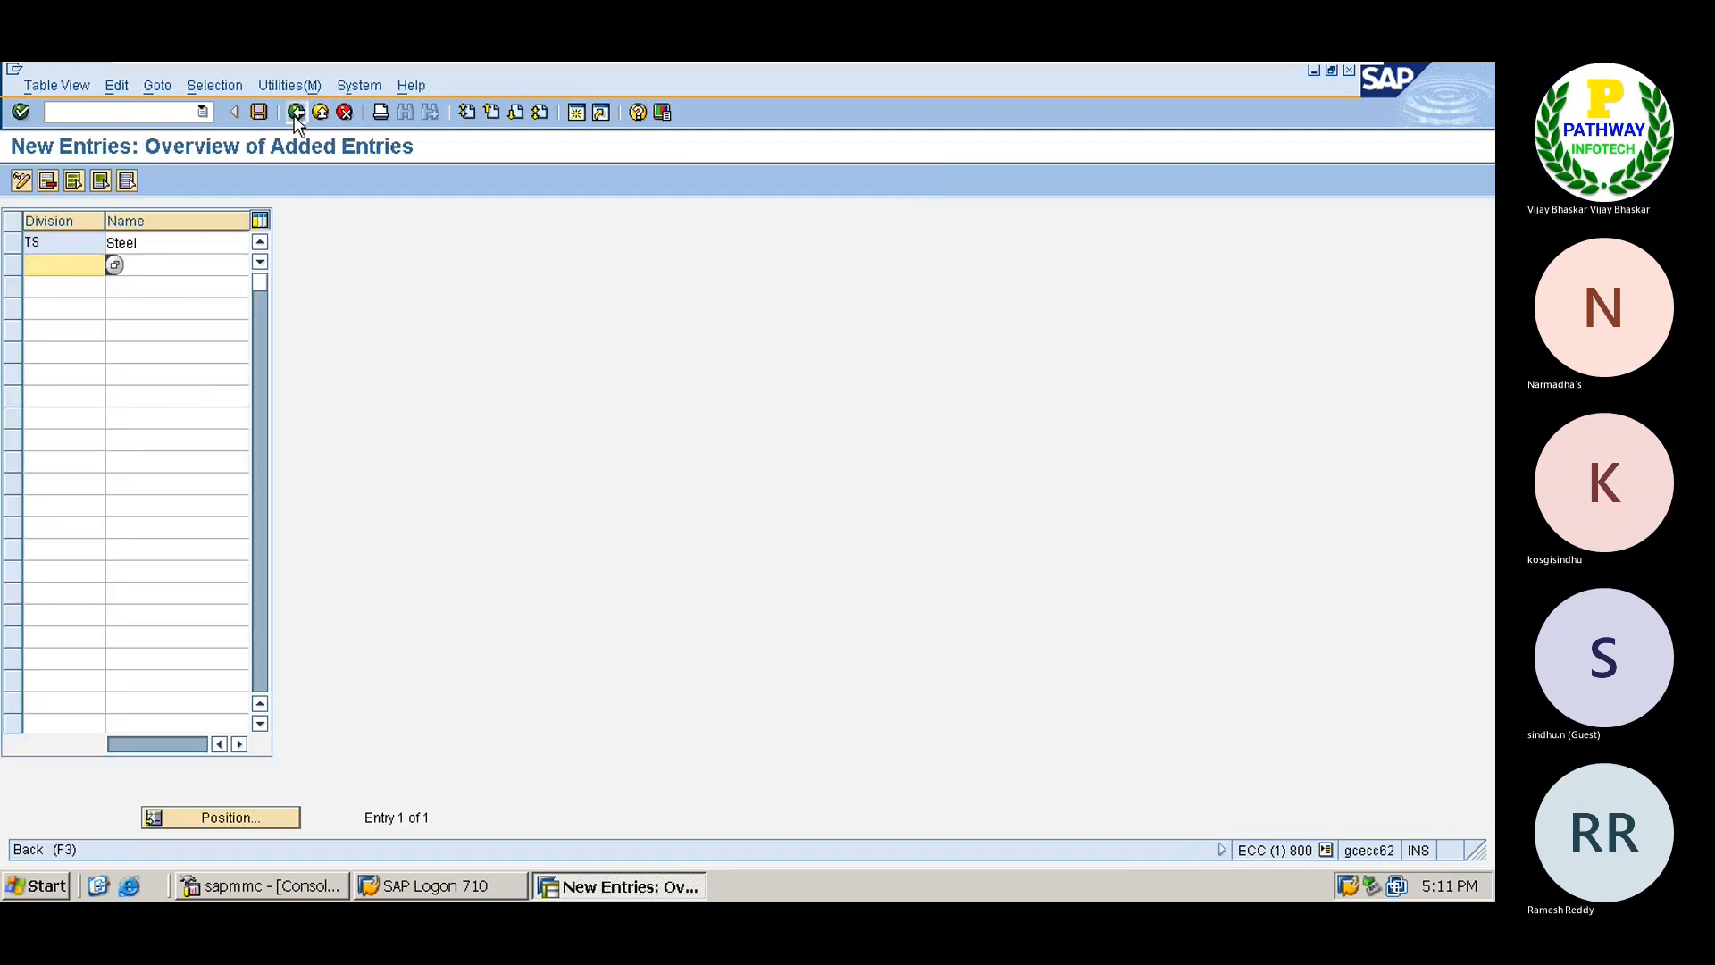
# Back out to the IMG structure, dismissing the division activity choice.
pyautogui.click(296, 113)
pyautogui.click(296, 113)
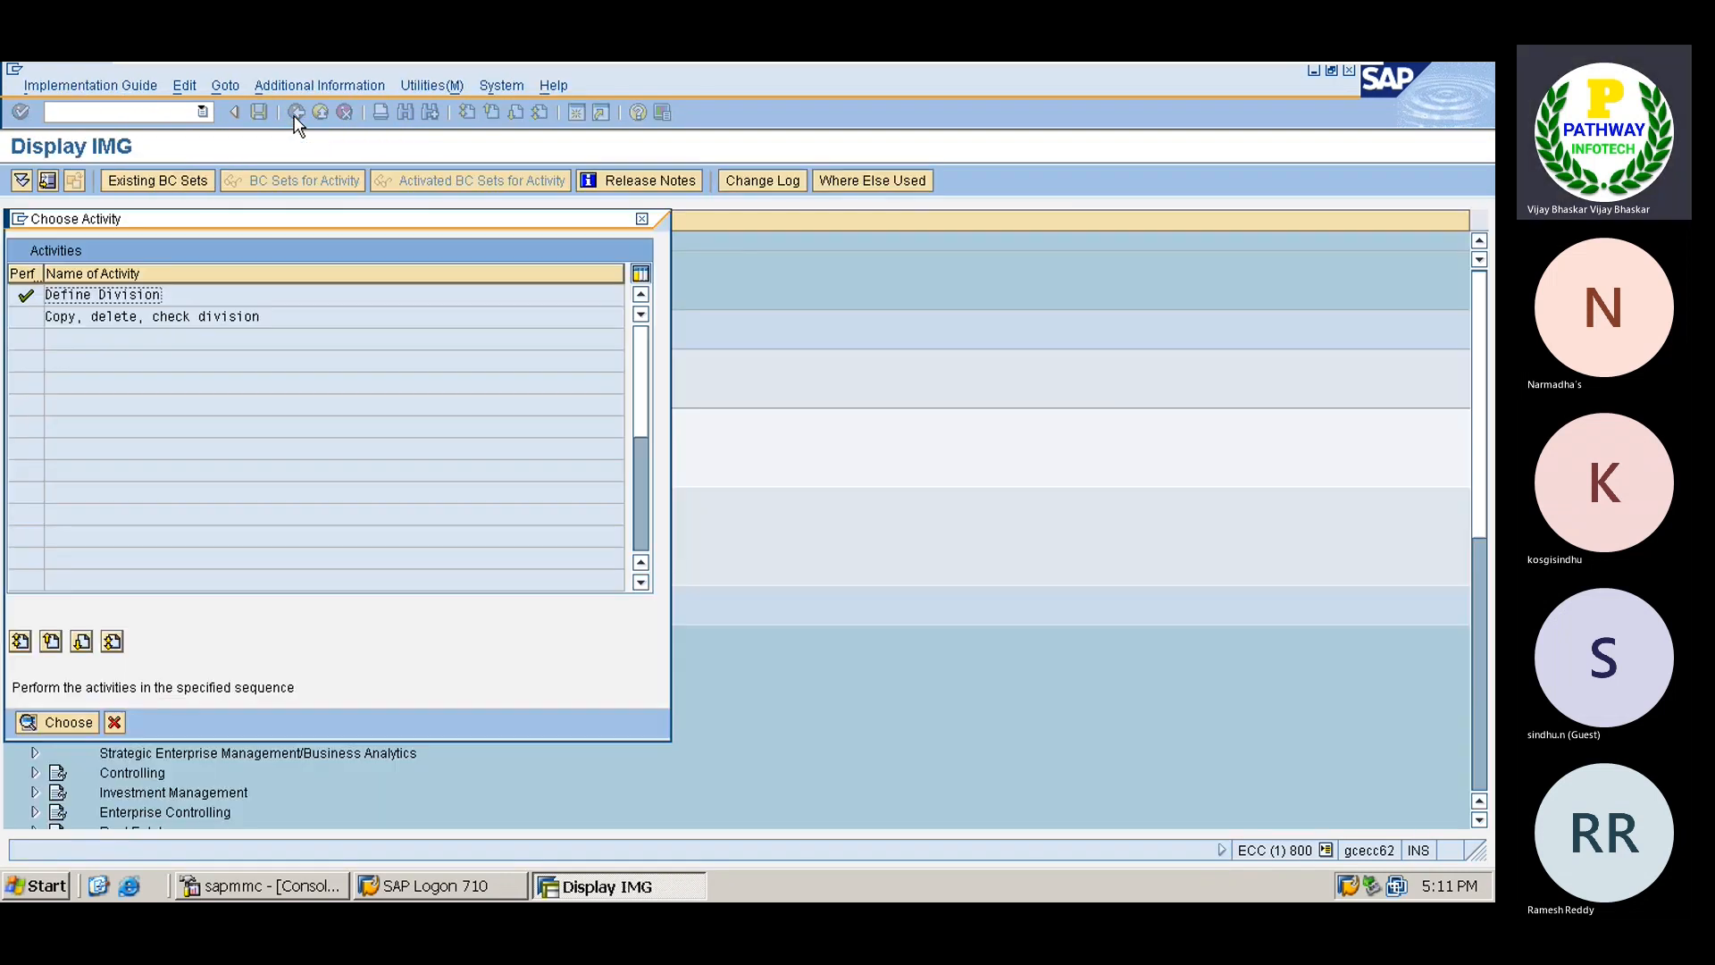
pyautogui.click(115, 721)
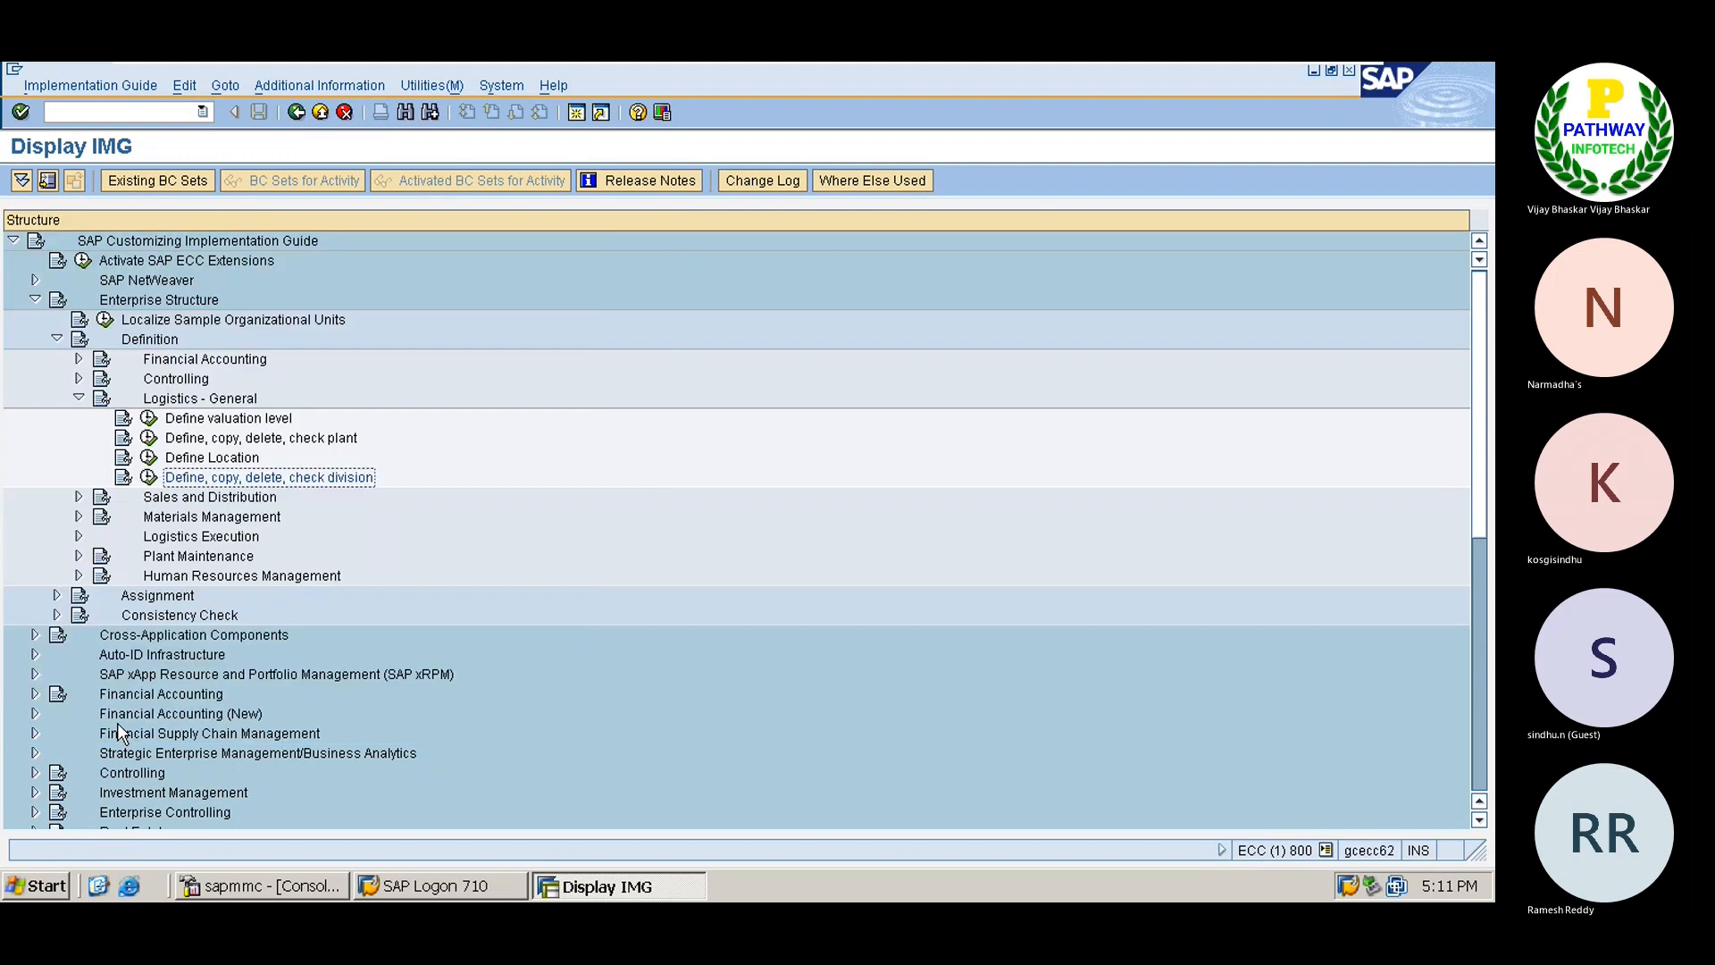
# Expand Materials Management and open Maintain storage location for plant TATA.
pyautogui.click(185, 420)
pyautogui.press('Left')
pyautogui.press('Left')
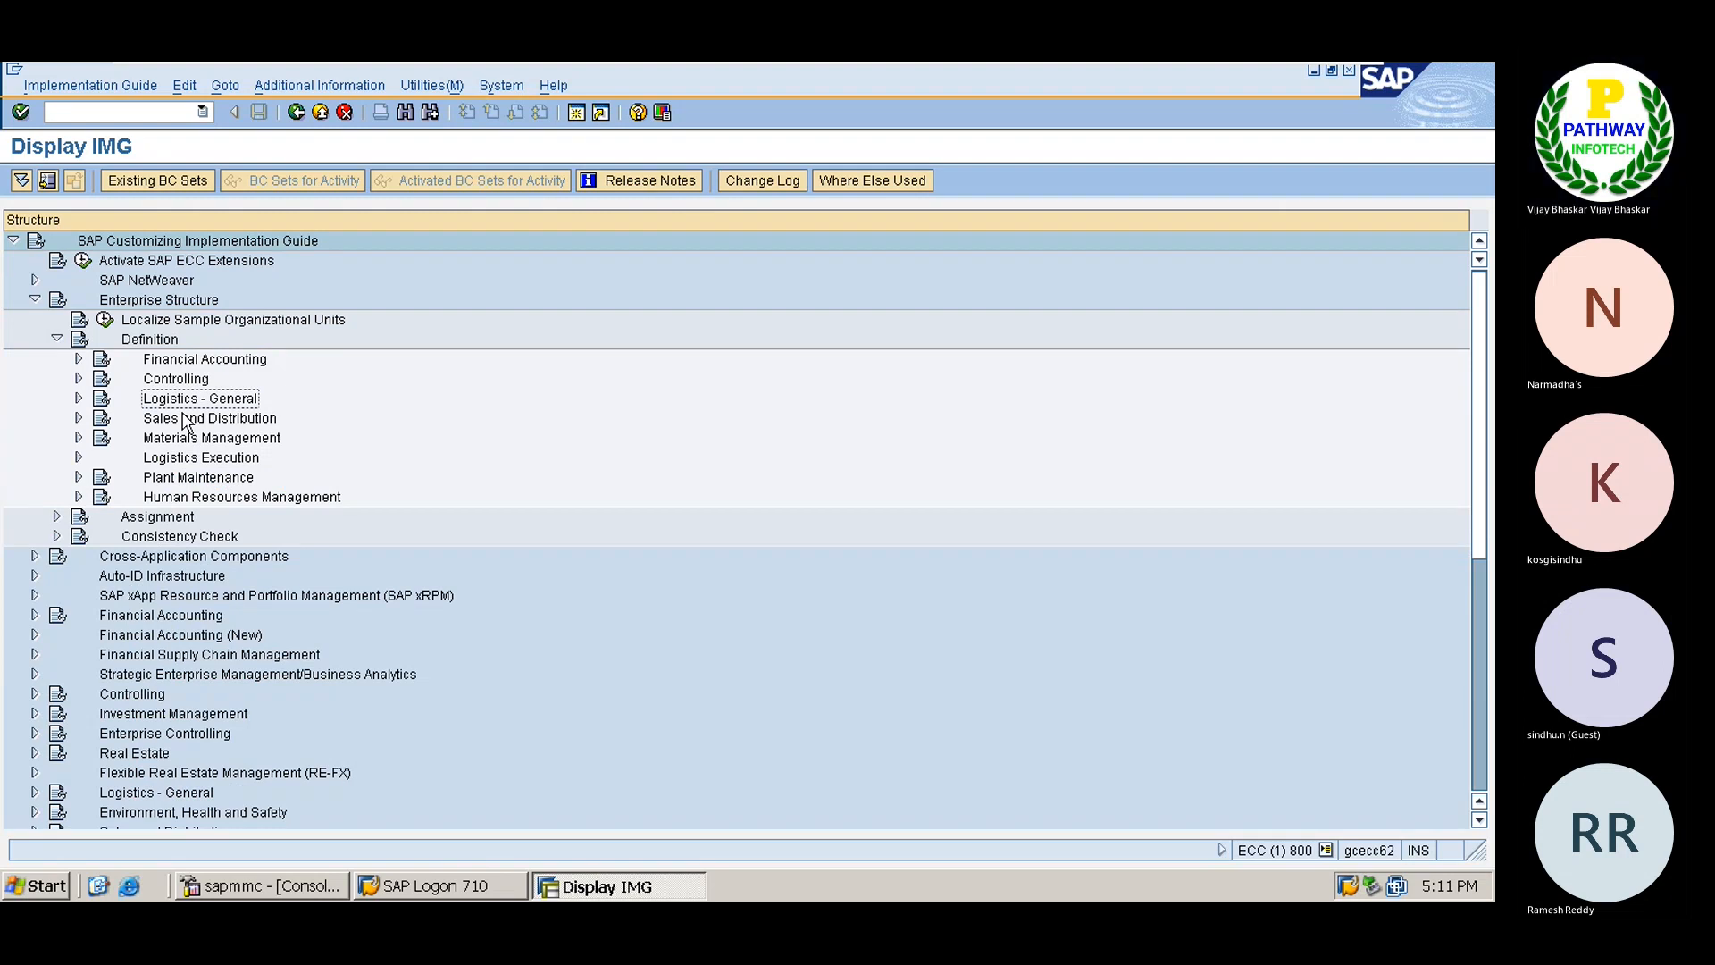
pyautogui.press('Down')
pyautogui.press('Down')
pyautogui.press('Right')
pyautogui.press('Down')
pyautogui.press('Down')
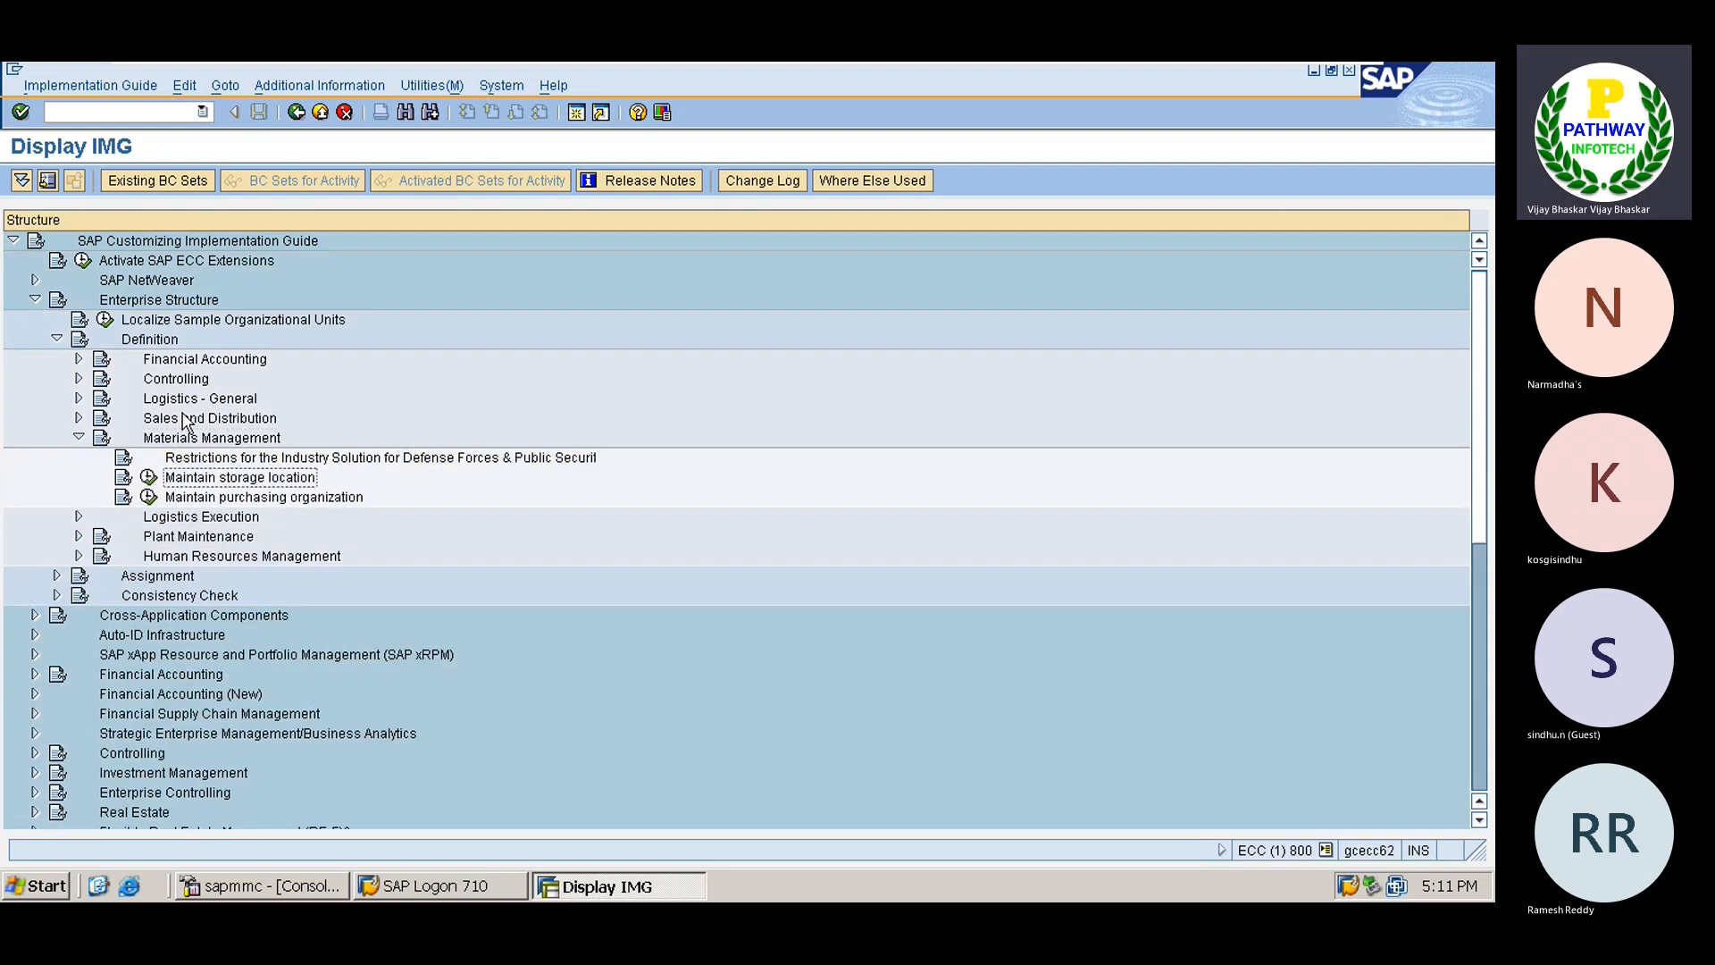
pyautogui.click(150, 478)
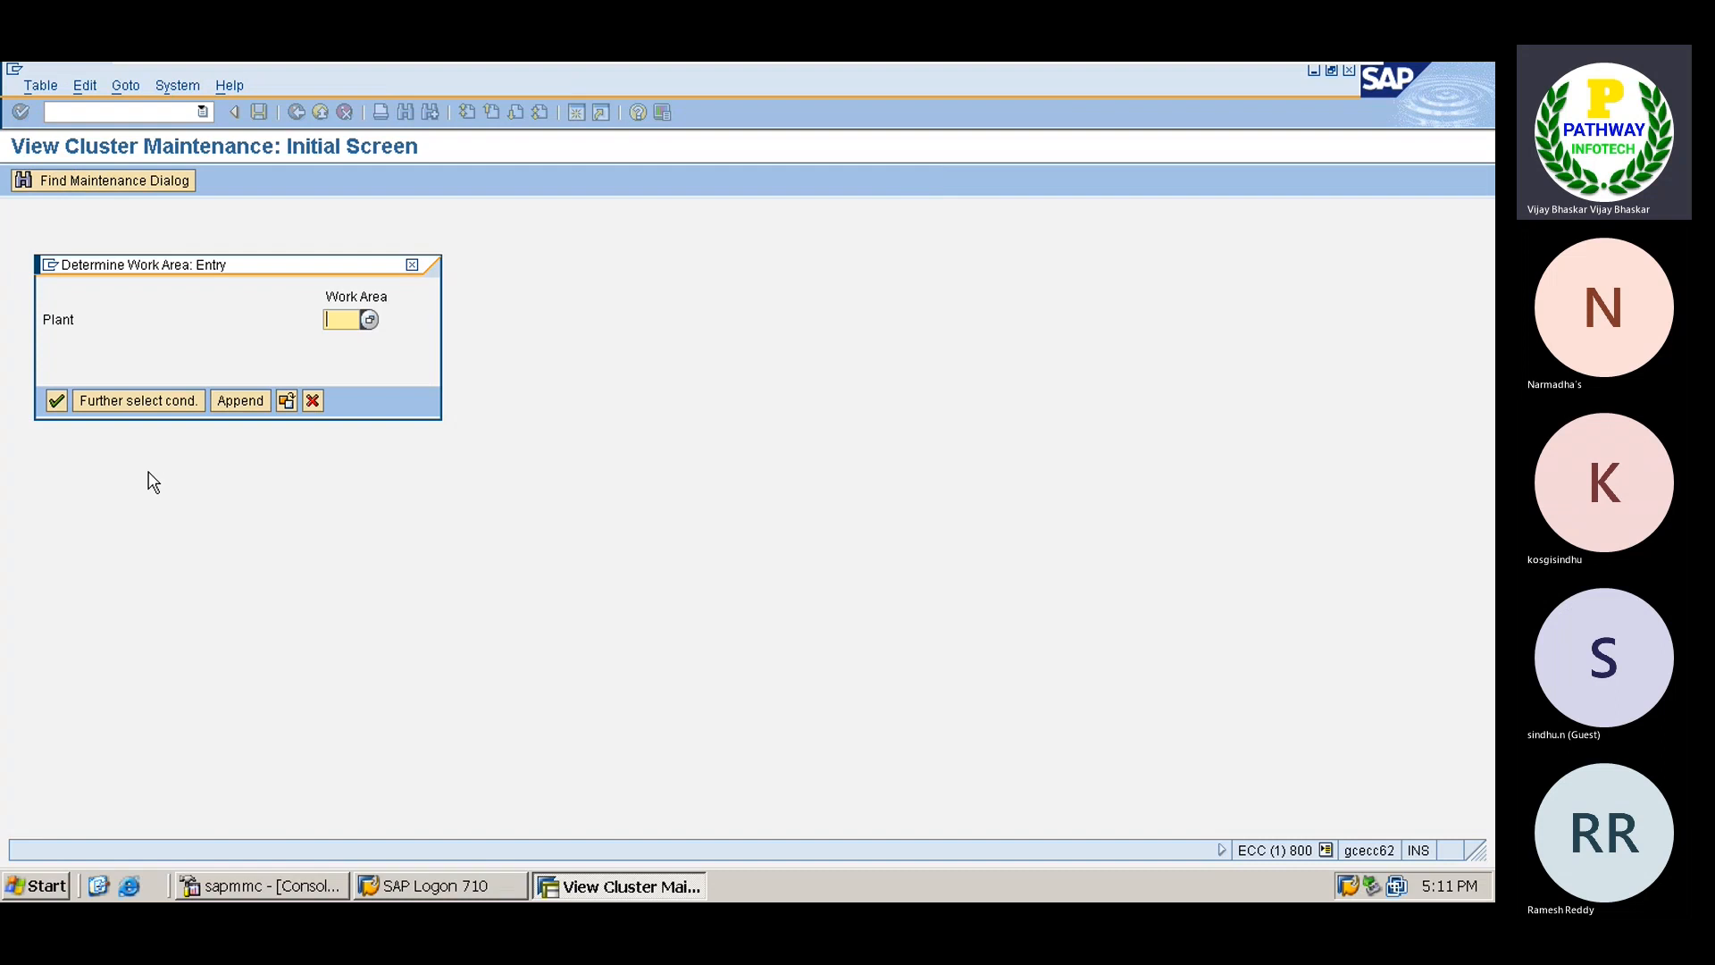
pyautogui.write('TATA')
pyautogui.press('Return')
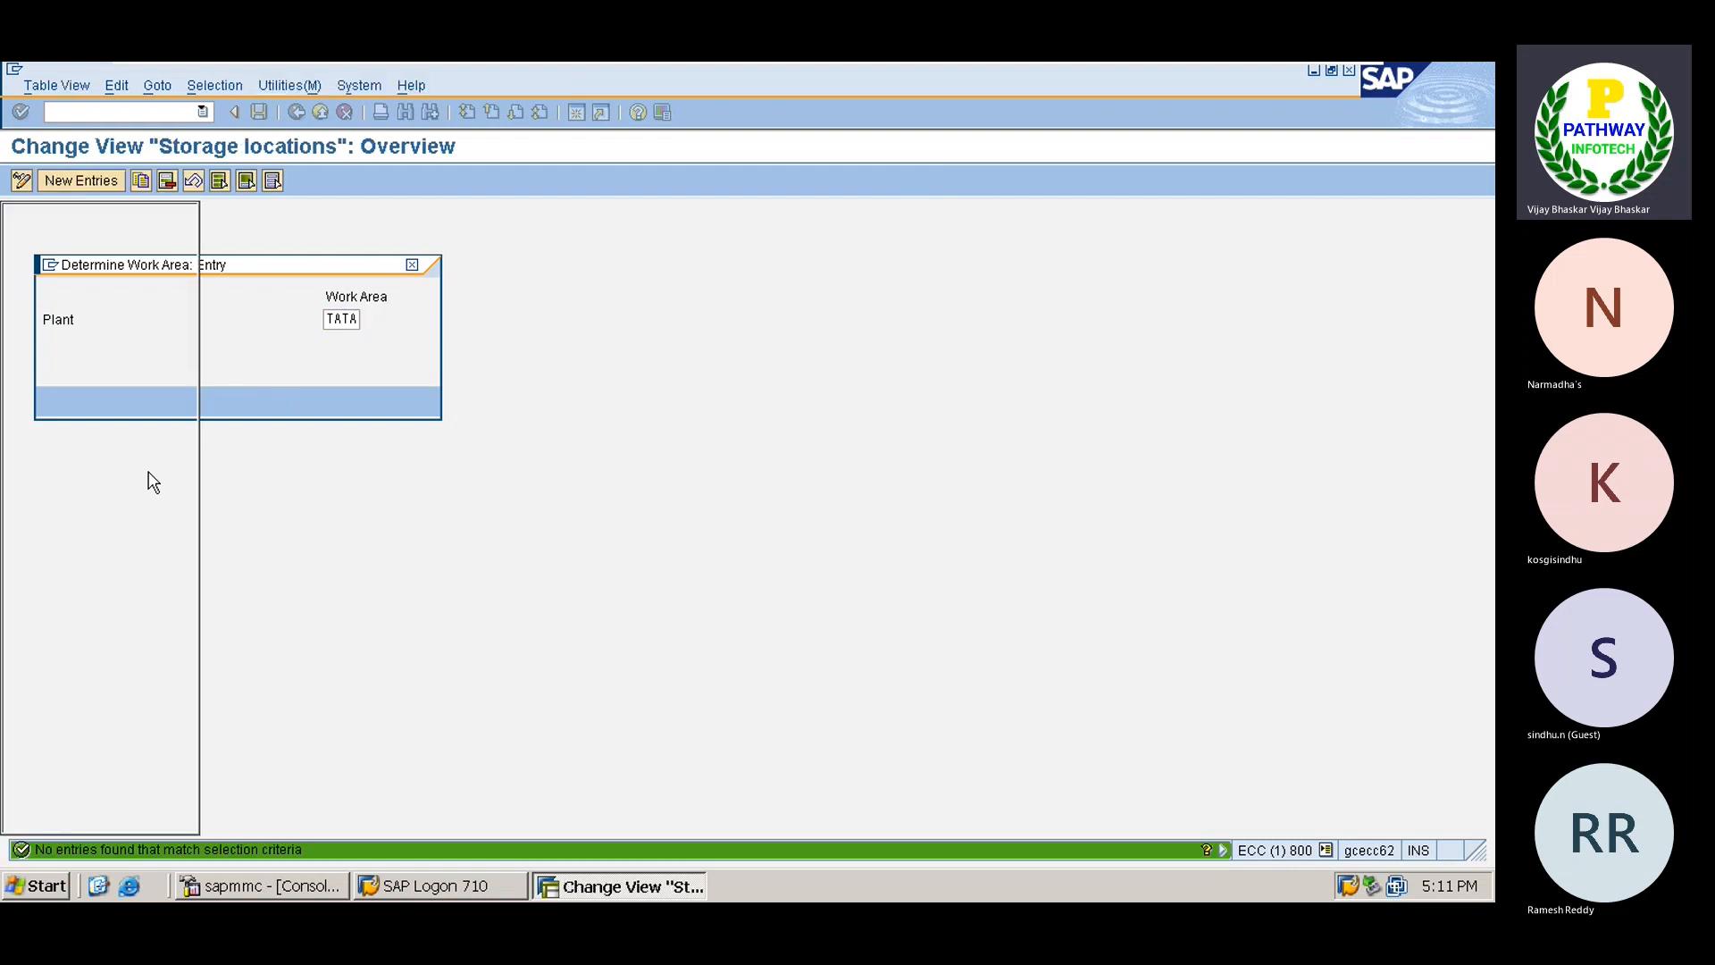
# Add storage location HYD described as Hyderabad, save it, and return to the IMG tree.
pyautogui.click(98, 181)
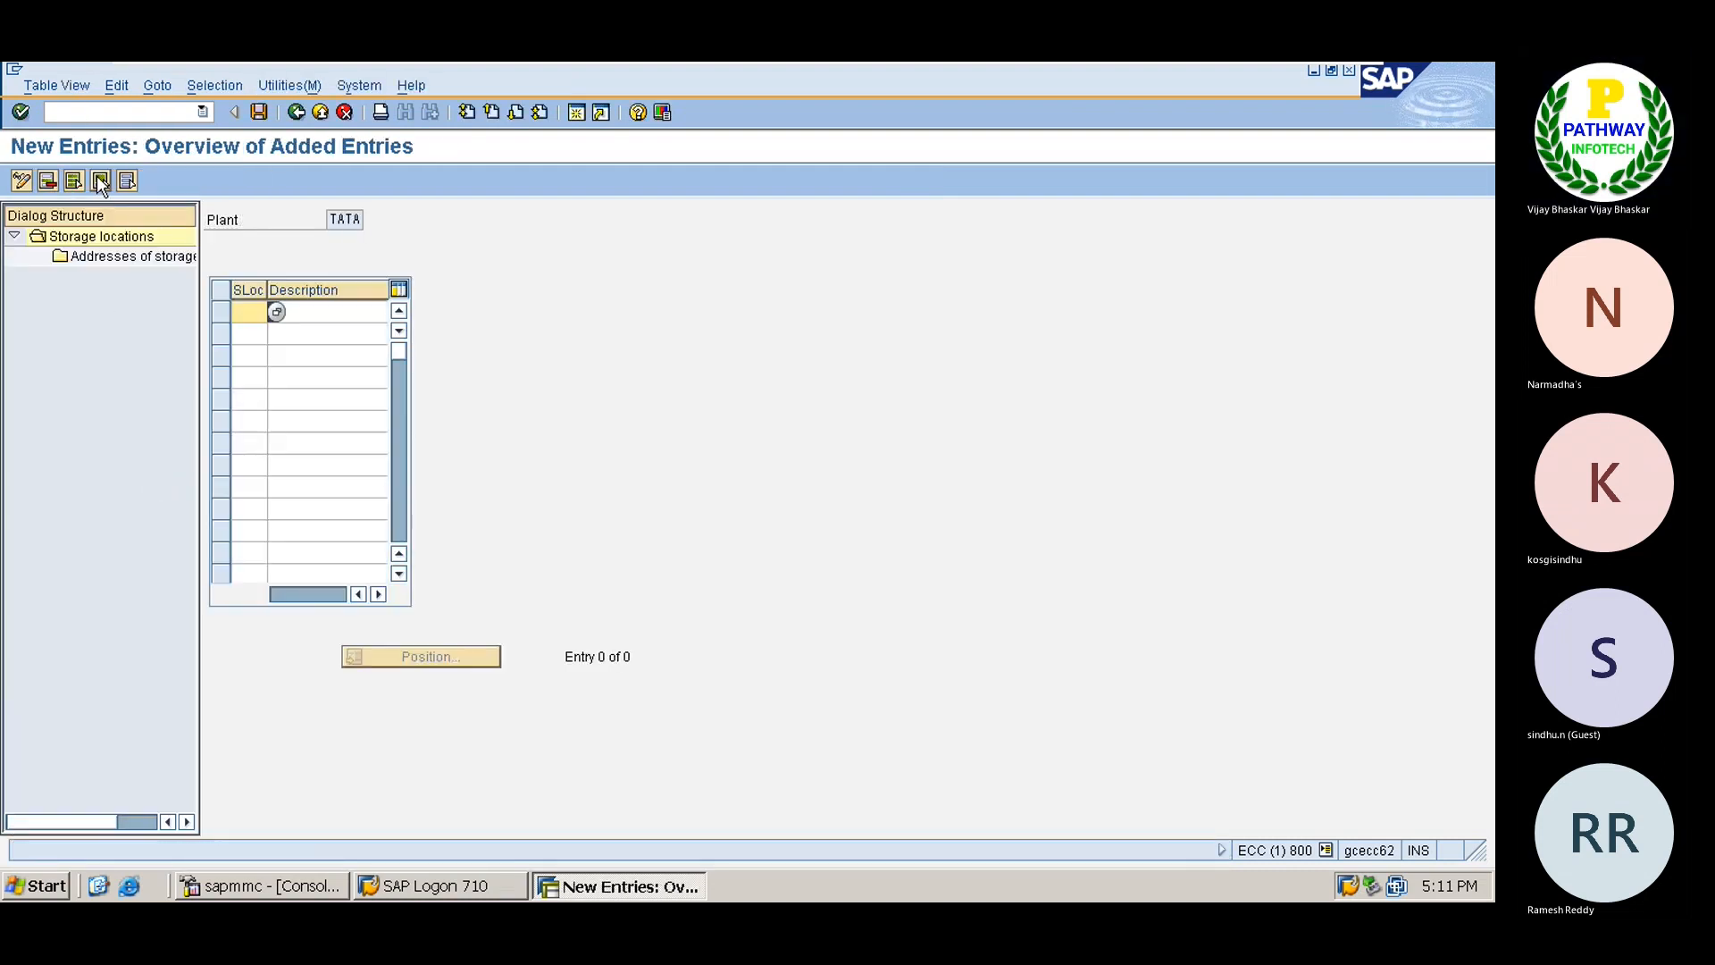
pyautogui.write('HYD')
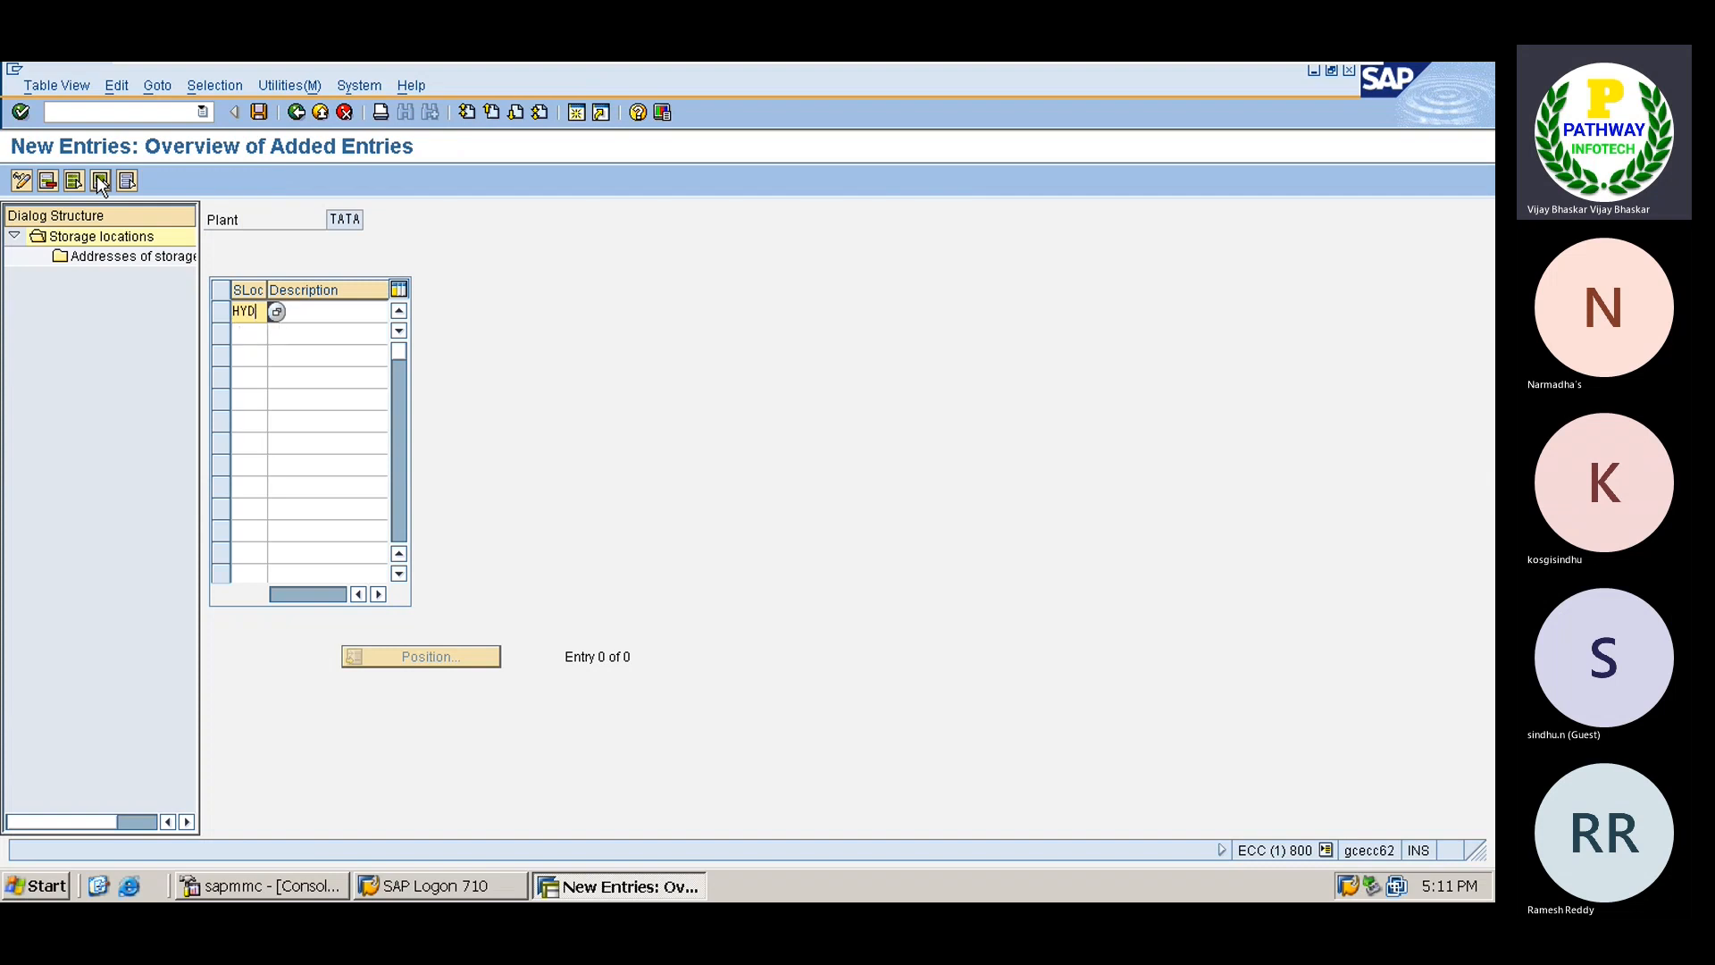
pyautogui.press('Tab')
pyautogui.write('HY')
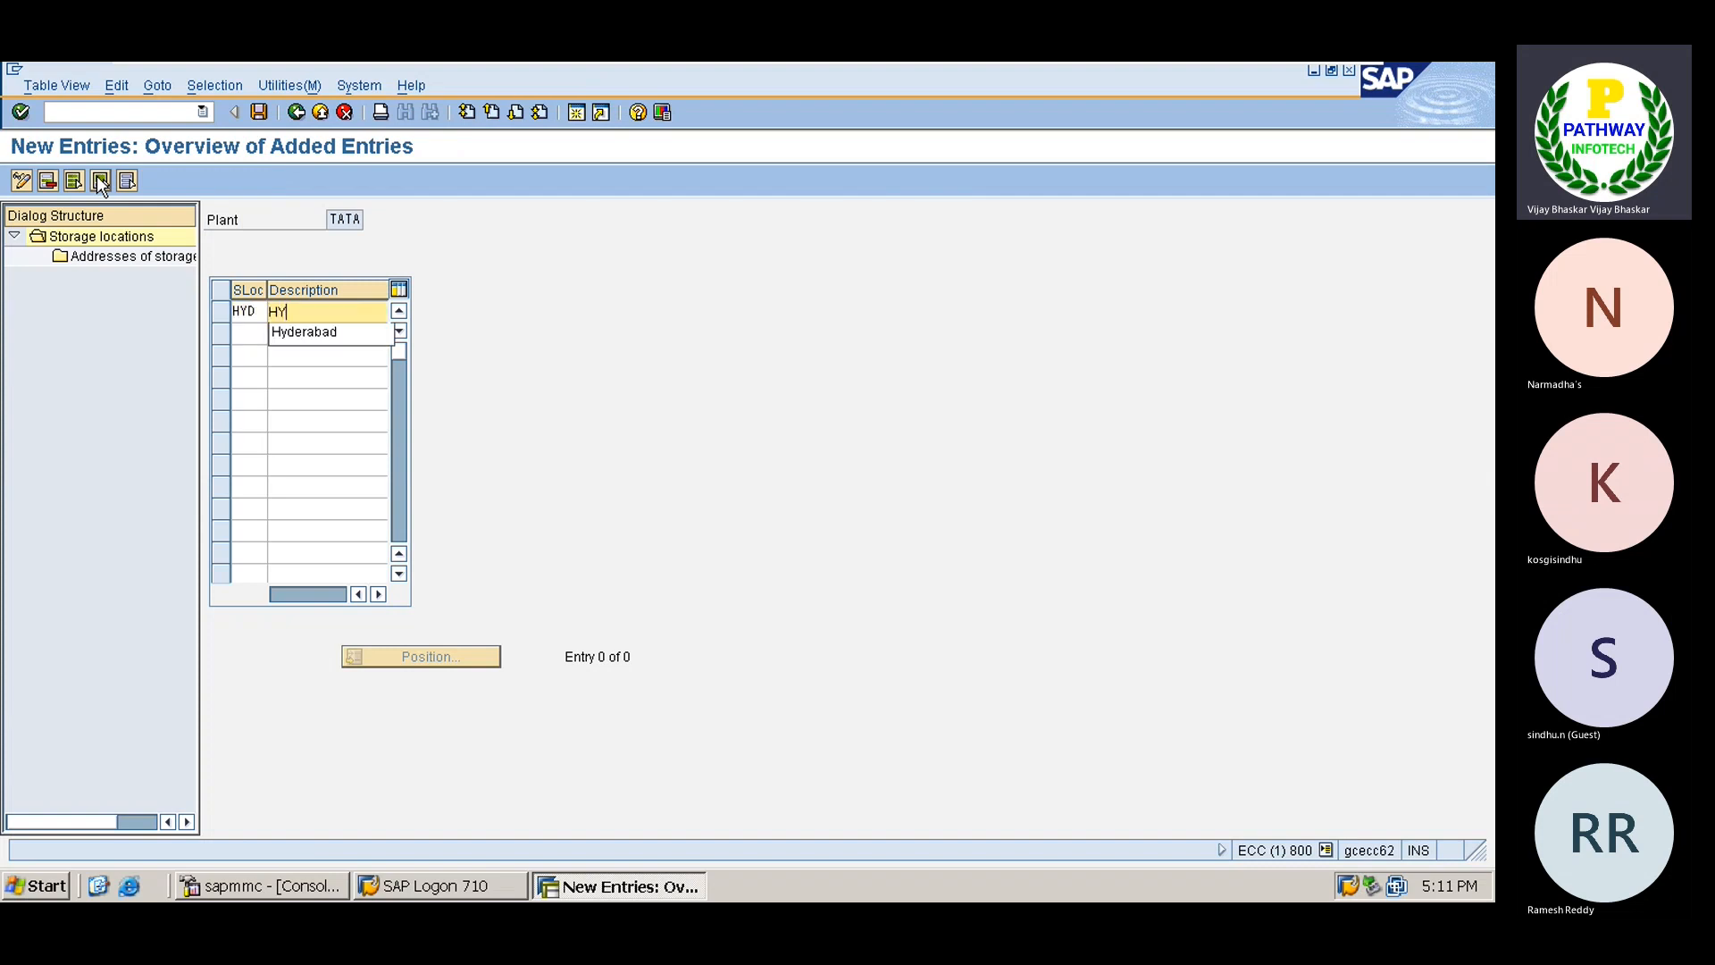
pyautogui.press('Down')
pyautogui.press('Return')
pyautogui.press('Return')
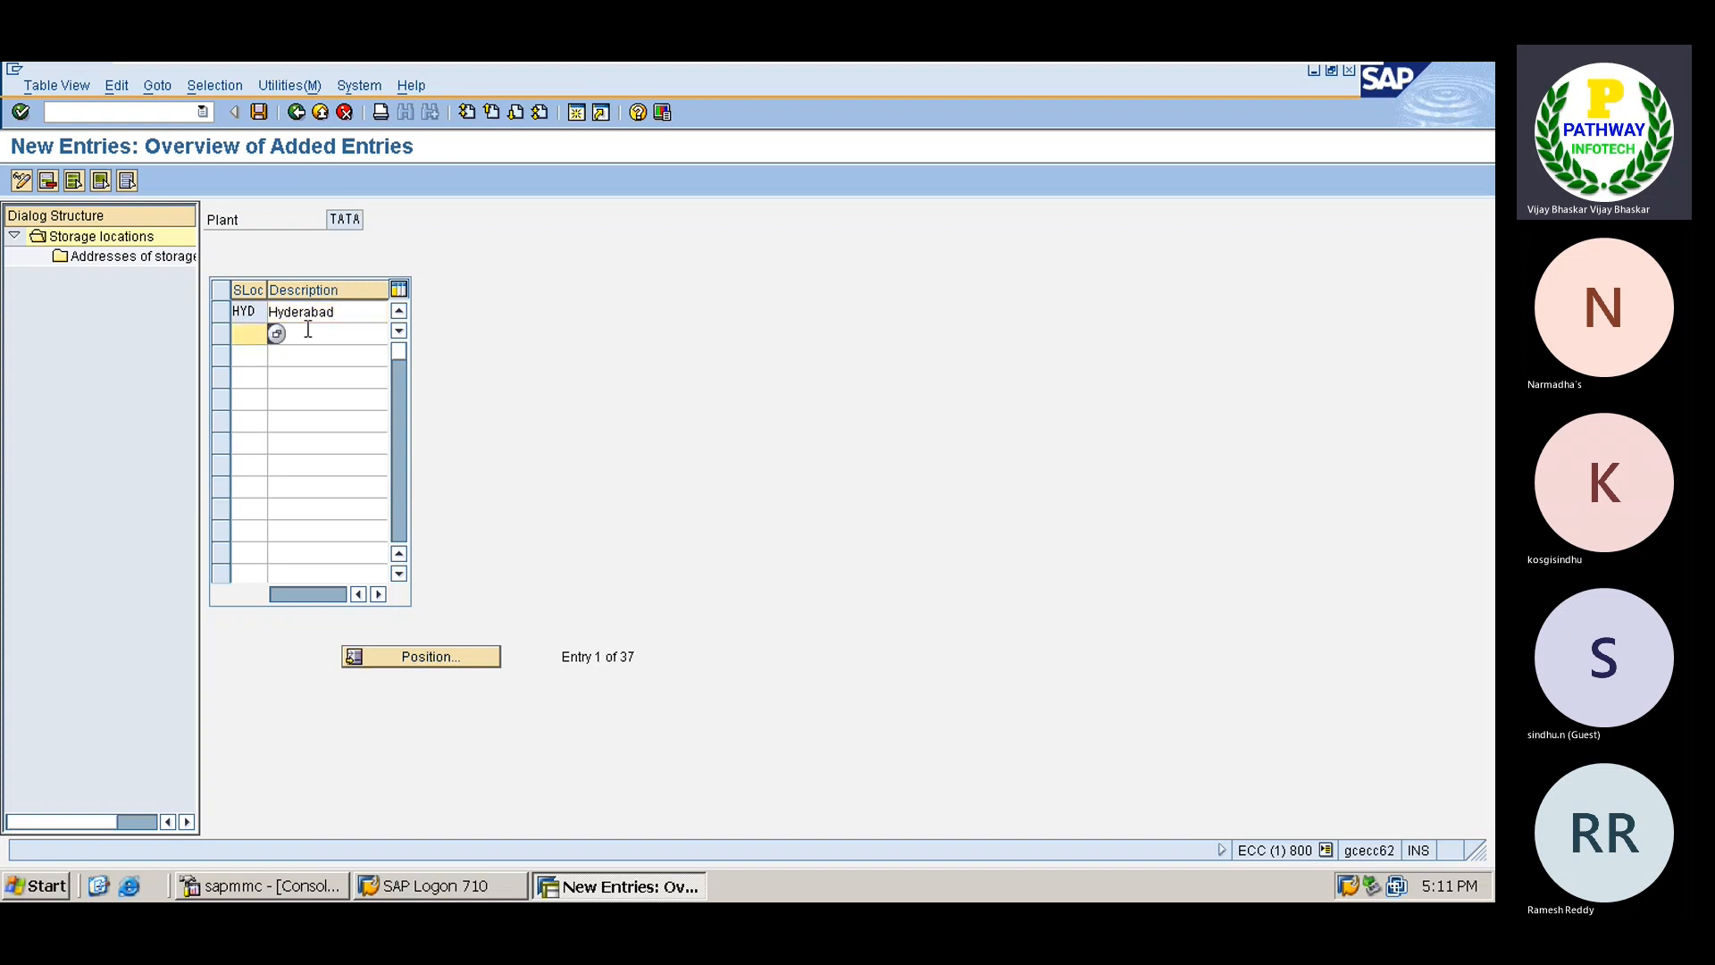
pyautogui.click(259, 112)
pyautogui.press('Return')
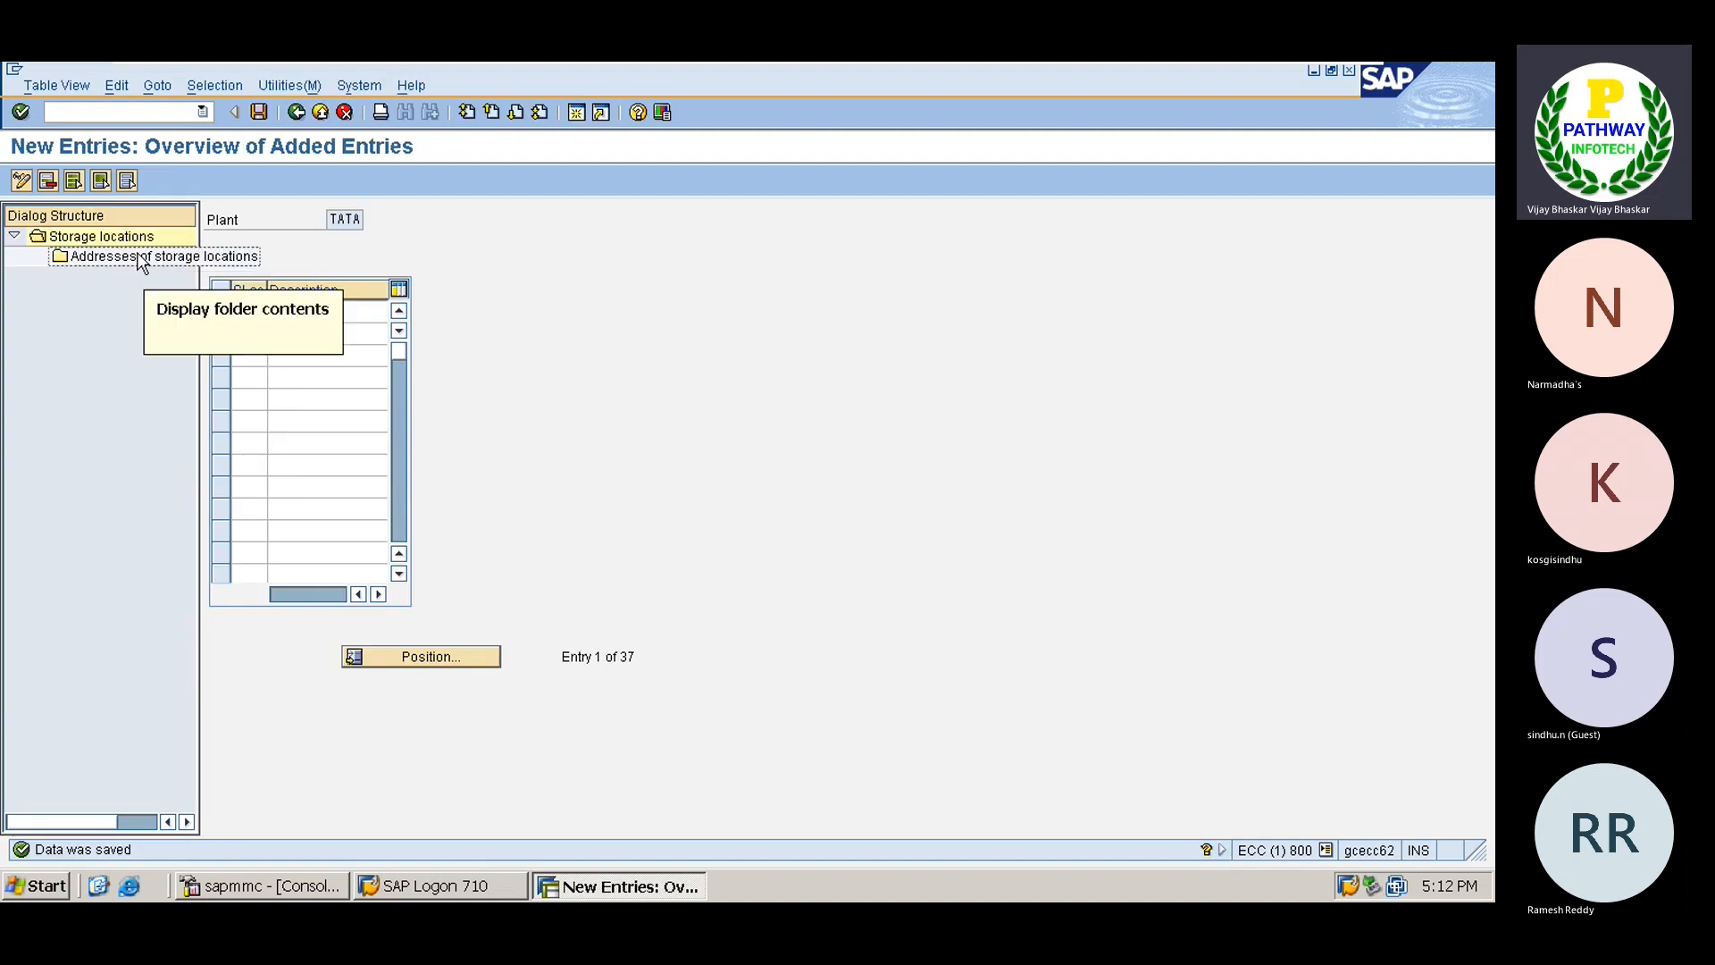
pyautogui.click(297, 111)
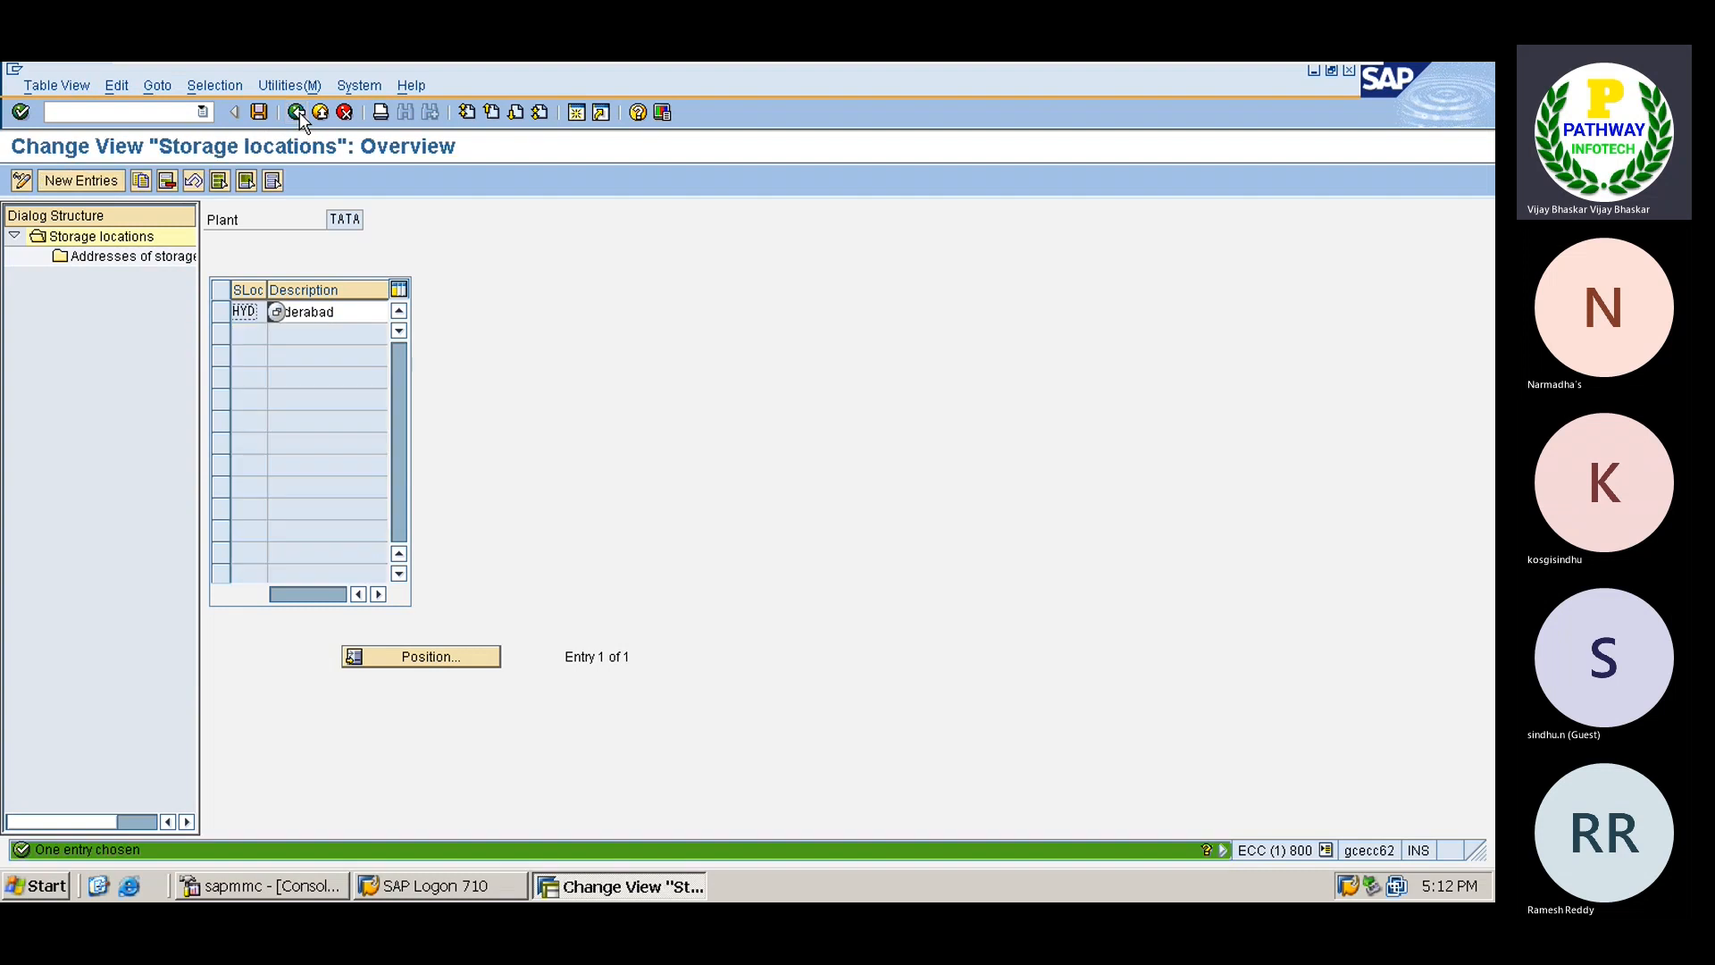
pyautogui.click(297, 112)
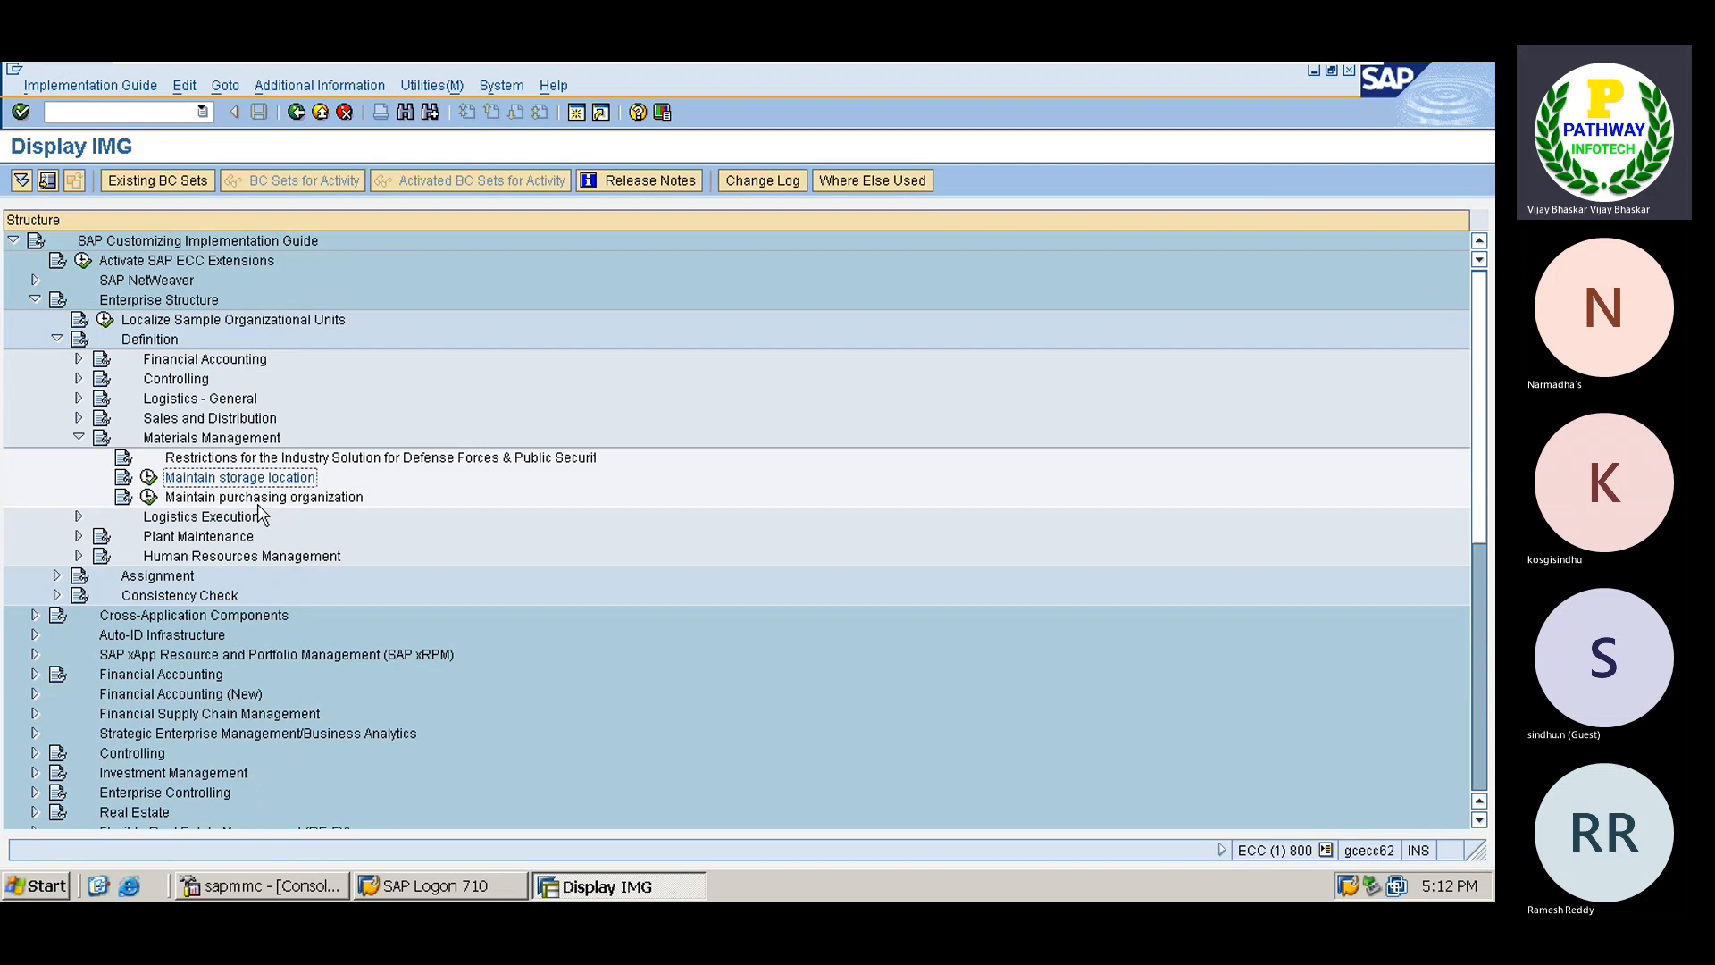
# Create purchasing organization TATA with description 'Porchasing Org TS01'.
pyautogui.click(148, 497)
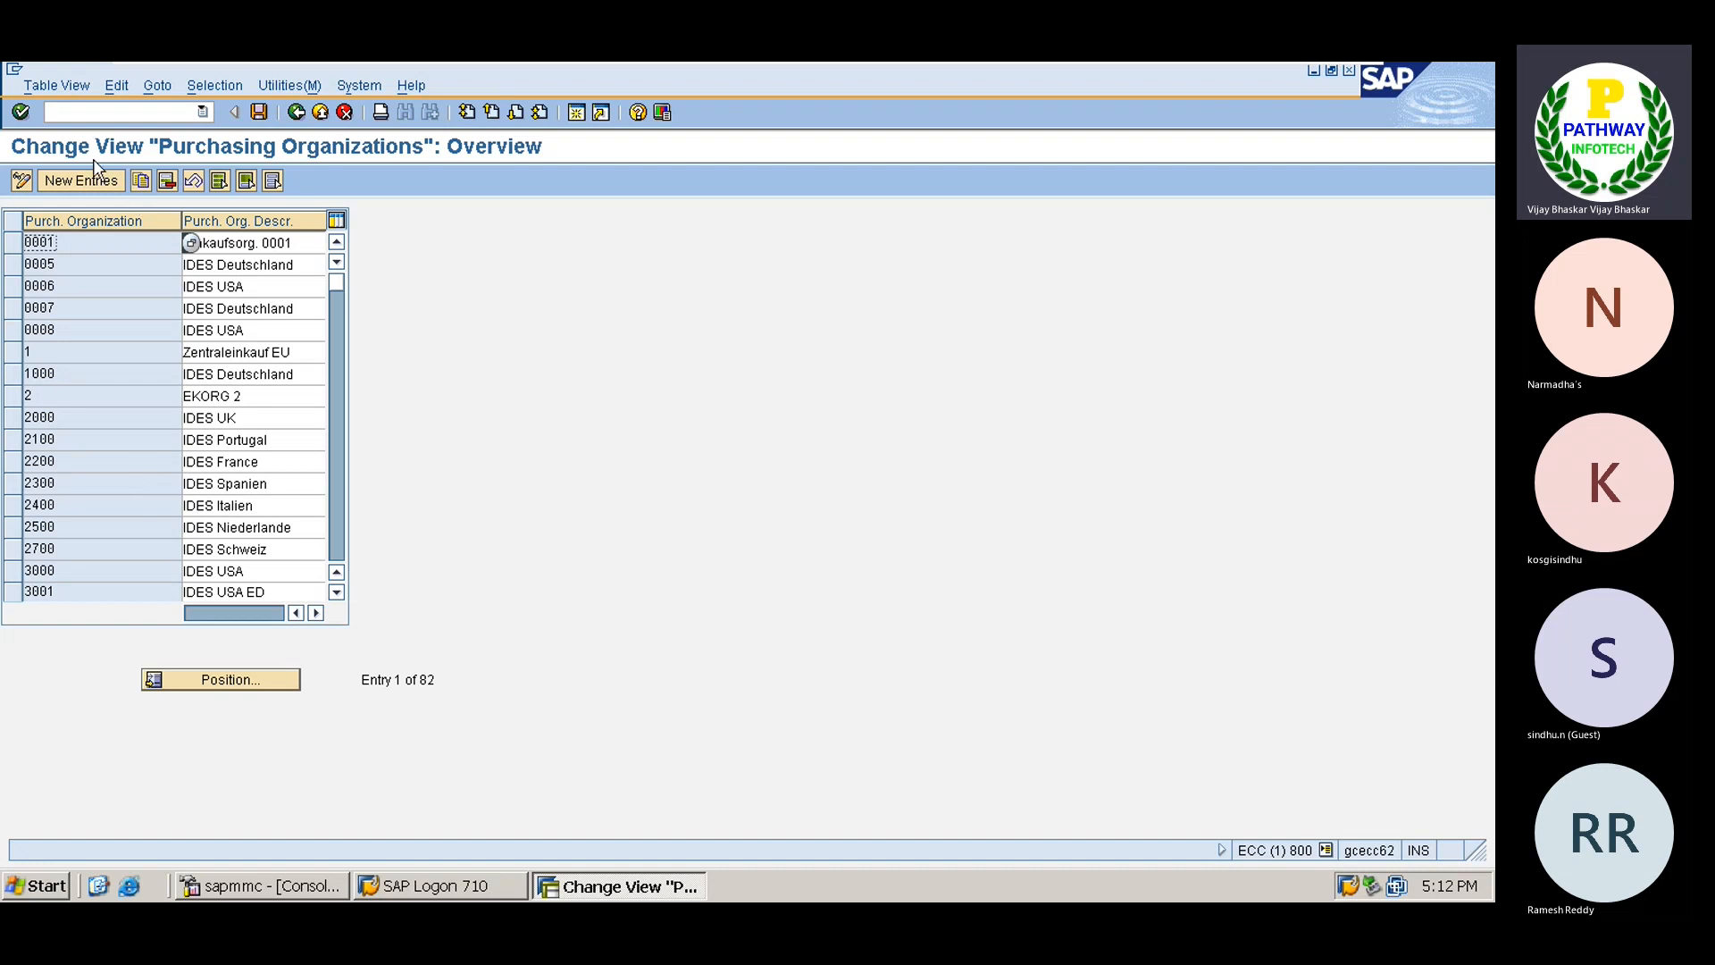
pyautogui.click(80, 180)
pyautogui.write('TA')
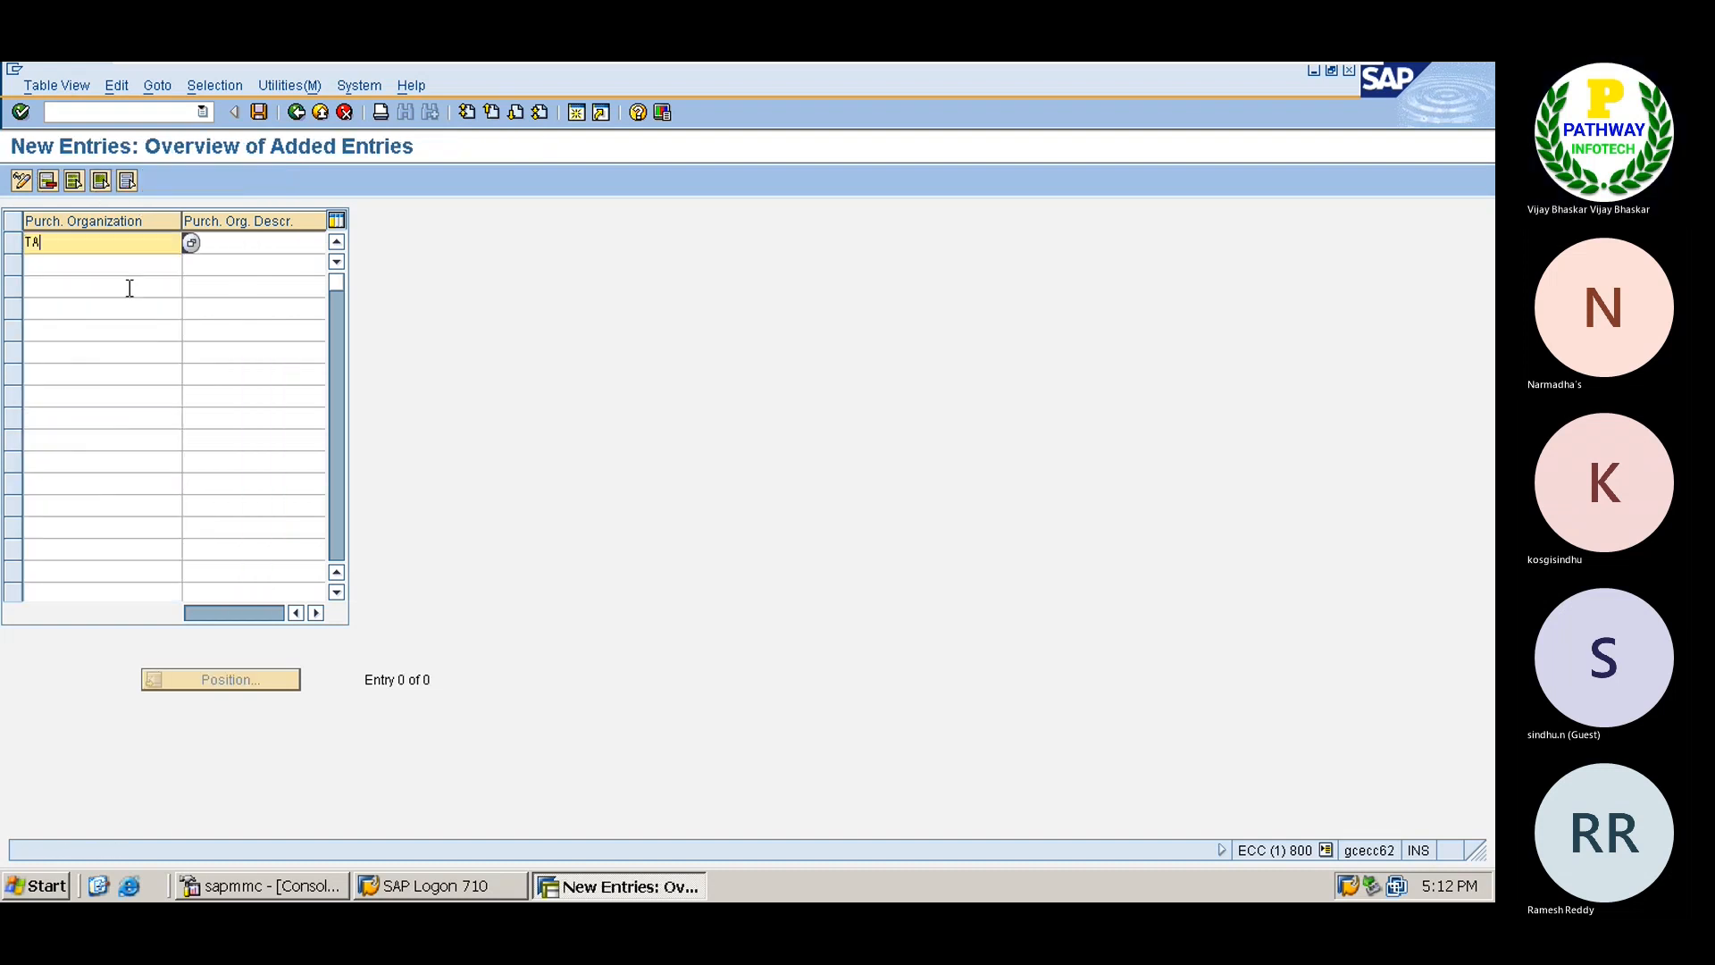
pyautogui.write('TA')
pyautogui.press('Tab')
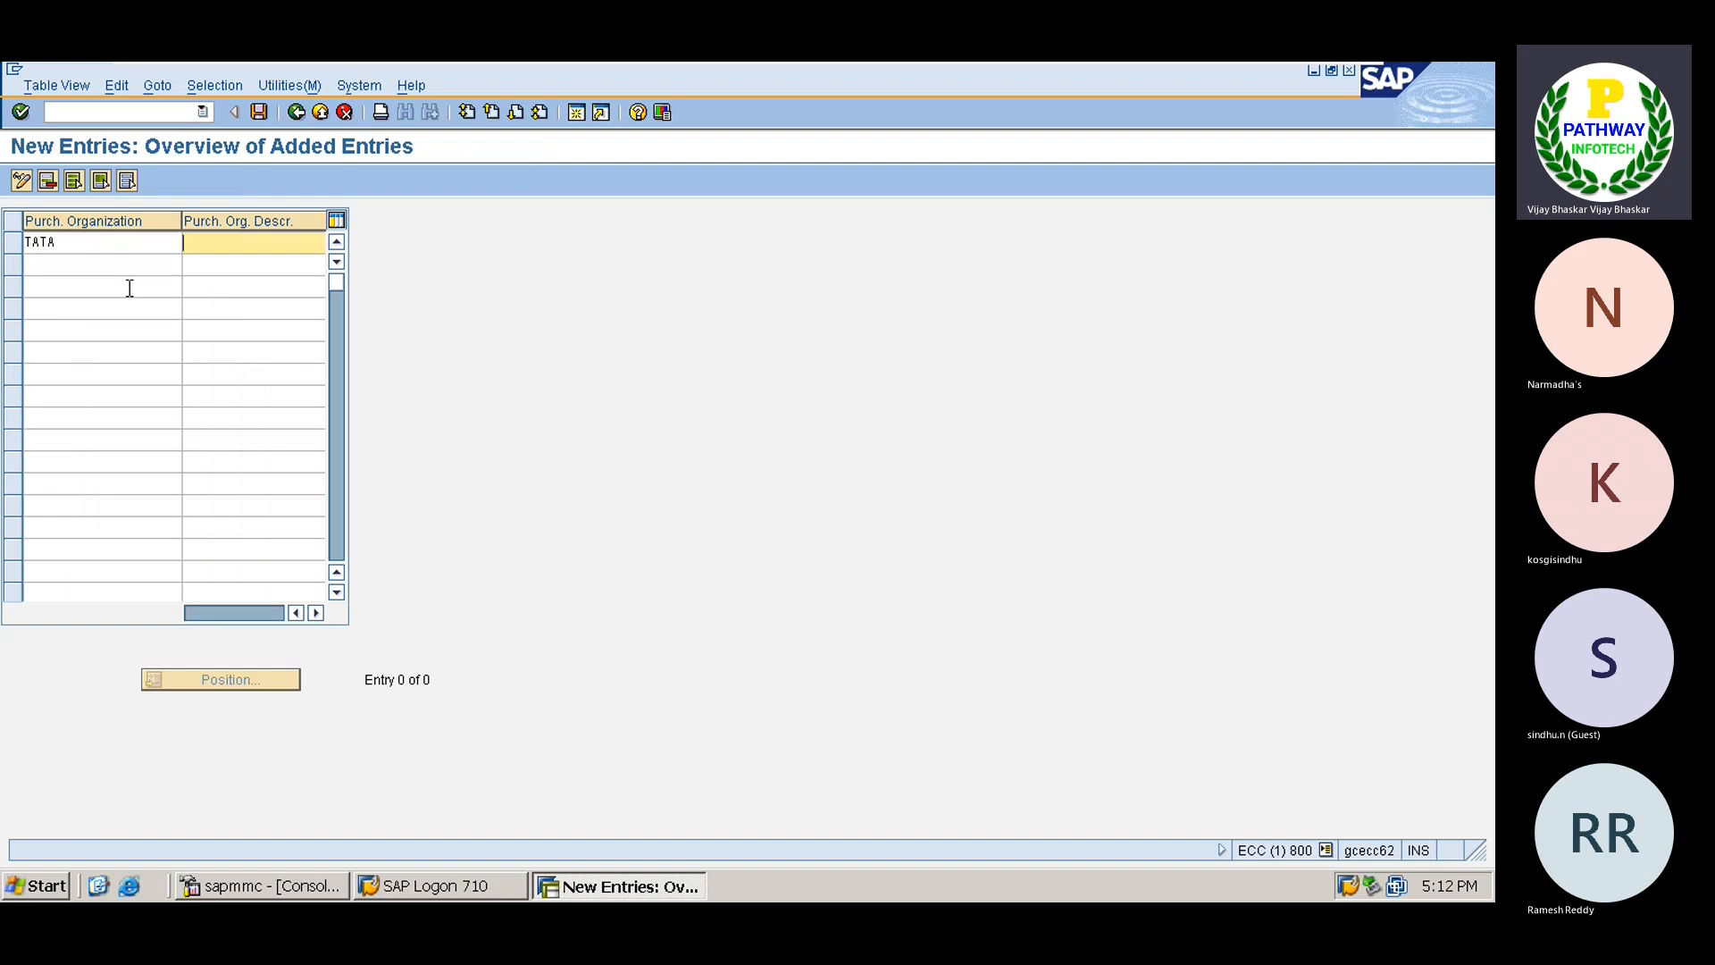
pyautogui.write('R')
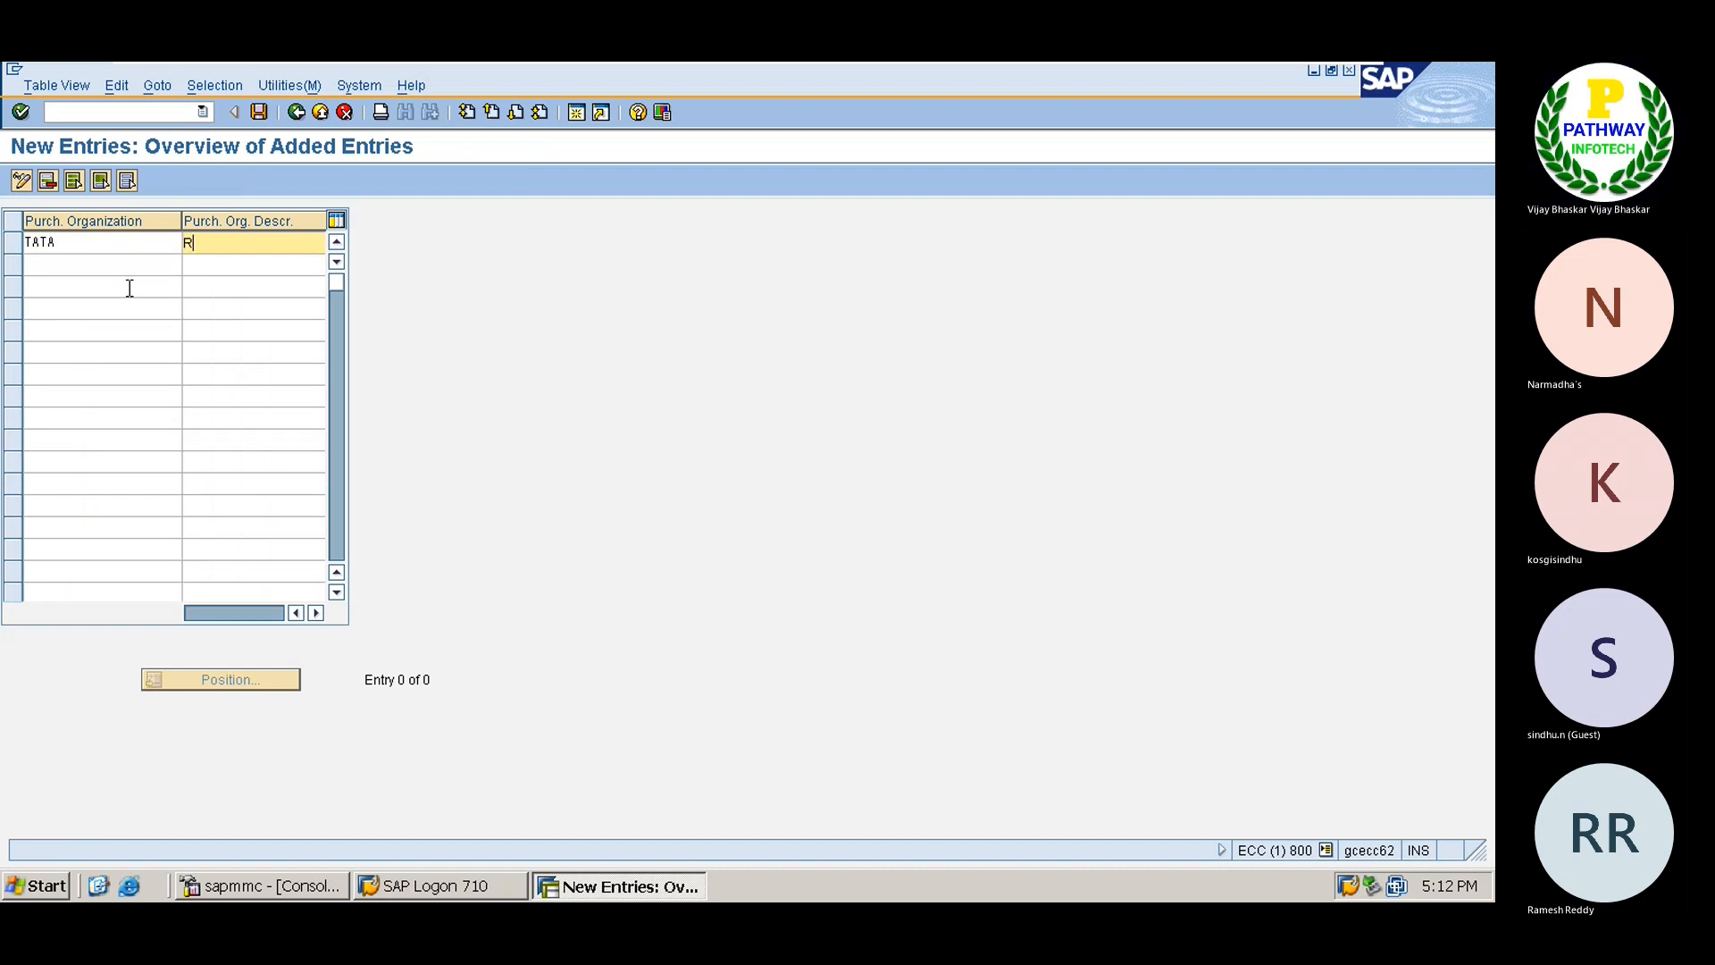
pyautogui.write('orchasing Org NA')
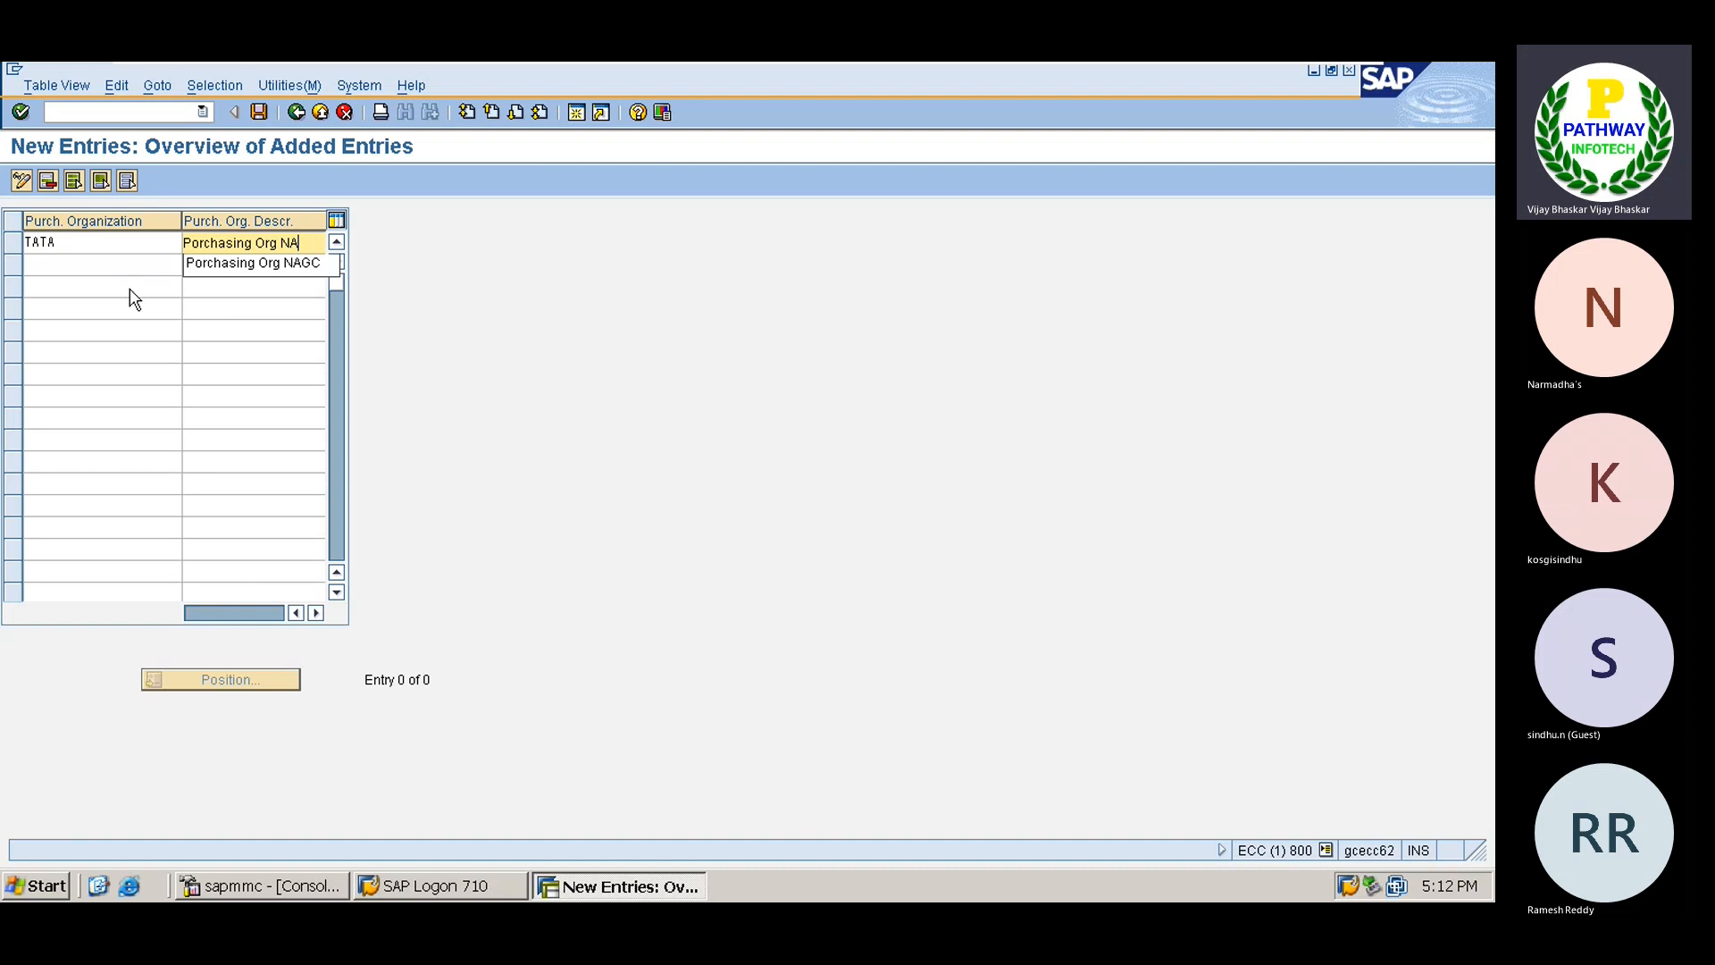
pyautogui.press('BackSpace')
pyautogui.press('BackSpace')
pyautogui.write('TS01')
pyautogui.press('Return')
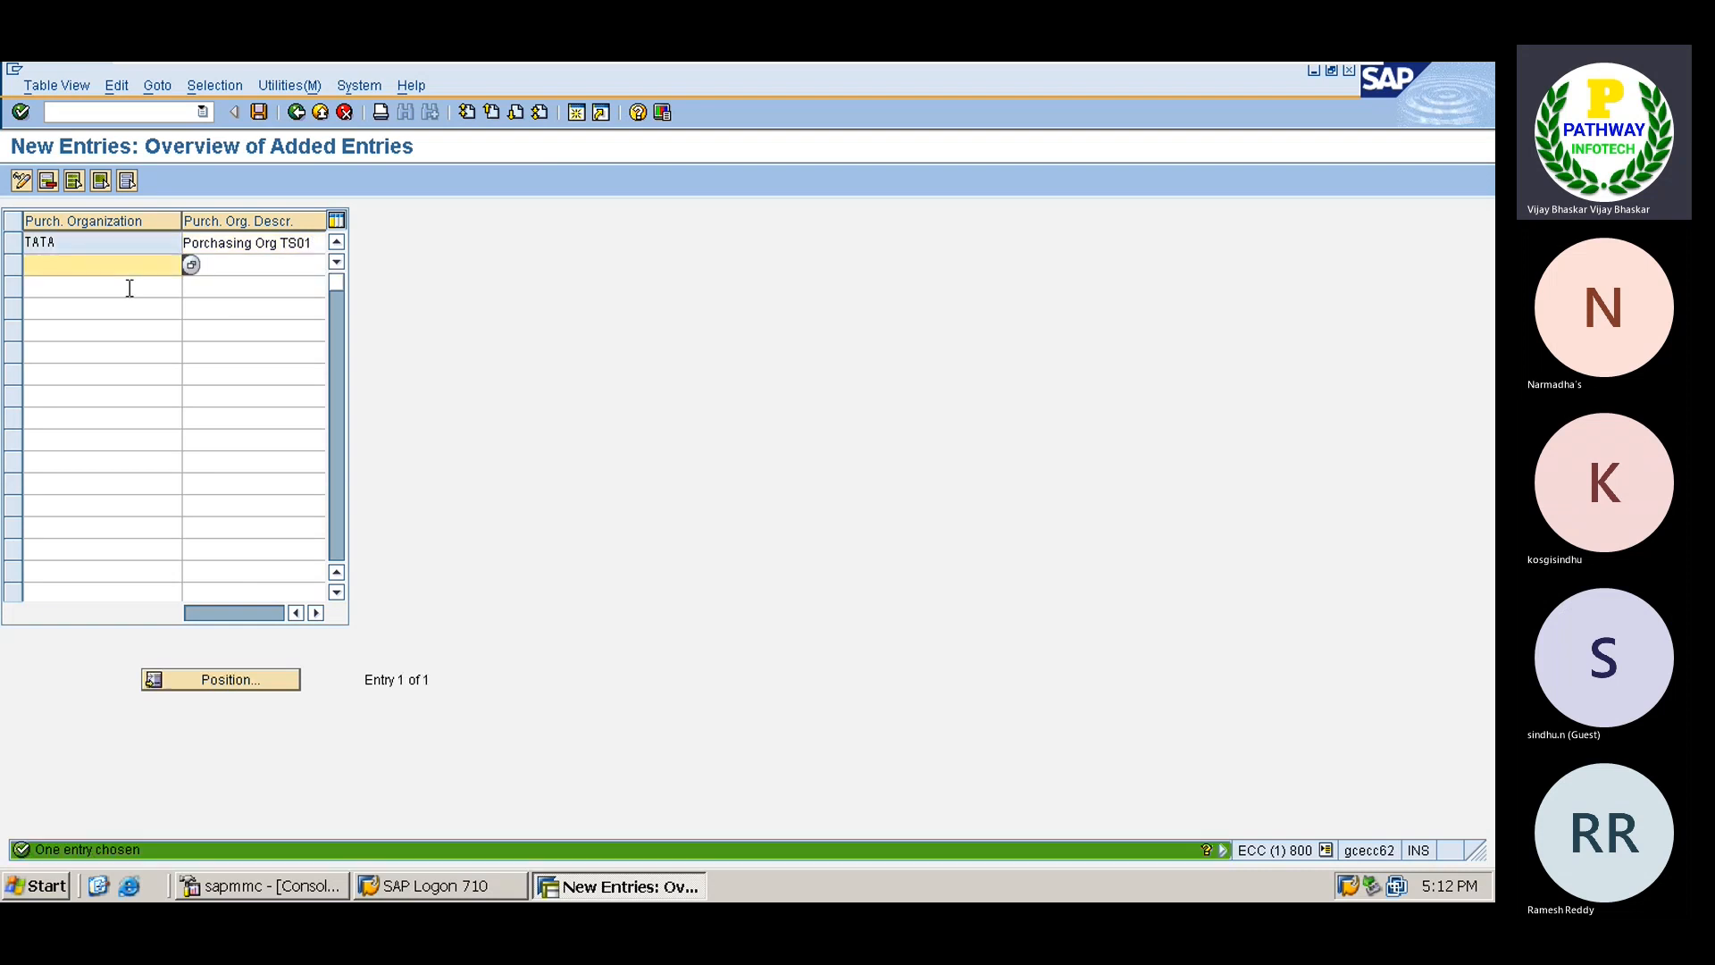
# Save it under change request ECCK900062 (TATA Group) and return to the IMG tree.
pyautogui.click(259, 112)
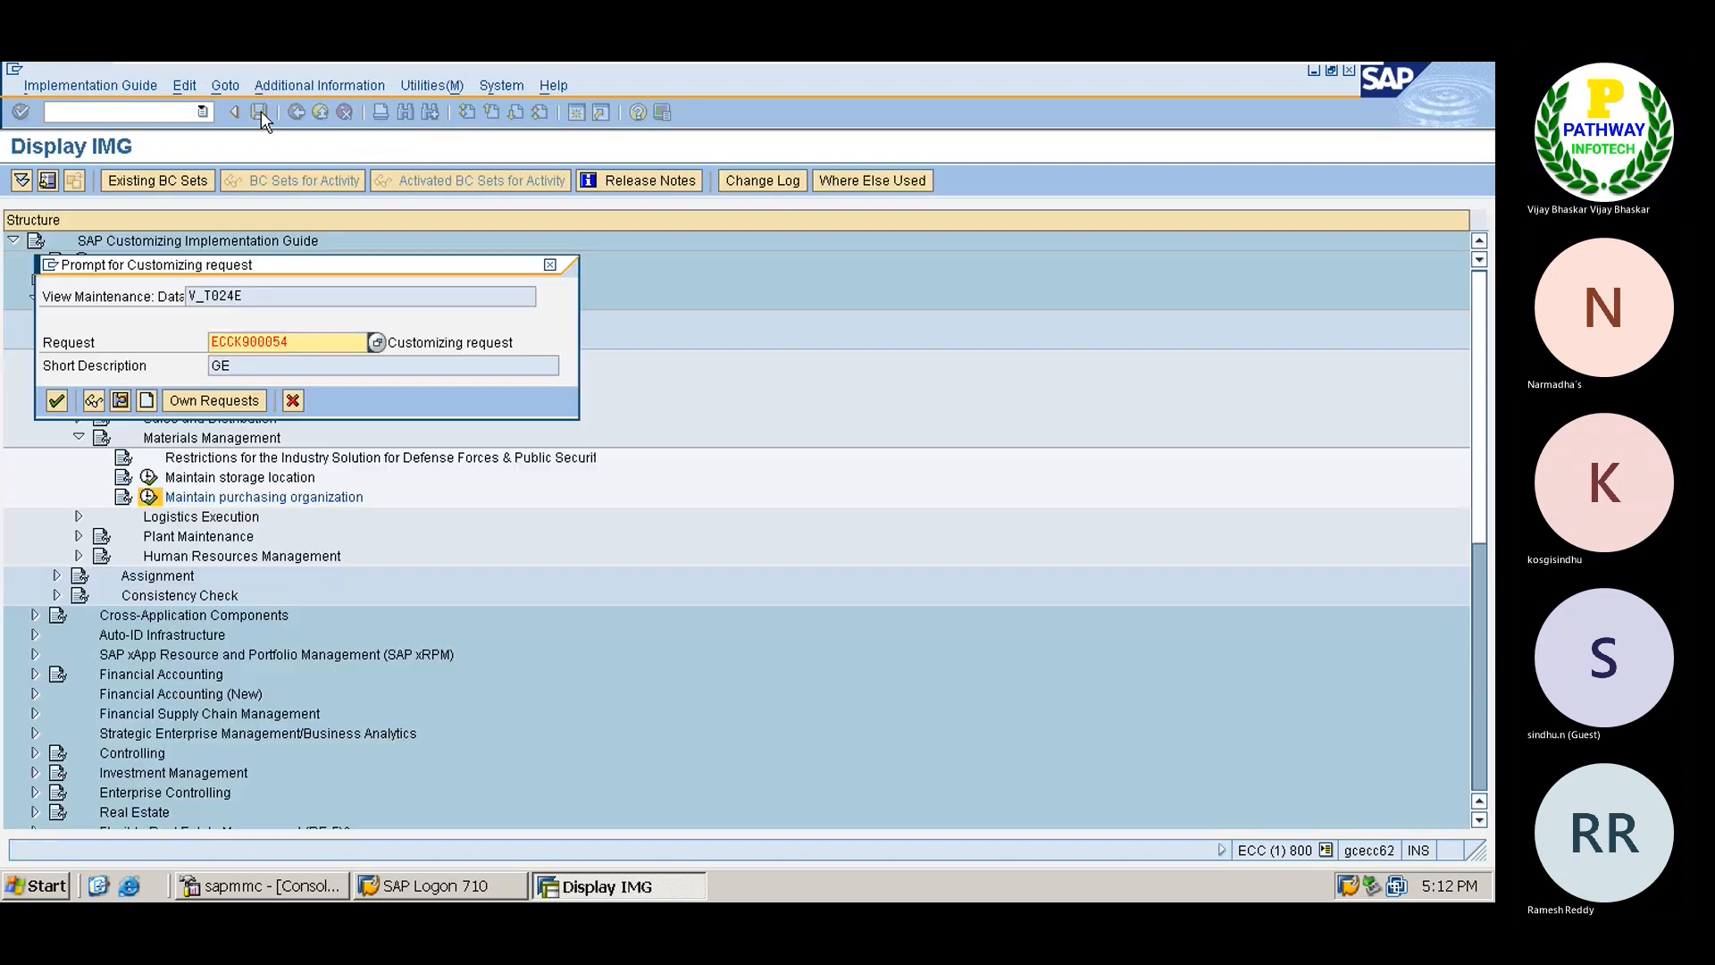
pyautogui.click(375, 342)
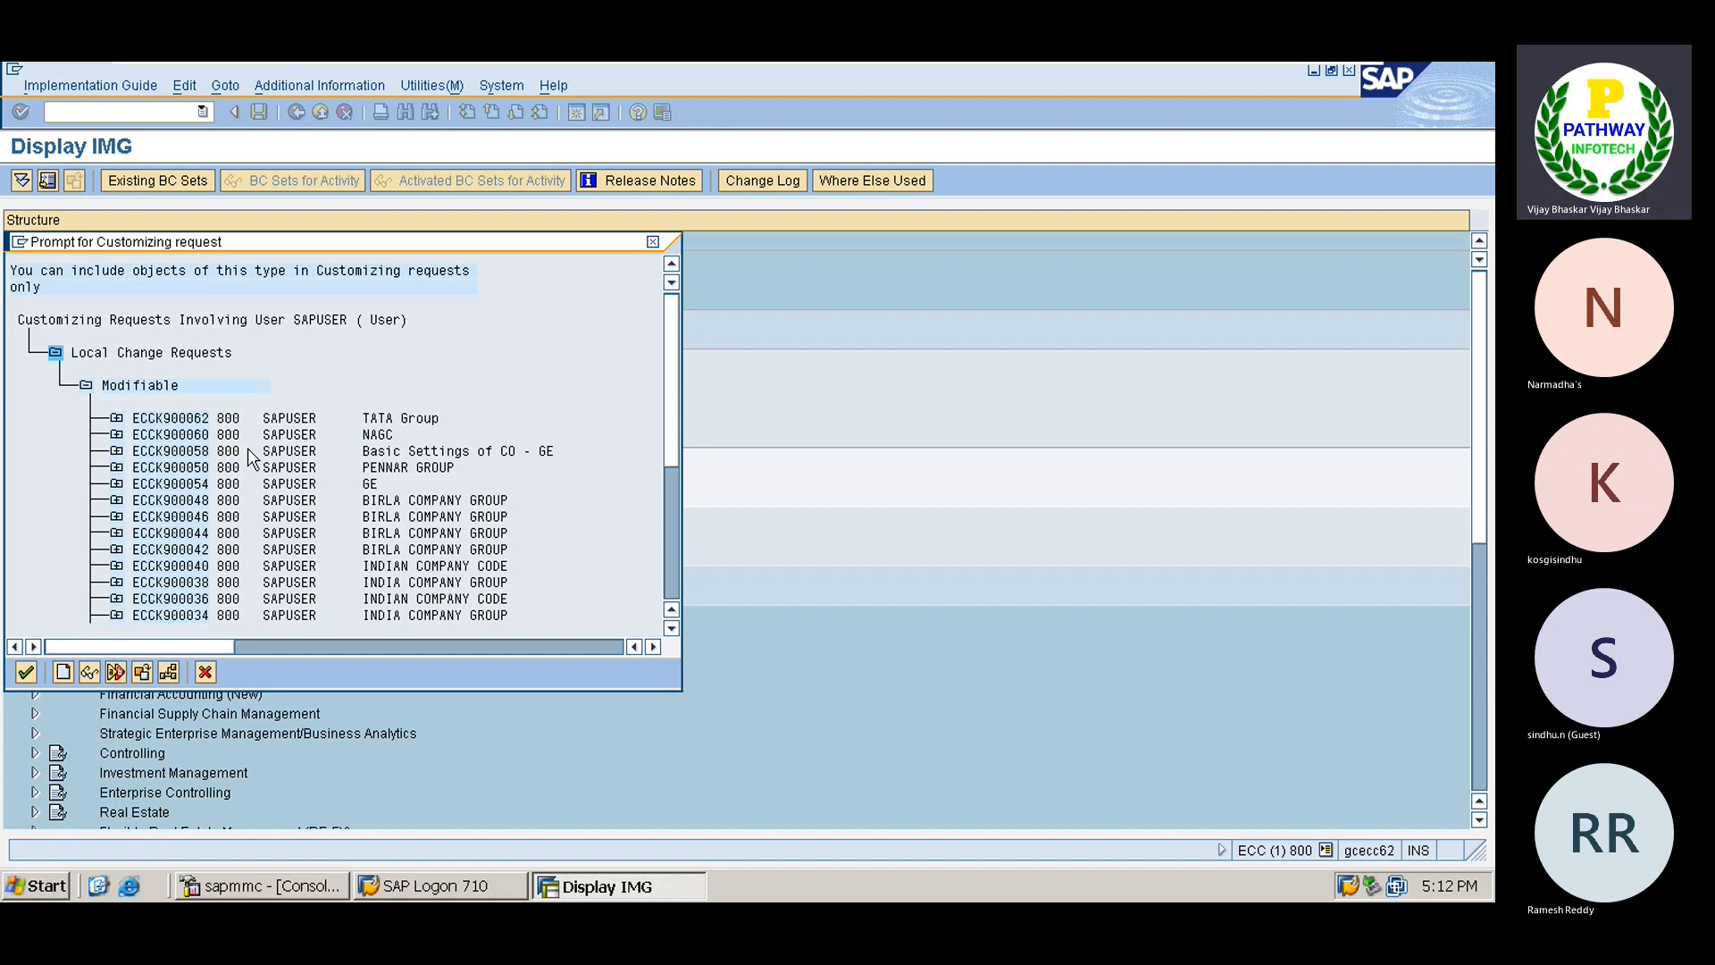
pyautogui.doubleClick(187, 419)
pyautogui.press('Return')
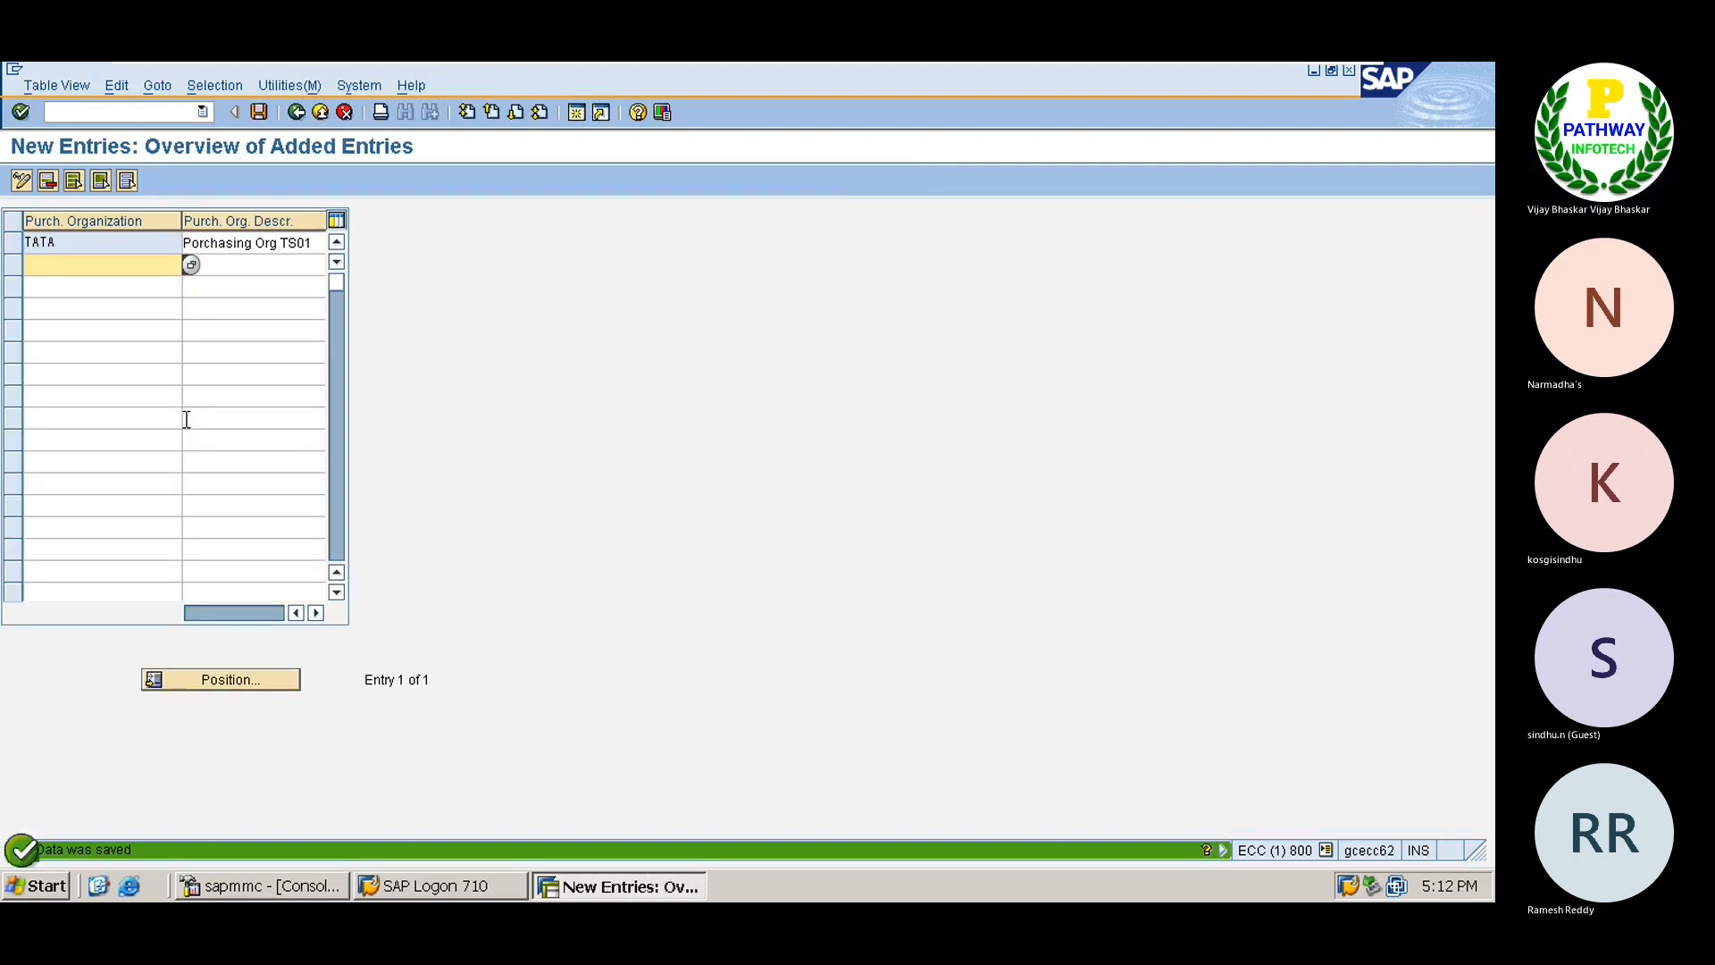
pyautogui.click(297, 111)
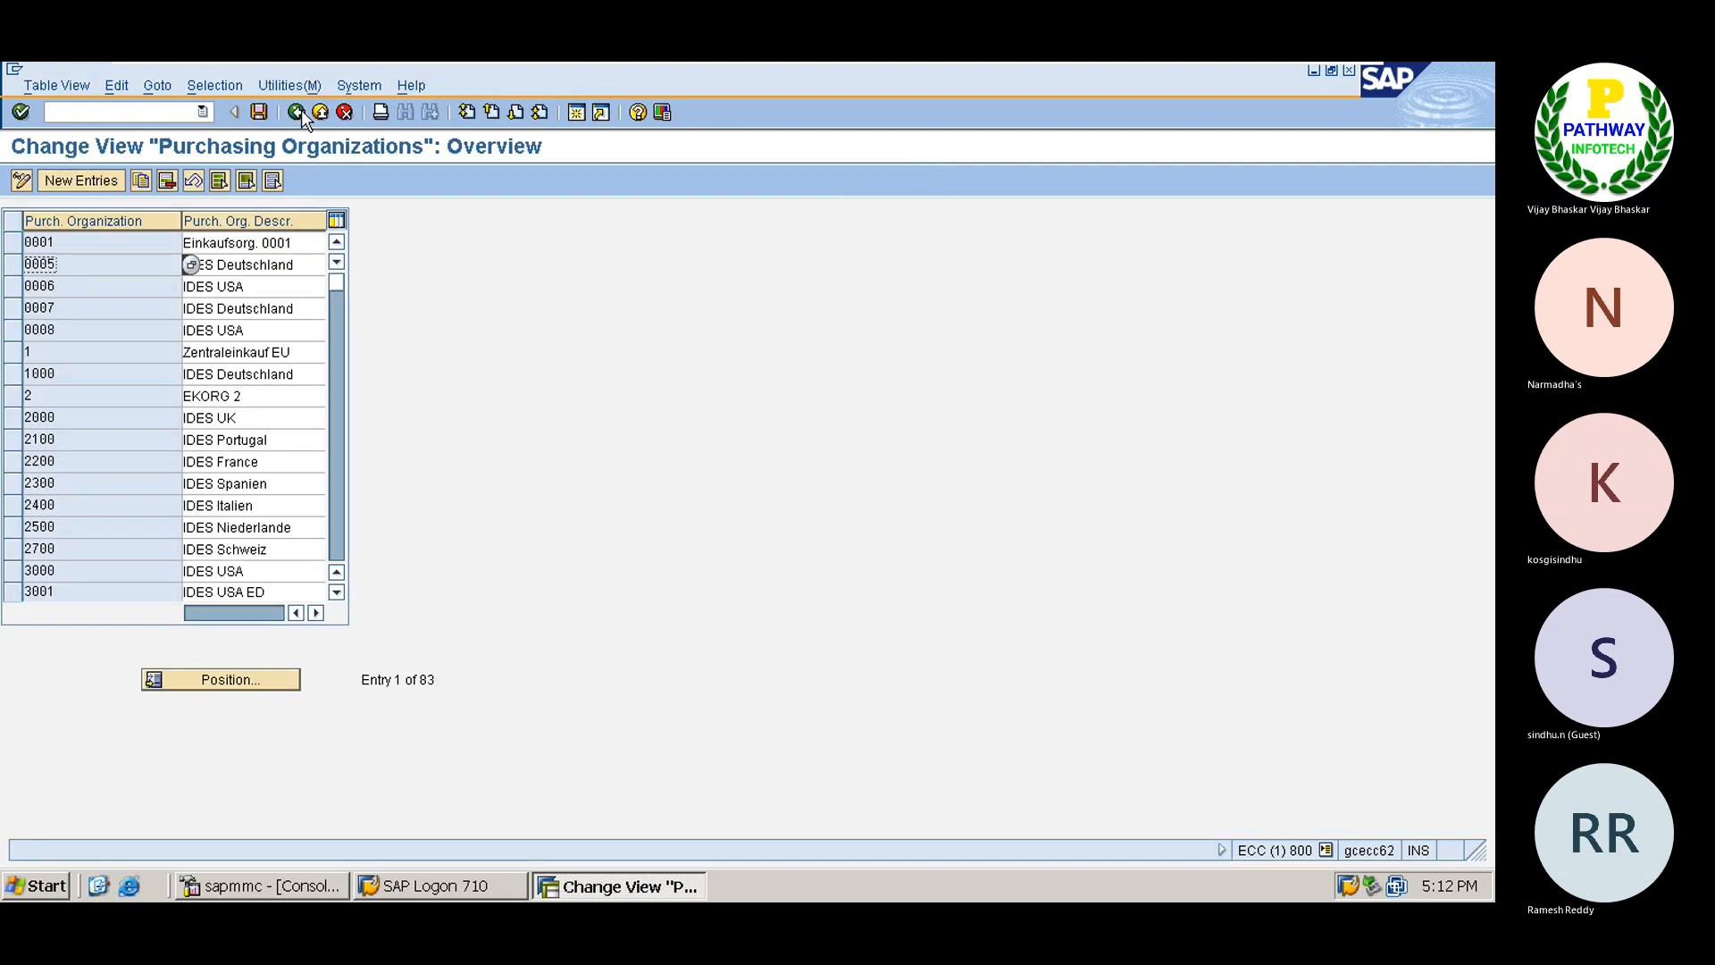
pyautogui.click(297, 112)
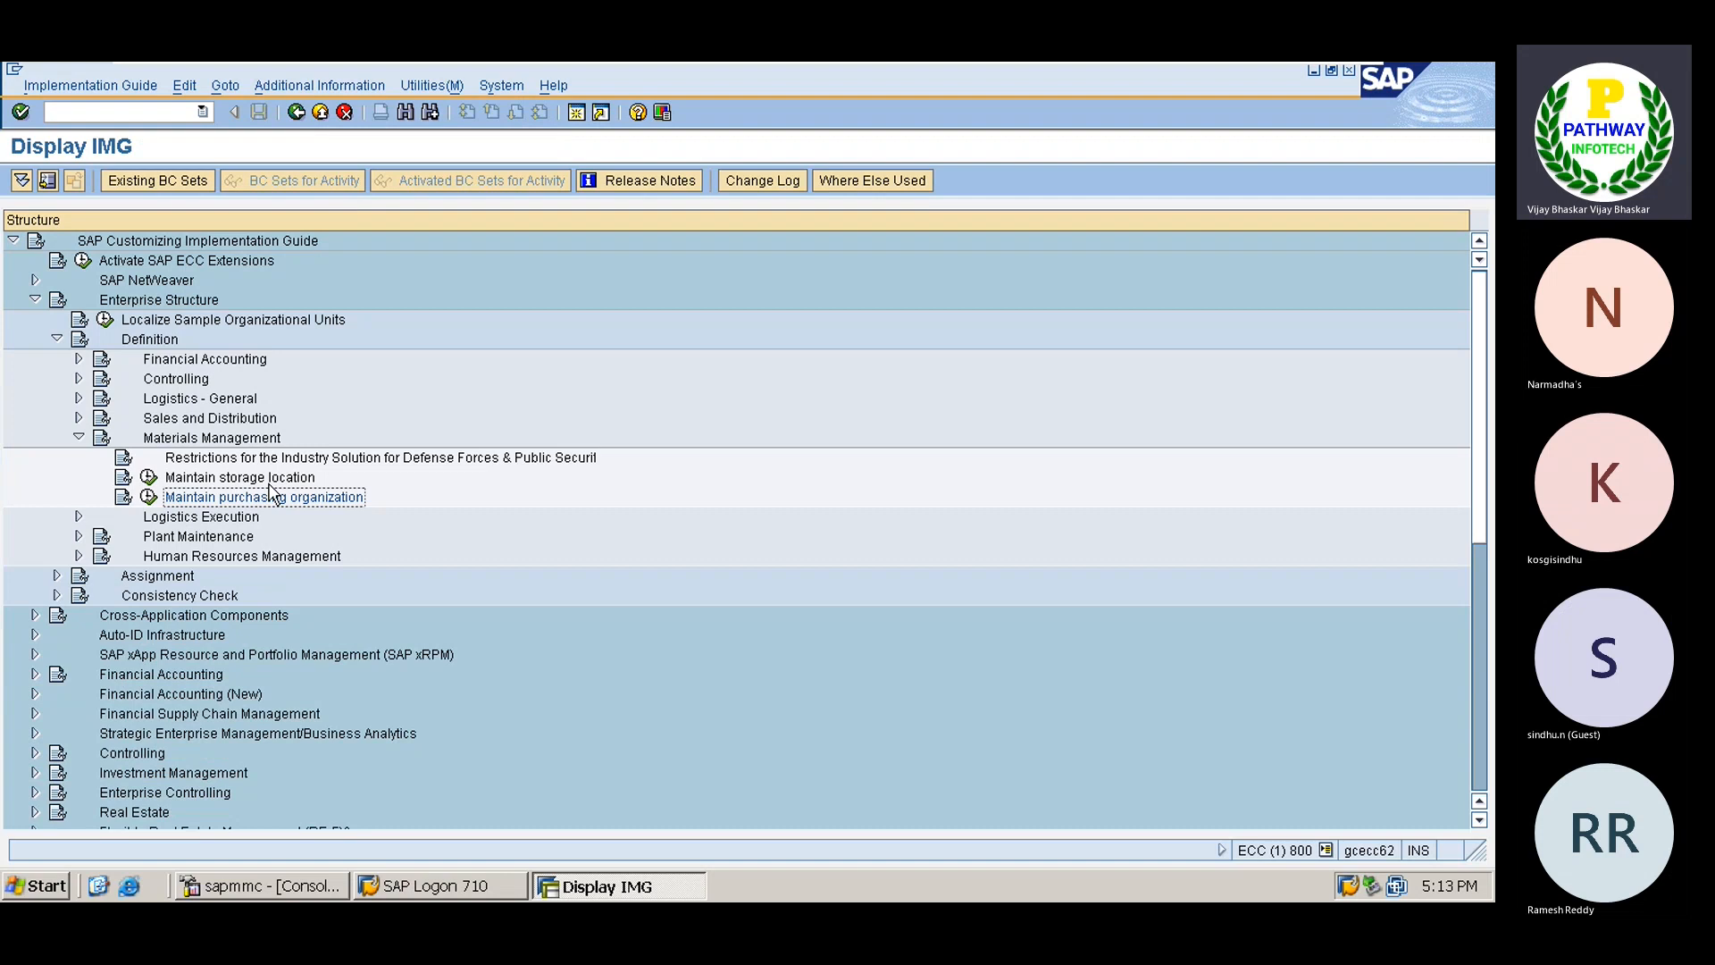
# Expand Assignment > Logistics - General and run Assign plant to company code.
pyautogui.press('Up')
pyautogui.press('Up')
pyautogui.press('Left')
pyautogui.press('Up')
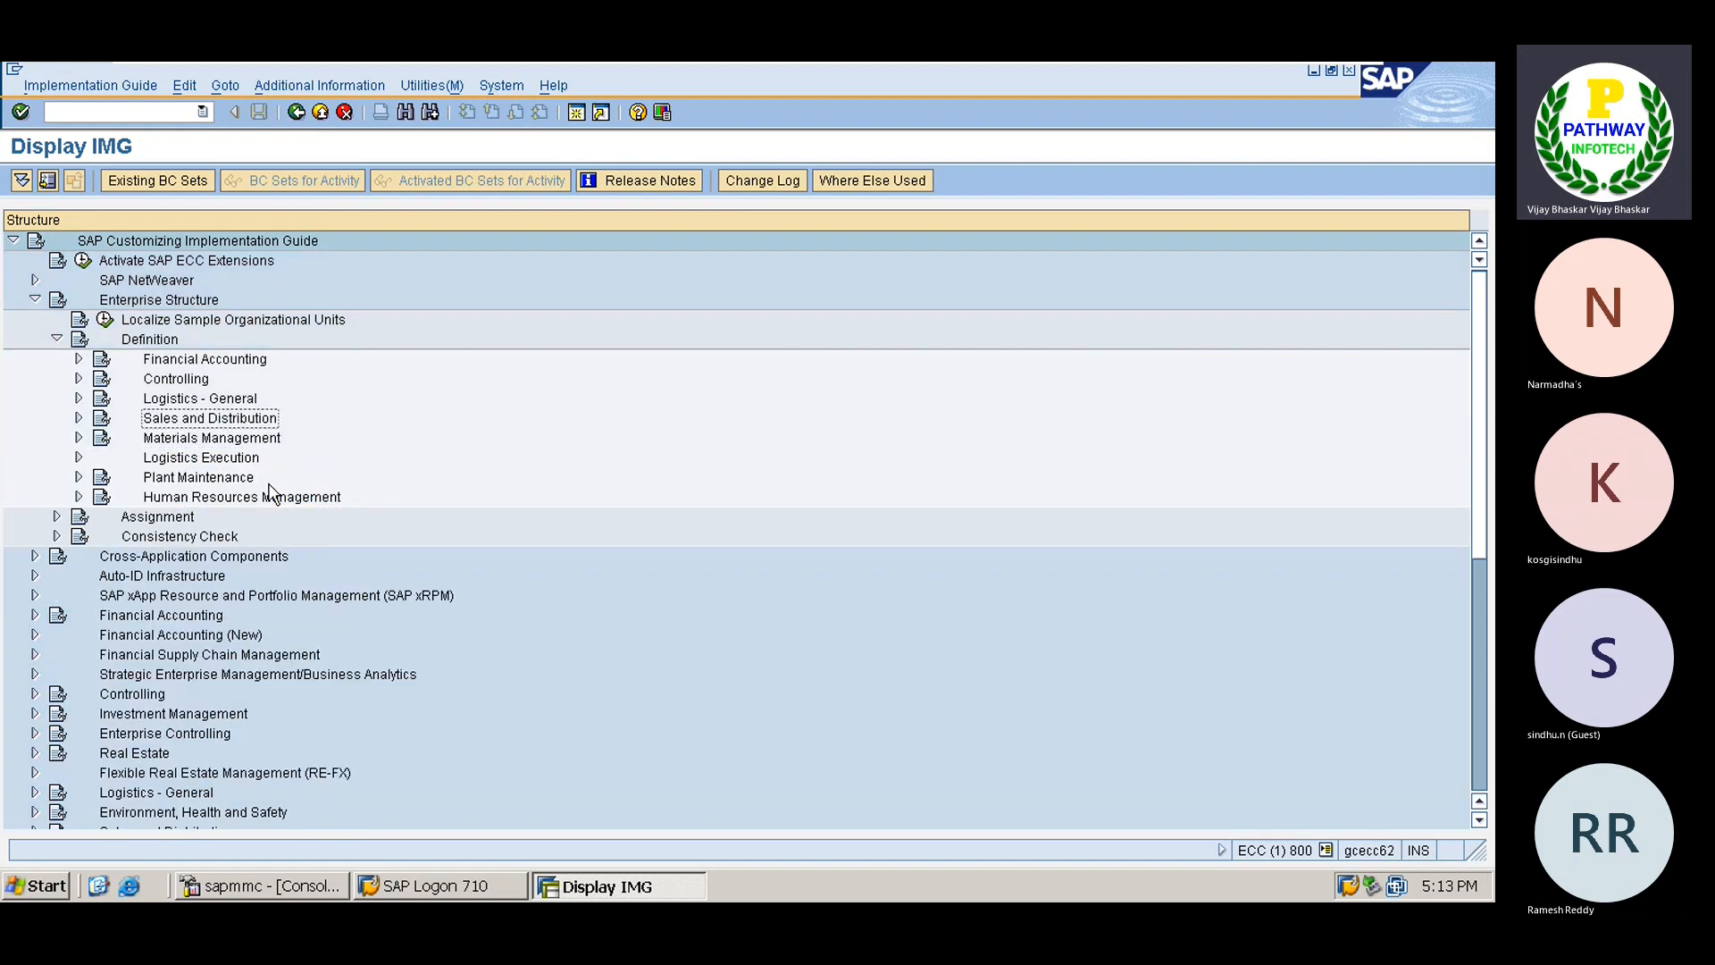
pyautogui.press('Up')
pyautogui.press('Up')
pyautogui.press('Up')
pyautogui.press('Up')
pyautogui.press('Left')
pyautogui.press('Down')
pyautogui.press('Right')
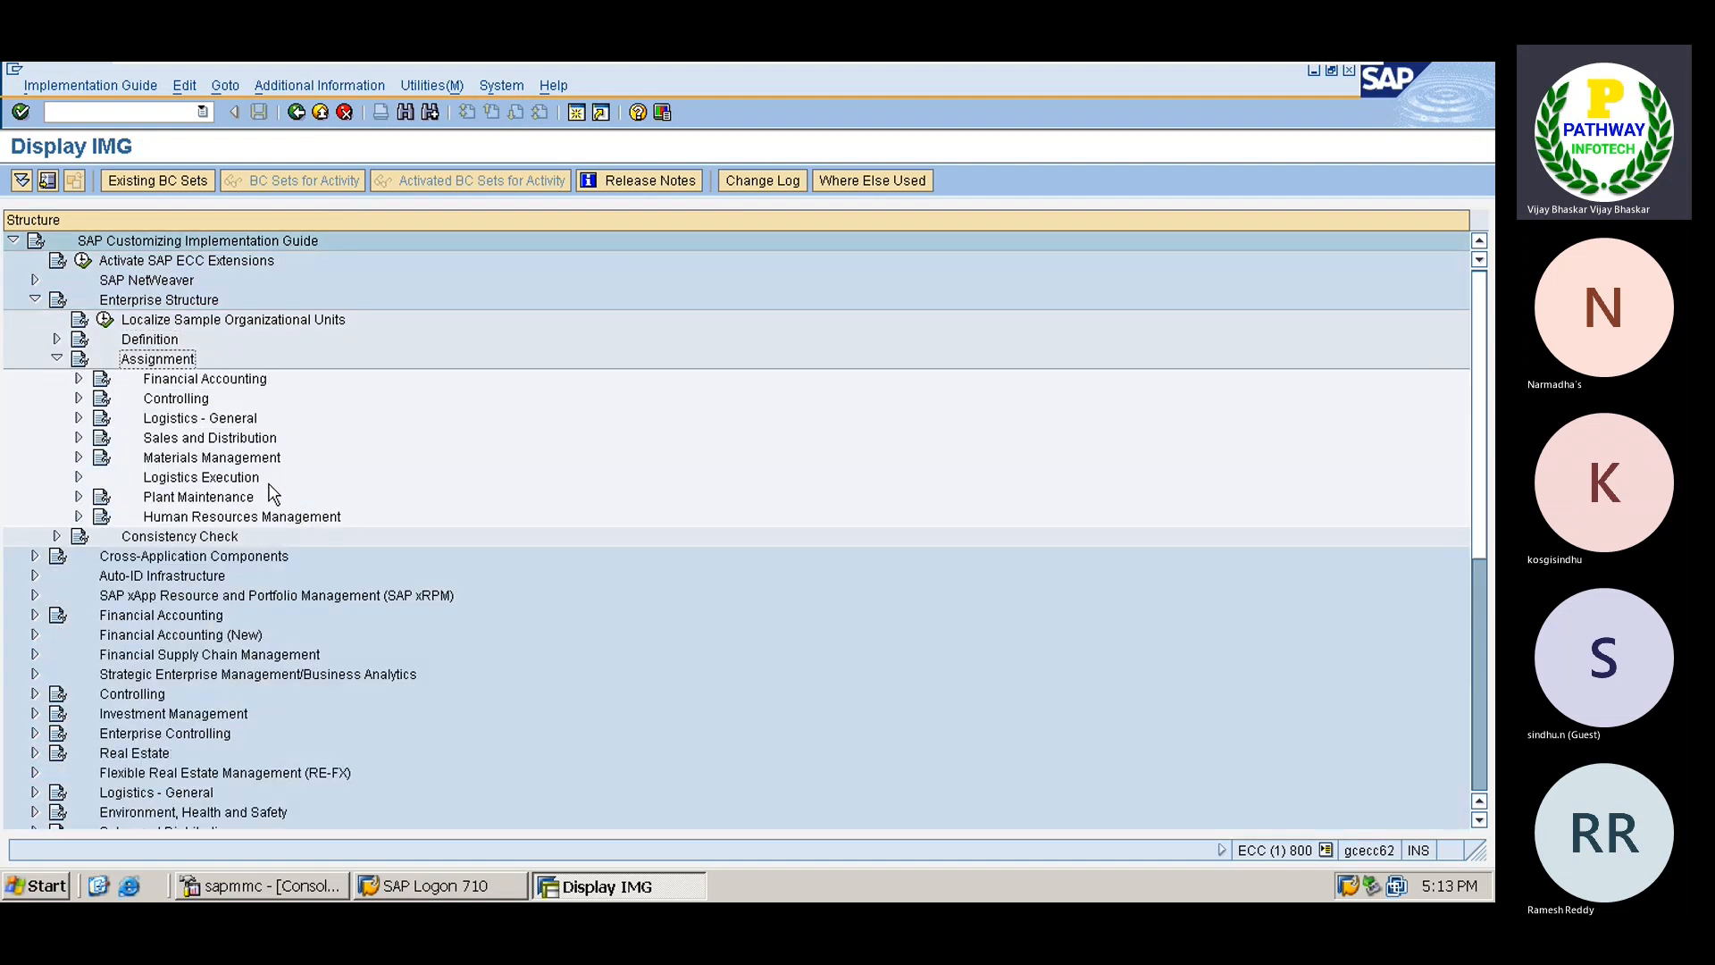
pyautogui.press('Down')
pyautogui.press('Down')
pyautogui.press('Down')
pyautogui.press('Right')
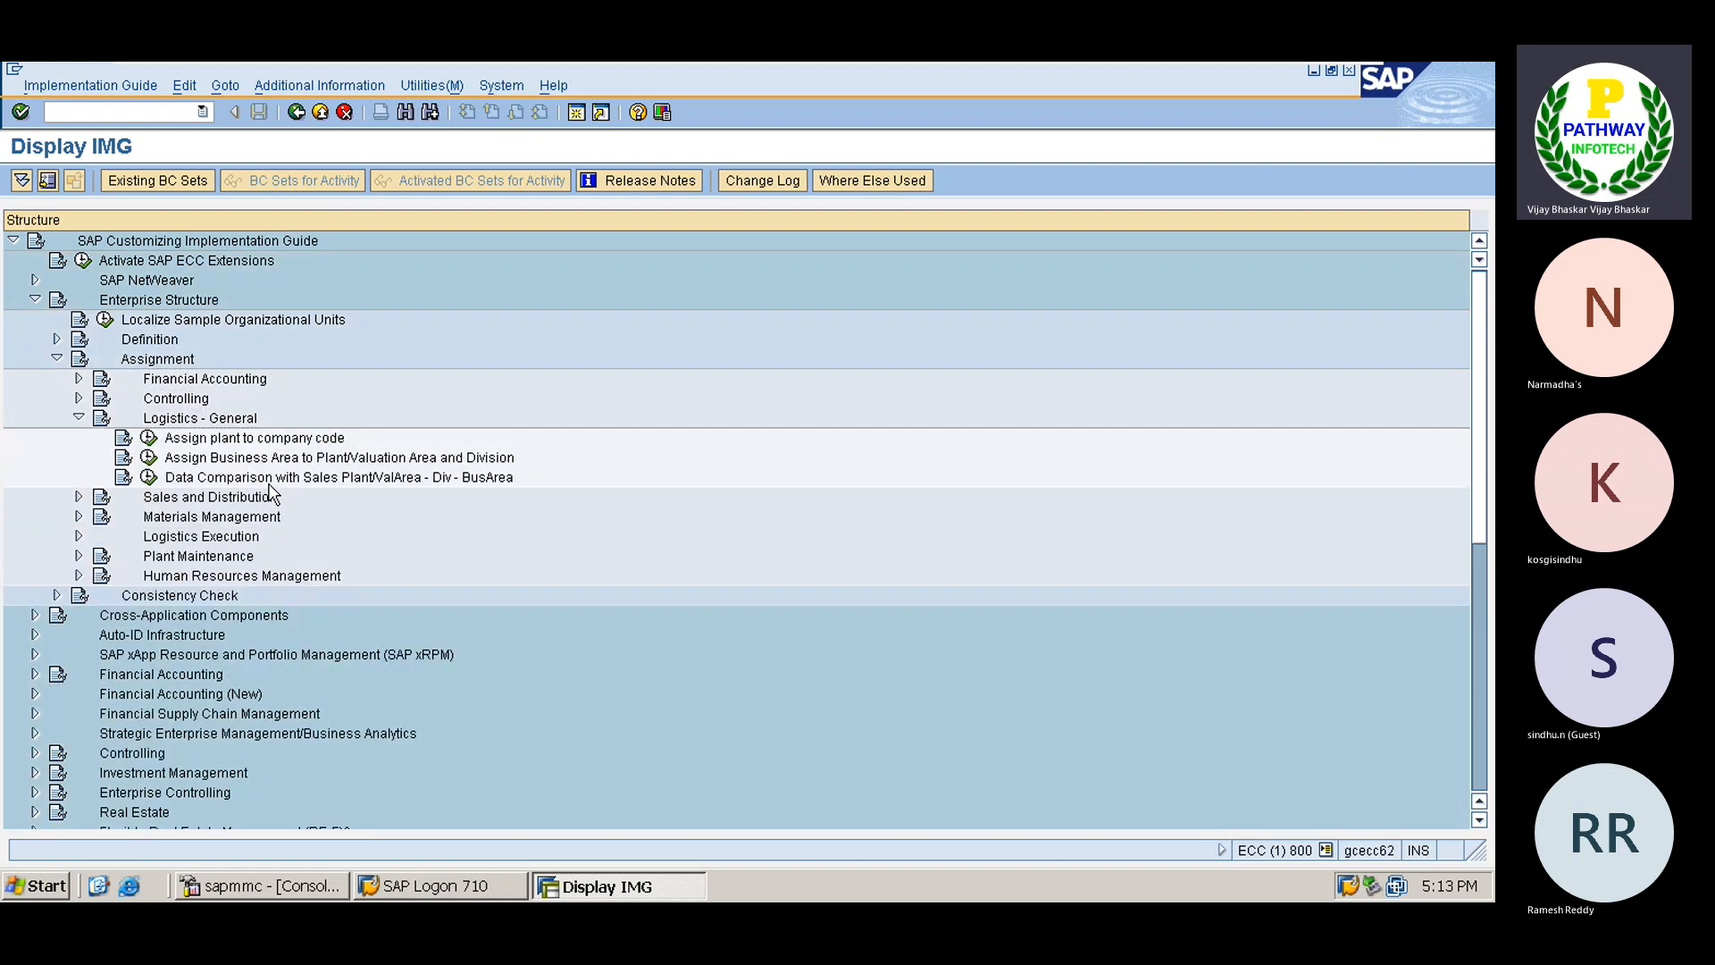
pyautogui.press('Down')
pyautogui.press('Return')
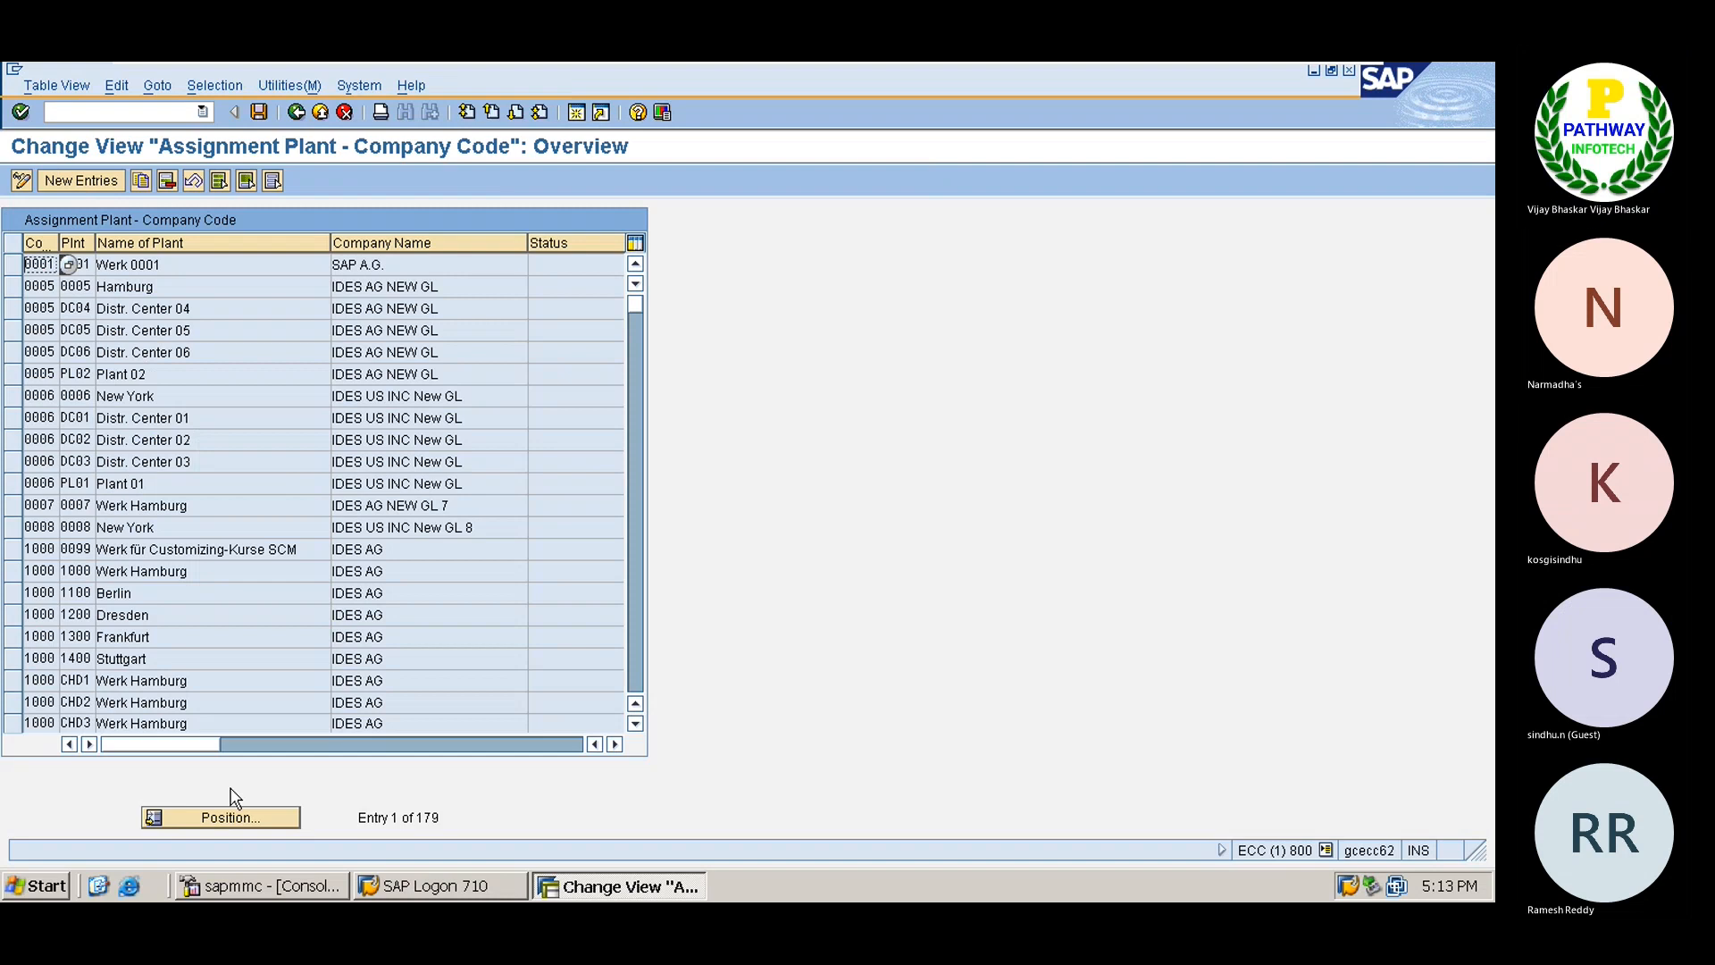
# Add a new entry assigning plant TATA to company code TS01 and save it to the request.
pyautogui.click(81, 181)
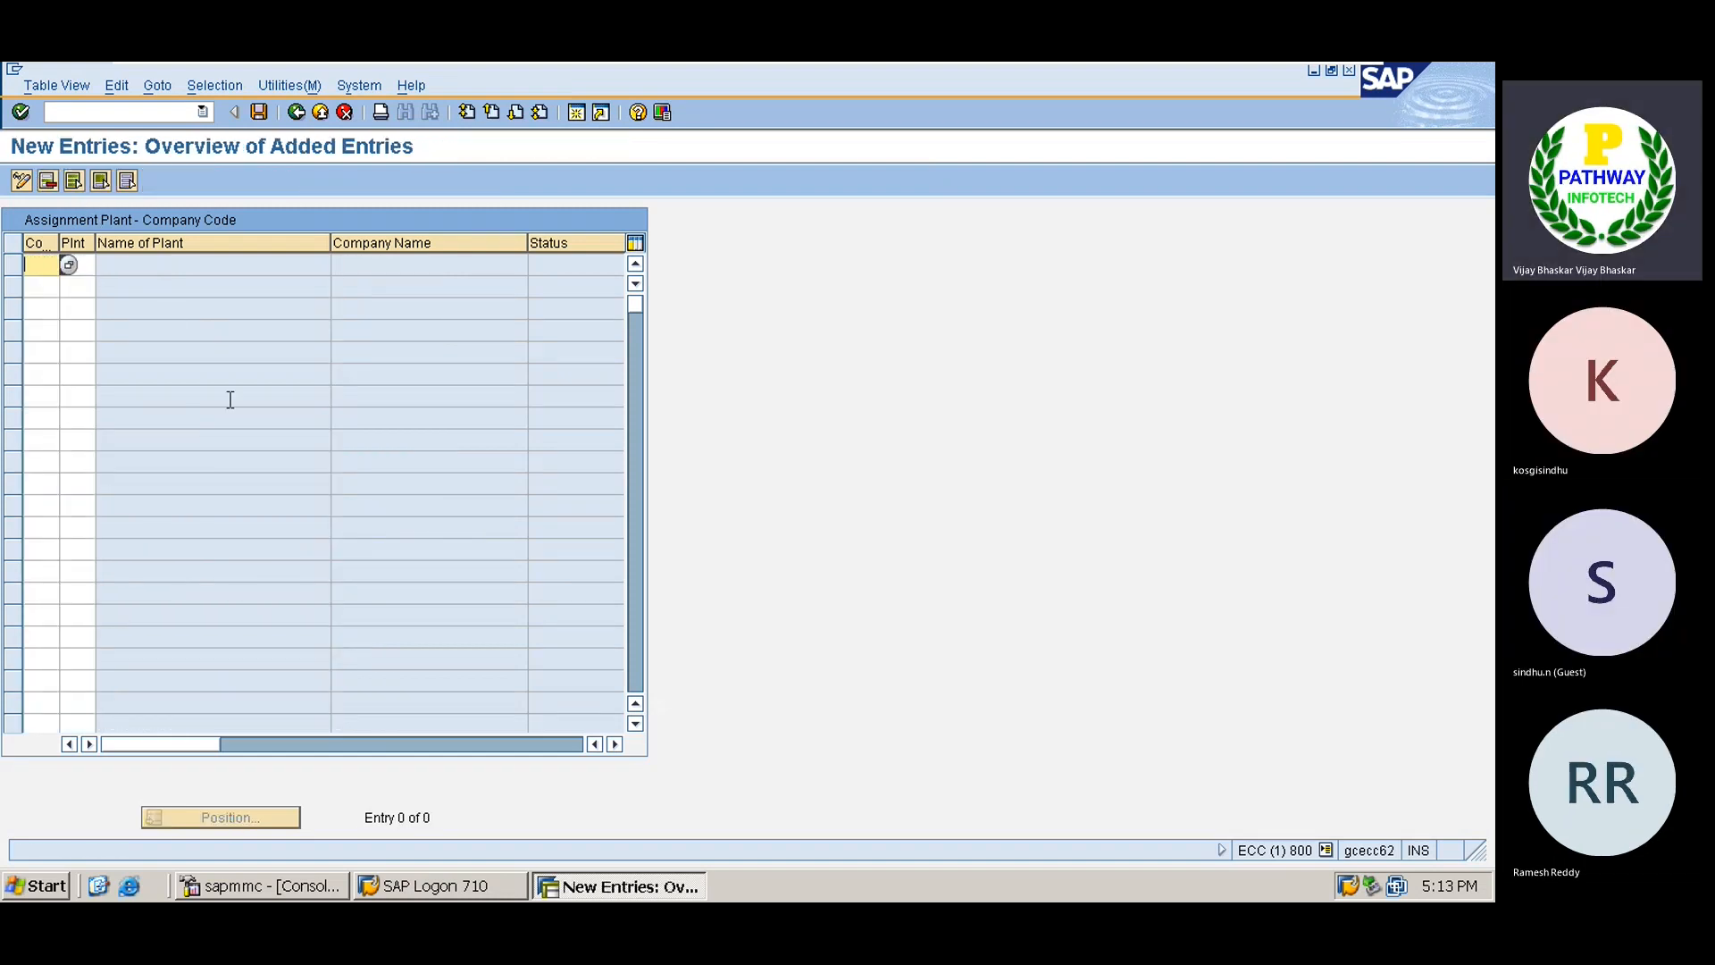
pyautogui.write('TS01')
pyautogui.press('Tab')
pyautogui.write('TATA')
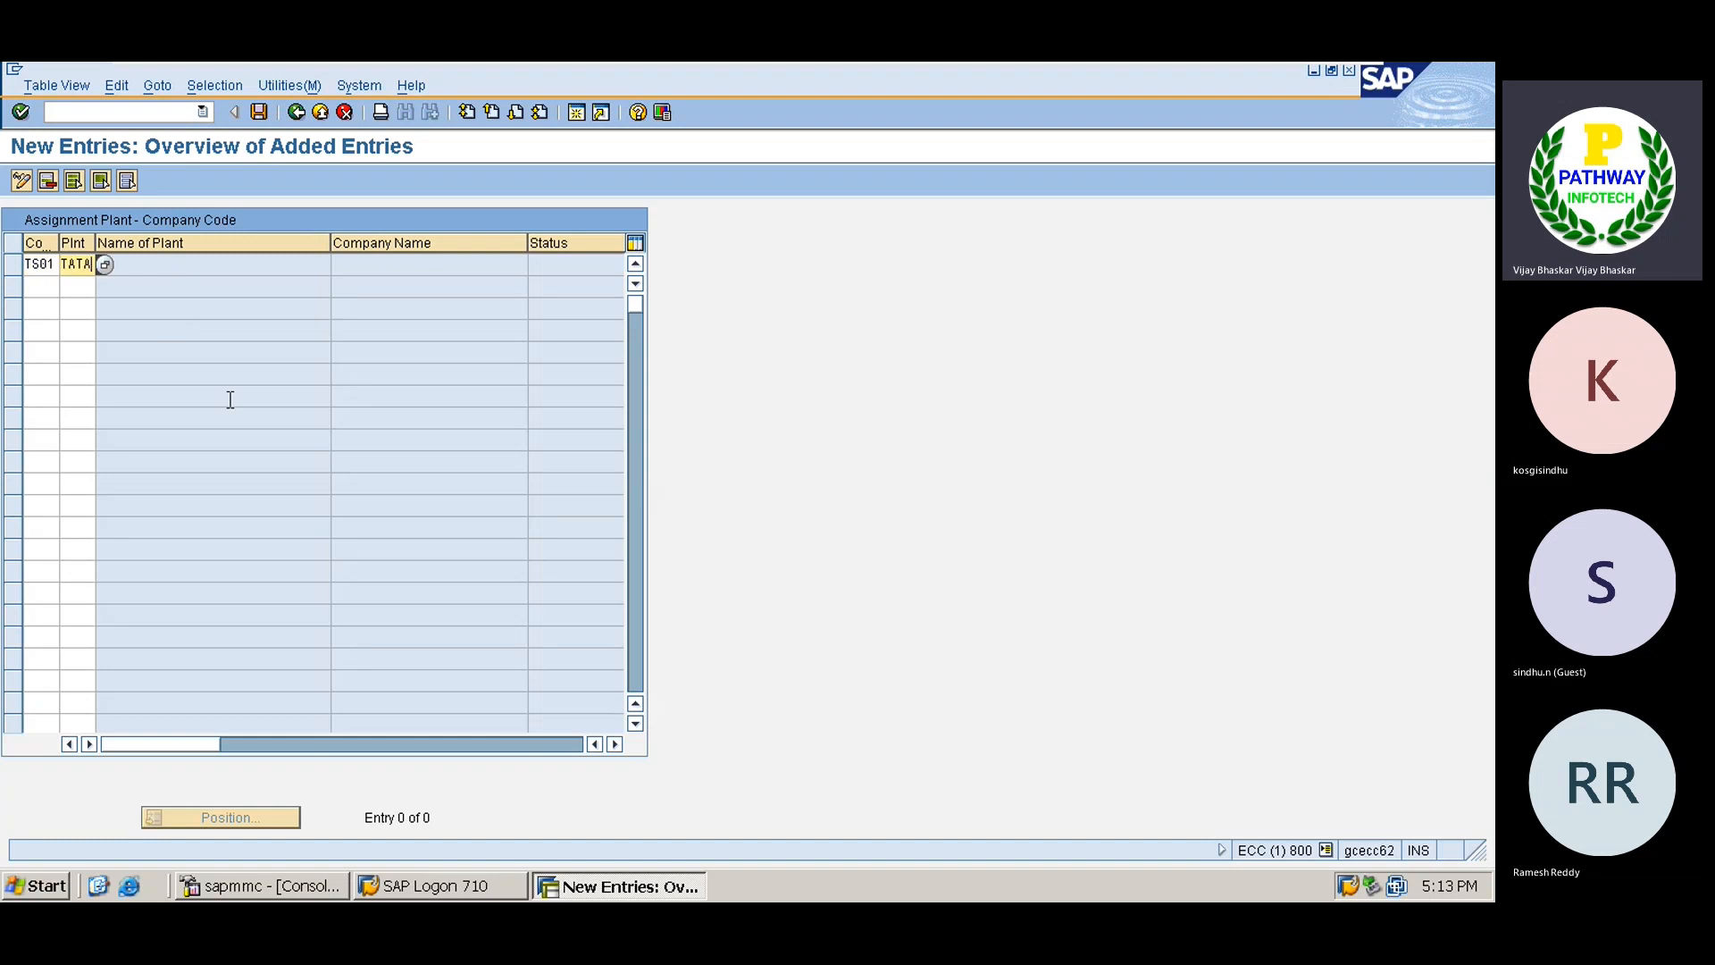
pyautogui.press('Return')
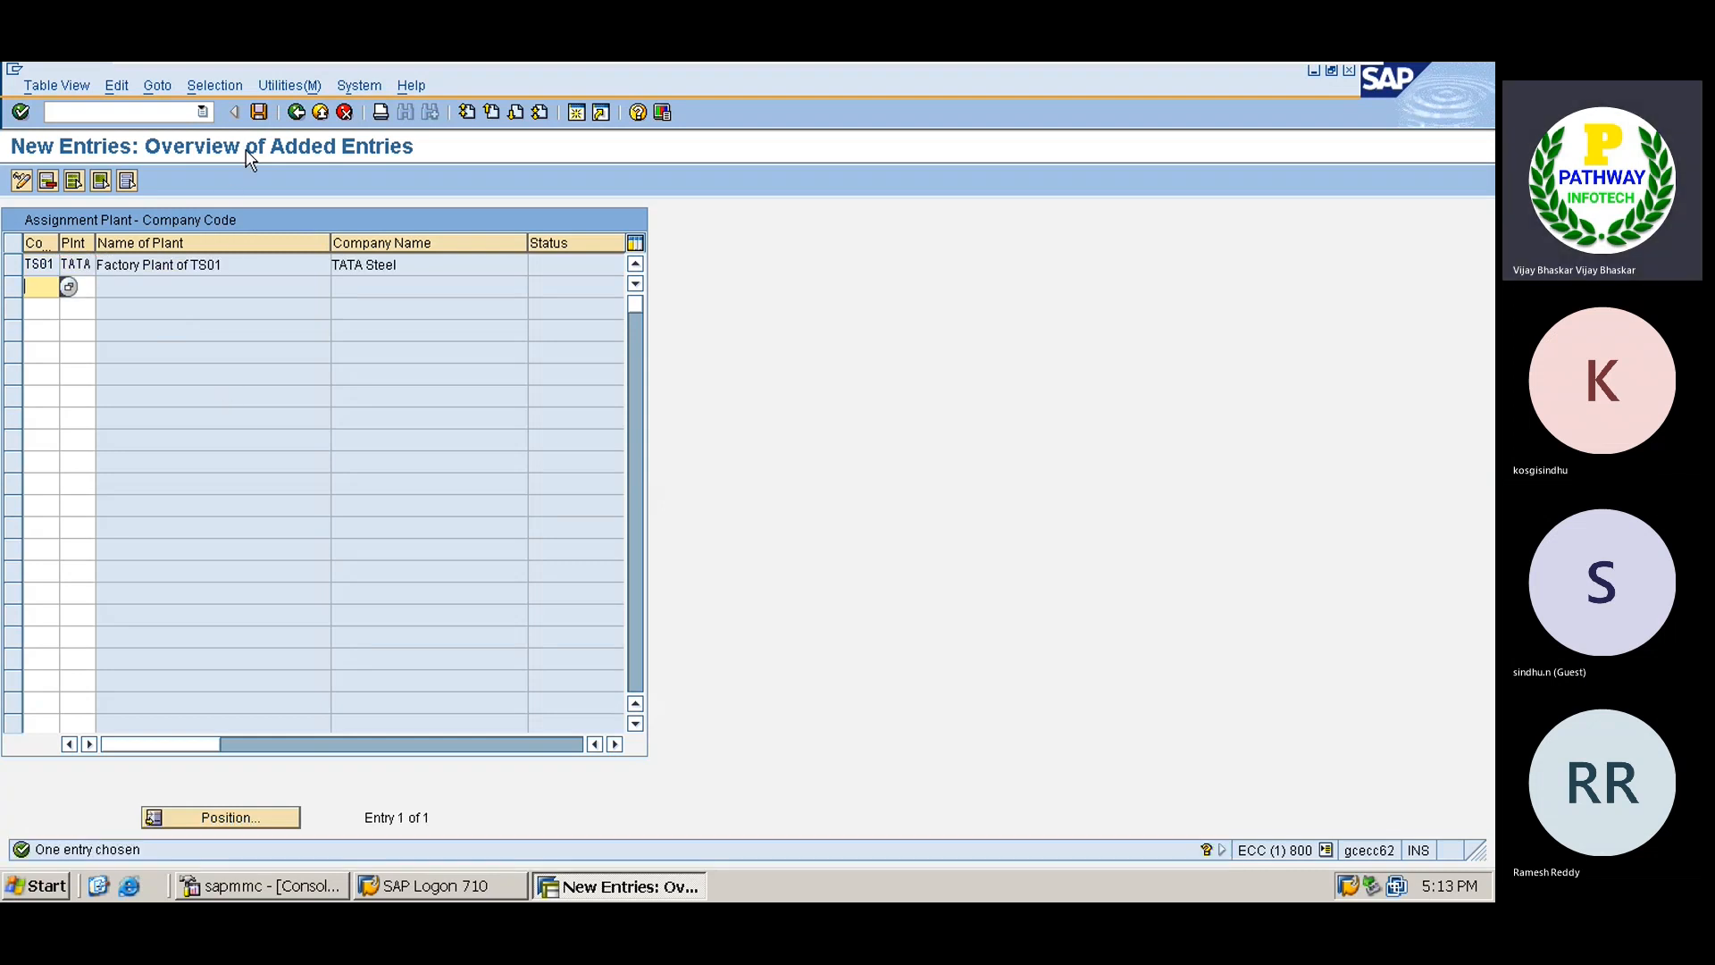
pyautogui.click(259, 112)
pyautogui.press('Return')
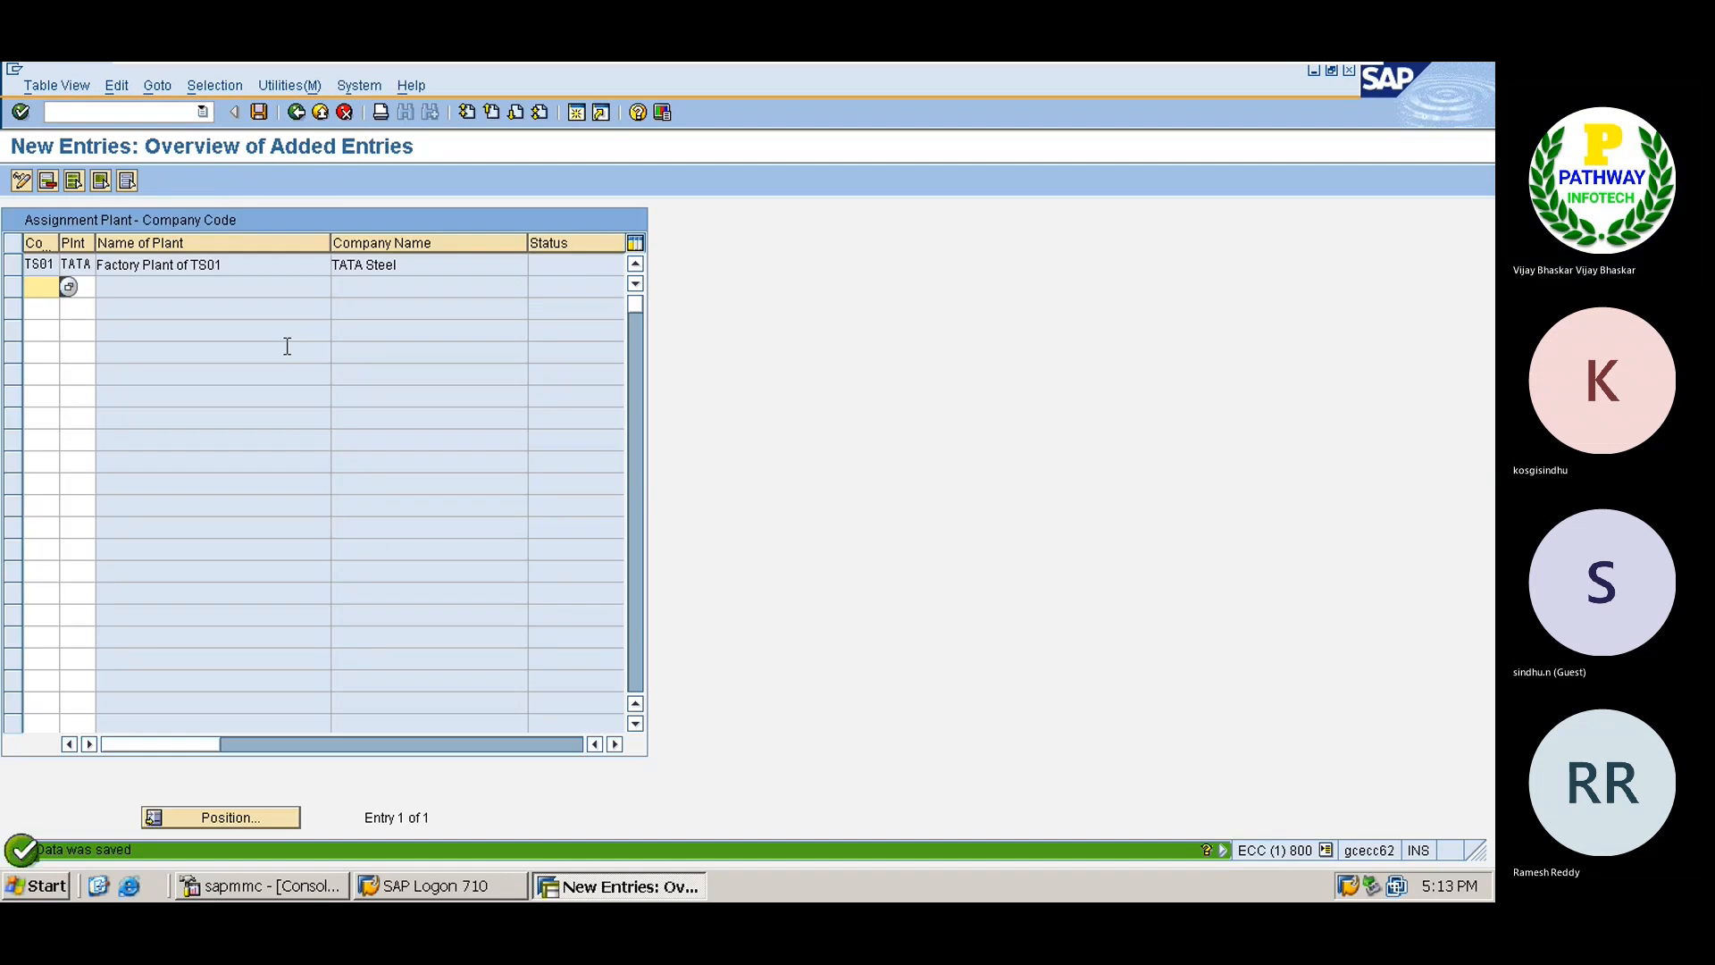
pyautogui.press('F3')
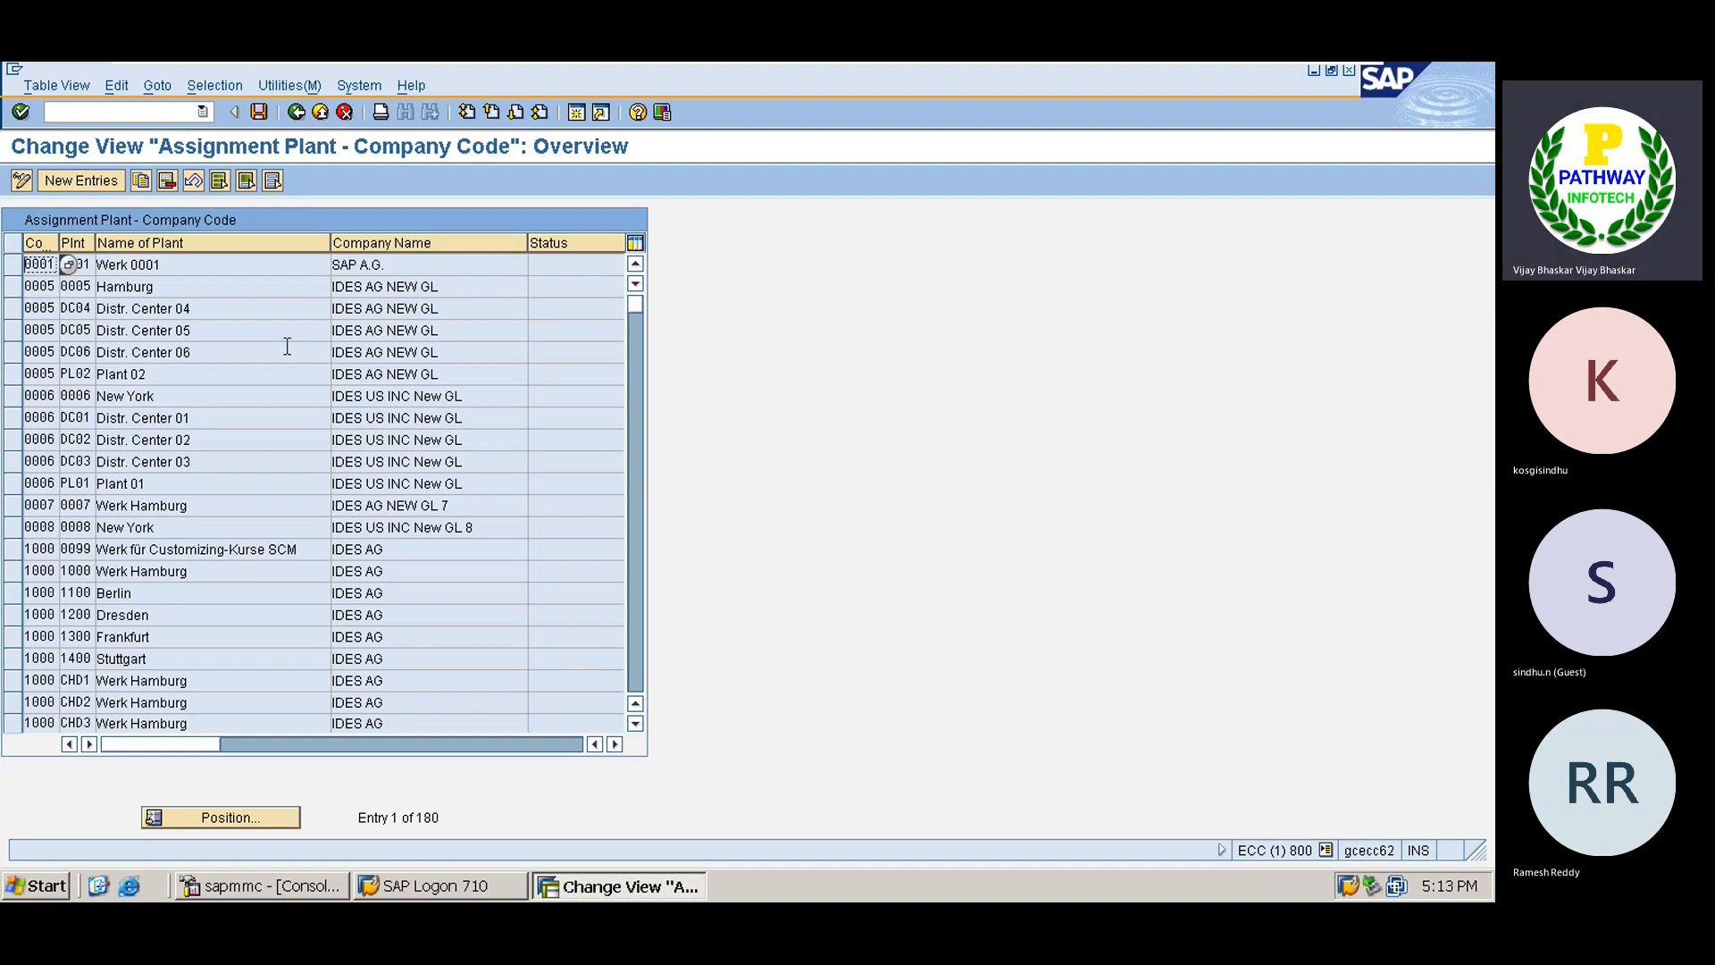
pyautogui.press('F3')
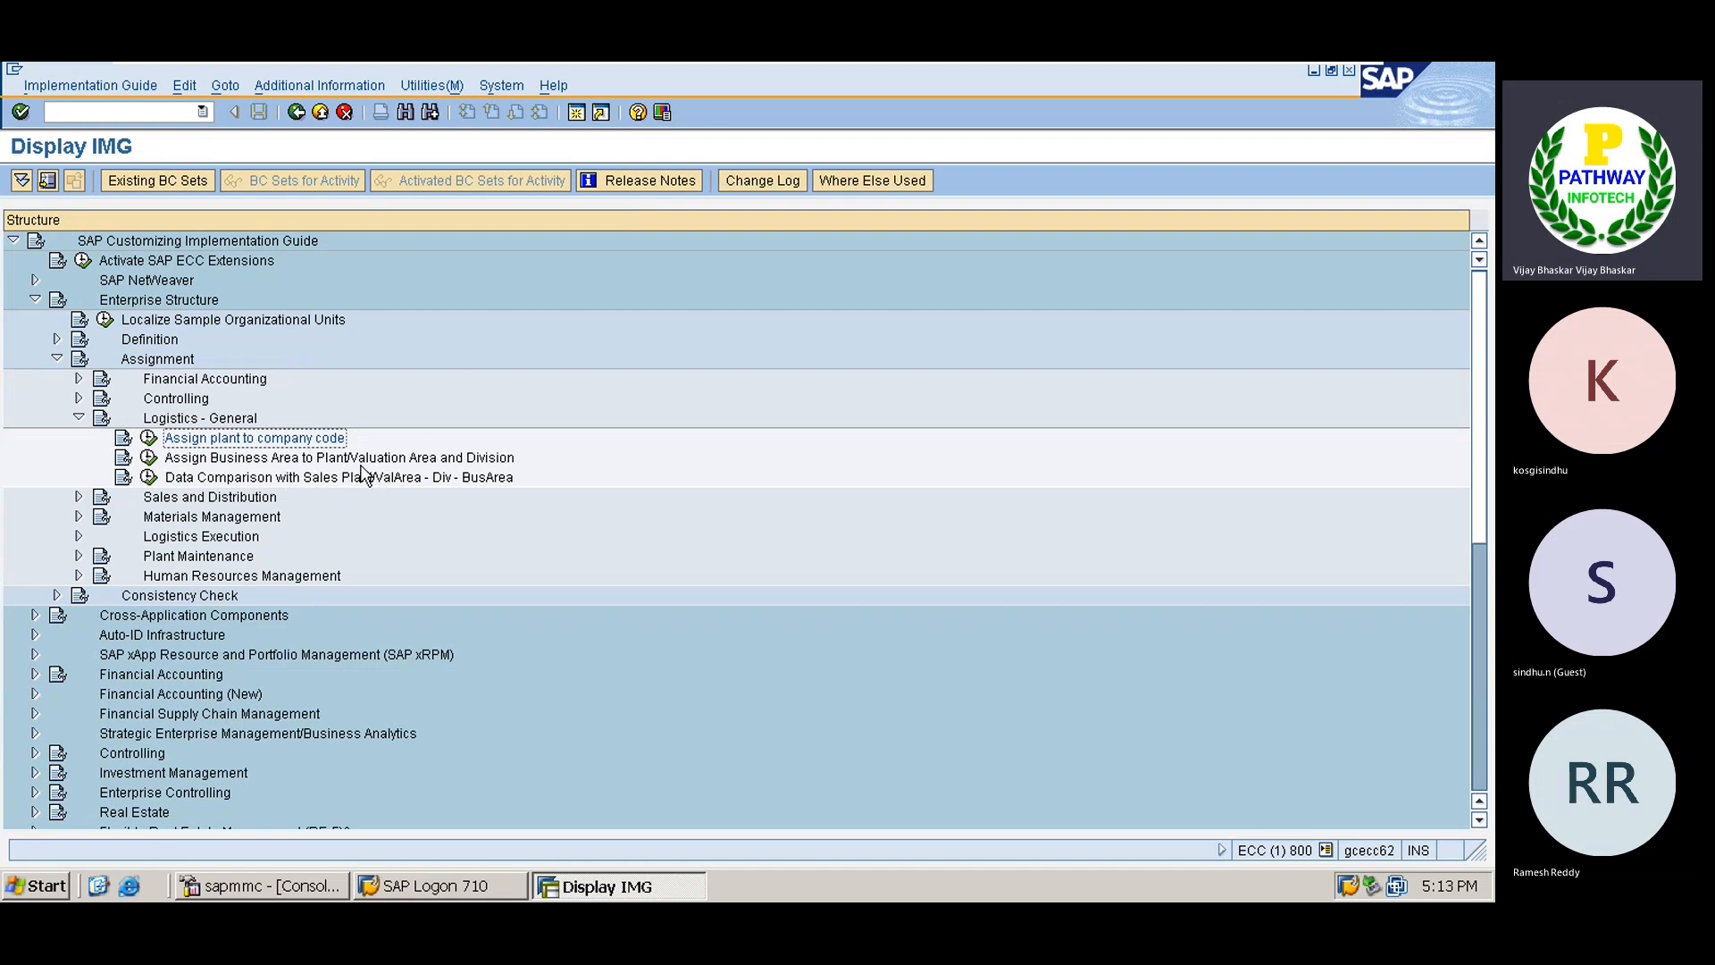
# Open the plant/division business area allocation and add plant TATA with division TS (Steel).
pyautogui.click(148, 458)
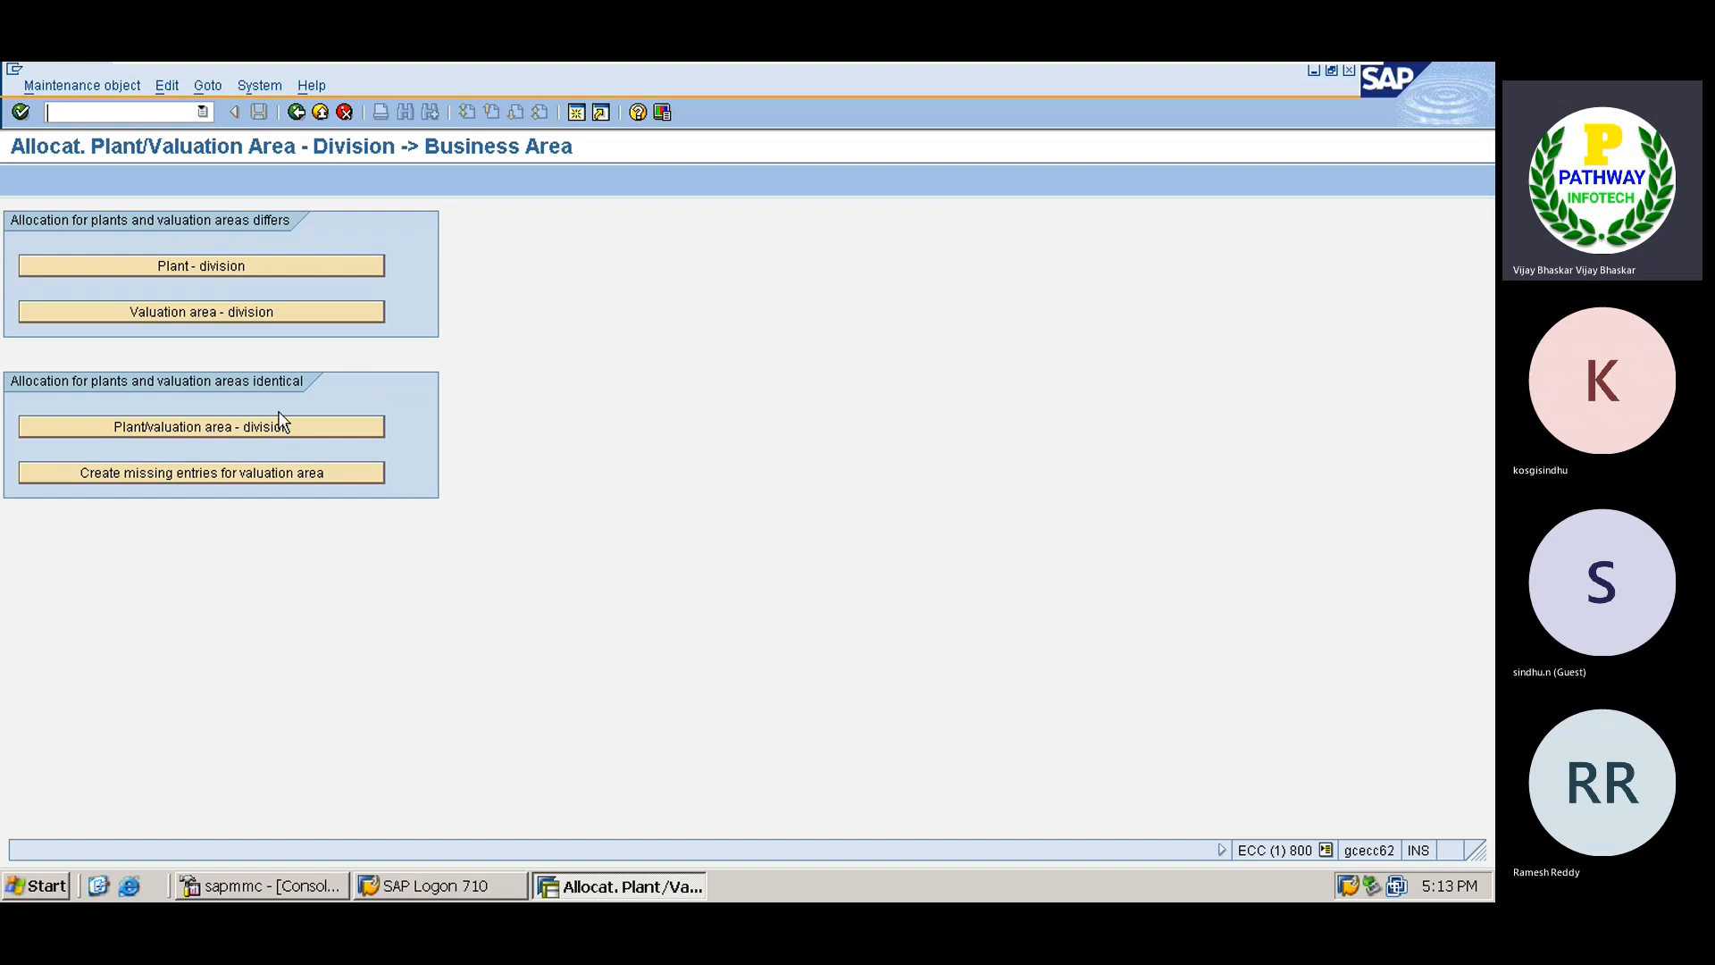
pyautogui.click(202, 427)
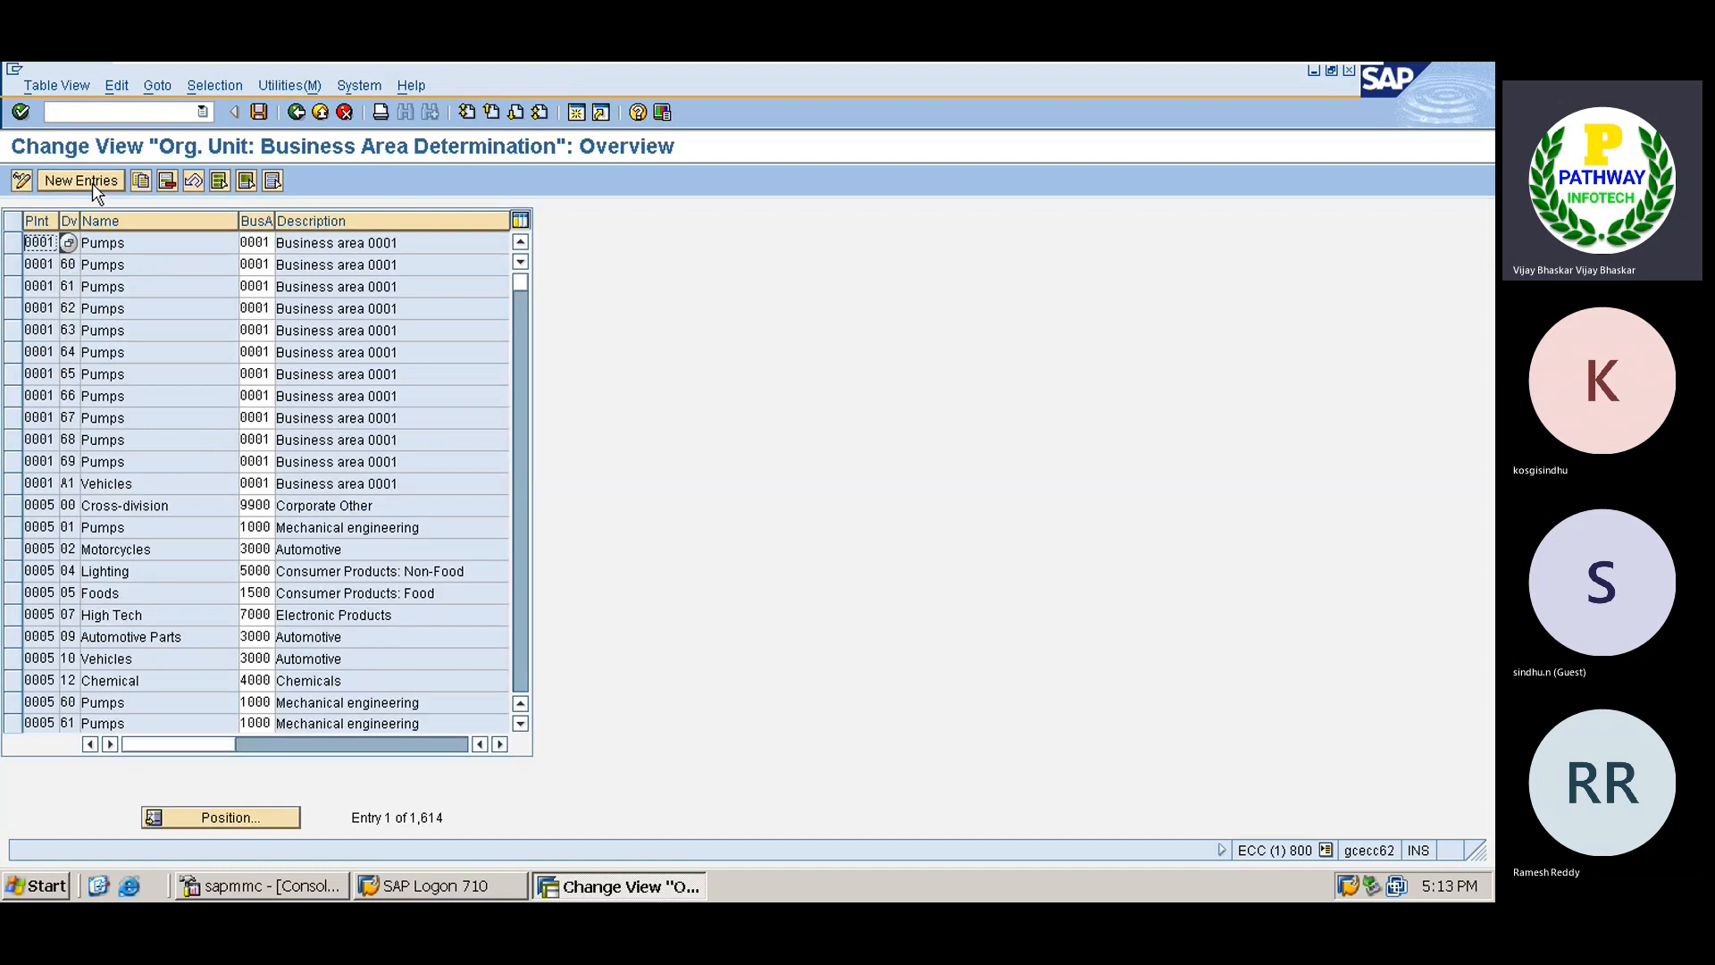
pyautogui.click(81, 181)
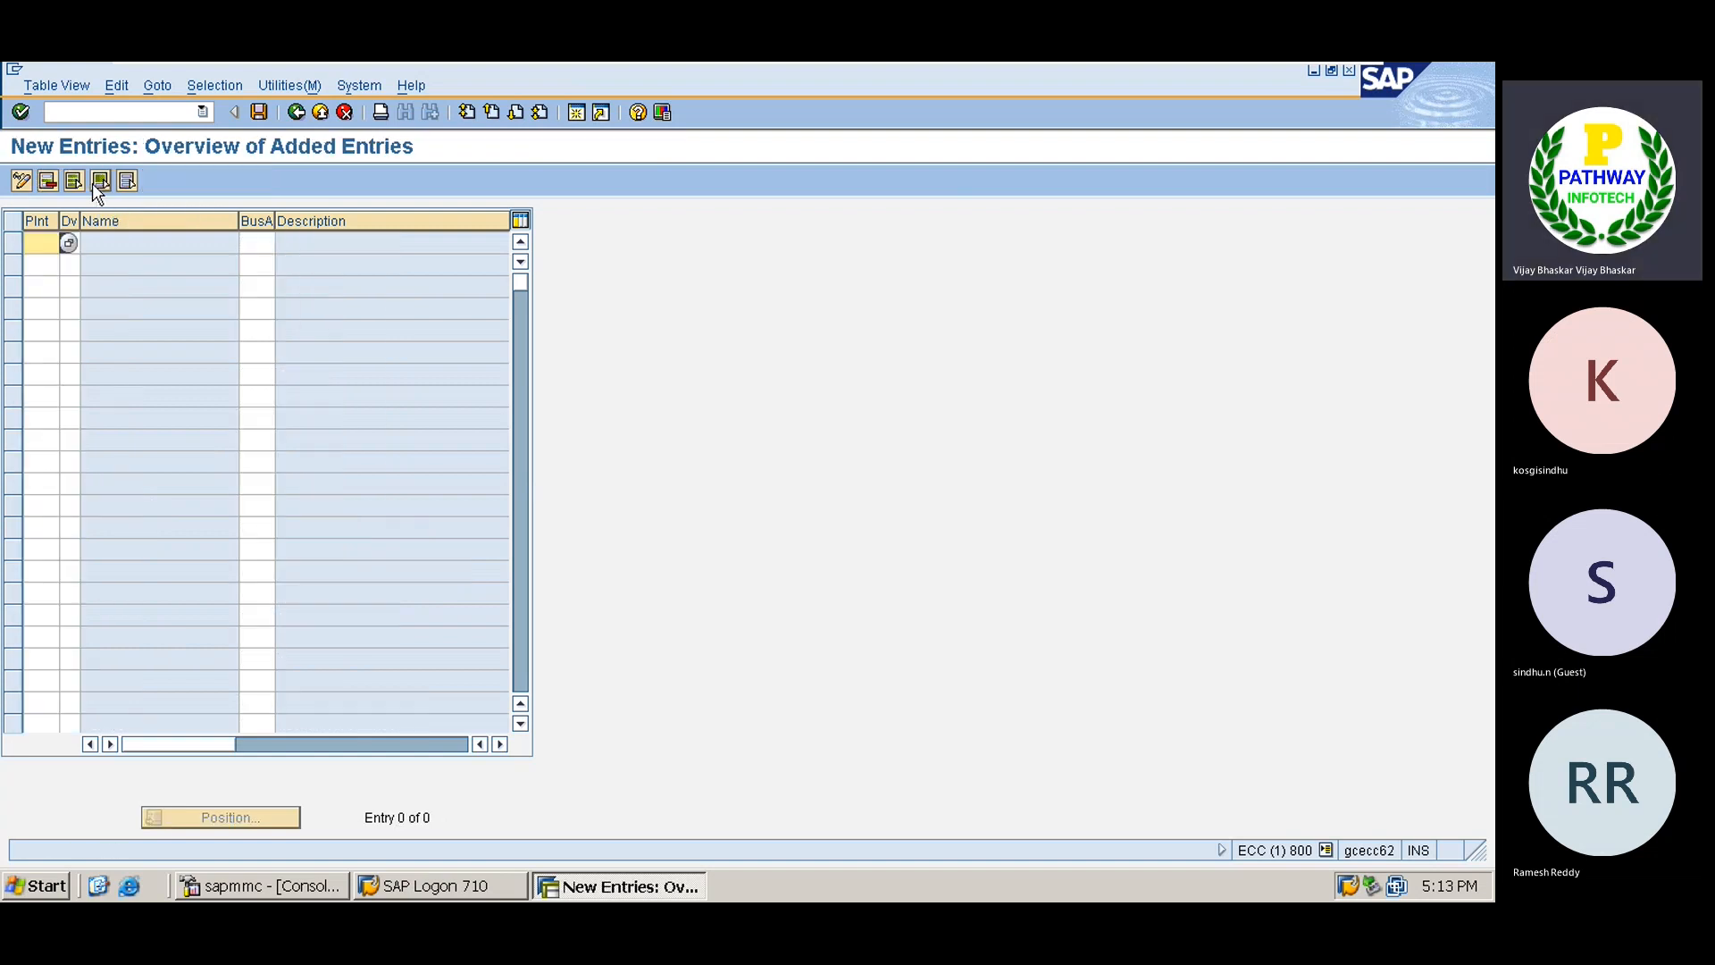
pyautogui.write('TATA')
pyautogui.press('Tab')
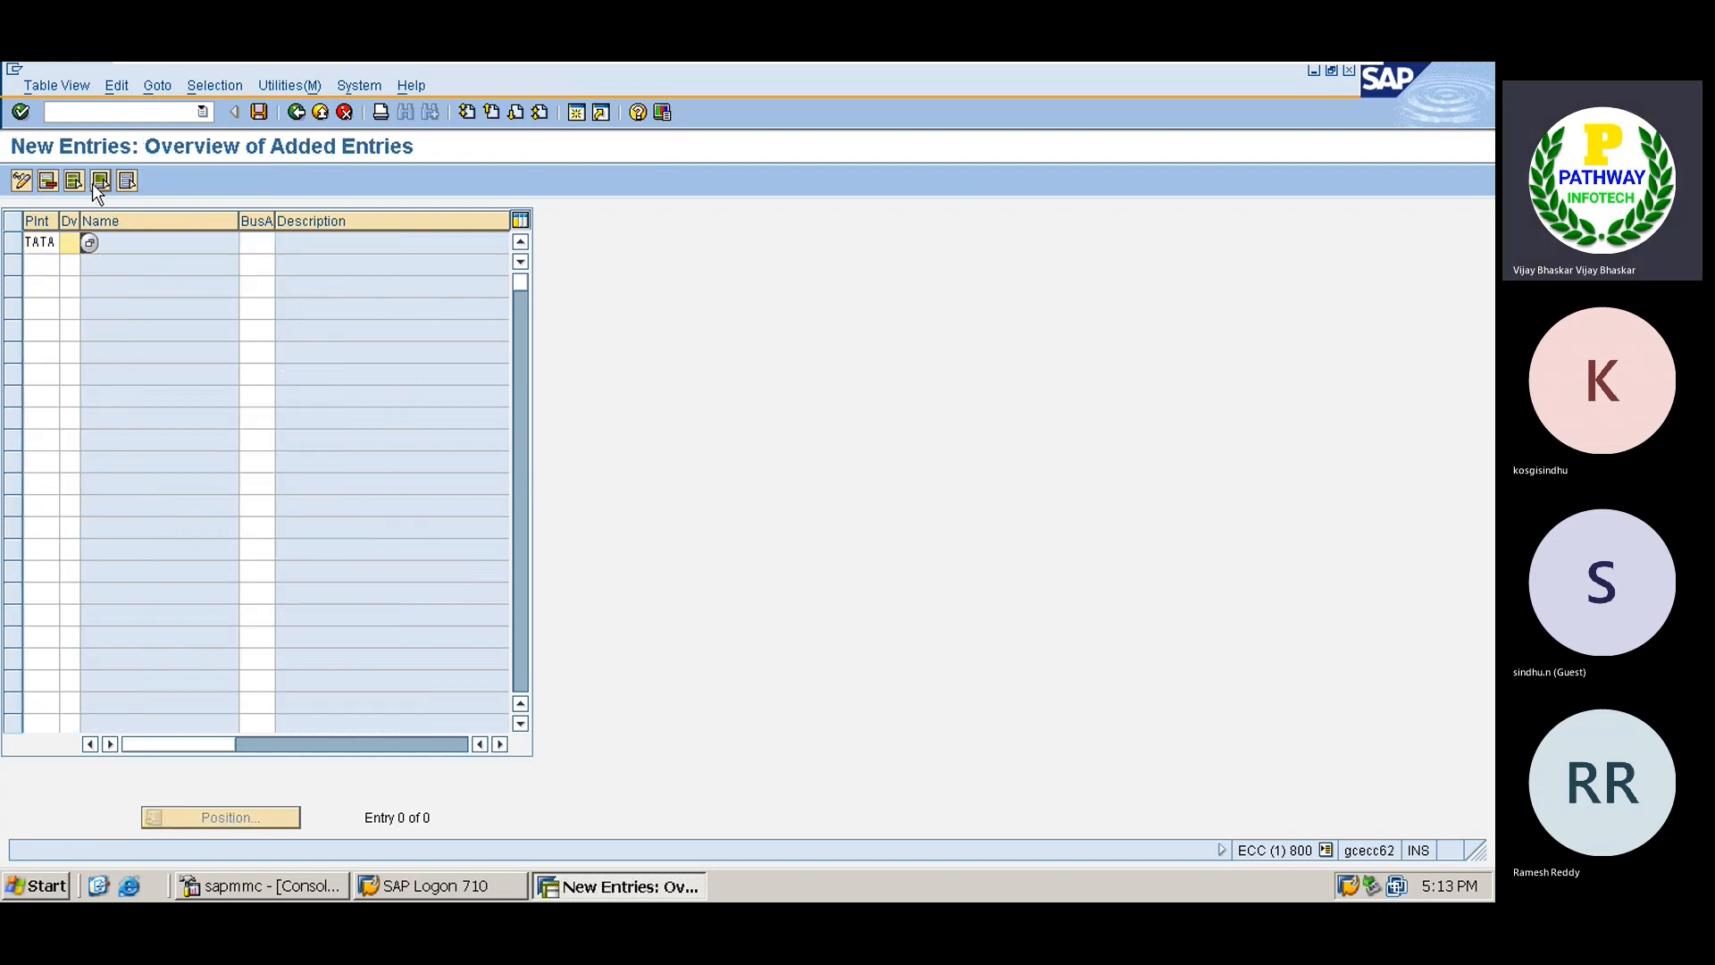
pyautogui.click(91, 243)
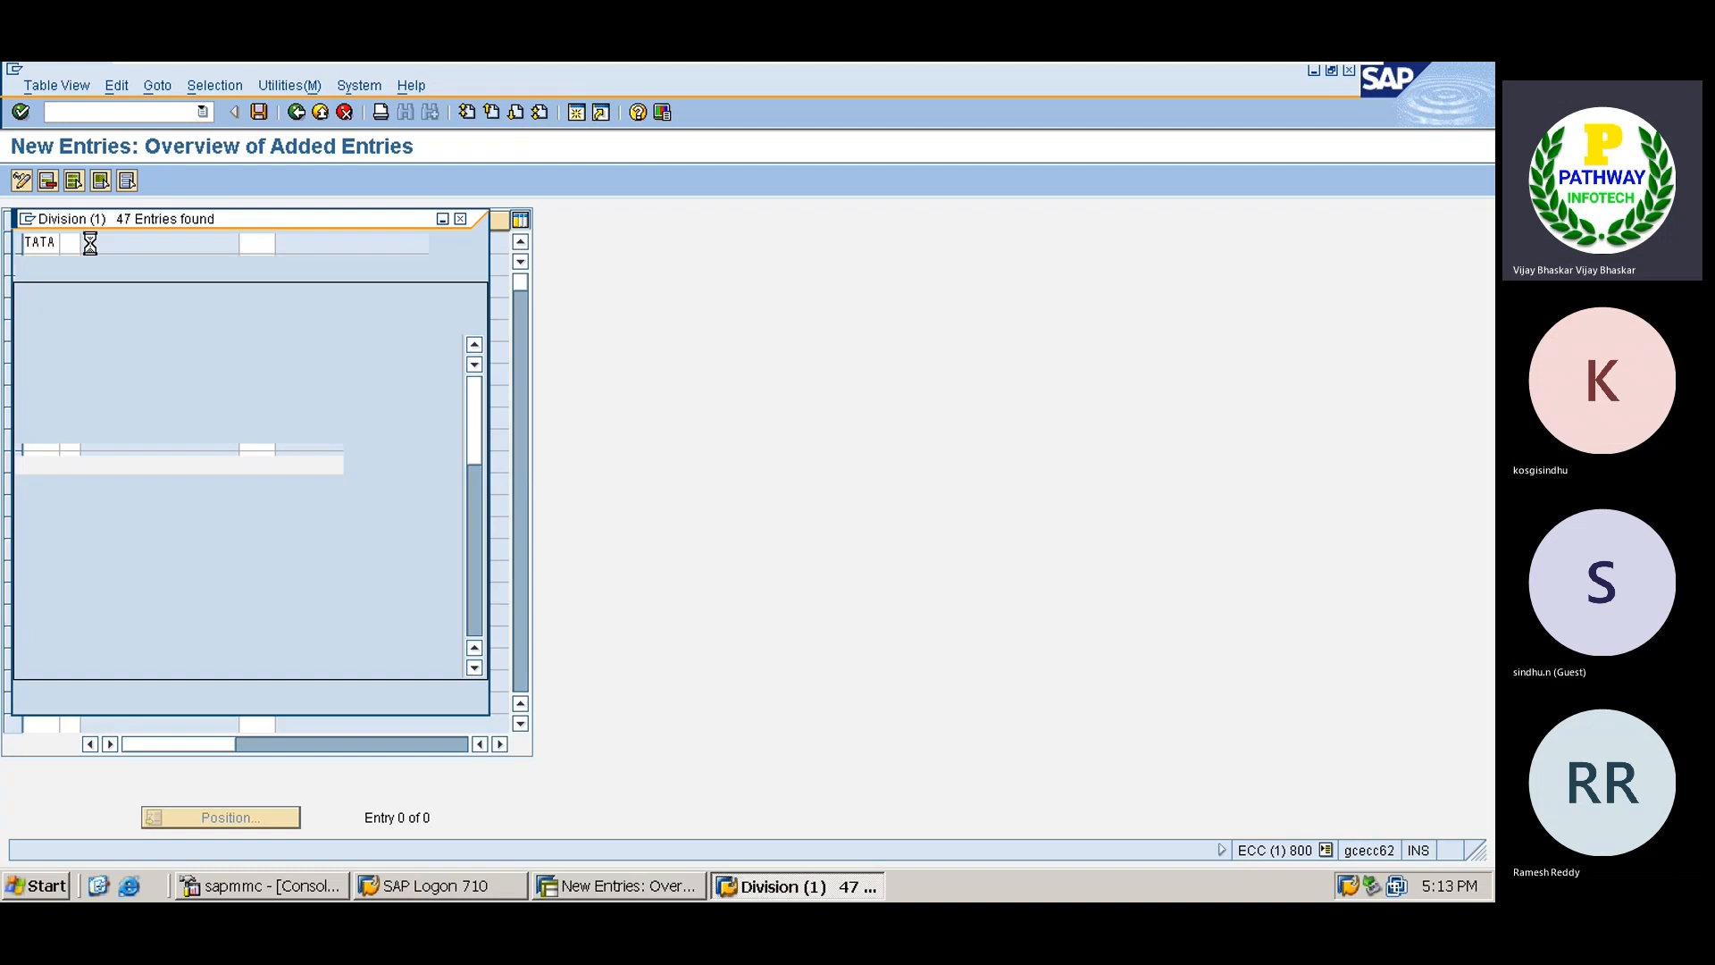
pyautogui.click(472, 743)
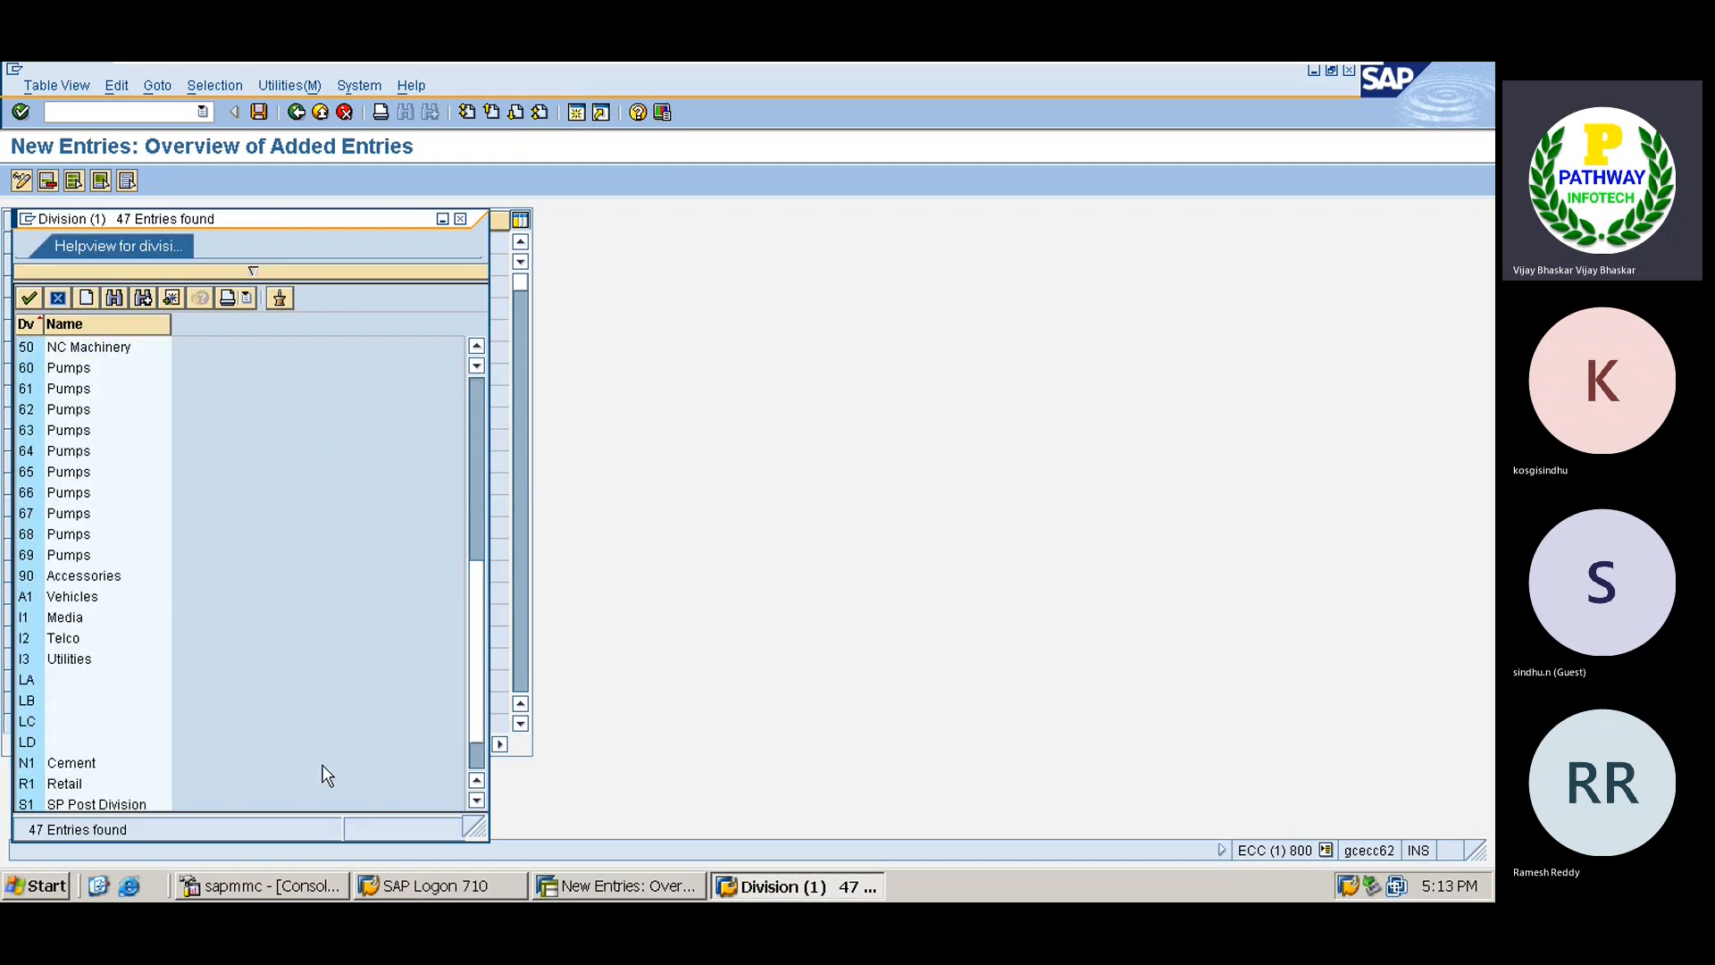
pyautogui.click(476, 800)
pyautogui.click(476, 800)
pyautogui.click(476, 800)
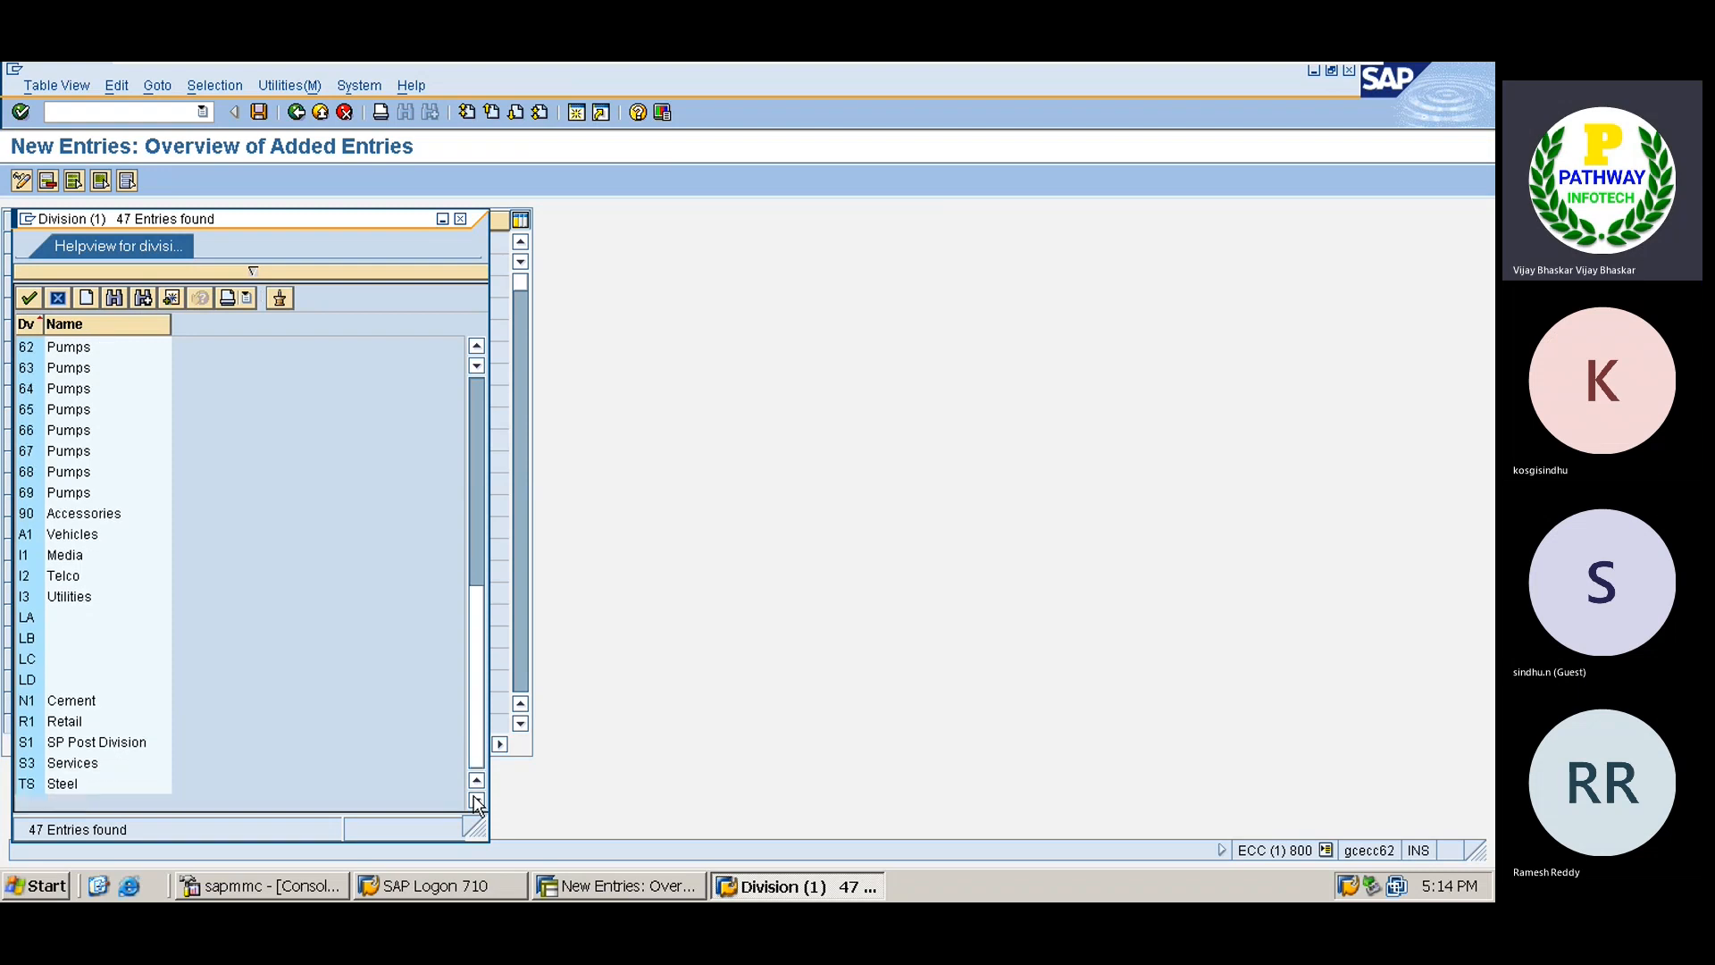
pyautogui.doubleClick(57, 785)
# Set business area HYDB on the TATA row and save it to the customizing request.
pyautogui.click(259, 240)
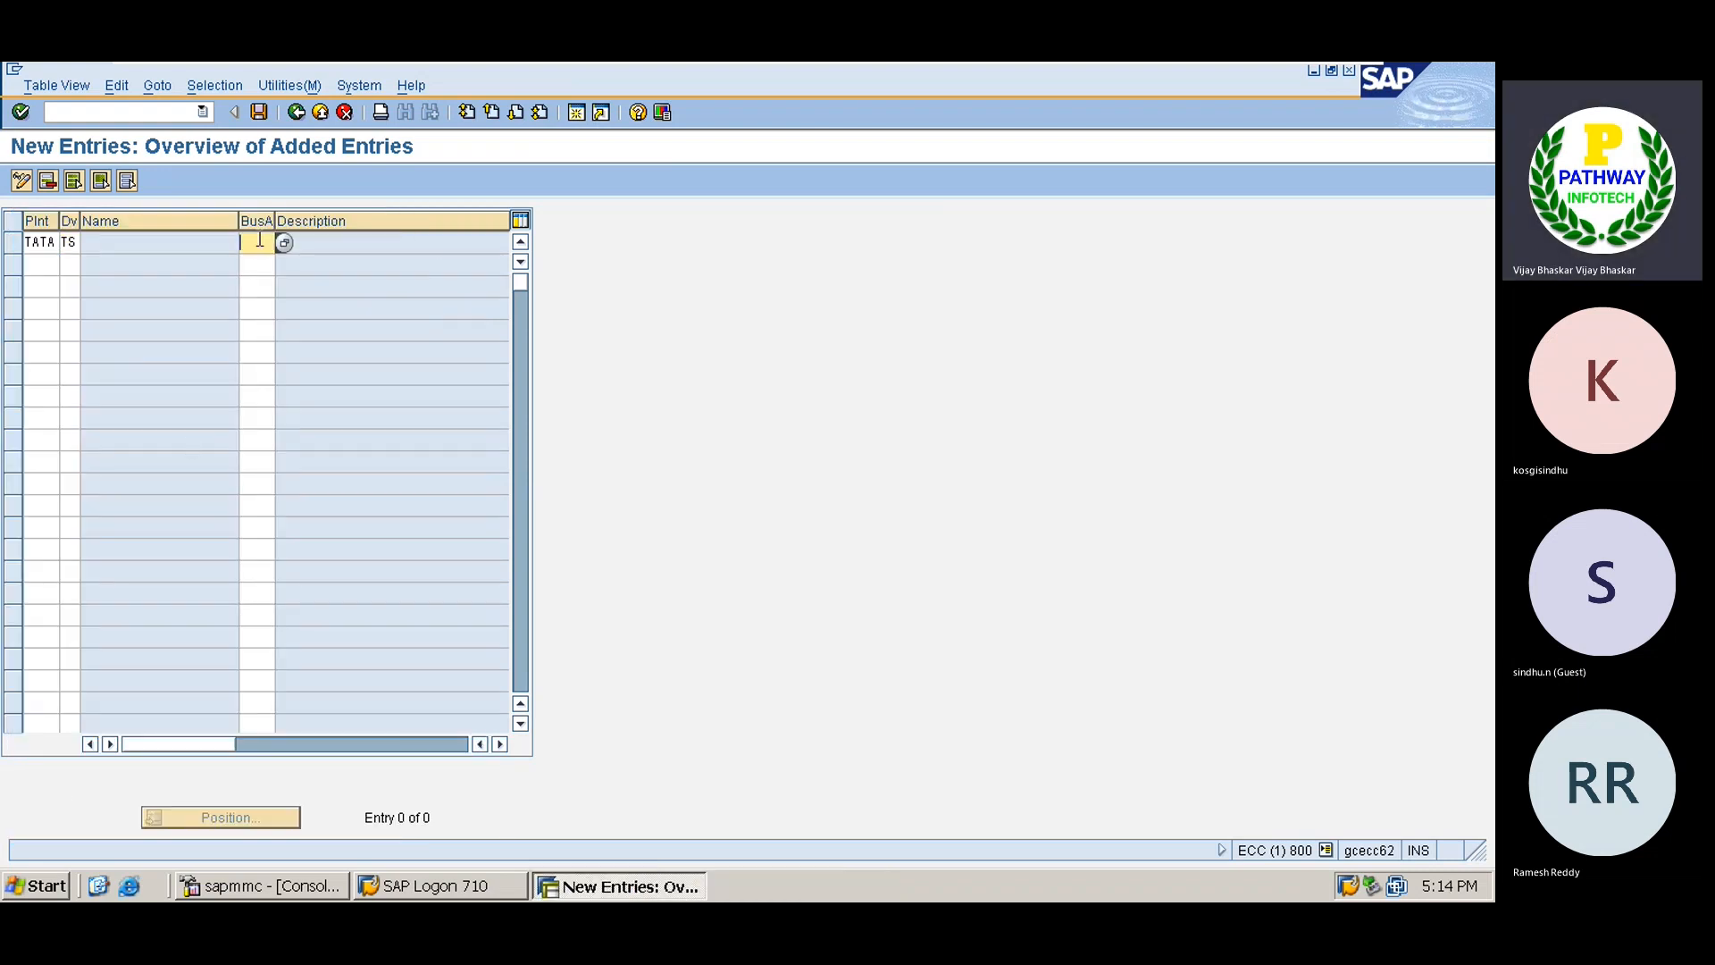
pyautogui.click(284, 243)
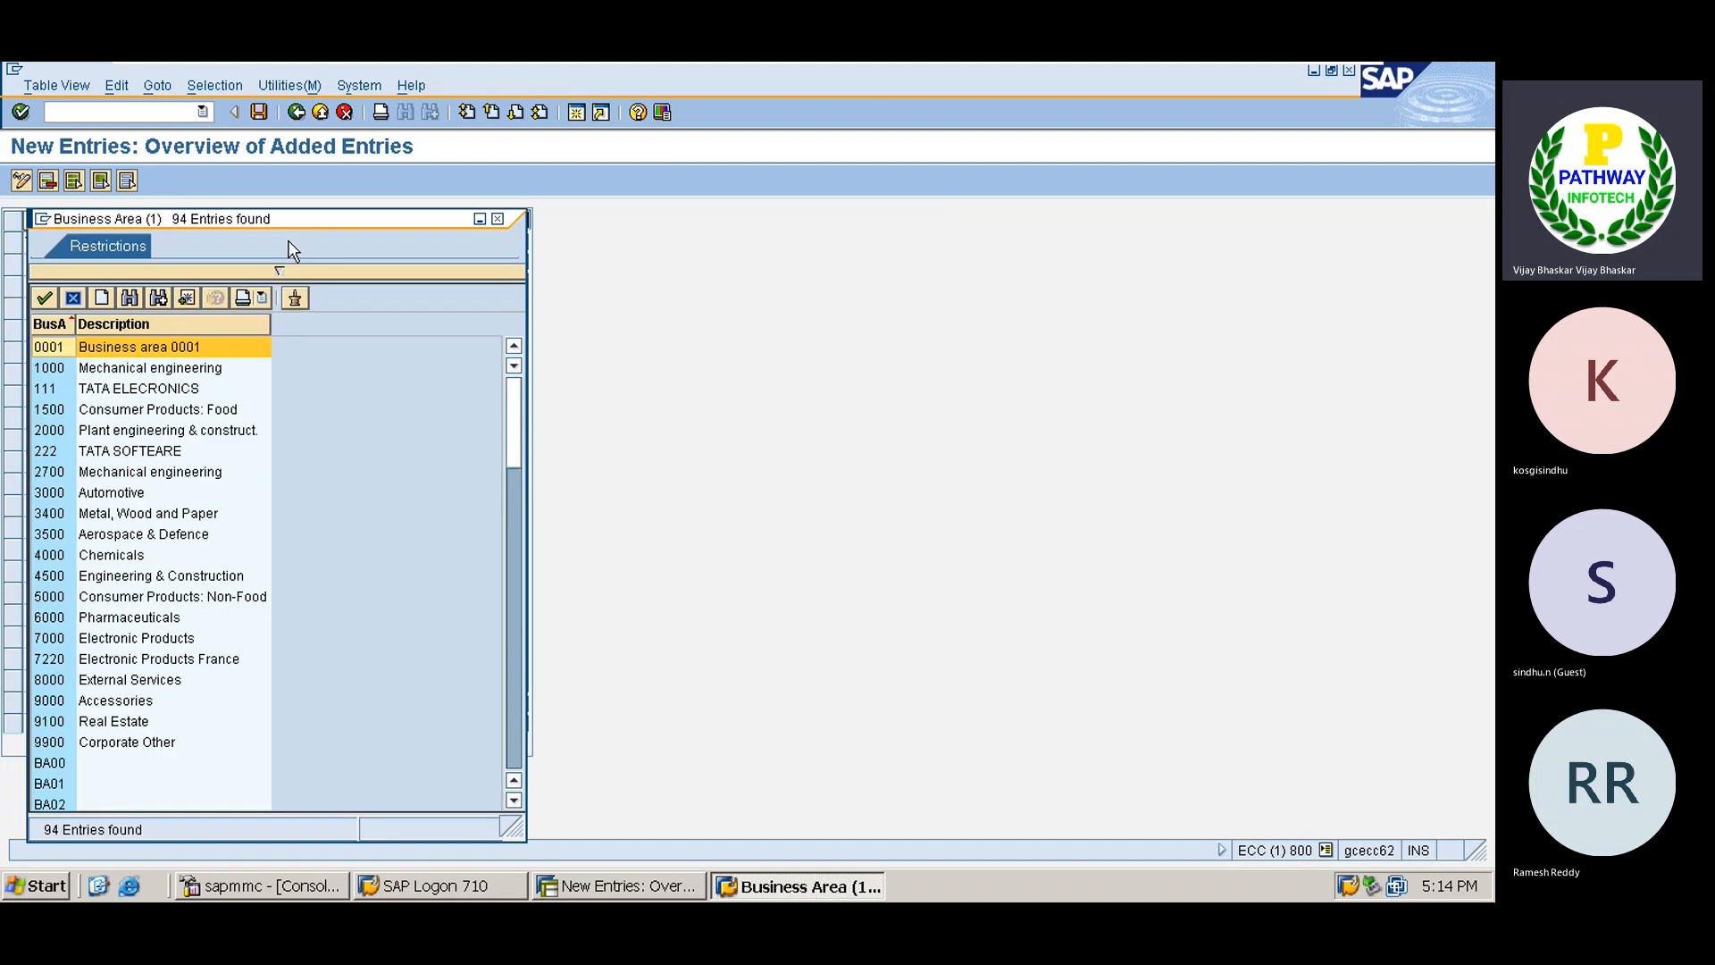
pyautogui.click(518, 732)
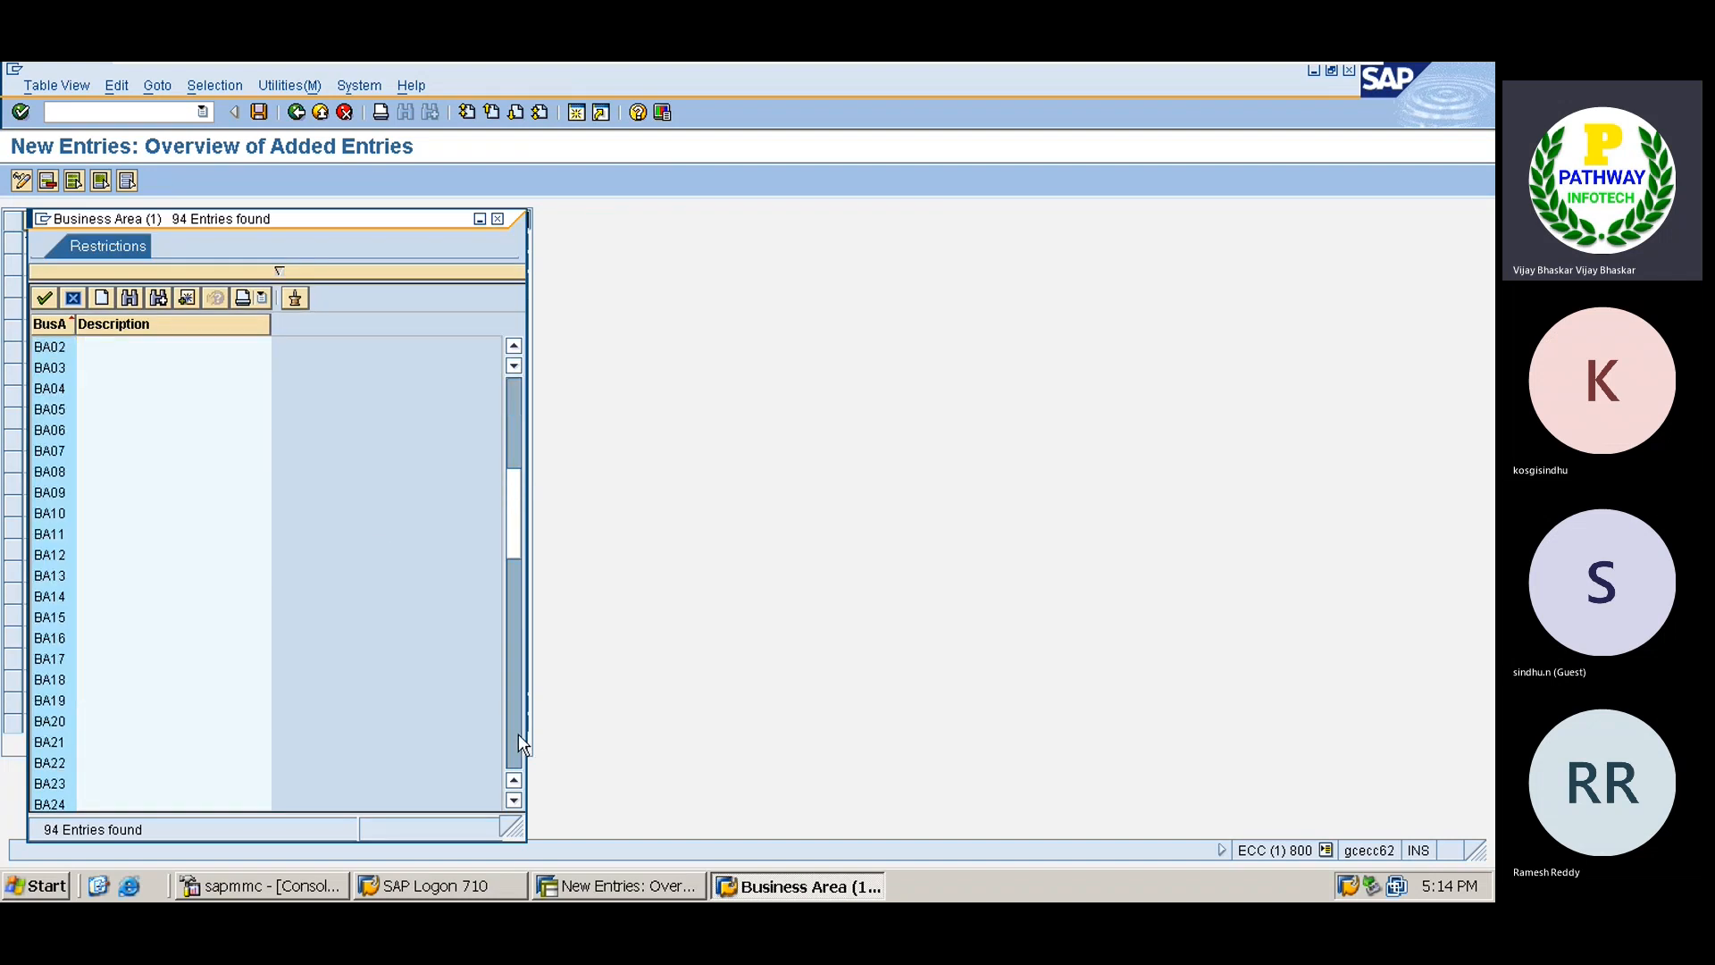
pyautogui.click(518, 732)
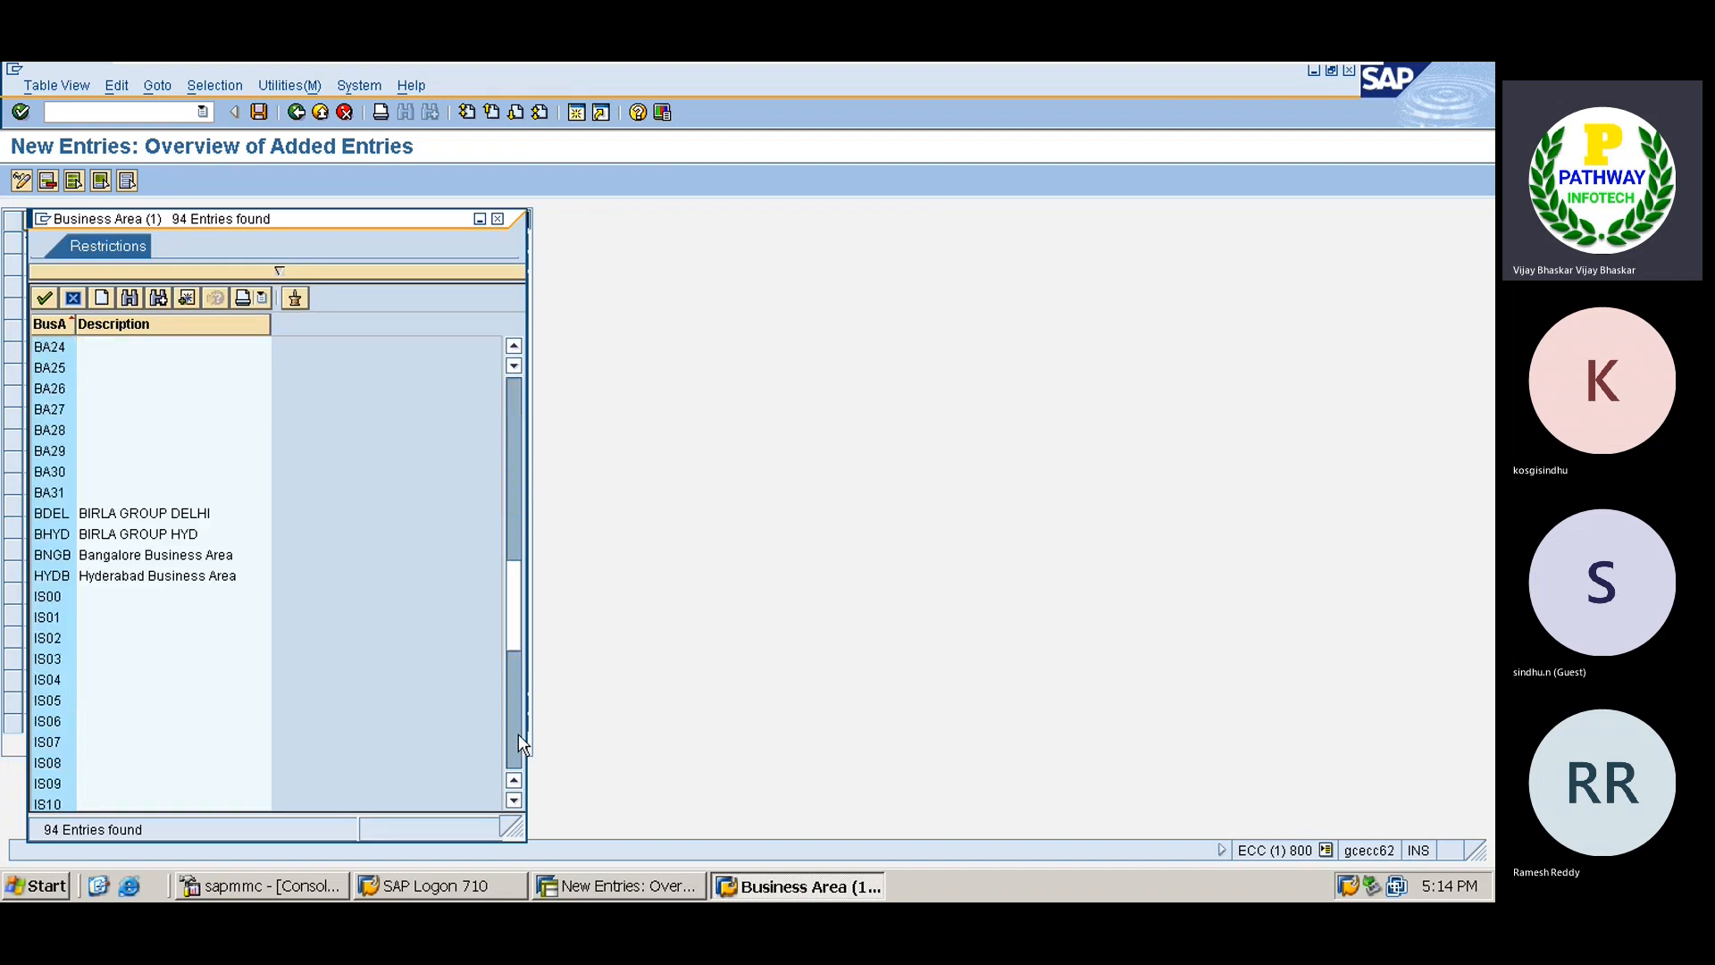
pyautogui.doubleClick(46, 575)
pyautogui.press('Return')
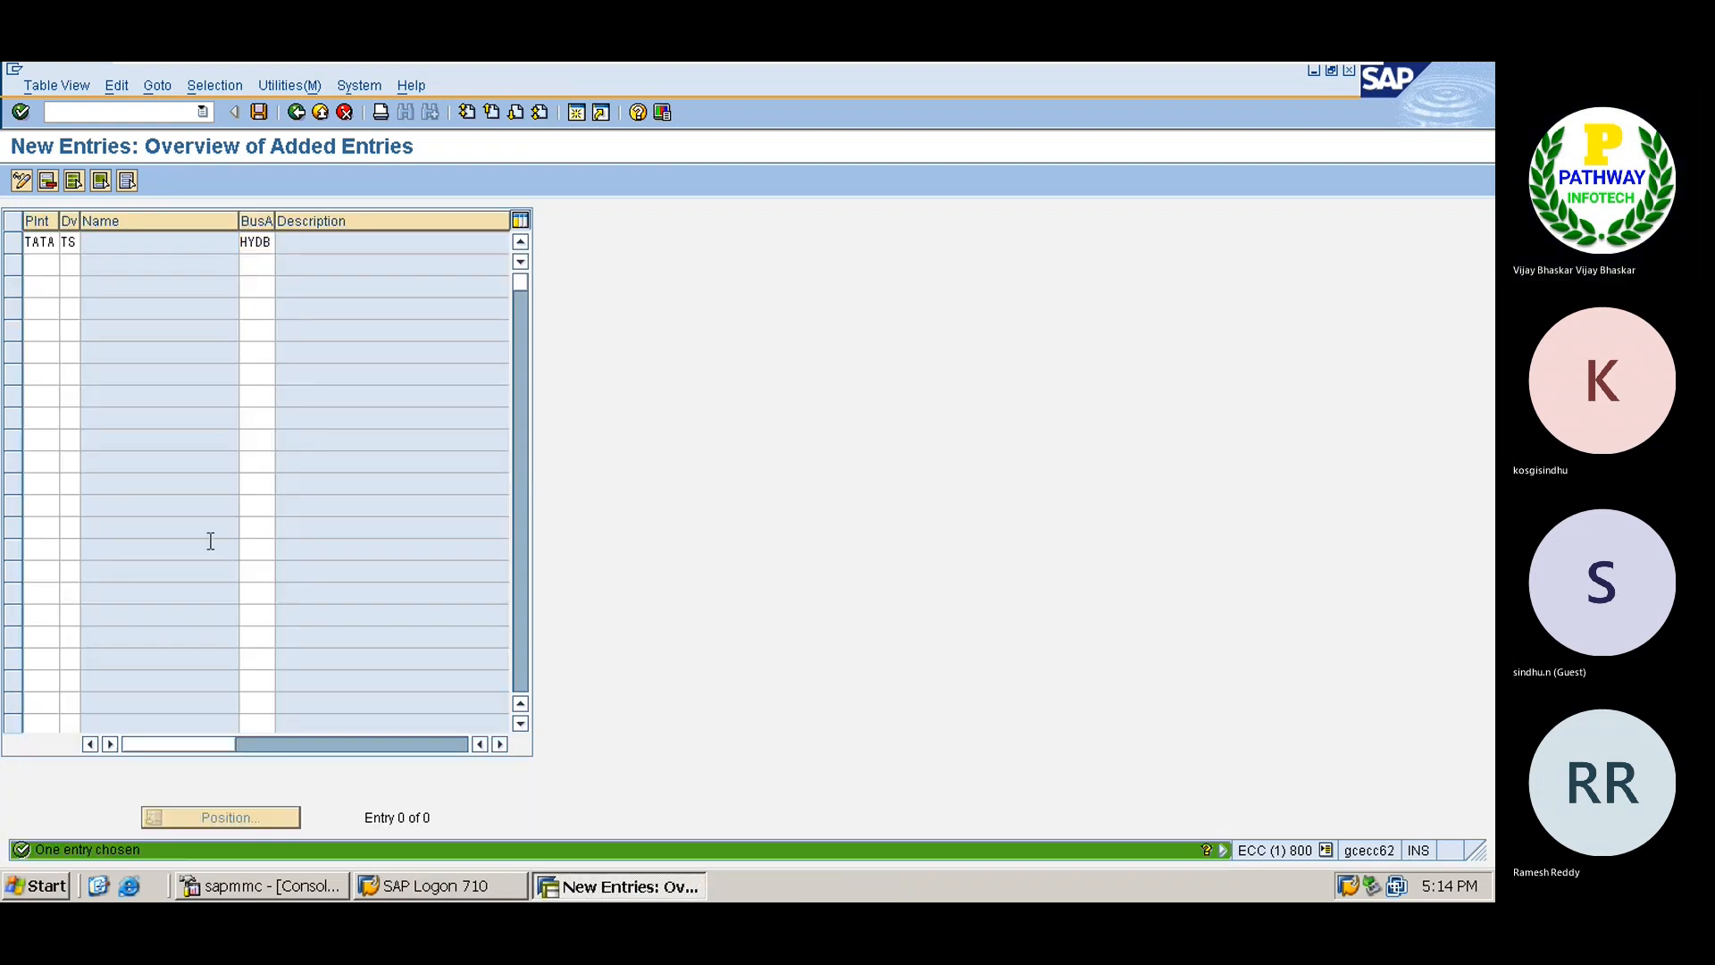
pyautogui.hotkey('ctrl', 's')
pyautogui.press('Return')
pyautogui.press('F3')
pyautogui.press('F3')
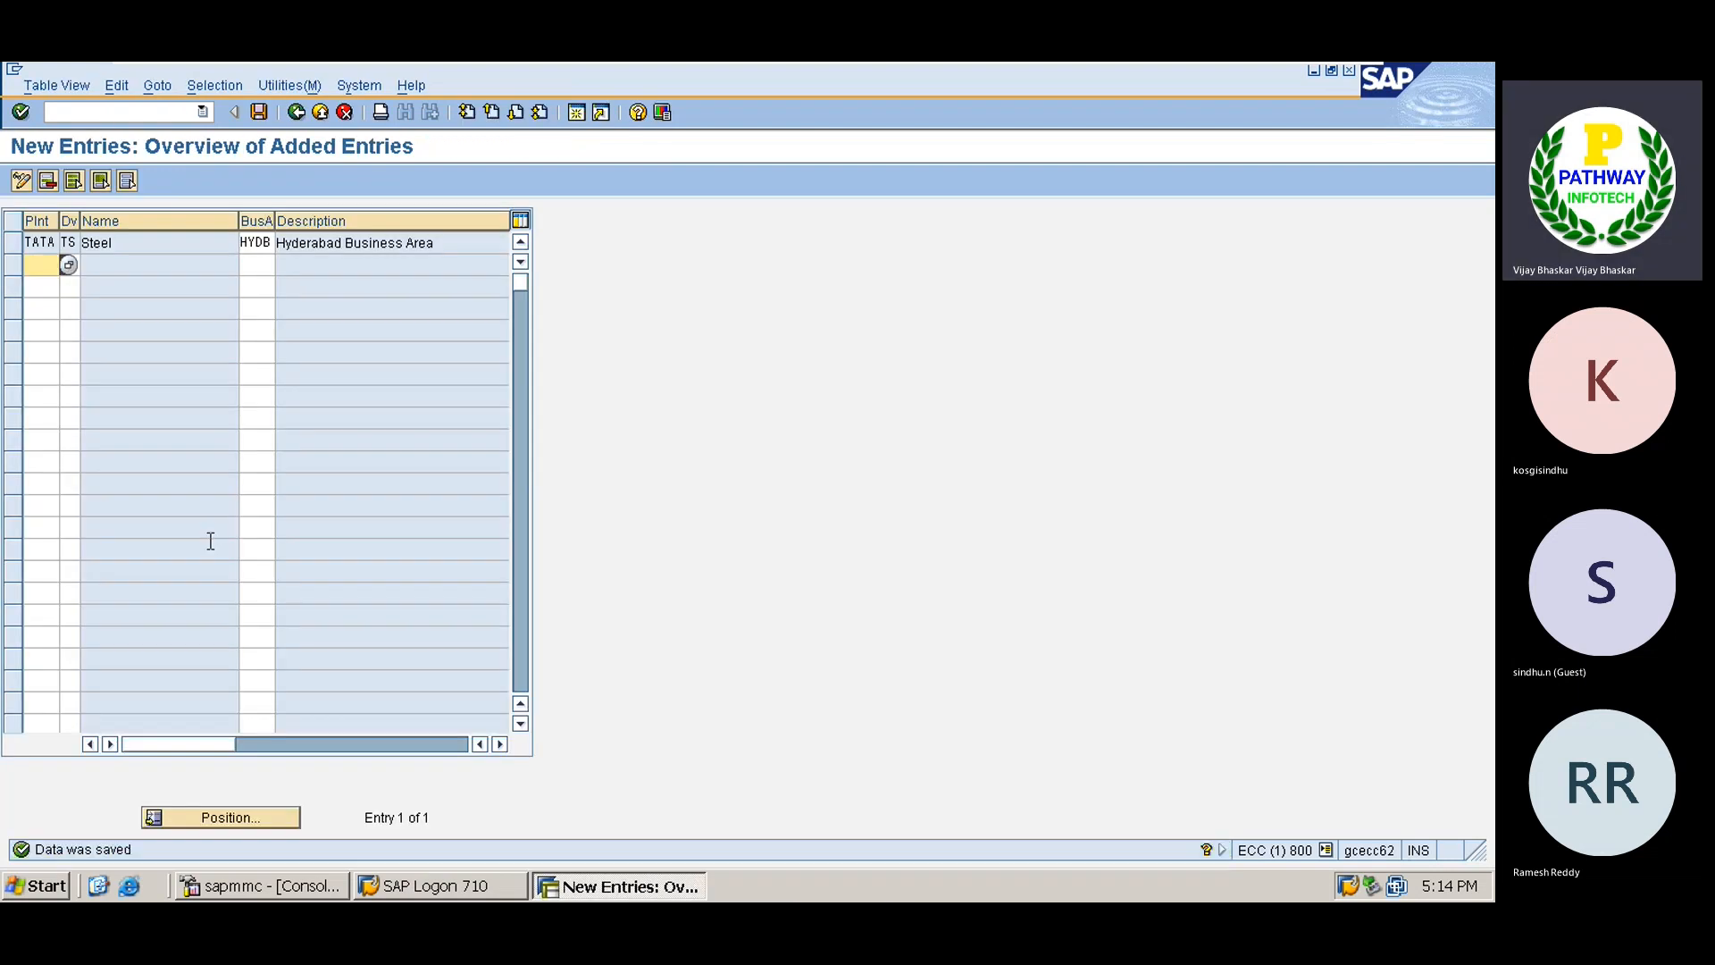
pyautogui.press('F3')
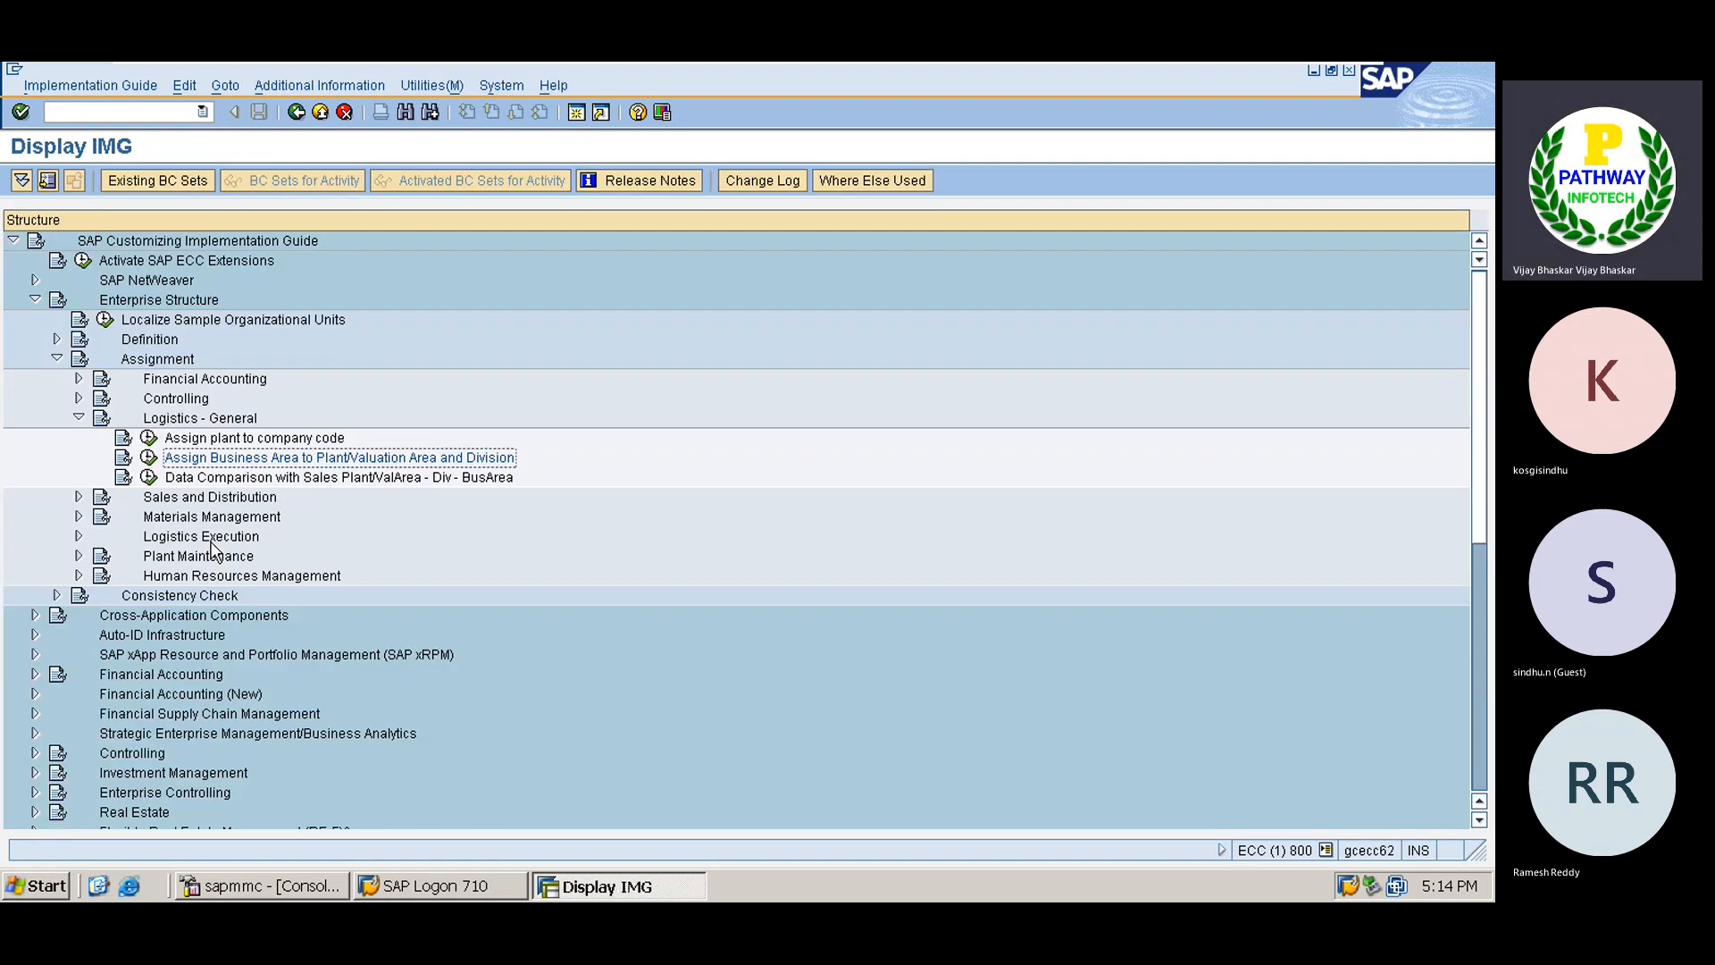
# Collapse Logistics - General and run Assign purchasing organization to company code under Materials Management.
pyautogui.click(176, 422)
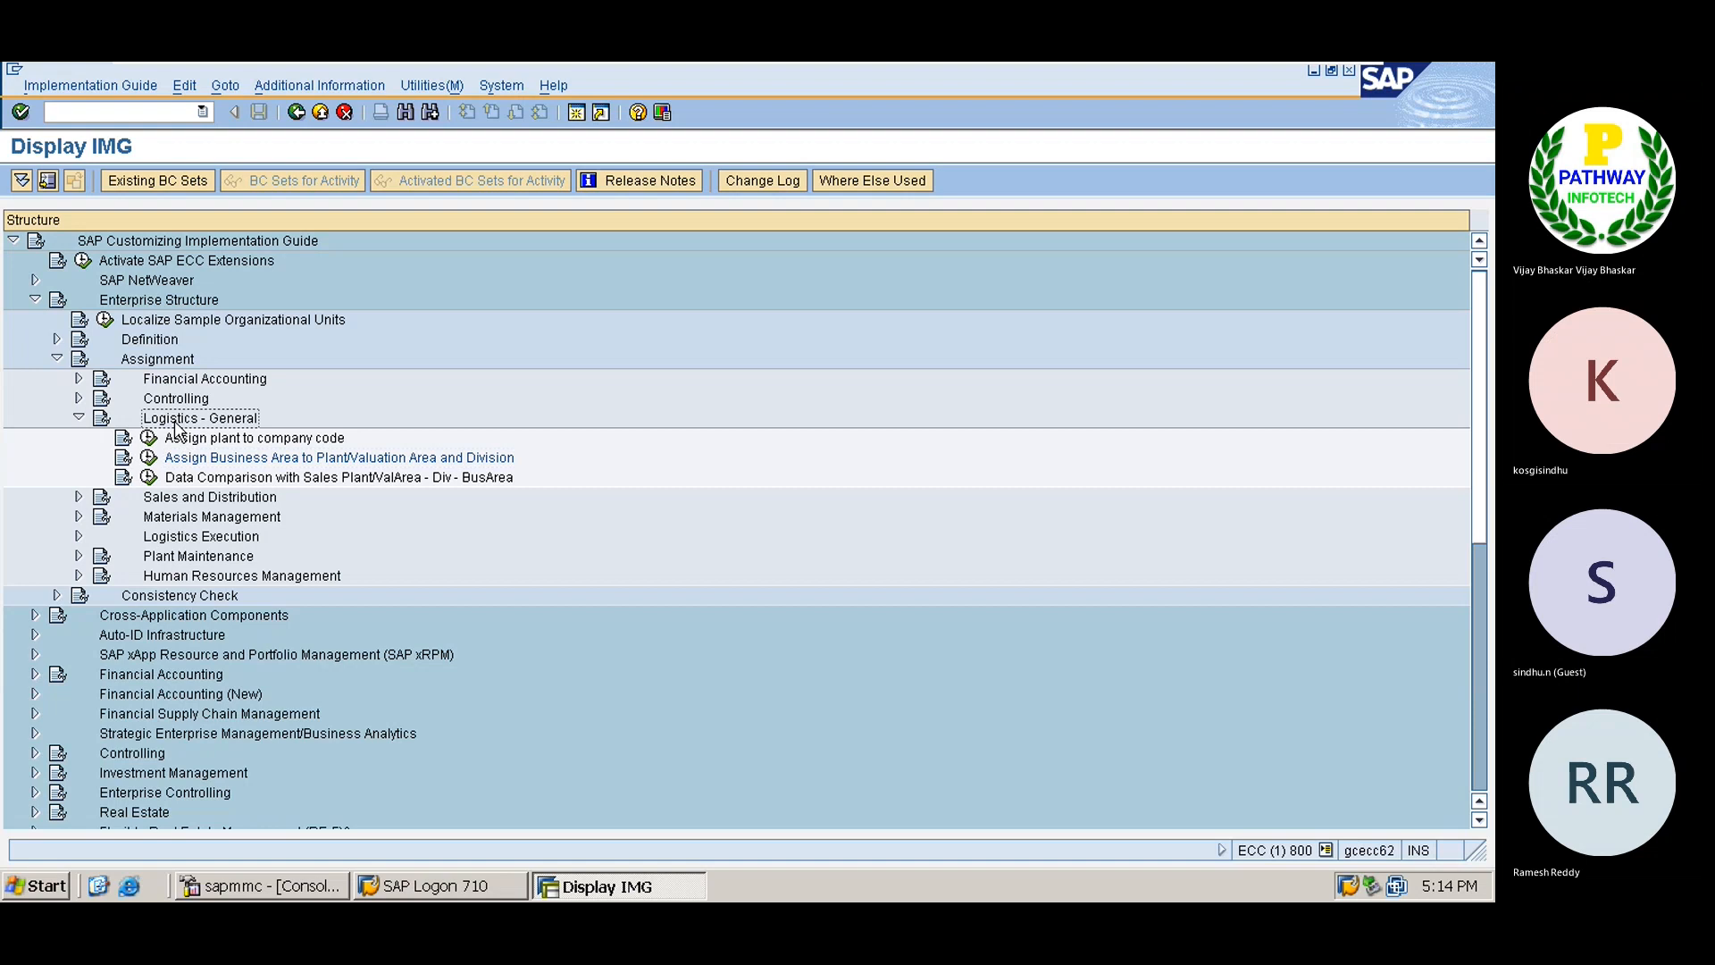
pyautogui.doubleClick(175, 424)
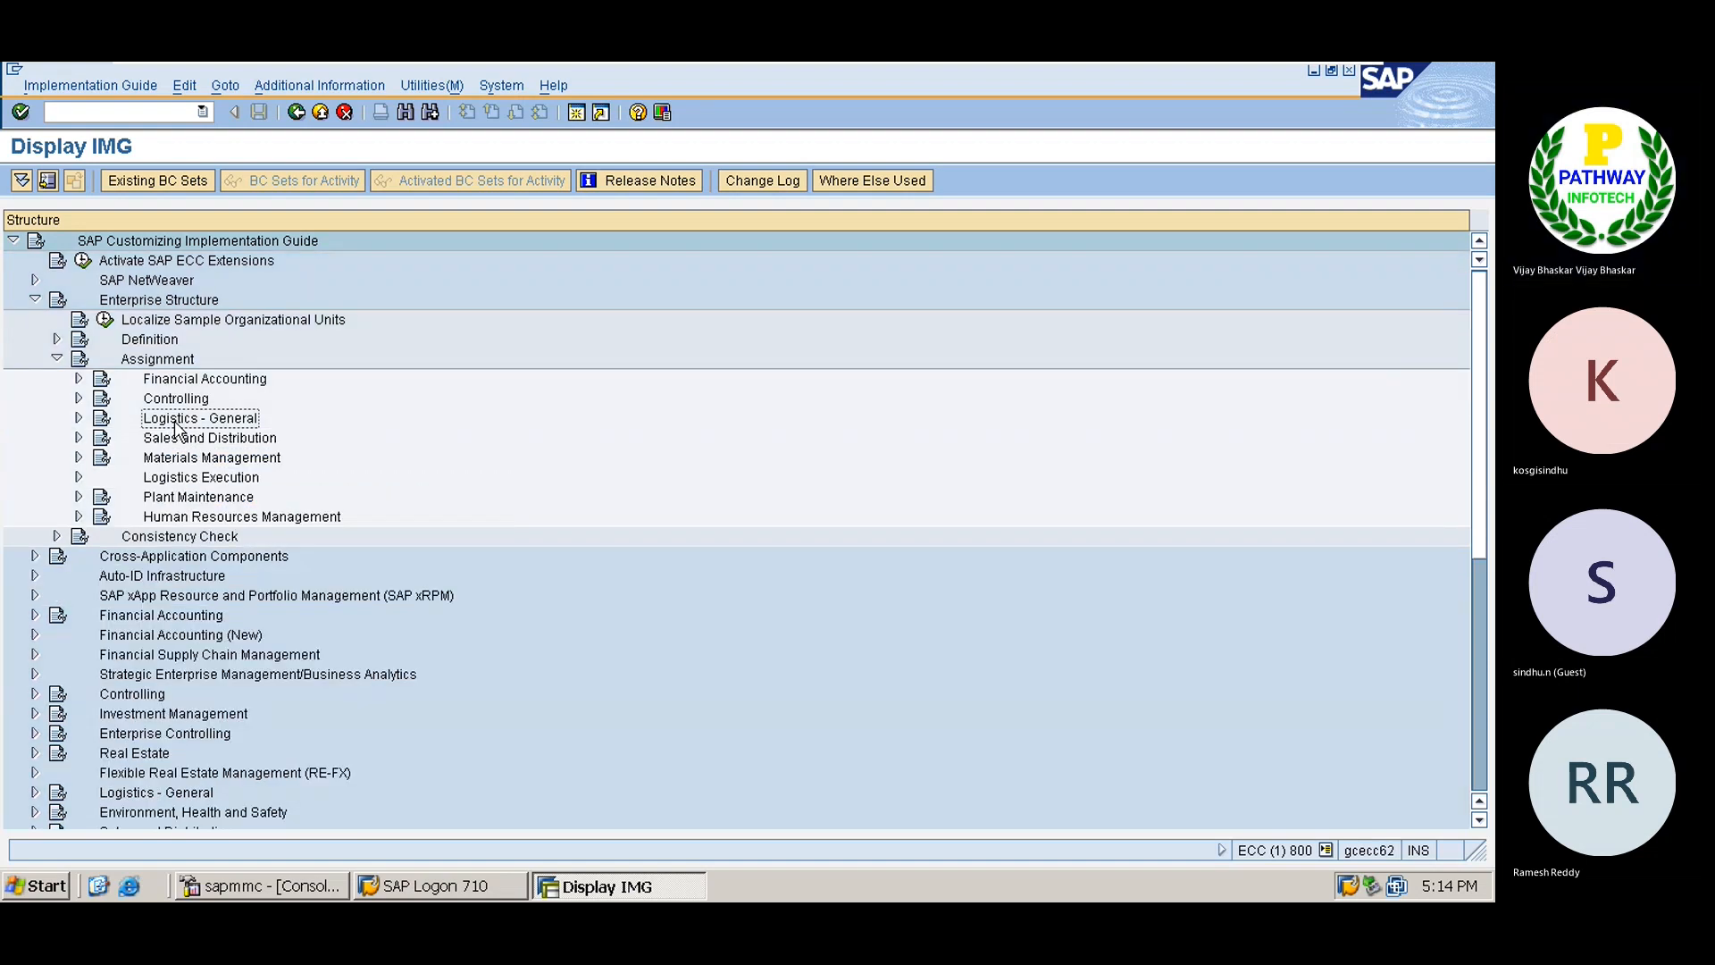
pyautogui.press('Down')
pyautogui.press('Down')
pyautogui.press('Right')
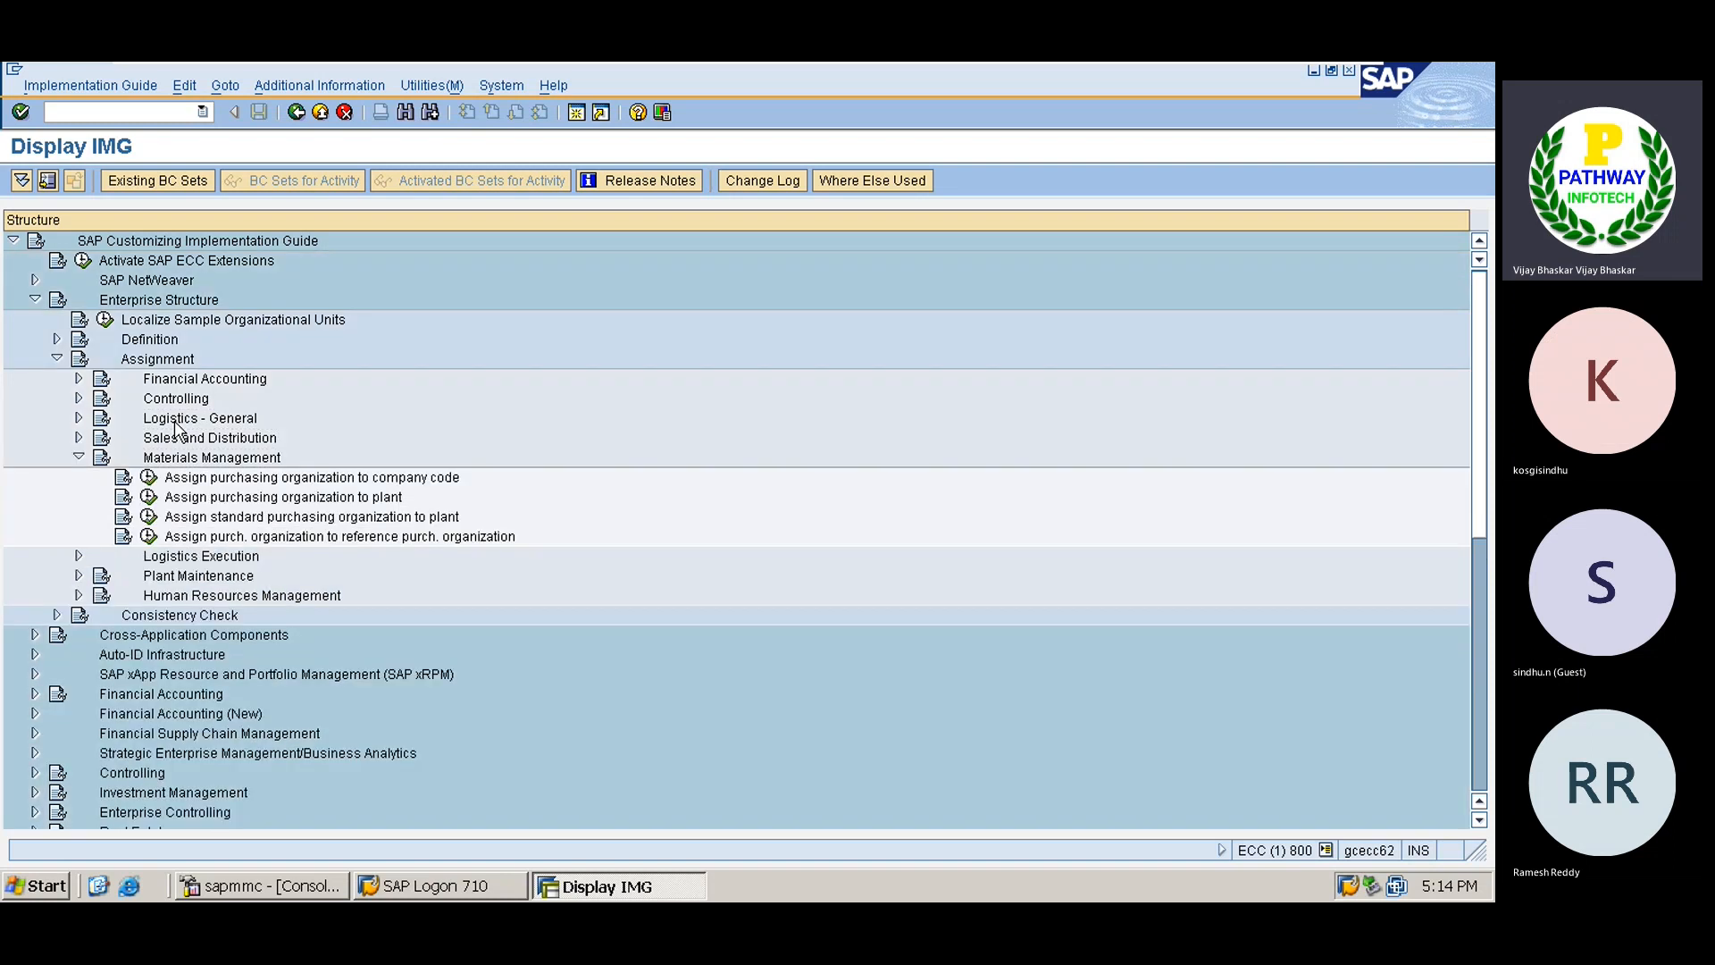
pyautogui.press('Down')
pyautogui.press('Left')
pyautogui.press('Return')
# Position to purchasing organization TATA, set its company code to TS01, and save.
pyautogui.click(175, 419)
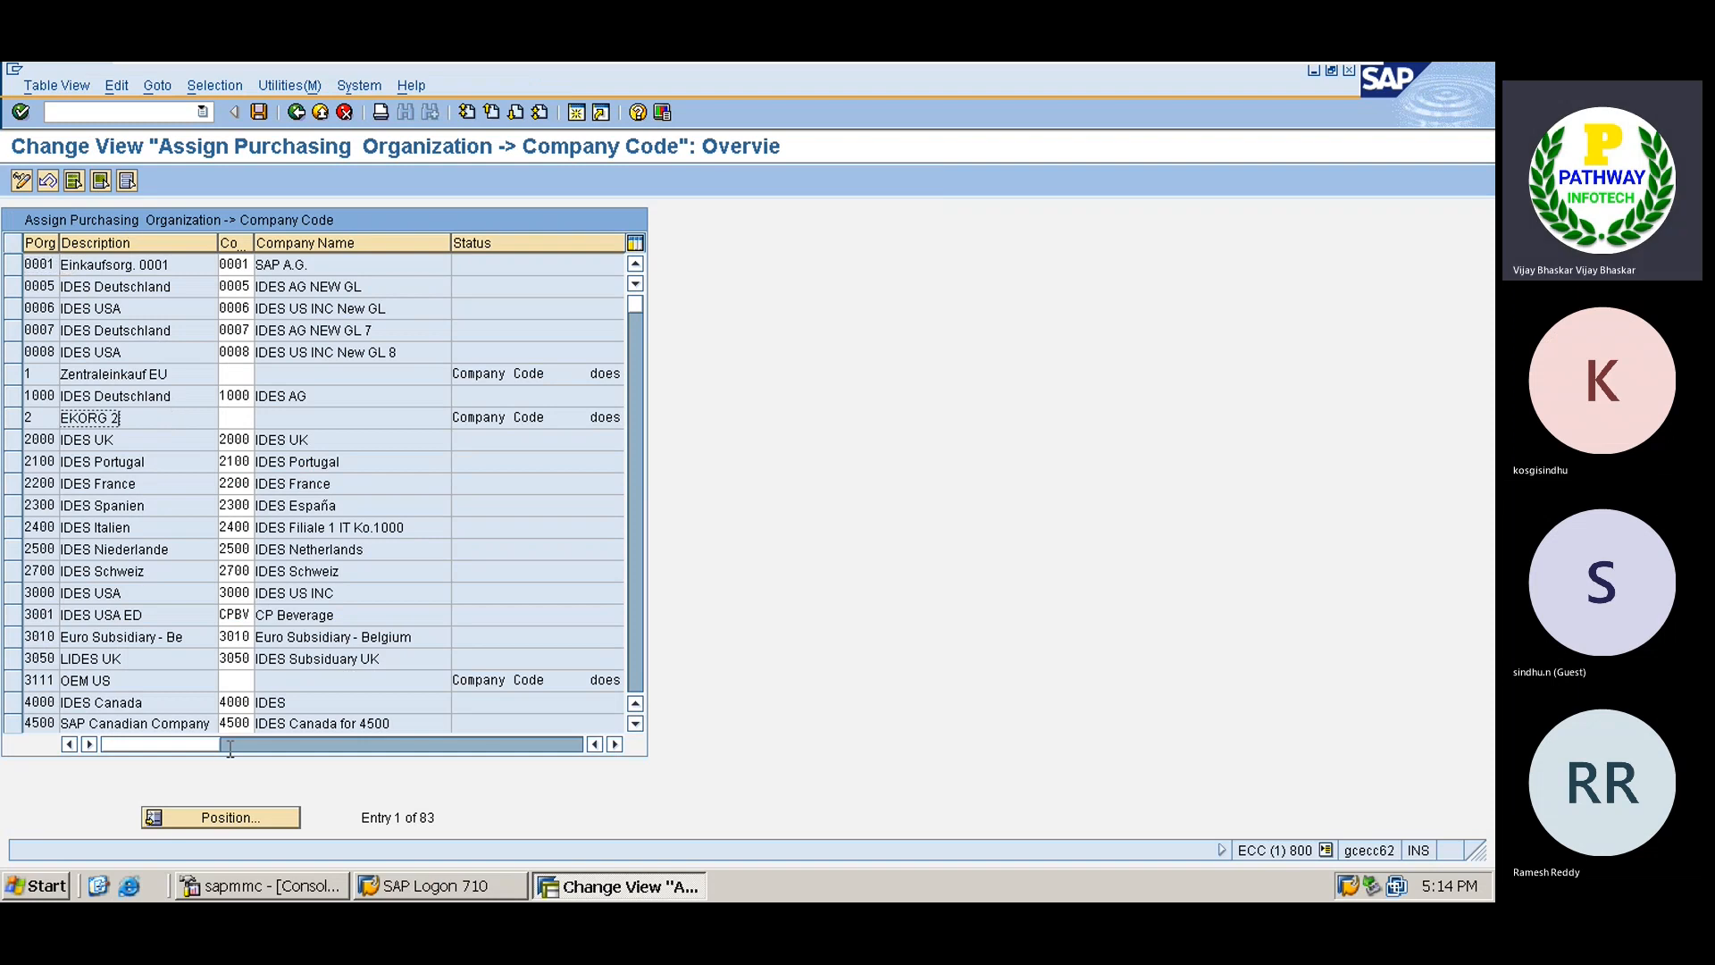
pyautogui.click(224, 809)
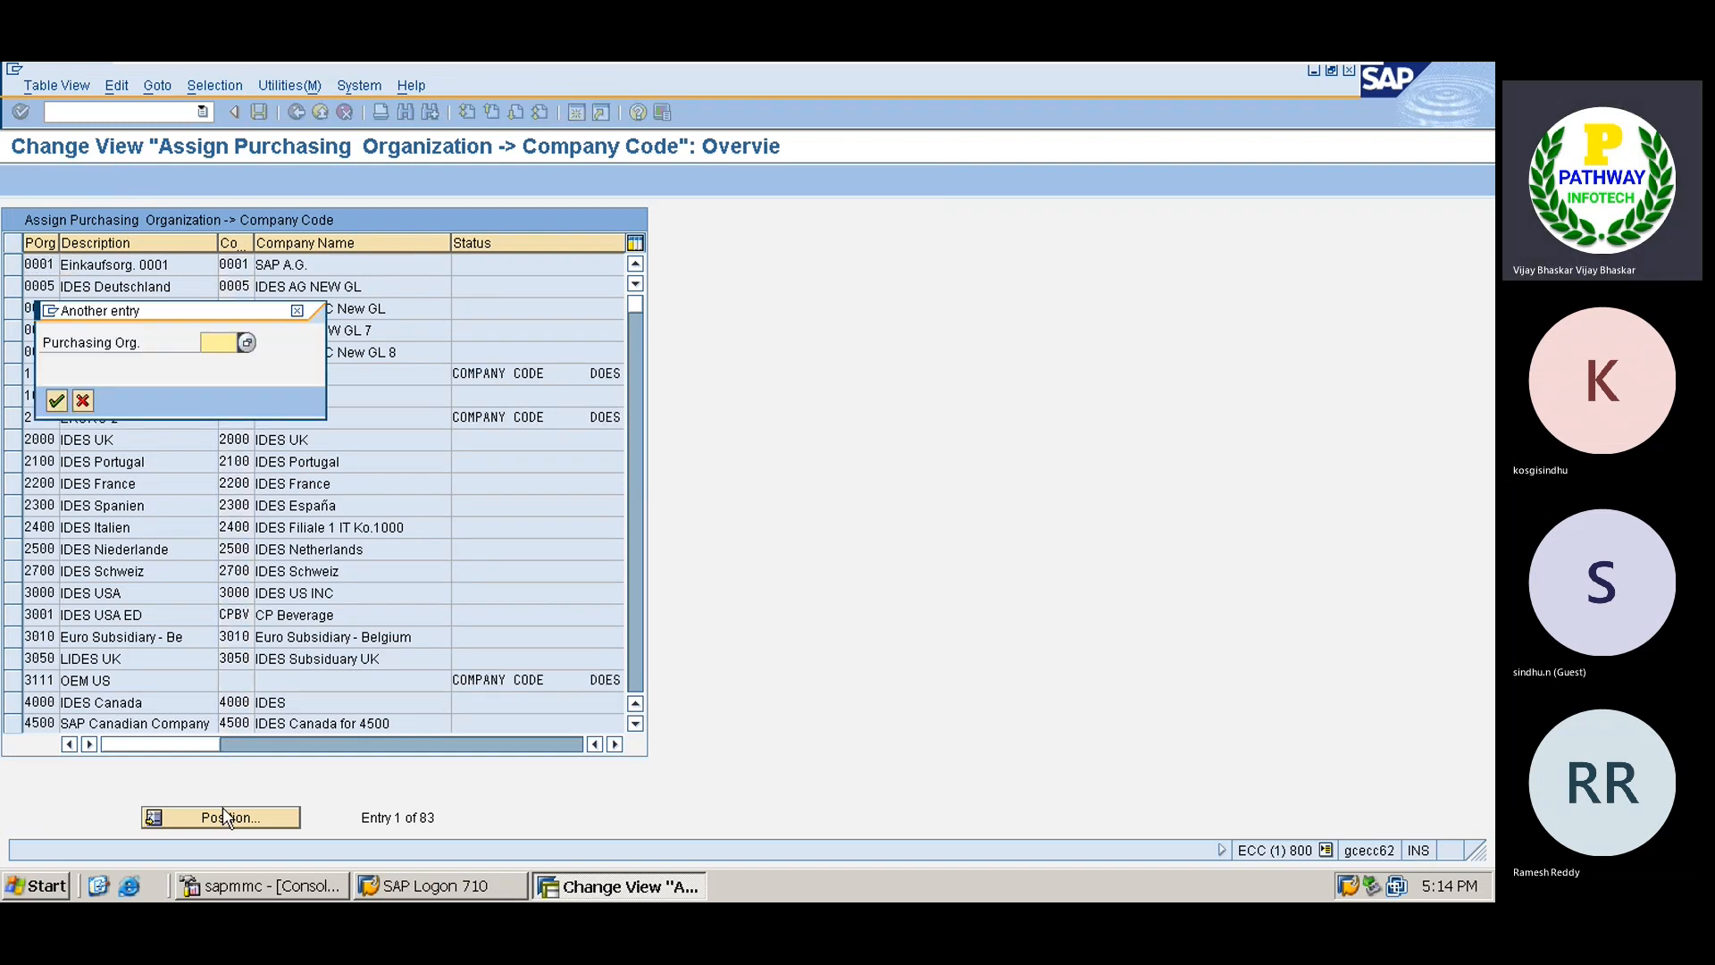
pyautogui.write('TATA')
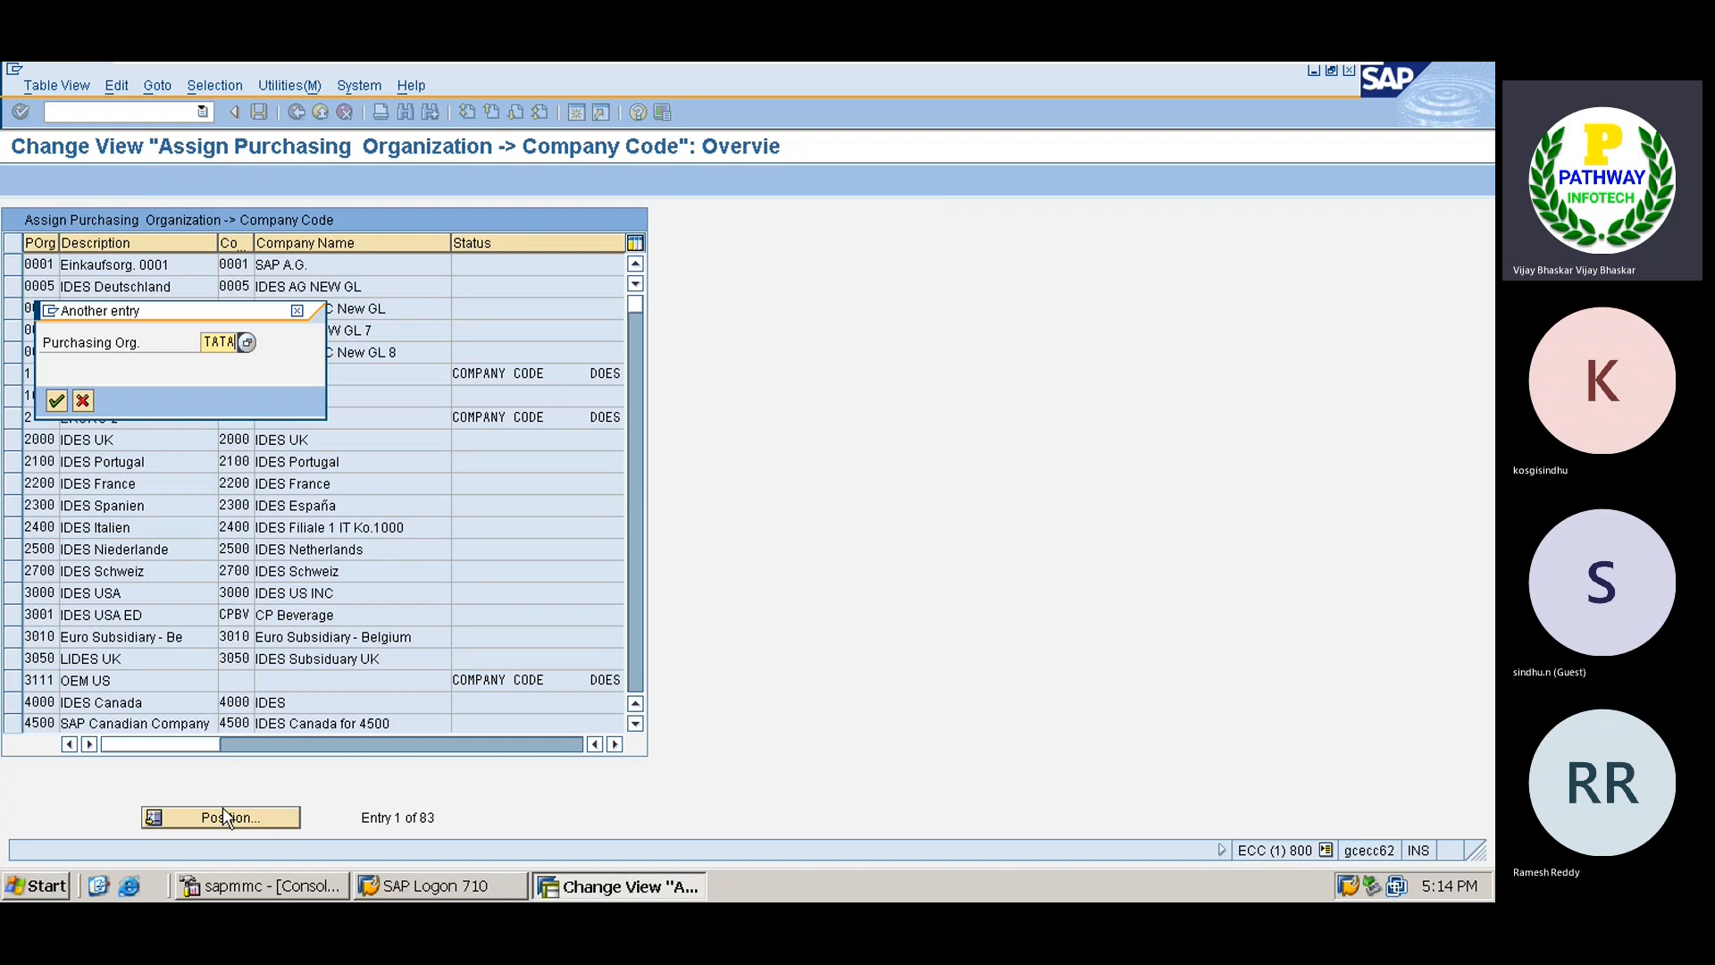
pyautogui.press('Return')
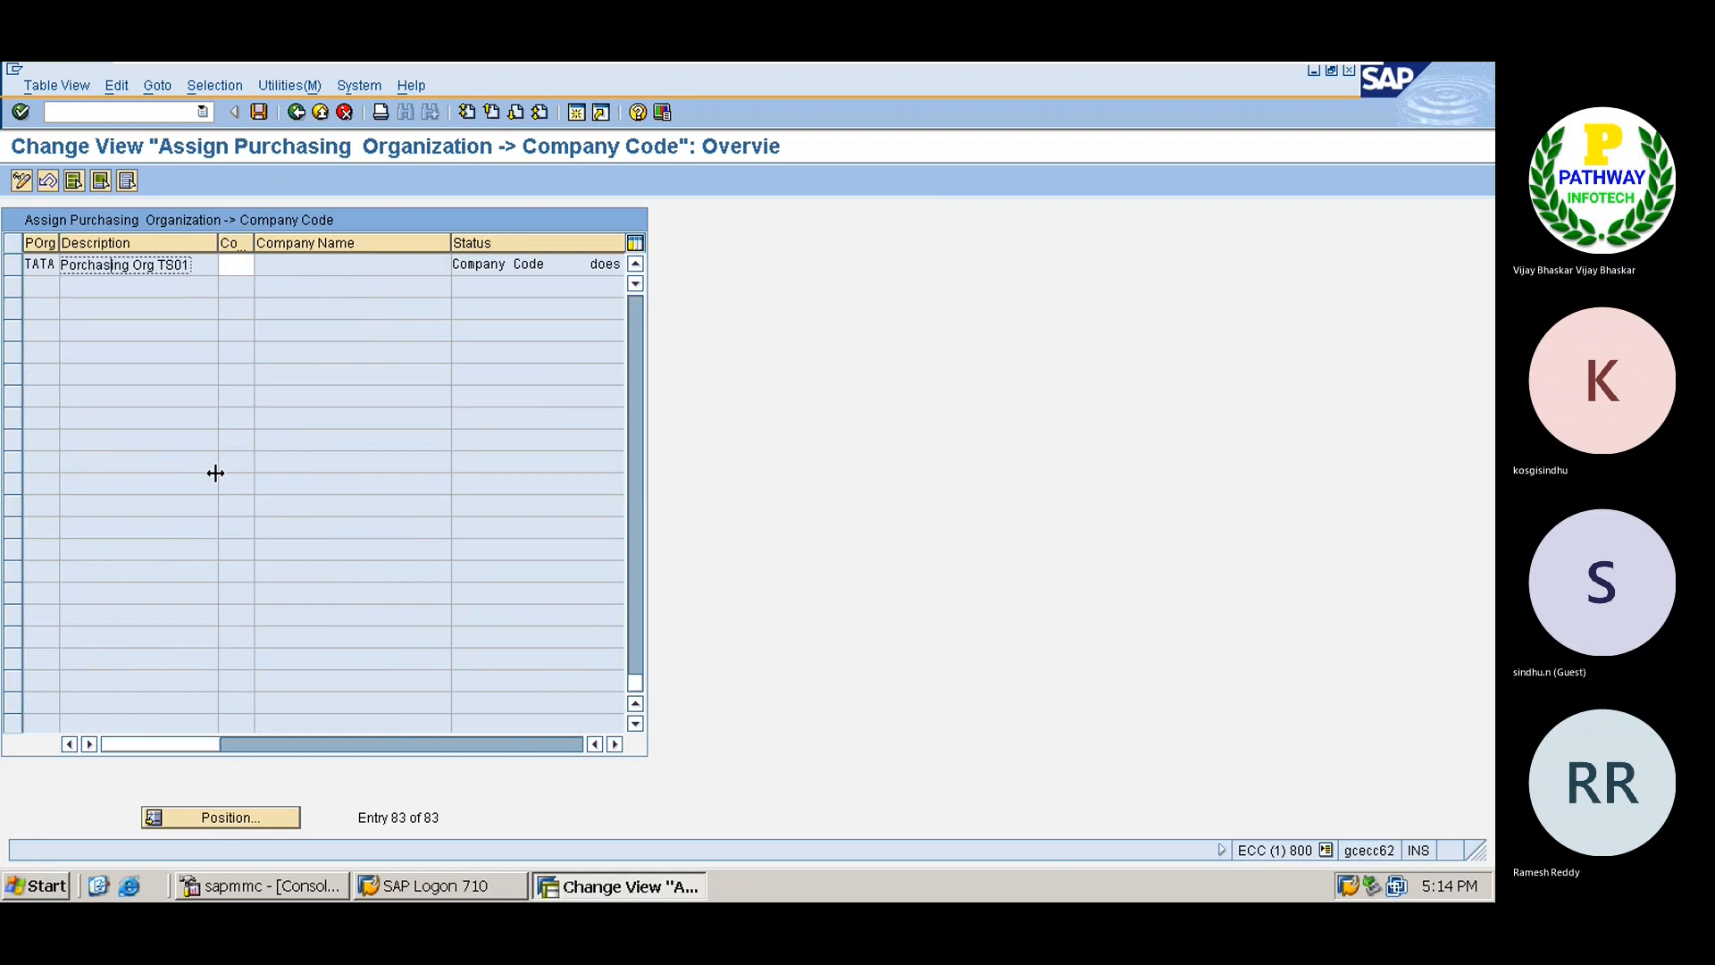
pyautogui.click(242, 272)
pyautogui.write('TS01')
pyautogui.press('Return')
pyautogui.hotkey('ctrl', 's')
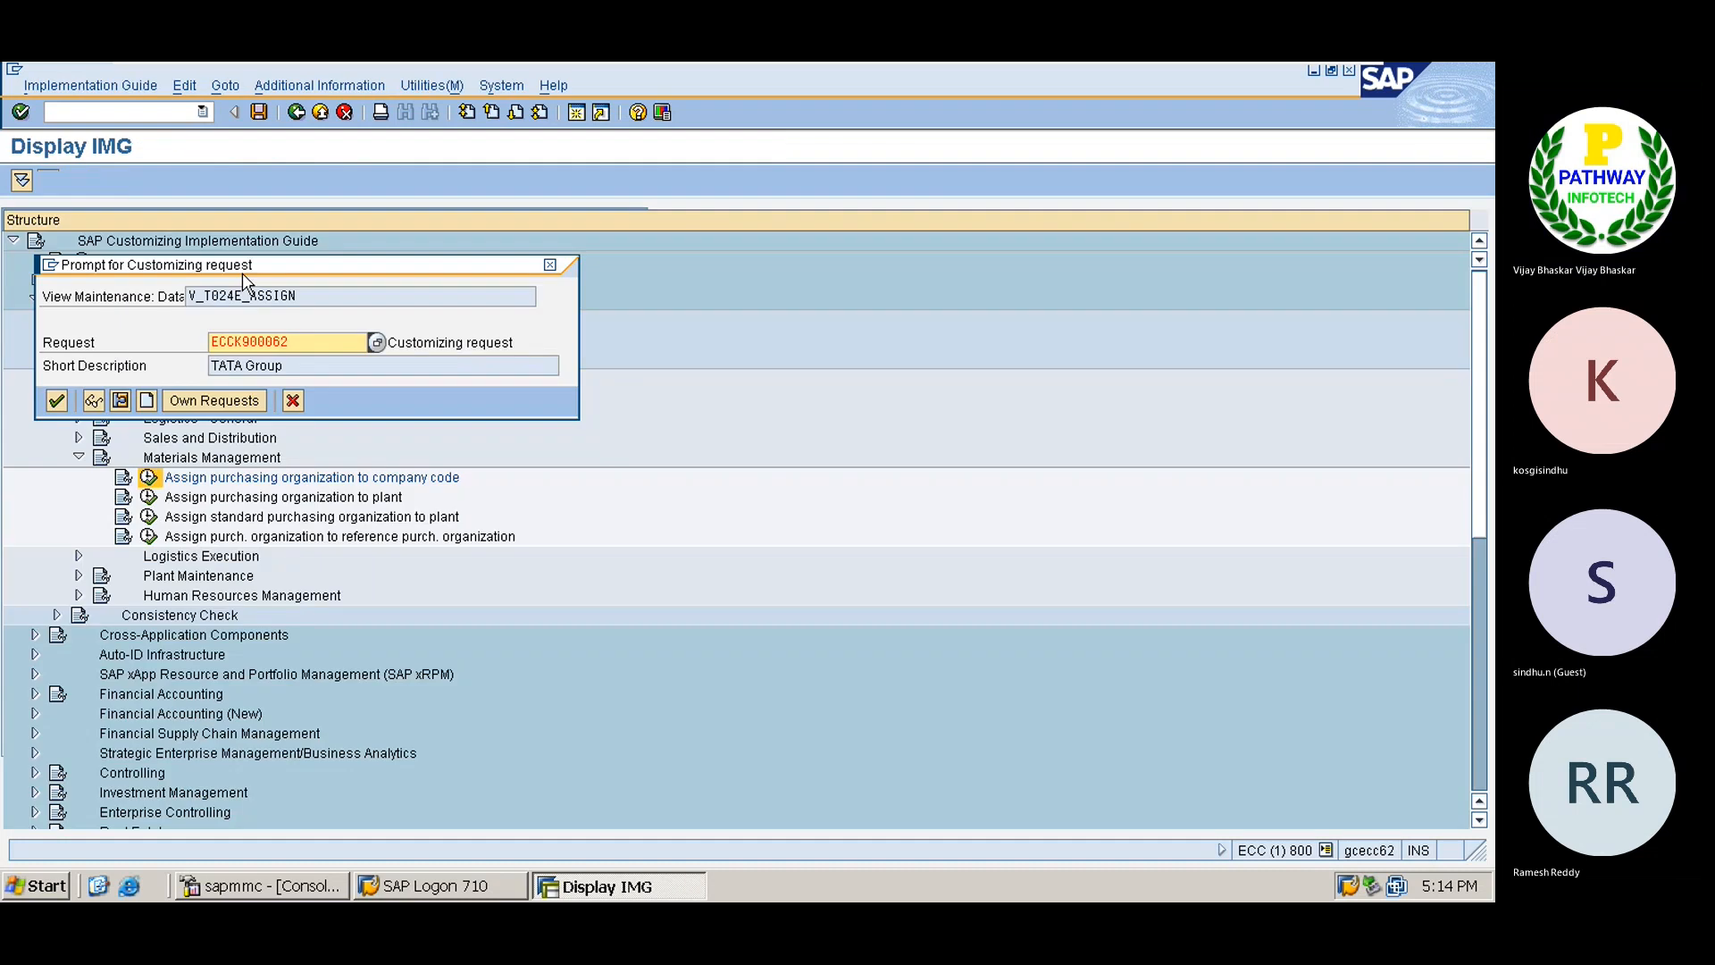
pyautogui.press('Return')
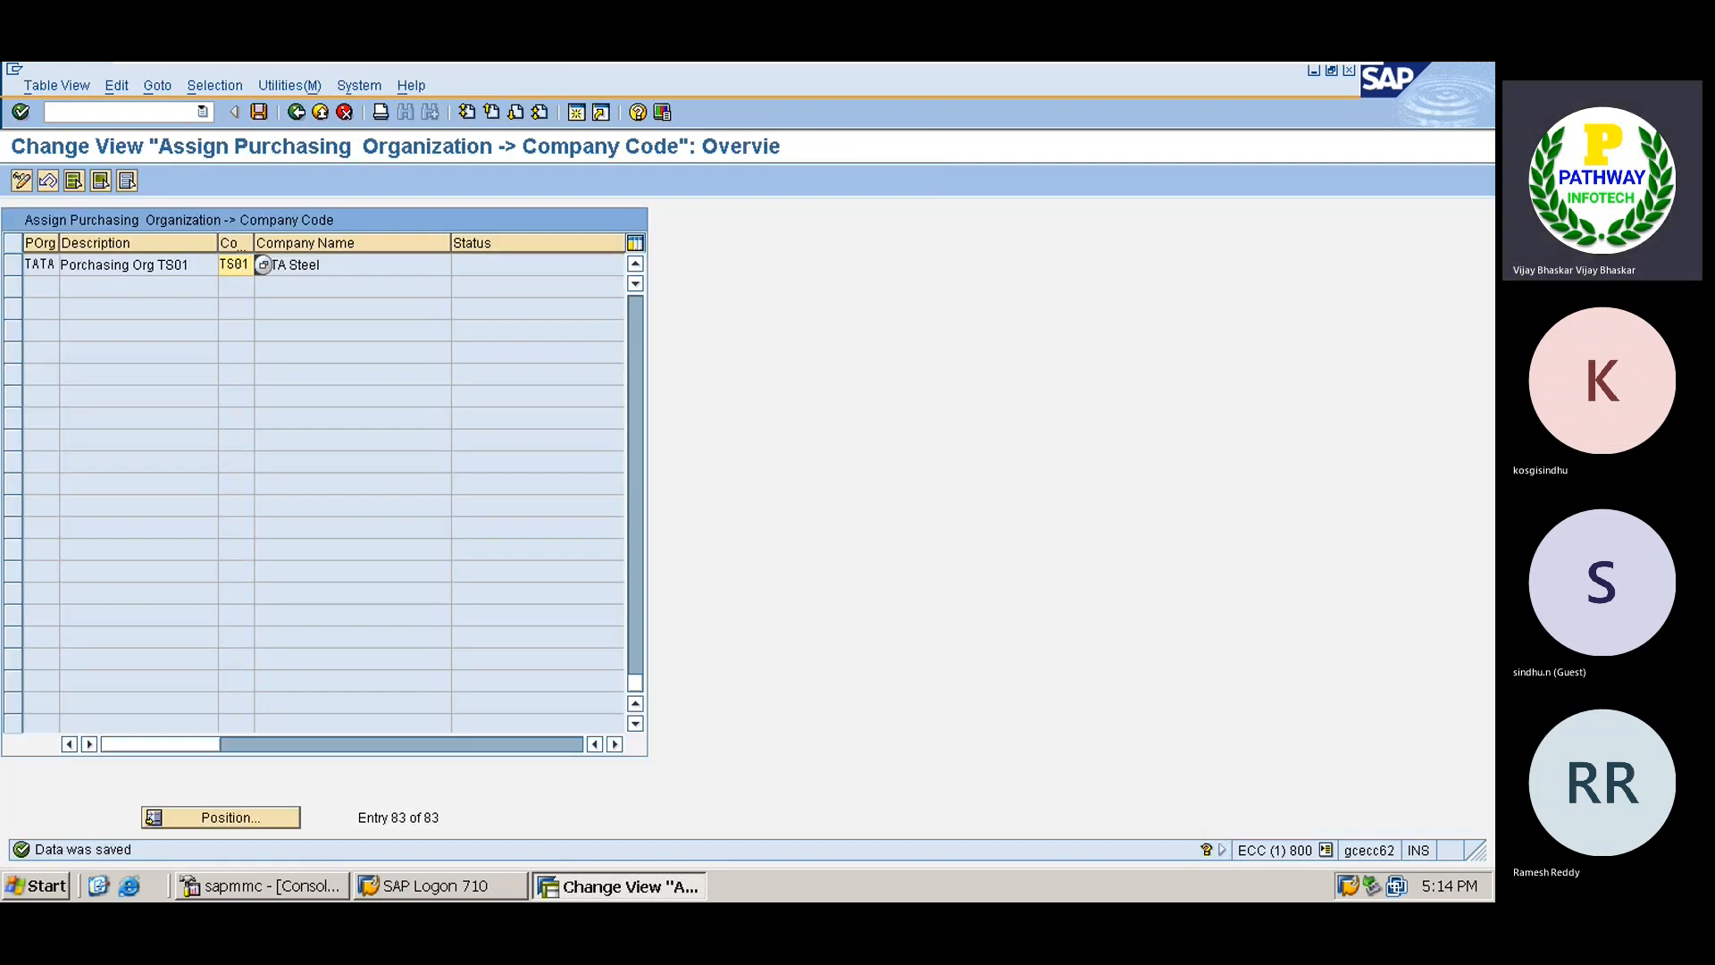
pyautogui.press('F3')
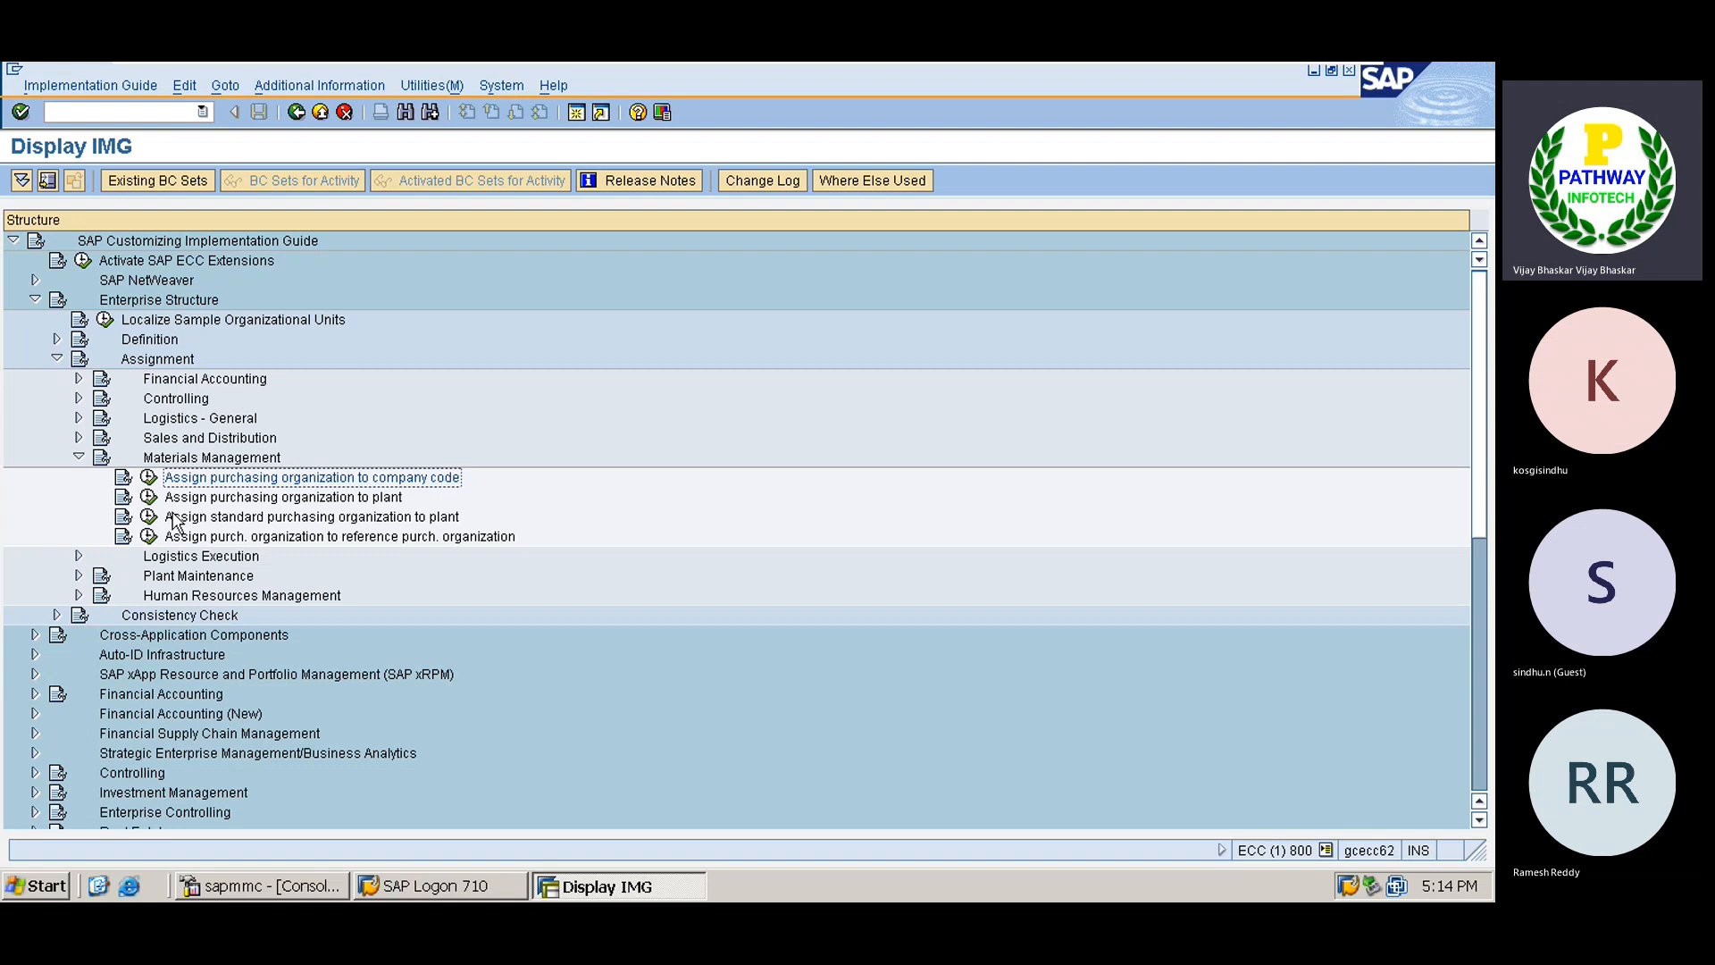
# Add a new entry pairing purchasing organization TATA with plant TATA and save it to the request.
pyautogui.click(148, 497)
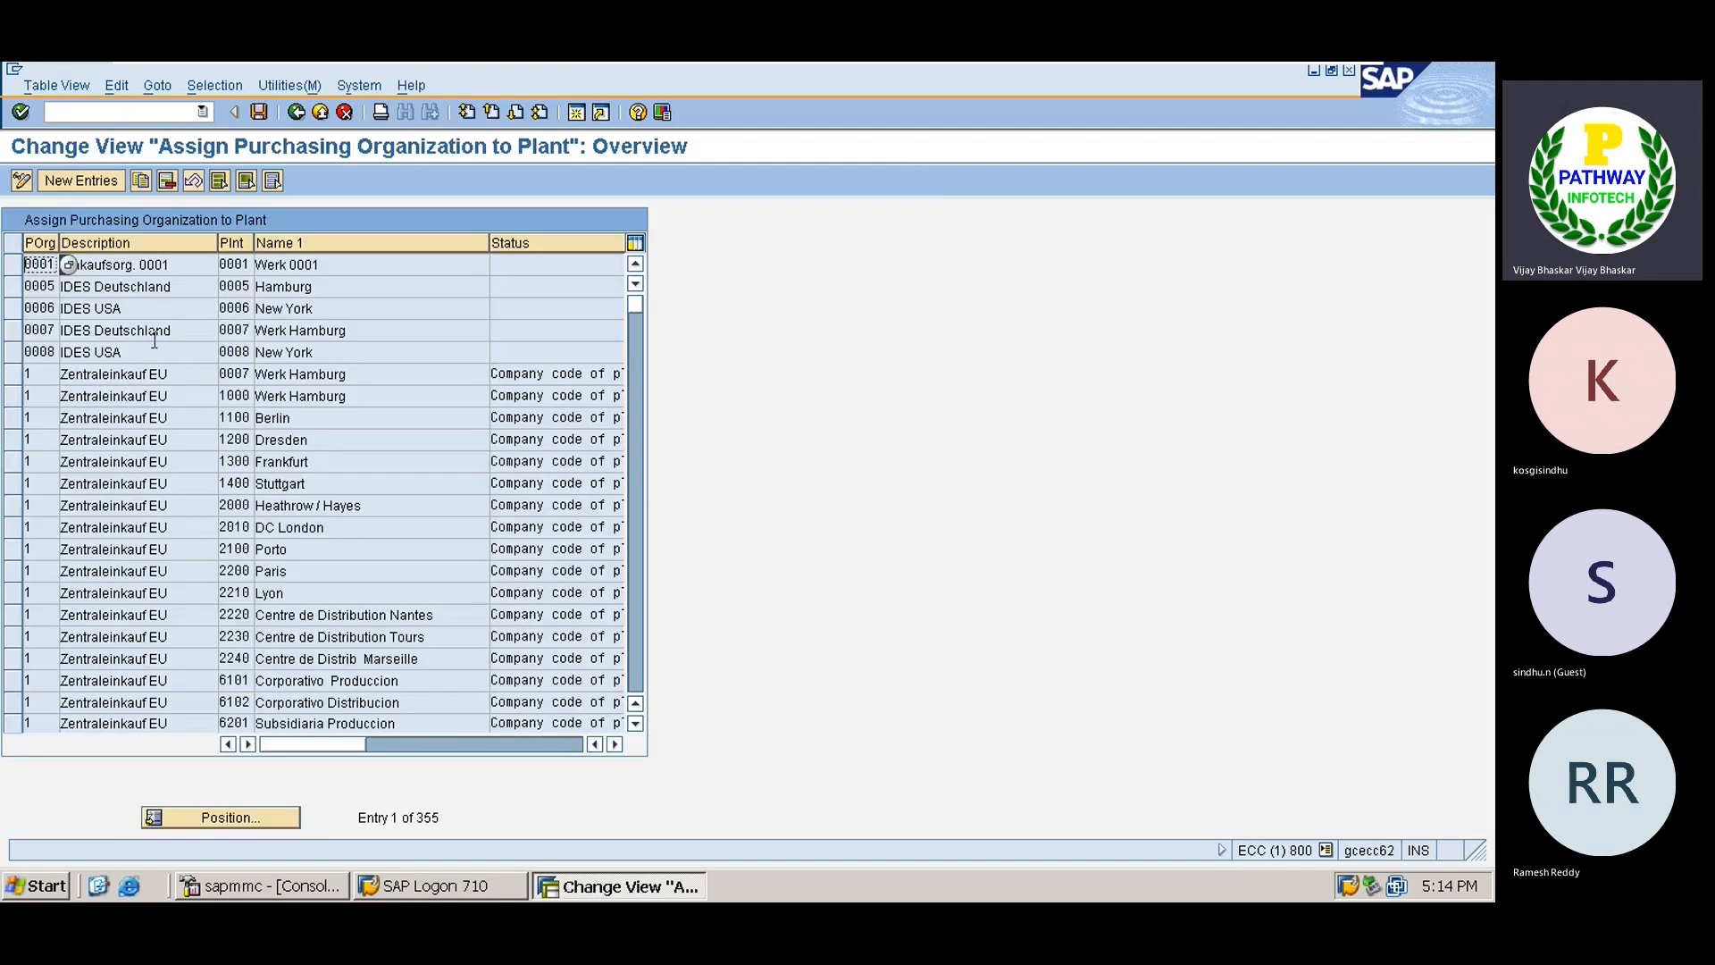
pyautogui.click(82, 181)
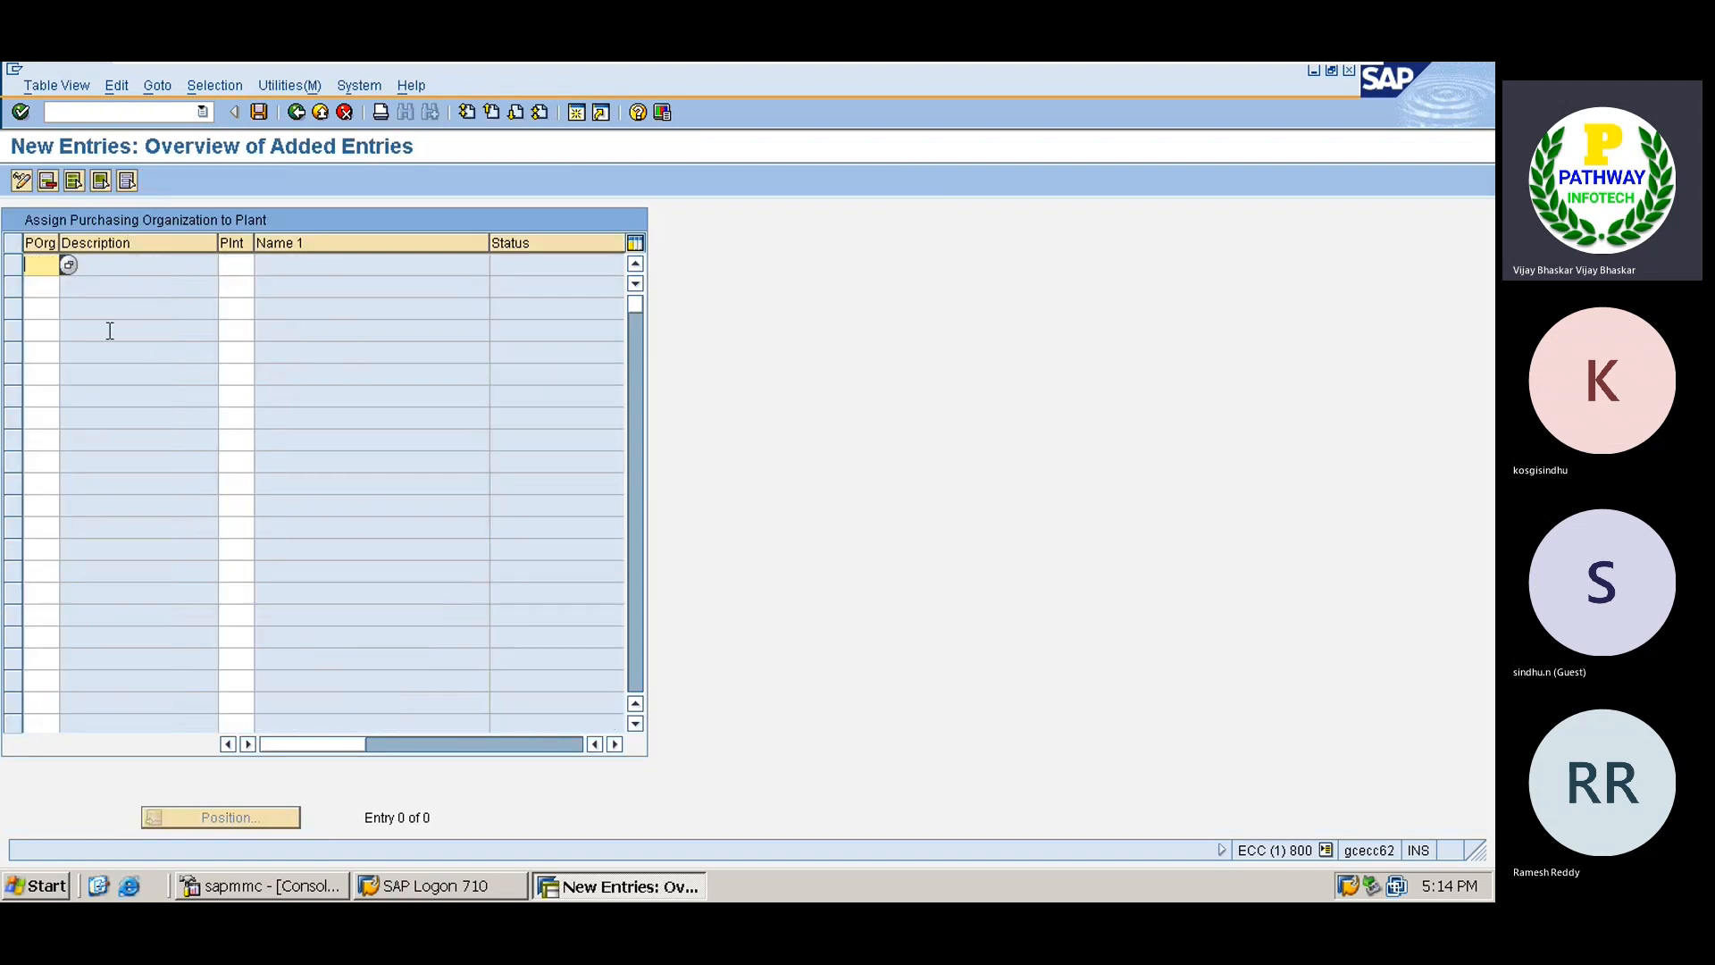
pyautogui.write('TATA')
pyautogui.press('Tab')
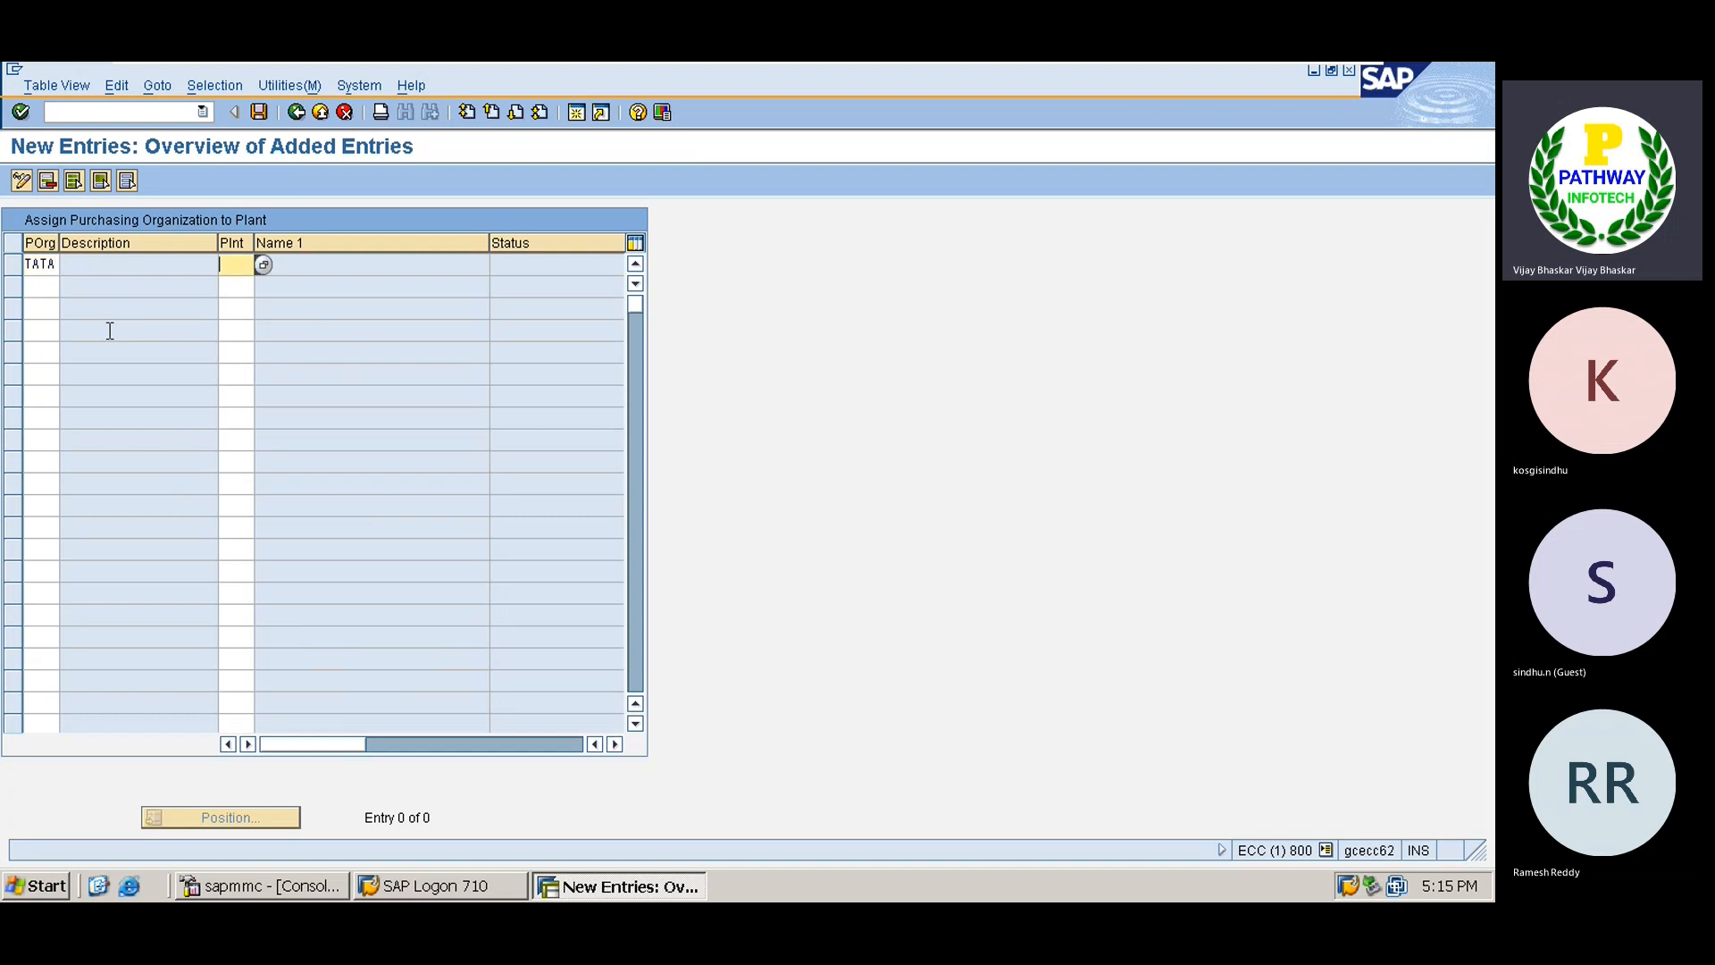
pyautogui.write('TATA')
pyautogui.press('Return')
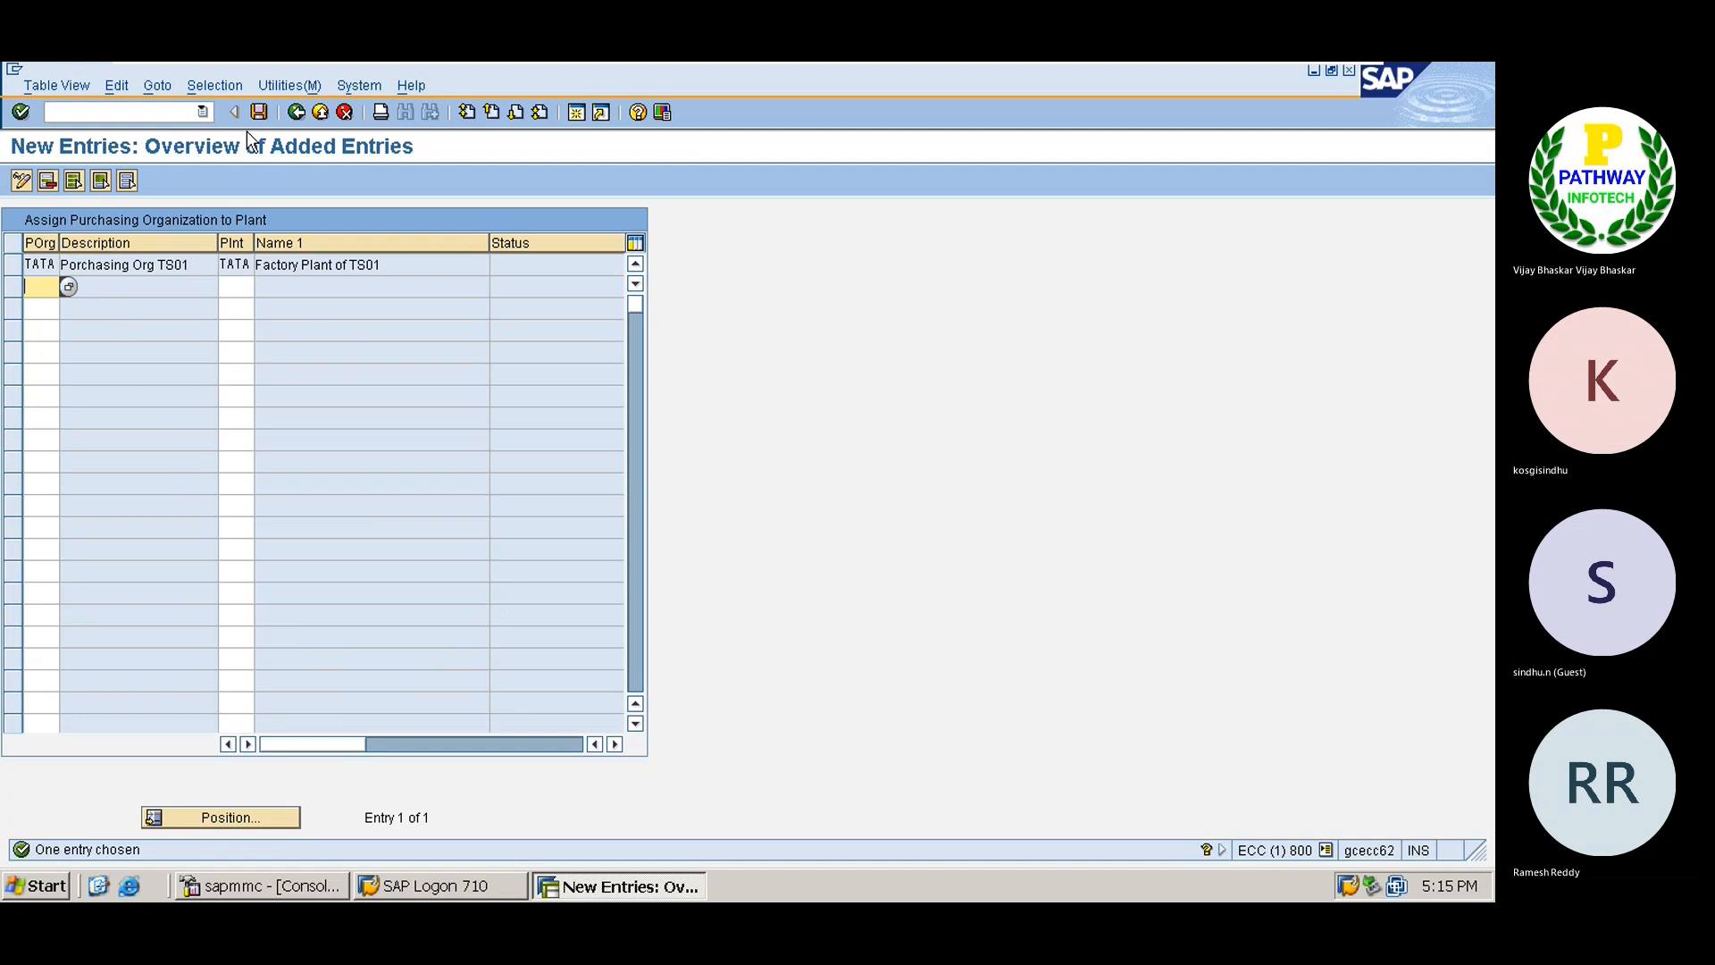
pyautogui.click(259, 112)
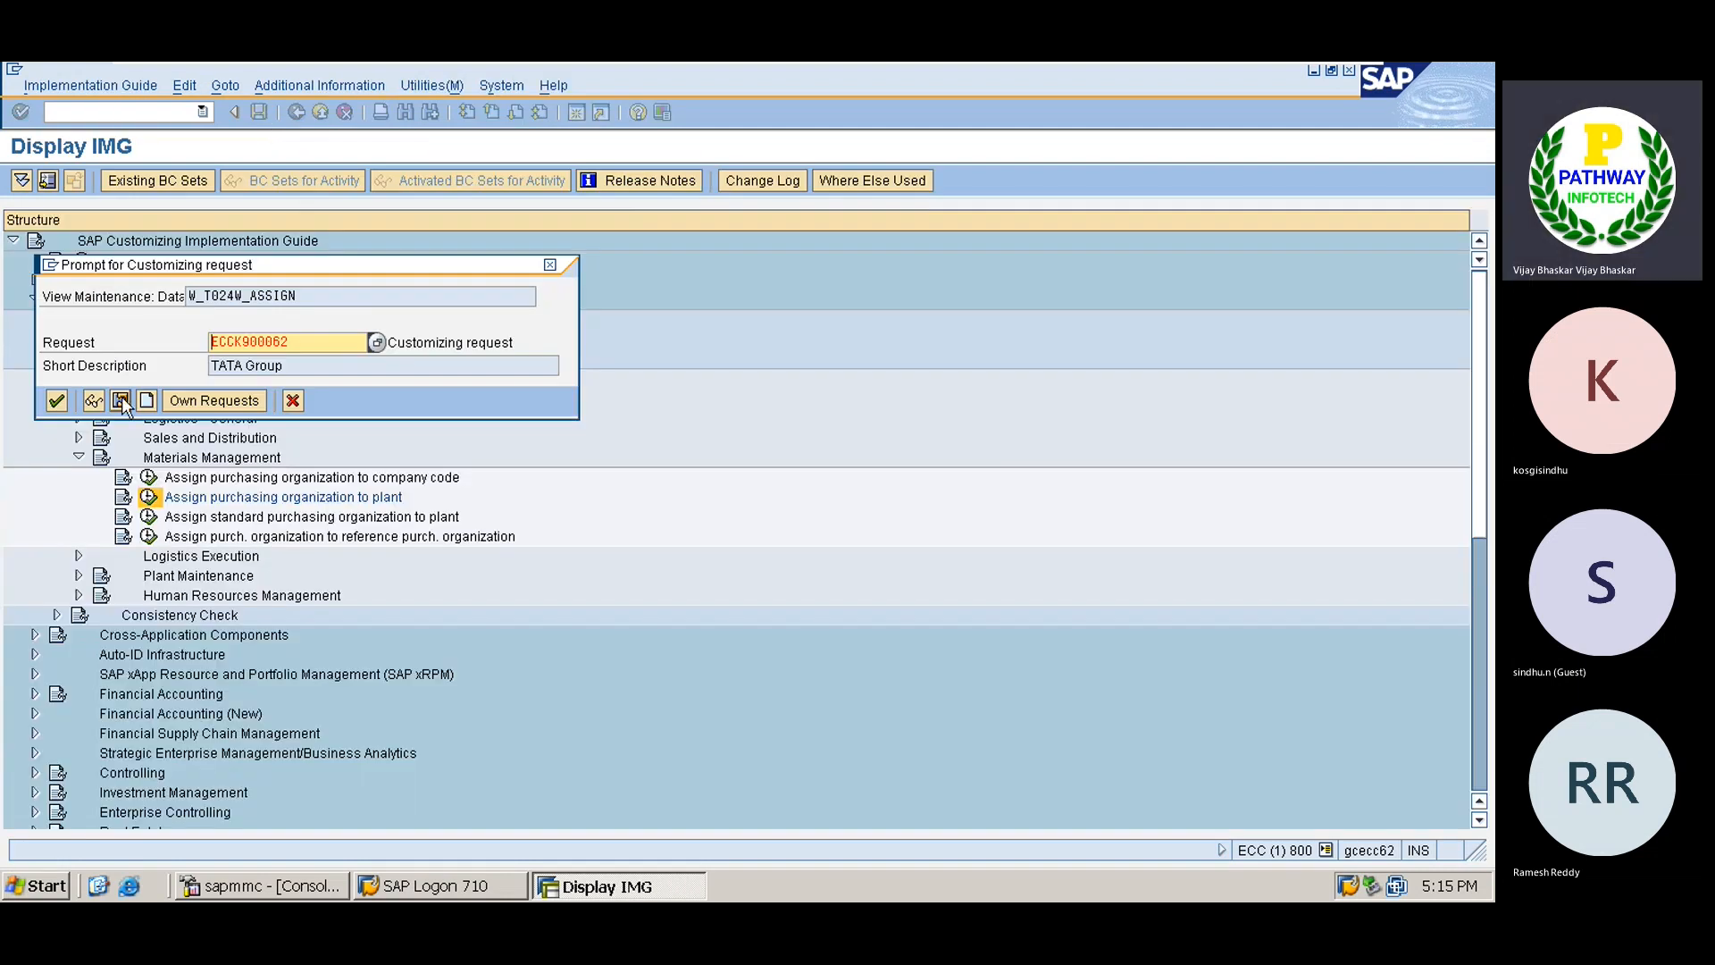
pyautogui.click(56, 401)
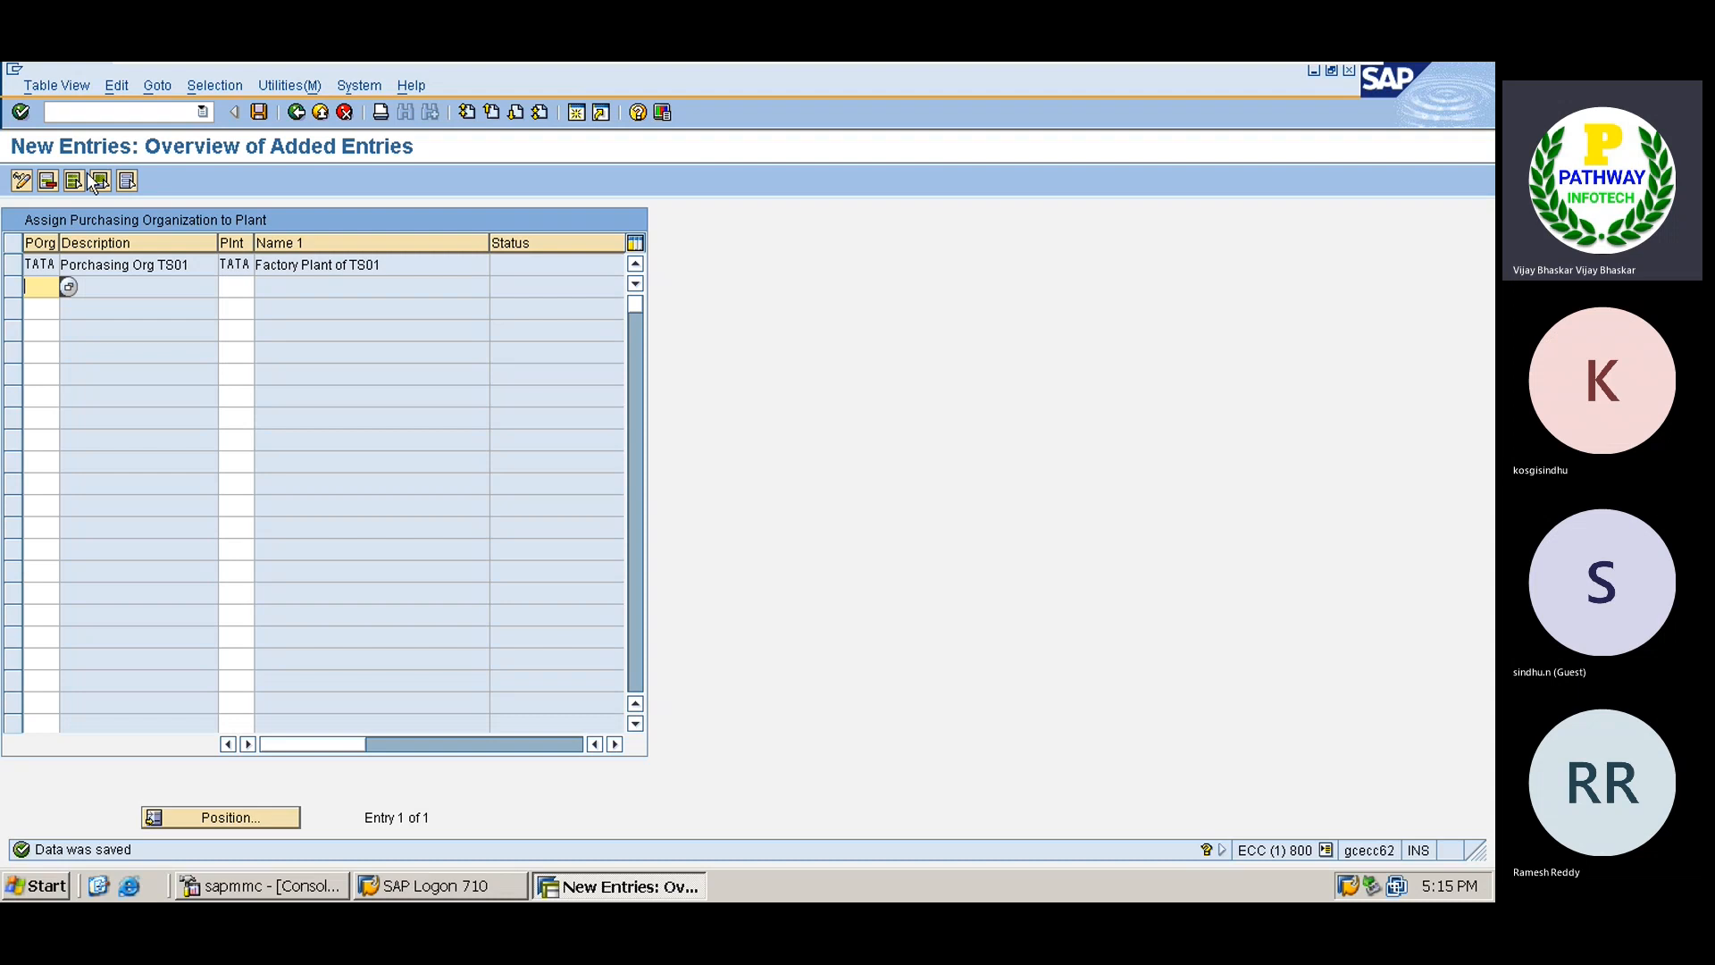
pyautogui.click(295, 111)
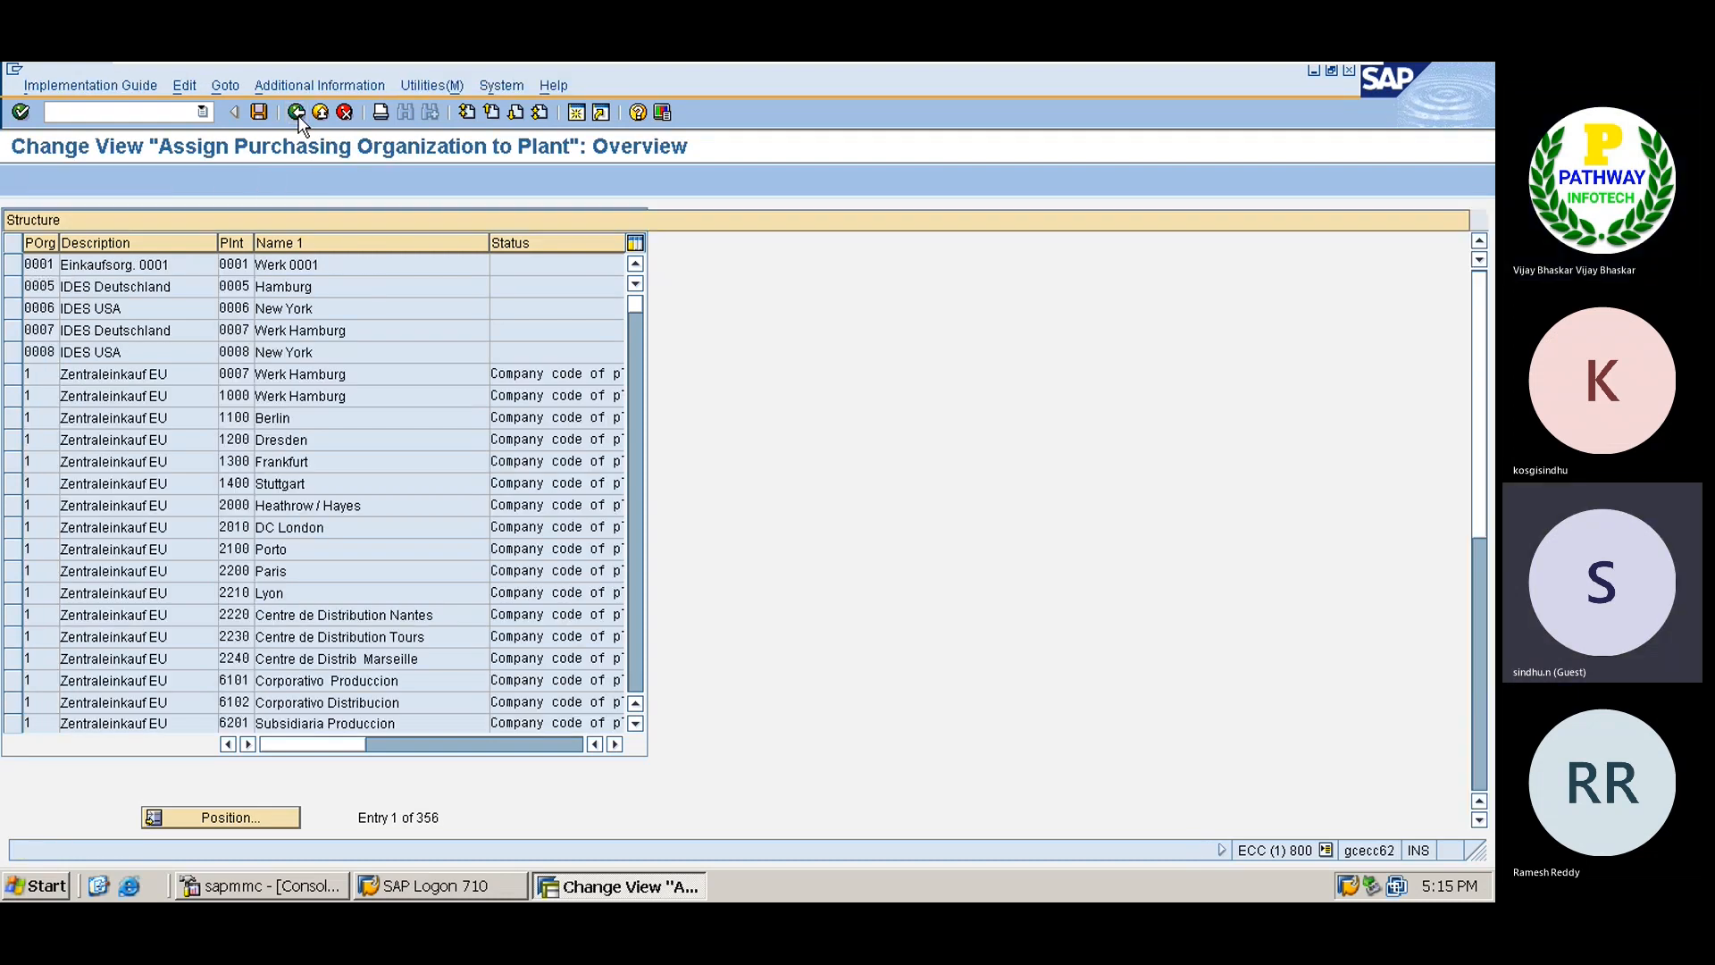
pyautogui.click(296, 112)
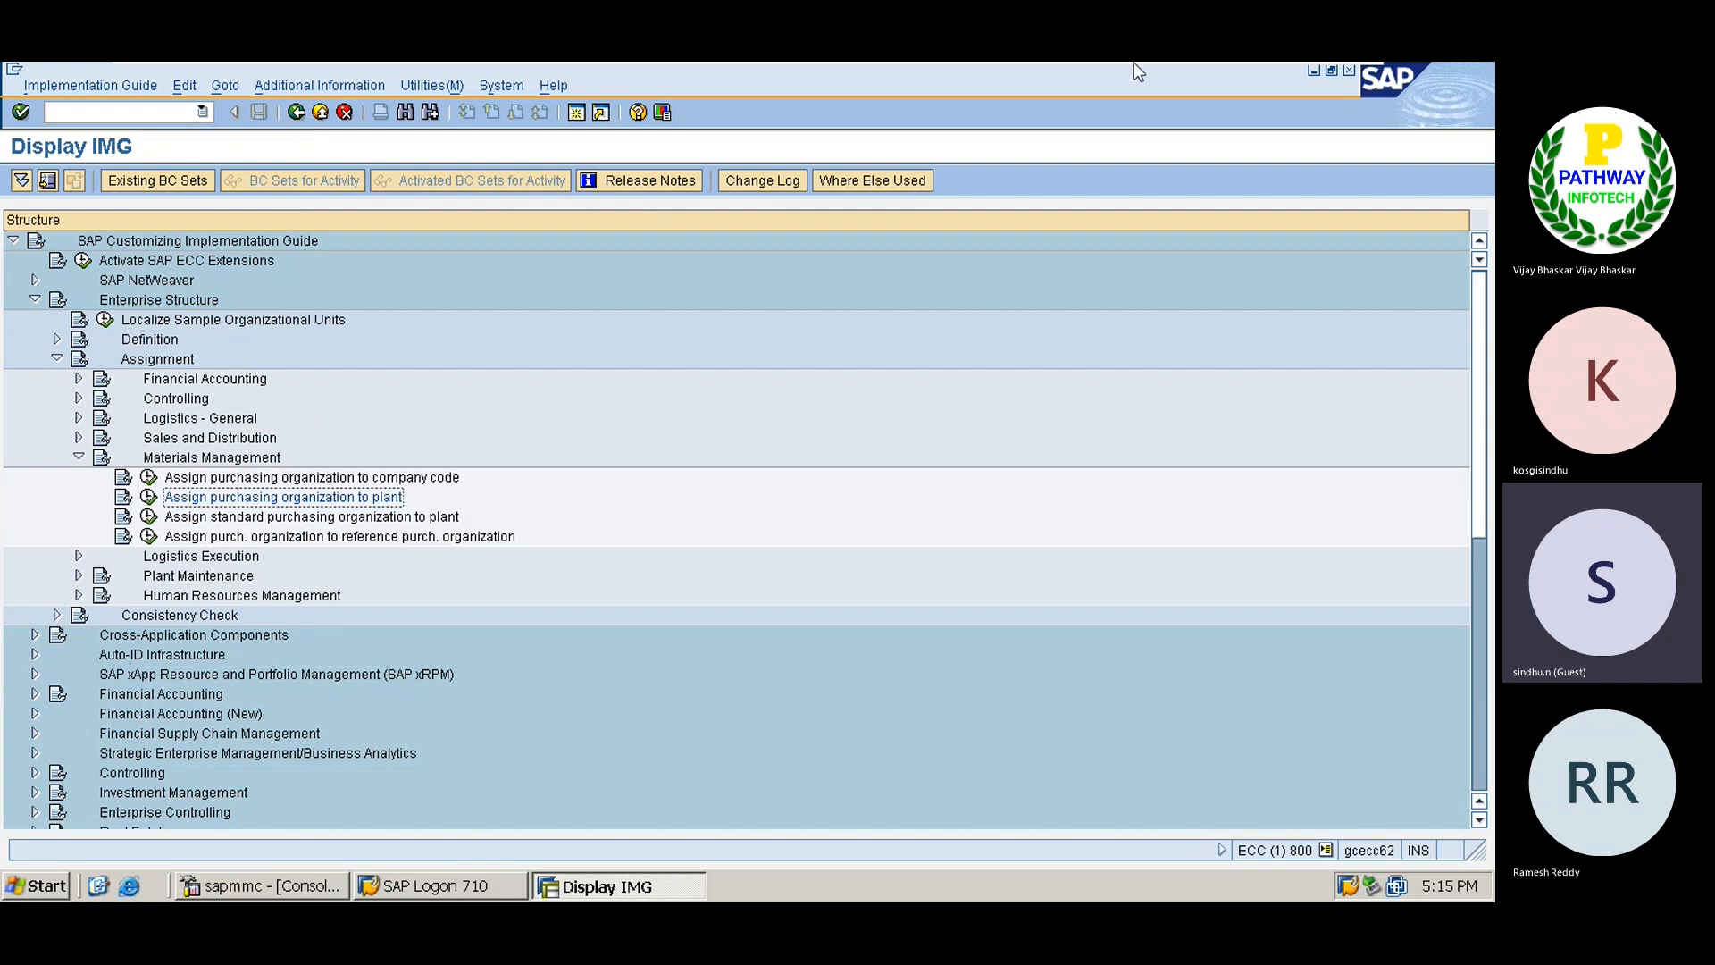
# Collapse Enterprise Structure and run Create Purchasing Groups under Materials Management > Purchasing.
pyautogui.moveTo(1134, 62)
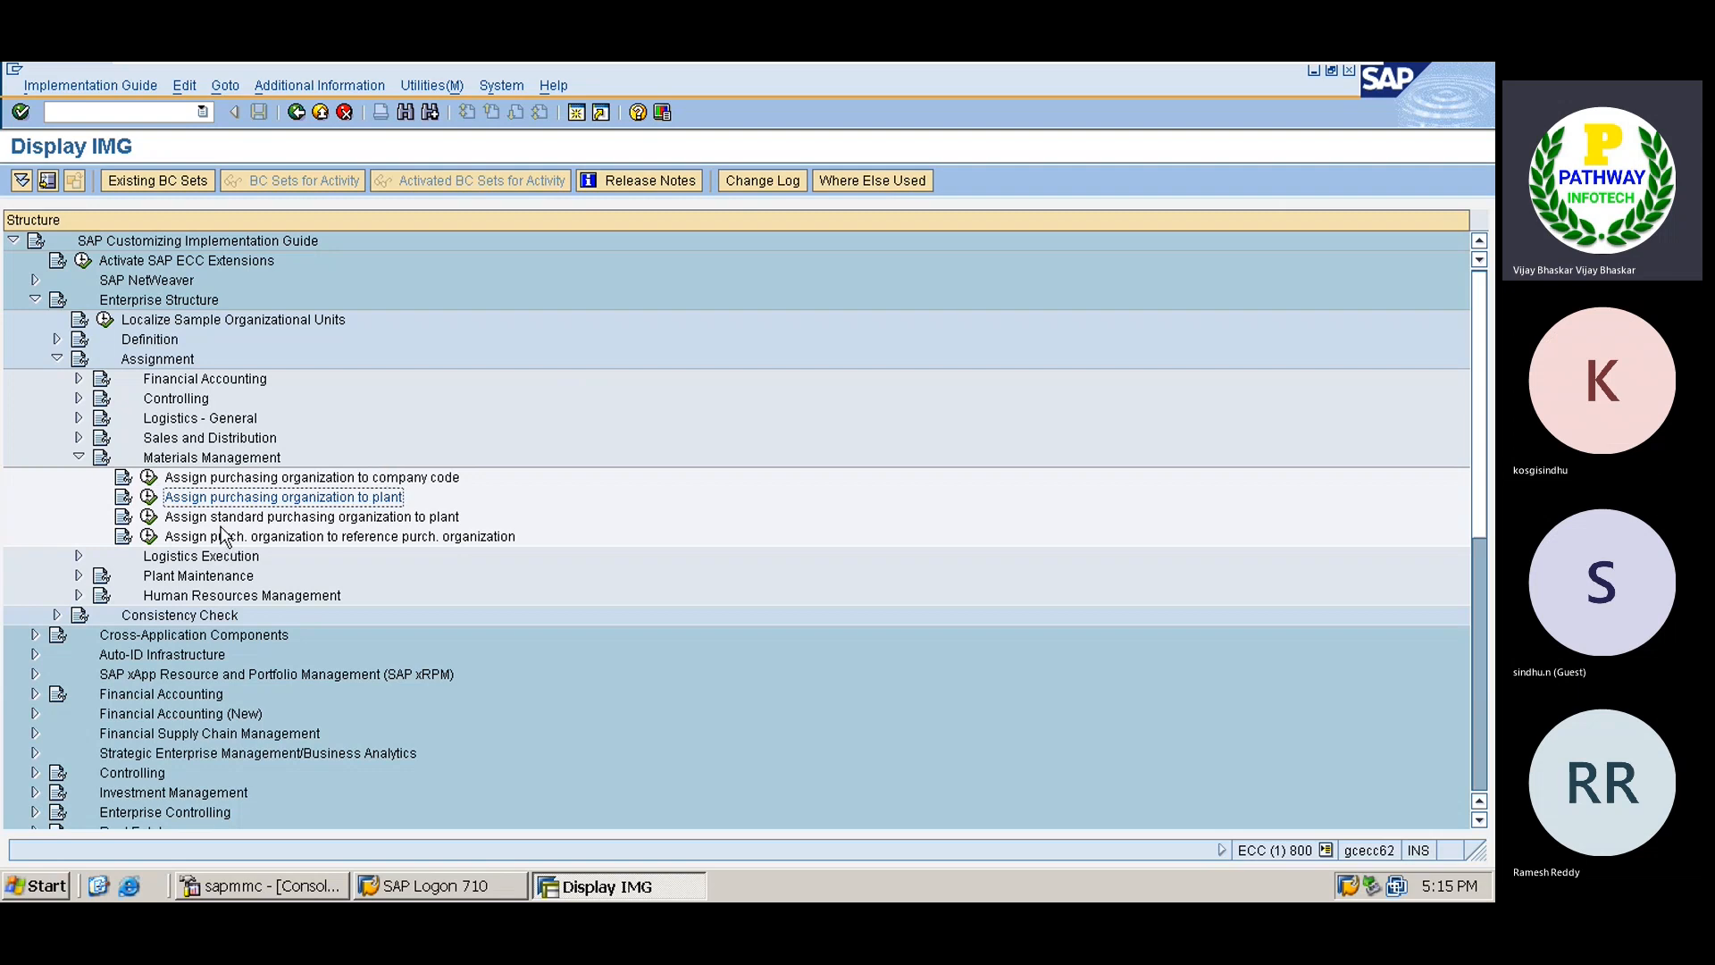
pyautogui.click(167, 459)
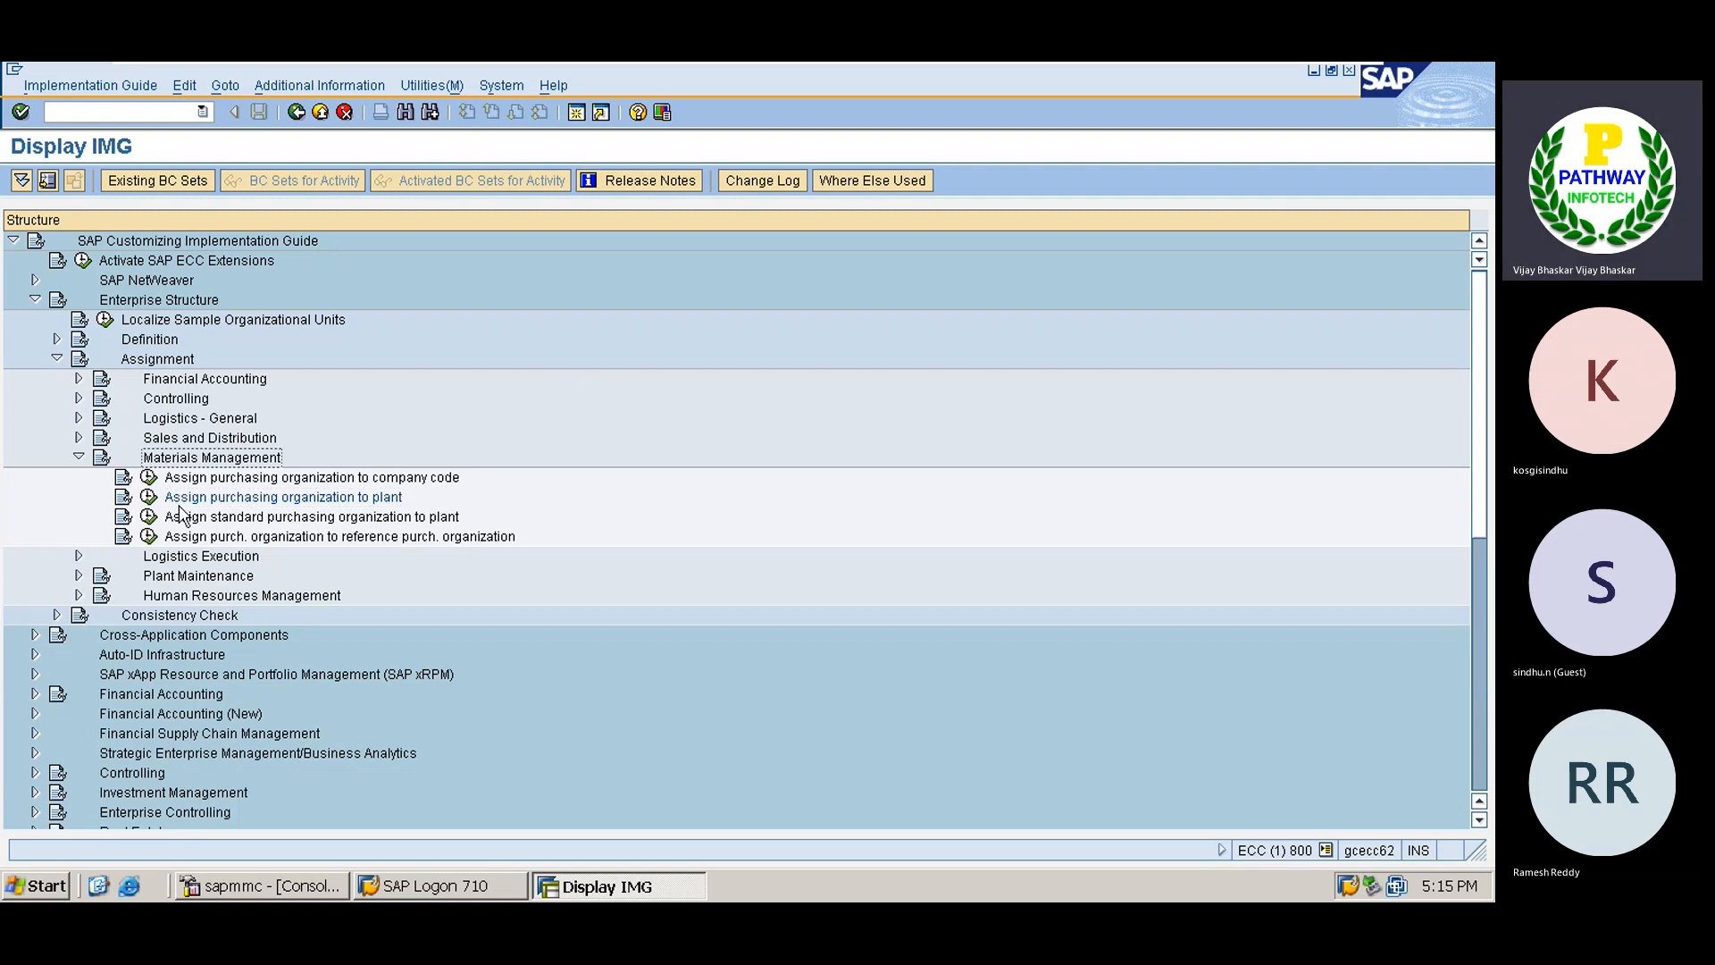
pyautogui.press('Left')
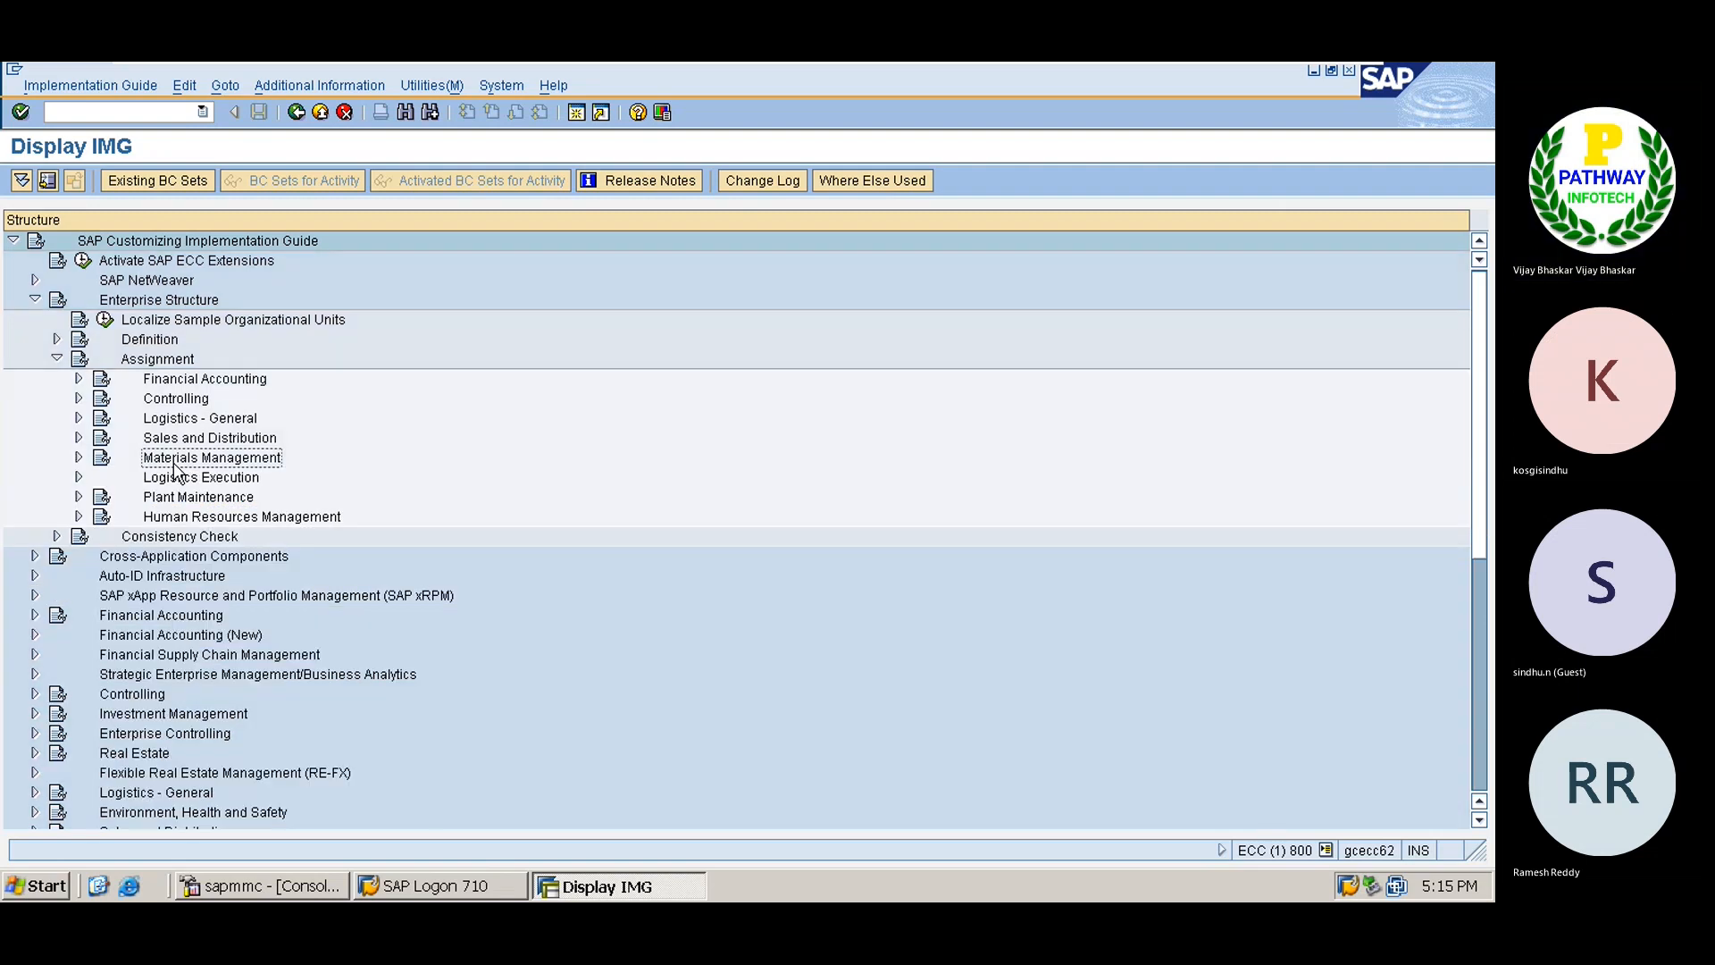
pyautogui.press('Up')
pyautogui.press('Up')
pyautogui.press('Up')
pyautogui.press('Up')
pyautogui.press('Up')
pyautogui.press('Left')
pyautogui.press('Left')
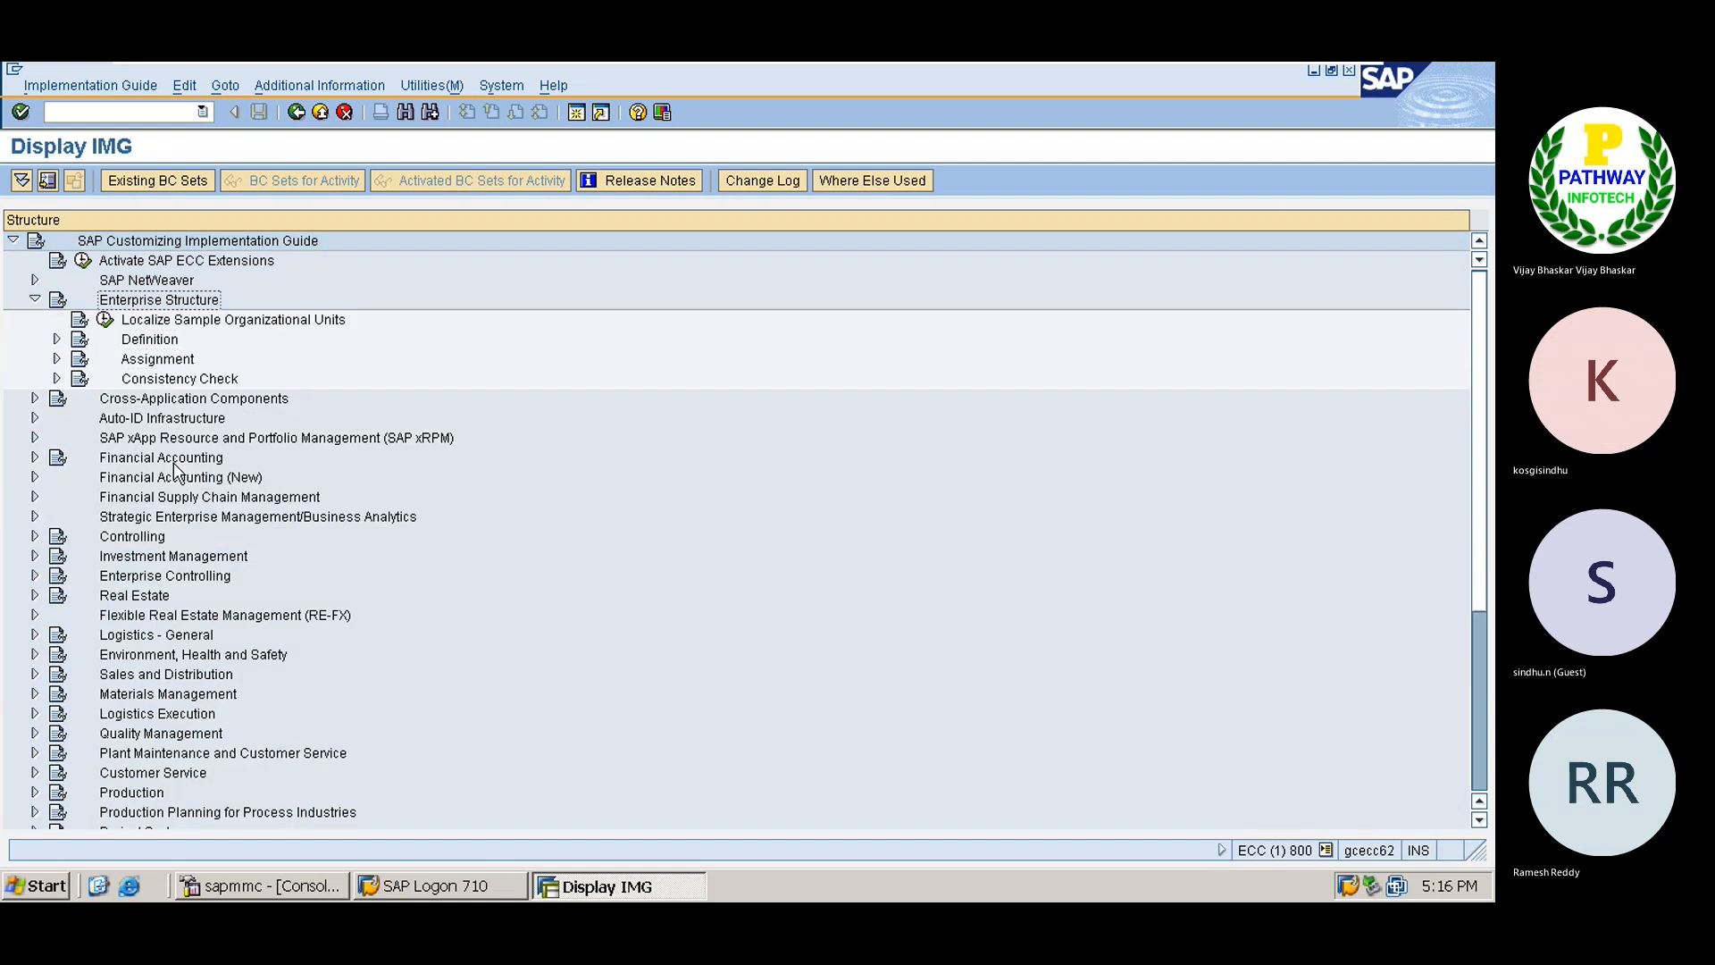
pyautogui.press('Left')
pyautogui.press('Down')
pyautogui.press('Down')
pyautogui.press('Down')
pyautogui.press('Down')
pyautogui.press('Down')
pyautogui.press('Down')
pyautogui.press('Down')
pyautogui.press('Down')
pyautogui.press('Down')
pyautogui.press('Down')
pyautogui.press('Down')
pyautogui.press('Down')
pyautogui.press('Down')
pyautogui.press('Down')
pyautogui.press('Down')
pyautogui.press('Down')
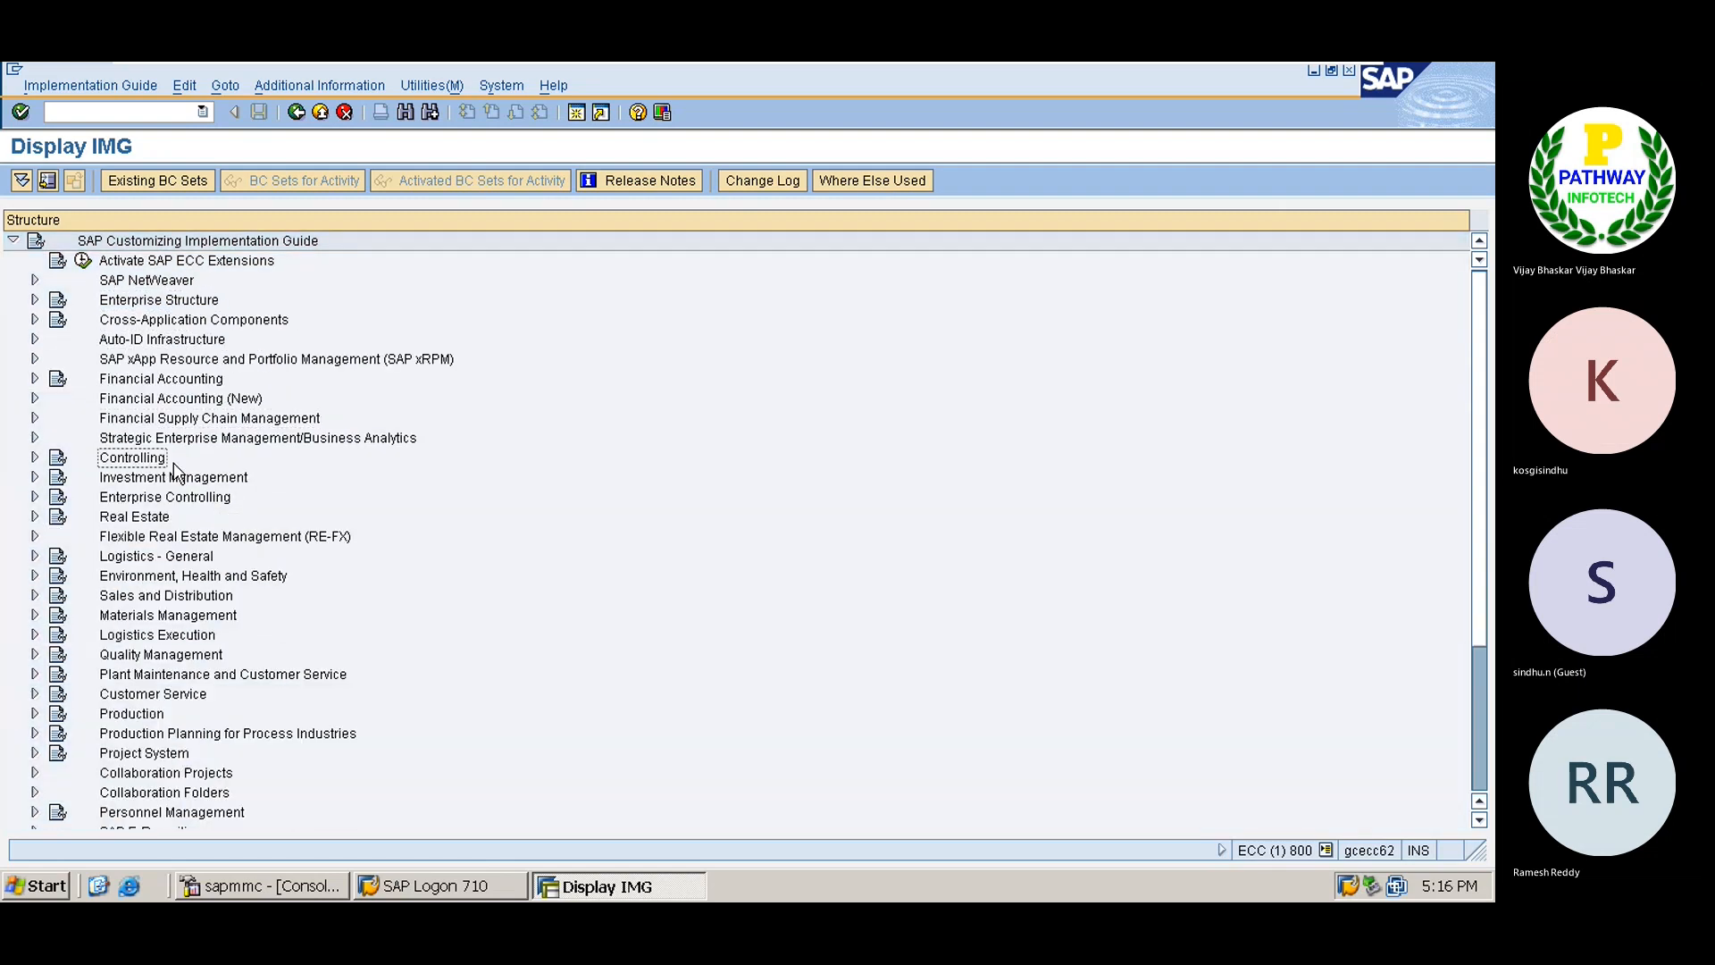
pyautogui.press('Right')
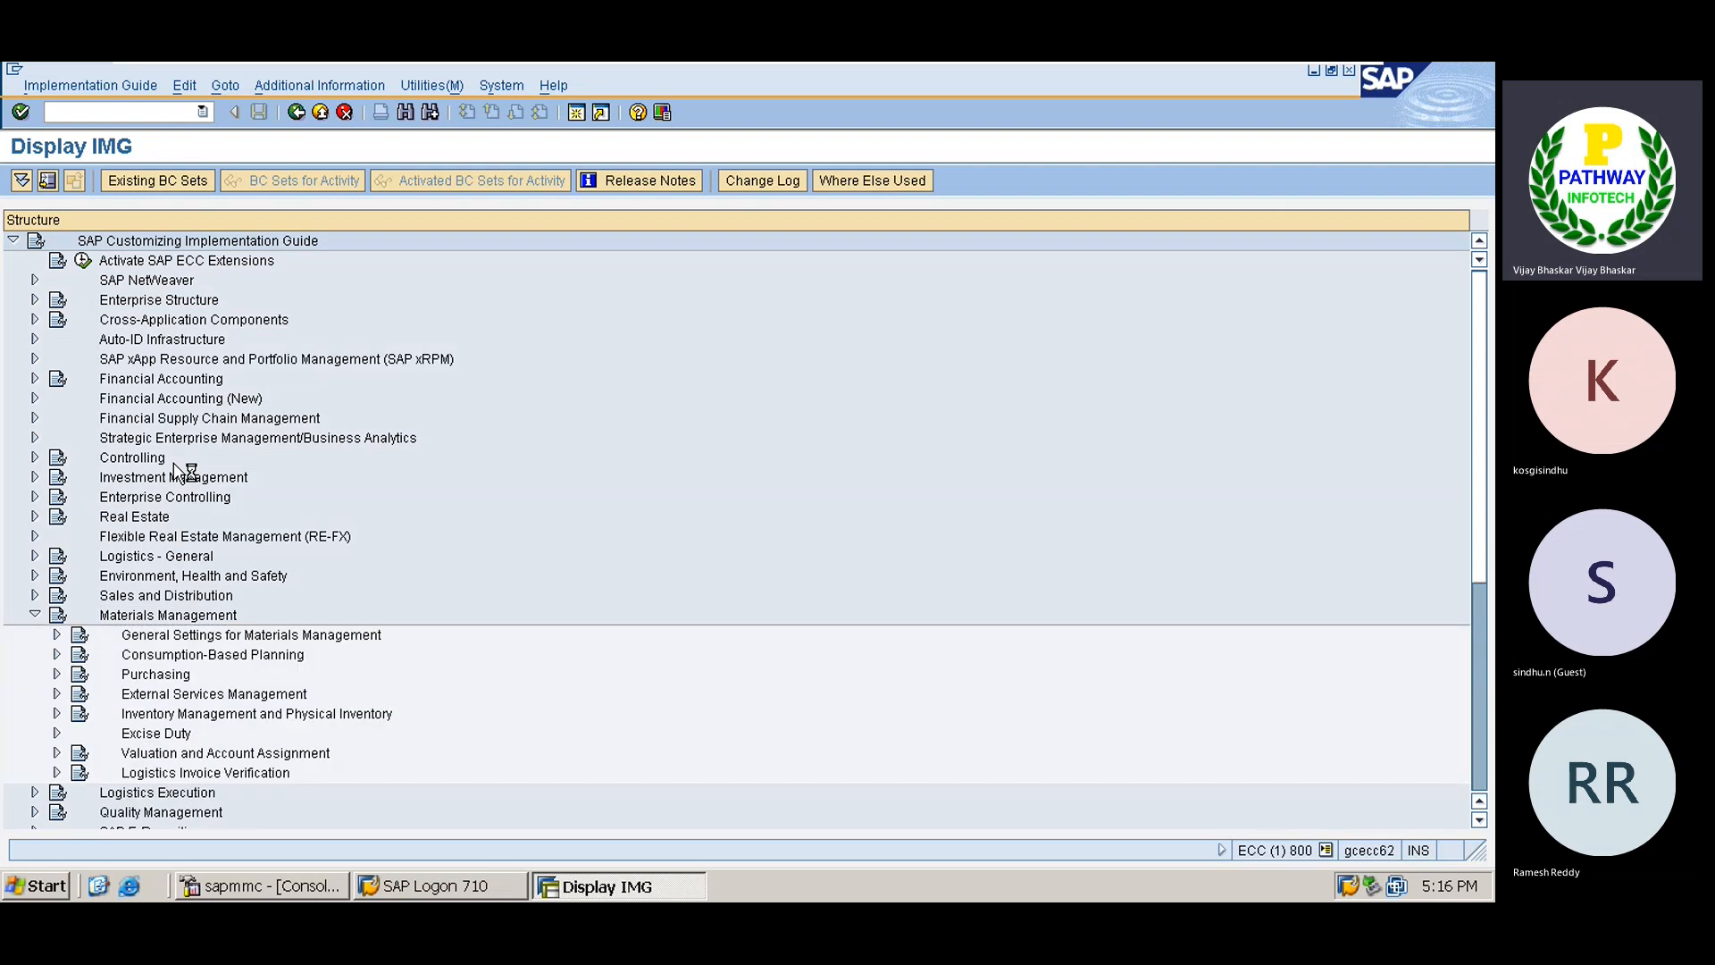
pyautogui.press('Down')
pyautogui.press('Down')
pyautogui.press('Down')
pyautogui.press('Right')
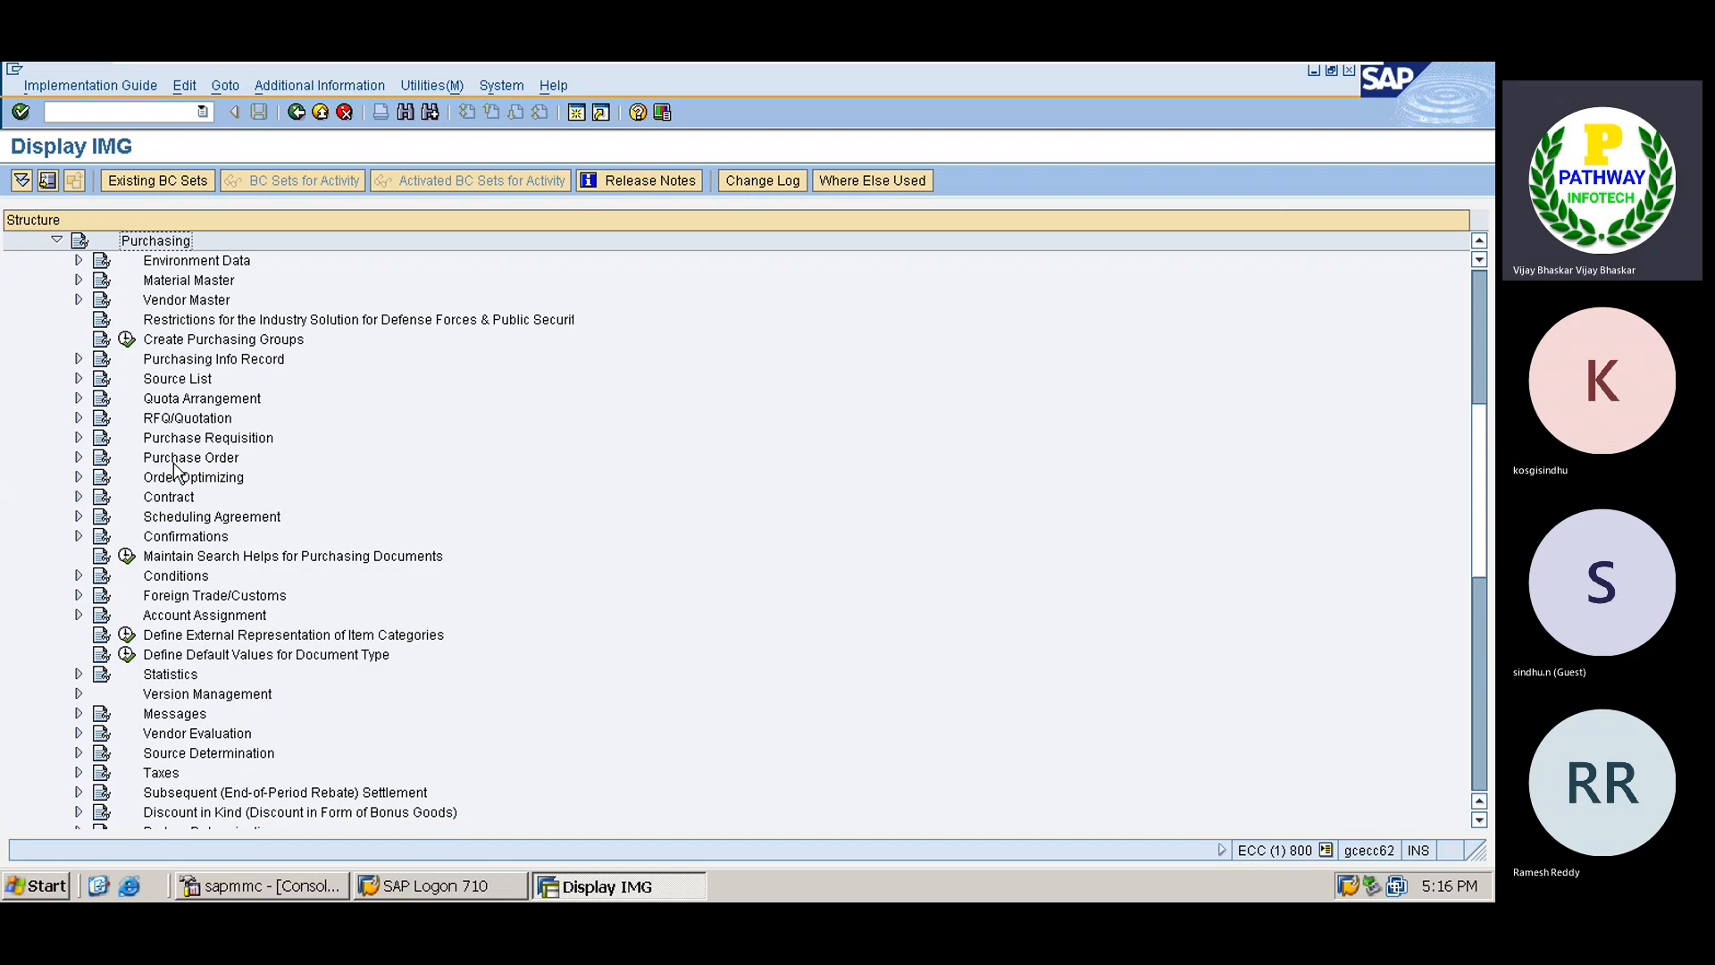
pyautogui.press('Down')
pyautogui.press('Down')
pyautogui.press('Down')
pyautogui.press('Down')
pyautogui.press('Down')
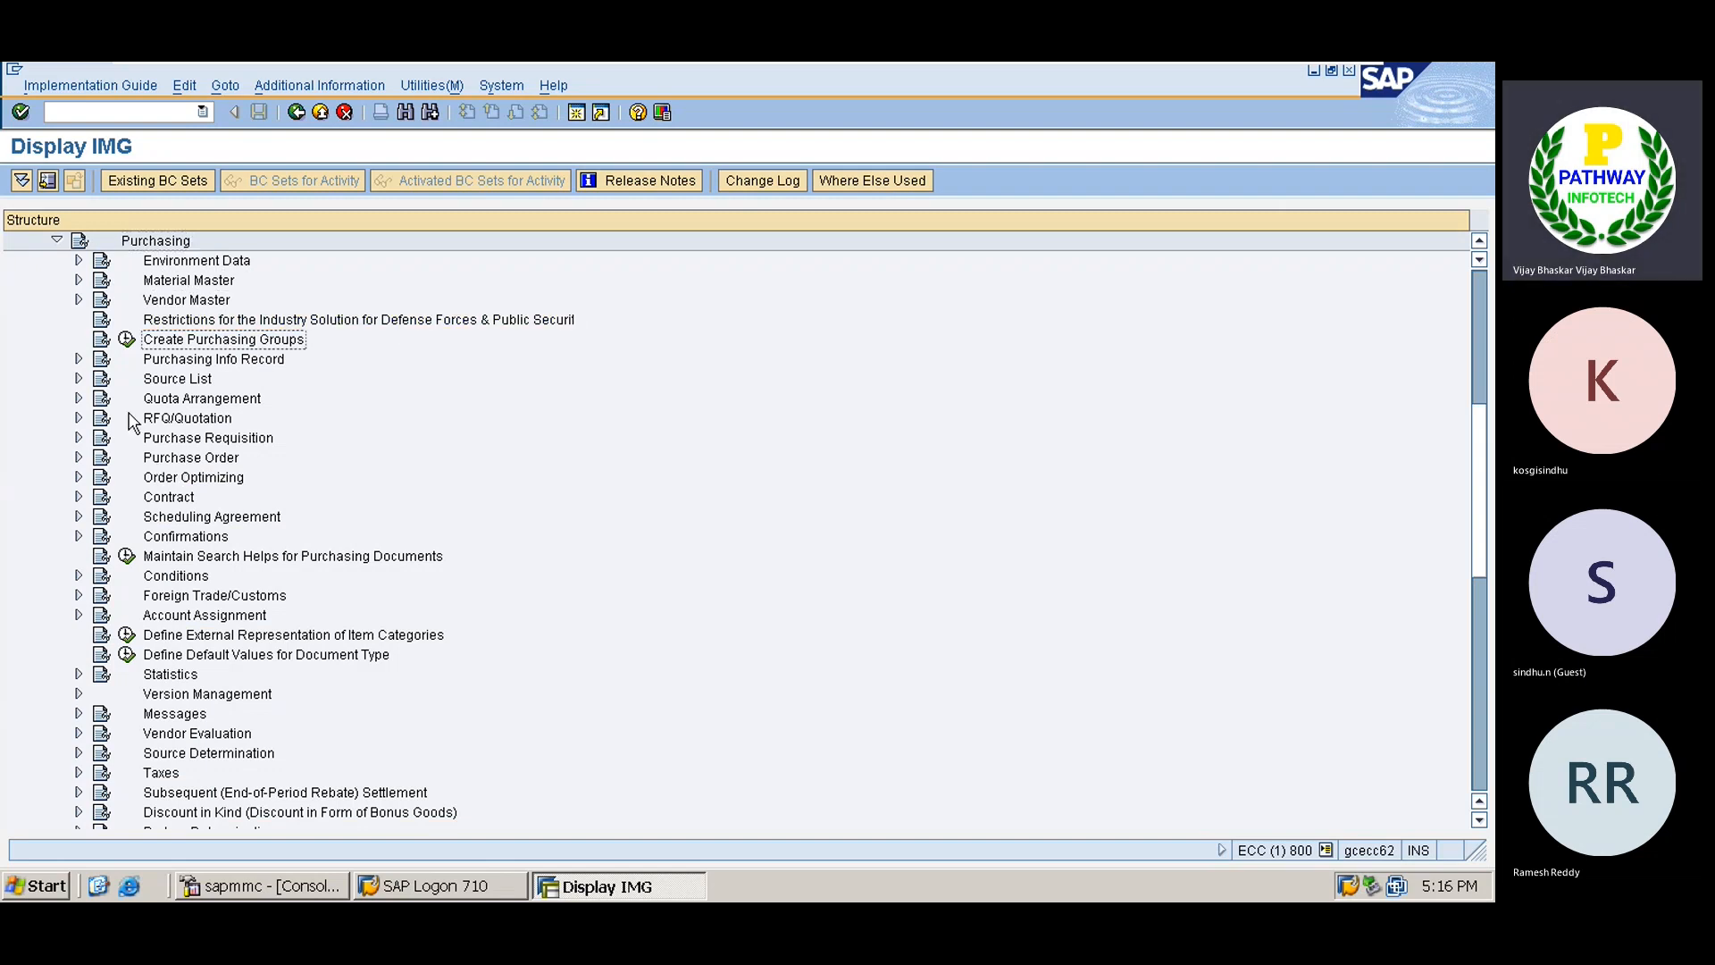
pyautogui.click(127, 339)
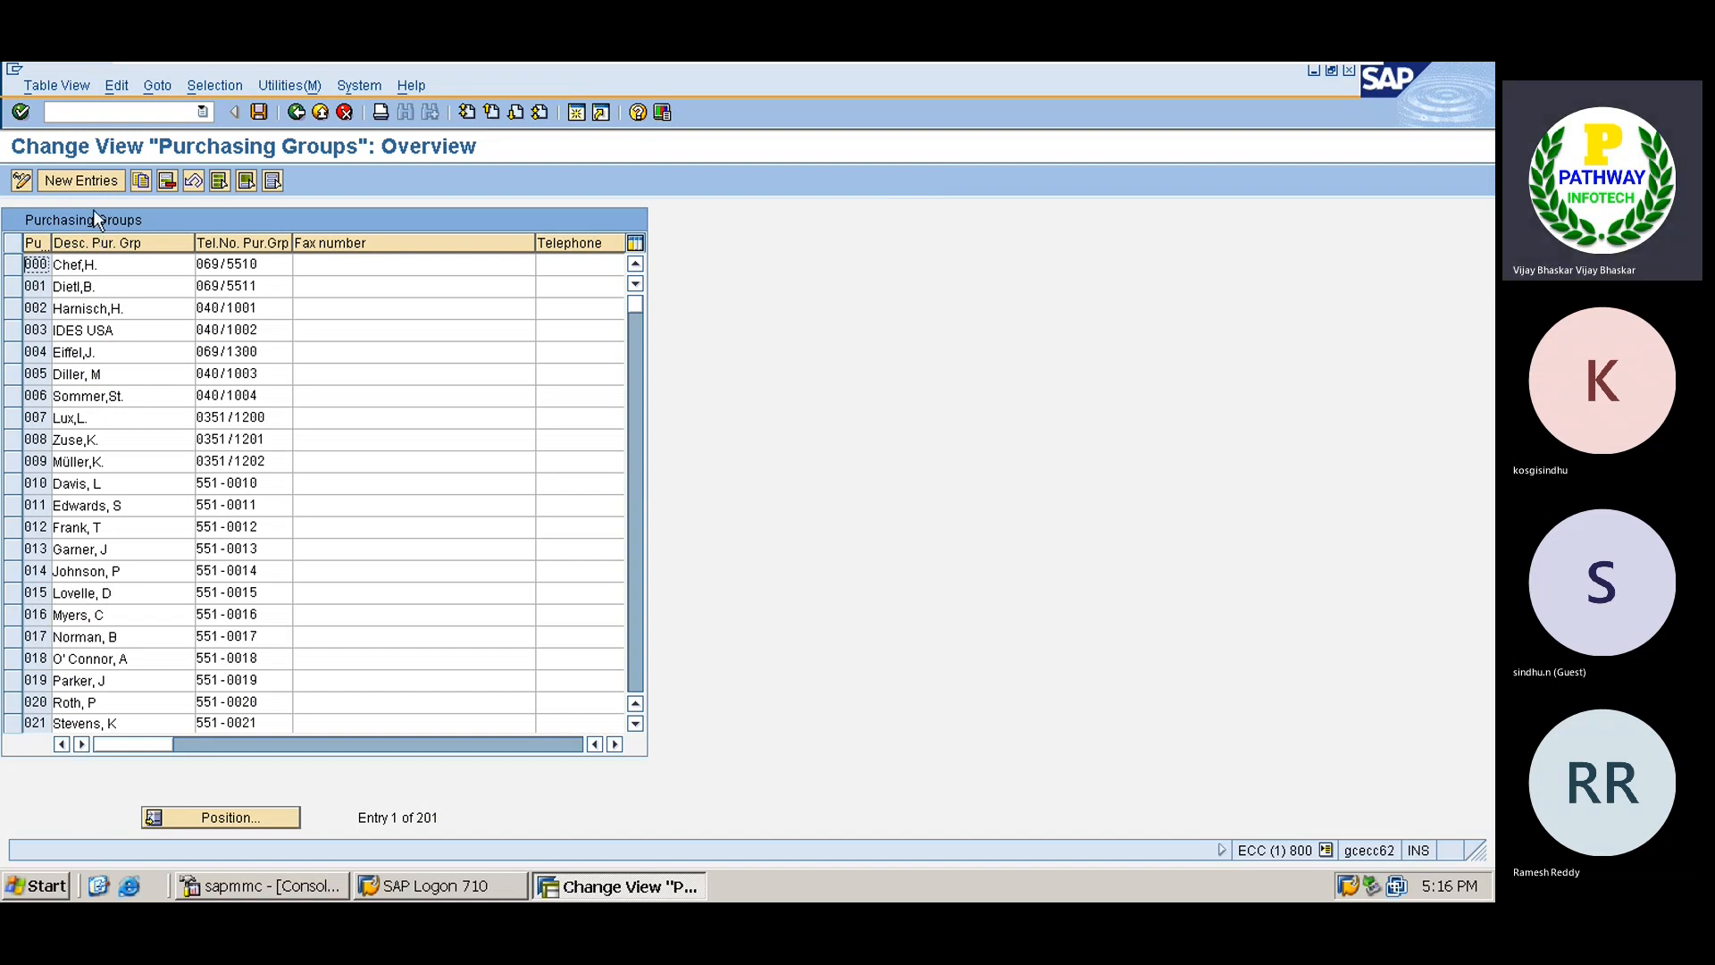
# Add purchasing group TA with description 'RM Purchases' and save it to the customizing request.
pyautogui.click(80, 180)
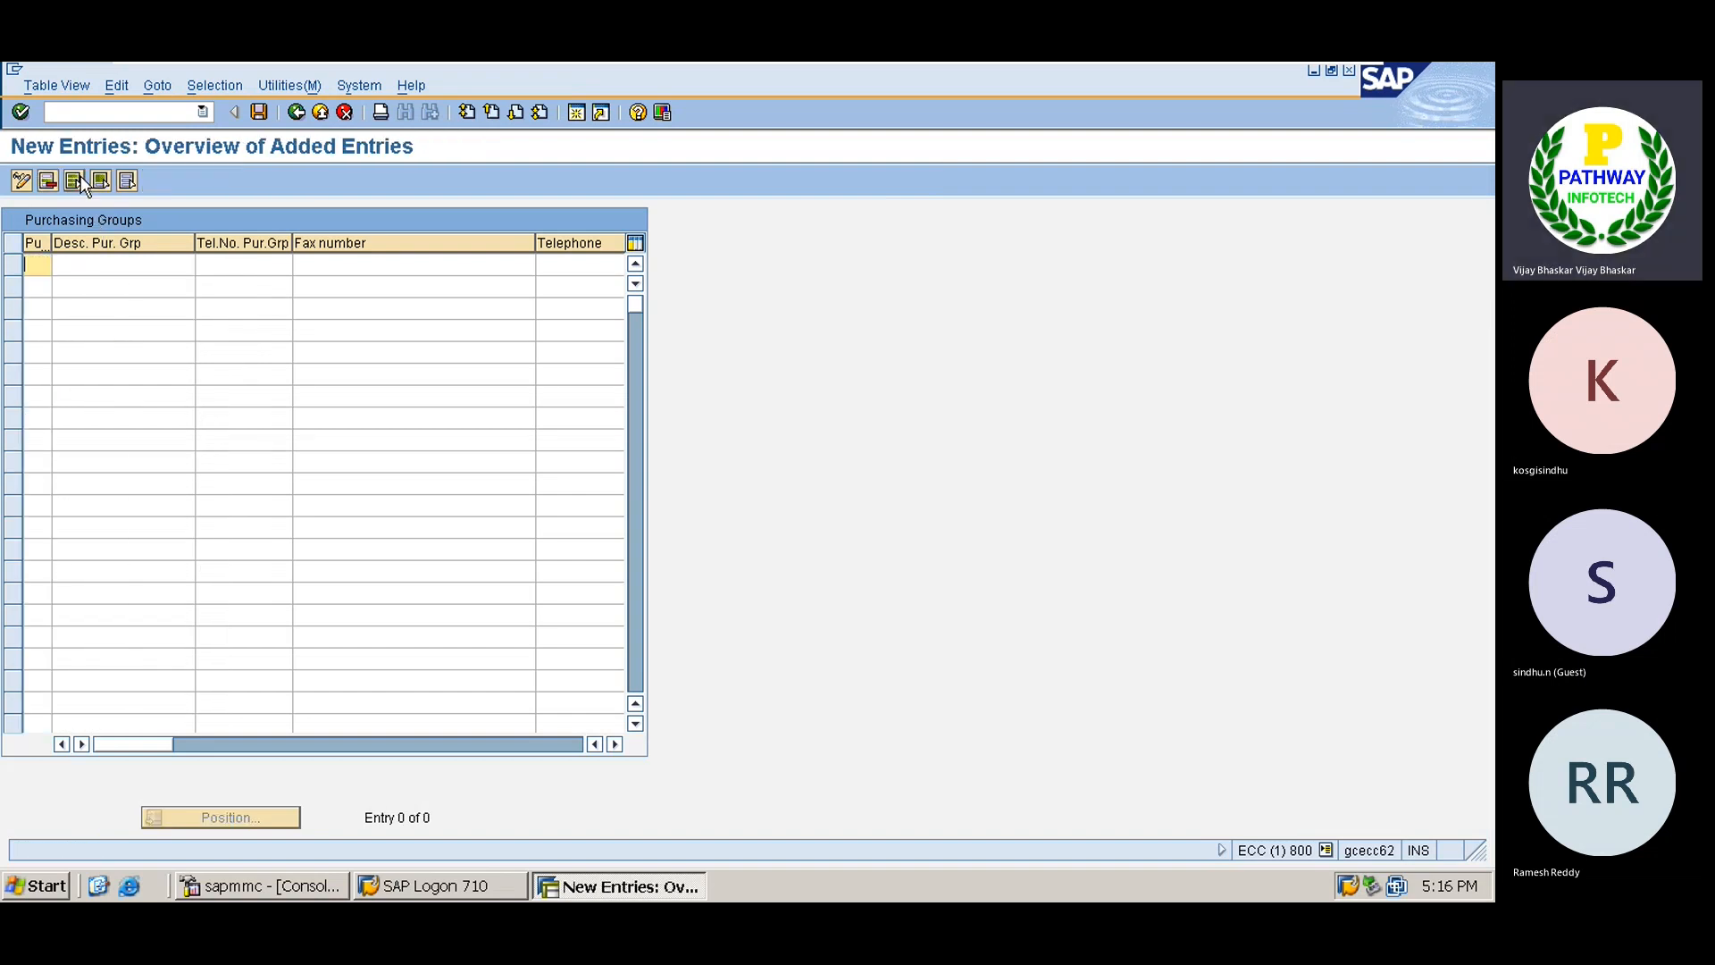
pyautogui.write('T')
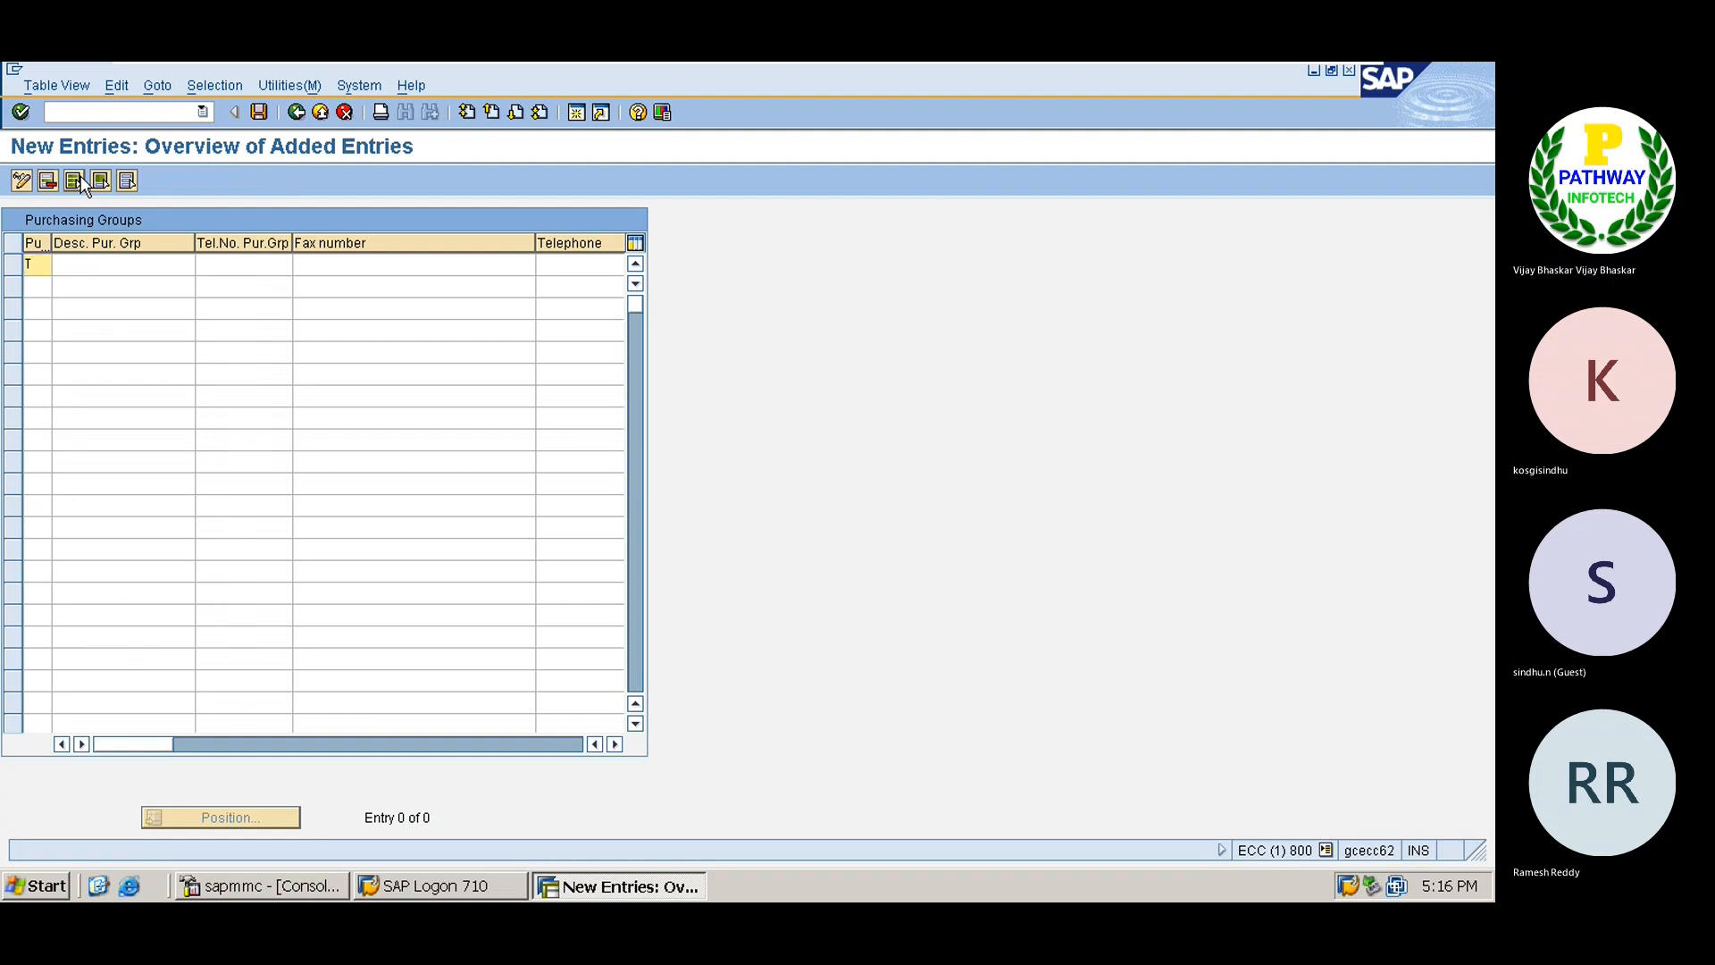
pyautogui.write('A')
pyautogui.press('Tab')
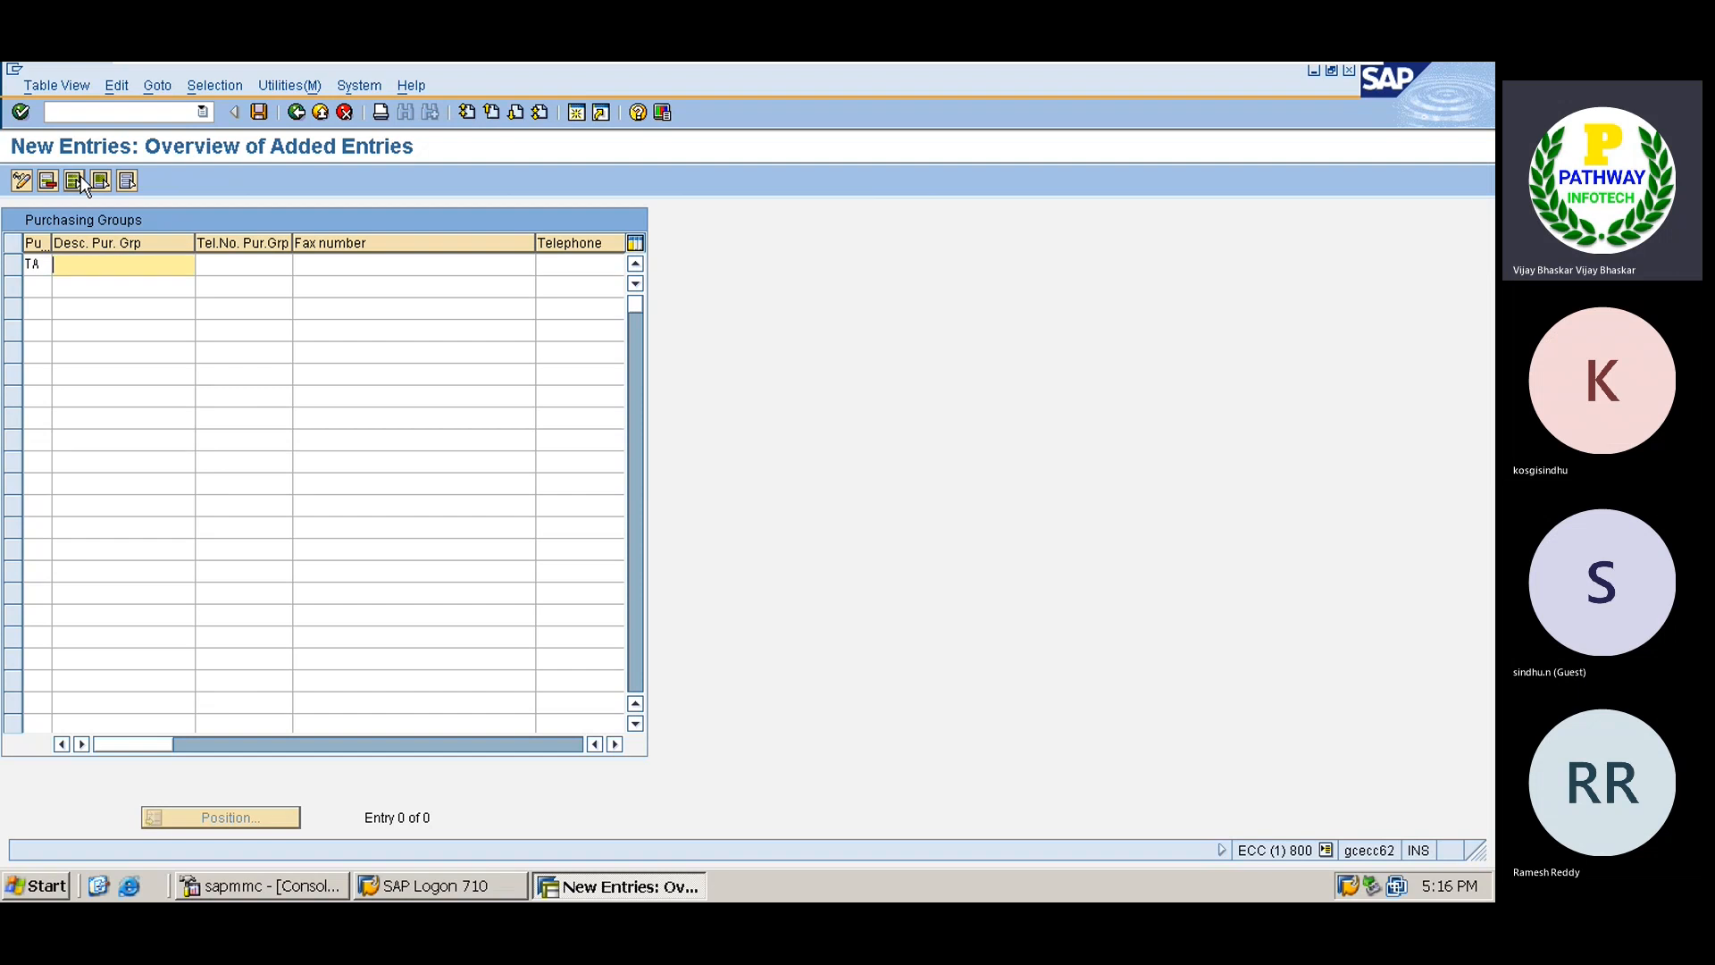
pyautogui.write('RM Purchases')
pyautogui.press('Return')
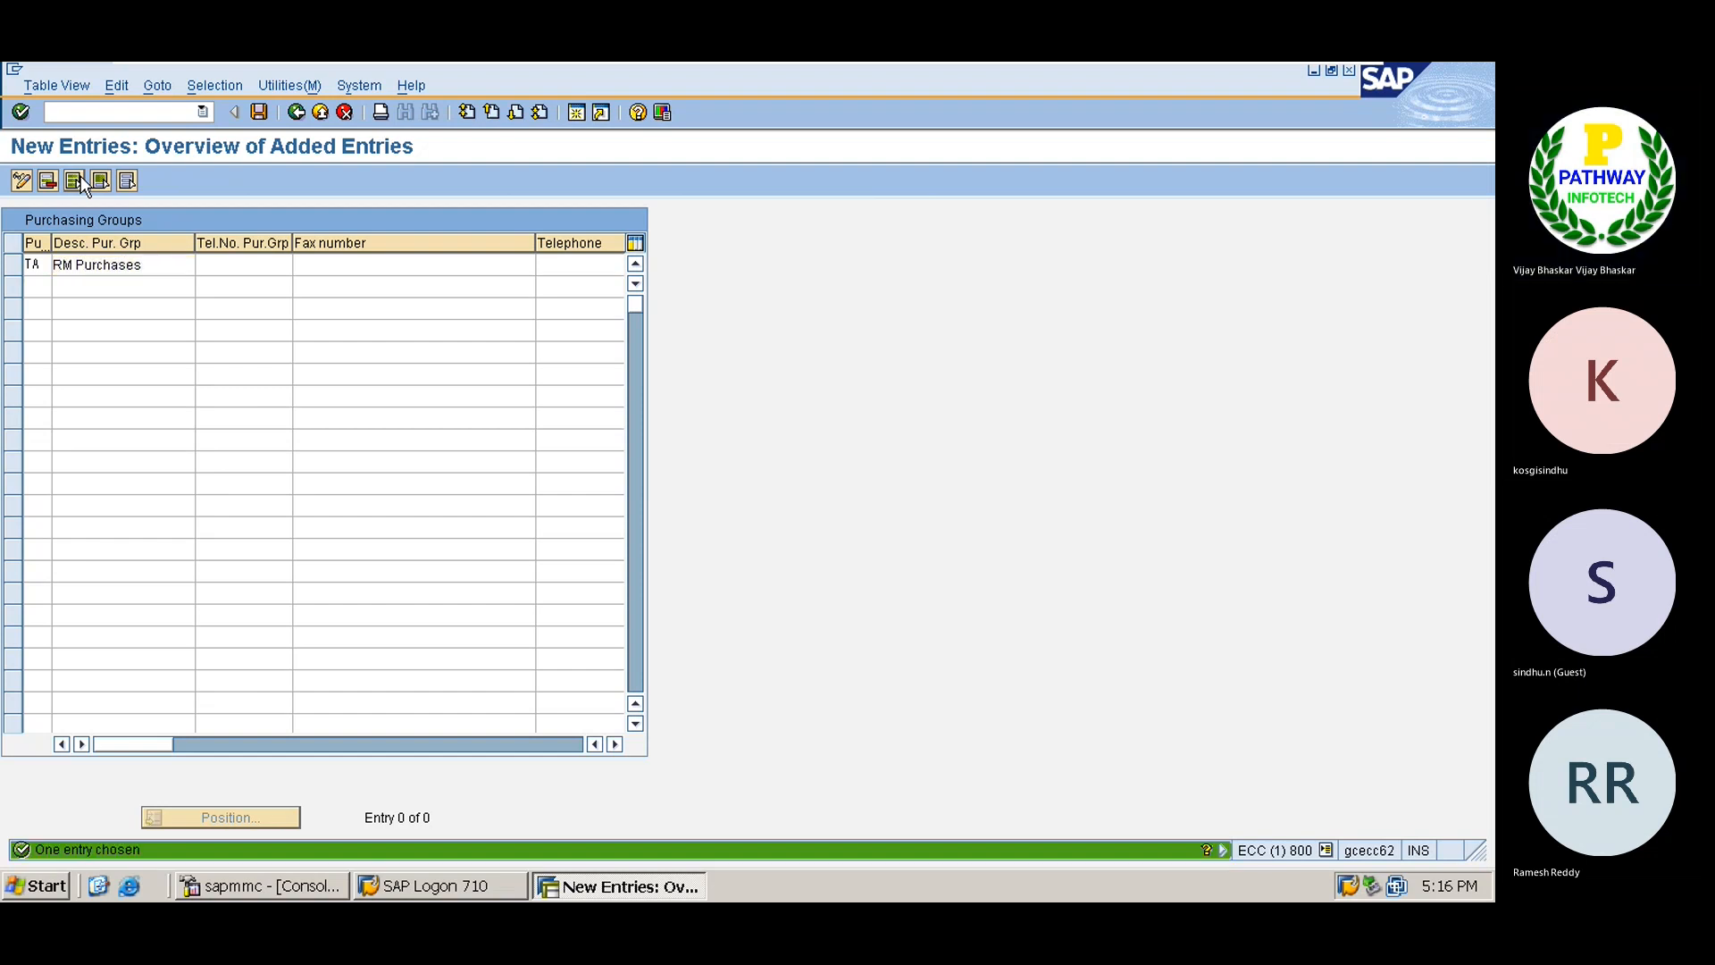
pyautogui.hotkey('ctrl', 's')
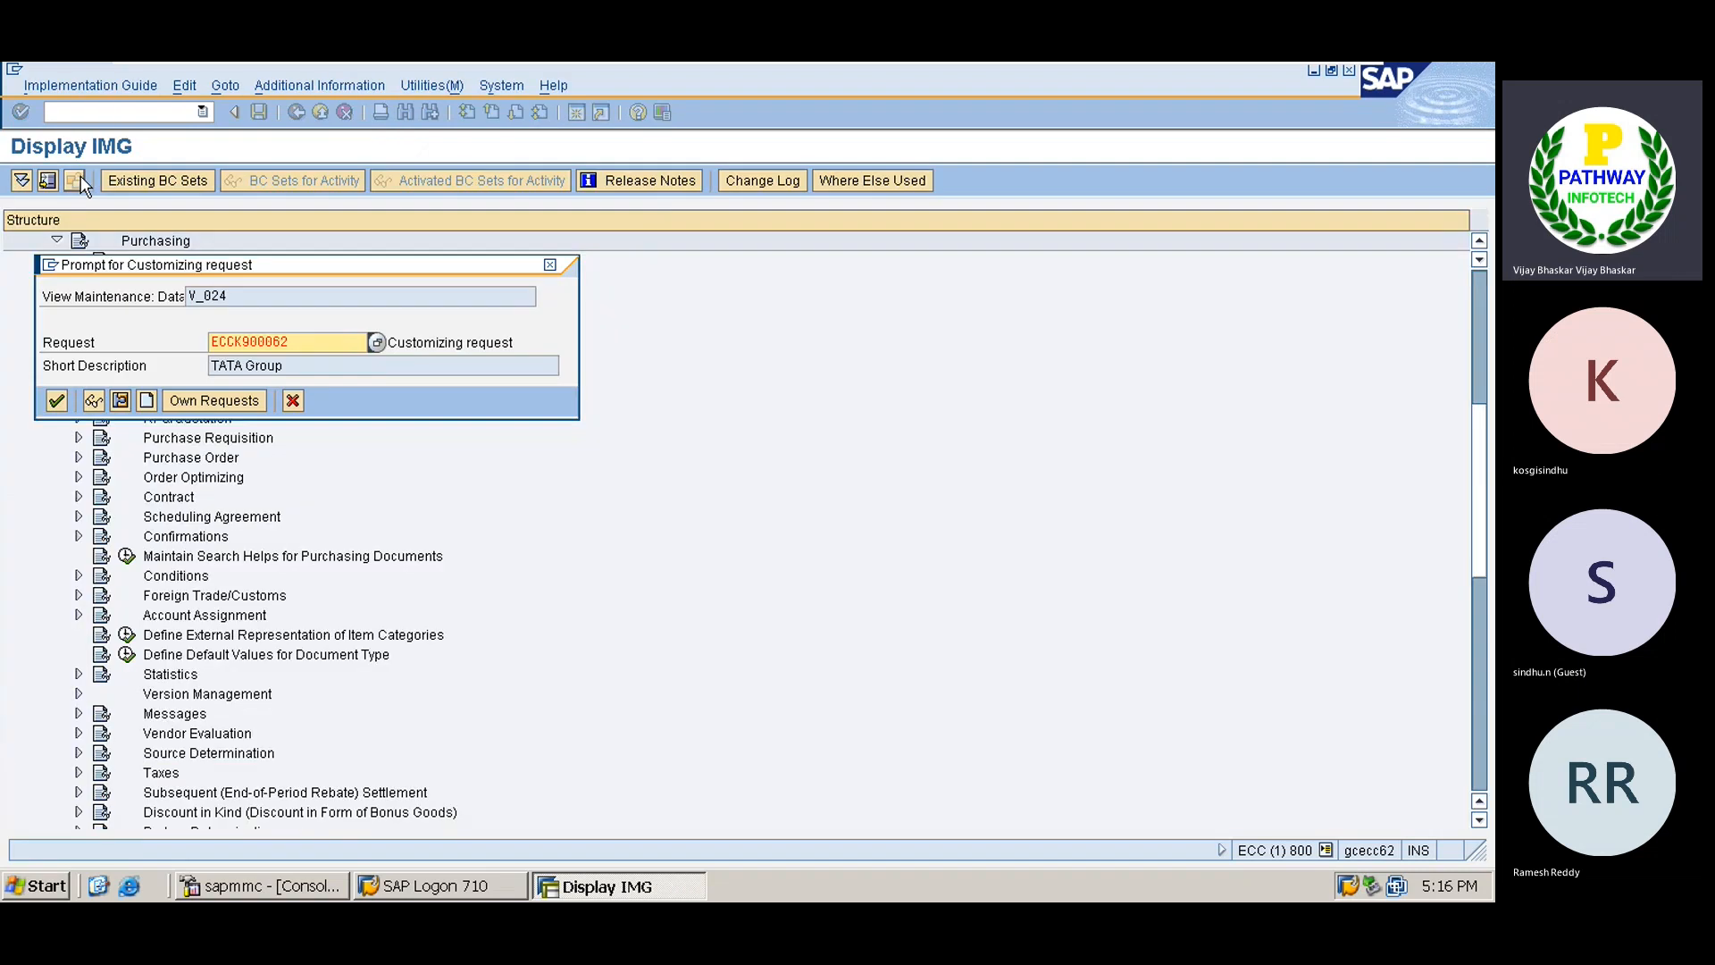
pyautogui.press('Return')
pyautogui.press('F3')
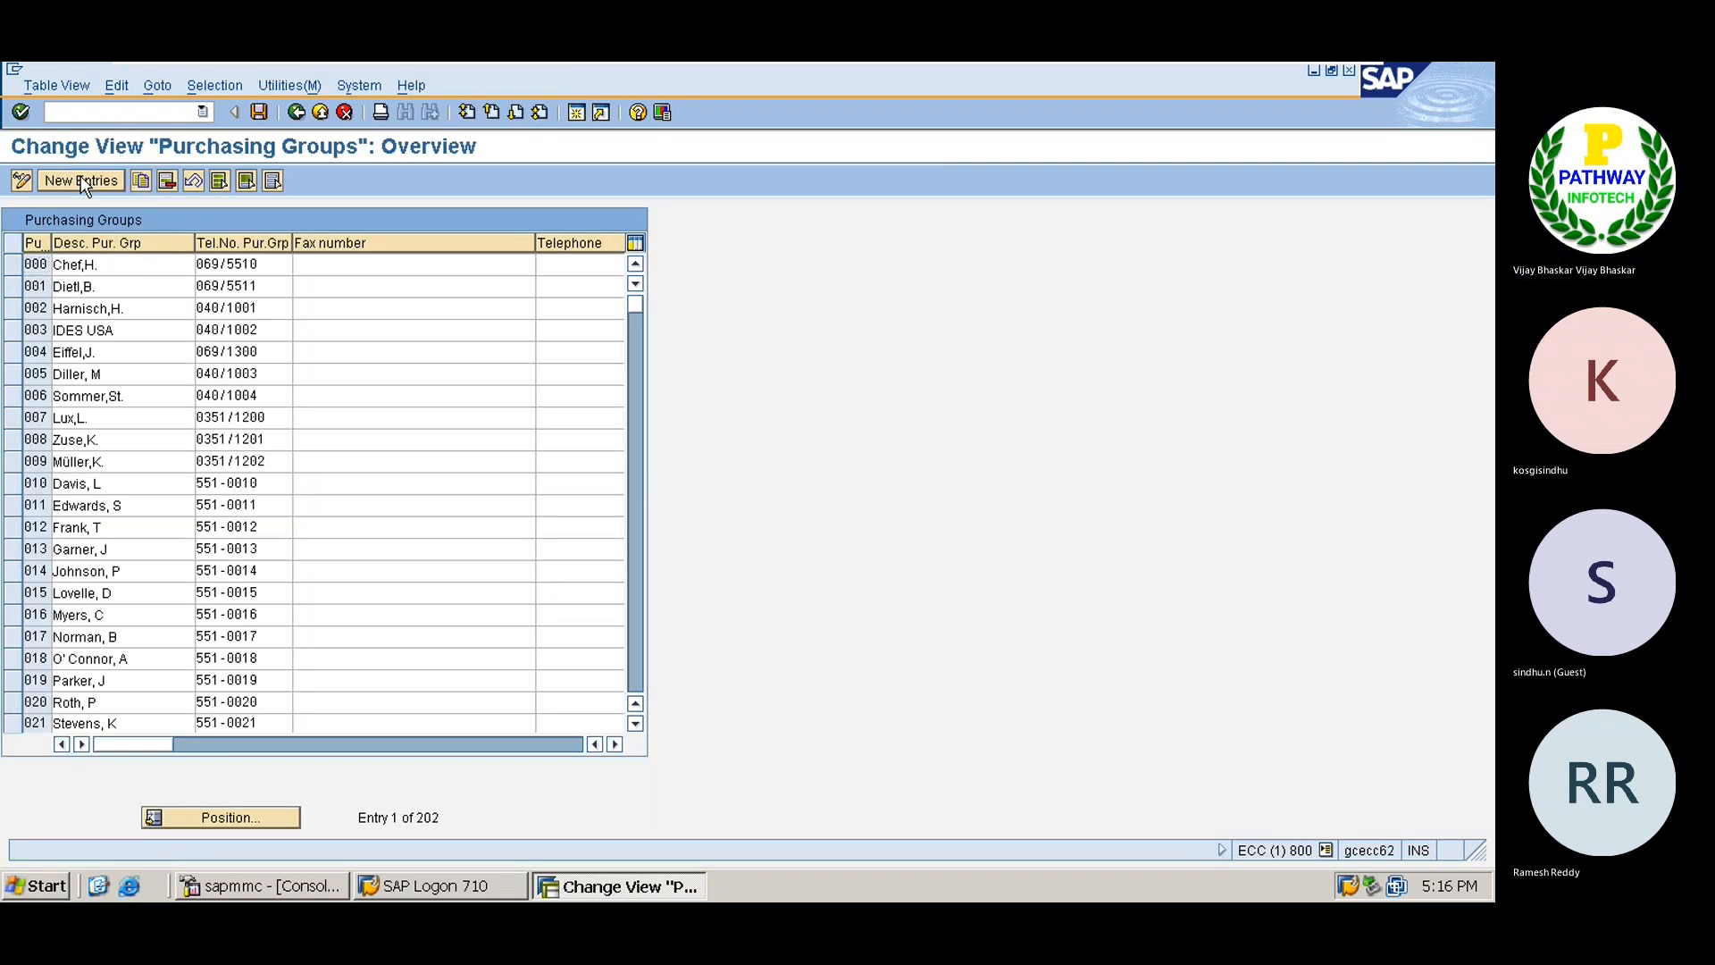
pyautogui.press('F3')
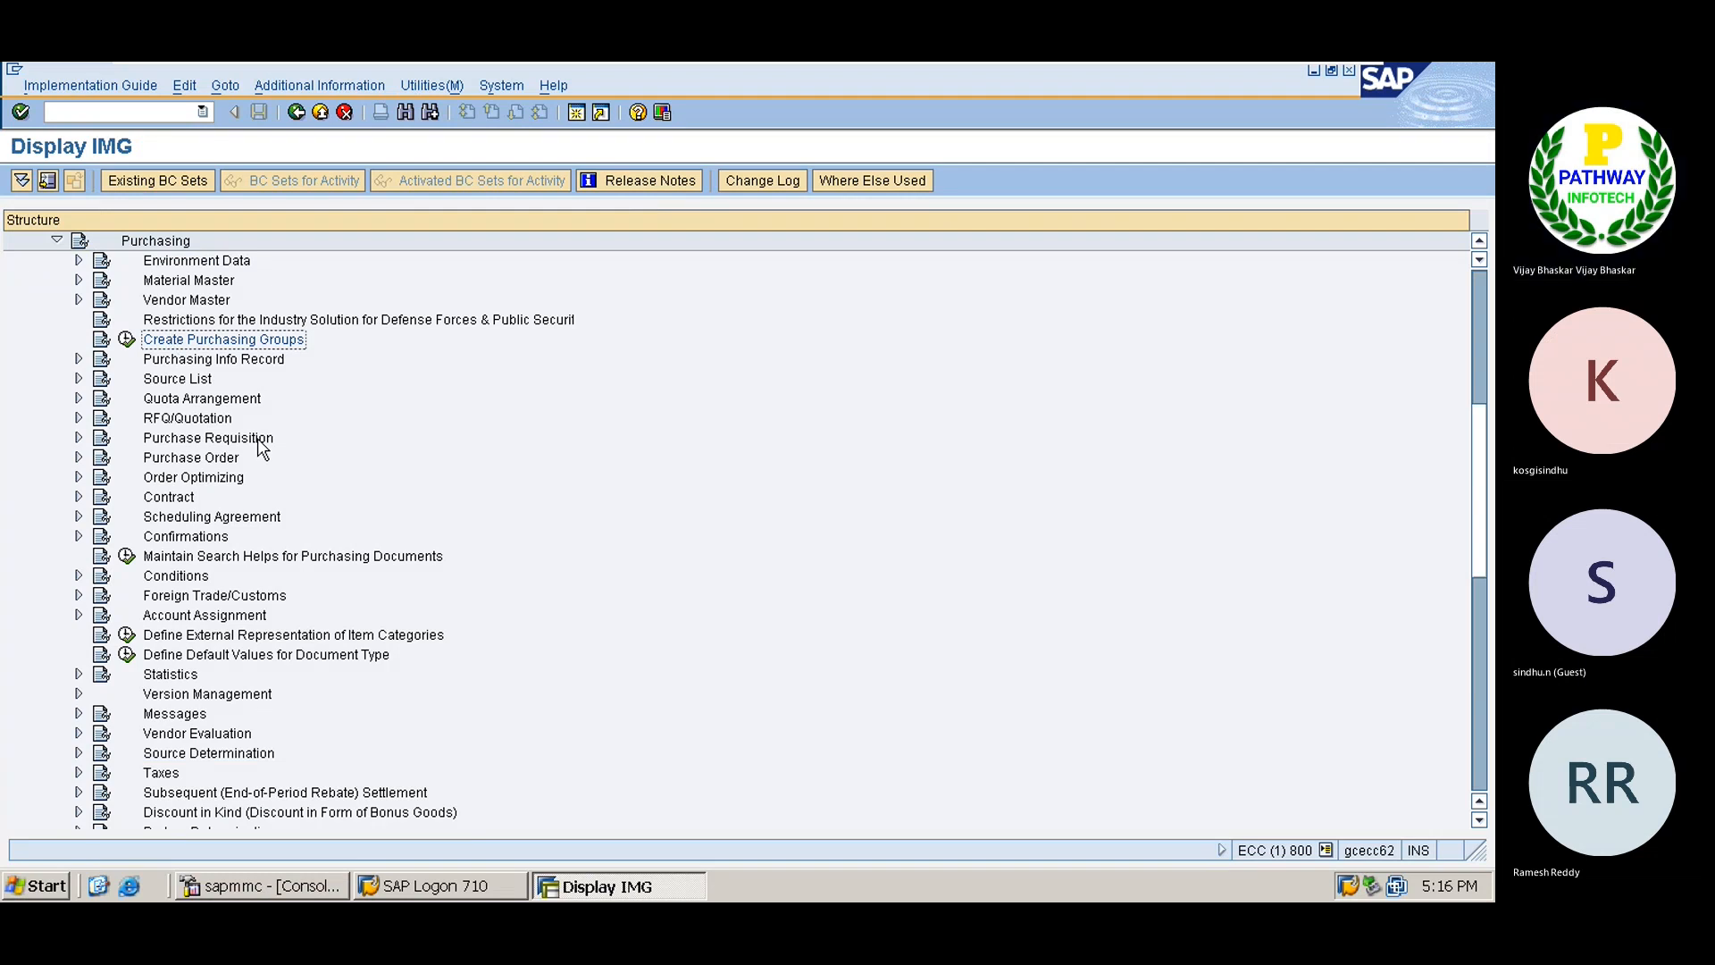
# Run Define Material Groups under Logistics - General > Material Master > Settings for Key Fields.
pyautogui.doubleClick(157, 243)
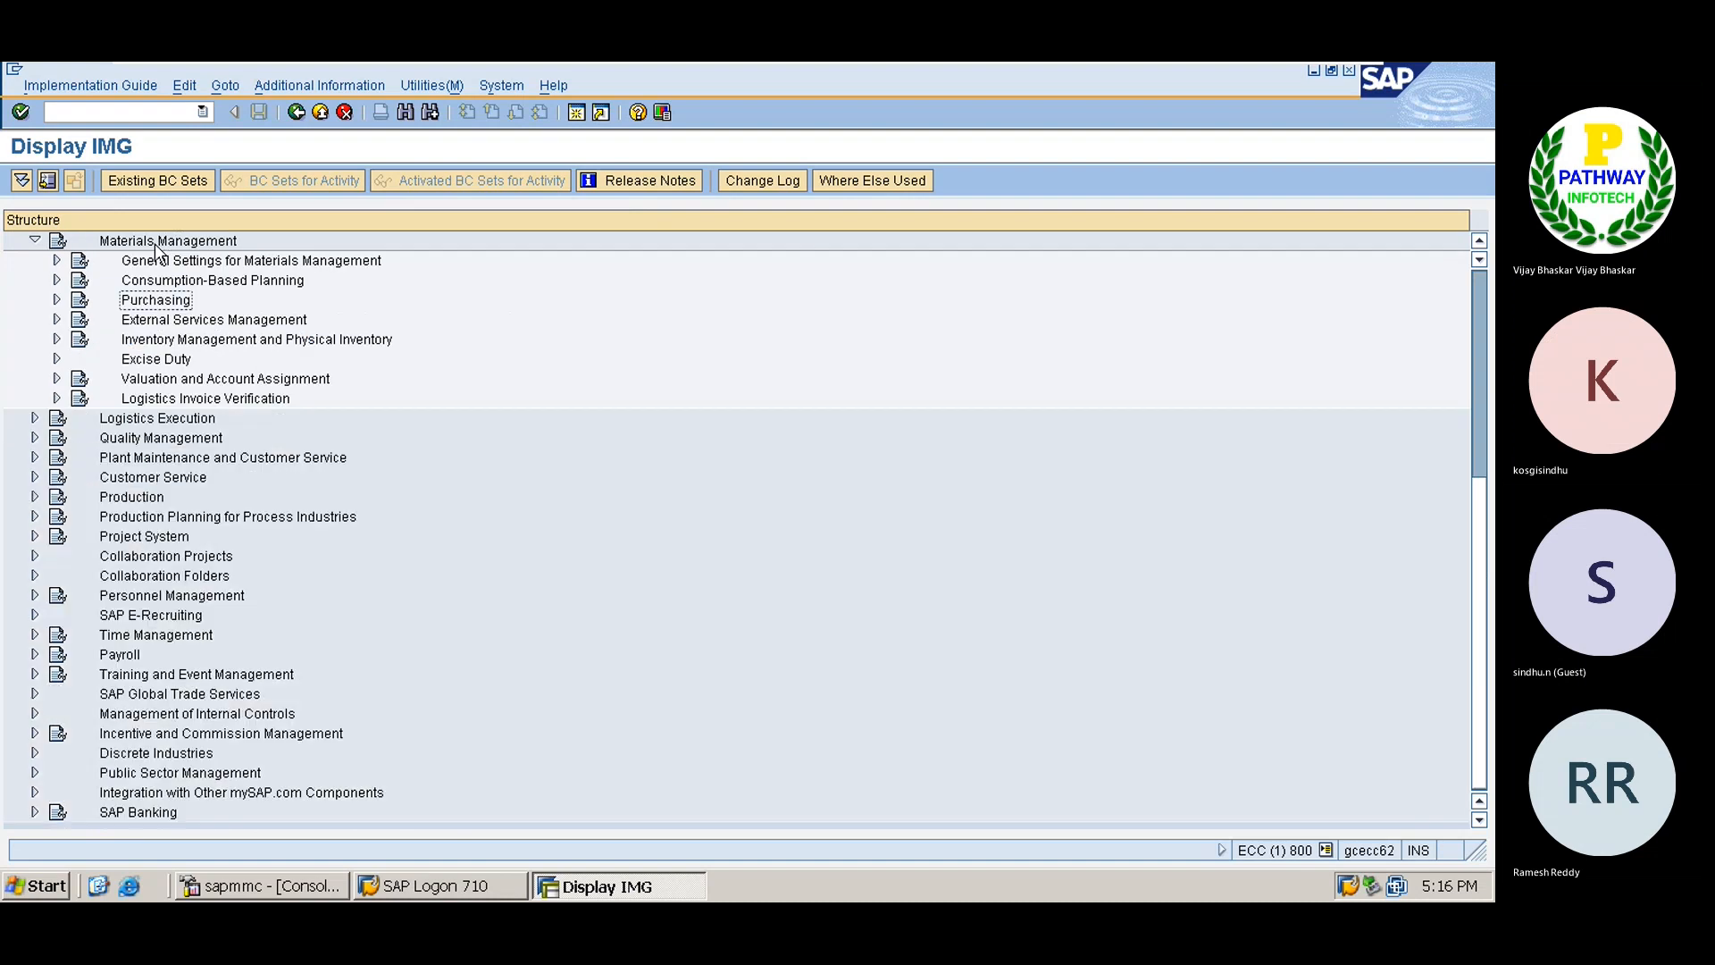
pyautogui.press('Up')
pyautogui.press('Up')
pyautogui.press('Up')
pyautogui.doubleClick(156, 241)
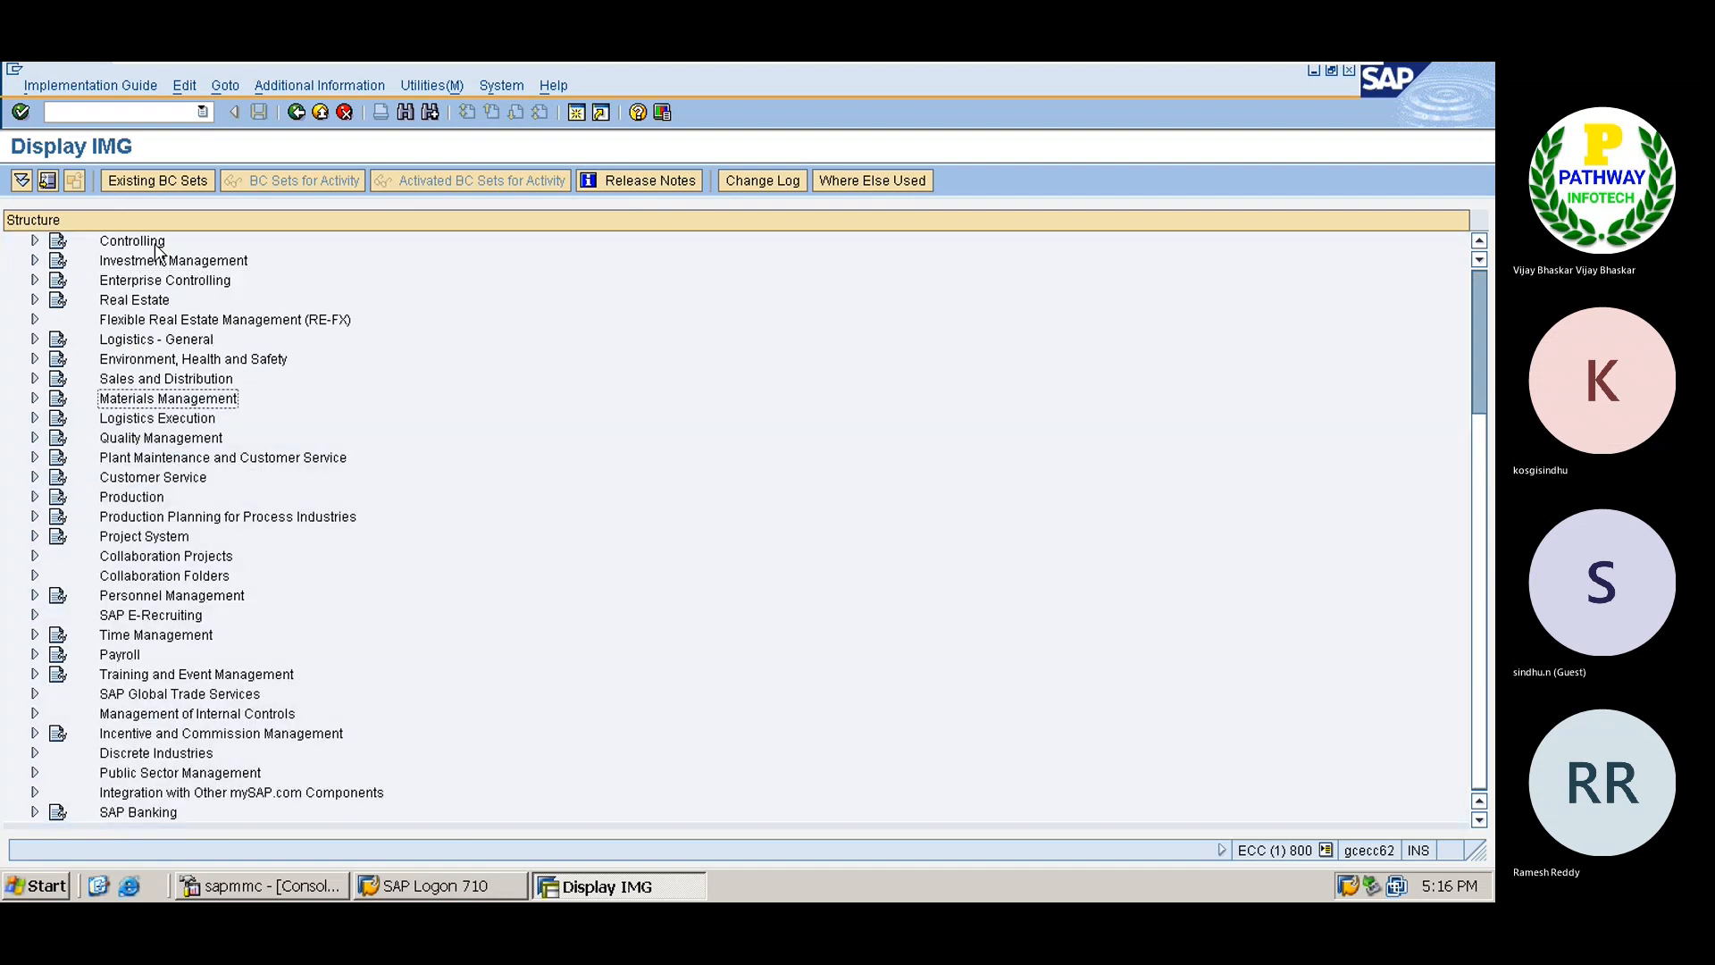
pyautogui.press('Down')
pyautogui.press('Return')
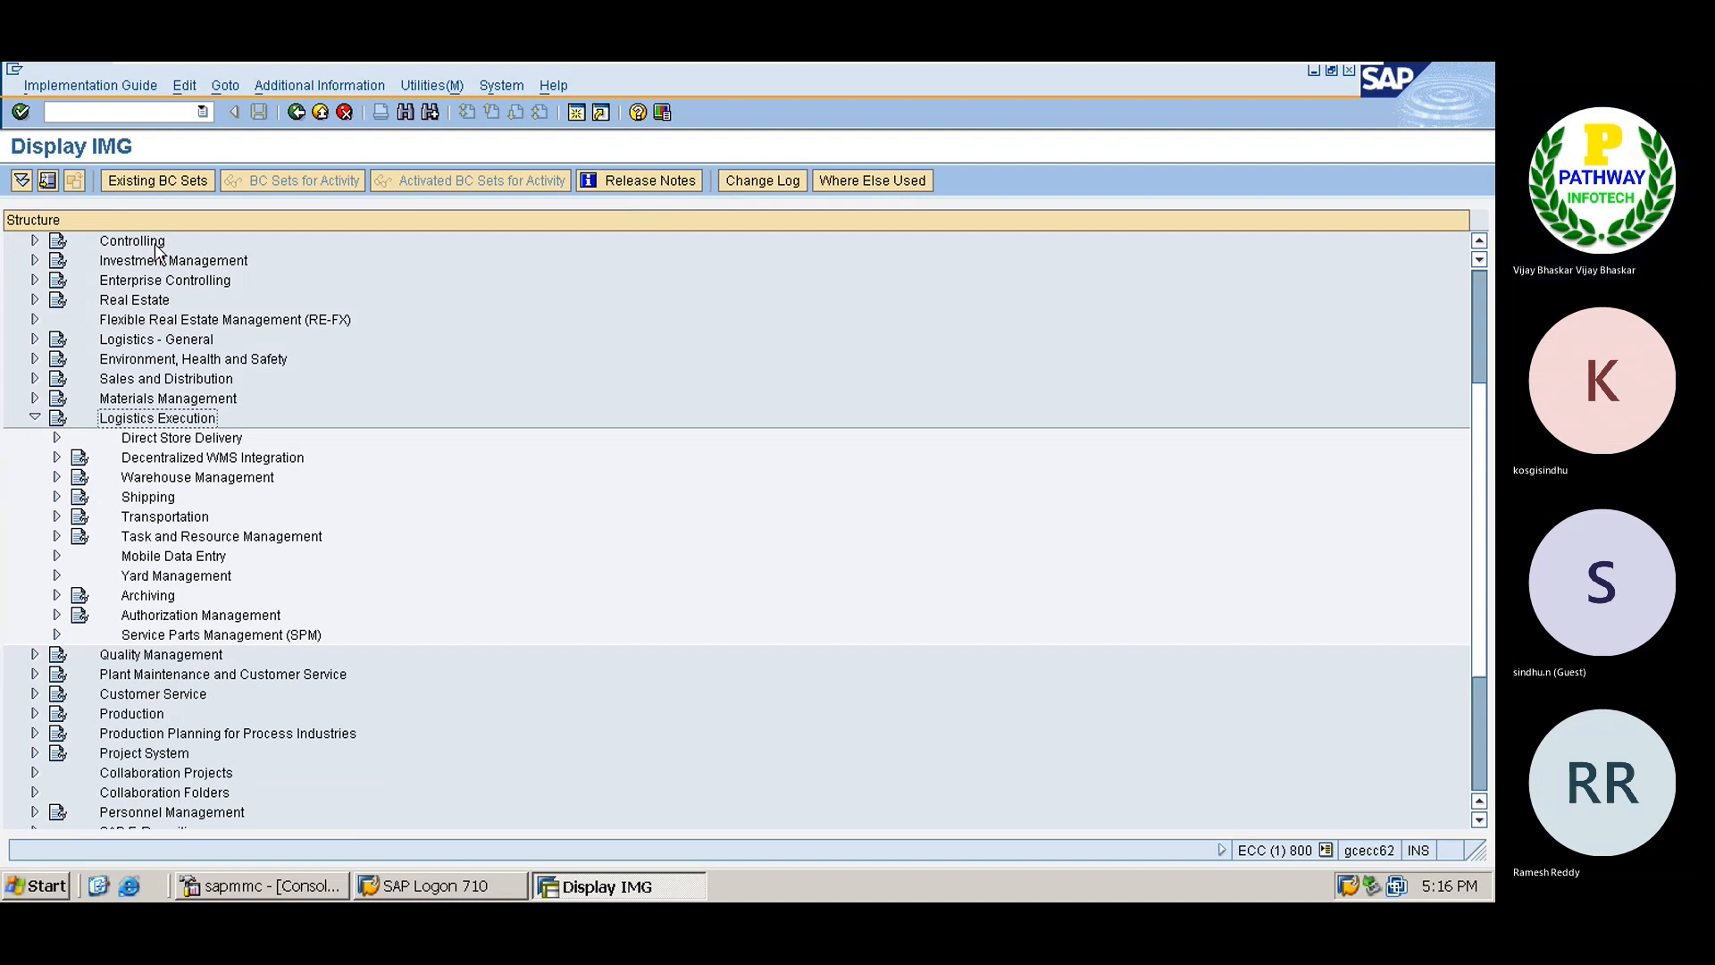
pyautogui.press('Return')
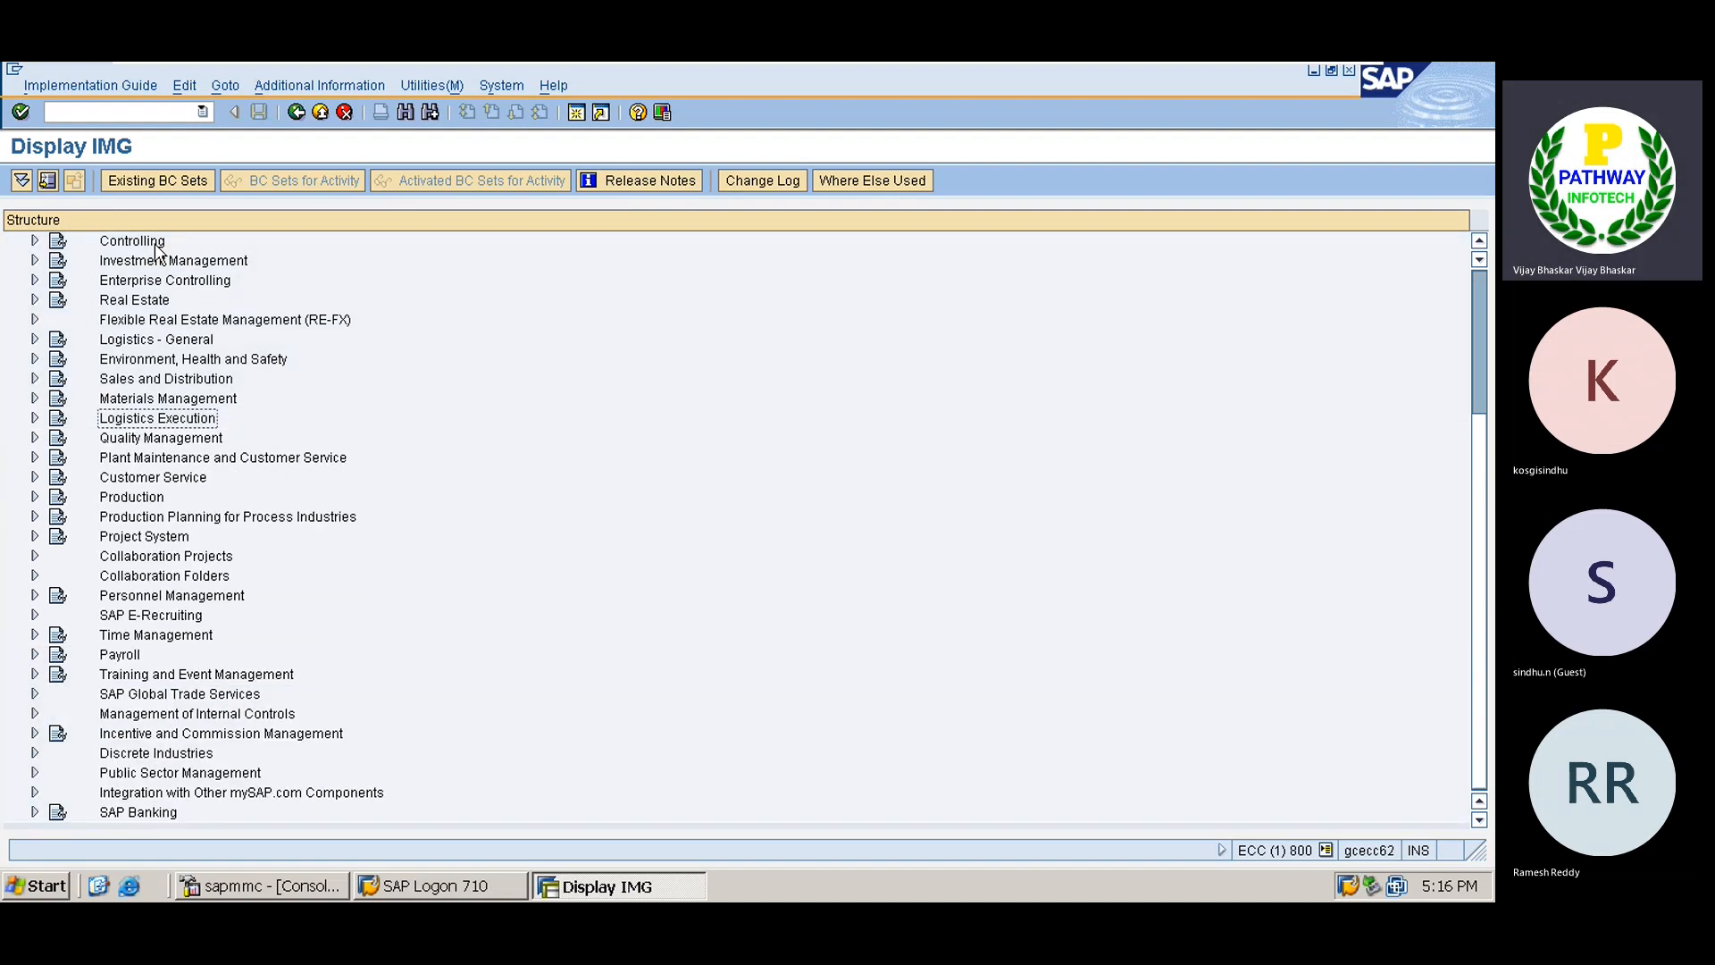
pyautogui.press('Up')
pyautogui.press('Up')
pyautogui.press('Up')
pyautogui.press('Up')
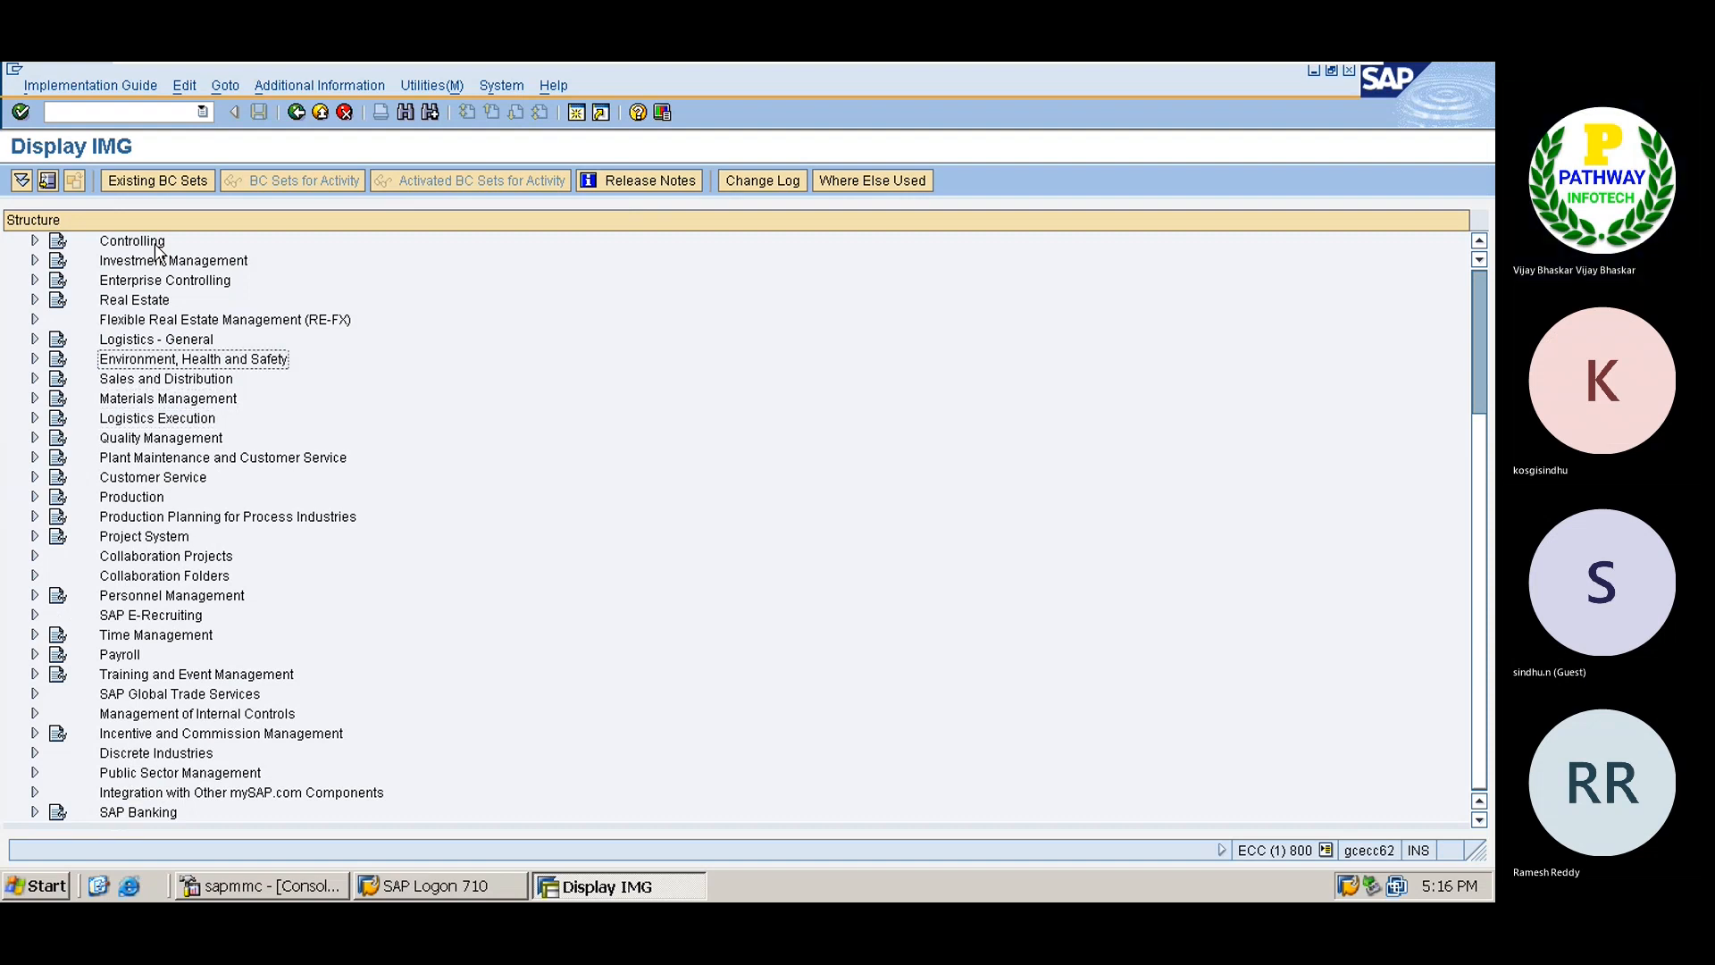
pyautogui.press('Return')
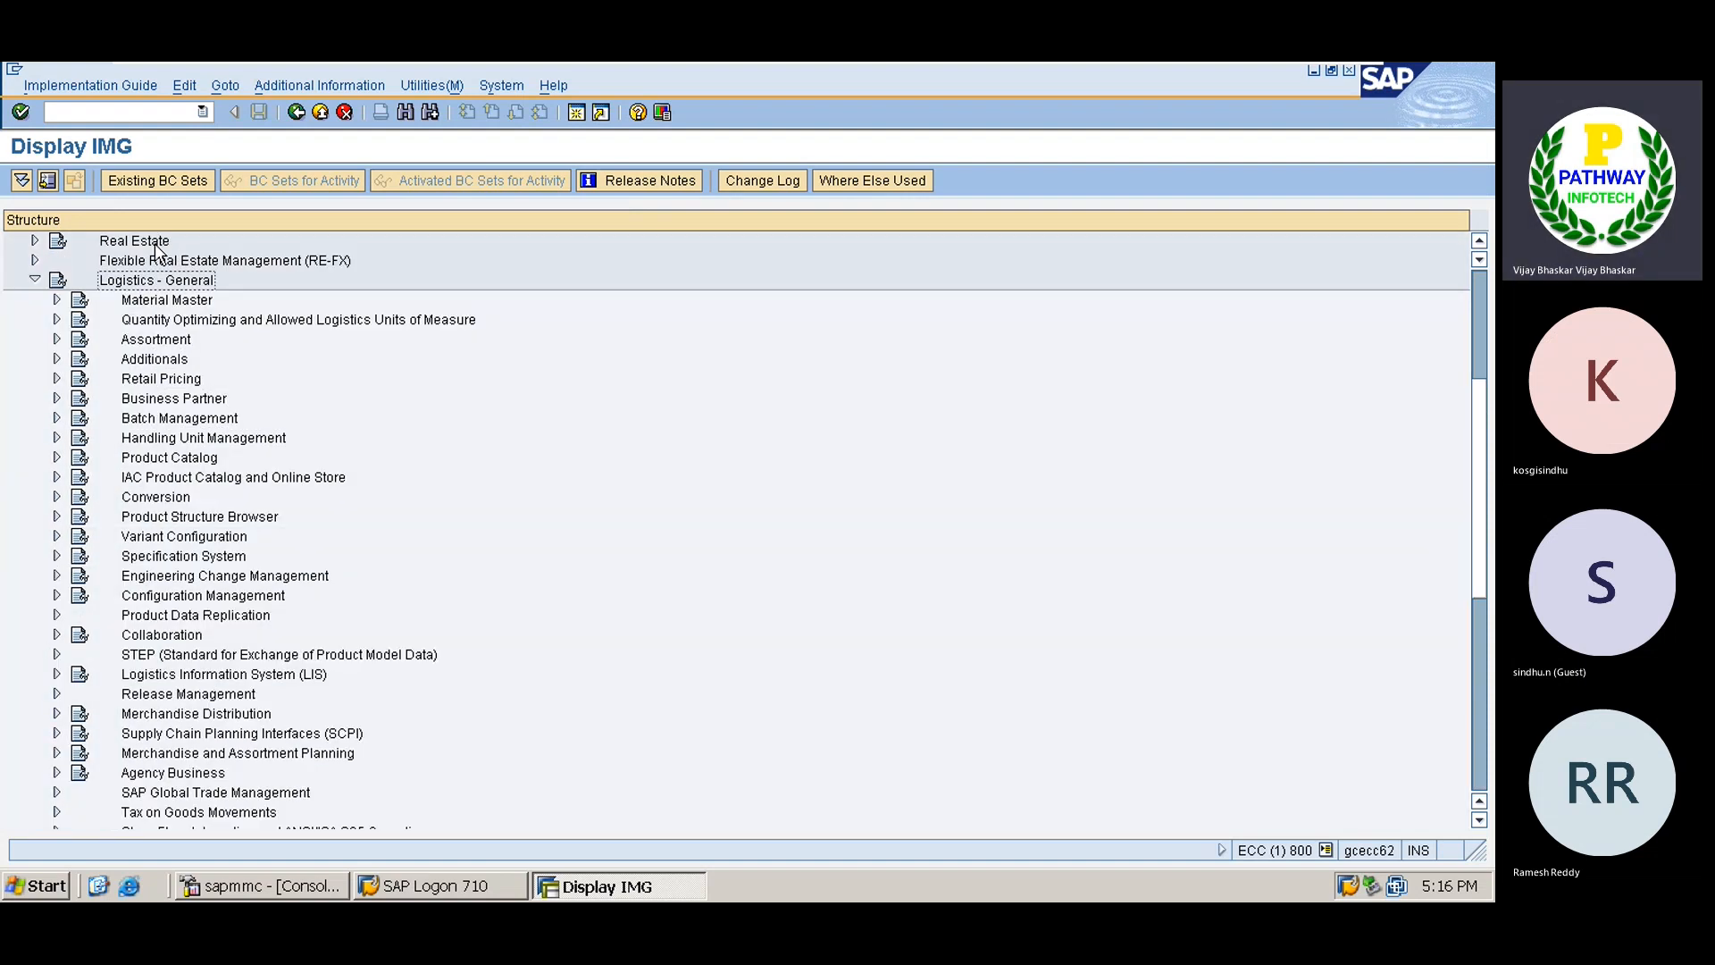
pyautogui.press('Down')
pyautogui.press('Return')
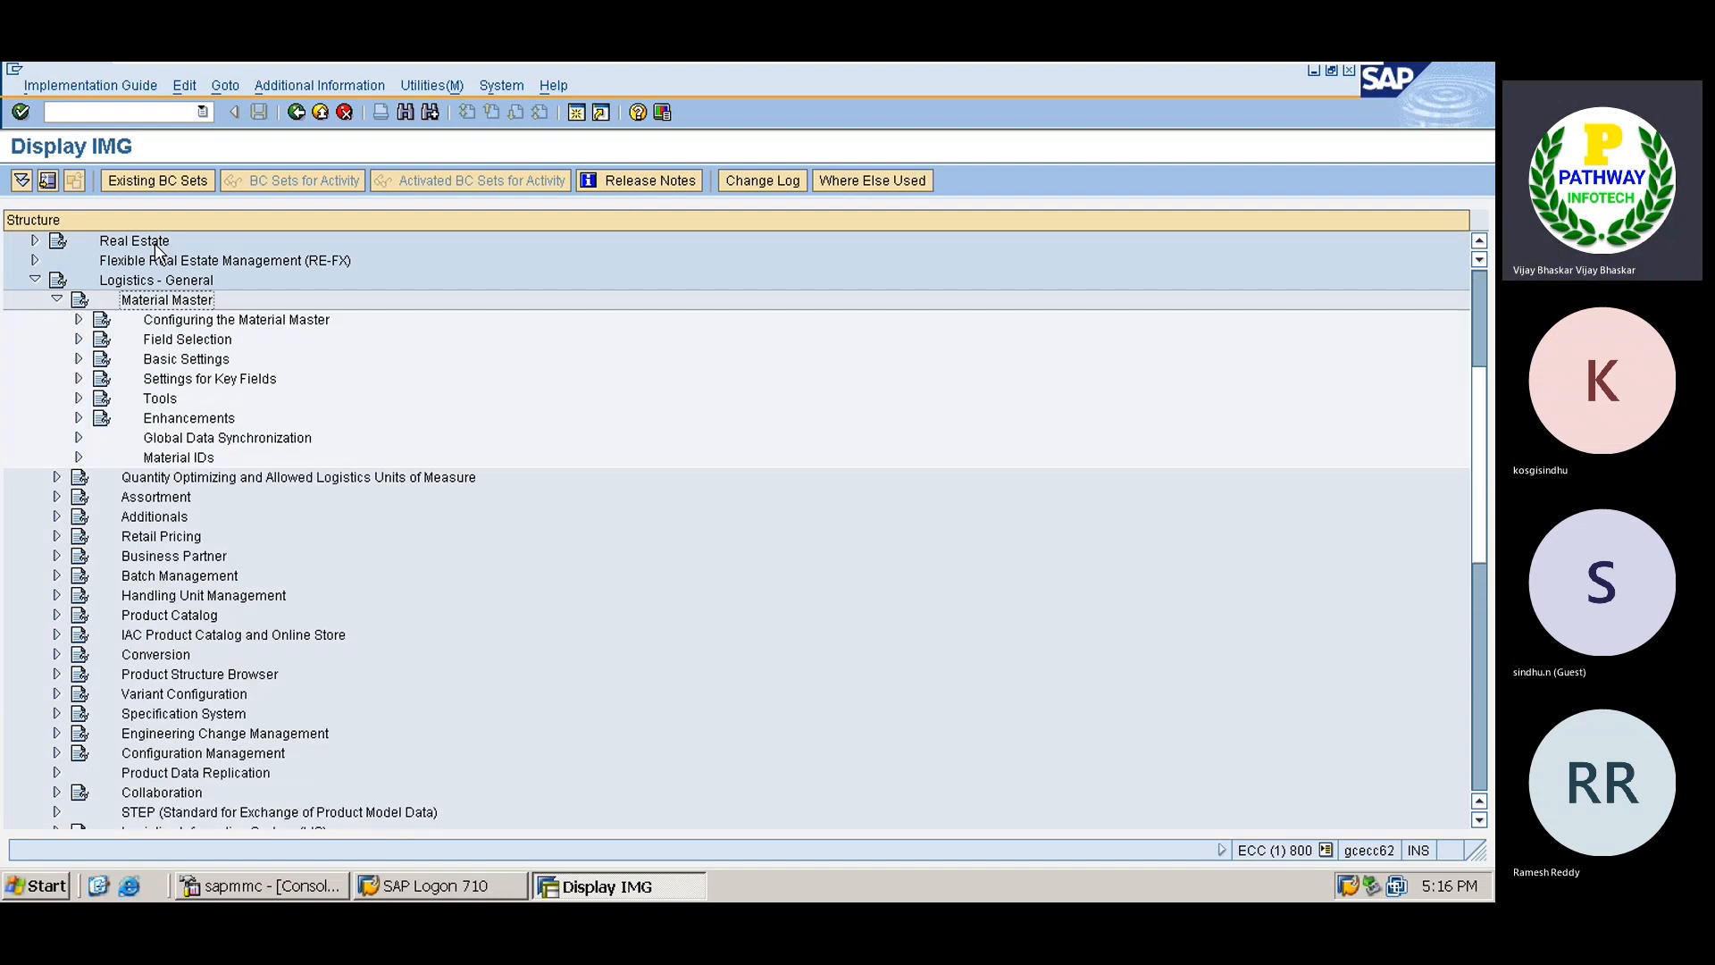
pyautogui.press('Down')
pyautogui.press('Down')
pyautogui.press('Down')
pyautogui.press('Down')
pyautogui.press('Return')
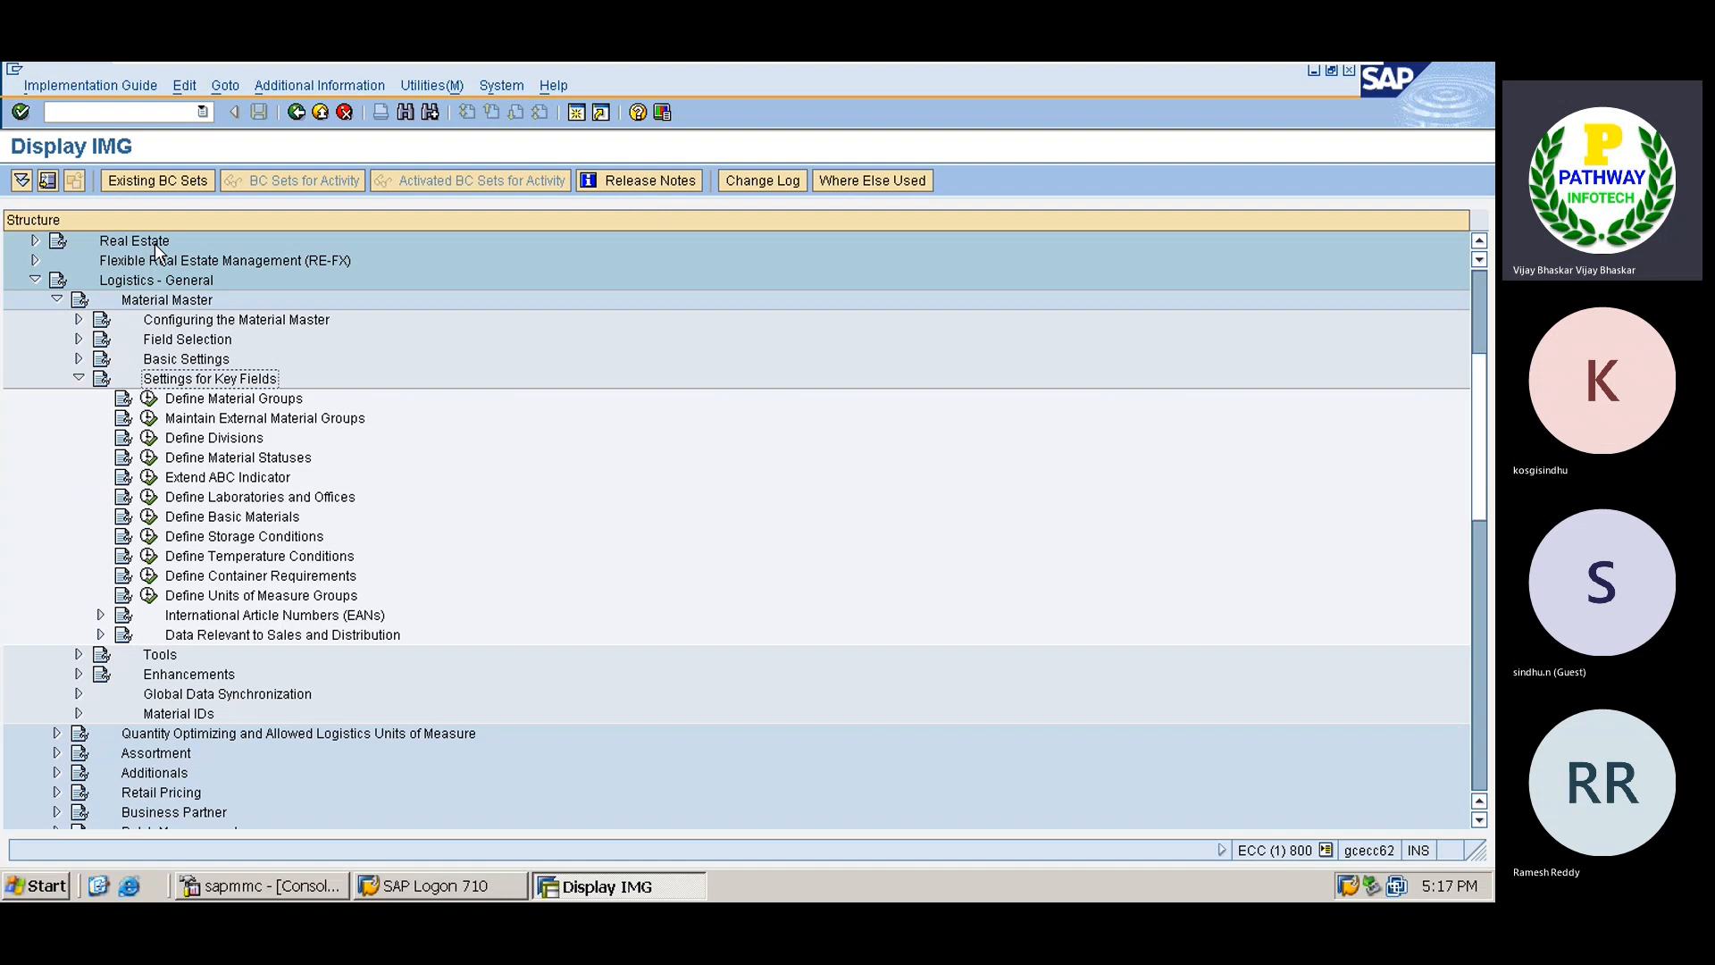
pyautogui.click(149, 399)
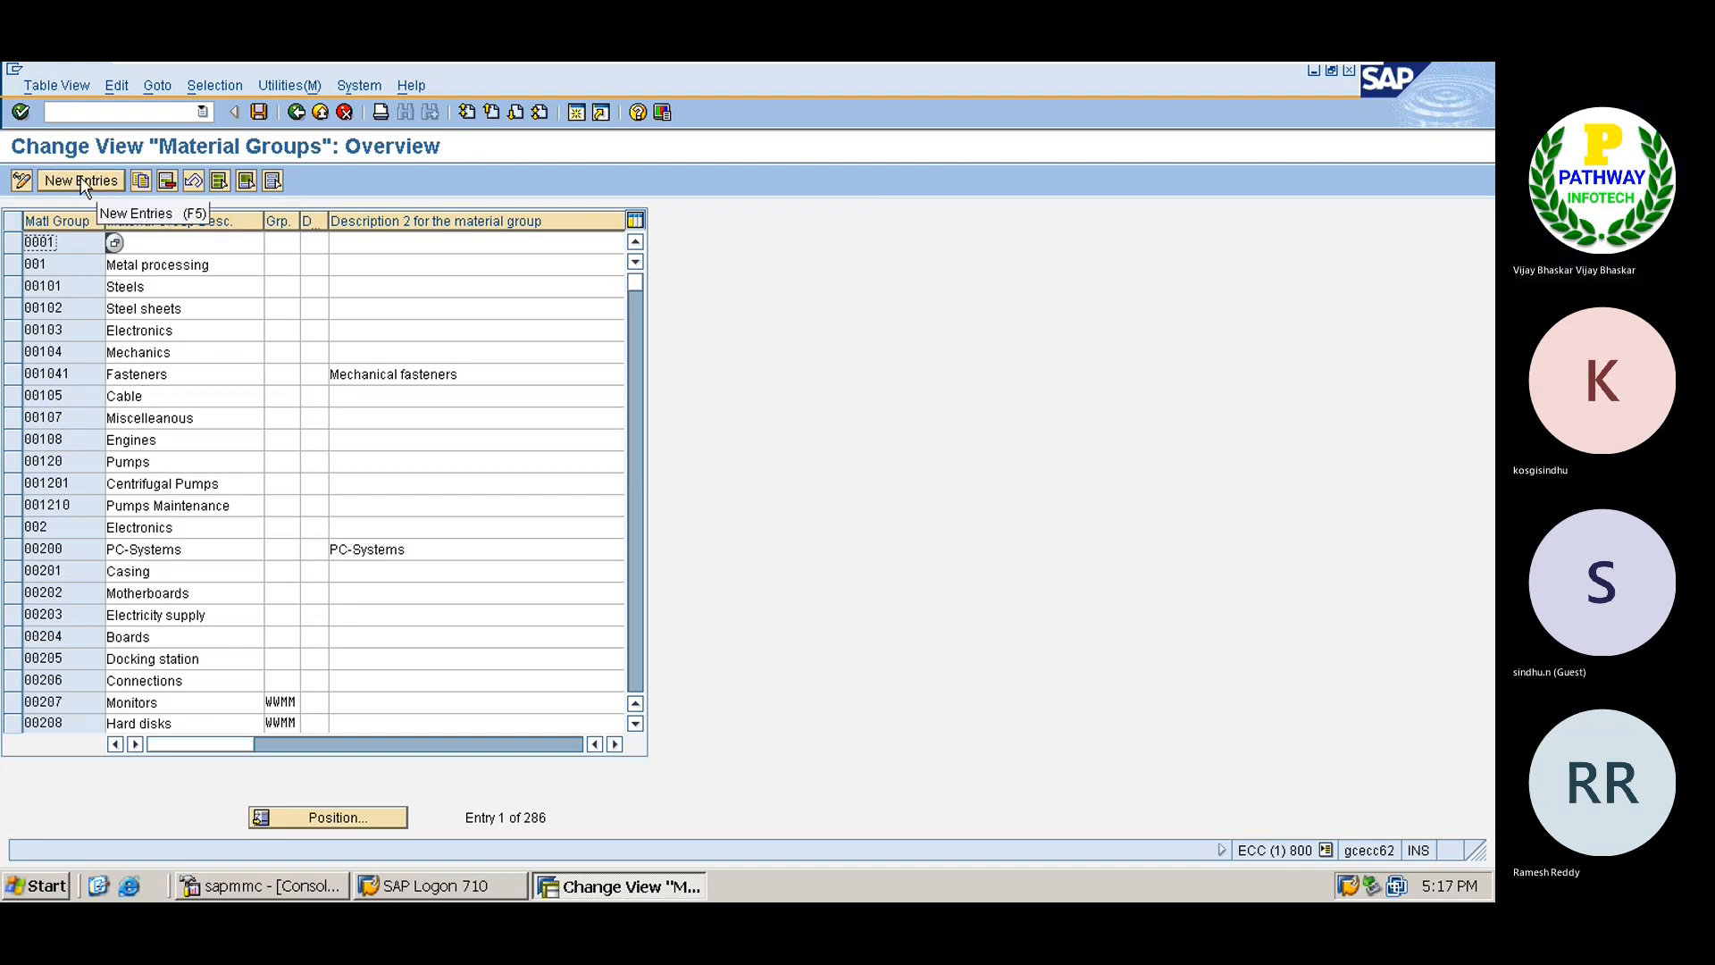
# Create material group TATA described as 'Steel', save it to the request, and return to the IMG tree.
pyautogui.click(82, 182)
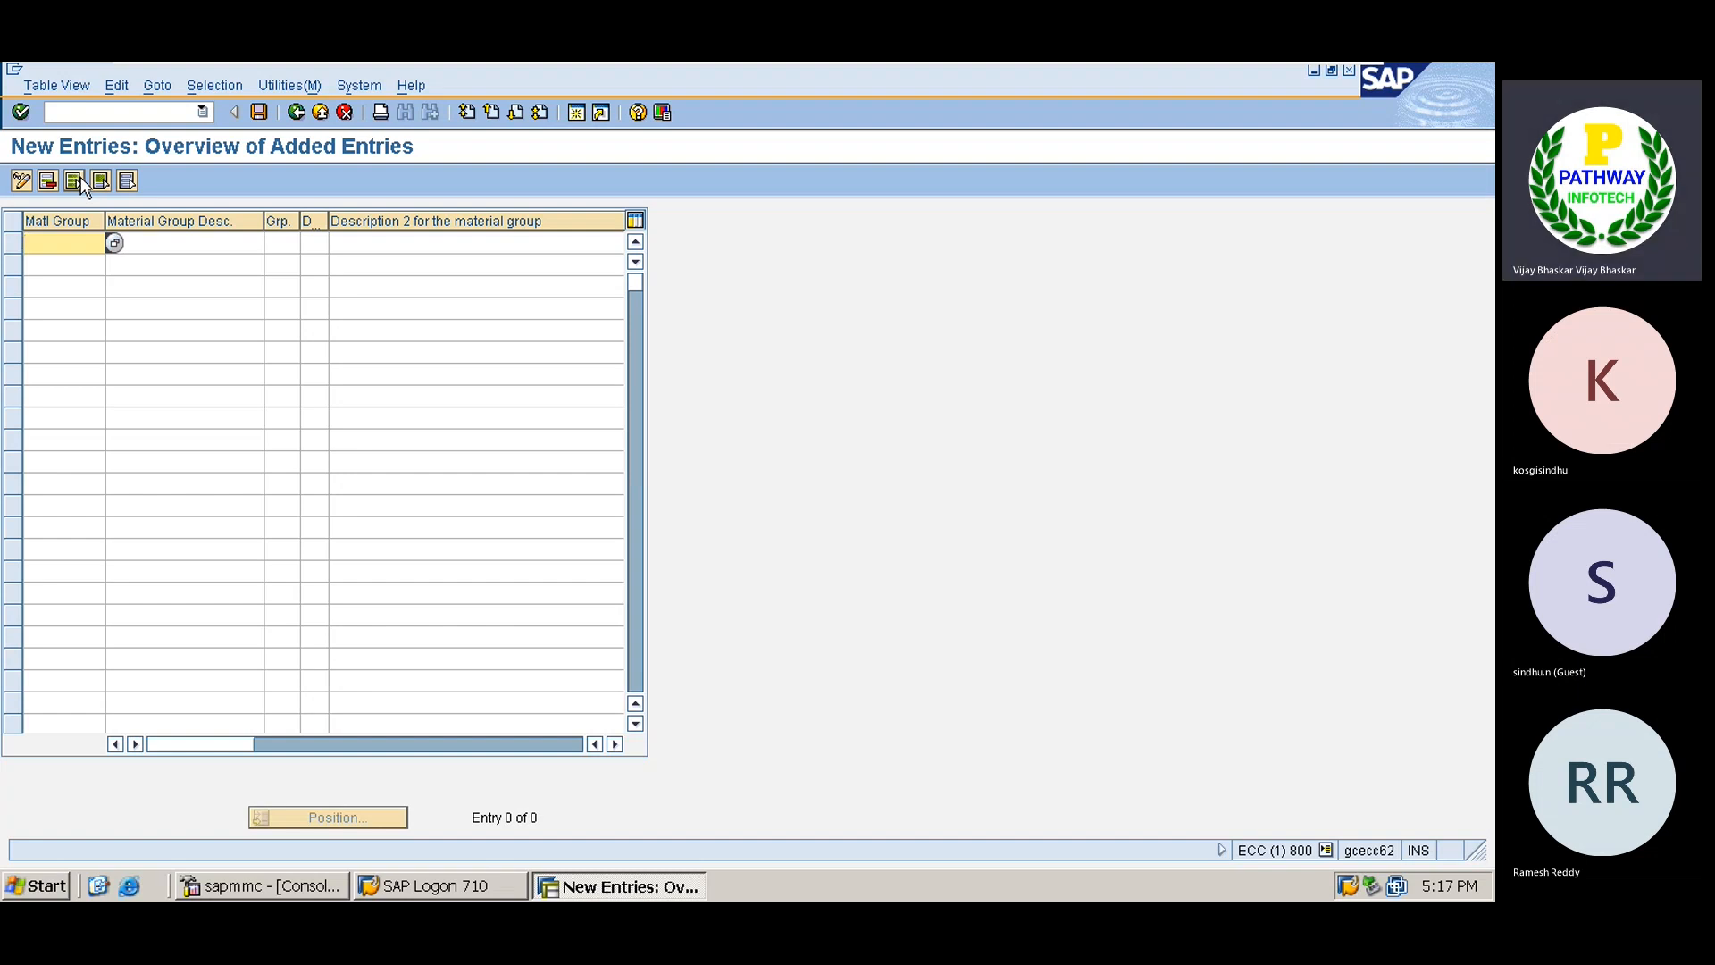
pyautogui.write('STEEL')
pyautogui.press('Tab')
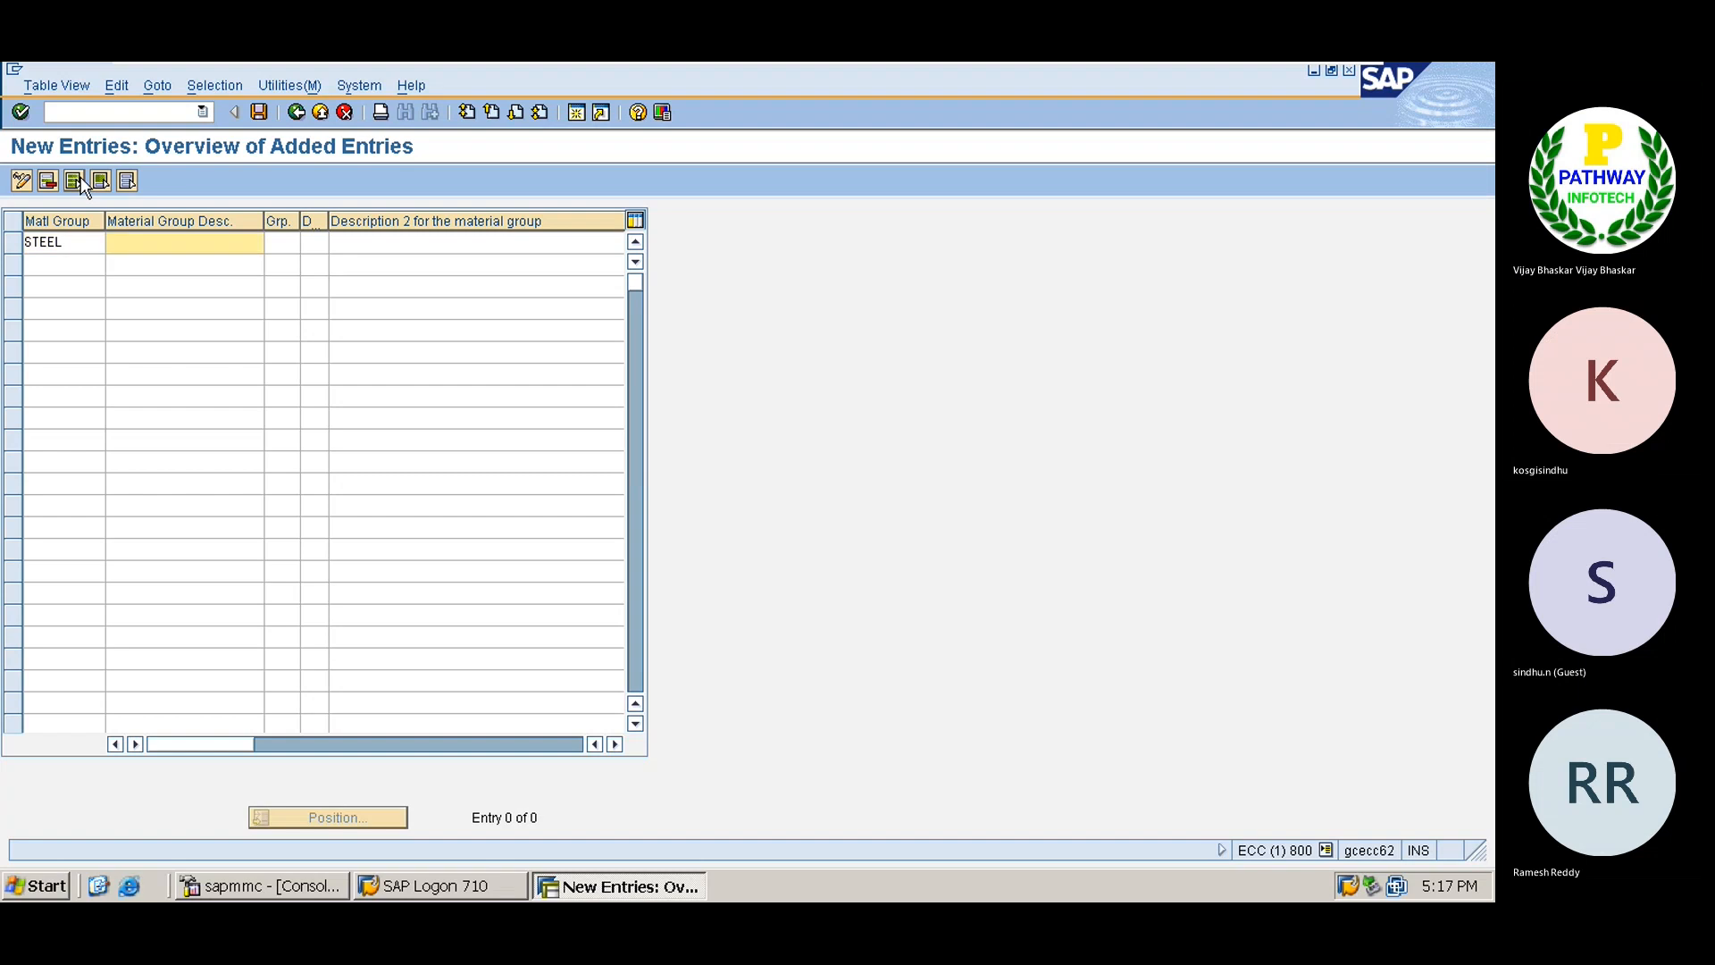
pyautogui.write('Steel')
pyautogui.click(69, 243)
pyautogui.press('BackSpace')
pyautogui.press('BackSpace')
pyautogui.press('BackSpace')
pyautogui.press('BackSpace')
pyautogui.press('BackSpace')
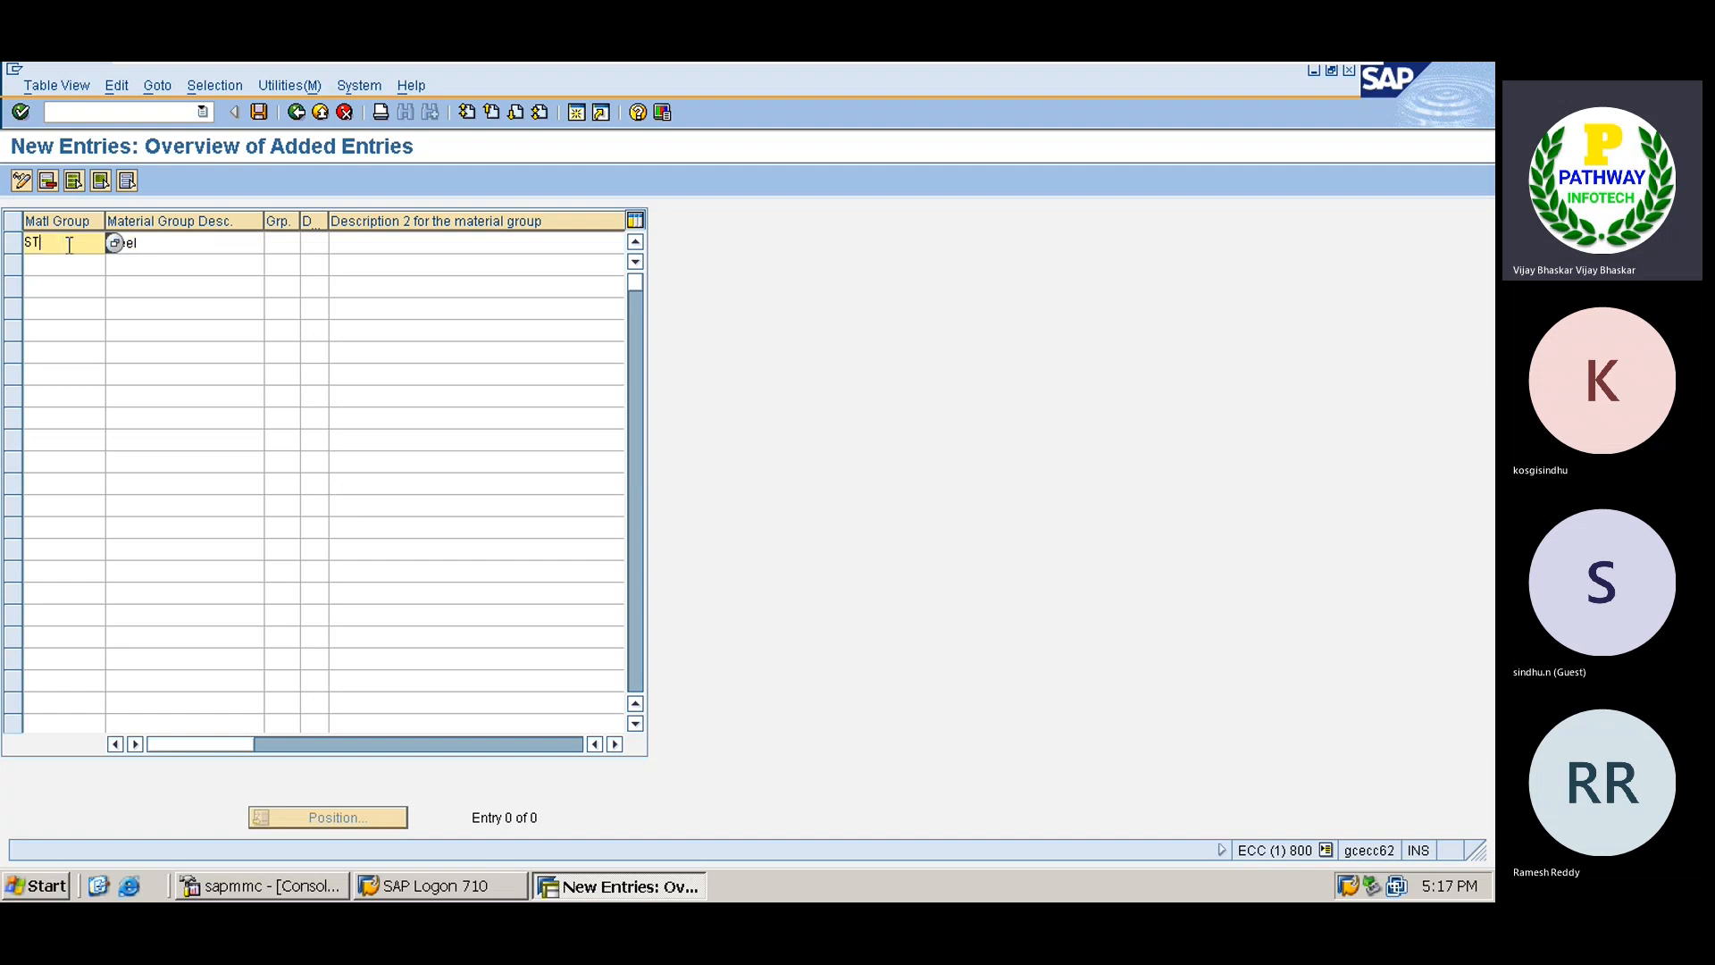
pyautogui.write('TS')
pyautogui.press('BackSpace')
pyautogui.write('ATA')
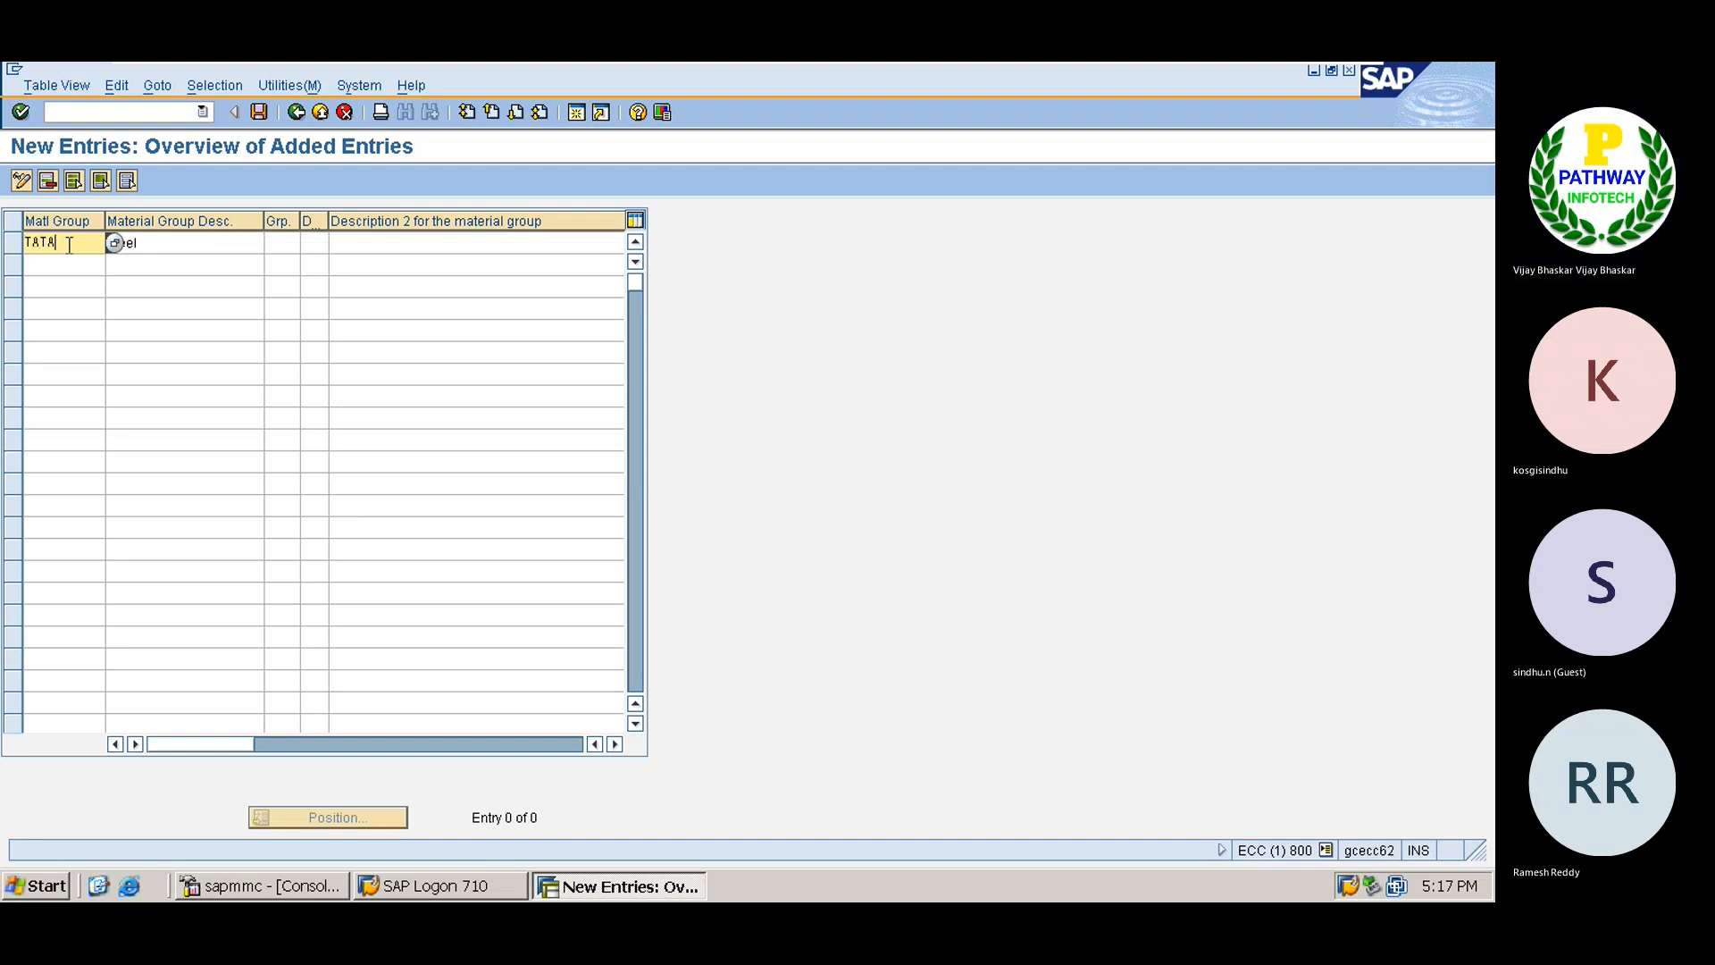
pyautogui.press('Tab')
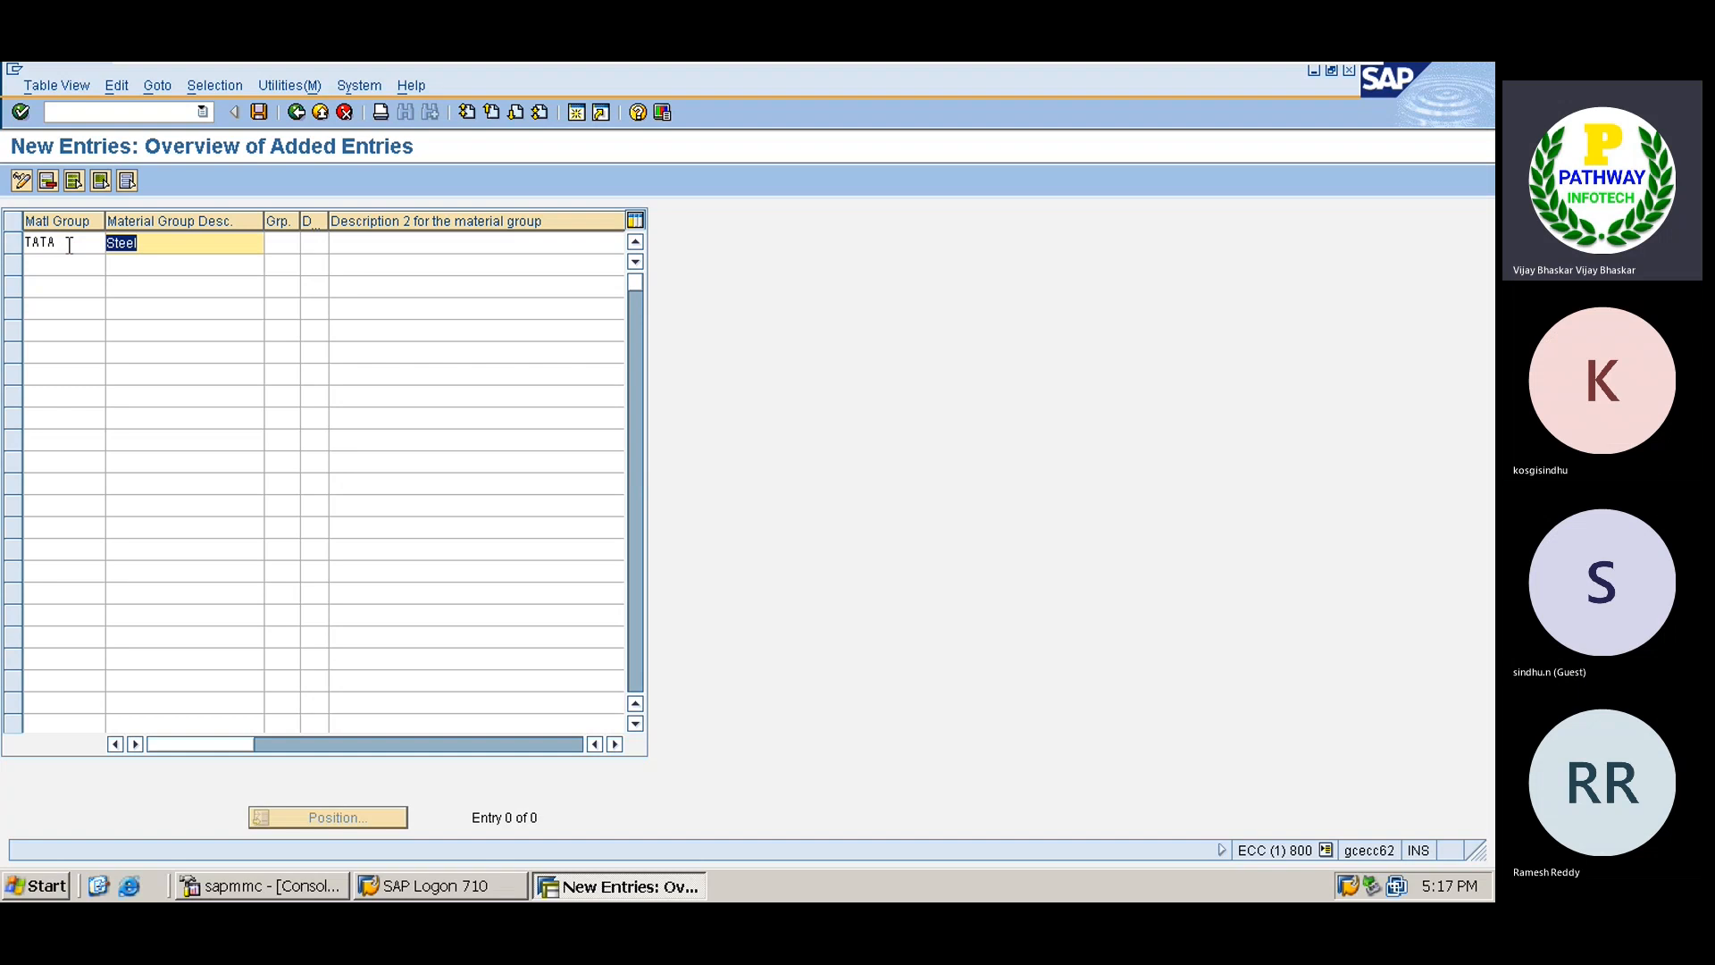
pyautogui.press('Return')
pyautogui.hotkey('ctrl', 's')
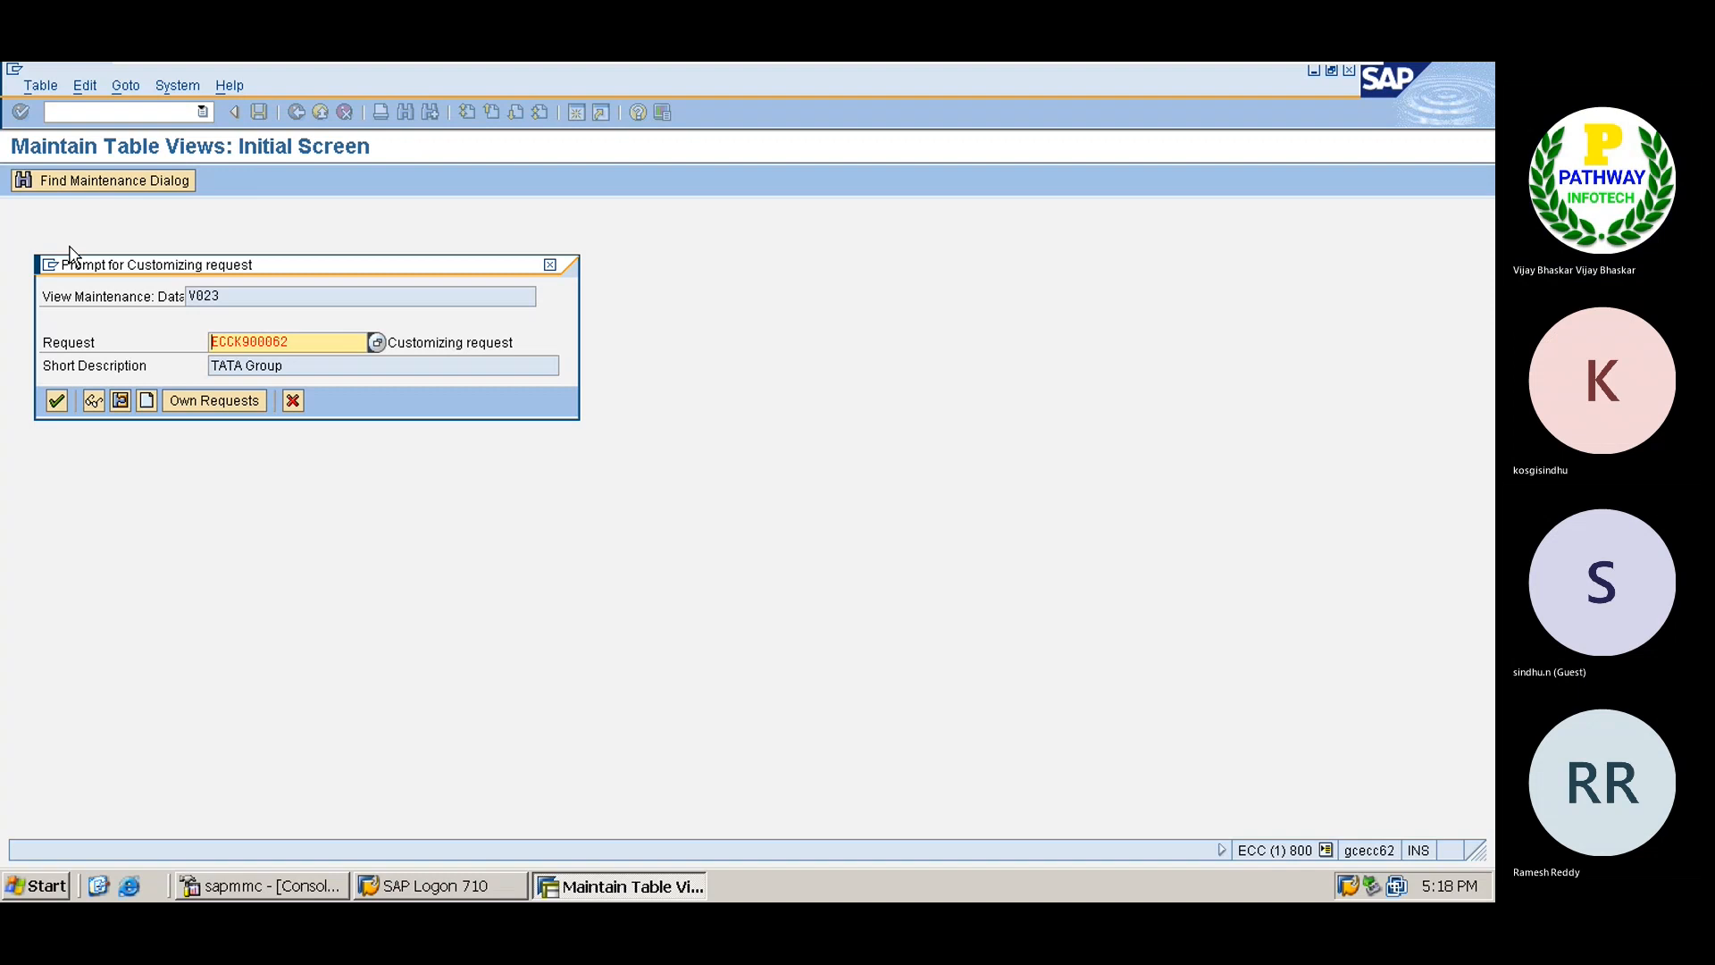
pyautogui.press('Return')
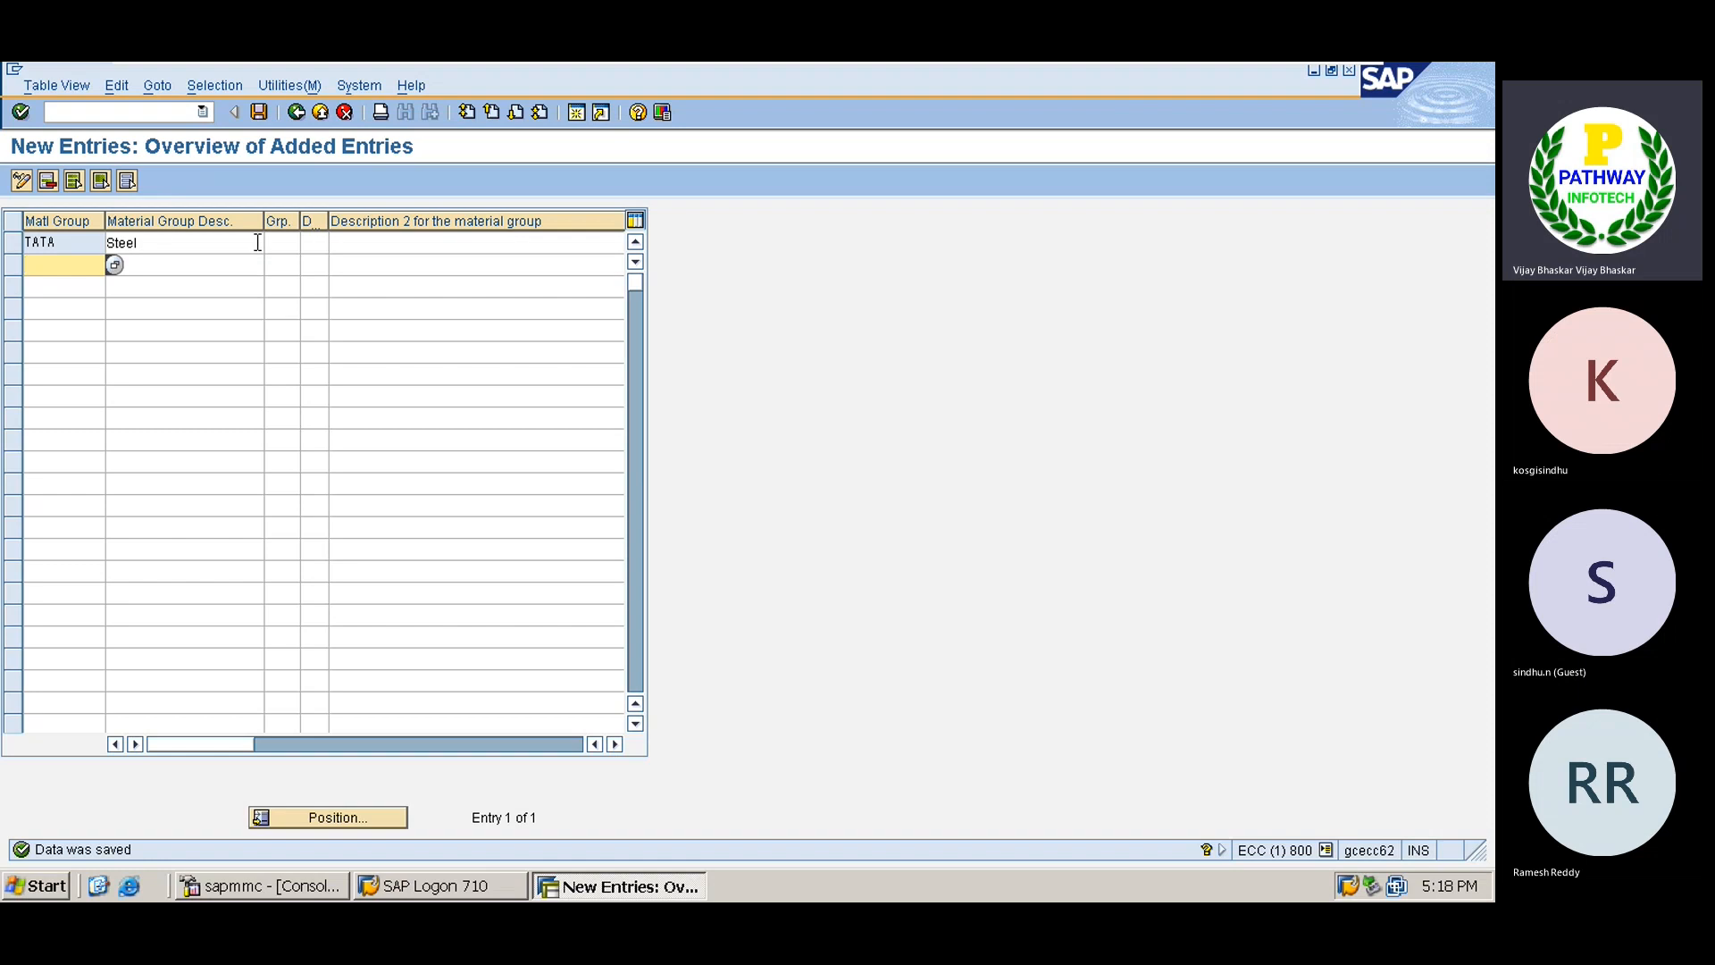
pyautogui.press('F3')
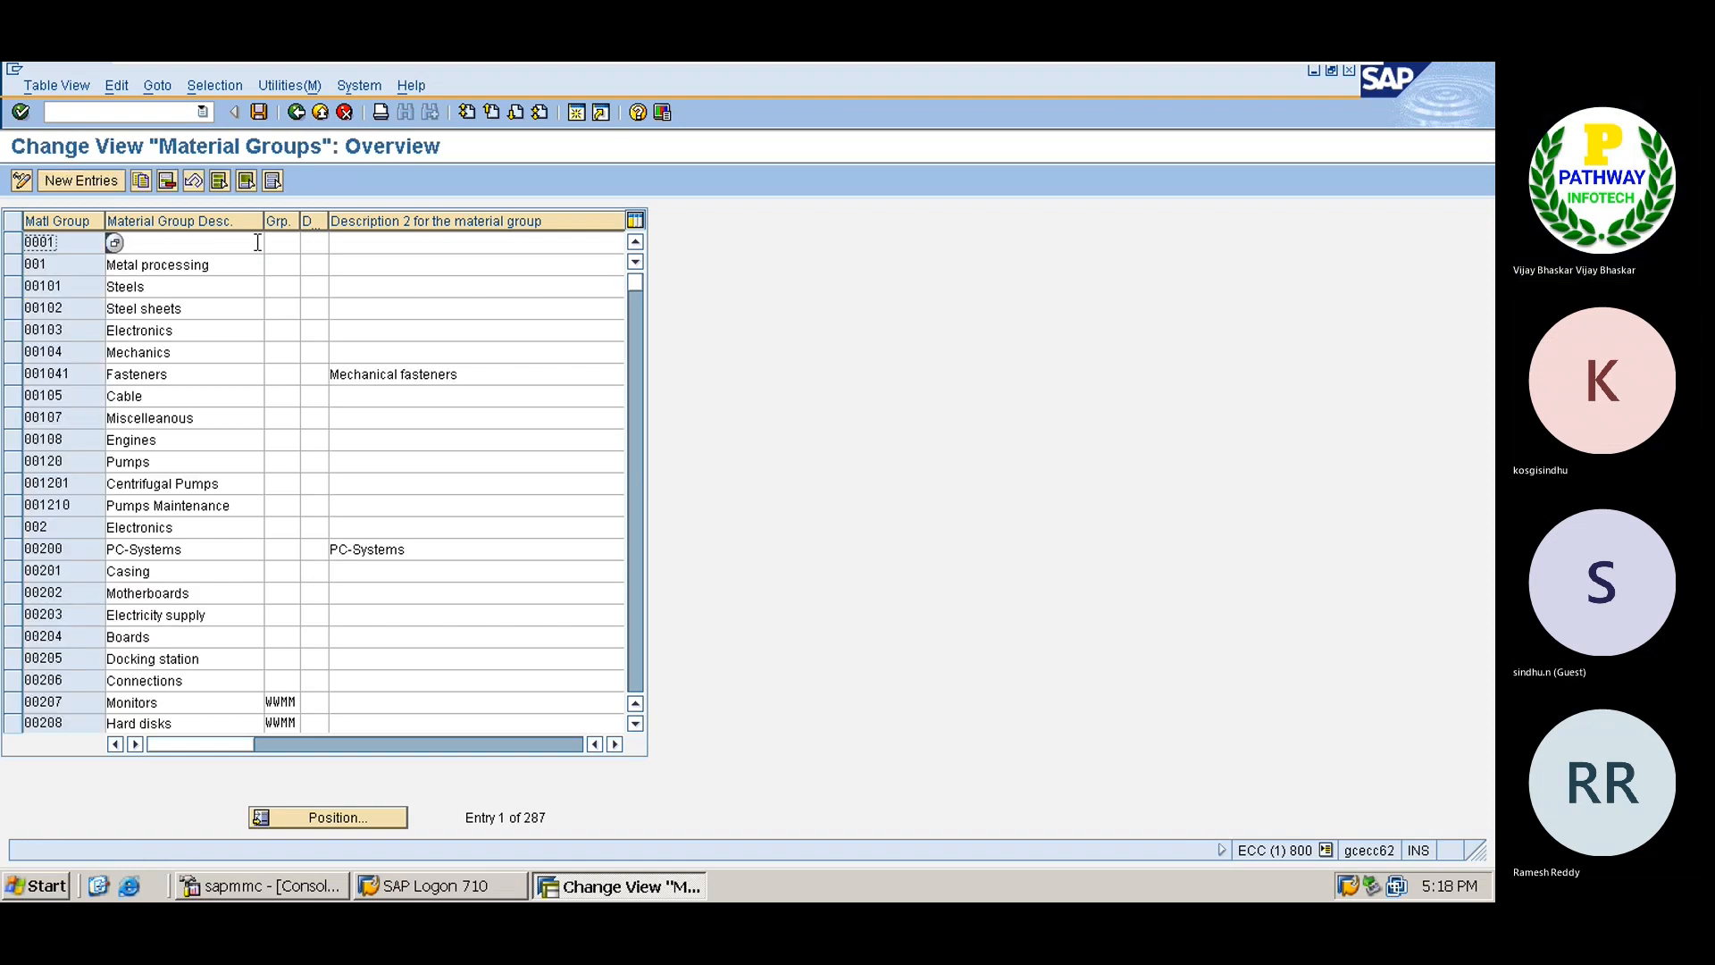
pyautogui.press('F3')
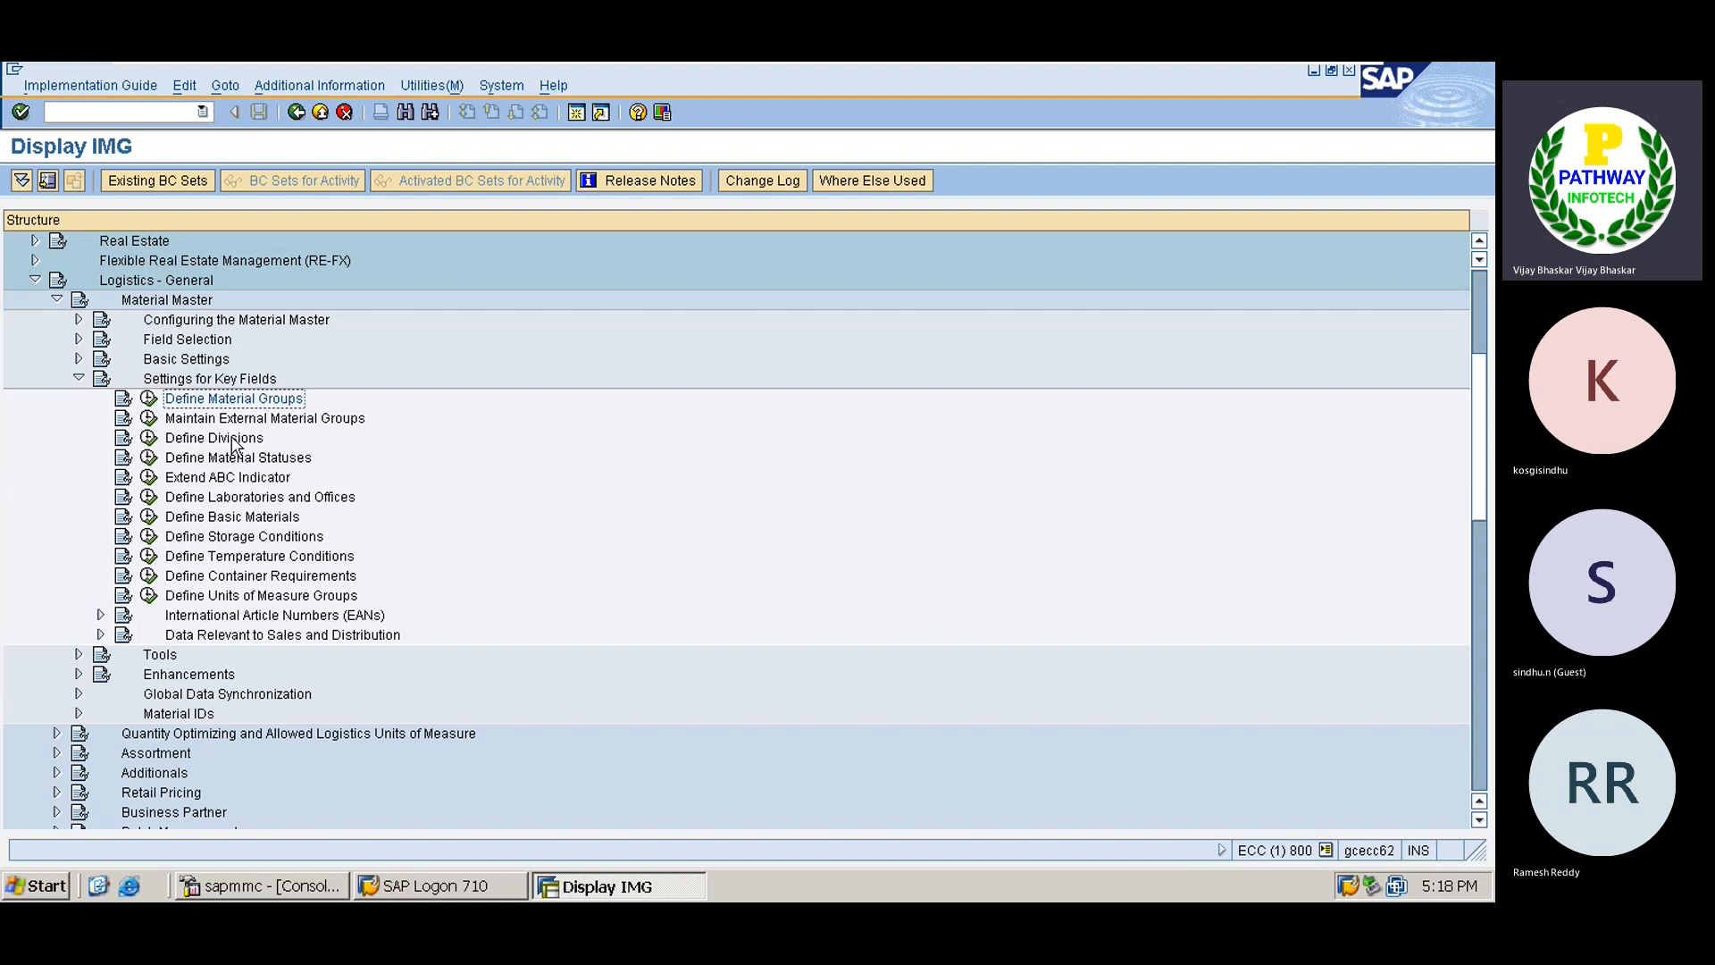
# Run Maintain Company Codes for Materials Management under Material Master > Basic Settings.
pyautogui.click(189, 381)
pyautogui.press('Left')
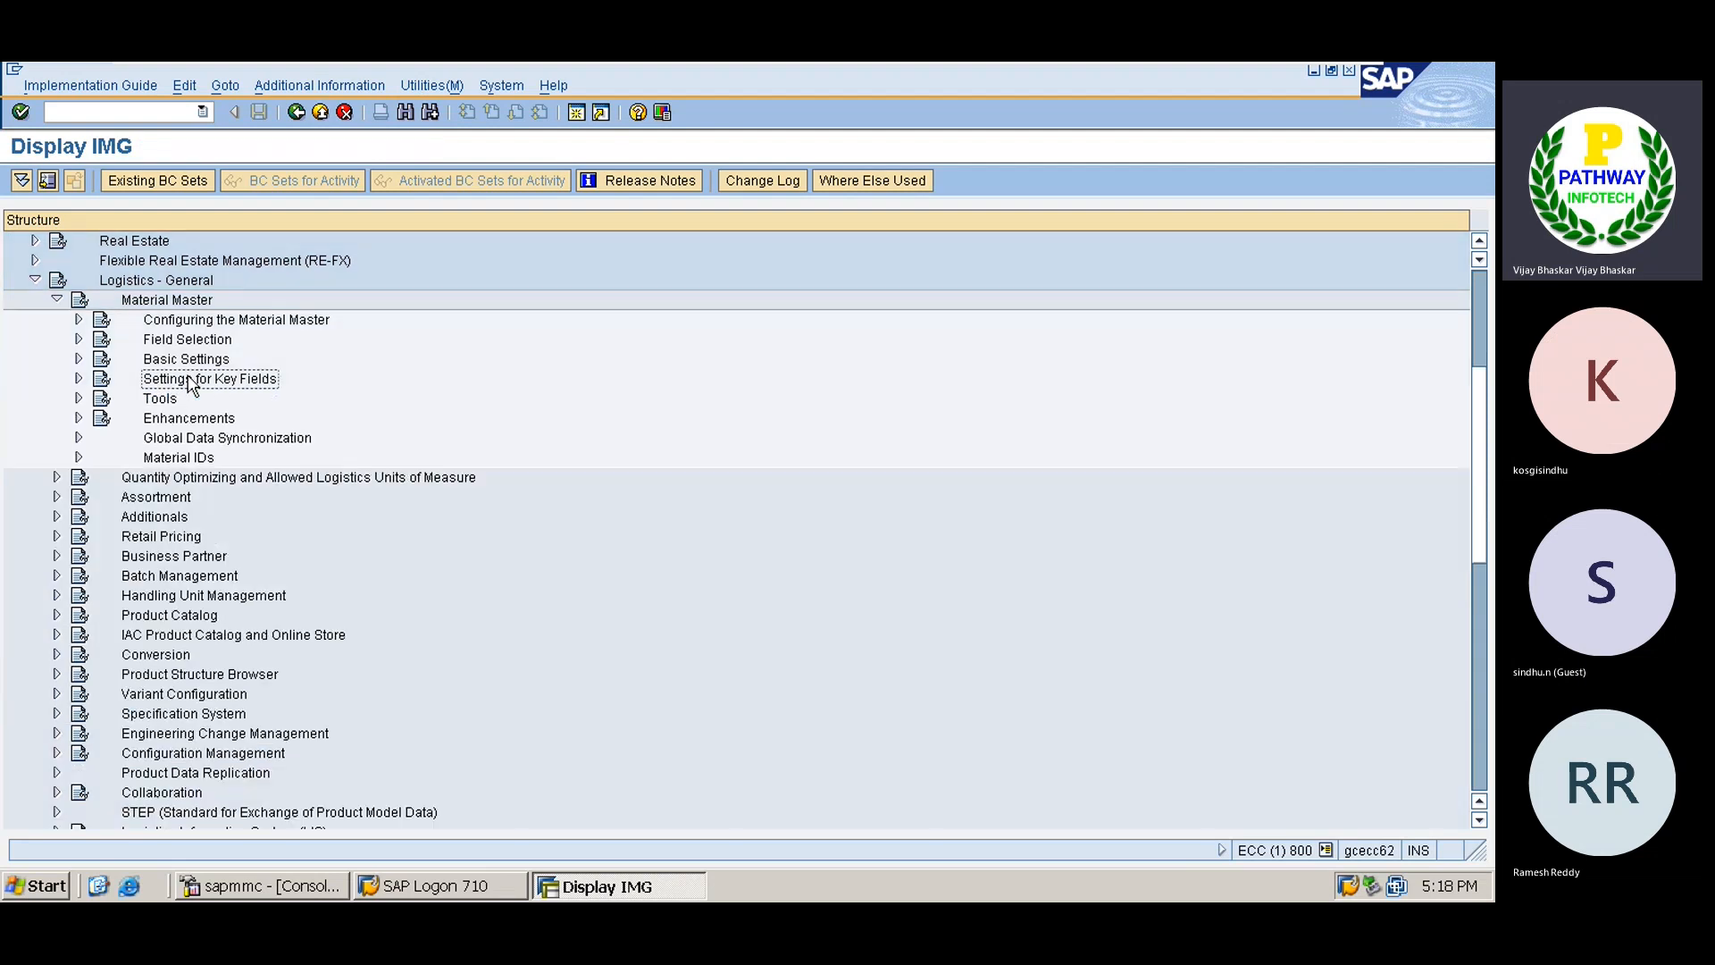
pyautogui.press('Up')
pyautogui.press('Up')
pyautogui.press('Up')
pyautogui.press('Up')
pyautogui.press('Left')
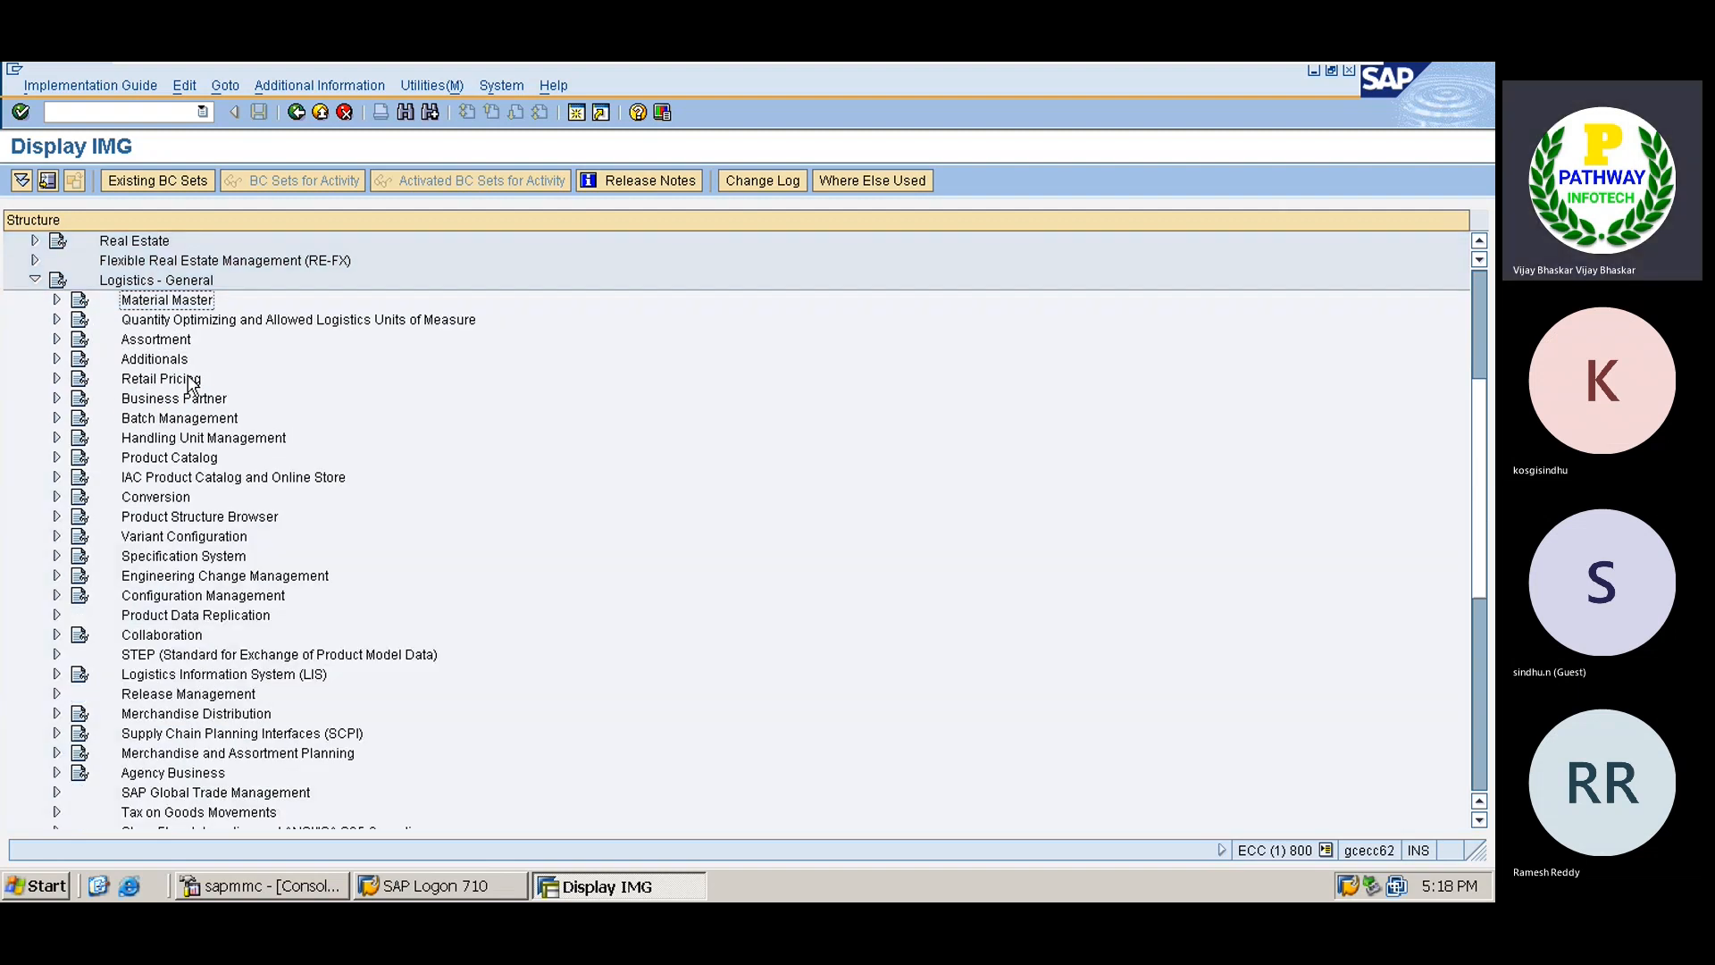
pyautogui.press('Right')
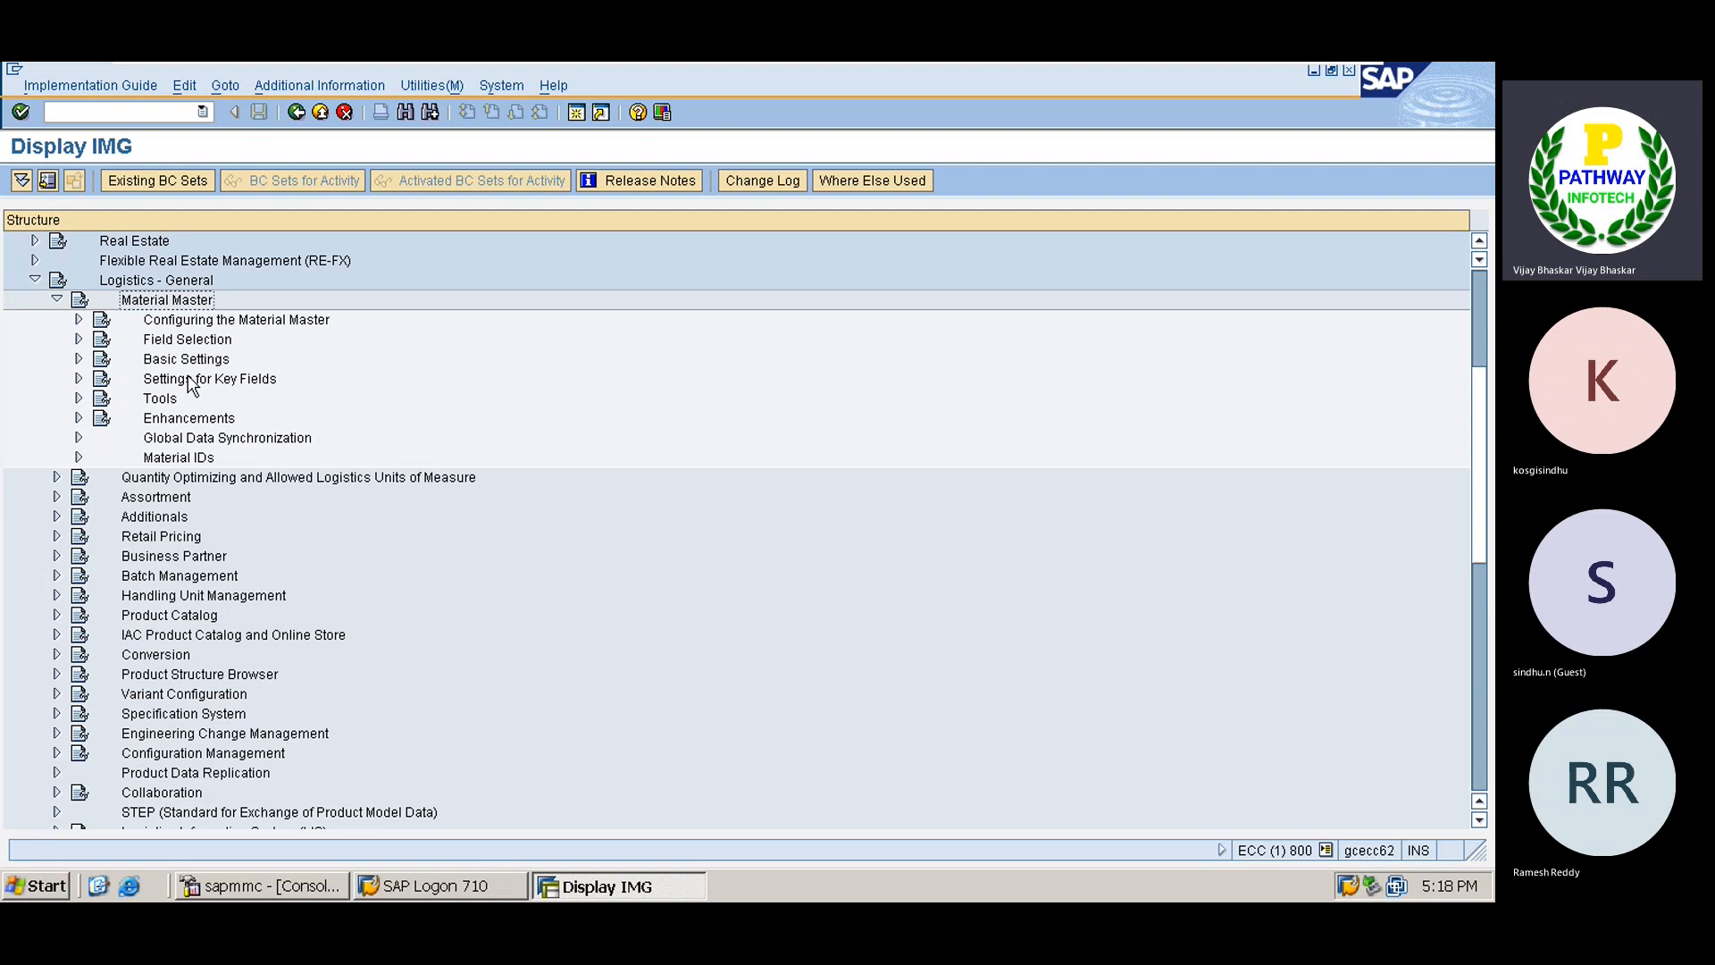
pyautogui.press('Down')
pyautogui.press('Down')
pyautogui.press('Down')
pyautogui.press('Right')
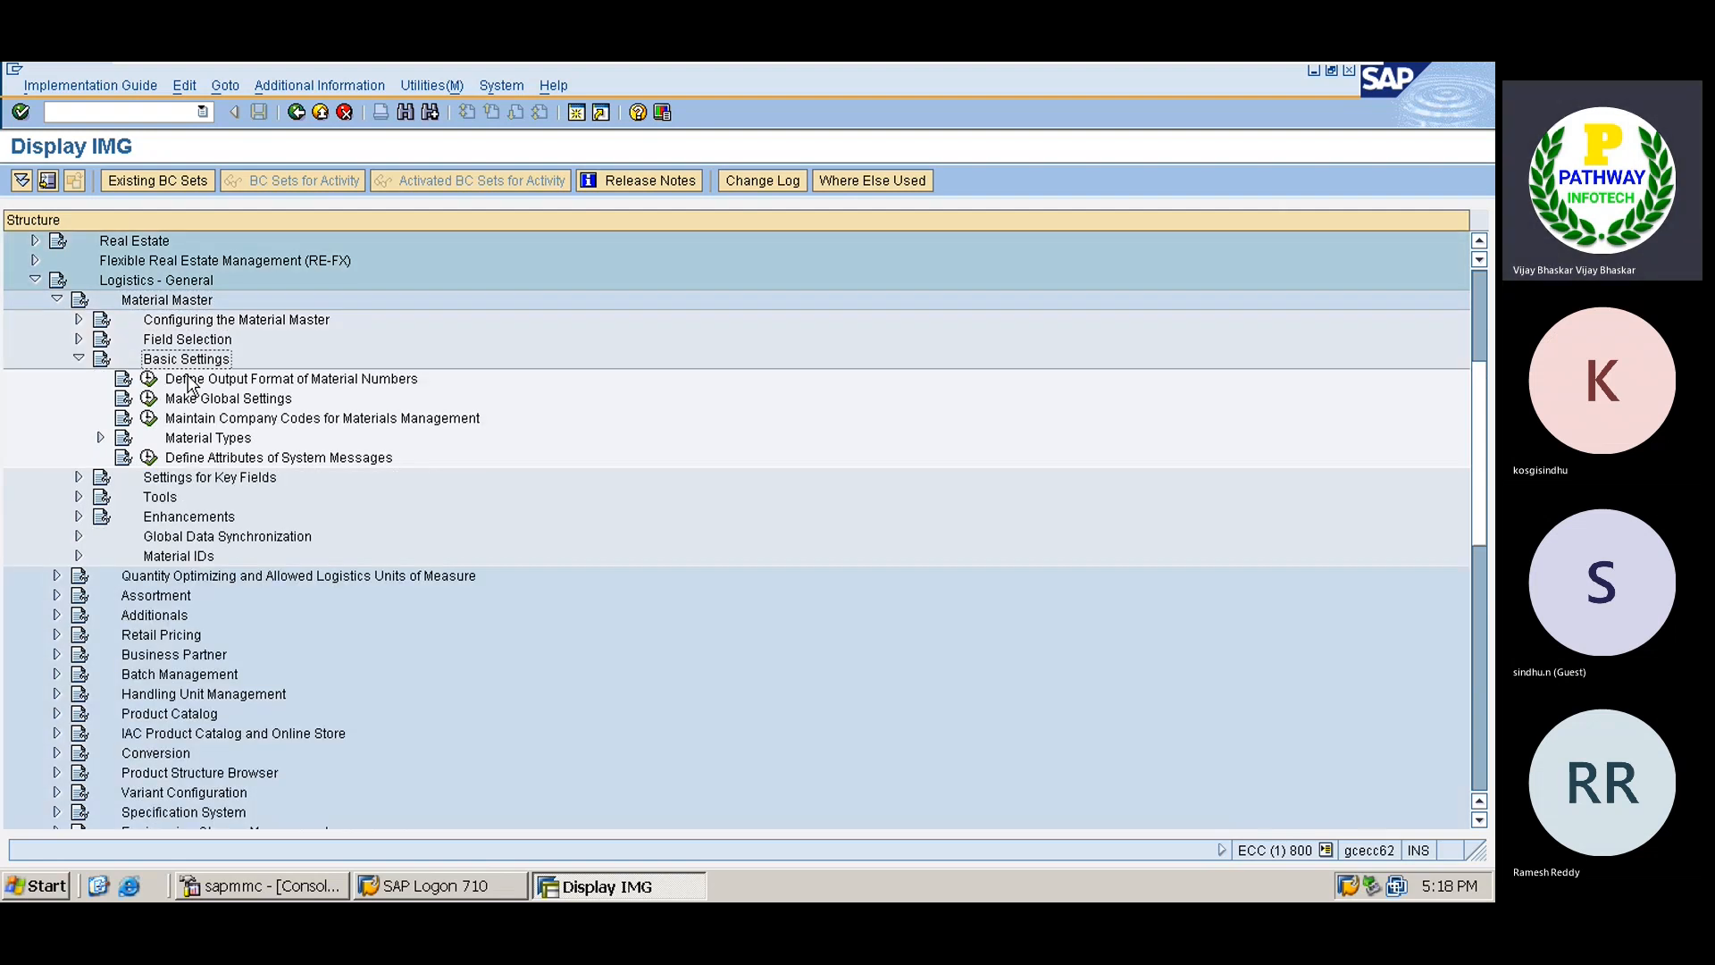
pyautogui.press('Down')
pyautogui.press('Down')
pyautogui.press('Down')
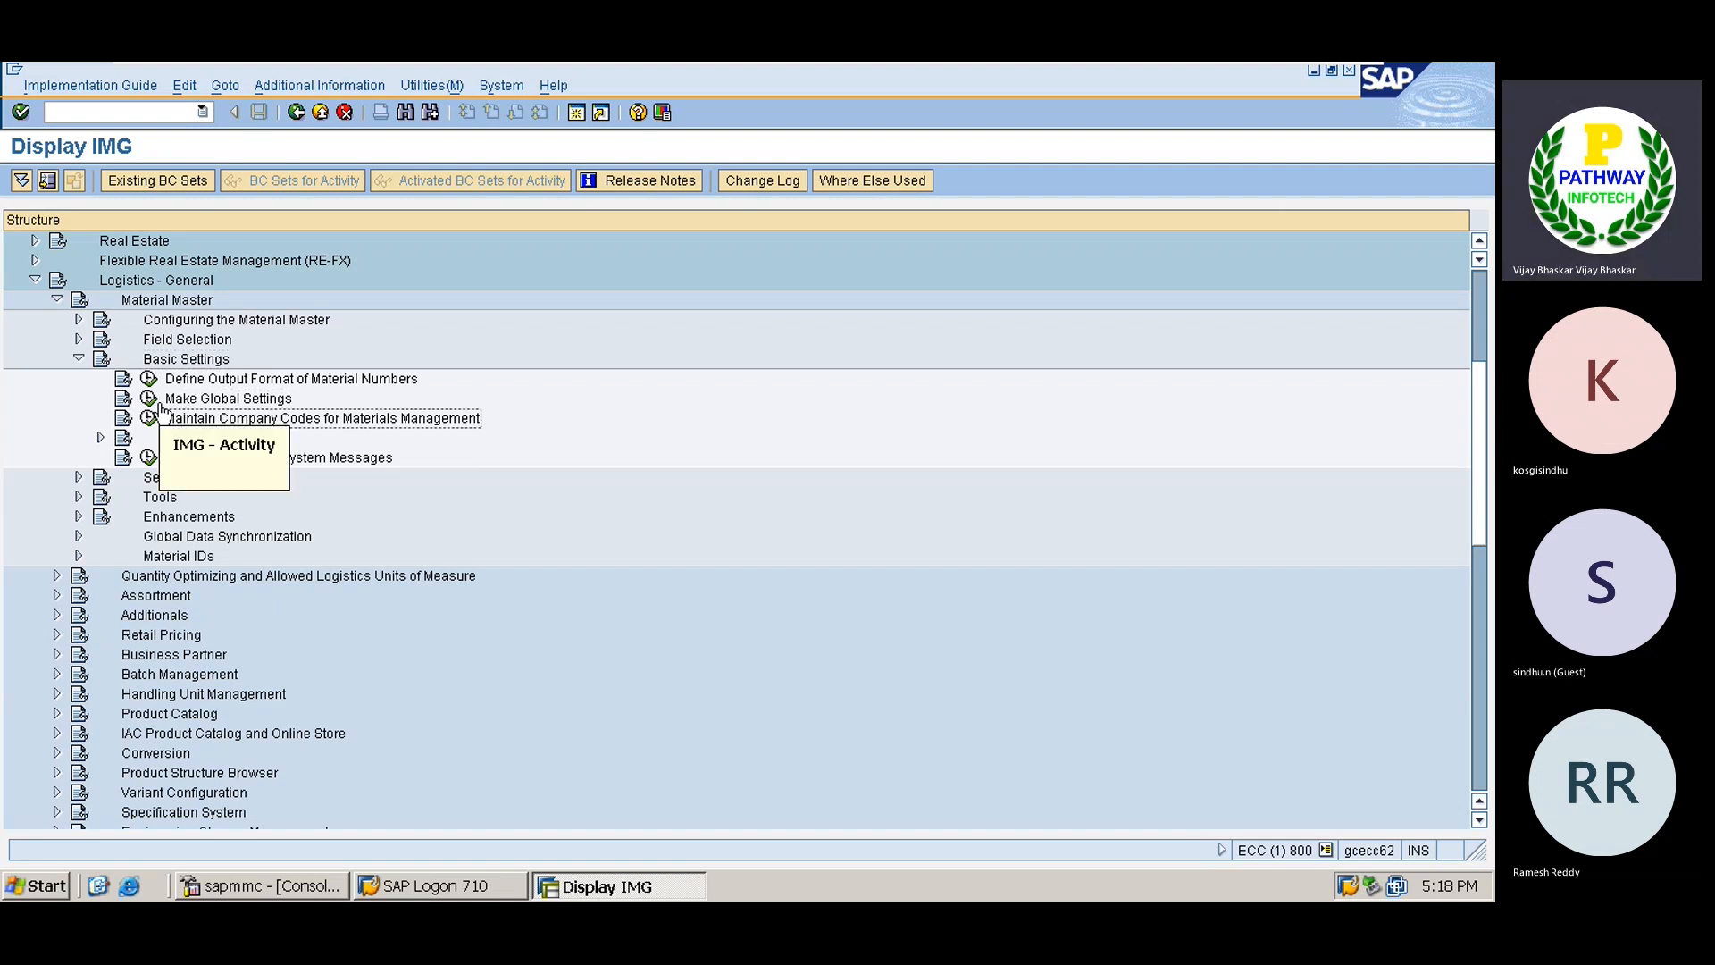
pyautogui.click(149, 418)
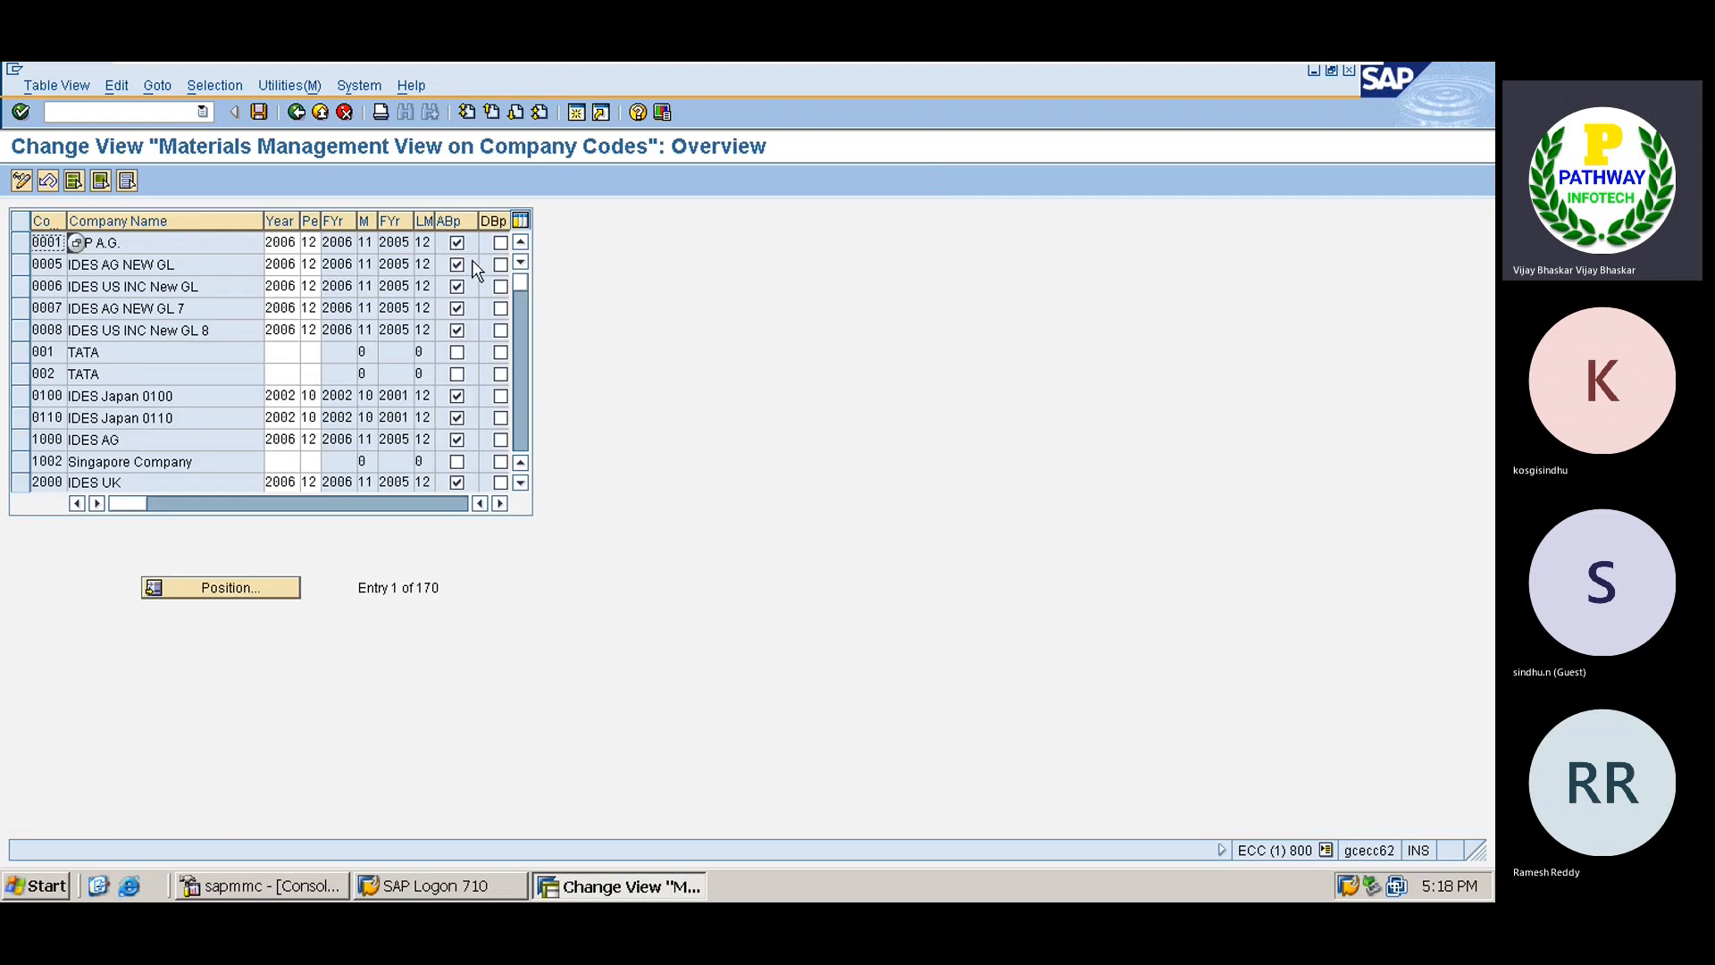
# For company code TS01, set year 2022 and period 8 with backposting allowed.
pyautogui.click(244, 589)
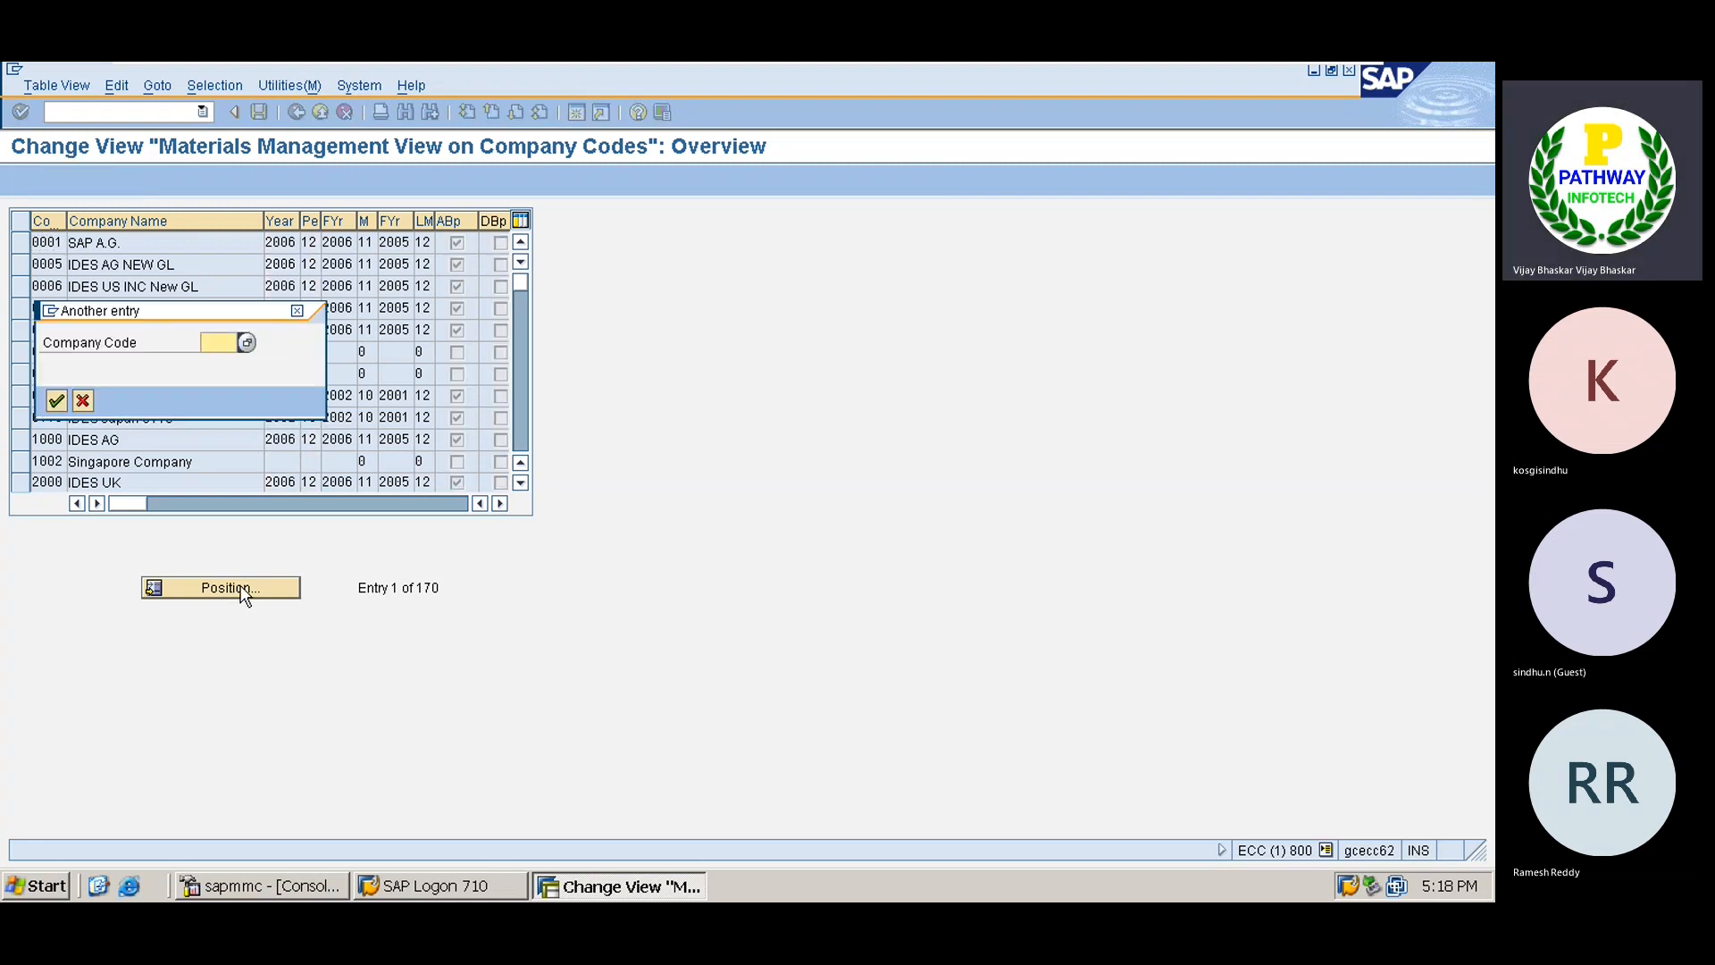
pyautogui.write('ts01')
pyautogui.press('Return')
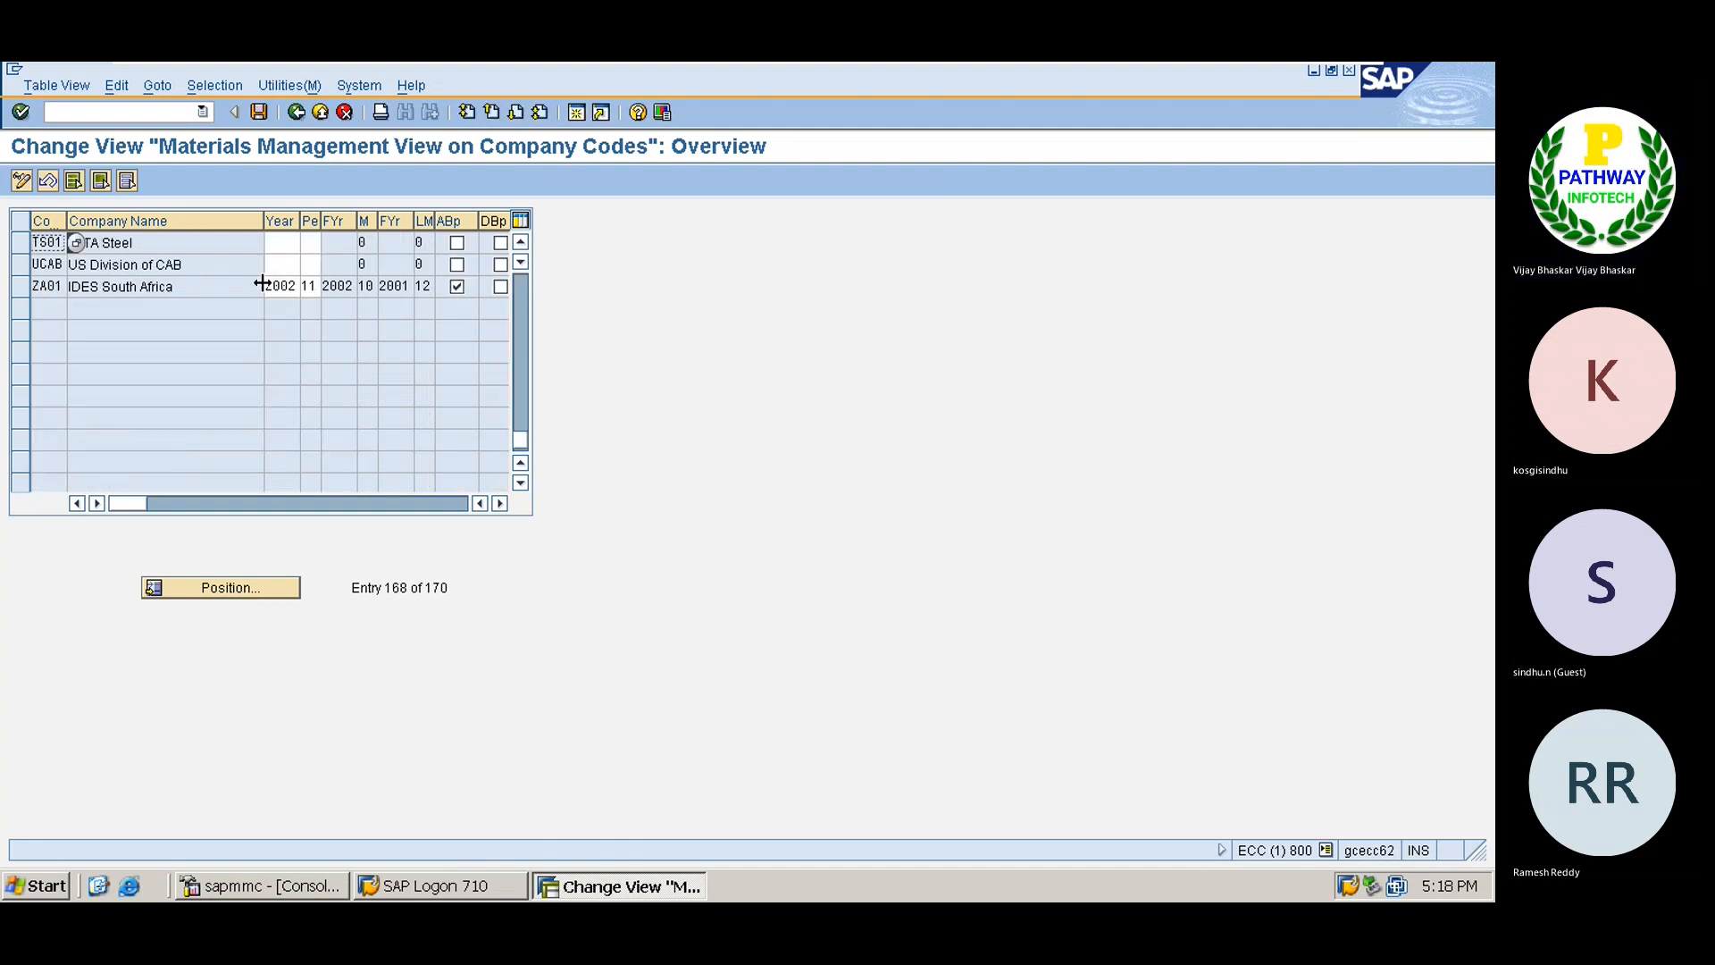
pyautogui.click(279, 249)
pyautogui.write('20')
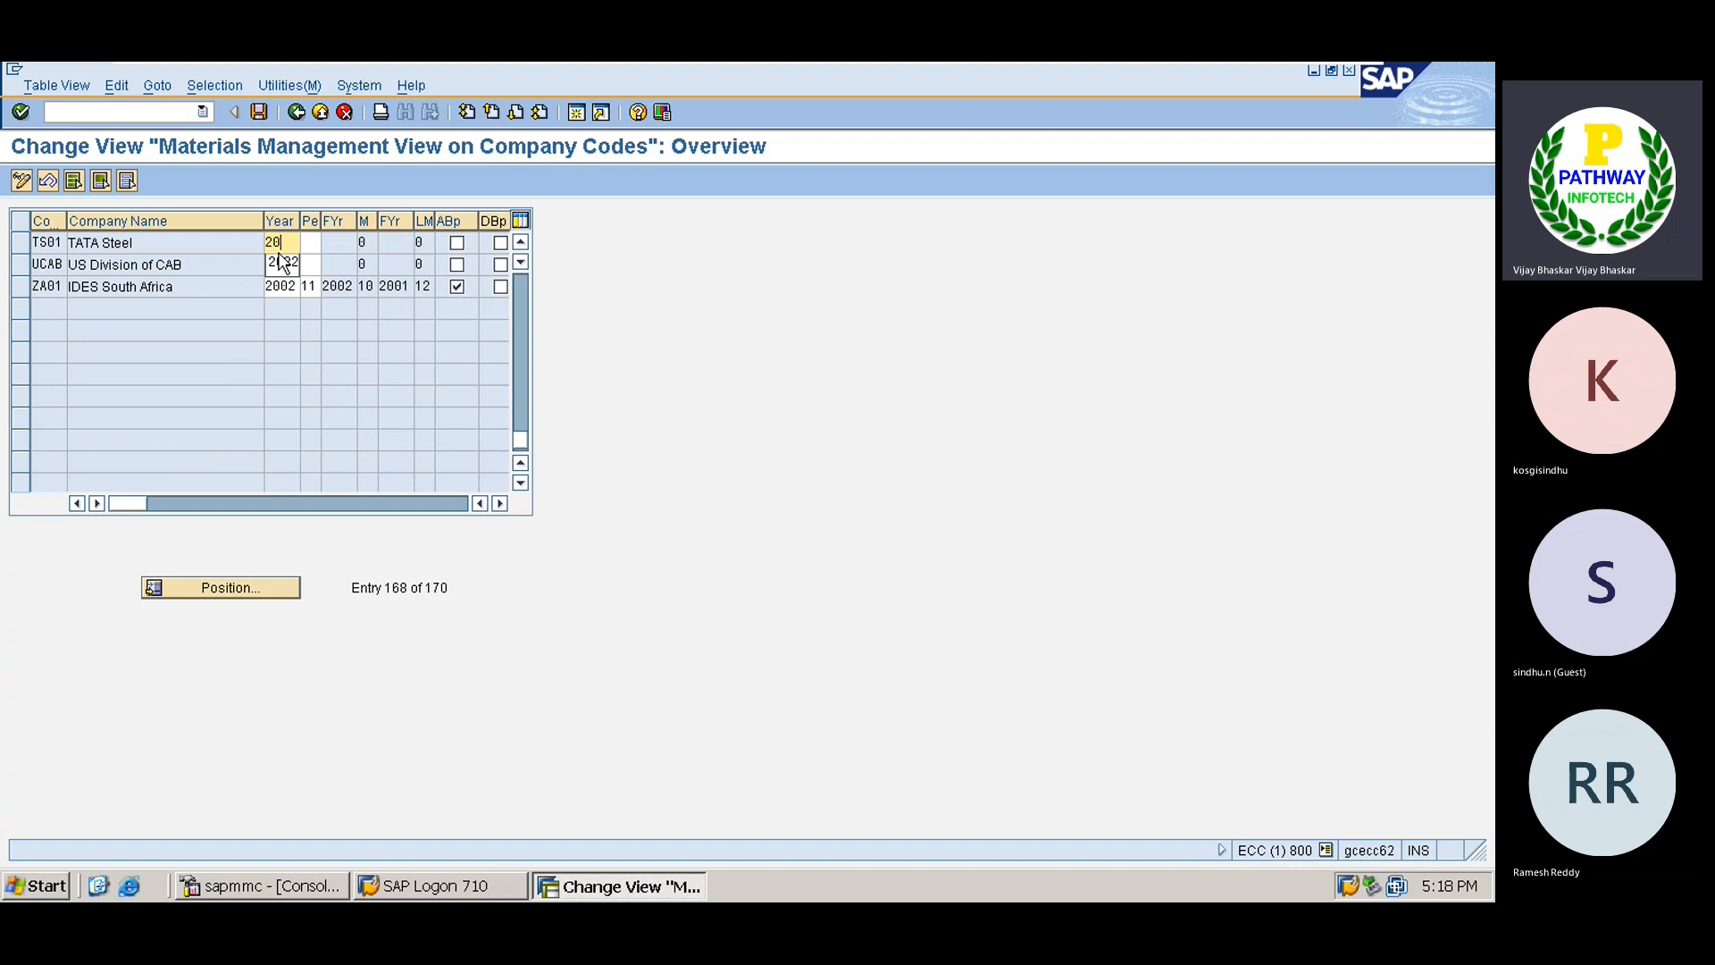
pyautogui.click(282, 262)
pyautogui.press('Tab')
pyautogui.write('8')
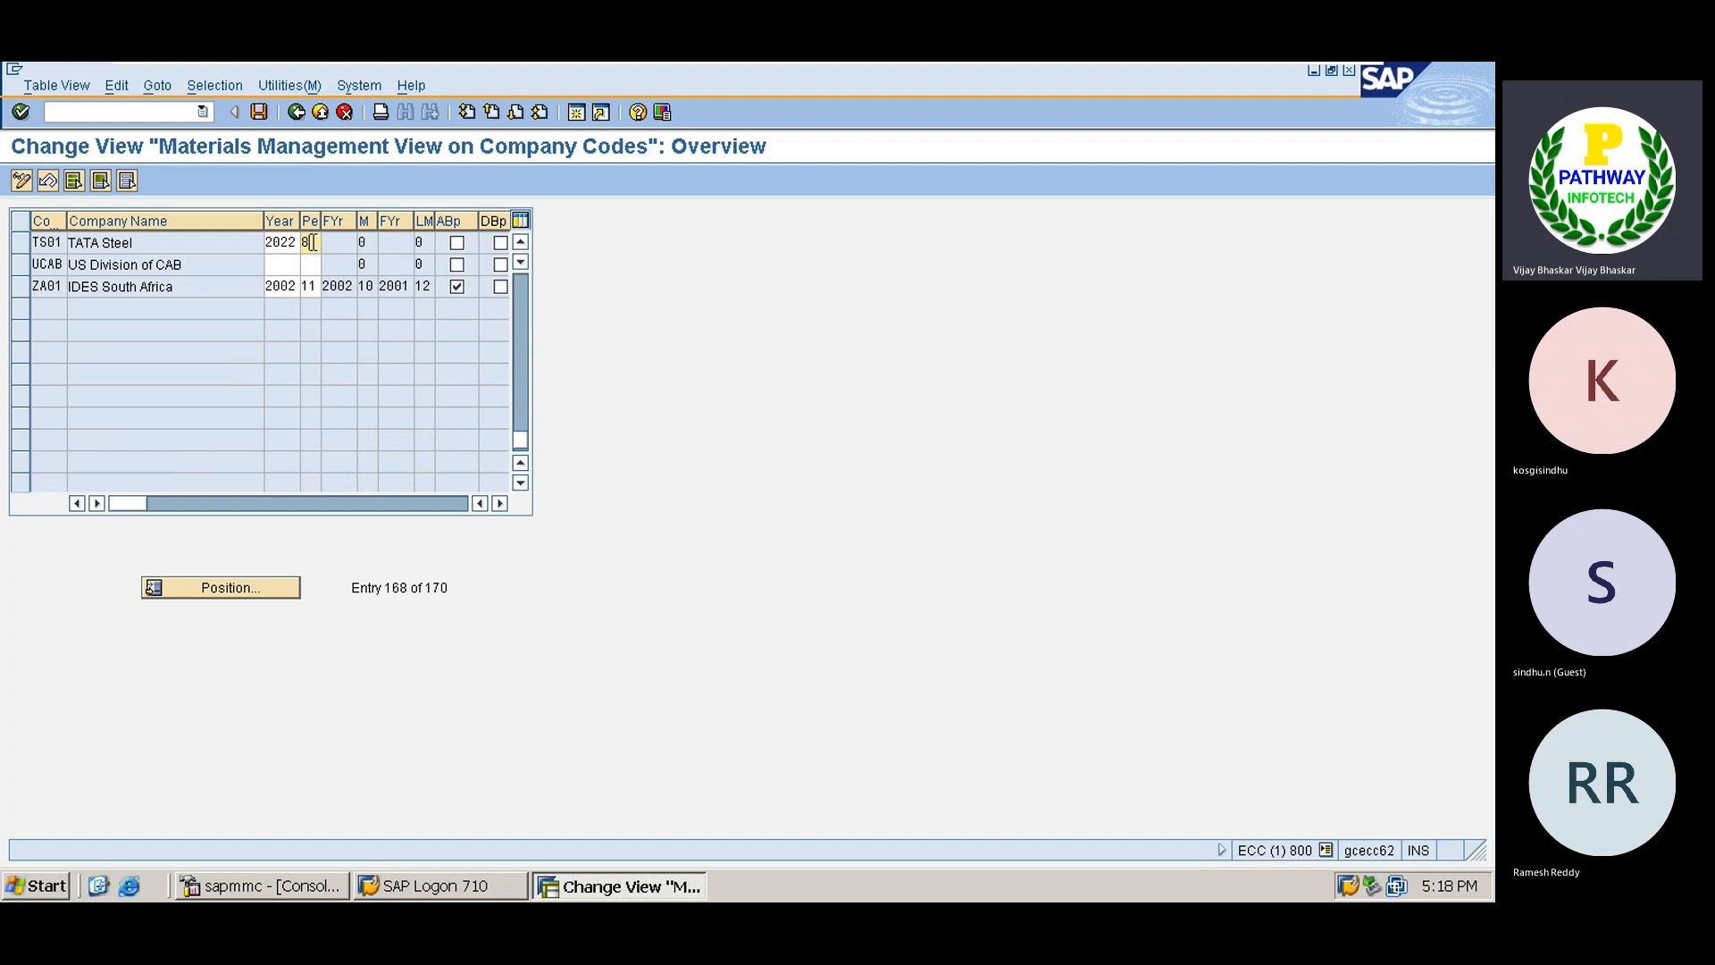
pyautogui.click(459, 241)
pyautogui.press('Return')
pyautogui.click(366, 242)
# Save the TS01 period settings under a customizing request and return to the IMG tree.
pyautogui.click(260, 113)
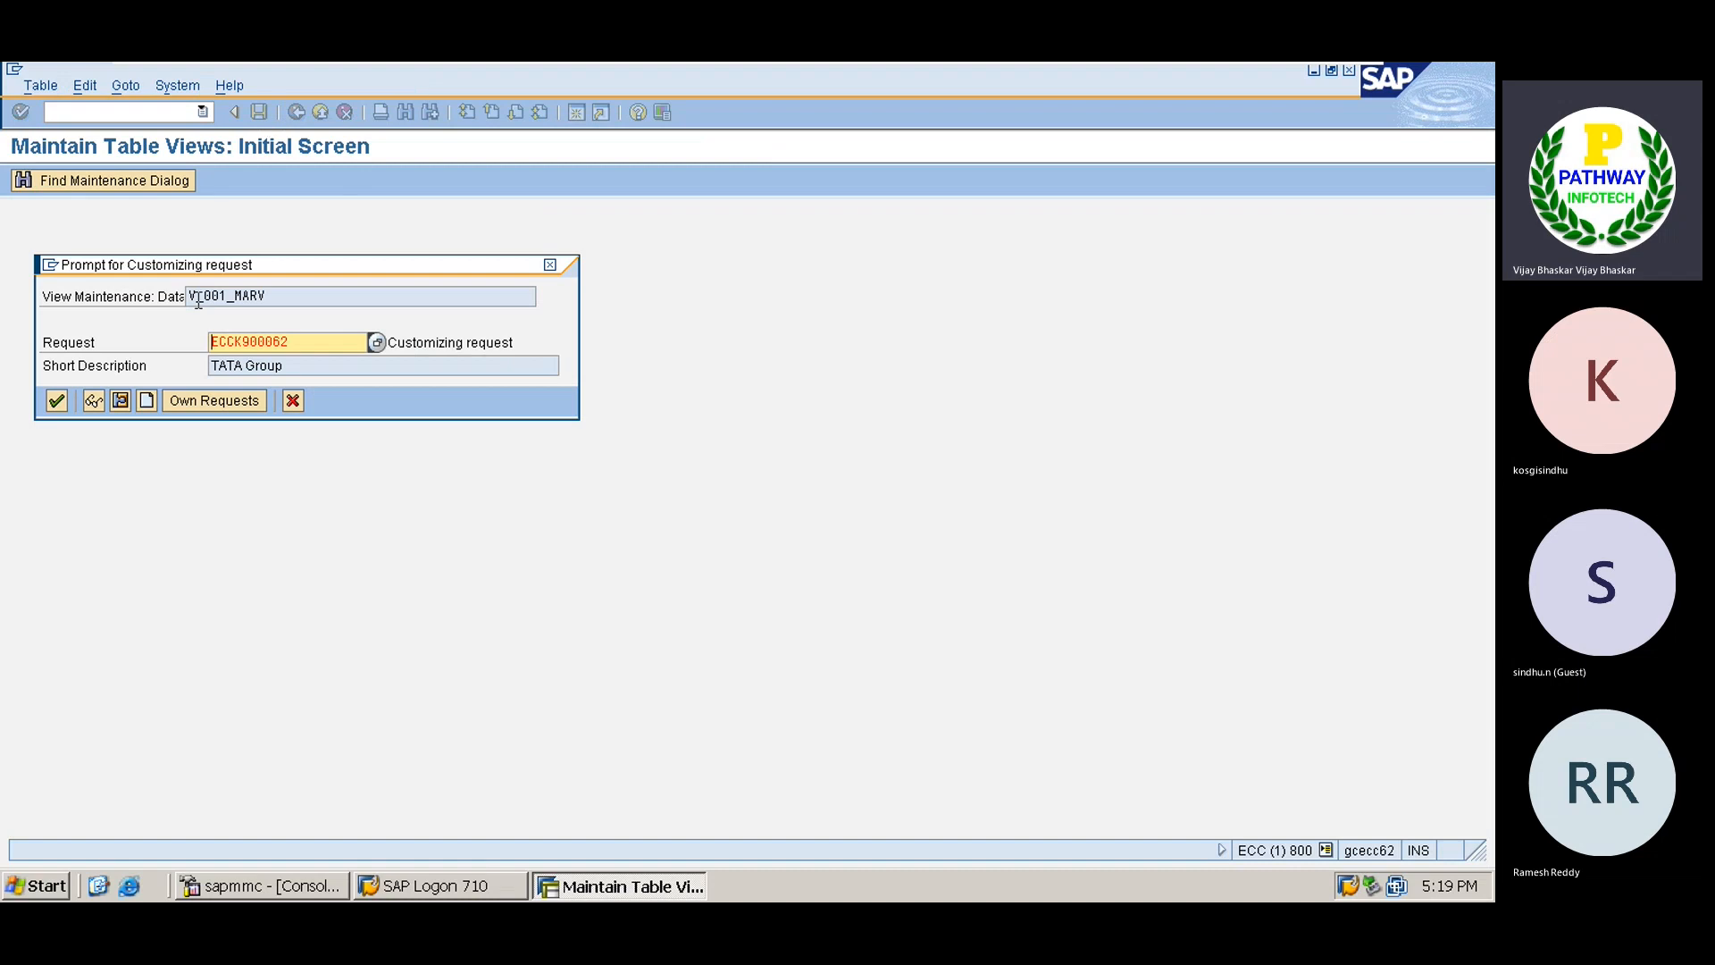
pyautogui.press('Return')
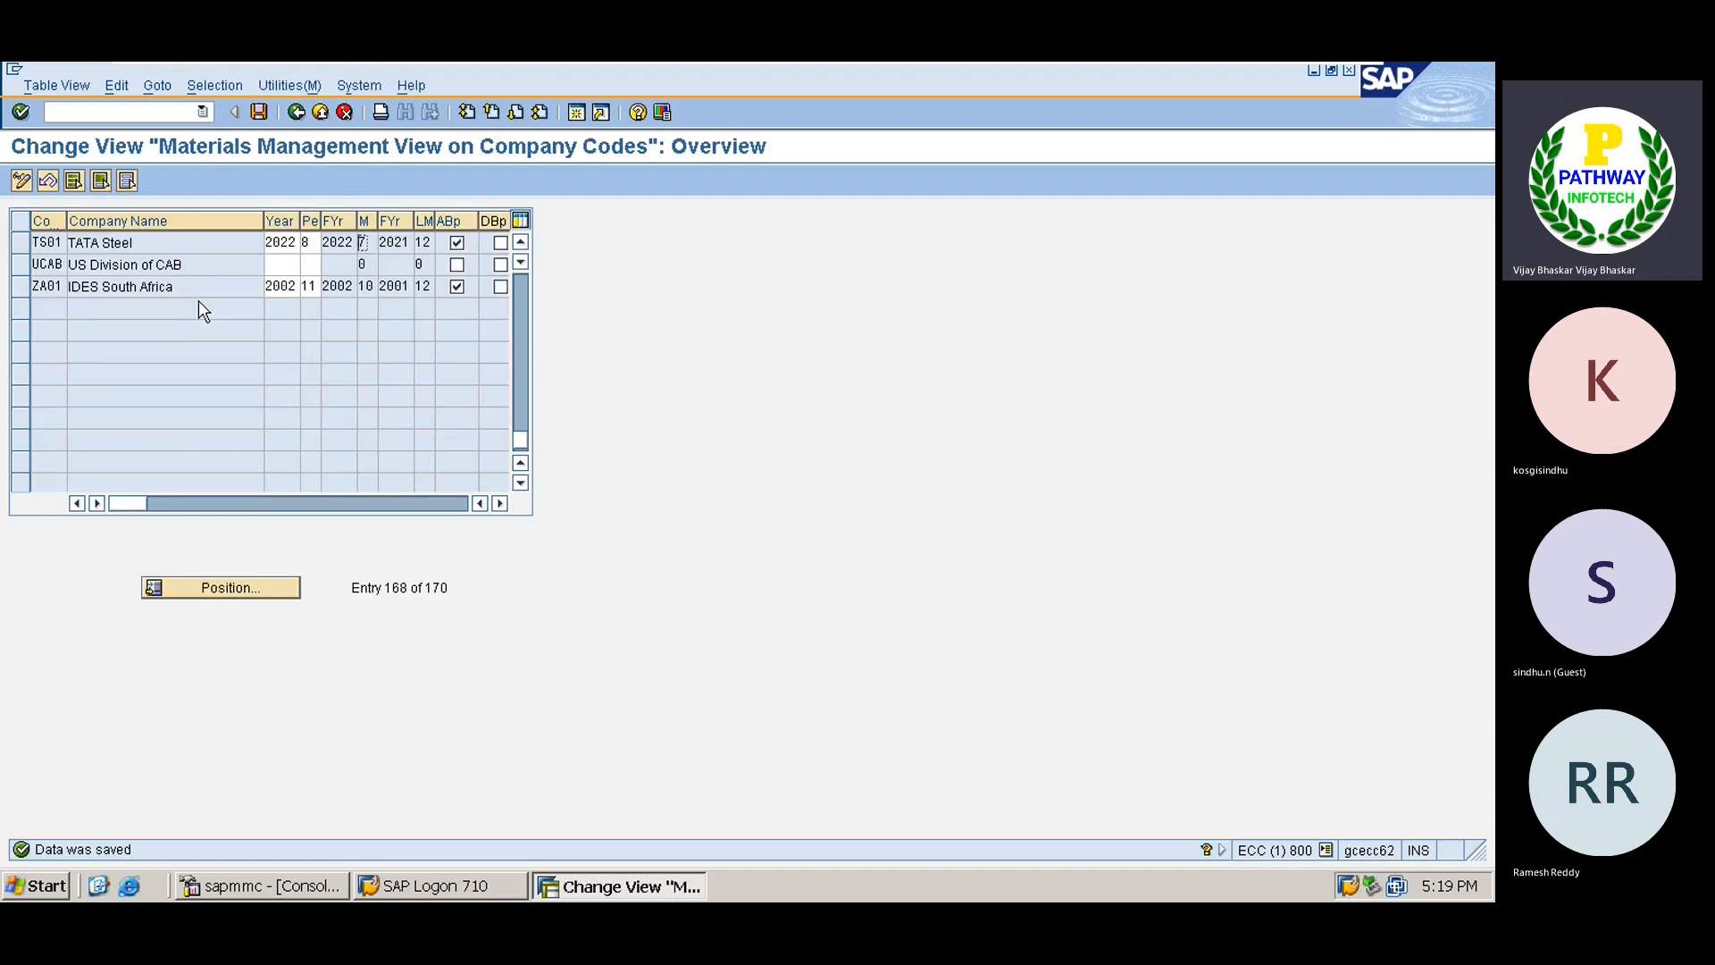
pyautogui.press('F3')
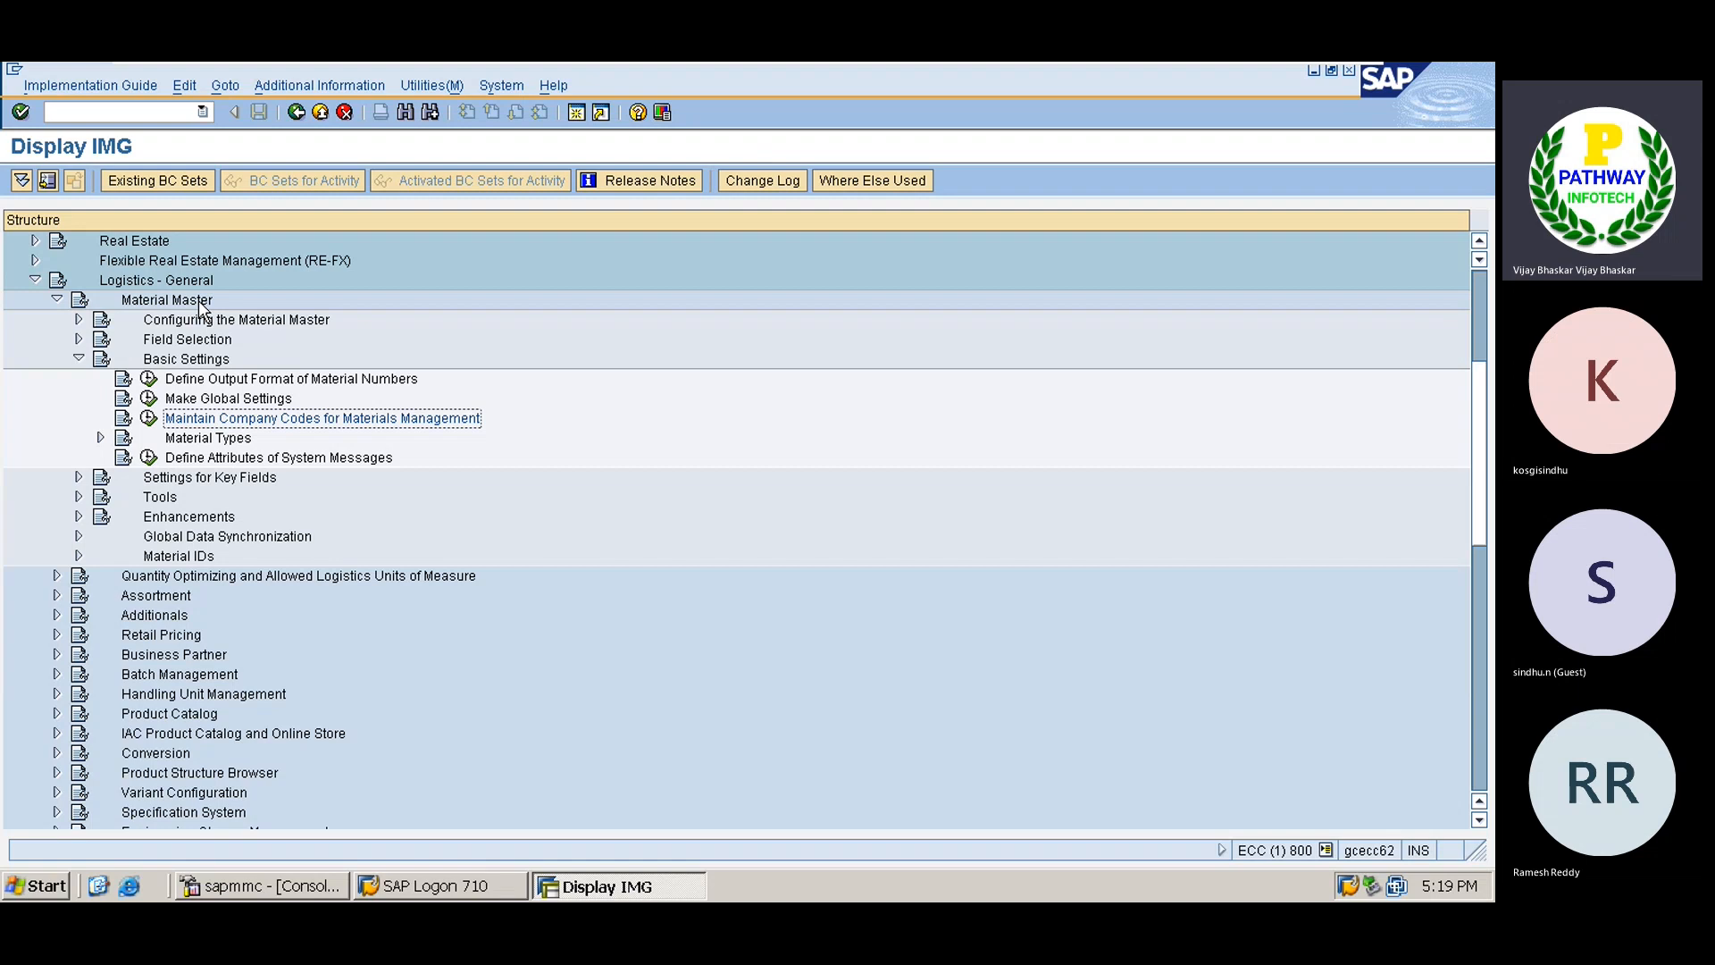
# Expand Material Types and run Define Attributes of Material Types.
pyautogui.press('Down')
pyautogui.press('Right')
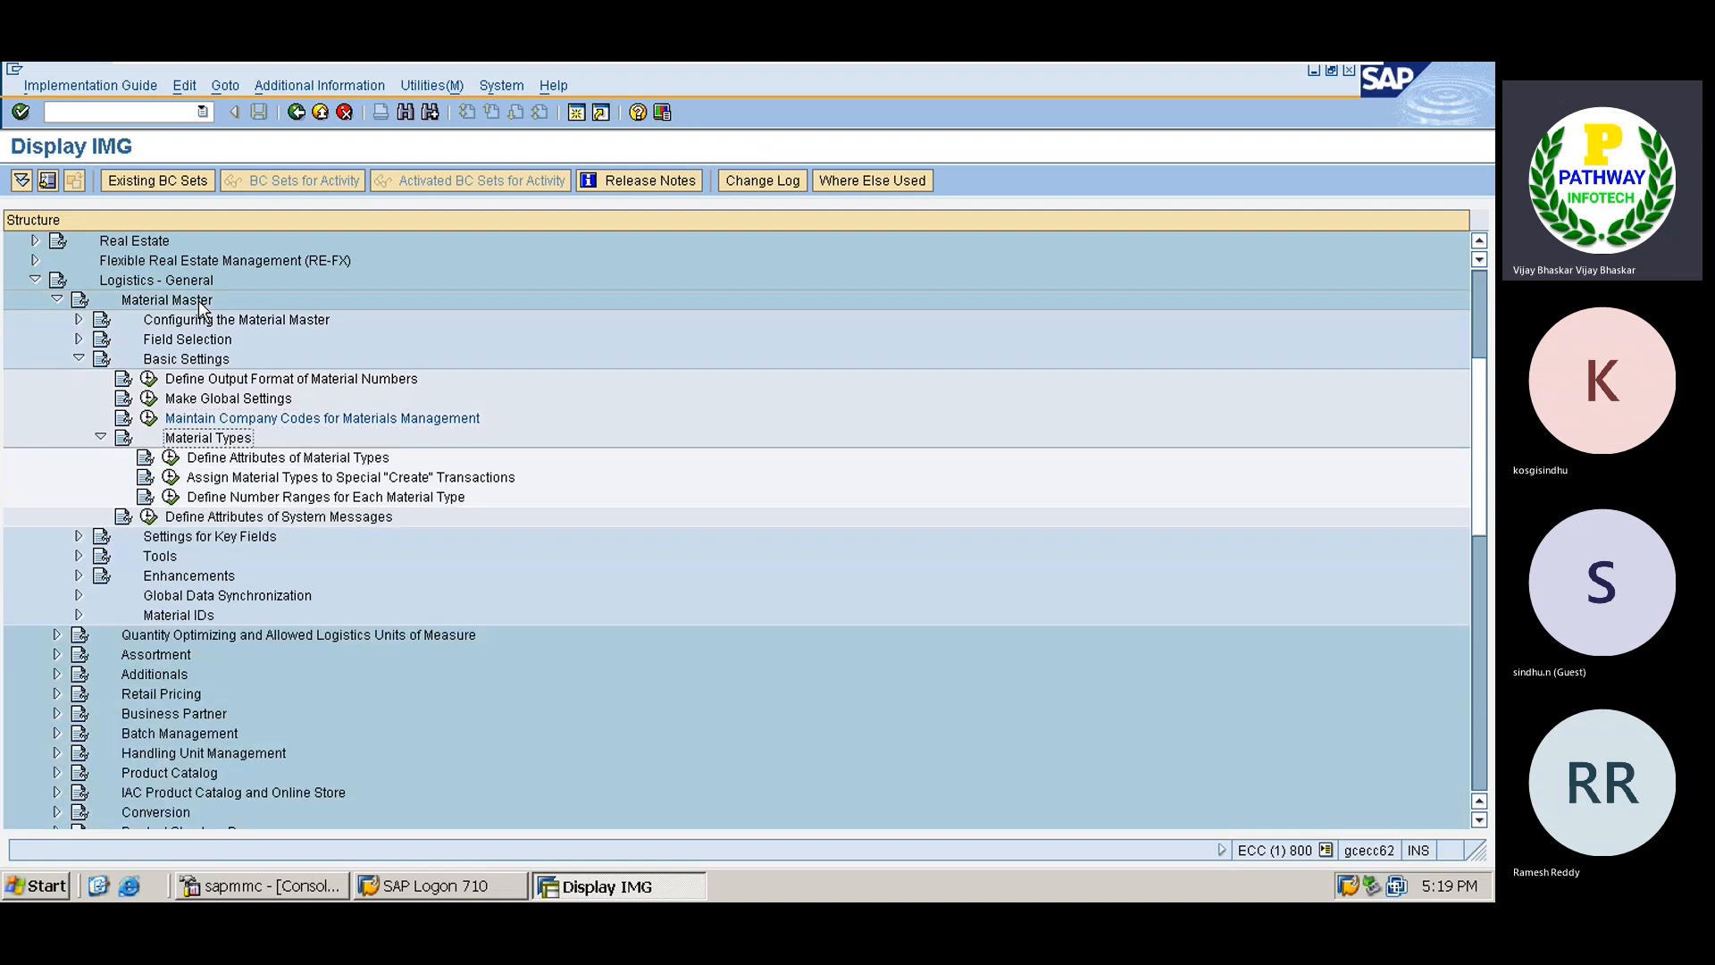
pyautogui.press('Down')
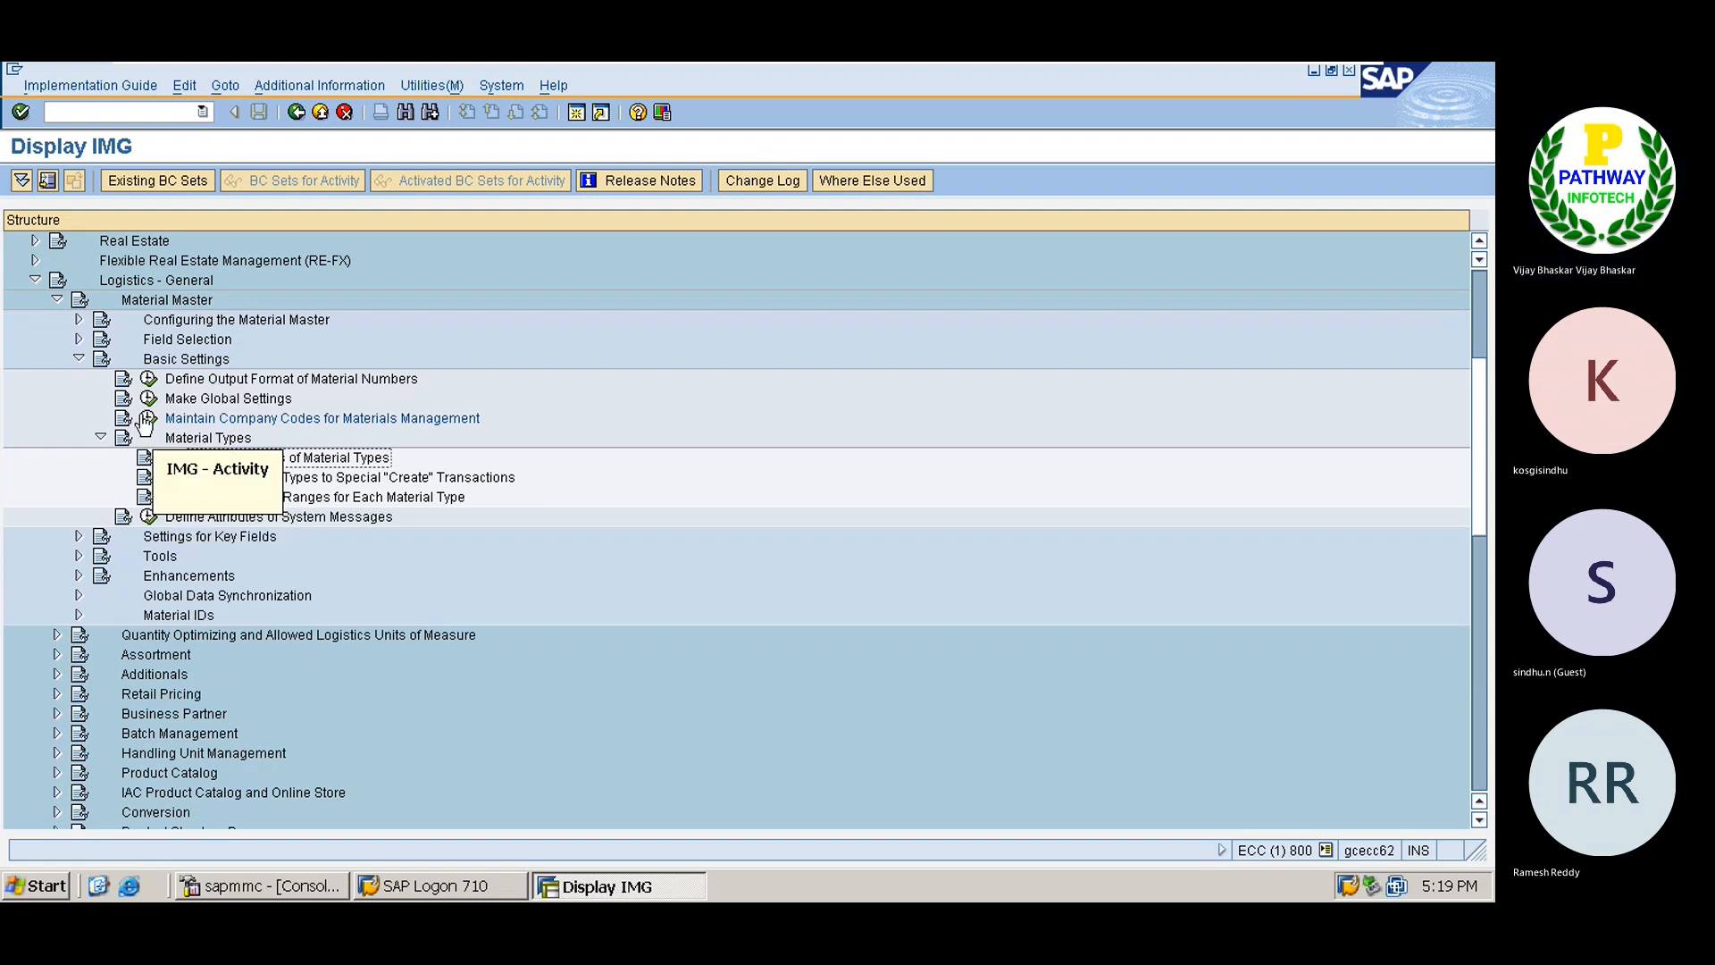
pyautogui.click(172, 460)
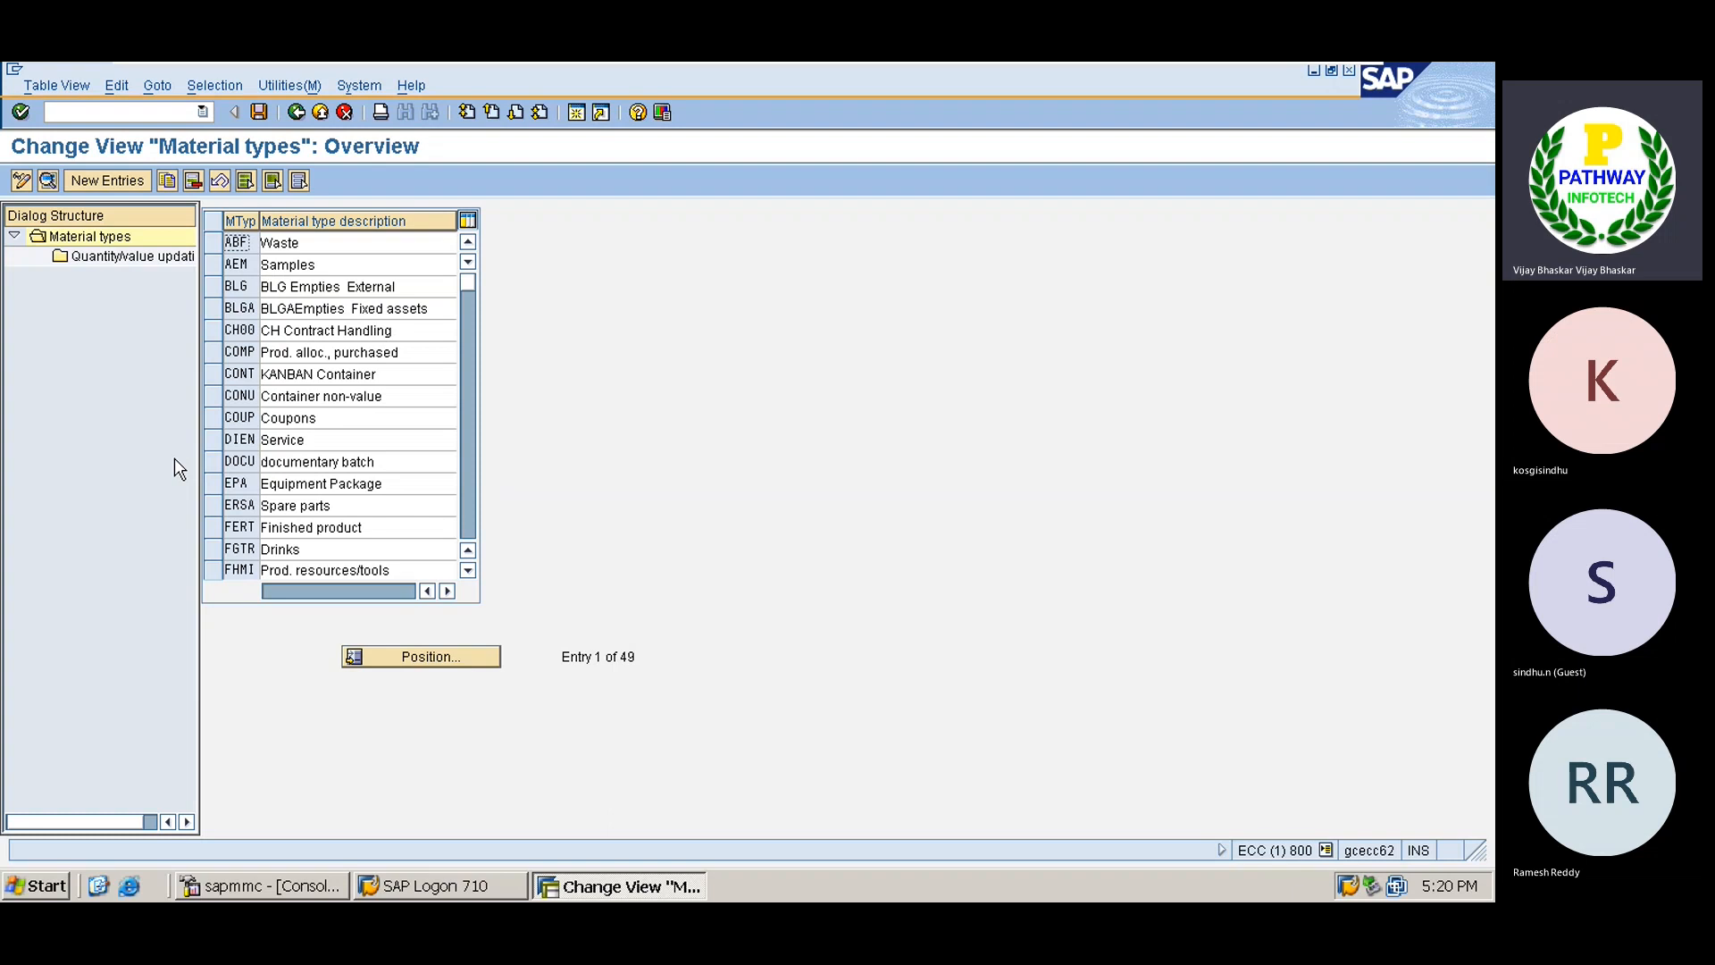
# Locate material type ROH and open its quantity/value updating settings.
pyautogui.click(421, 652)
pyautogui.write('TR')
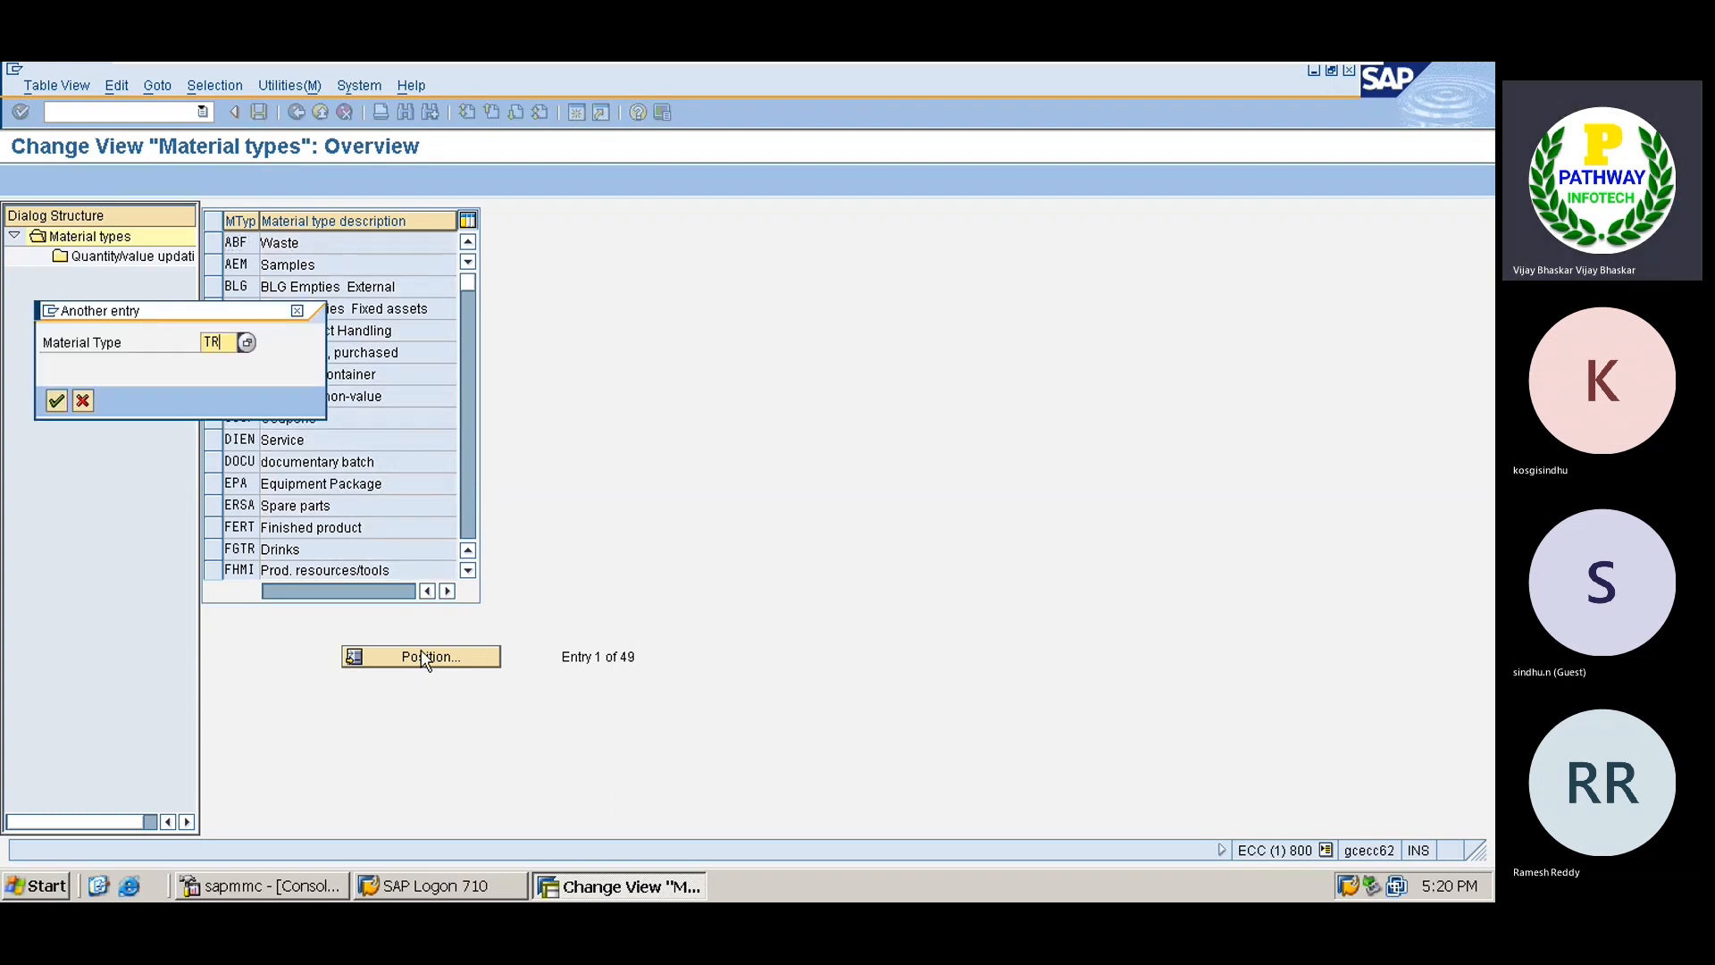
pyautogui.press('BackSpace')
pyautogui.press('BackSpace')
pyautogui.write('RO')
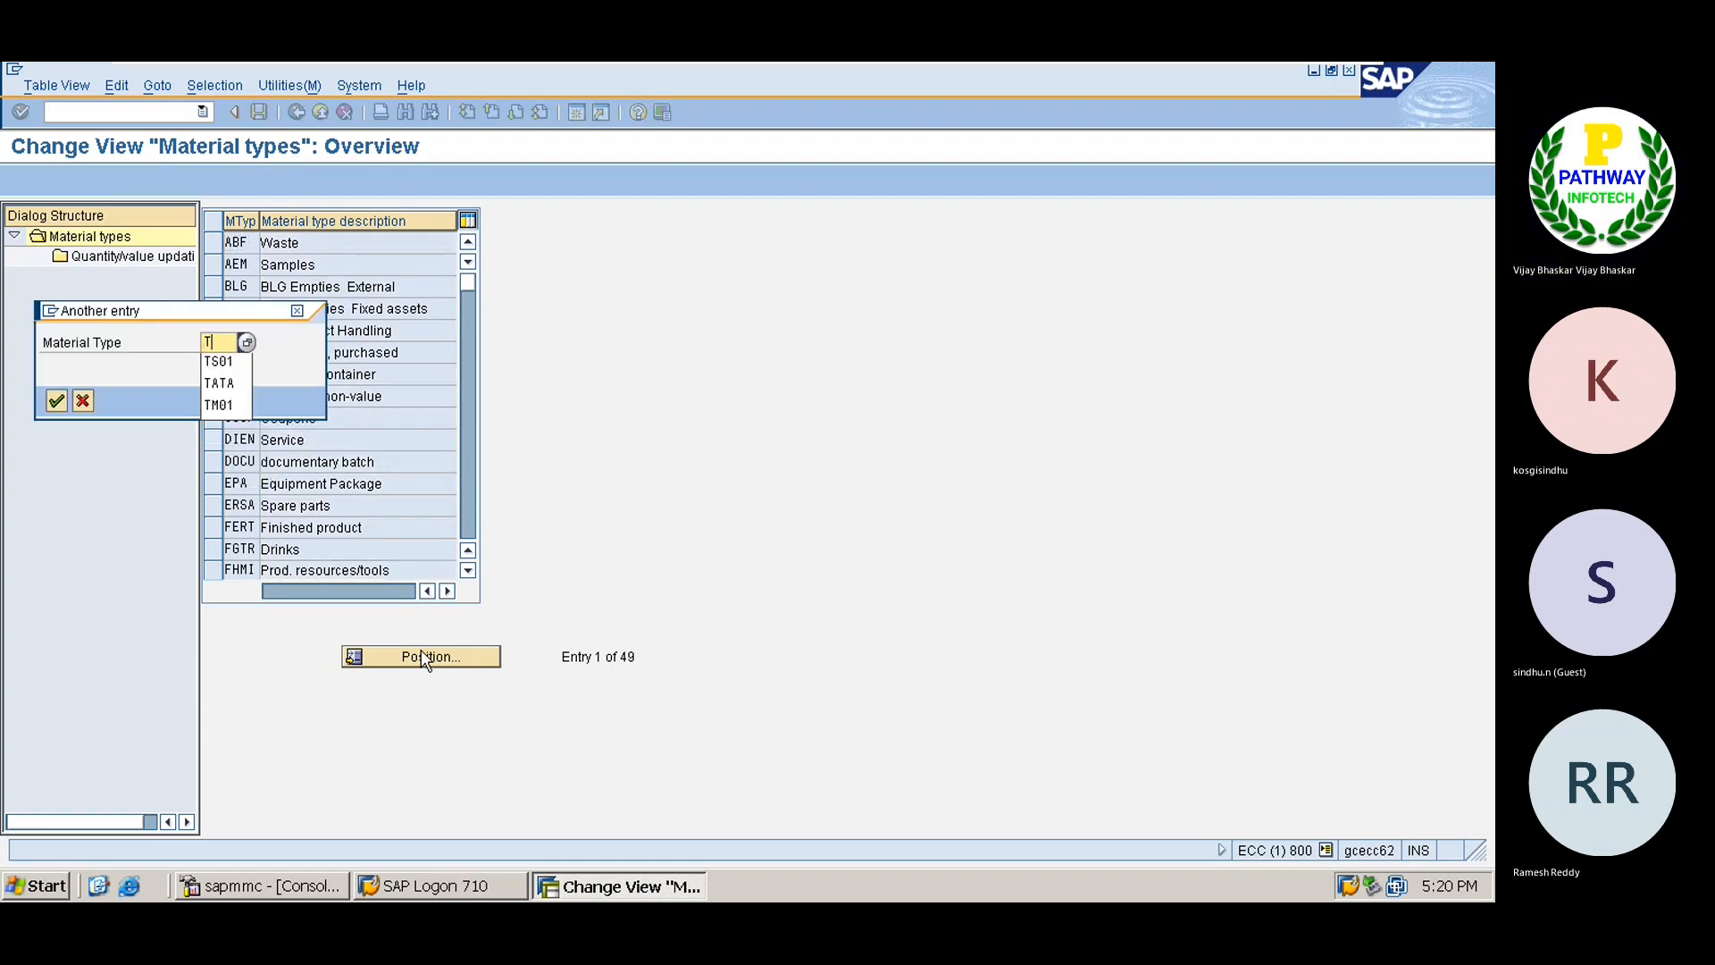
pyautogui.write('H')
pyautogui.press('Return')
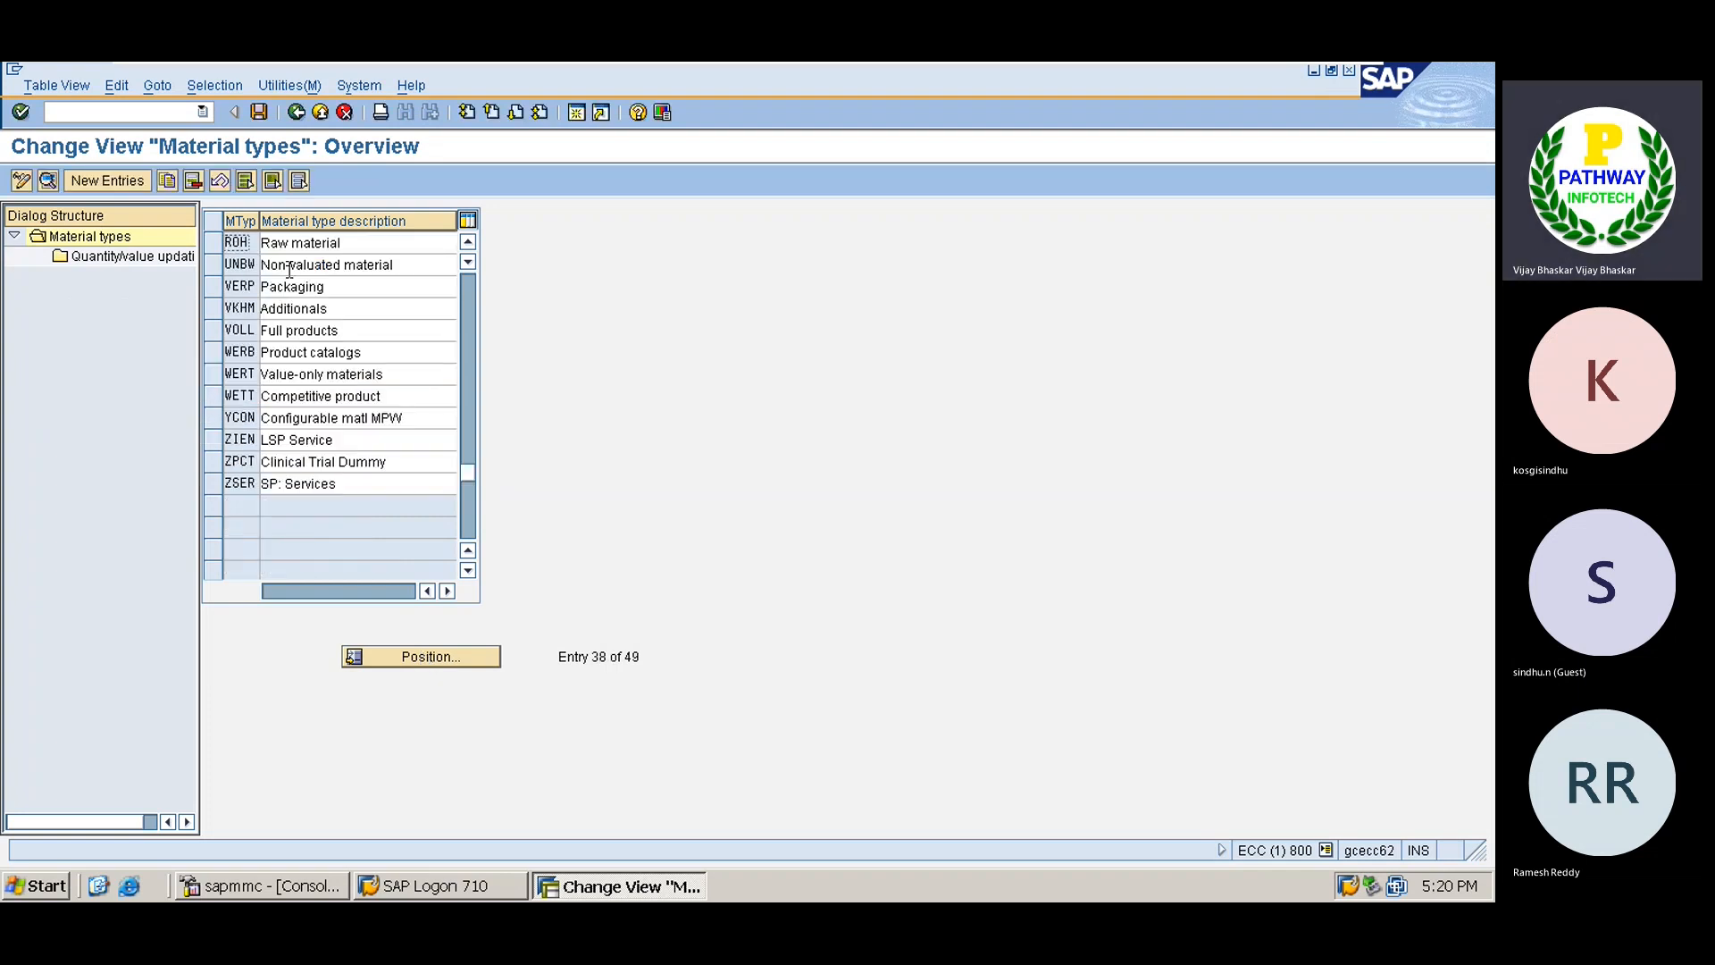
pyautogui.click(212, 244)
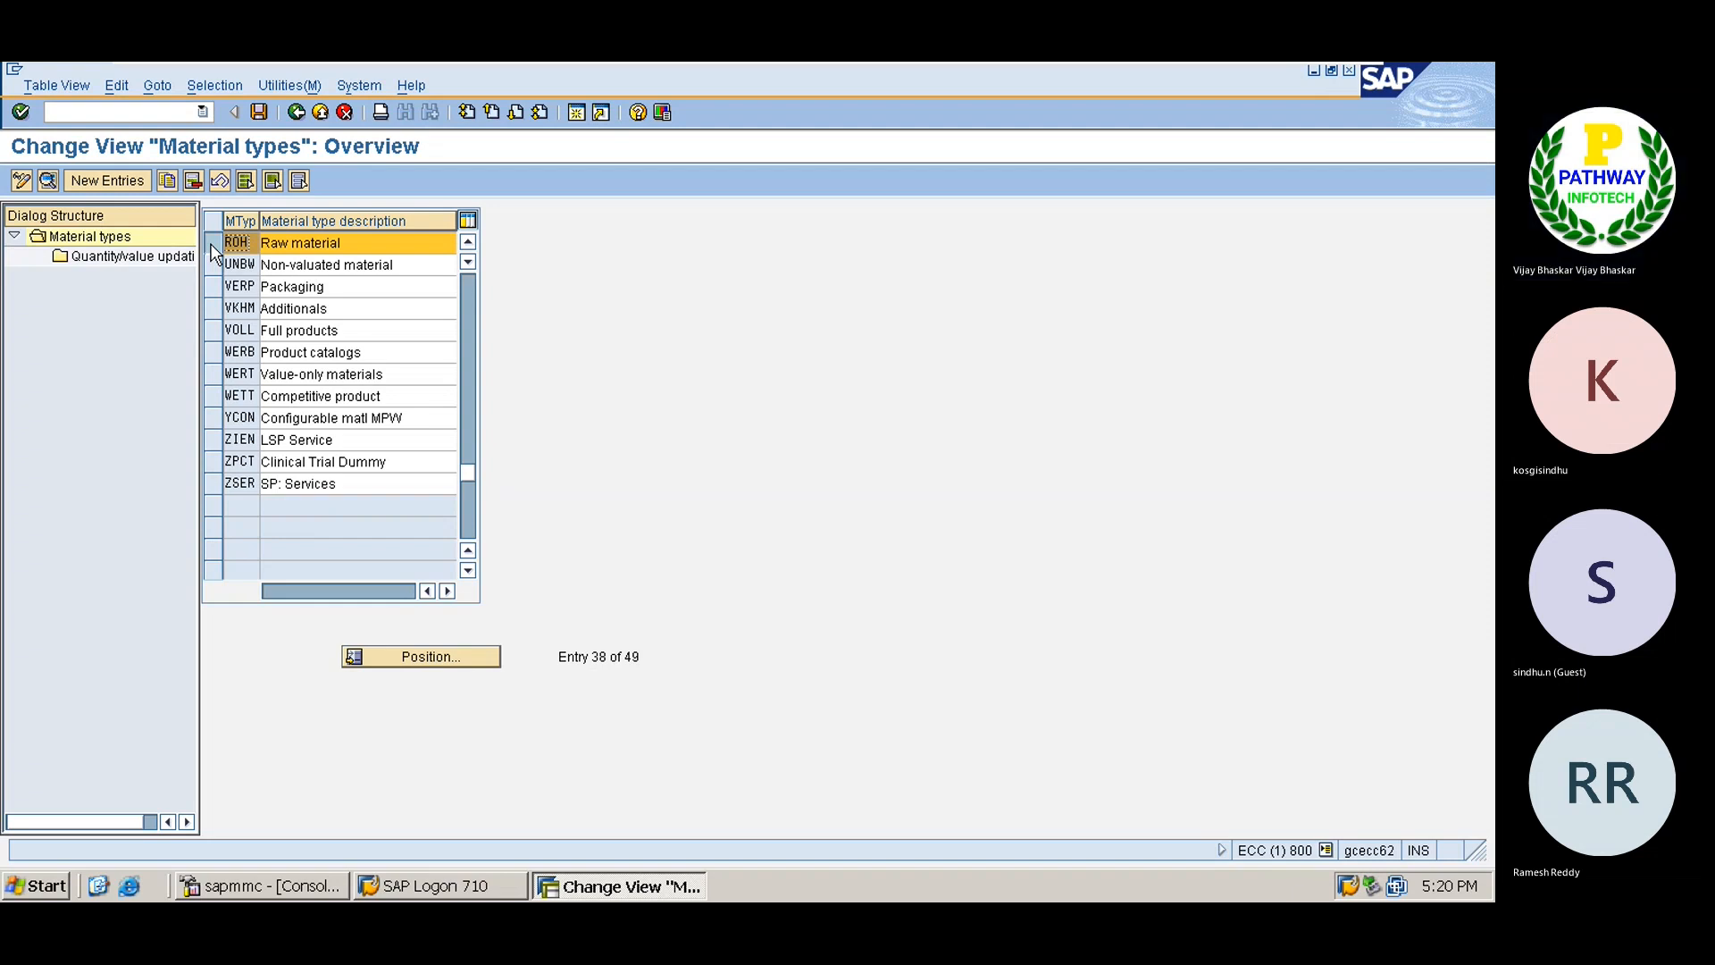
pyautogui.doubleClick(121, 257)
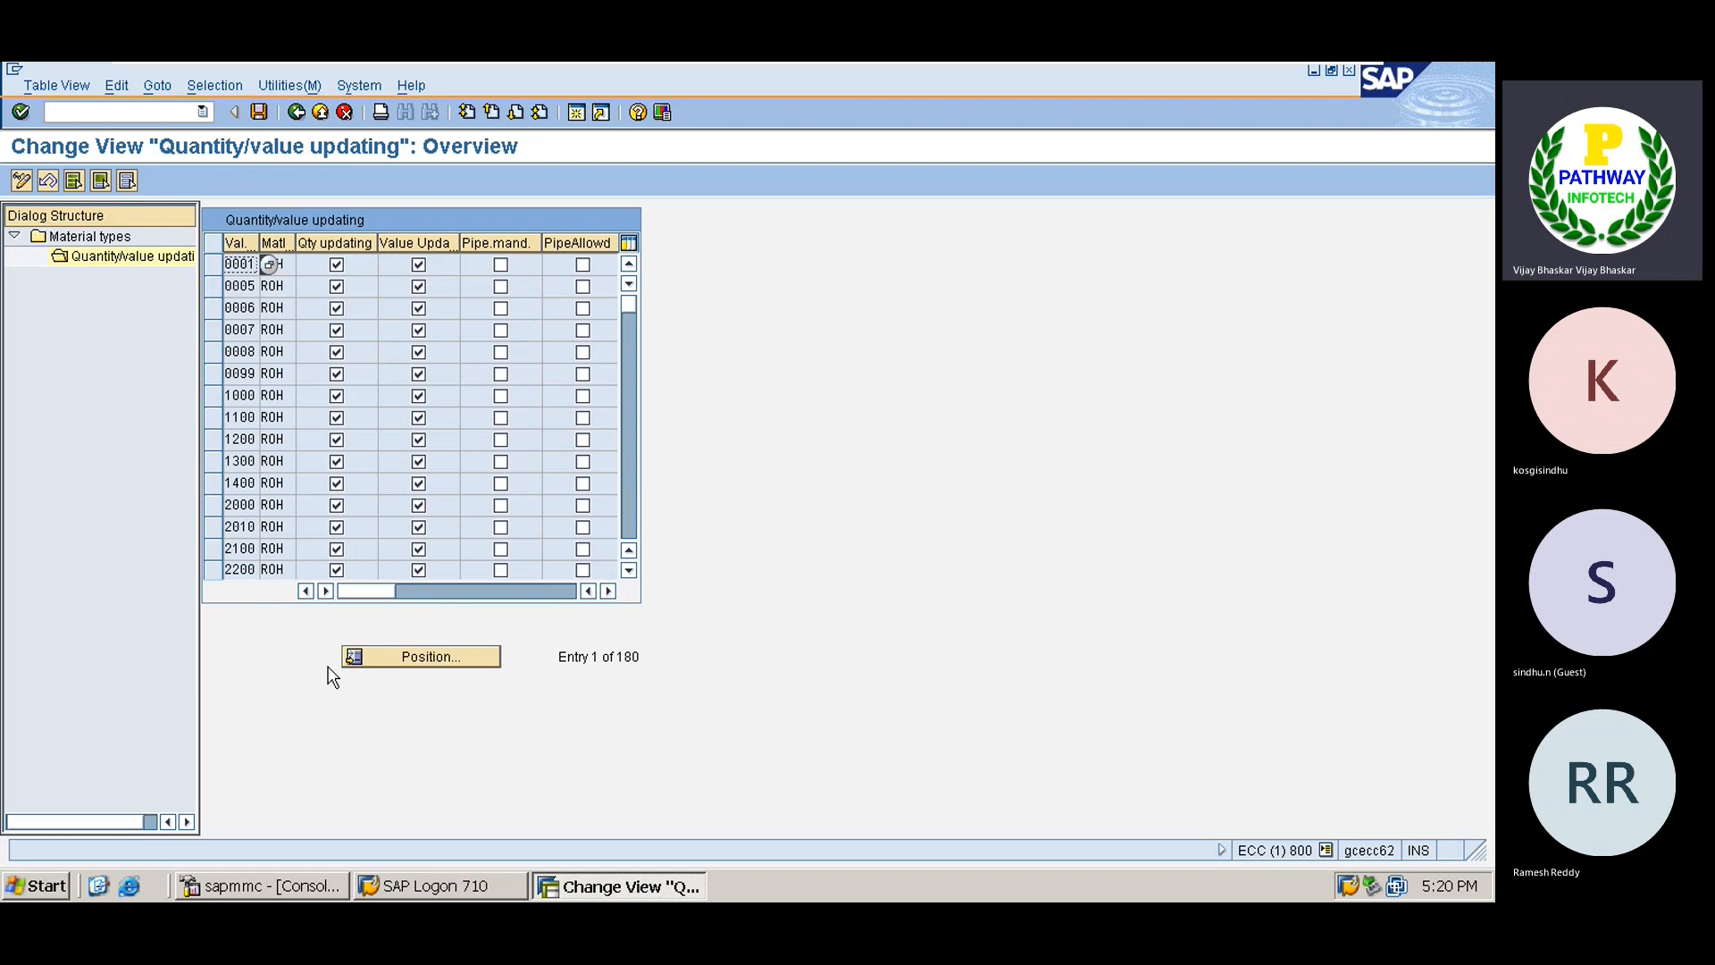
# Tick quantity and value updating for valuation area TATA and save with a customizing request.
pyautogui.click(401, 658)
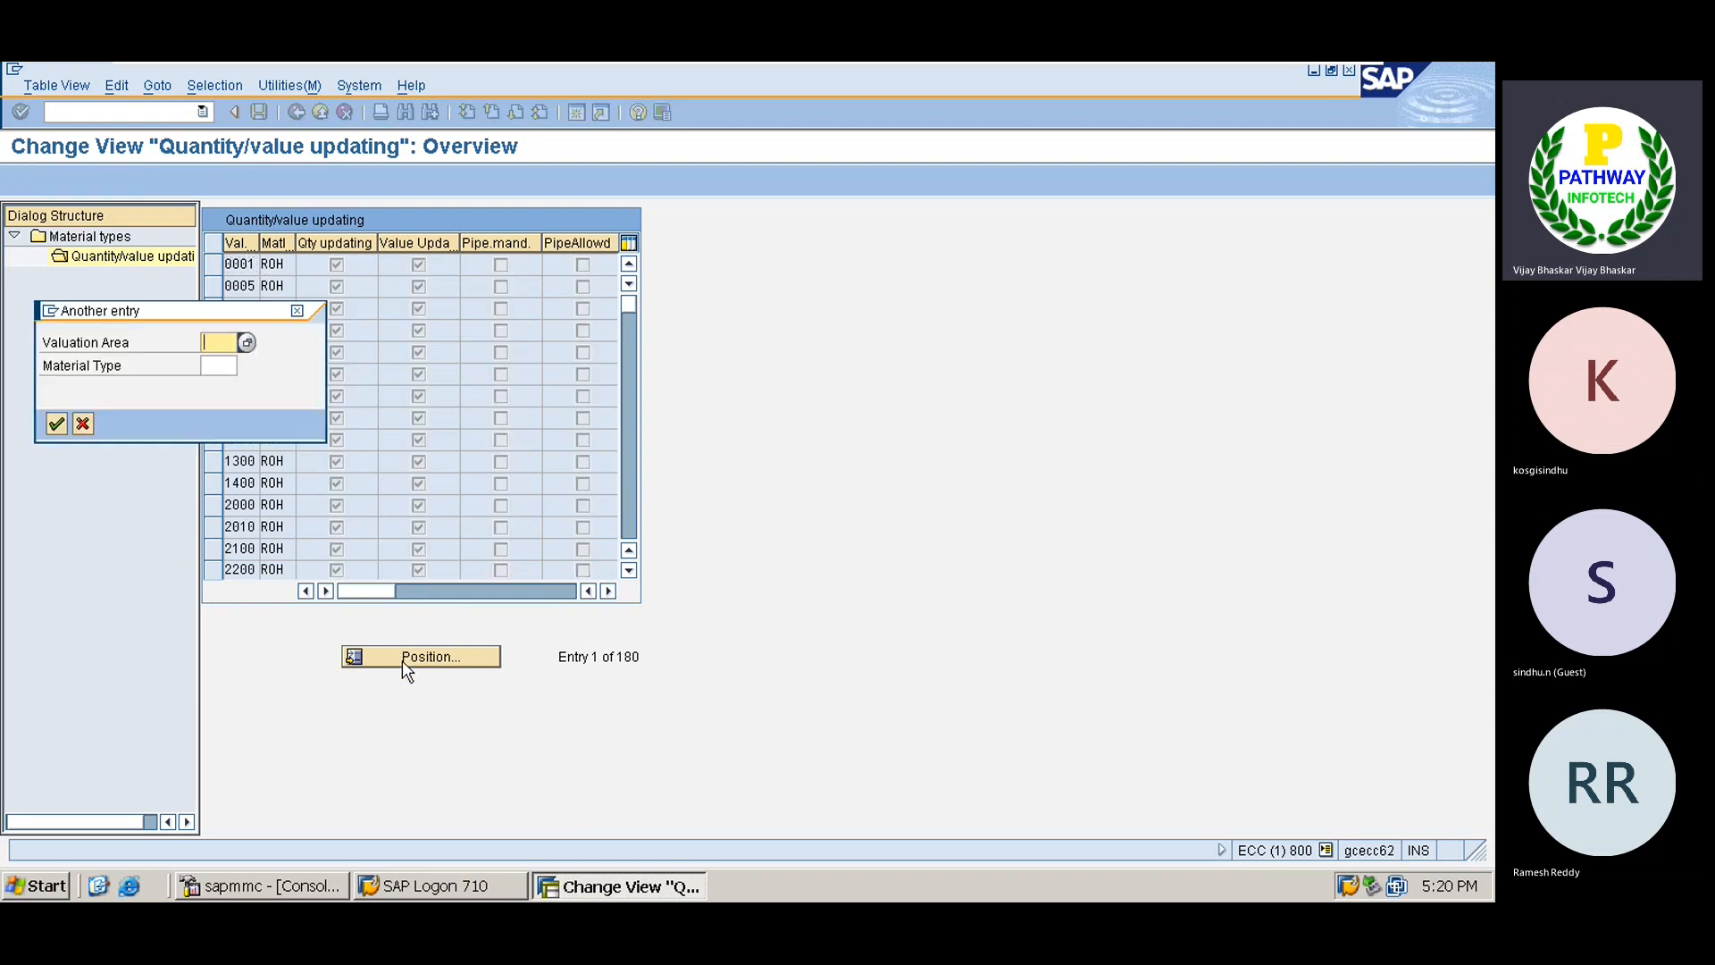
pyautogui.write('TATA')
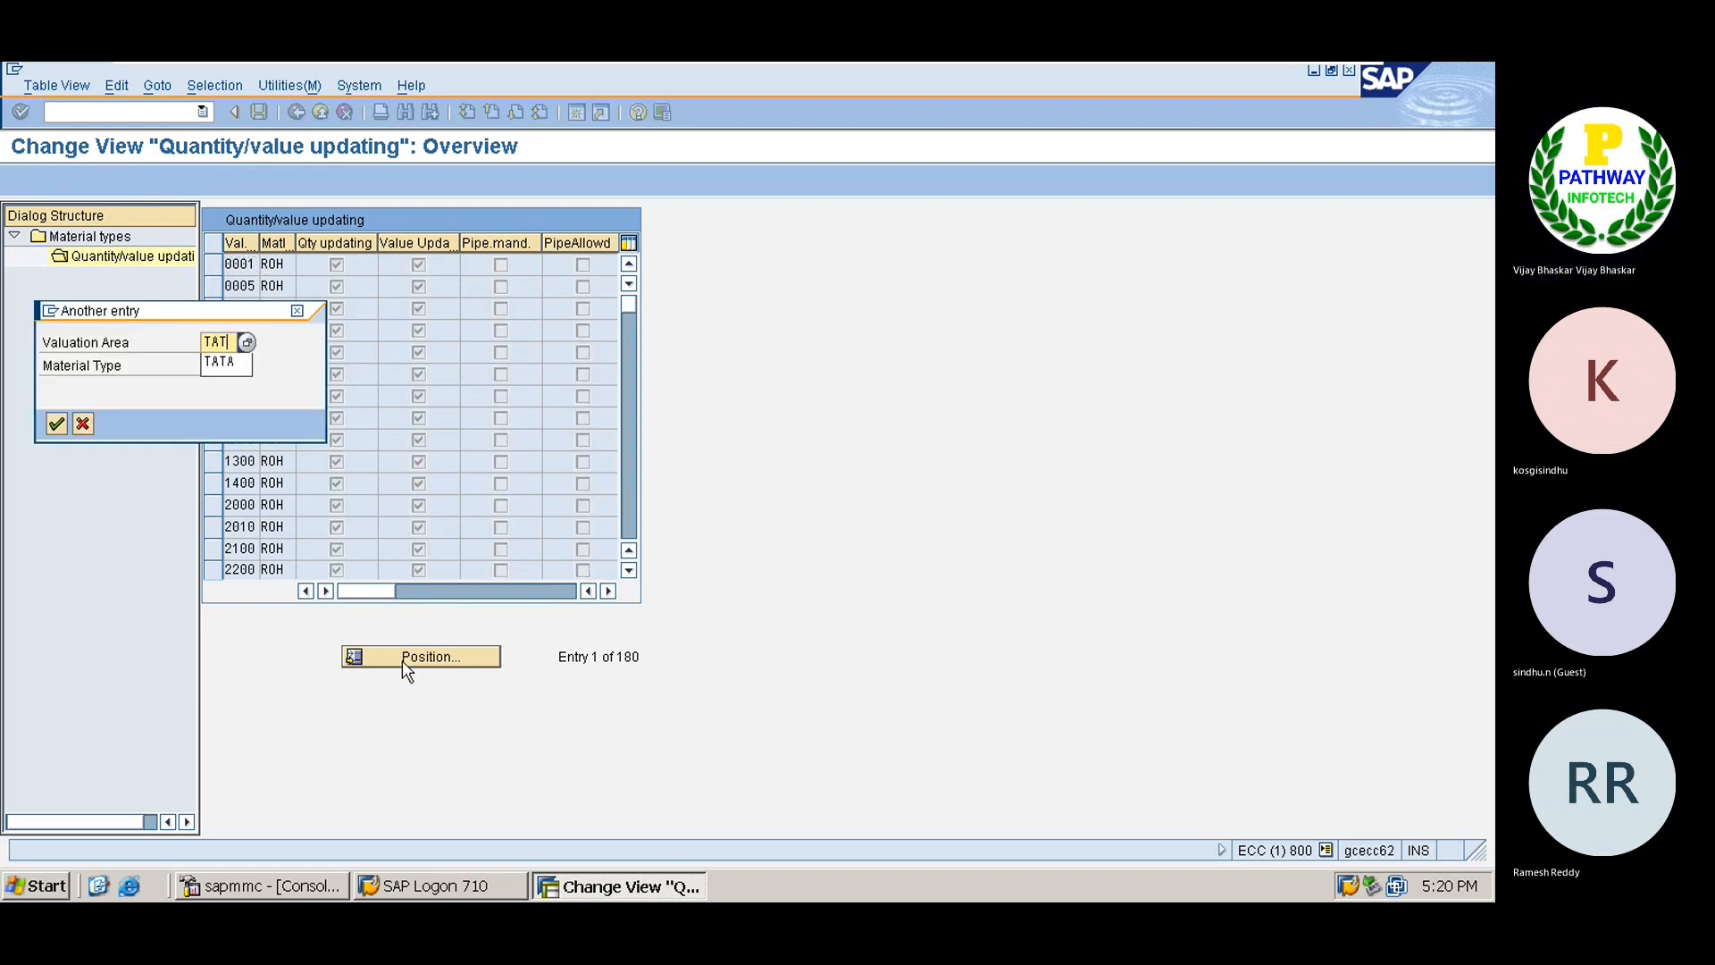
pyautogui.press('Return')
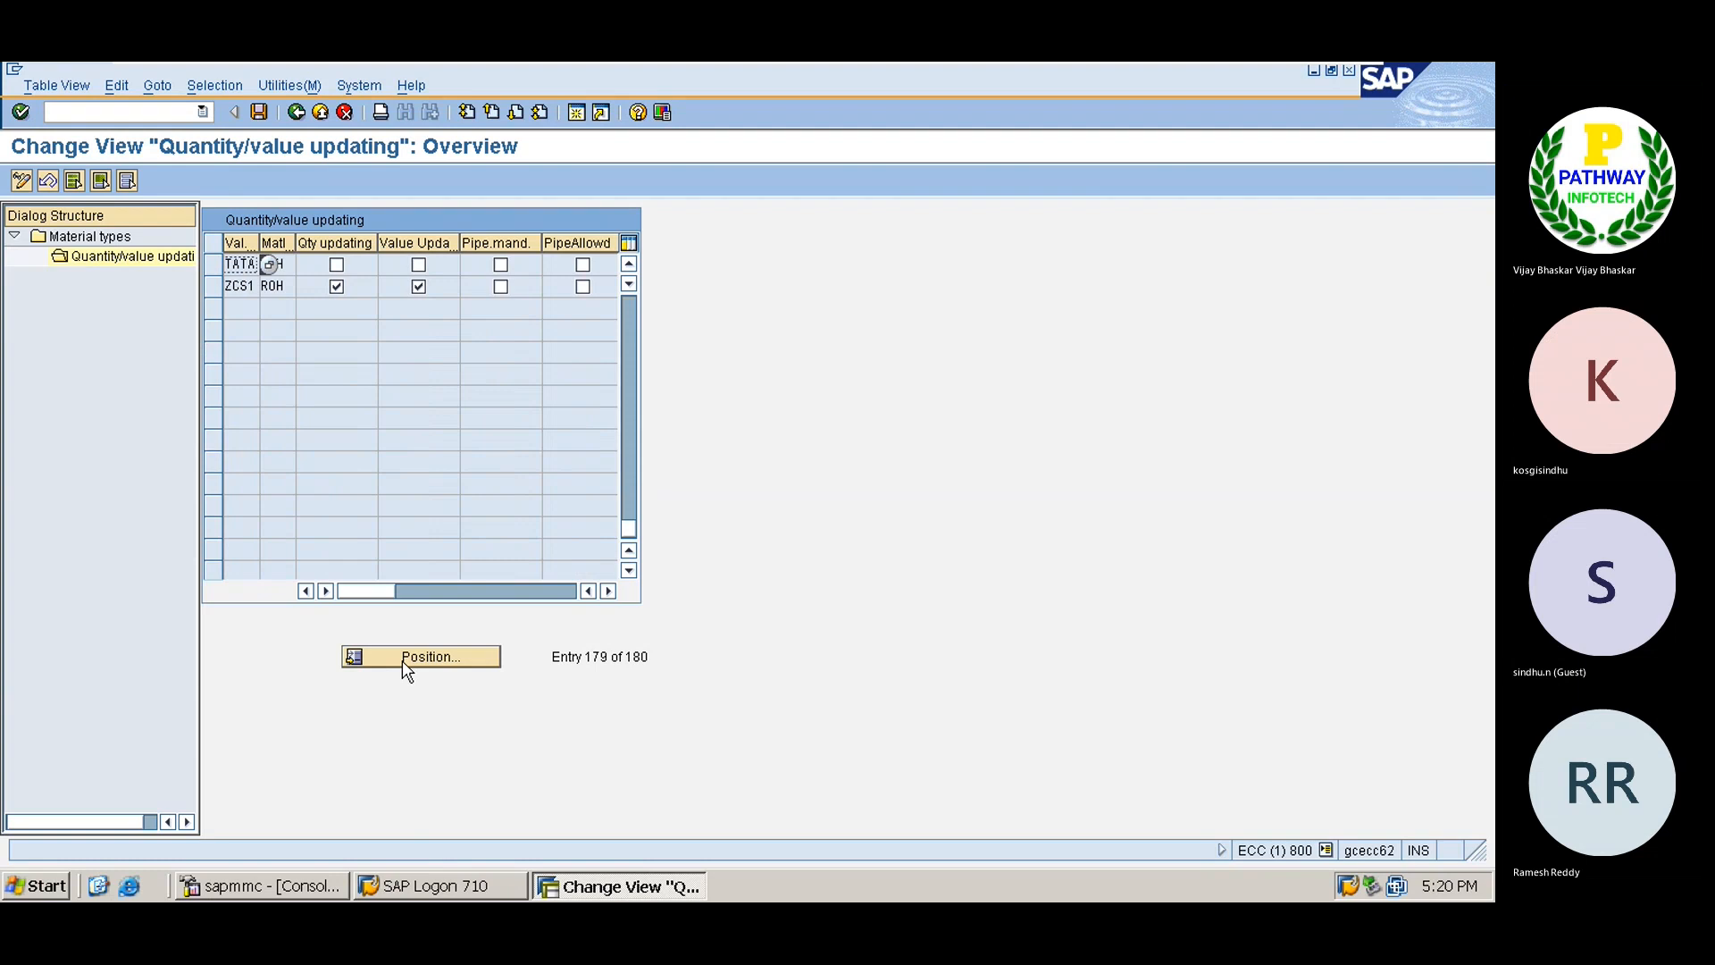
pyautogui.click(336, 265)
pyautogui.click(419, 264)
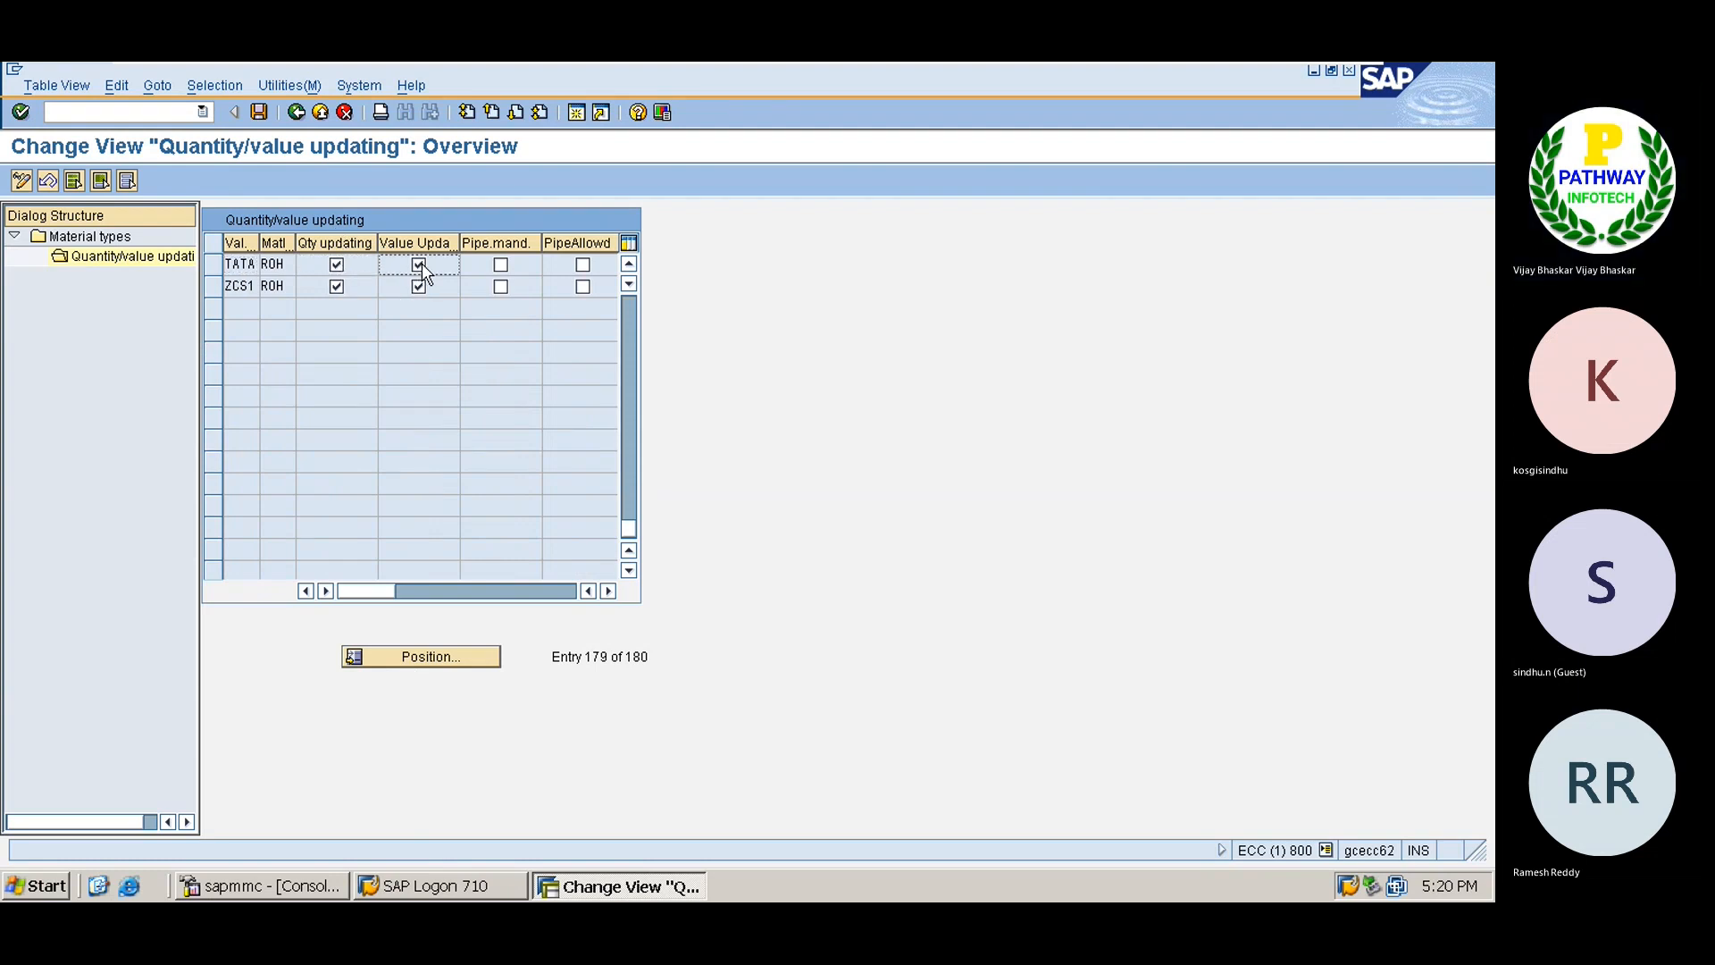
pyautogui.click(259, 112)
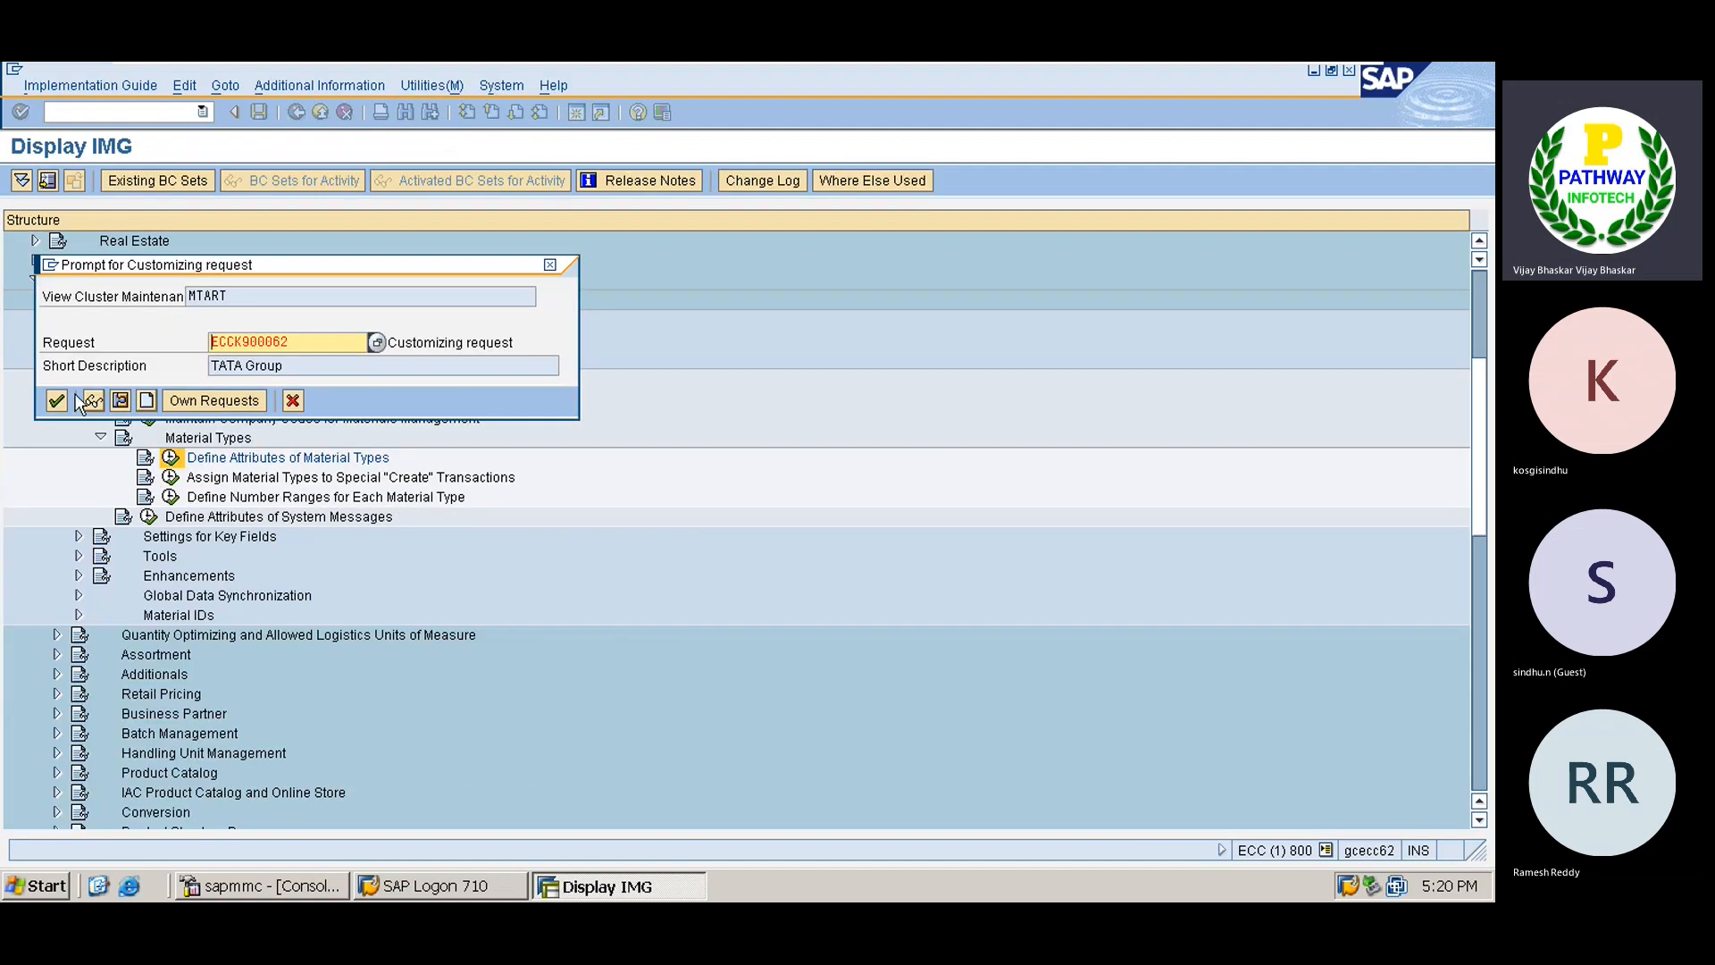
pyautogui.click(57, 400)
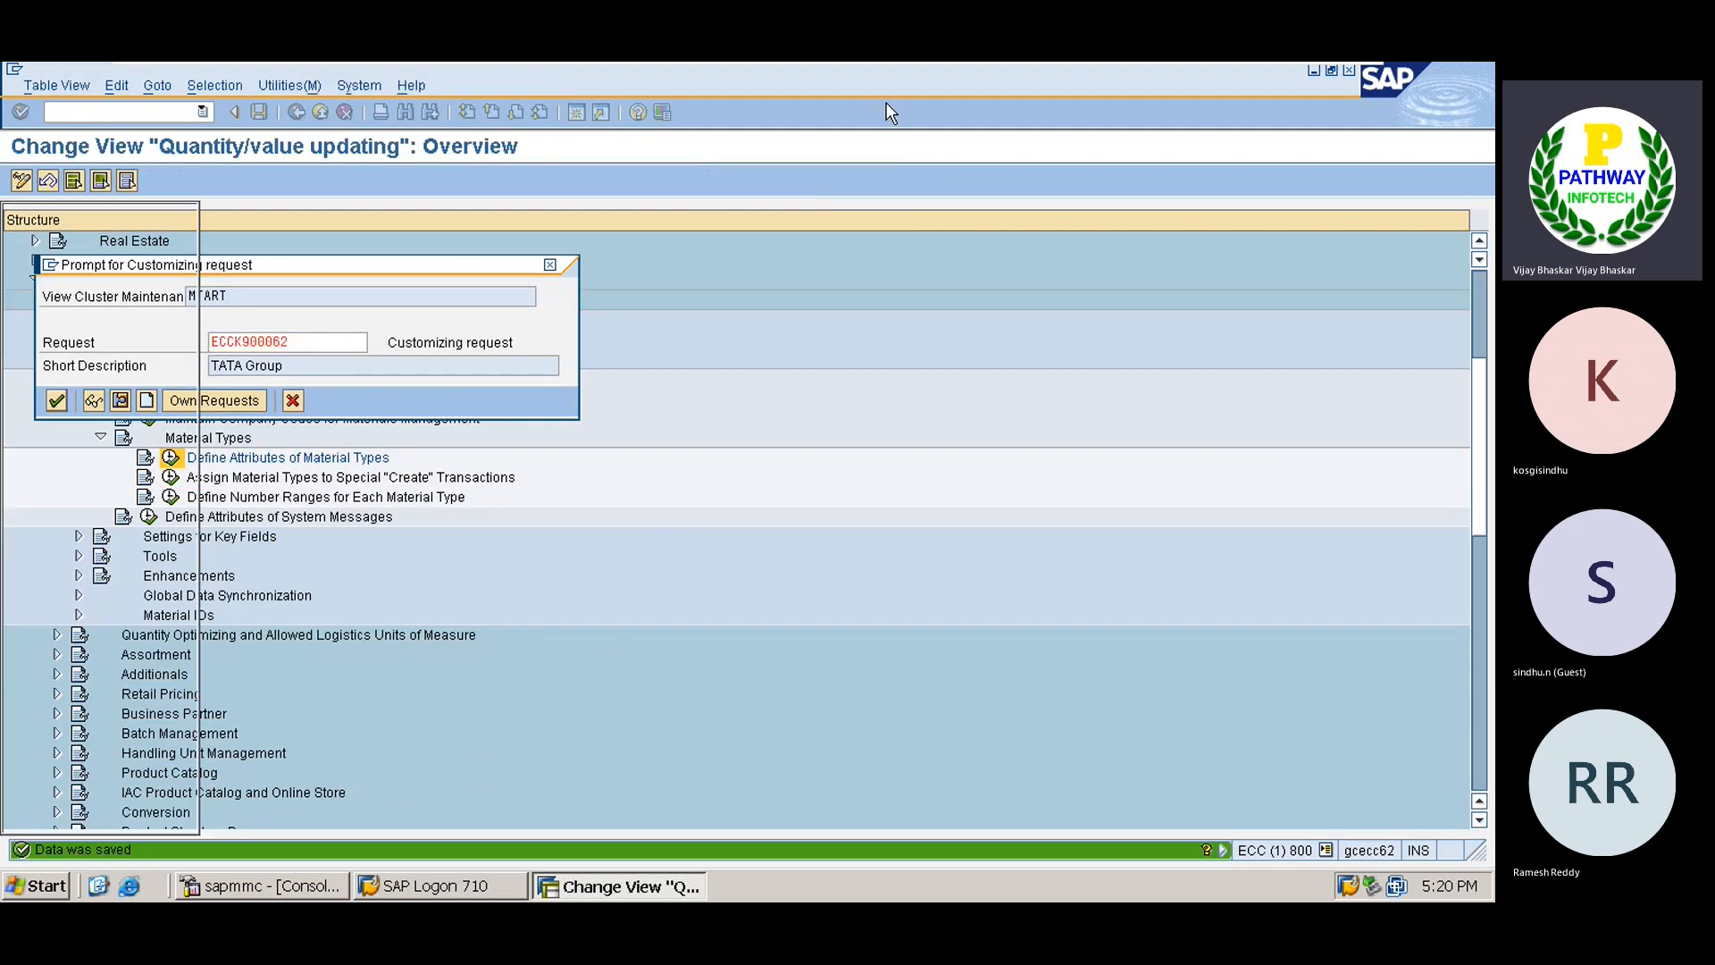
# Admit the lobby guest in Teams and restore the SAP window from the VMware taskbar preview.
pyautogui.click(1303, 79)
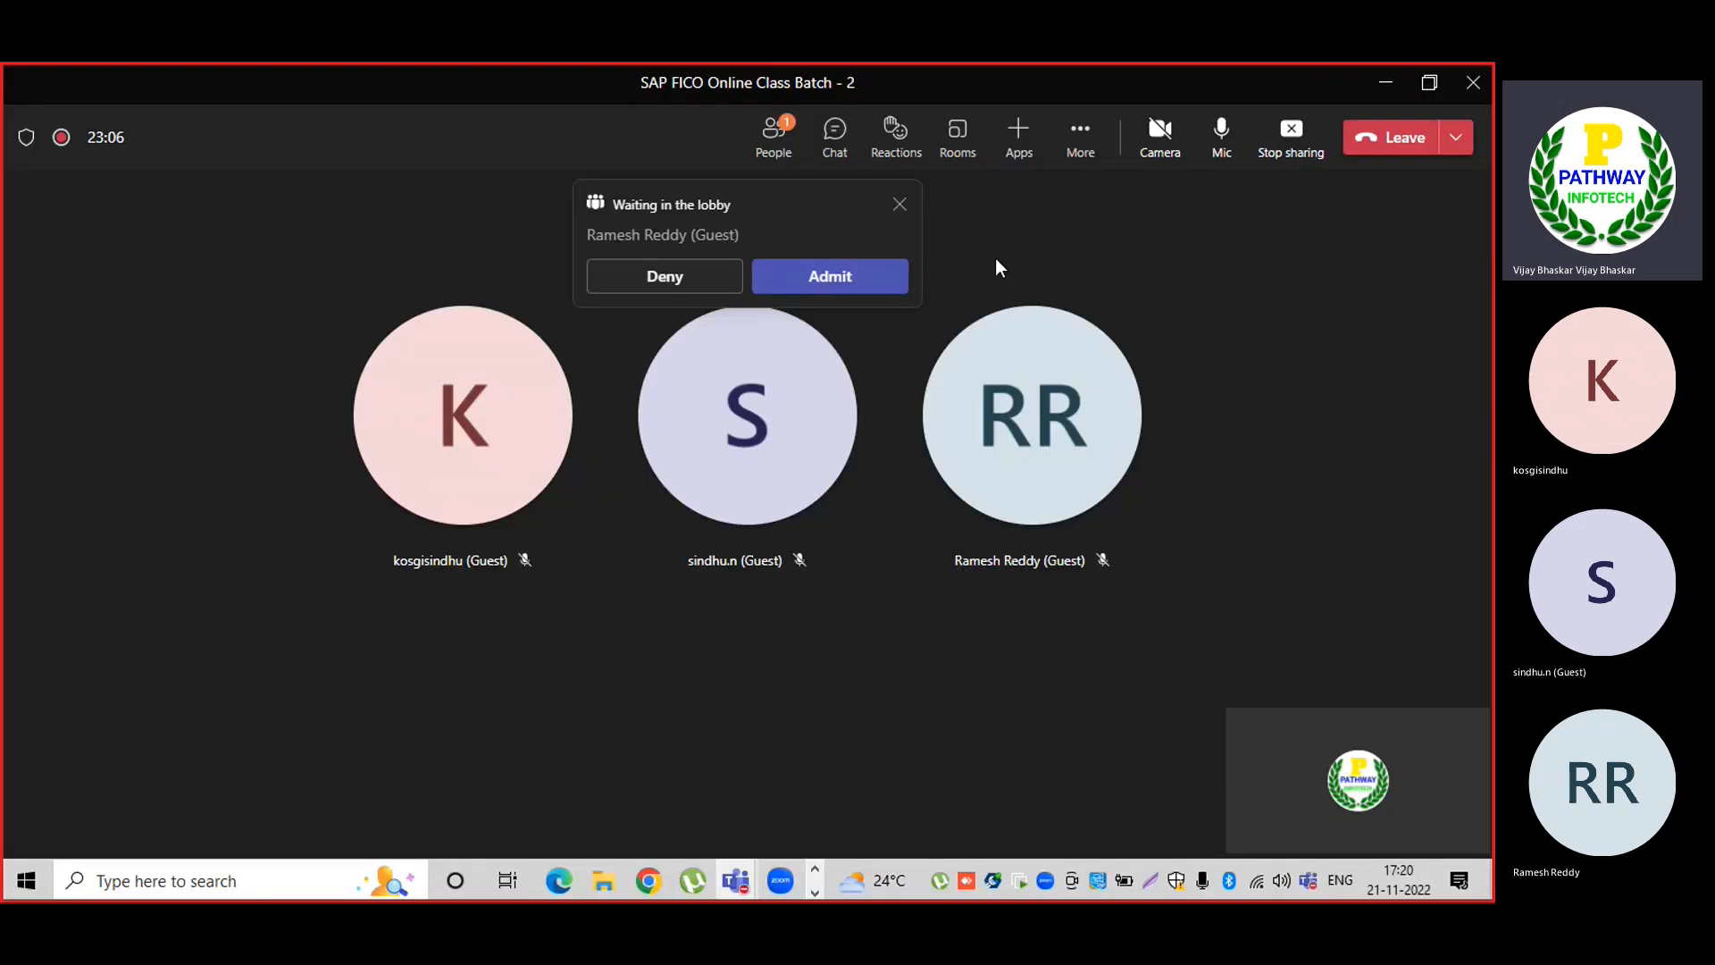
pyautogui.click(823, 276)
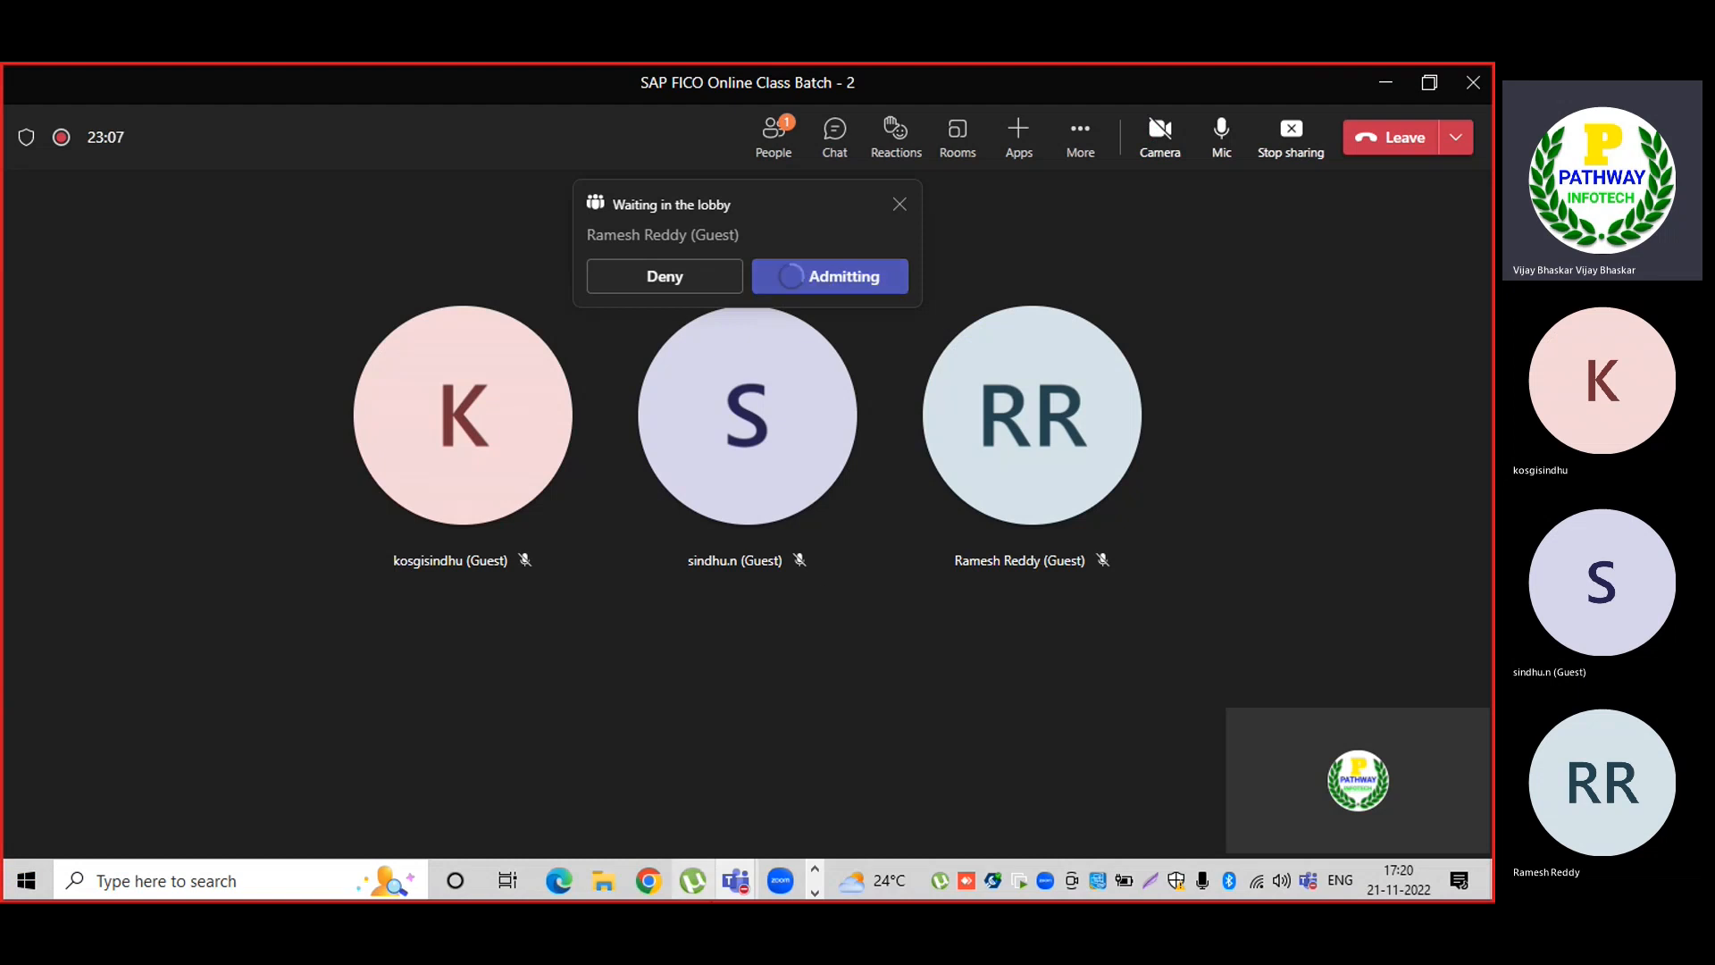
pyautogui.click(815, 892)
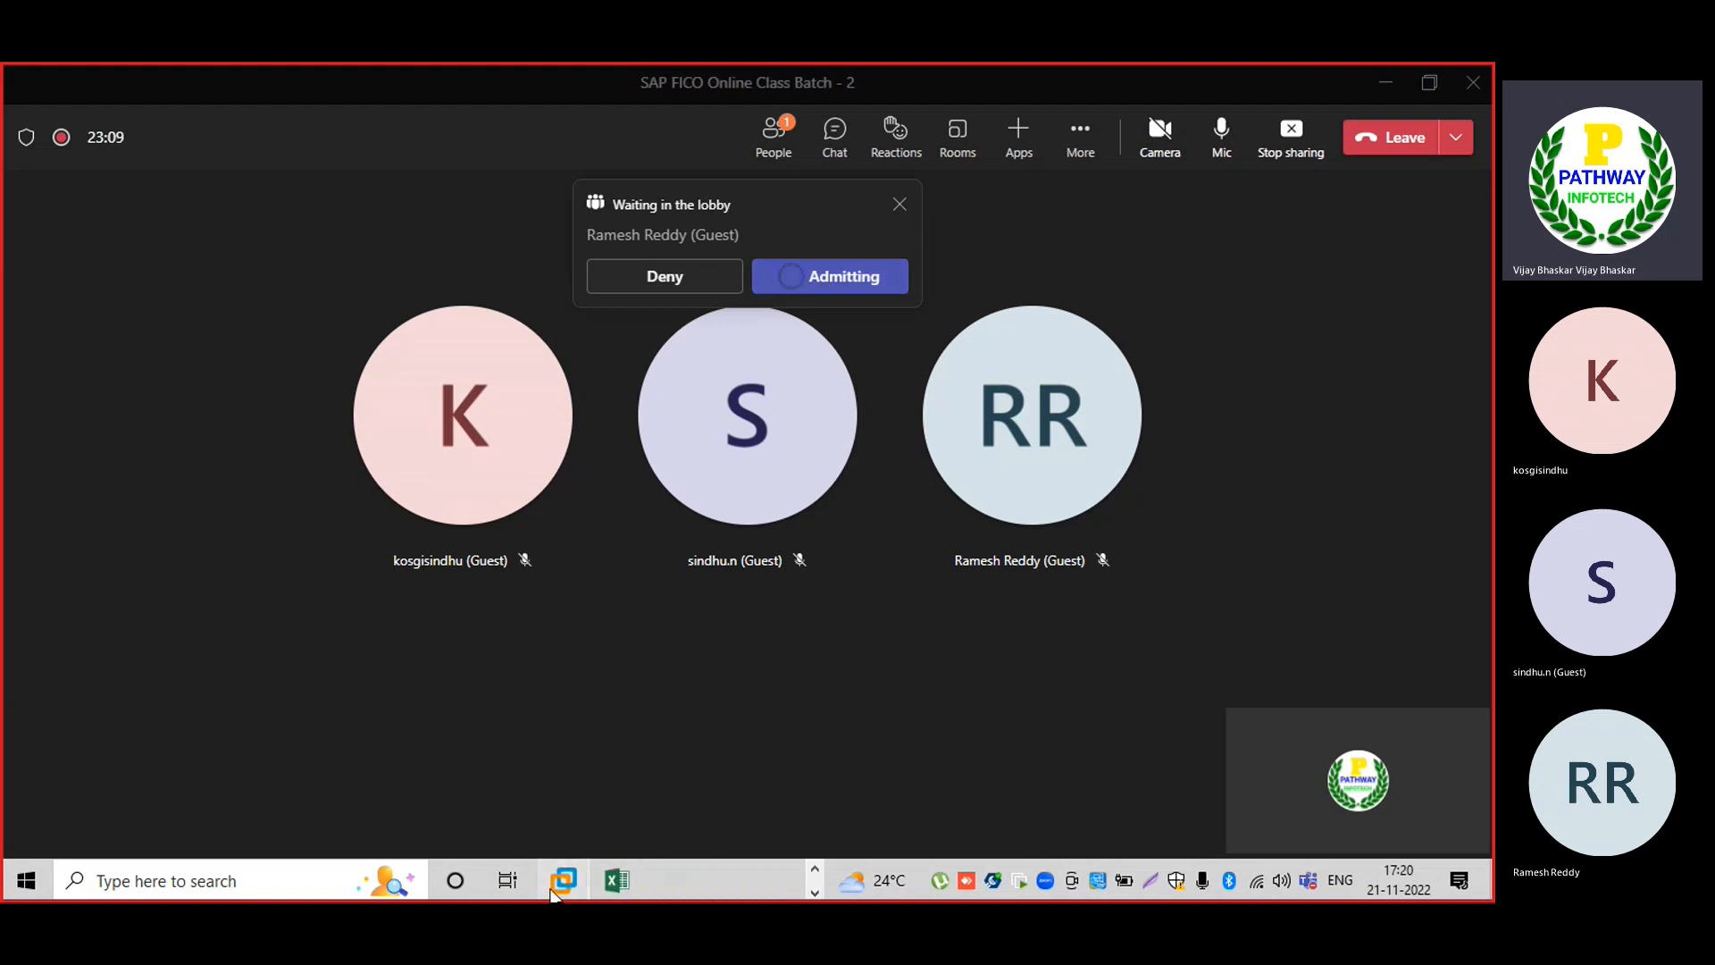
pyautogui.moveTo(558, 886)
pyautogui.click(655, 732)
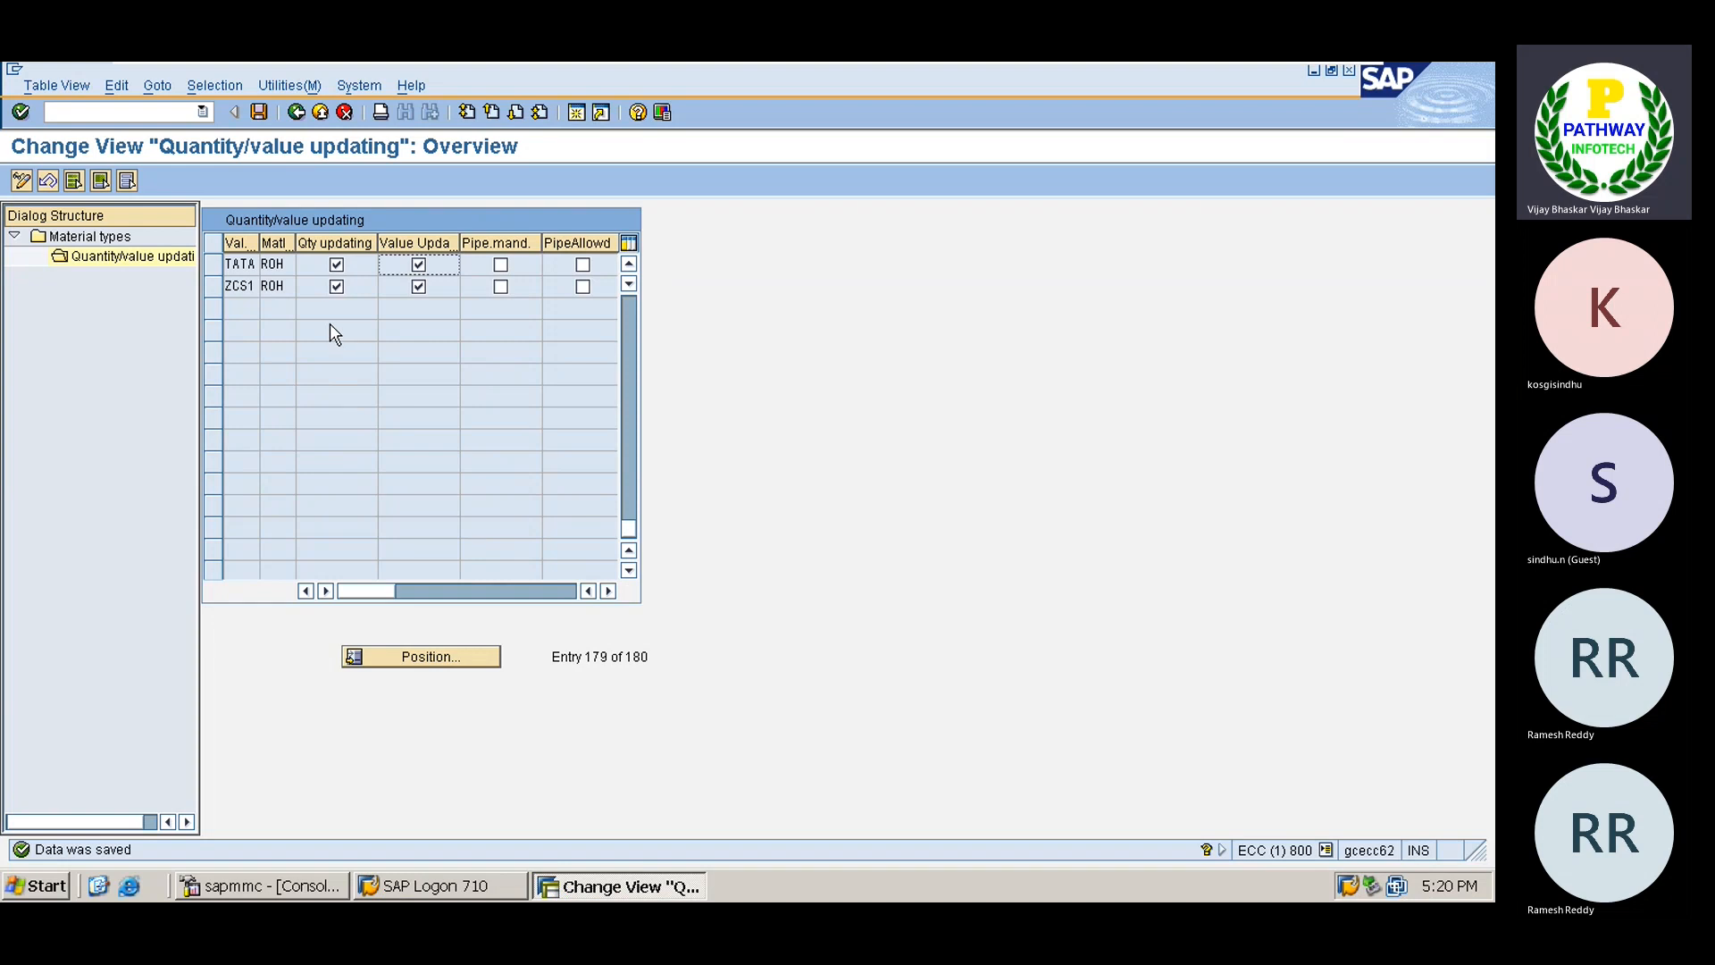
# Go back to the material types list, locate FERT and open its quantity/value updating.
pyautogui.click(297, 113)
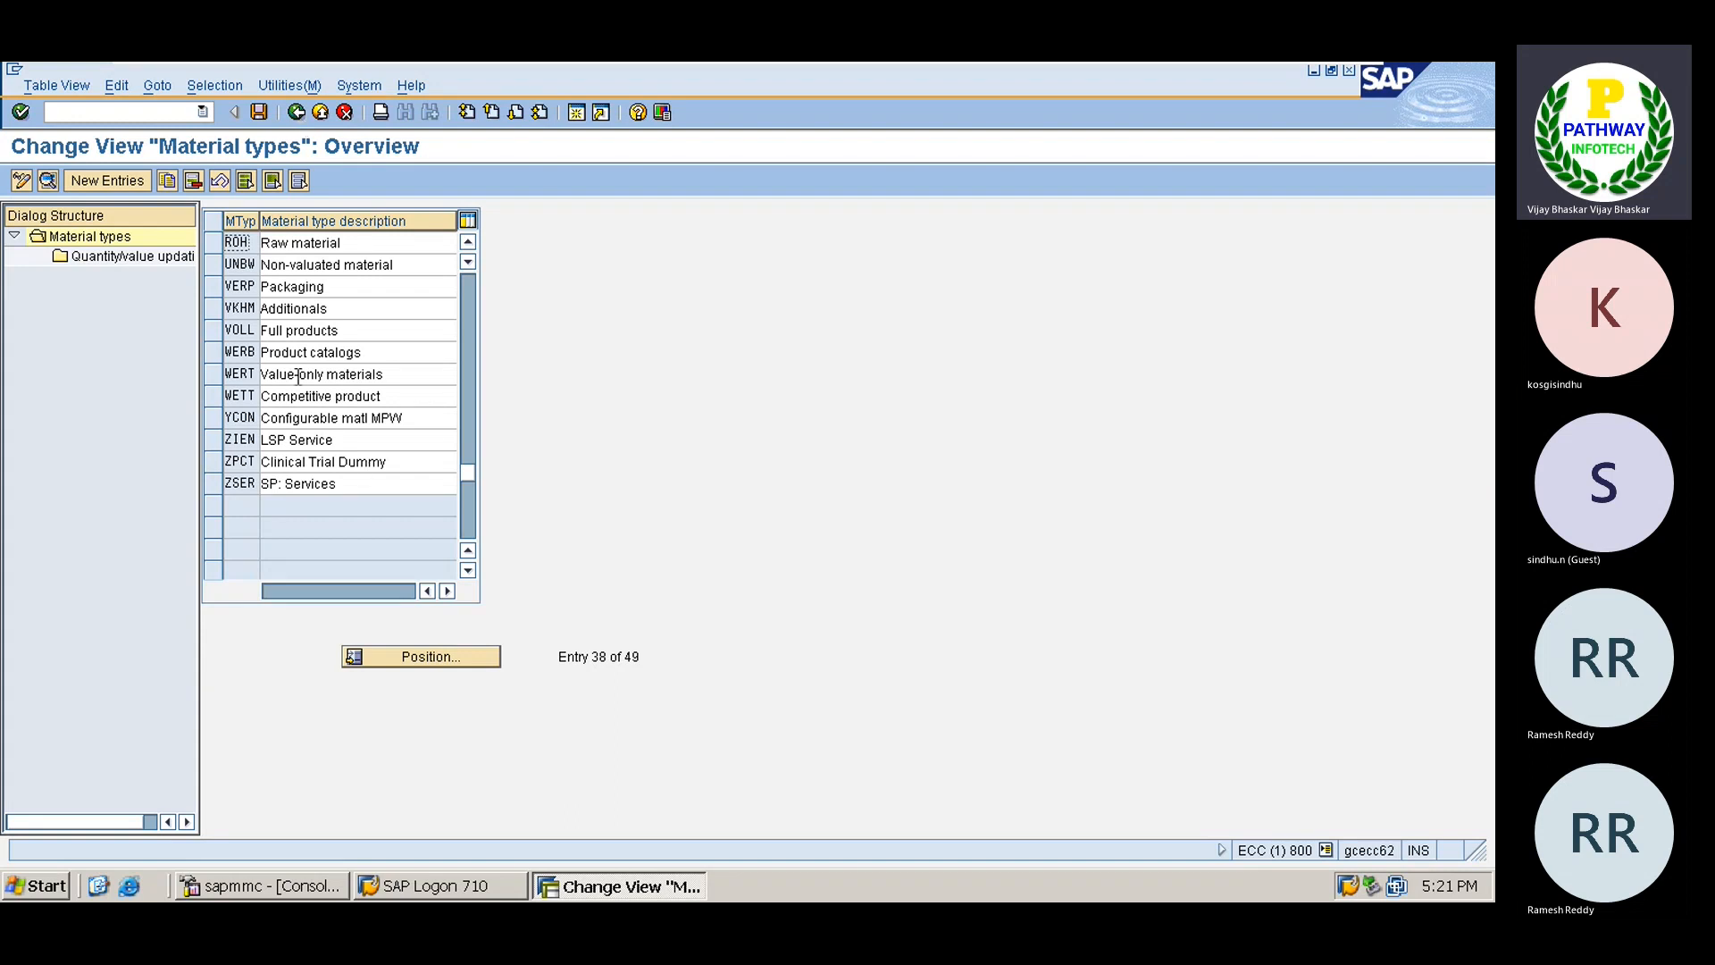
pyautogui.click(441, 661)
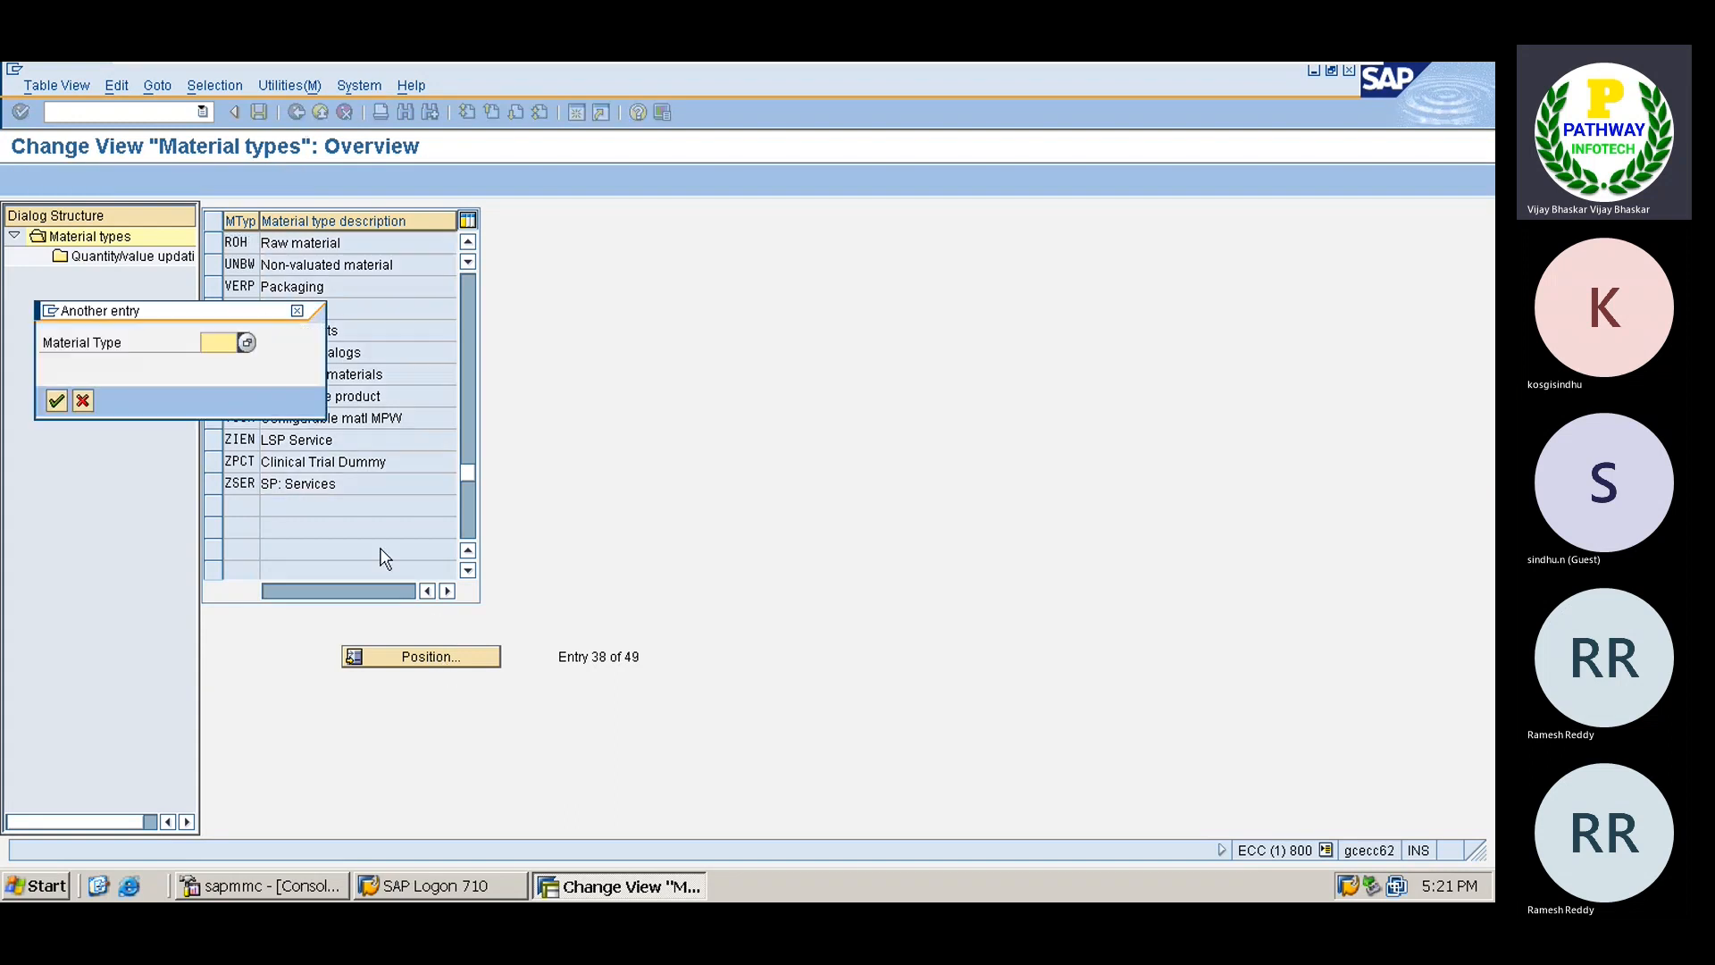
pyautogui.write('fert')
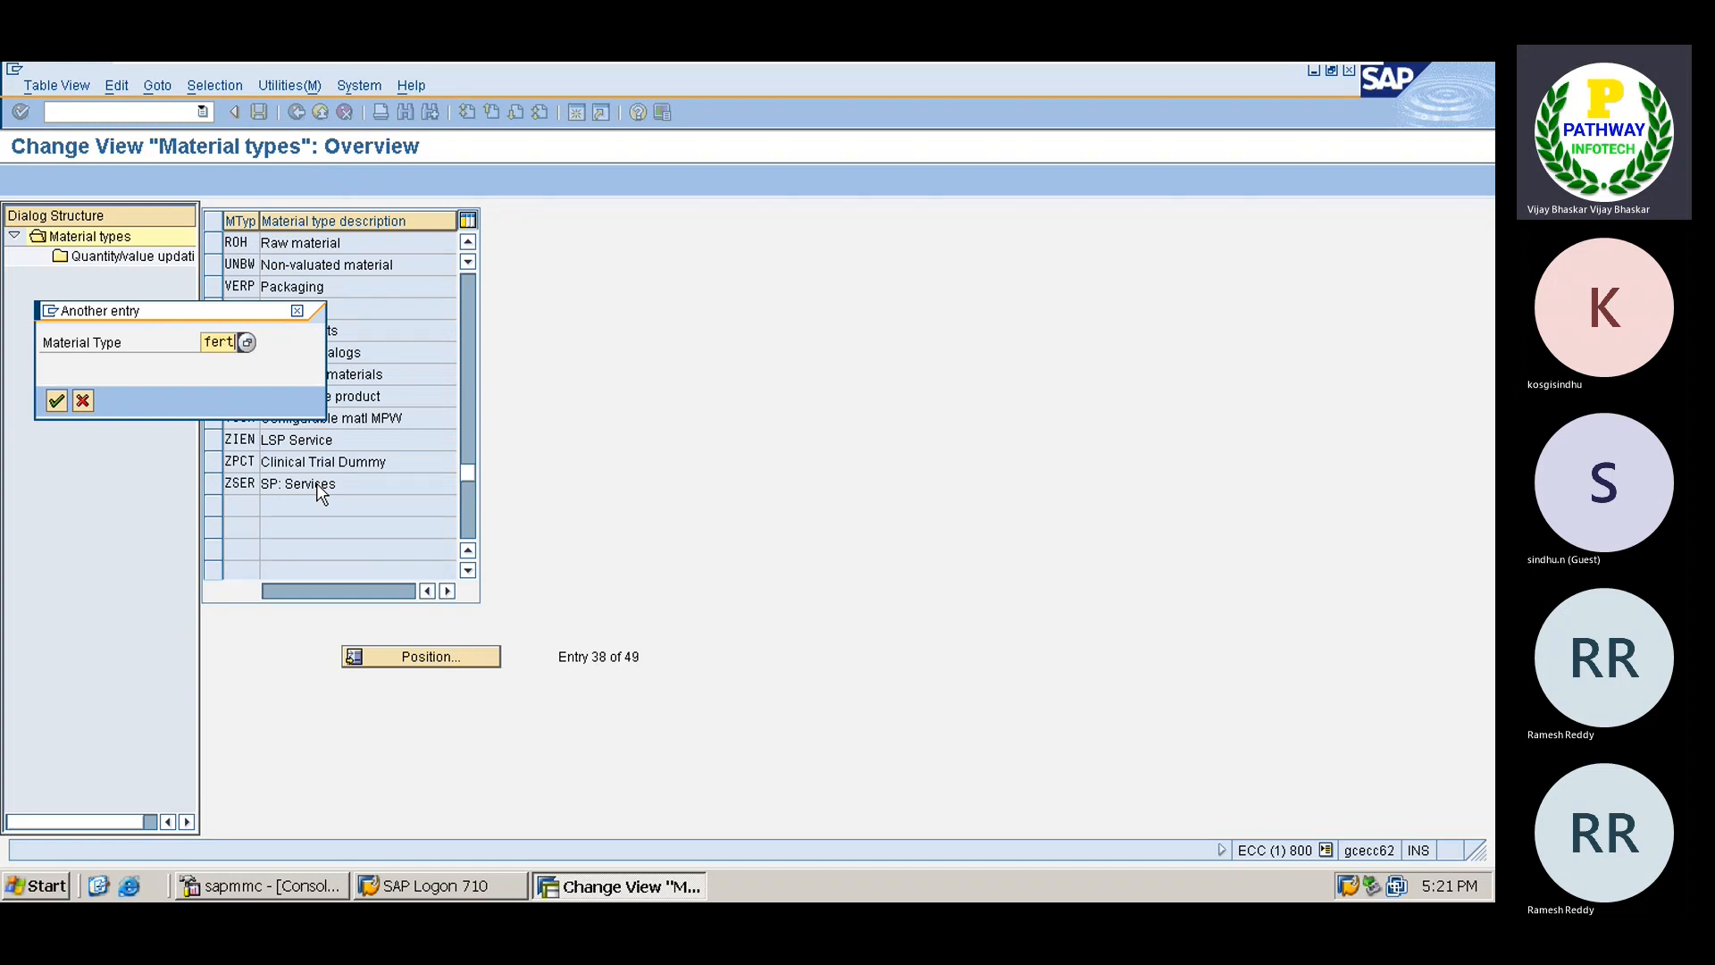
pyautogui.press('Return')
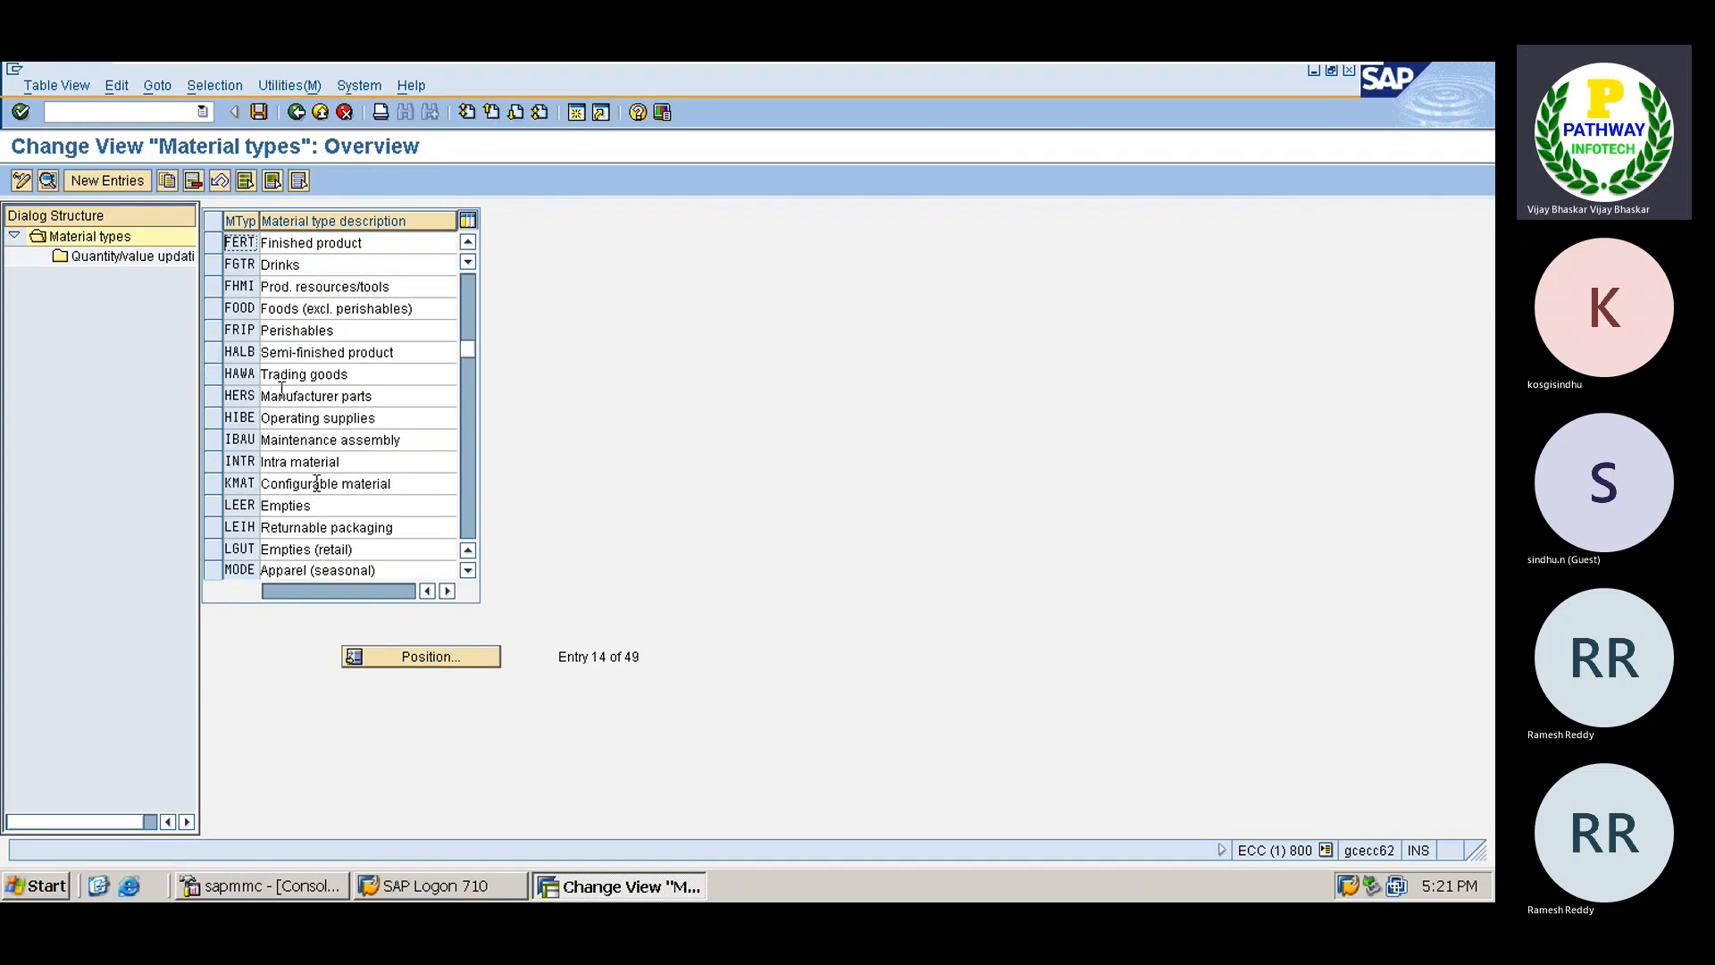
pyautogui.click(211, 243)
pyautogui.click(143, 257)
pyautogui.doubleClick(143, 255)
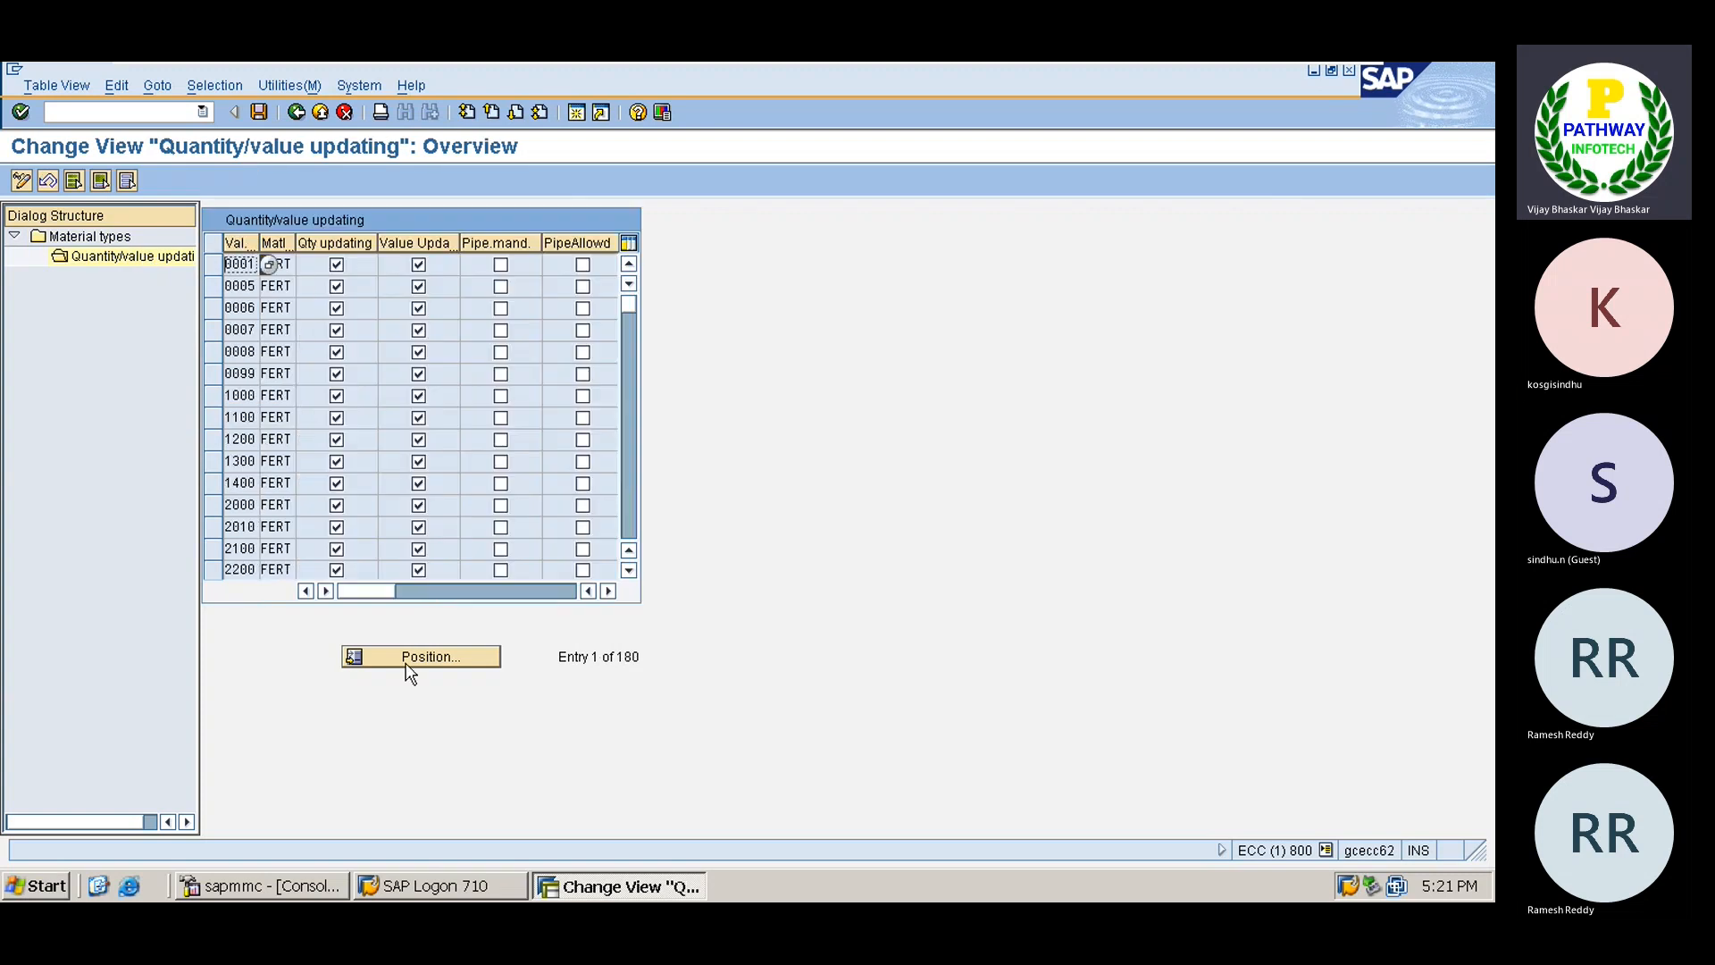
# Enable quantity and value updating for valuation area TATA, save, and back out to the IMG.
pyautogui.click(406, 663)
pyautogui.press('Return')
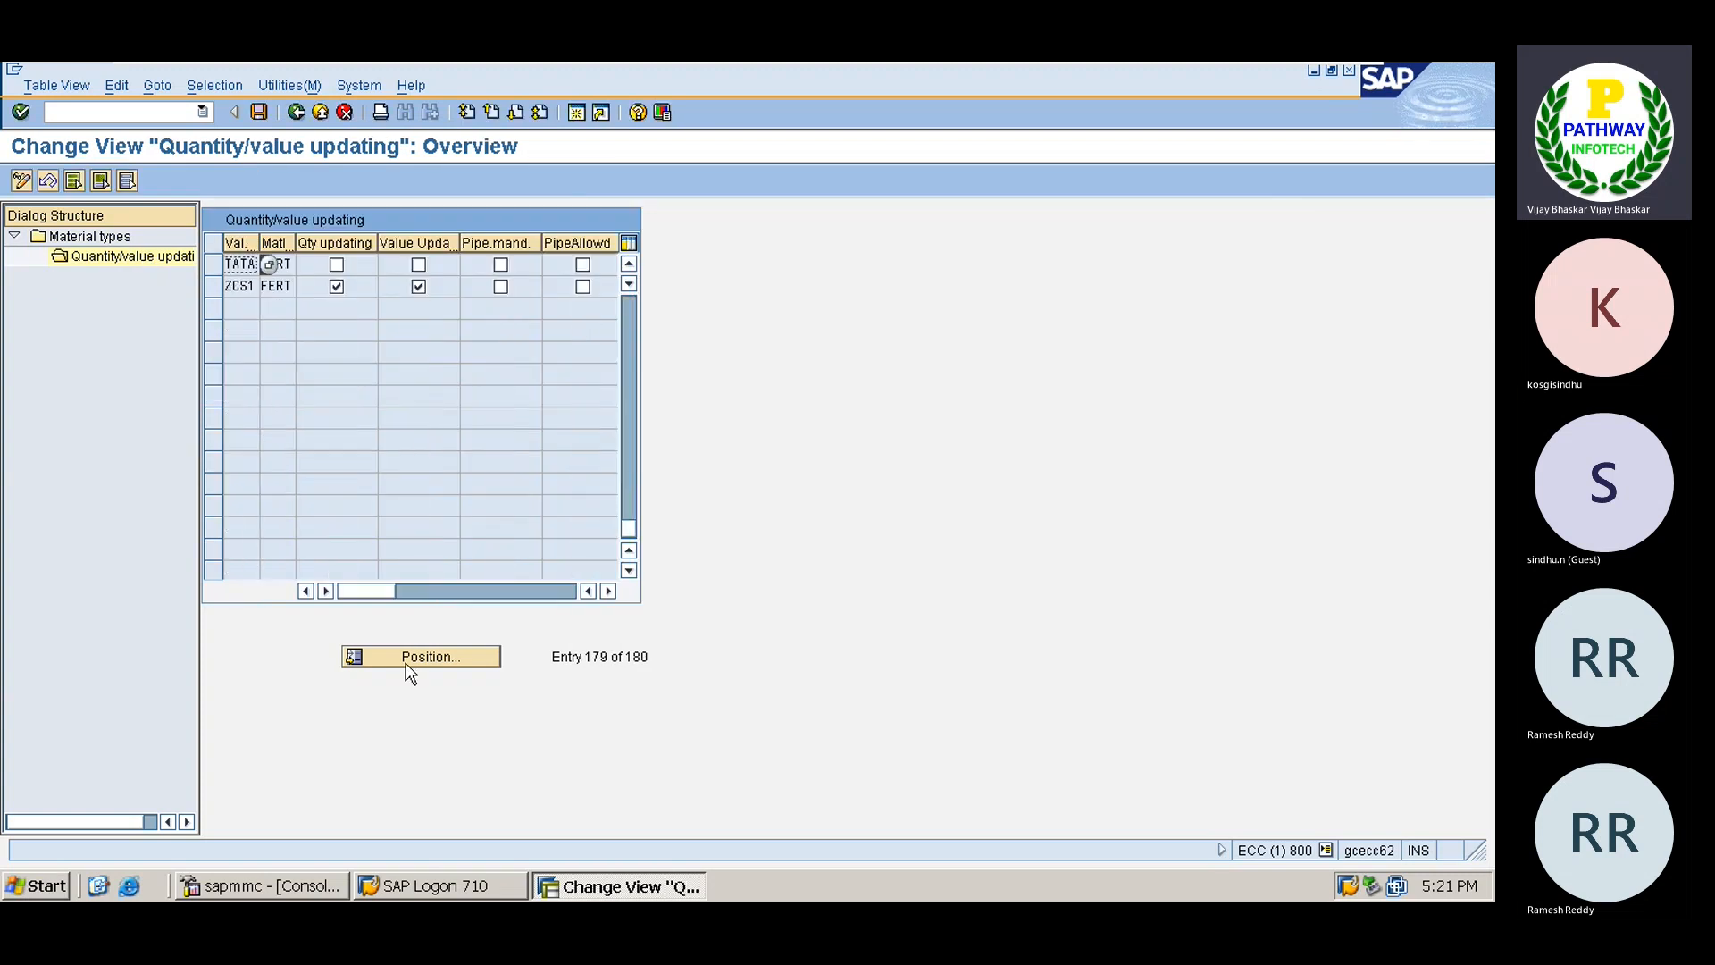
pyautogui.click(338, 266)
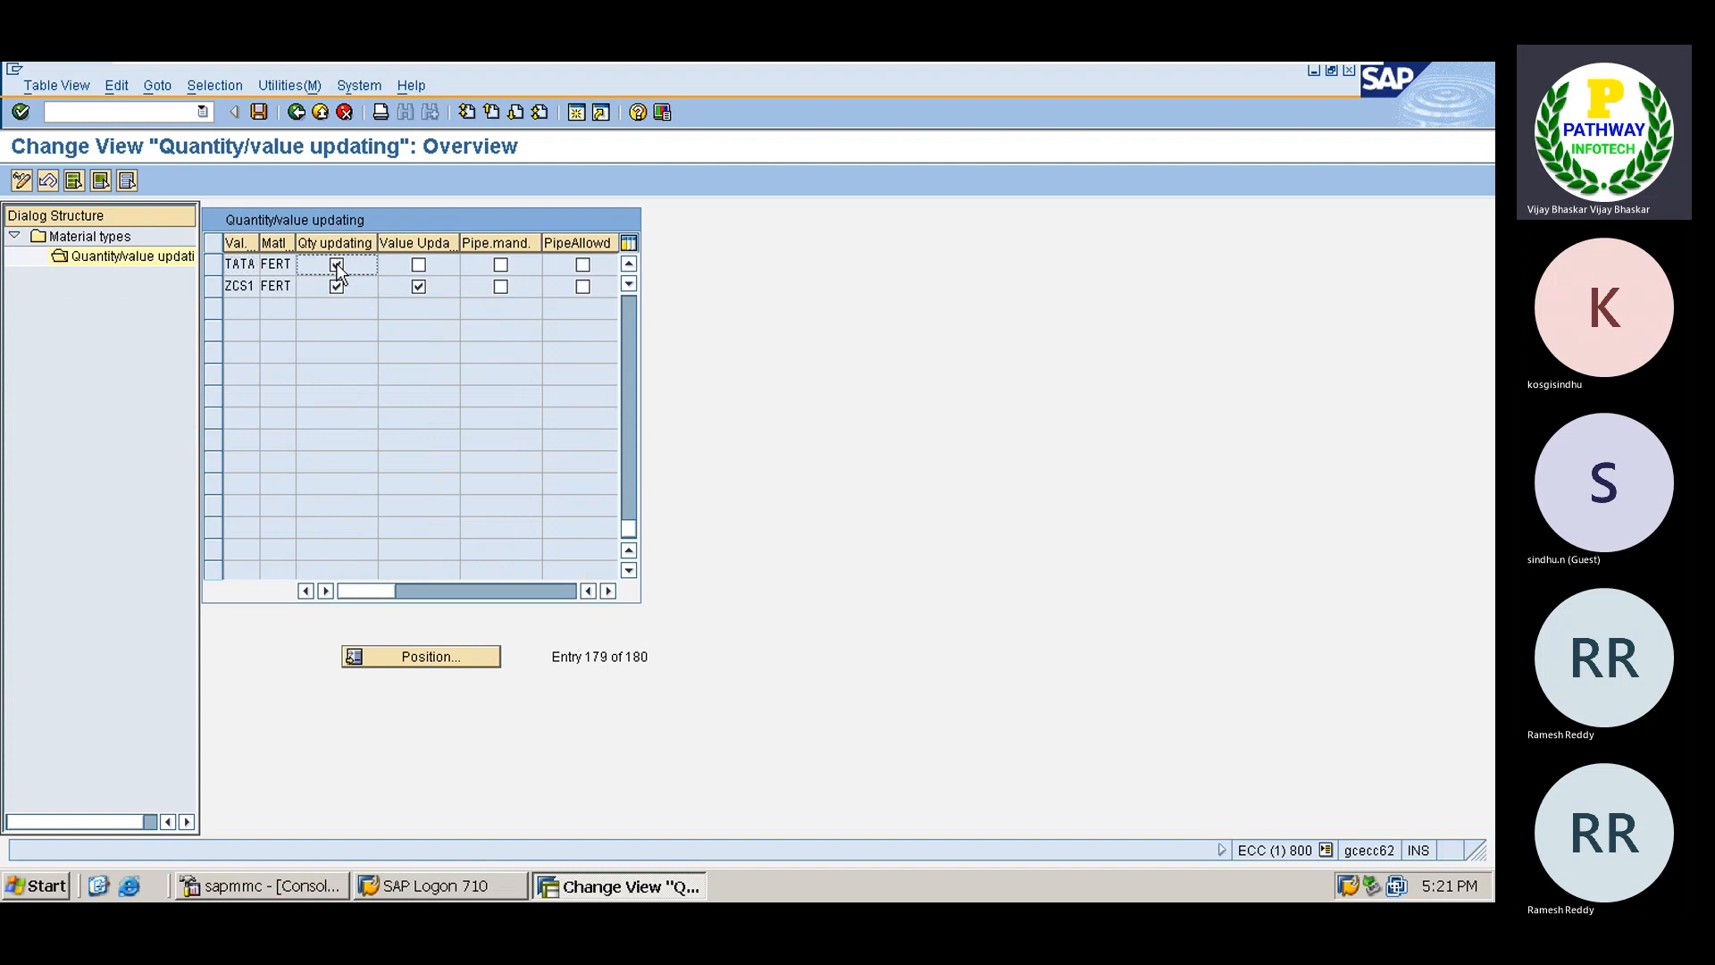
pyautogui.click(419, 267)
pyautogui.hotkey('ctrl', 's')
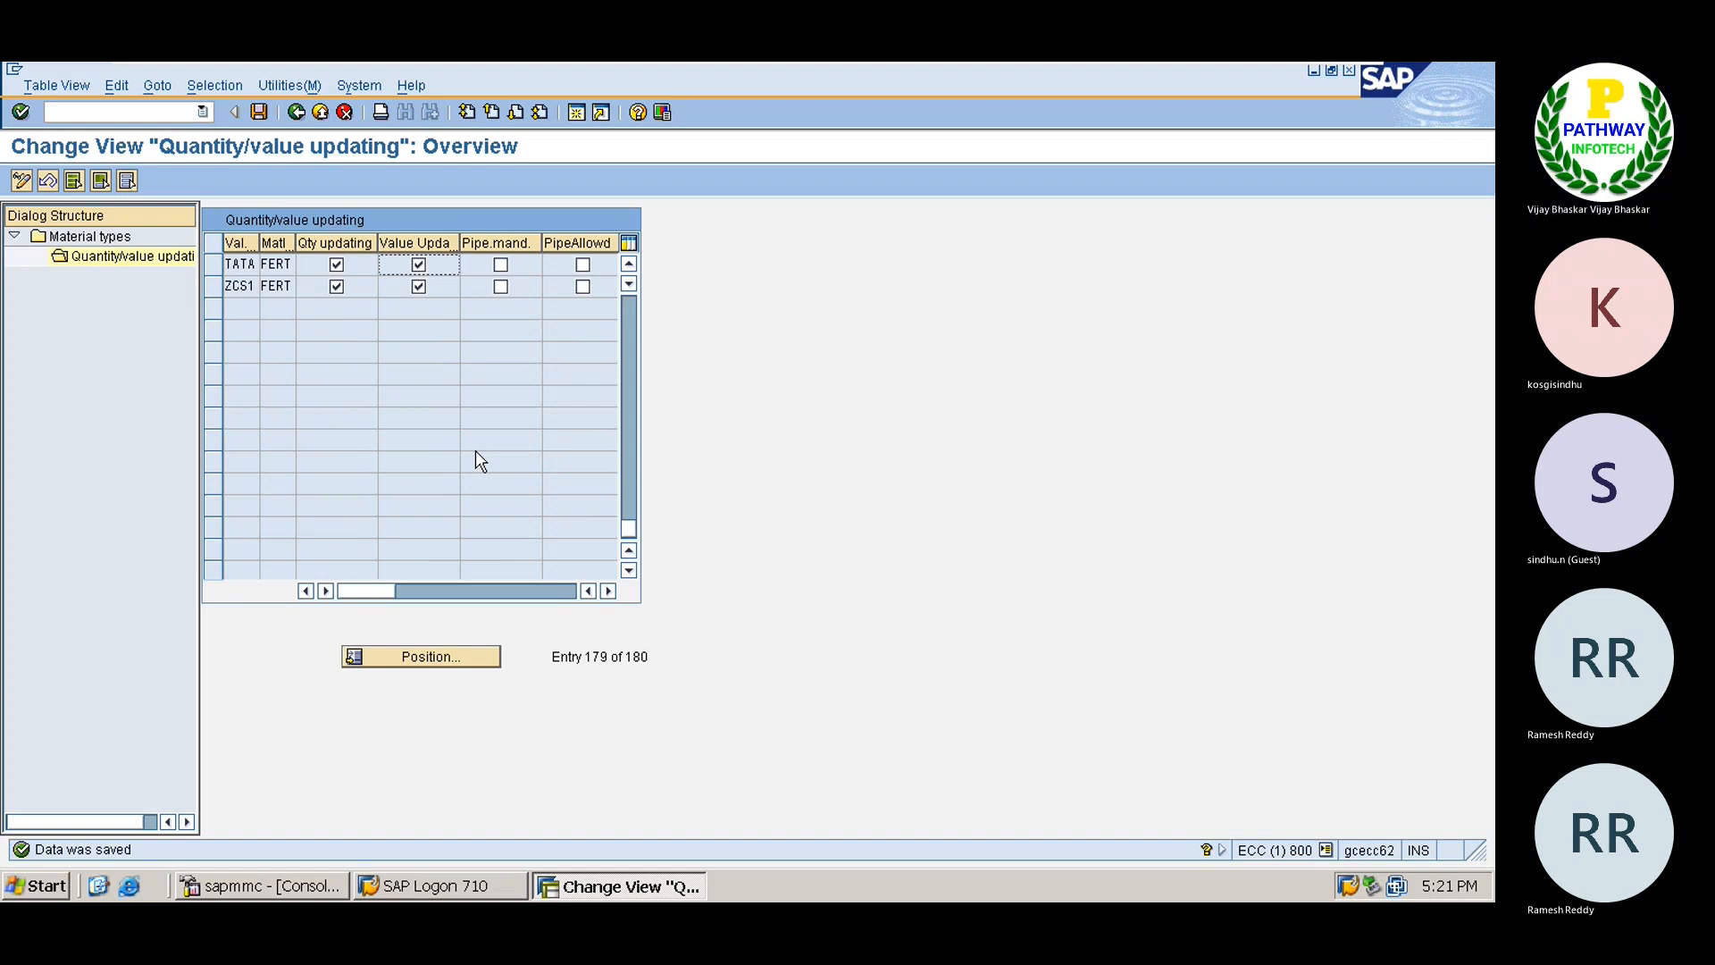
pyautogui.click(297, 112)
pyautogui.click(296, 112)
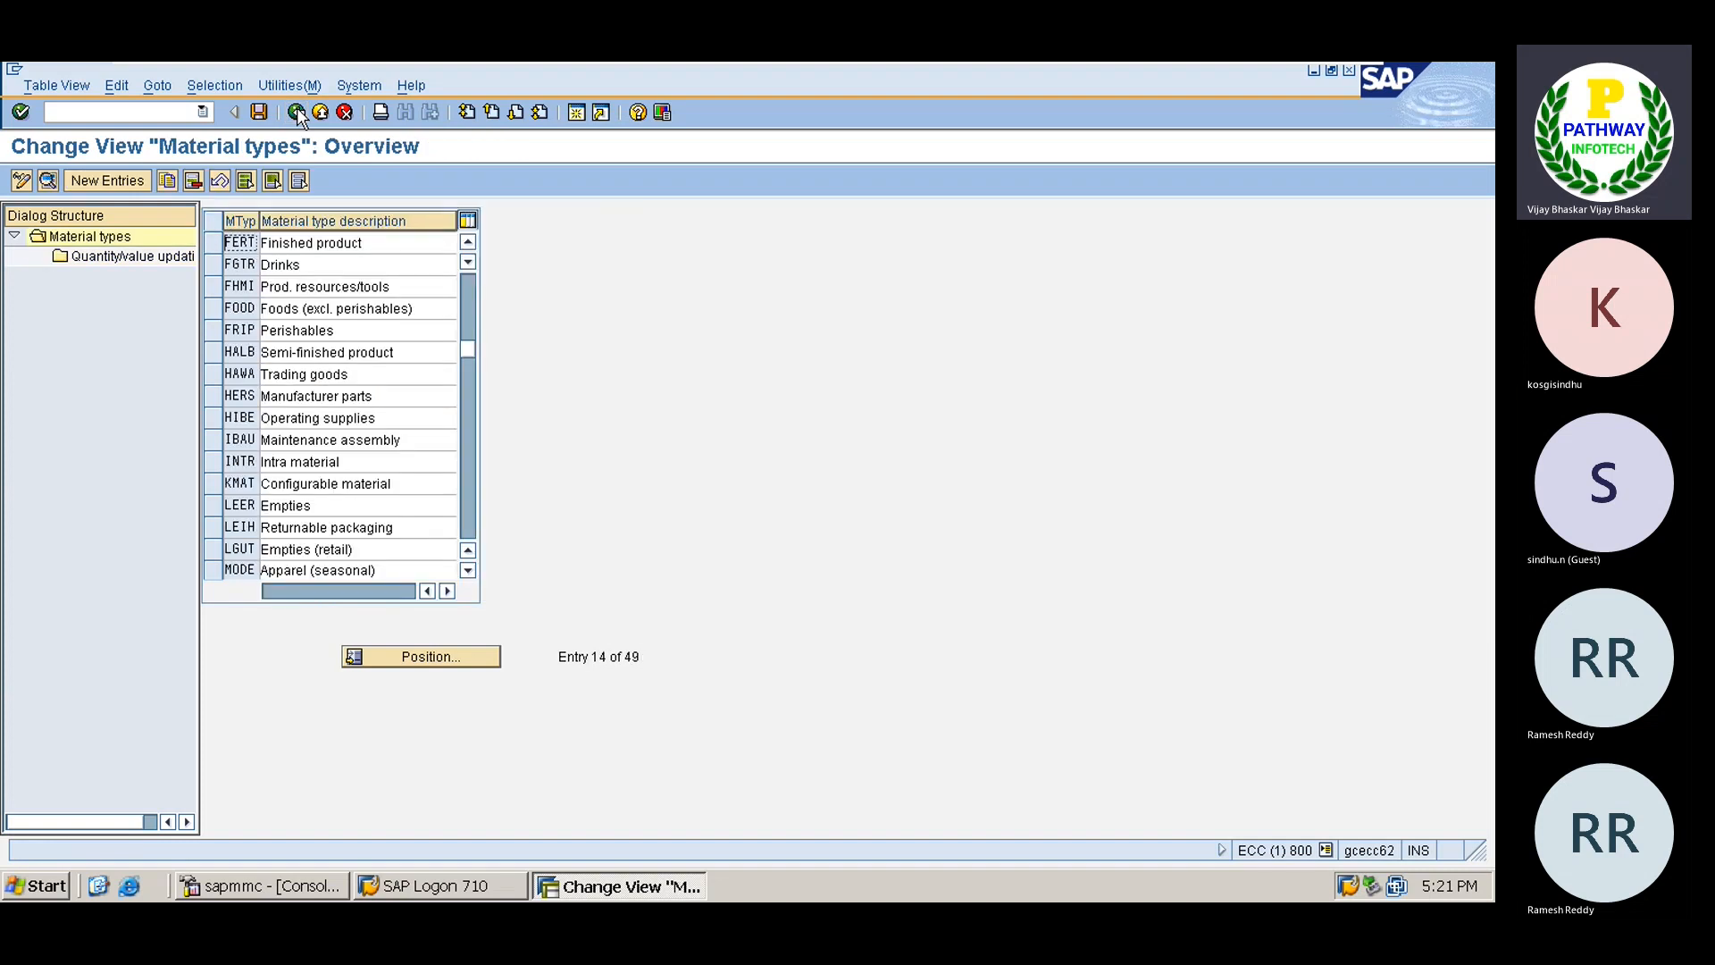
pyautogui.click(296, 112)
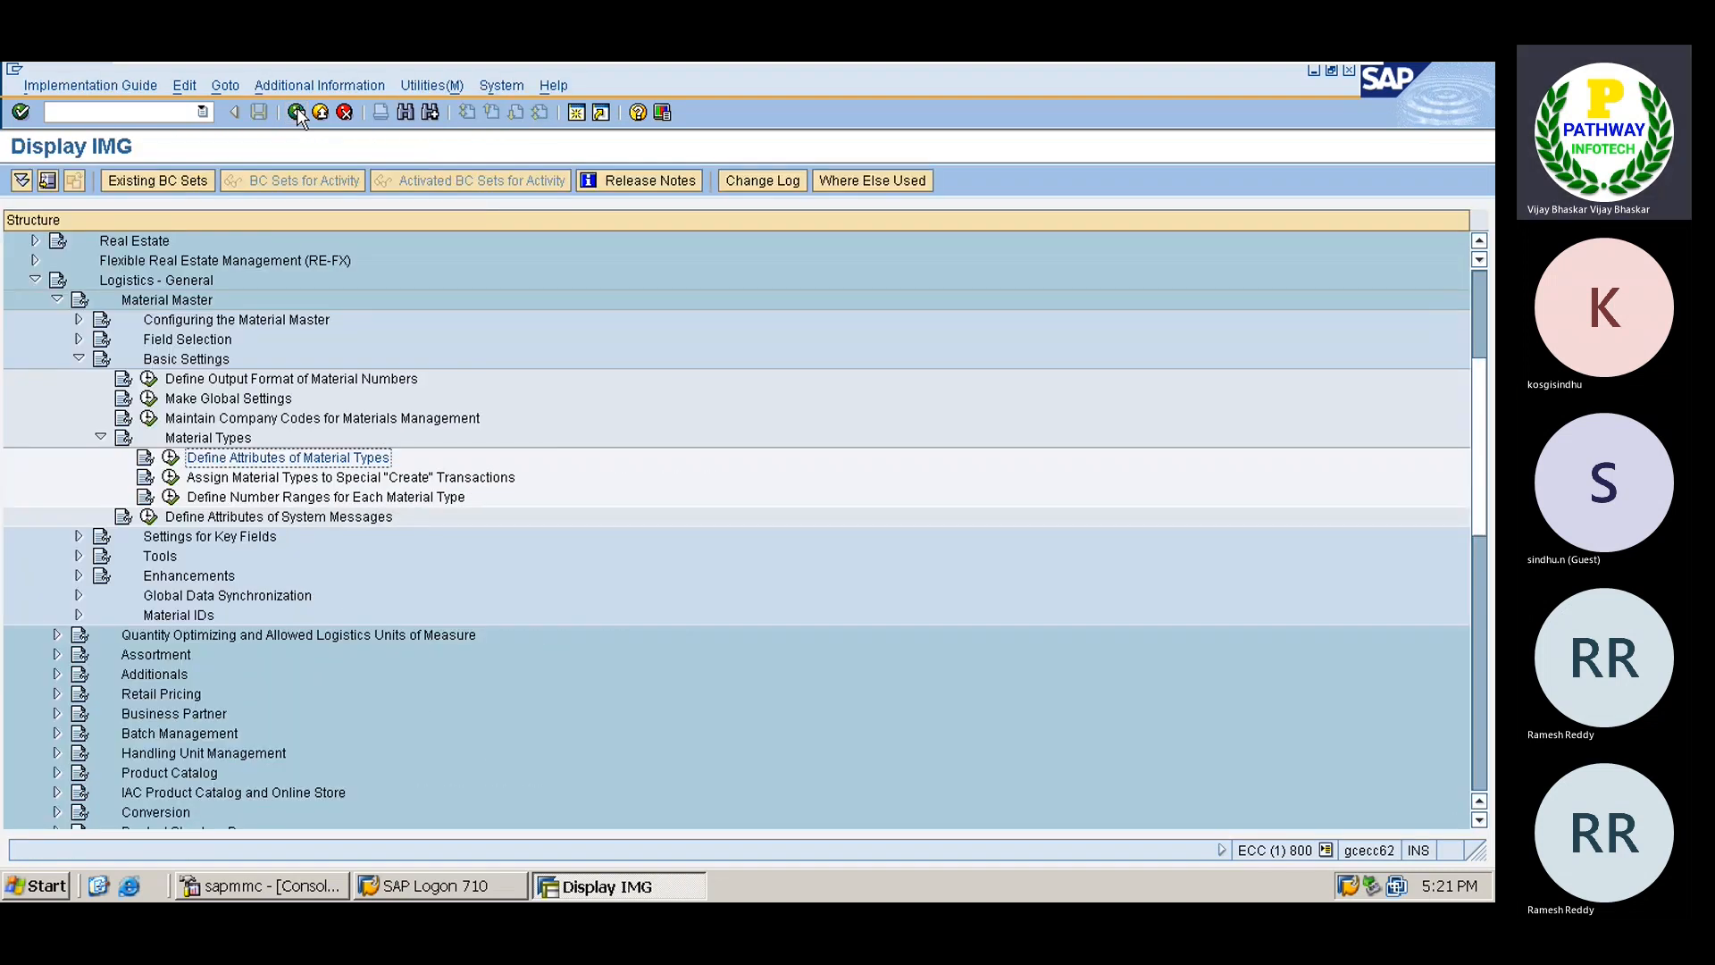
# Collapse the Material Types, Basic Settings and Material Master branches of the IMG tree.
pyautogui.press('Left')
pyautogui.press('Left')
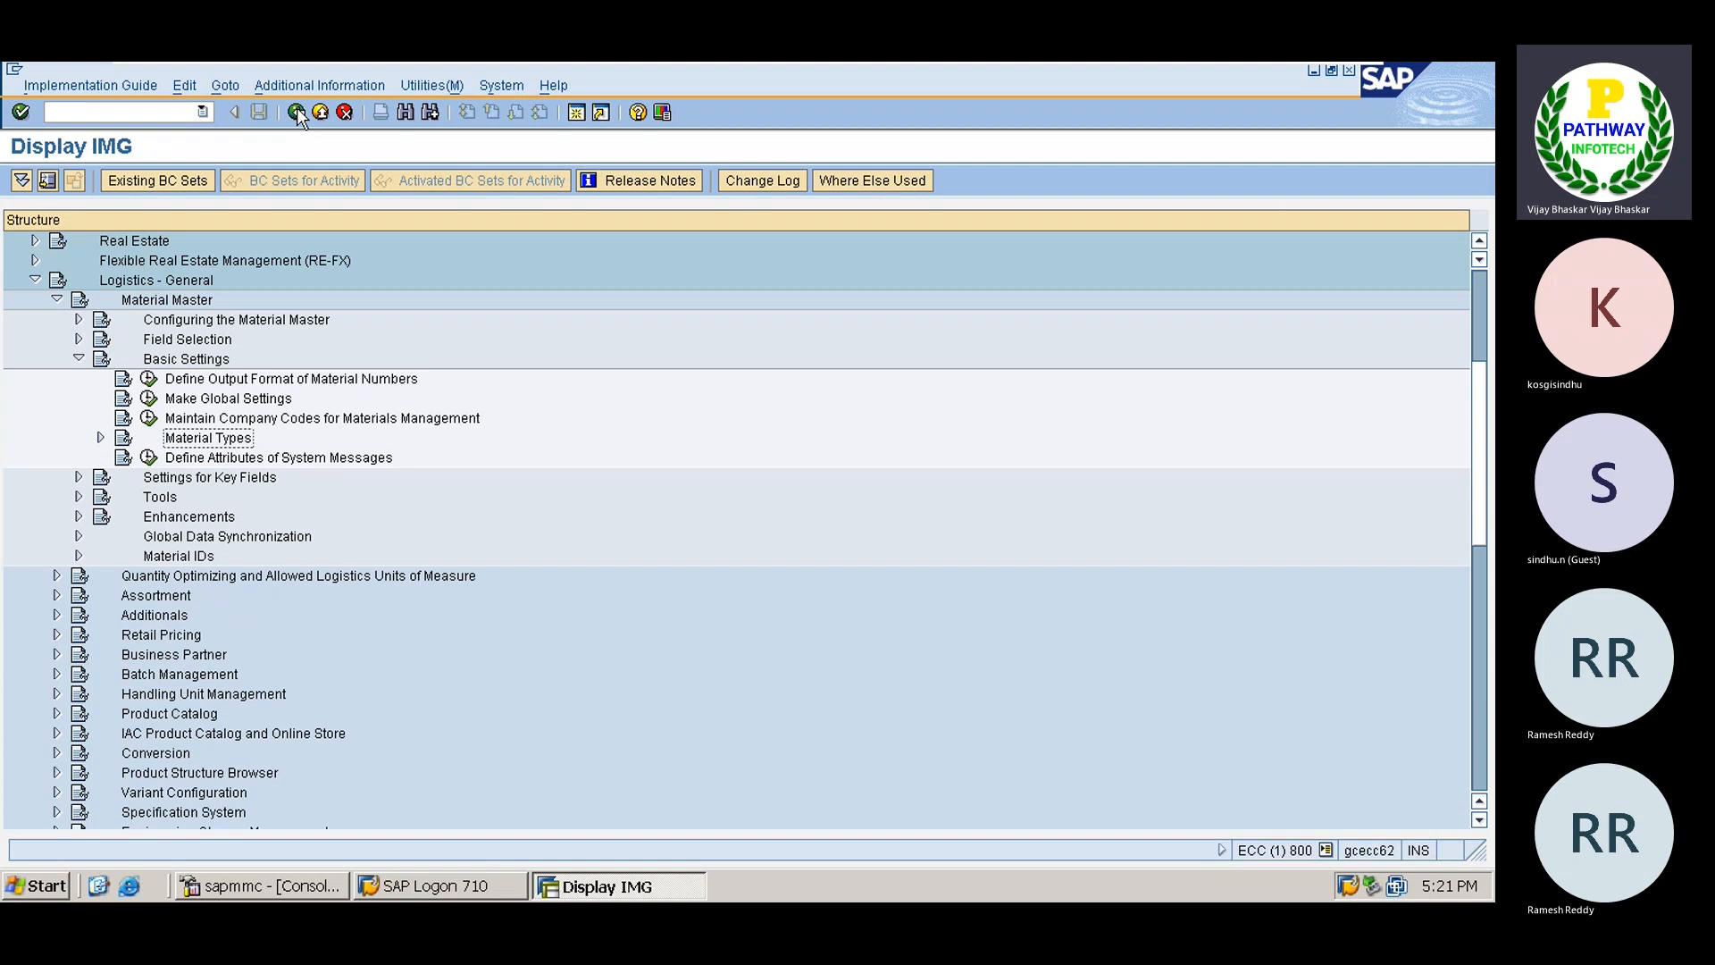
pyautogui.press('Up')
pyautogui.press('Up')
pyautogui.press('Up')
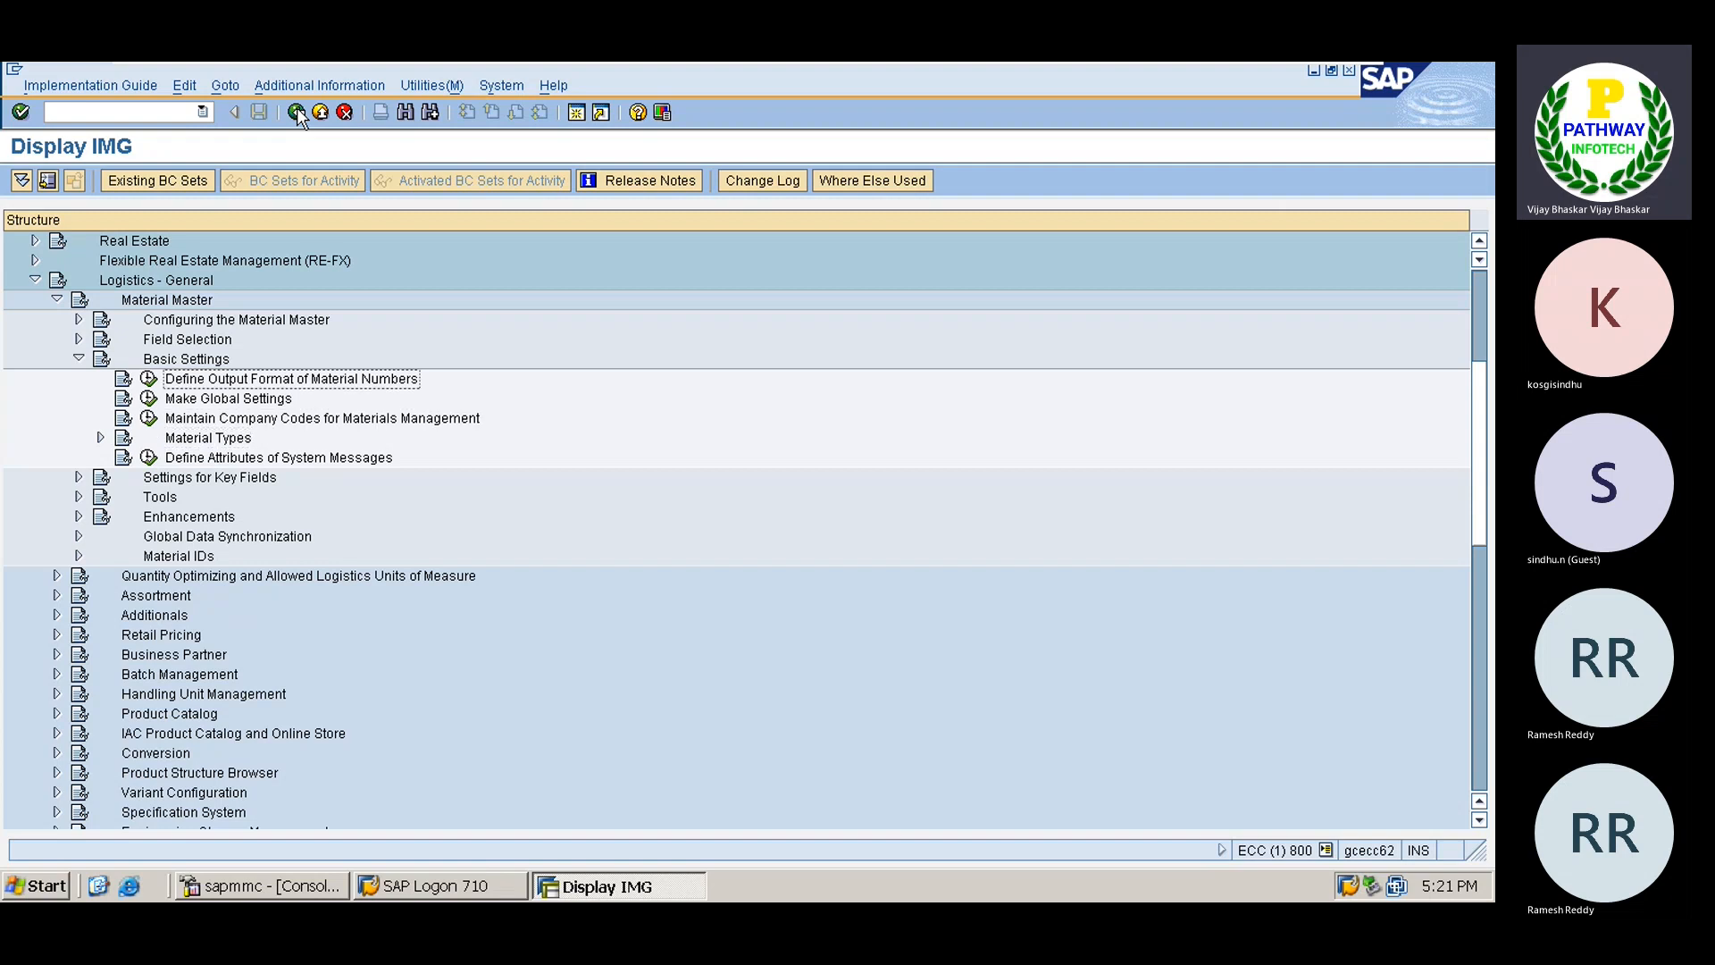
pyautogui.press('Up')
pyautogui.press('Left')
pyautogui.press('Up')
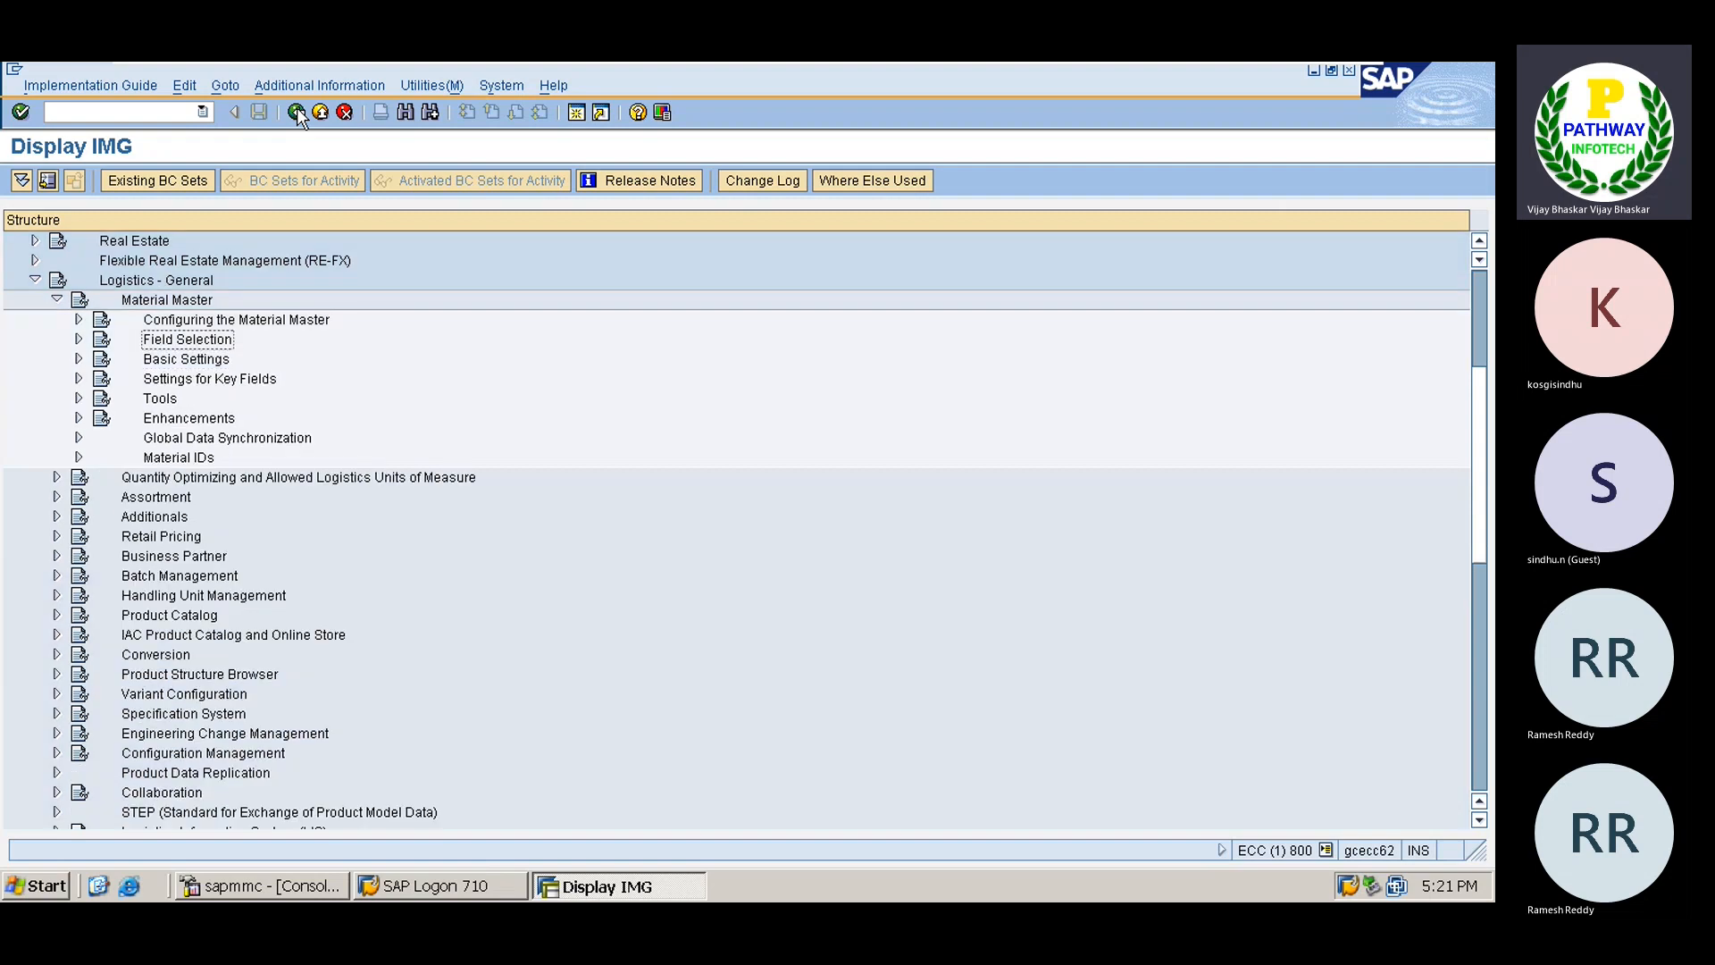
pyautogui.press('Left')
pyautogui.press('Left')
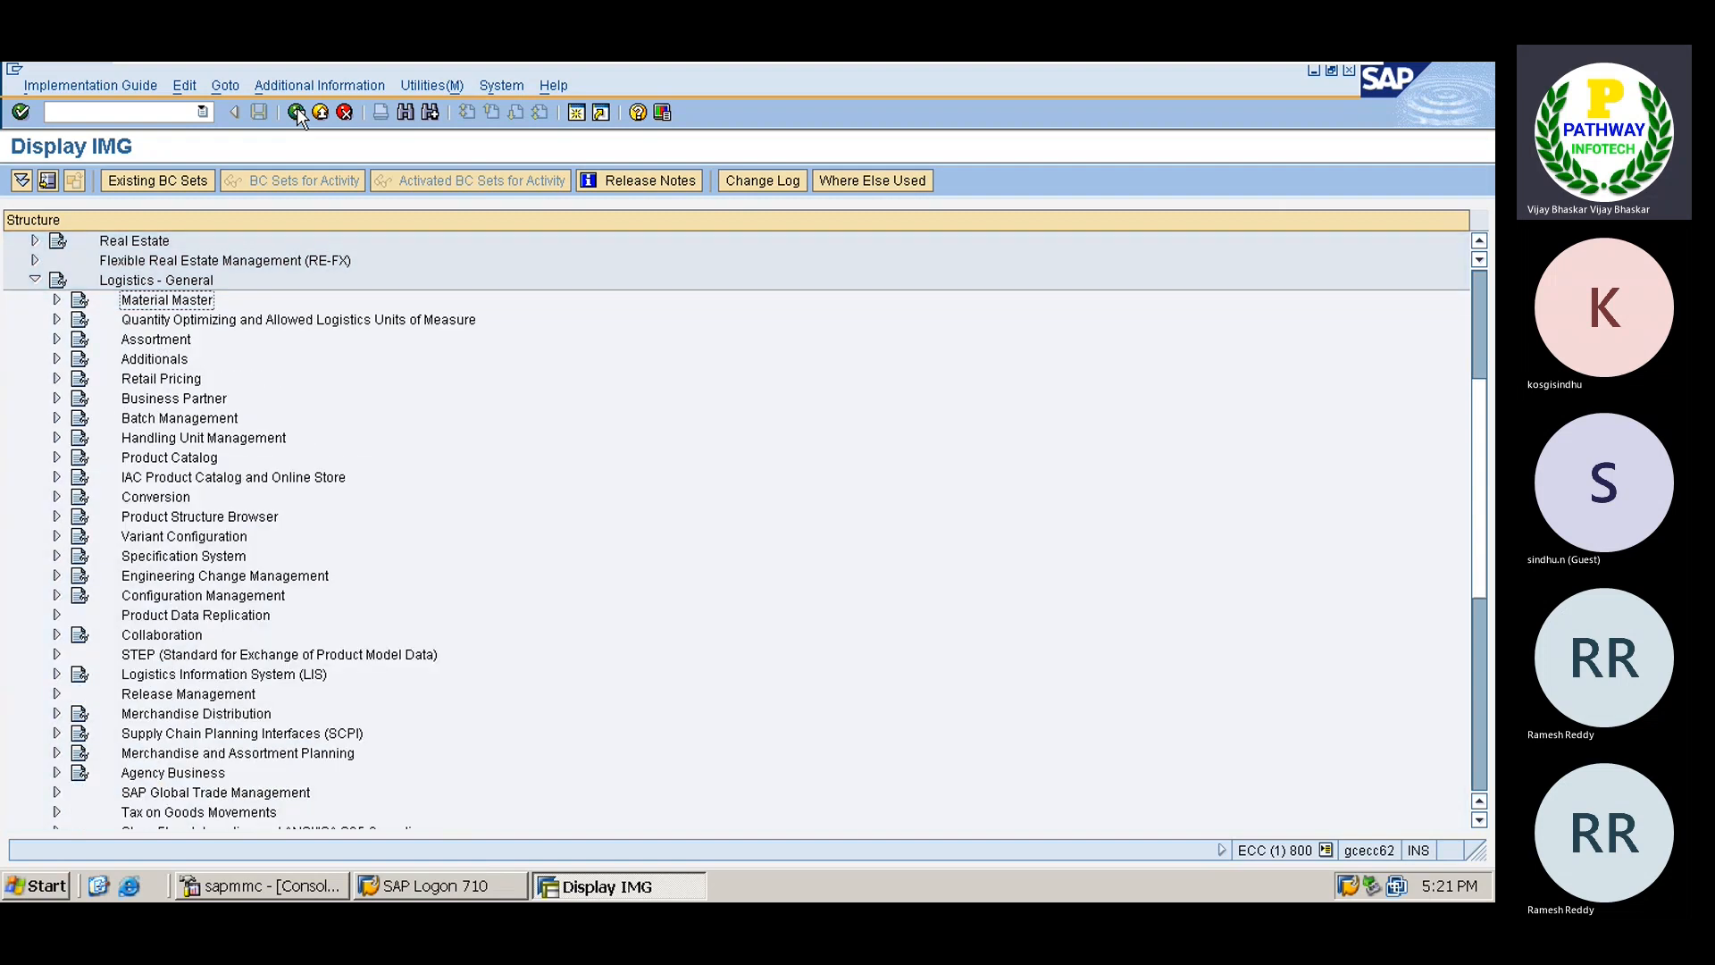
pyautogui.press('Left')
pyautogui.press('Left')
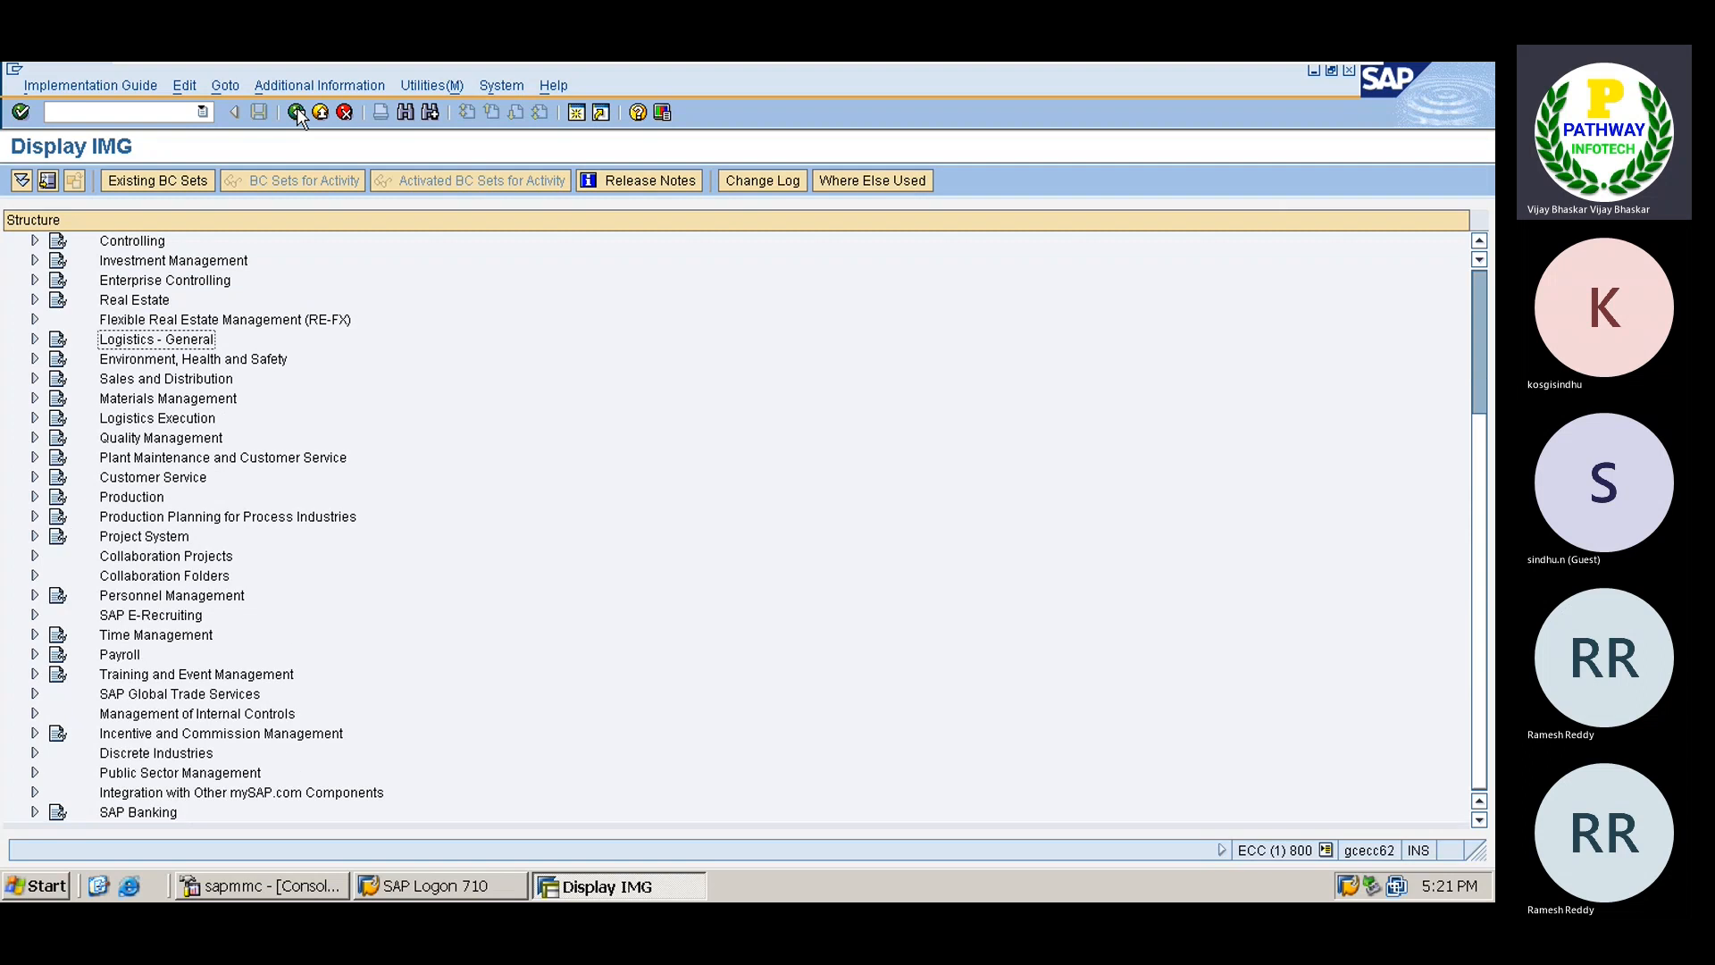
pyautogui.press('Up')
pyautogui.press('Up')
pyautogui.press('Up')
pyautogui.press('Up')
pyautogui.press('Up')
pyautogui.press('Up')
pyautogui.press('Up')
pyautogui.press('Up')
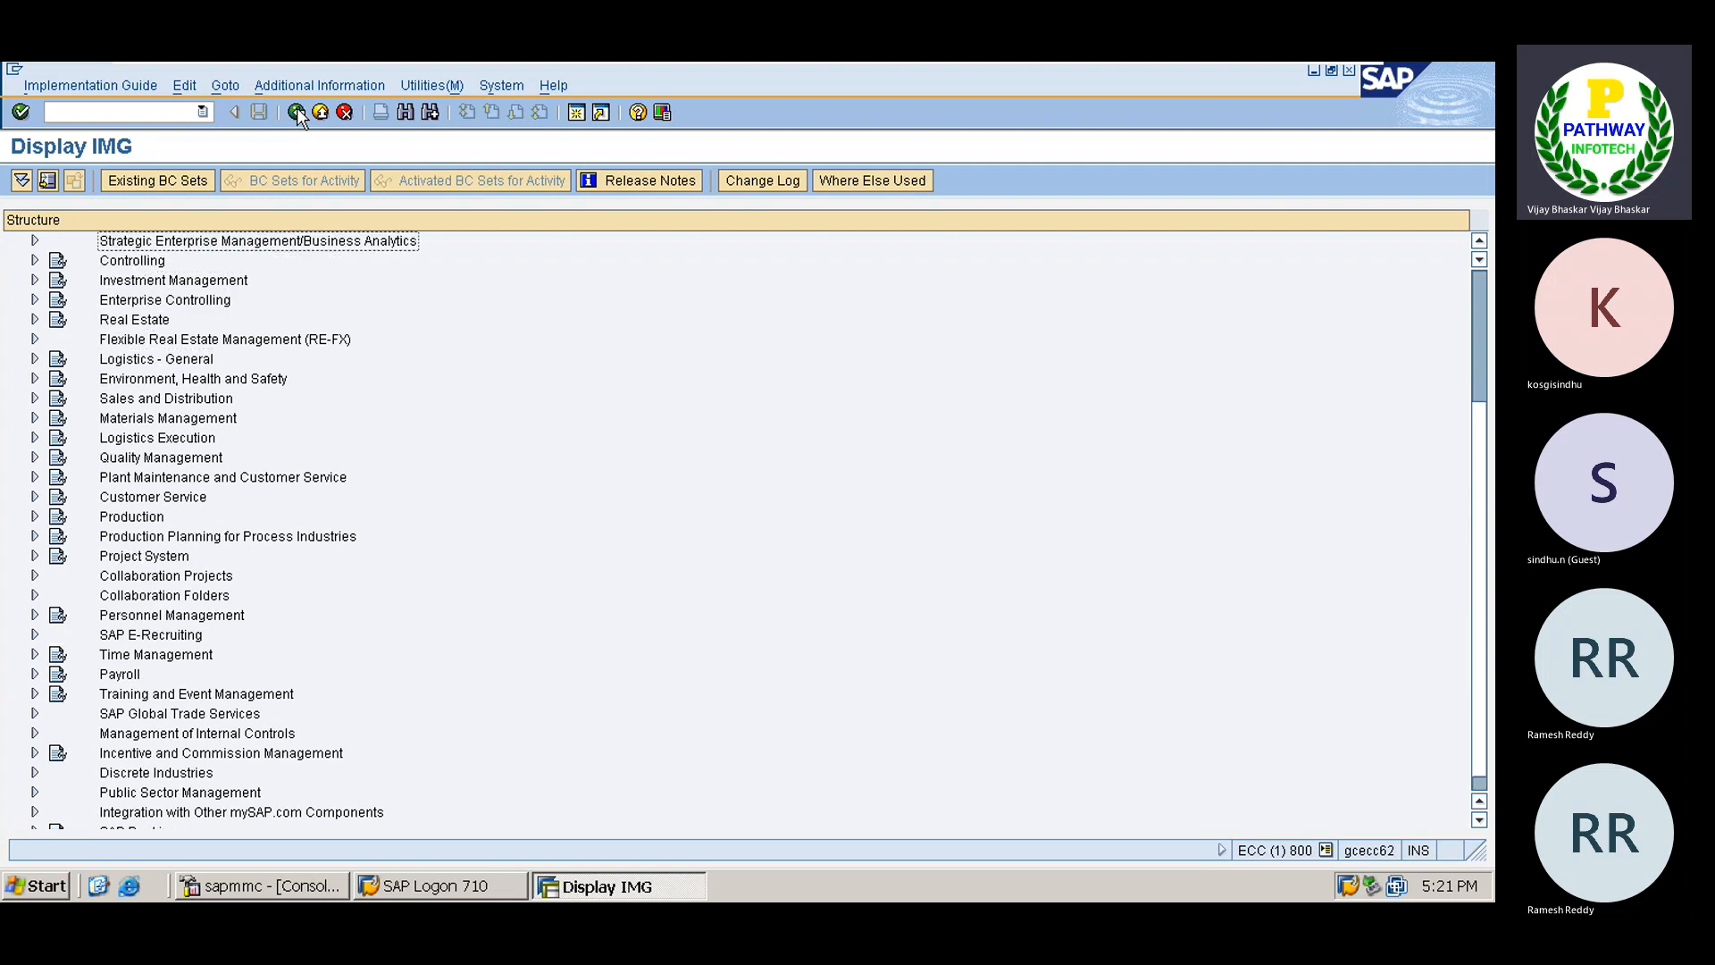
# Expand Materials Management > Purchasing > Purchase Order and select Set Tolerance Limits for Price Variance.
pyautogui.press('Down')
pyautogui.press('Down')
pyautogui.press('Down')
pyautogui.press('Down')
pyautogui.press('Down')
pyautogui.press('Down')
pyautogui.press('Down')
pyautogui.press('Down')
pyautogui.press('Down')
pyautogui.press('Down')
pyautogui.press('Down')
pyautogui.press('Down')
pyautogui.press('Down')
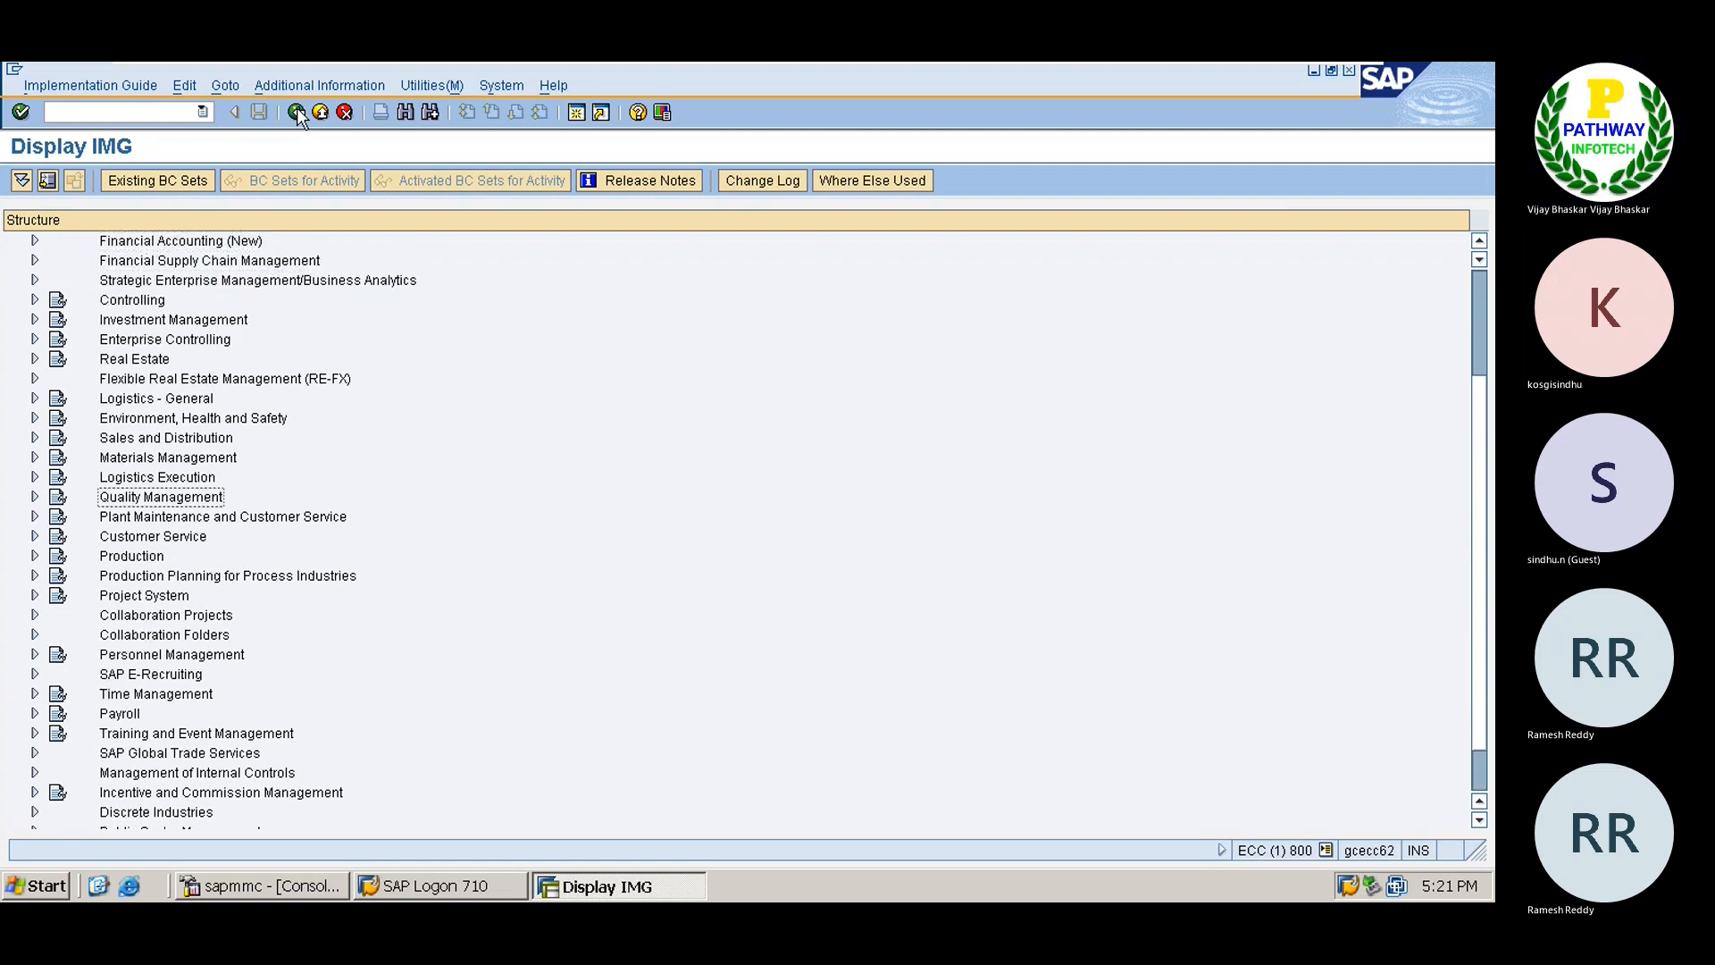
pyautogui.press('Up')
pyautogui.press('Up')
pyautogui.press('Up')
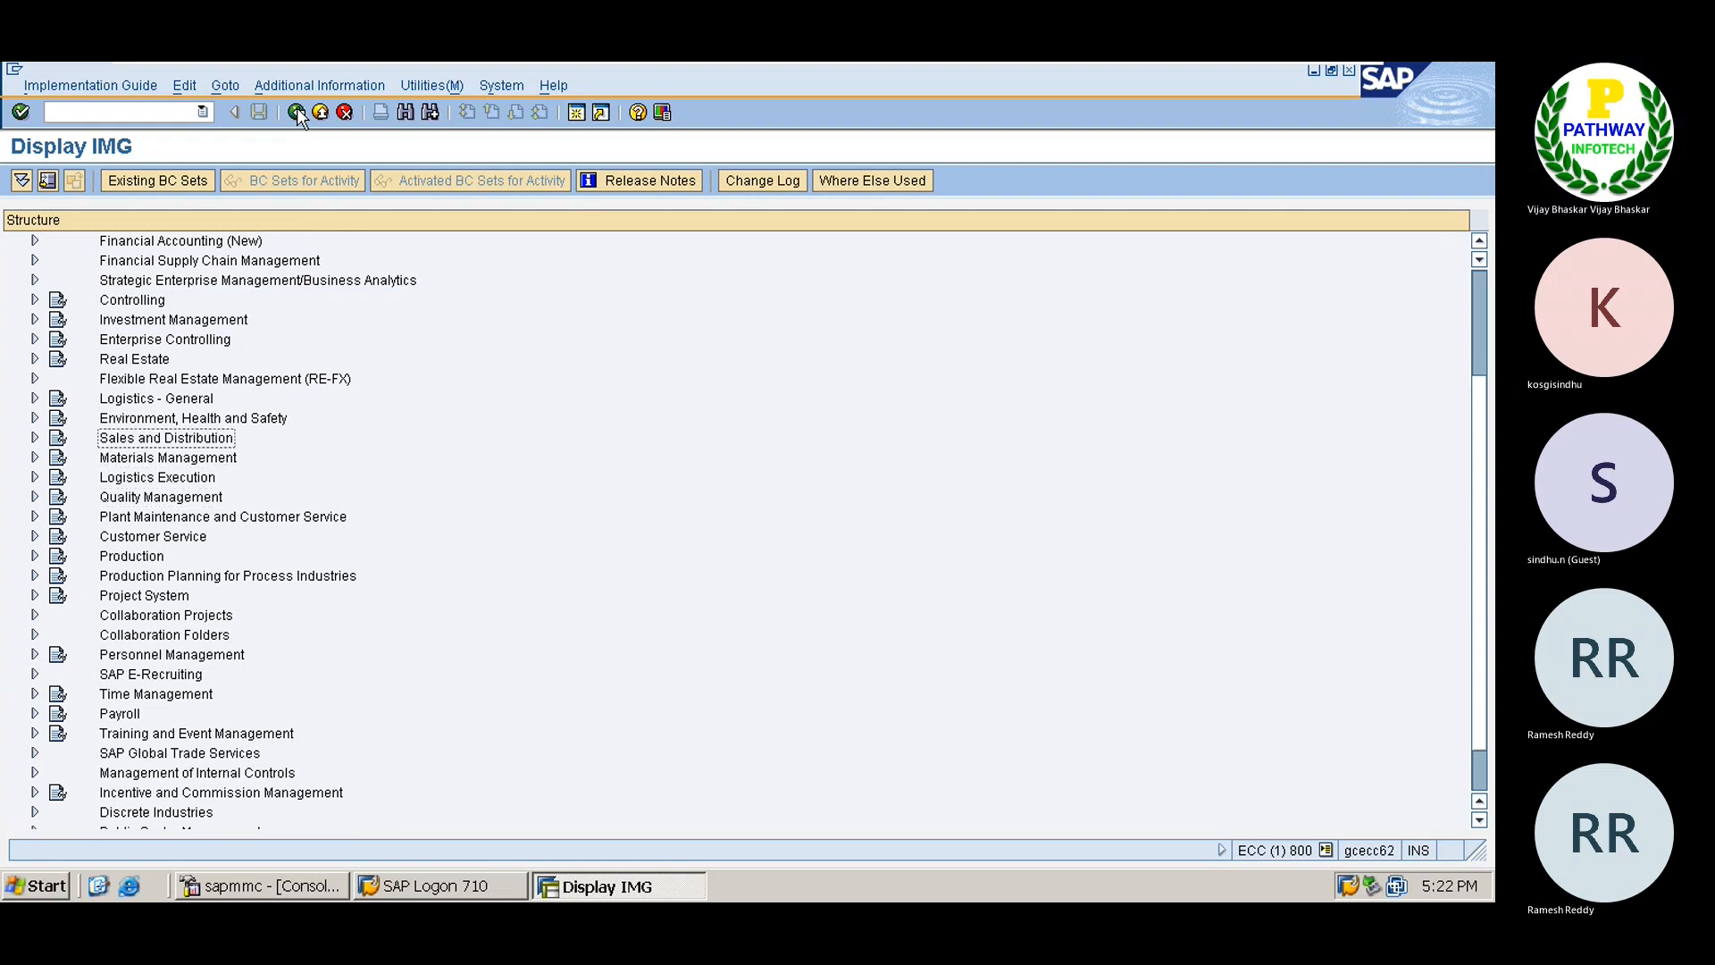
pyautogui.press('Down')
pyautogui.press('Right')
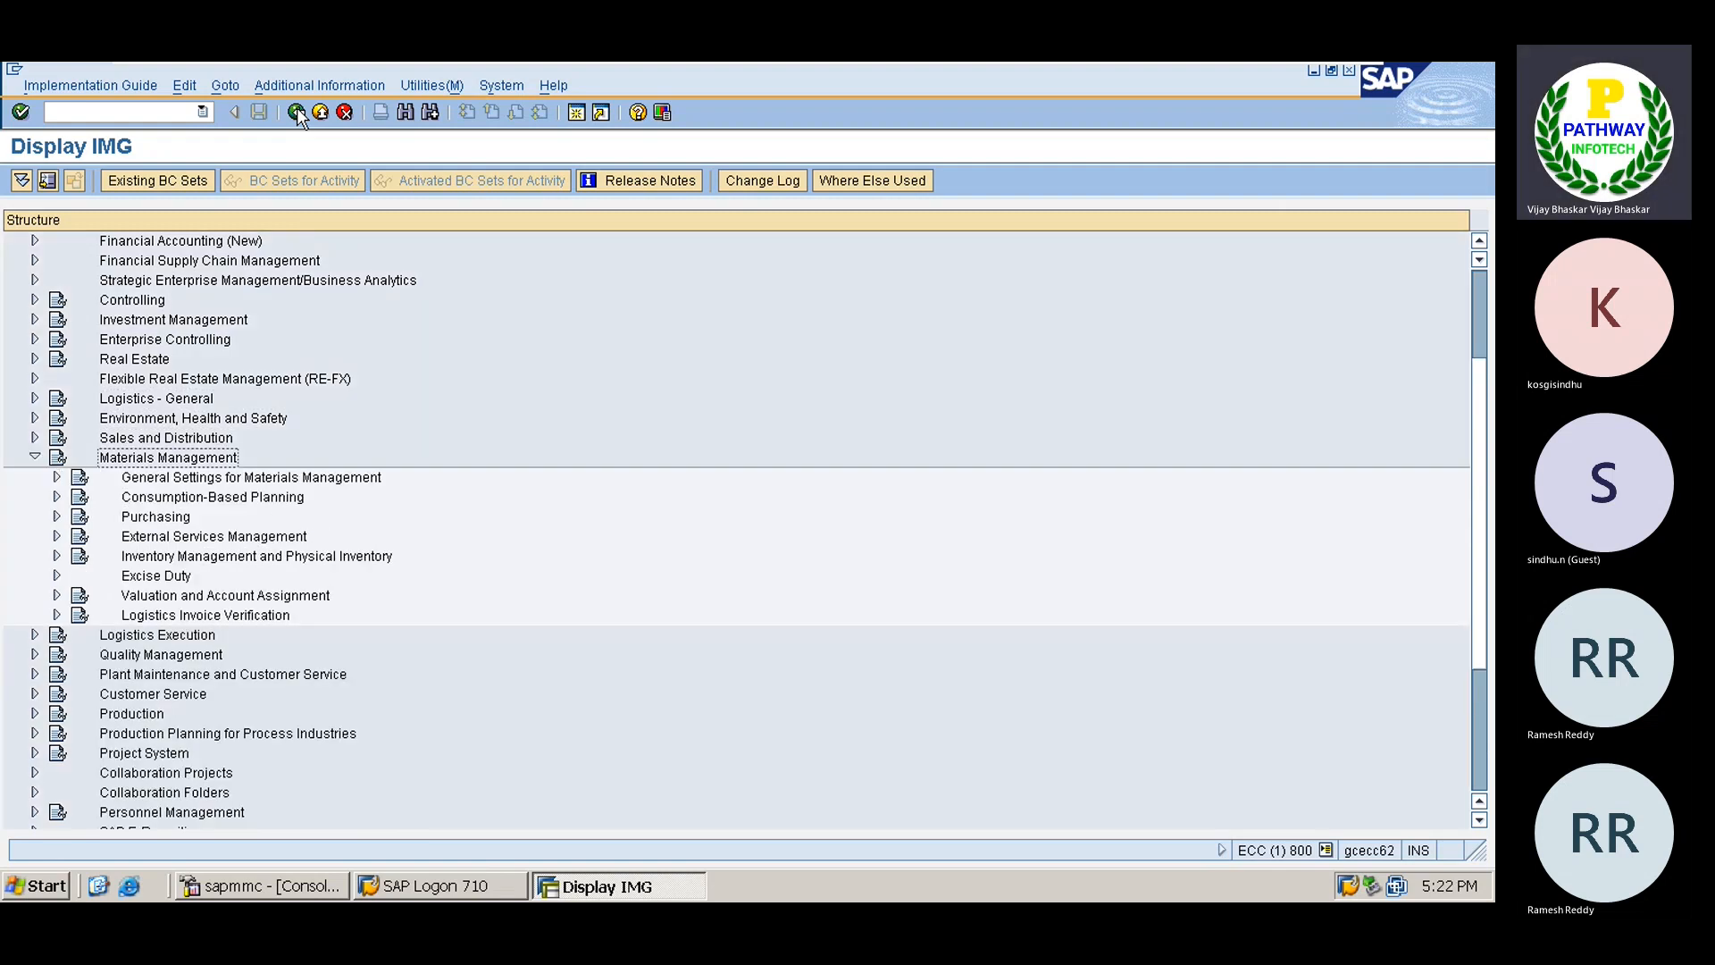
pyautogui.press('Down')
pyautogui.press('Down')
pyautogui.press('Down')
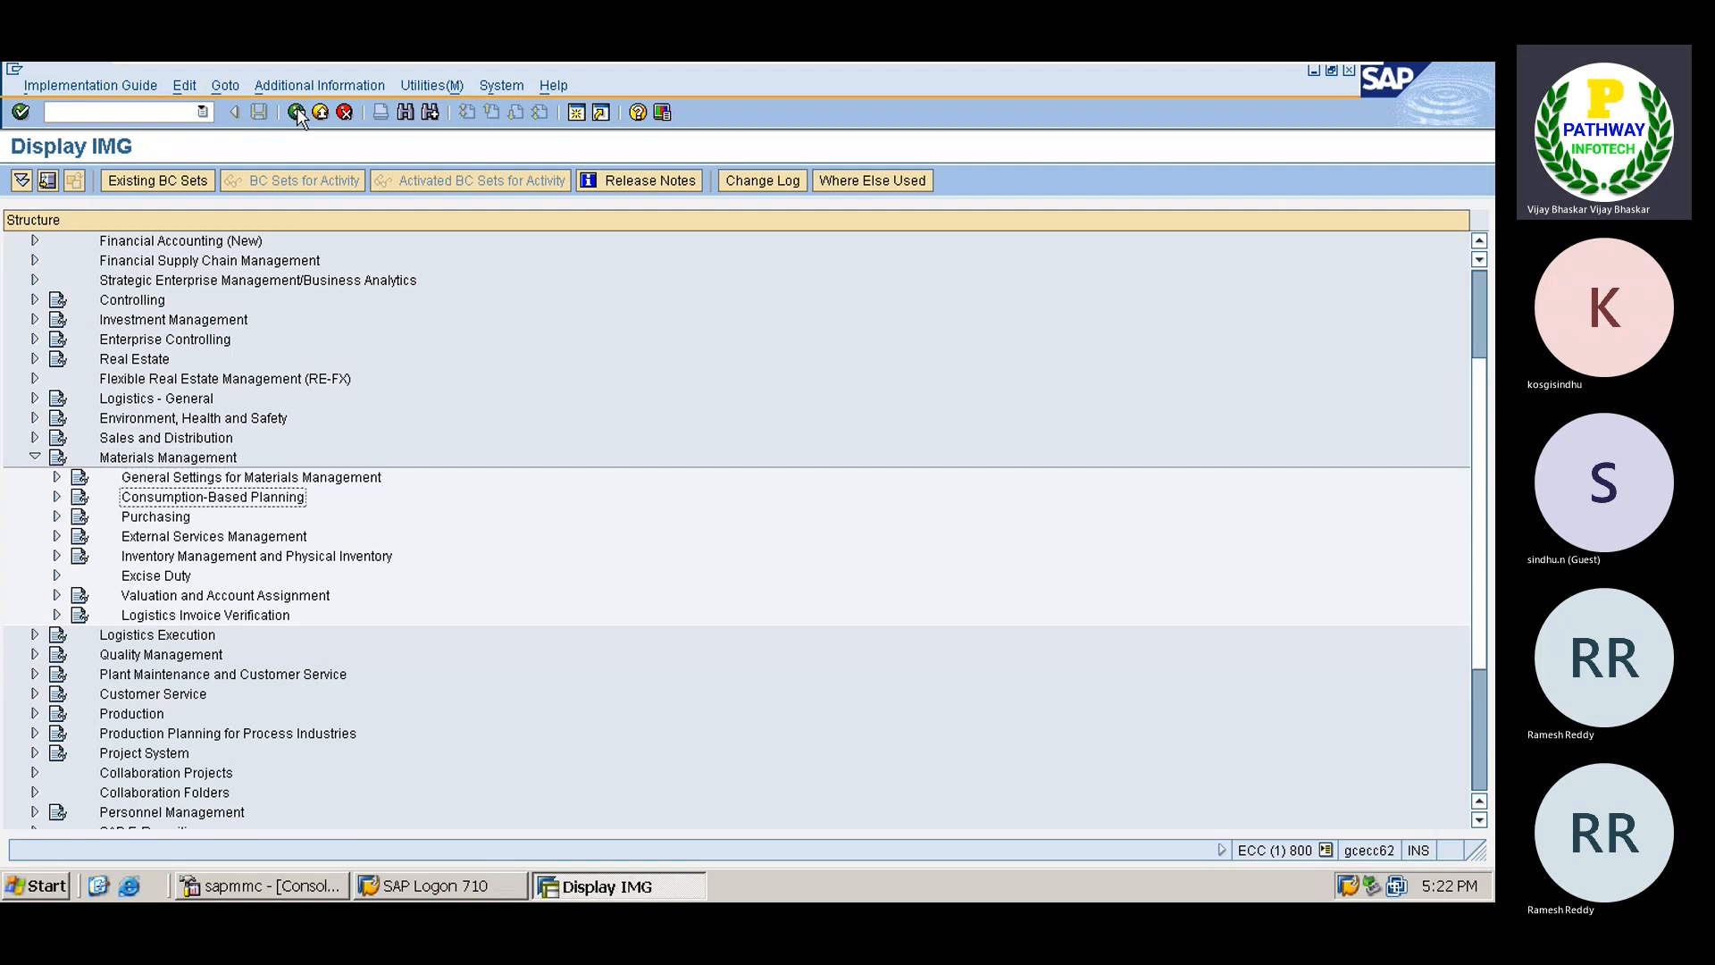
pyautogui.press('Right')
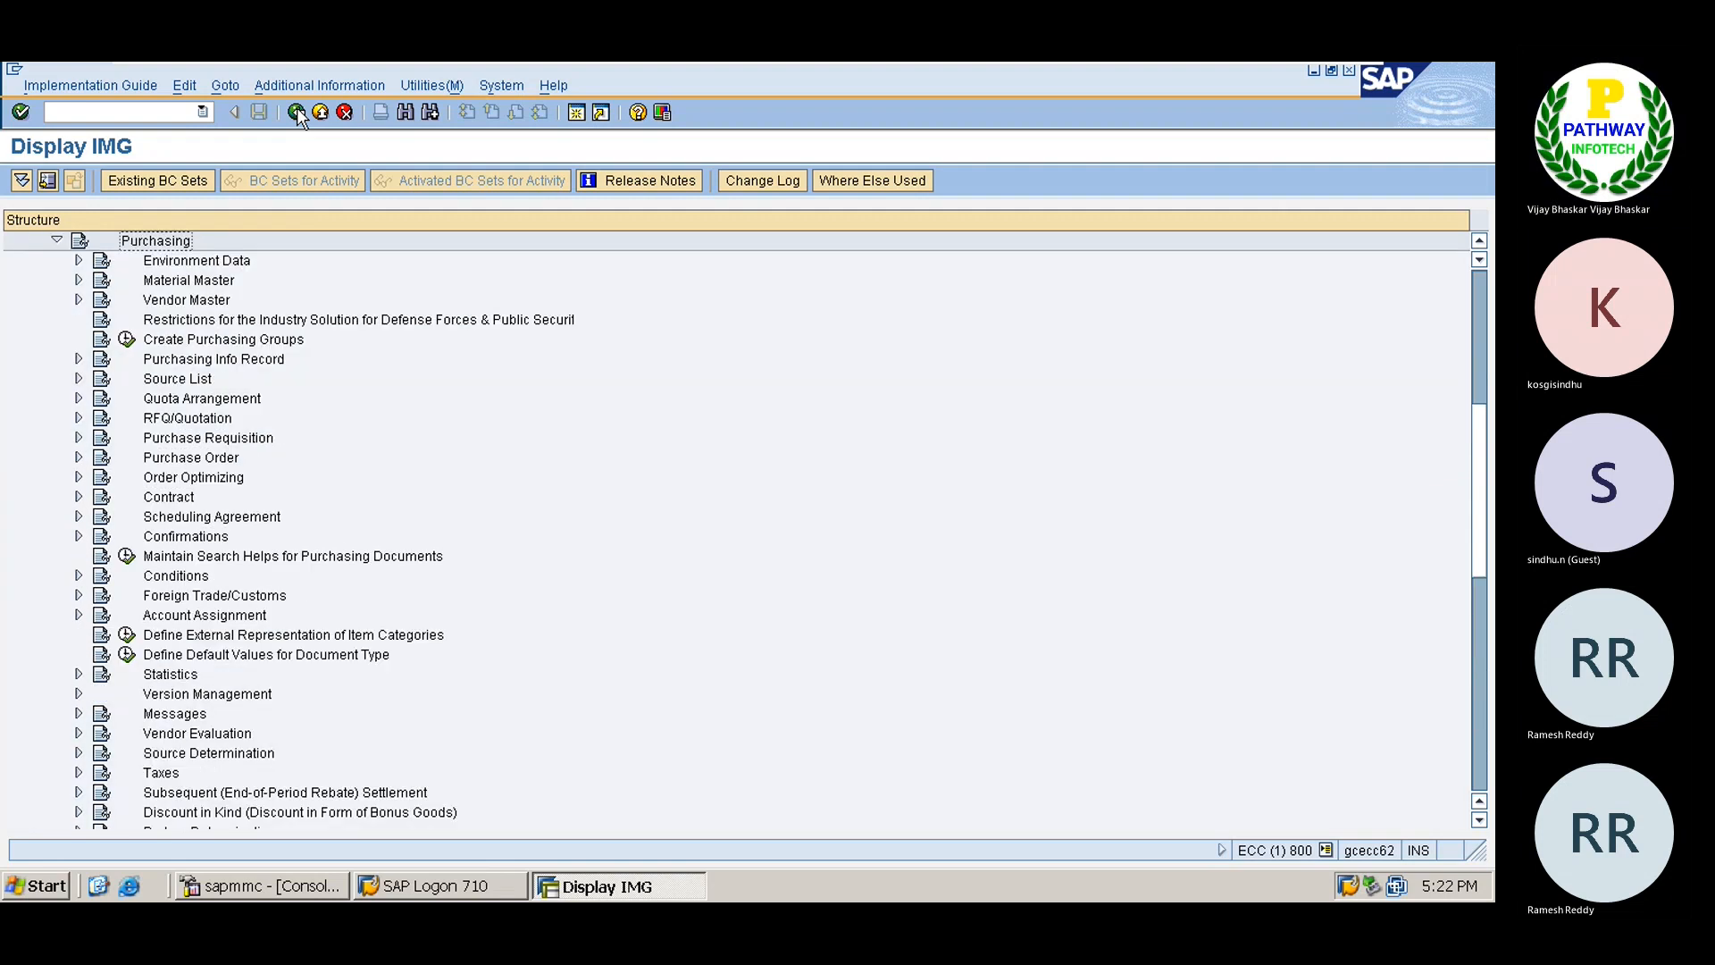
pyautogui.press('Down')
pyautogui.press('Down')
pyautogui.press('Down')
pyautogui.press('Down')
pyautogui.press('Down')
pyautogui.press('Down')
pyautogui.press('Down')
pyautogui.press('Down')
pyautogui.press('Down')
pyautogui.press('Down')
pyautogui.press('Down')
pyautogui.press('Down')
pyautogui.press('Down')
pyautogui.press('Down')
pyautogui.press('Down')
pyautogui.press('Down')
pyautogui.press('Down')
pyautogui.press('Down')
pyautogui.press('Down')
pyautogui.press('Down')
pyautogui.press('Down')
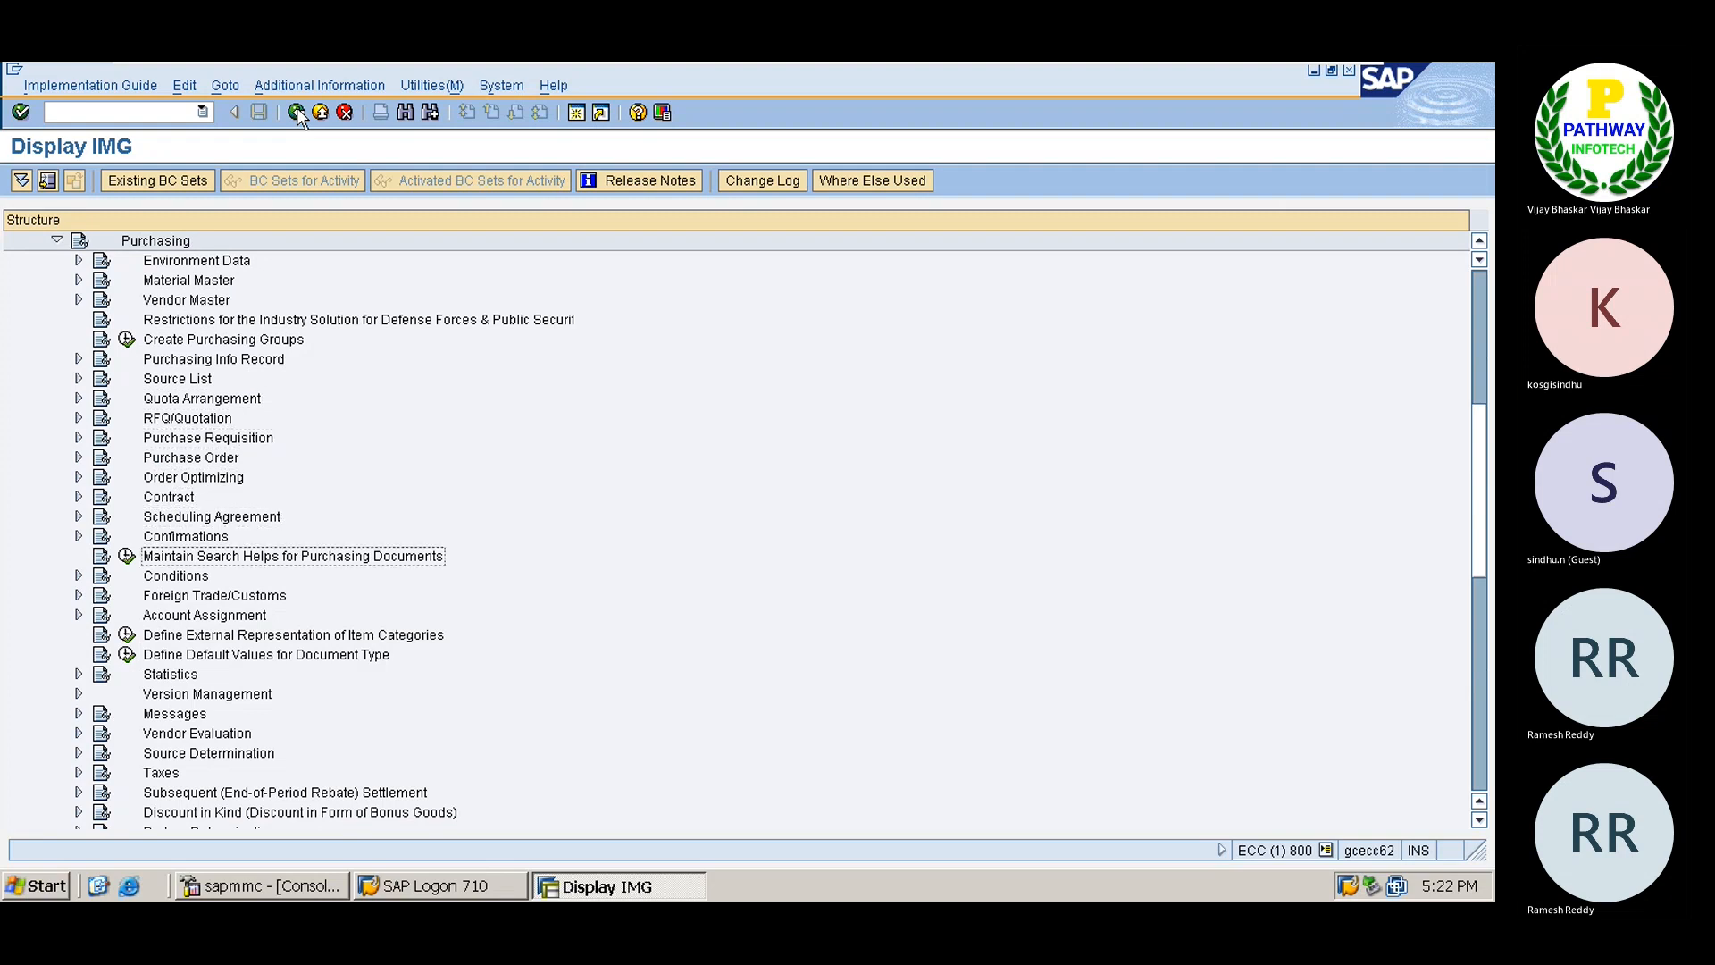
pyautogui.press('Down')
pyautogui.press('Down')
pyautogui.press('Down')
pyautogui.press('Down')
pyautogui.press('Down')
pyautogui.press('Down')
pyautogui.press('Down')
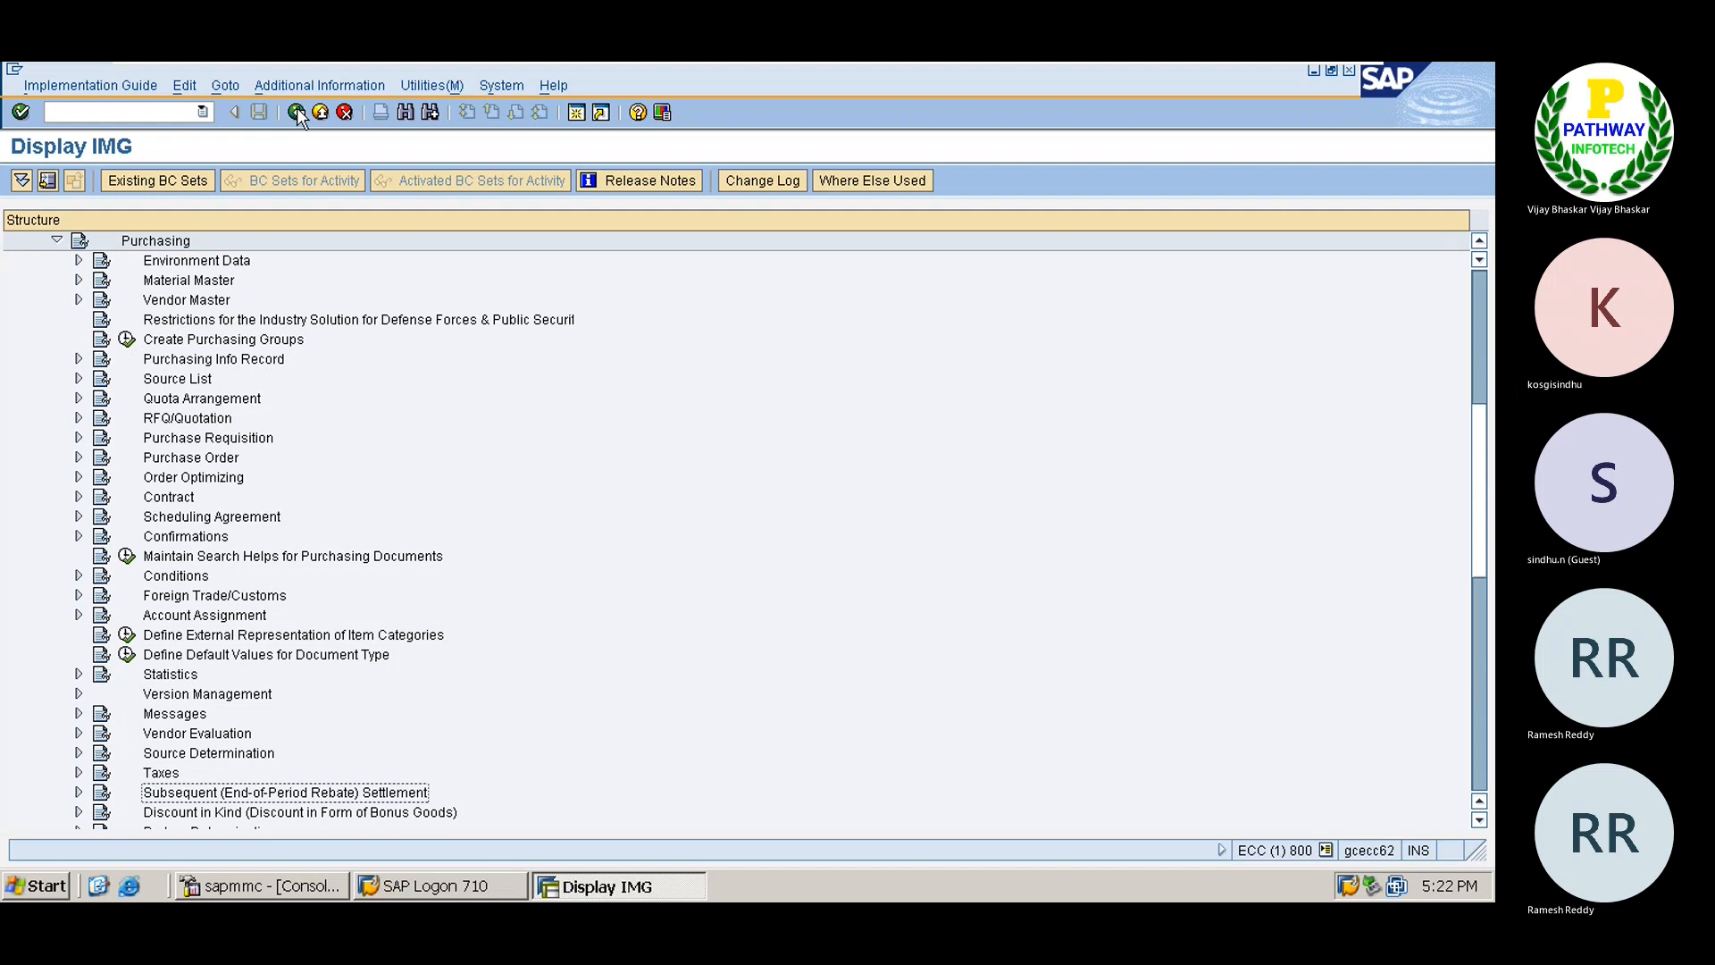
pyautogui.press('Down')
pyautogui.press('Down')
pyautogui.press('Down')
pyautogui.press('Down')
pyautogui.press('Down')
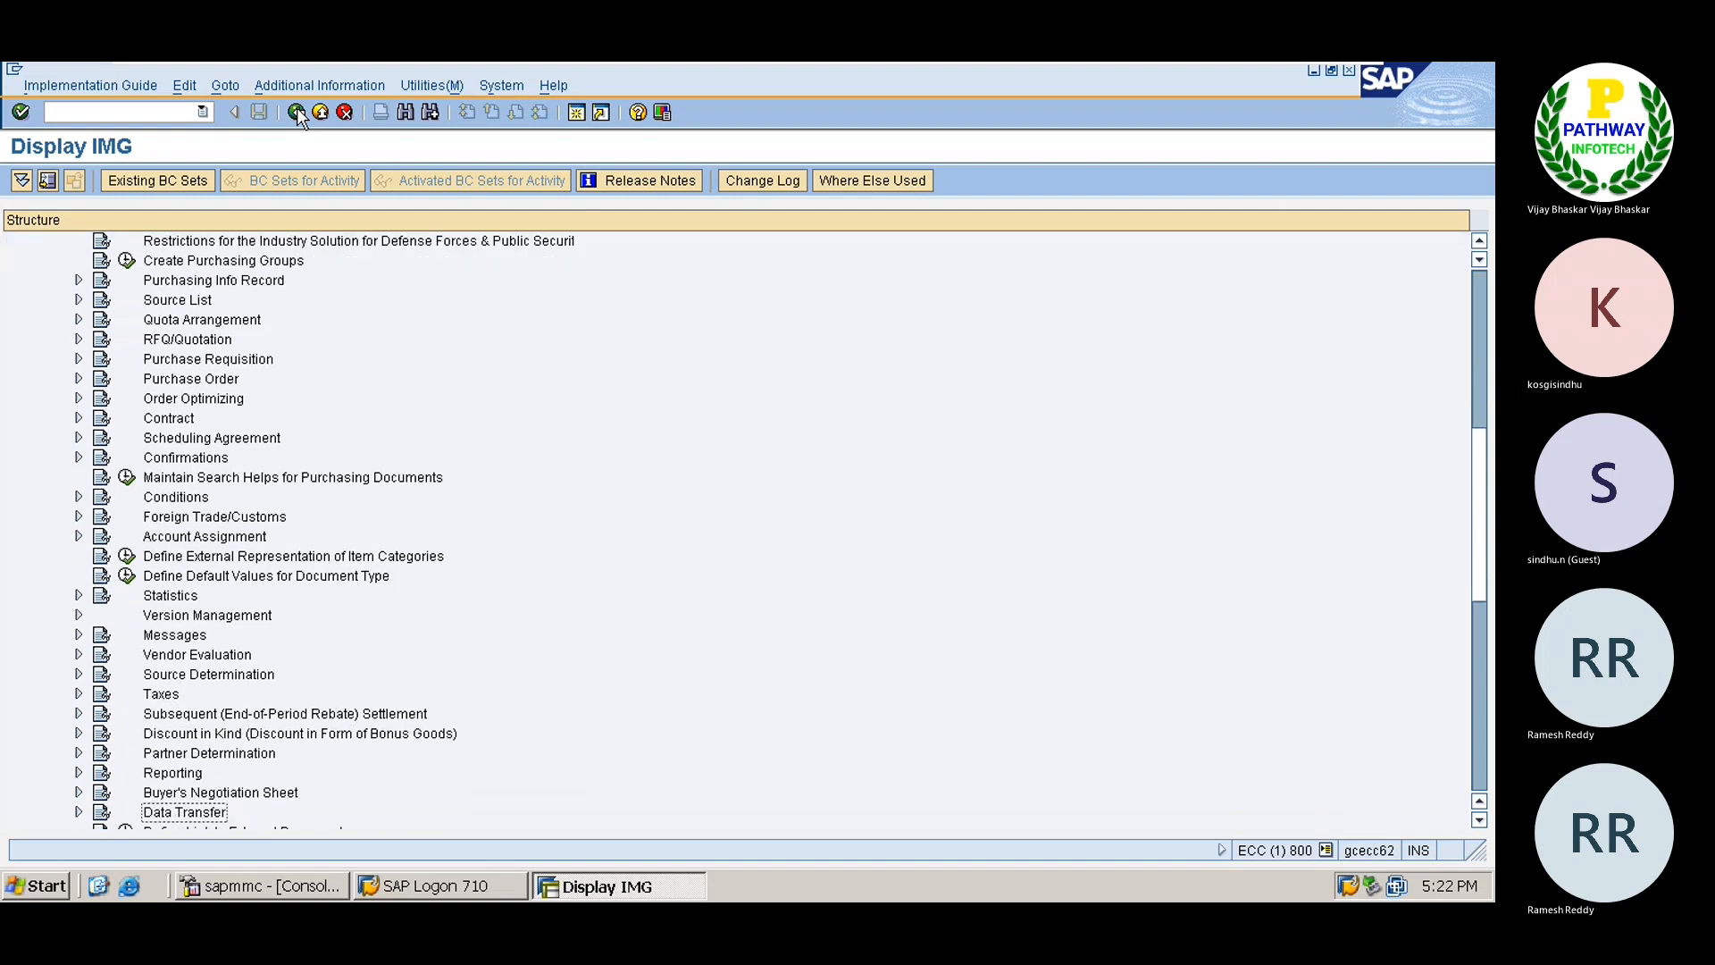
pyautogui.press('Down')
pyautogui.press('Down')
pyautogui.press('Down')
pyautogui.press('Down')
pyautogui.press('Down')
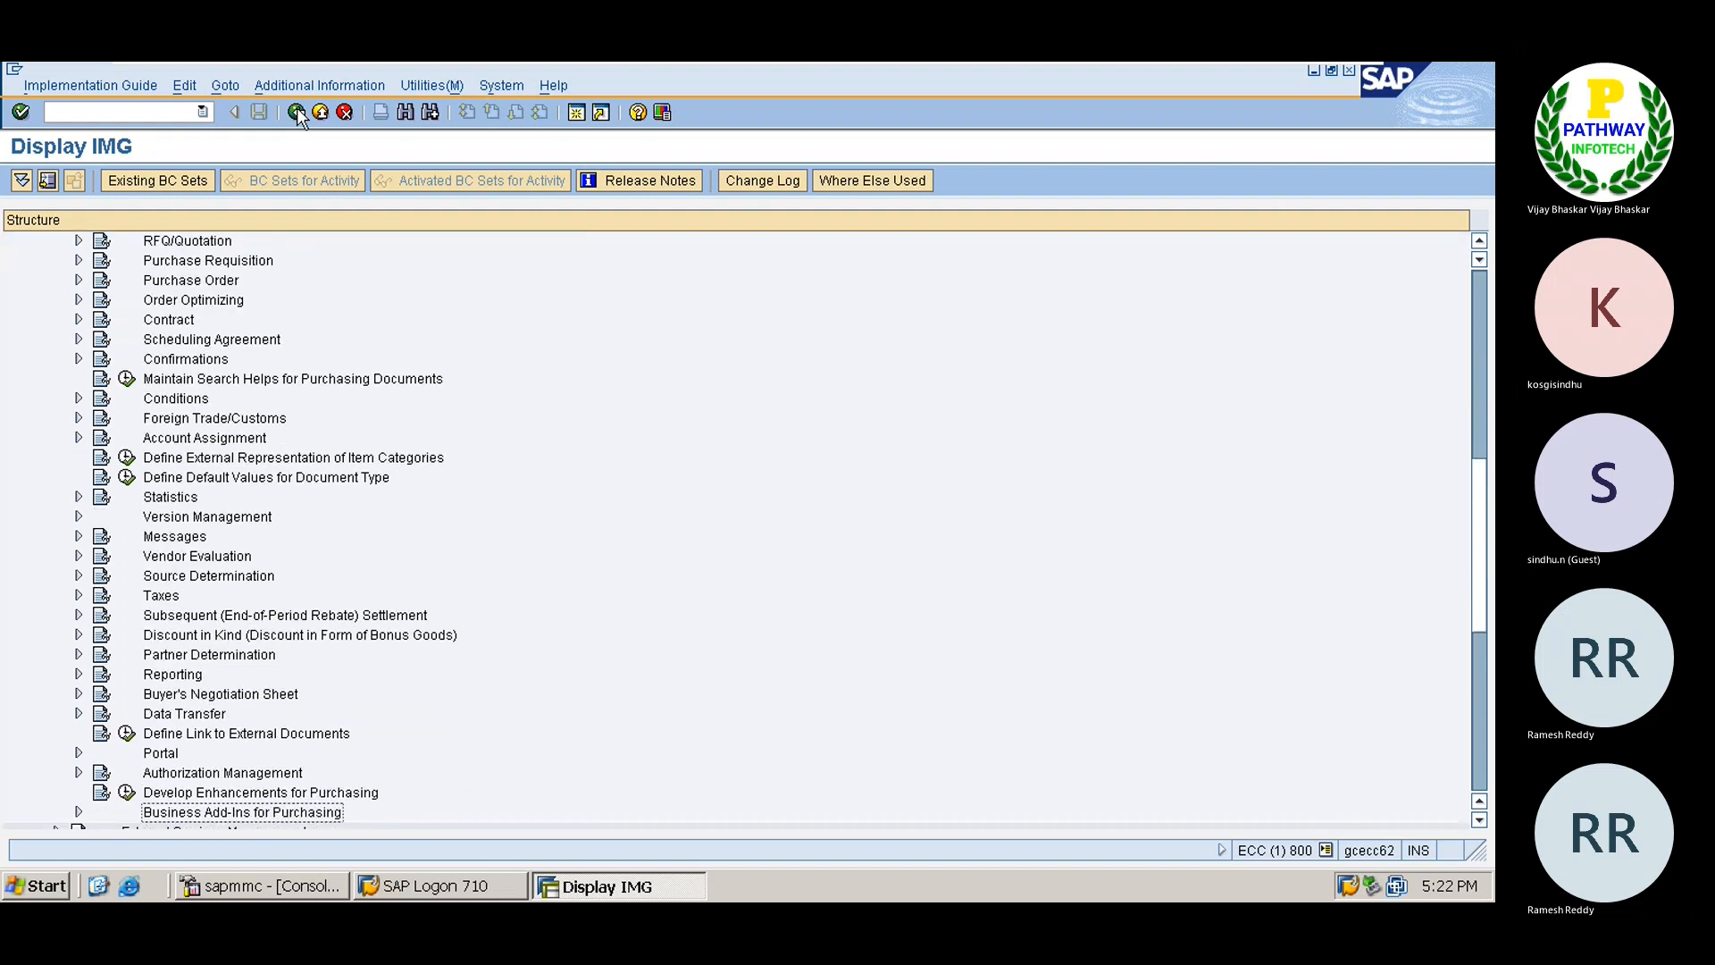
pyautogui.press('Up')
pyautogui.press('Up')
pyautogui.press('Up')
pyautogui.press('Up')
pyautogui.press('Up')
pyautogui.press('Up')
pyautogui.press('Up')
pyautogui.press('Up')
pyautogui.press('Up')
pyautogui.press('Up')
pyautogui.press('Up')
pyautogui.press('Up')
pyautogui.press('Up')
pyautogui.press('Up')
pyautogui.press('Up')
pyautogui.press('Up')
pyautogui.press('Up')
pyautogui.press('Up')
pyautogui.press('Up')
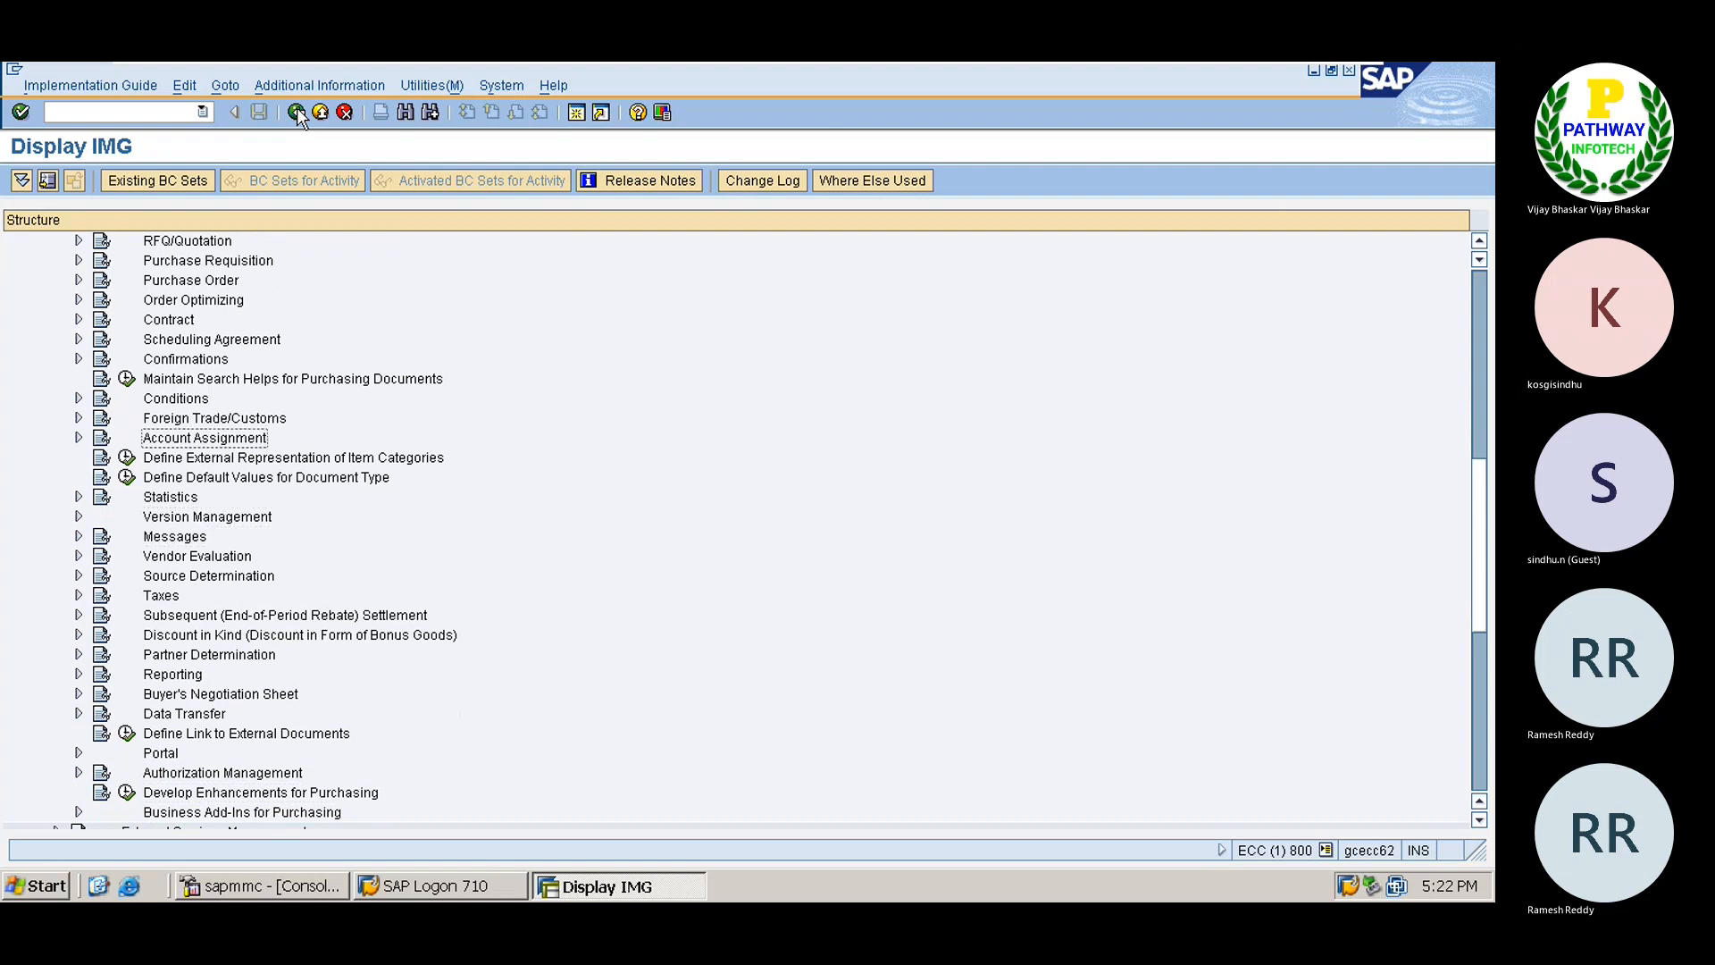
pyautogui.press('Up')
pyautogui.press('Up')
pyautogui.press('Up')
pyautogui.press('Up')
pyautogui.press('Up')
pyautogui.press('Up')
pyautogui.press('Up')
pyautogui.press('Up')
pyautogui.press('Up')
pyautogui.press('Down')
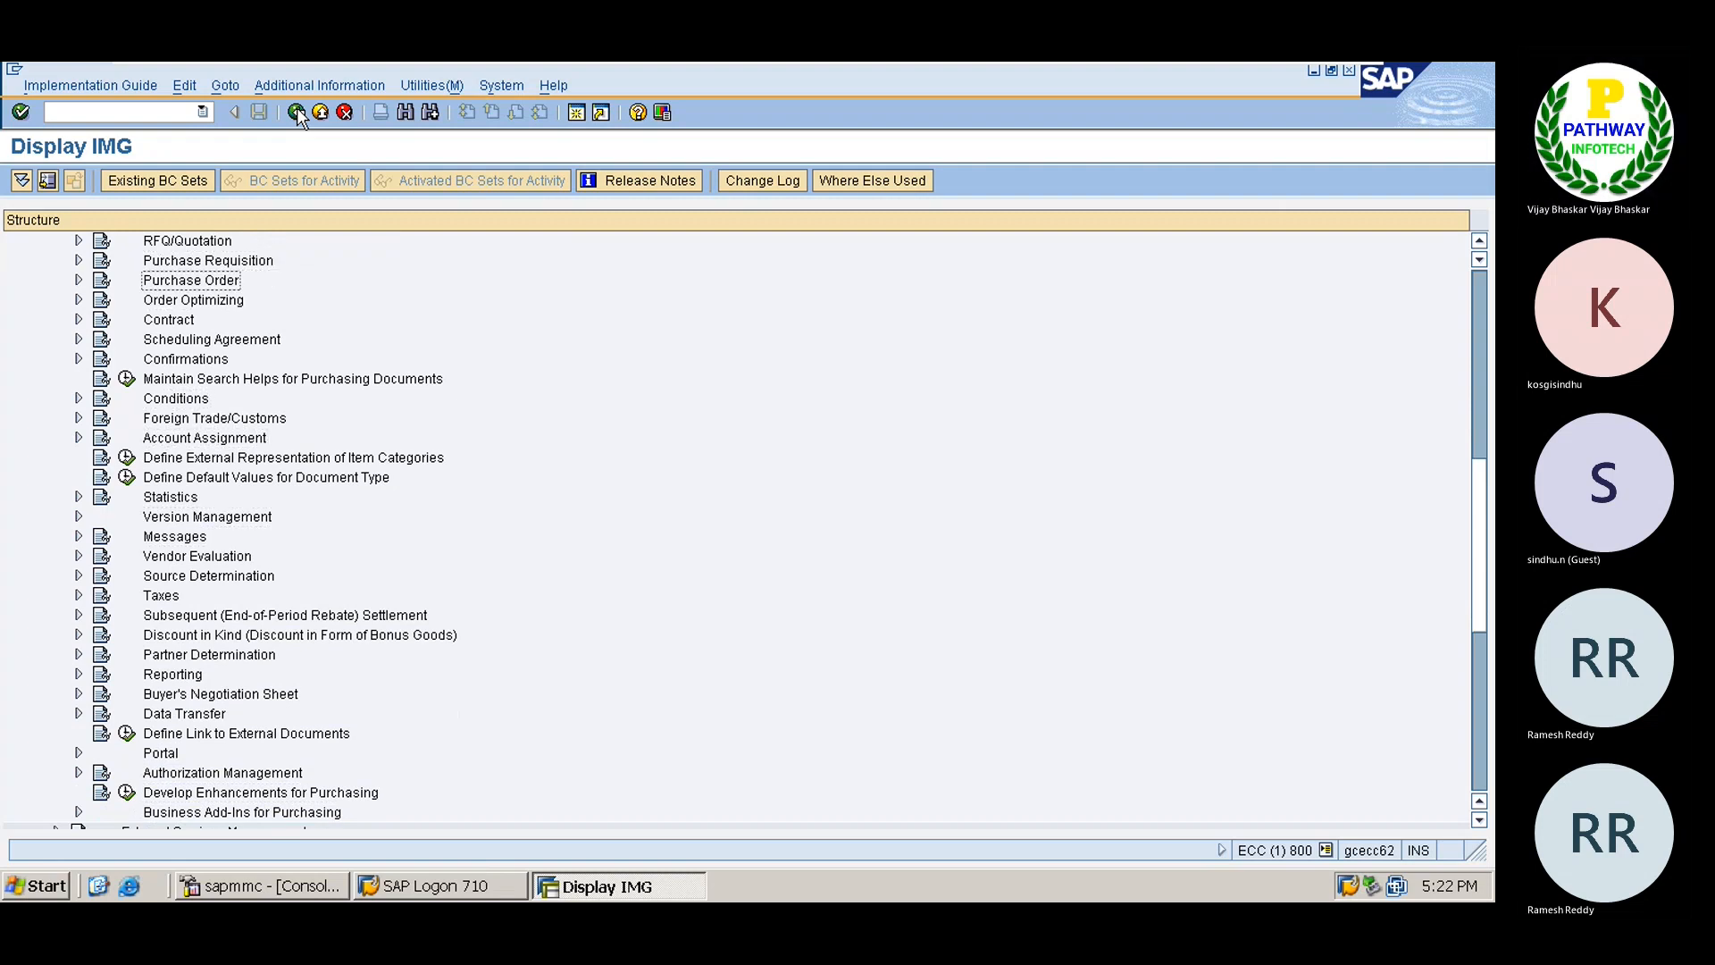
pyautogui.press('Right')
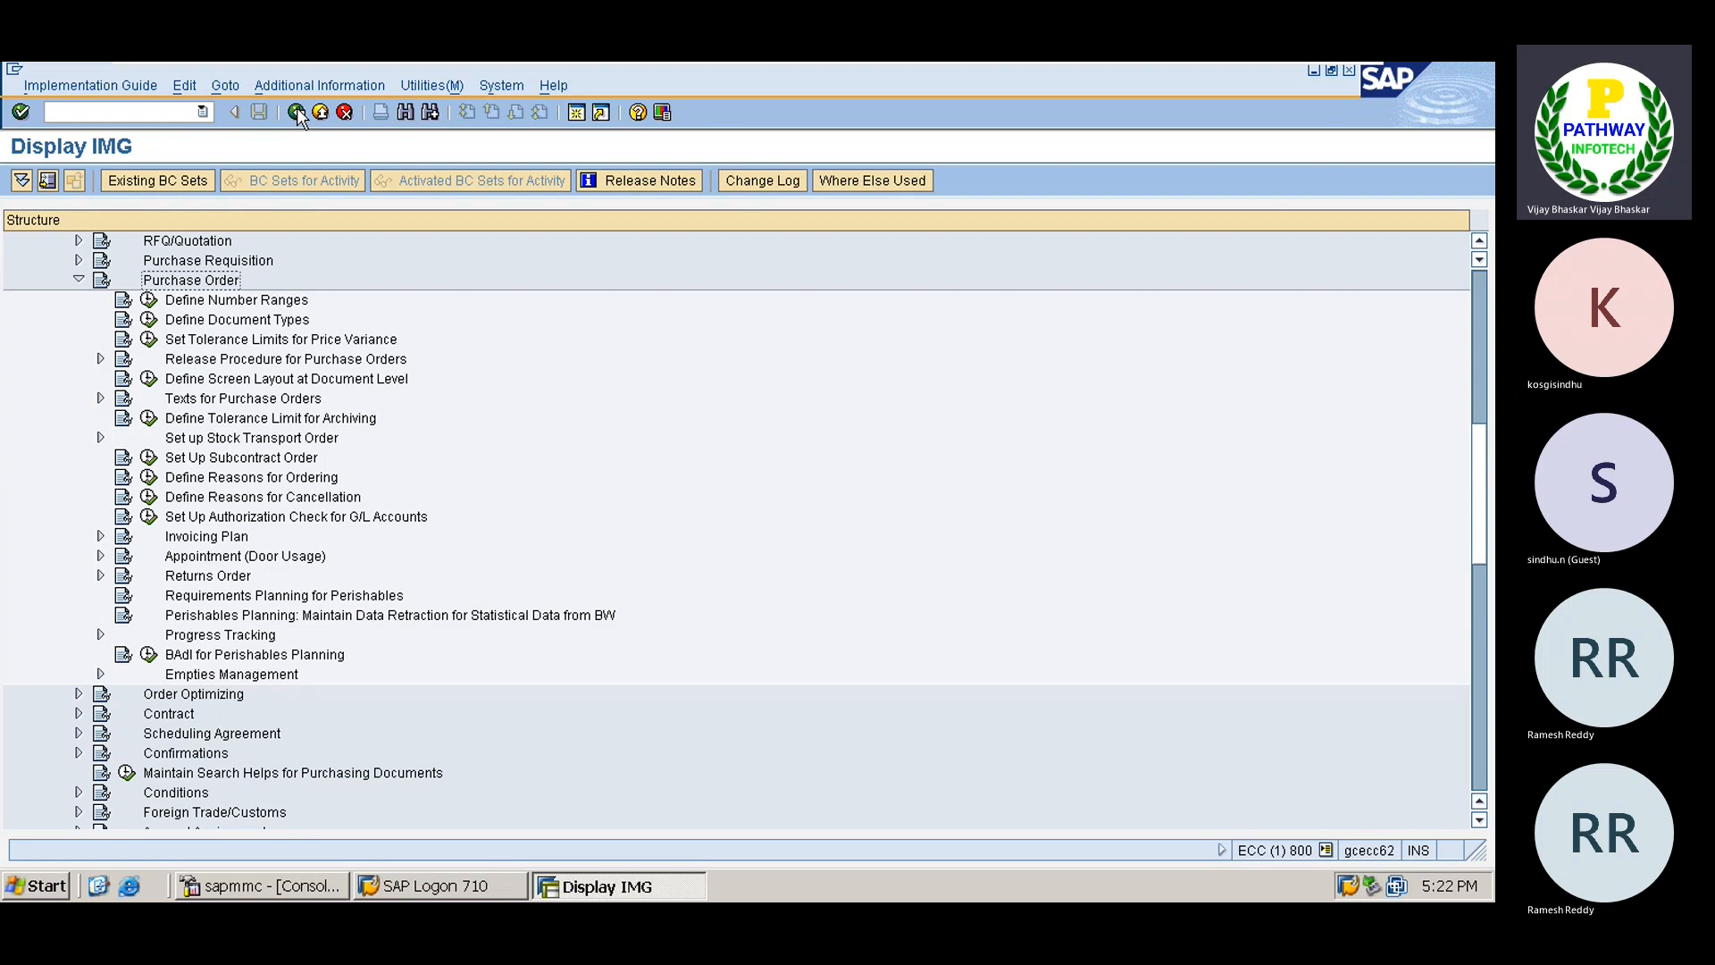
pyautogui.press('Down')
pyautogui.press('Down')
pyautogui.press('Down')
pyautogui.press('Down')
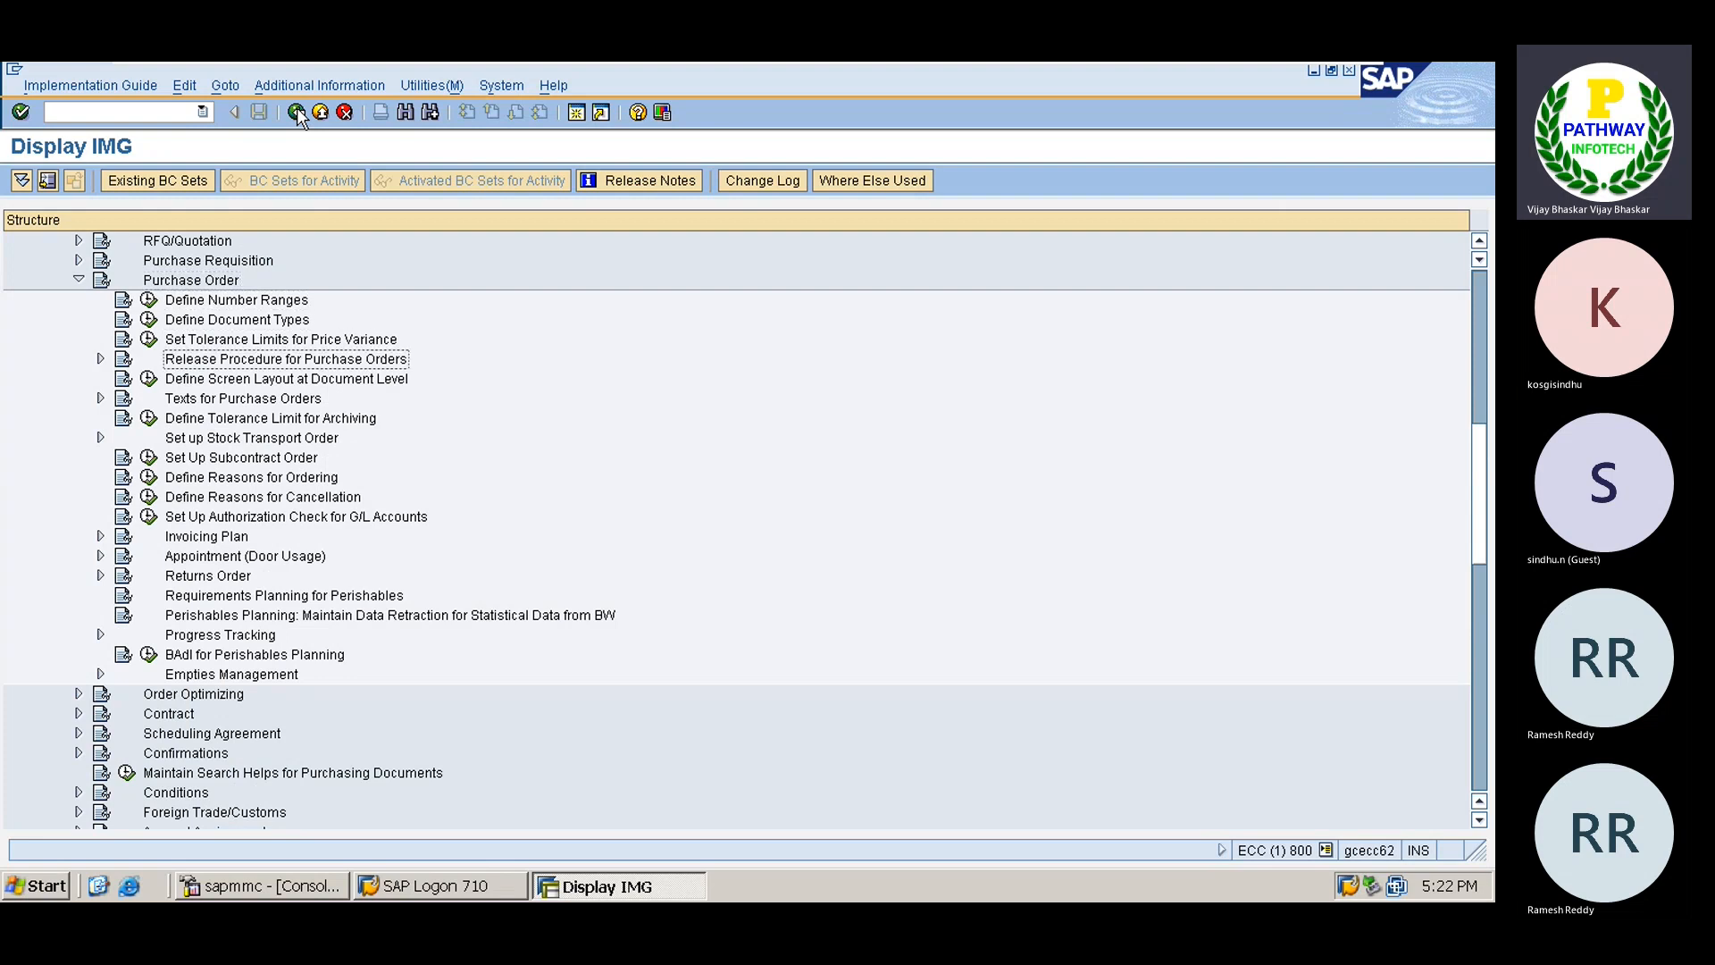
pyautogui.press('Up')
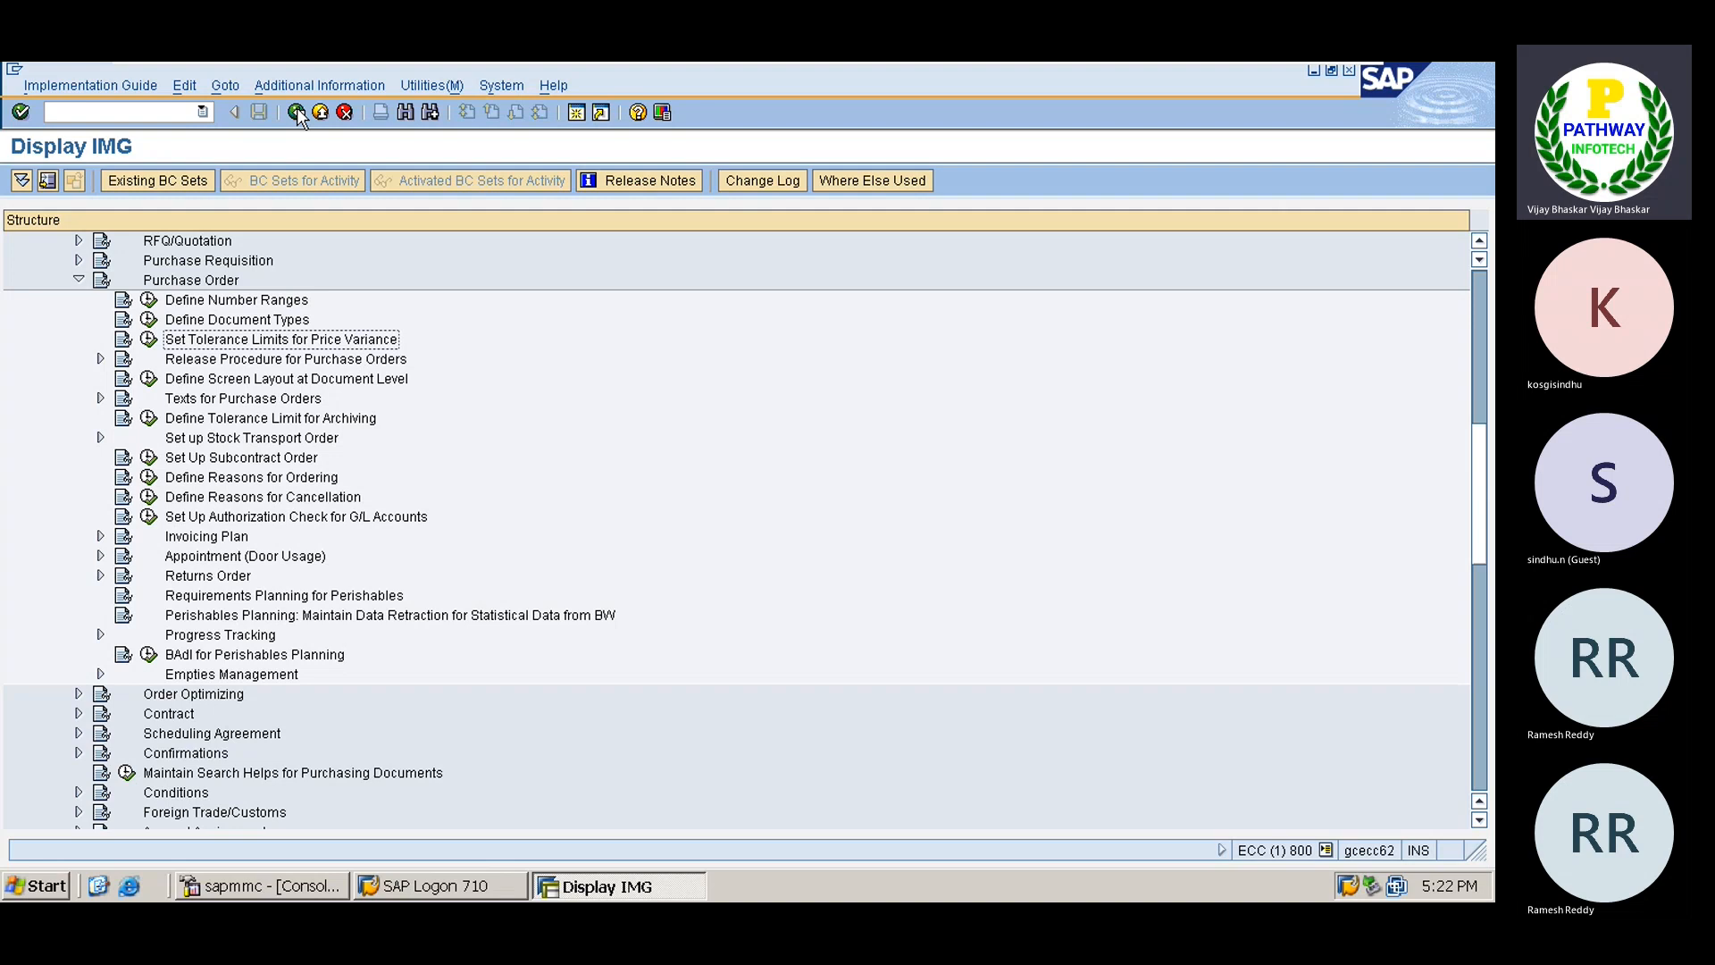
# Open Set Tolerance Limits for Price Variance, discarding an accidentally started blank new entry.
pyautogui.click(148, 340)
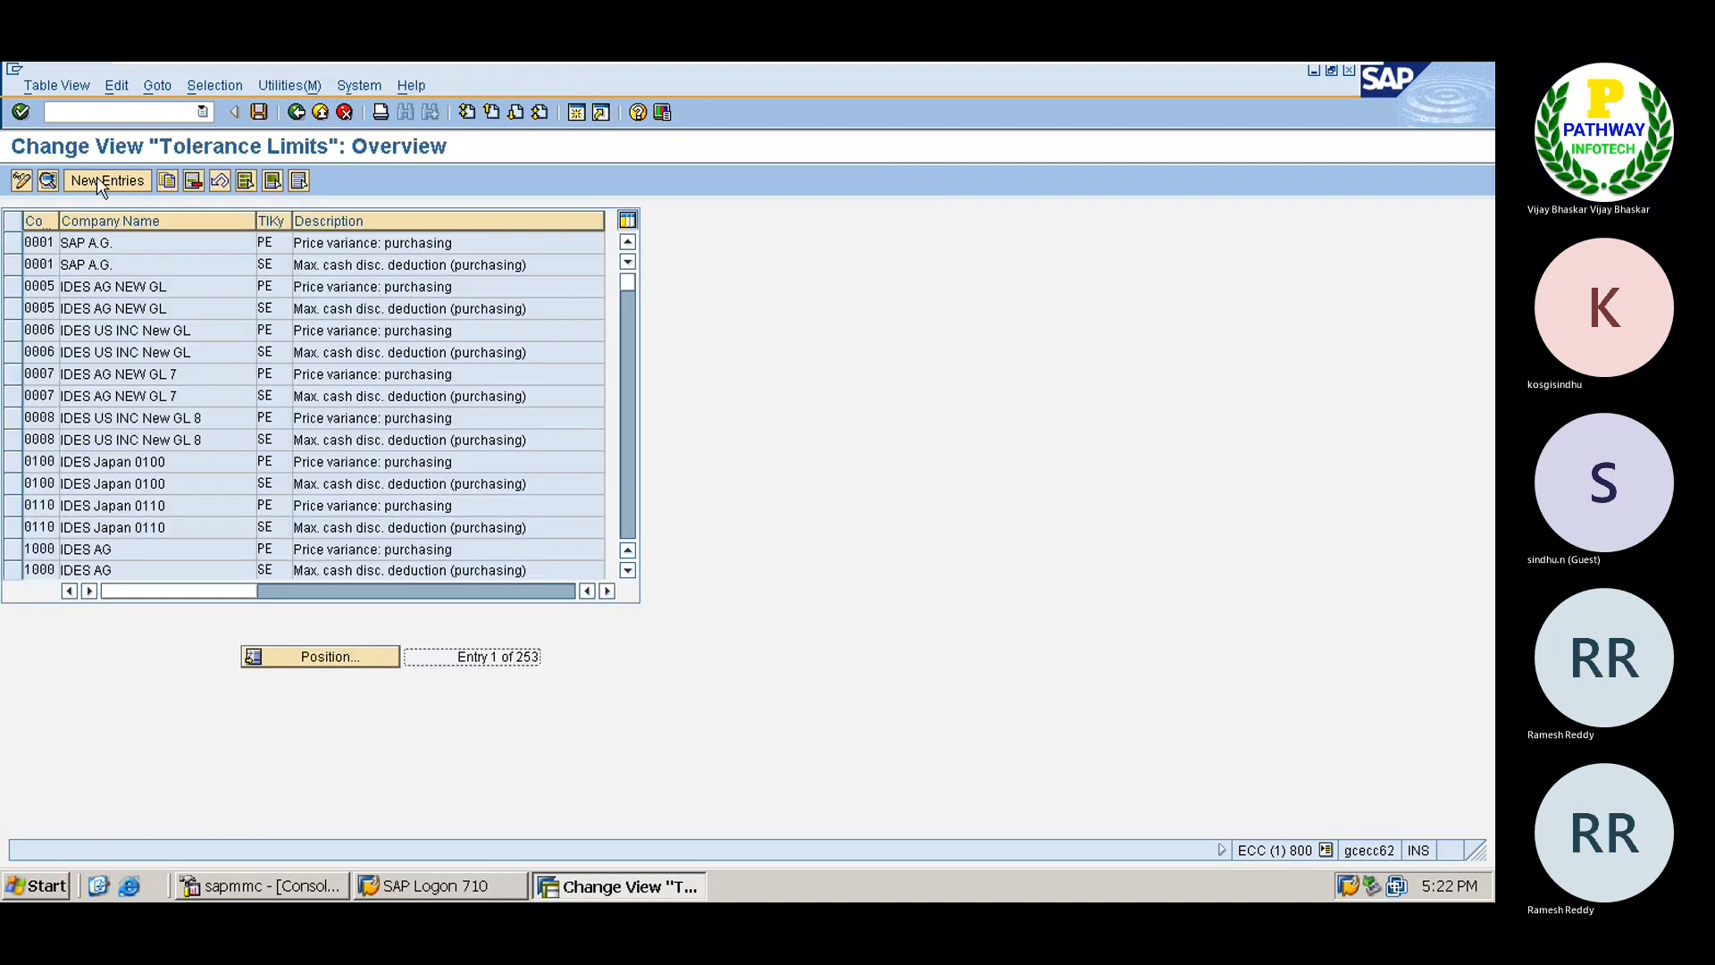
pyautogui.click(104, 181)
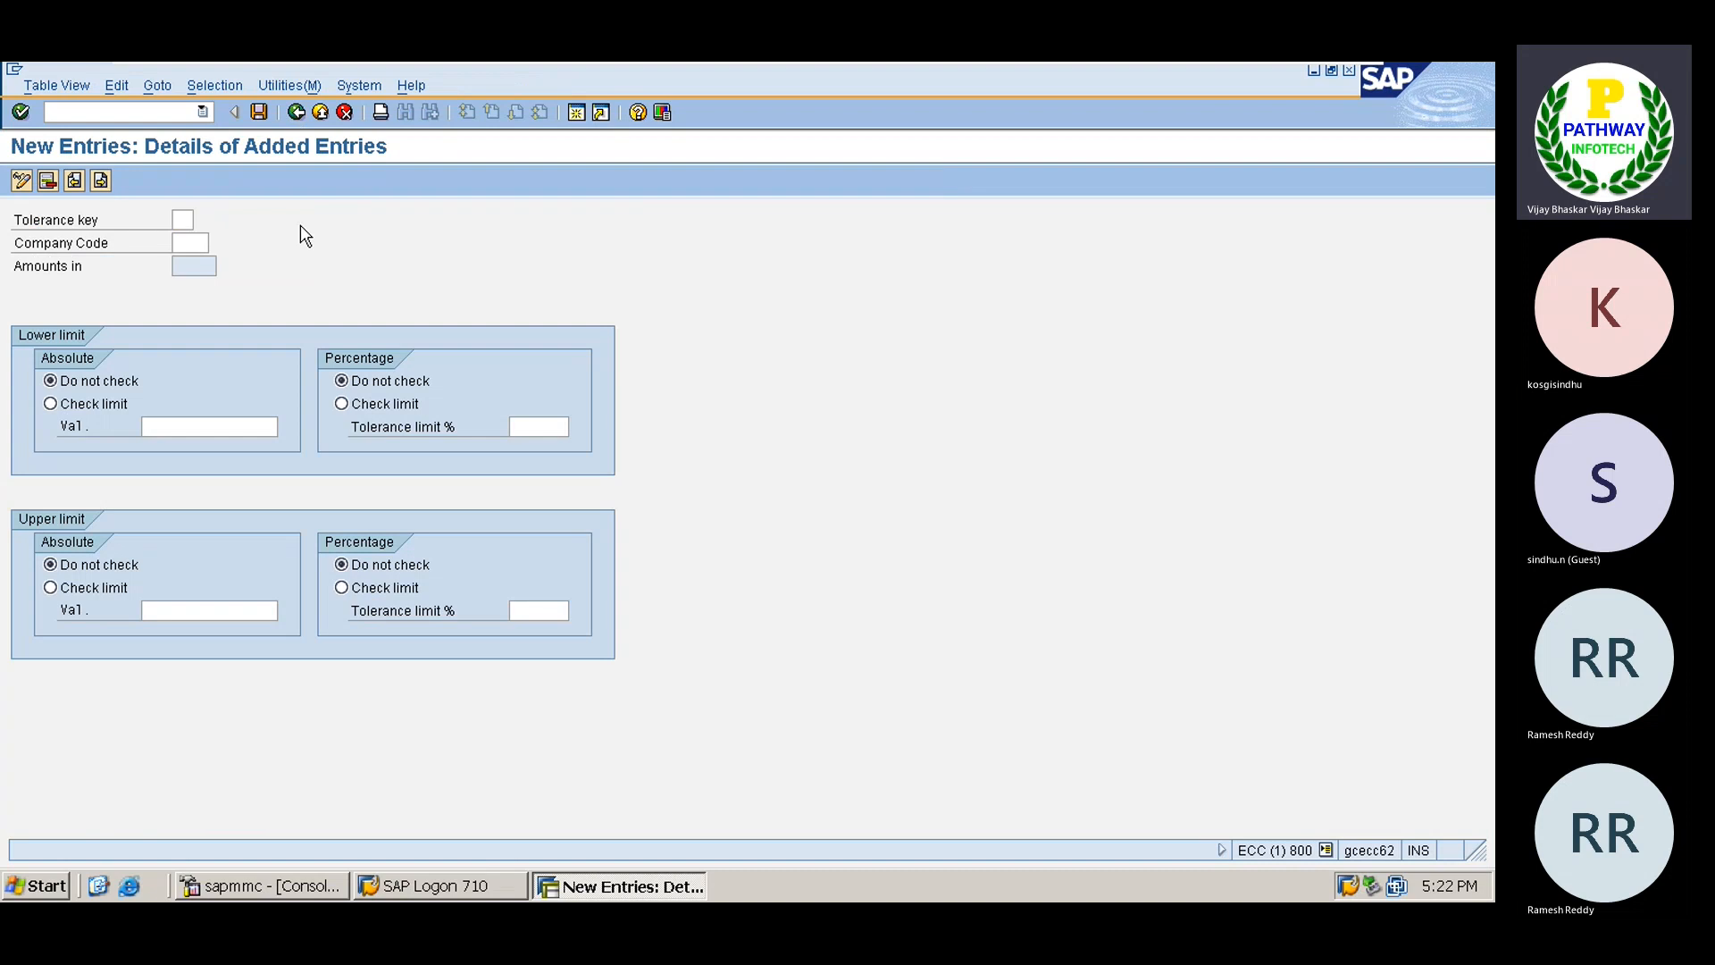
pyautogui.press('F12')
pyautogui.click(375, 433)
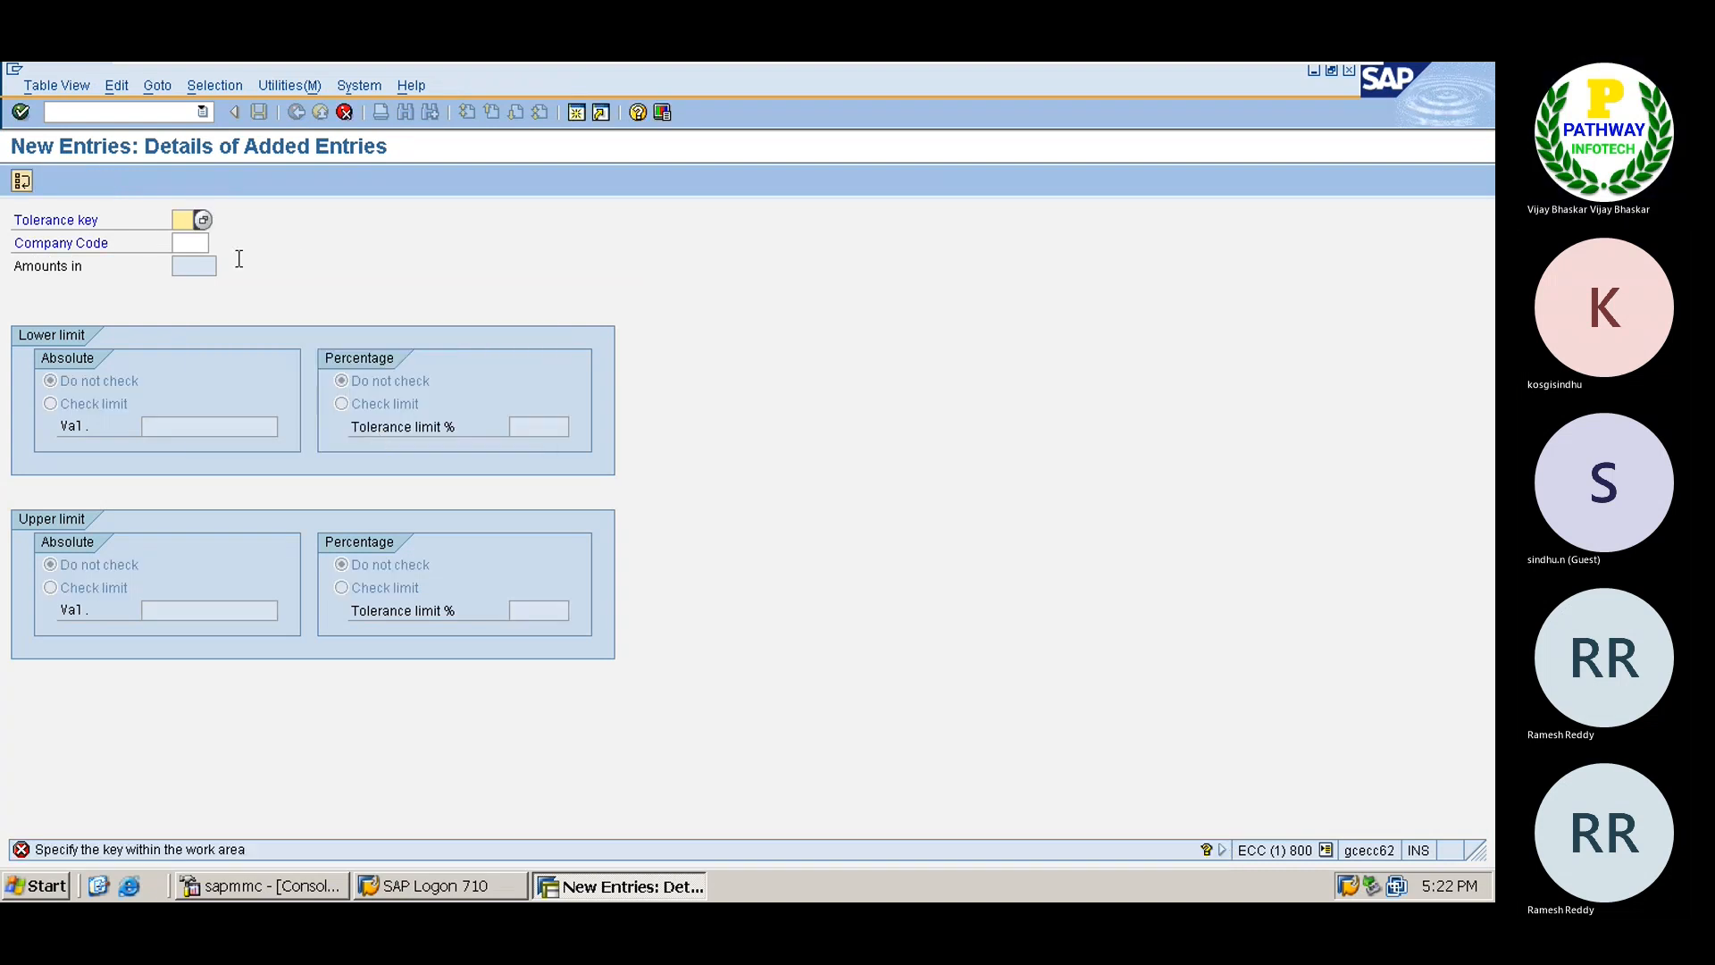
pyautogui.click(344, 112)
pyautogui.click(268, 435)
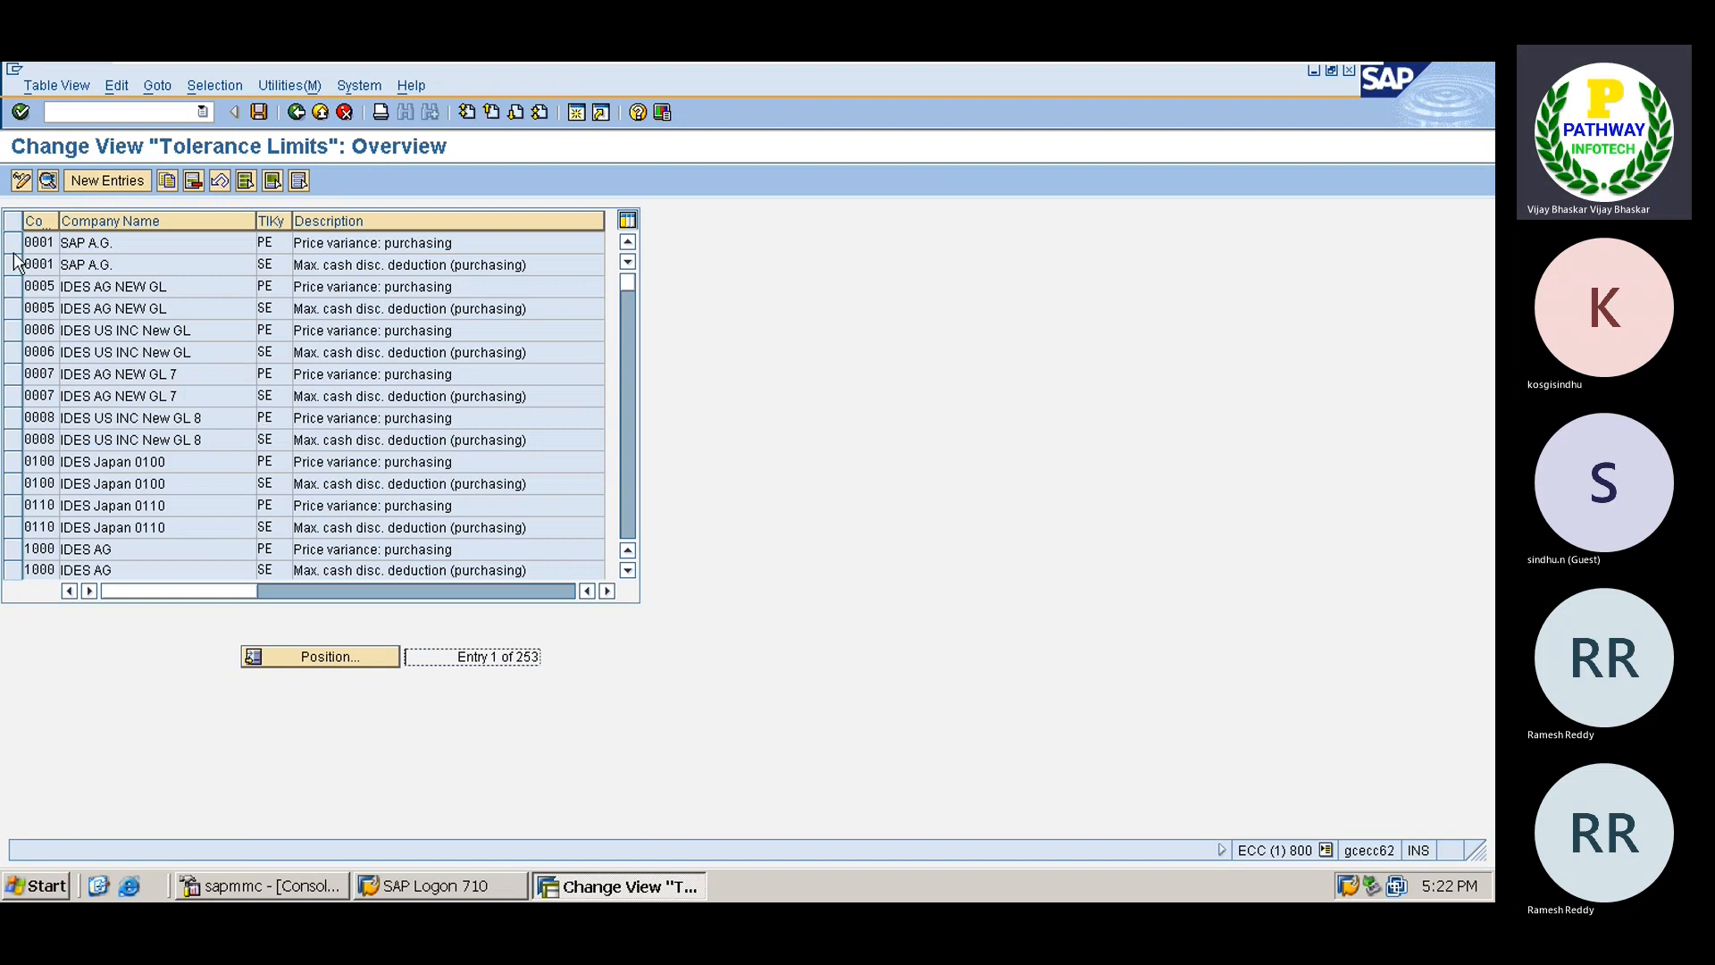
# Copy company code 0001's PE and SE tolerance rows to TS01, save, and return to the IMG.
pyautogui.click(11, 251)
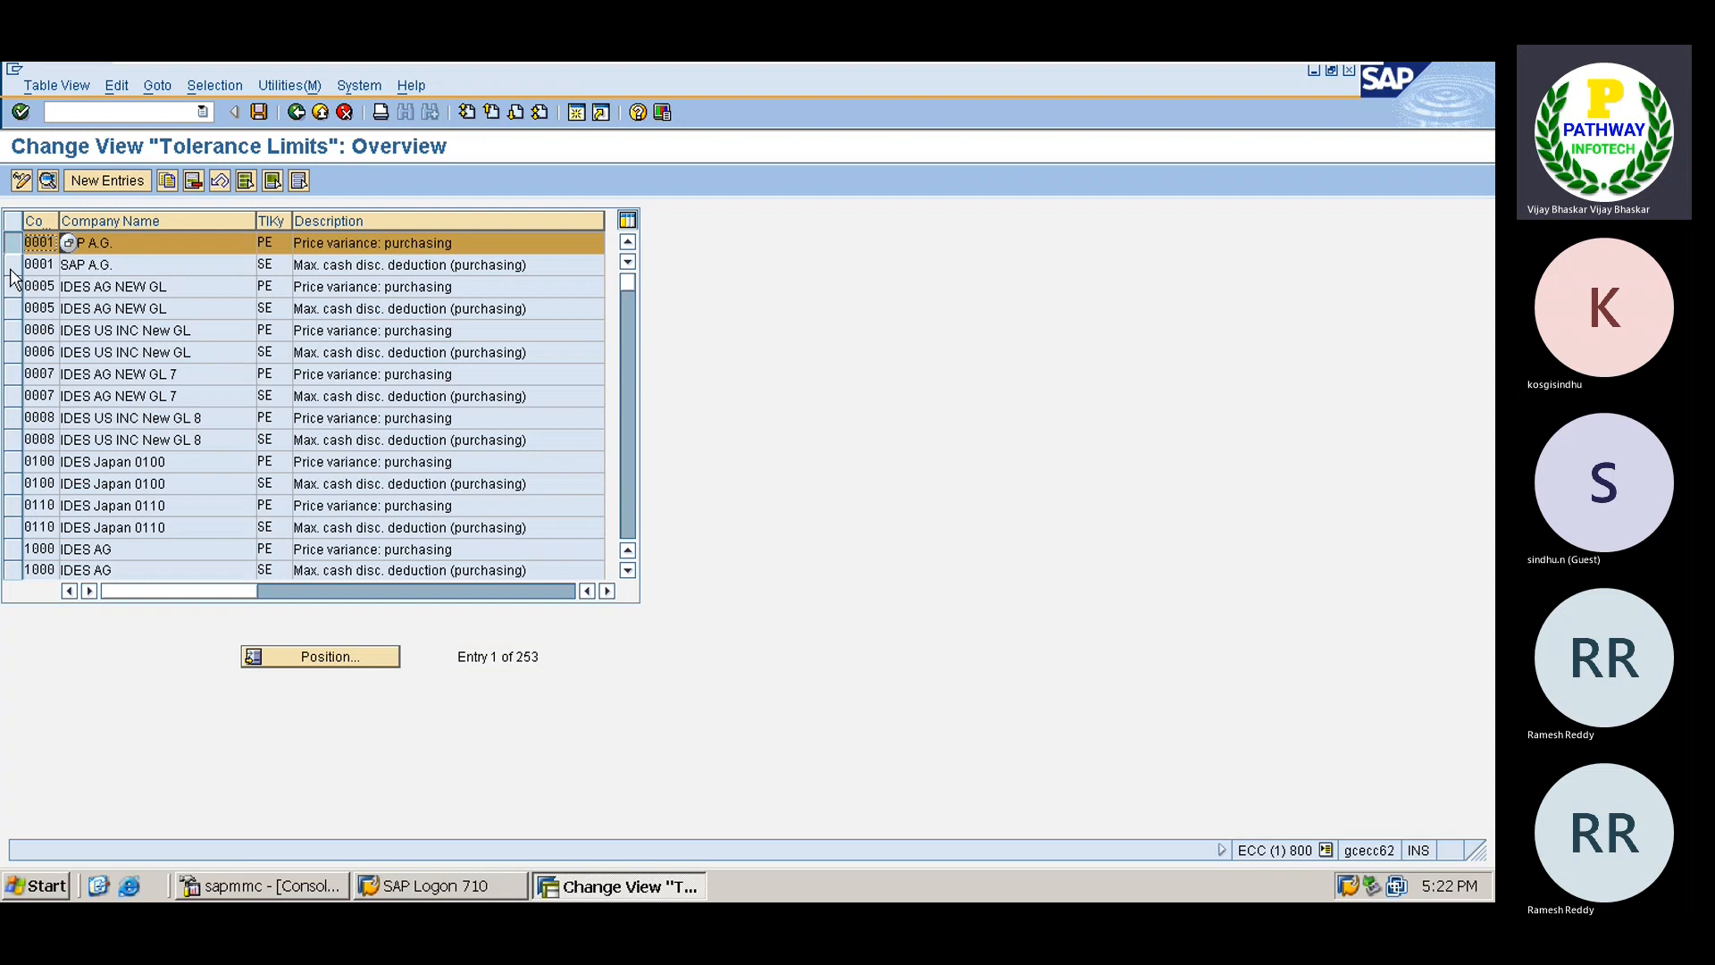
pyautogui.click(11, 266)
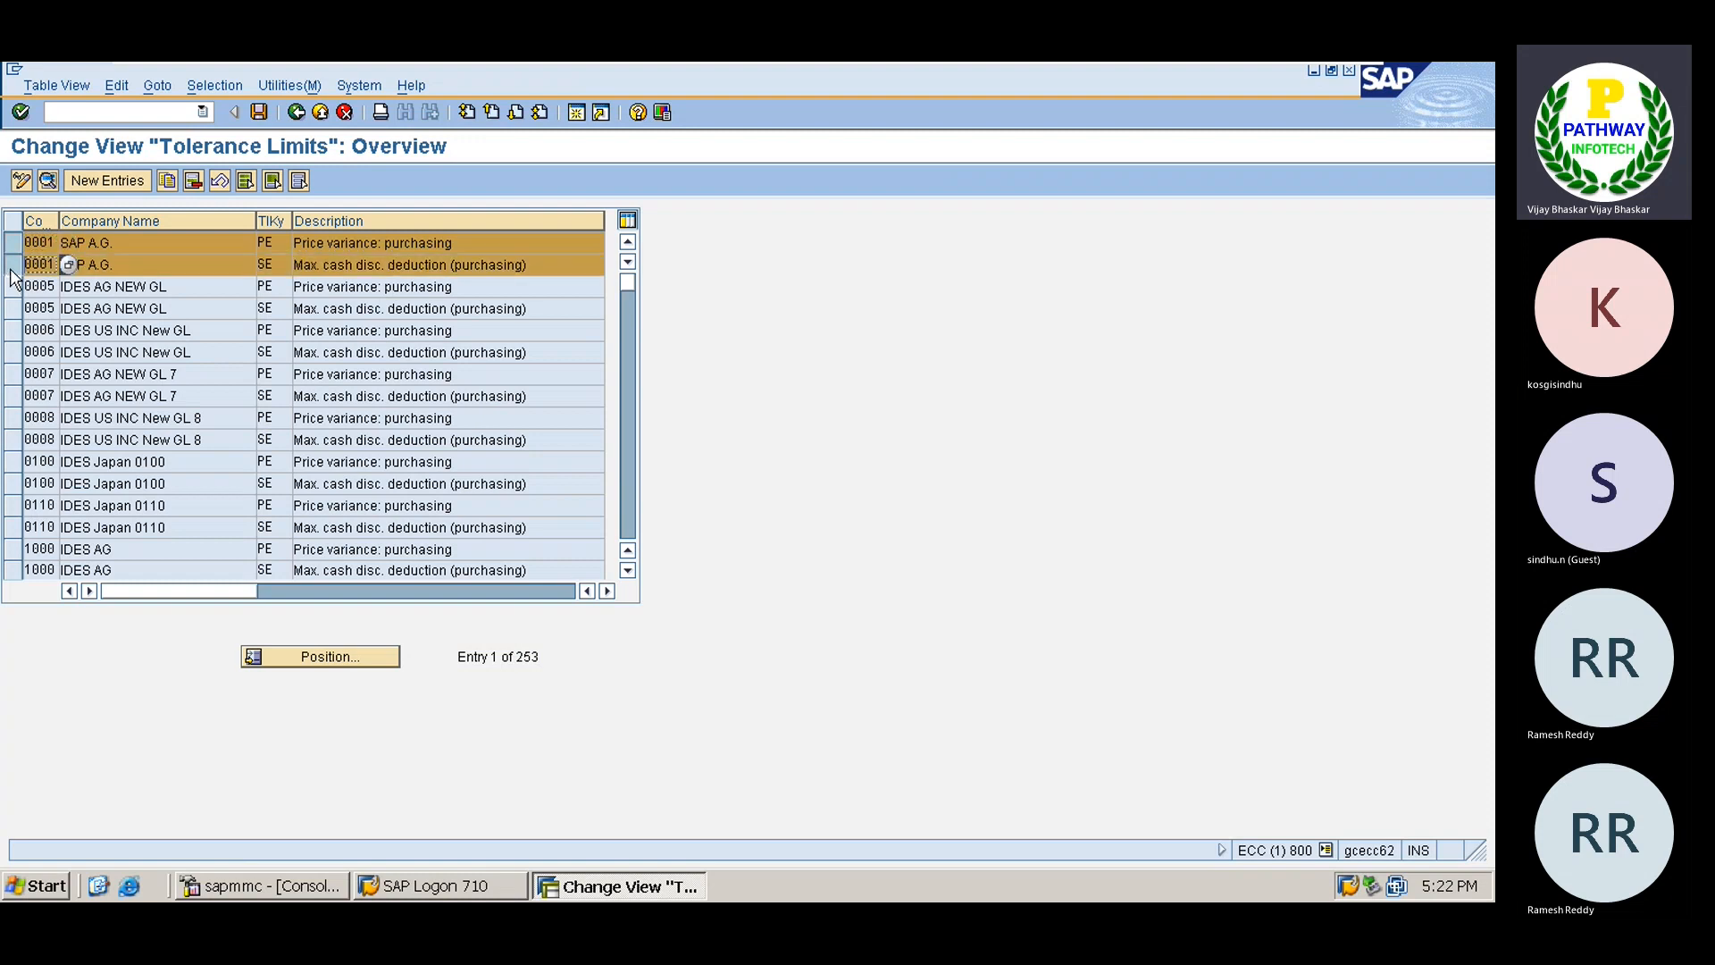
pyautogui.click(168, 188)
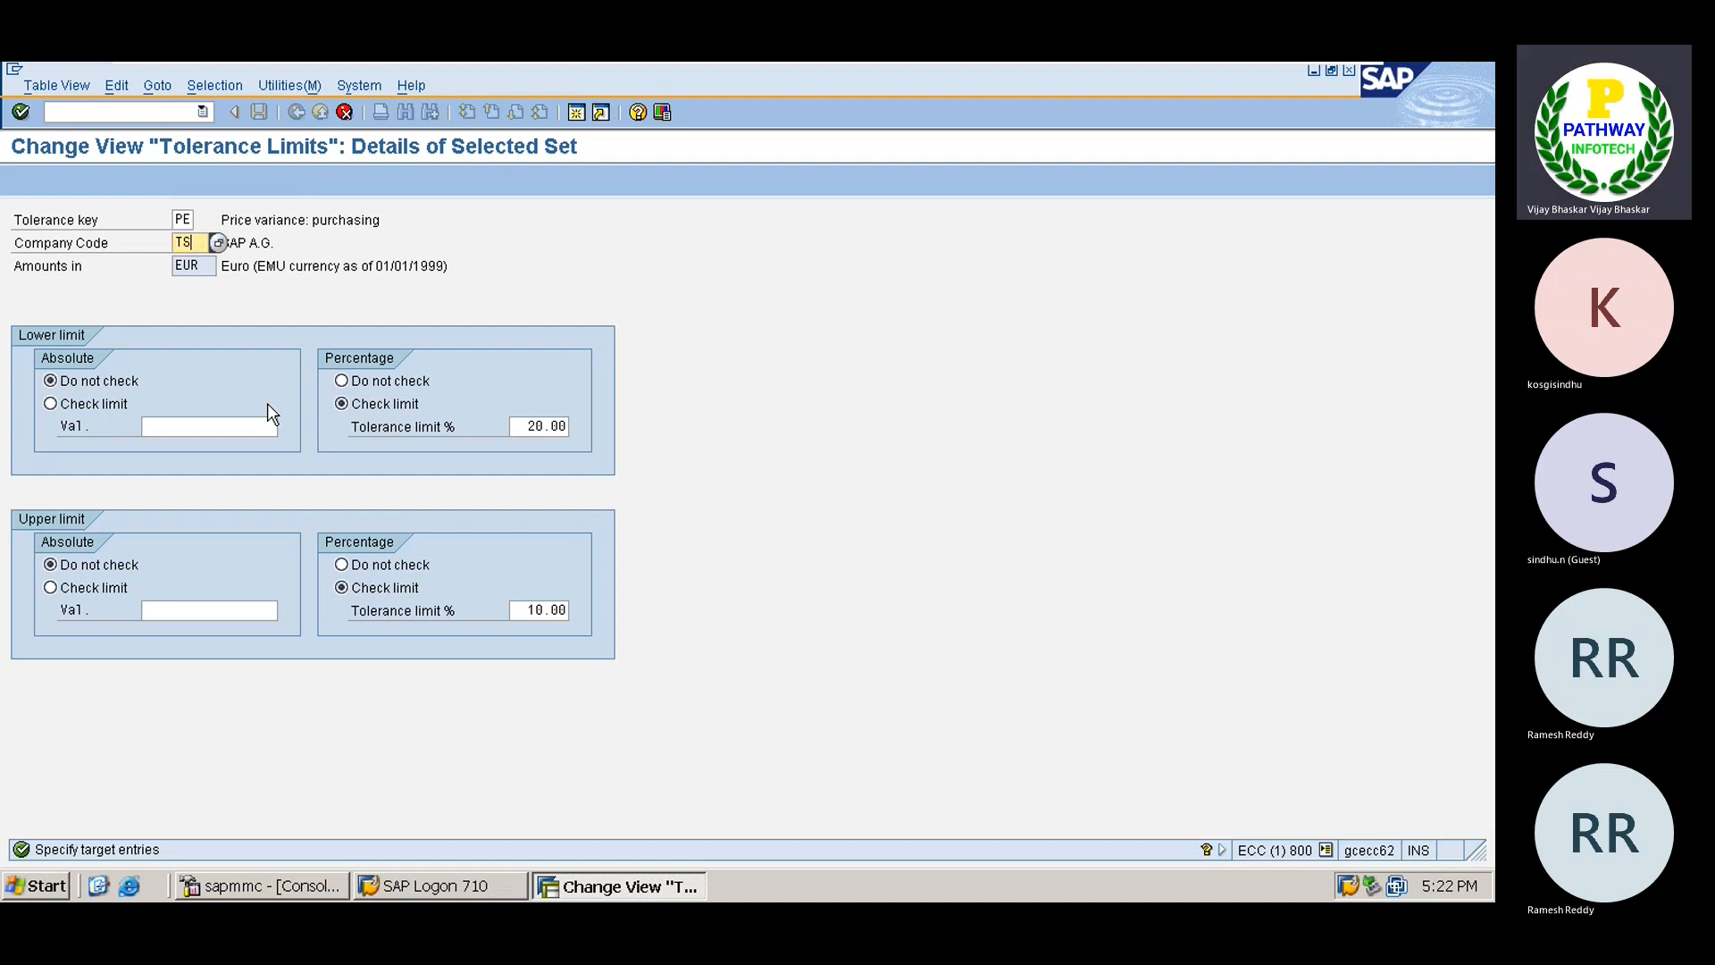
pyautogui.press('Return')
pyautogui.press('Tab')
pyautogui.write('T')
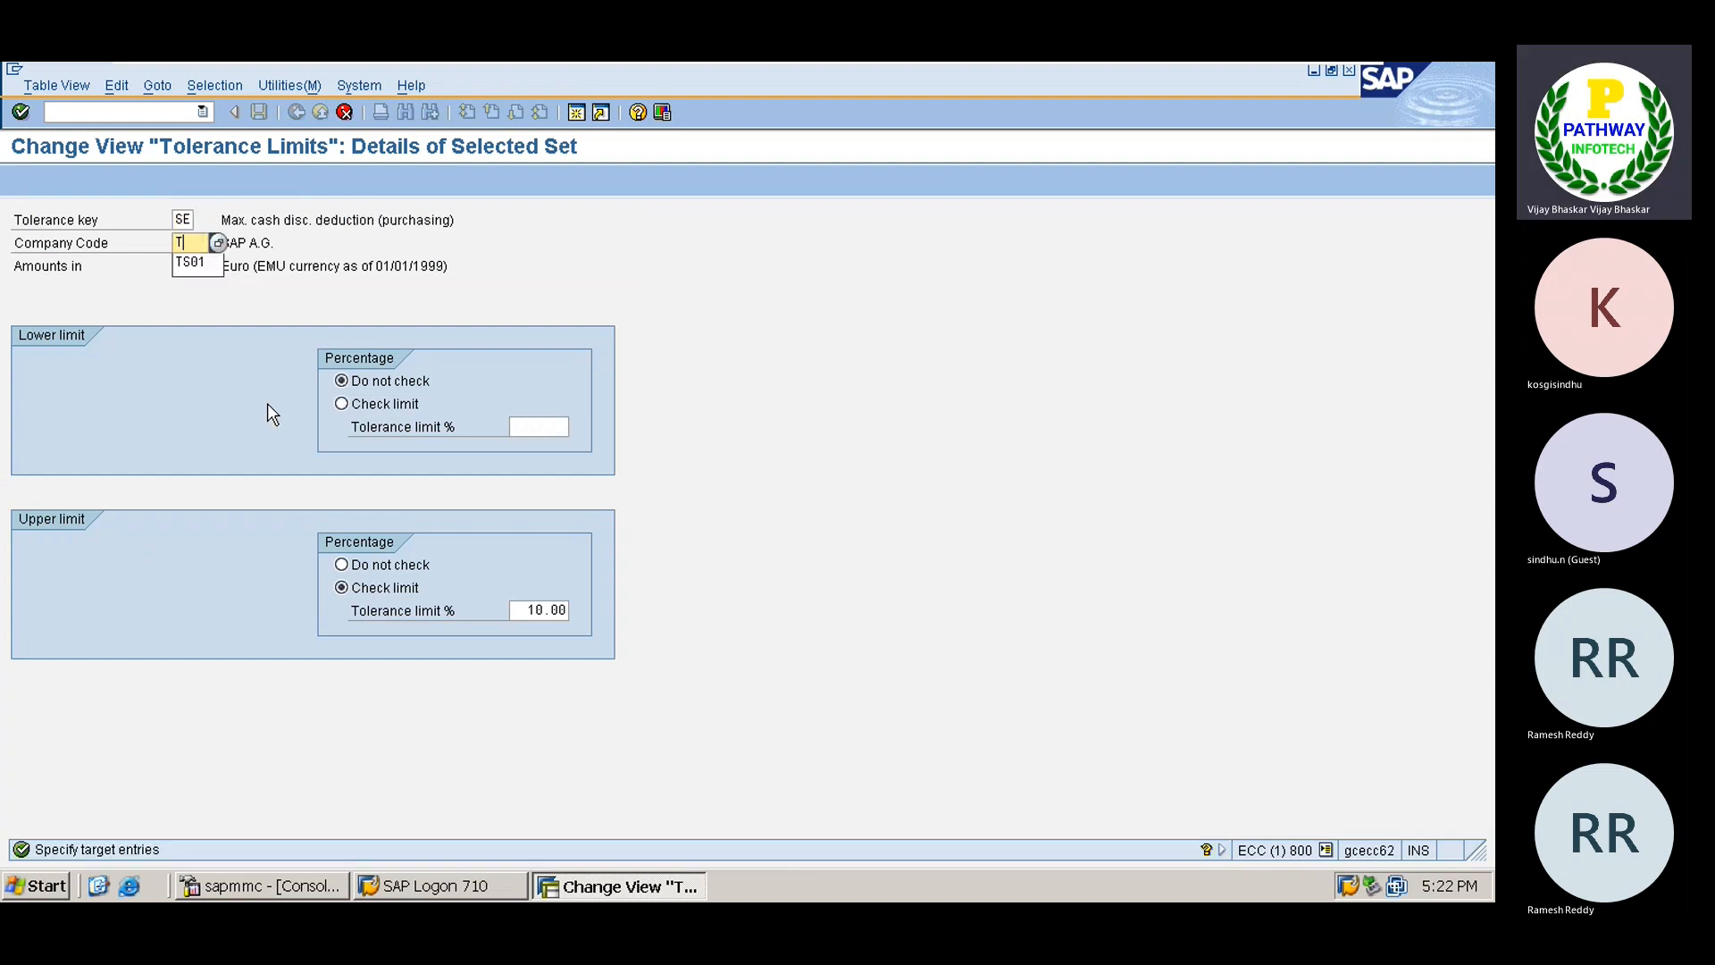
pyautogui.write('S01')
pyautogui.press('Return')
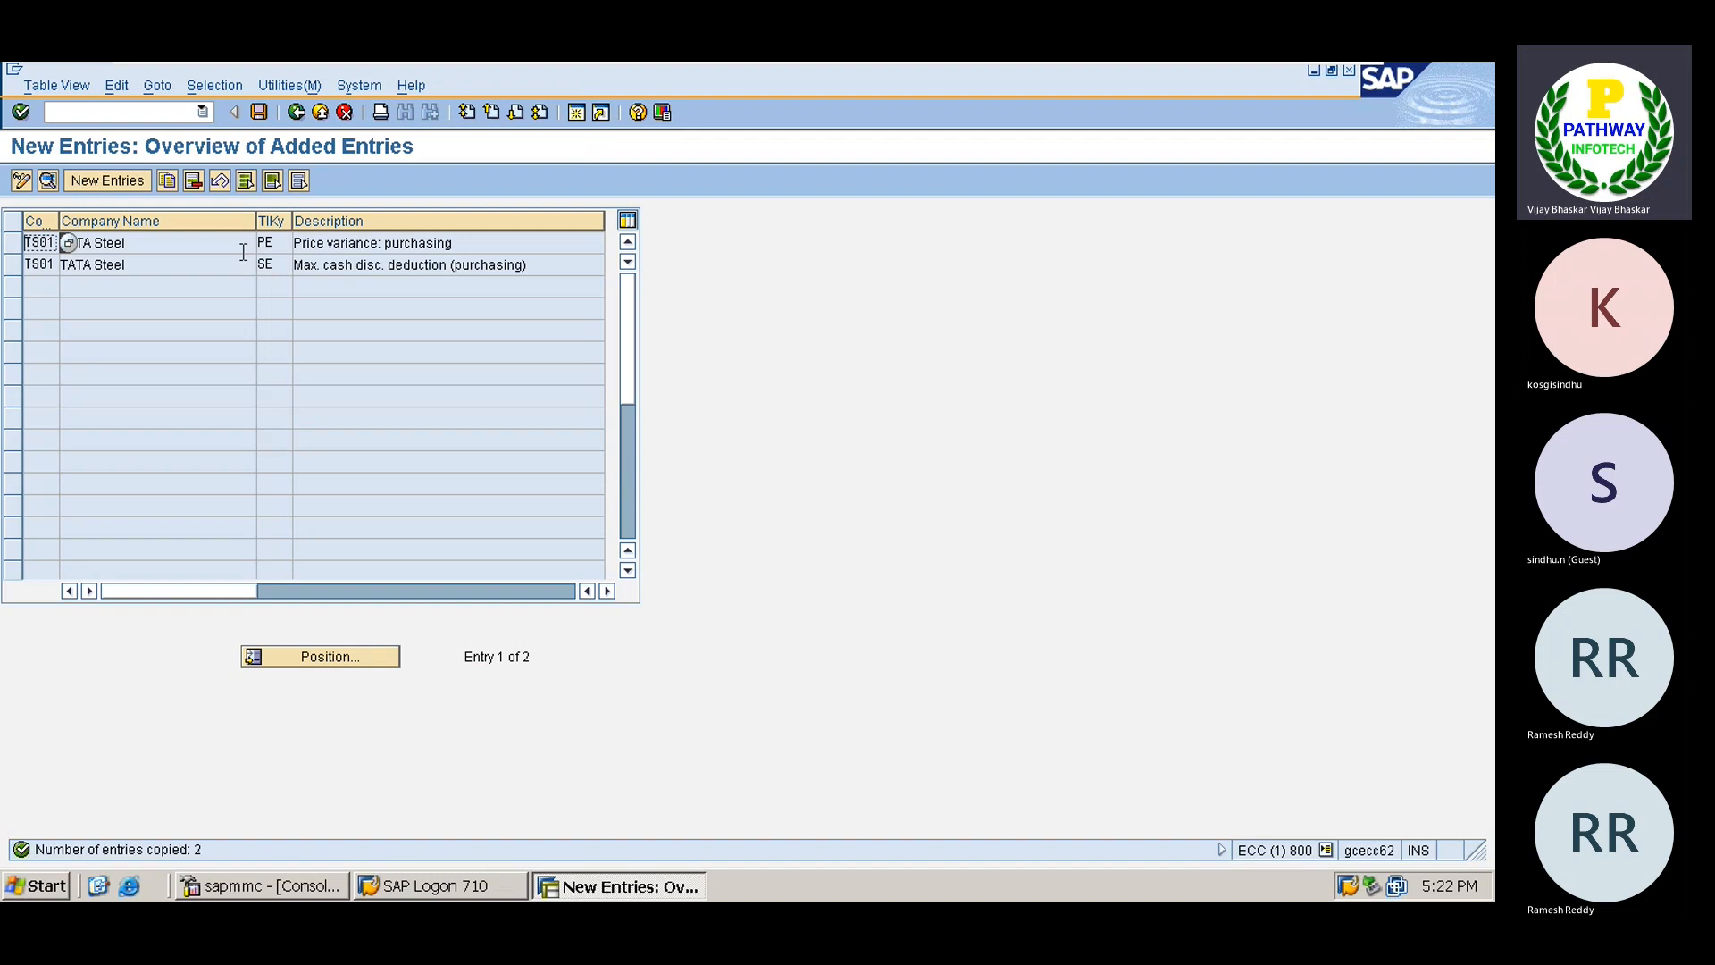
pyautogui.hotkey('ctrl', 's')
pyautogui.press('Return')
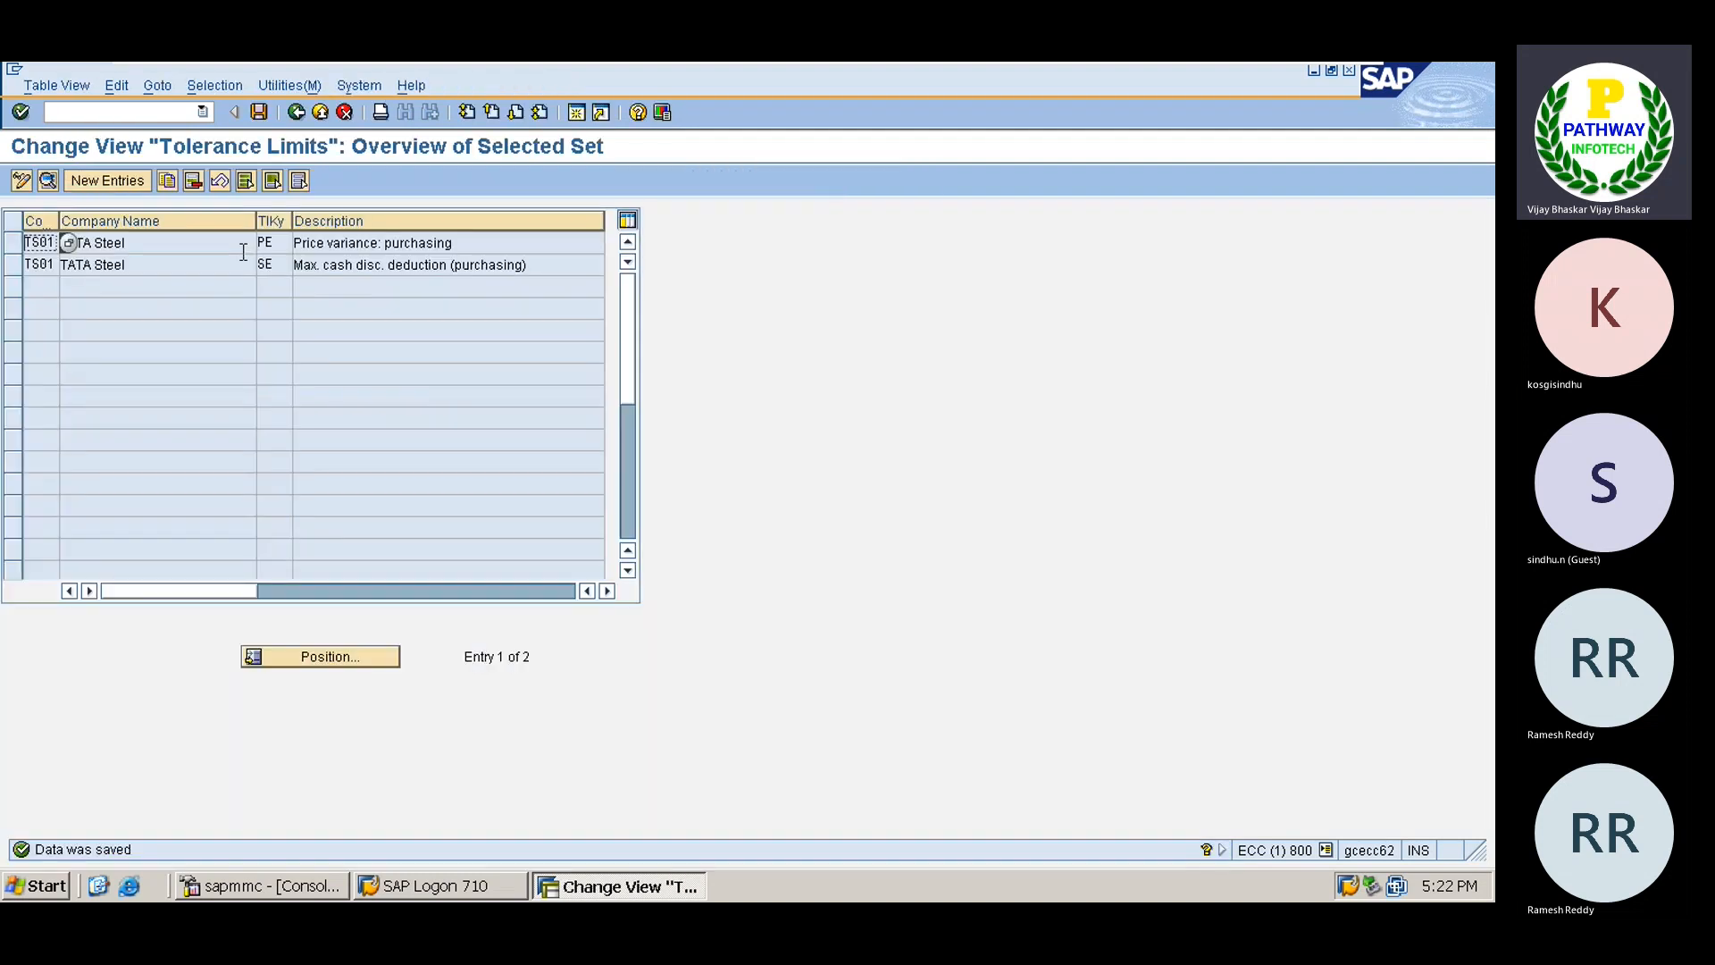
pyautogui.press('F3')
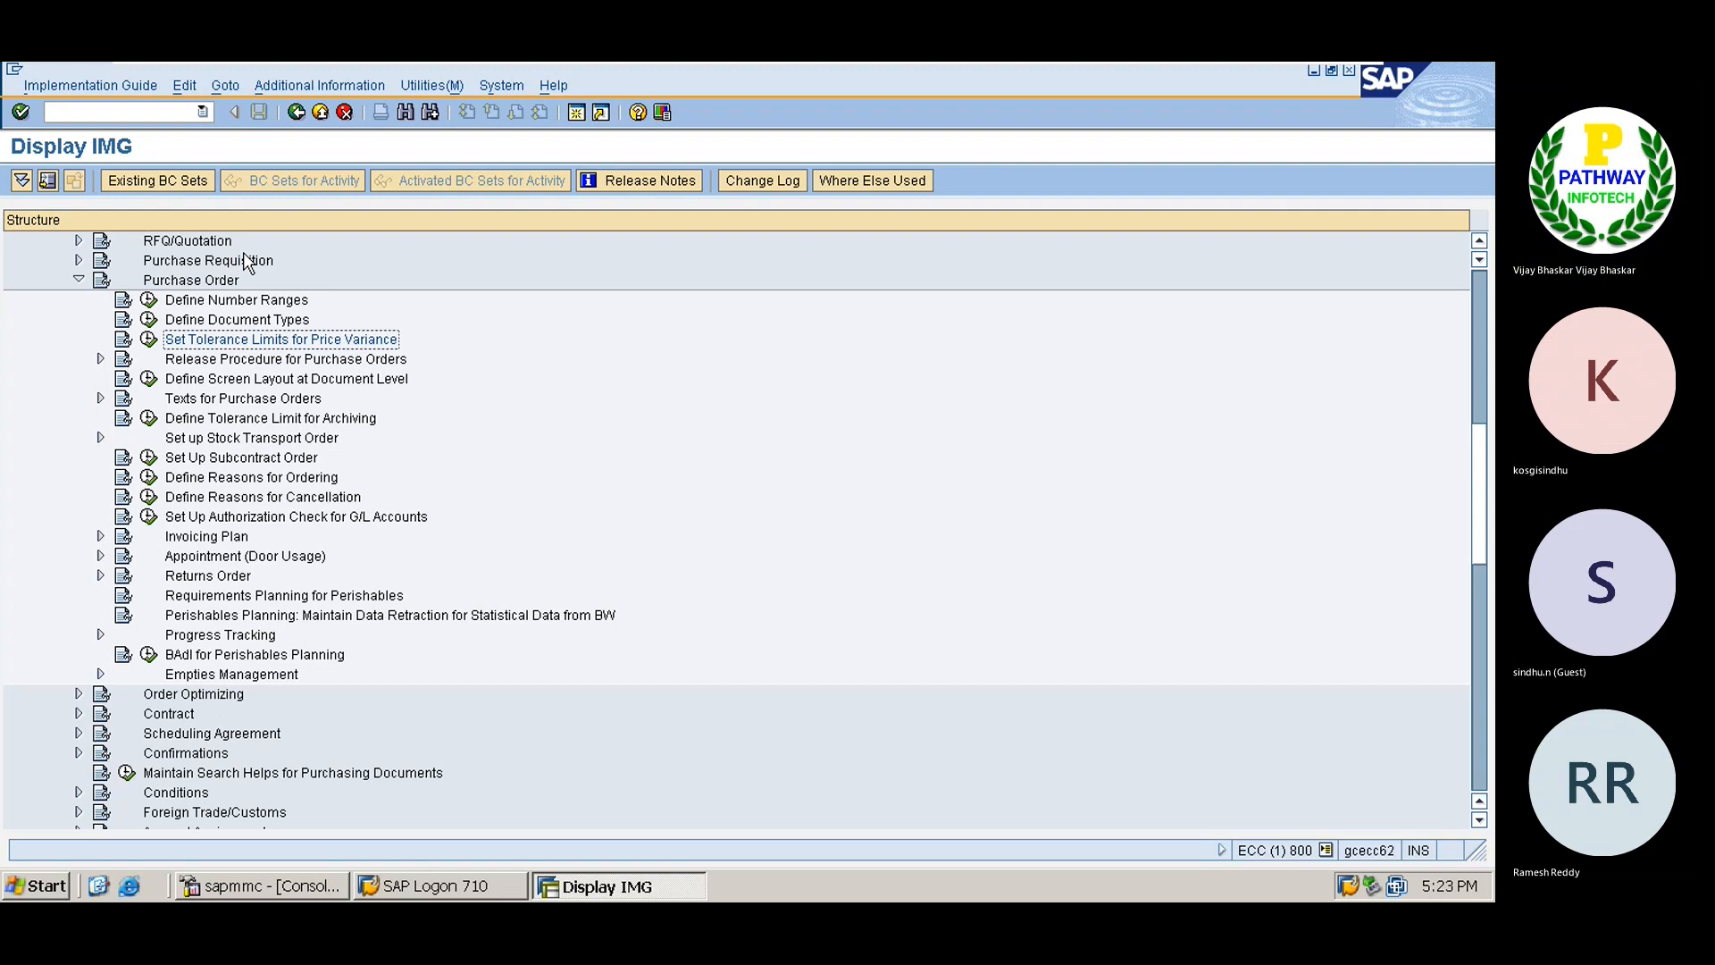
# Collapse Purchase Order and Purchasing, then expand Inventory Management and Physical Inventory to Plant Parameters.
pyautogui.press('Up')
pyautogui.press('Up')
pyautogui.press('Up')
pyautogui.press('Left')
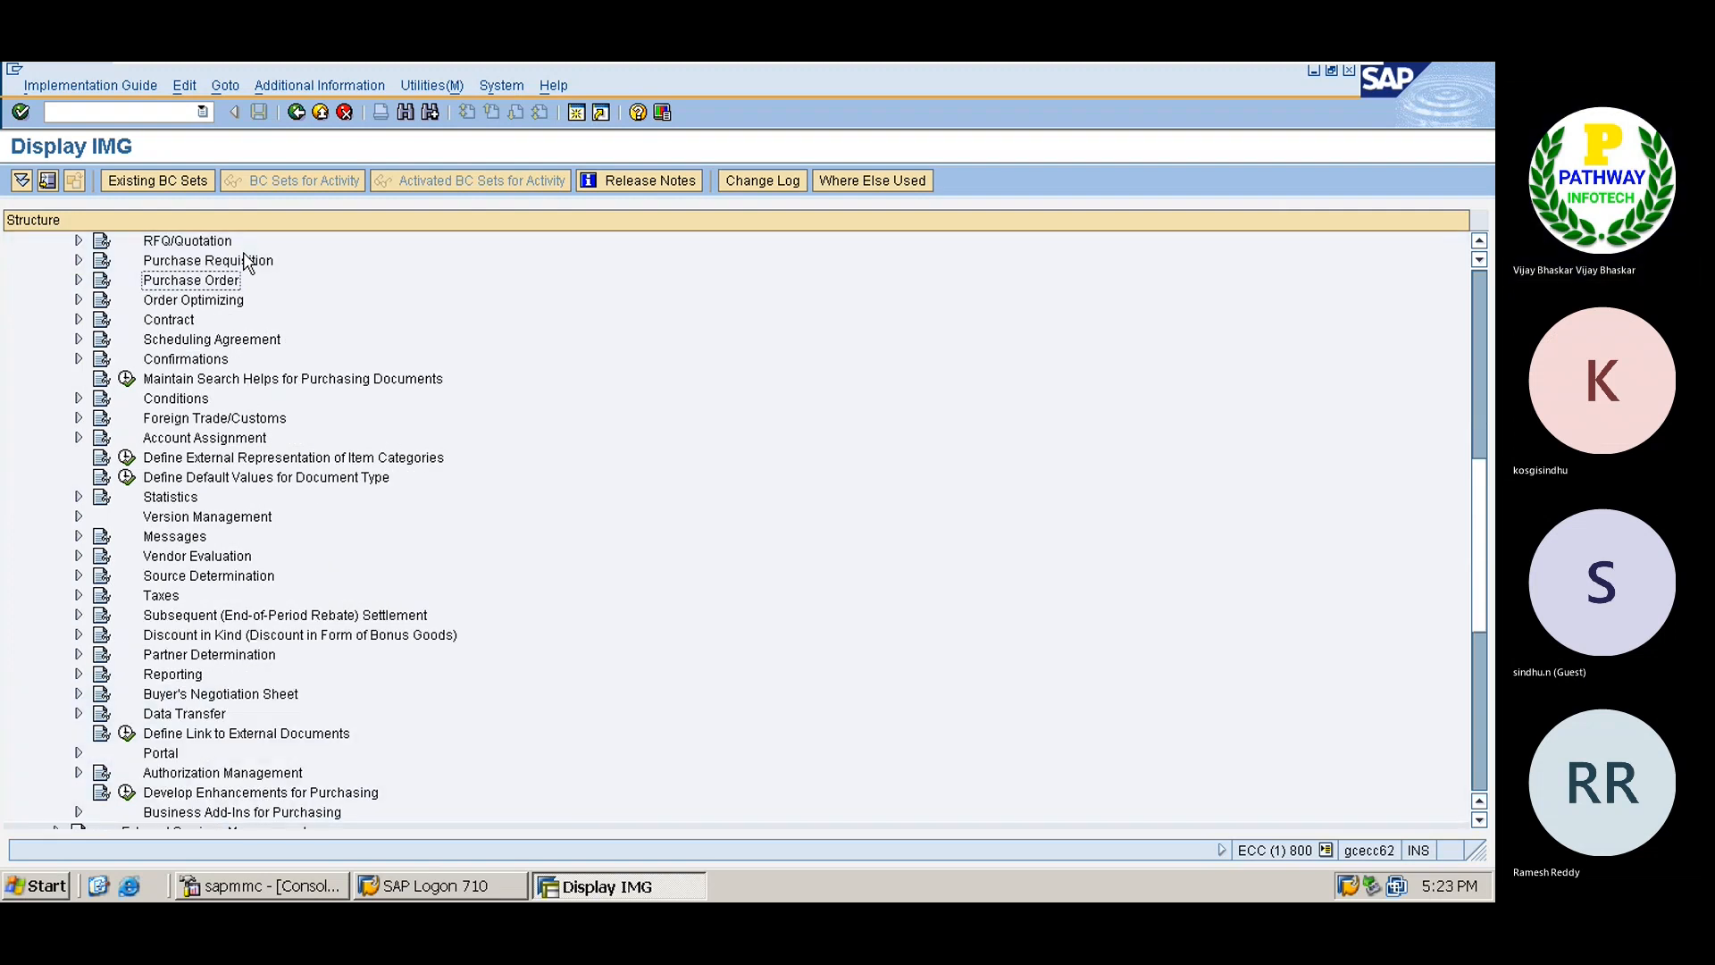
pyautogui.press('Up')
pyautogui.press('Up')
pyautogui.press('Up')
pyautogui.press('Up')
pyautogui.press('Up')
pyautogui.press('Up')
pyautogui.press('Up')
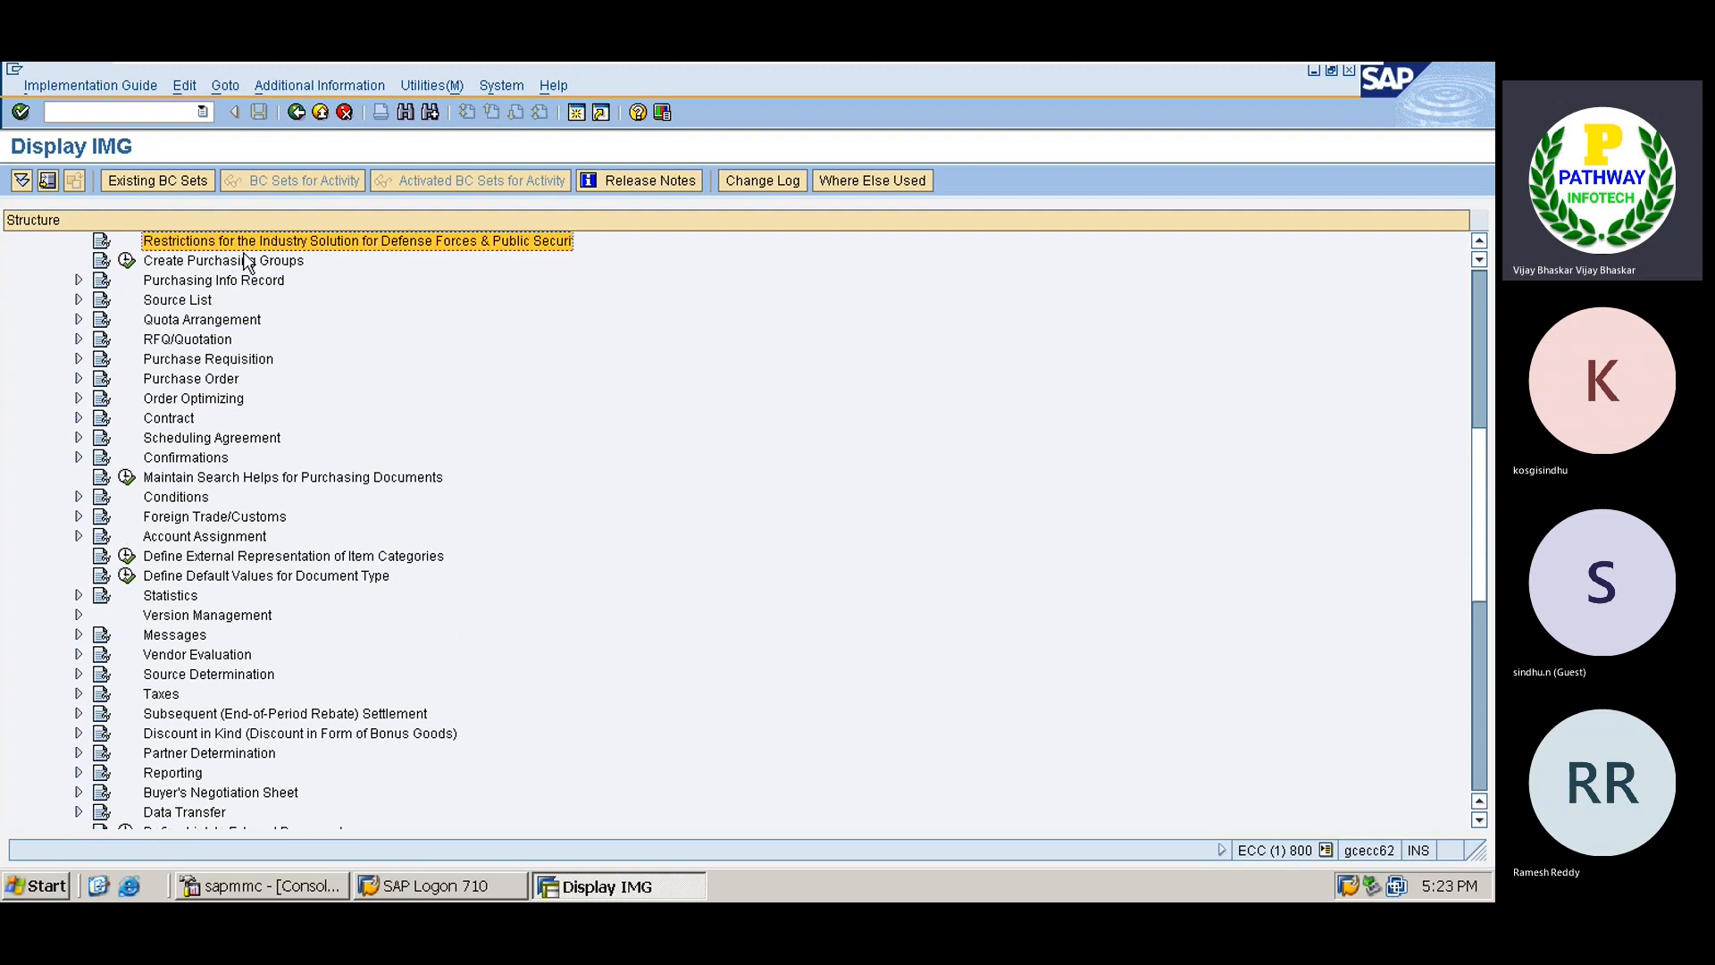
pyautogui.press('Up')
pyautogui.press('Up')
pyautogui.press('Up')
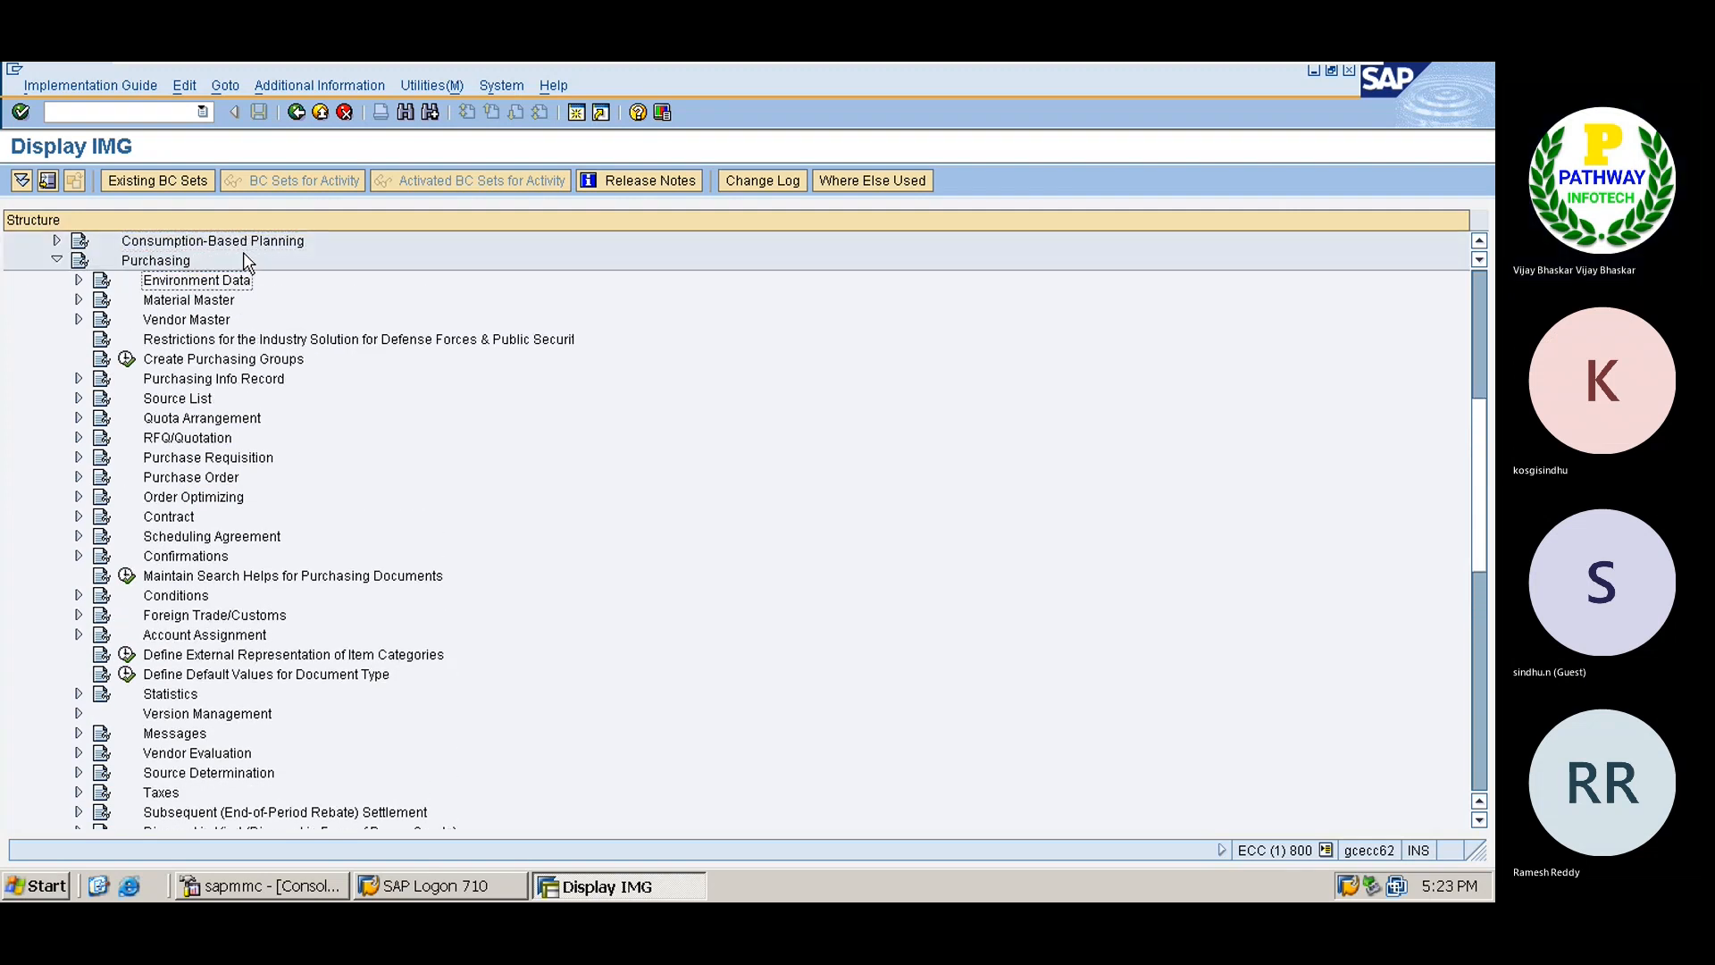
pyautogui.press('Up')
pyautogui.press('Left')
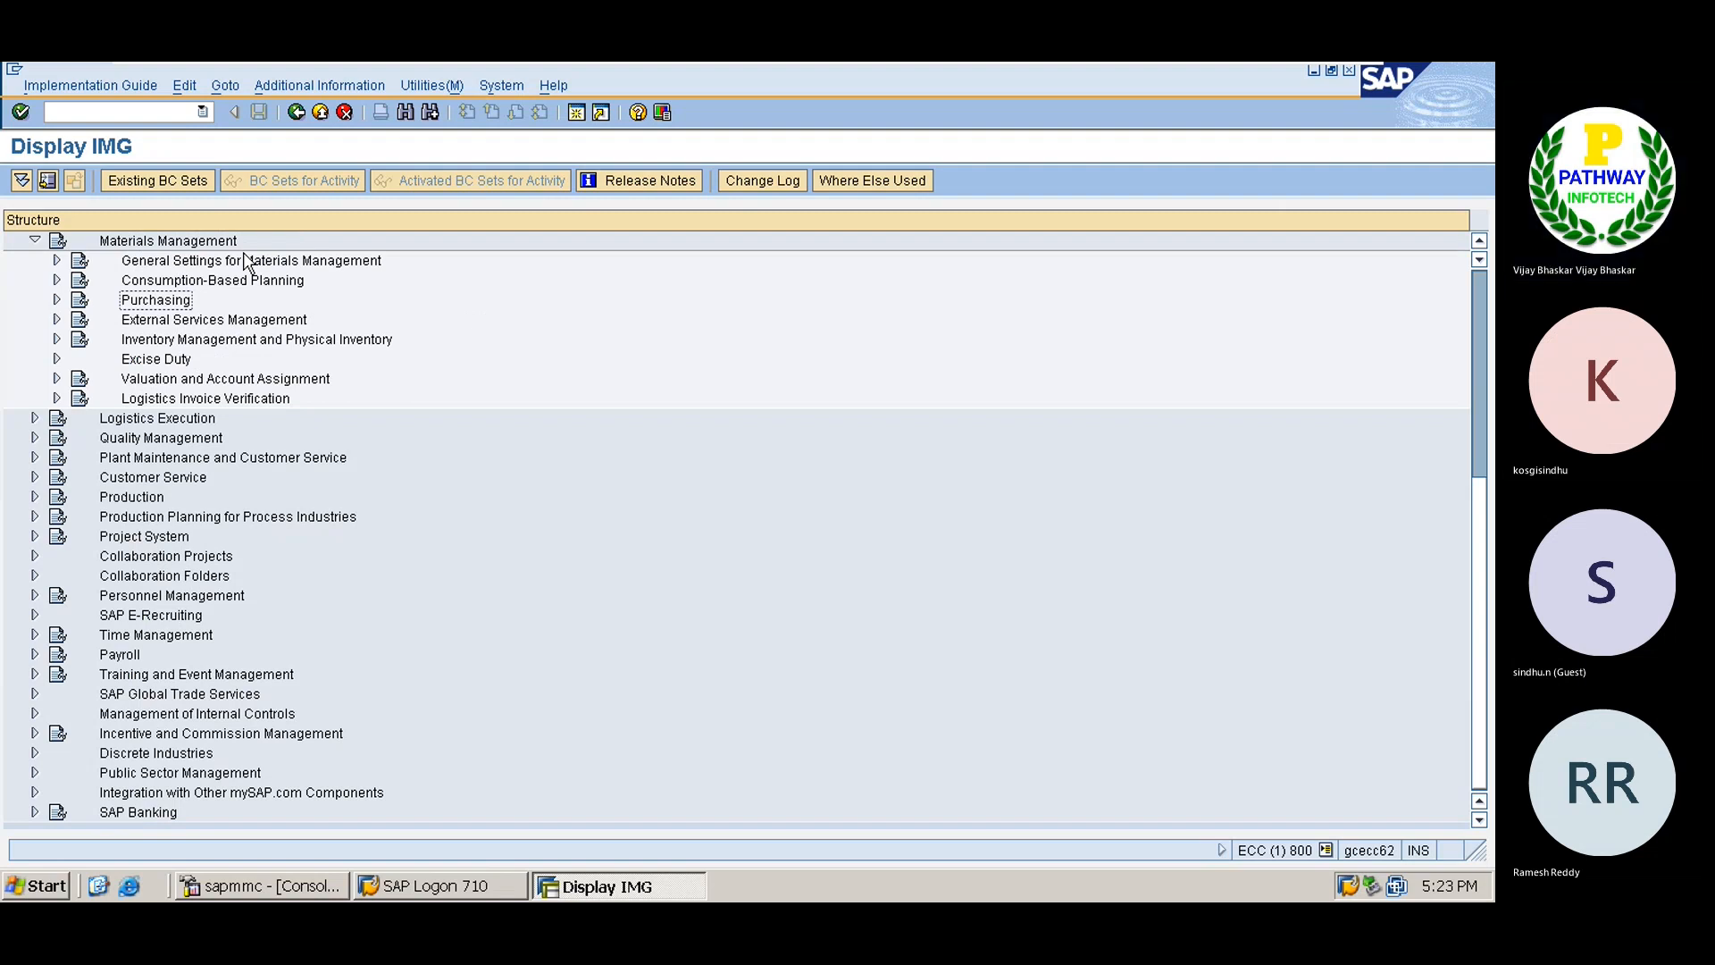
pyautogui.press('Down')
pyautogui.press('Down')
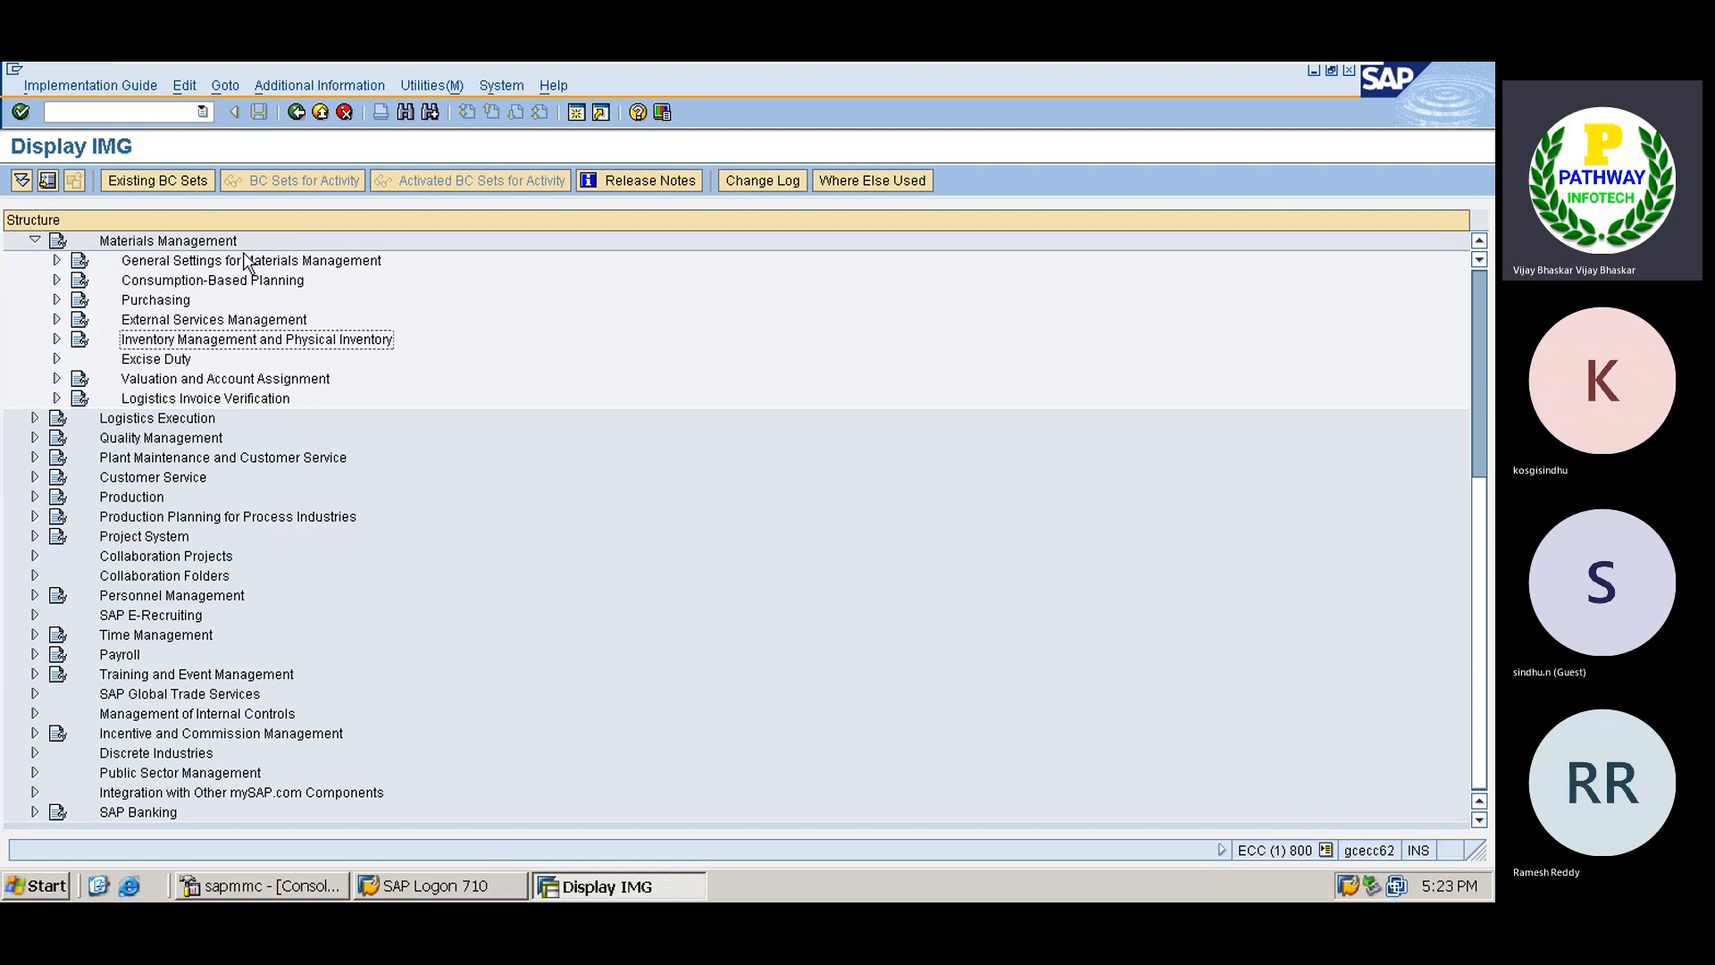
pyautogui.press('Right')
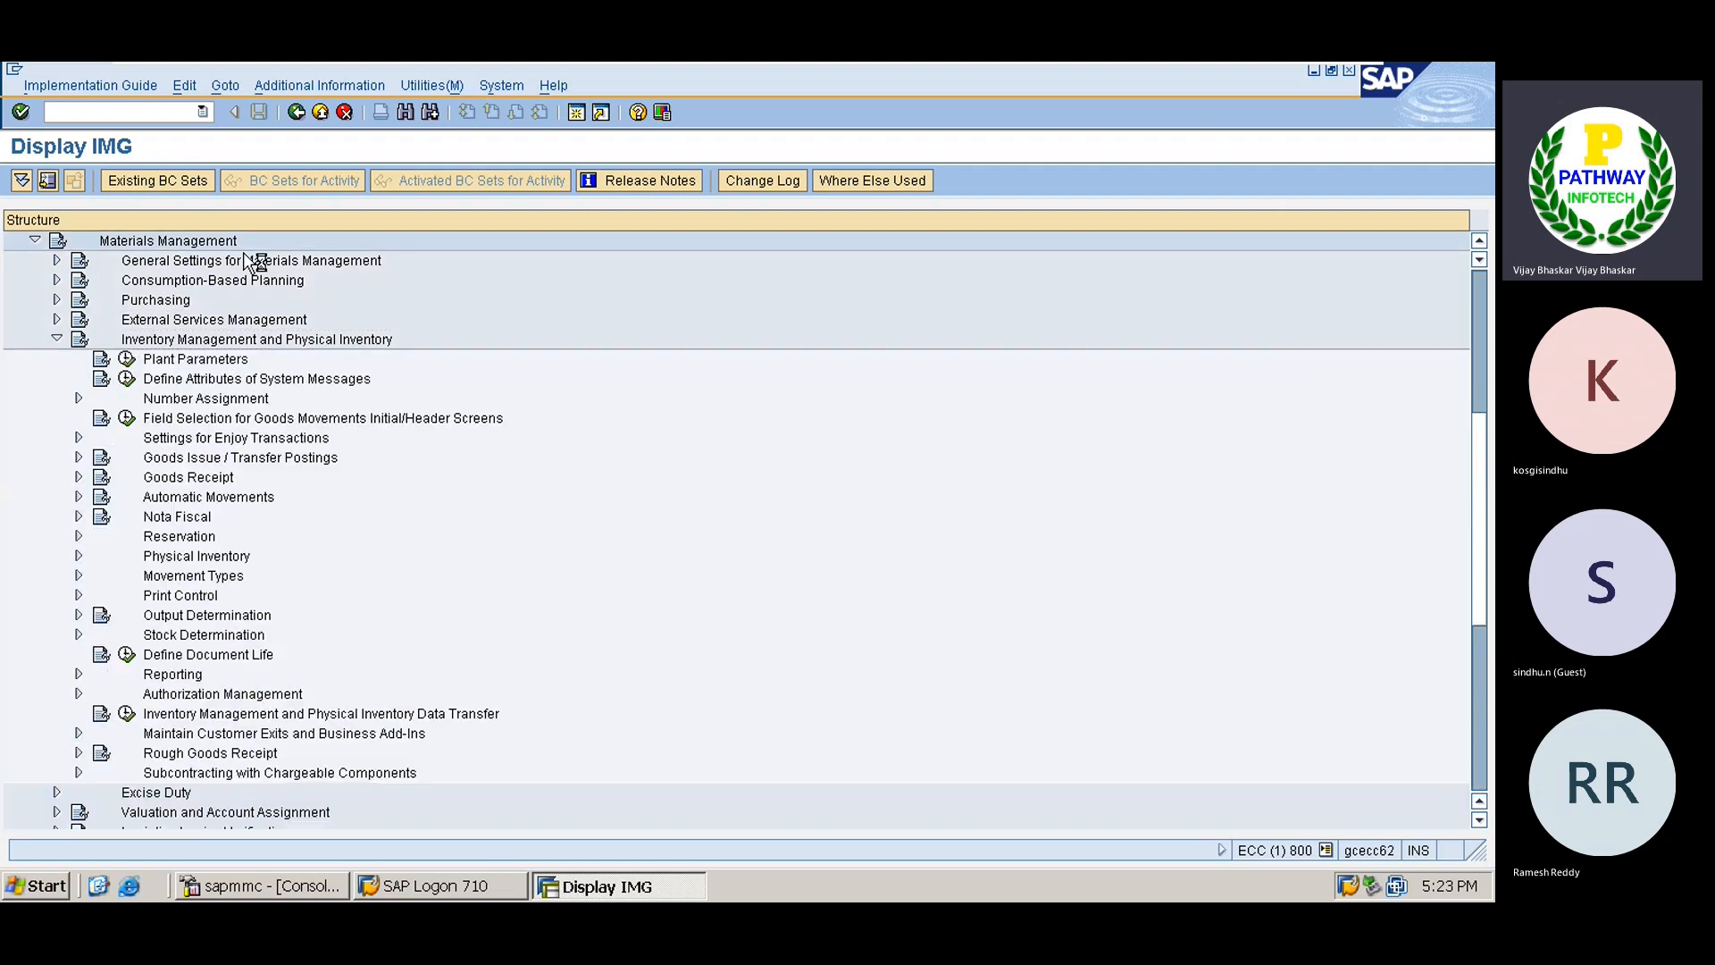
pyautogui.press('Down')
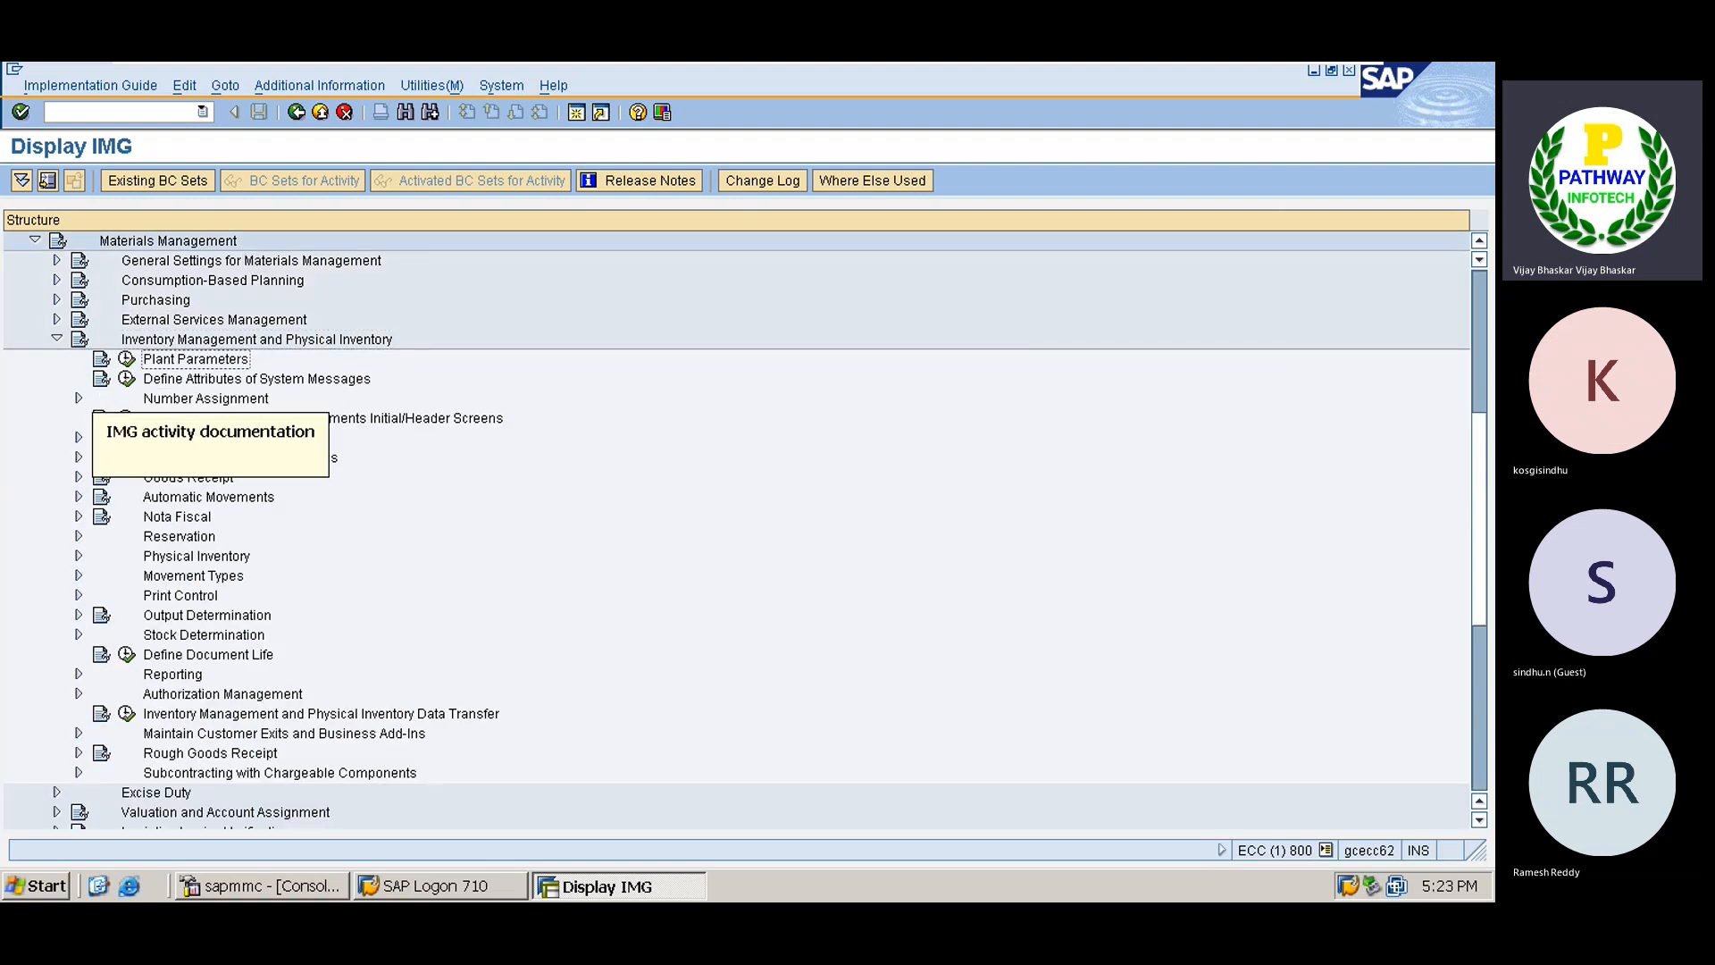
# Copy plant 1000 (Werk Hamburg) plant parameters as a new entry with key TS01.
pyautogui.click(126, 359)
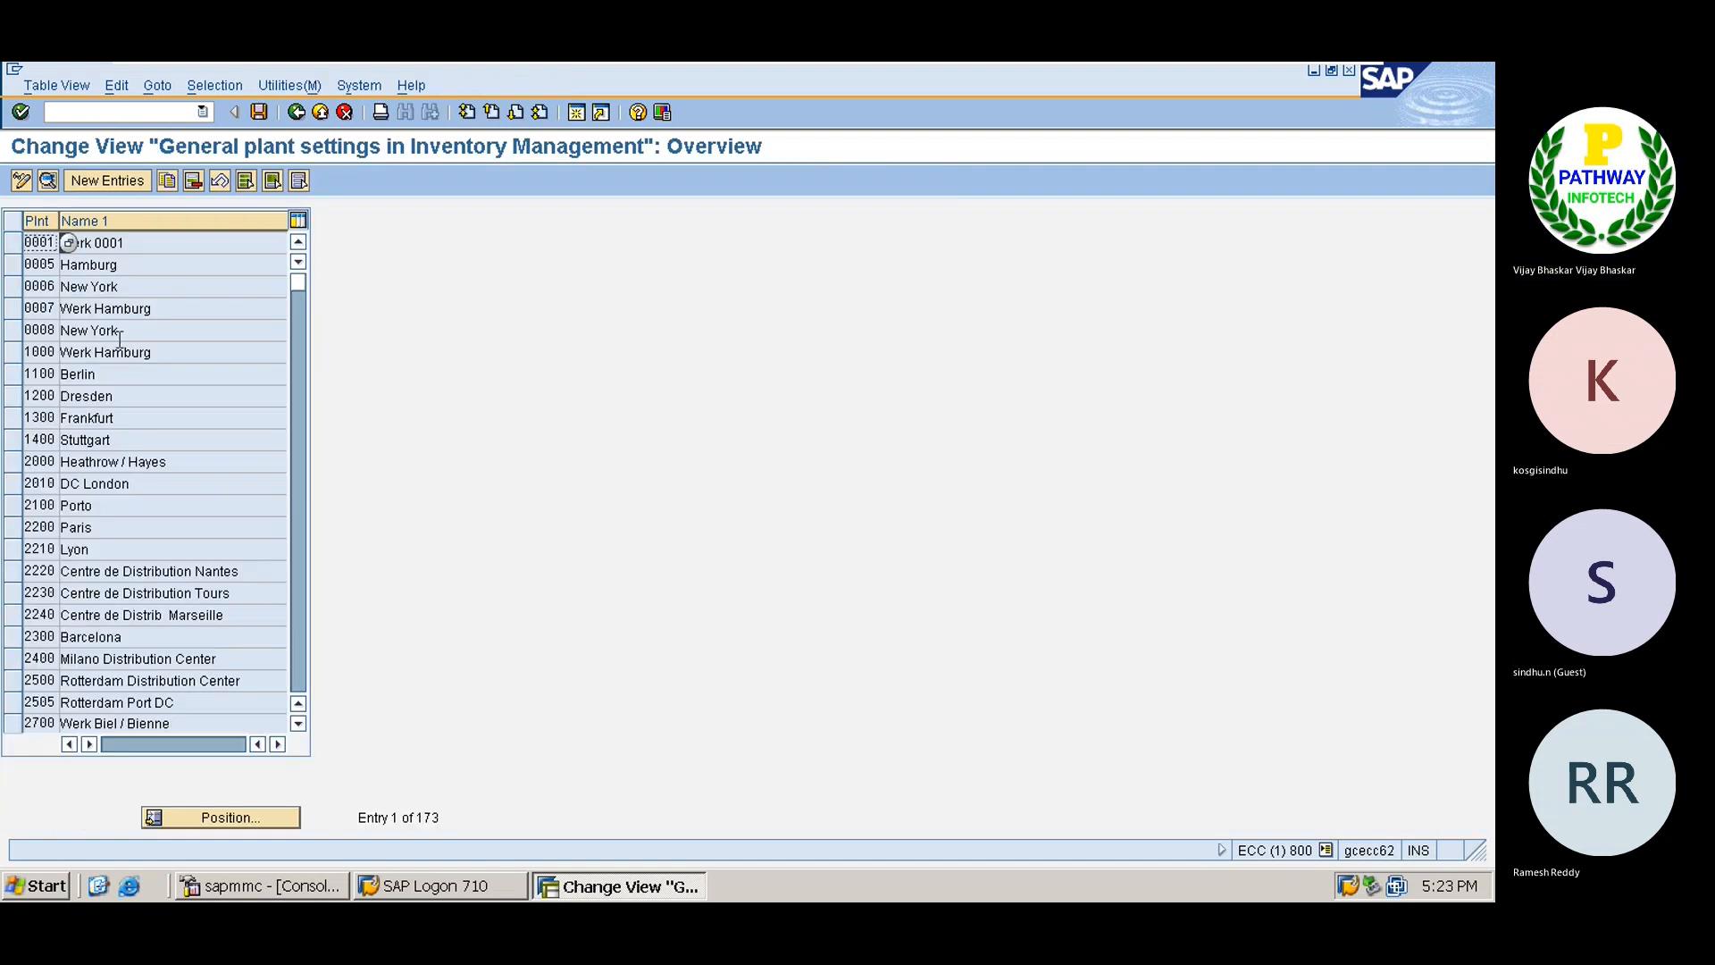
pyautogui.click(113, 333)
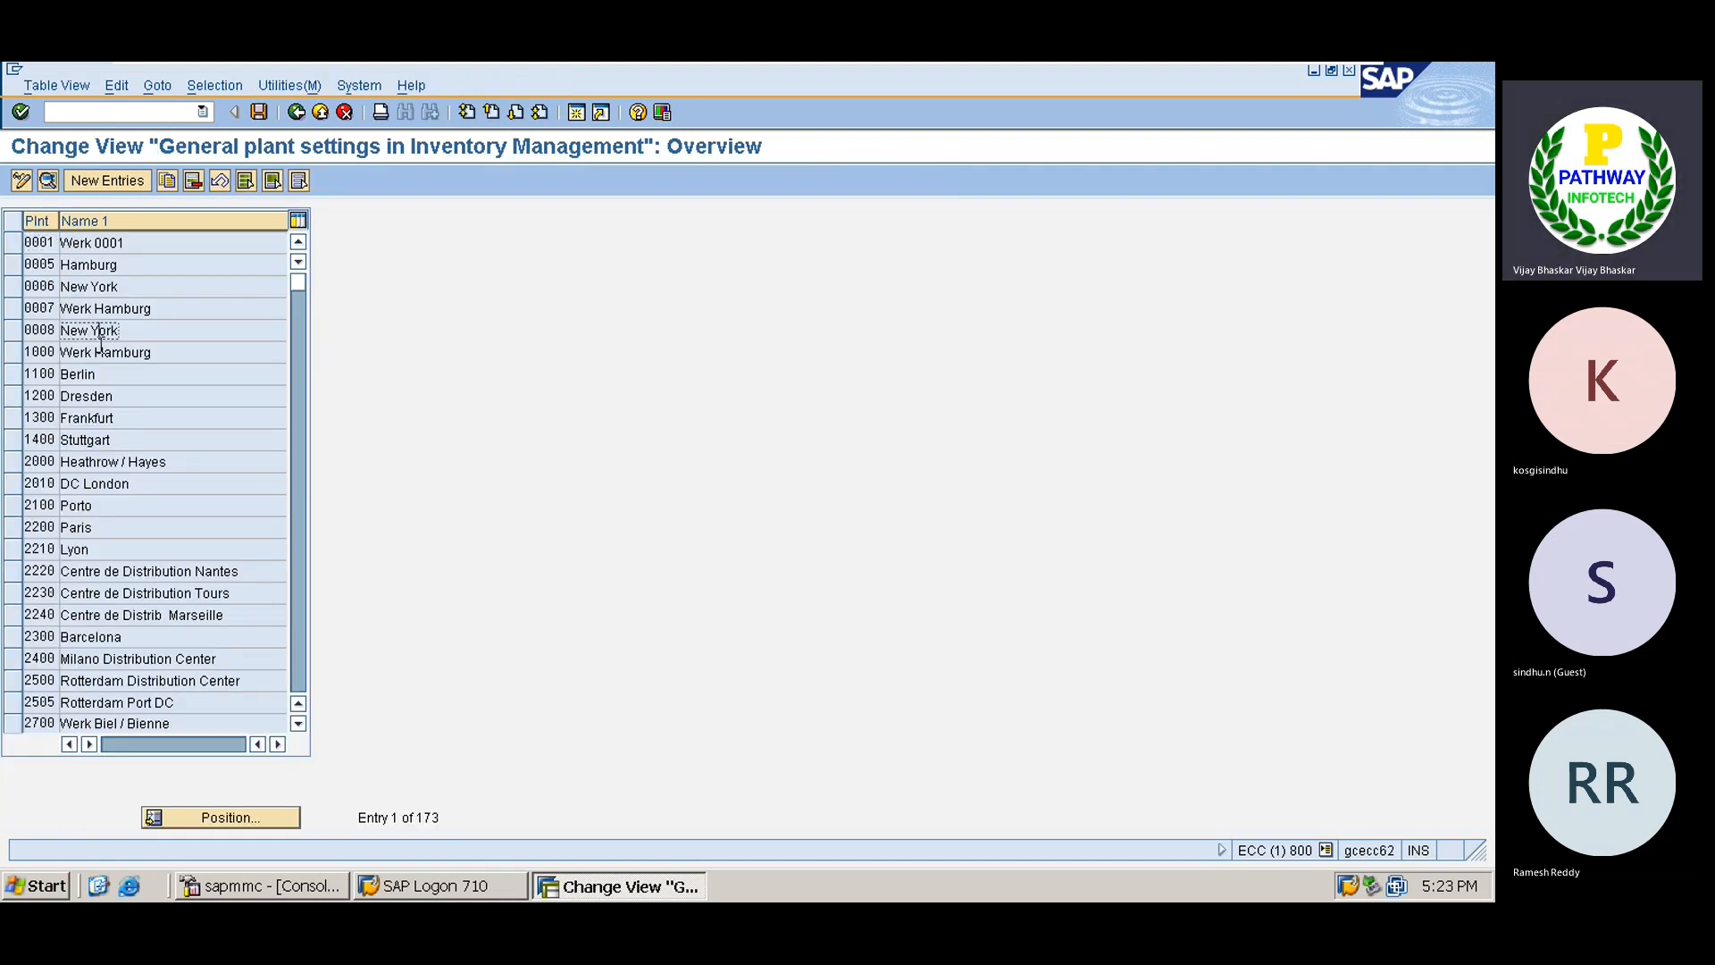
pyautogui.click(15, 355)
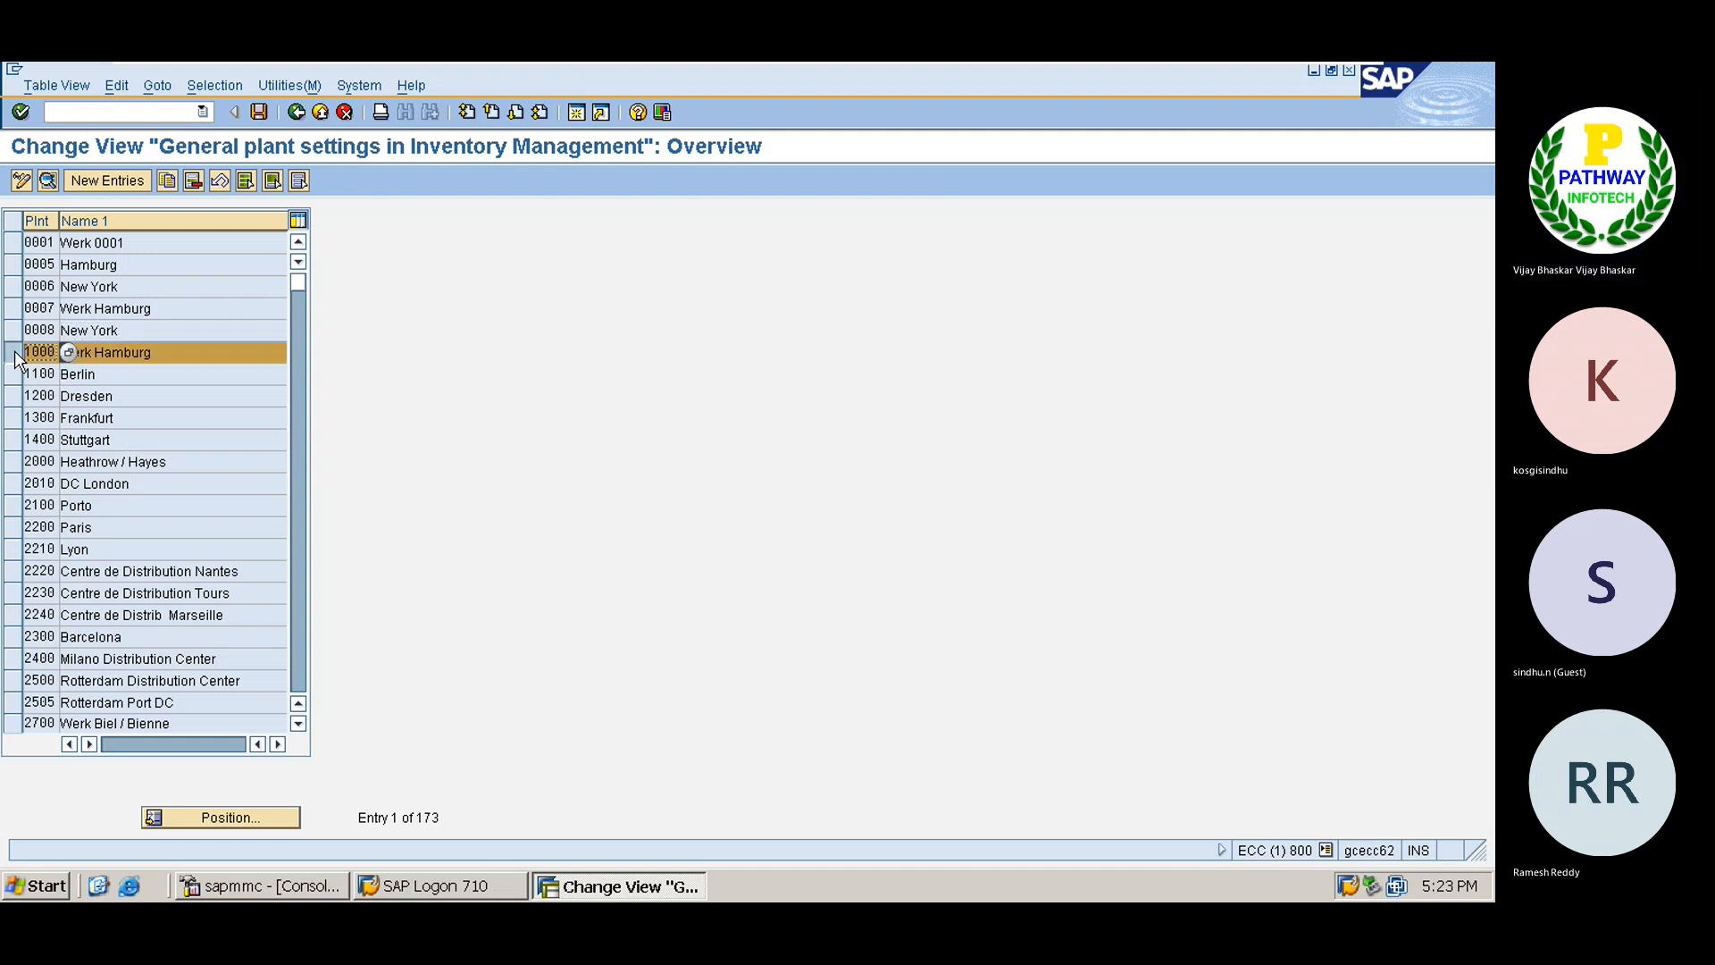
pyautogui.click(167, 180)
pyautogui.press('Delete')
pyautogui.press('Delete')
pyautogui.press('Delete')
pyautogui.press('Delete')
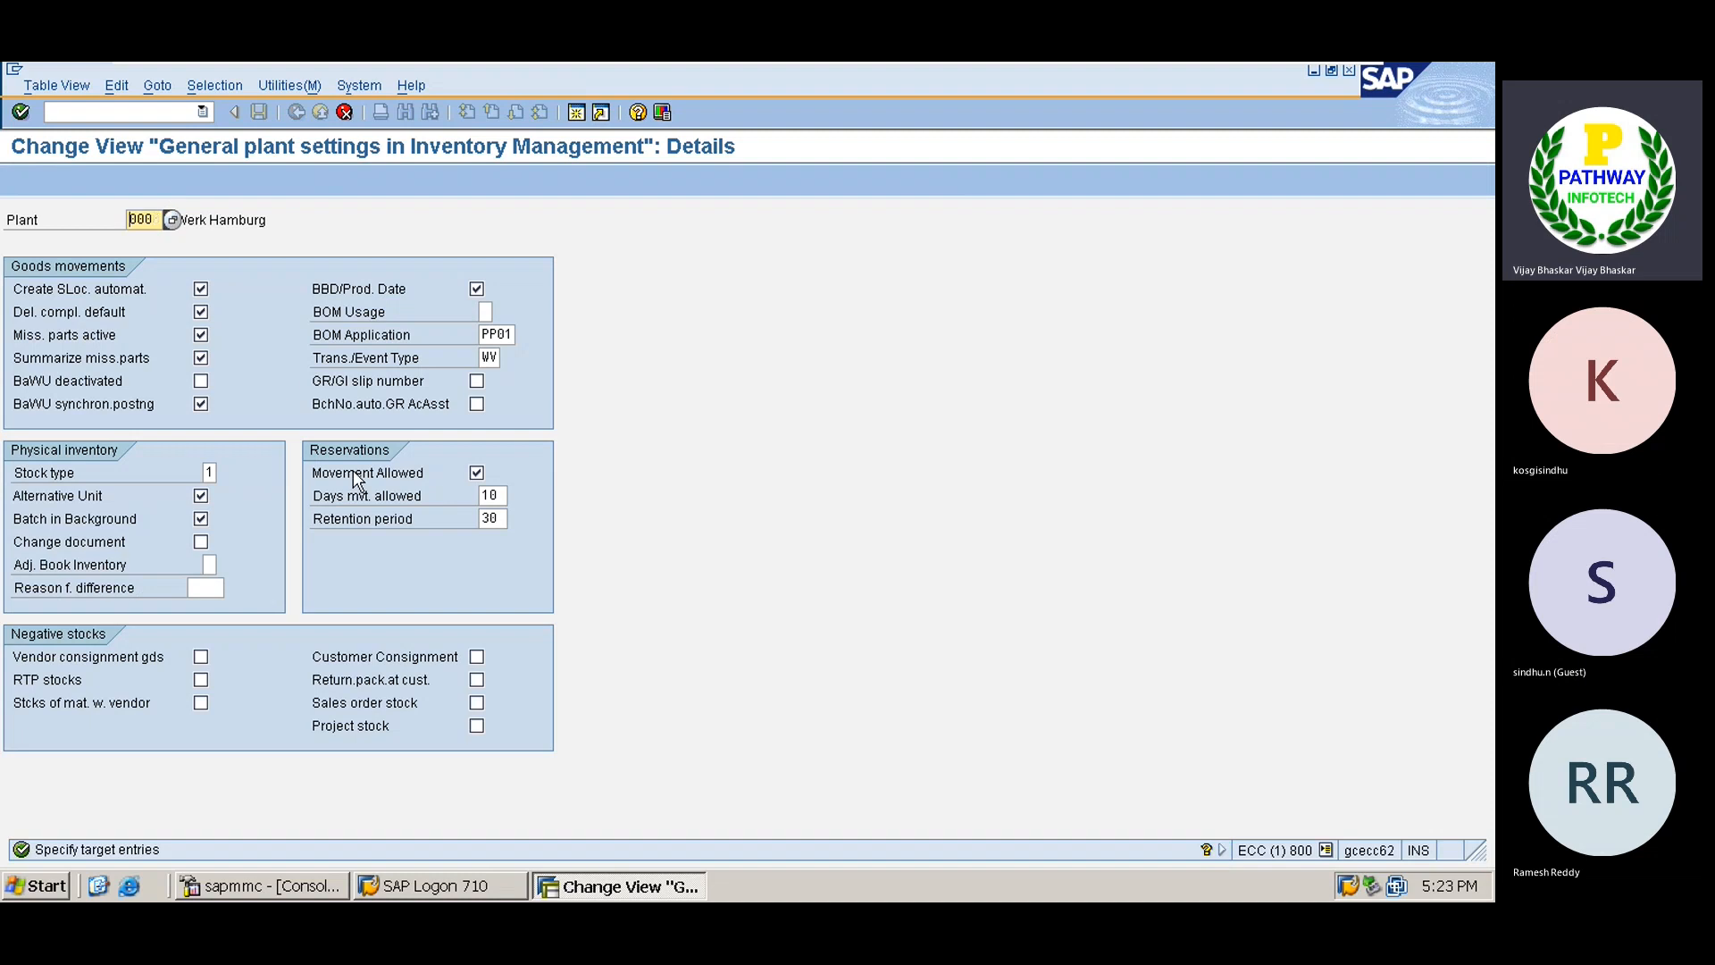
pyautogui.write('TS01')
pyautogui.press('Return')
# Save the copied plant parameters under a customizing request and return to the IMG tree.
pyautogui.hotkey('ctrl', 's')
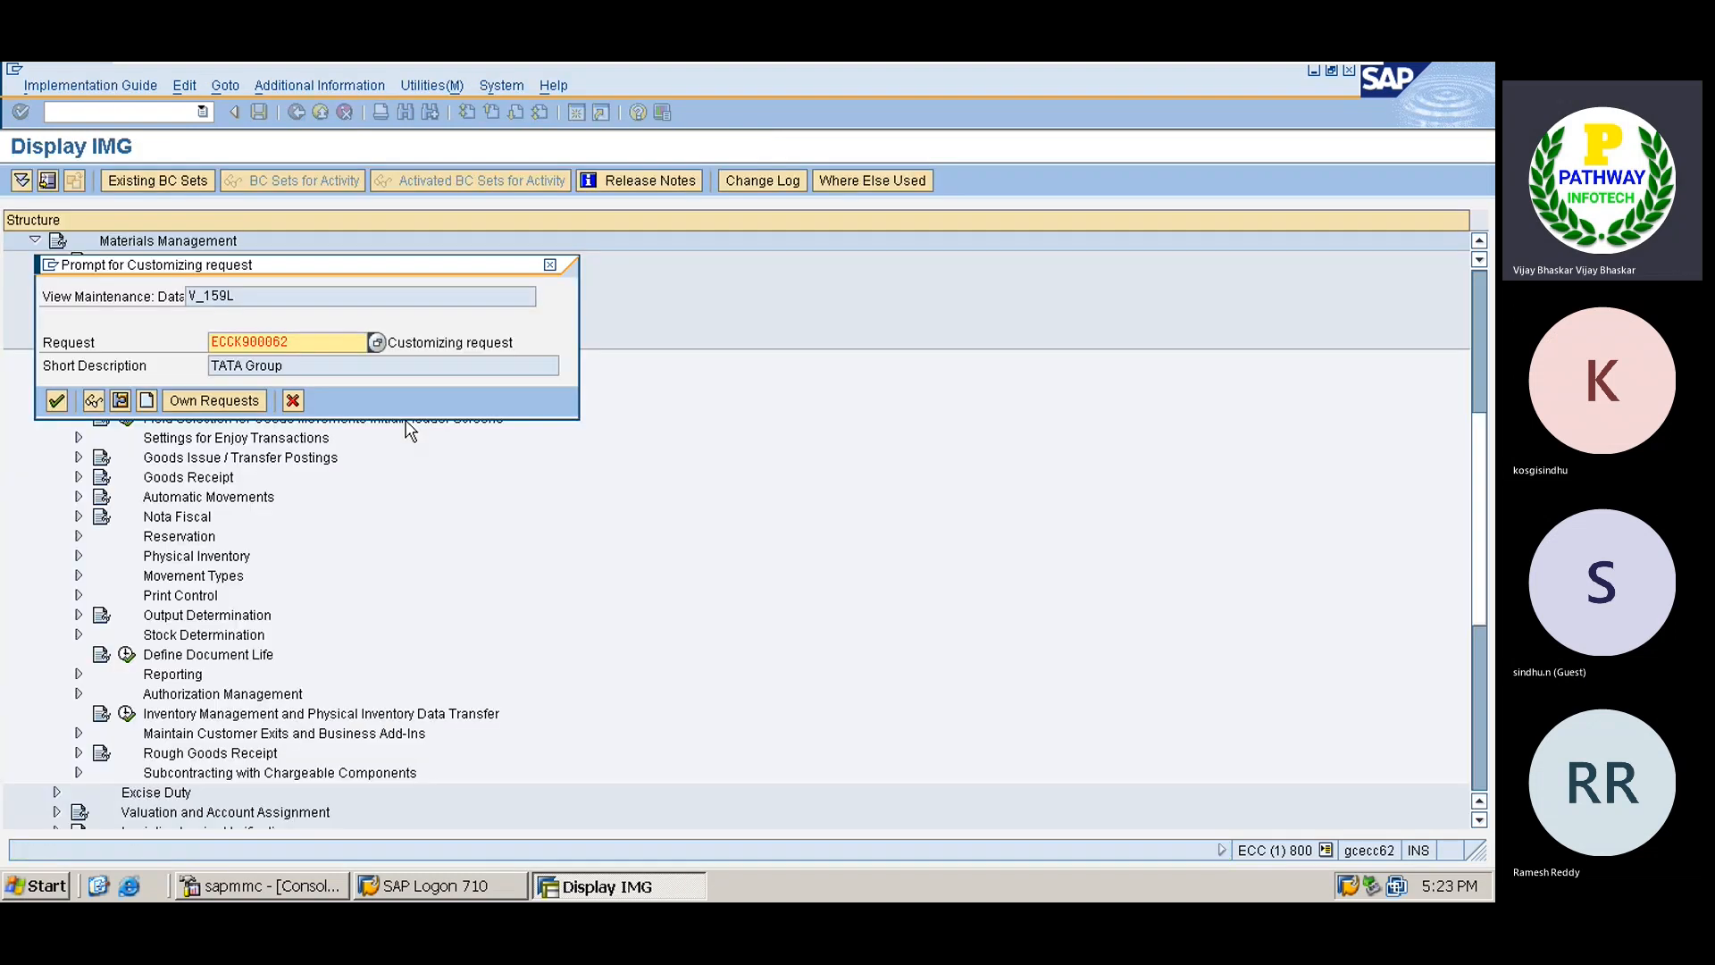
pyautogui.press('Return')
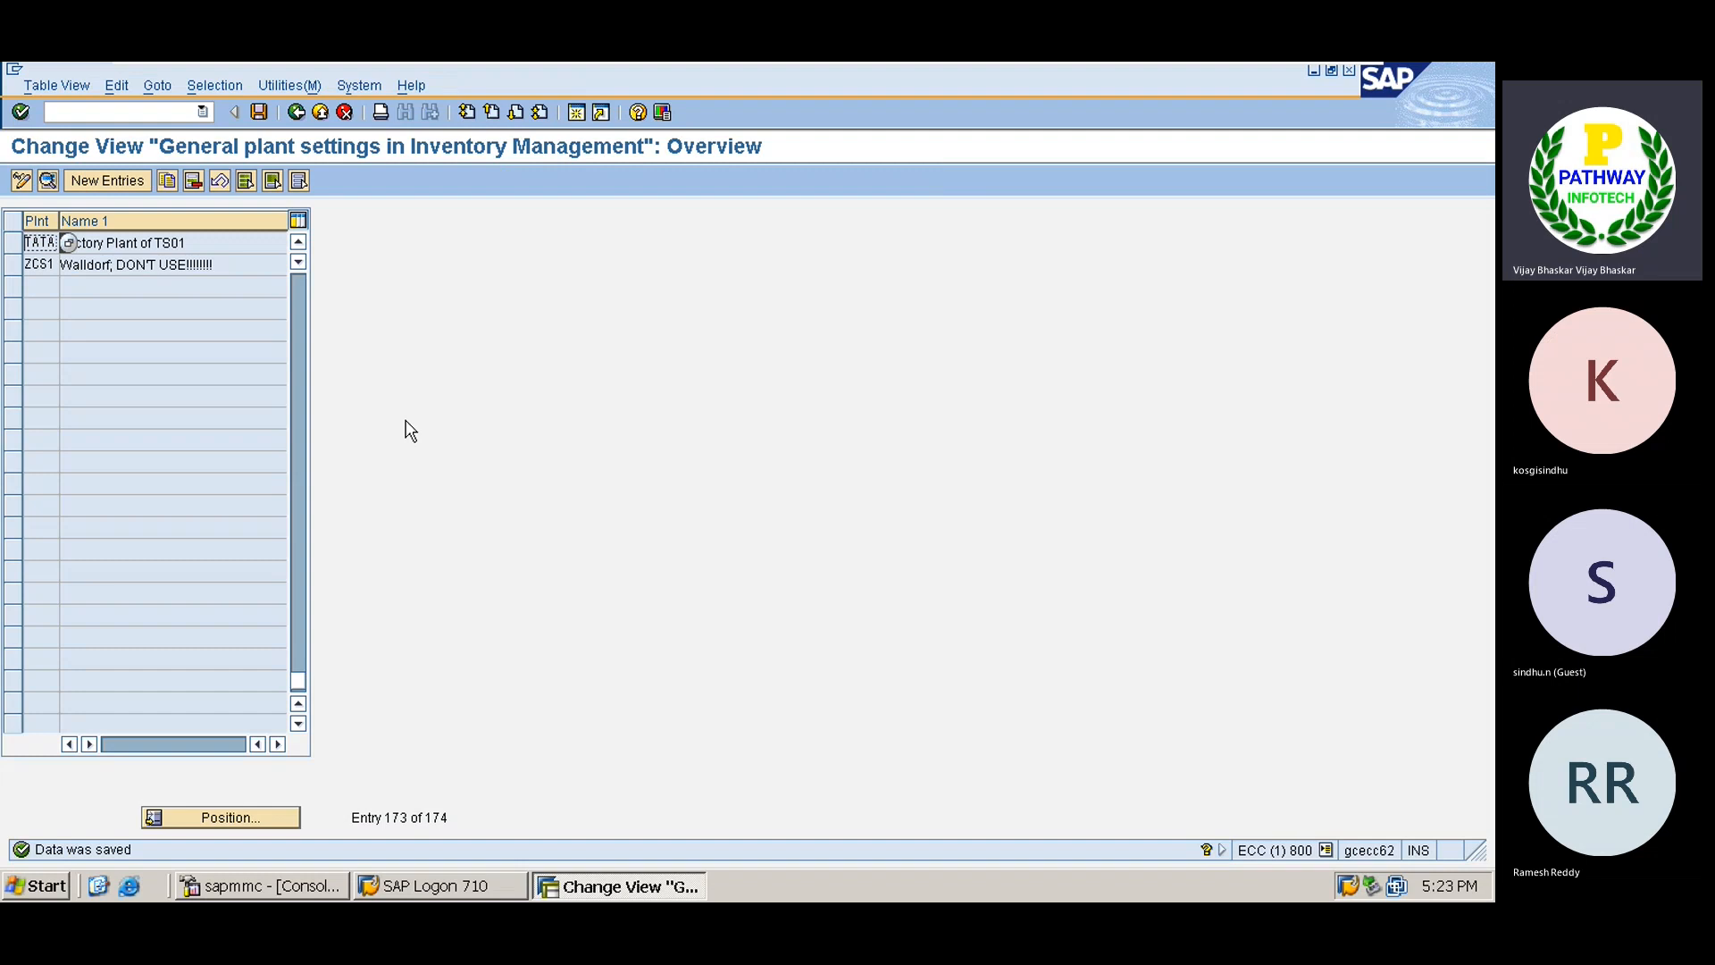
pyautogui.press('F3')
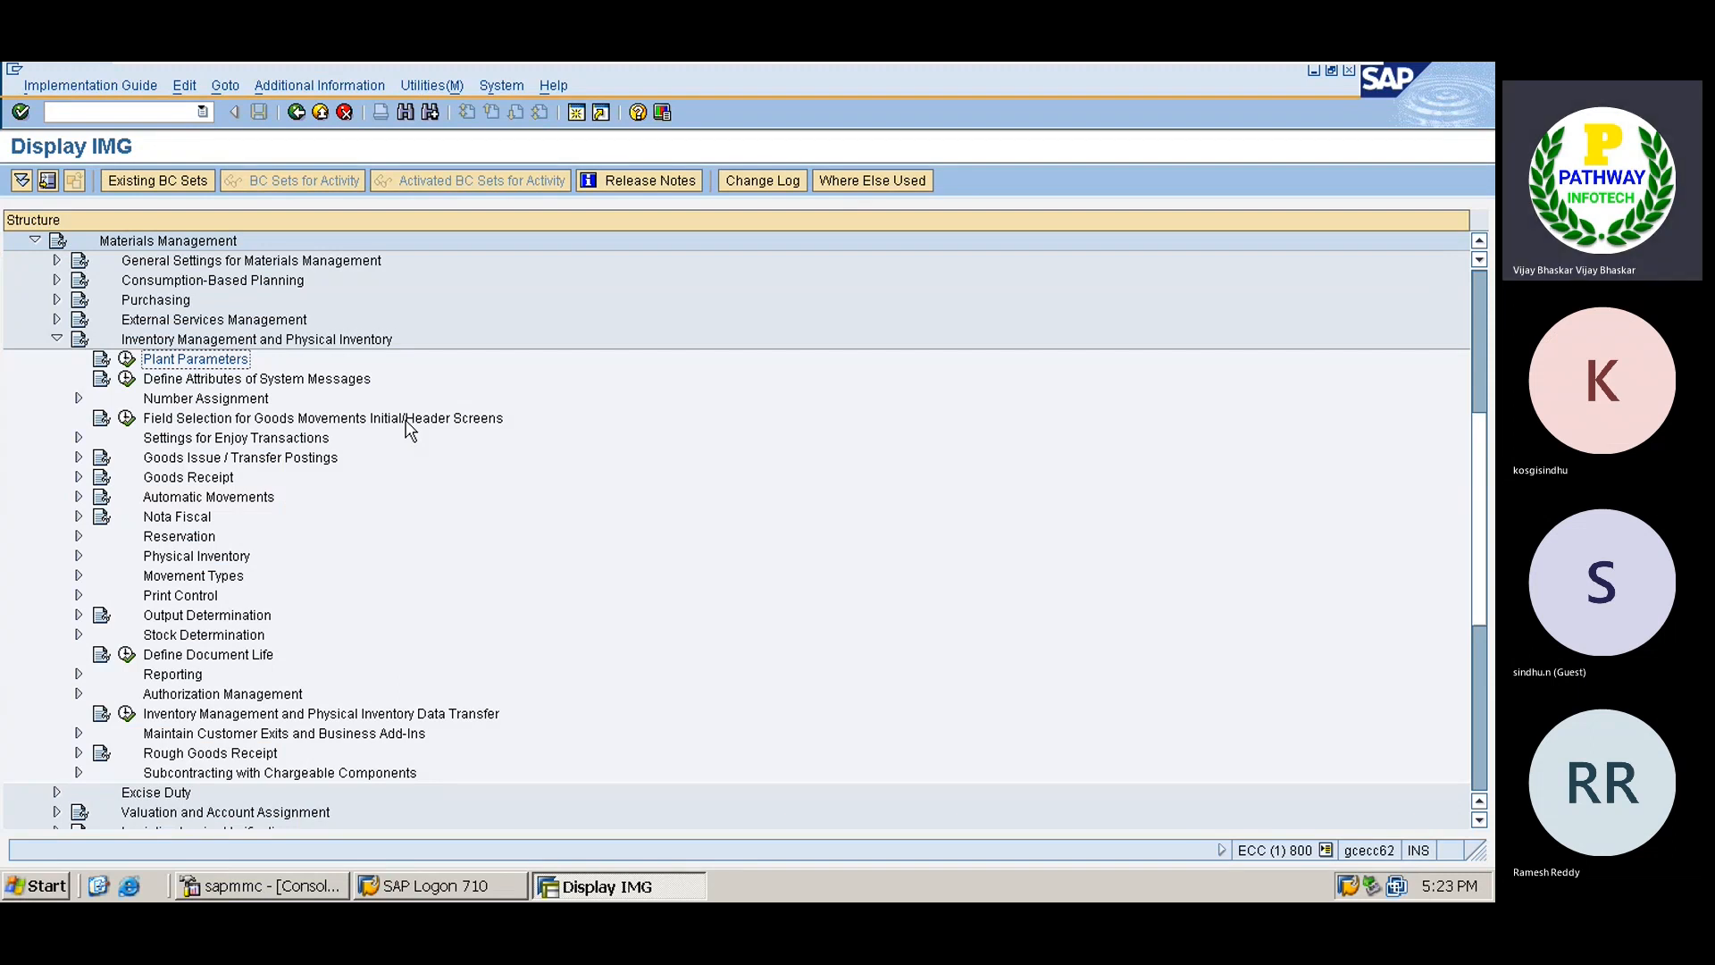
# Open the Goods Receipt > Set Tolerance Limits activity in the IMG.
pyautogui.press('Up')
pyautogui.press('Down')
pyautogui.press('Down')
pyautogui.press('Down')
pyautogui.press('Down')
pyautogui.press('Down')
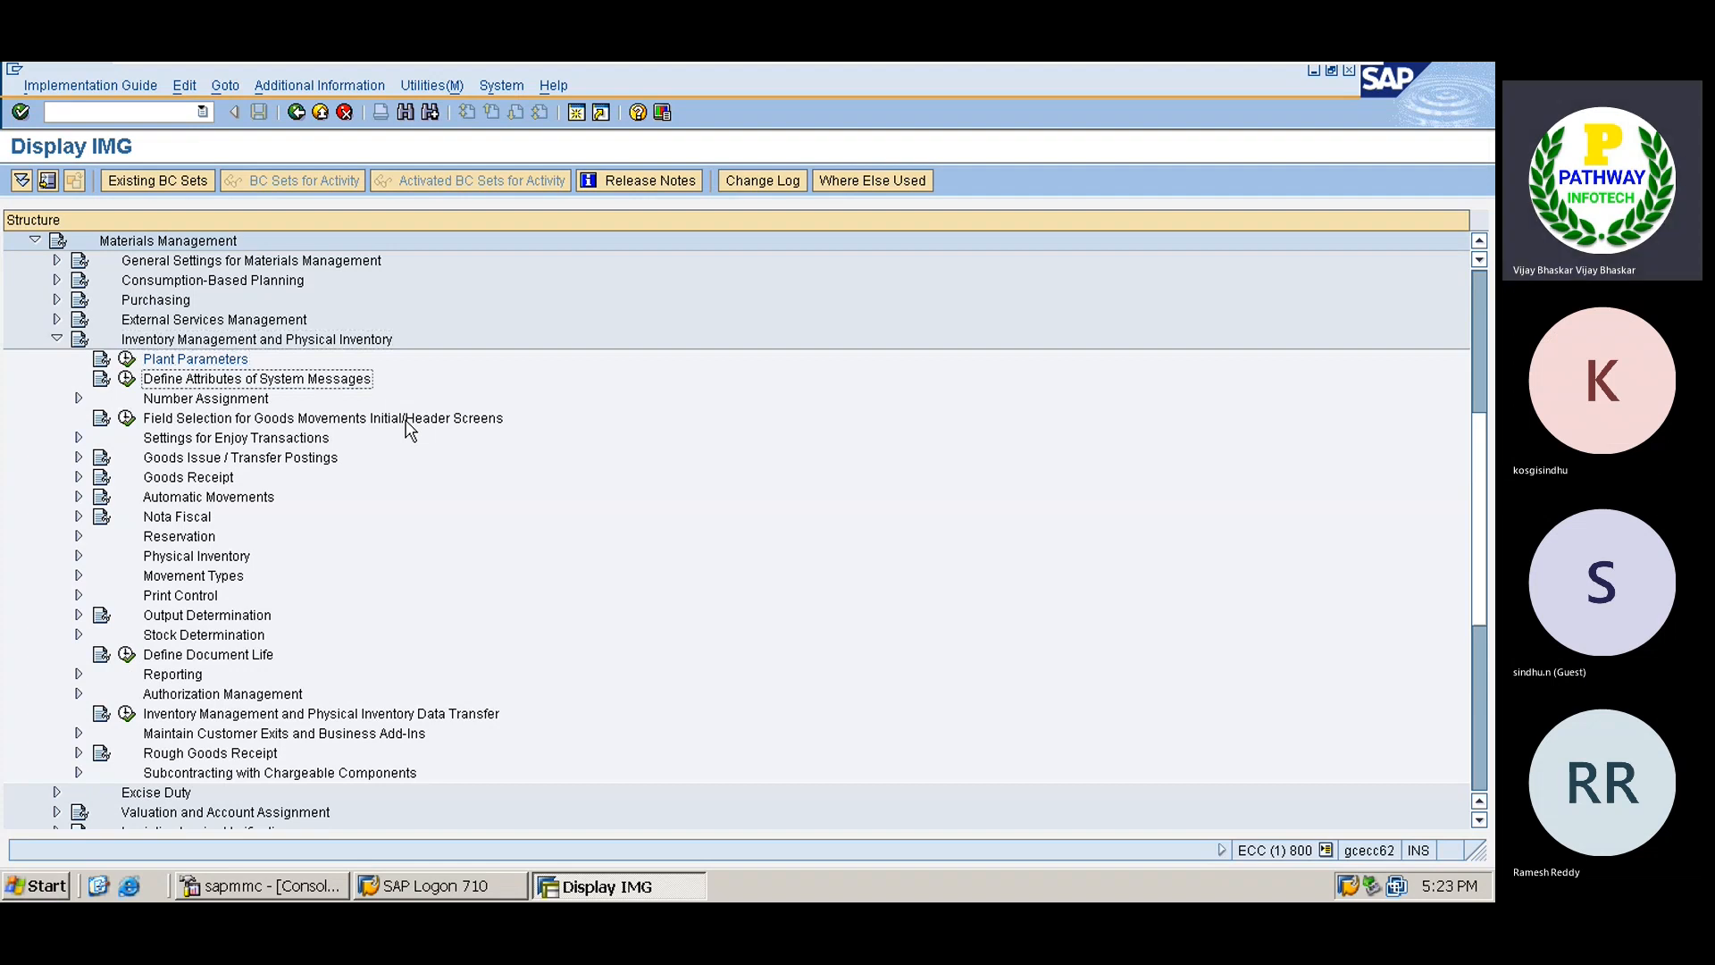
pyautogui.press('Down')
pyautogui.press('Down')
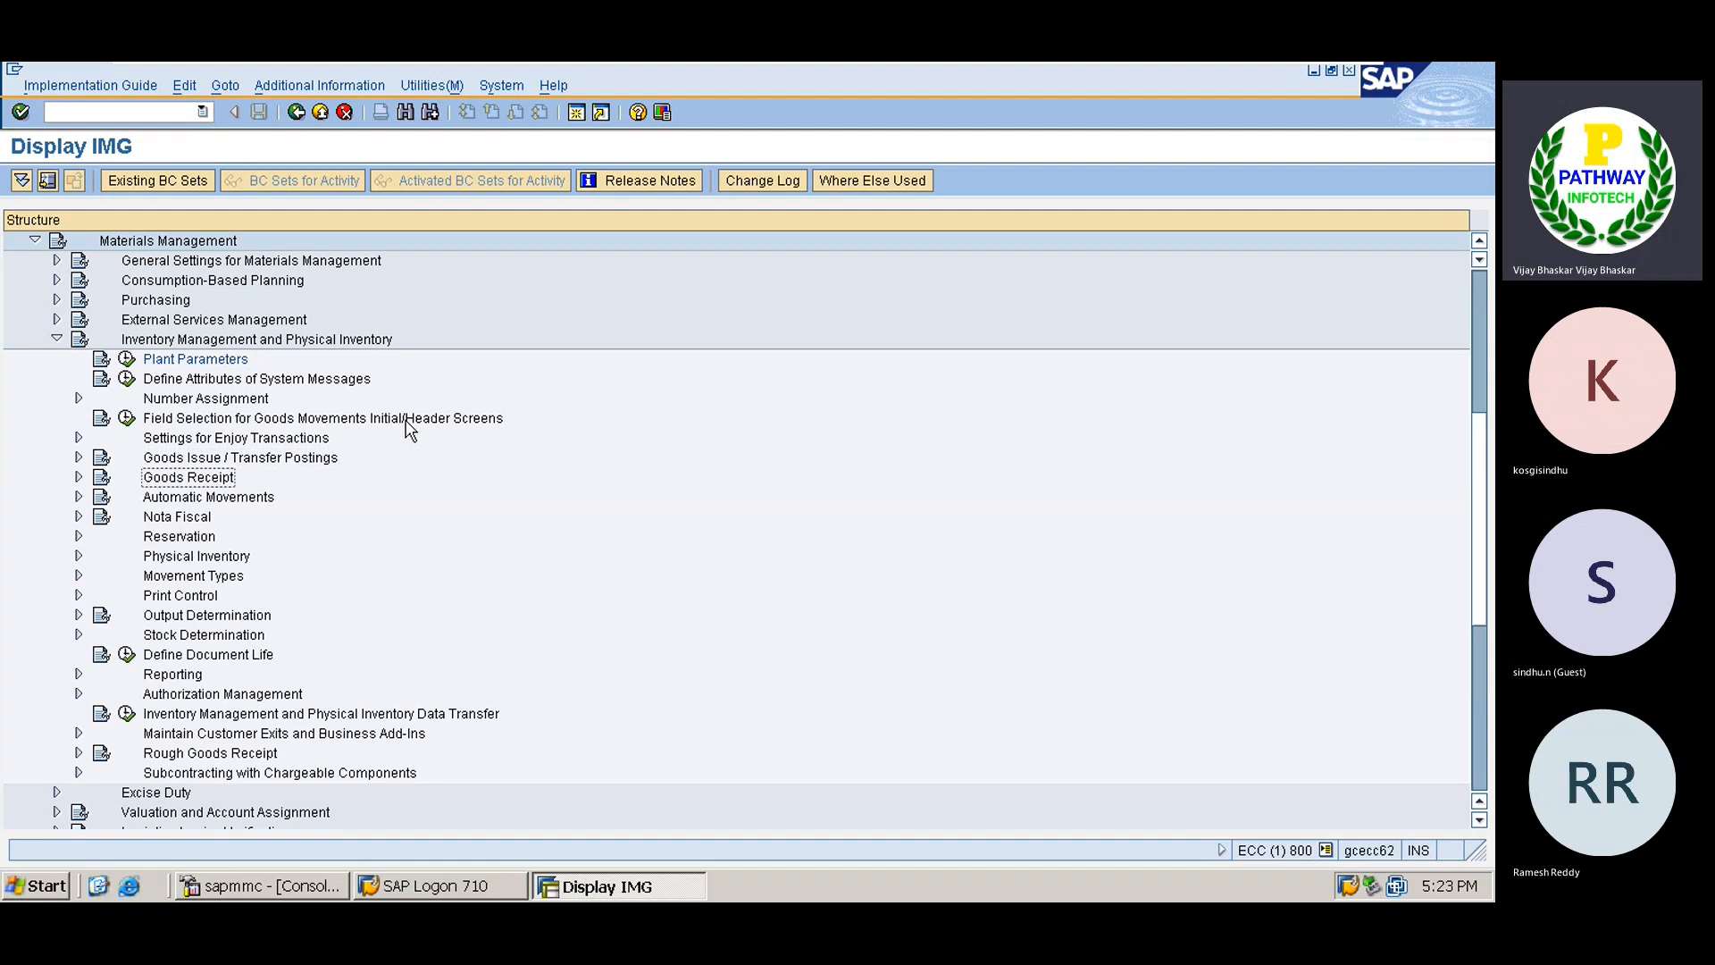
pyautogui.press('Right')
pyautogui.press('Down')
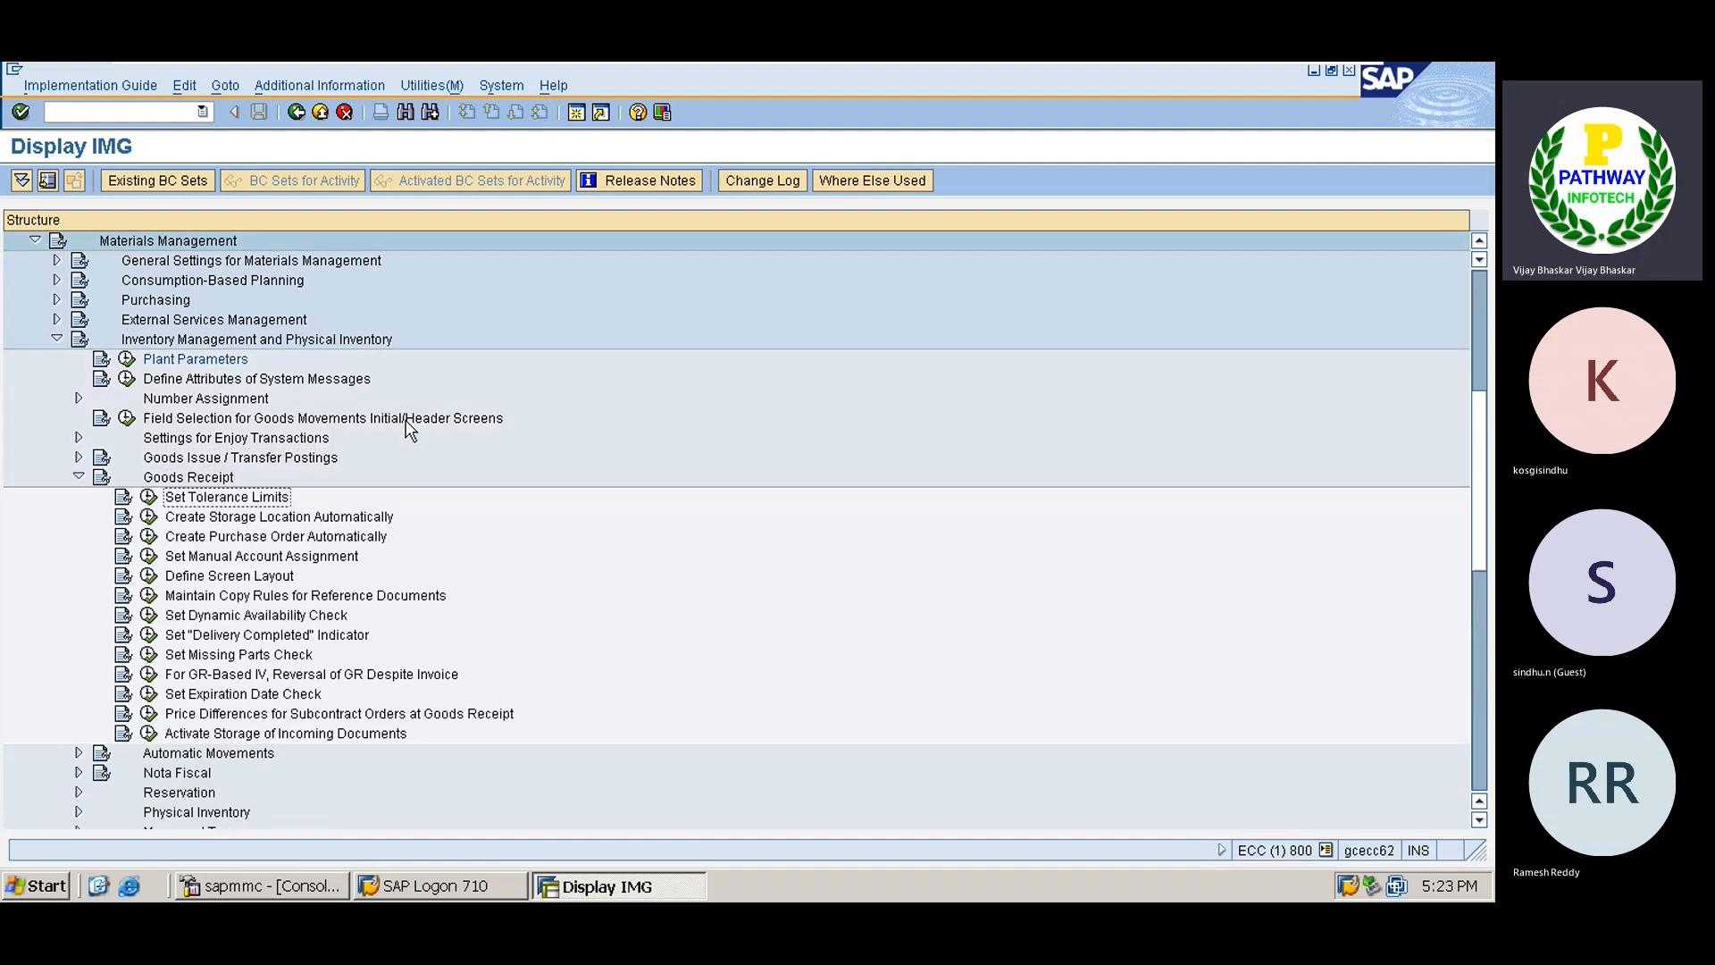
pyautogui.click(148, 496)
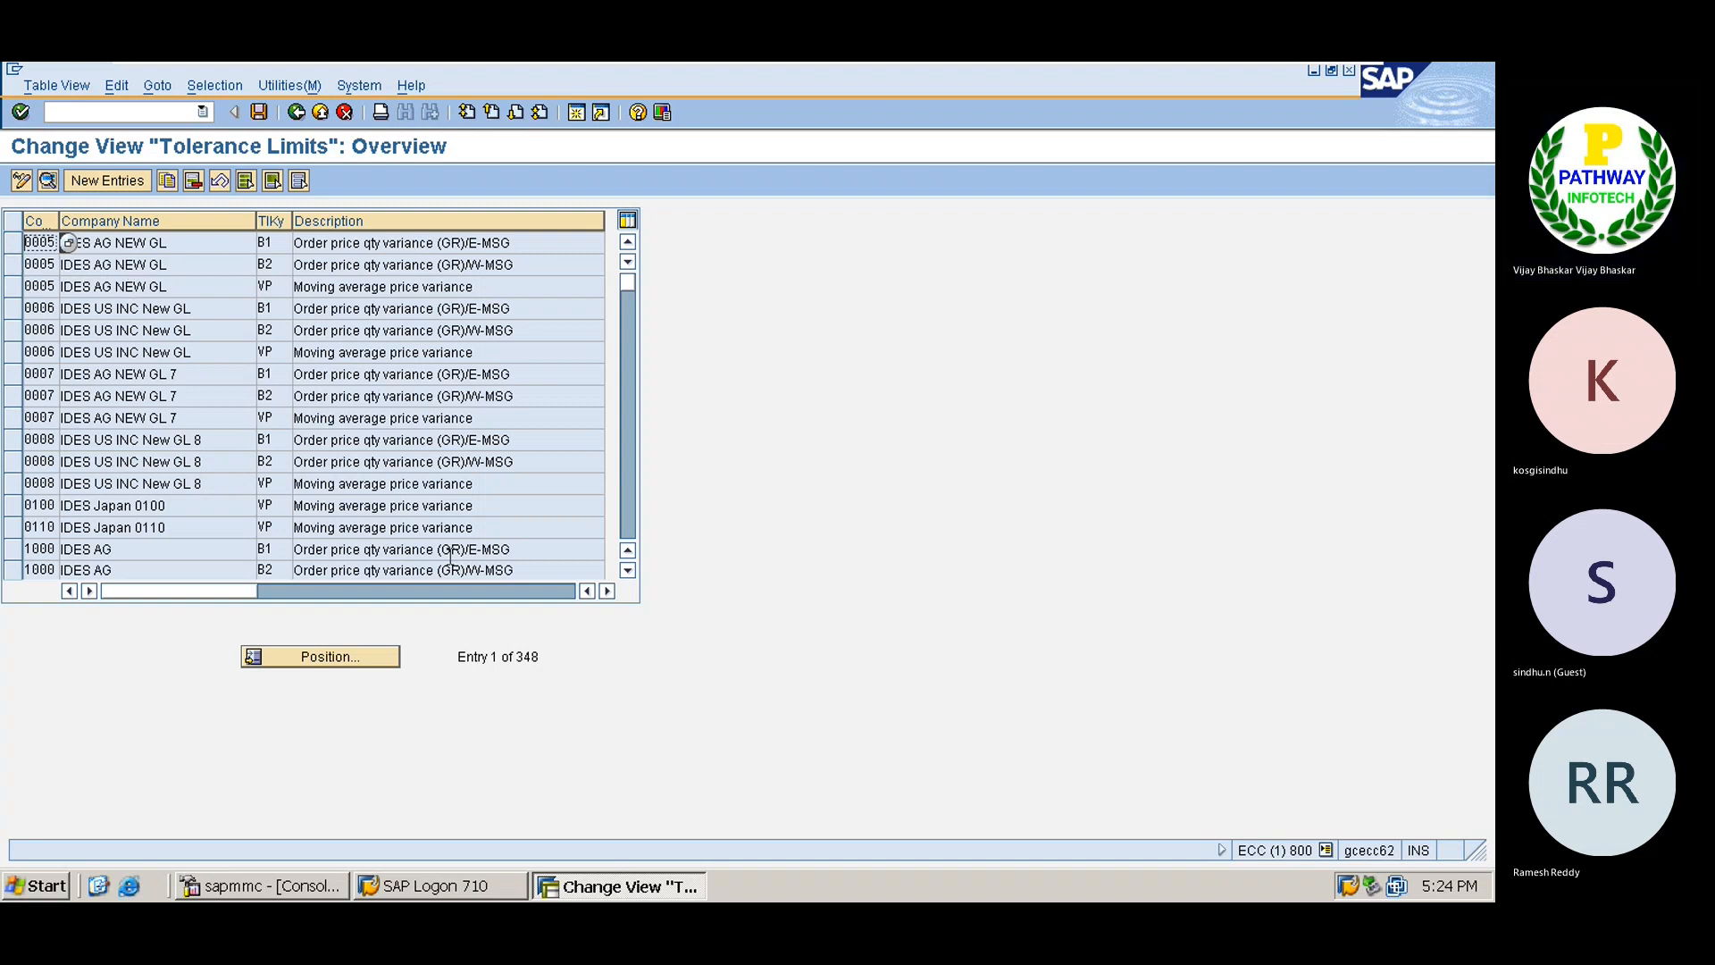
pyautogui.click(628, 571)
pyautogui.click(628, 570)
pyautogui.click(628, 570)
pyautogui.click(627, 571)
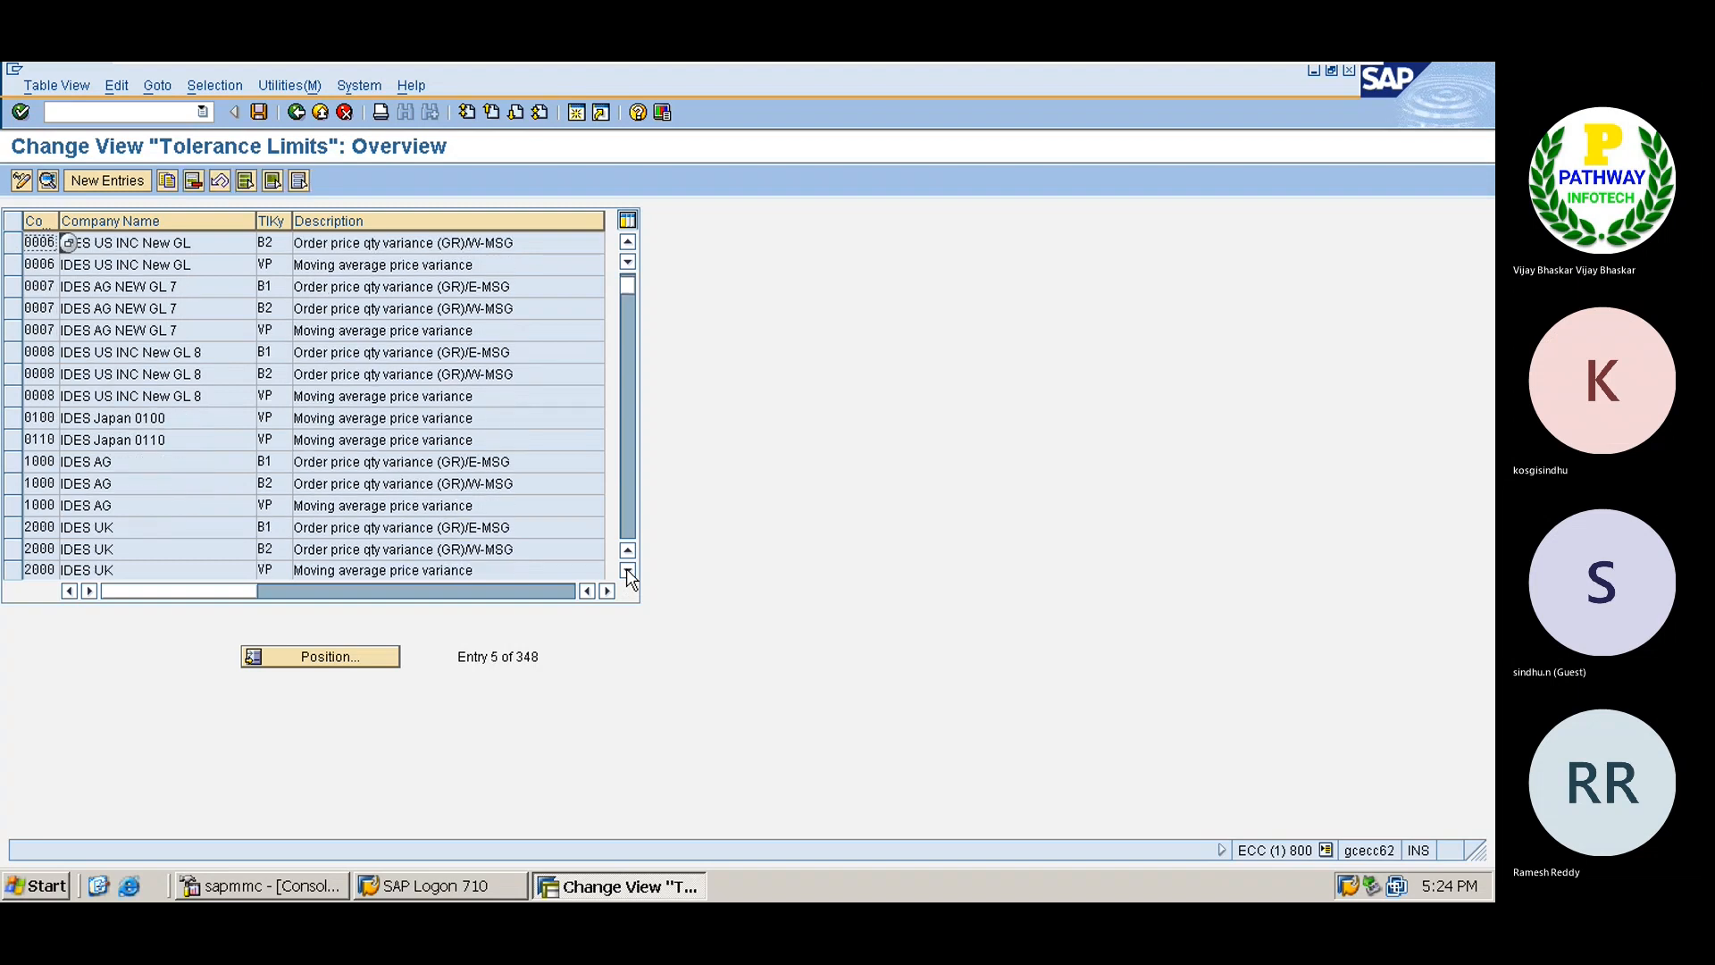
# Copy company code 1000's B1, B2 and VP tolerance entries to company code TS01.
pyautogui.click(12, 461)
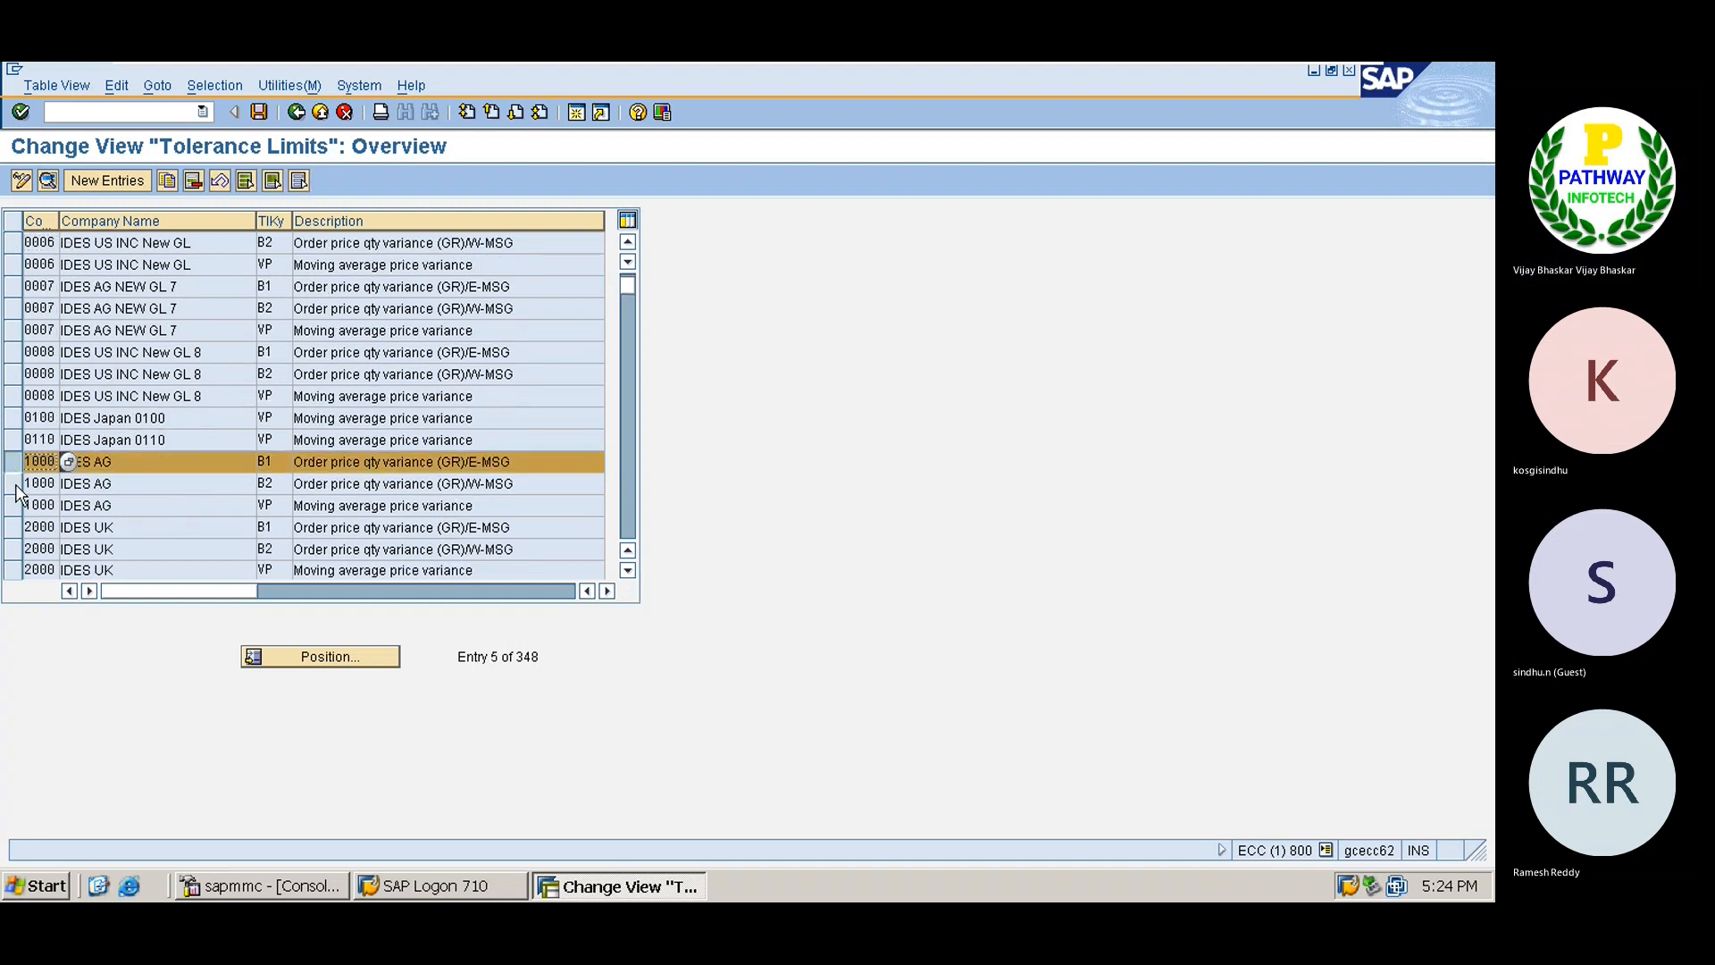
pyautogui.click(14, 484)
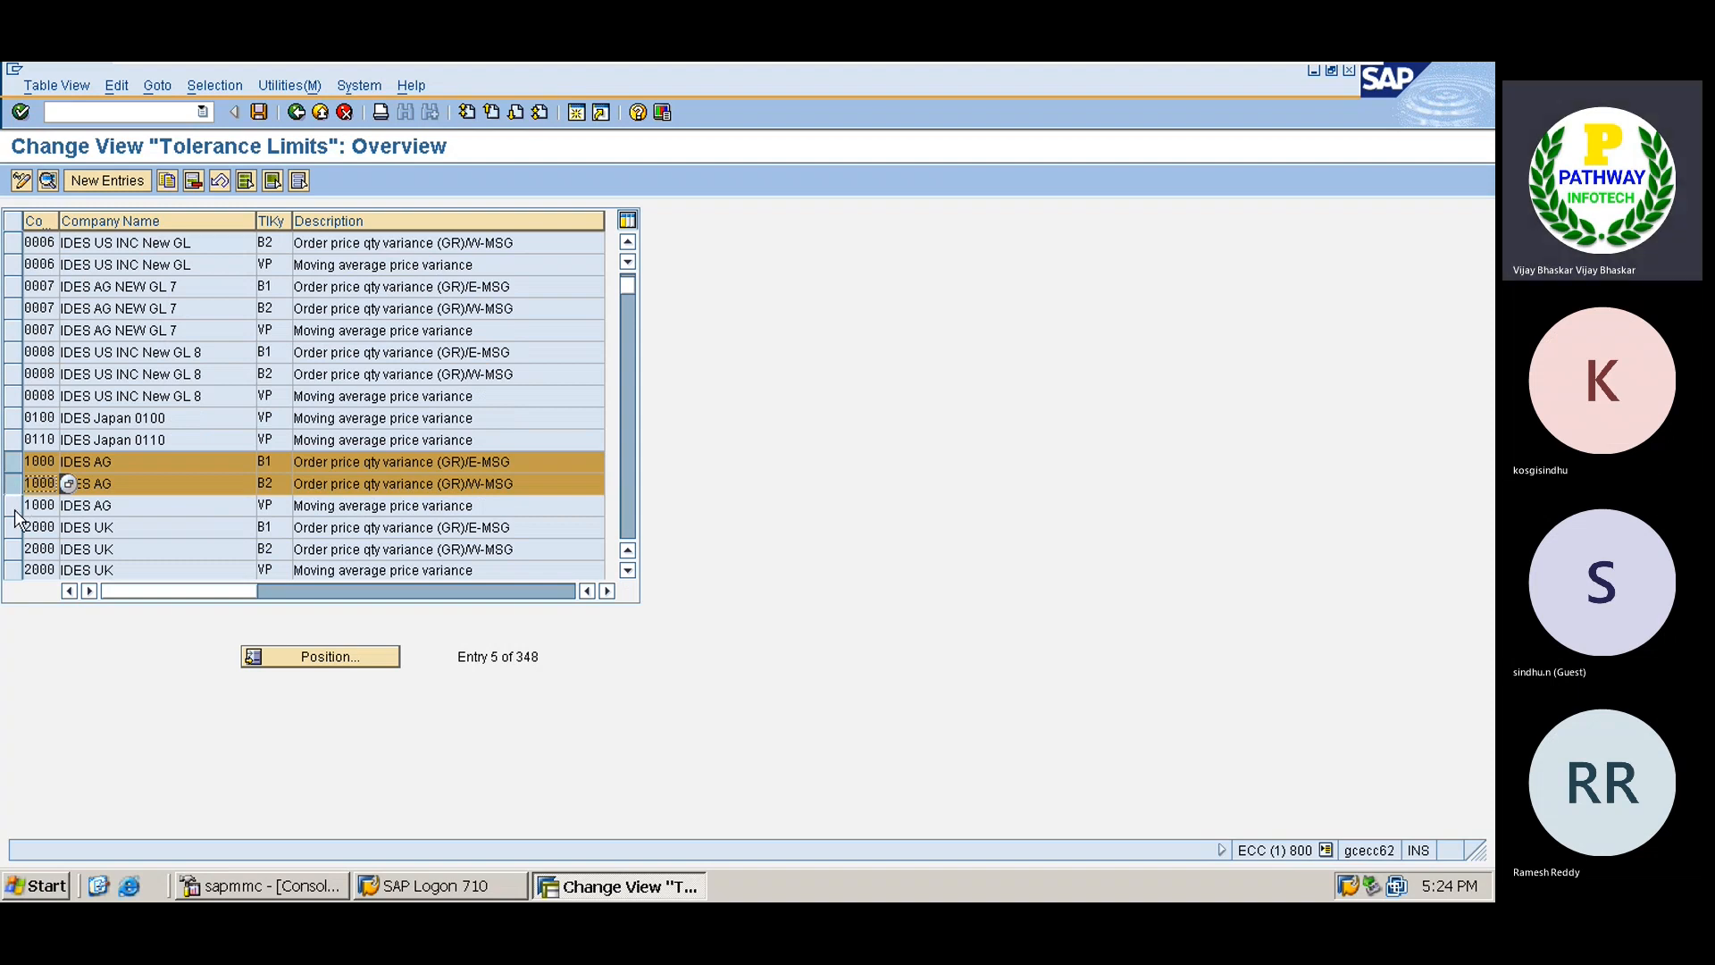
pyautogui.click(14, 505)
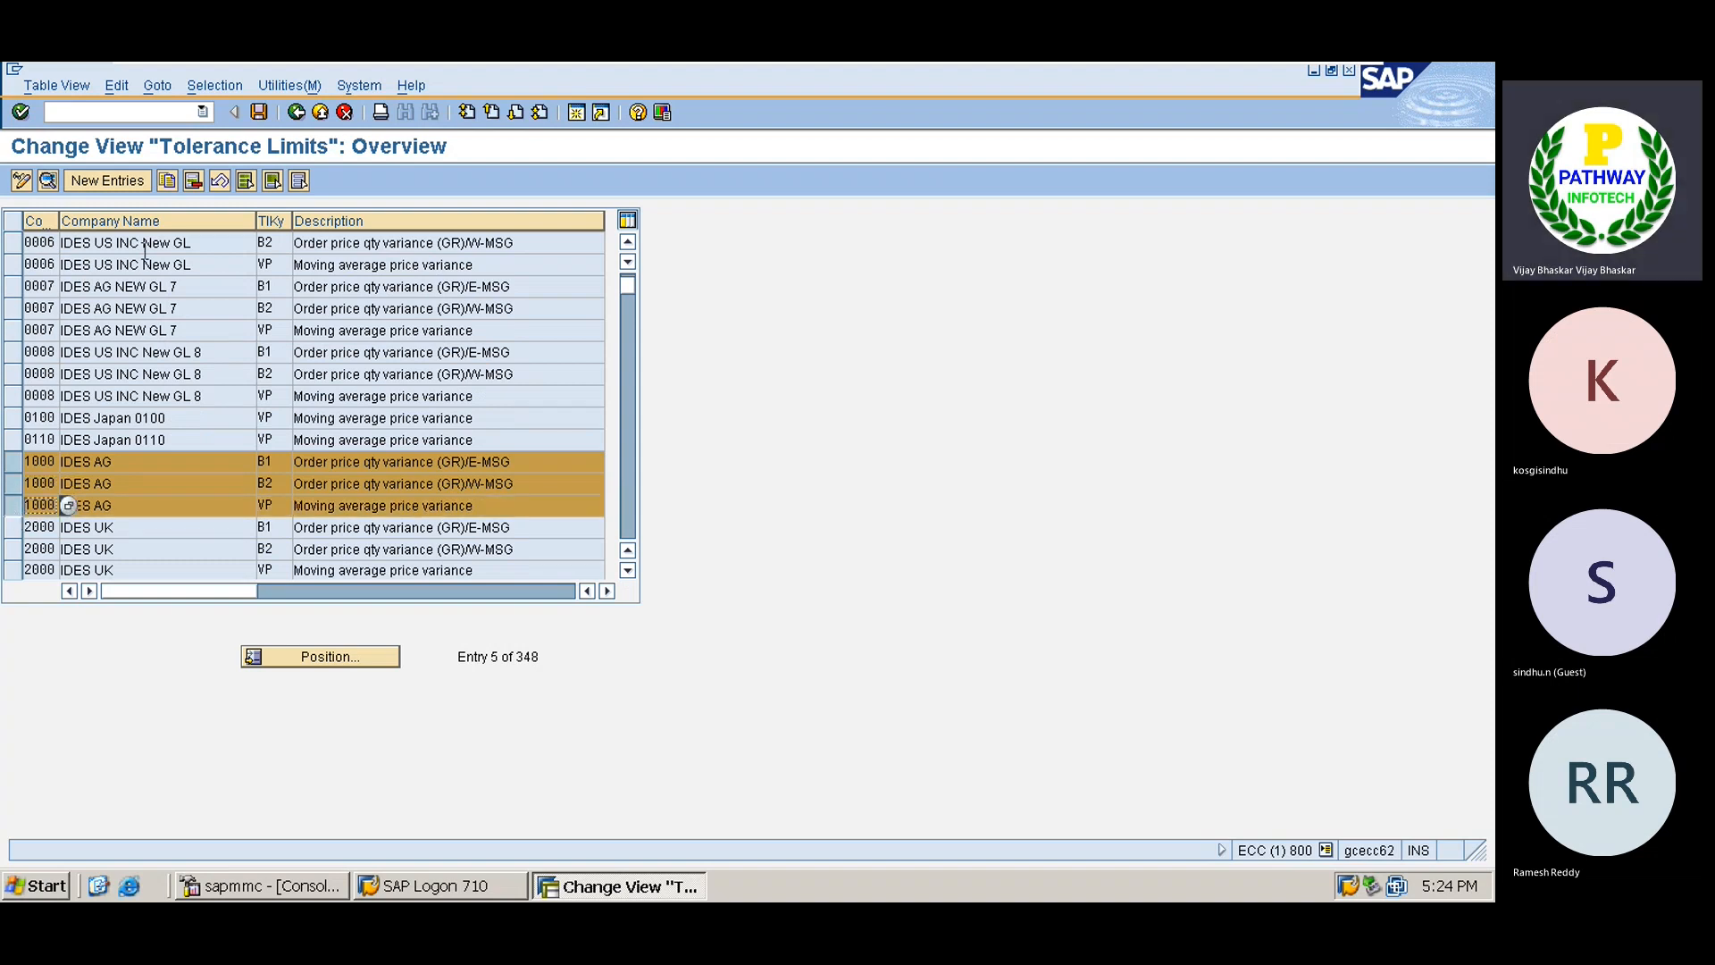
pyautogui.click(171, 181)
pyautogui.write('T')
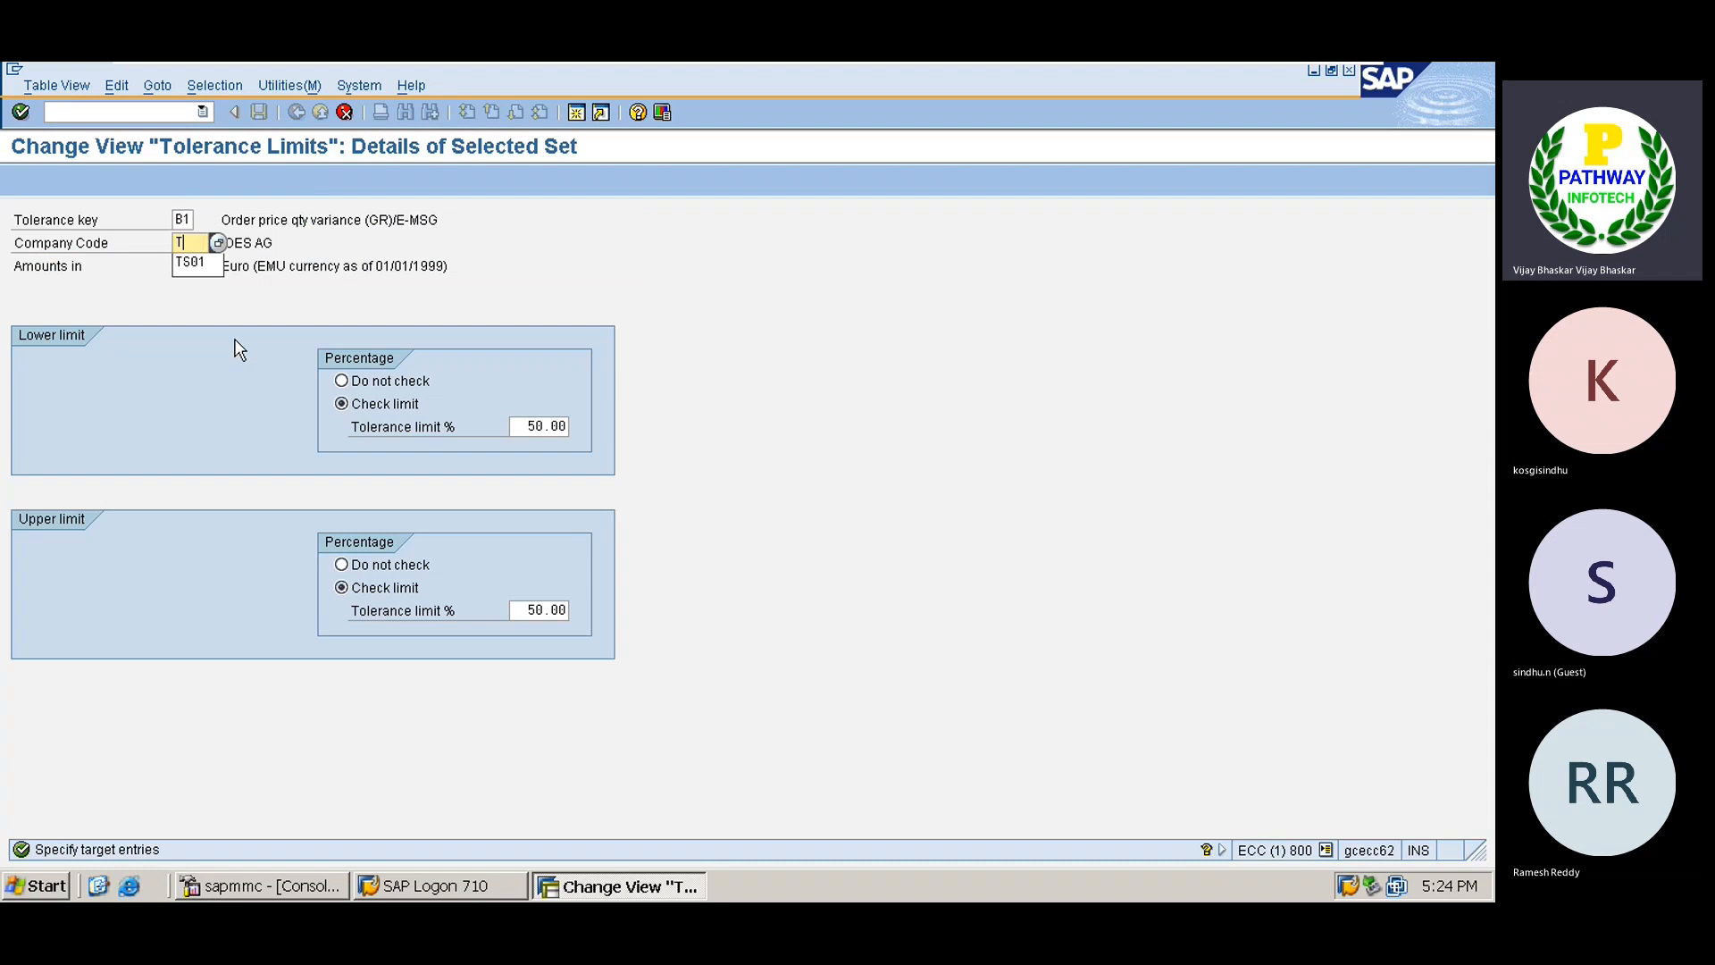
pyautogui.write('S01')
pyautogui.press('Return')
pyautogui.write('T')
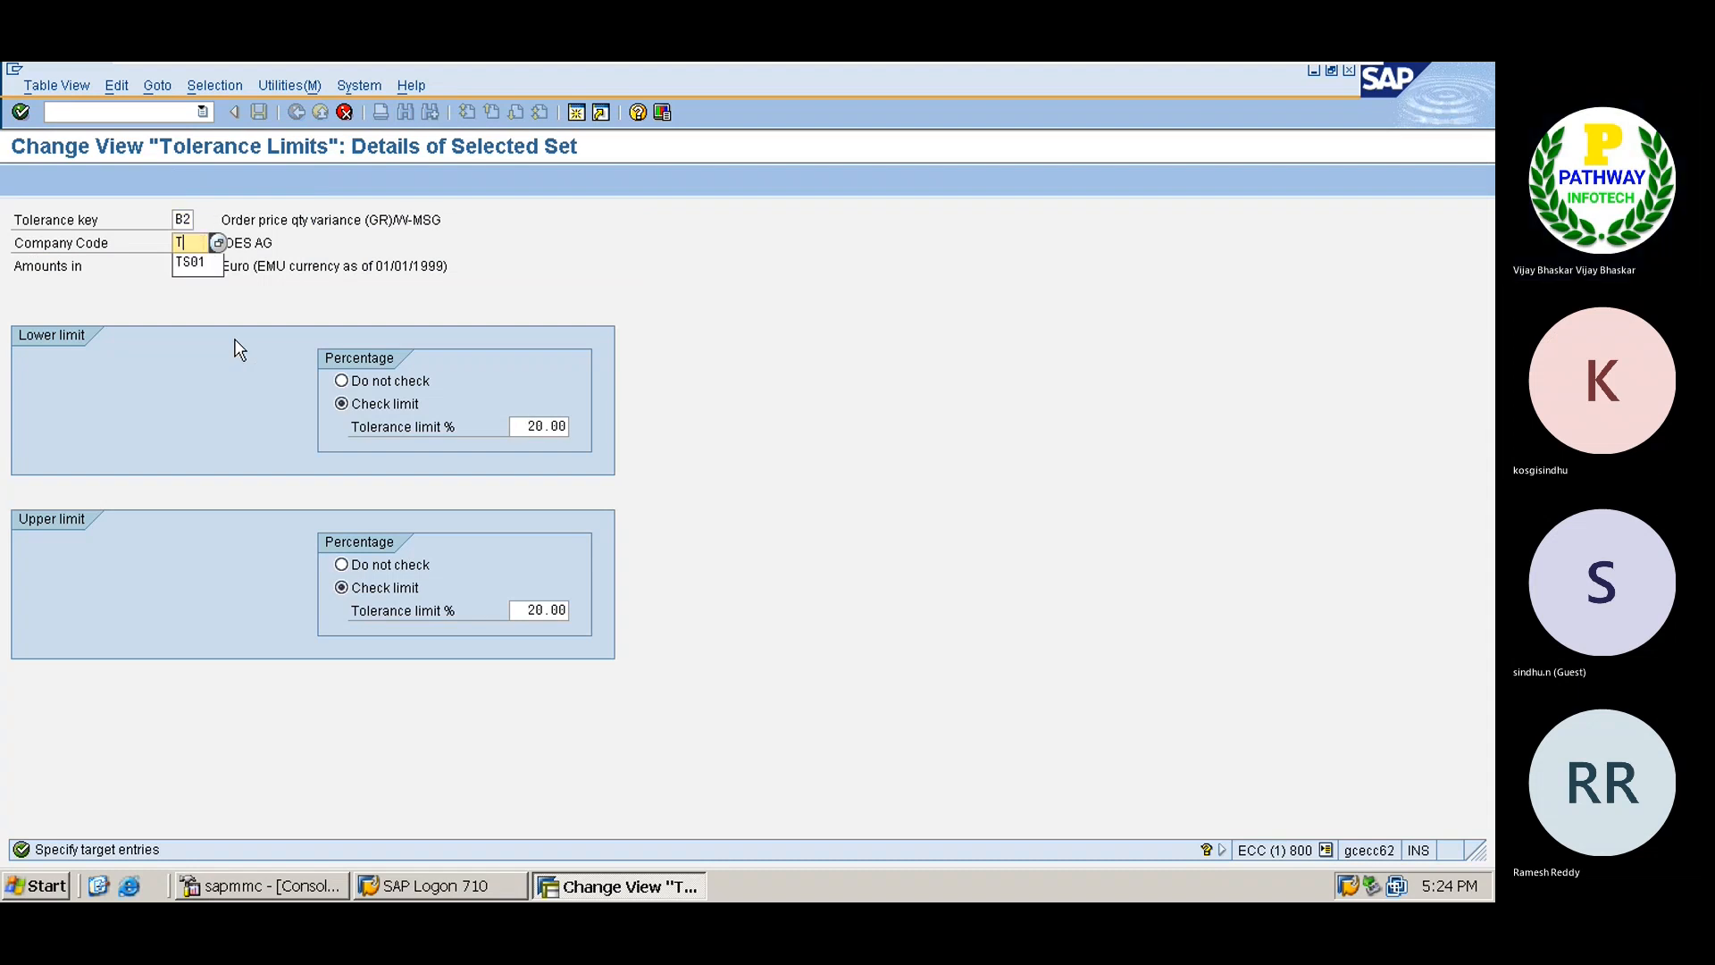
pyautogui.write('S01')
pyautogui.press('Return')
pyautogui.write('TS')
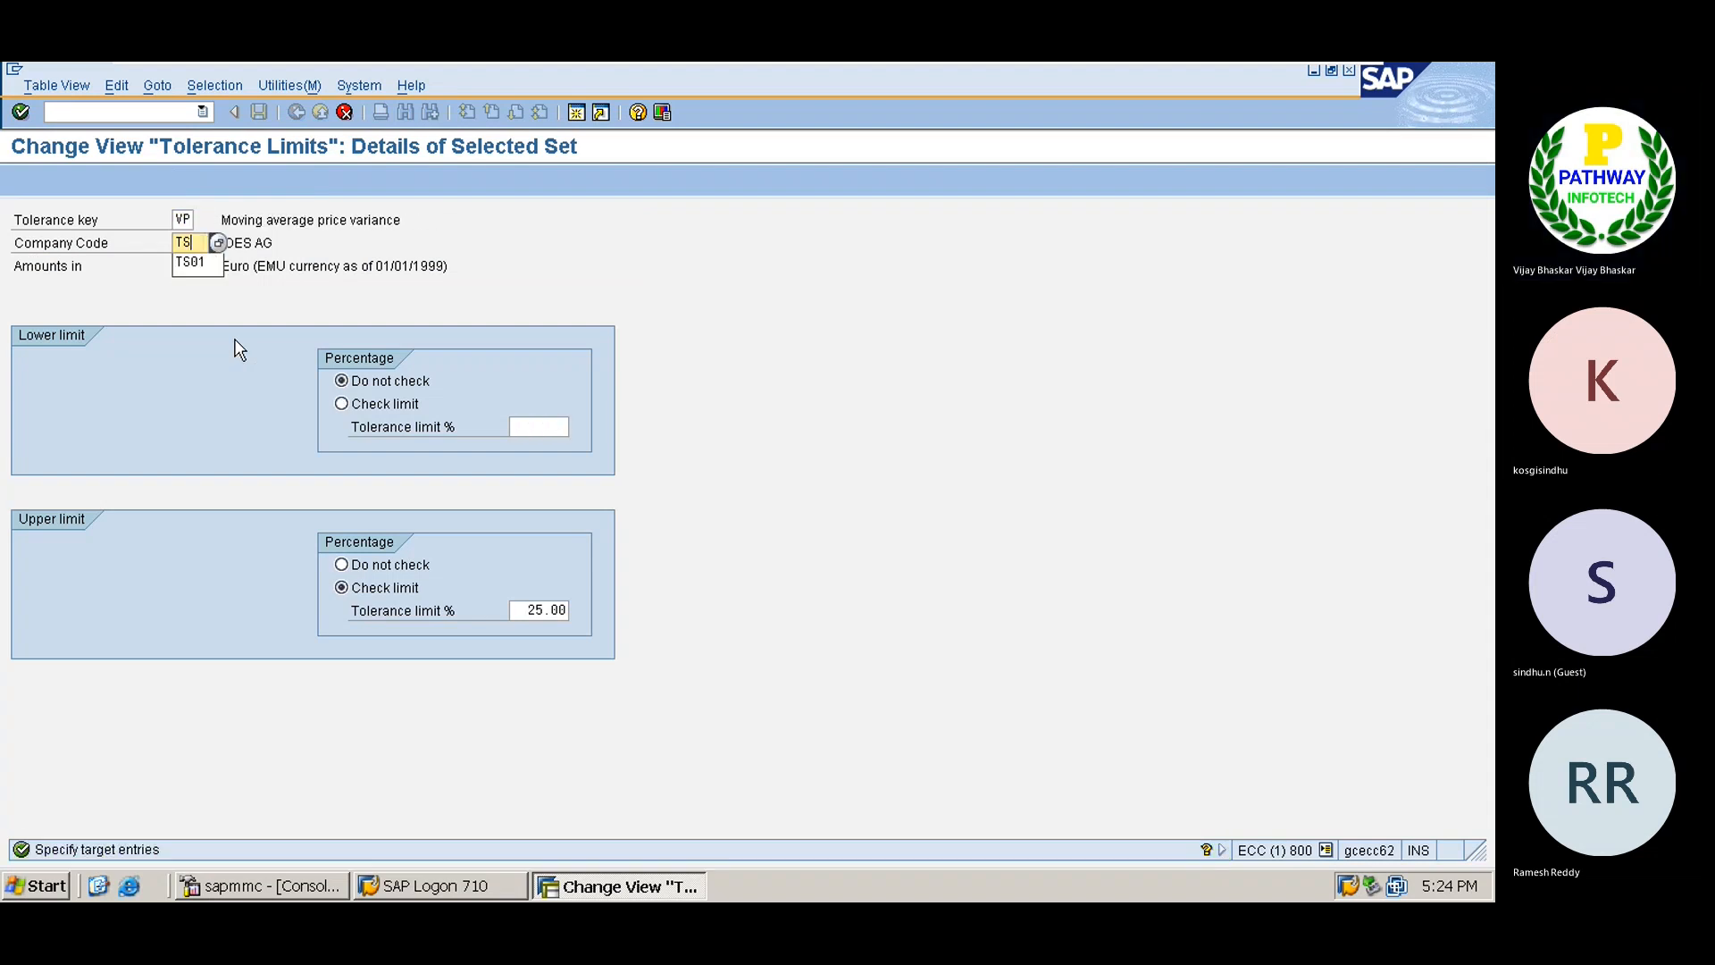
pyautogui.write('09')
pyautogui.press('Return')
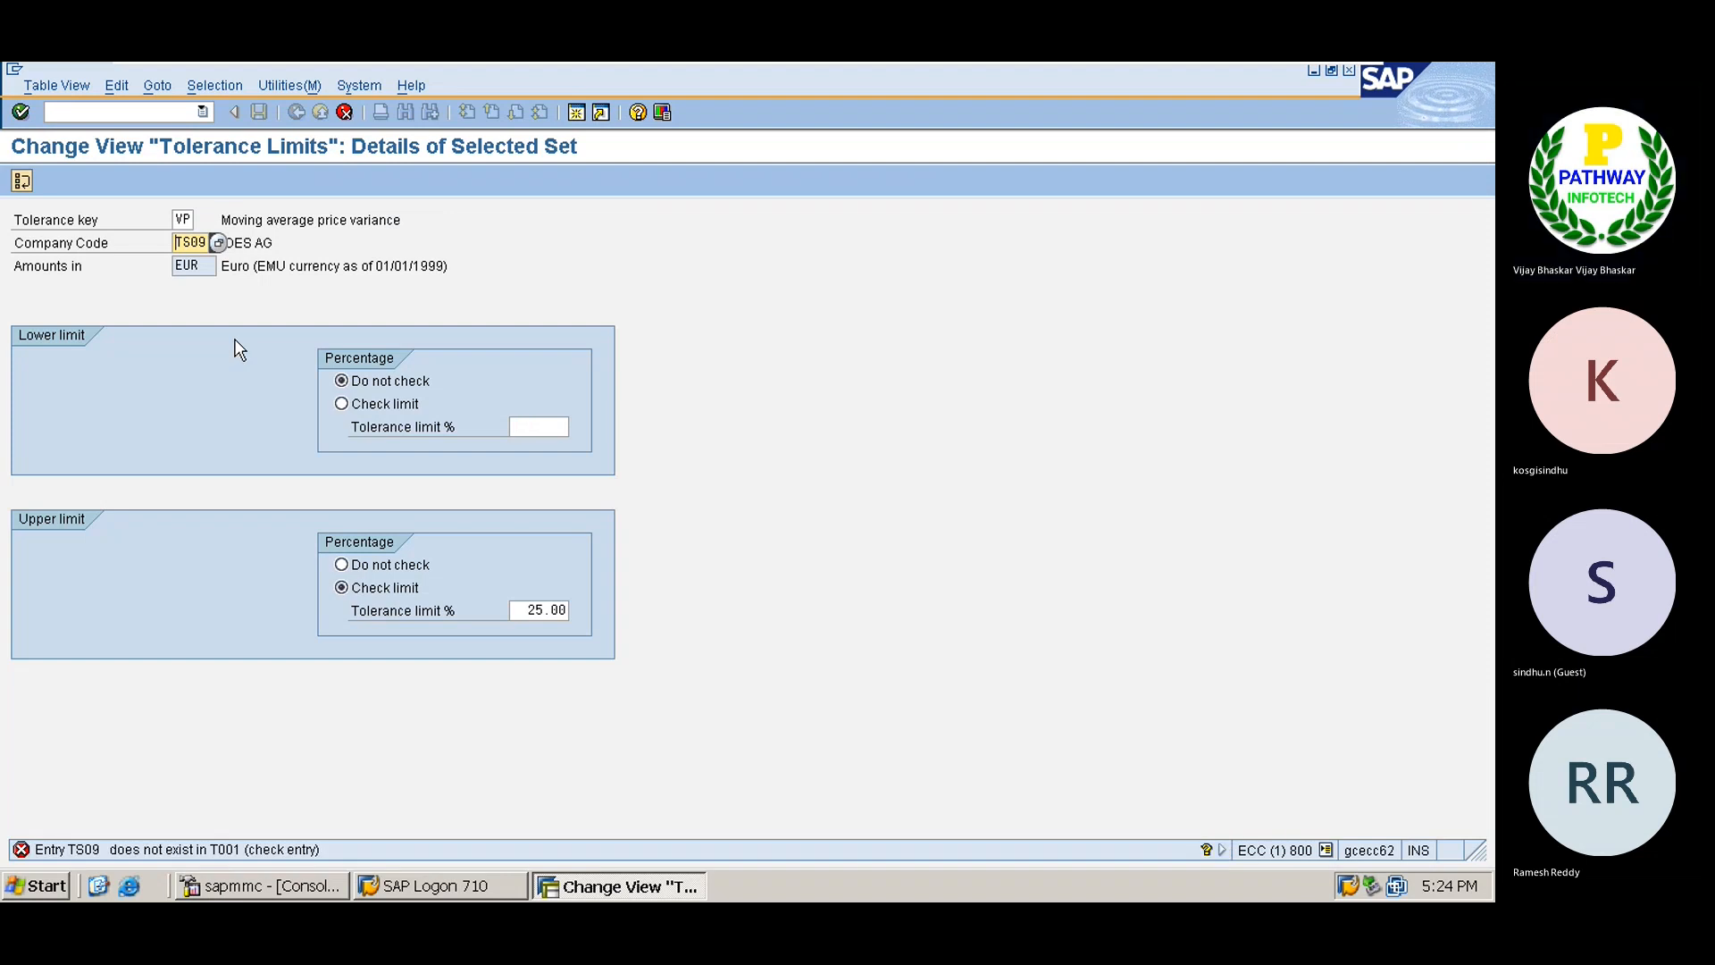
pyautogui.press('Delete')
pyautogui.press('Delete')
pyautogui.press('Delete')
pyautogui.write('TS01')
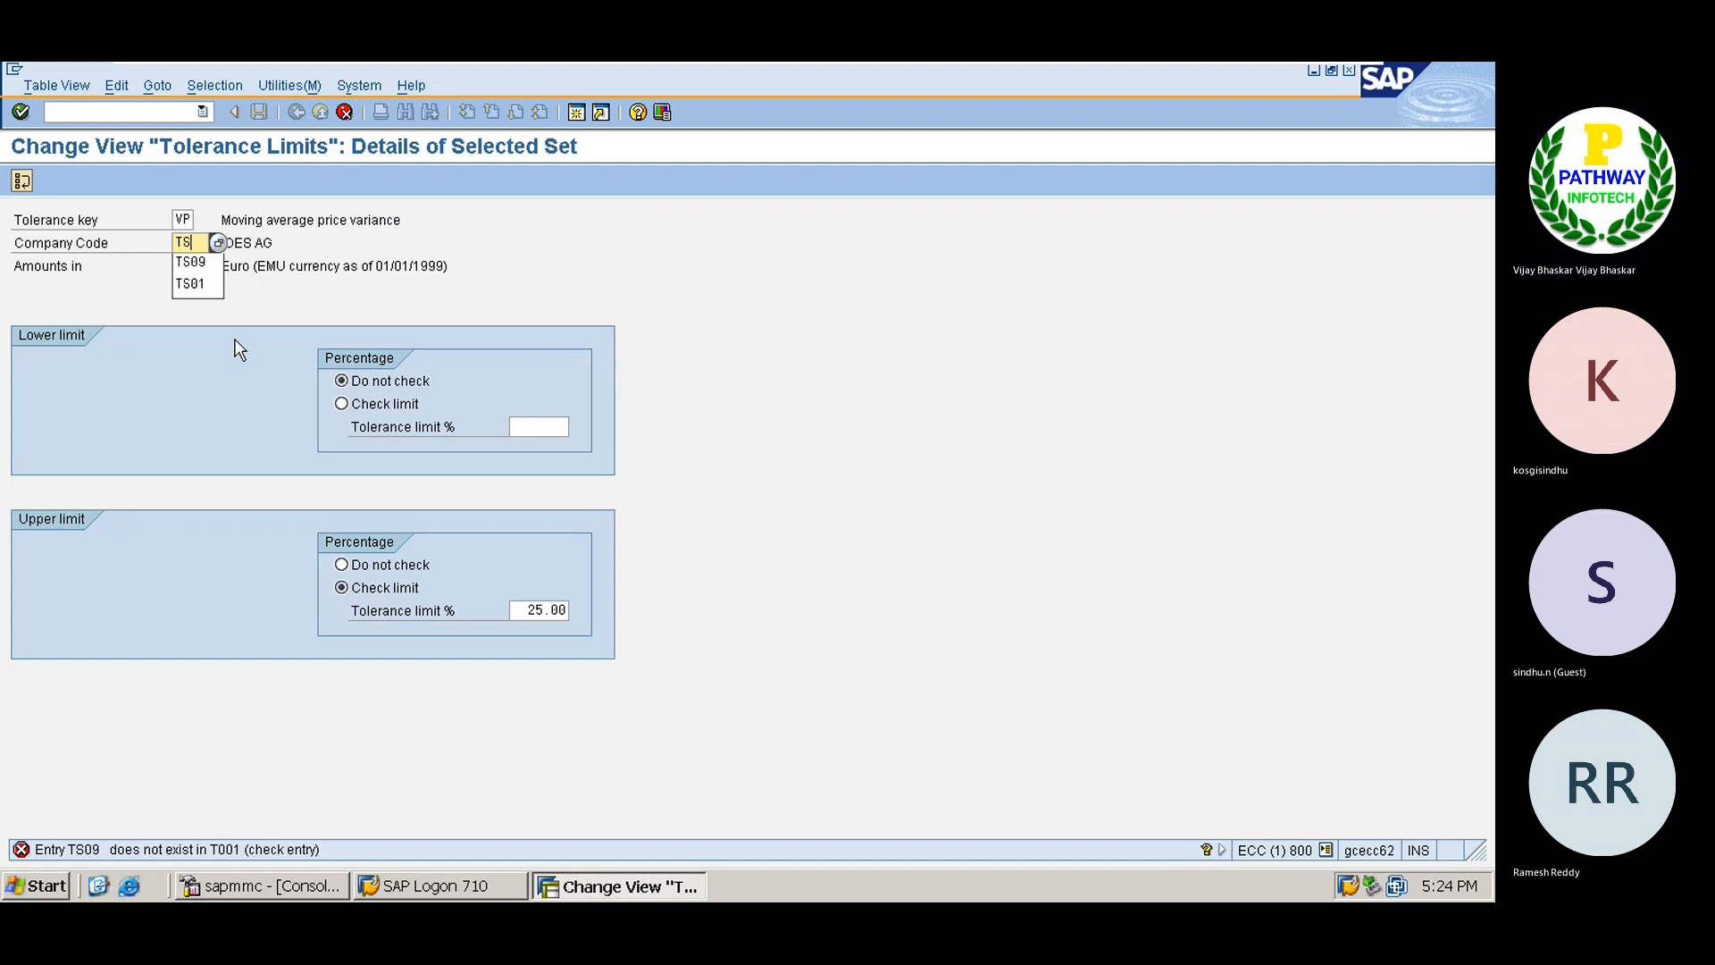
pyautogui.press('Return')
# Save the TS01 tolerance limits under a customizing request and return to the IMG tree.
pyautogui.hotkey('ctrl', 's')
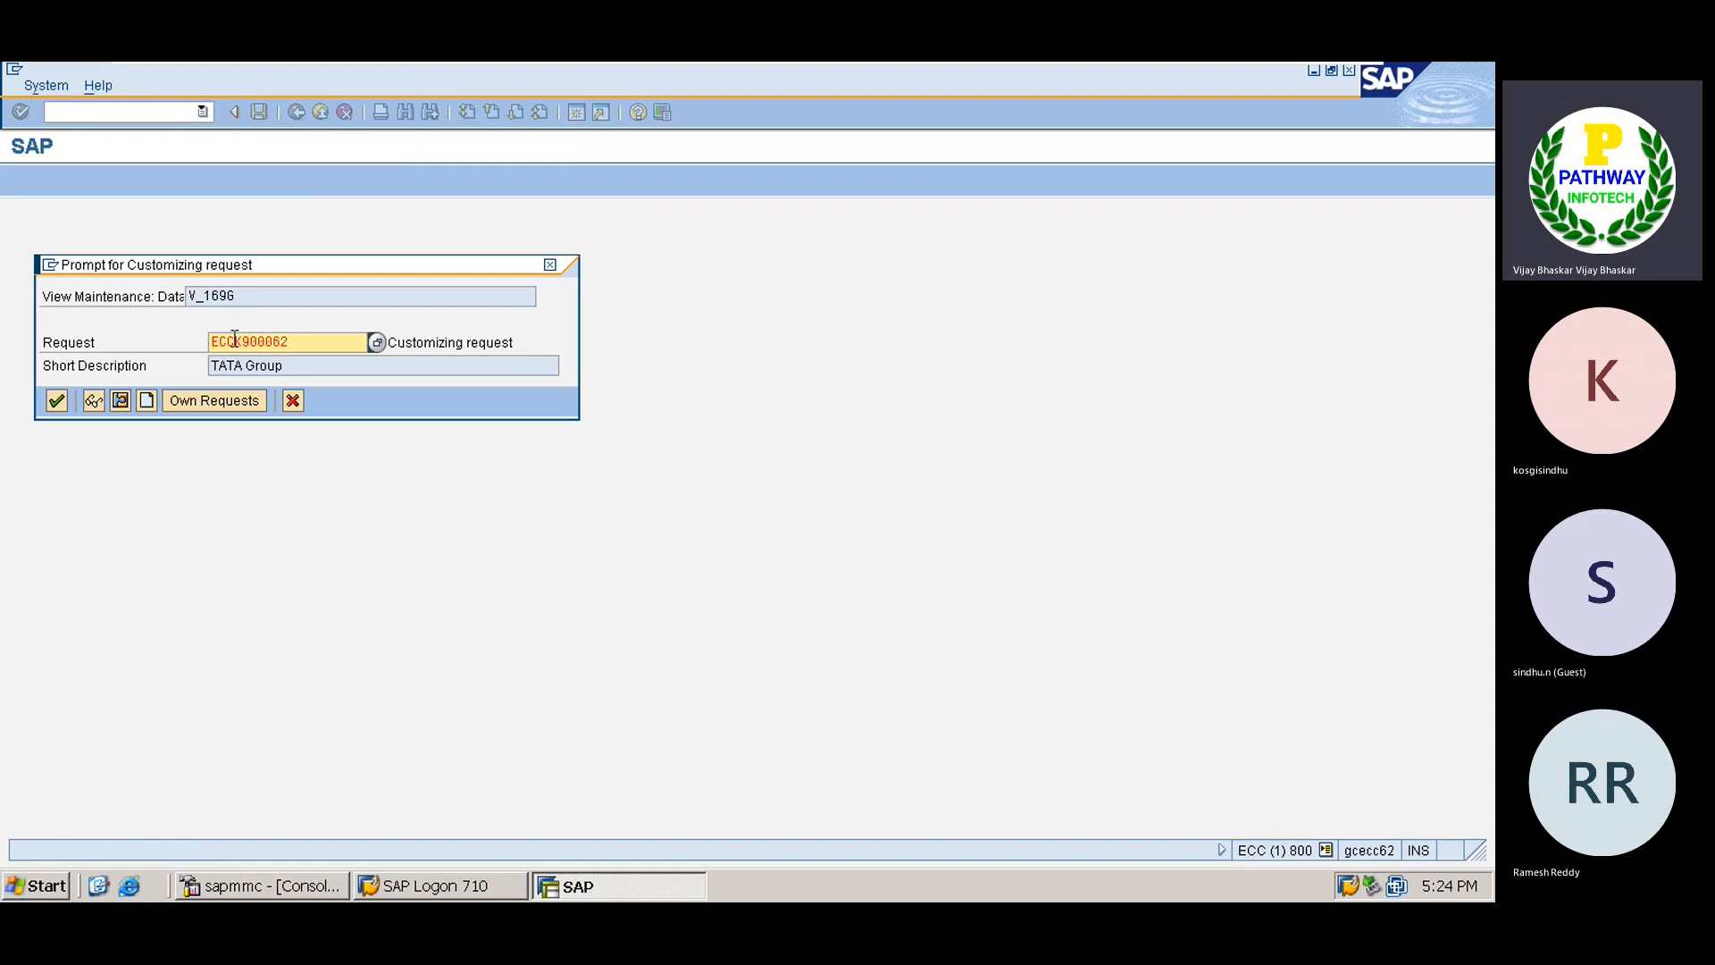
pyautogui.press('Return')
pyautogui.click(148, 243)
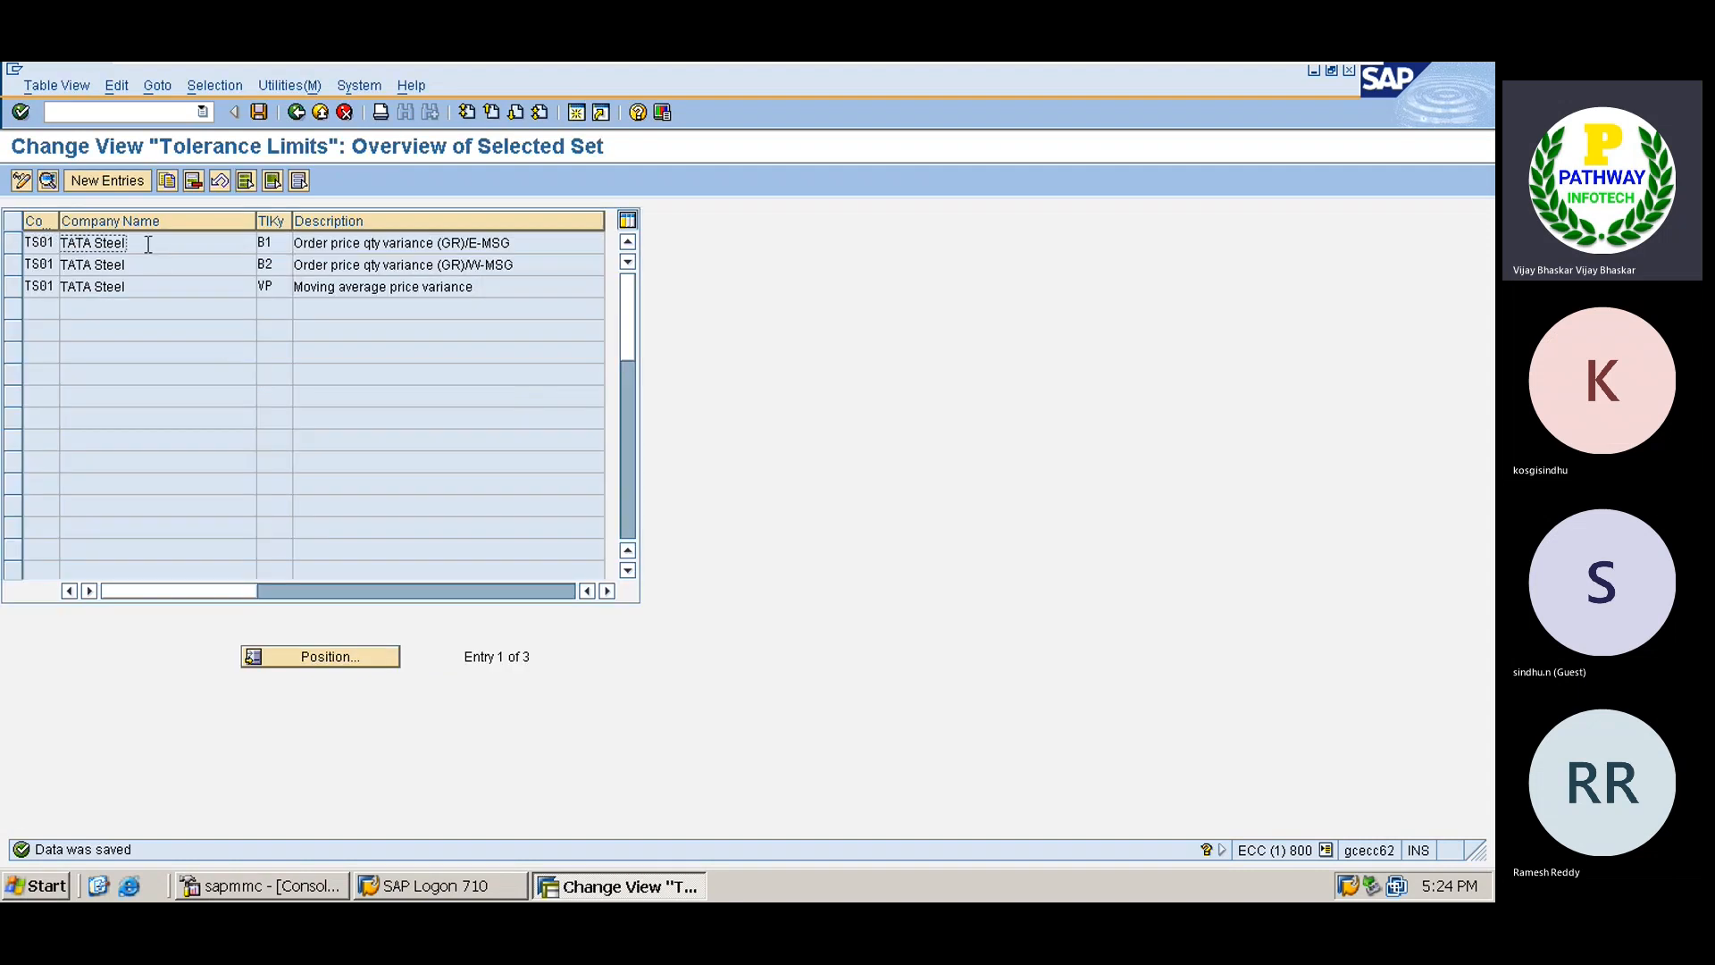
pyautogui.click(301, 113)
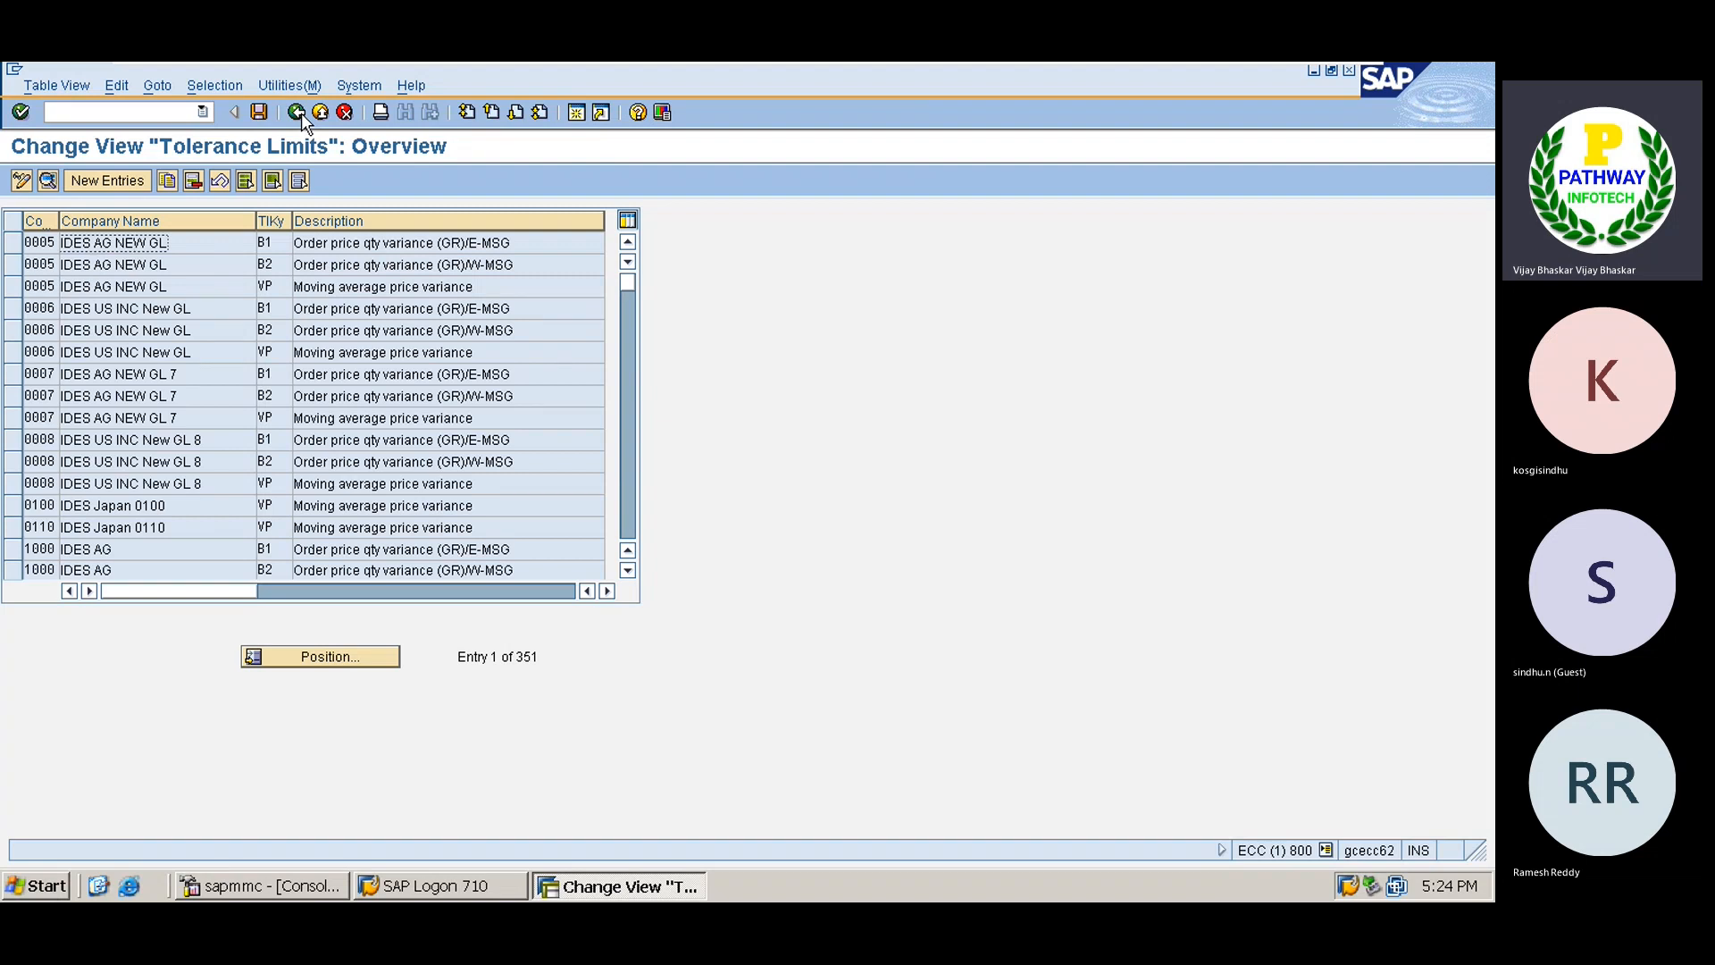
pyautogui.click(301, 114)
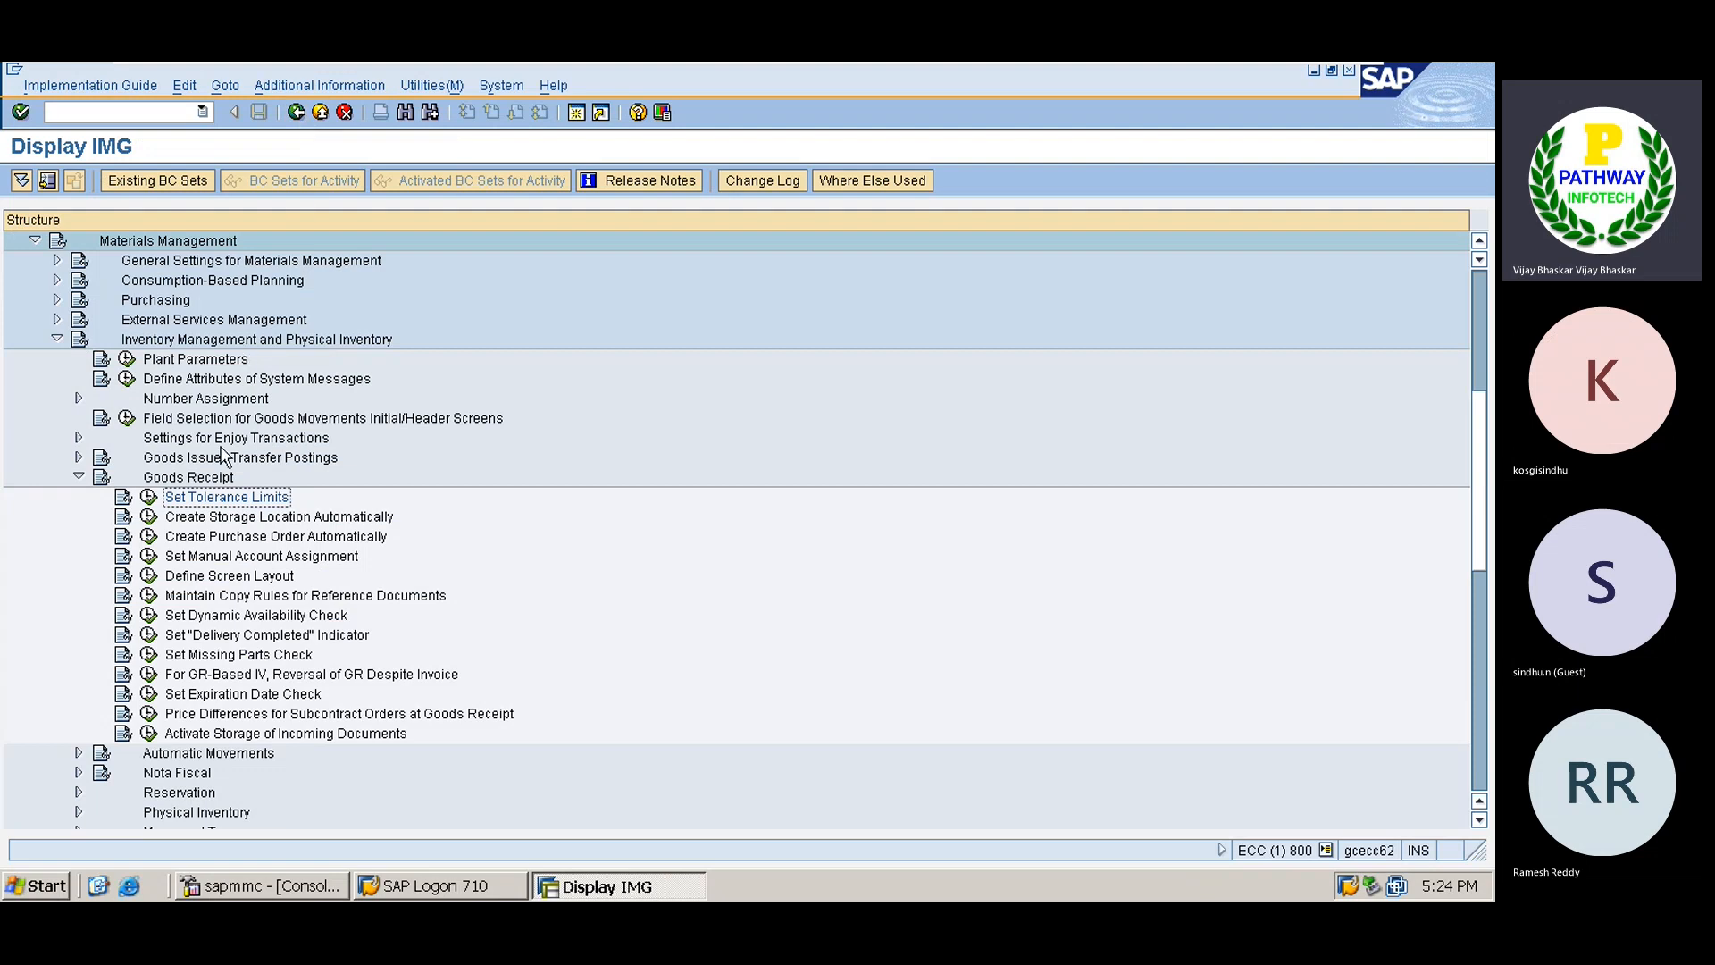
# Open Logistics Invoice Verification > Incoming Invoice > Maintain Default Values for Tax Codes.
pyautogui.doubleClick(192, 479)
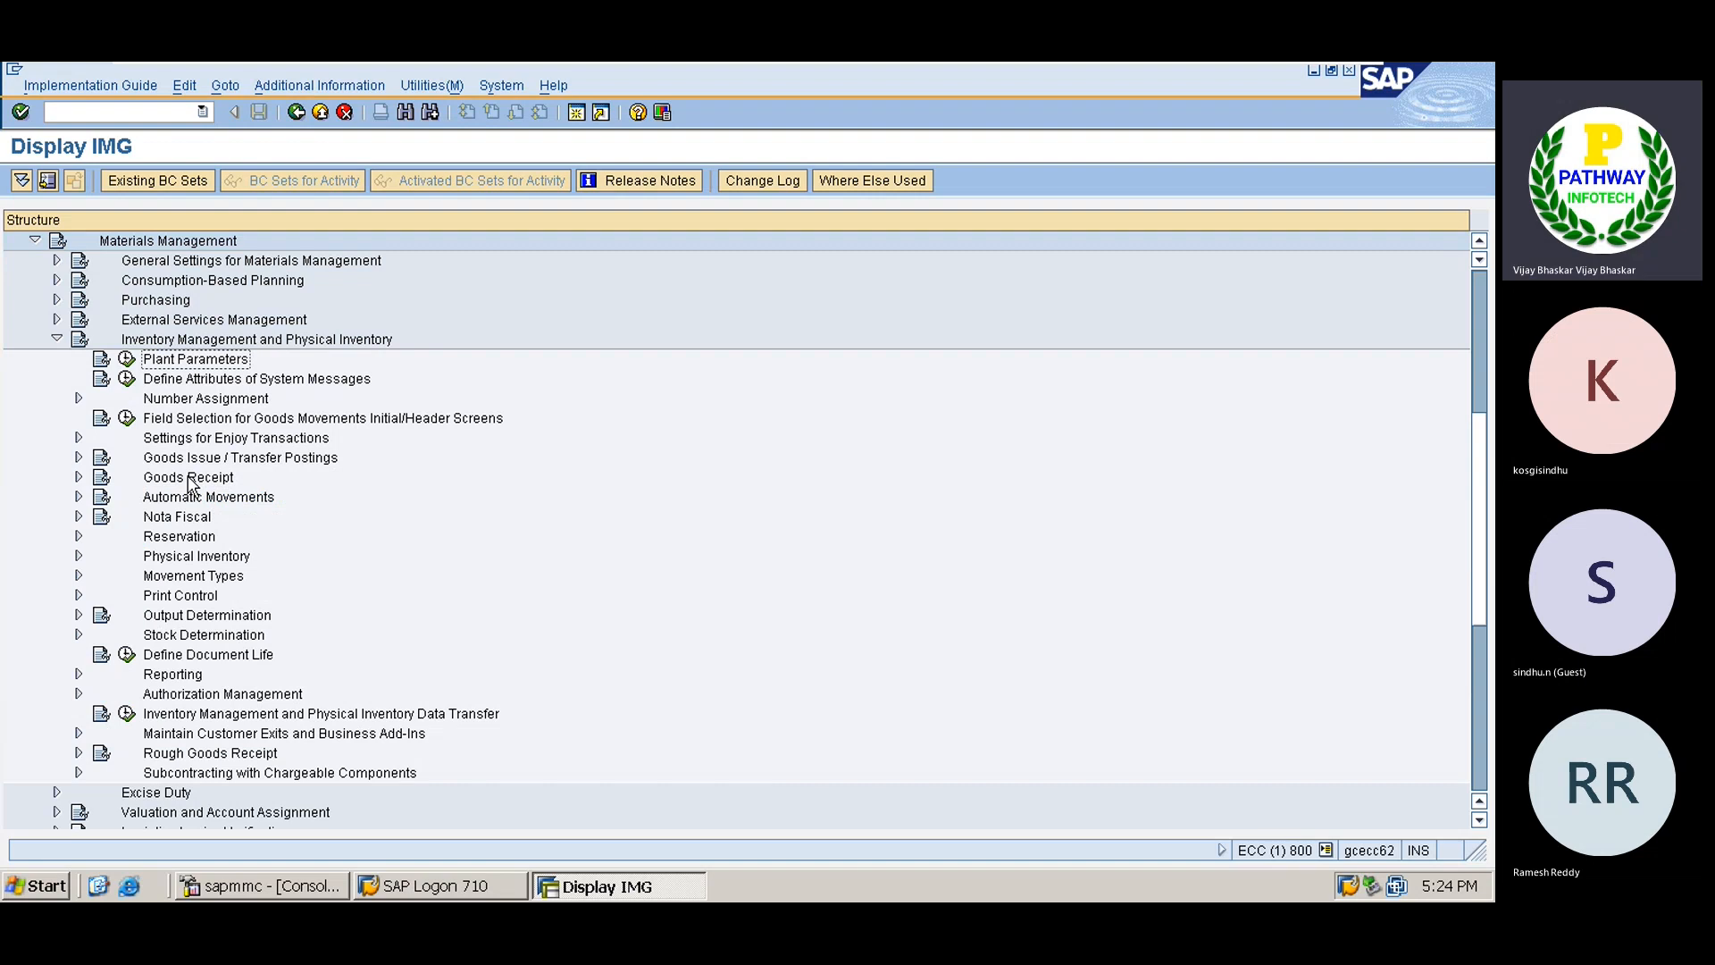
pyautogui.press('Up')
pyautogui.press('Left')
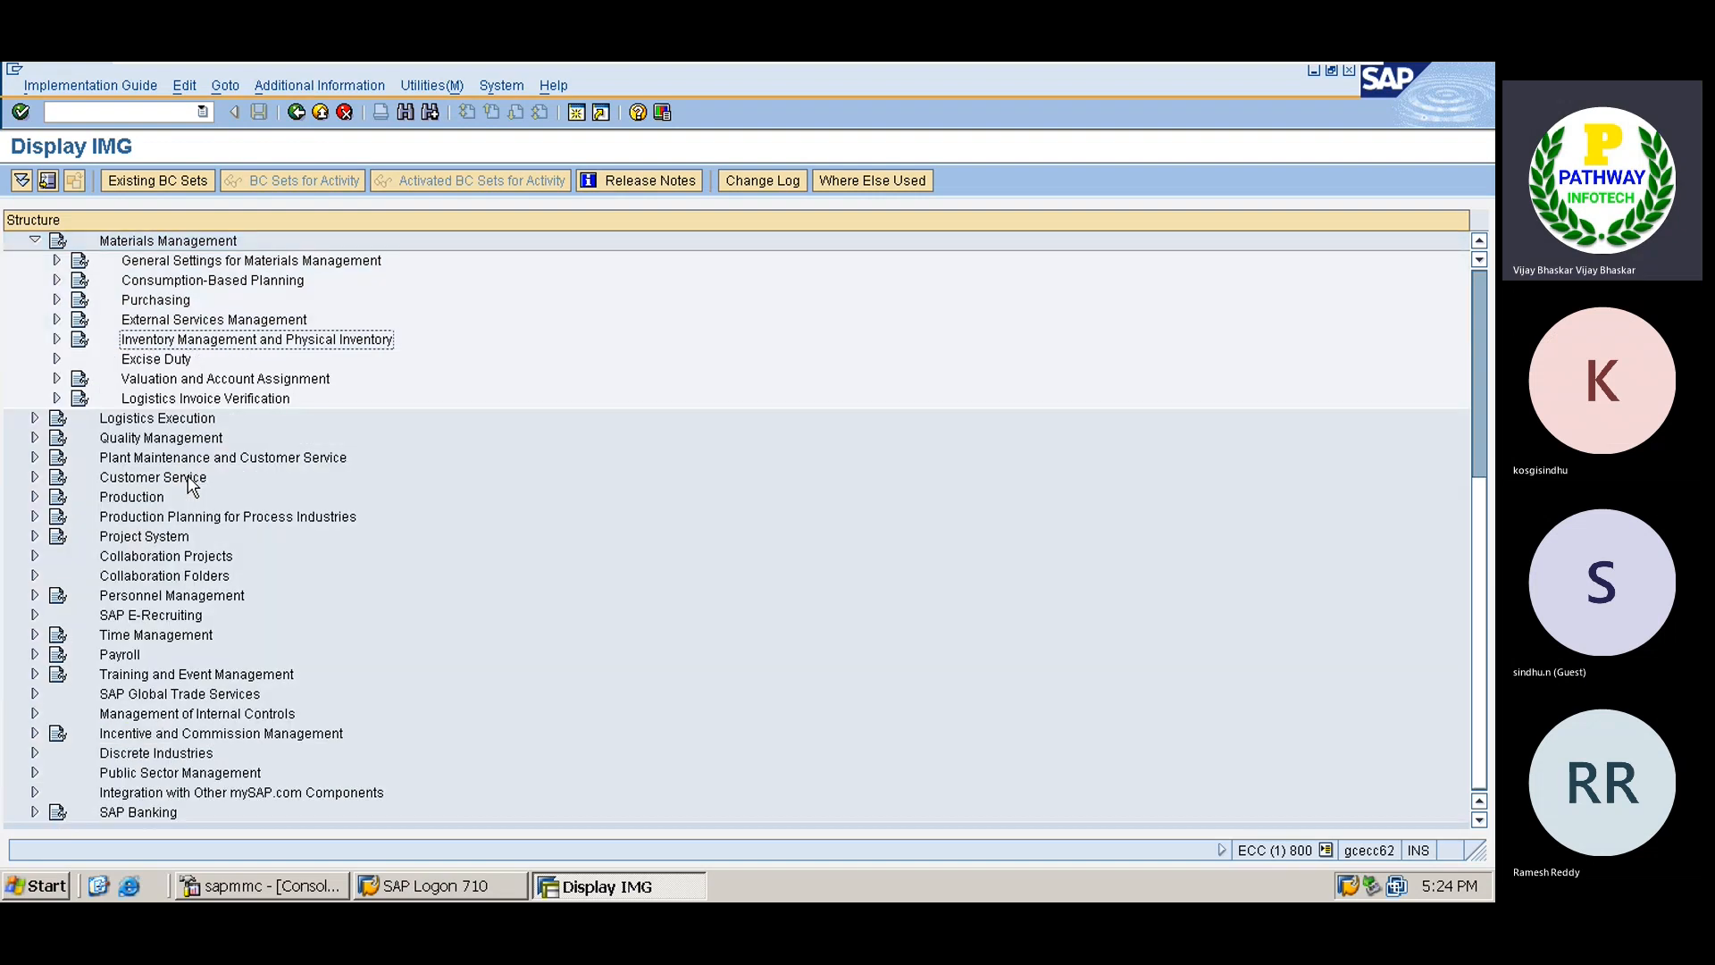
pyautogui.press('Down')
pyautogui.press('Down')
pyautogui.press('Down')
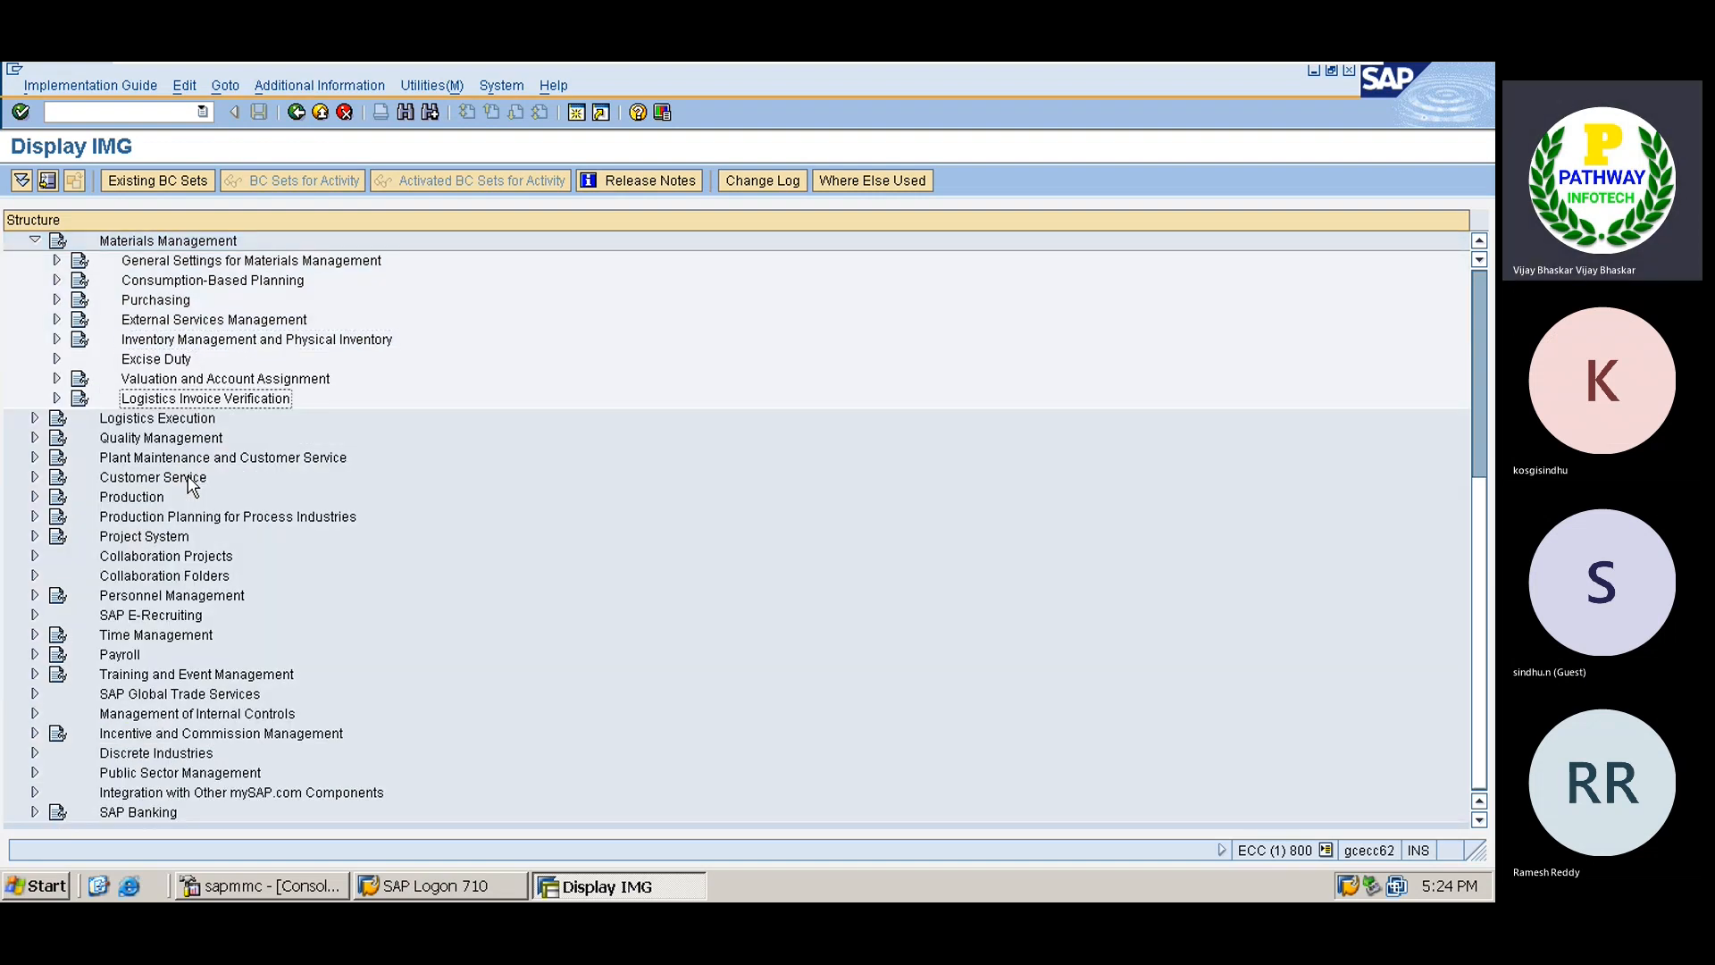
pyautogui.press('Right')
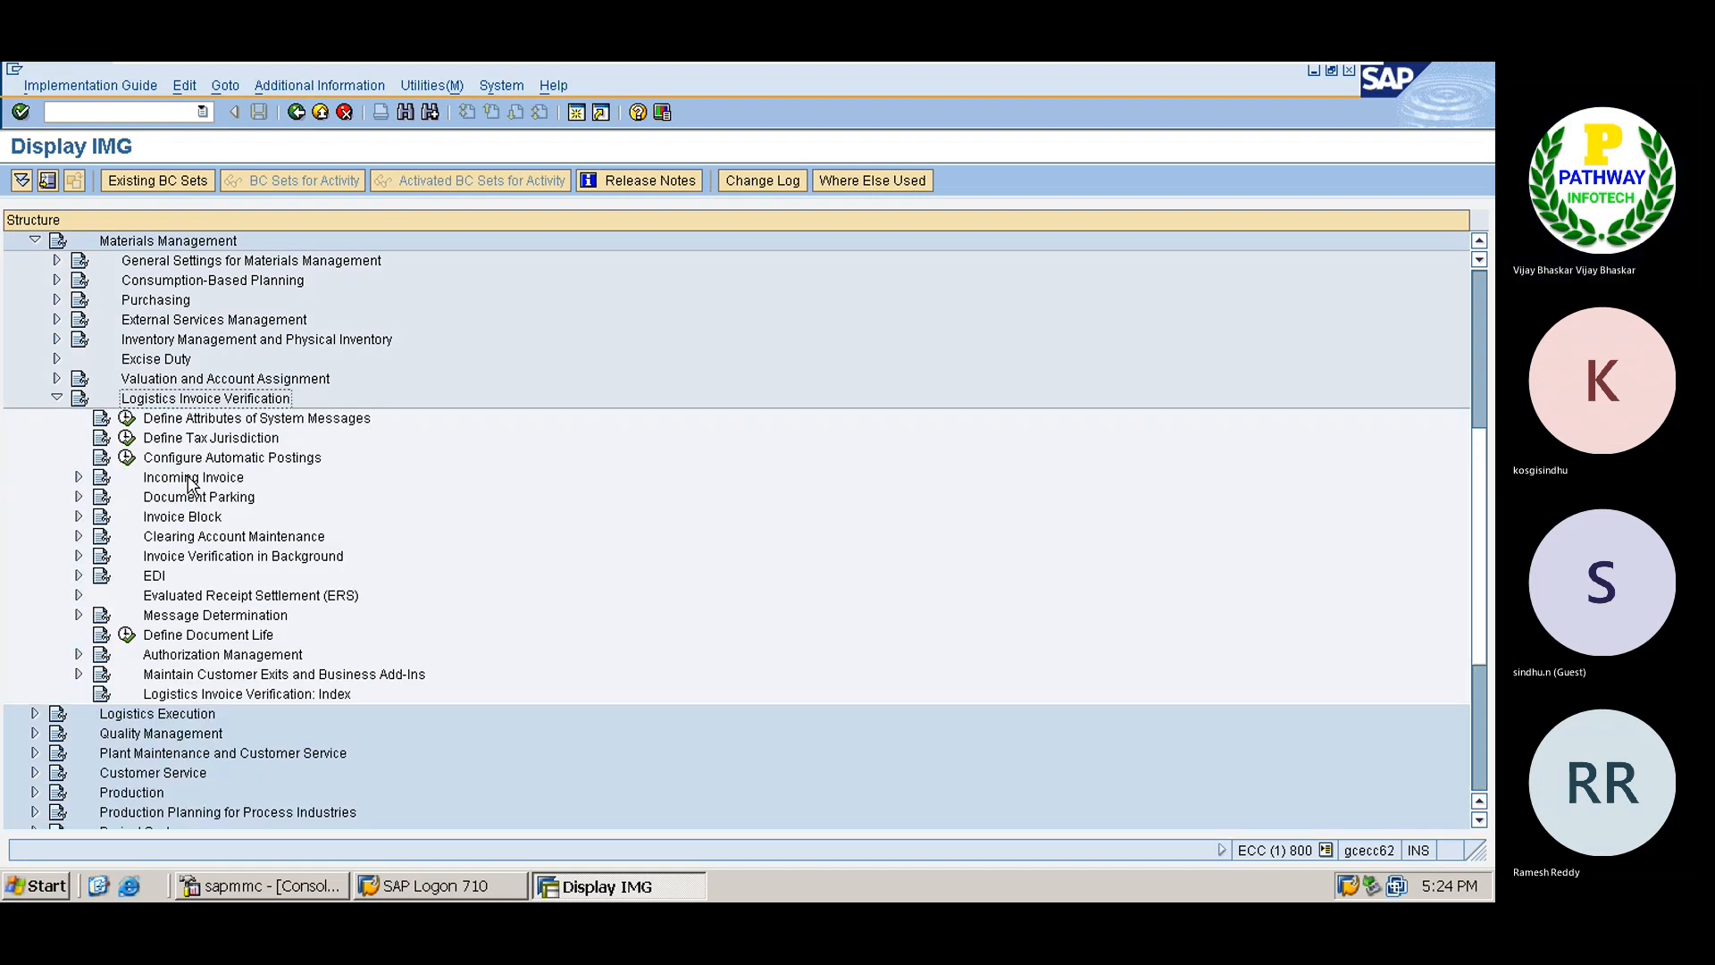
pyautogui.press('Down')
pyautogui.press('Down')
pyautogui.press('Down')
pyautogui.press('Down')
pyautogui.press('Right')
pyautogui.press('Down')
pyautogui.press('Down')
pyautogui.press('Down')
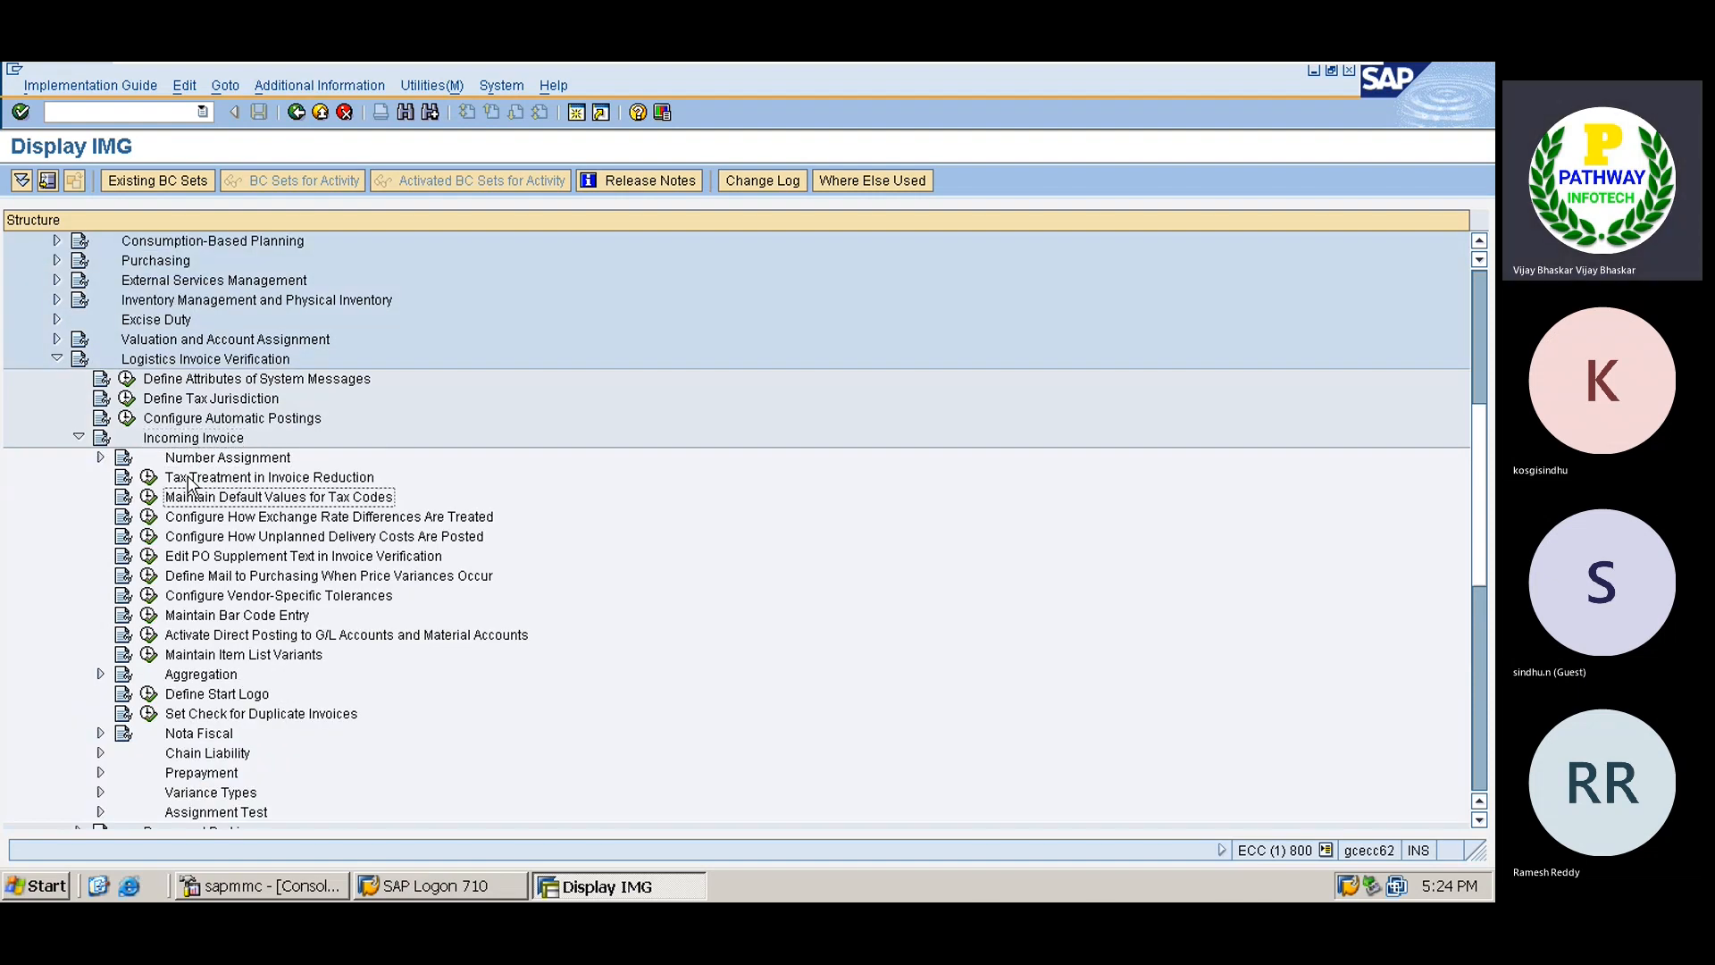
pyautogui.click(150, 497)
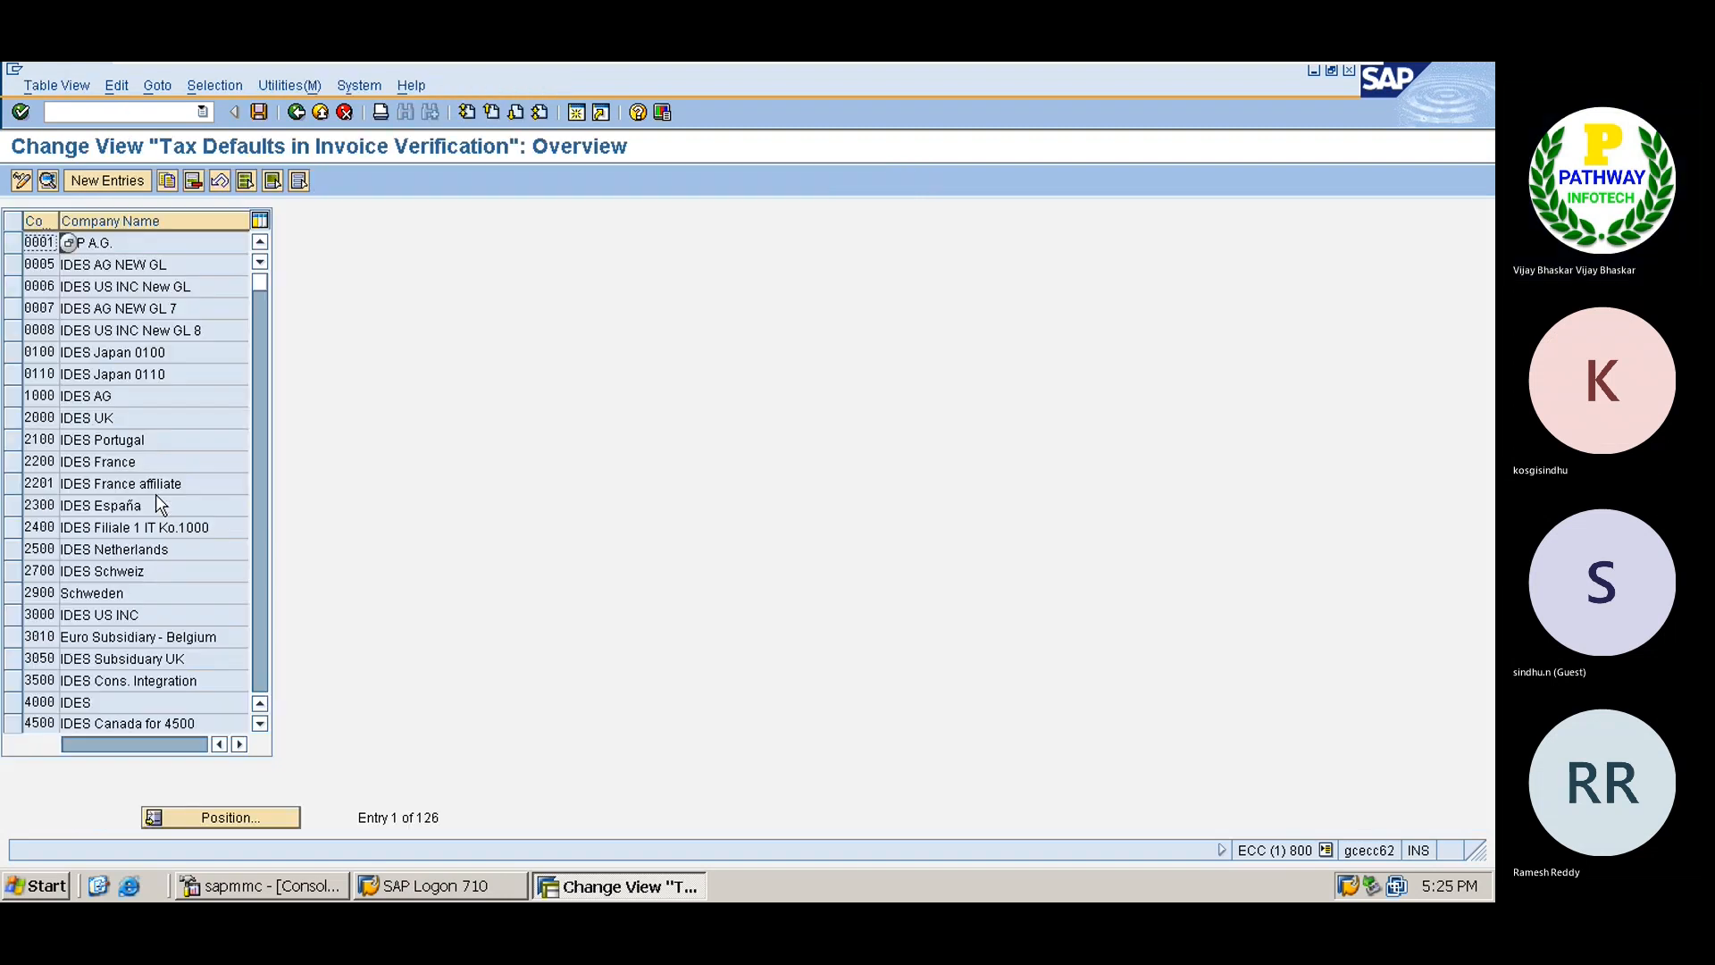
# Add a new tax-defaults entry for company code TS01, save it, and go back to the IMG.
pyautogui.click(107, 181)
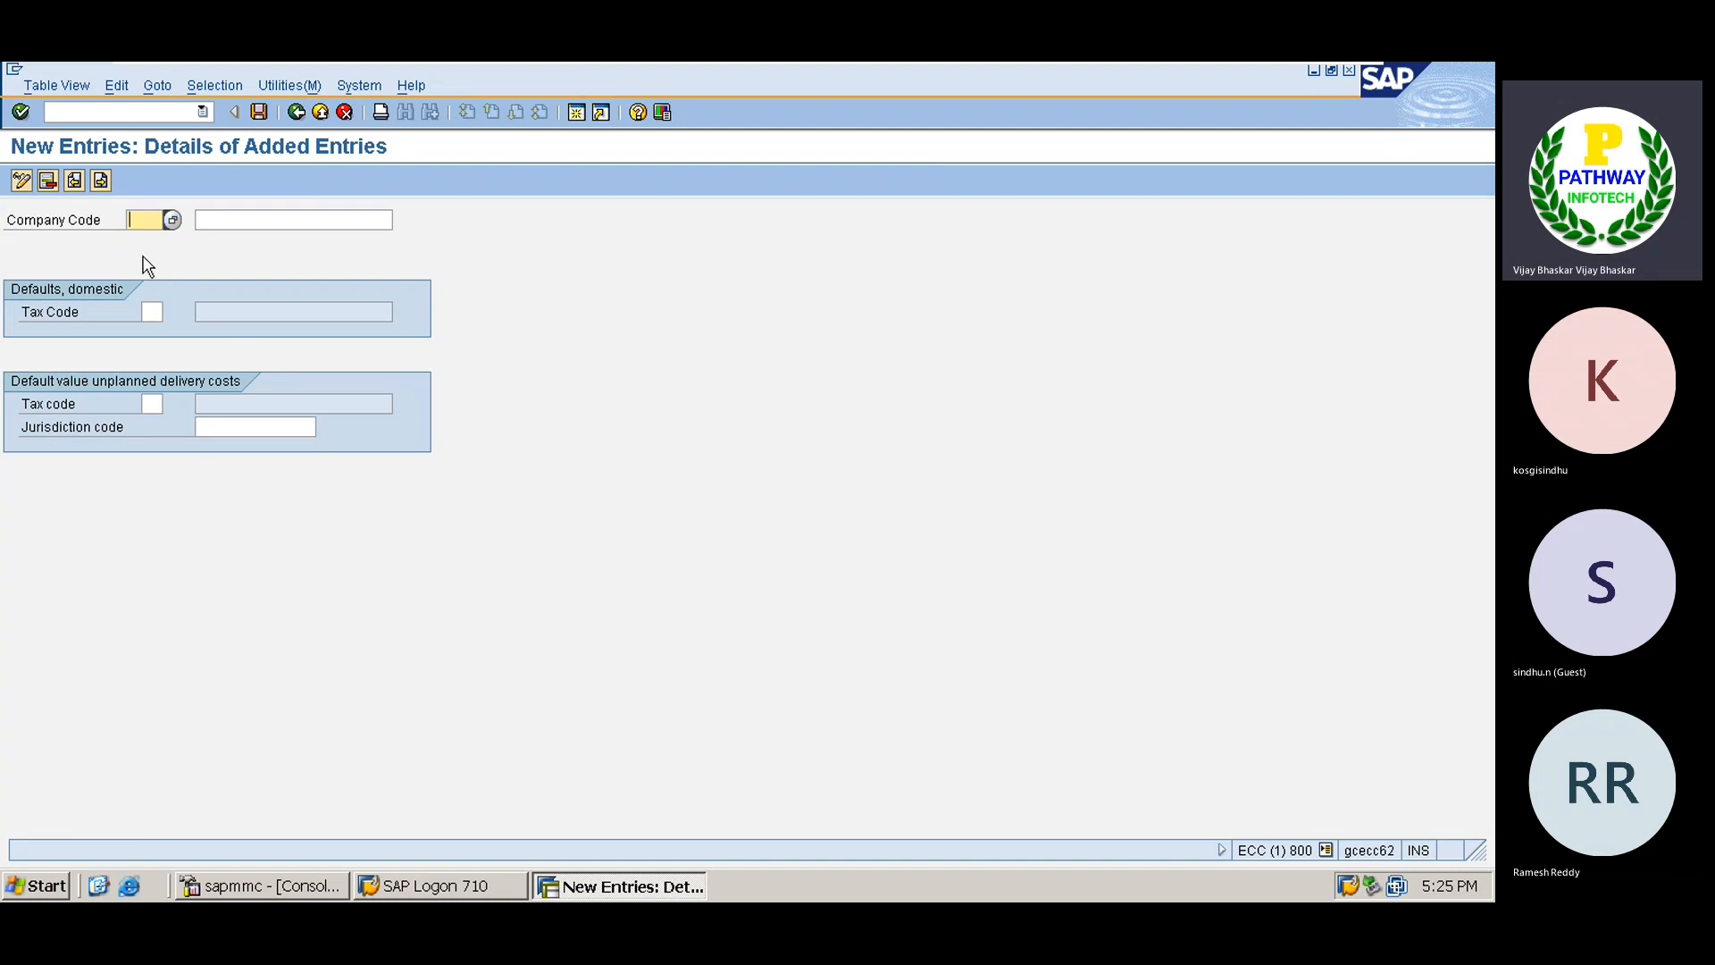
pyautogui.write('TS01')
pyautogui.press('Return')
pyautogui.click(261, 109)
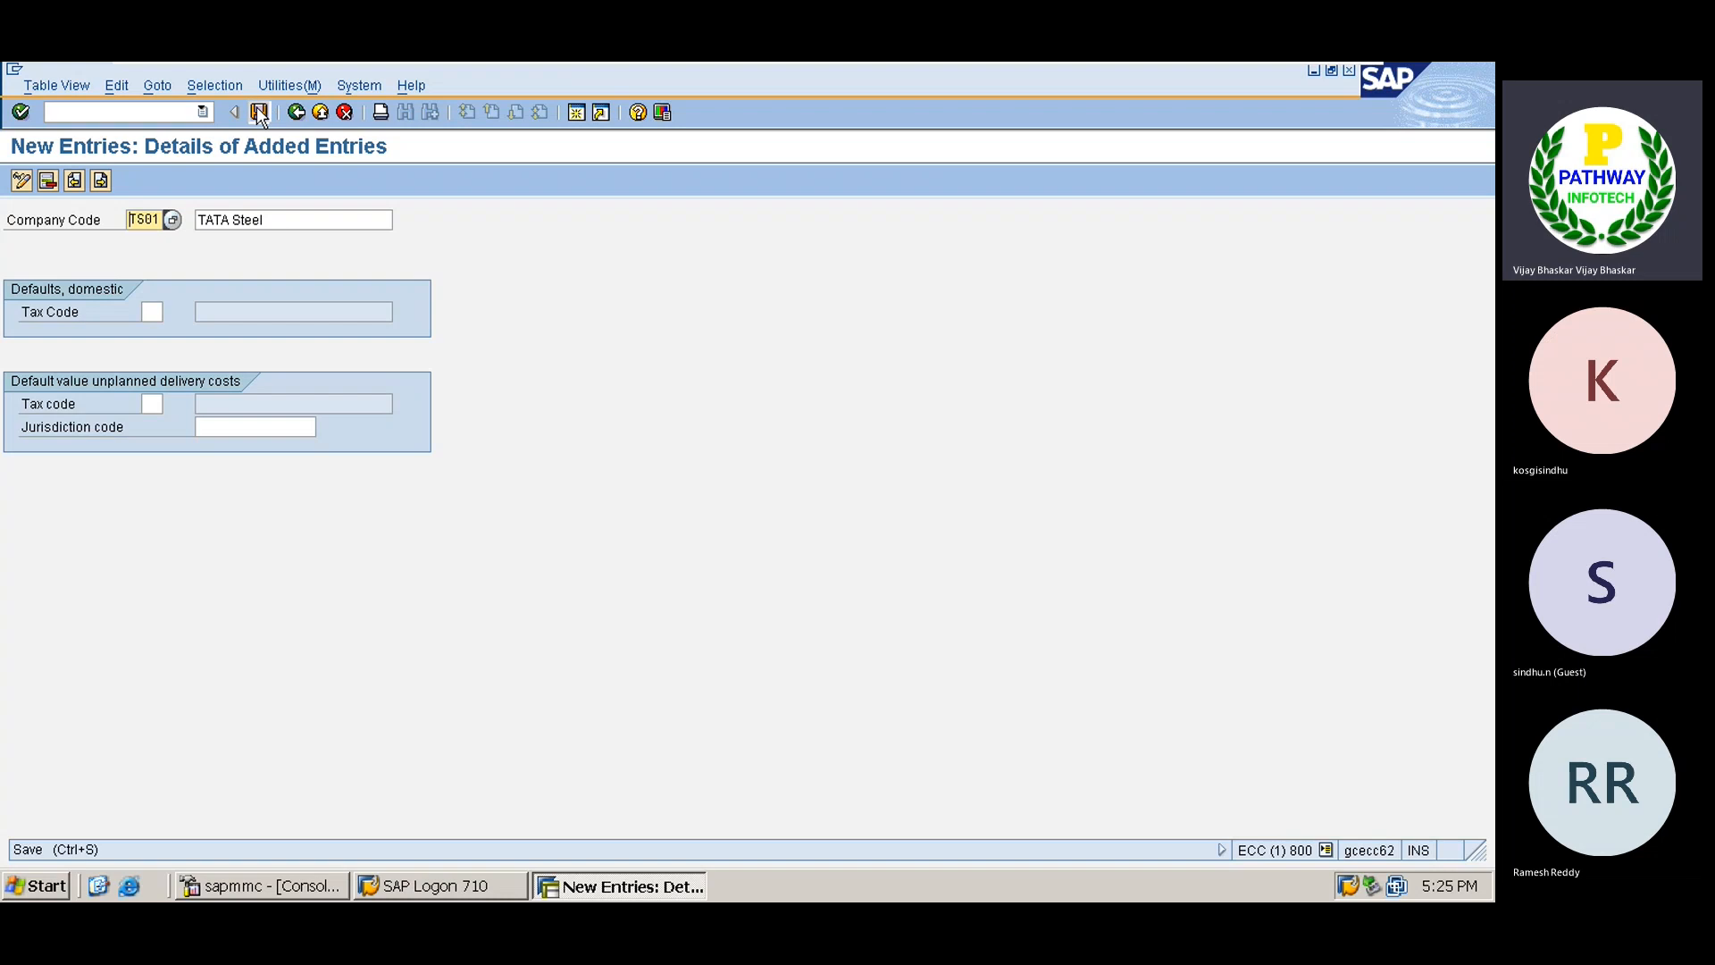
pyautogui.press('Return')
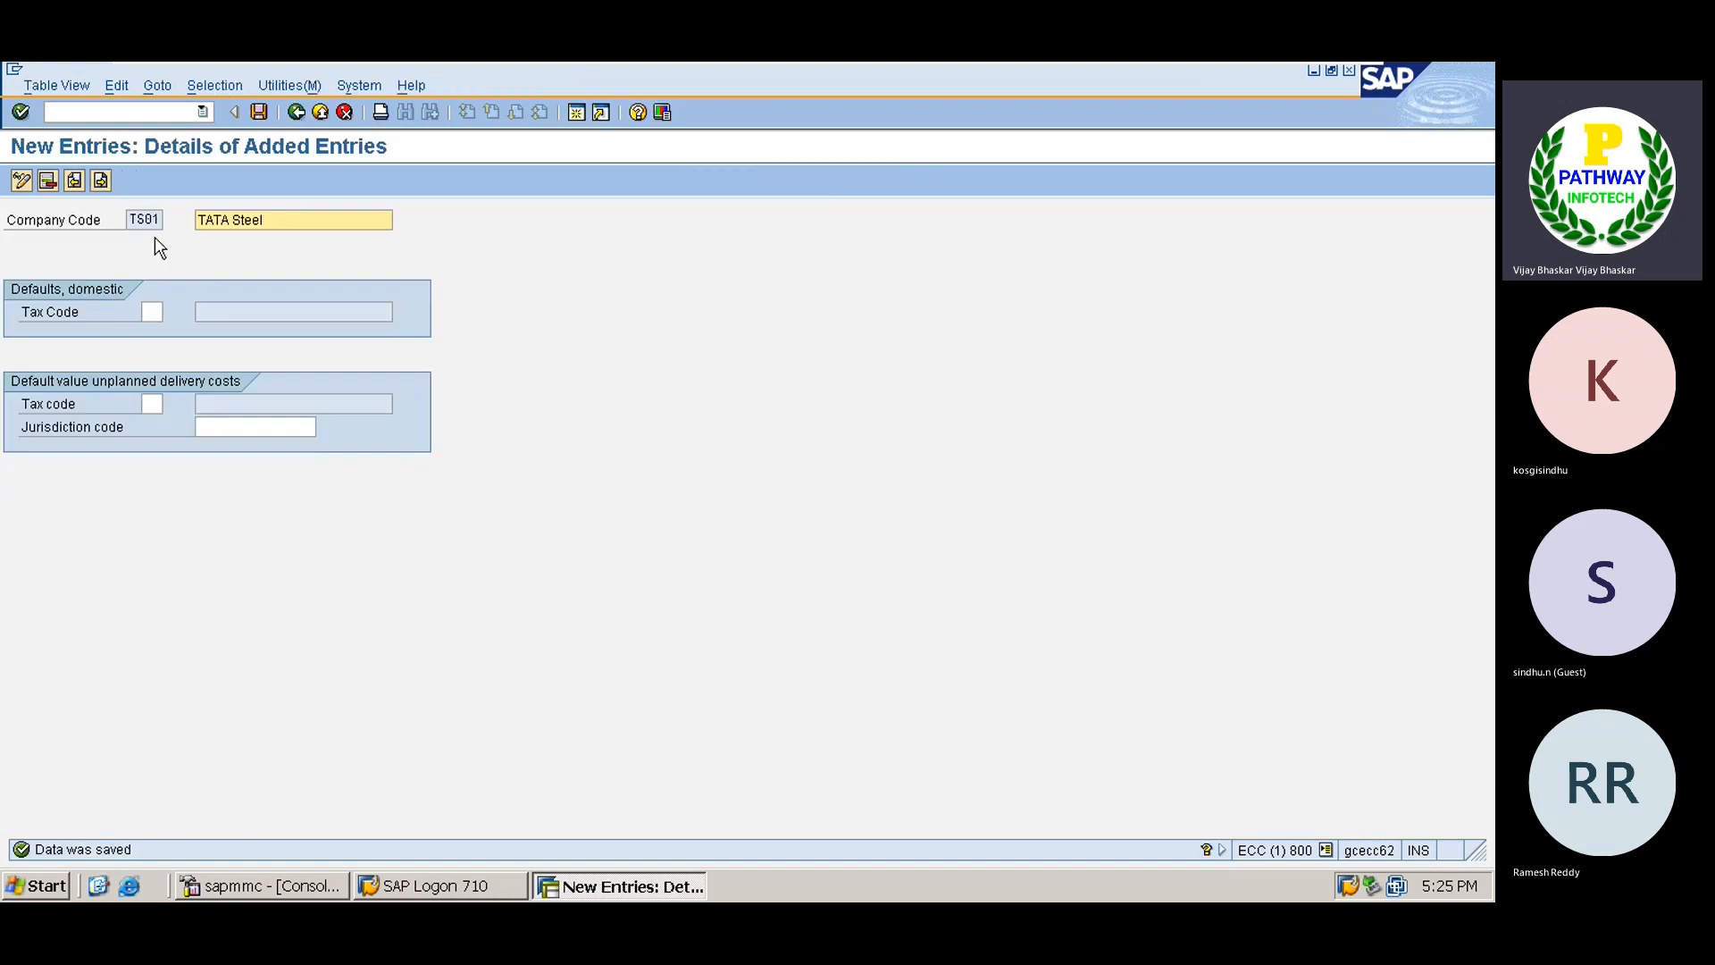
pyautogui.click(297, 113)
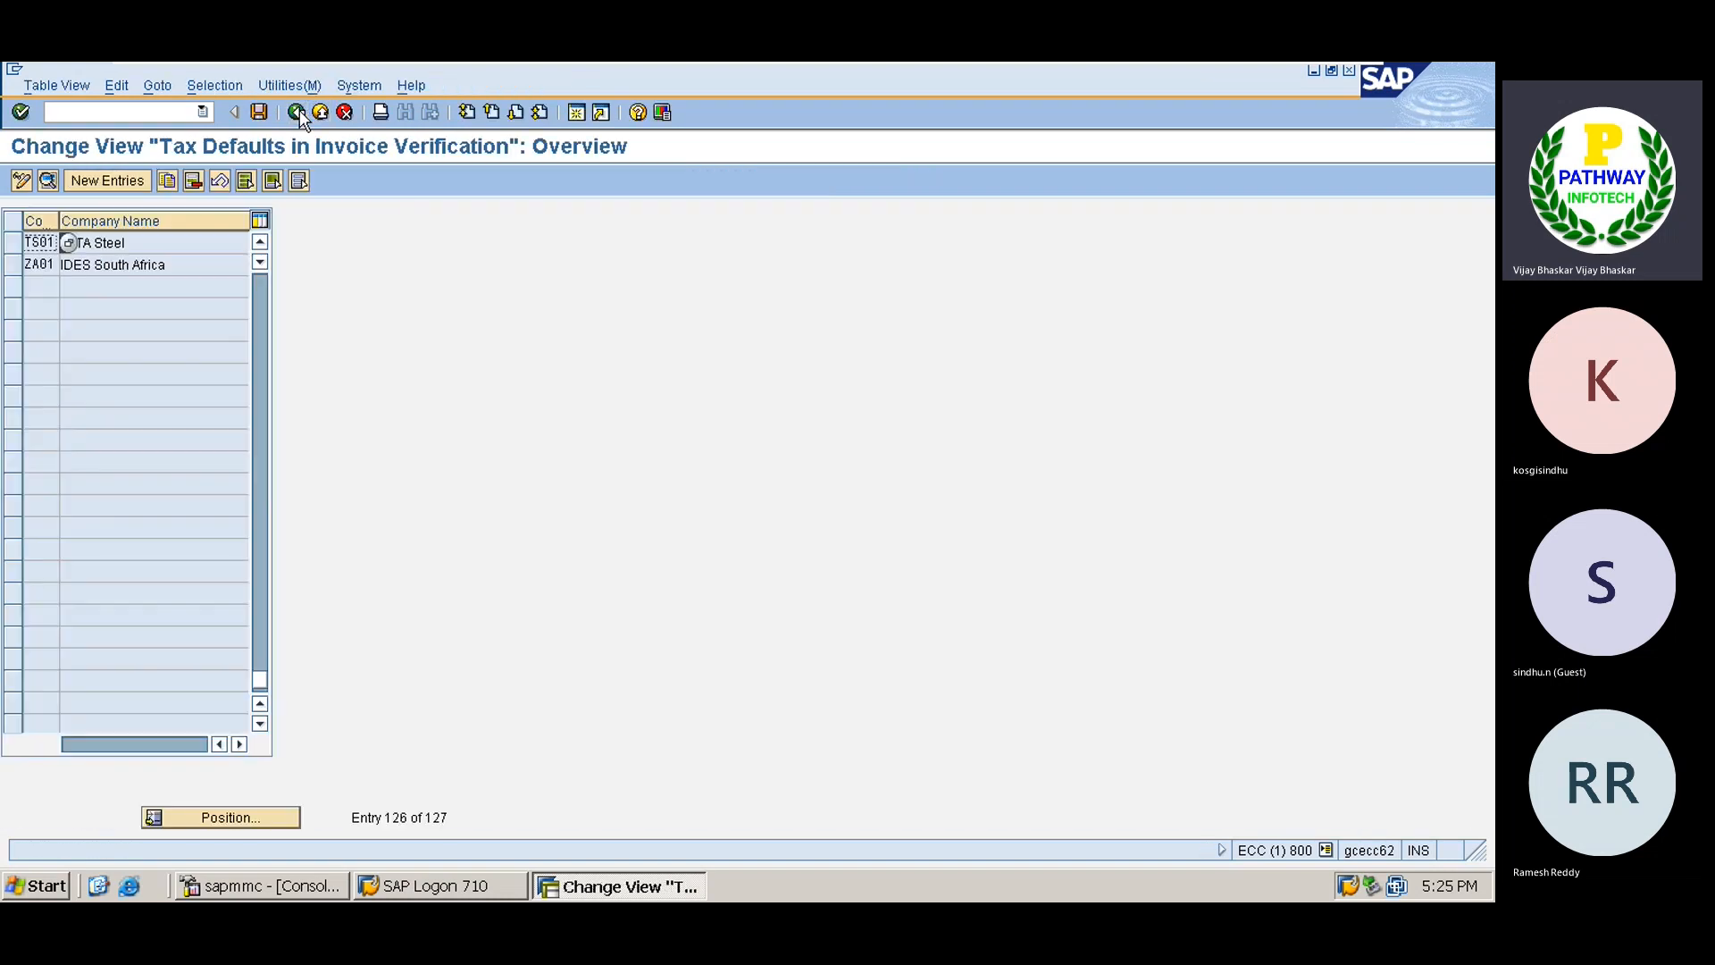
pyautogui.click(298, 112)
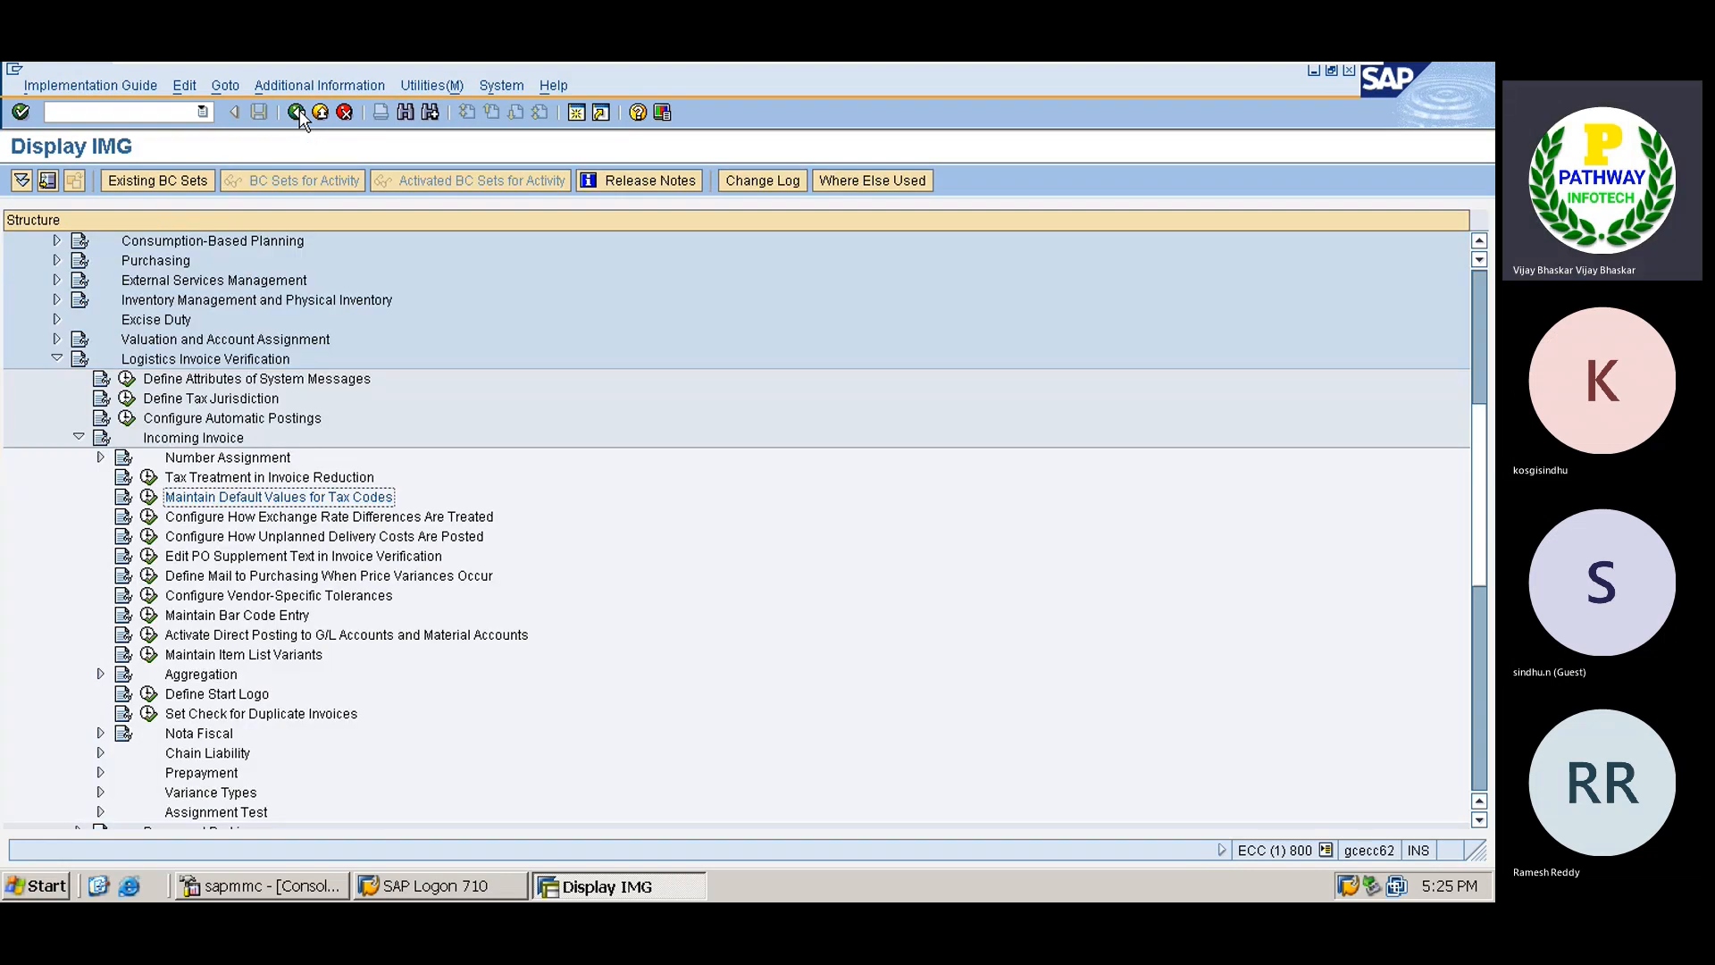
# Open the Invoice Block > Set Tolerance Limits activity.
pyautogui.doubleClick(172, 444)
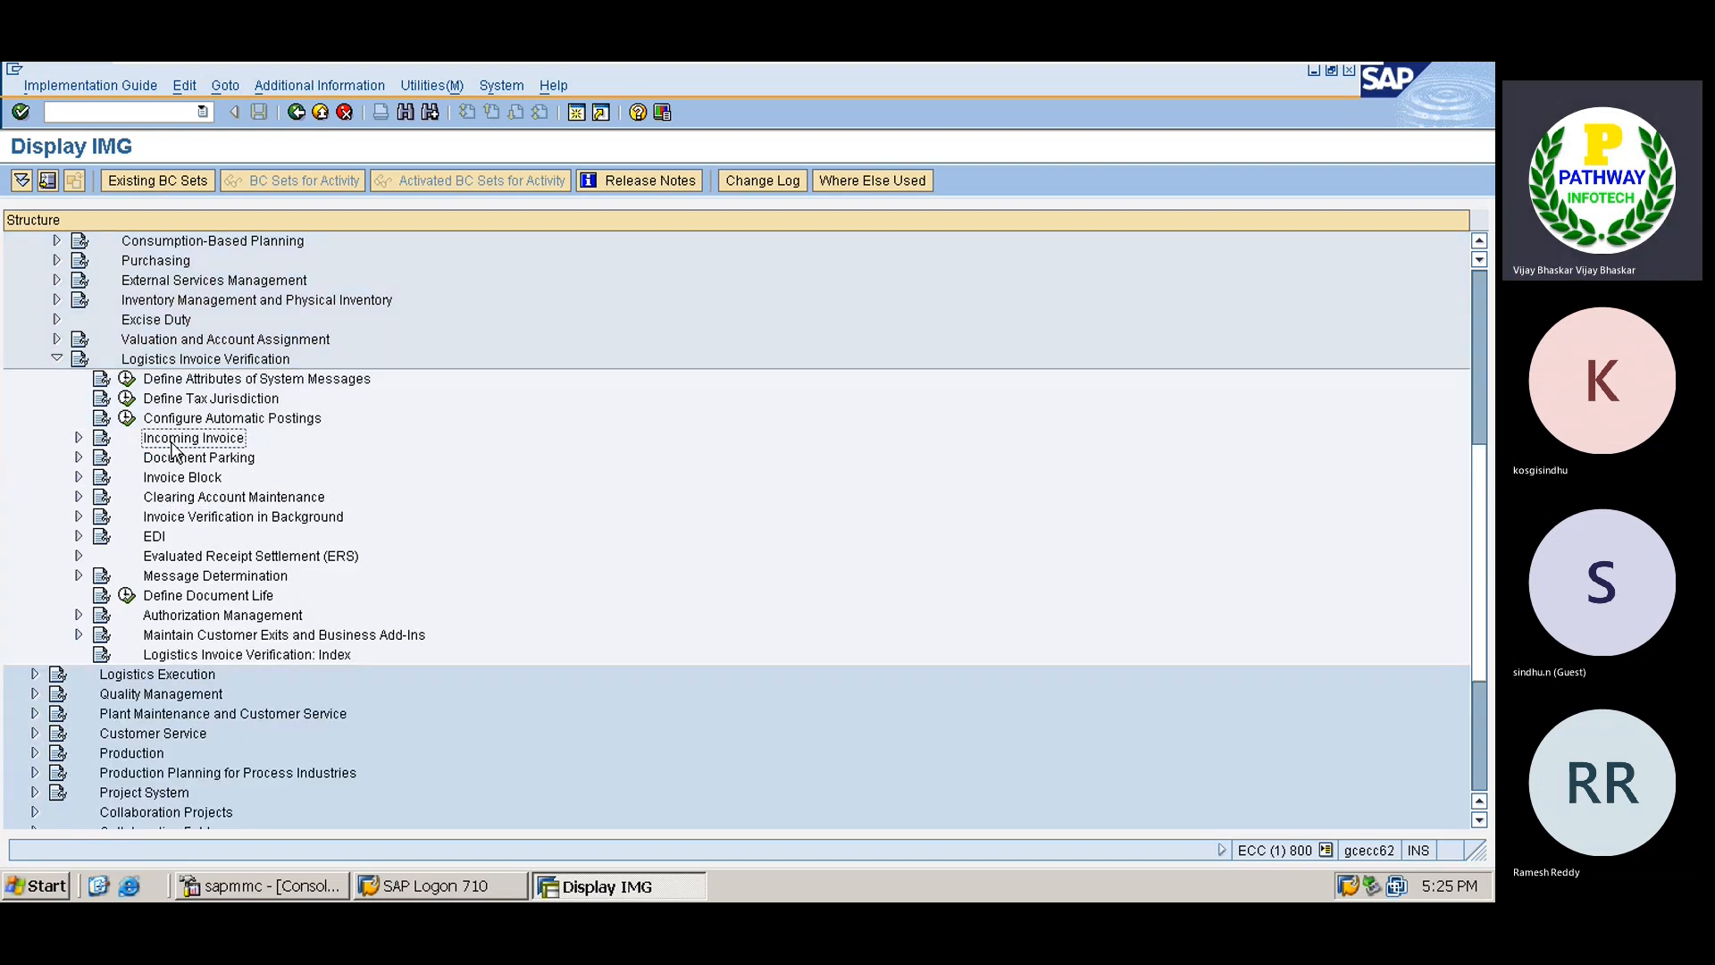
pyautogui.press('Down')
pyautogui.press('Down')
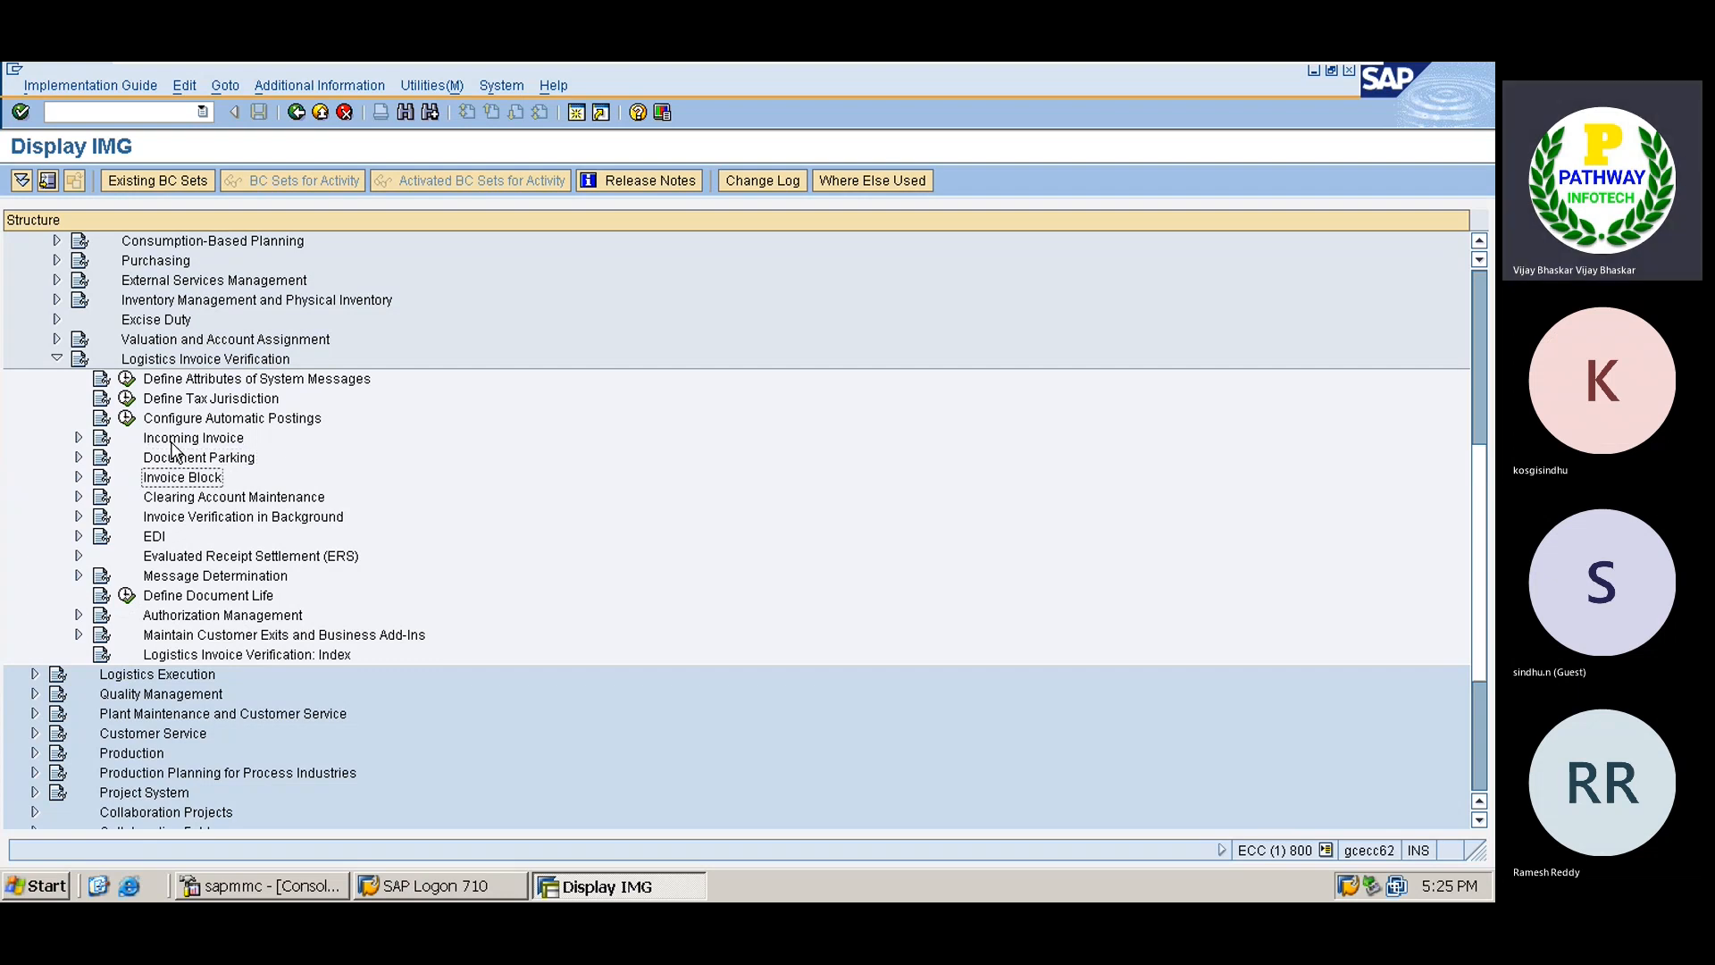
pyautogui.press('Right')
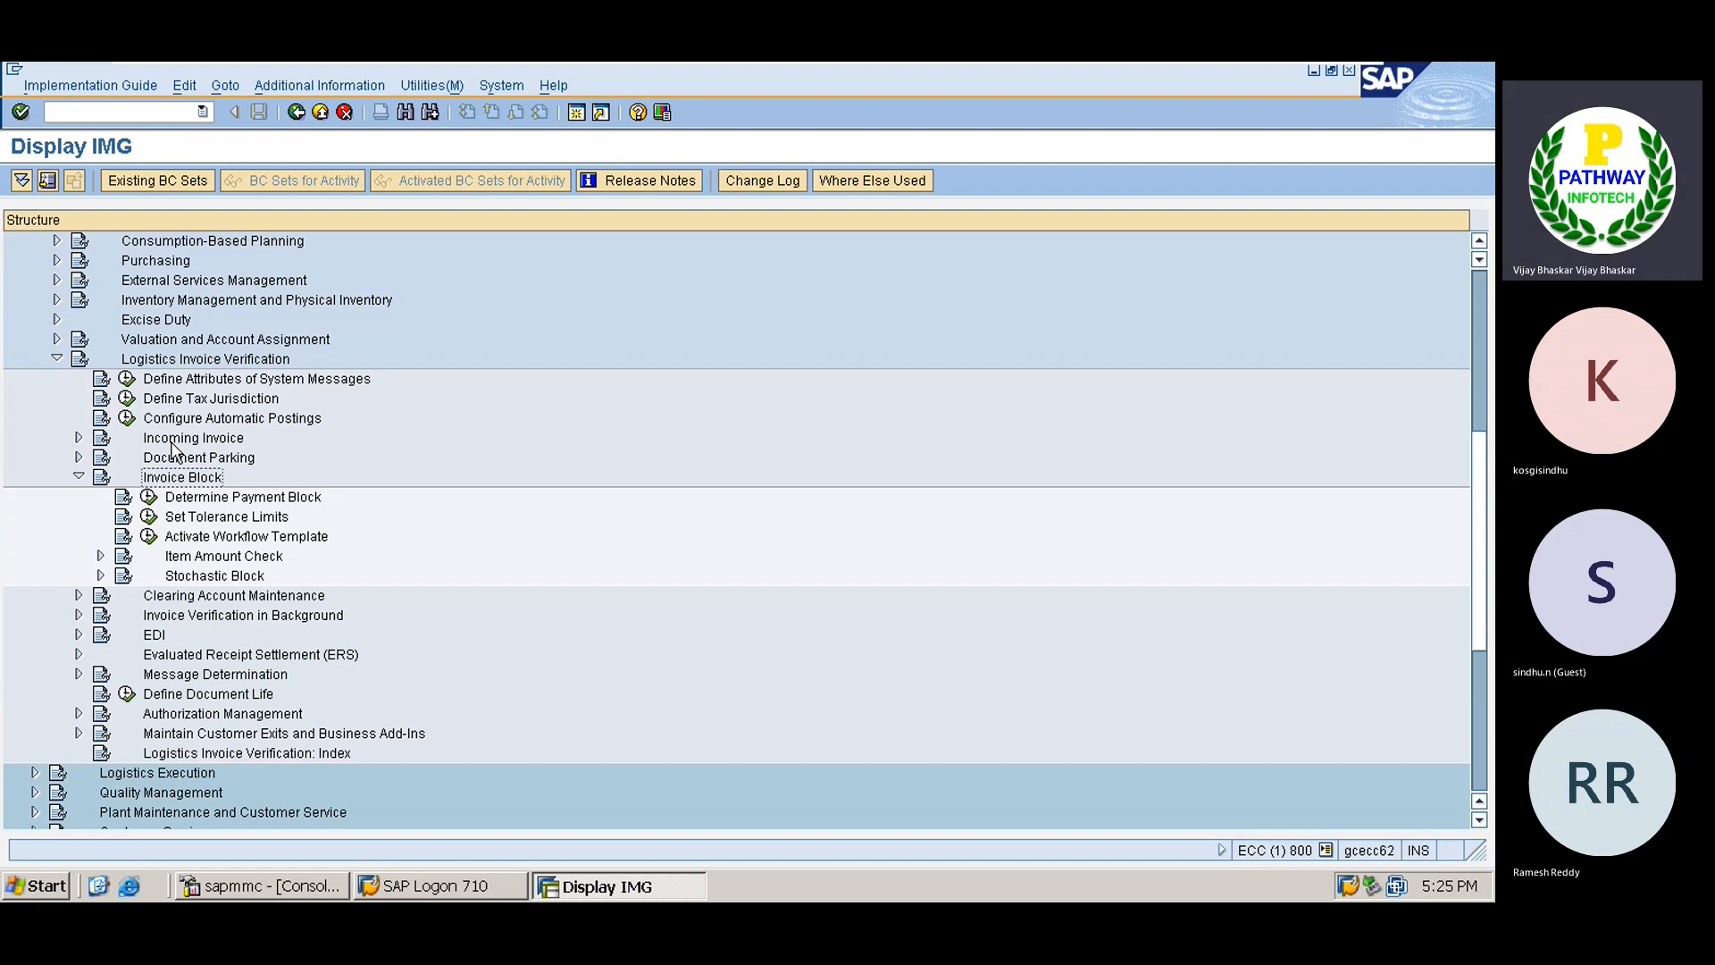
pyautogui.press('Down')
pyautogui.press('Down')
pyautogui.press('Down')
pyautogui.press('Up')
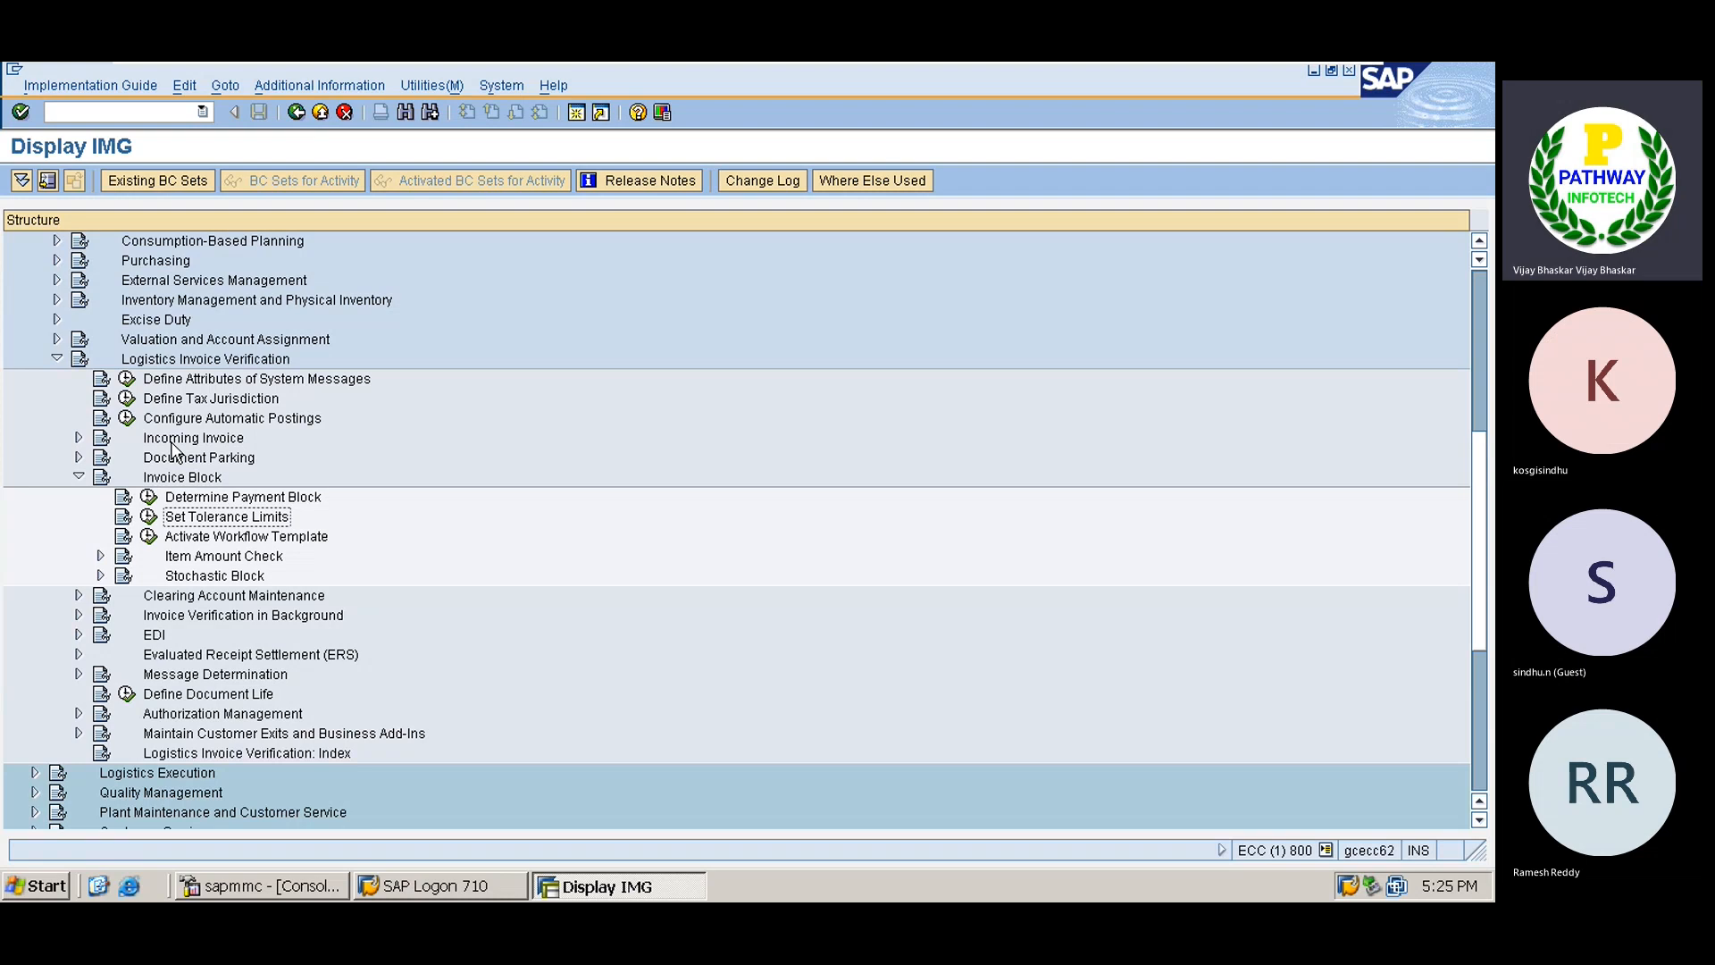
pyautogui.click(149, 516)
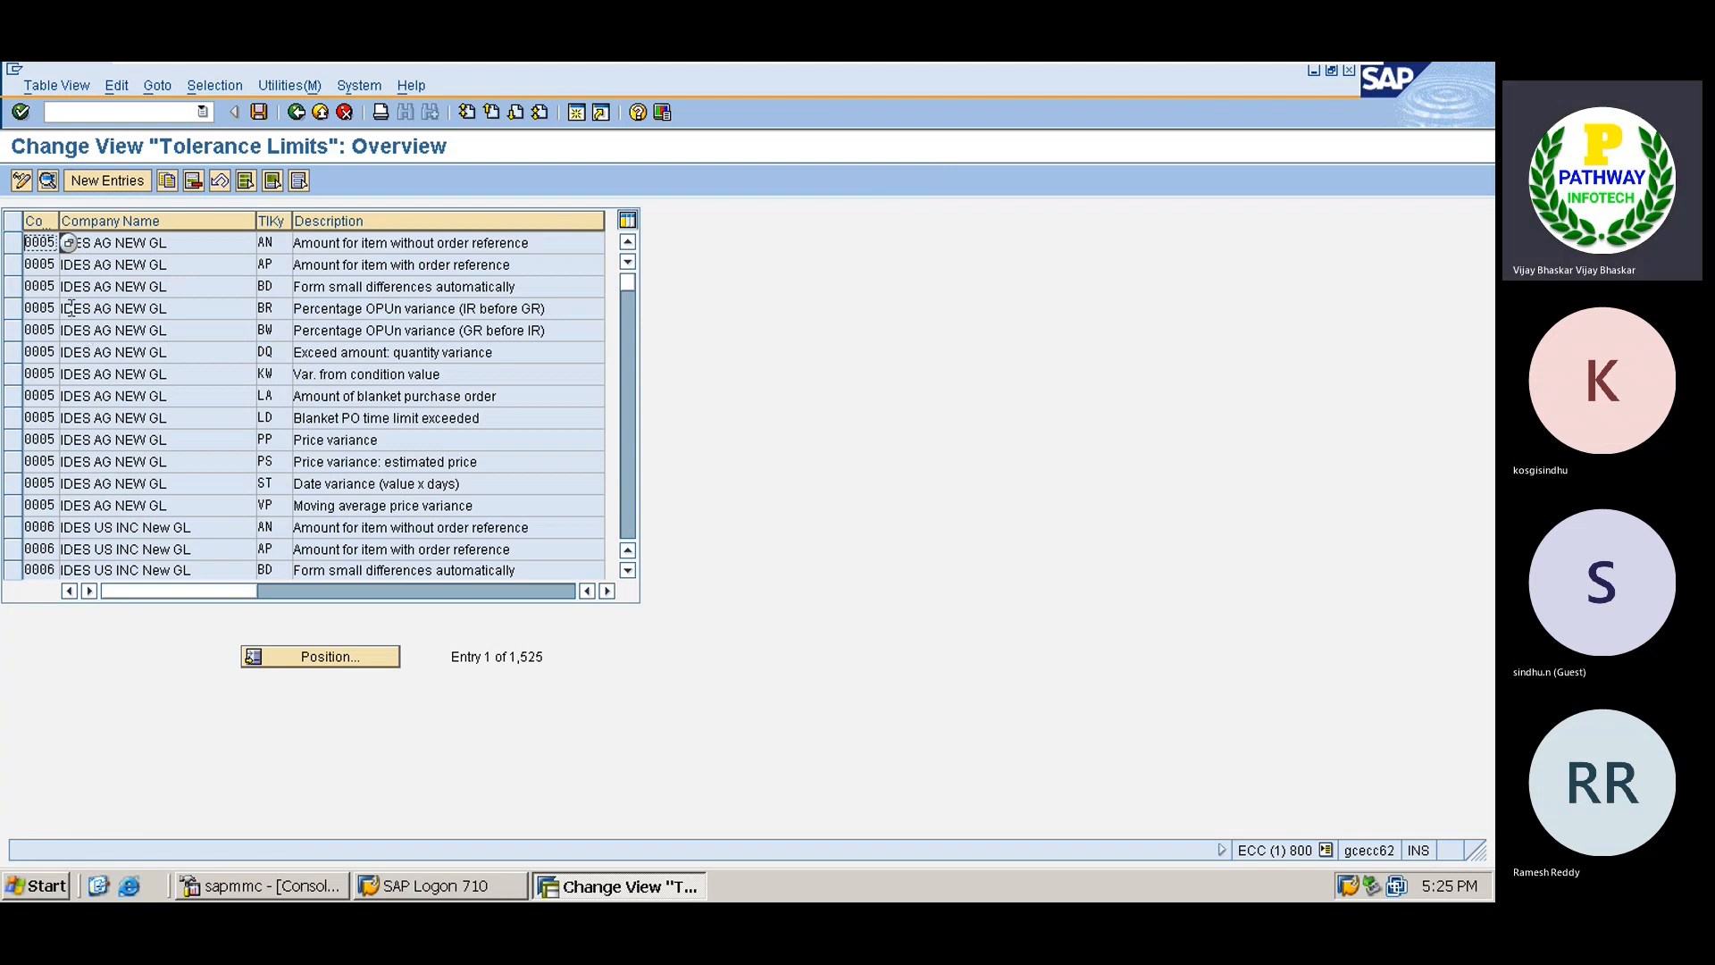
pyautogui.click(629, 497)
pyautogui.click(629, 505)
pyautogui.click(630, 505)
pyautogui.click(630, 504)
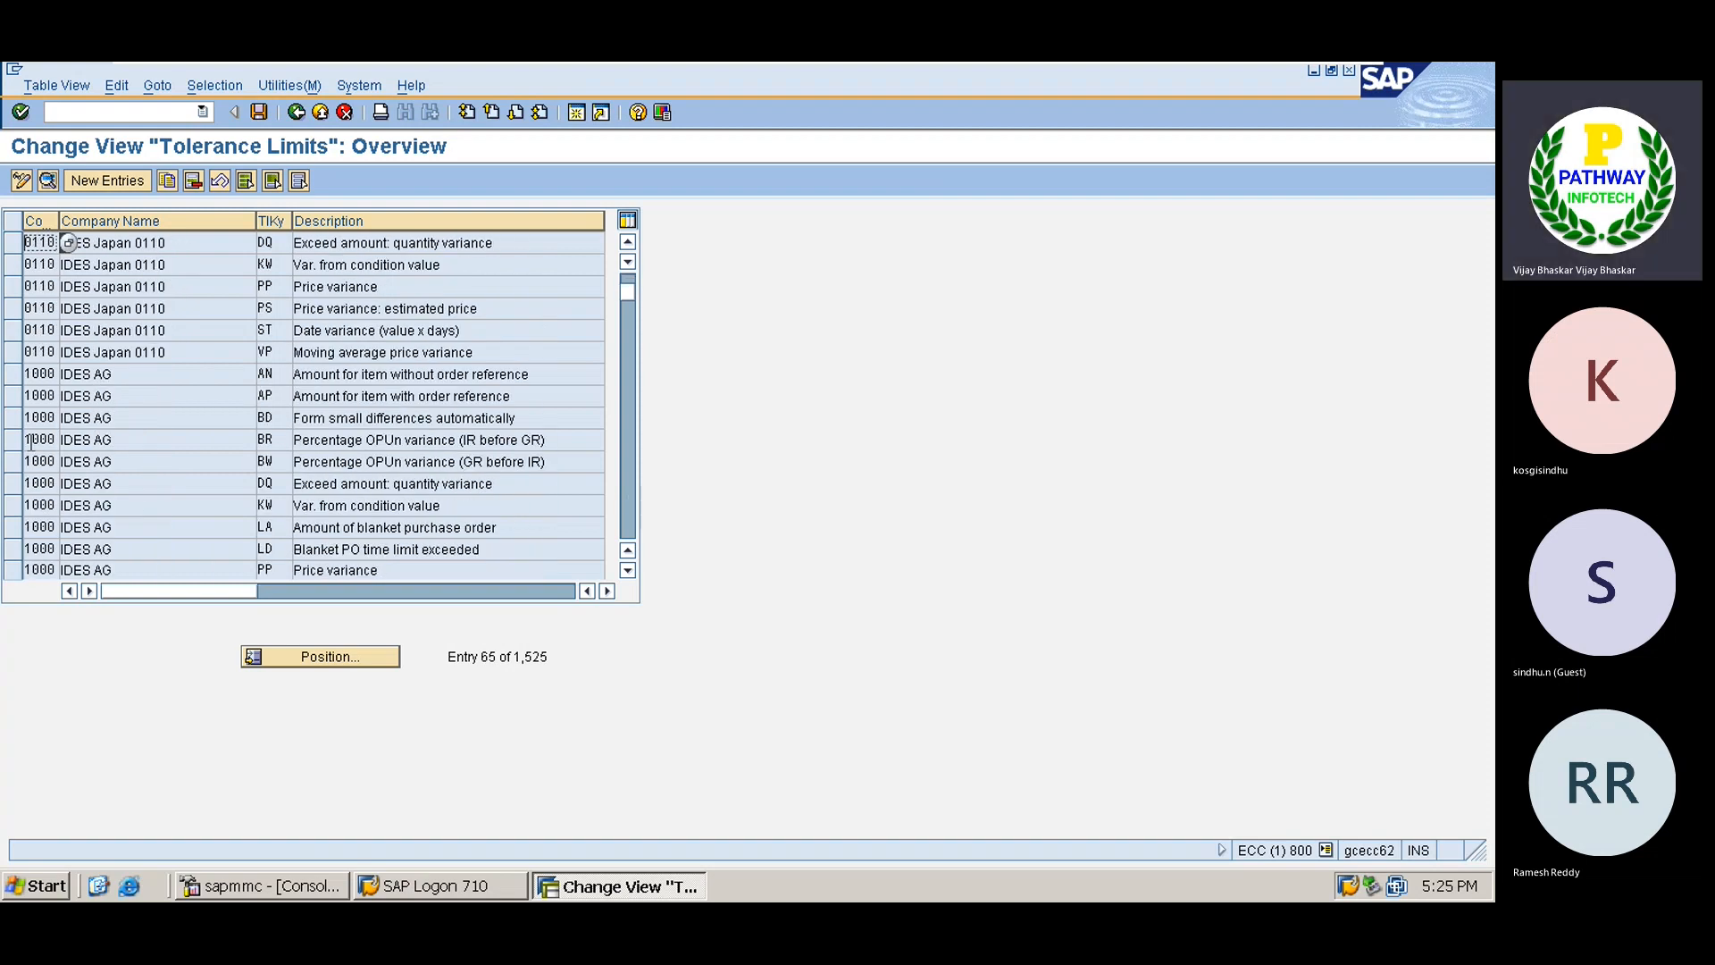
# Copy company code 1000's BD and ST tolerance entries to the new company code.
pyautogui.click(14, 418)
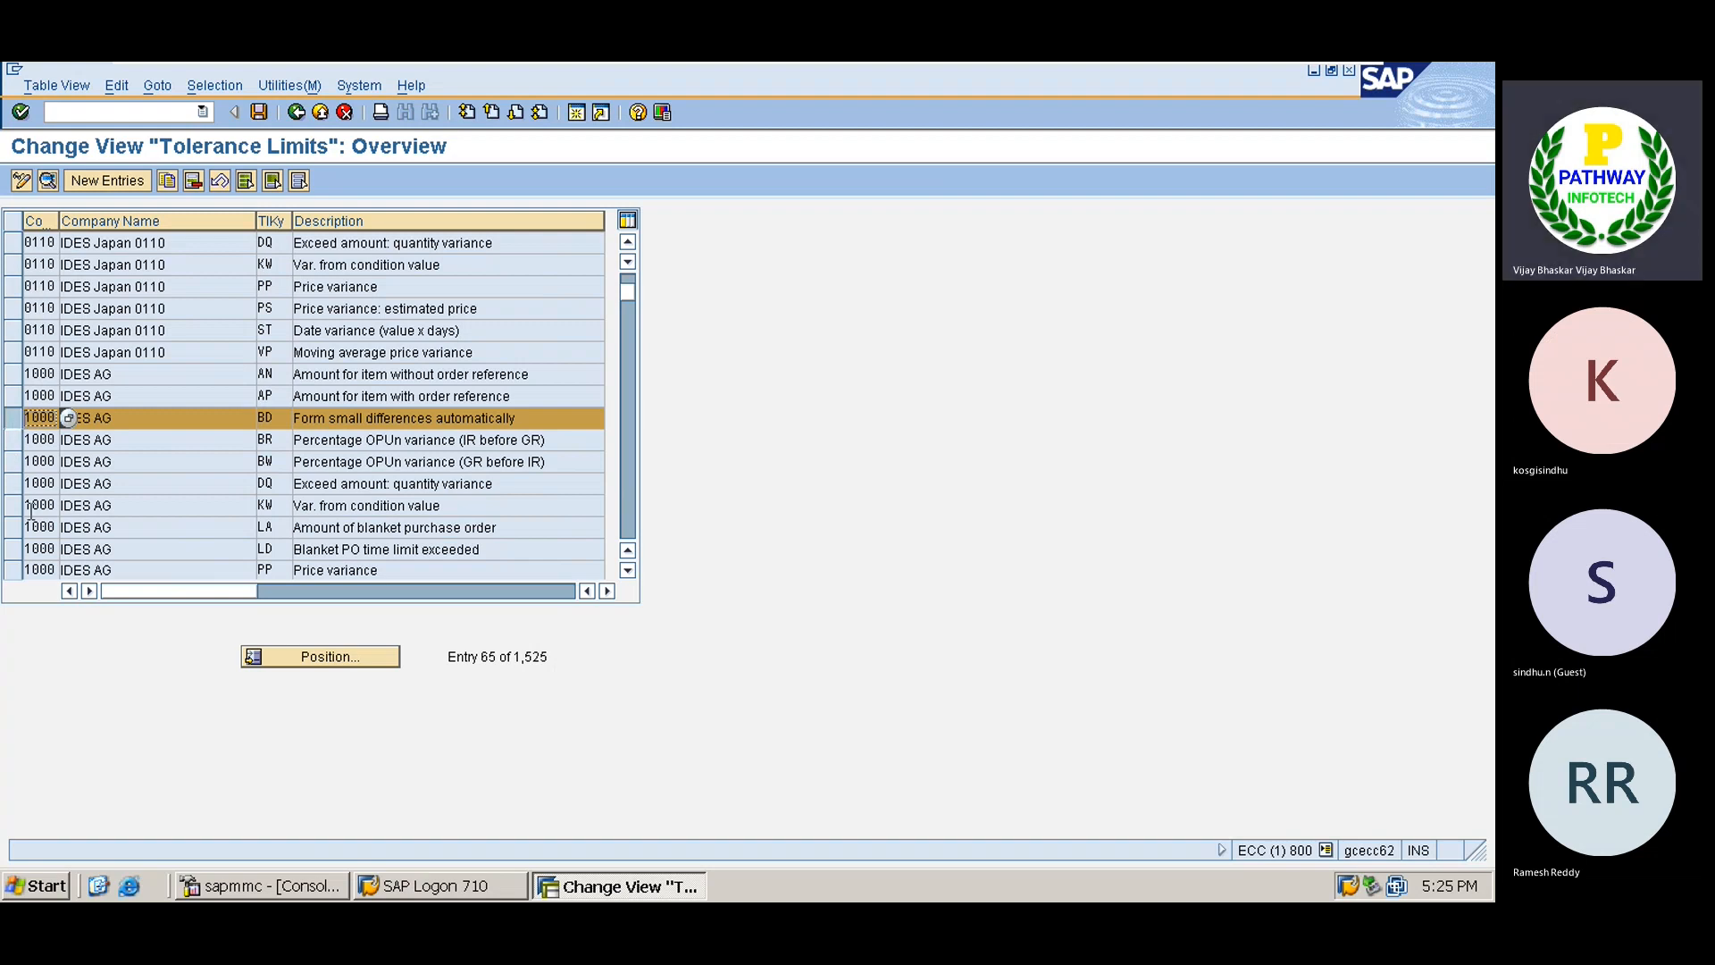
pyautogui.click(628, 570)
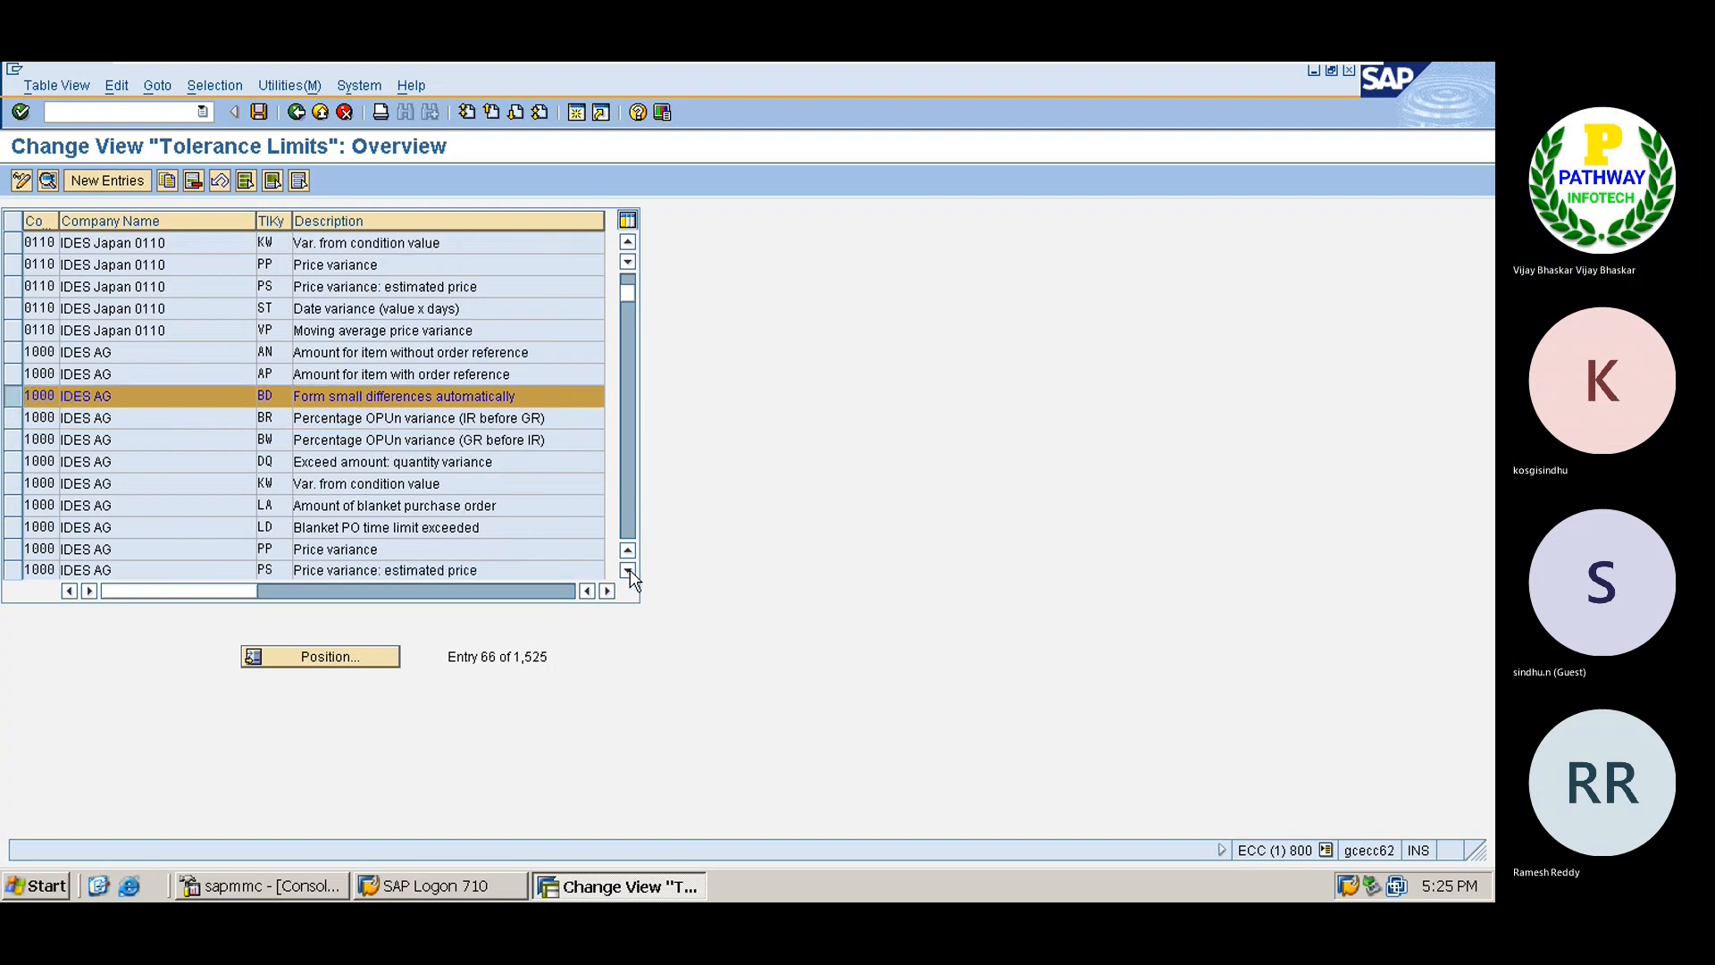
pyautogui.click(628, 571)
pyautogui.click(628, 571)
pyautogui.click(628, 570)
pyautogui.click(628, 571)
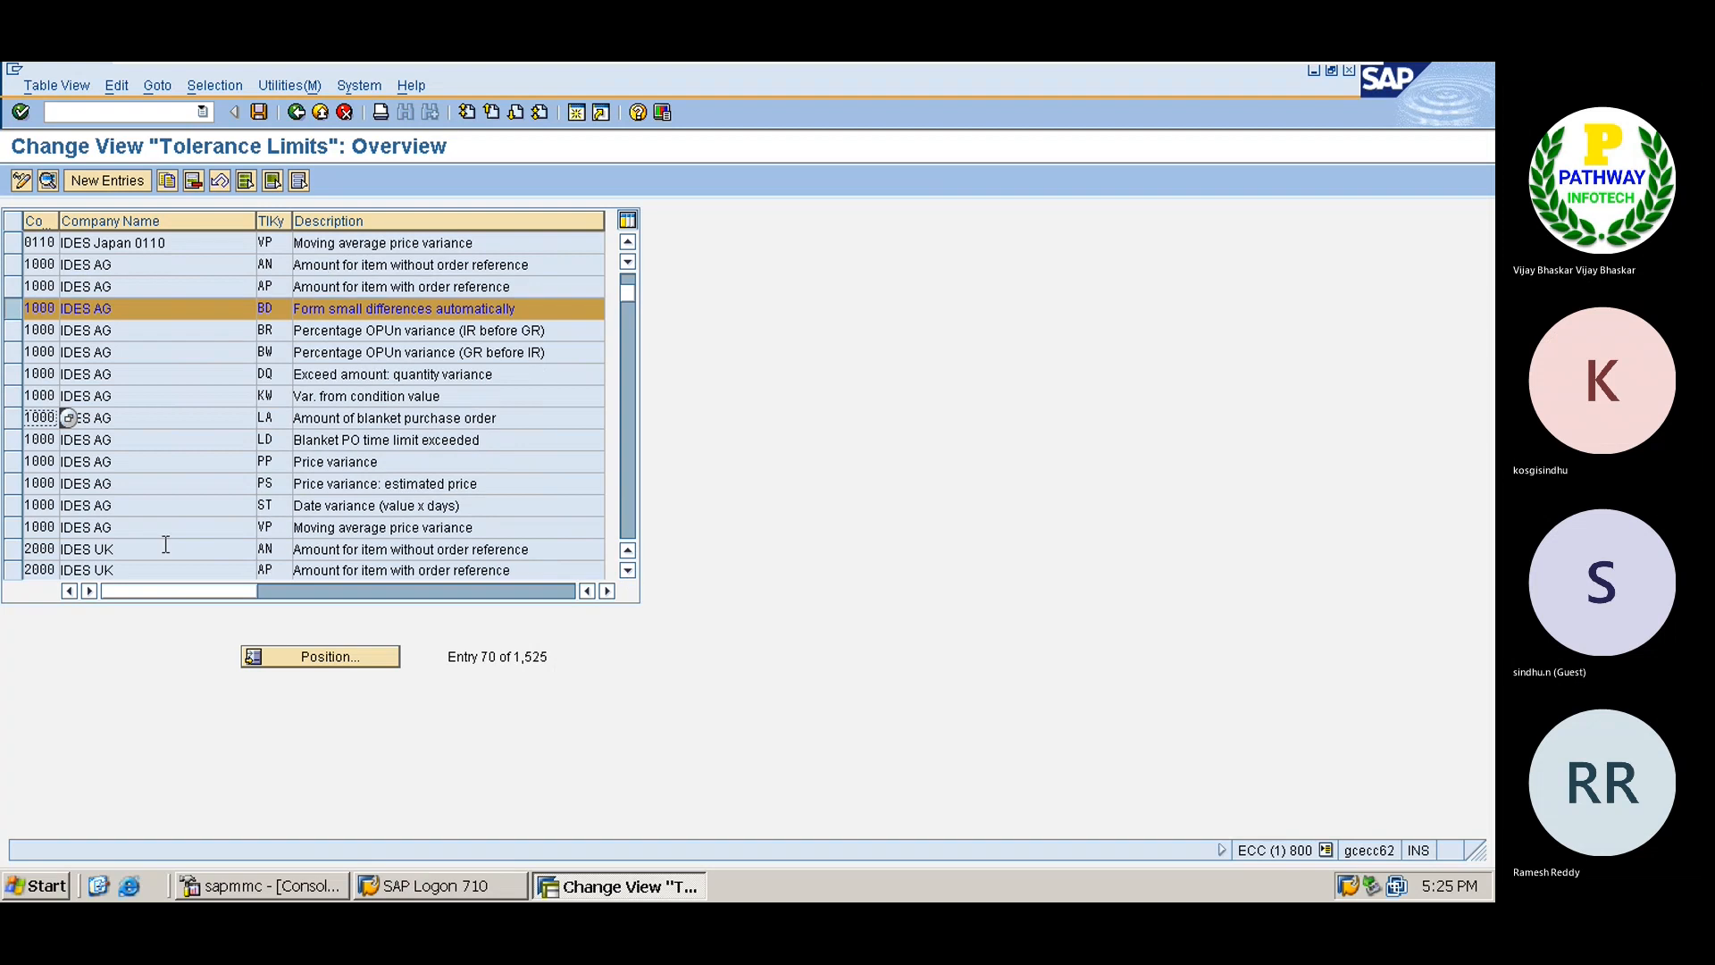
pyautogui.click(13, 505)
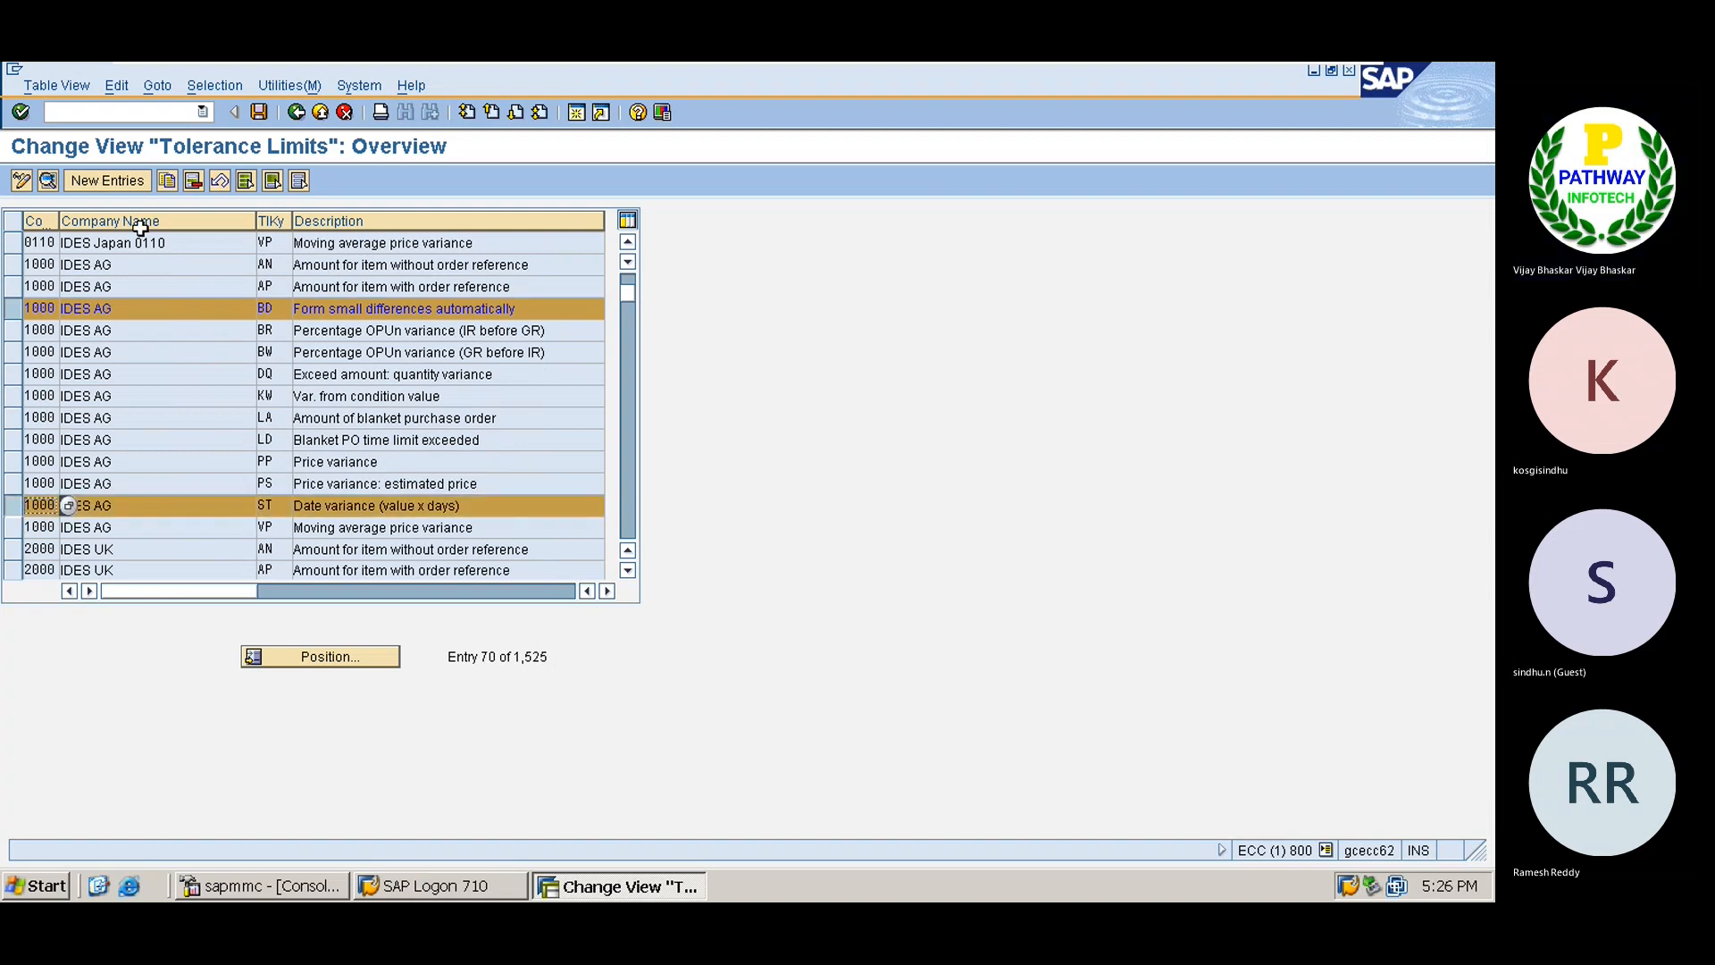
pyautogui.click(167, 181)
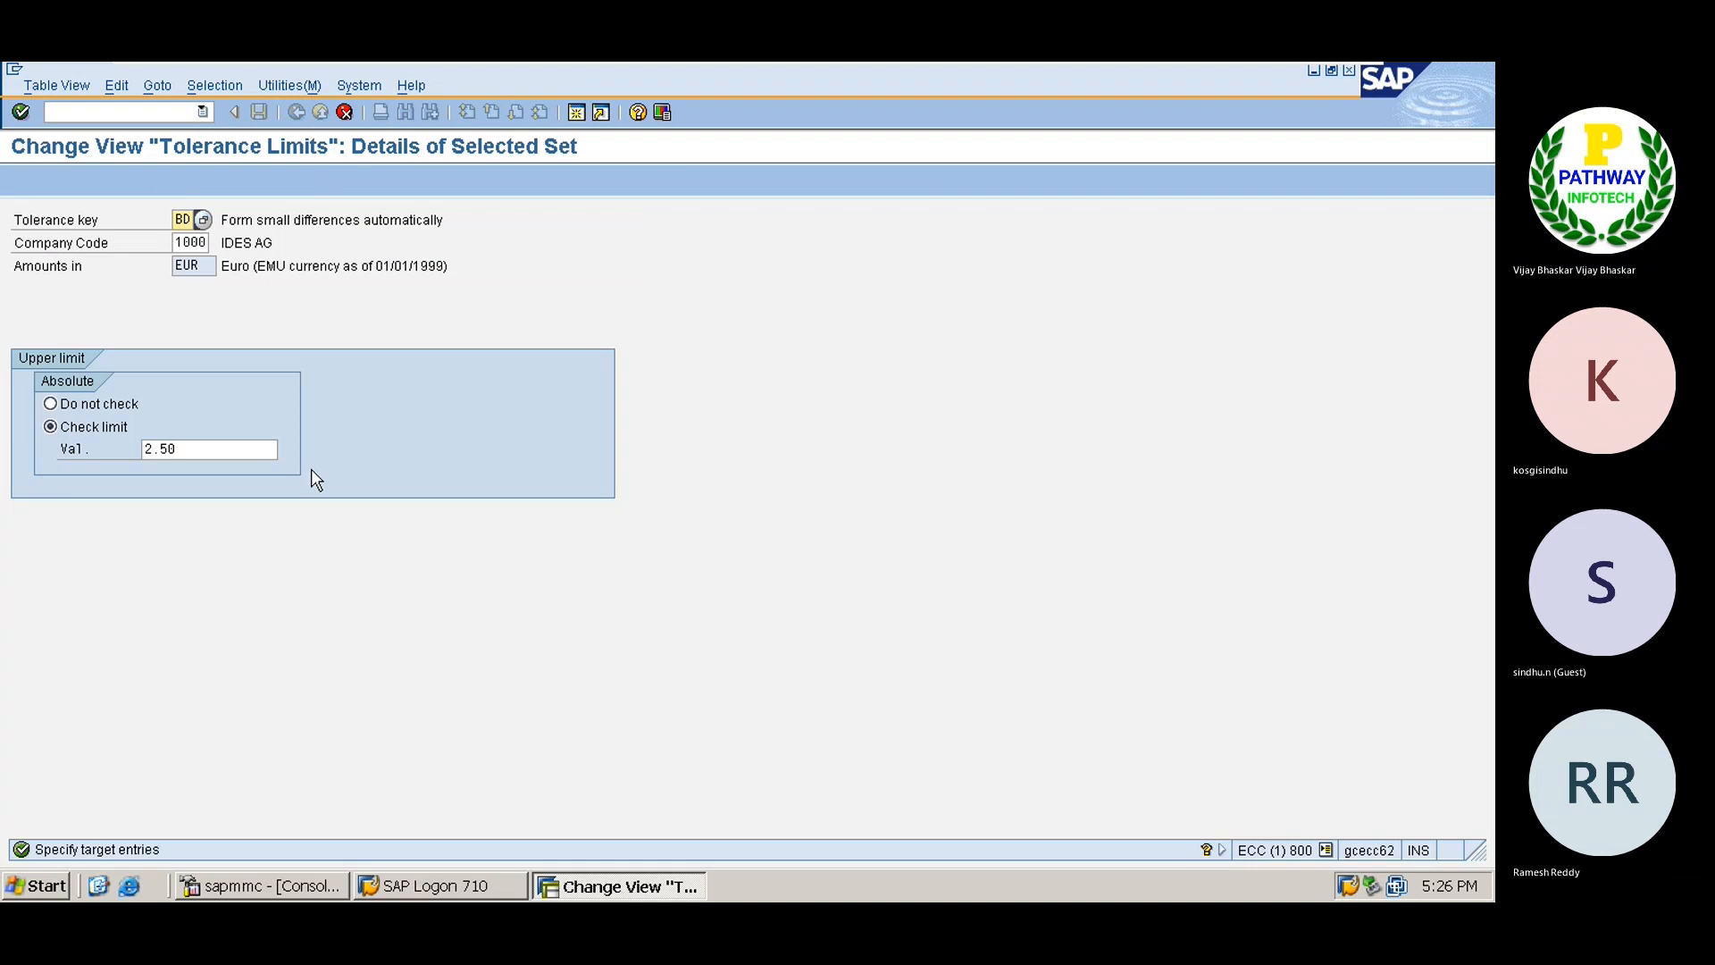
pyautogui.press('Tab')
pyautogui.write('TS09')
pyautogui.press('Return')
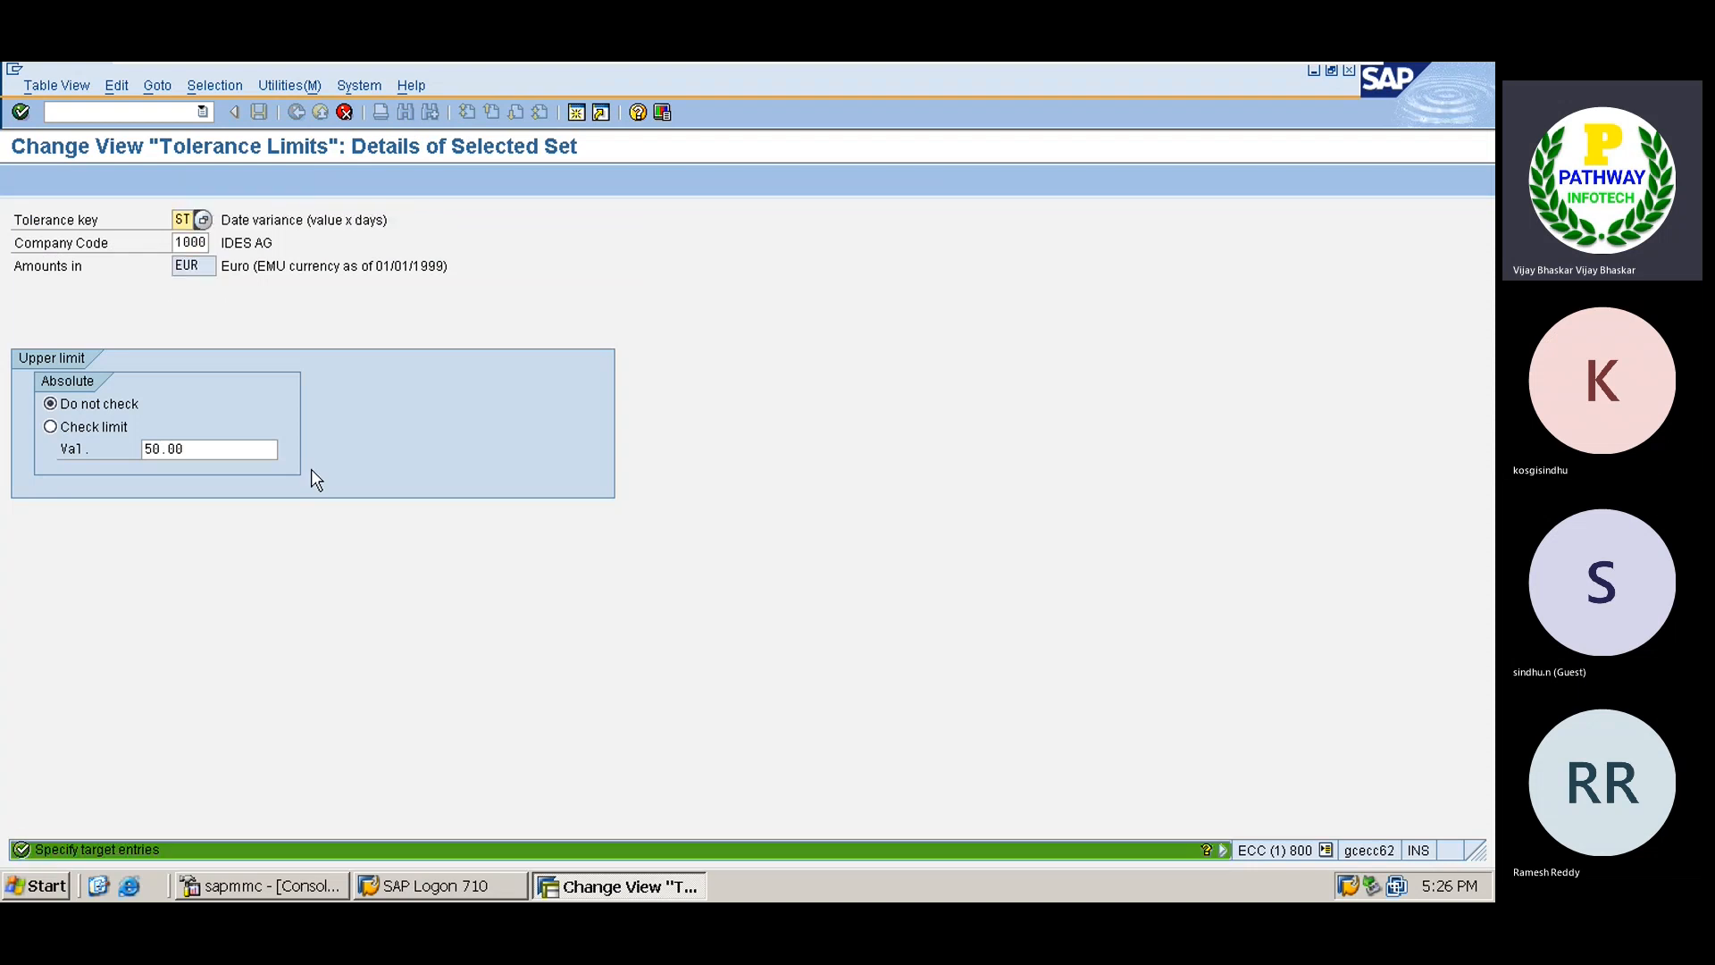
pyautogui.press('Tab')
pyautogui.write('TS09')
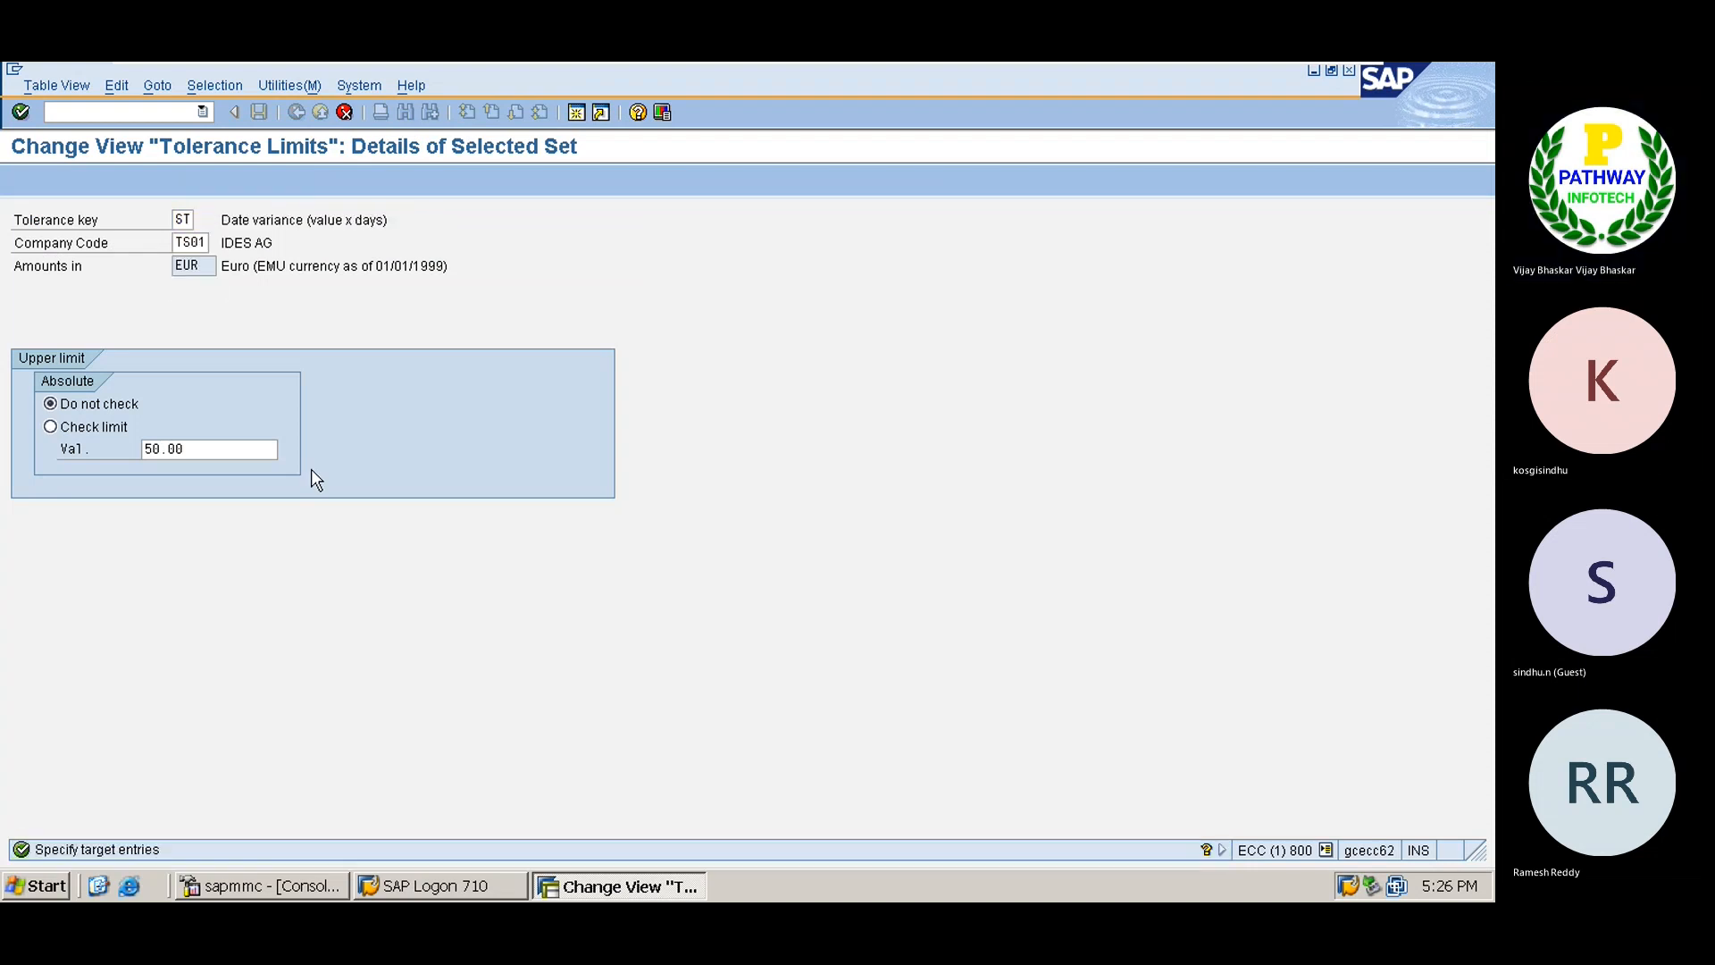
pyautogui.press('Return')
# Save the copied tolerance limits under the customizing request and return to the IMG tree.
pyautogui.hotkey('ctrl', 's')
pyautogui.press('Return')
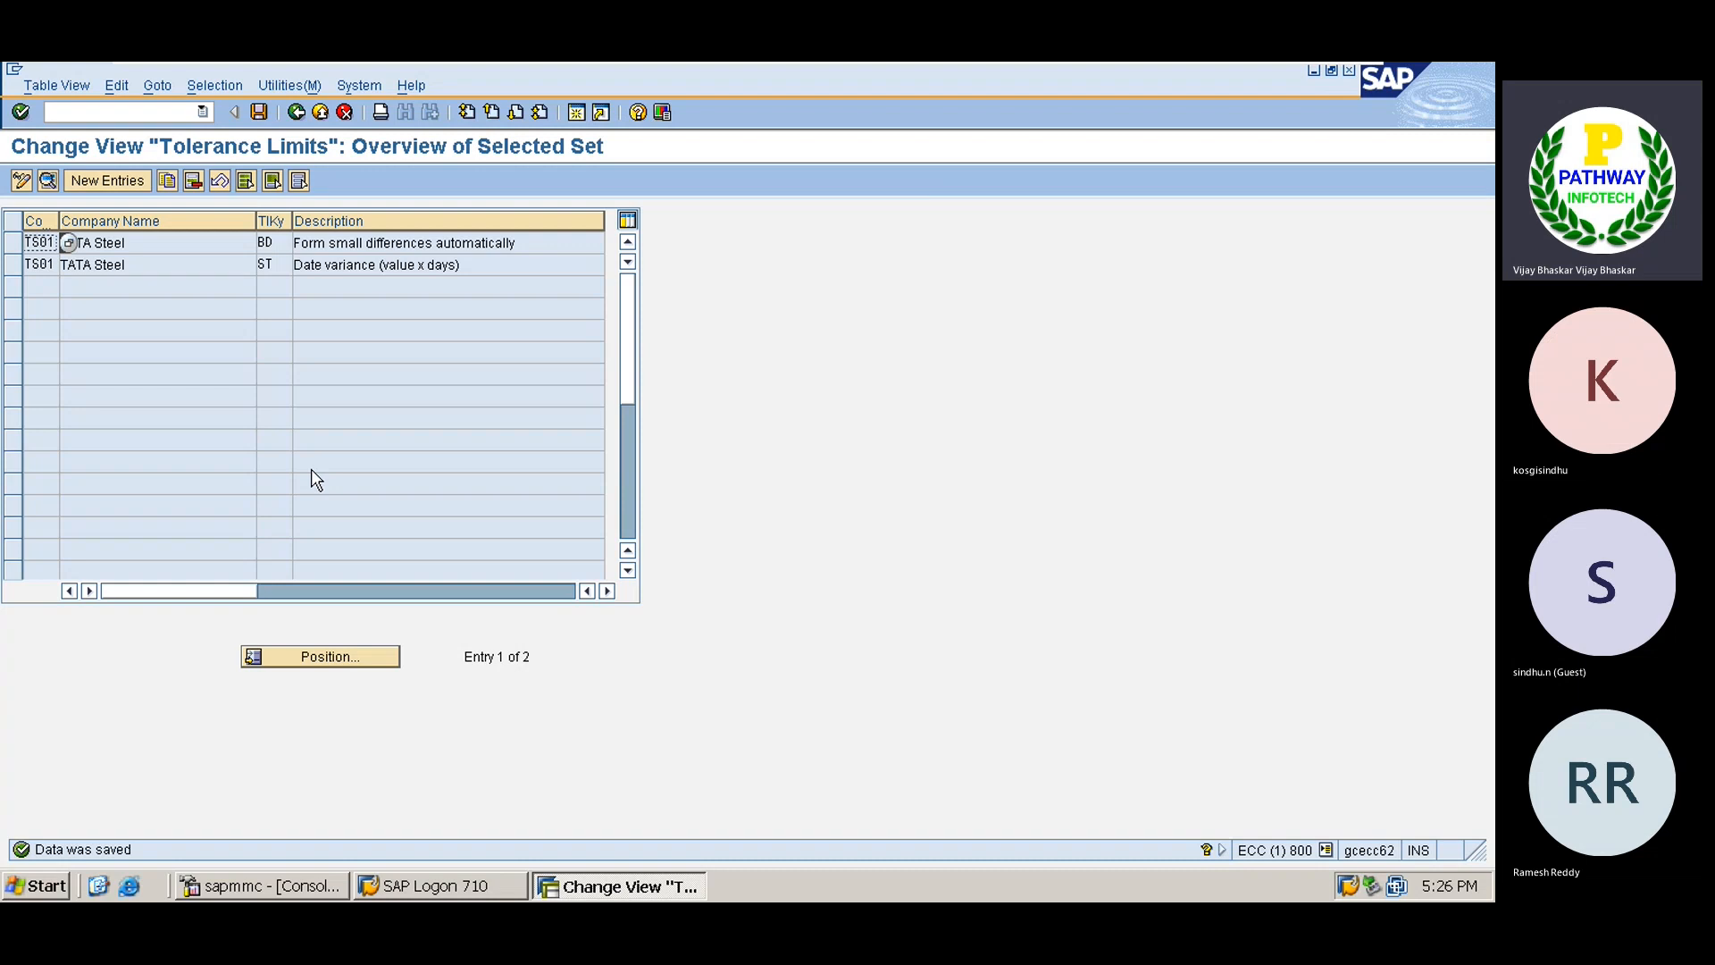
pyautogui.click(312, 470)
pyautogui.press('F3')
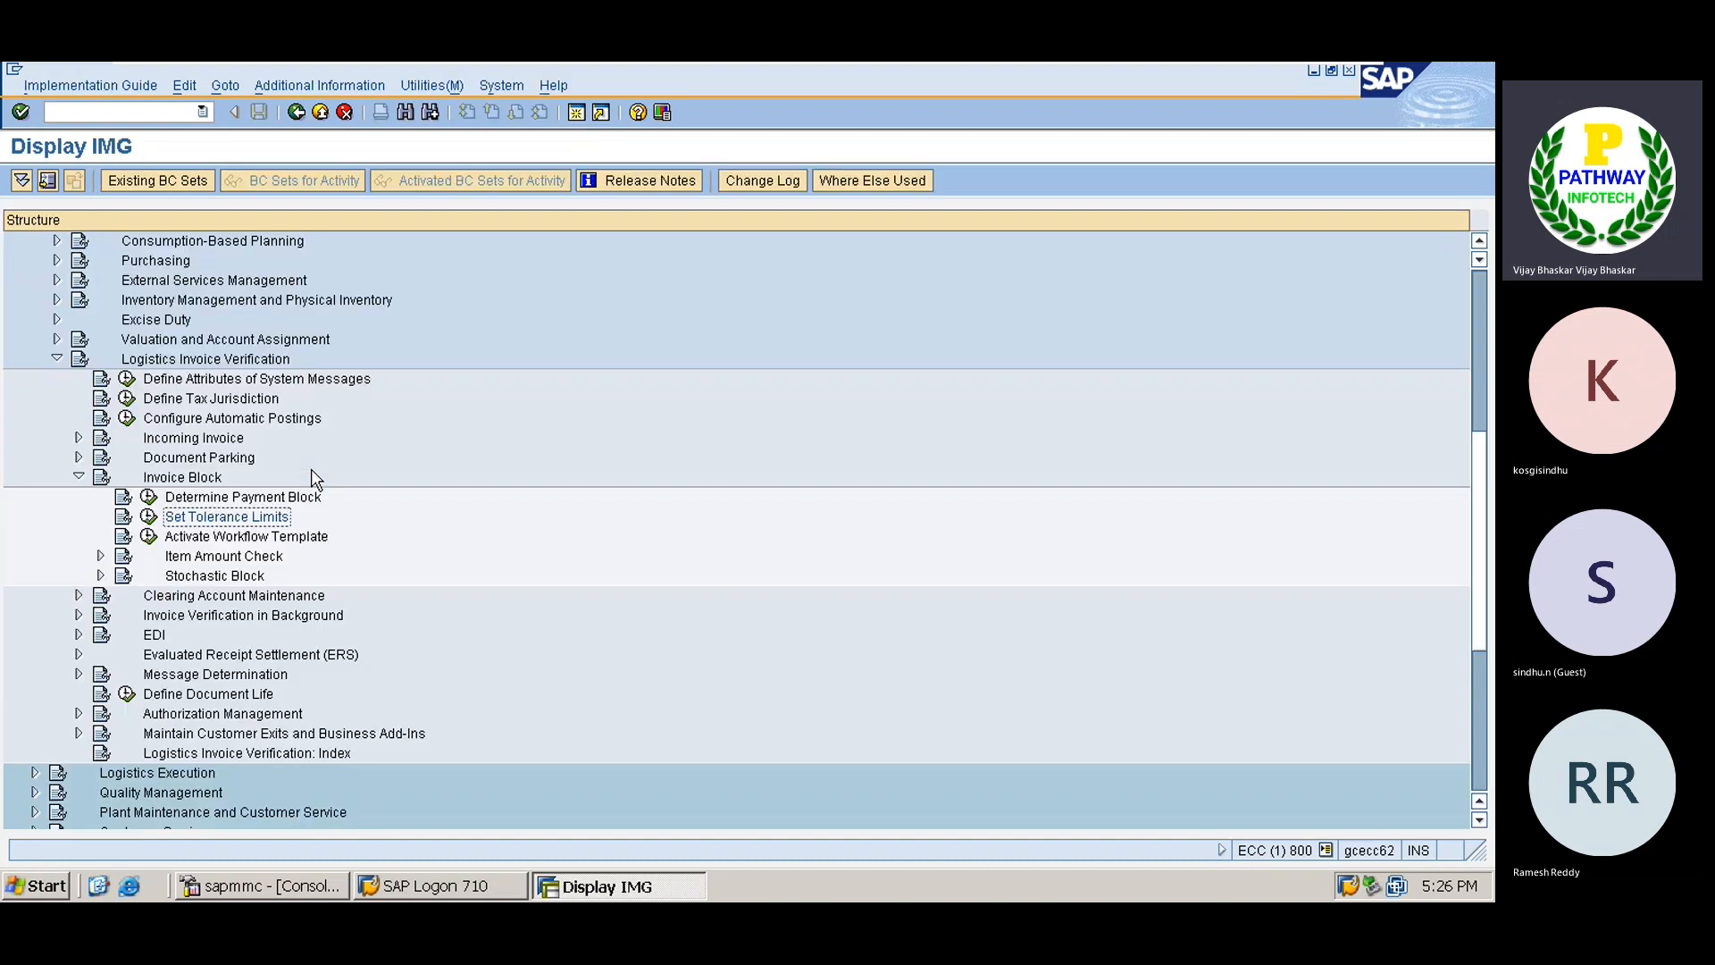
# Expand Invoice Verification in Background and open Define Automatic Status Change.
pyautogui.doubleClick(312, 476)
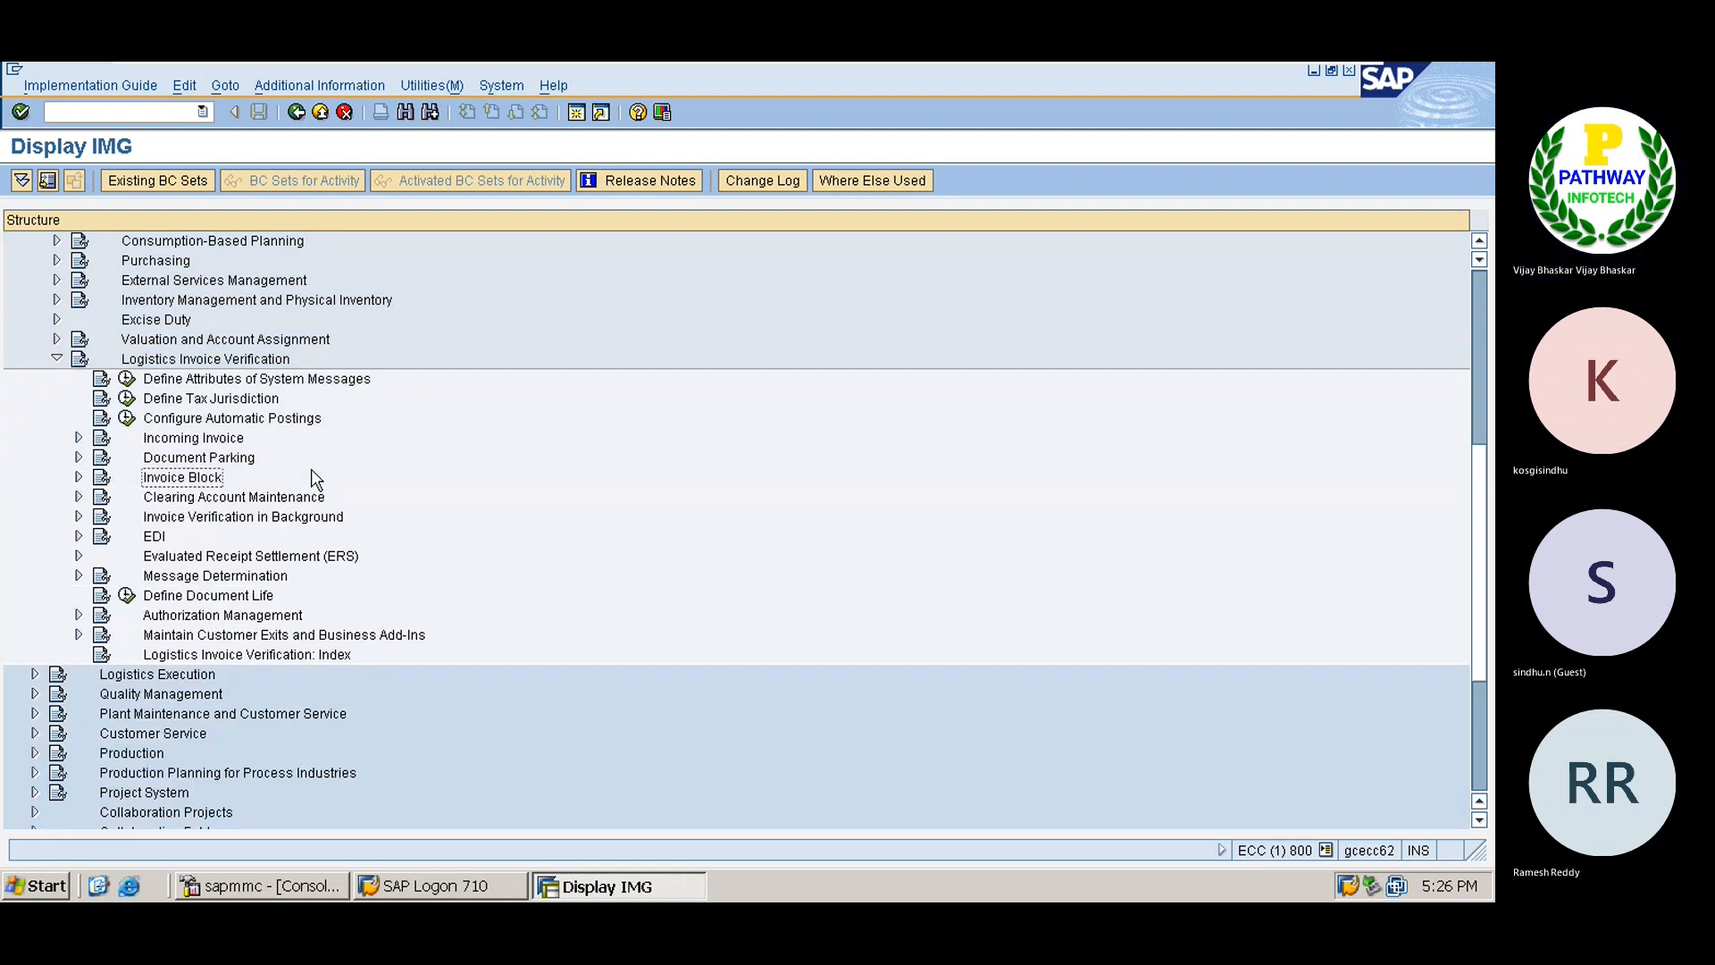
pyautogui.press('Down')
pyautogui.press('Down')
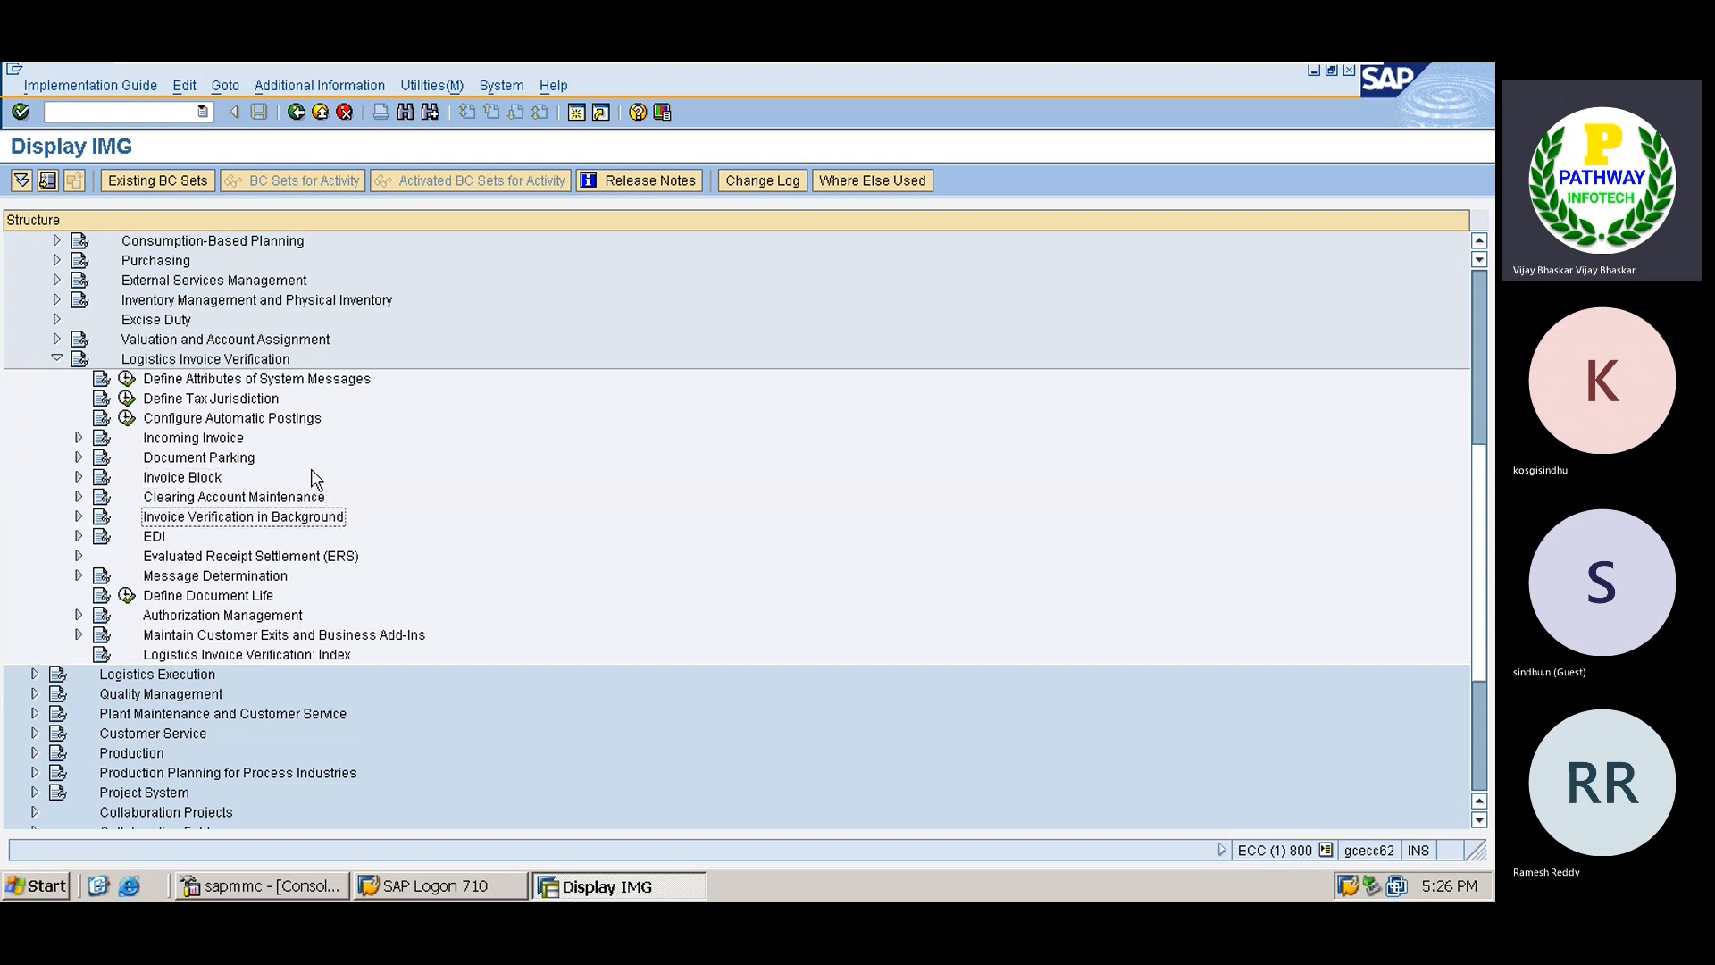
pyautogui.press('Right')
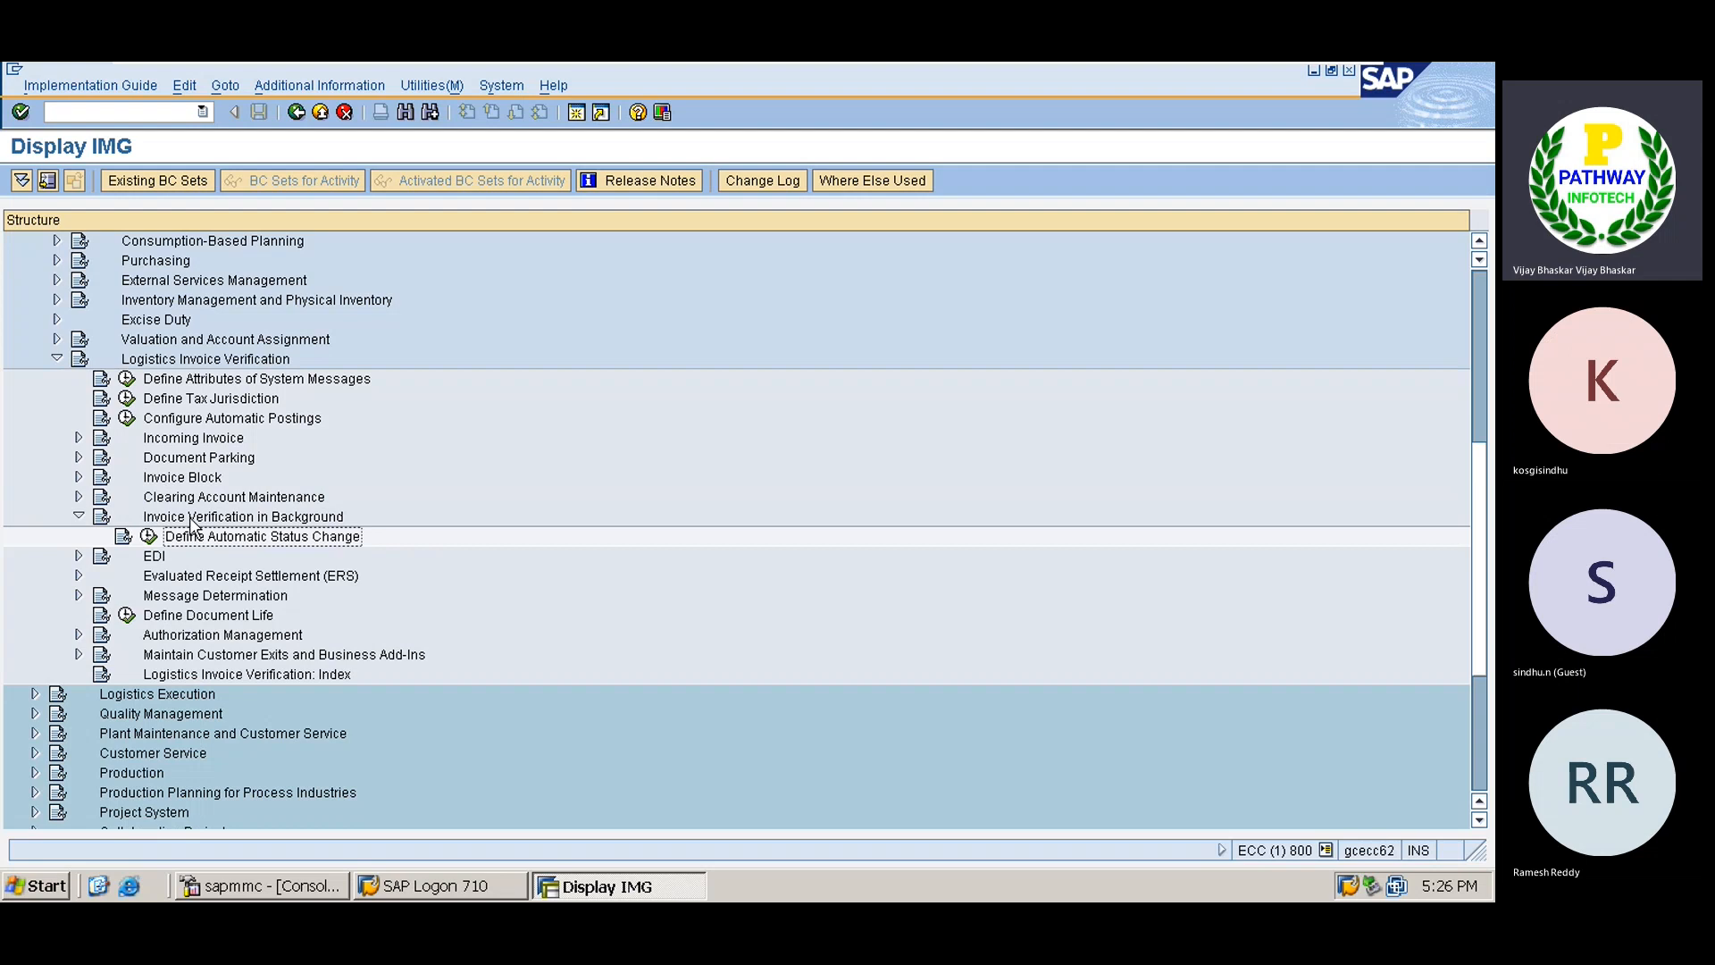
pyautogui.click(149, 537)
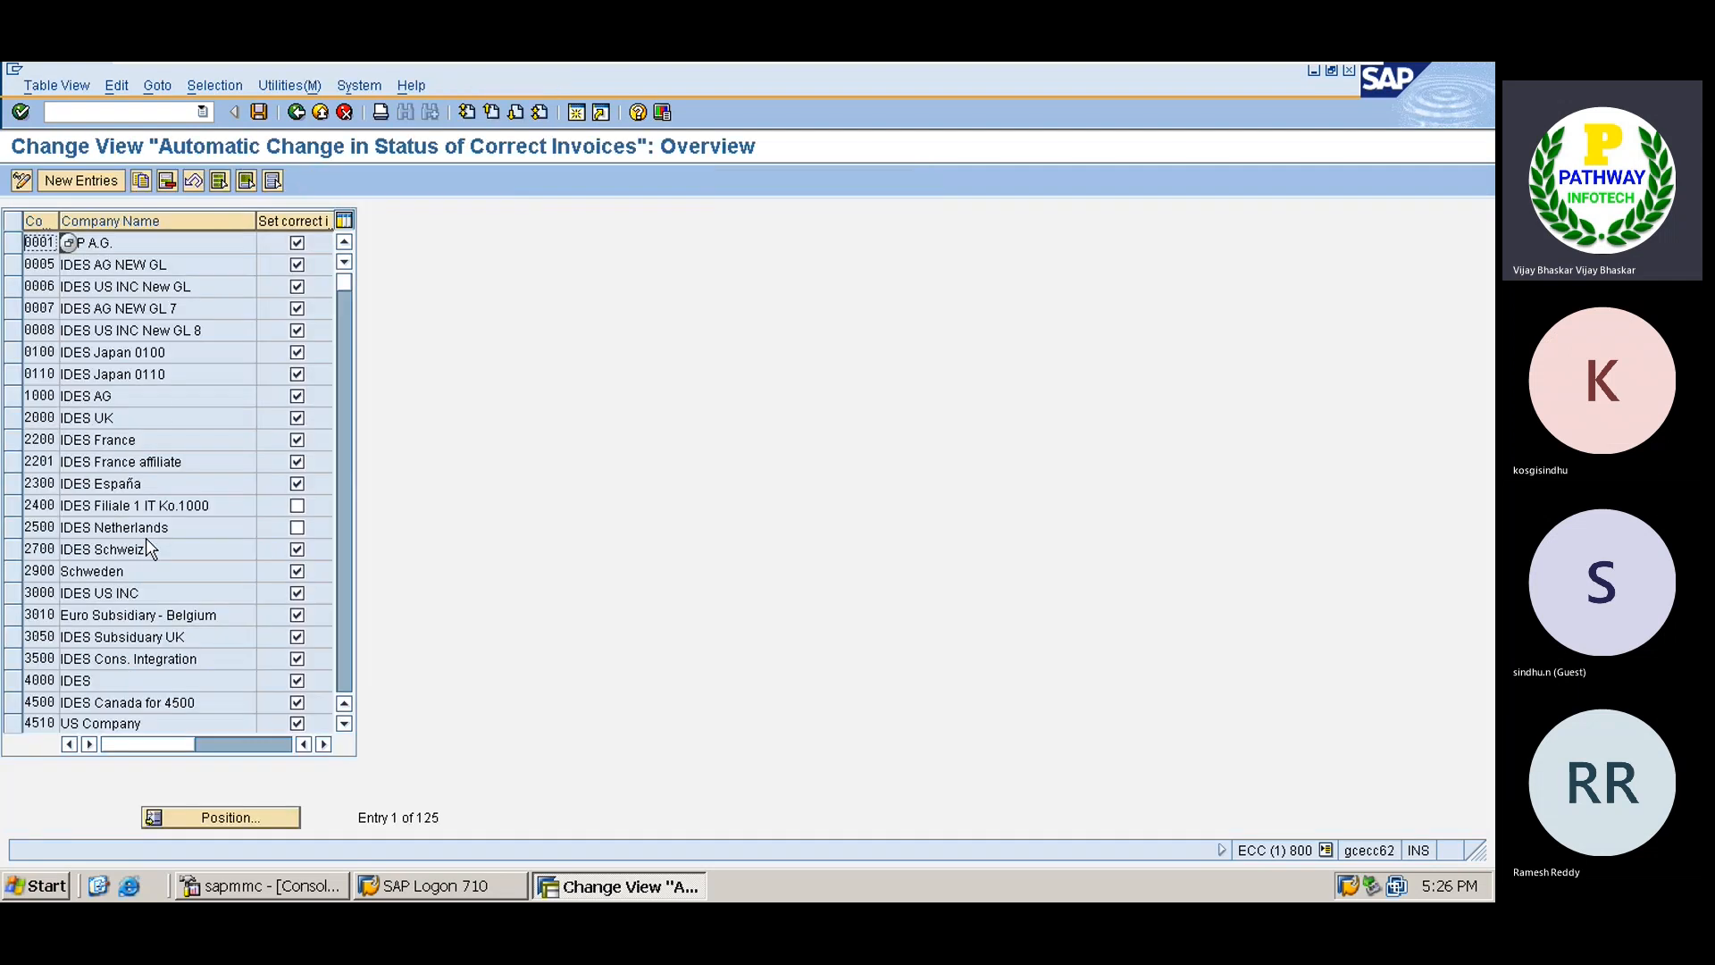
# Create a new automatic status change entry for company code TS01 and save it.
pyautogui.click(80, 182)
pyautogui.write('TS0')
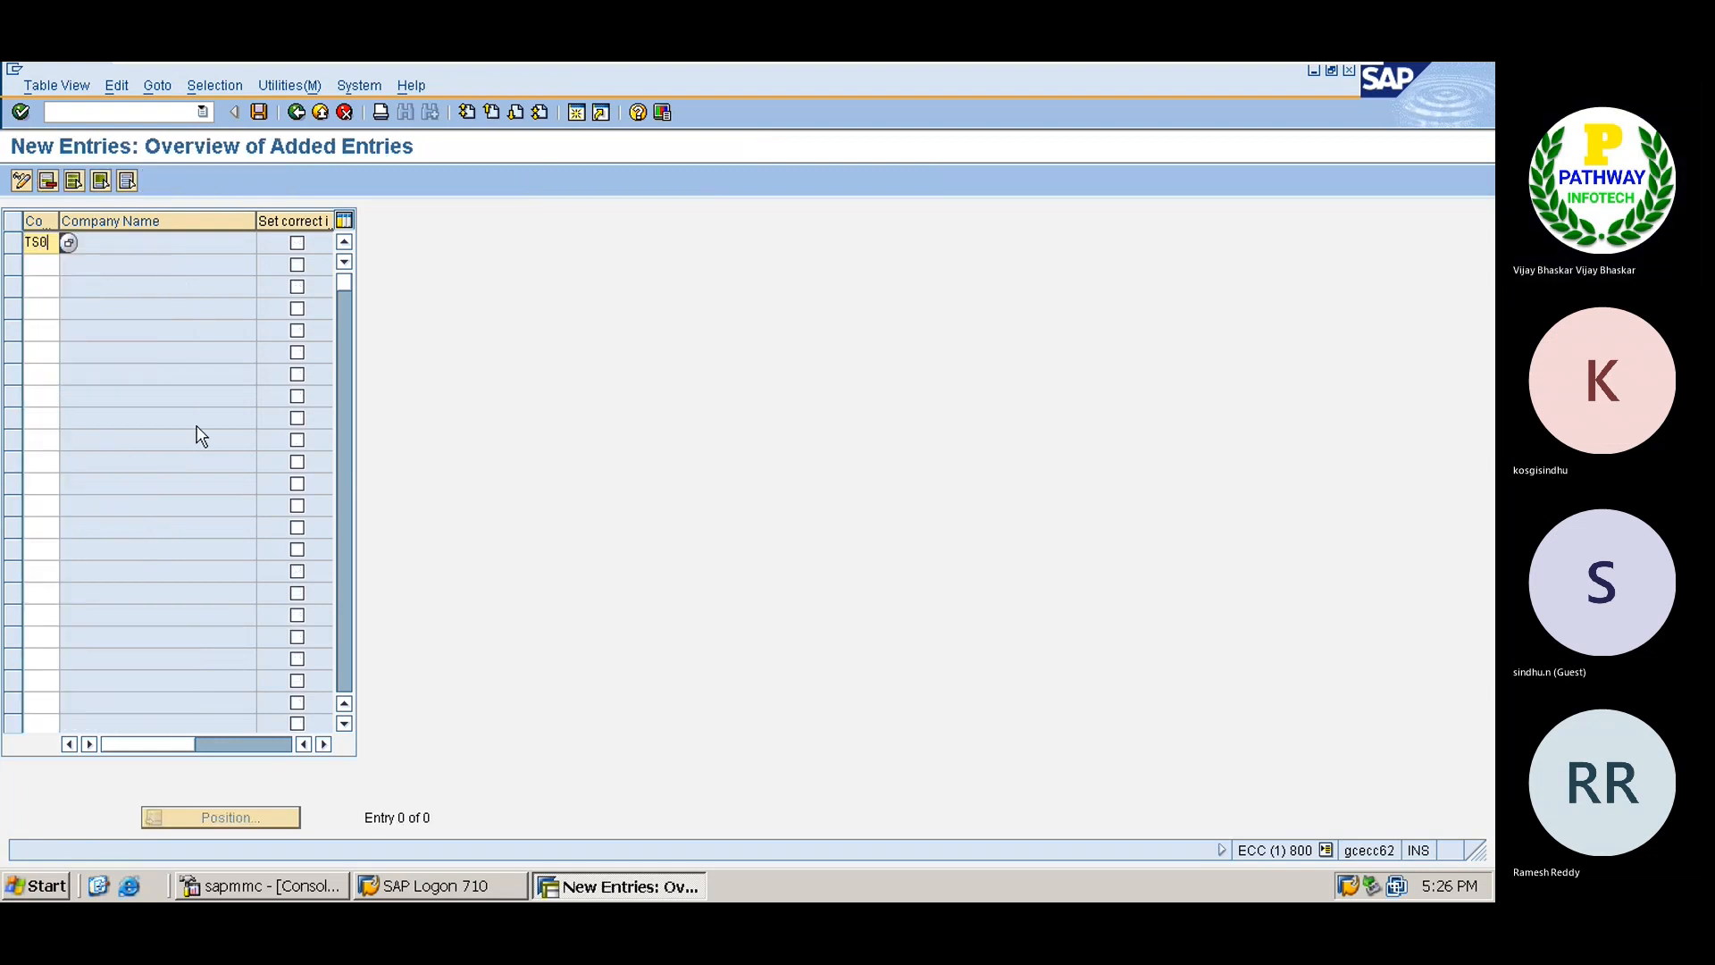
pyautogui.write('1')
pyautogui.press('Tab')
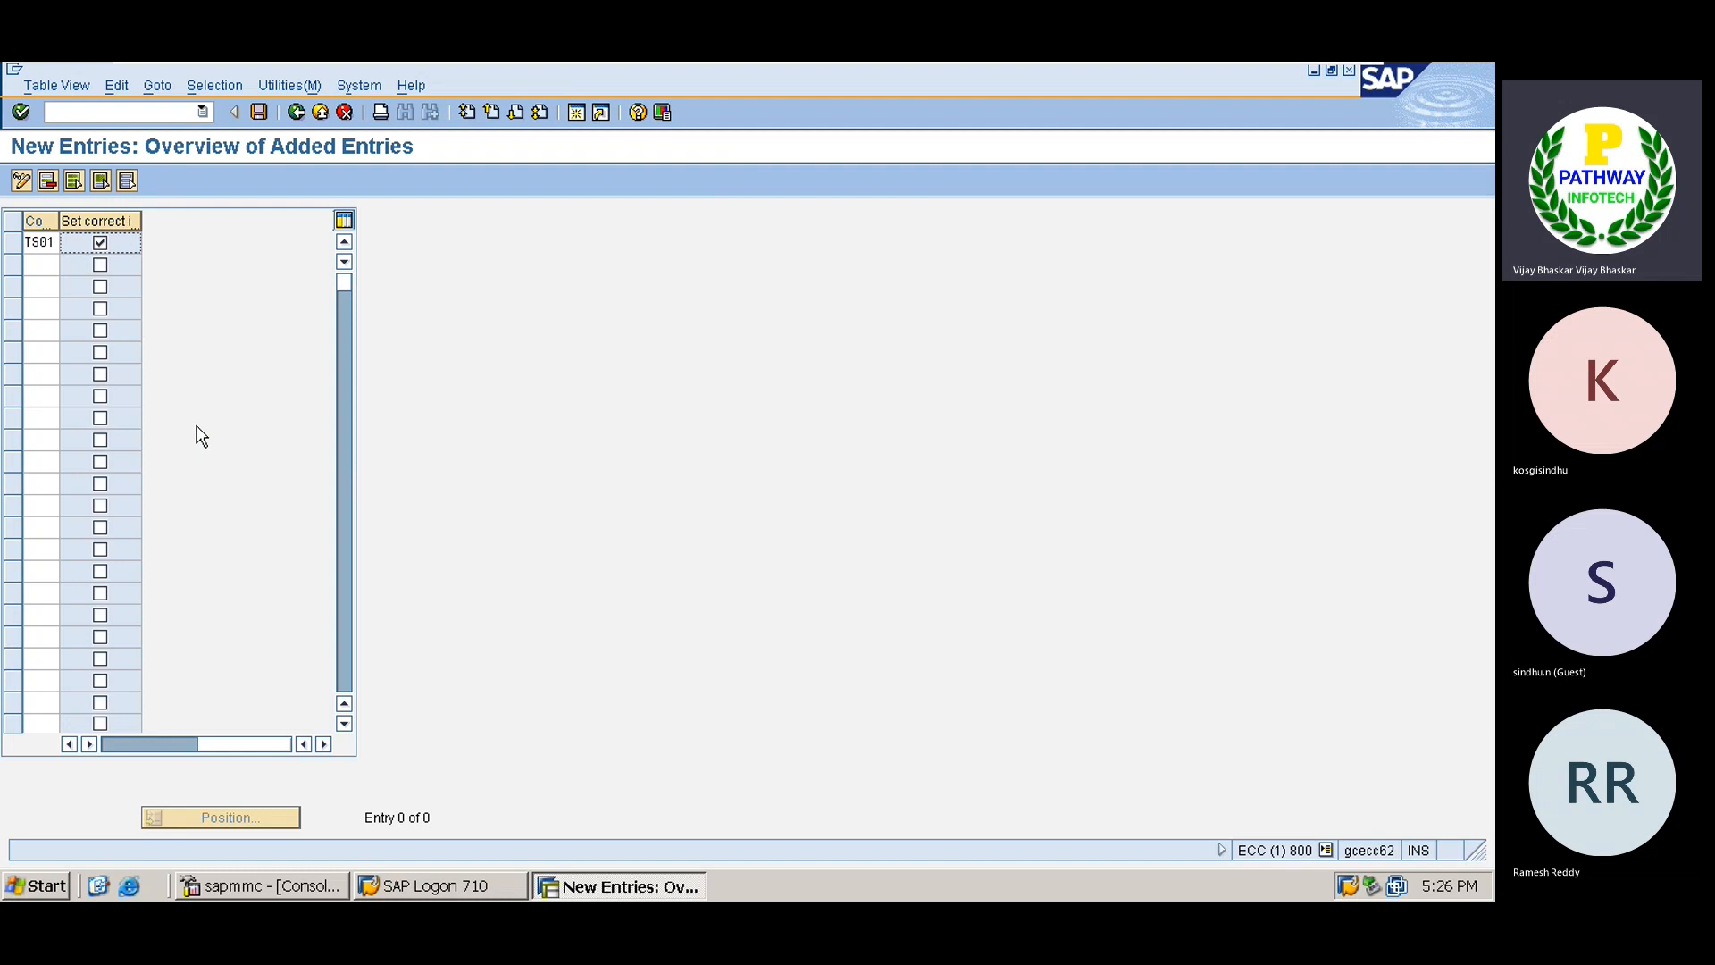
pyautogui.hotkey('ctrl', 's')
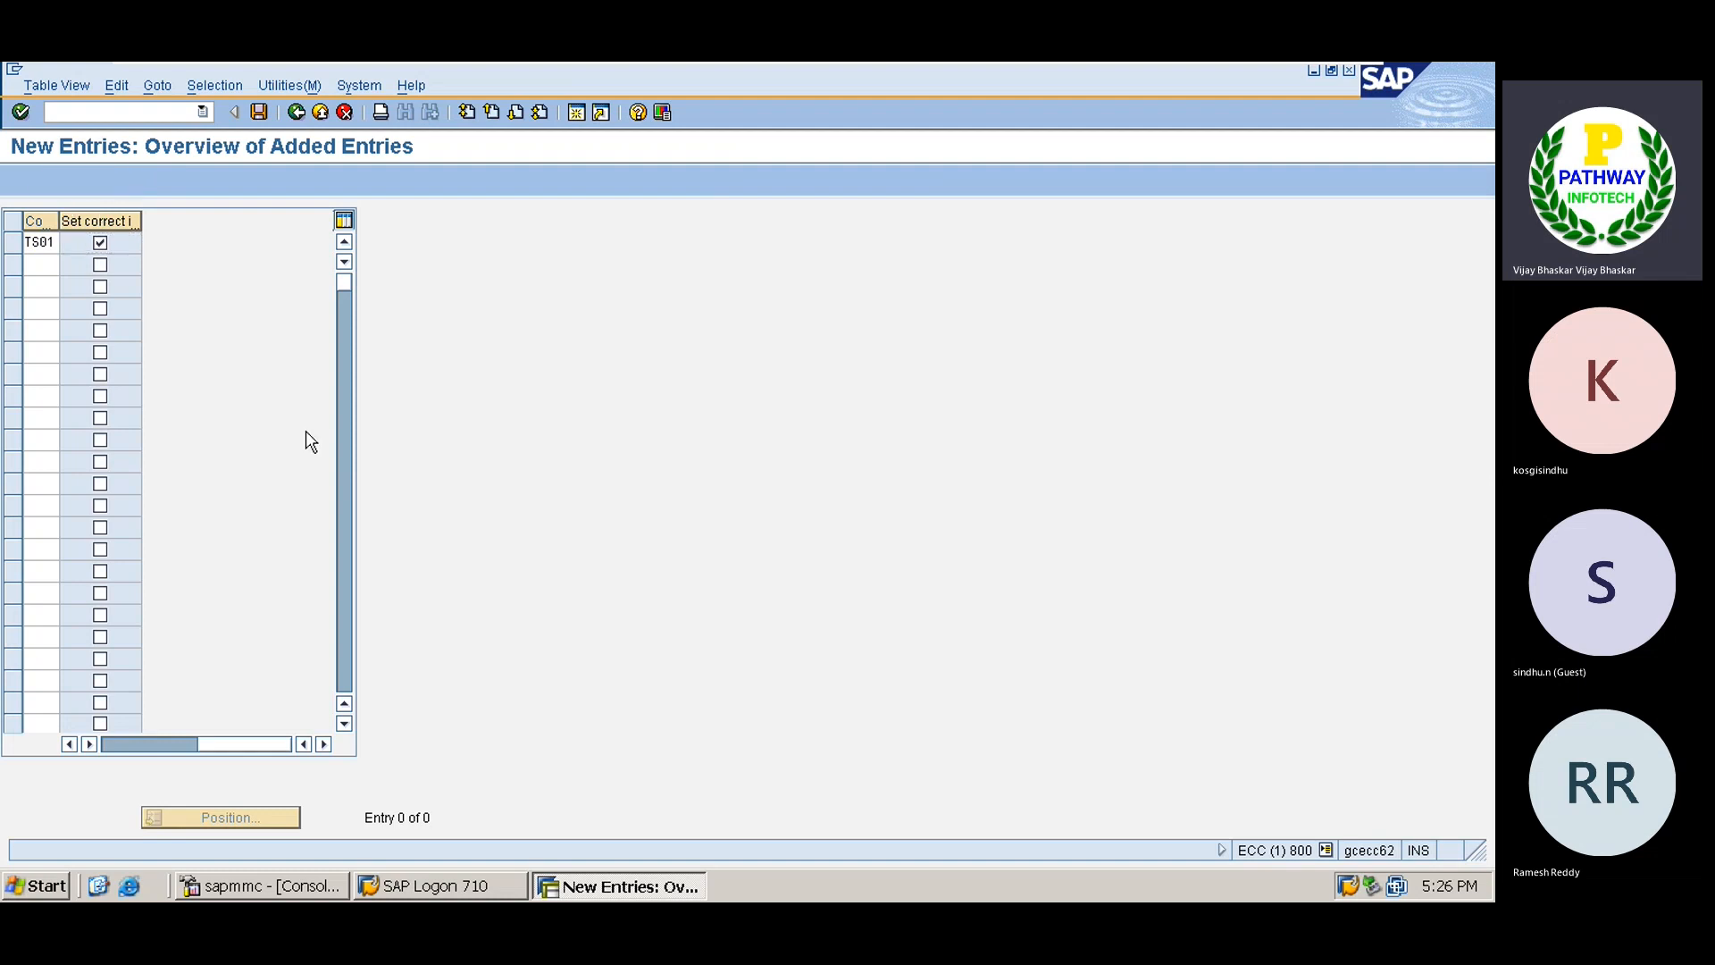
pyautogui.hotkey('ctrl', 's')
pyautogui.press('Return')
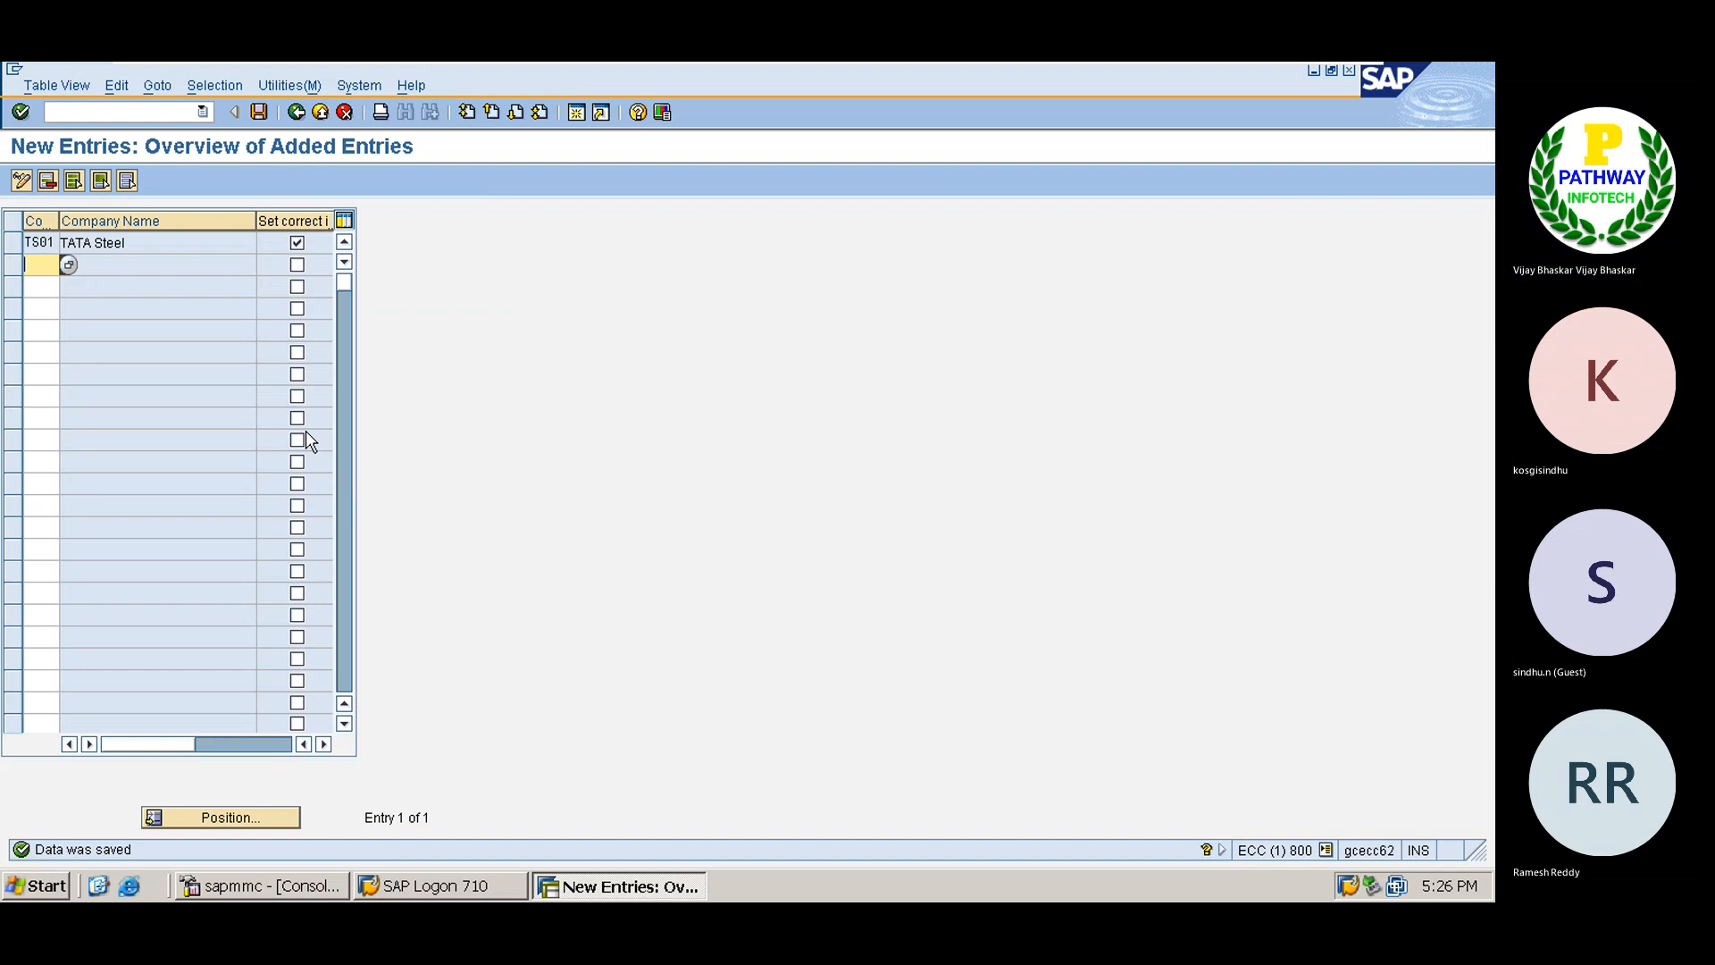
pyautogui.click(303, 120)
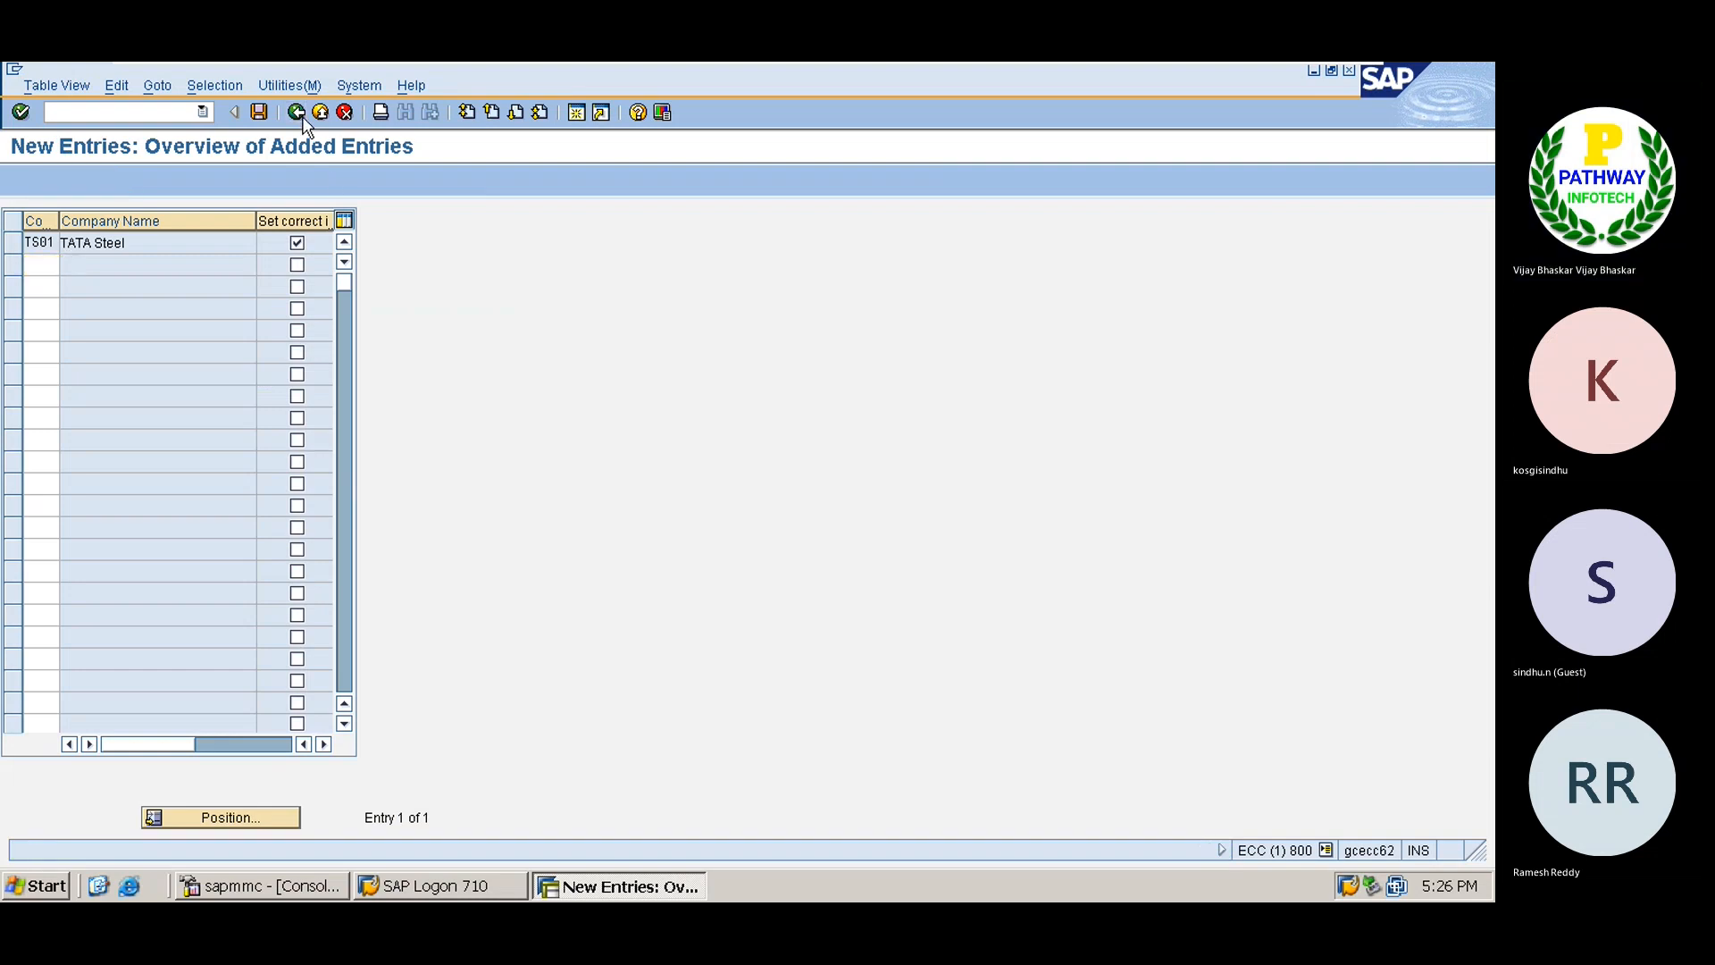
# Collapse invoice verification and expand Valuation and Account Assignment down to Account Determination Without Wizard.
pyautogui.click(303, 120)
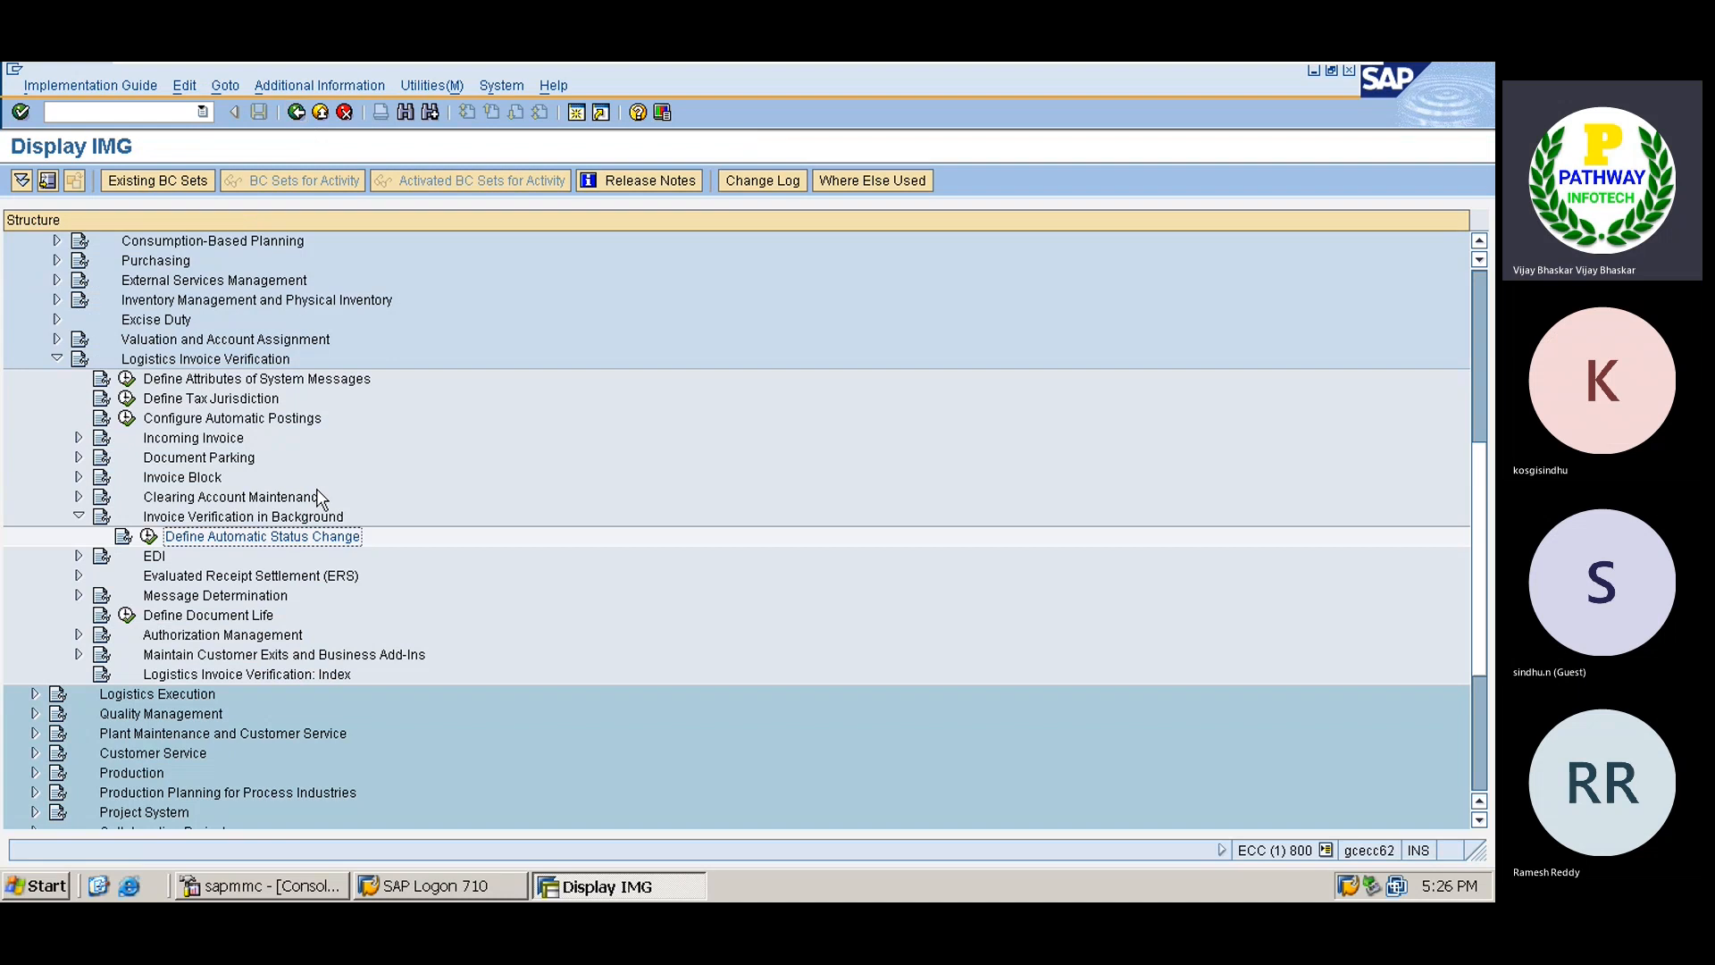
pyautogui.click(259, 518)
pyautogui.press('Left')
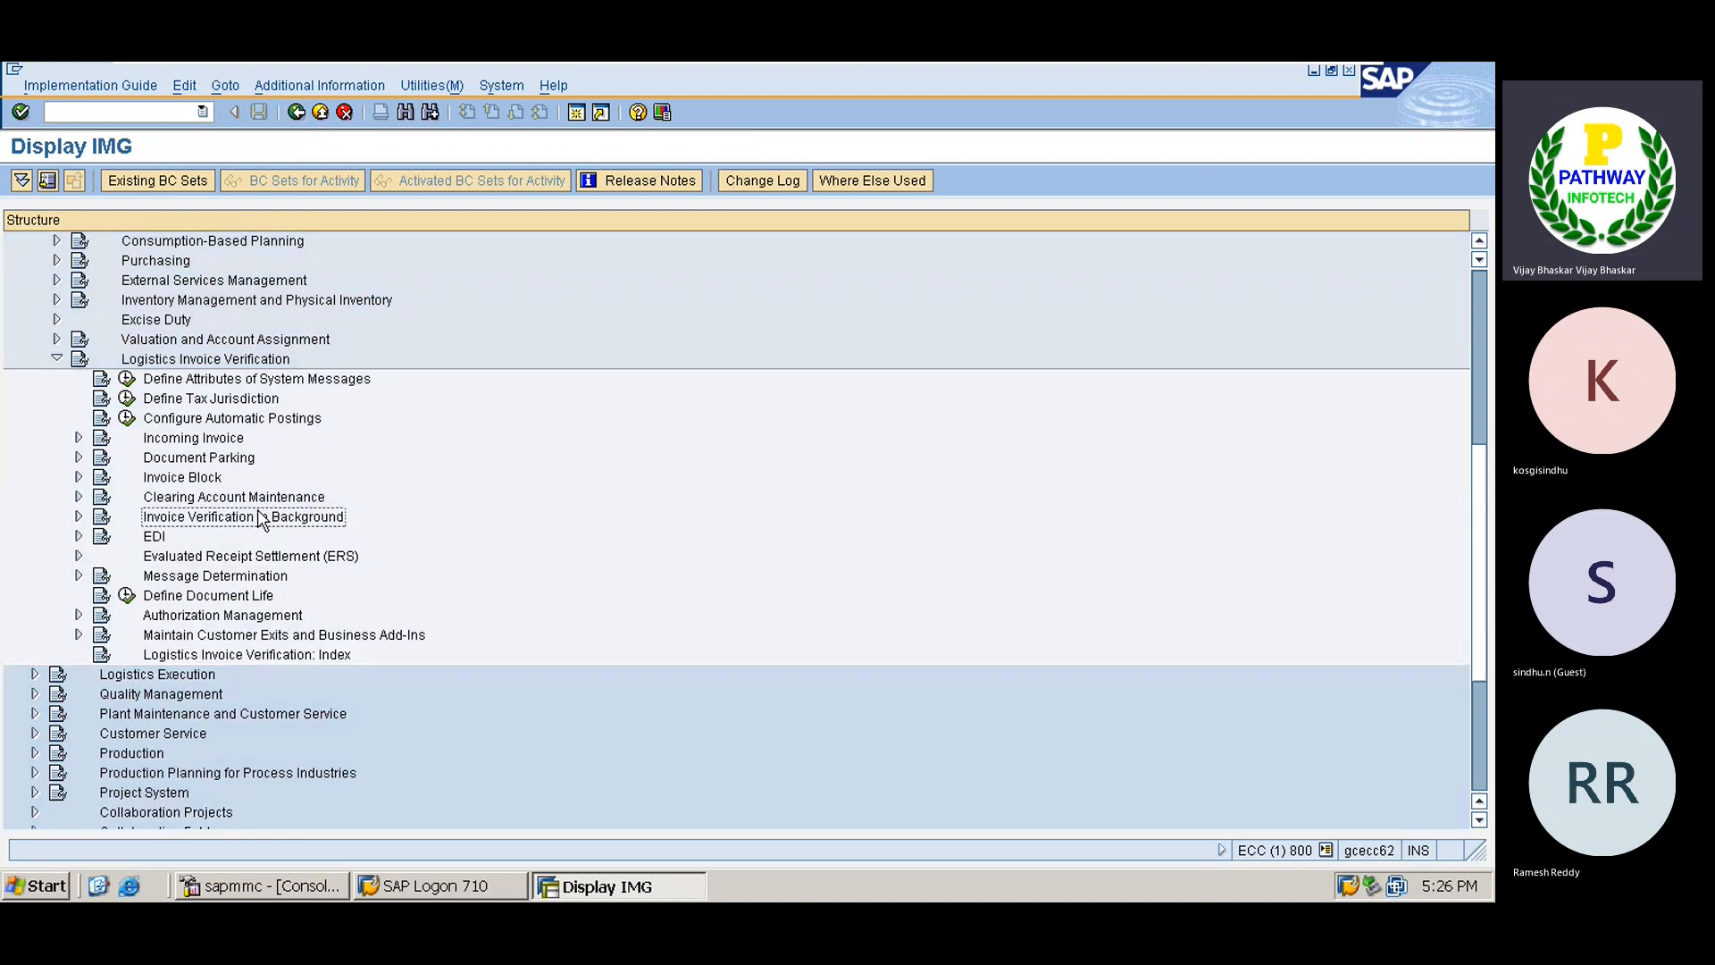
pyautogui.press('Up')
pyautogui.press('Up')
pyautogui.press('Up')
pyautogui.press('Up')
pyautogui.press('Up')
pyautogui.press('Up')
pyautogui.press('Up')
pyautogui.press('Up')
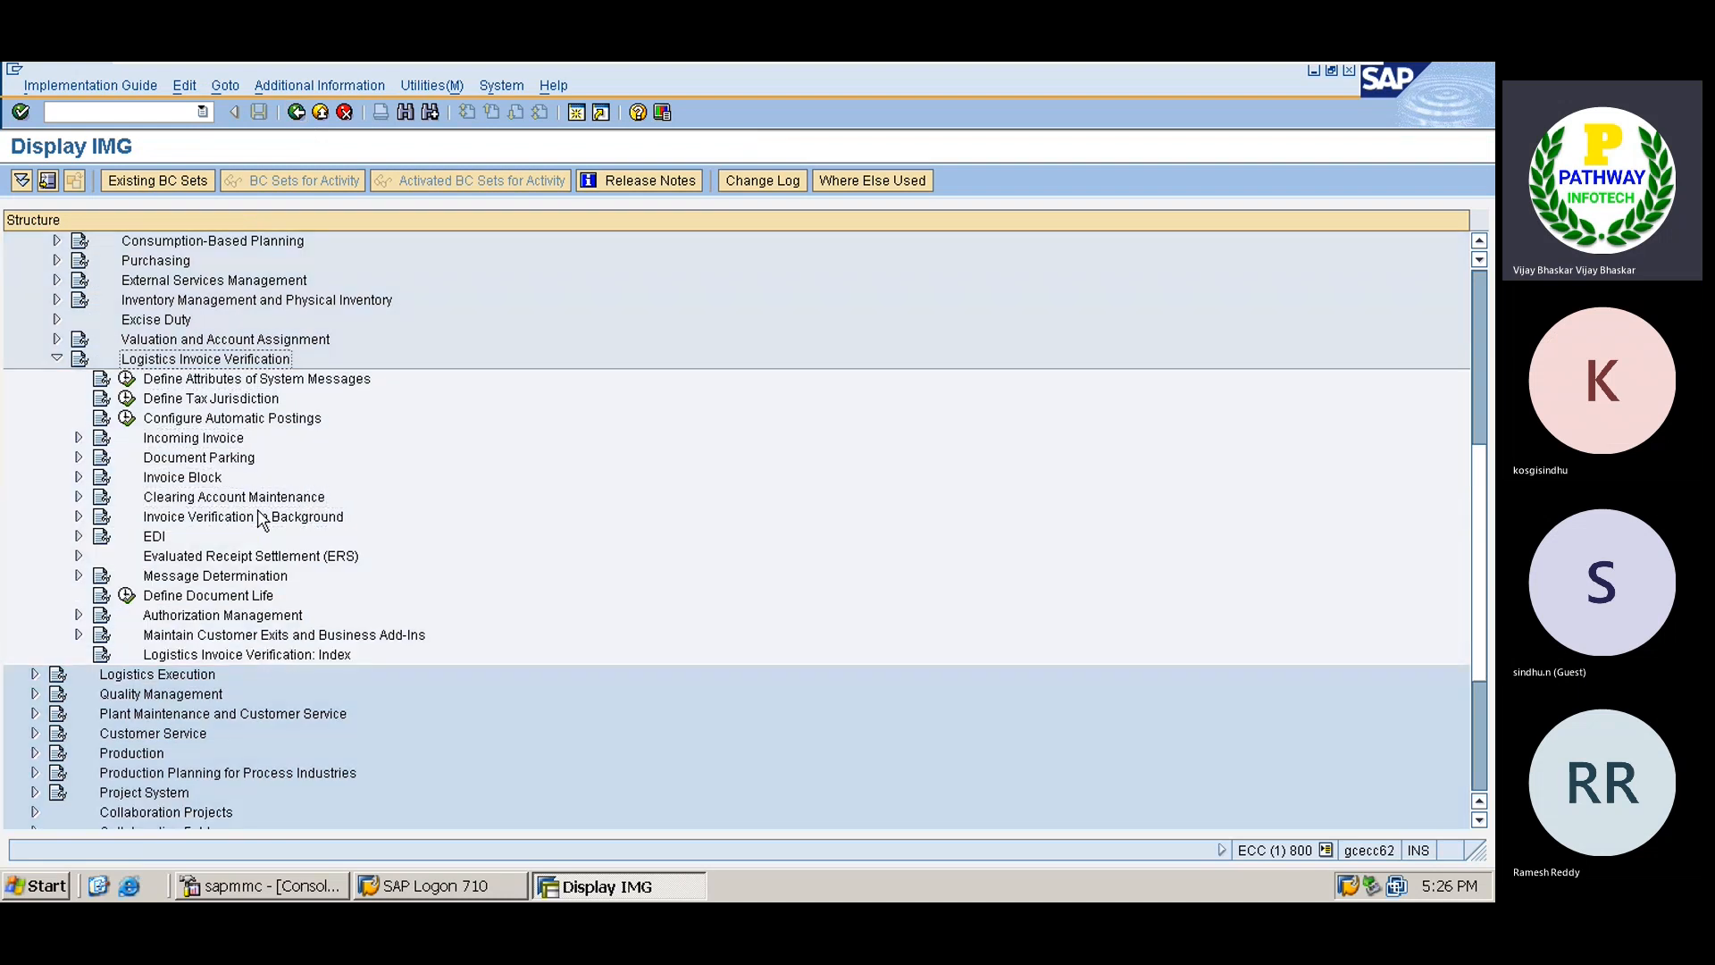
pyautogui.press('Left')
pyautogui.press('Up')
pyautogui.press('Up')
pyautogui.press('Up')
pyautogui.press('Up')
pyautogui.press('Up')
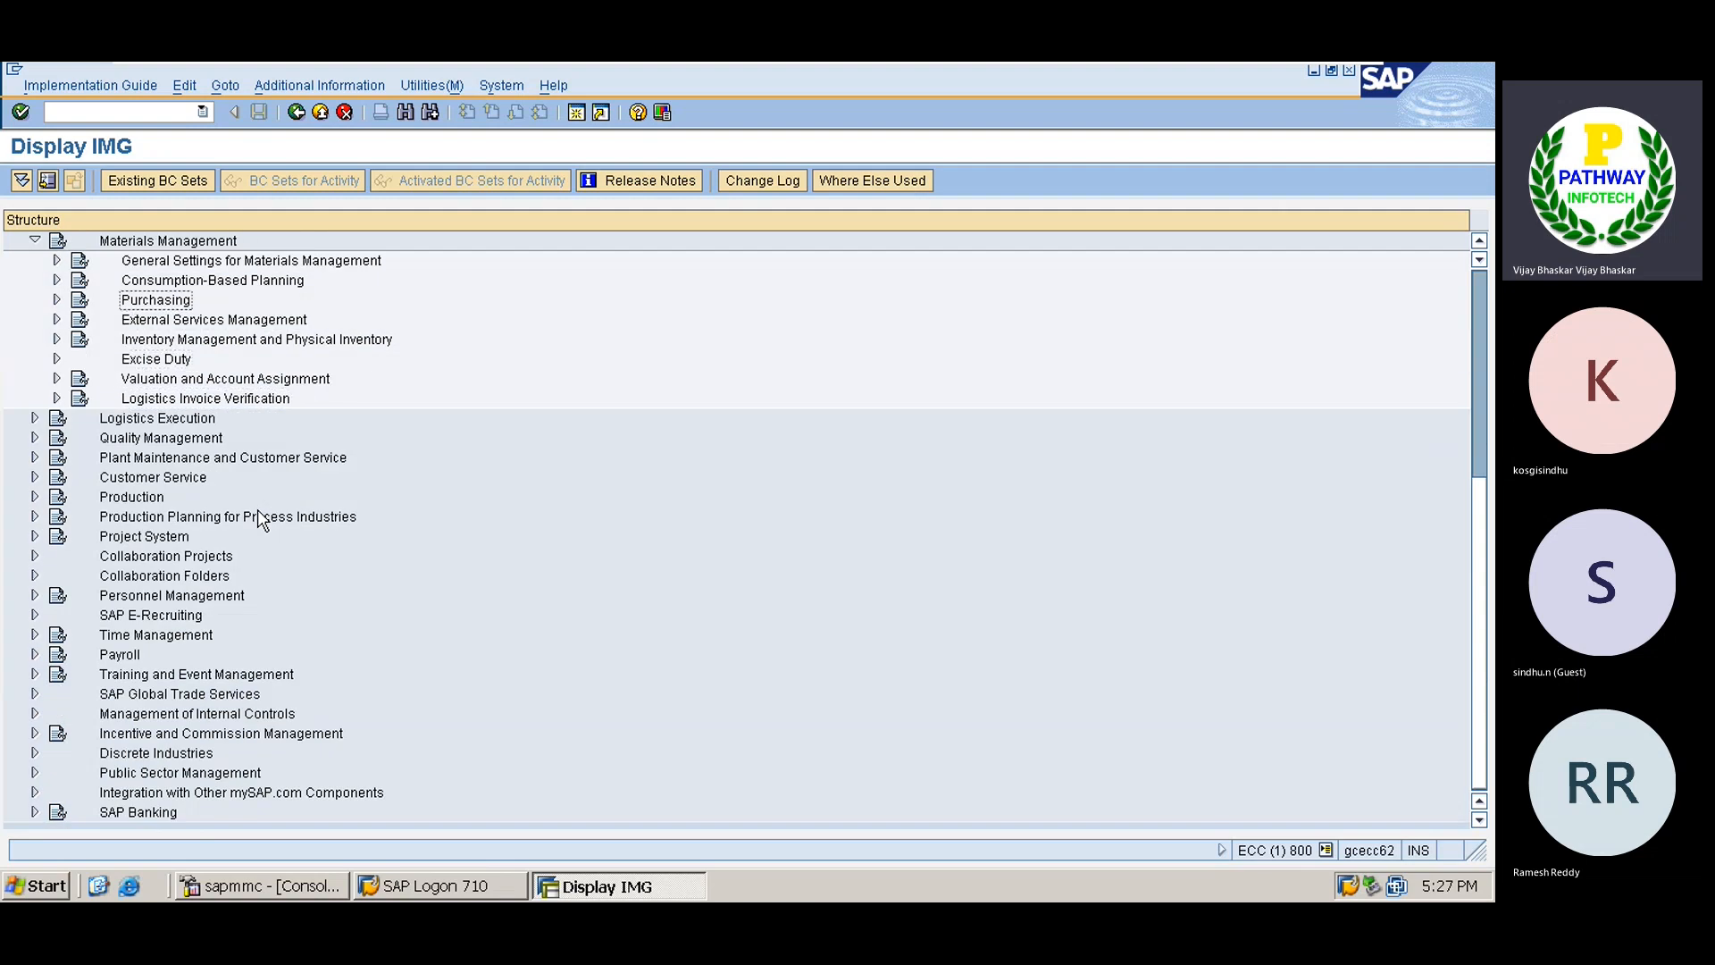
pyautogui.press('Down')
pyautogui.press('Down')
pyautogui.press('Down')
pyautogui.press('Down')
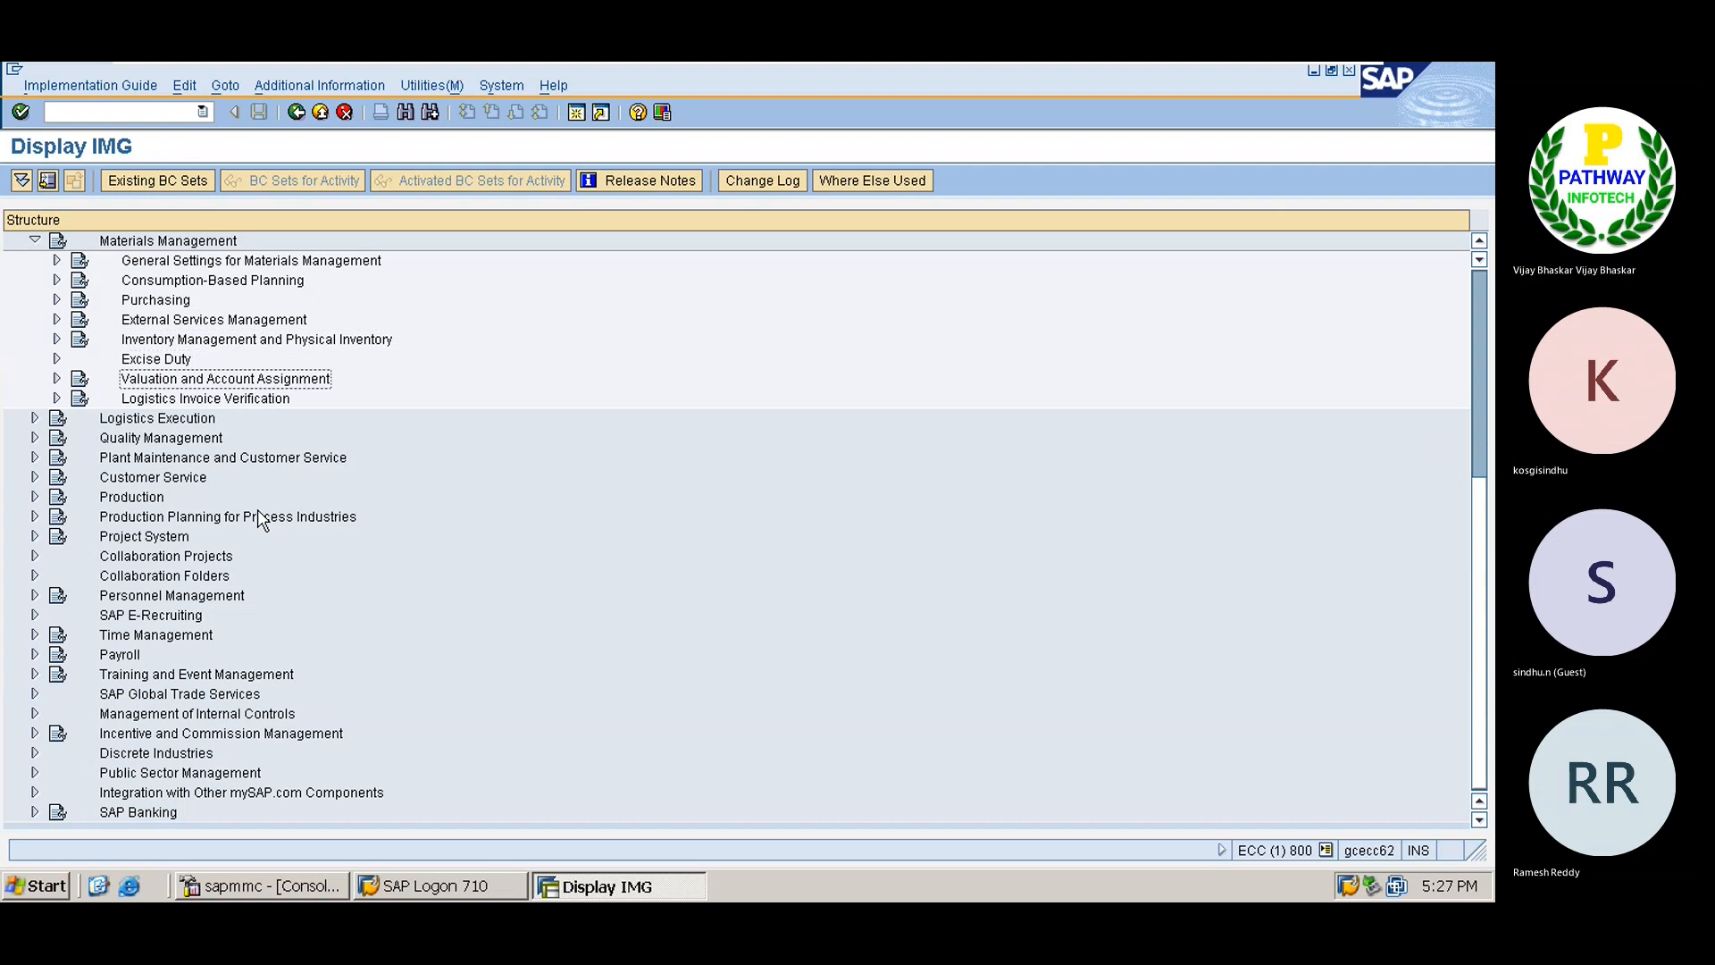
pyautogui.press('Right')
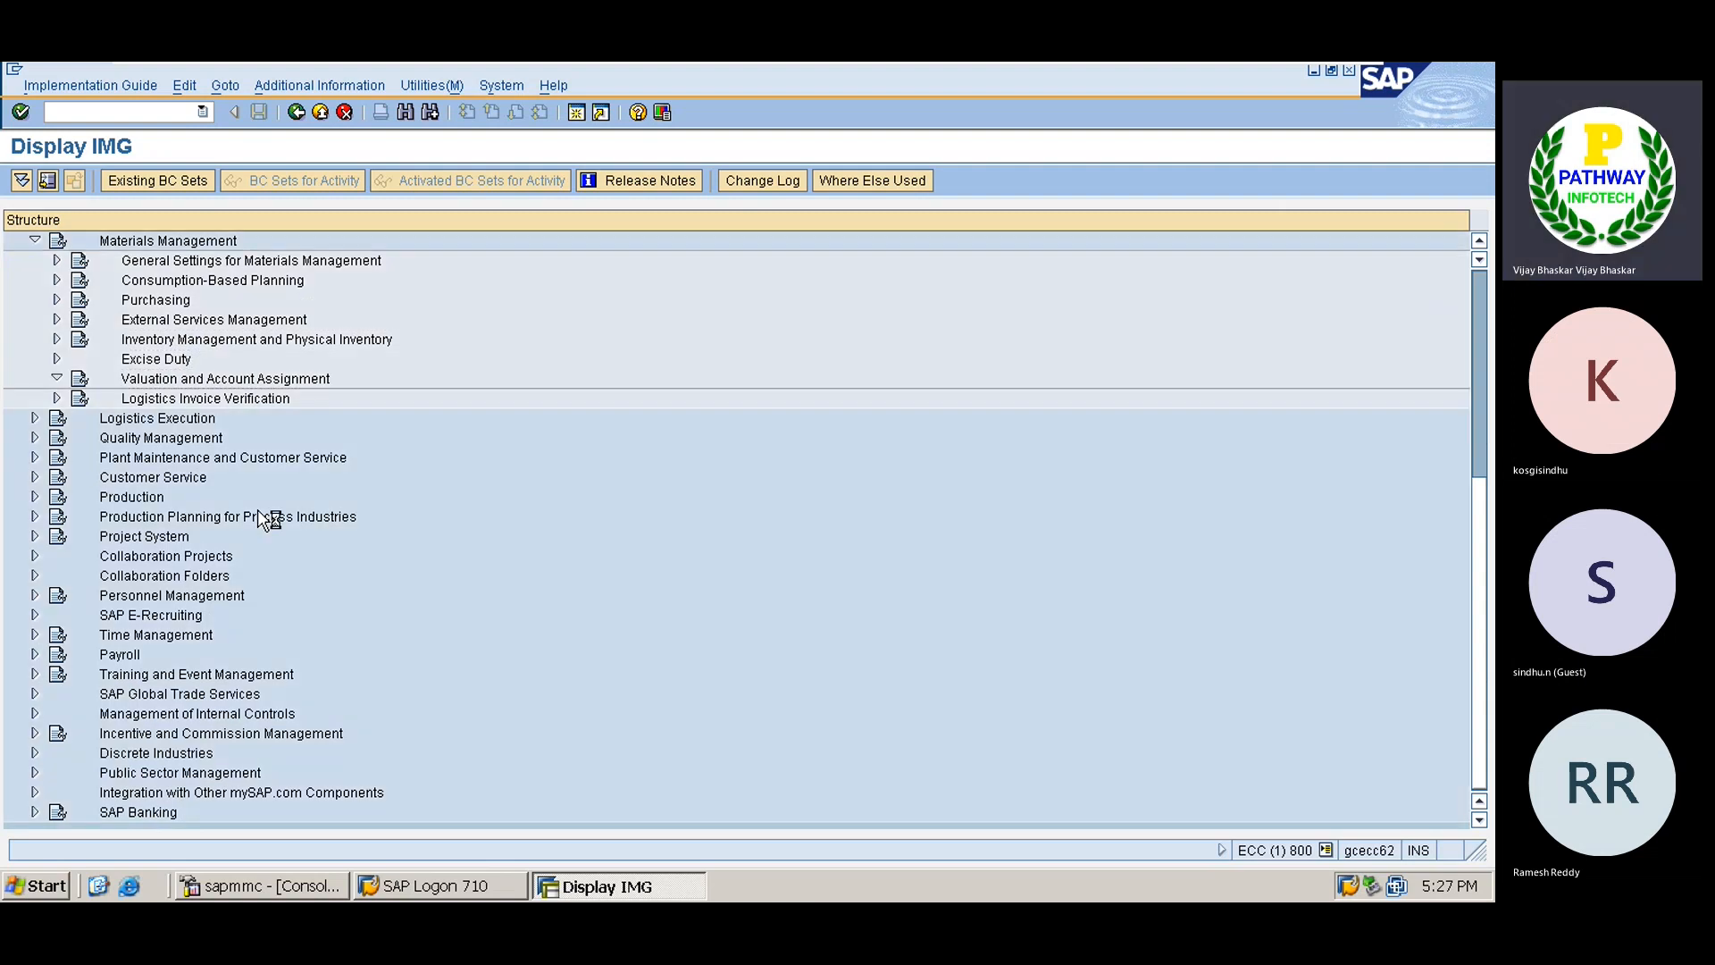
pyautogui.press('Down')
pyautogui.press('Down')
pyautogui.press('Down')
pyautogui.press('Down')
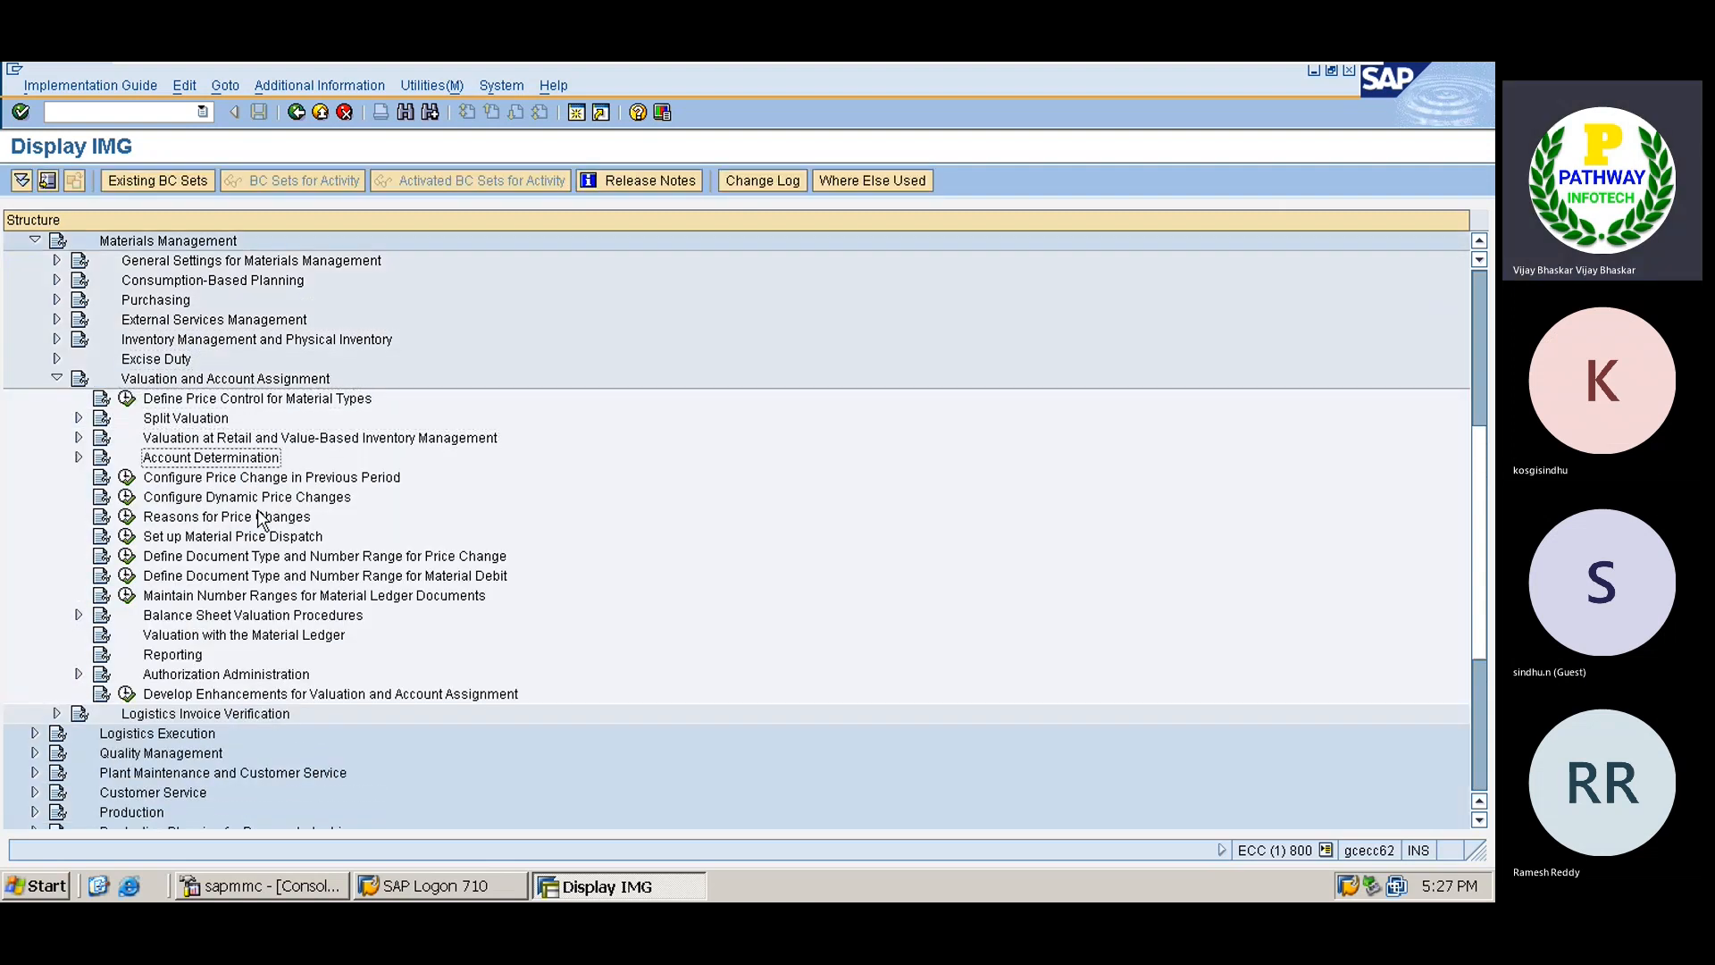
pyautogui.press('Right')
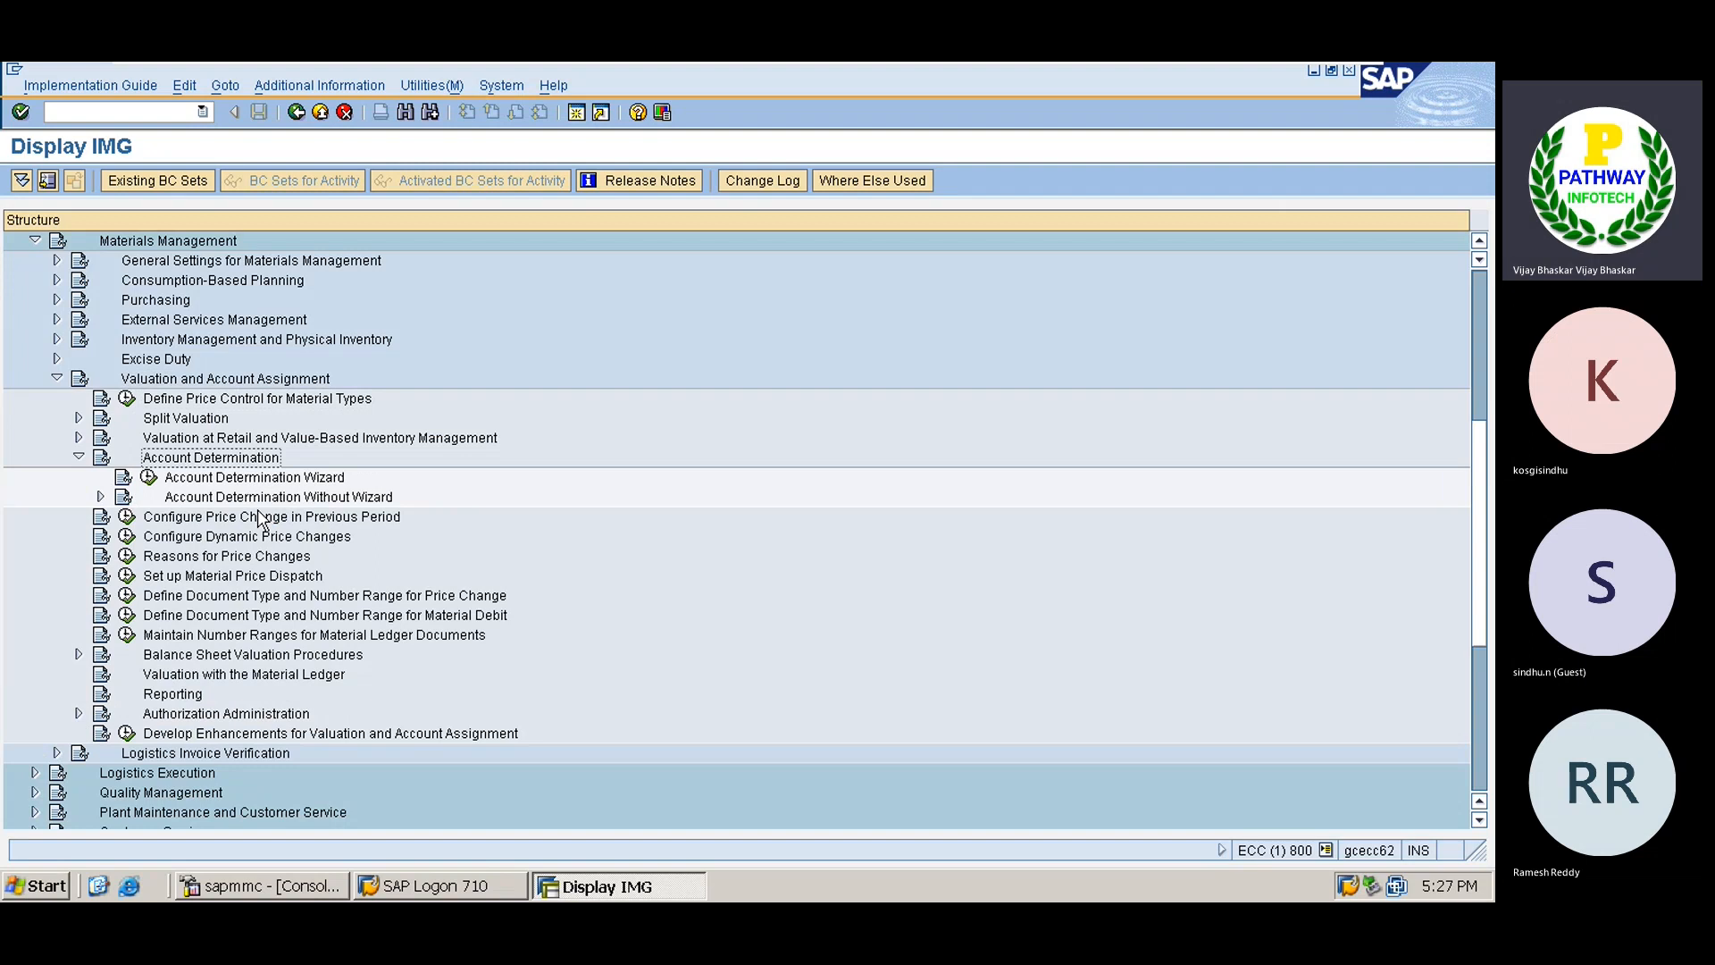
pyautogui.press('Down')
pyautogui.press('Down')
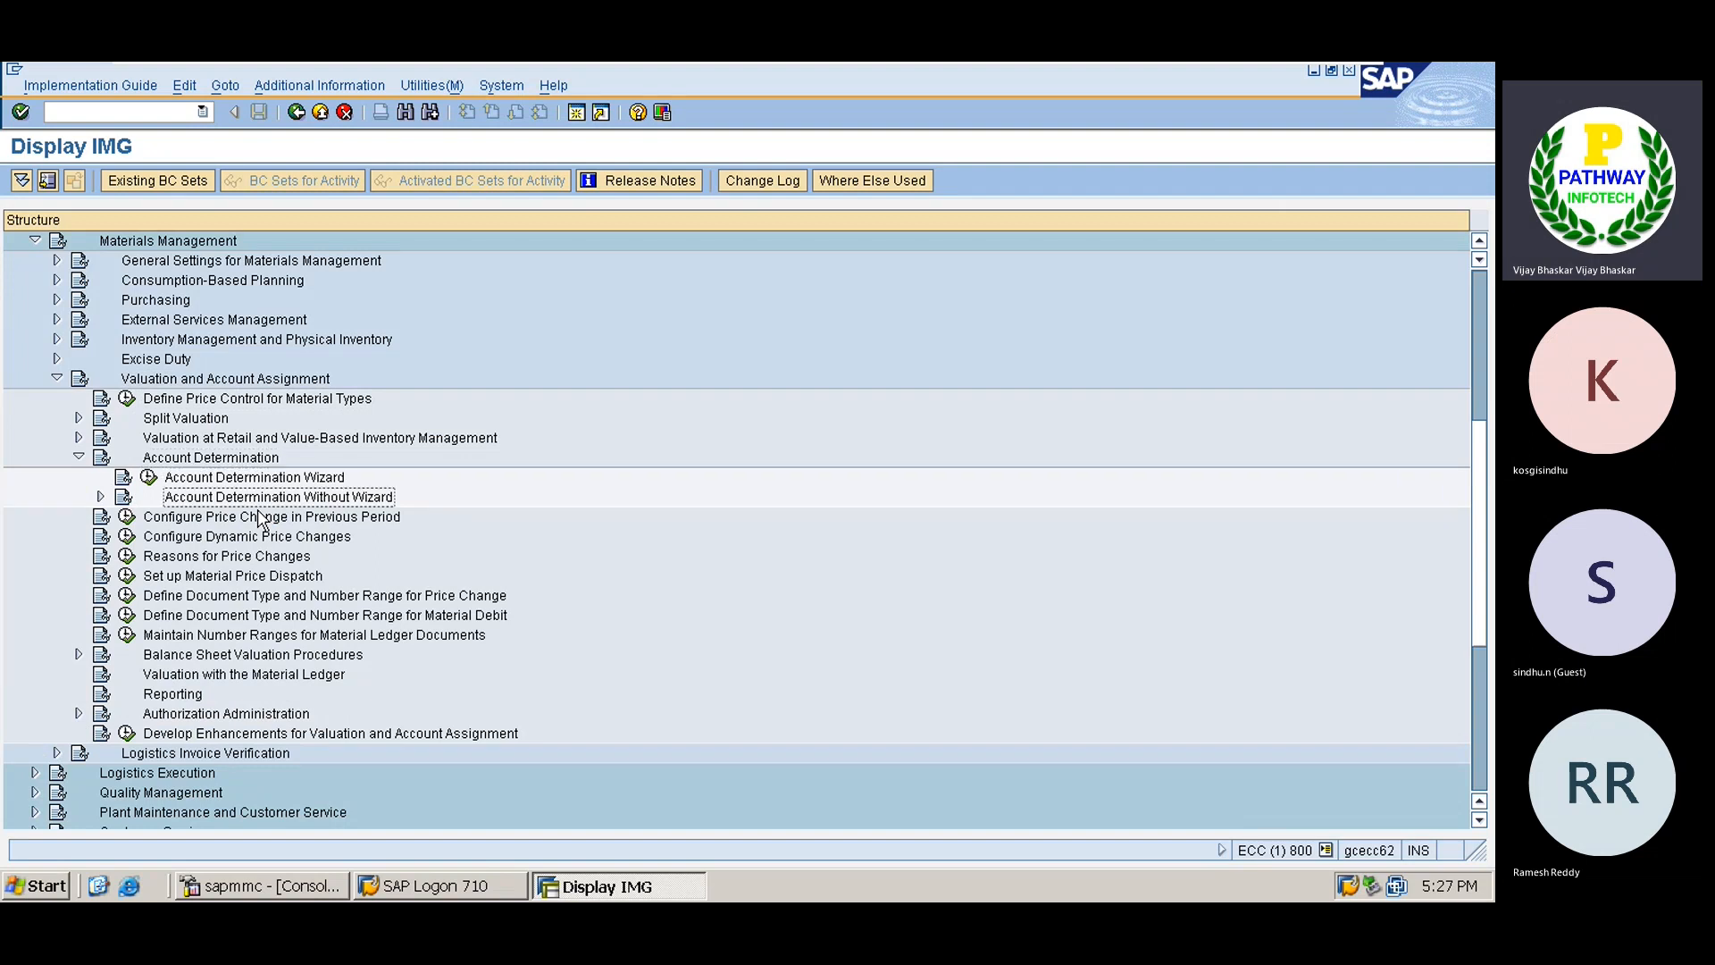
pyautogui.press('Right')
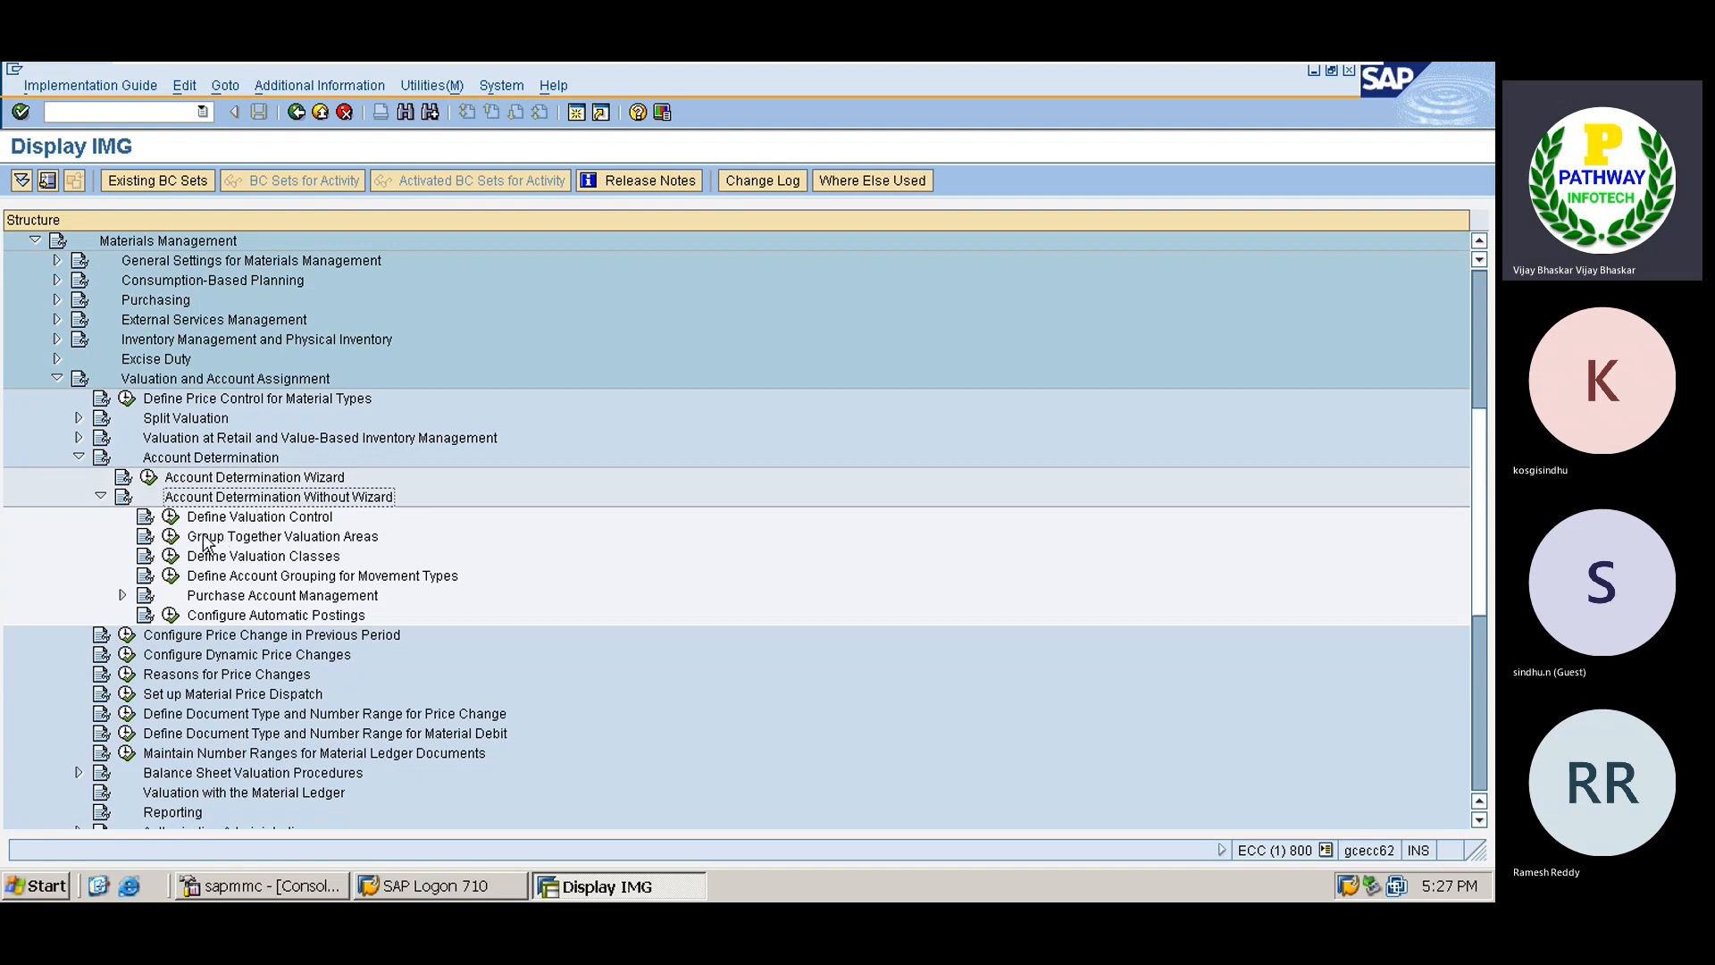
# In Group Together Valuation Areas, set TATA's grouping code to X, save, and return.
pyautogui.click(170, 536)
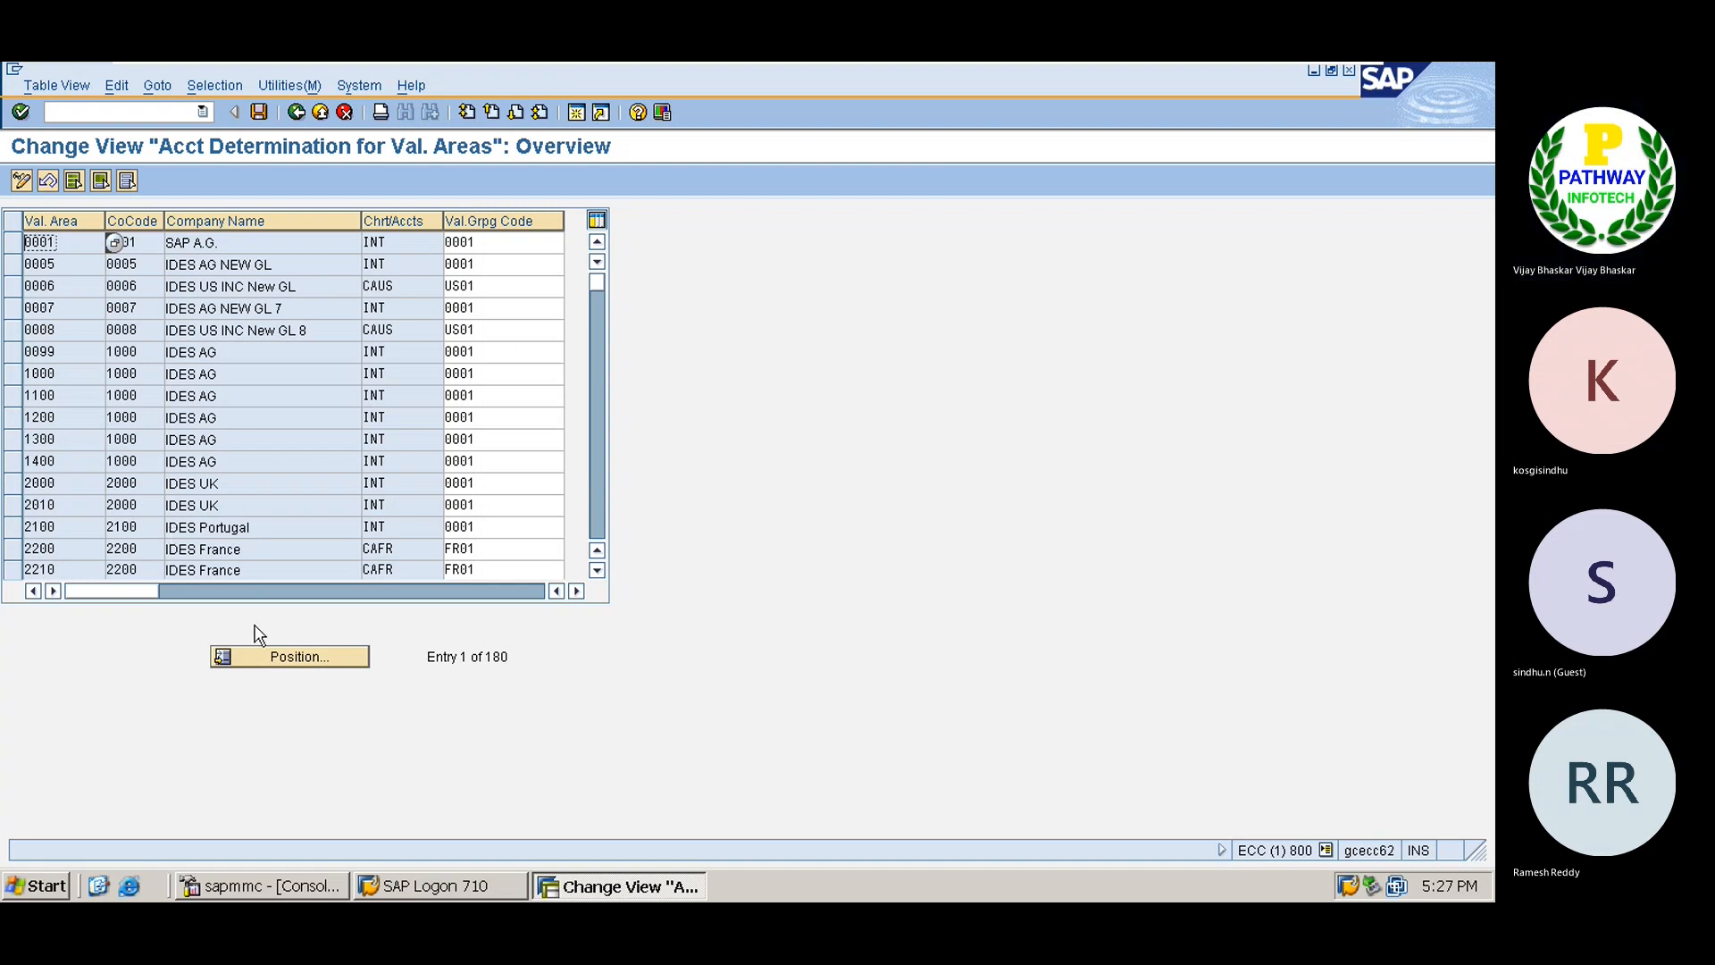
pyautogui.click(265, 658)
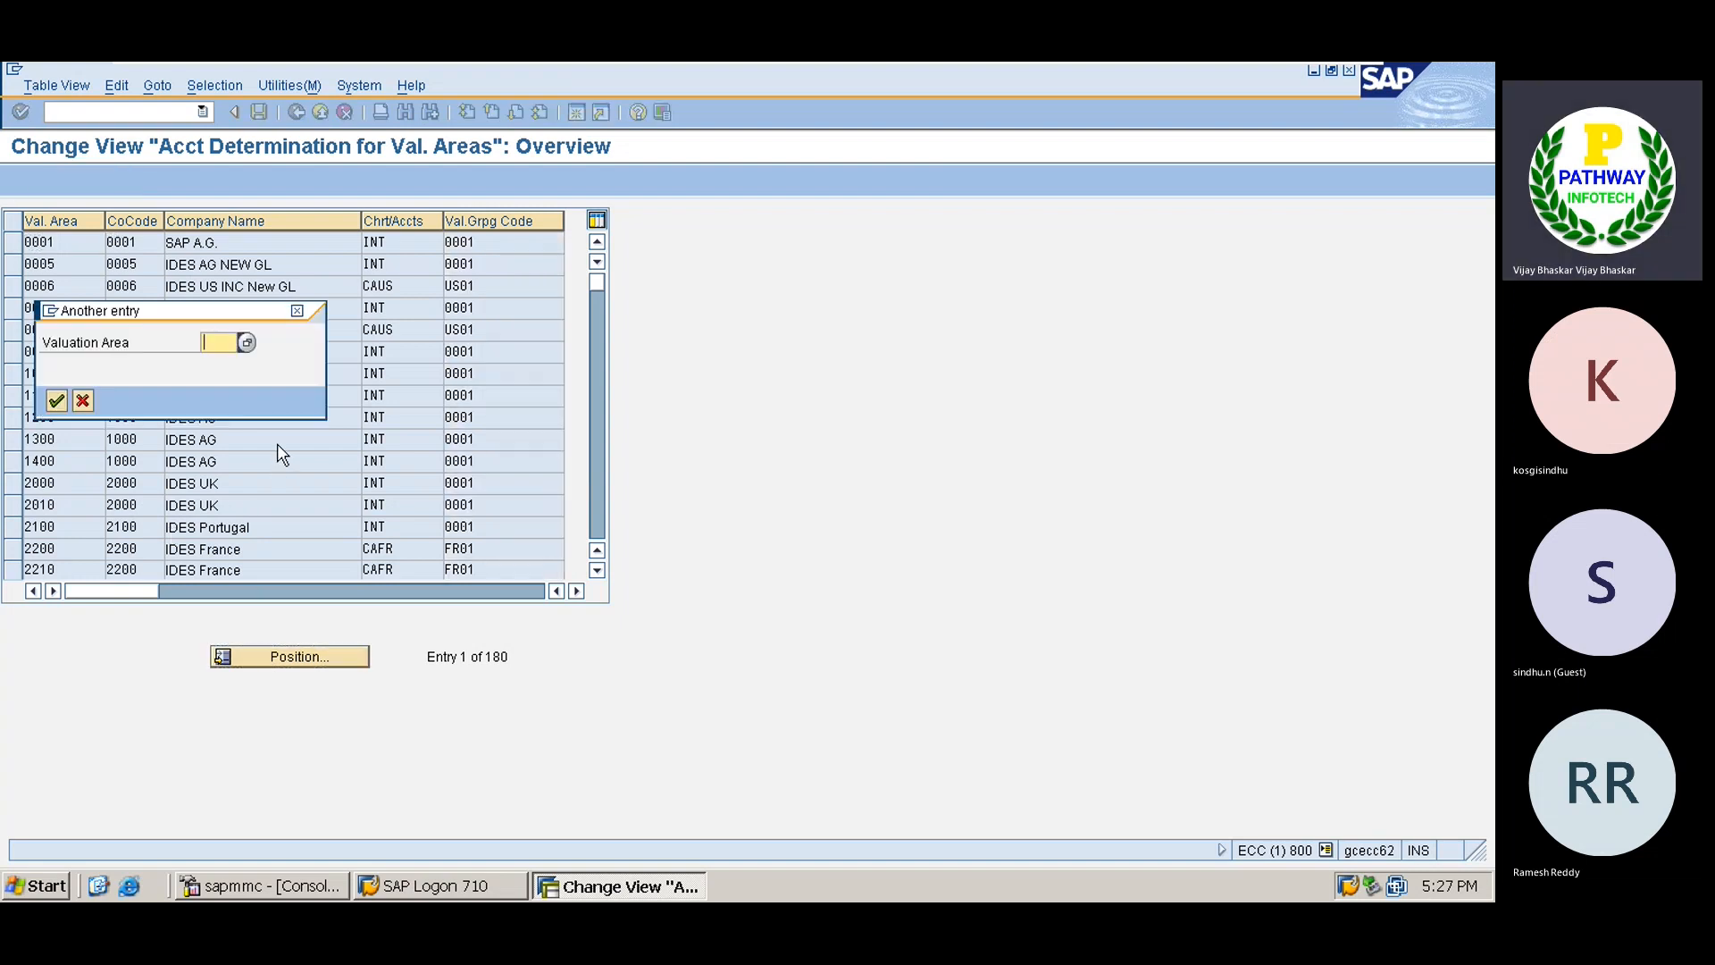
pyautogui.write('TATA')
pyautogui.press('Return')
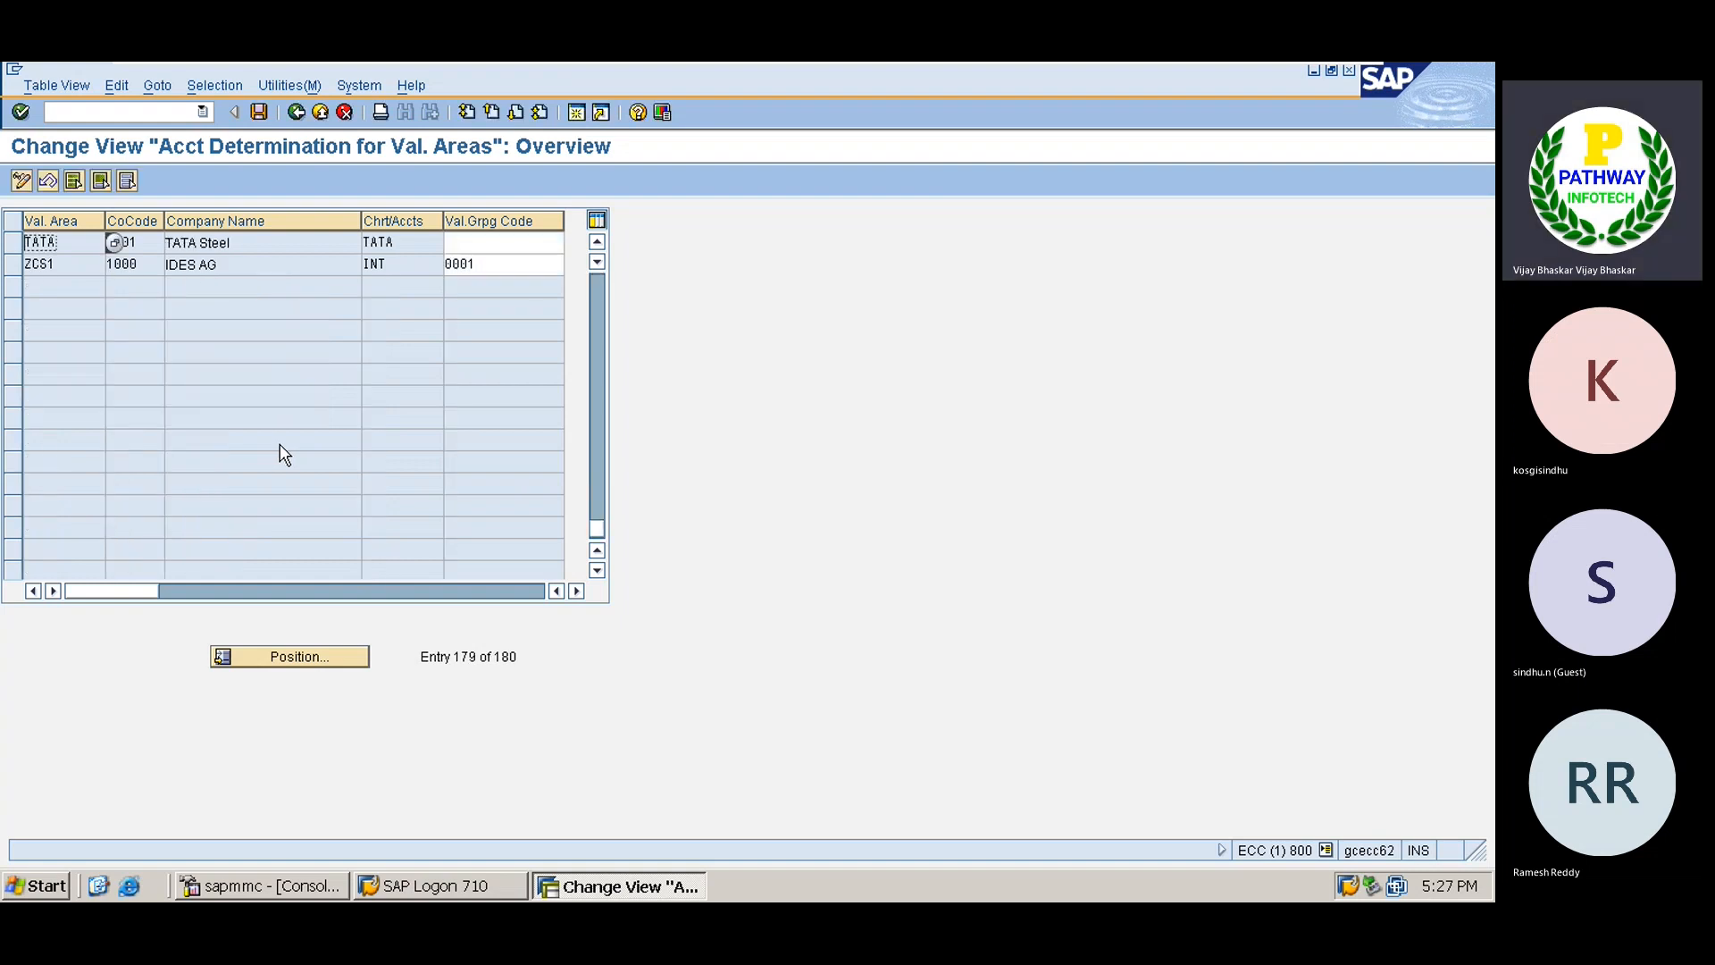
pyautogui.click(506, 245)
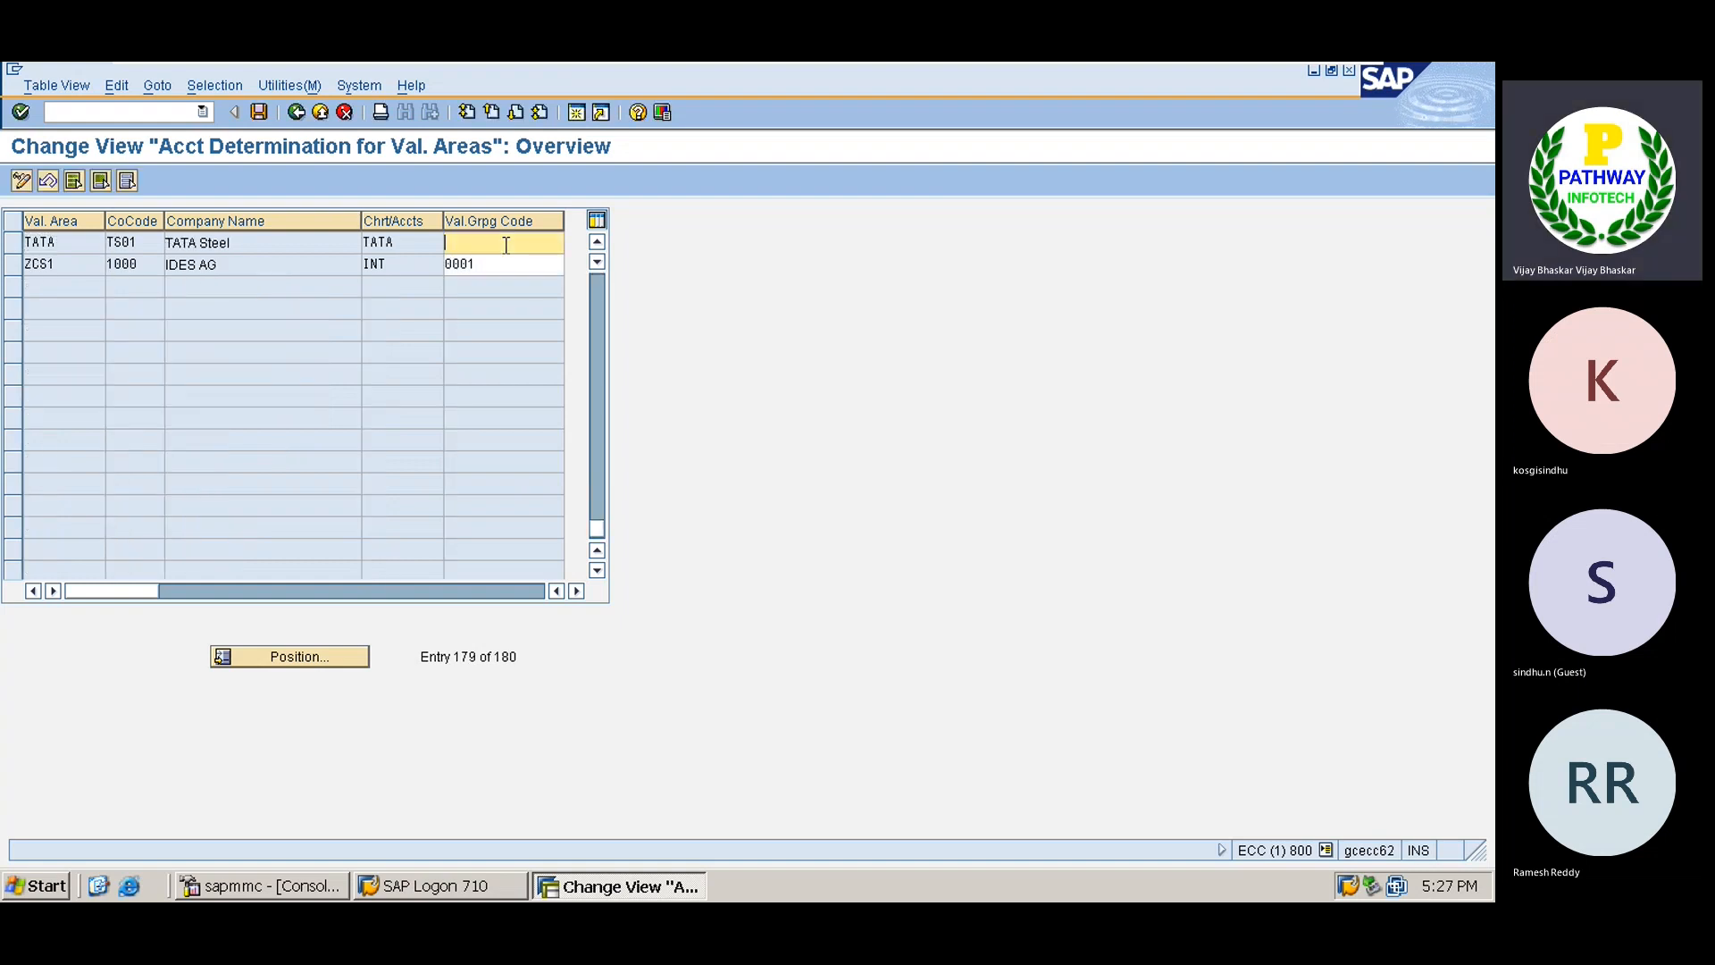
pyautogui.write('X')
pyautogui.hotkey('ctrl', 's')
pyautogui.press('Return')
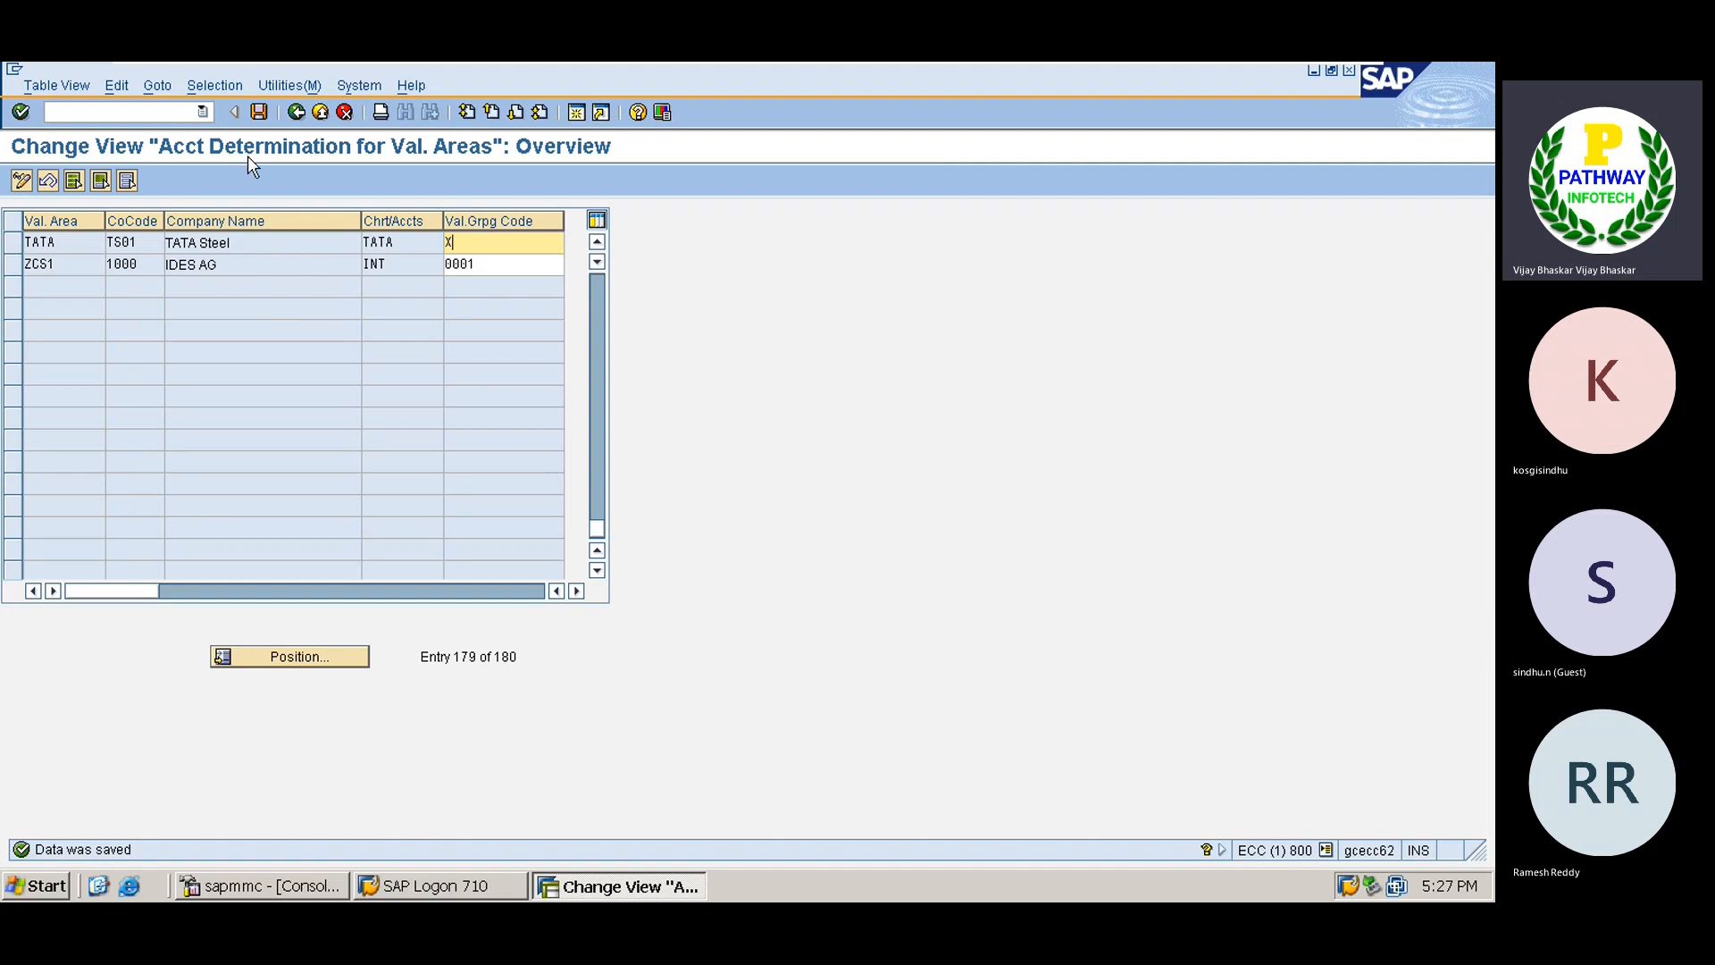
pyautogui.click(259, 111)
pyautogui.click(296, 112)
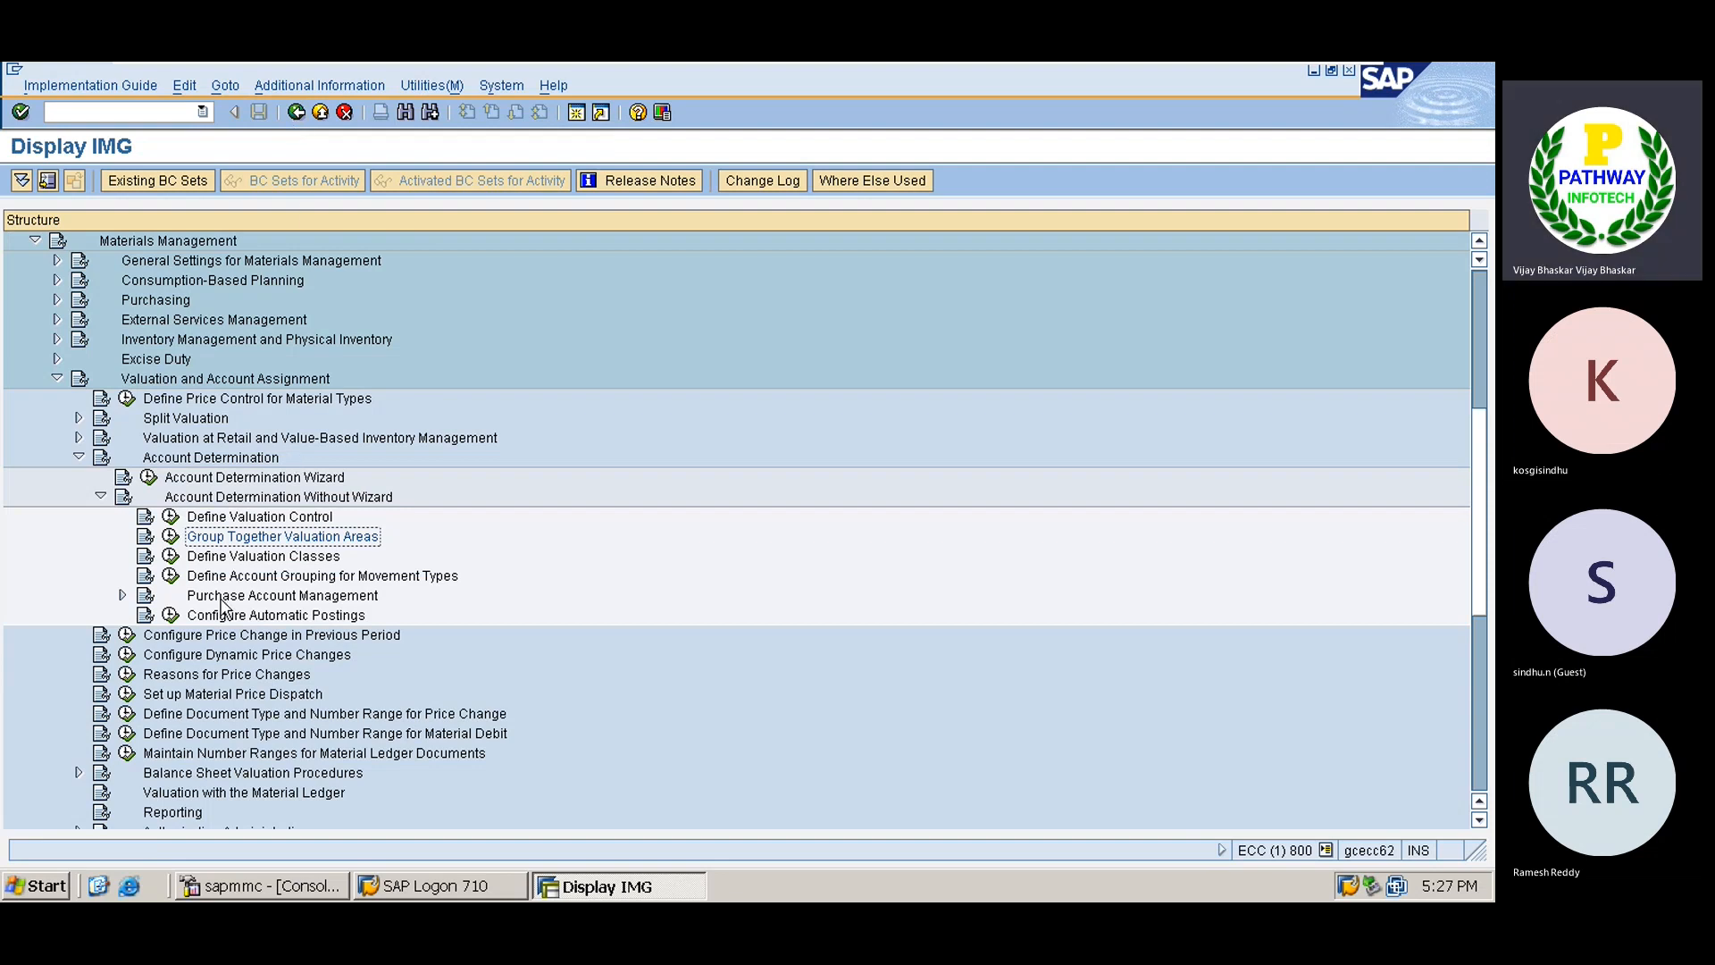
# In Define Valuation Classes, copy valuation classes 3000 and 7920 as new entries.
pyautogui.click(169, 555)
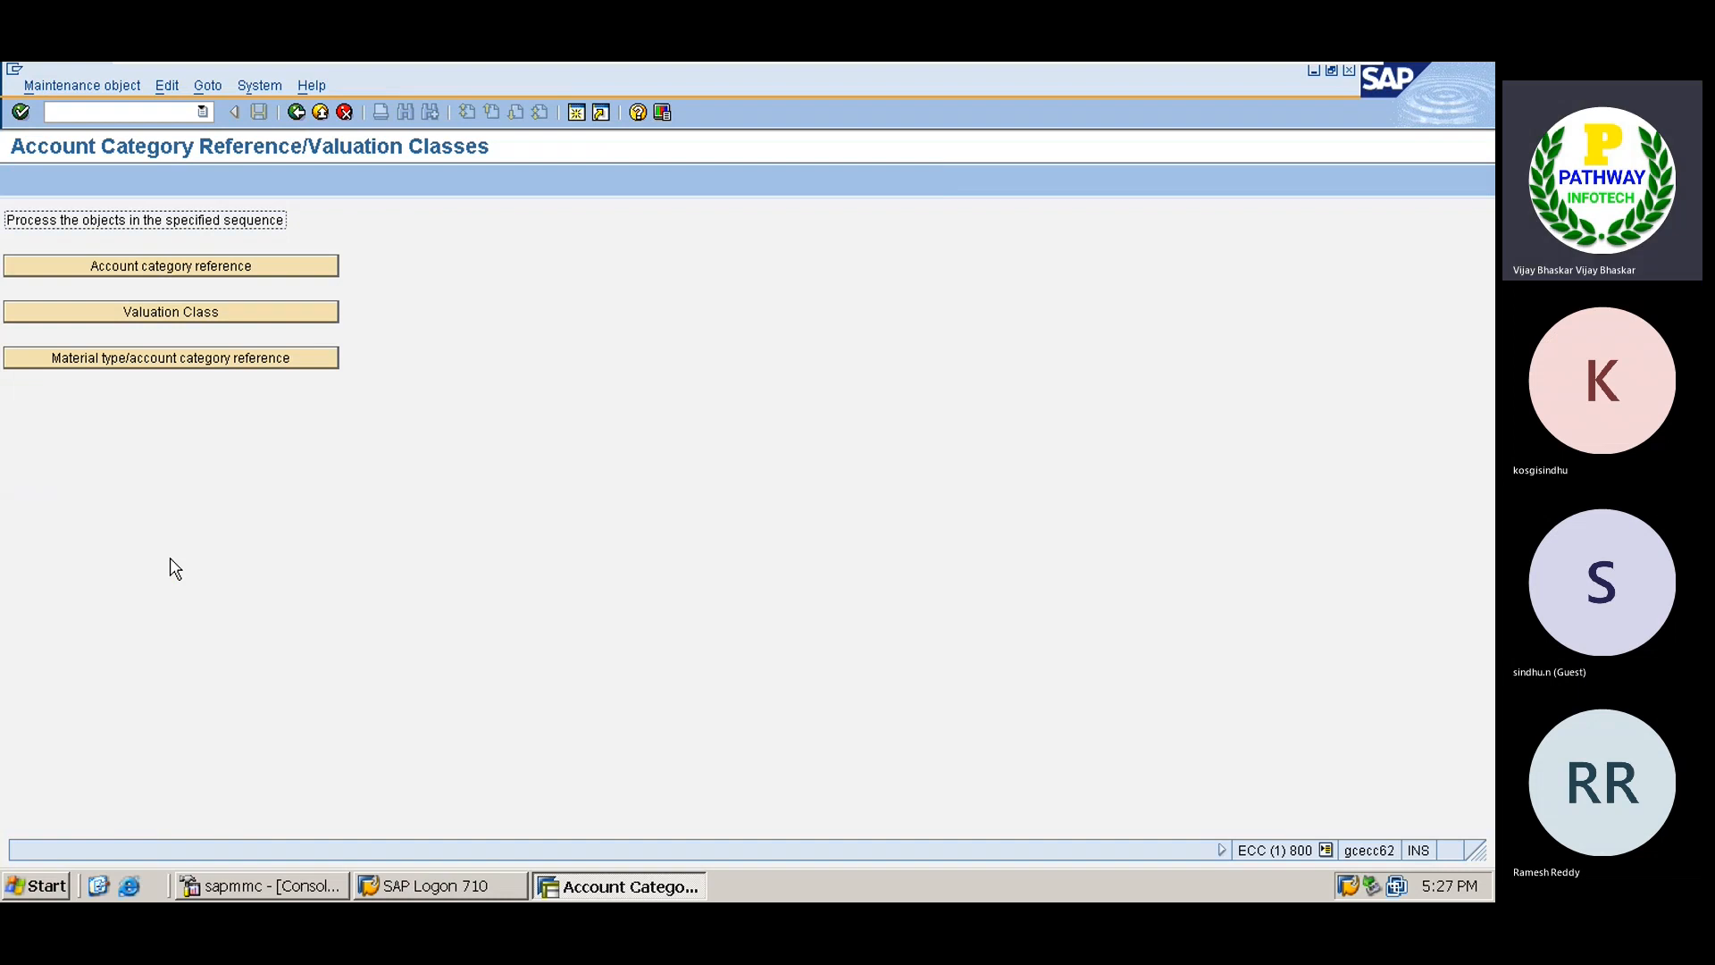
pyautogui.click(211, 308)
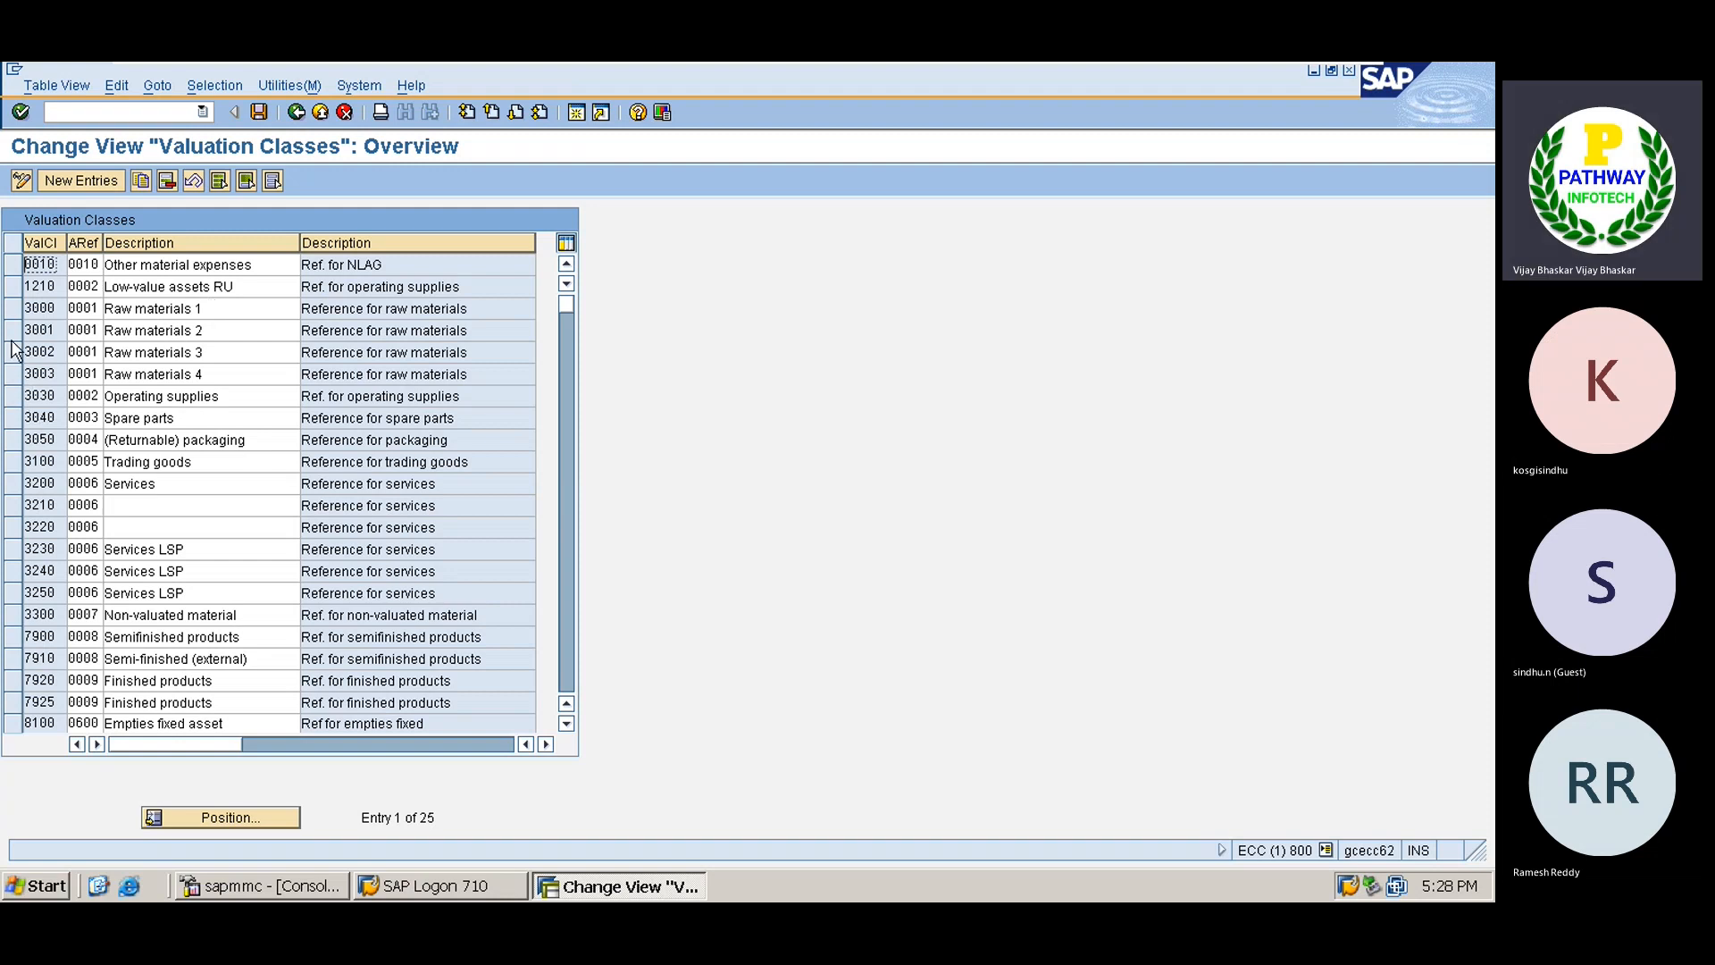
pyautogui.click(13, 309)
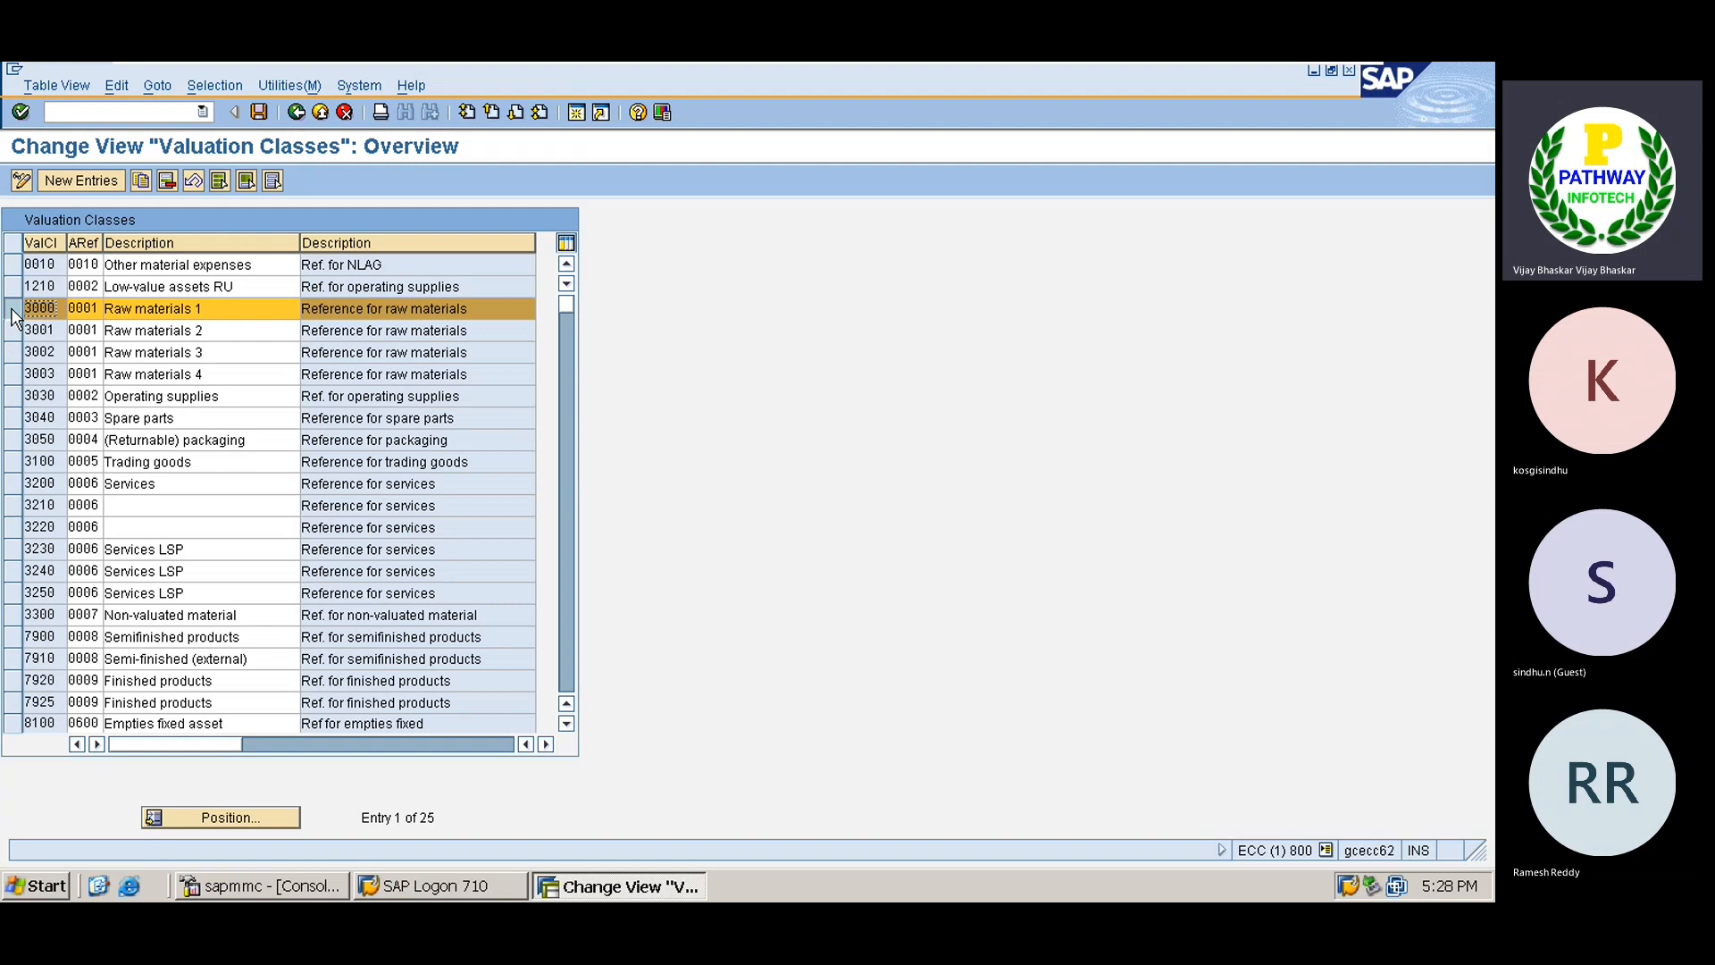
pyautogui.click(14, 682)
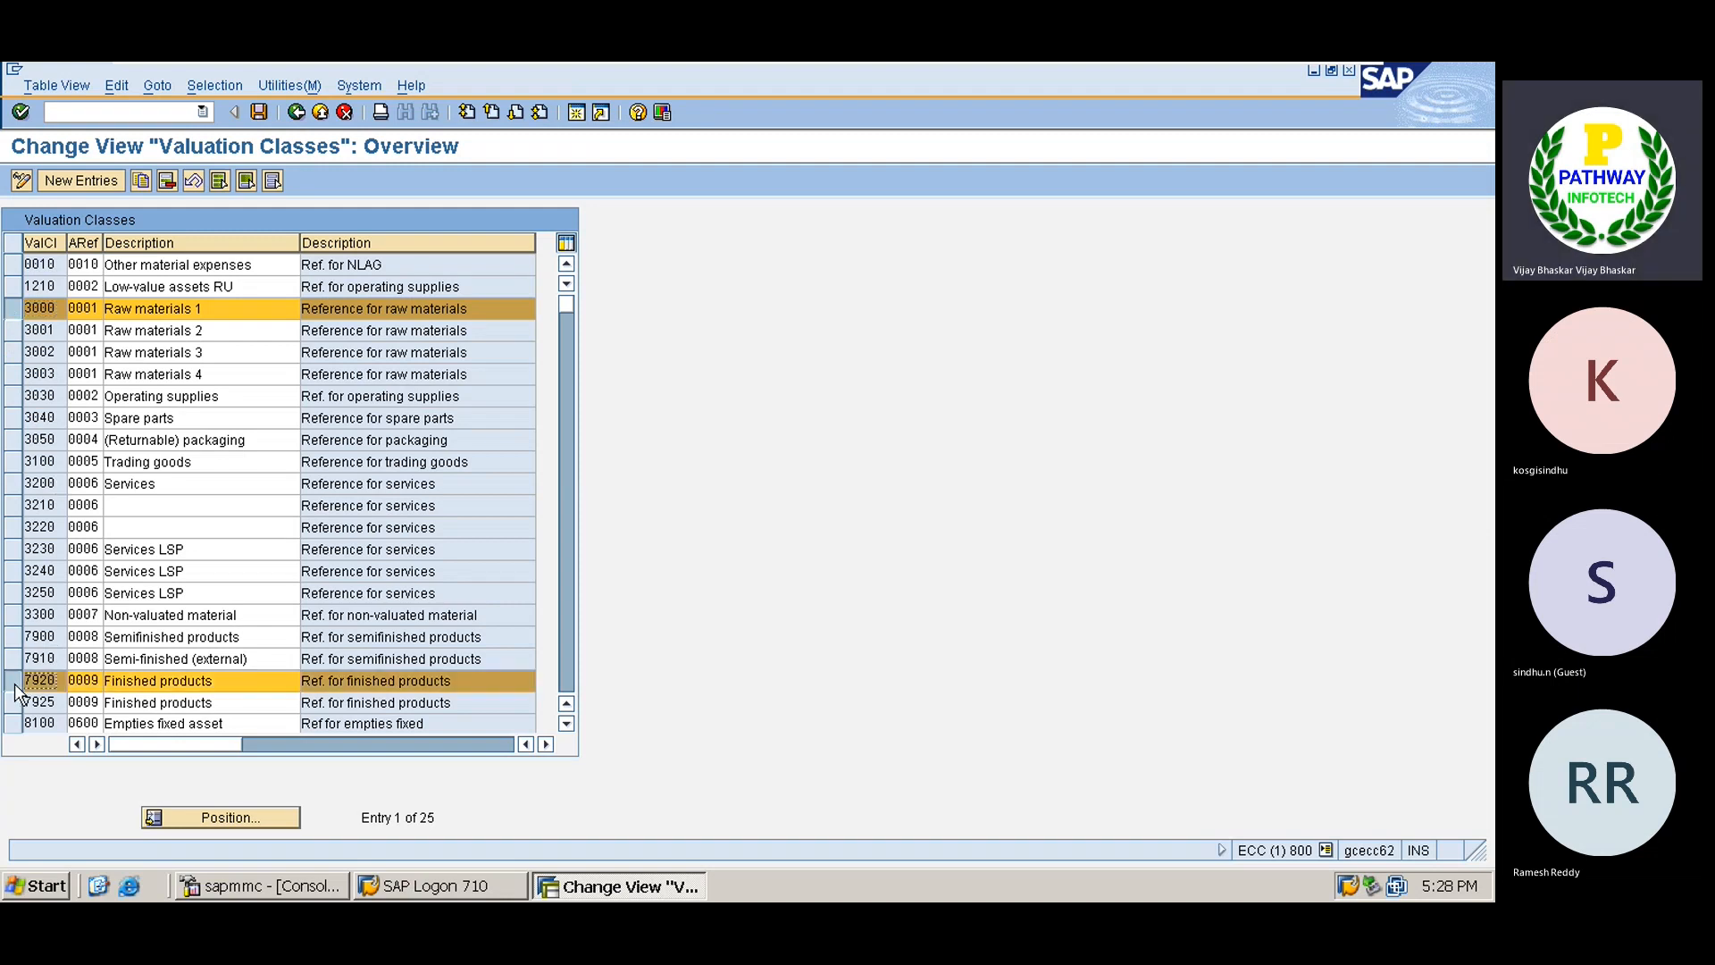
pyautogui.click(141, 181)
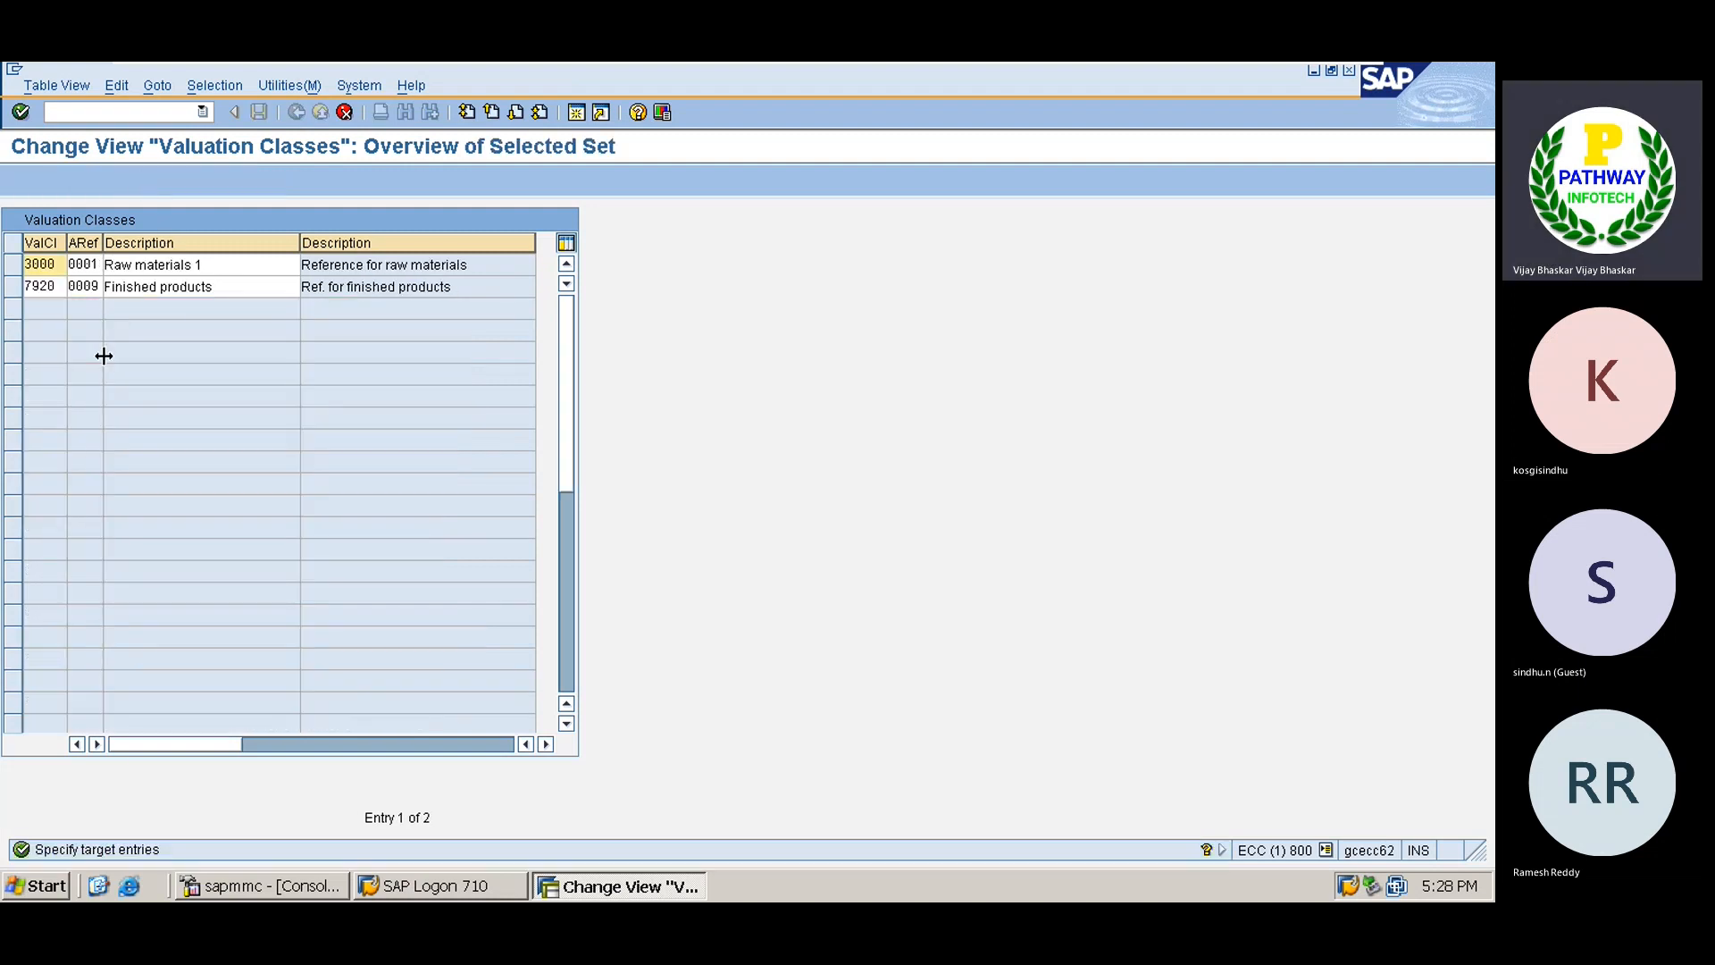
# Rename the copied classes to TSRM and TSFG and save them.
pyautogui.press('BackSpace')
pyautogui.press('BackSpace')
pyautogui.press('BackSpace')
pyautogui.press('BackSpace')
pyautogui.write('TS01')
pyautogui.press('Tab')
pyautogui.press('Tab')
pyautogui.press('Tab')
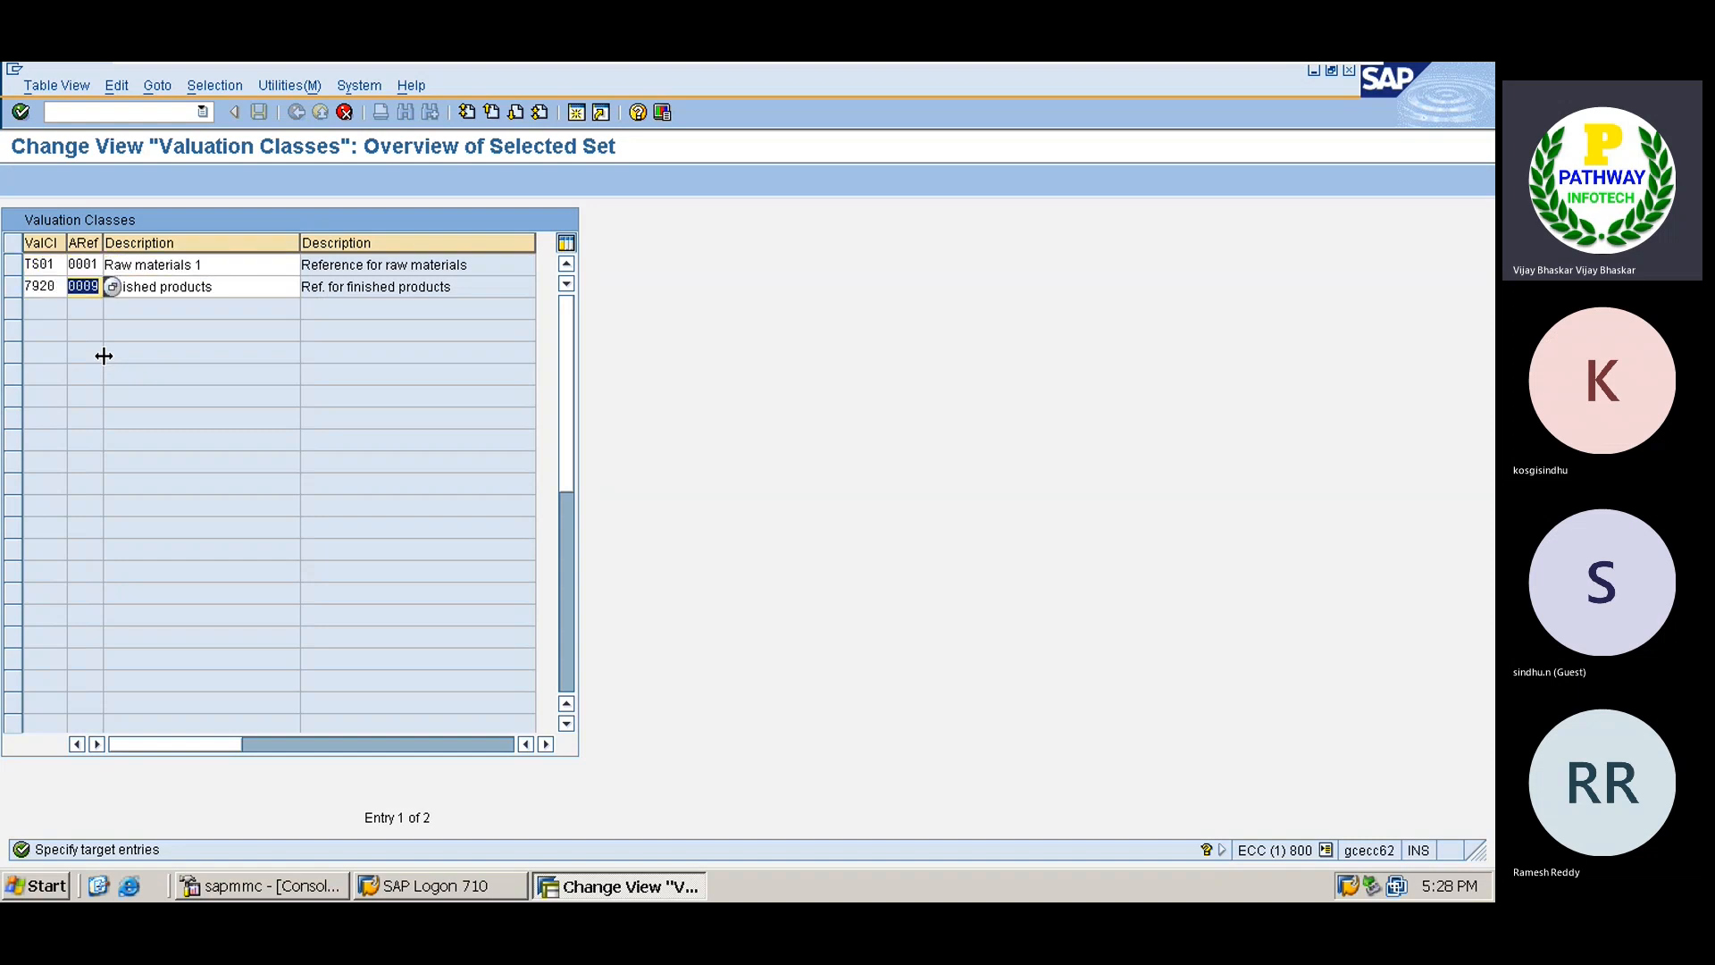
pyautogui.write('TS02')
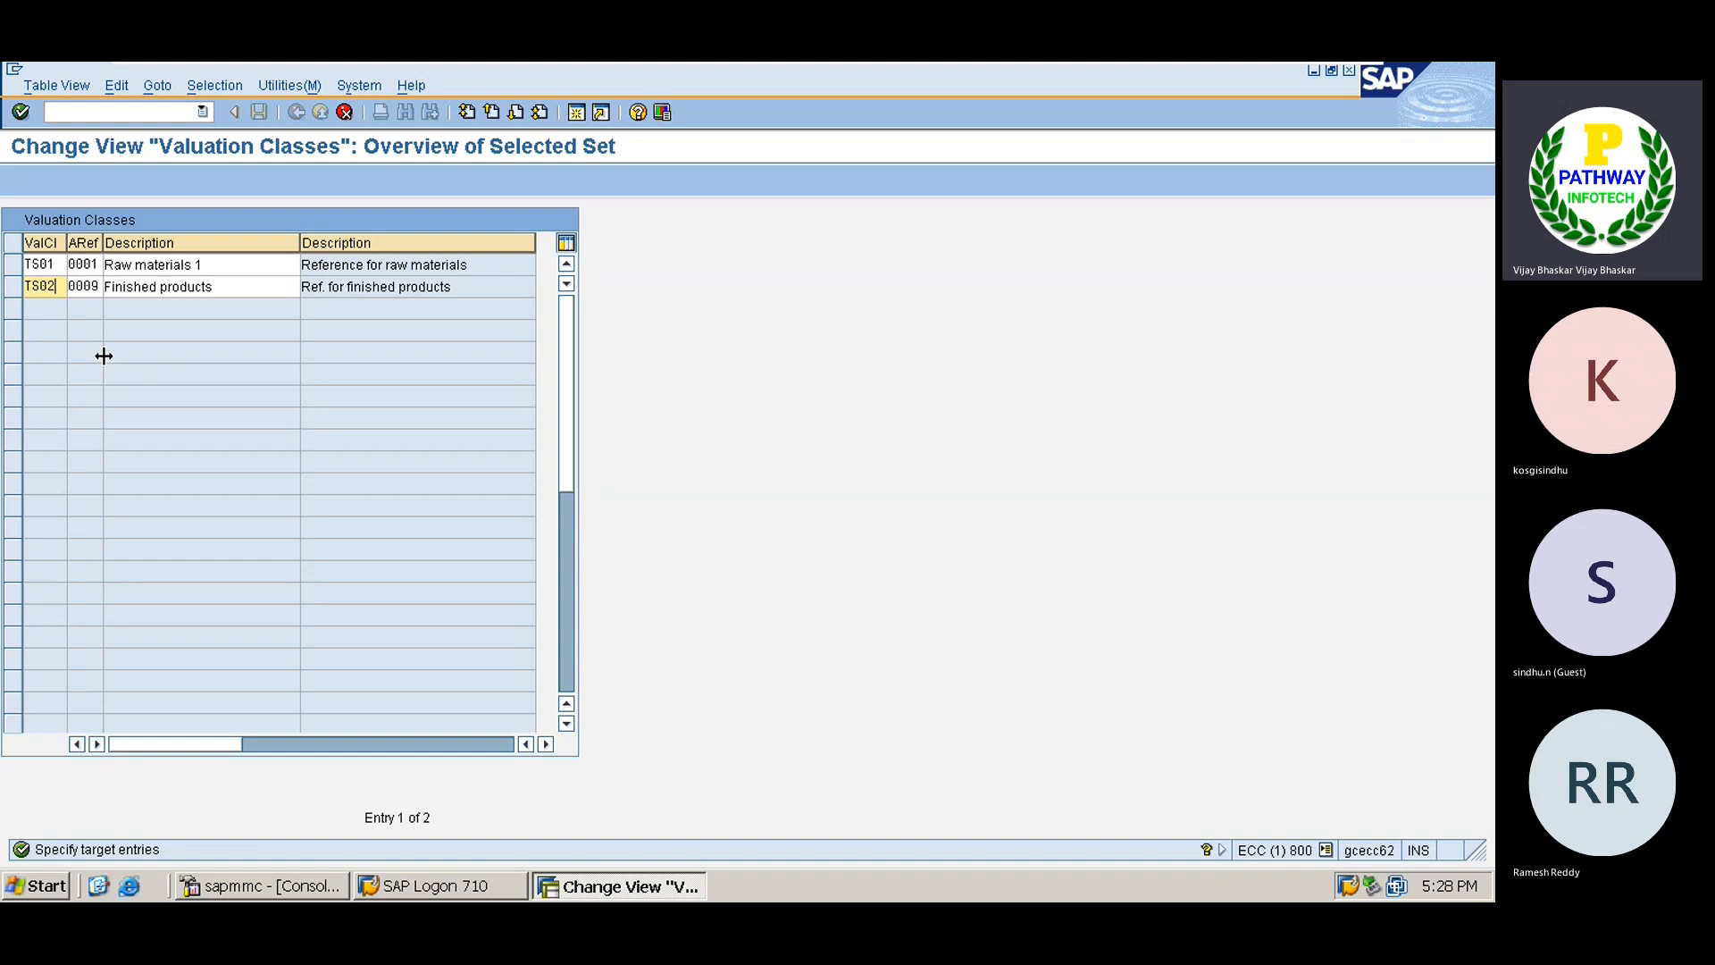
pyautogui.click(57, 261)
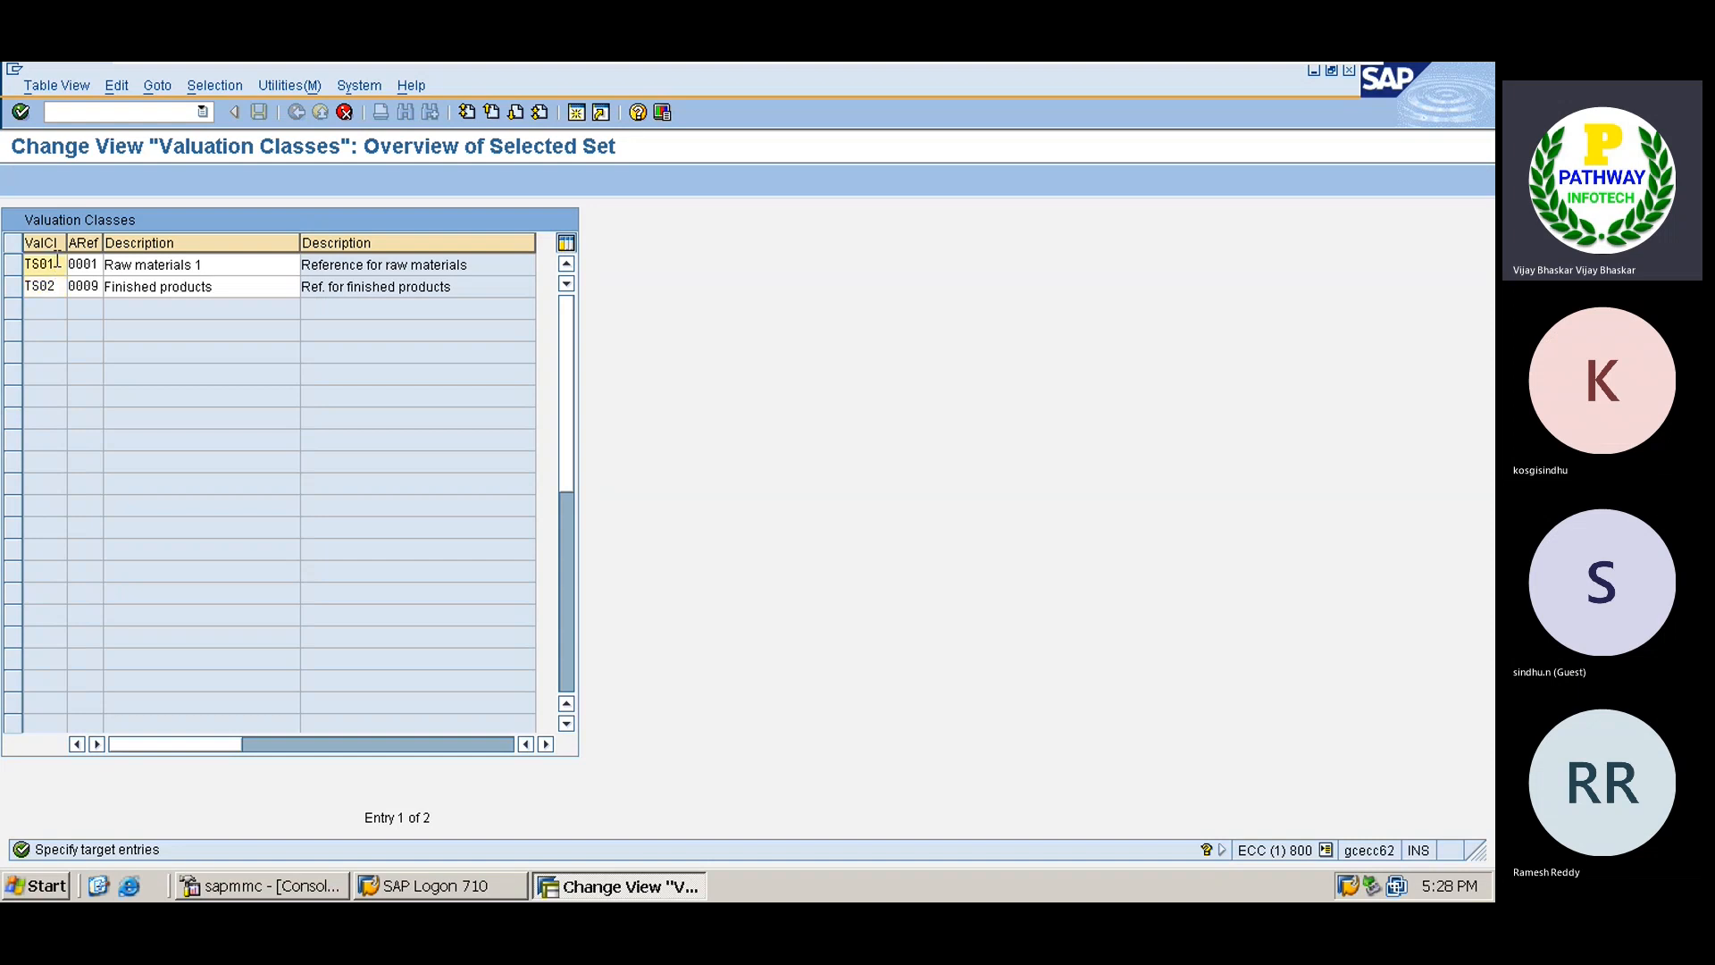
pyautogui.press('BackSpace')
pyautogui.press('BackSpace')
pyautogui.write('RM')
pyautogui.press('Down')
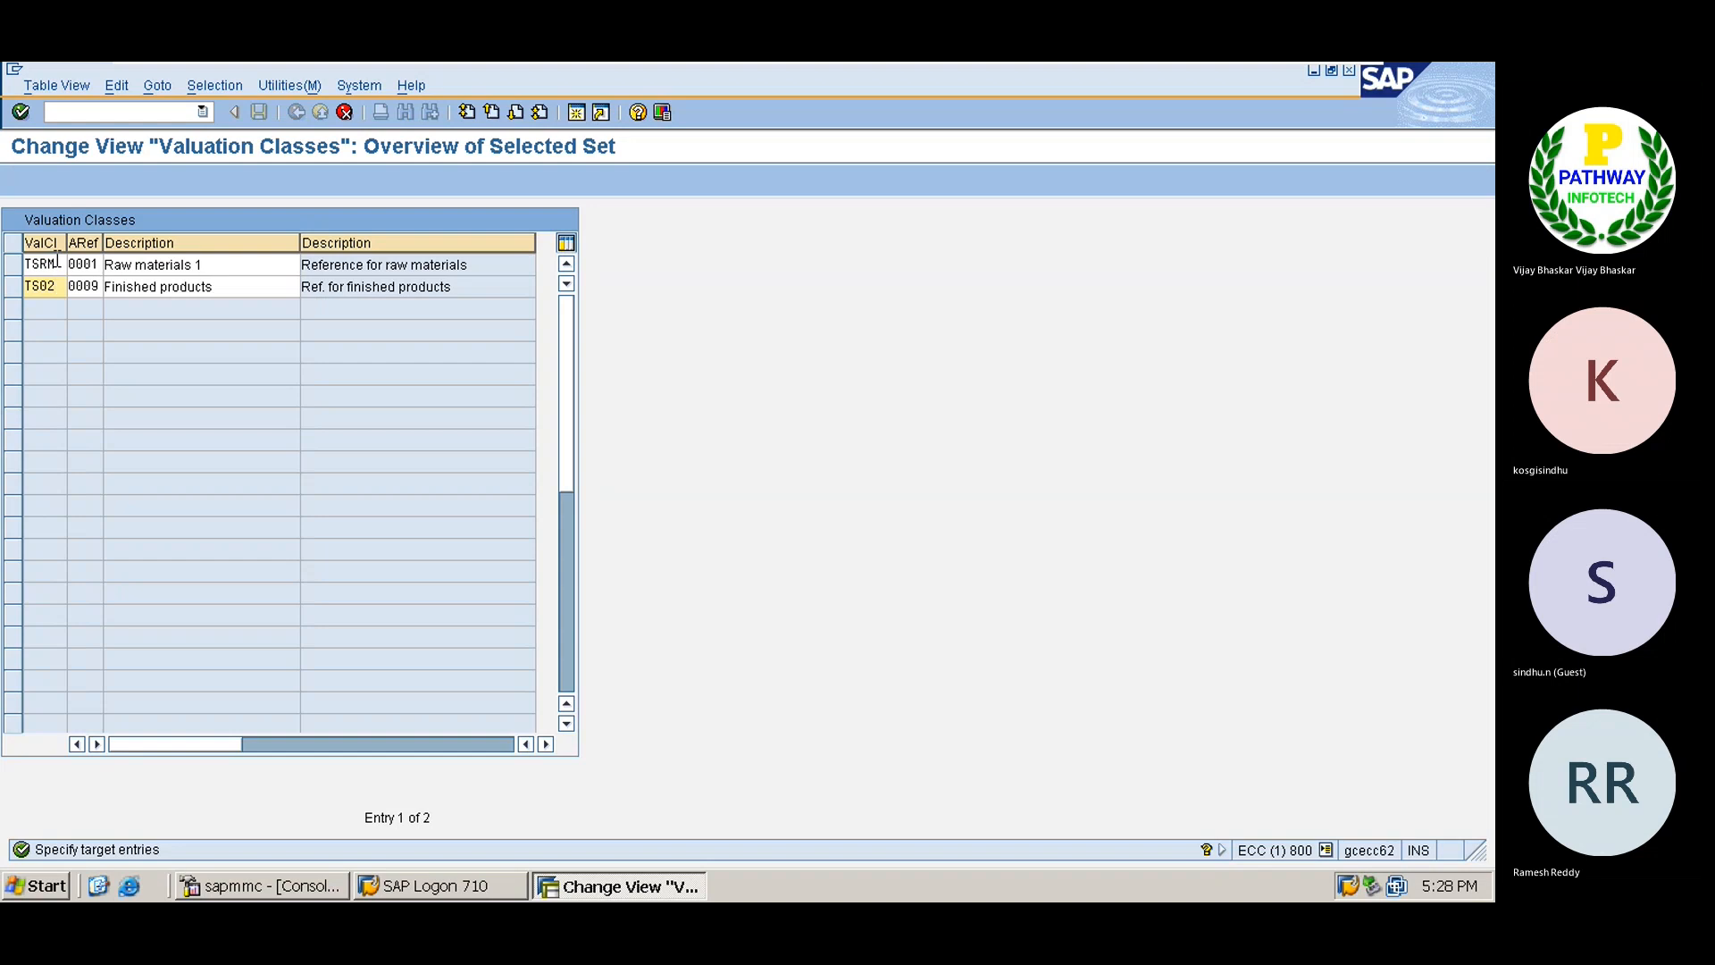
pyautogui.press('BackSpace')
pyautogui.press('BackSpace')
pyautogui.write('FG')
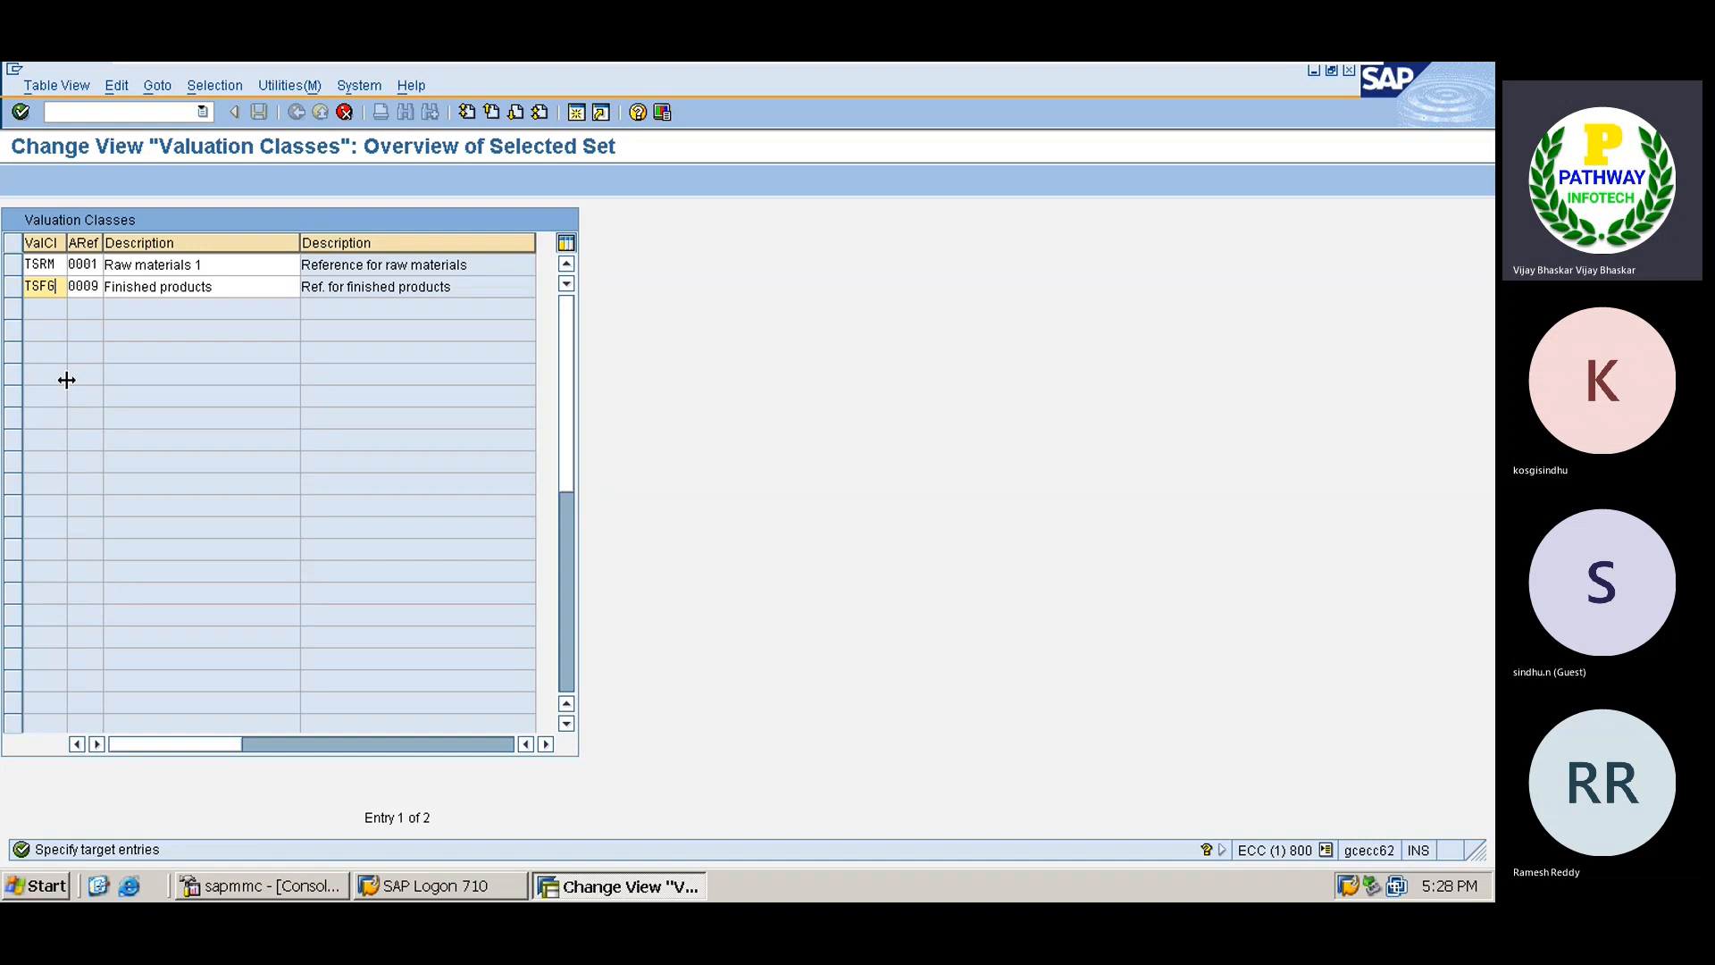
pyautogui.press('Up')
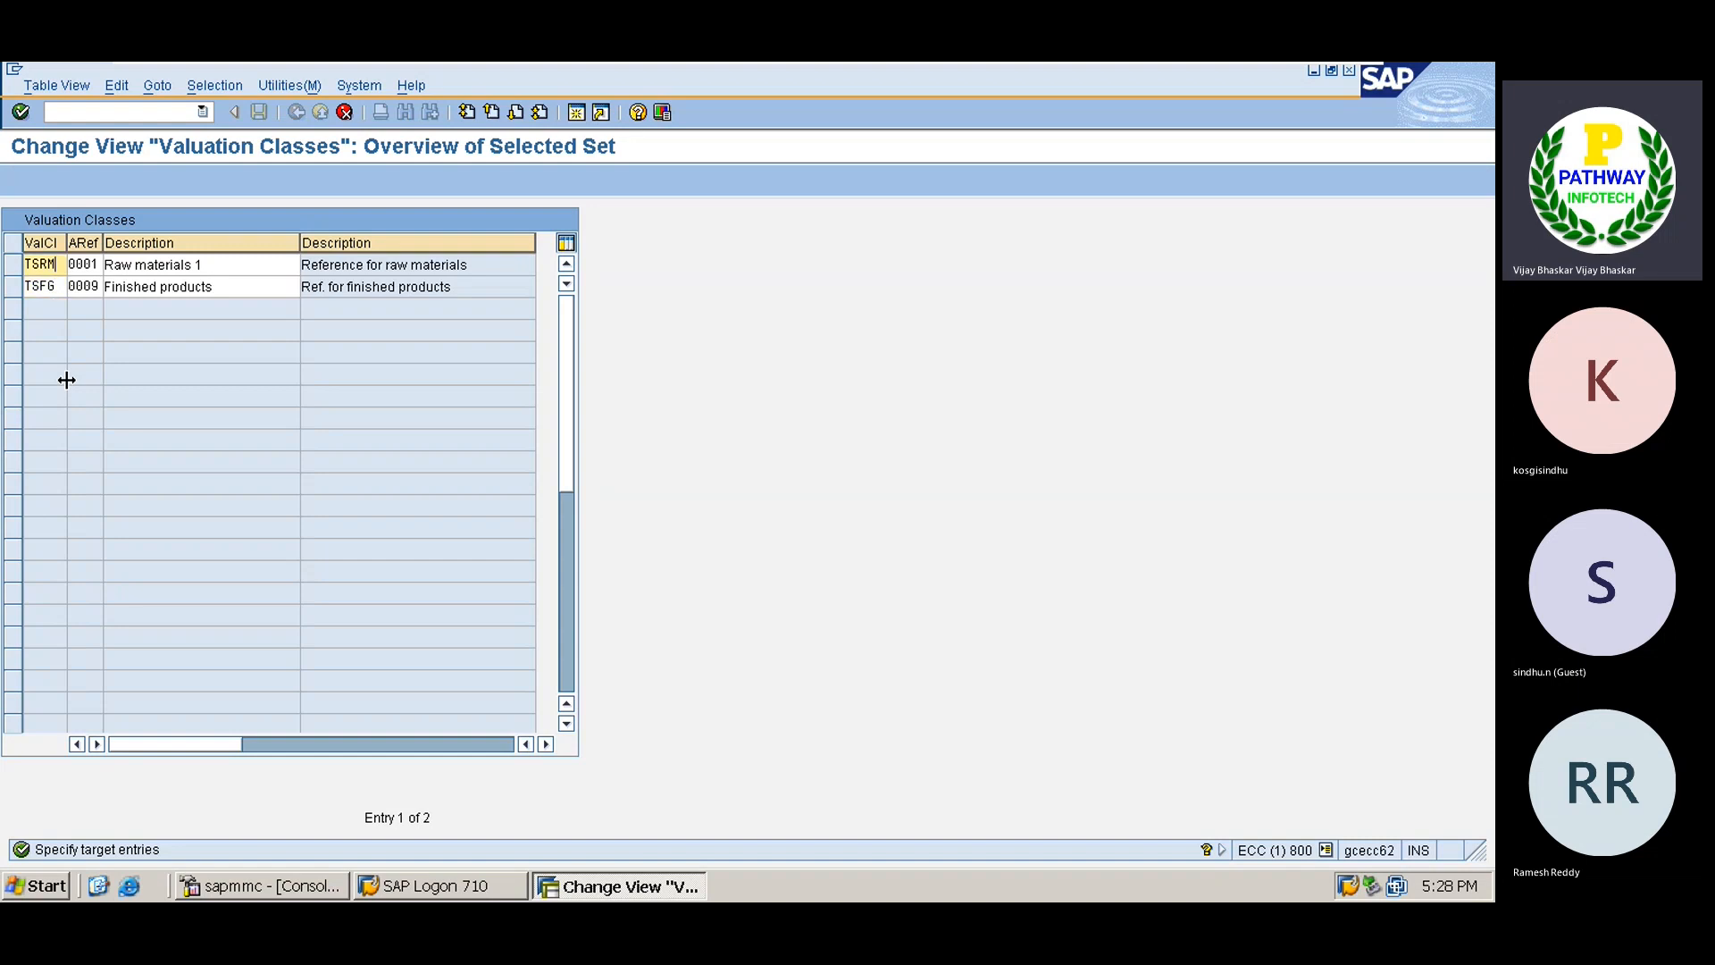
pyautogui.hotkey('ctrl', 's')
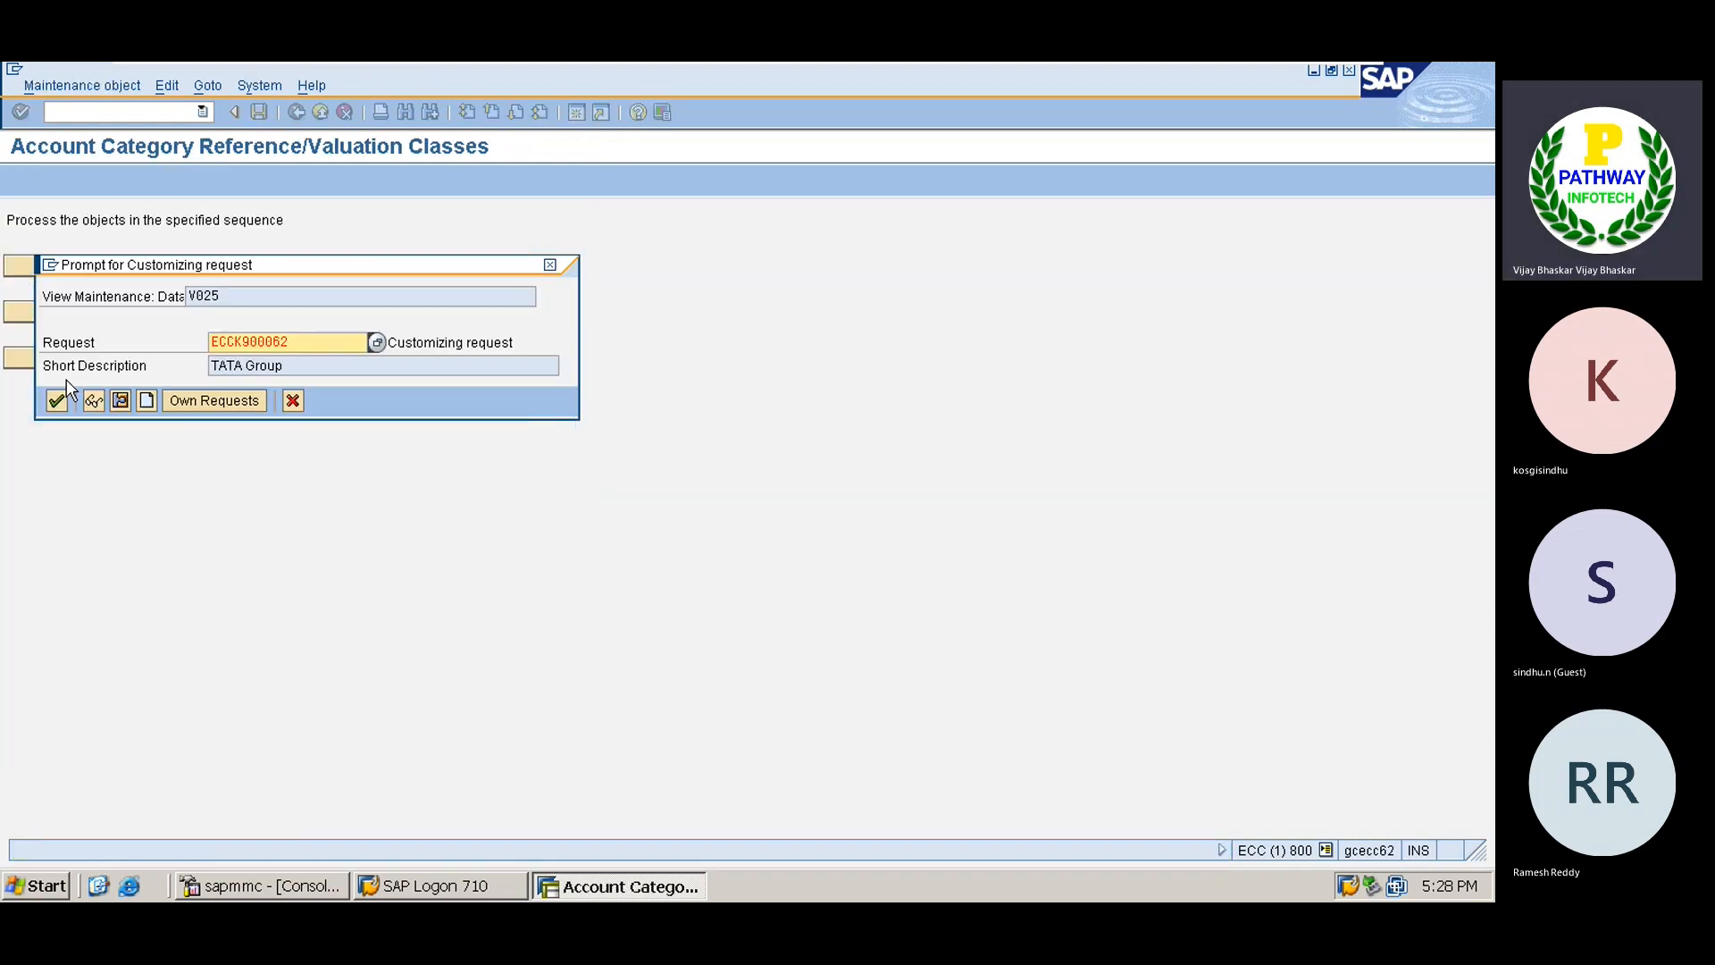
# Confirm the customizing request so valuation classes TSRM and TSFG are saved.
pyautogui.press('Return')
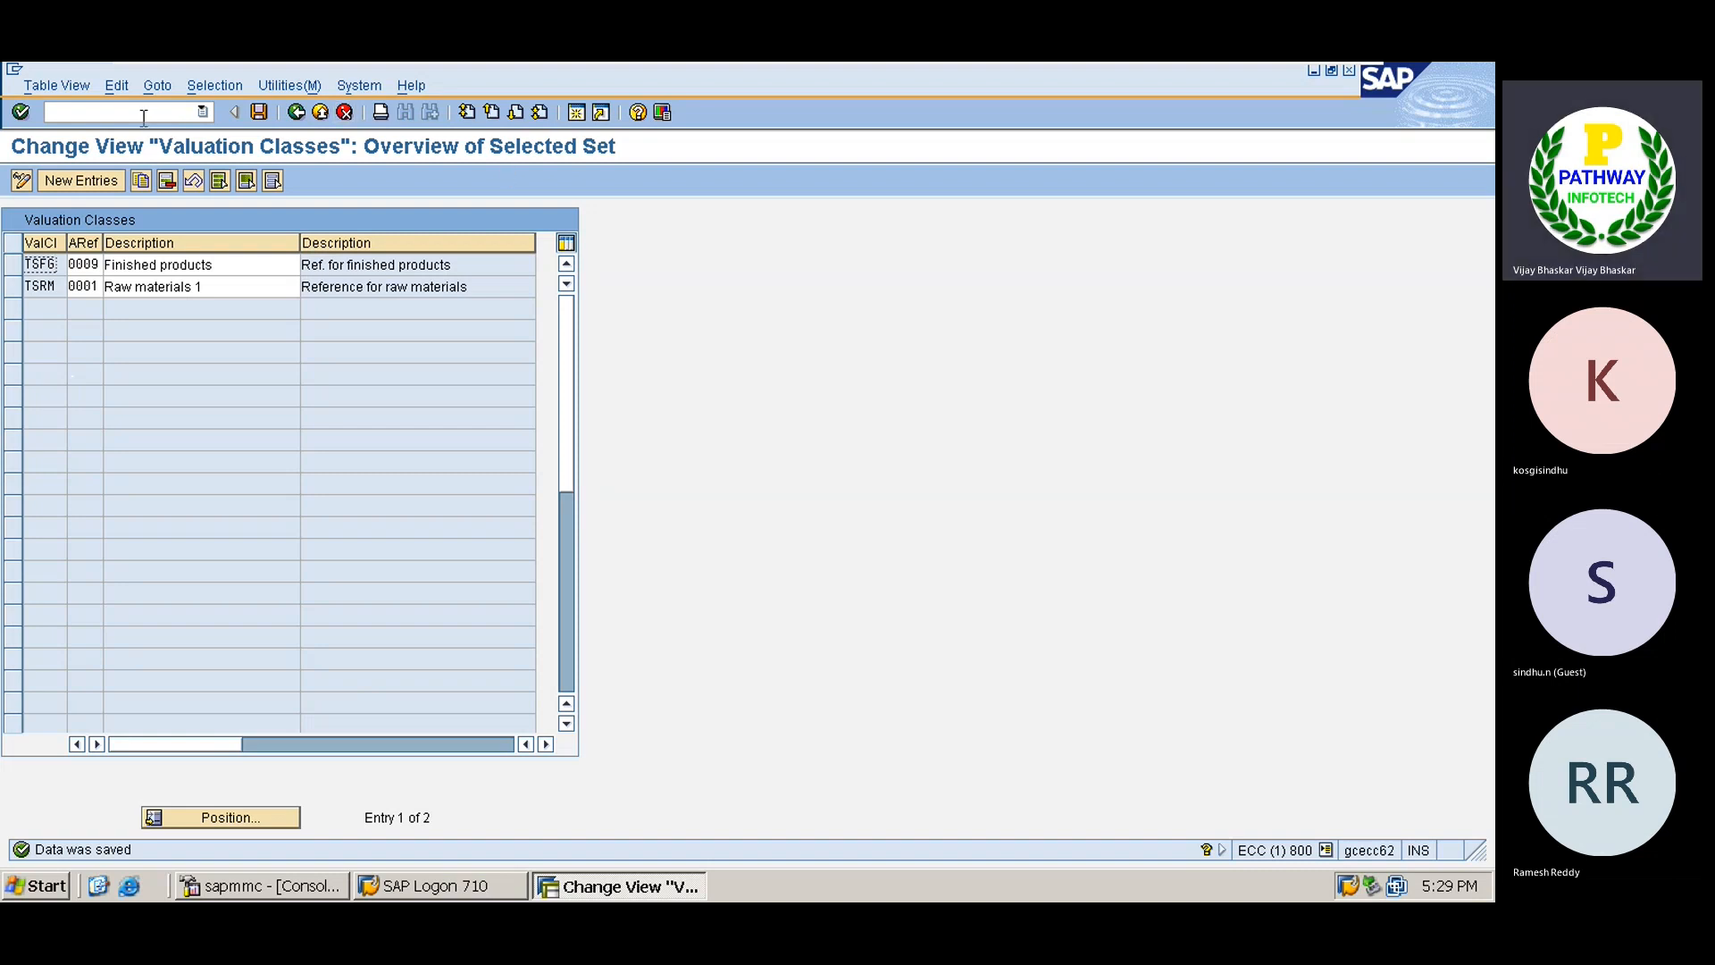
# In a new session, start FS00 for G/L account 200121 in company code TS01.
pyautogui.click(577, 112)
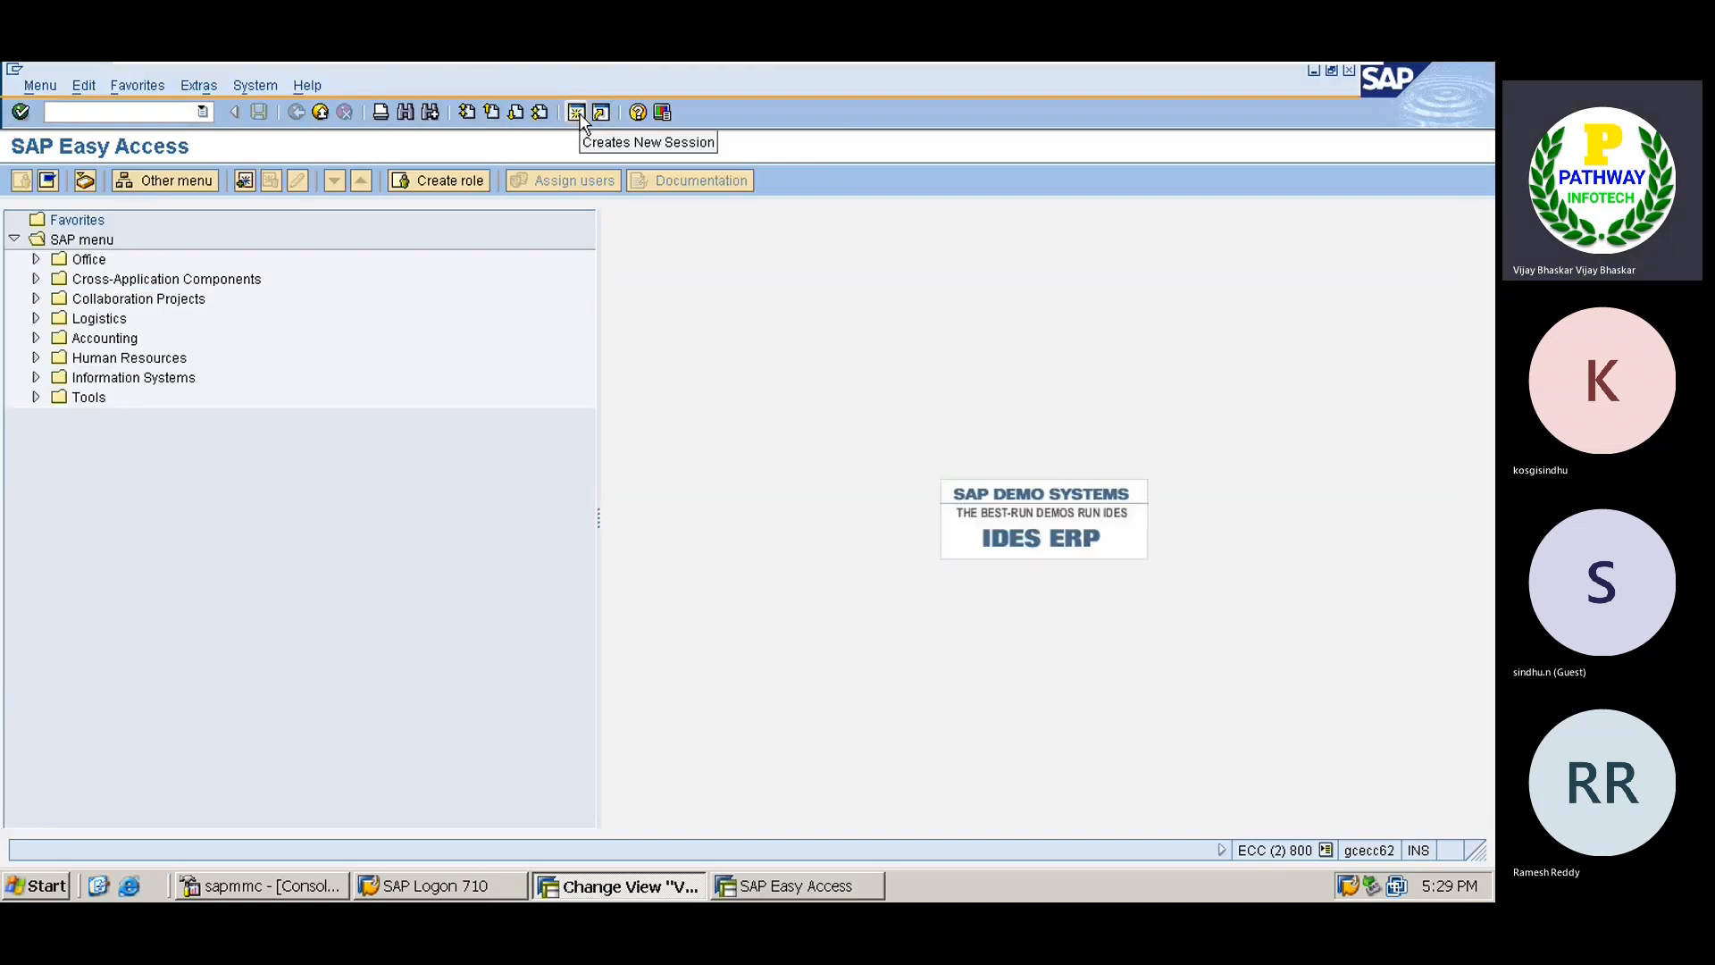
pyautogui.write('fs00')
pyautogui.press('Return')
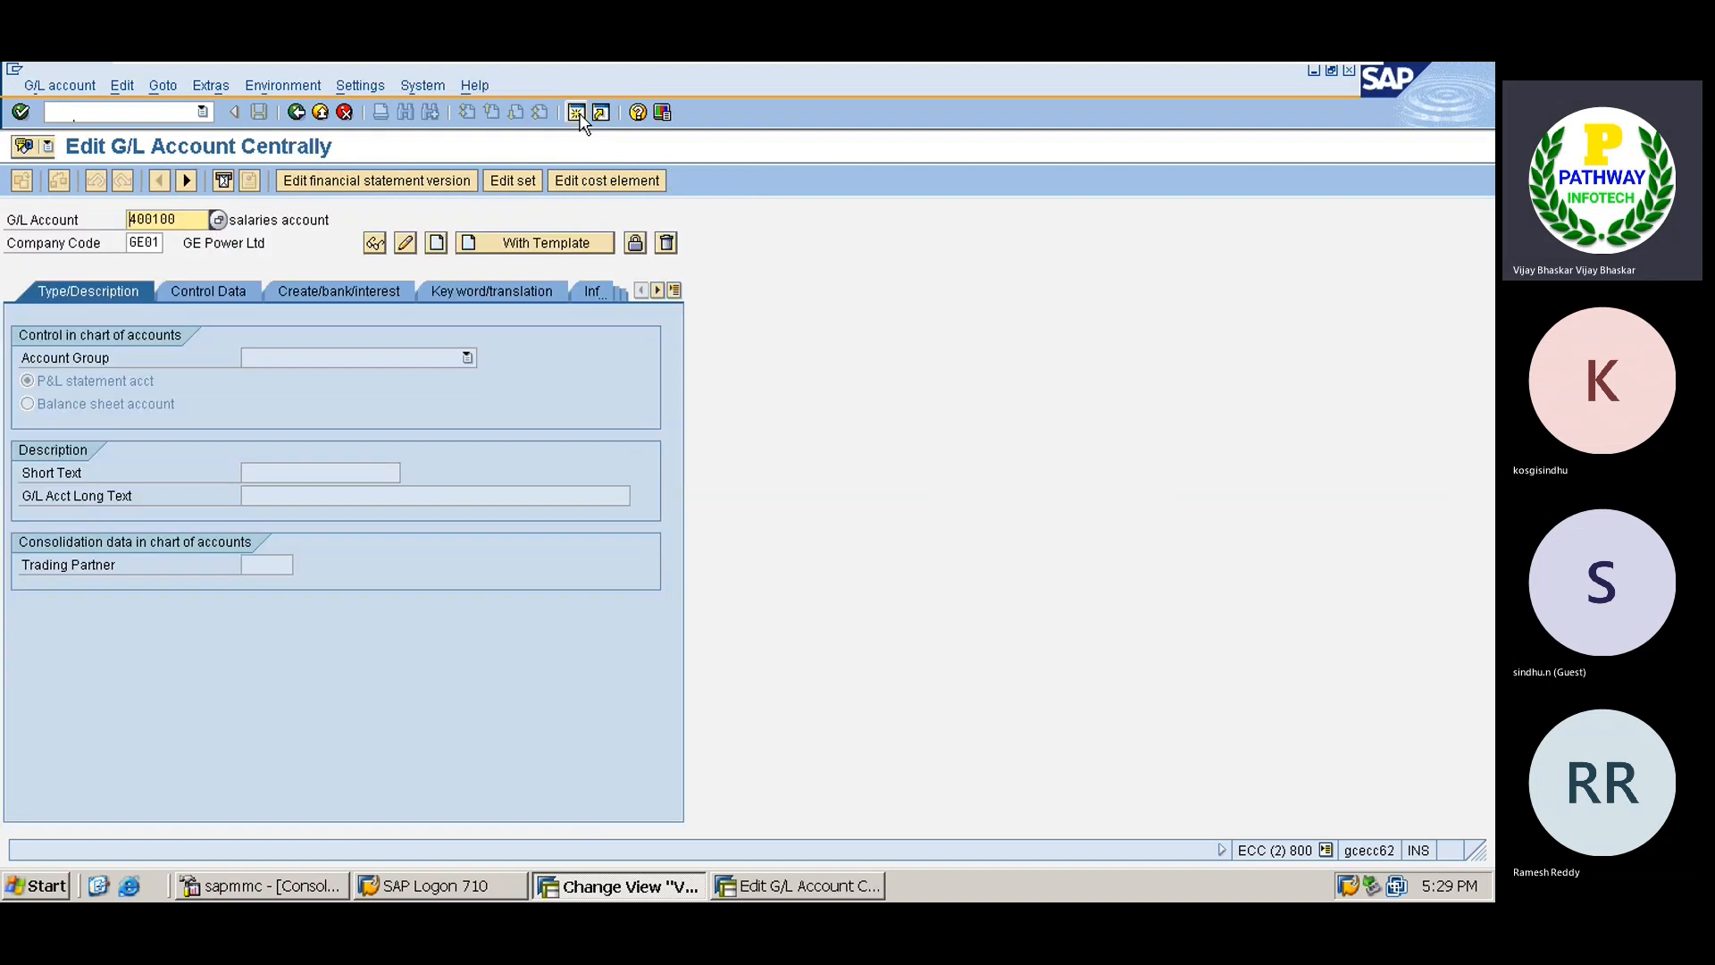
pyautogui.press('Delete')
pyautogui.press('Delete')
pyautogui.press('Delete')
pyautogui.press('Delete')
pyautogui.write('20')
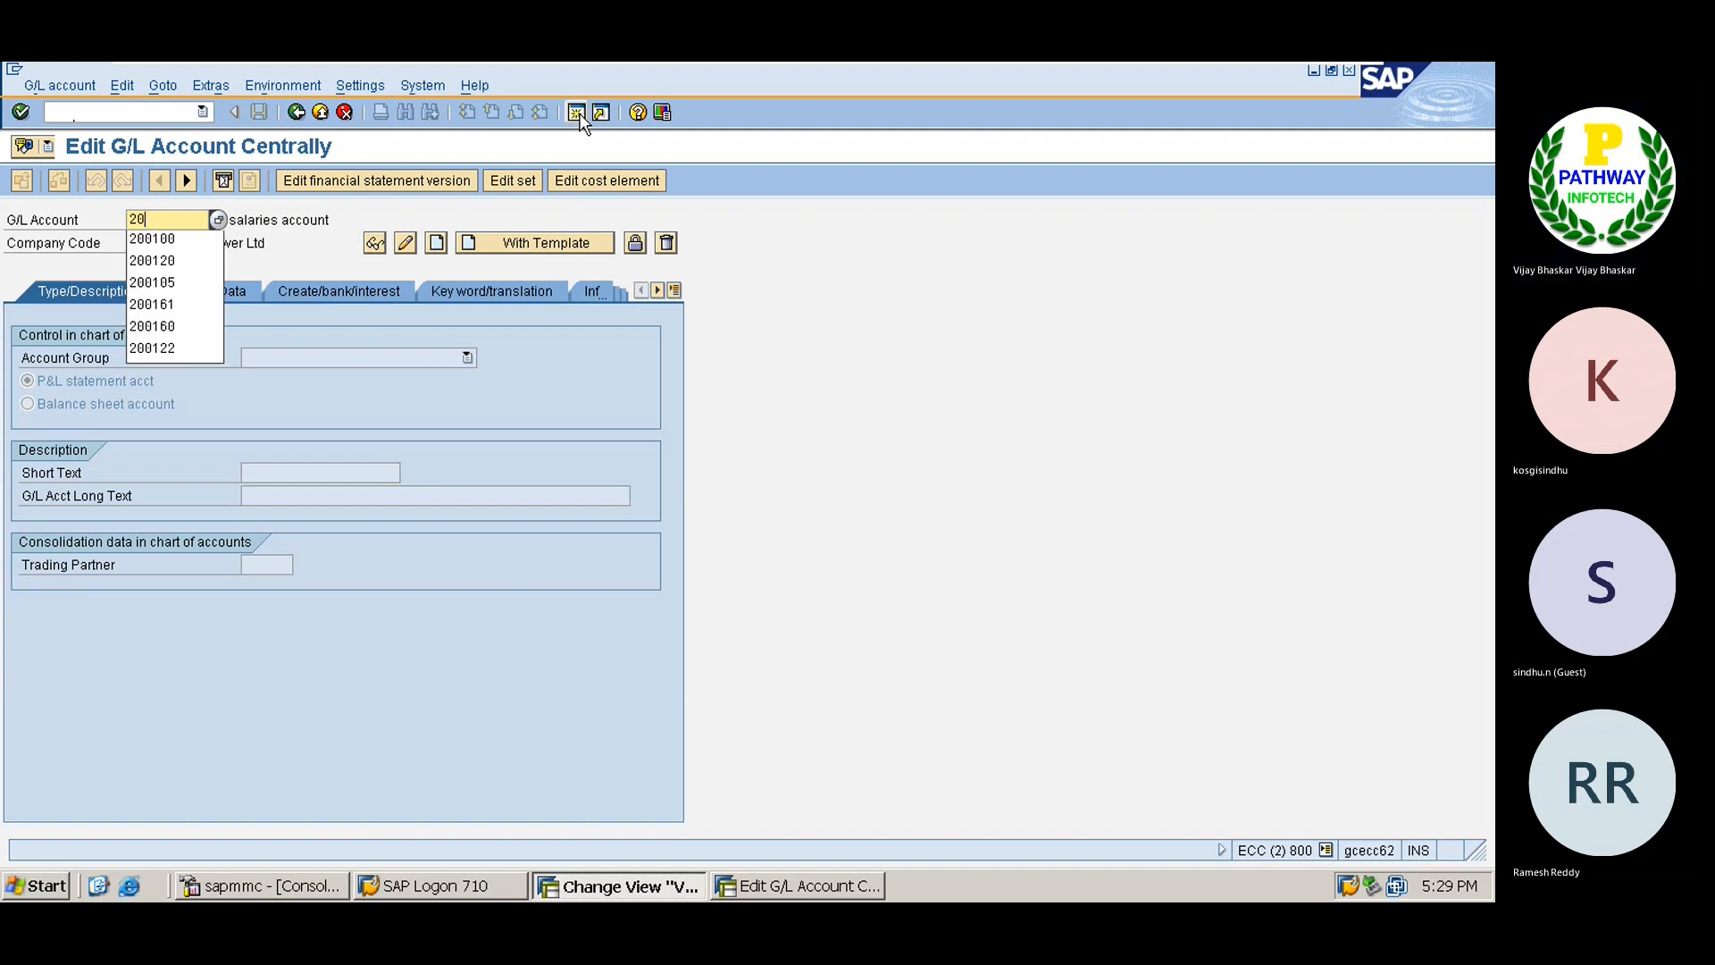
pyautogui.write('0121')
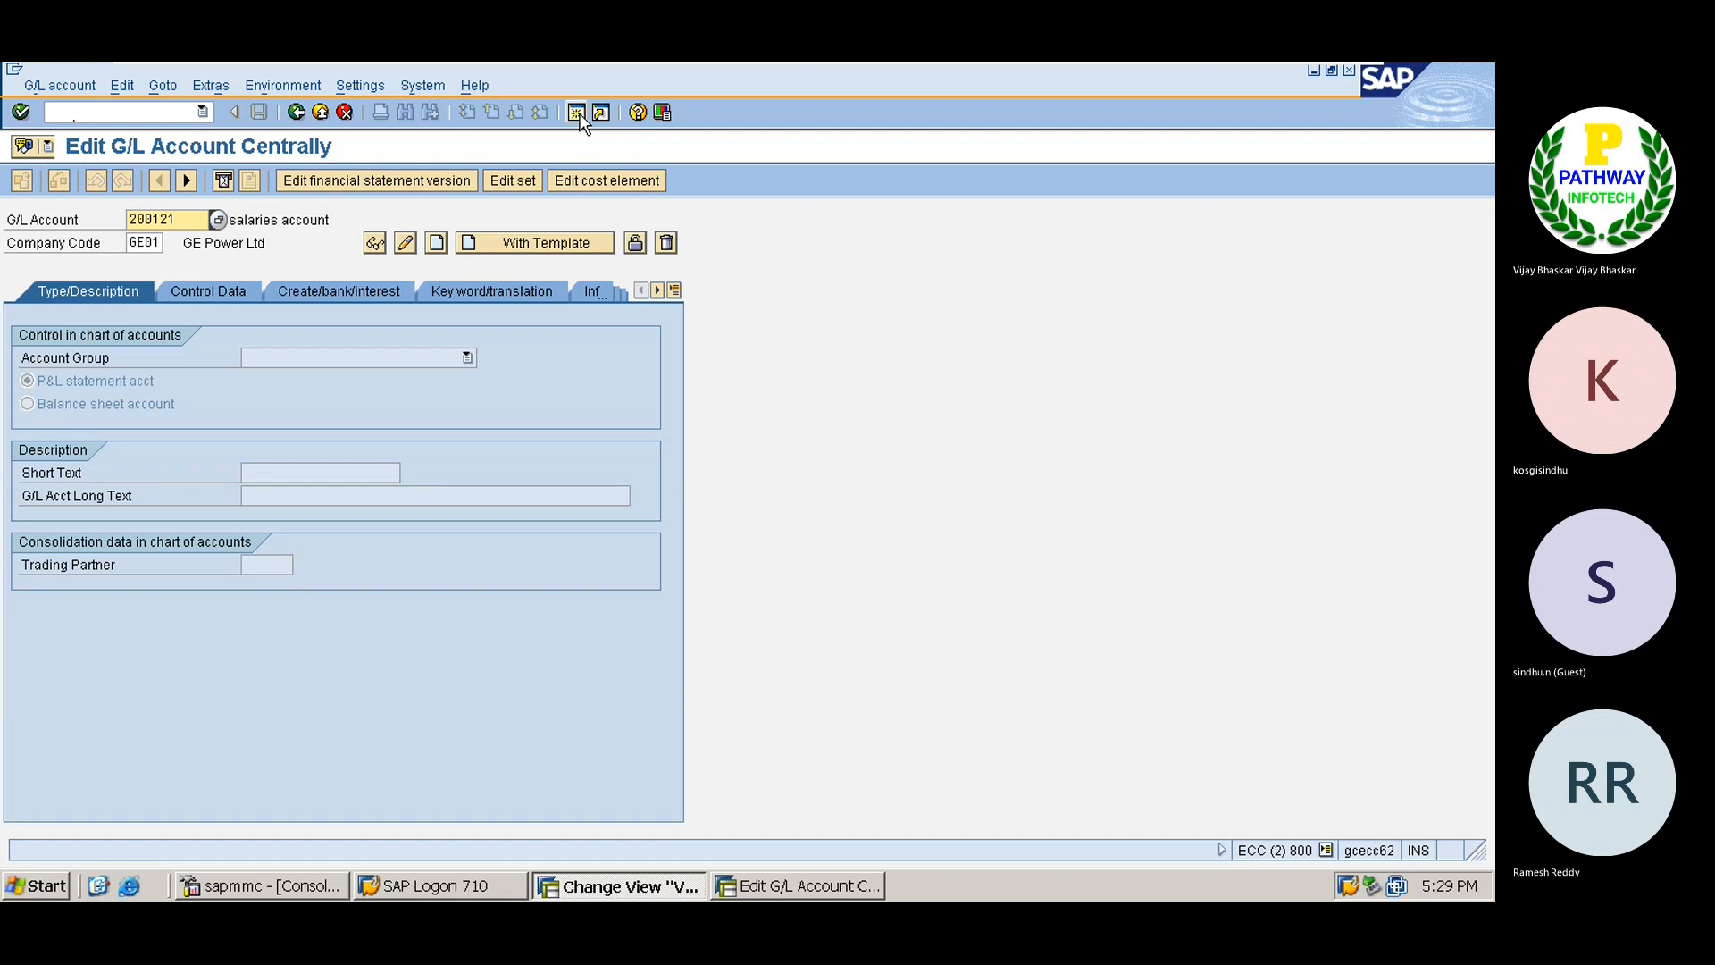
pyautogui.press('Tab')
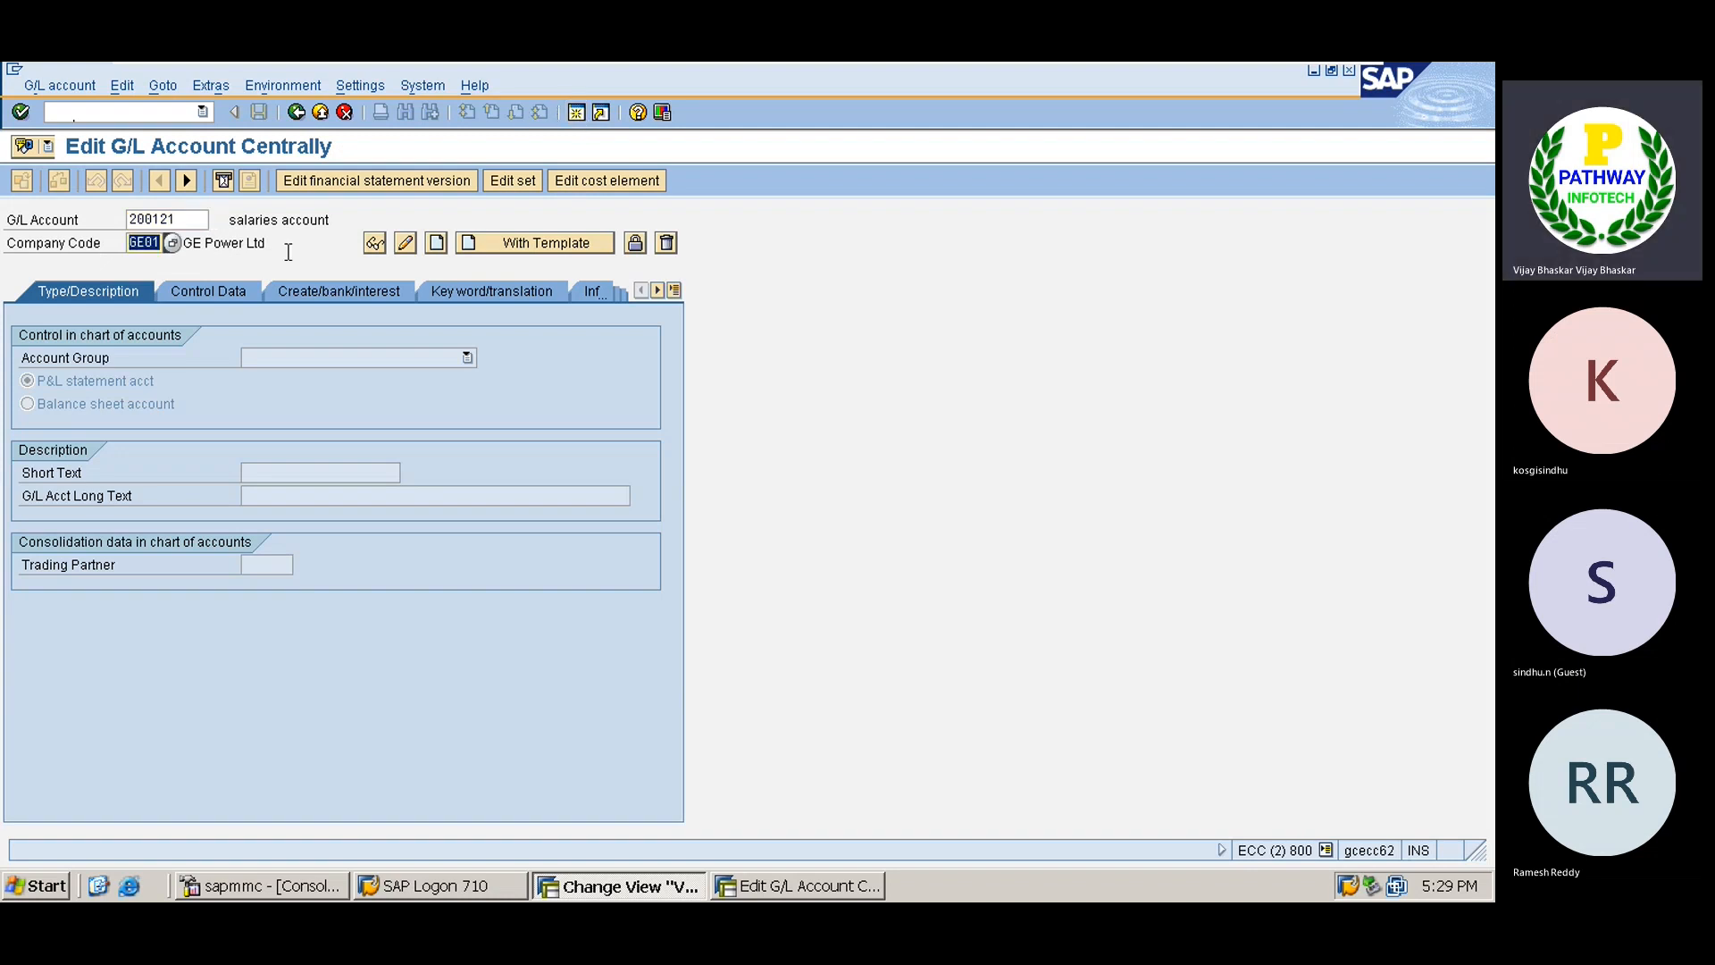
pyautogui.write('TS01')
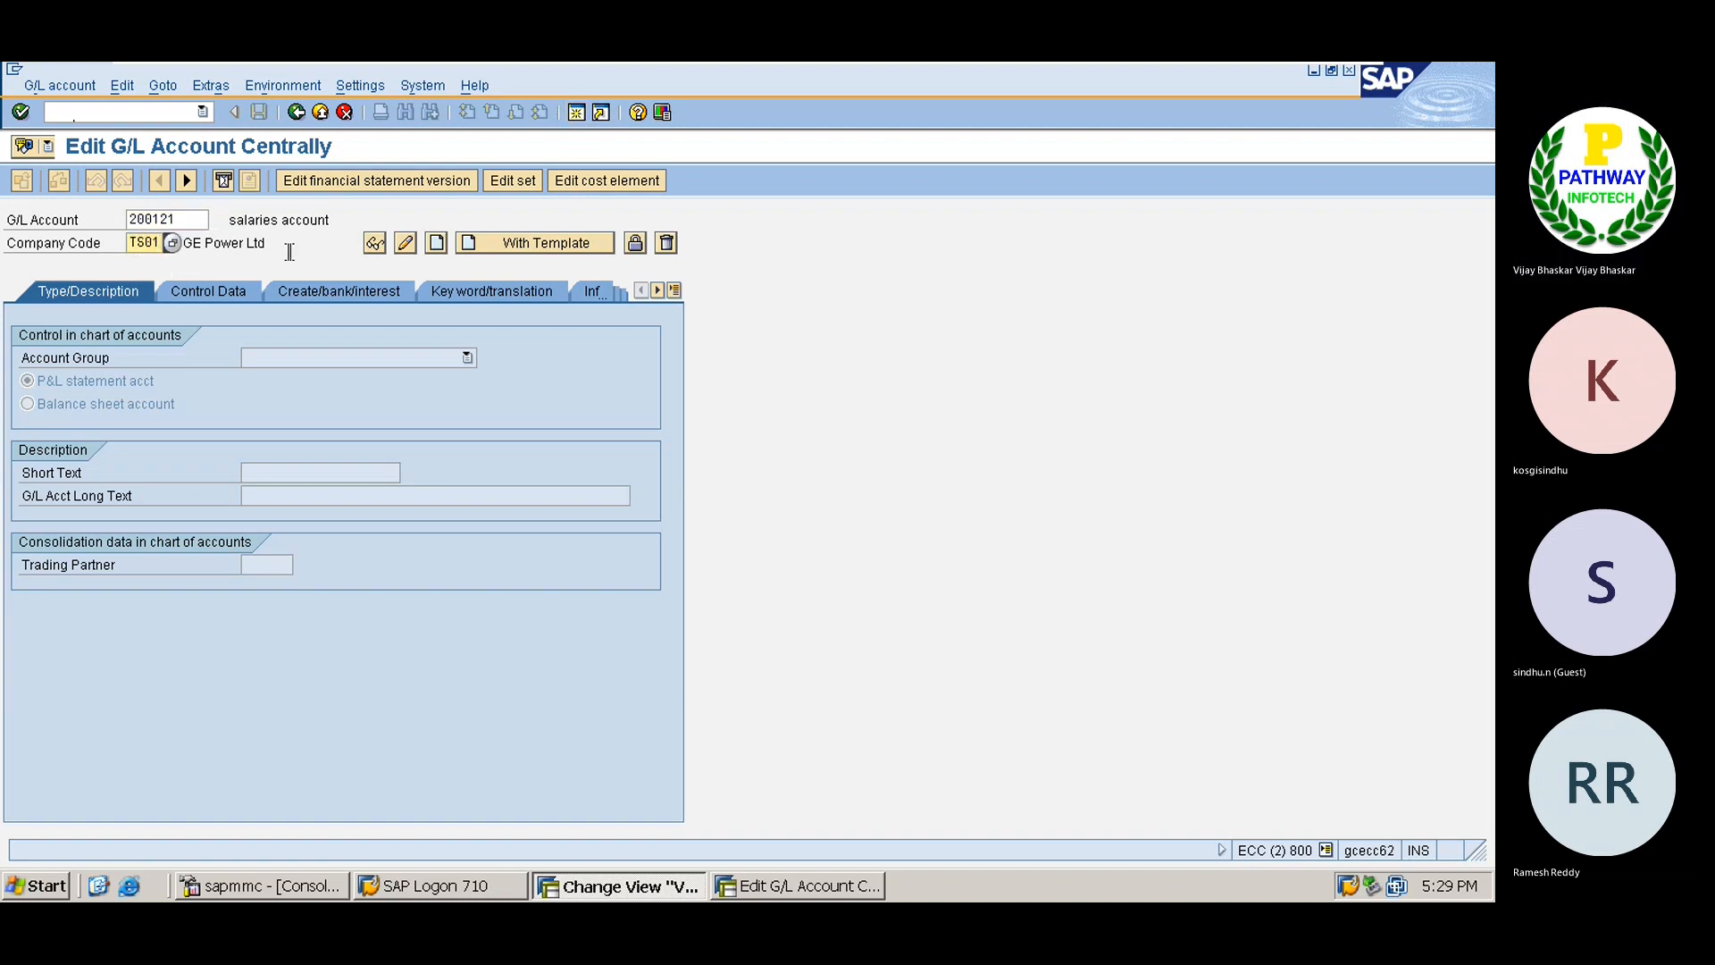
# Create the account from reference account 200121 of company code NAGC and save it.
pyautogui.click(512, 239)
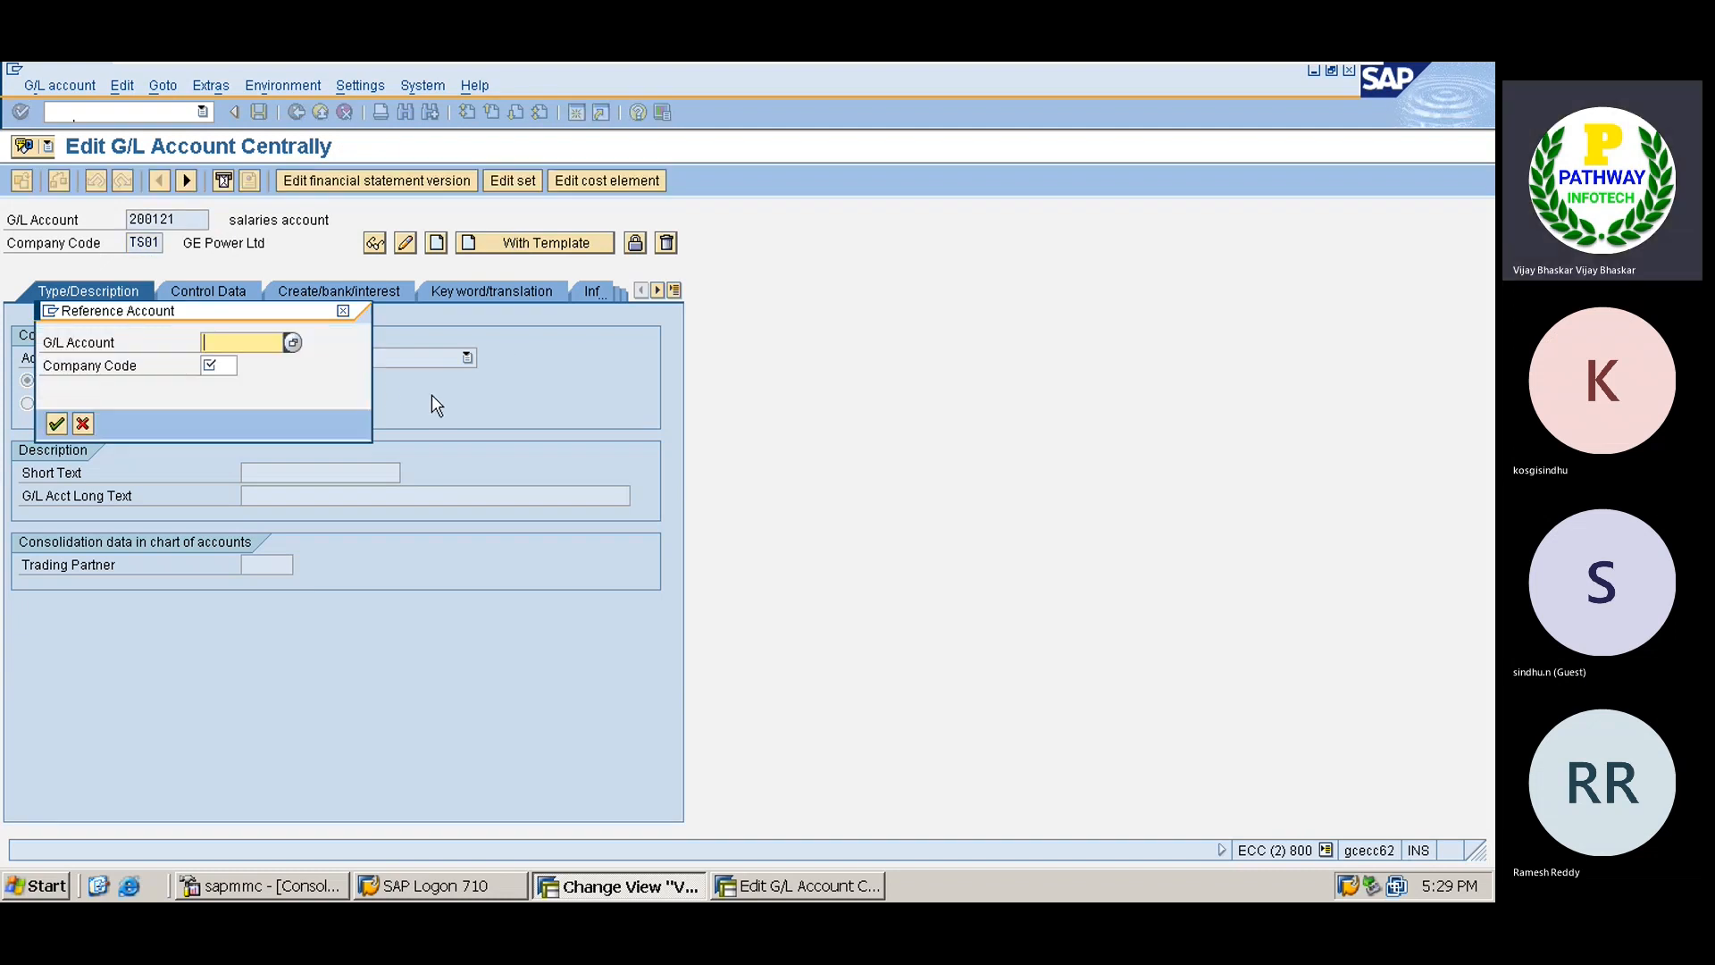
pyautogui.write('200121')
pyautogui.press('Tab')
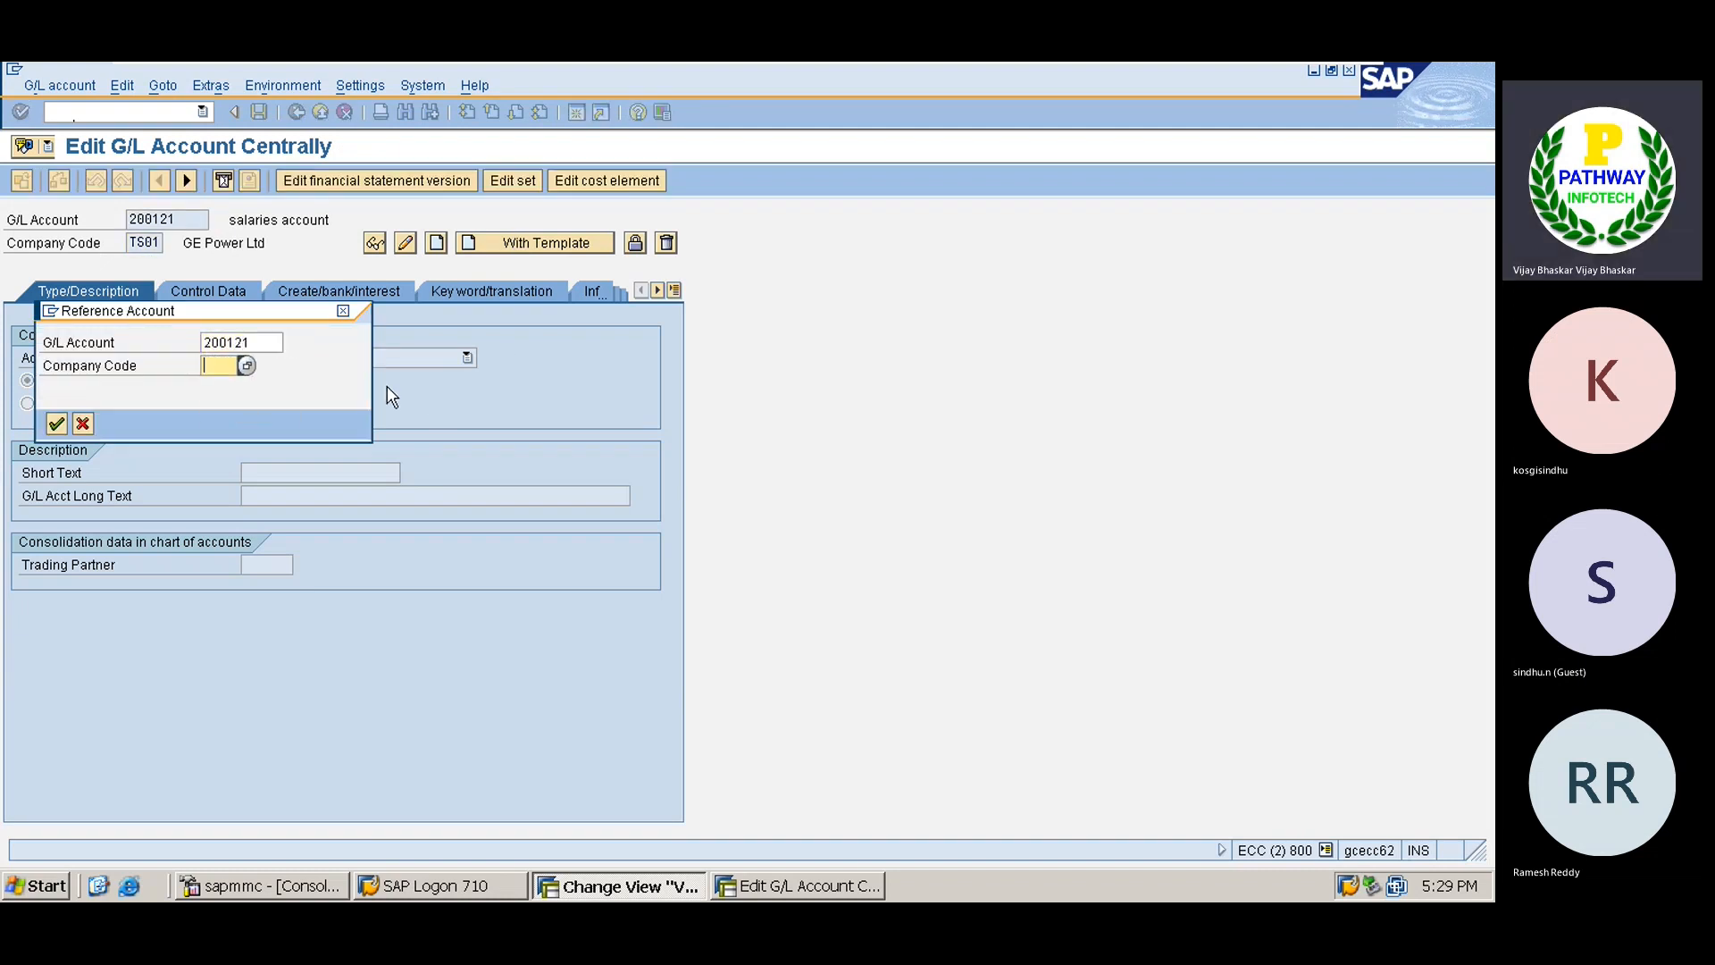
pyautogui.write('NAGC')
pyautogui.press('Return')
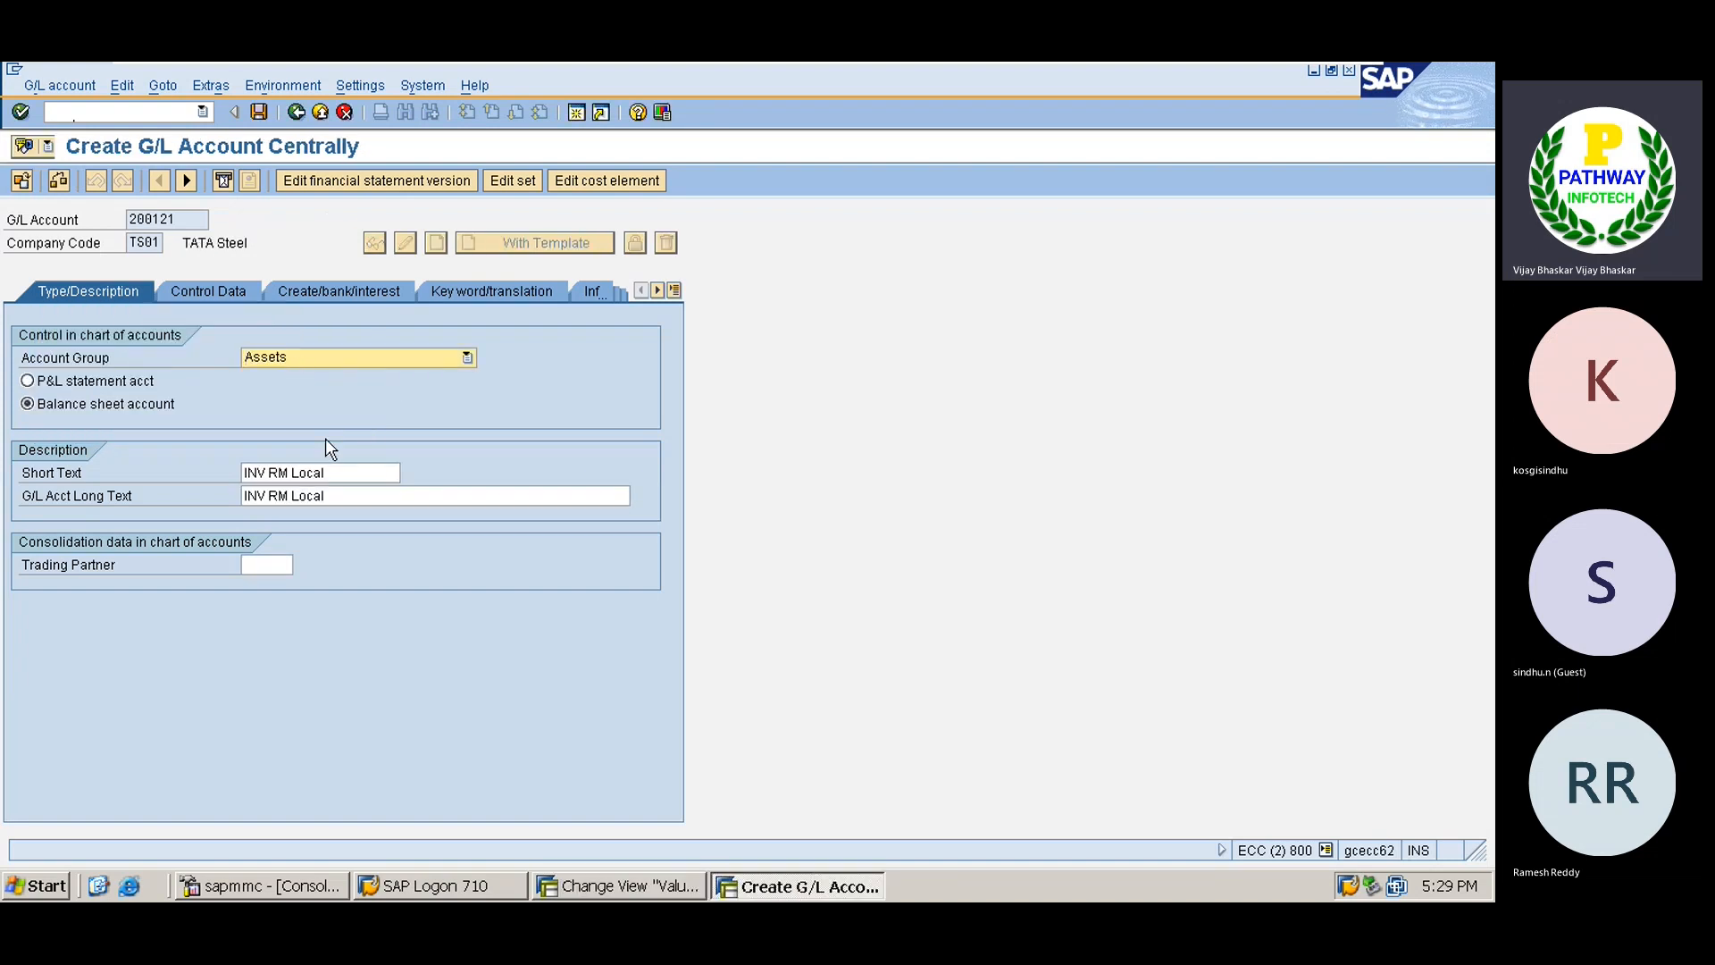
pyautogui.click(259, 112)
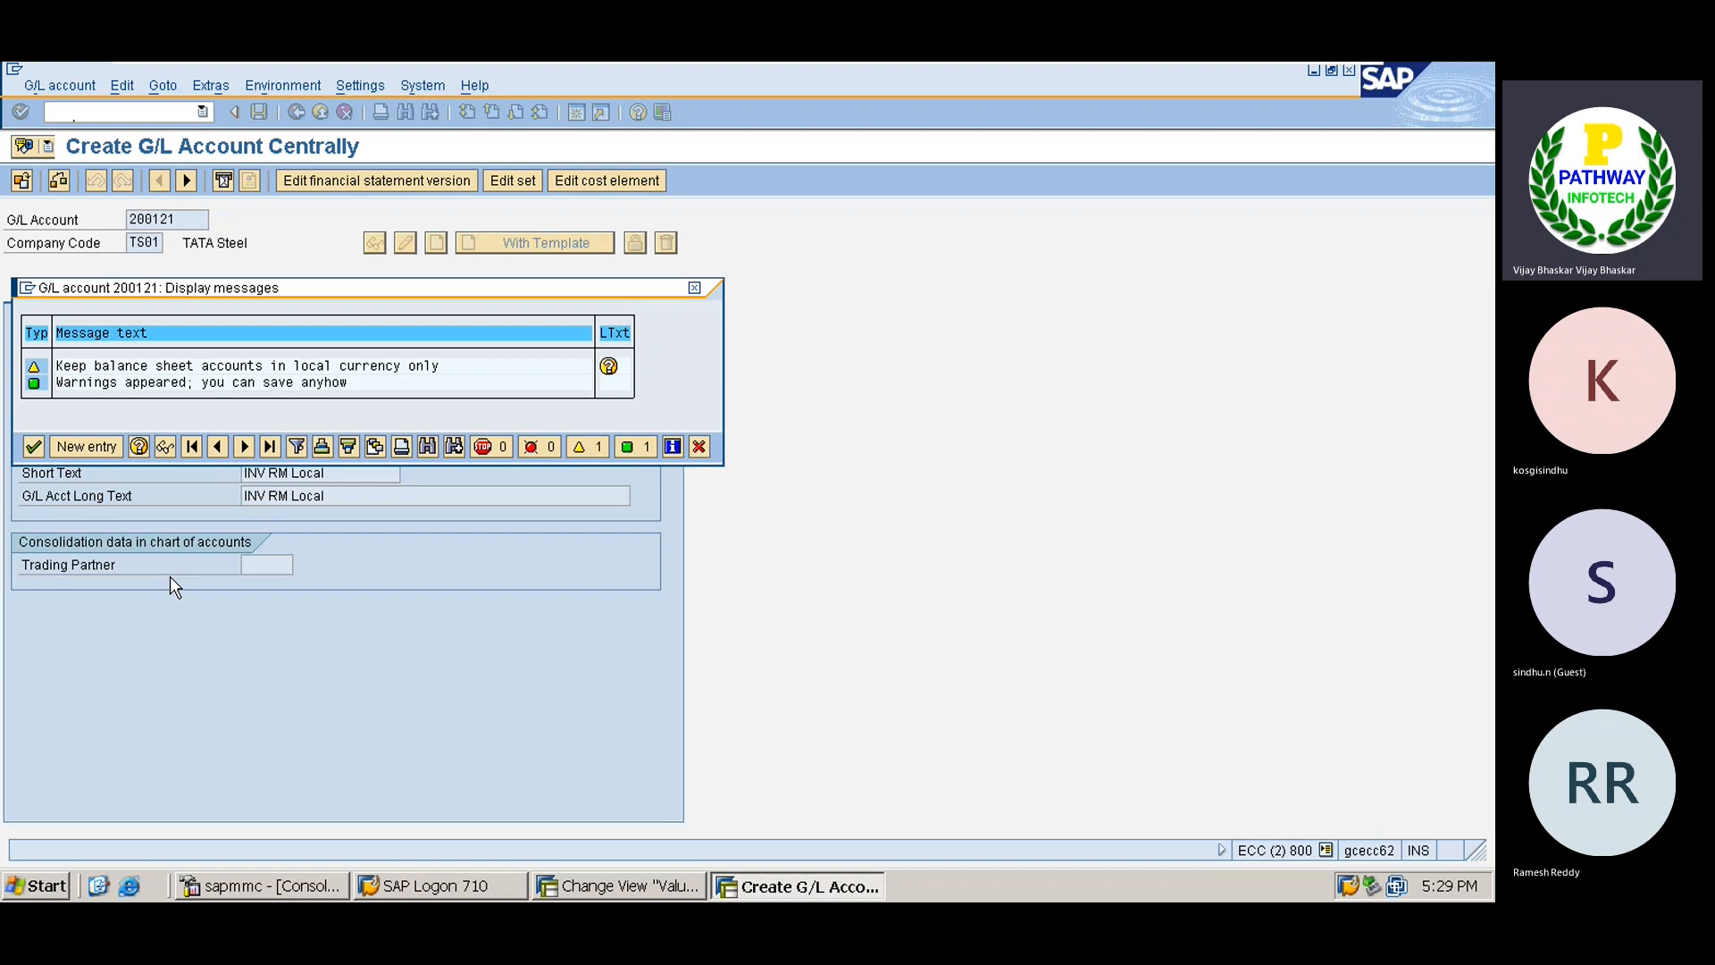
pyautogui.press('Return')
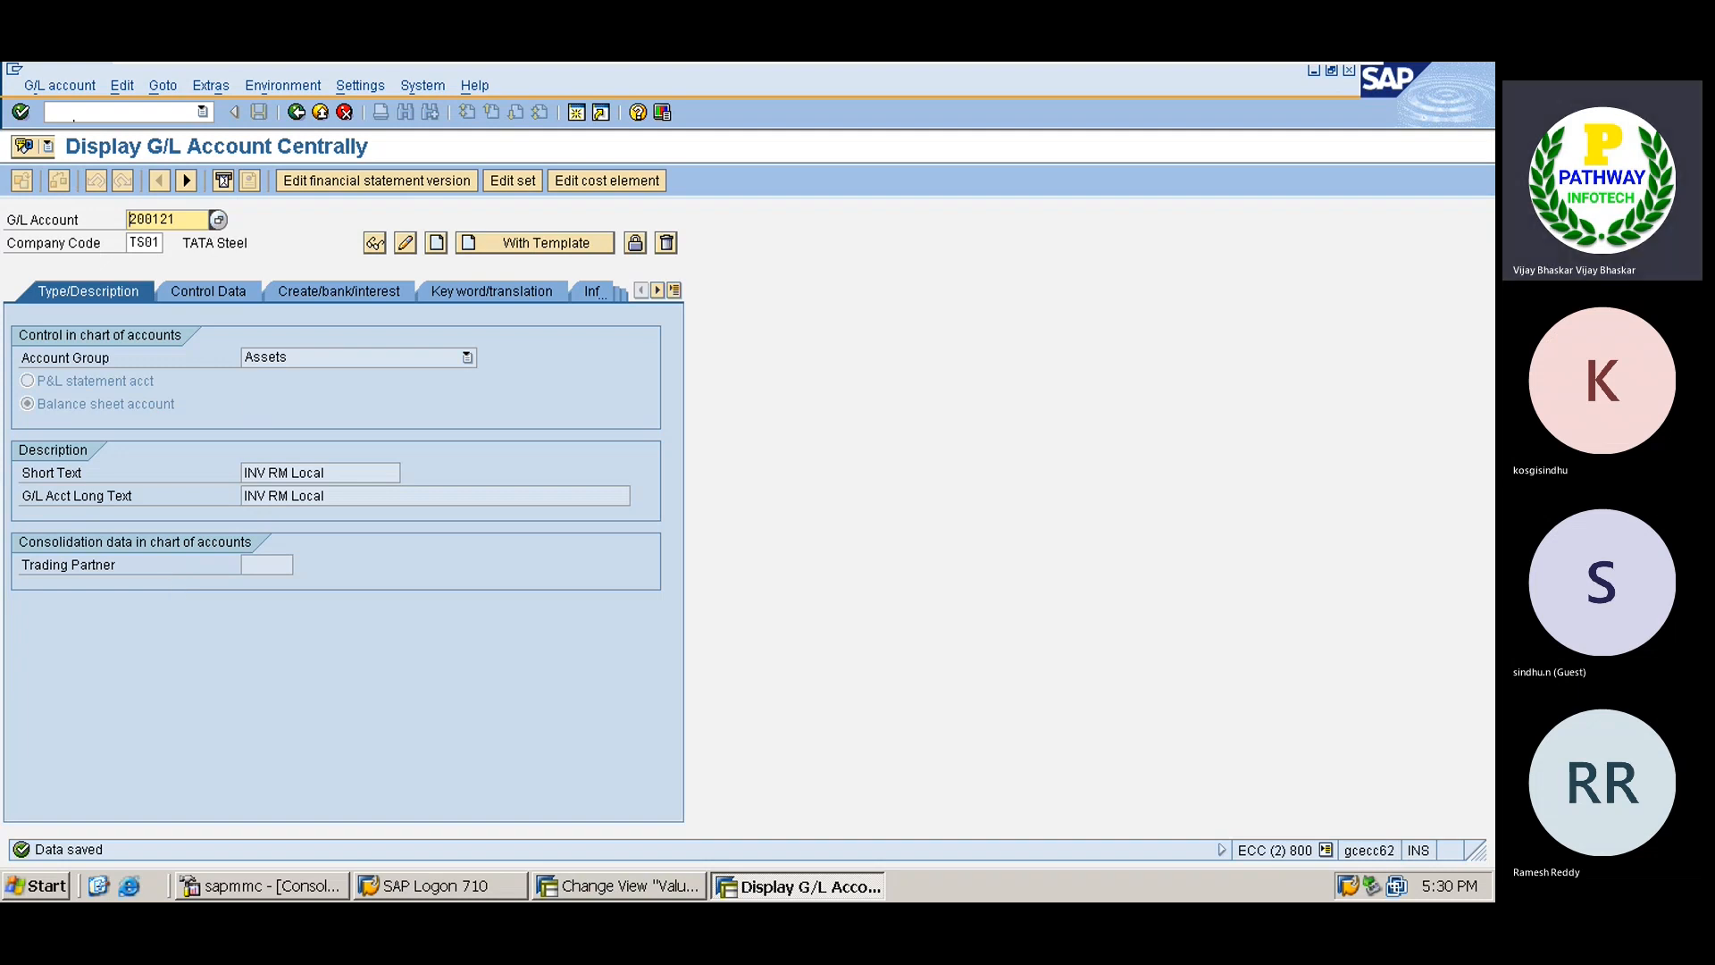
# Create and save G/L account 200122 'Inventory FG' in TS01 from the NAGC reference, then enter 100520 as the next account.
pyautogui.press('BackSpace')
pyautogui.write('2')
pyautogui.press('Tab')
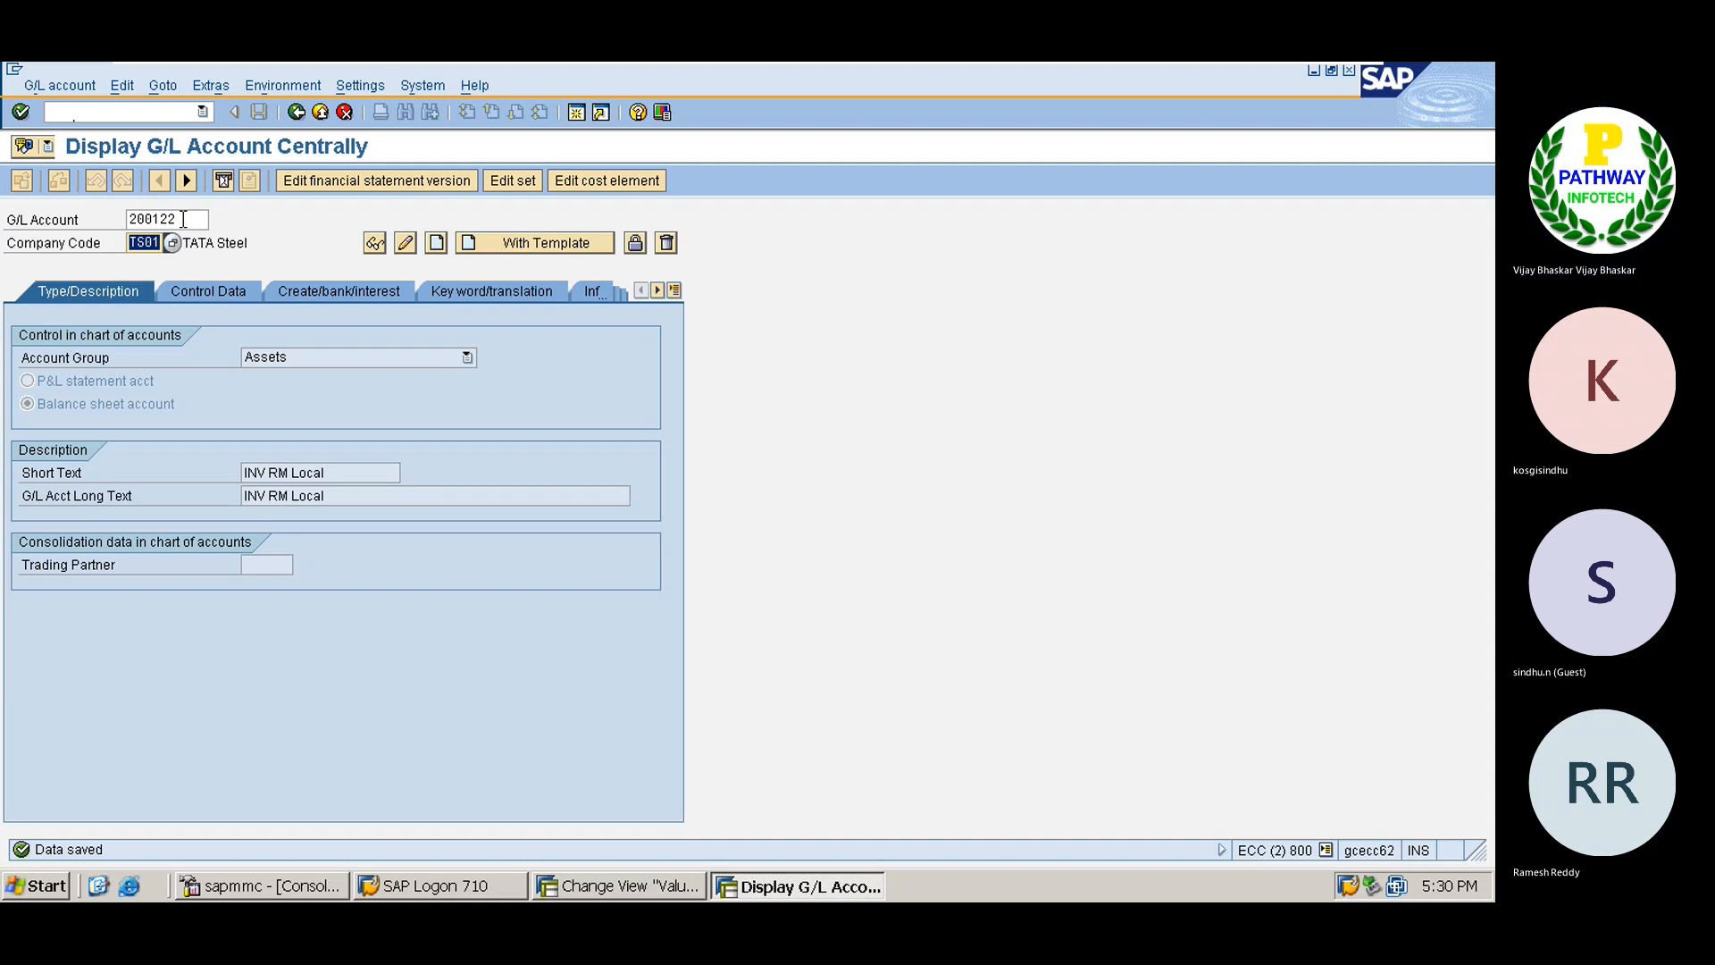
pyautogui.click(546, 242)
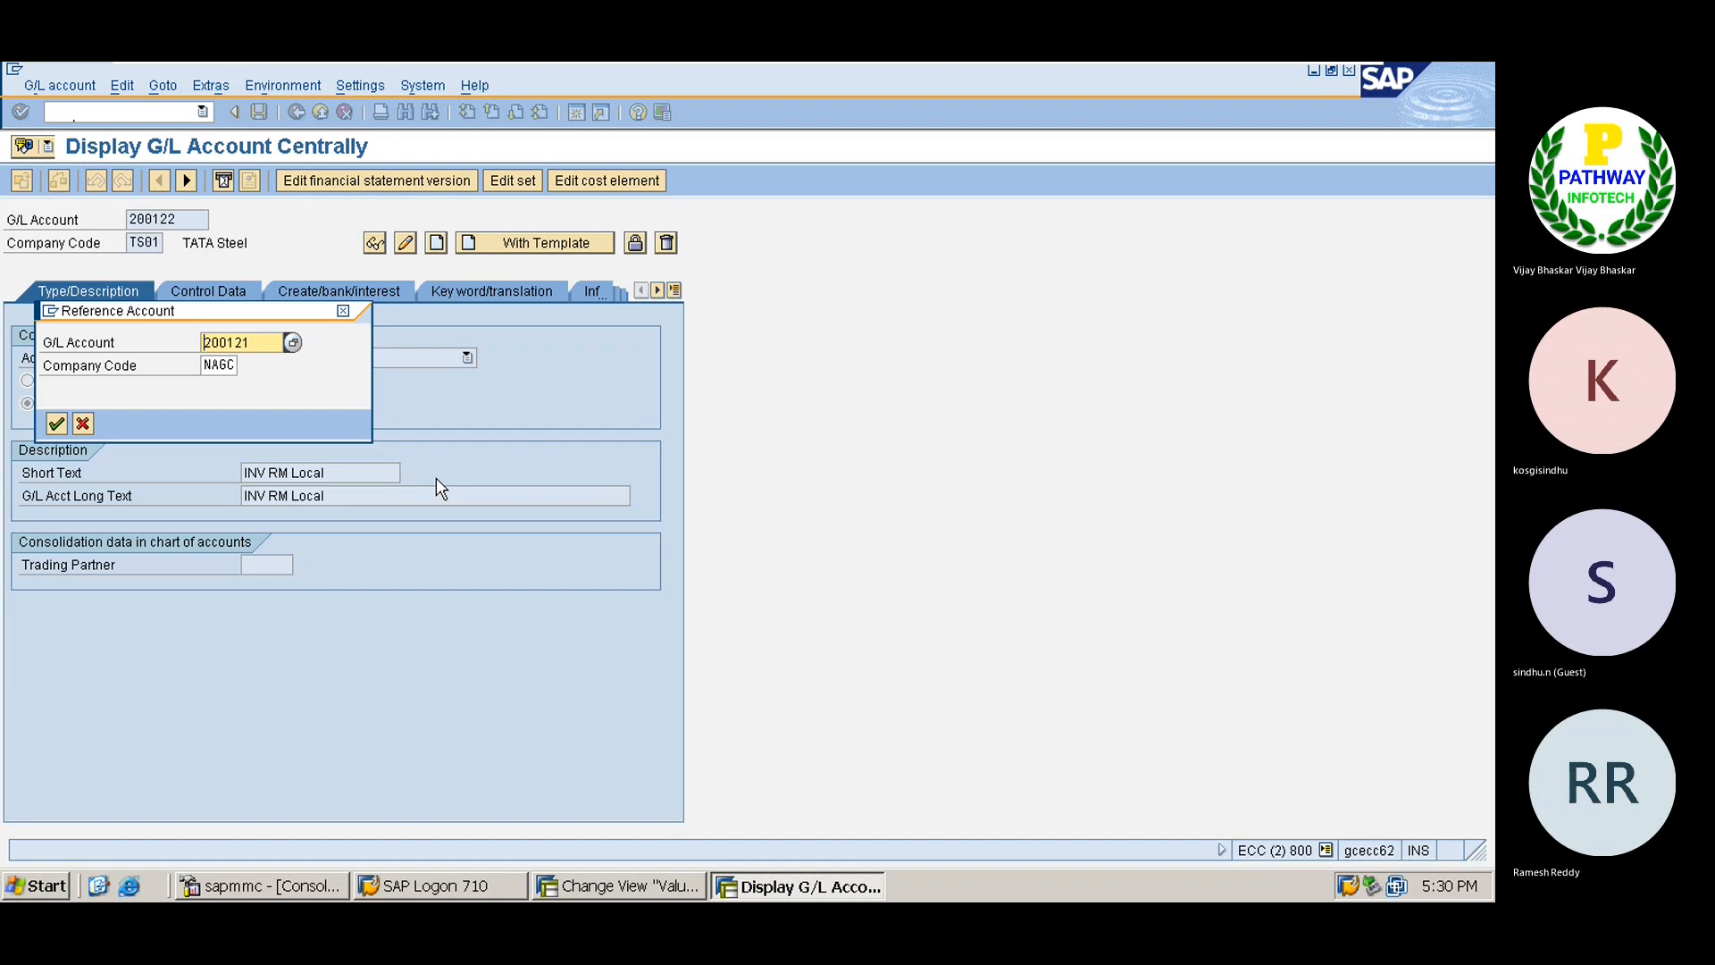
pyautogui.press('Return')
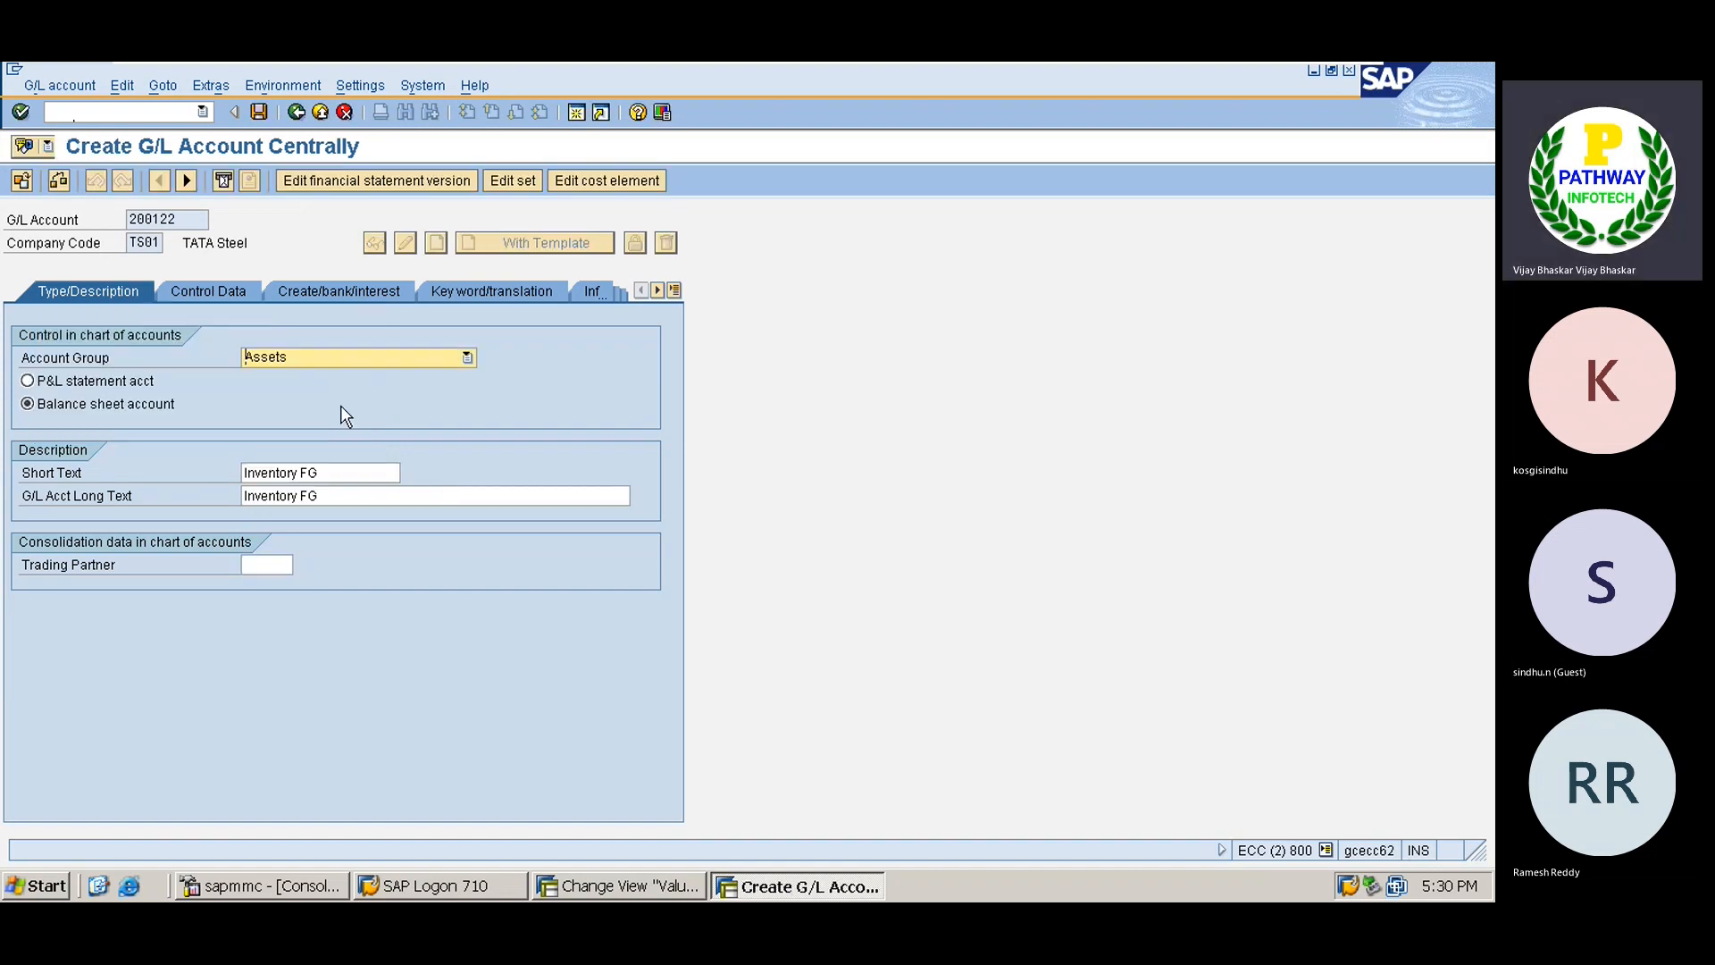
pyautogui.click(260, 112)
pyautogui.press('Return')
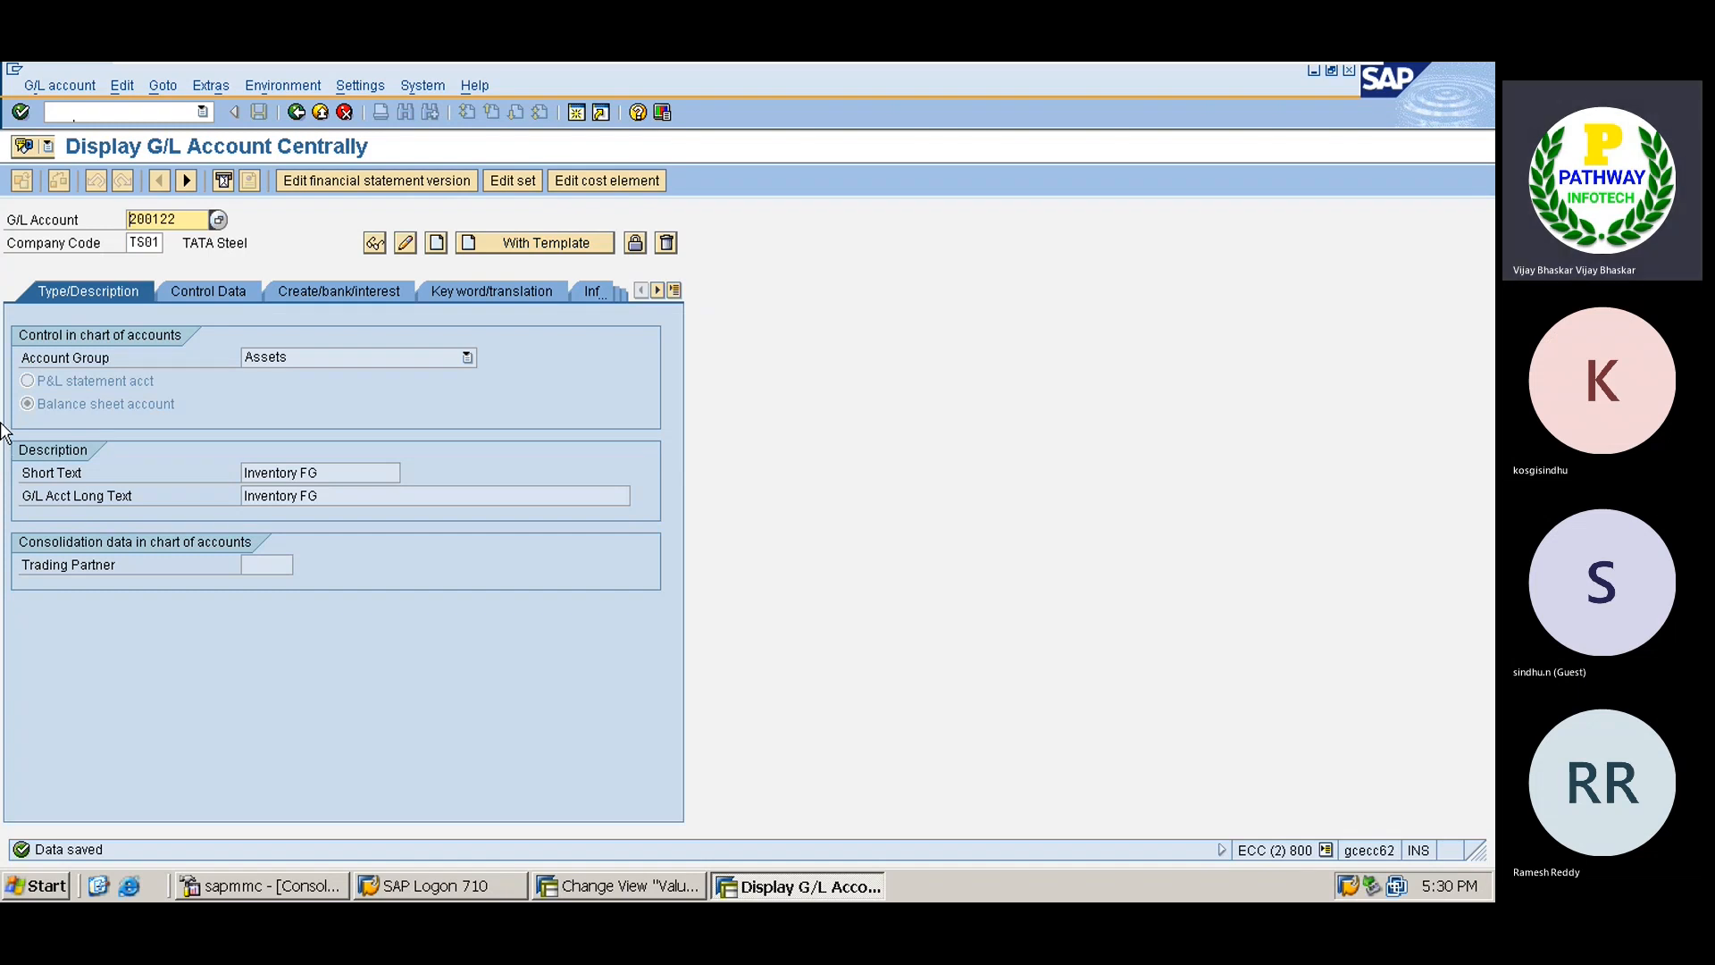
pyautogui.press('Delete')
pyautogui.press('Delete')
pyautogui.press('Delete')
pyautogui.press('Delete')
pyautogui.press('Delete')
pyautogui.press('Delete')
pyautogui.write('100520')
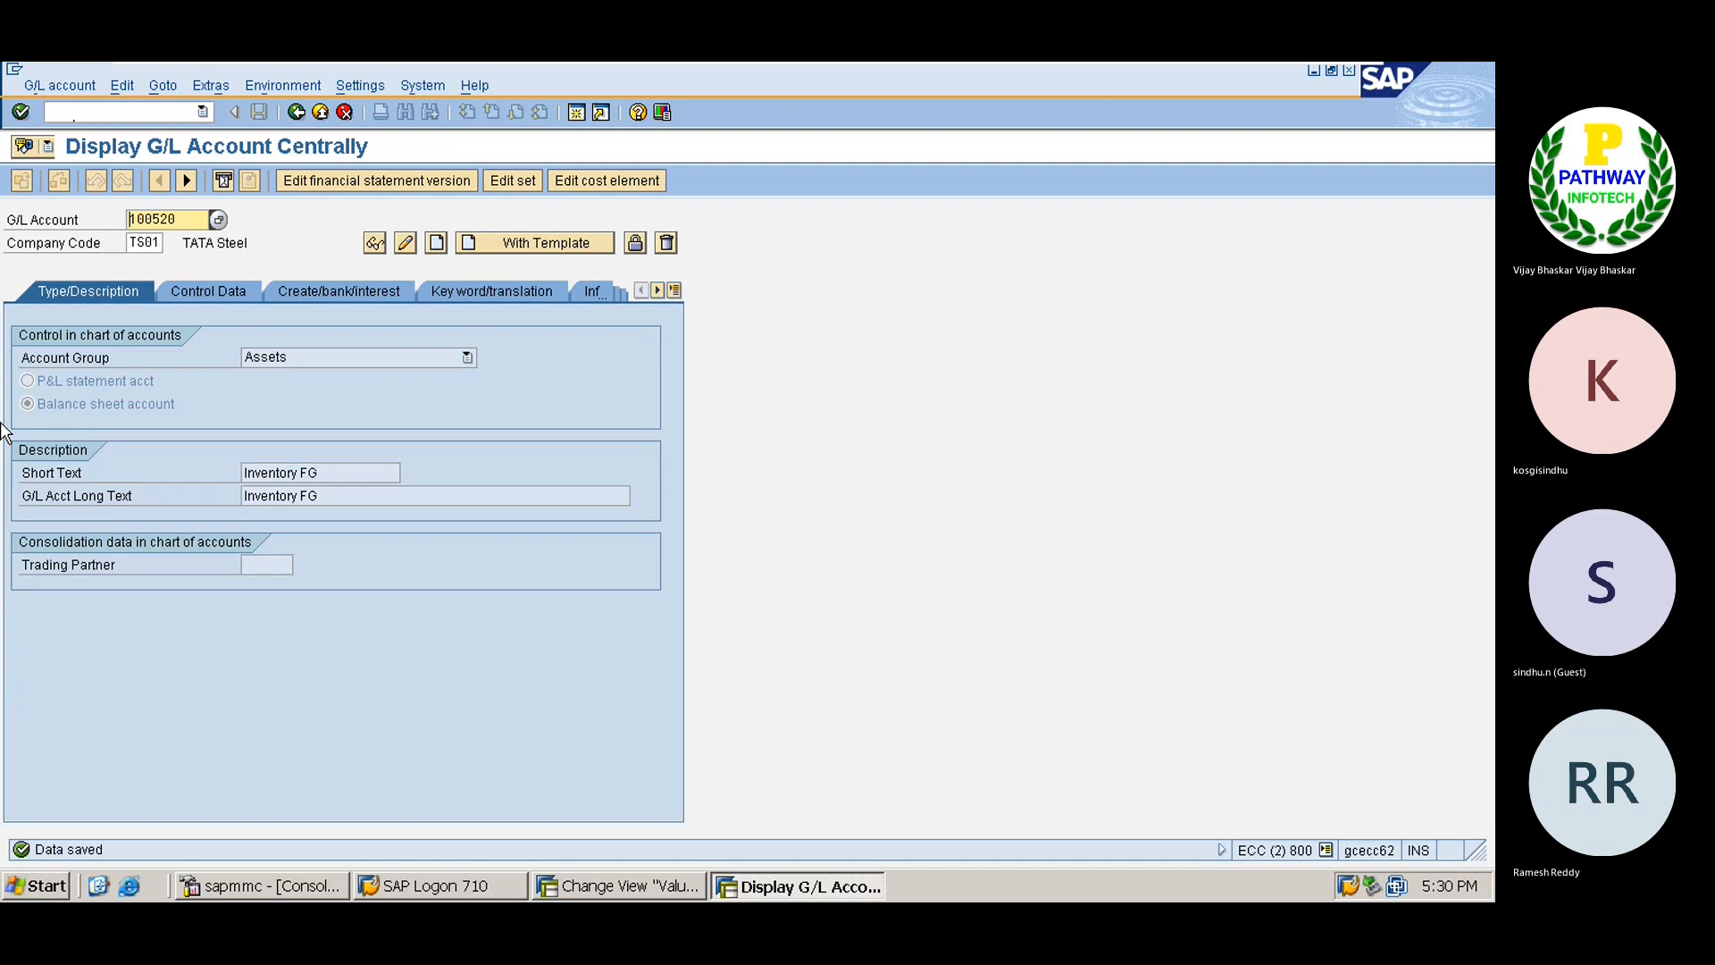
# Copy G/L account 100520 (GR/IR Clearing Ac for Local RM) from NAGC reference 100520 and save it.
pyautogui.click(501, 245)
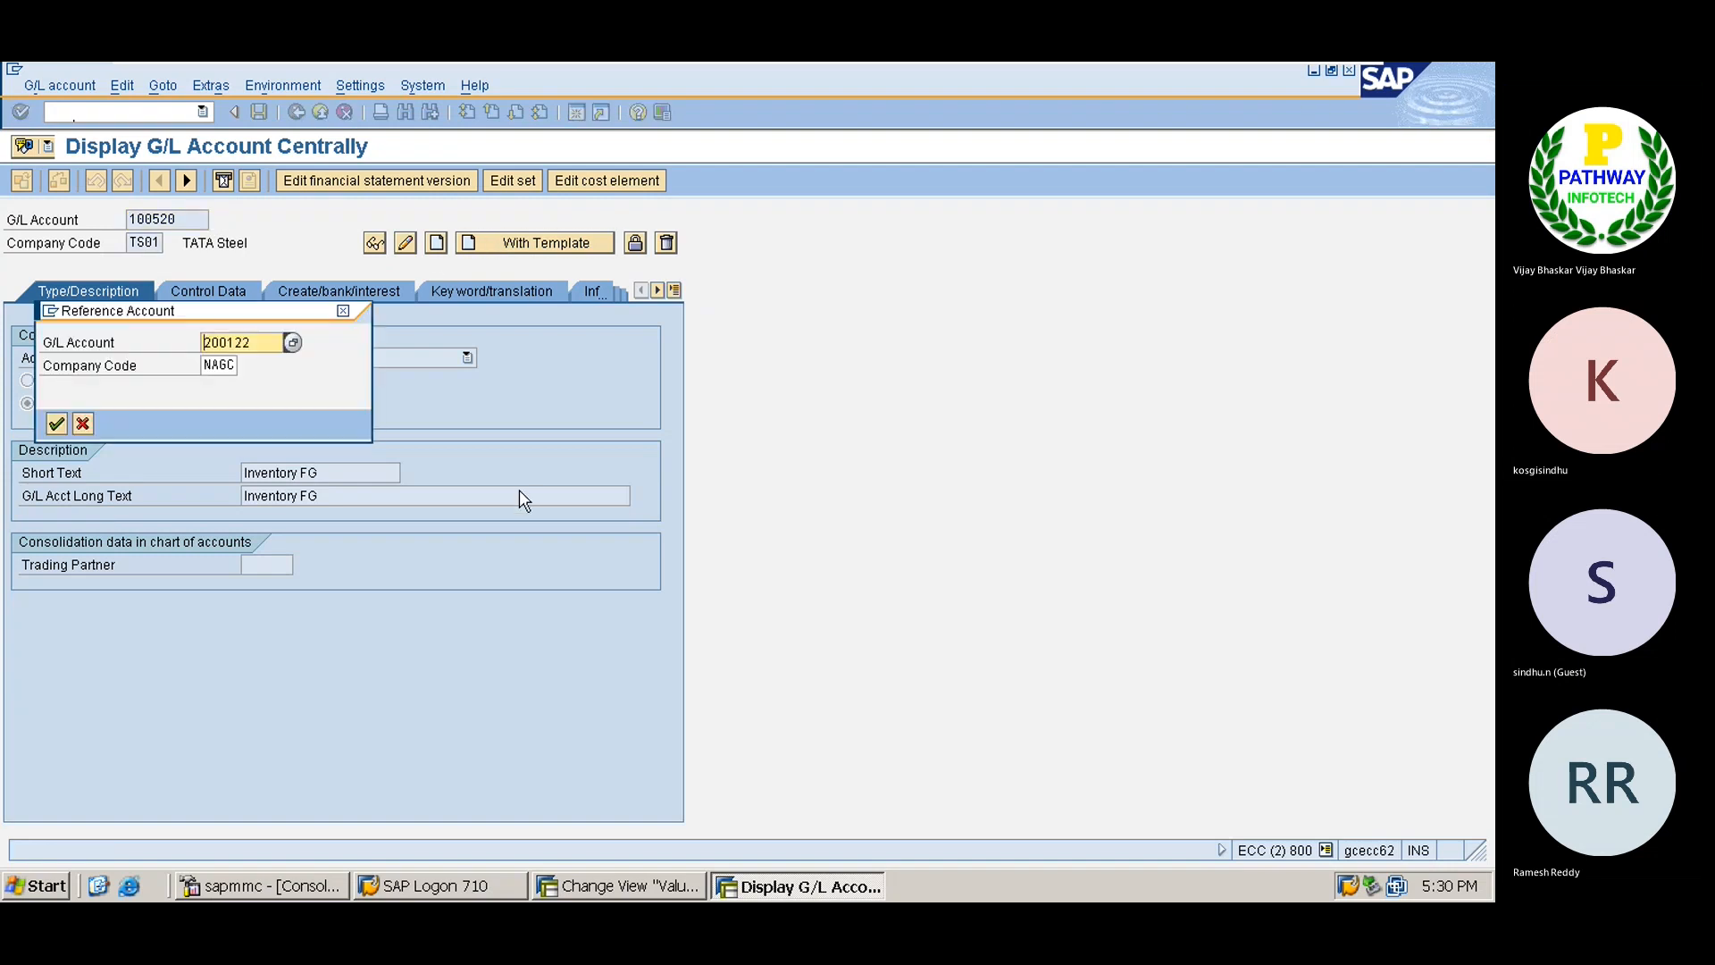
pyautogui.press('Delete')
pyautogui.press('Delete')
pyautogui.press('Delete')
pyautogui.press('Delete')
pyautogui.press('Delete')
pyautogui.press('Delete')
pyautogui.write('100520')
pyautogui.press('Return')
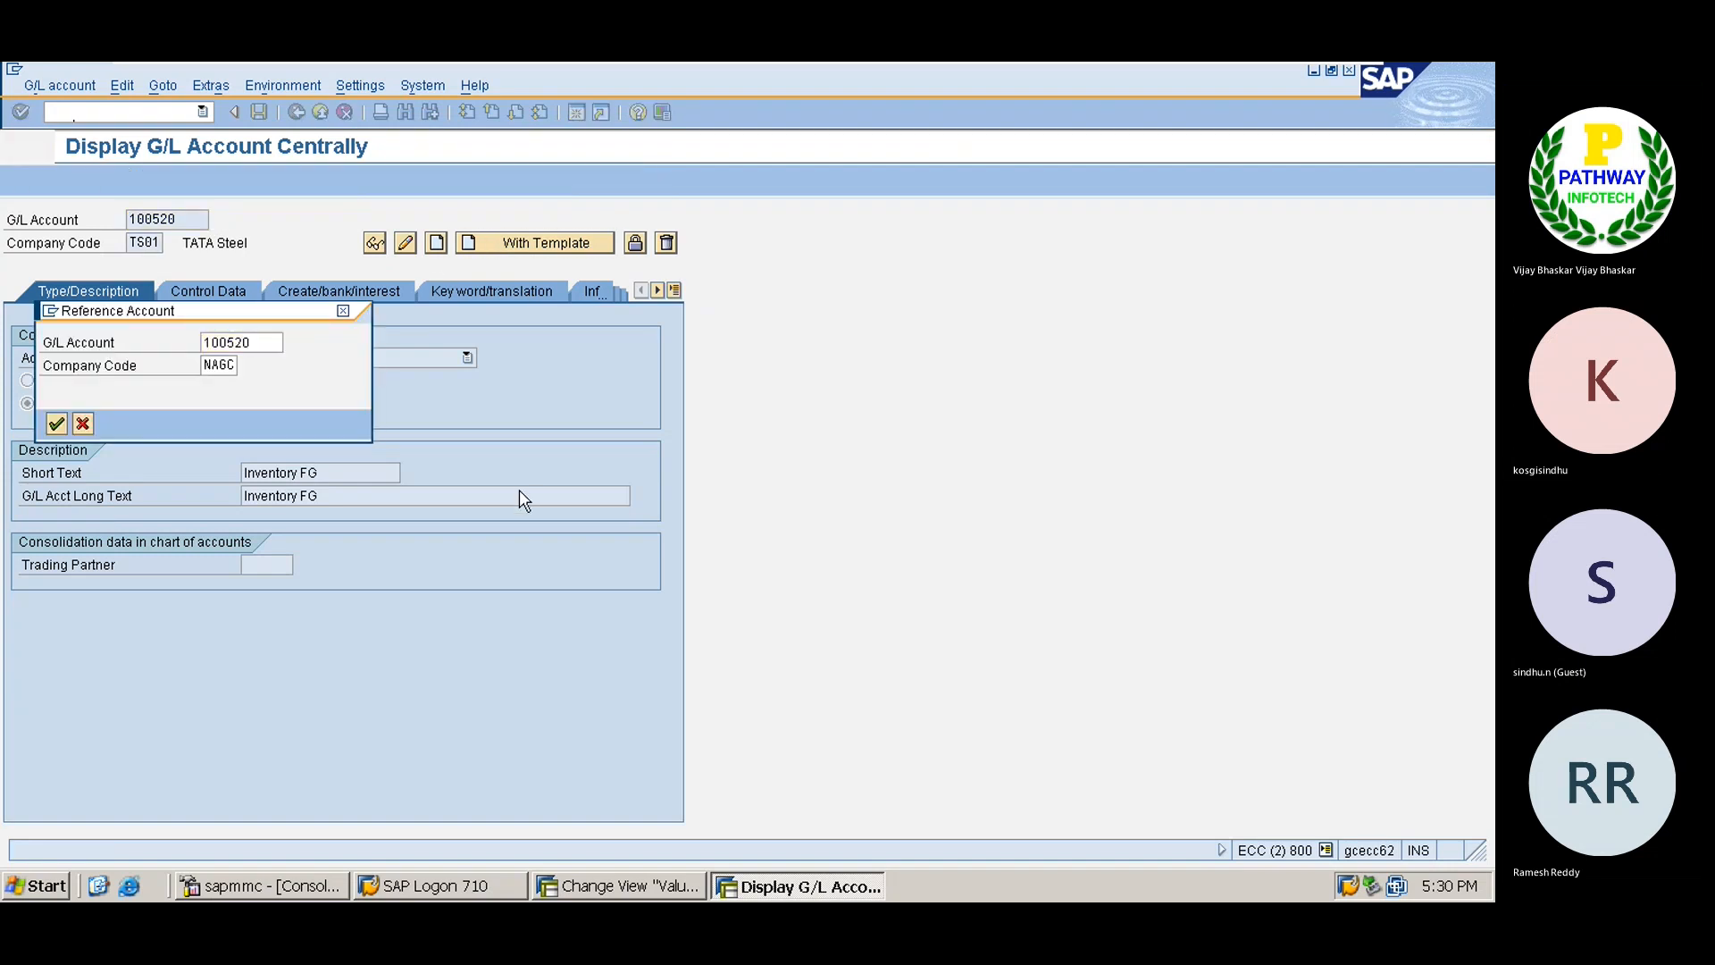
pyautogui.click(259, 111)
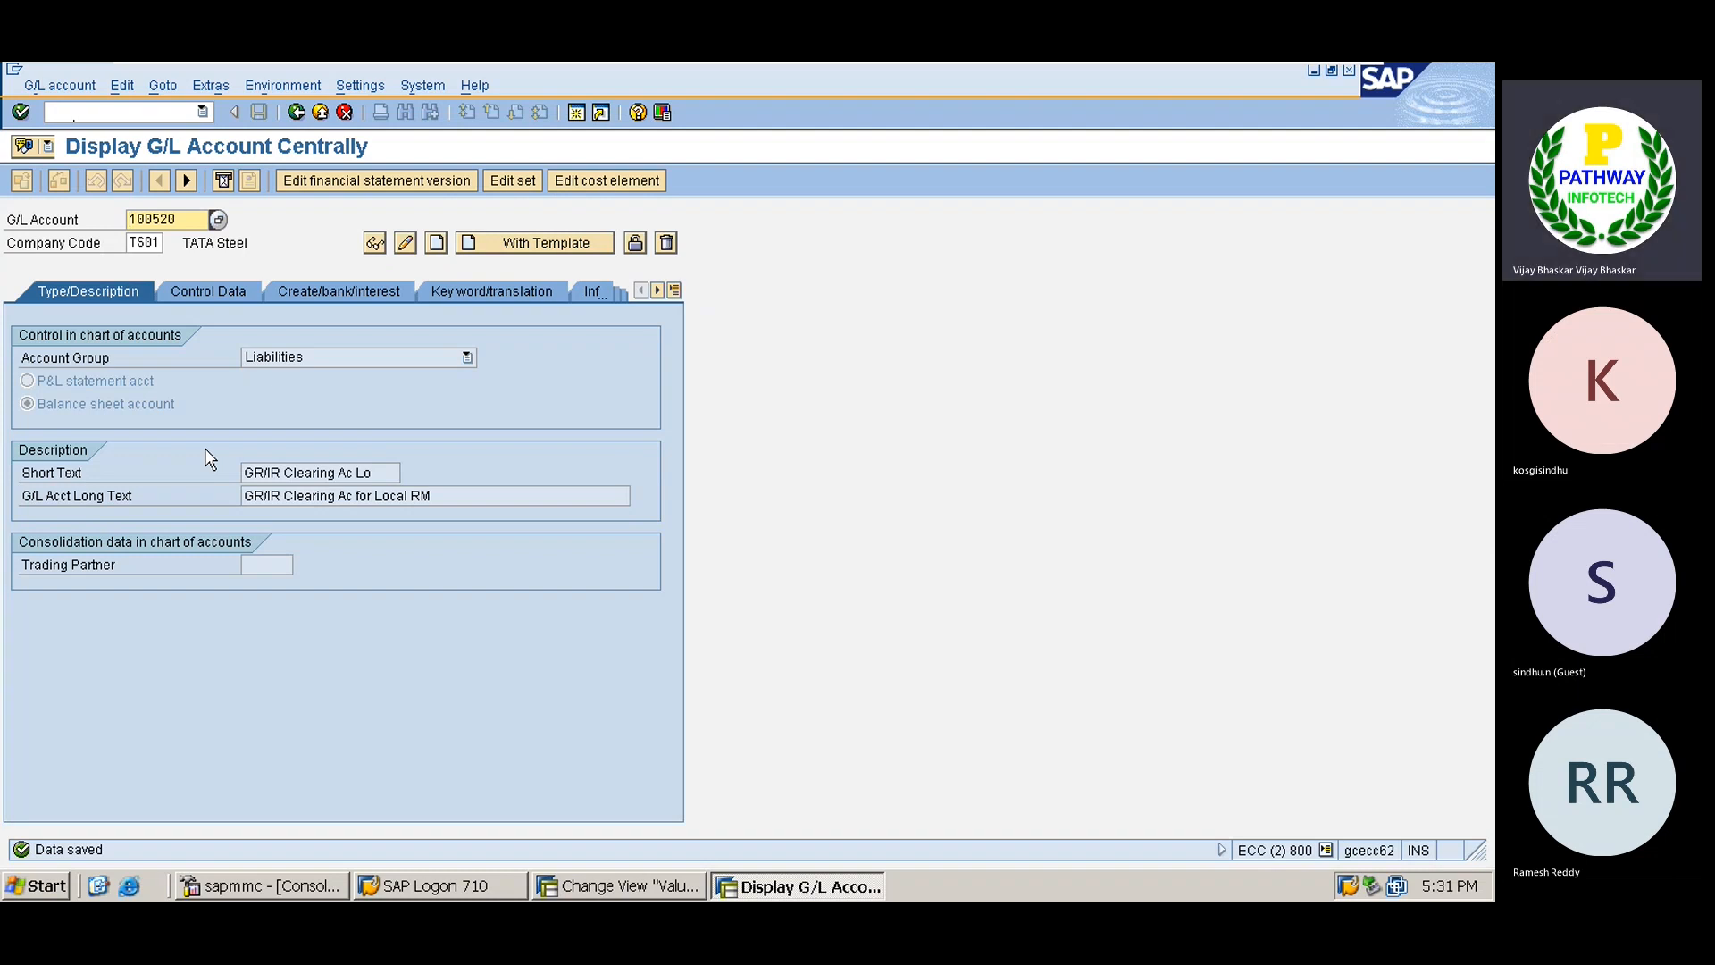
# Create G/L account 400000 'RM Consumption' in TS01 from NAGC reference 400000 and save it.
pyautogui.press('Delete')
pyautogui.press('Delete')
pyautogui.press('Delete')
pyautogui.write('00000')
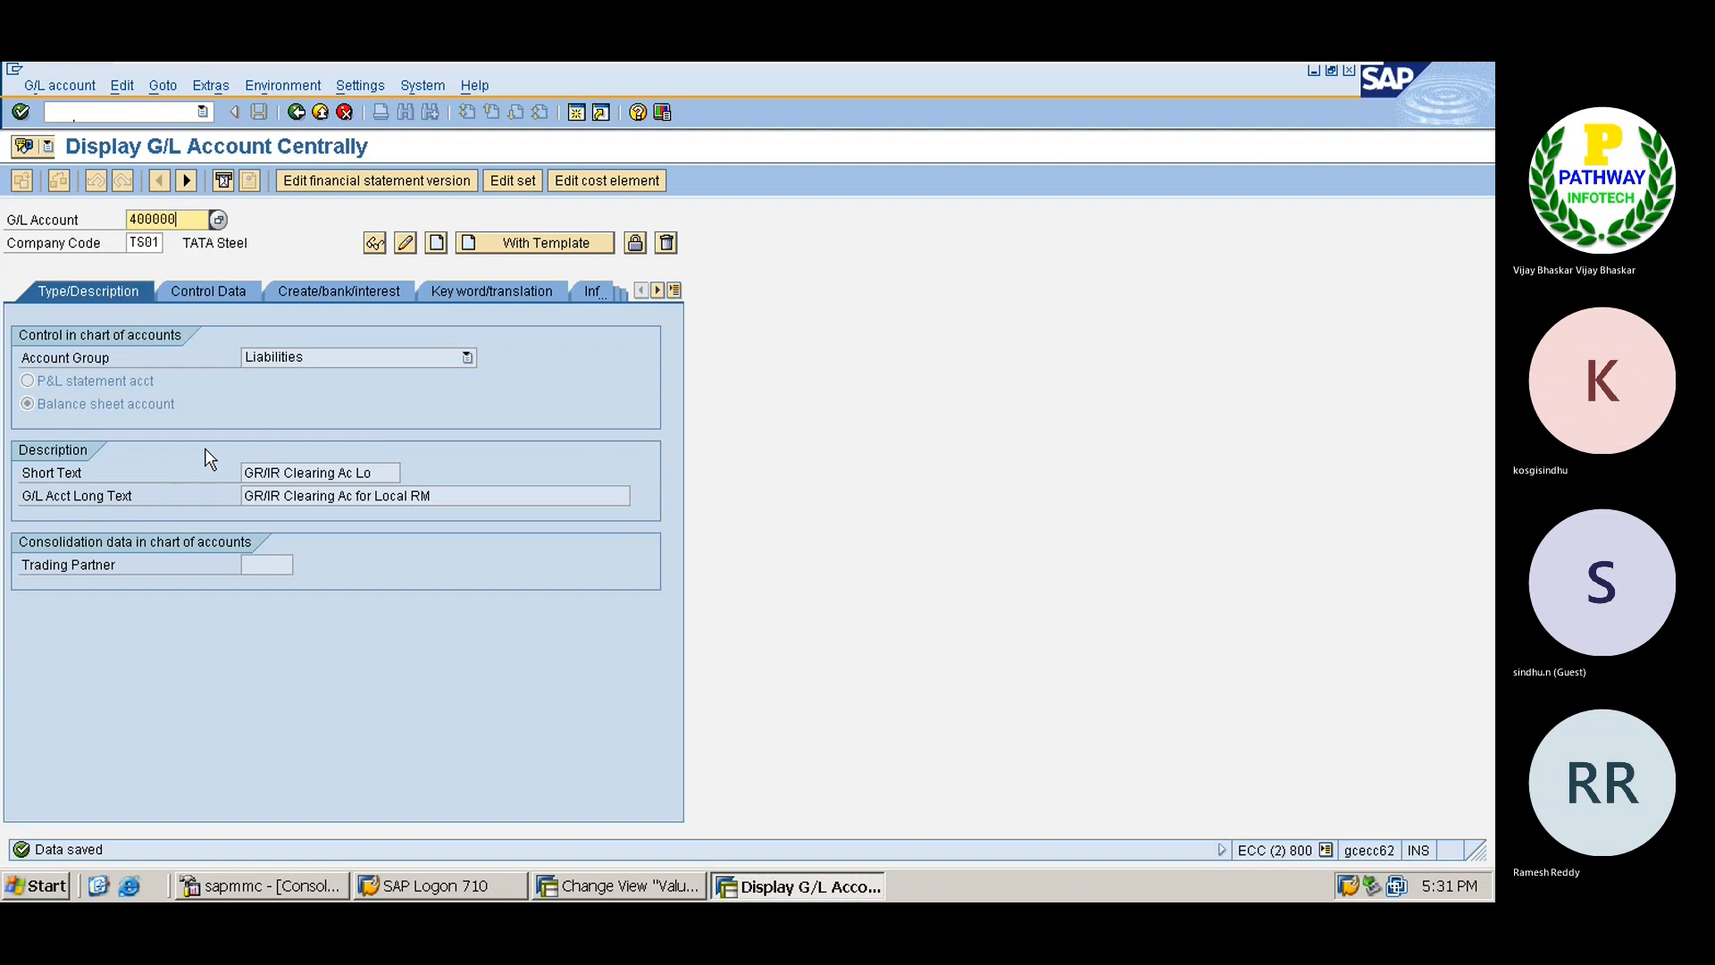
pyautogui.press('Return')
pyautogui.click(543, 240)
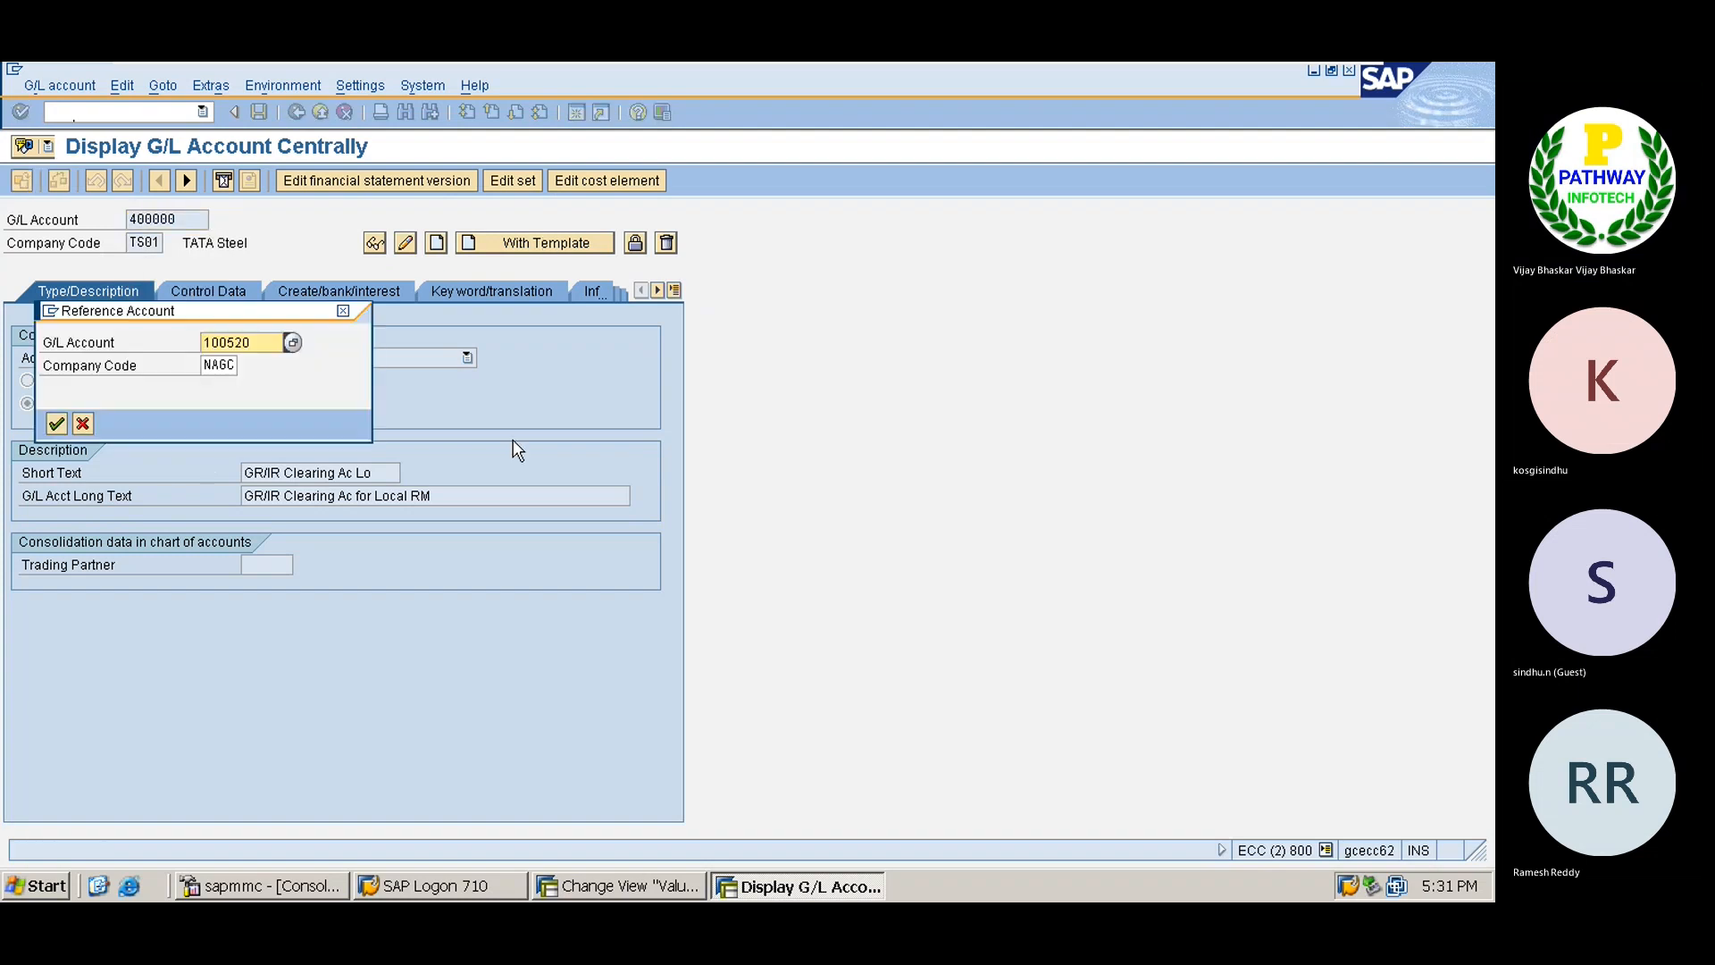
pyautogui.press('Delete')
pyautogui.press('Delete')
pyautogui.press('Delete')
pyautogui.press('Delete')
pyautogui.press('Delete')
pyautogui.write('400000')
pyautogui.press('Return')
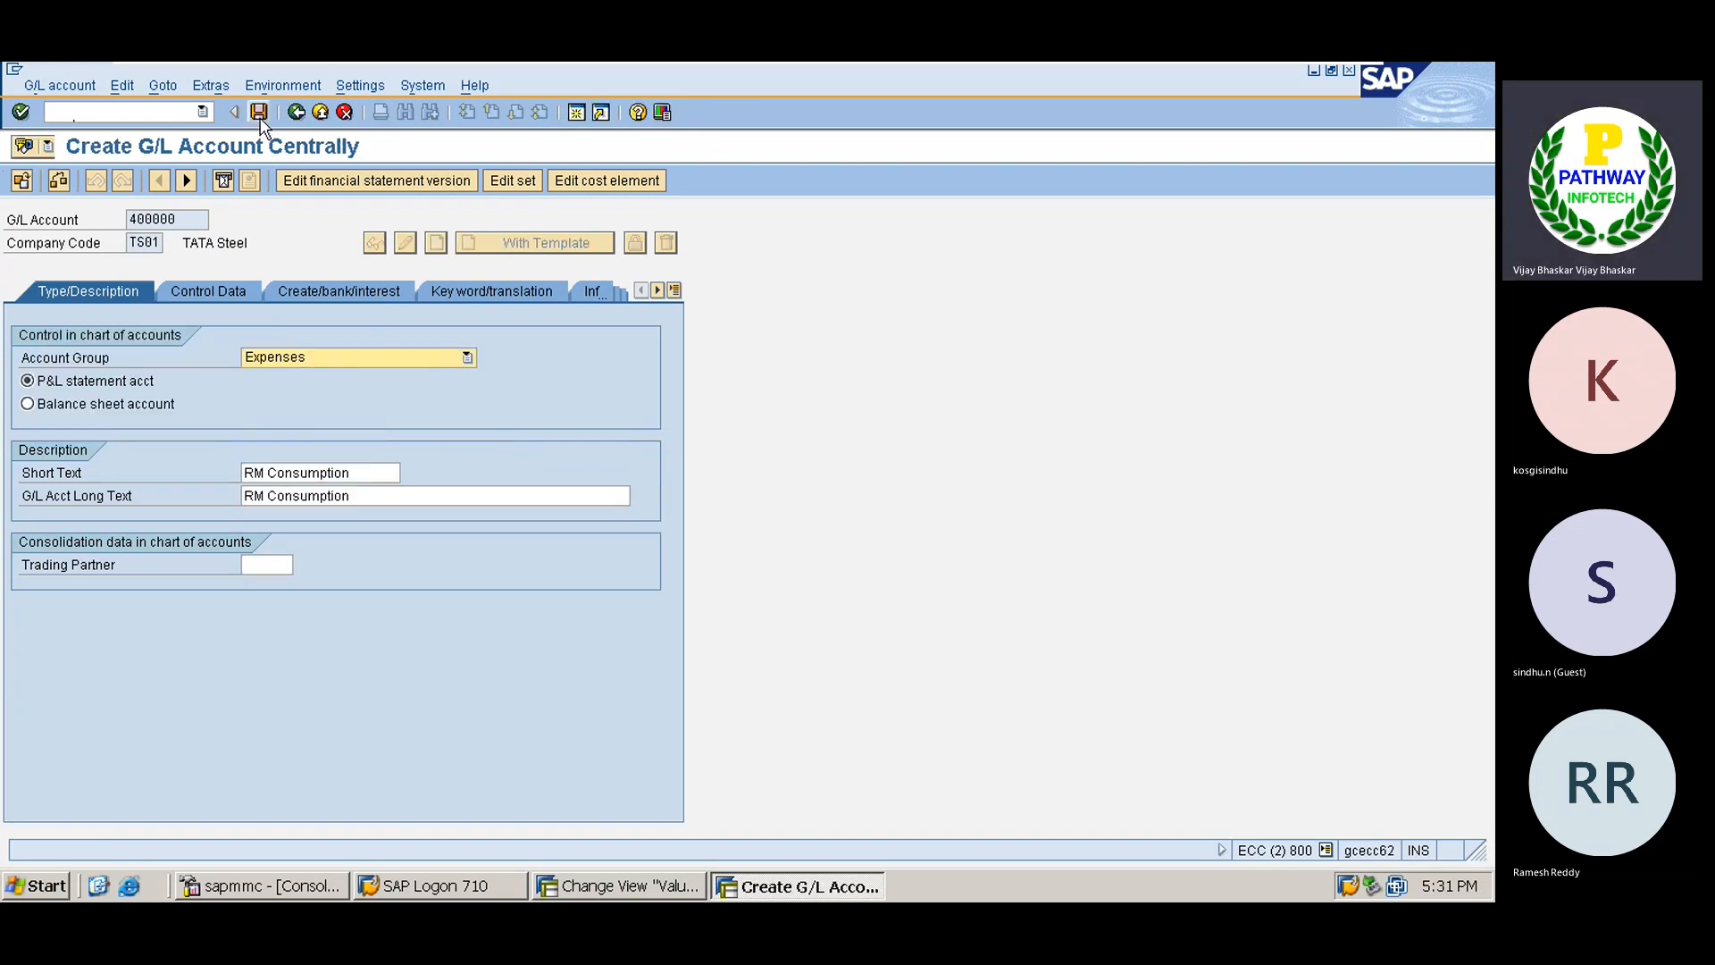
pyautogui.click(259, 114)
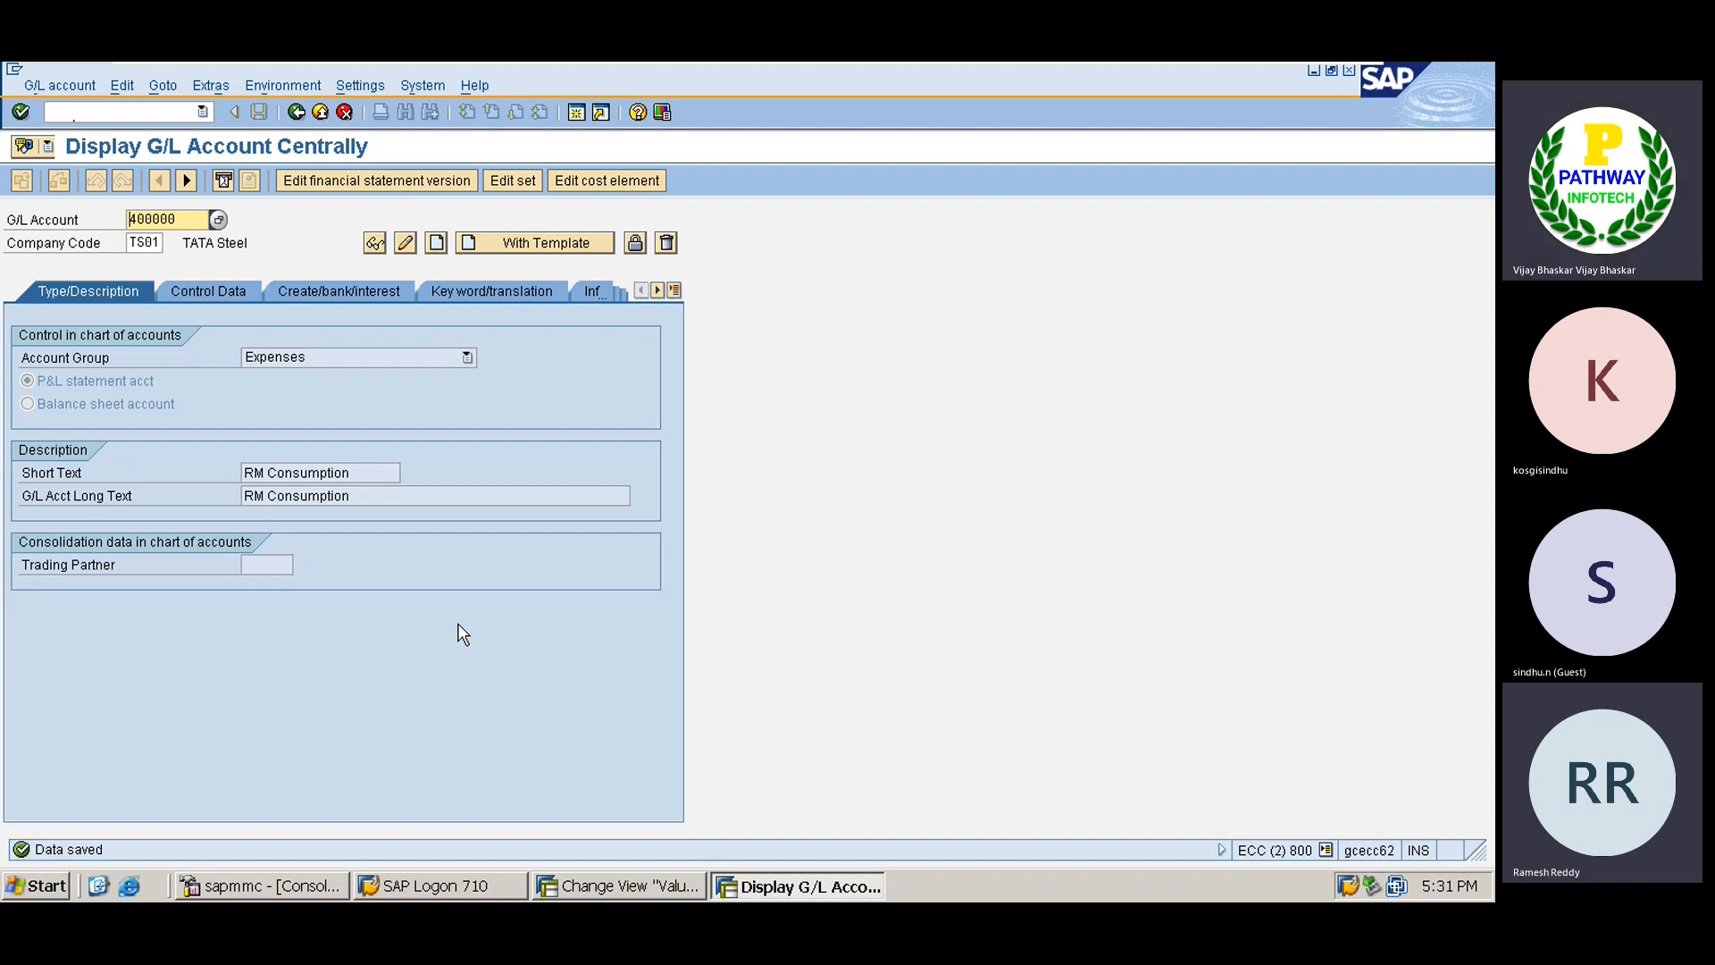
# Create cost element 400000 in area TATA, valid from 01.04.2022, as category 1 primary costs, and save.
pyautogui.click(596, 183)
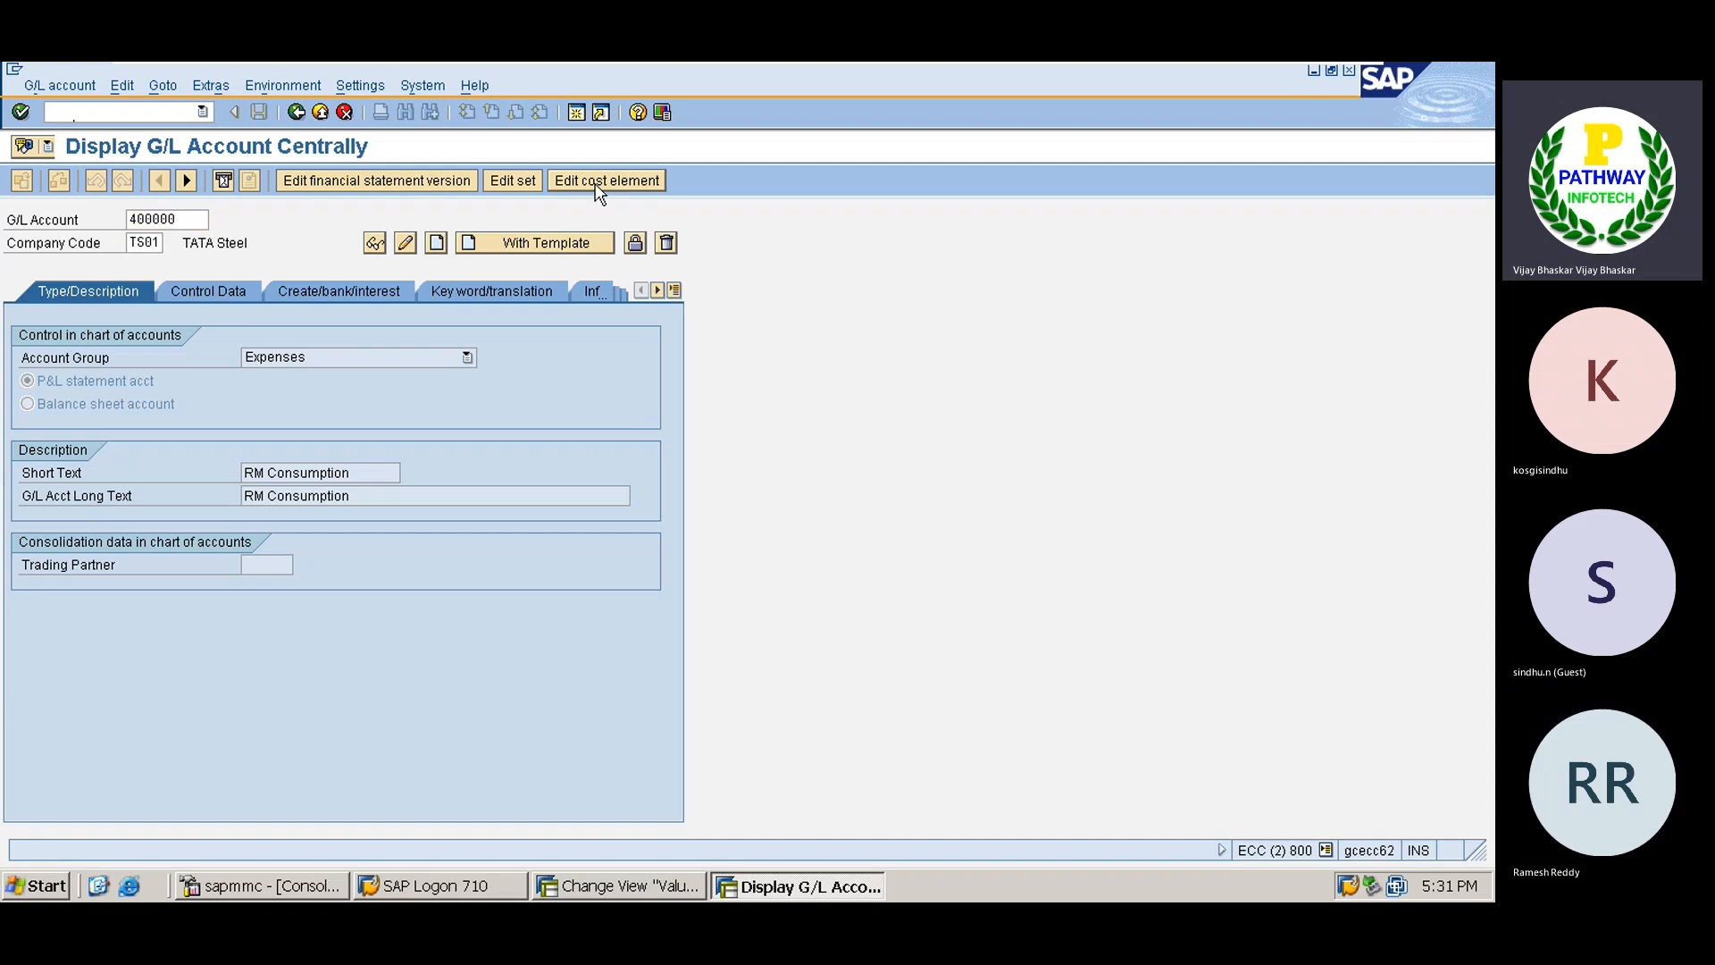
pyautogui.click(188, 287)
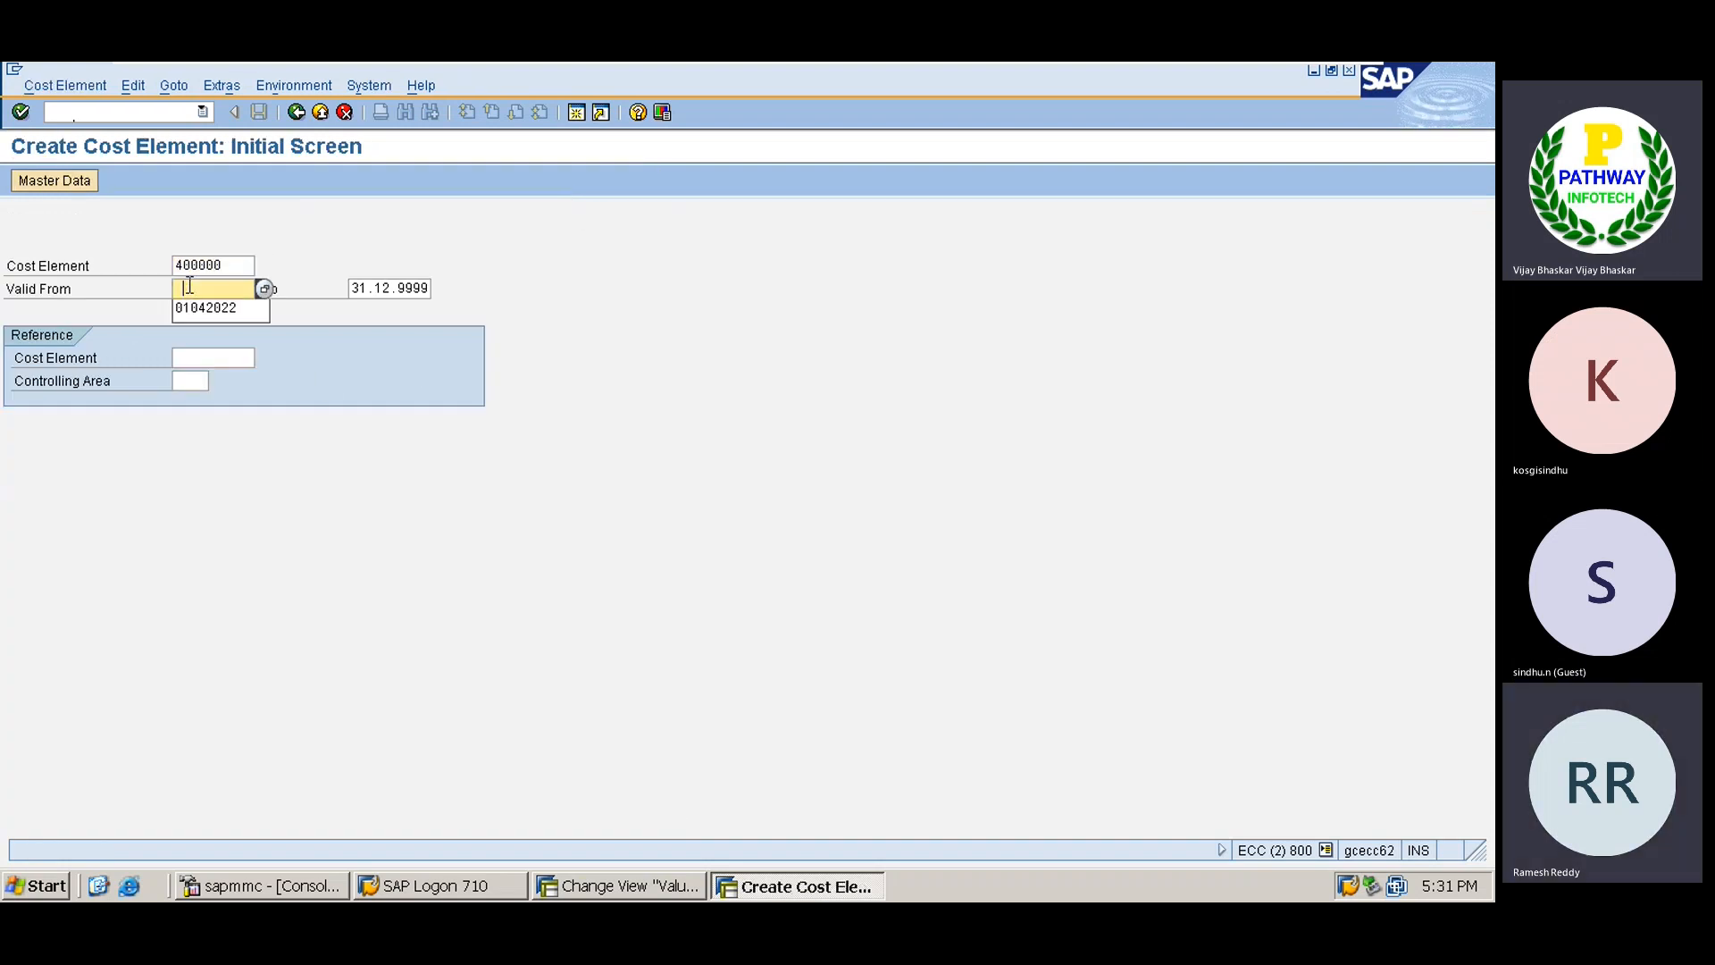
pyautogui.press('Down')
pyautogui.press('Return')
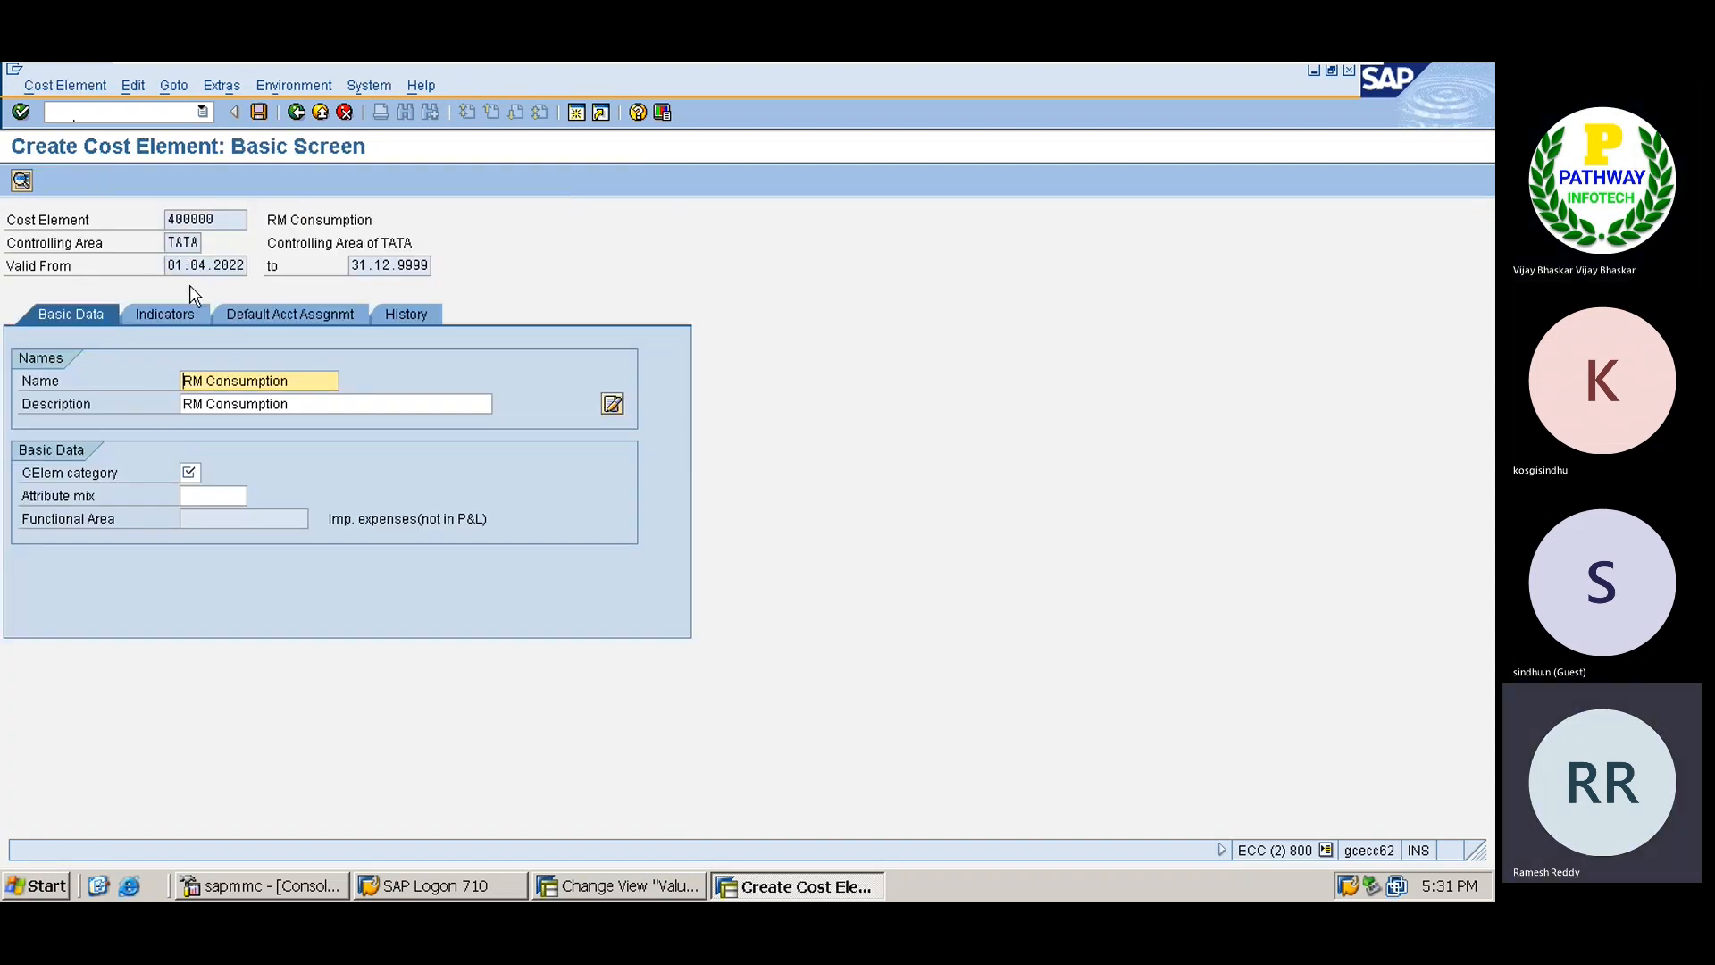
pyautogui.click(191, 473)
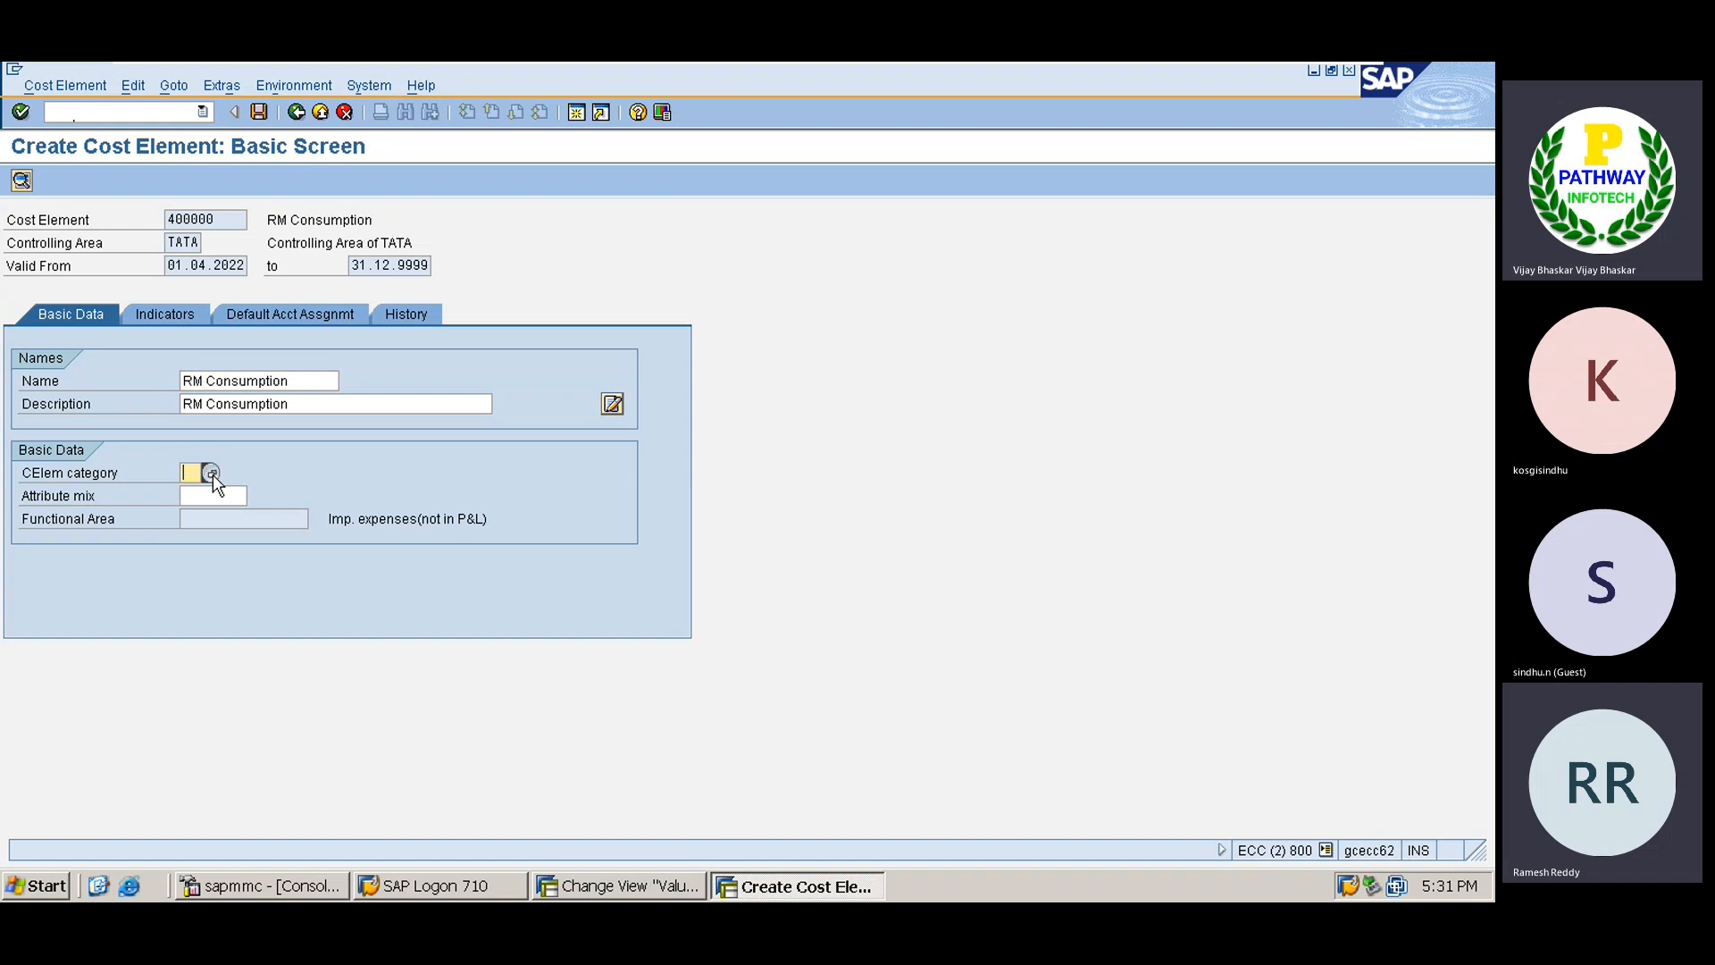
pyautogui.click(212, 475)
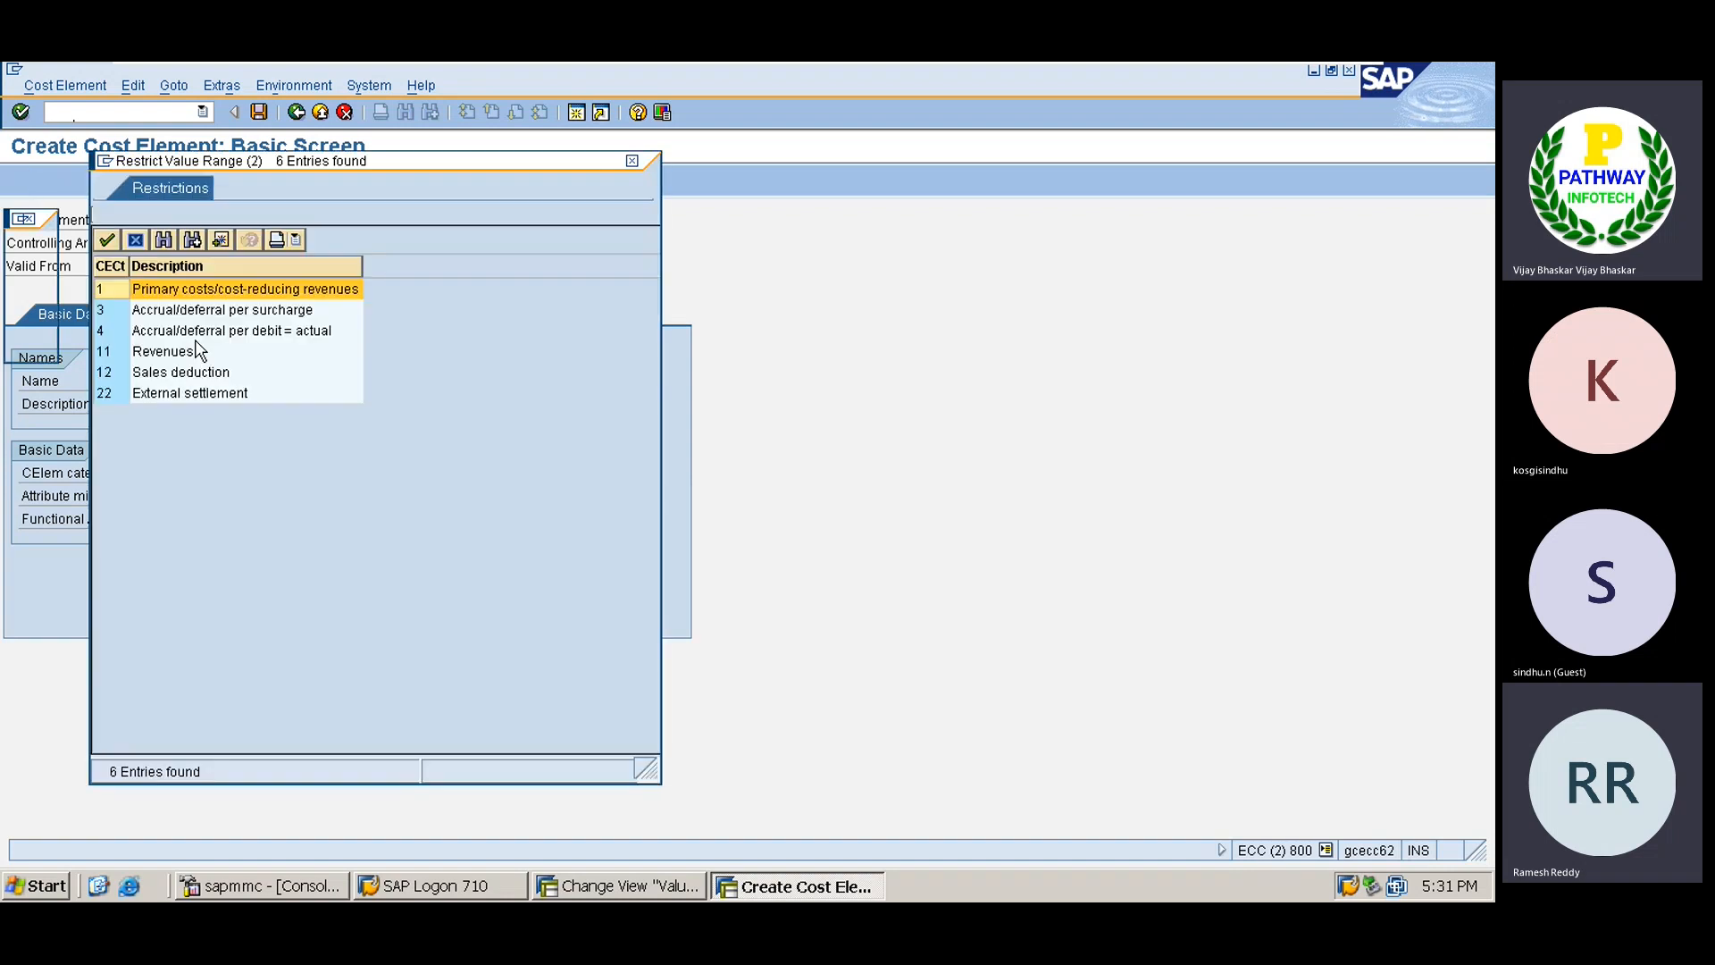
pyautogui.doubleClick(169, 293)
pyautogui.hotkey('ctrl', 's')
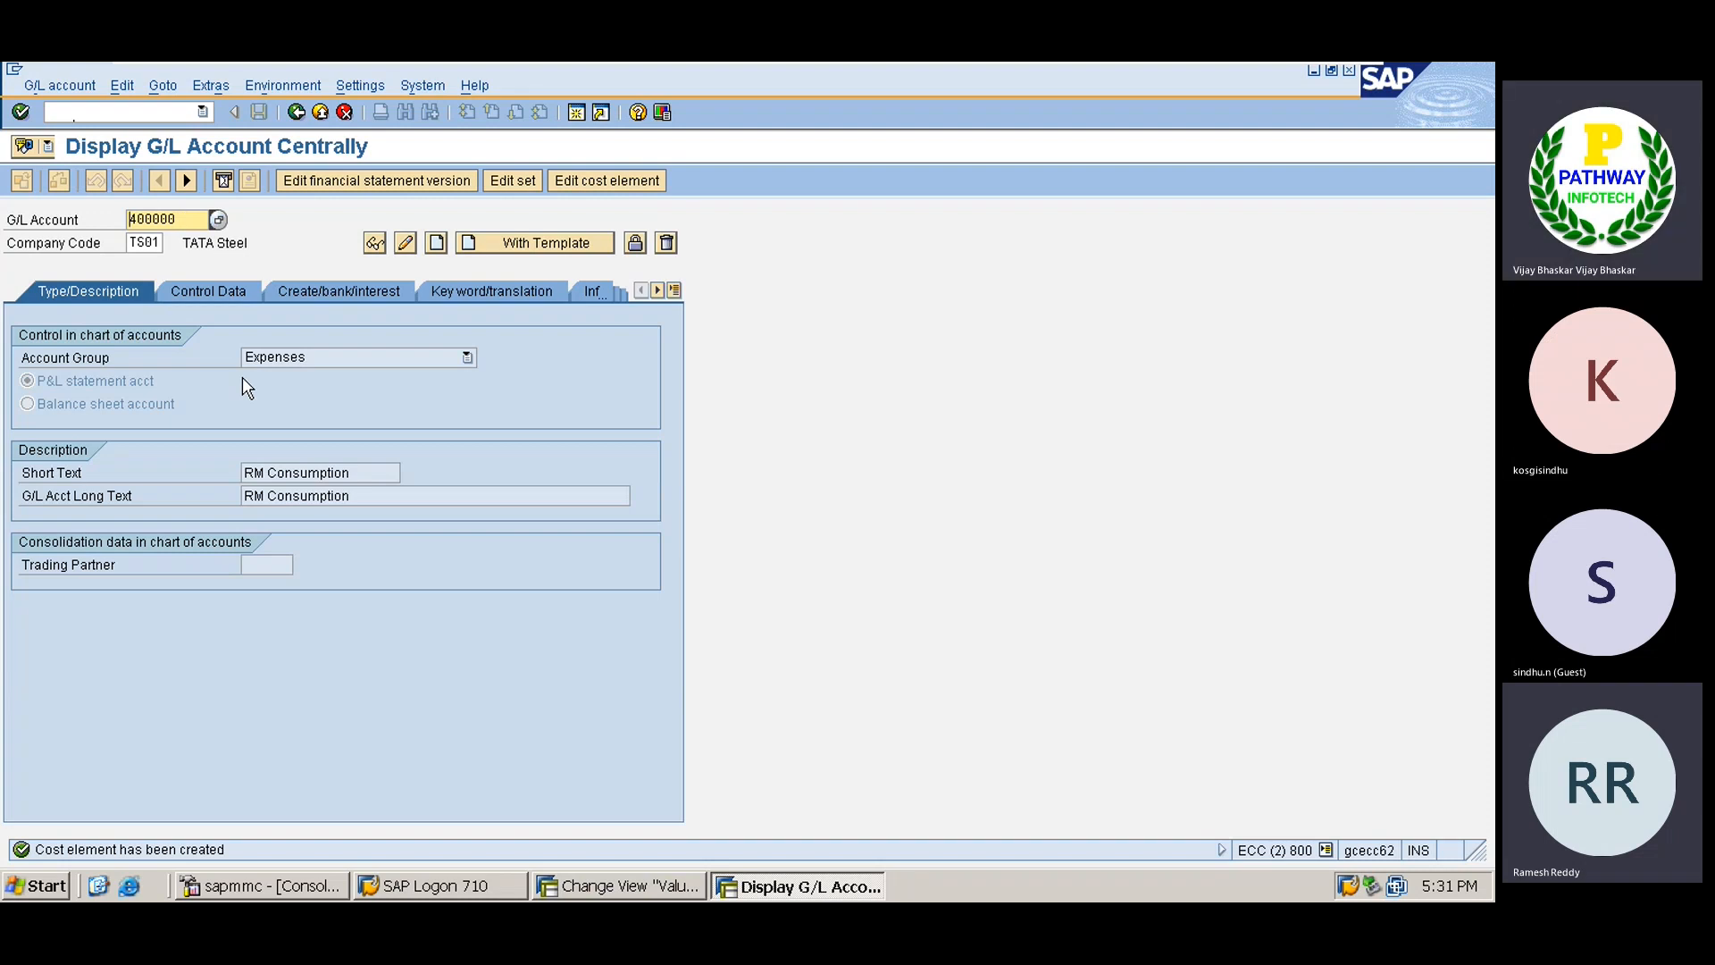
# Create G/L account 300200 'Increase/Decrease Stock' in TS01 from NAGC reference 300200 and save it.
pyautogui.press('Delete')
pyautogui.press('Delete')
pyautogui.press('Delete')
pyautogui.press('Delete')
pyautogui.press('Delete')
pyautogui.press('Delete')
pyautogui.write('300200')
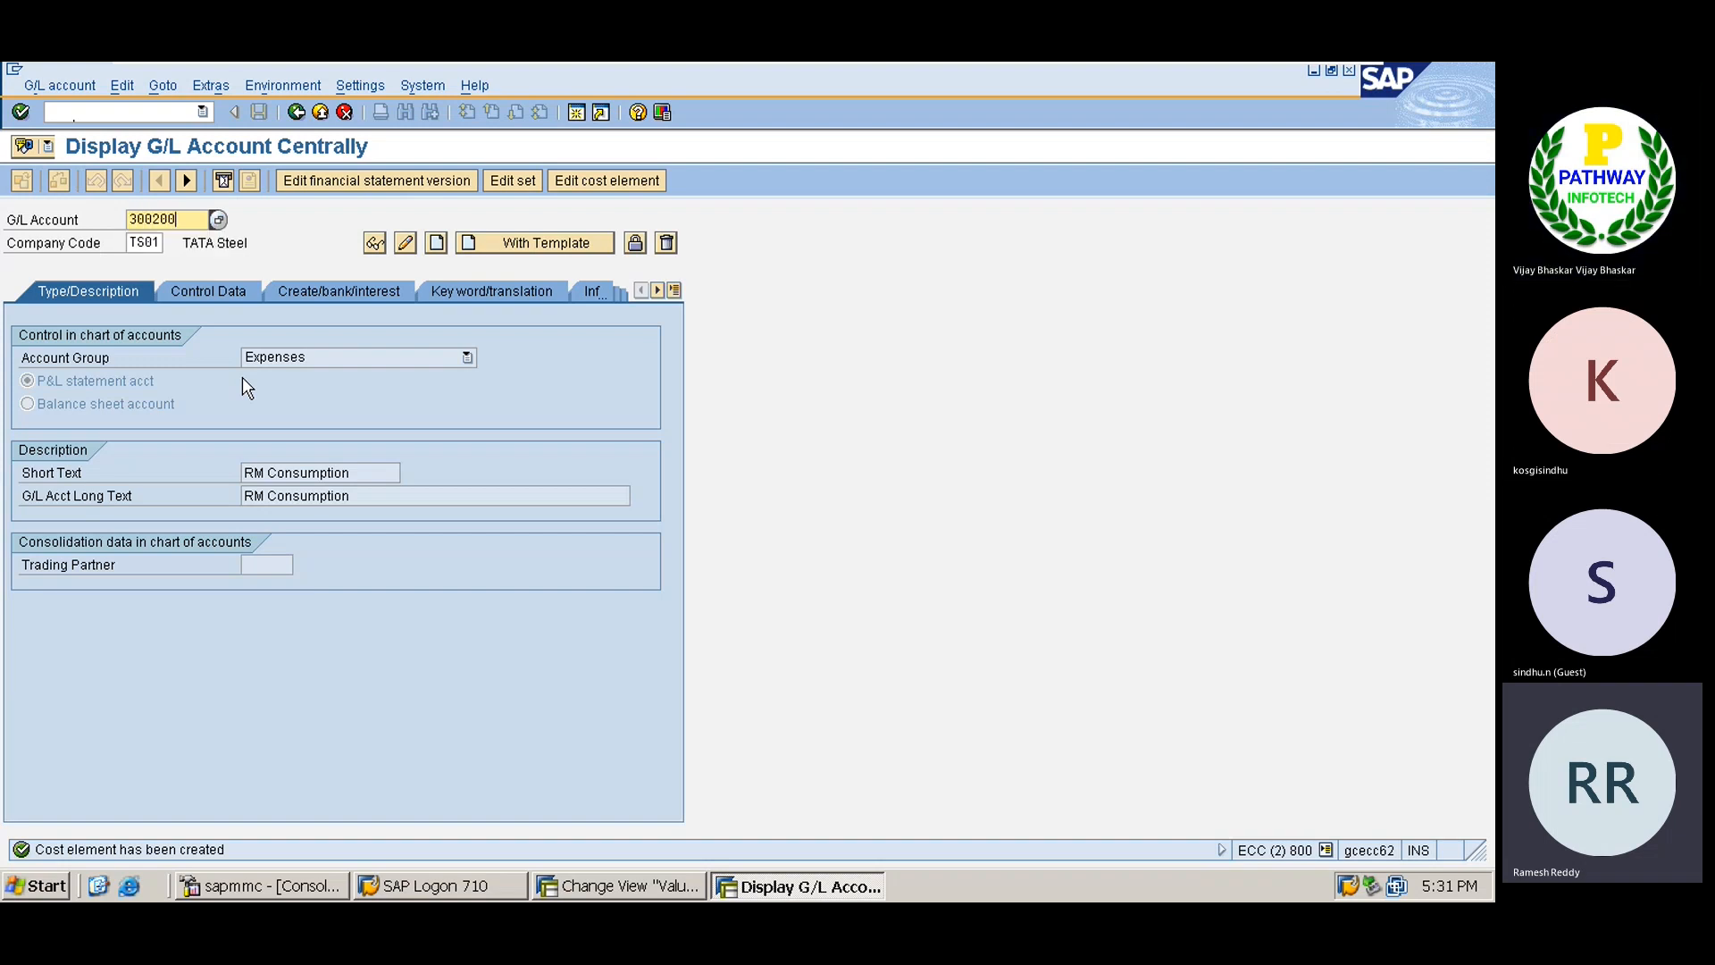
pyautogui.press('Tab')
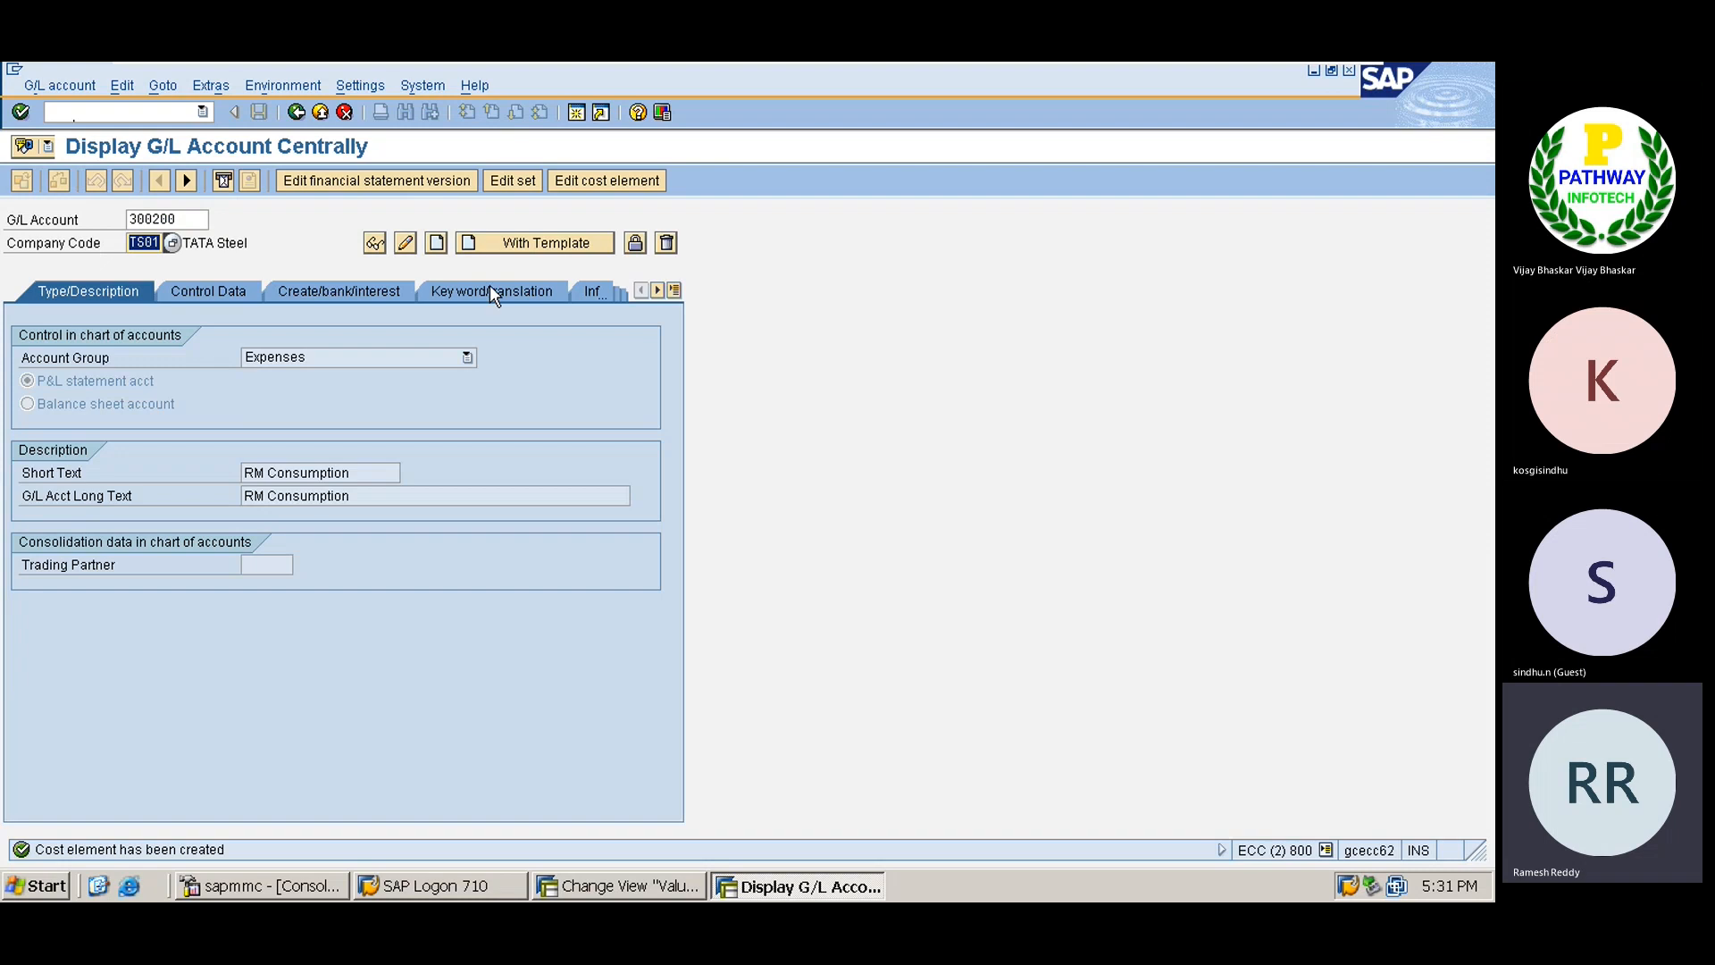
pyautogui.click(538, 236)
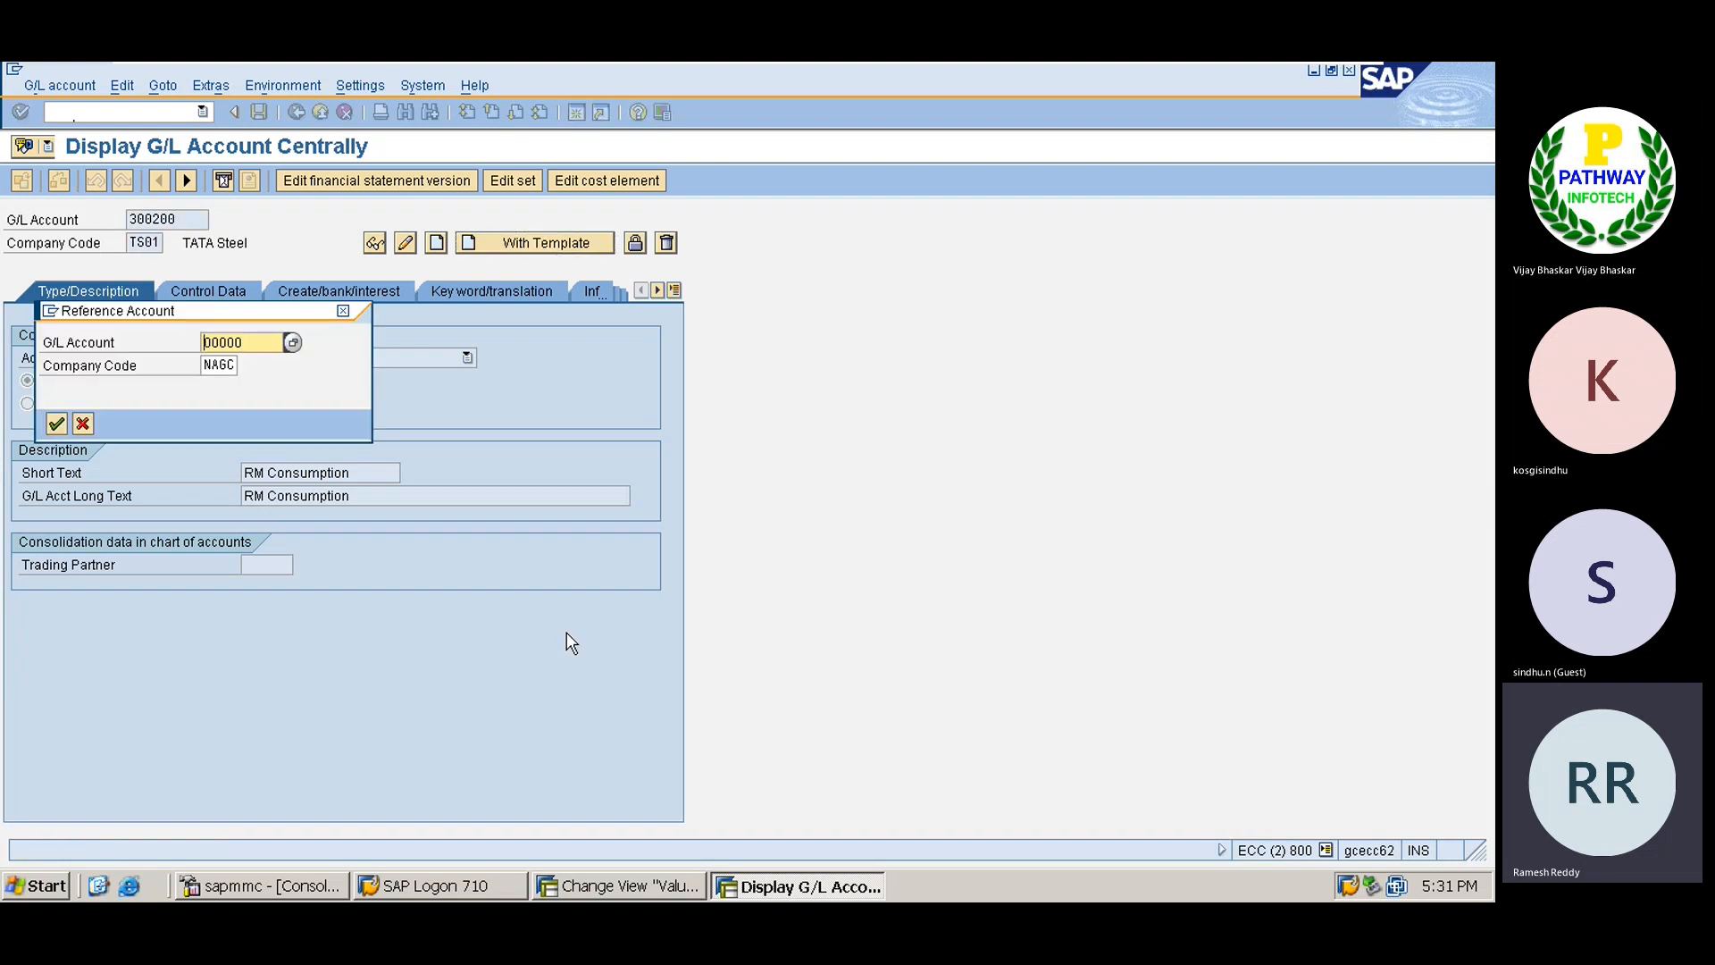
pyautogui.press('Delete')
pyautogui.press('Delete')
pyautogui.press('Delete')
pyautogui.press('Delete')
pyautogui.press('Delete')
pyautogui.write('300200')
pyautogui.press('Return')
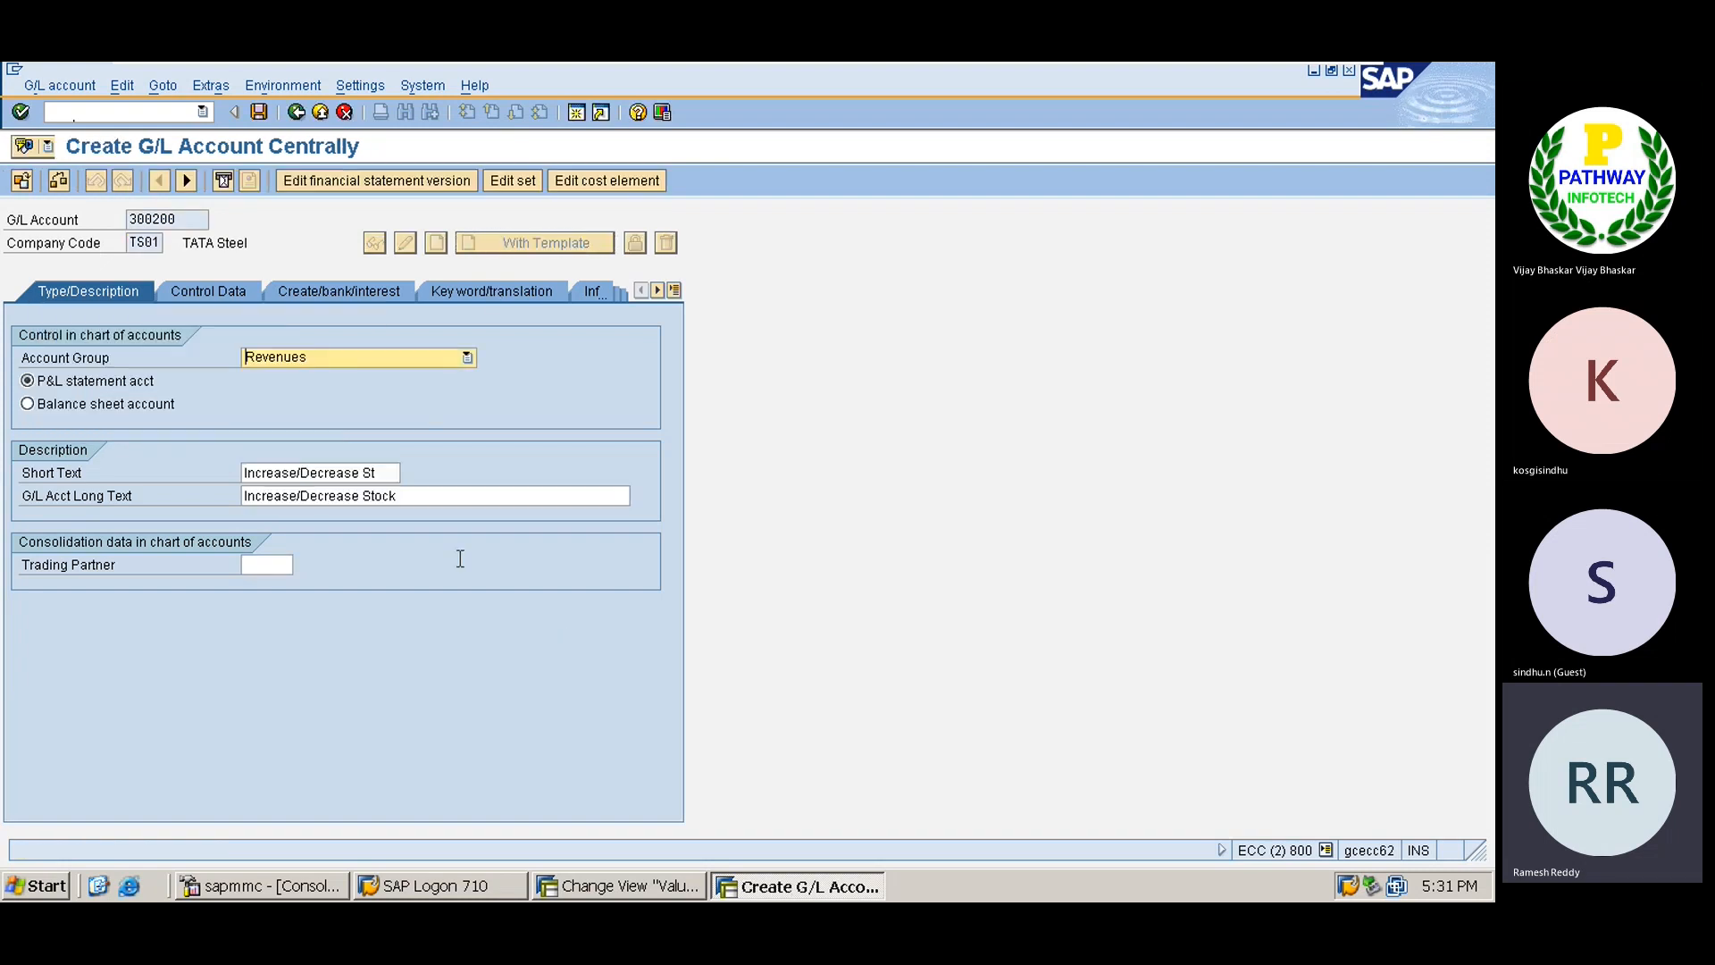
pyautogui.click(258, 112)
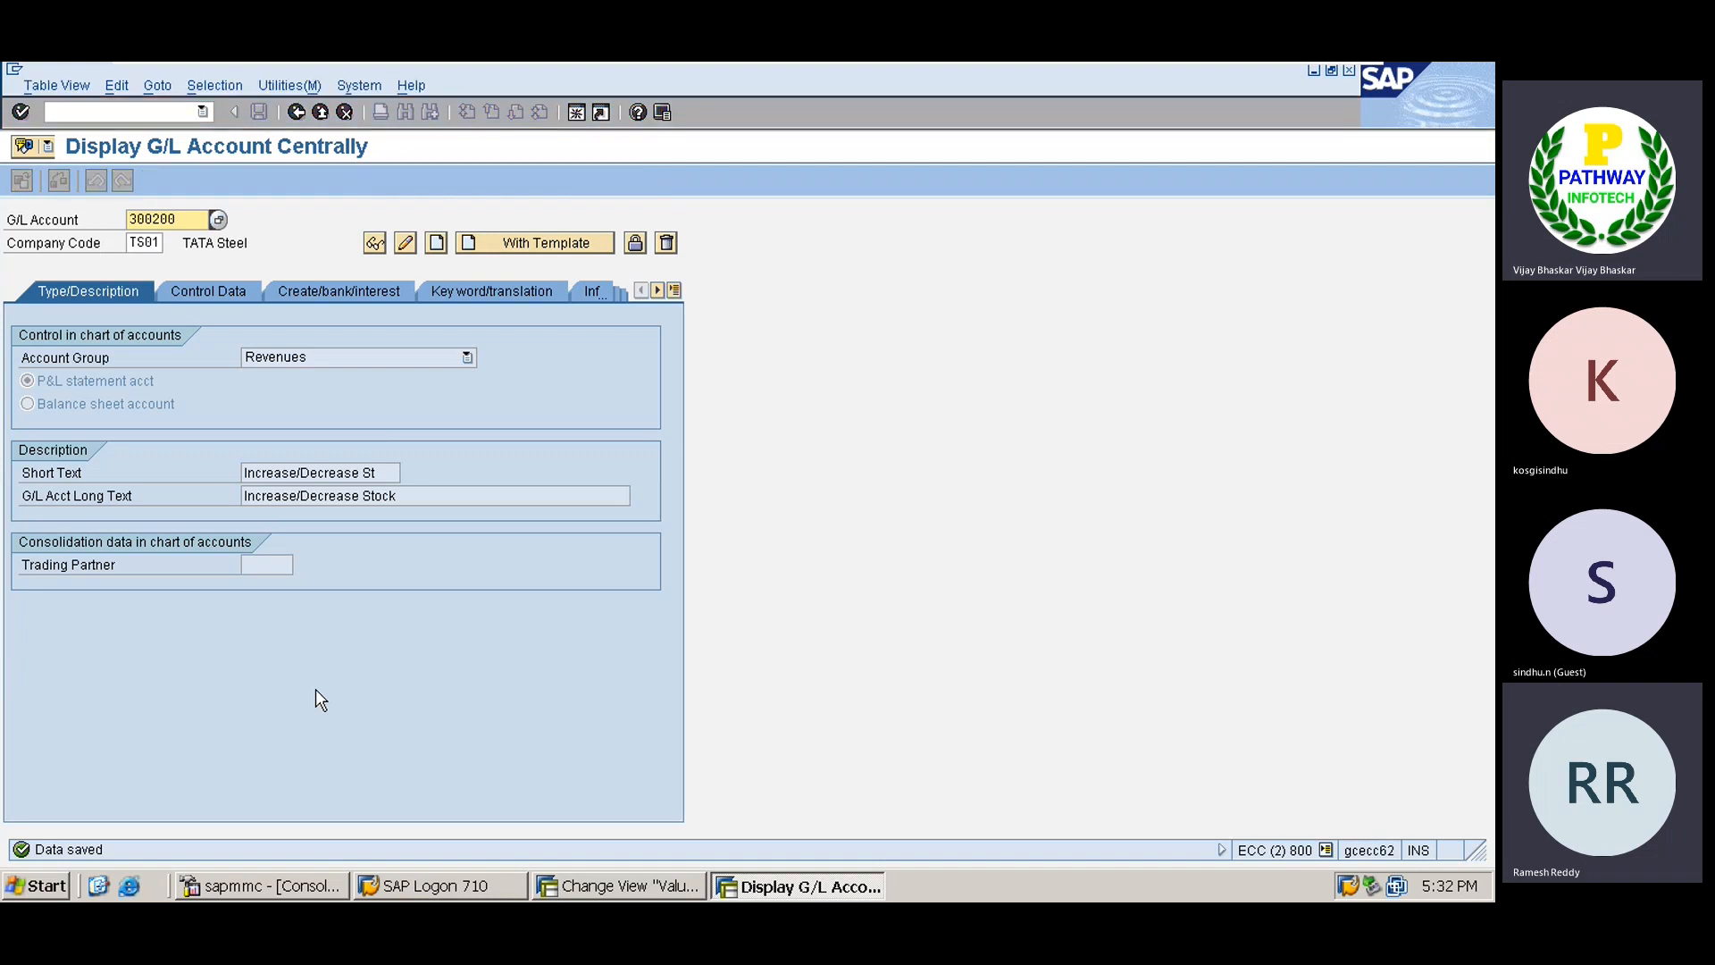
pyautogui.hotkey('alt', 'Tab')
# Open the BSX inventory posting rules for chart TATA and base accounts on valuation modifier and class.
pyautogui.click(113, 110)
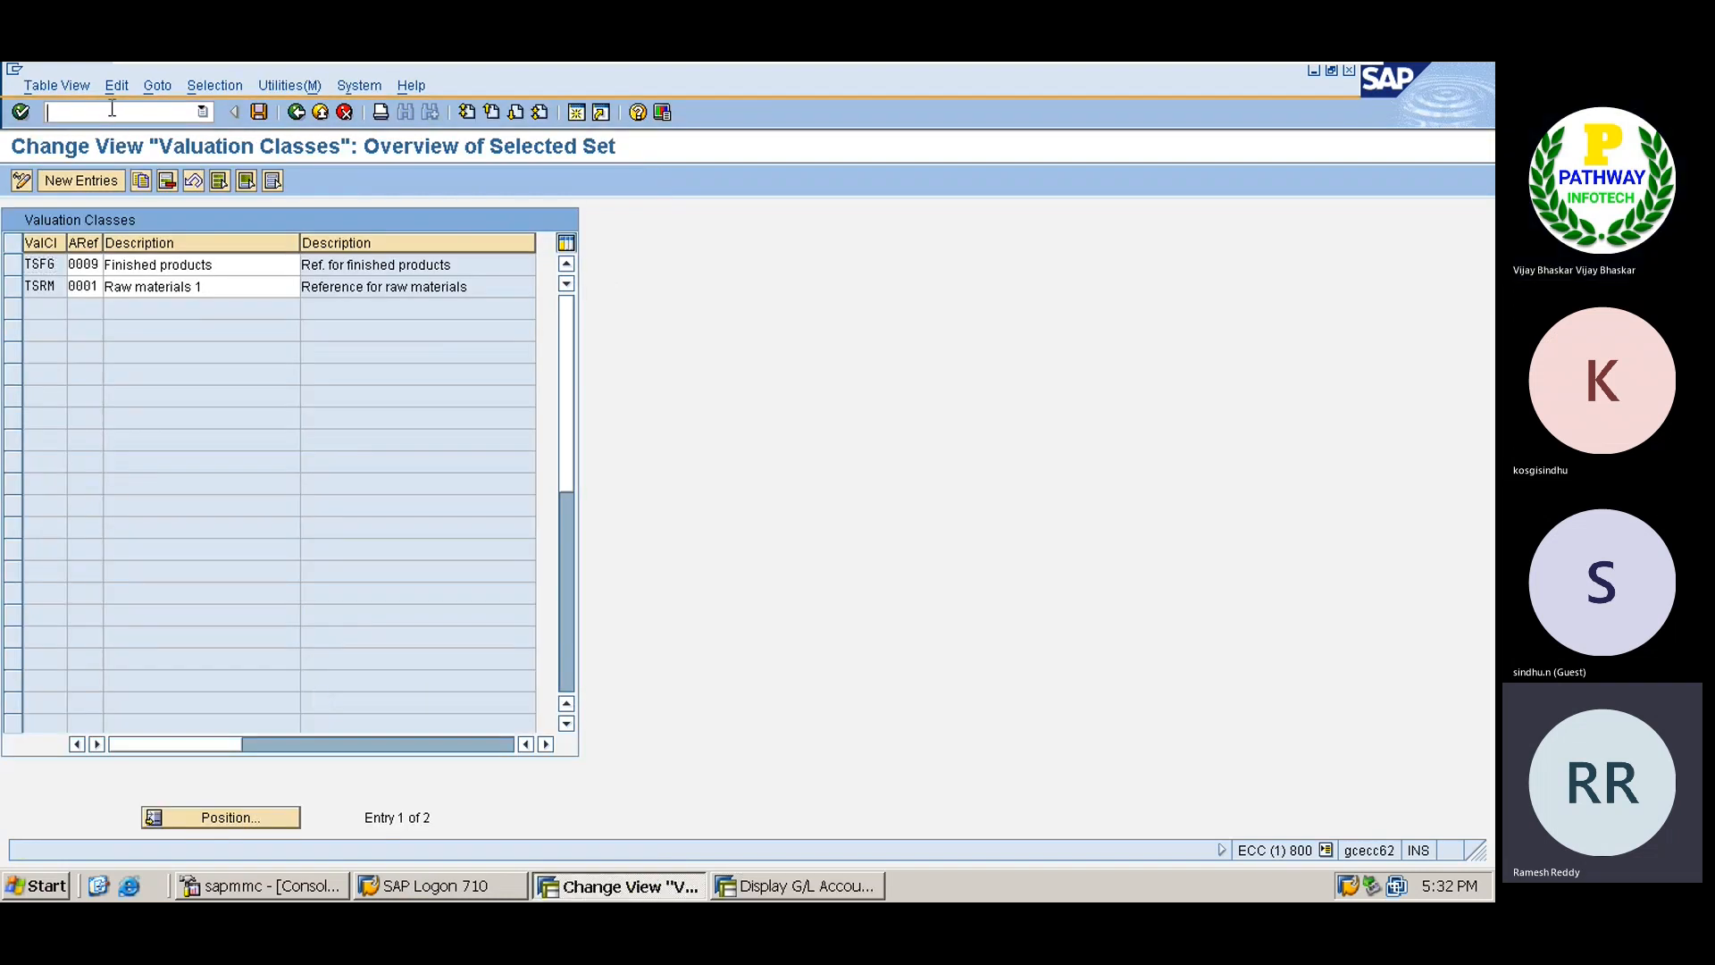
pyautogui.hotkey('alt', 'Tab')
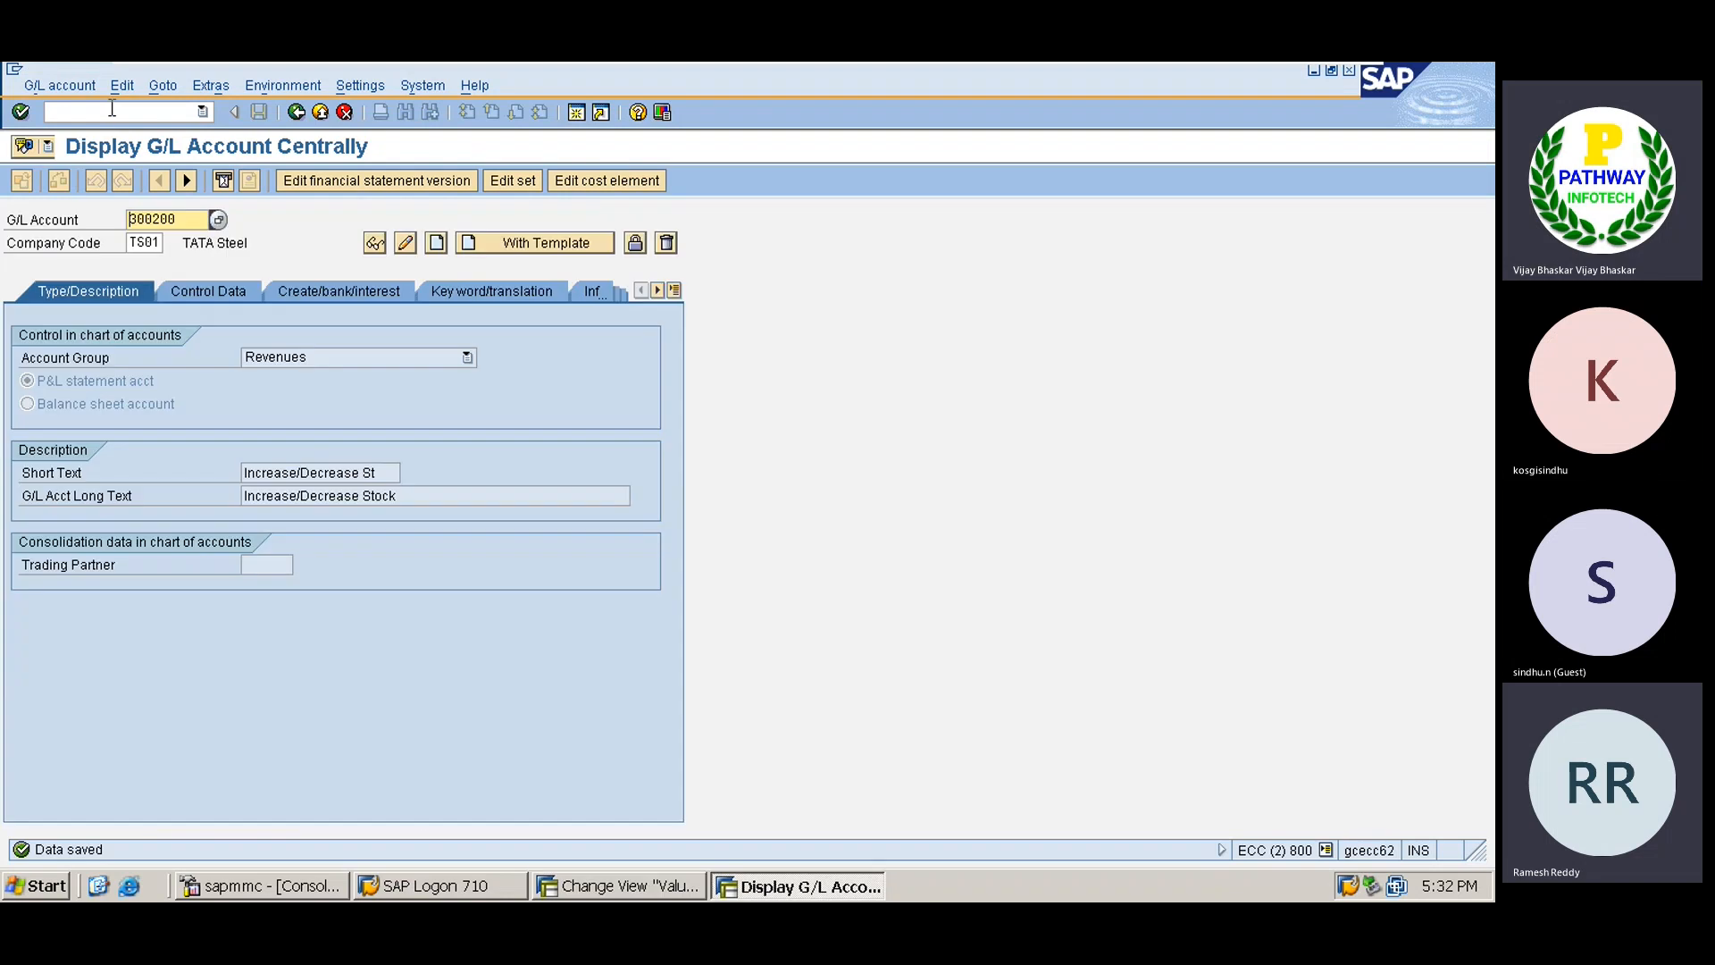
pyautogui.click(112, 108)
pyautogui.write('/nobvc')
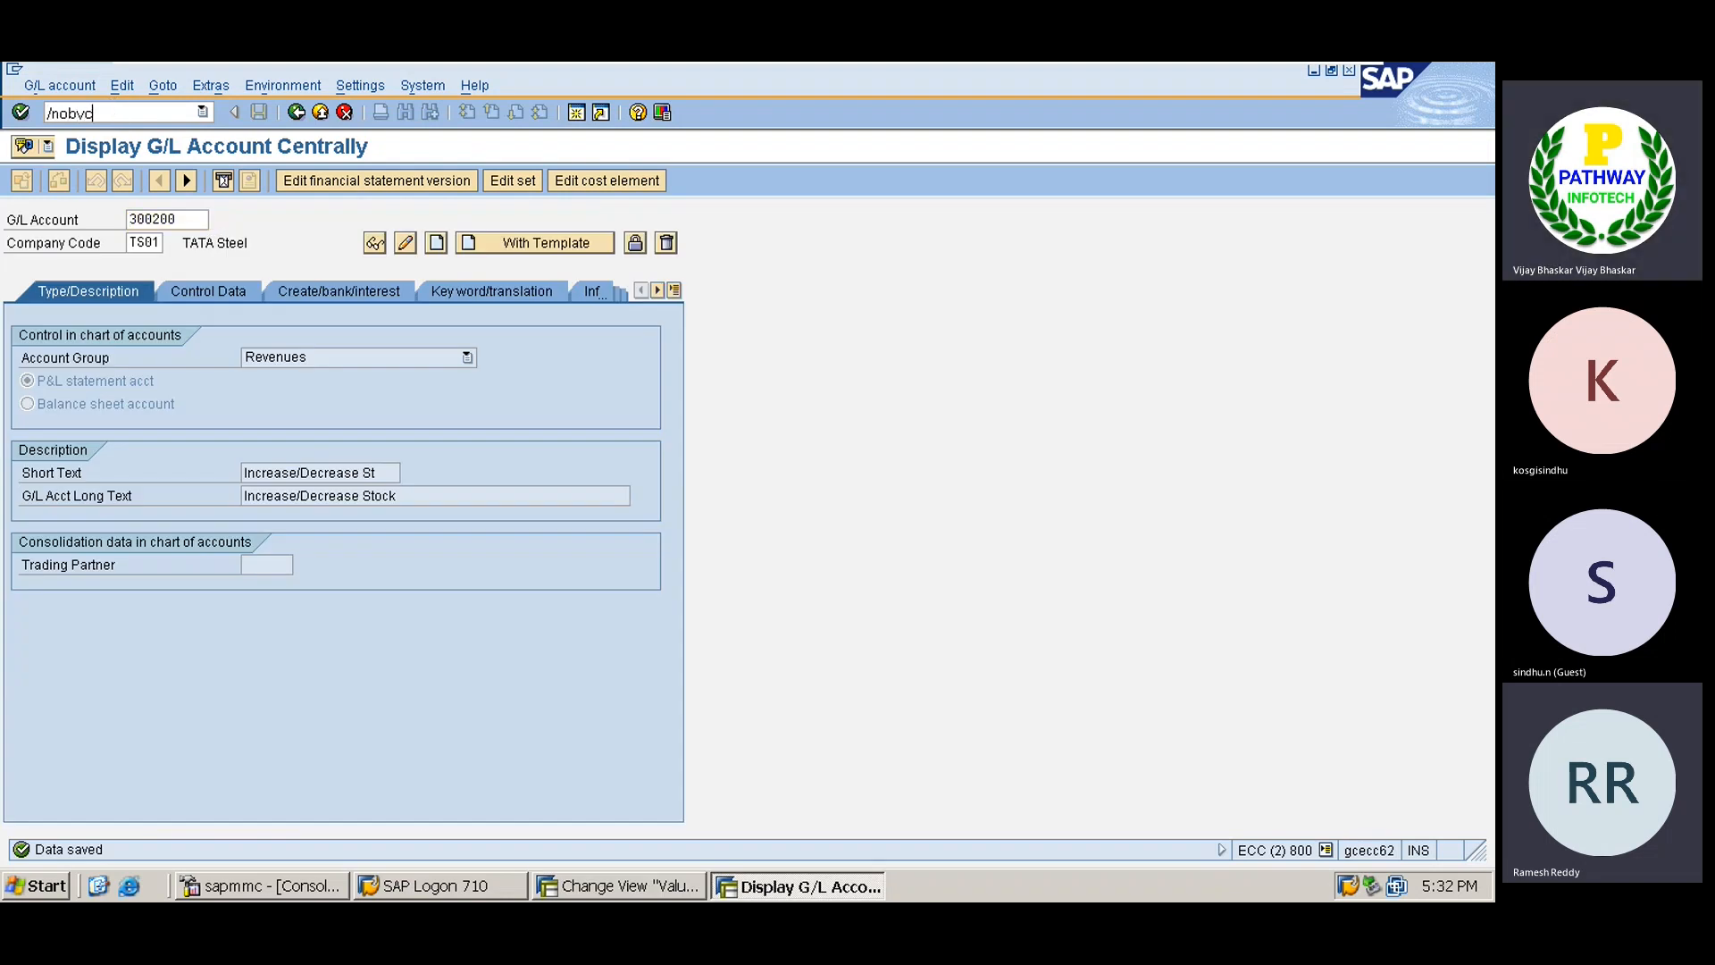
pyautogui.press('Return')
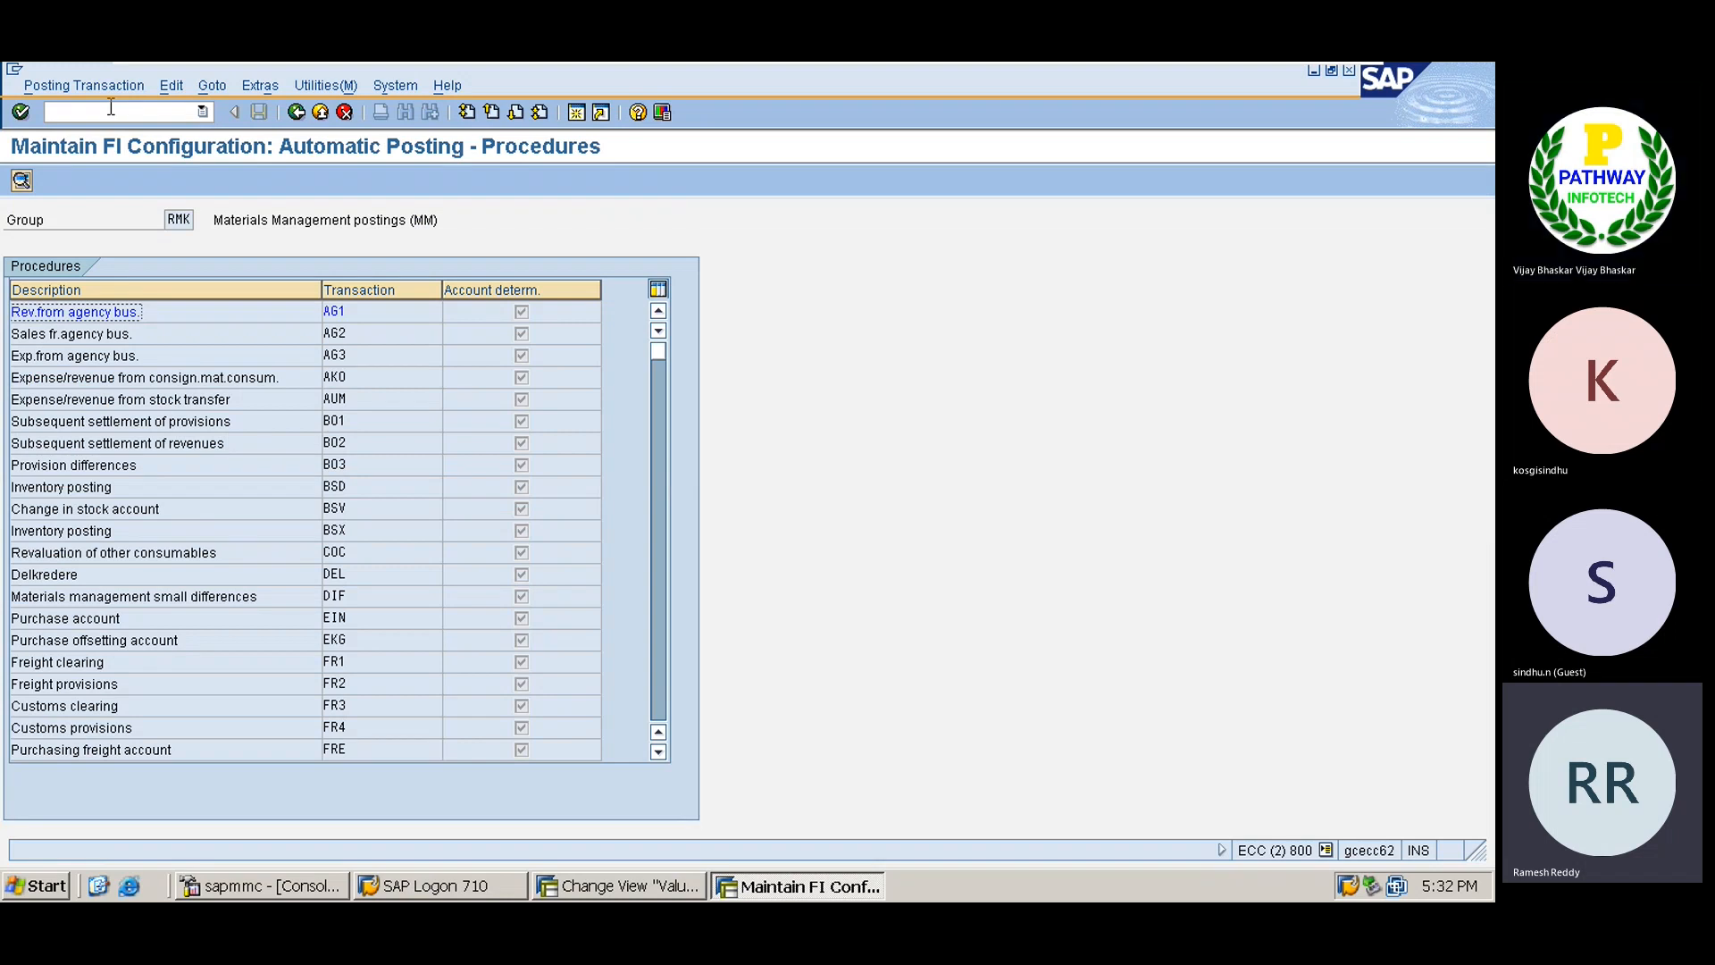
pyautogui.click(168, 534)
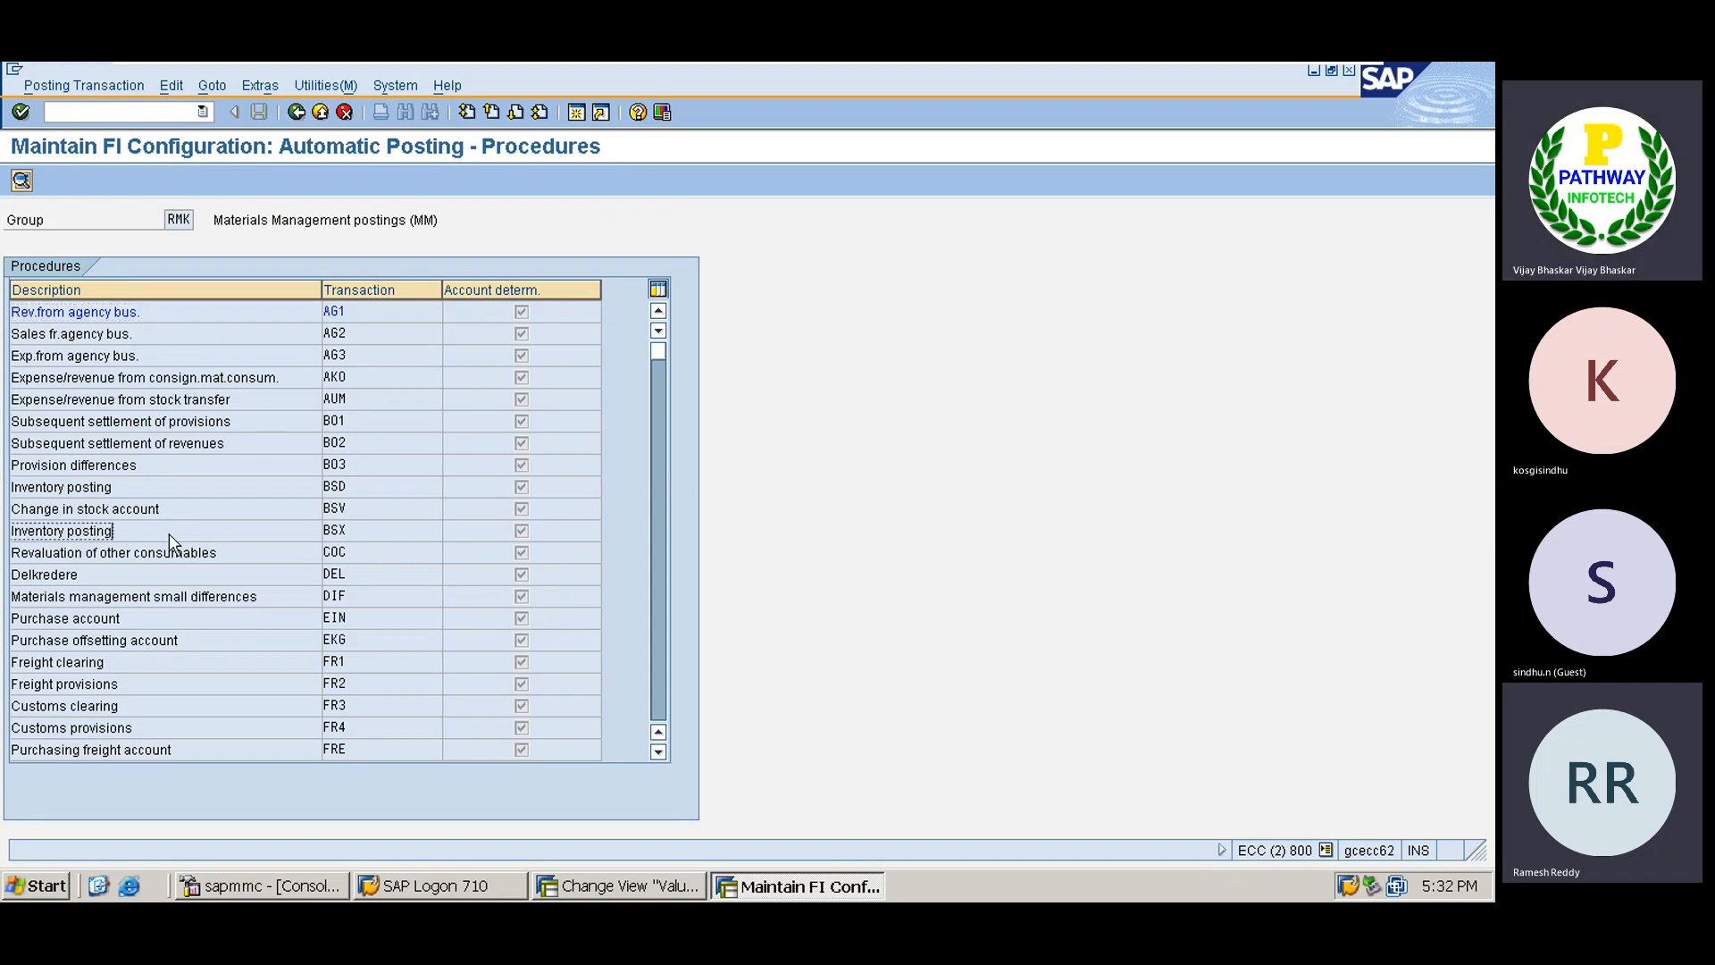
pyautogui.doubleClick(169, 534)
pyautogui.click(168, 533)
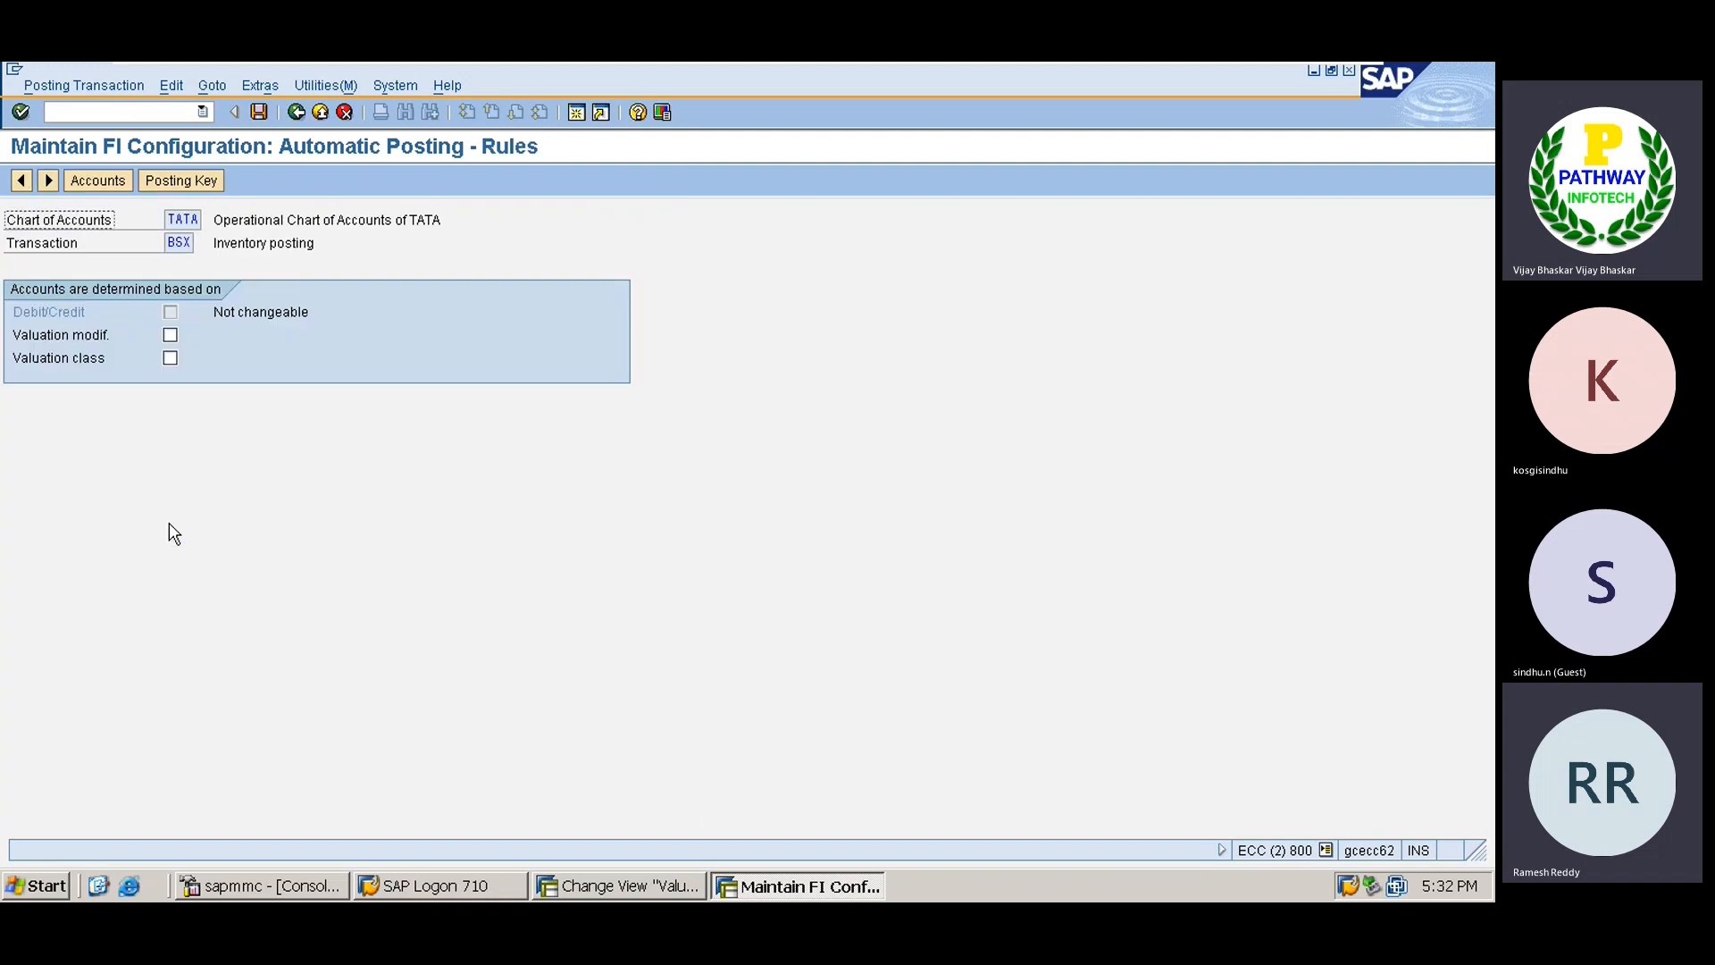
pyautogui.click(176, 341)
pyautogui.click(177, 341)
pyautogui.click(172, 360)
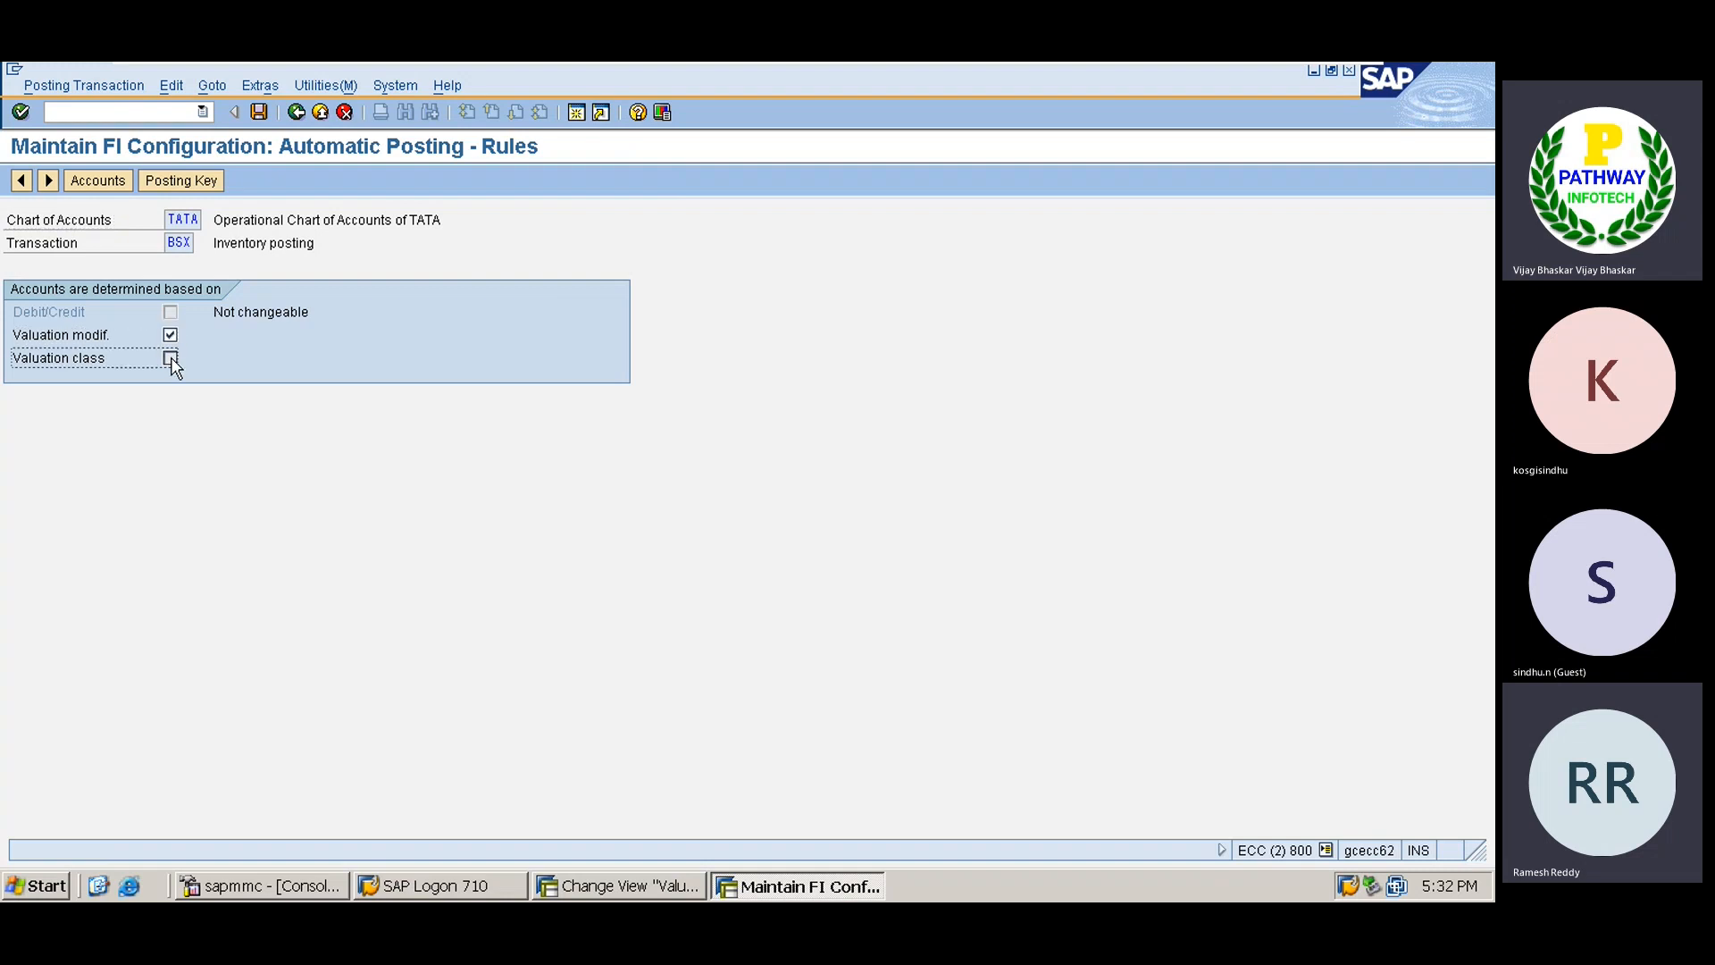
pyautogui.click(259, 113)
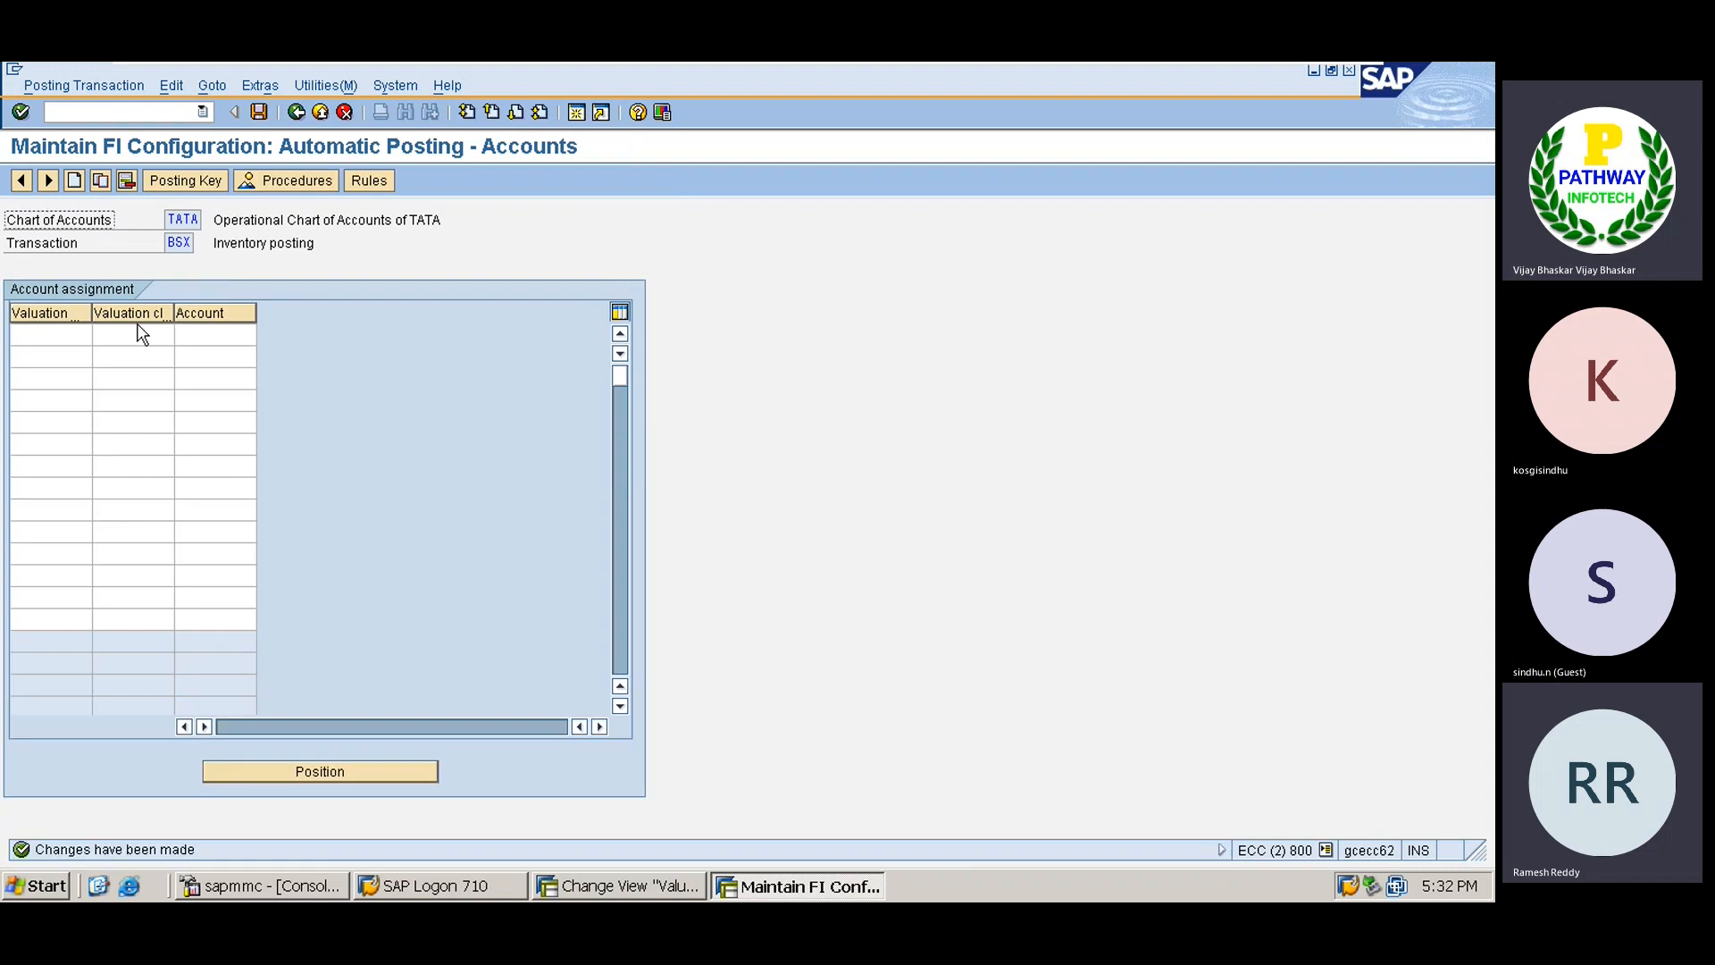
# Assign valuation modifier X with valuation class TSRM to account 200121.
pyautogui.click(68, 333)
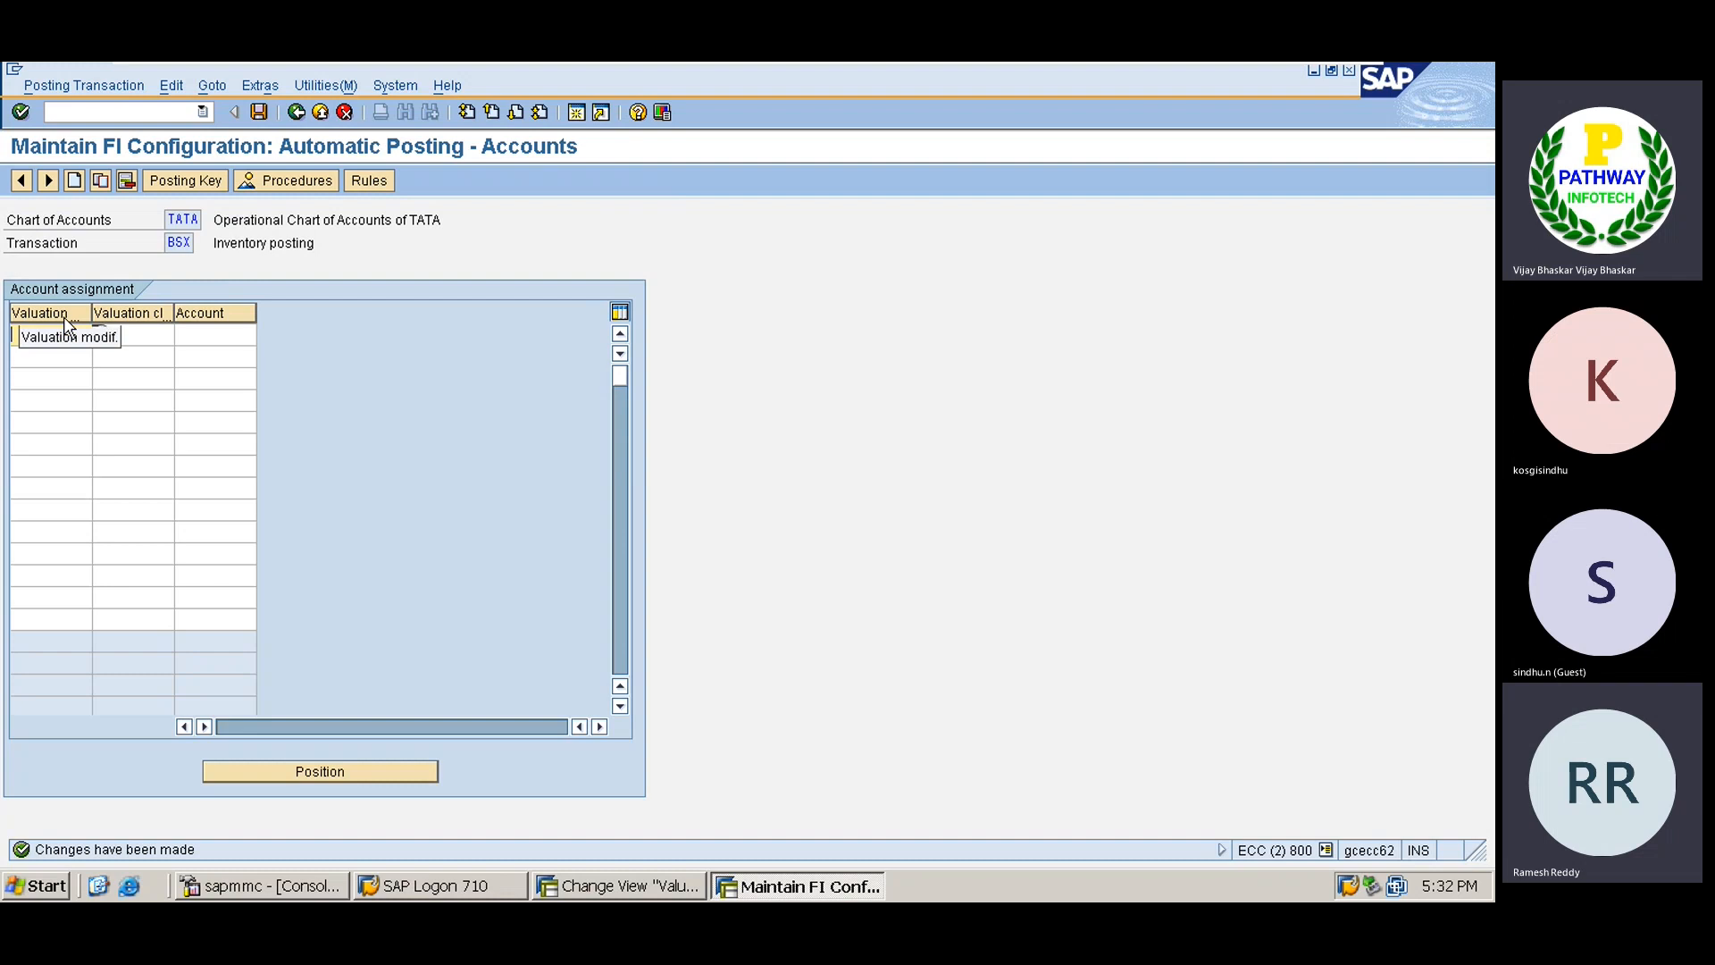
pyautogui.write('X')
pyautogui.press('Tab')
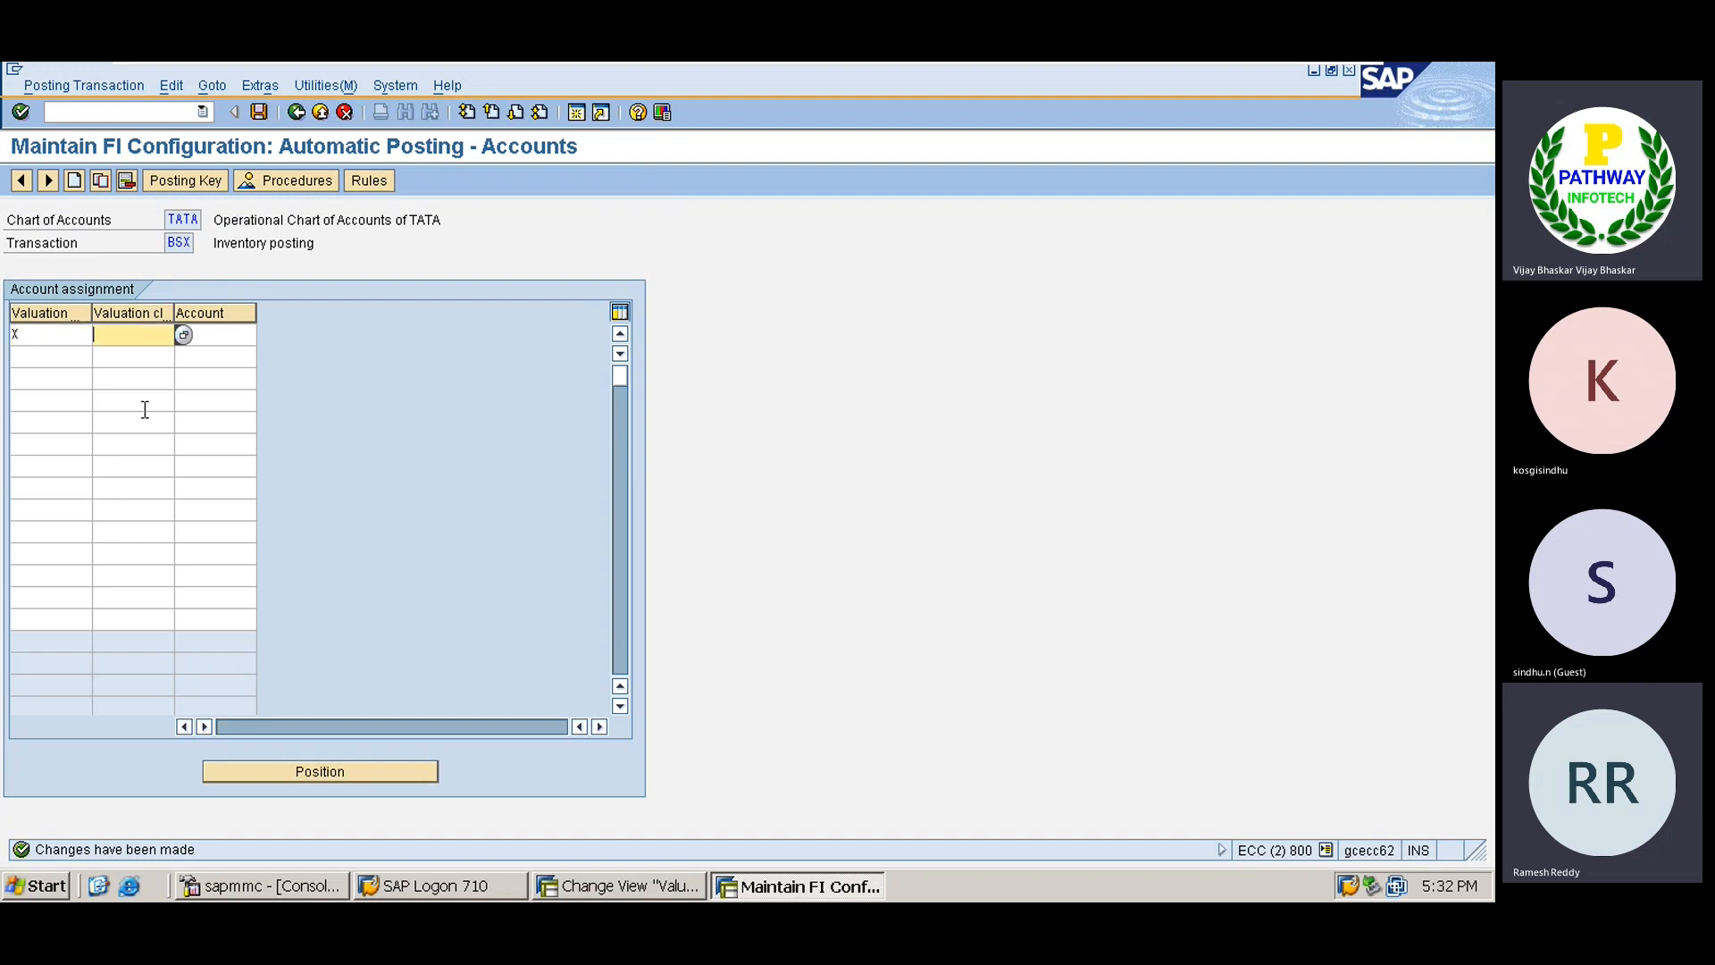
pyautogui.click(183, 334)
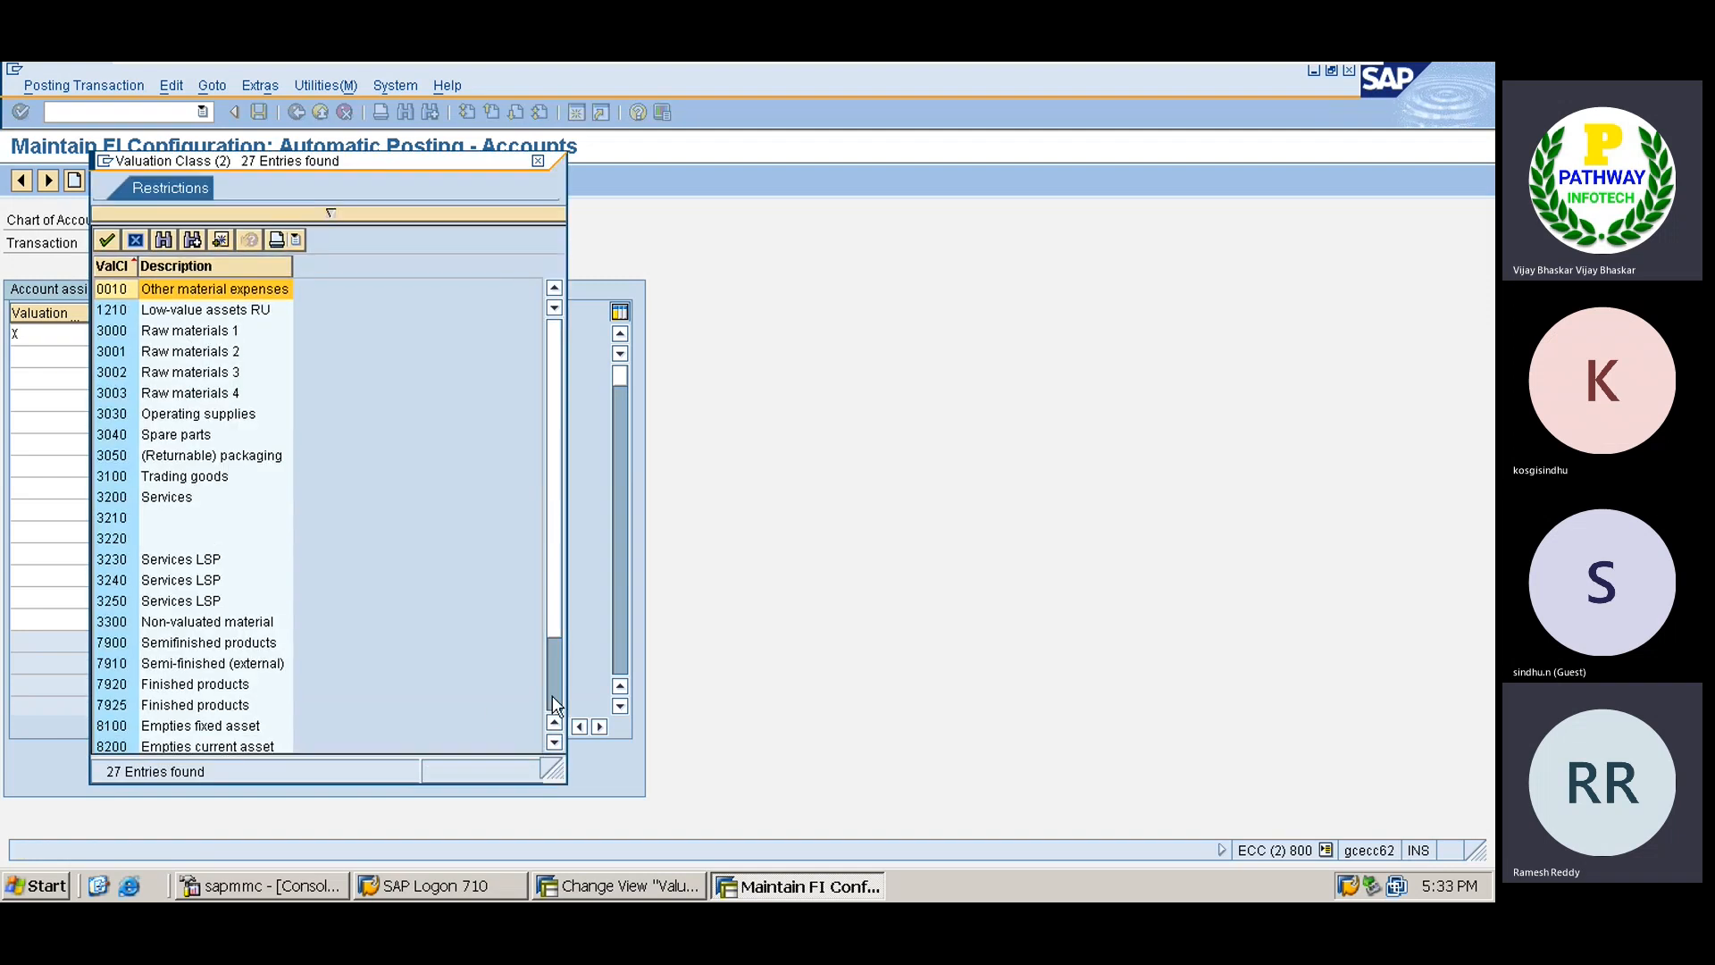
pyautogui.scroll(-2, 554, 694)
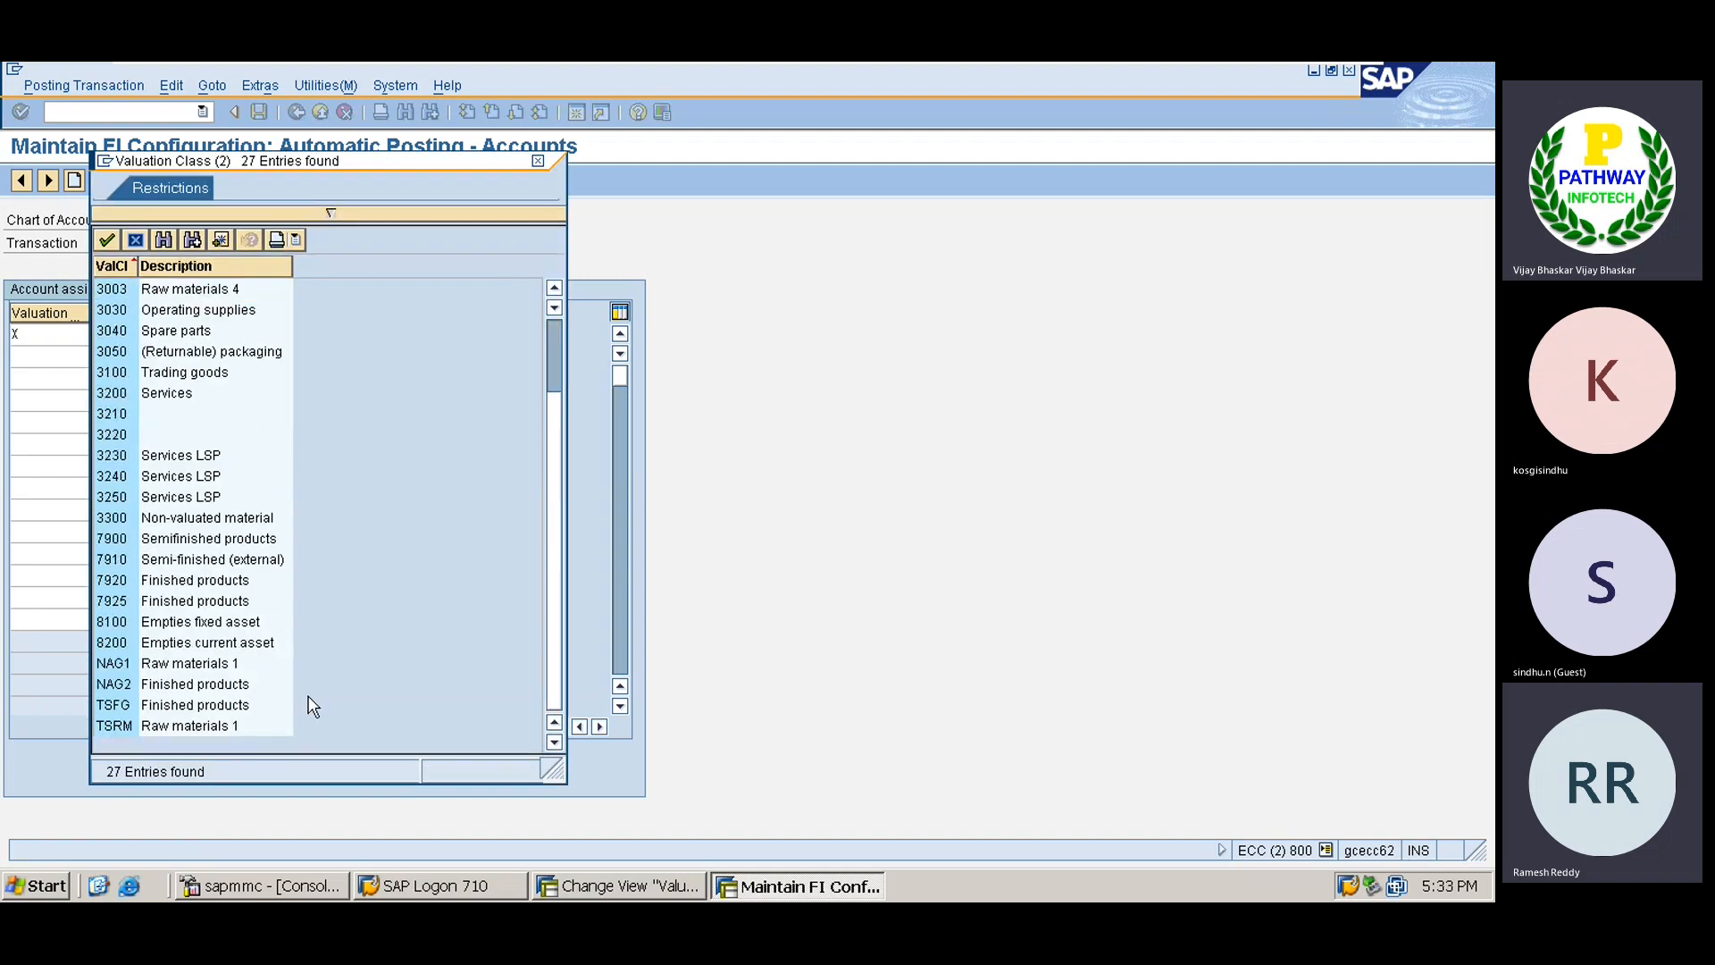
pyautogui.doubleClick(123, 728)
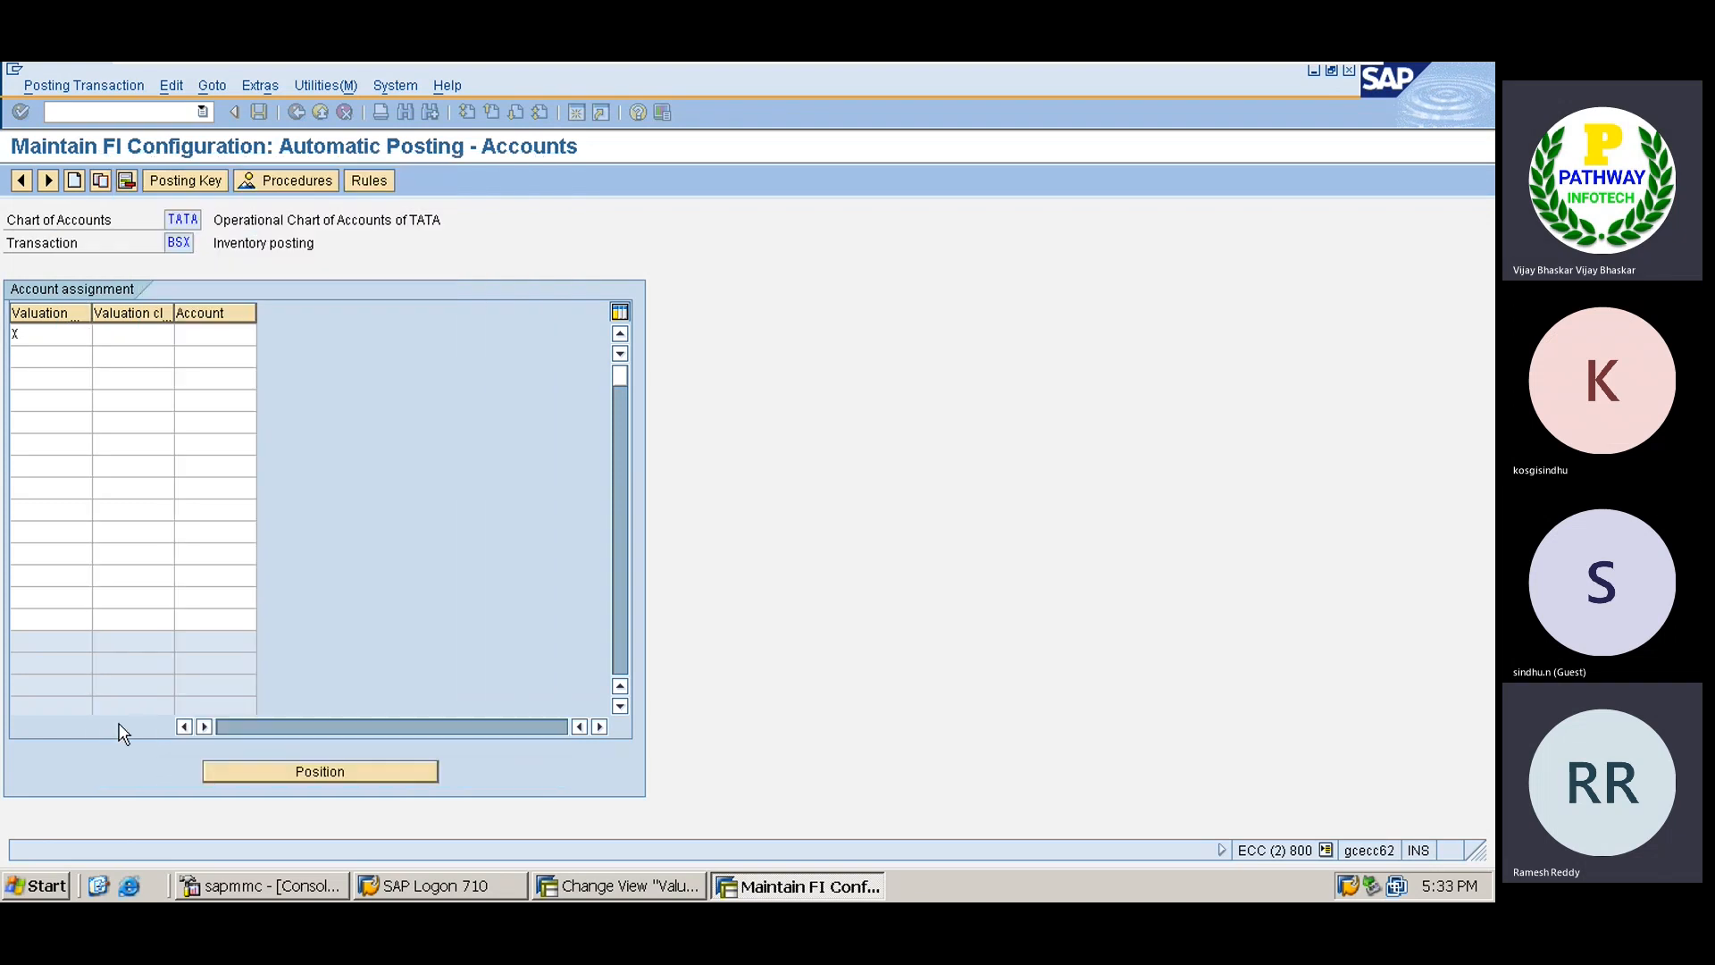
pyautogui.click(235, 336)
pyautogui.write('200')
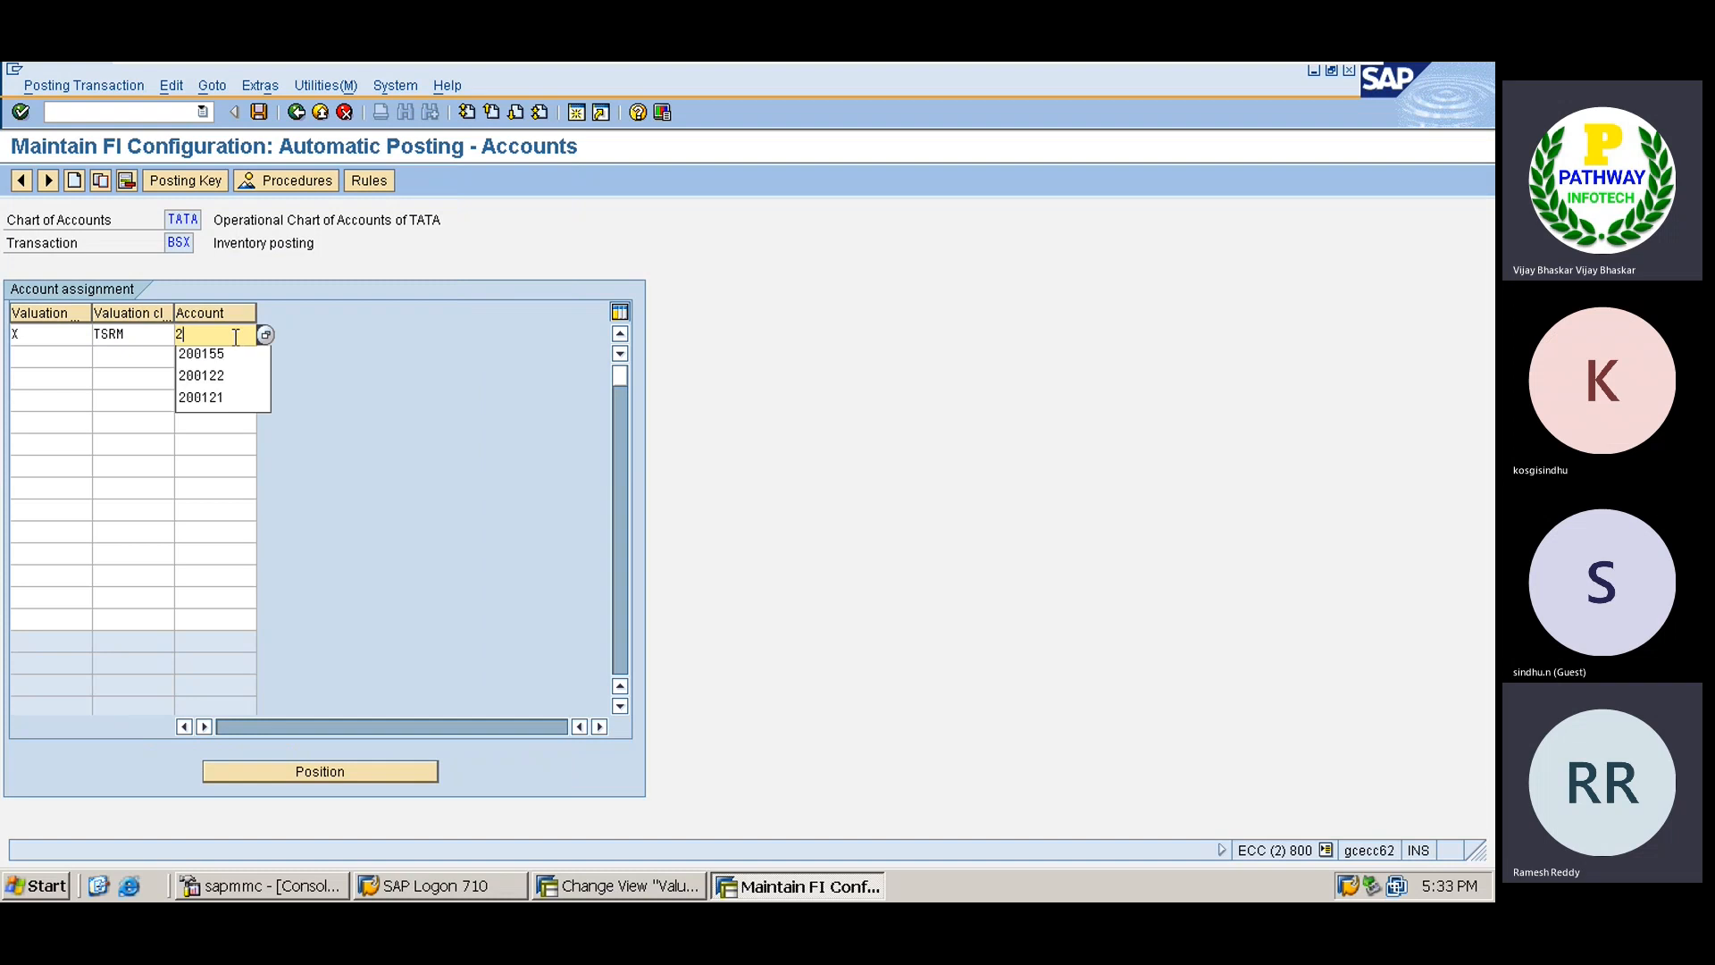
pyautogui.press('Down')
pyautogui.press('Down')
pyautogui.press('Down')
pyautogui.press('Return')
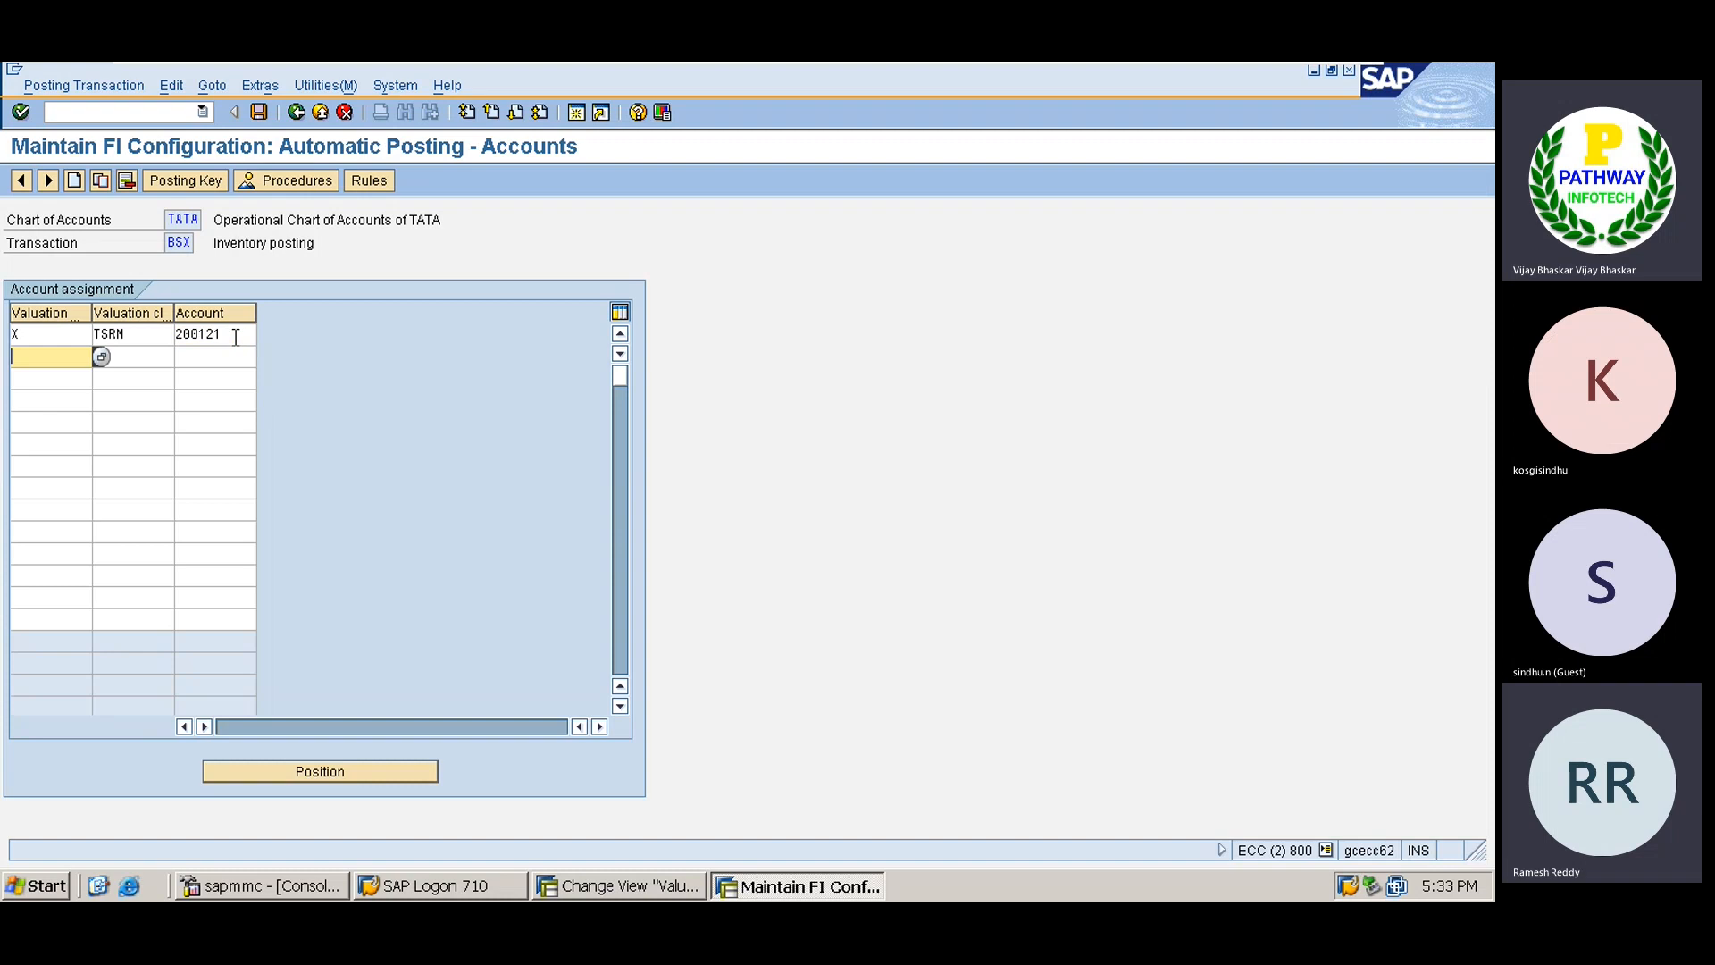
# Assign X with TSFG to account 200122, save under the customizing request, and exit to Easy Access.
pyautogui.write('X')
pyautogui.press('Tab')
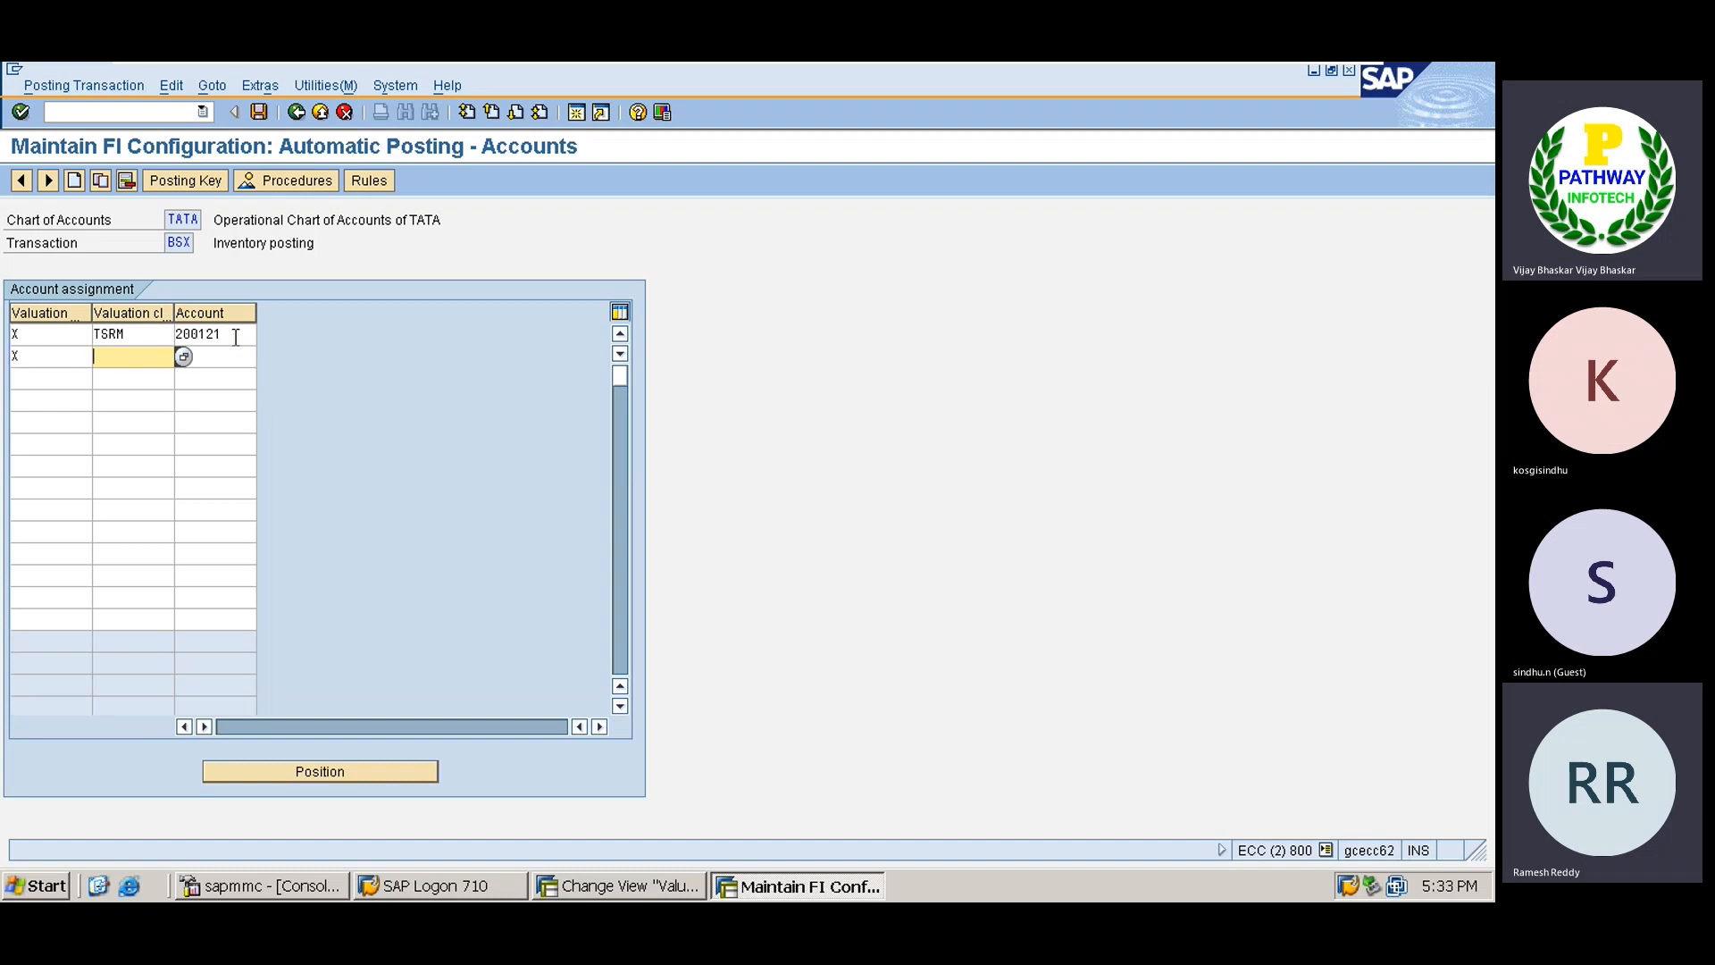
pyautogui.write('TSFG')
pyautogui.press('Tab')
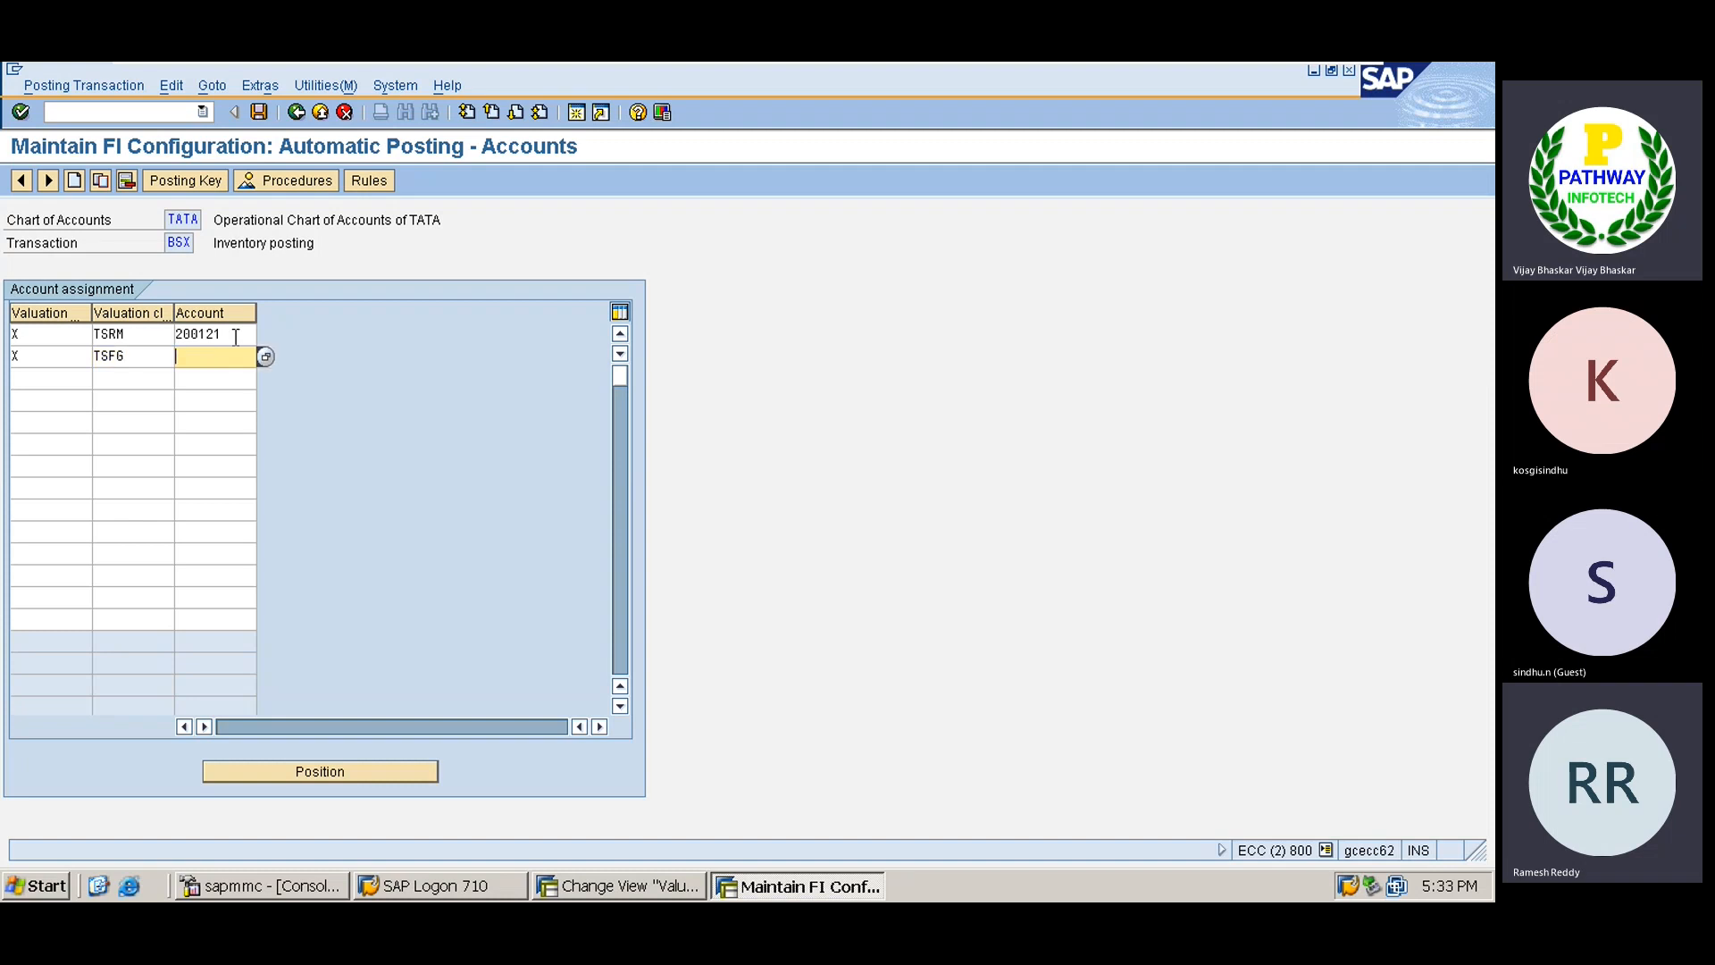
pyautogui.write('200122')
pyautogui.press('Return')
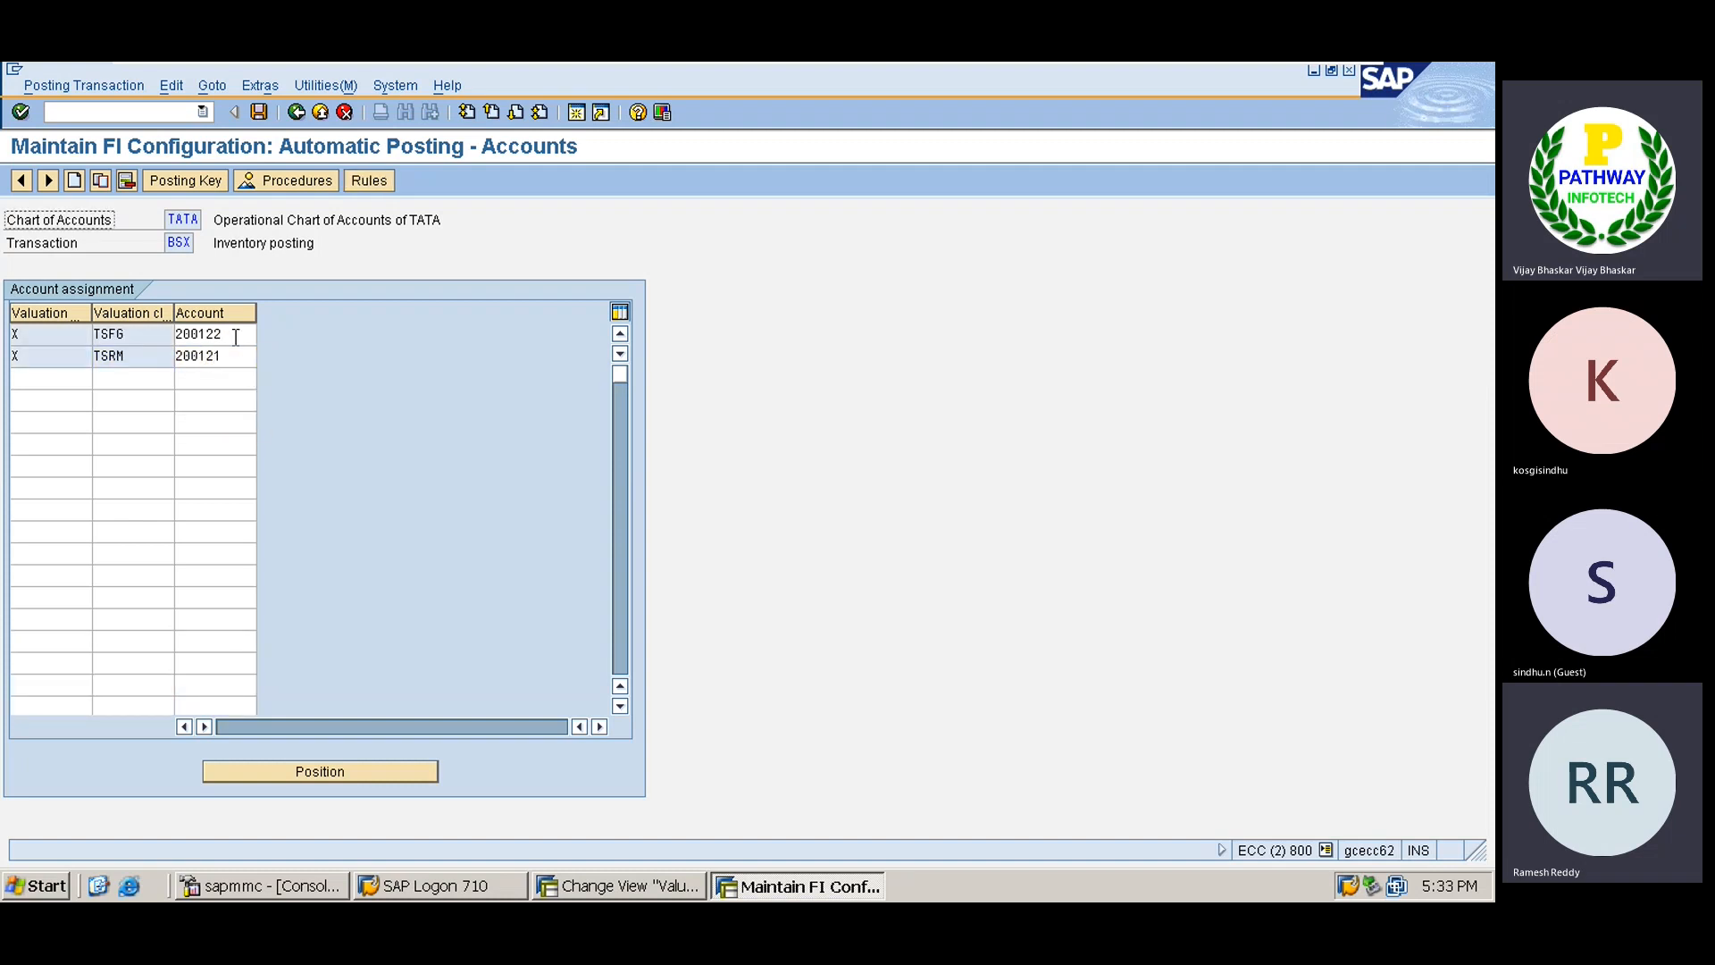
pyautogui.click(257, 115)
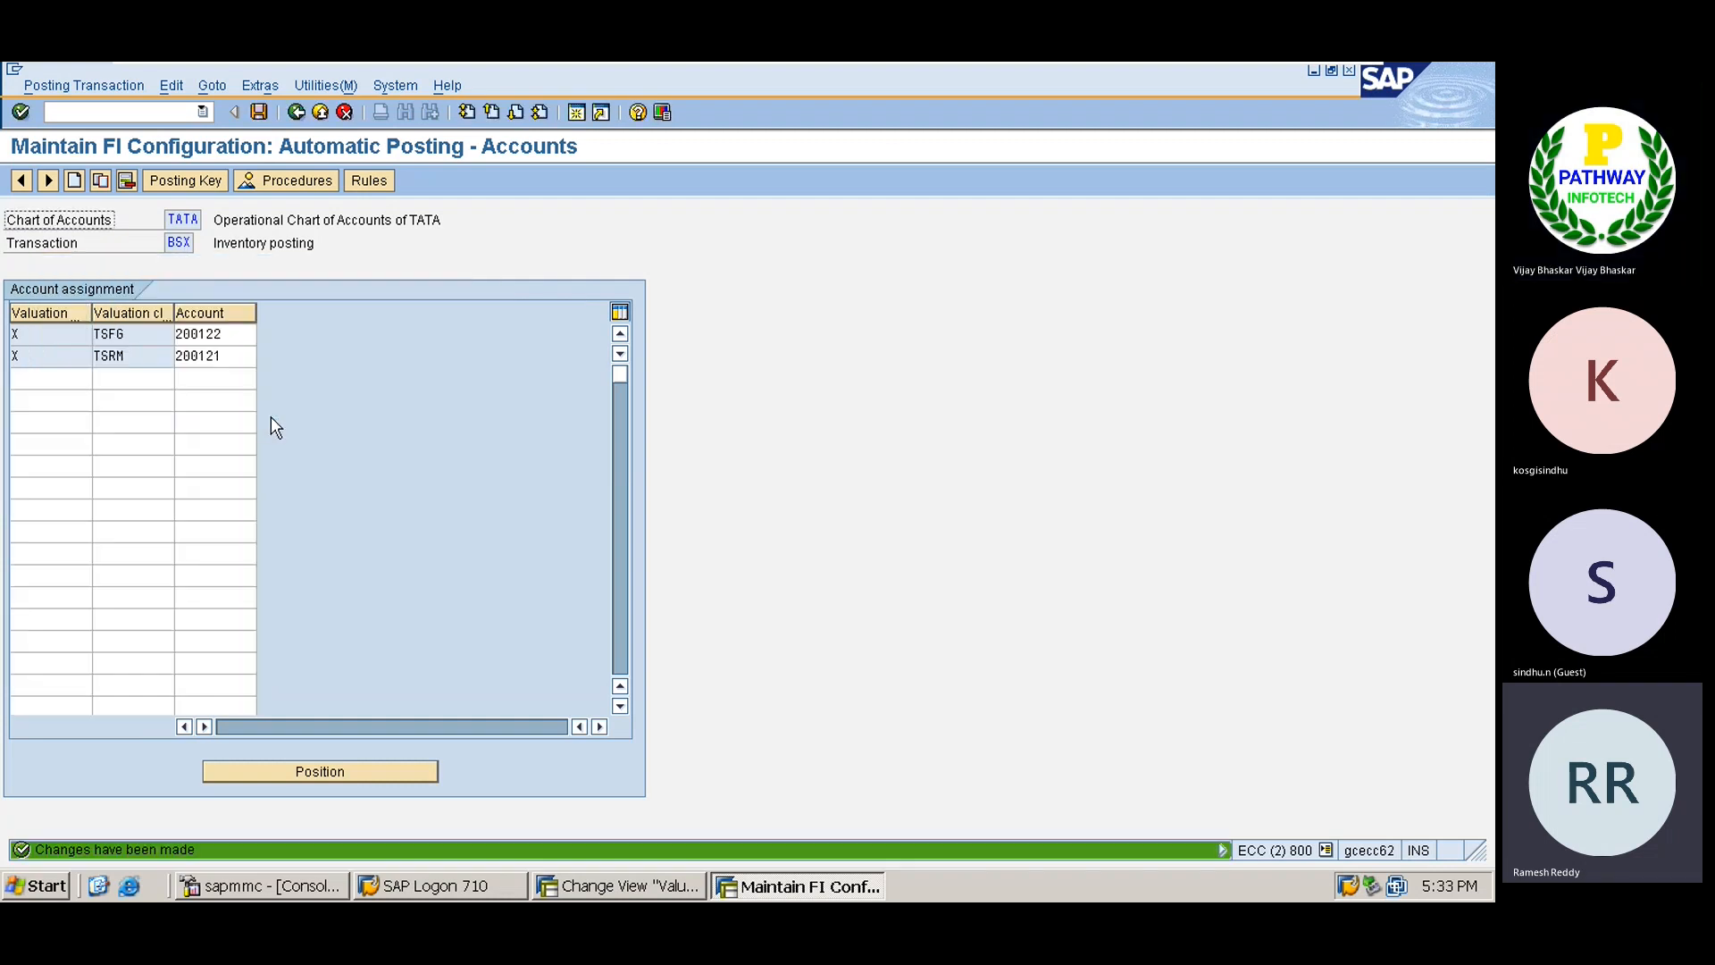
pyautogui.press('Return')
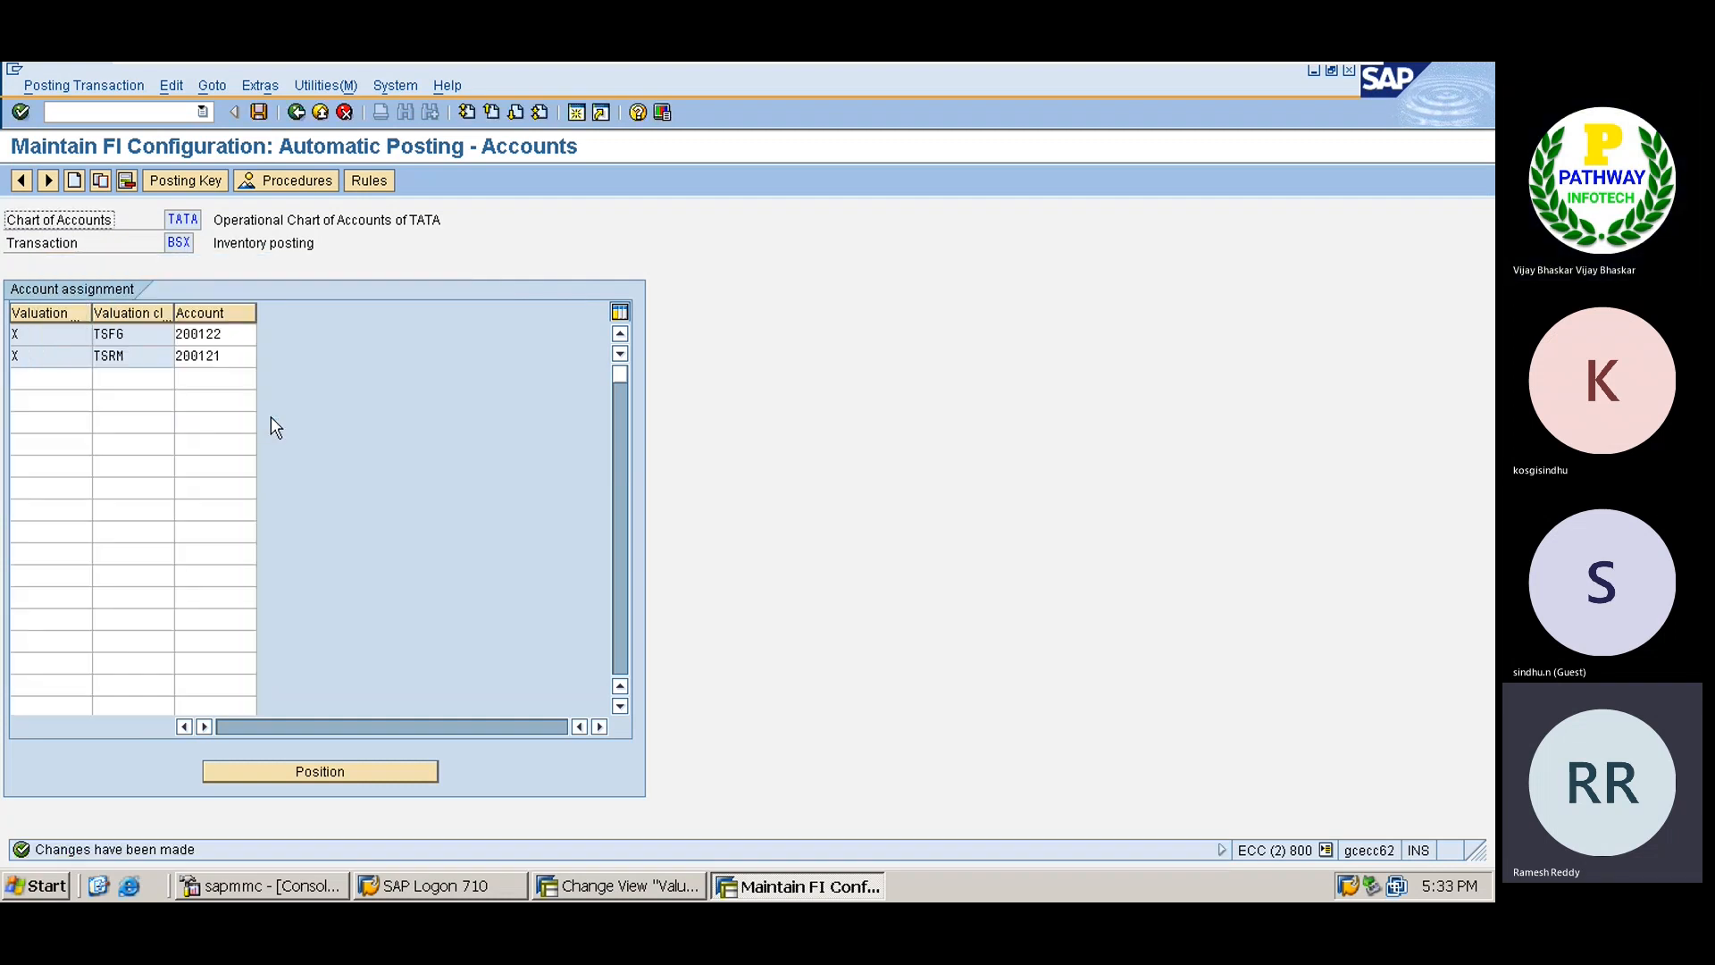
pyautogui.hotkey('shift', 'F3')
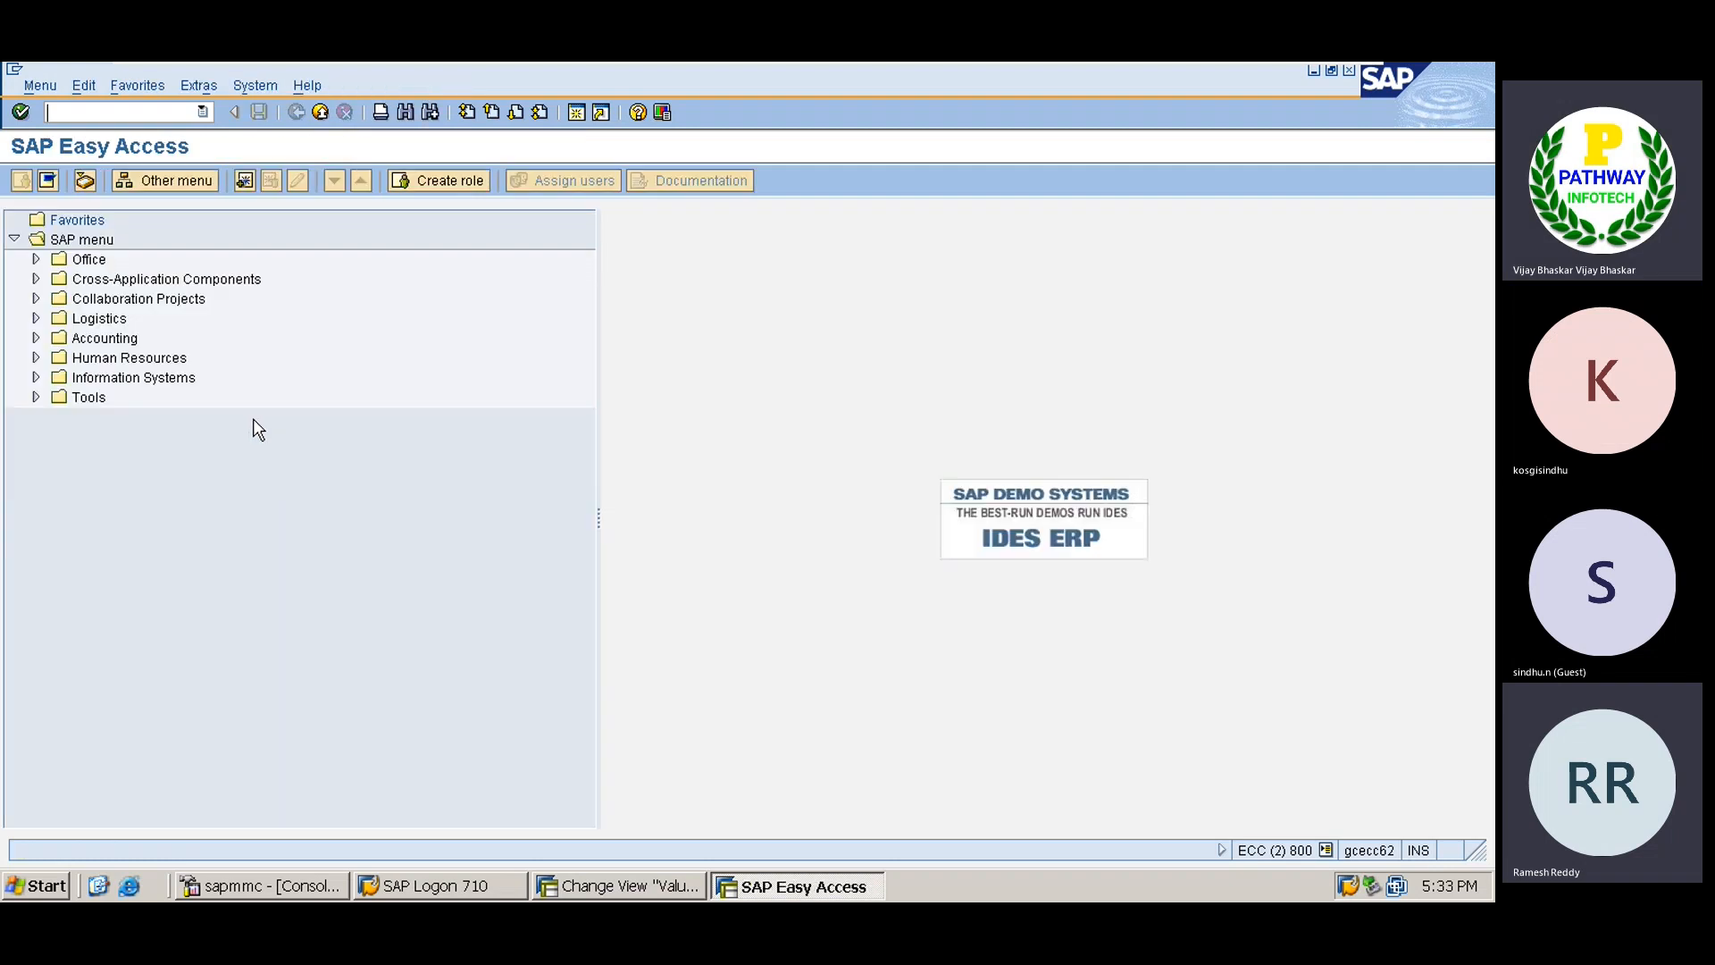
# Run OBYC from history and open the WRX GR/IR clearing procedure for chart TATA.
pyautogui.click(202, 112)
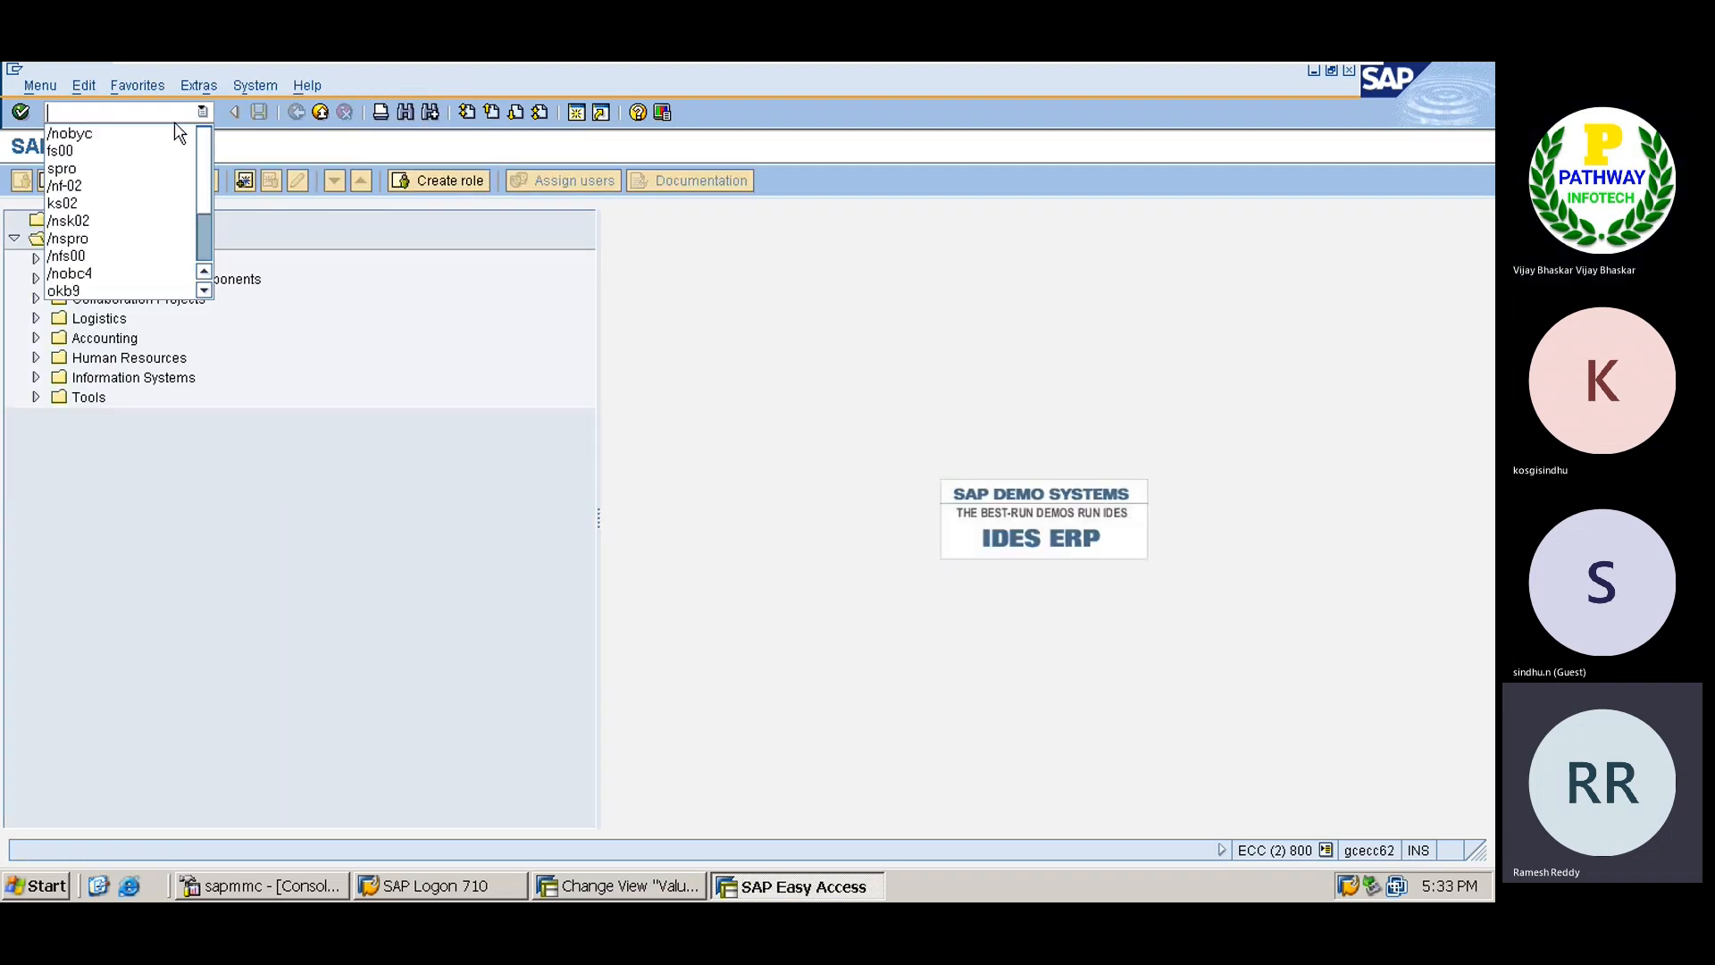
pyautogui.click(164, 131)
pyautogui.press('Return')
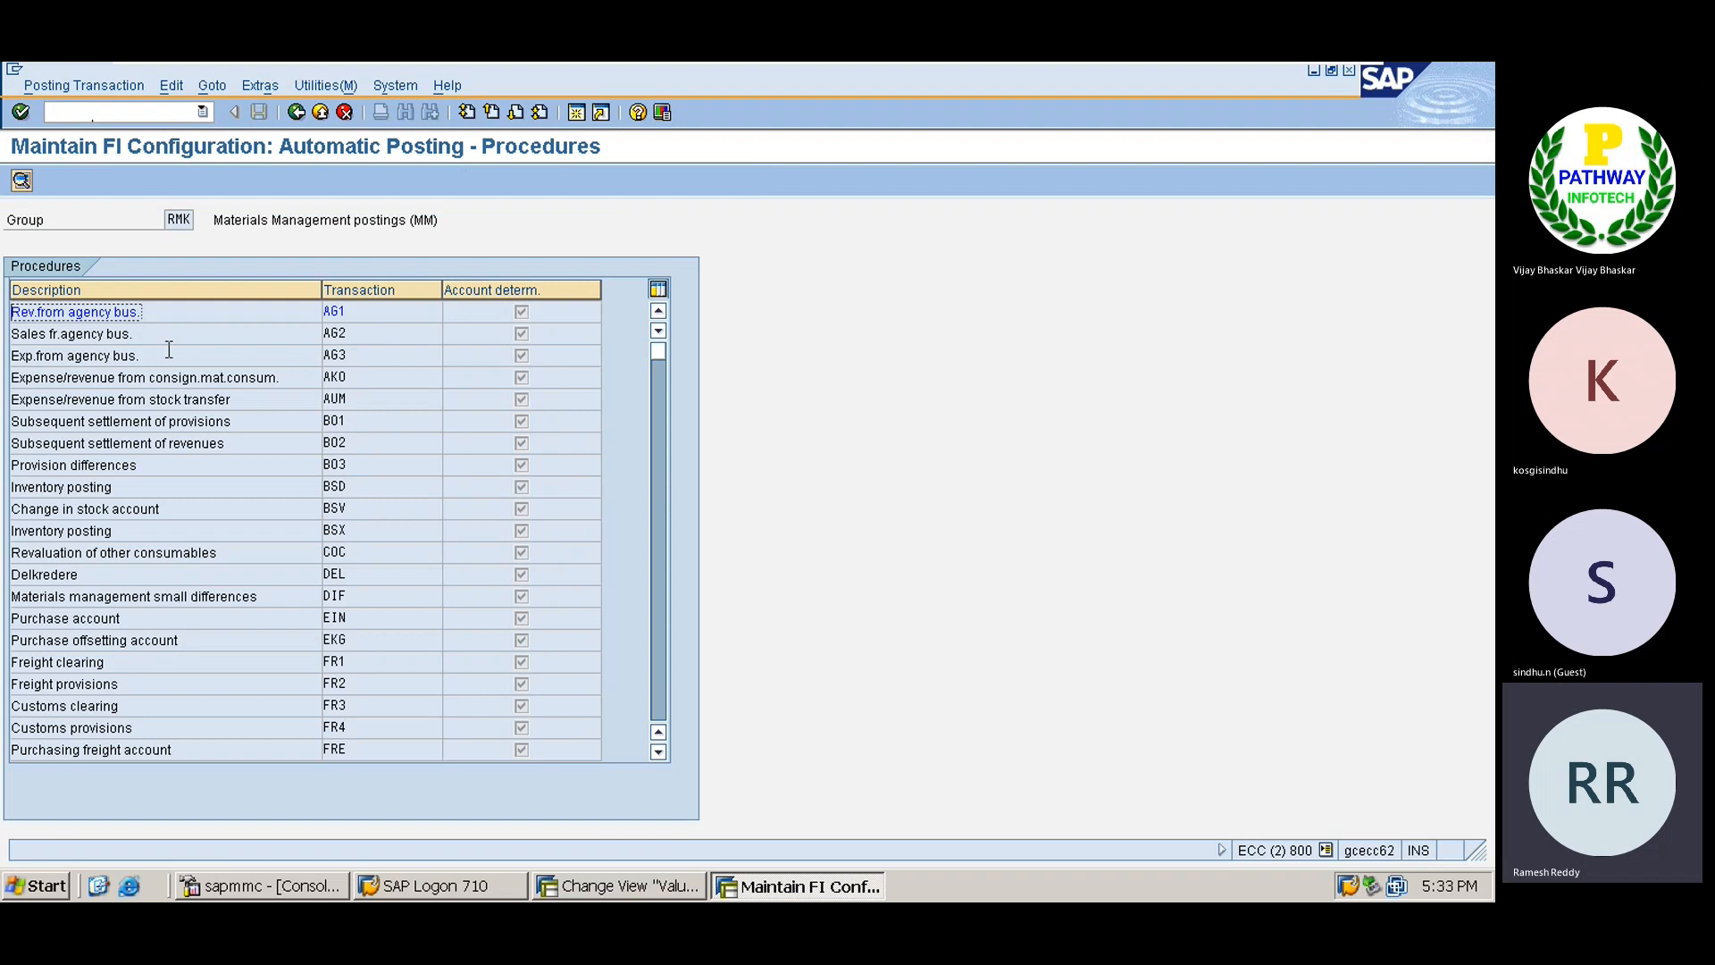
pyautogui.click(663, 682)
pyautogui.click(662, 690)
pyautogui.click(663, 691)
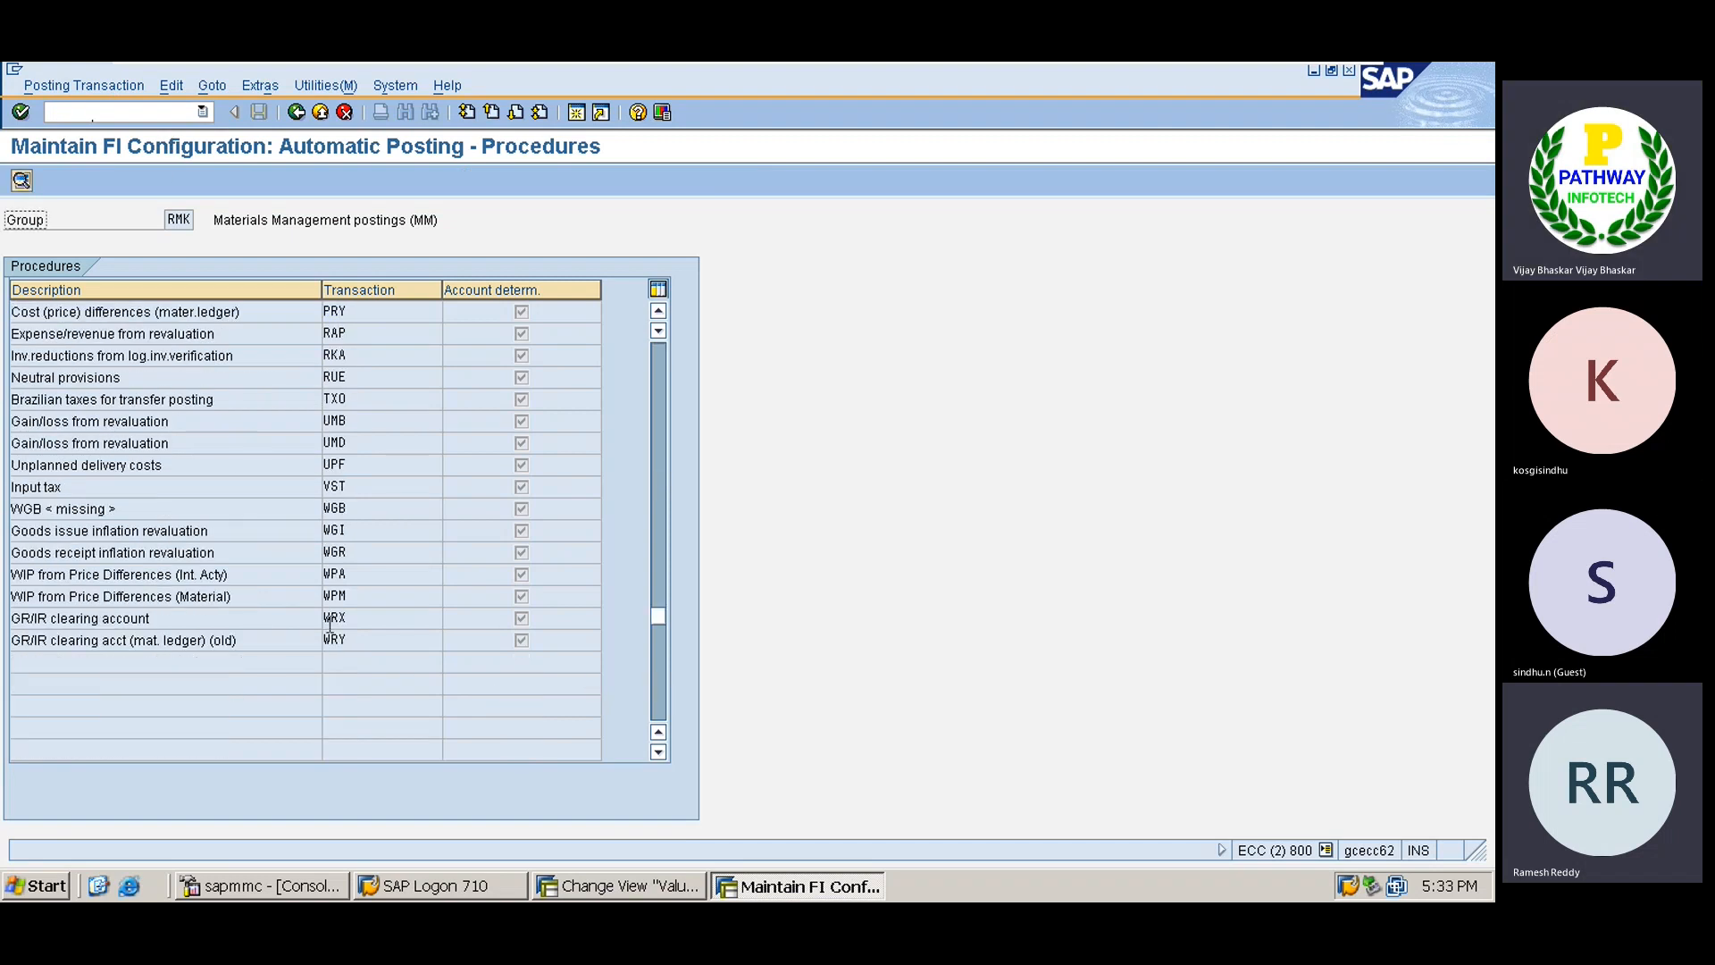
pyautogui.click(206, 622)
pyautogui.doubleClick(206, 622)
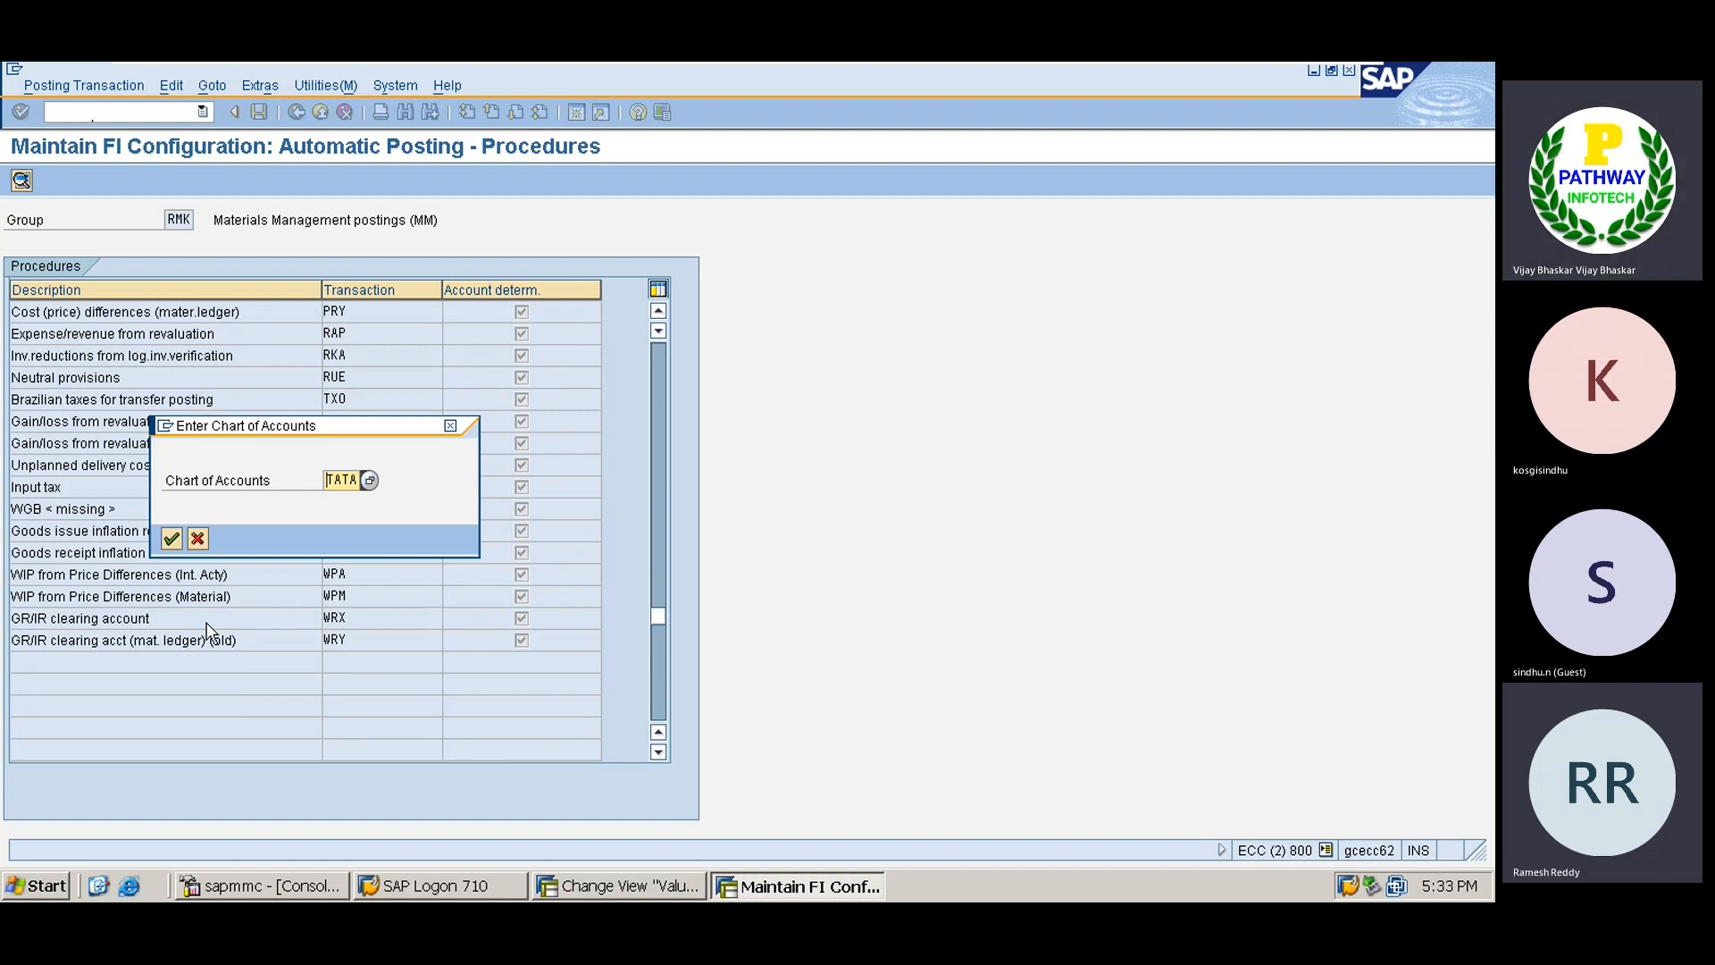
pyautogui.press('Return')
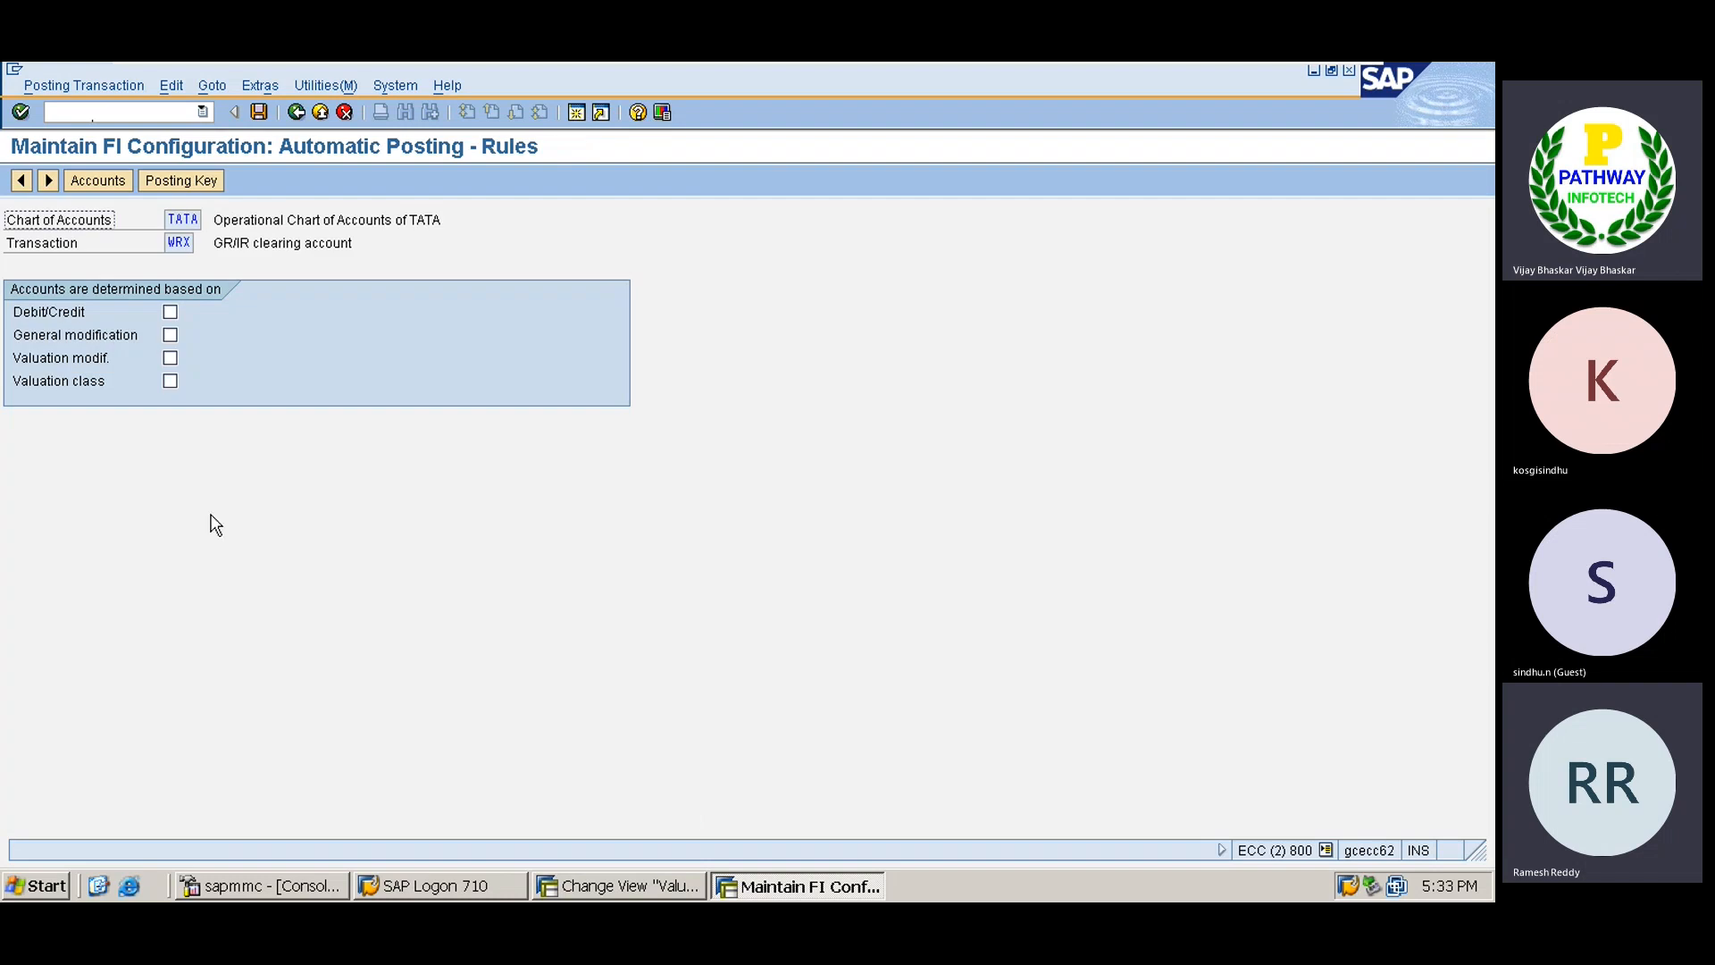
# Base WRX accounts on valuation modifier and valuation class and save the rules.
pyautogui.click(175, 362)
pyautogui.click(175, 378)
pyautogui.click(258, 112)
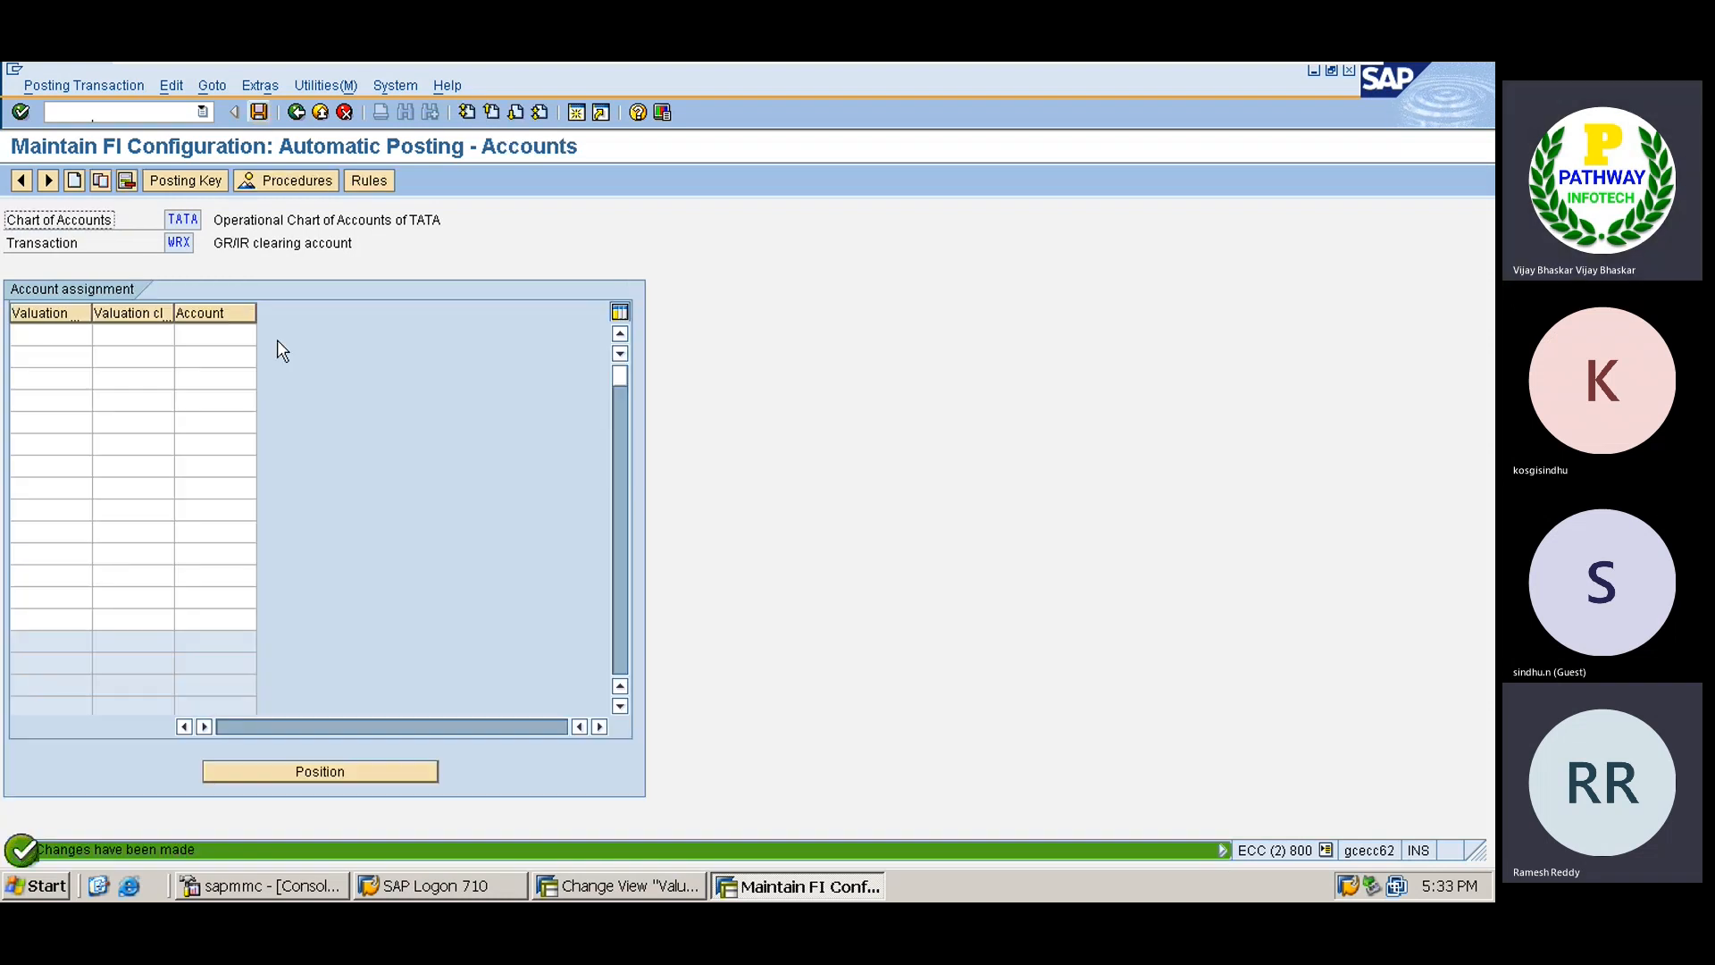
# Map valuation modifier X and class TSRM to account 100520 and save under the customizing request.
pyautogui.click(53, 334)
pyautogui.write('X')
pyautogui.press('Tab')
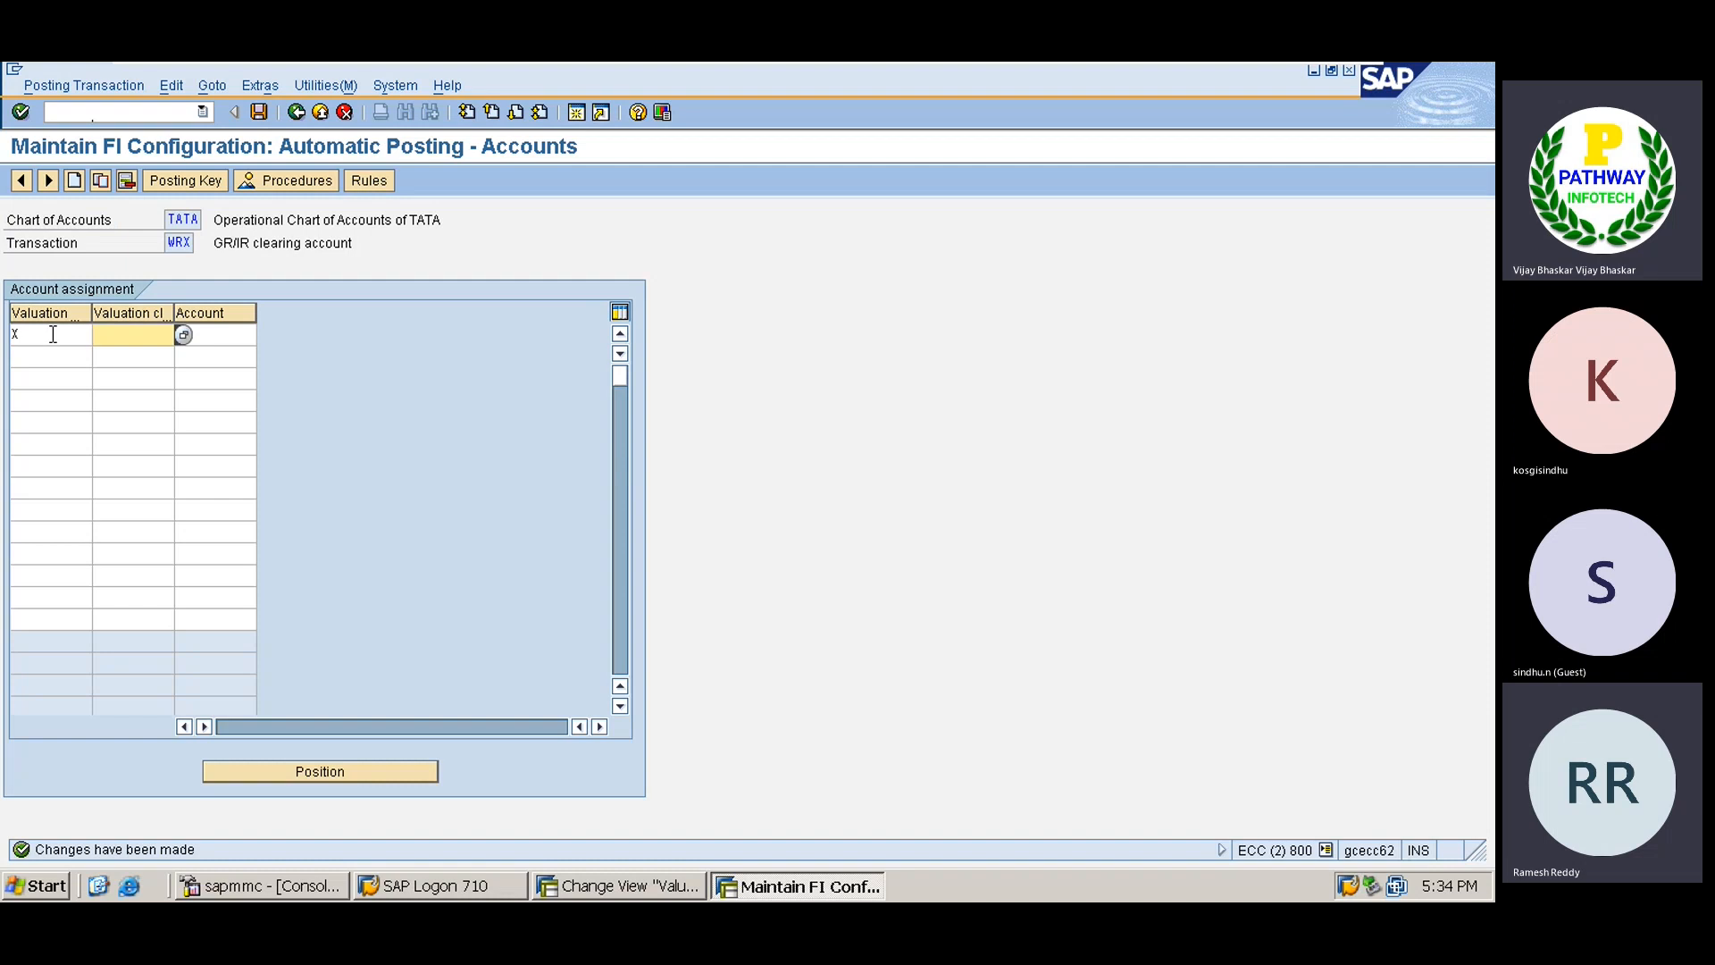
pyautogui.click(184, 336)
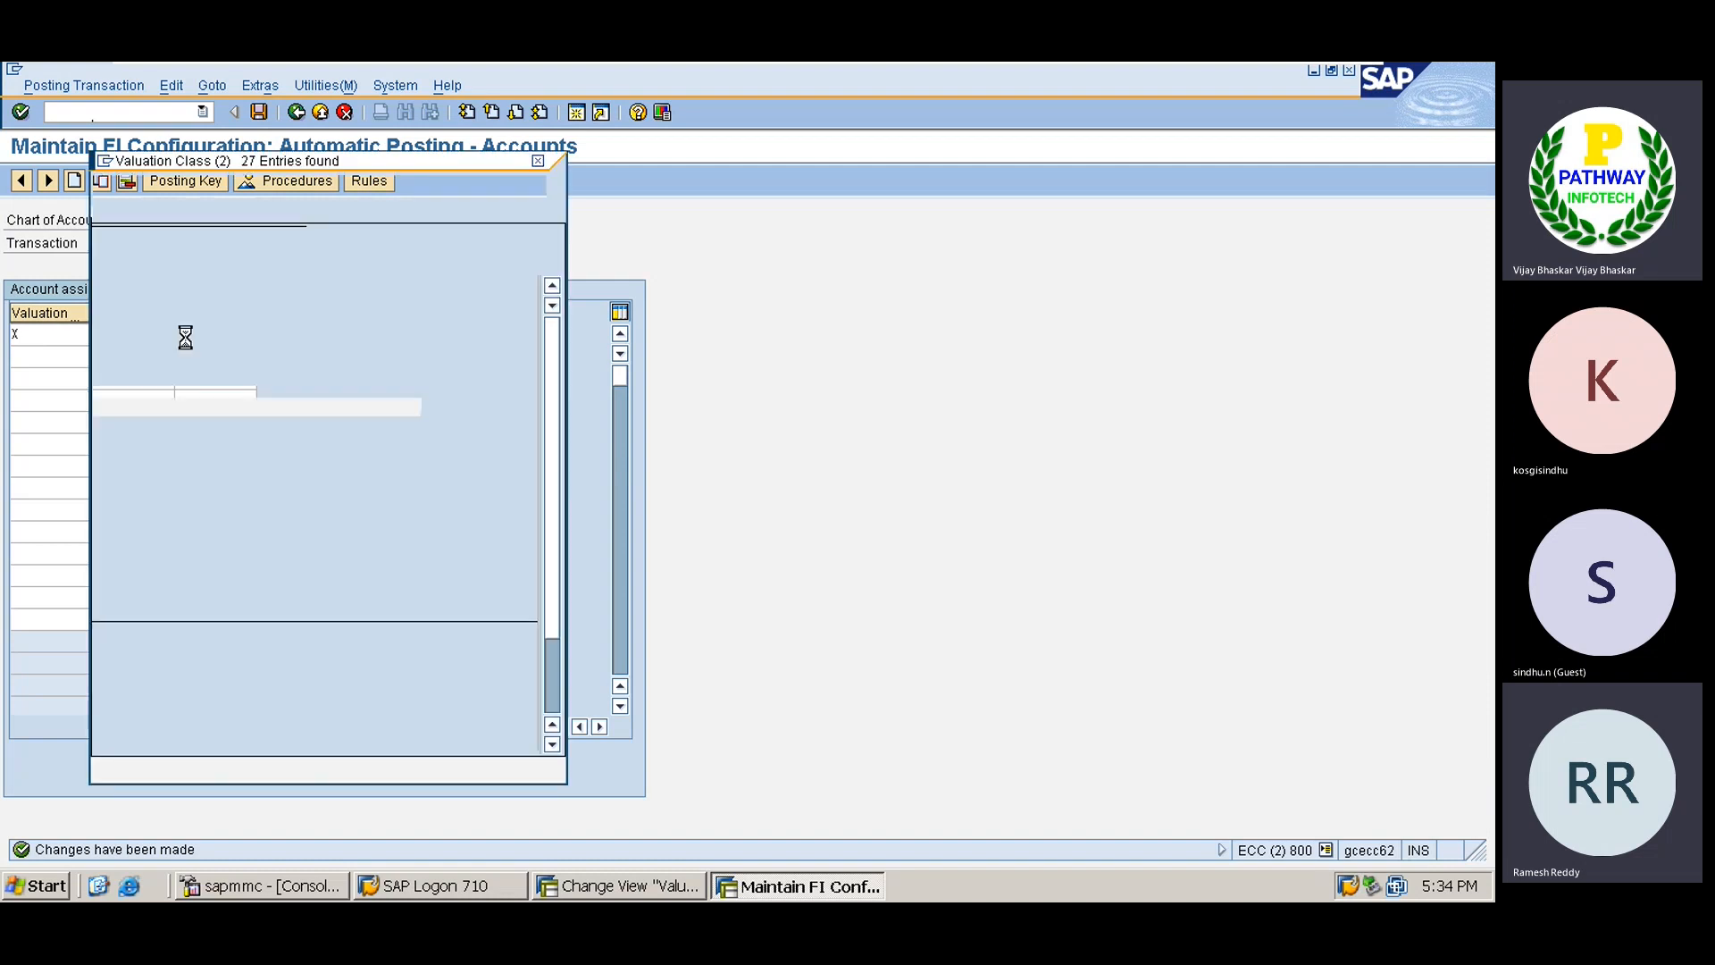
pyautogui.scroll(-2, 536, 696)
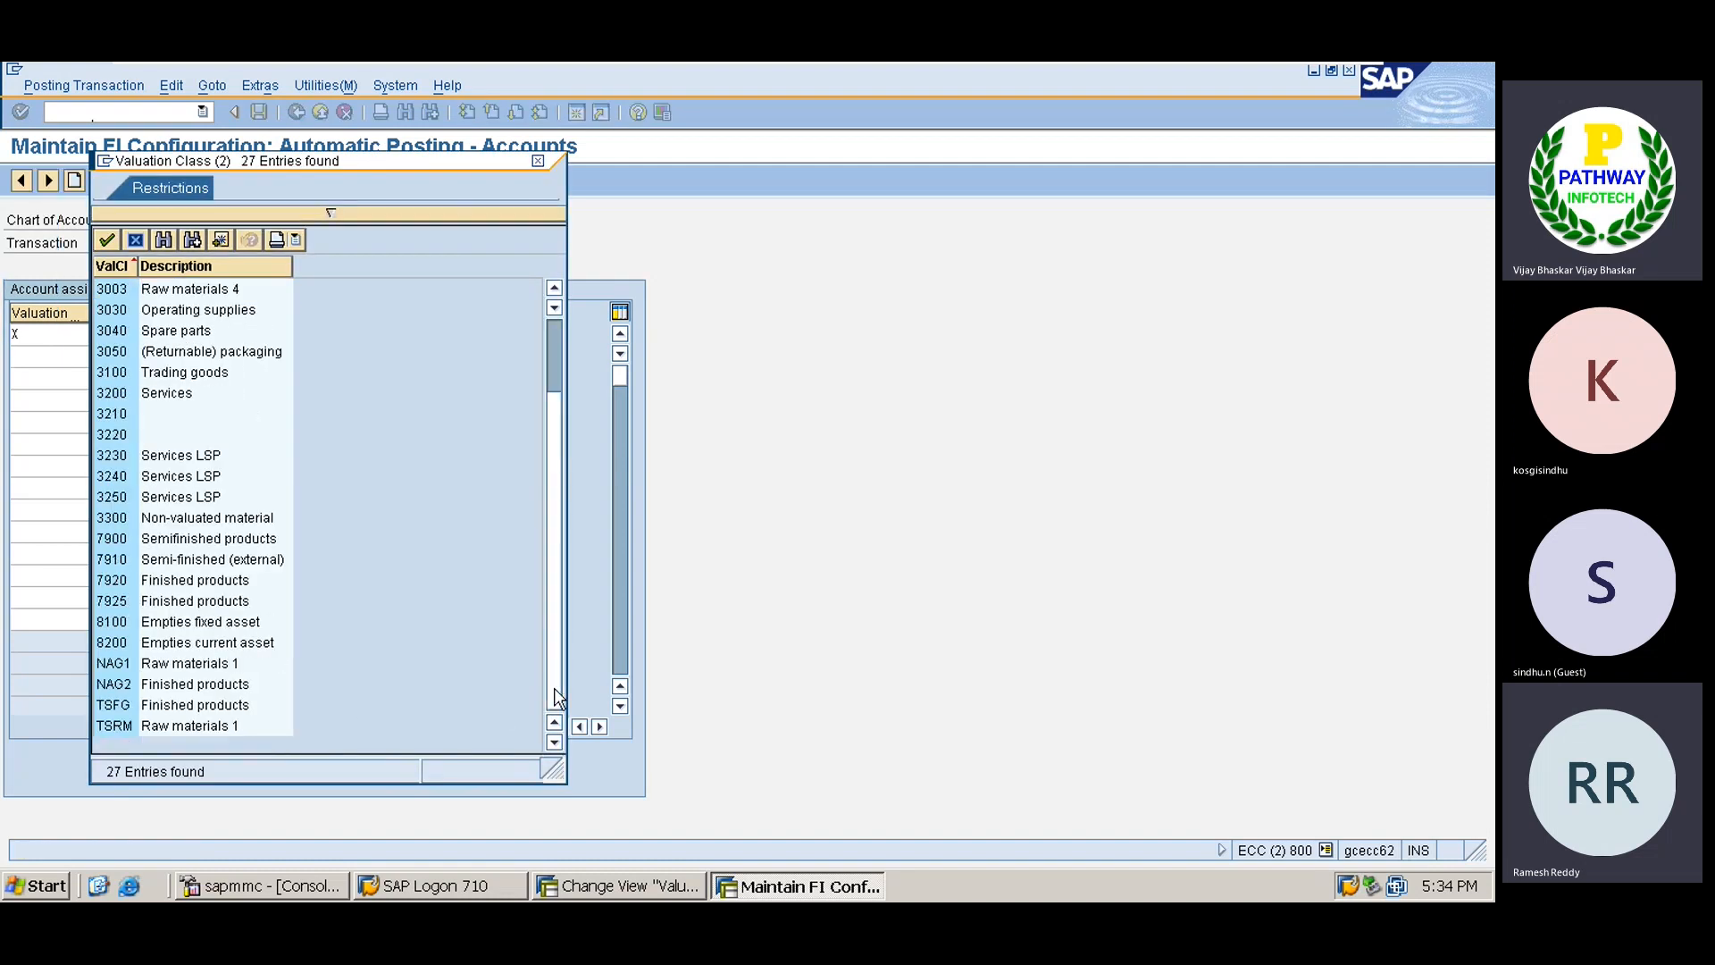
pyautogui.doubleClick(121, 723)
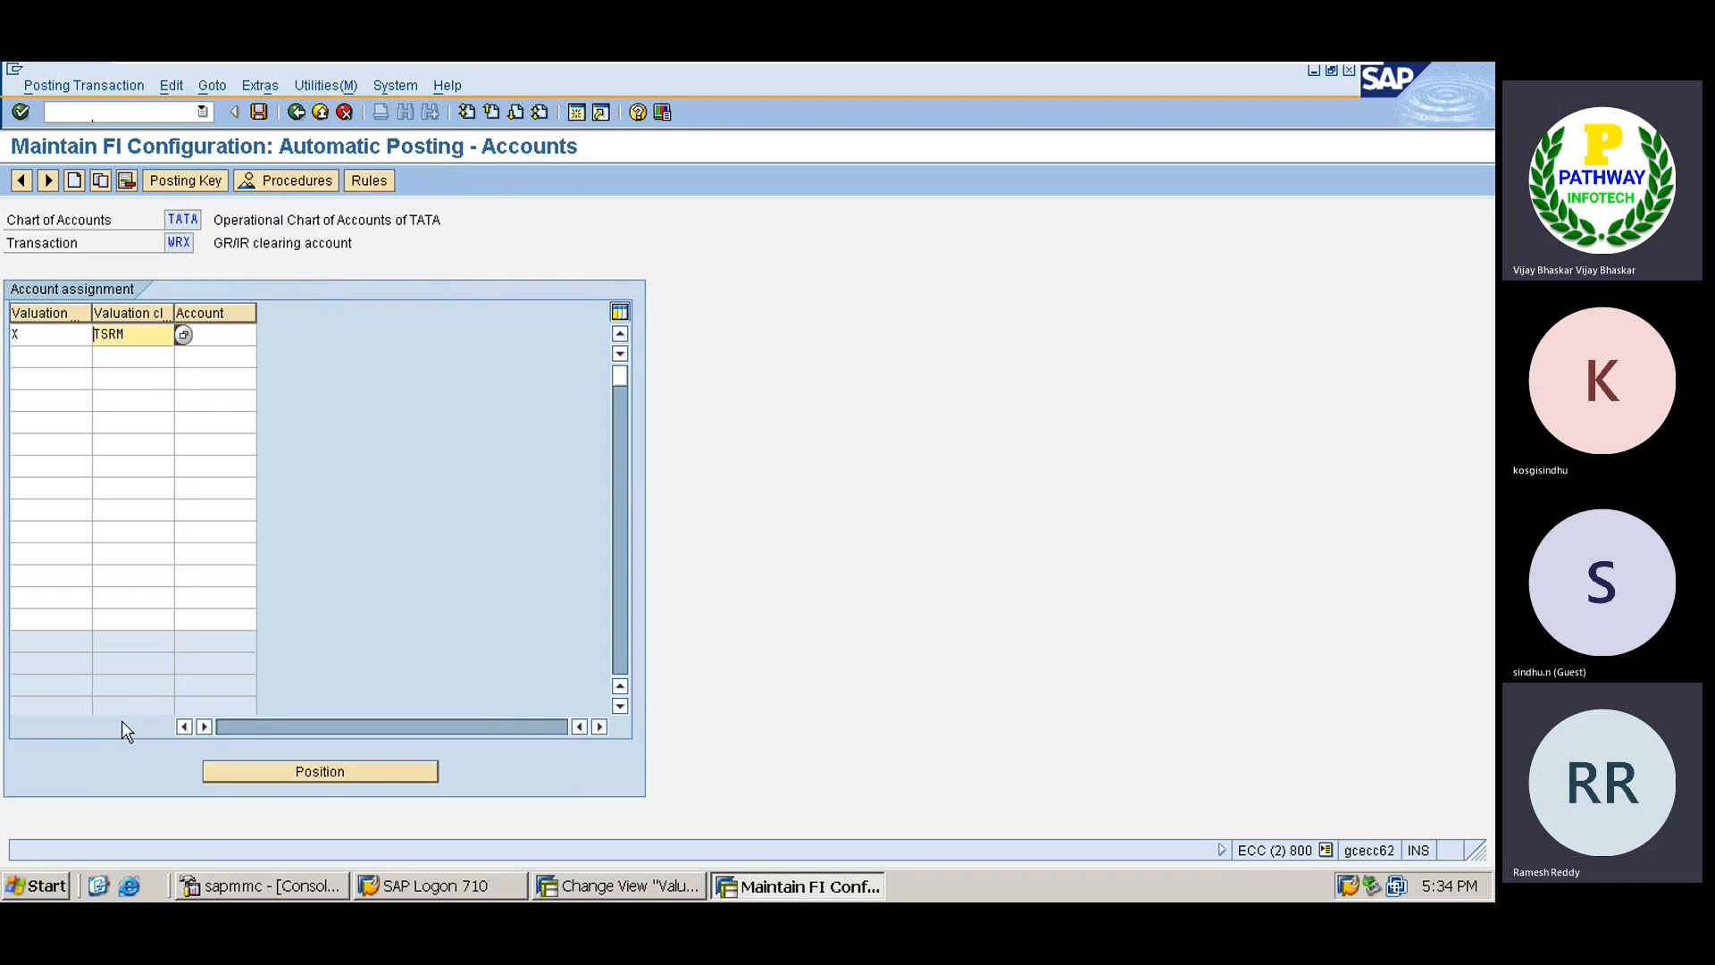
pyautogui.press('Tab')
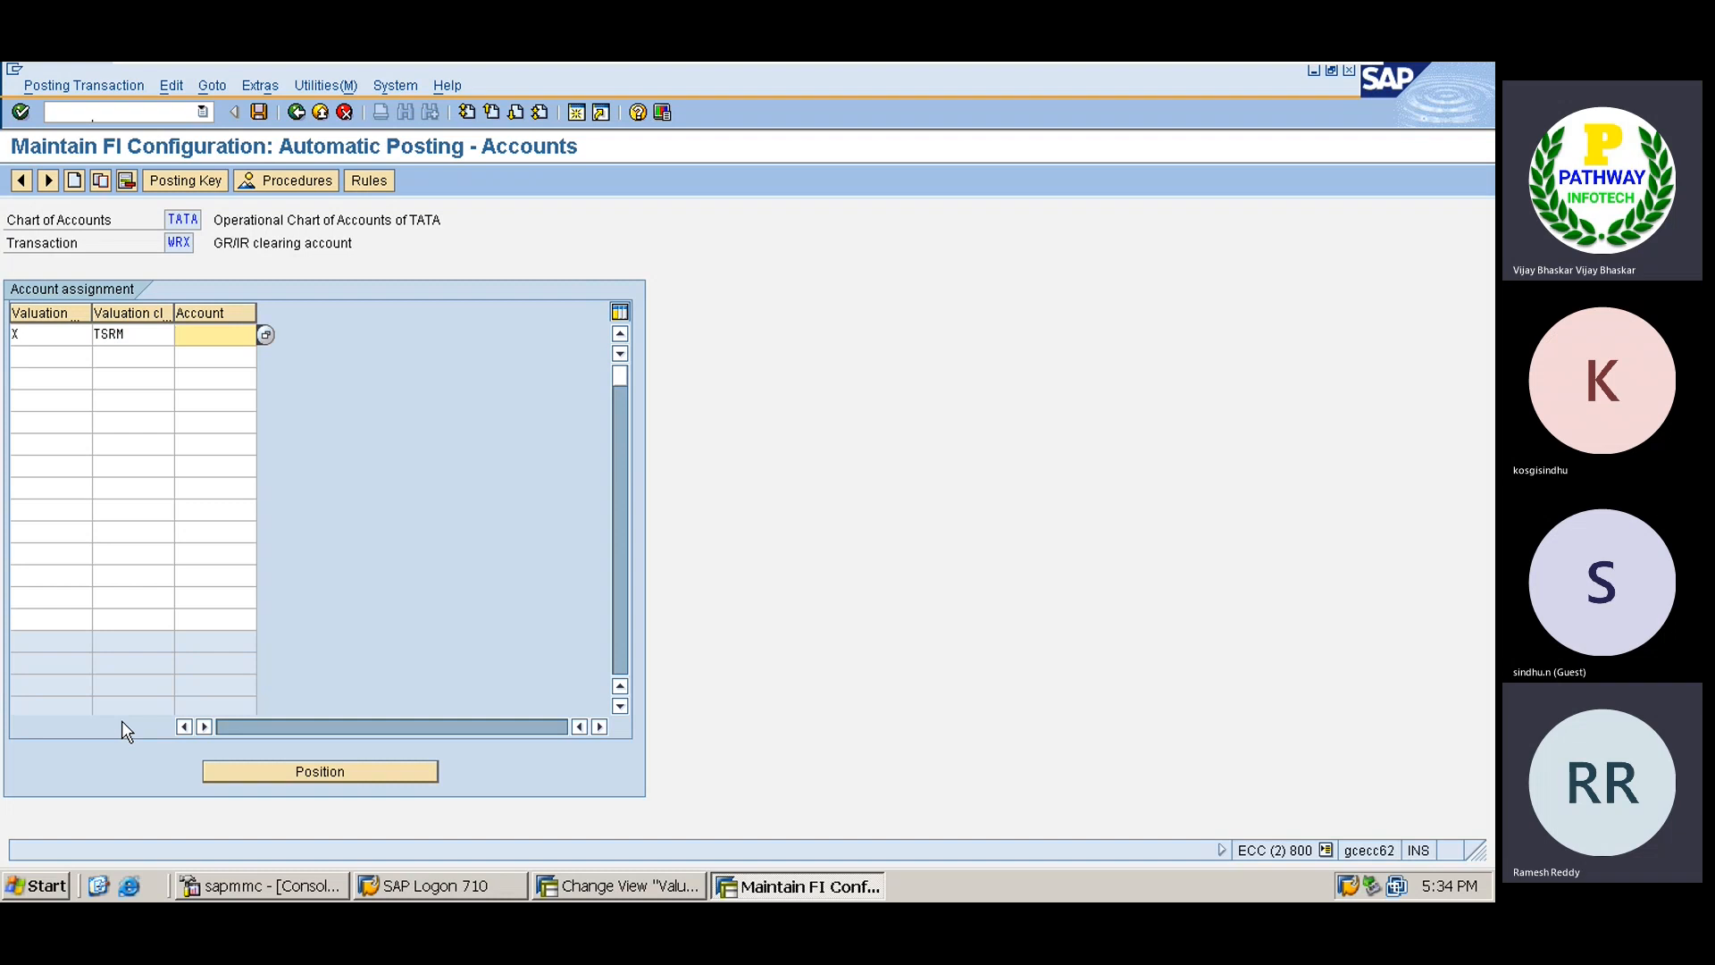
pyautogui.write('100520')
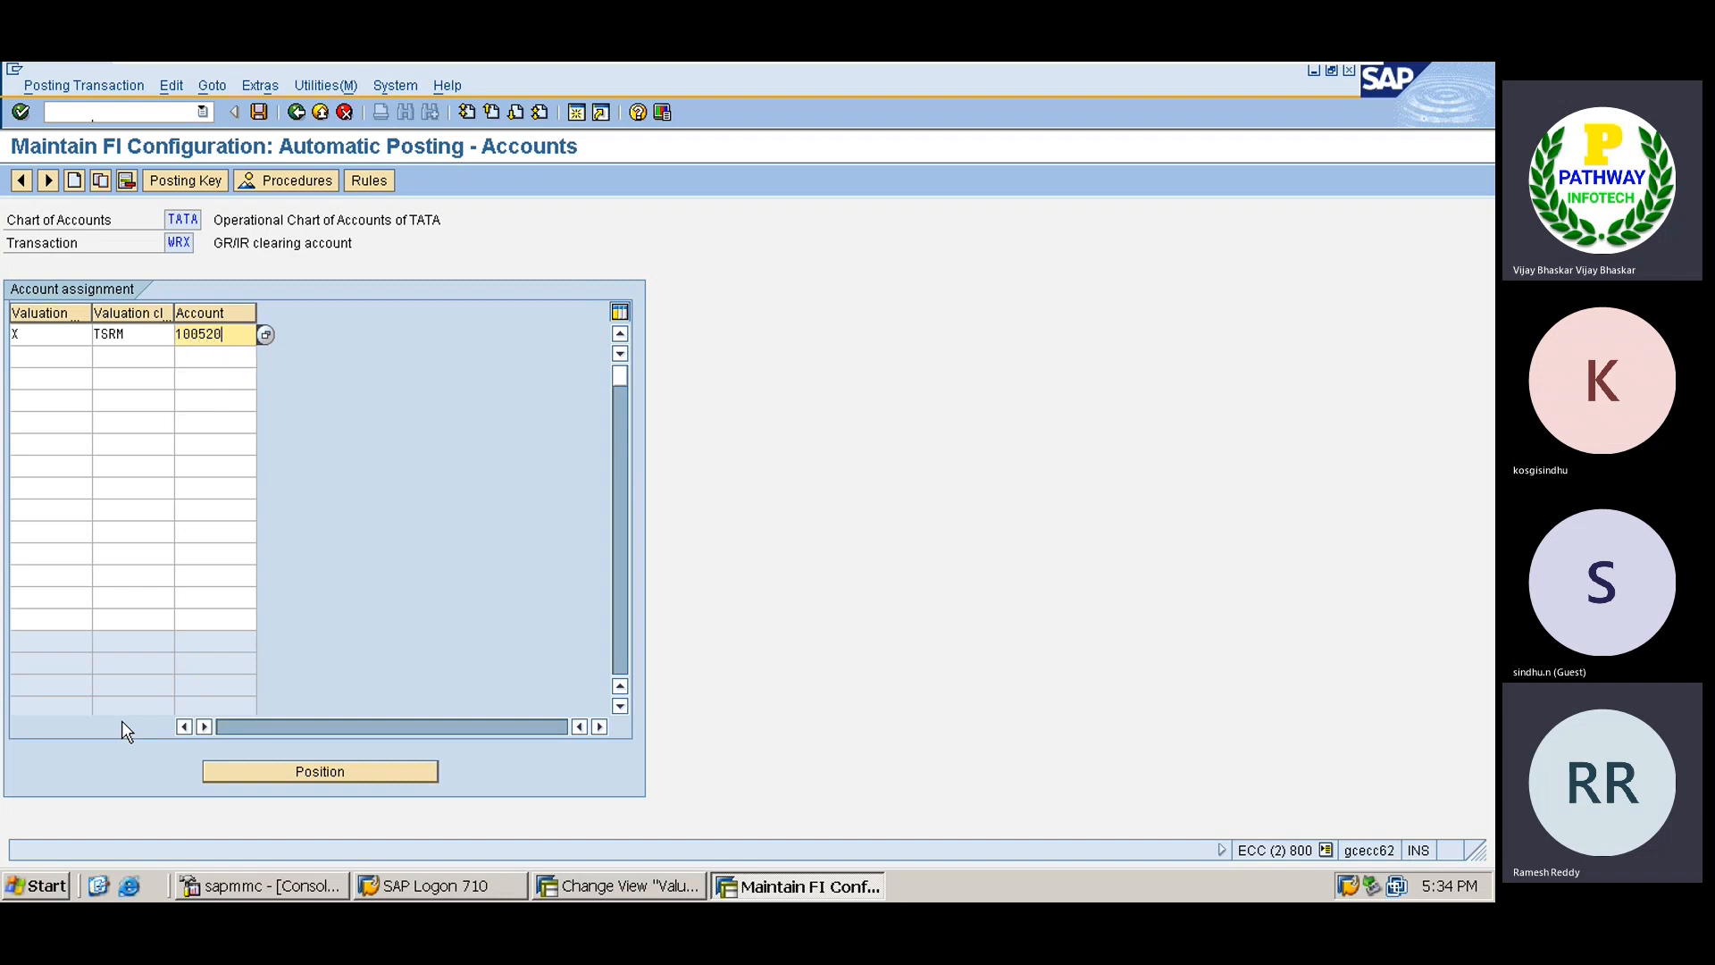
pyautogui.hotkey('ctrl', 's')
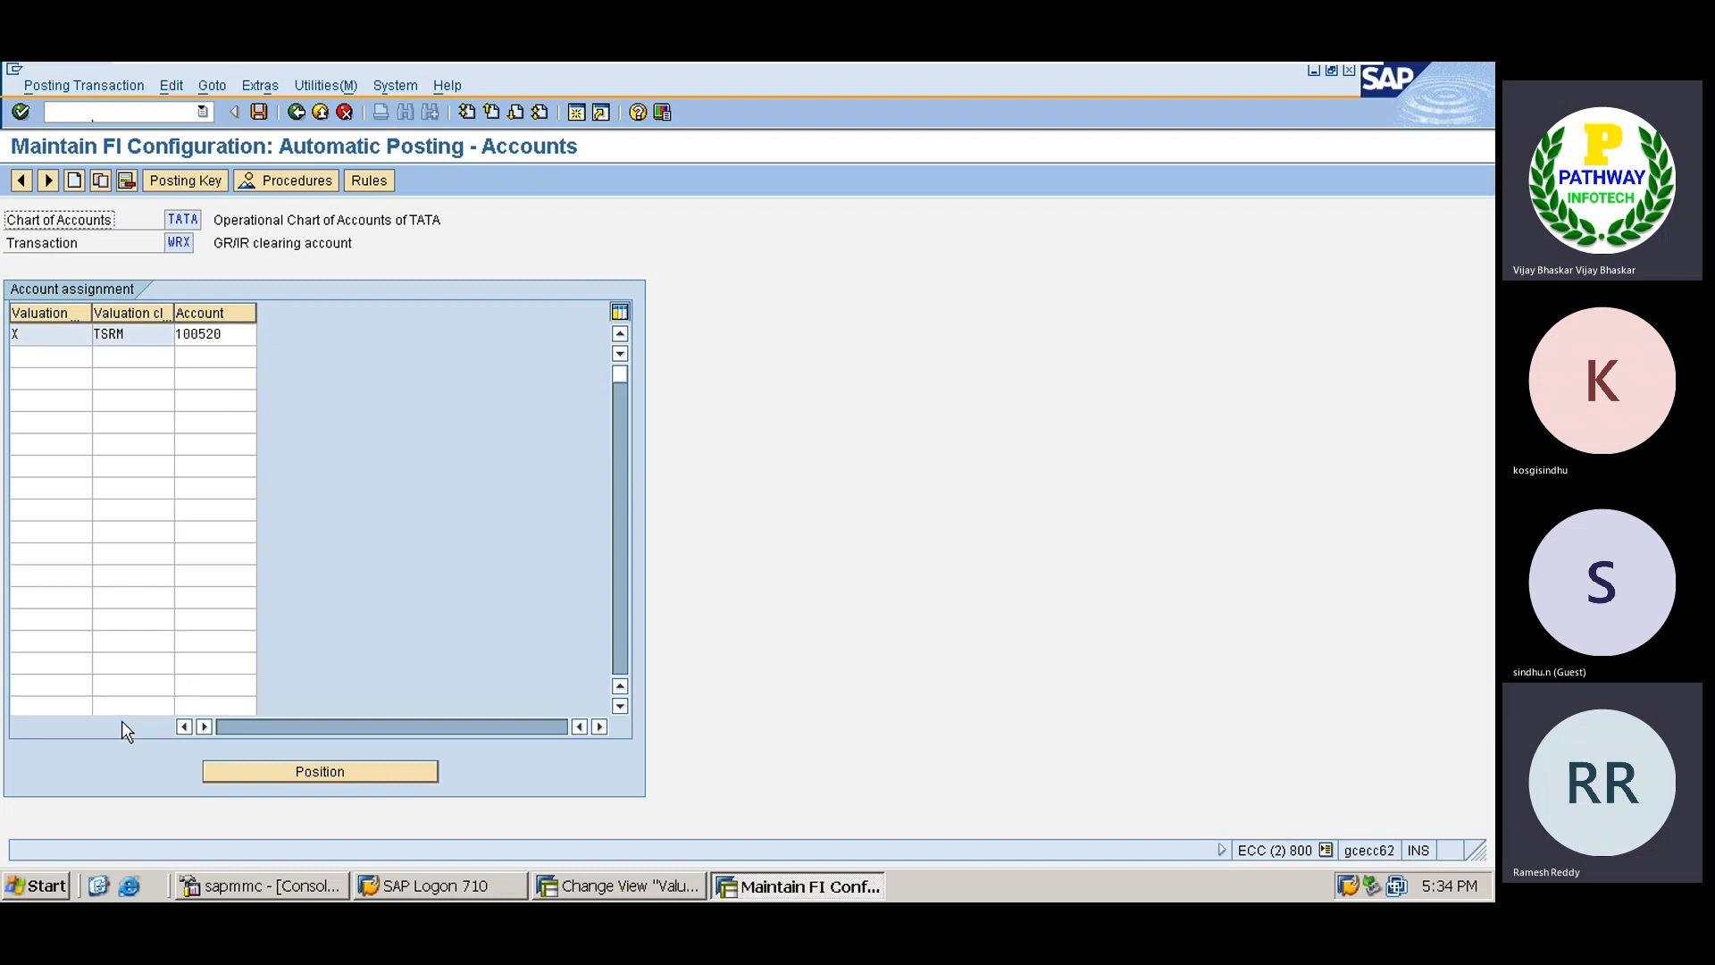
pyautogui.press('Return')
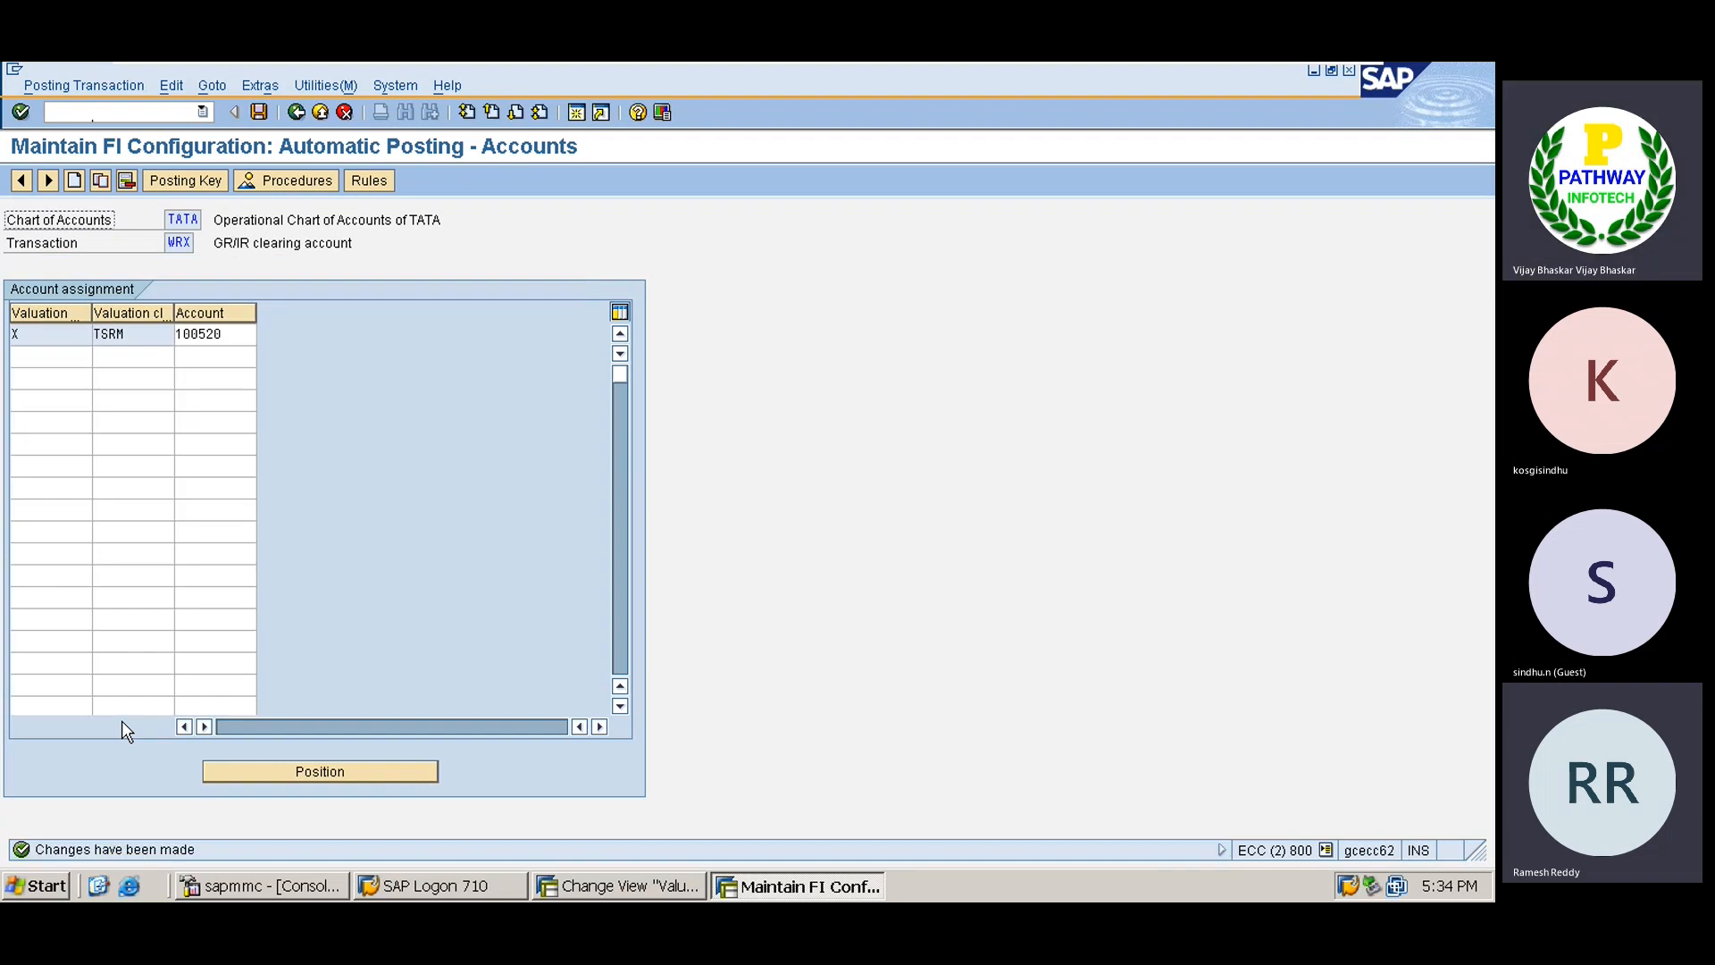
# Review the WRX Rules and Posting Key screens, then return to the account assignments.
pyautogui.click(370, 178)
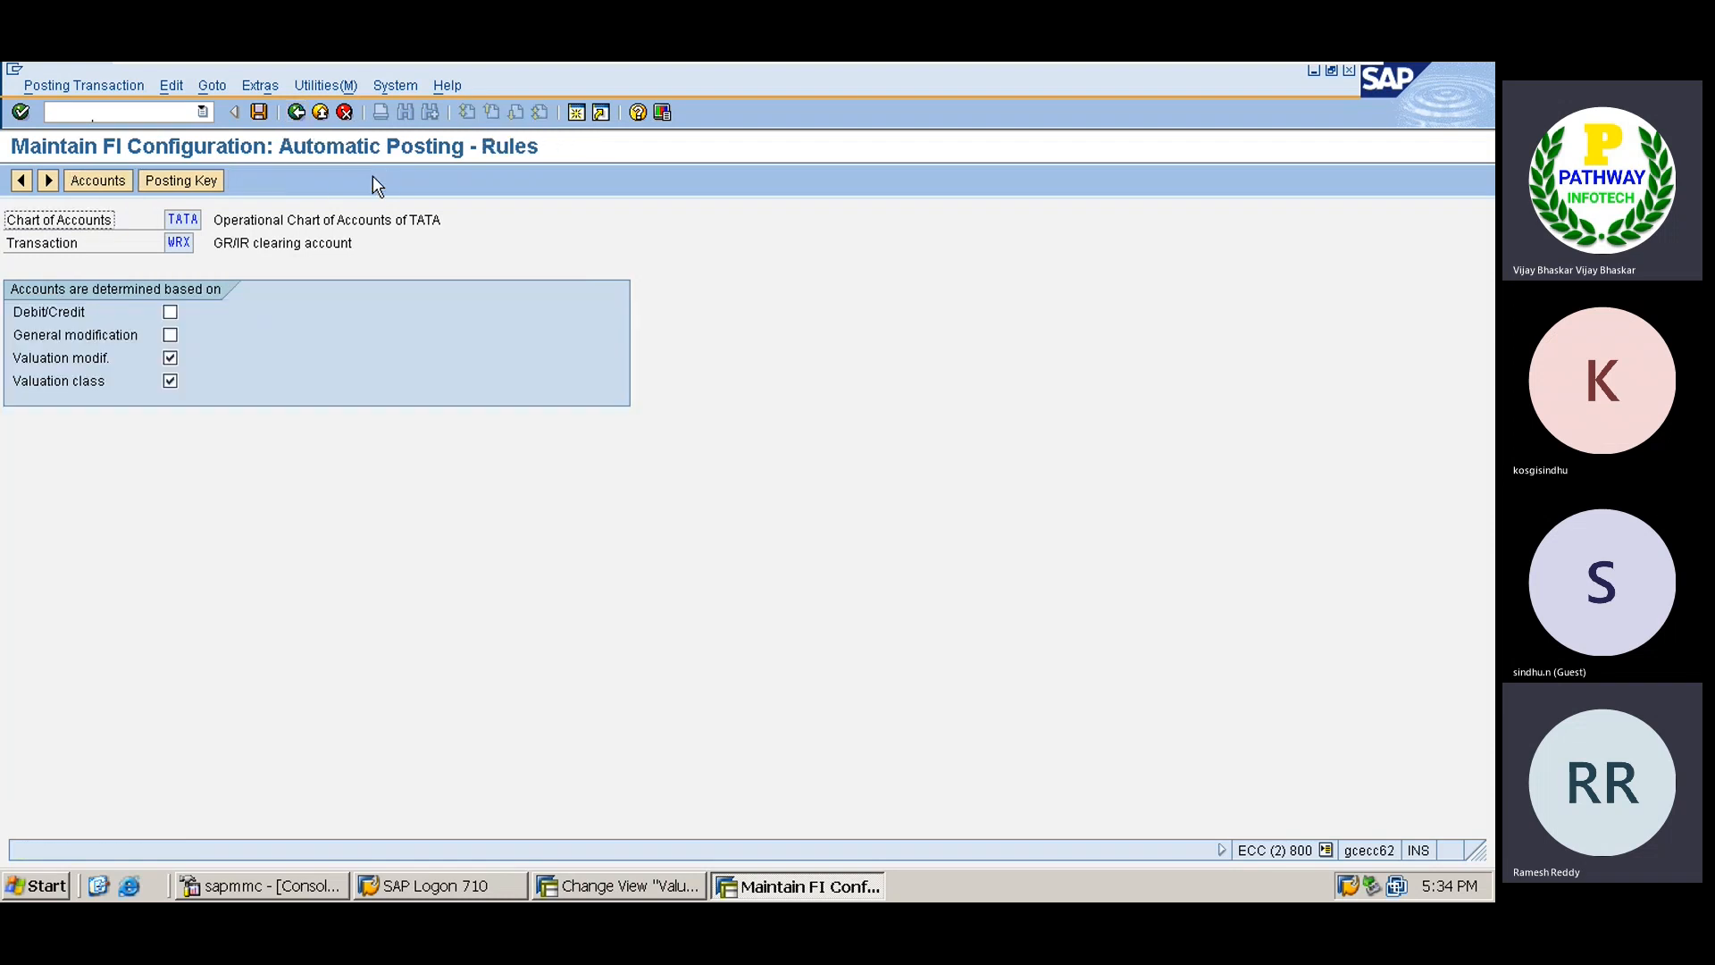
pyautogui.click(176, 179)
pyautogui.click(131, 181)
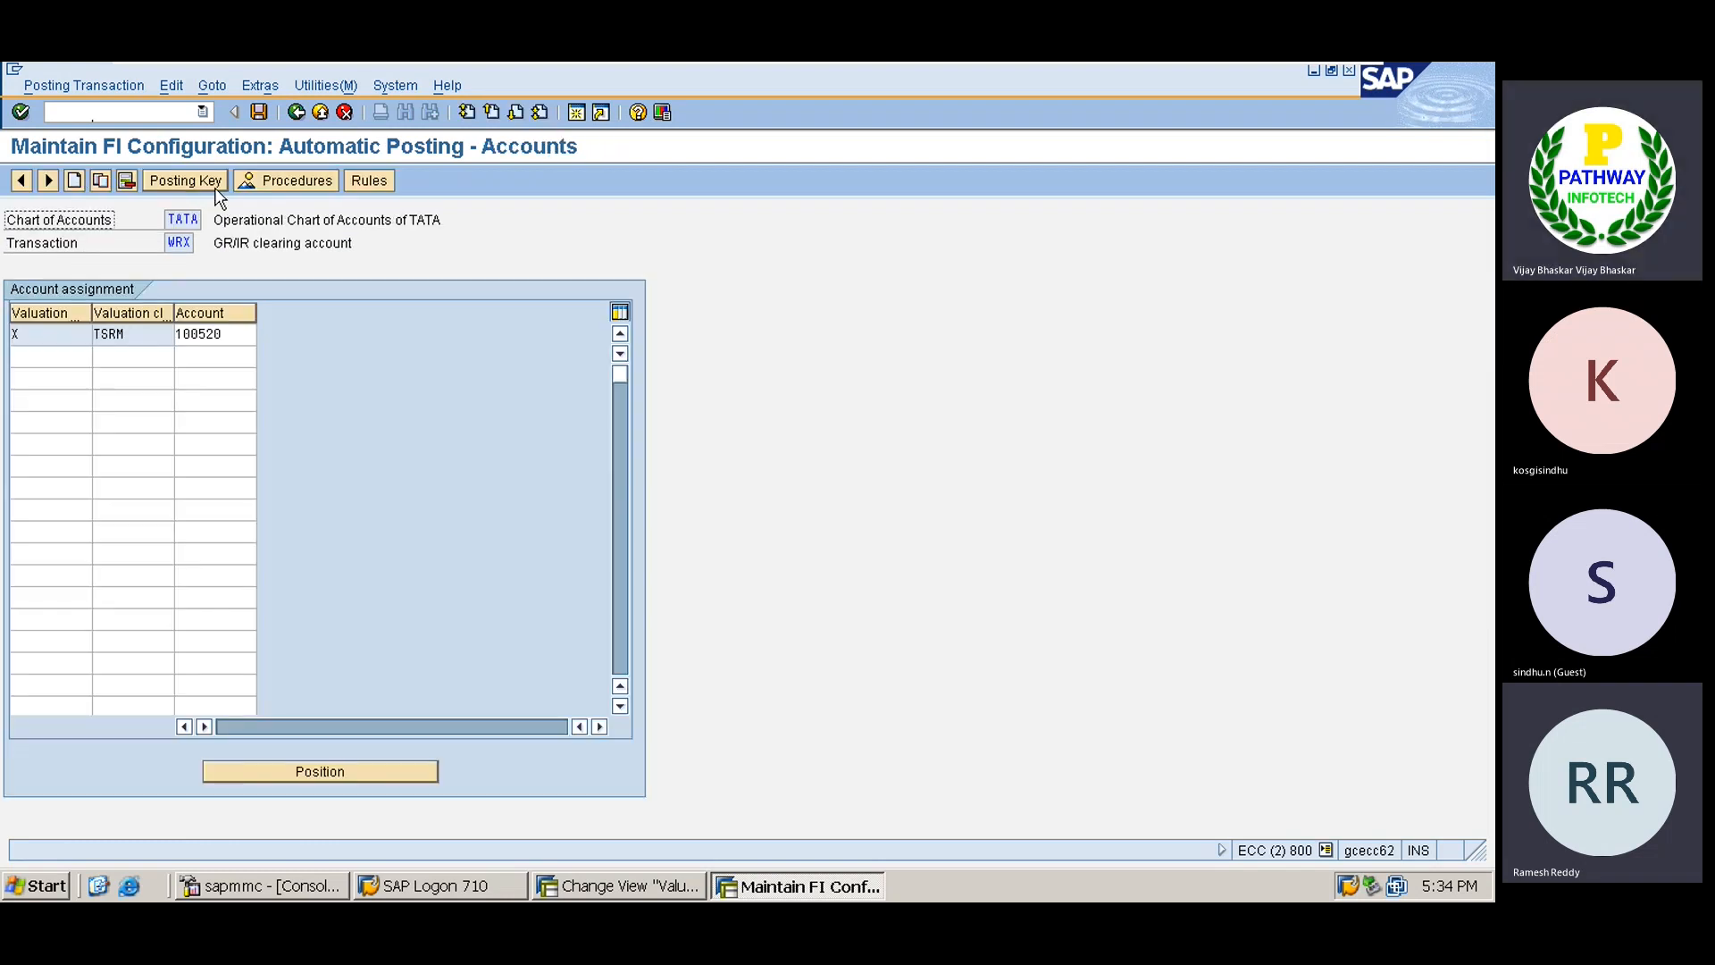
# Return to the procedures list and open the GBB 'Offsetting entry for inventory posting' rules.
pyautogui.click(287, 182)
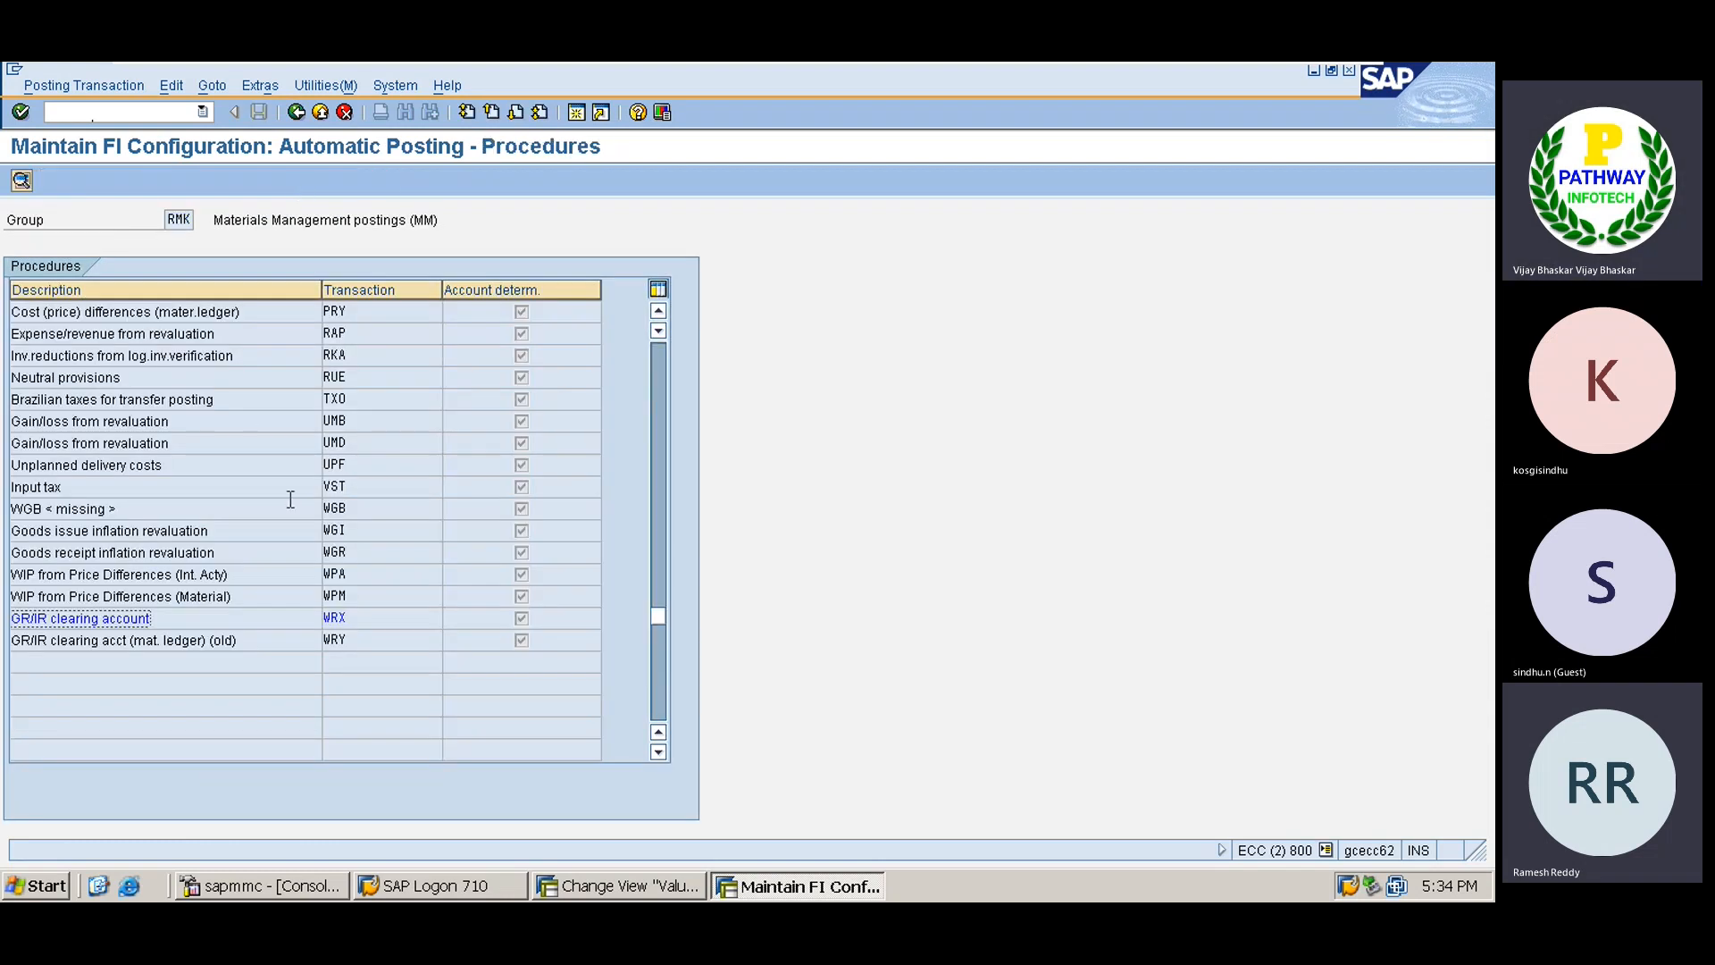
pyautogui.click(663, 356)
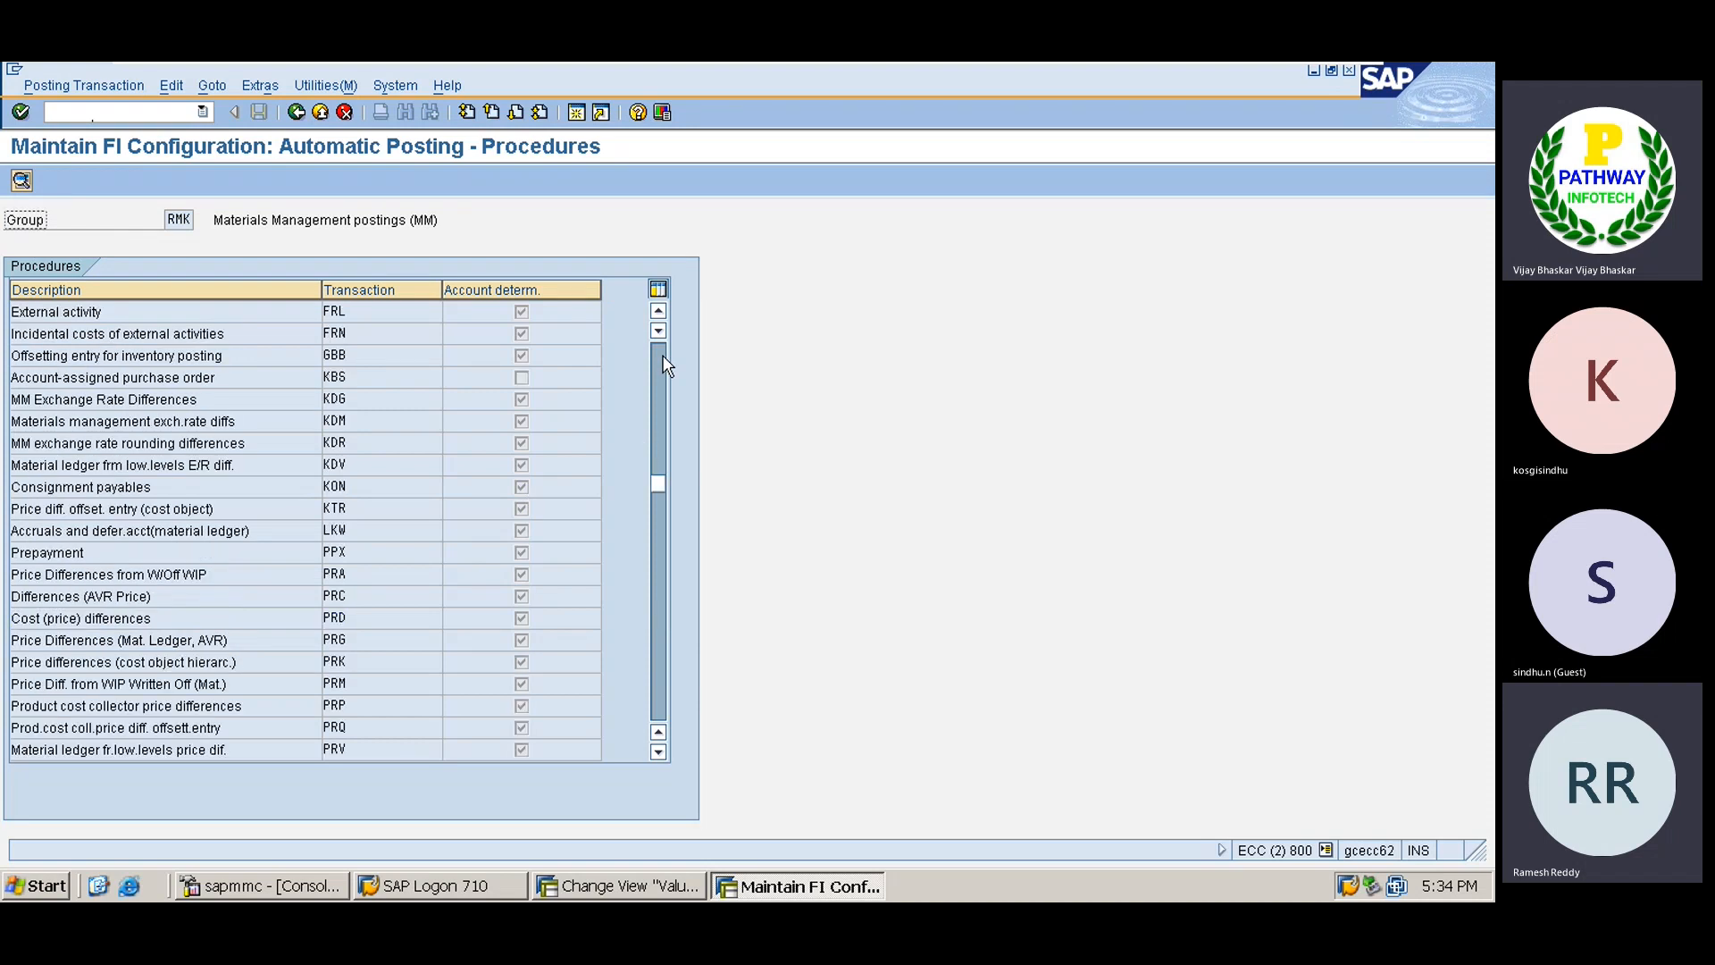
pyautogui.click(666, 365)
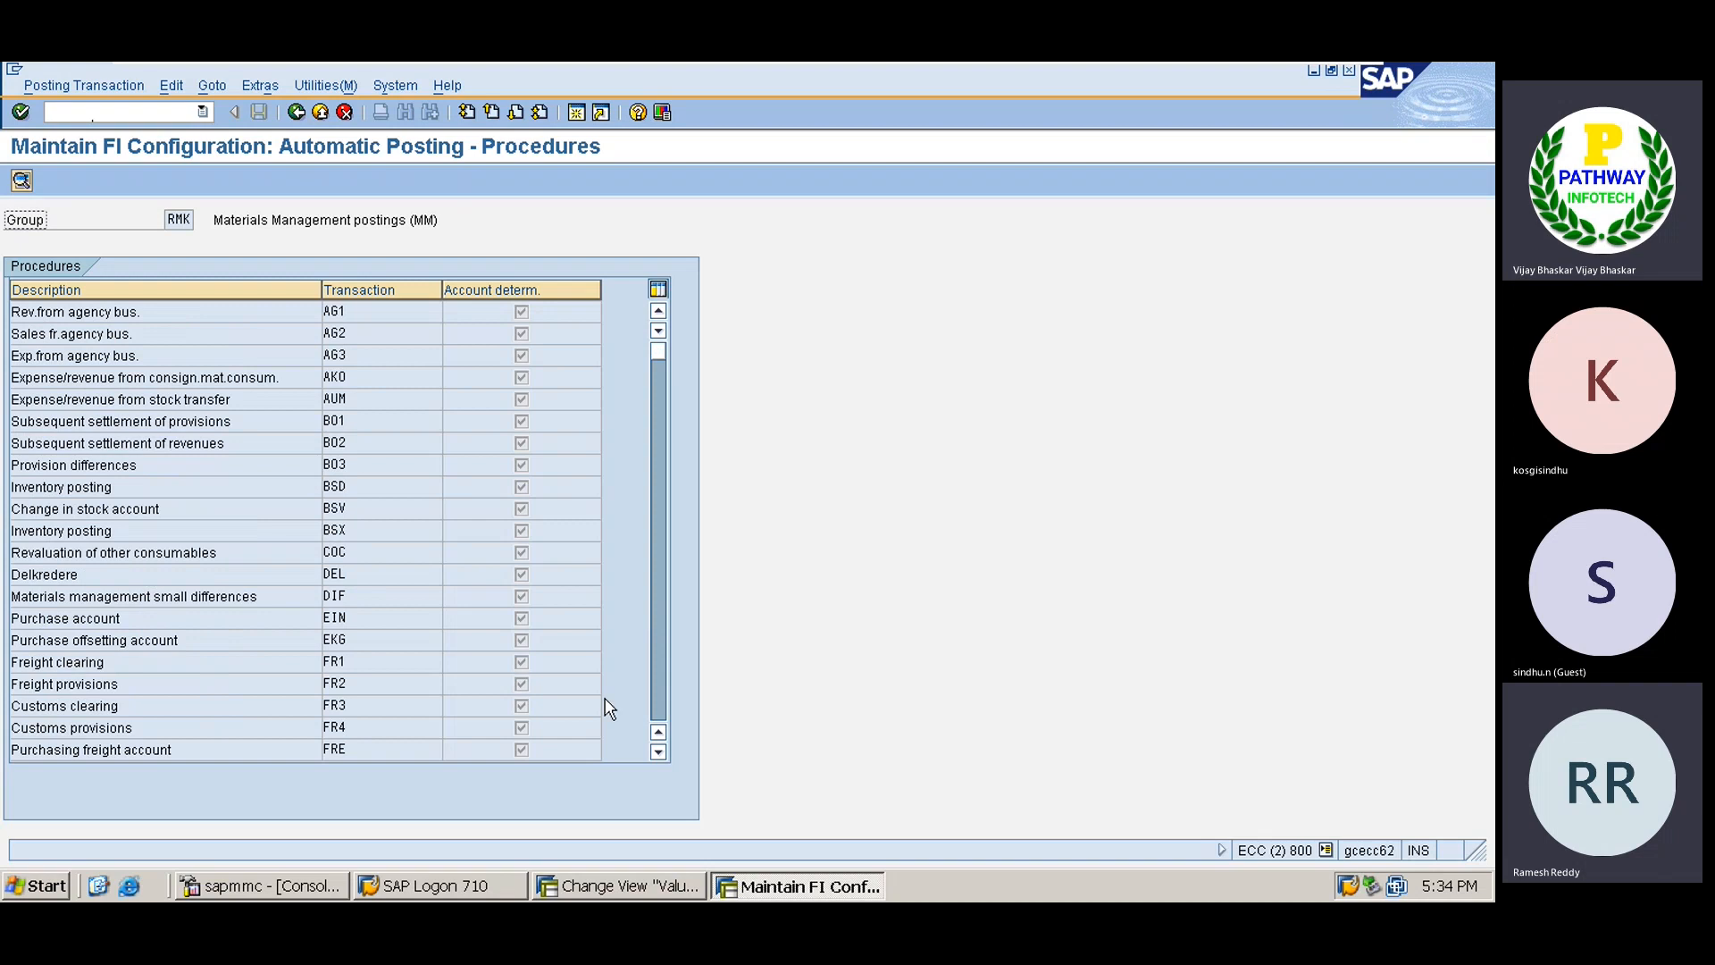
pyautogui.click(661, 703)
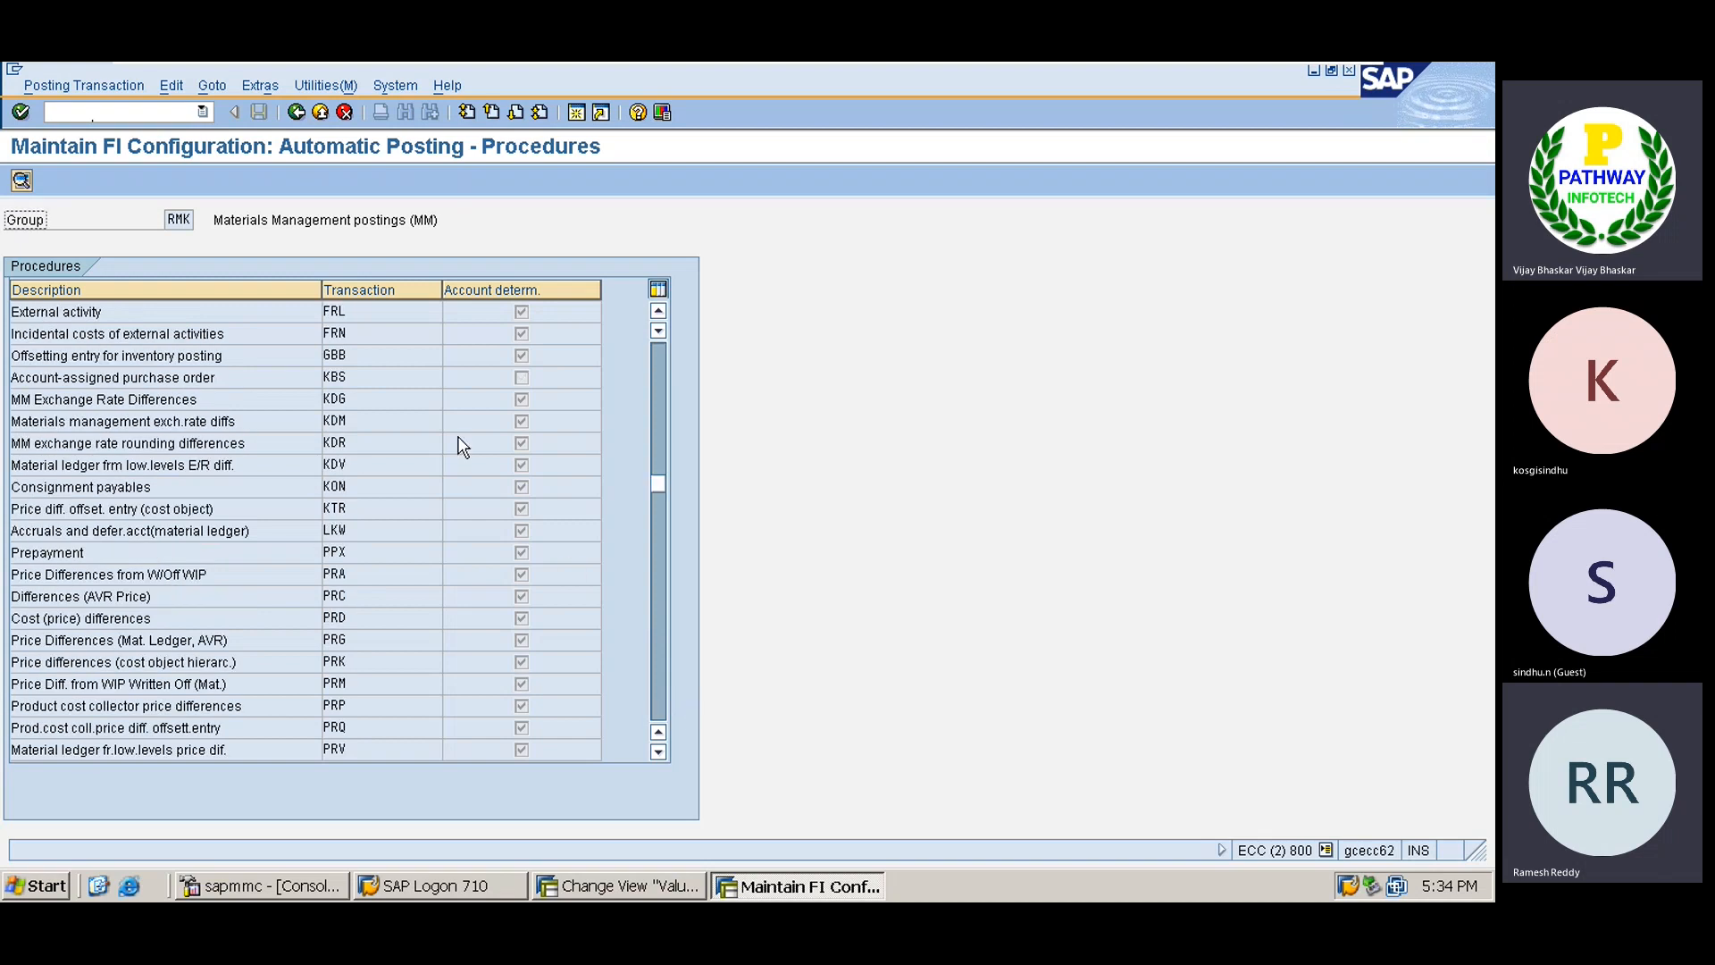
pyautogui.click(265, 359)
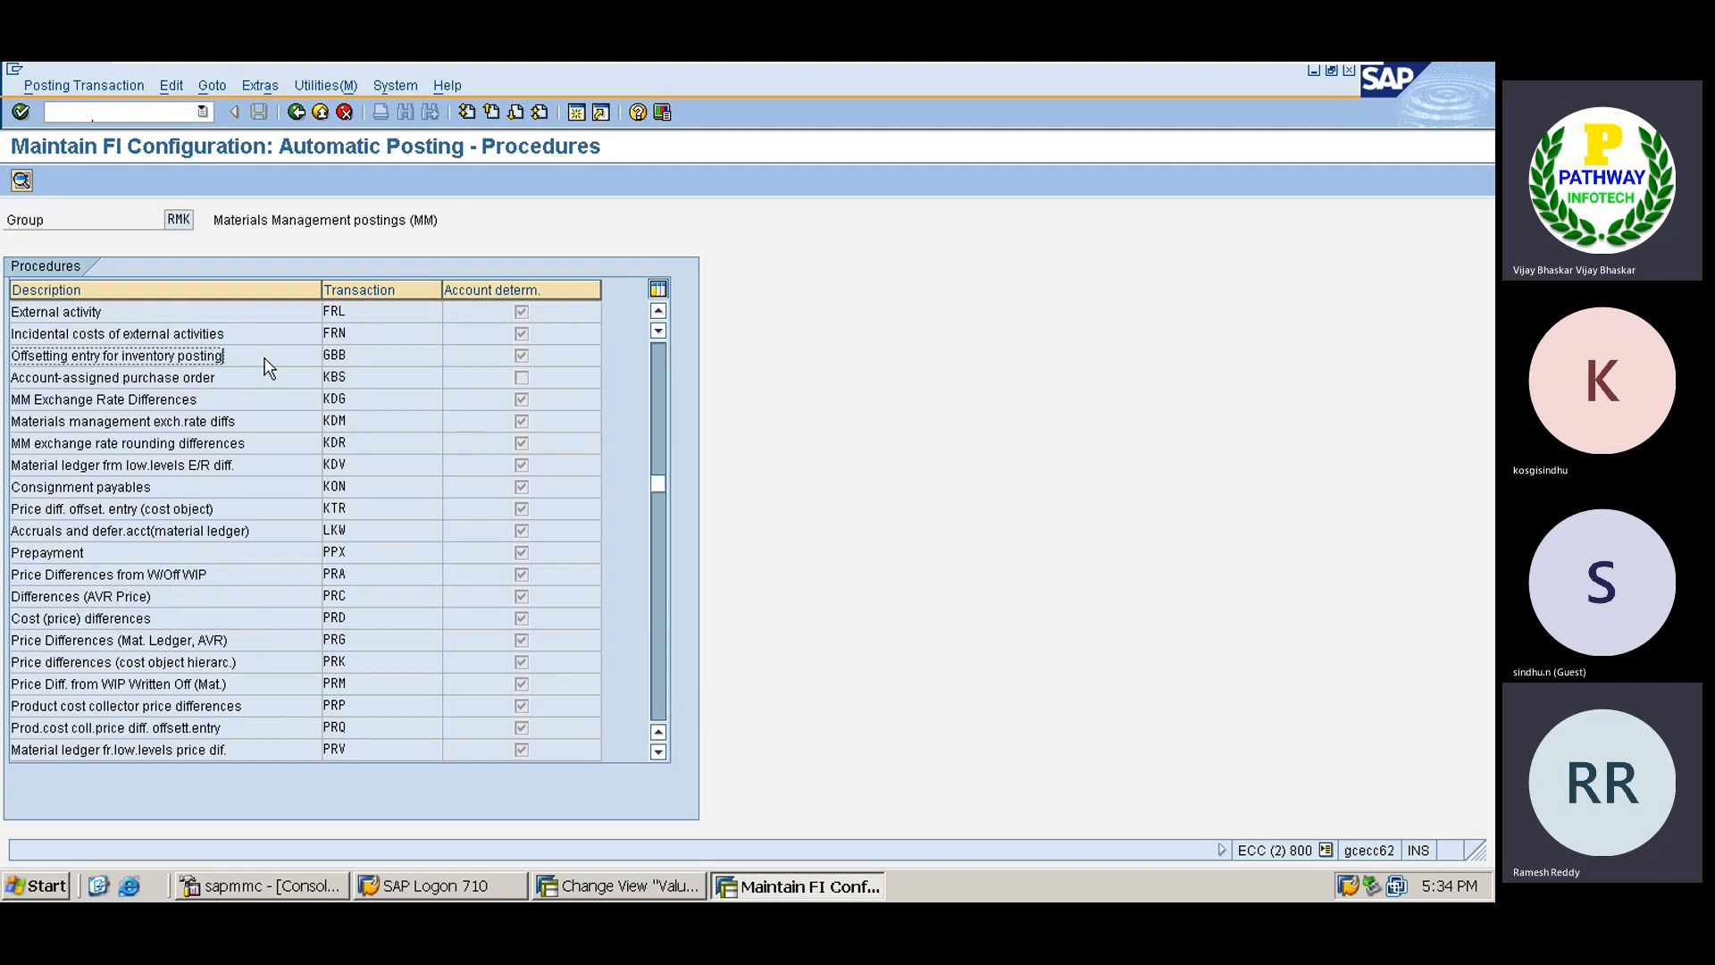
pyautogui.doubleClick(265, 359)
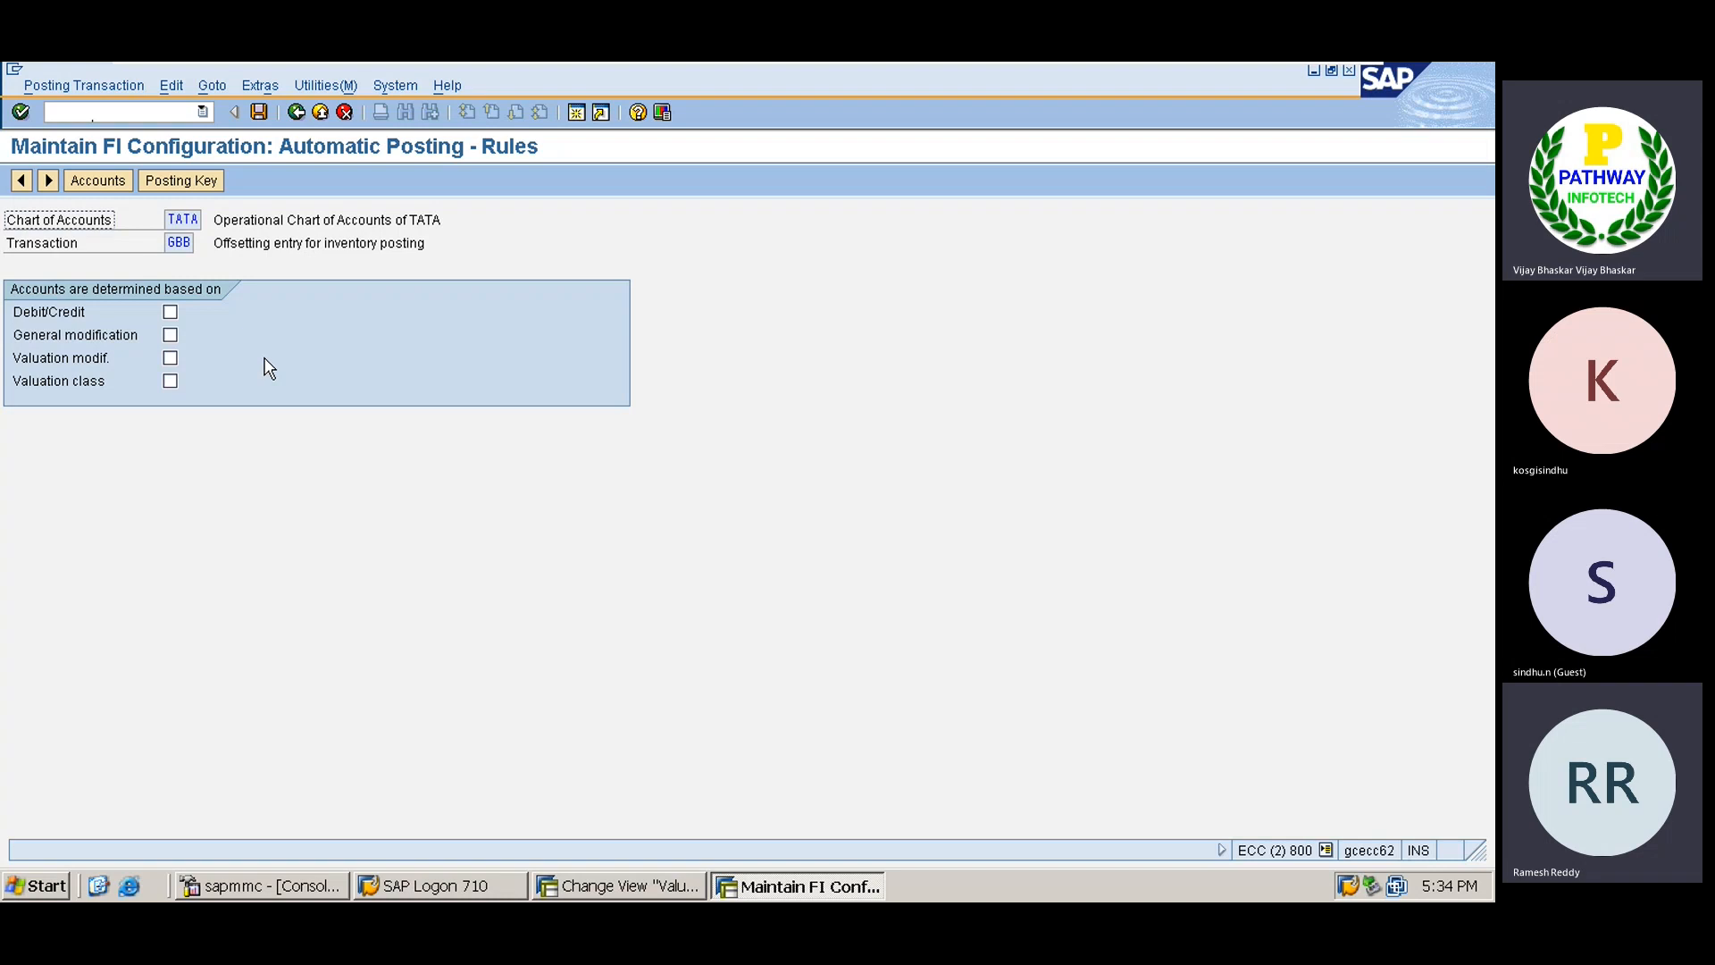
# Make GBB accounts depend on general modification, valuation modifier and valuation class, and save the rules.
pyautogui.click(169, 335)
pyautogui.click(170, 357)
pyautogui.click(171, 380)
pyautogui.click(259, 112)
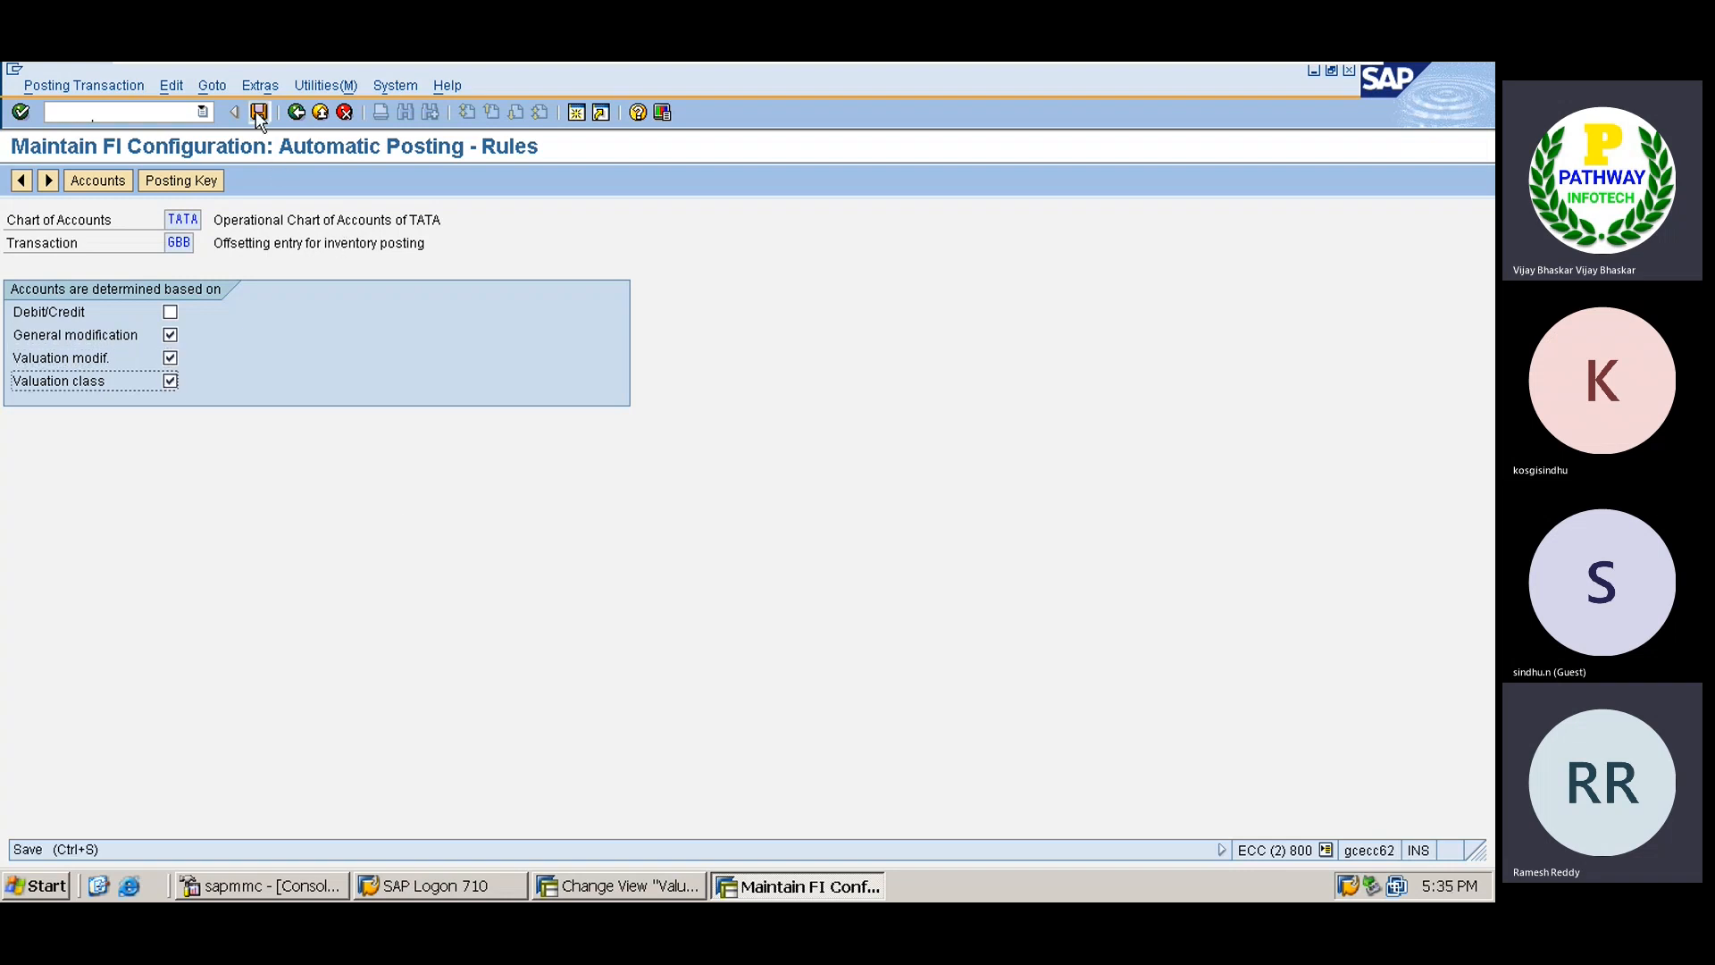
# Add the first GBB row: valuation modifier X, VBR, valuation class TSRM, account 400000.
pyautogui.click(53, 332)
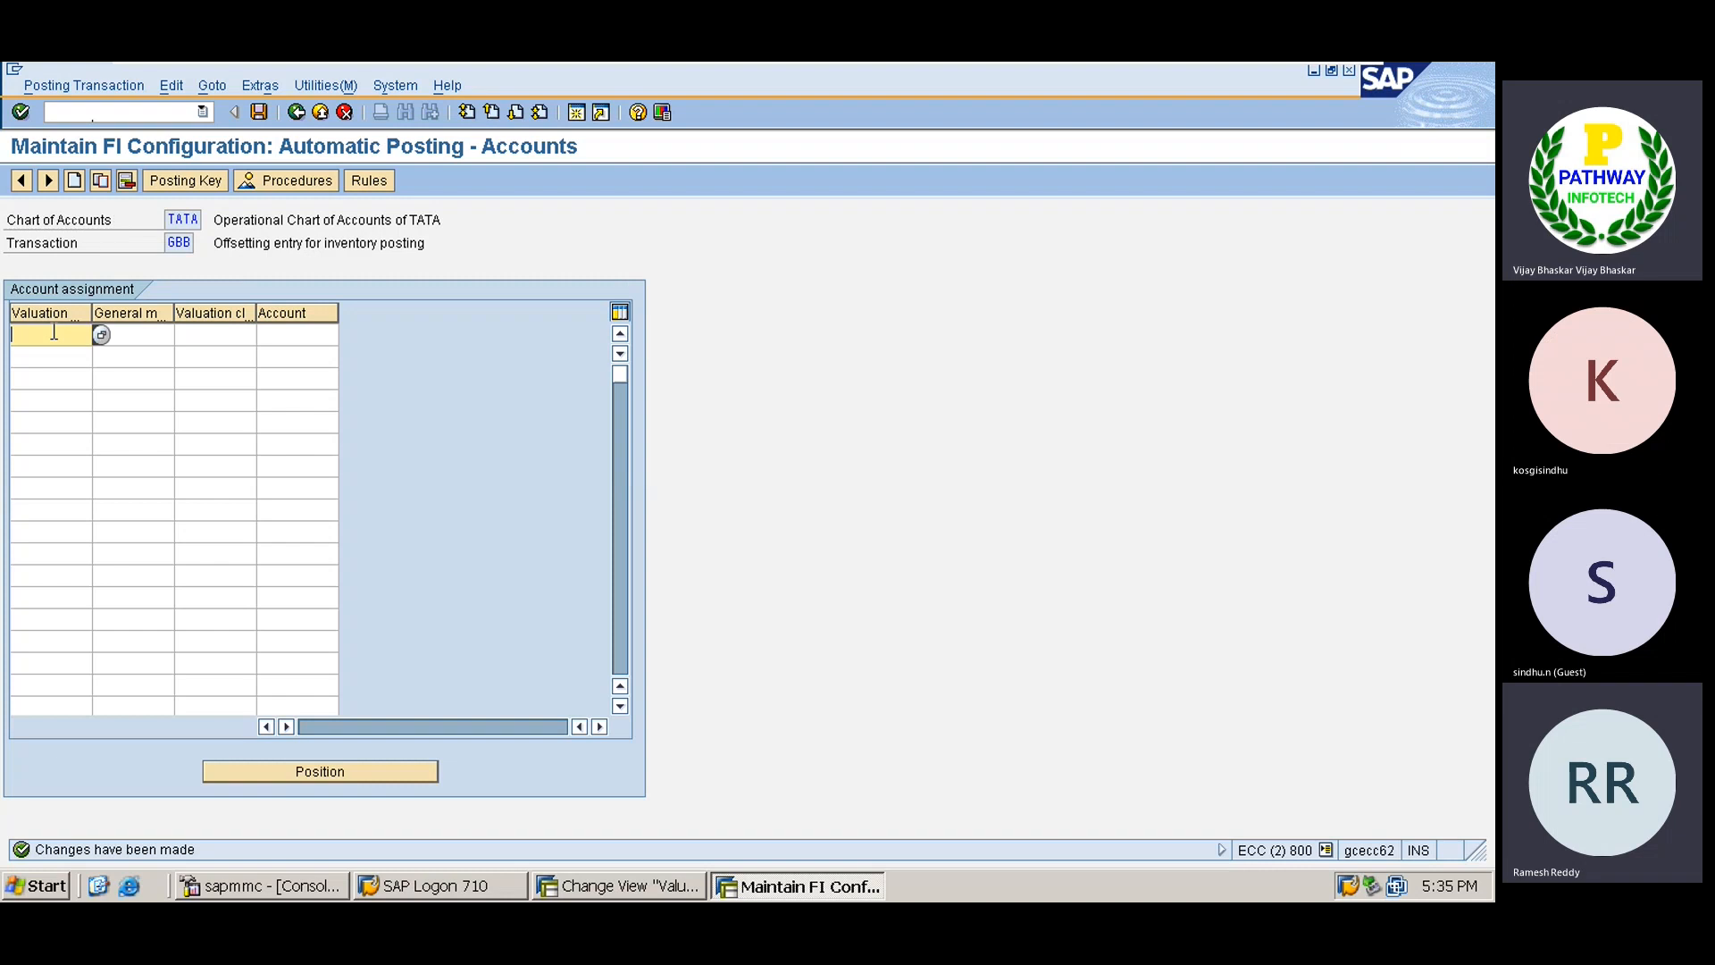
pyautogui.write('x')
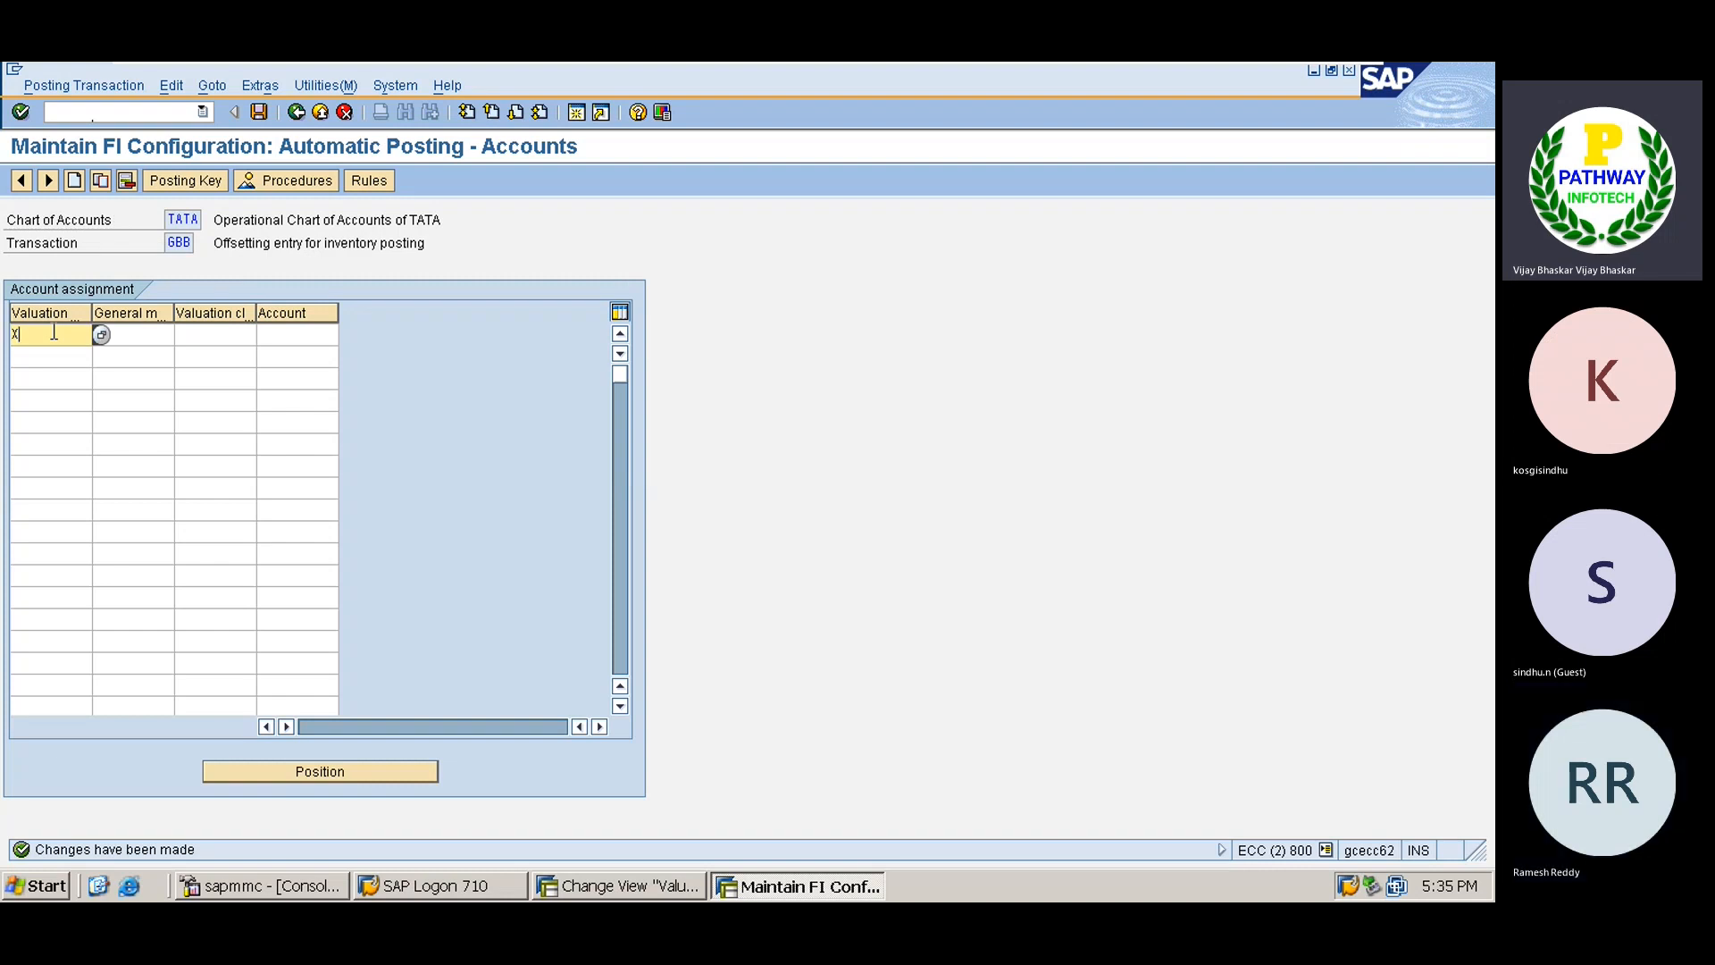
pyautogui.press('Tab')
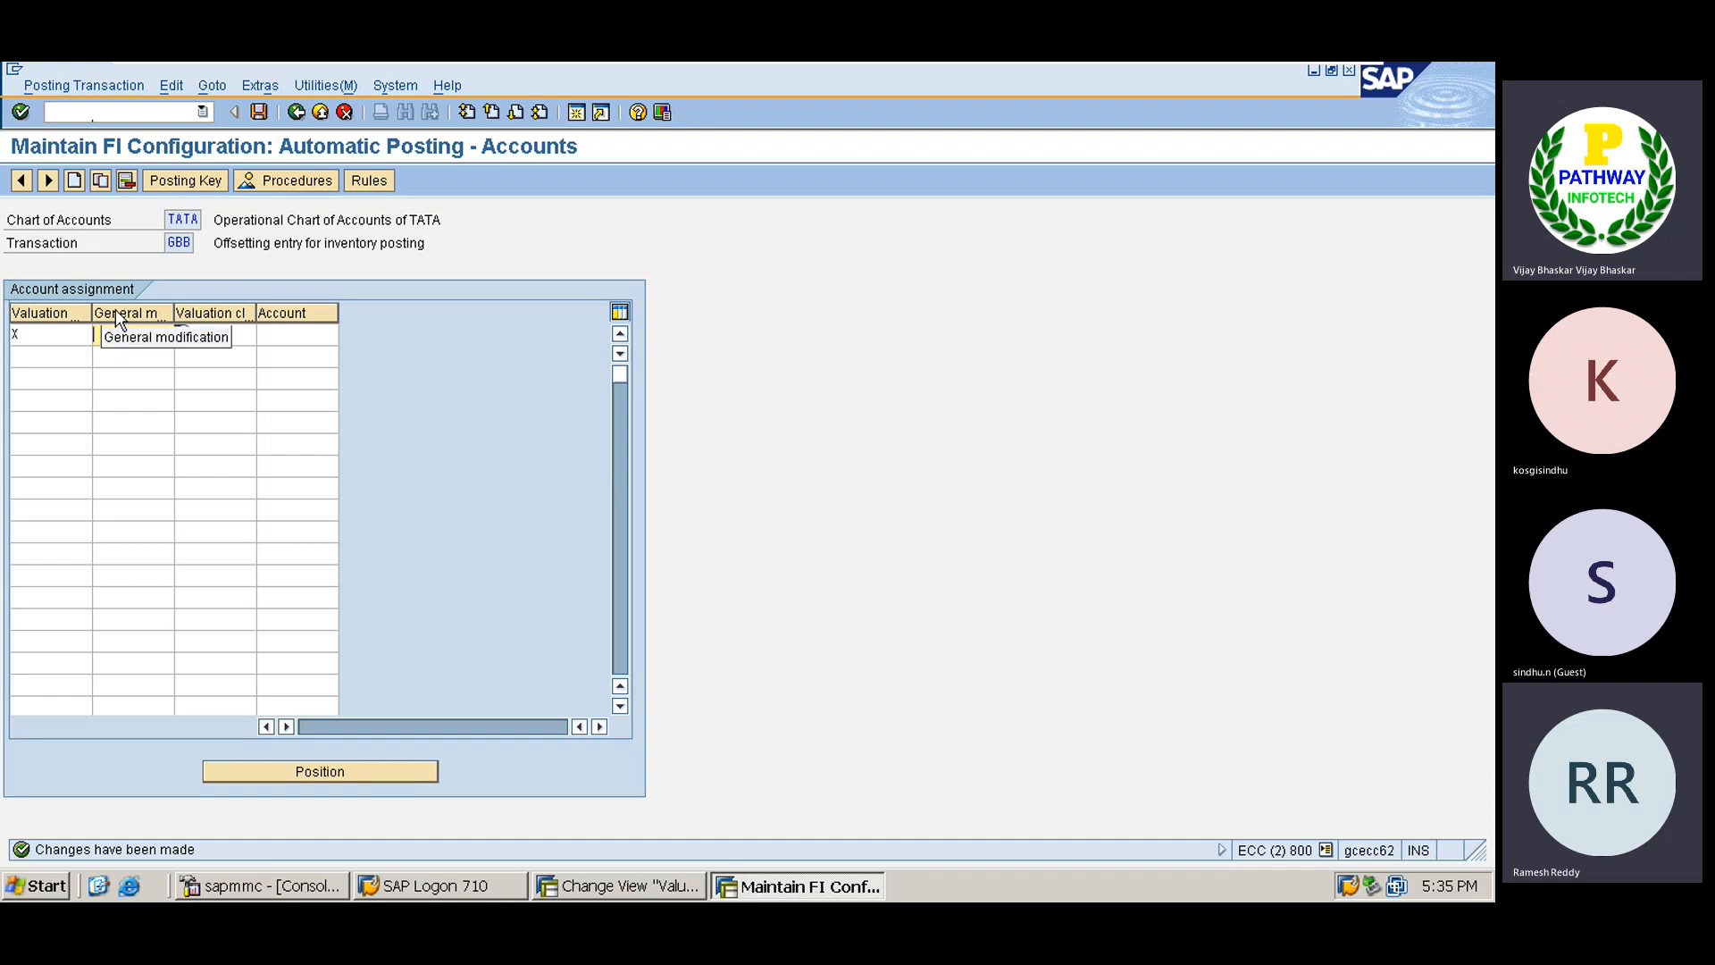
pyautogui.write('VB')
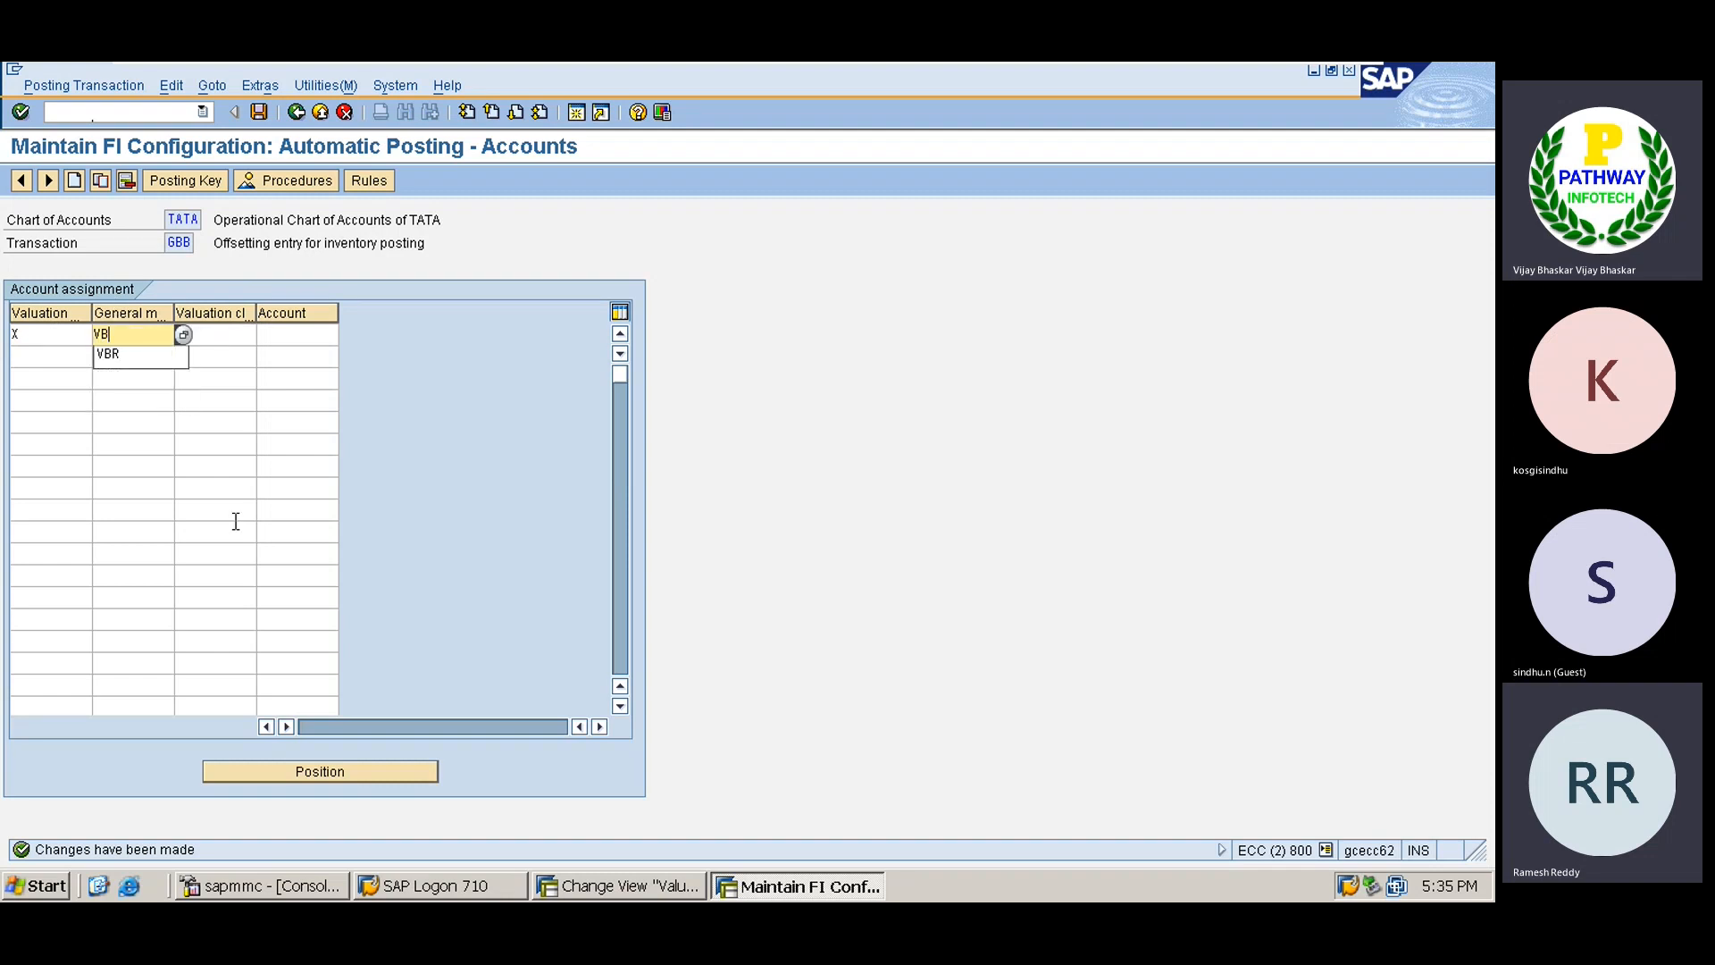
pyautogui.write('R')
pyautogui.press('Tab')
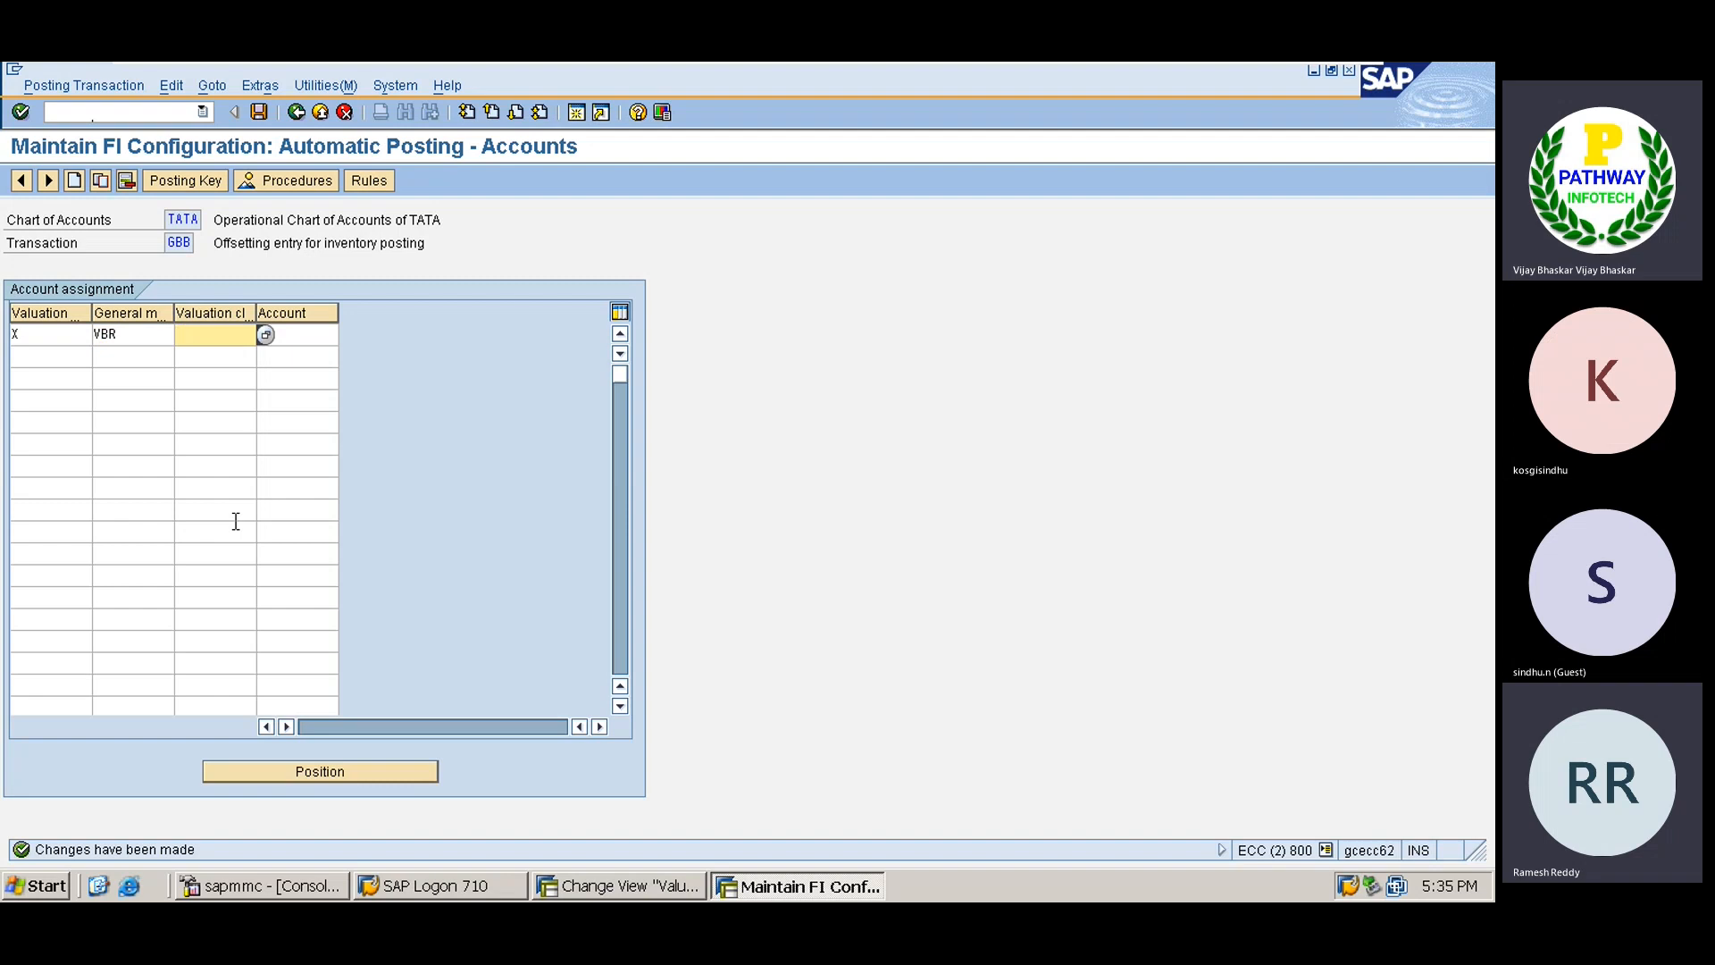
pyautogui.click(267, 336)
pyautogui.scroll(-2, 386, 696)
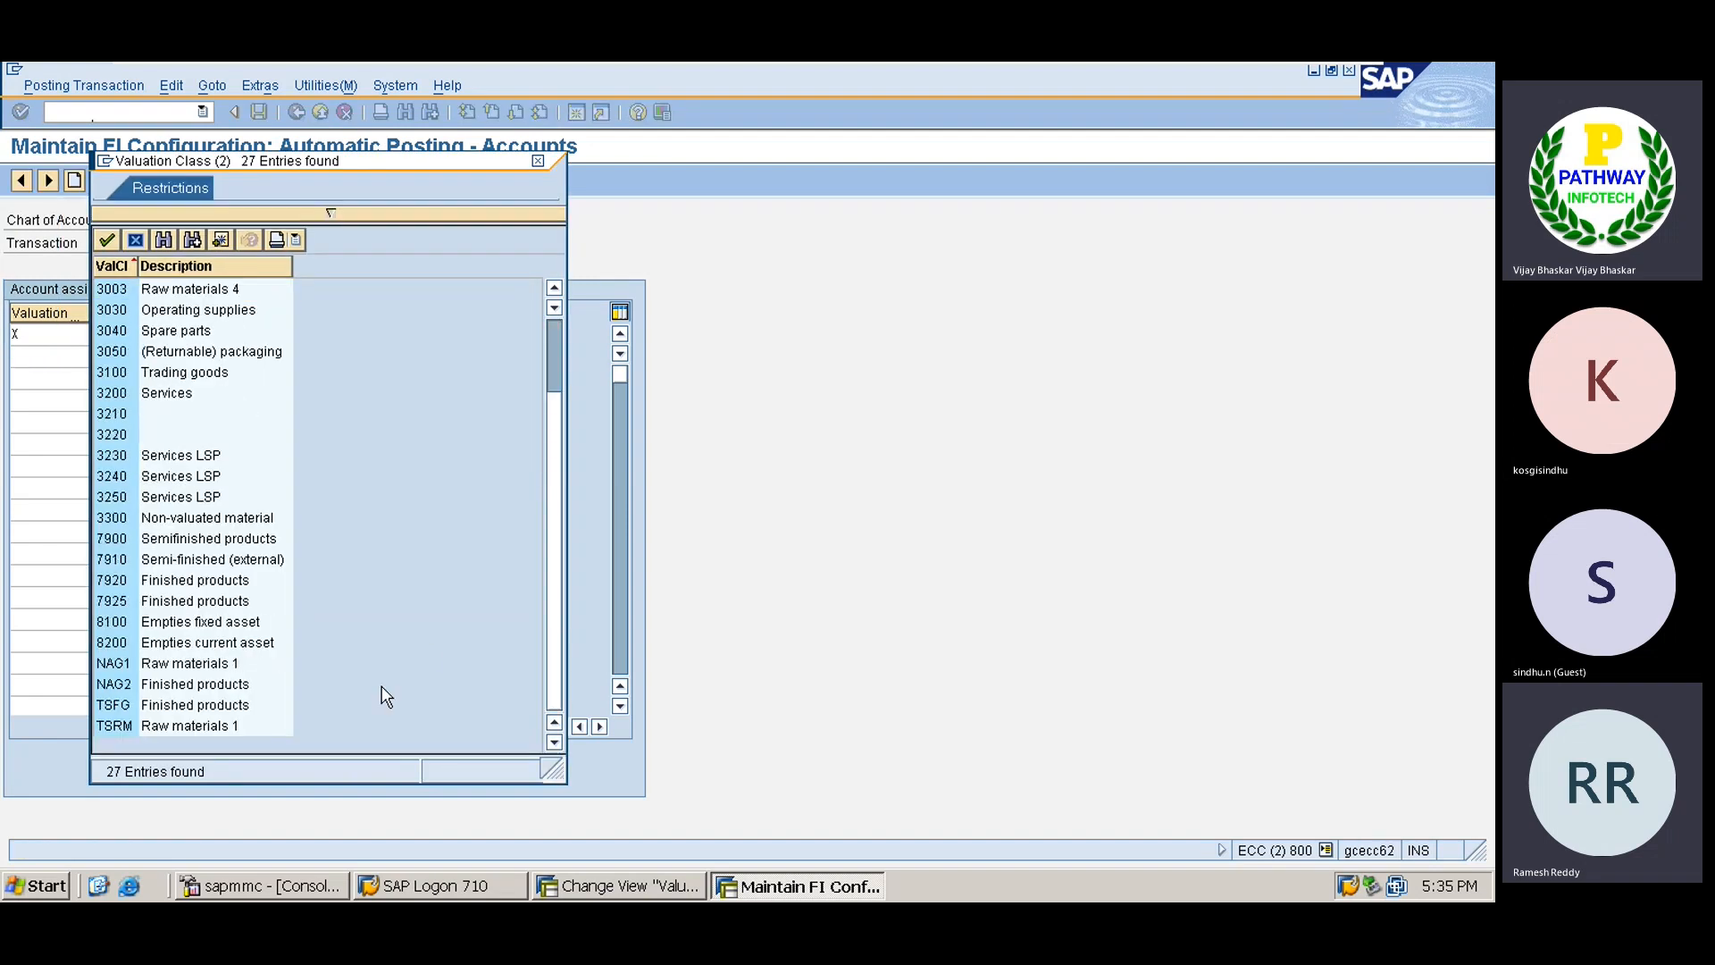
pyautogui.doubleClick(171, 727)
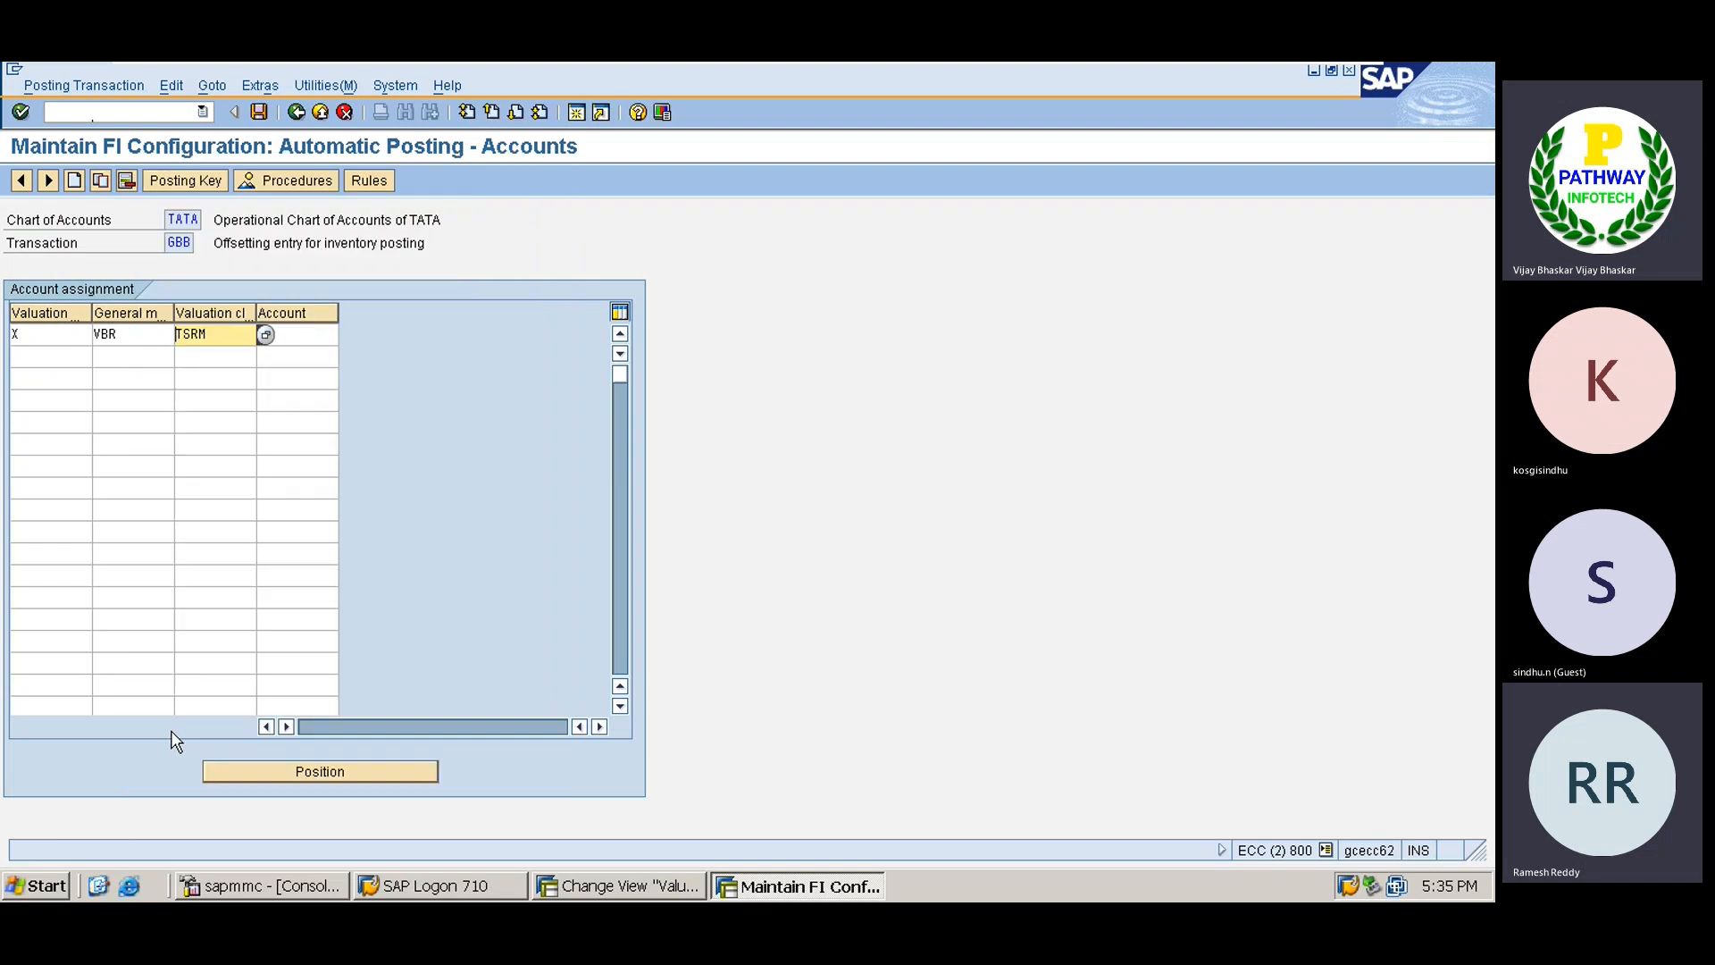
pyautogui.click(314, 335)
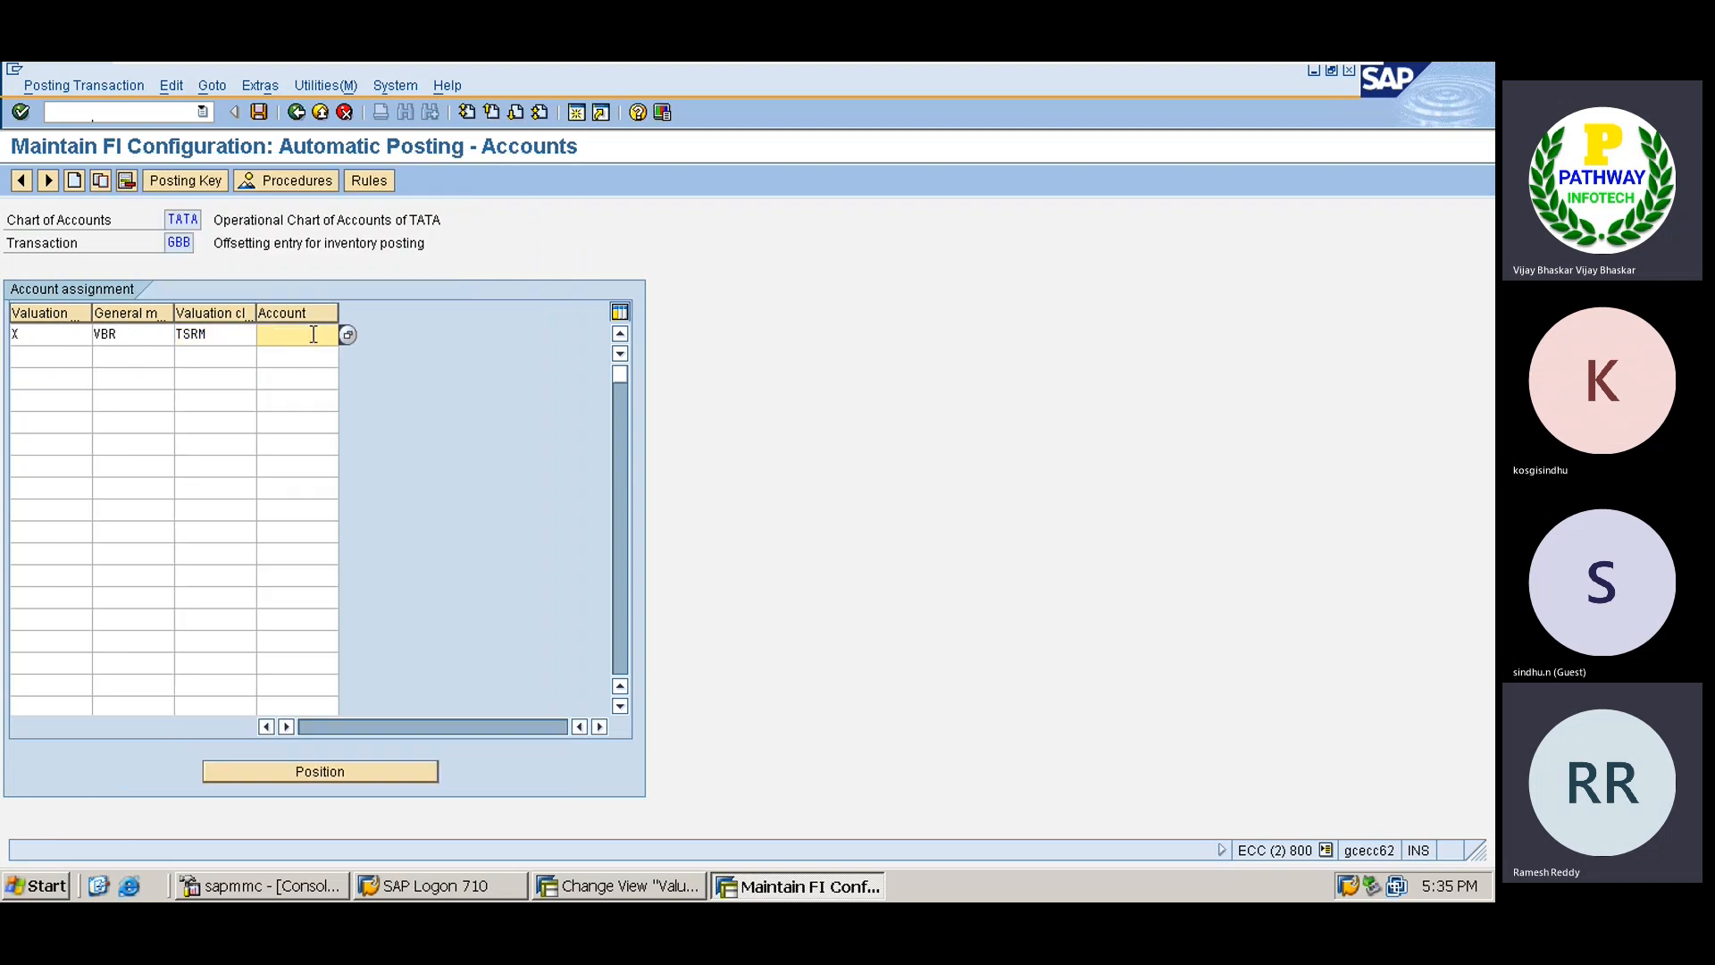
pyautogui.write('40000')
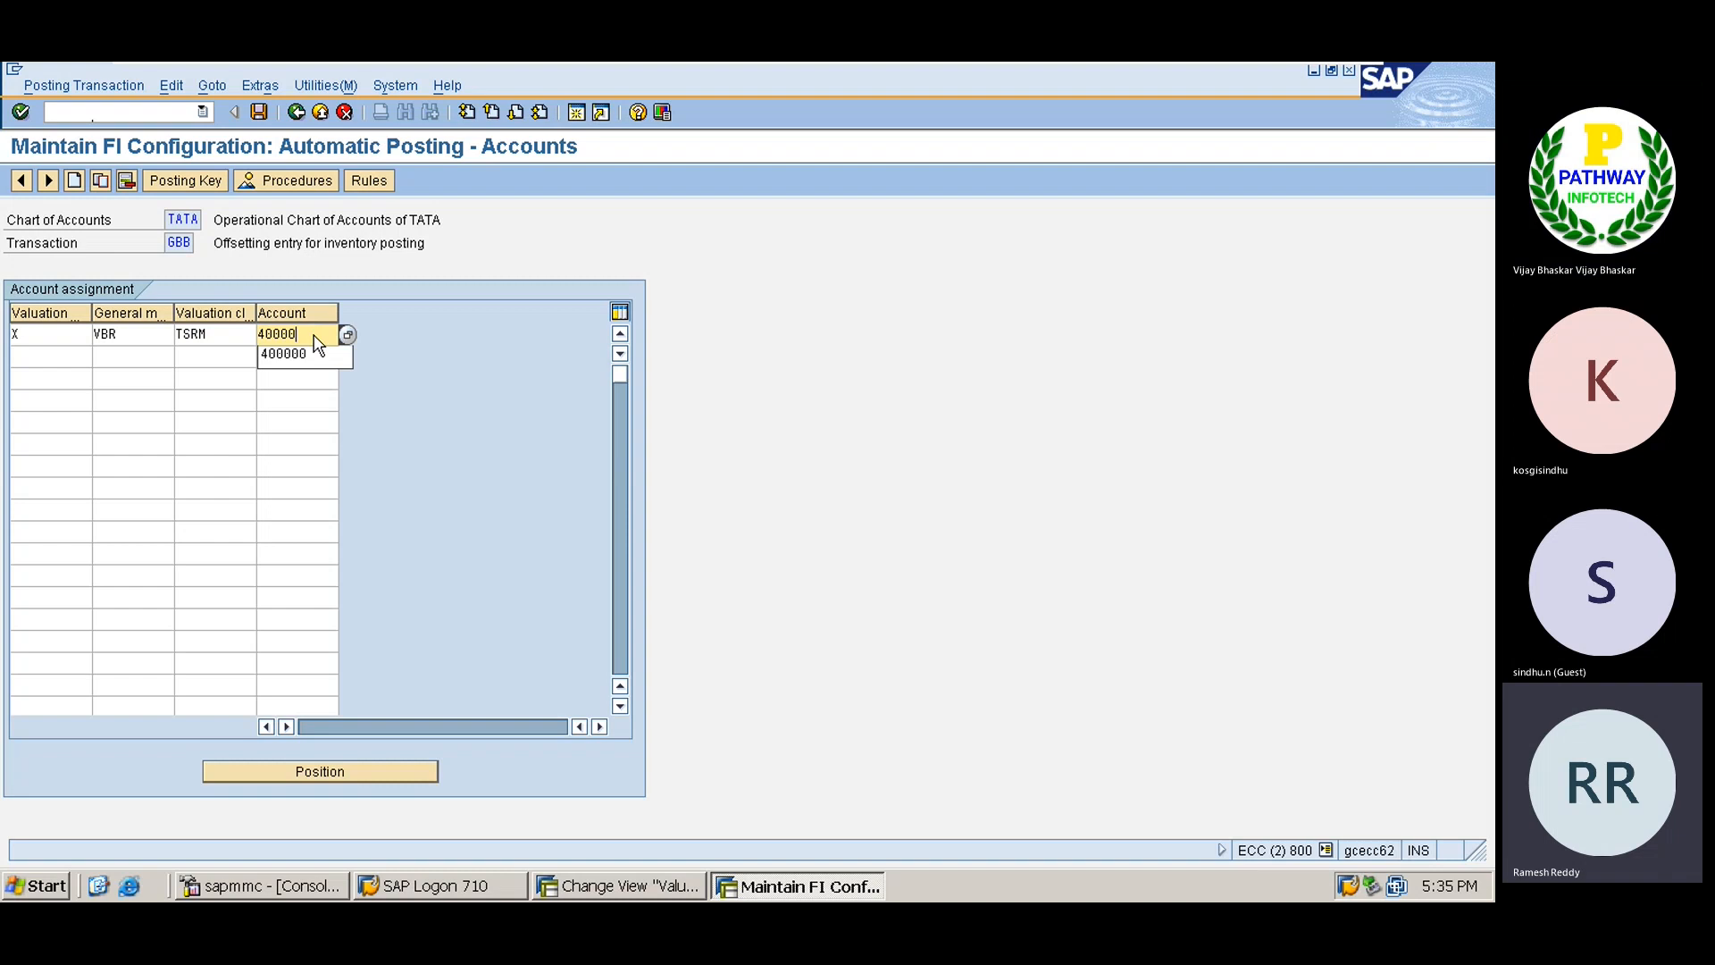
pyautogui.press('Return')
# Add a GBB row mapping X / ZOF / TSFG to account 300200.
pyautogui.write('X')
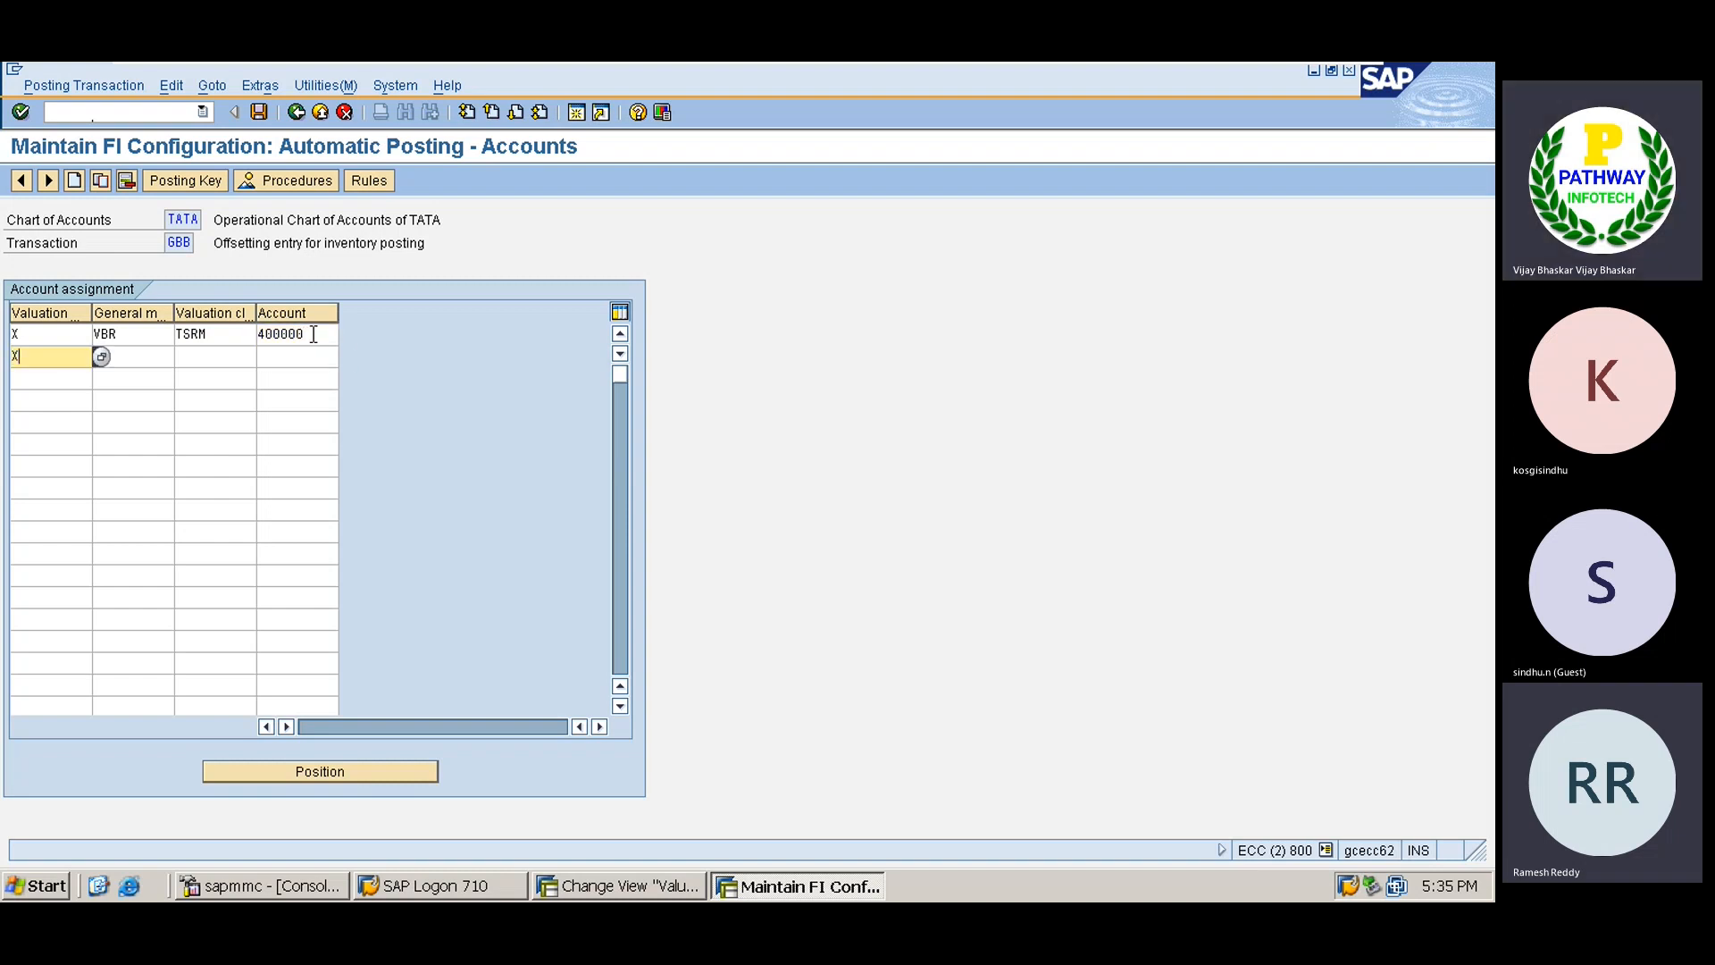
pyautogui.press('Tab')
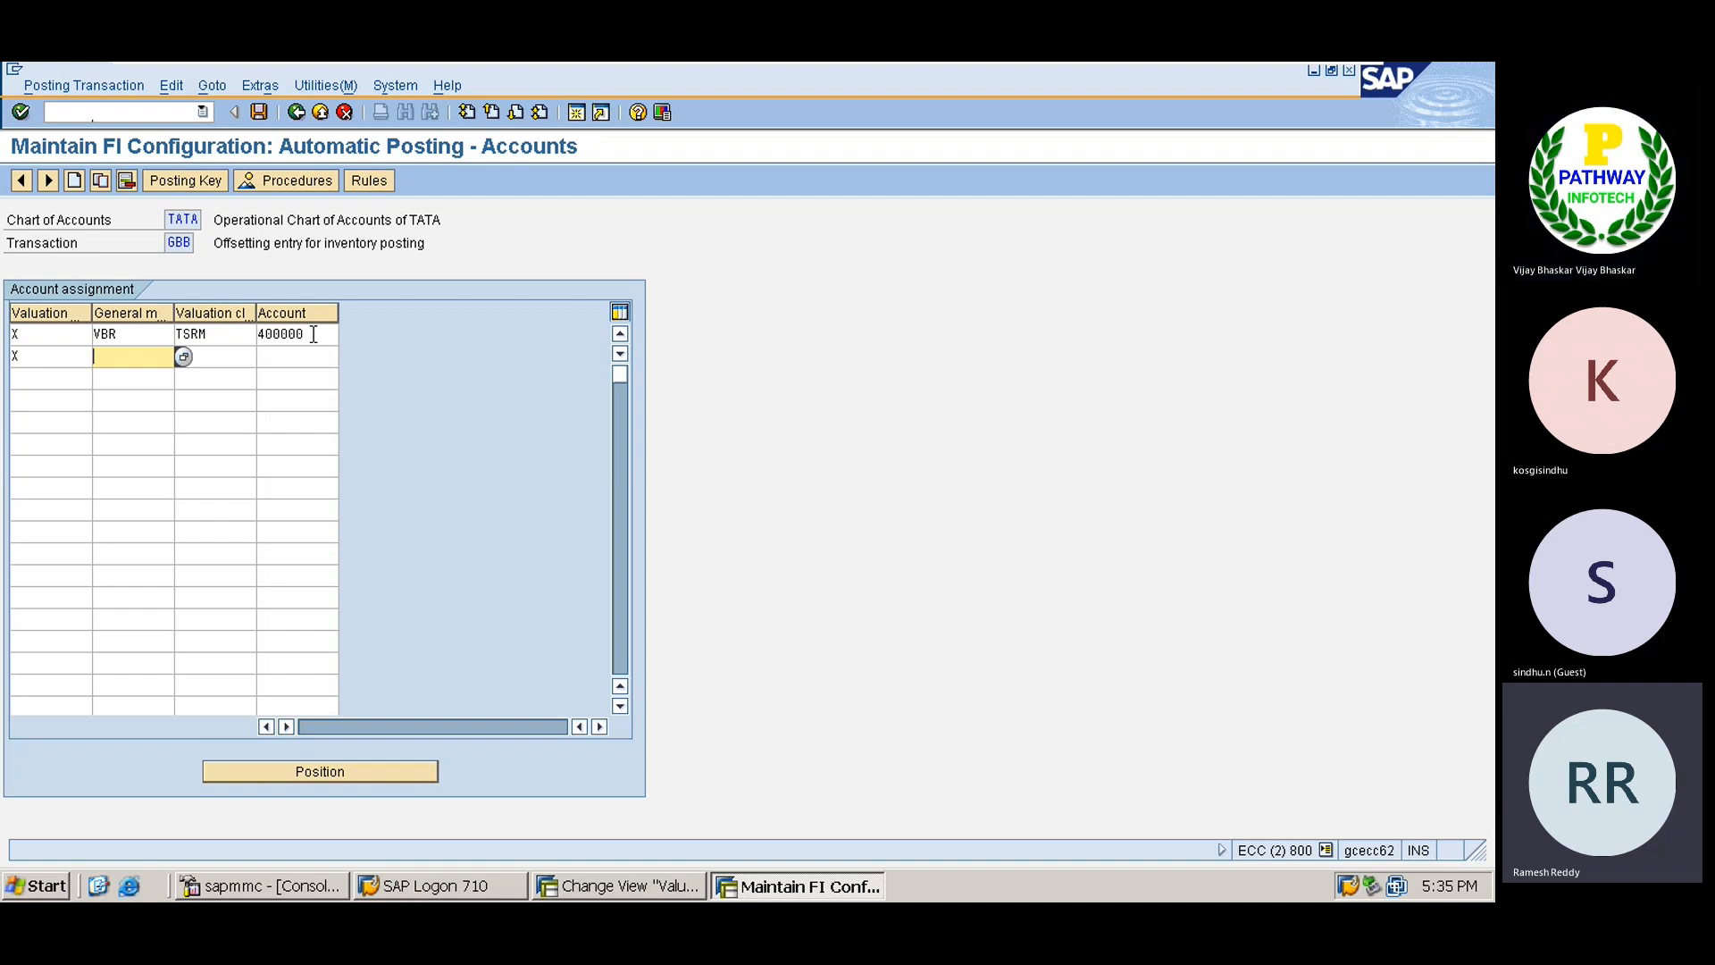
pyautogui.write('ZOF')
pyautogui.press('Tab')
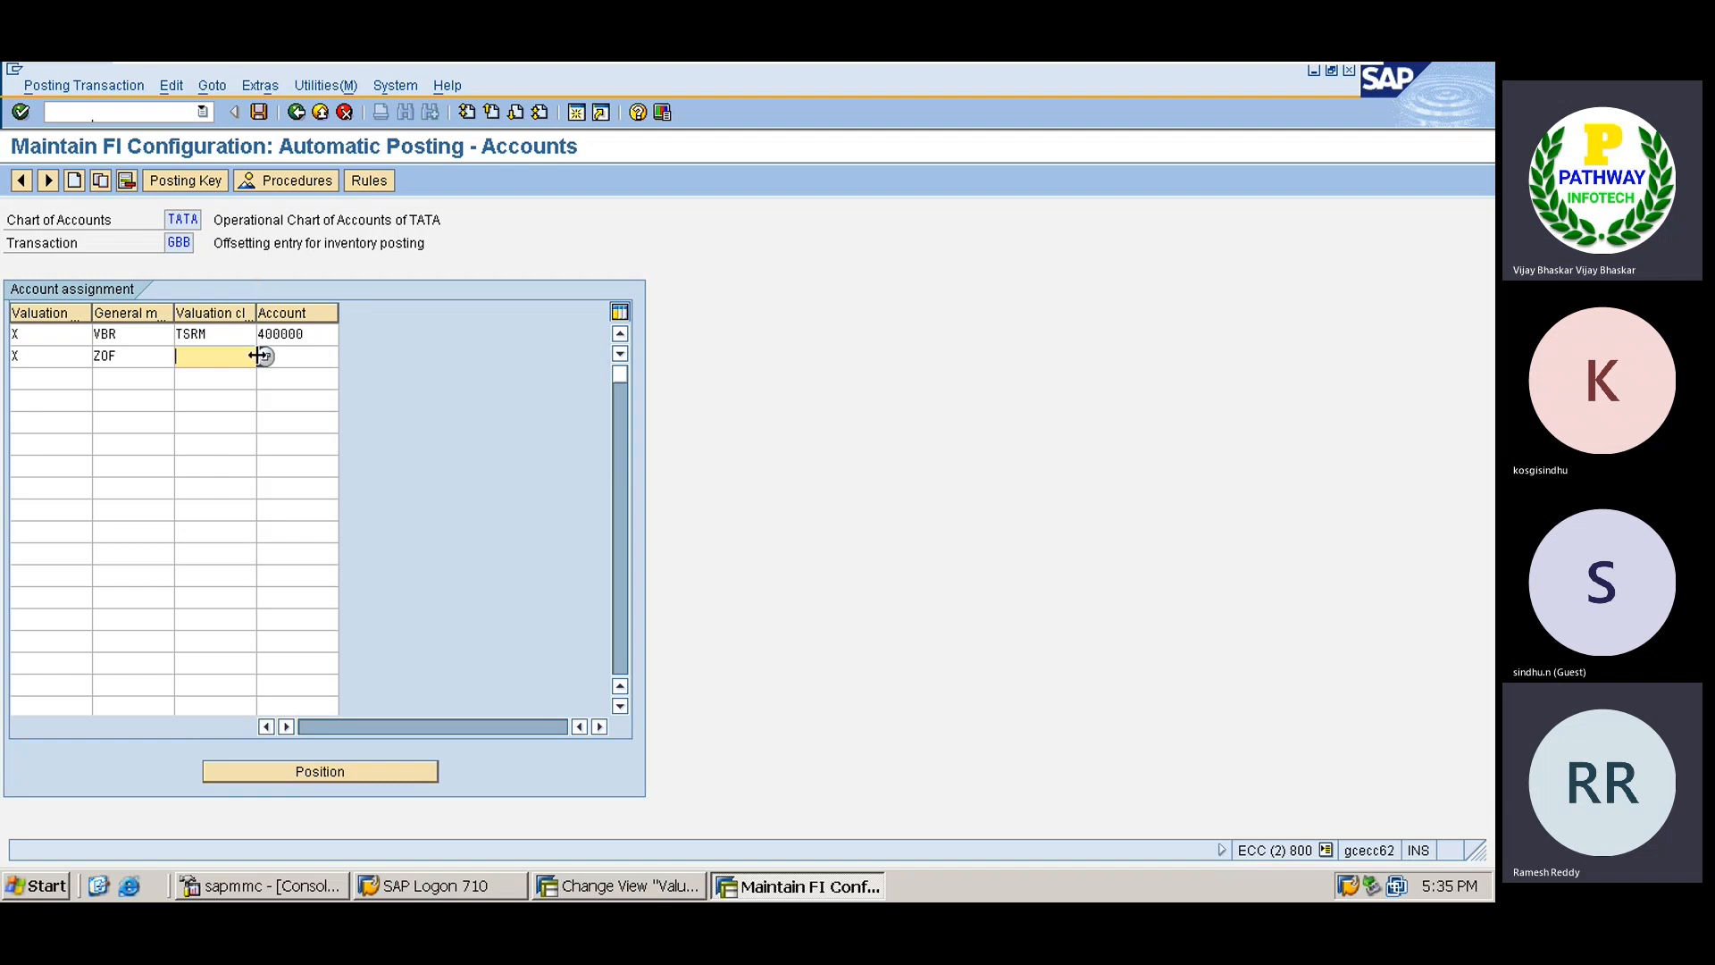
pyautogui.write('TSFG')
pyautogui.press('Tab')
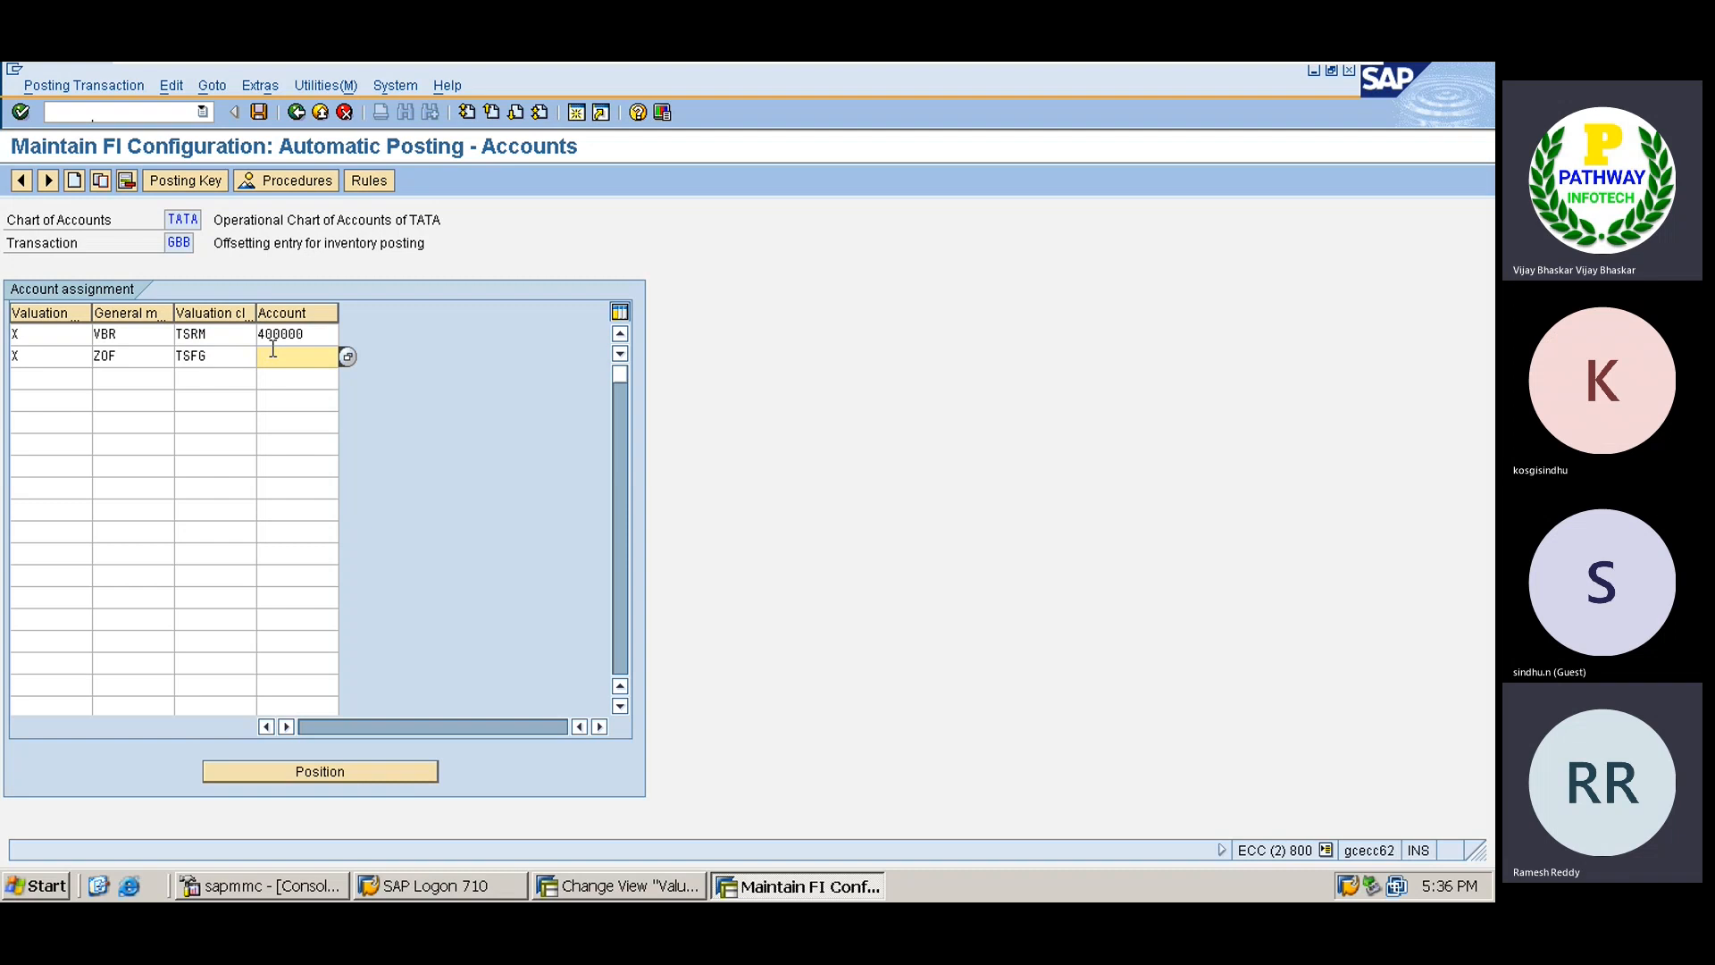
pyautogui.write('3')
pyautogui.press('Down')
pyautogui.press('Return')
pyautogui.press('Tab')
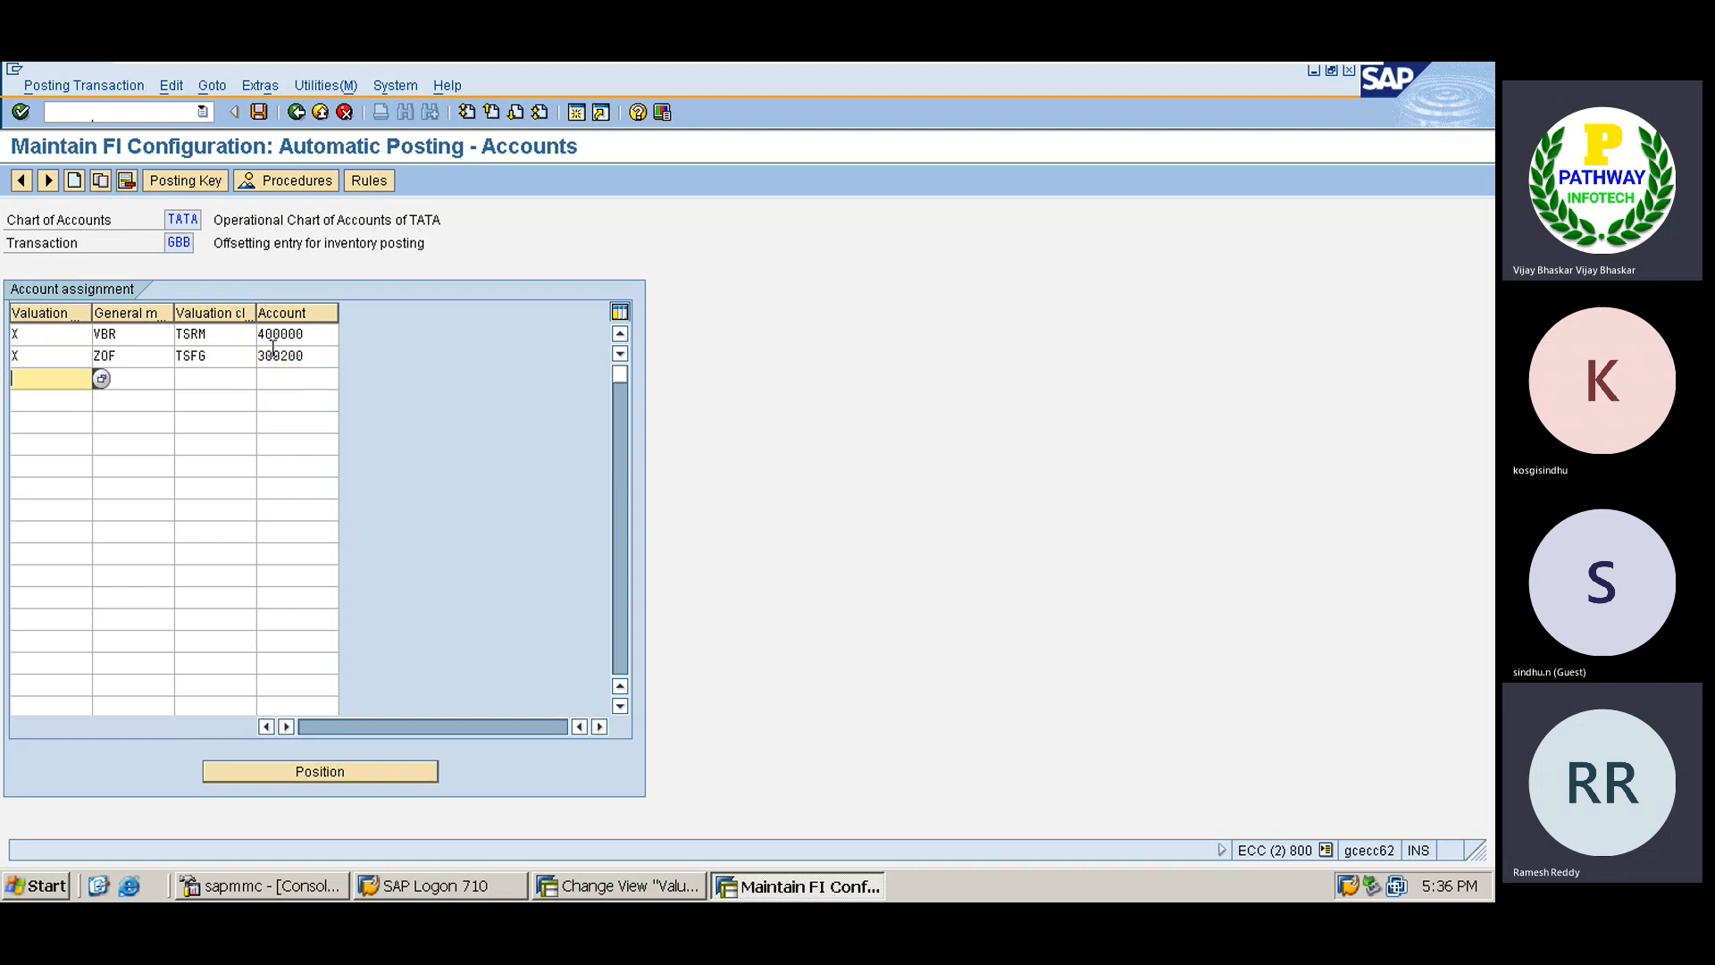
# Add a row mapping X / AUF / TSFG to 300200, then begin the next row with X.
pyautogui.write('X')
pyautogui.press('Tab')
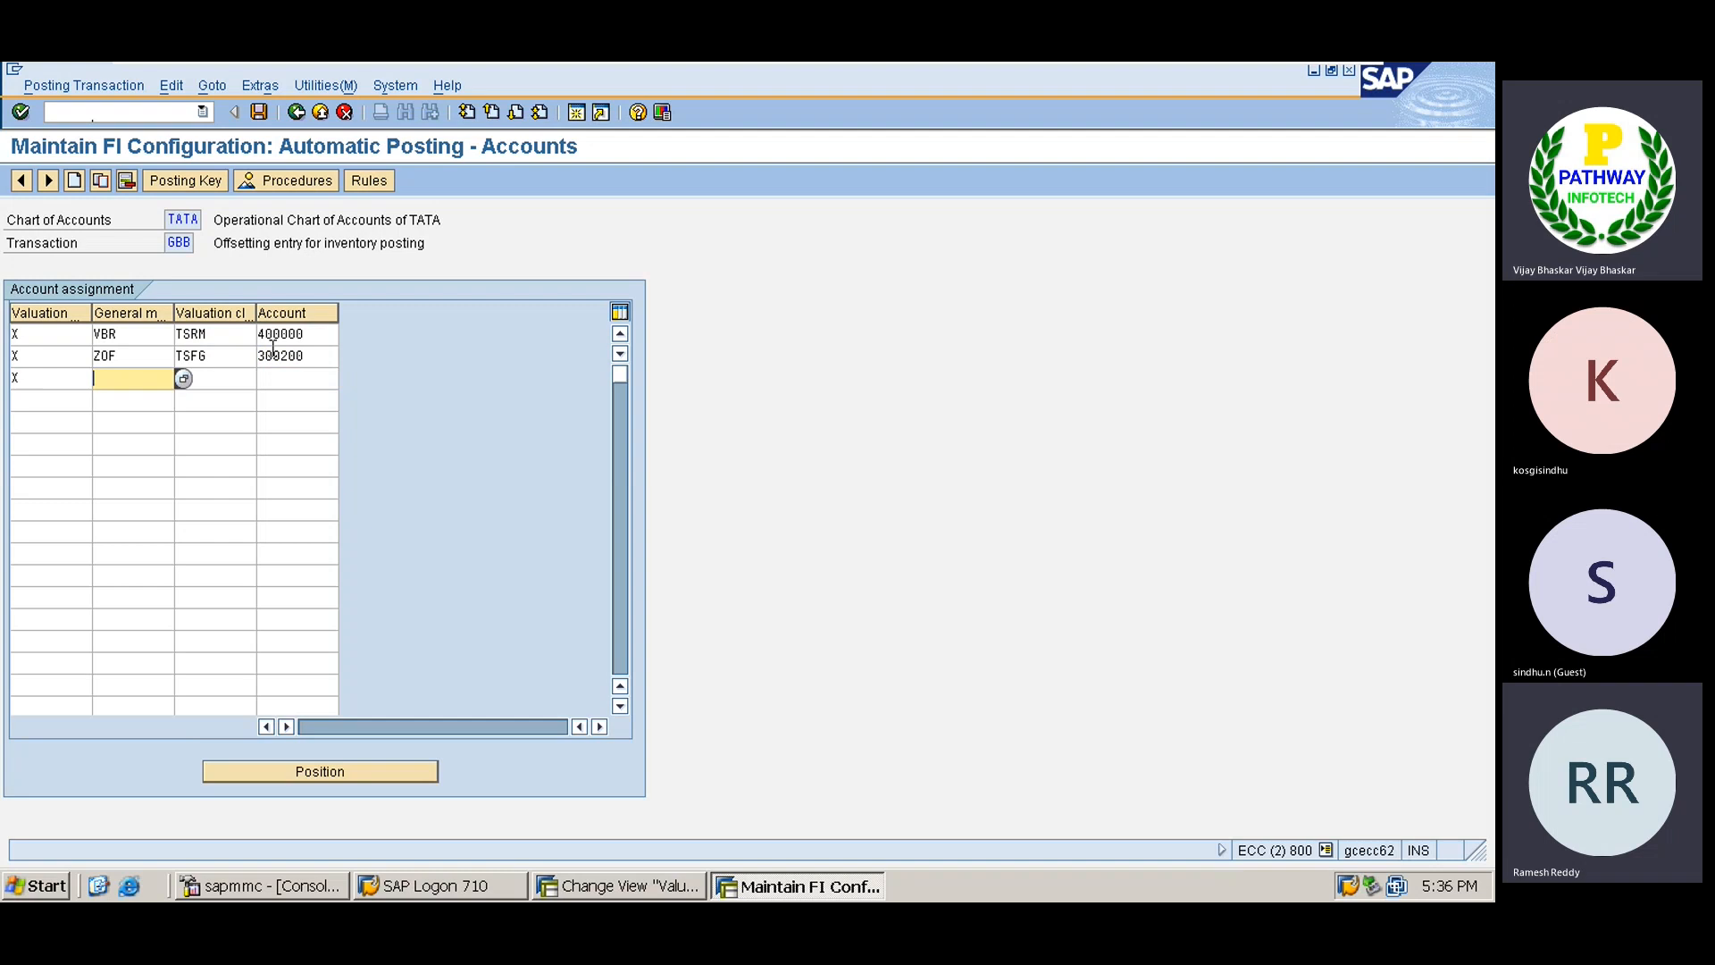
pyautogui.write('AUF')
pyautogui.press('Tab')
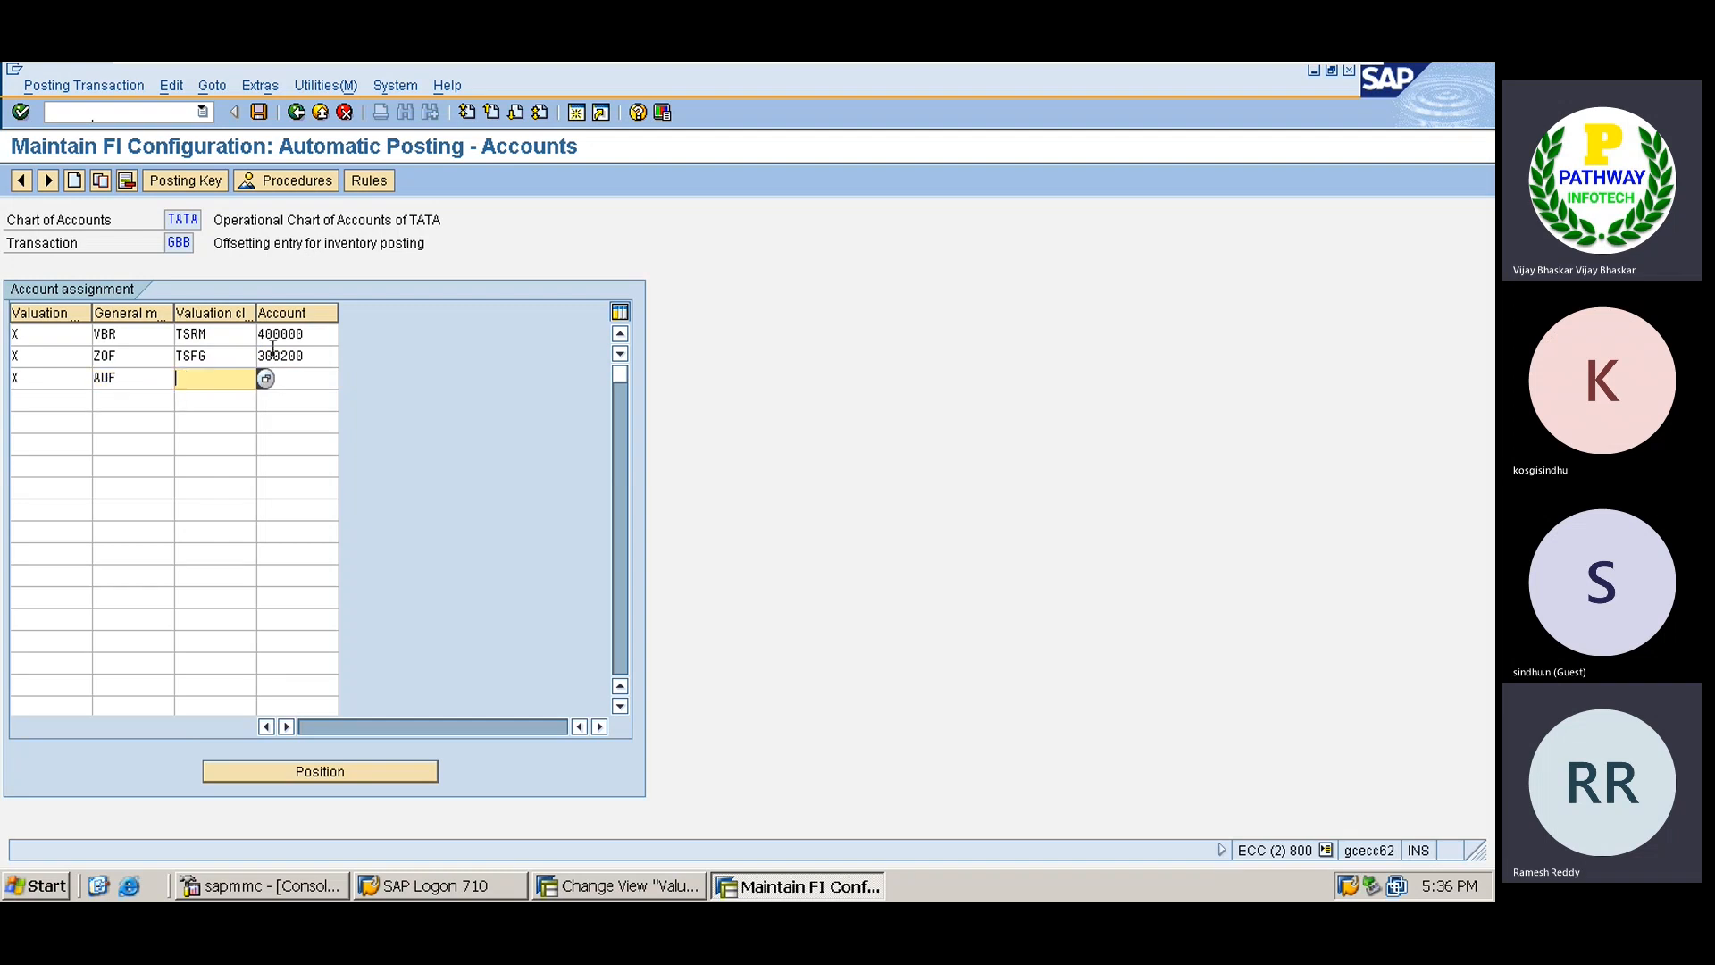
pyautogui.write('T')
pyautogui.press('Down')
pyautogui.press('Return')
pyautogui.press('Tab')
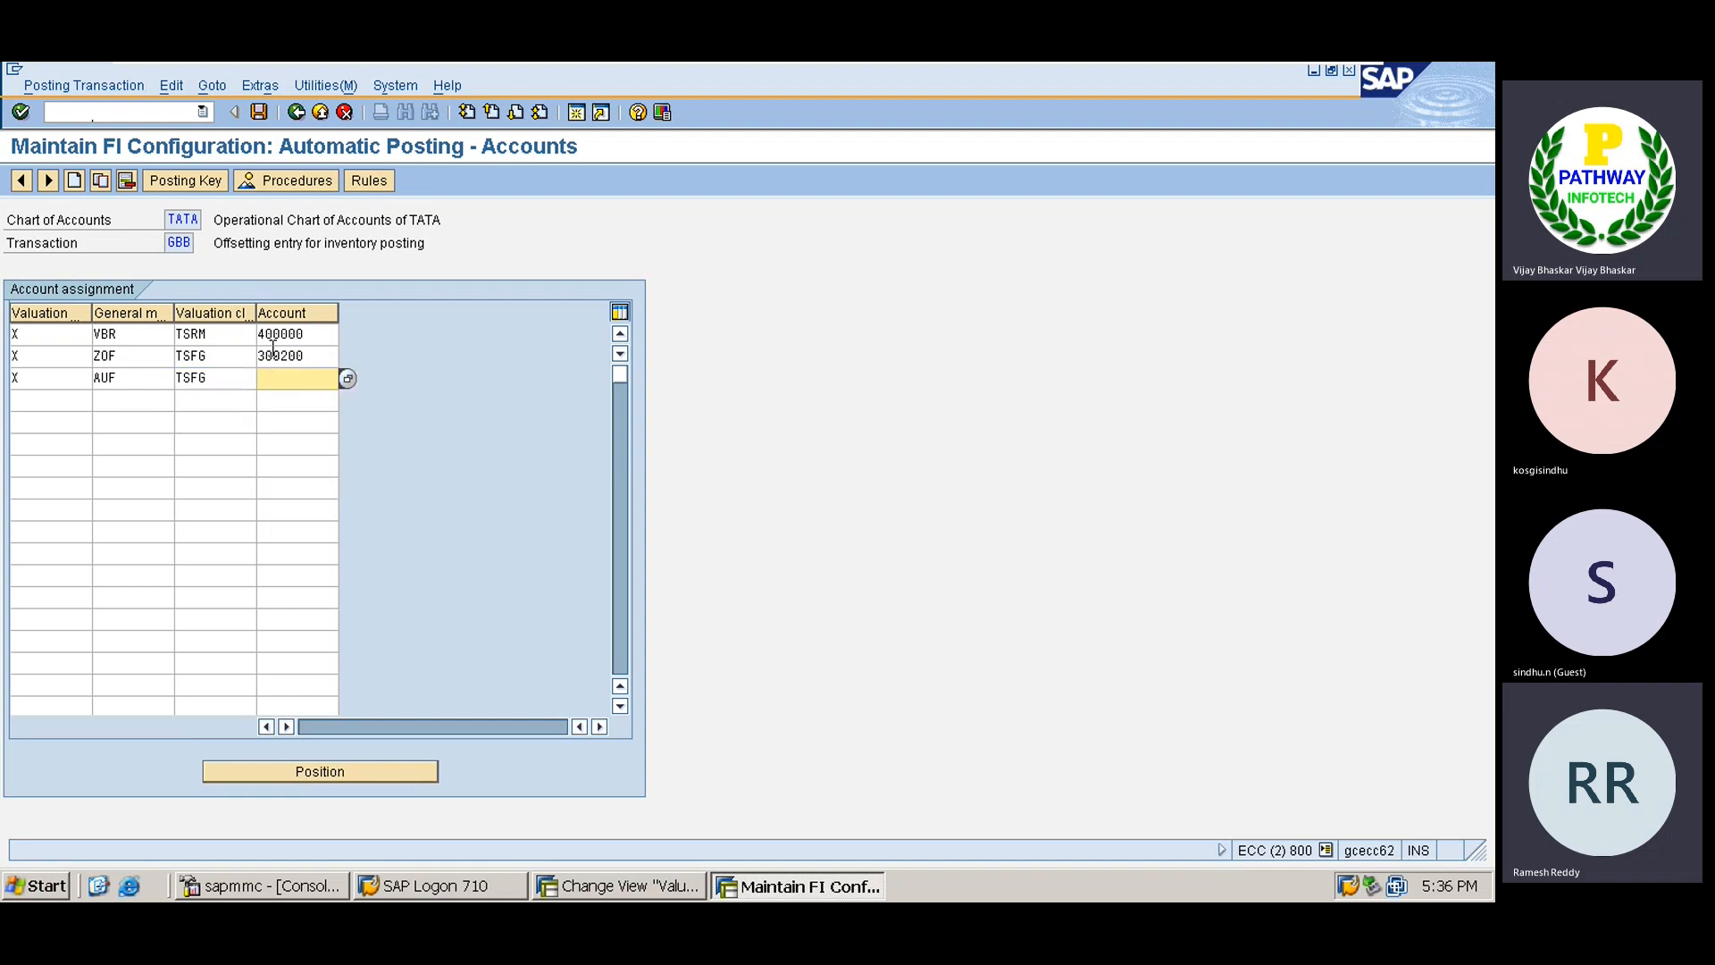
pyautogui.press('Down')
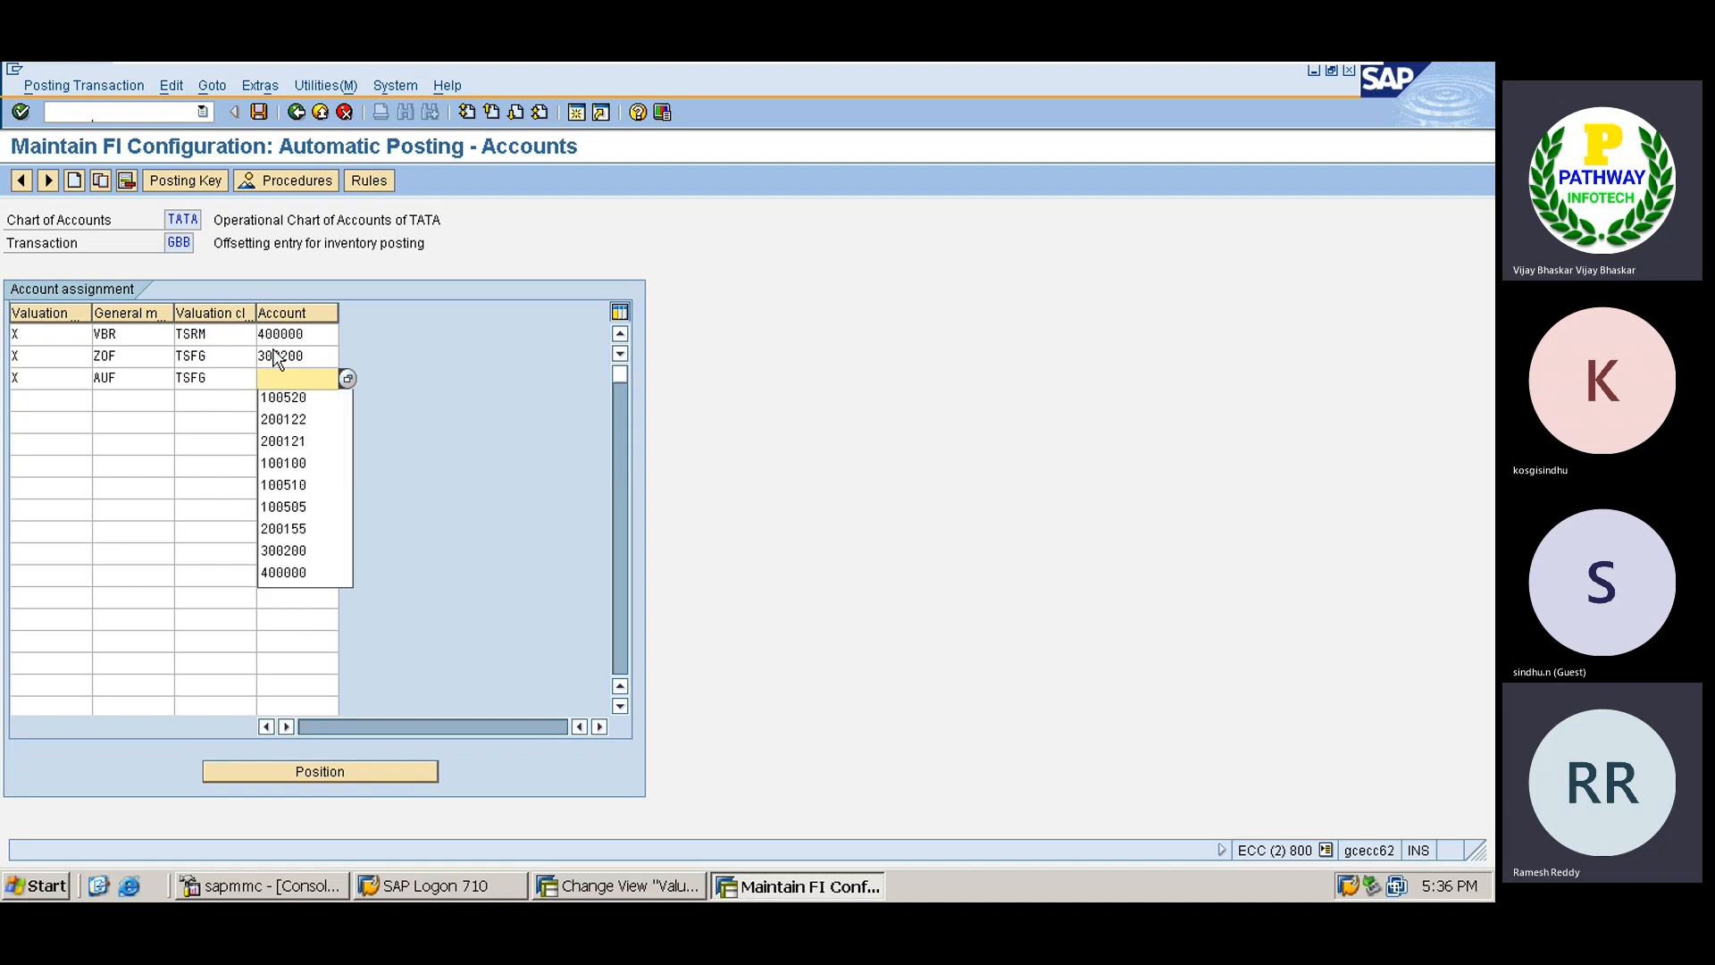
pyautogui.write('300')
pyautogui.press('Down')
pyautogui.press('Return')
pyautogui.press('Tab')
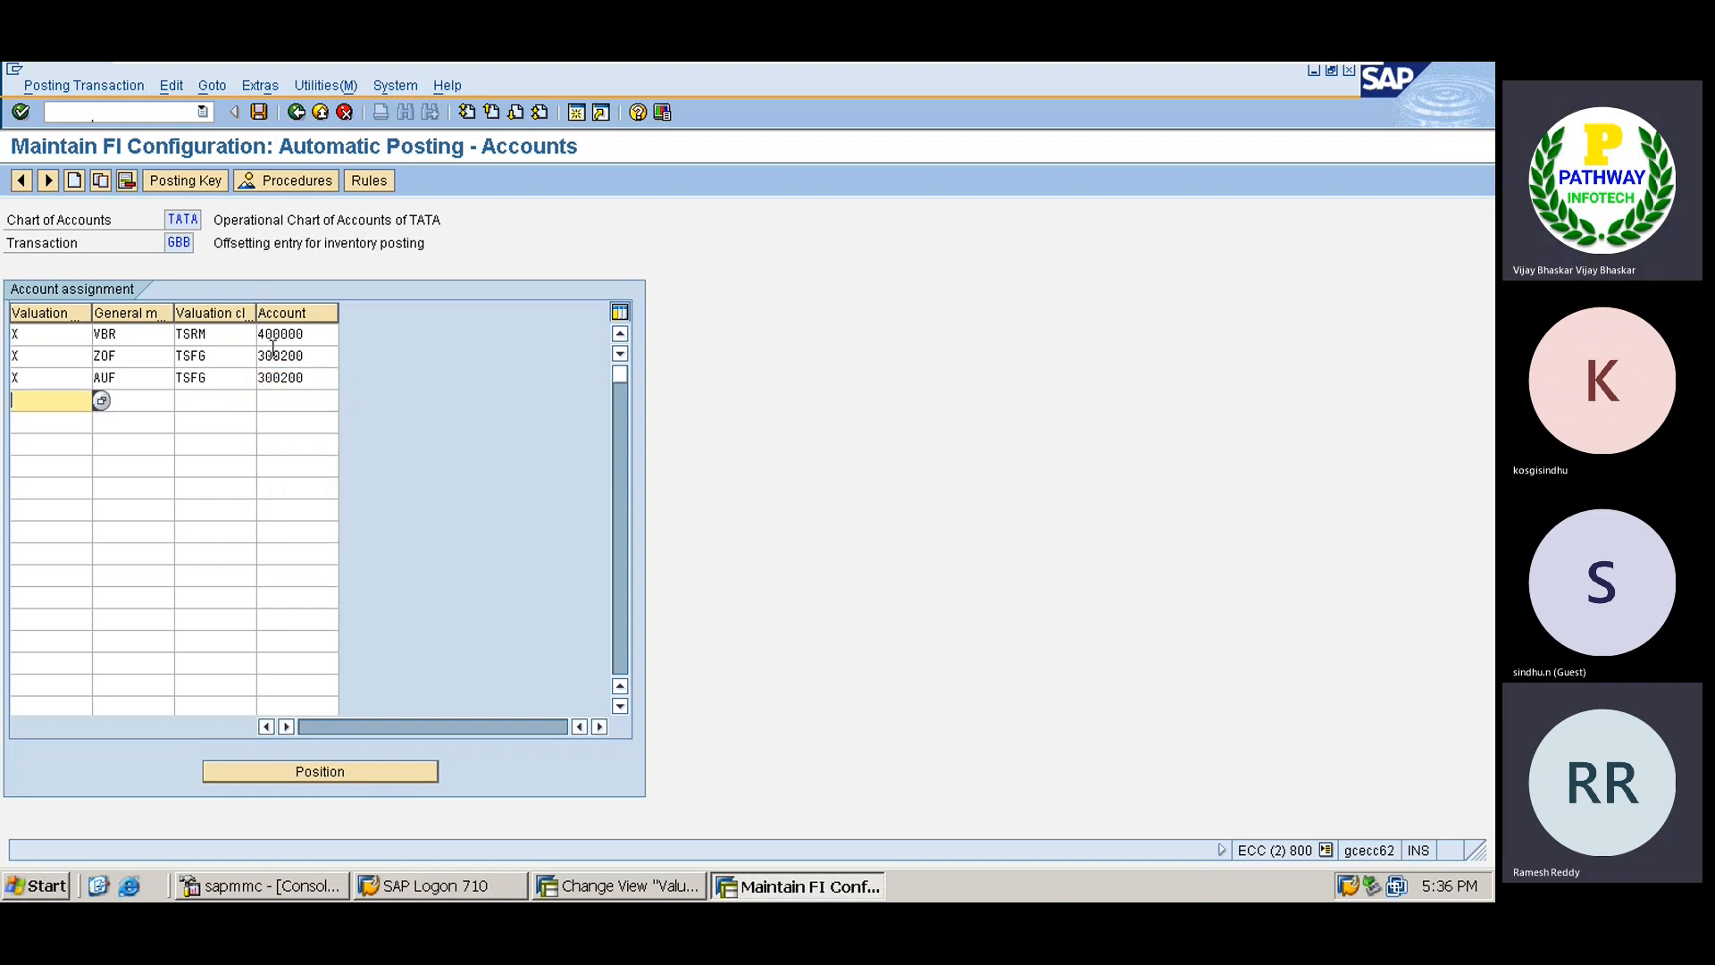
pyautogui.write('X')
pyautogui.press('Tab')
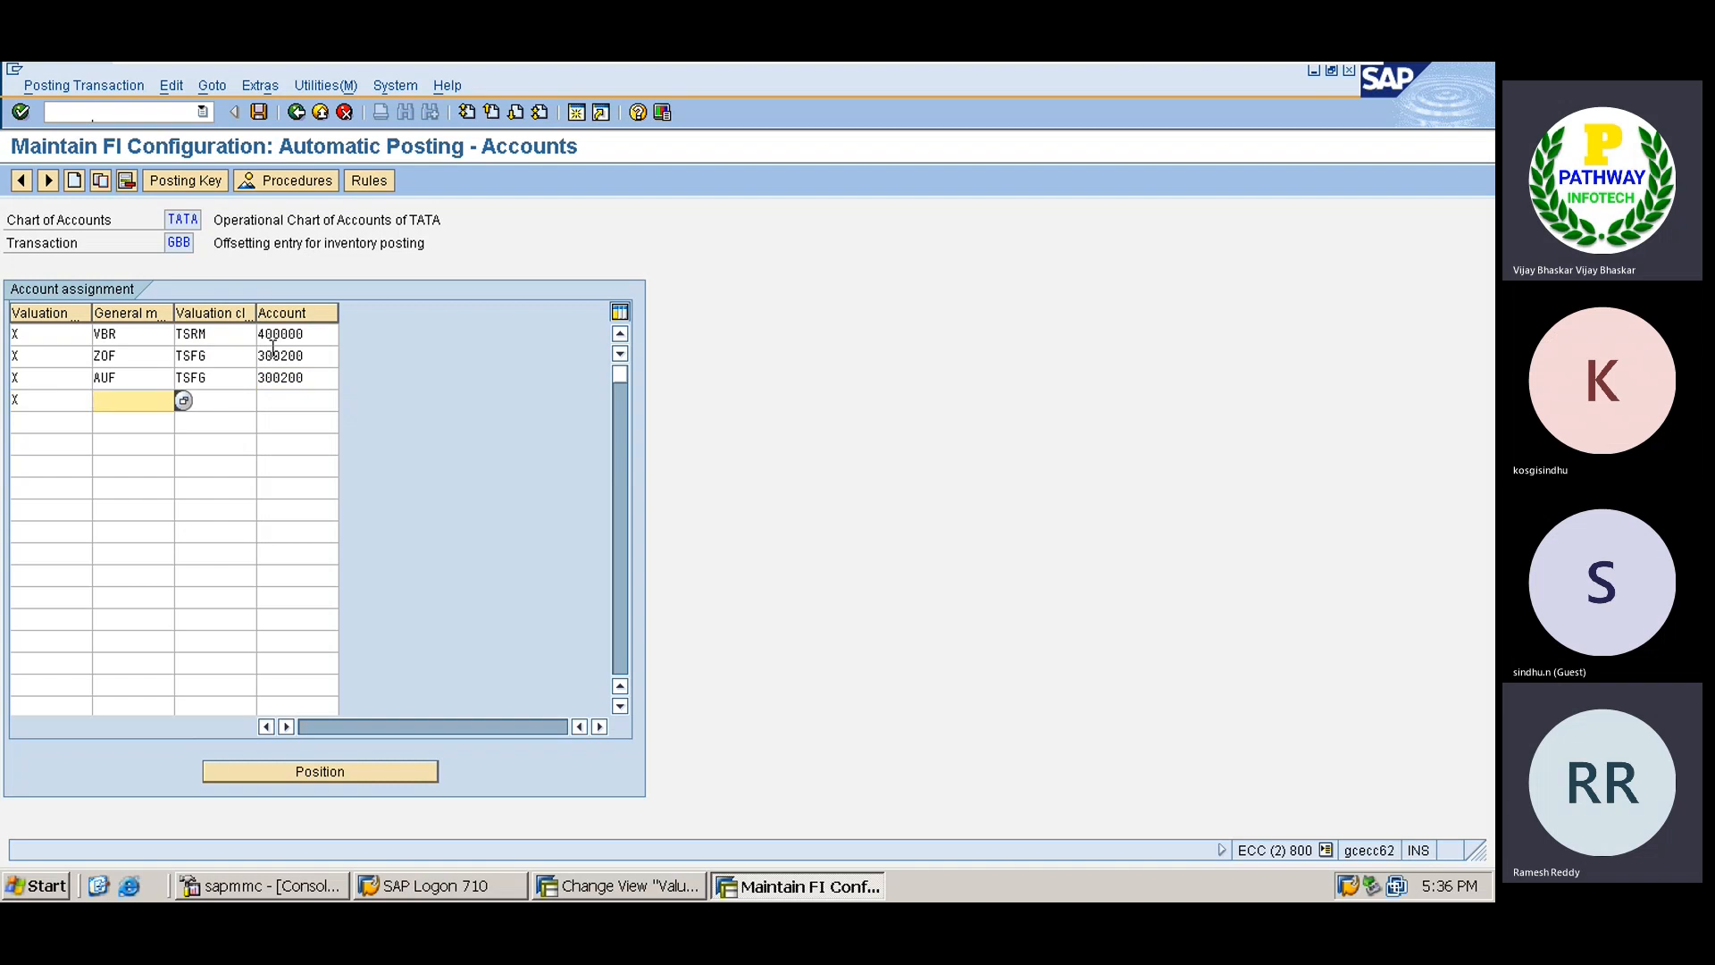
# Complete the VAY row with valuation class TSFG and account 300200.
pyautogui.write('VAY')
pyautogui.press('Tab')
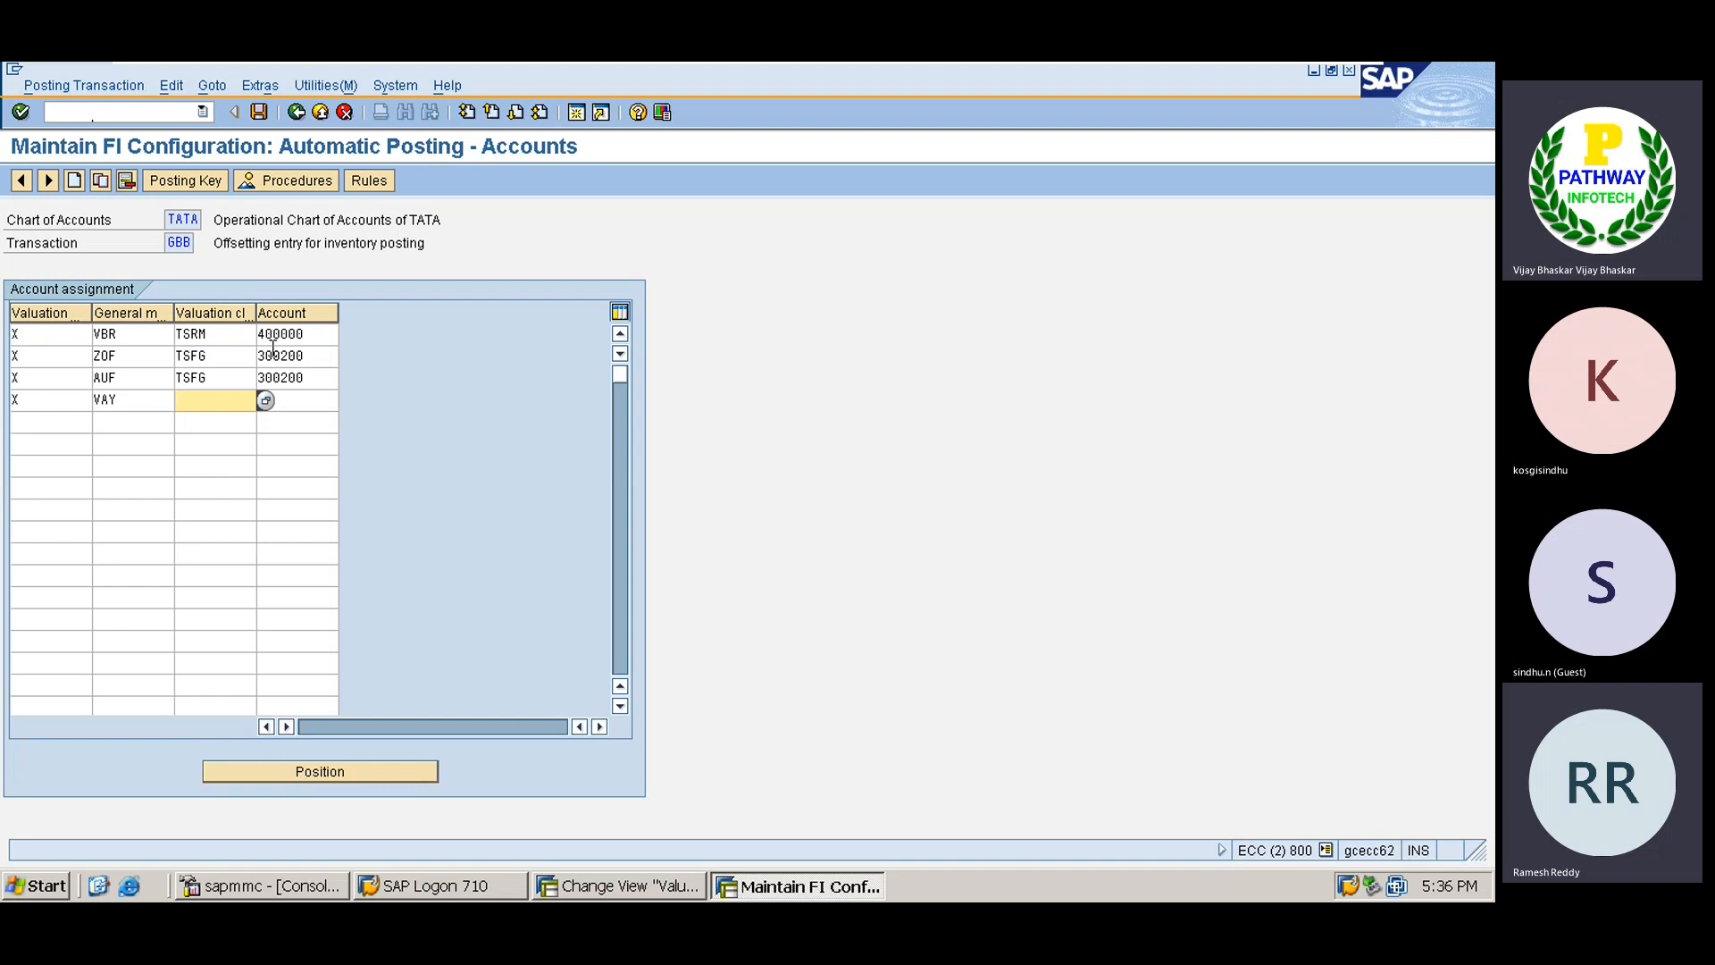
pyautogui.press('space')
pyautogui.press('Down')
pyautogui.press('Return')
pyautogui.press('Tab')
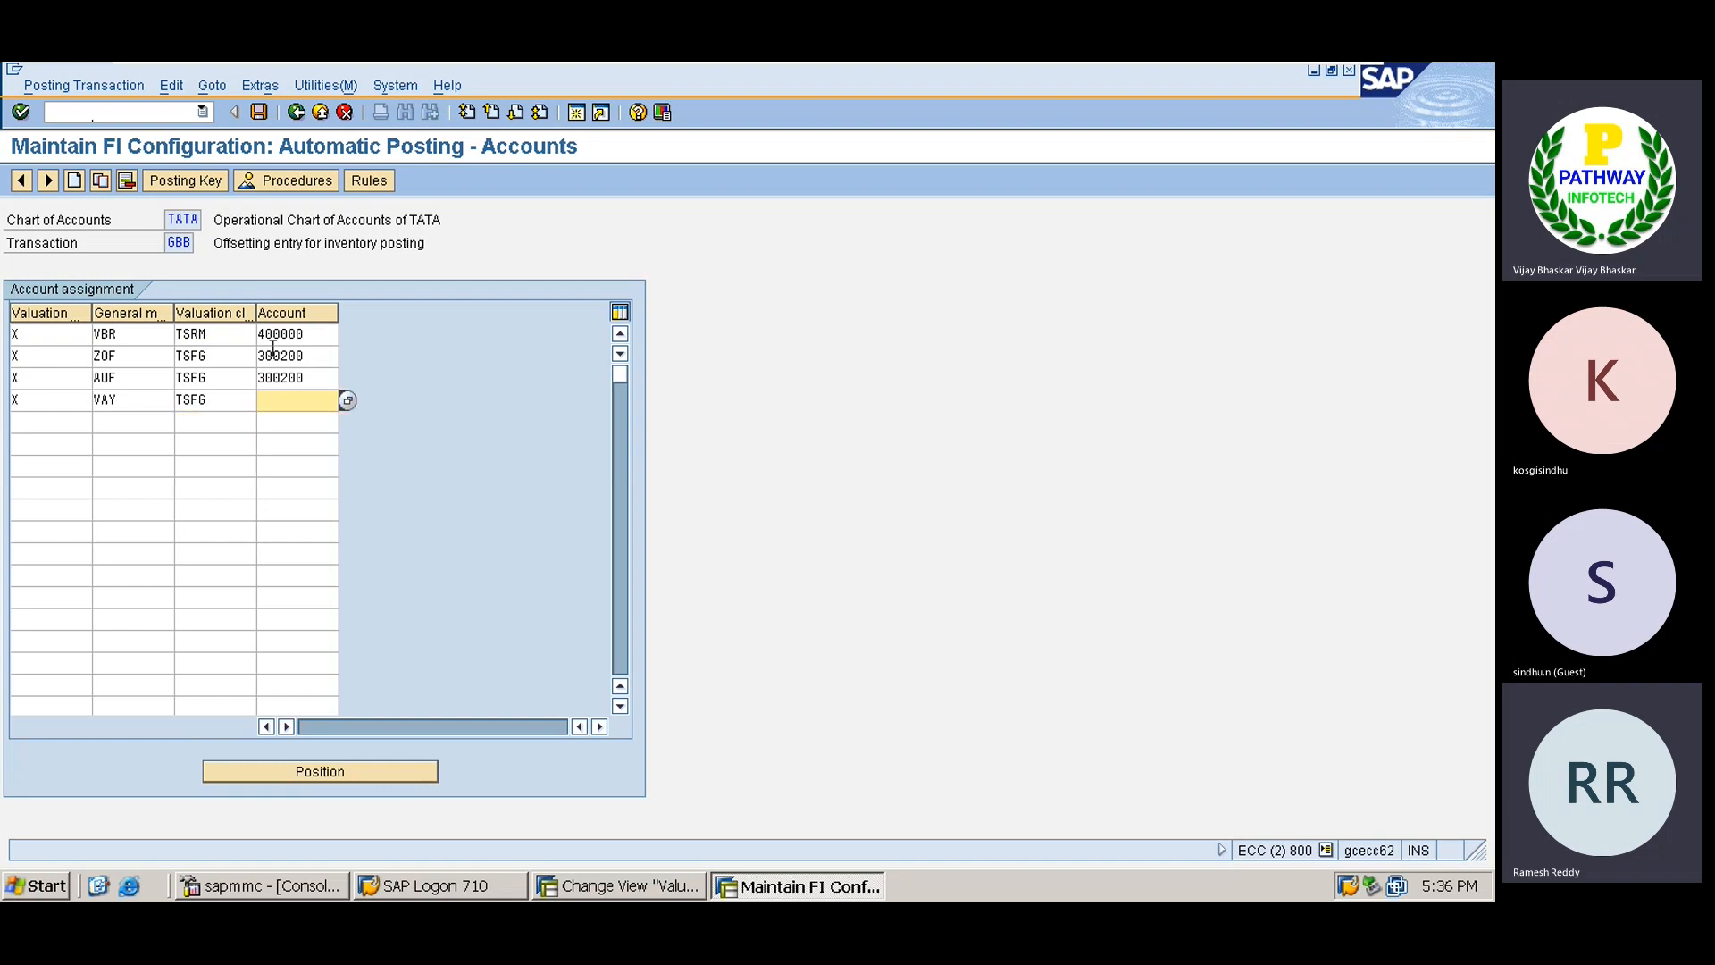
pyautogui.press('BackSpace')
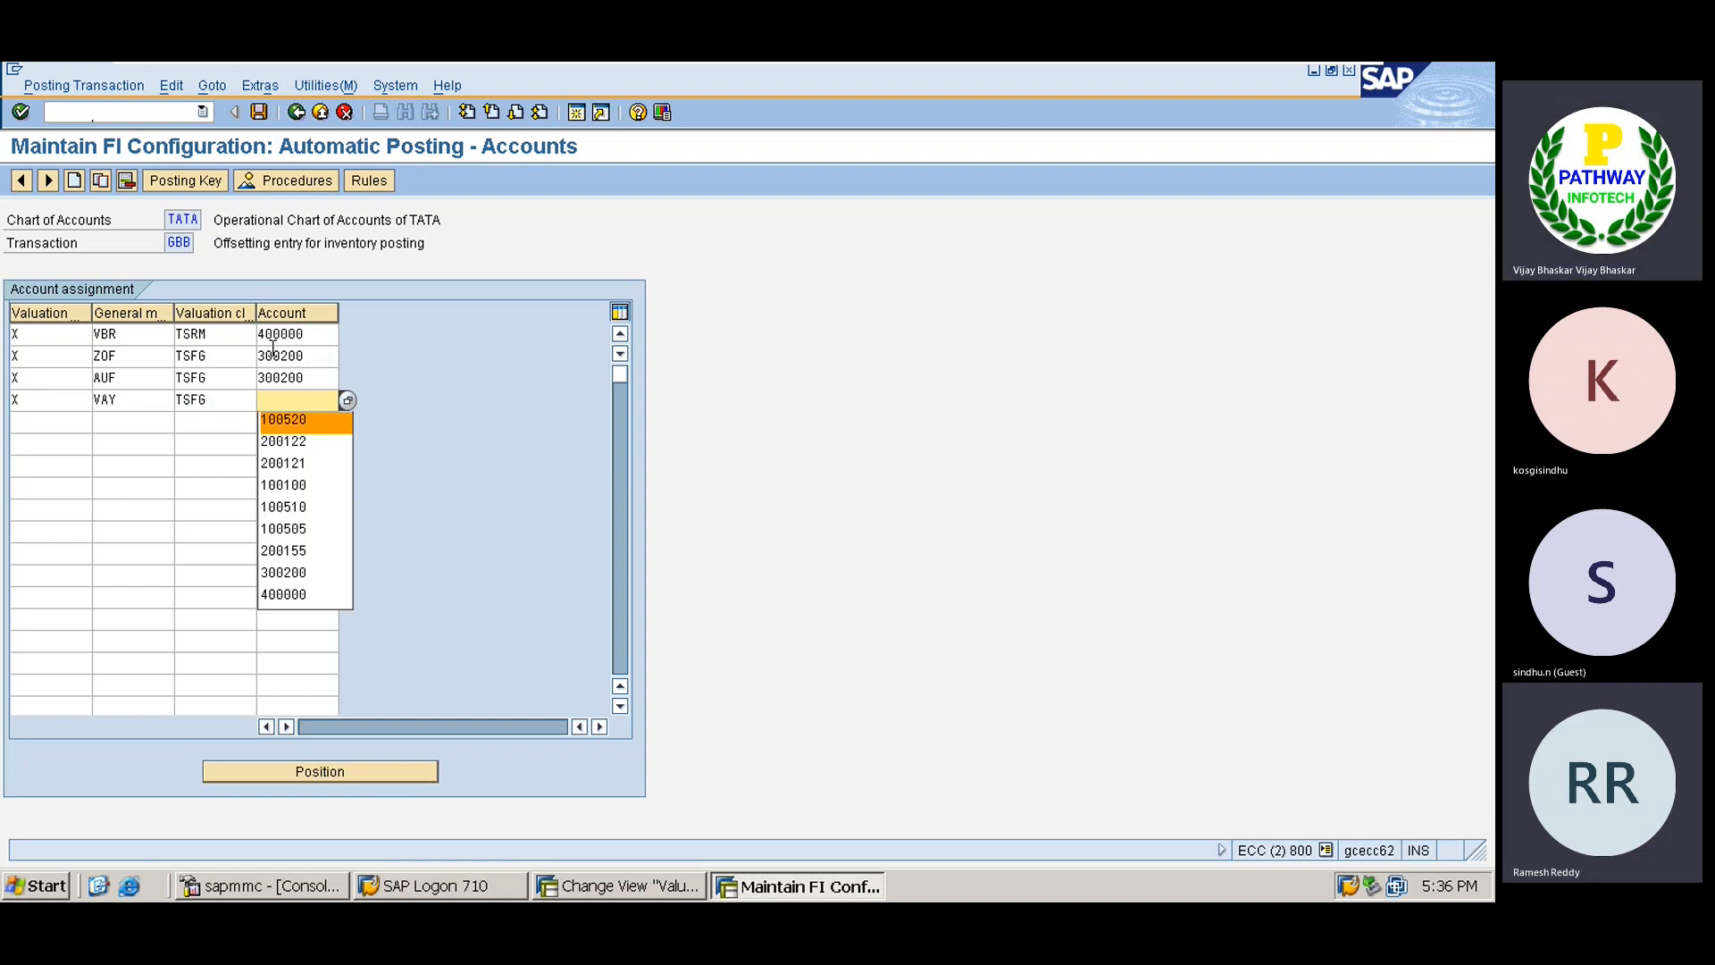
pyautogui.press('Down')
pyautogui.press('Down')
pyautogui.press('Down')
pyautogui.press('Down')
pyautogui.press('Down')
pyautogui.press('Down')
pyautogui.press('Down')
pyautogui.press('Return')
pyautogui.press('Tab')
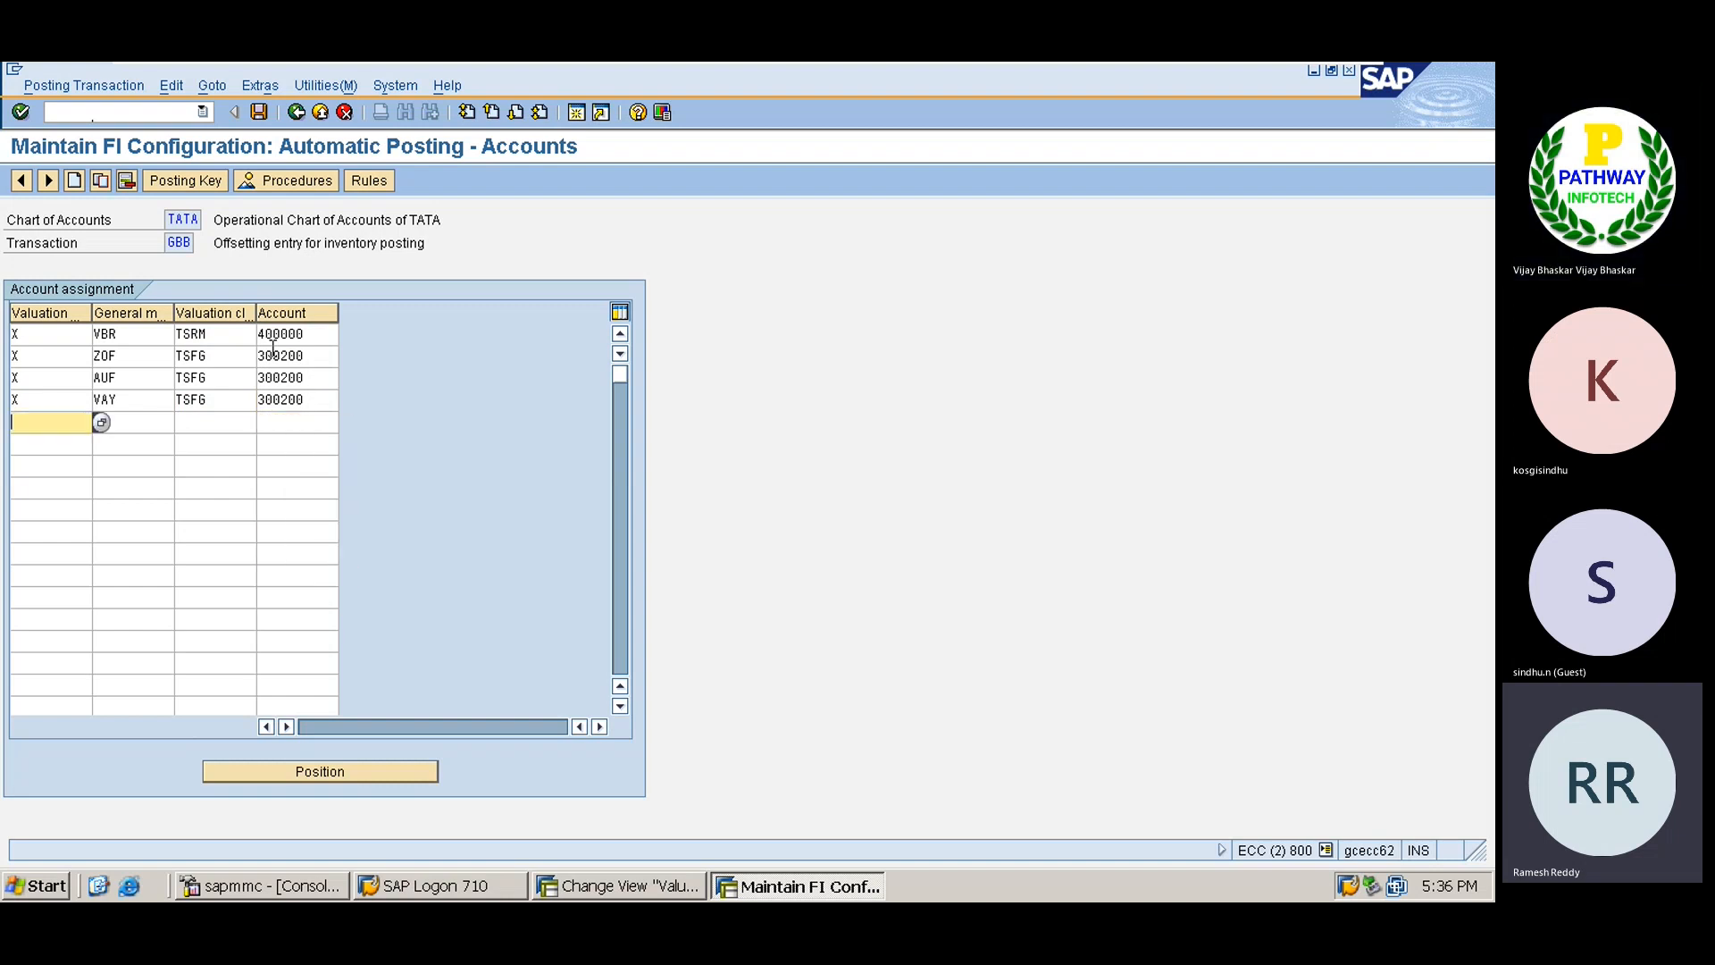
# Add an X / VAX / TSFG row posting to 300200, then save under the customizing request.
pyautogui.write('X')
pyautogui.press('Tab')
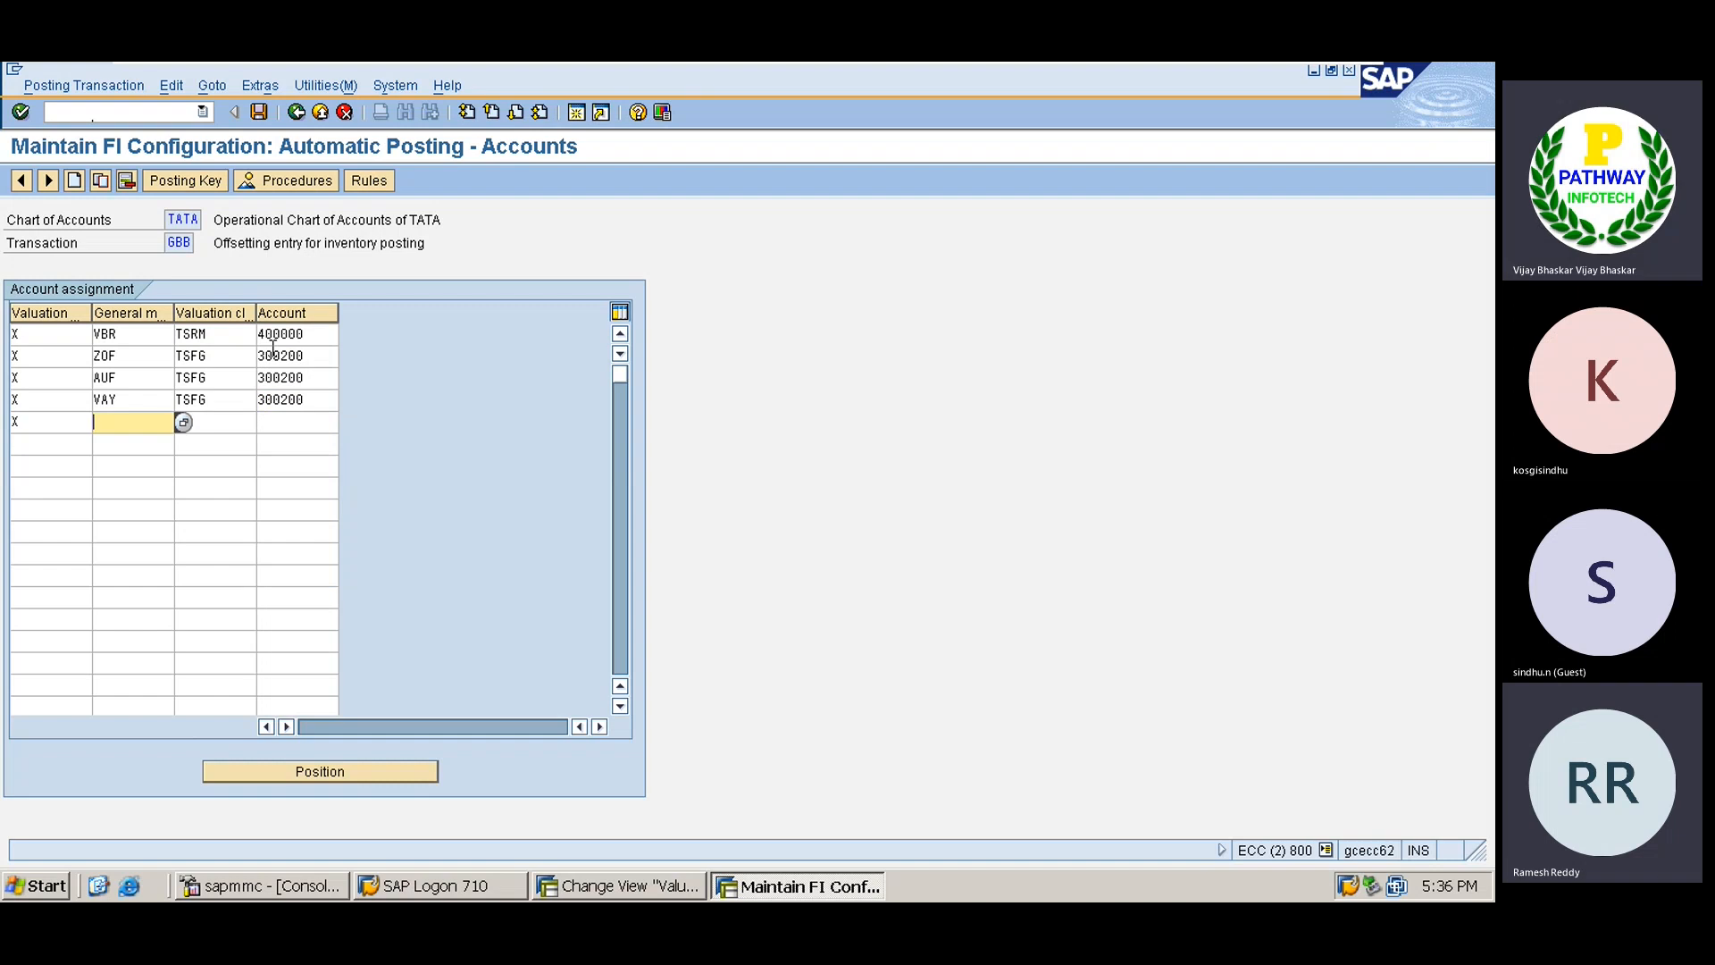
pyautogui.write('VA')
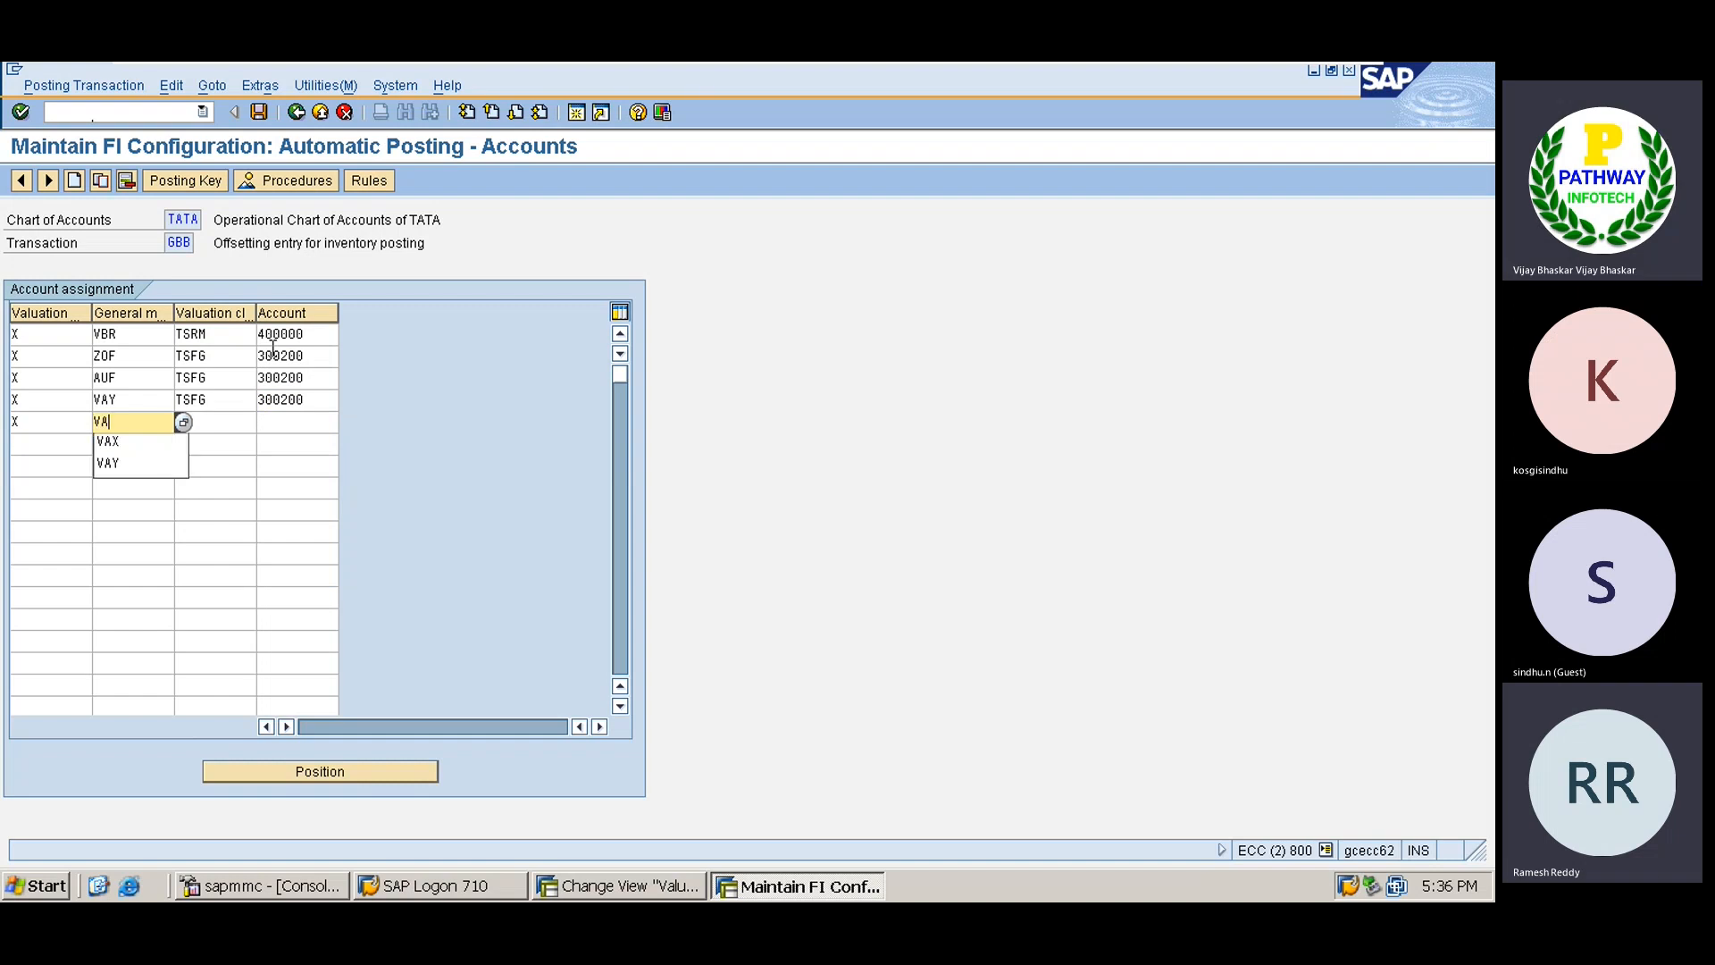
pyautogui.press('Down')
pyautogui.press('Return')
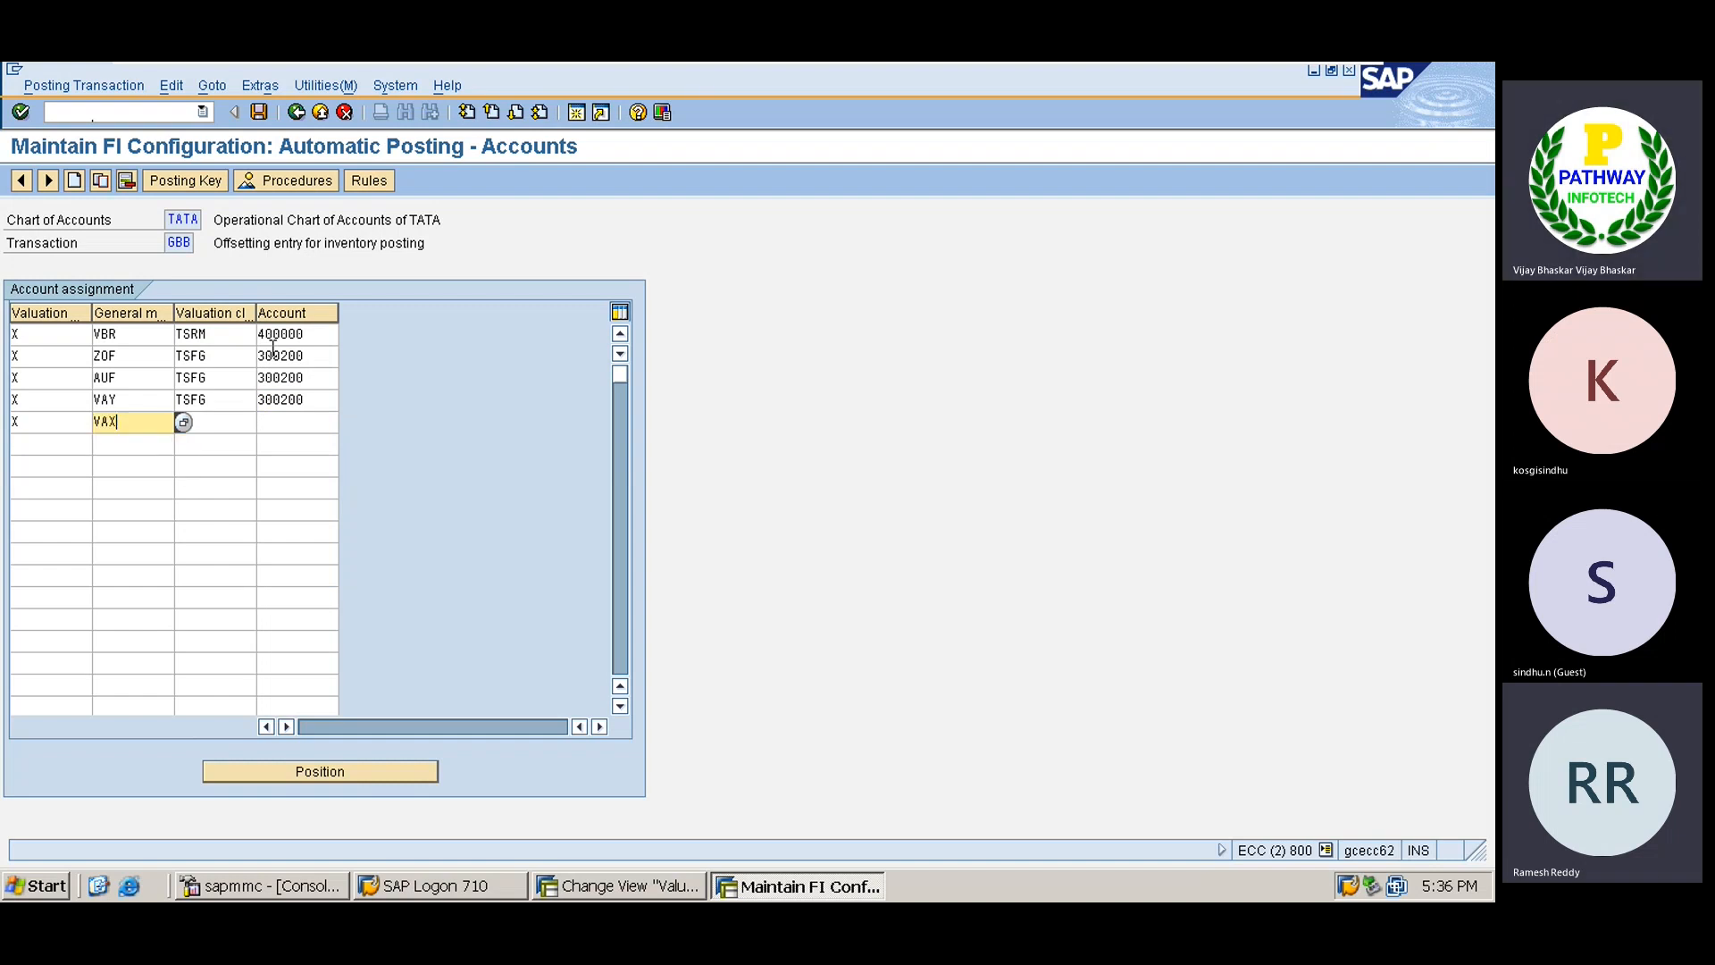
pyautogui.press('Tab')
pyautogui.write('T')
pyautogui.press('Down')
pyautogui.press('Return')
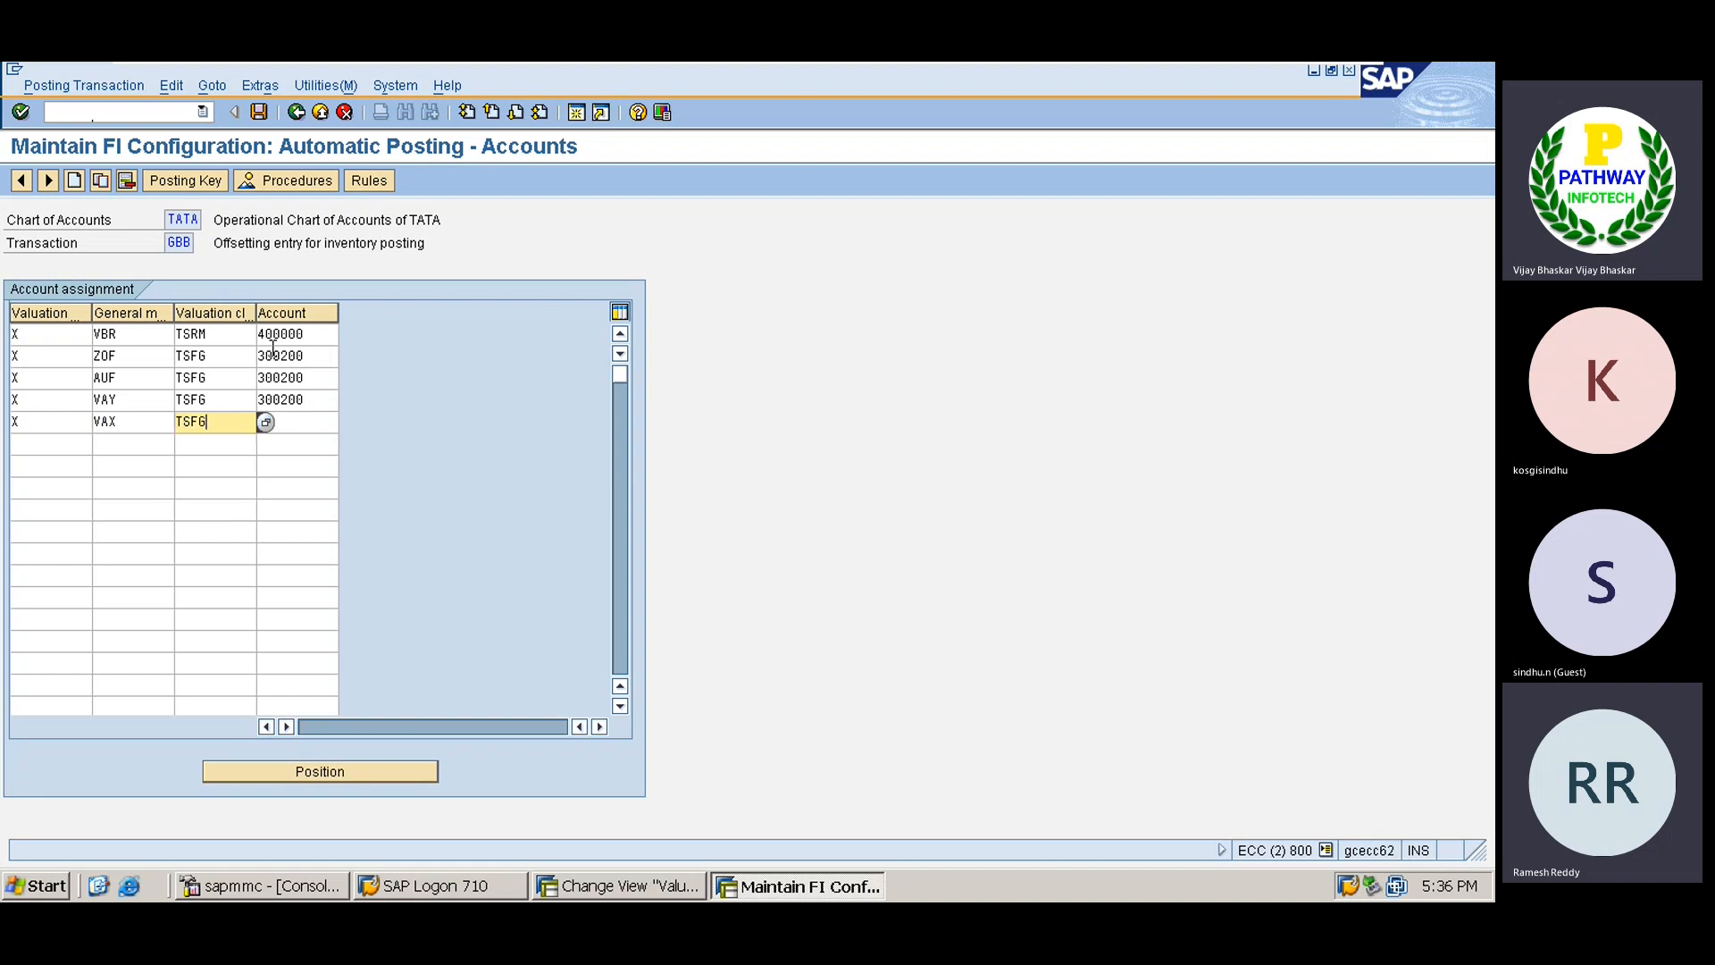
pyautogui.press('Tab')
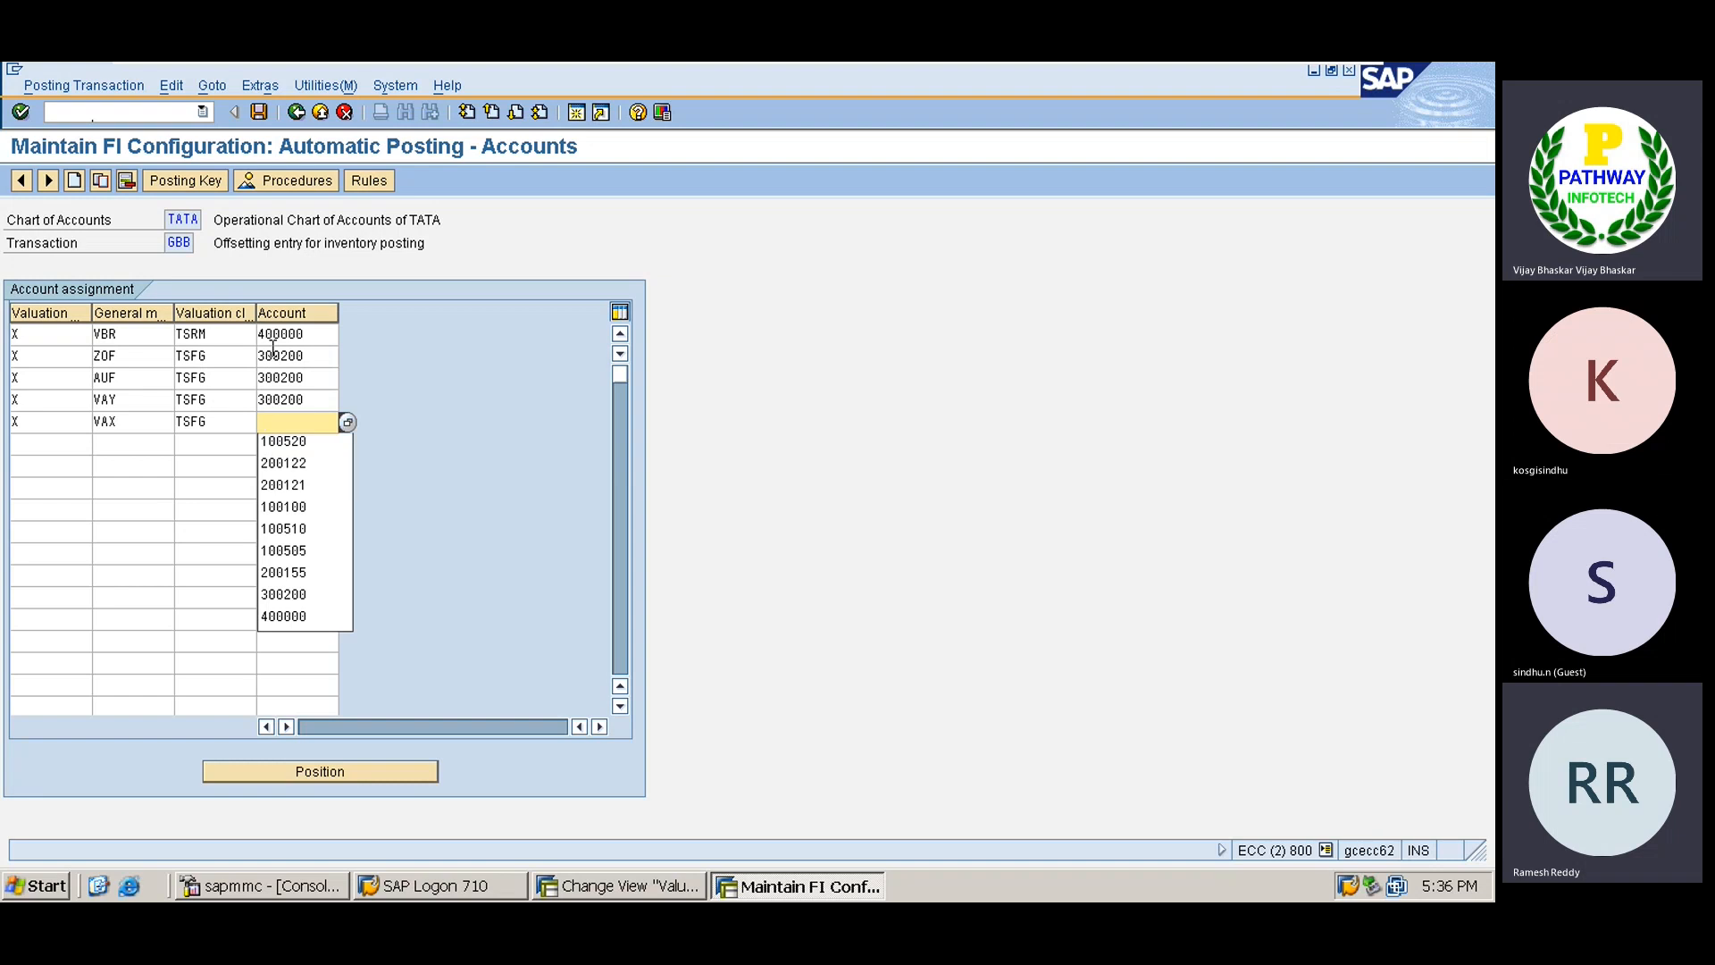
pyautogui.press('Down')
pyautogui.press('Down')
pyautogui.press('Down')
pyautogui.press('Down')
pyautogui.press('Down')
pyautogui.press('Down')
pyautogui.press('Down')
pyautogui.press('Return')
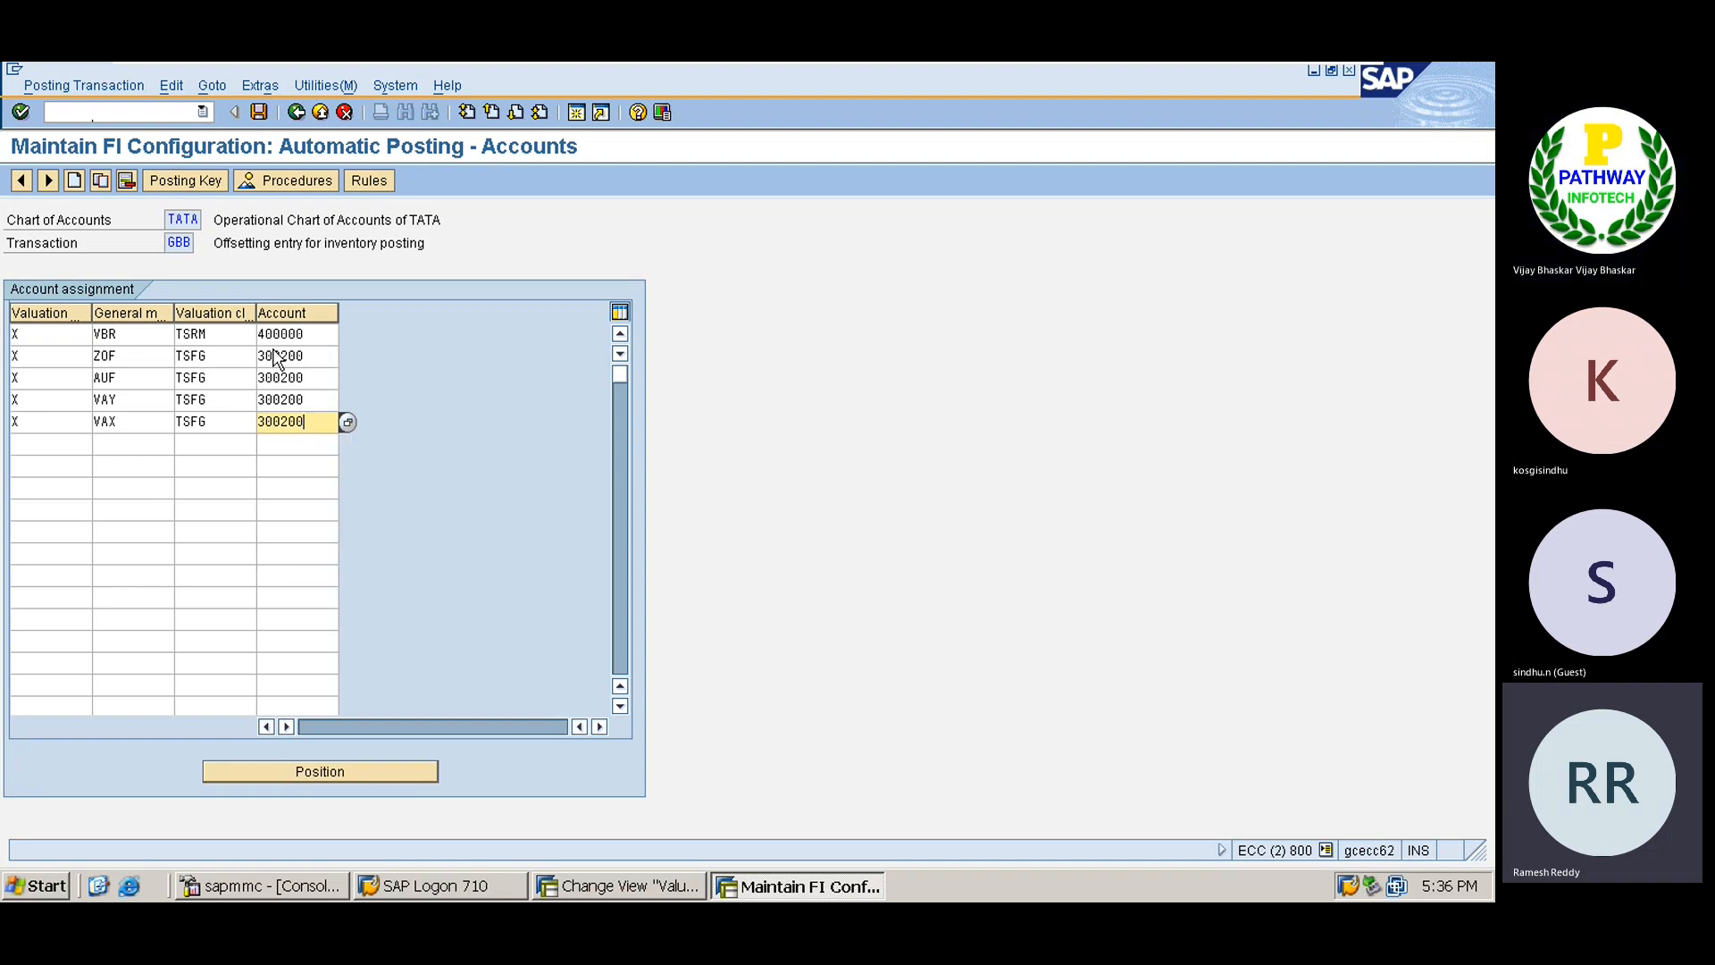
pyautogui.press('Return')
pyautogui.hotkey('ctrl', 's')
pyautogui.press('Return')
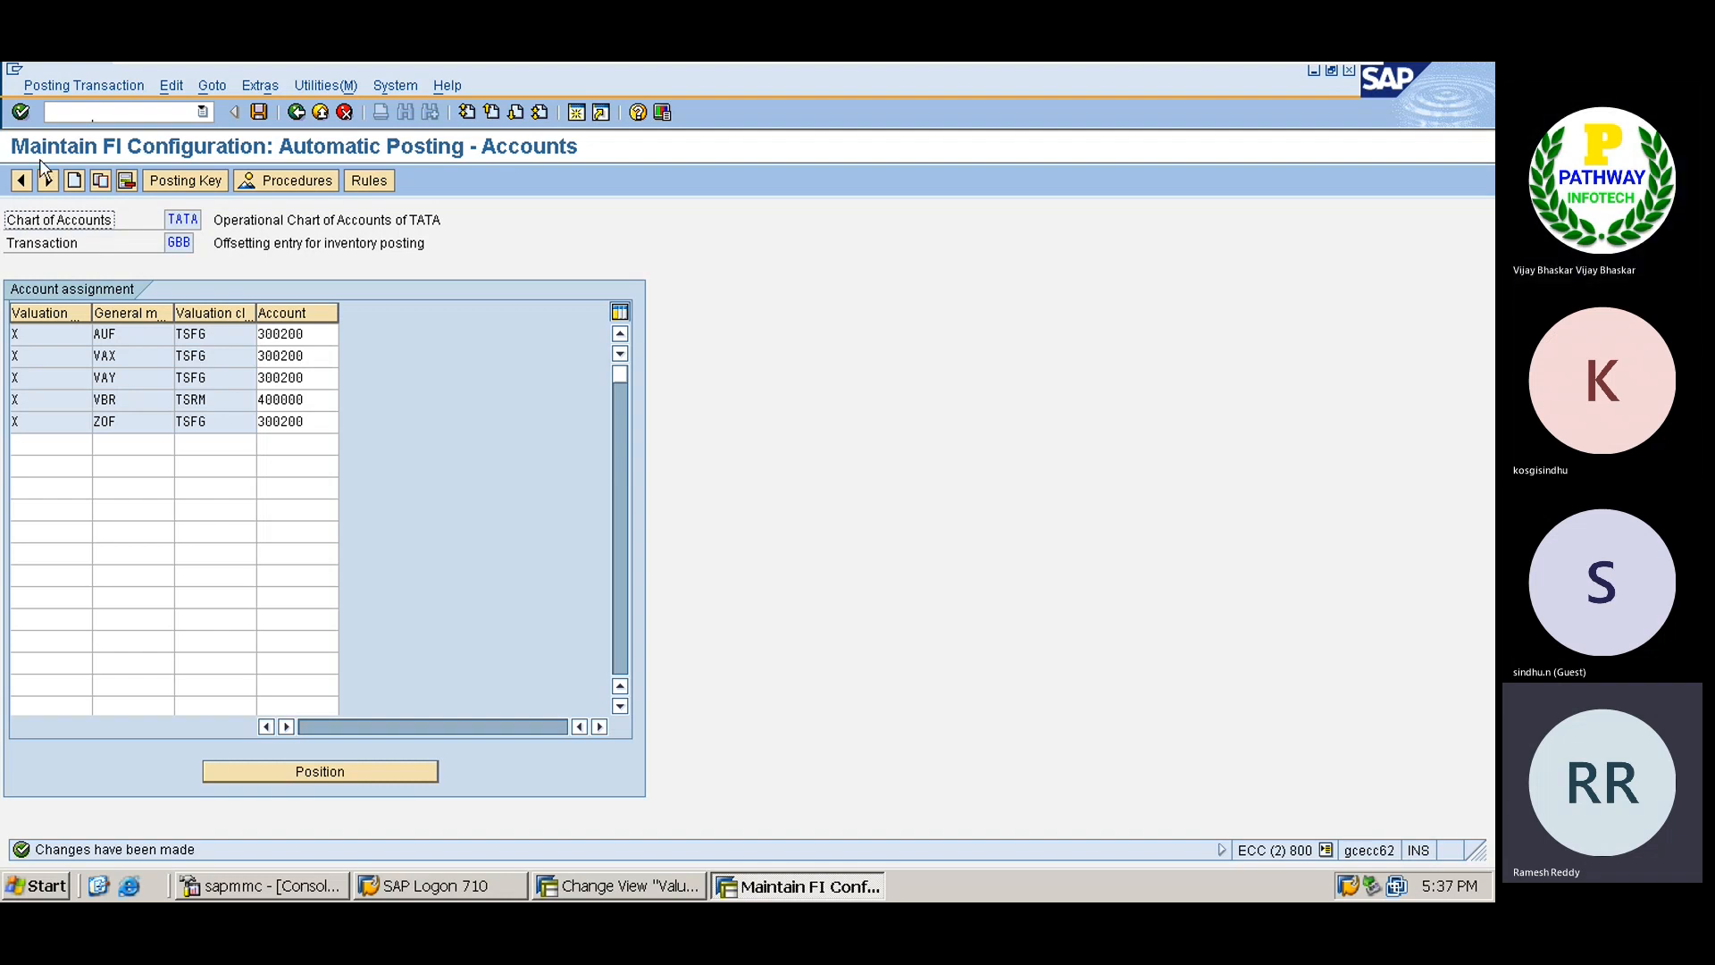
pyautogui.click(92, 108)
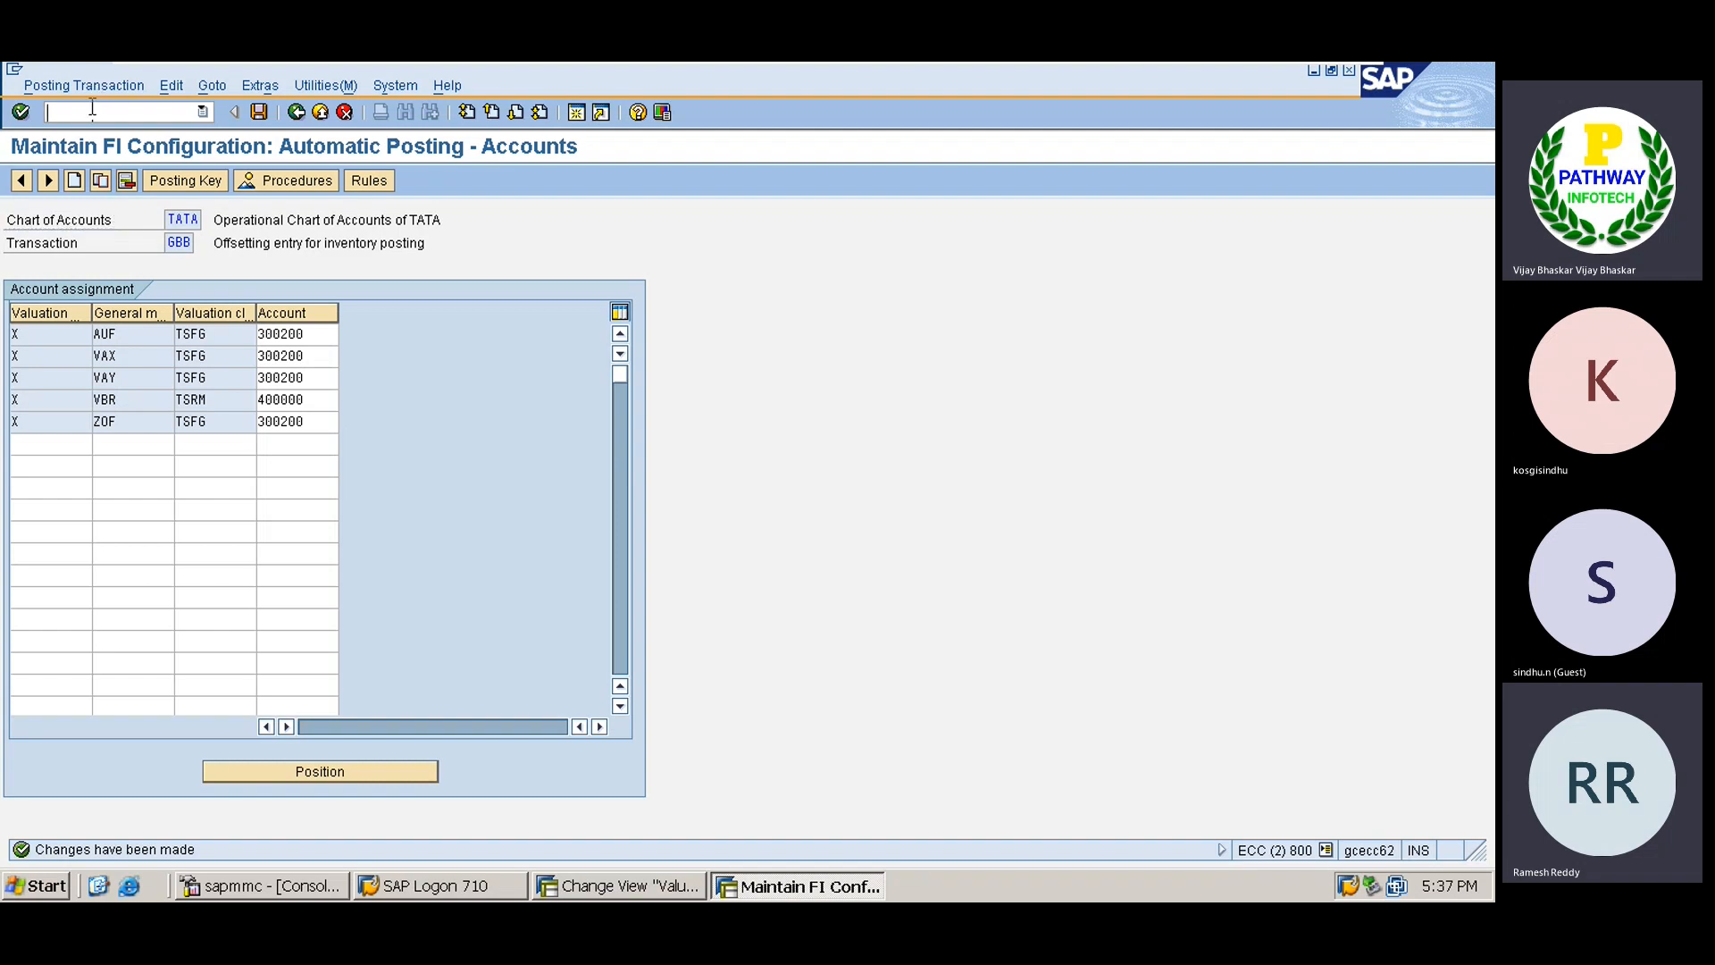
pyautogui.write('/n')
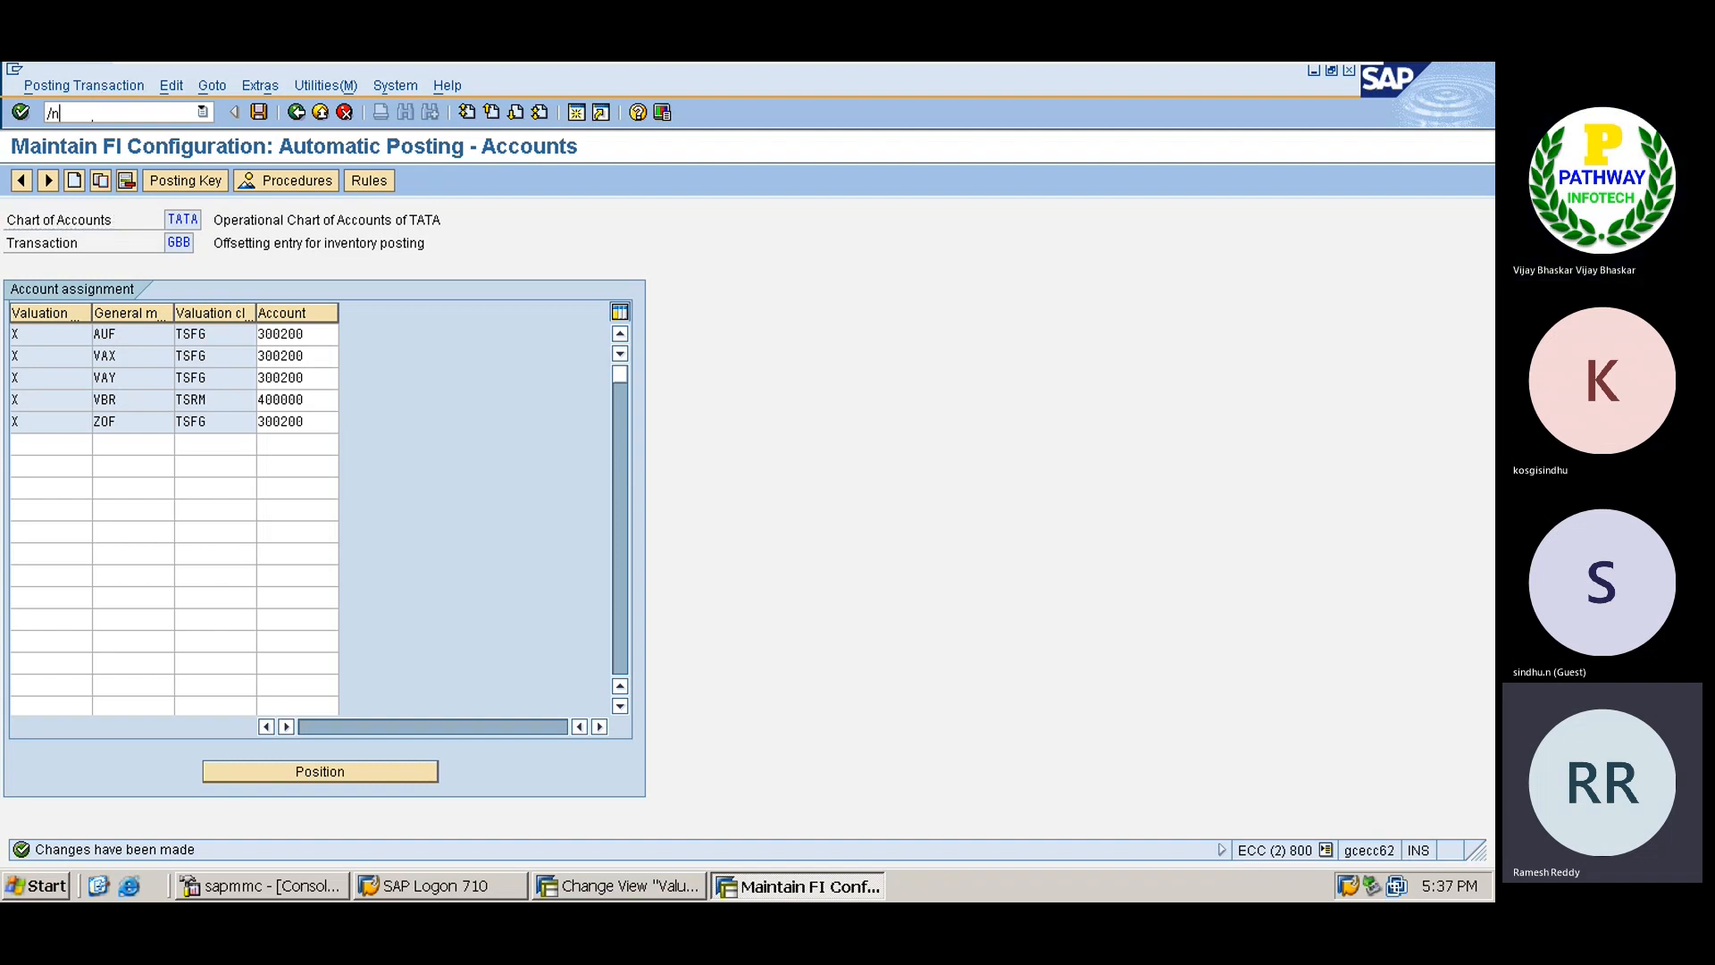
pyautogui.write('obyc')
# Find document type WE in the Document Types list and open its Goods receipt details.
pyautogui.press('Return')
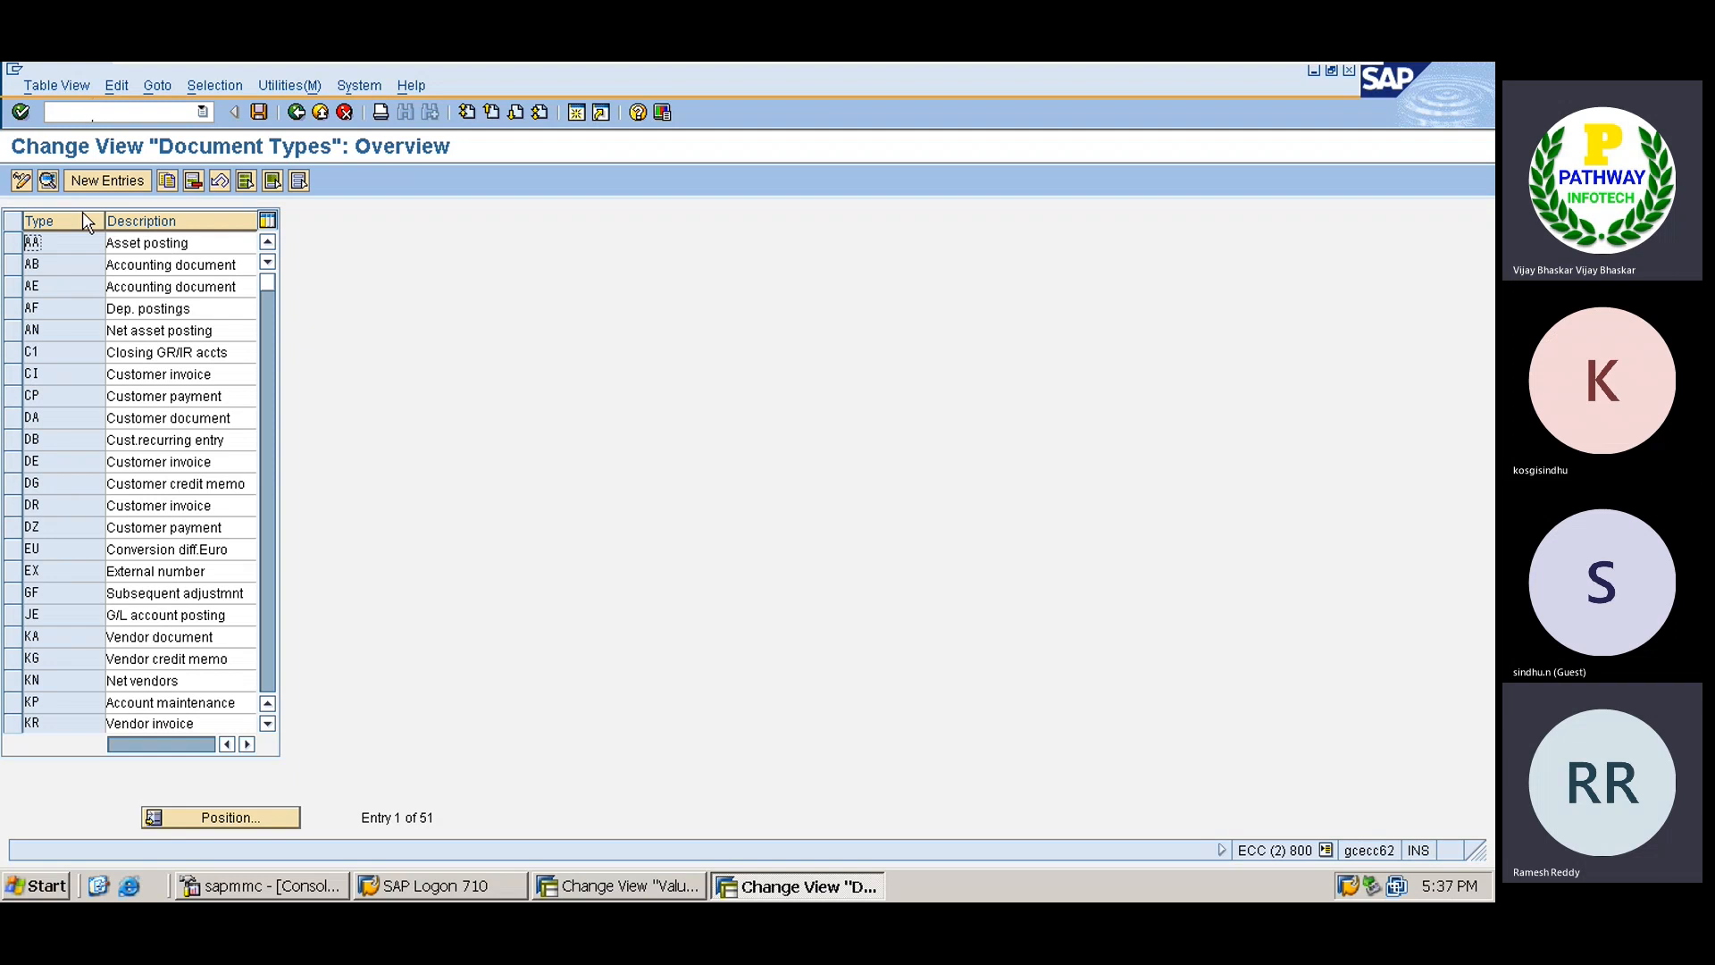
pyautogui.click(223, 826)
pyautogui.write('WE')
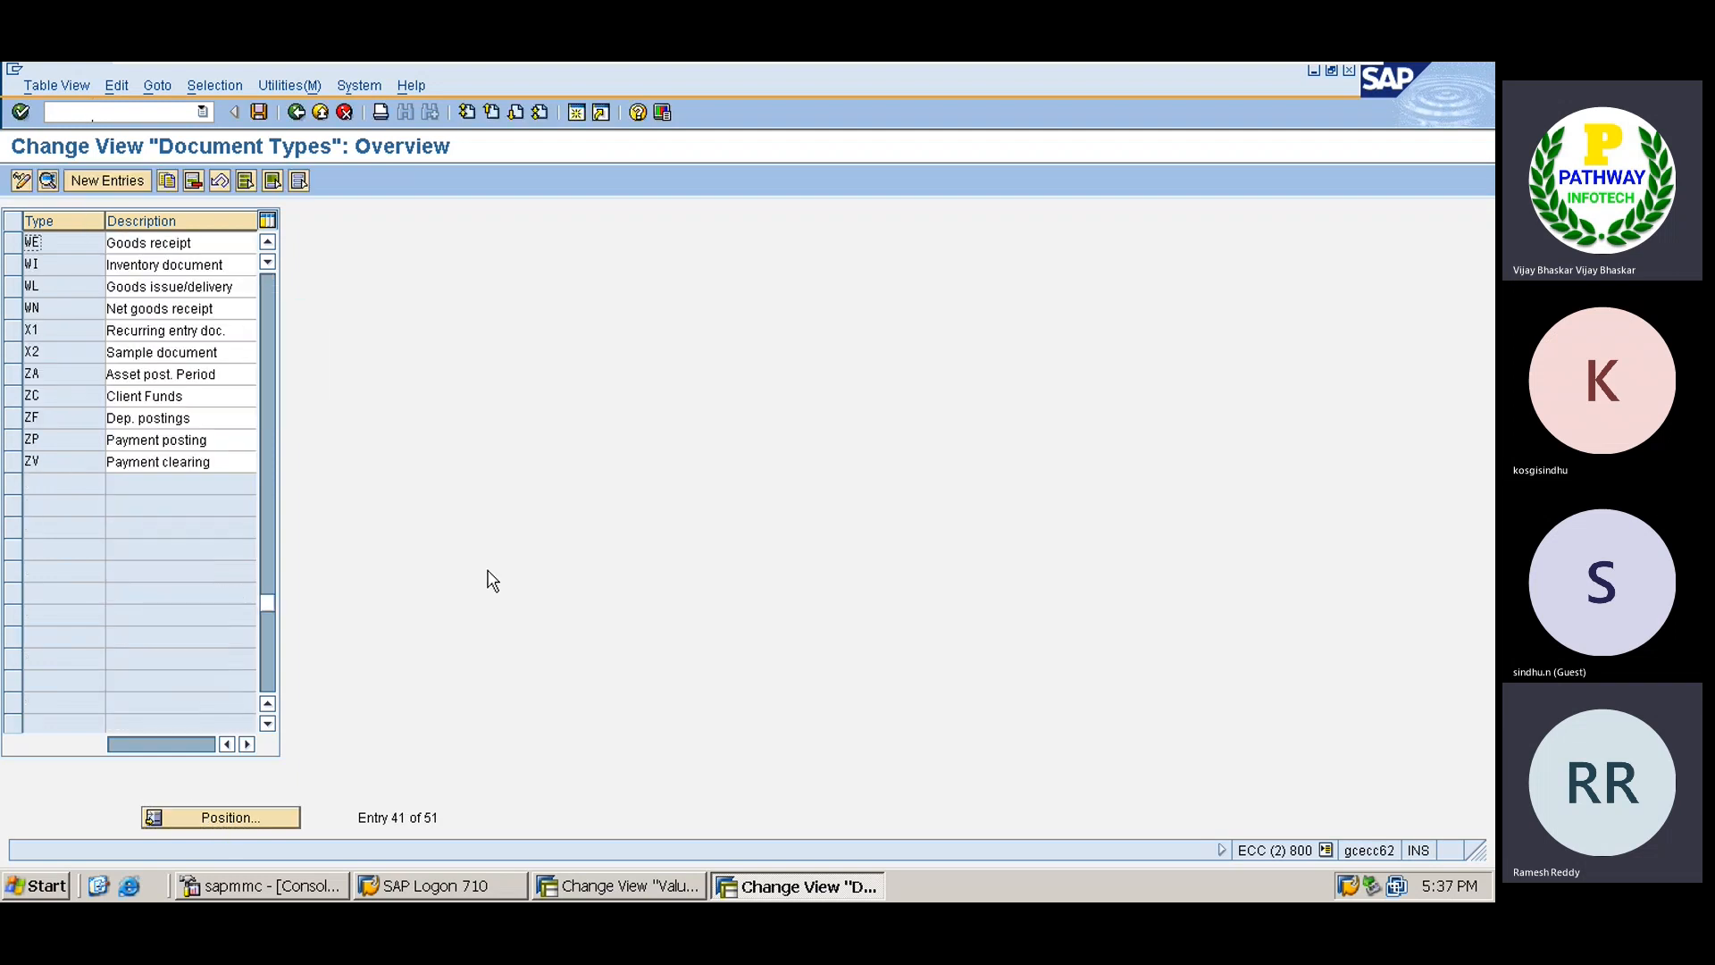
pyautogui.press('Return')
pyautogui.doubleClick(77, 241)
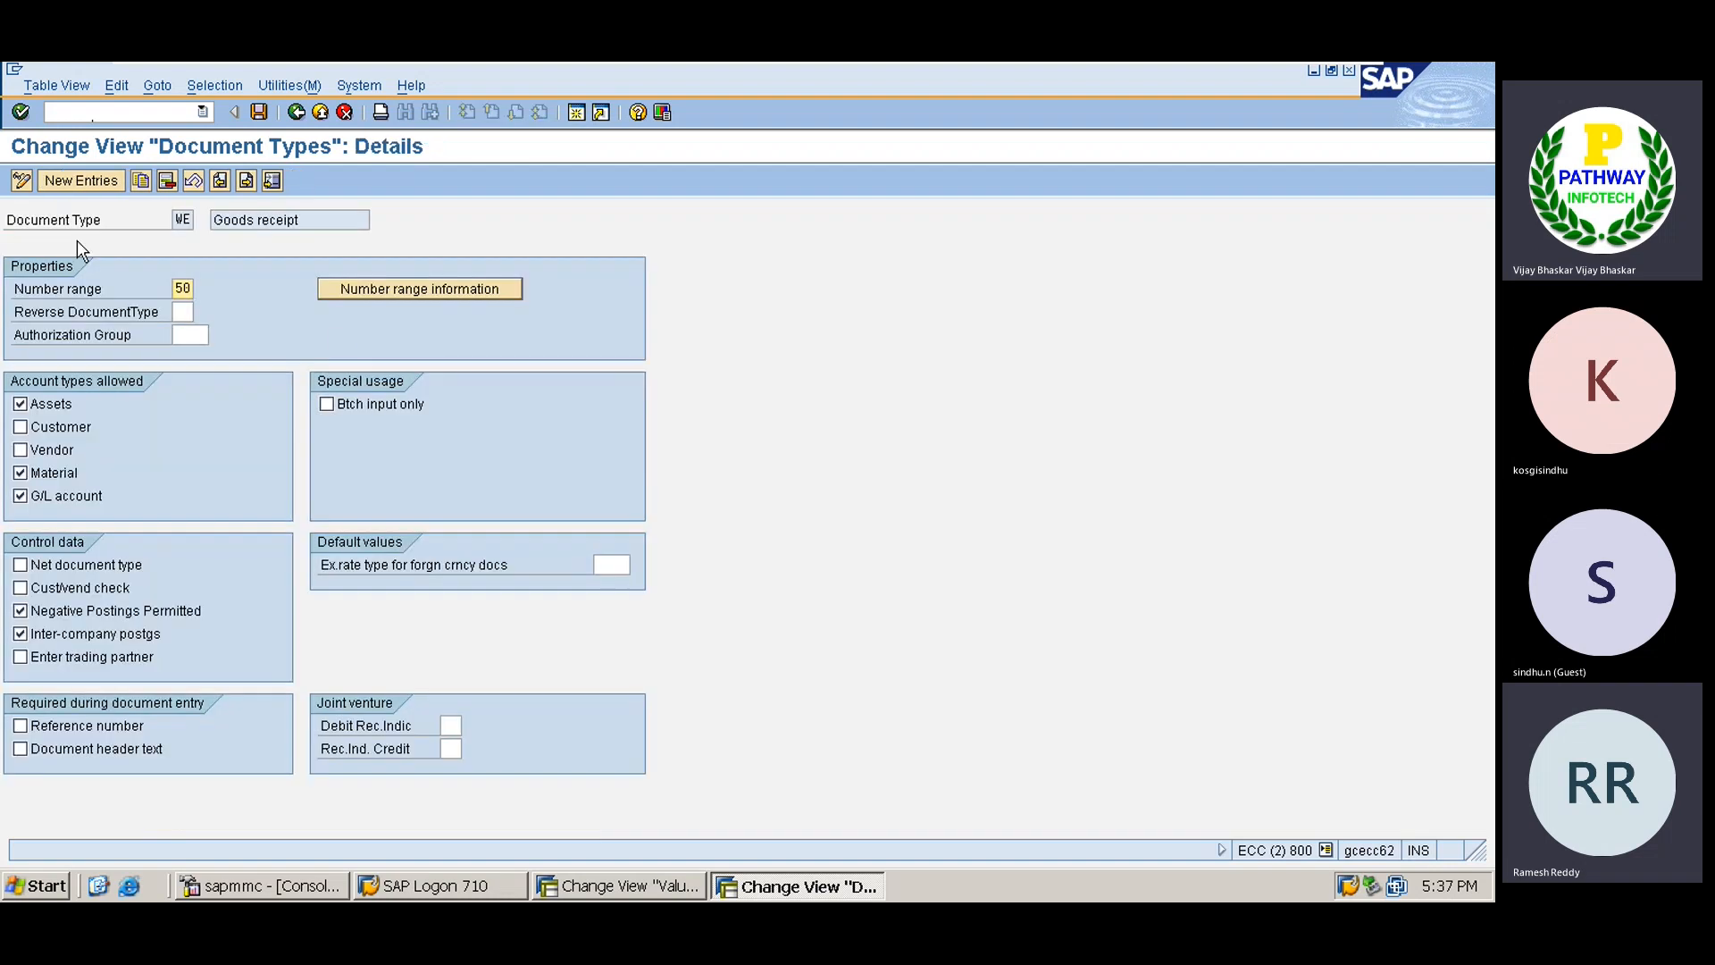
# Review number range interval 50 for company code TS01, then return to the document types overview.
pyautogui.click(452, 290)
pyautogui.press('BackSpace')
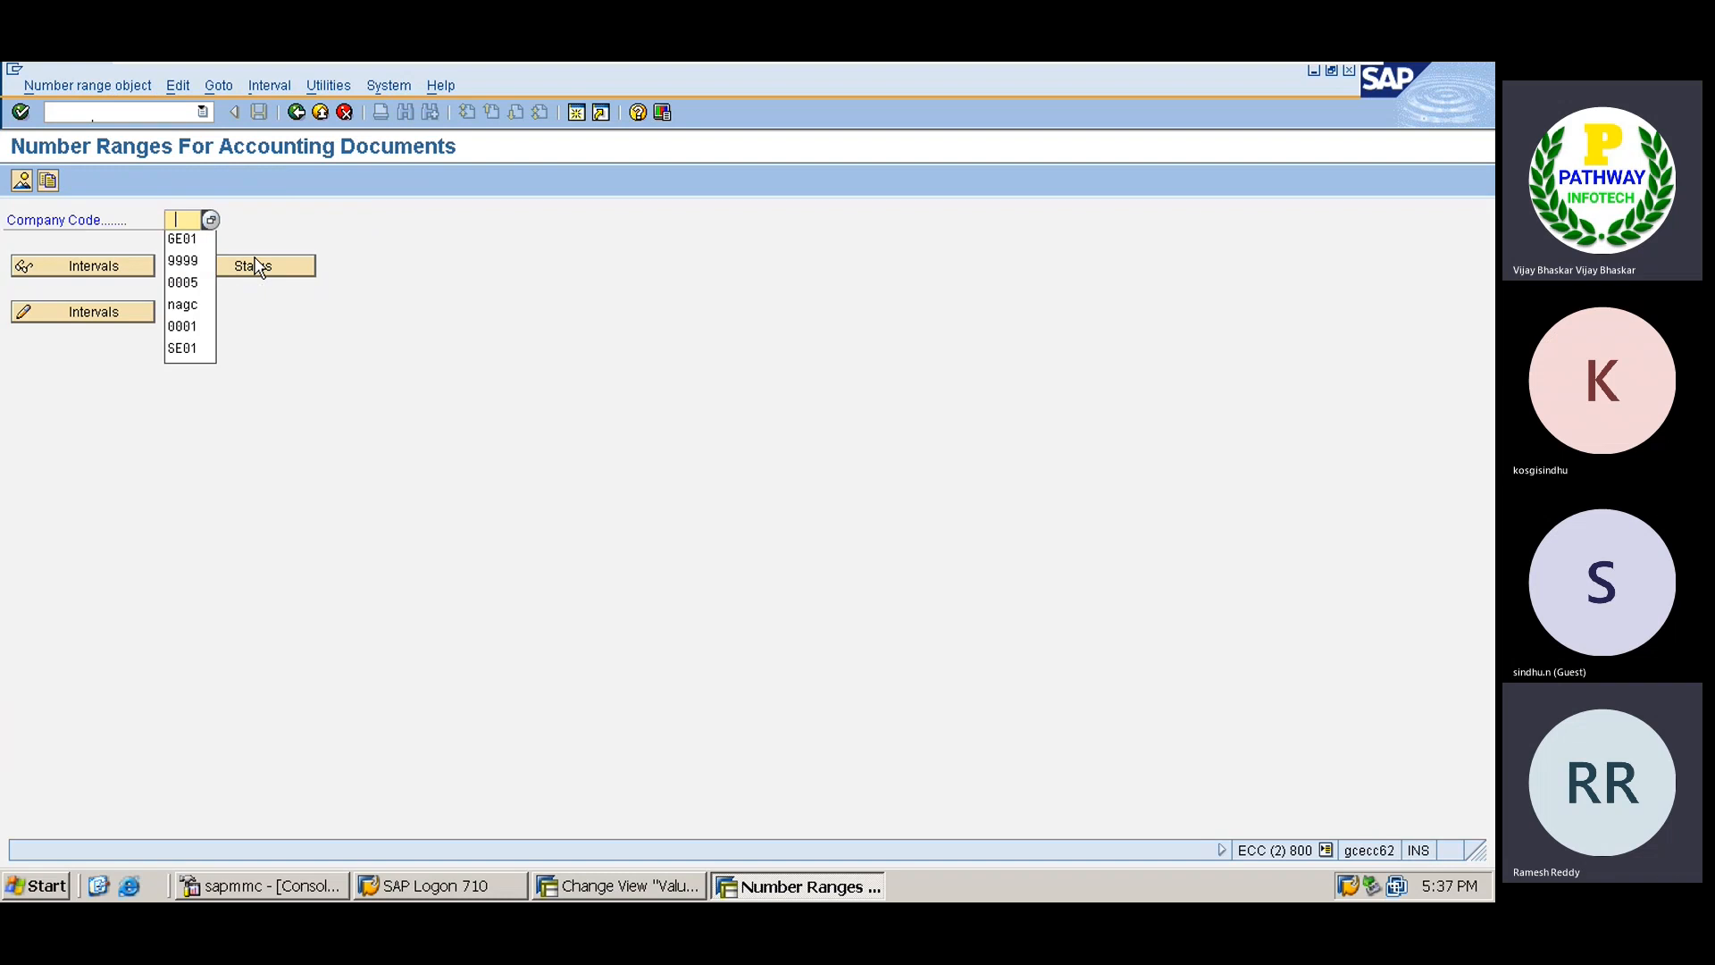
pyautogui.press('Down')
pyautogui.write('TS01')
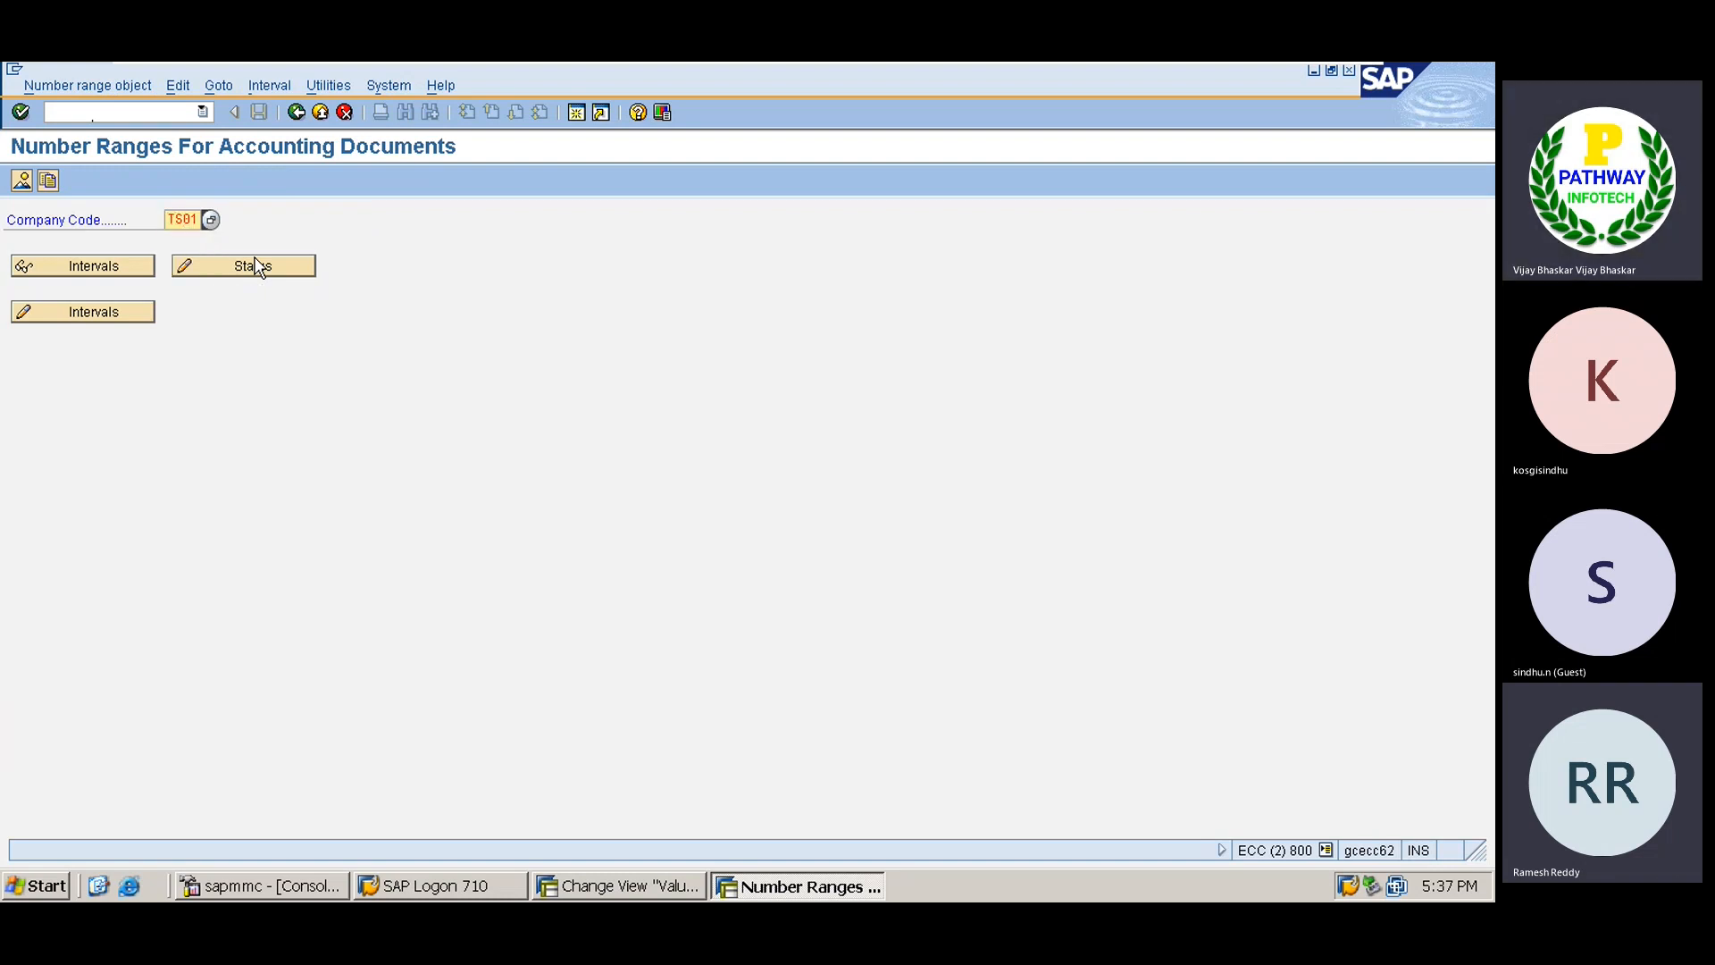
pyautogui.click(102, 311)
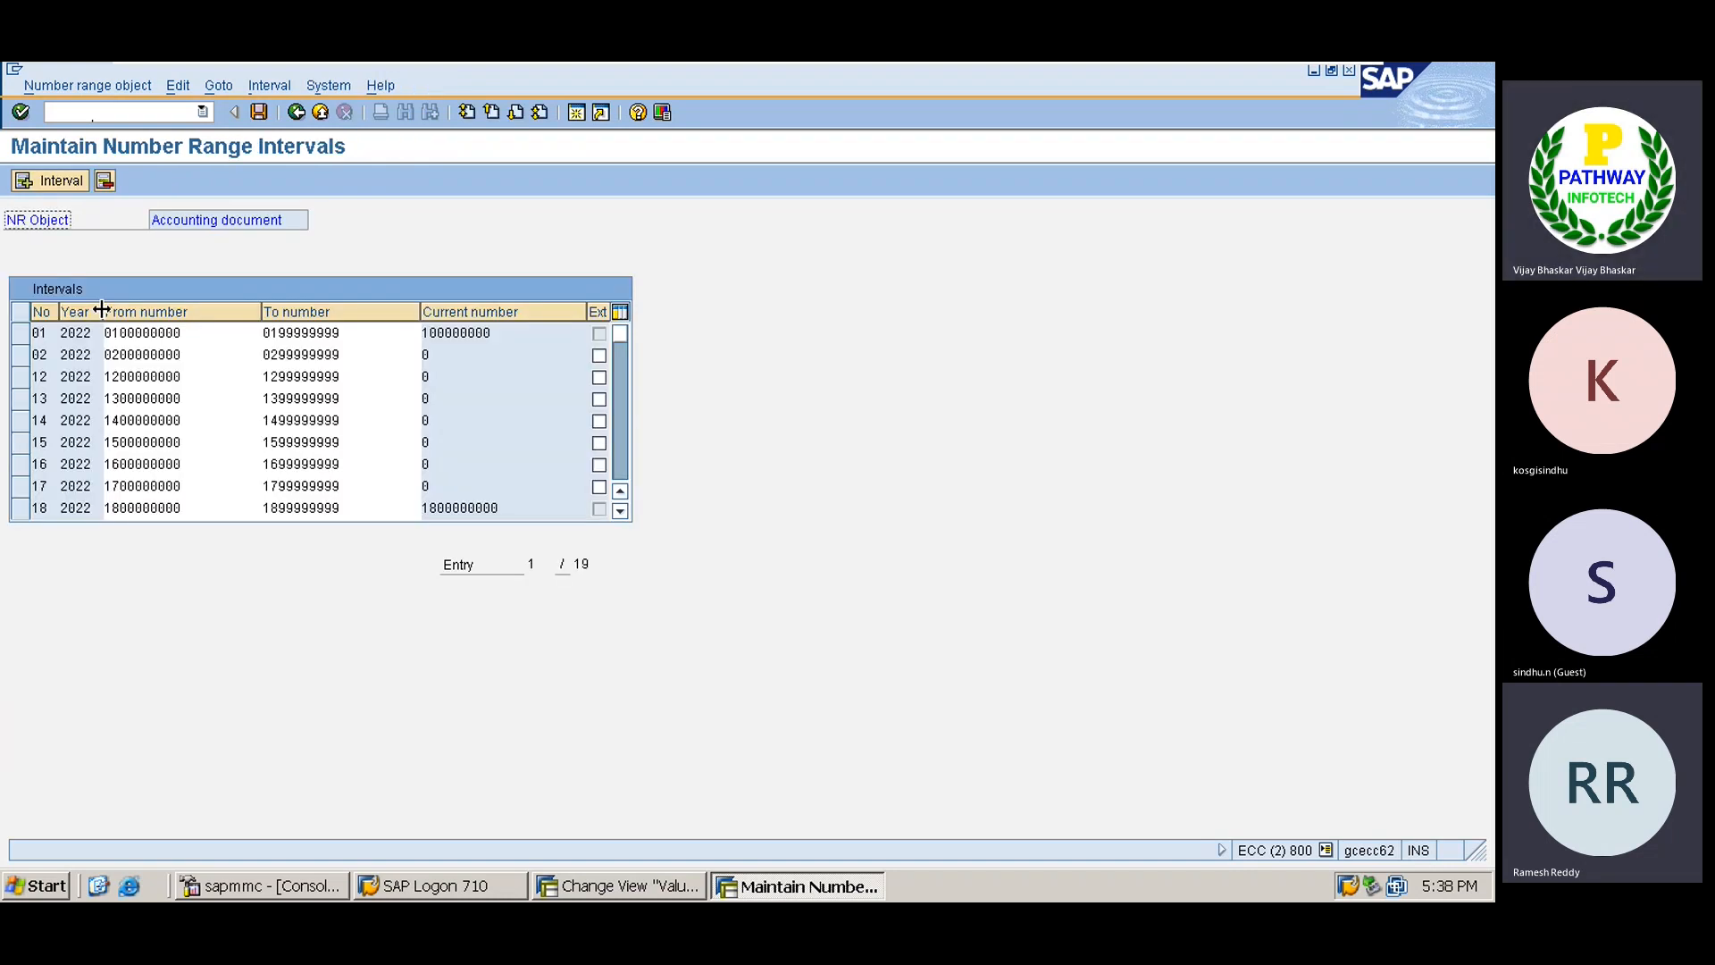
pyautogui.click(625, 456)
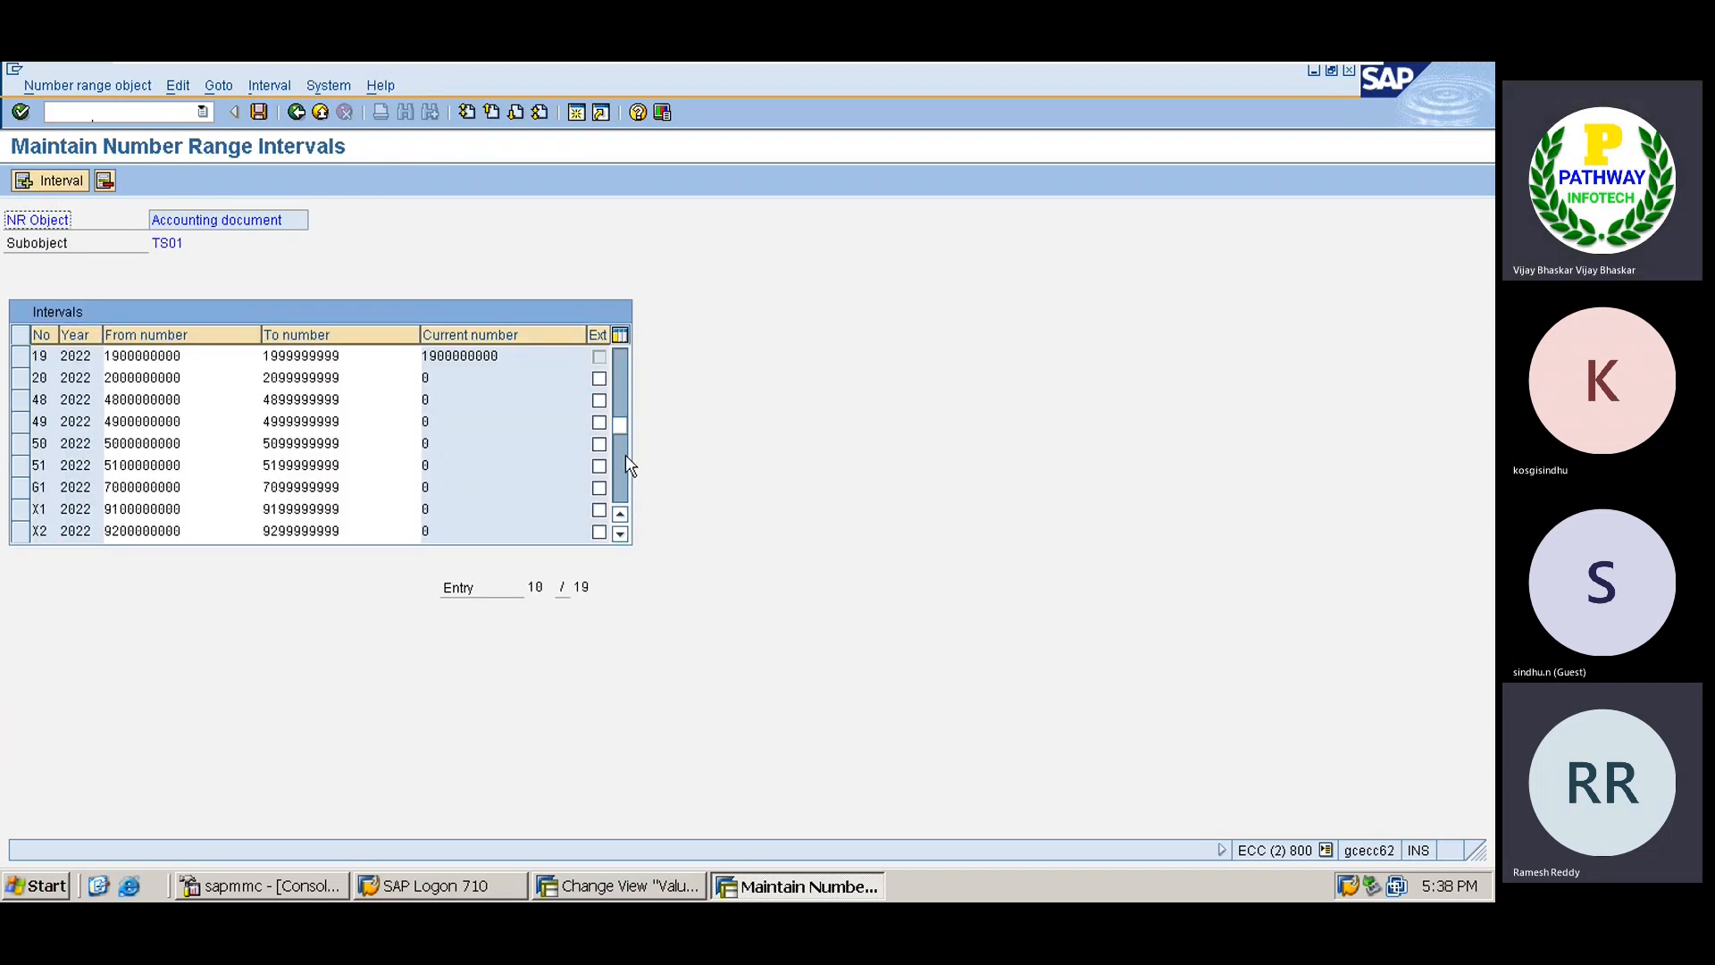
pyautogui.click(18, 444)
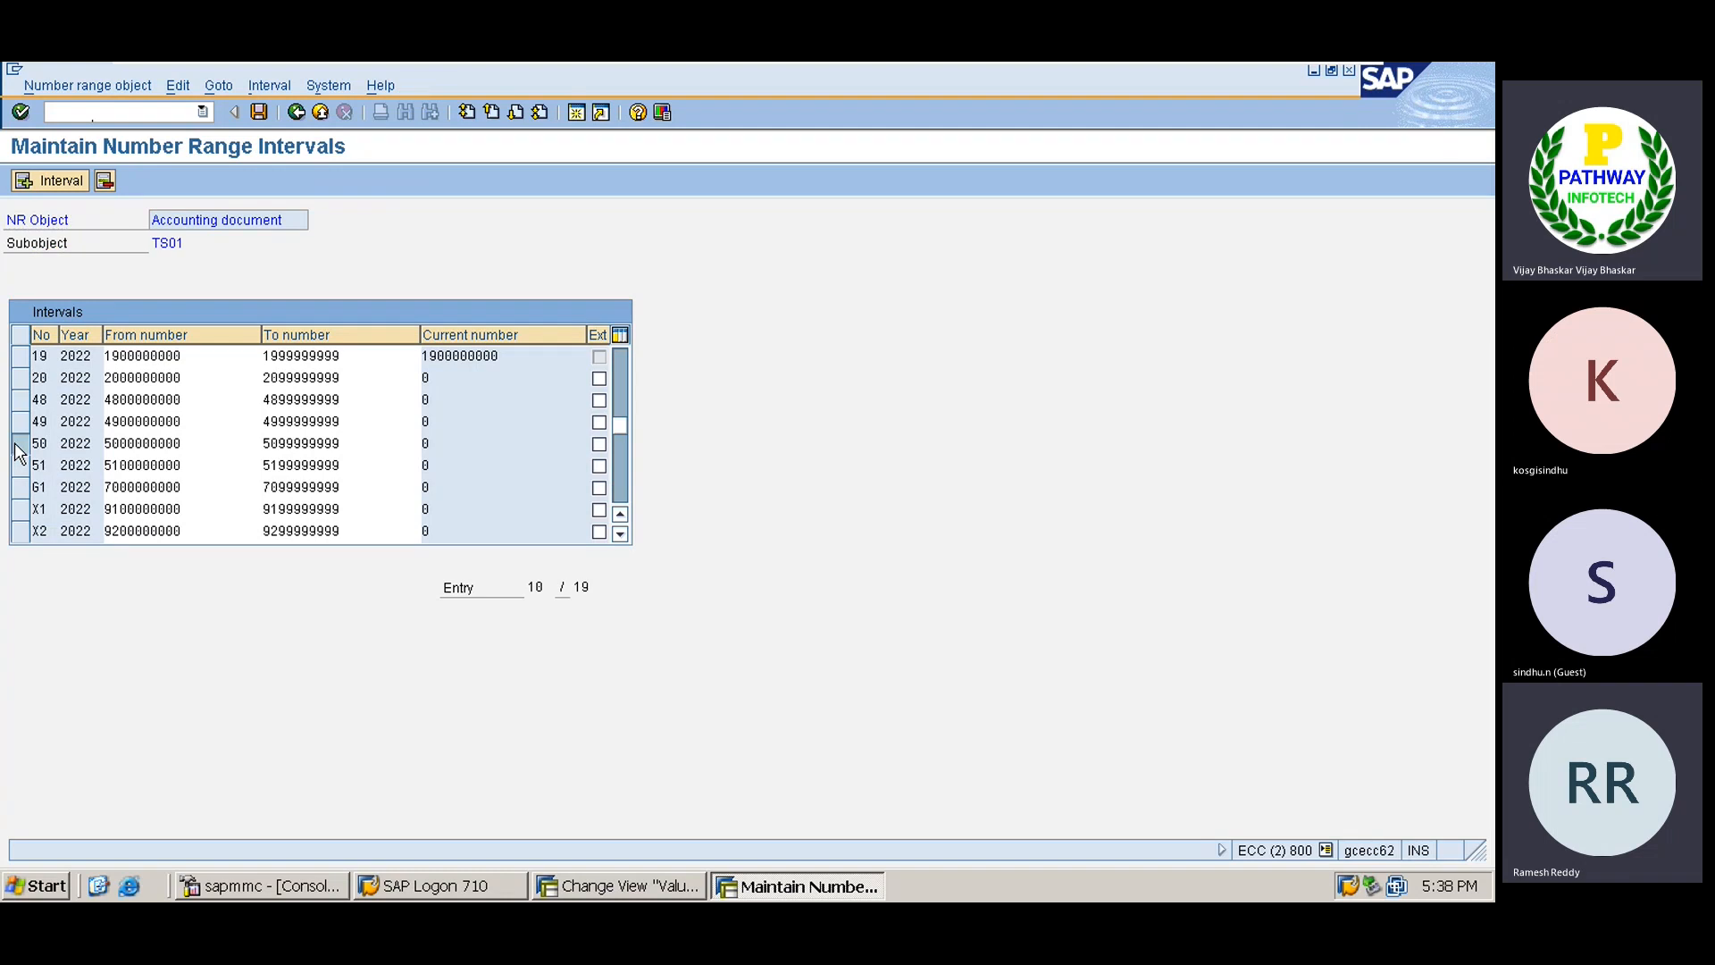
pyautogui.click(298, 112)
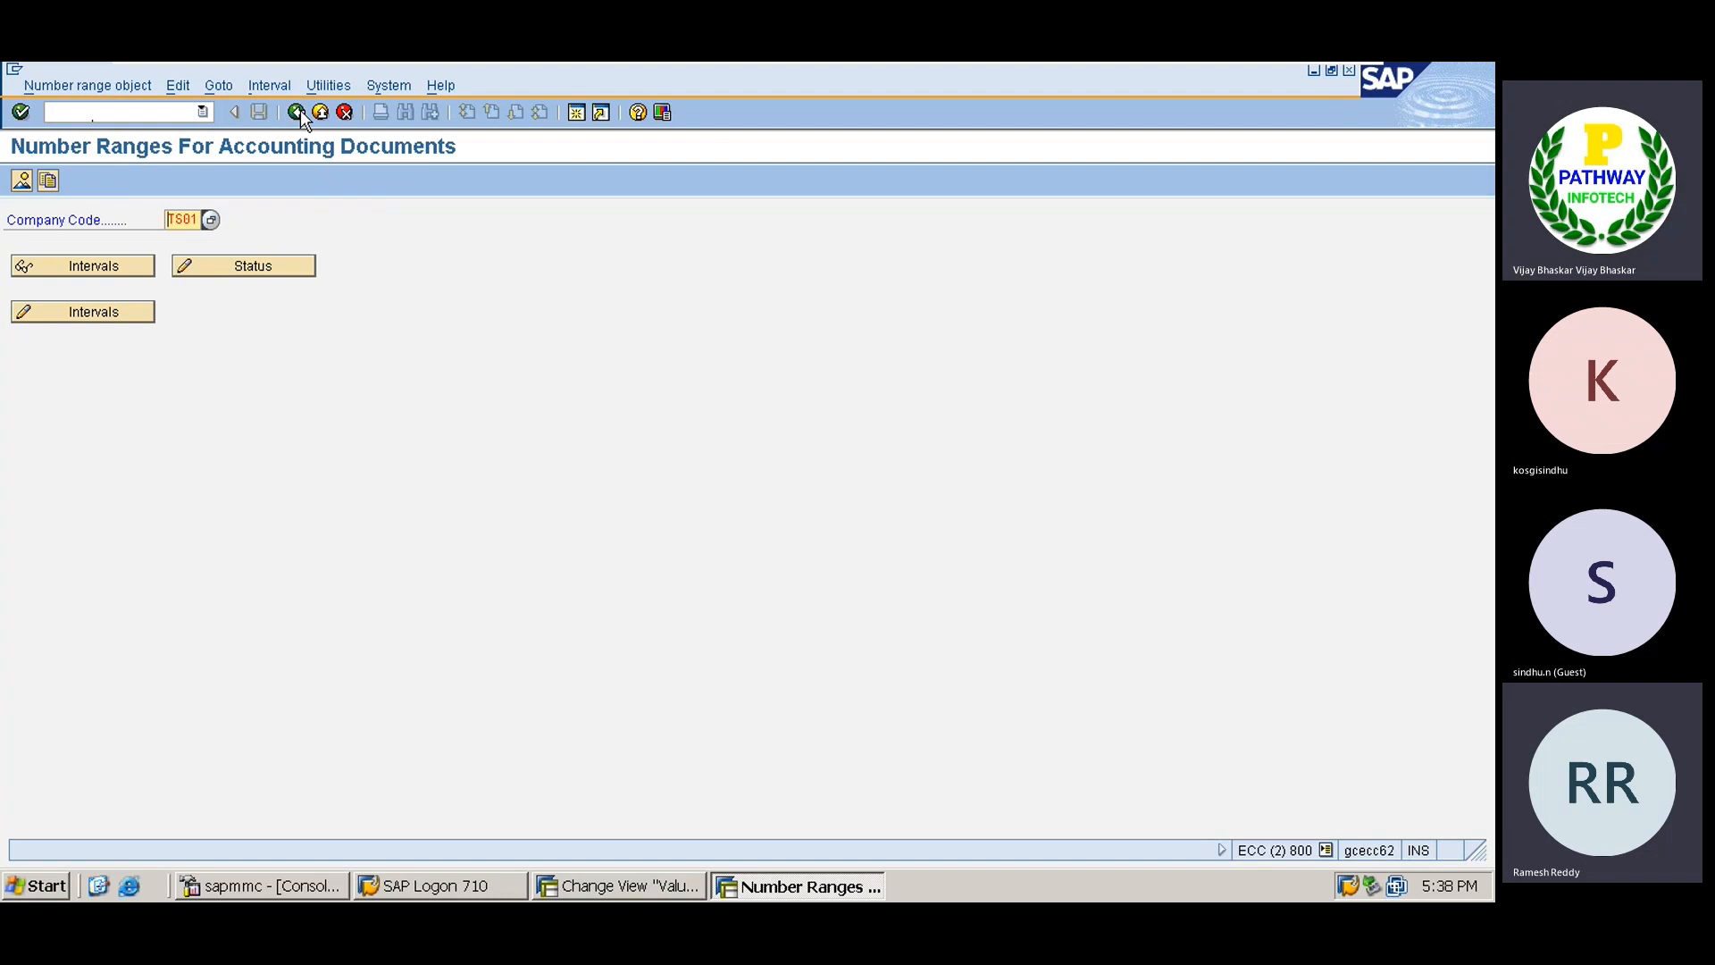
pyautogui.click(298, 112)
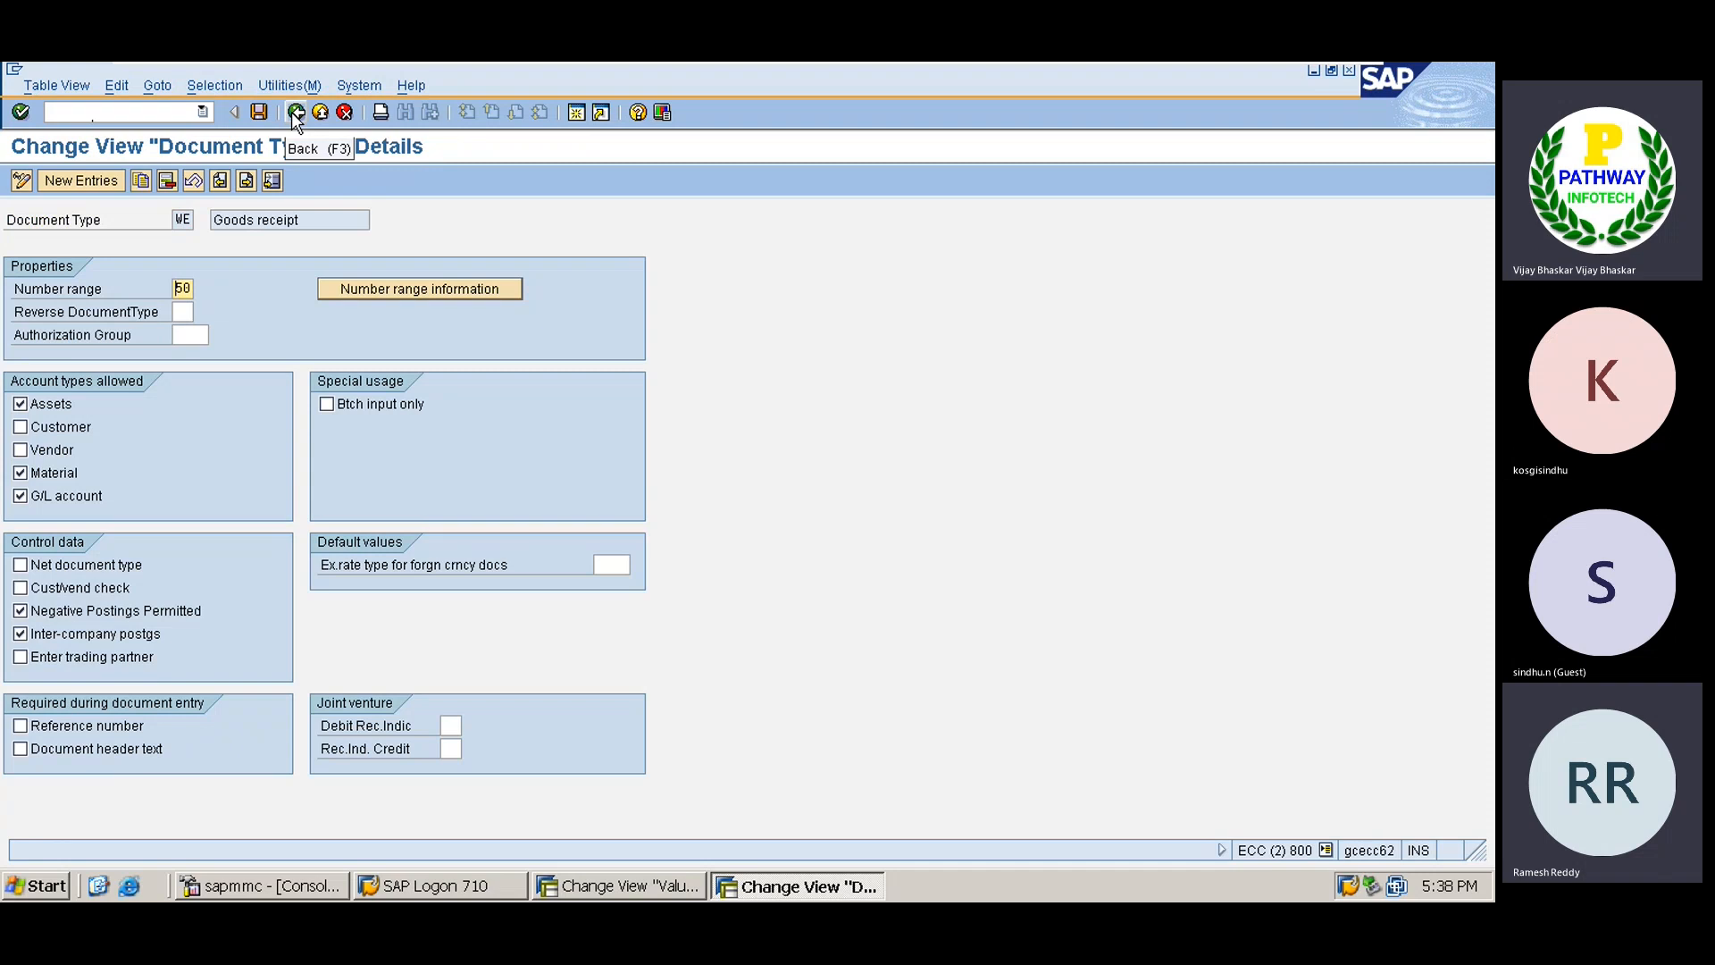
pyautogui.click(293, 111)
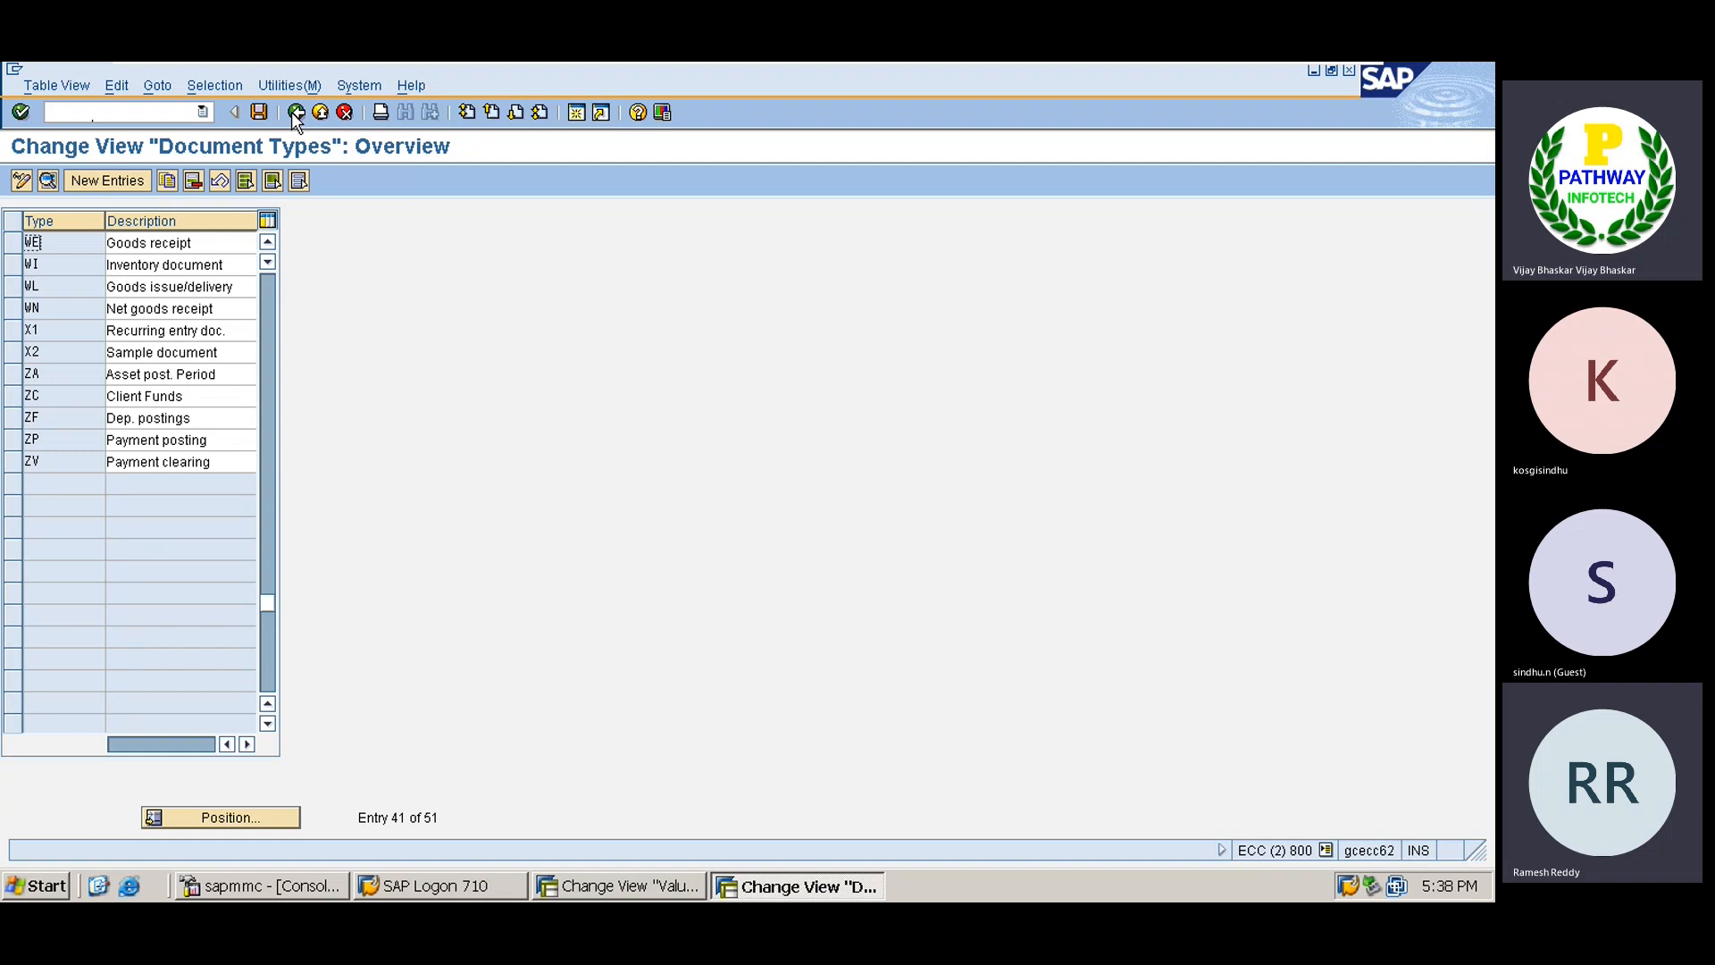
# Switch to the TS01 Excel workbook and add a bold 'End user area' heading in B260.
pyautogui.moveTo(1150, 63)
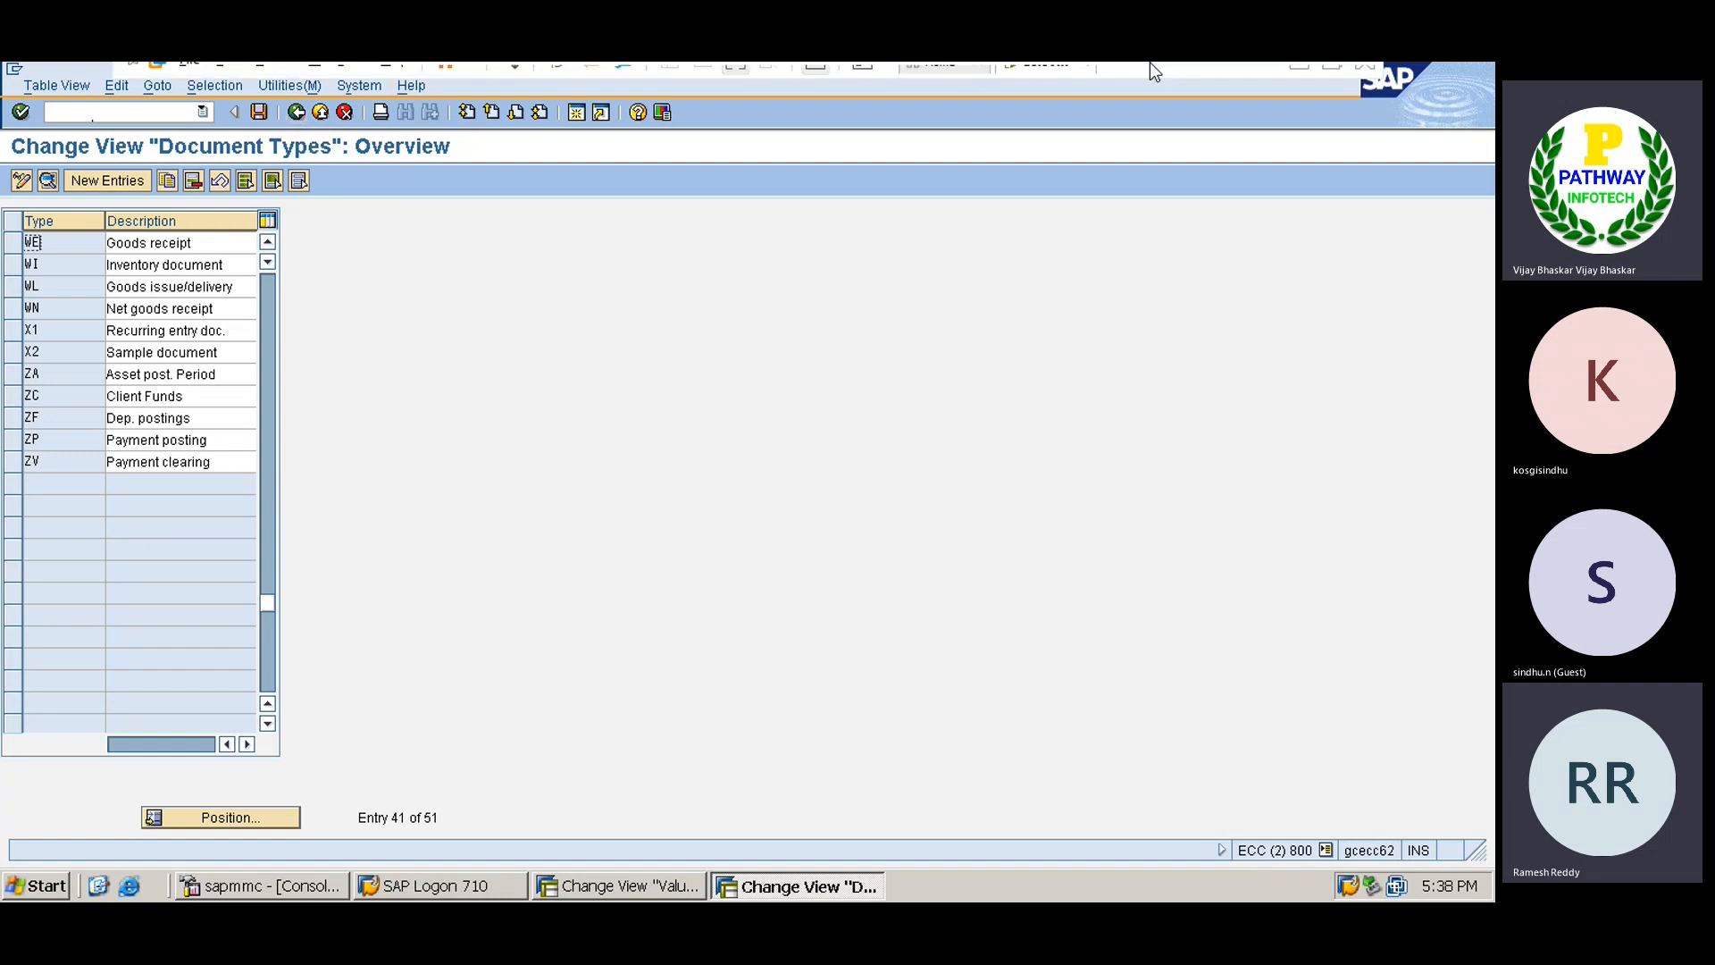
pyautogui.click(1299, 79)
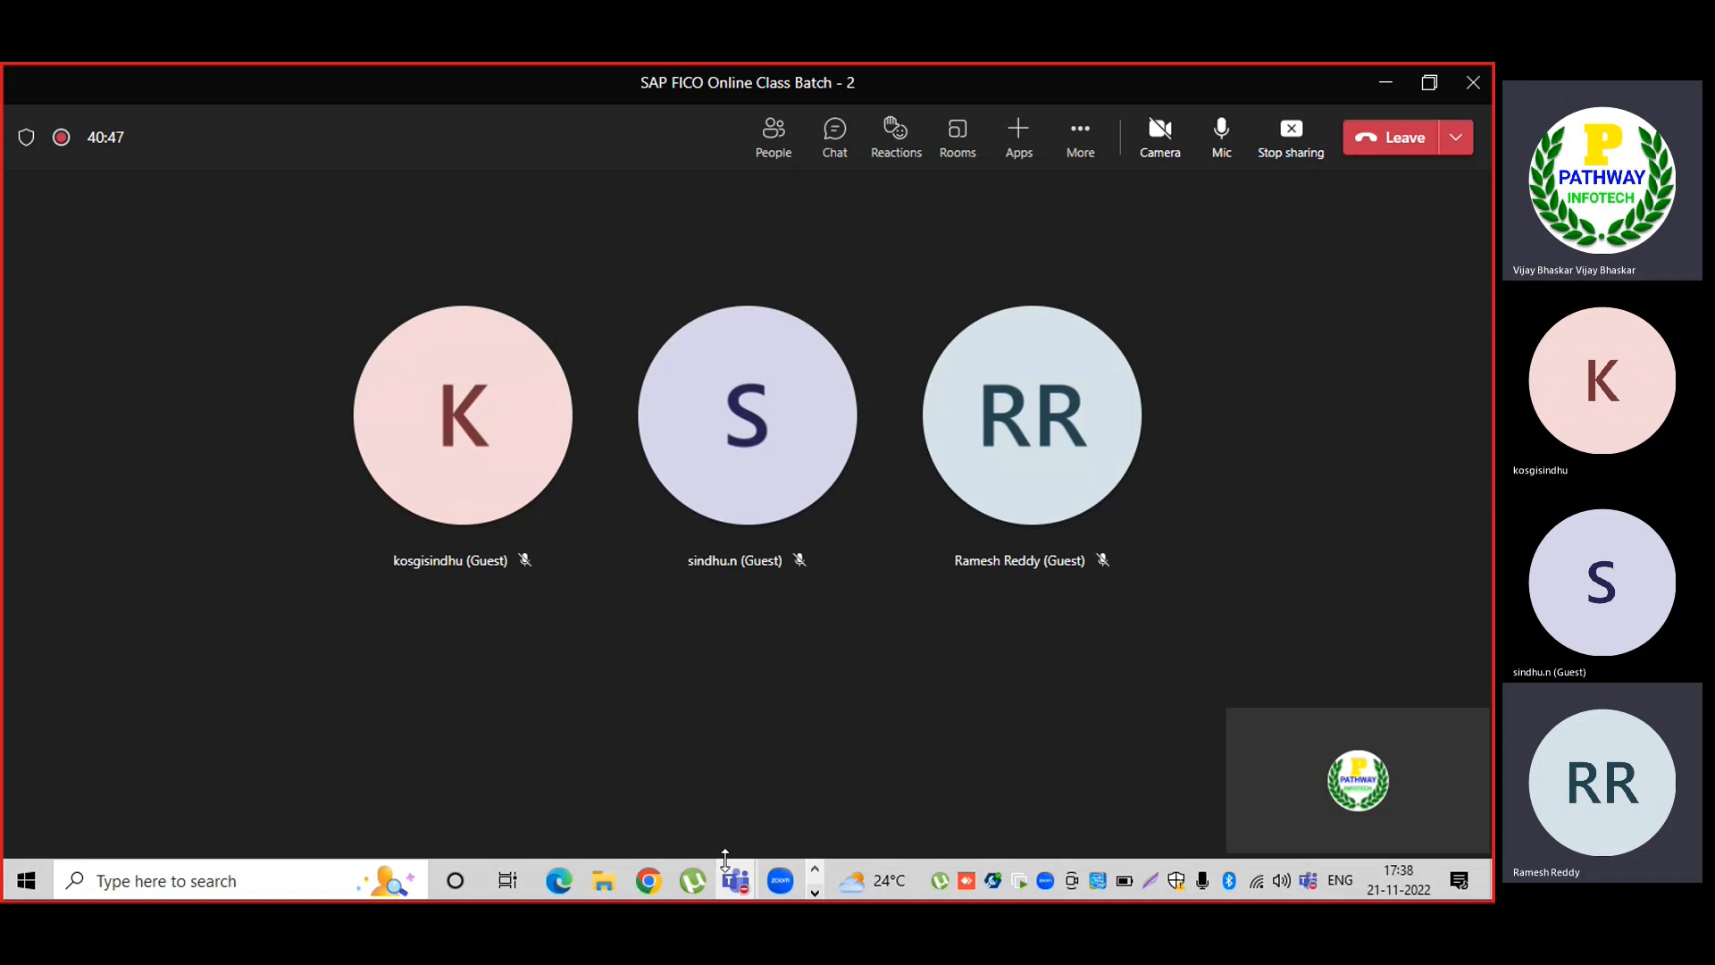
pyautogui.click(814, 892)
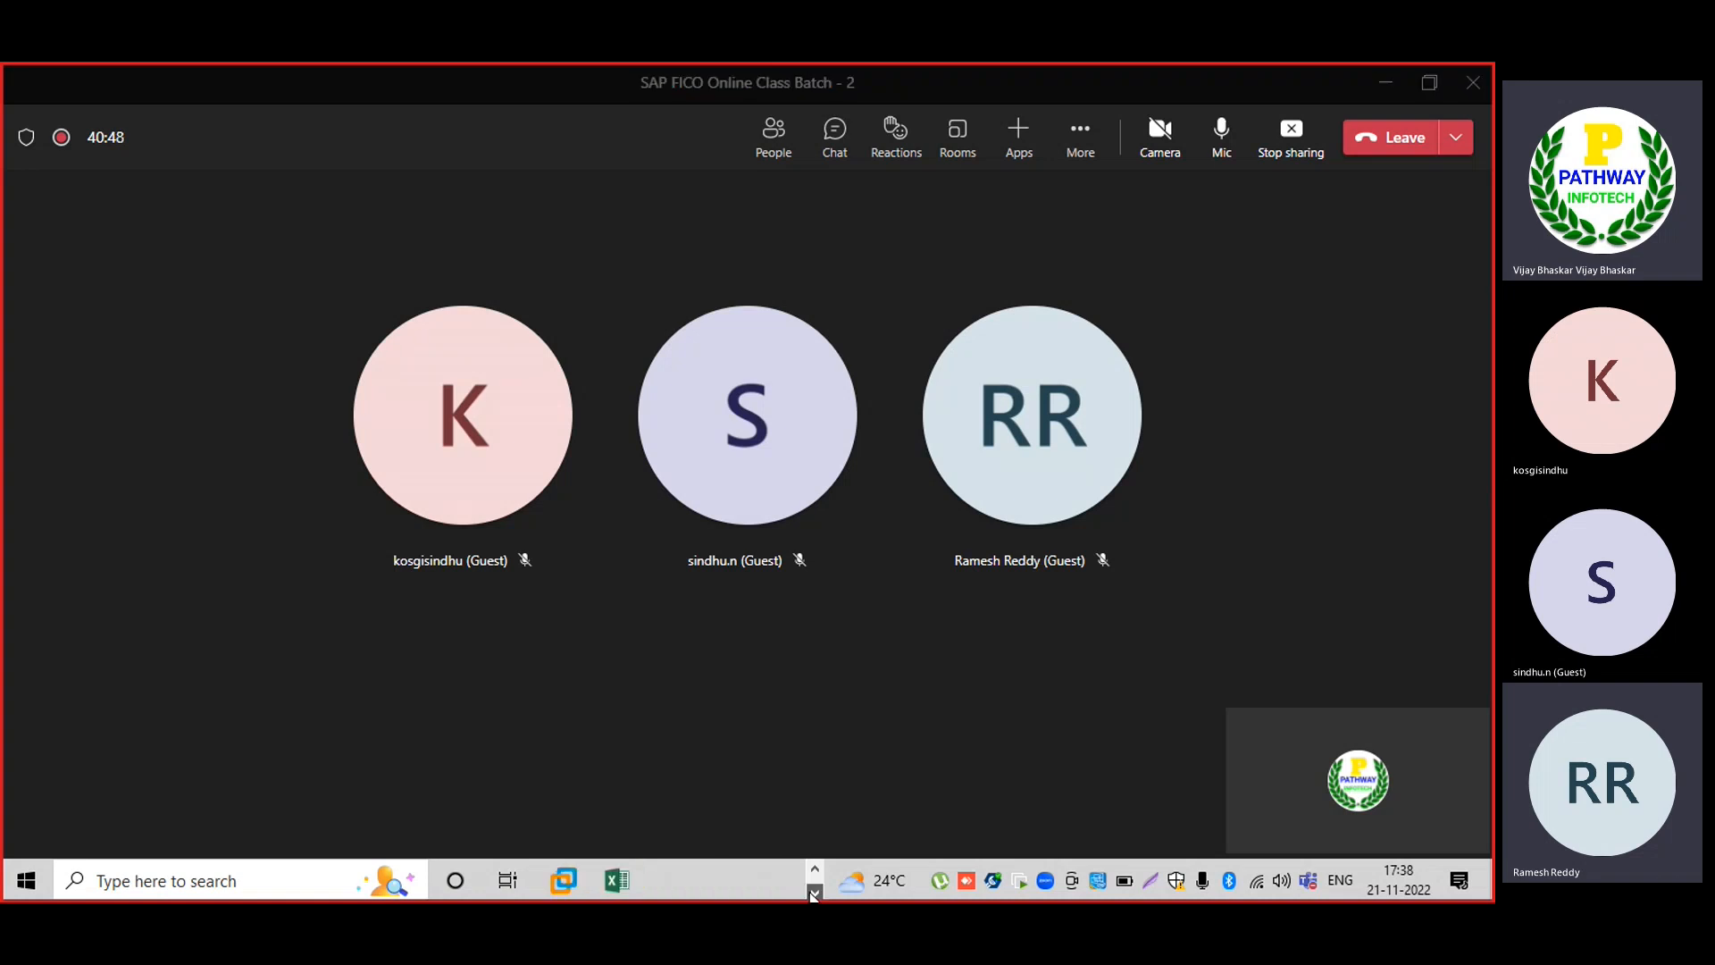
pyautogui.click(616, 881)
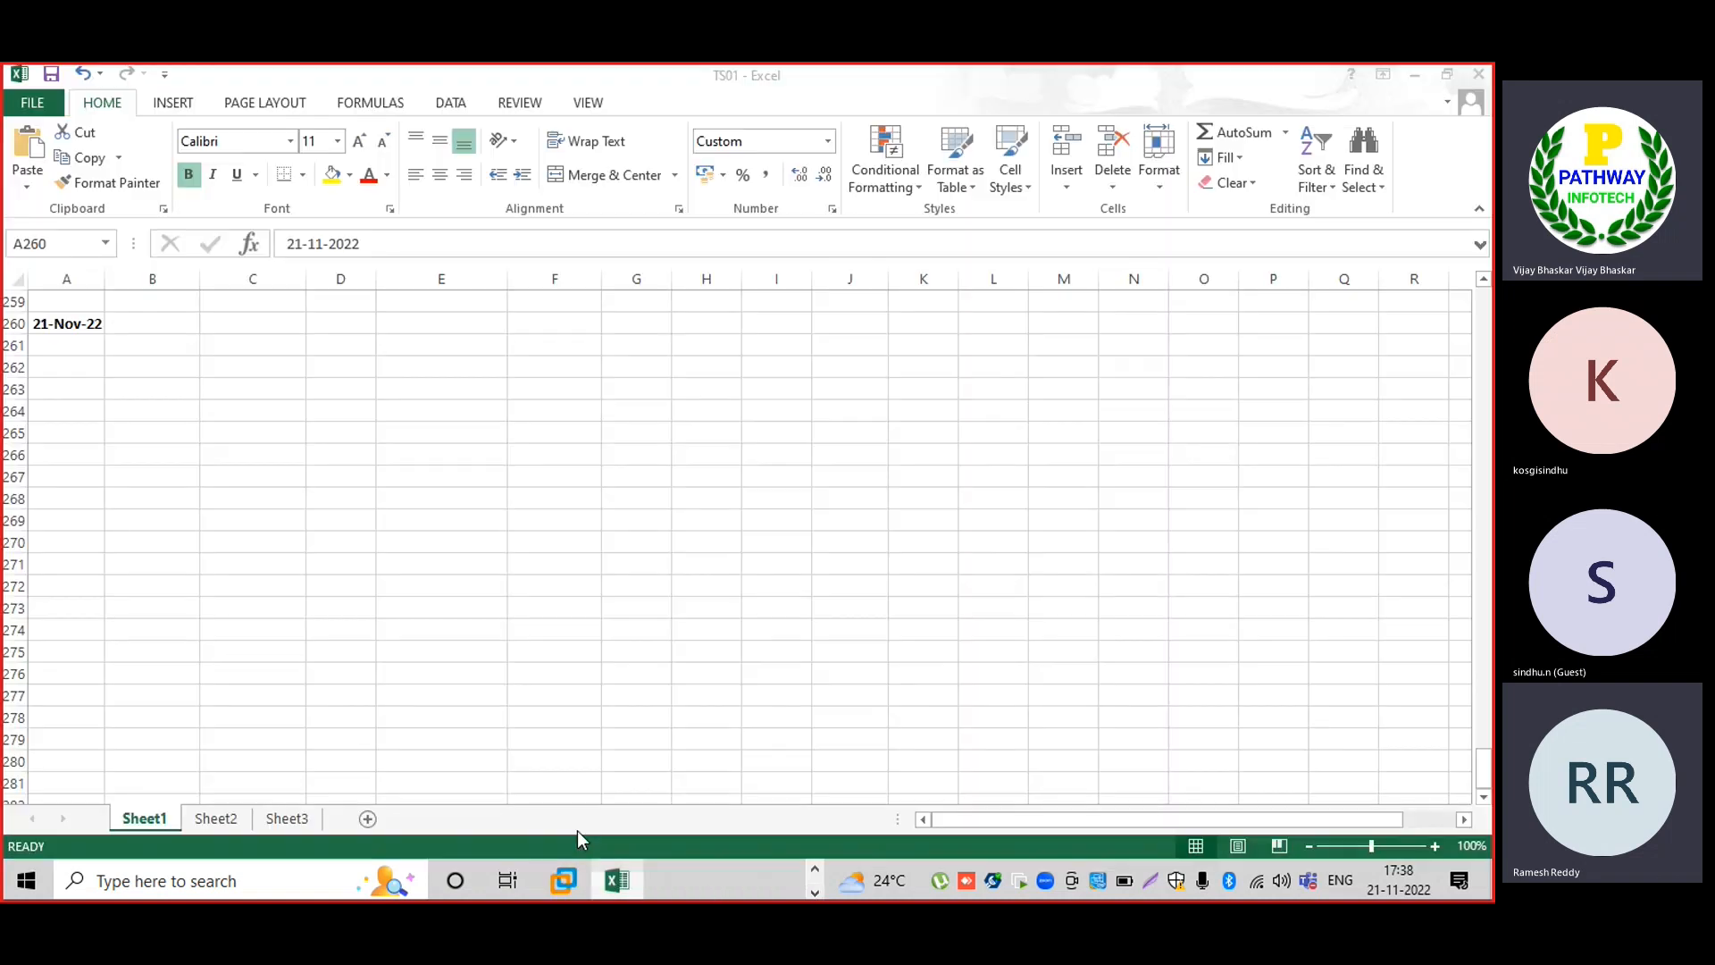
pyautogui.click(168, 328)
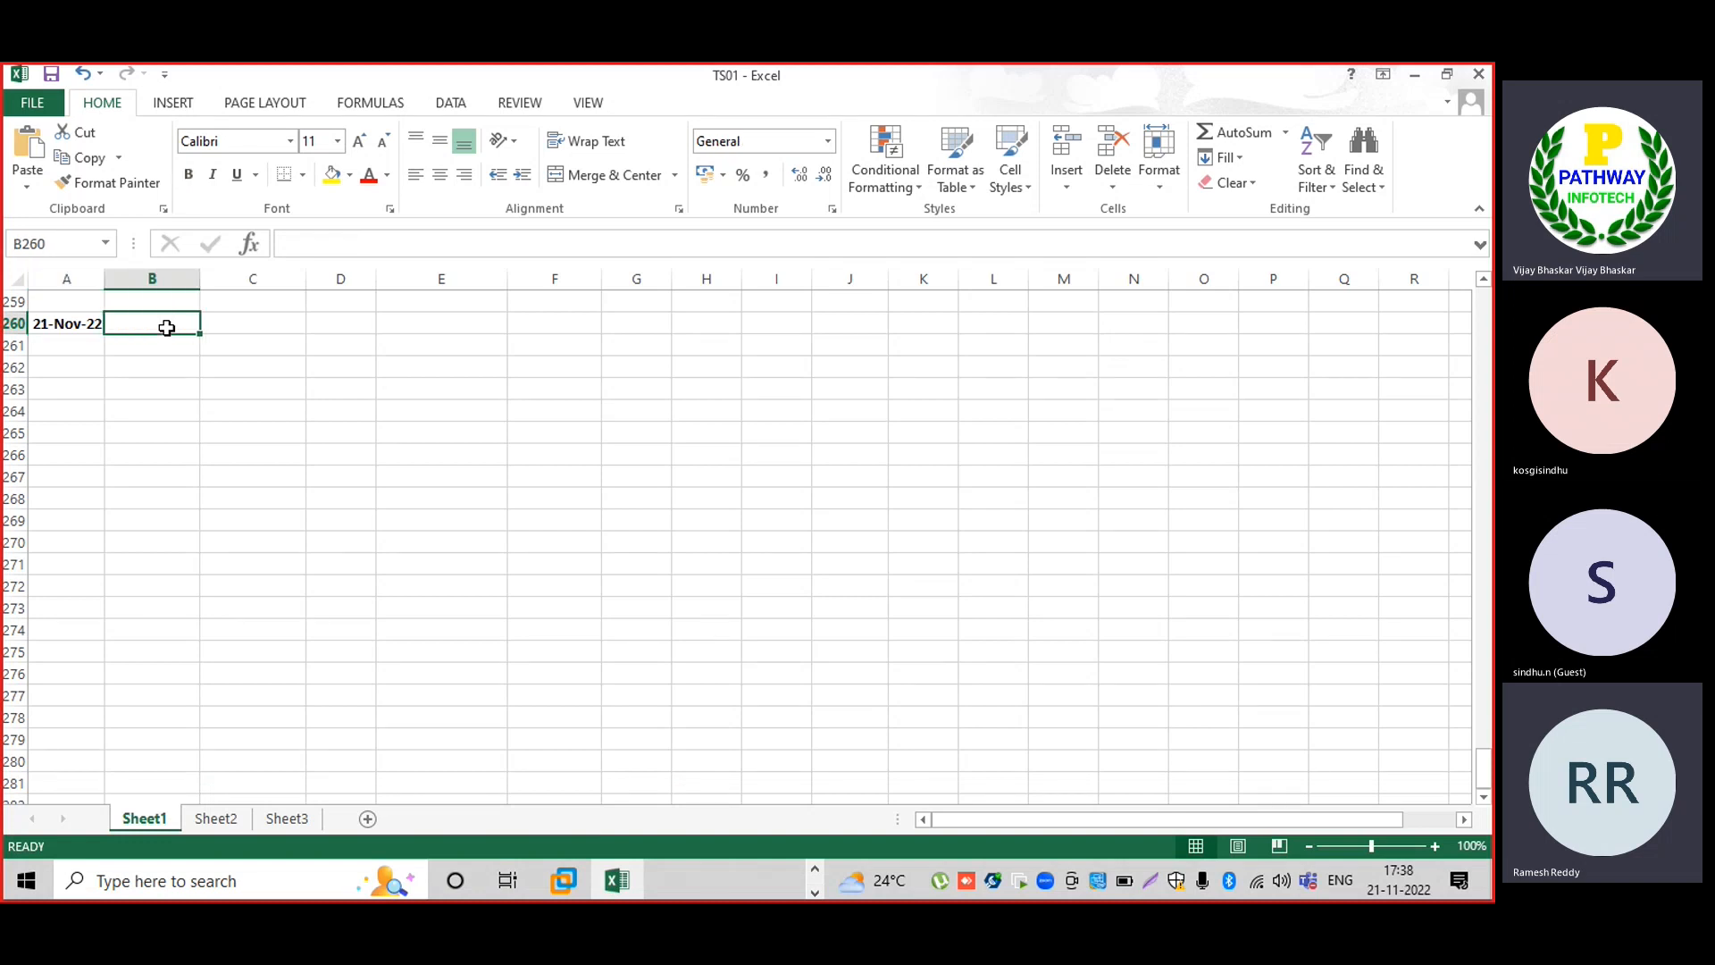
pyautogui.write('End')
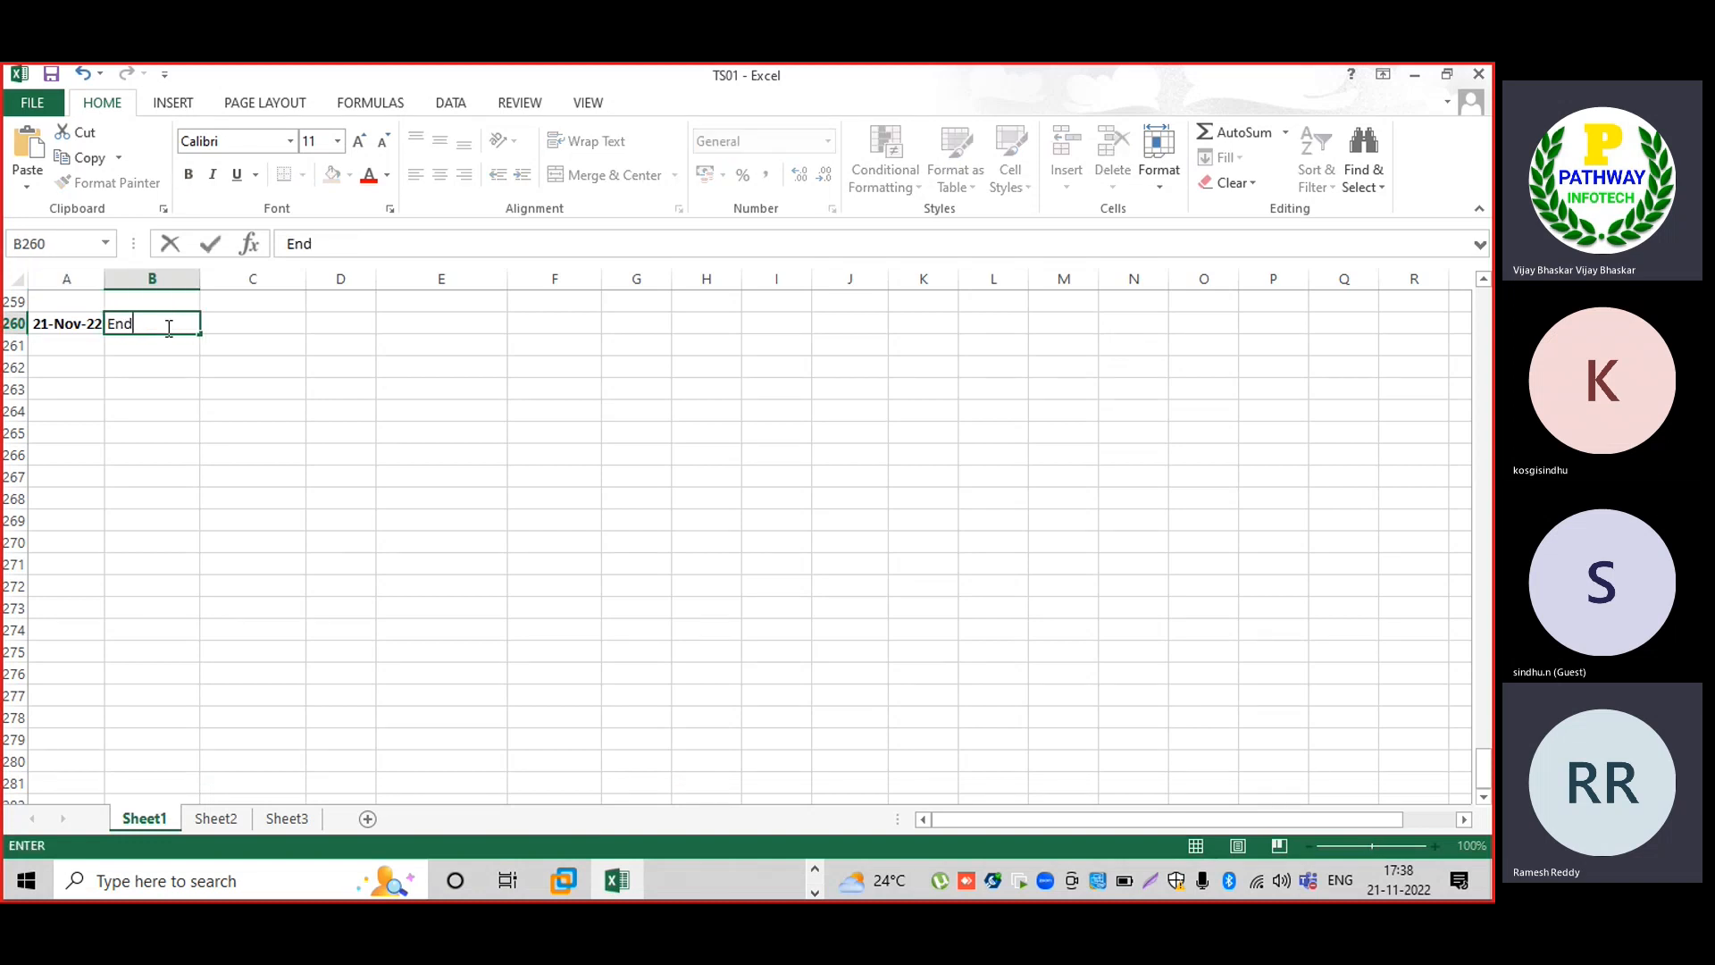
pyautogui.write(' user area')
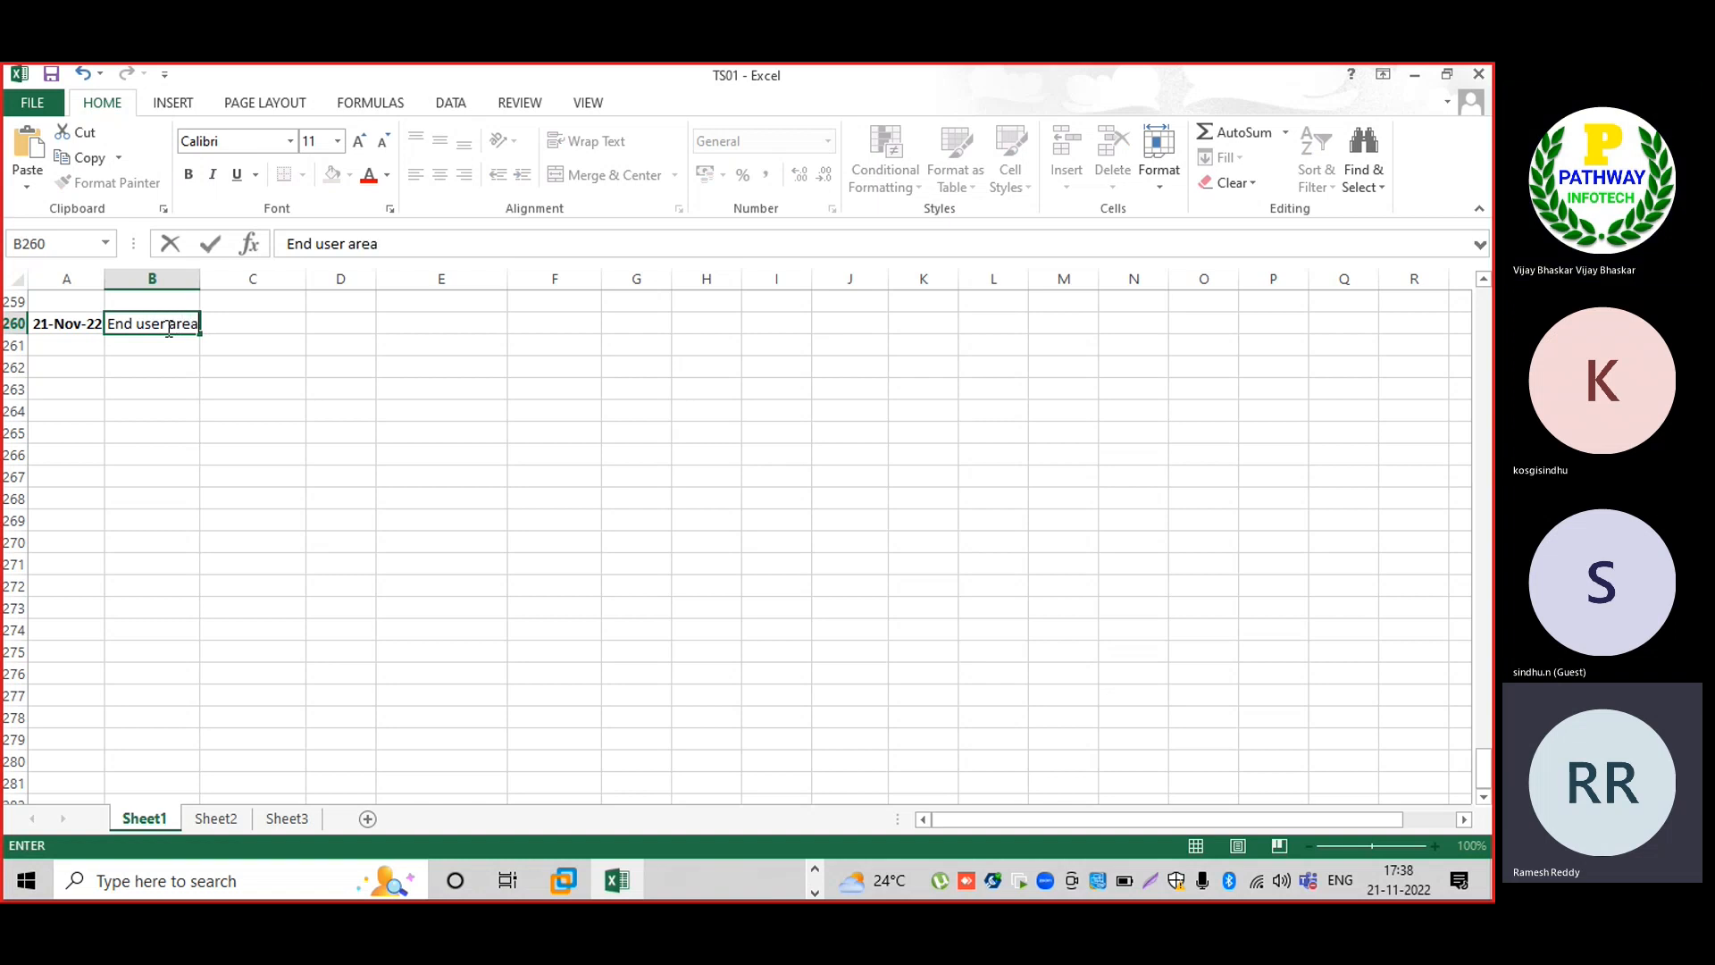
pyautogui.press('Return')
pyautogui.click(167, 328)
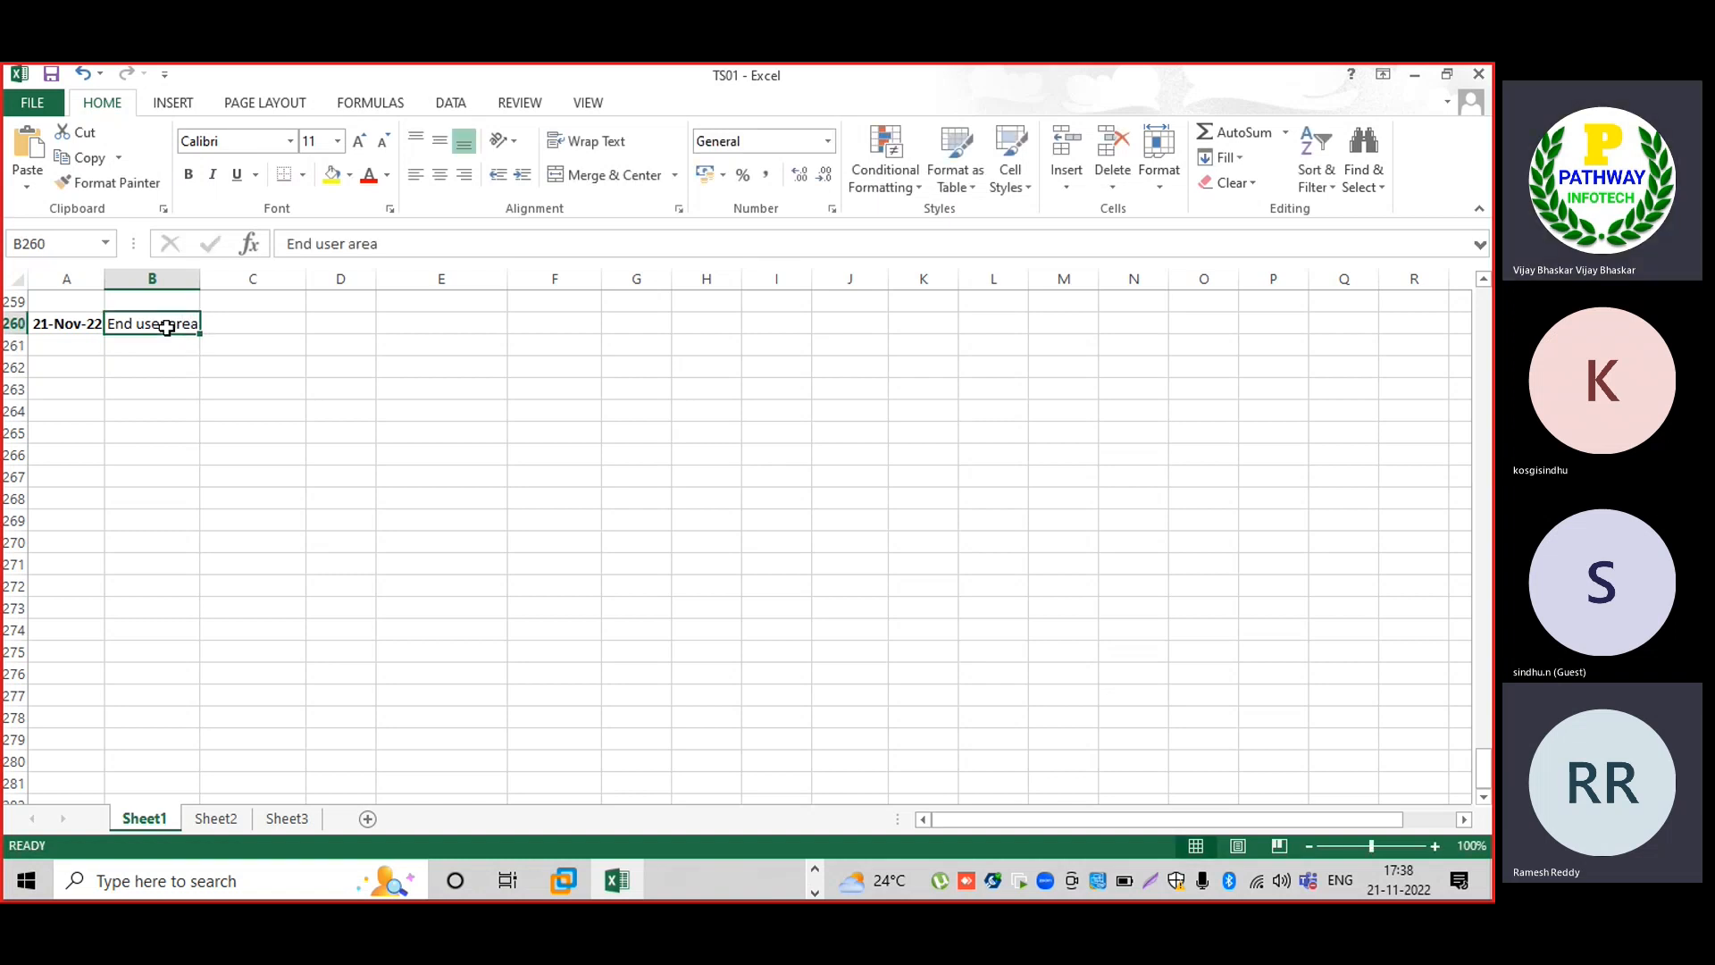
pyautogui.hotkey('ctrl', 'b')
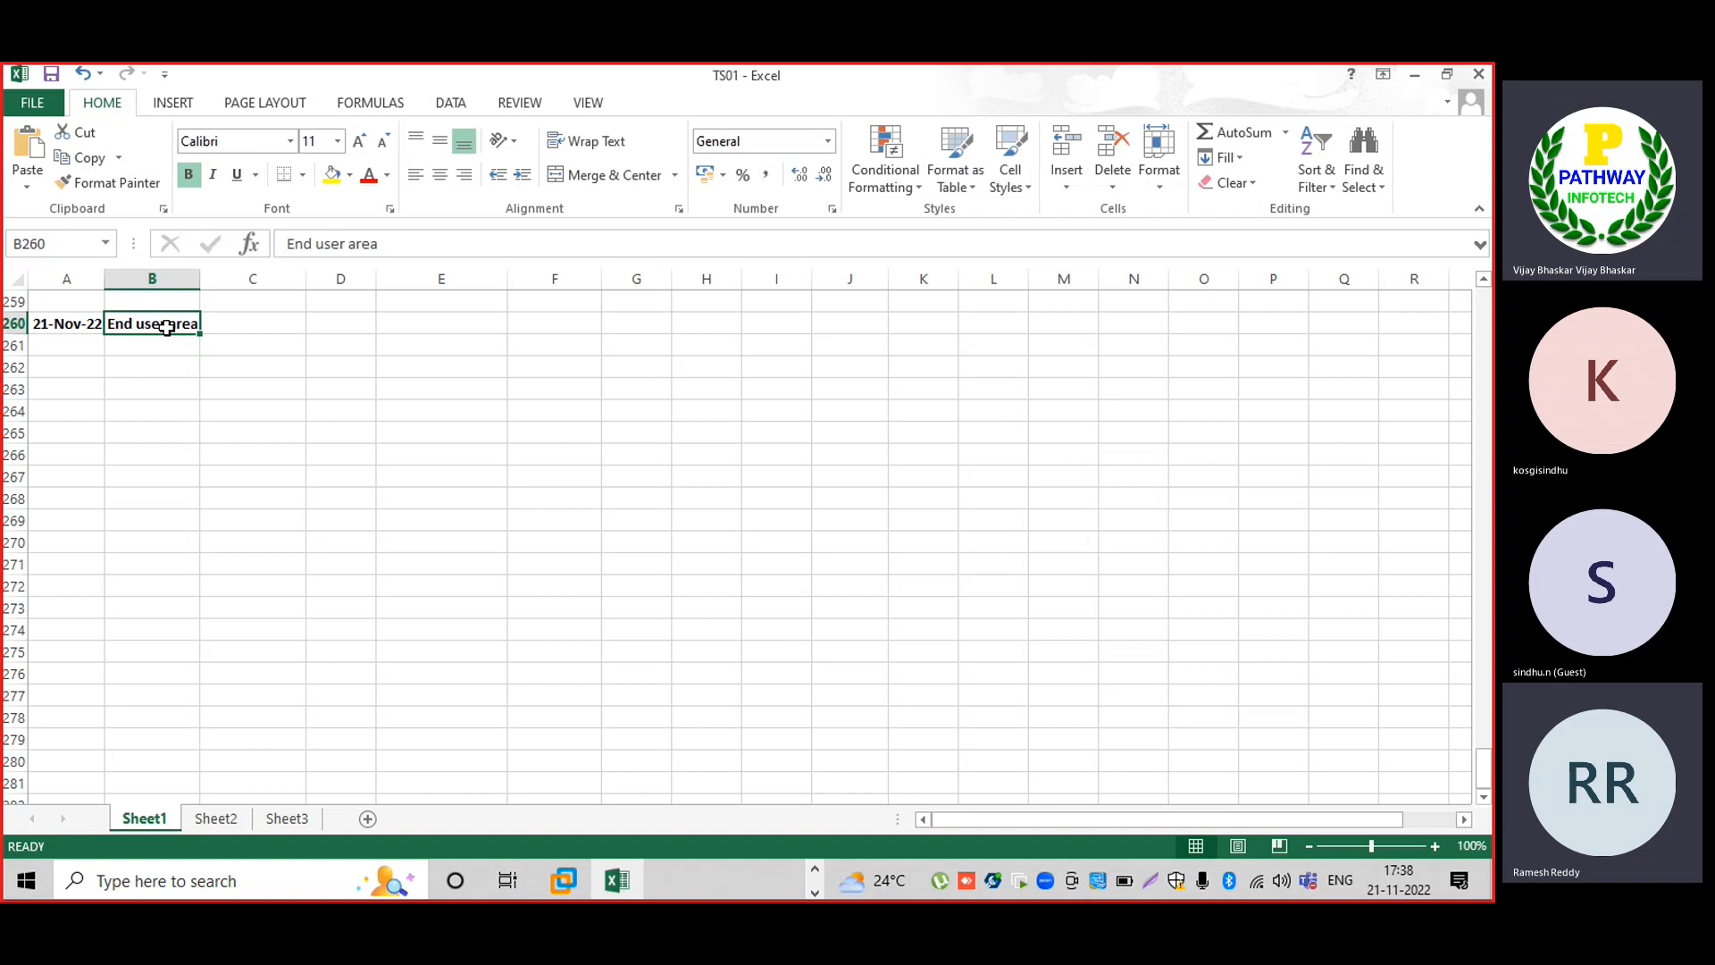
# Enter '1.Create Vendor master with purchasing organization' in B261 with XK01 in column F.
pyautogui.press('Return')
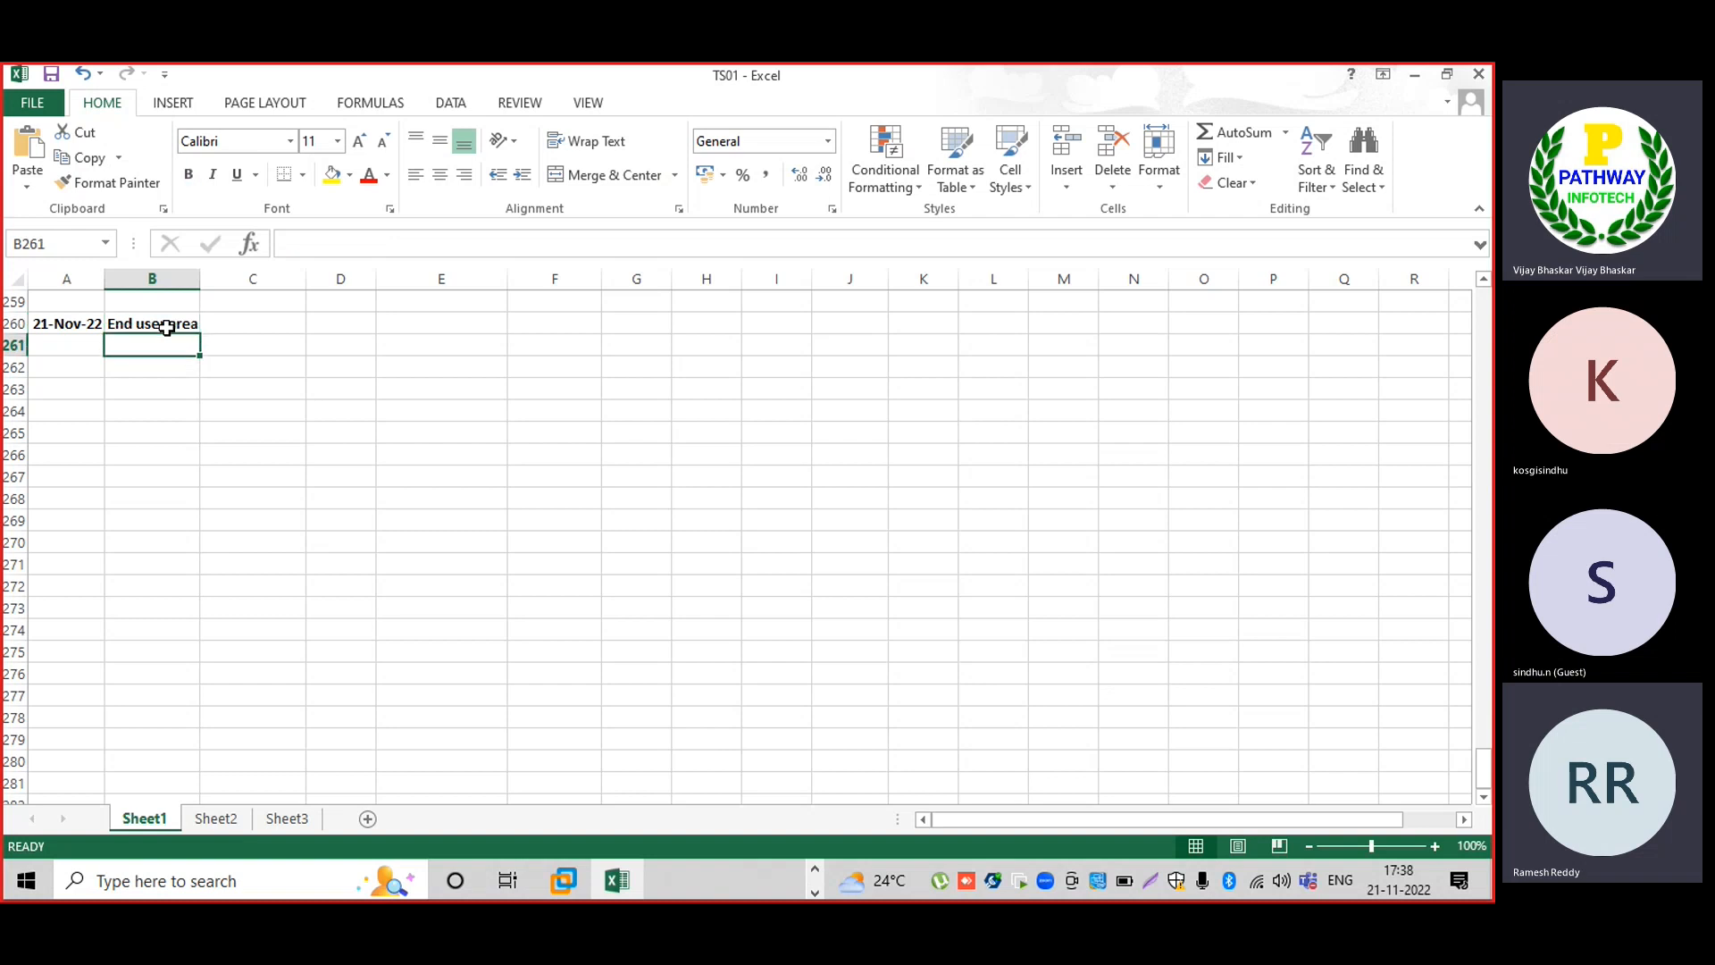
pyautogui.write('1.')
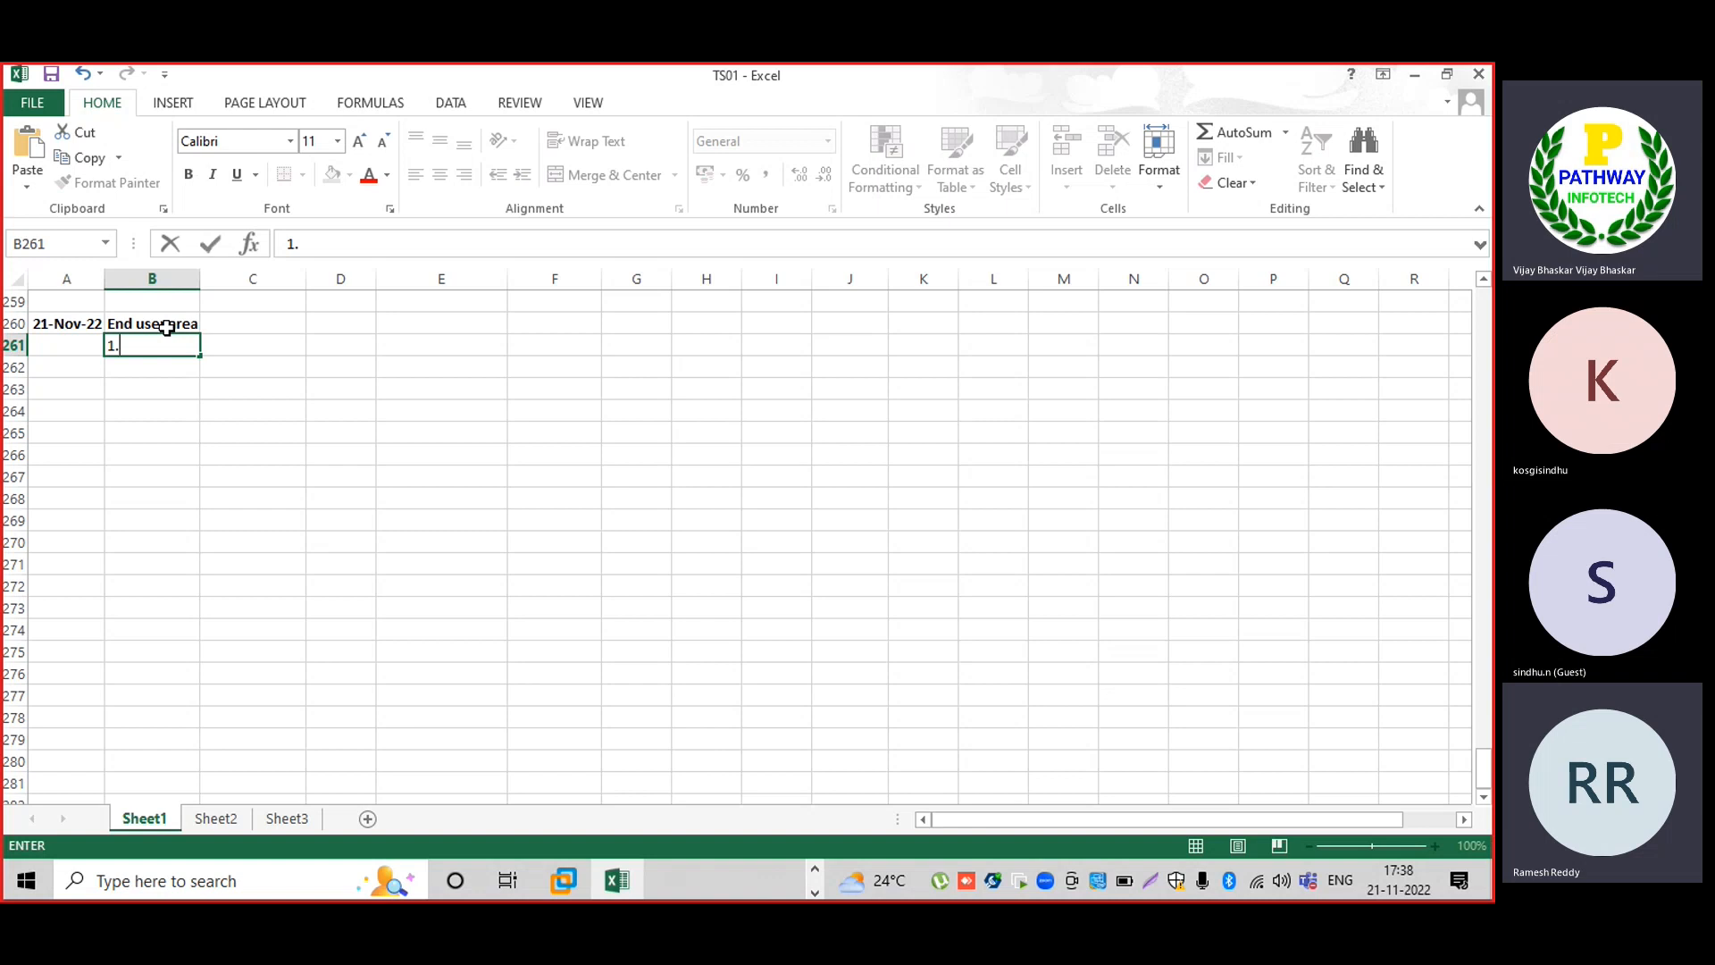
pyautogui.write('Crete')
pyautogui.press('BackSpace')
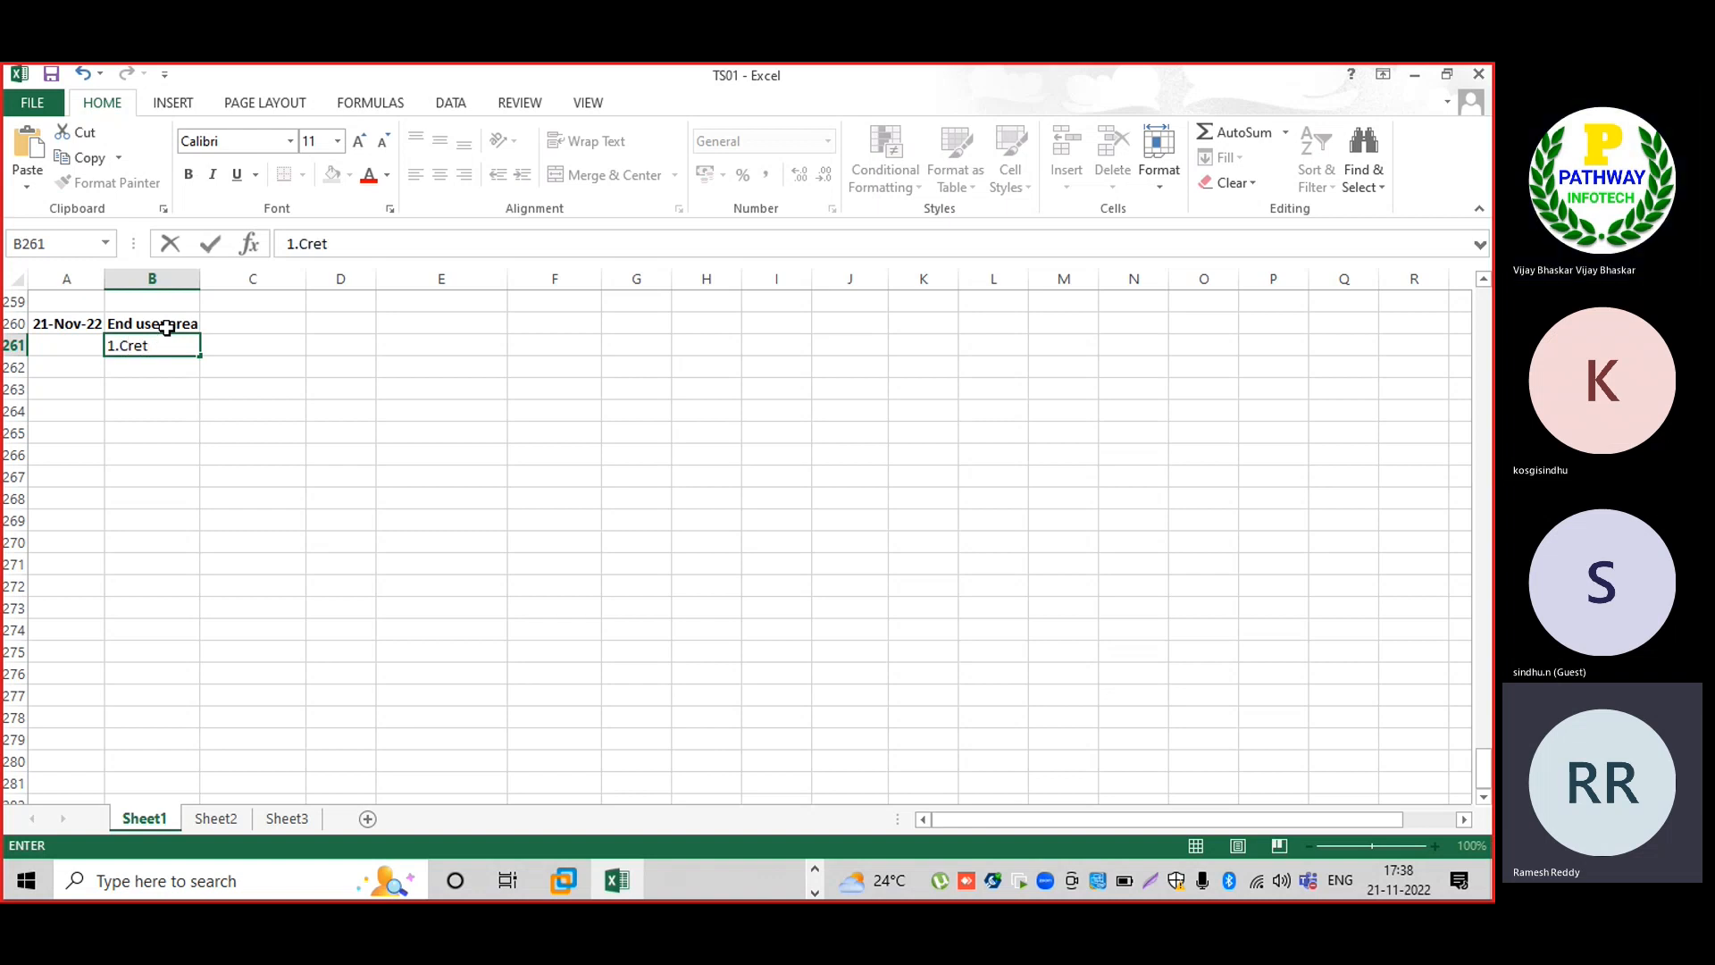
pyautogui.write('ate Vednor mas')
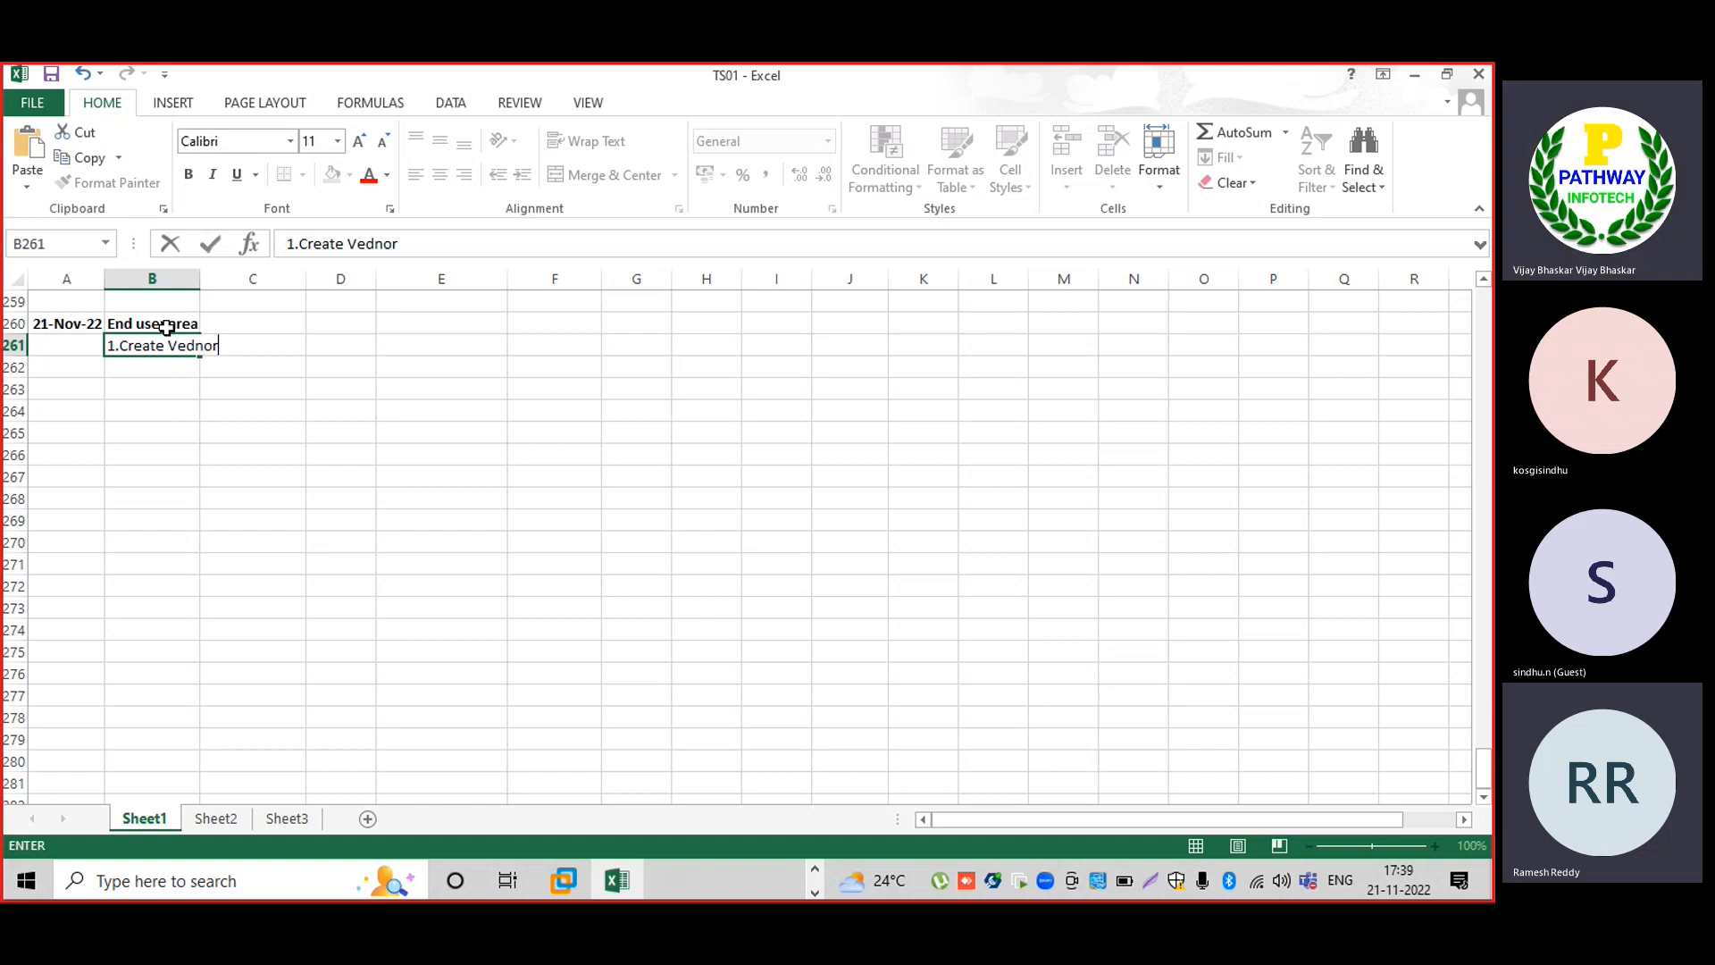
pyautogui.press('BackSpace')
pyautogui.press('BackSpace')
pyautogui.press('BackSpace')
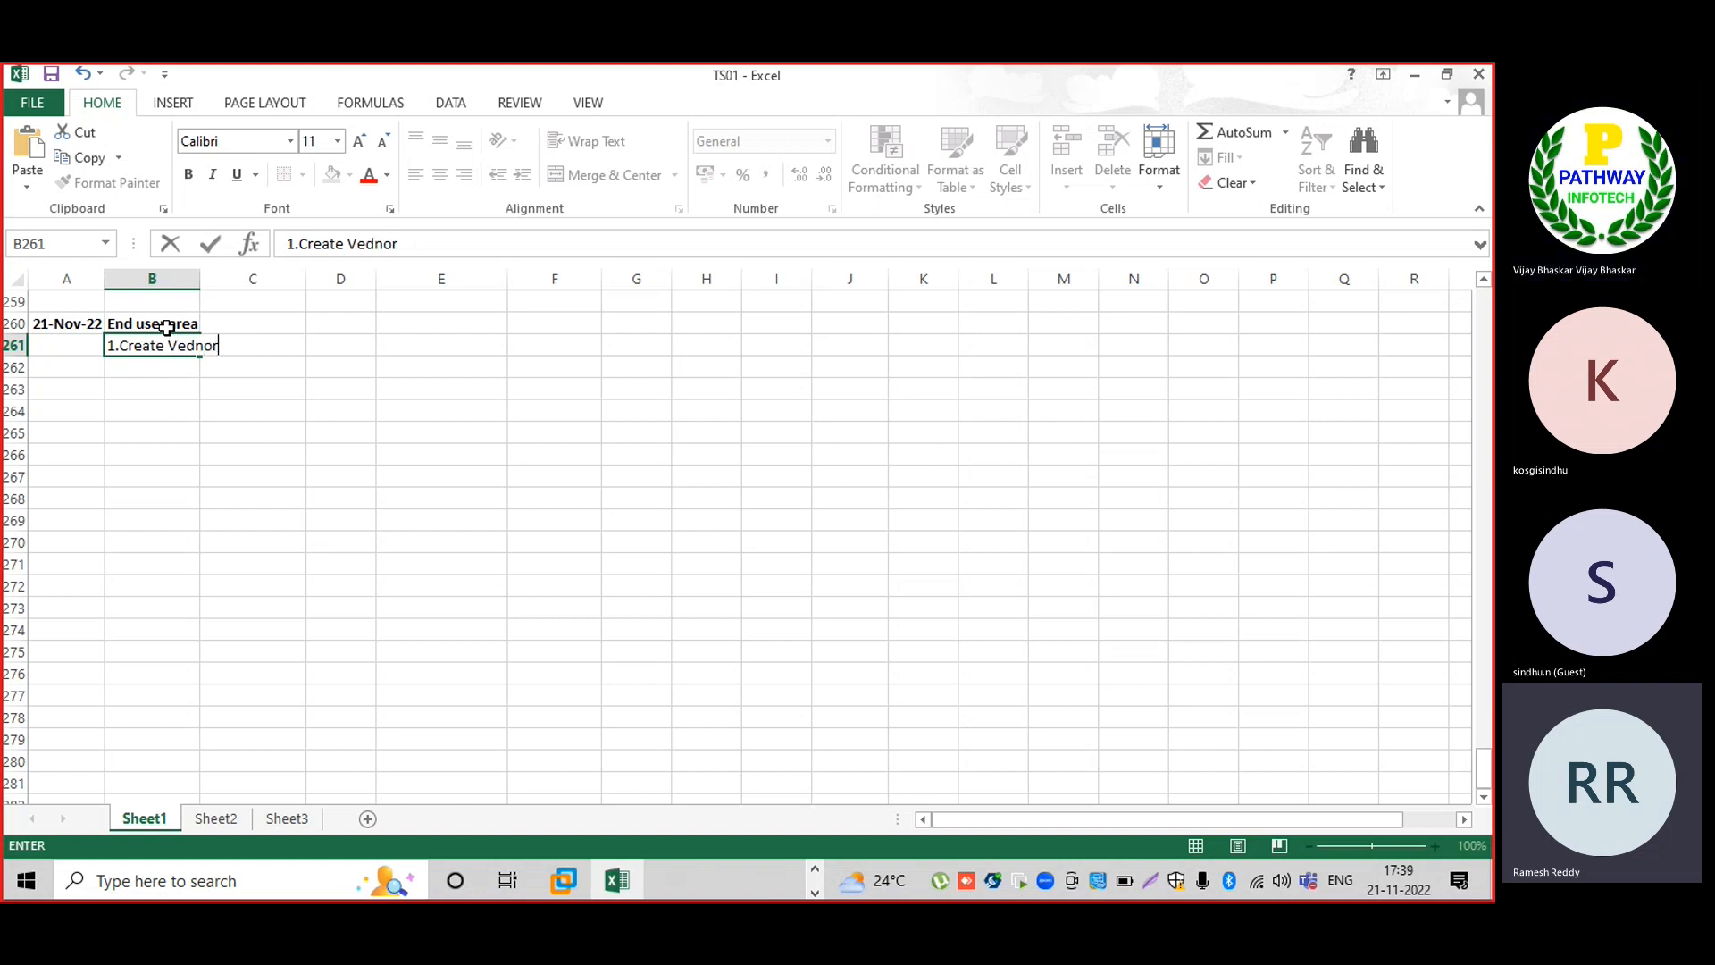
pyautogui.press('BackSpace')
pyautogui.press('BackSpace')
pyautogui.press('BackSpace')
pyautogui.press('BackSpace')
pyautogui.write('ndor master with ')
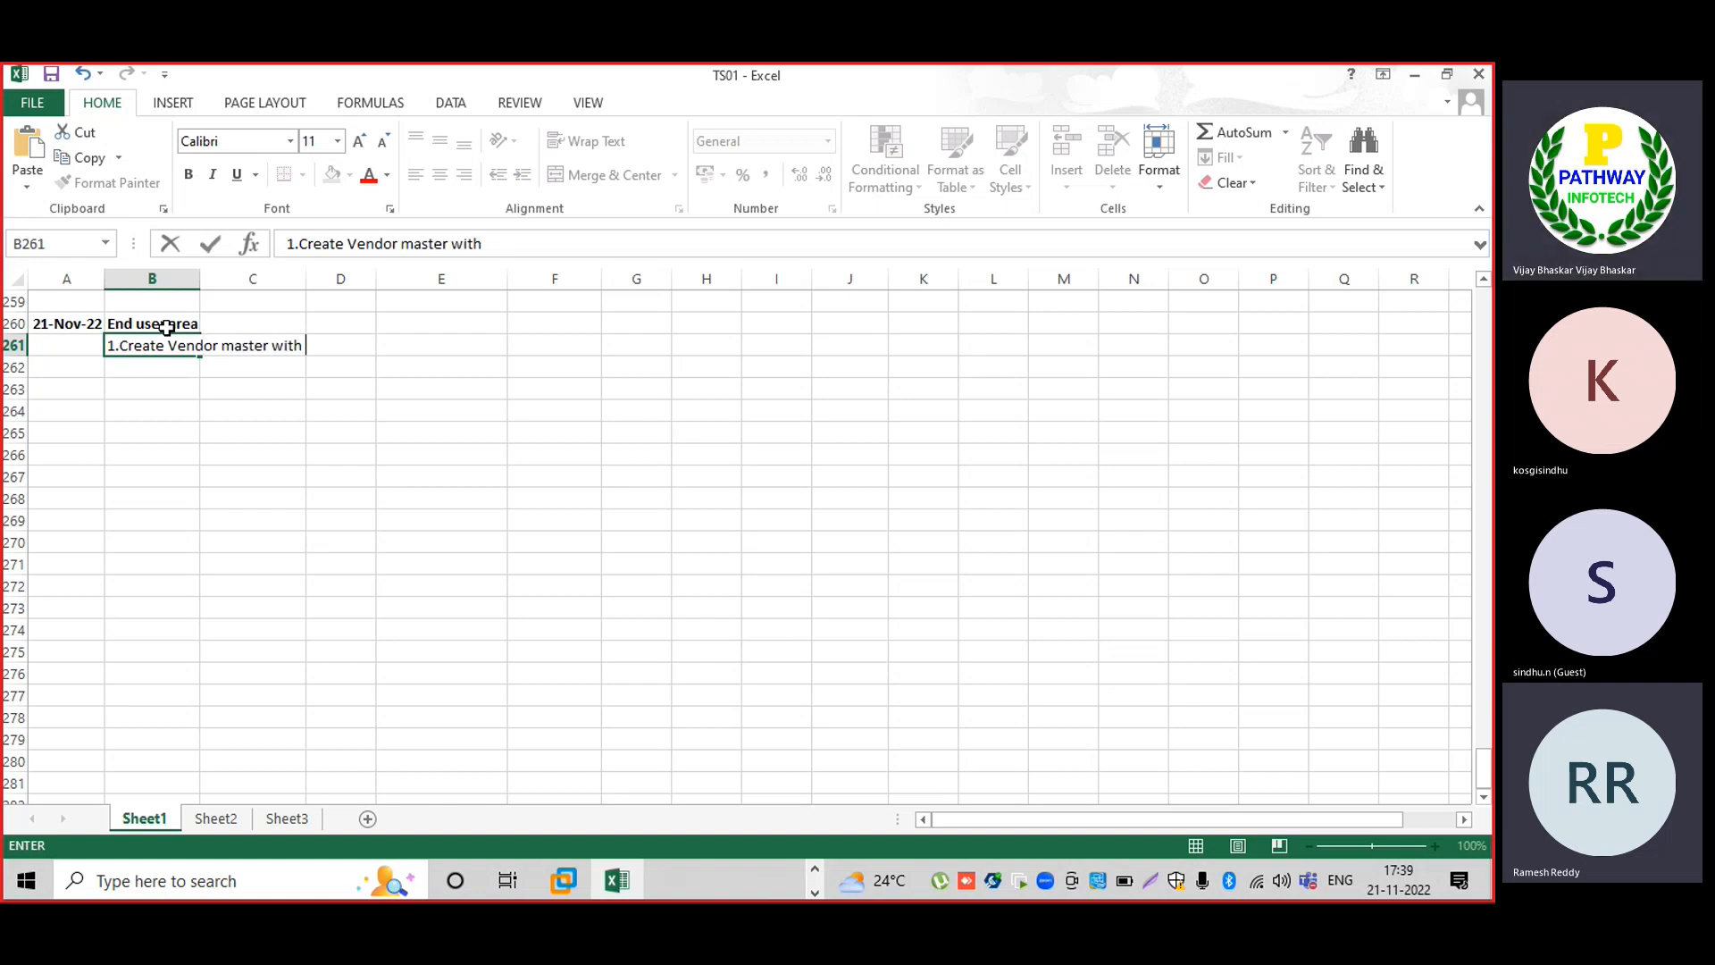
pyautogui.write('purchasing ')
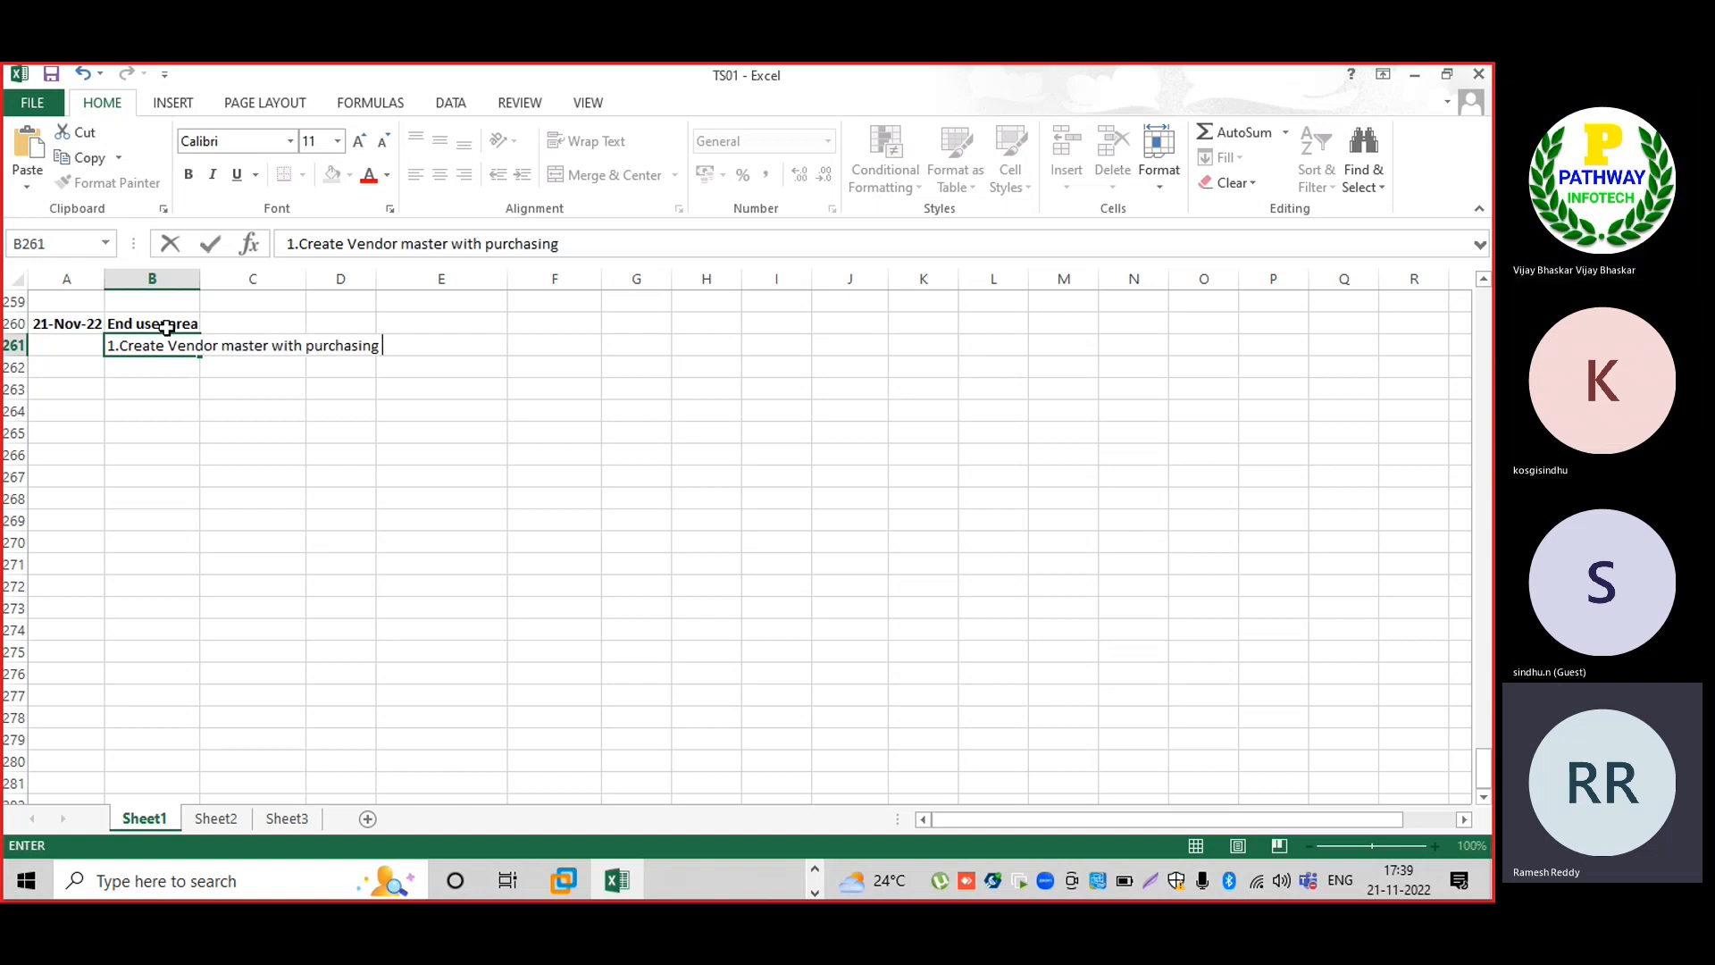
pyautogui.write('organization')
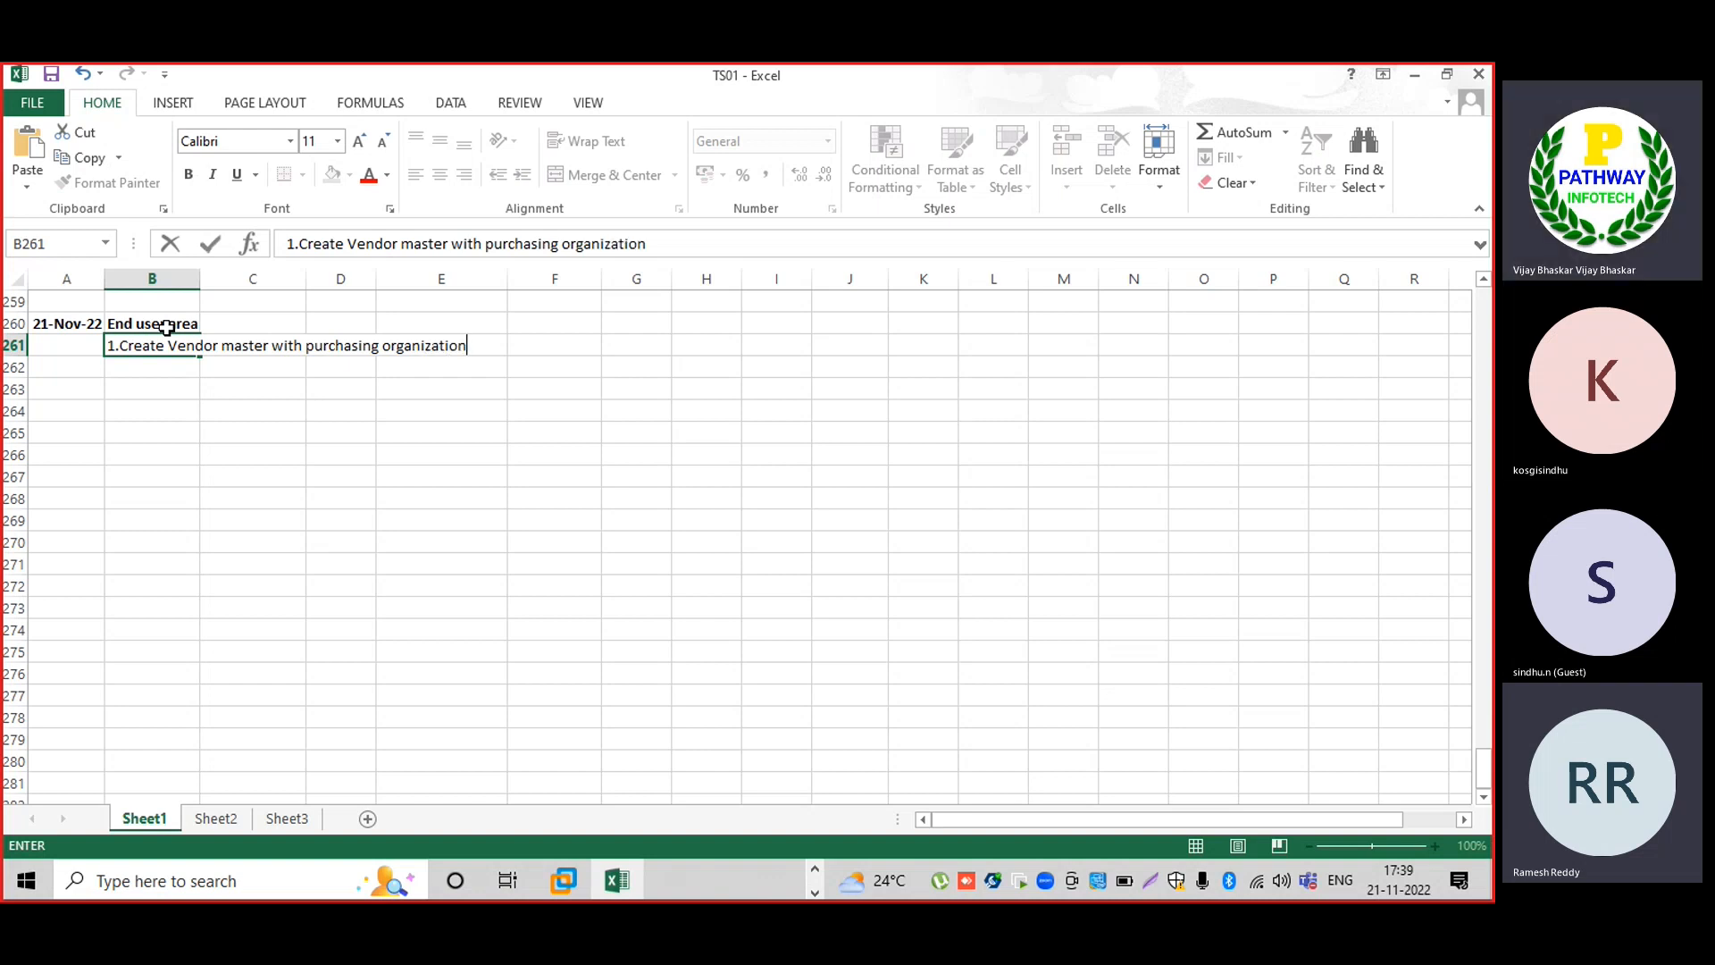
pyautogui.press('Right')
pyautogui.press('Right')
pyautogui.press('Right')
pyautogui.press('Right')
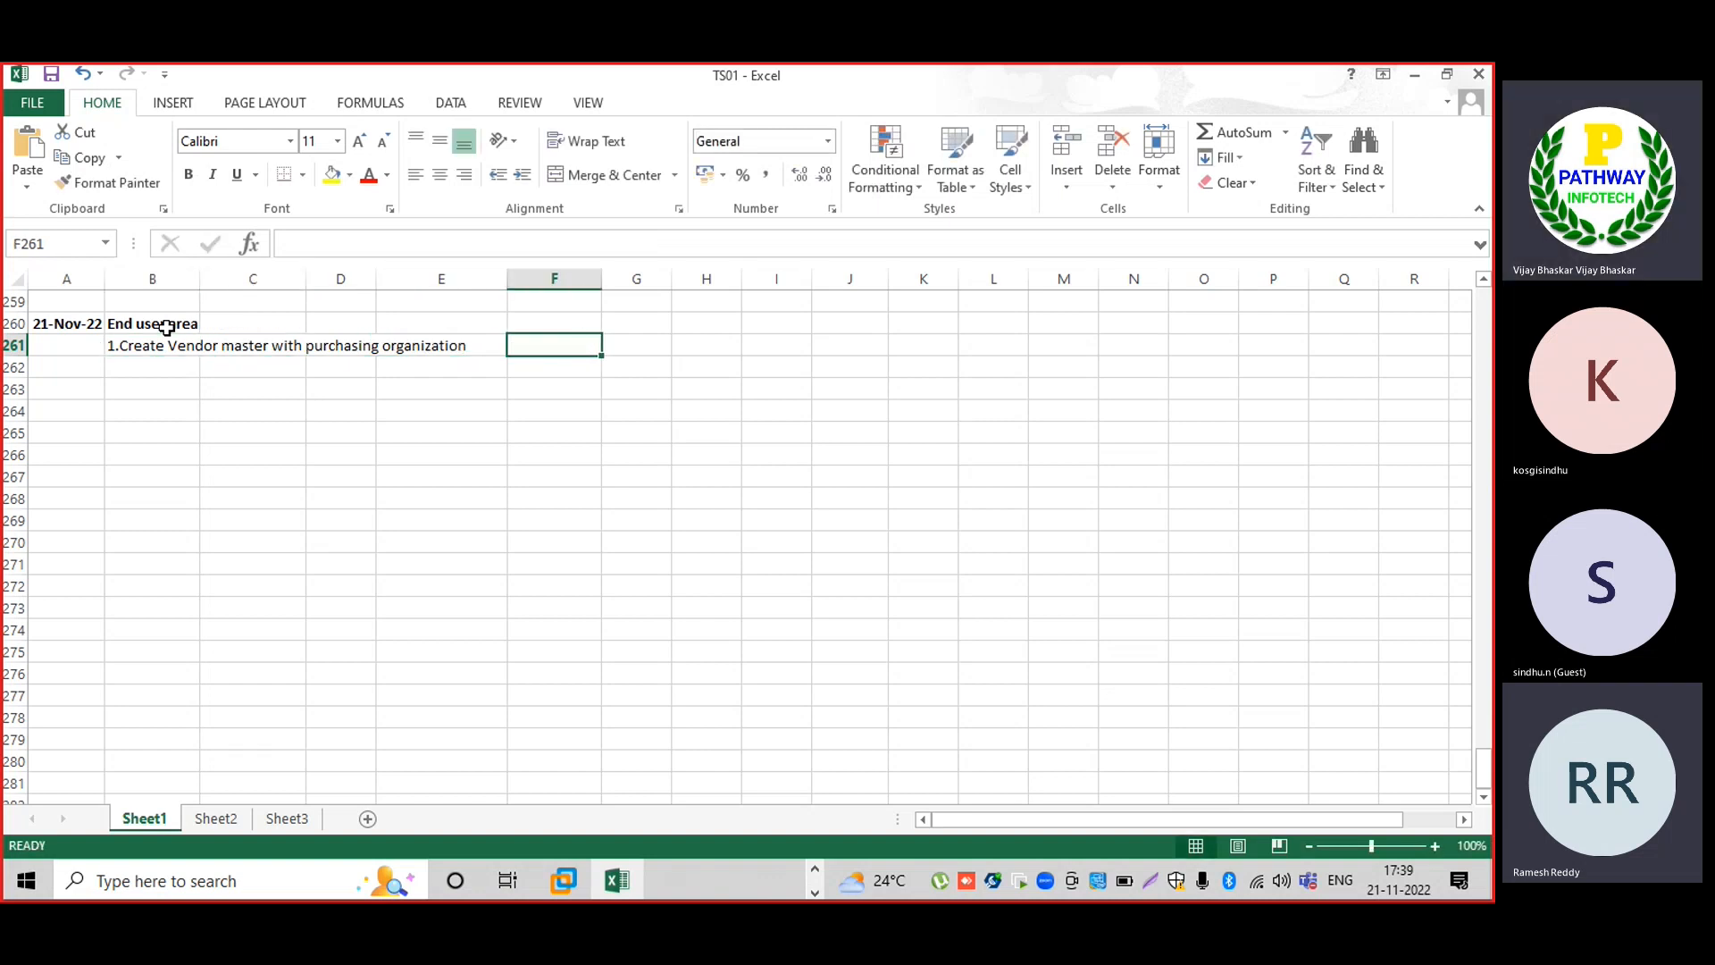
pyautogui.write('XK01')
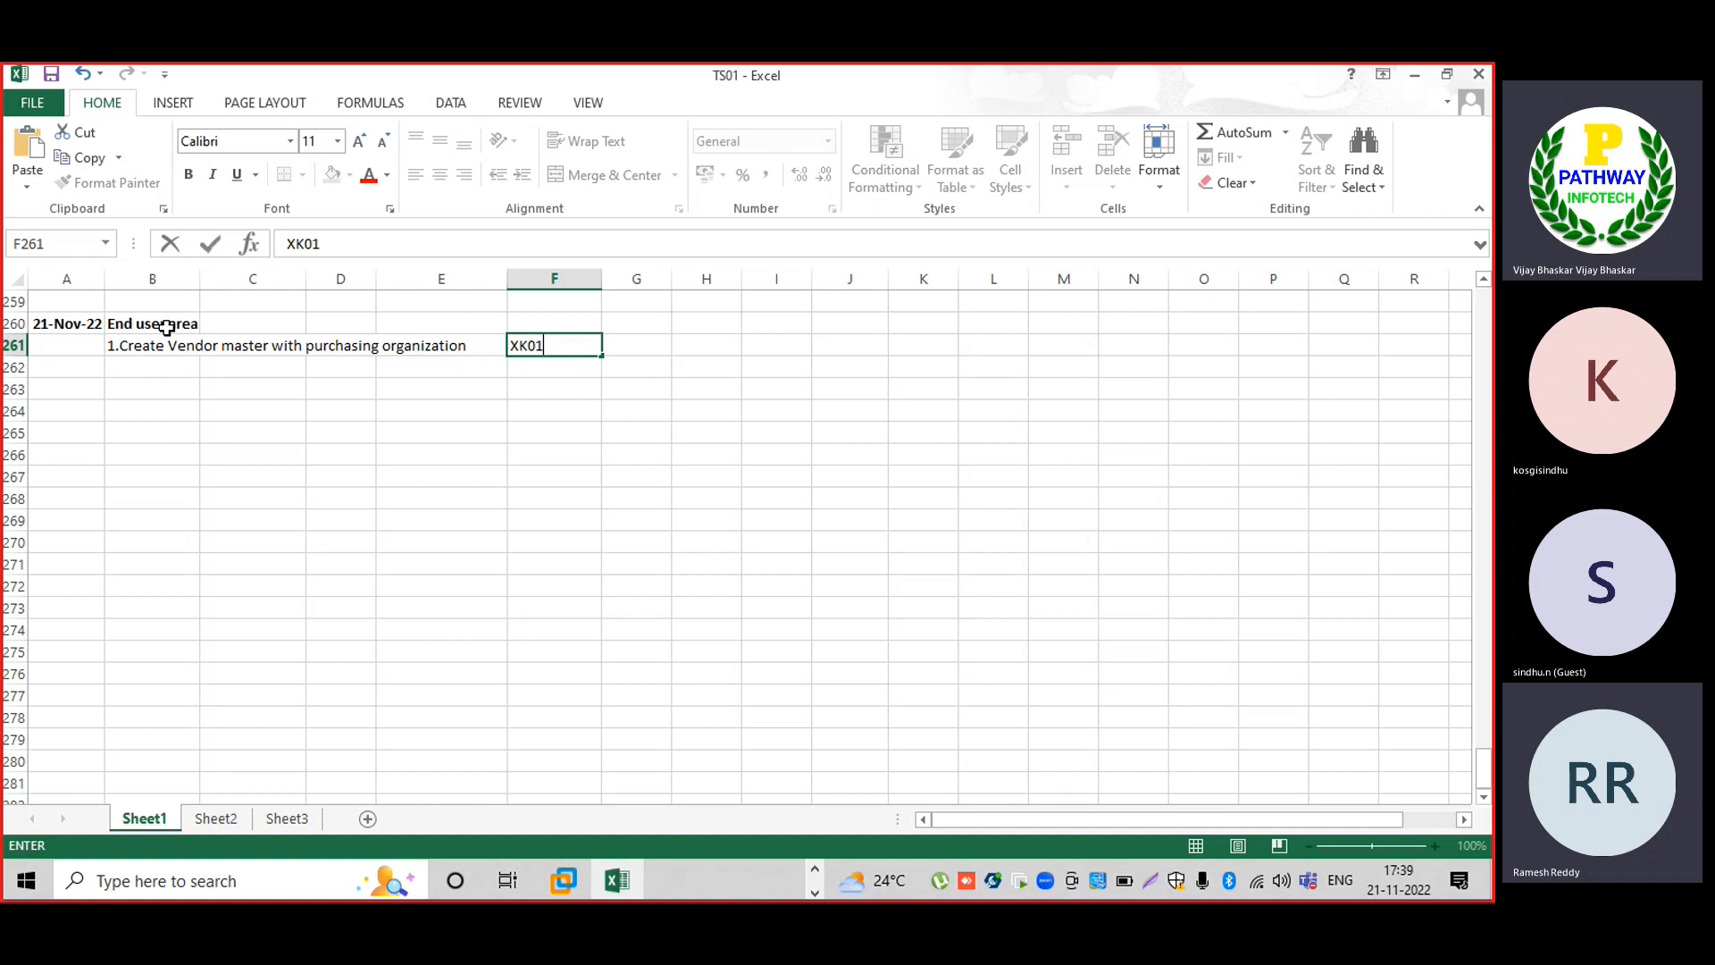
pyautogui.press('Return')
# Enter '2. Create Materail Master record' in B262 with MM01 in column F.
pyautogui.write('2.')
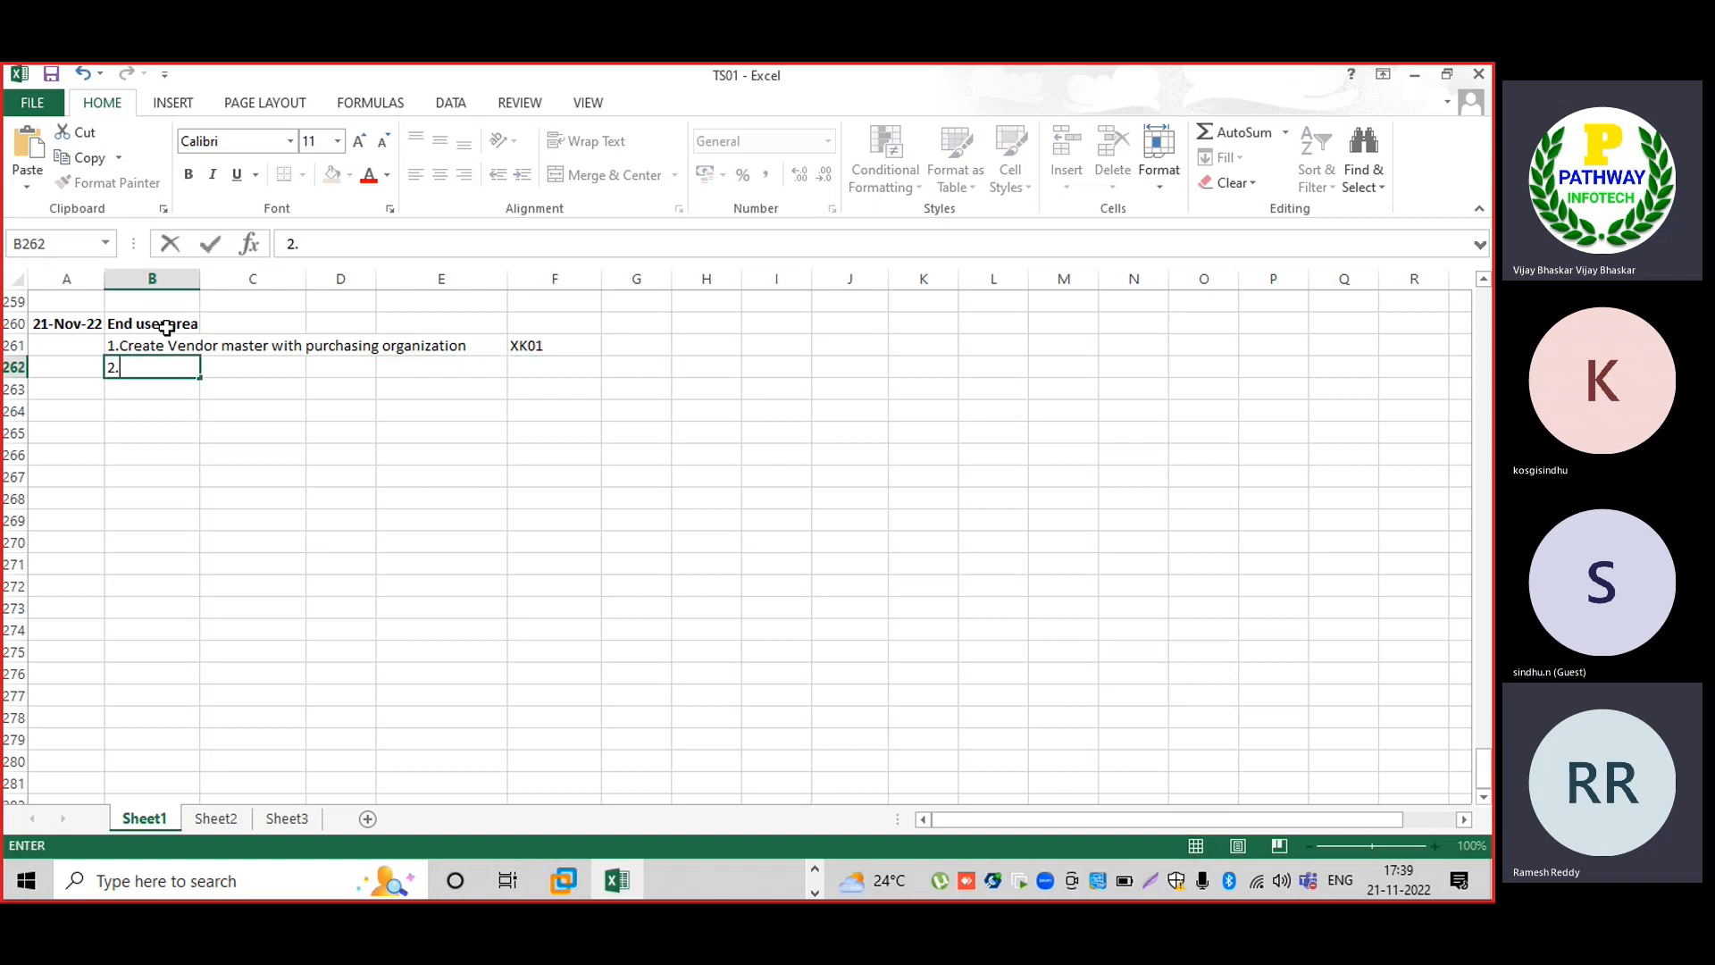
pyautogui.write(' Cre')
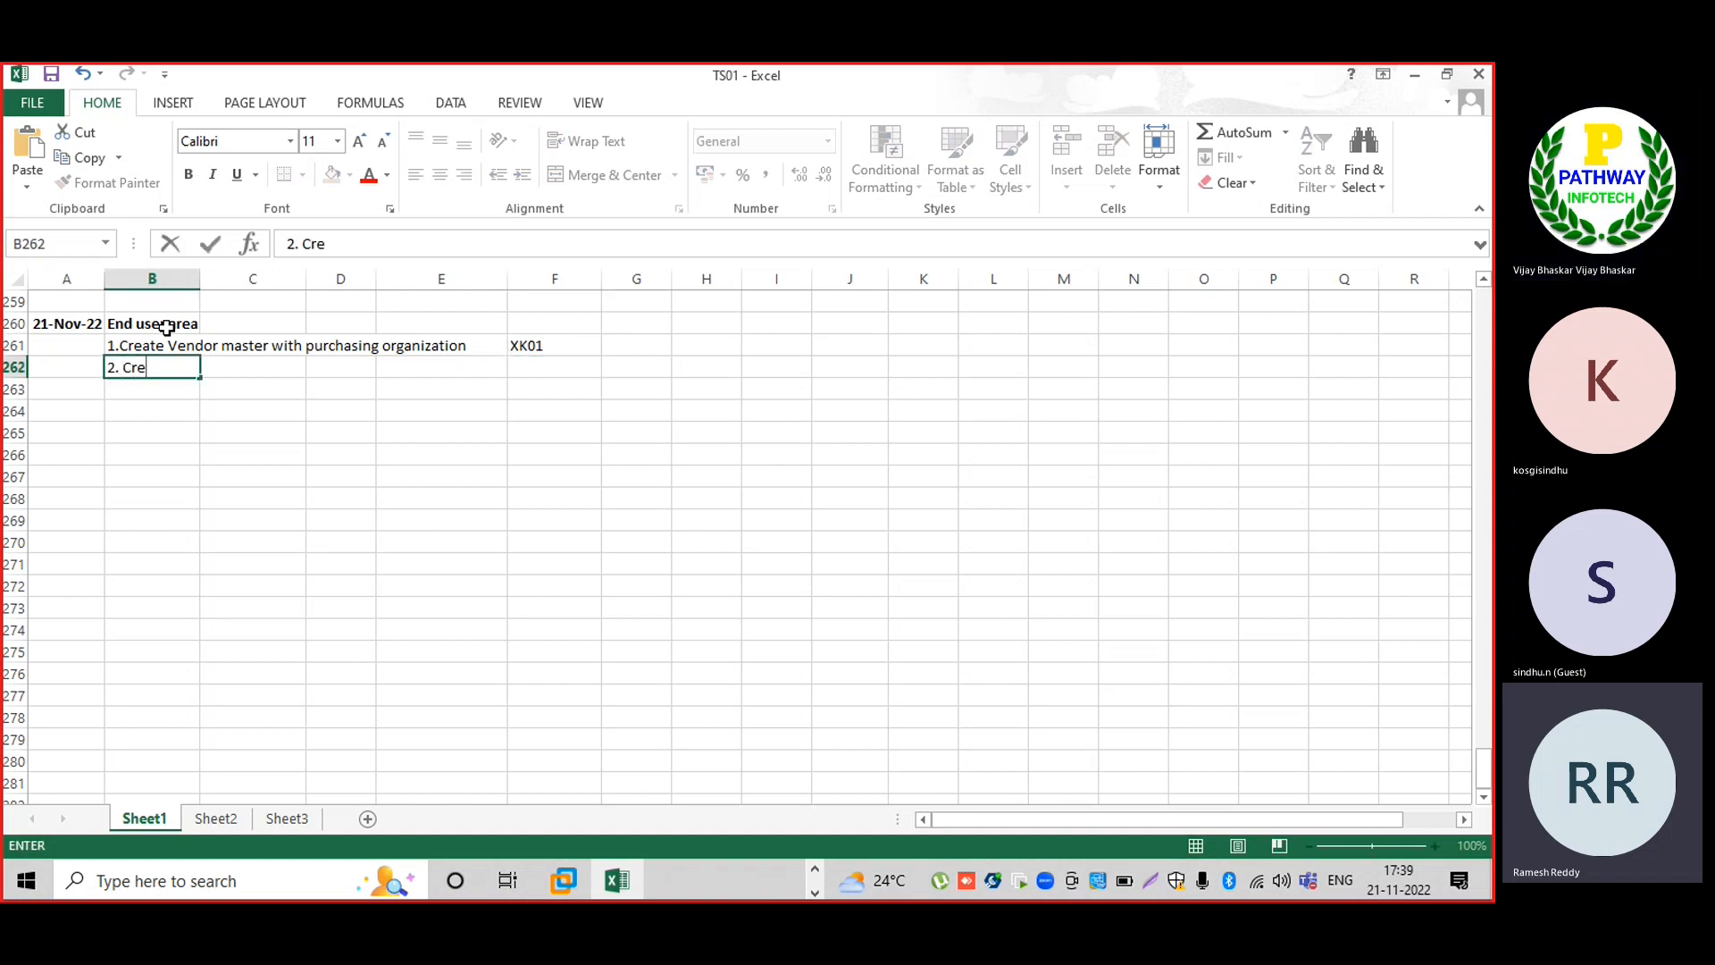
pyautogui.write('ate MaterailL')
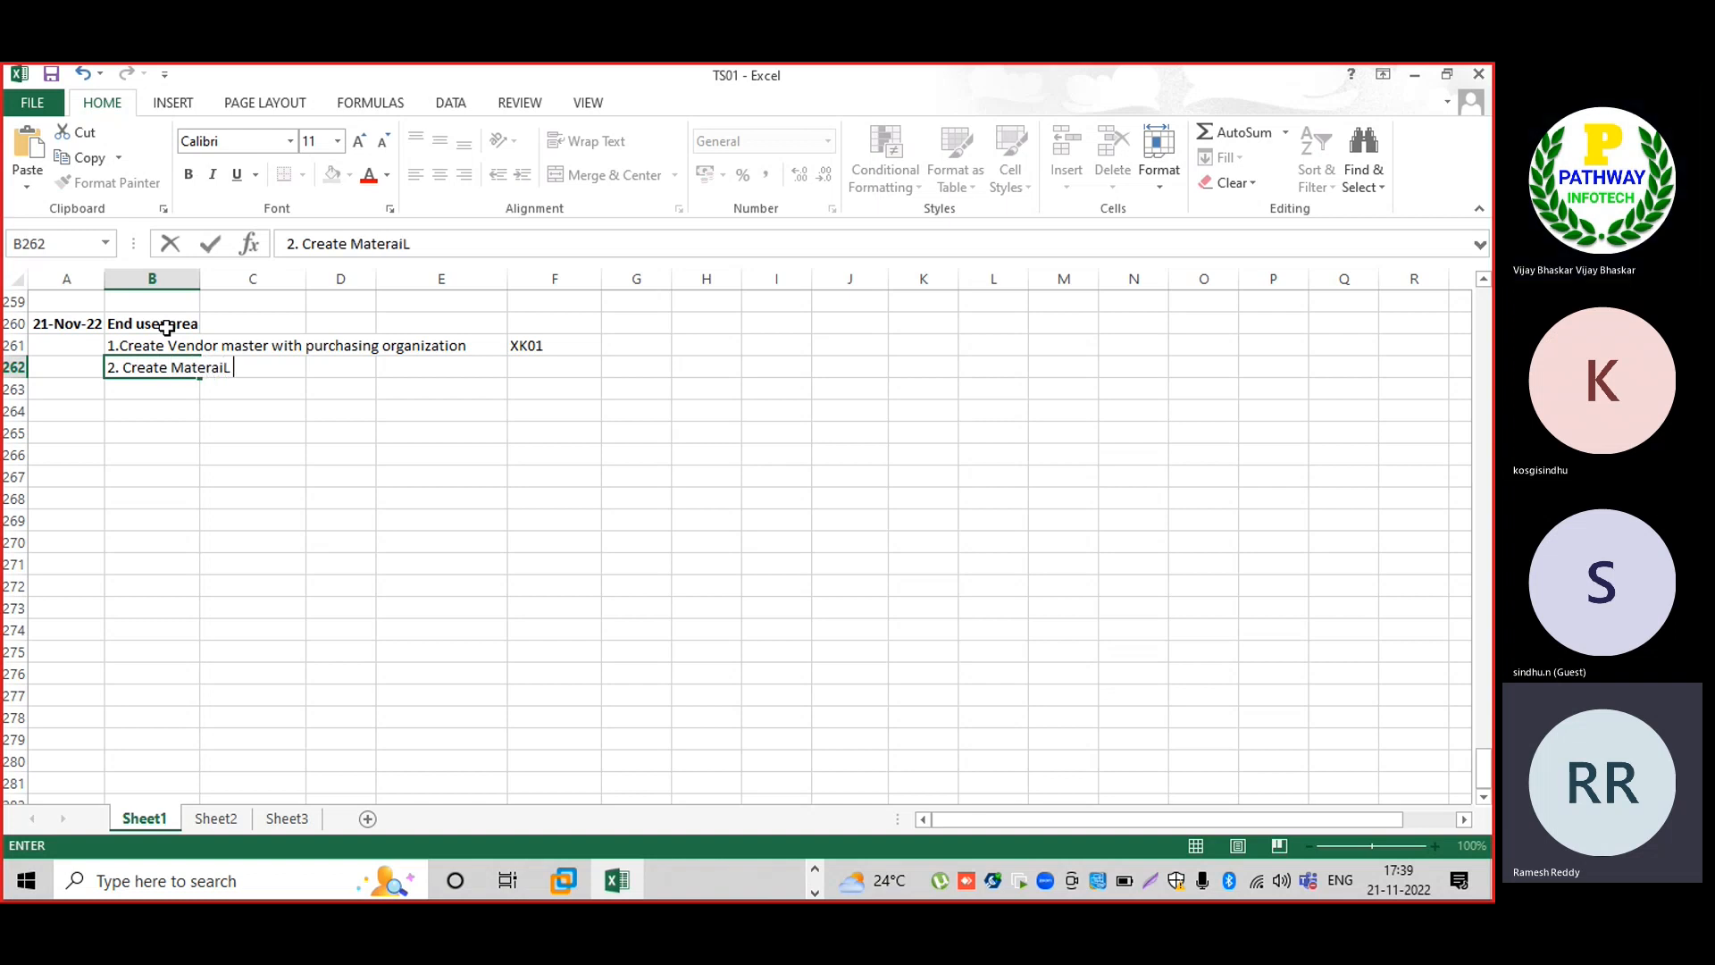
pyautogui.press('BackSpace')
pyautogui.write('Mastyer')
pyautogui.press('BackSpace')
pyautogui.press('BackSpace')
pyautogui.press('BackSpace')
pyautogui.press('BackSpace')
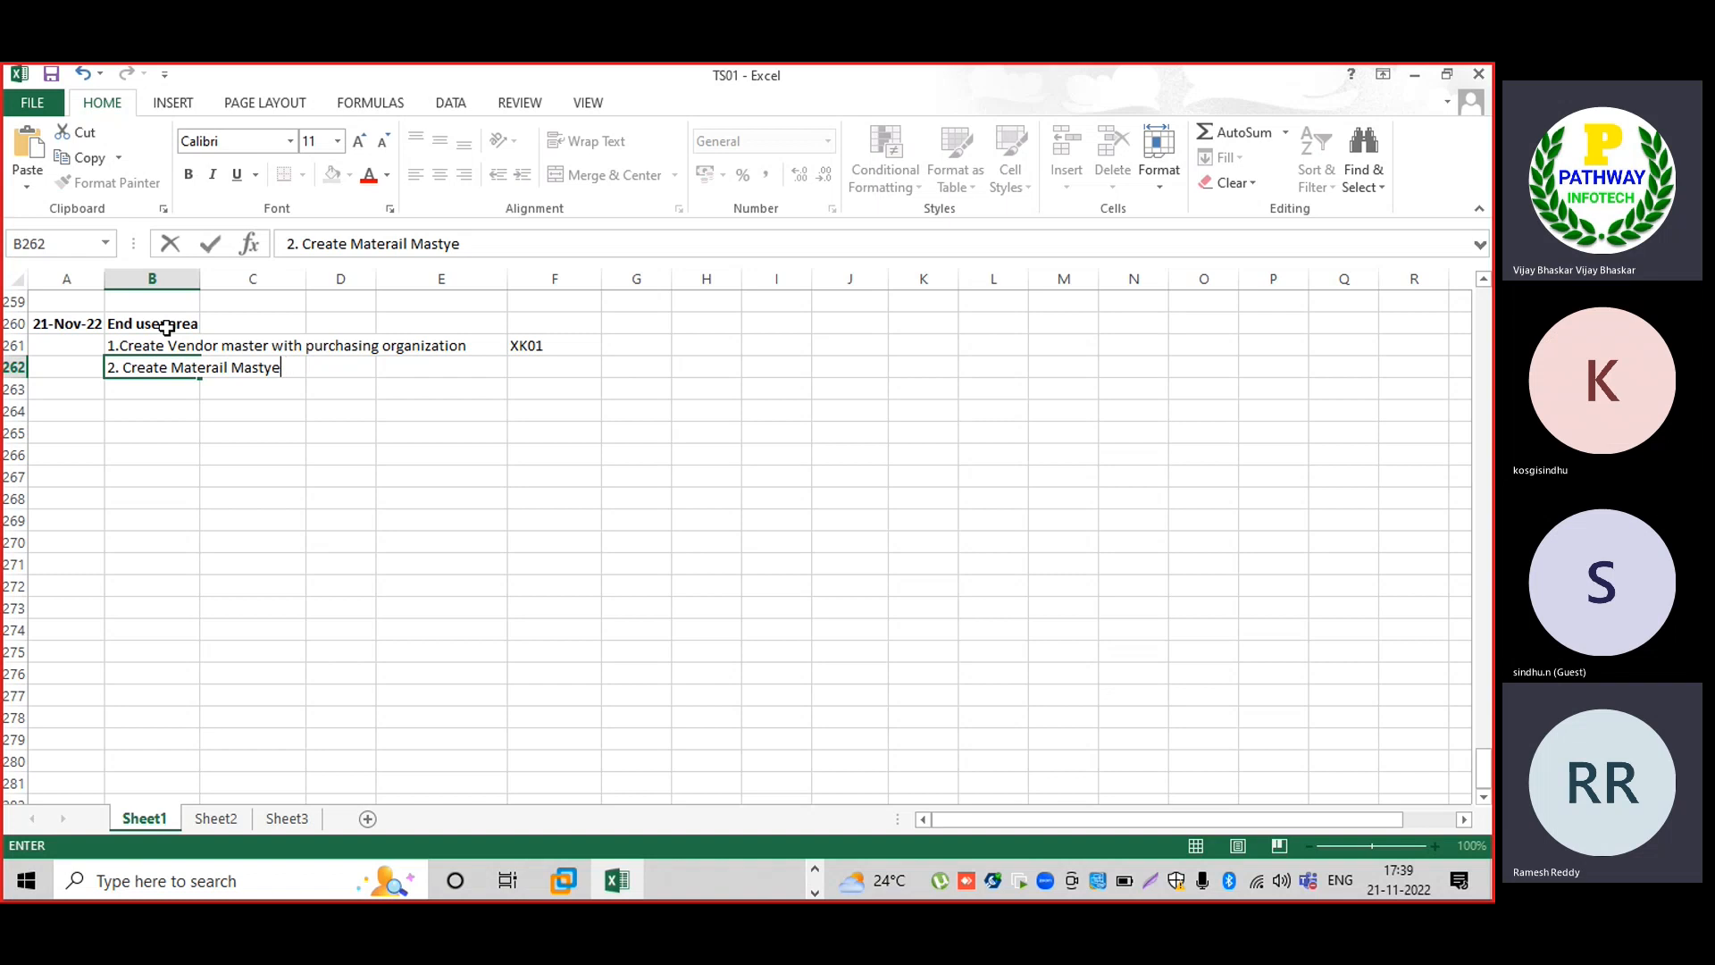
pyautogui.write('er record')
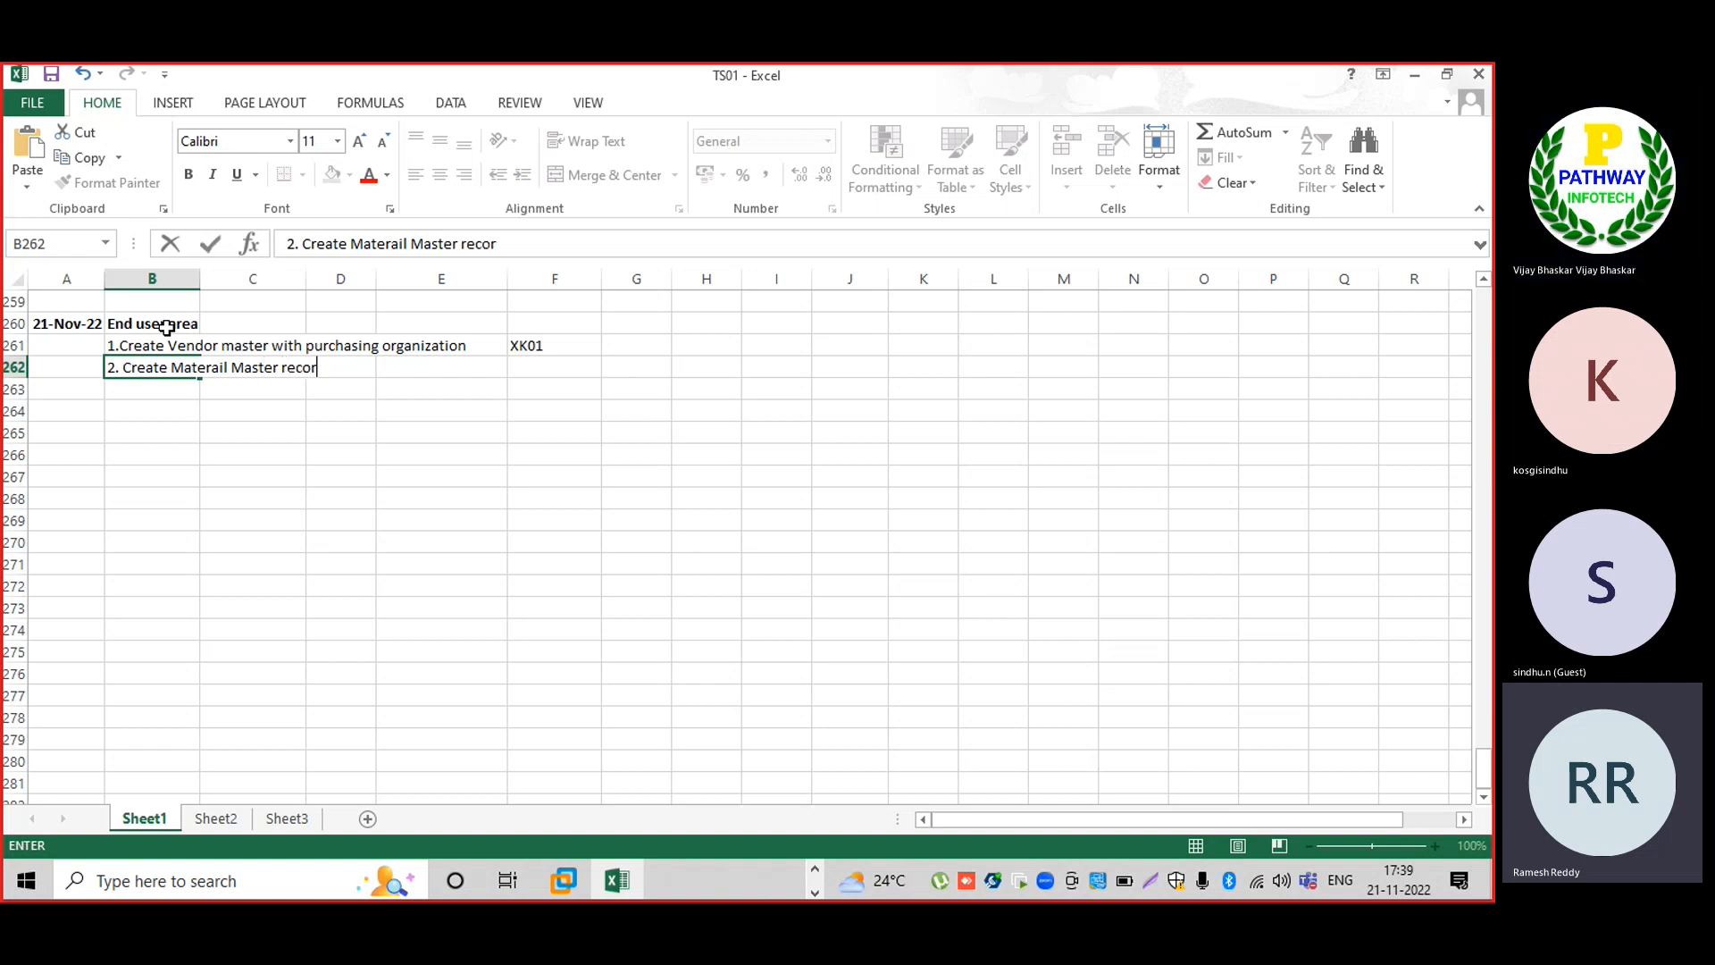
pyautogui.press('Right')
pyautogui.press('Right')
pyautogui.press('Right')
pyautogui.press('Right')
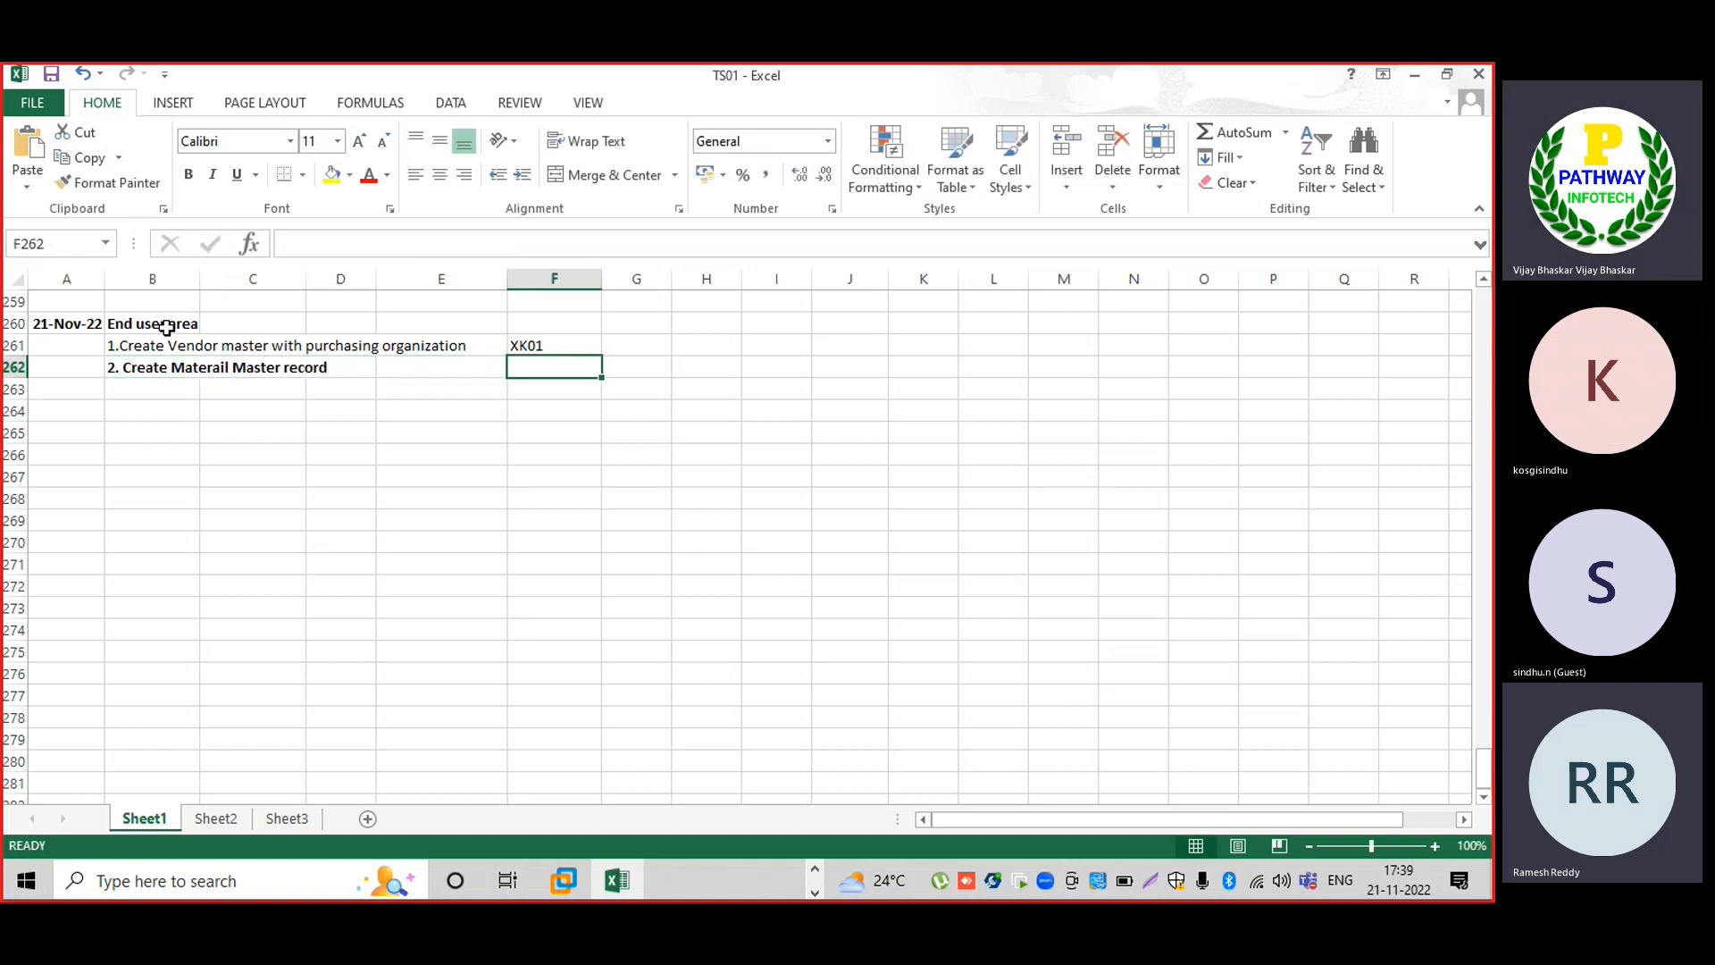
pyautogui.write('MM01')
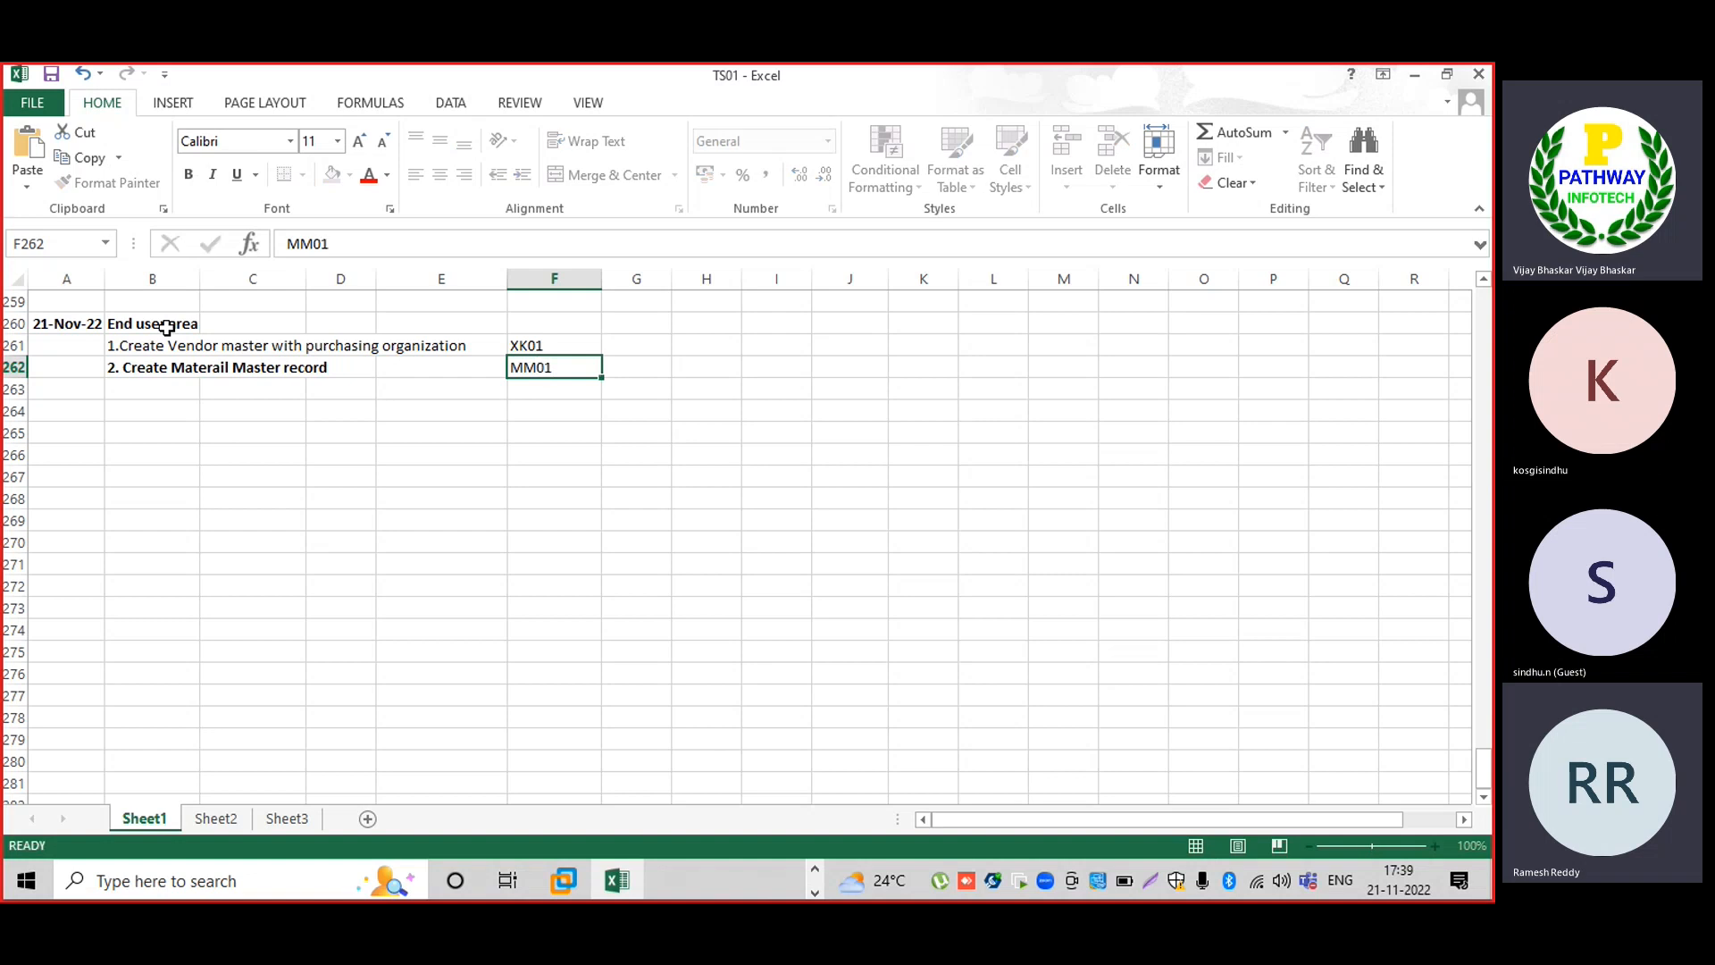
pyautogui.press('Return')
# Remove bold from step 2 and add '3. Create Purchase order' with ME21N.
pyautogui.press('Up')
pyautogui.hotkey('ctrl', 'b')
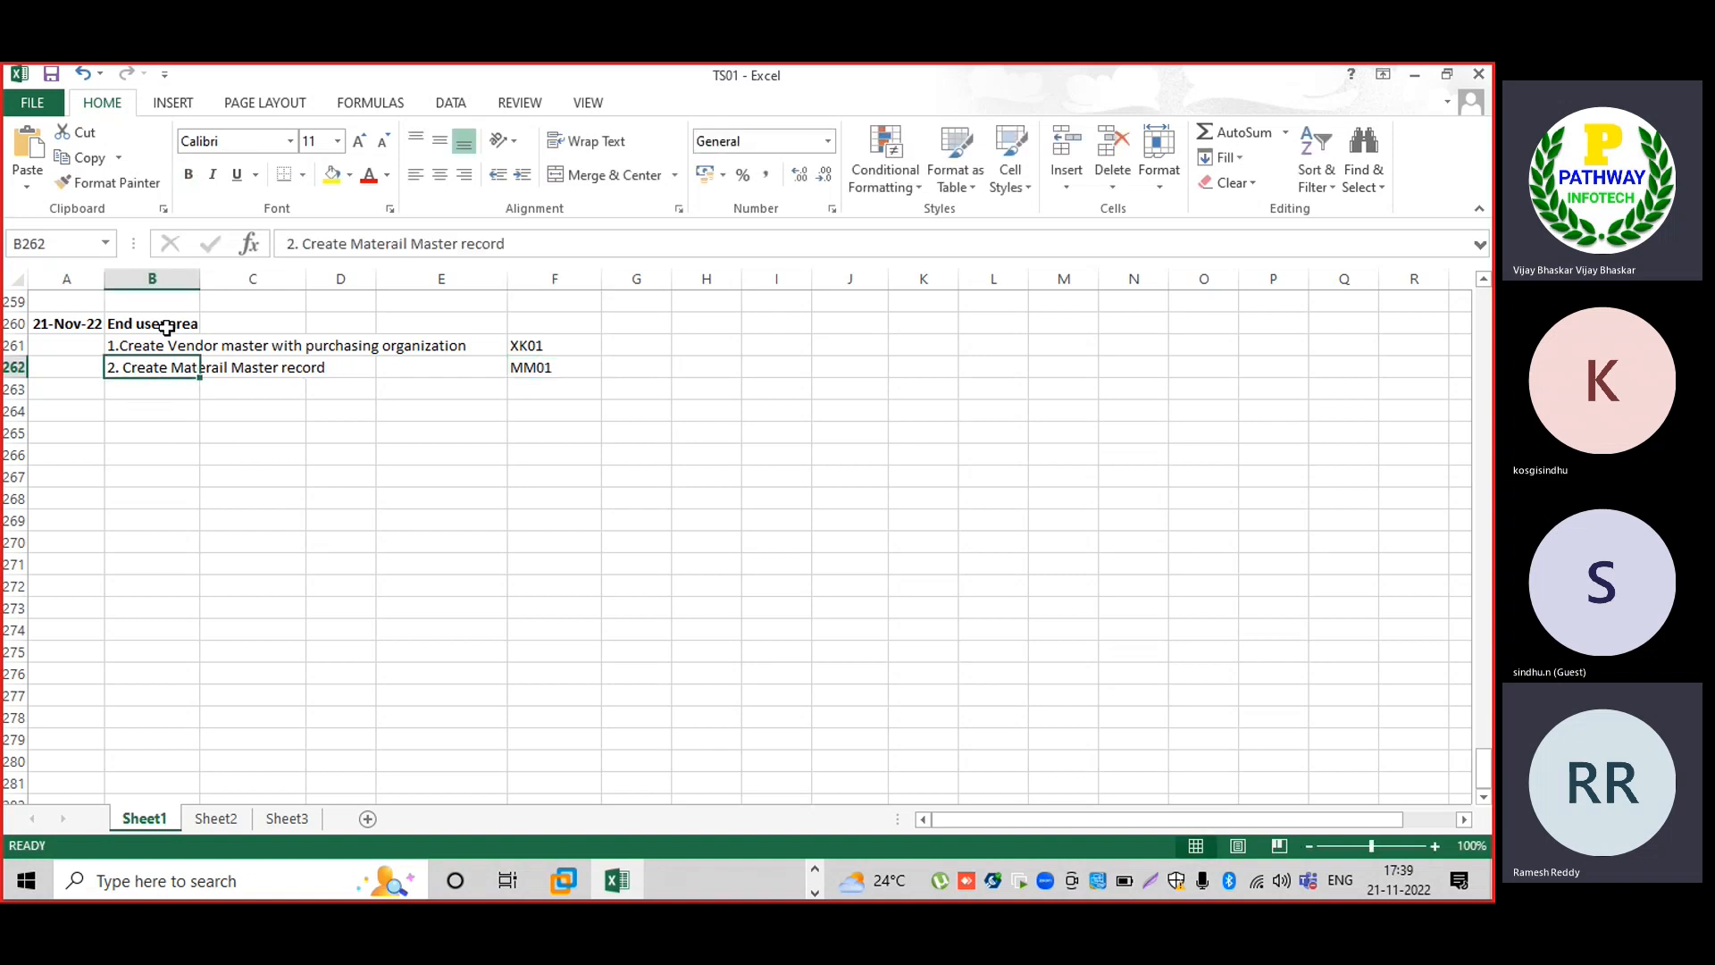
pyautogui.press('Right')
pyautogui.write('3.')
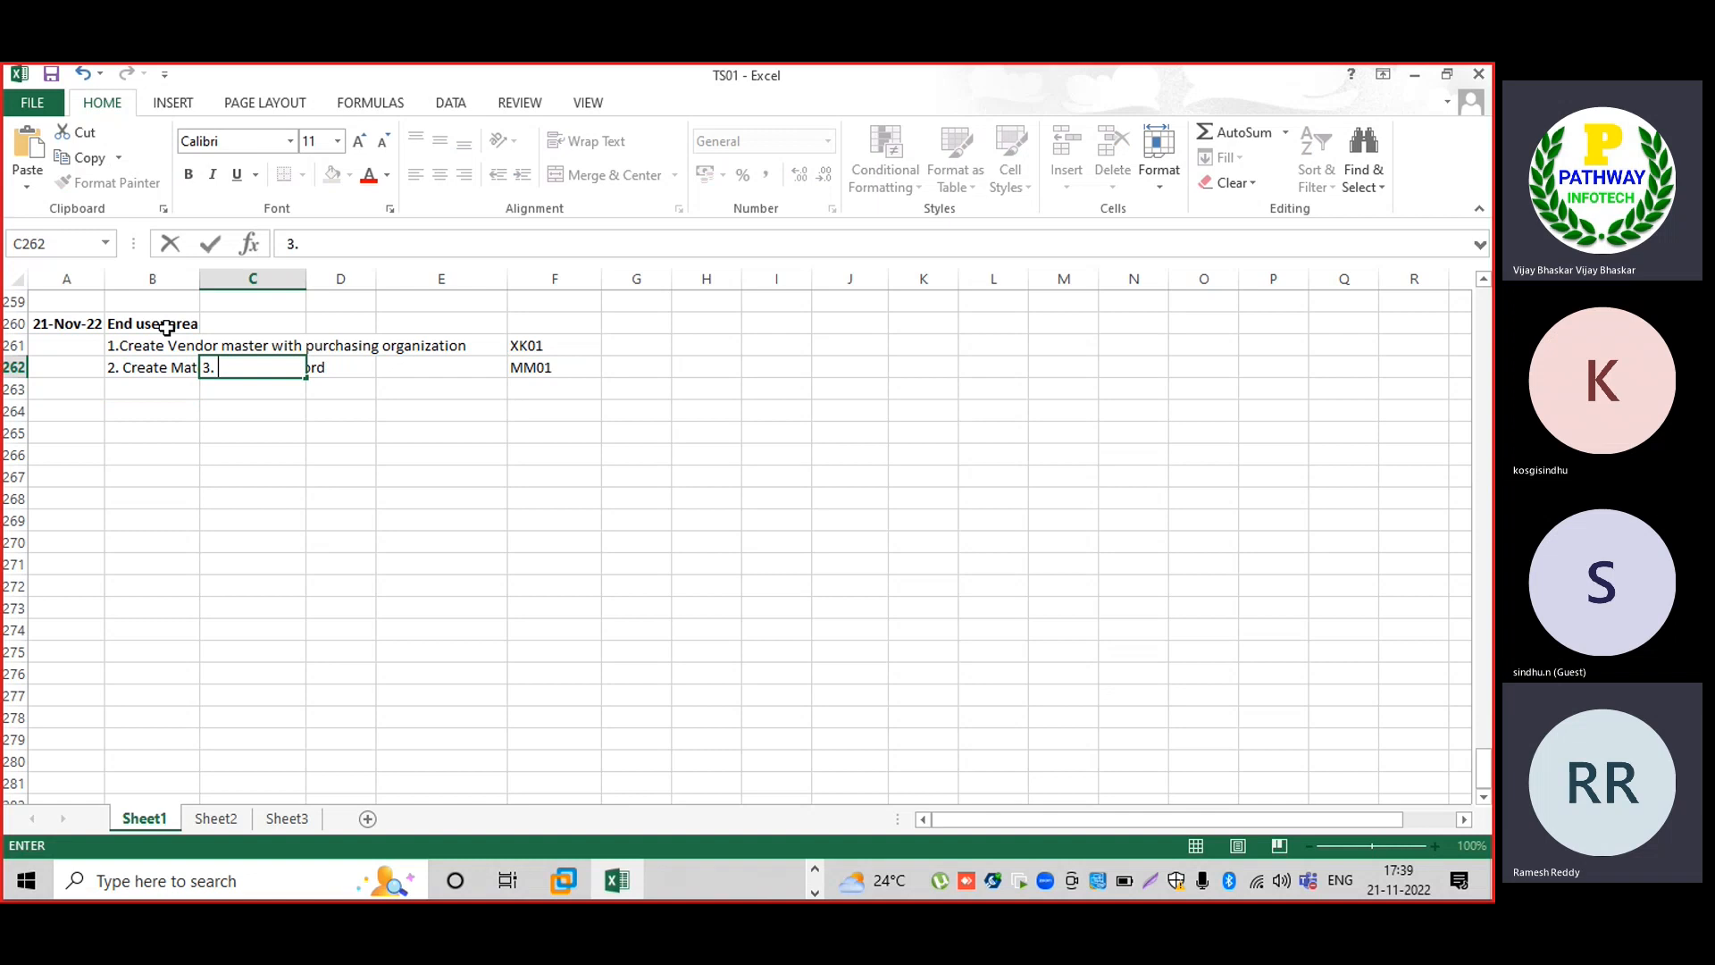
pyautogui.press('BackSpace')
pyautogui.press('Return')
pyautogui.press('Left')
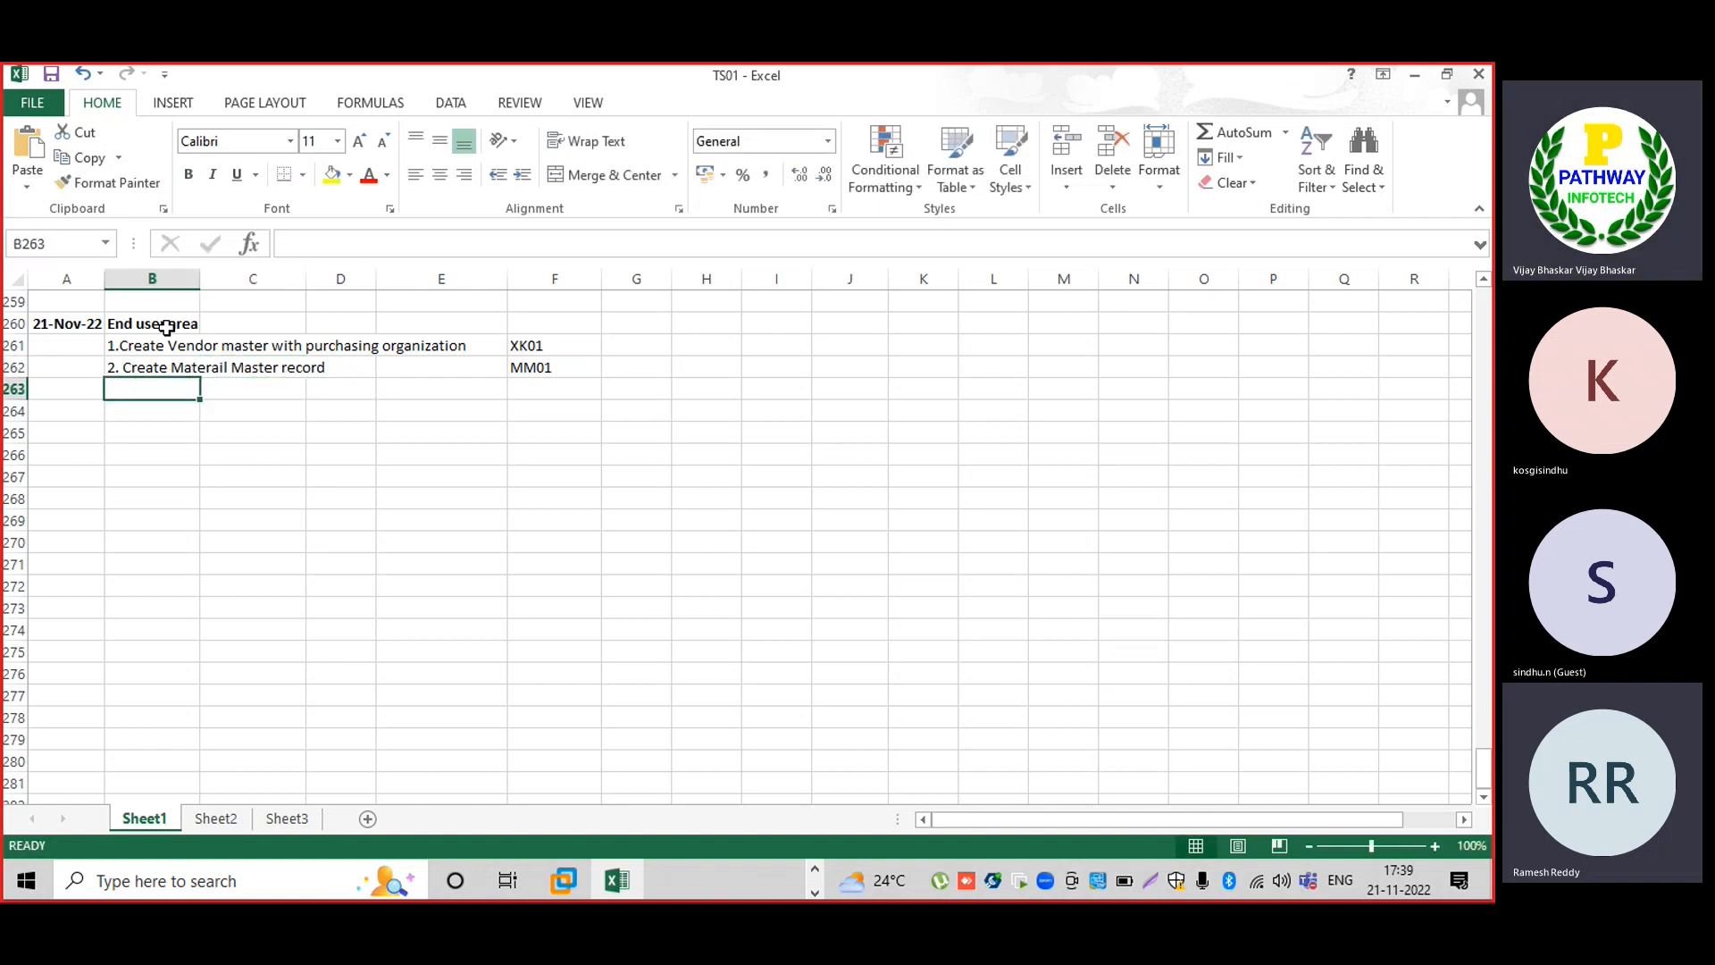
pyautogui.write('3.')
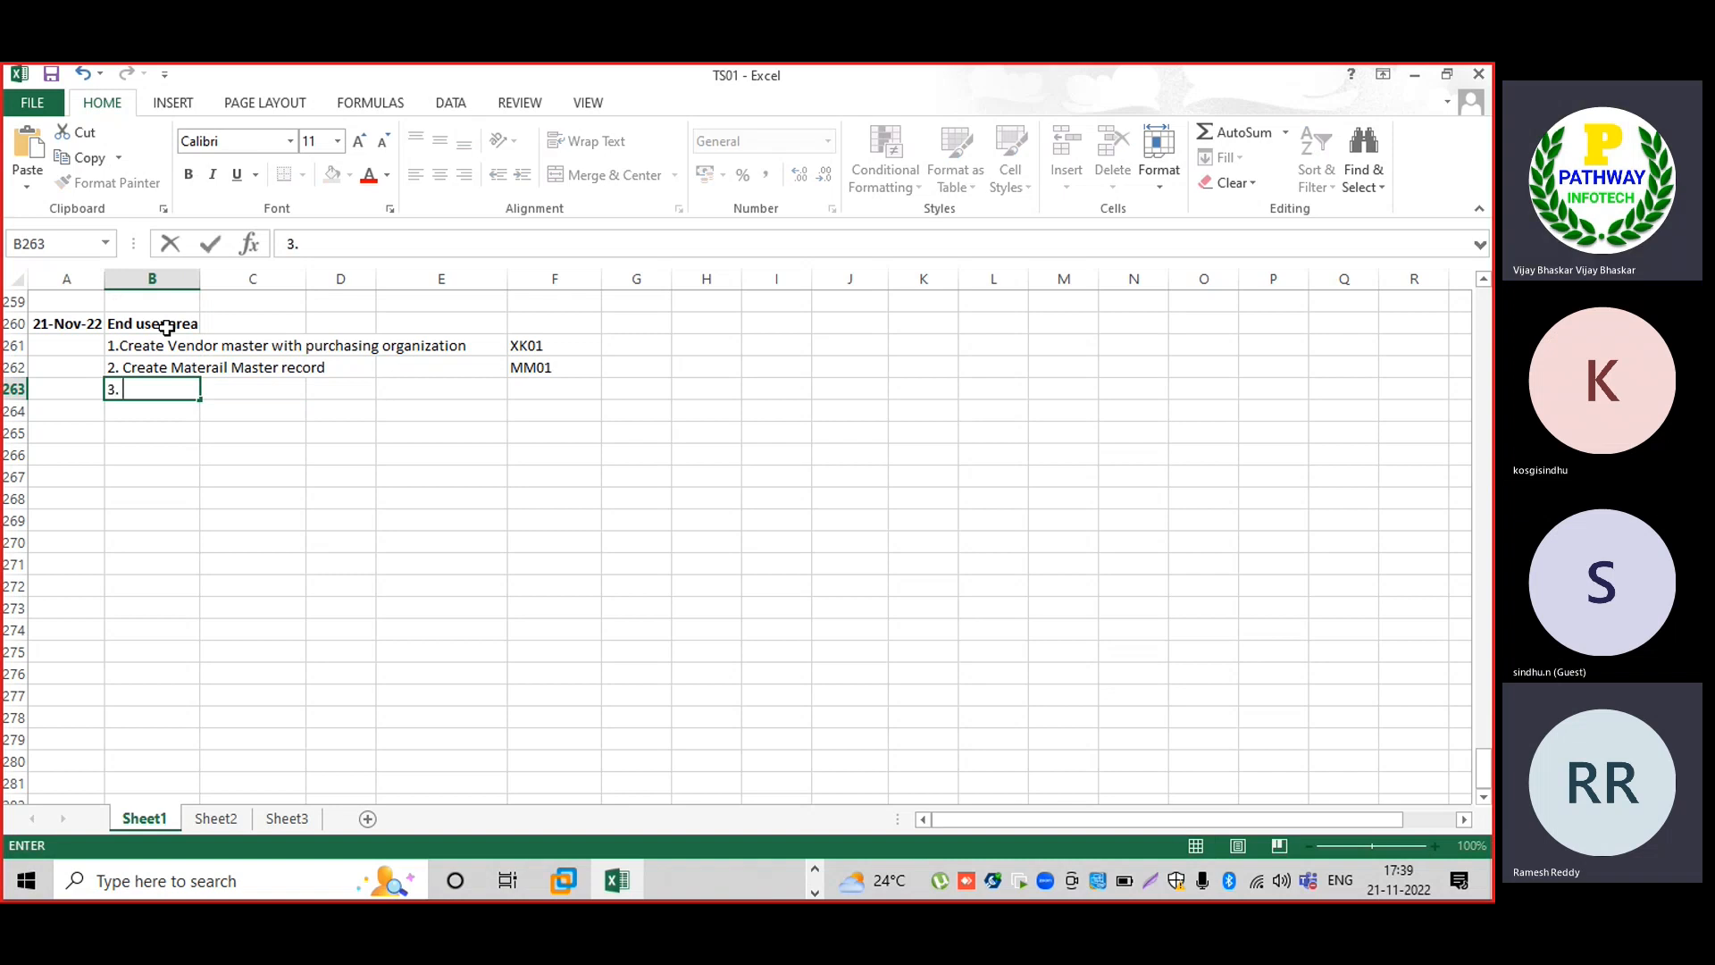
pyautogui.write(' Create Piu')
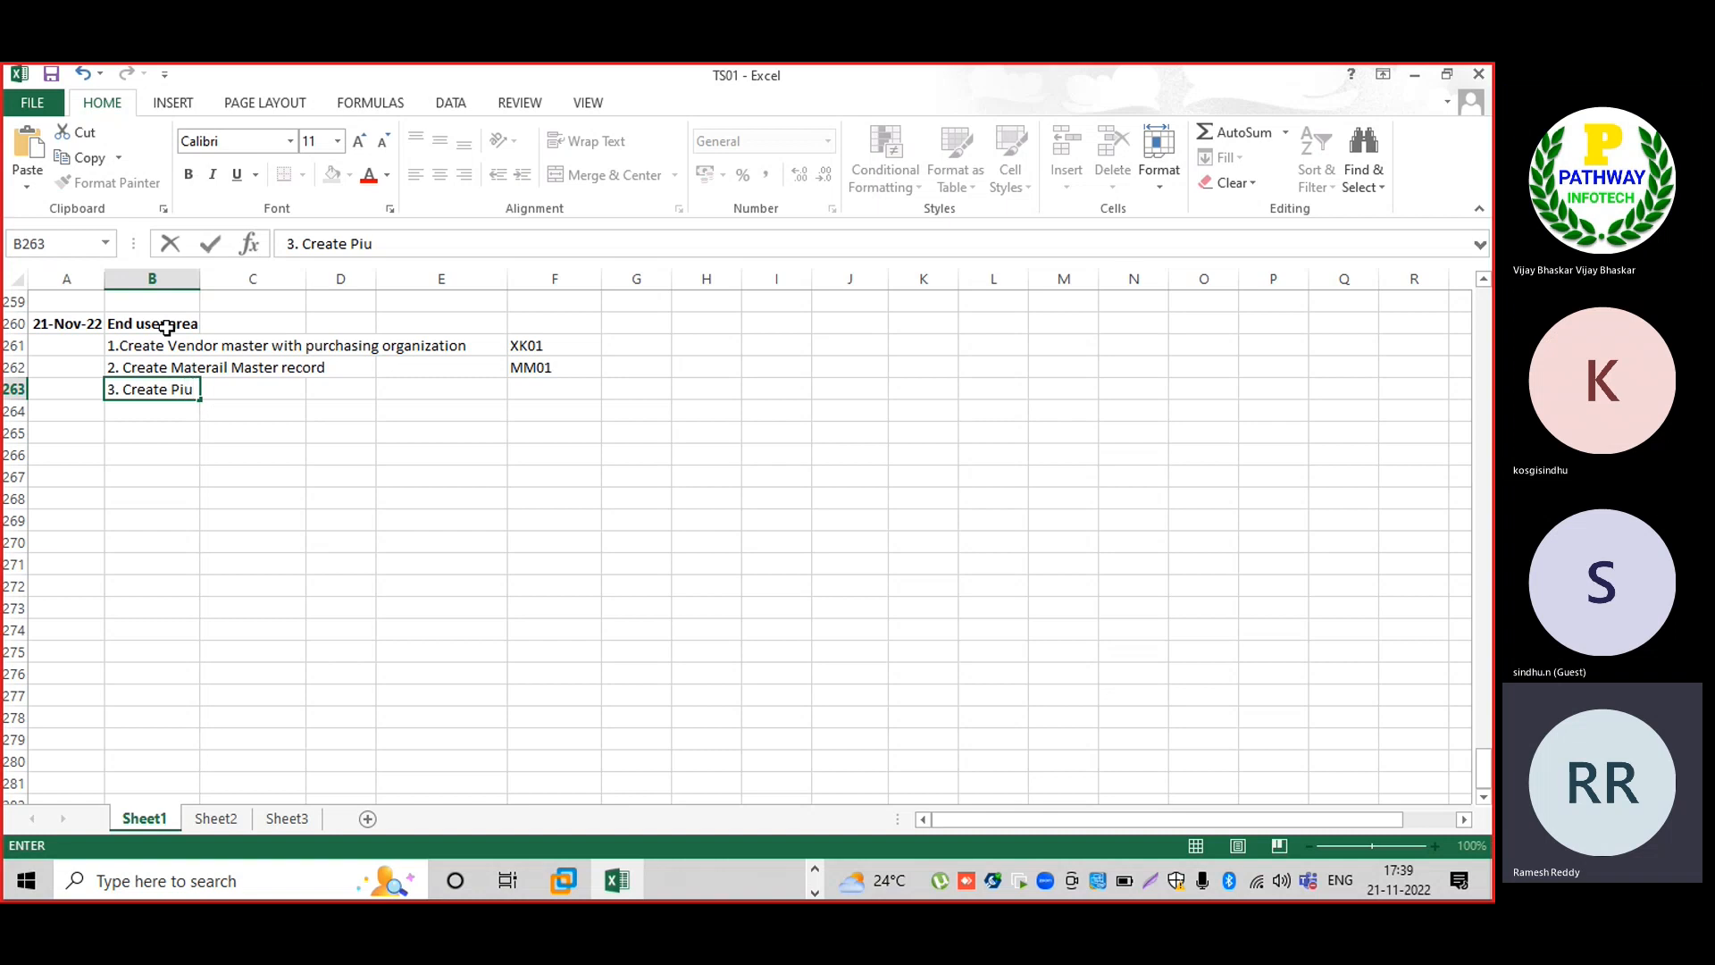
pyautogui.press('BackSpace')
pyautogui.press('BackSpace')
pyautogui.write('urchase order')
pyautogui.press('Right')
pyautogui.press('Right')
pyautogui.press('Right')
pyautogui.press('Right')
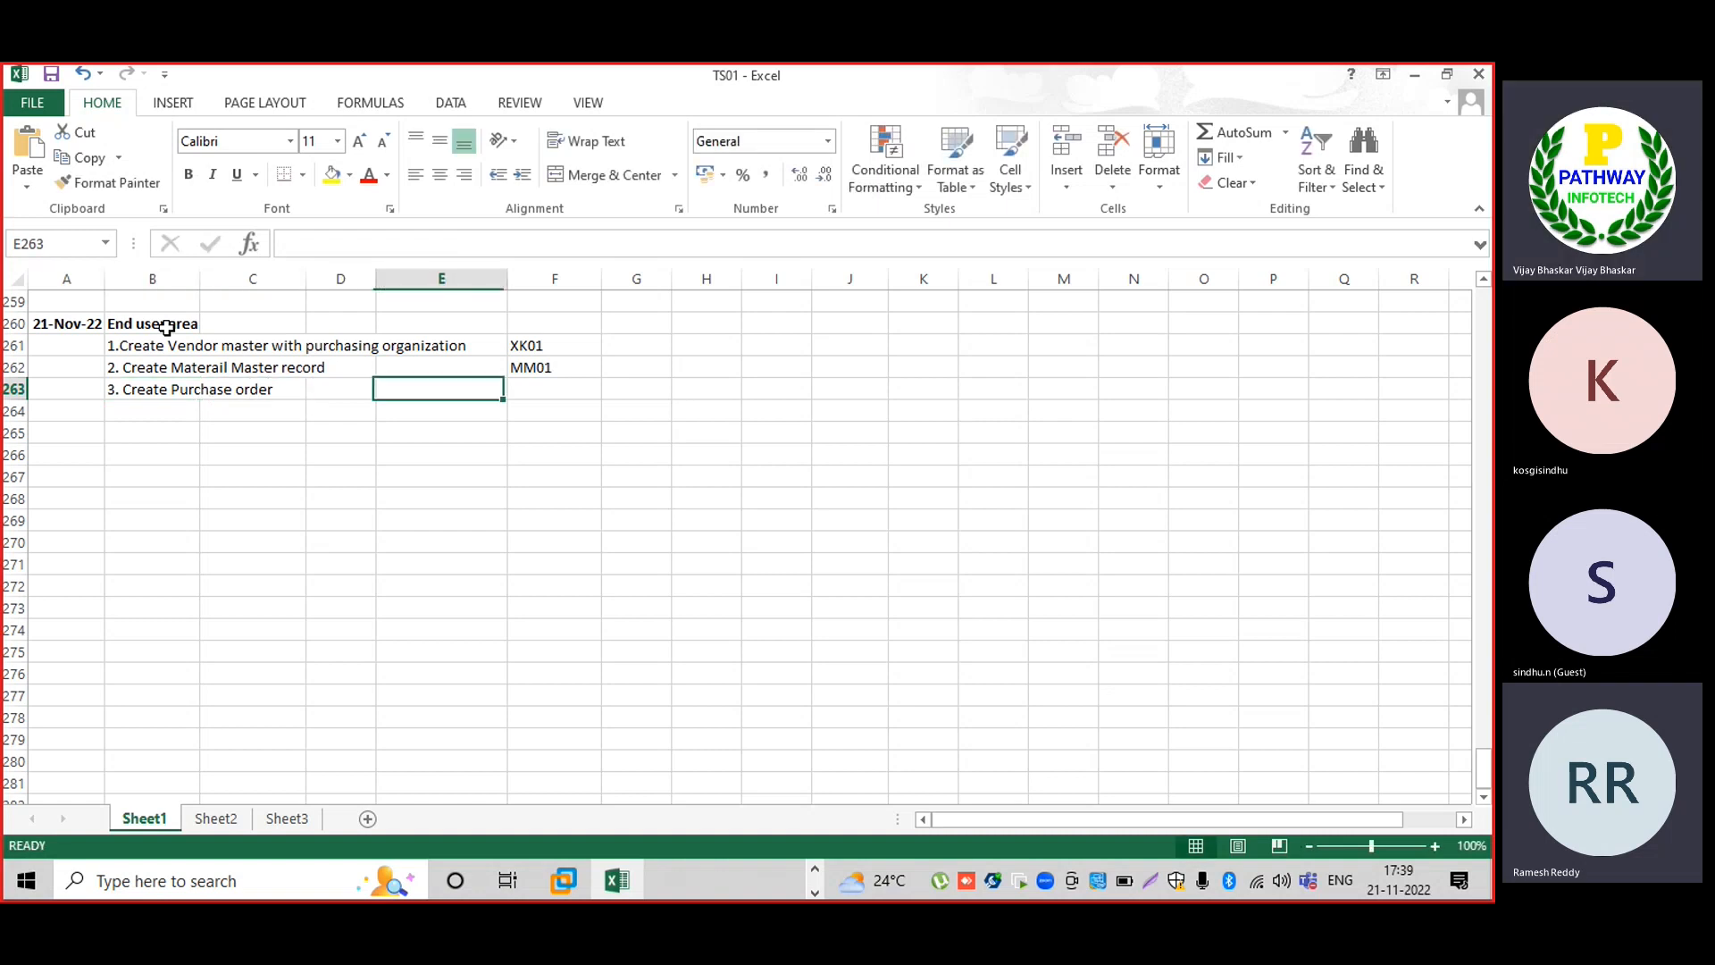
pyautogui.write('ME')
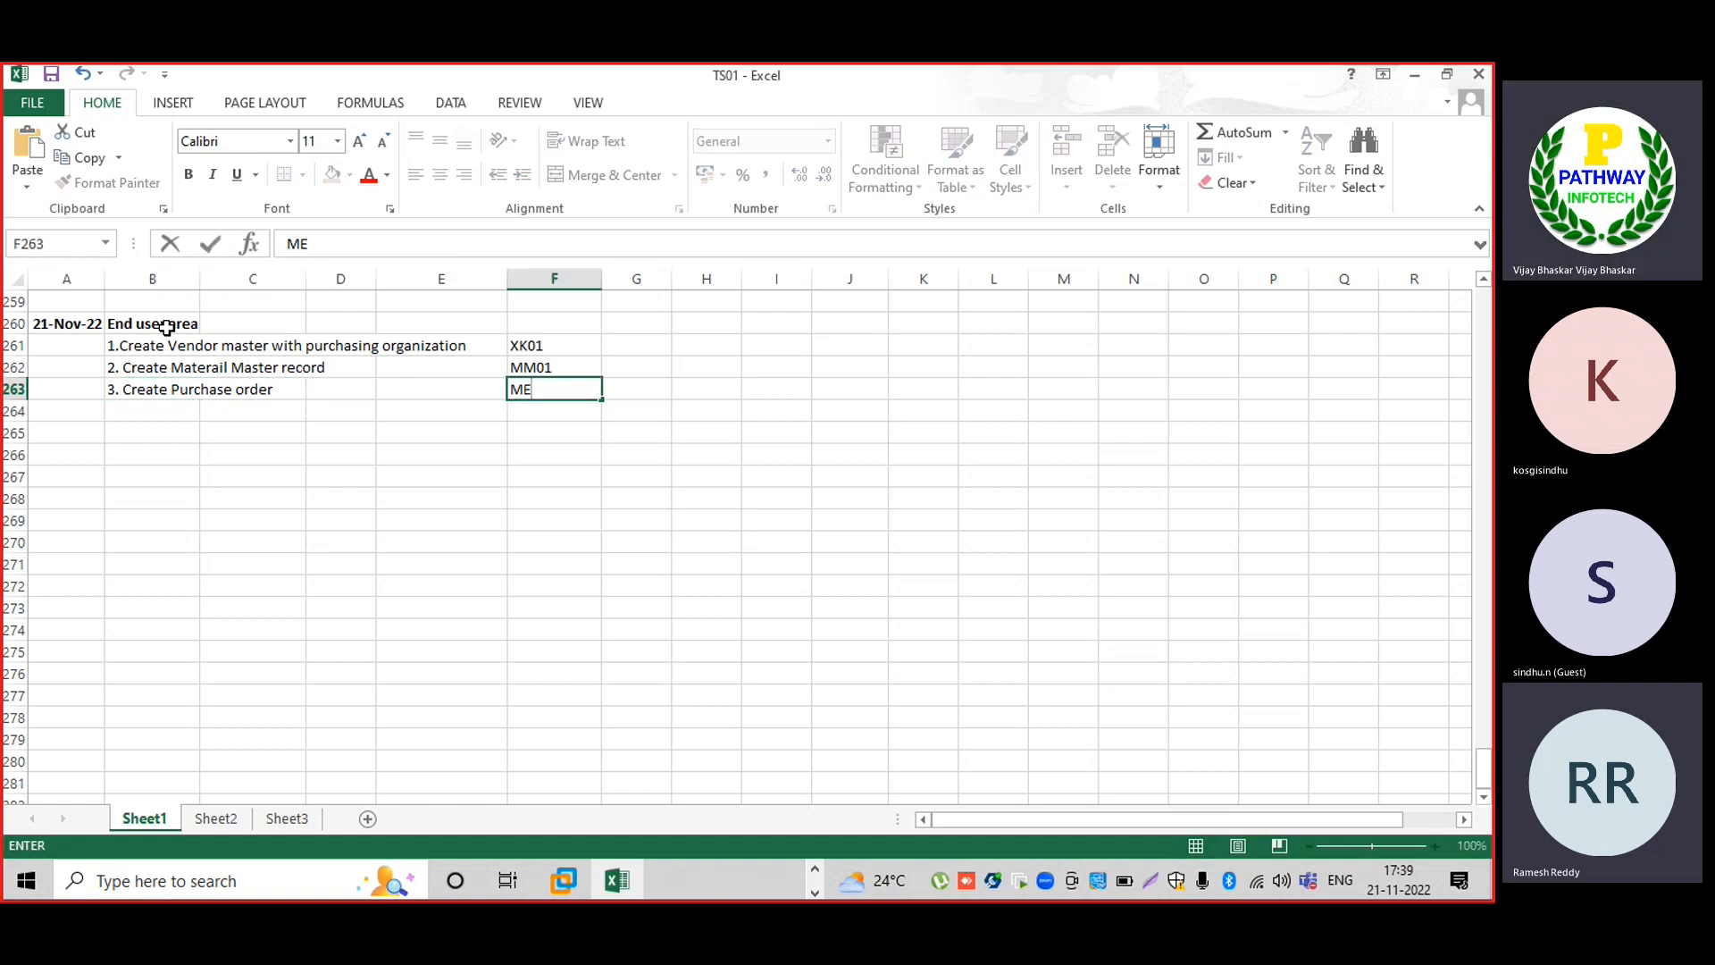
pyautogui.write('21N')
pyautogui.press('Return')
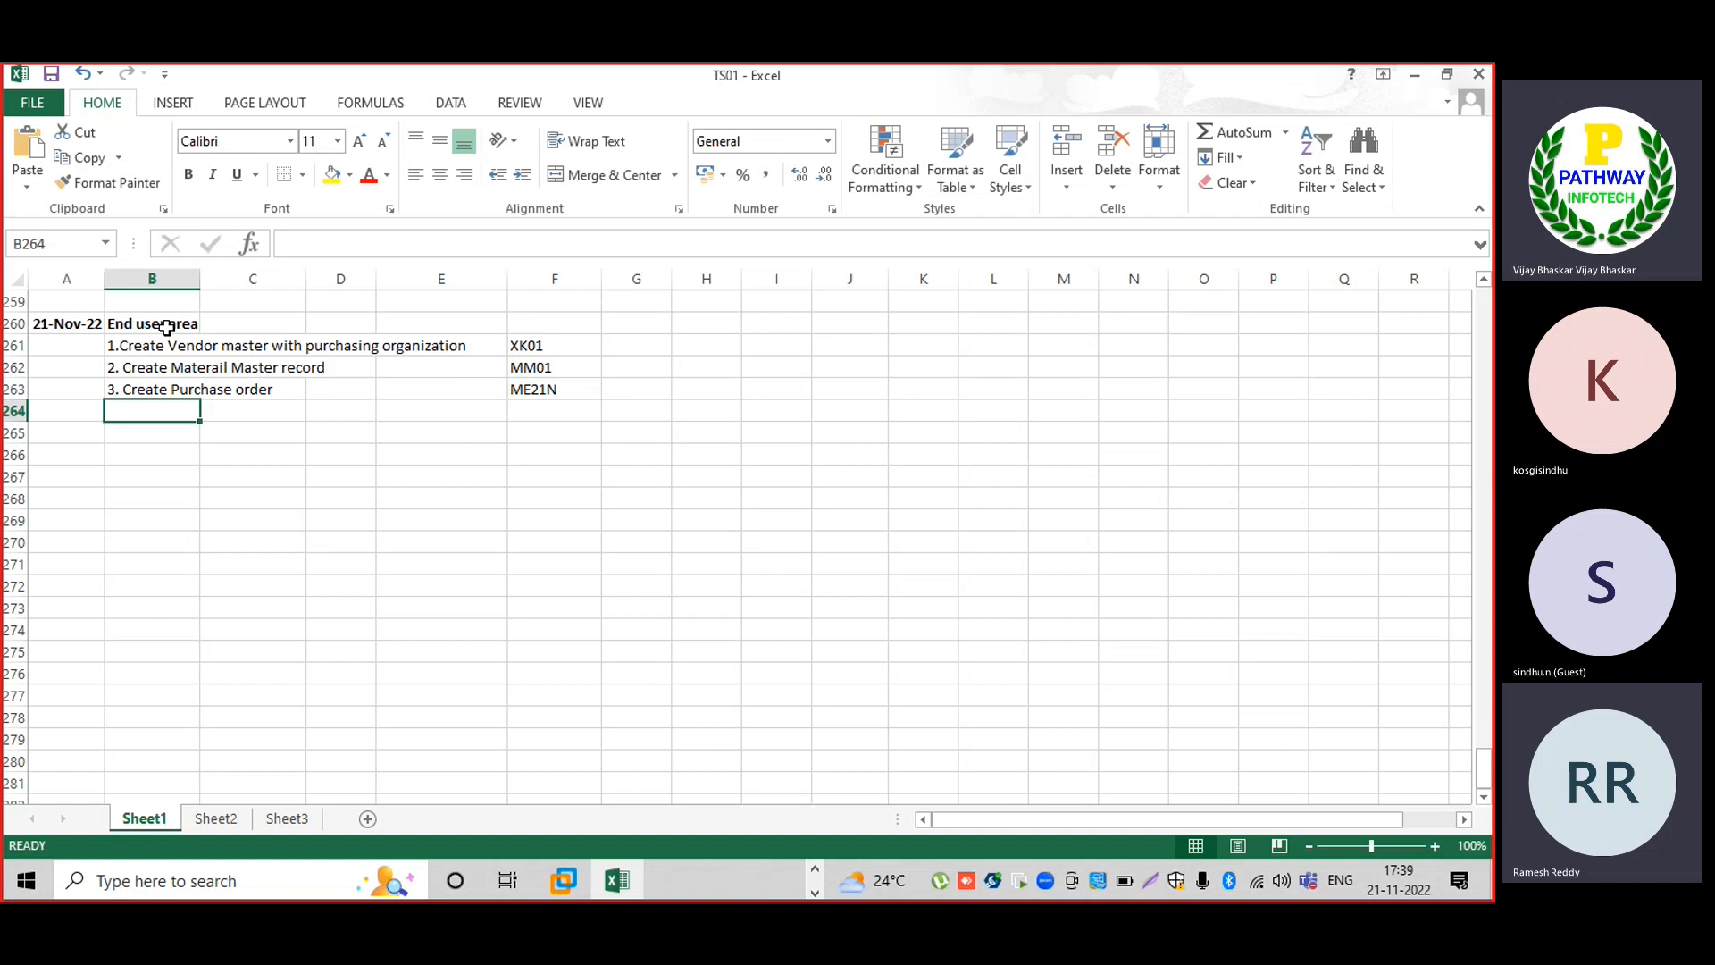
# Add '4. Goods Receipt' with transaction MIGO in the next row.
pyautogui.write('3.')
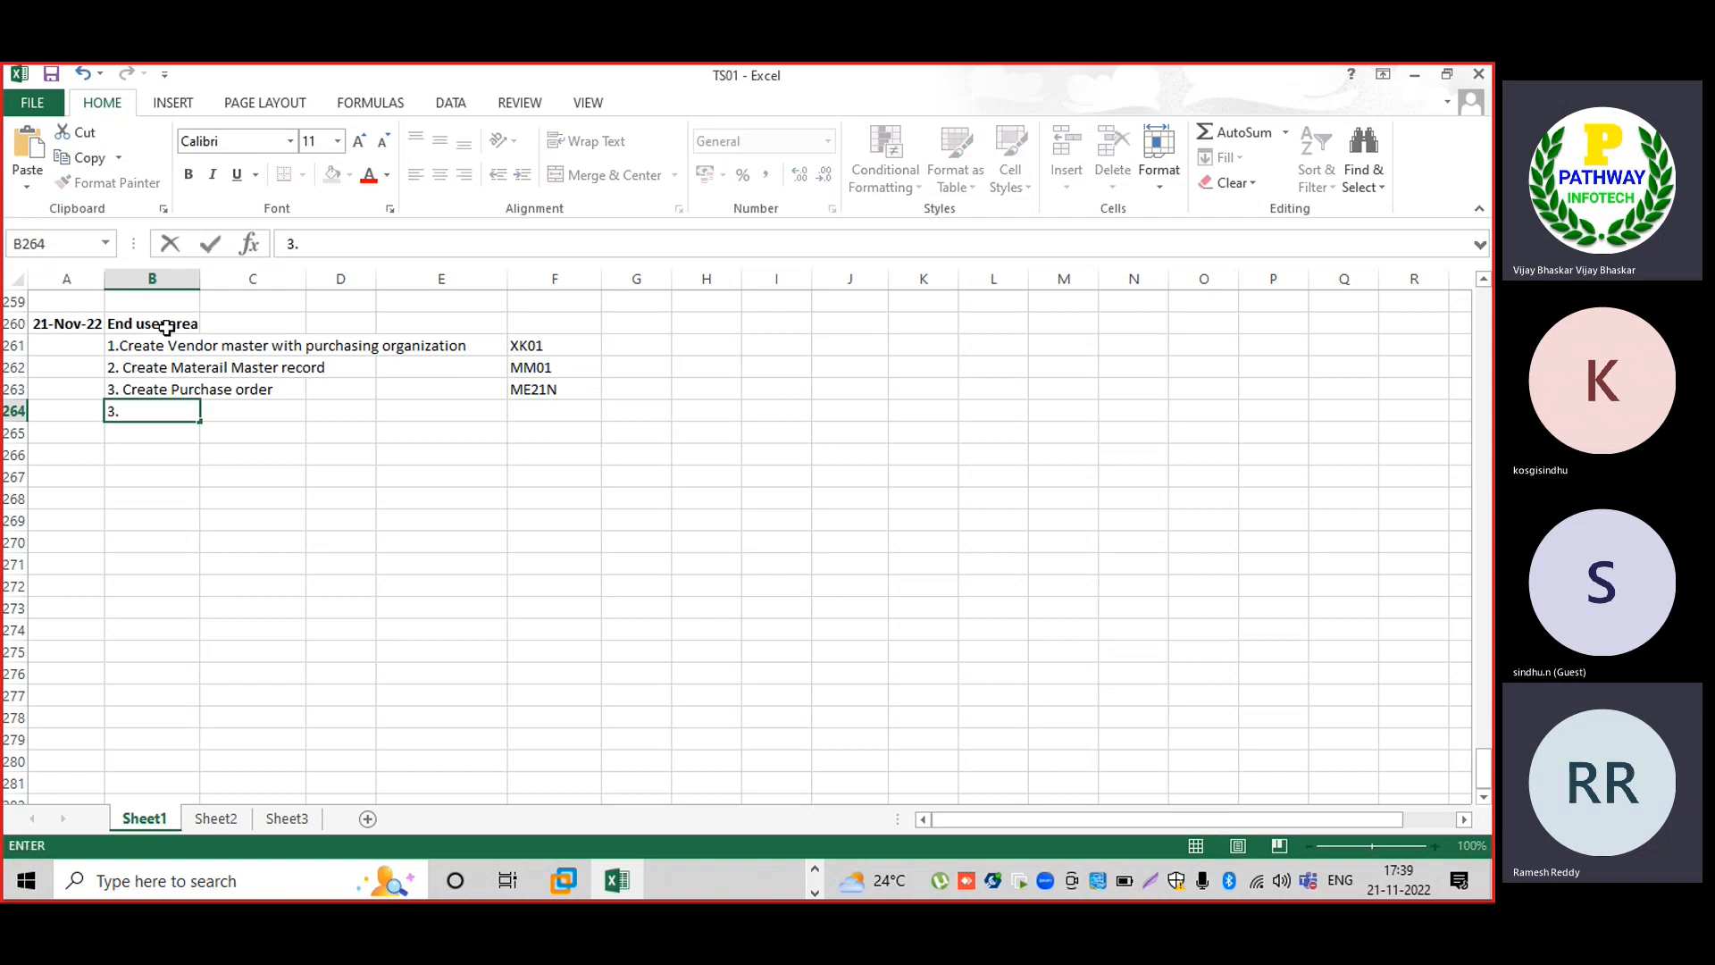
pyautogui.press('BackSpace')
pyautogui.press('BackSpace')
pyautogui.write('4. Goods REcept')
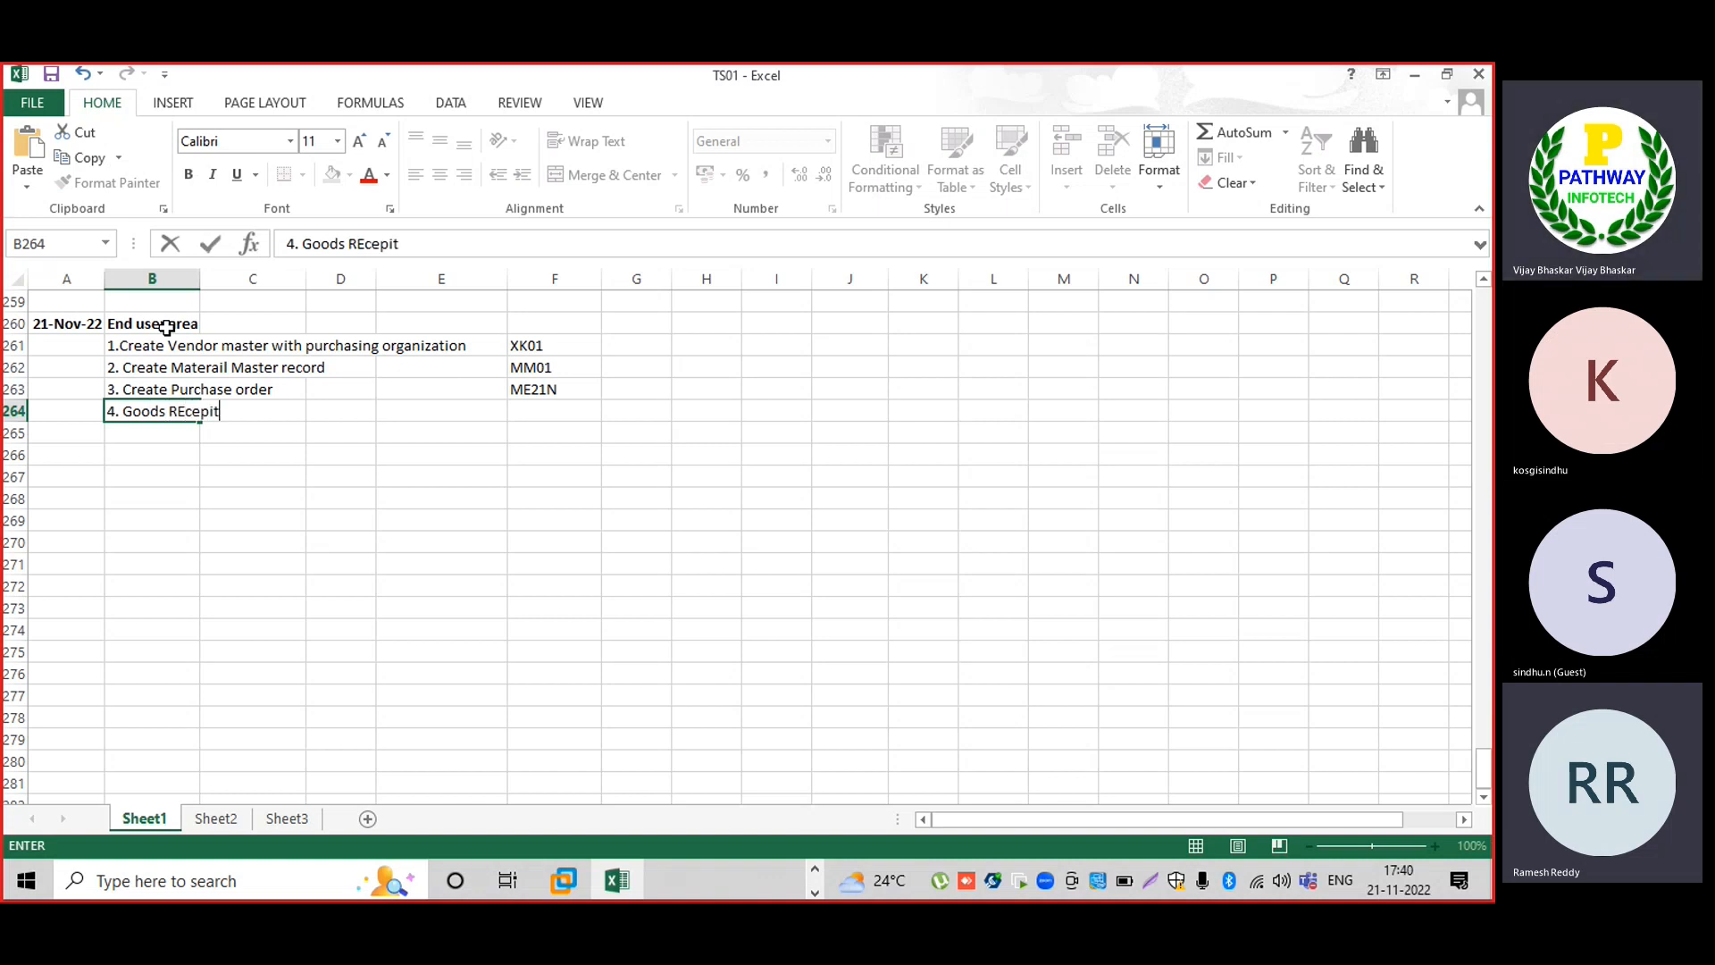
pyautogui.press('BackSpace')
pyautogui.press('BackSpace')
pyautogui.press('BackSpace')
pyautogui.press('BackSpace')
pyautogui.press('BackSpace')
pyautogui.write('ece')
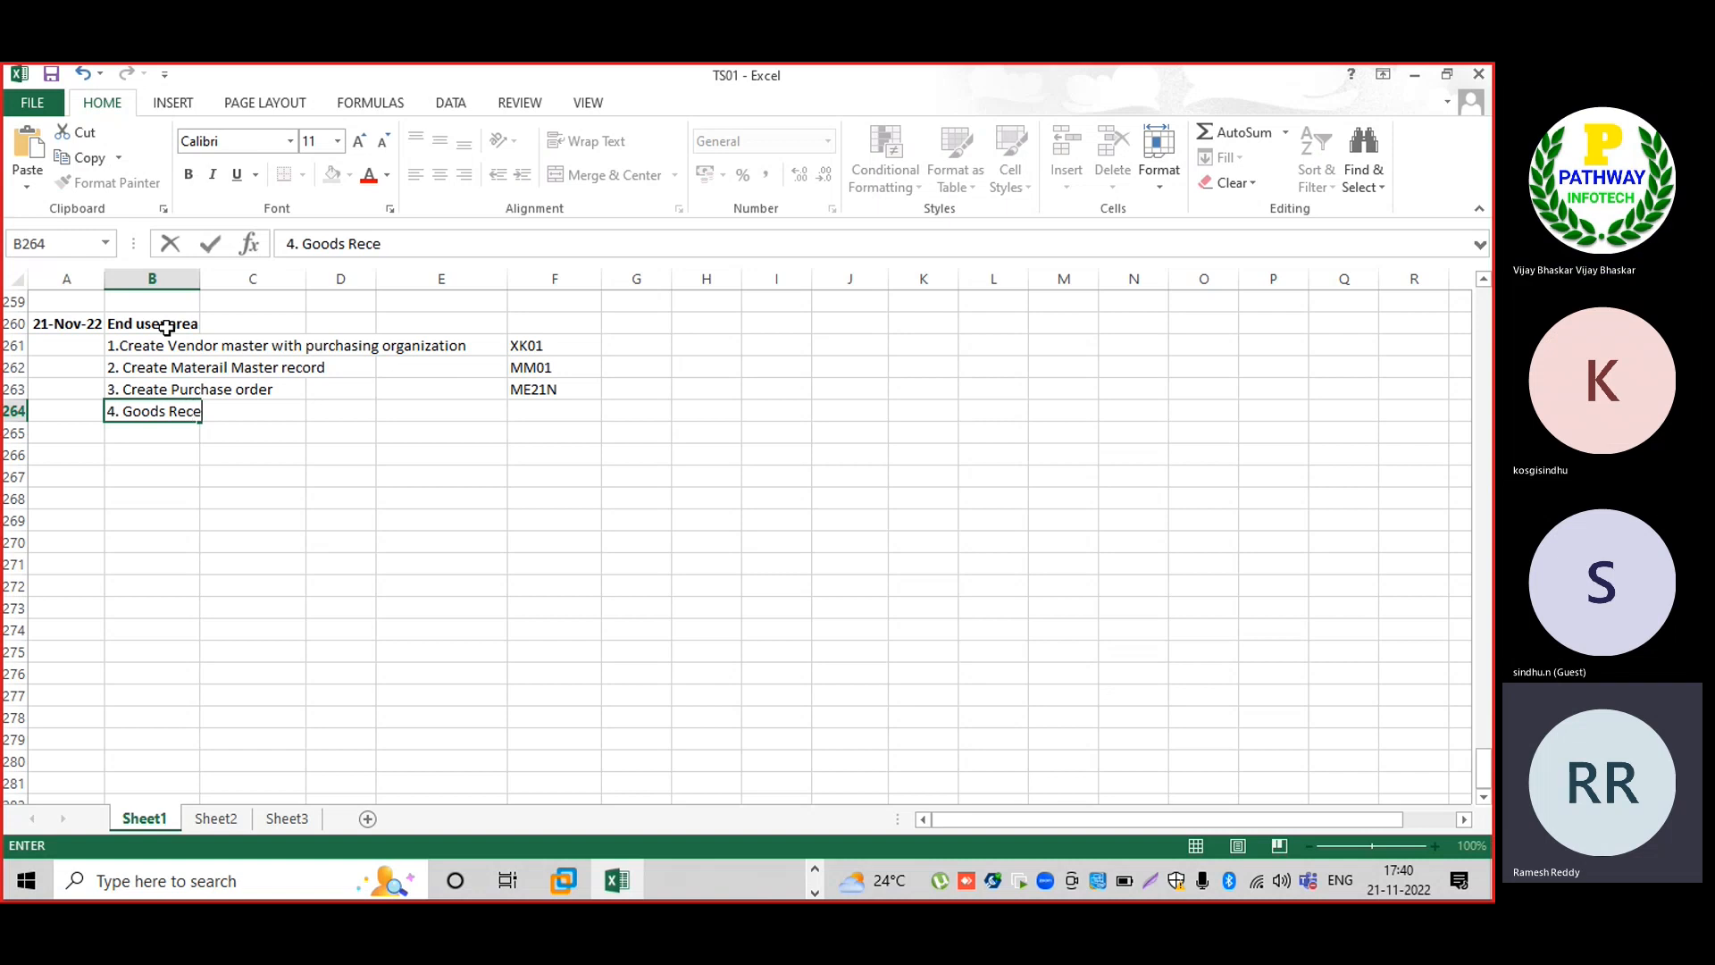
pyautogui.write('ipt')
pyautogui.press('Tab')
pyautogui.press('Tab')
pyautogui.press('Tab')
pyautogui.press('Tab')
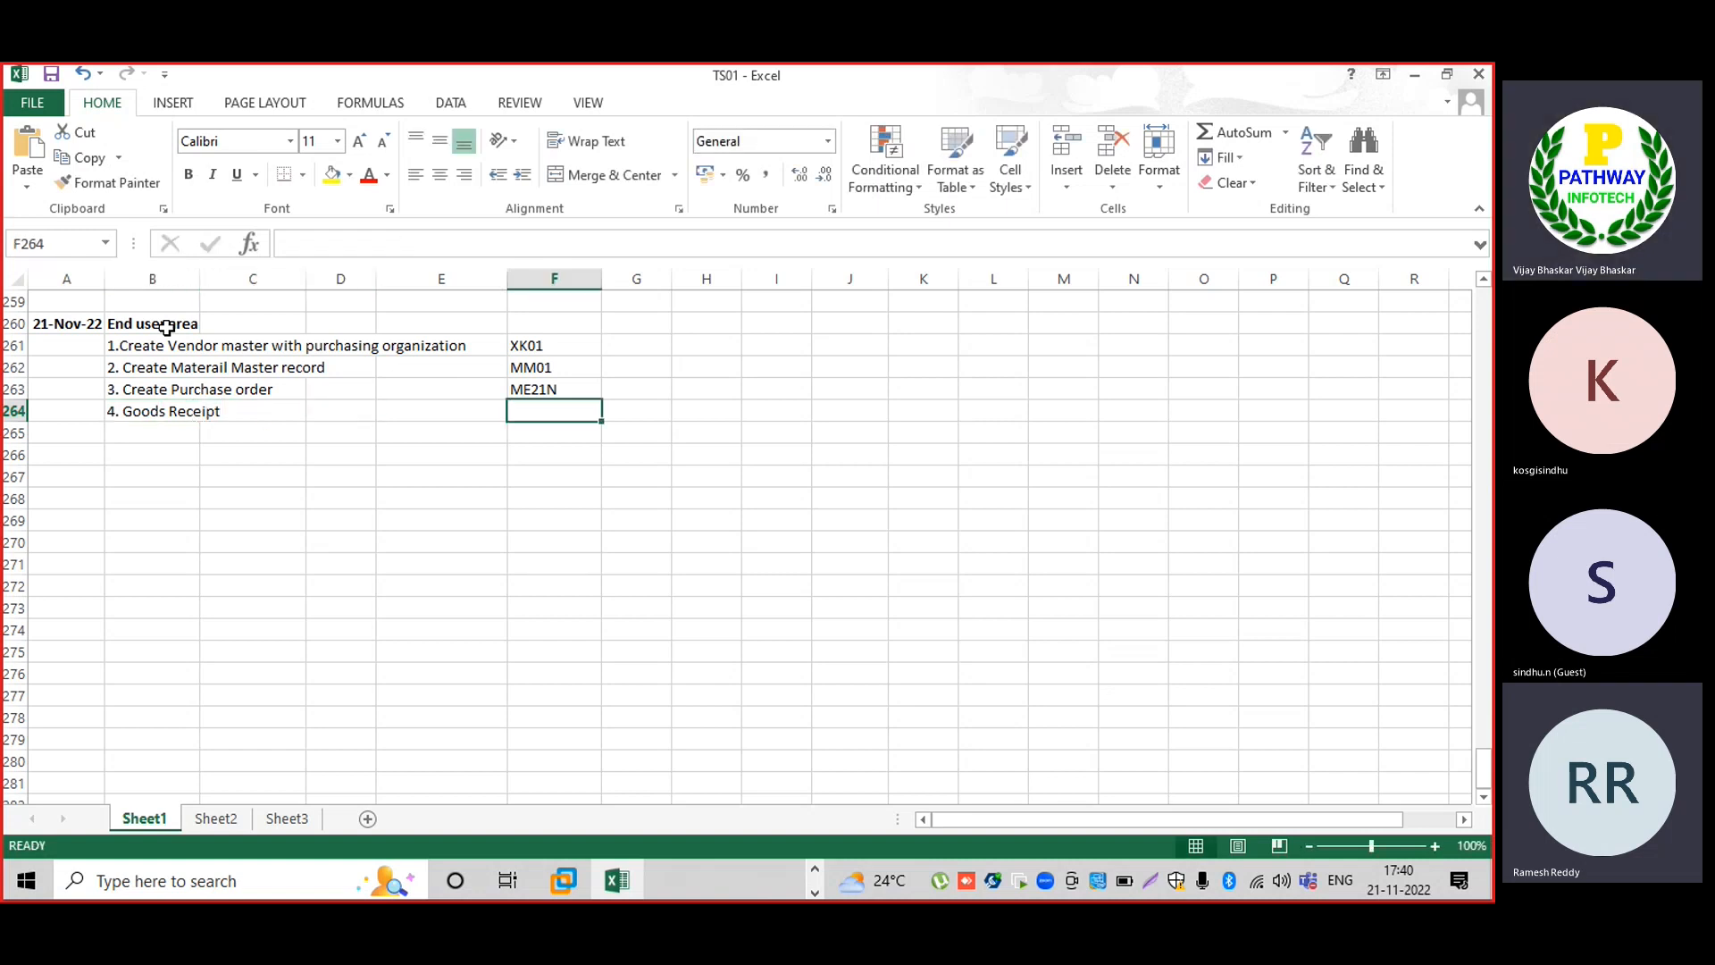
pyautogui.write('MIGO')
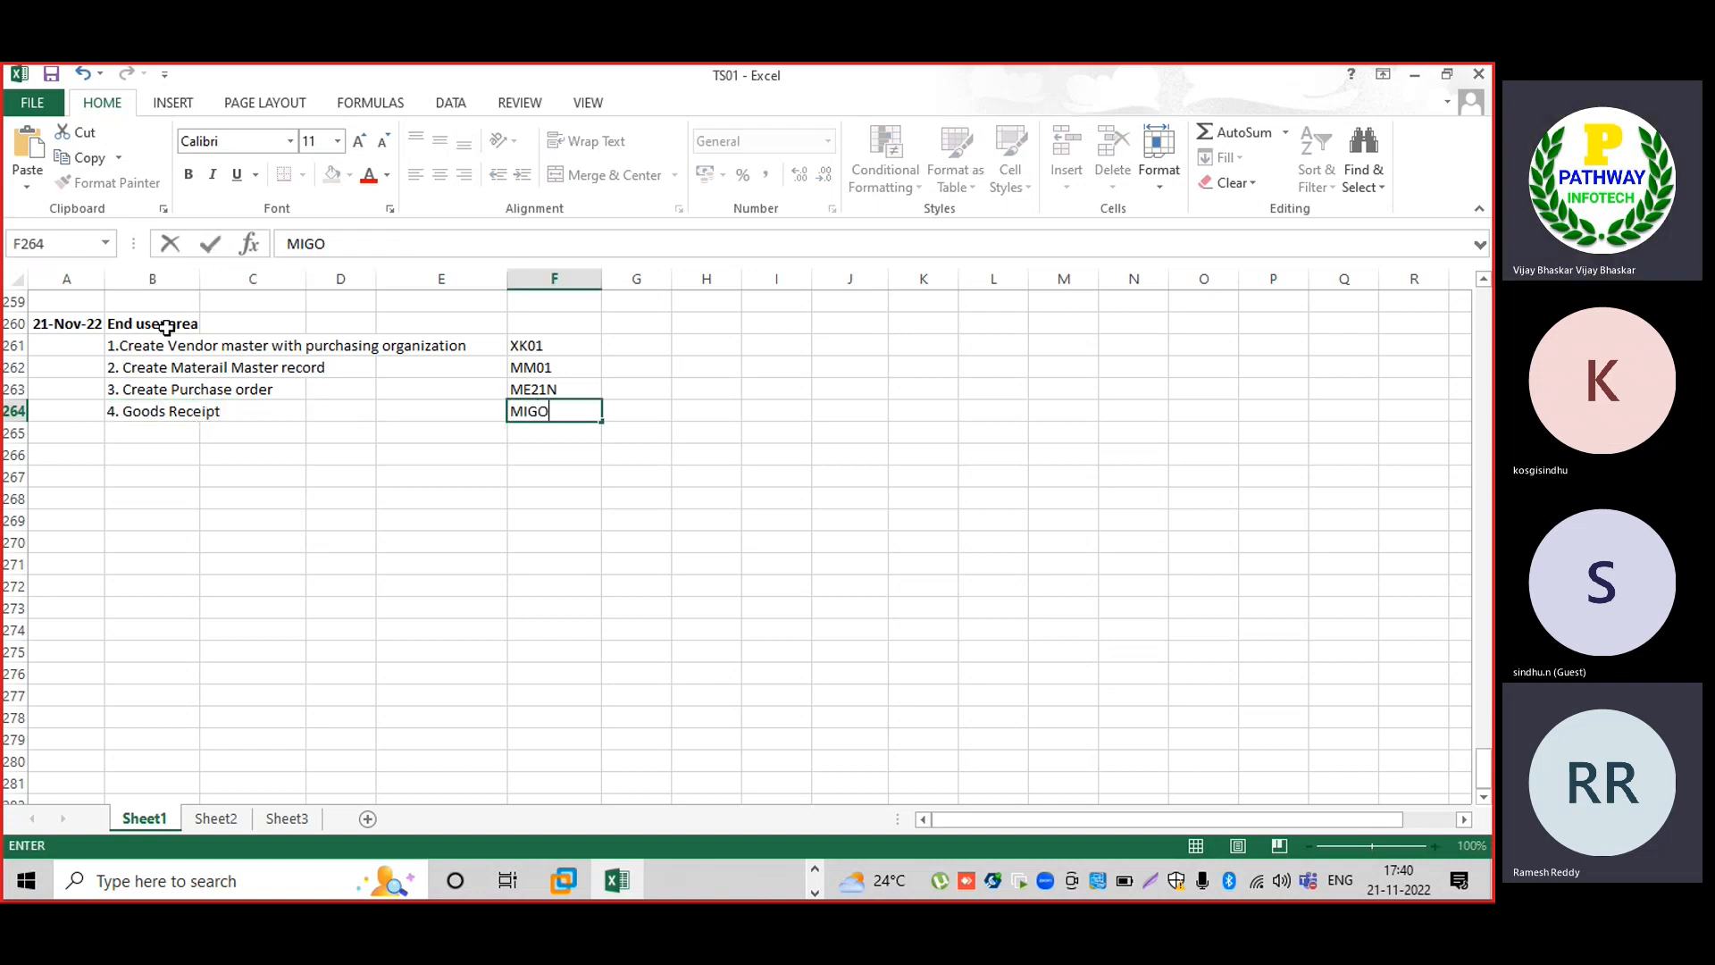
pyautogui.press('Return')
# Add '5. Invoice verification' with transaction MIRO.
pyautogui.write('5.')
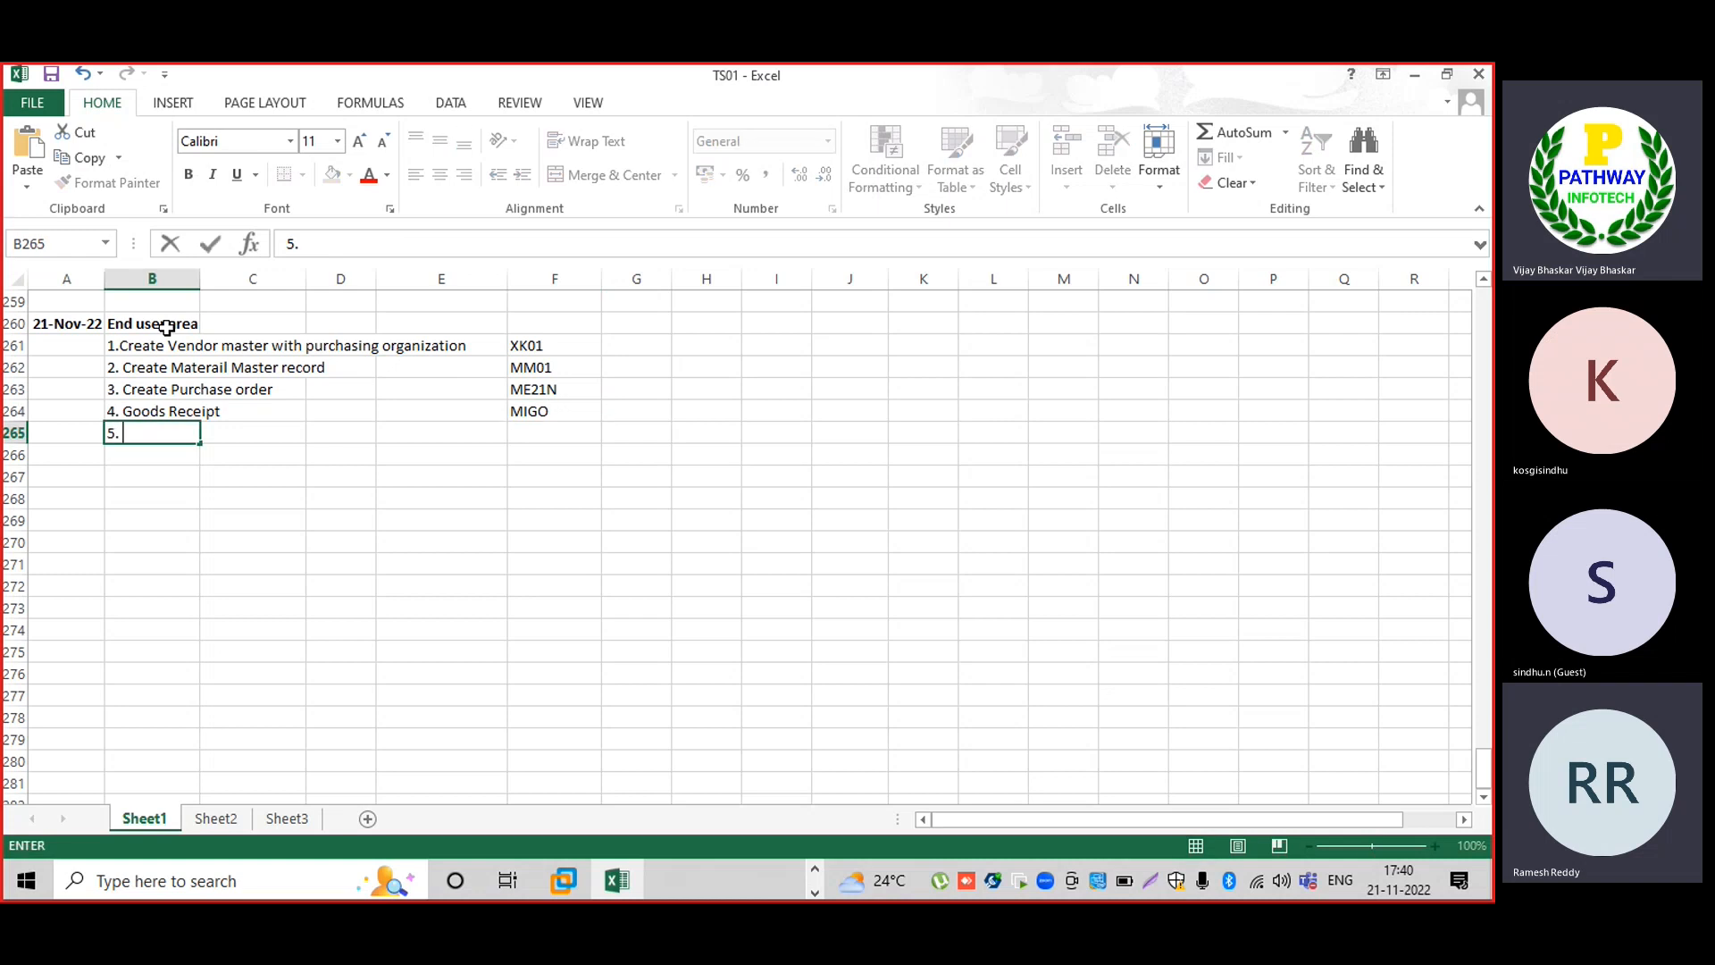
pyautogui.write(' Invoice verification')
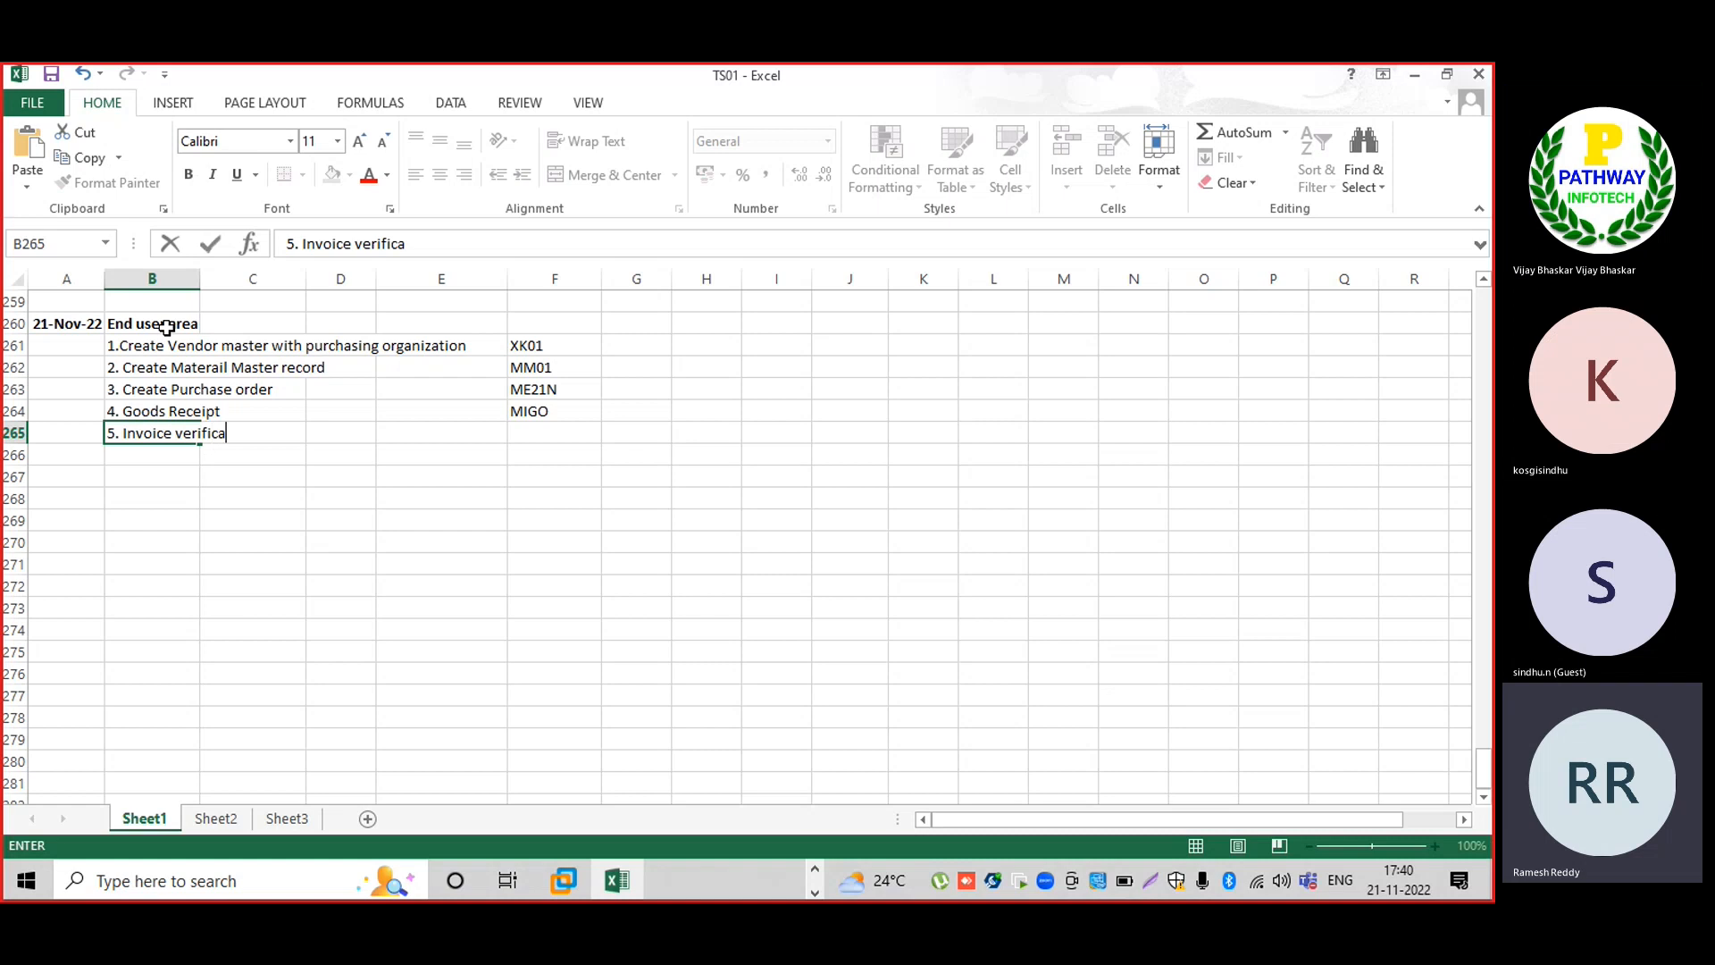
pyautogui.press('Tab')
pyautogui.press('Tab')
pyautogui.press('Tab')
pyautogui.press('Tab')
pyautogui.write('M')
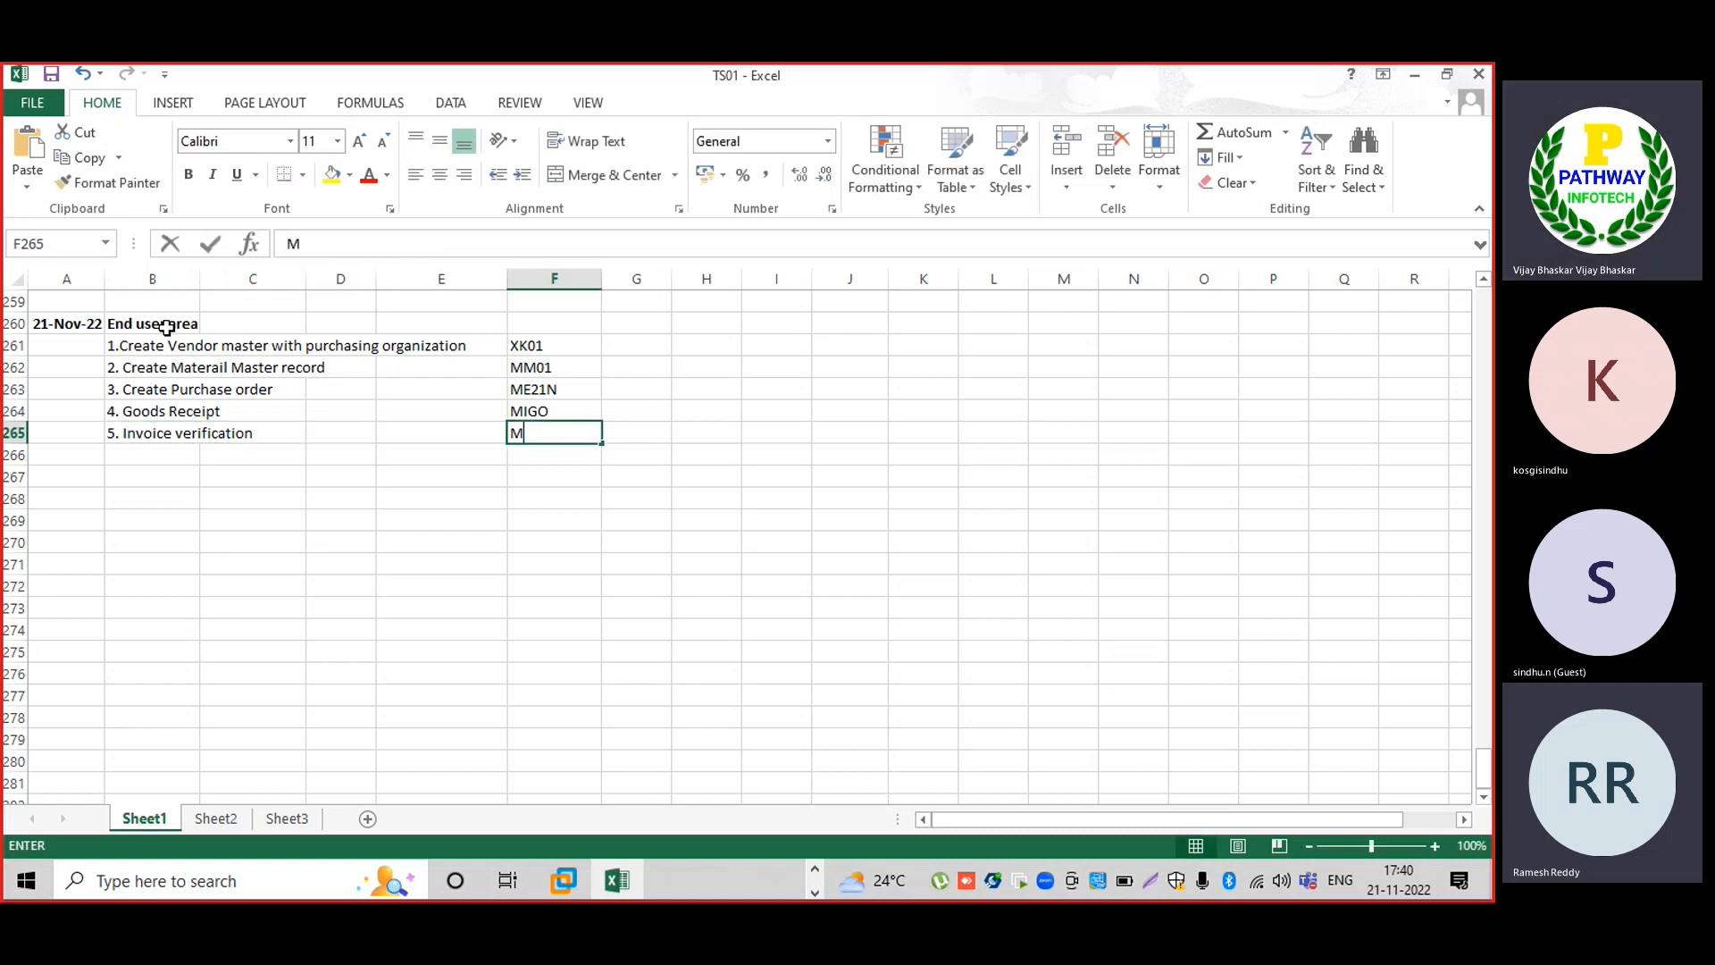
pyautogui.write('IRO')
pyautogui.press('Return')
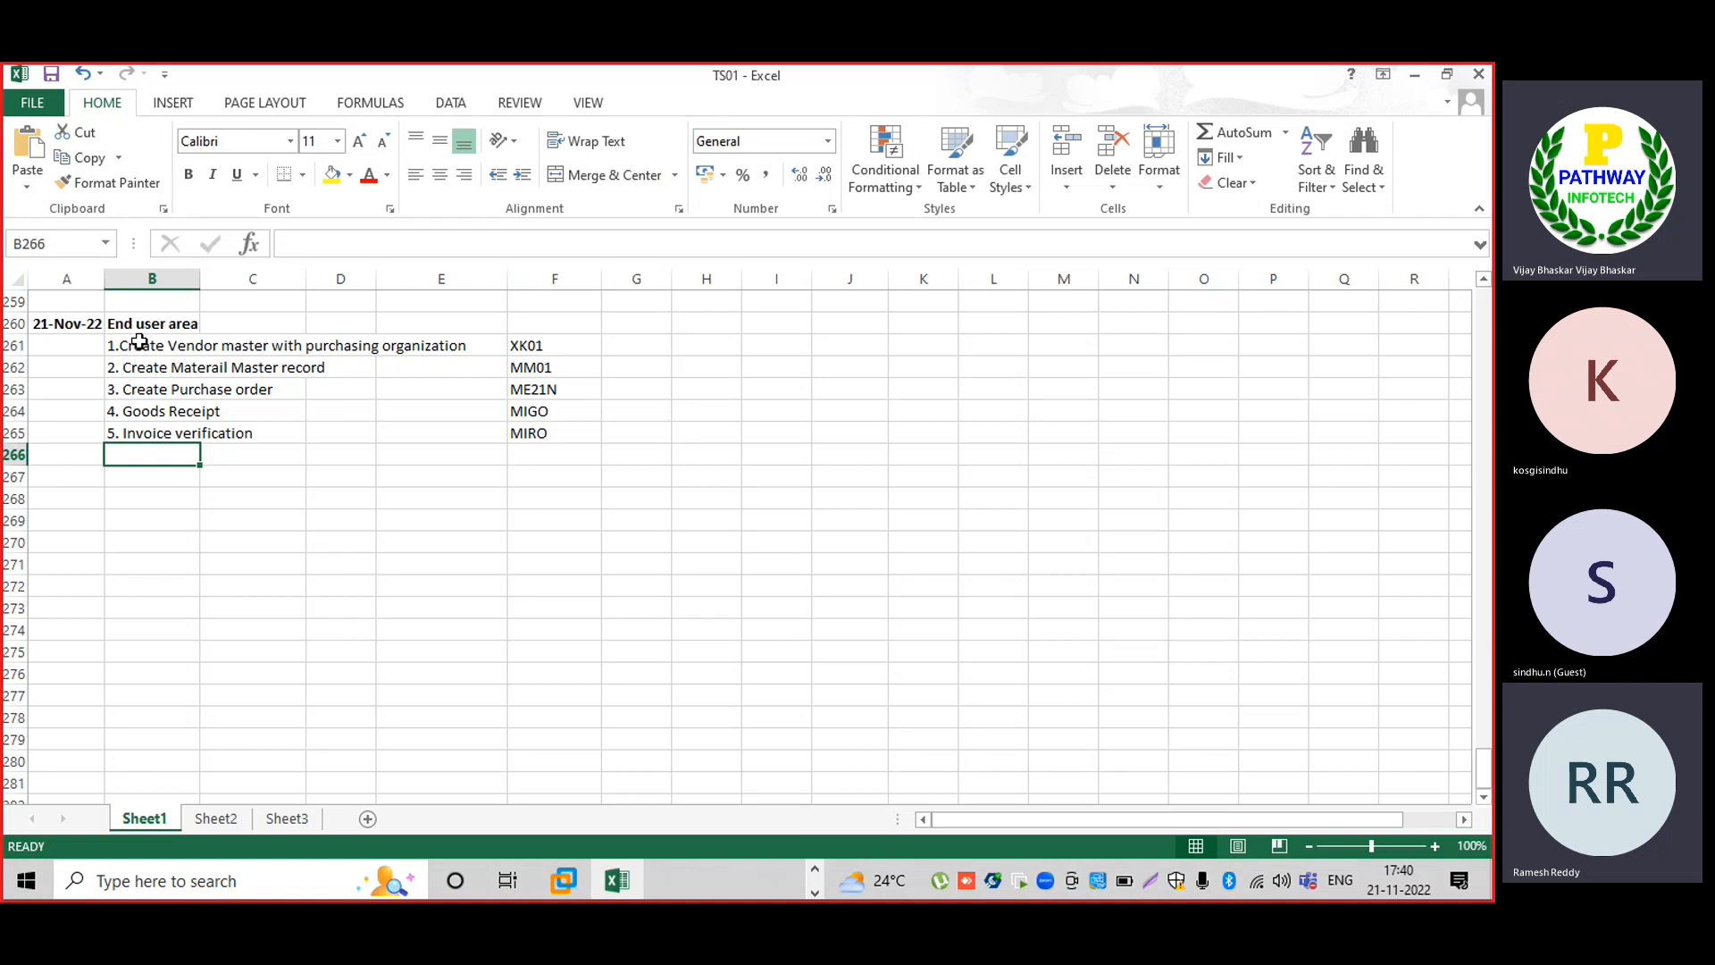
# Select the five end-user steps in B261:B265, then bring back SAP's Document Types window.
pyautogui.moveTo(139, 343); pyautogui.dragTo(122, 438)
pyautogui.click(143, 491)
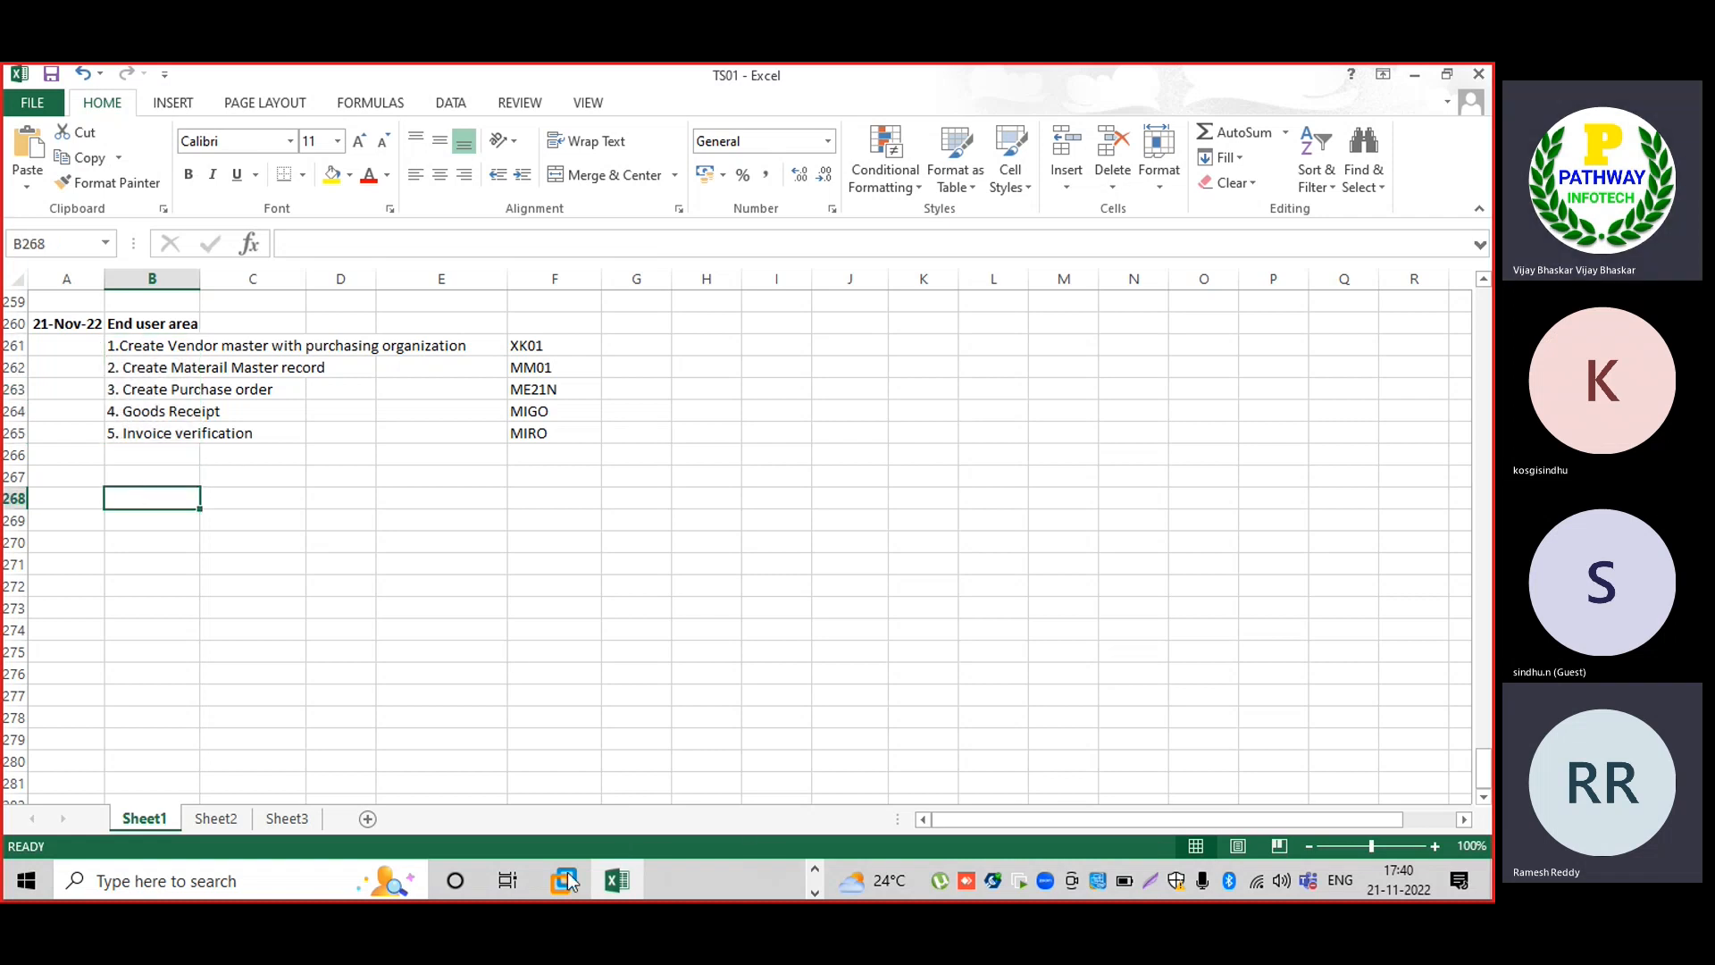
pyautogui.moveTo(566, 872)
pyautogui.click(650, 770)
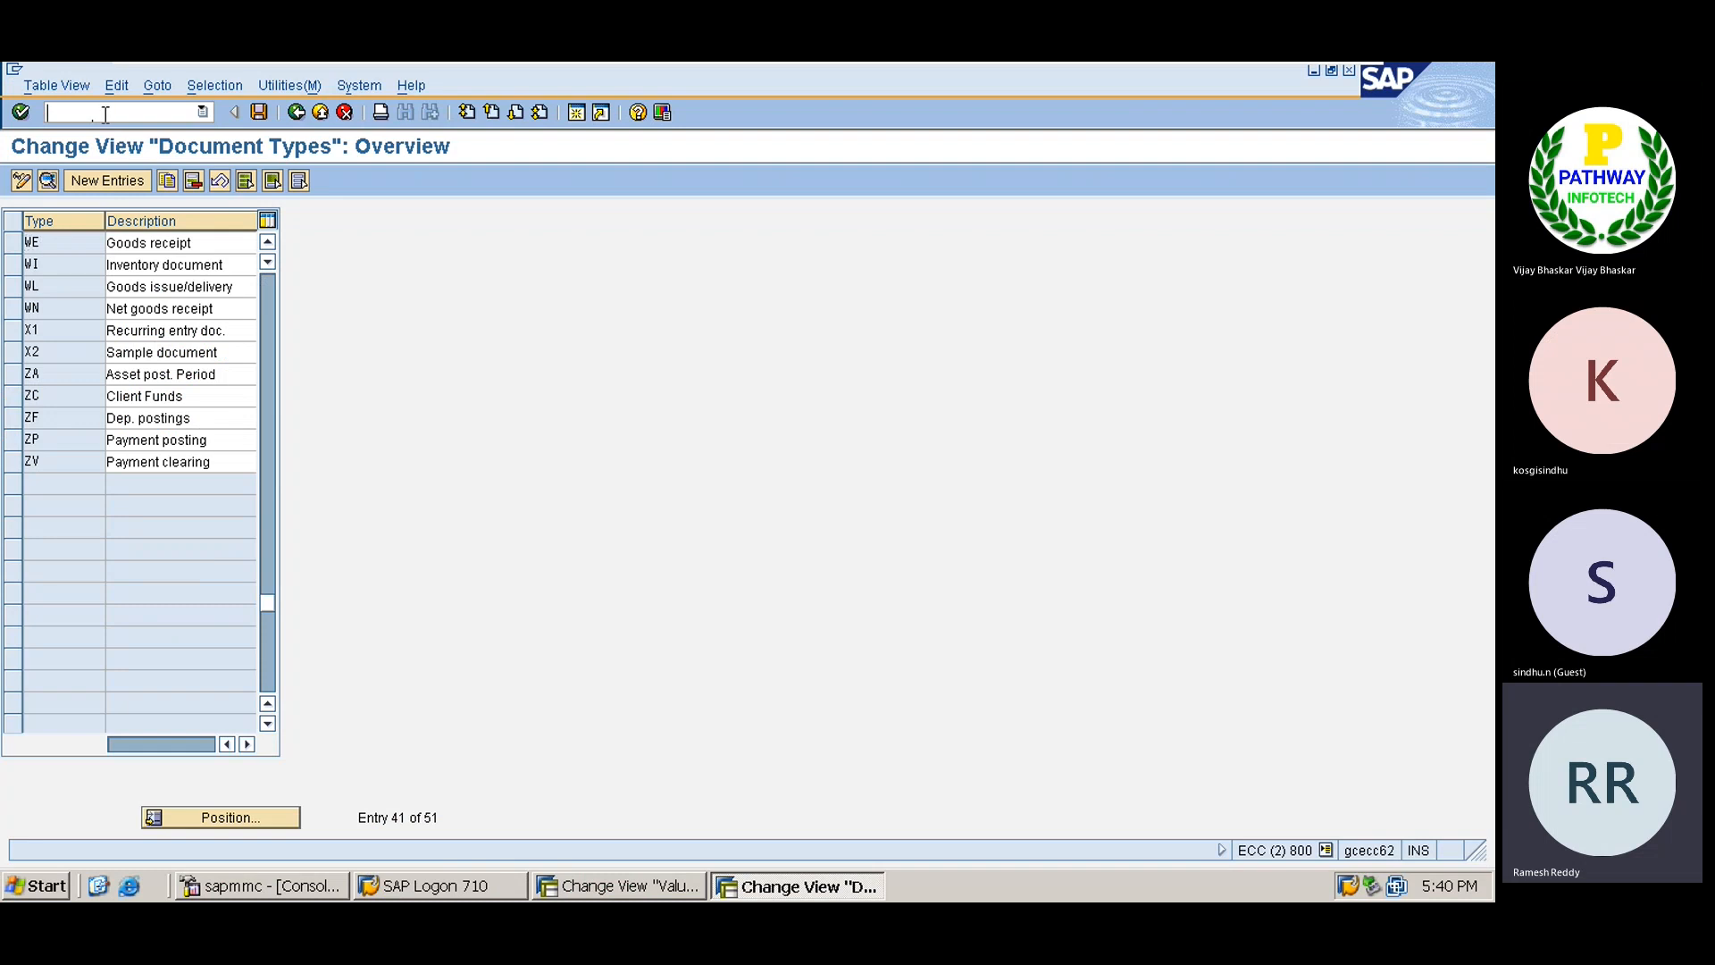
# Run XK01 with purchasing organization TATA and account group TS02, then submit the initial data.
pyautogui.write('/n')
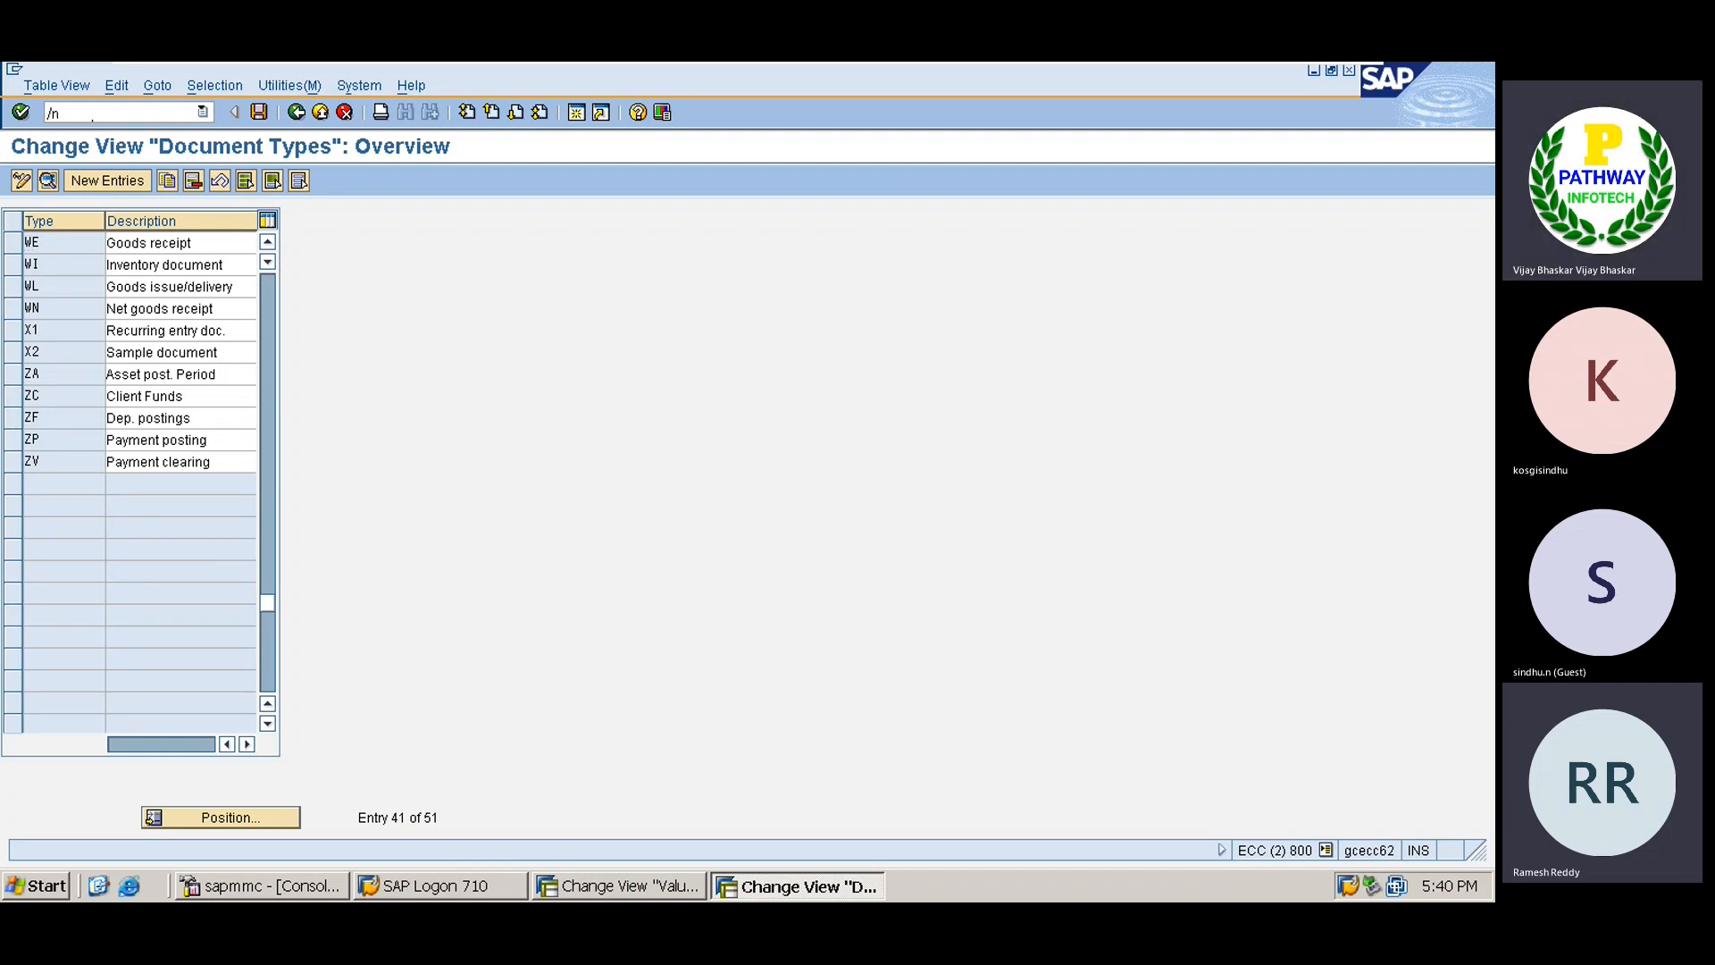
pyautogui.write('xk01')
pyautogui.press('Return')
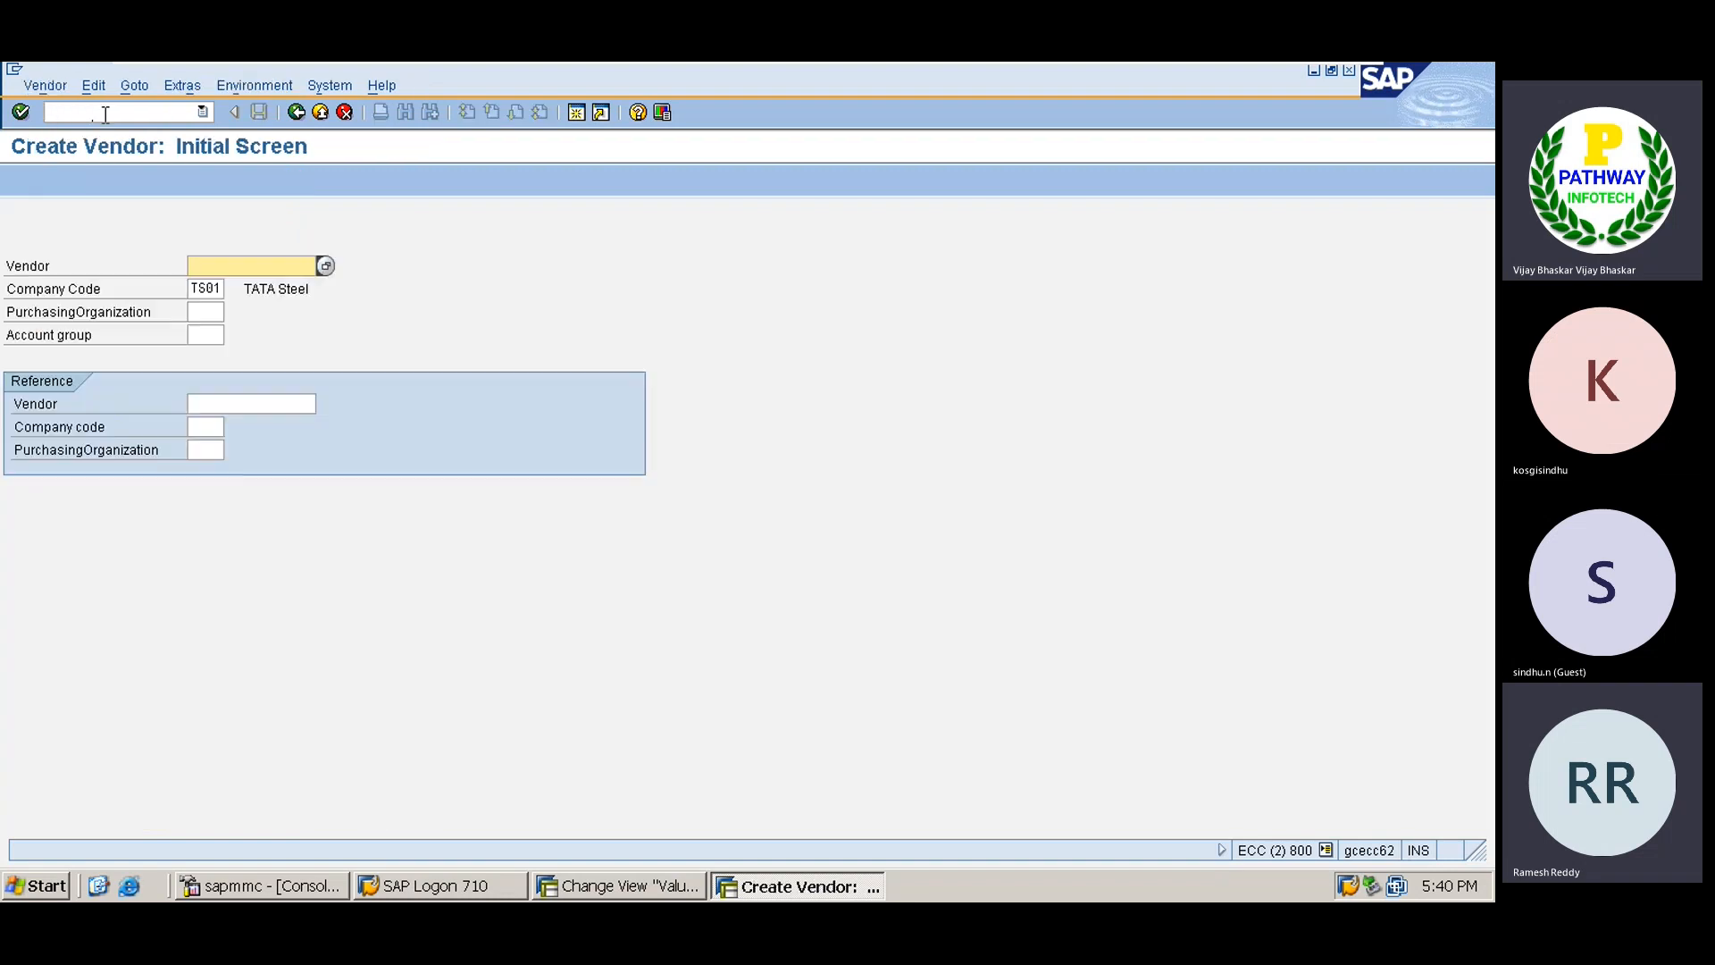
pyautogui.click(203, 312)
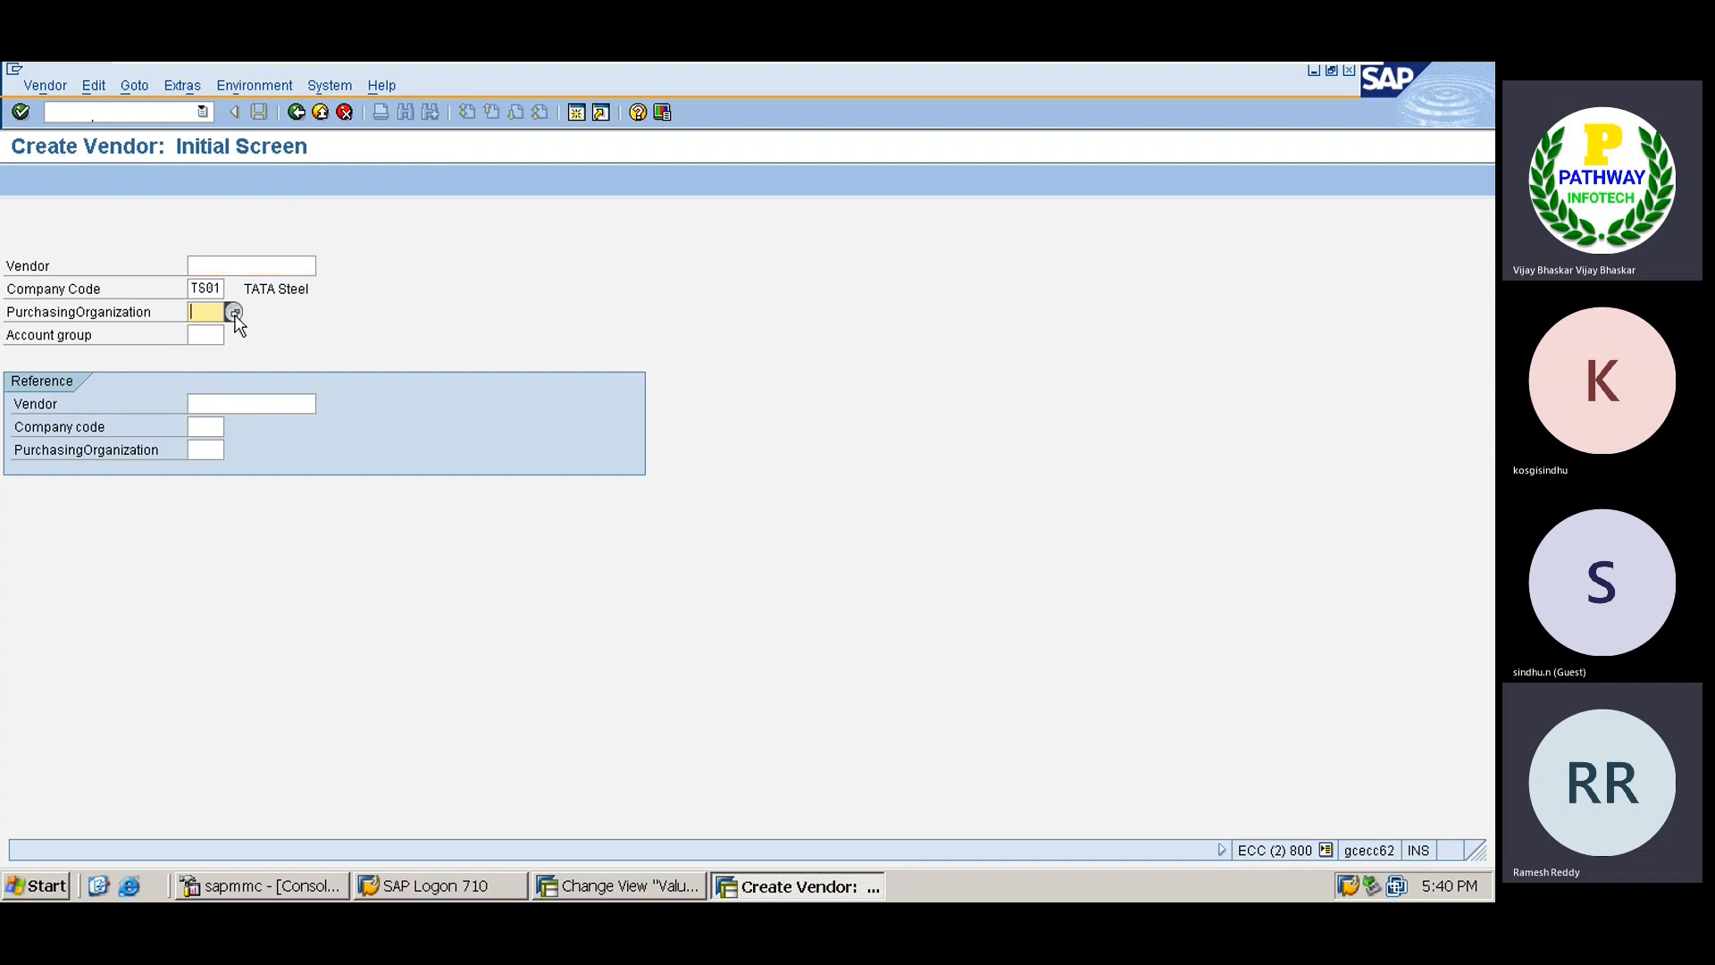
pyautogui.click(234, 312)
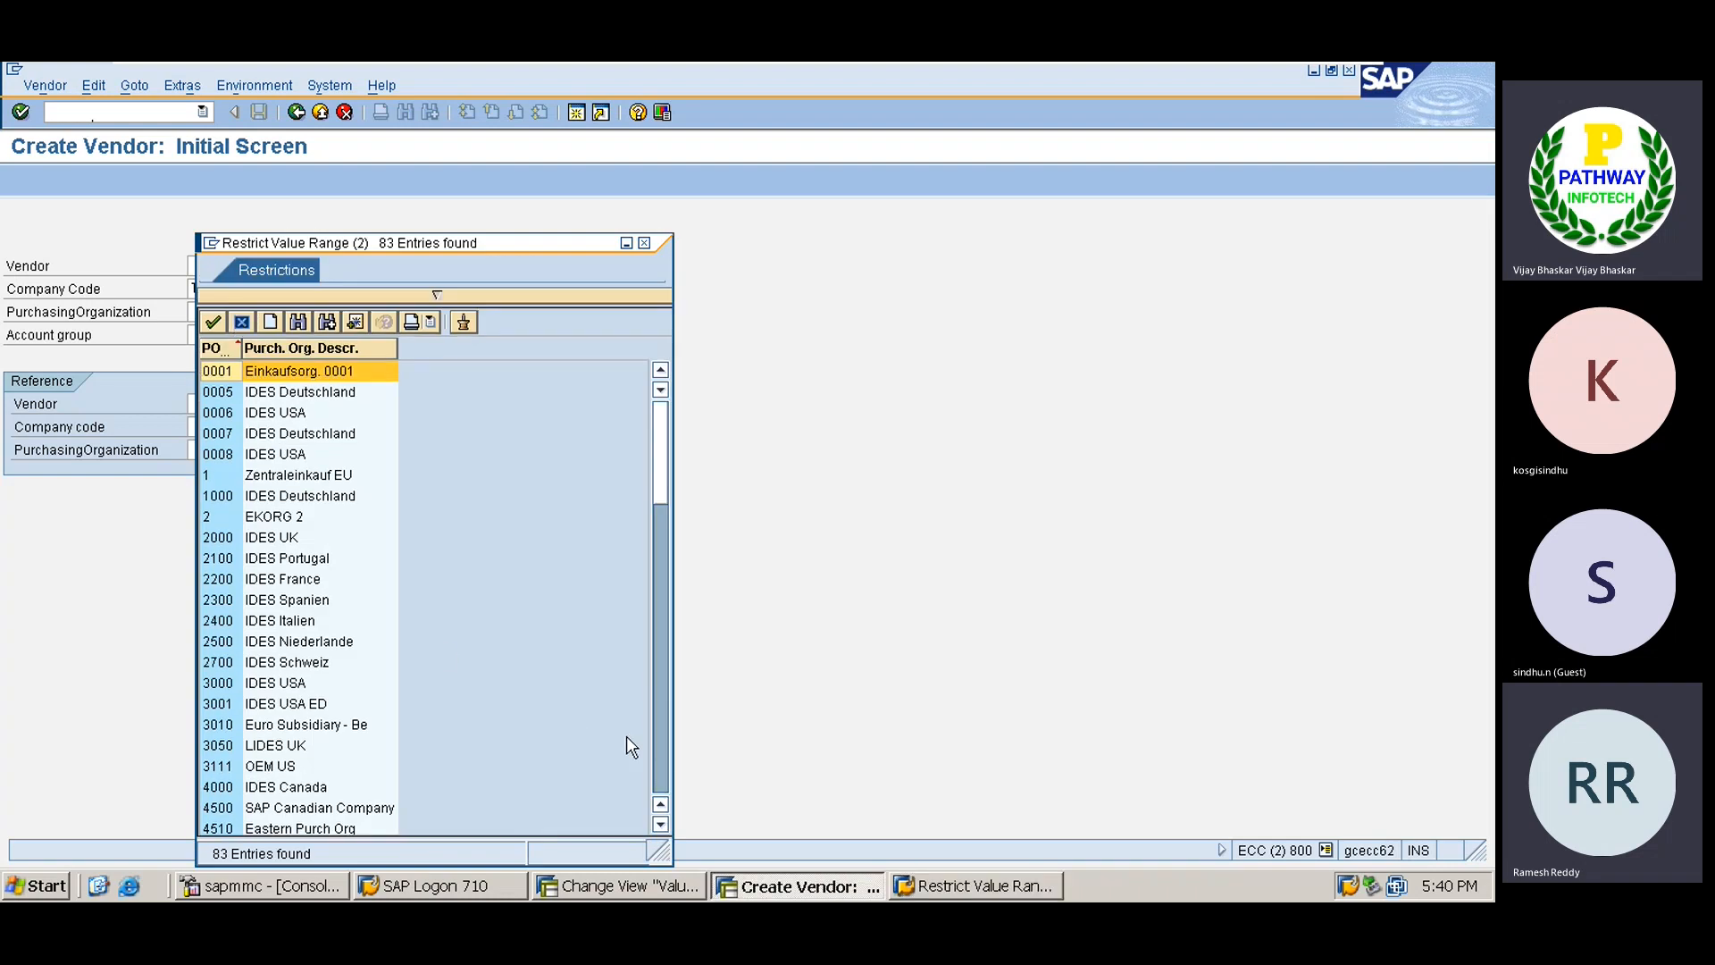
pyautogui.click(665, 773)
pyautogui.click(666, 772)
pyautogui.click(666, 773)
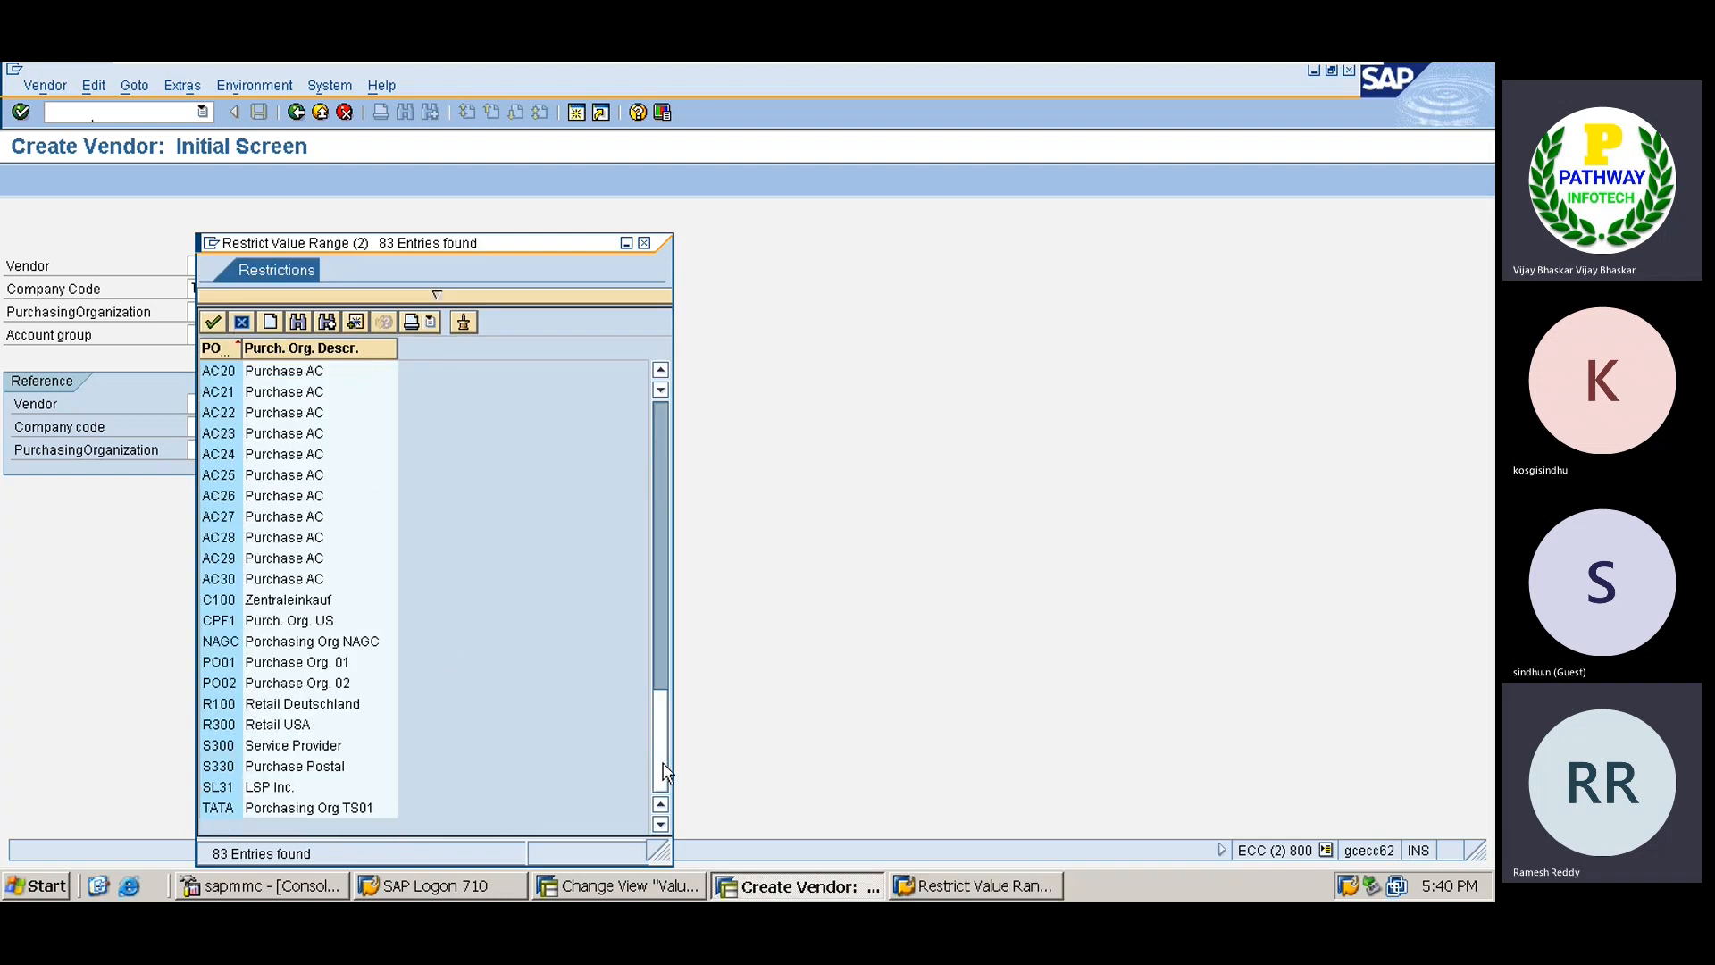
pyautogui.doubleClick(293, 808)
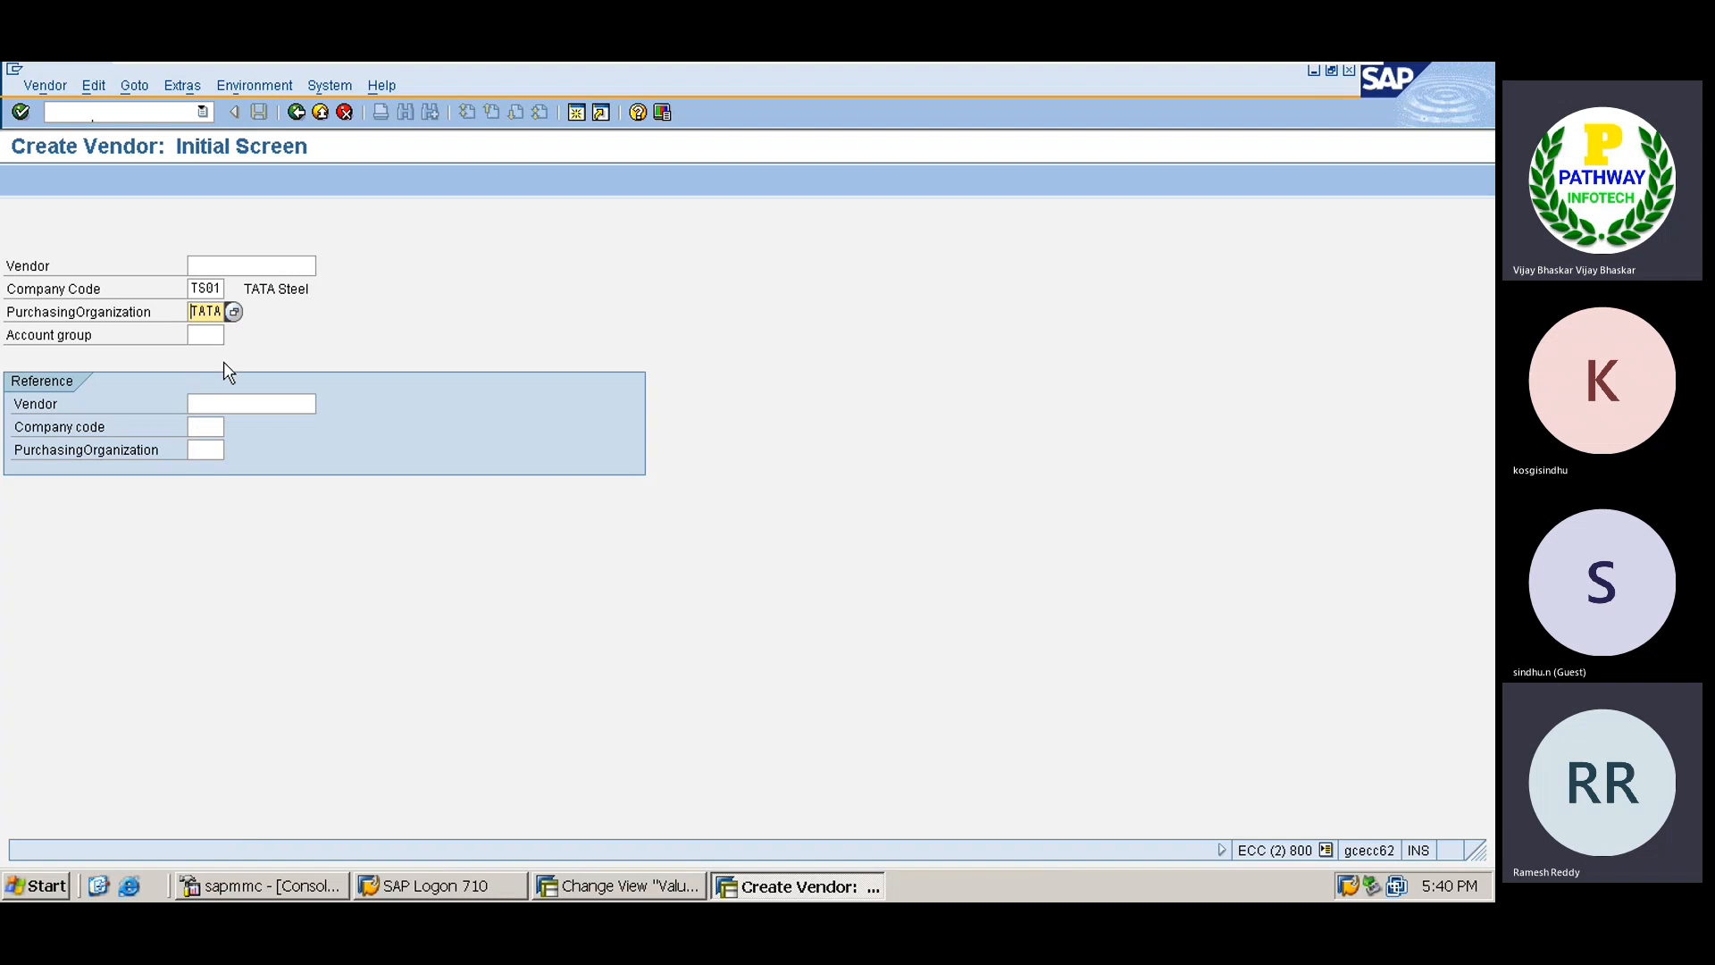
pyautogui.click(202, 330)
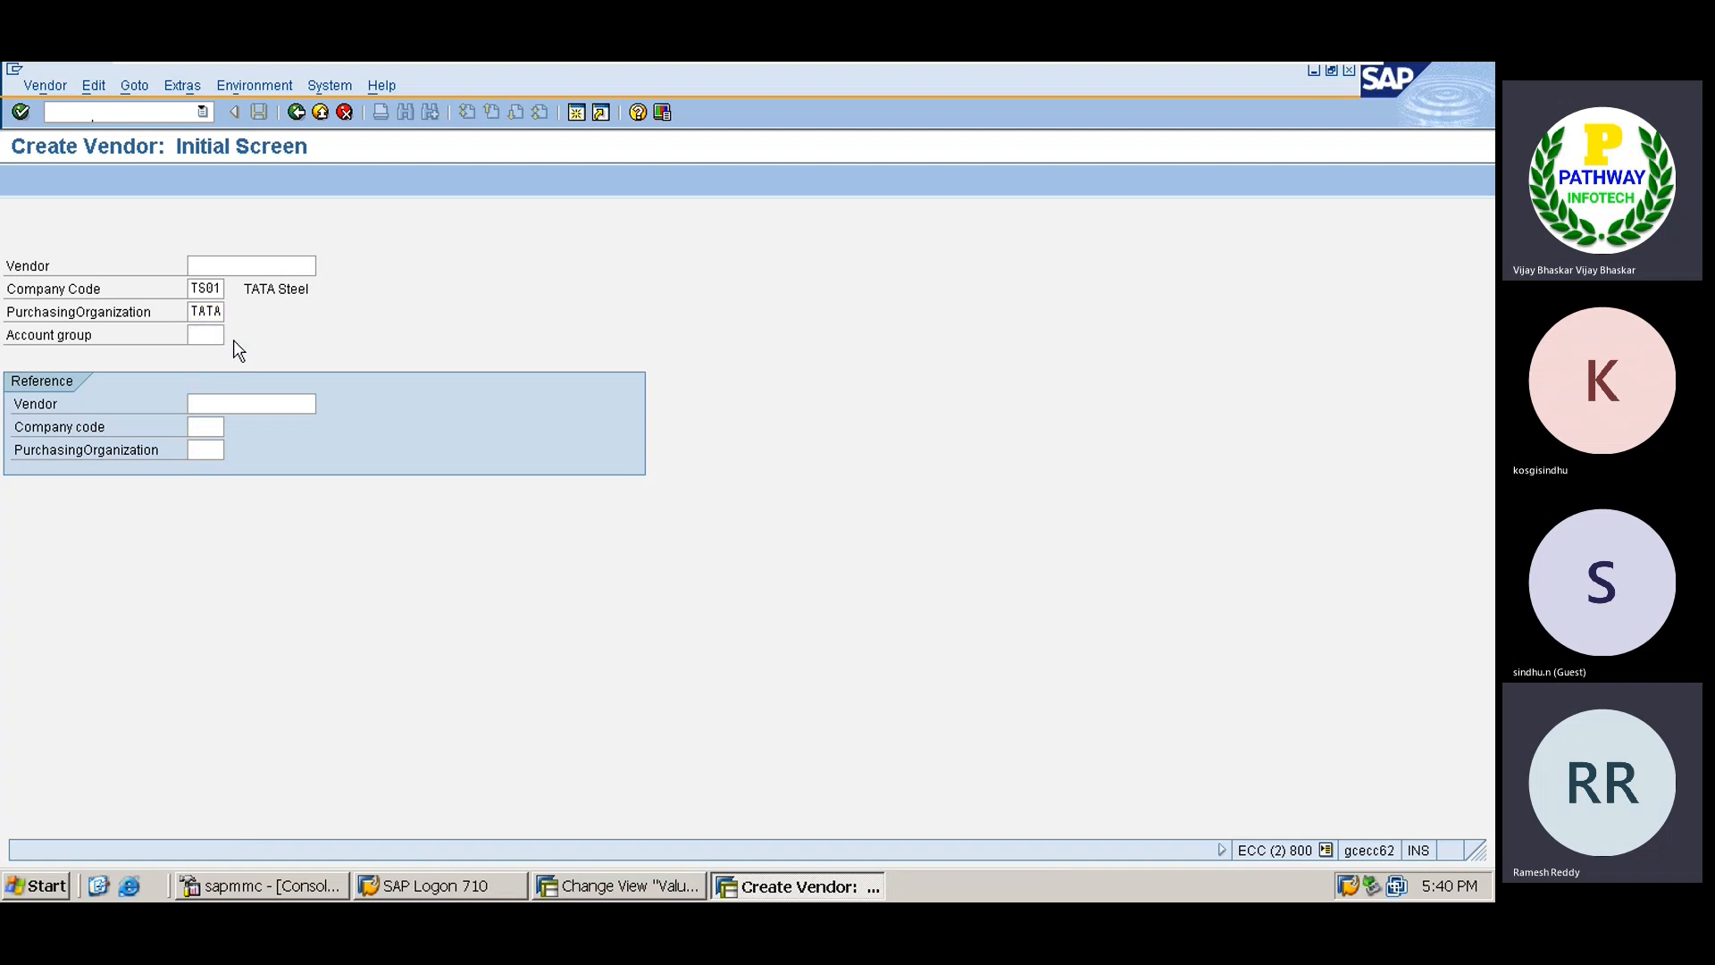
pyautogui.click(233, 336)
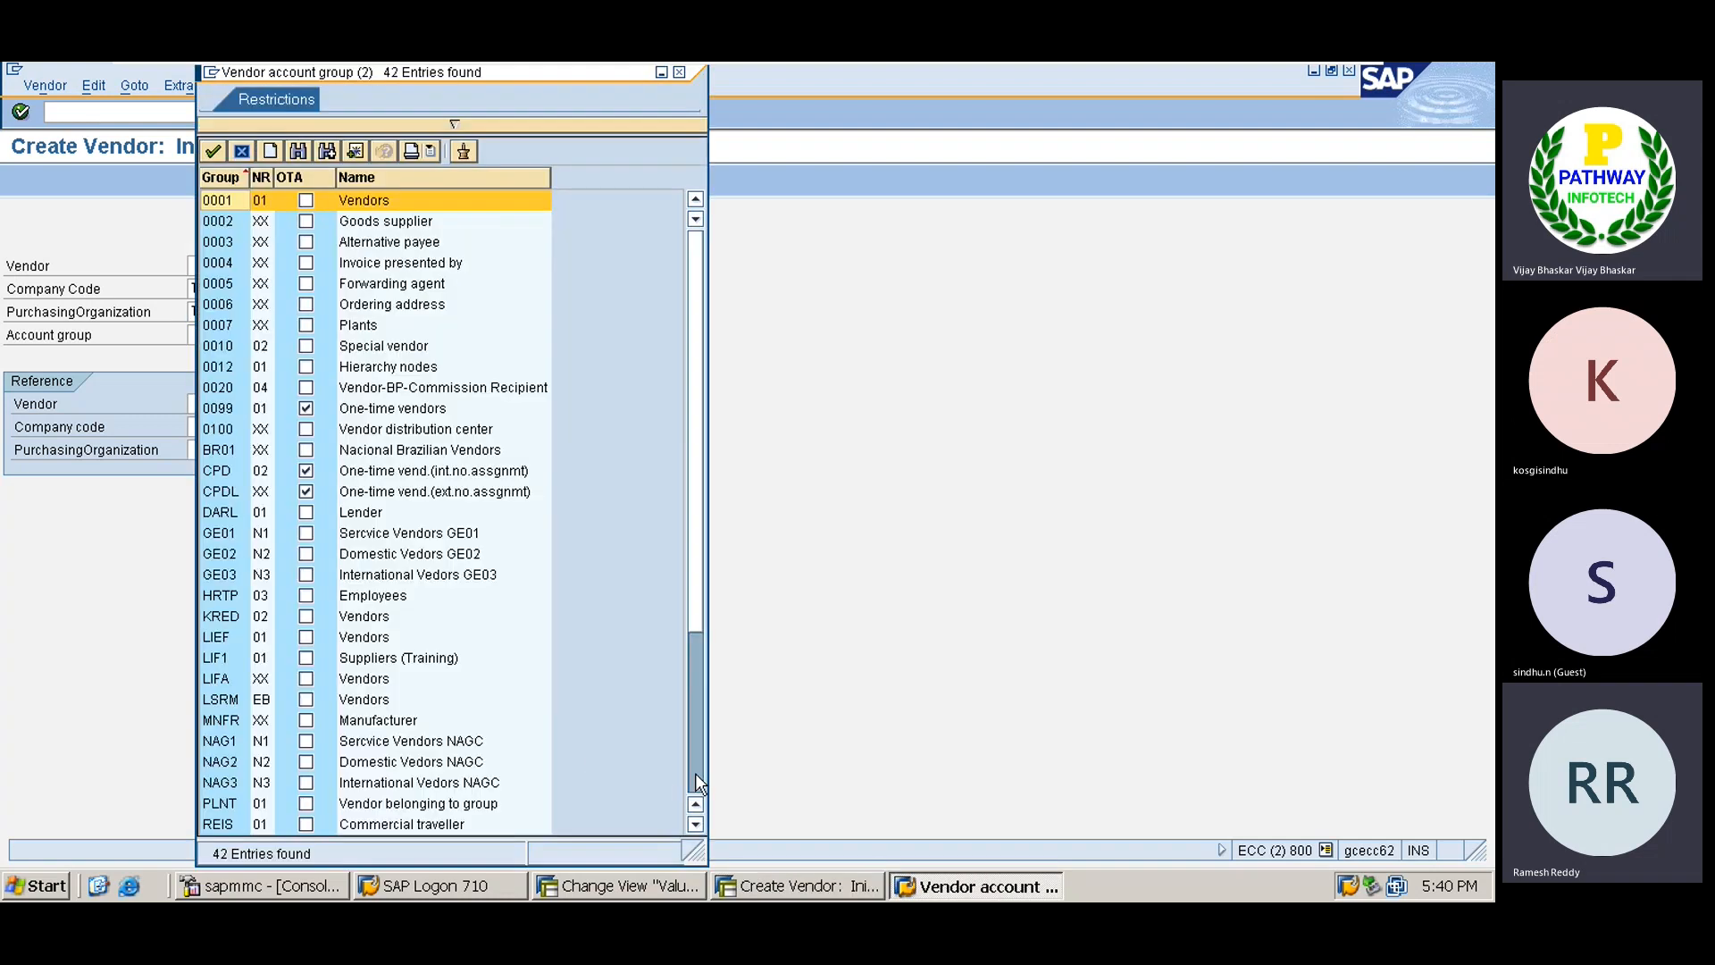
pyautogui.click(695, 773)
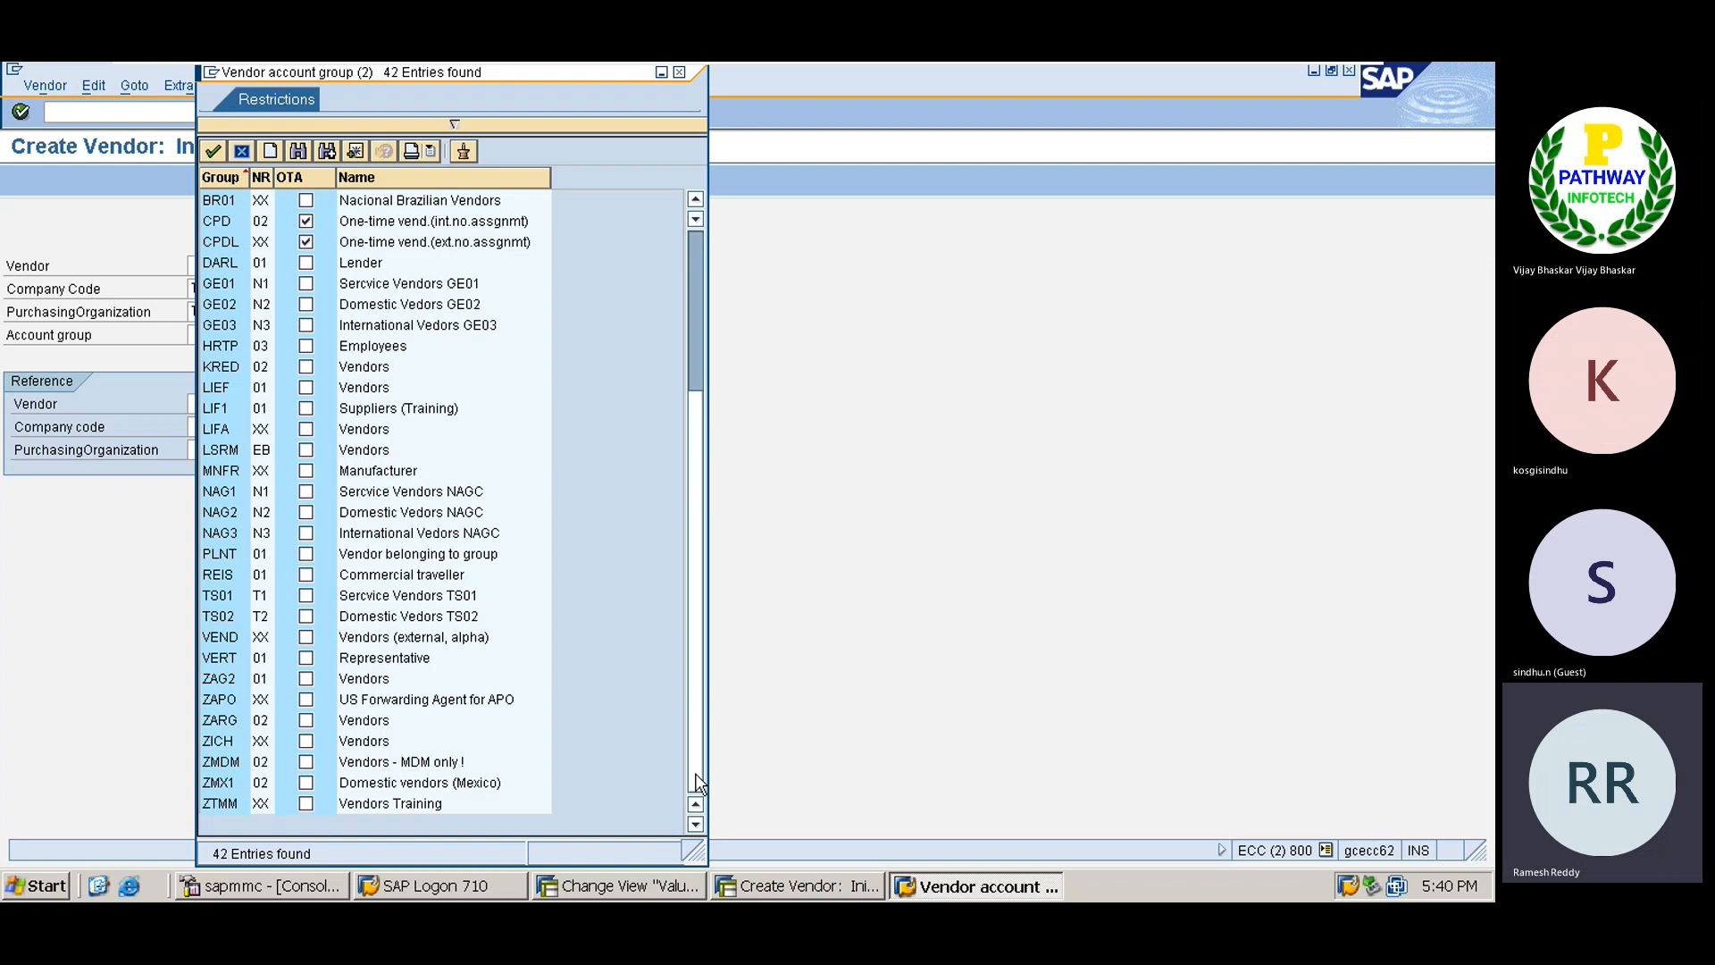
pyautogui.doubleClick(232, 616)
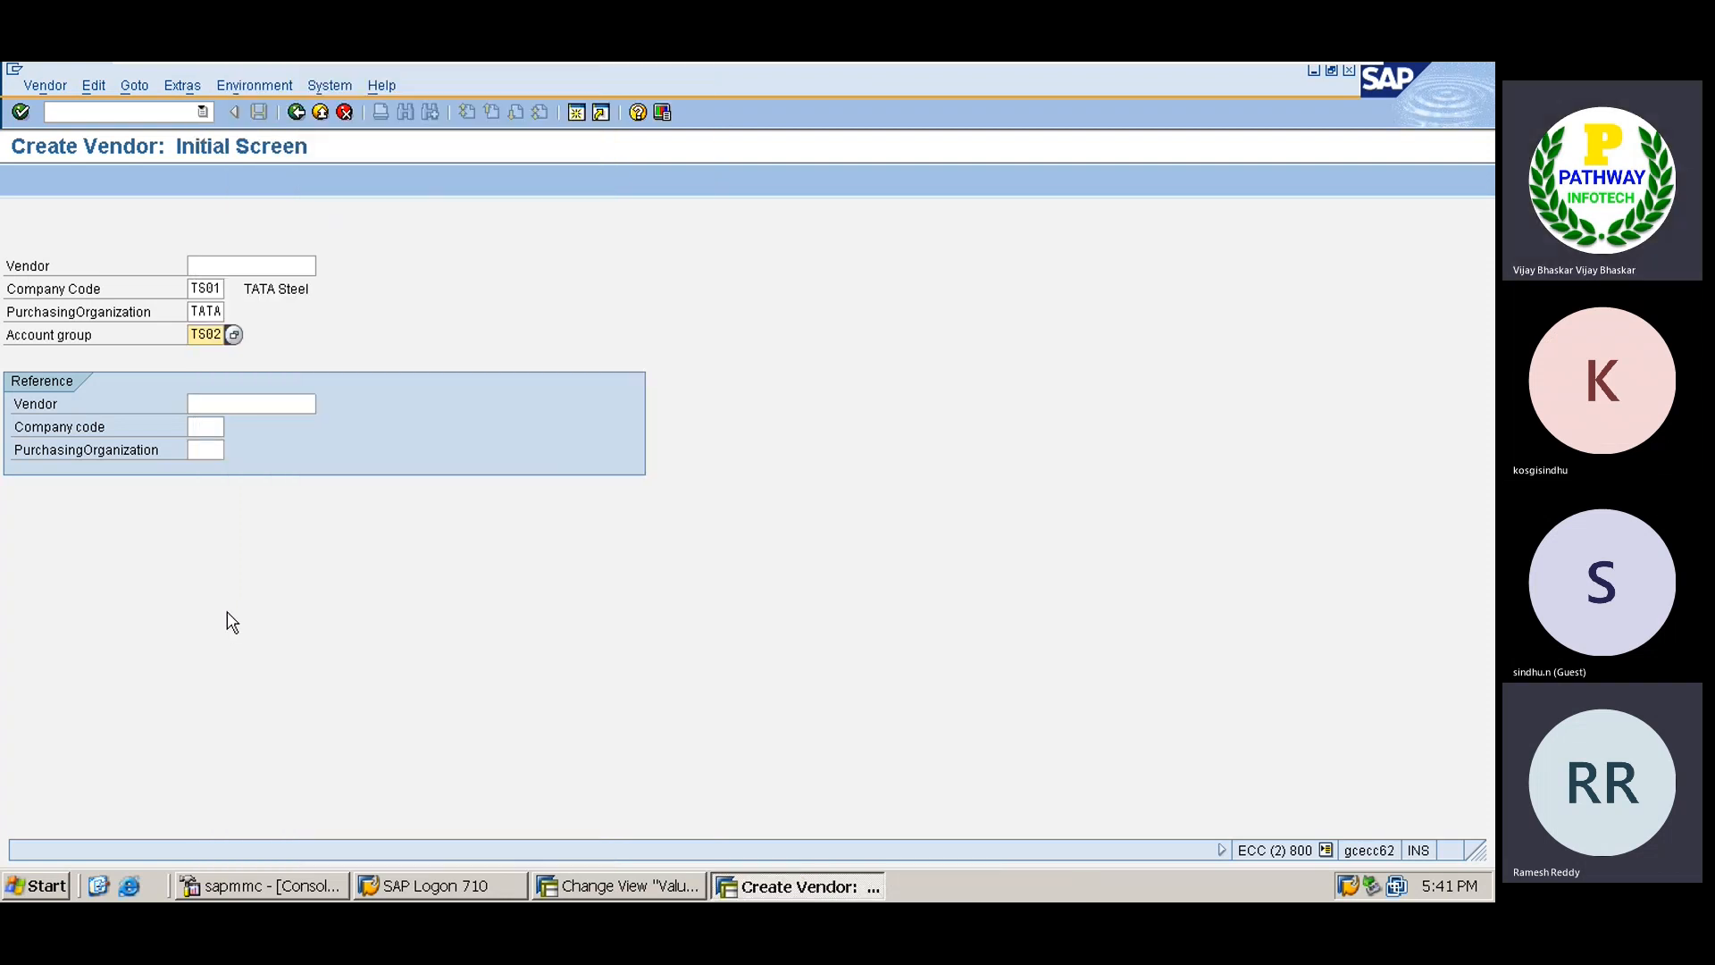
pyautogui.press('Return')
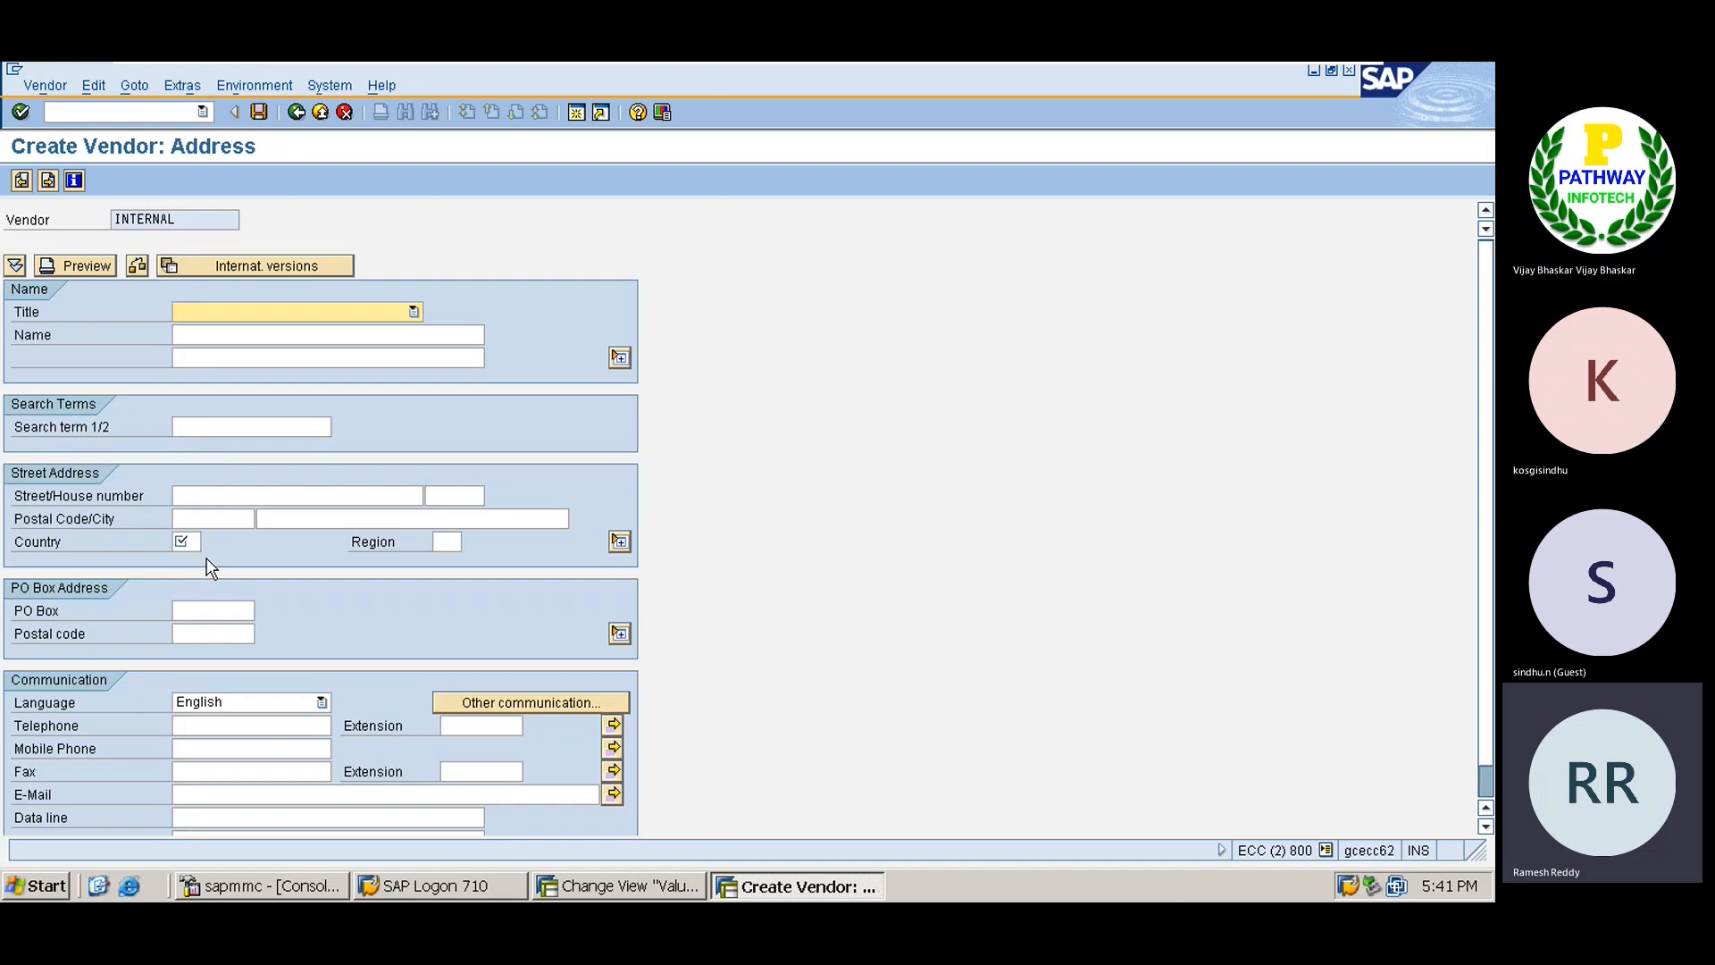
# Enter vendor name Aurobindo and search term AURO.
pyautogui.press('Tab')
pyautogui.write('Au')
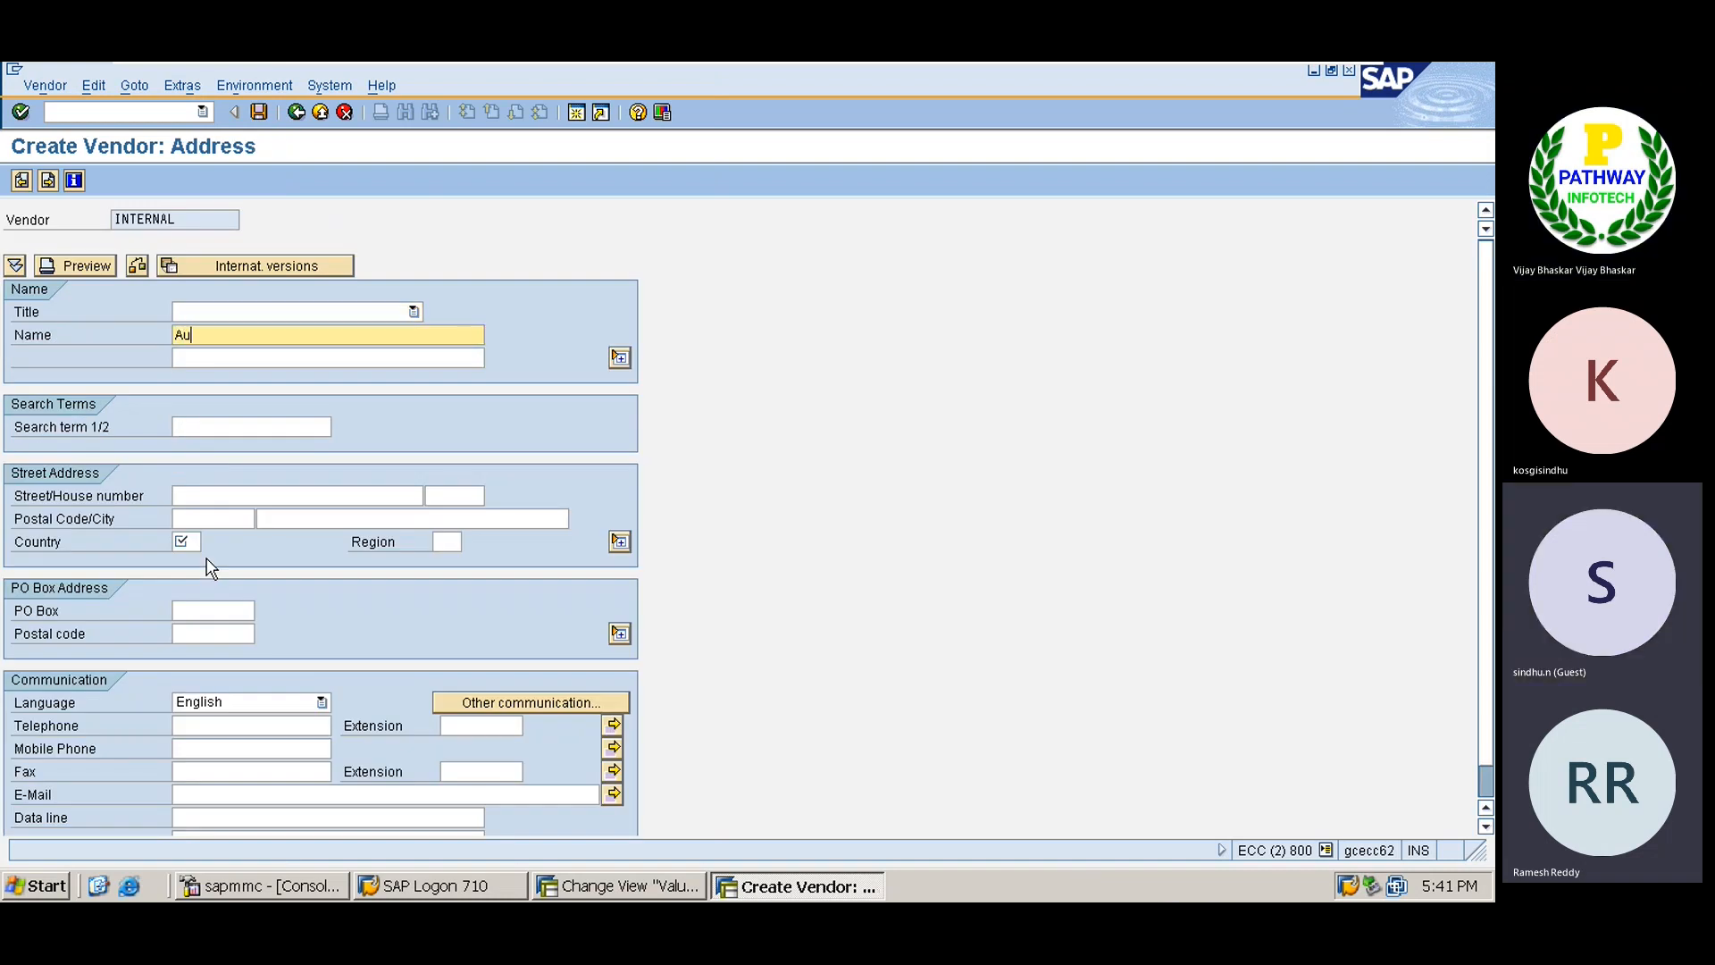
pyautogui.write('ribindo')
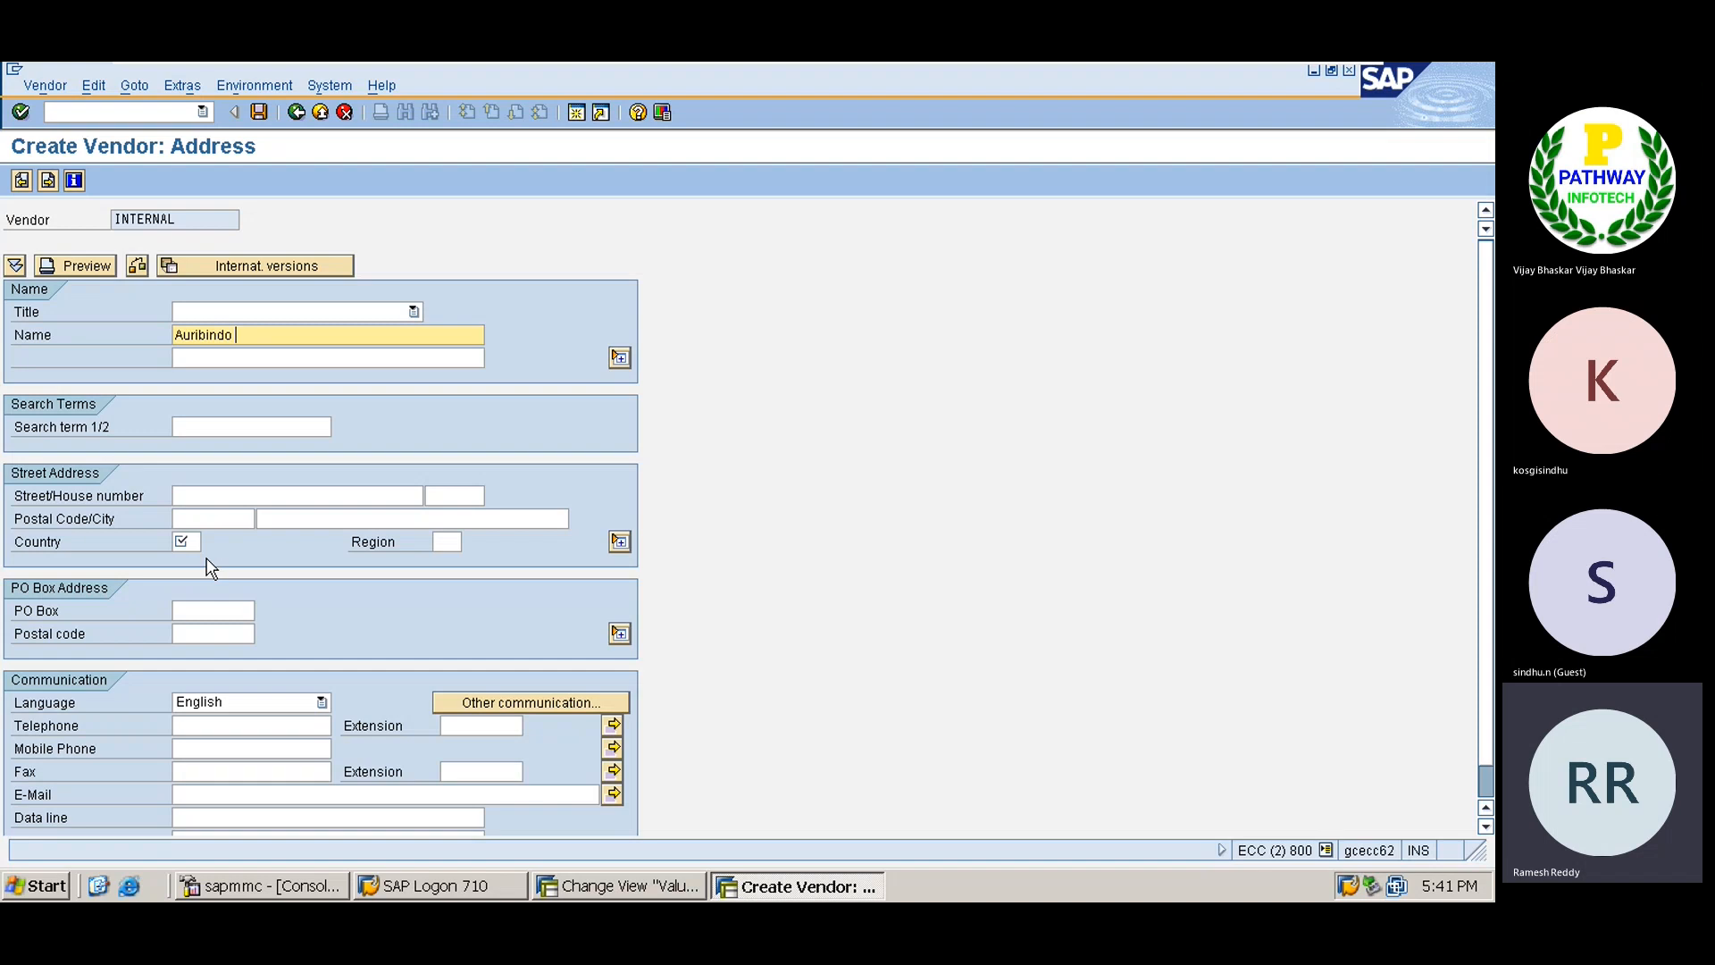
pyautogui.press('BackSpace')
pyautogui.press('BackSpace')
pyautogui.press('BackSpace')
pyautogui.press('BackSpace')
pyautogui.press('BackSpace')
pyautogui.press('BackSpace')
pyautogui.press('BackSpace')
pyautogui.write('obin')
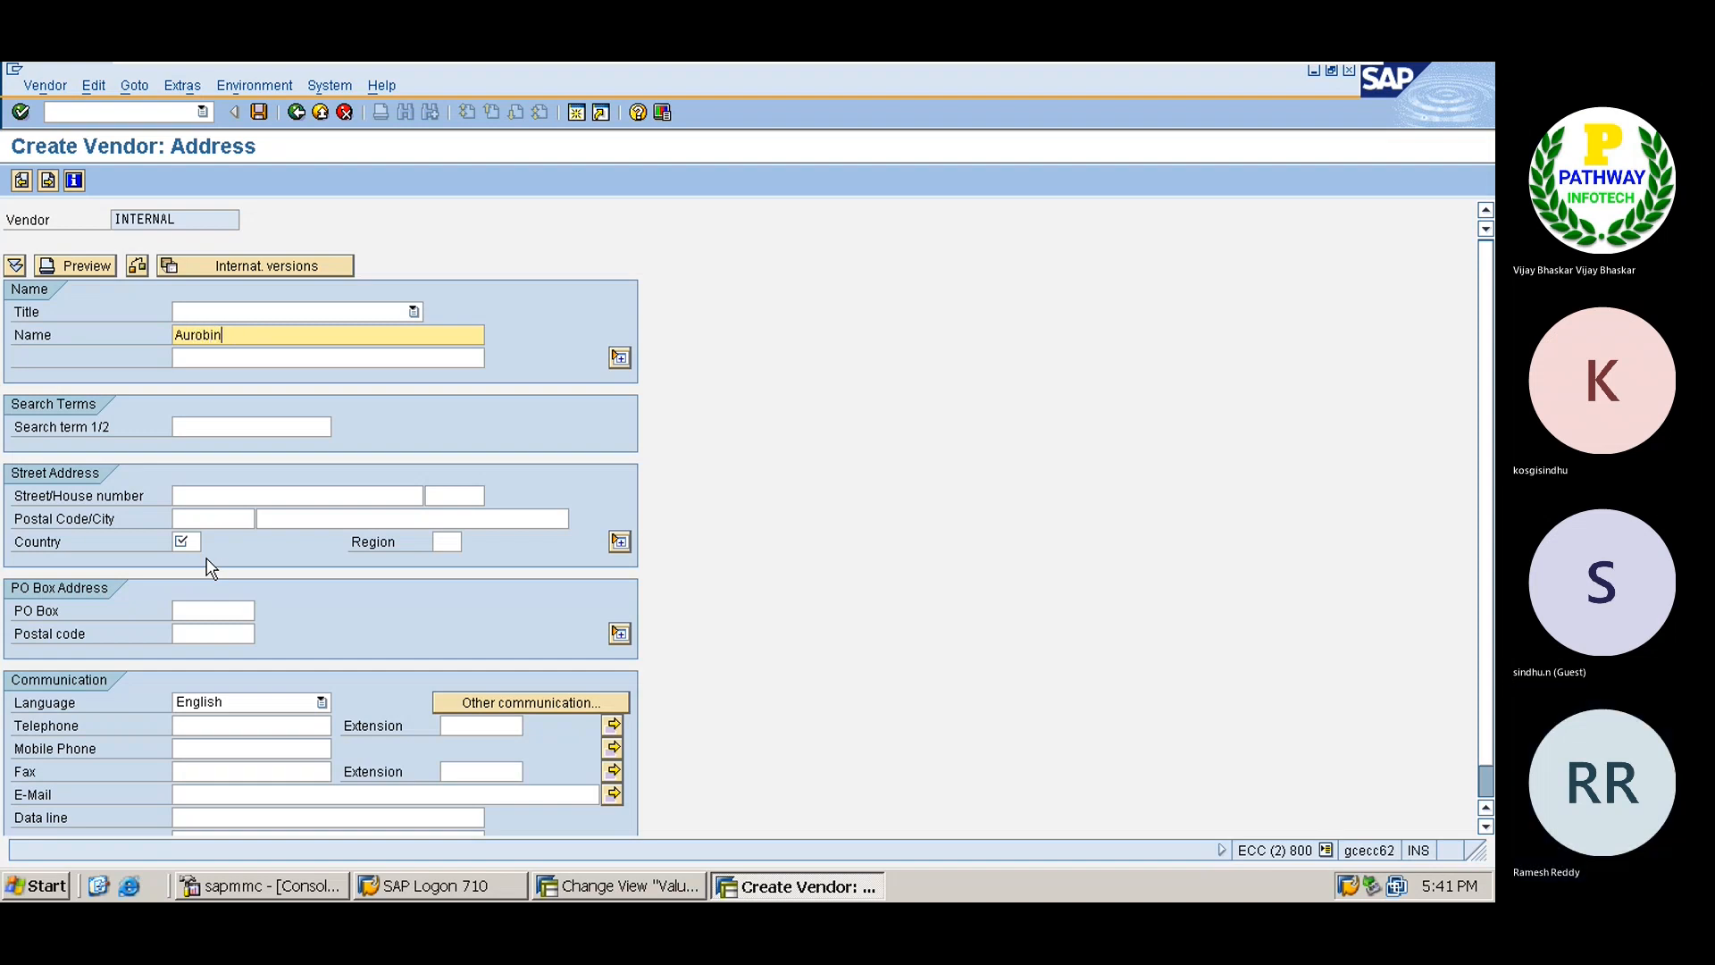
pyautogui.write('do')
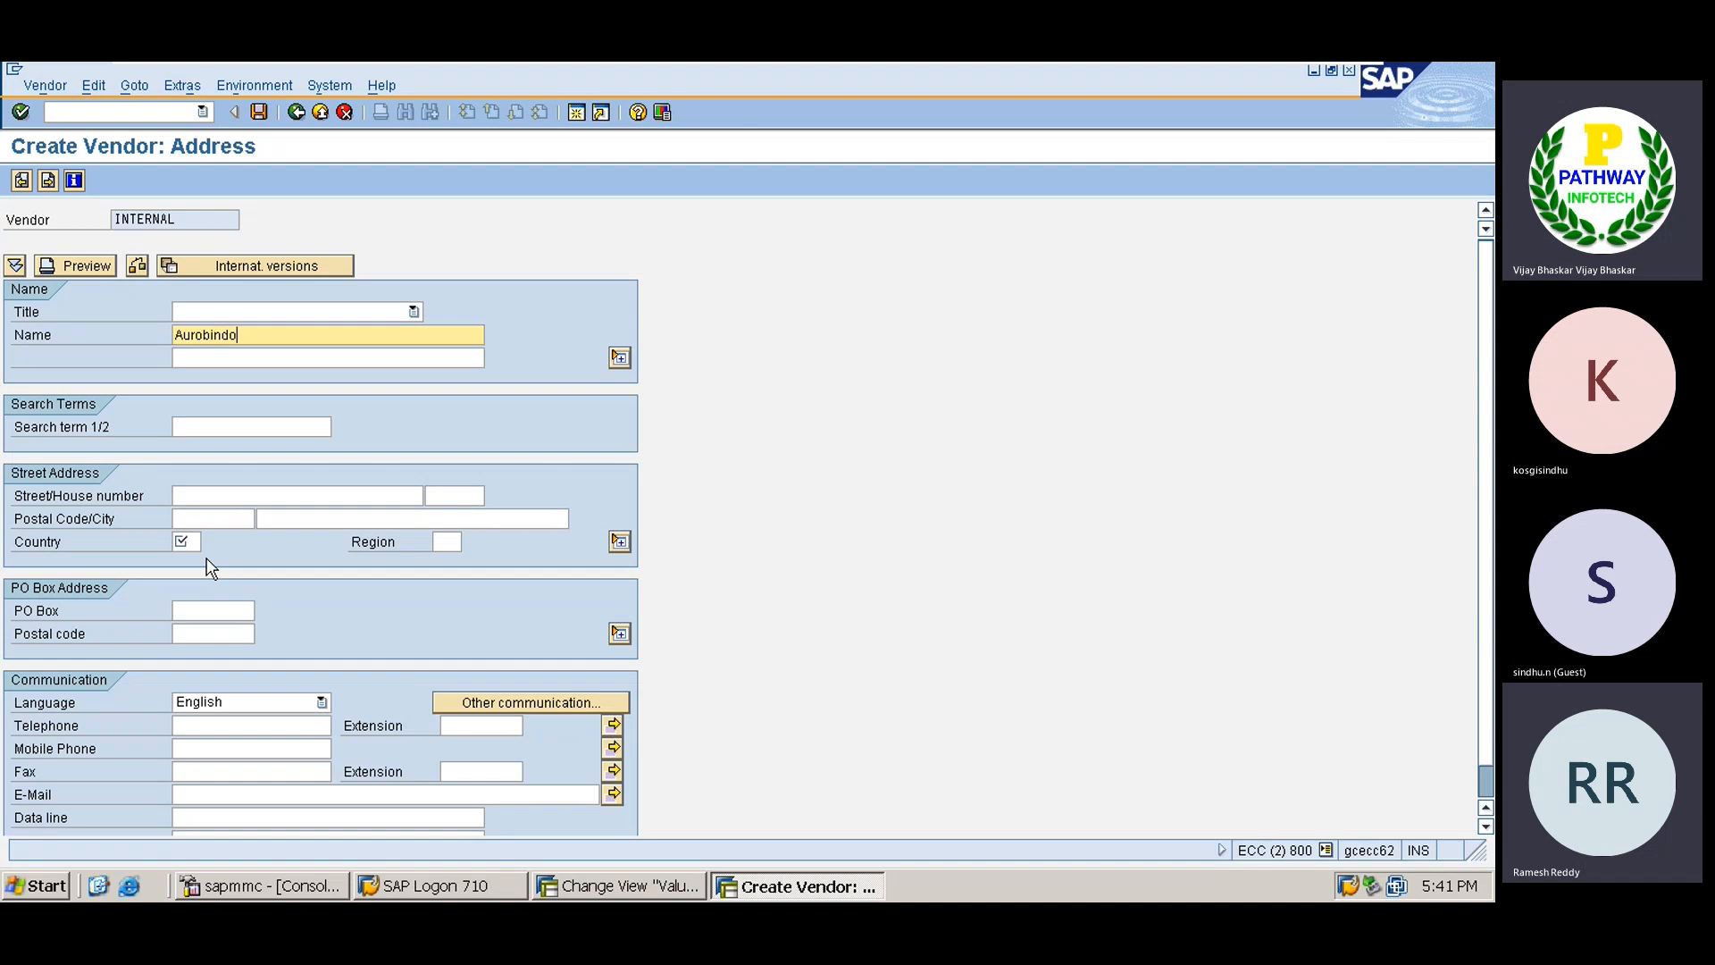
pyautogui.click(201, 426)
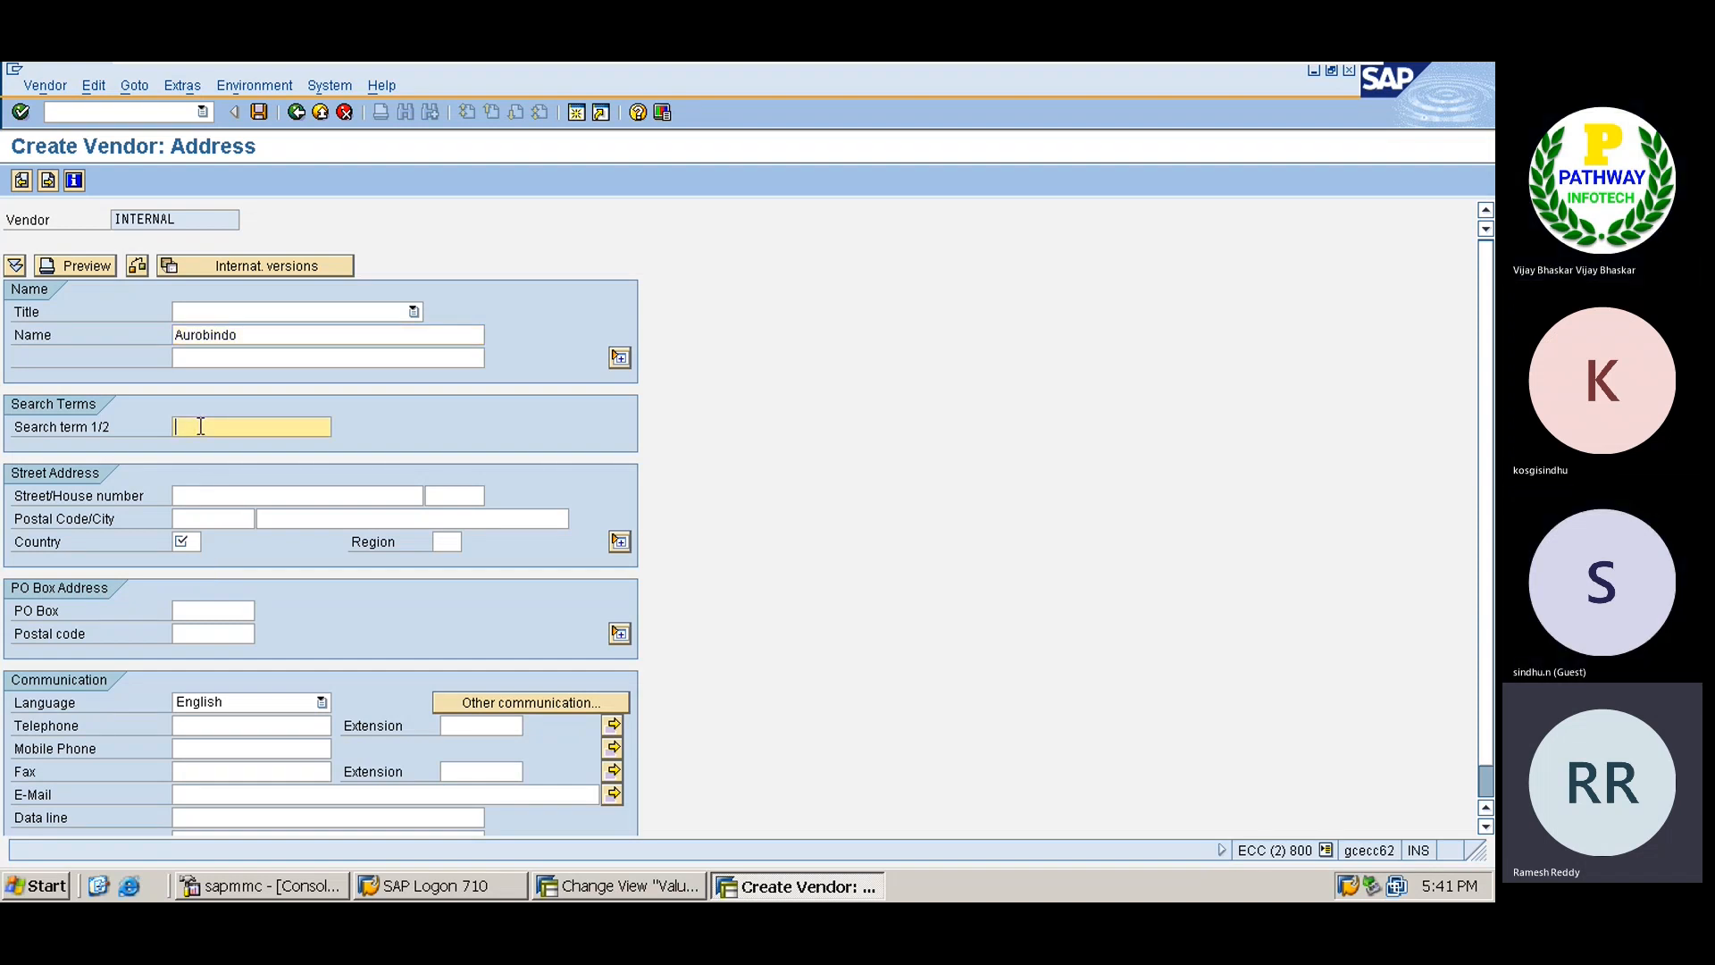
pyautogui.write('AURO')
pyautogui.press('Tab')
pyautogui.press('Tab')
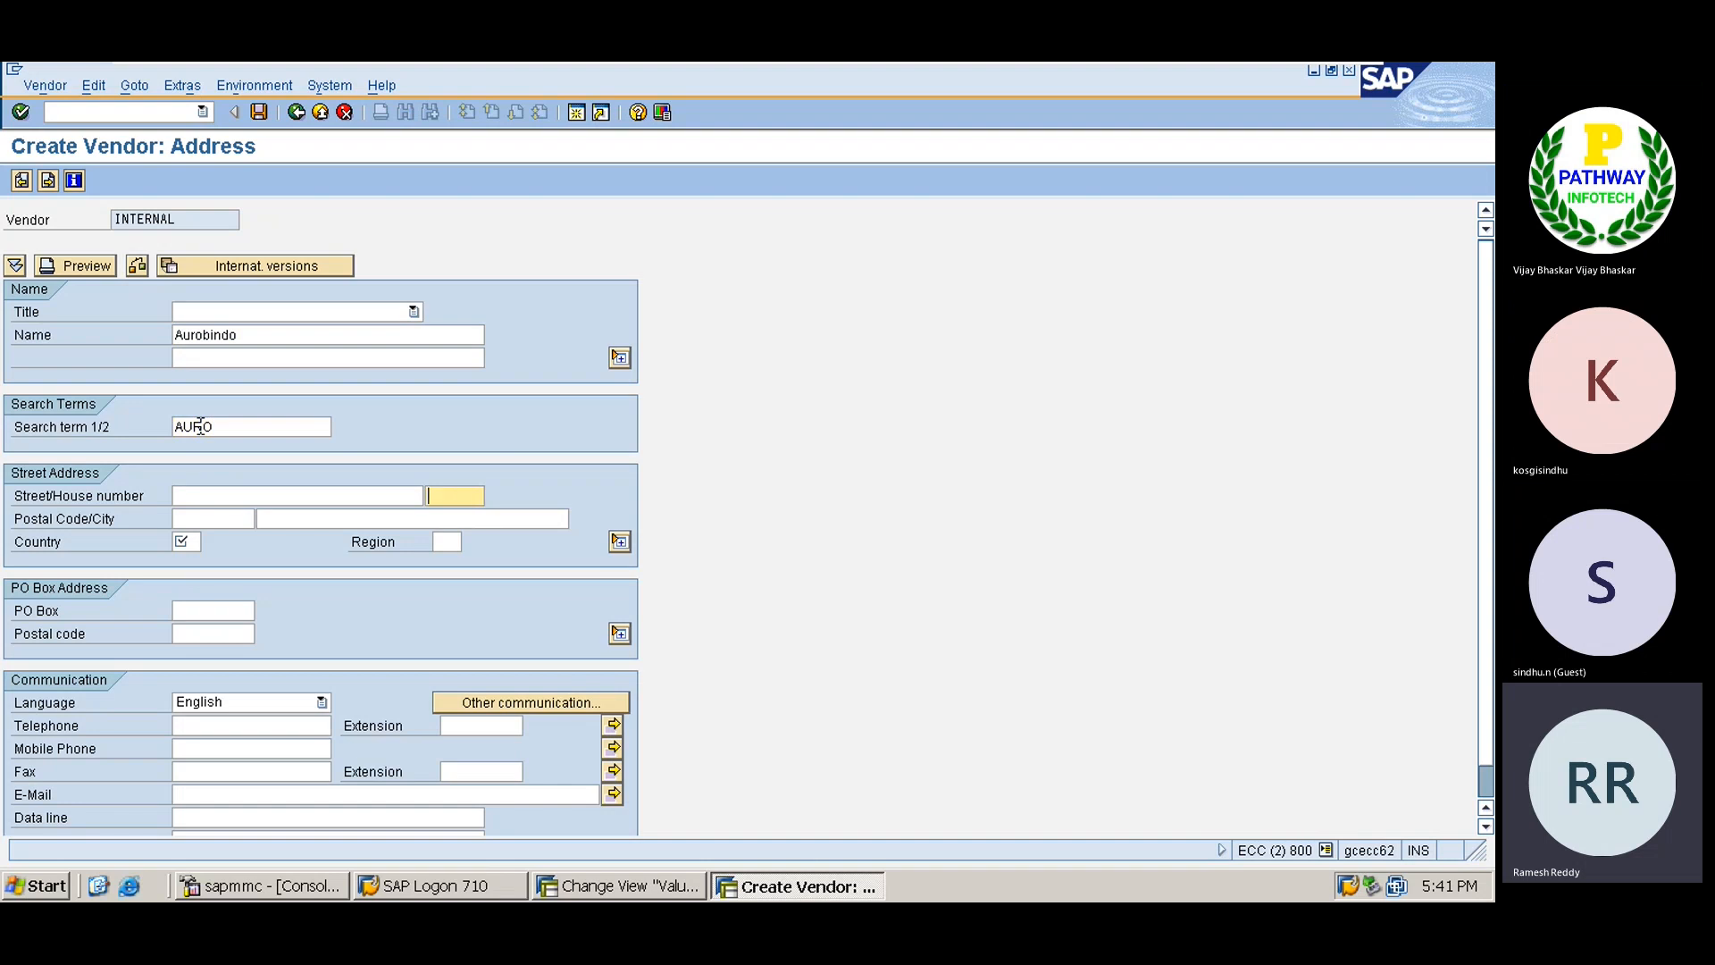
pyautogui.hotkey('shift', 'Tab')
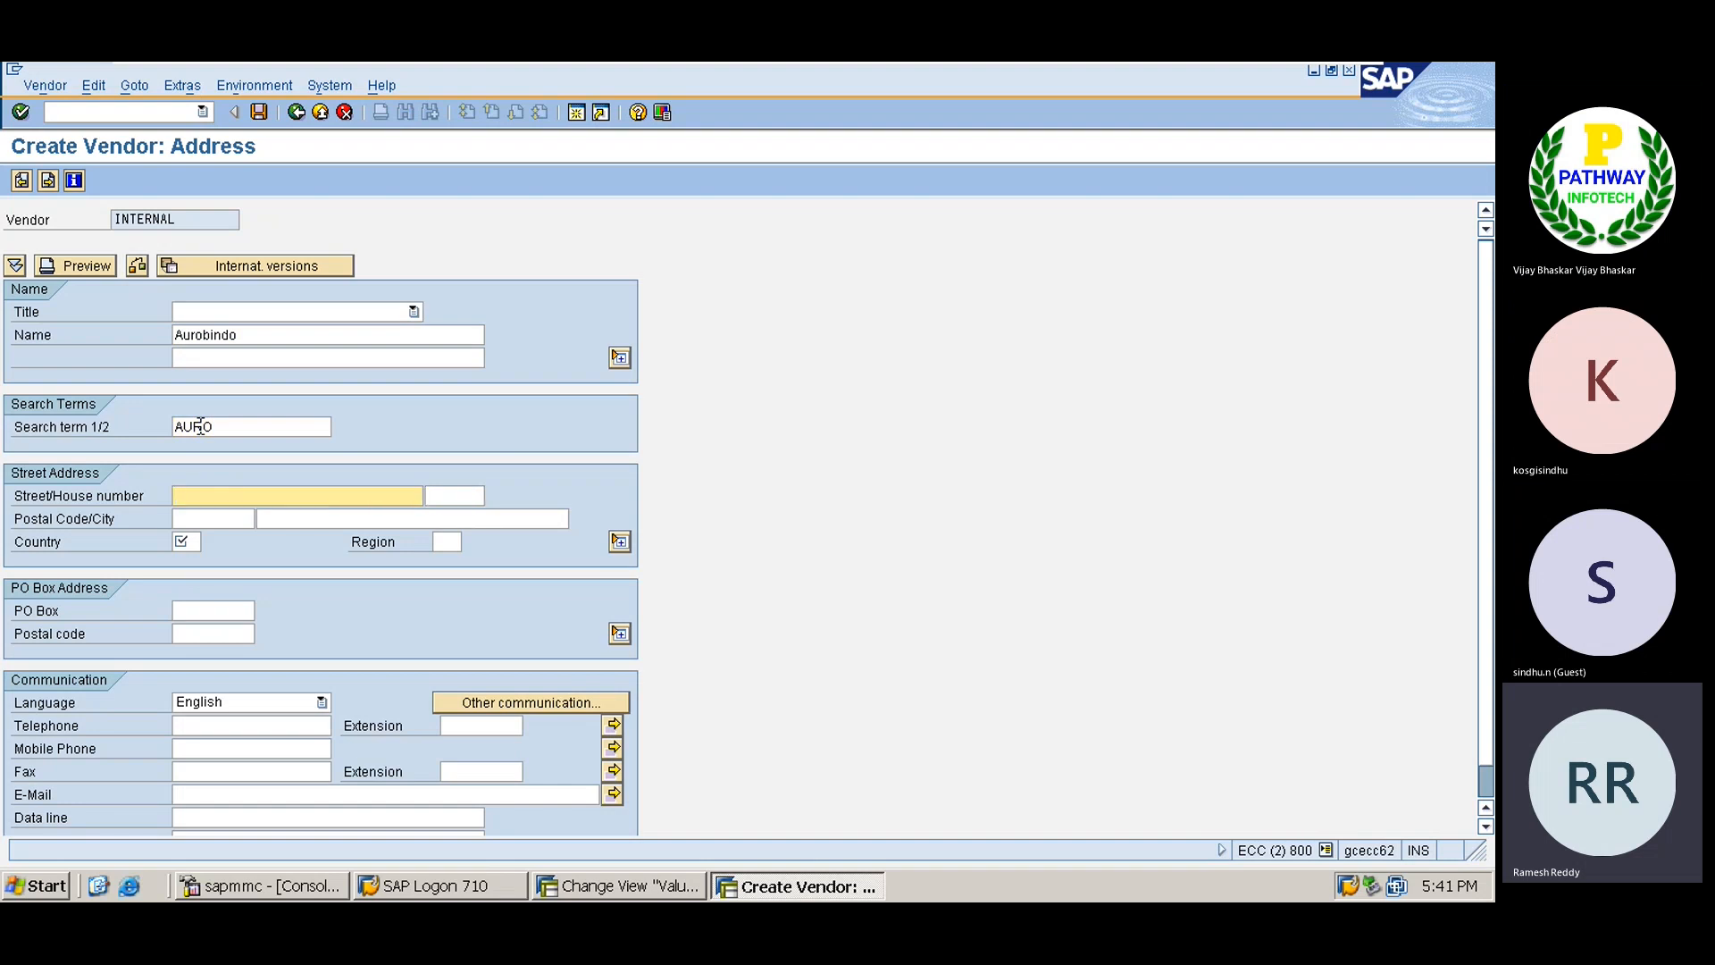
pyautogui.press('Tab')
pyautogui.press('Tab')
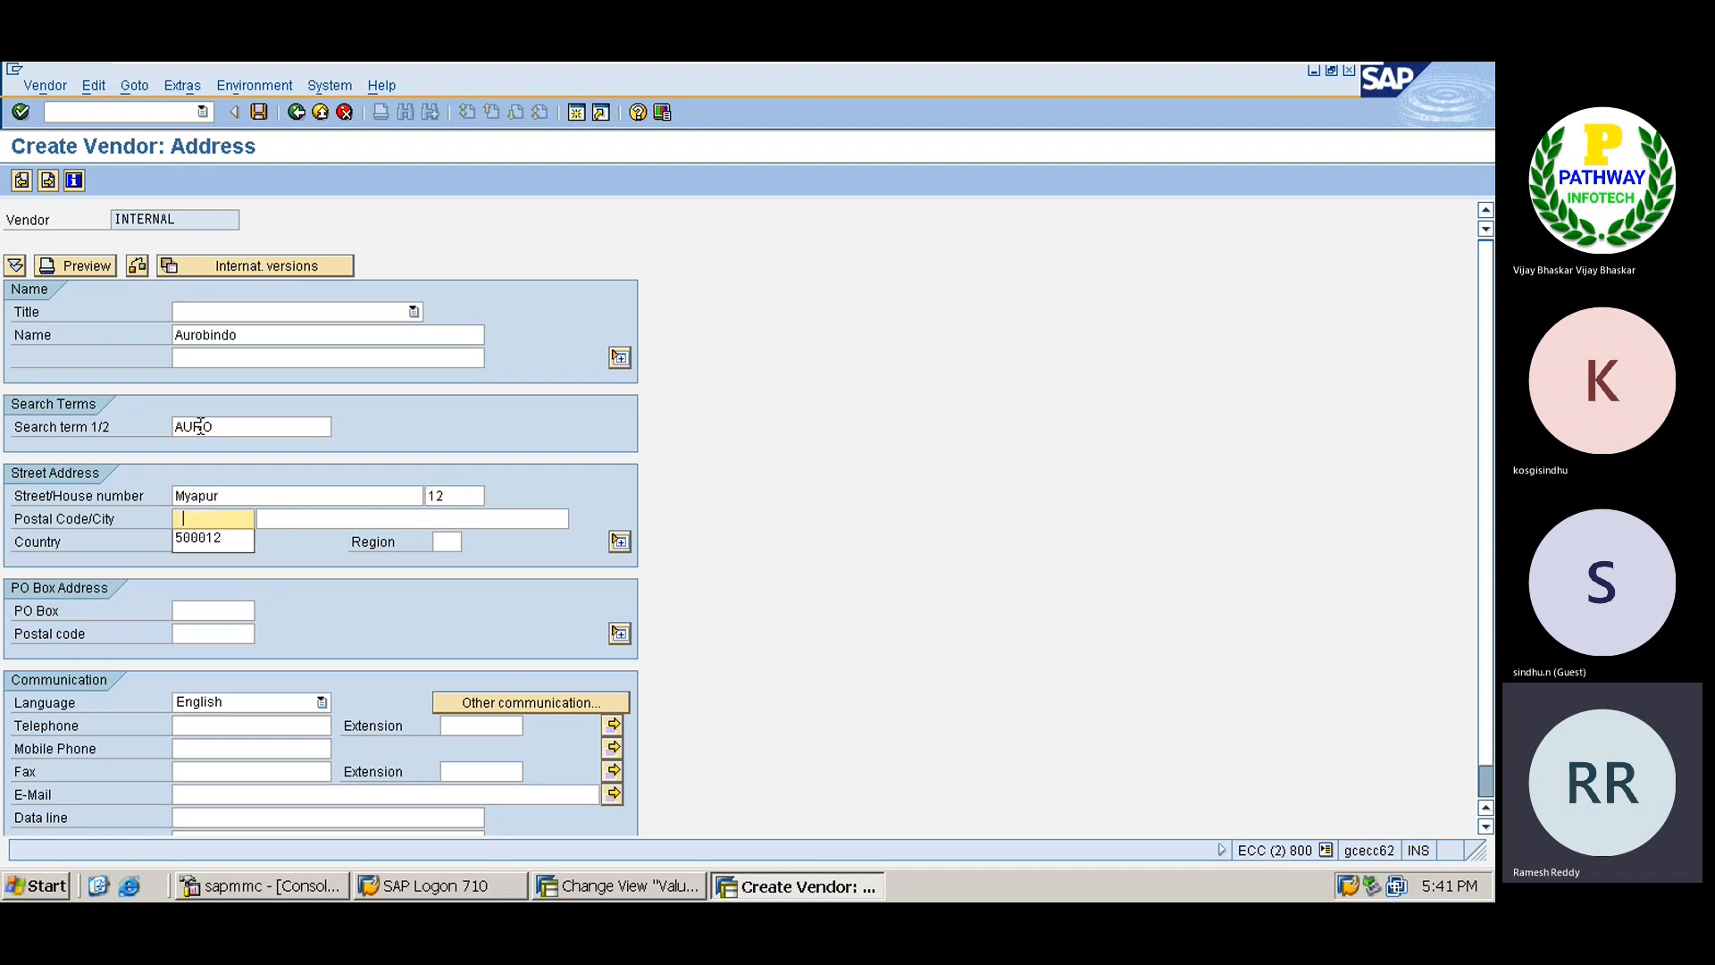
pyautogui.press('Return')
pyautogui.press('Tab')
pyautogui.press('Down')
pyautogui.press('Down')
pyautogui.press('Up')
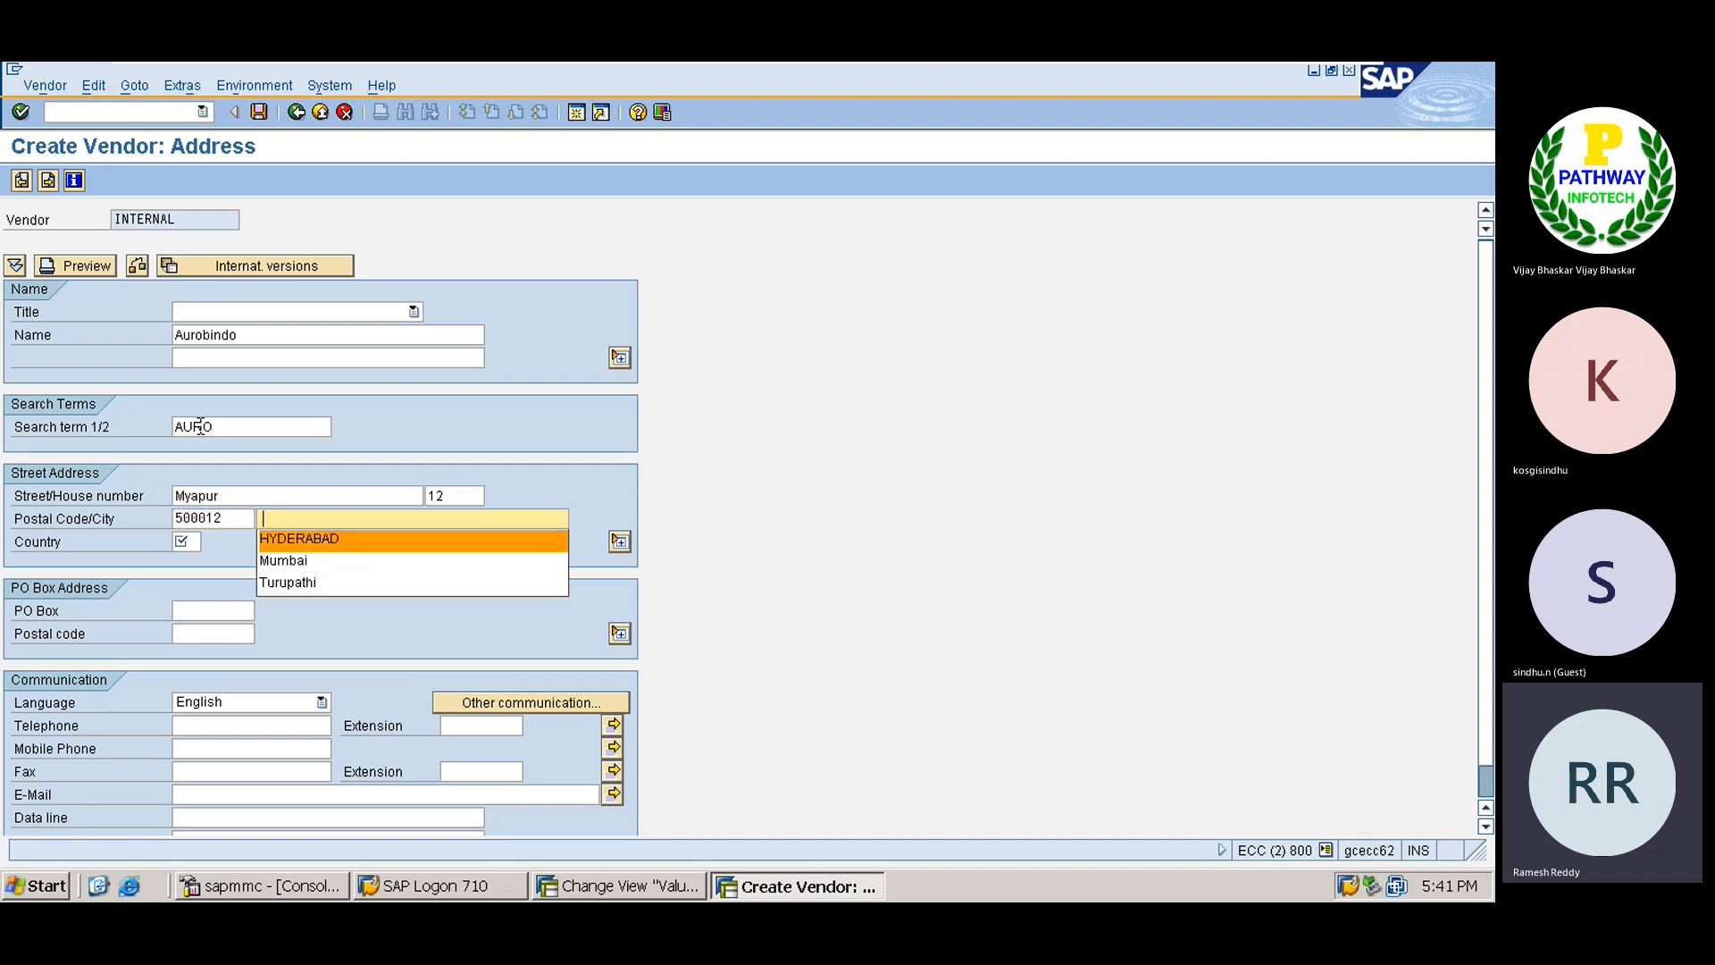
pyautogui.press('Return')
pyautogui.press('Tab')
# Set country IN and continue past the control and payment transaction screens.
pyautogui.write('IN')
pyautogui.press('Return')
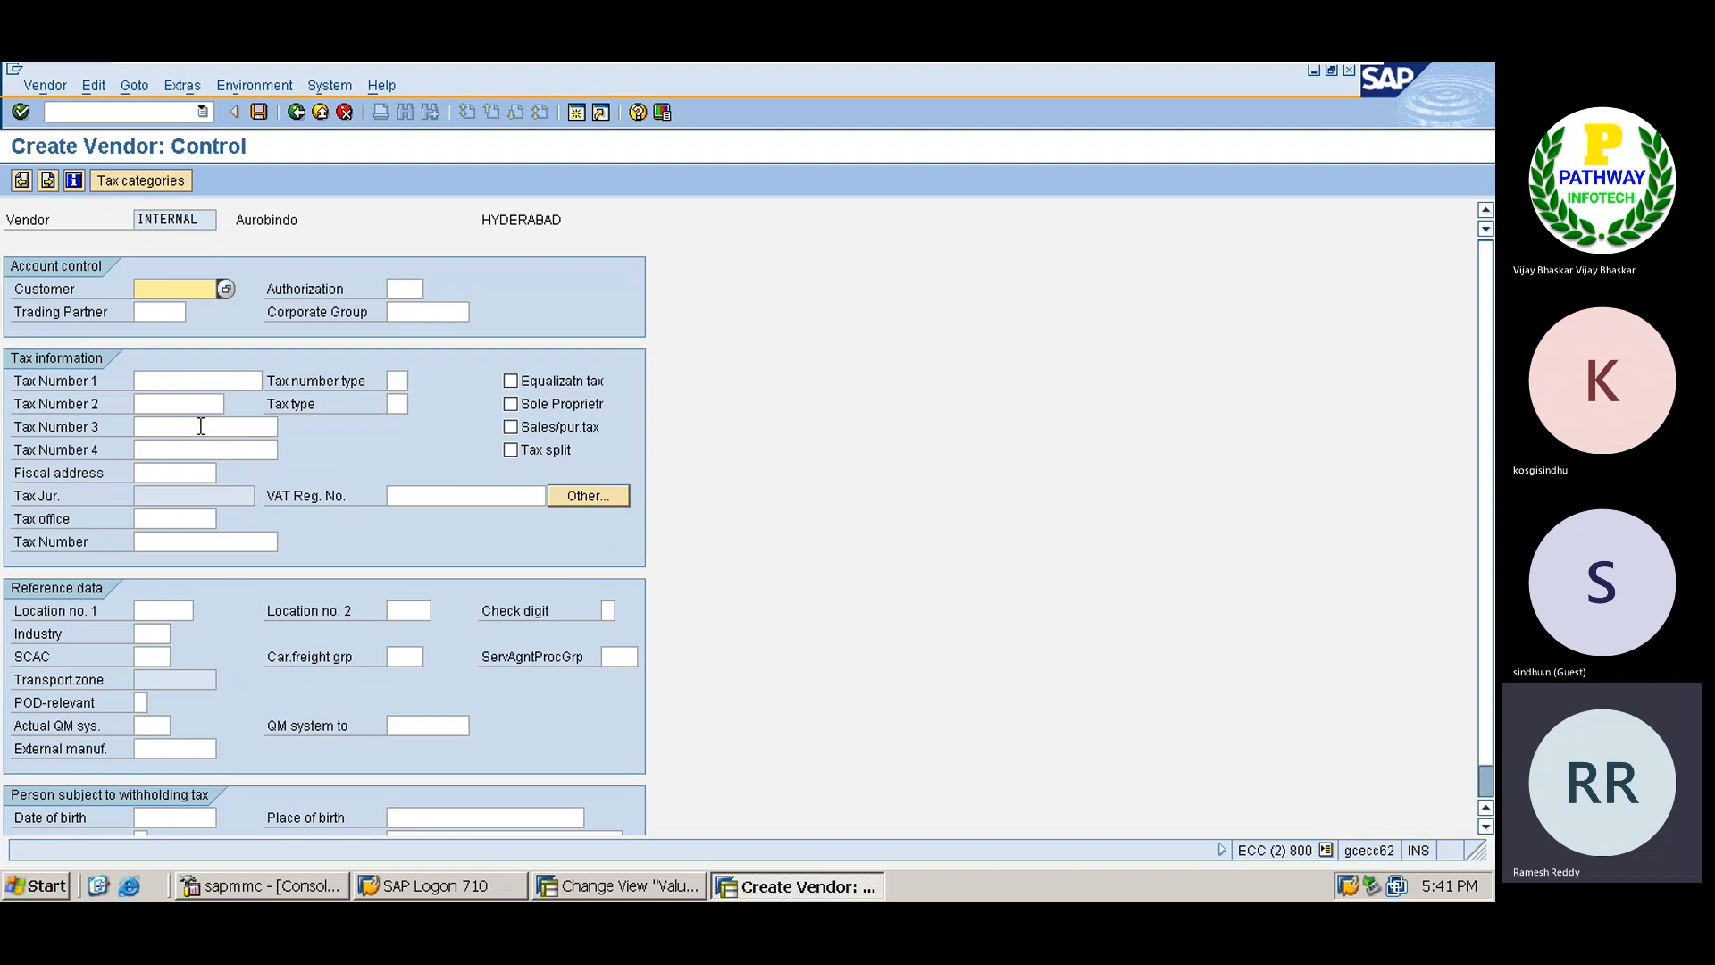
pyautogui.press('Return')
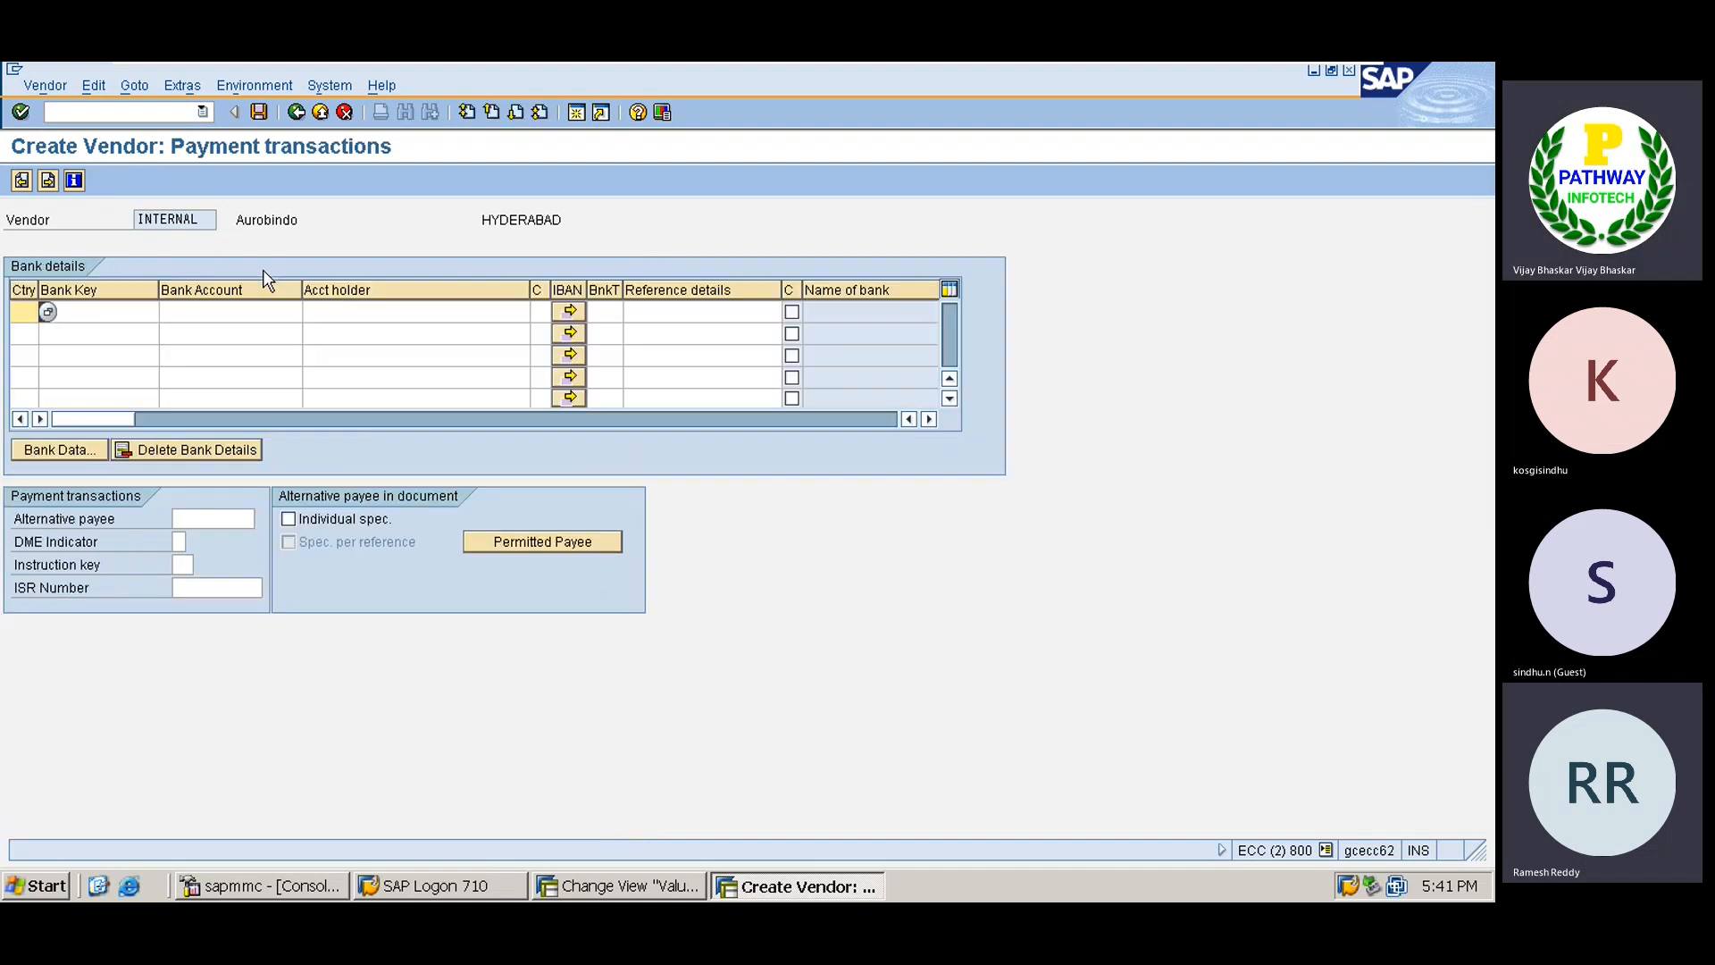
pyautogui.press('Return')
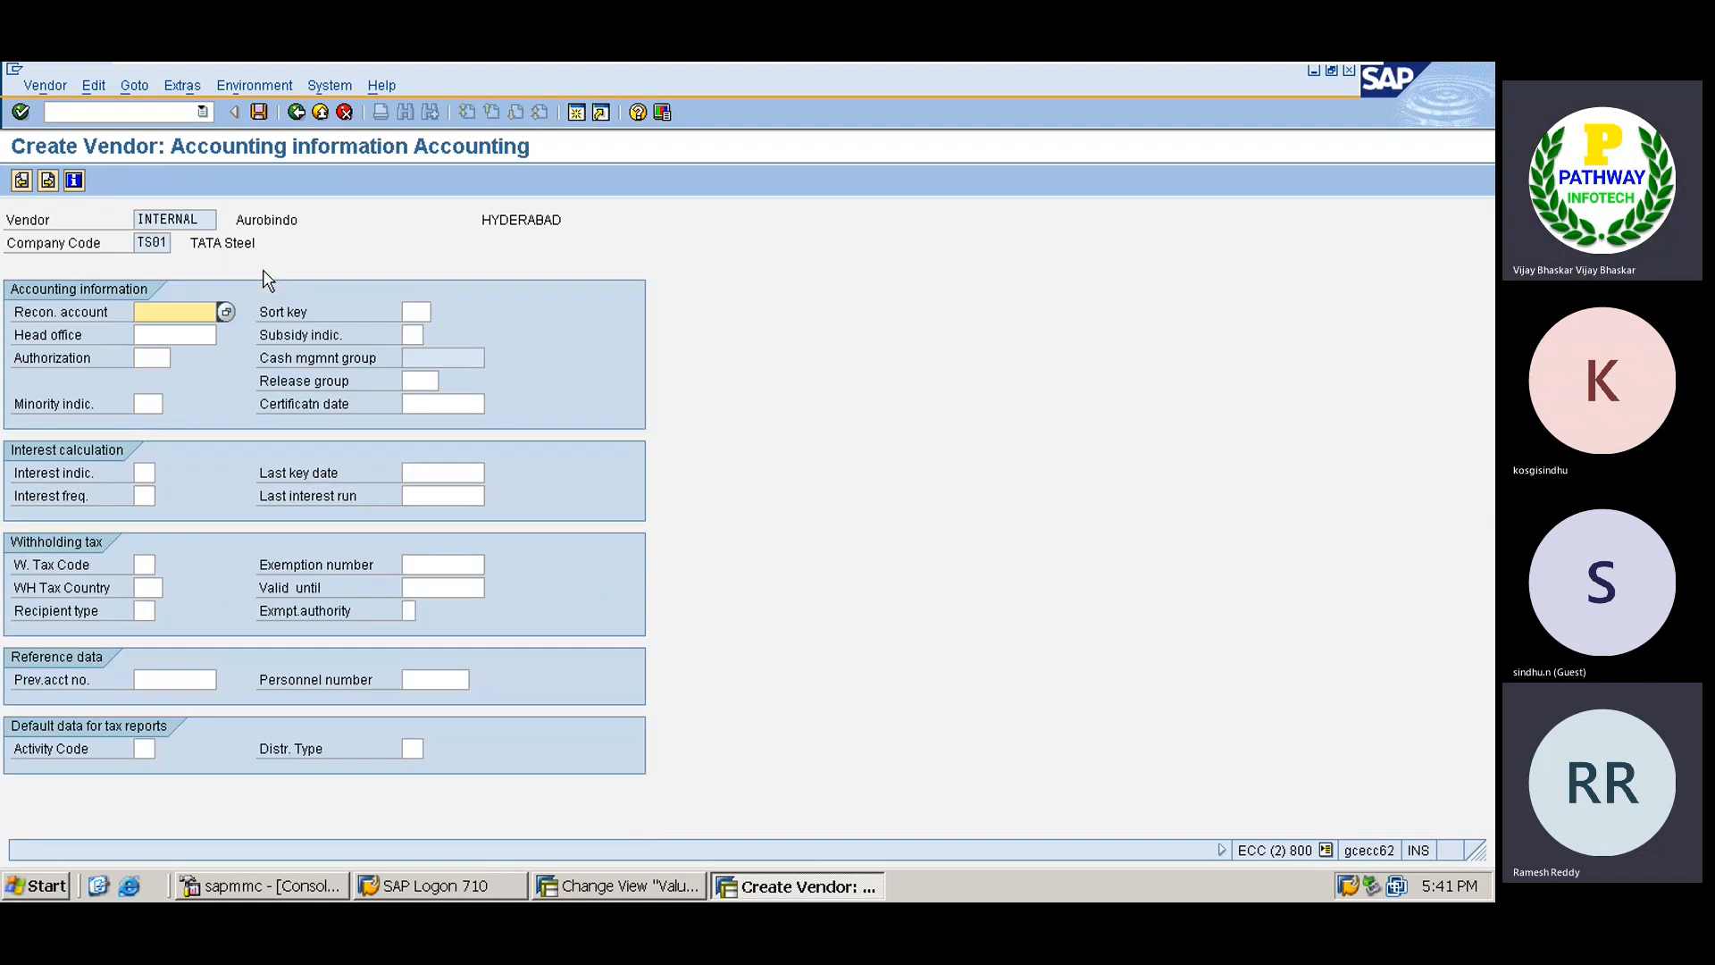
# Assign reconciliation account 100500 and sort key 01 in the company code accounting data.
pyautogui.click(175, 335)
pyautogui.click(179, 312)
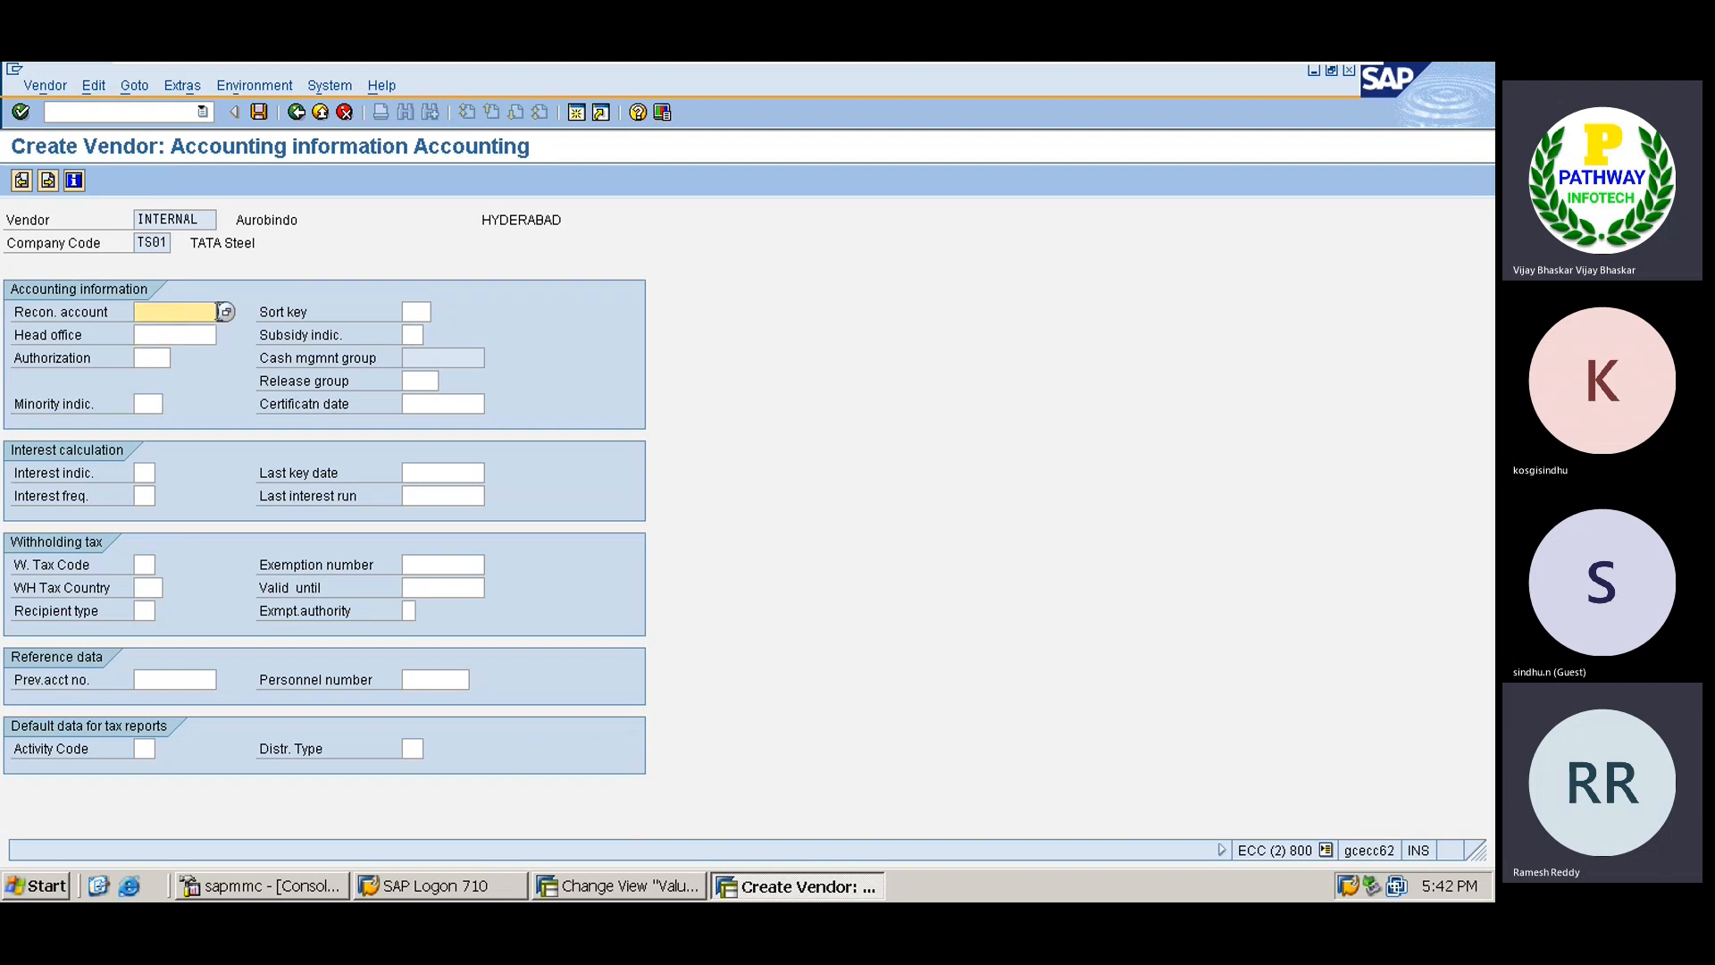
pyautogui.click(223, 313)
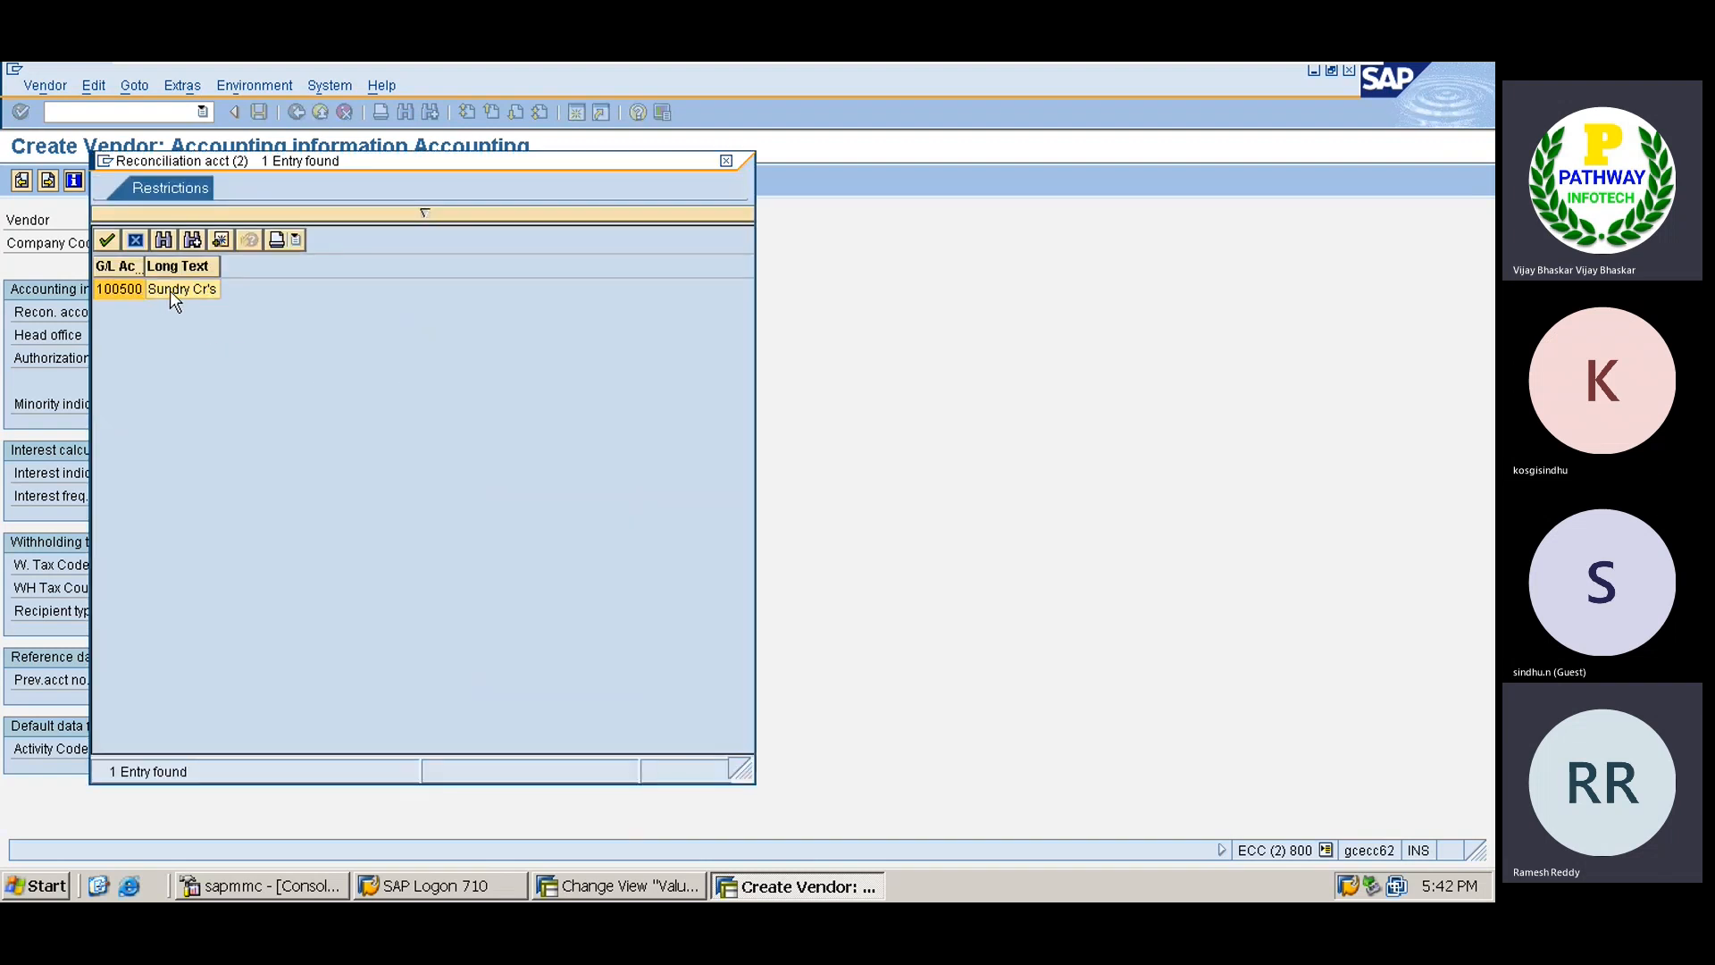
pyautogui.doubleClick(170, 291)
pyautogui.click(416, 312)
pyautogui.write('01')
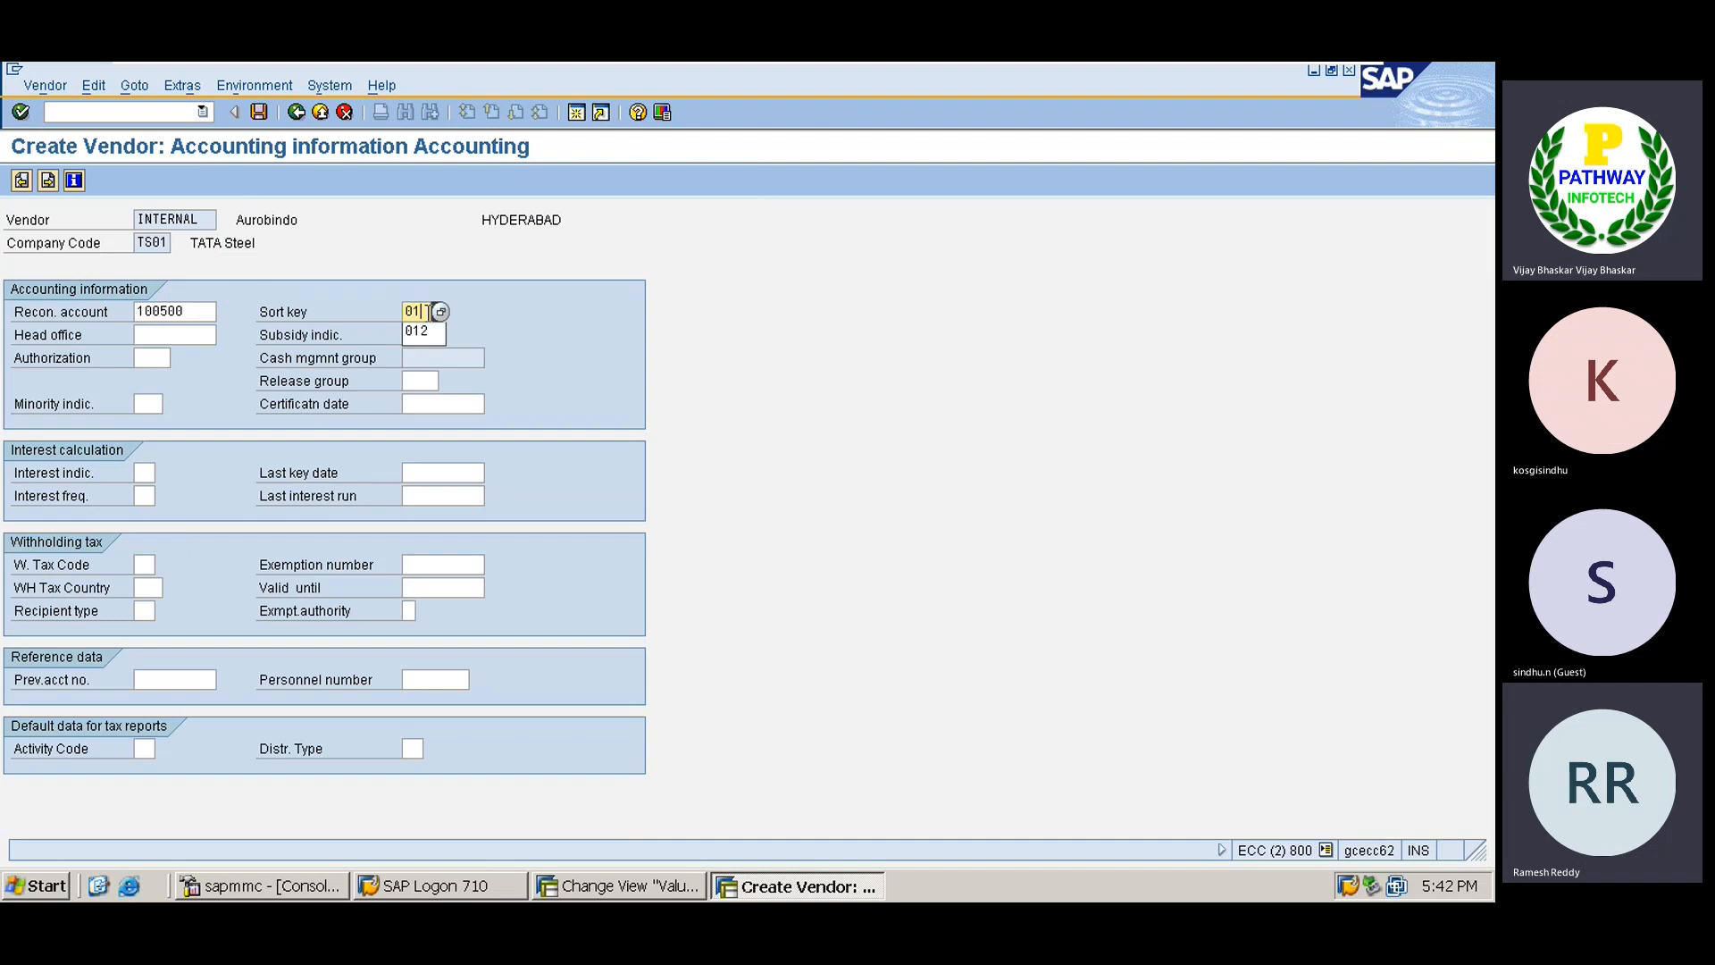
pyautogui.press('Return')
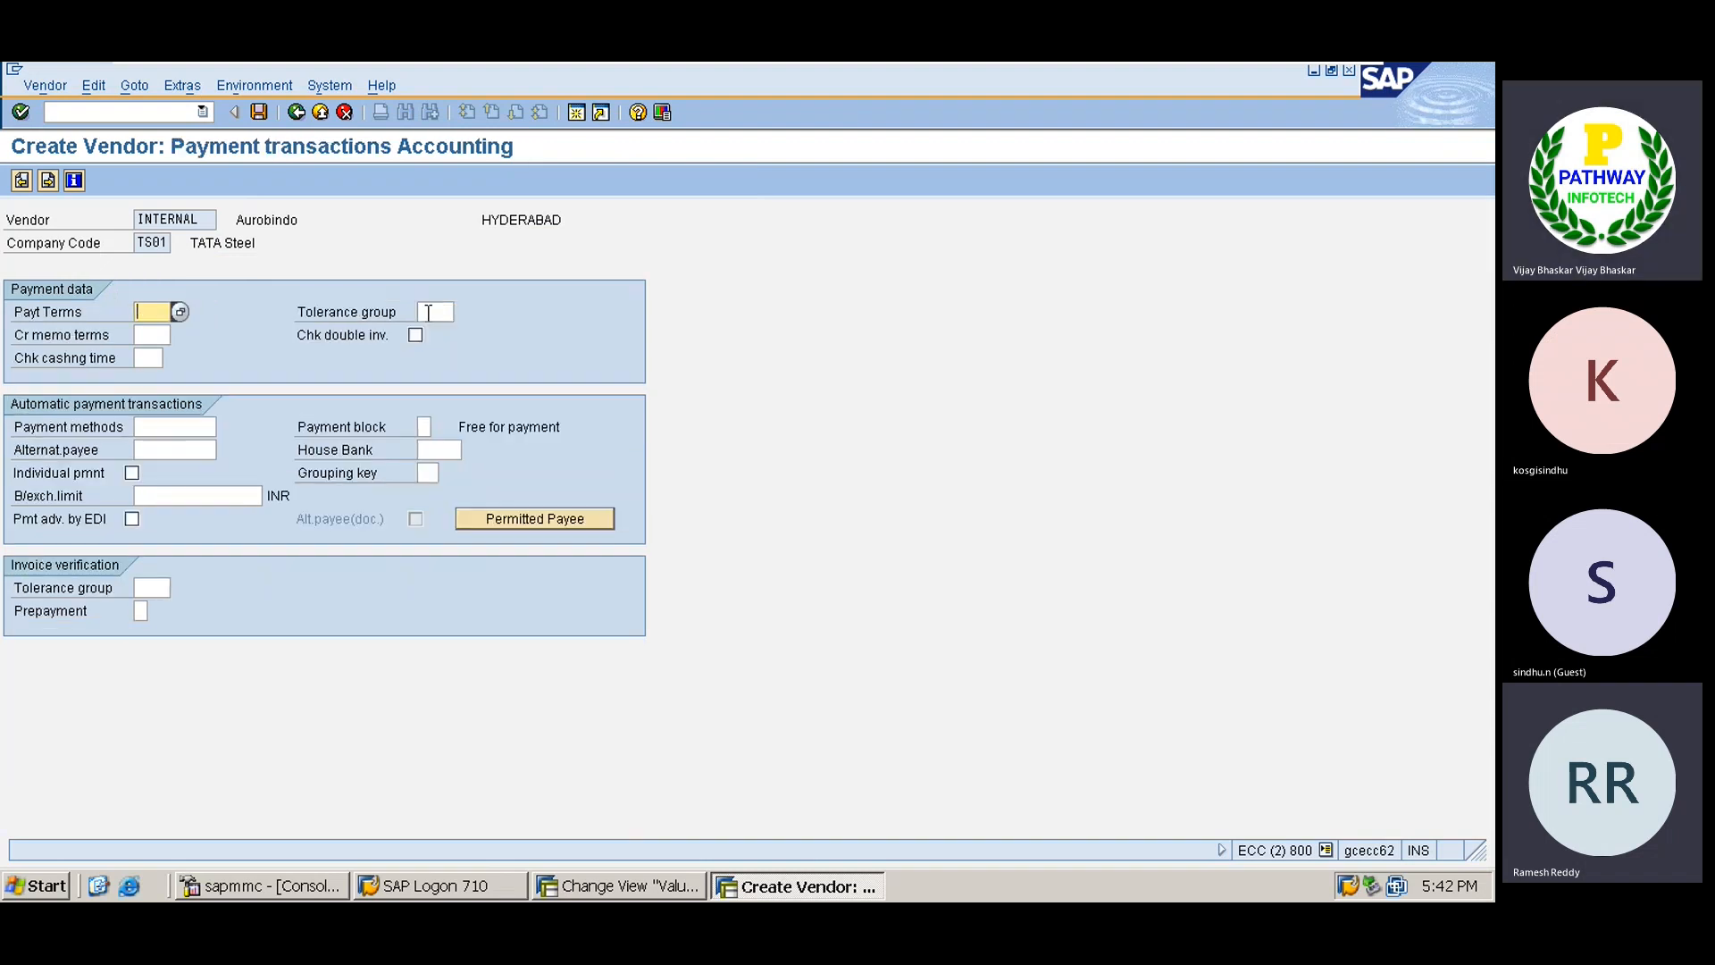
# Enter payment terms 0001 and continue past correspondence to the purchasing data.
pyautogui.write('0001')
pyautogui.press('Return')
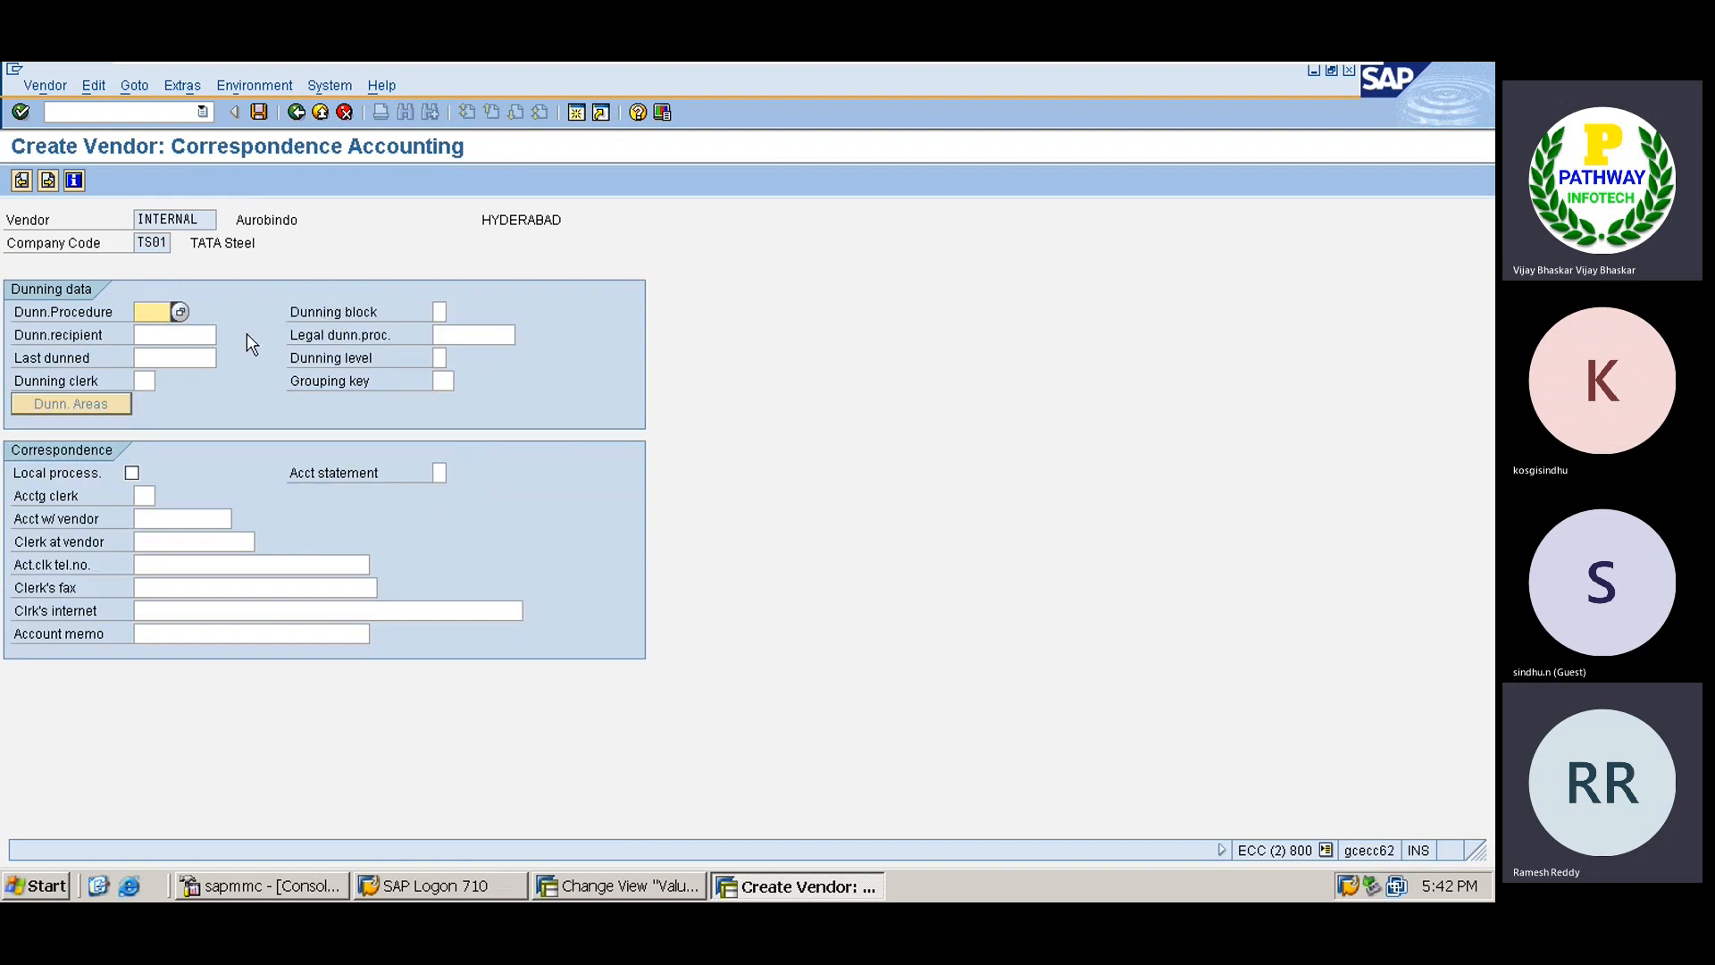
pyautogui.press('Return')
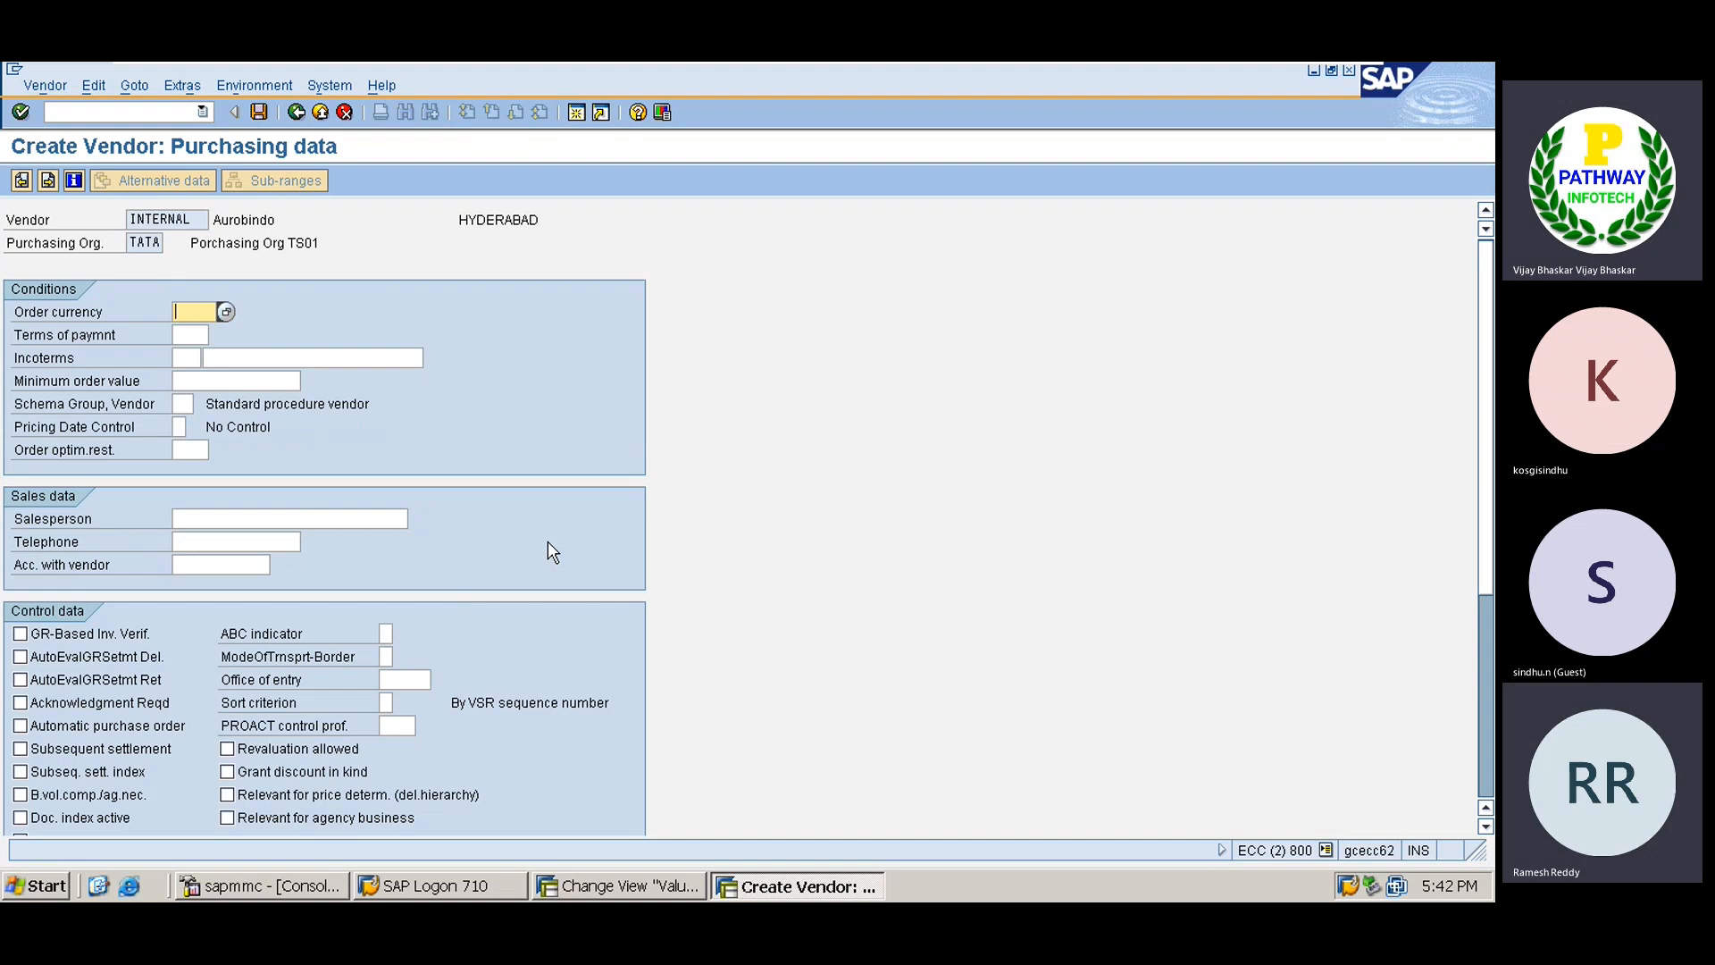
# Set order currency INR, GR-based invoice verification and payment terms 0001, then save the vendor.
pyautogui.write('inr')
pyautogui.press('Tab')
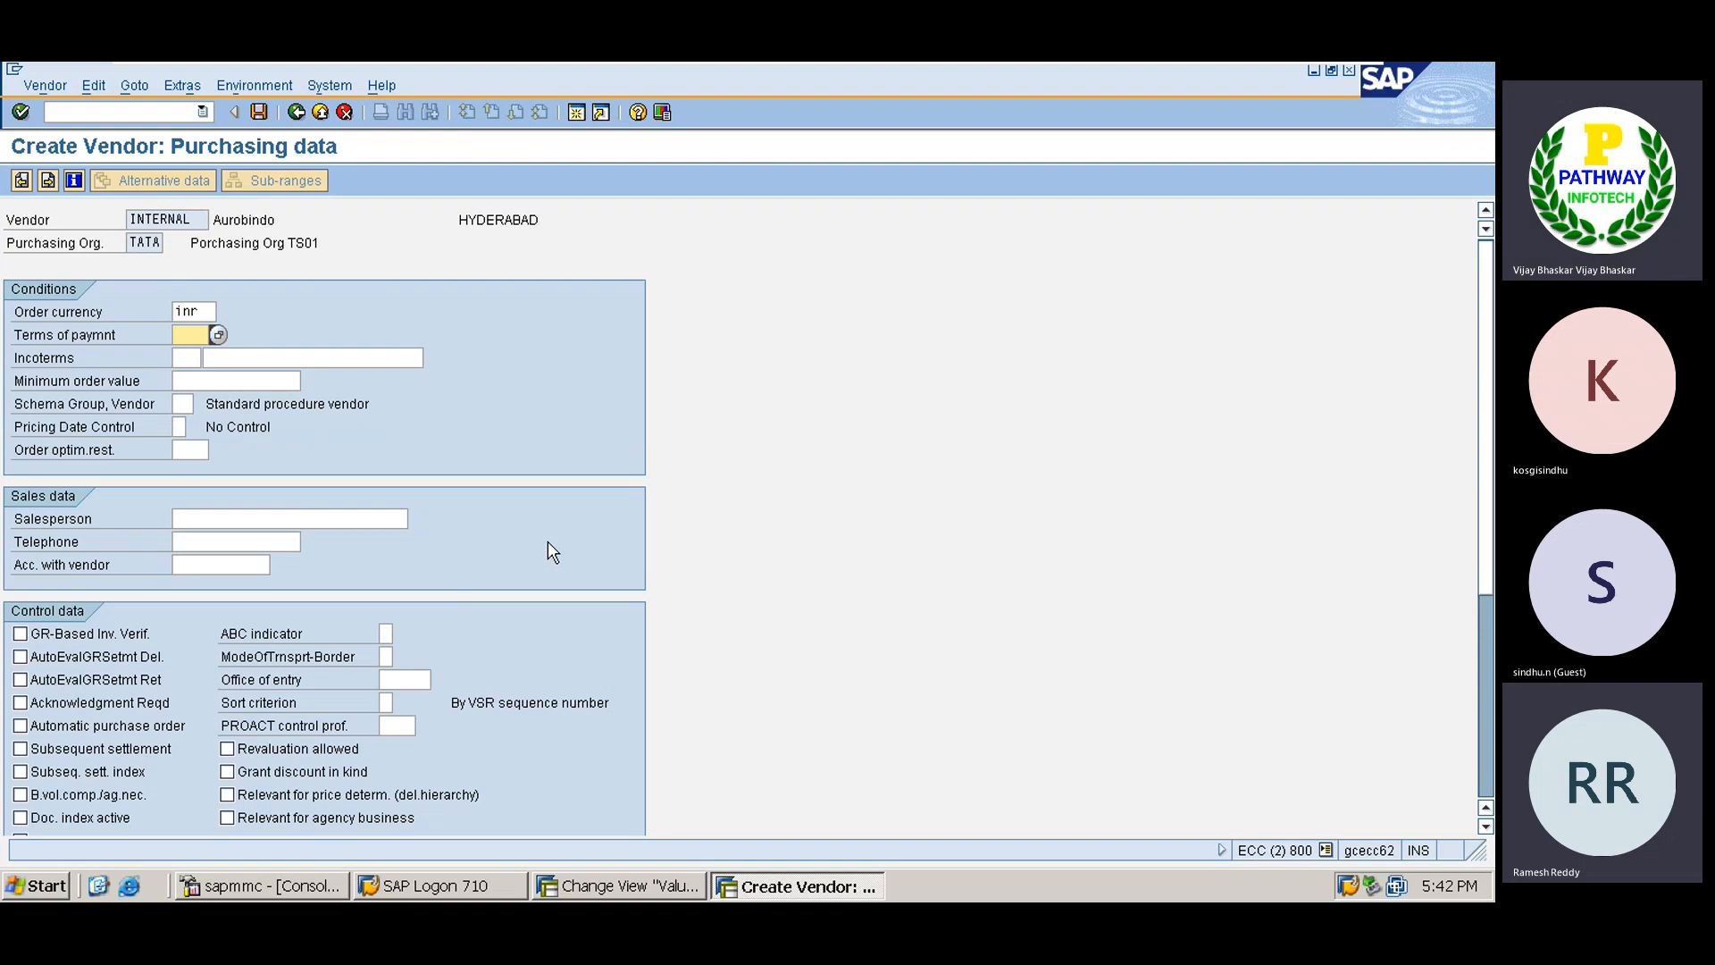
pyautogui.click(46, 639)
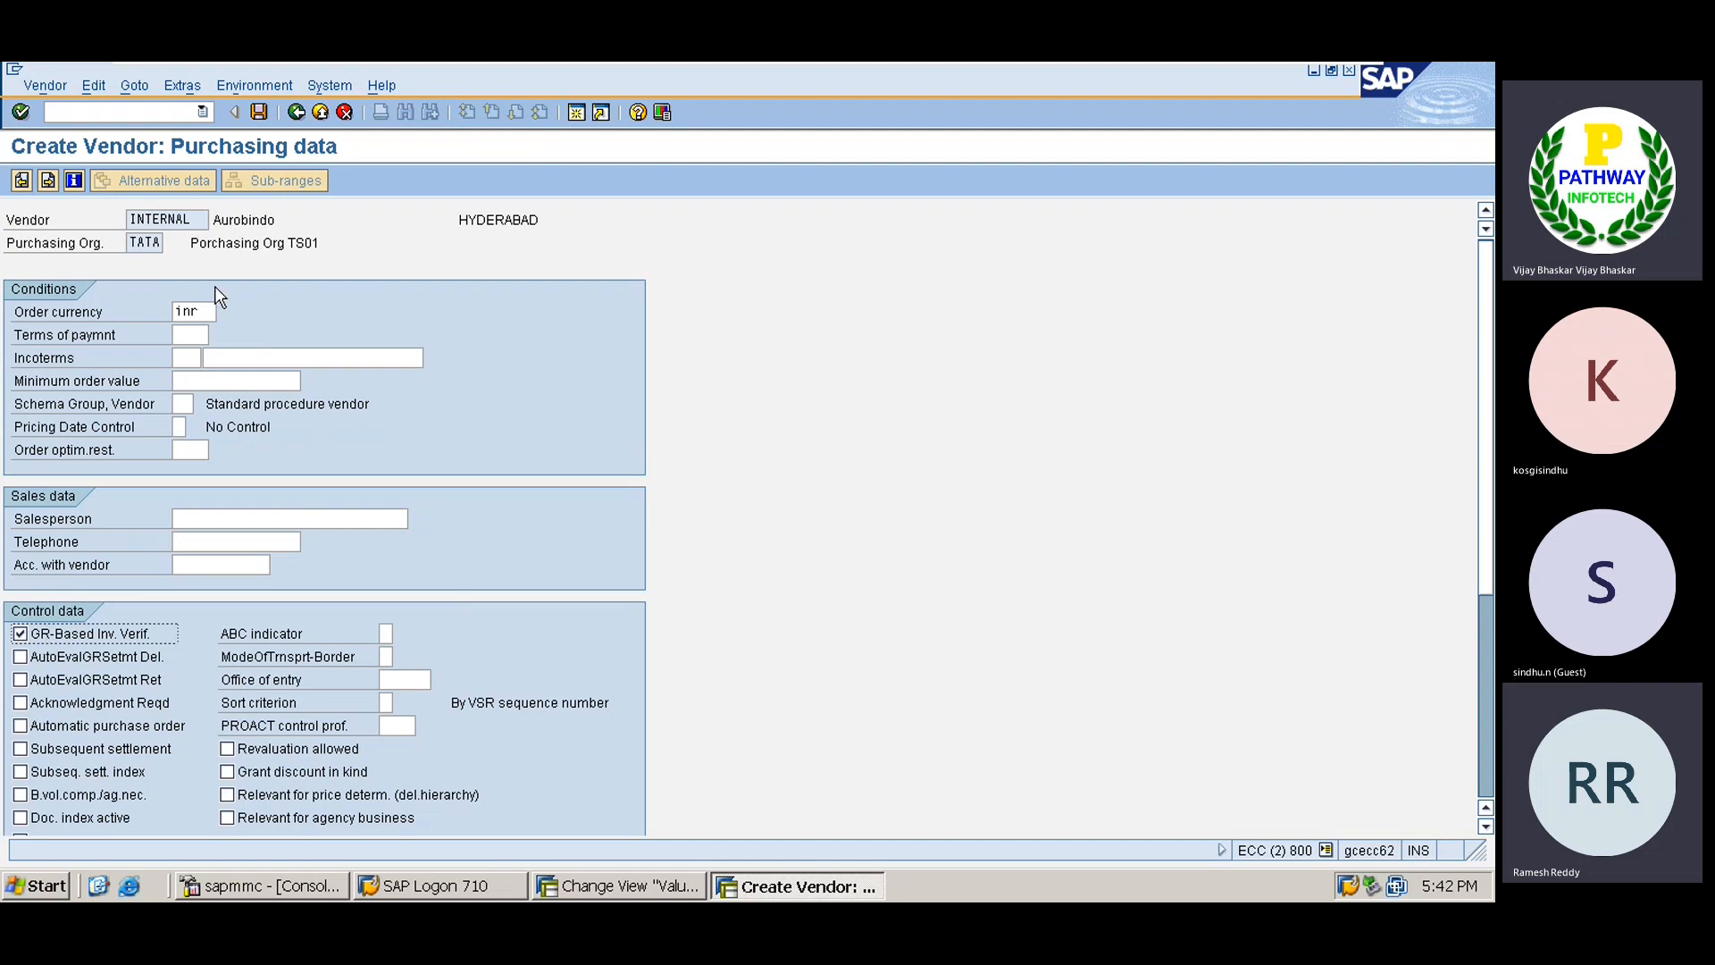
pyautogui.click(190, 334)
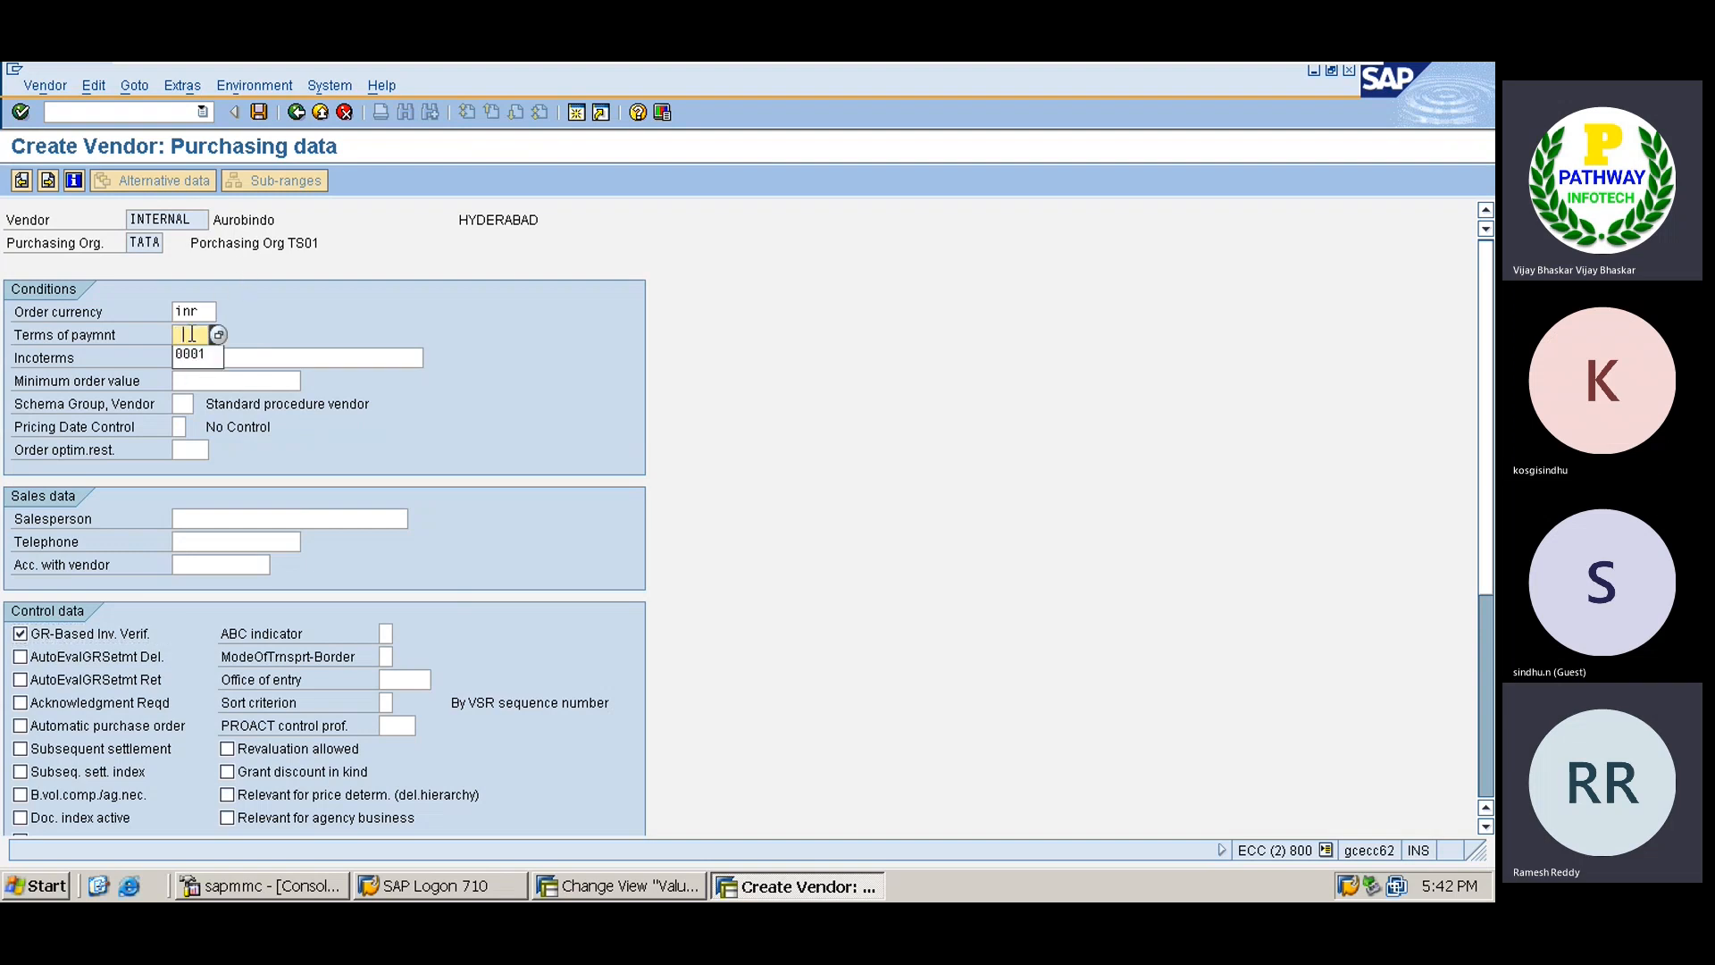
pyautogui.click(190, 354)
pyautogui.press('Return')
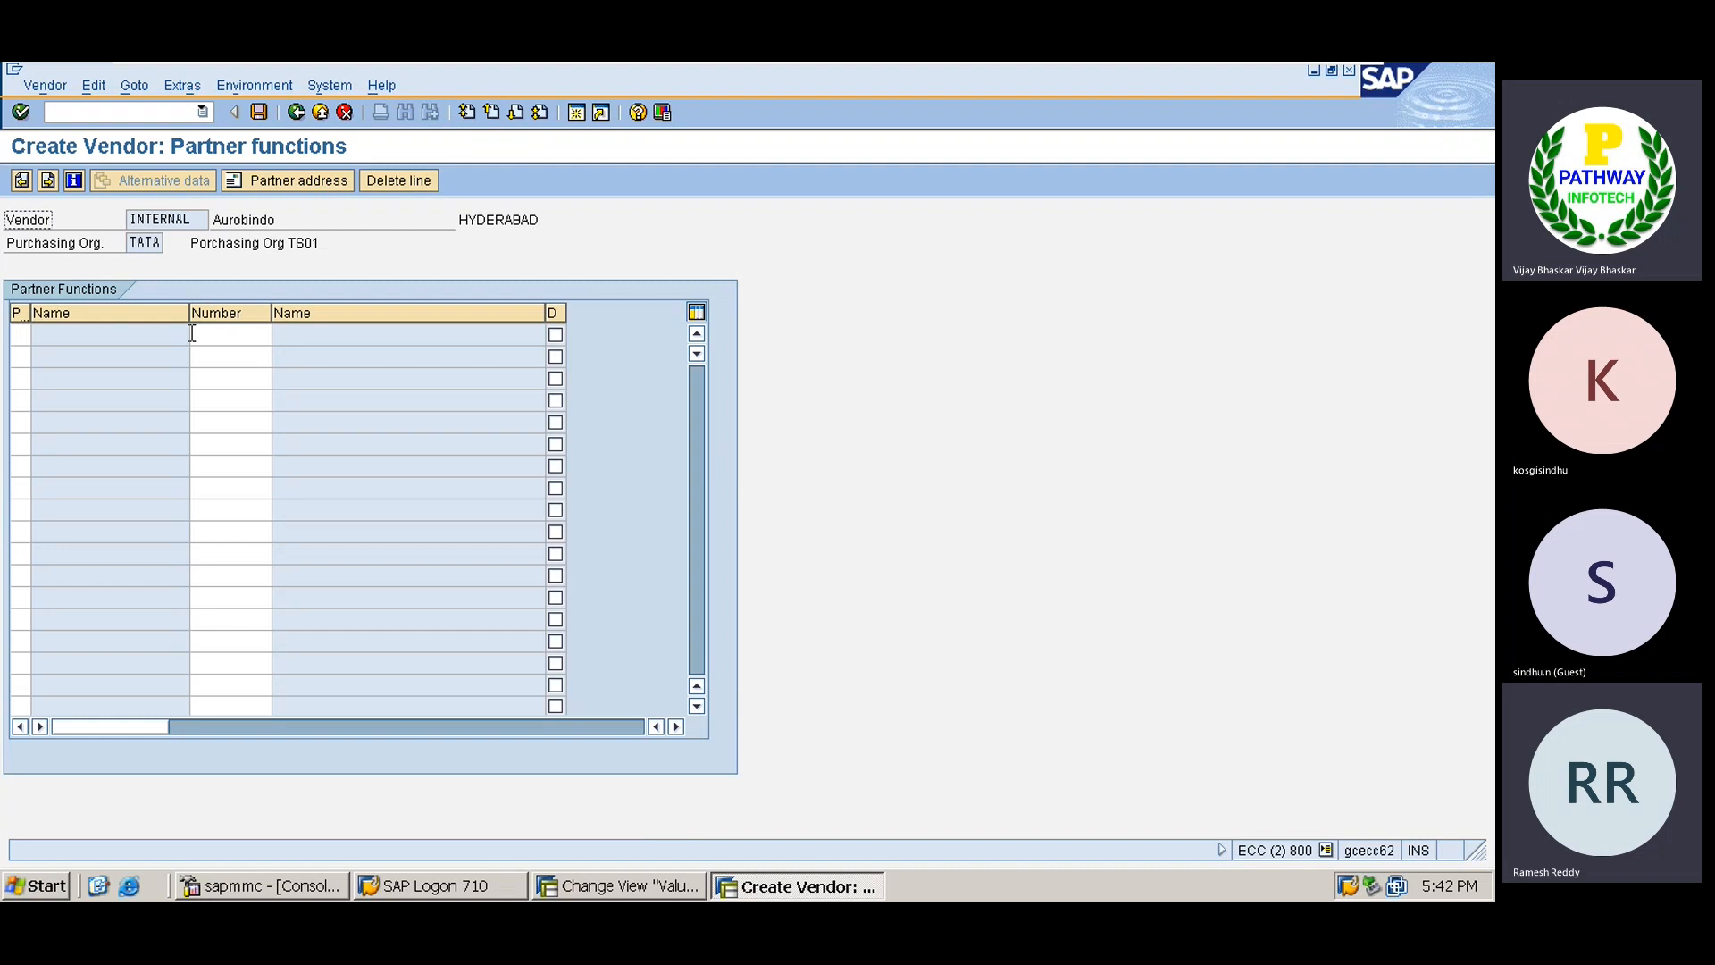
pyautogui.click(260, 111)
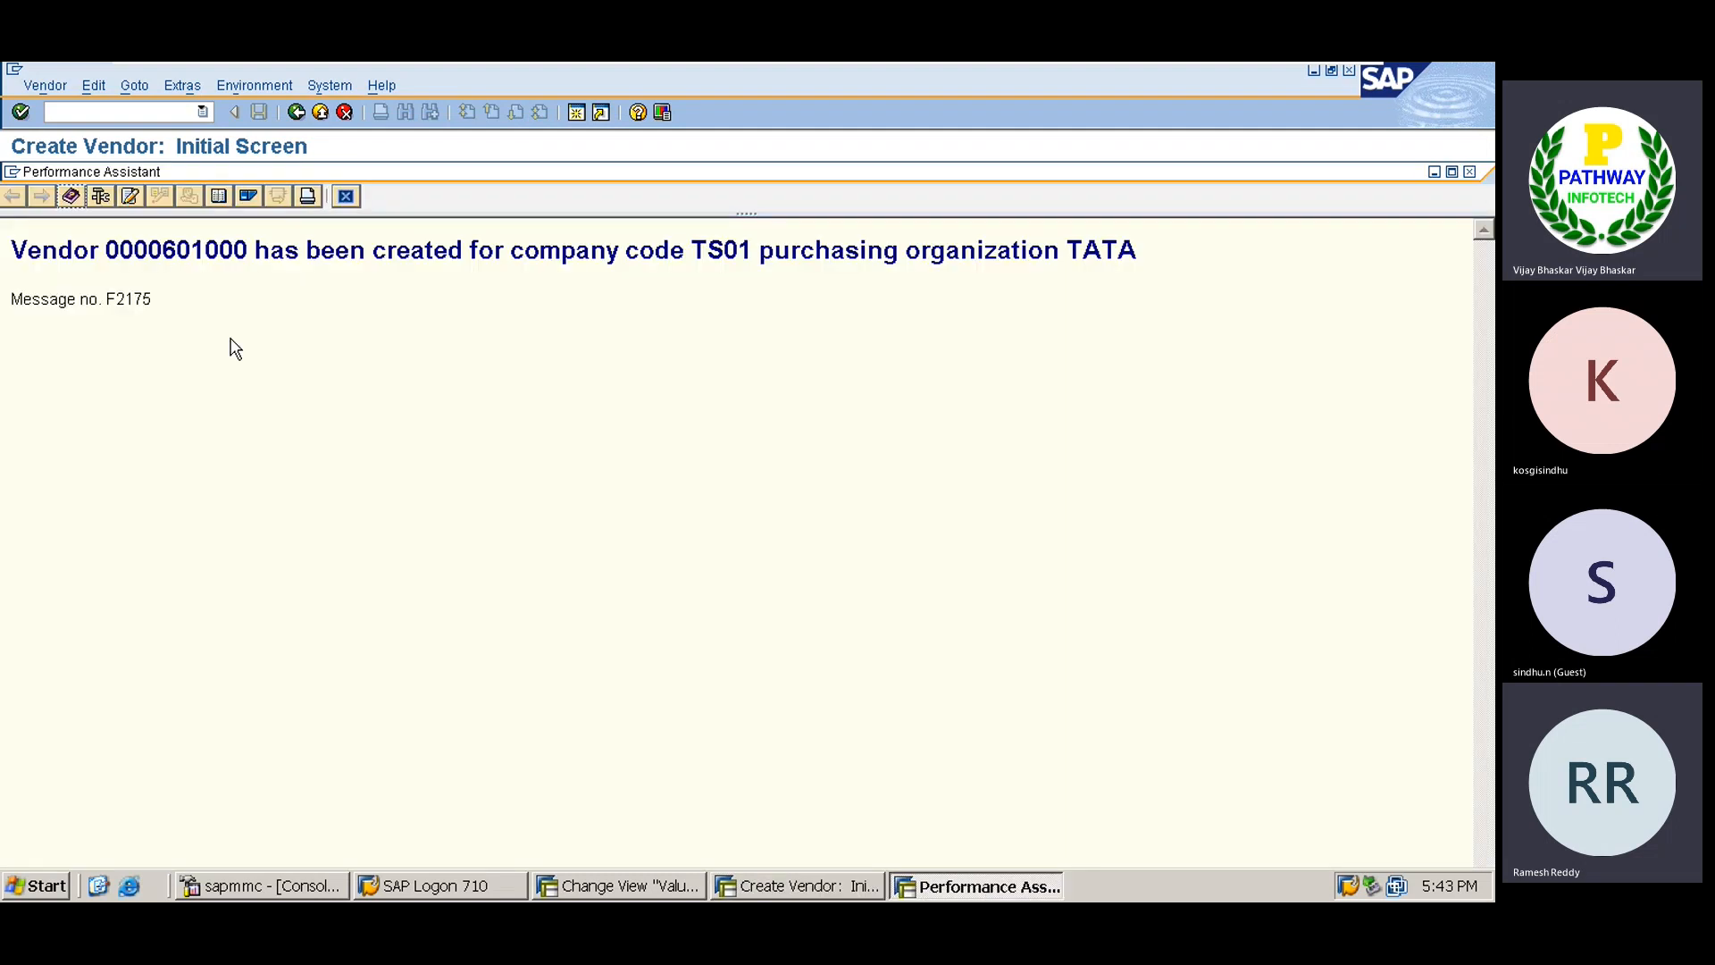
# Copy the new vendor number and paste it into Excel cell G261 beside XK01.
pyautogui.doubleClick(177, 250)
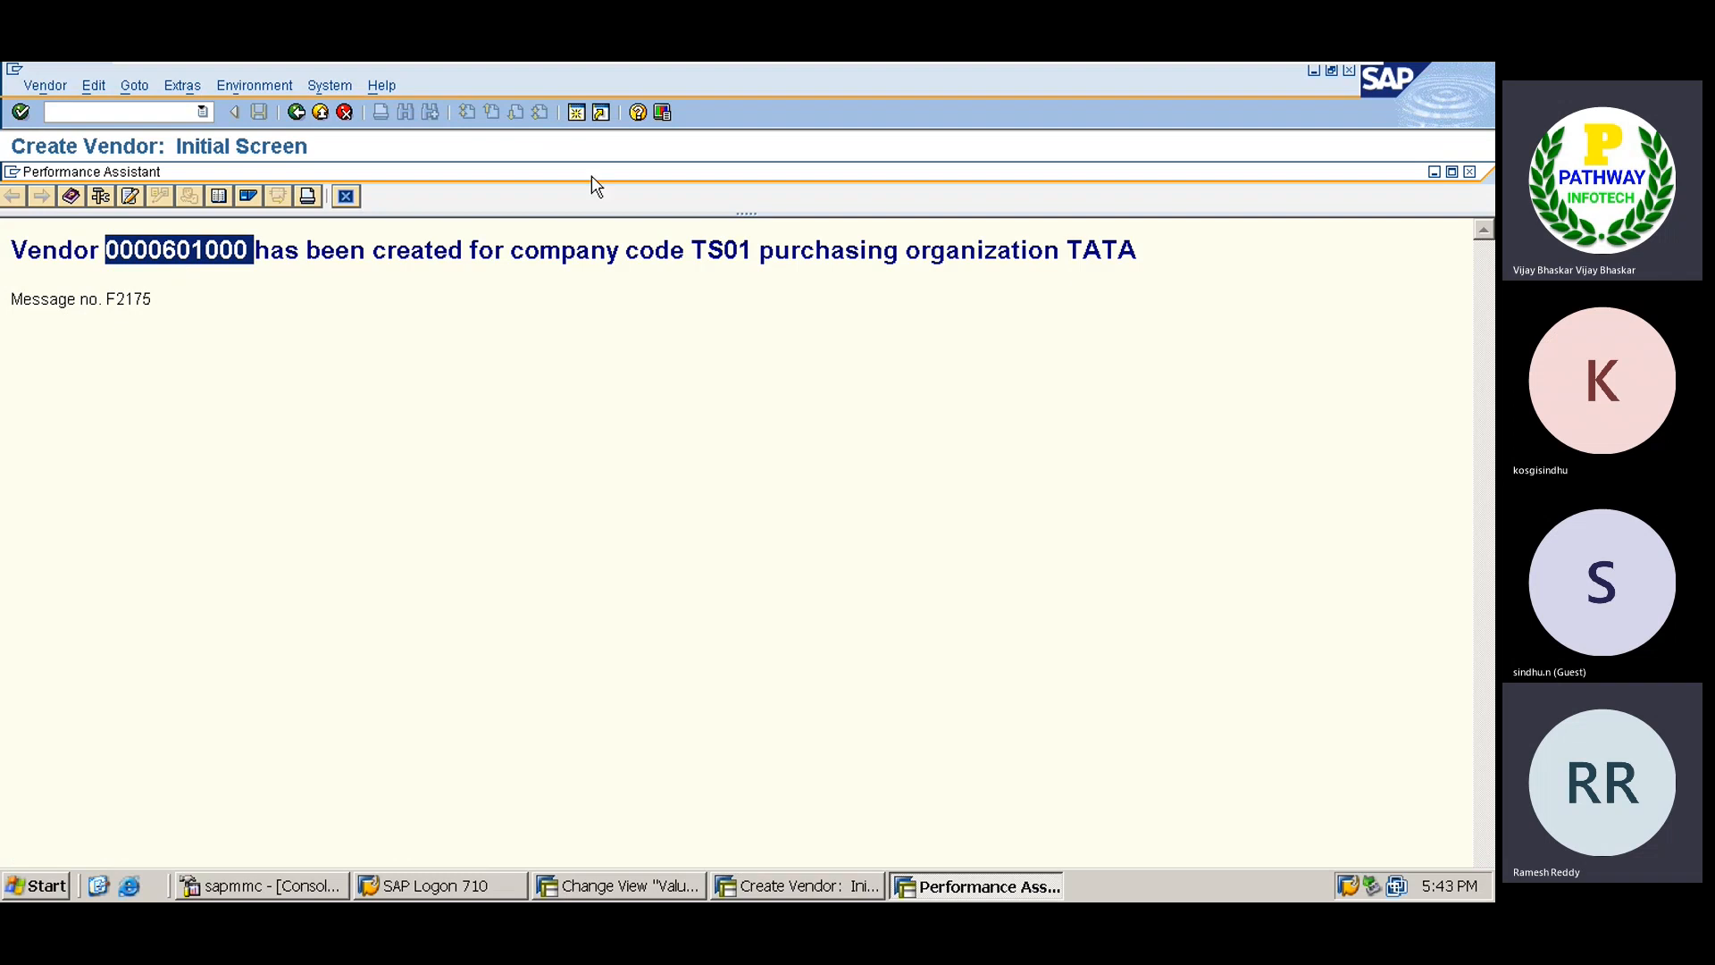
pyautogui.click(345, 195)
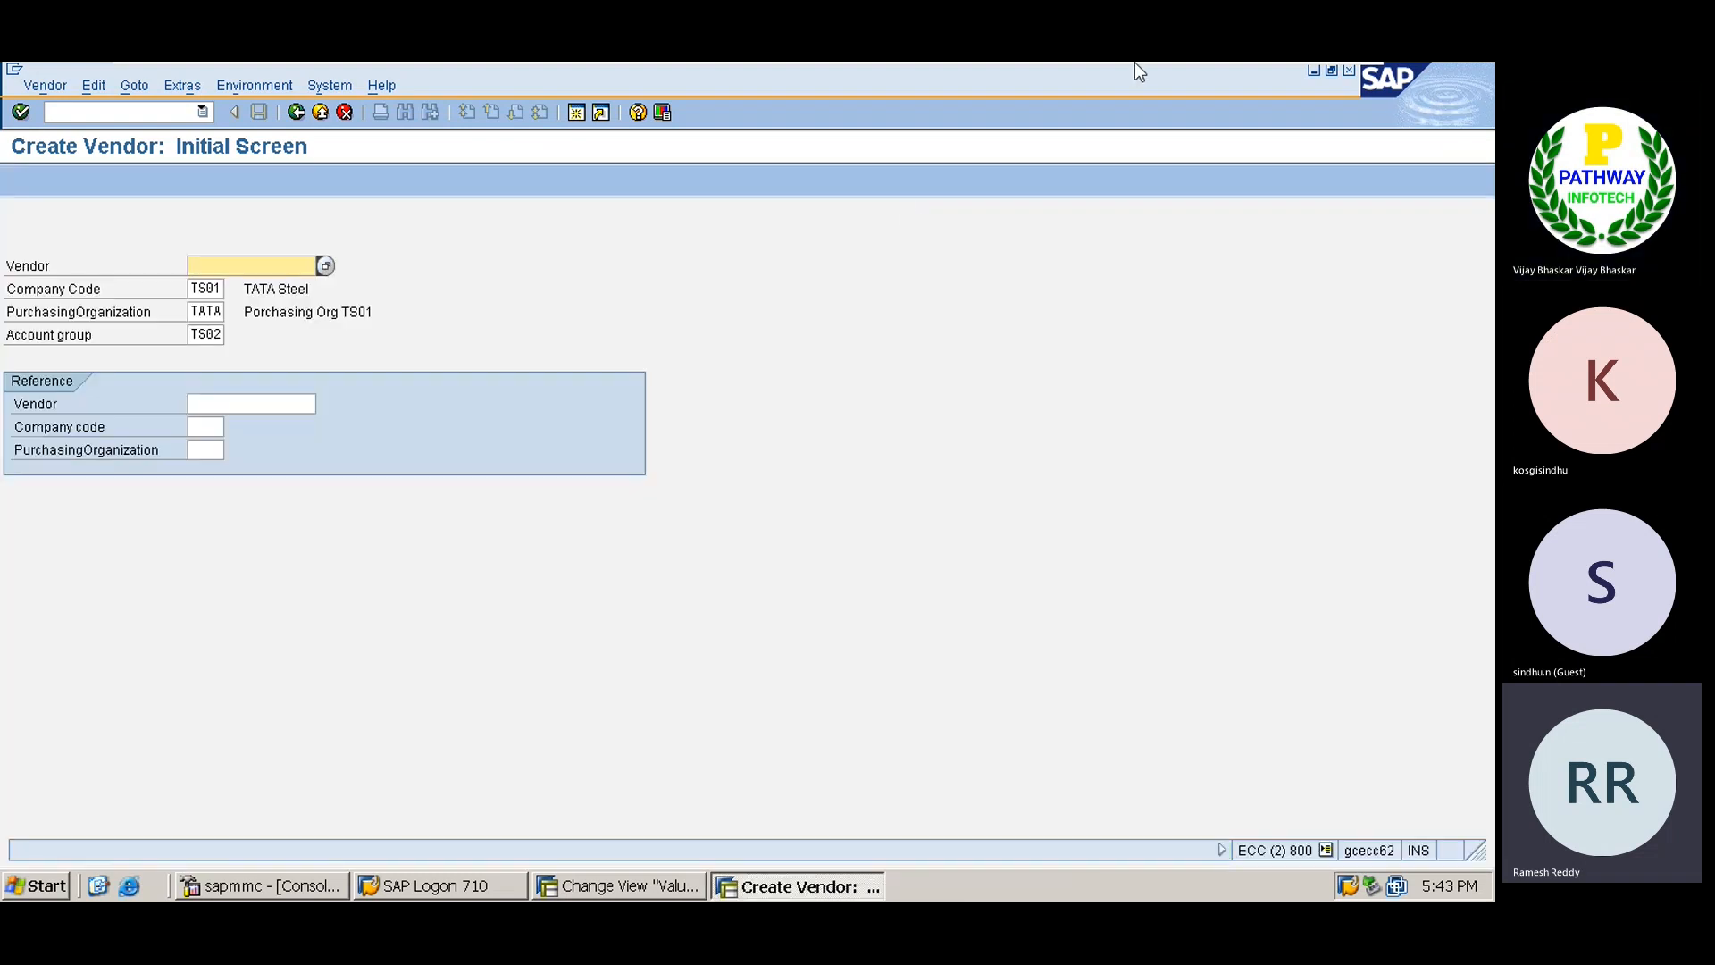
pyautogui.moveTo(1135, 62)
pyautogui.click(1298, 81)
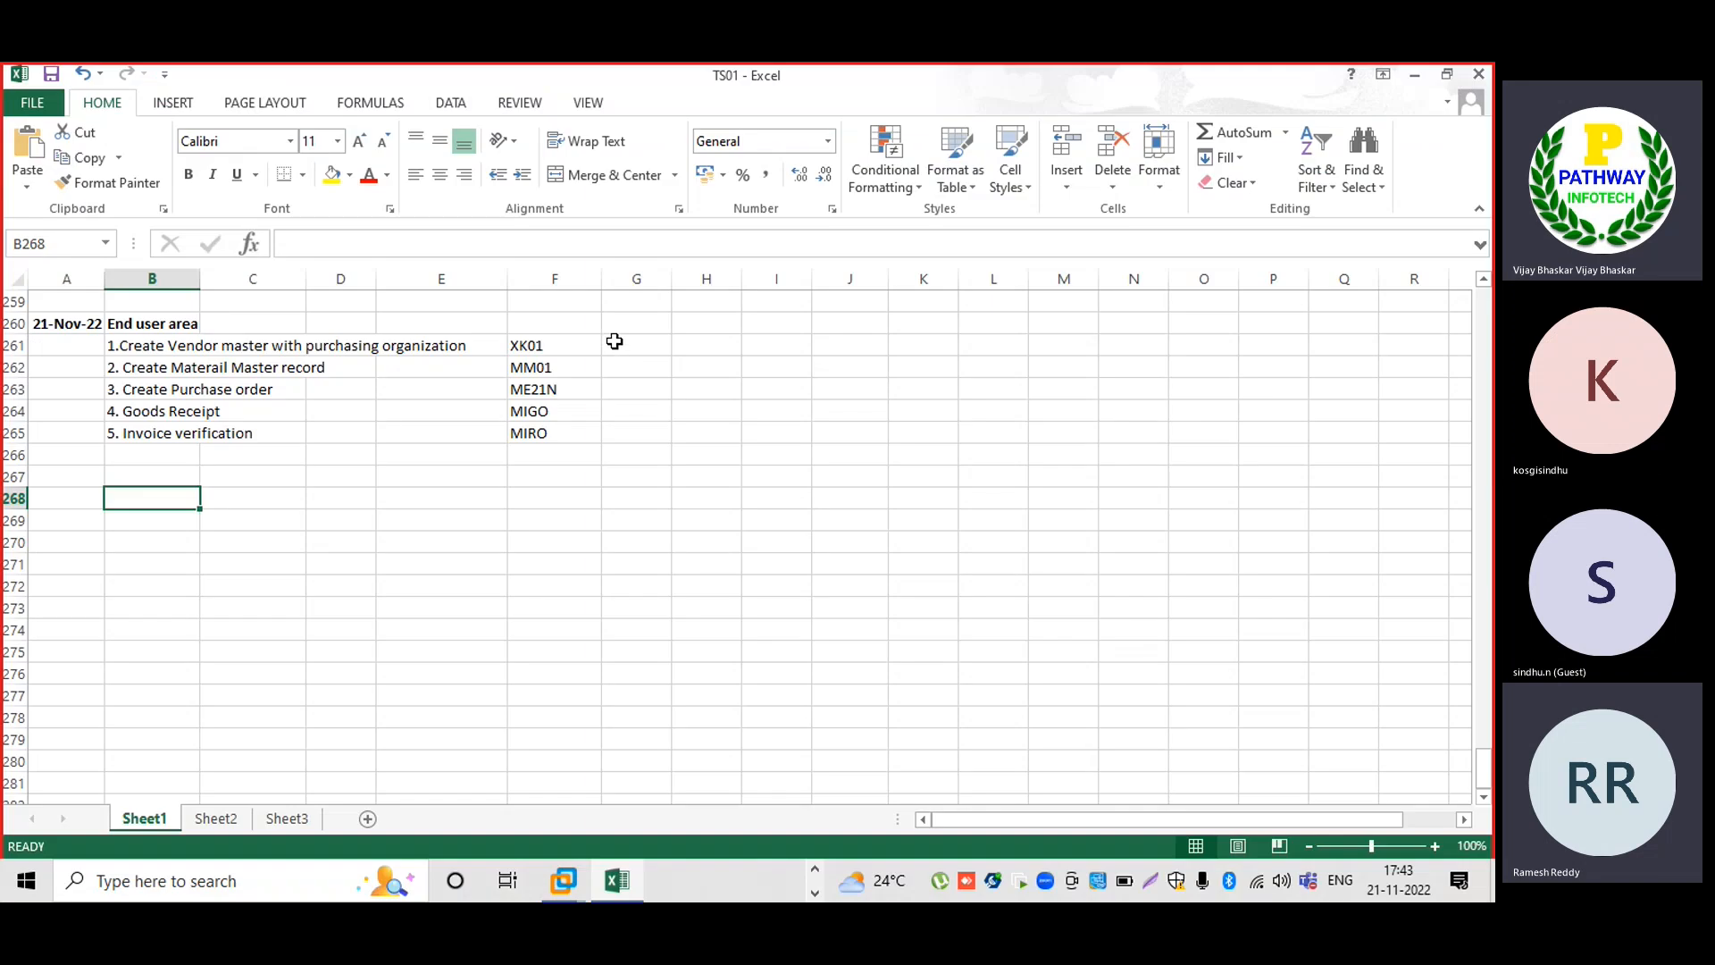
pyautogui.click(629, 346)
pyautogui.write('601000')
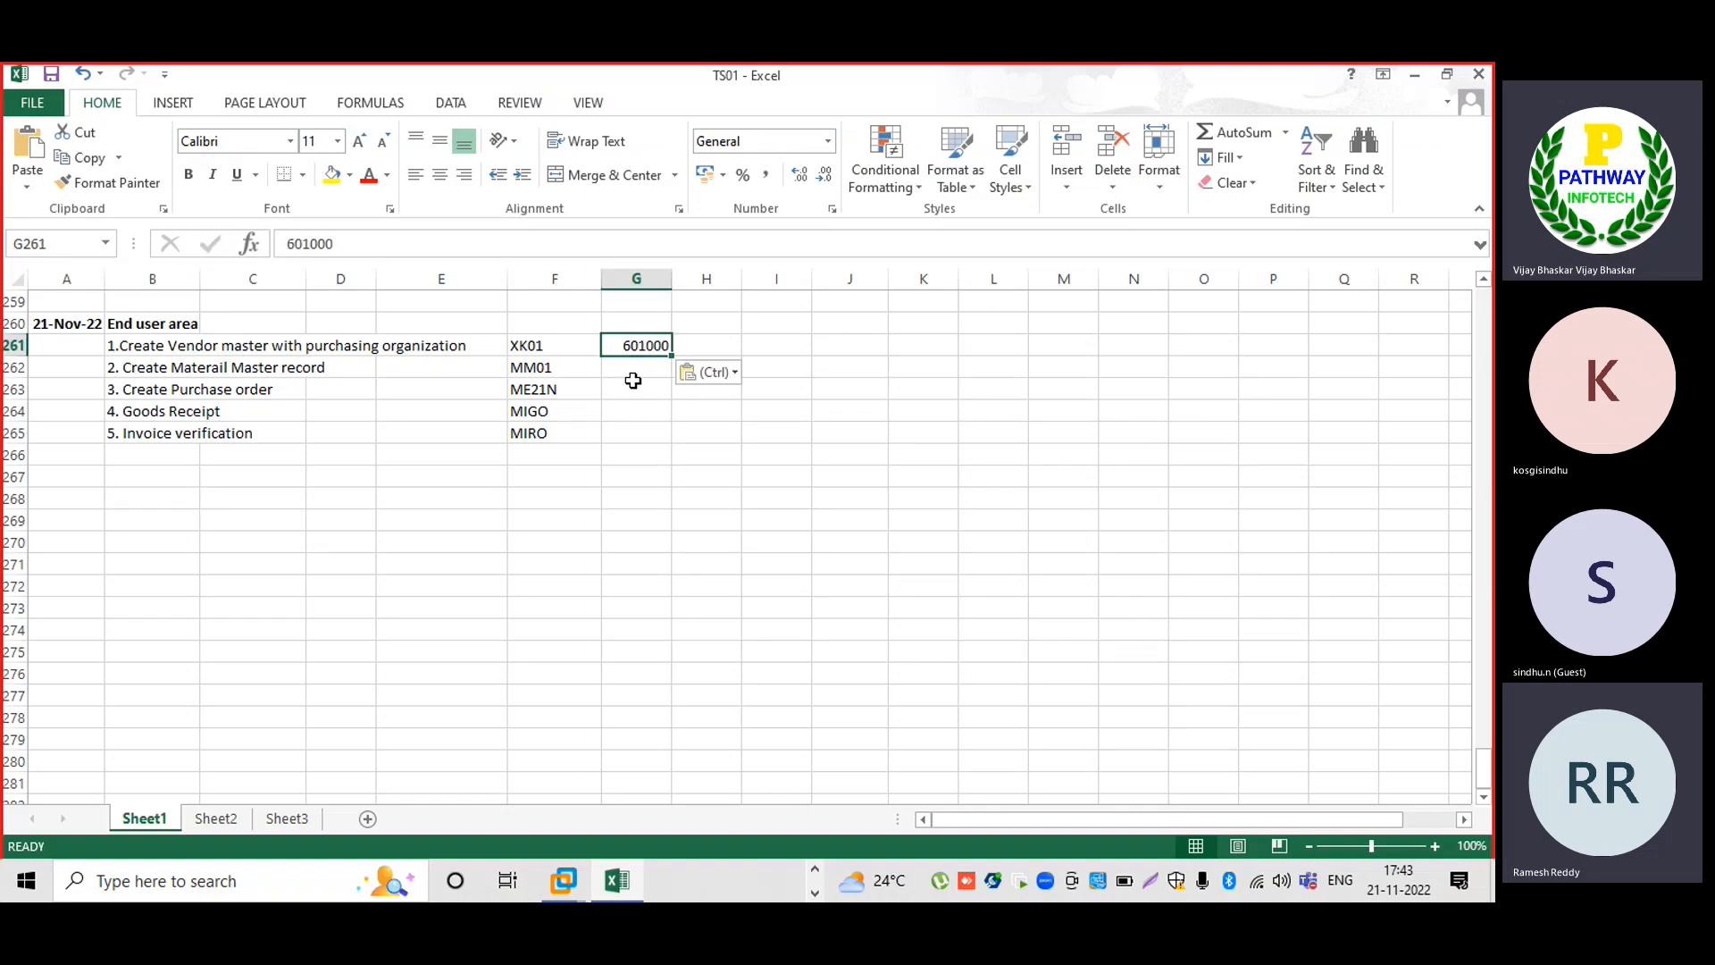
pyautogui.click(630, 372)
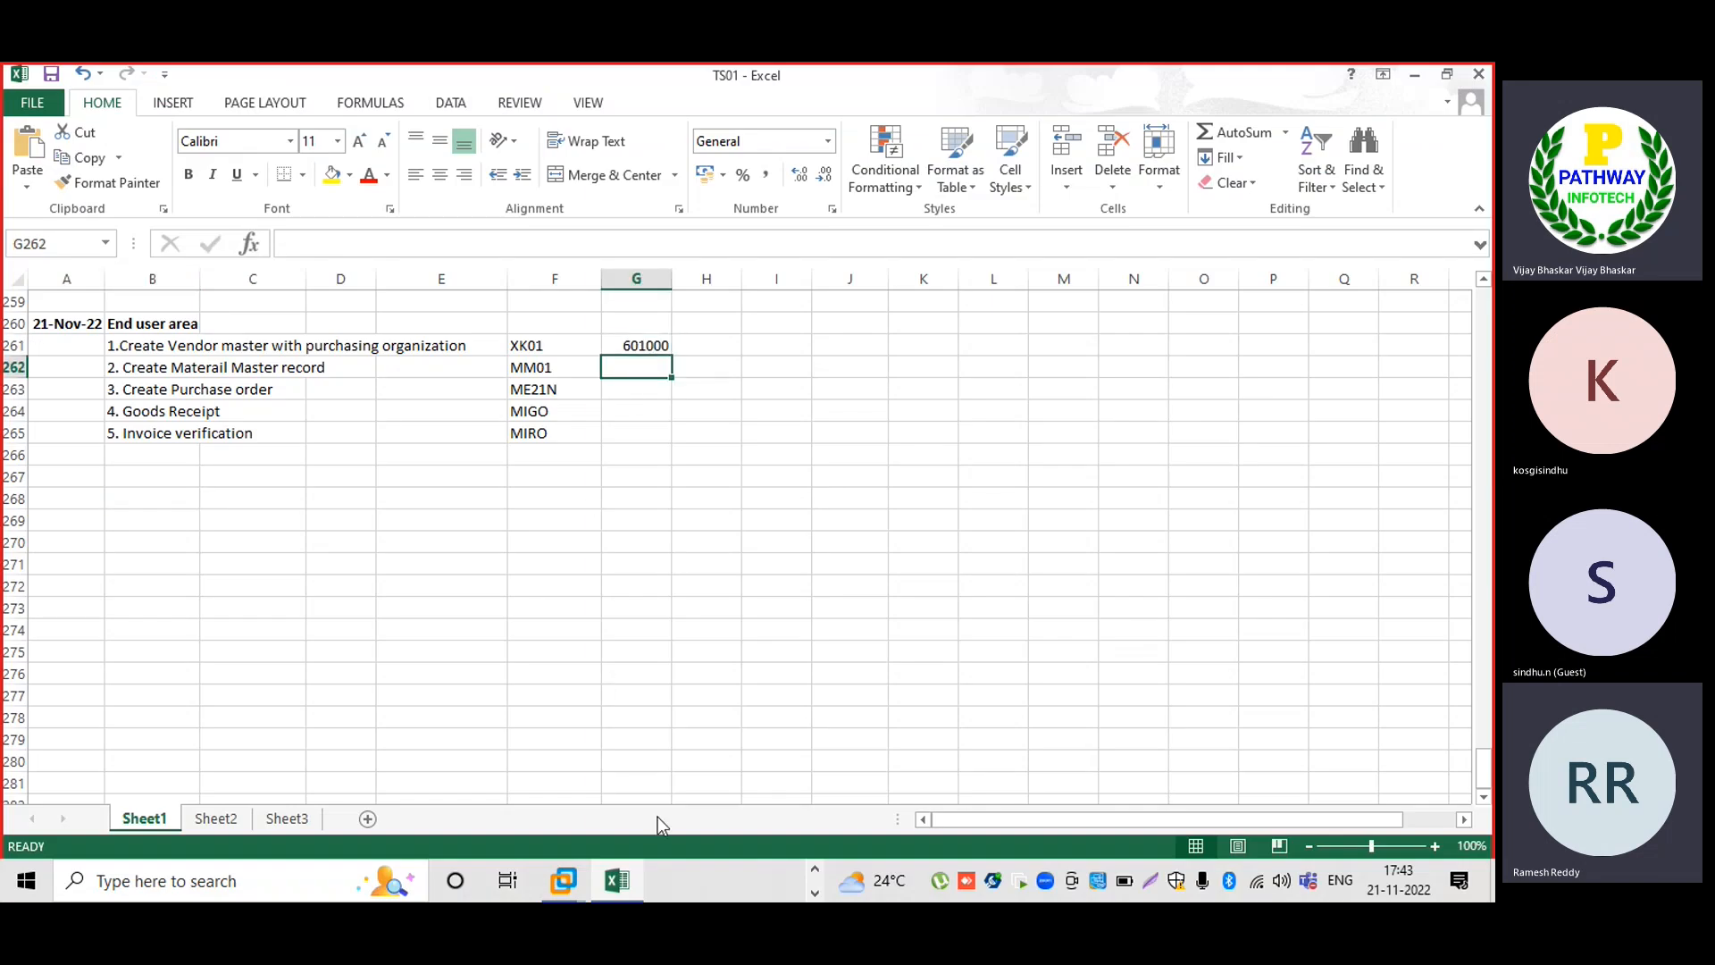
# Return to SAP and start the MM01 material creation transaction.
pyautogui.moveTo(576, 879)
pyautogui.click(615, 784)
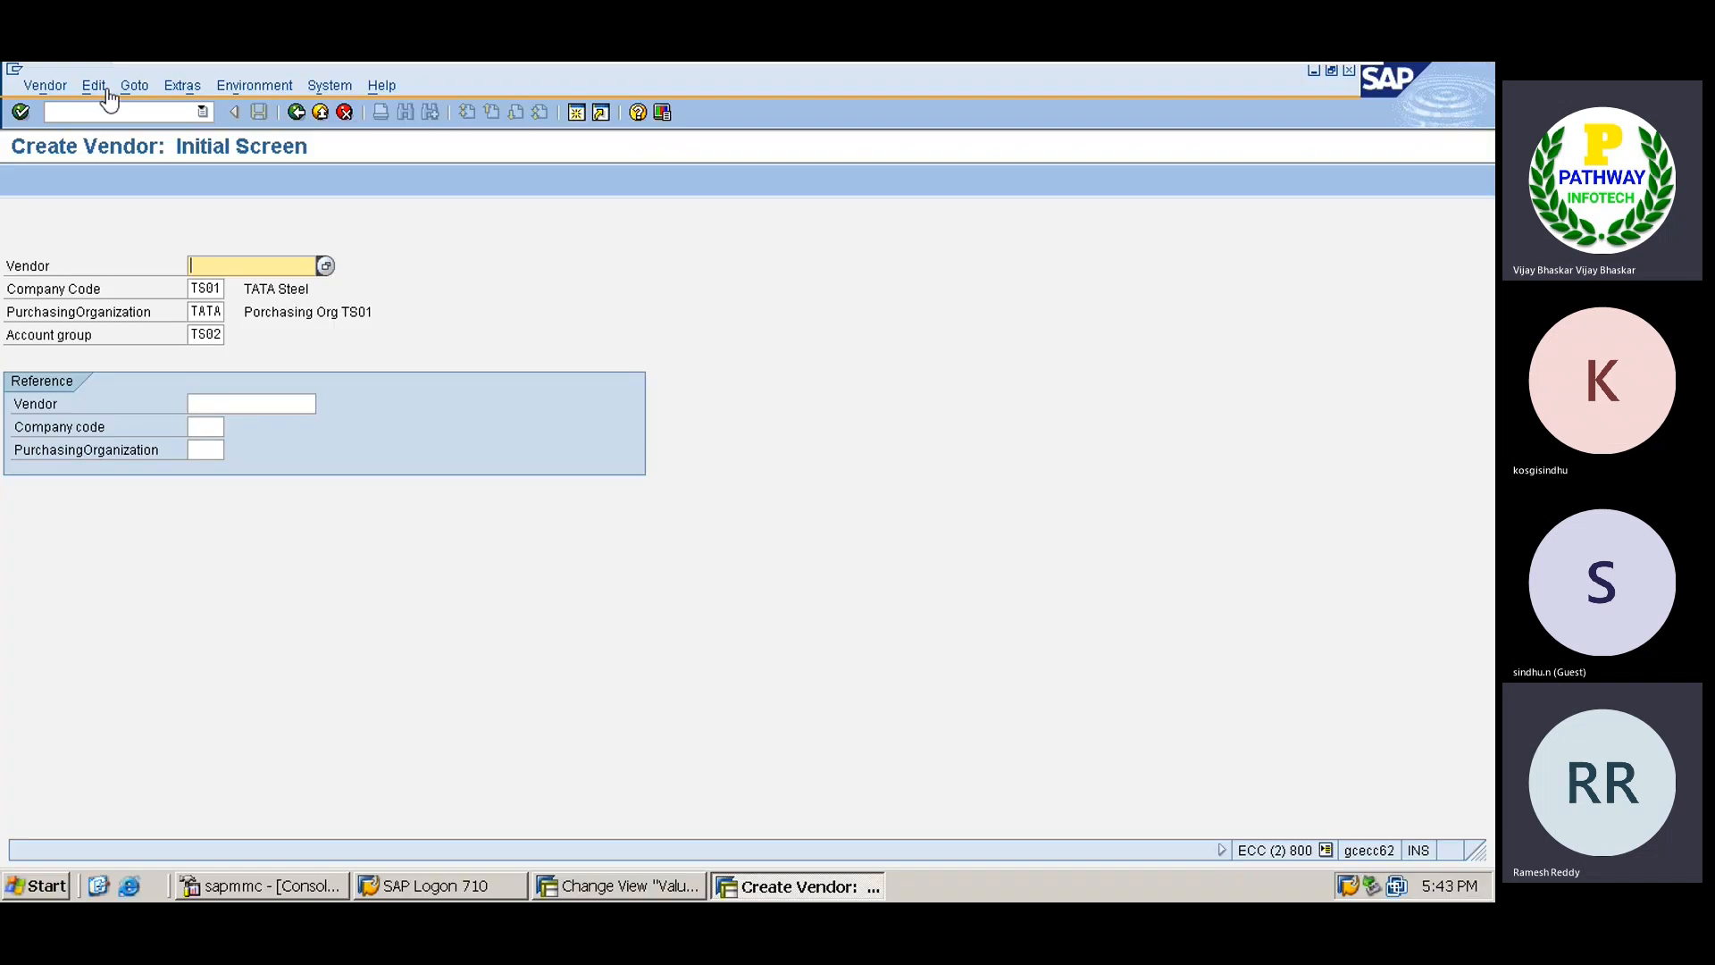
pyautogui.click(101, 110)
pyautogui.write('/')
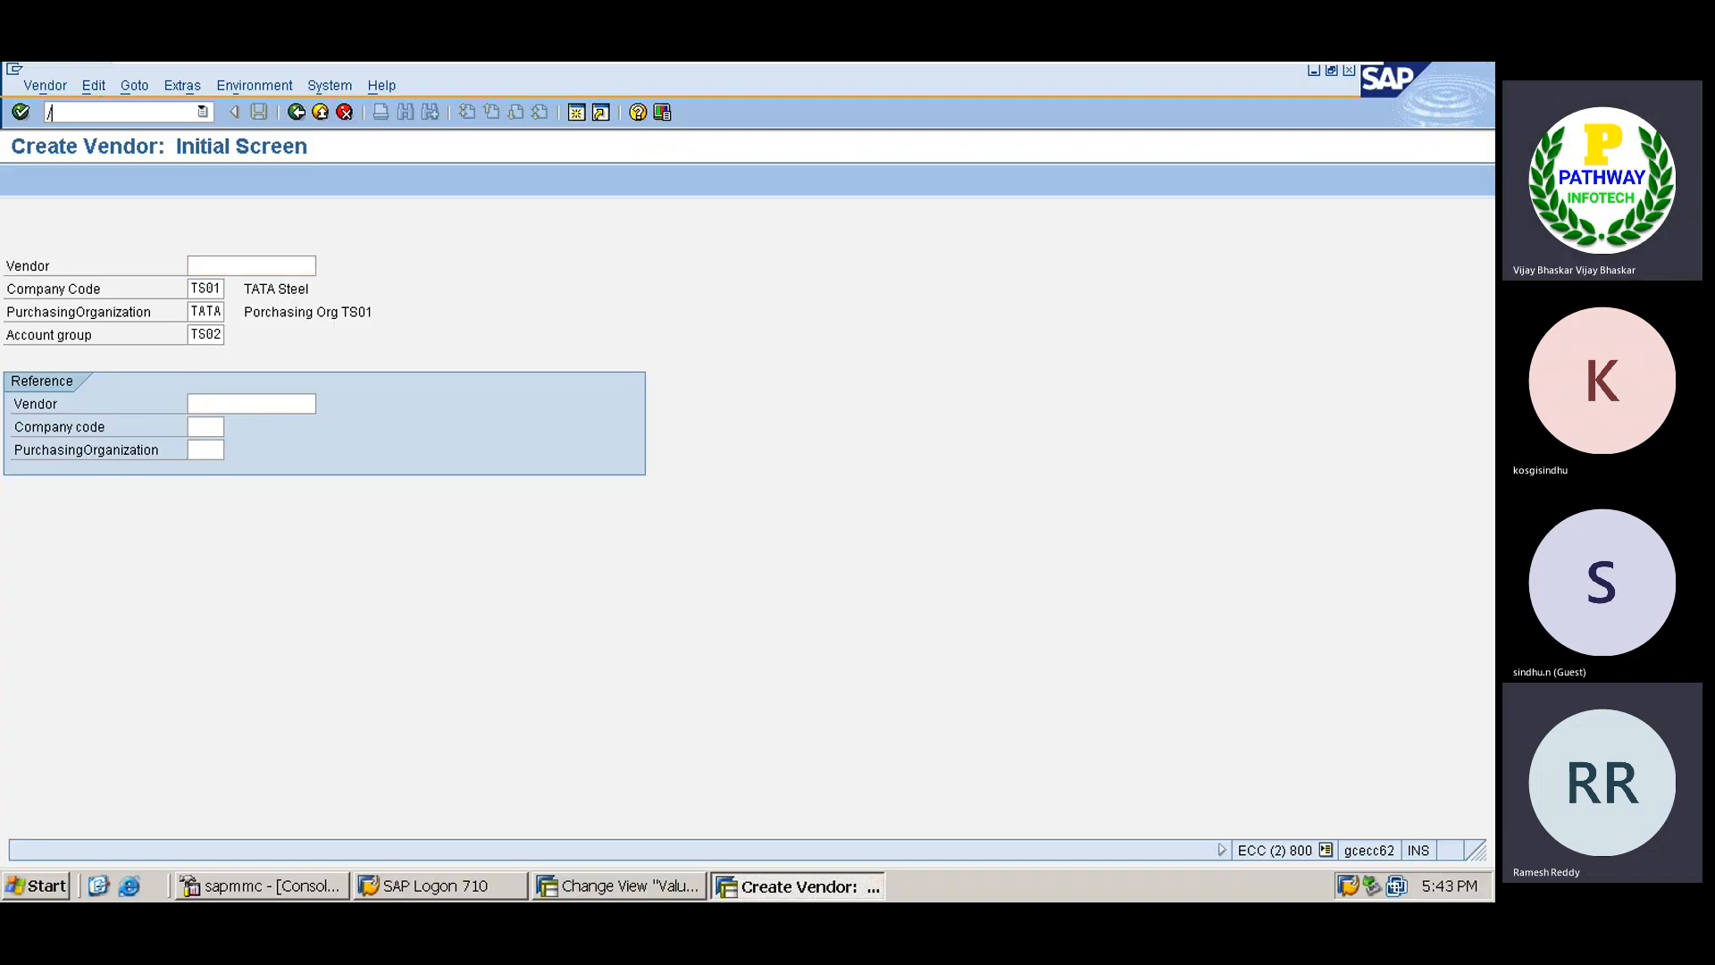
pyautogui.write('nmm01')
pyautogui.press('Return')
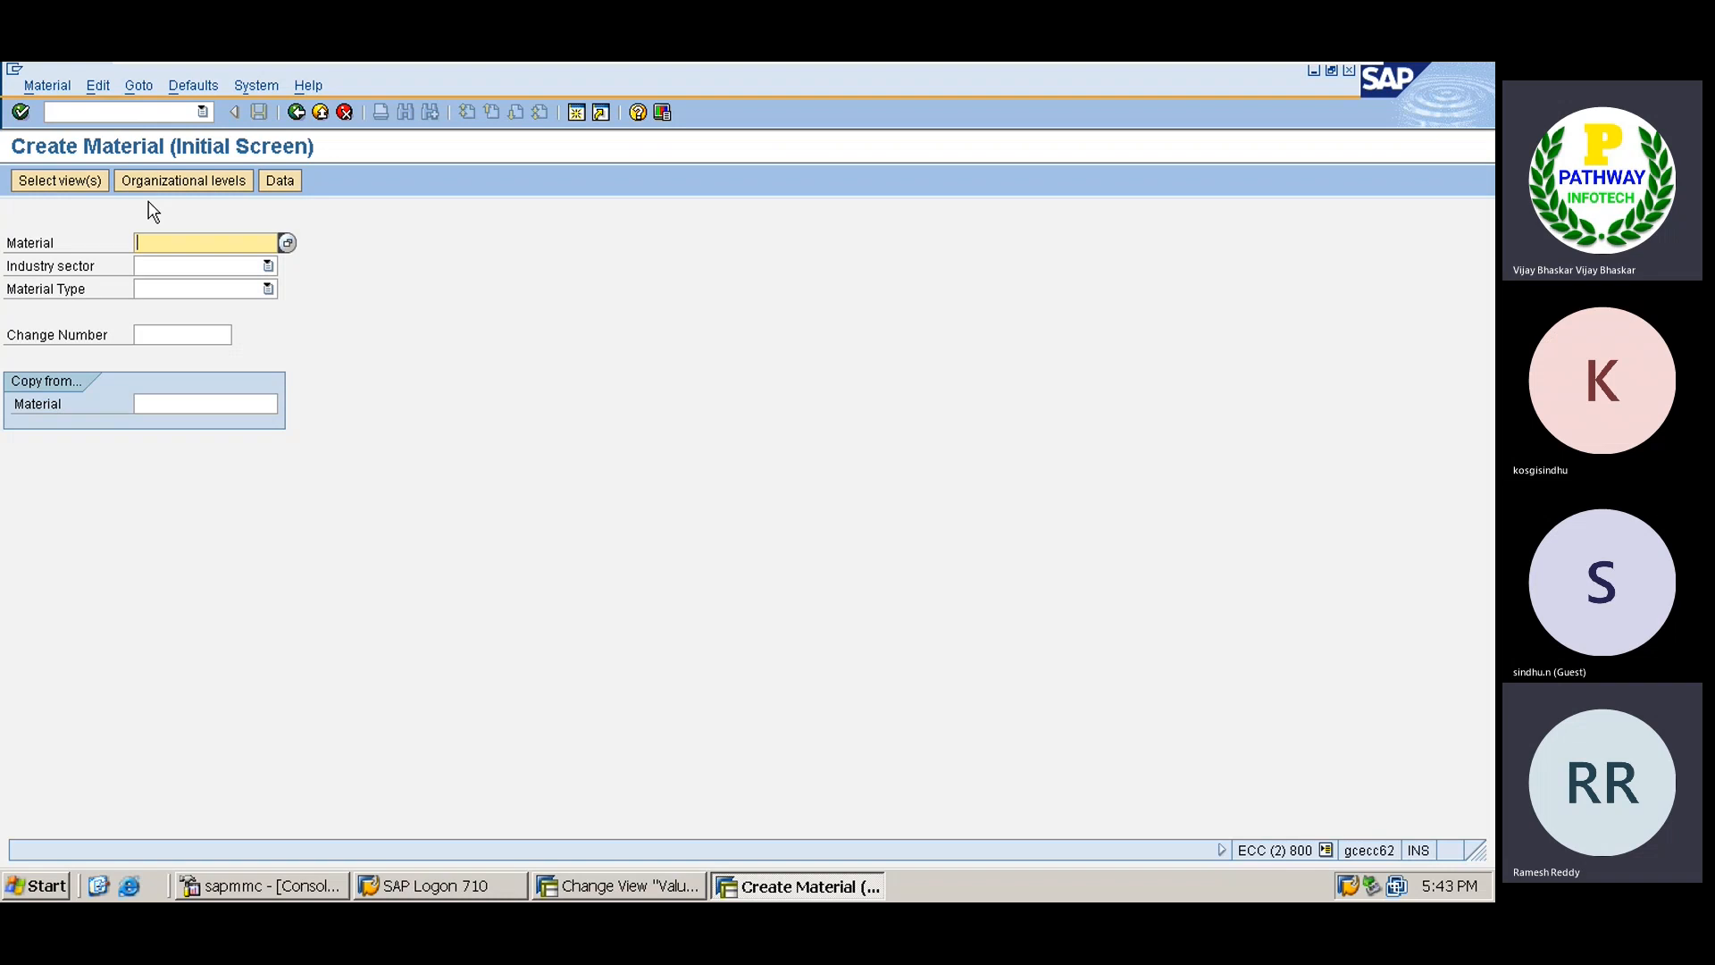
# Enter a material name, industry sector Mechanical Engineering and material type Raw material.
pyautogui.write('TATAR')
pyautogui.write('UU')
pyautogui.press('BackSpace')
pyautogui.press('BackSpace')
pyautogui.press('BackSpace')
pyautogui.write('OIL')
pyautogui.click(168, 243)
pyautogui.click(167, 273)
pyautogui.press('m')
pyautogui.press('Tab')
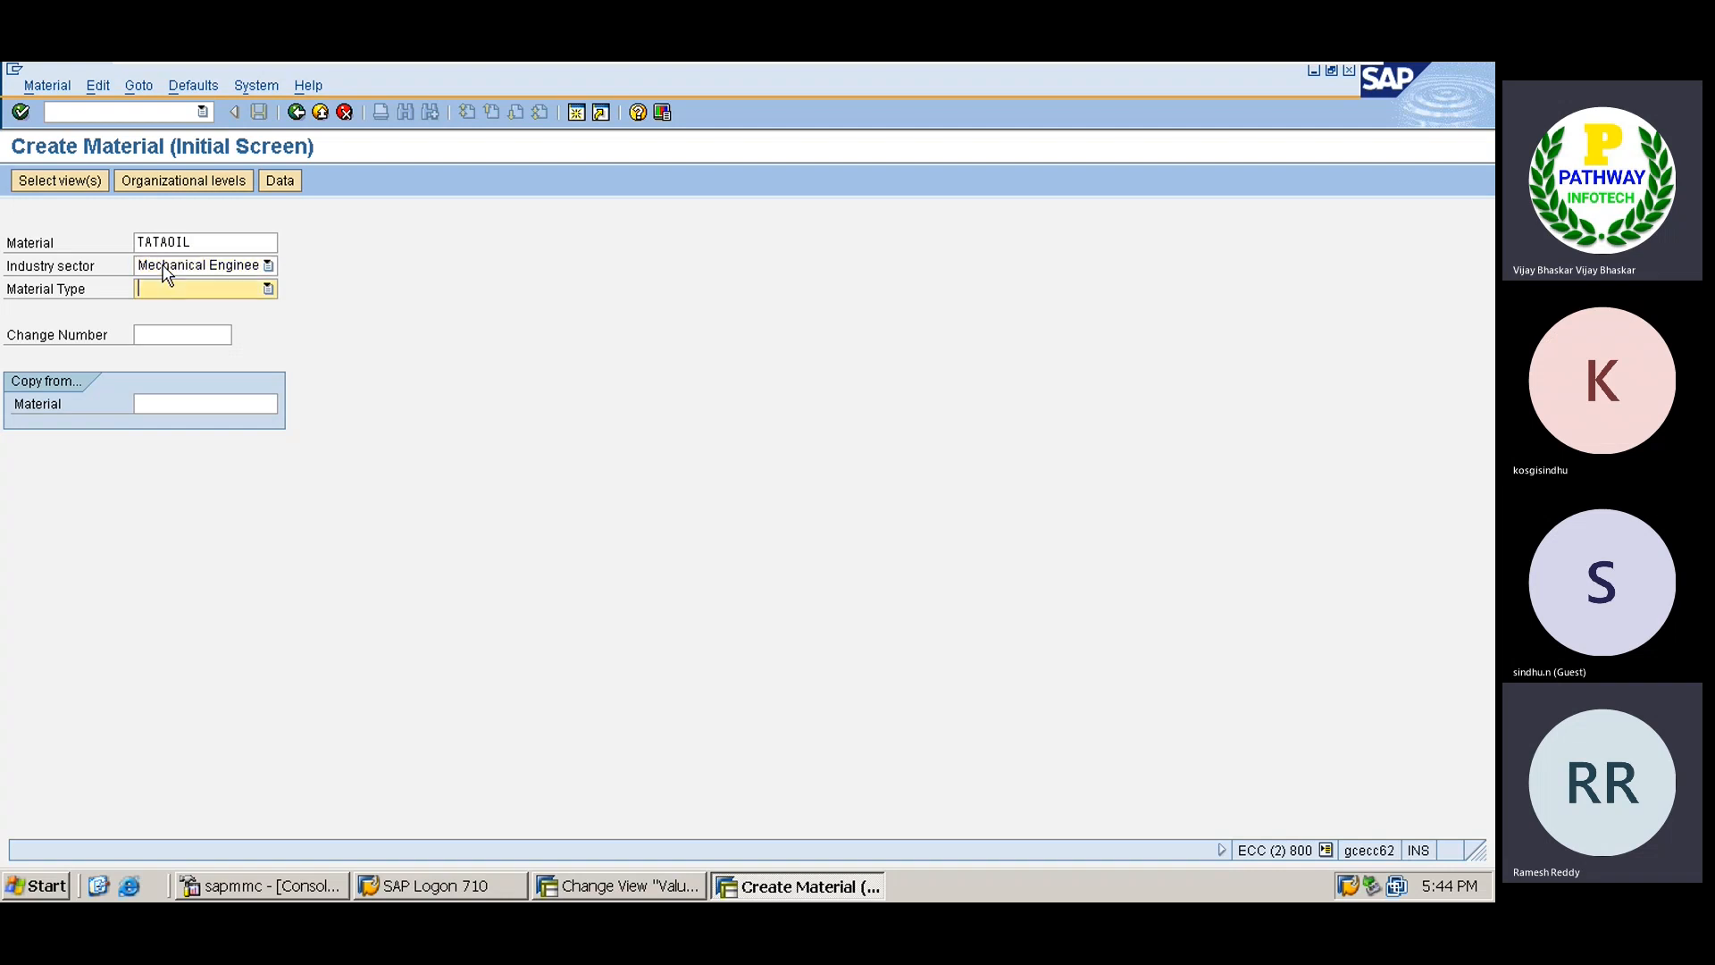
pyautogui.press('r')
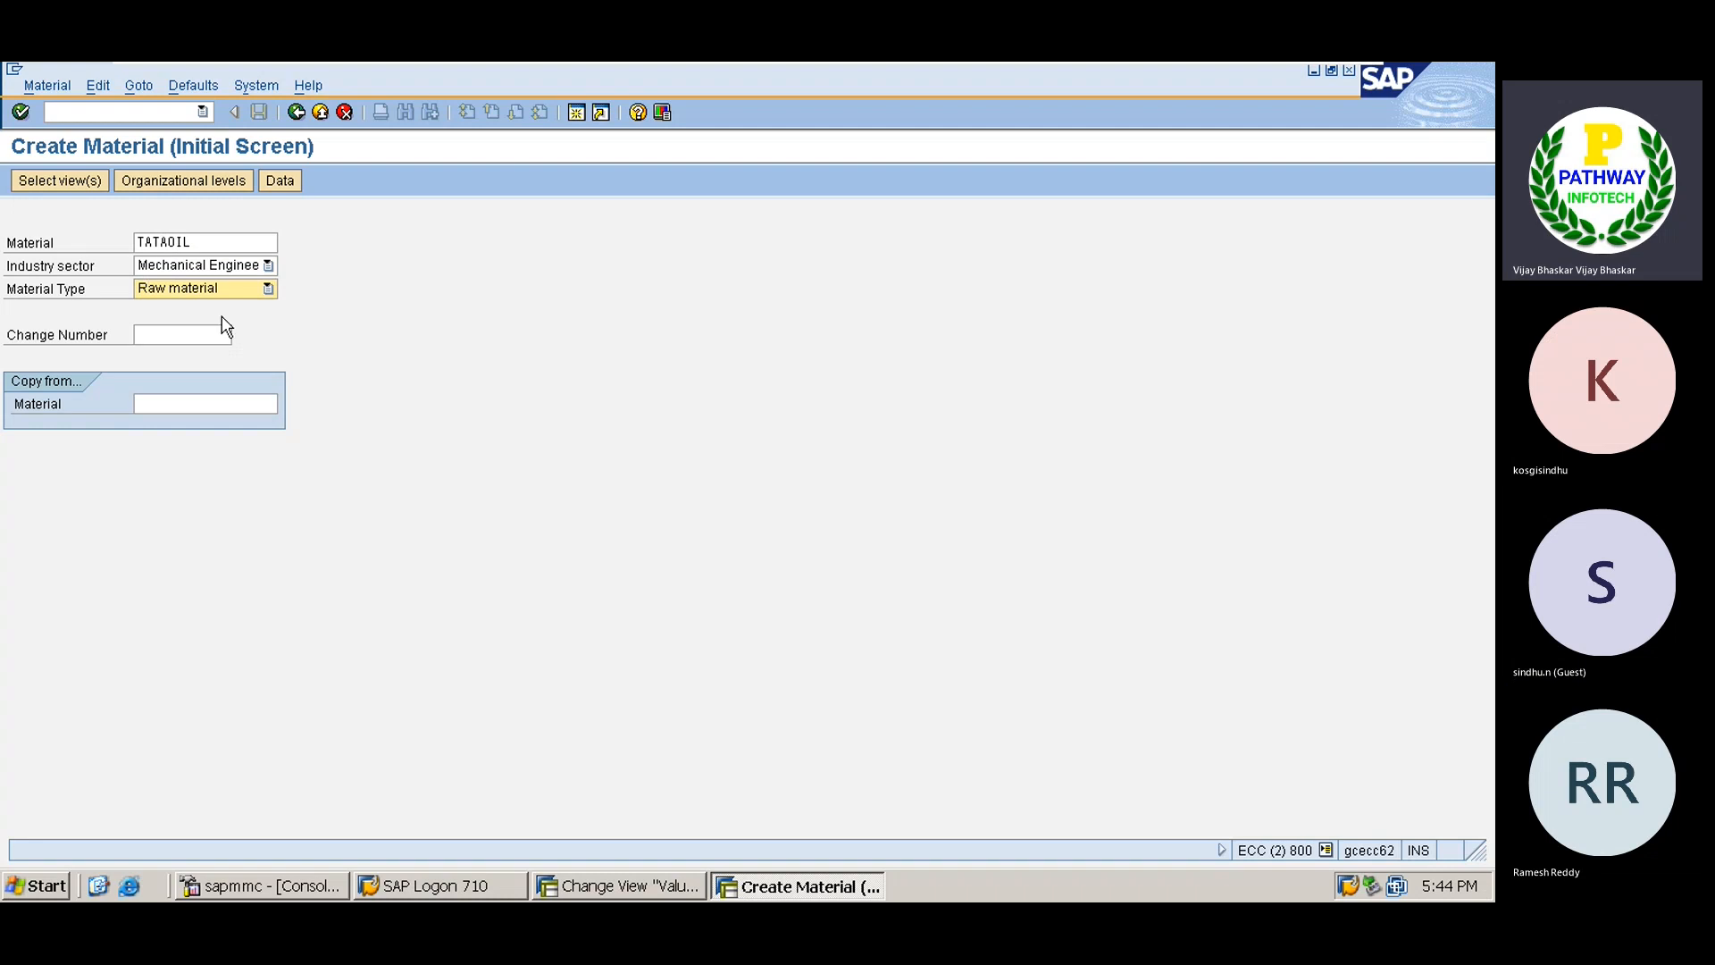
# Correct the material name to TATARUBBER and continue to the view selection.
pyautogui.click(196, 243)
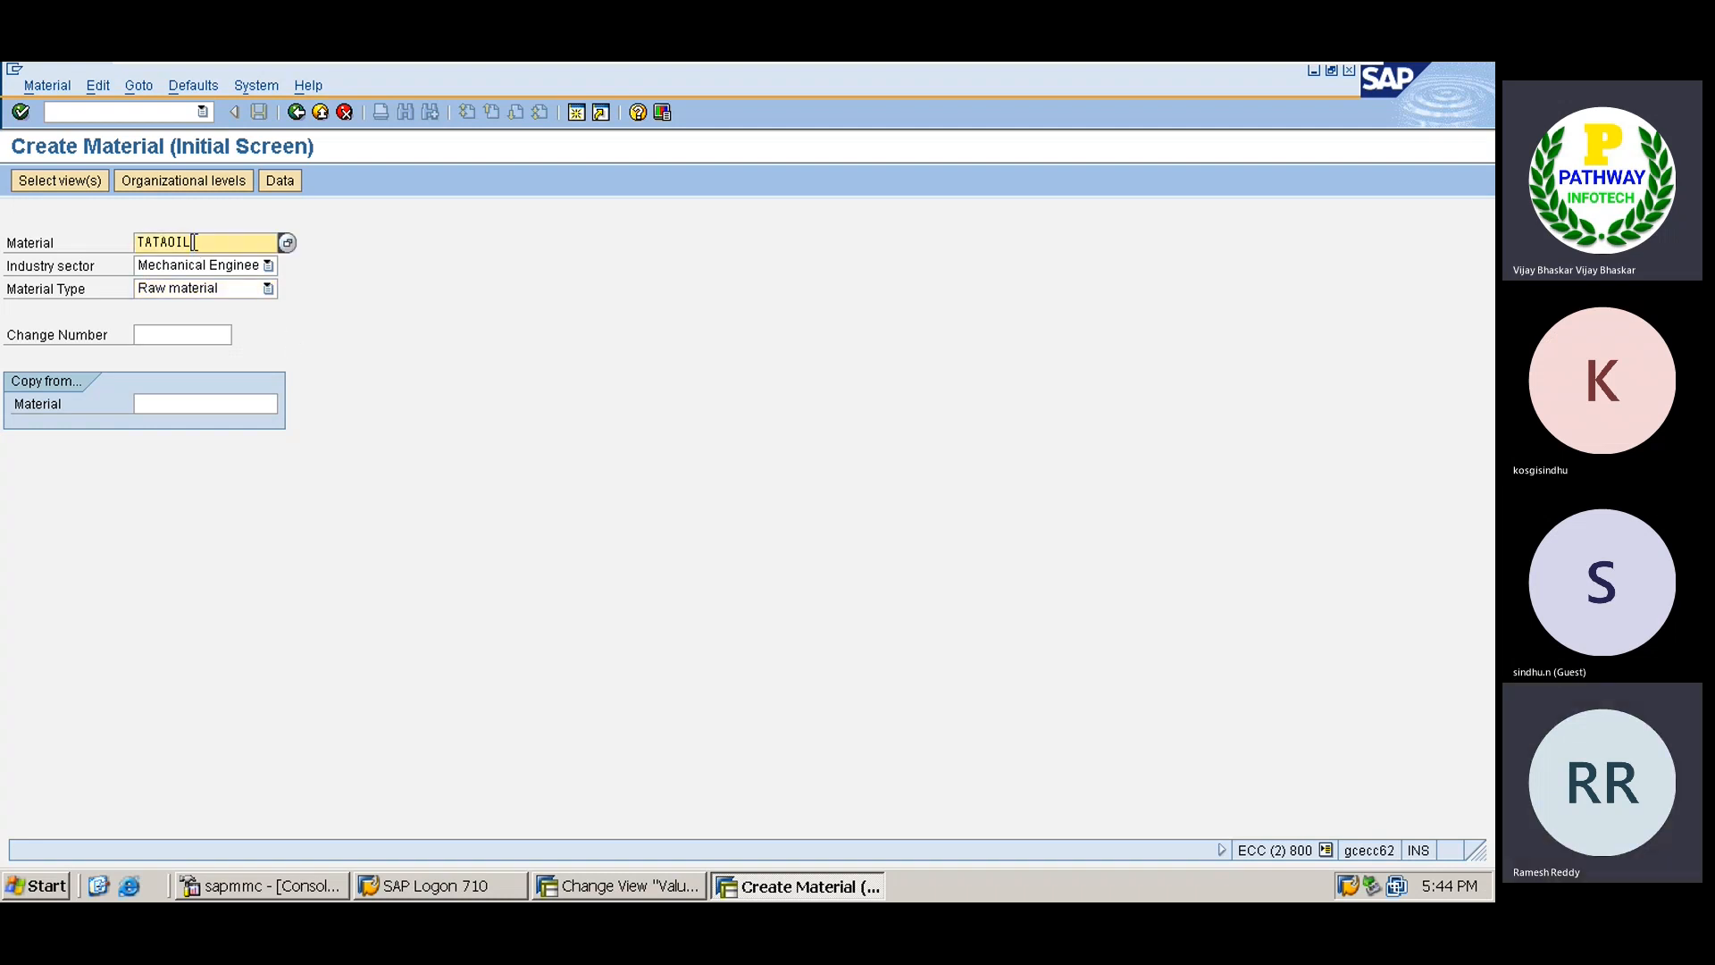
pyautogui.press('BackSpace')
pyautogui.press('BackSpace')
pyautogui.write('RUBBER')
pyautogui.moveTo(225, 242); pyautogui.dragTo(135, 243)
pyautogui.click(137, 244)
pyautogui.press('Return')
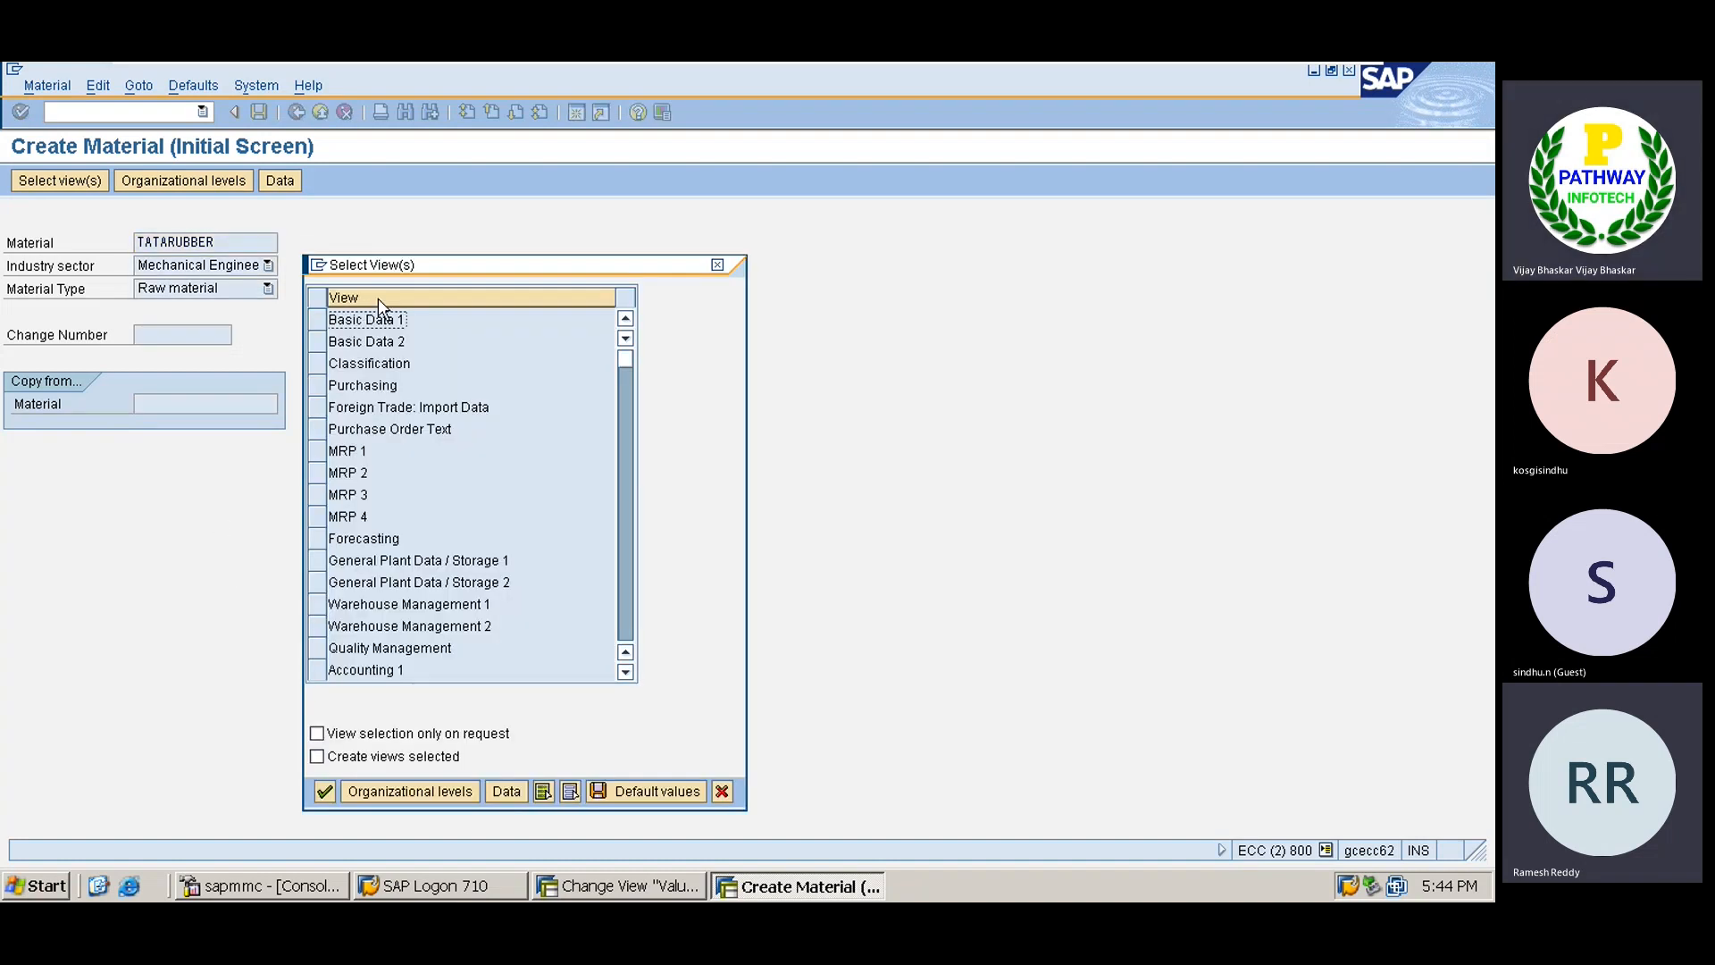
# Select the Basic Data 1, Purchasing, General Plant Data / Storage 1 and Accounting 1 views.
pyautogui.moveTo(400, 266); pyautogui.dragTo(530, 228)
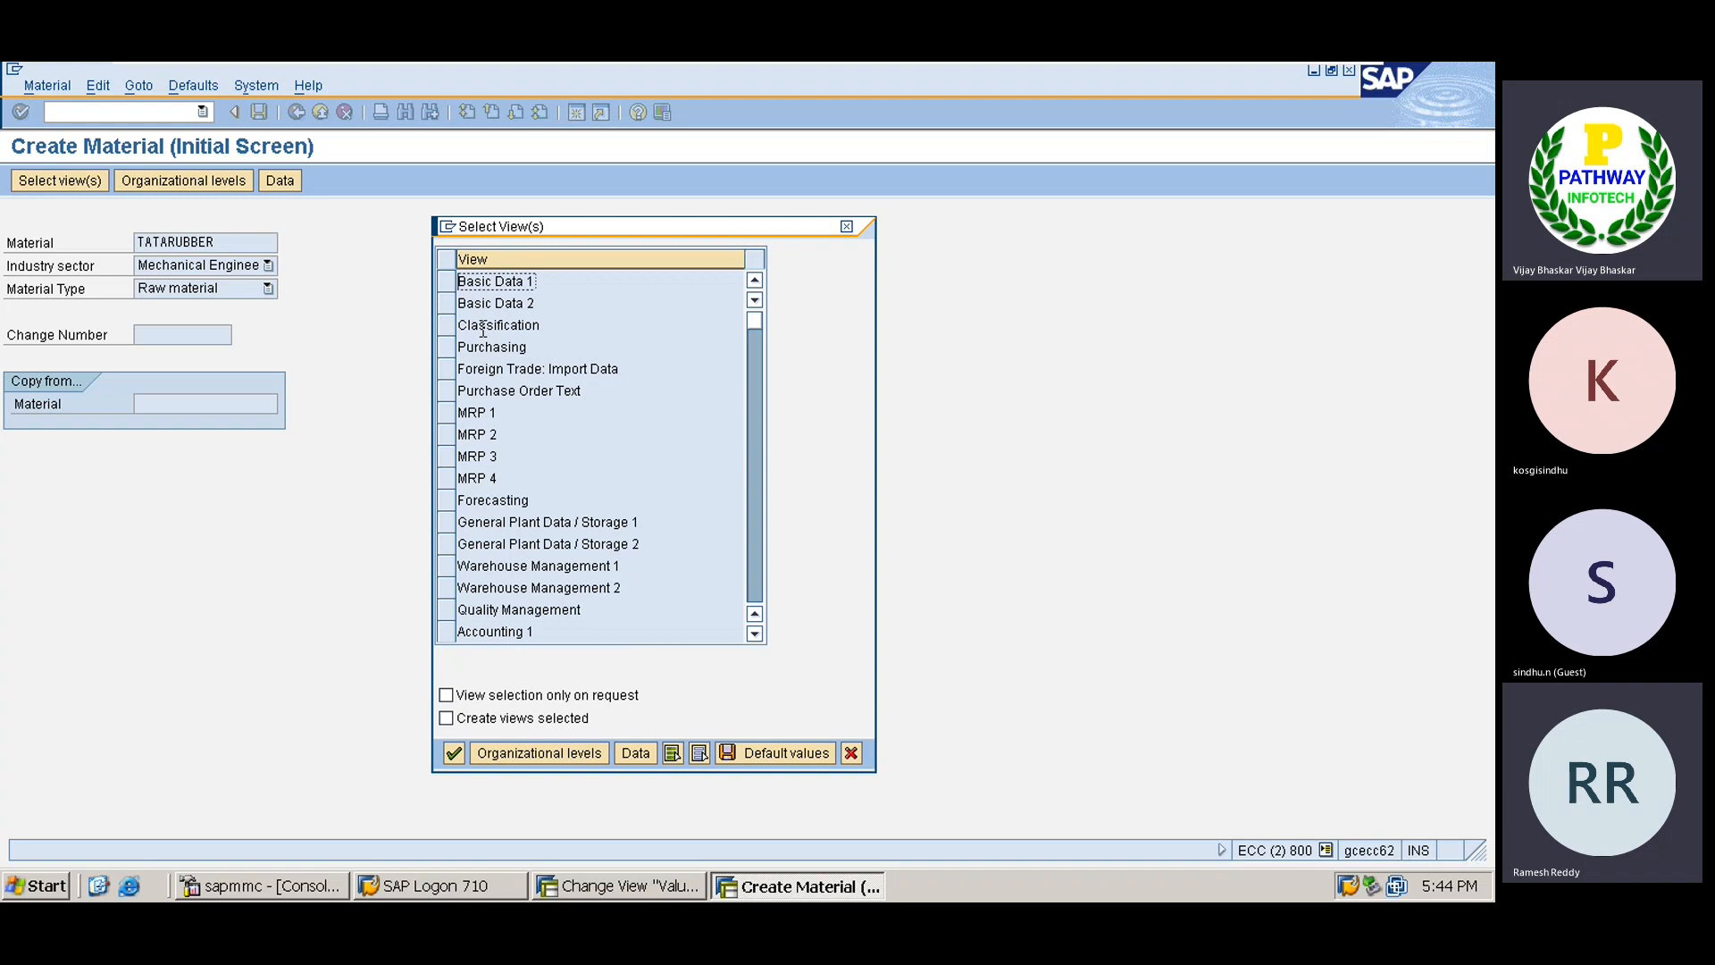
pyautogui.click(446, 286)
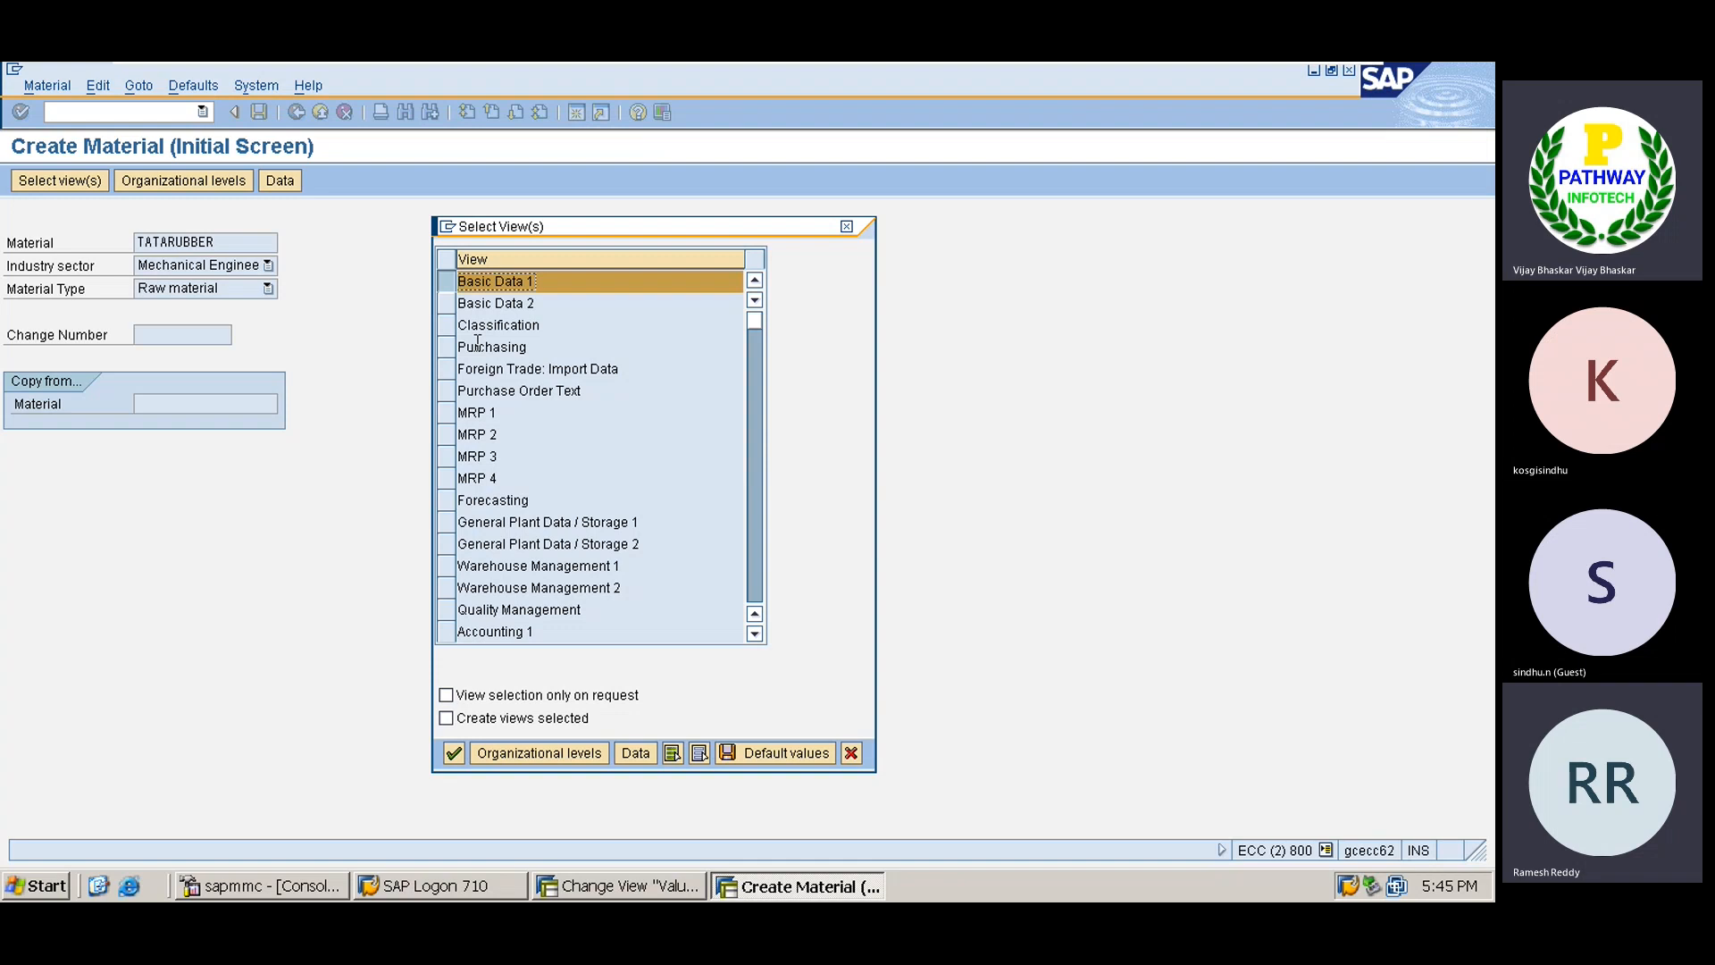
pyautogui.click(445, 350)
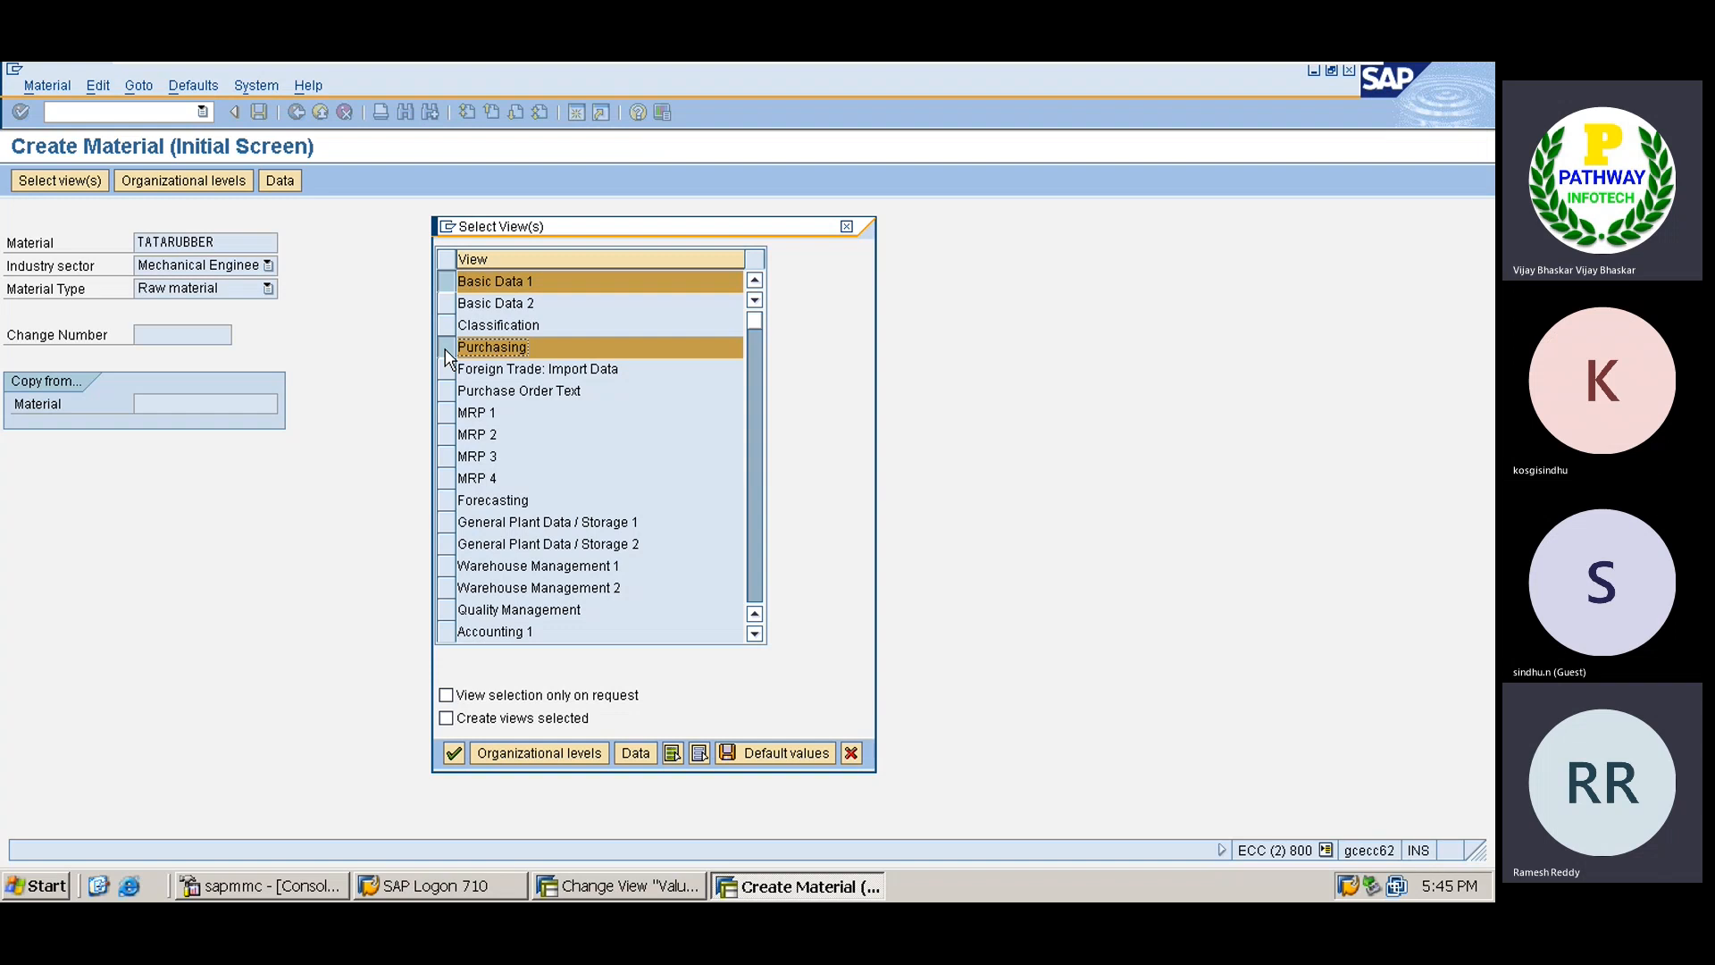
pyautogui.click(446, 531)
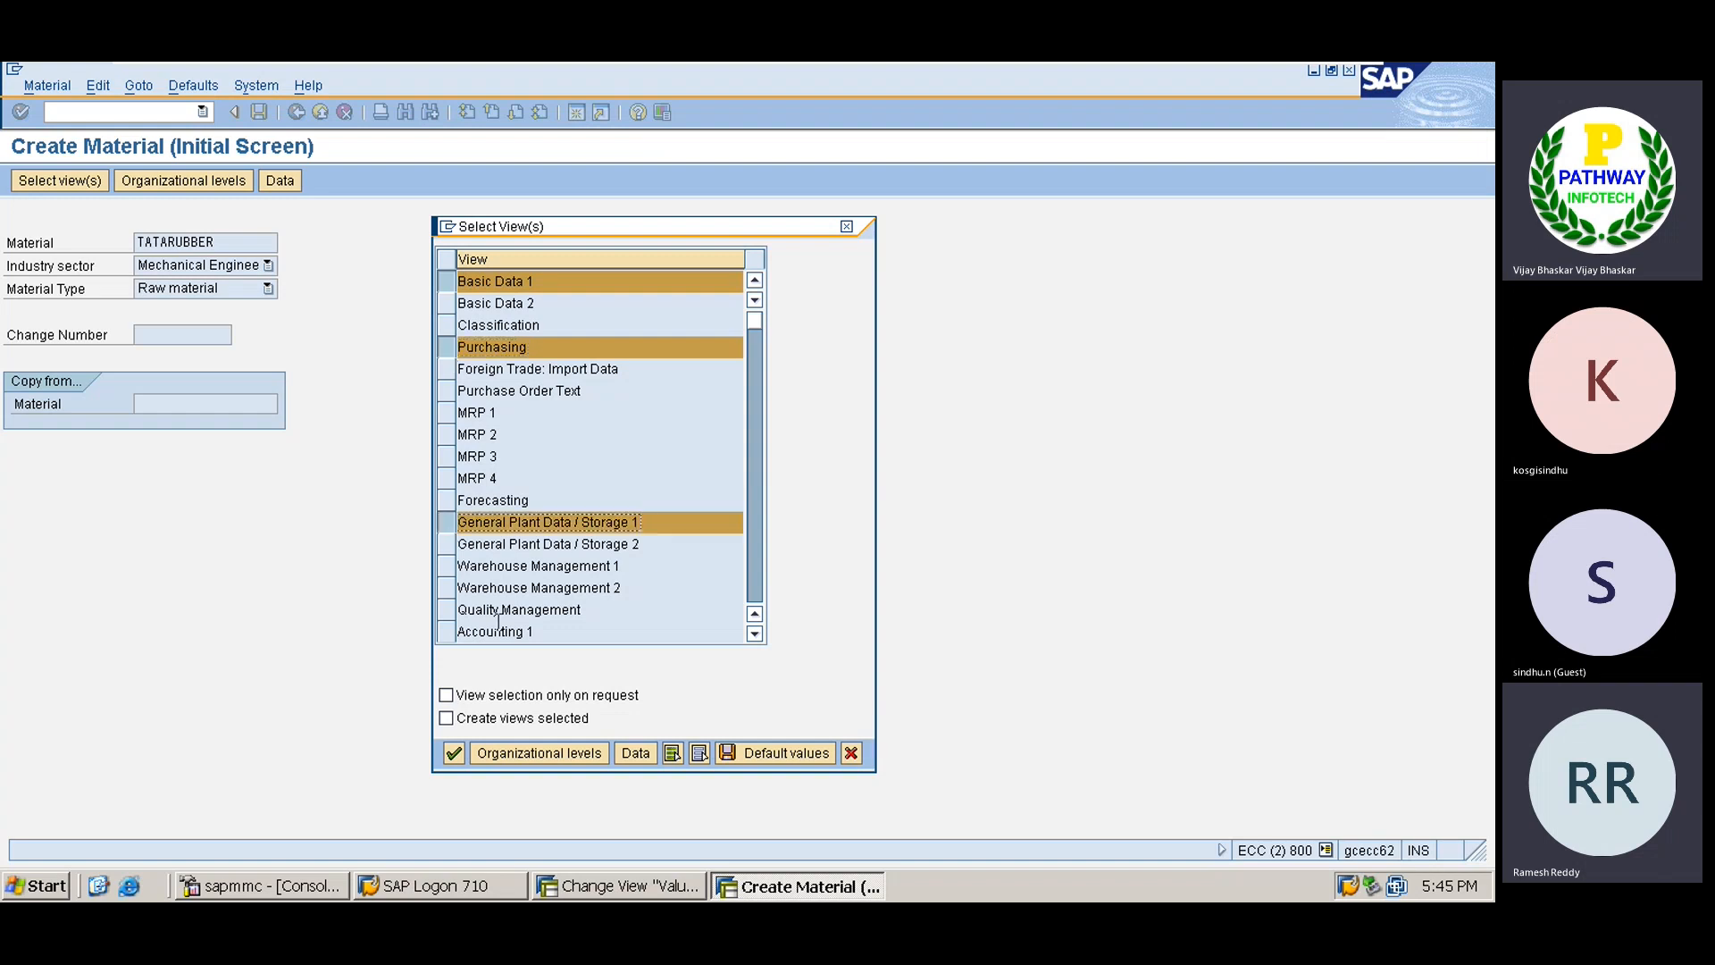
pyautogui.click(447, 632)
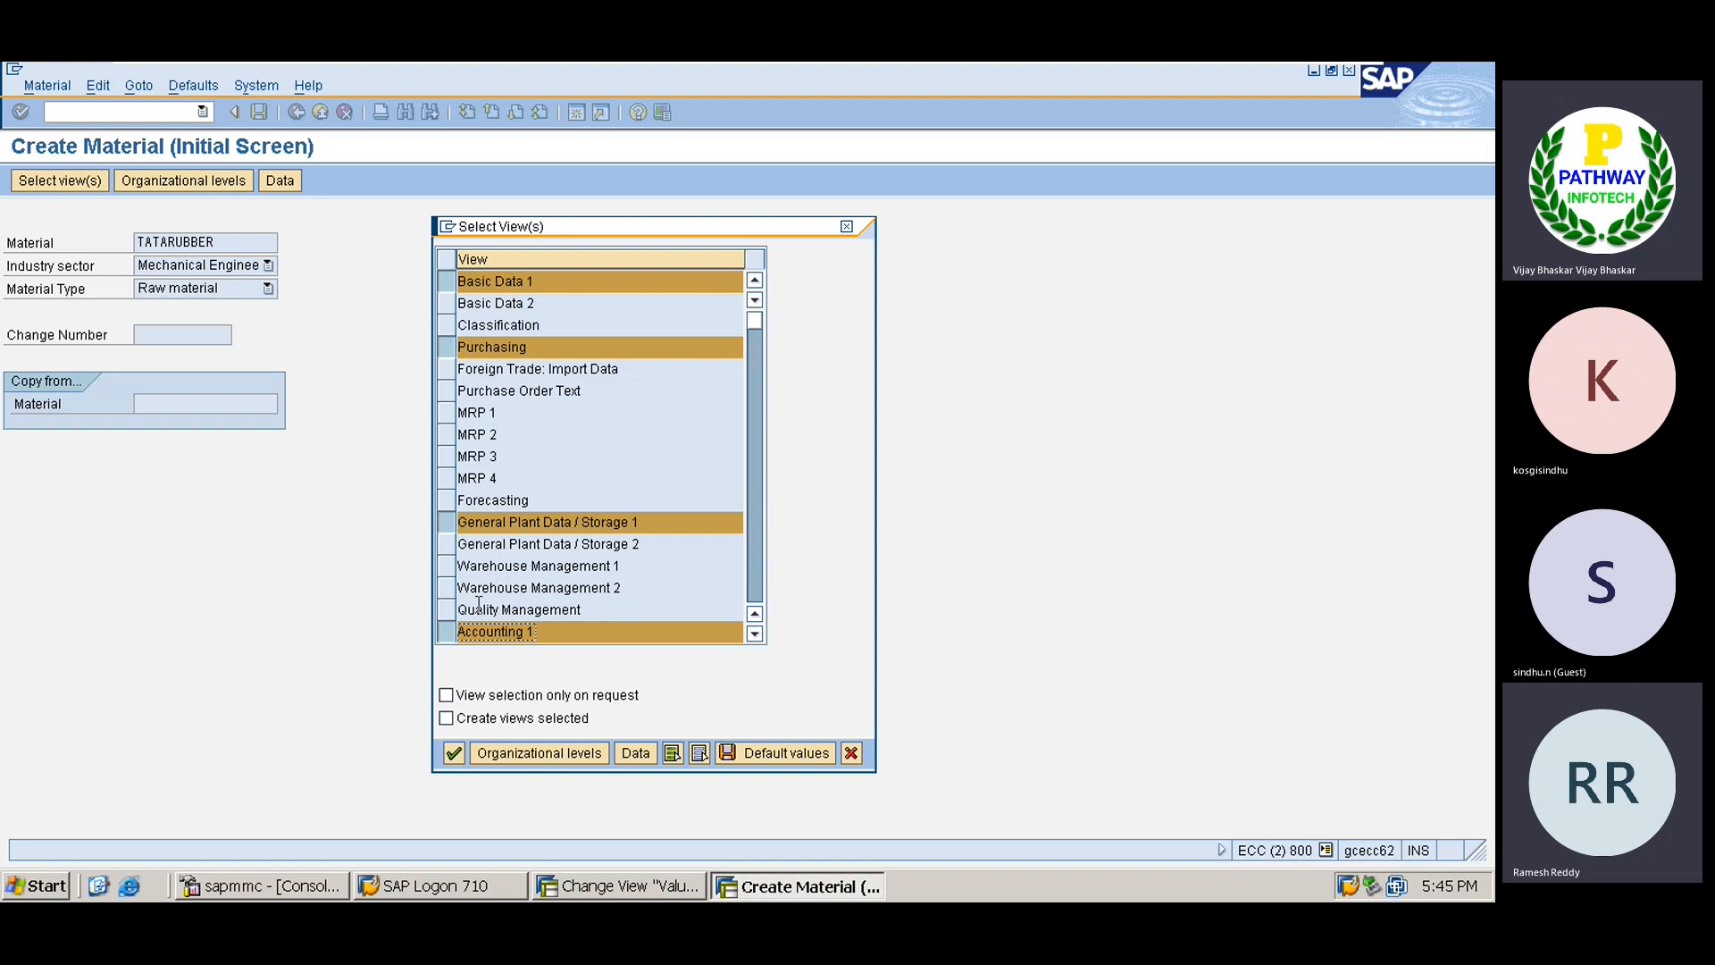
pyautogui.scroll(-5, 755, 643)
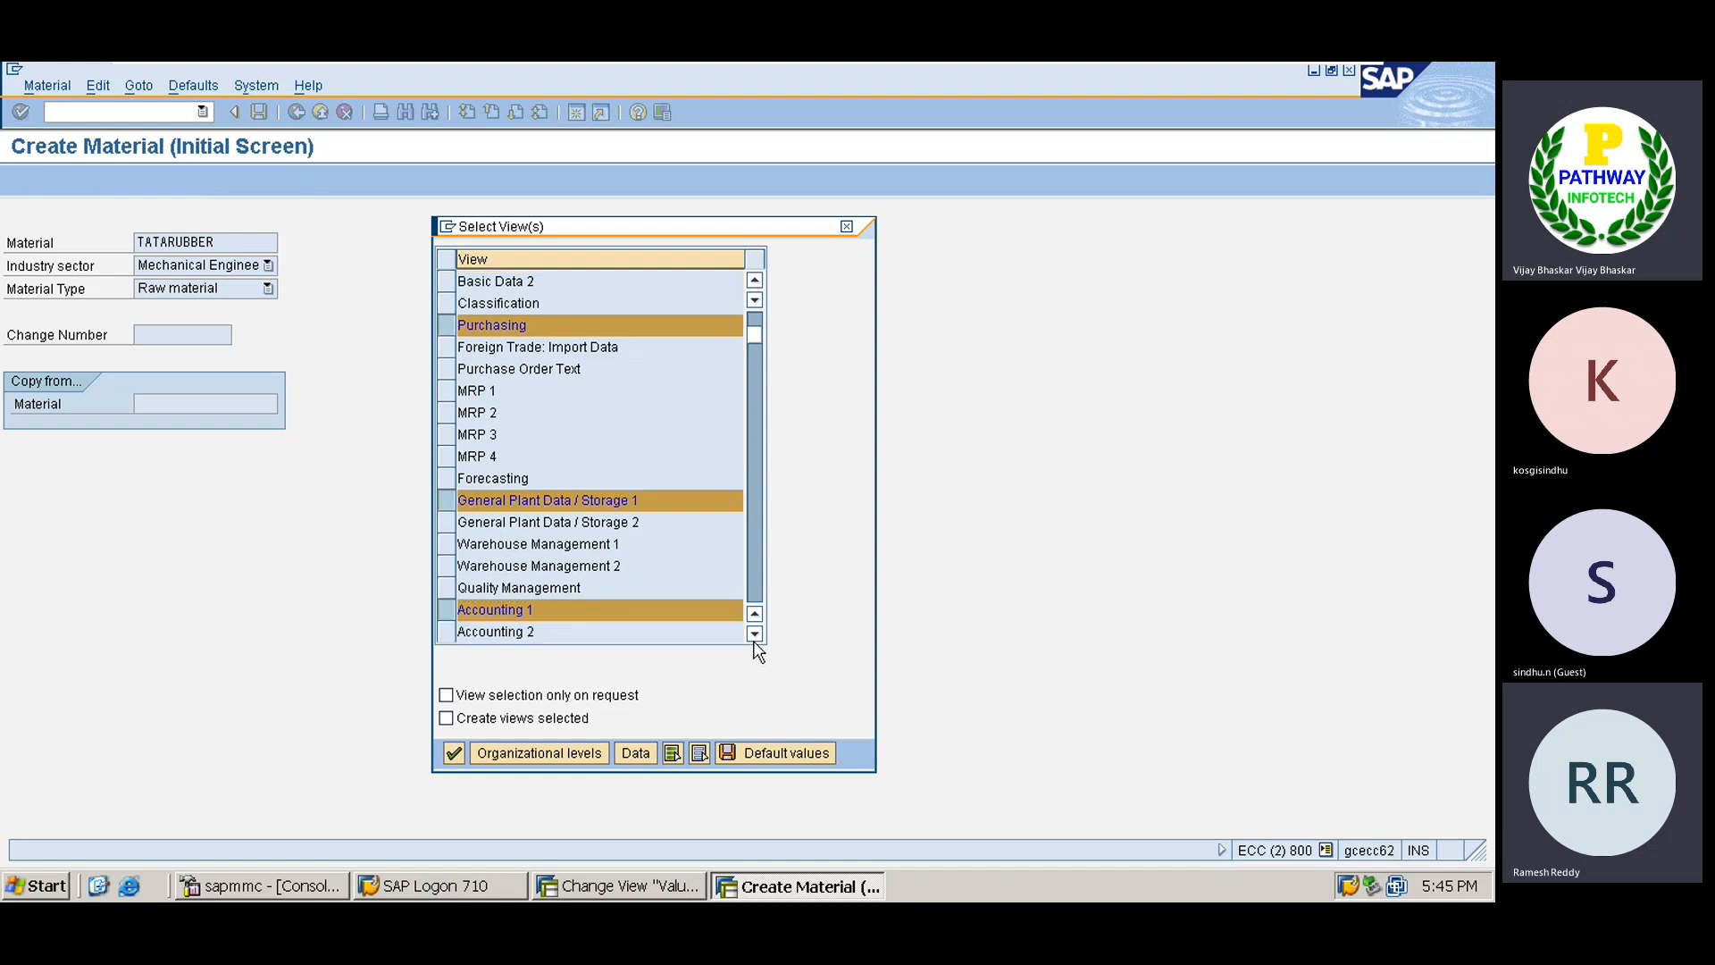
pyautogui.scroll(-2, 755, 643)
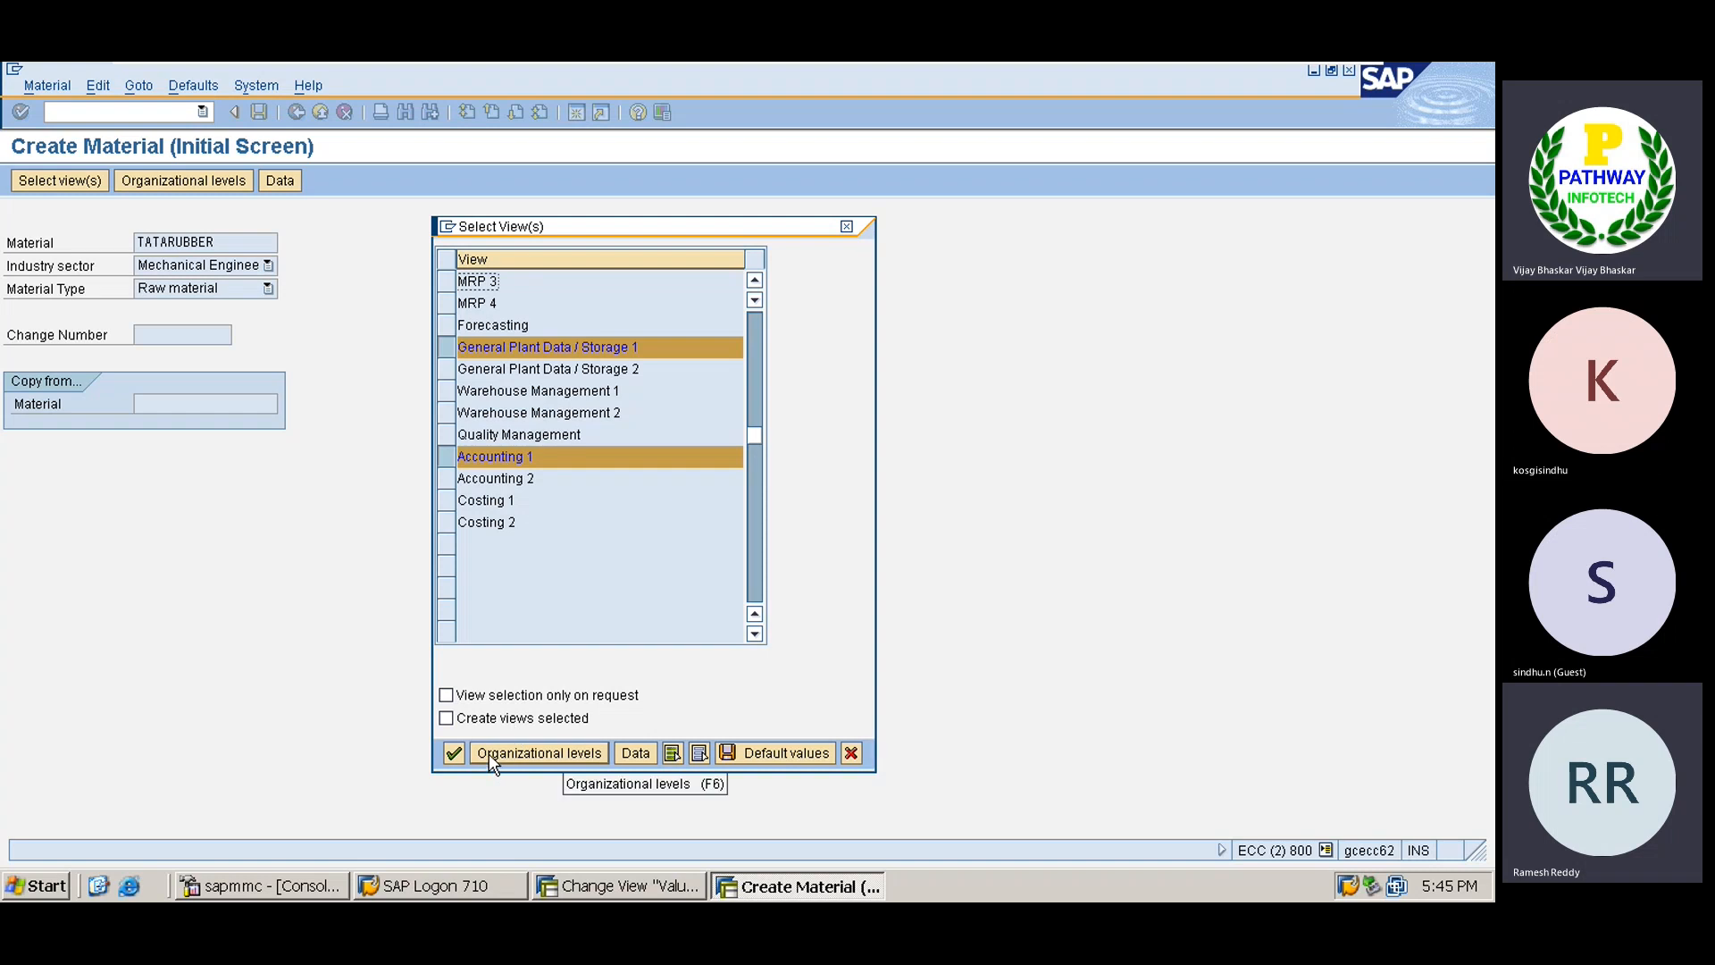
# Enter plant TATA and storage location HYD as the organizational levels.
pyautogui.click(452, 755)
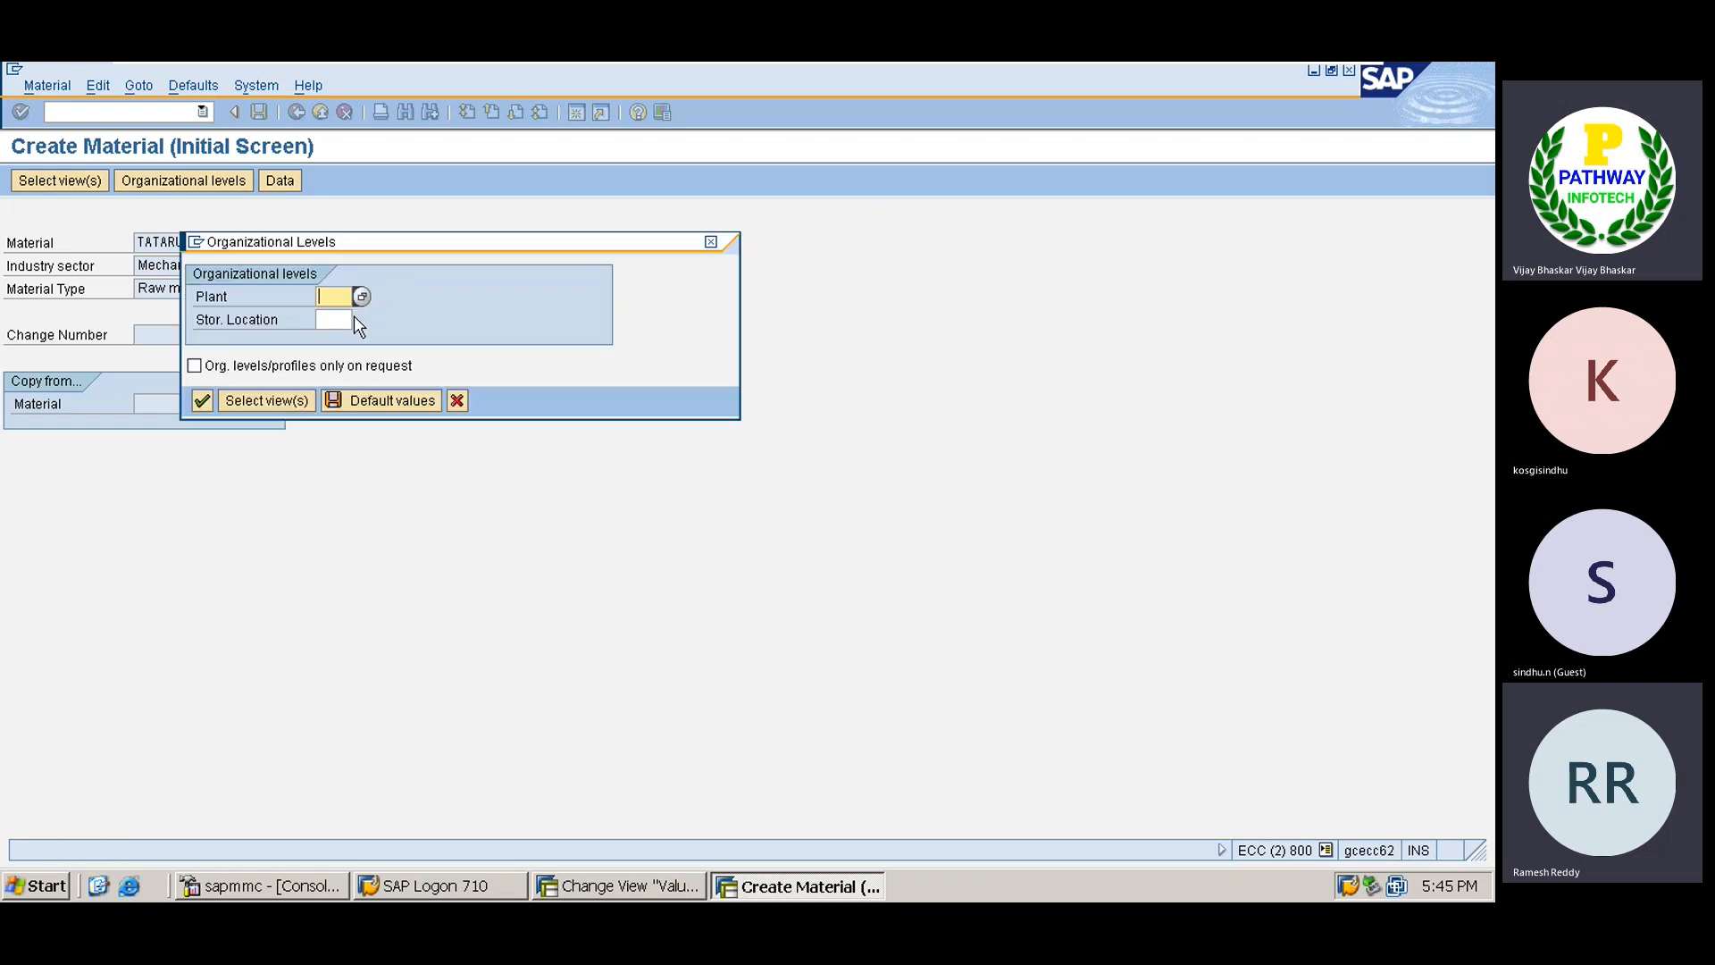
pyautogui.write('TA')
pyautogui.write('TA')
pyautogui.write('HYD')
pyautogui.press('Return')
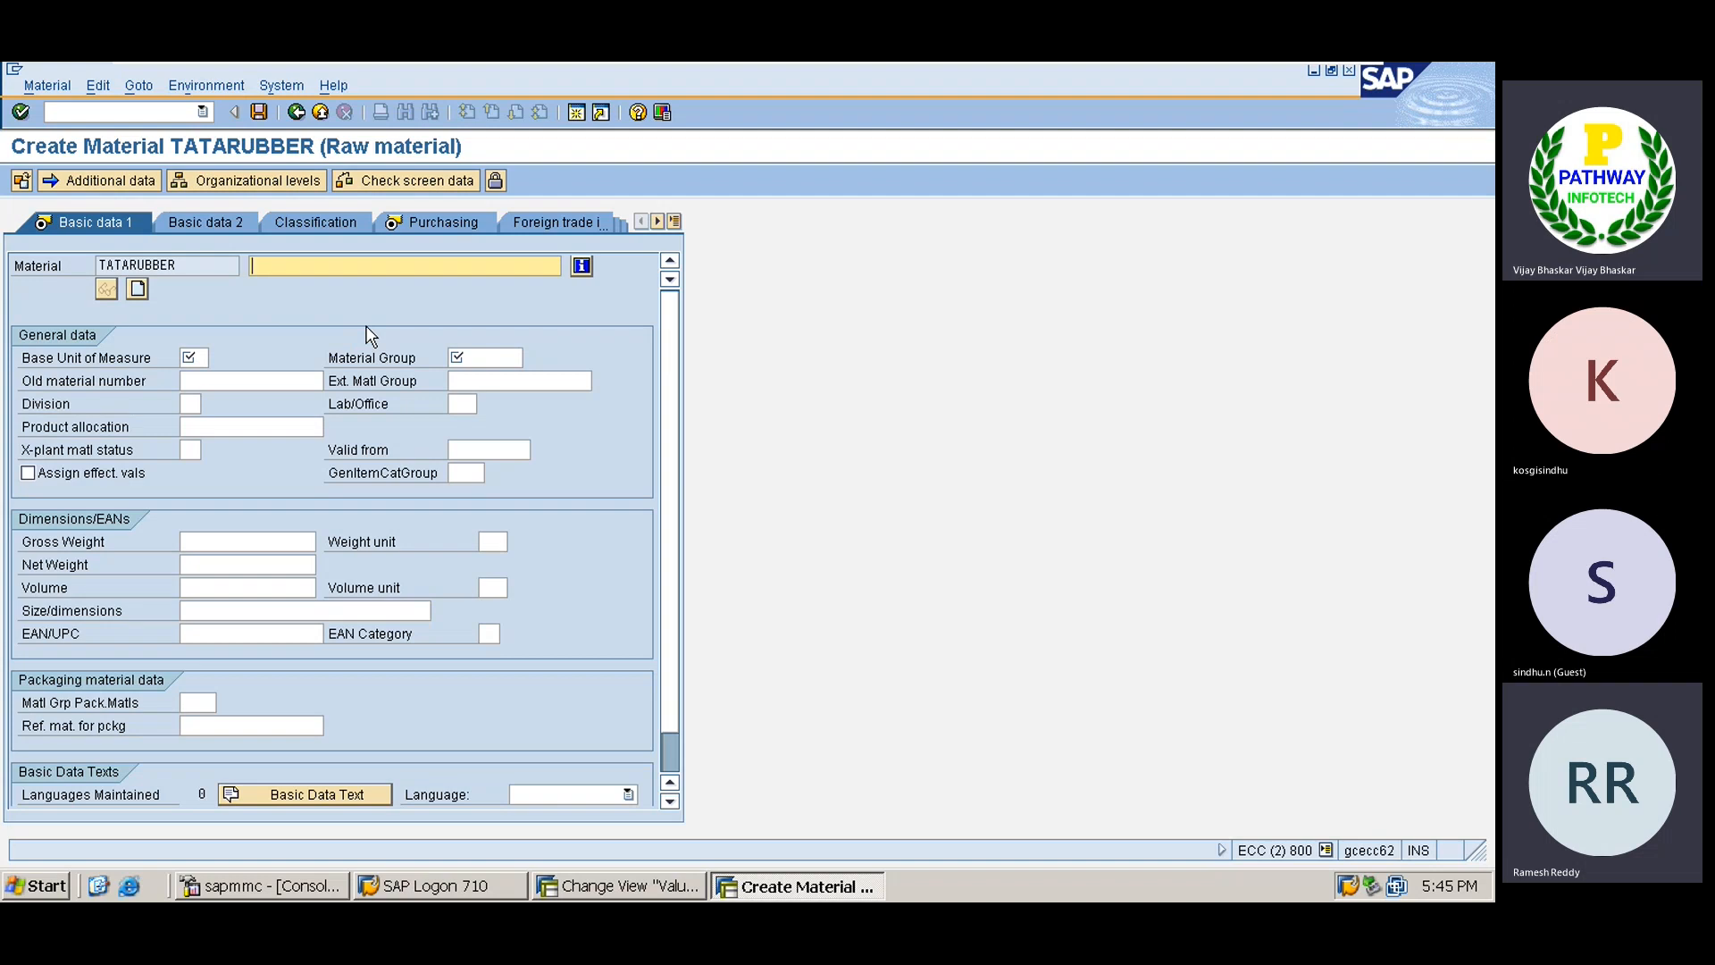
# Enter description Rubber and base unit of measure KG.
pyautogui.write('Rubber')
pyautogui.click(195, 358)
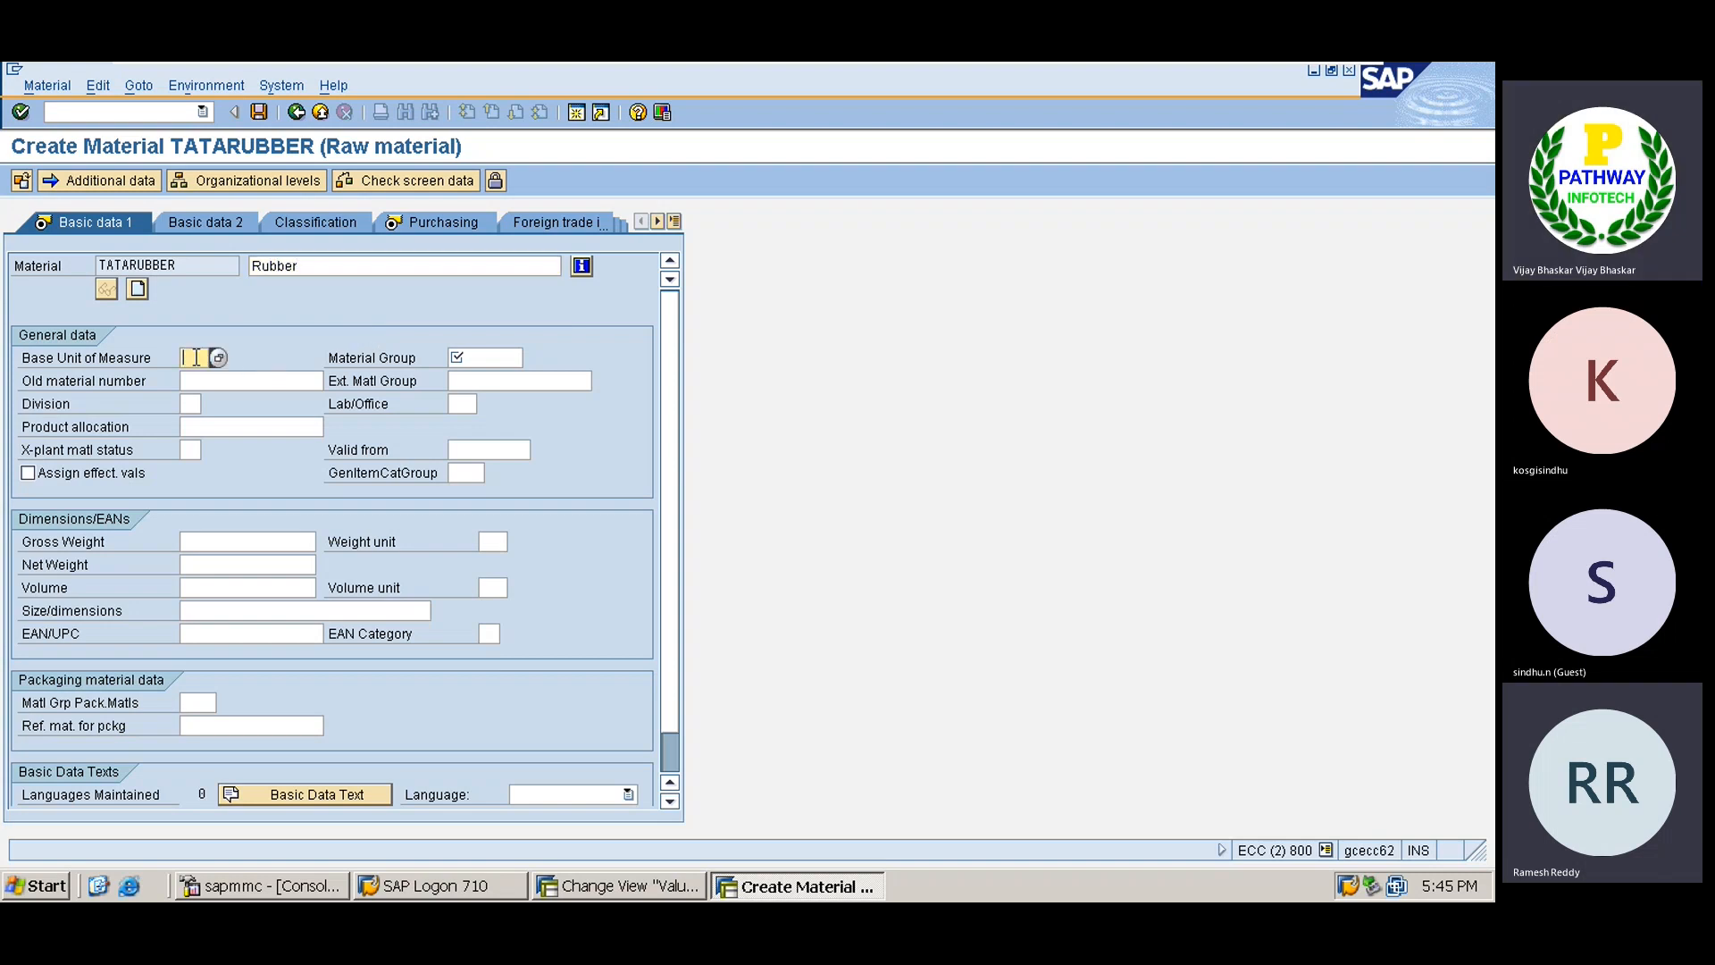
pyautogui.write('KG')
pyautogui.press('Down')
pyautogui.press('Return')
pyautogui.press('Tab')
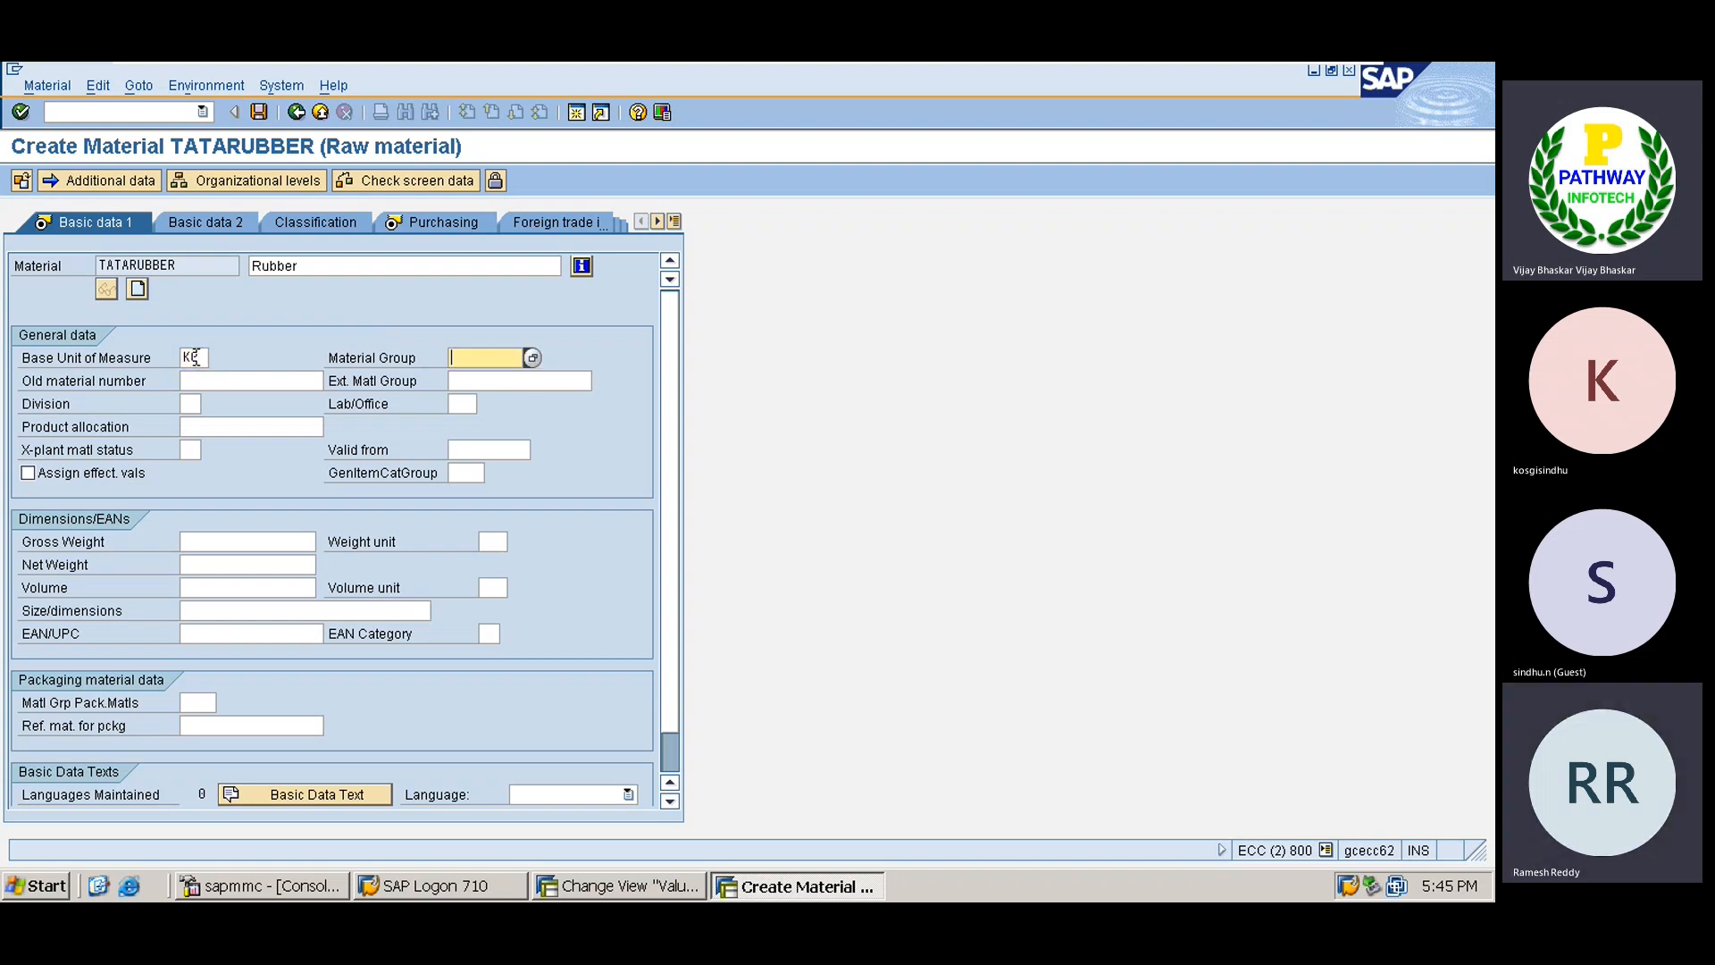
# Pick material group TATA from the material group list.
pyautogui.click(533, 359)
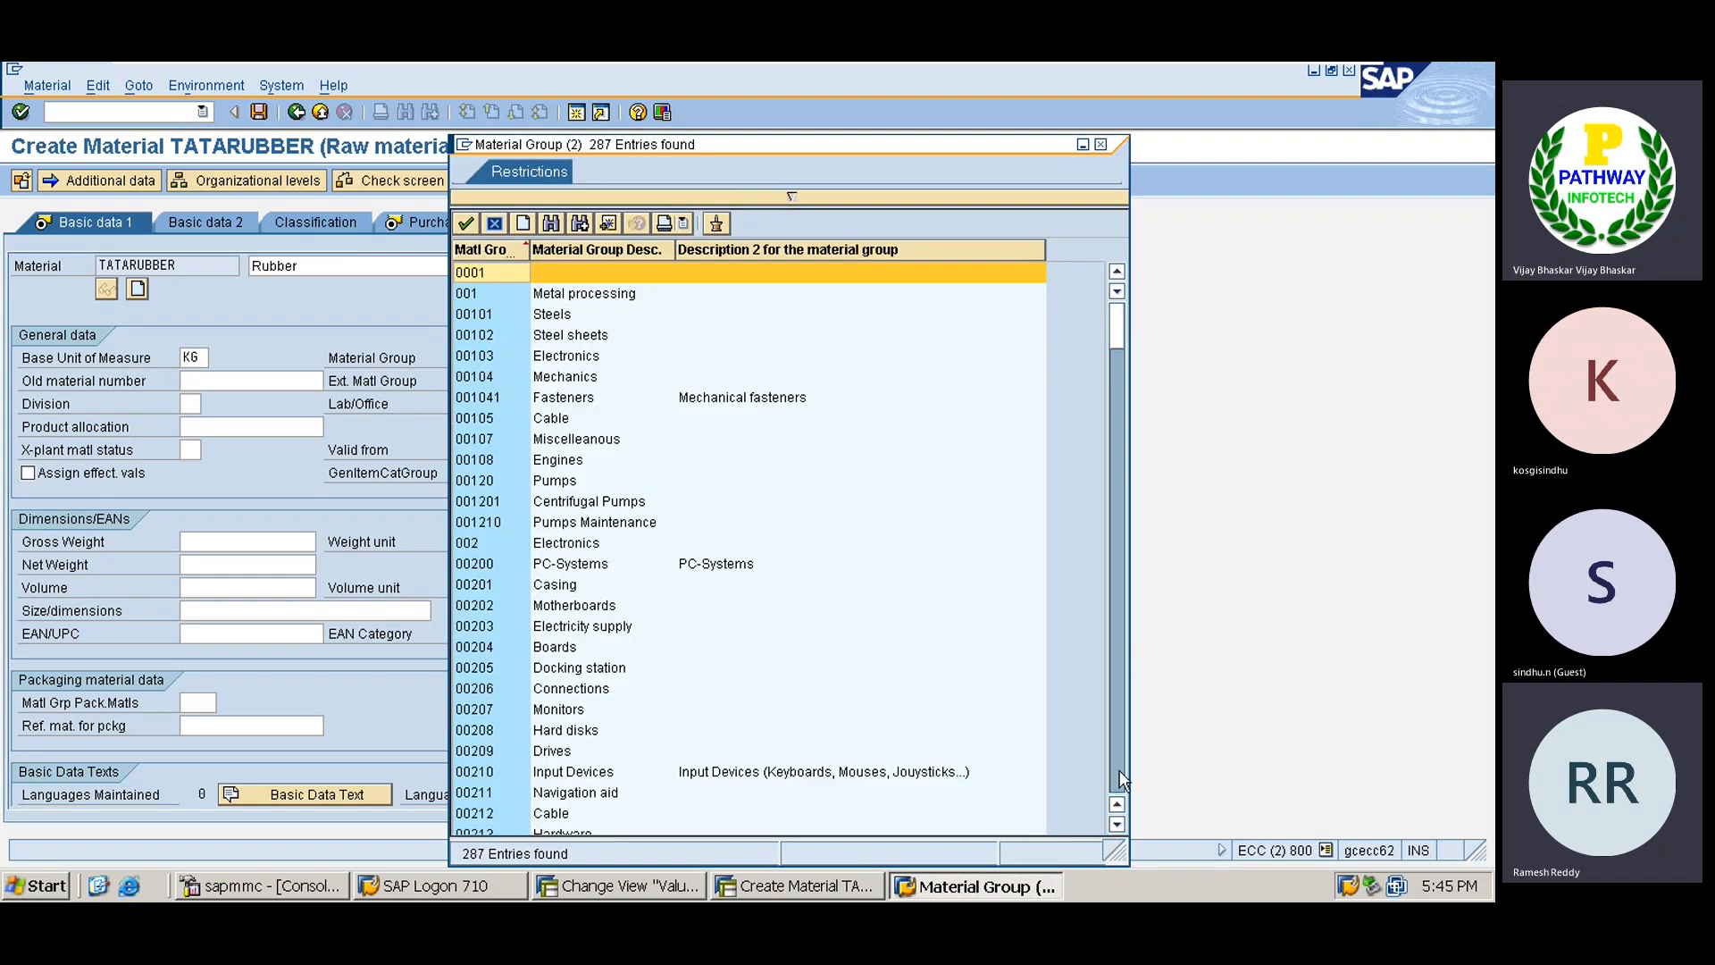
pyautogui.click(1119, 774)
pyautogui.click(1119, 771)
pyautogui.click(1120, 772)
pyautogui.click(1120, 772)
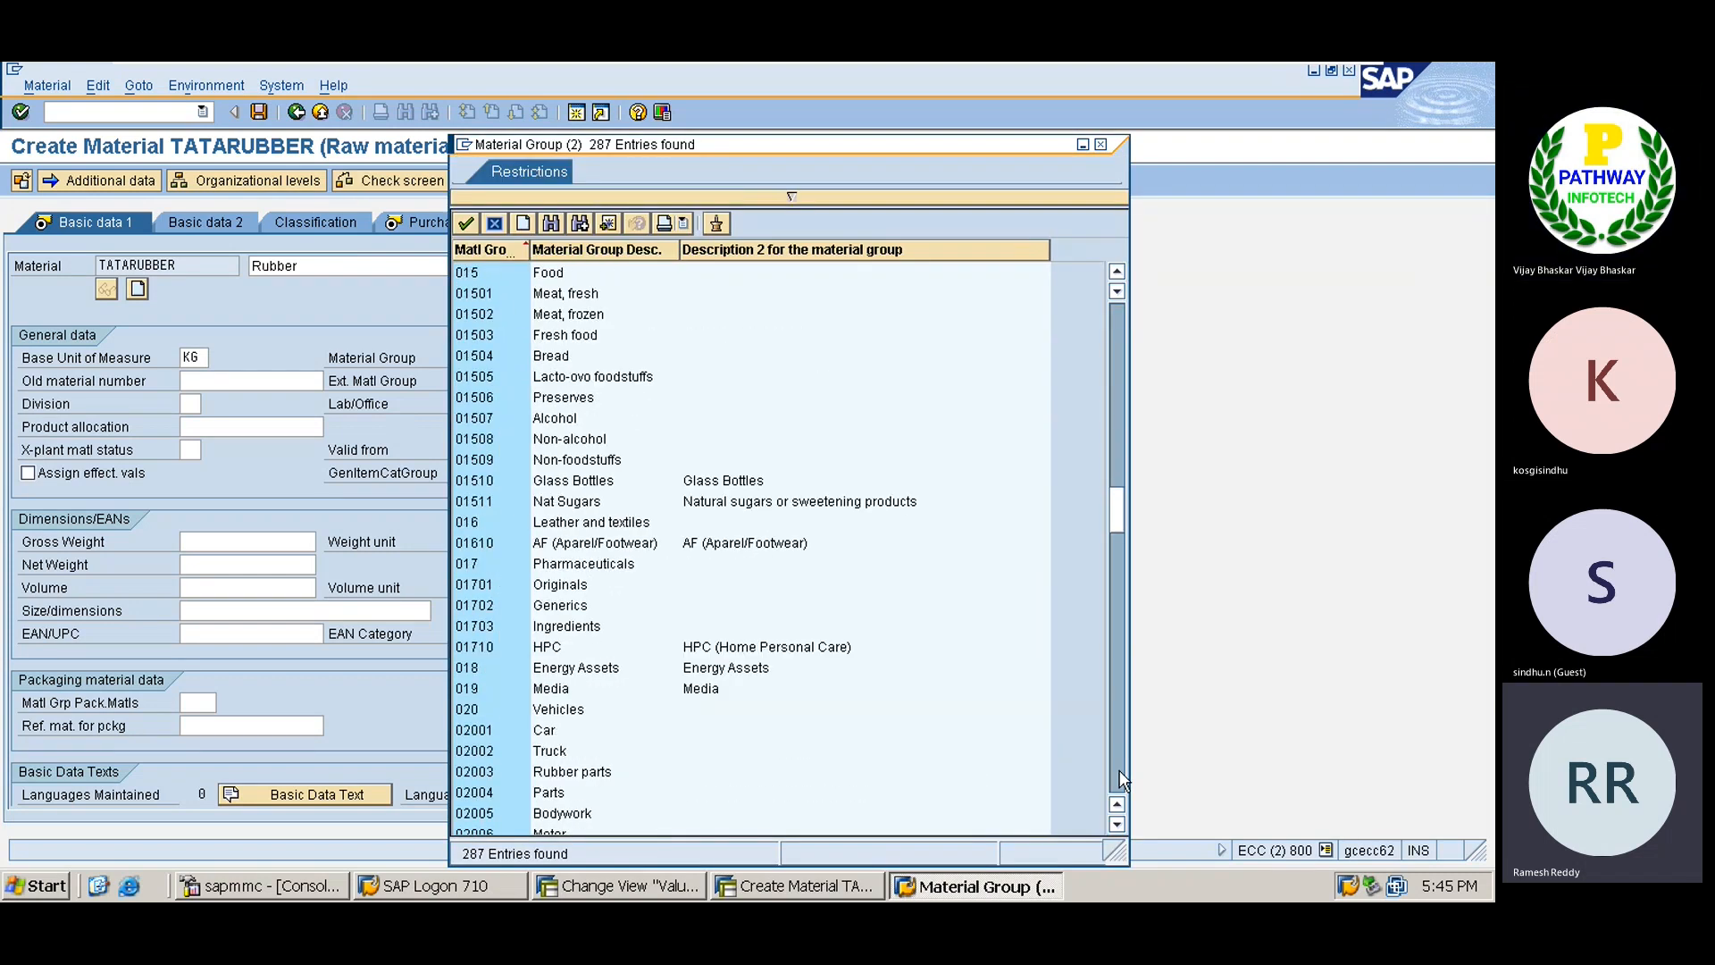
pyautogui.click(1119, 772)
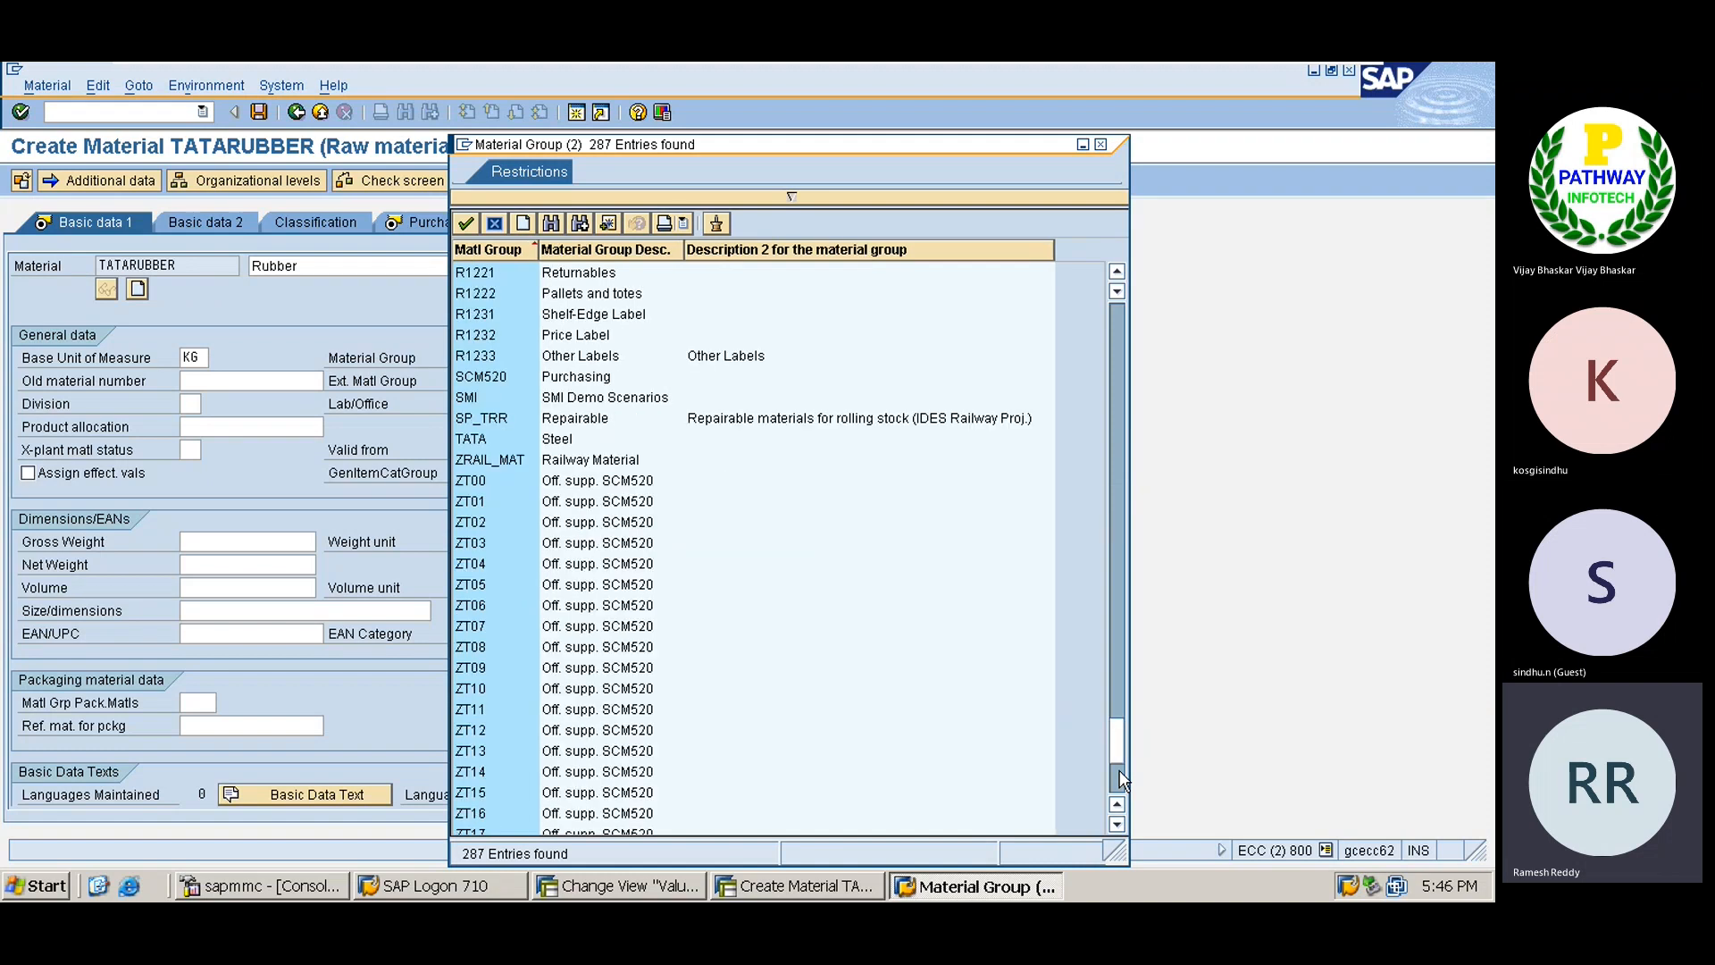
pyautogui.doubleClick(495, 441)
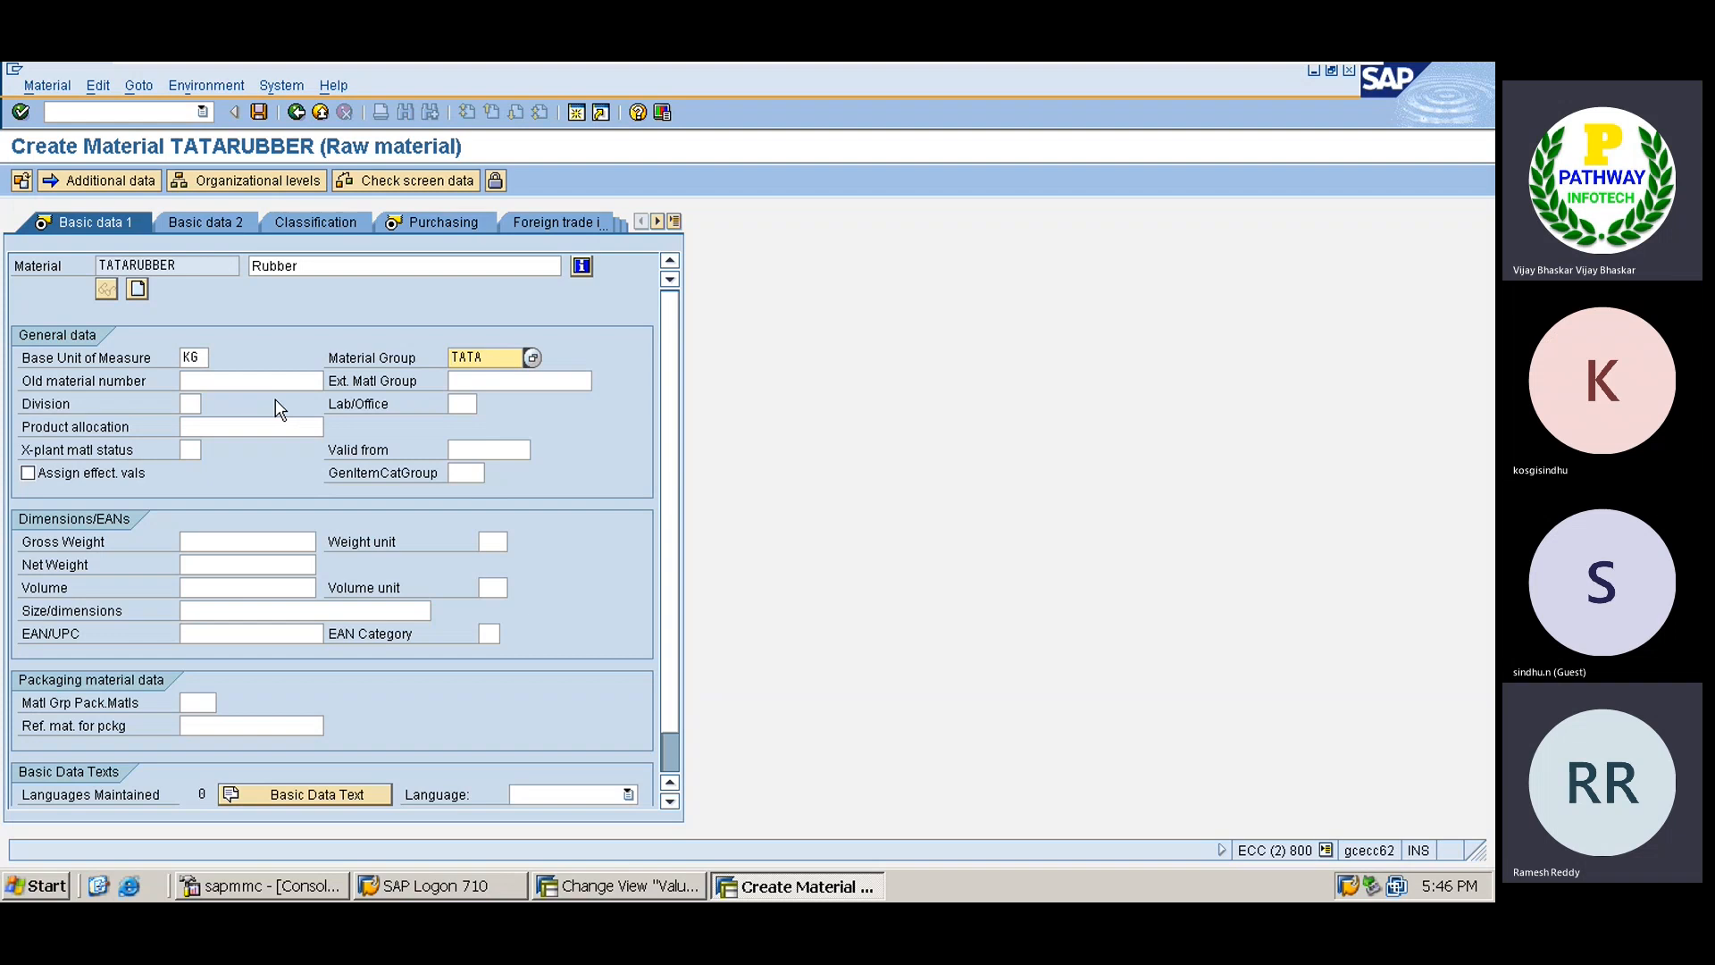
# Pick division TS Steel from the division list.
pyautogui.click(192, 402)
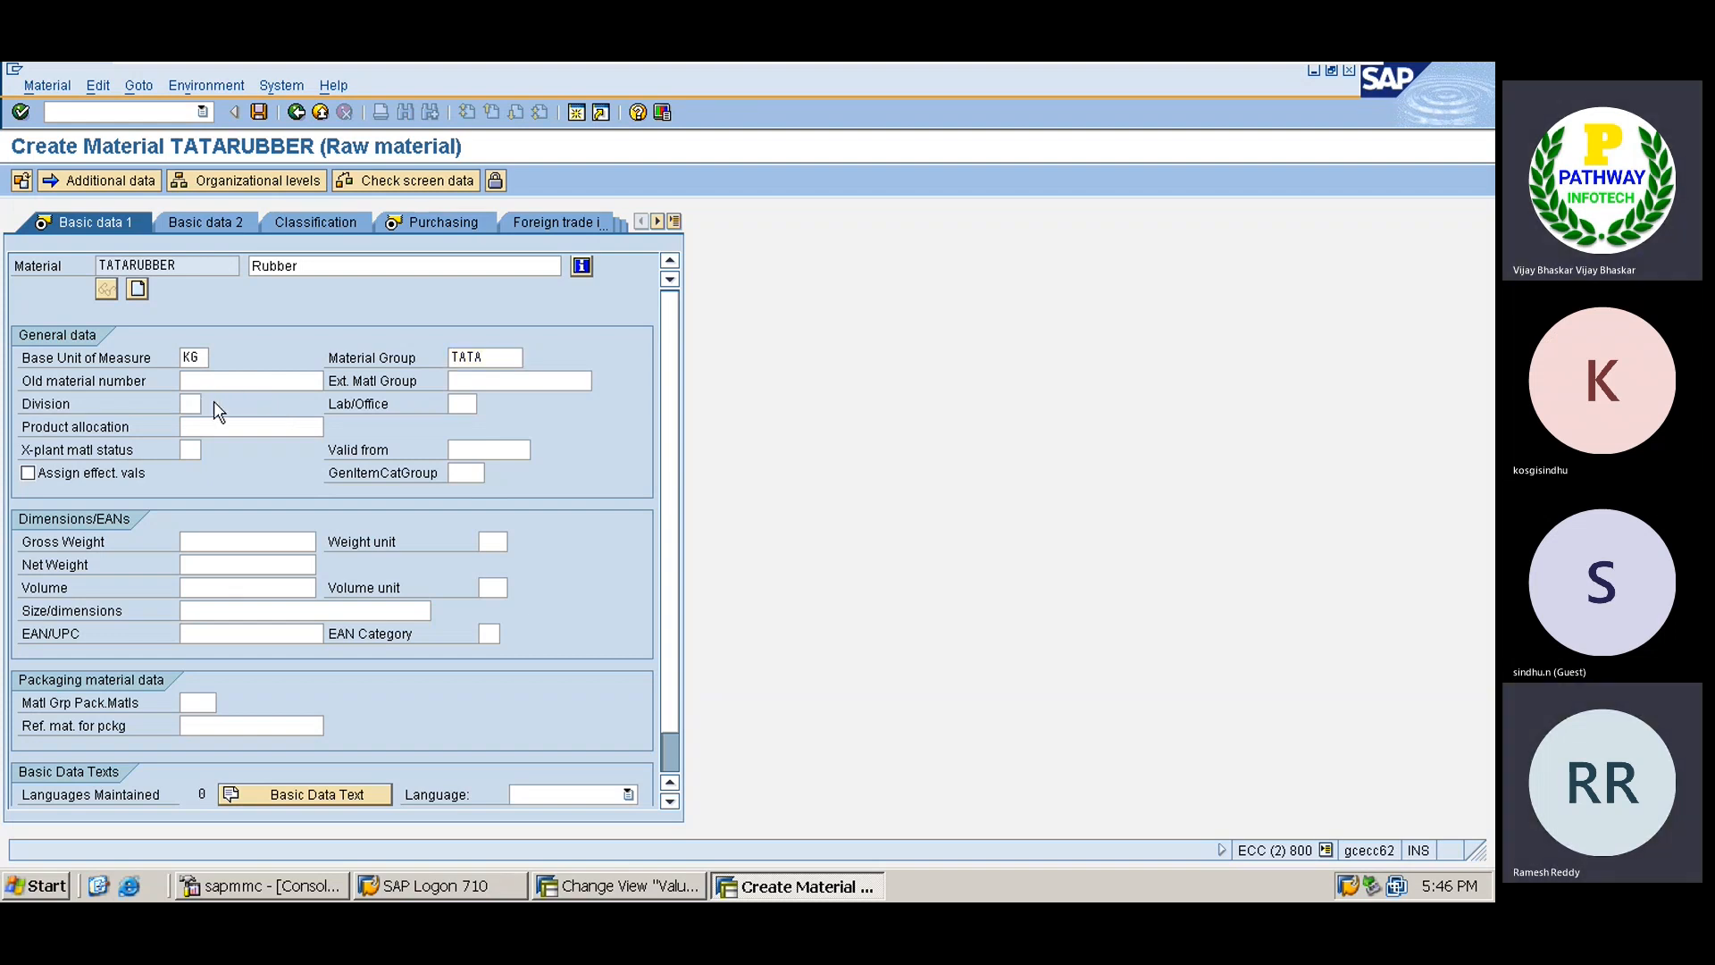
pyautogui.click(212, 402)
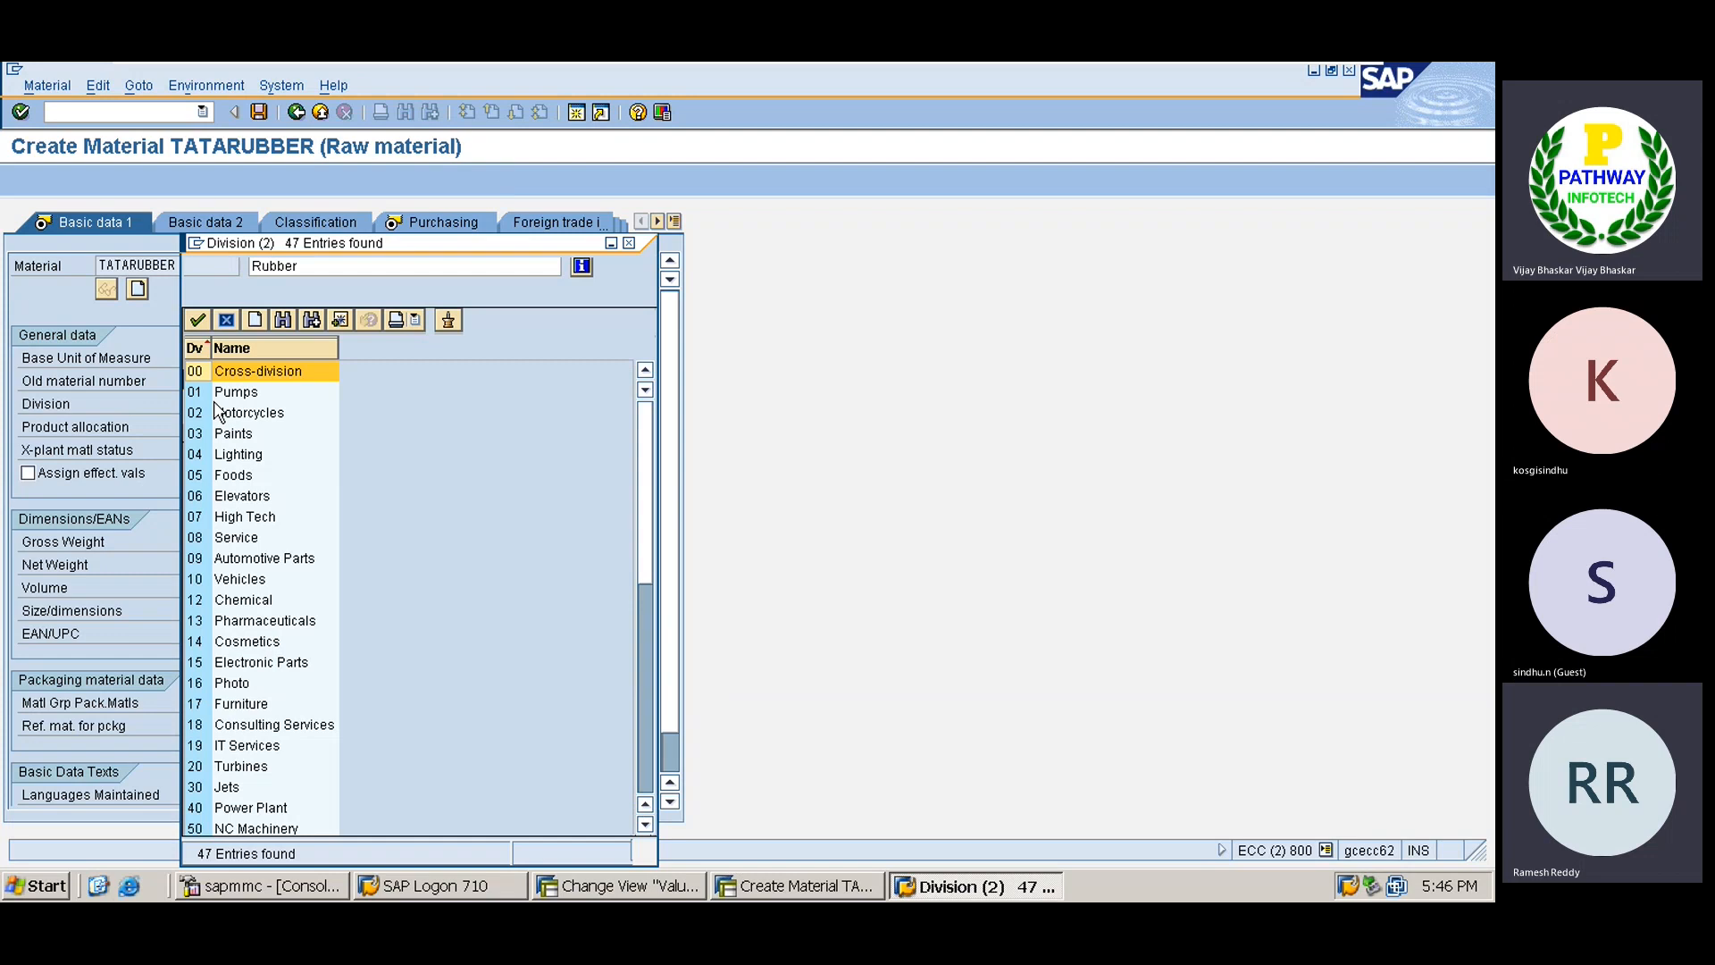
pyautogui.click(652, 747)
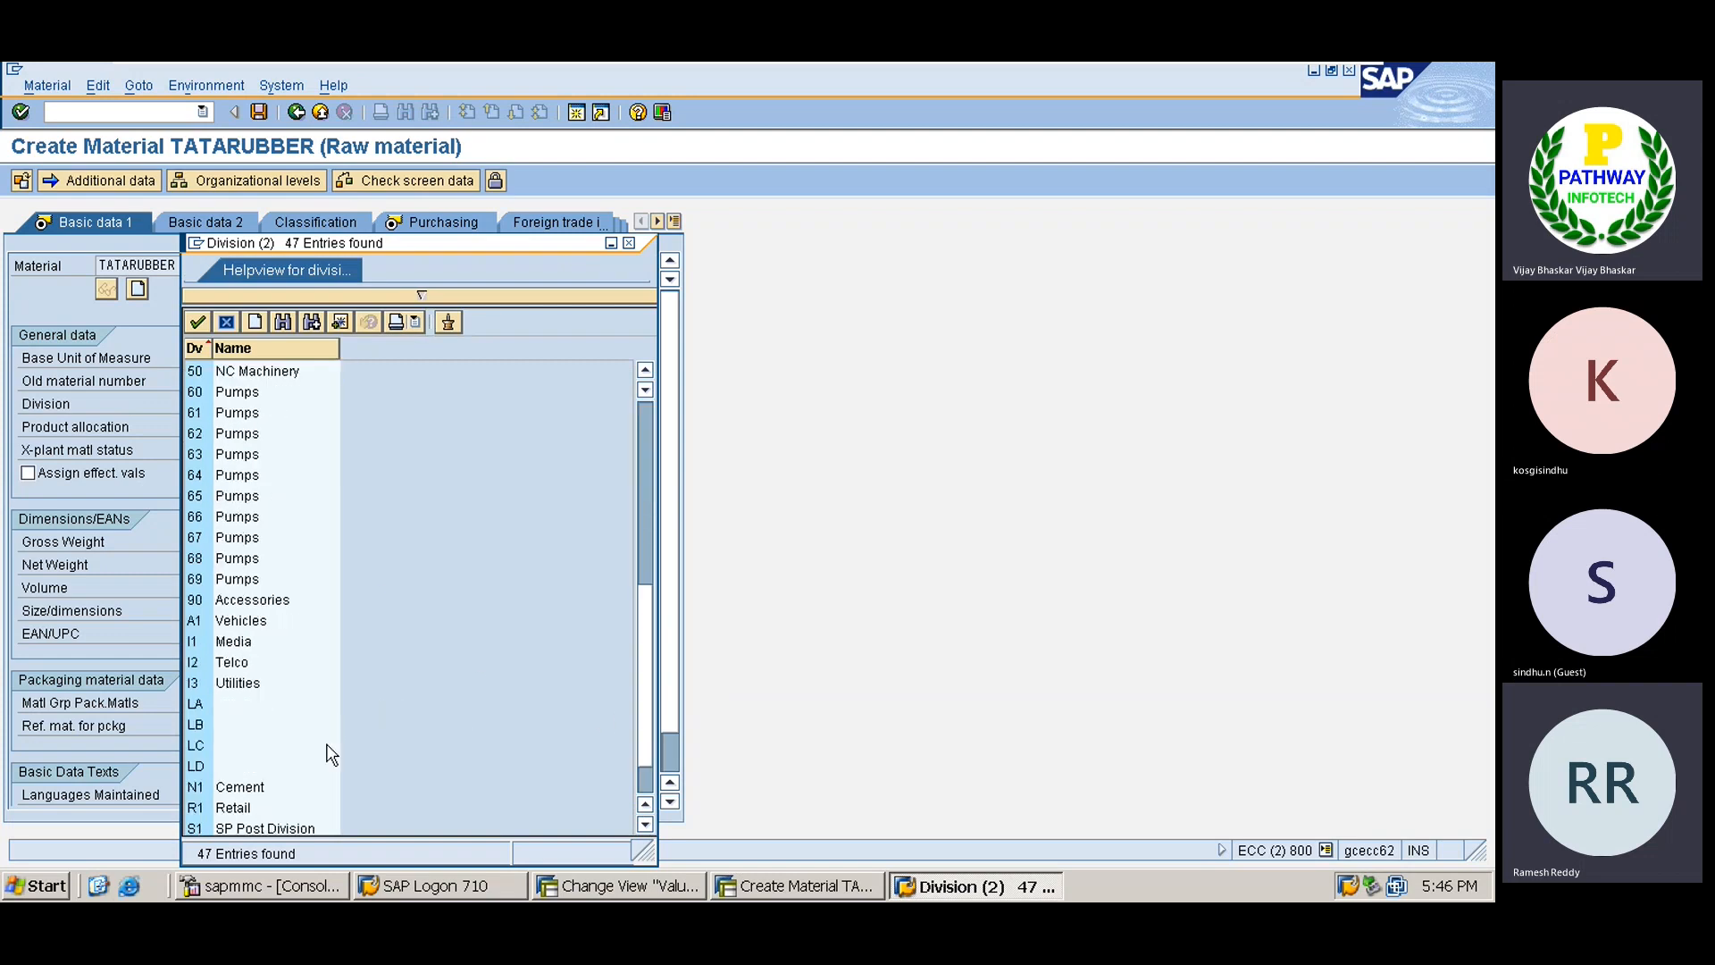
pyautogui.scroll(-1, 649, 788)
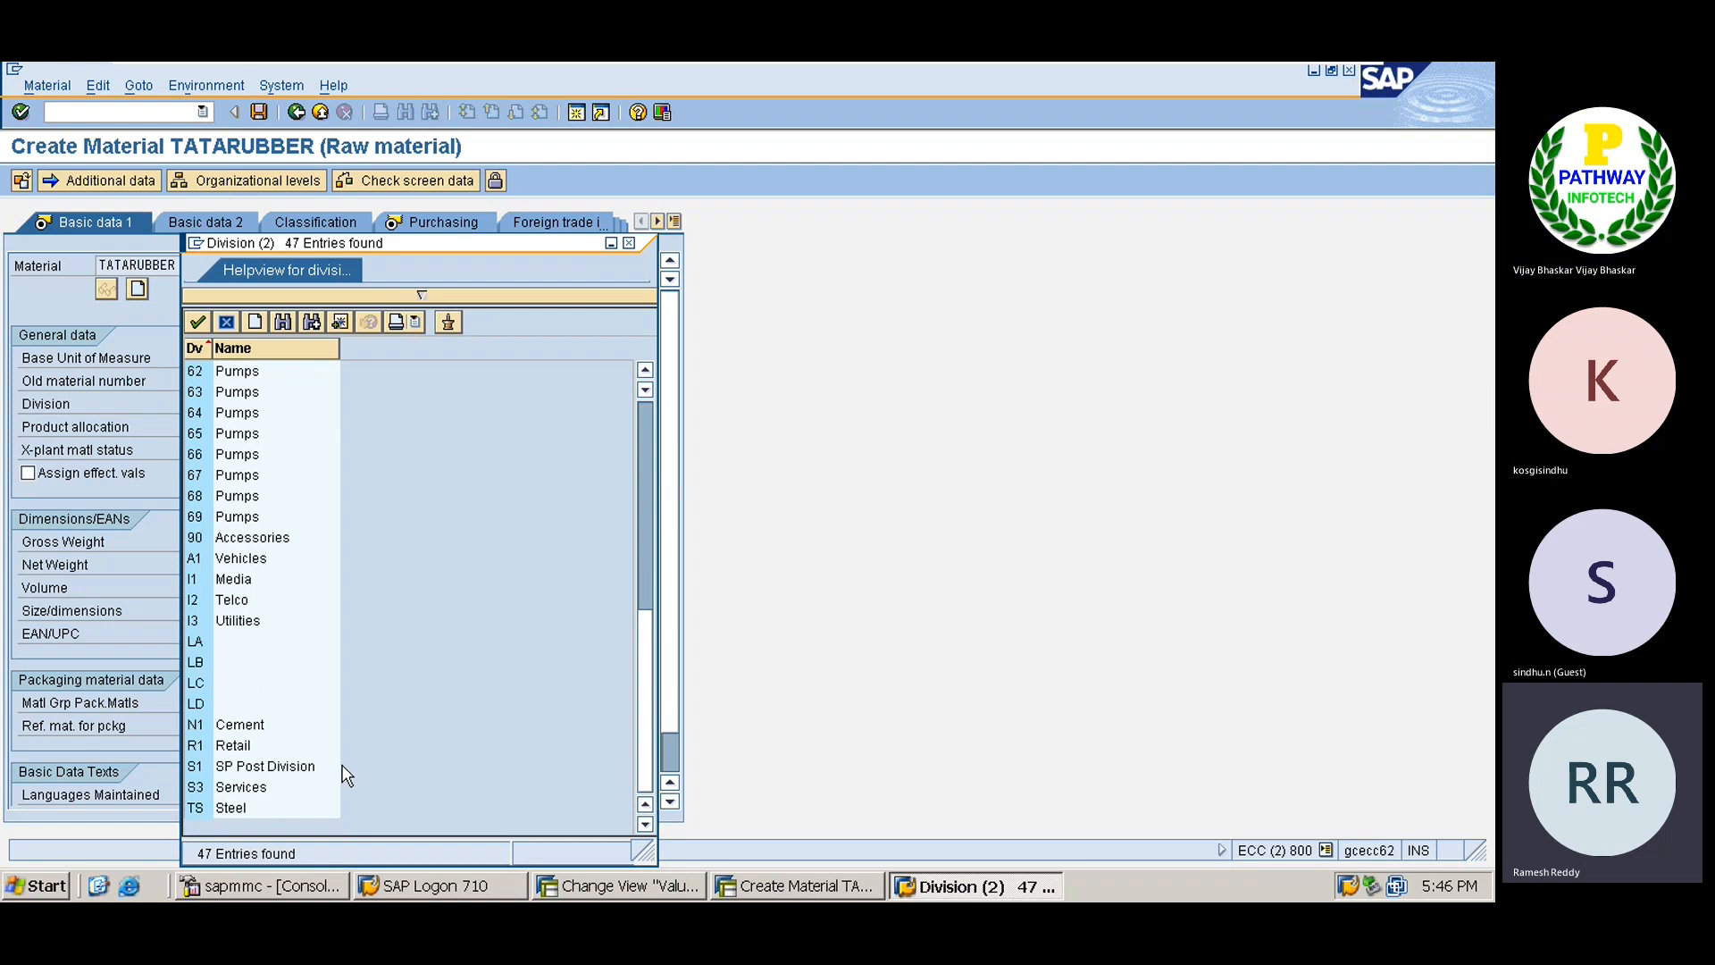
pyautogui.doubleClick(212, 808)
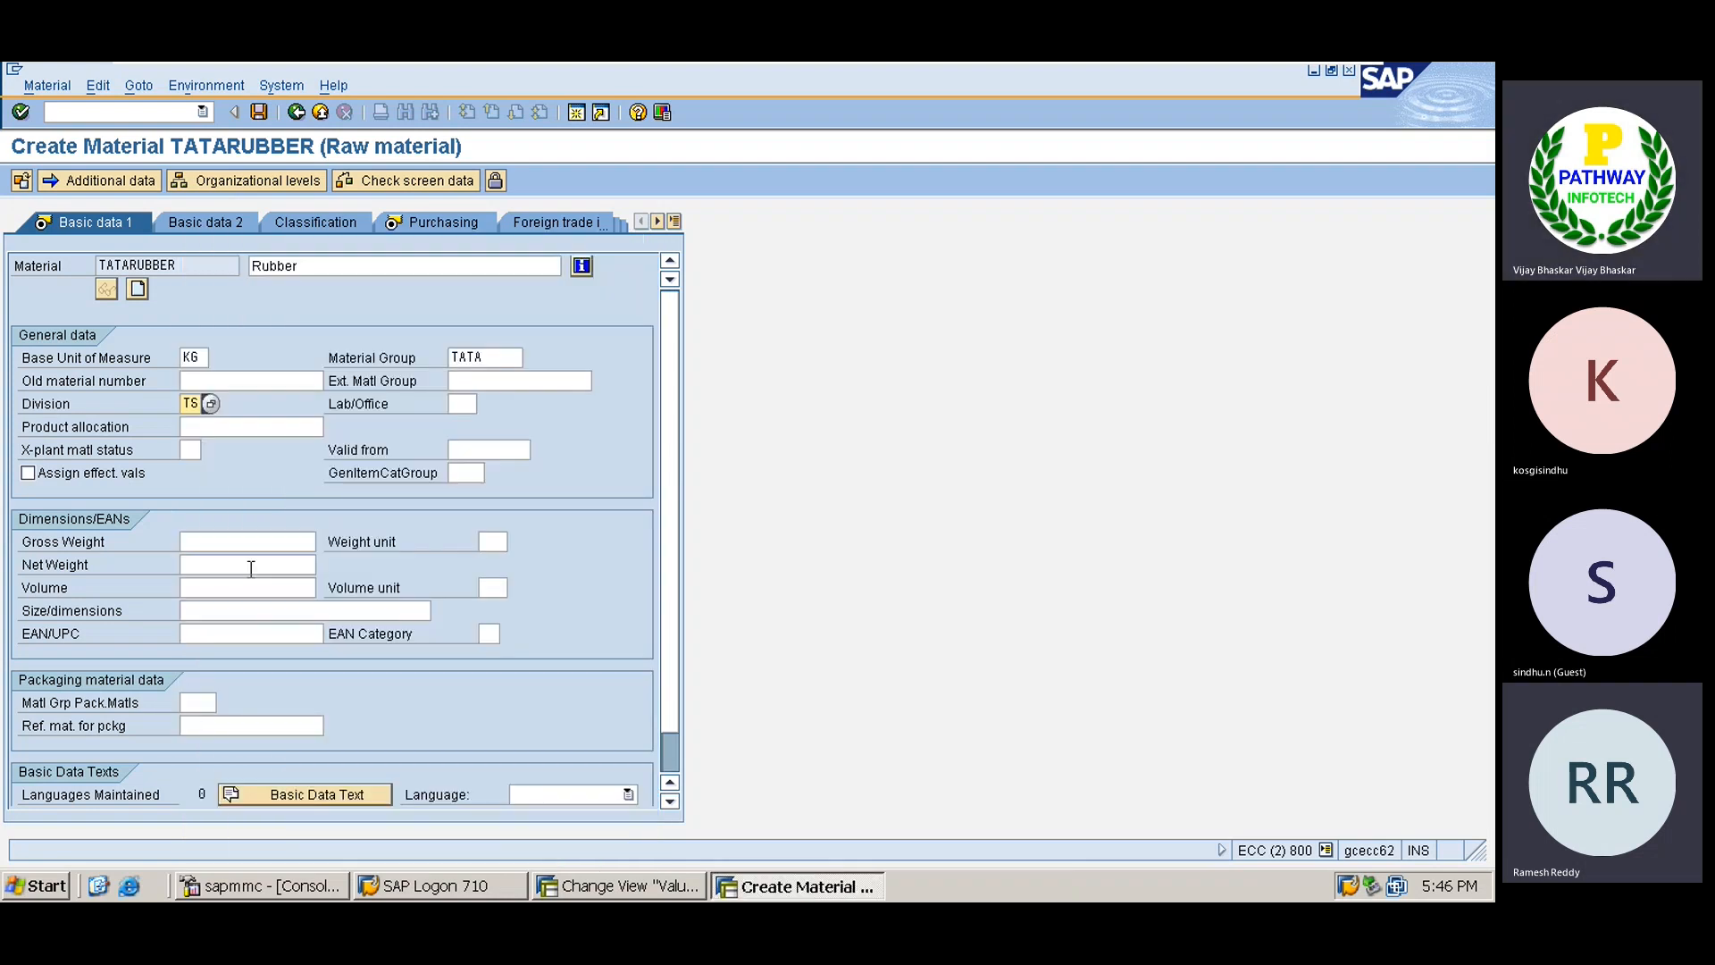
# On the Purchasing view, pick purchasing group TA (RM Purchases) from the purchasing group list.
pyautogui.click(455, 220)
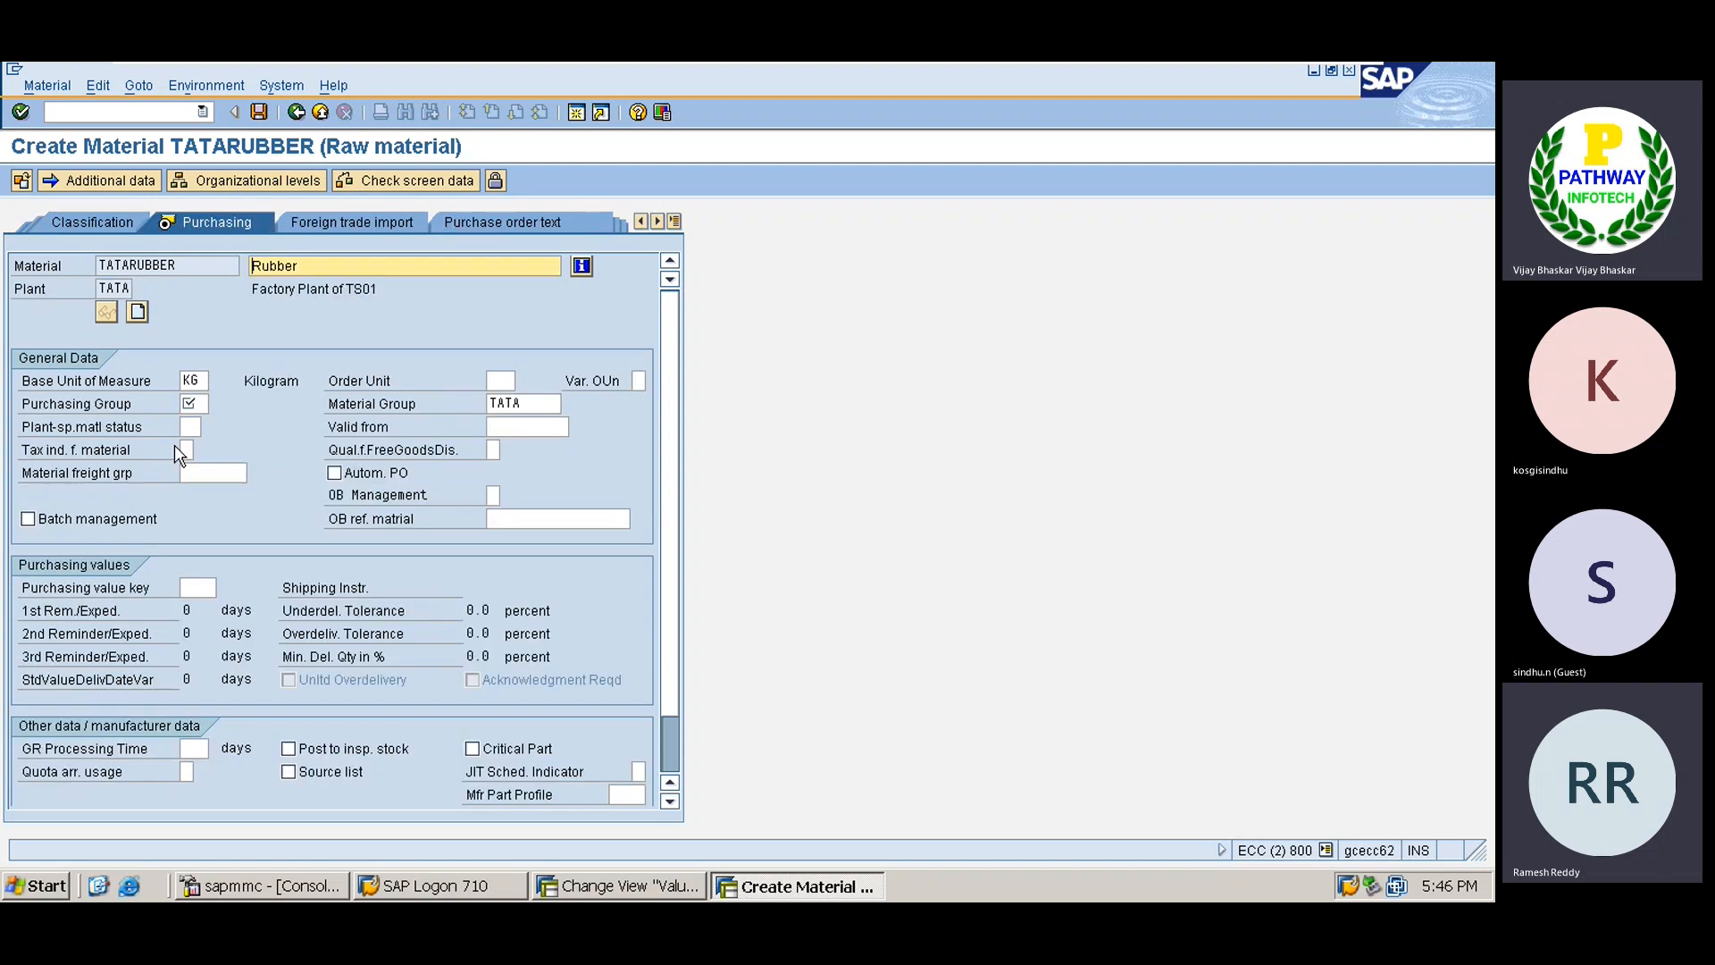
pyautogui.click(193, 404)
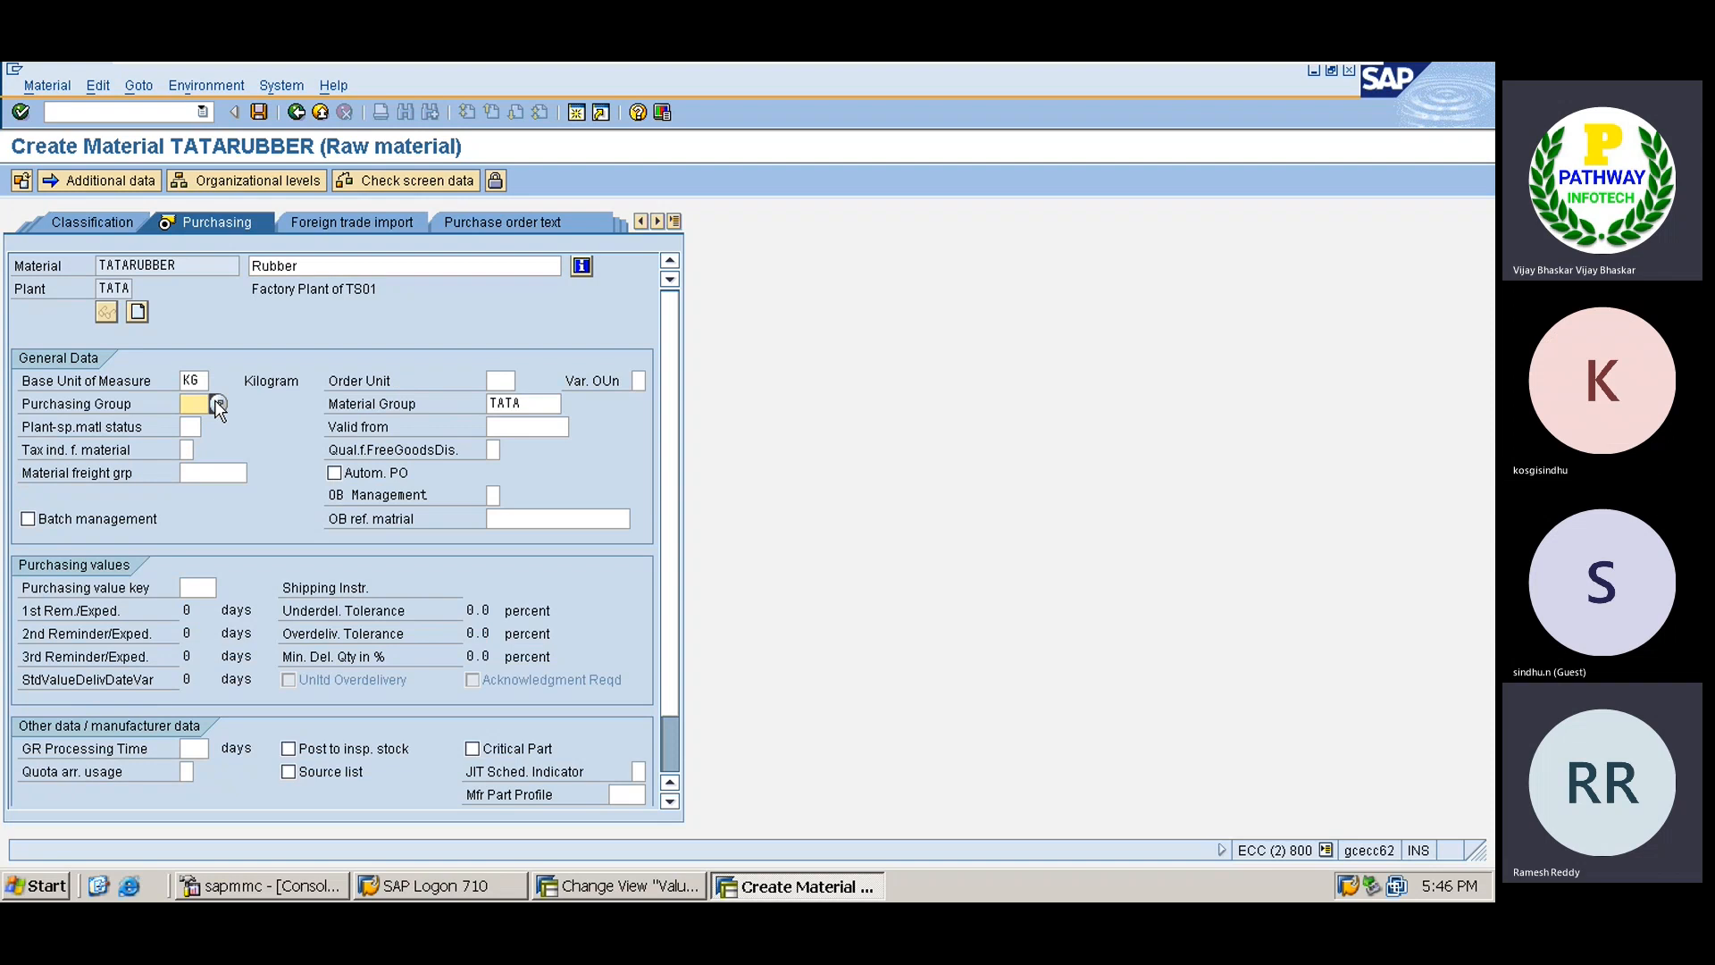
pyautogui.click(217, 405)
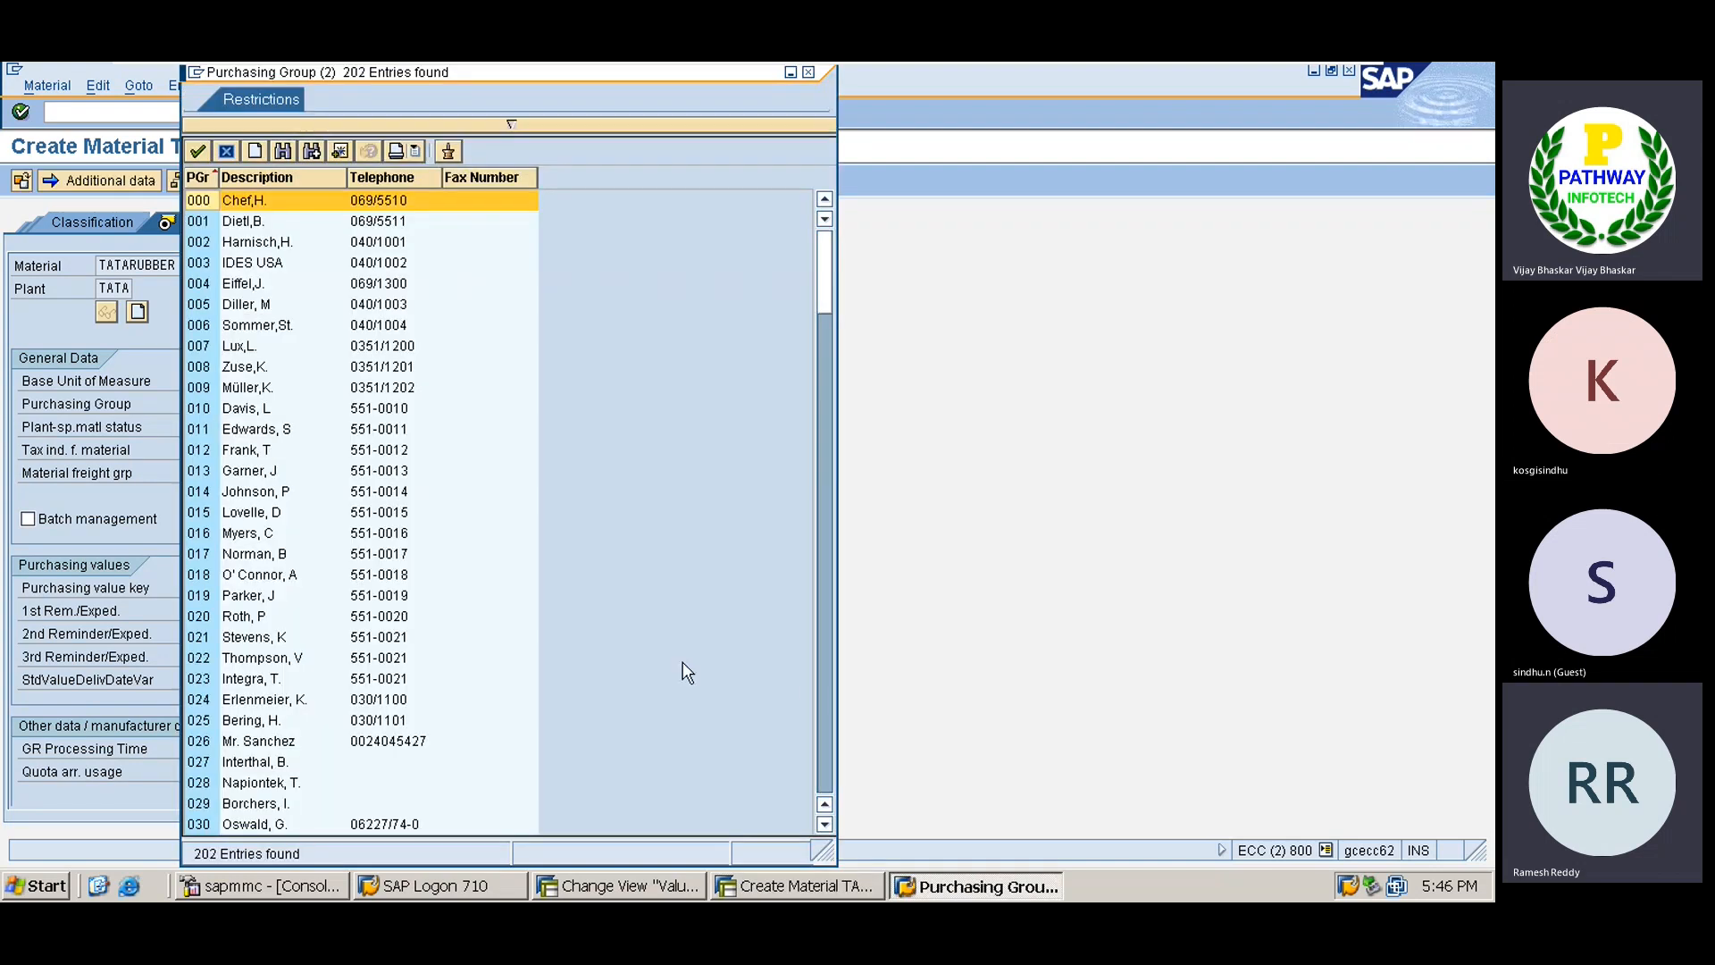
pyautogui.click(823, 716)
pyautogui.click(827, 739)
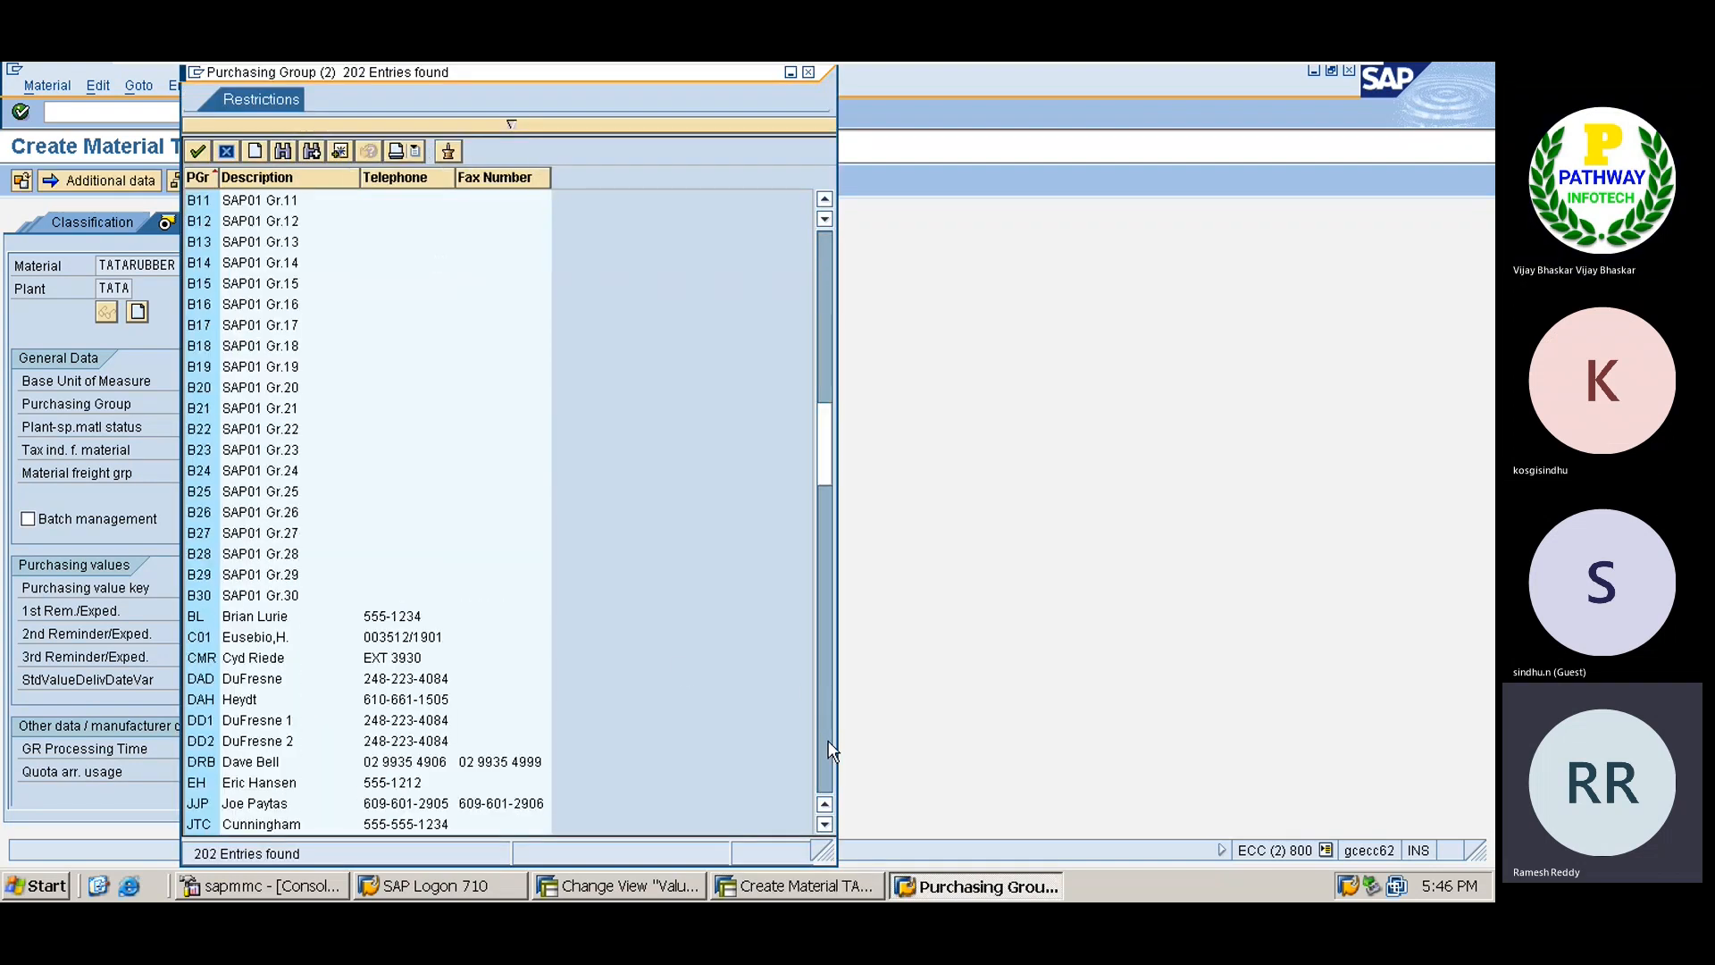
pyautogui.click(828, 758)
pyautogui.click(828, 766)
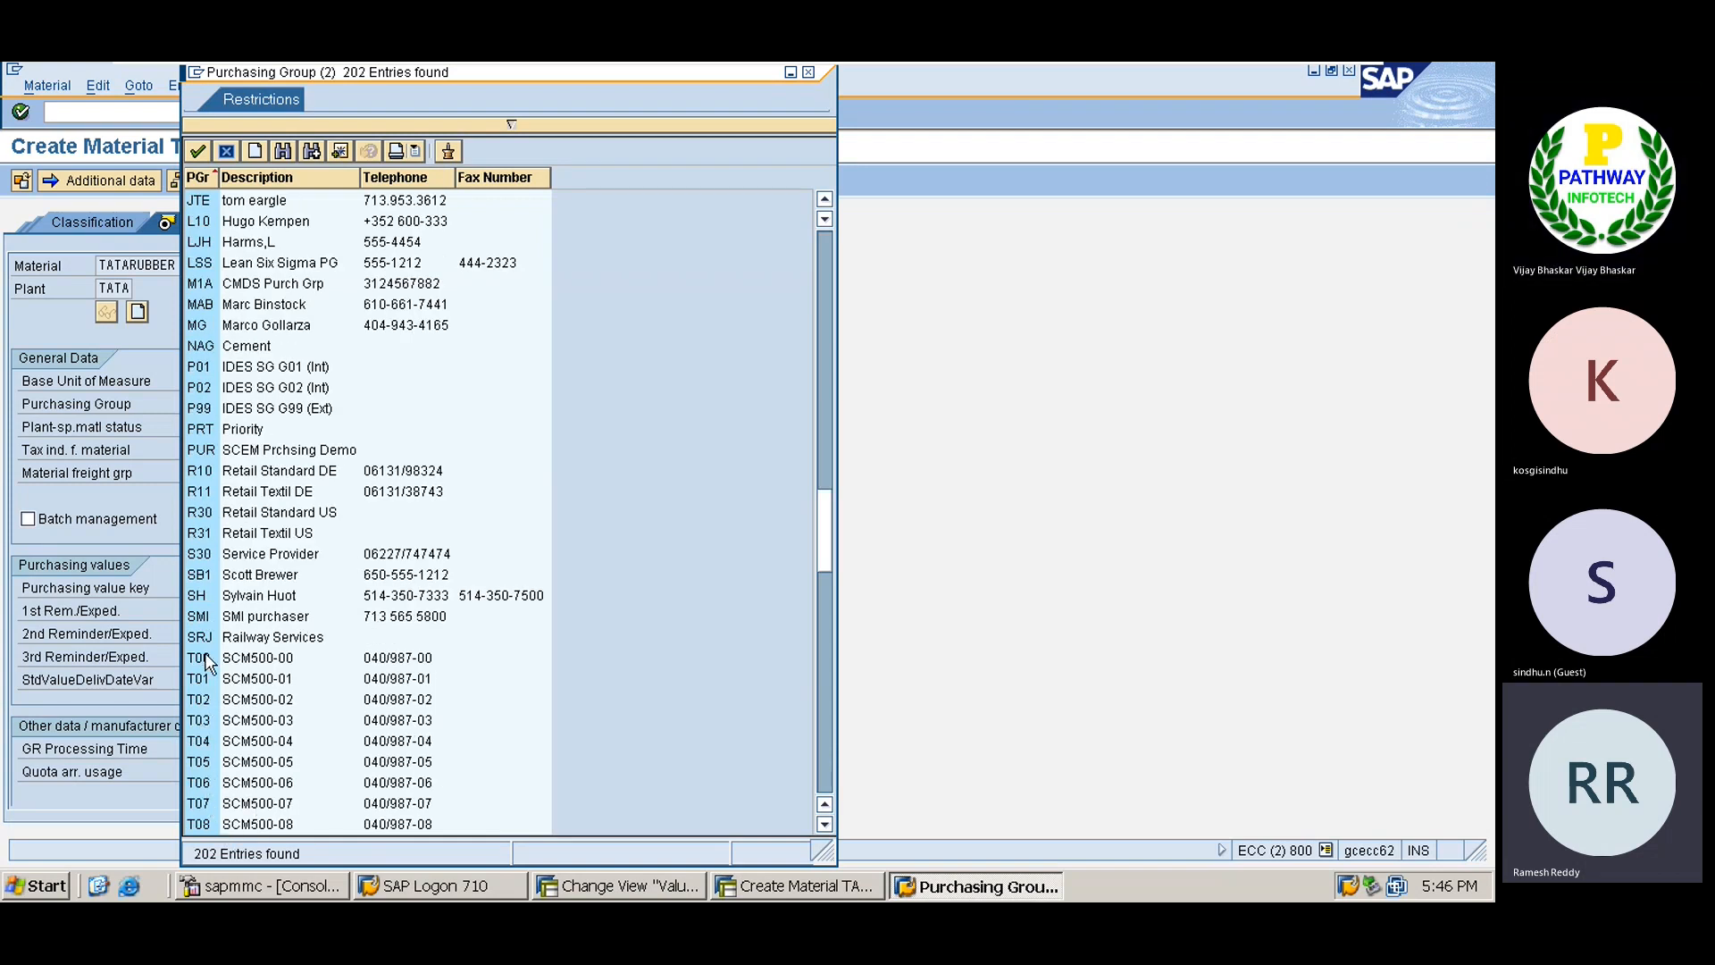
pyautogui.click(824, 824)
pyautogui.click(824, 823)
pyautogui.click(825, 824)
pyautogui.click(824, 824)
pyautogui.click(824, 824)
pyautogui.click(825, 823)
pyautogui.click(825, 823)
pyautogui.click(825, 824)
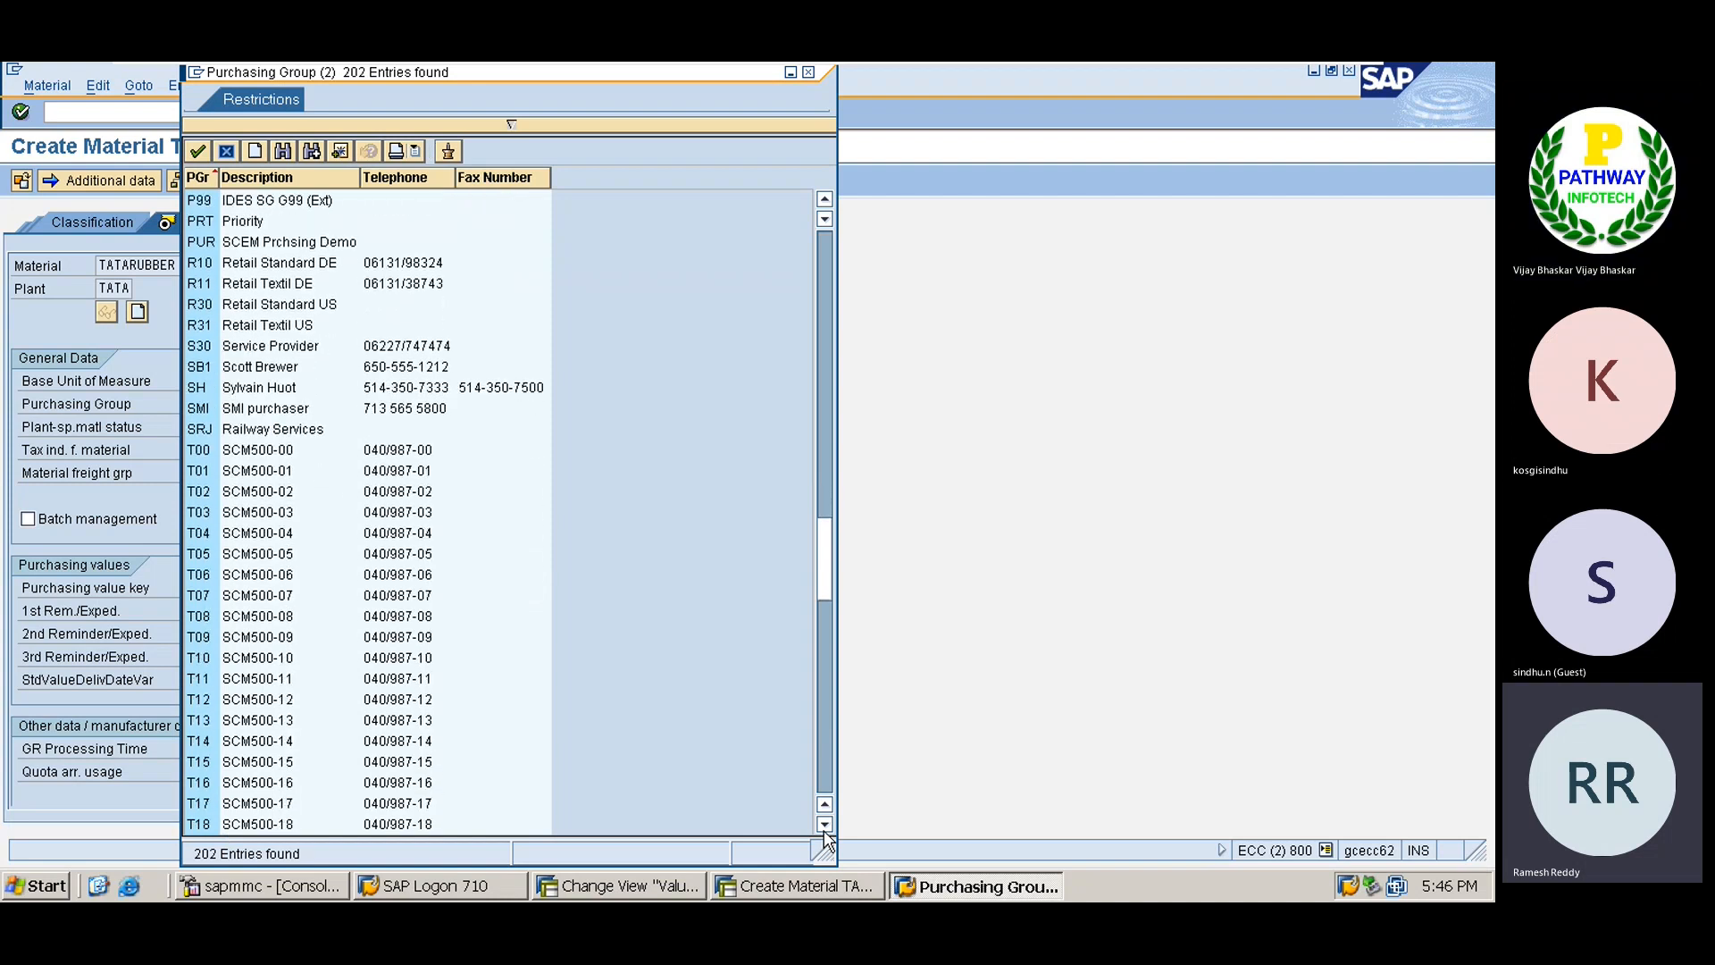
pyautogui.click(825, 824)
pyautogui.click(824, 824)
pyautogui.click(824, 824)
pyautogui.click(824, 823)
pyautogui.click(825, 823)
pyautogui.click(825, 824)
pyautogui.click(825, 824)
pyautogui.click(825, 823)
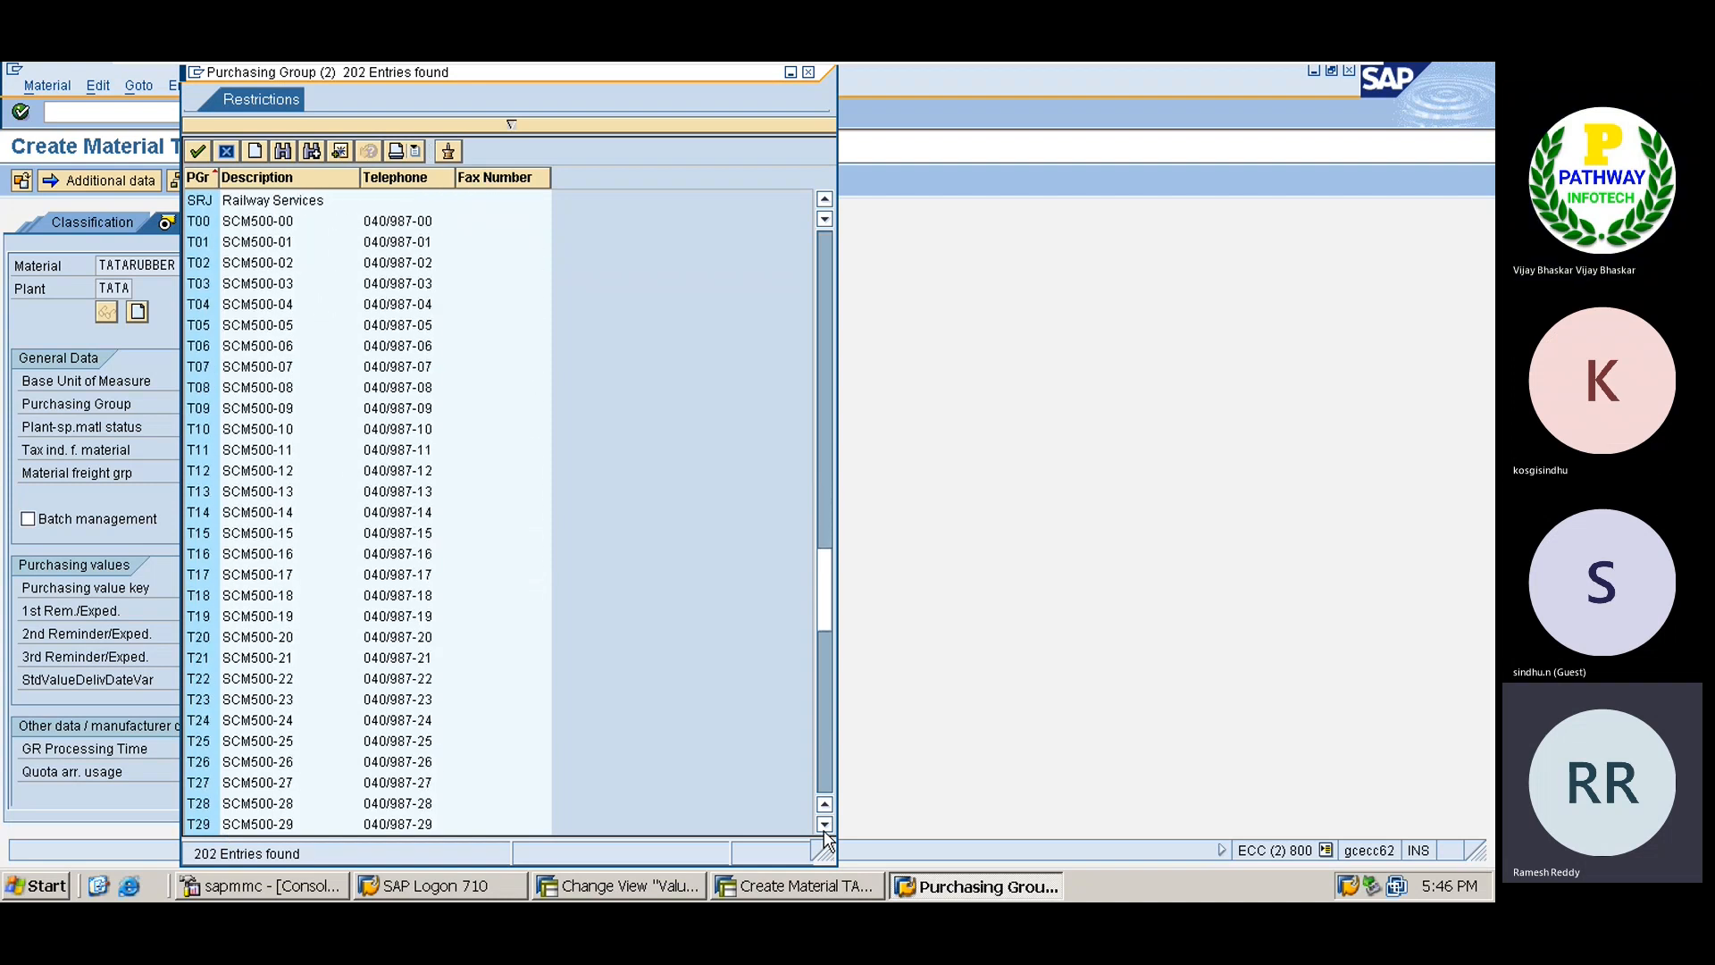
pyautogui.click(824, 823)
pyautogui.click(825, 824)
pyautogui.click(824, 823)
pyautogui.click(824, 824)
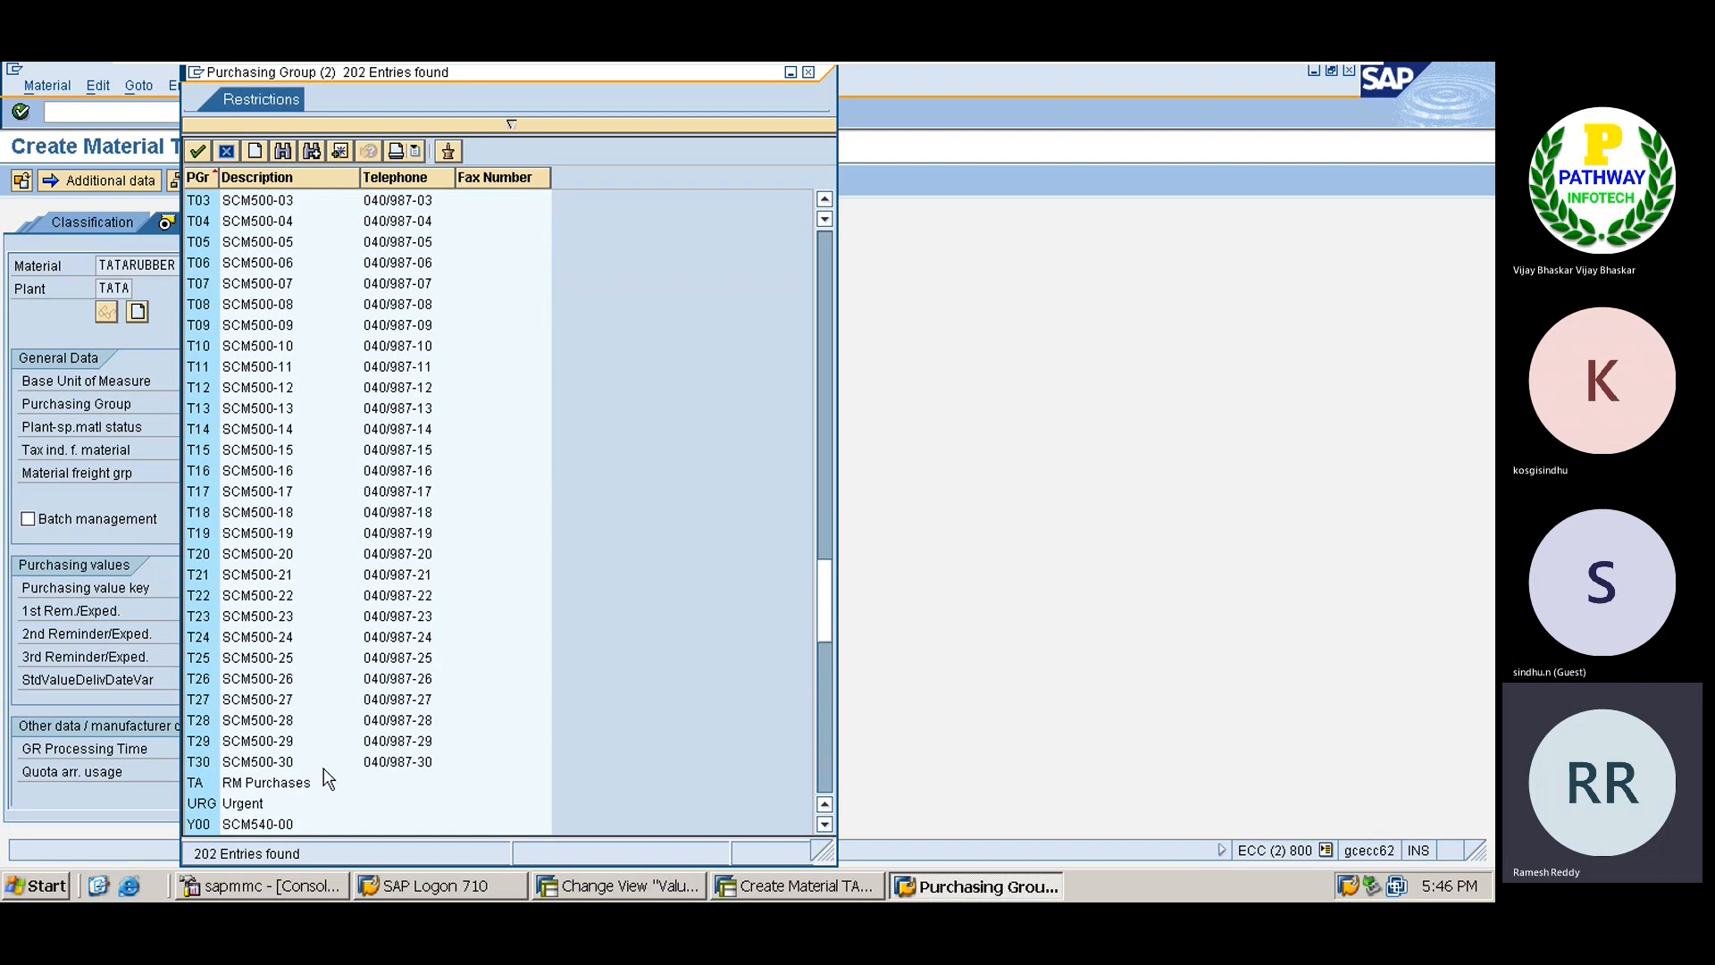
pyautogui.doubleClick(207, 784)
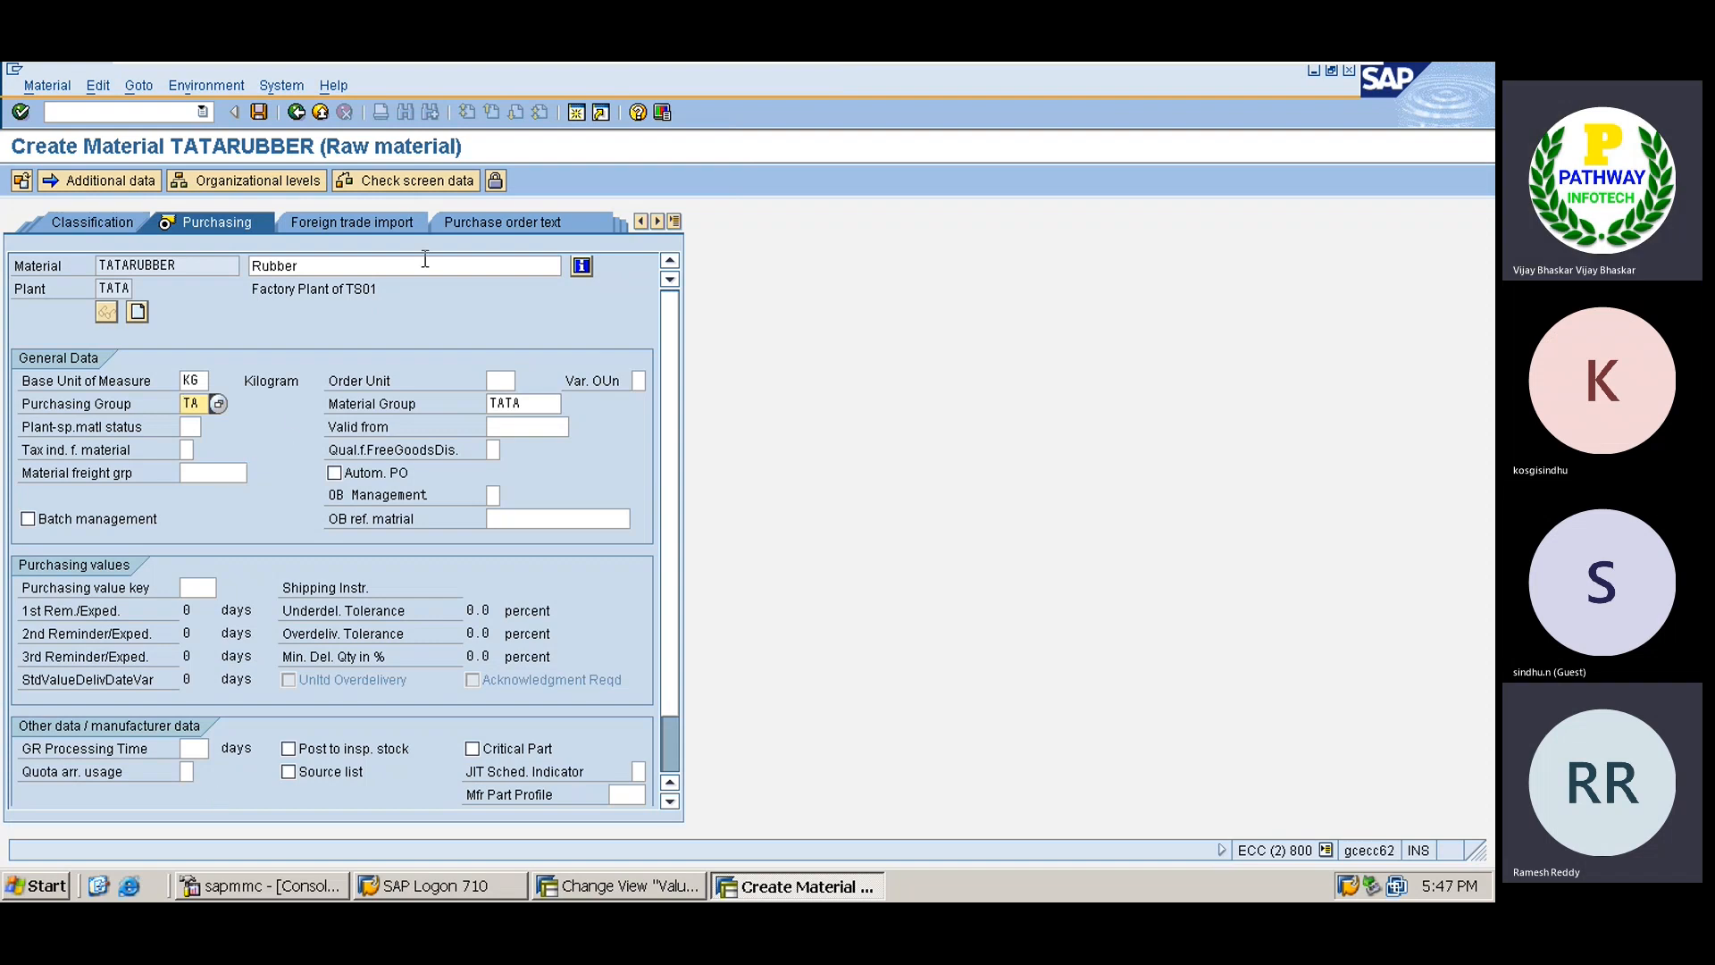
# On Accounting 1, set valuation class TSRM, price control V and moving price 50.
pyautogui.click(674, 222)
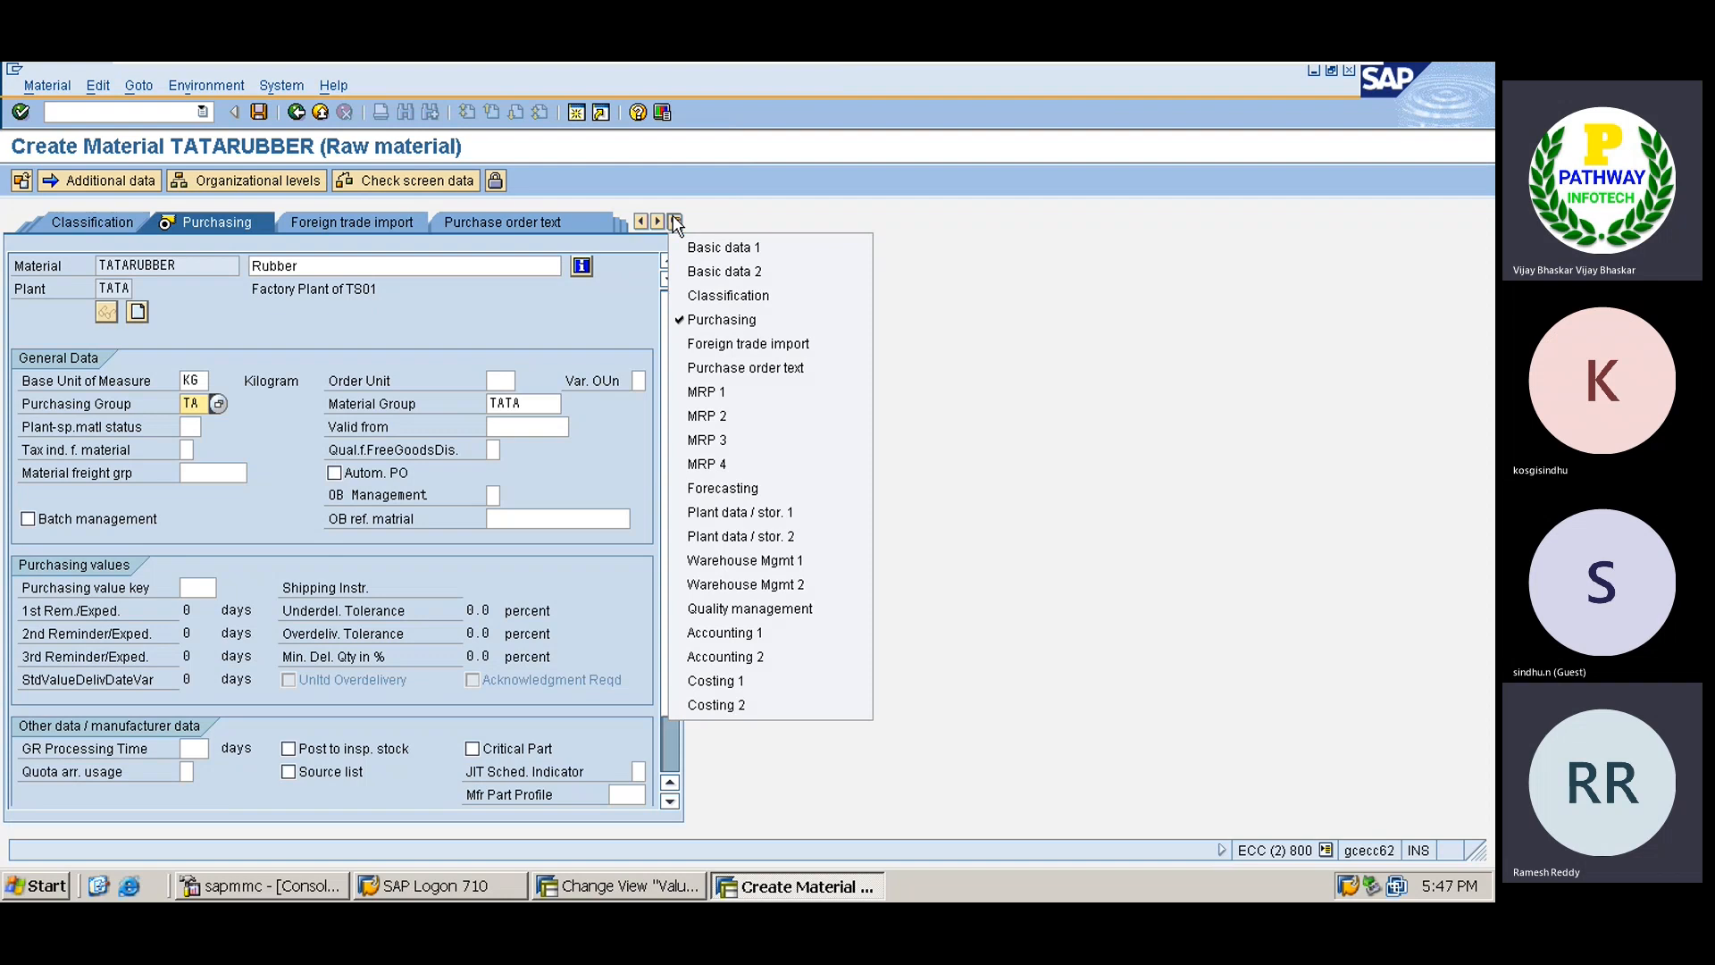
pyautogui.click(693, 636)
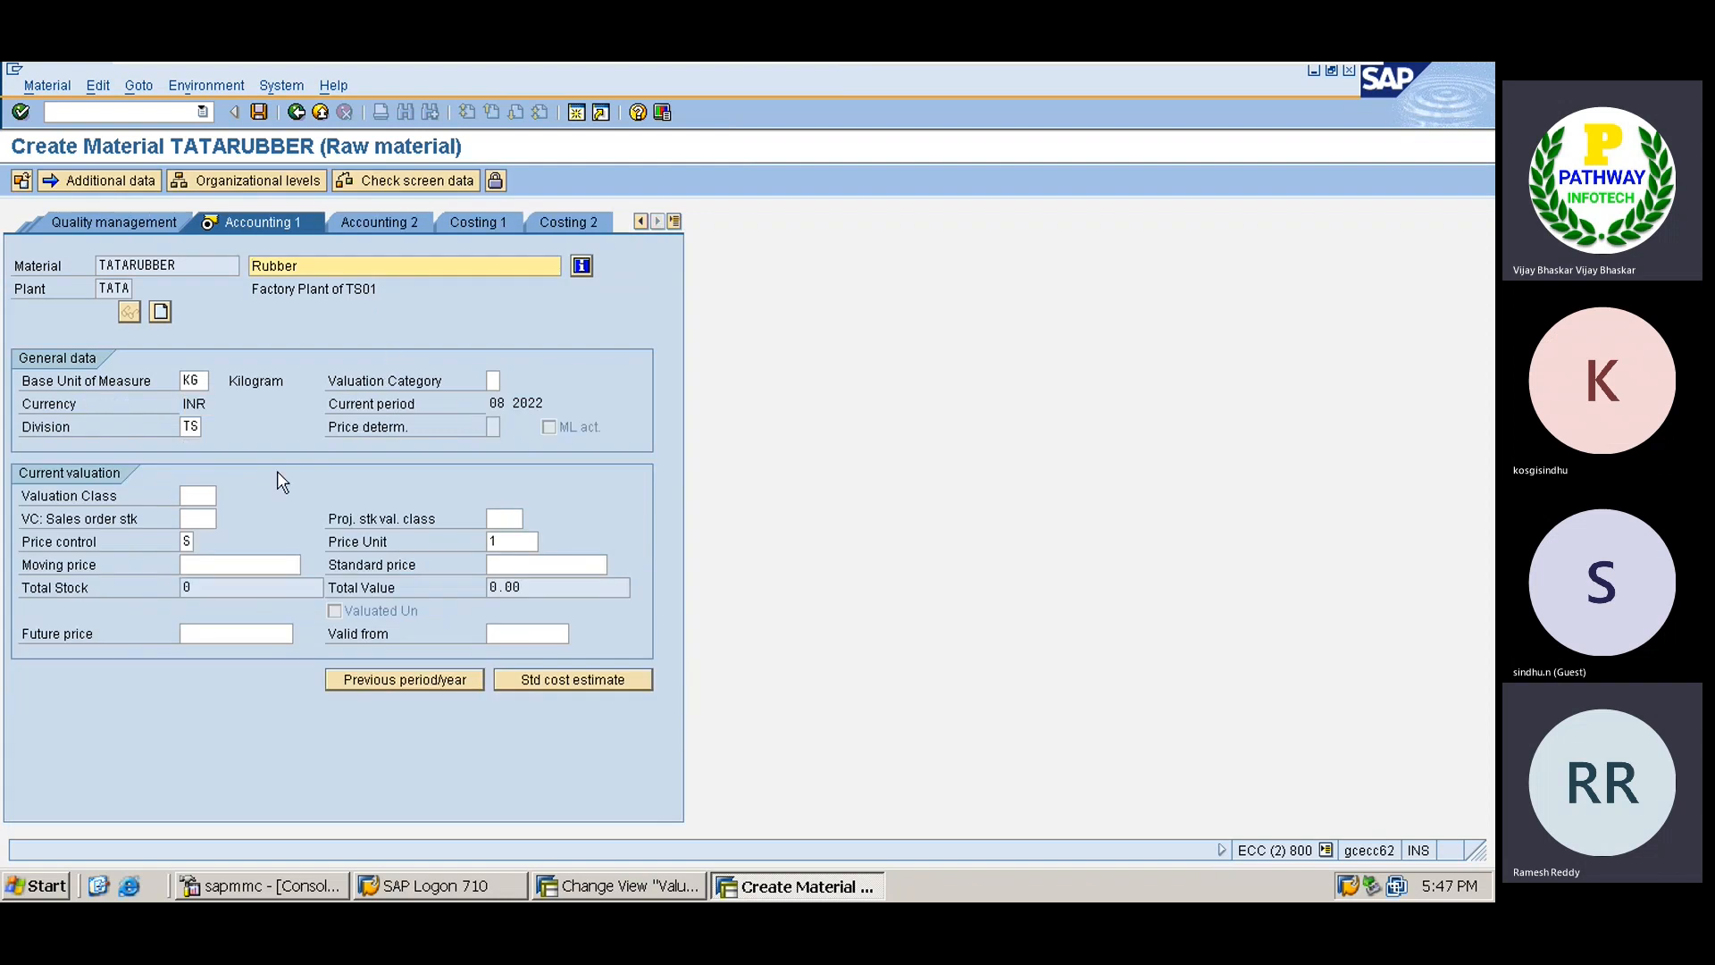
pyautogui.click(198, 494)
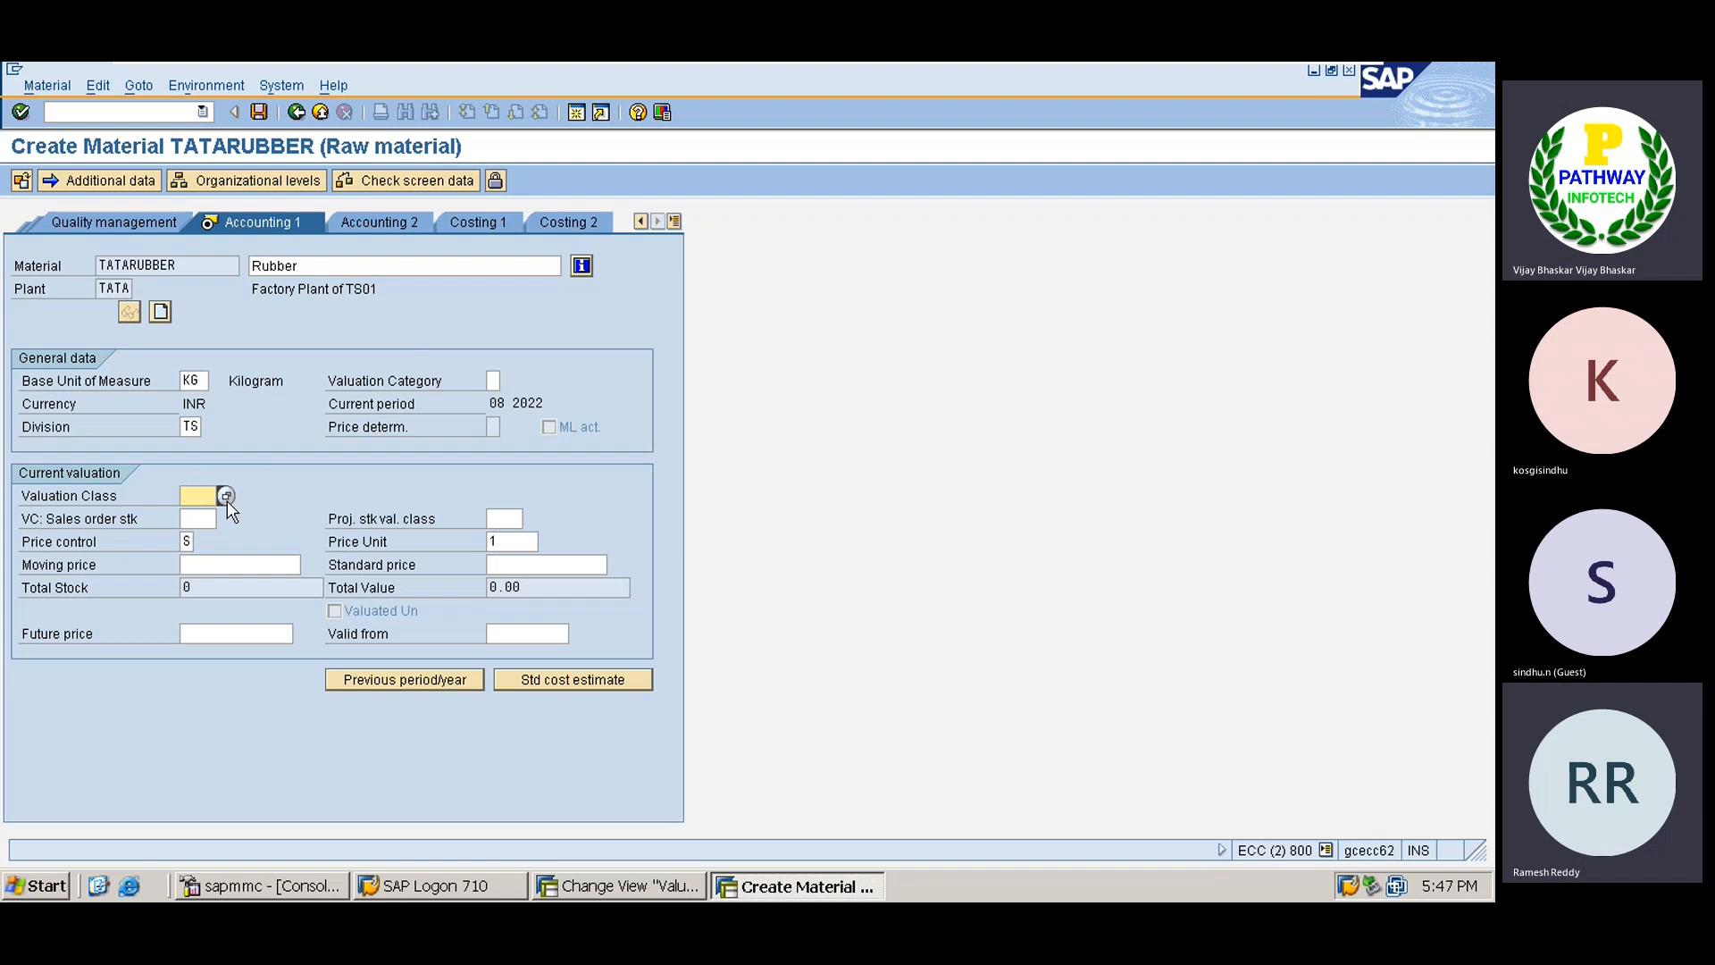
pyautogui.click(226, 497)
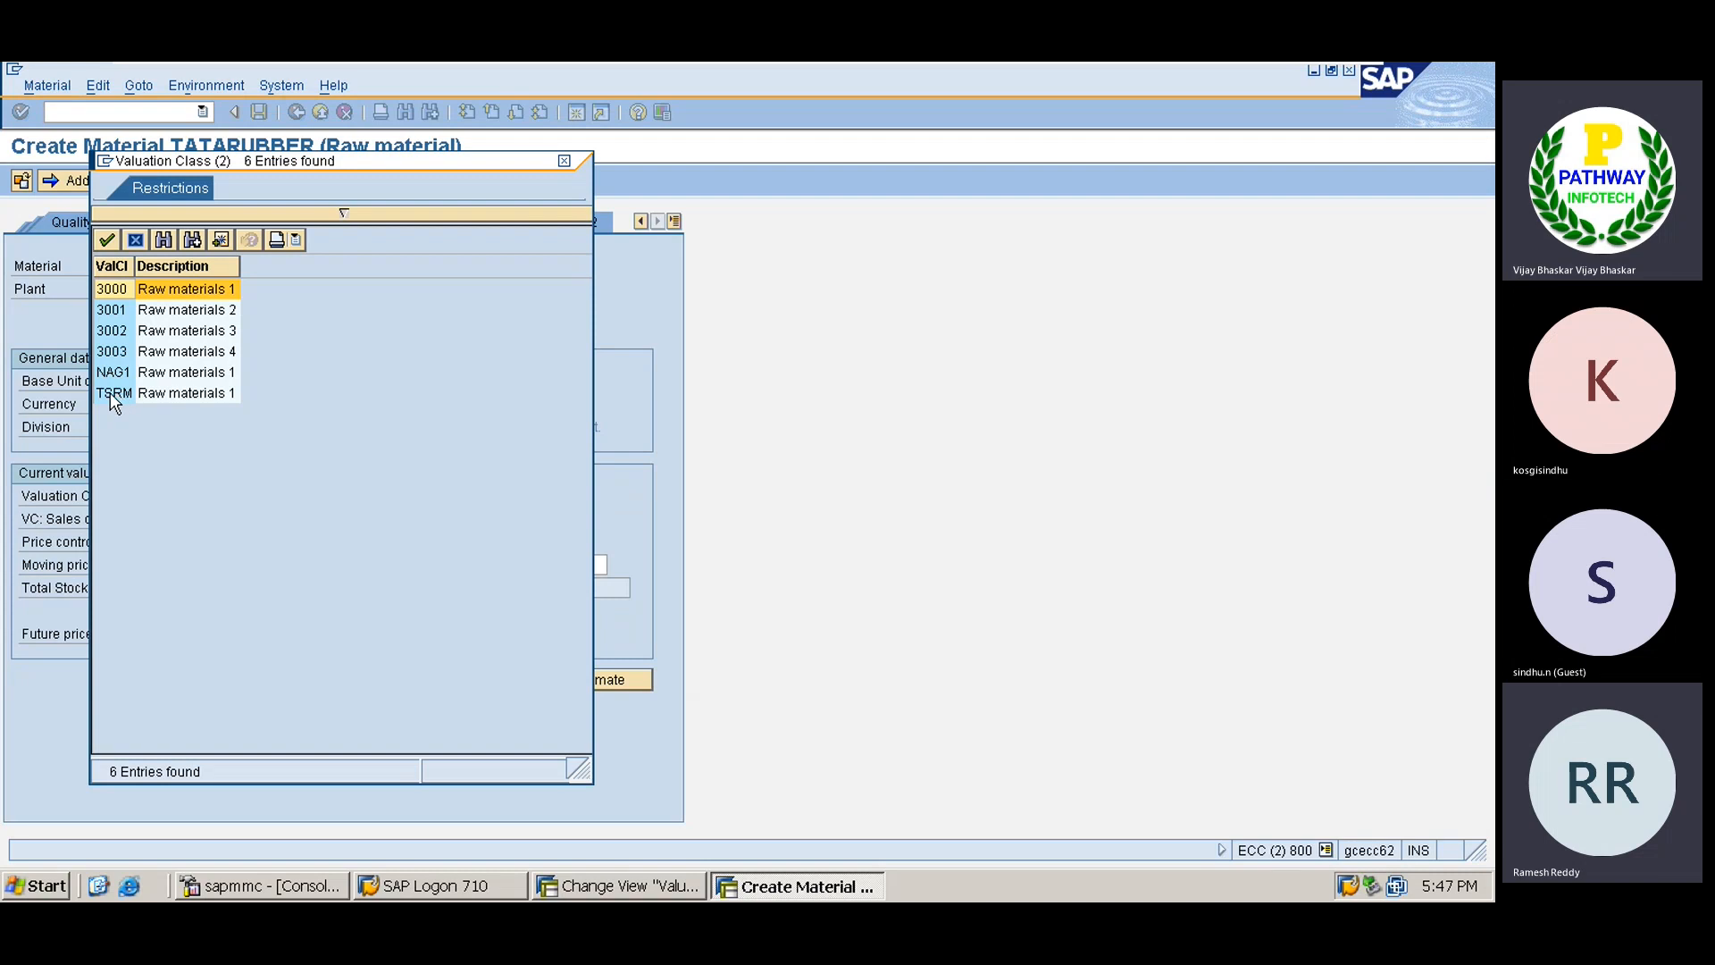
pyautogui.doubleClick(110, 393)
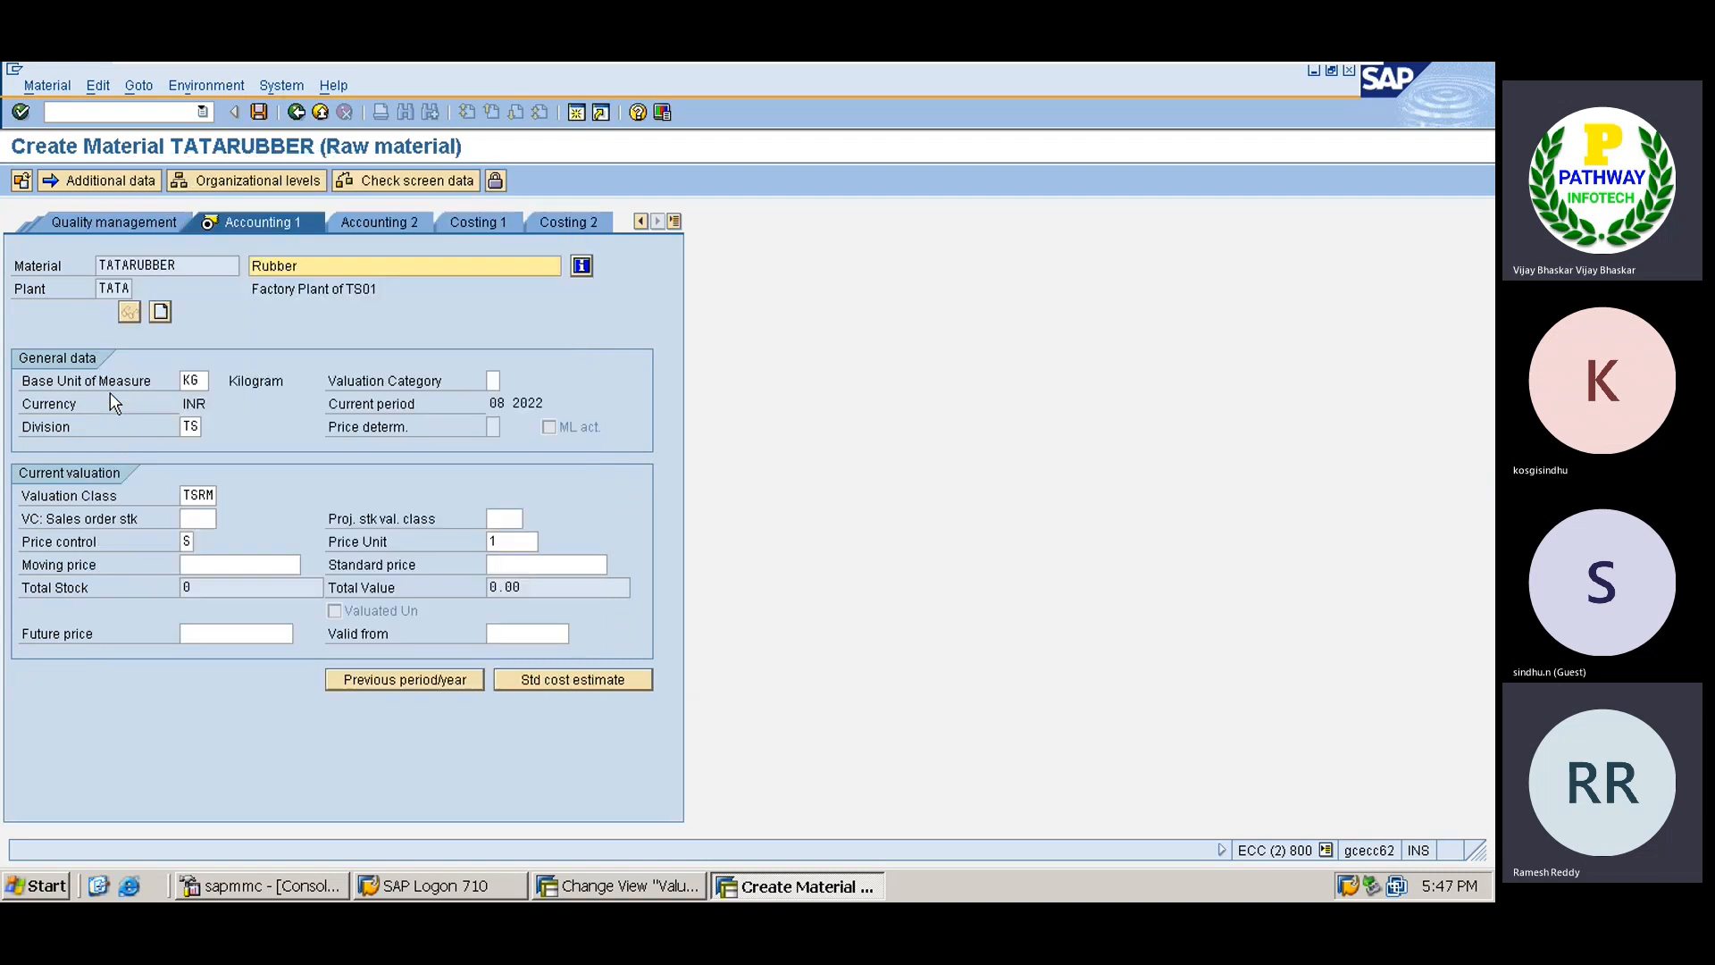
pyautogui.click(187, 541)
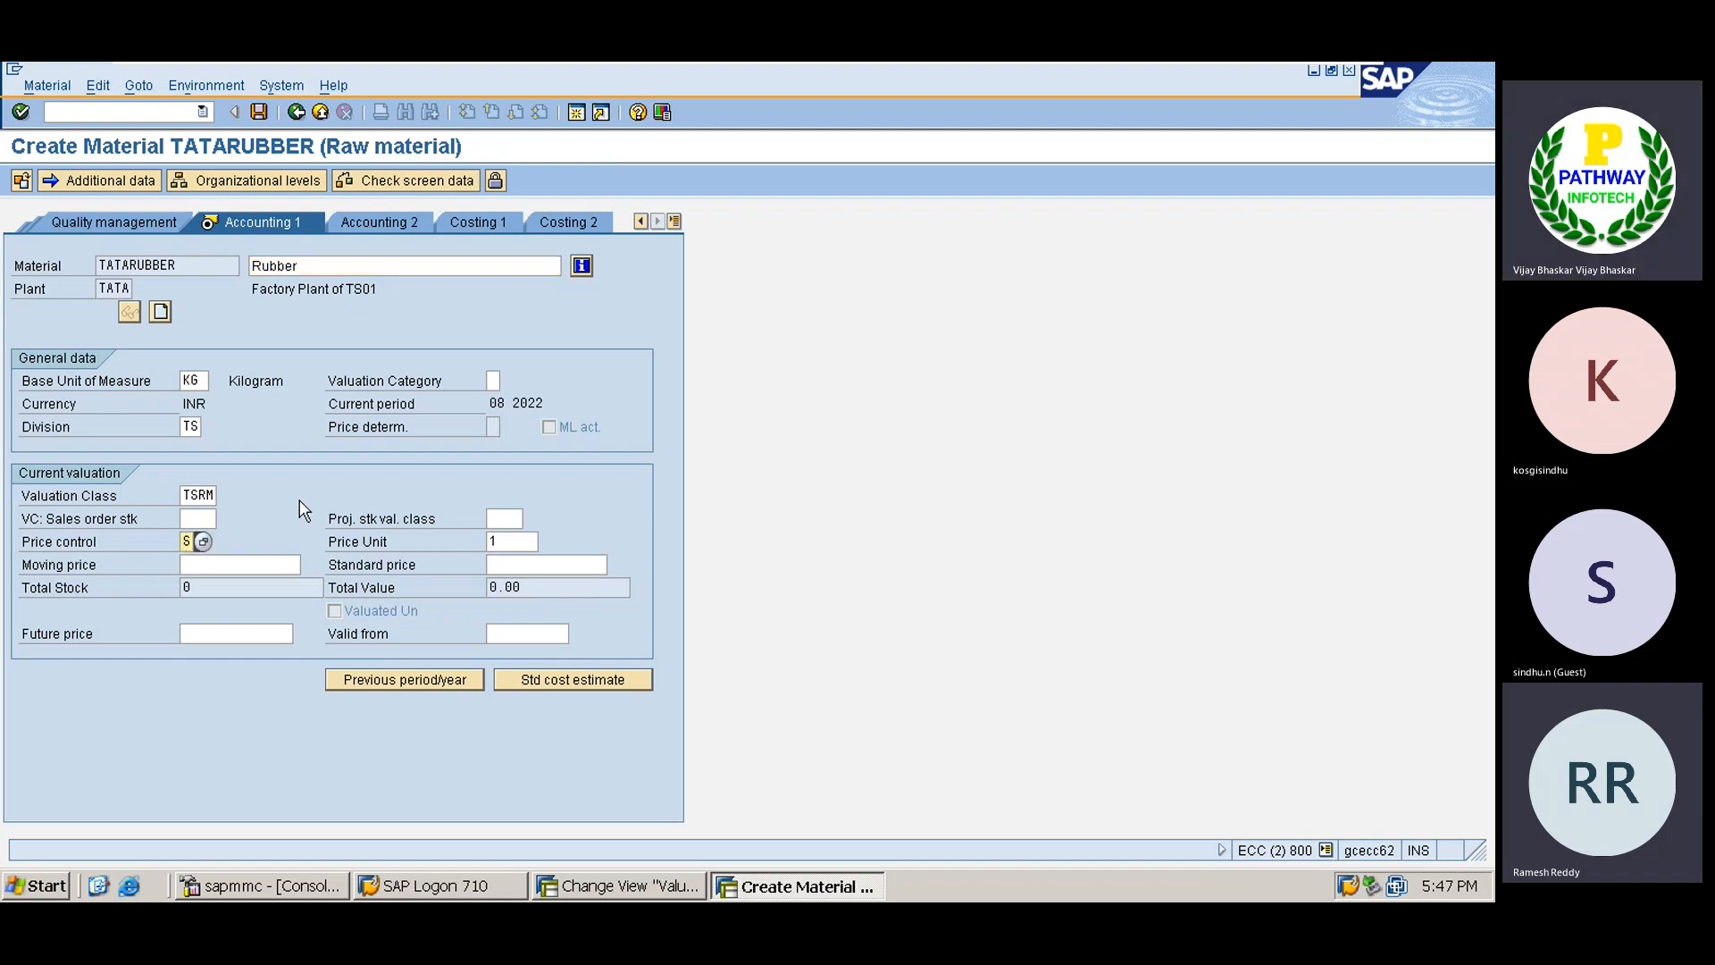
pyautogui.press('BackSpace')
pyautogui.write('V')
pyautogui.click(208, 543)
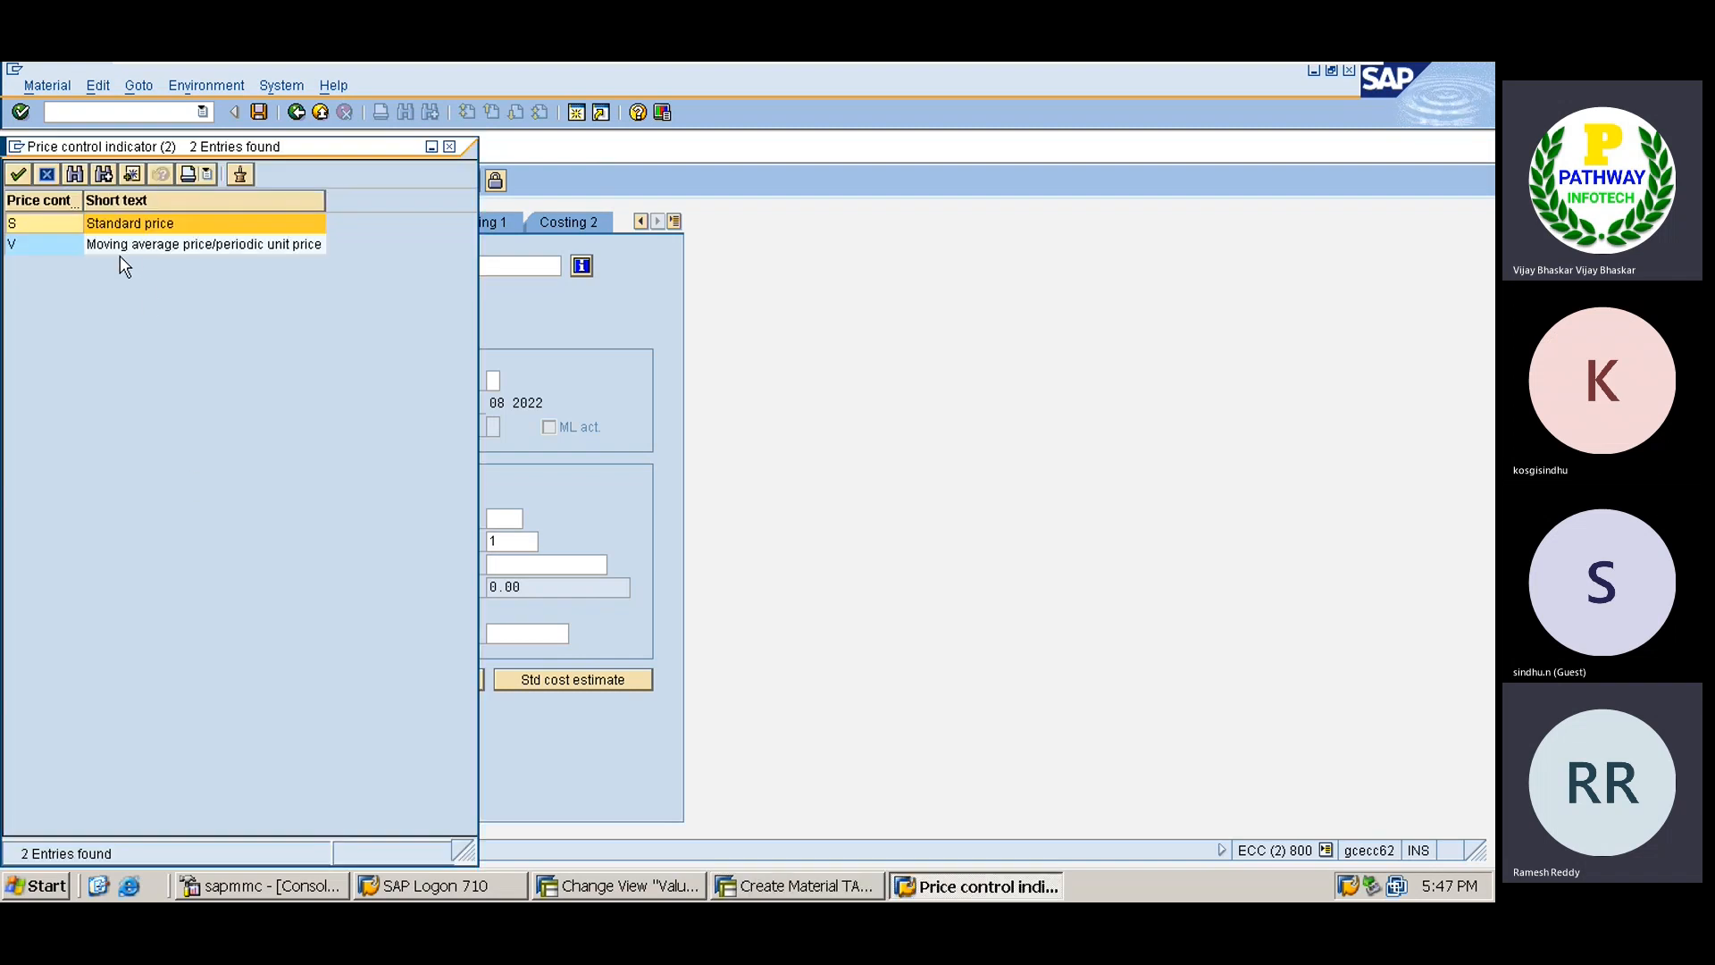
pyautogui.doubleClick(115, 250)
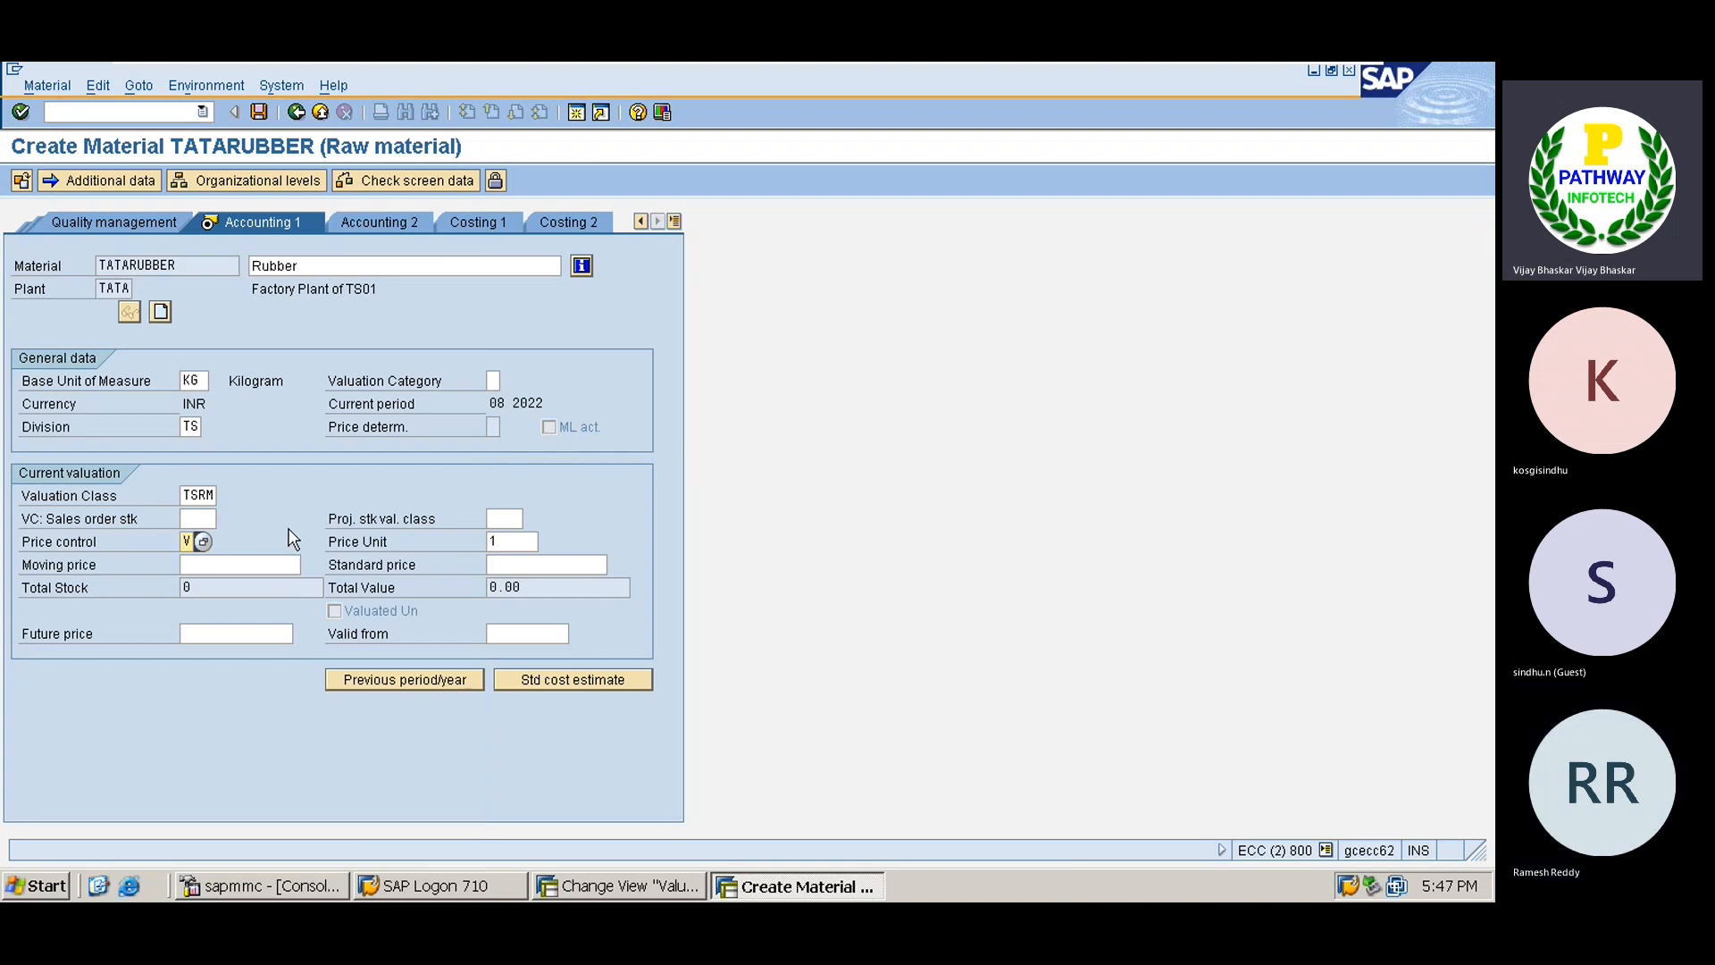
pyautogui.click(257, 565)
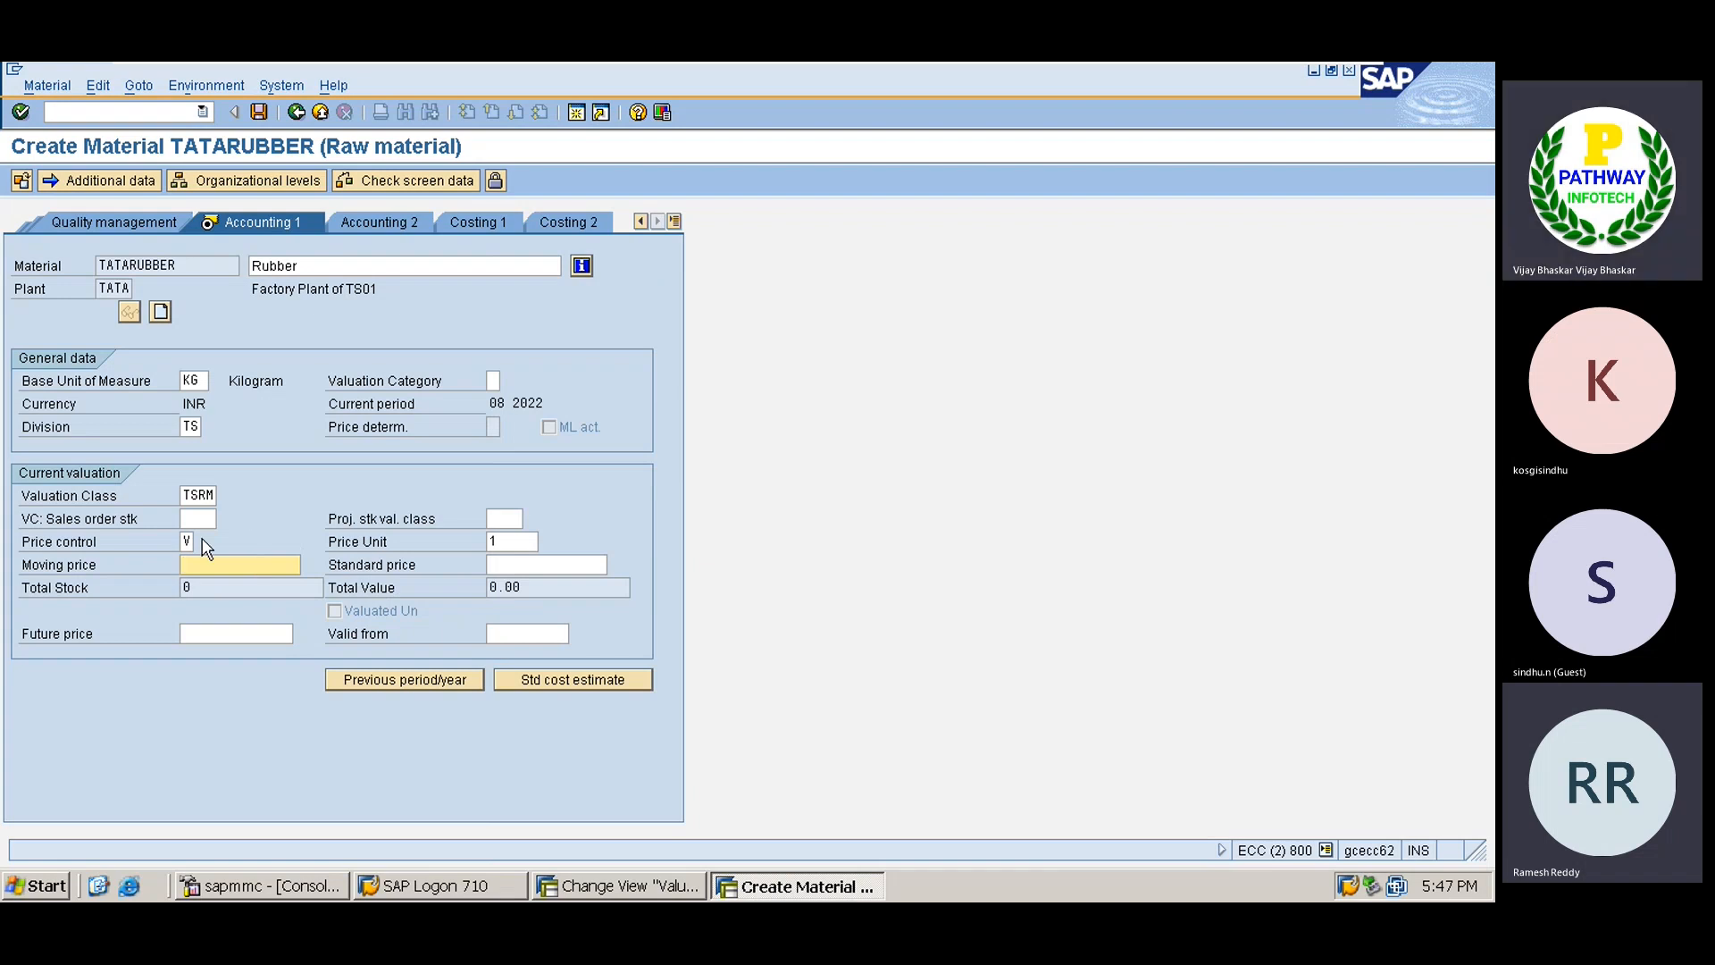
pyautogui.write('50')
# Save the new TATARUBBER material and copy its material number.
pyautogui.press('Return')
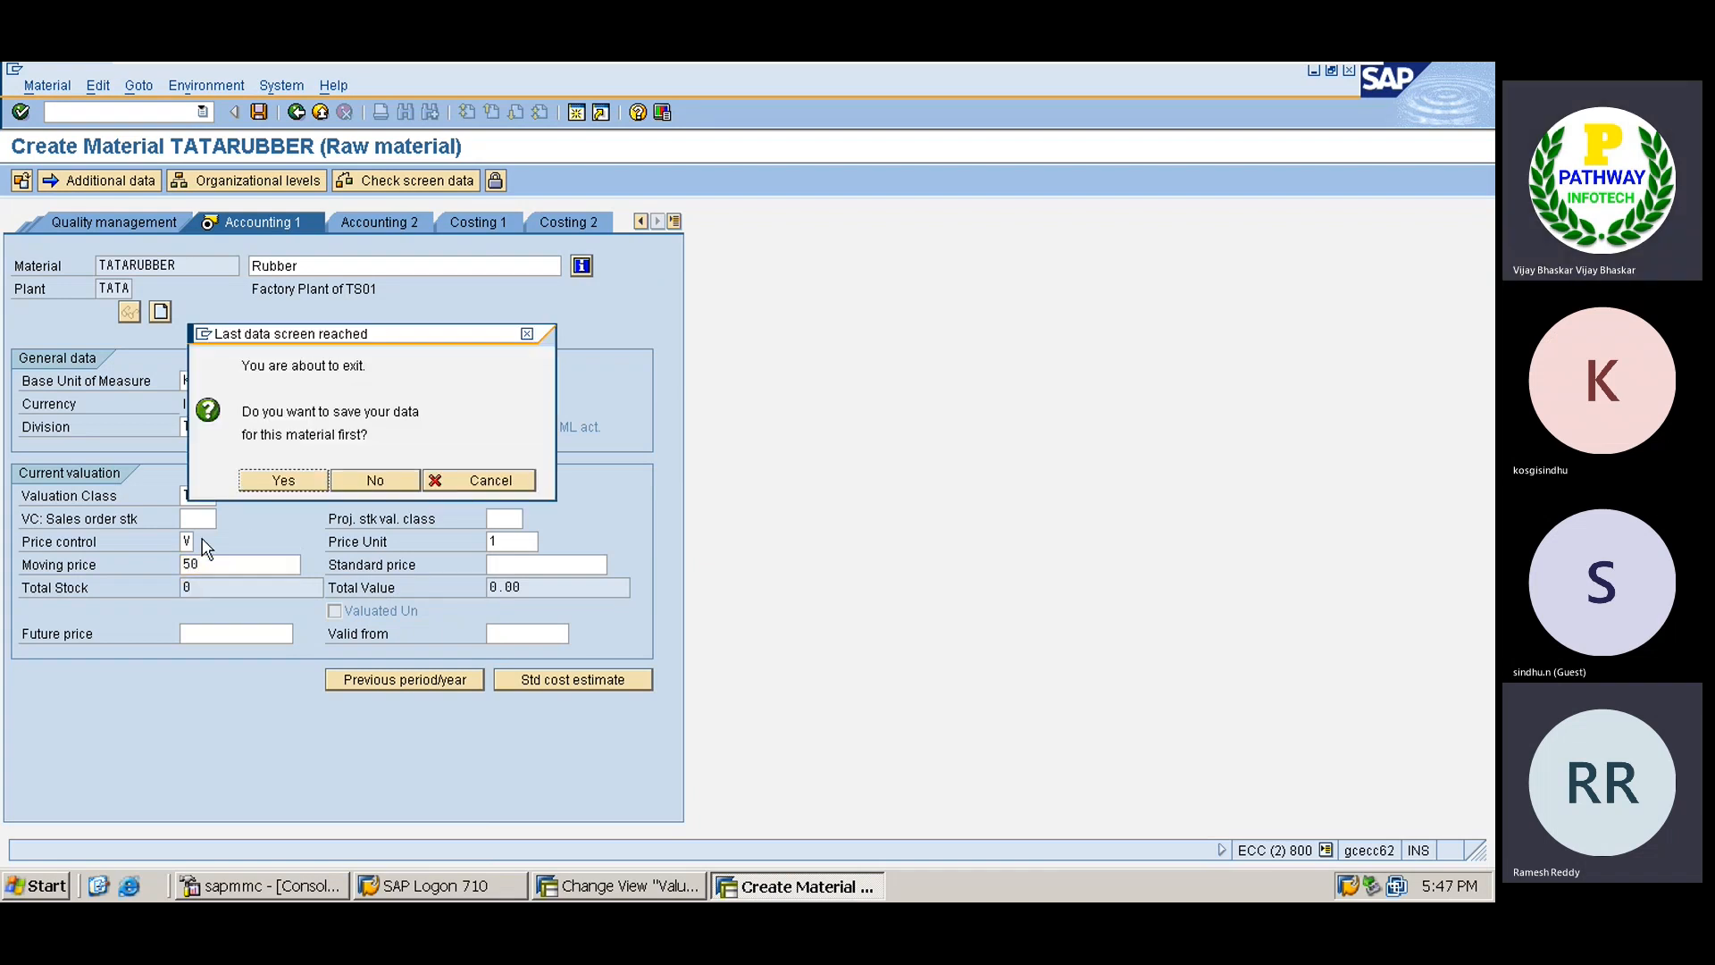
pyautogui.click(283, 482)
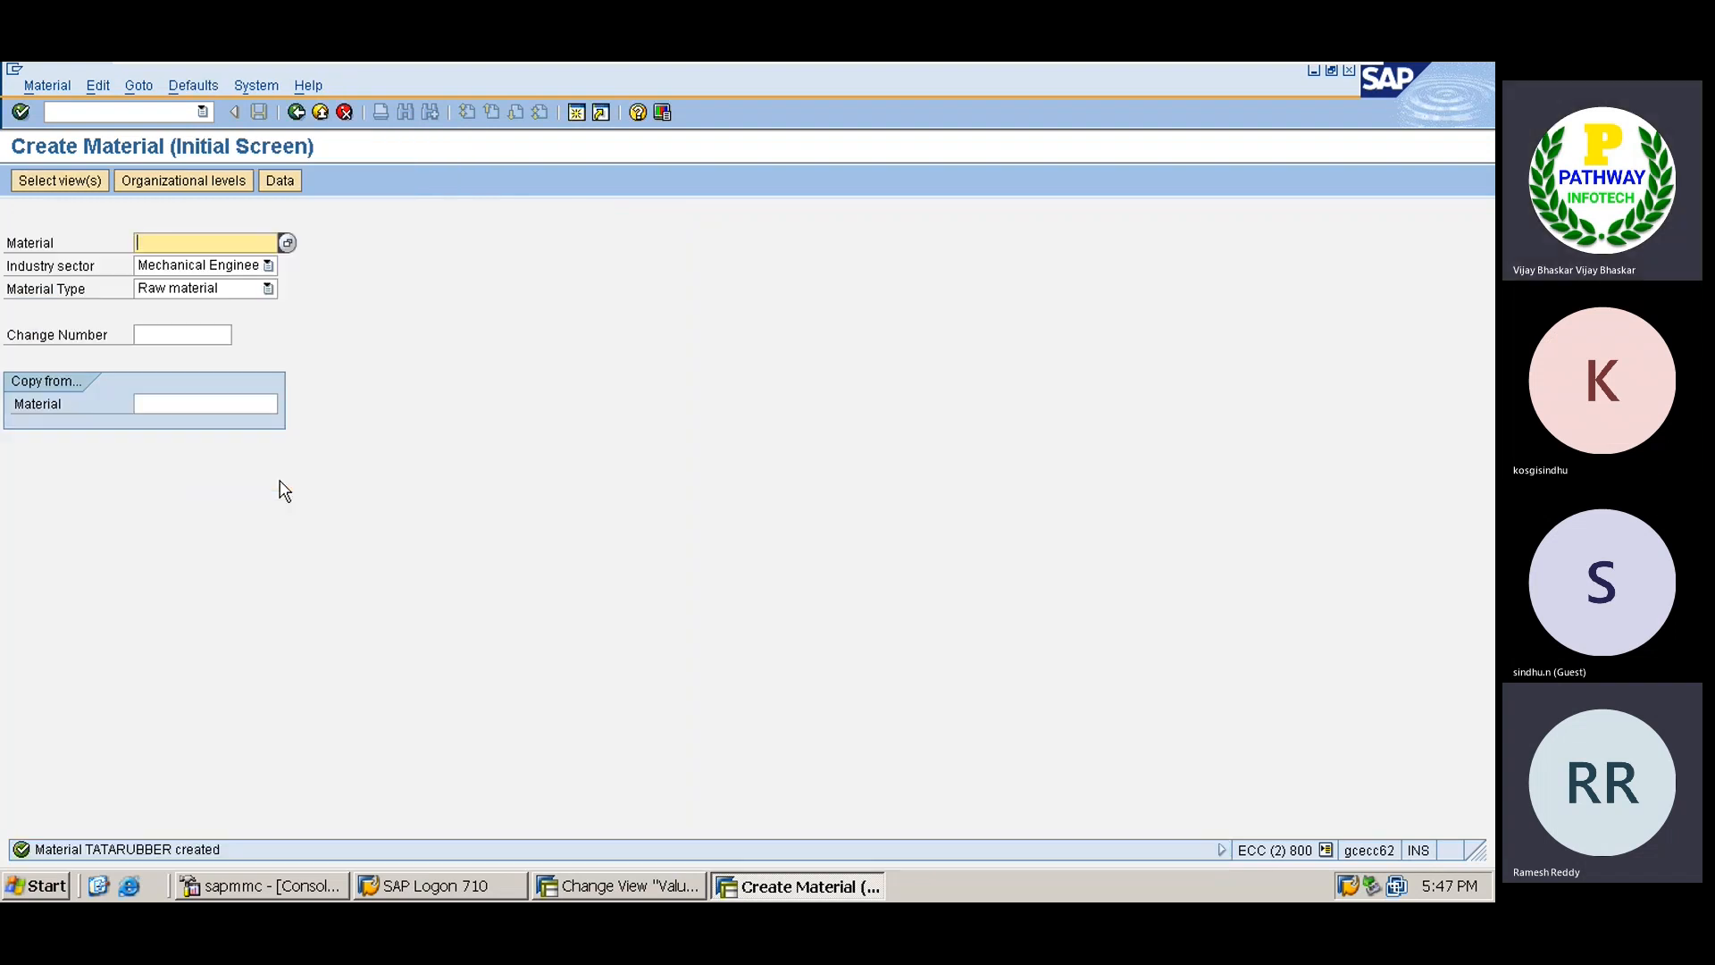
pyautogui.press('Down')
pyautogui.press('Return')
pyautogui.hotkey('shift', 'Home')
pyautogui.hotkey('ctrl', 'c')
# Paste TATARUBBER into Excel cell G262 beside the MM01 step.
pyautogui.moveTo(1106, 65)
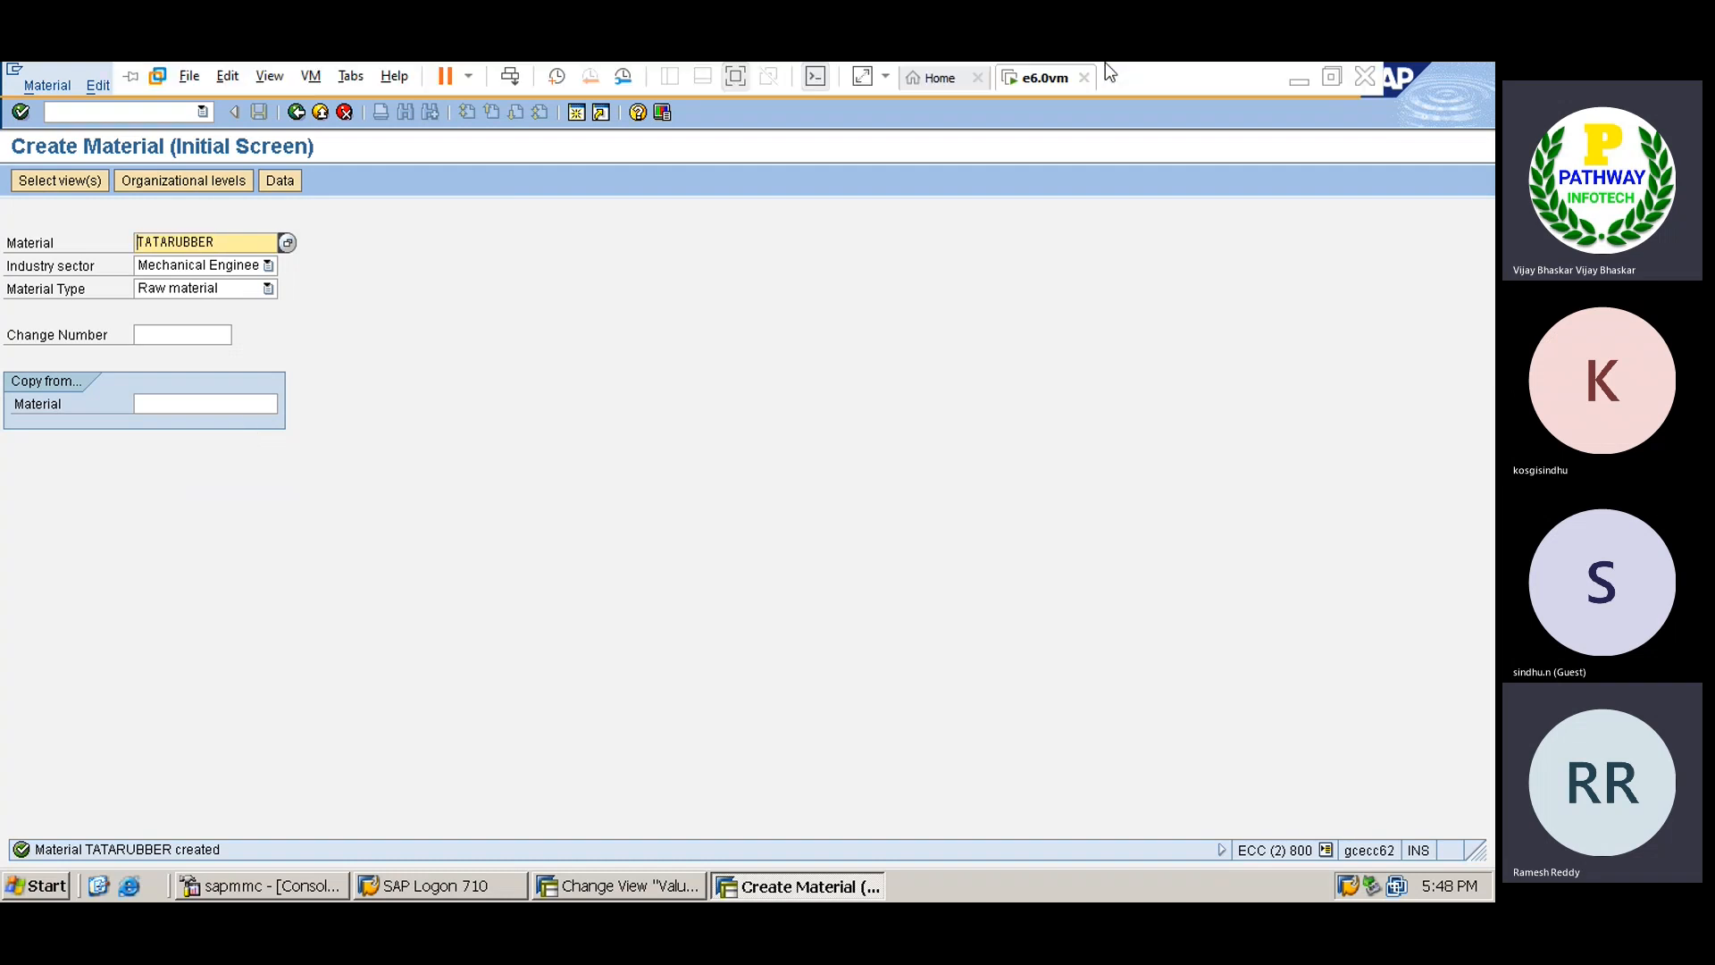
pyautogui.click(1298, 81)
pyautogui.click(625, 373)
pyautogui.hotkey('ctrl', 'v')
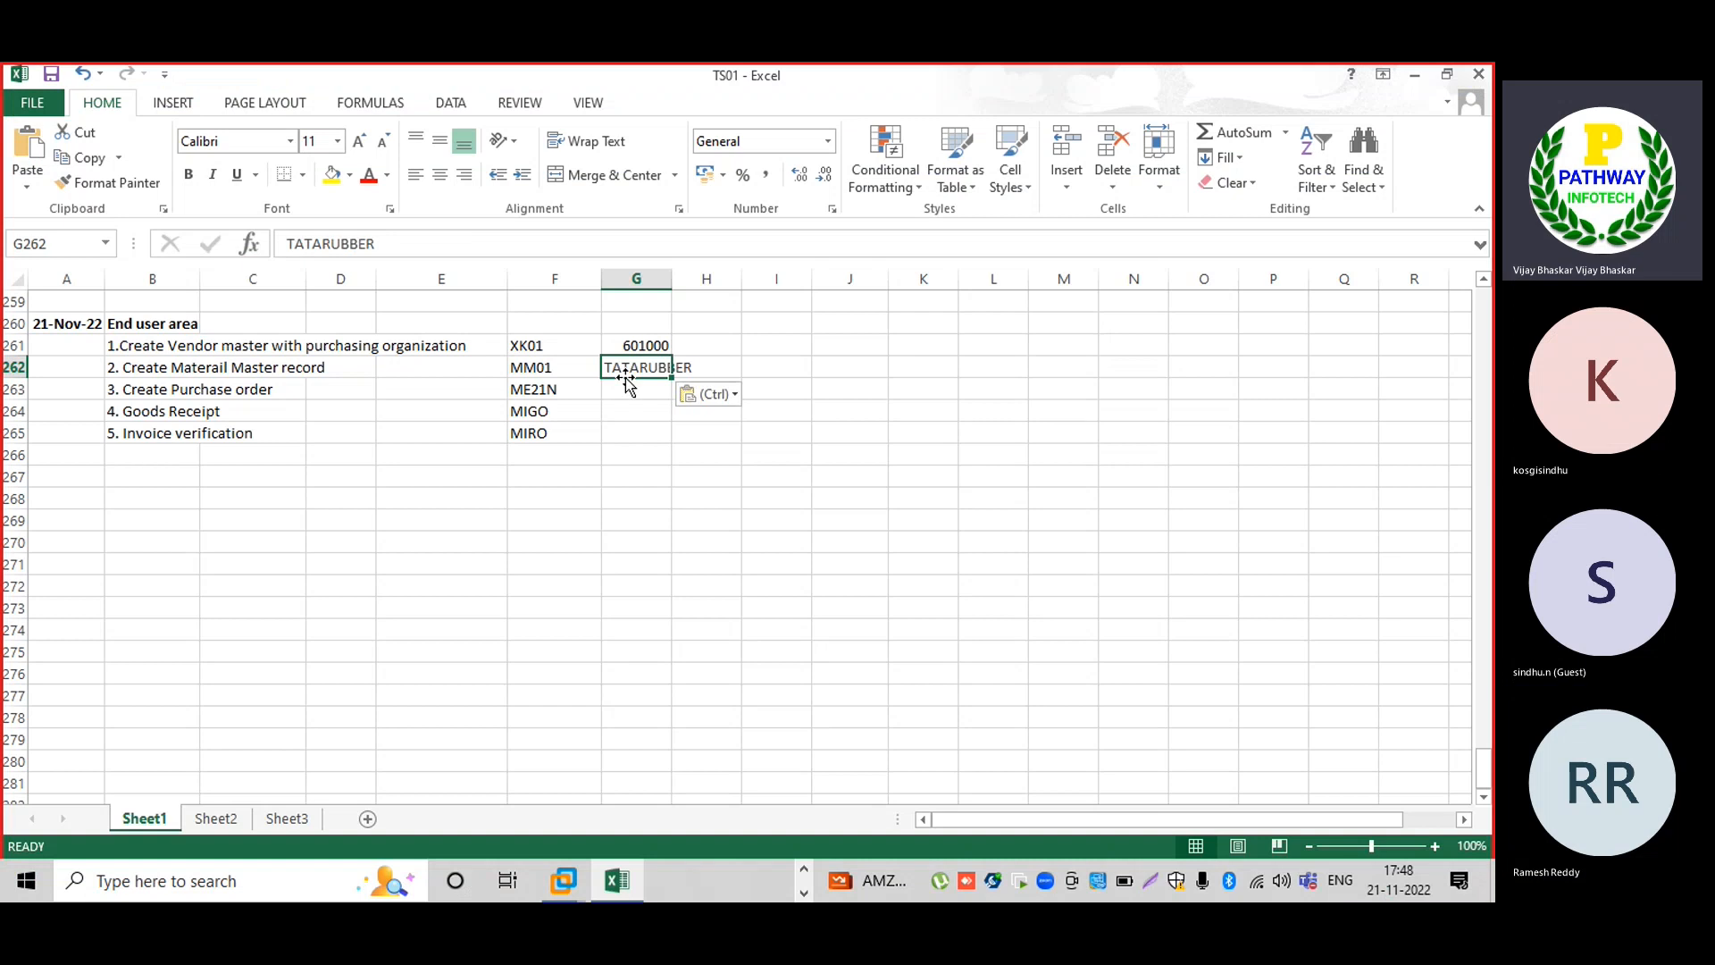
pyautogui.click(322, 409)
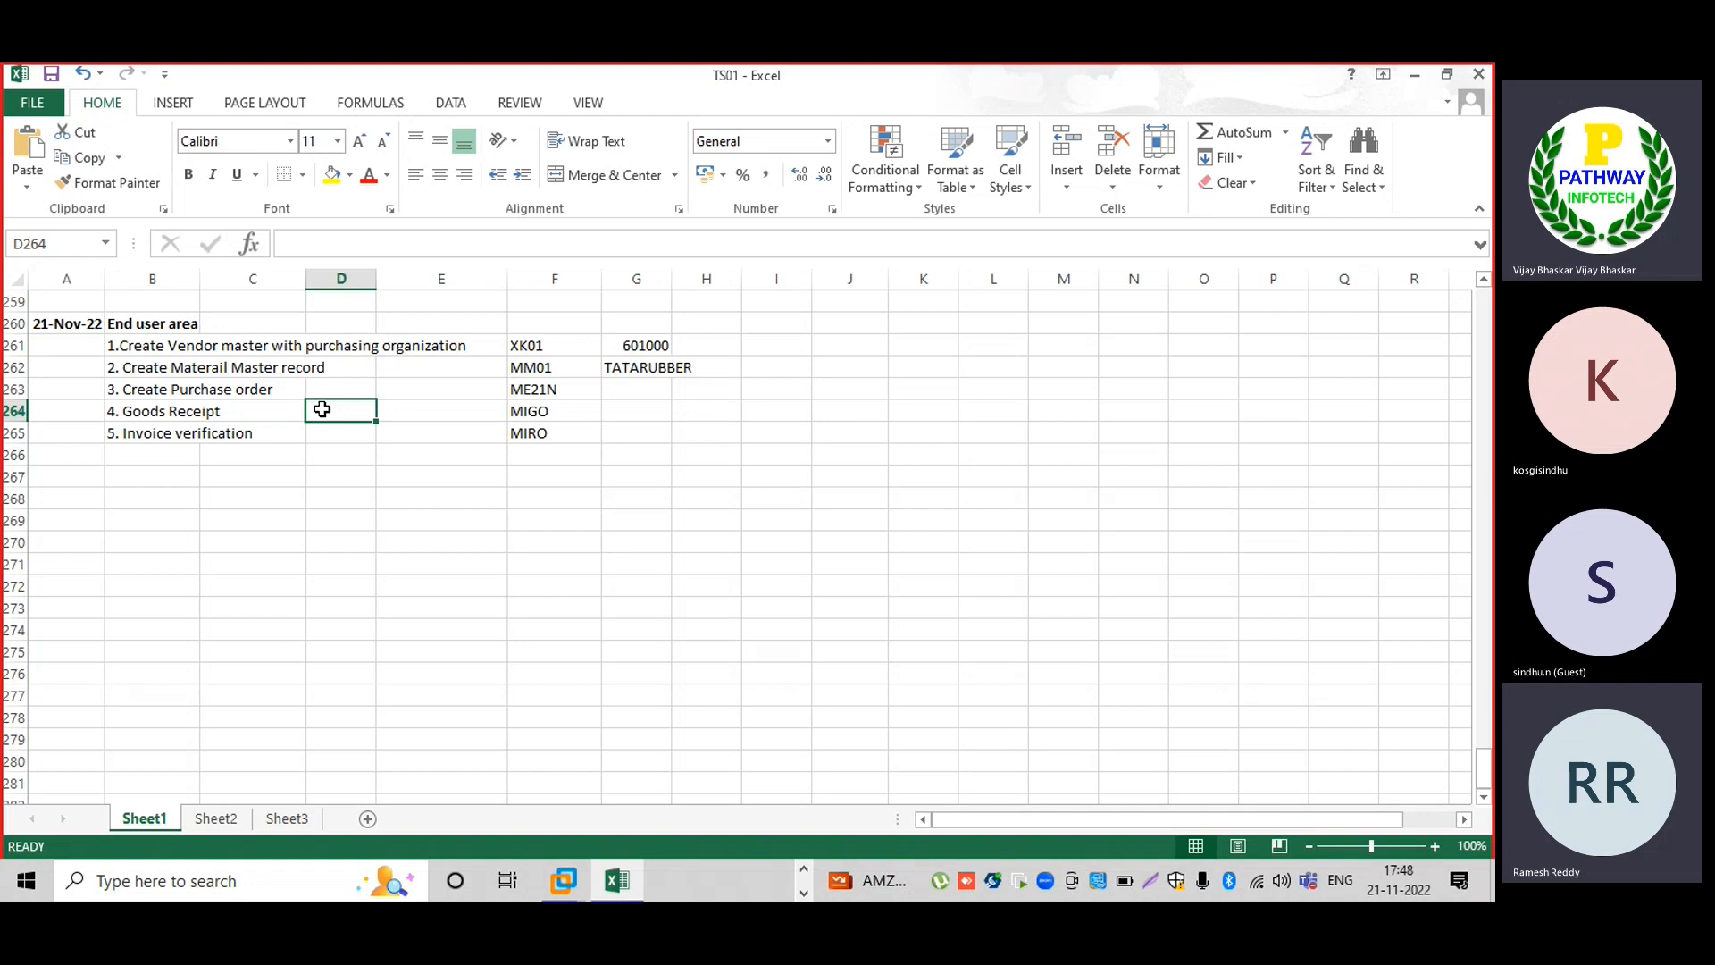
# Note the Create Purchase order log step and bring the SAP session back to the front.
pyautogui.click(156, 390)
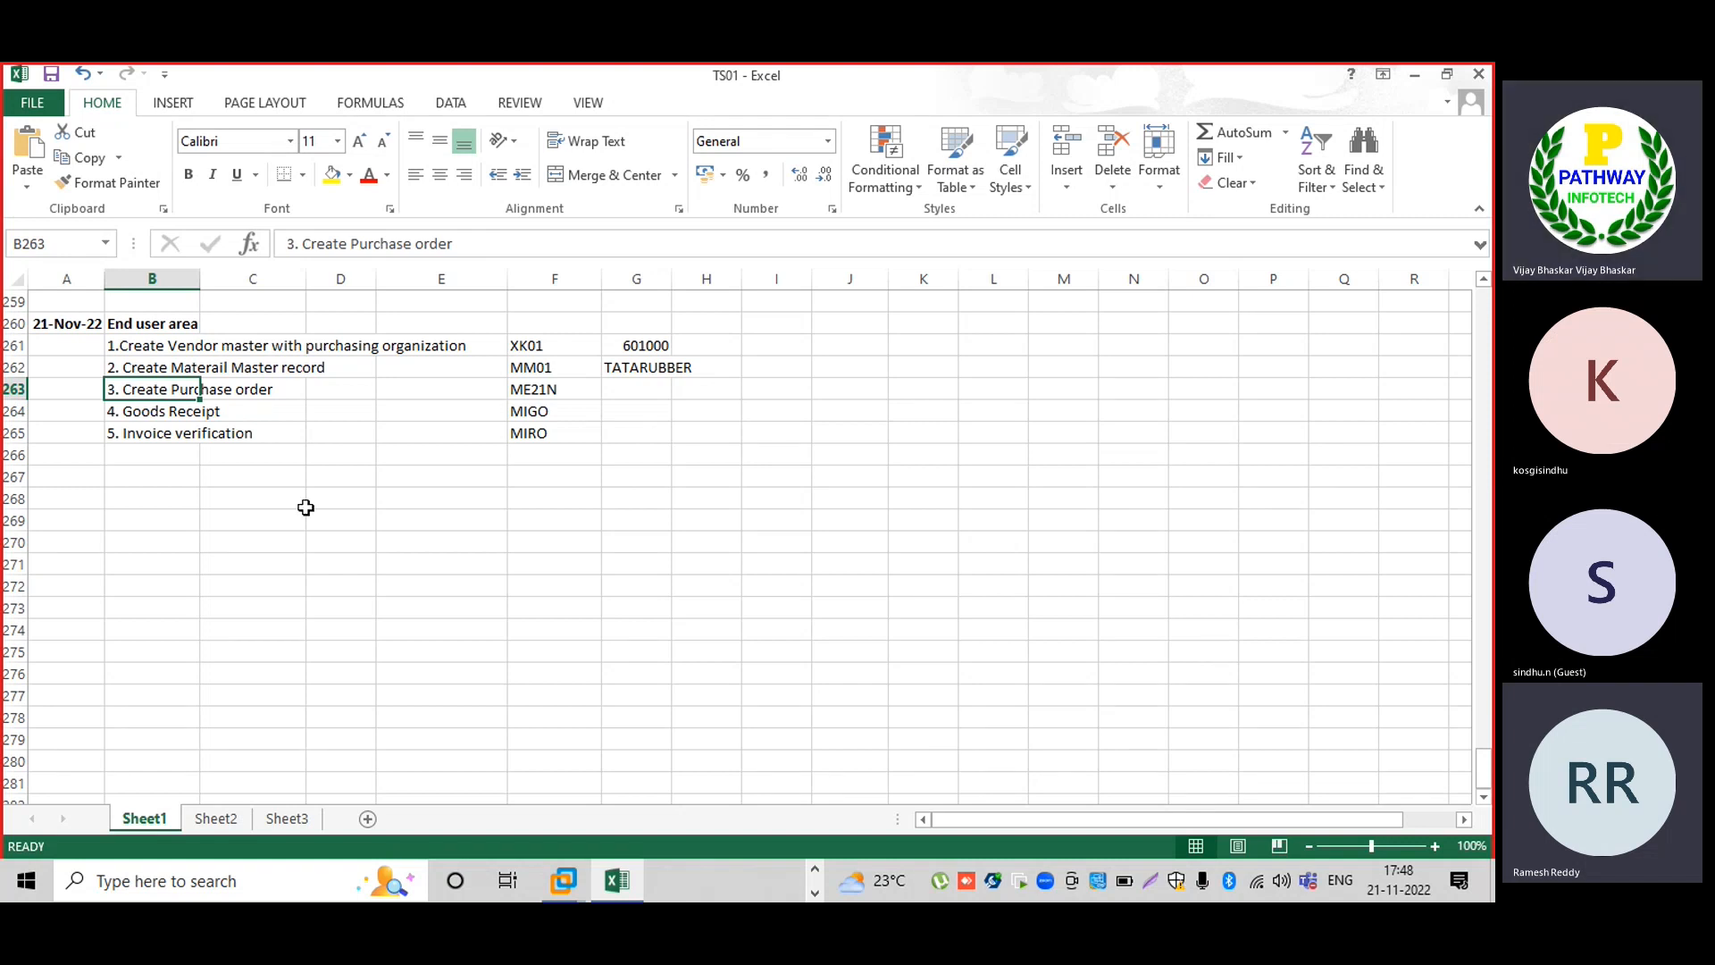
pyautogui.moveTo(565, 873)
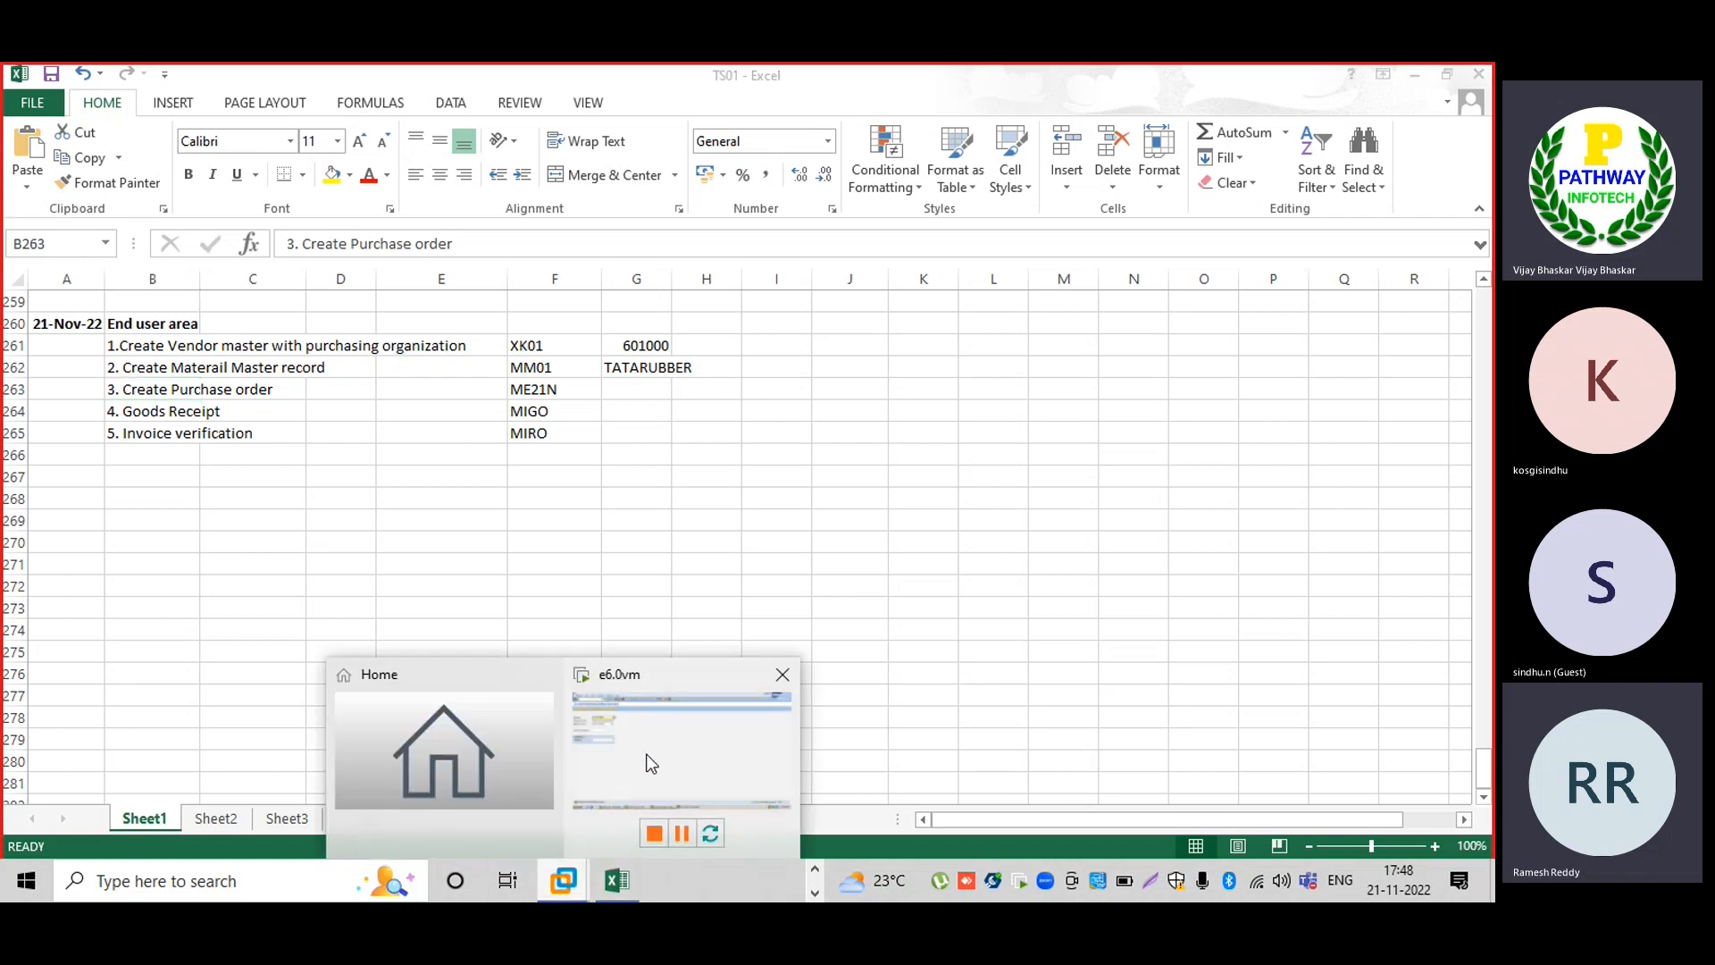
pyautogui.click(614, 796)
pyautogui.click(113, 113)
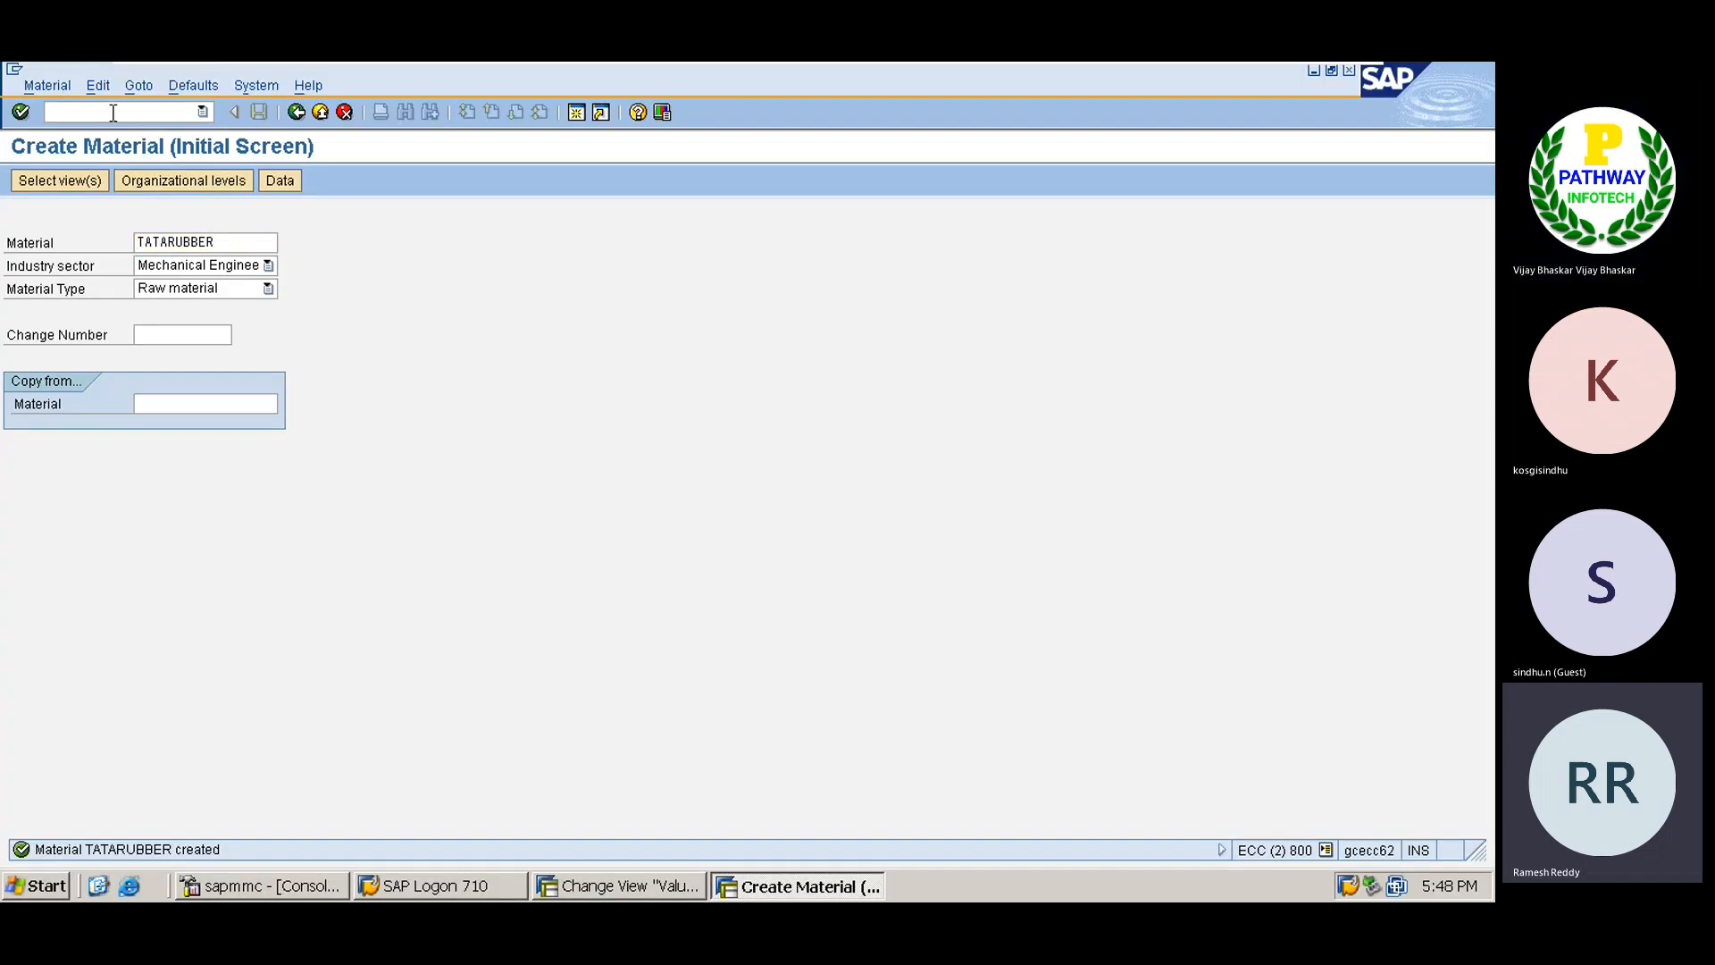
# Launch the Create Purchase Order transaction from the command field.
pyautogui.write('/nm')
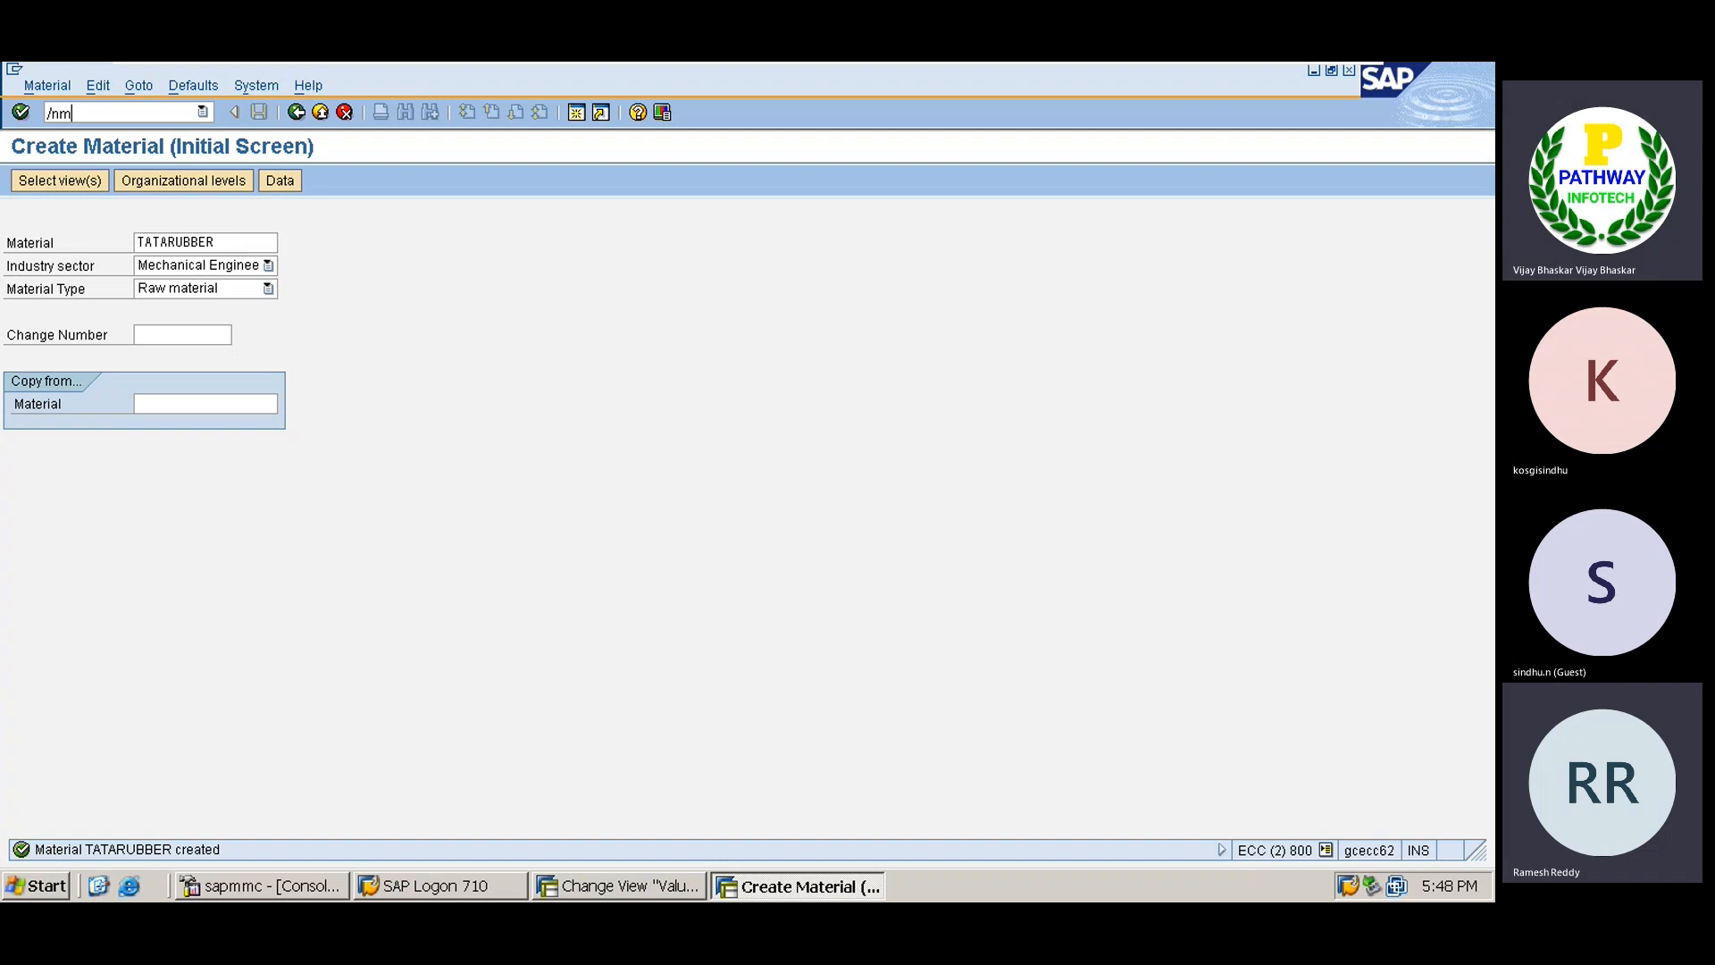
pyautogui.write('mm03')
pyautogui.press('Return')
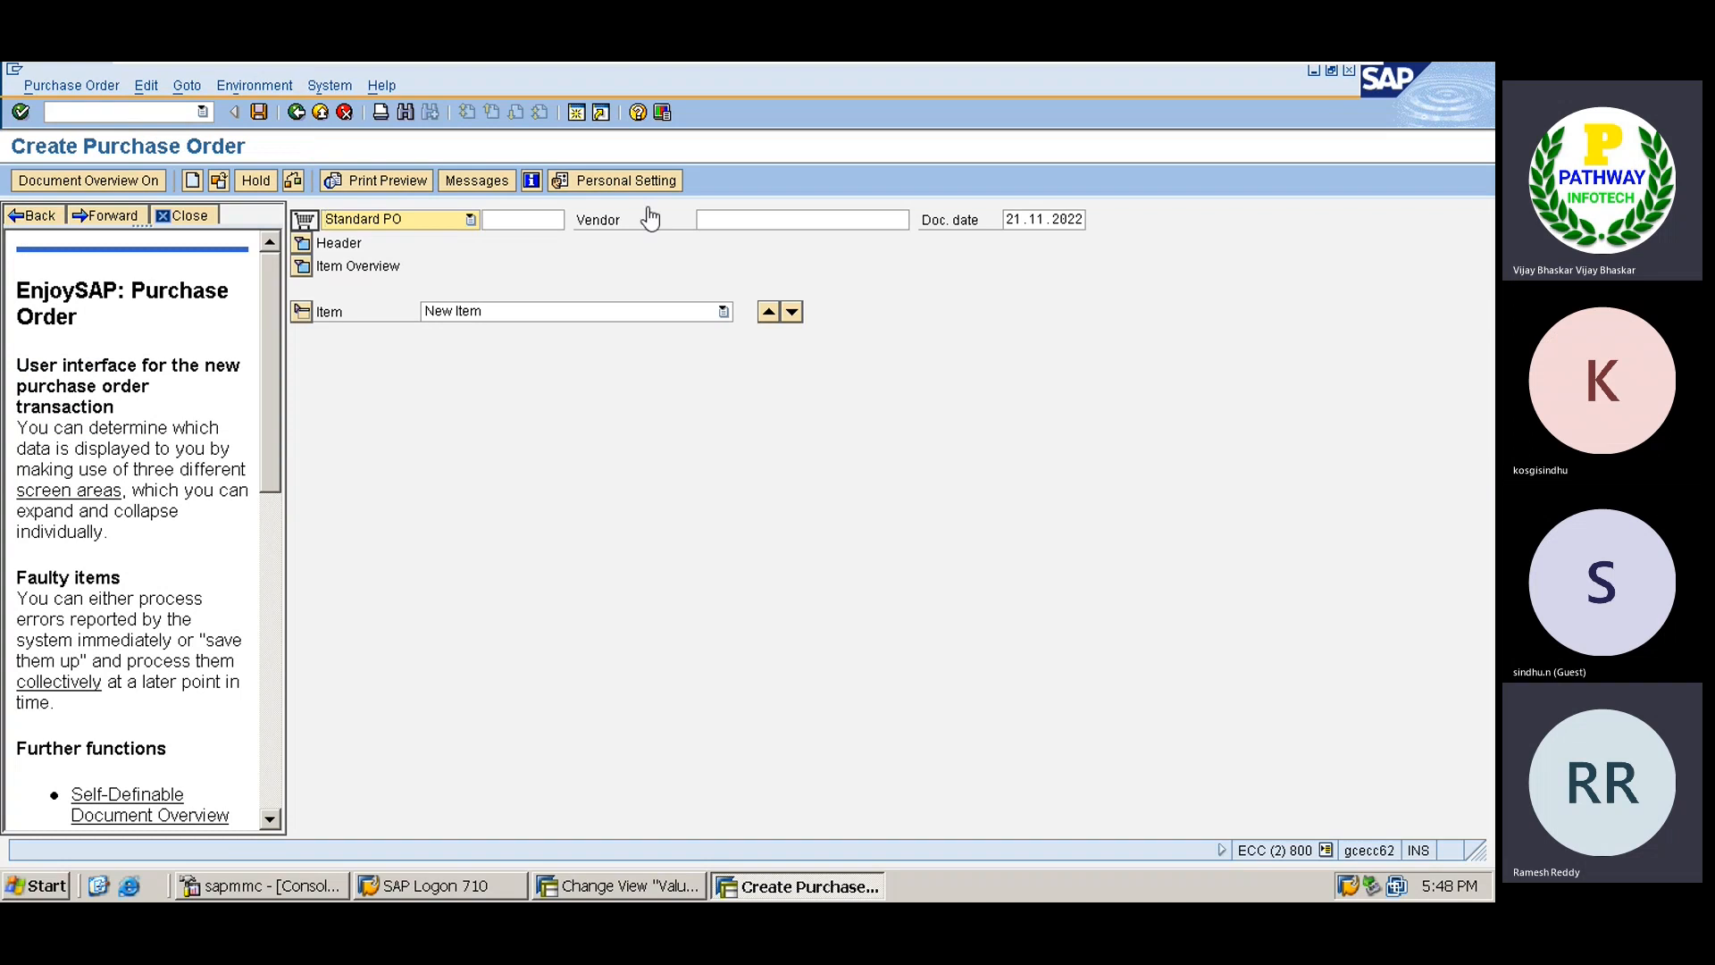
# Choose vendor 601000 (AUROBINDO) from a vendor search filtered to country IN.
pyautogui.click(719, 218)
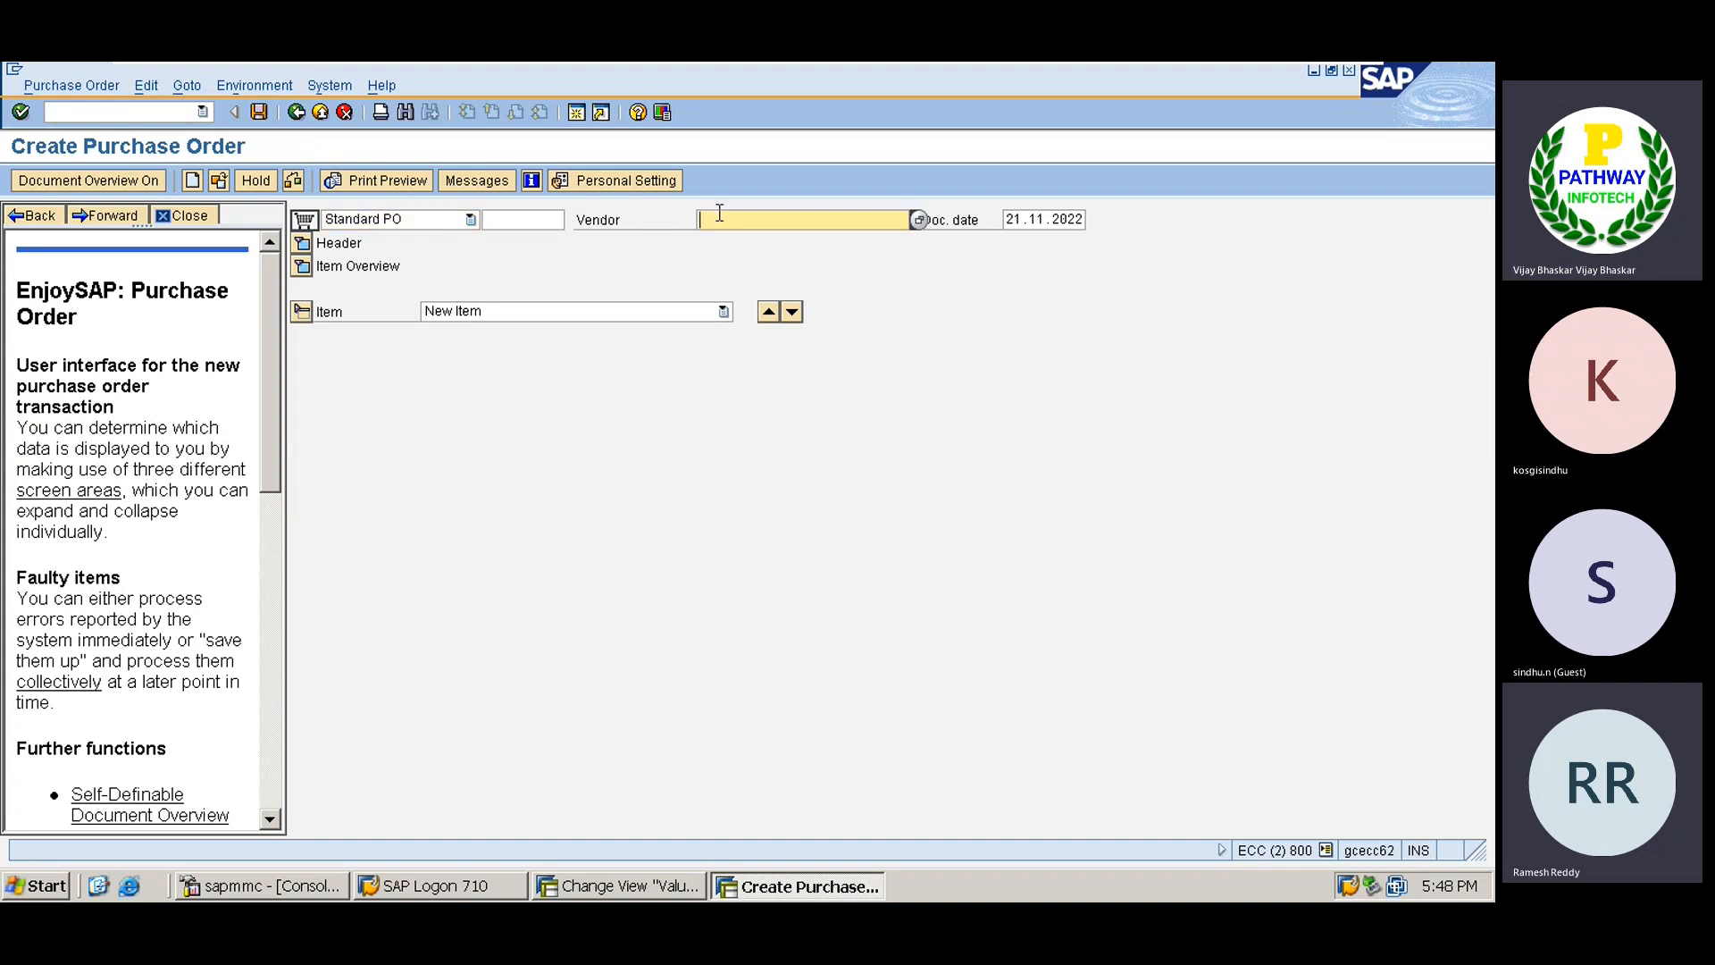
pyautogui.click(918, 220)
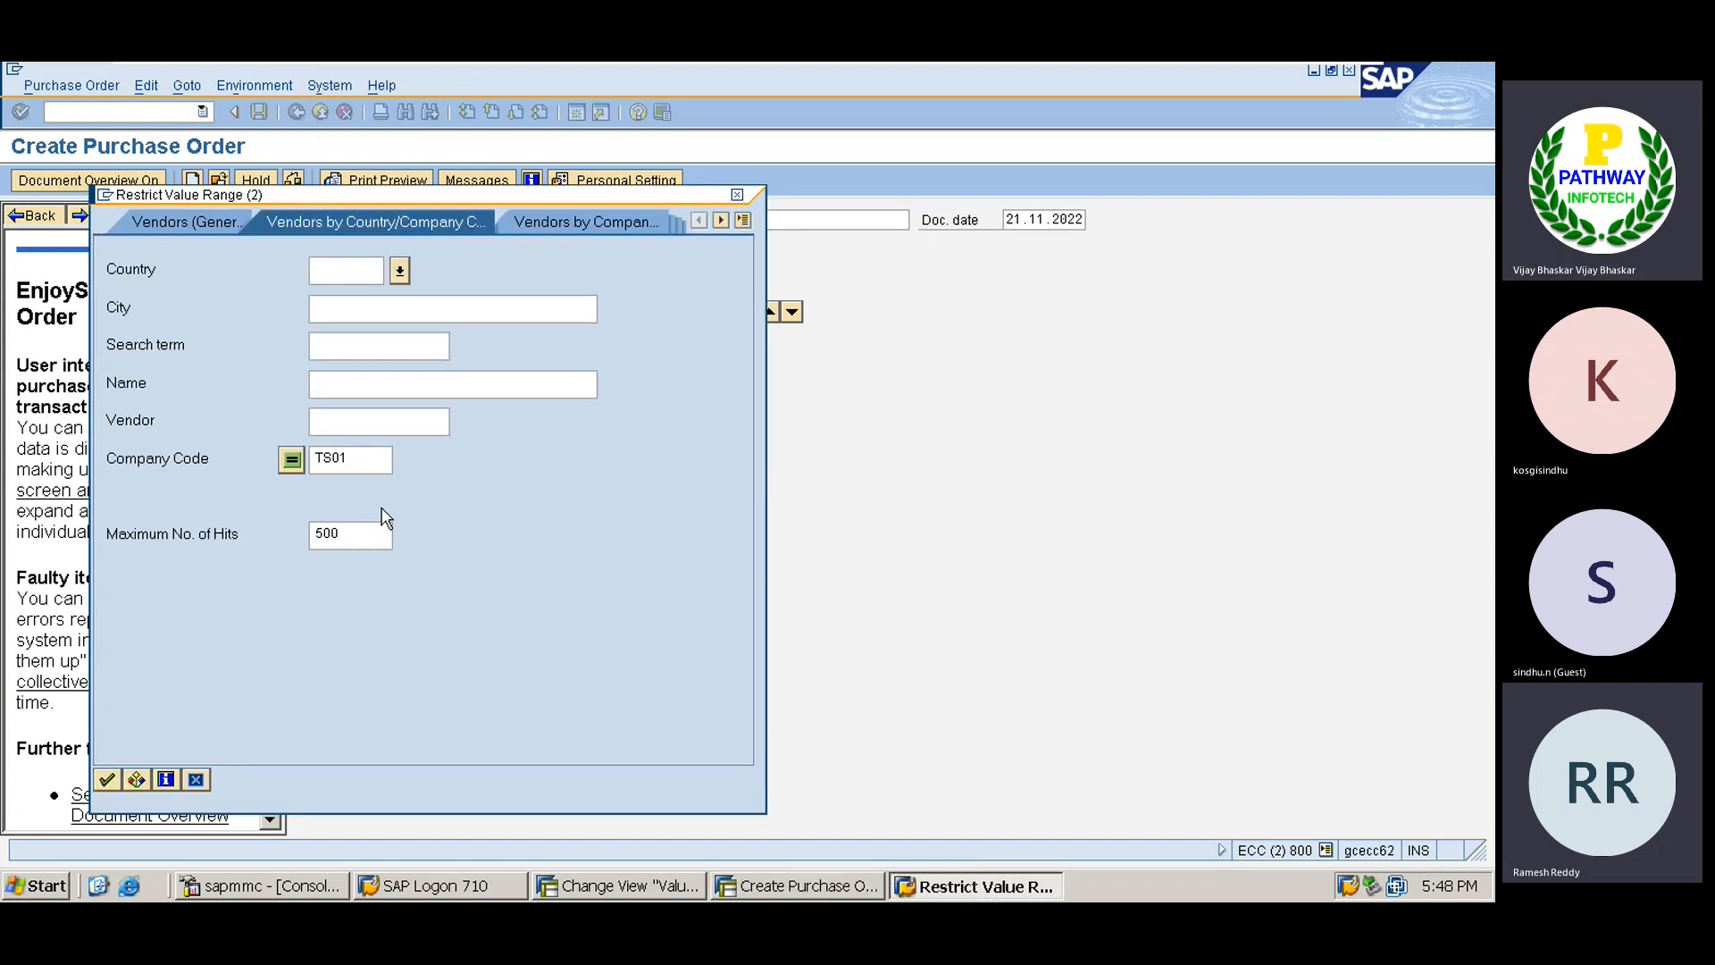
pyautogui.write('IN')
pyautogui.press('Return')
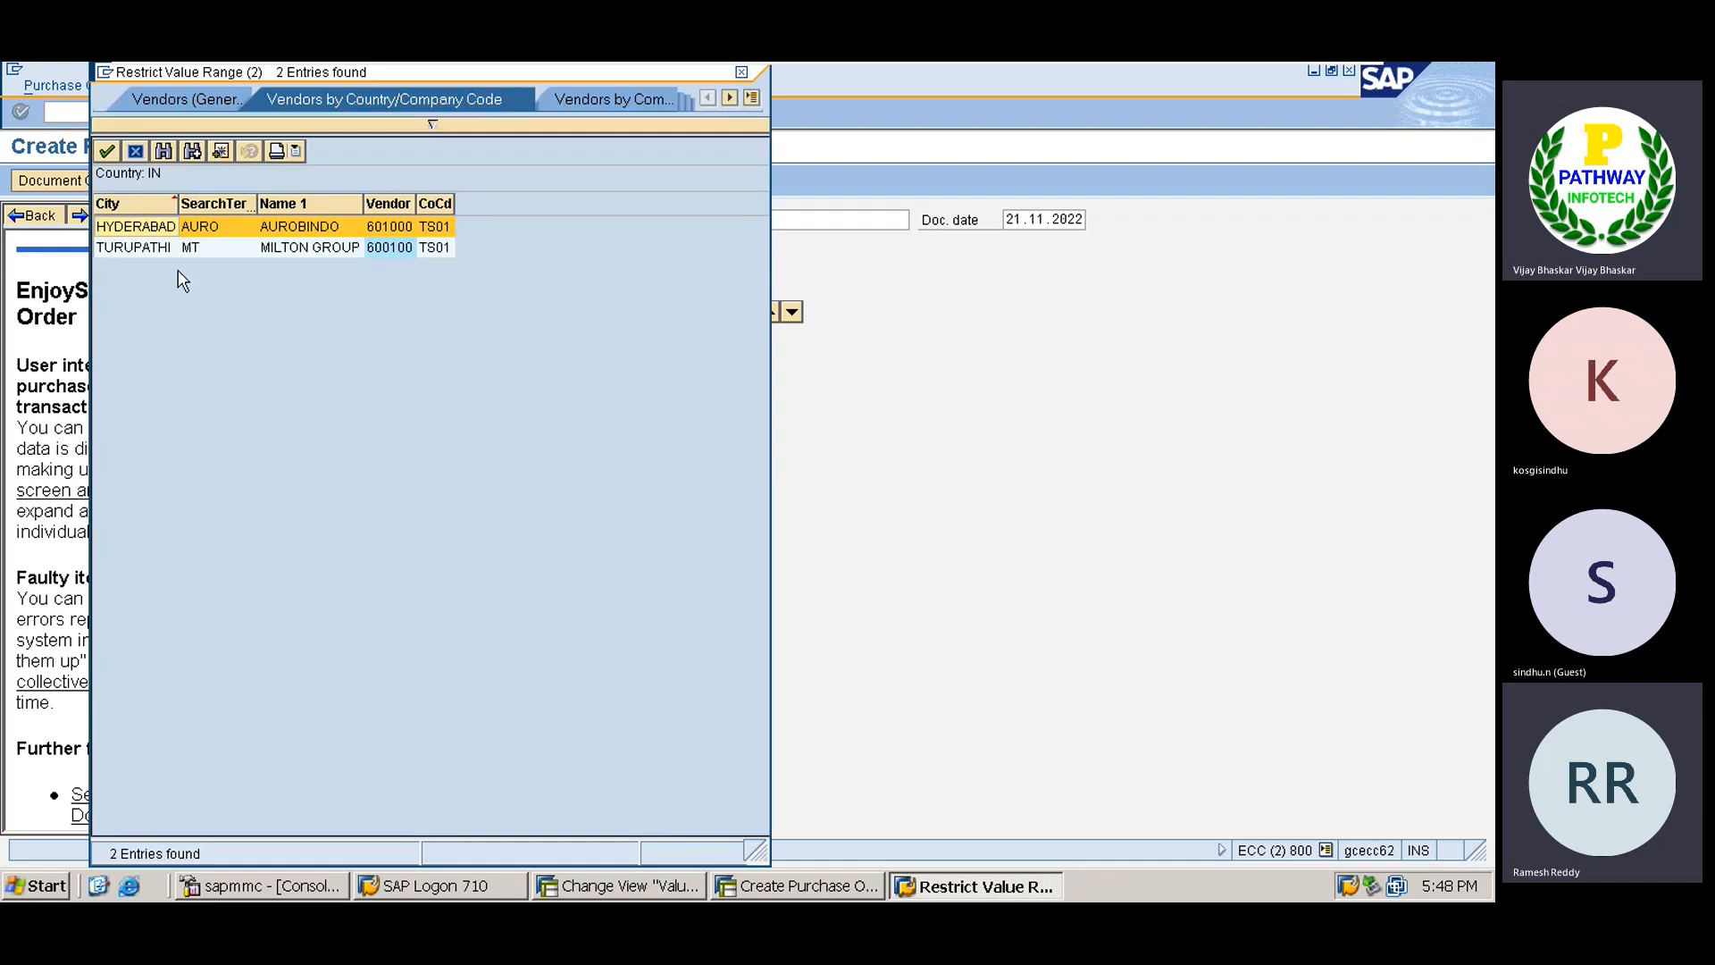
pyautogui.doubleClick(268, 230)
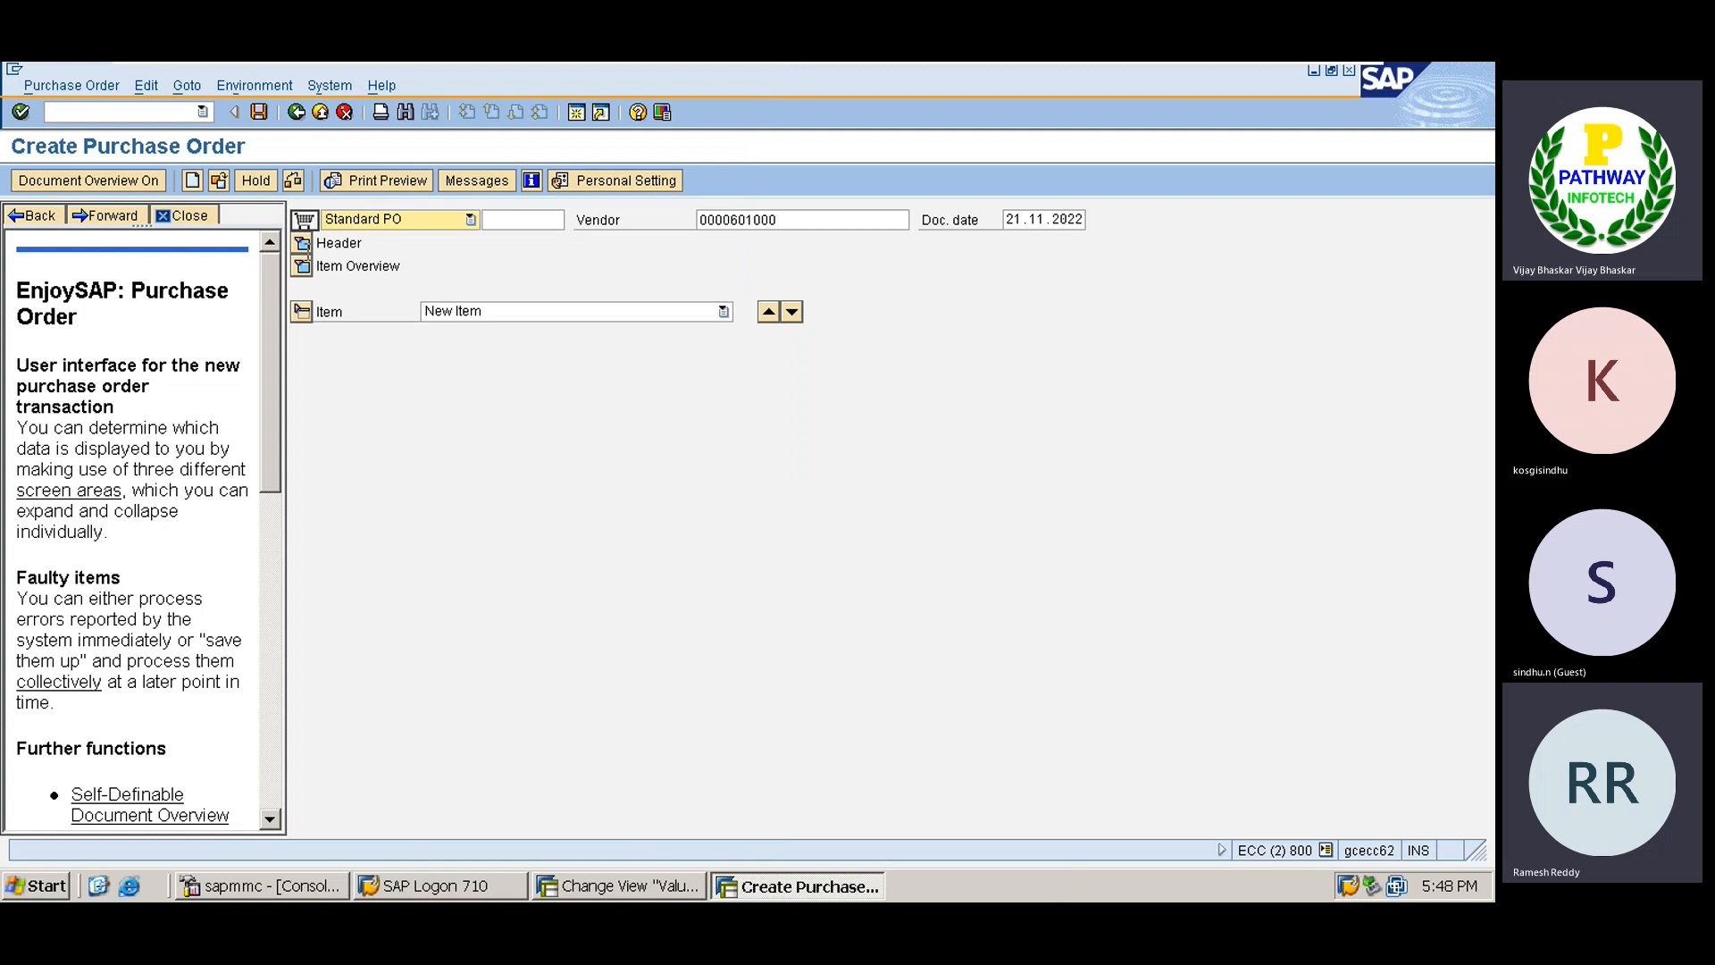
# Confirm the vendor and choose purchasing organisation TATA.
pyautogui.press('Return')
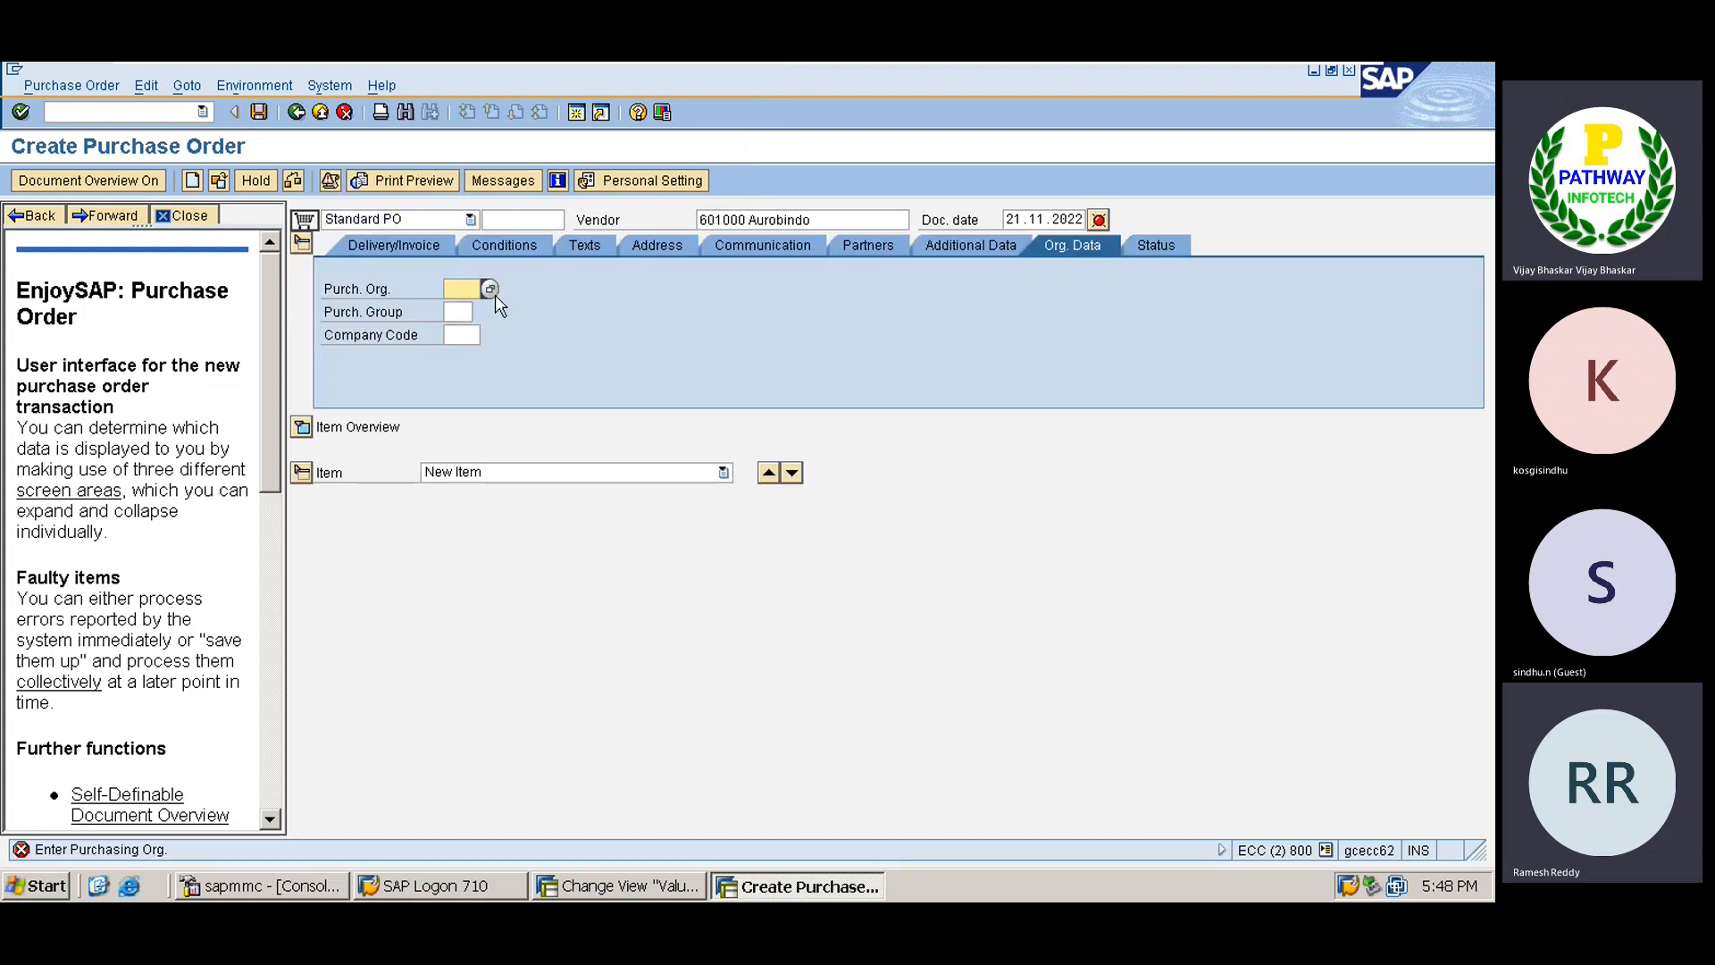
pyautogui.click(490, 289)
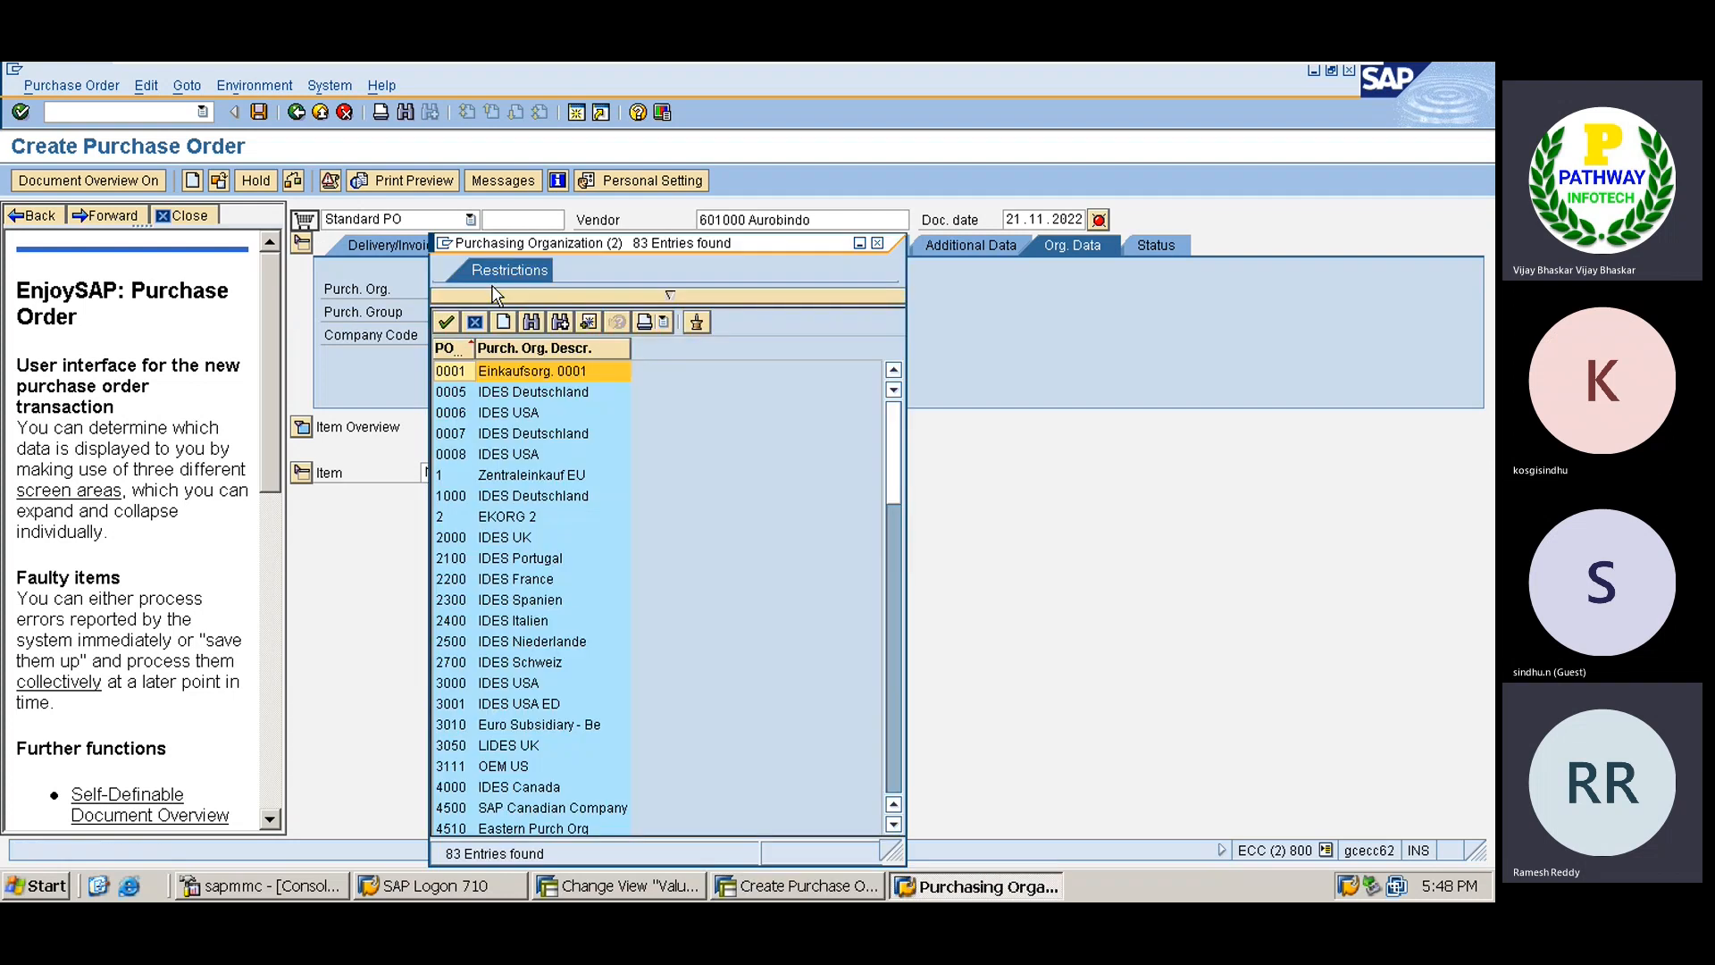
pyautogui.click(888, 770)
pyautogui.click(887, 770)
pyautogui.click(887, 770)
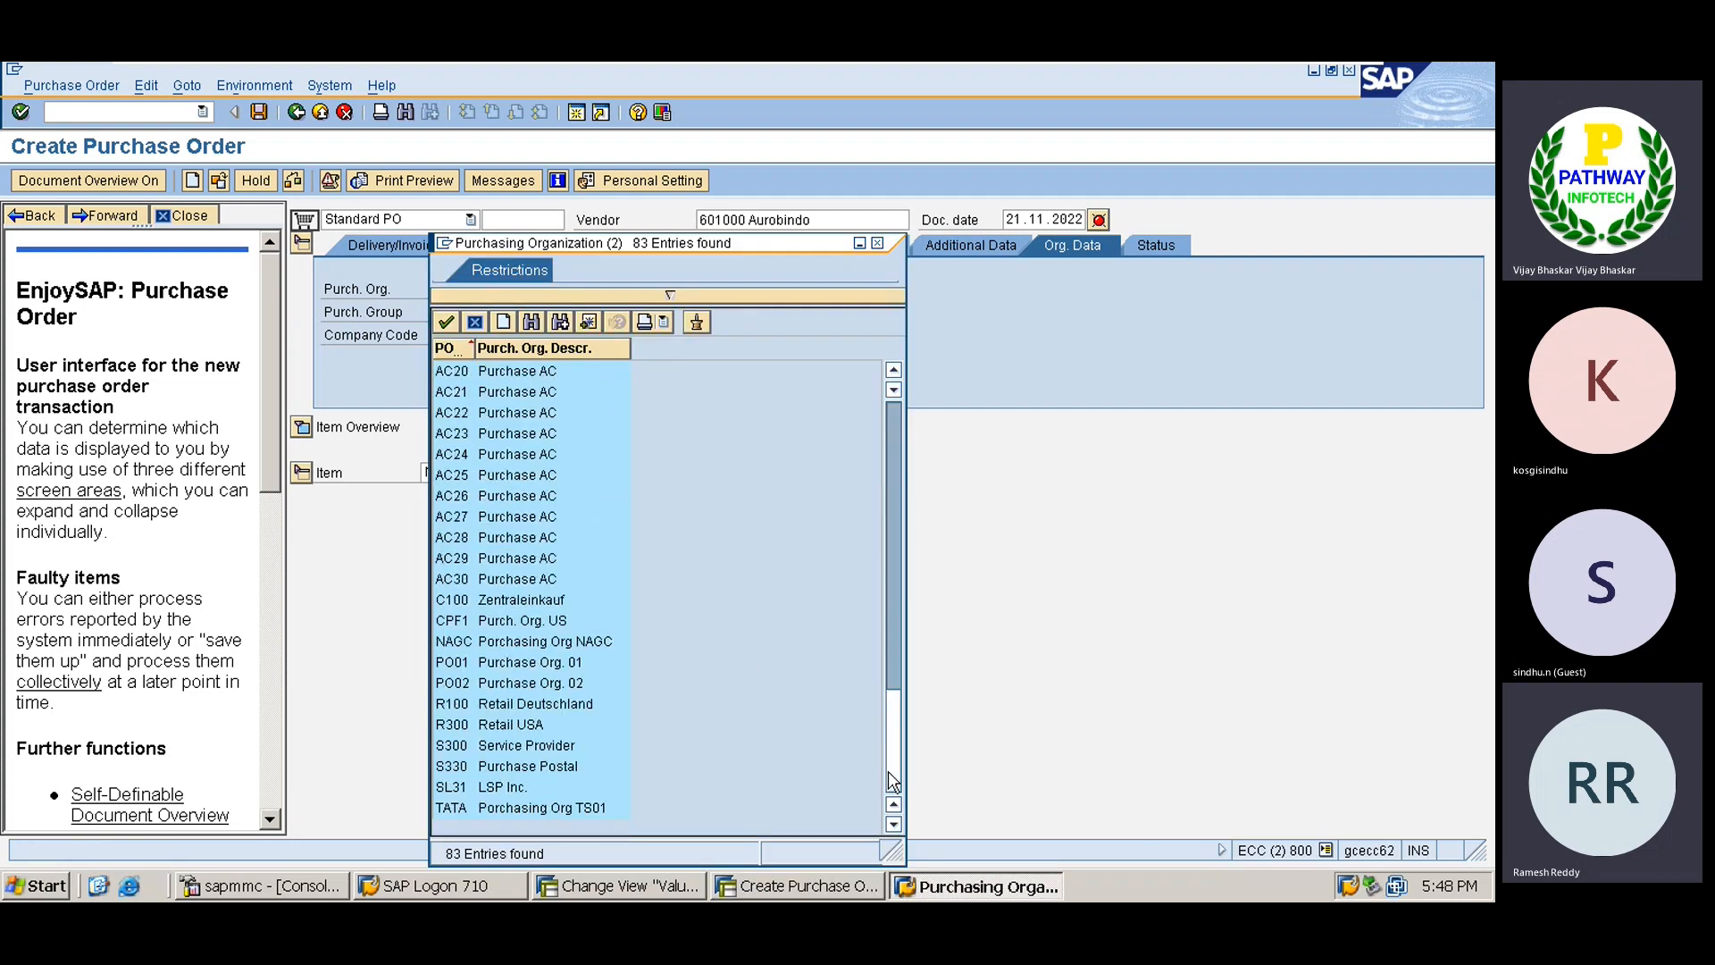
pyautogui.doubleClick(525, 809)
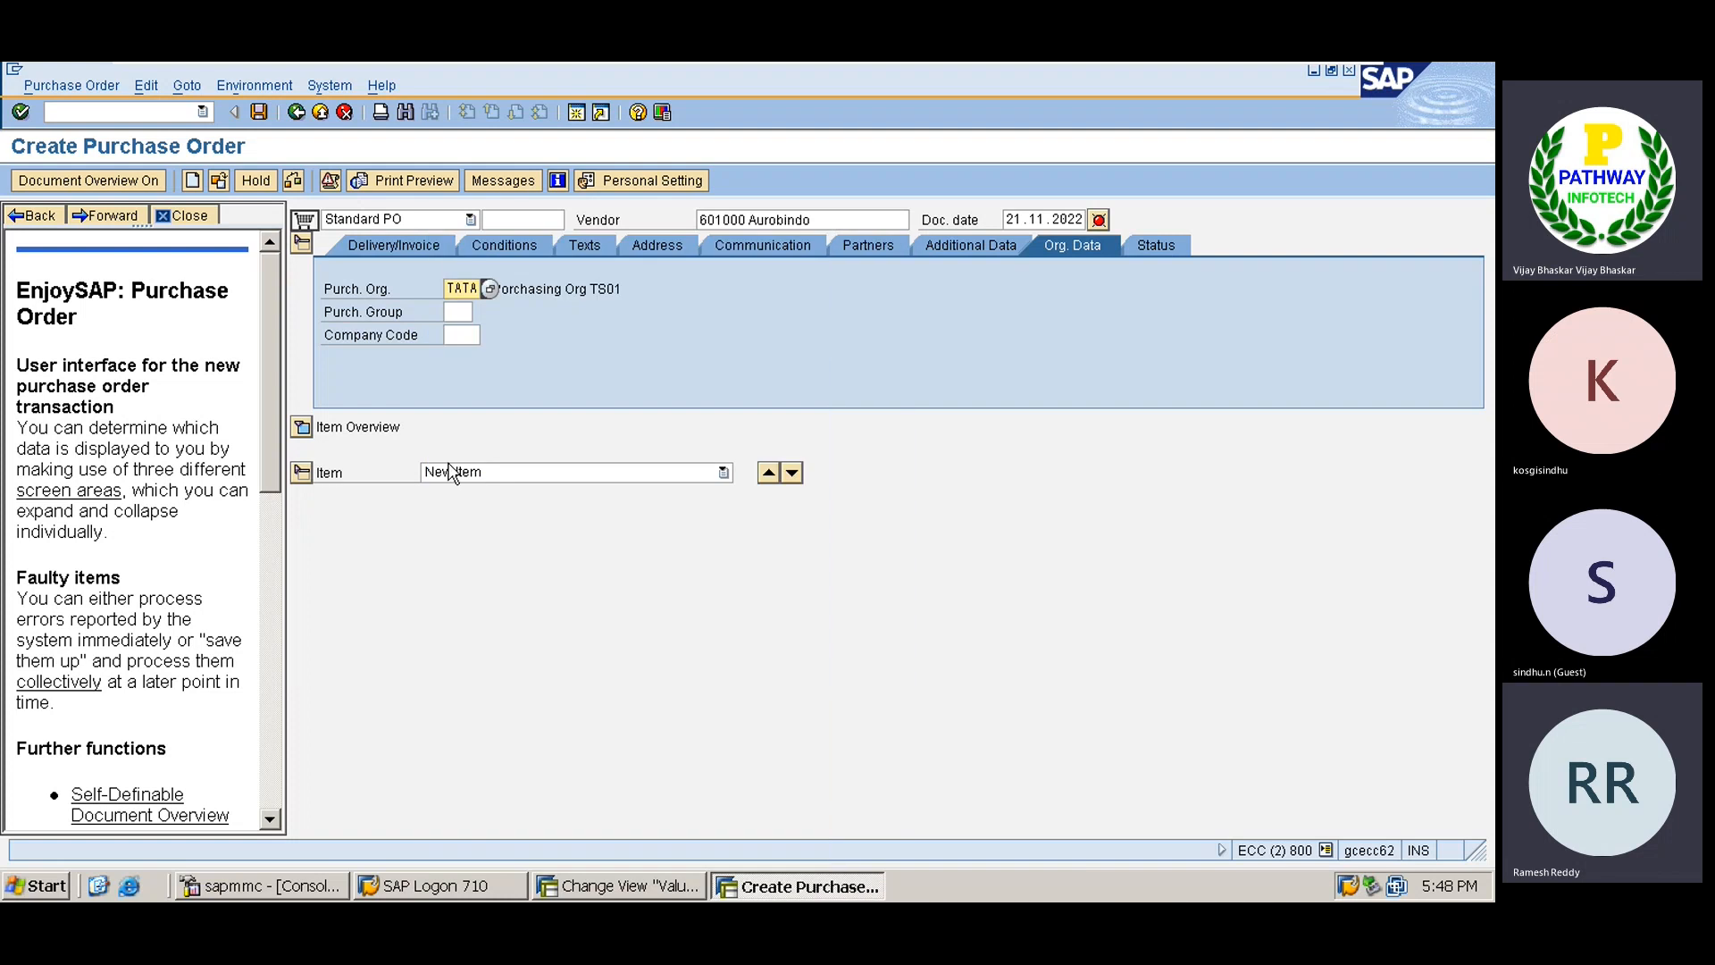
# Set purchasing group TA (RM Purchases) and company code TS01.
pyautogui.click(460, 316)
pyautogui.click(482, 313)
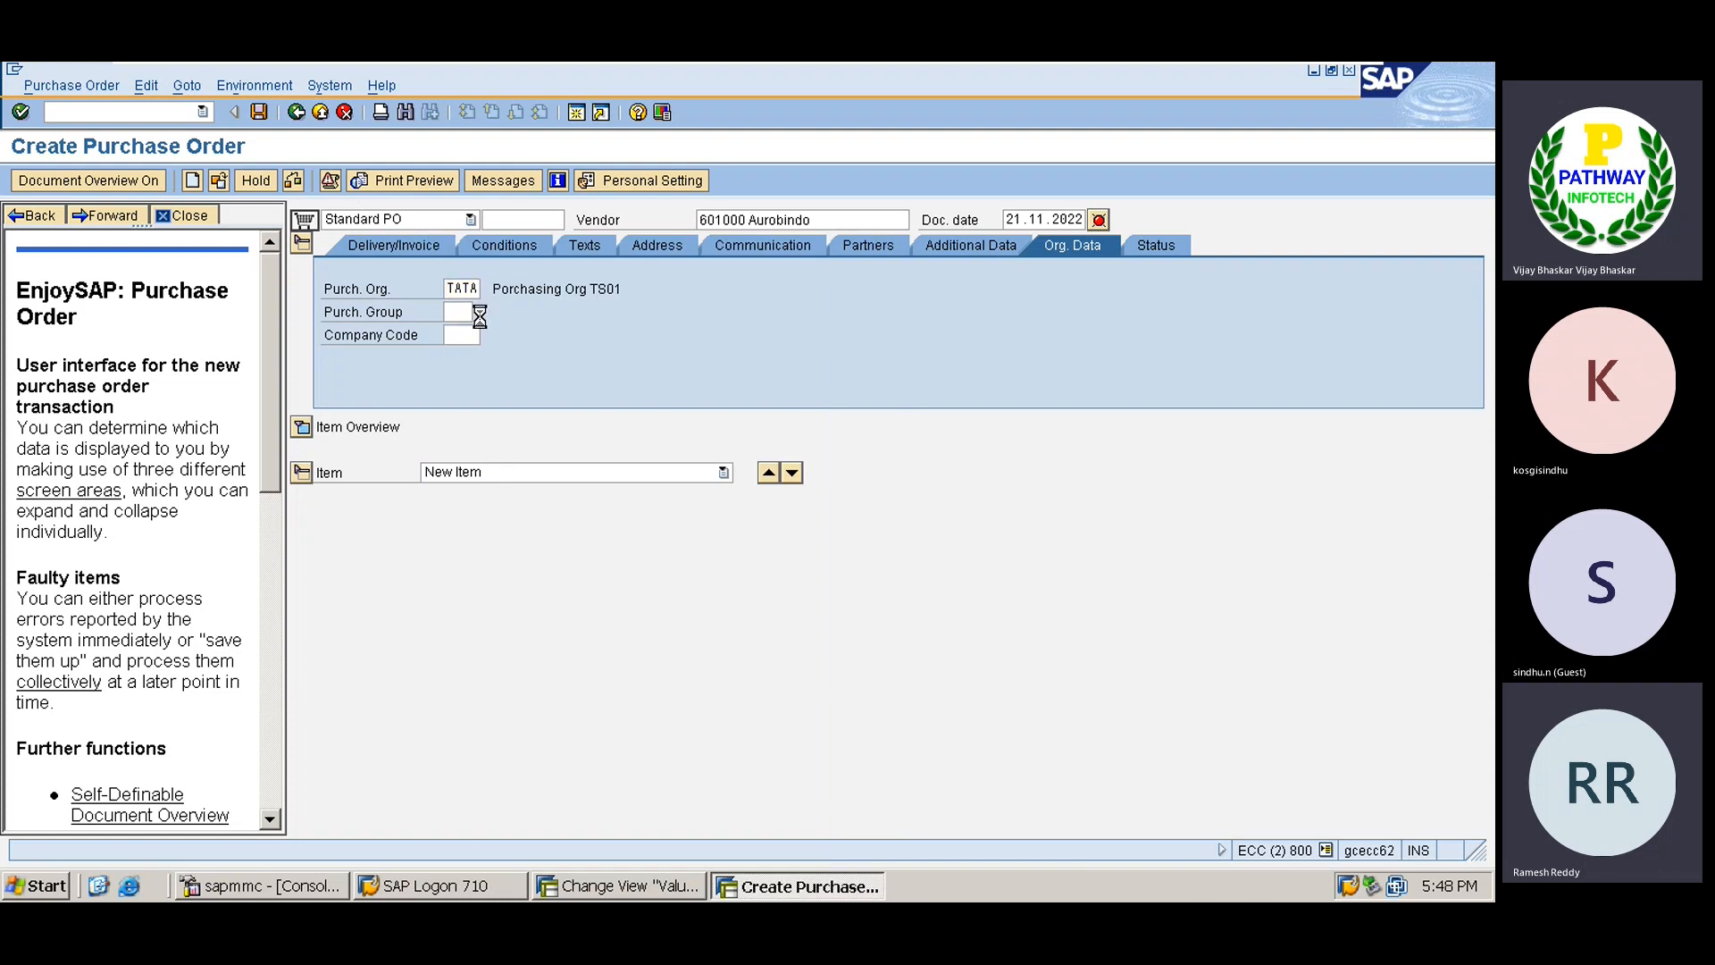
pyautogui.click(895, 777)
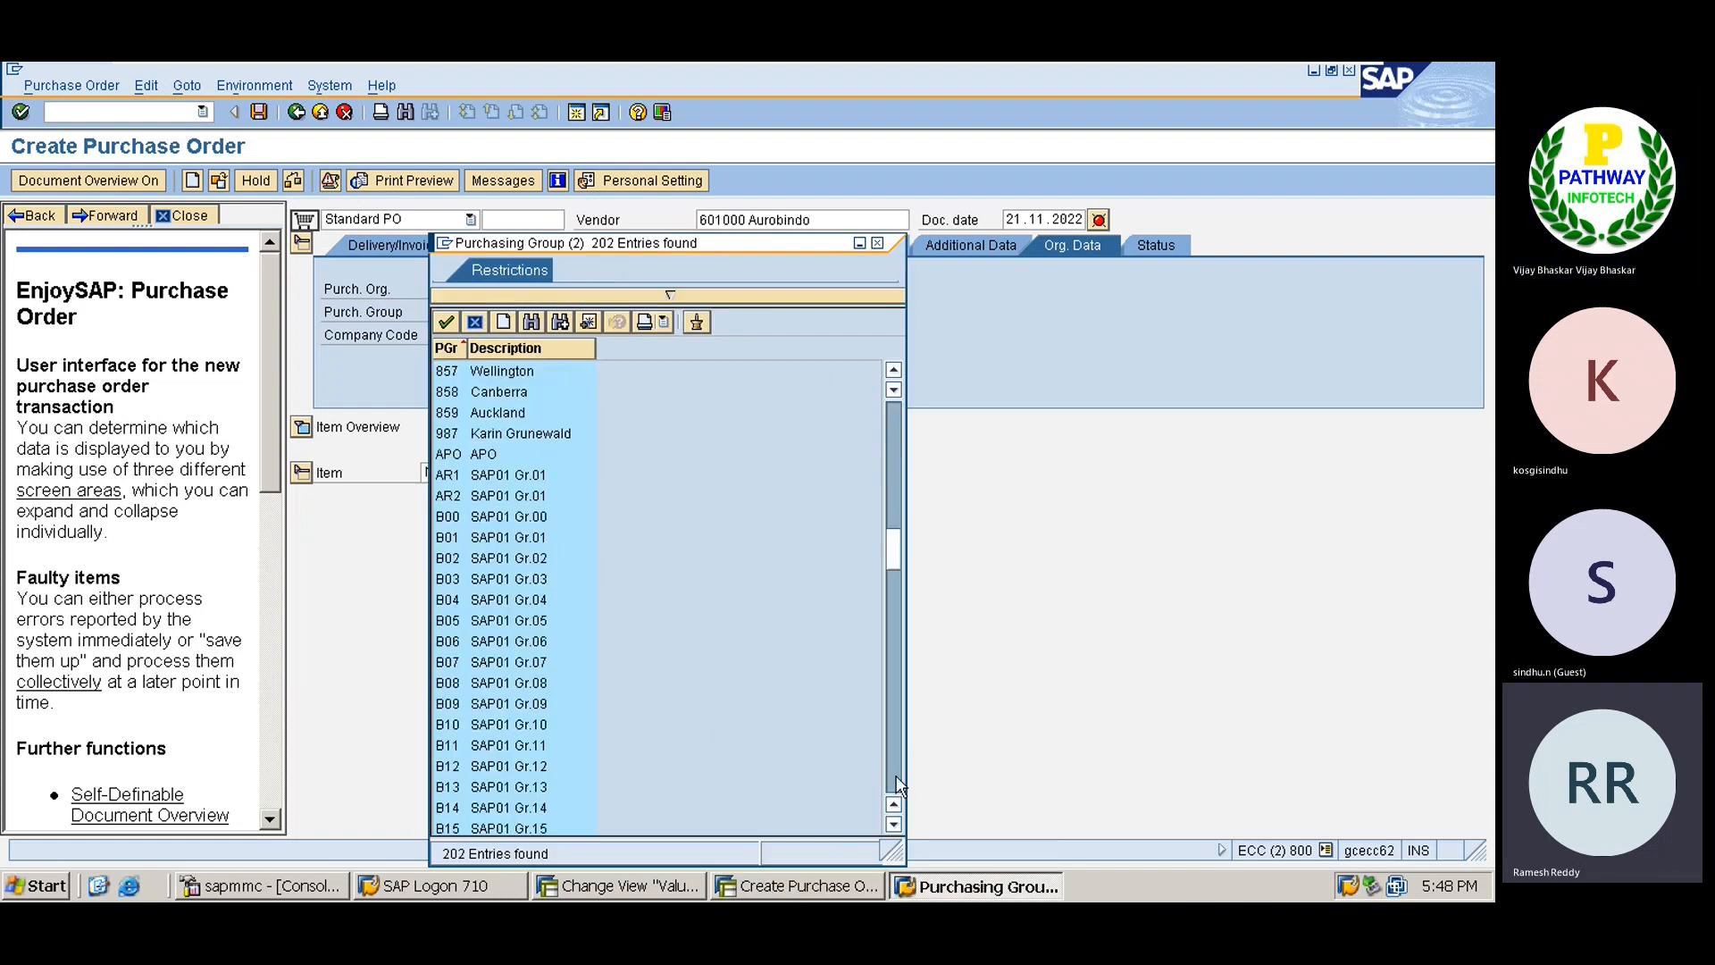
pyautogui.click(895, 777)
pyautogui.click(897, 779)
pyautogui.click(897, 782)
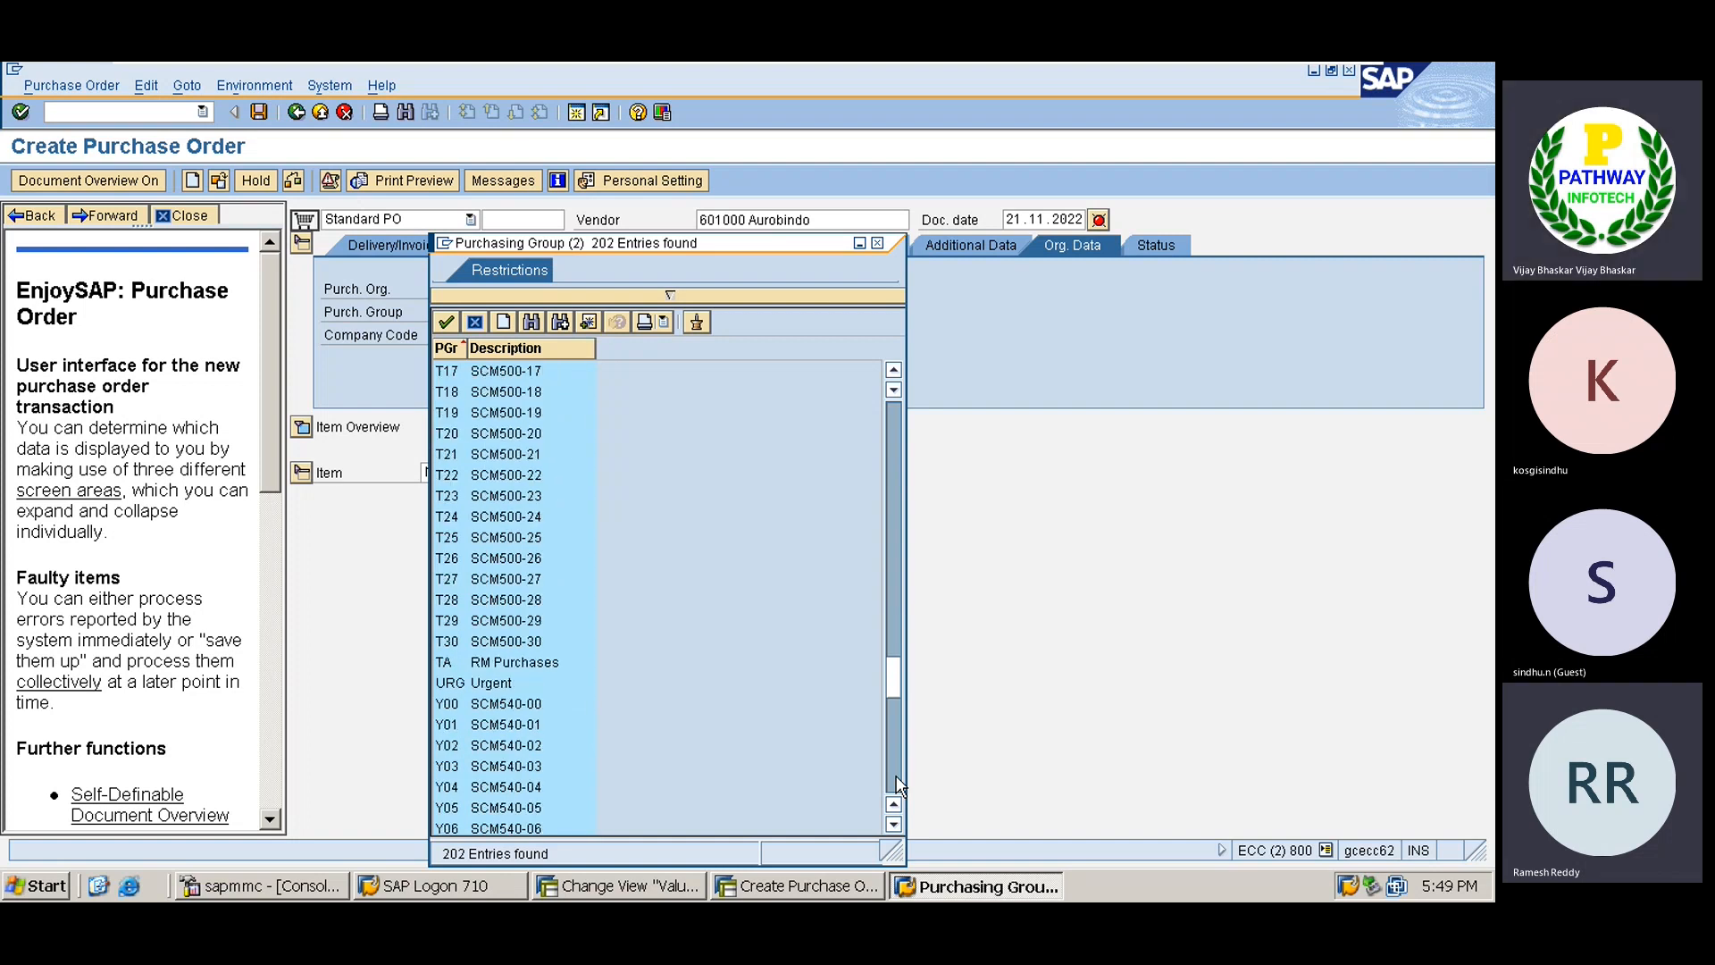
pyautogui.doubleClick(445, 662)
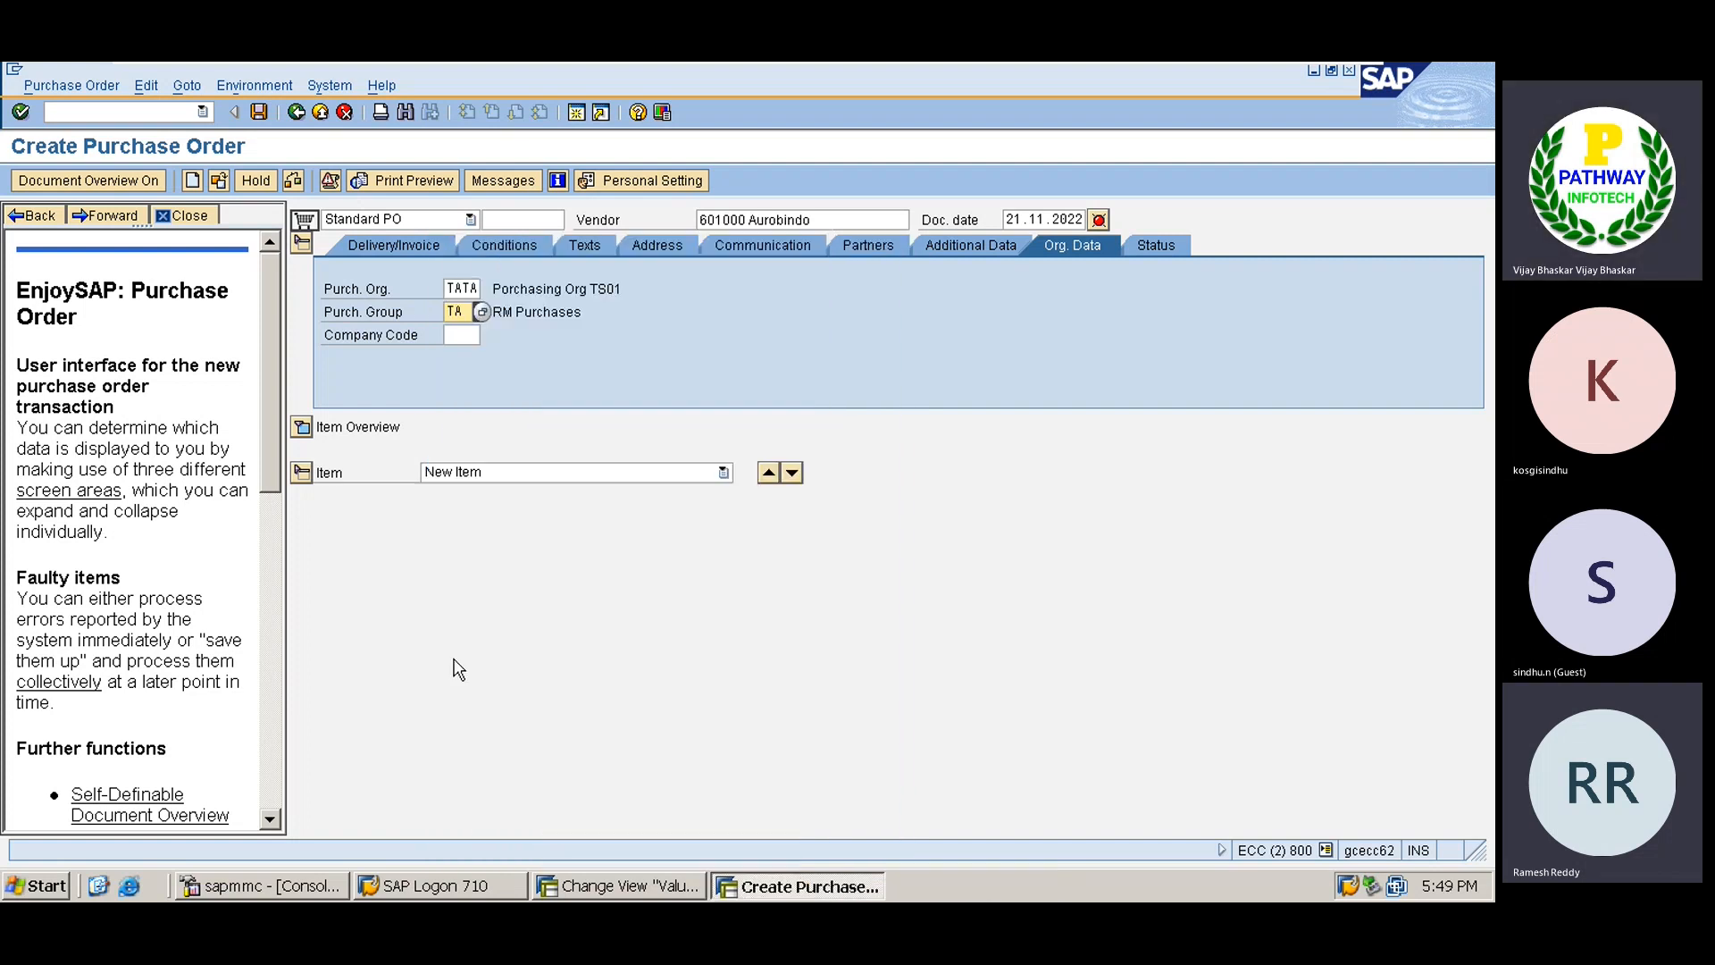
pyautogui.click(459, 336)
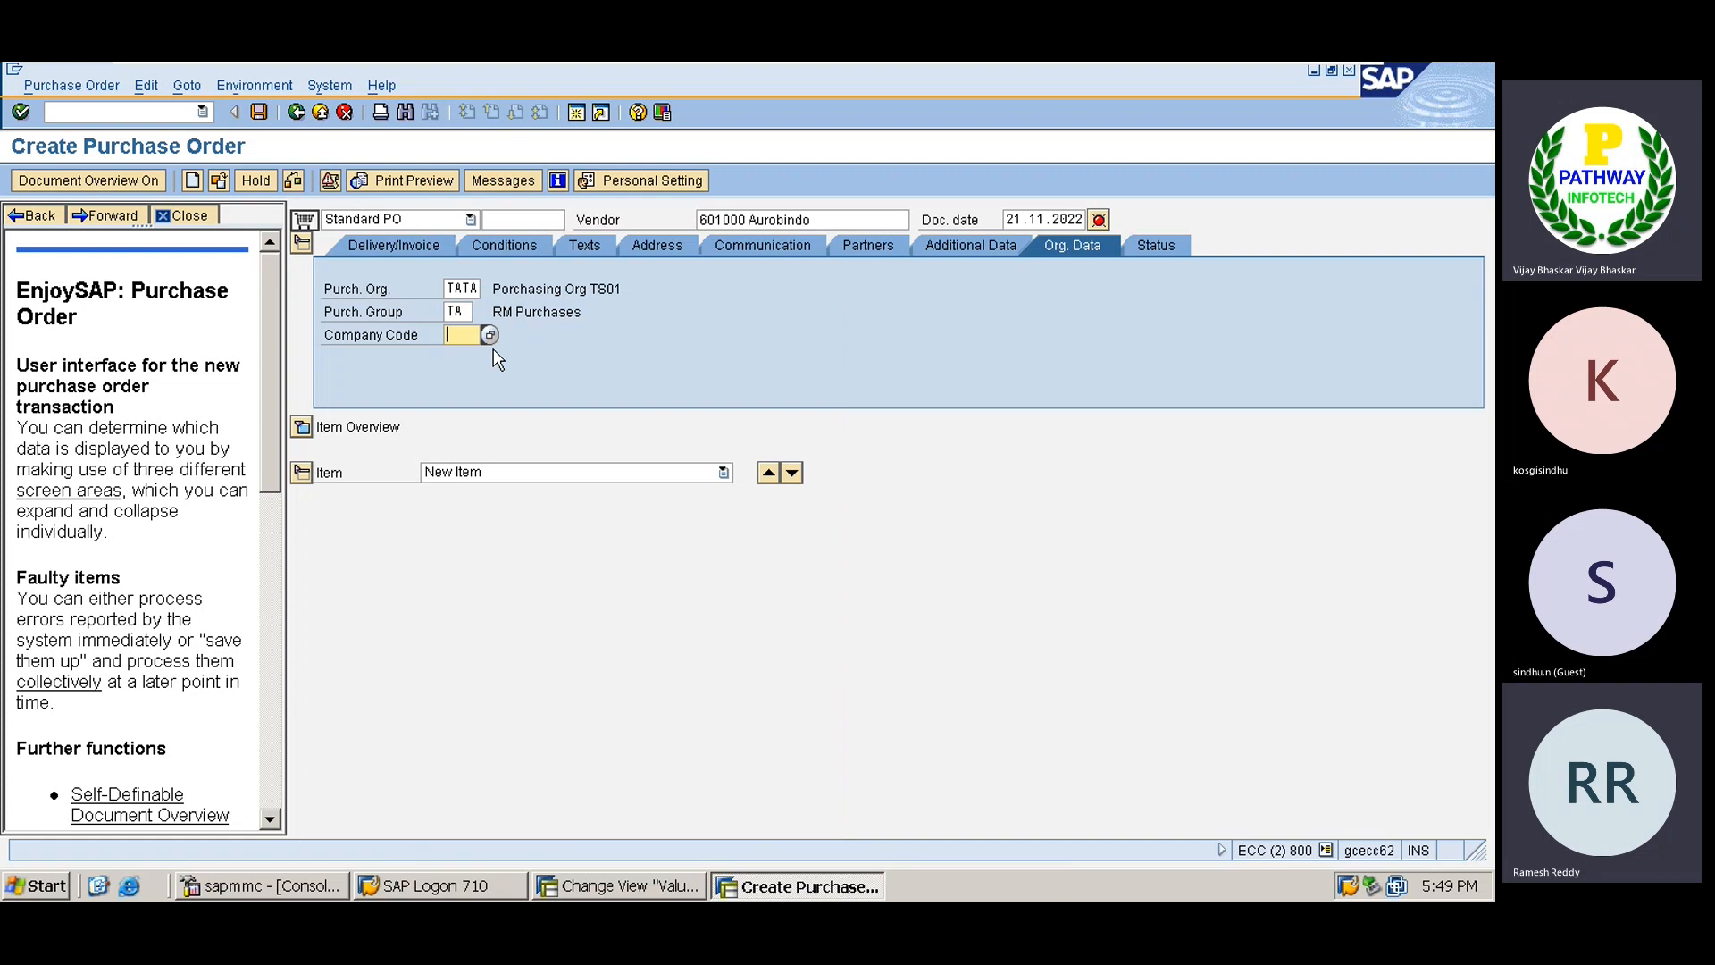
pyautogui.write('TS01')
pyautogui.press('Return')
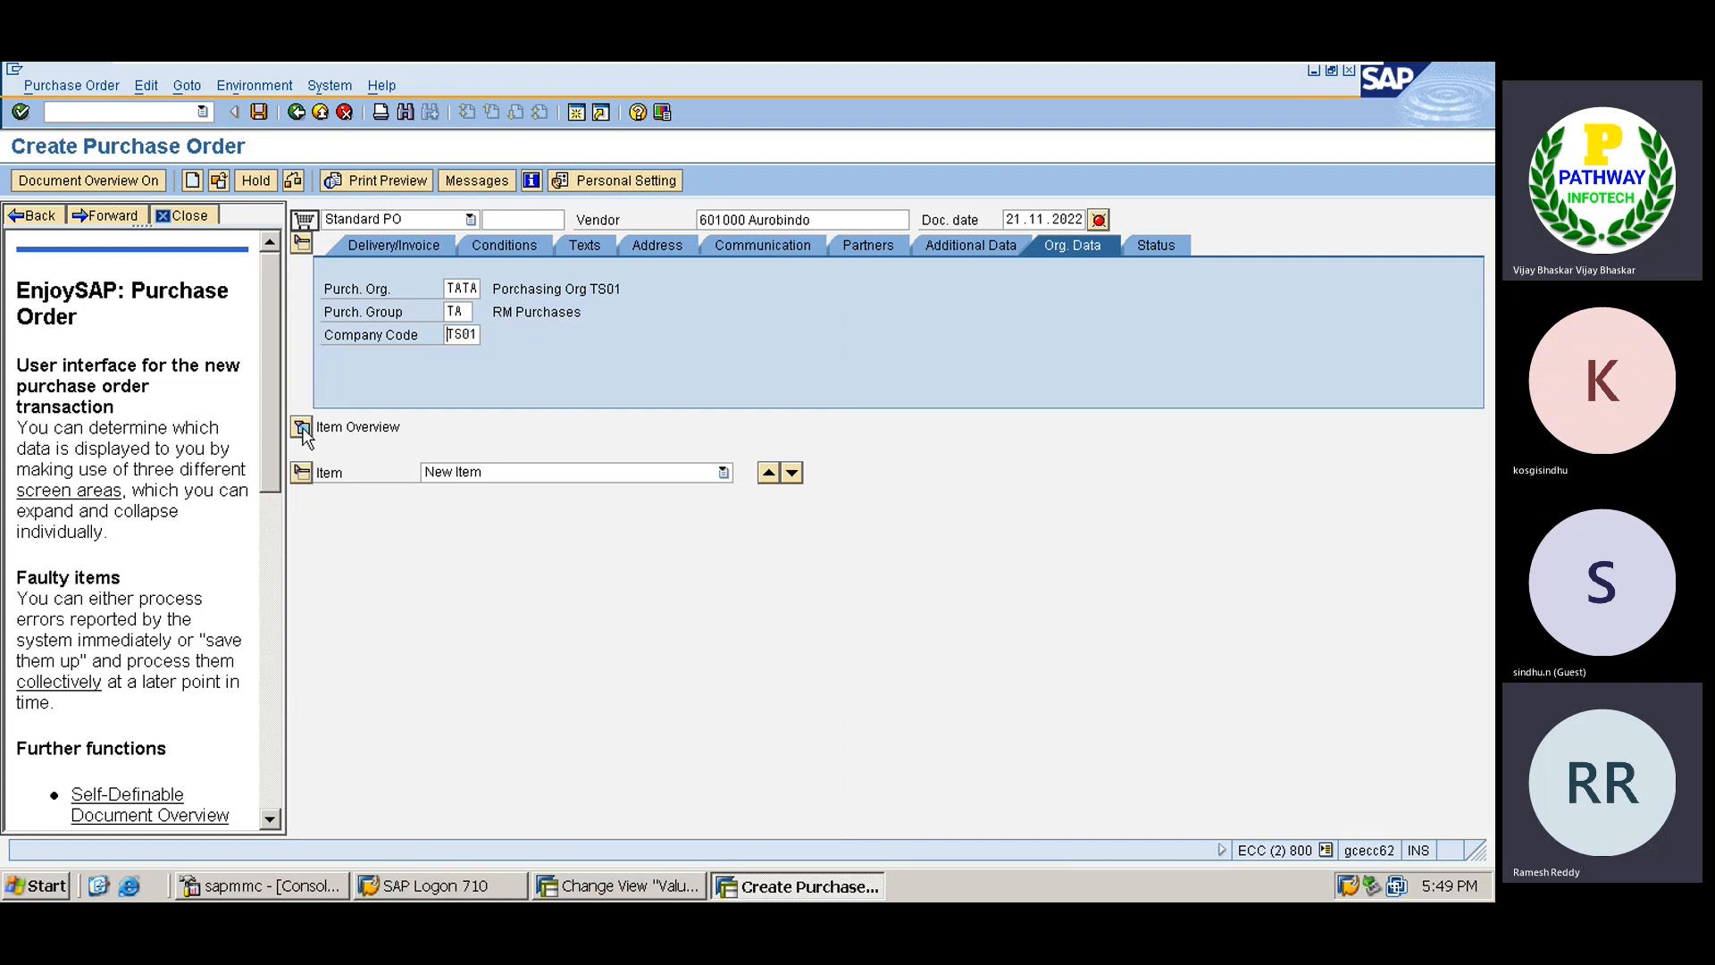
pyautogui.click(302, 428)
# Enter item 10 and look at the account assignment categories, leaving none selected.
pyautogui.write('1')
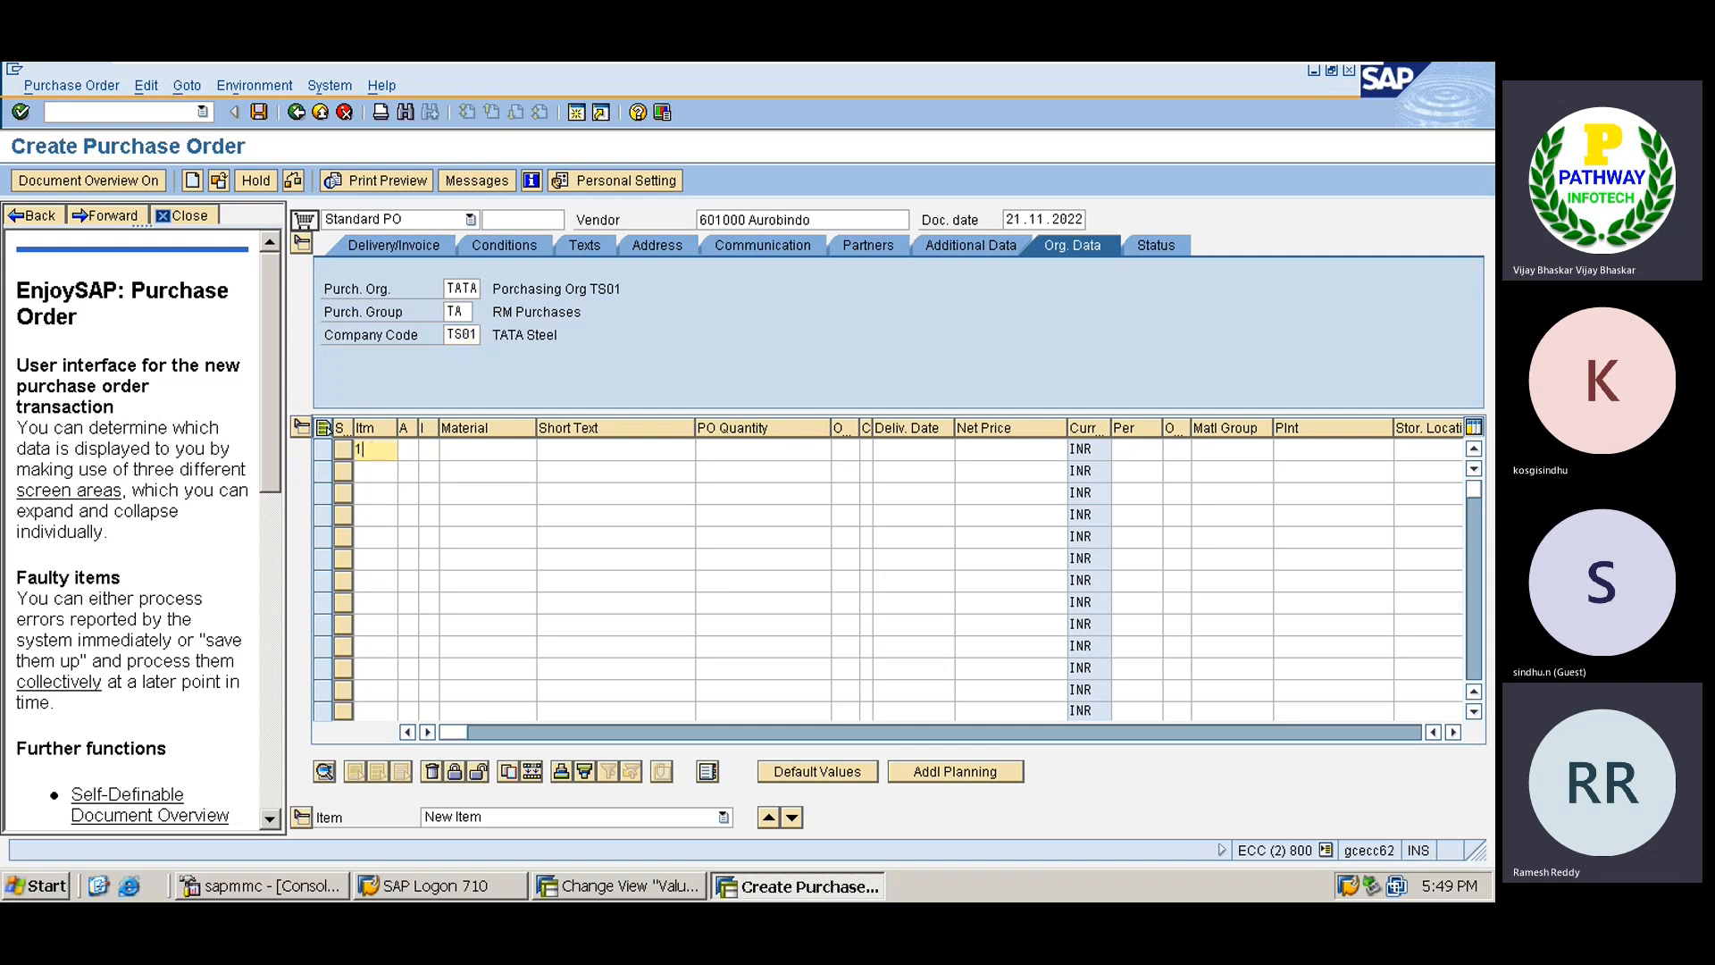
pyautogui.write('0')
pyautogui.press('Tab')
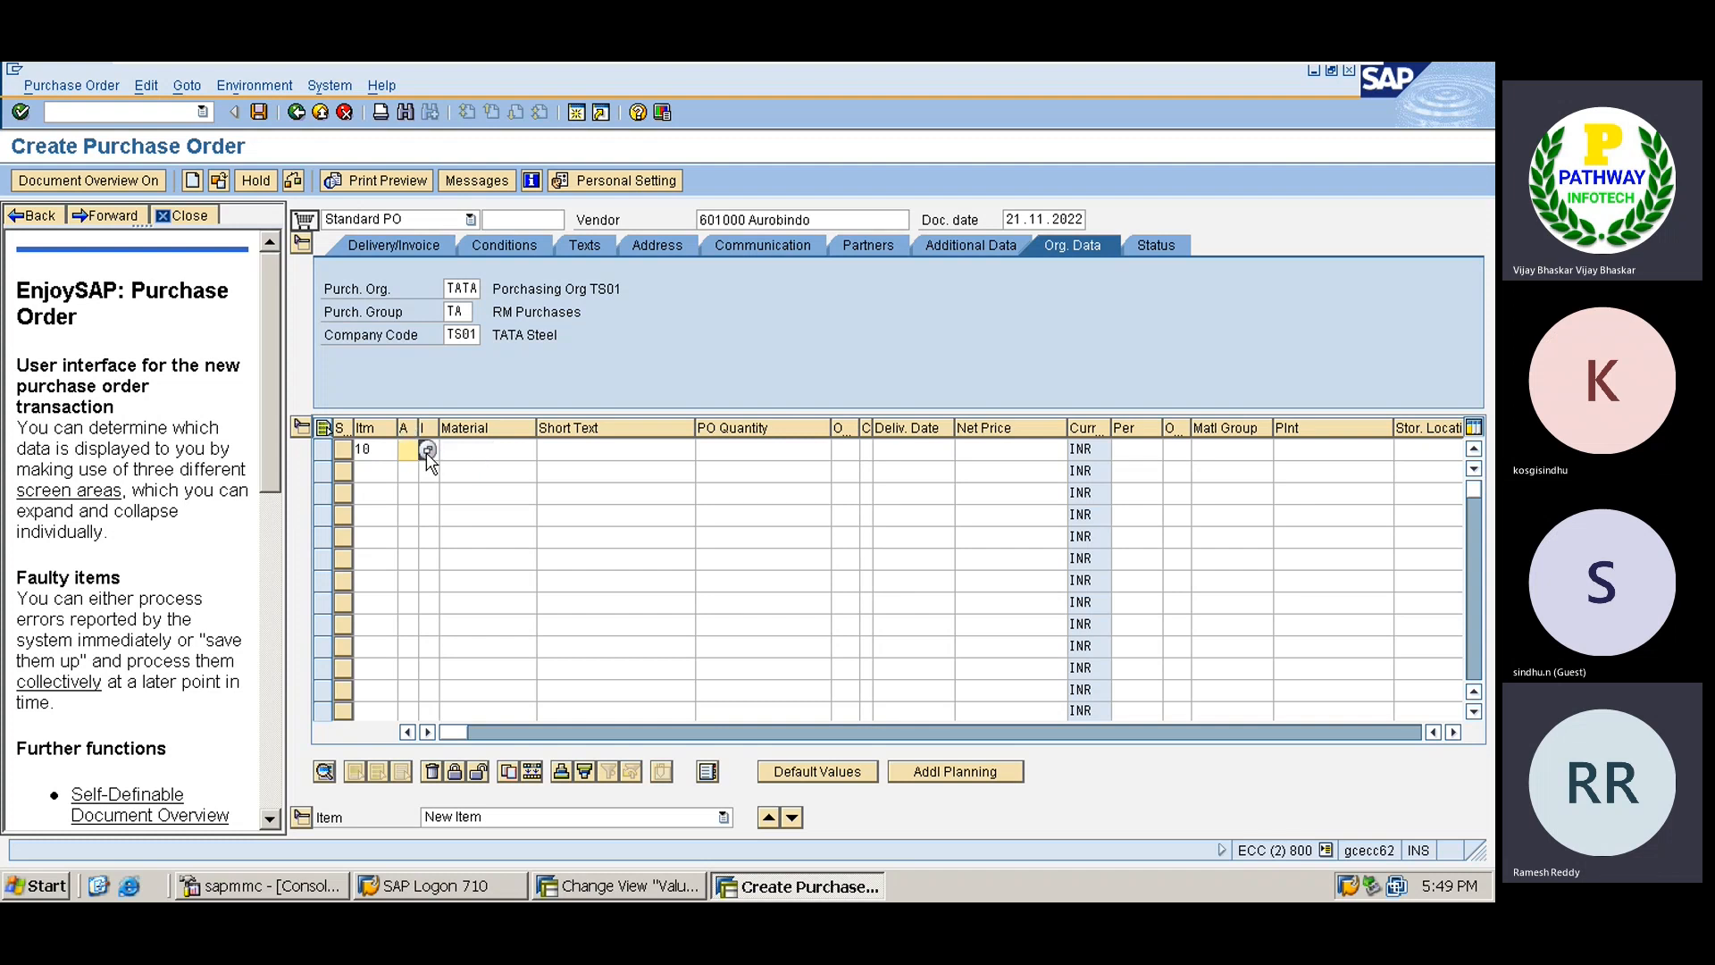
pyautogui.click(427, 450)
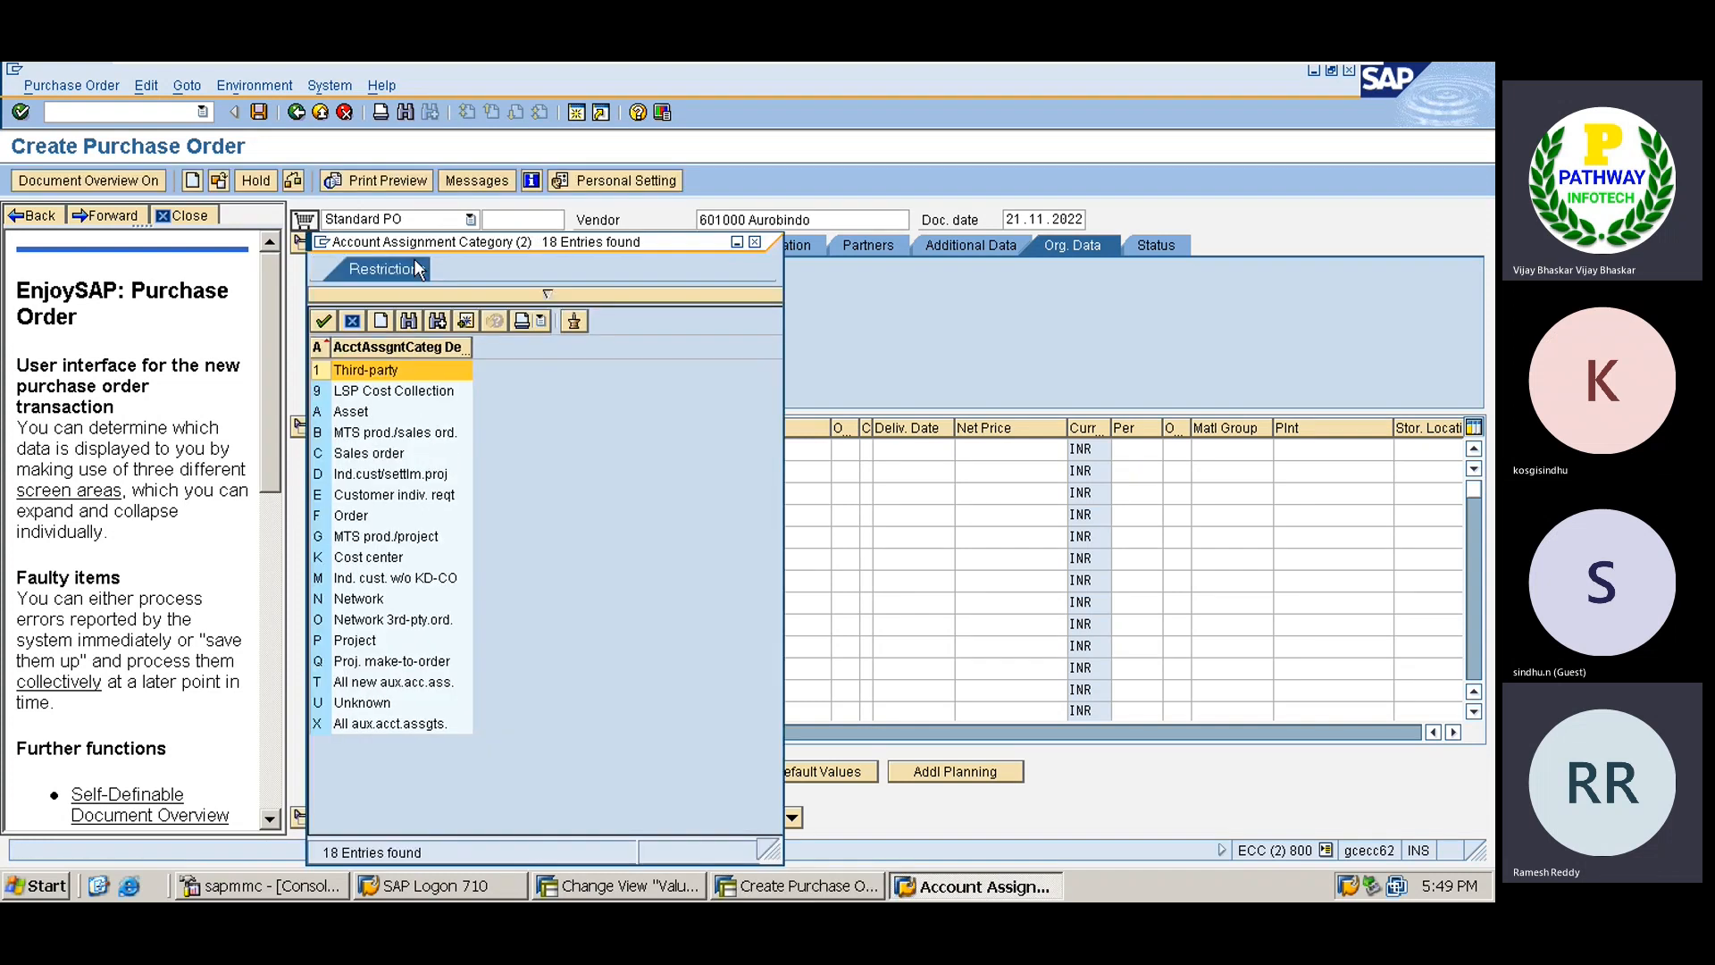
pyautogui.moveTo(431, 244); pyautogui.dragTo(849, 237)
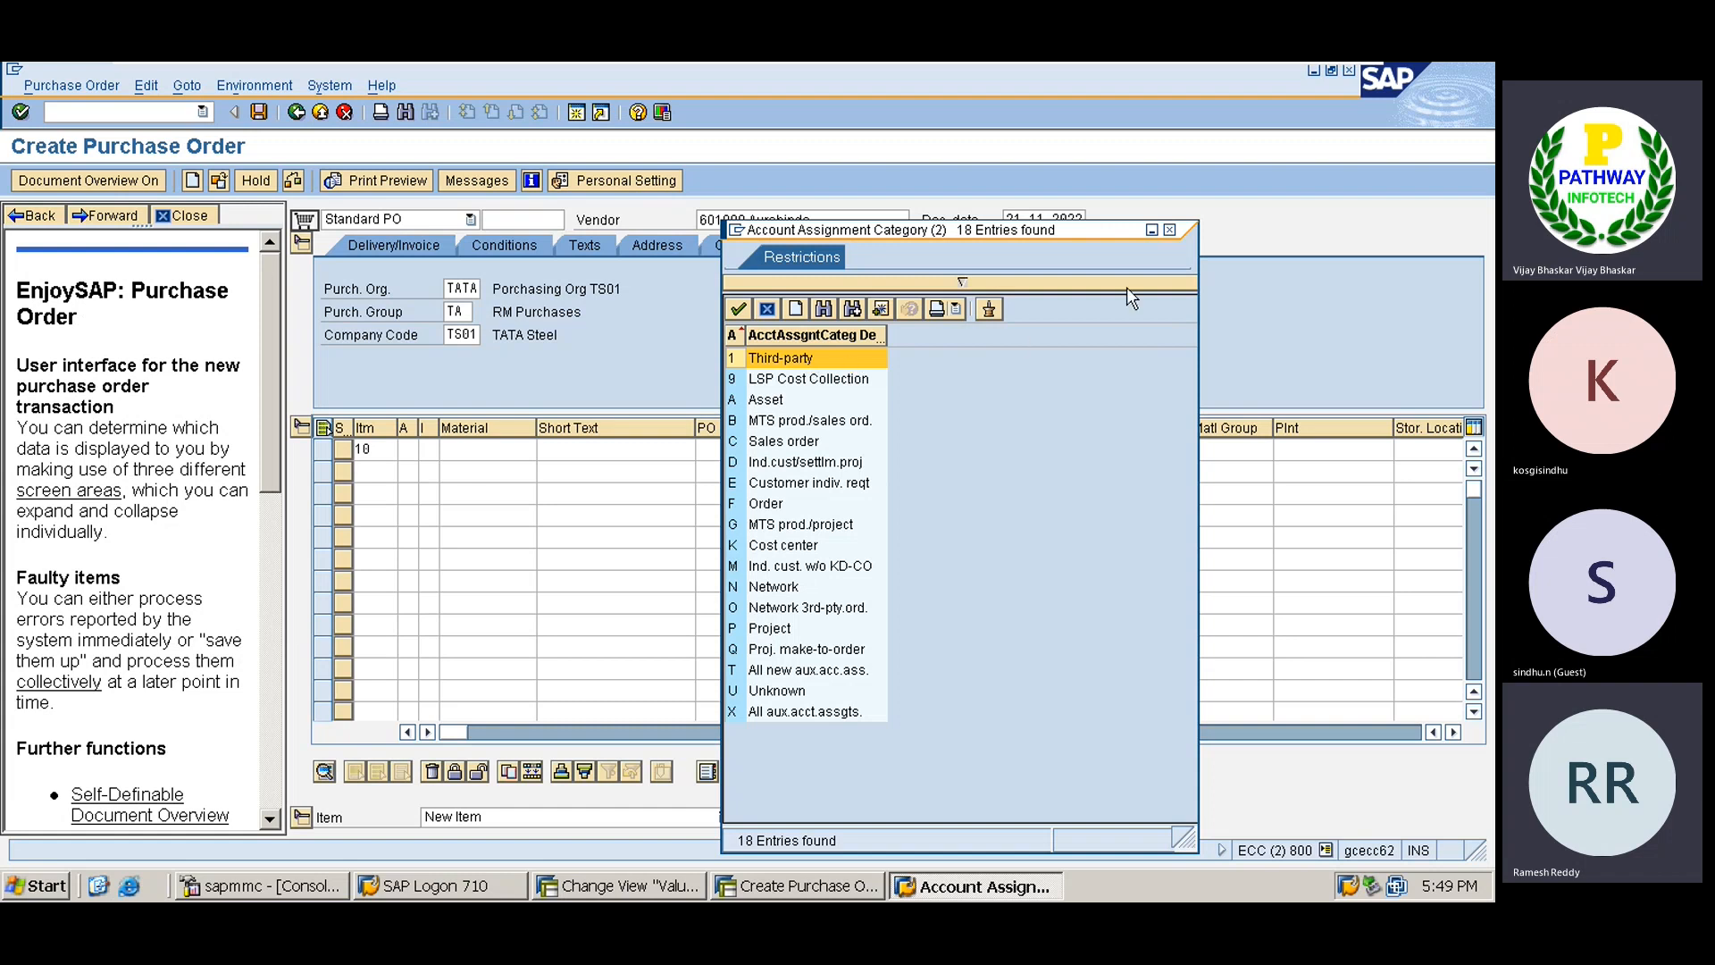
pyautogui.click(1169, 231)
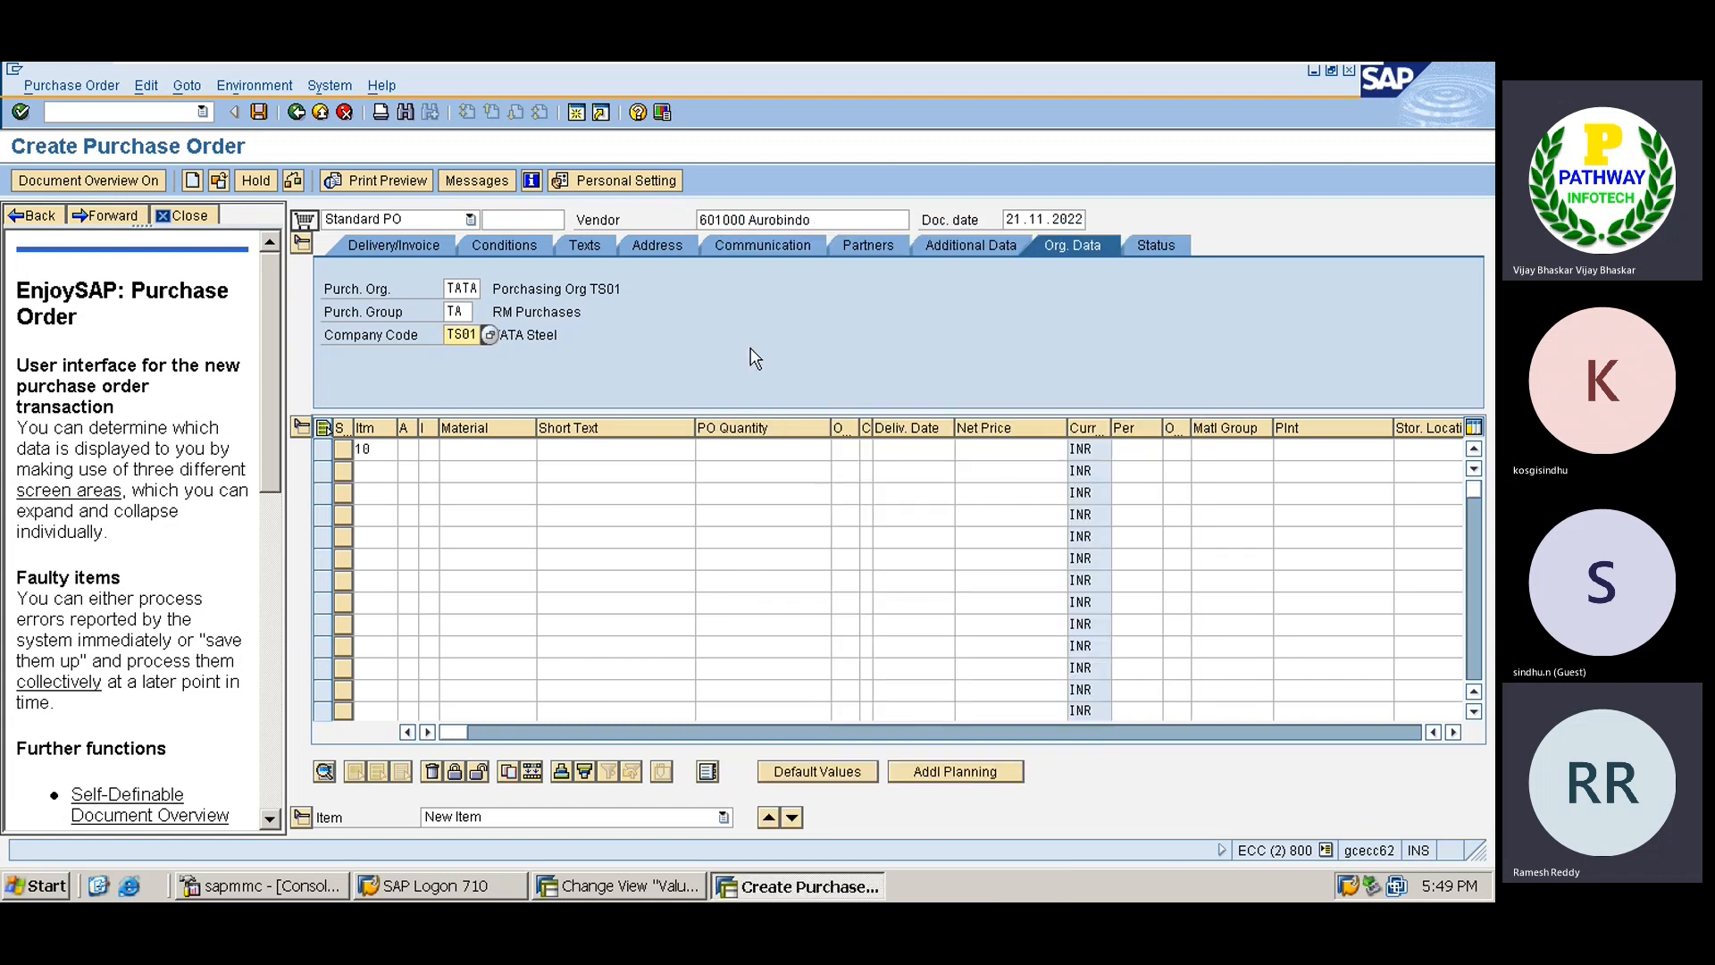
pyautogui.click(479, 451)
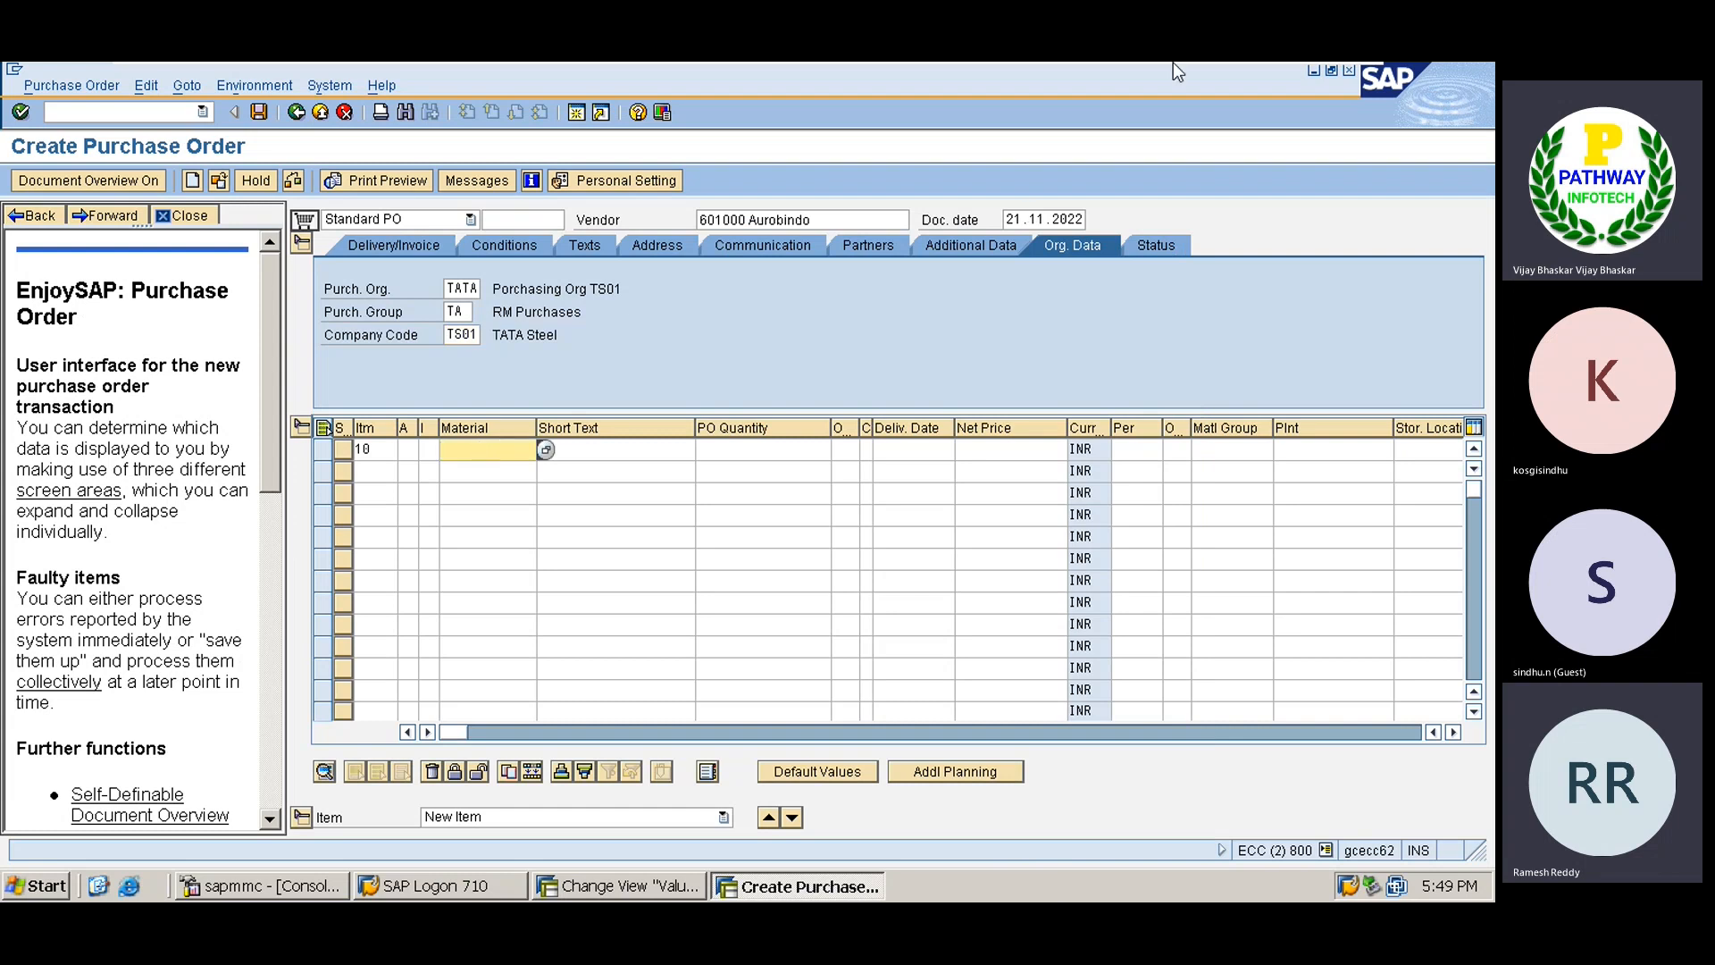
# Copy TATARUBBER from Excel cell G262 into item 10's Material field.
pyautogui.moveTo(1188, 62)
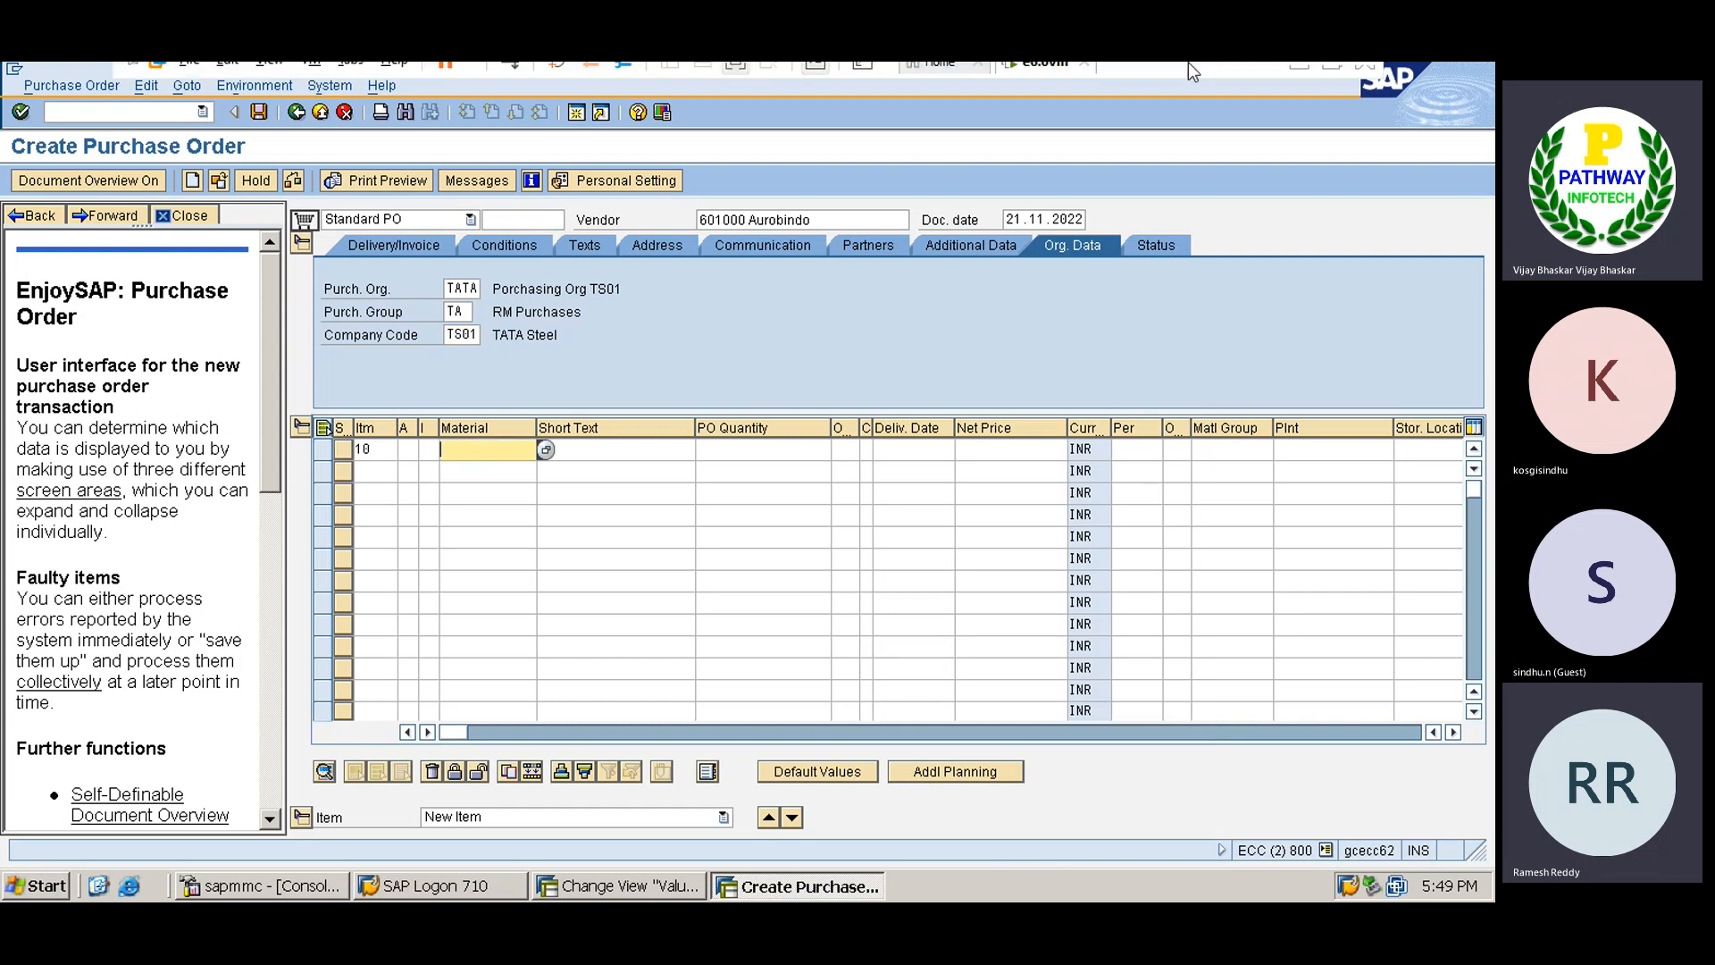
pyautogui.click(1304, 78)
pyautogui.click(644, 366)
pyautogui.hotkey('ctrl', 'c')
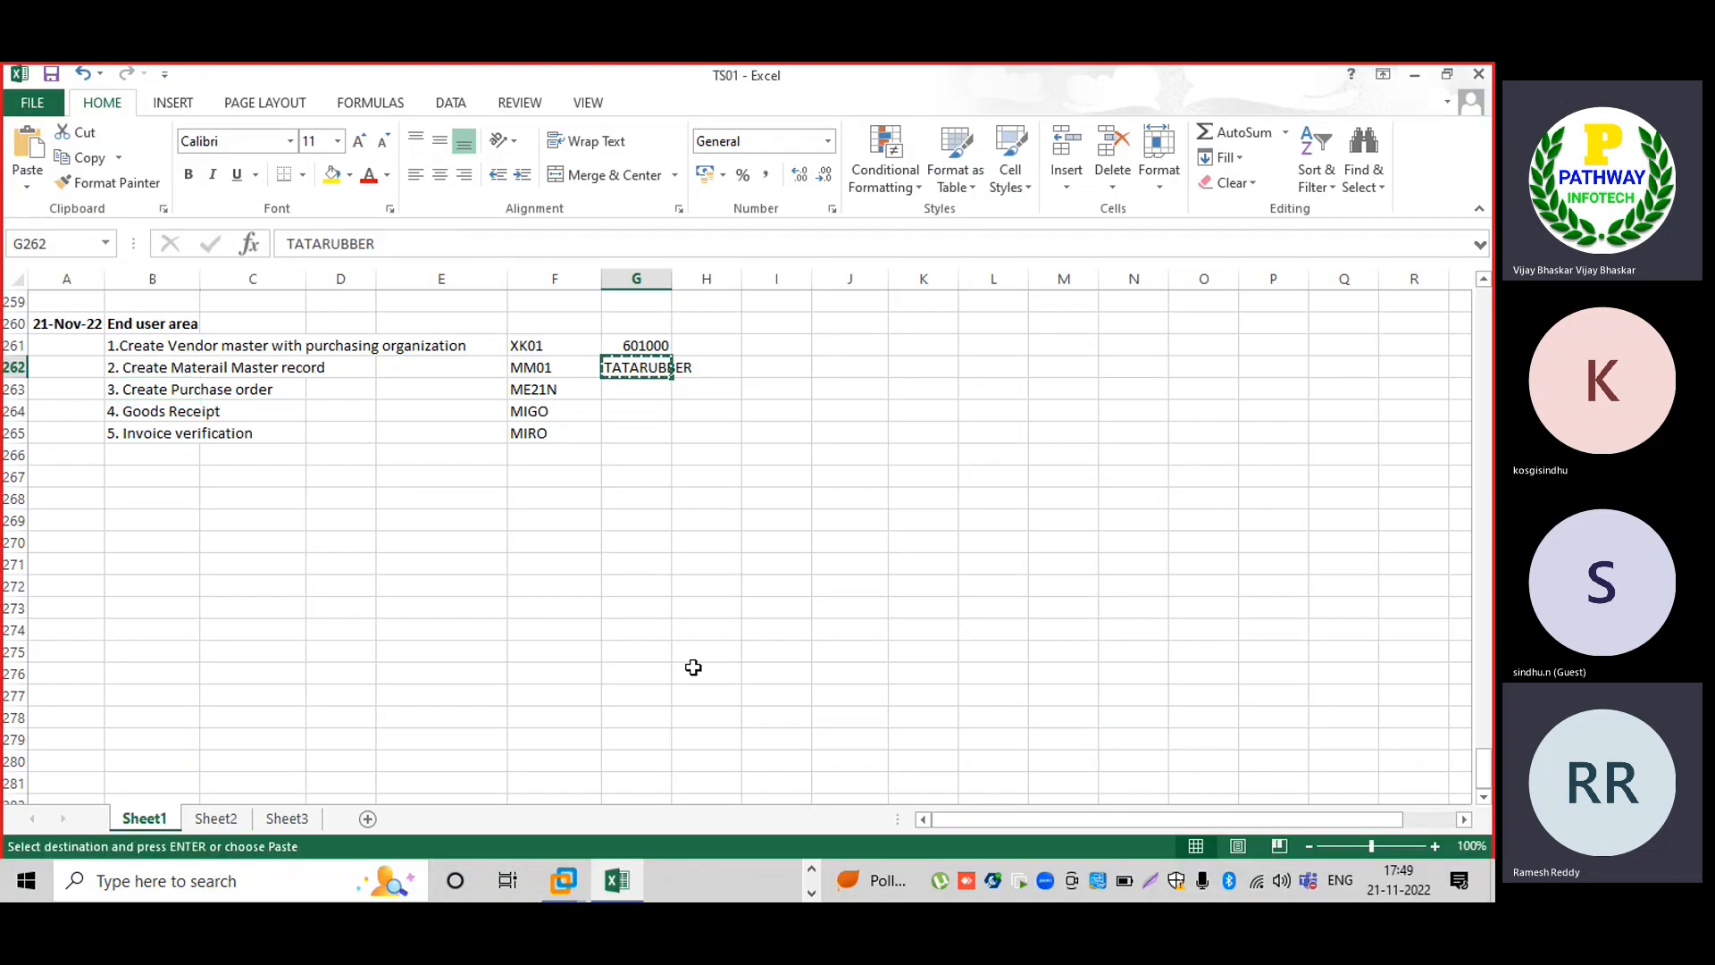
pyautogui.click(564, 865)
pyautogui.click(673, 711)
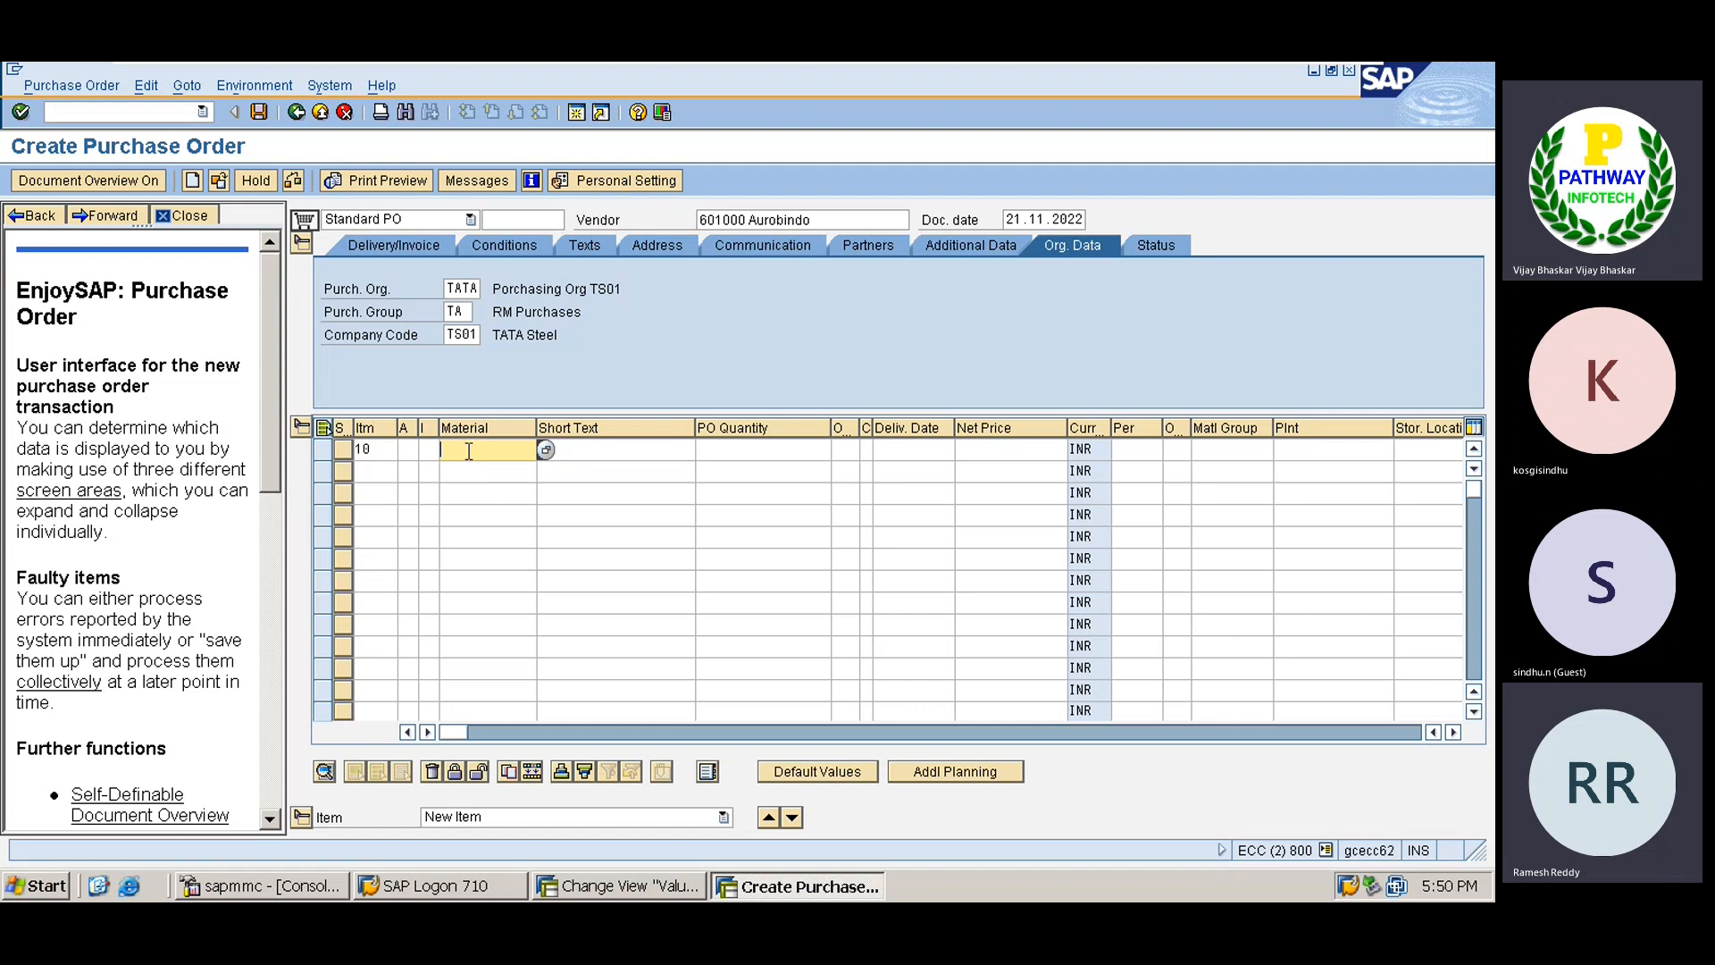
pyautogui.hotkey('ctrl', 'v')
pyautogui.press('Tab')
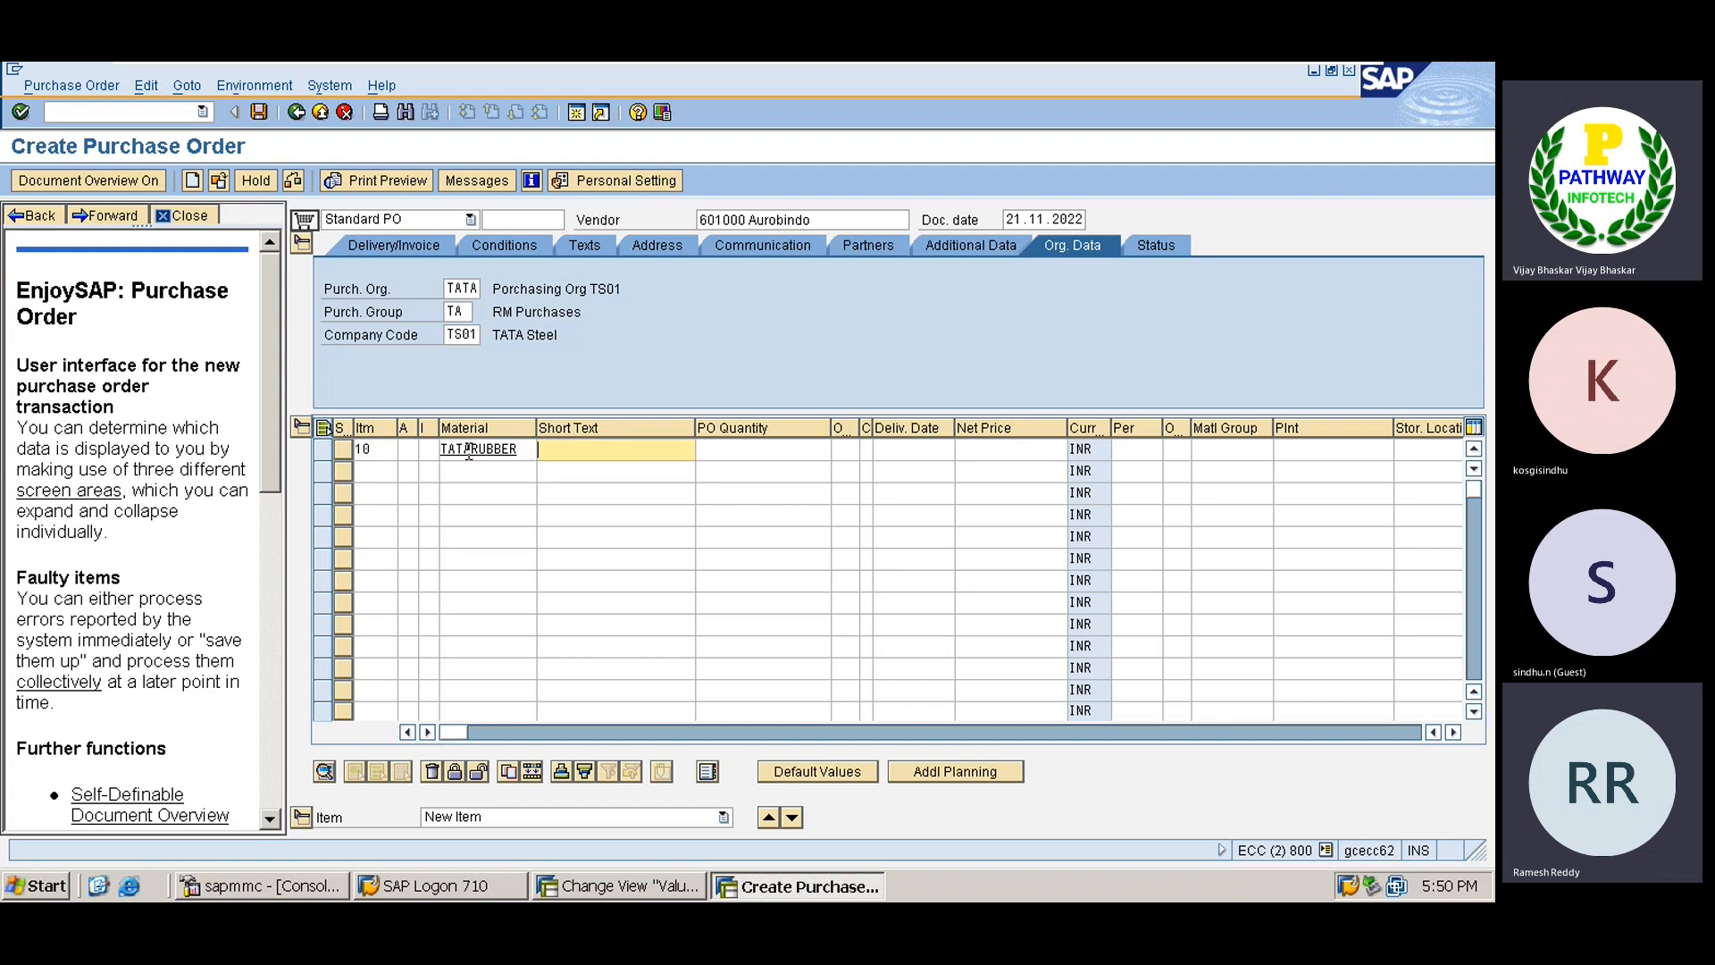
# Give item 10 short text 'Rubber Purchases' and PO quantity 150.
pyautogui.write('Rupp')
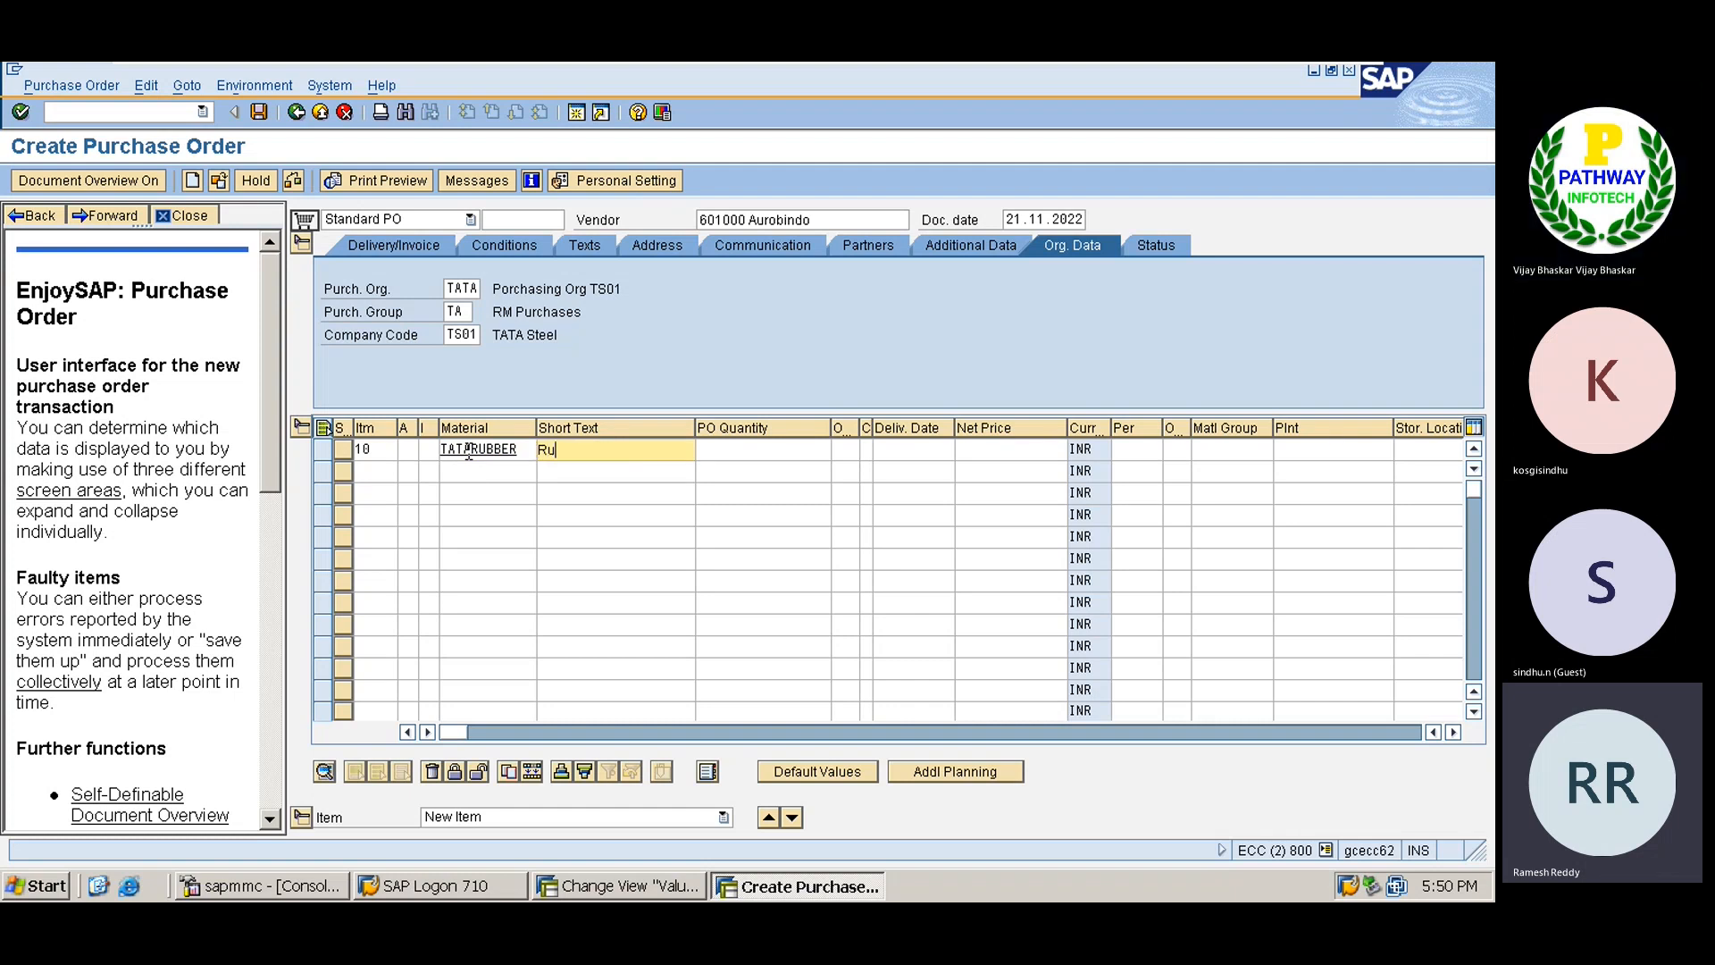
pyautogui.press('BackSpace')
pyautogui.press('BackSpace')
pyautogui.write('bber Purchaswe')
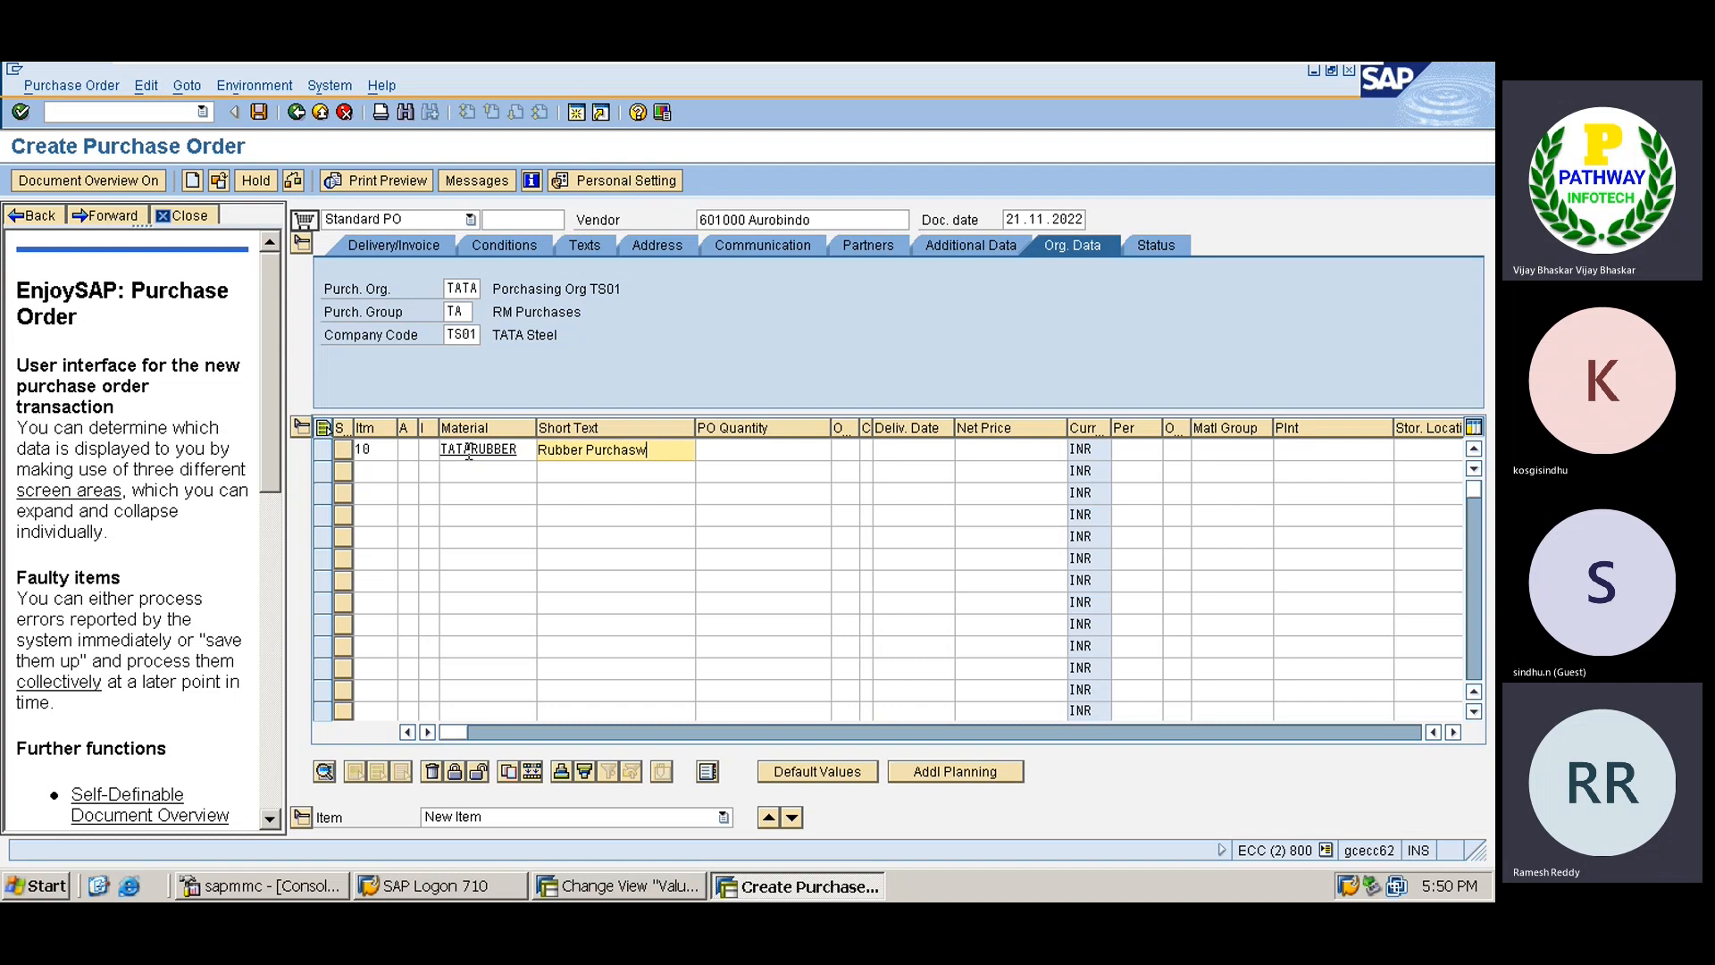
pyautogui.press('BackSpace')
pyautogui.write('es')
pyautogui.press('Tab')
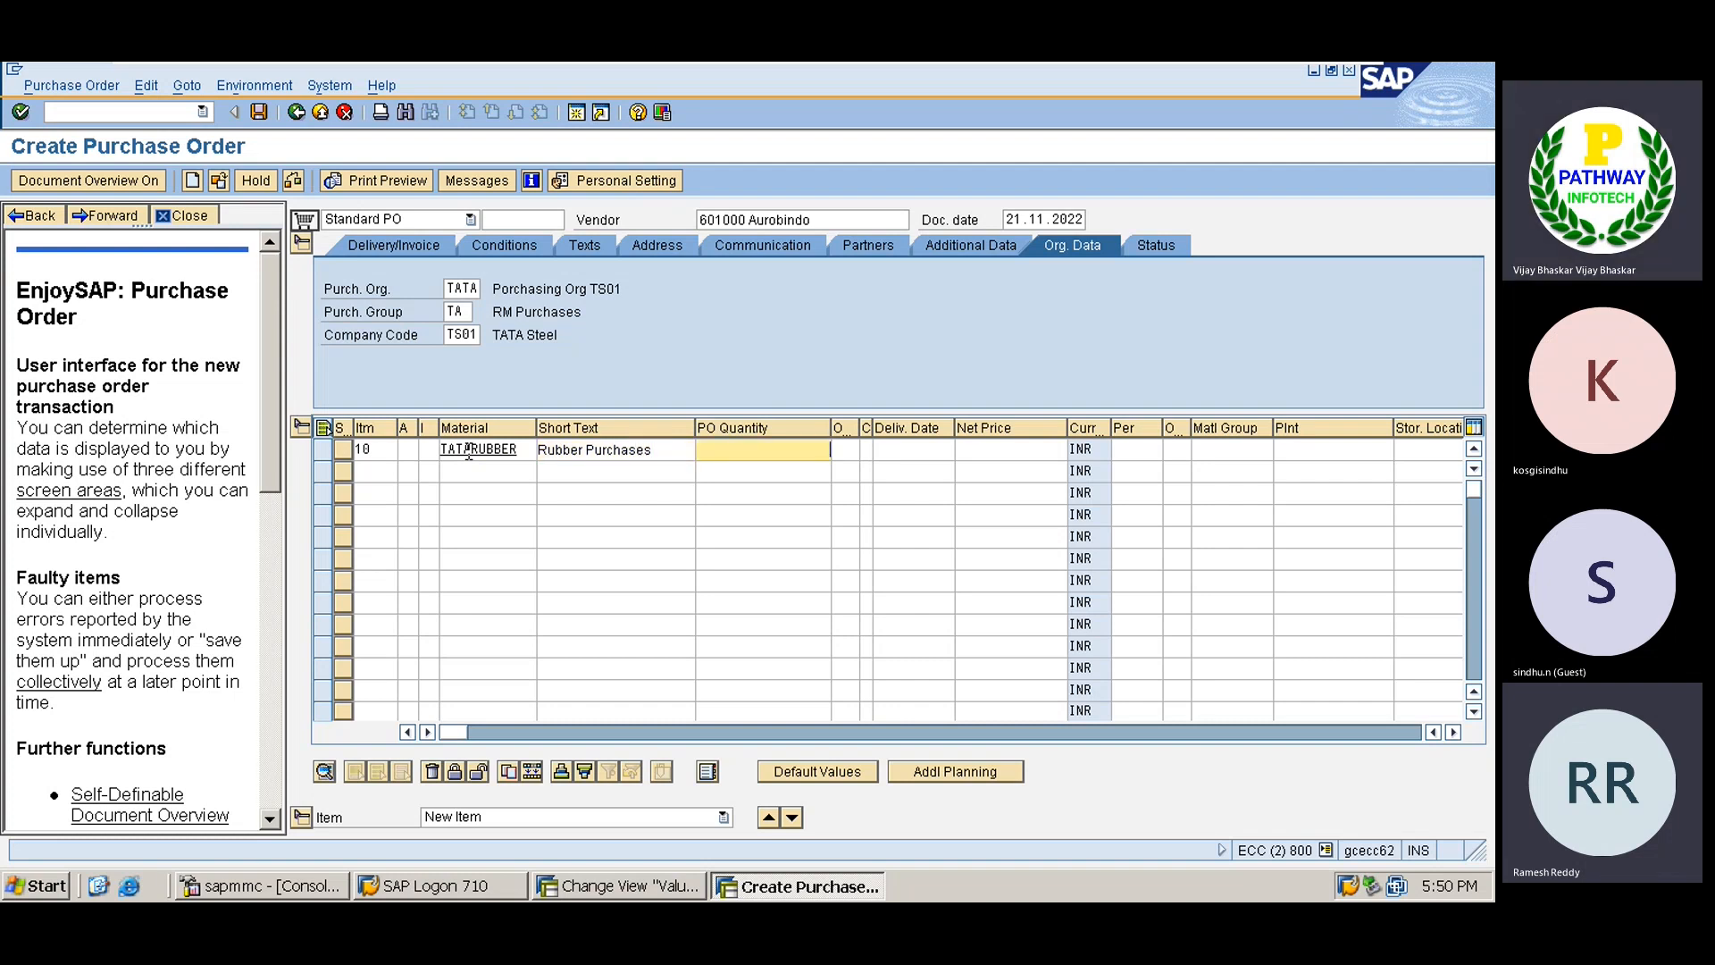
pyautogui.write('150')
pyautogui.press('Tab')
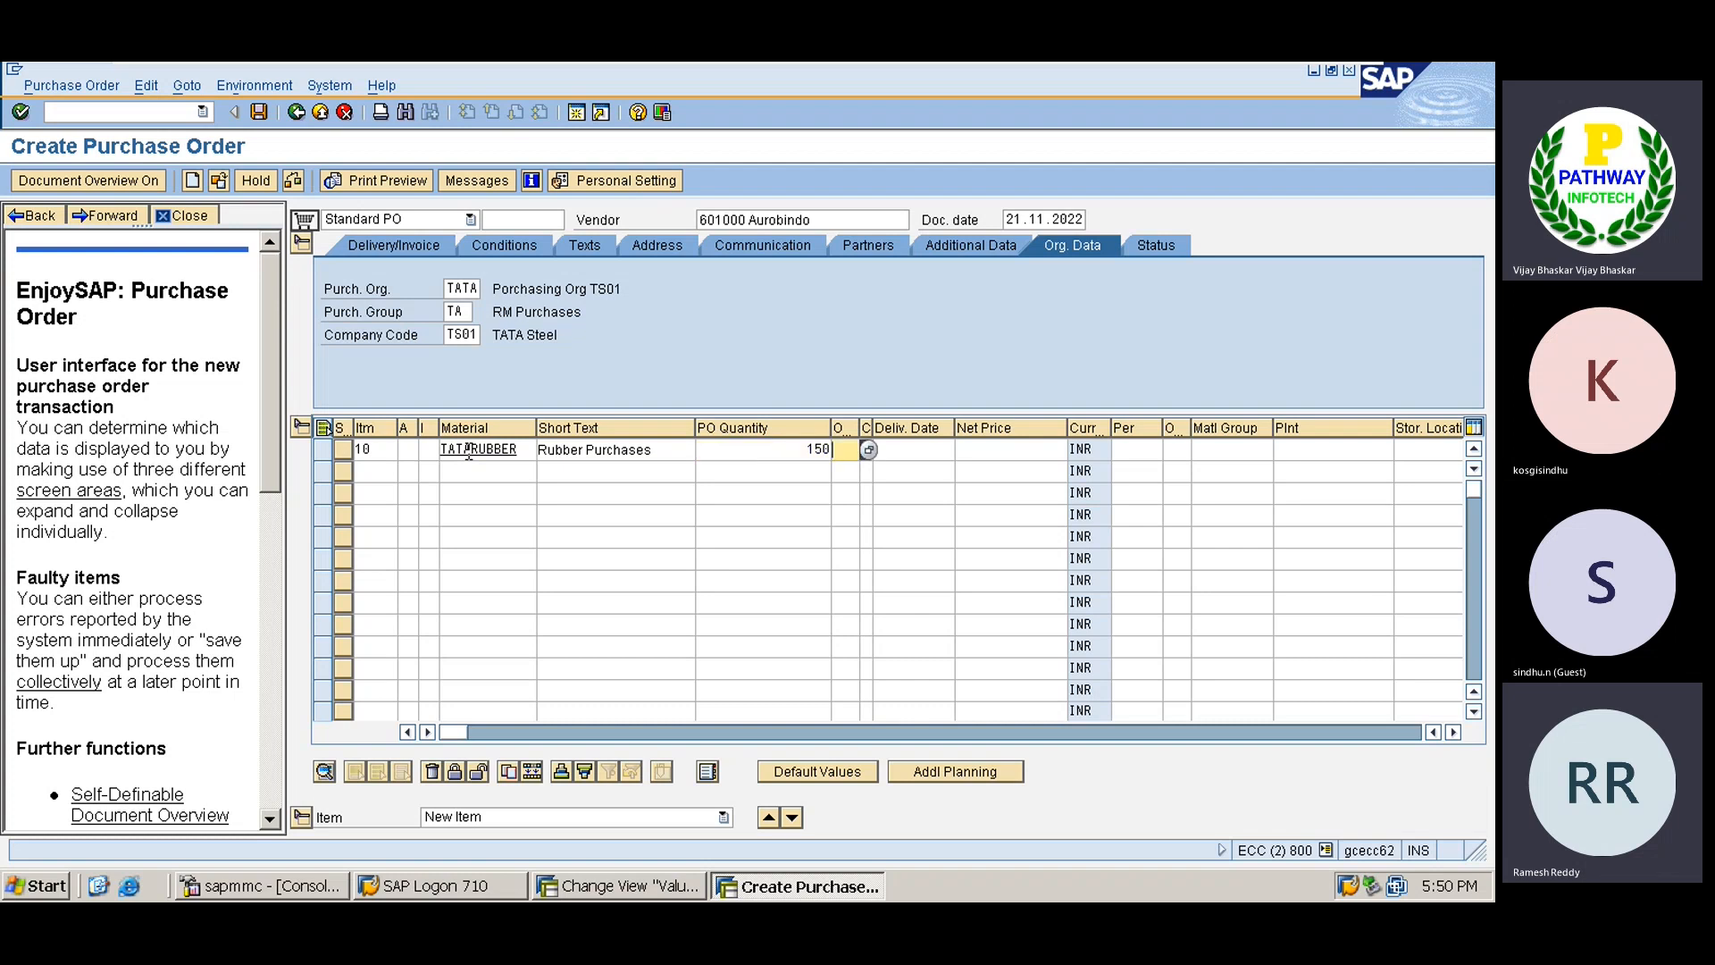
pyautogui.press('Tab')
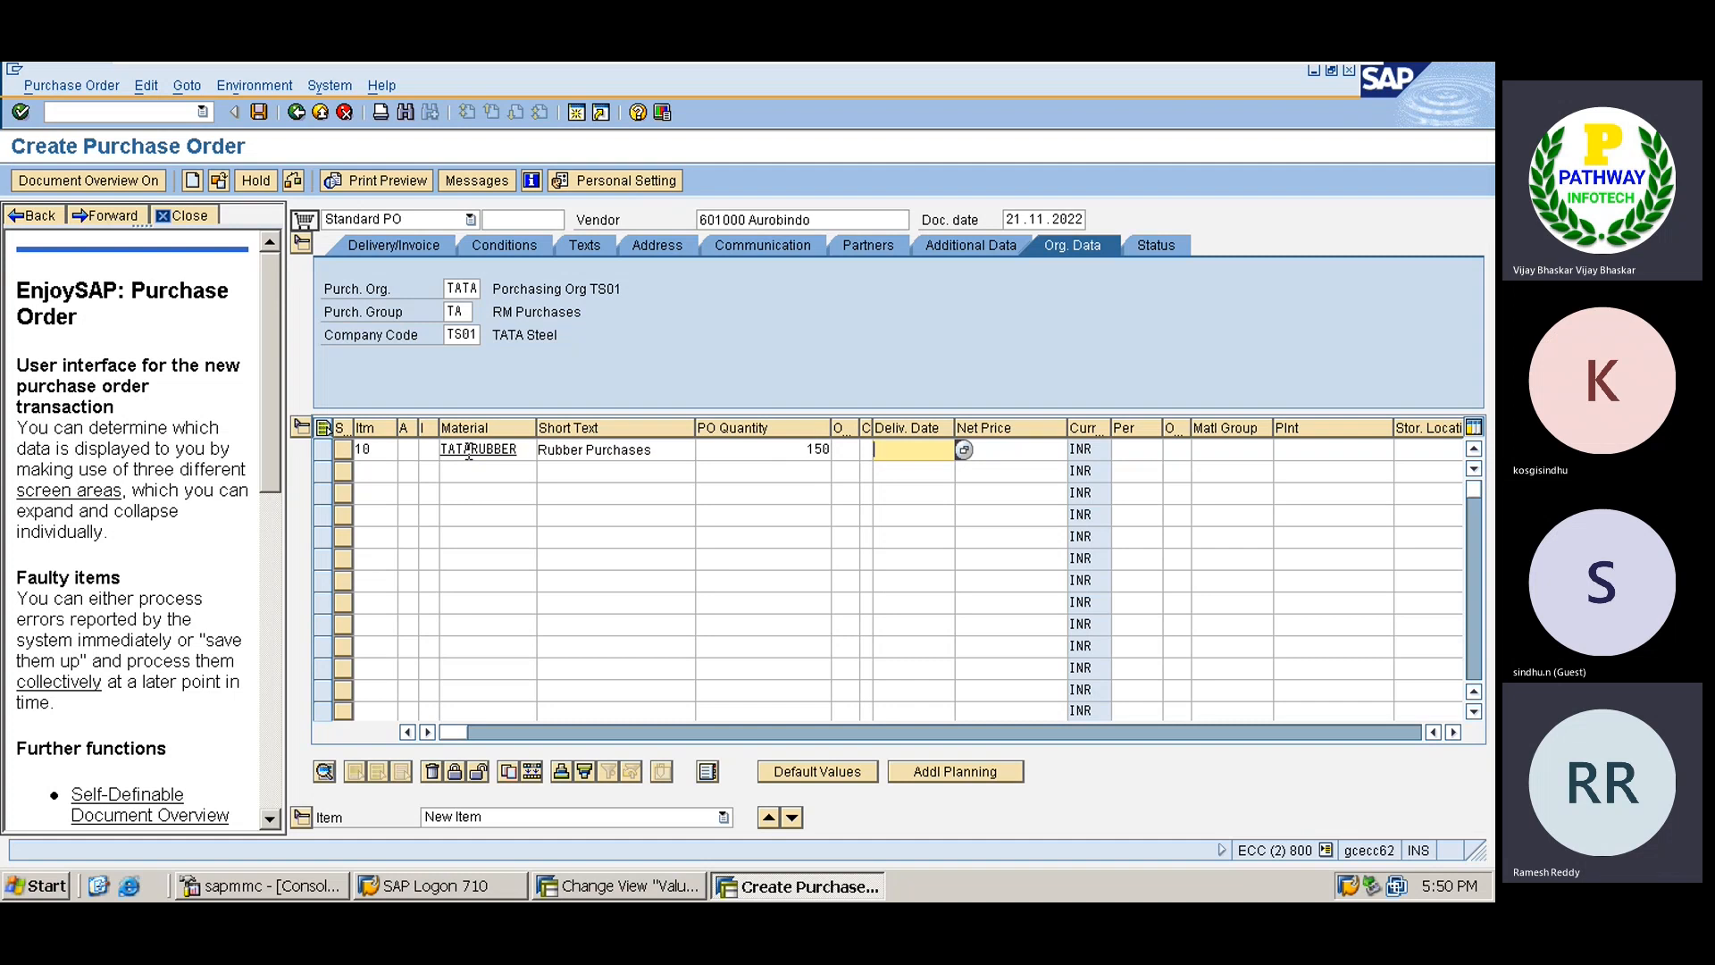
# Set delivery date 25.11.2022, net price 25, plant TATA and storage location HYD, then confirm.
pyautogui.write('25.1')
pyautogui.press('BackSpace')
pyautogui.press('BackSpace')
pyautogui.press('BackSpace')
pyautogui.press('BackSpace')
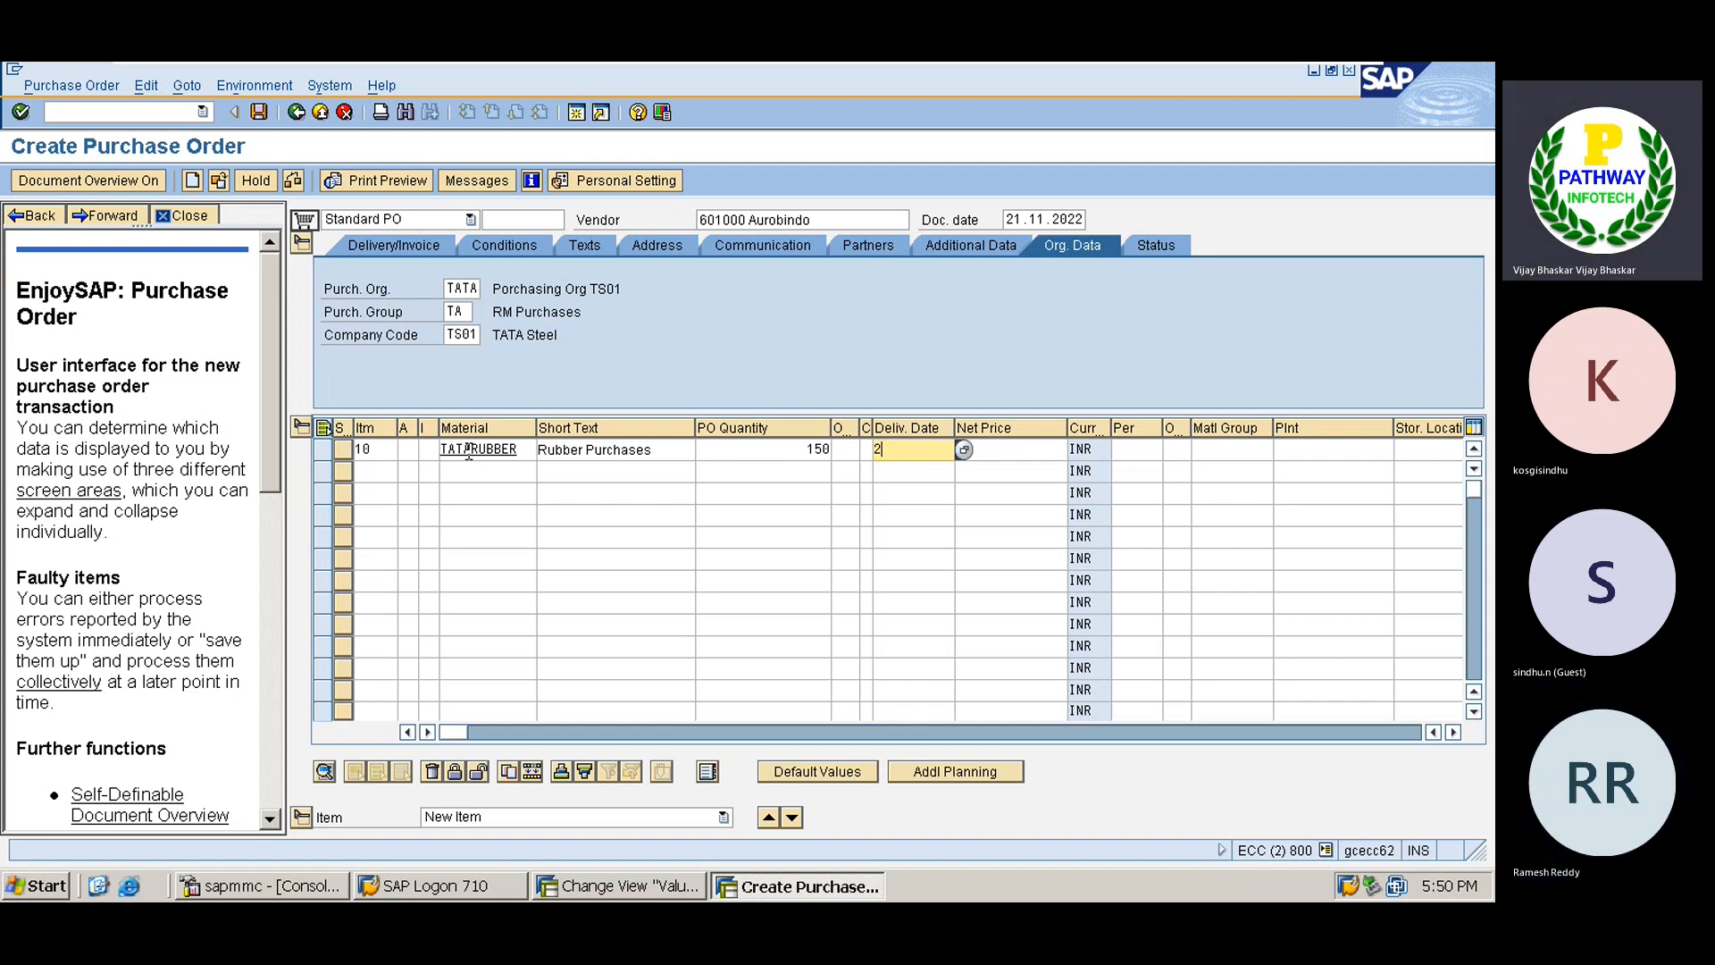
pyautogui.write('5112')
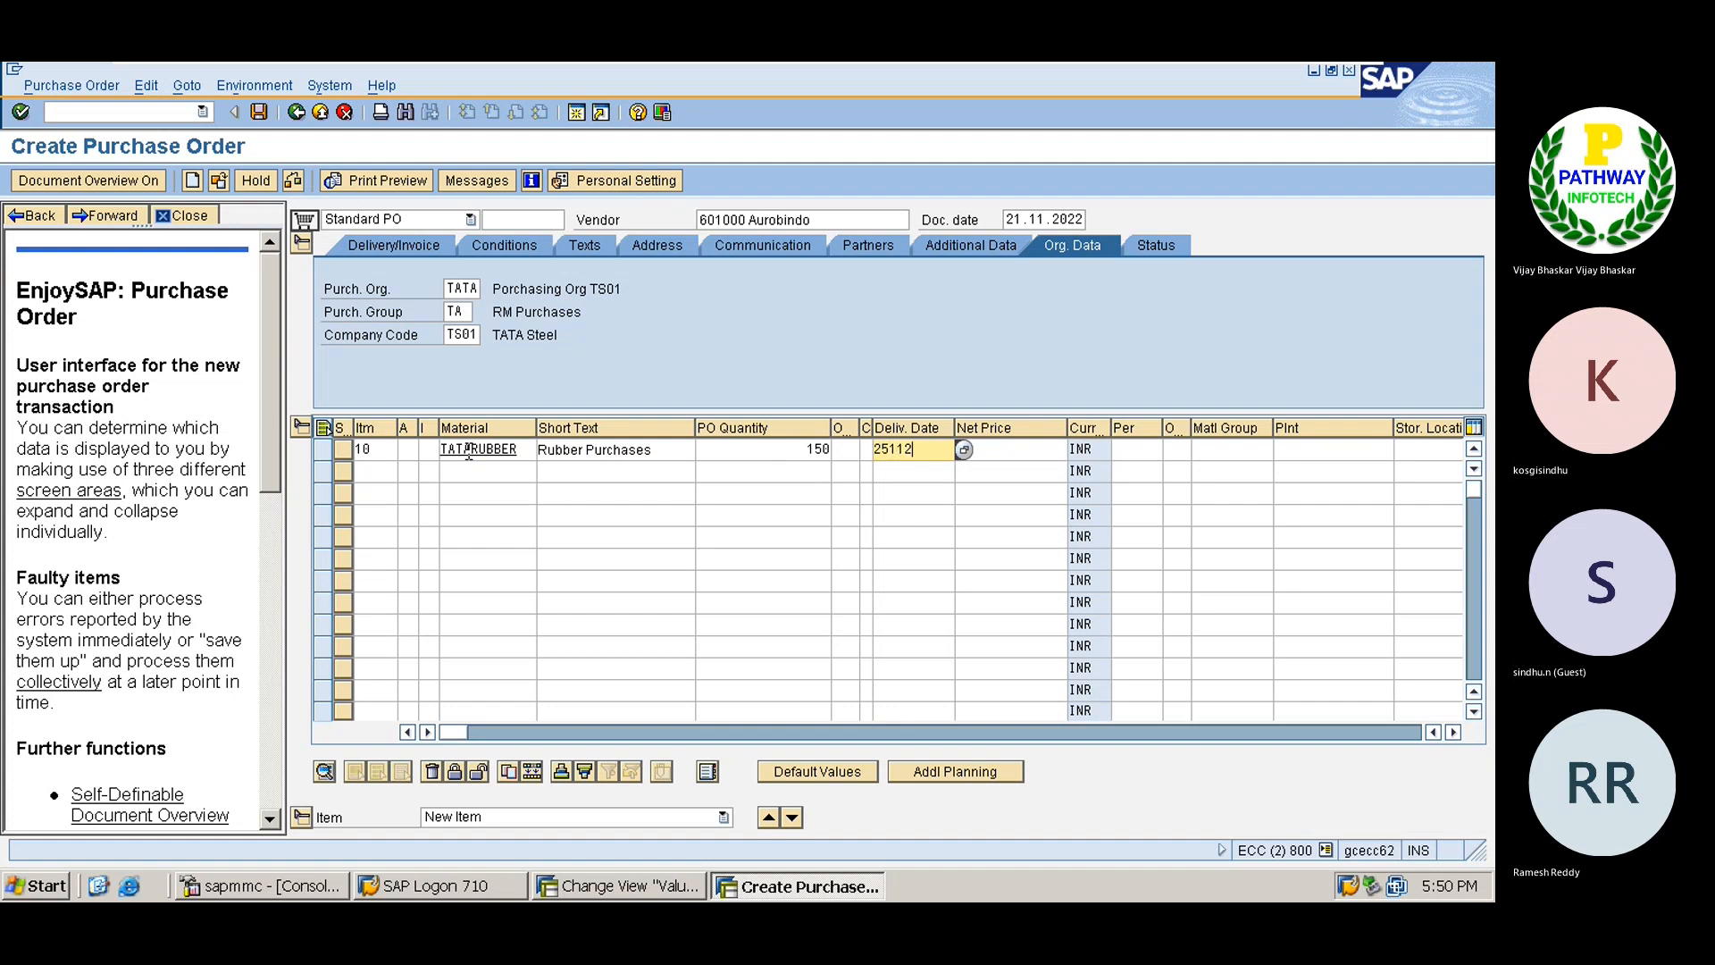
pyautogui.write('022')
pyautogui.press('Tab')
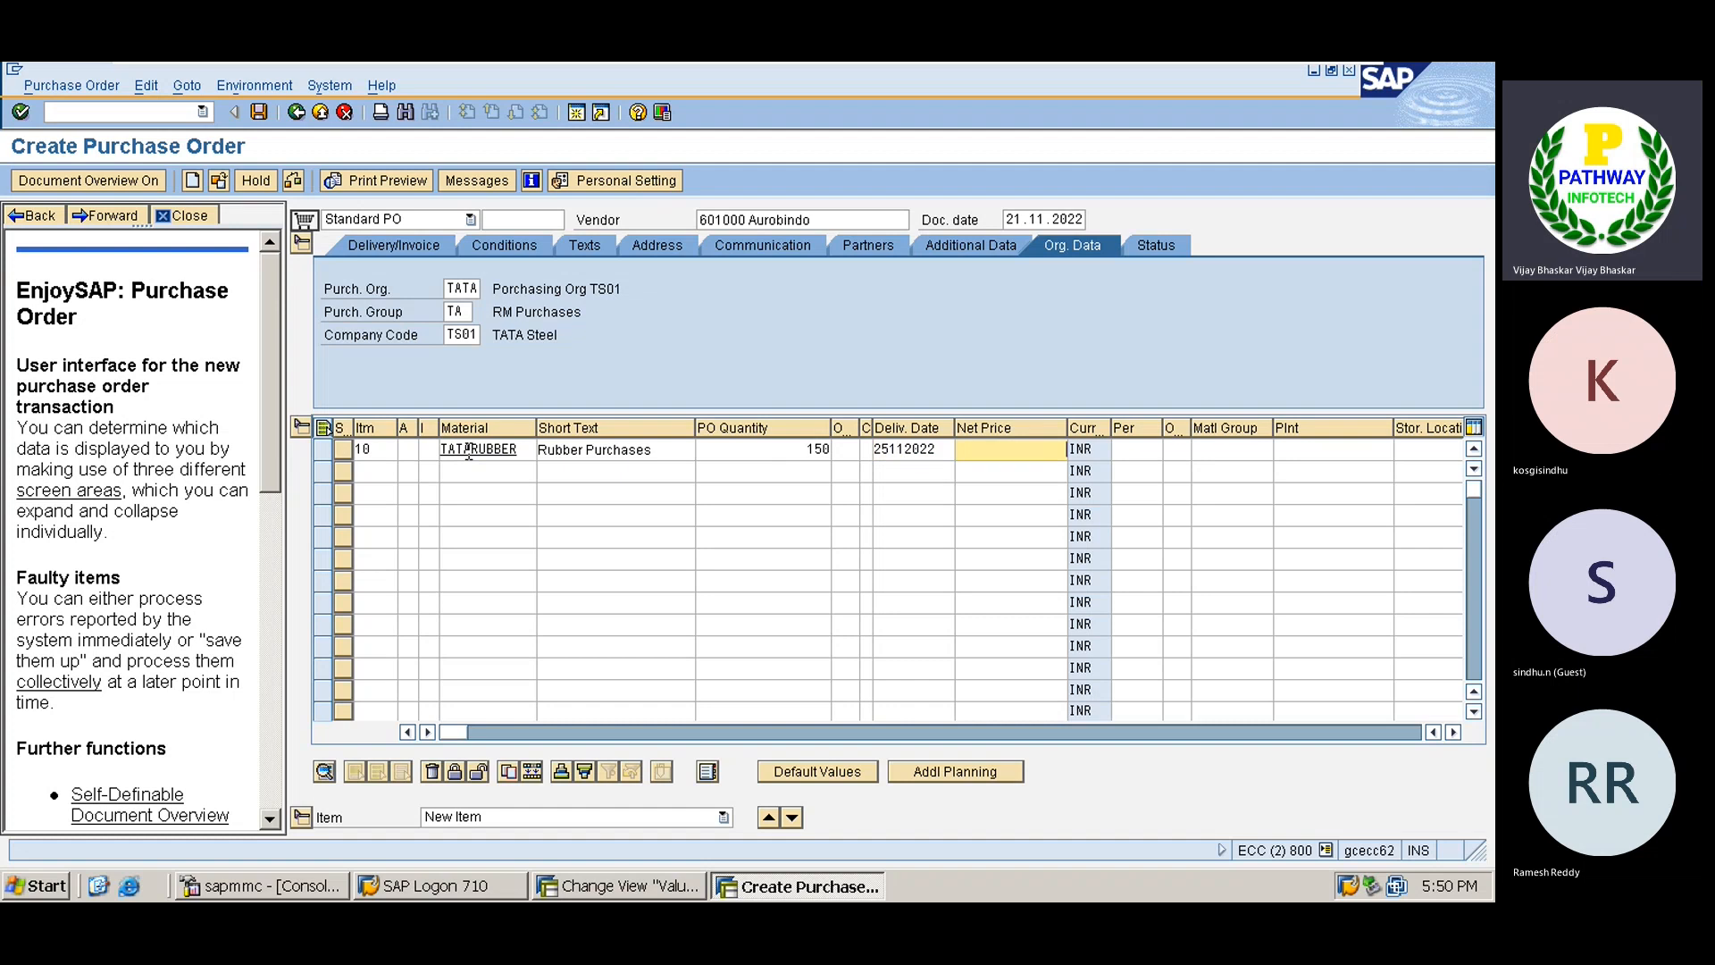
pyautogui.write('25')
pyautogui.press('Tab')
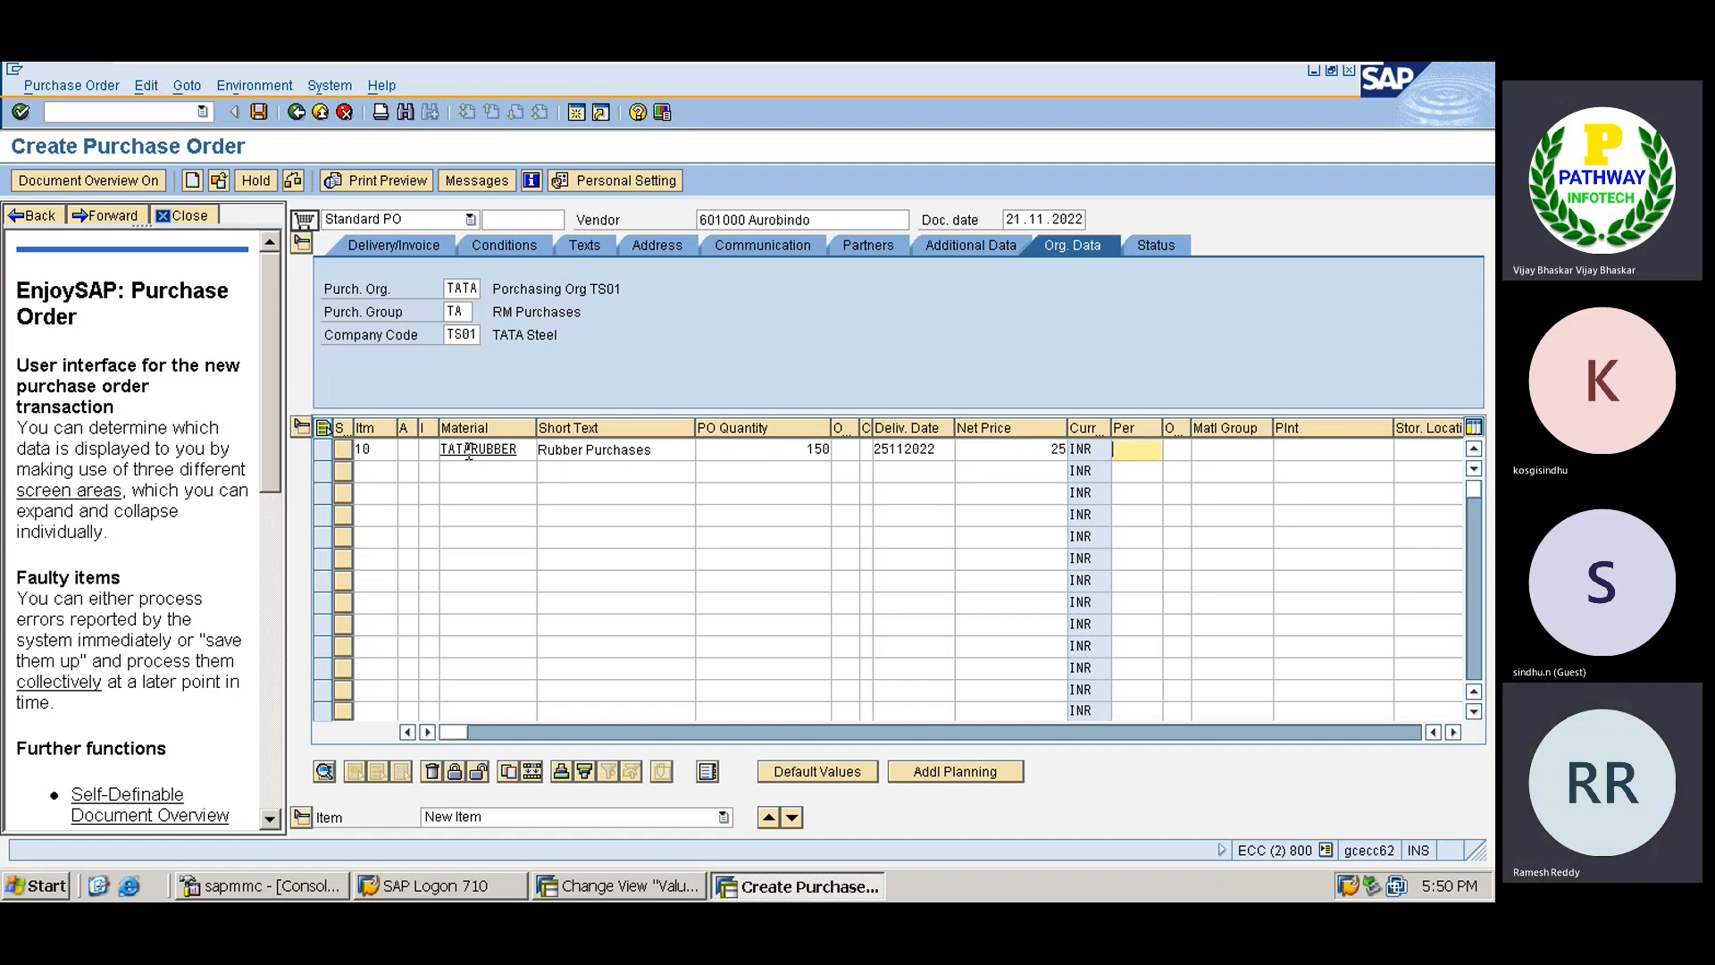
pyautogui.press('Tab')
pyautogui.press('Tab')
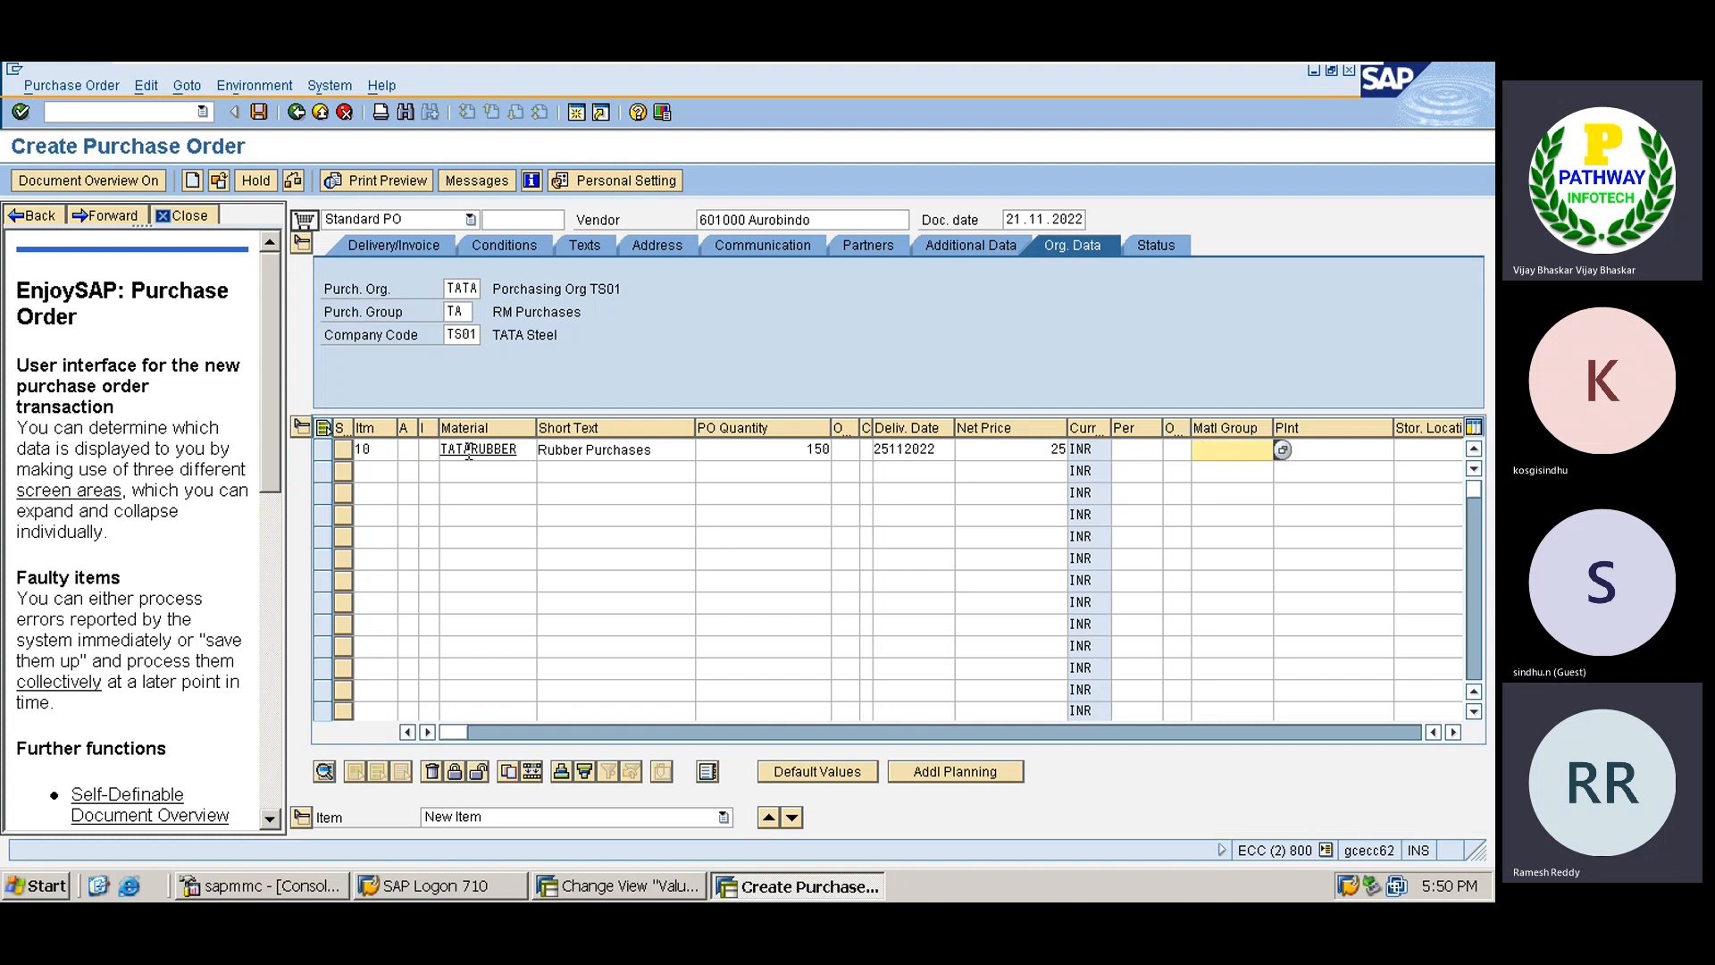
pyautogui.press('Tab')
pyautogui.write('TATA')
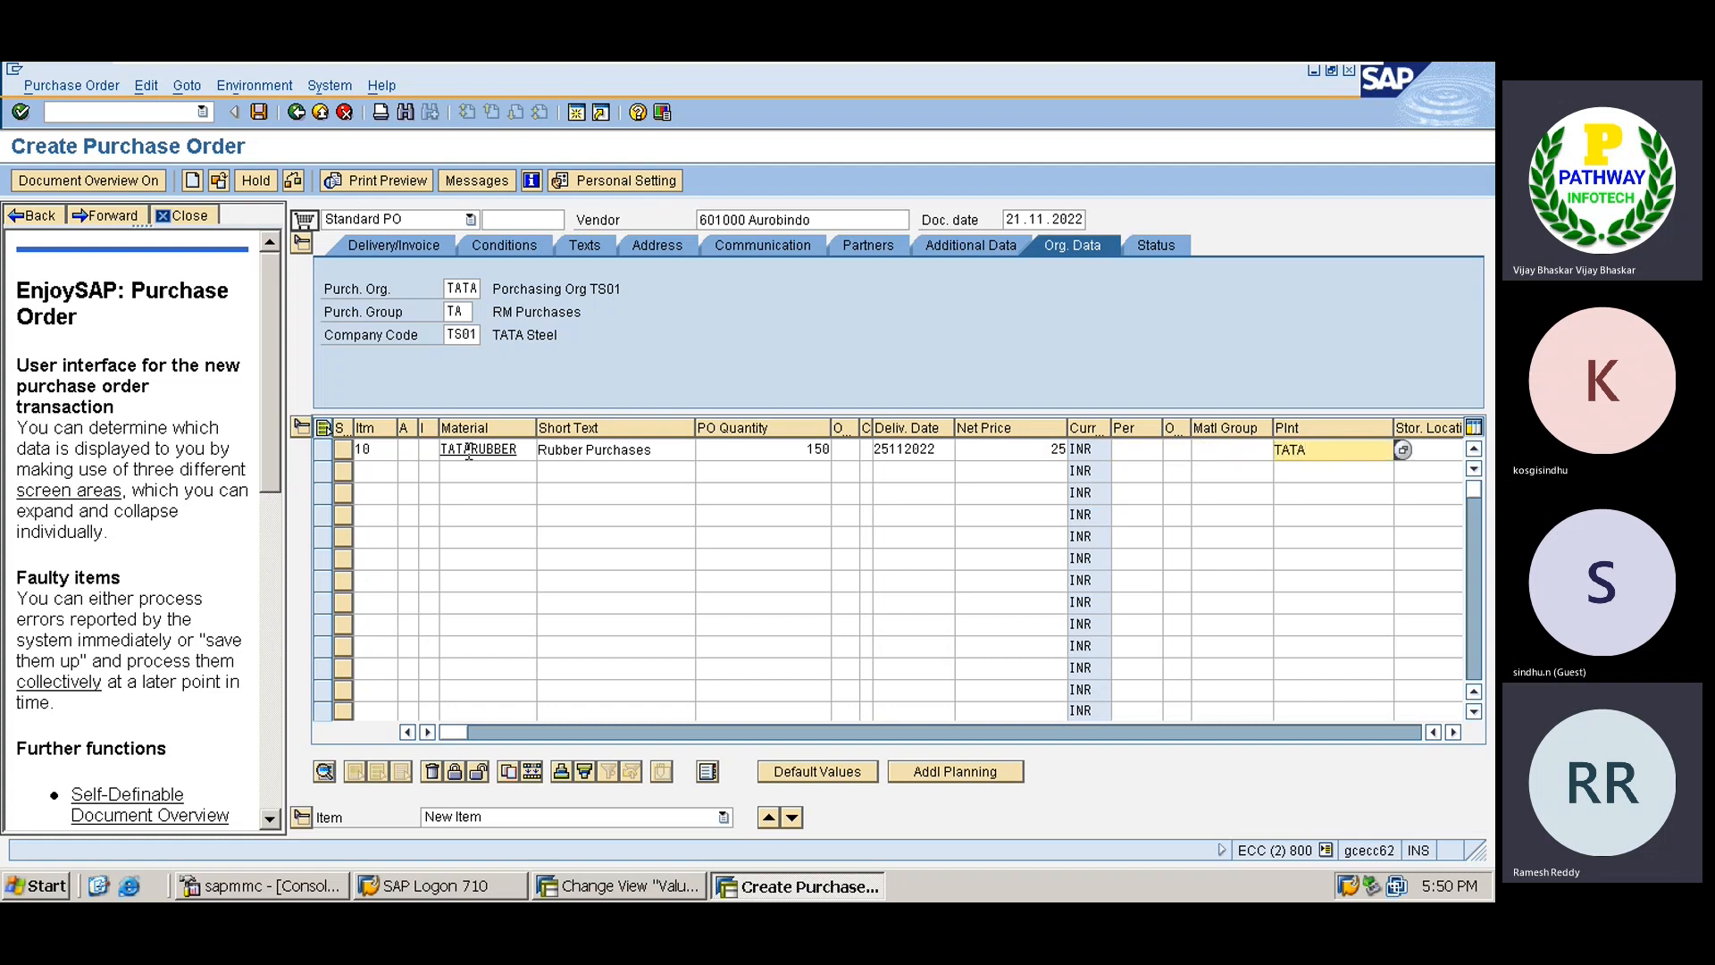
pyautogui.press('Tab')
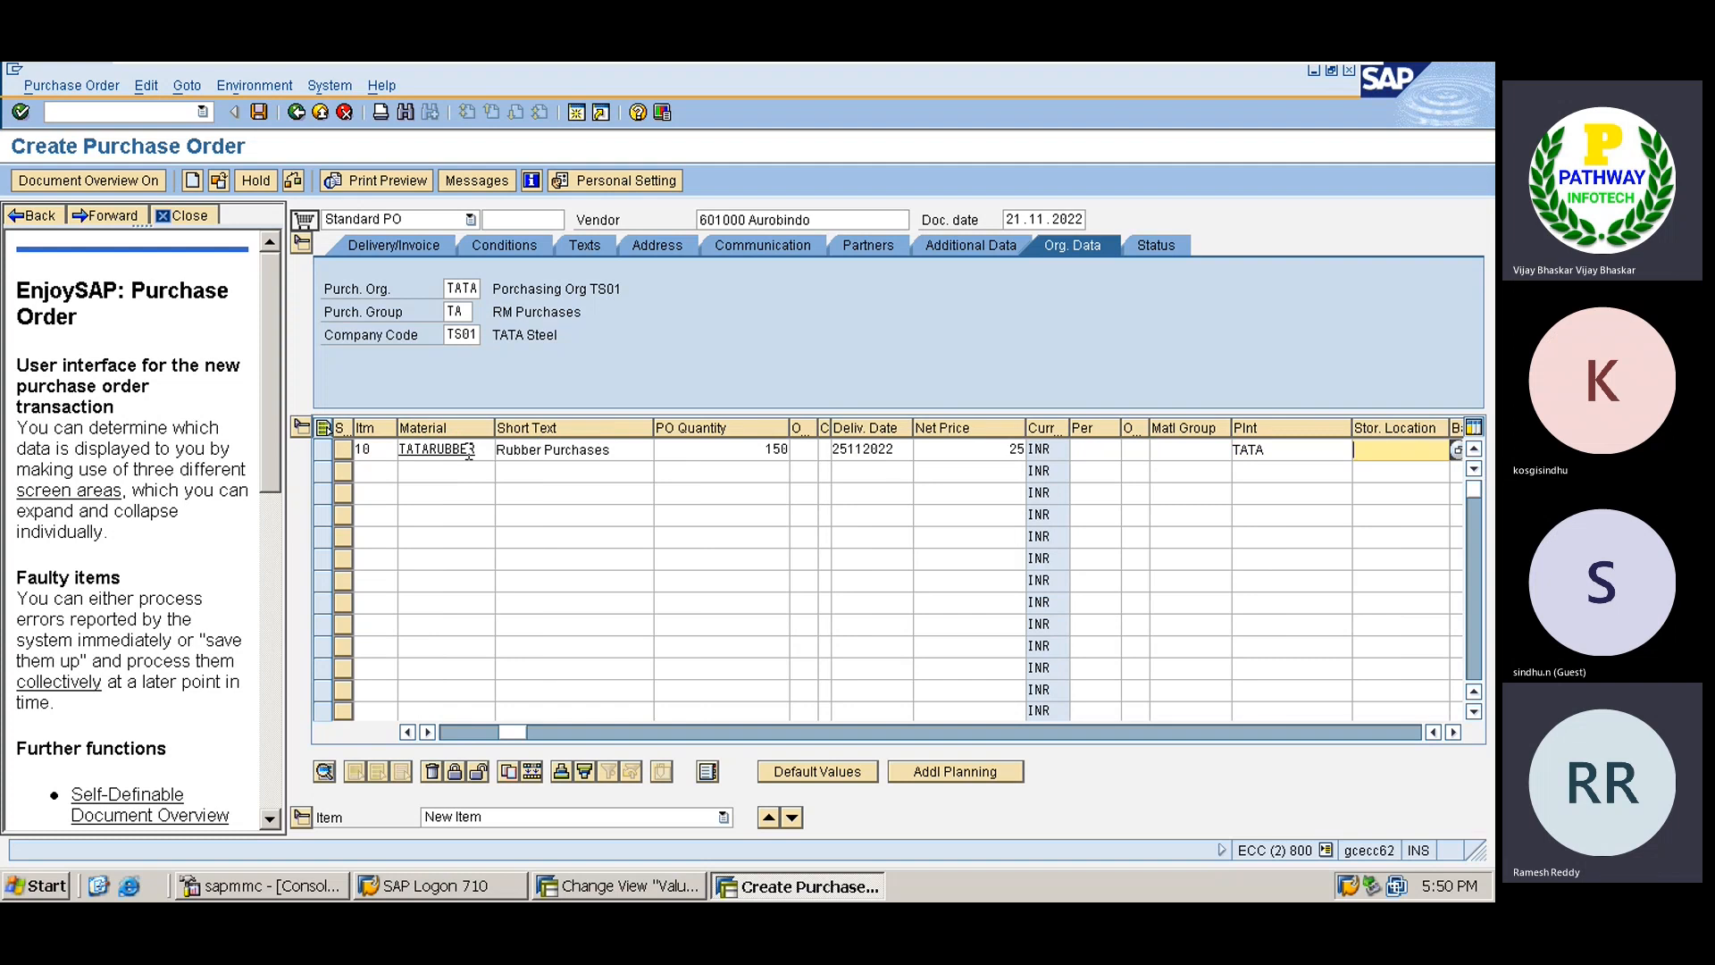
pyautogui.write('HYD')
pyautogui.press('Return')
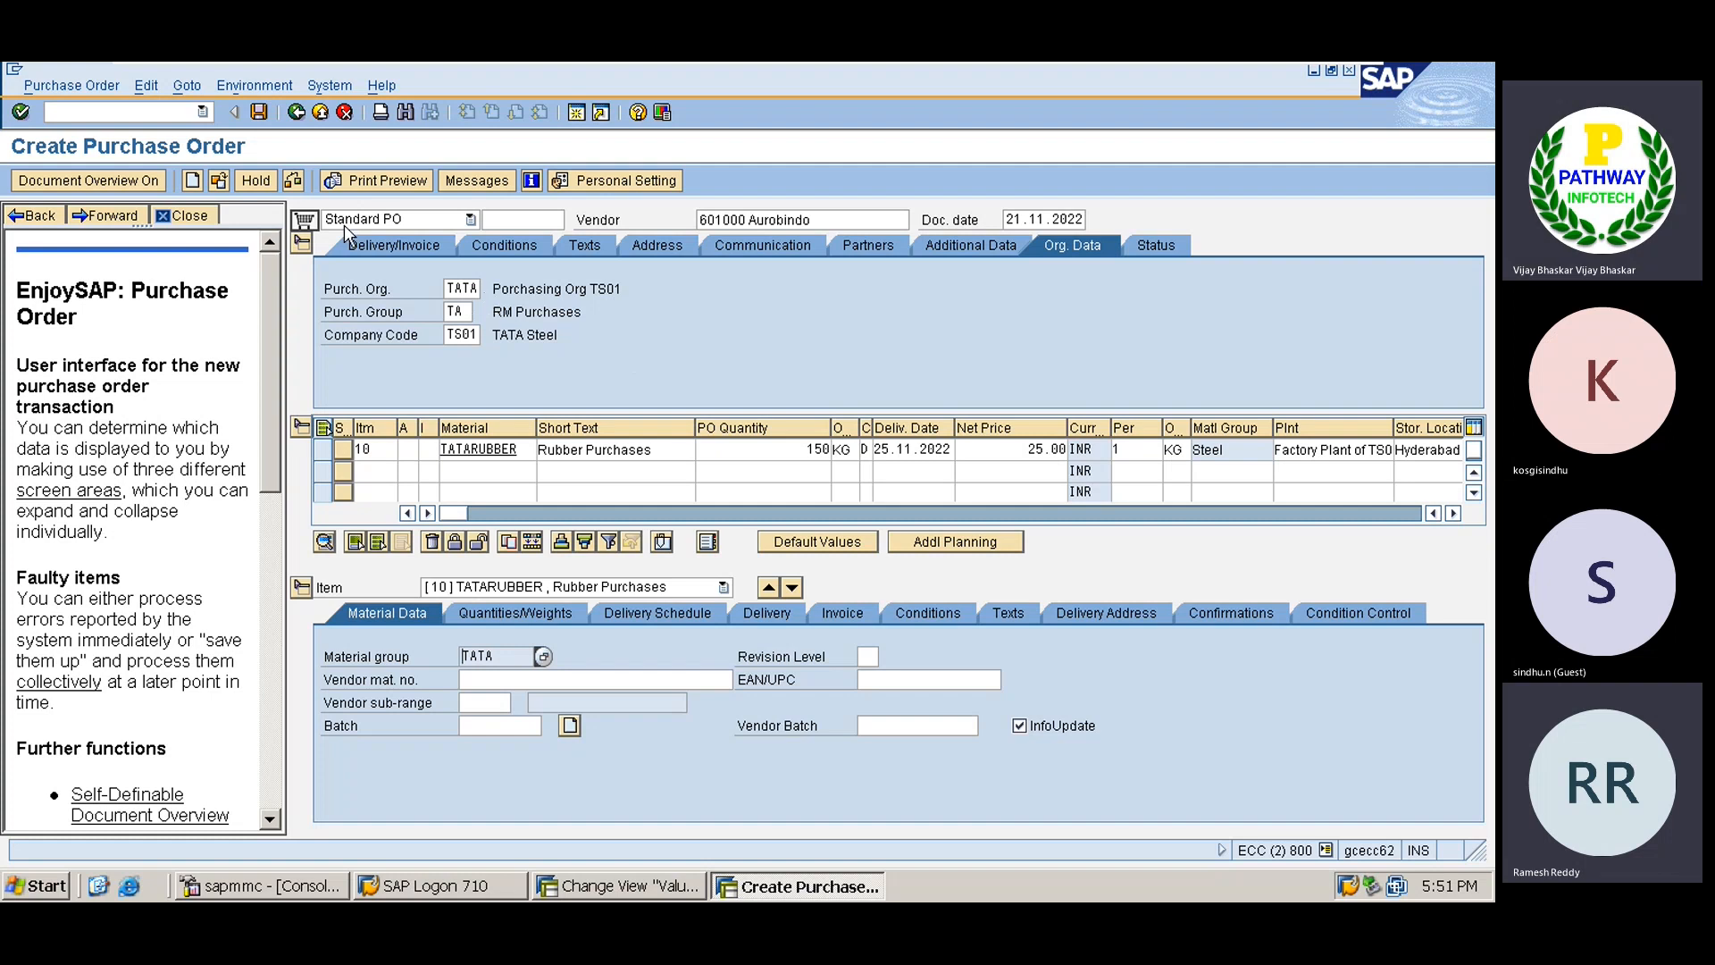
pyautogui.click(293, 182)
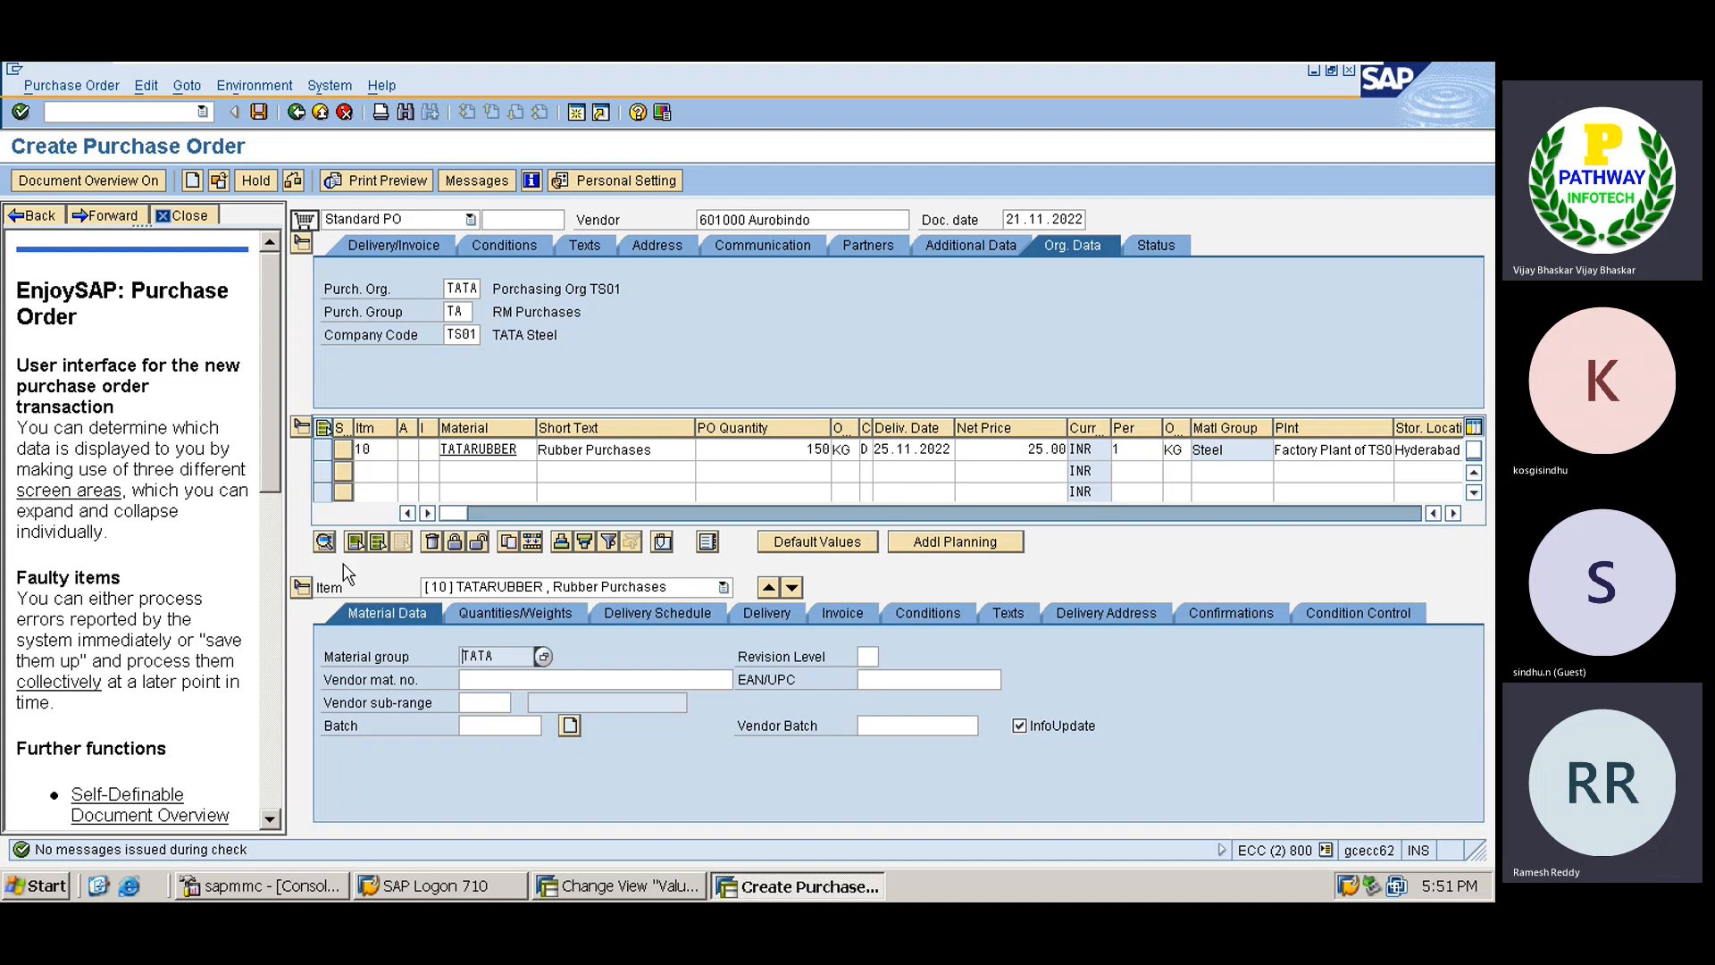
pyautogui.click(259, 112)
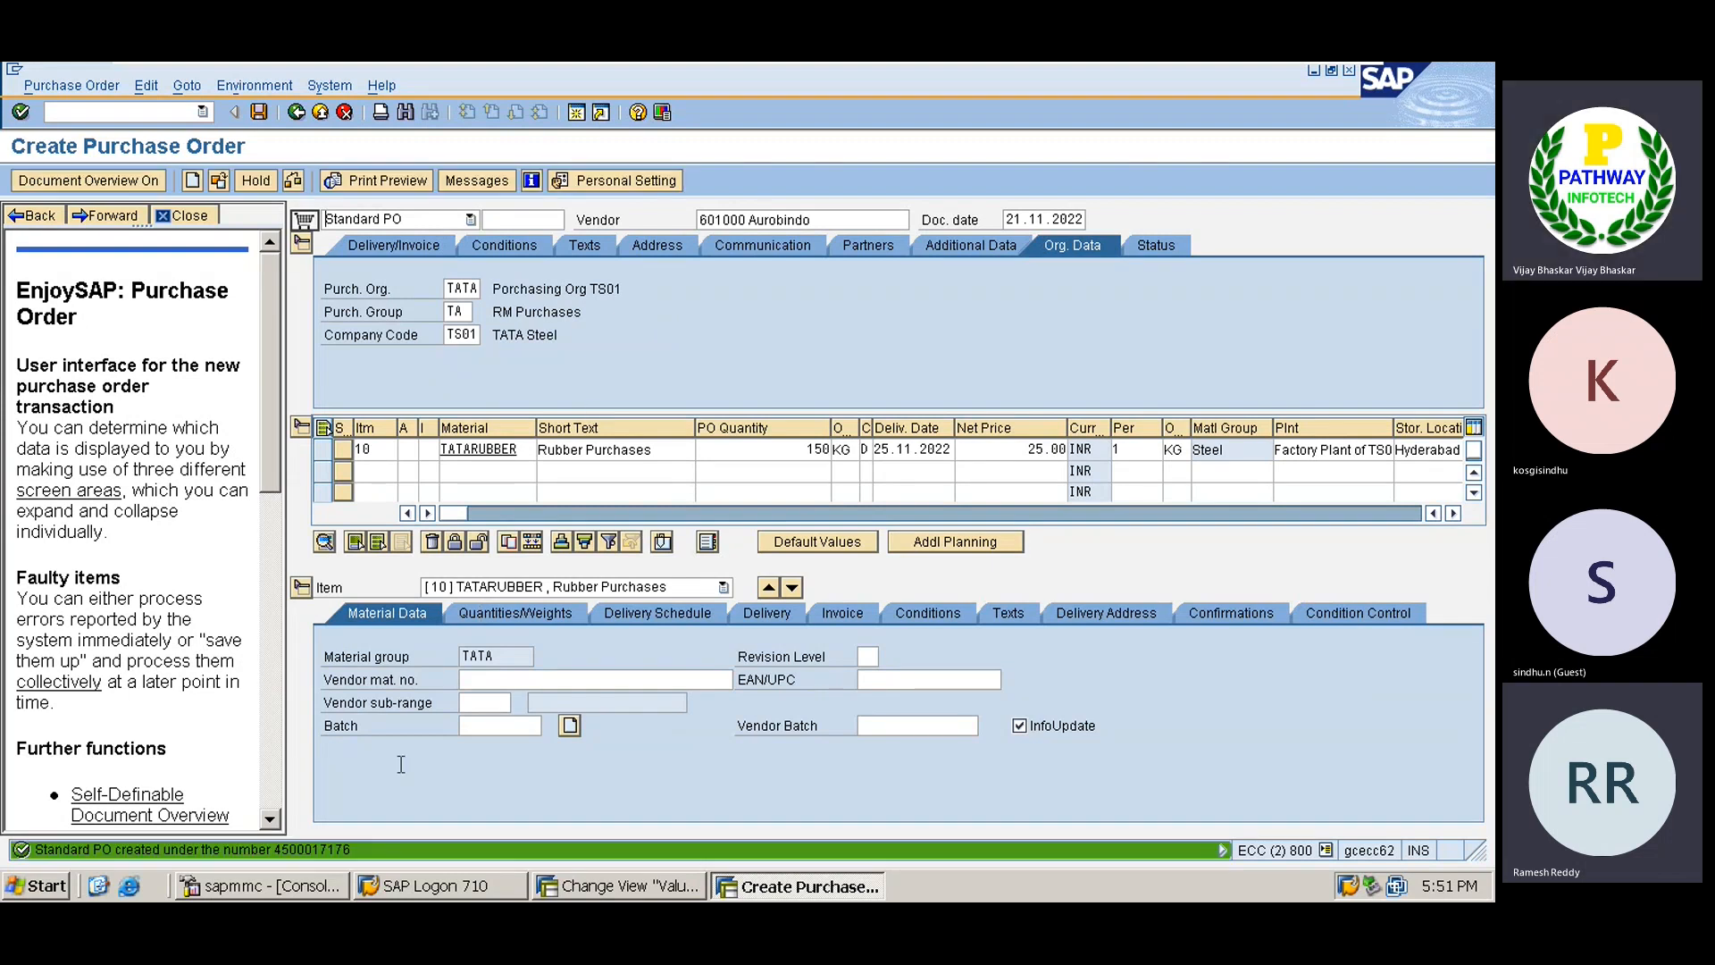
pyautogui.doubleClick(304, 850)
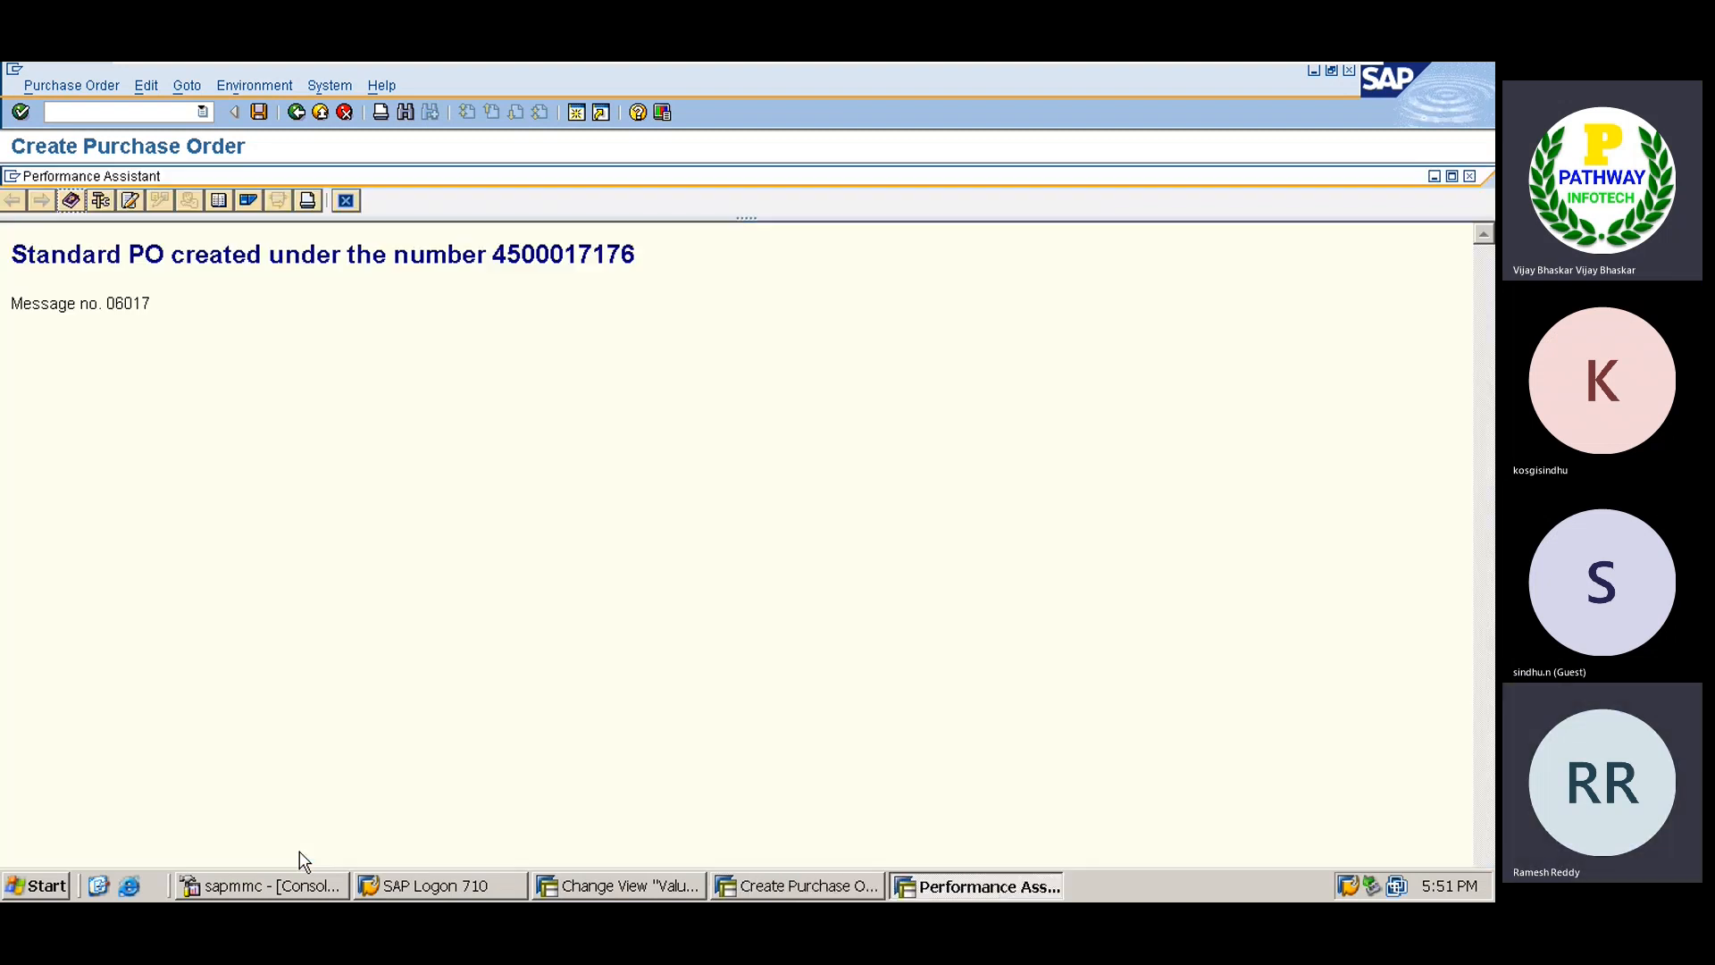
pyautogui.doubleClick(545, 255)
pyautogui.hotkey('ctrl', 'c')
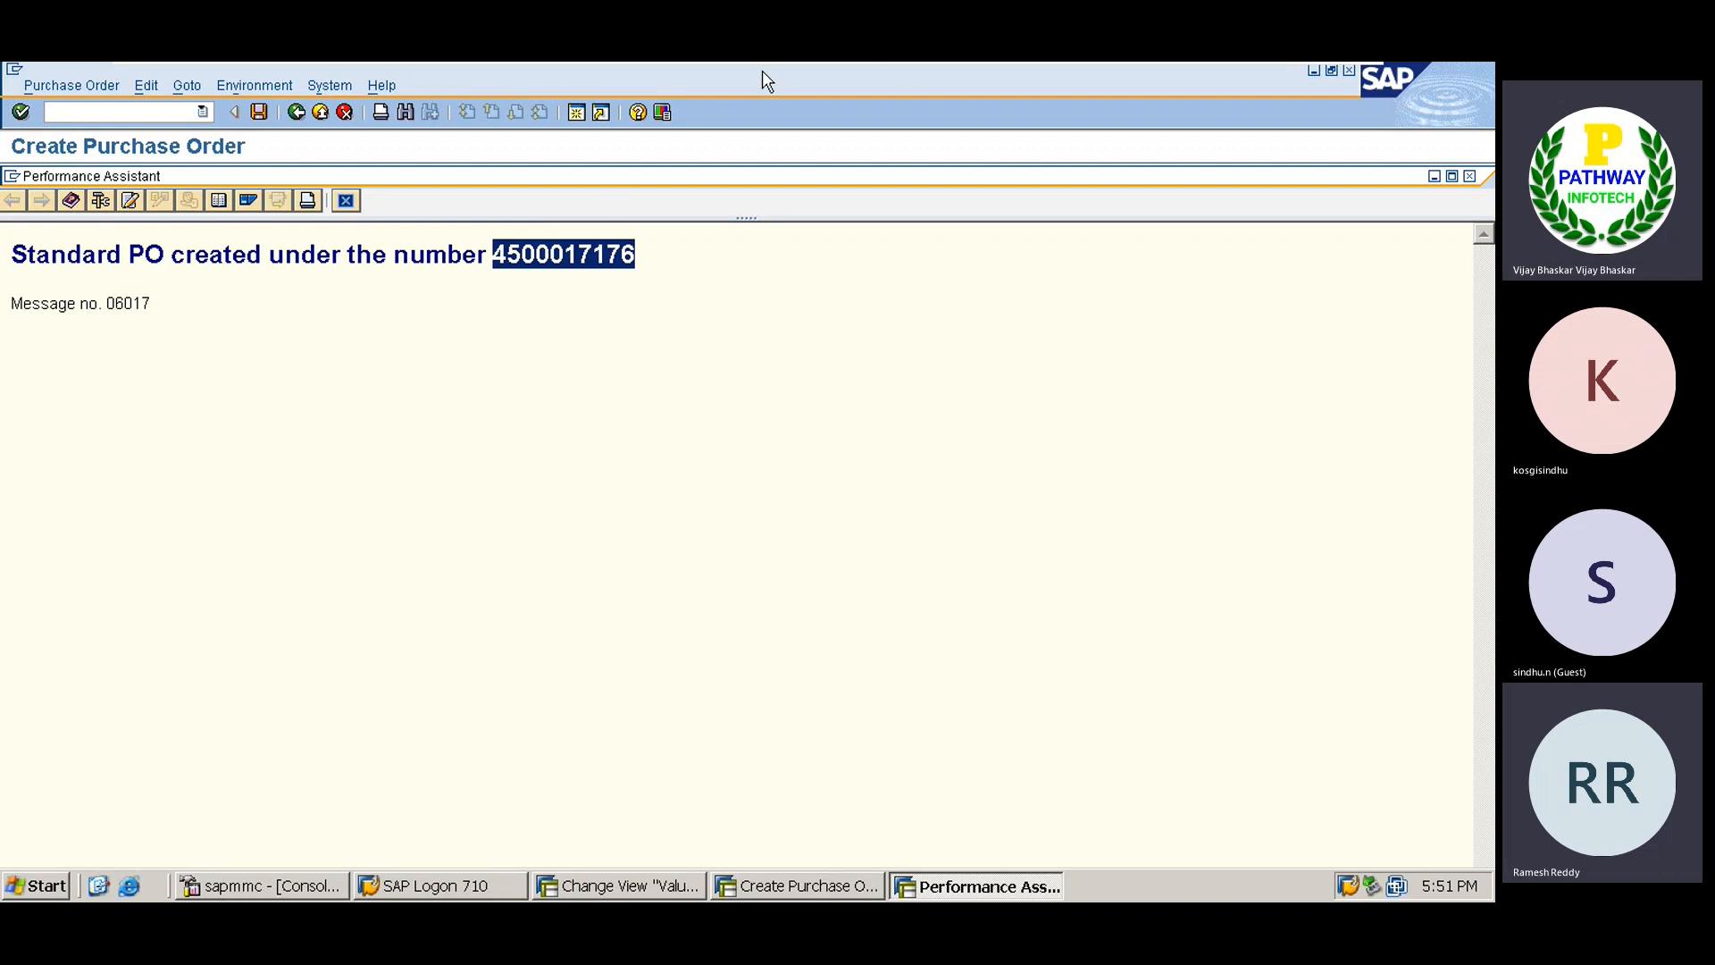
pyautogui.moveTo(1202, 65)
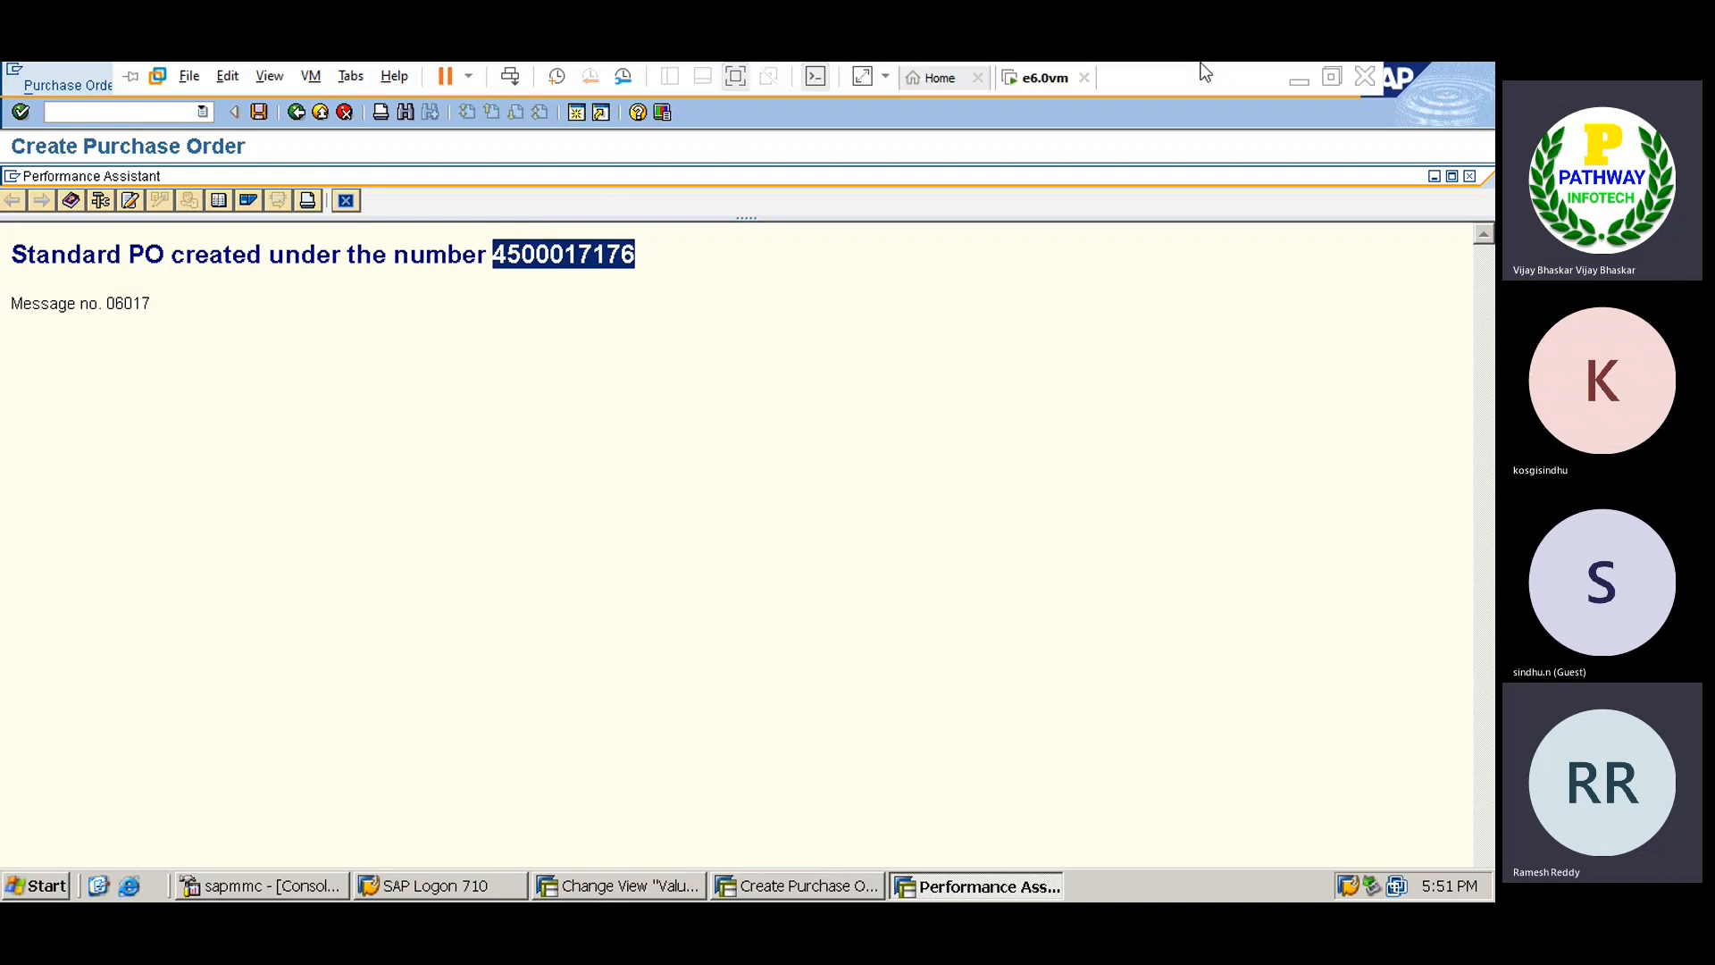
pyautogui.click(1295, 82)
pyautogui.click(628, 393)
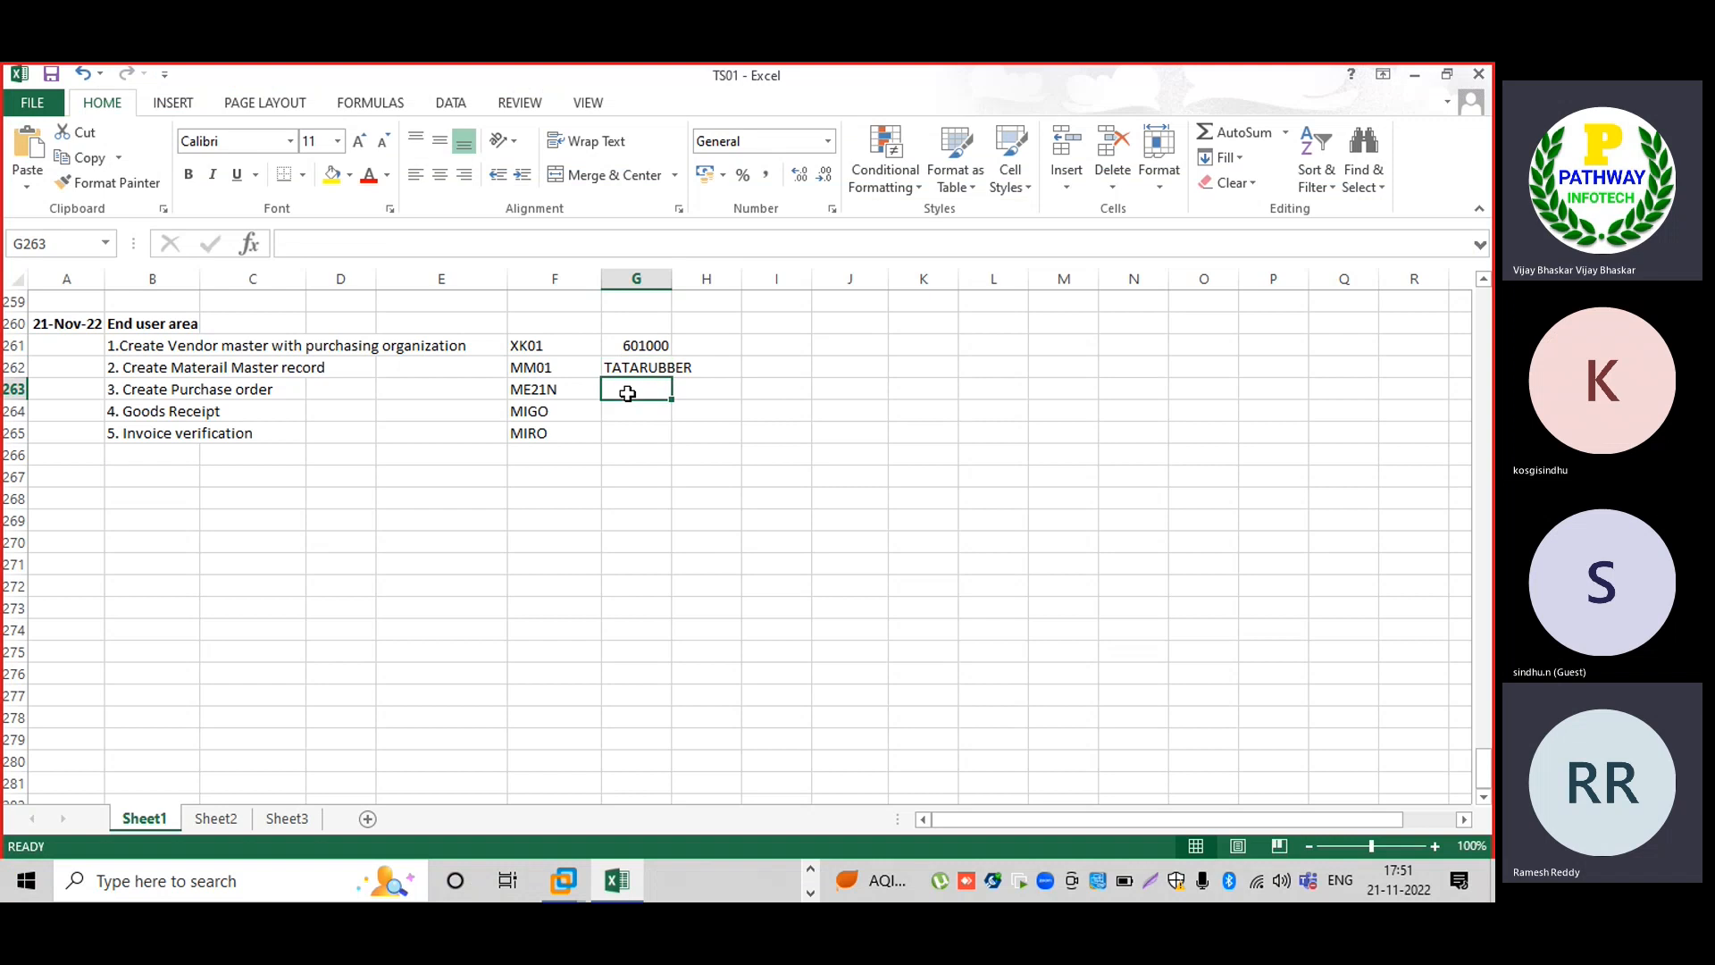
pyautogui.hotkey('ctrl', 'v')
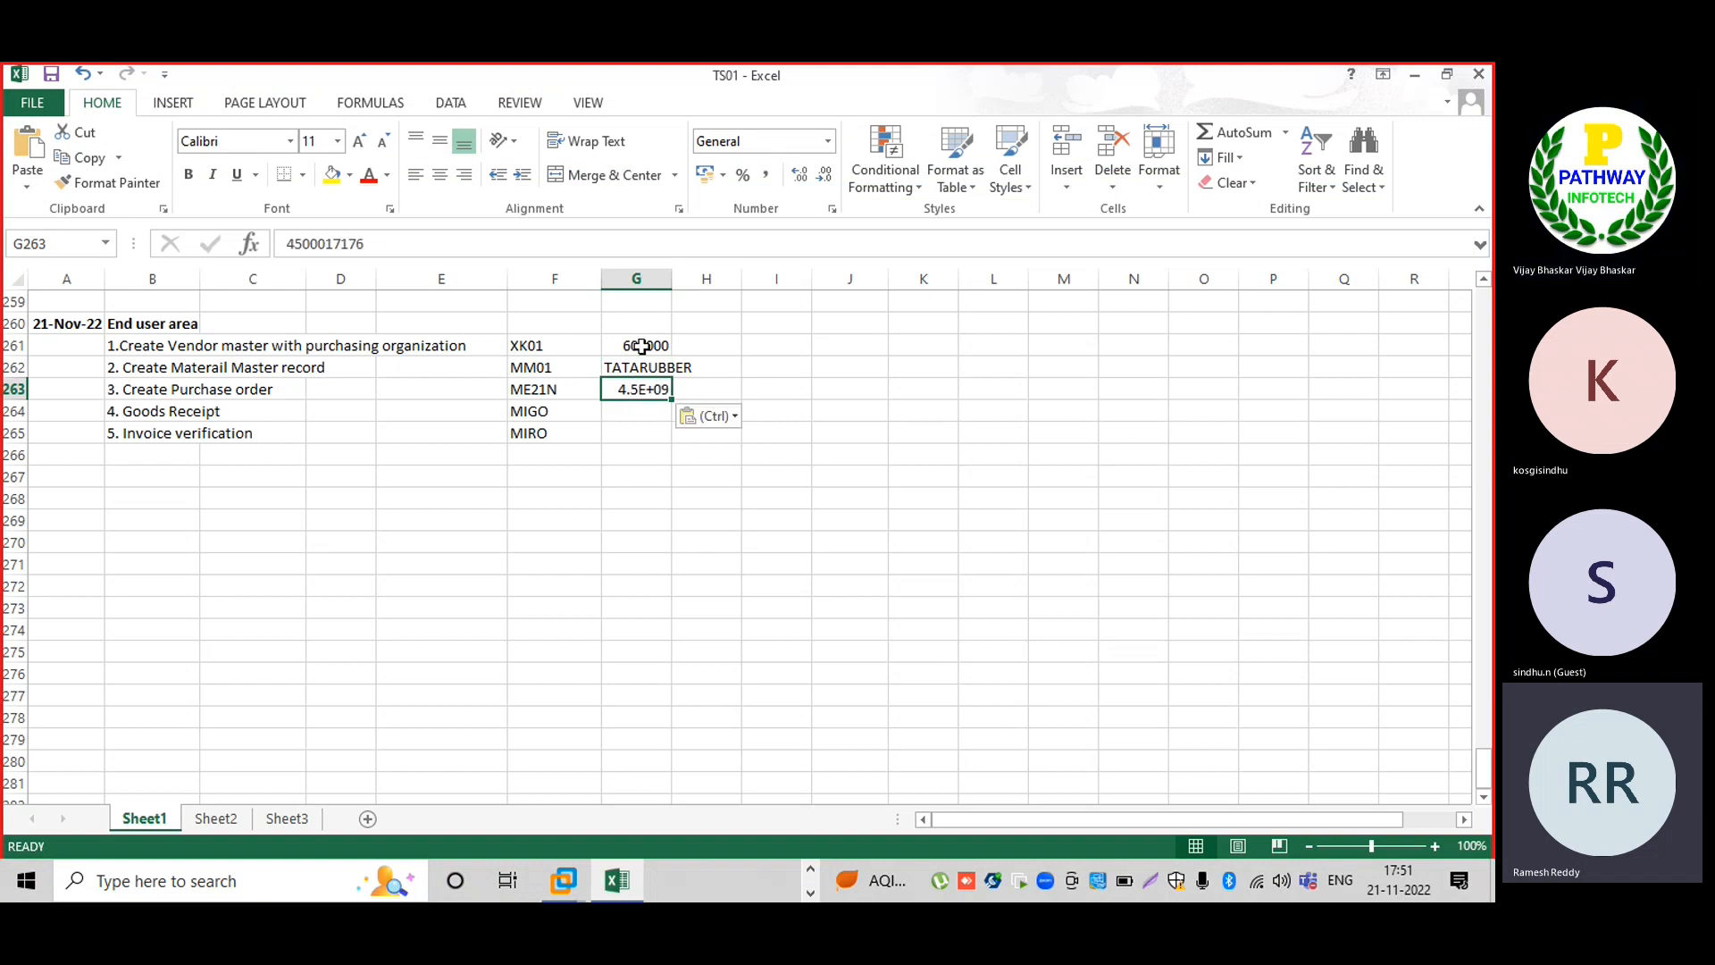
pyautogui.doubleClick(609, 388)
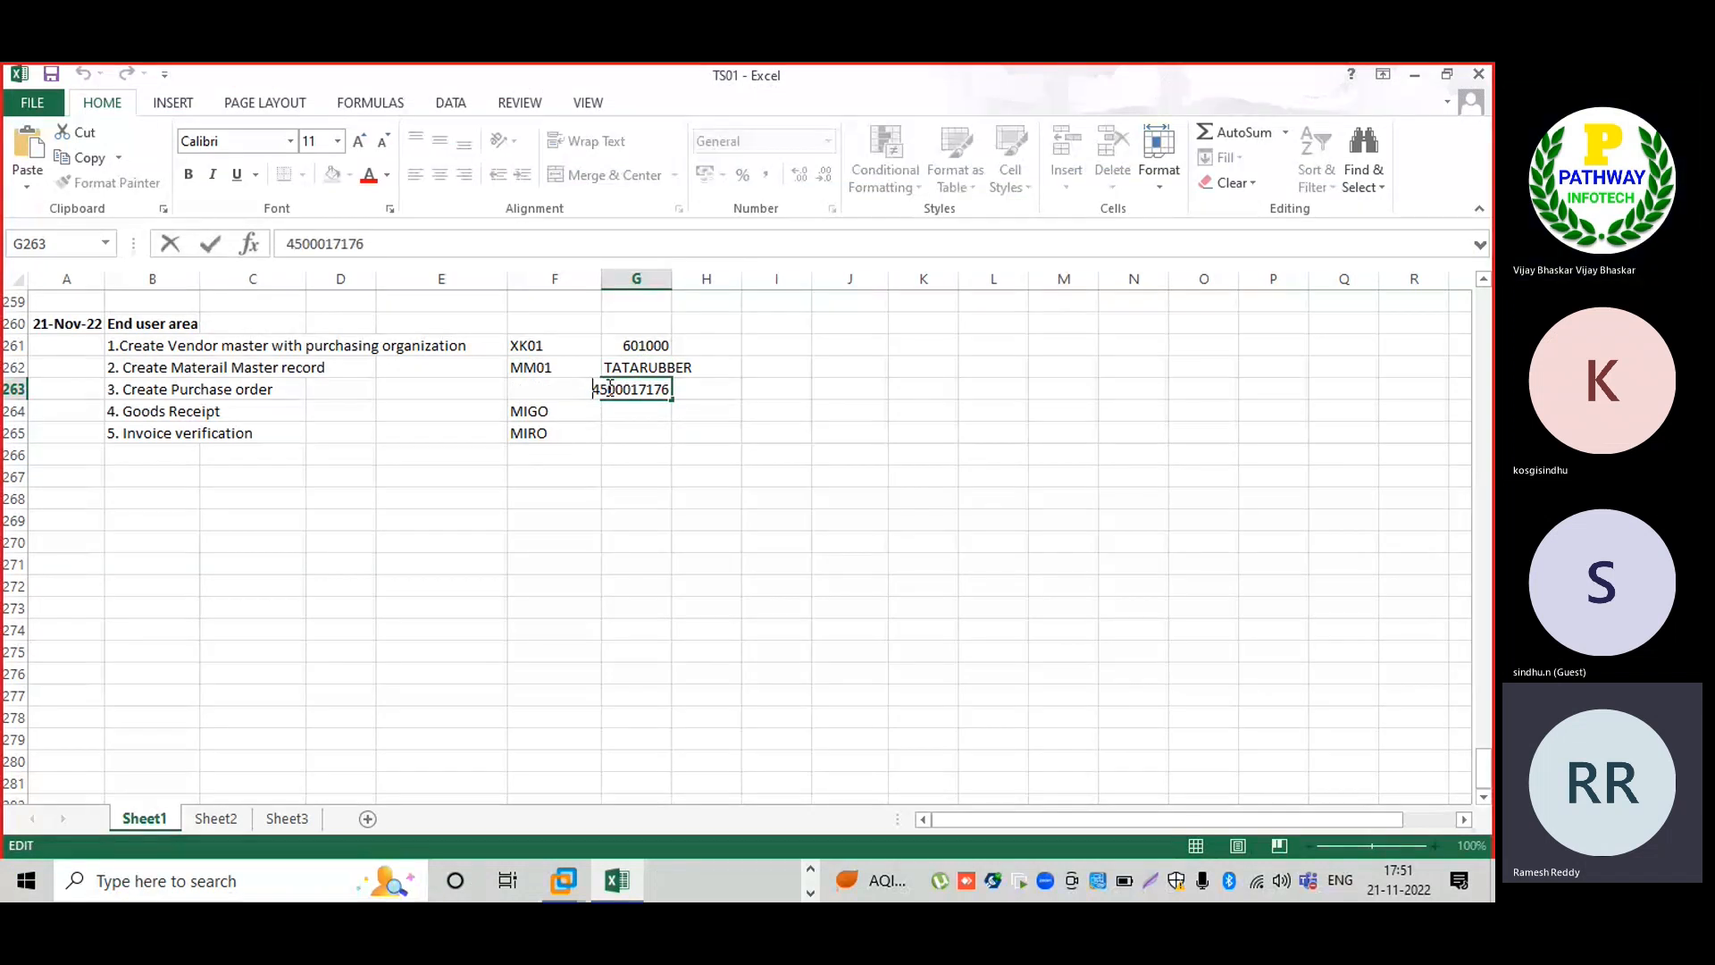
pyautogui.write("'")
pyautogui.press('Return')
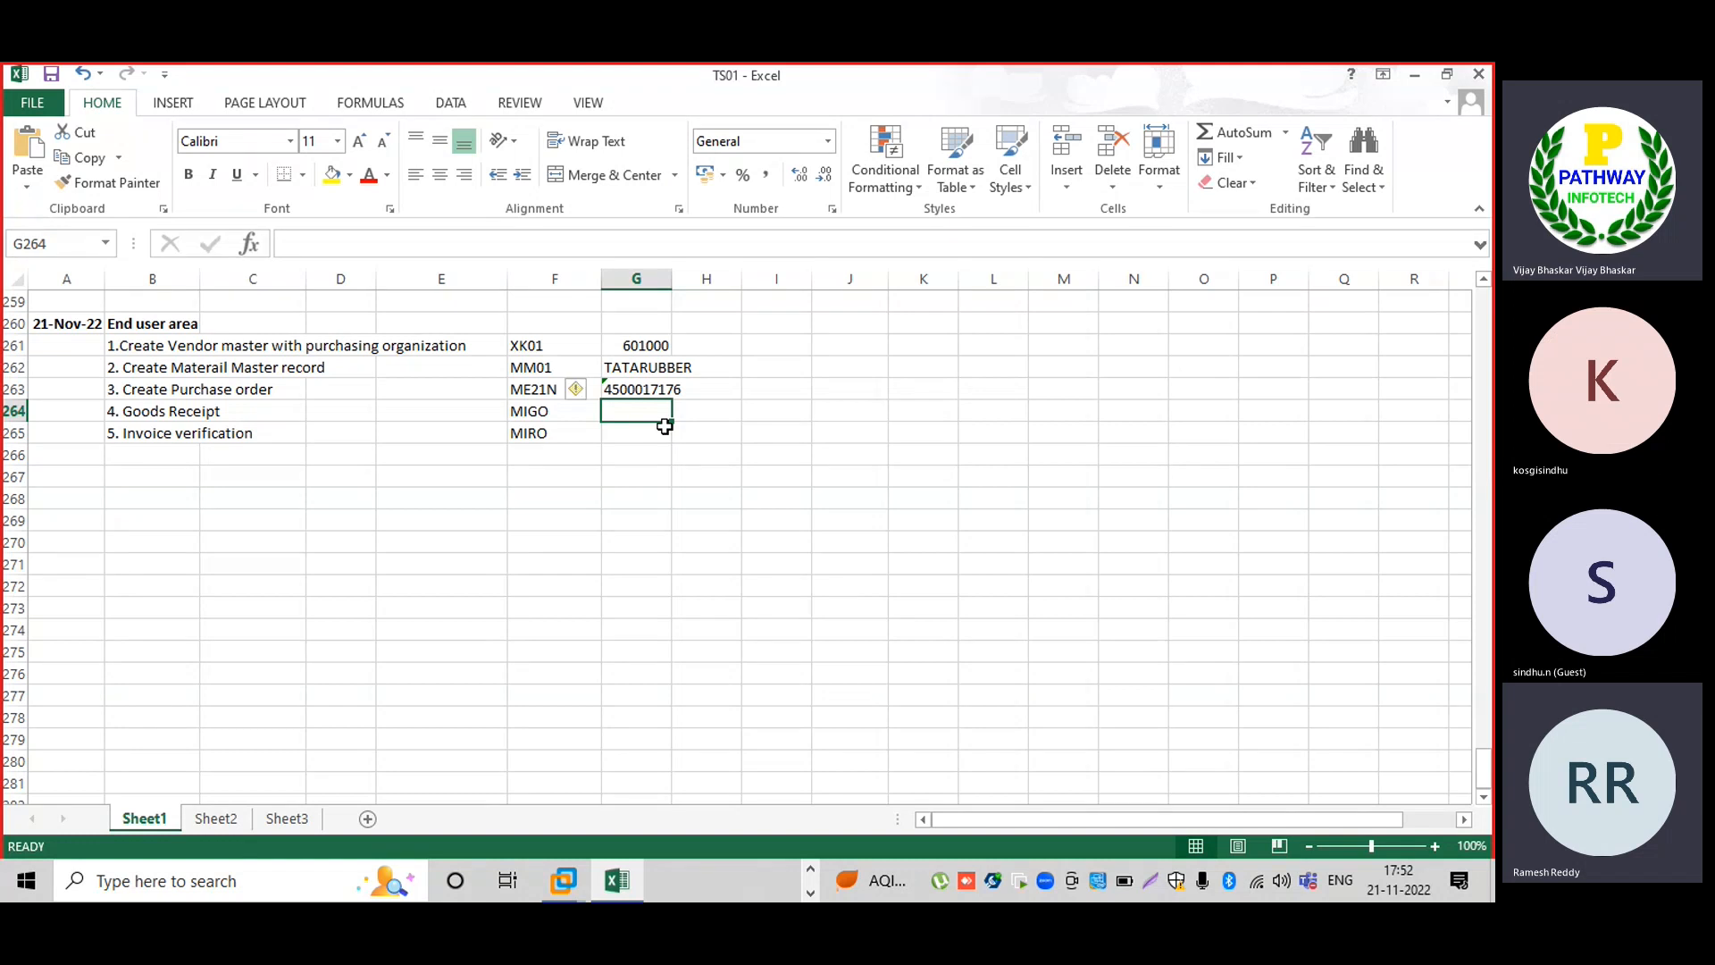
pyautogui.press('Up')
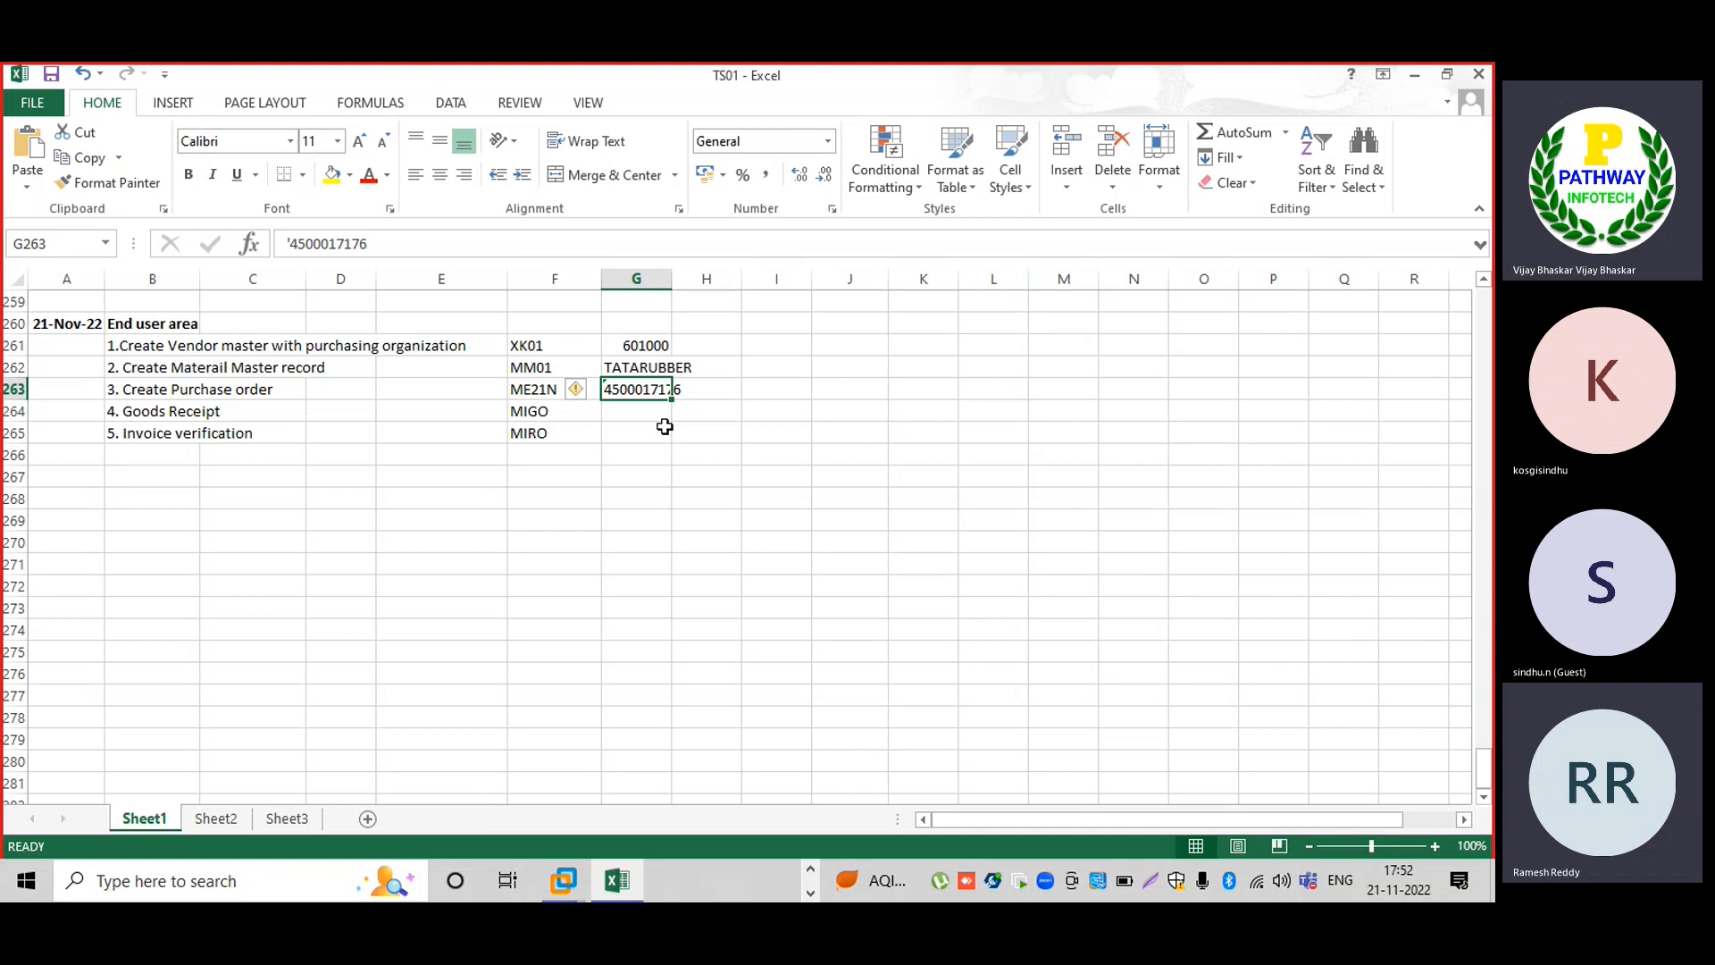
pyautogui.click(162, 413)
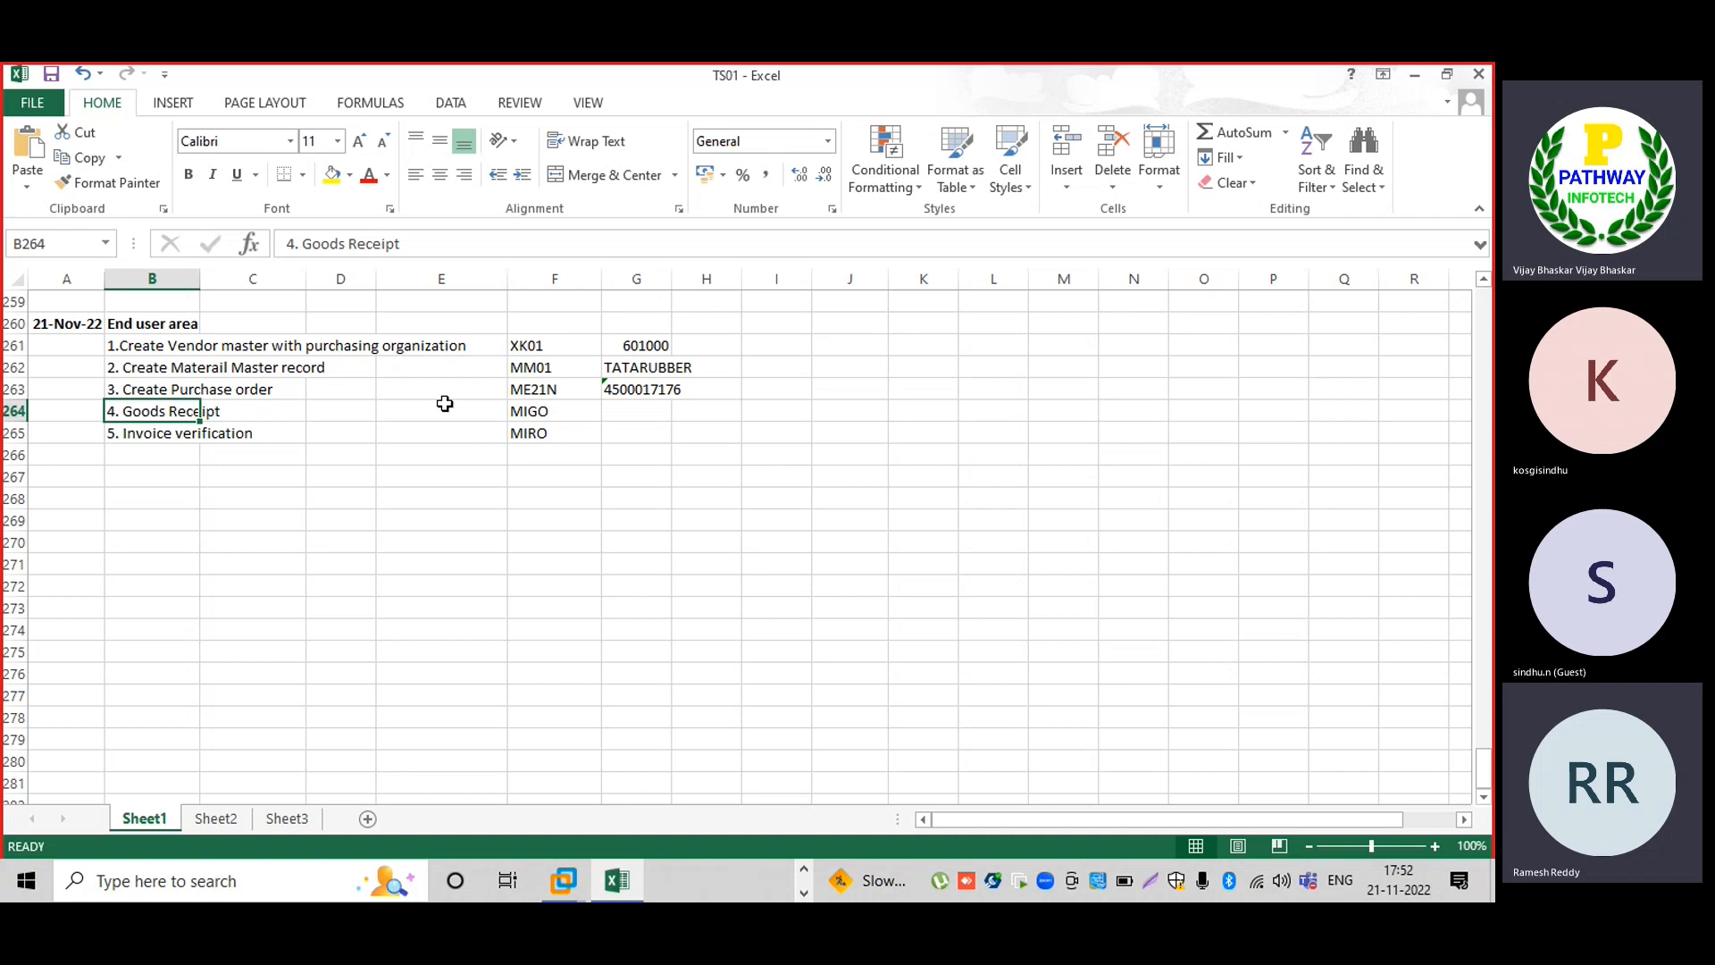
pyautogui.click(583, 412)
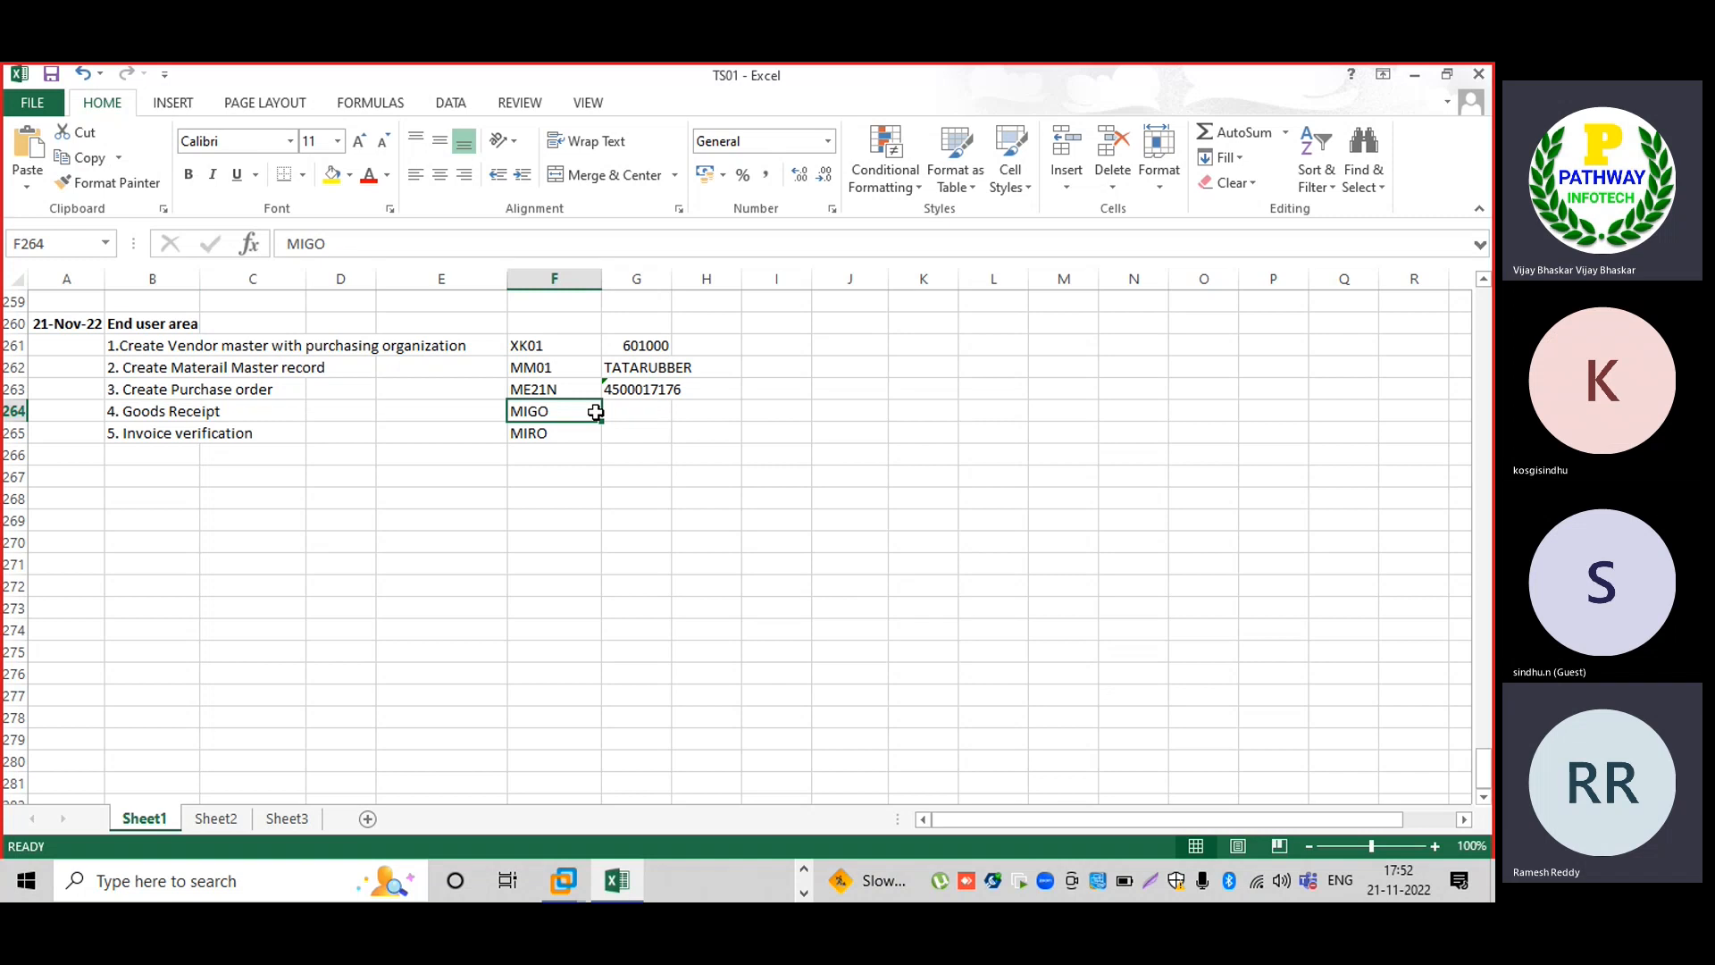
pyautogui.press('Right')
pyautogui.press('Up')
pyautogui.hotkey('ctrl', 'c')
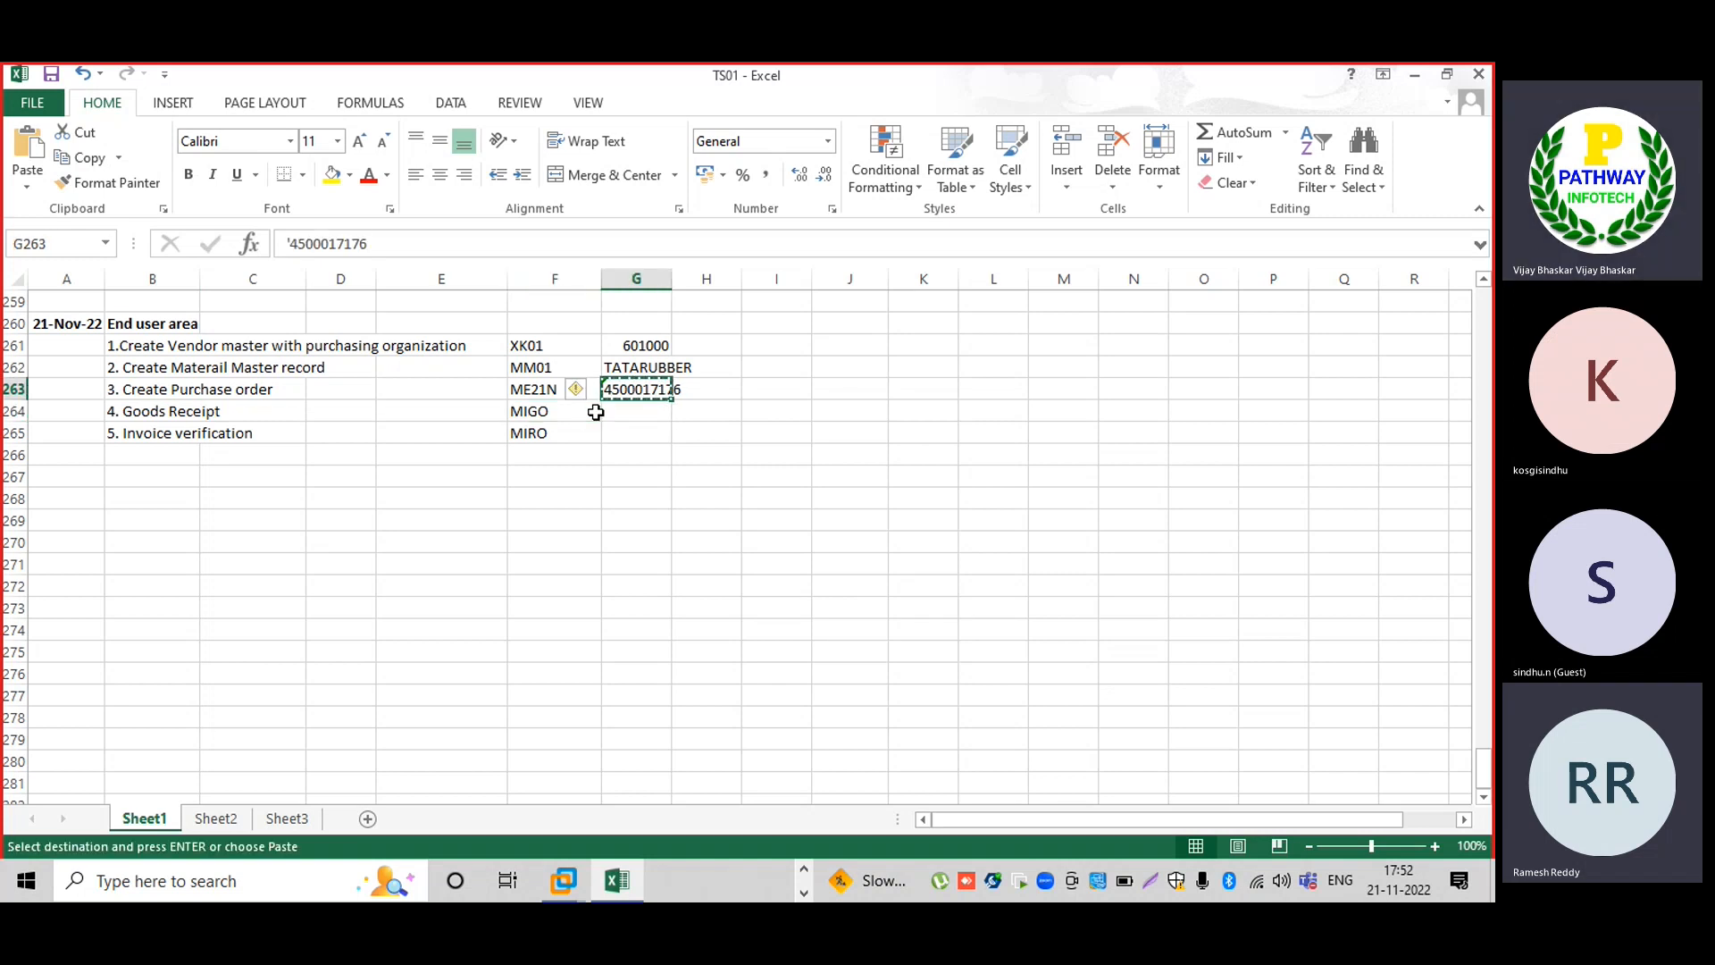
pyautogui.hotkey('alt', 'Tab')
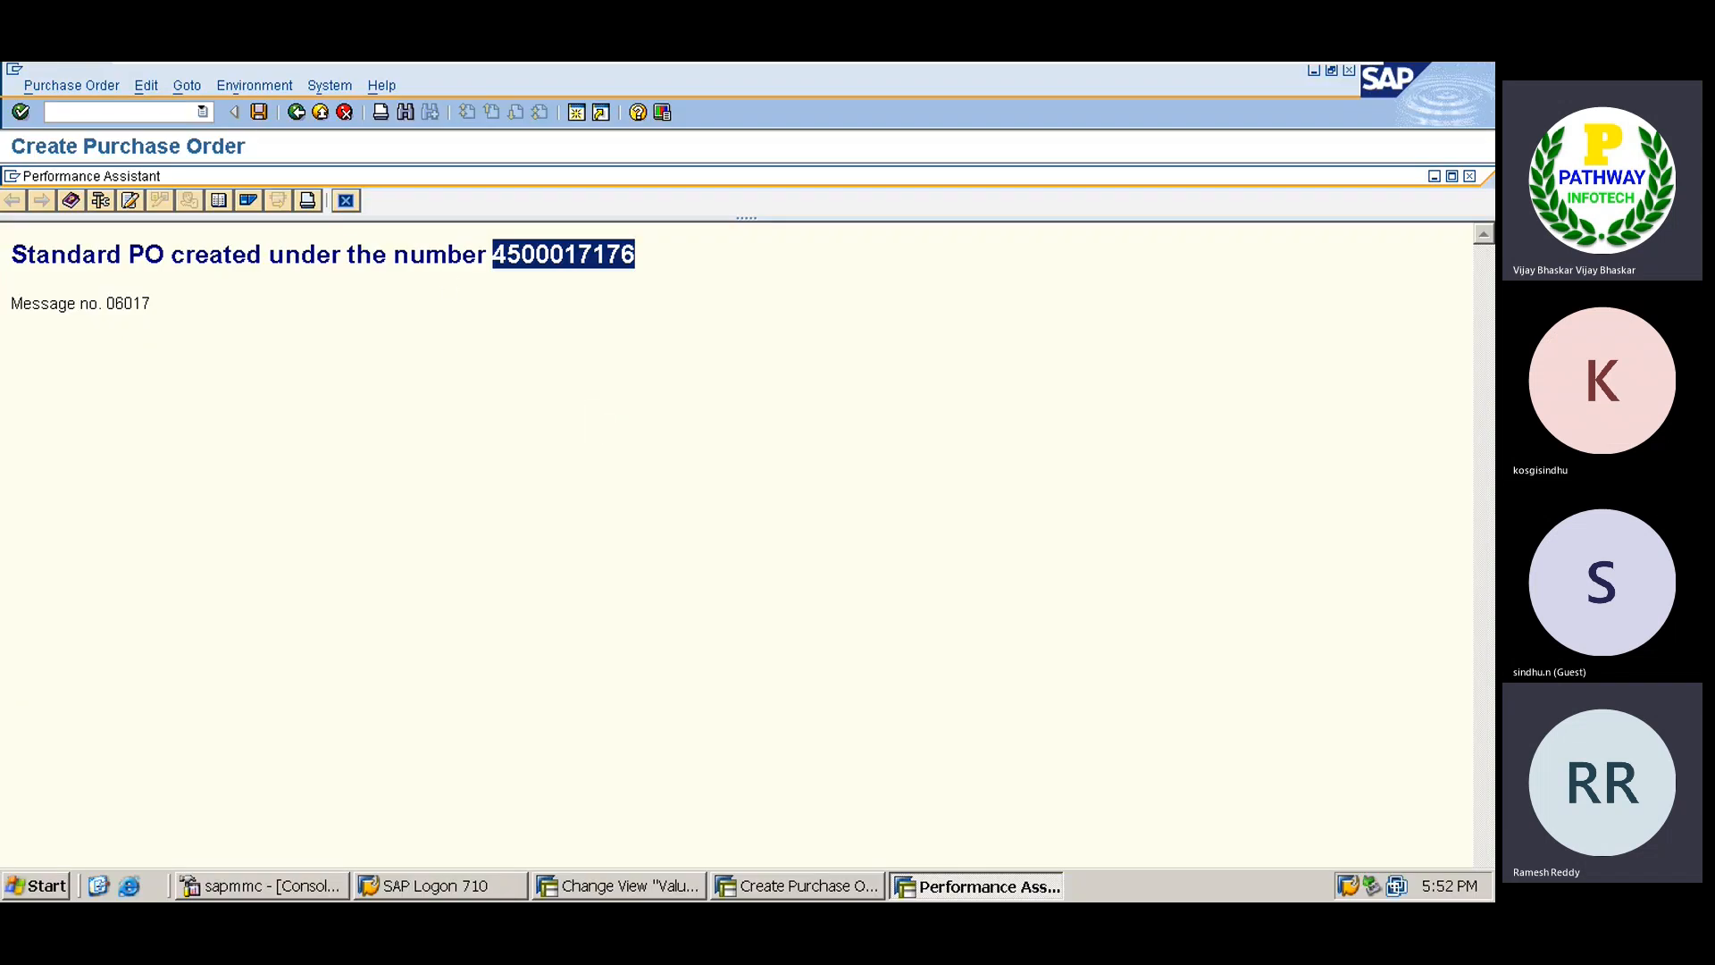
pyautogui.click(346, 202)
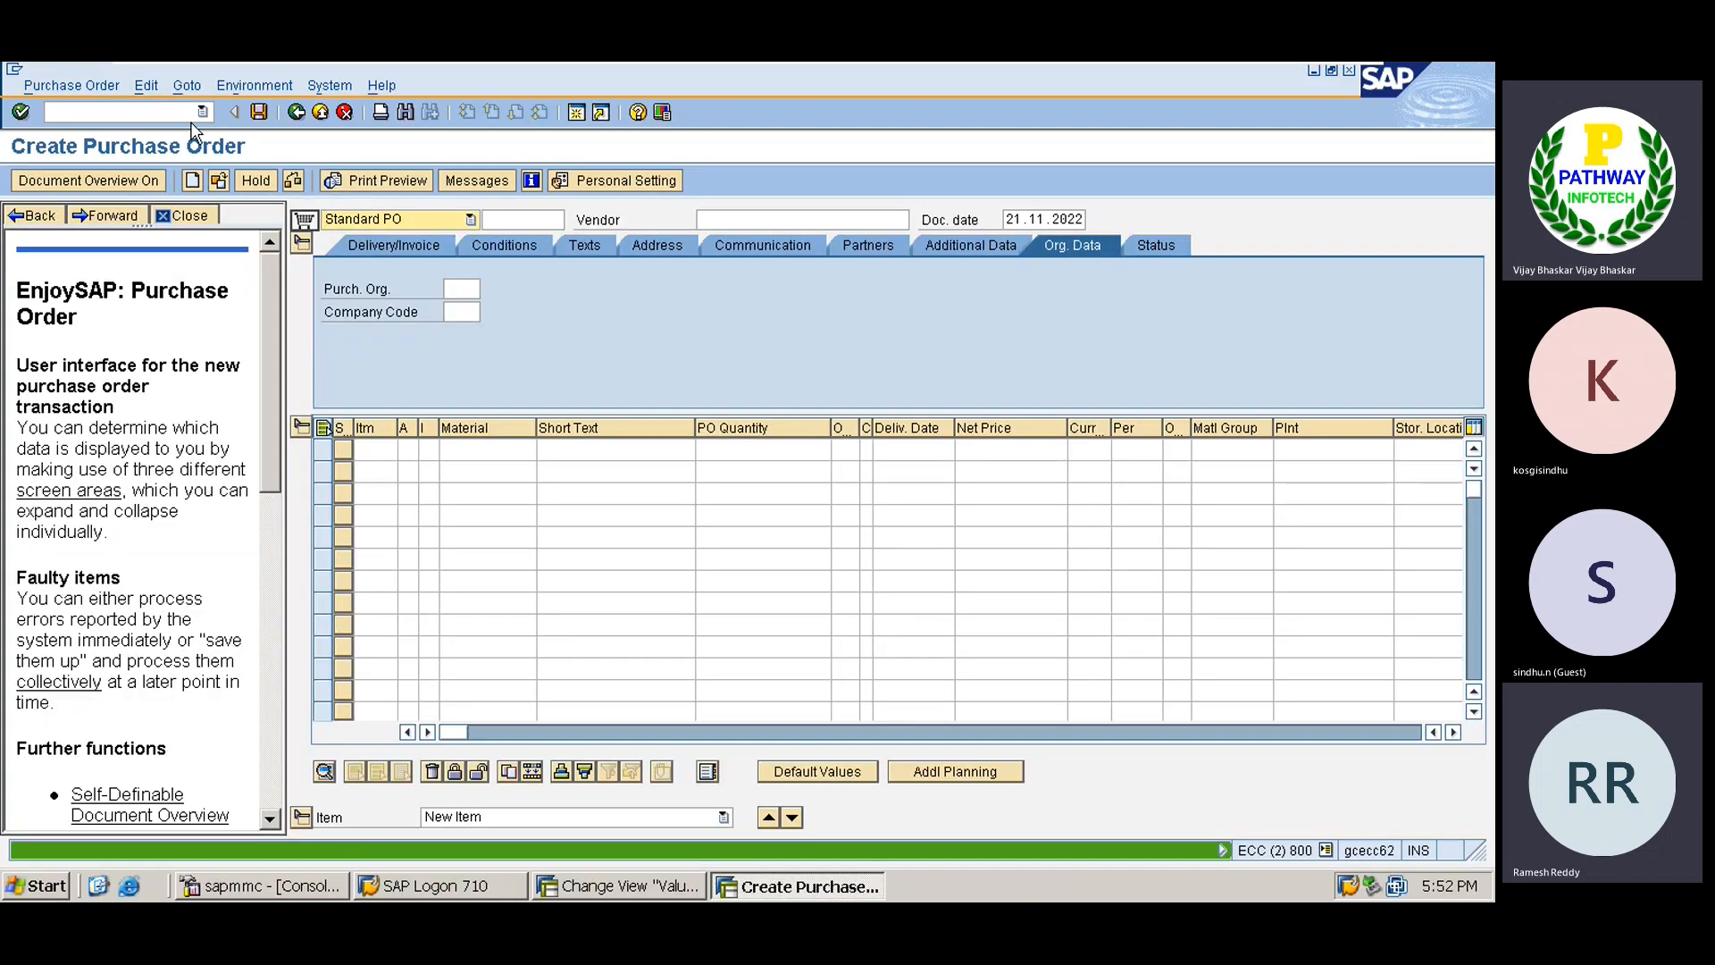
pyautogui.write('/nmigo')
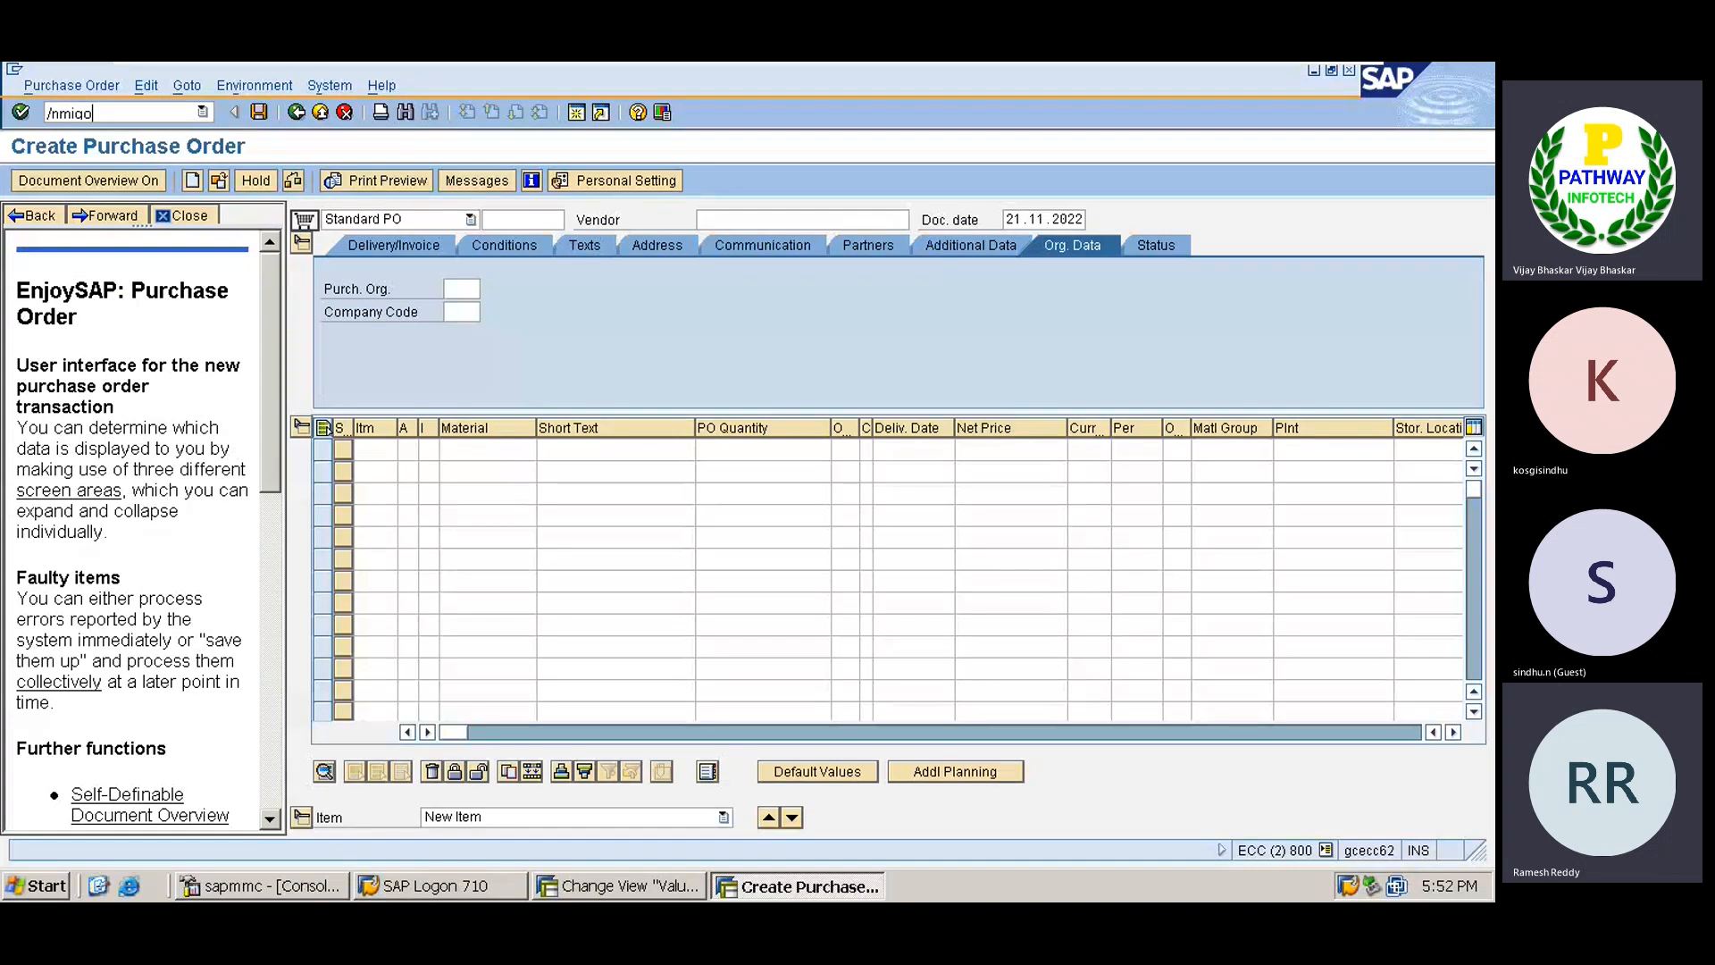
pyautogui.press('Return')
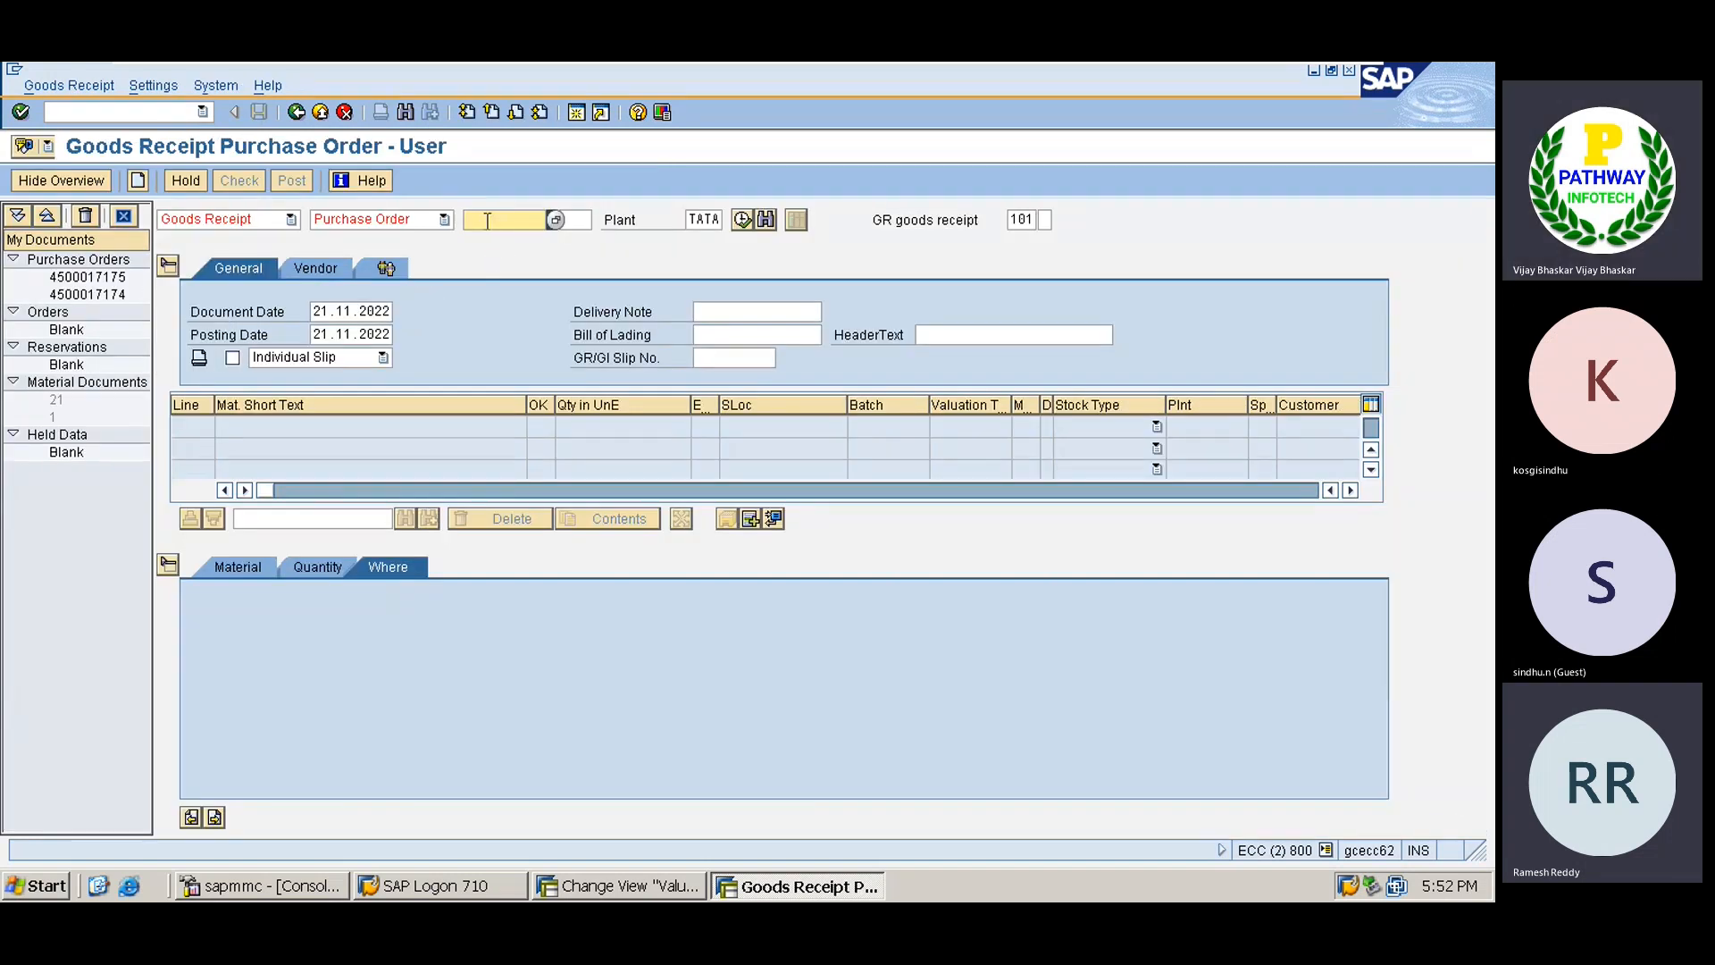
pyautogui.hotkey('ctrl', 'v')
pyautogui.press('Return')
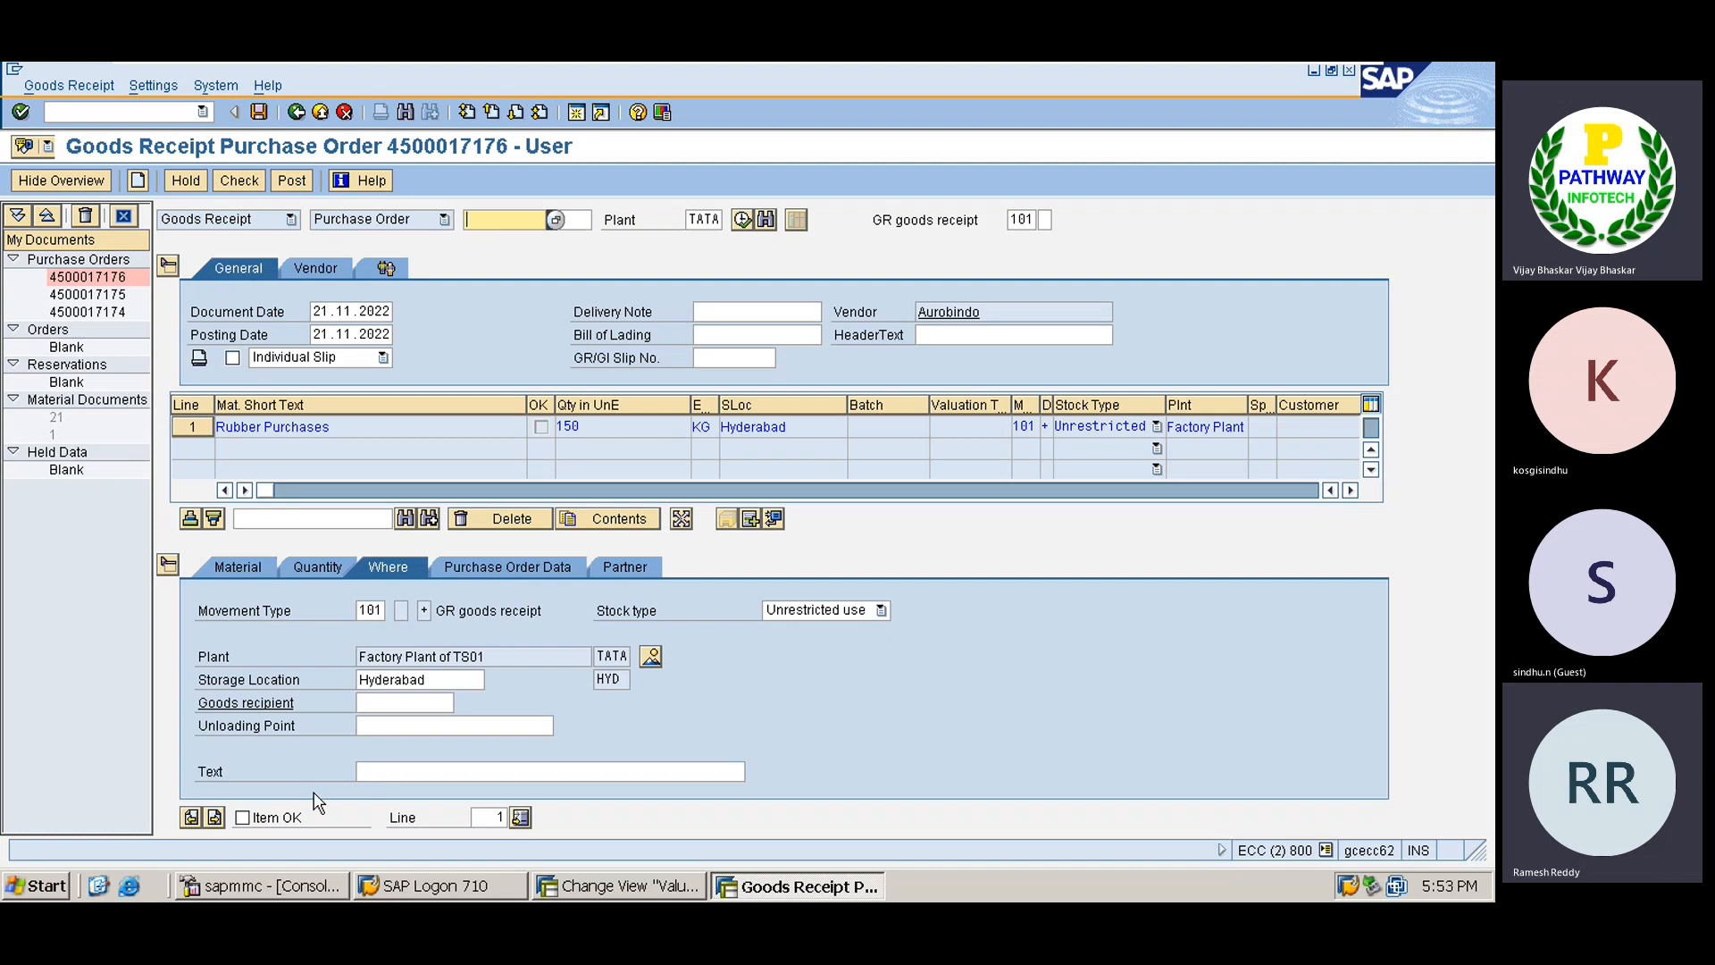
# Mark the 150 KG Rubber Purchases line OK and check its movement type 101.
pyautogui.click(244, 818)
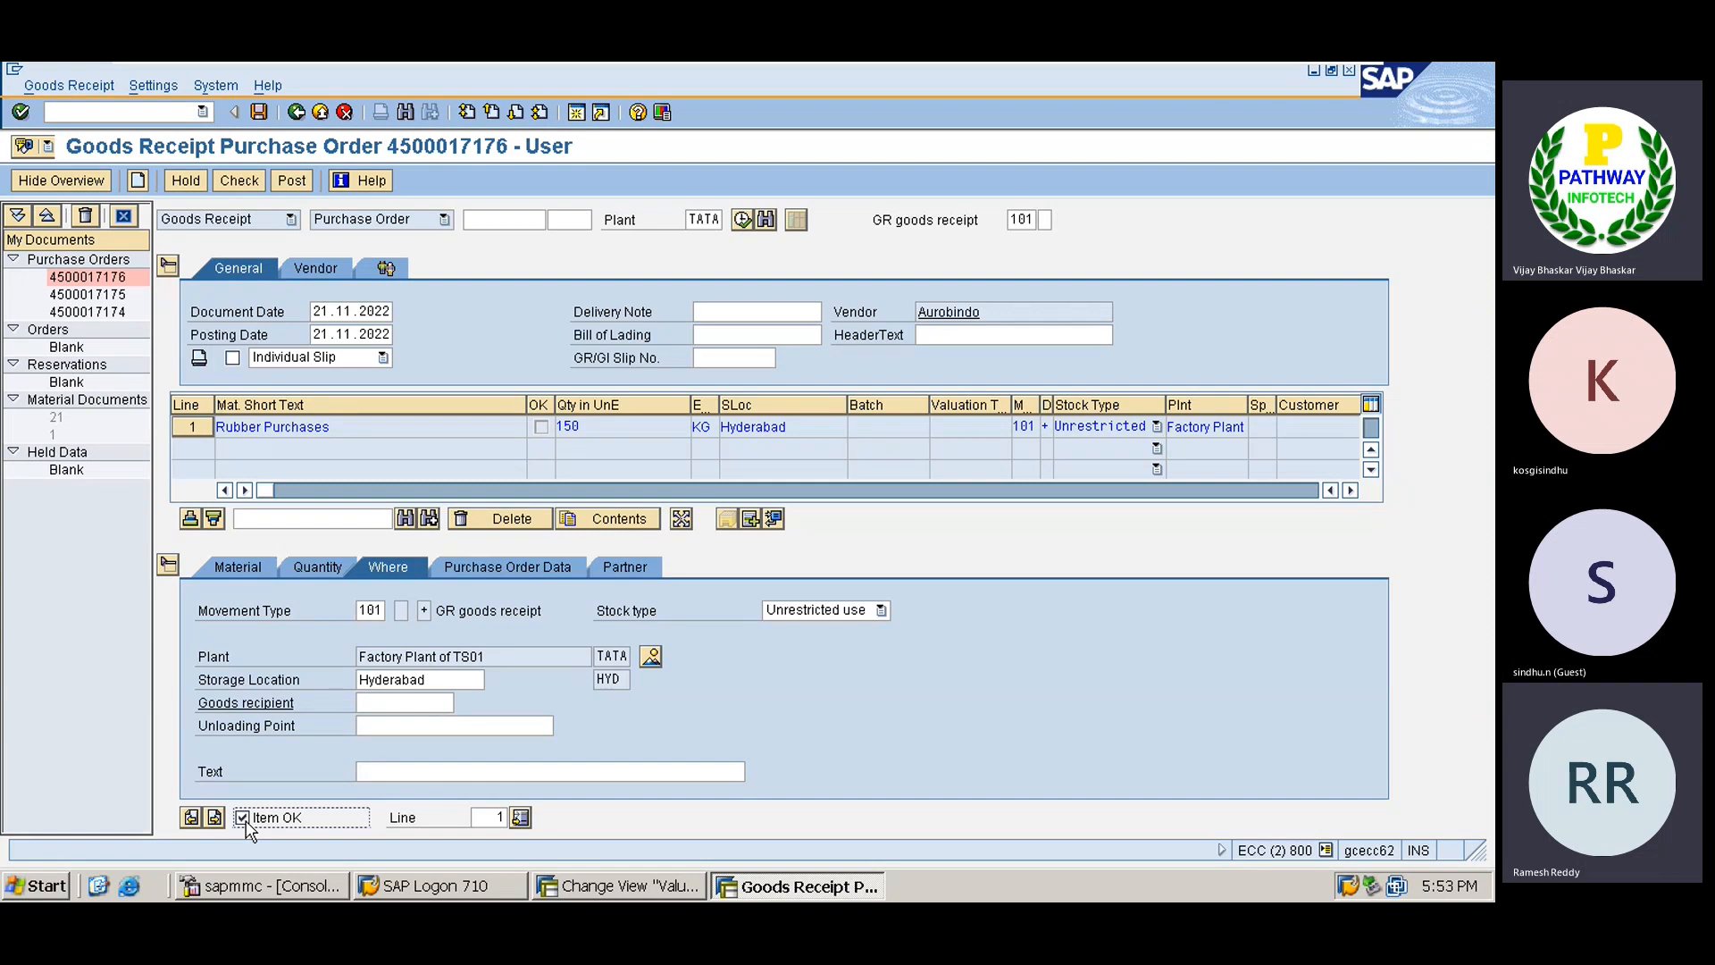
pyautogui.click(1025, 427)
pyautogui.click(1017, 426)
# Find movement type 101, receipt against purchase order, in the Excel Movement Types notes.
pyautogui.moveTo(1221, 73)
pyautogui.click(1289, 81)
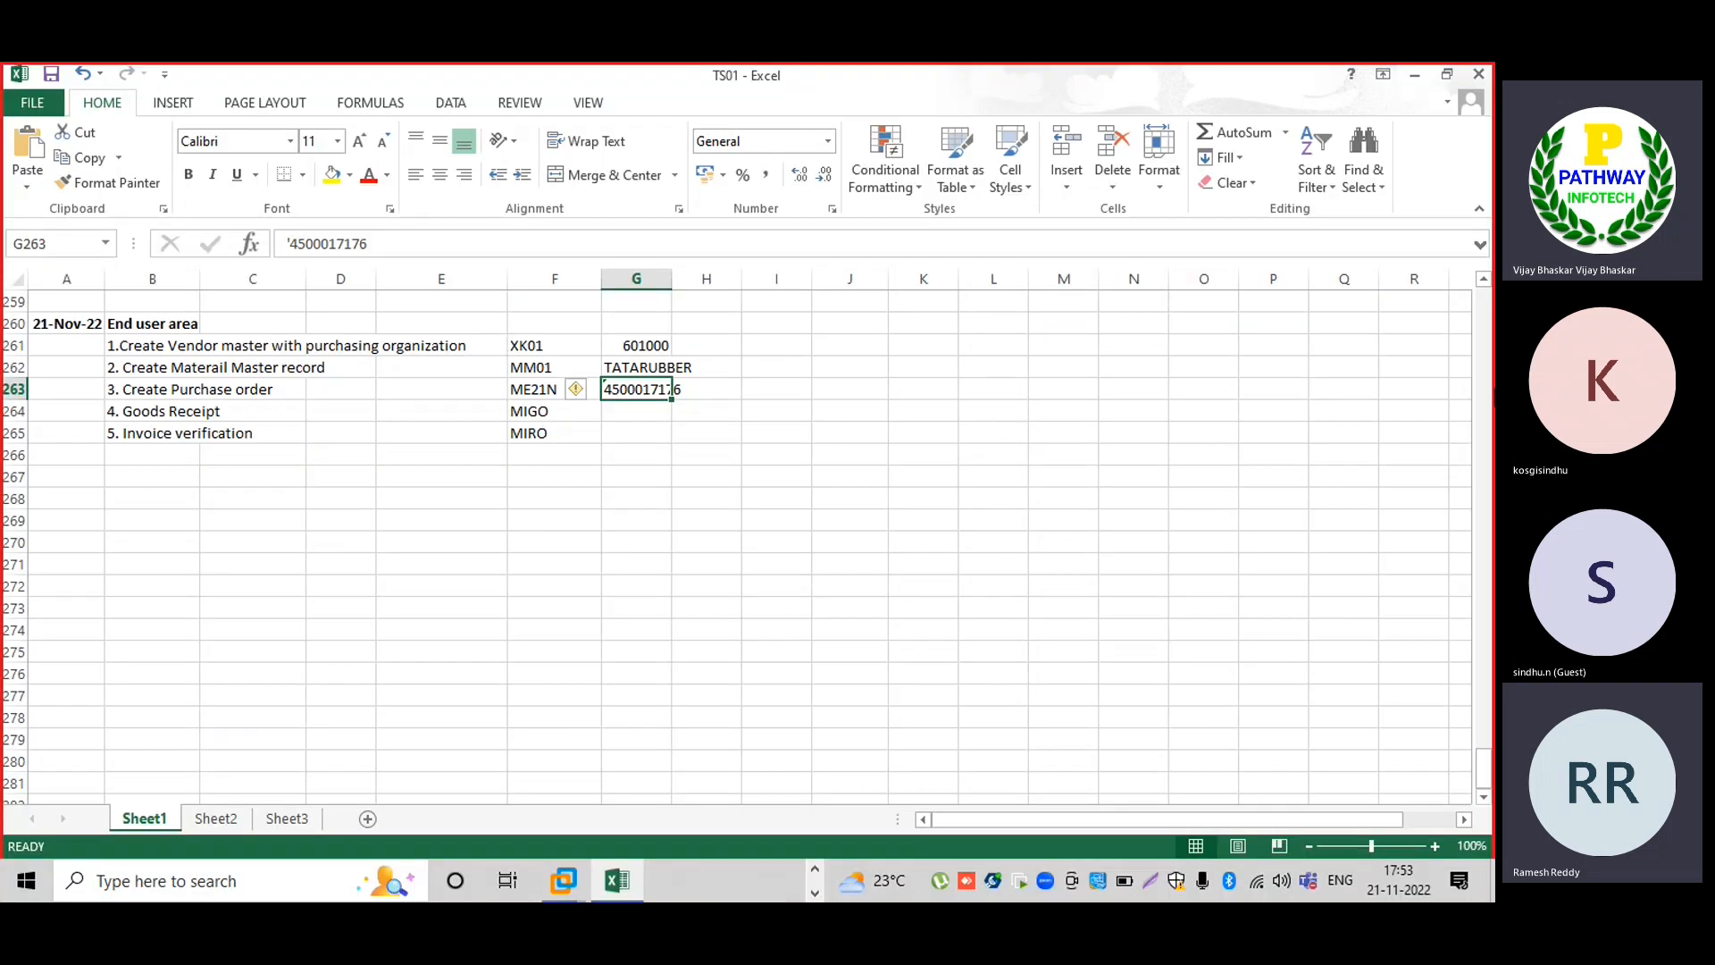
pyautogui.click(1486, 344)
pyautogui.click(1486, 344)
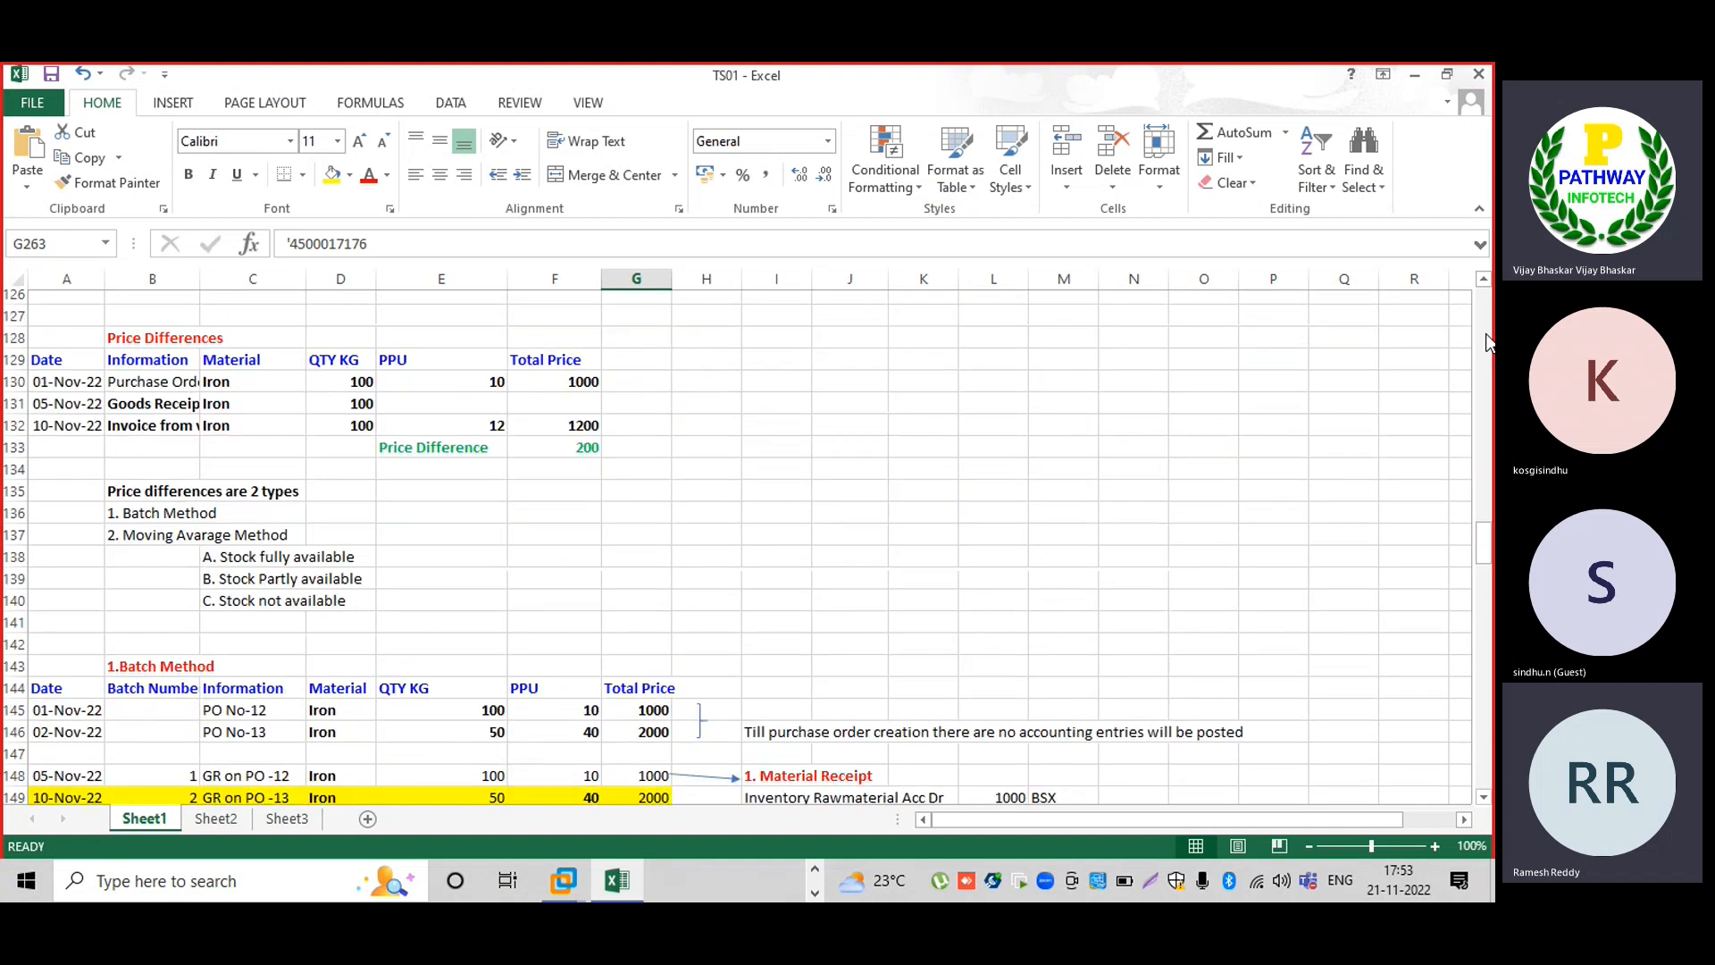
pyautogui.click(1485, 343)
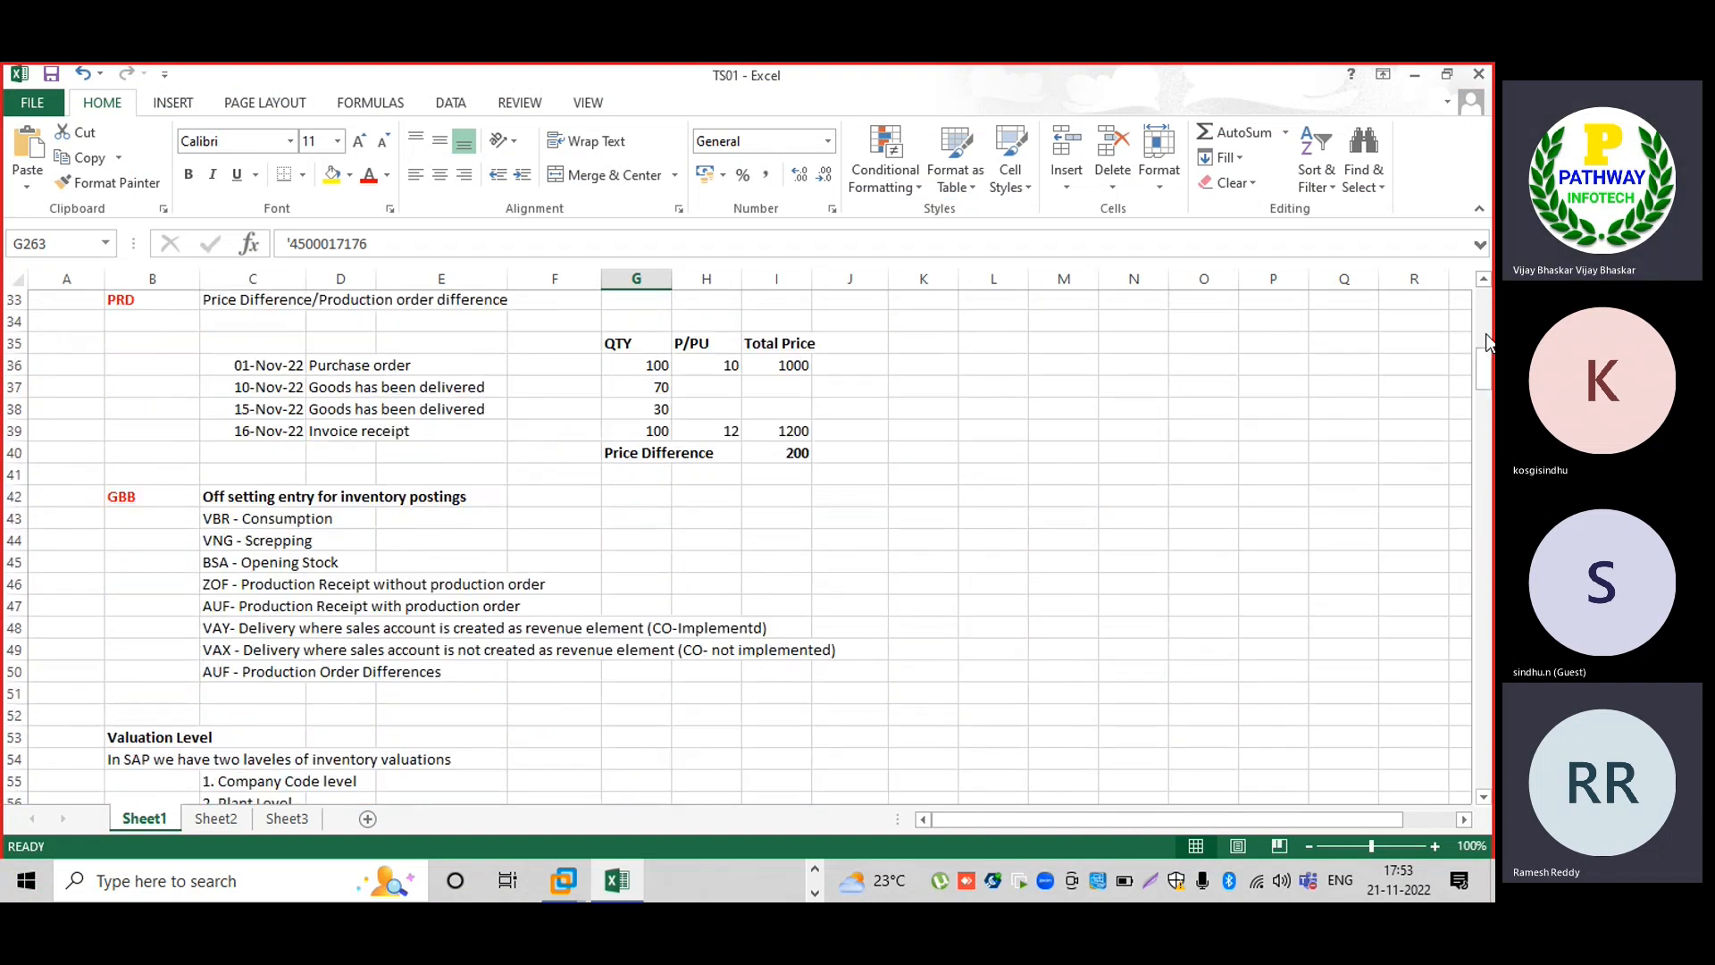
pyautogui.click(1487, 342)
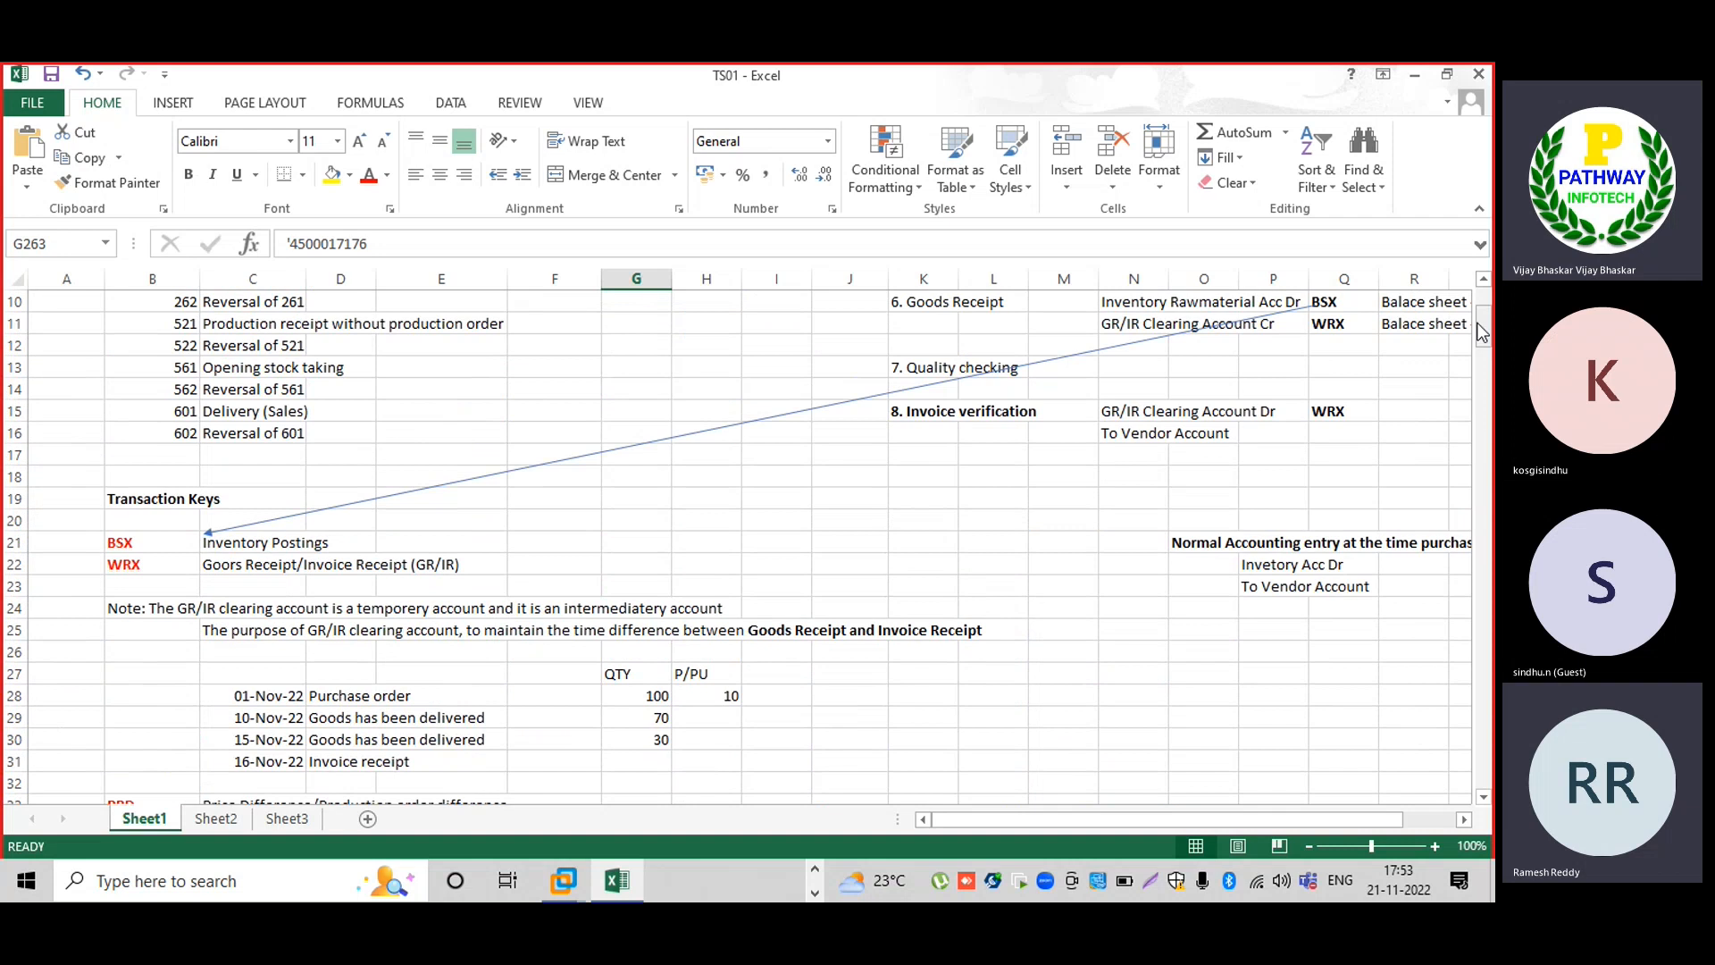
pyautogui.click(1483, 281)
pyautogui.click(1485, 282)
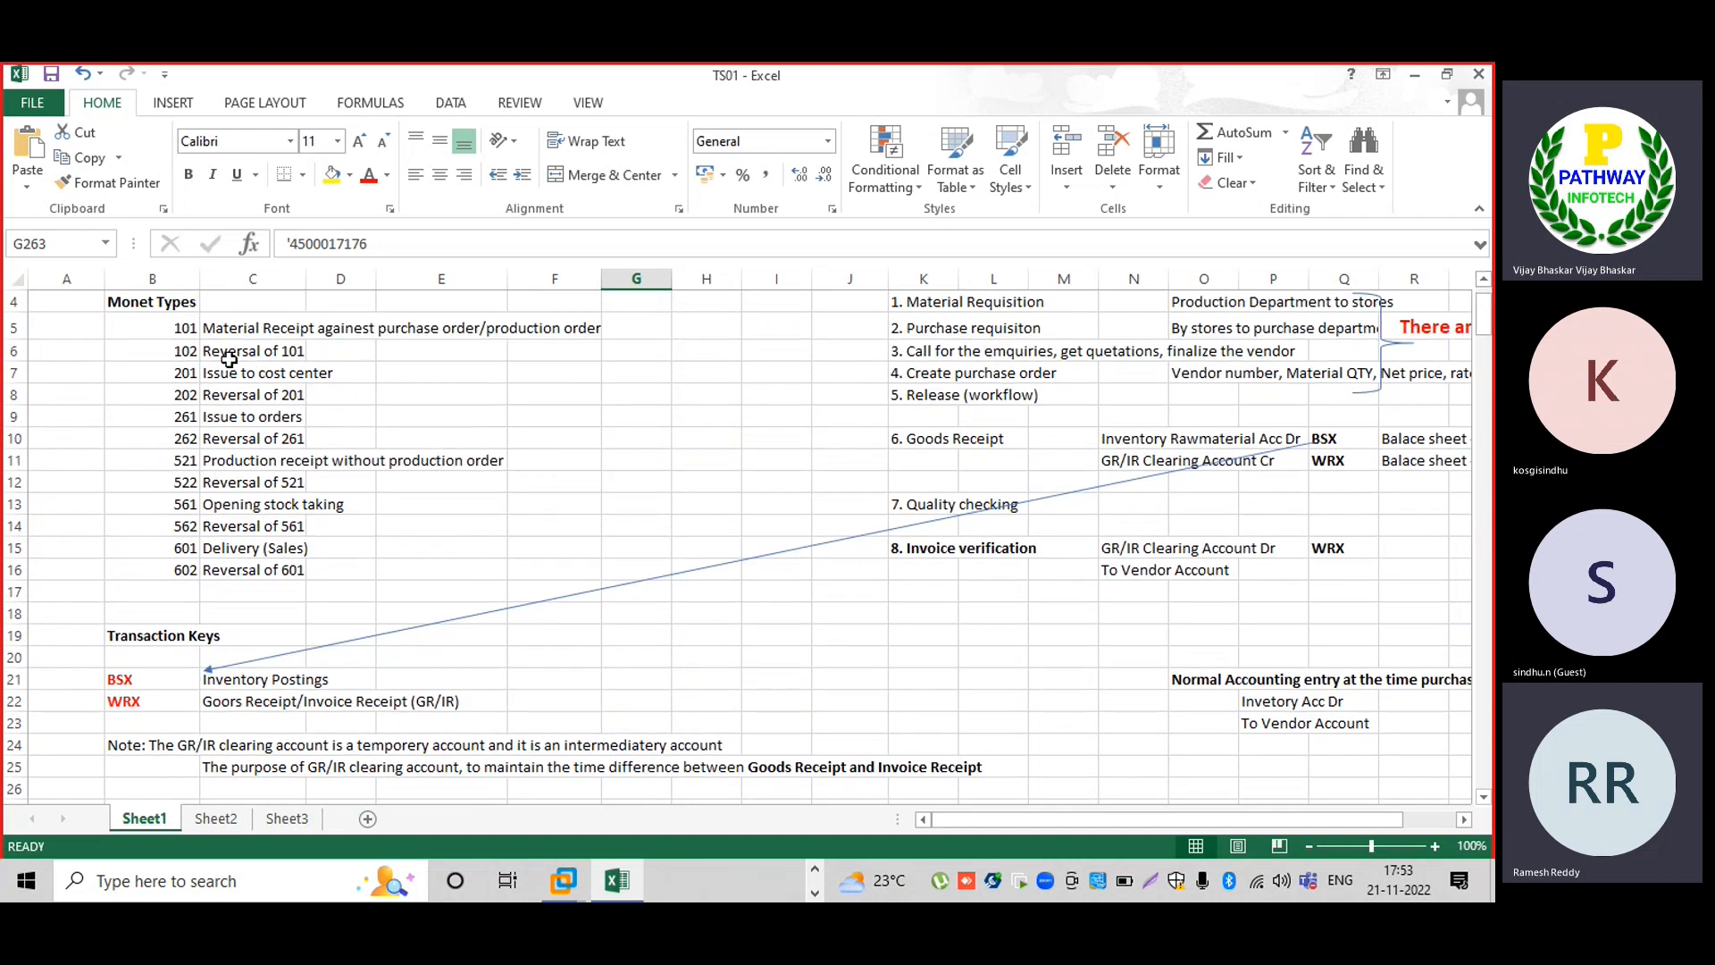
pyautogui.click(188, 329)
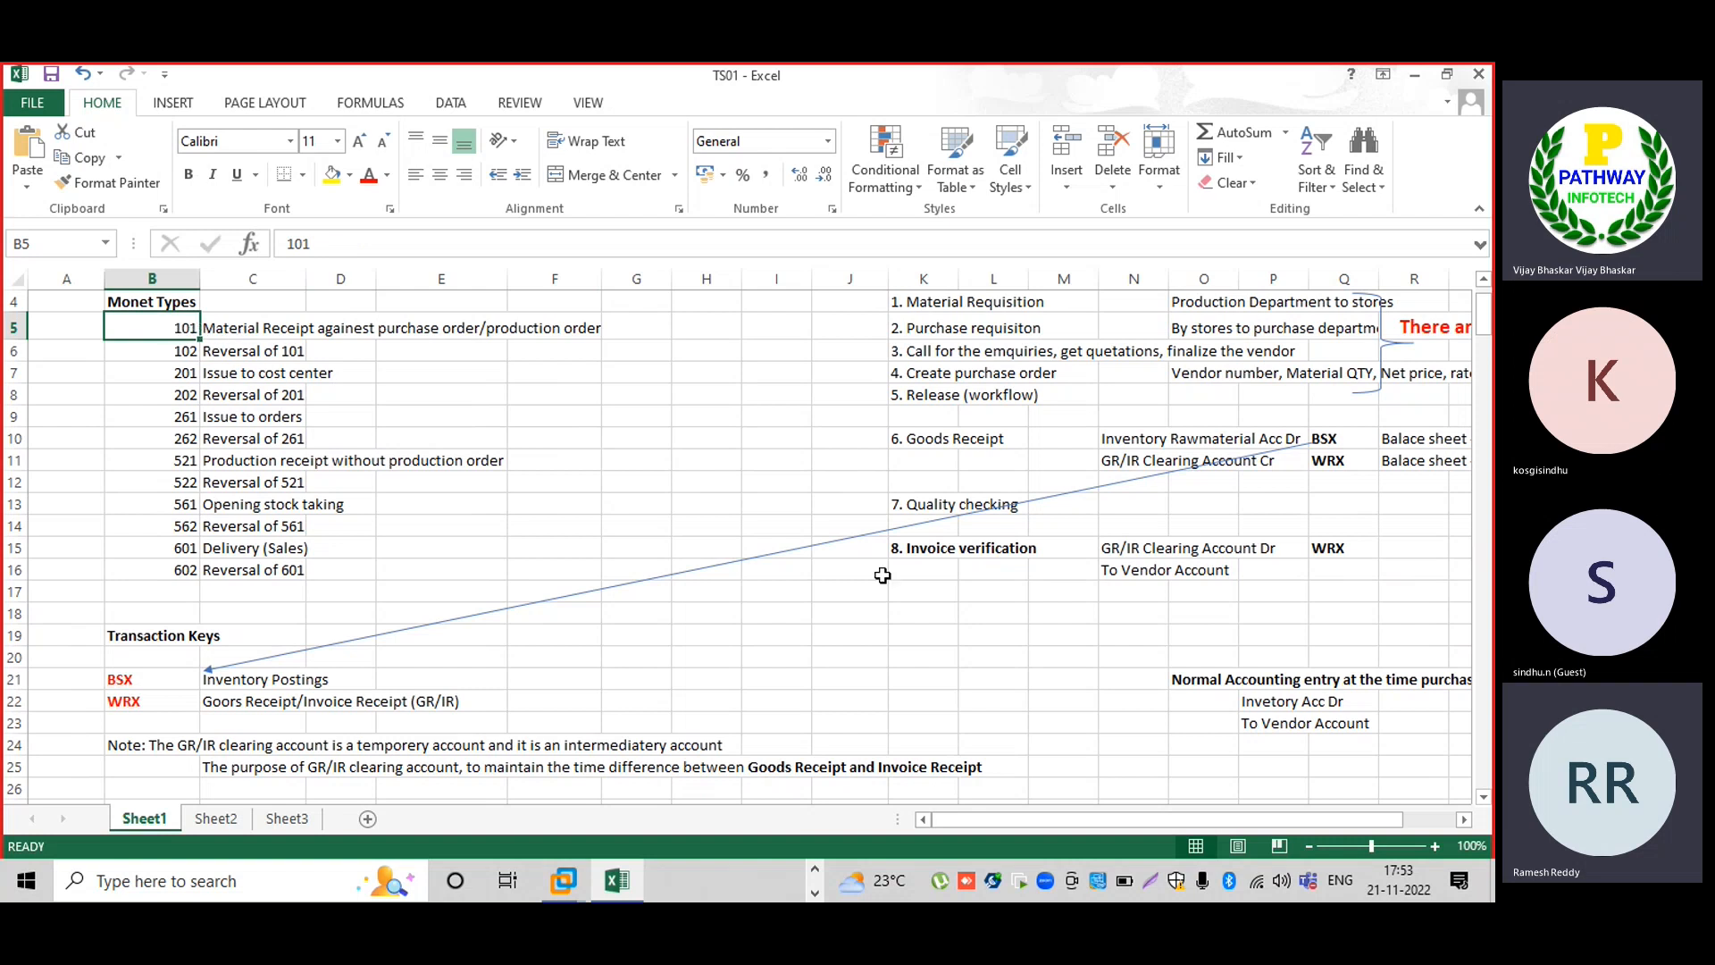
# Scroll back down to the End user area list around row 260.
pyautogui.scroll(-12, 1489, 764)
pyautogui.scroll(-20, 1489, 764)
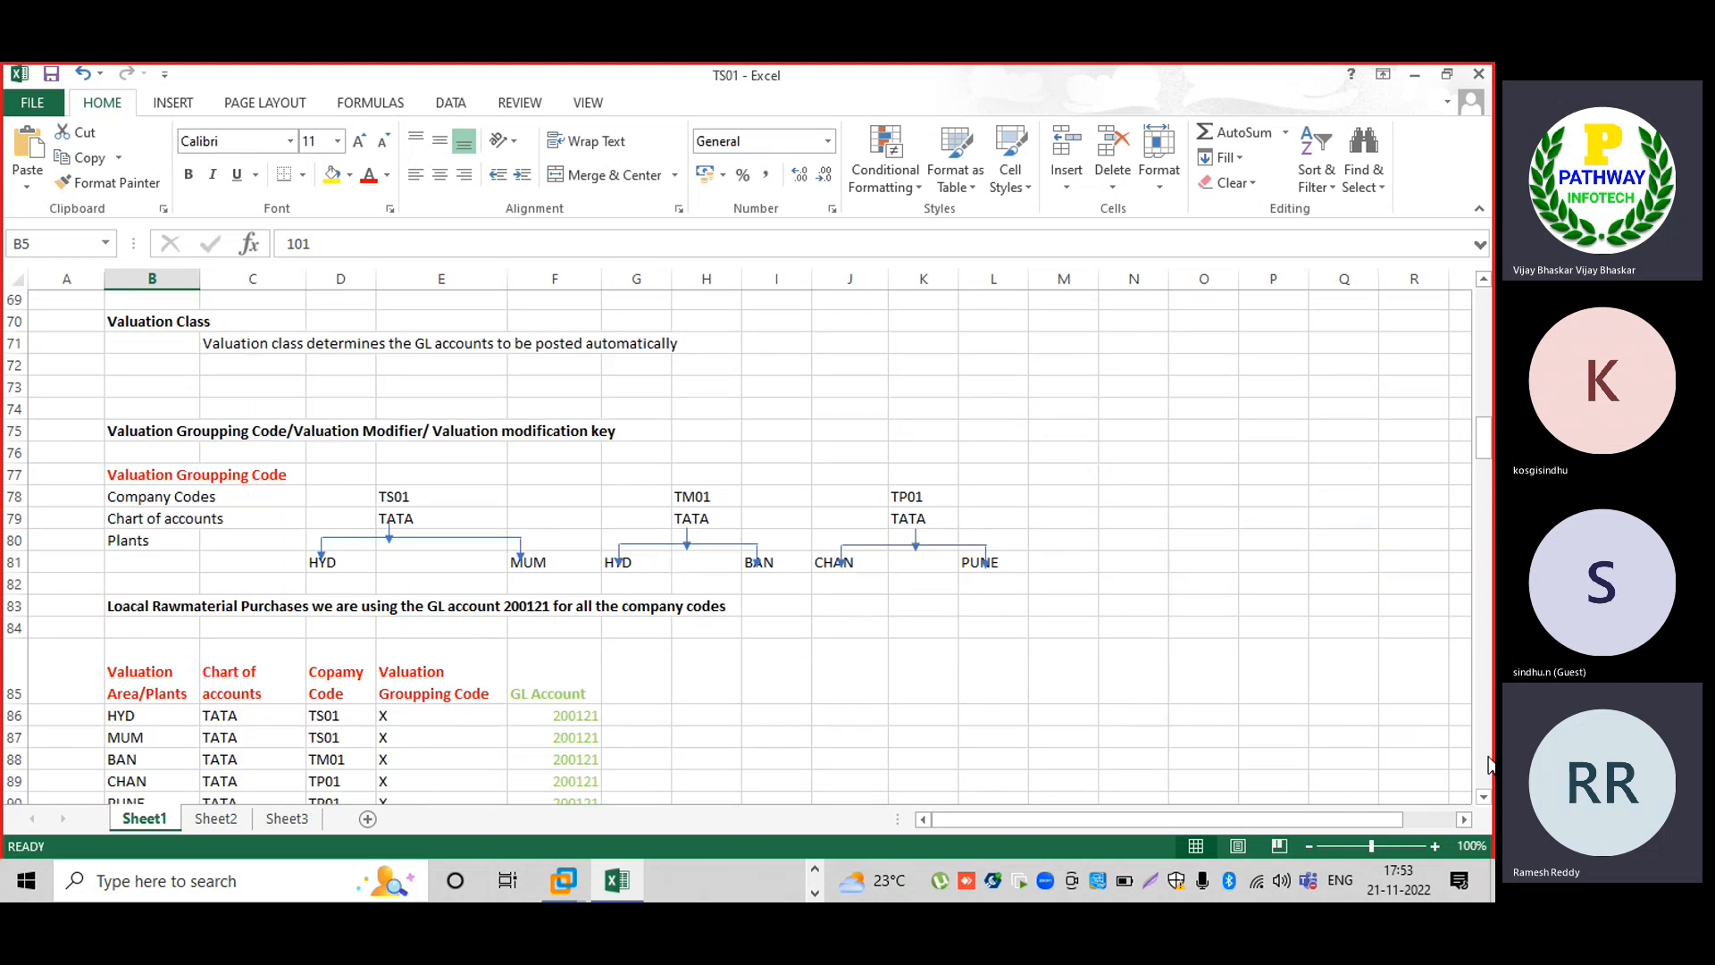
pyautogui.scroll(-8, 1489, 764)
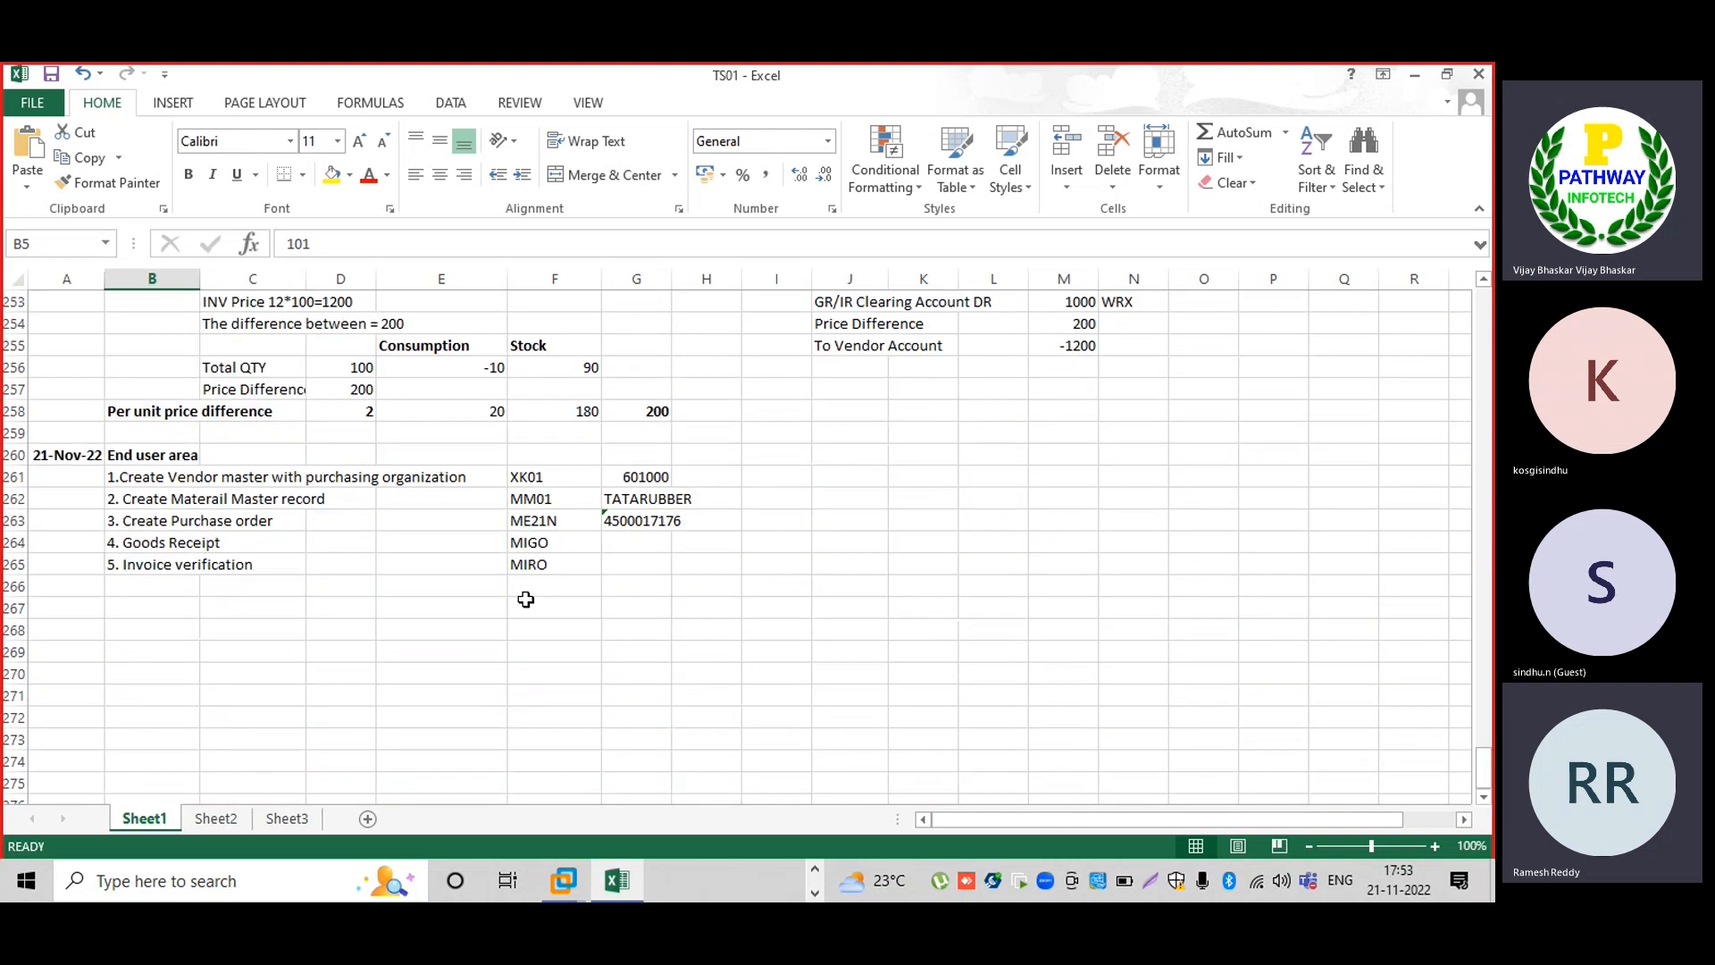
pyautogui.scroll(-3, 1483, 813)
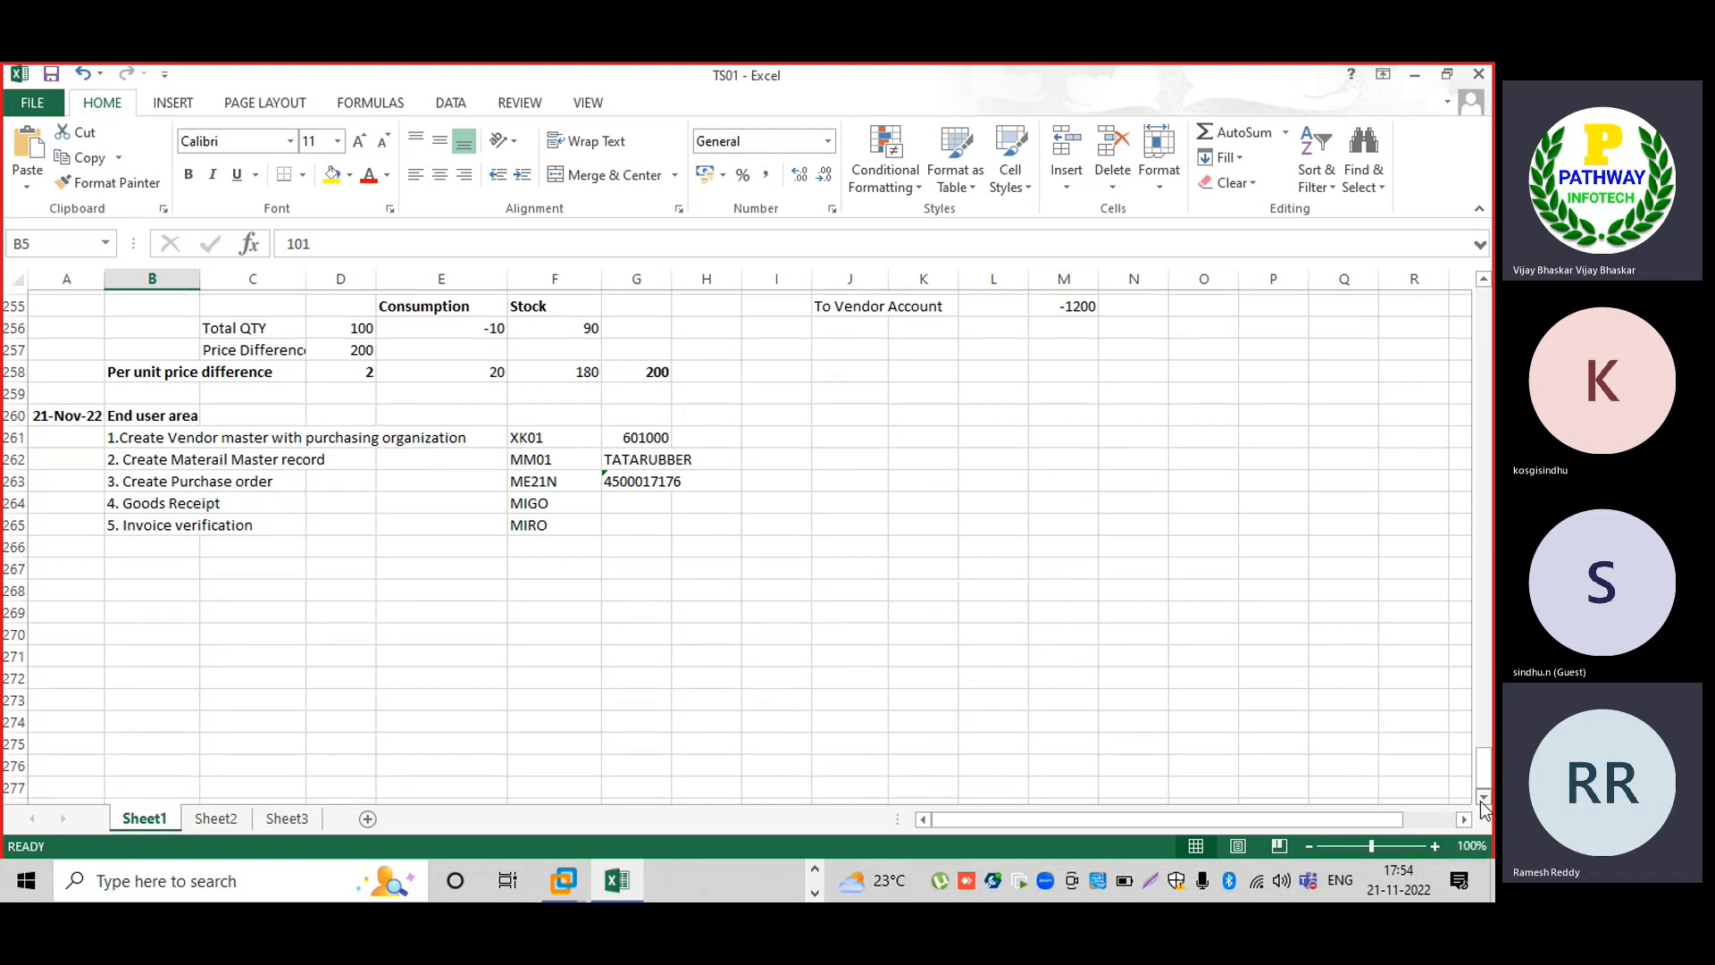
pyautogui.click(562, 879)
pyautogui.click(659, 759)
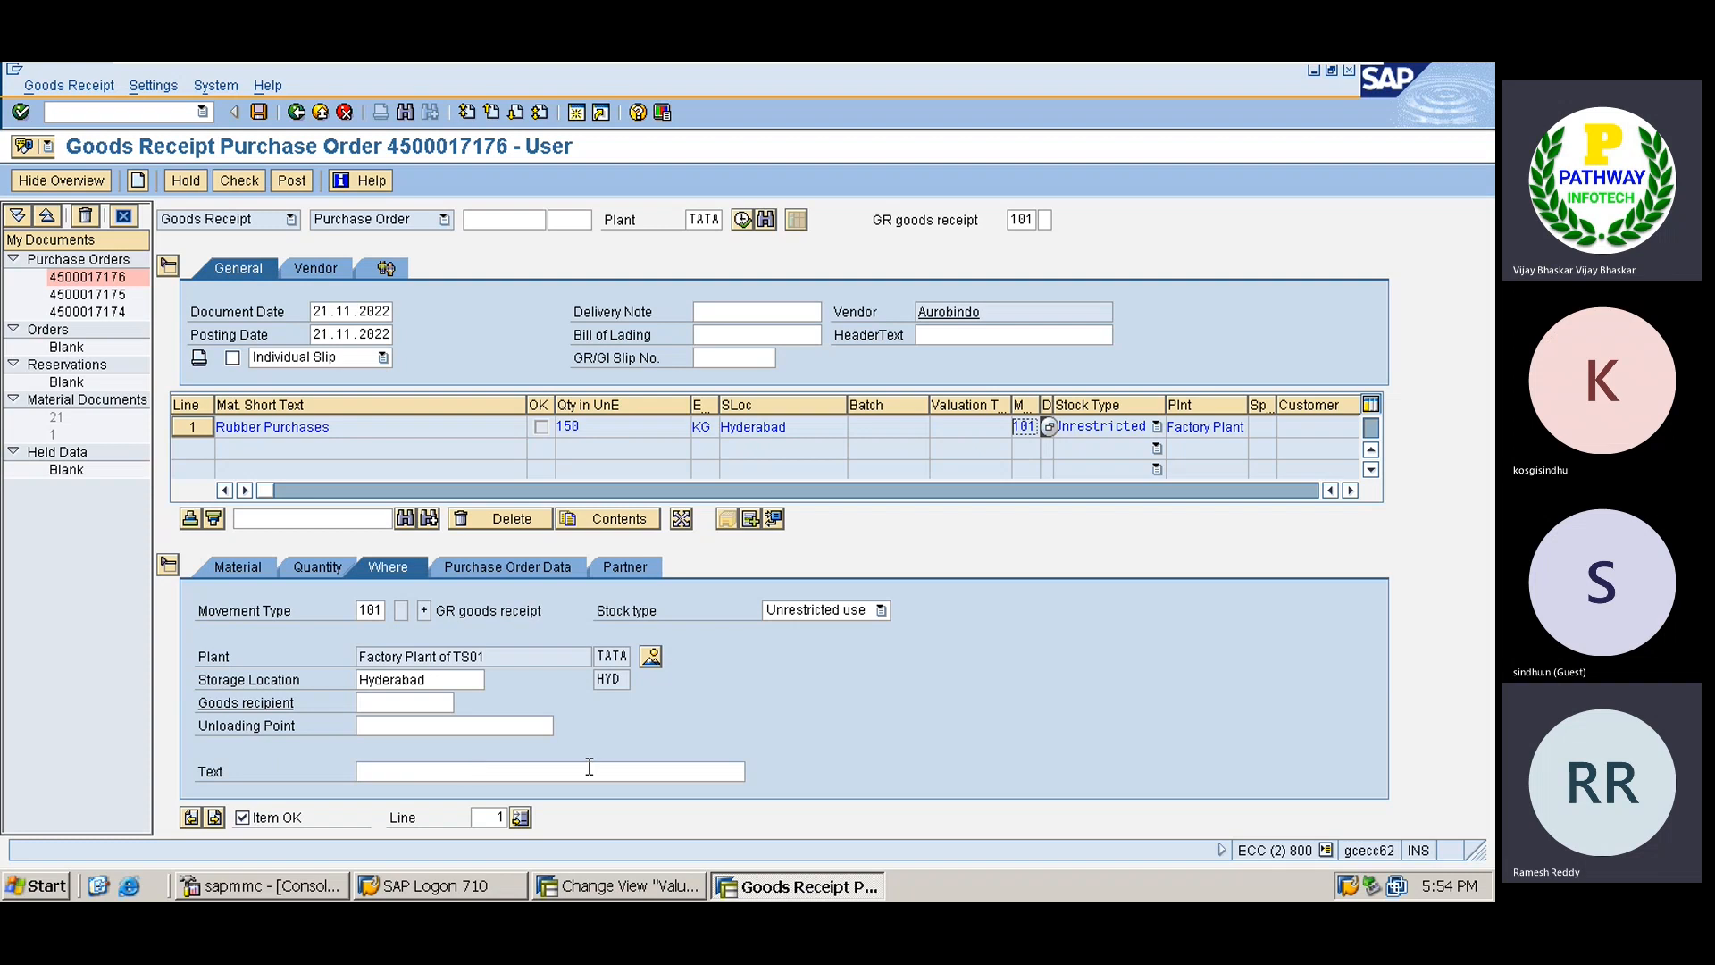
pyautogui.press('Return')
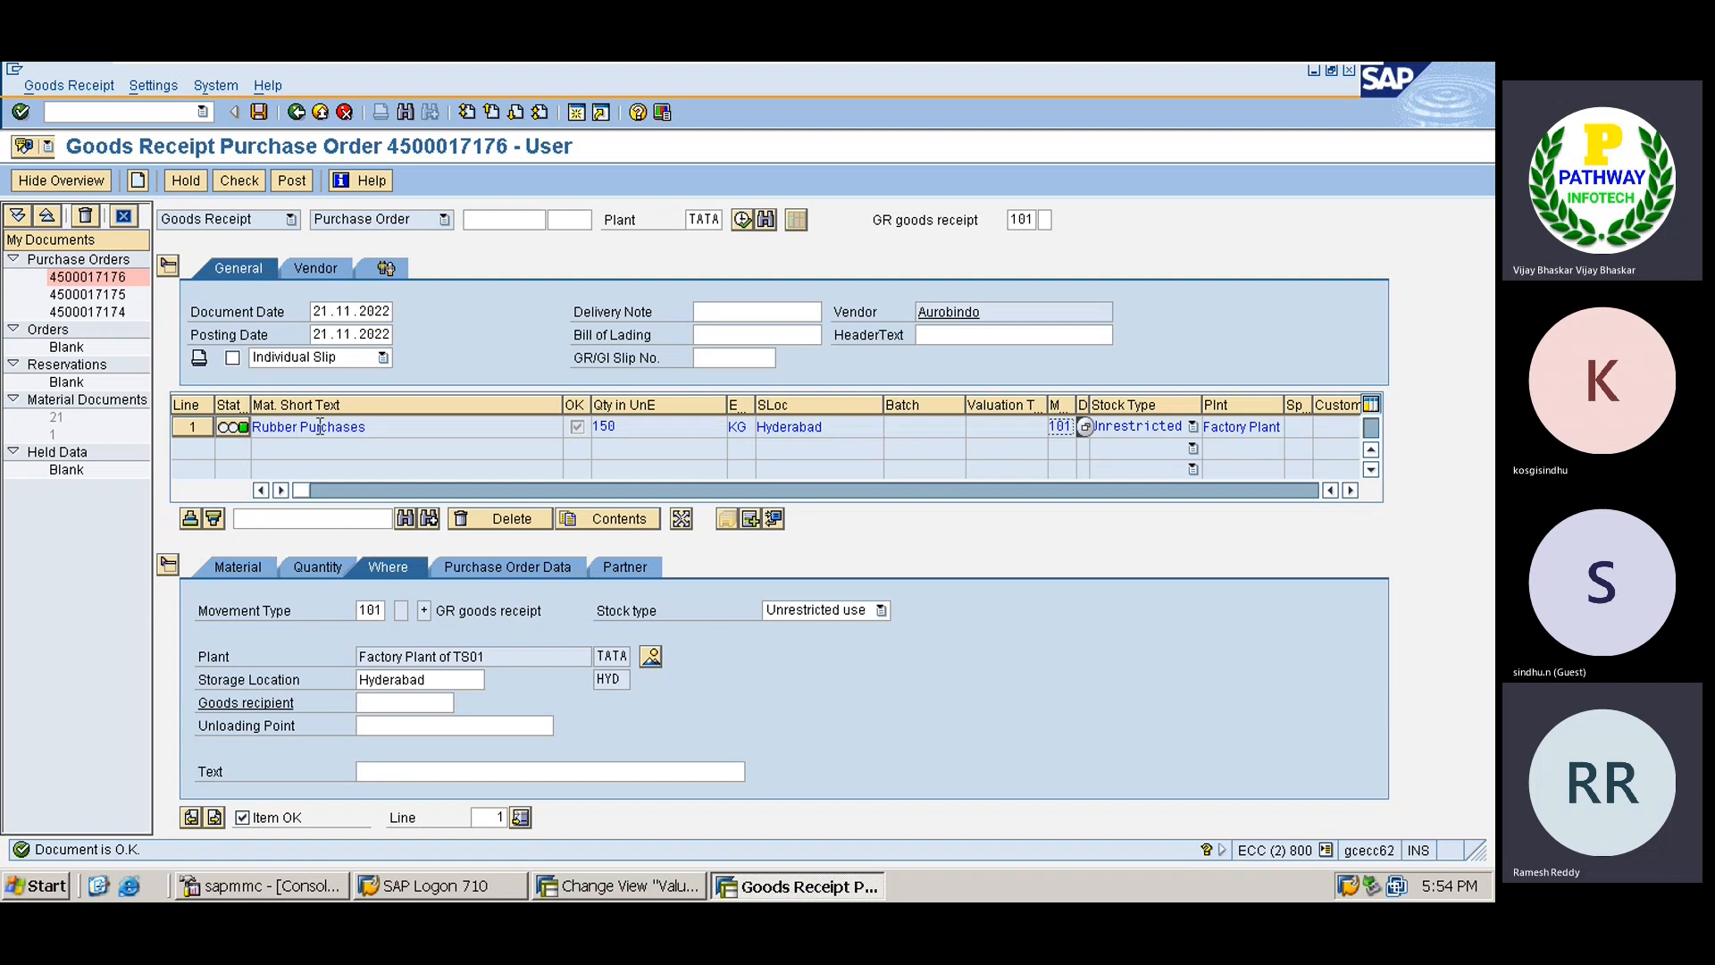
pyautogui.click(260, 113)
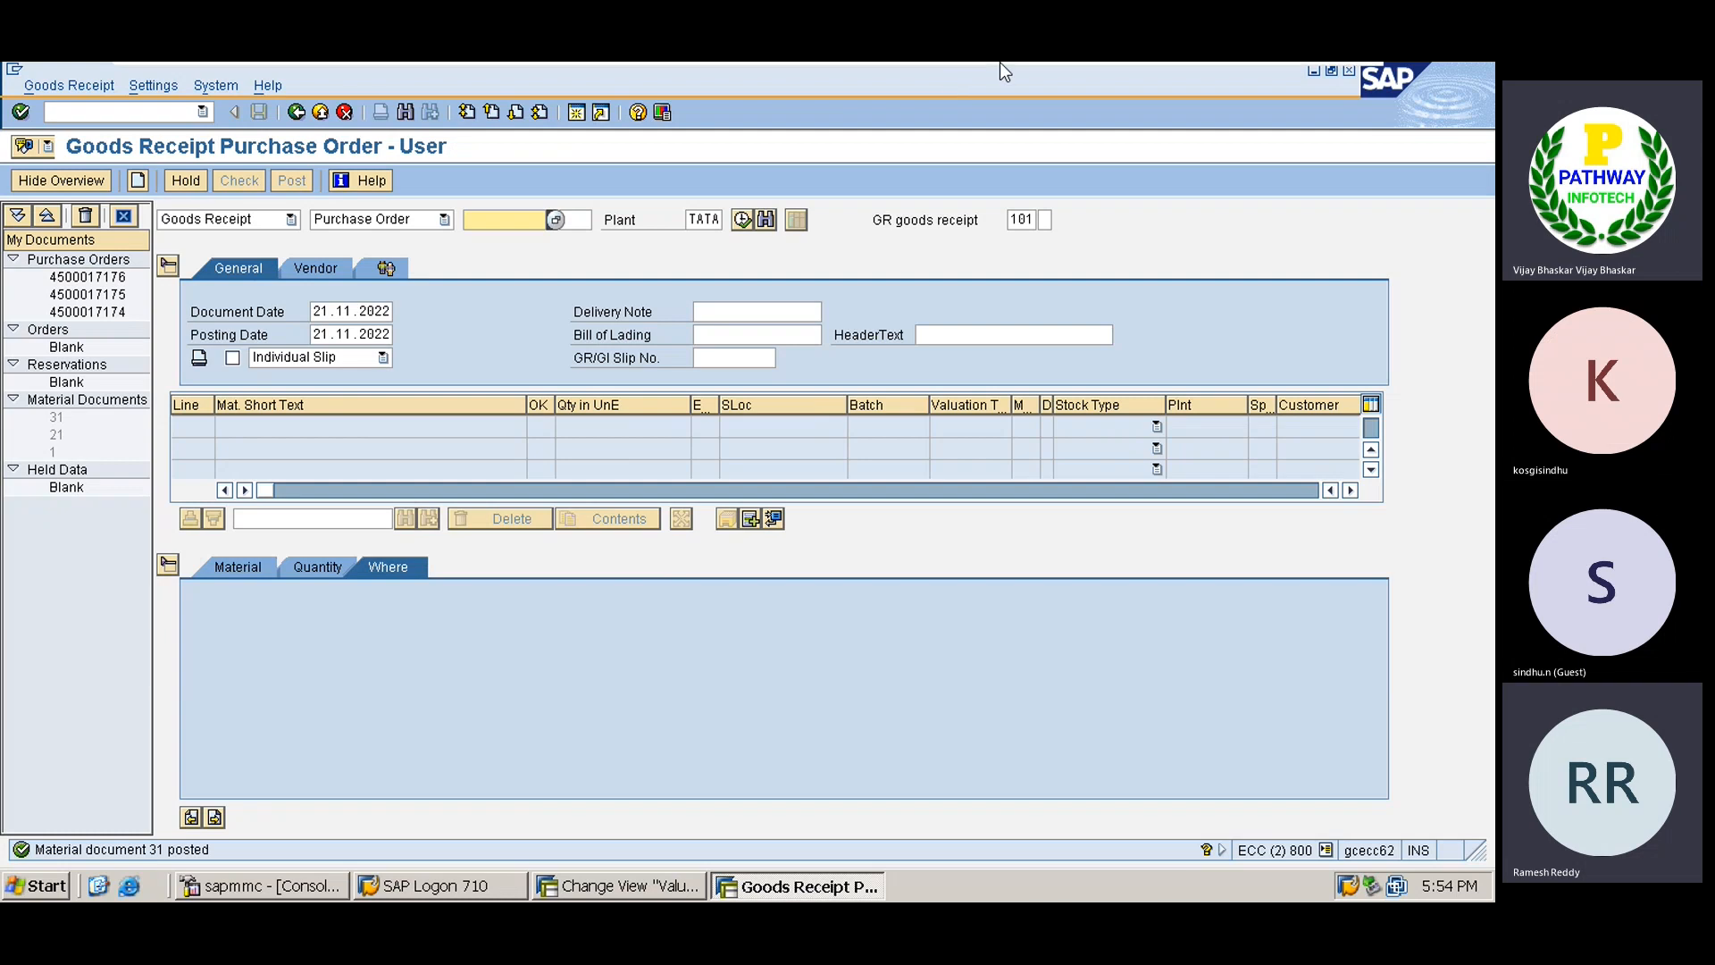
# Log material document 31 in cell G264 of the Excel process log.
pyautogui.moveTo(1000, 62)
pyautogui.click(1298, 77)
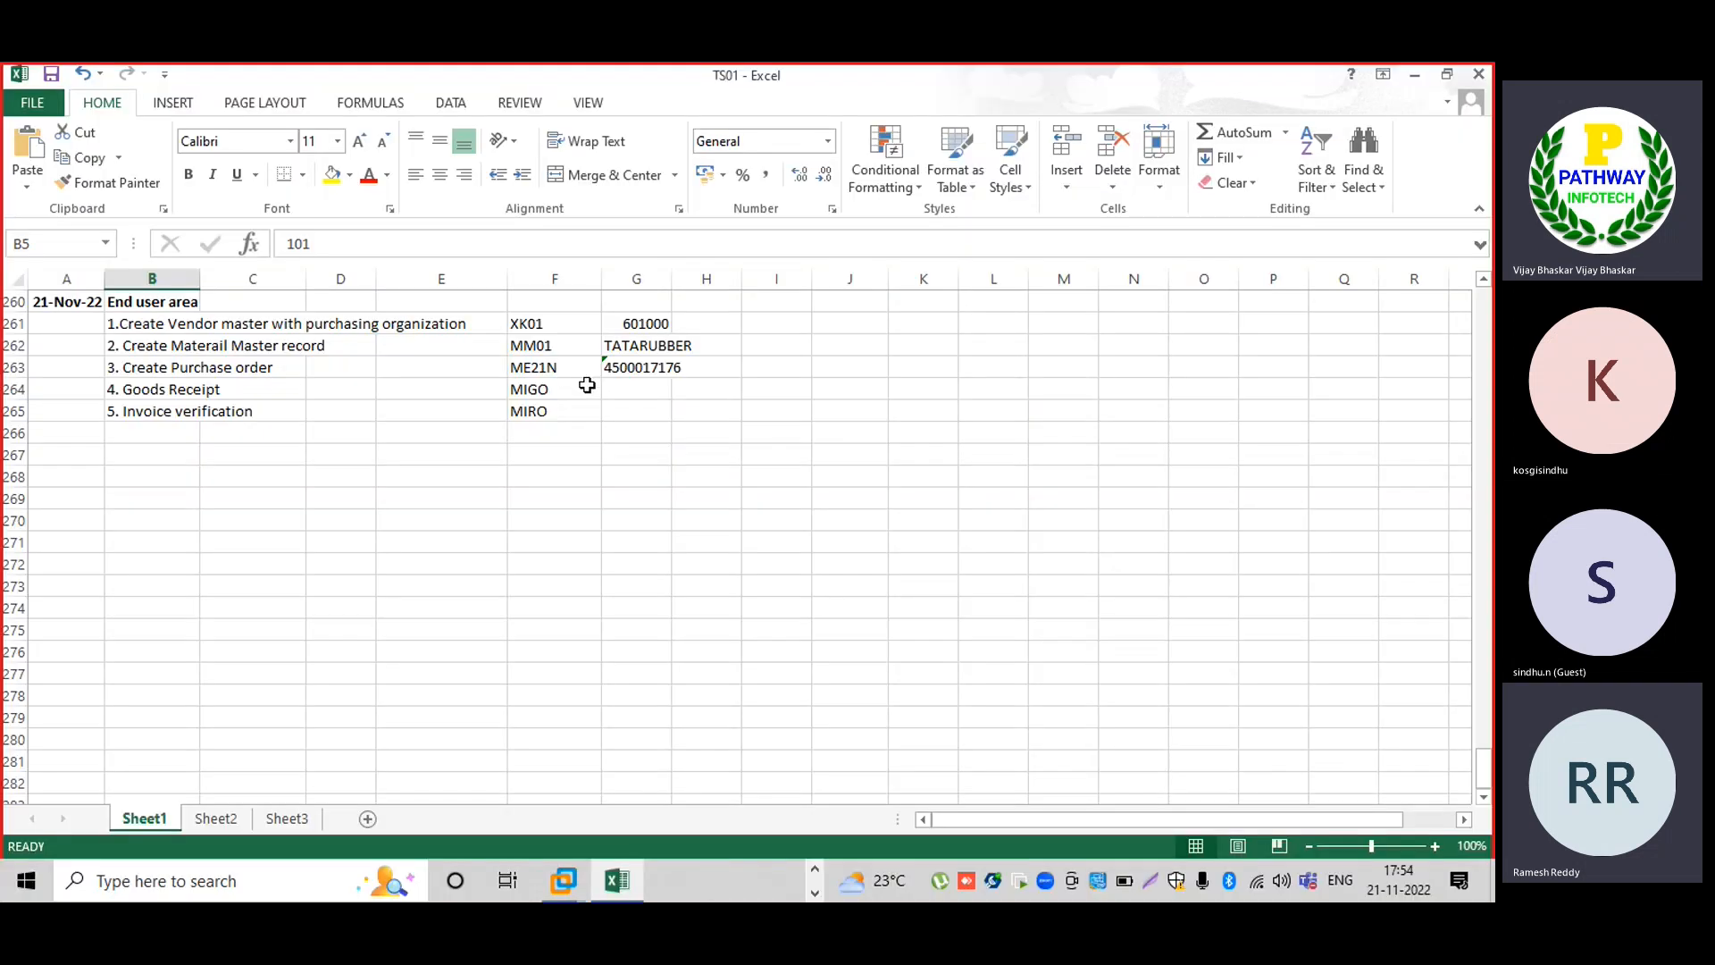
pyautogui.click(625, 394)
pyautogui.write('31')
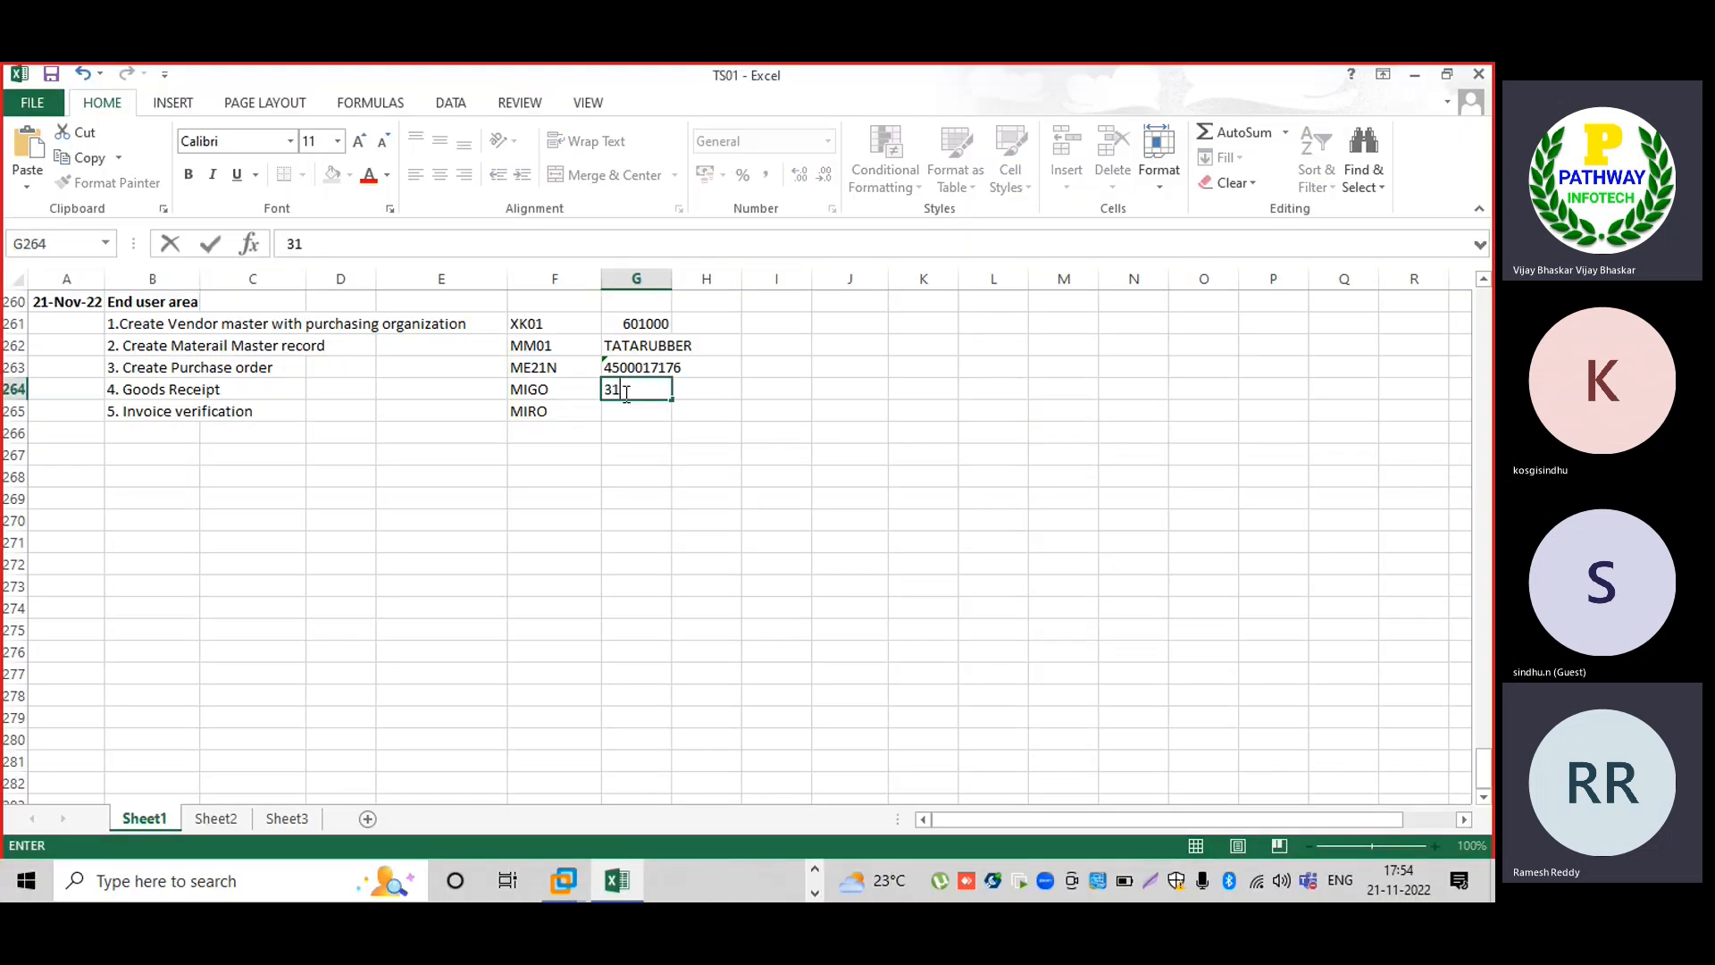
pyautogui.press('Return')
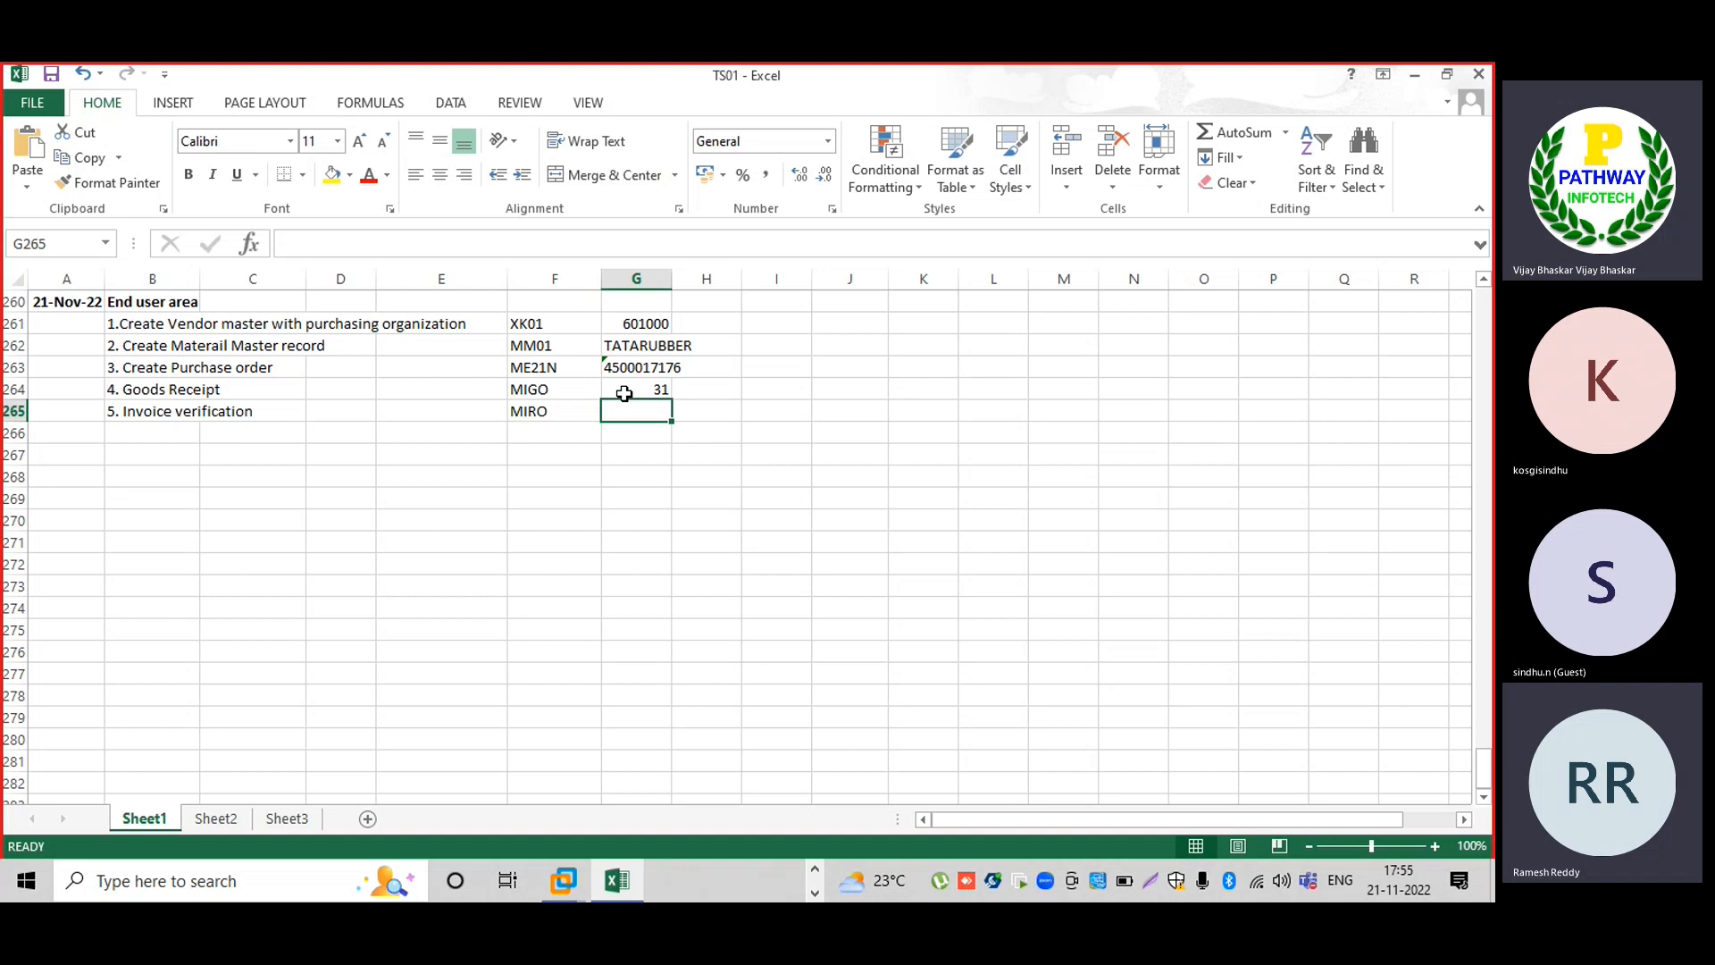
# Start a new incoming invoice entry in SAP.
pyautogui.moveTo(564, 882)
pyautogui.click(639, 770)
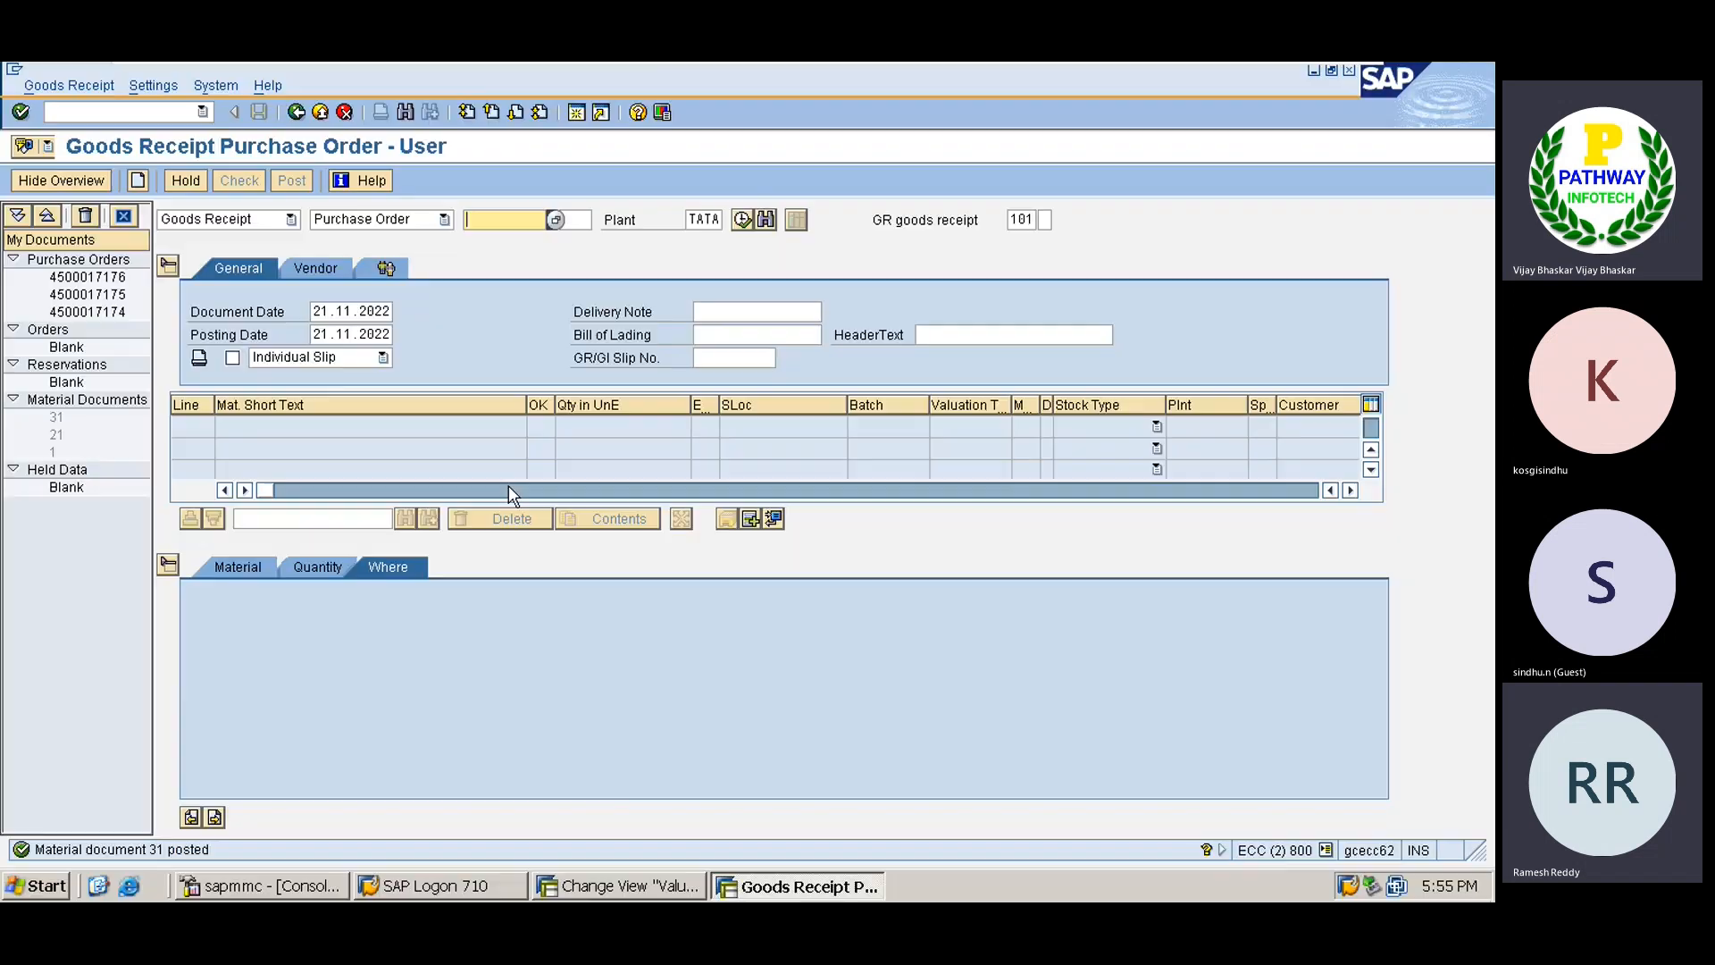
pyautogui.click(178, 113)
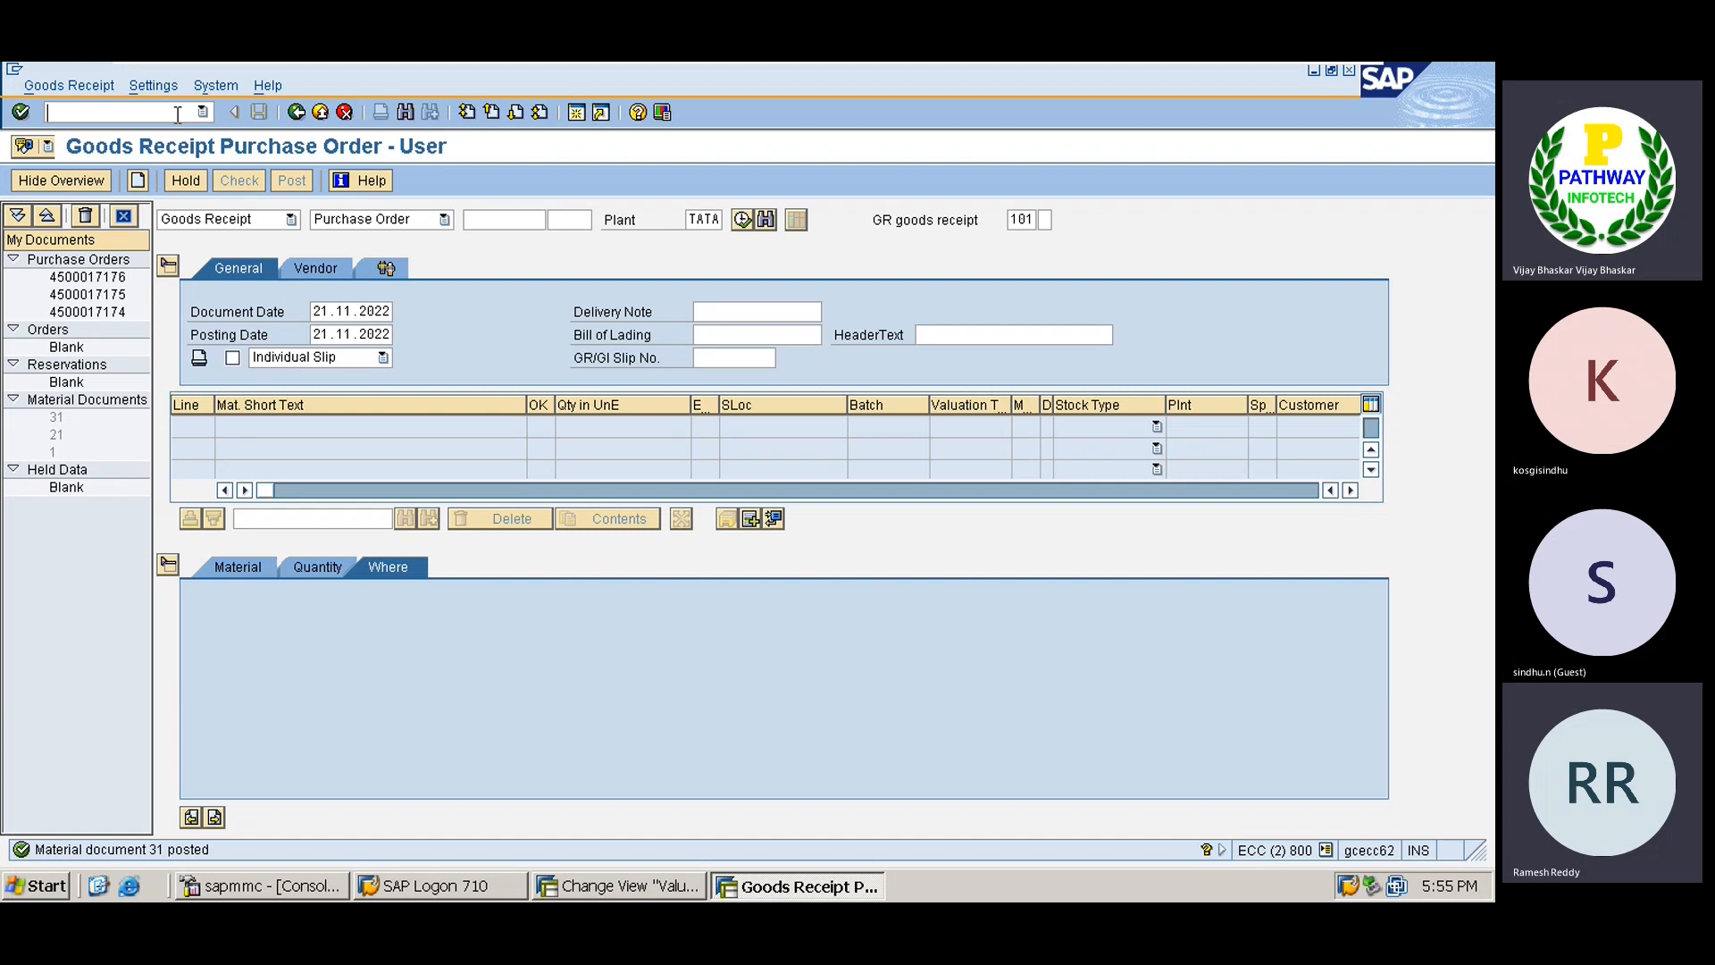
pyautogui.write('/nmi')
pyautogui.write('go')
pyautogui.press('Return')
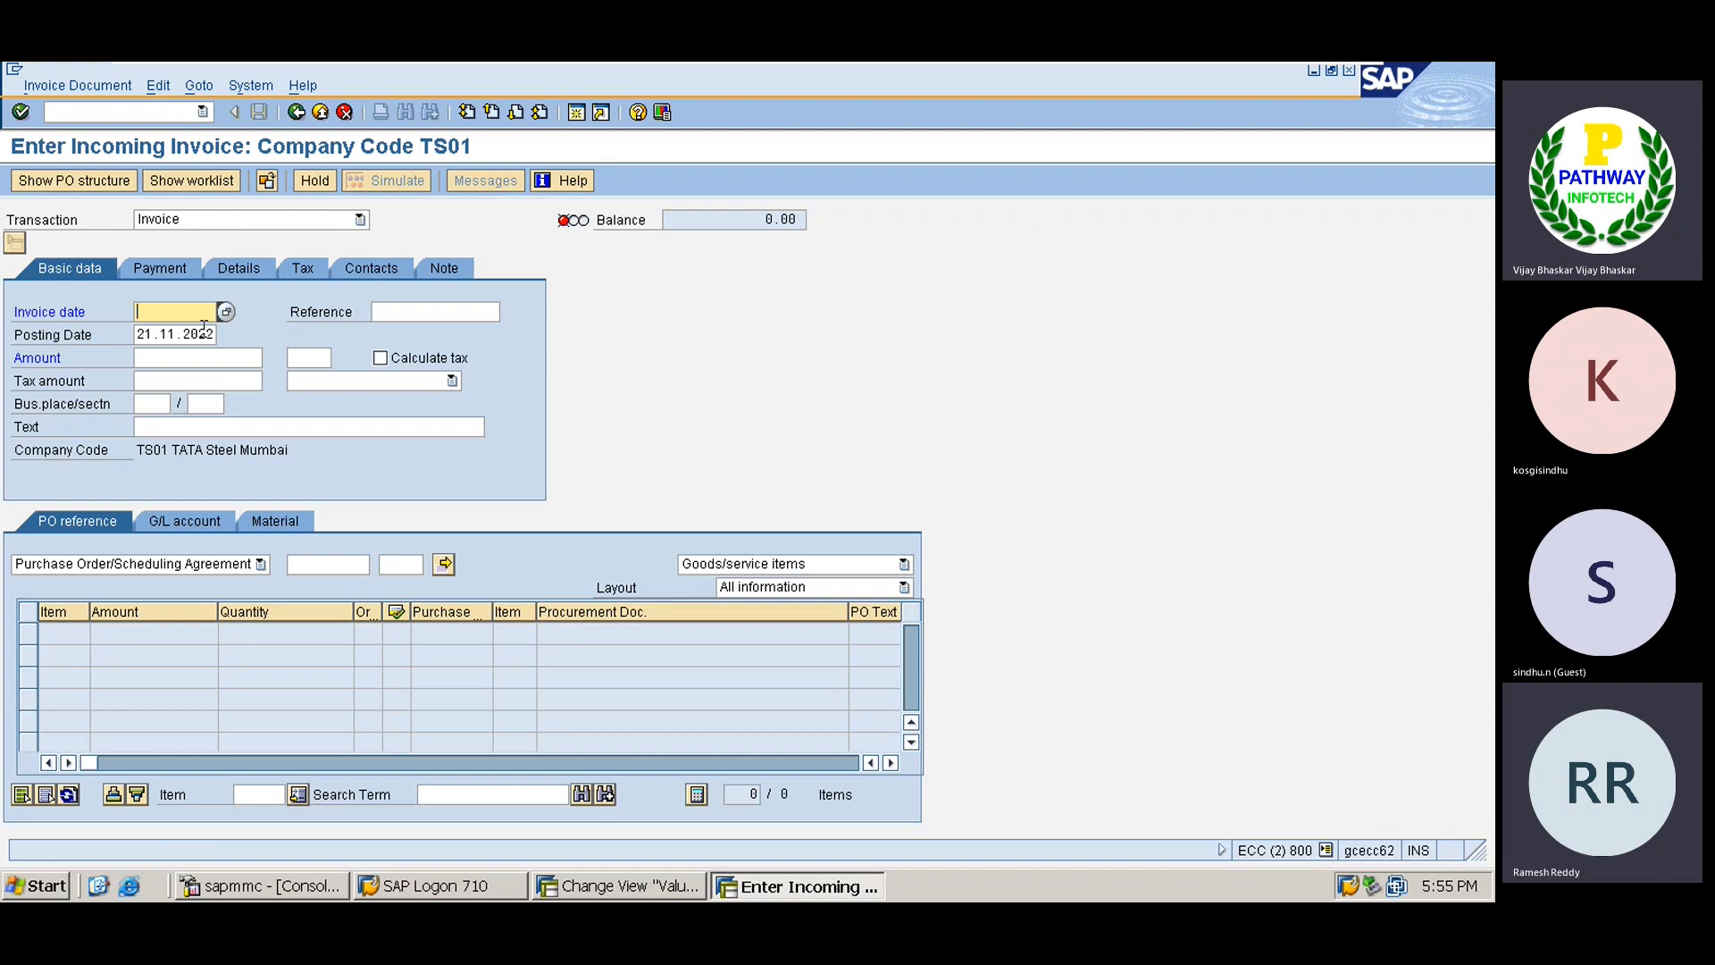
# Enter invoice date 26.11.2022 and posting date 26112022.
pyautogui.write('2')
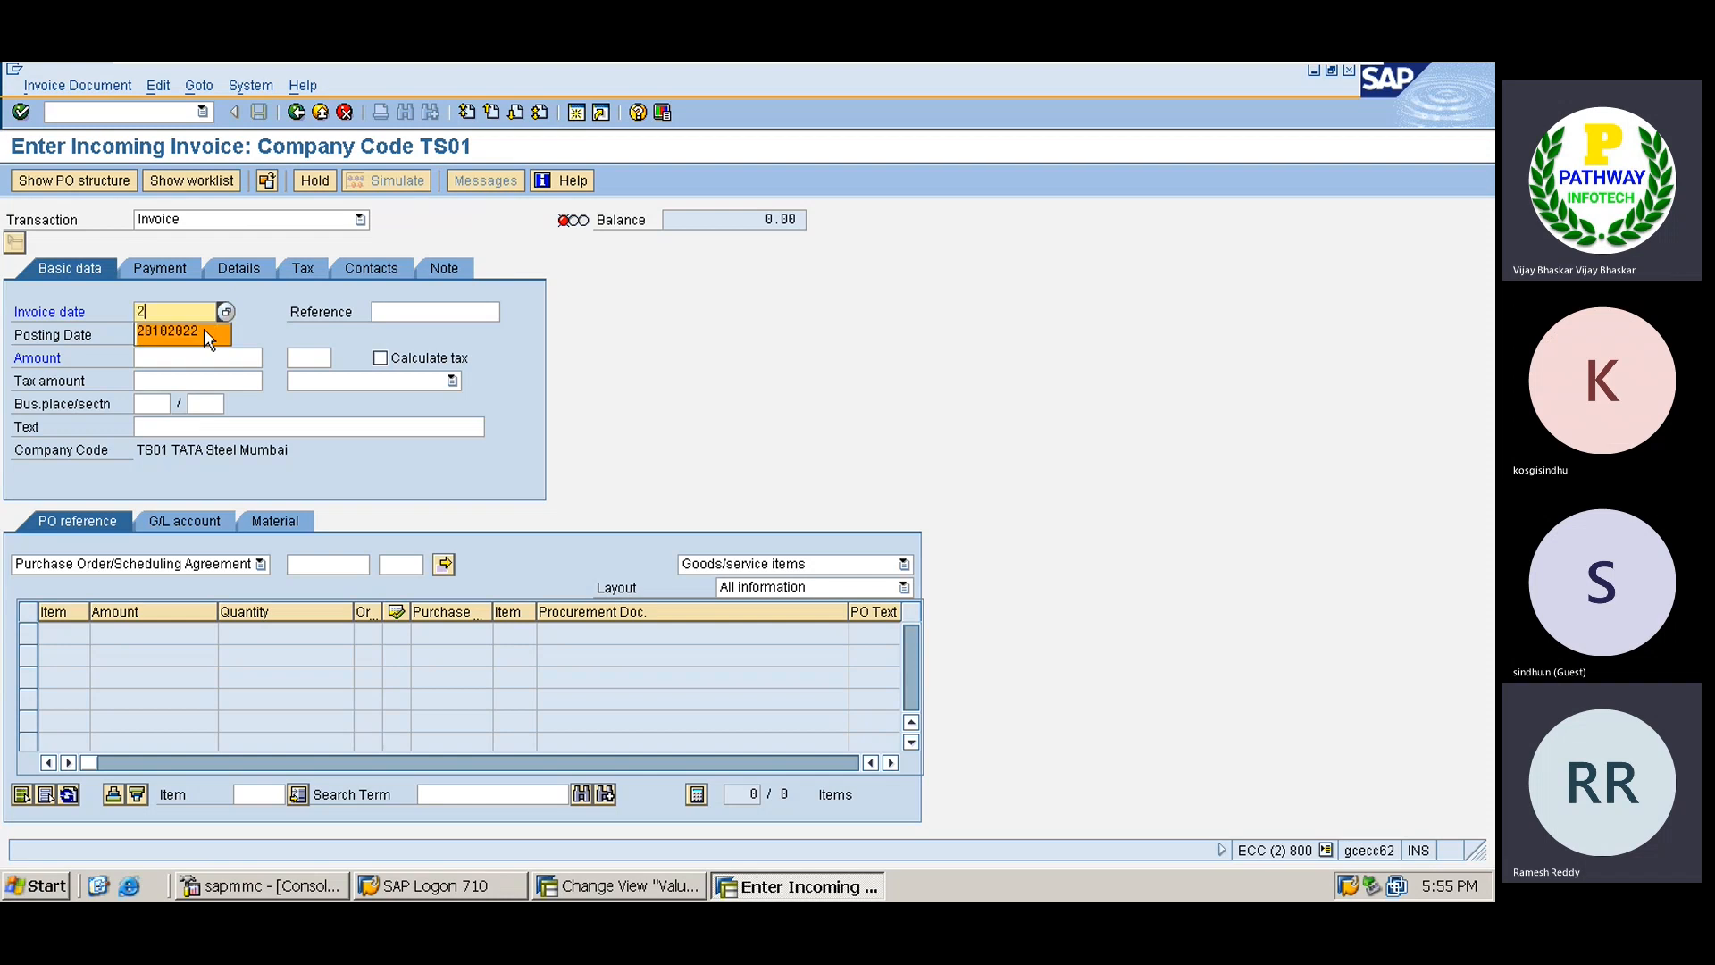
pyautogui.write('6.11')
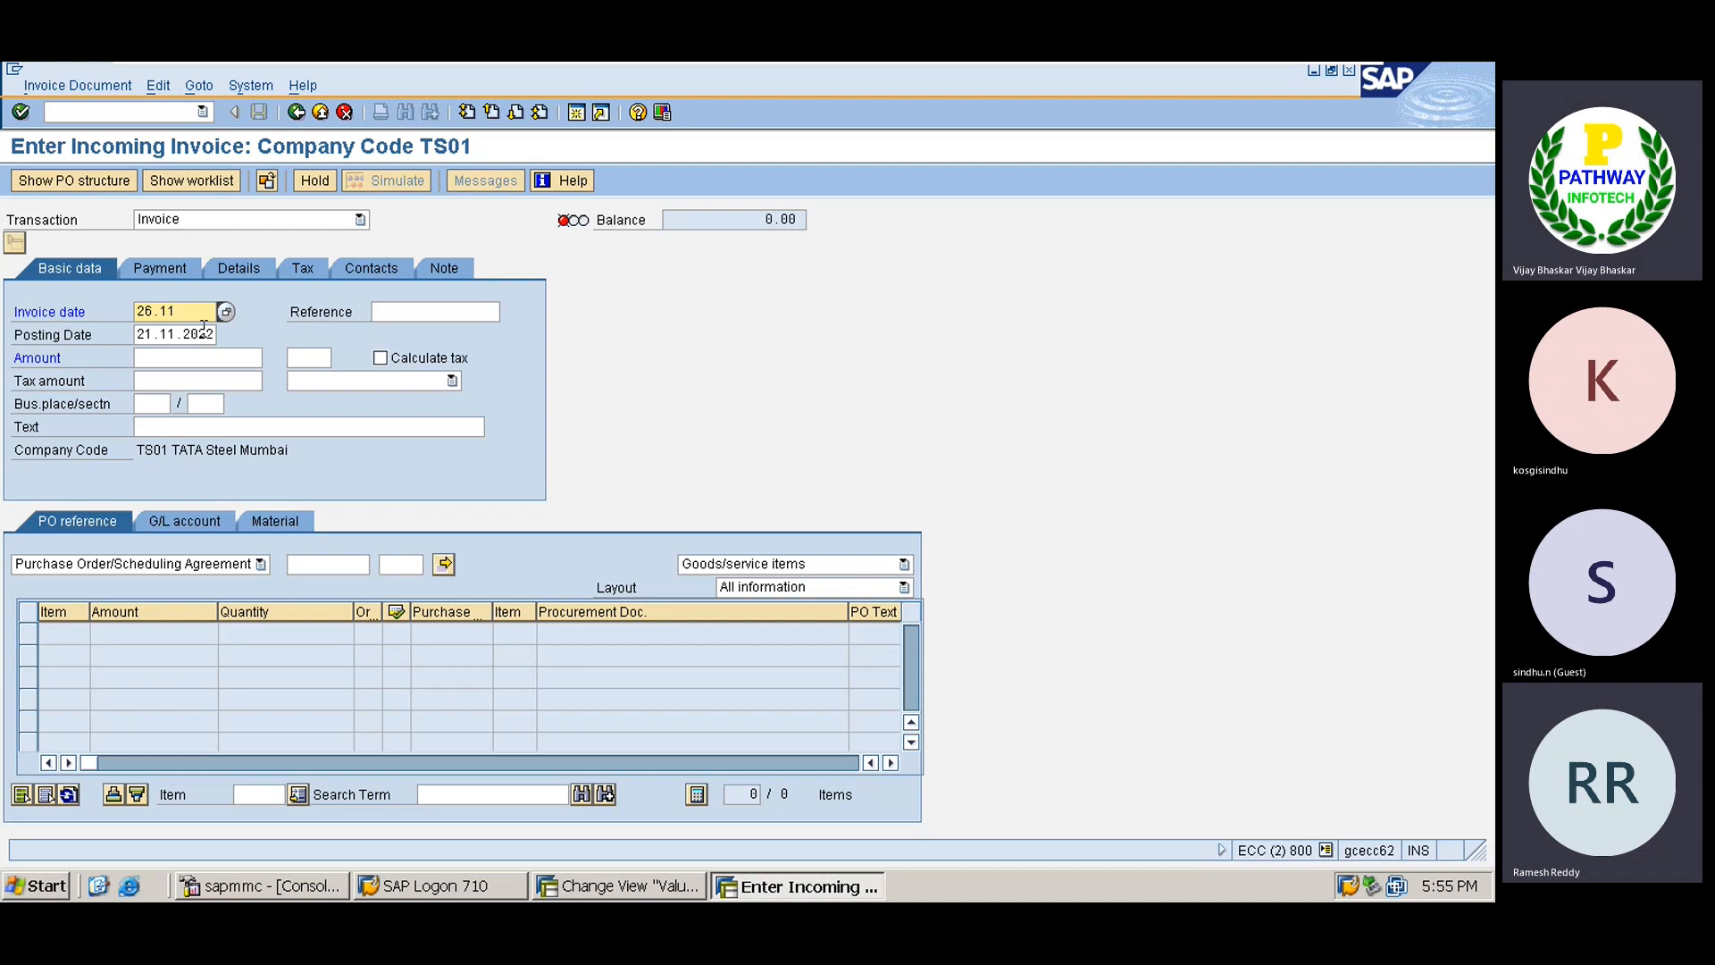
pyautogui.write('.2022')
pyautogui.press('Tab')
pyautogui.press('Tab')
pyautogui.write('26')
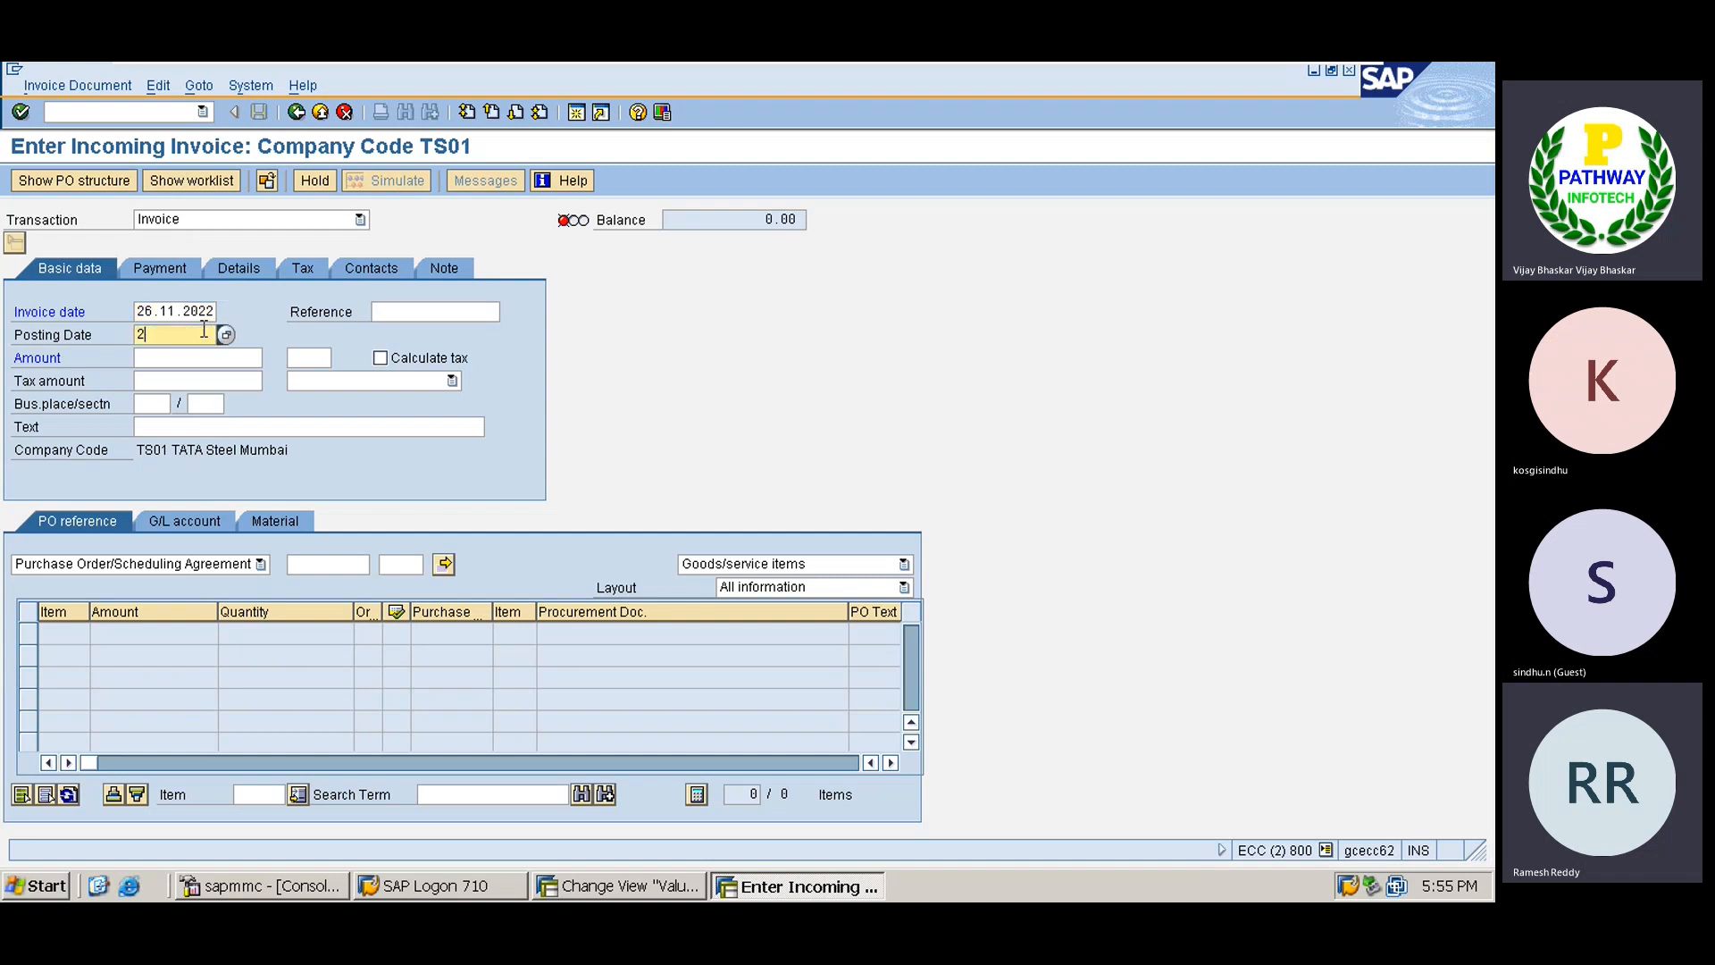
pyautogui.write('112022')
pyautogui.click(176, 357)
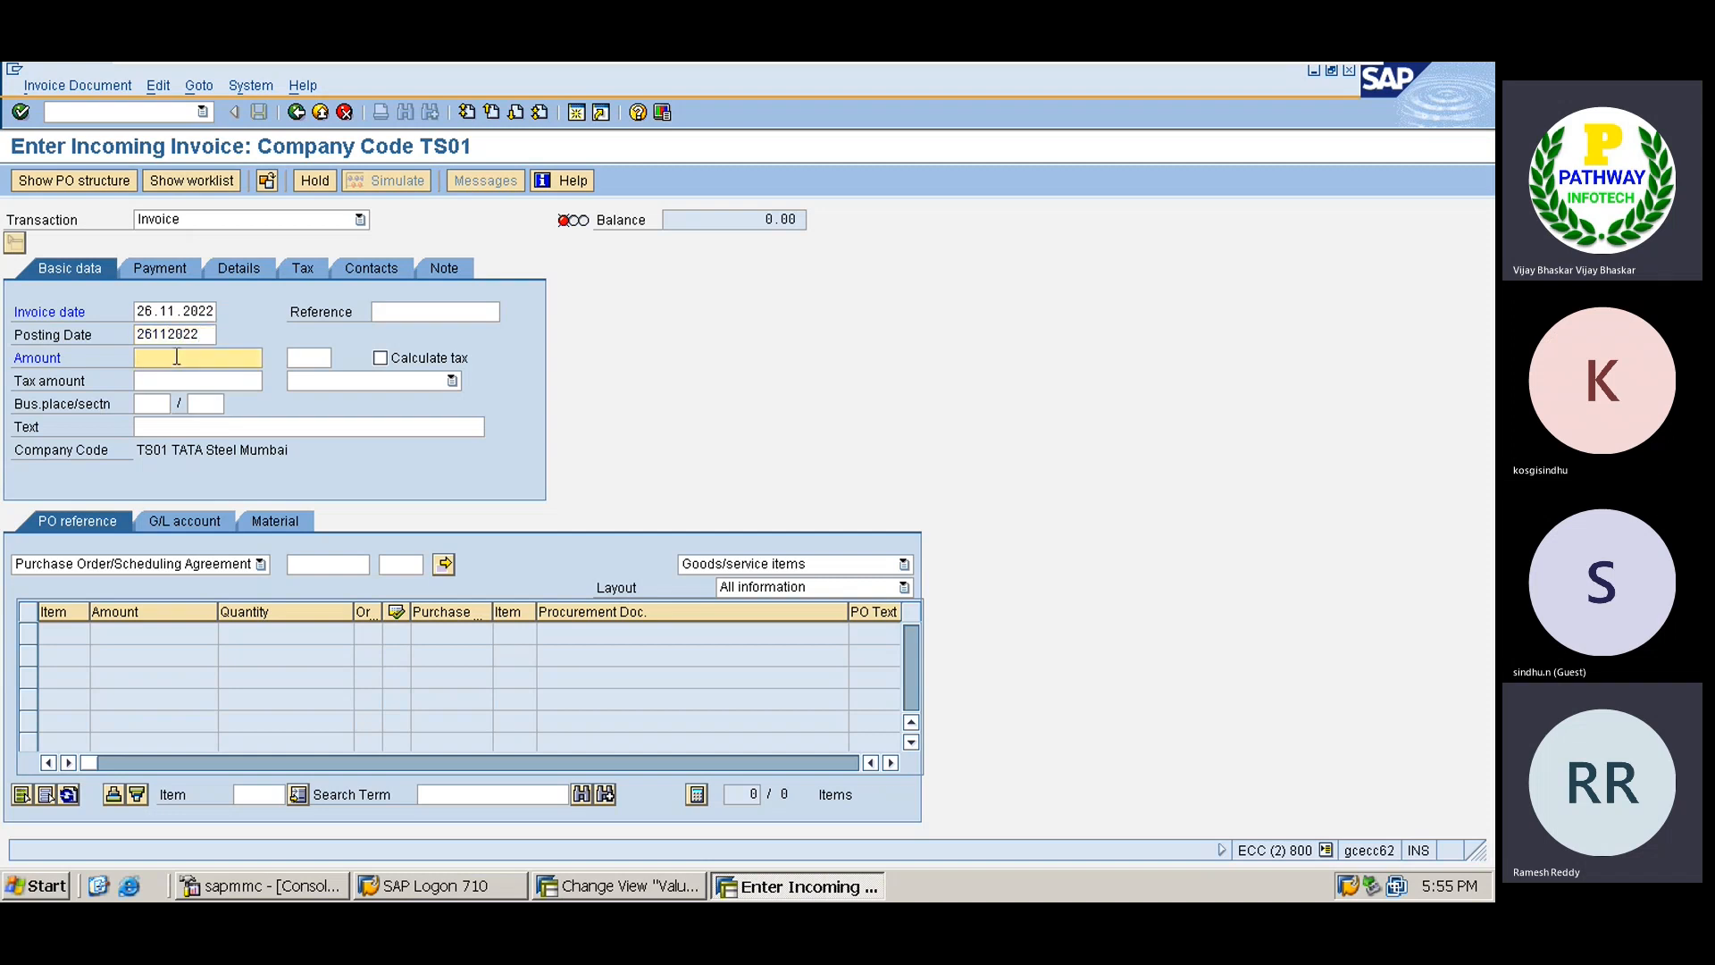
pyautogui.click(328, 563)
pyautogui.moveTo(1158, 73)
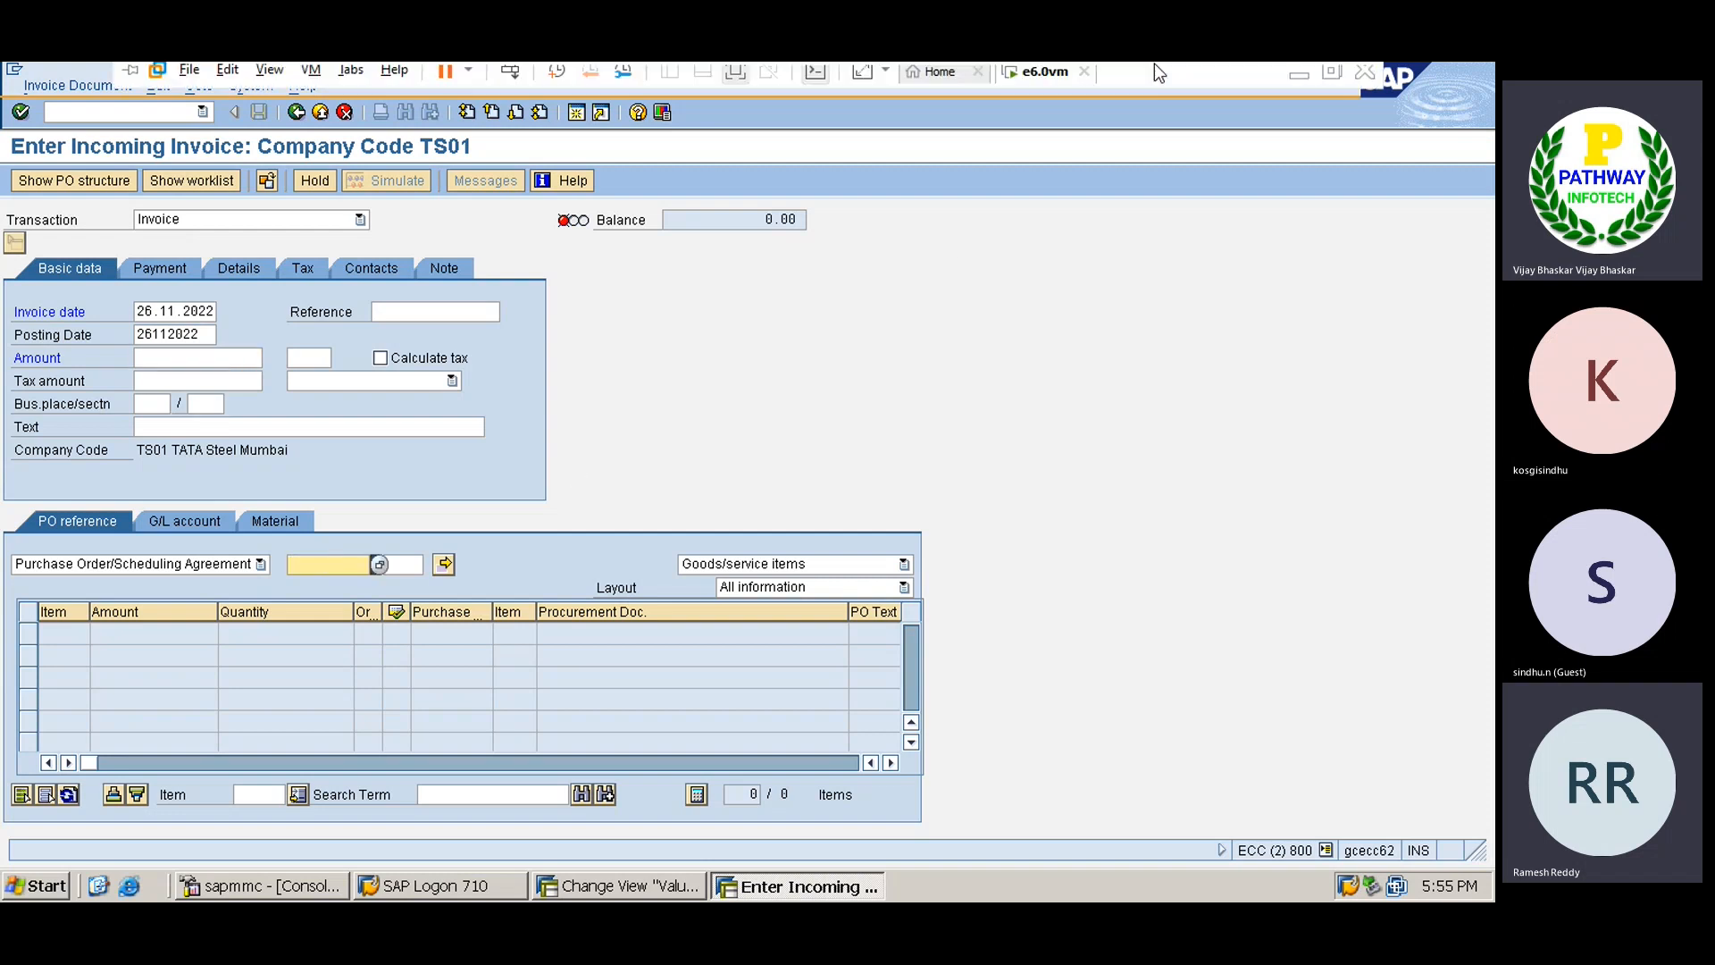
pyautogui.click(1300, 83)
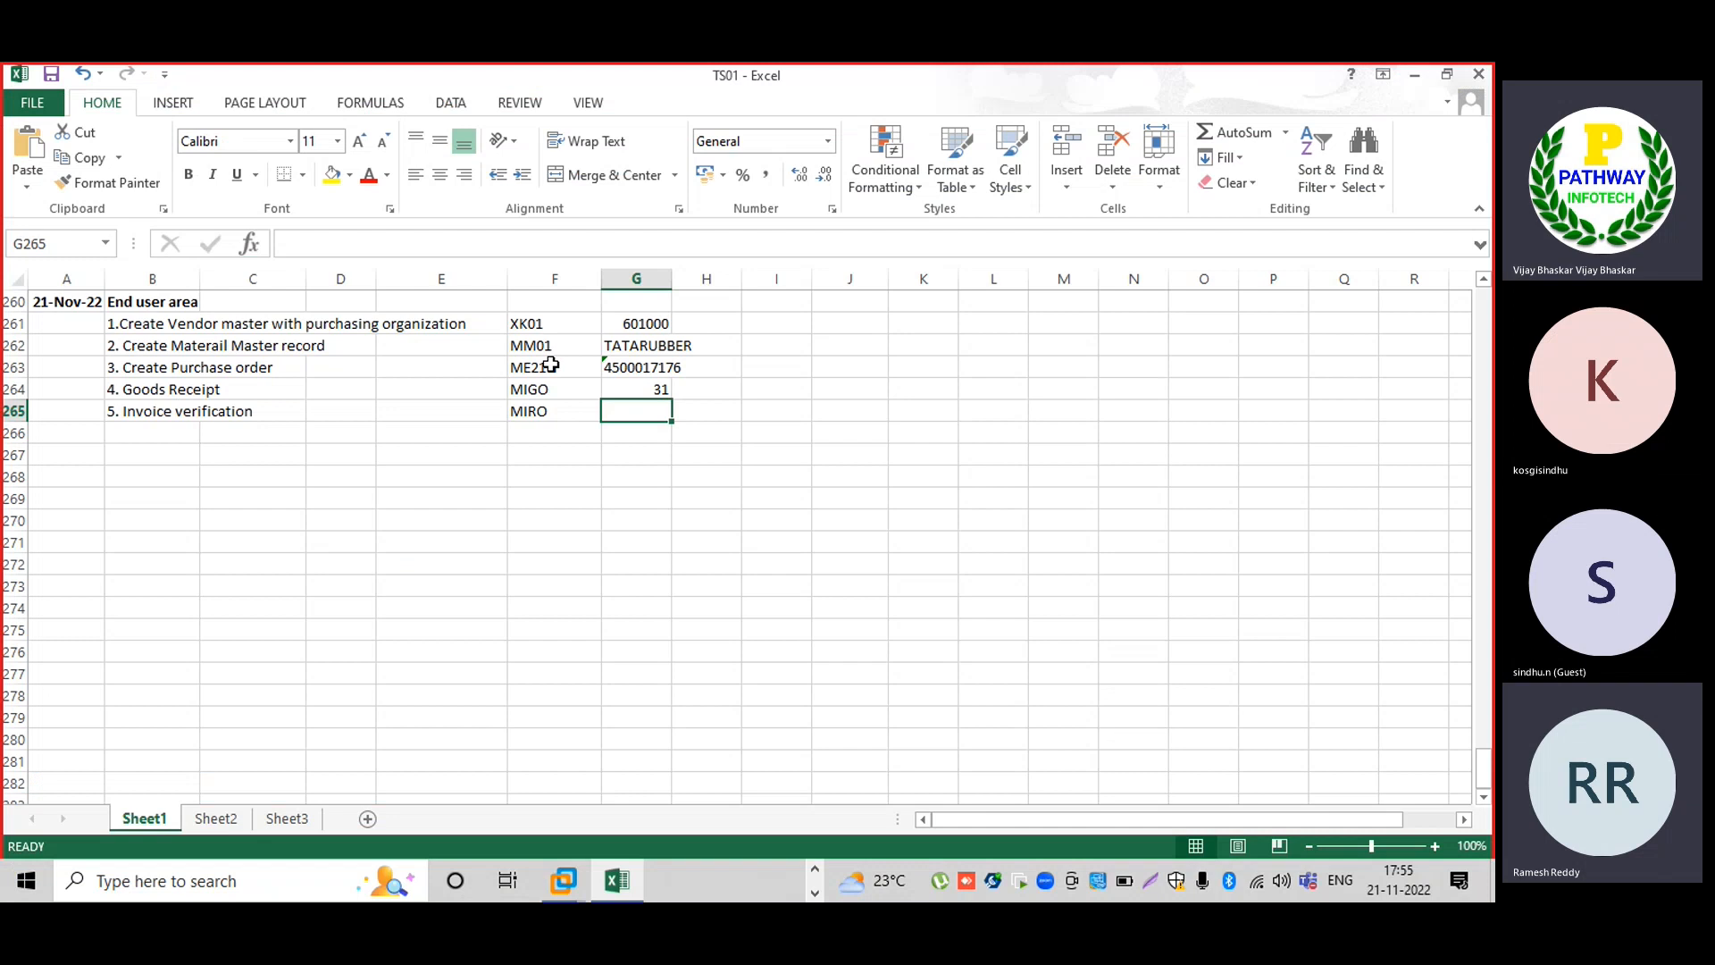
pyautogui.click(645, 367)
pyautogui.hotkey('ctrl', 'c')
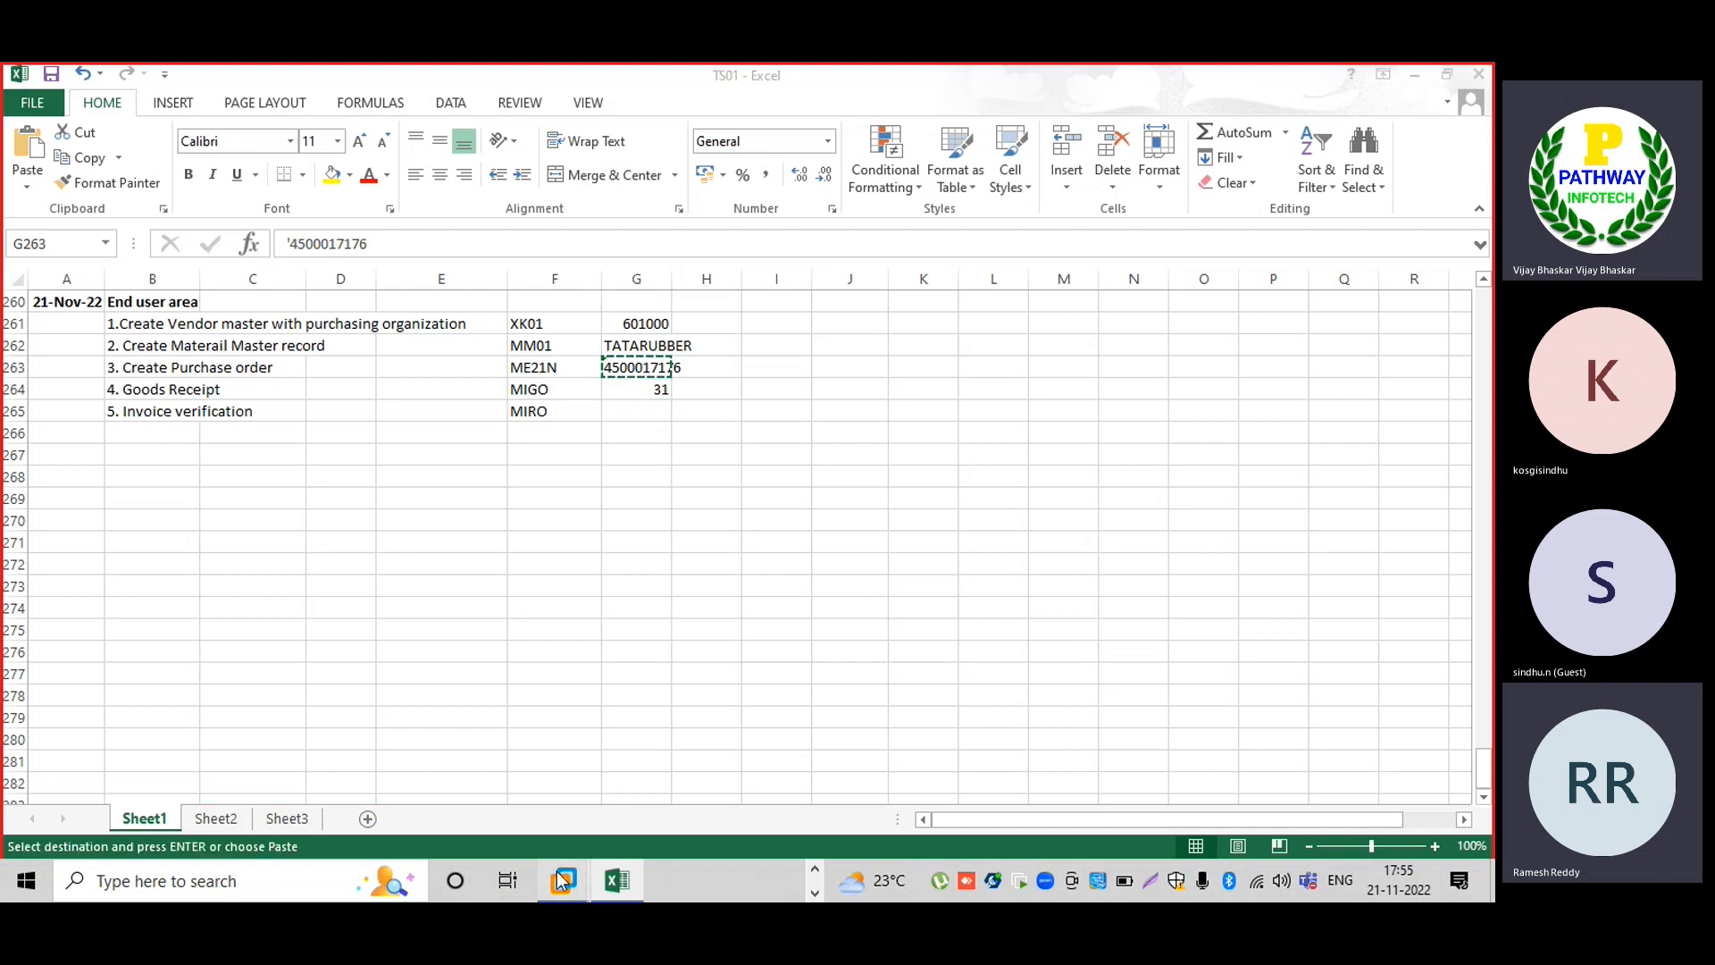
pyautogui.click(563, 881)
pyautogui.click(300, 563)
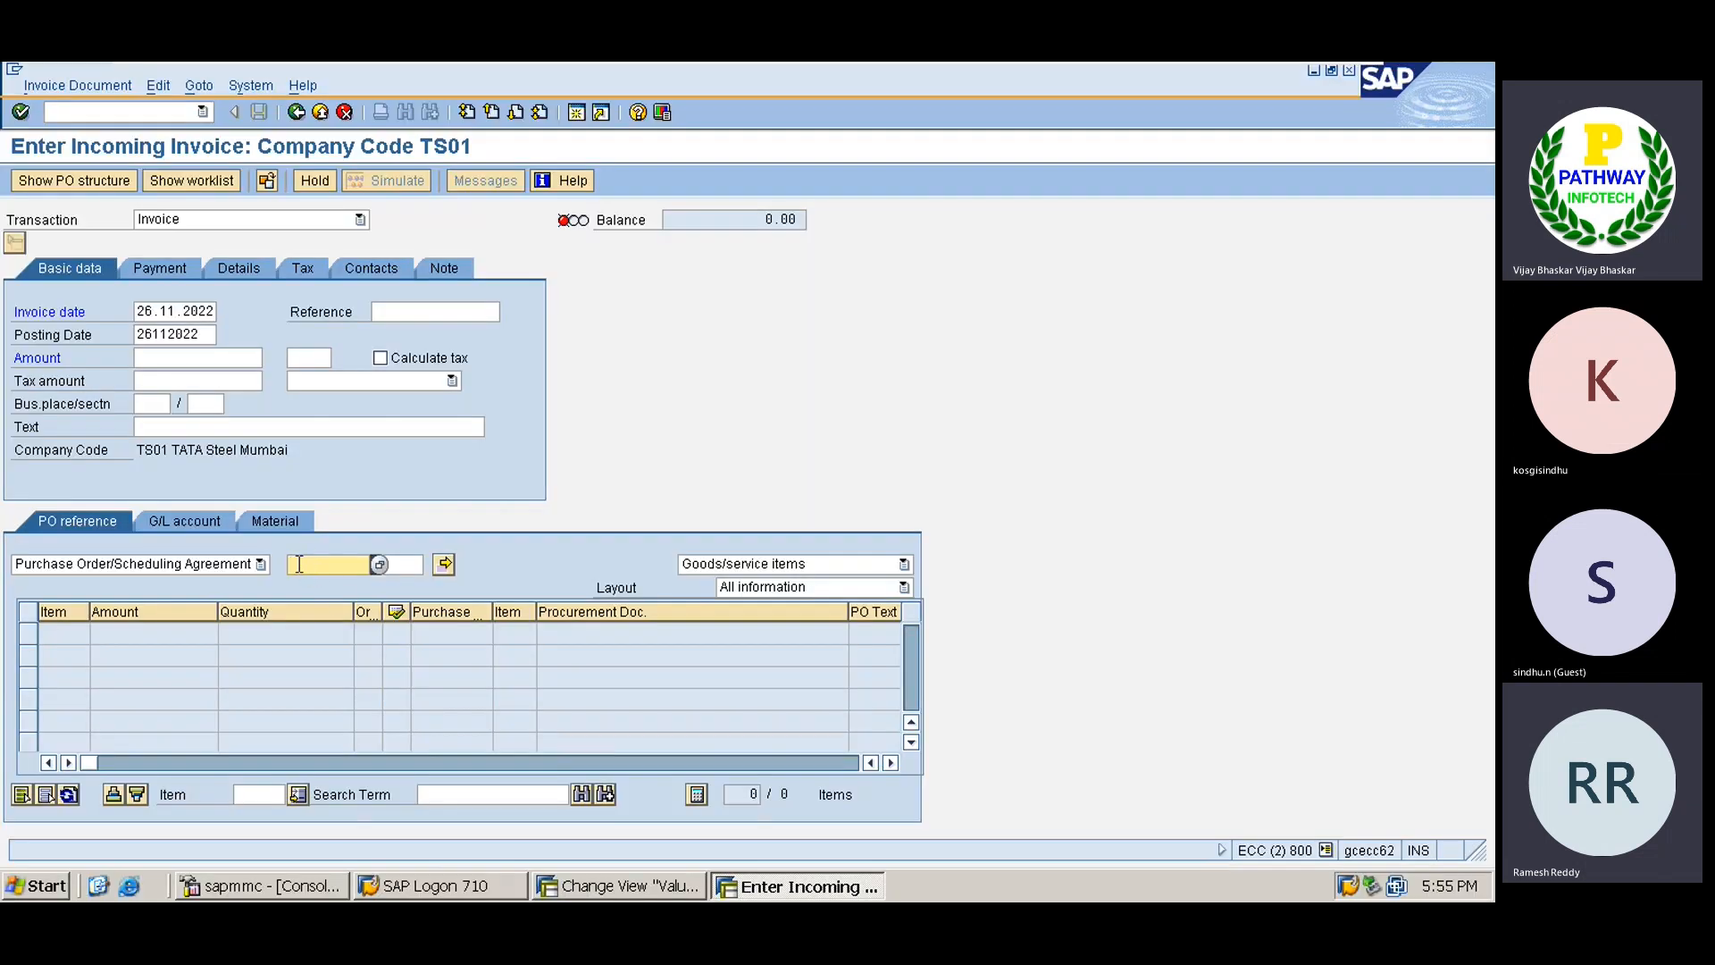
pyautogui.hotkey('ctrl', 'v')
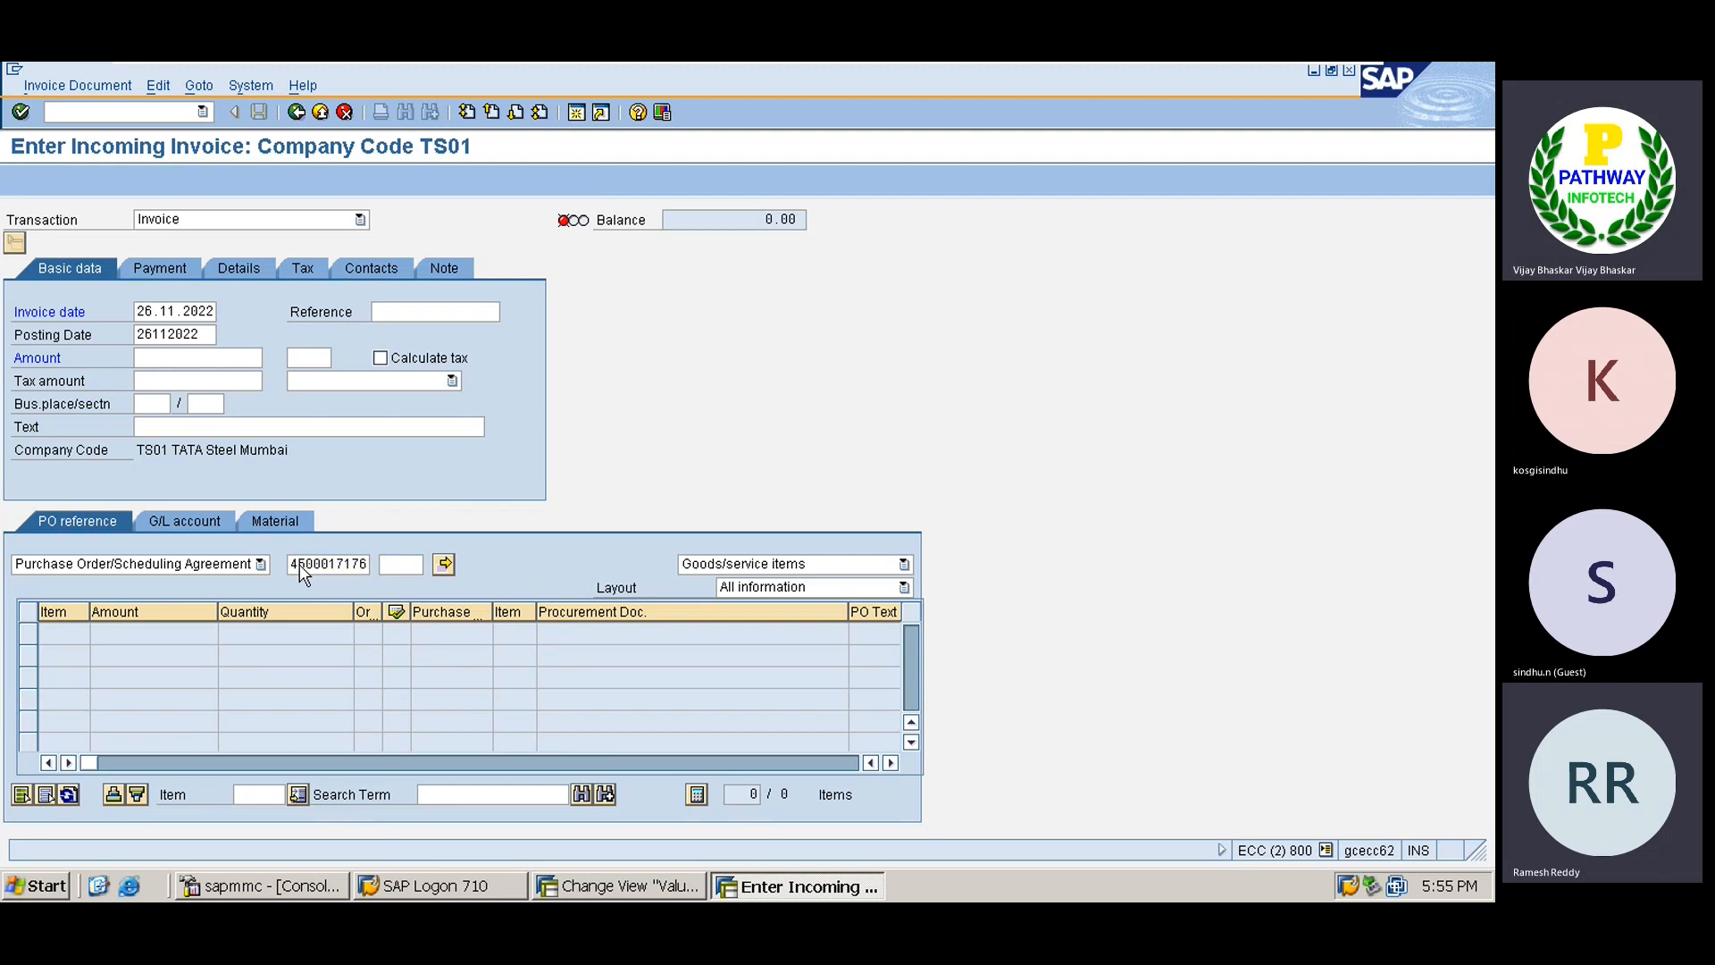
pyautogui.press('Return')
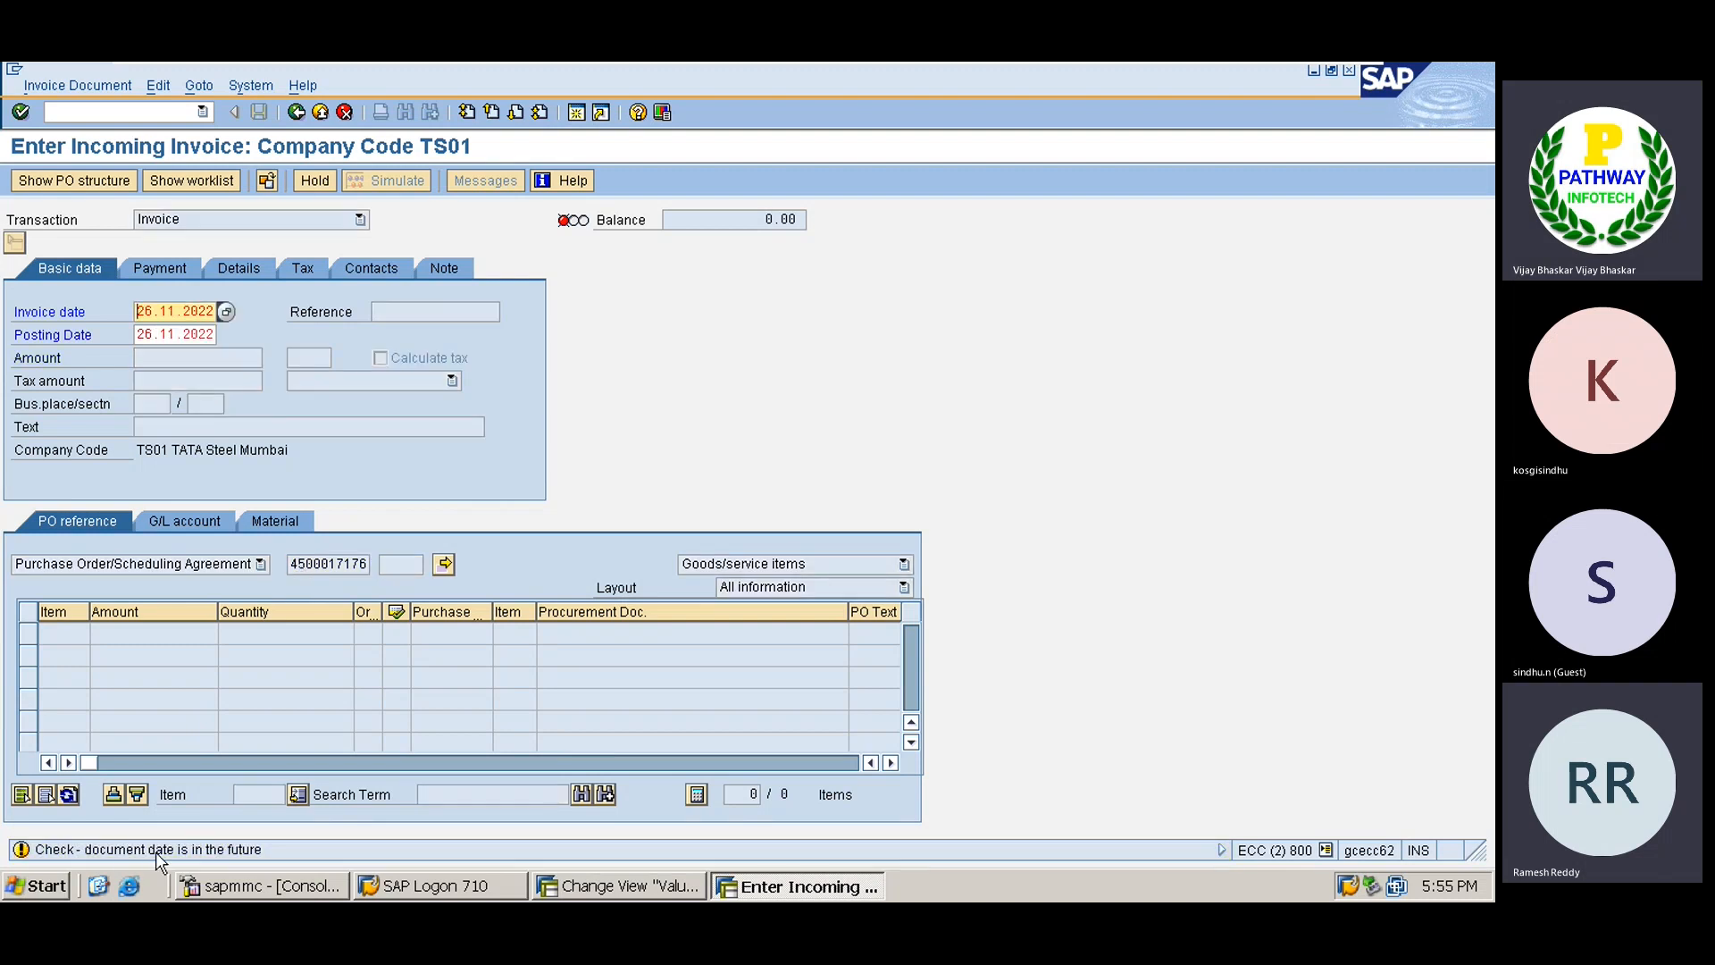
pyautogui.press('Return')
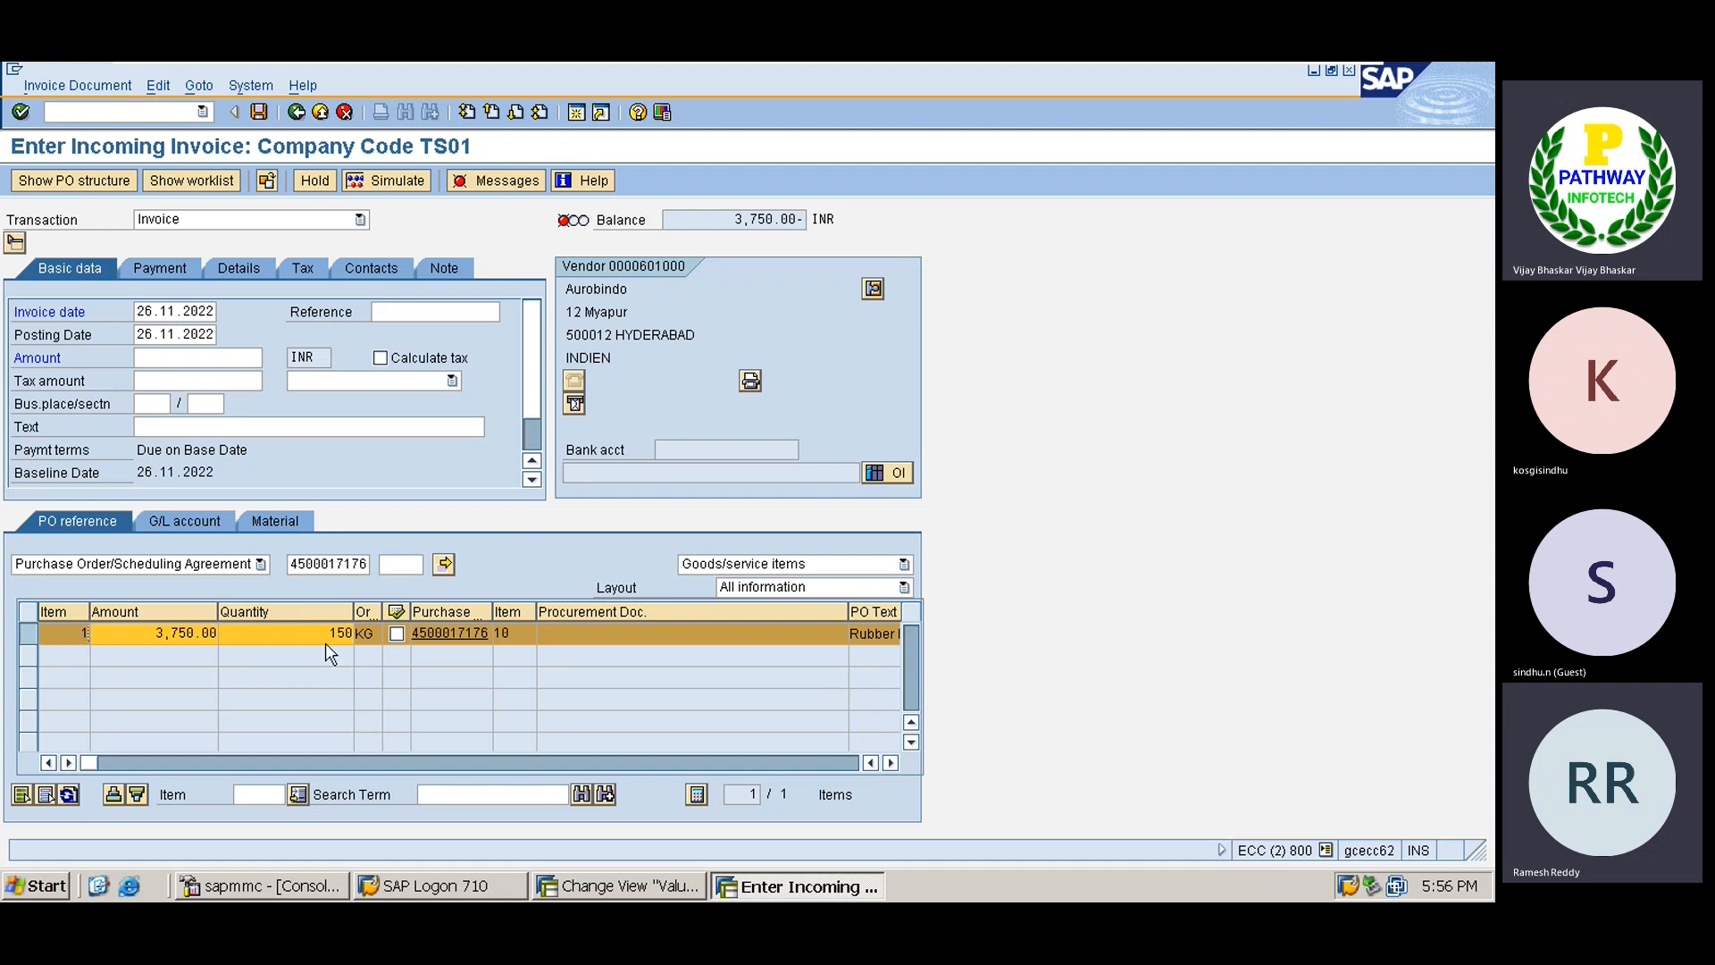
# Point out the invoiced quantity of 150 and the 3,750 balance.
pyautogui.moveTo(326, 633); pyautogui.dragTo(352, 633)
pyautogui.click(355, 633)
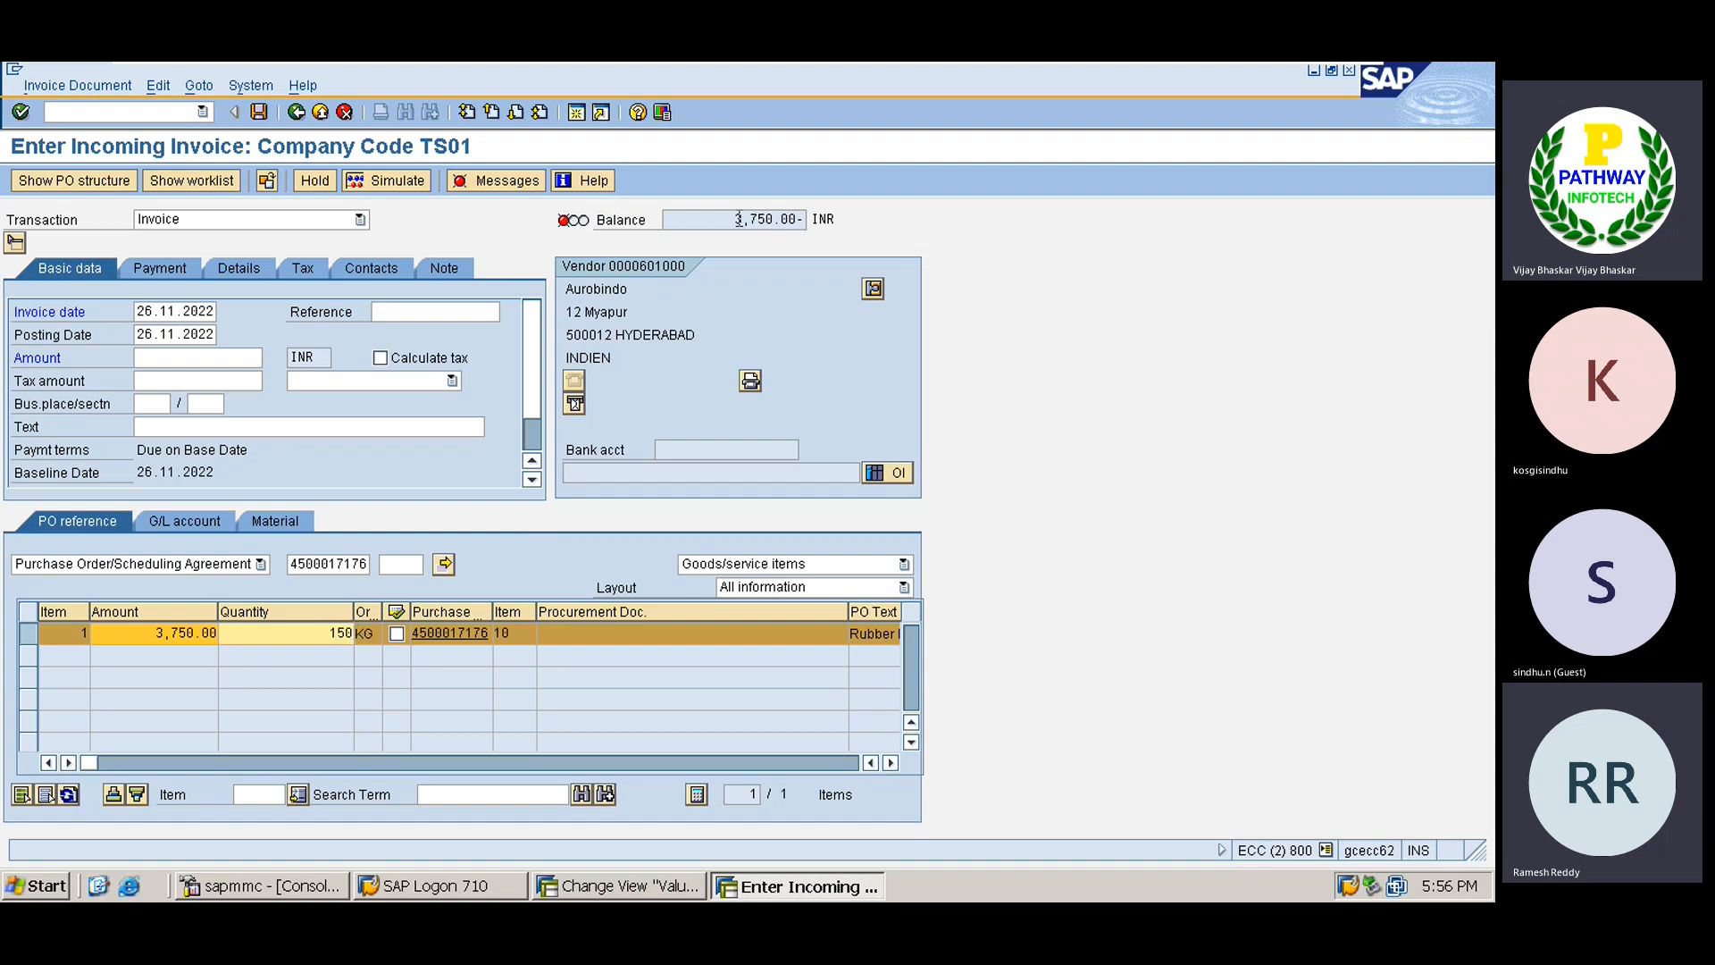
pyautogui.moveTo(735, 219); pyautogui.dragTo(775, 219)
pyautogui.click(775, 218)
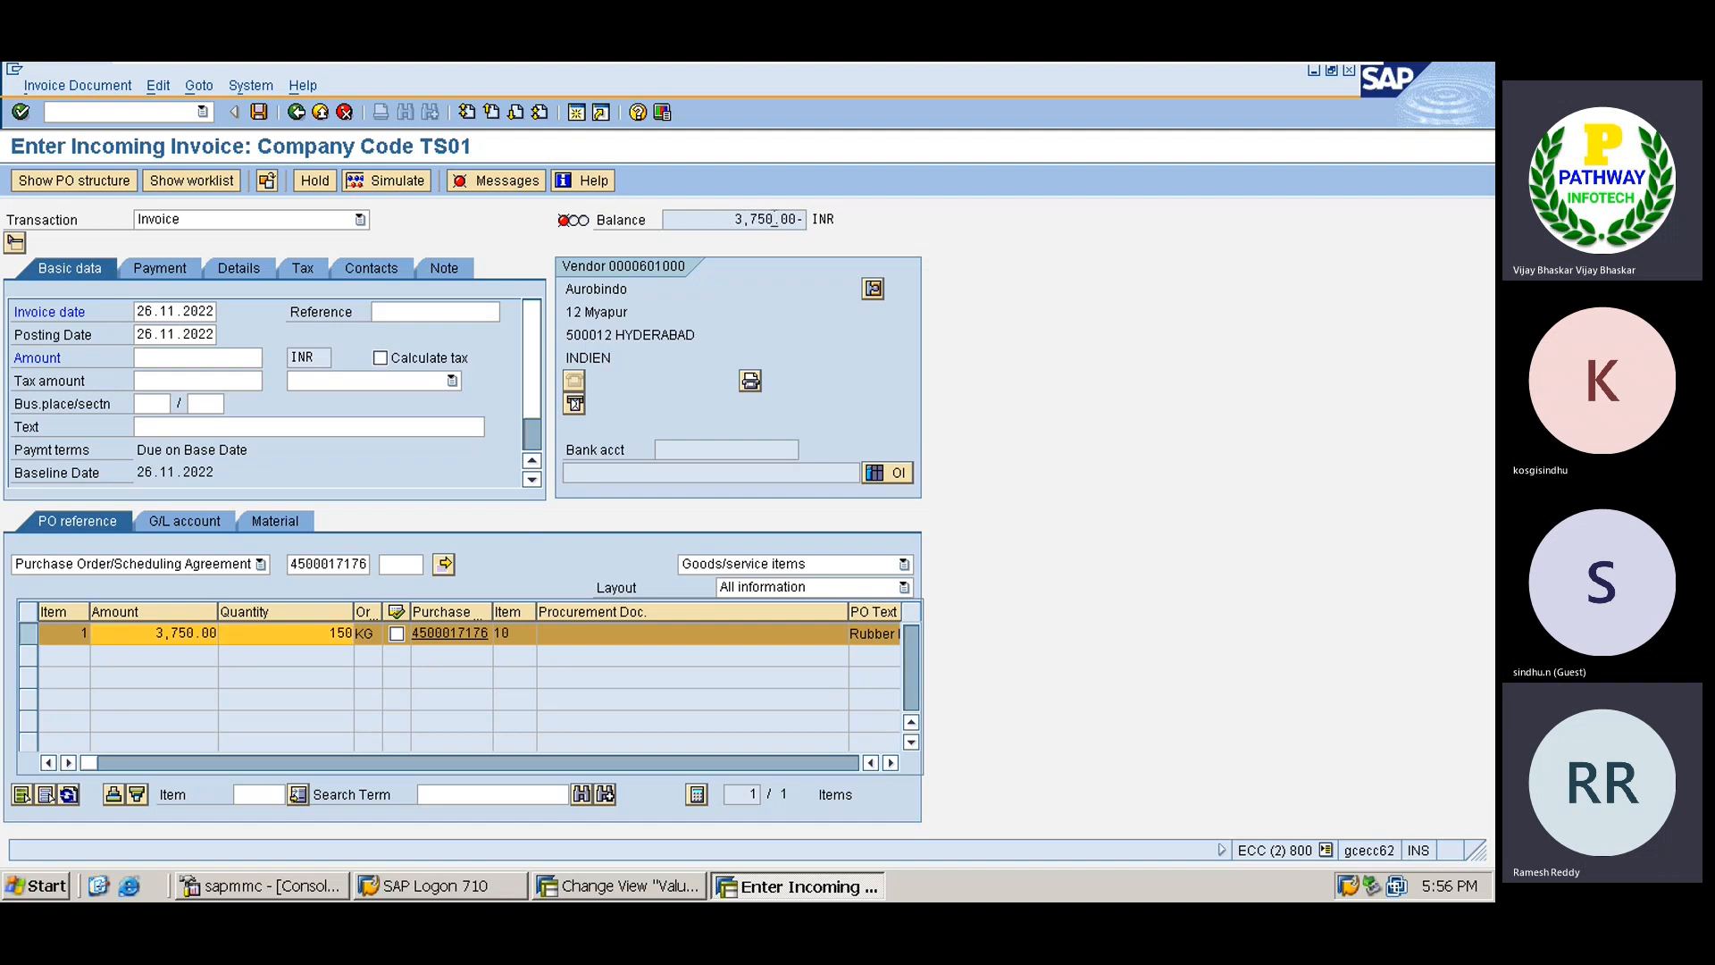
# Enter amount 3,750, header text 'INV Verification' and tax code V0 for item 10.
pyautogui.click(168, 358)
pyautogui.hotkey('ctrl', 'v')
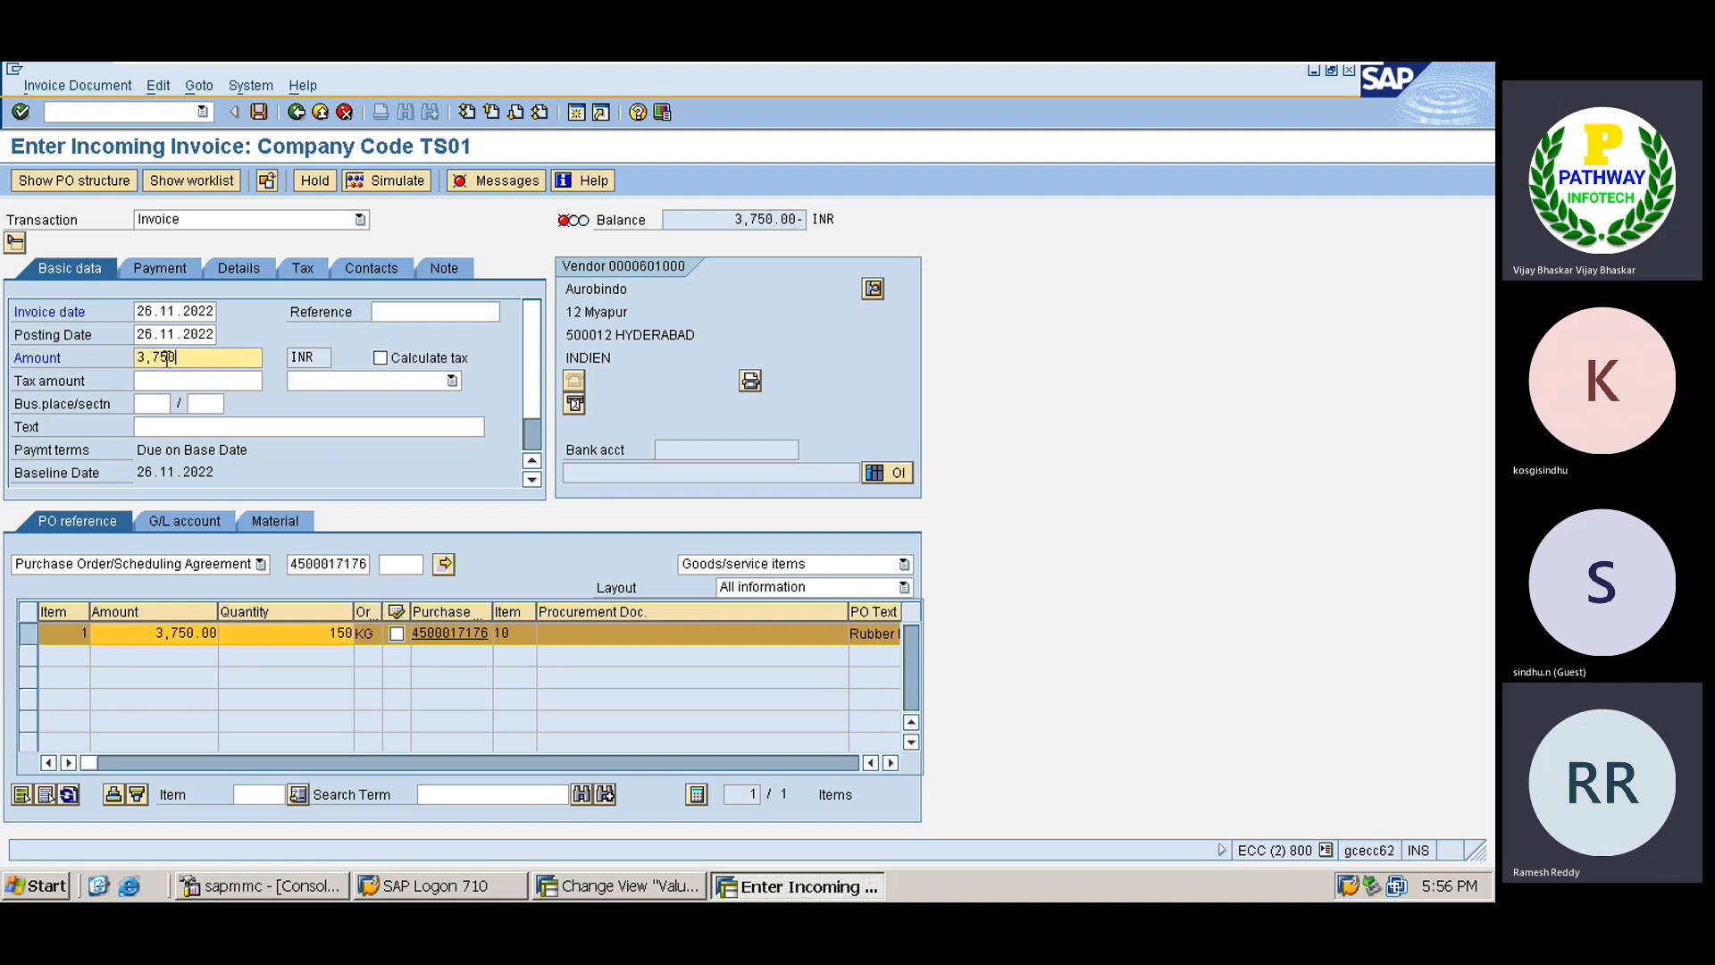
pyautogui.click(162, 428)
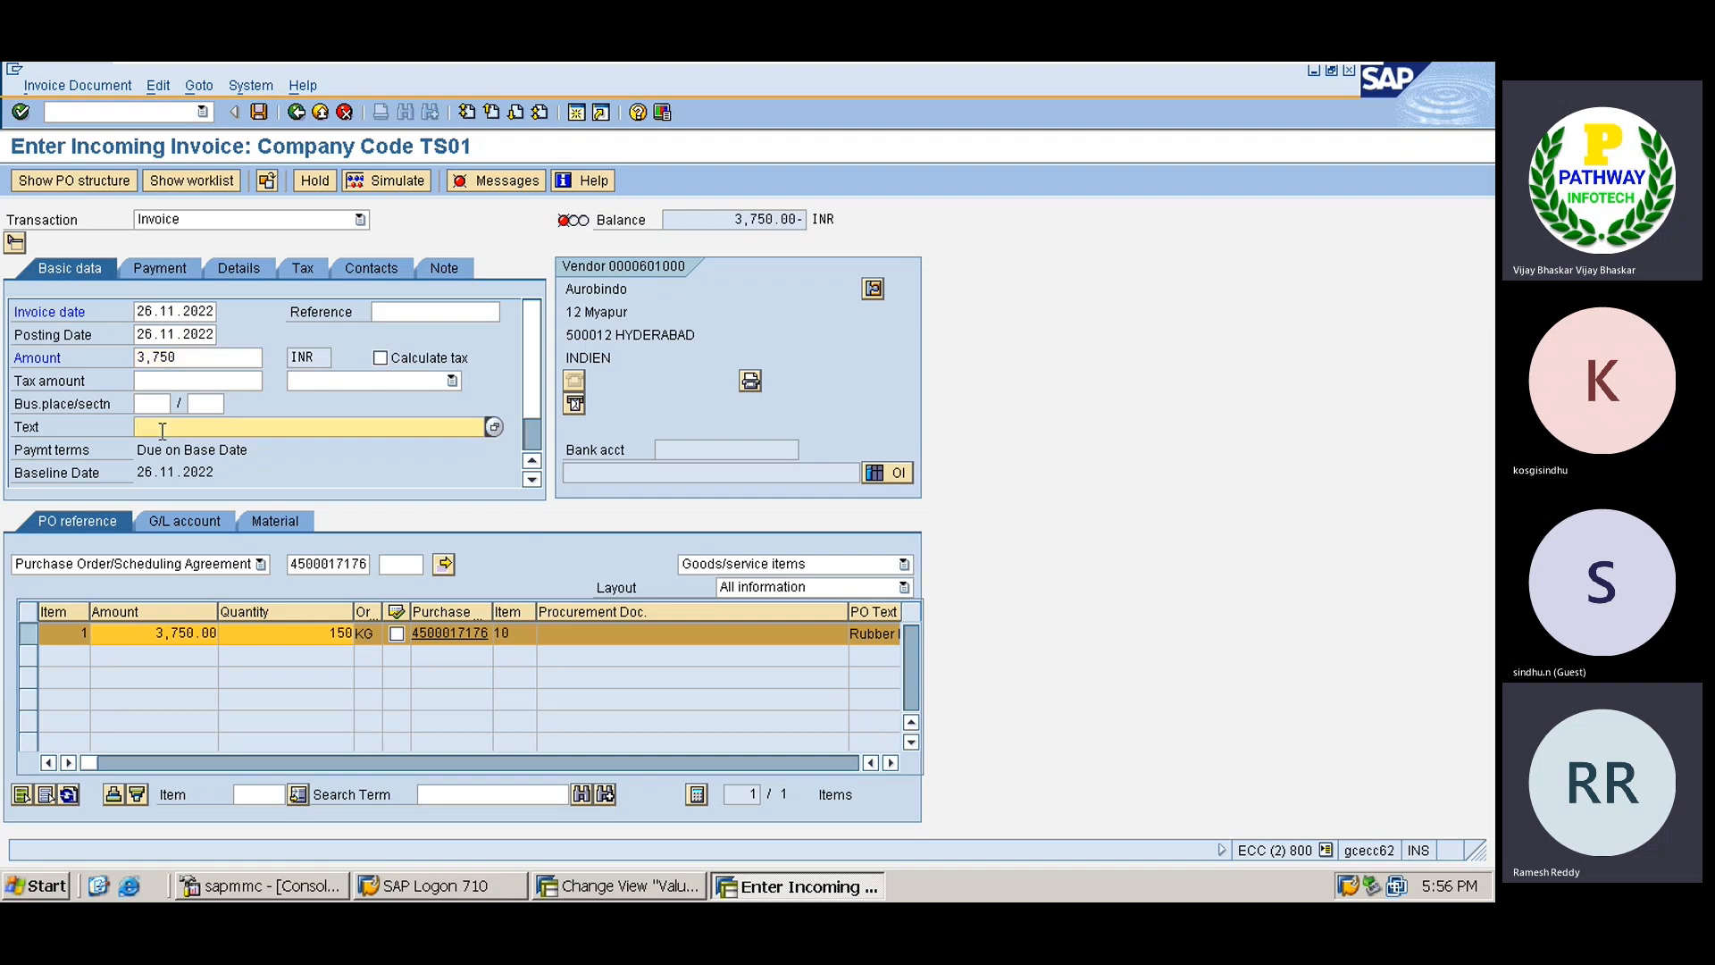
pyautogui.write('INV Verification')
pyautogui.press('Return')
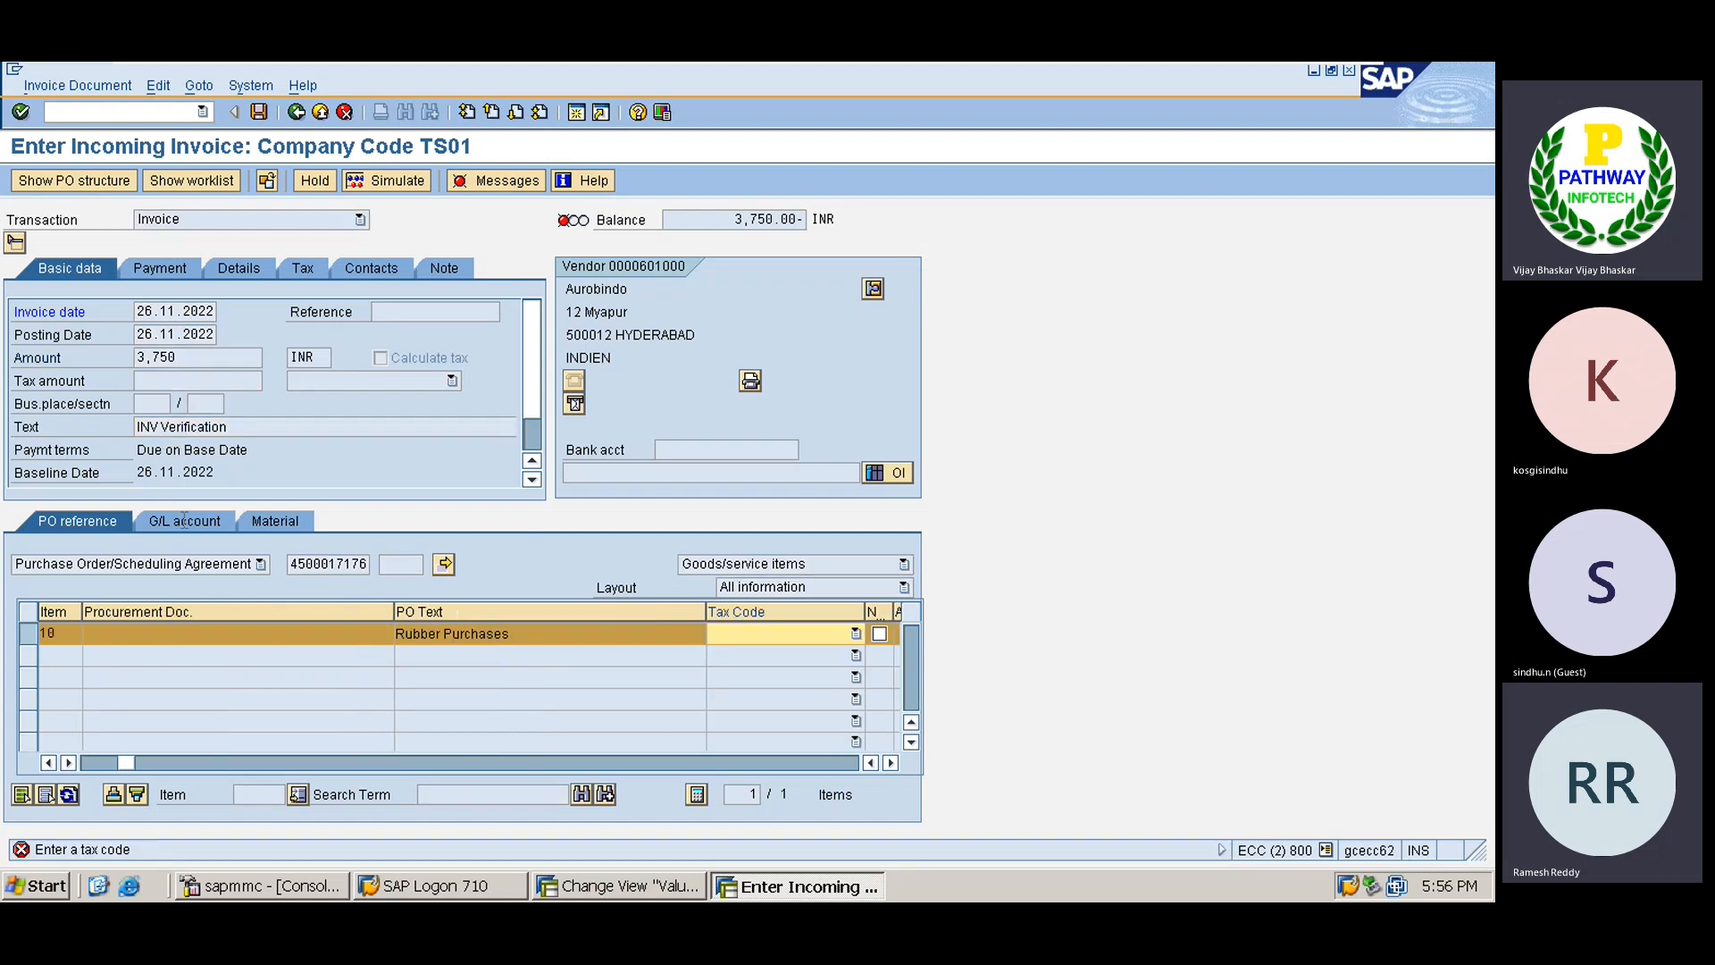
pyautogui.click(782, 636)
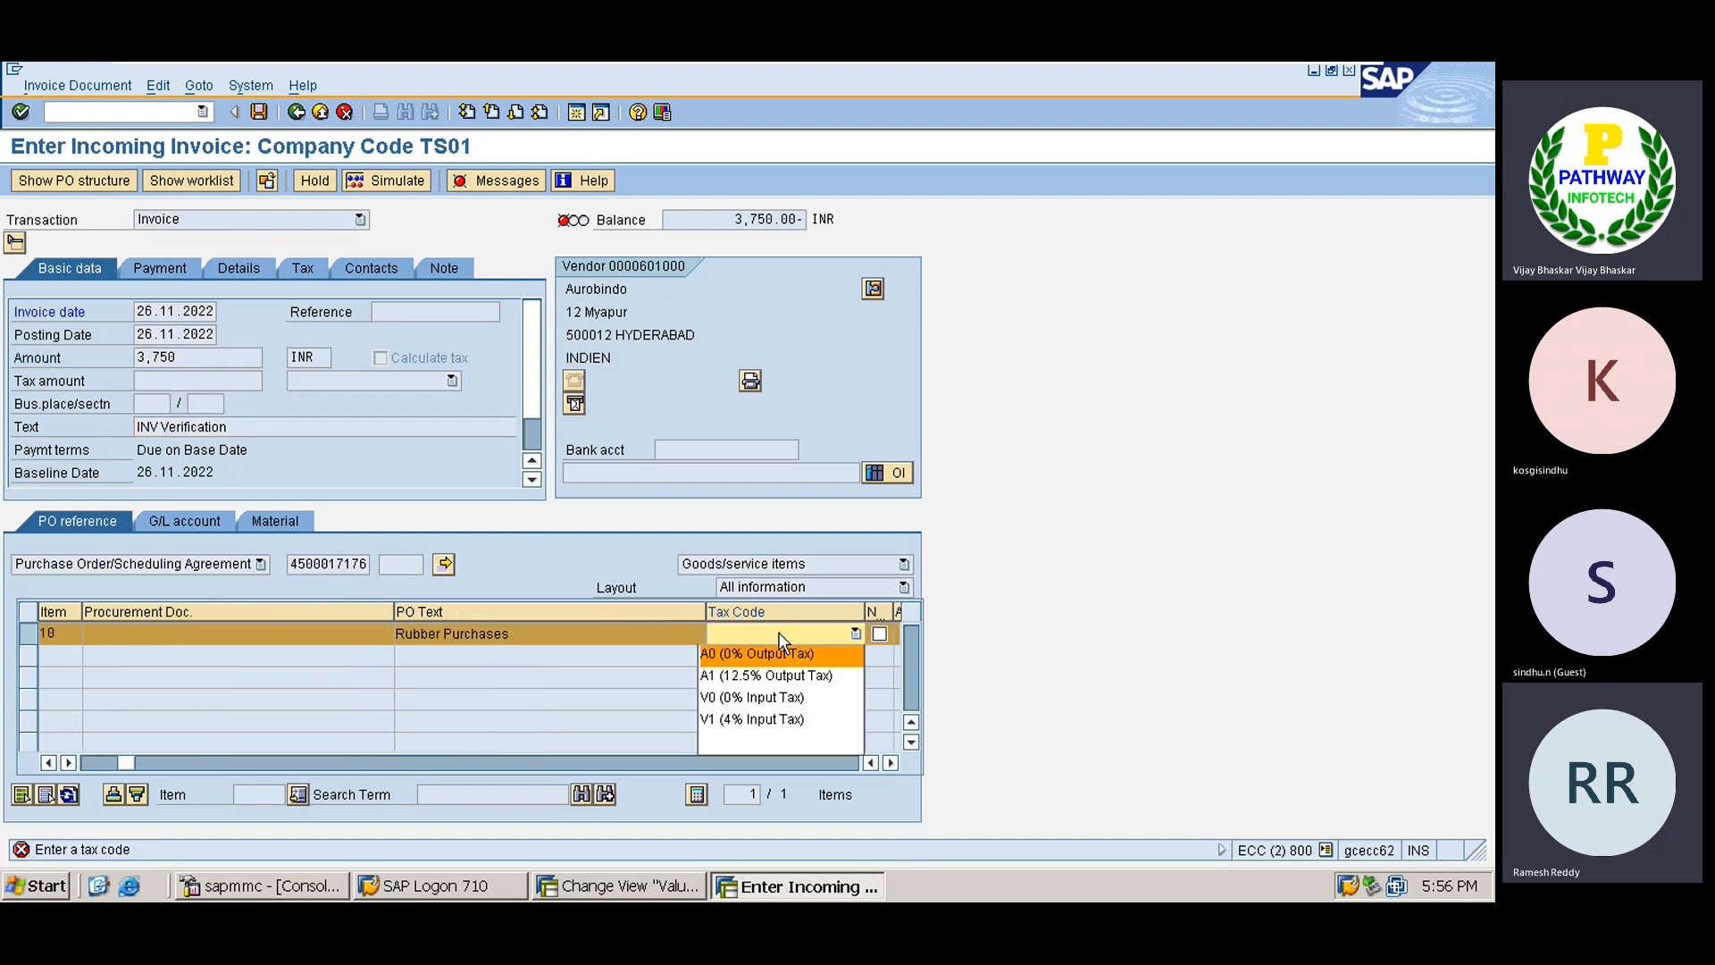
pyautogui.click(748, 697)
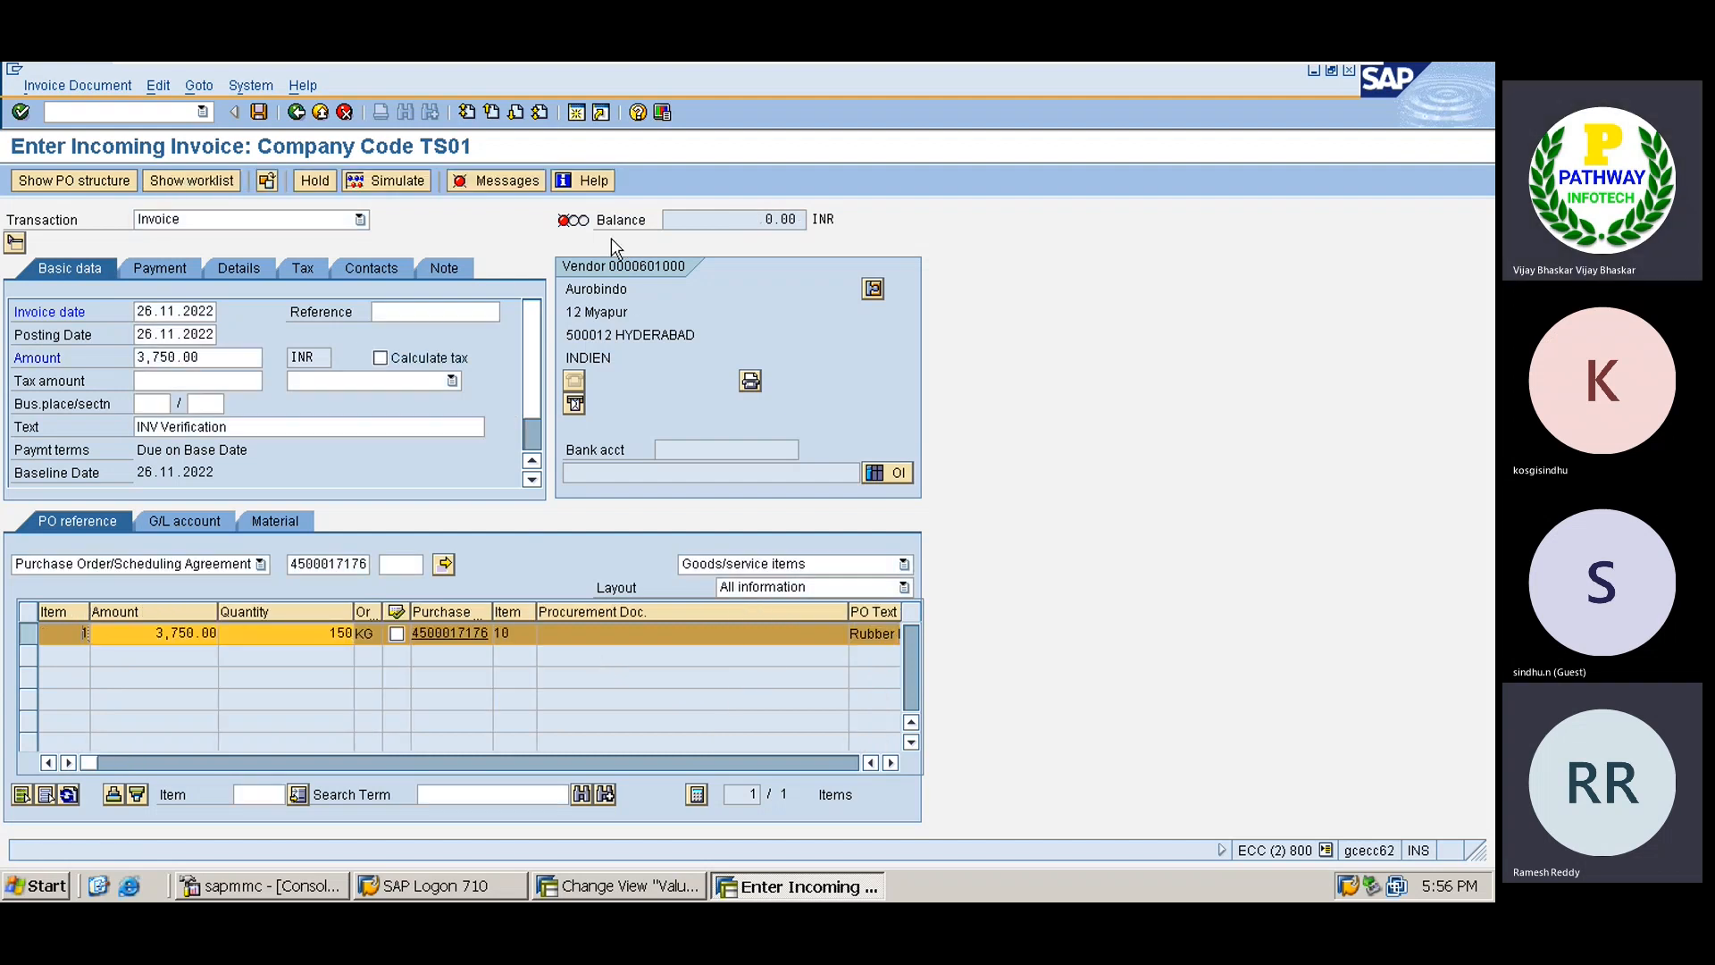
# Open the verification messages and the long text for account determination error FF708.
pyautogui.click(490, 182)
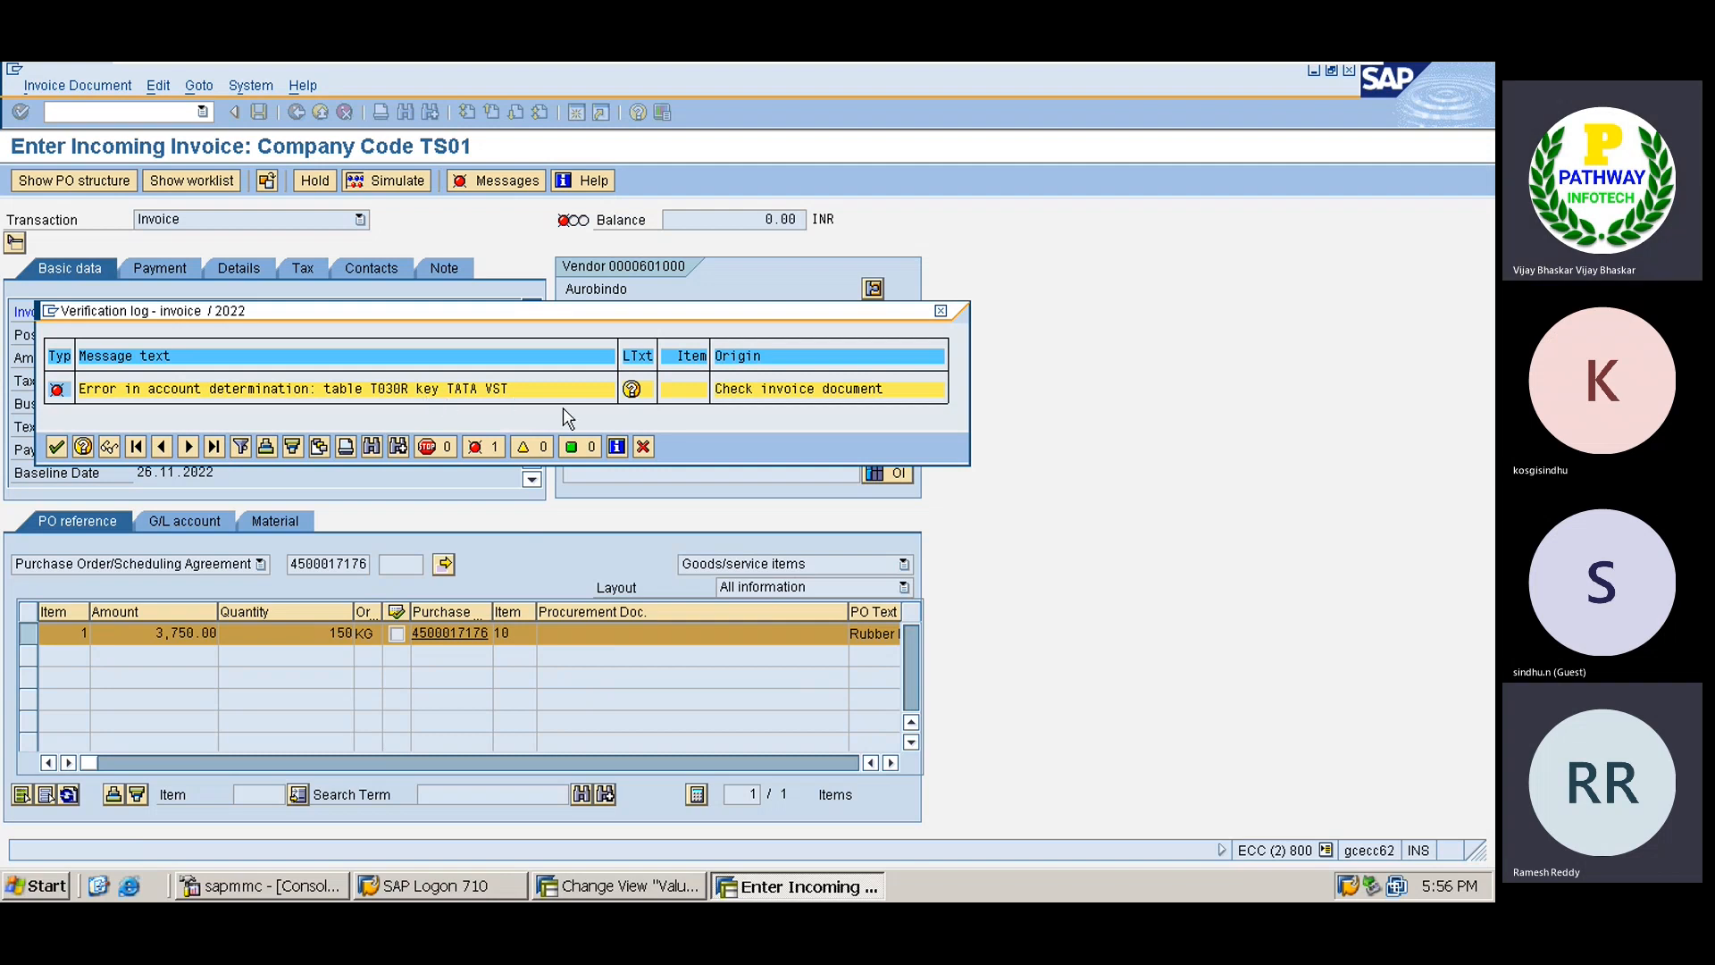
pyautogui.click(632, 390)
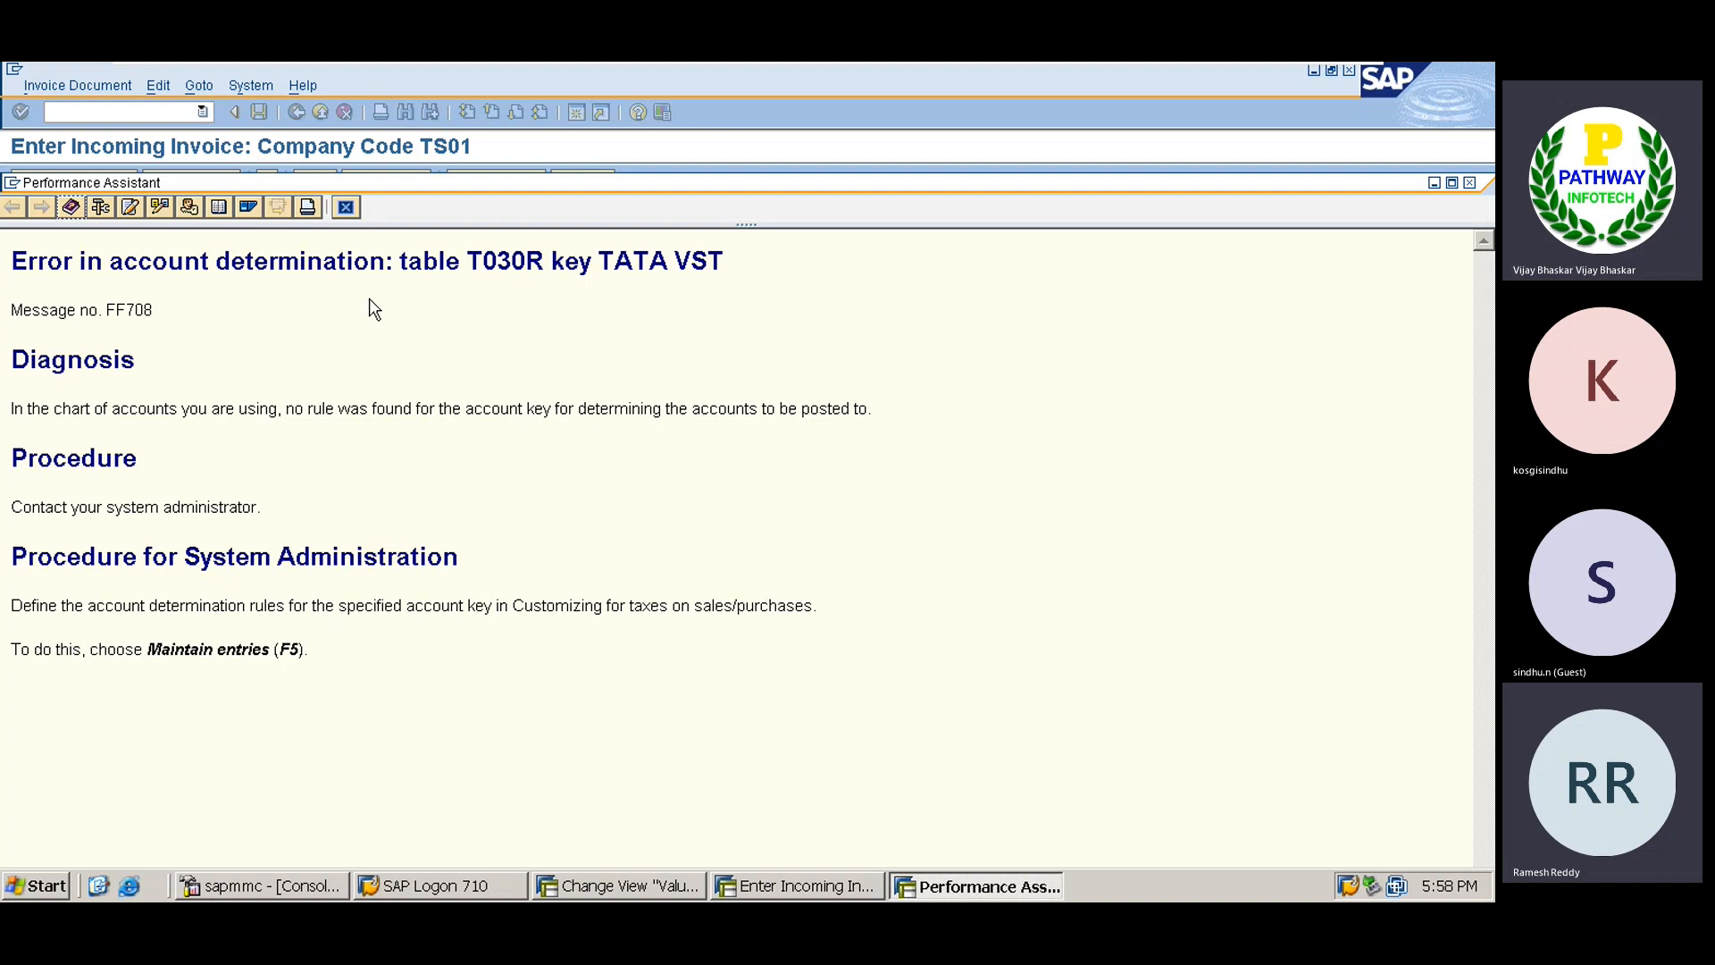
# Mark table T030R in the error text and switch to the Valuation Classes session.
pyautogui.doubleClick(501, 259)
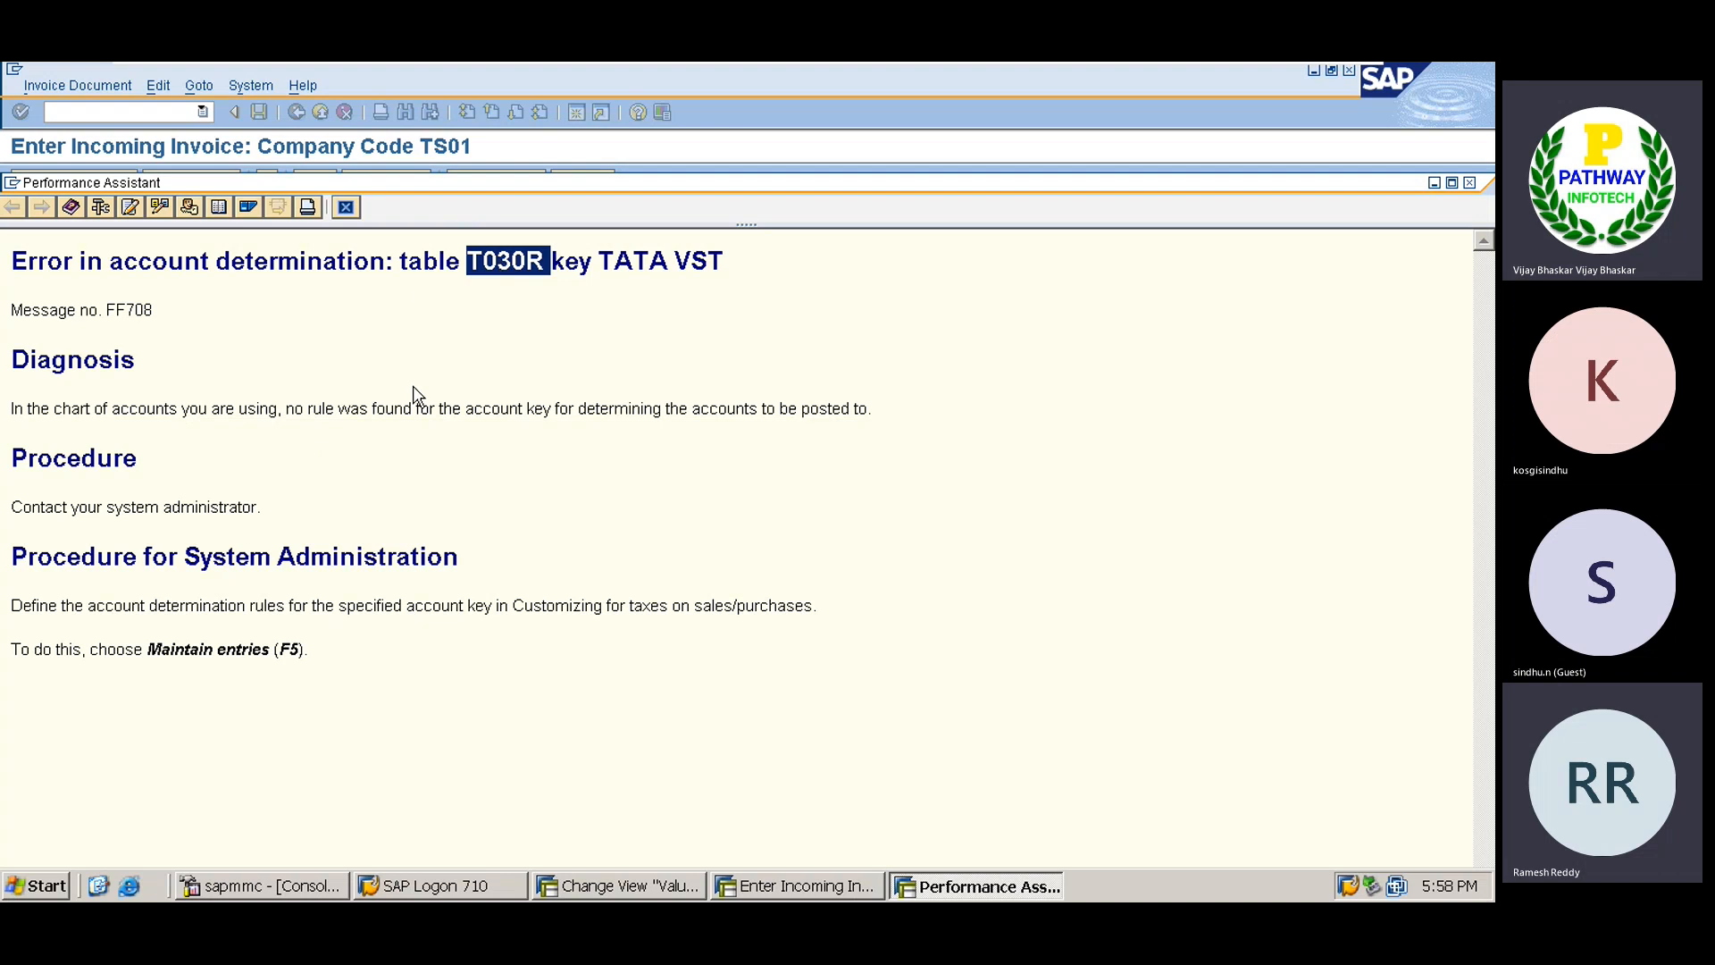
pyautogui.click(577, 884)
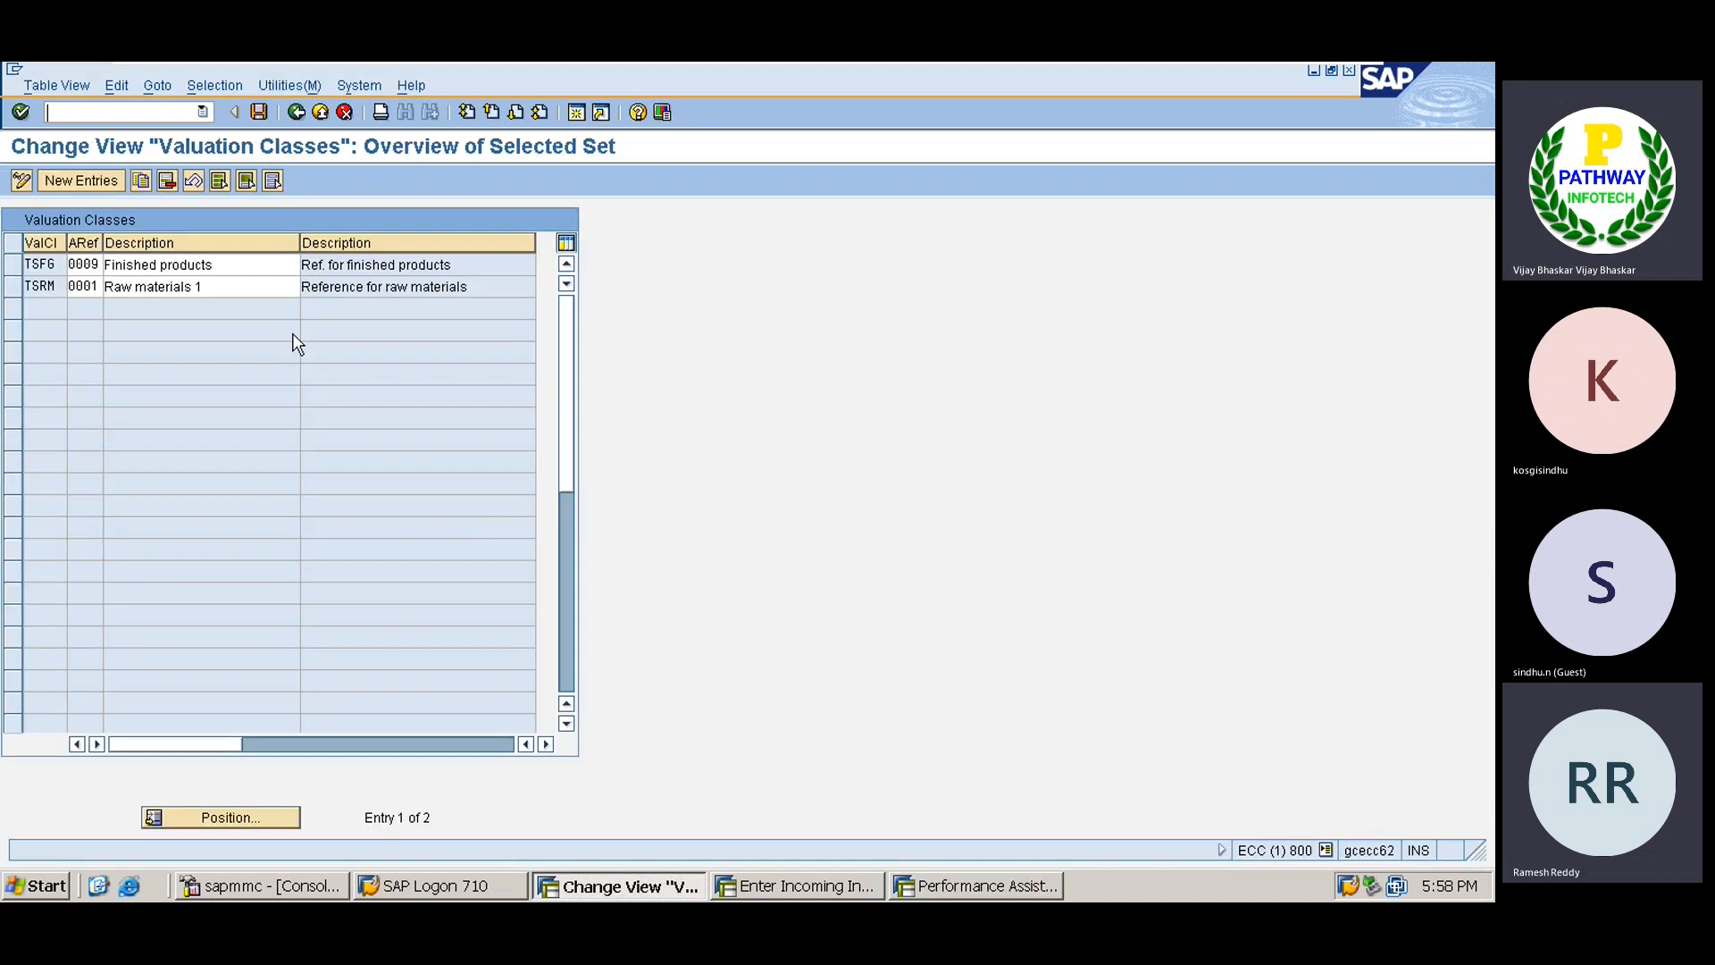
# Open the GBB automatic posting accounts for chart of accounts TATA via /nOBYC.
pyautogui.click(112, 116)
pyautogui.write('/nobyc')
pyautogui.press('Return')
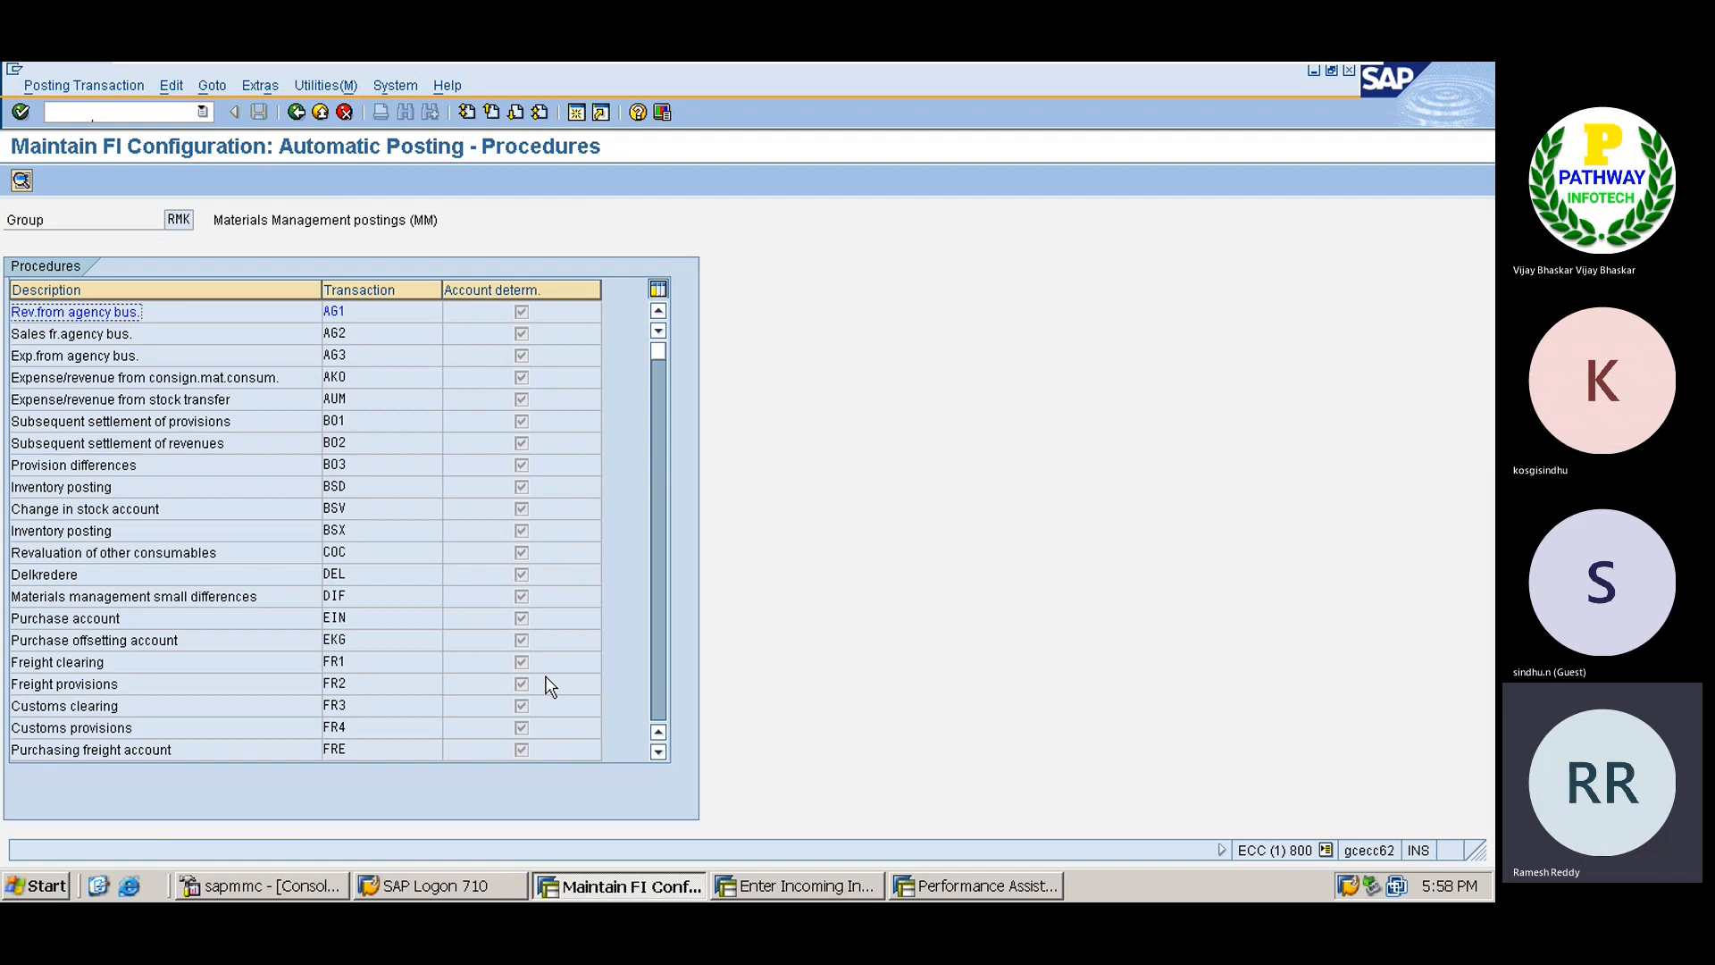
pyautogui.click(659, 681)
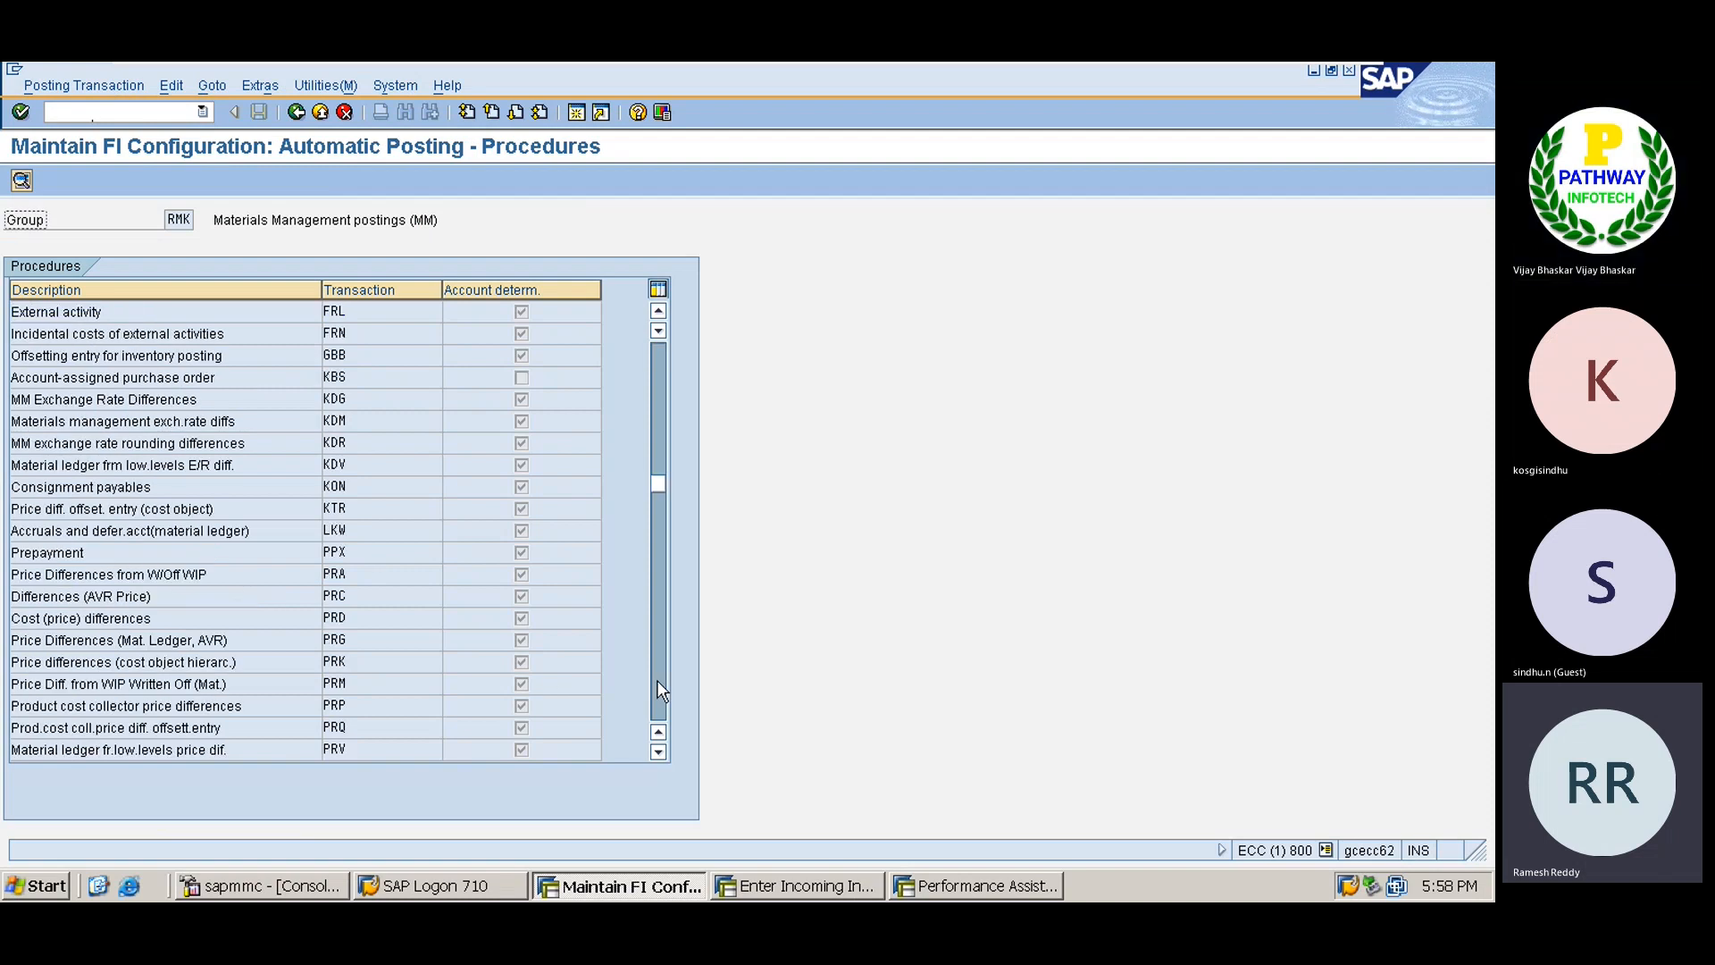
pyautogui.doubleClick(227, 357)
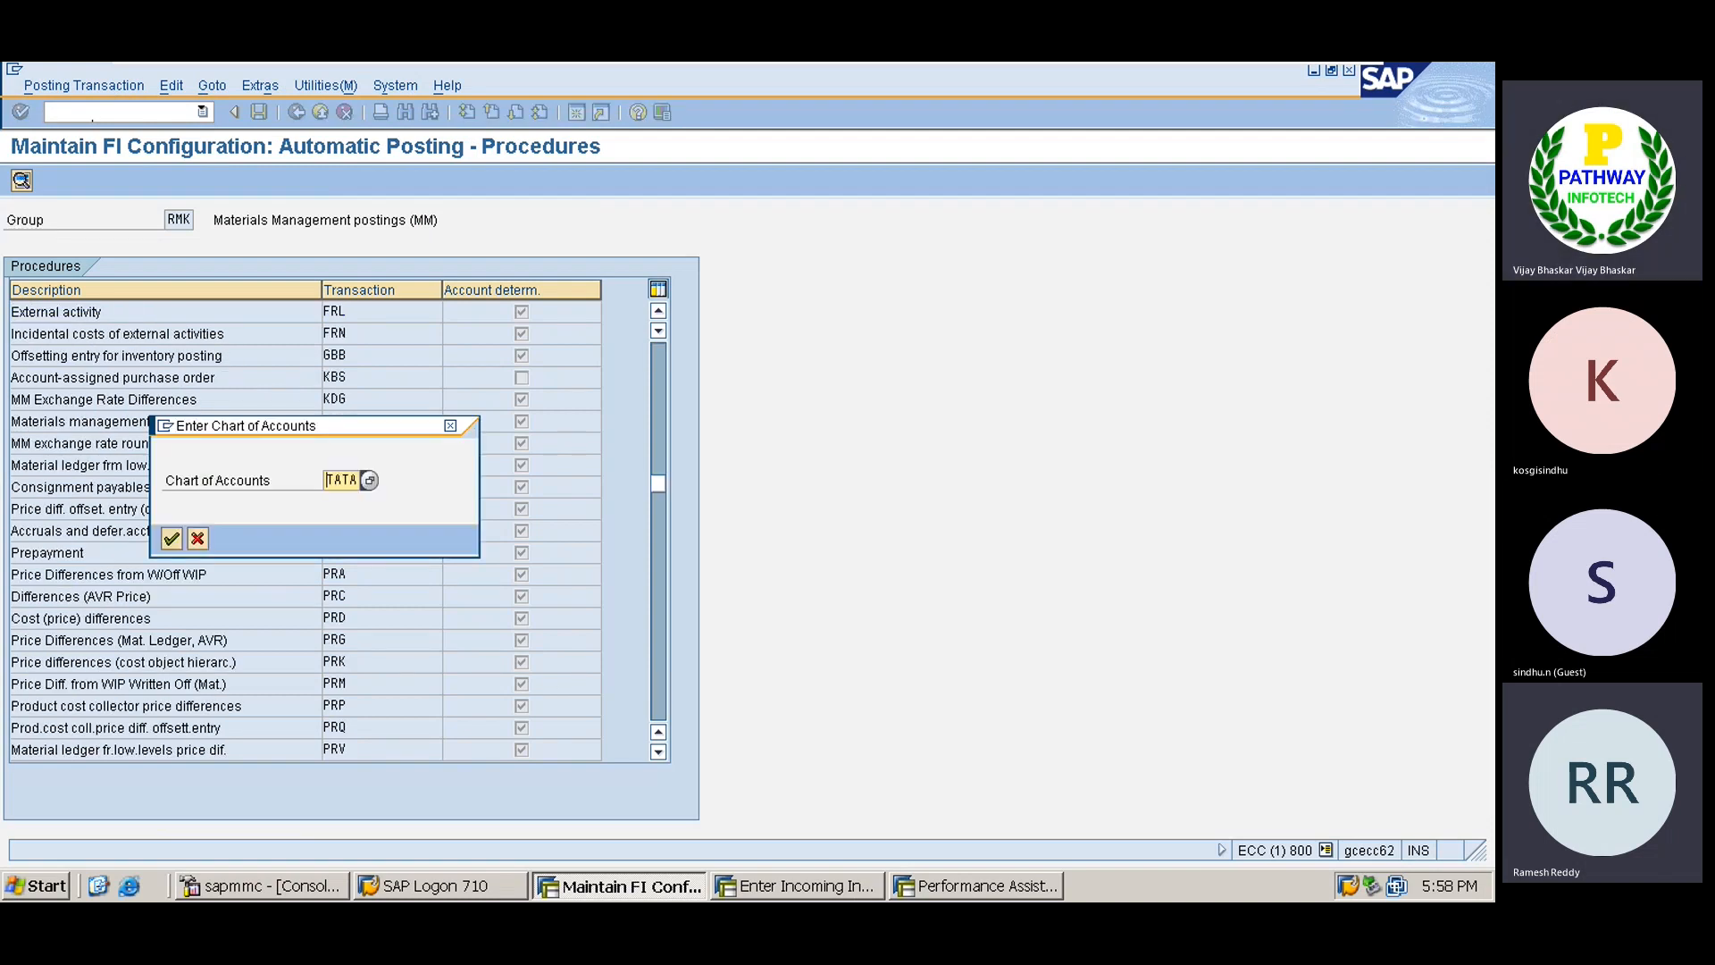
pyautogui.press('Return')
# Compare the GBB account assignments, including the VAY row, with the error explanation.
pyautogui.hotkey('alt', 'Tab')
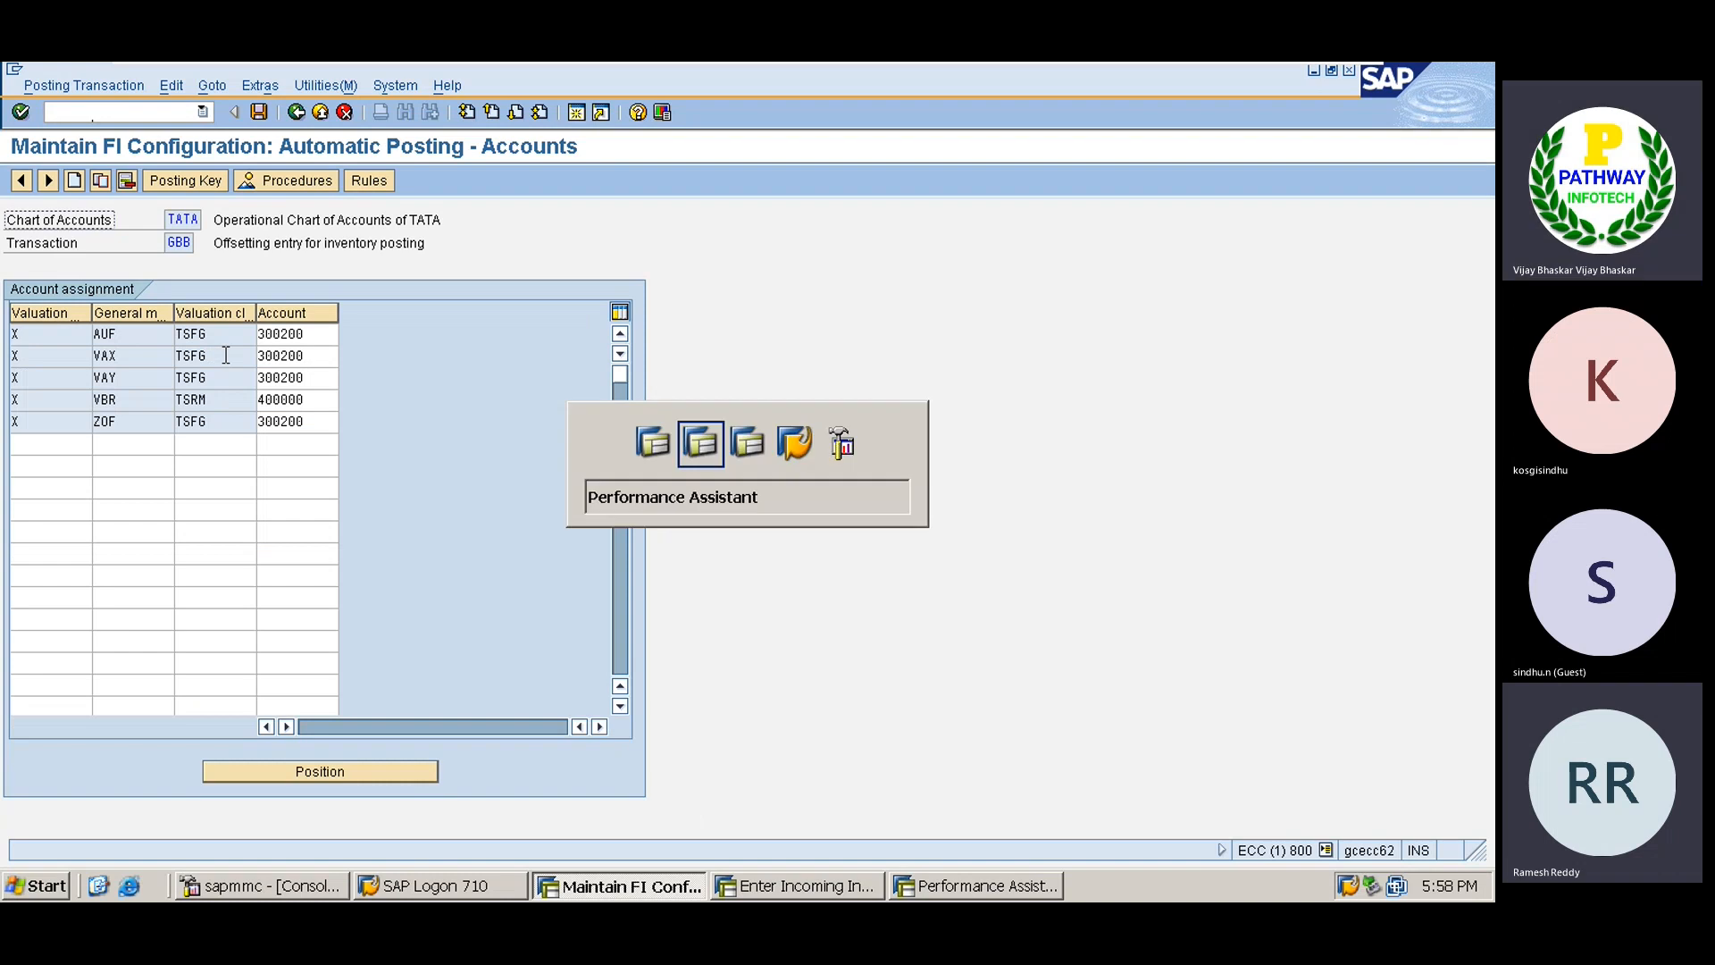
pyautogui.hotkey('alt', 'Tab')
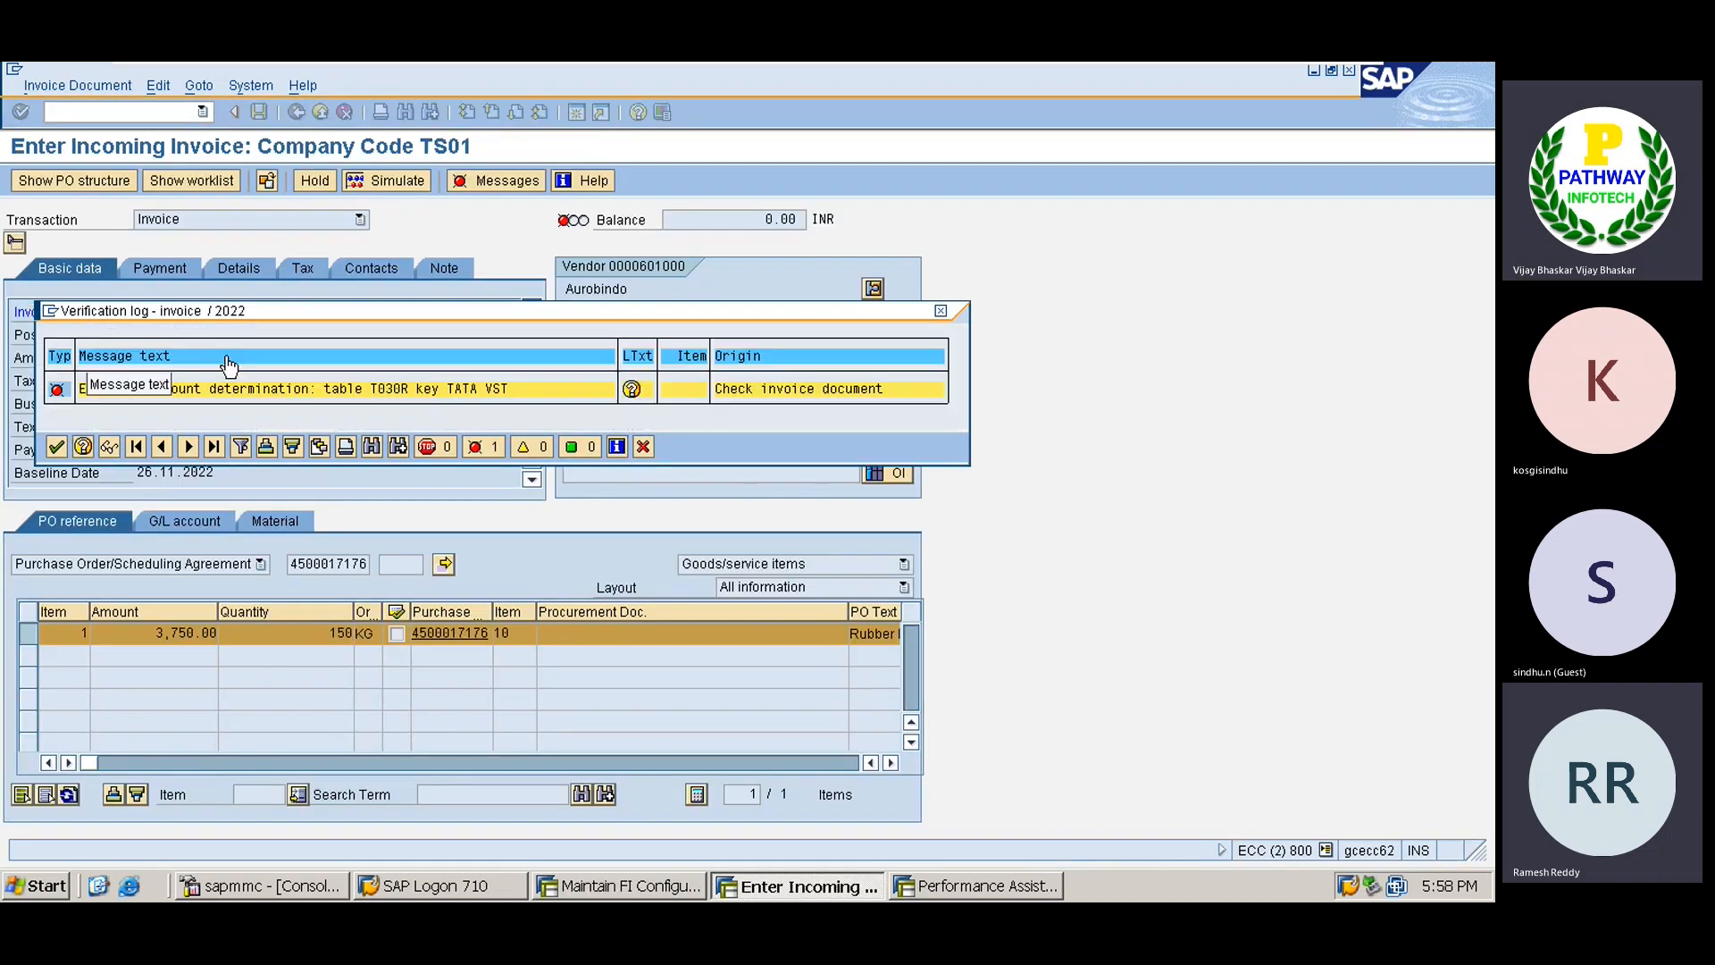
pyautogui.hotkey('alt', 'Tab')
pyautogui.hotkey('alt', 'Tab')
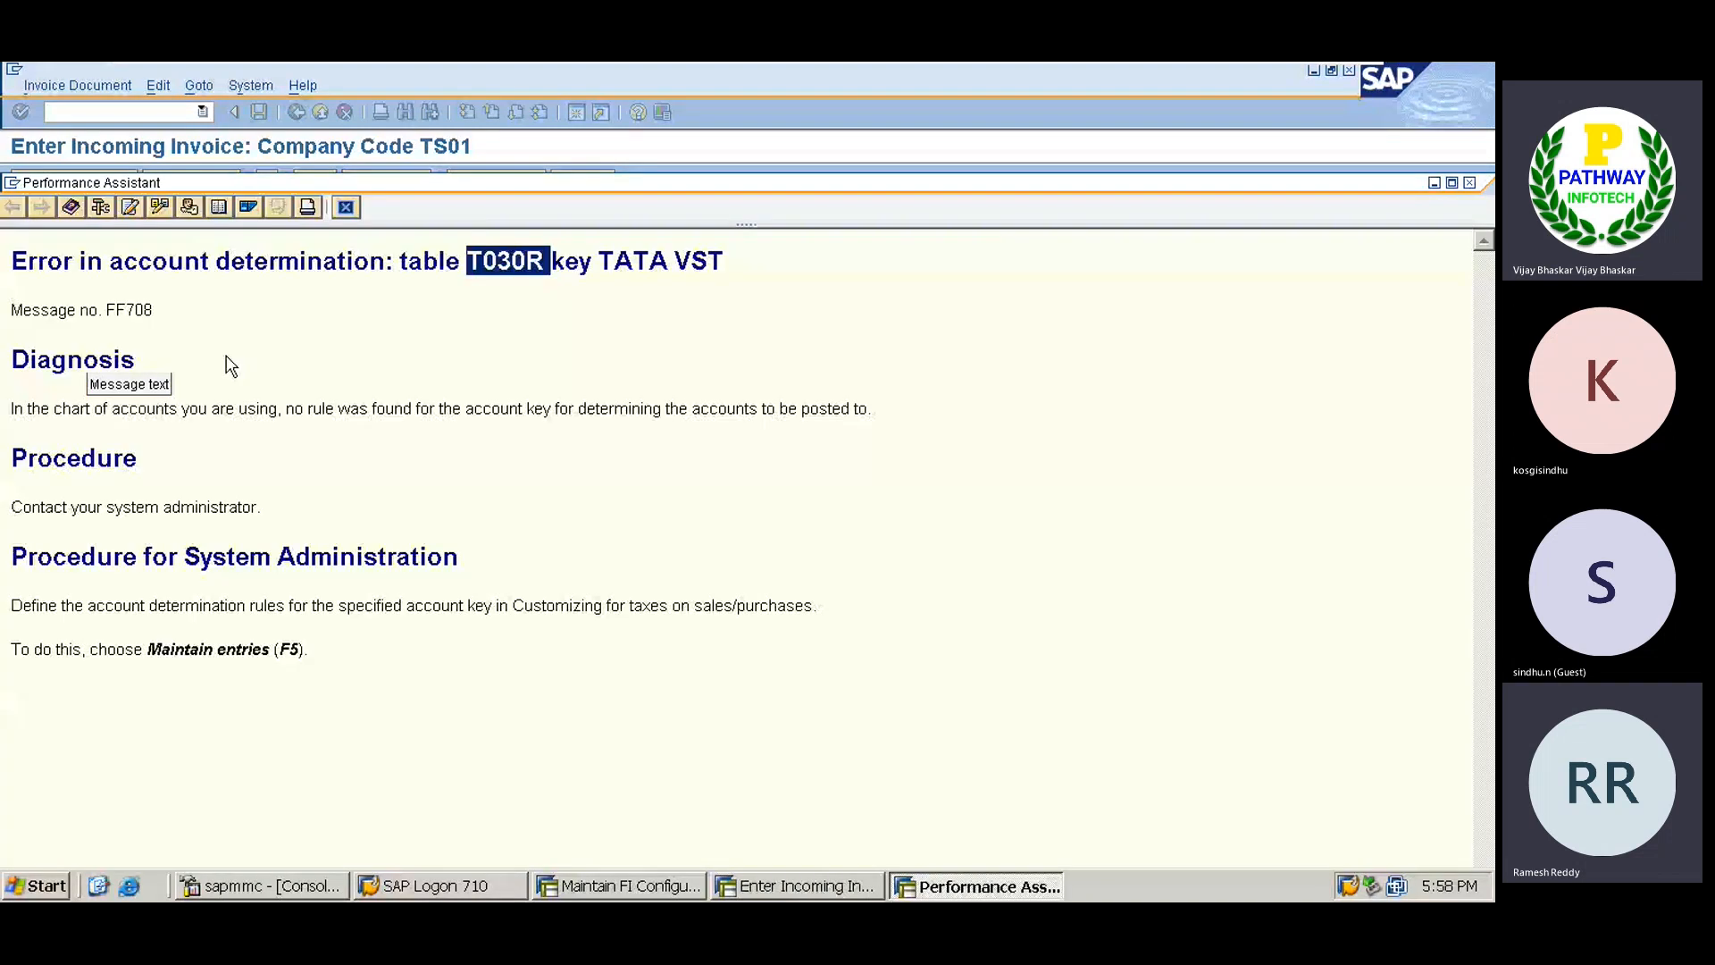
pyautogui.hotkey('alt', 'Tab')
pyautogui.press('Tab')
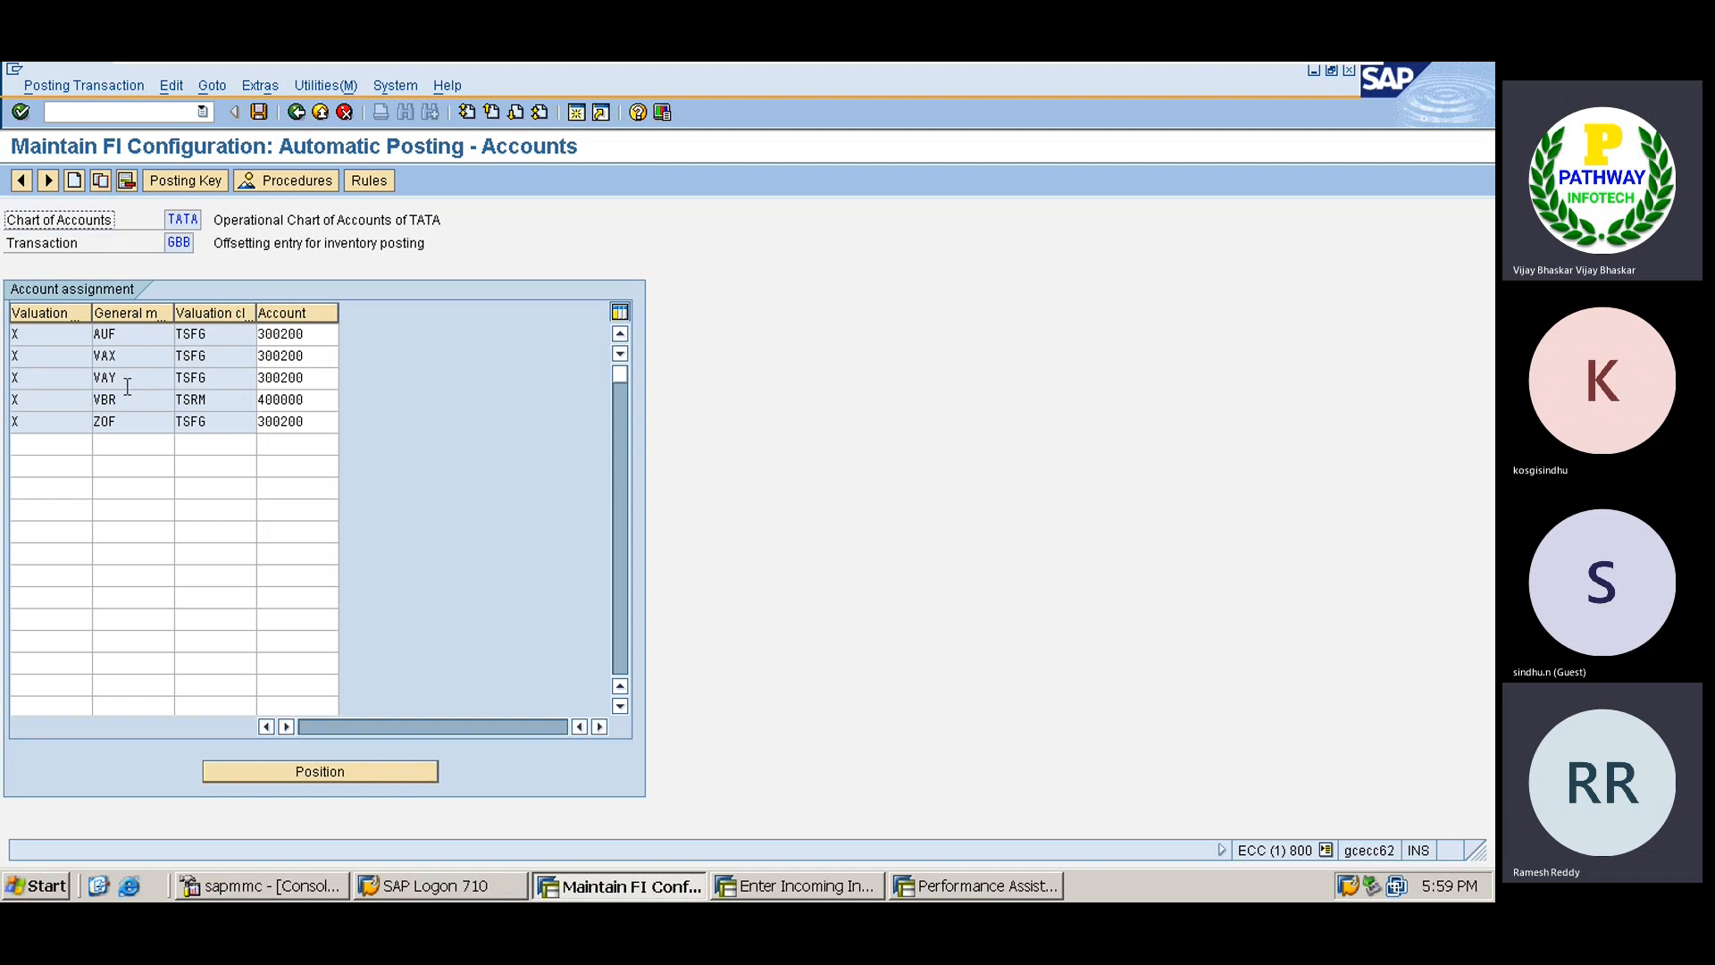
pyautogui.click(129, 380)
pyautogui.press('F1')
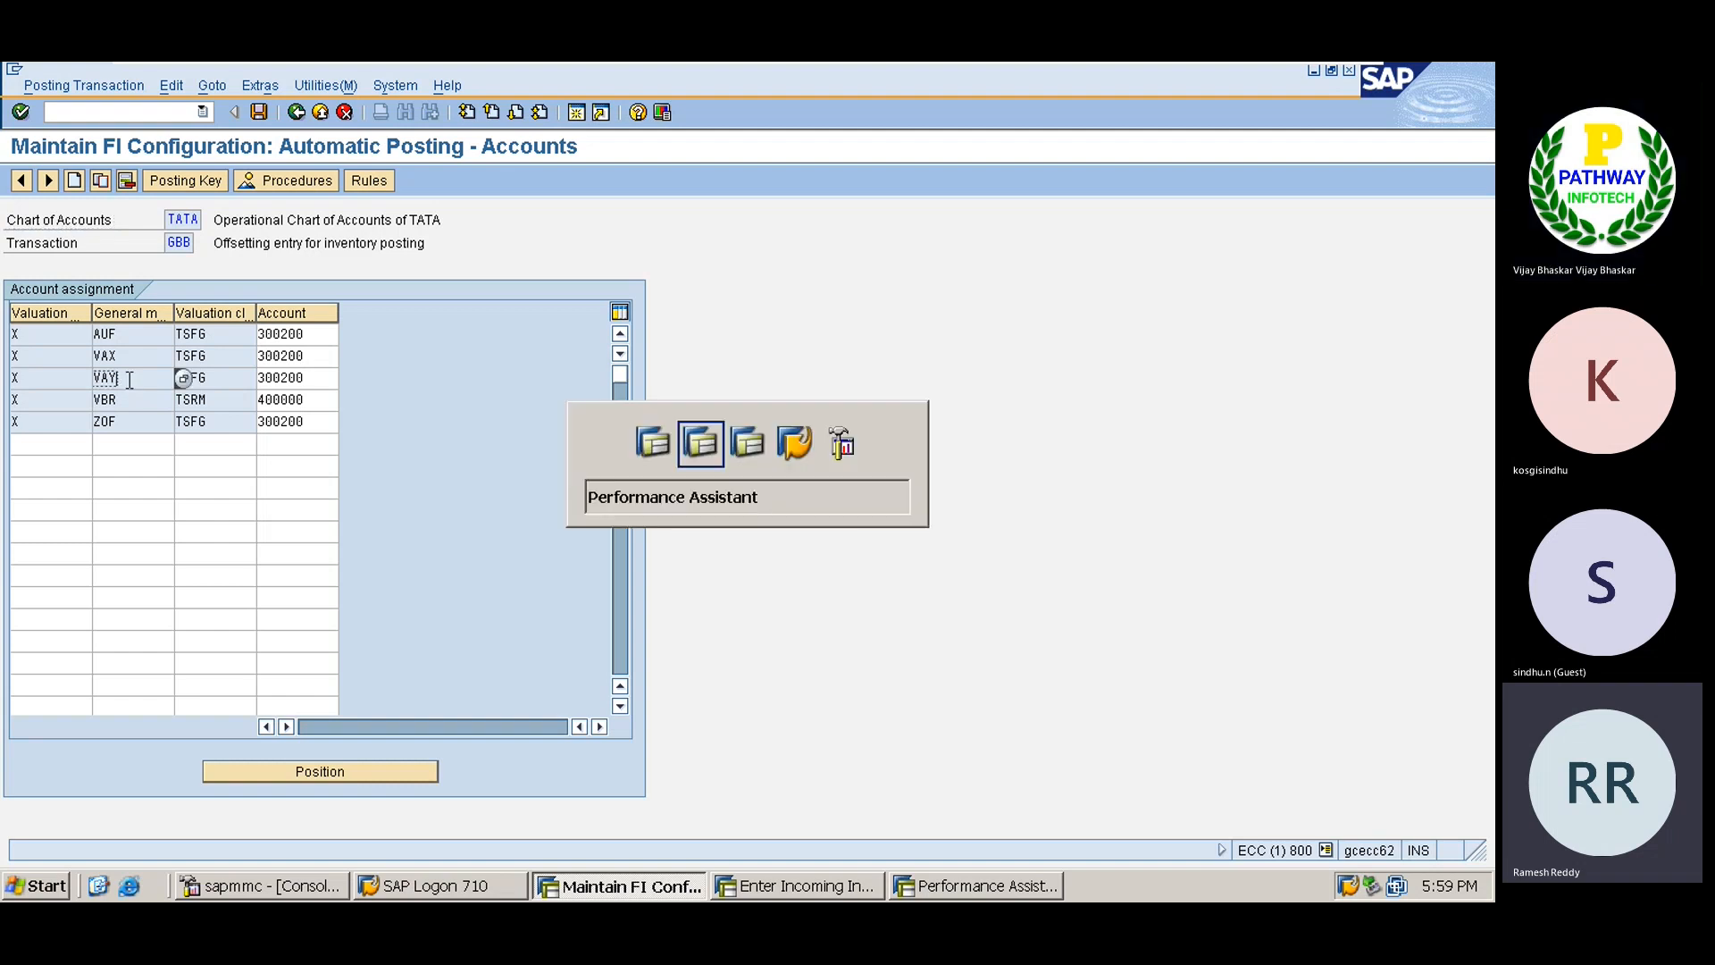
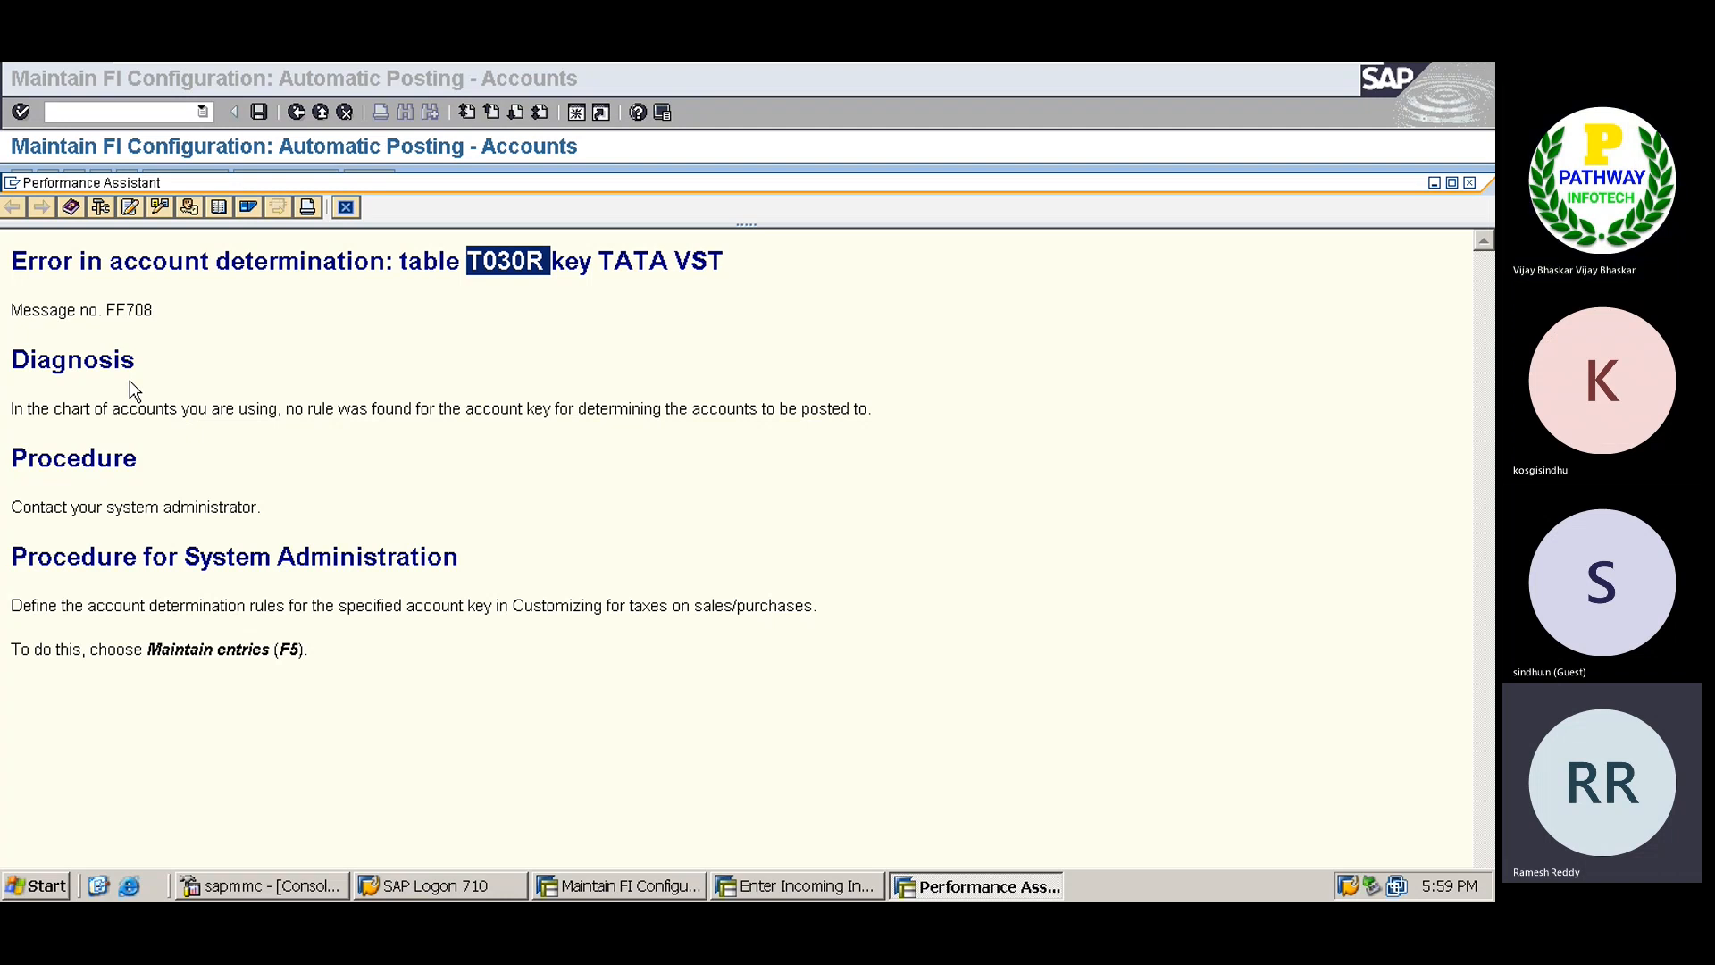
# Add a GBB row with key X, modification VST, valuation class TSFG and account 300200.
pyautogui.hotkey('alt', 'Tab')
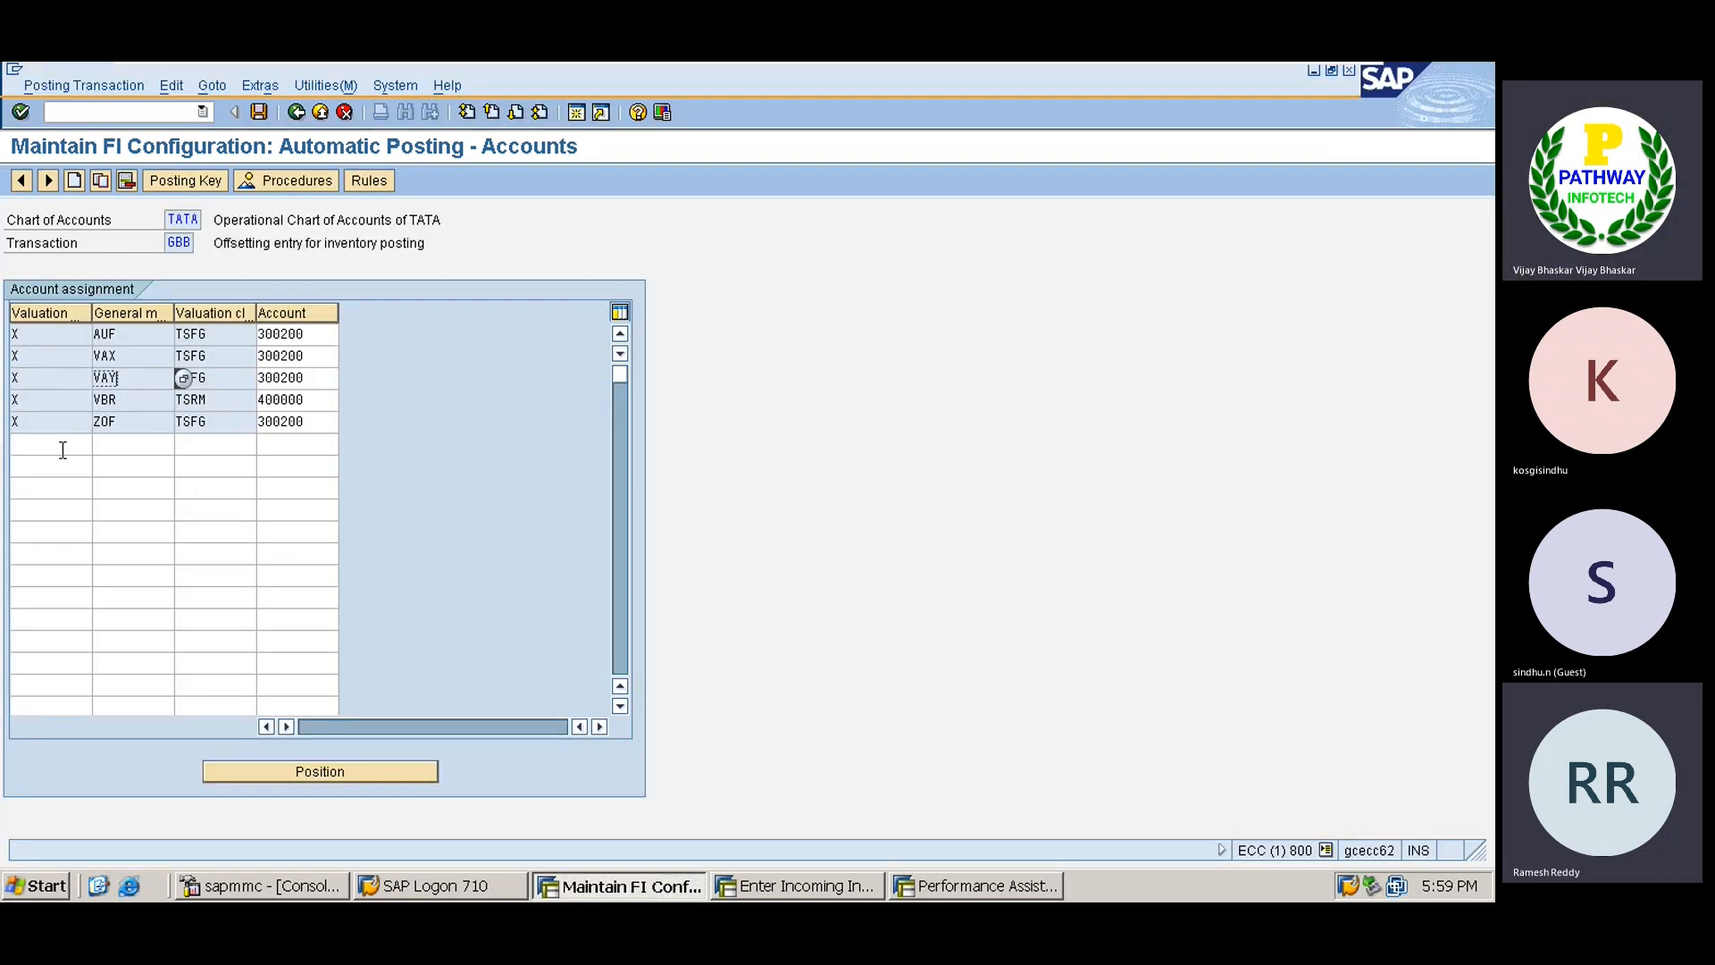
pyautogui.click(54, 445)
pyautogui.write('X')
pyautogui.press('Tab')
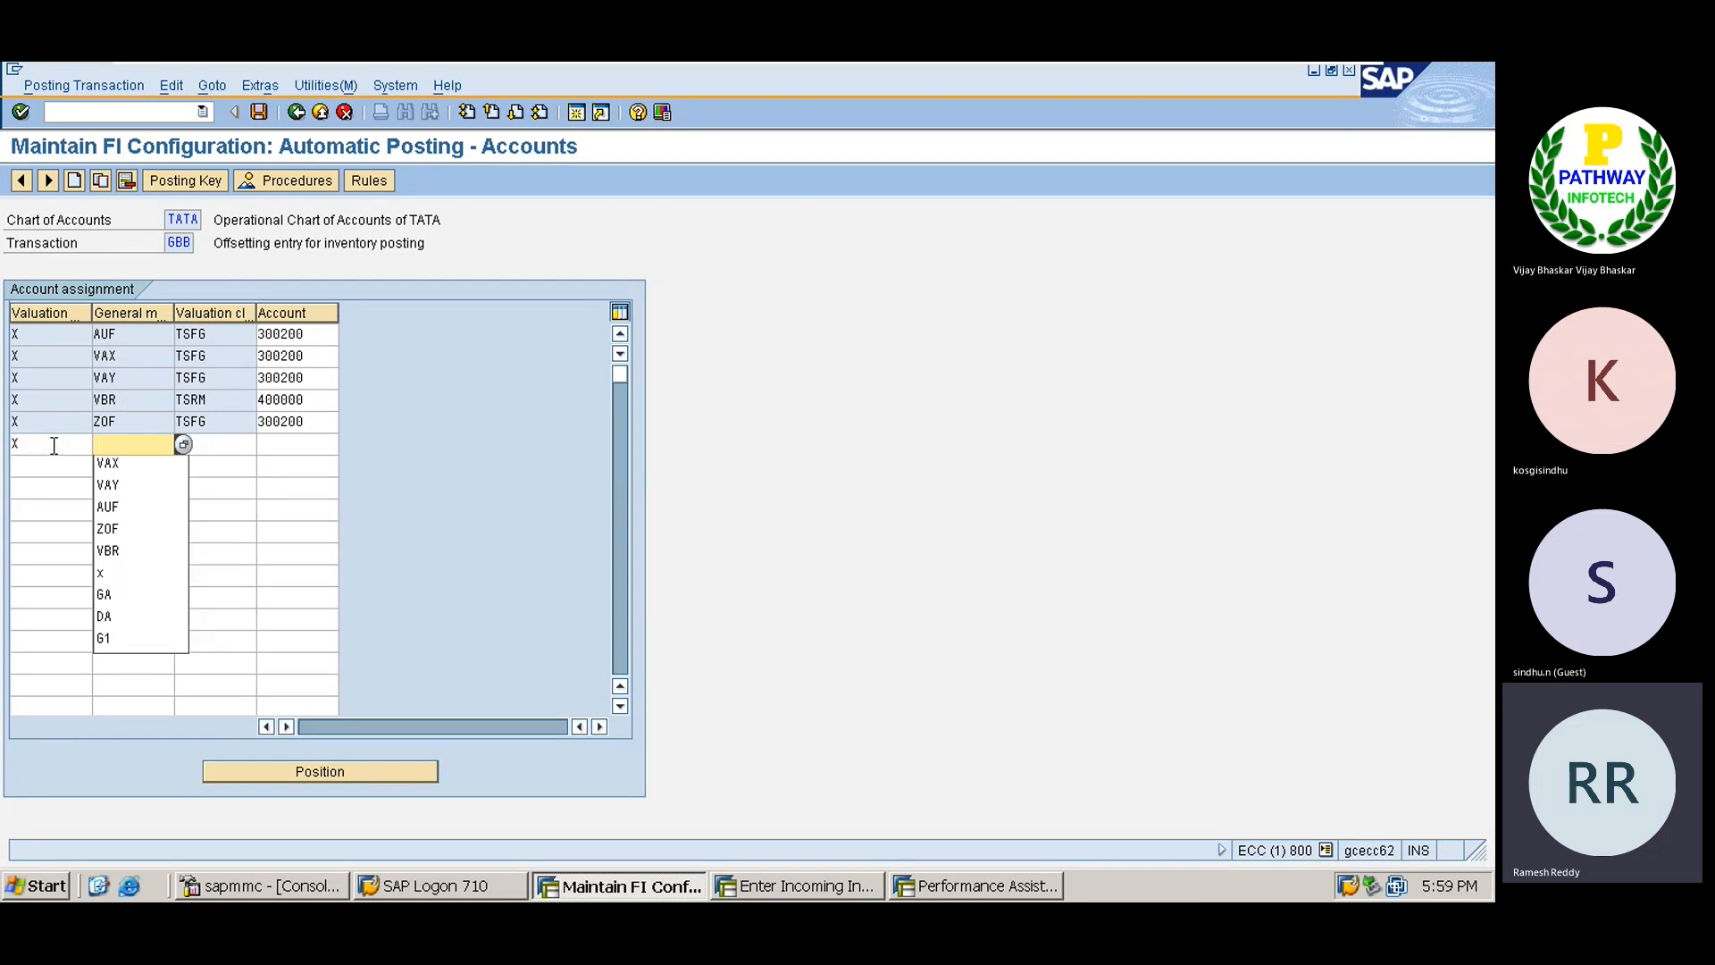
pyautogui.write('VST')
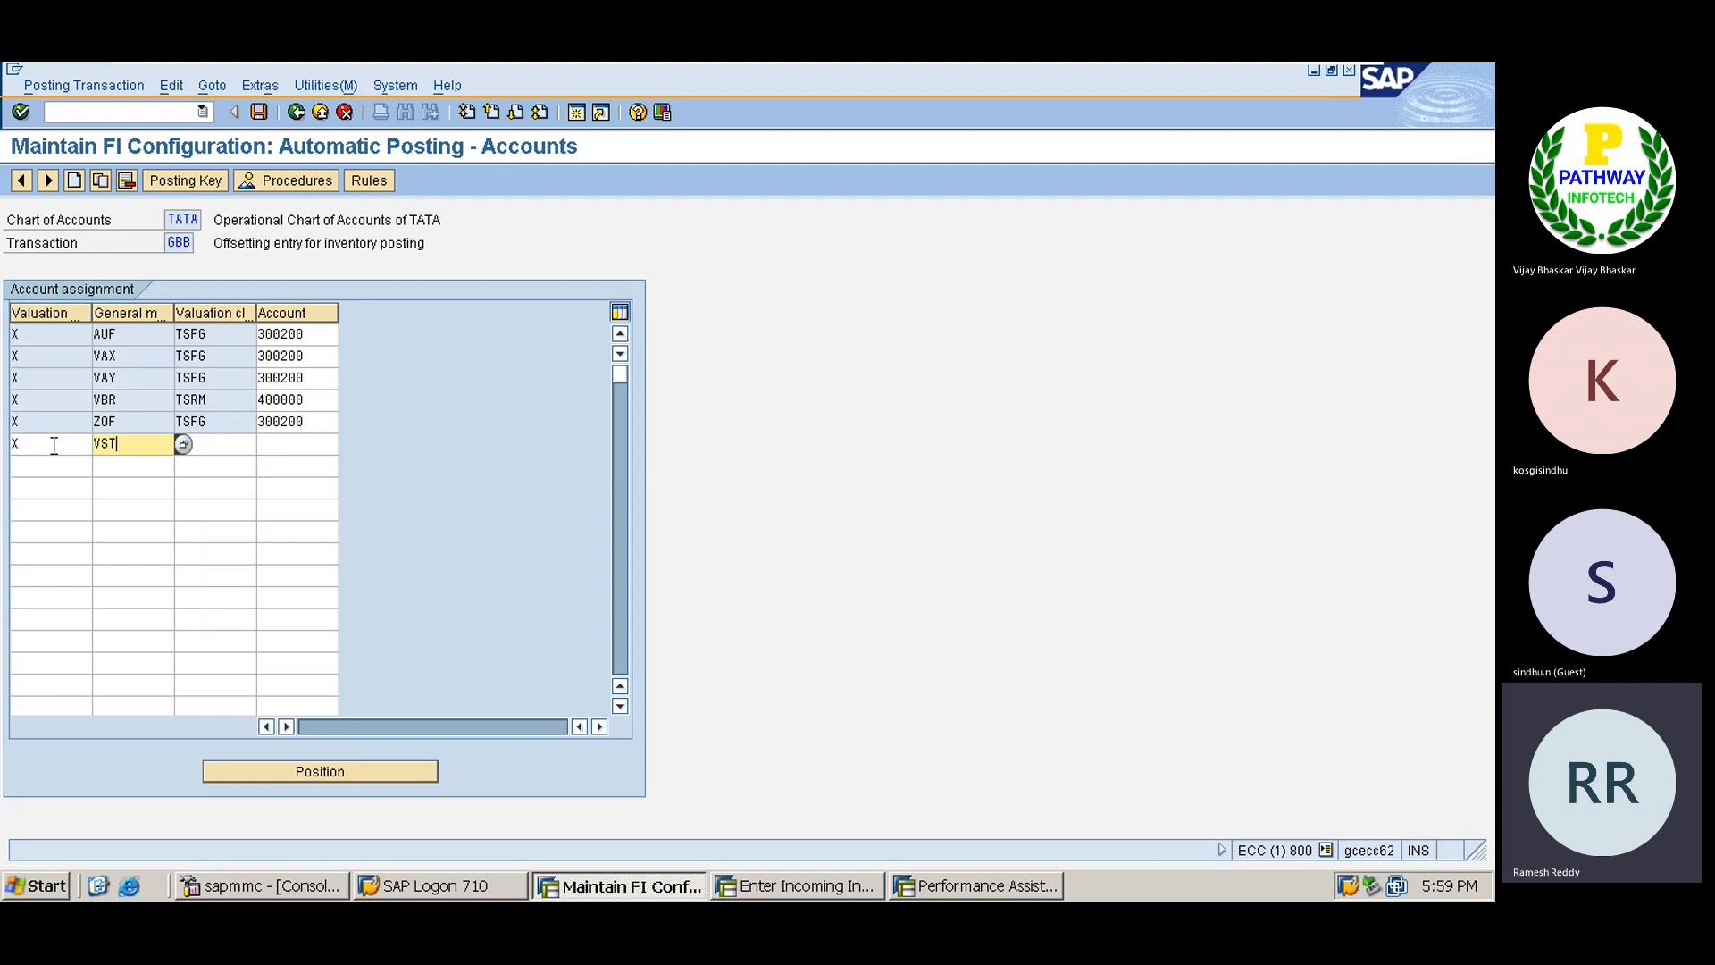
pyautogui.press('Tab')
pyautogui.press('Down')
pyautogui.press('Return')
pyautogui.press('Tab')
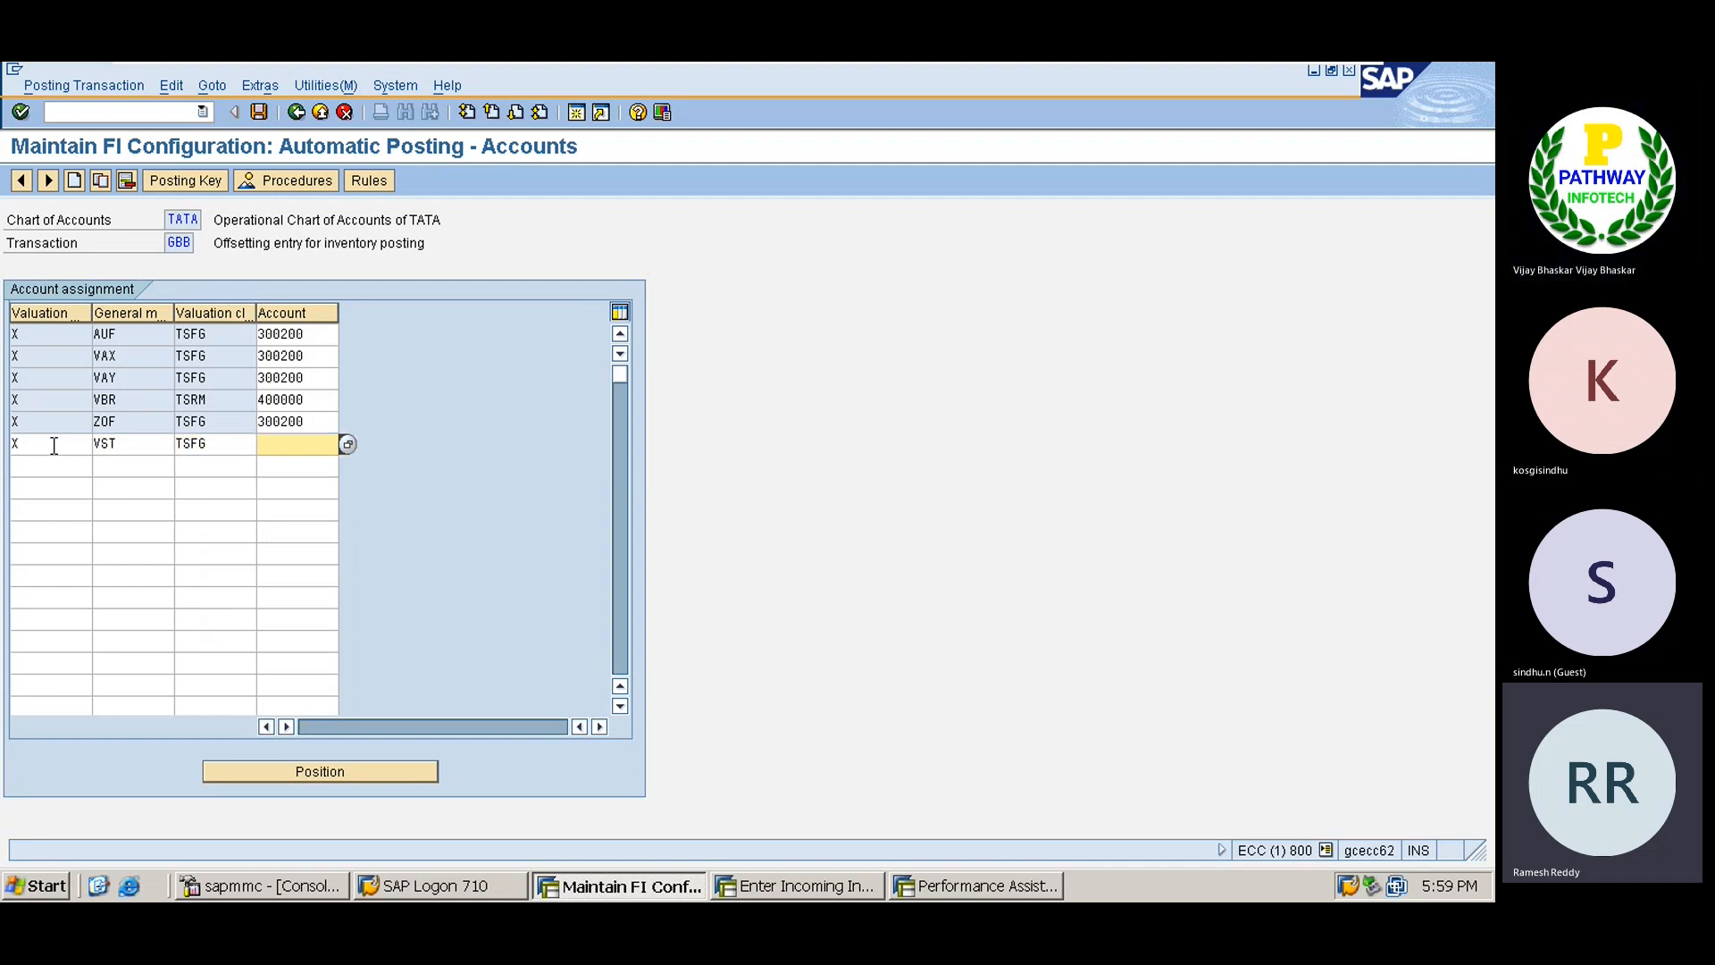
pyautogui.press('Down')
pyautogui.press('Return')
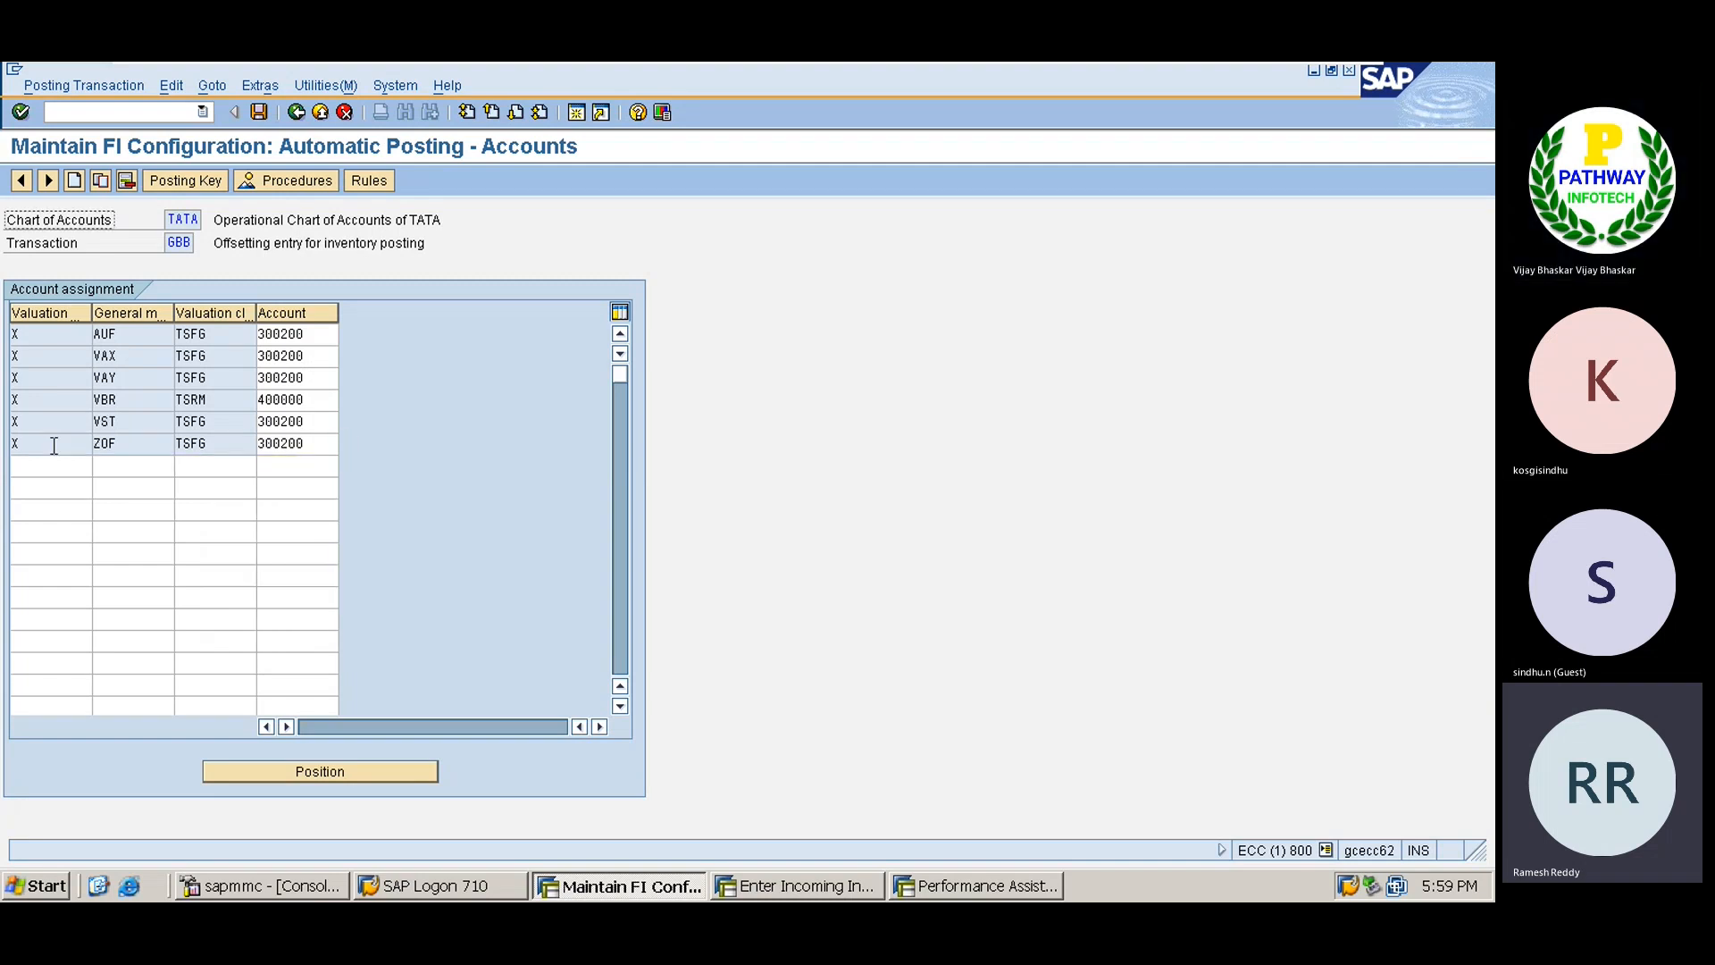
# Try saving, cancel the transport request, check the valuation class values, and return to the error help.
pyautogui.hotkey('ctrl', 's')
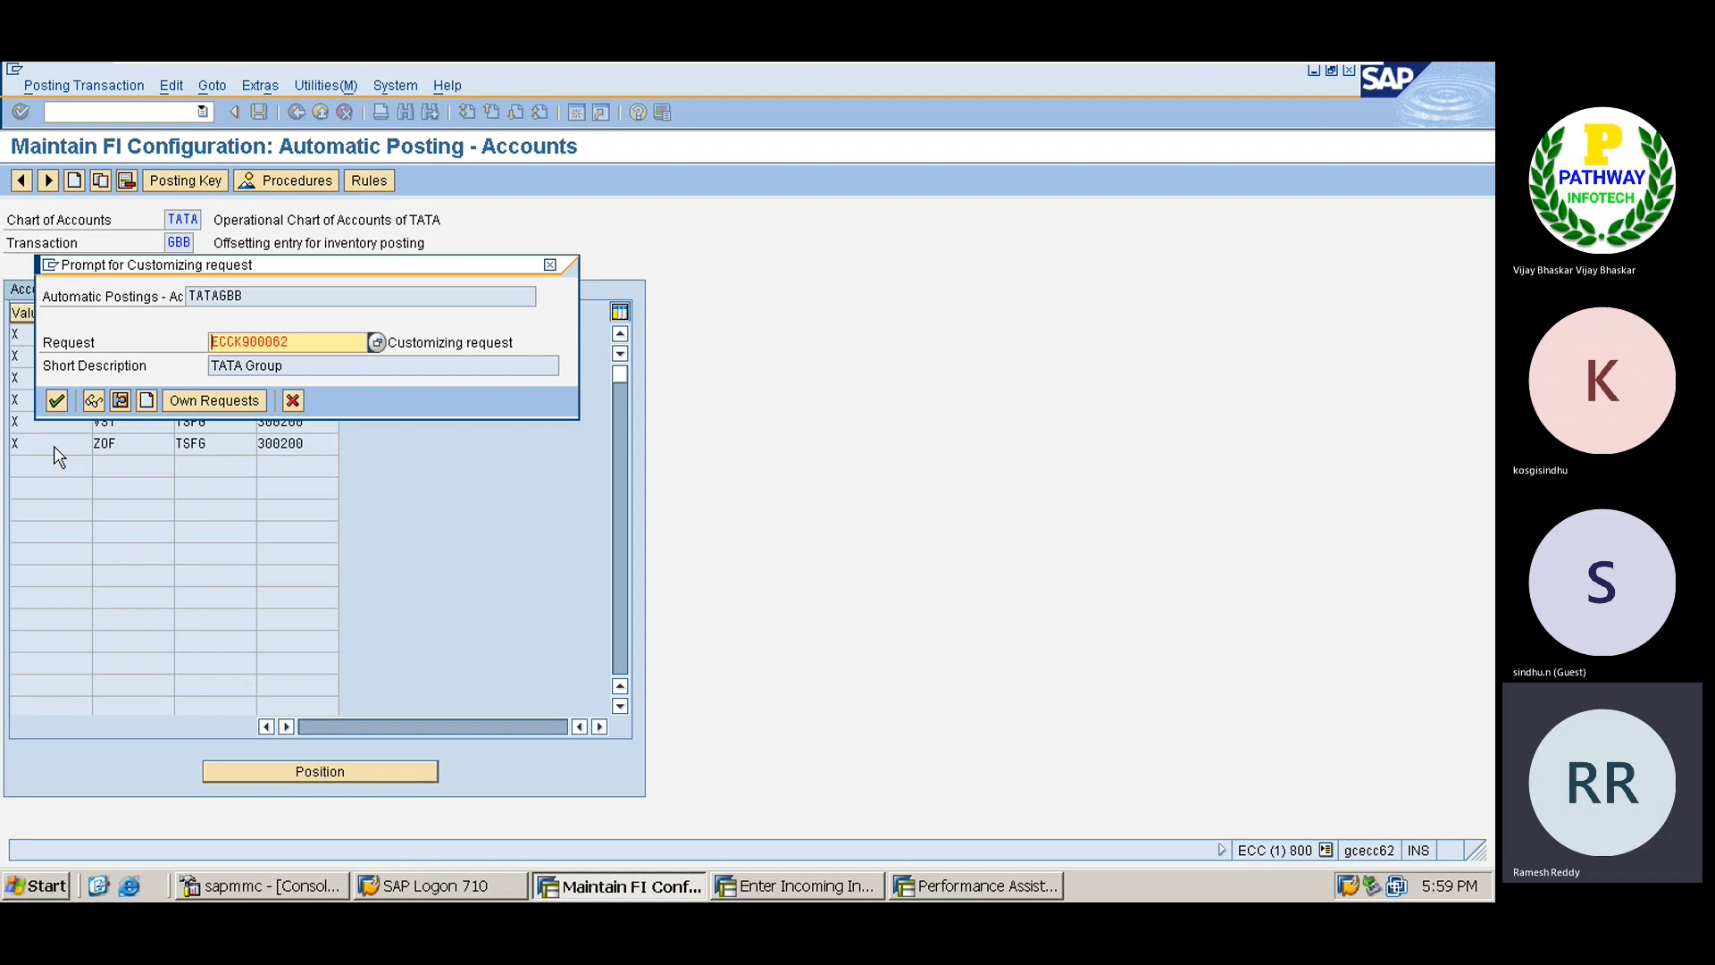
pyautogui.press('Escape')
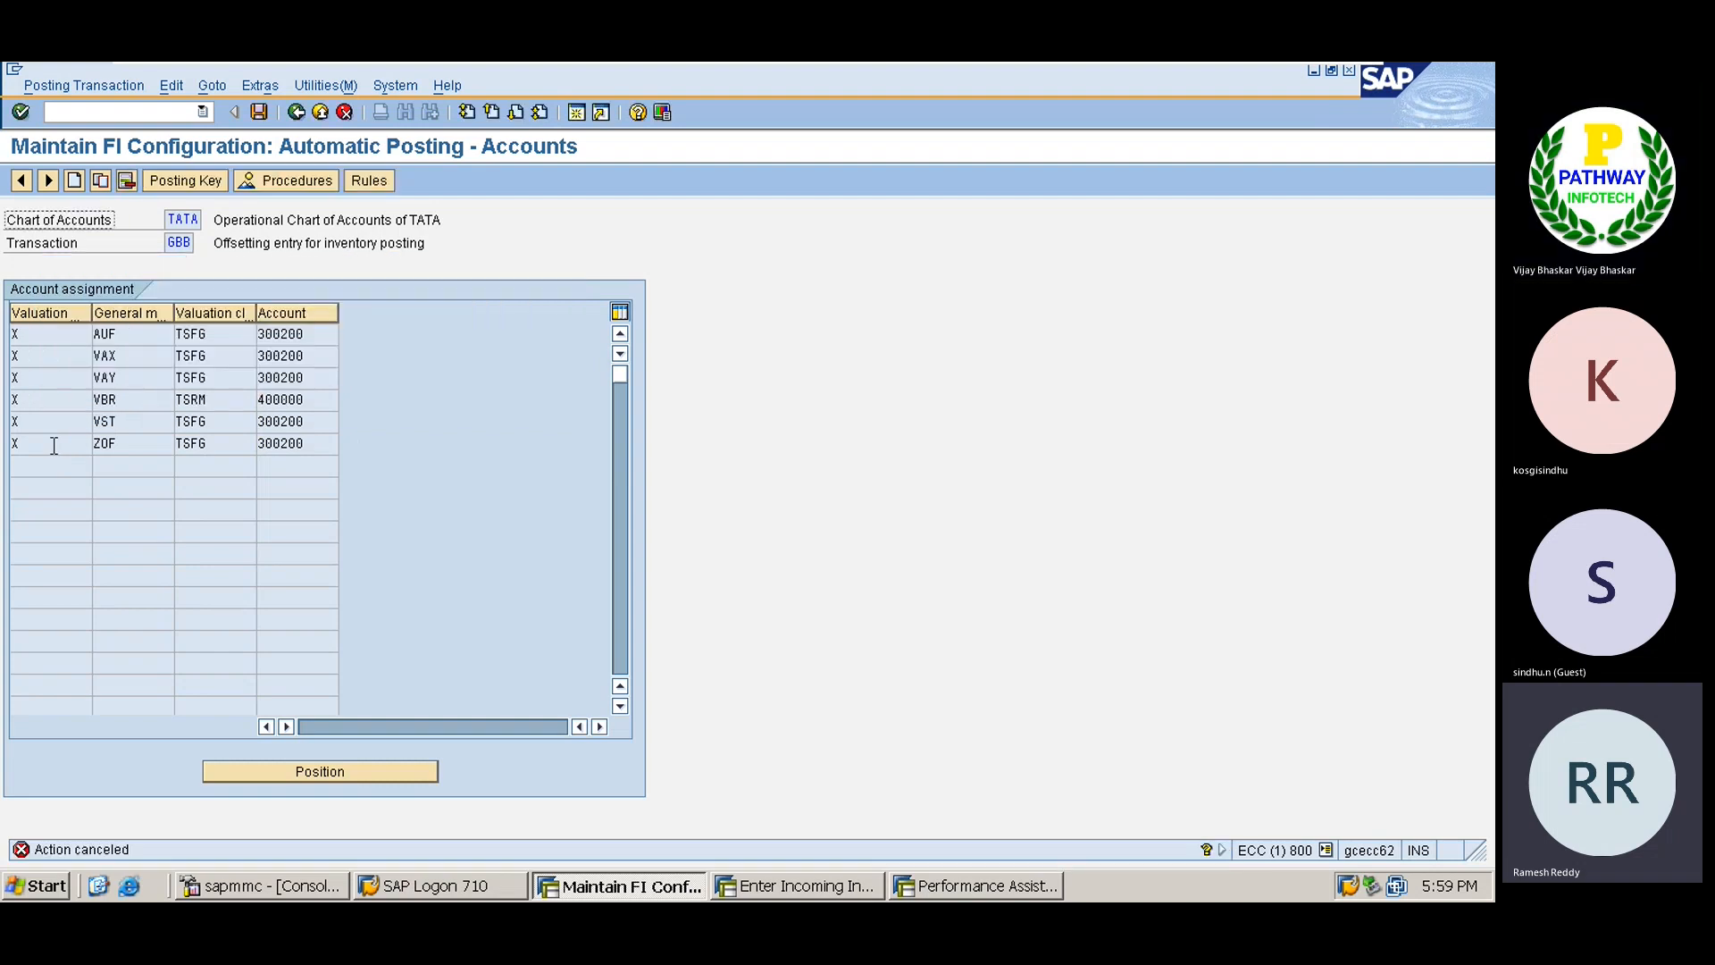
pyautogui.click(126, 429)
pyautogui.click(185, 423)
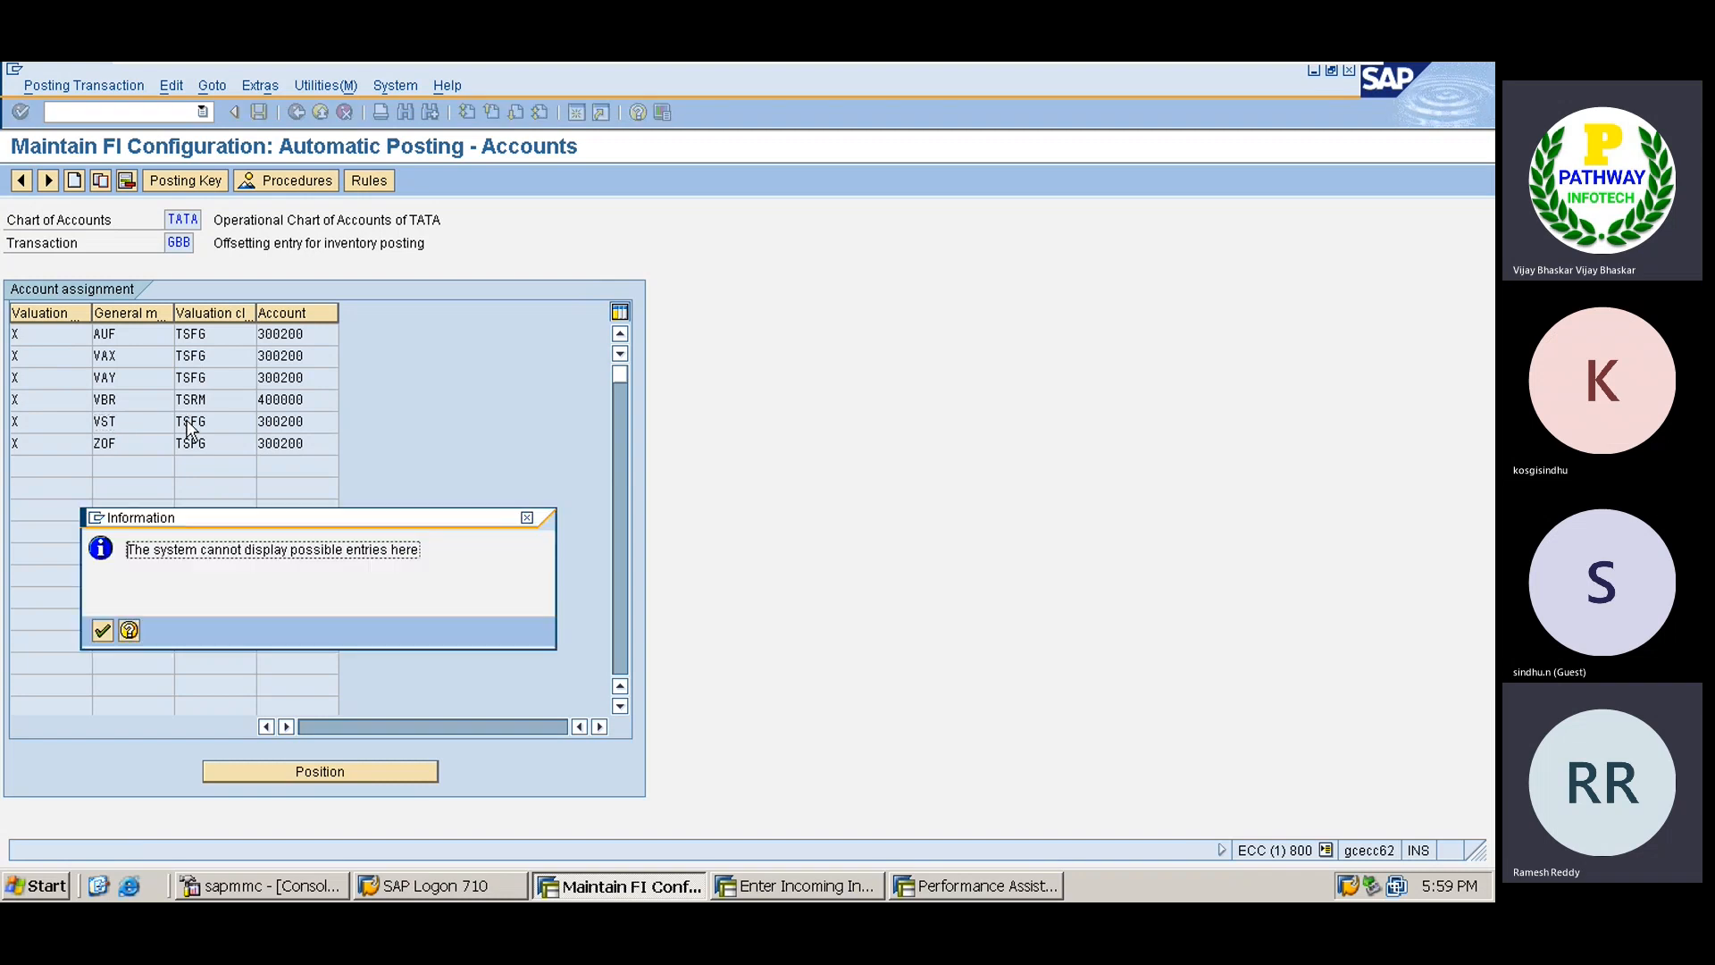
pyautogui.press('Return')
pyautogui.hotkey('alt', 'Tab')
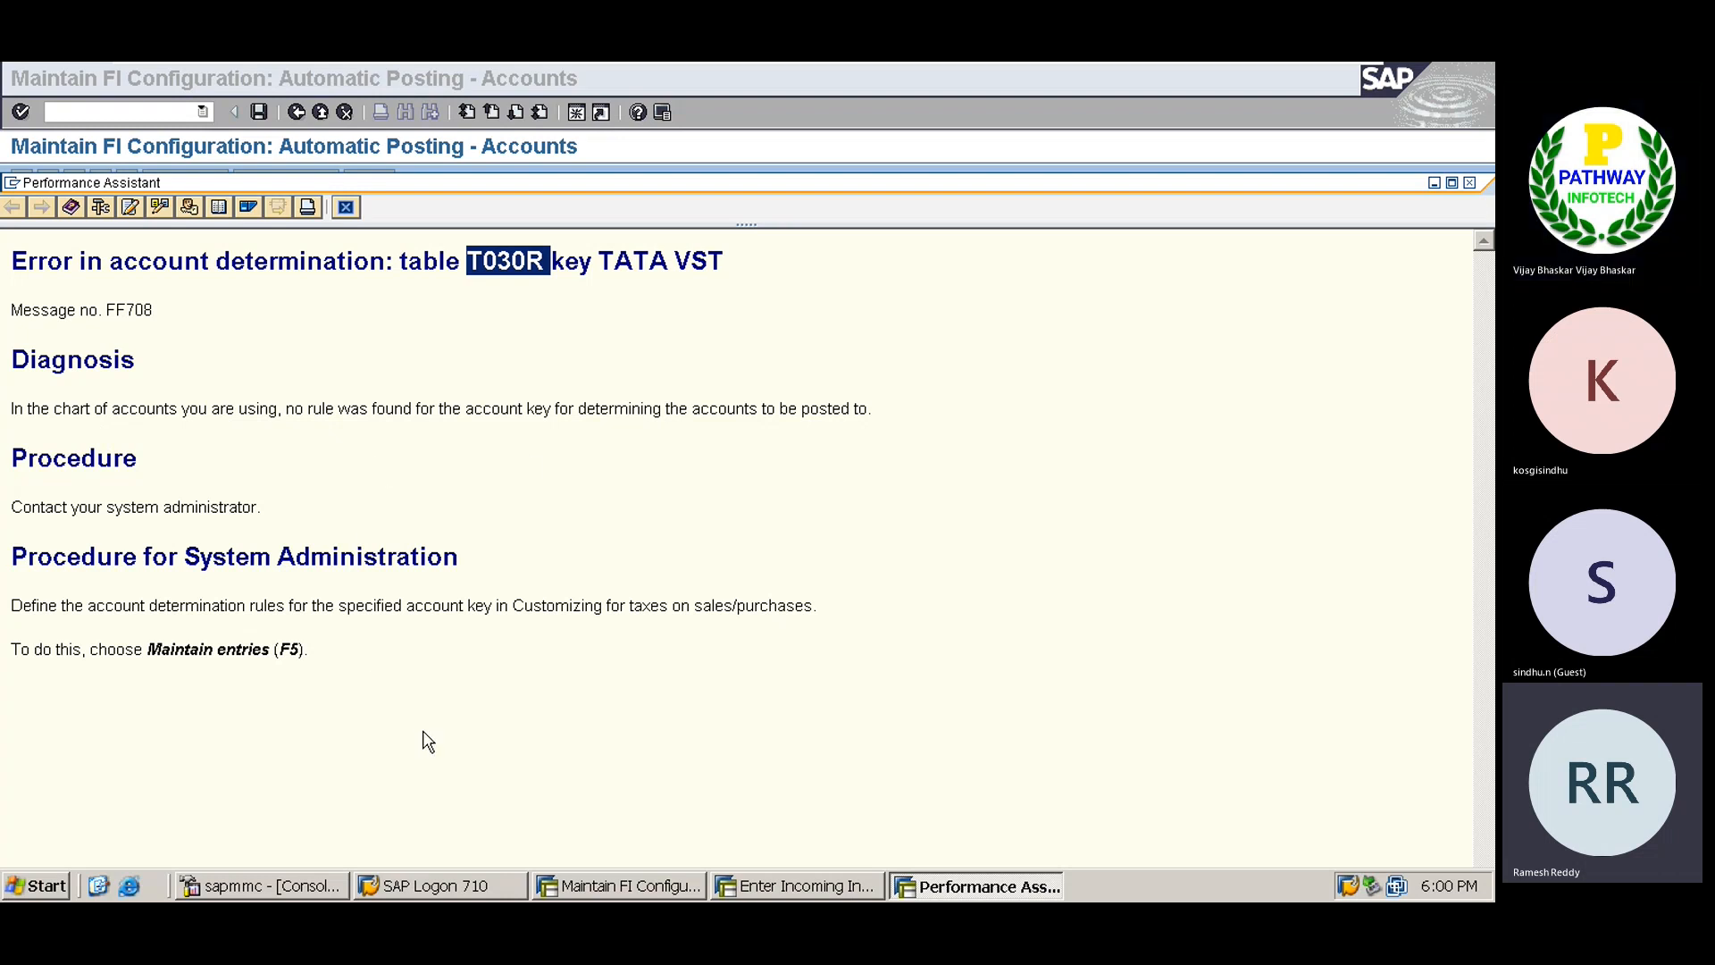
# Close the FF708 help and exit GBB maintenance, discarding the unsaved VST assignment.
pyautogui.moveTo(108, 650); pyautogui.dragTo(116, 647)
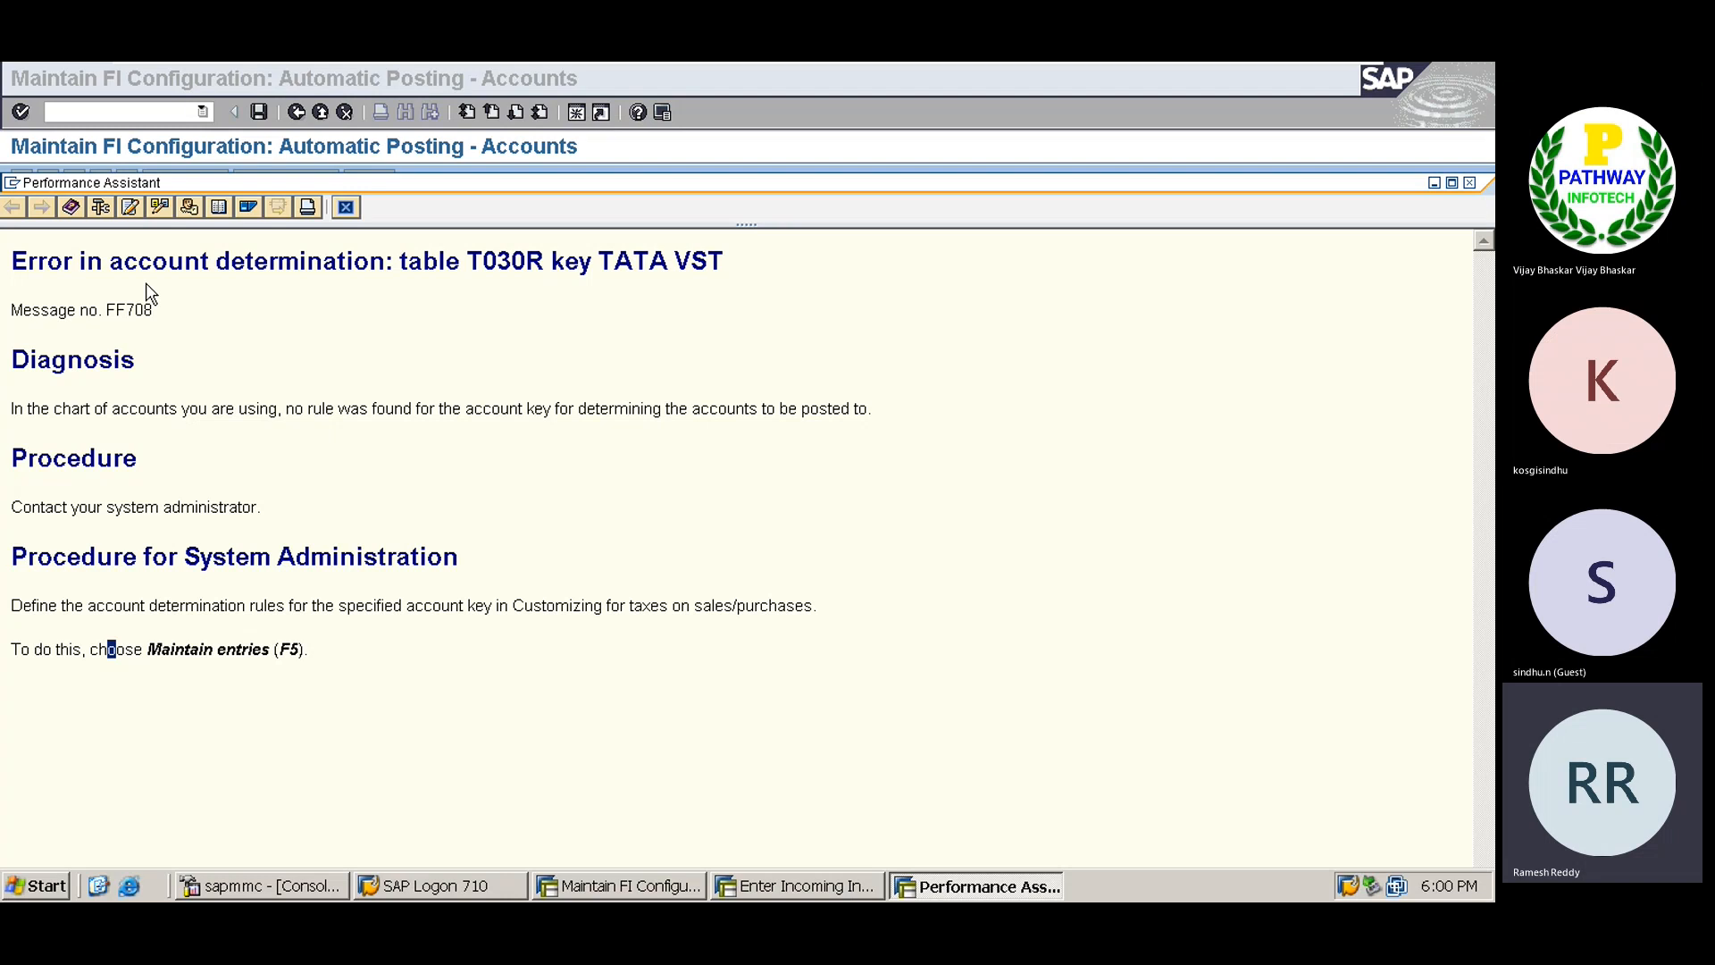
pyautogui.click(346, 208)
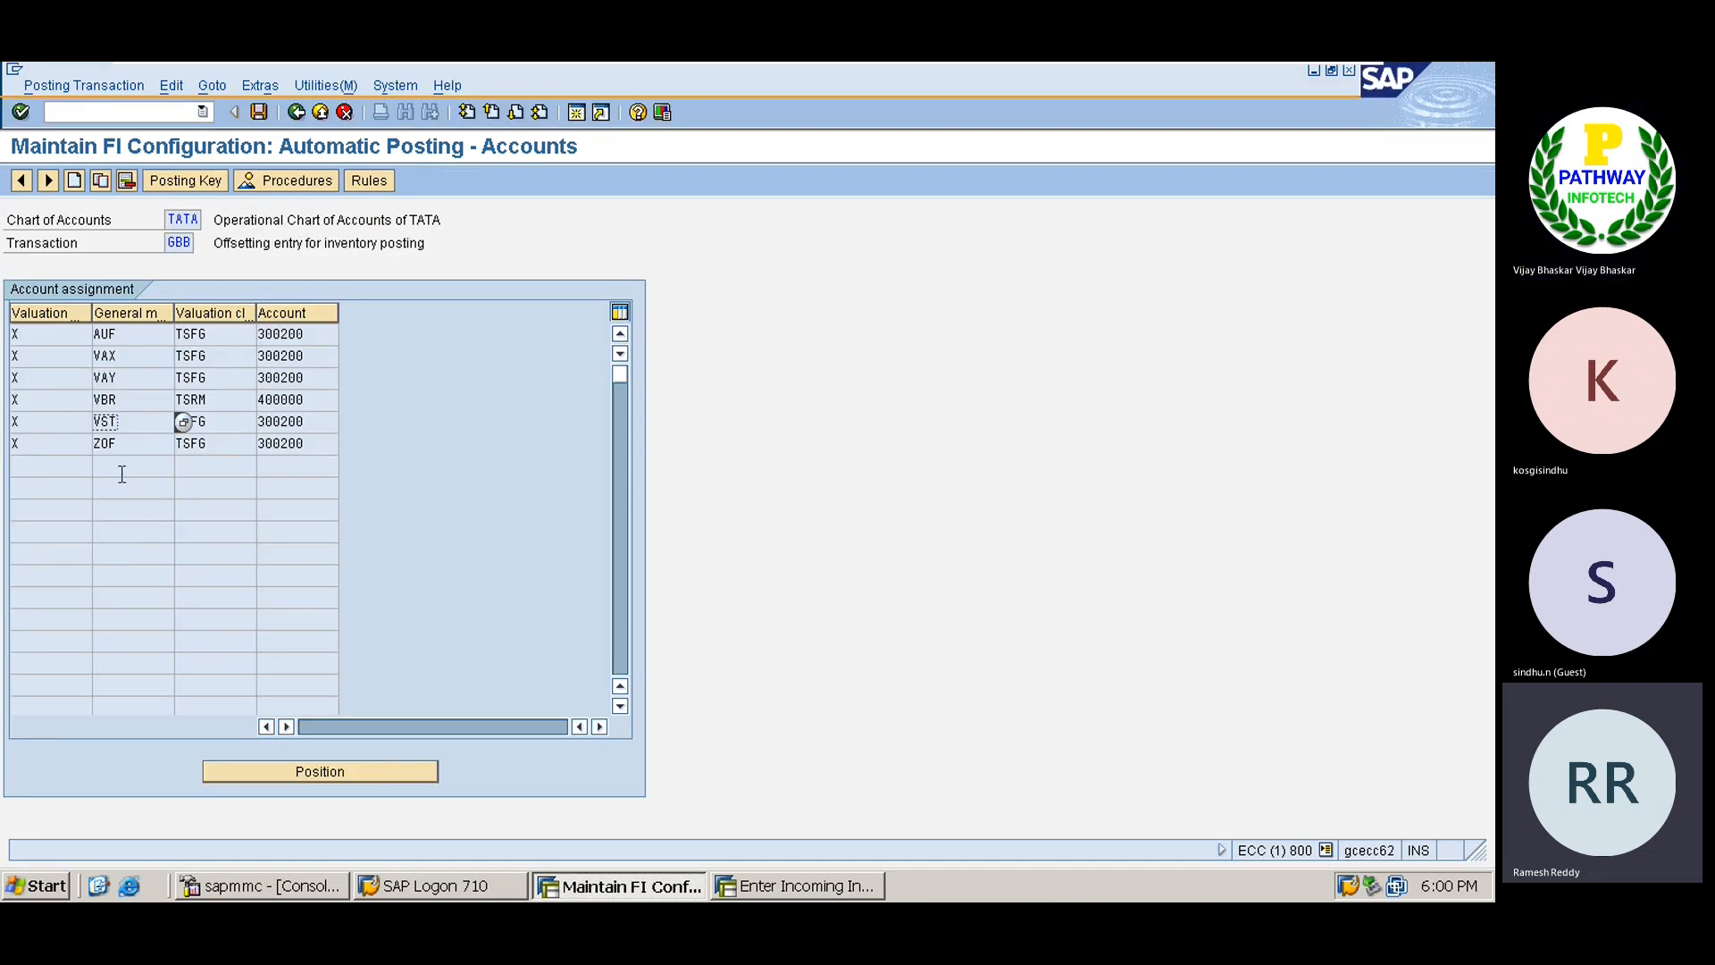
pyautogui.press('F2')
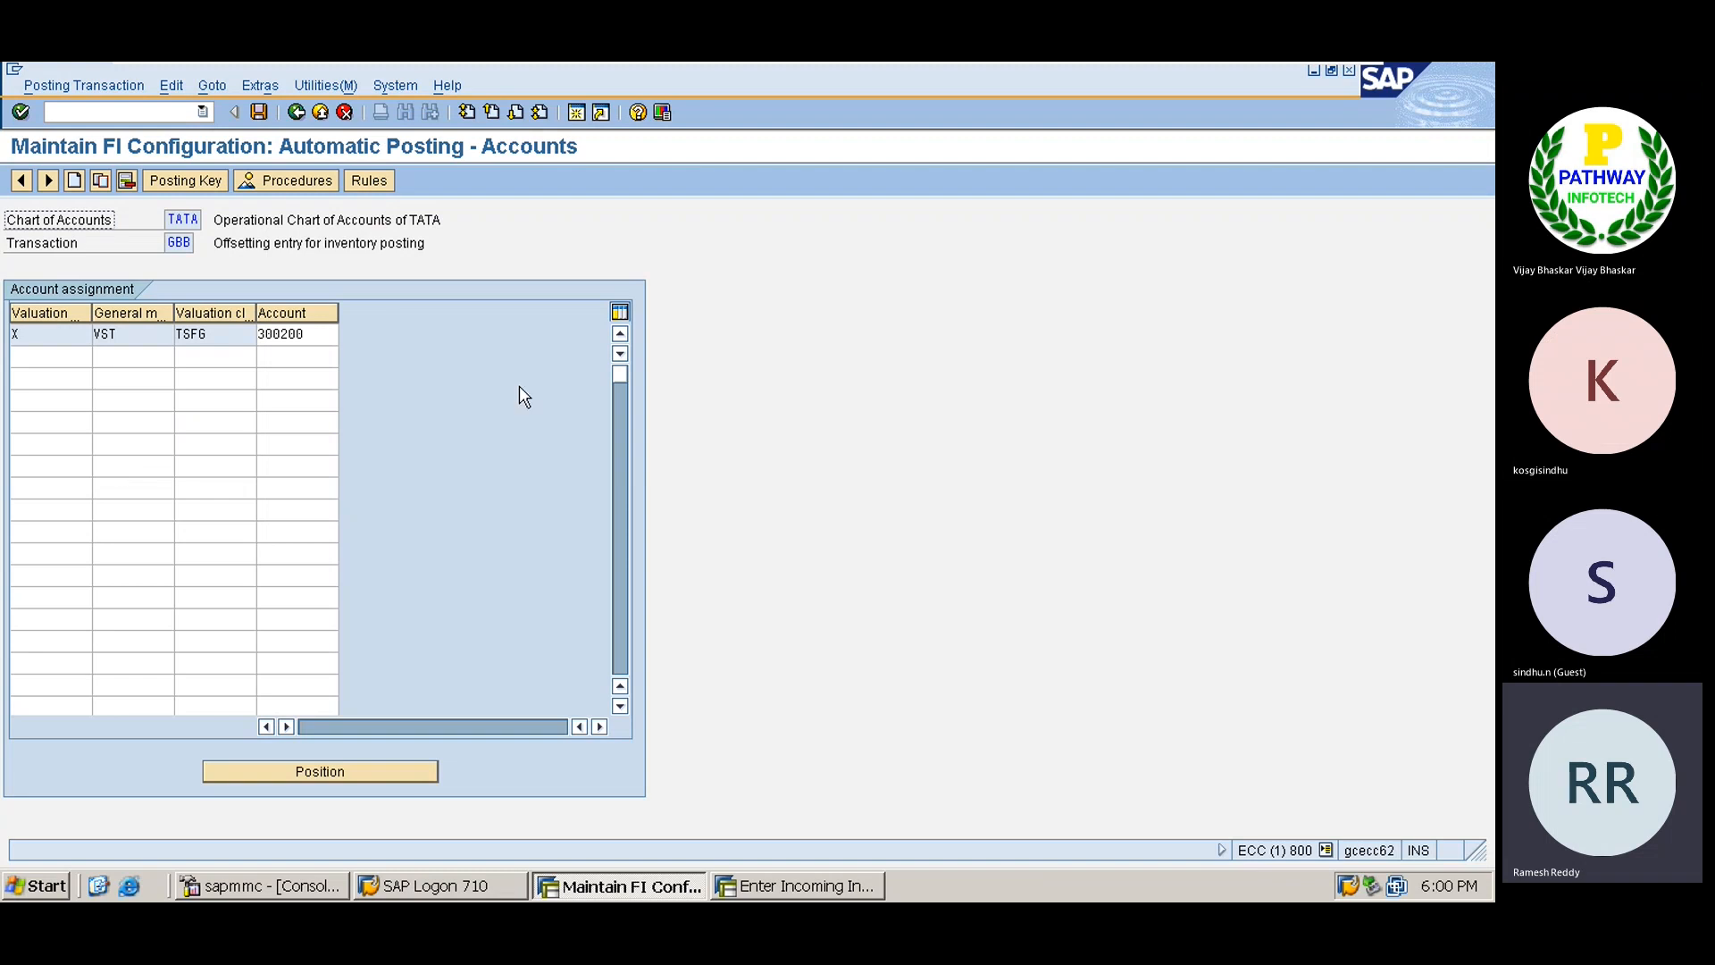
pyautogui.click(345, 113)
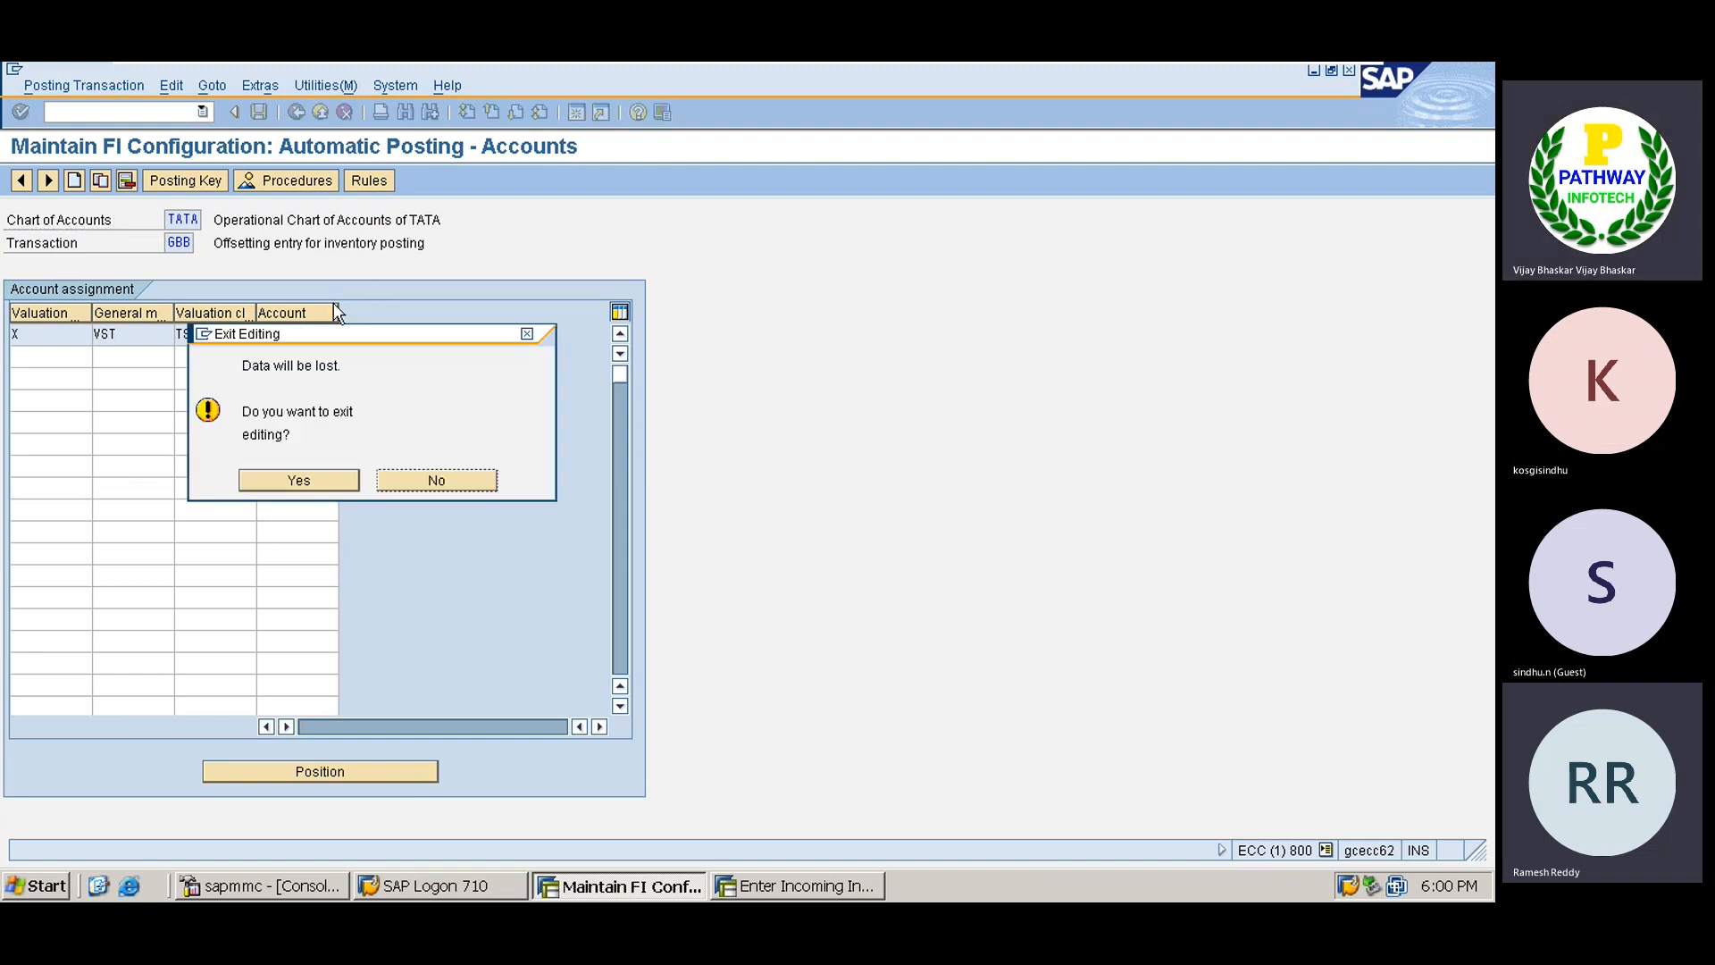
pyautogui.click(333, 480)
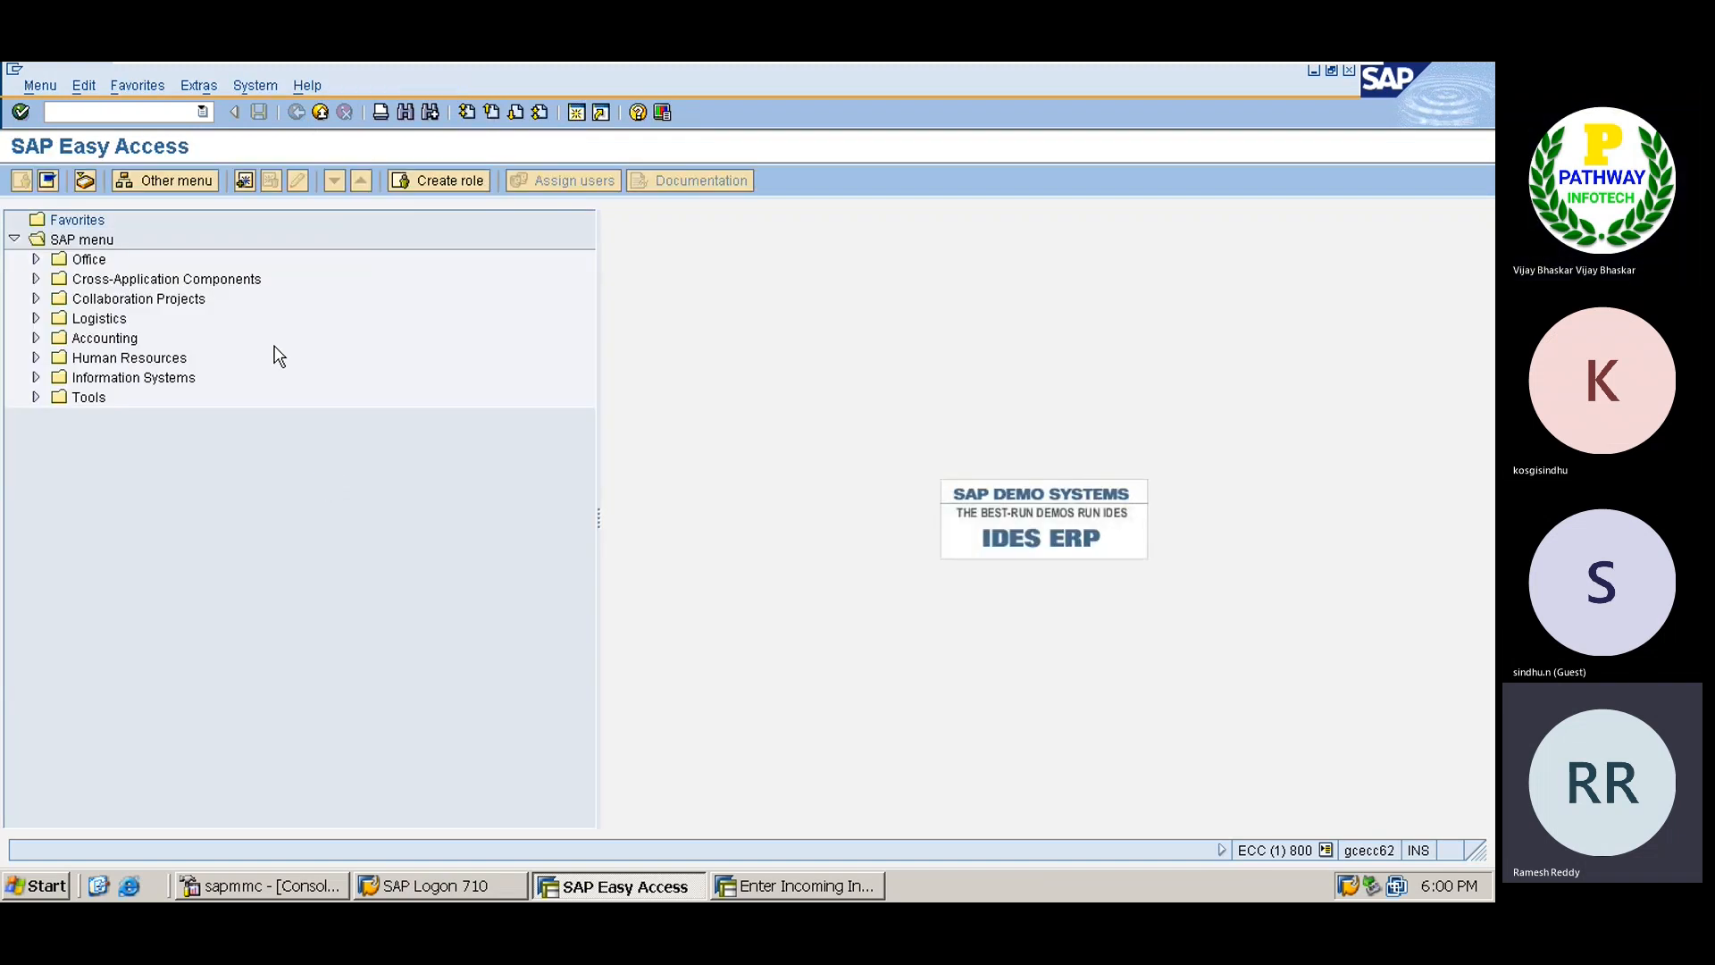
# Glance at the Excel sheet, then return to the SAP incoming invoice entry.
pyautogui.moveTo(946, 72)
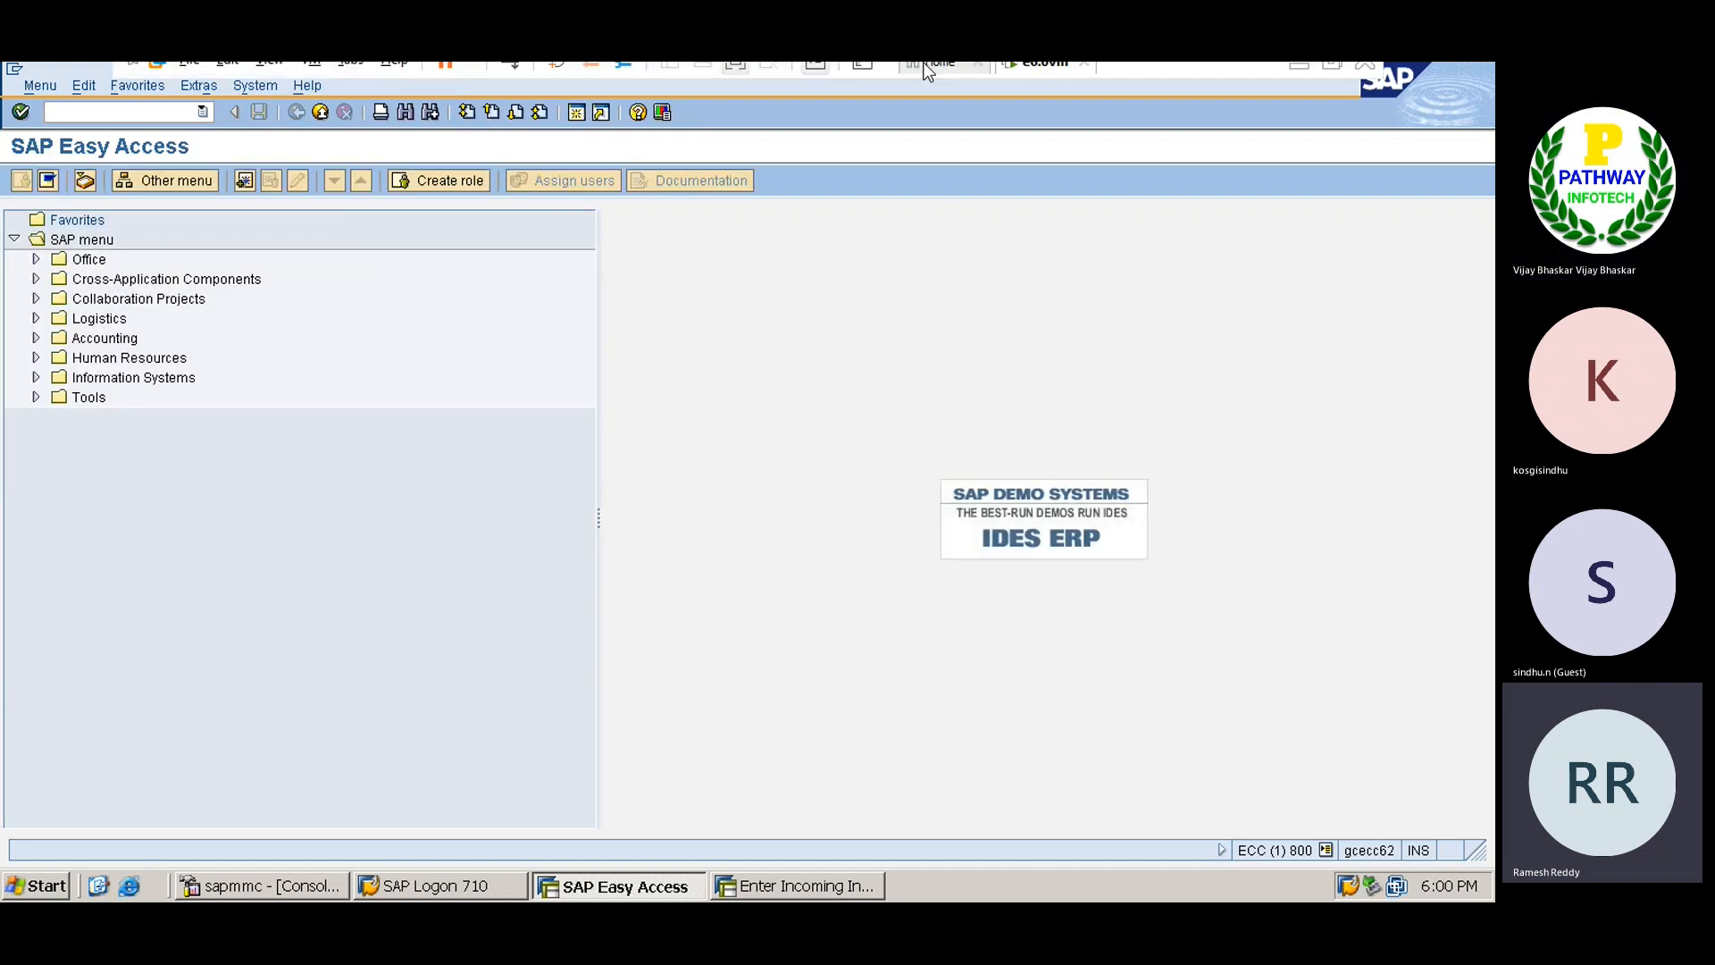
pyautogui.click(1299, 78)
pyautogui.moveTo(571, 893)
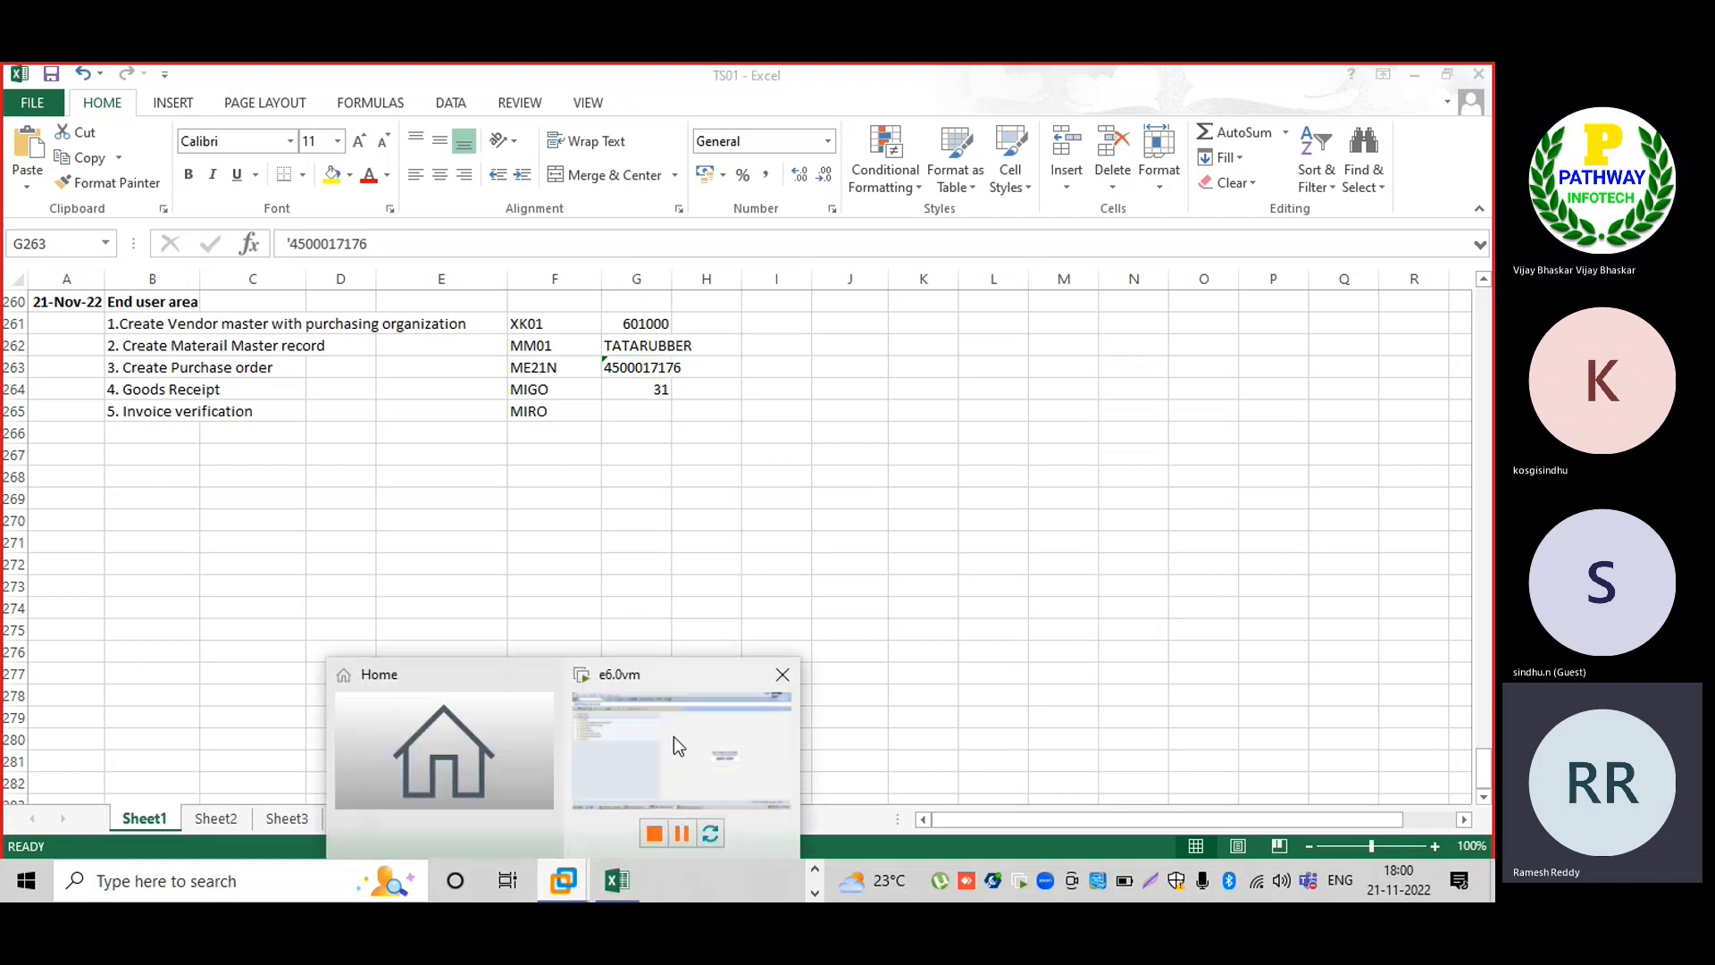
pyautogui.click(674, 736)
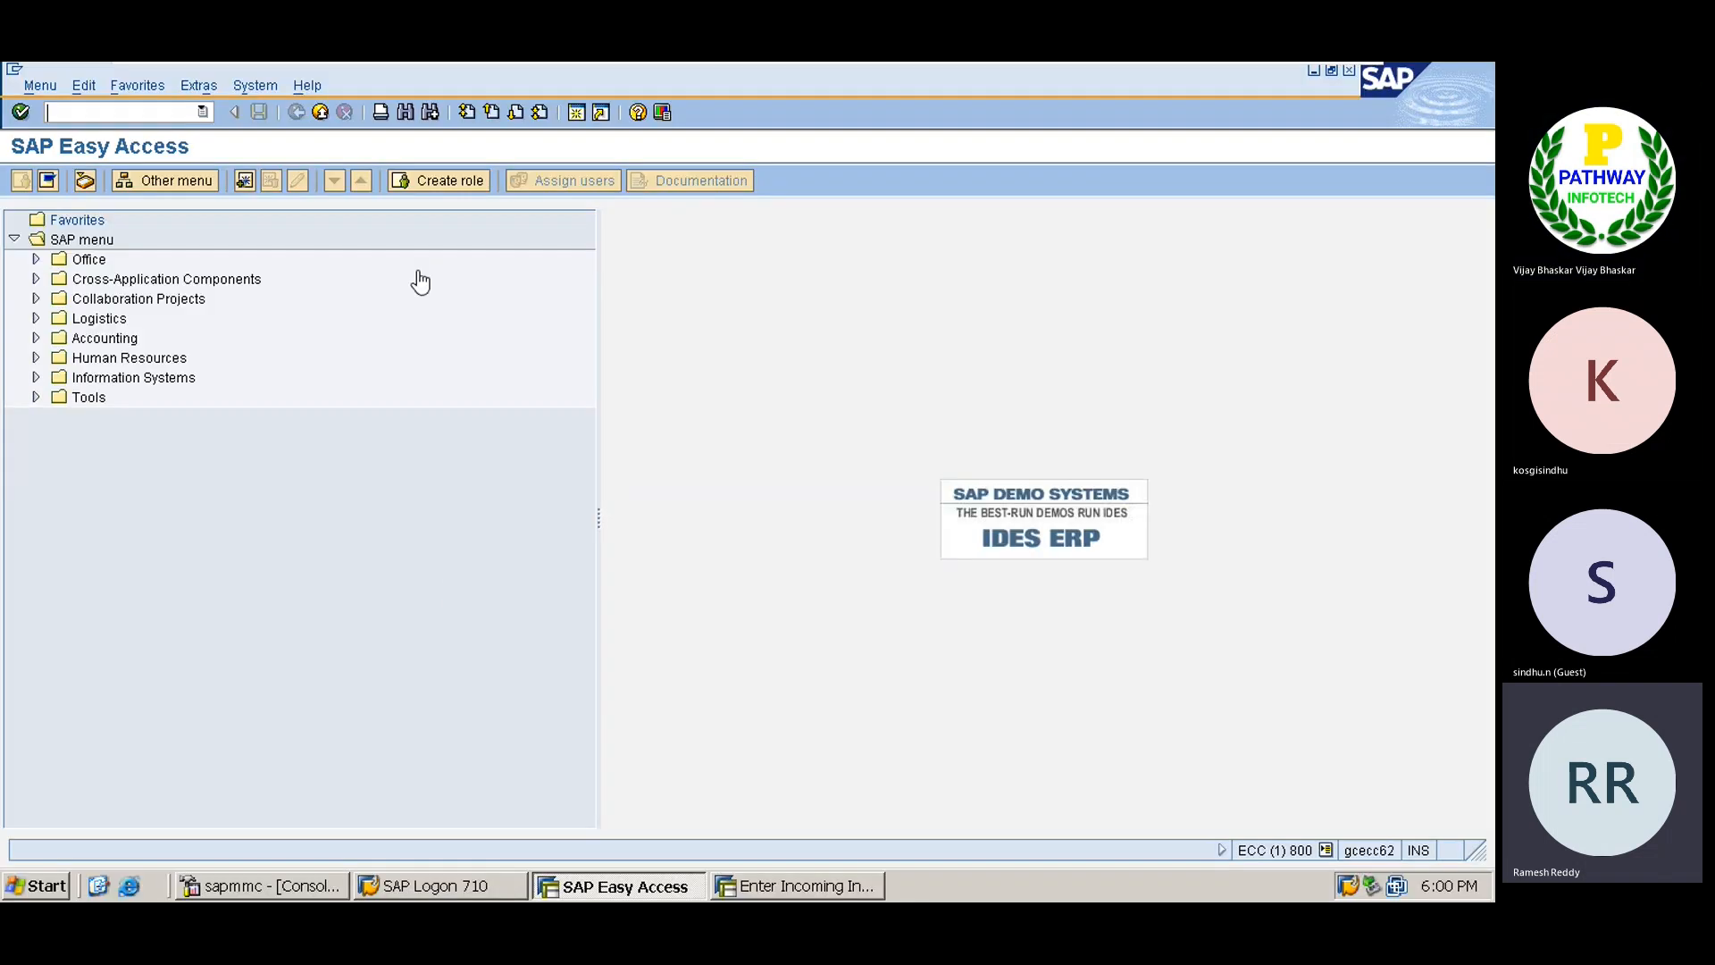
pyautogui.click(768, 887)
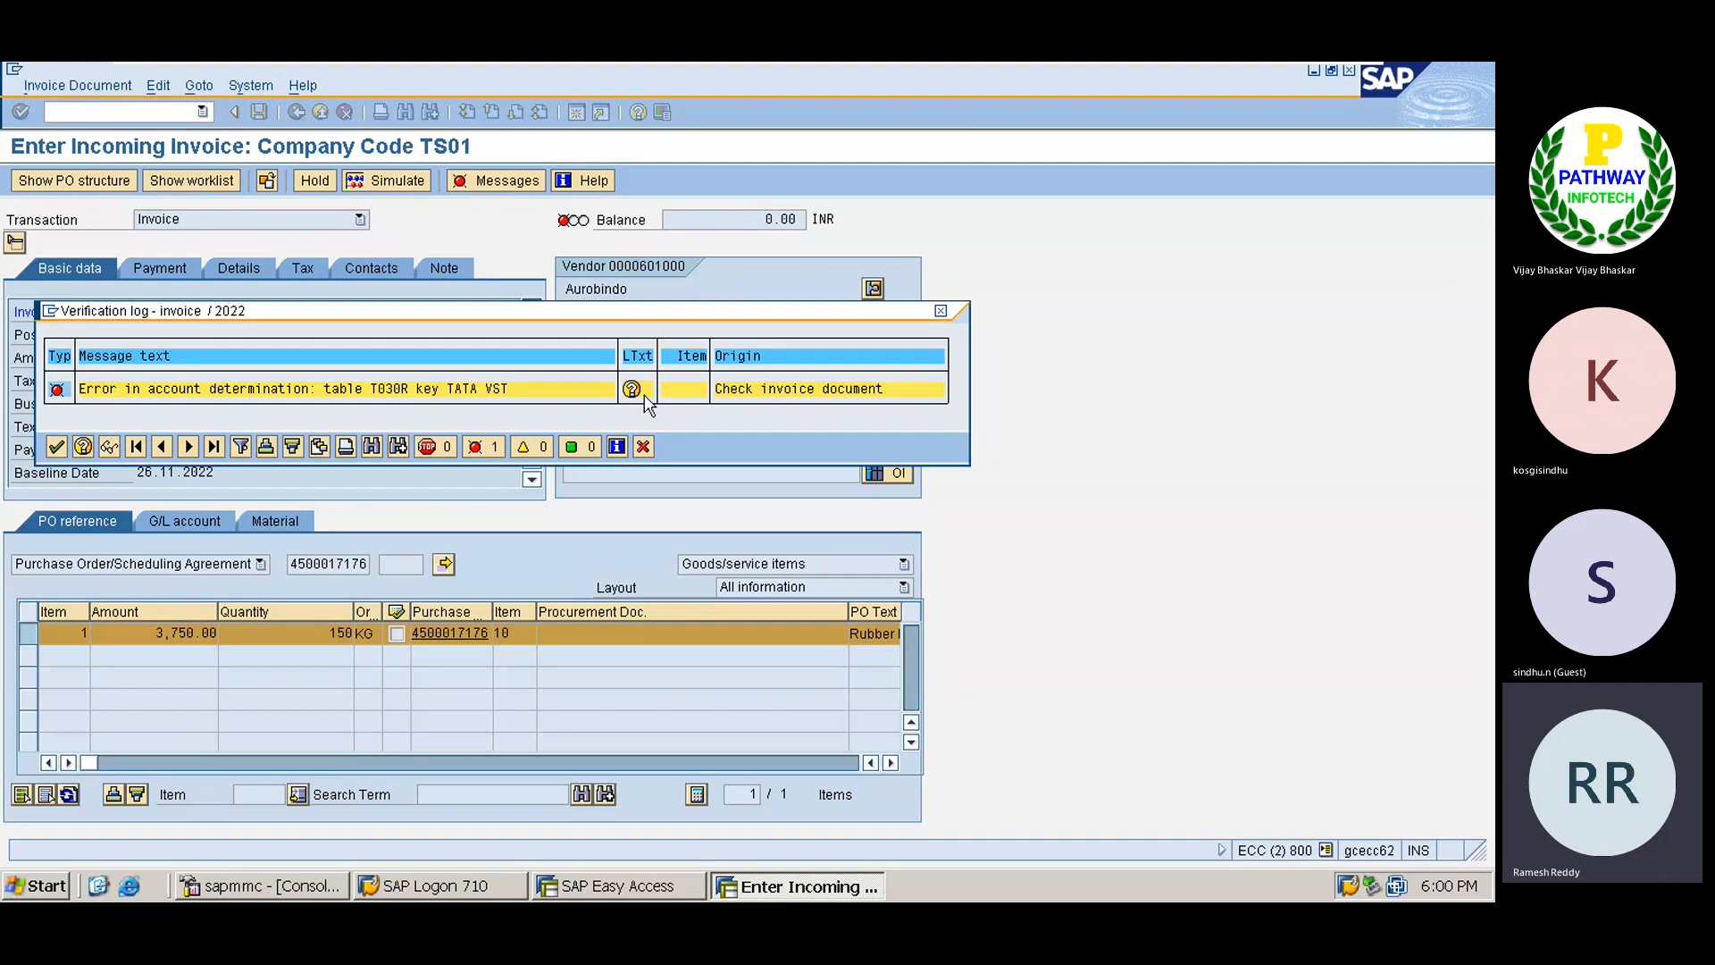
# Review the determination error's long text, then close it and the verification log.
pyautogui.click(636, 390)
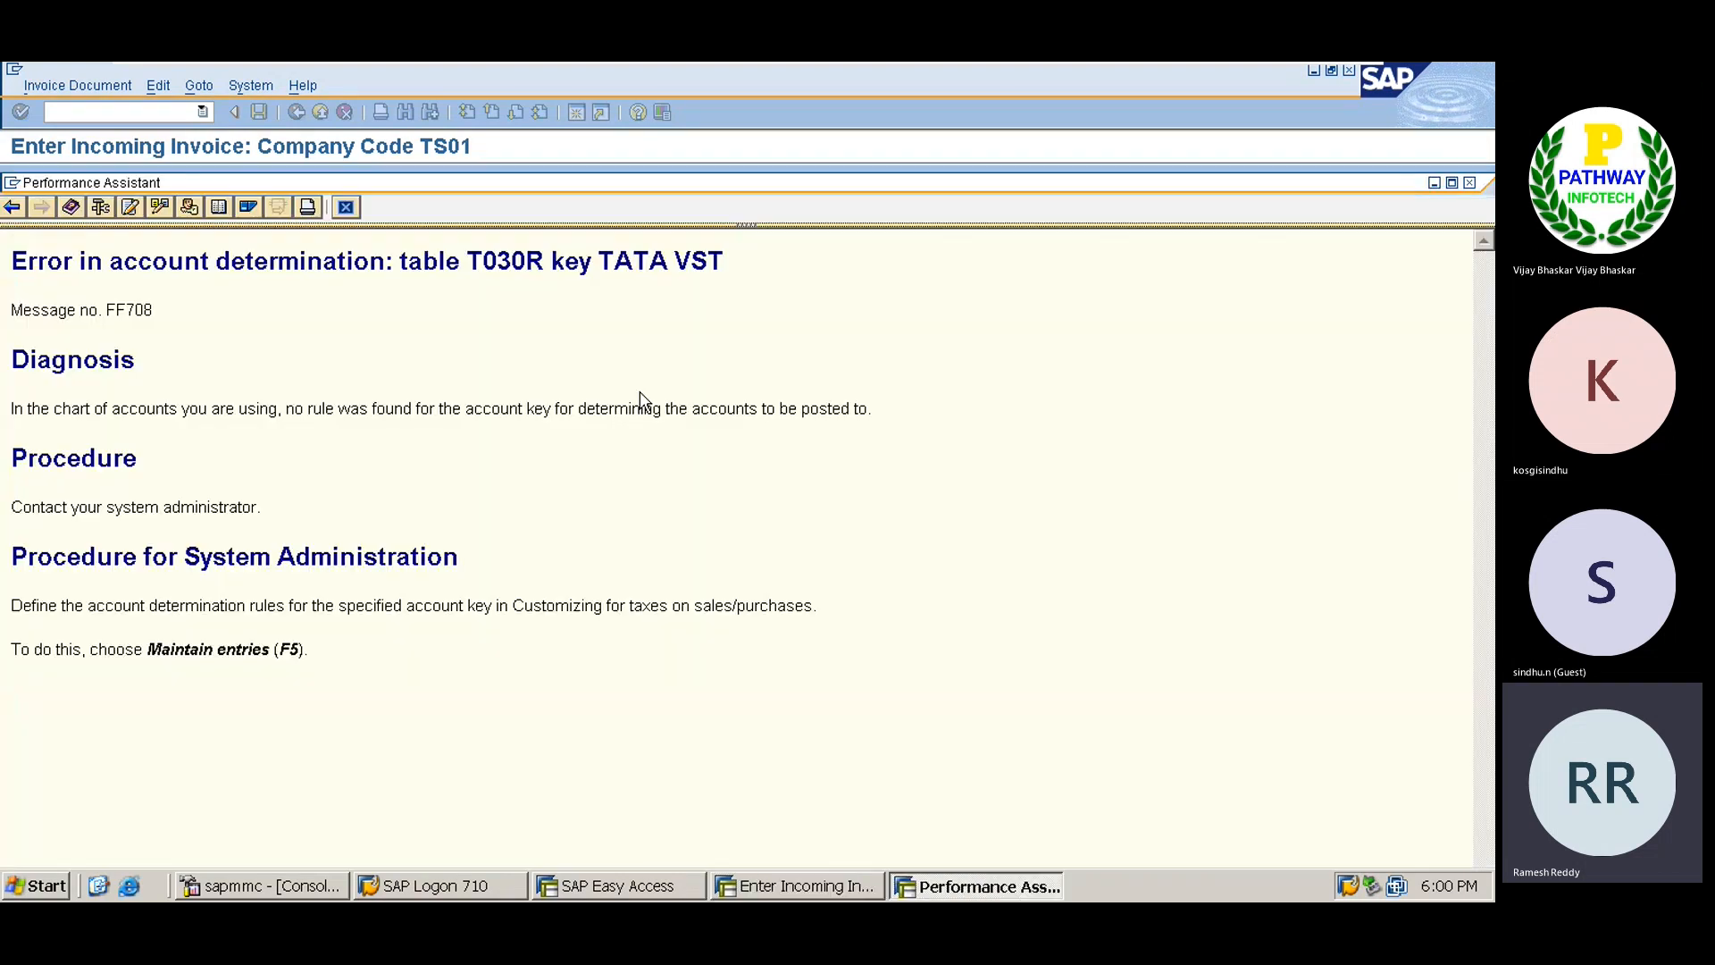
pyautogui.click(346, 207)
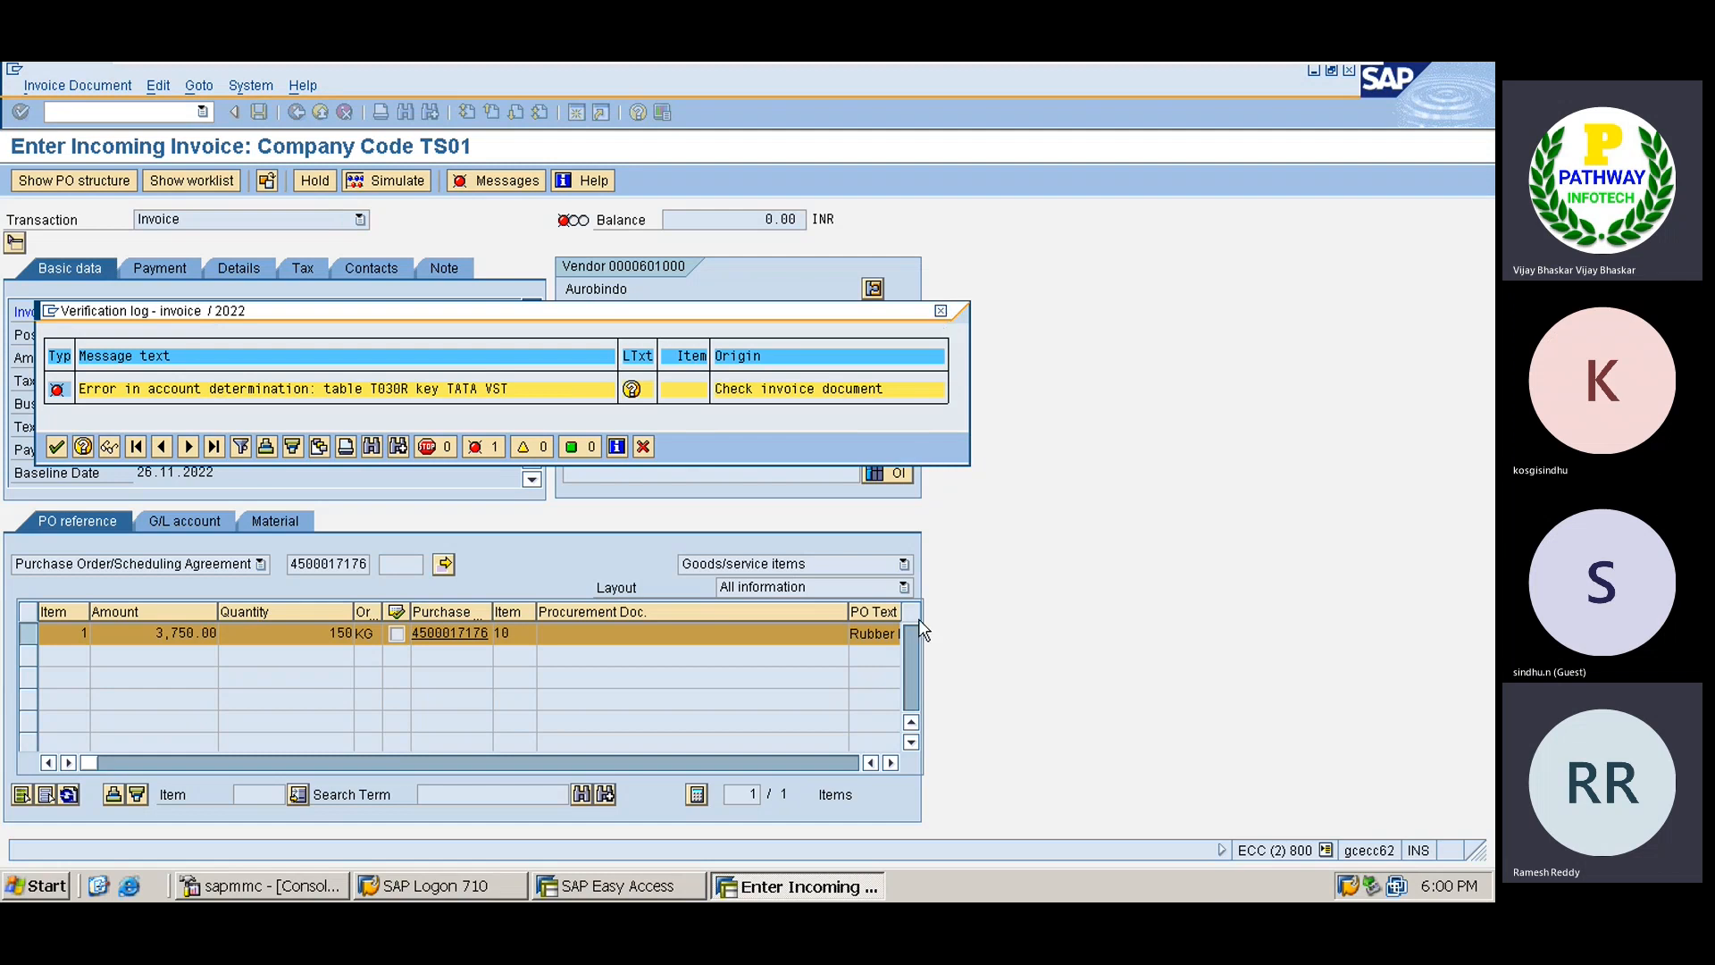
pyautogui.click(941, 310)
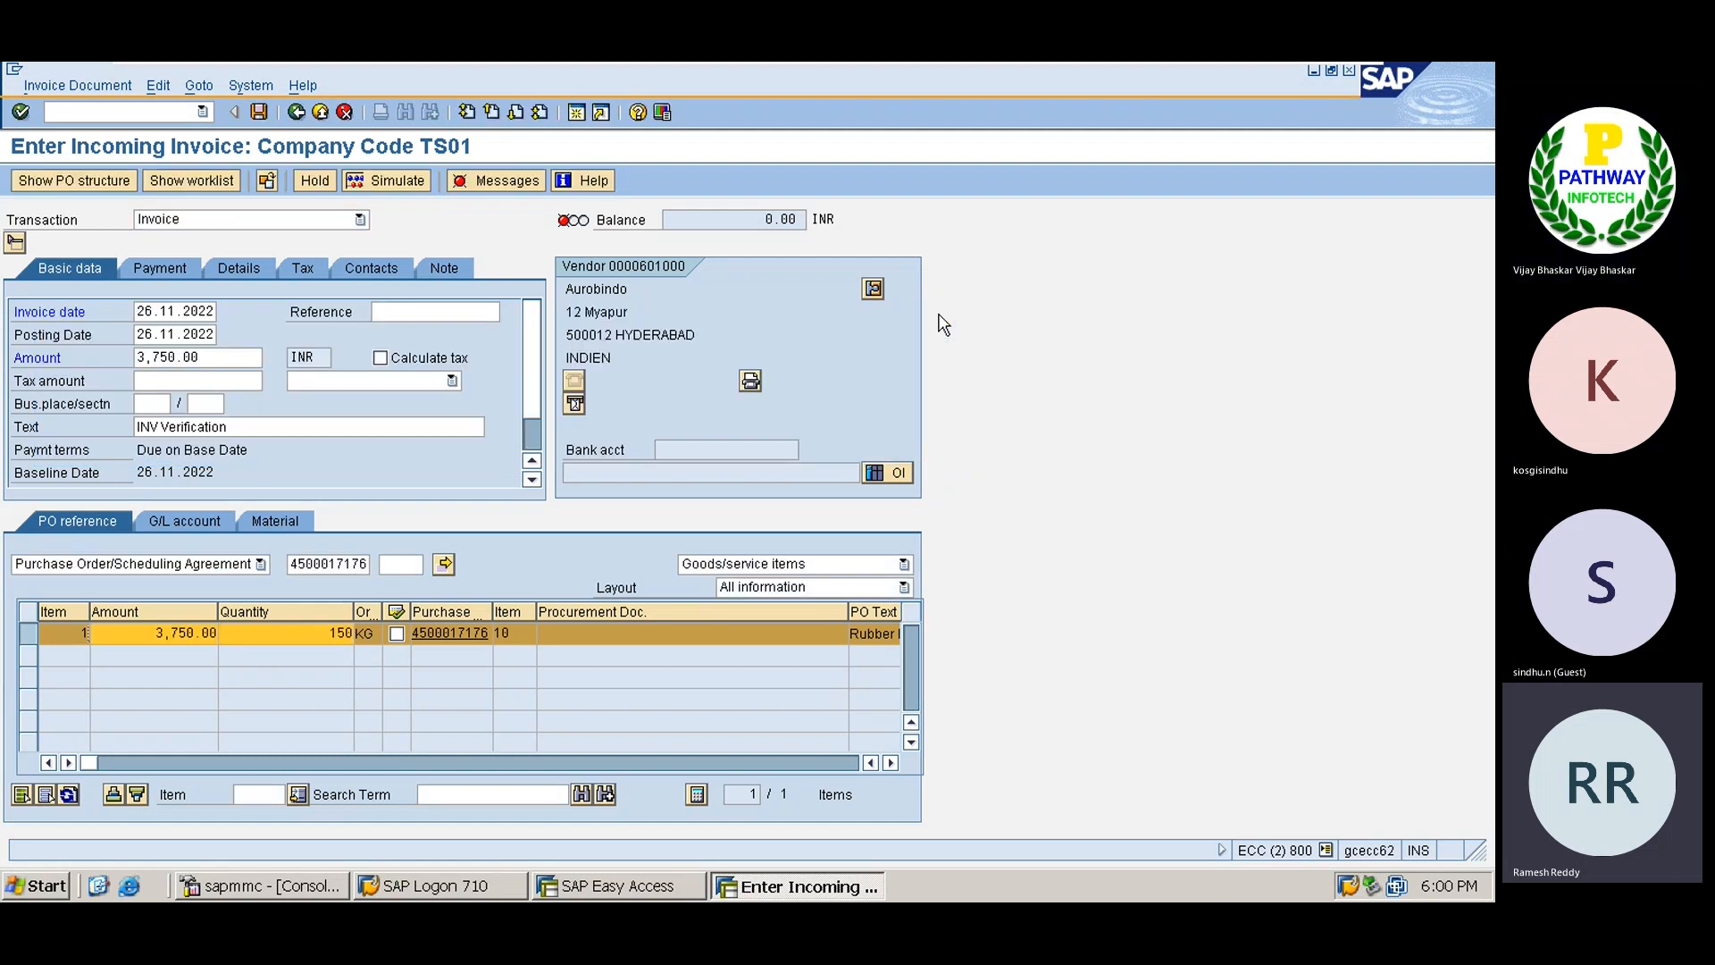
# Set both the item and invoice header tax codes to V0 (0% Input Tax).
pyautogui.click(892, 763)
pyautogui.click(892, 762)
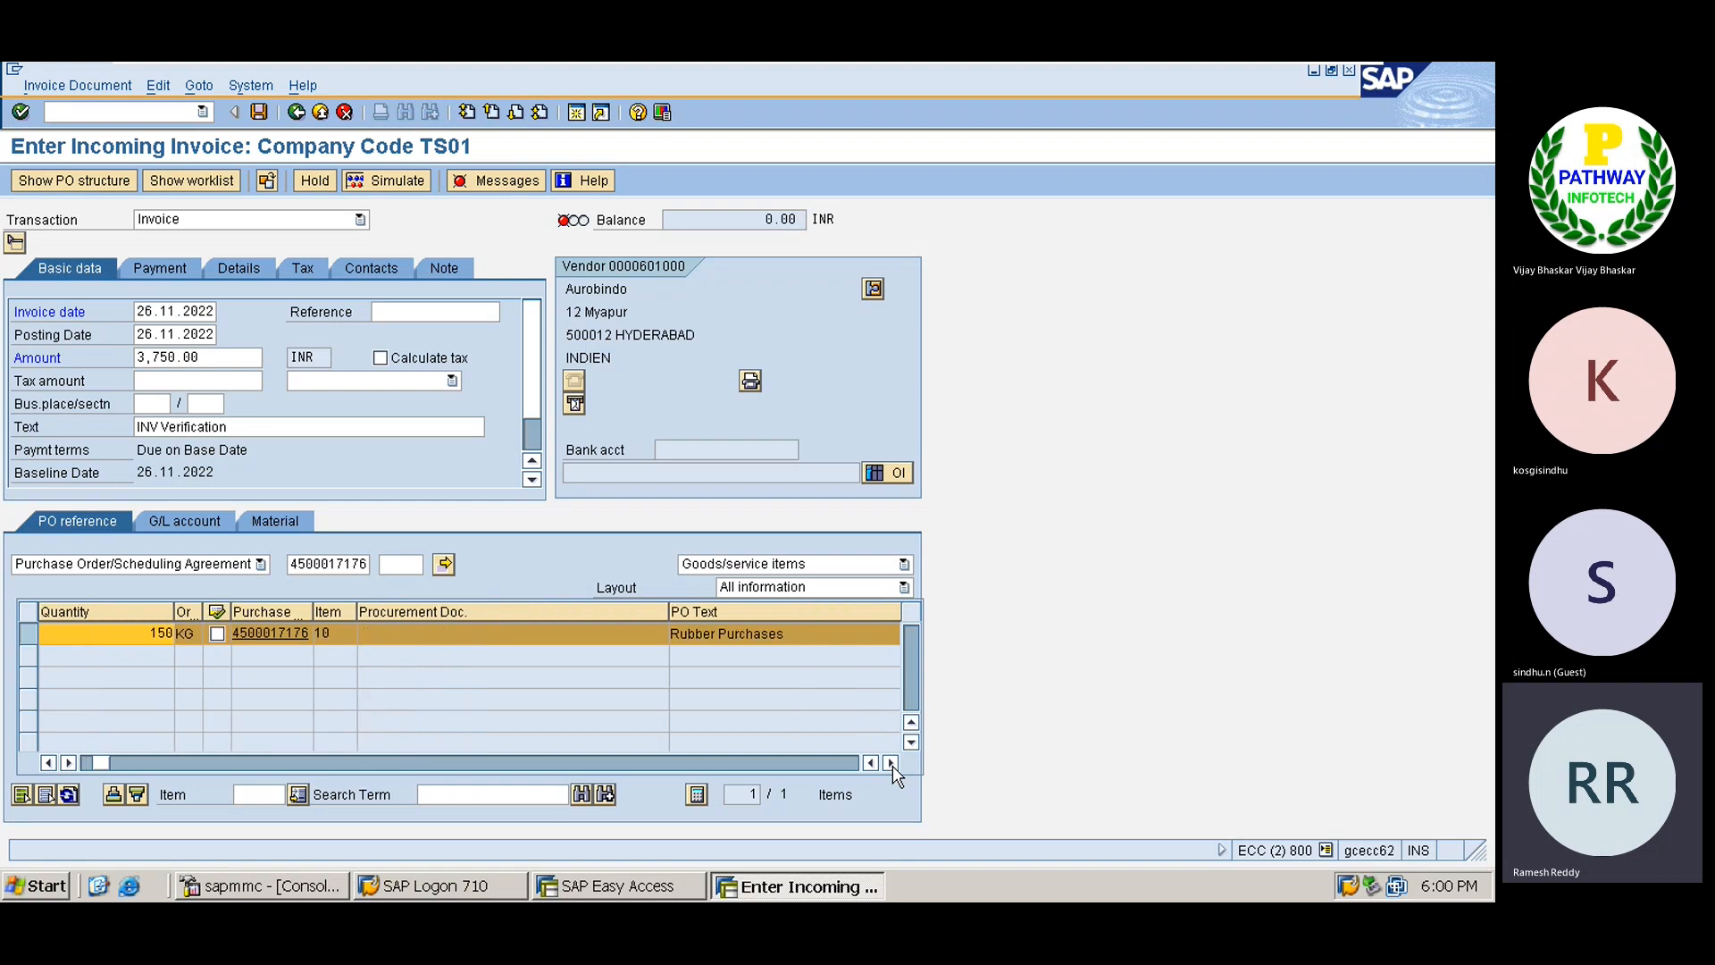
pyautogui.click(892, 763)
pyautogui.click(892, 763)
pyautogui.click(892, 763)
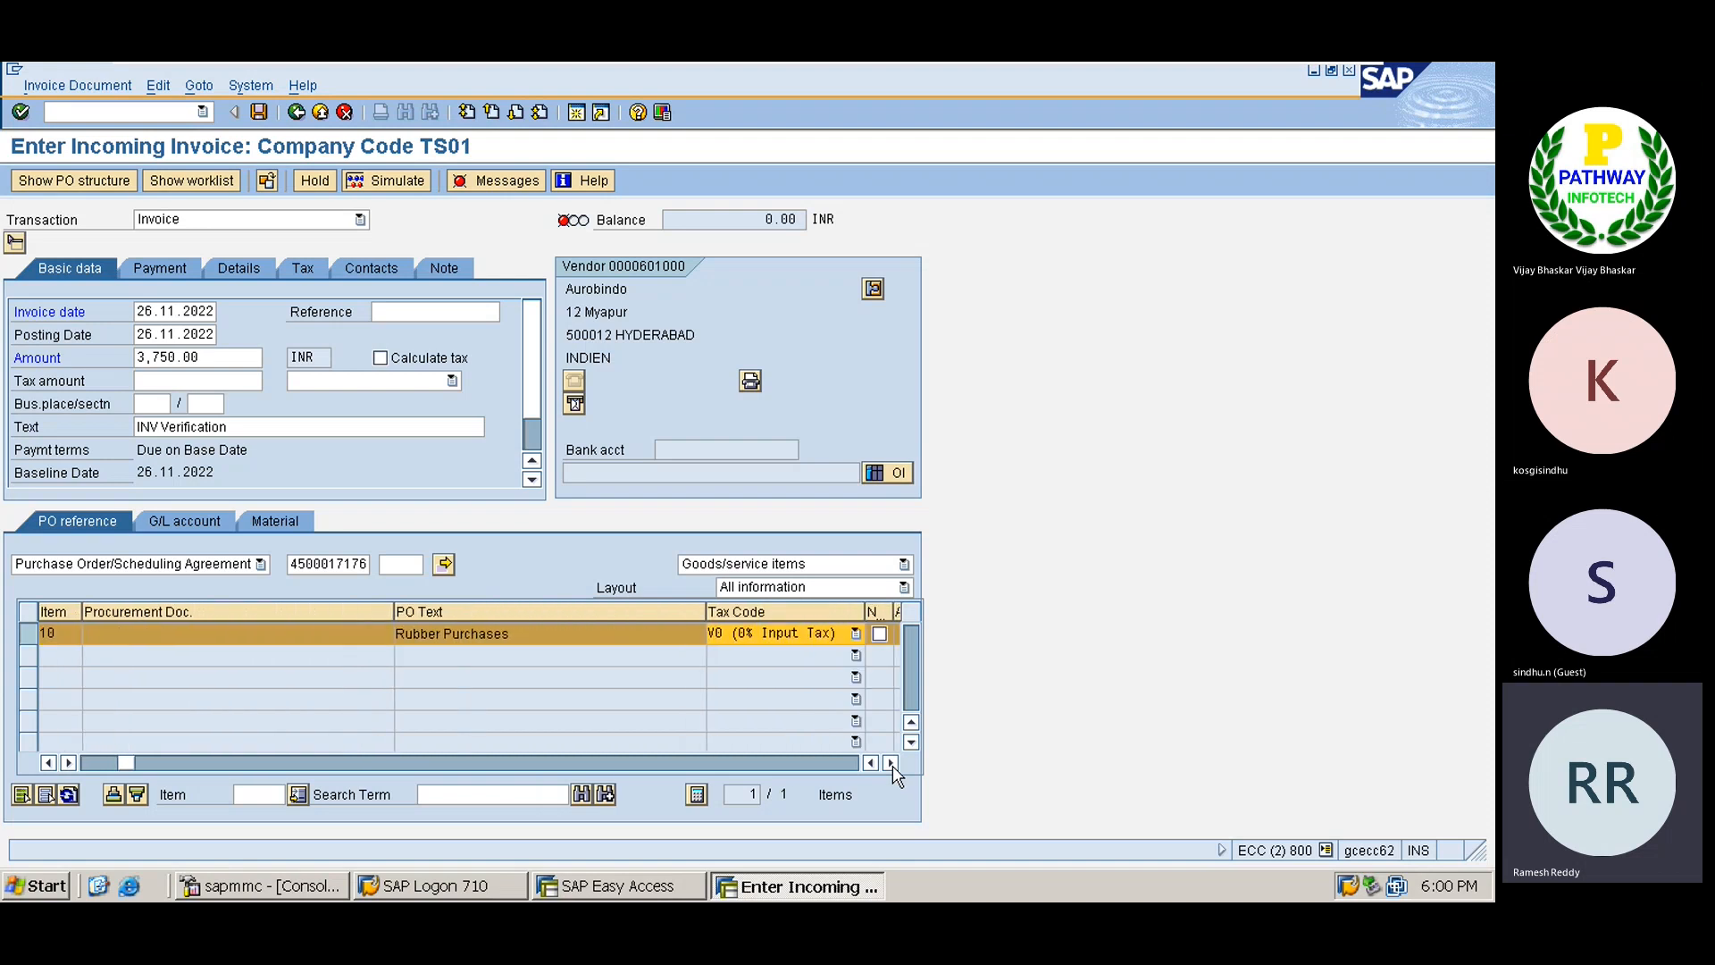
pyautogui.click(892, 762)
pyautogui.click(892, 763)
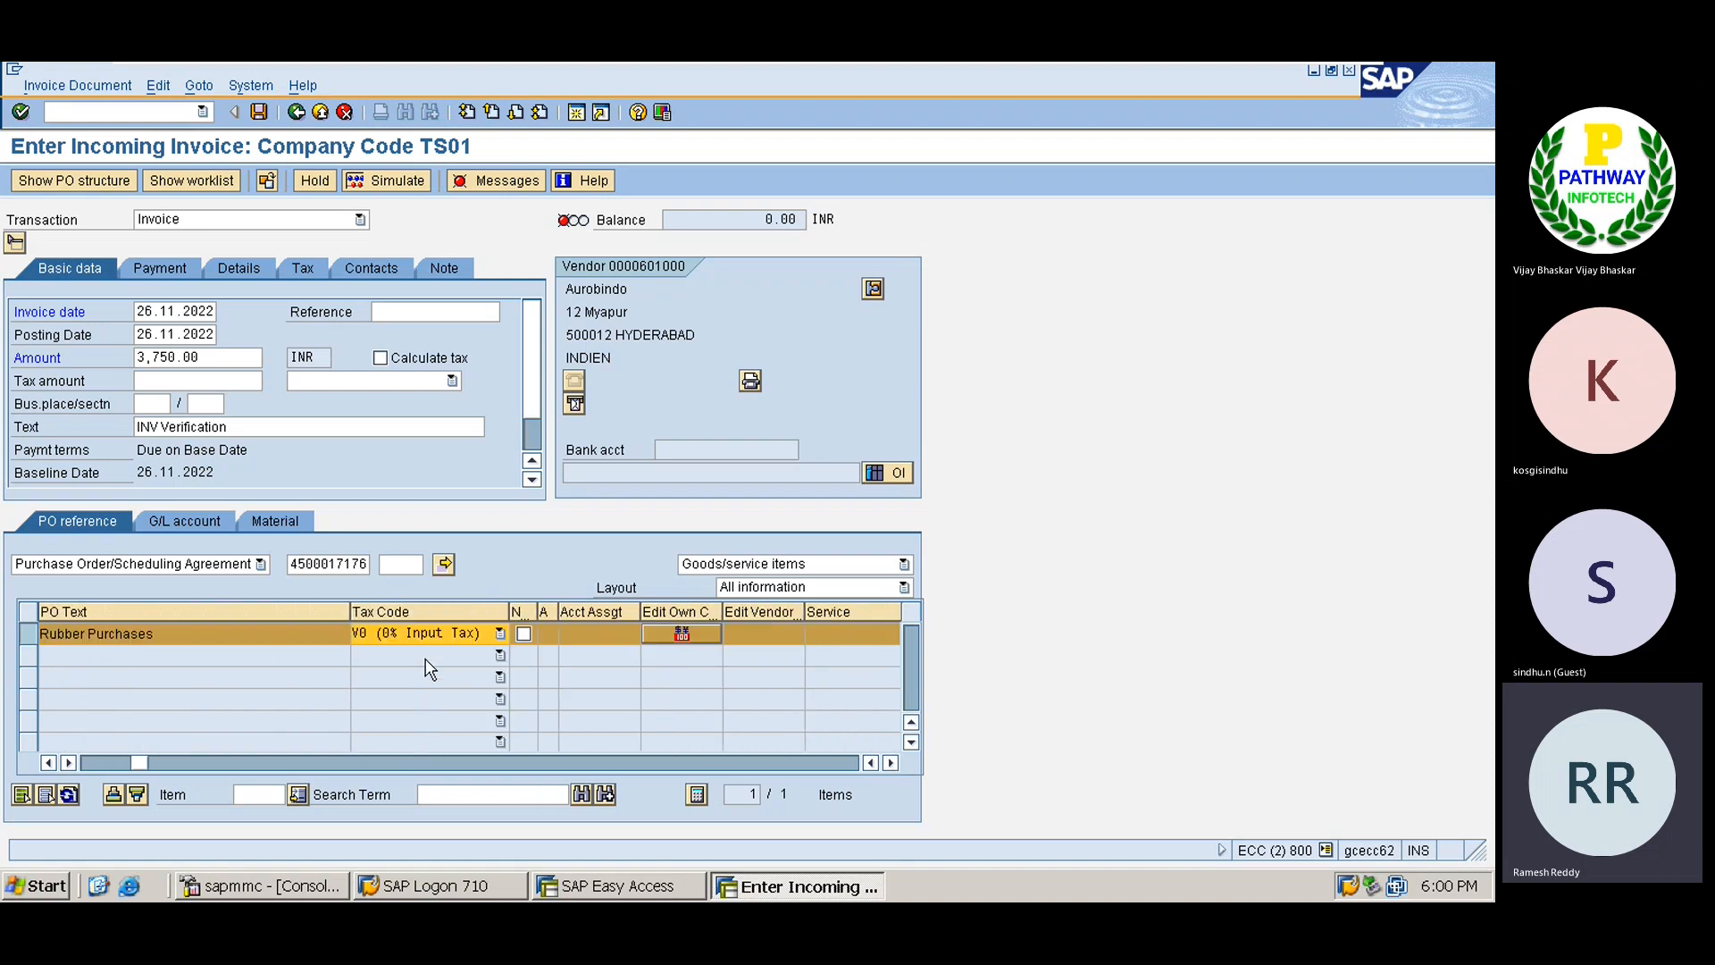
pyautogui.click(404, 637)
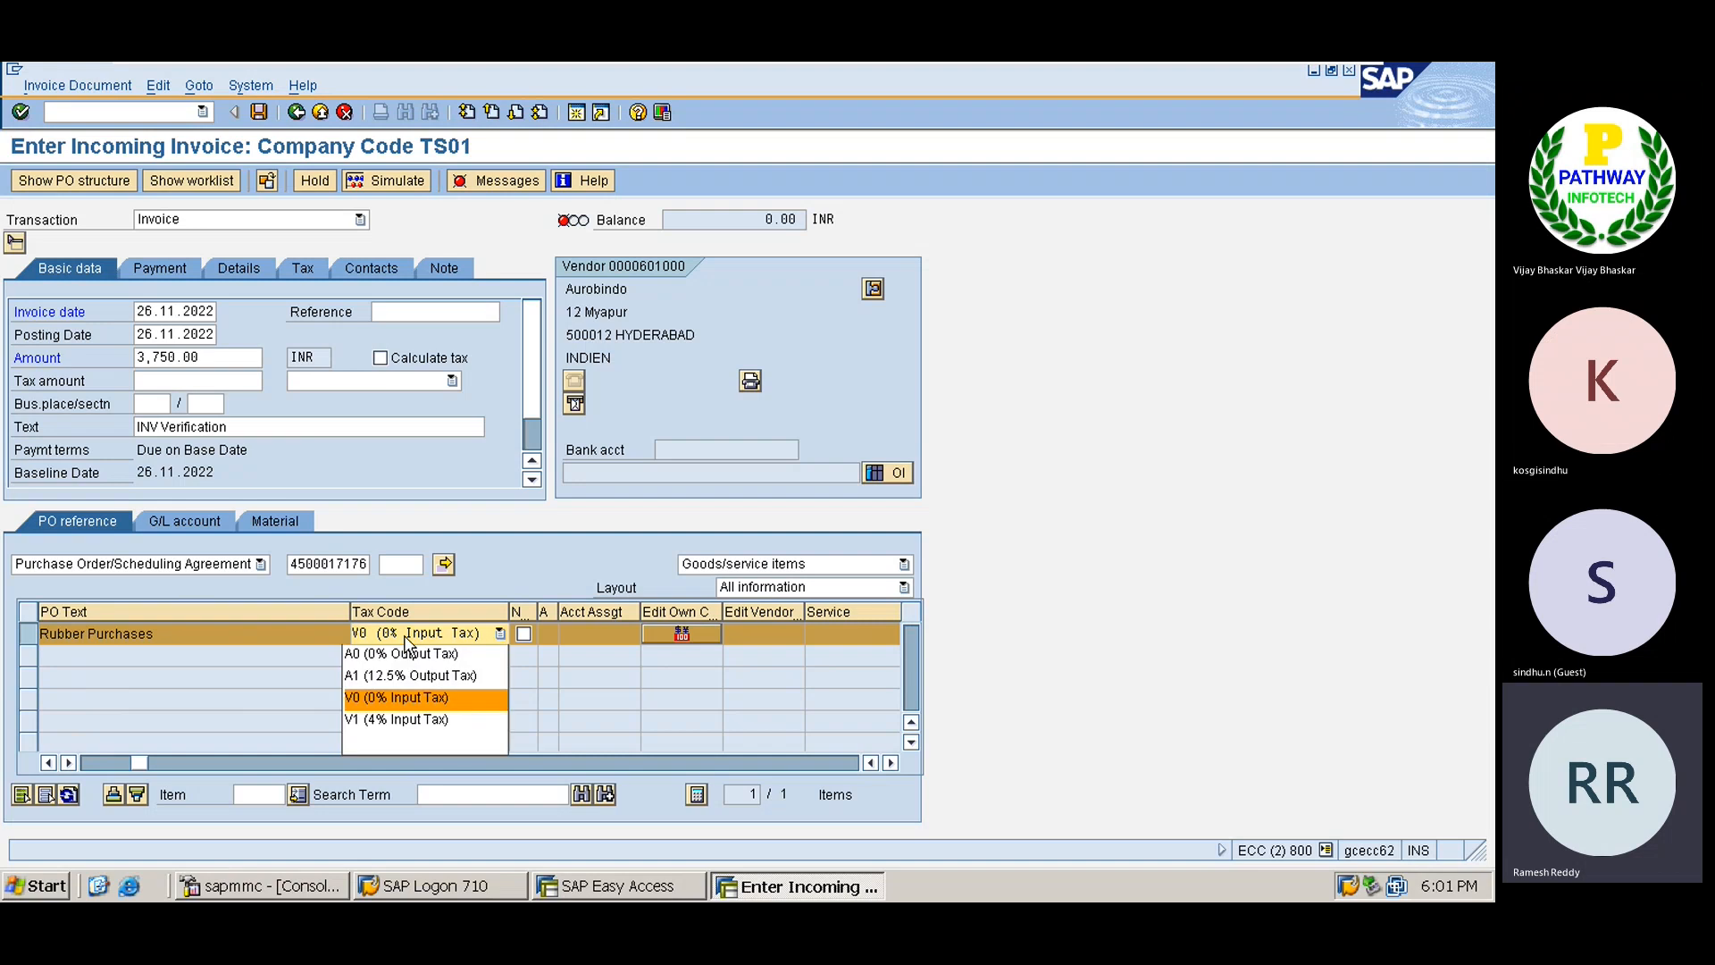
pyautogui.click(399, 697)
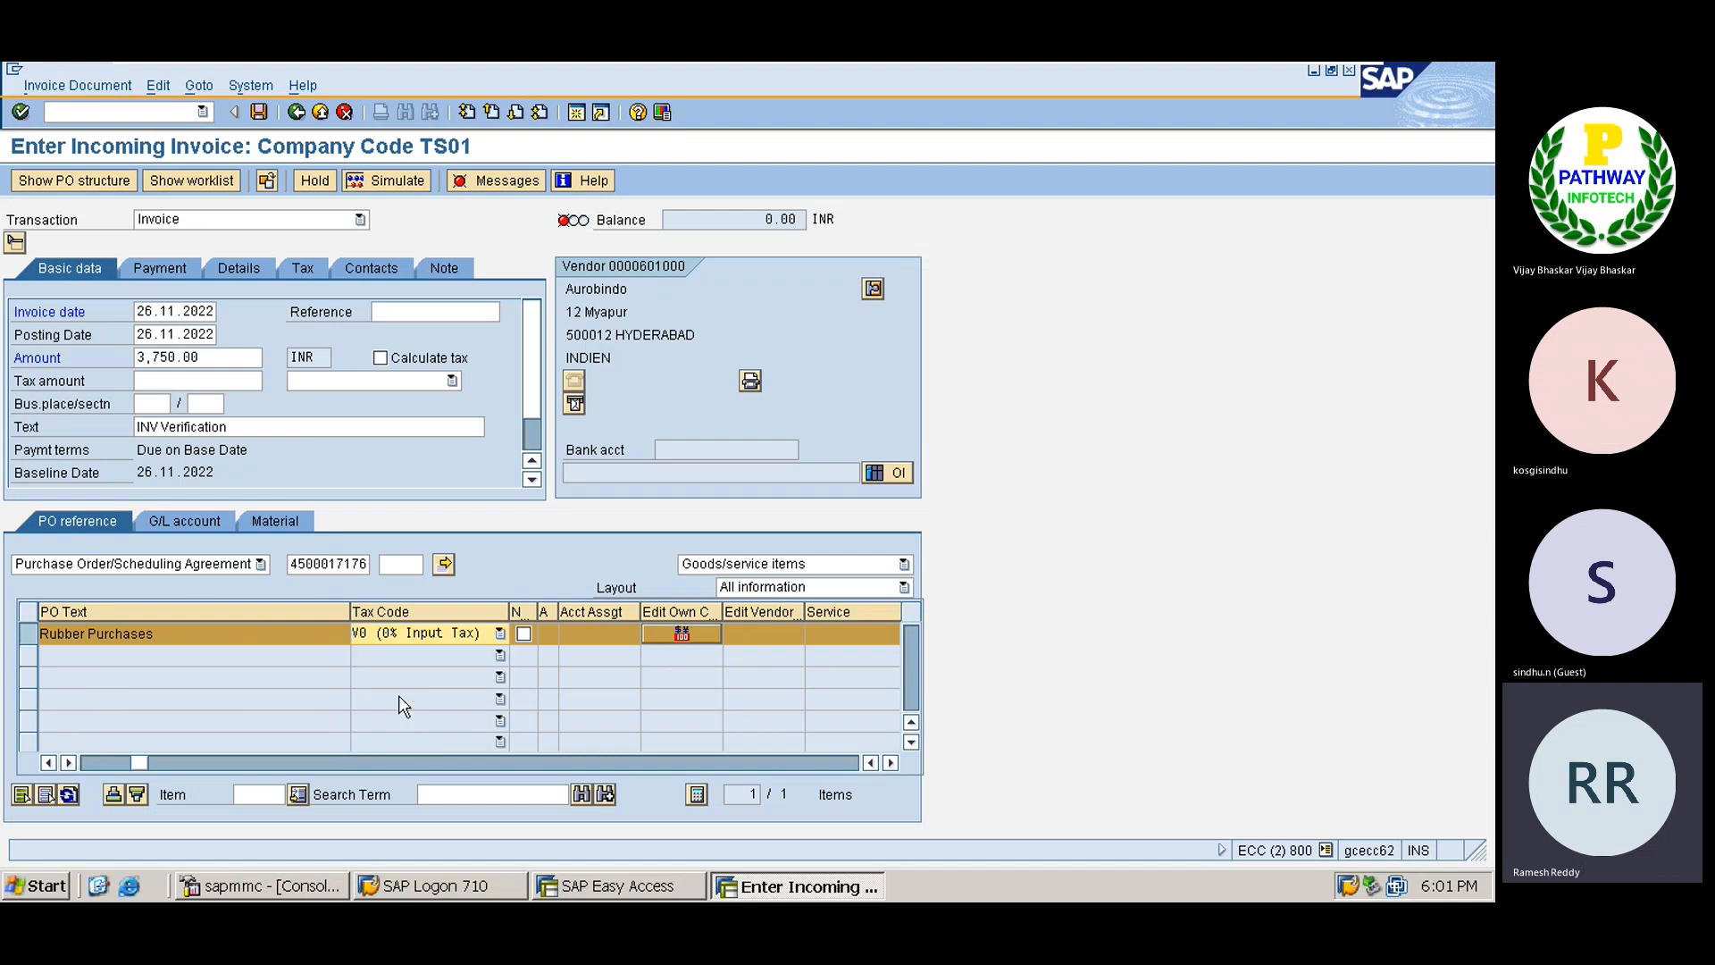
pyautogui.press('Return')
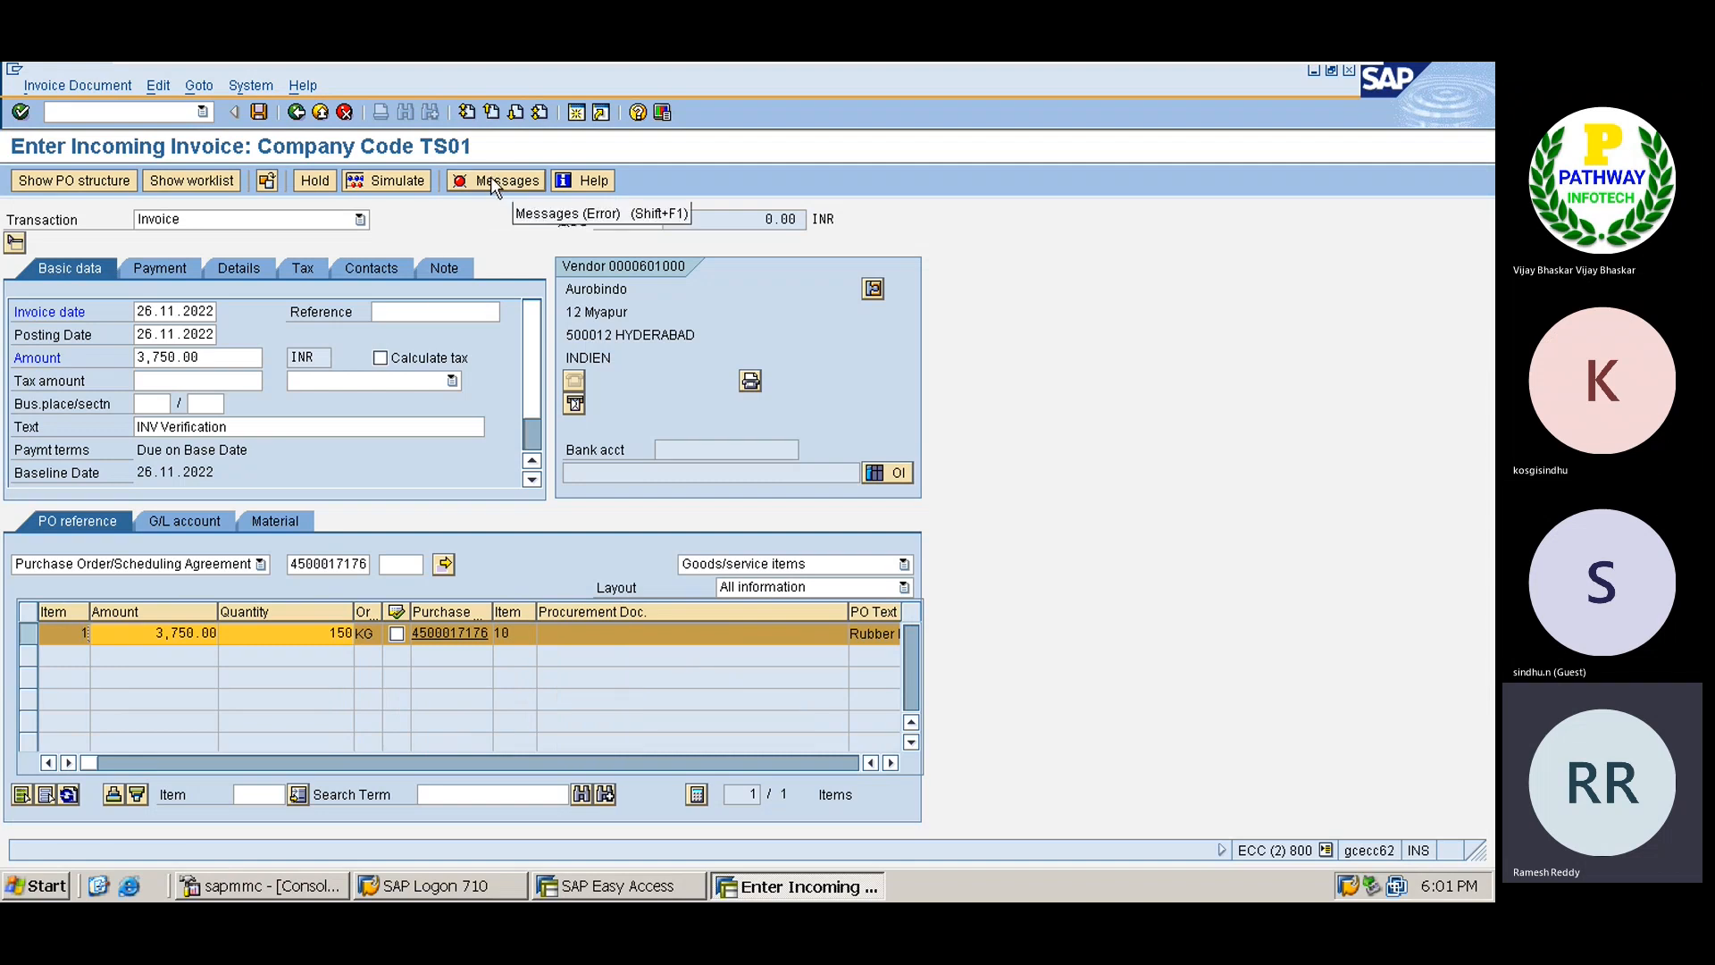
pyautogui.click(343, 377)
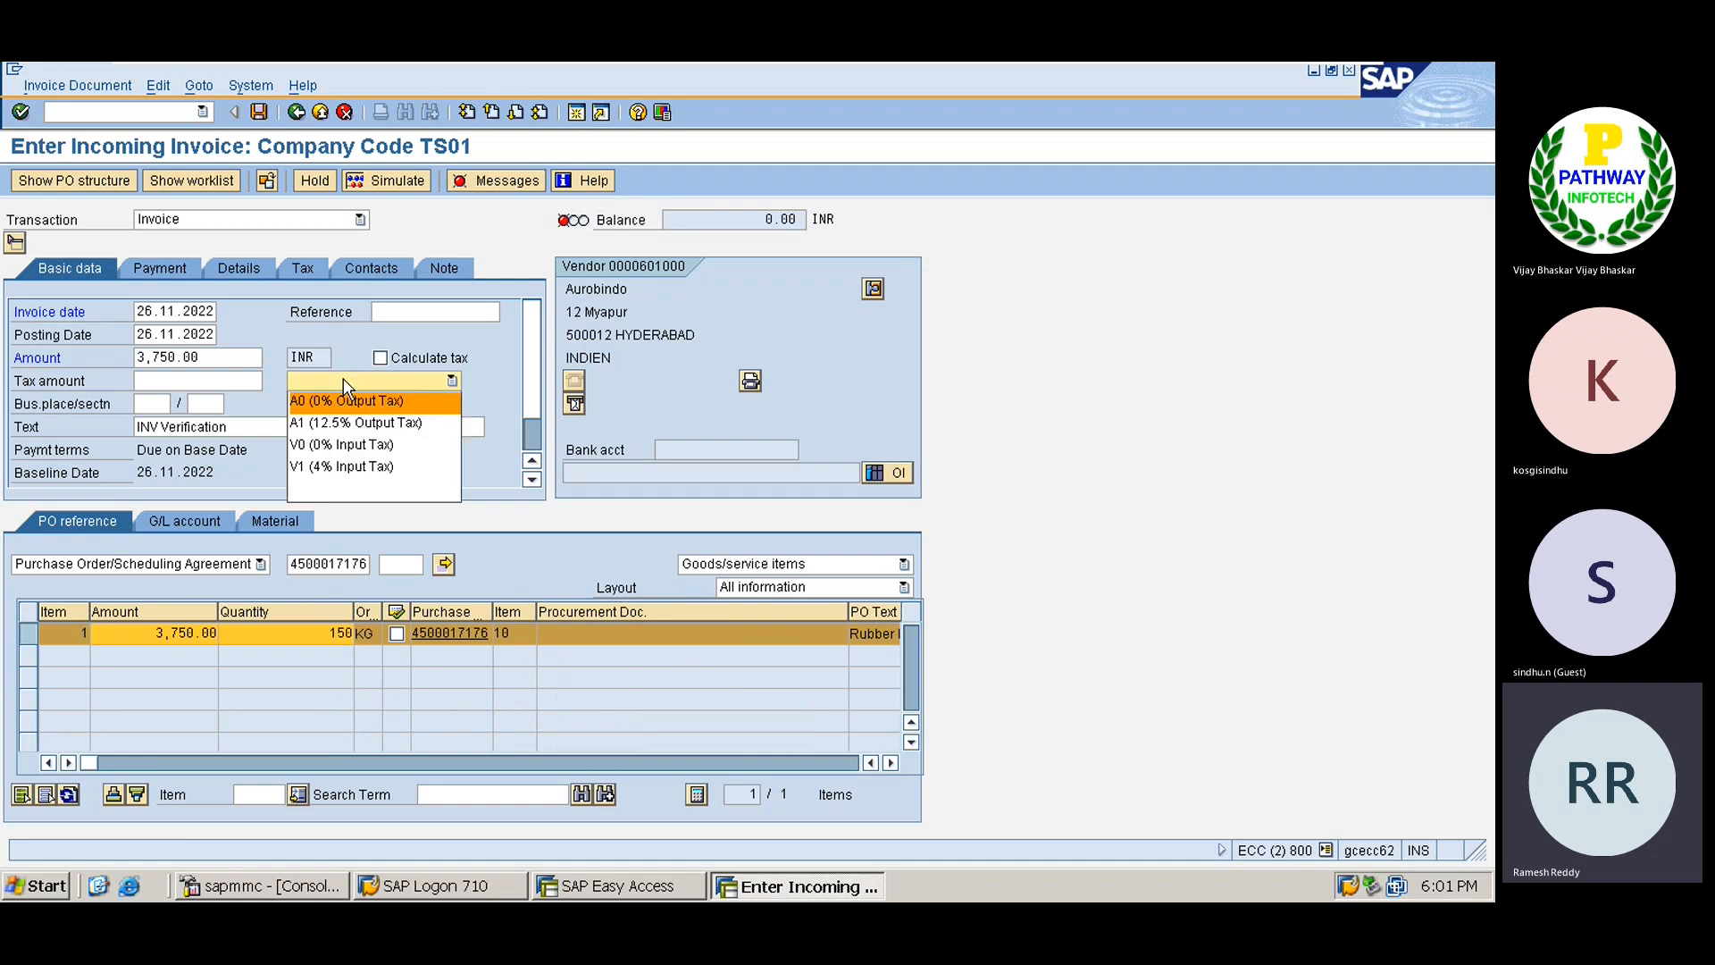
pyautogui.click(343, 445)
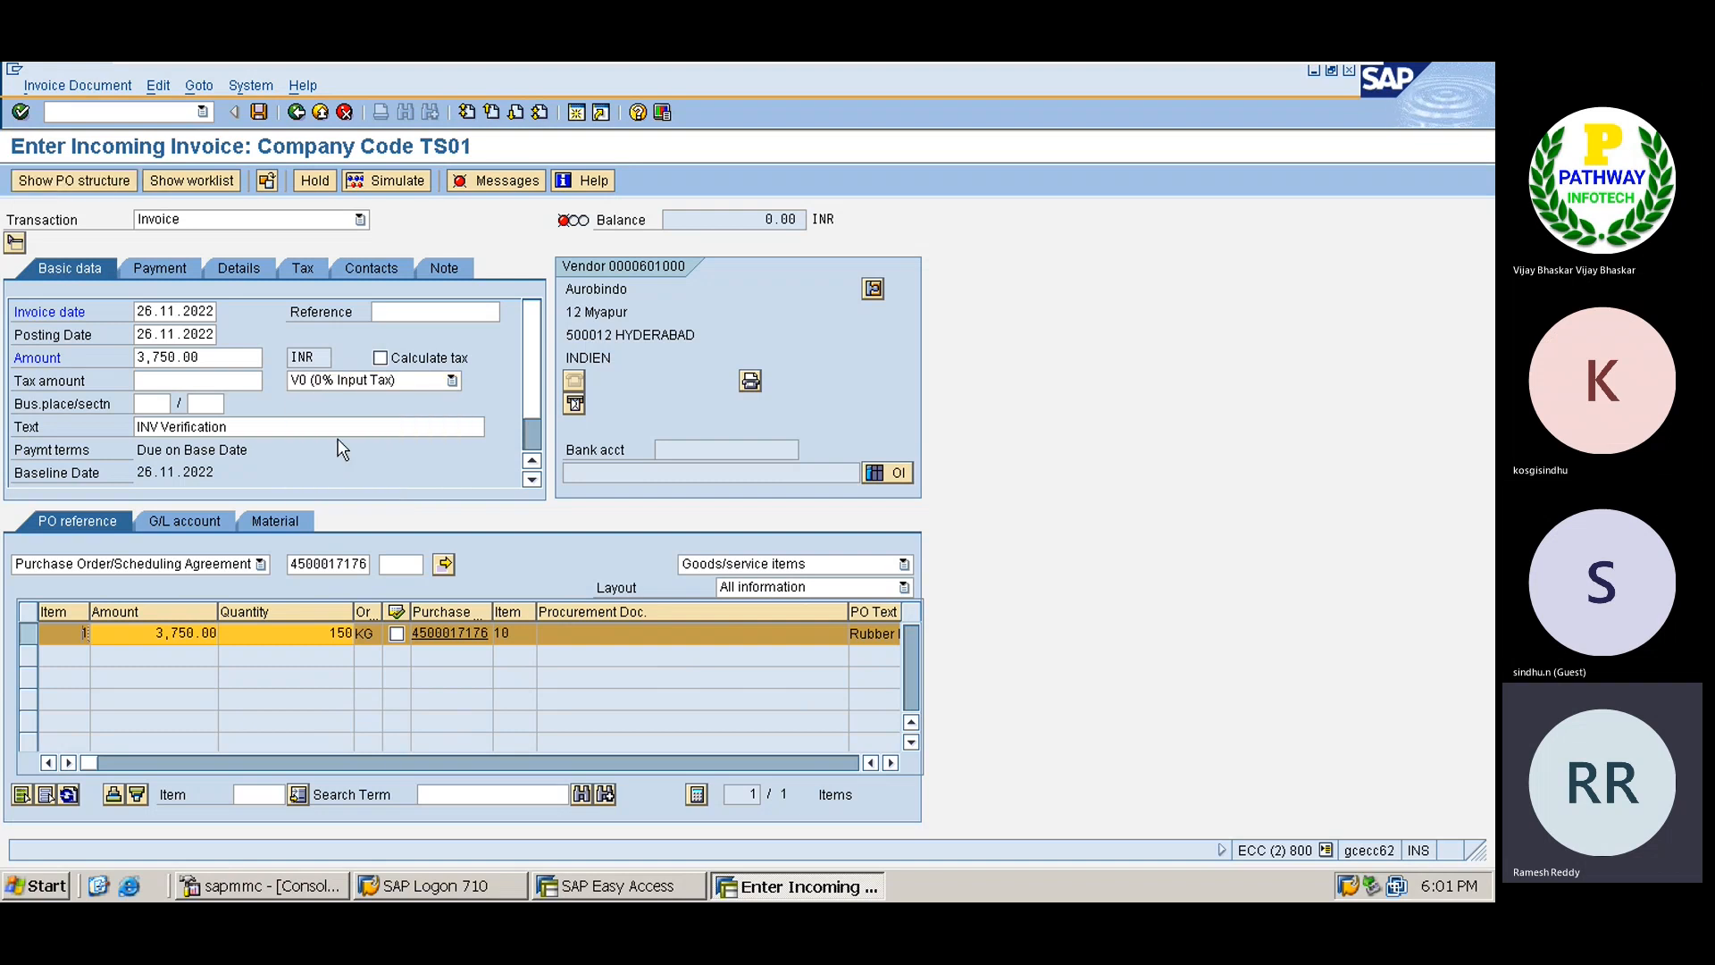
# Recheck the messages, mark the FF708 heading naming table T030R, and minimize SAP.
pyautogui.click(491, 182)
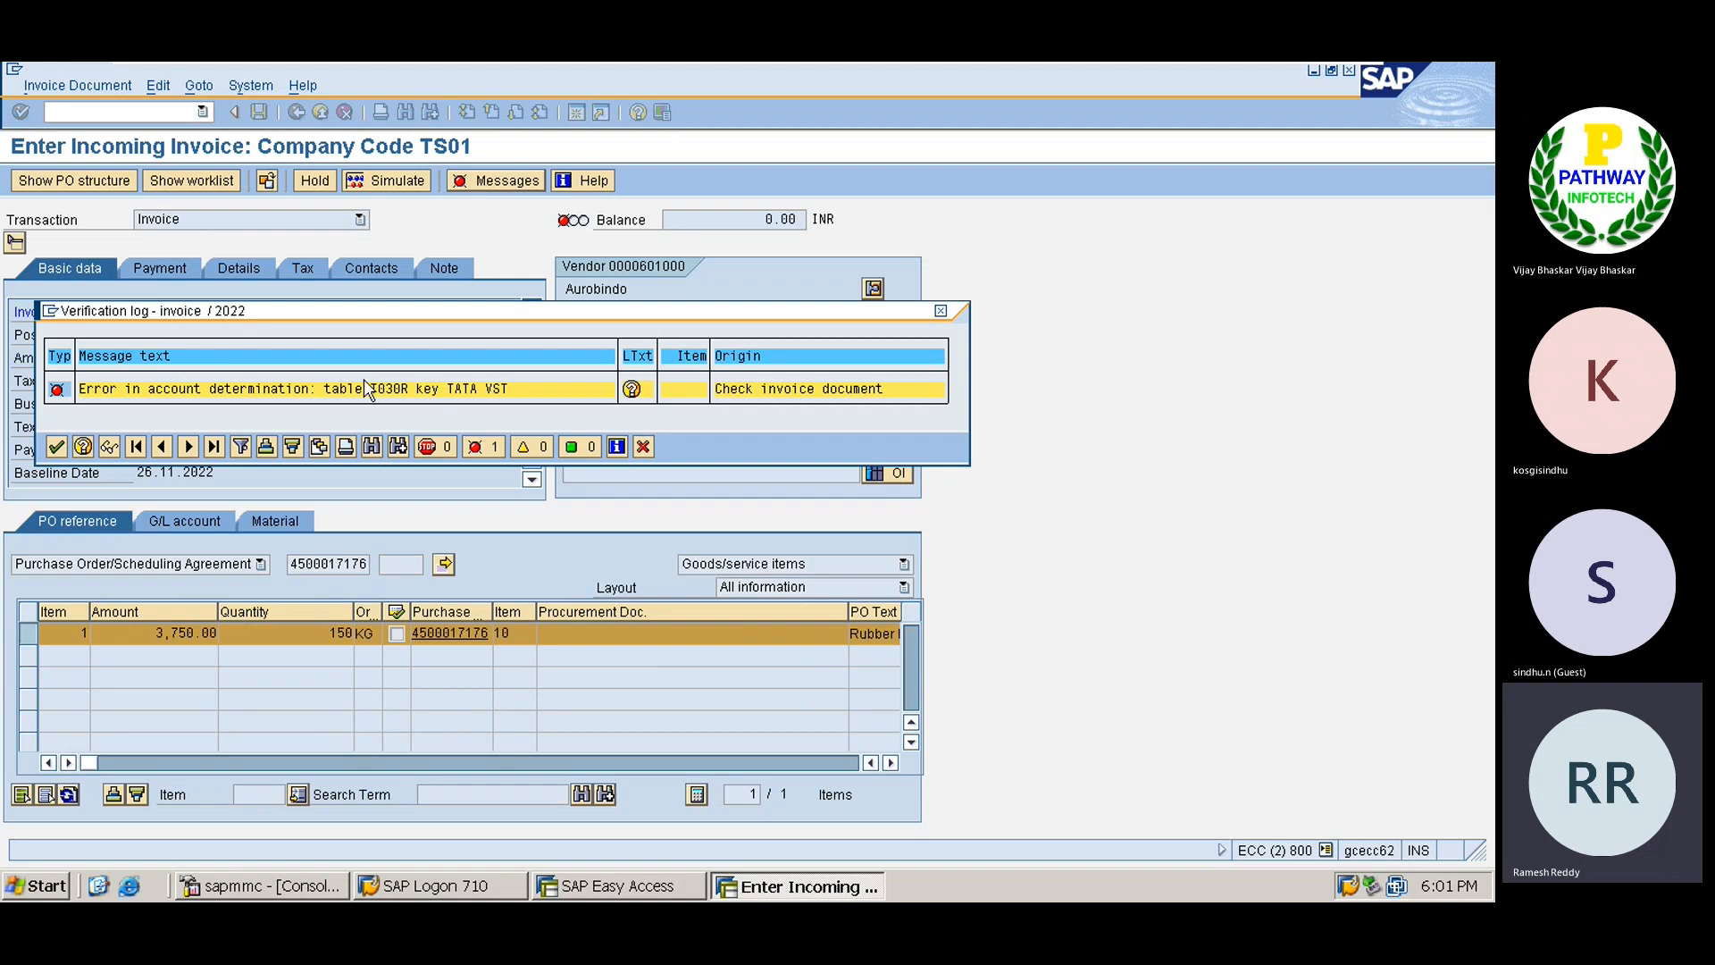
pyautogui.click(632, 389)
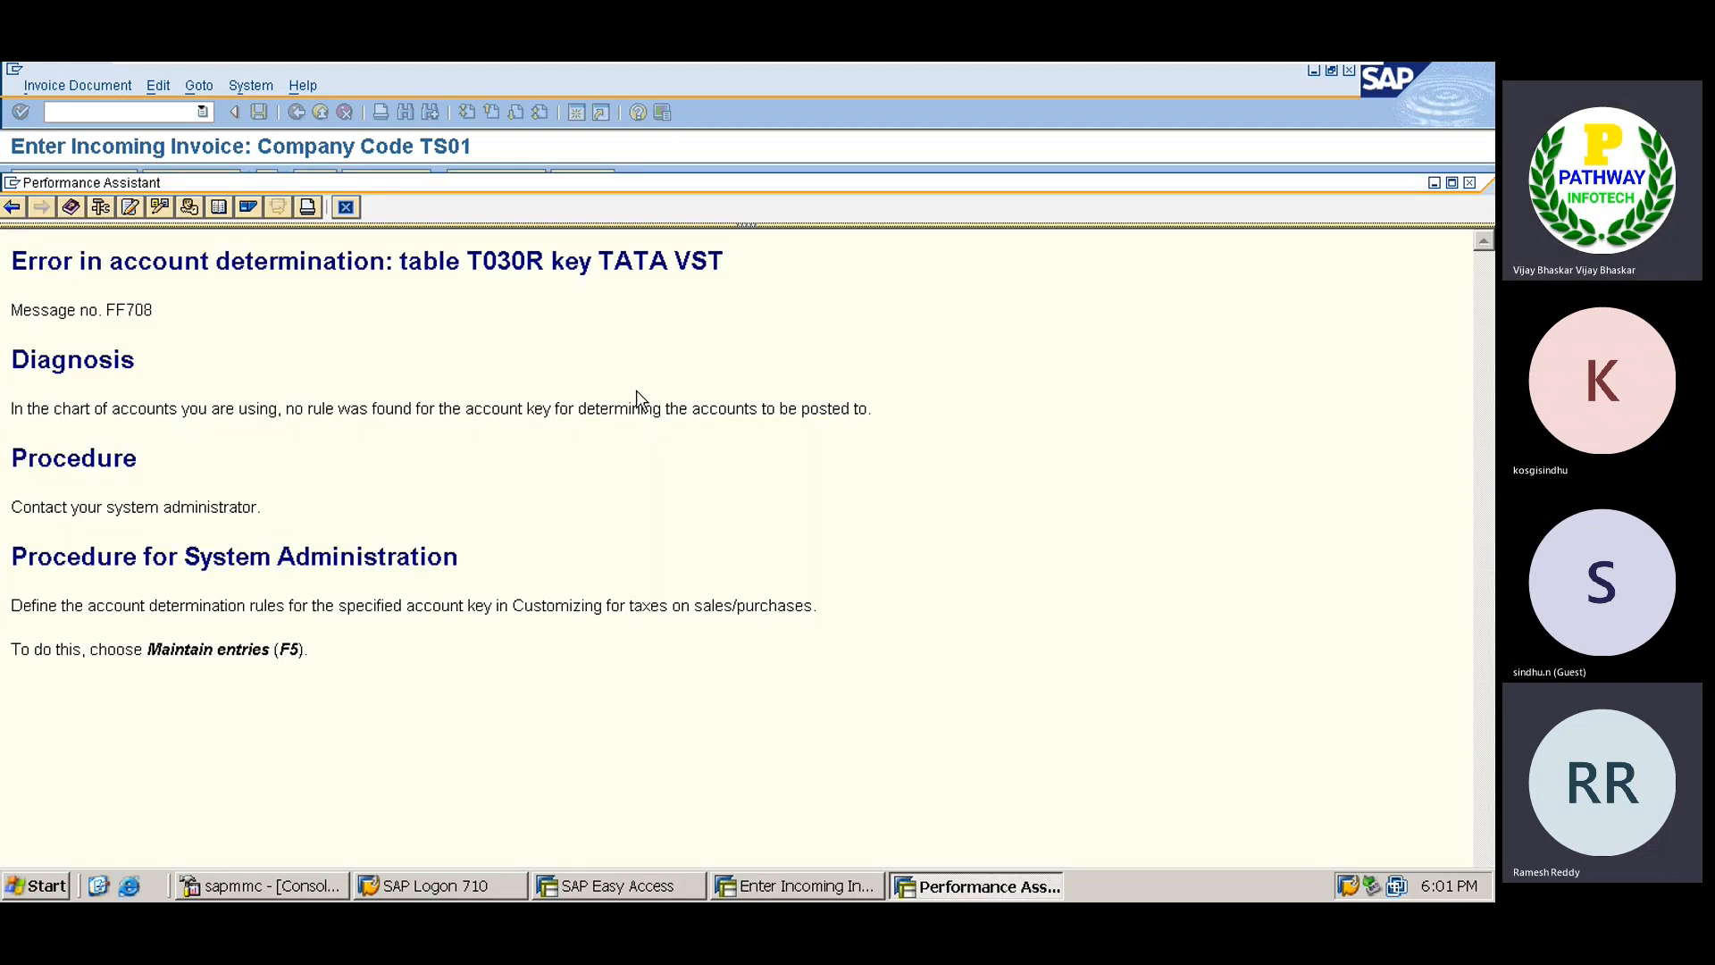
pyautogui.moveTo(18, 260); pyautogui.dragTo(734, 268)
pyautogui.hotkey('ctrl', 'c')
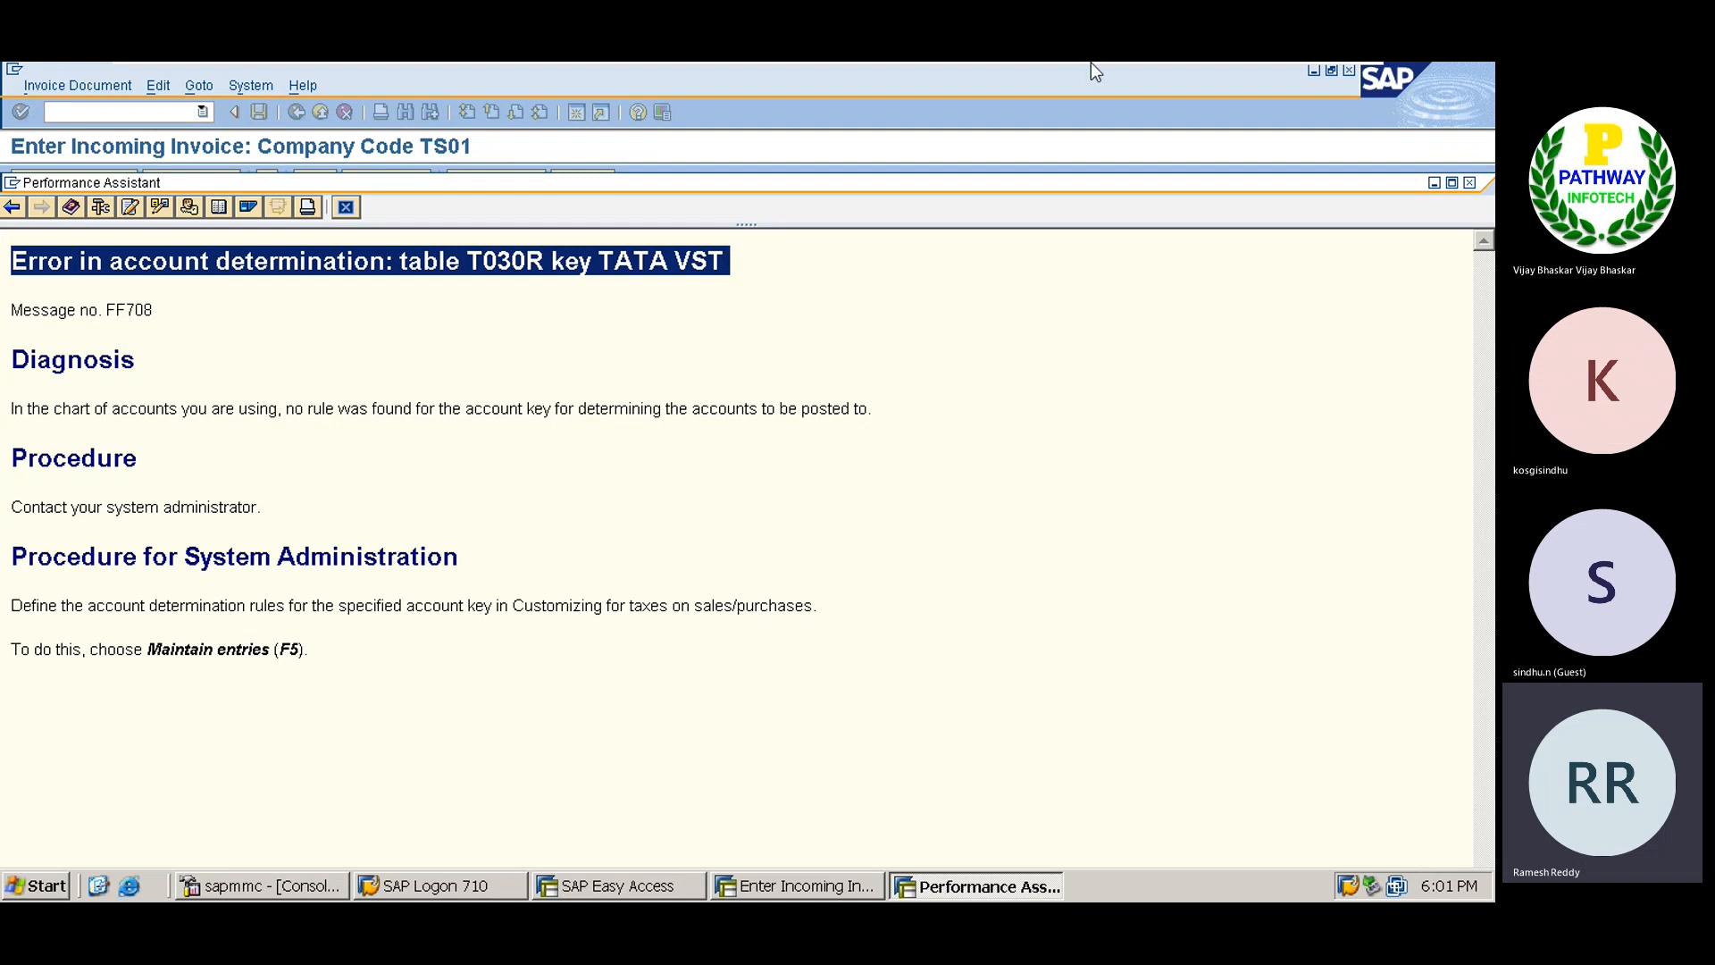
pyautogui.moveTo(1090, 62)
pyautogui.click(1298, 83)
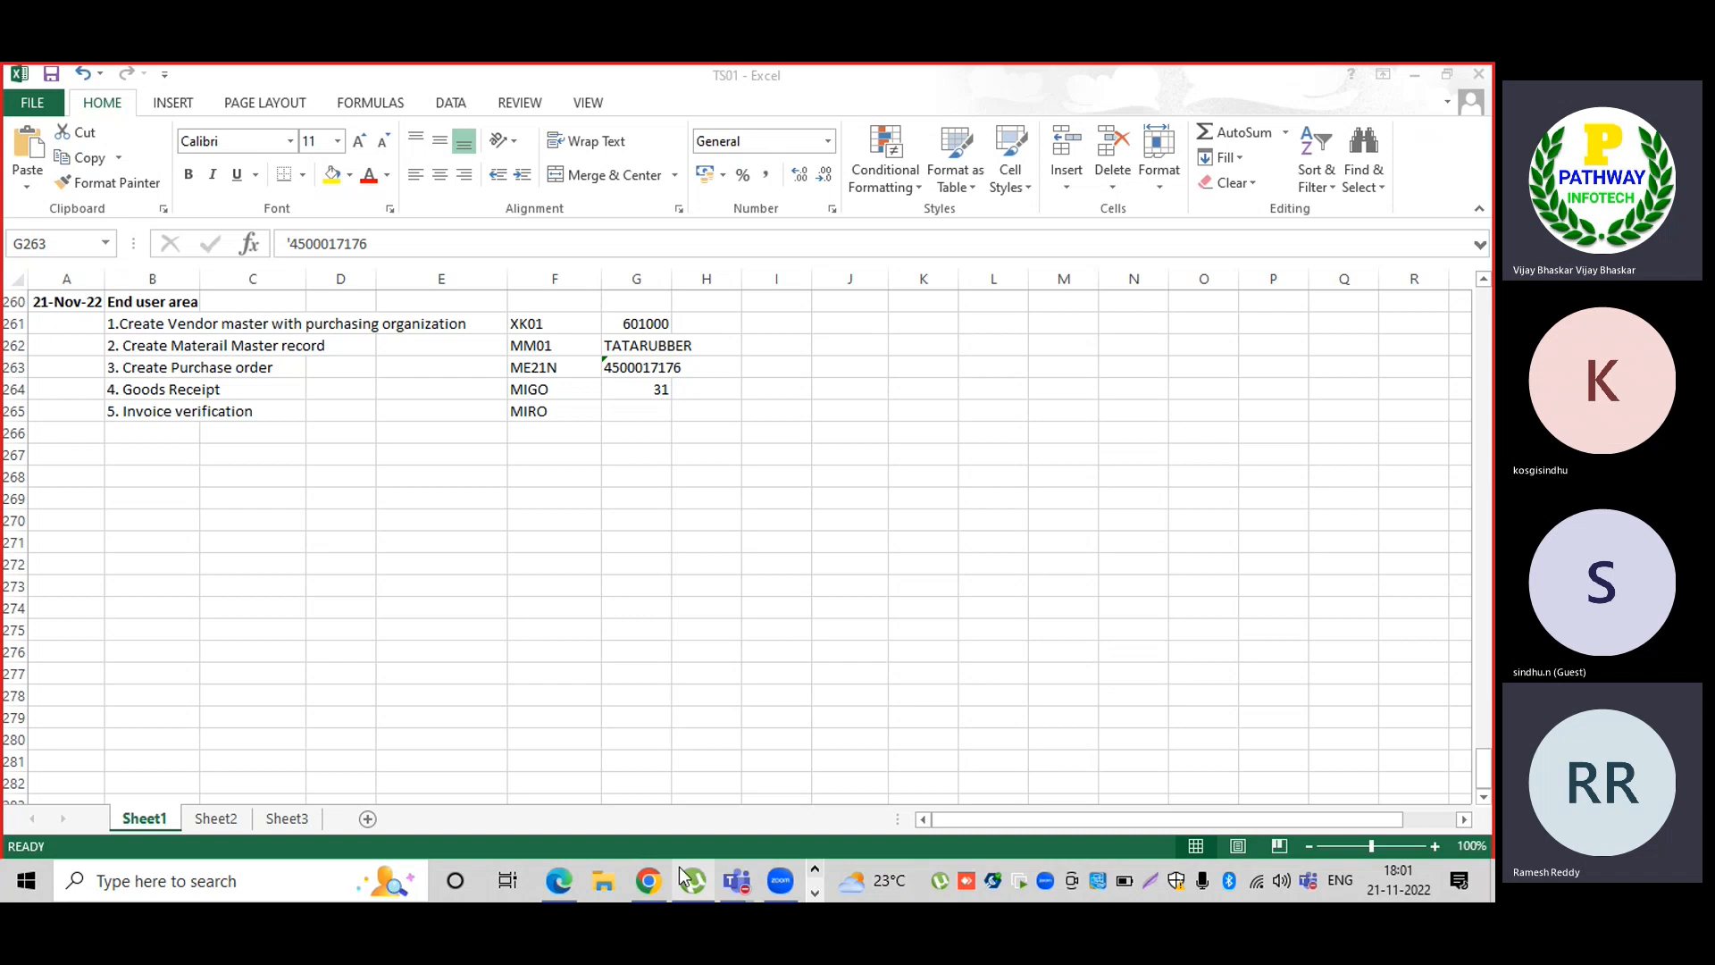
# Google the copied error text in a new Chrome tab and open the SAP Answers result.
pyautogui.click(650, 881)
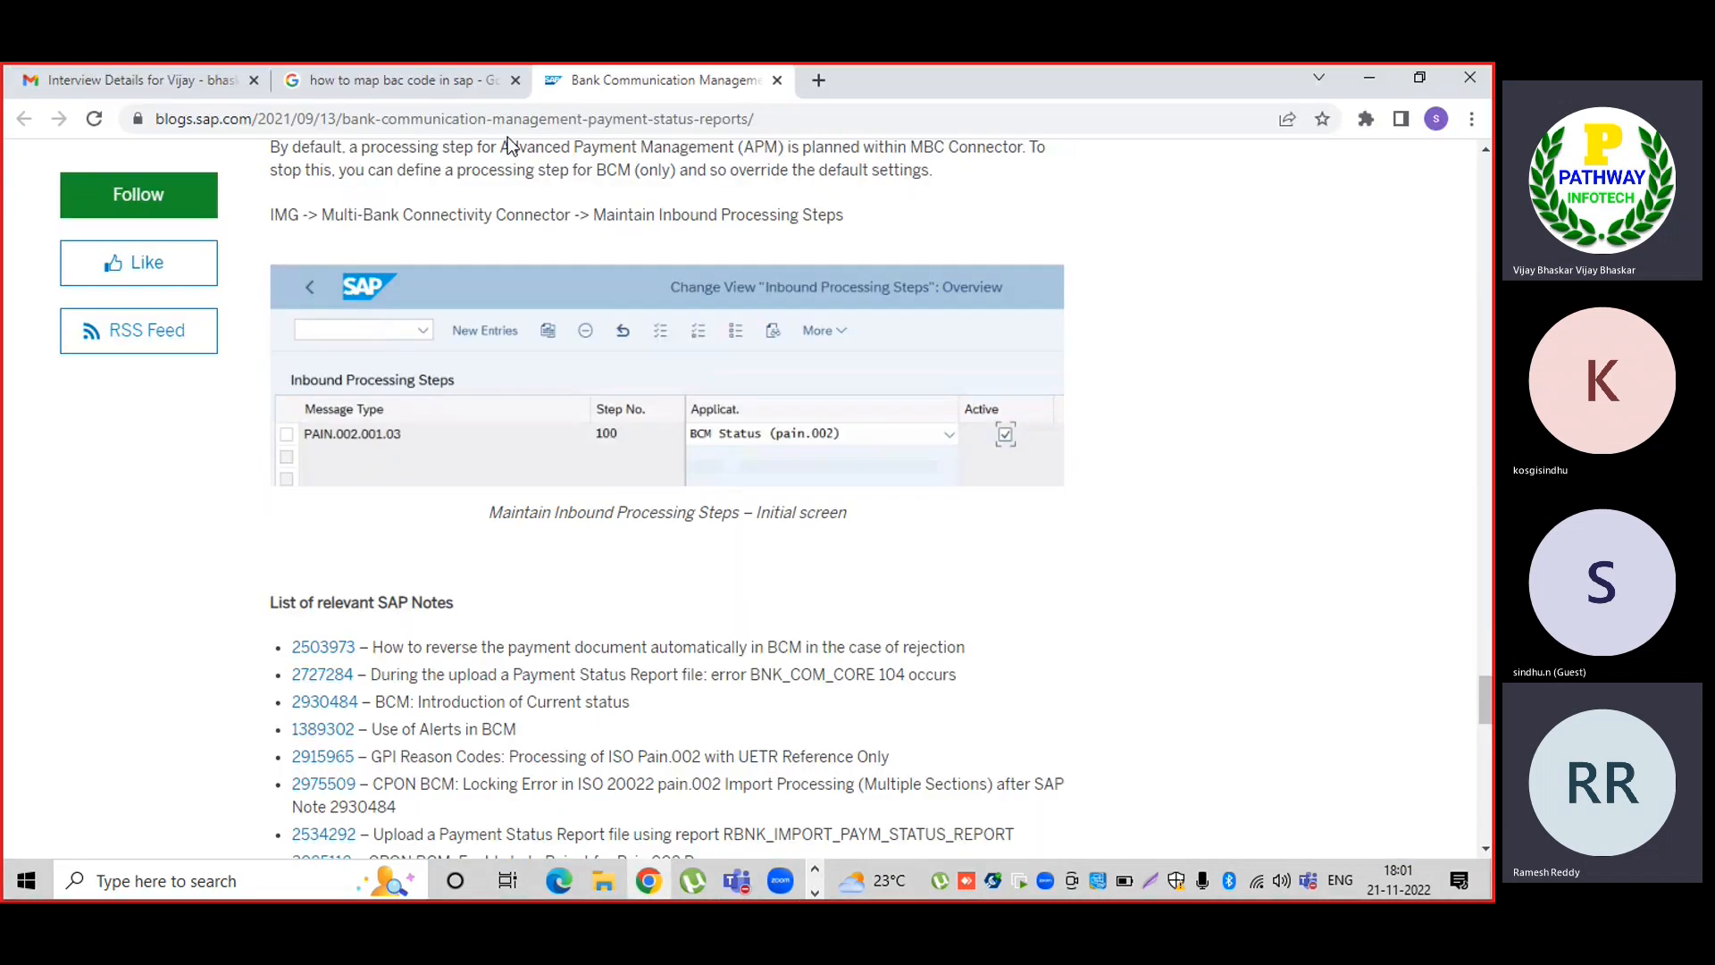
pyautogui.click(817, 81)
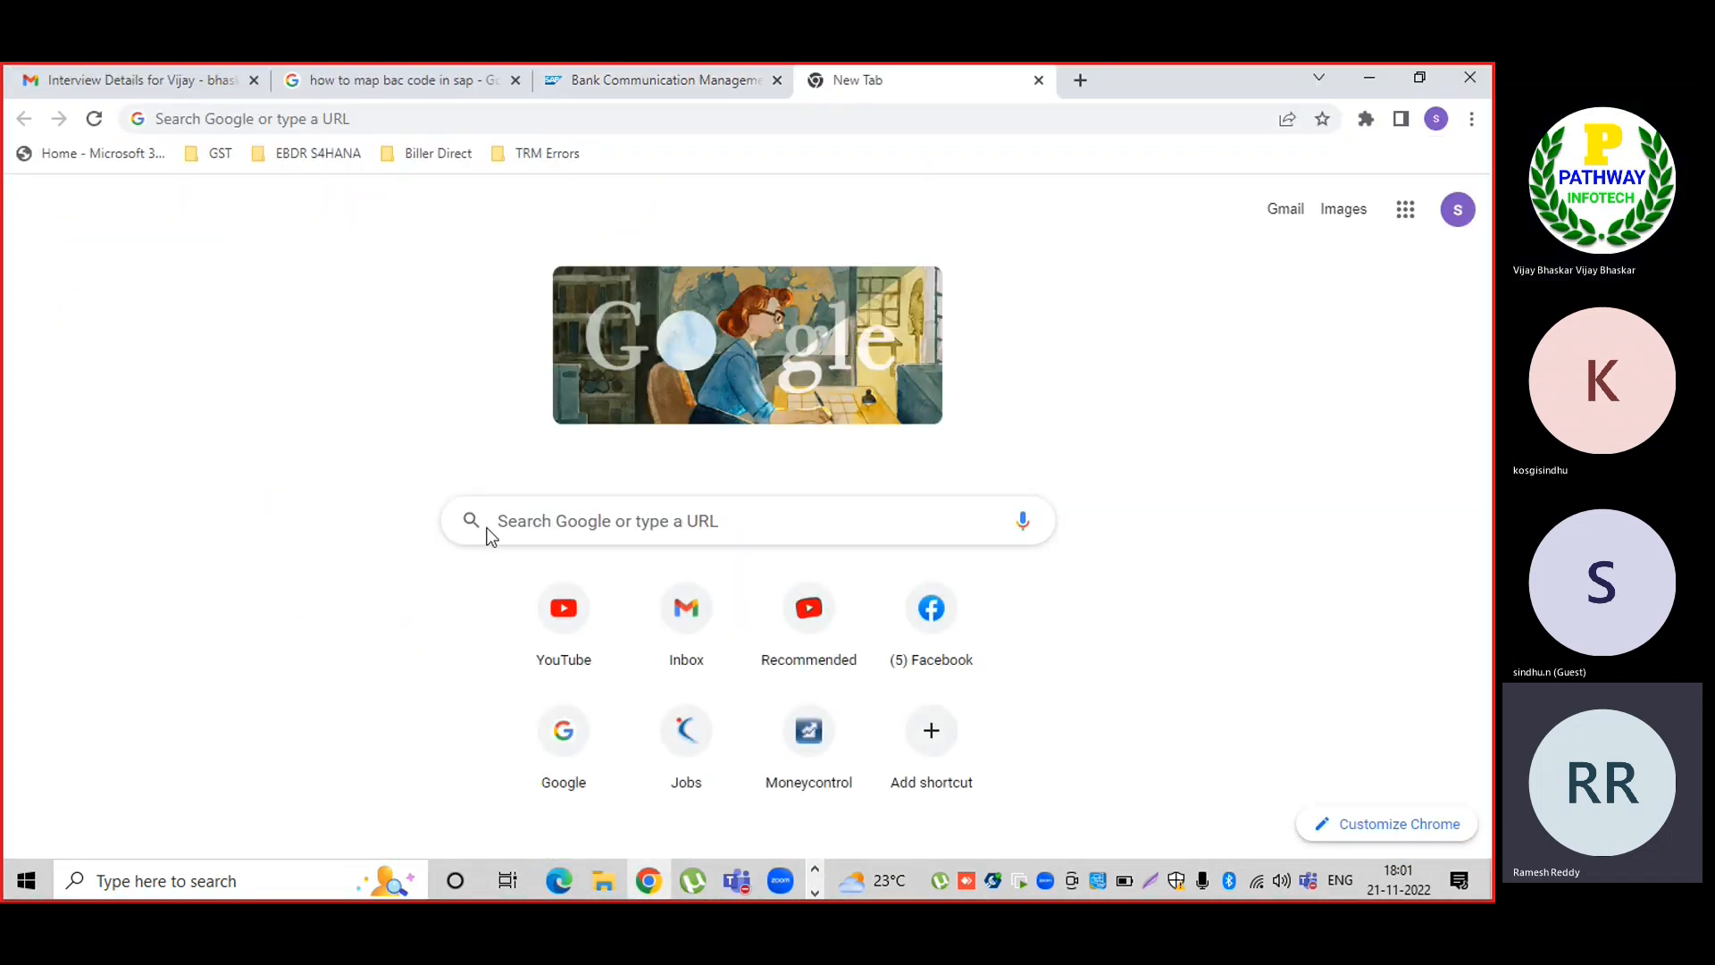
pyautogui.click(497, 526)
pyautogui.hotkey('ctrl', 'v')
pyautogui.press('Return')
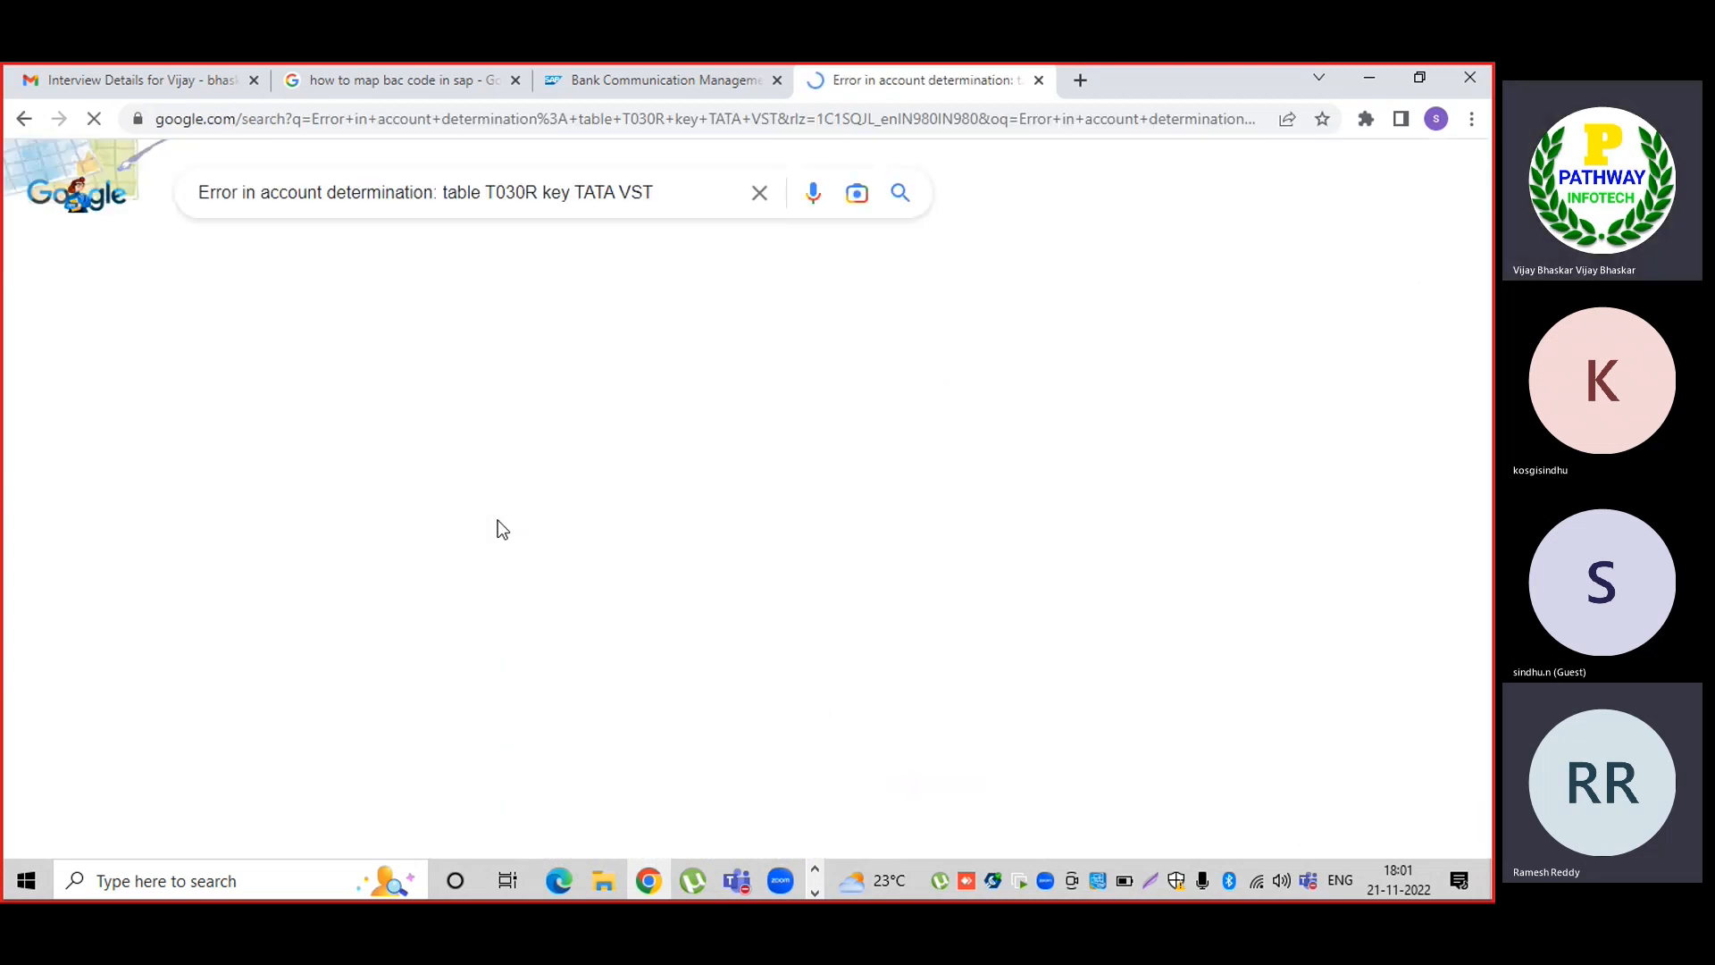
pyautogui.rightClick(561, 400)
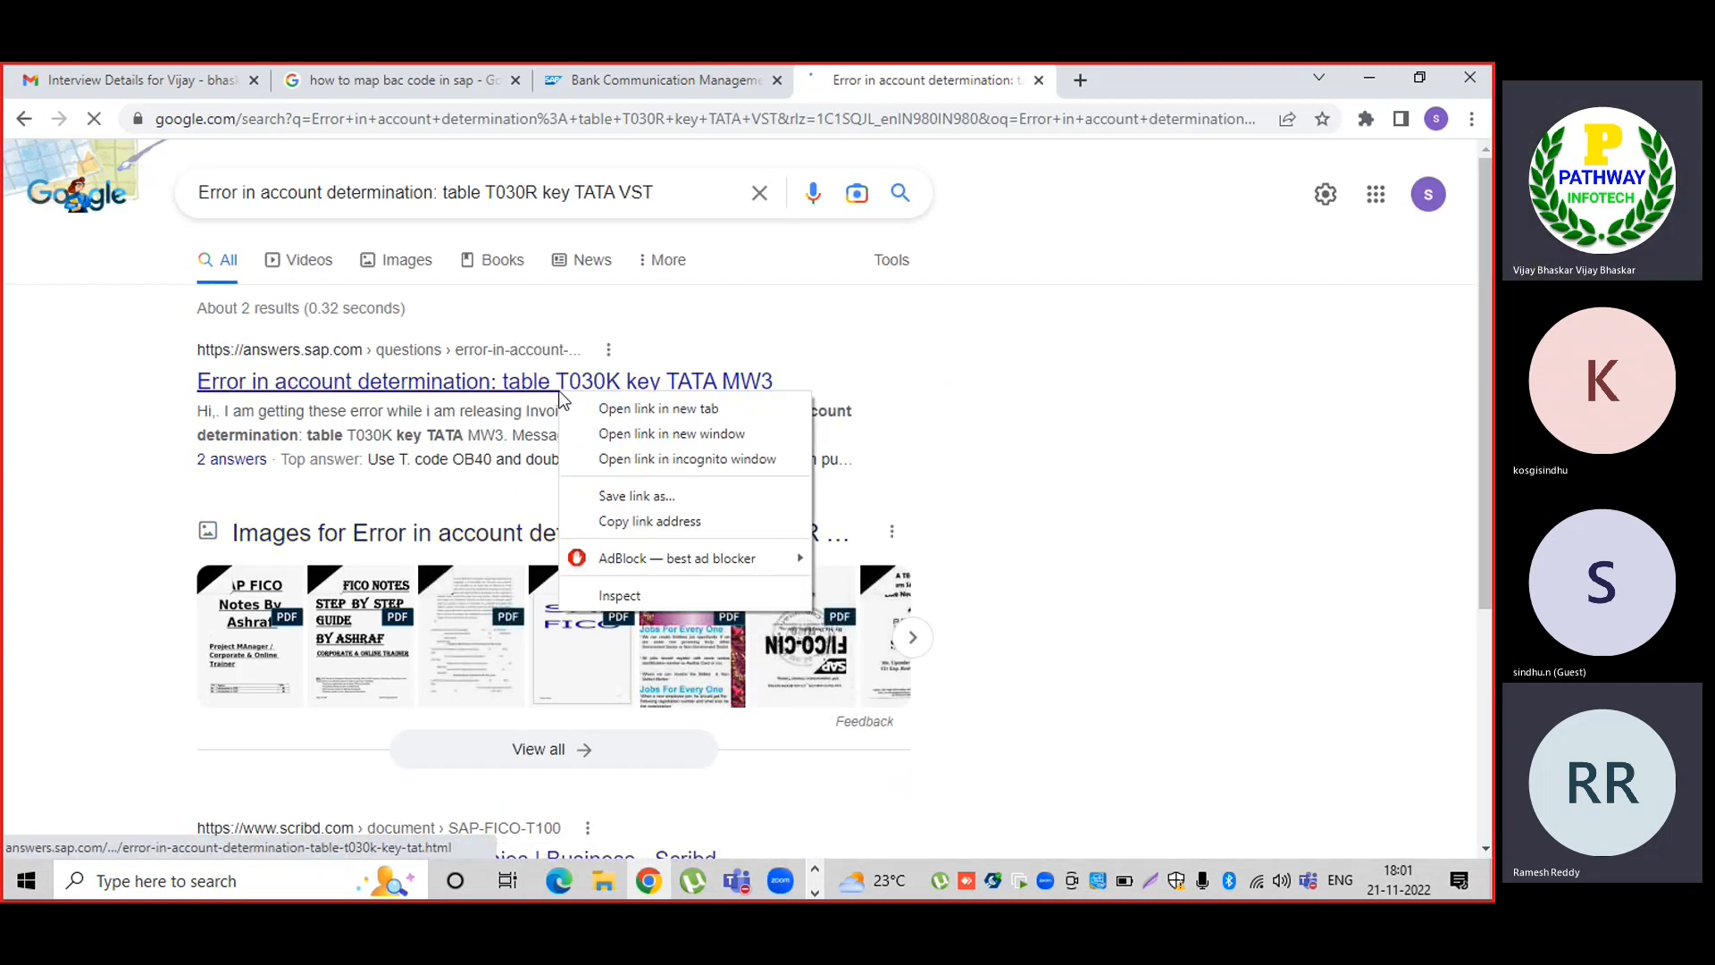
pyautogui.click(616, 413)
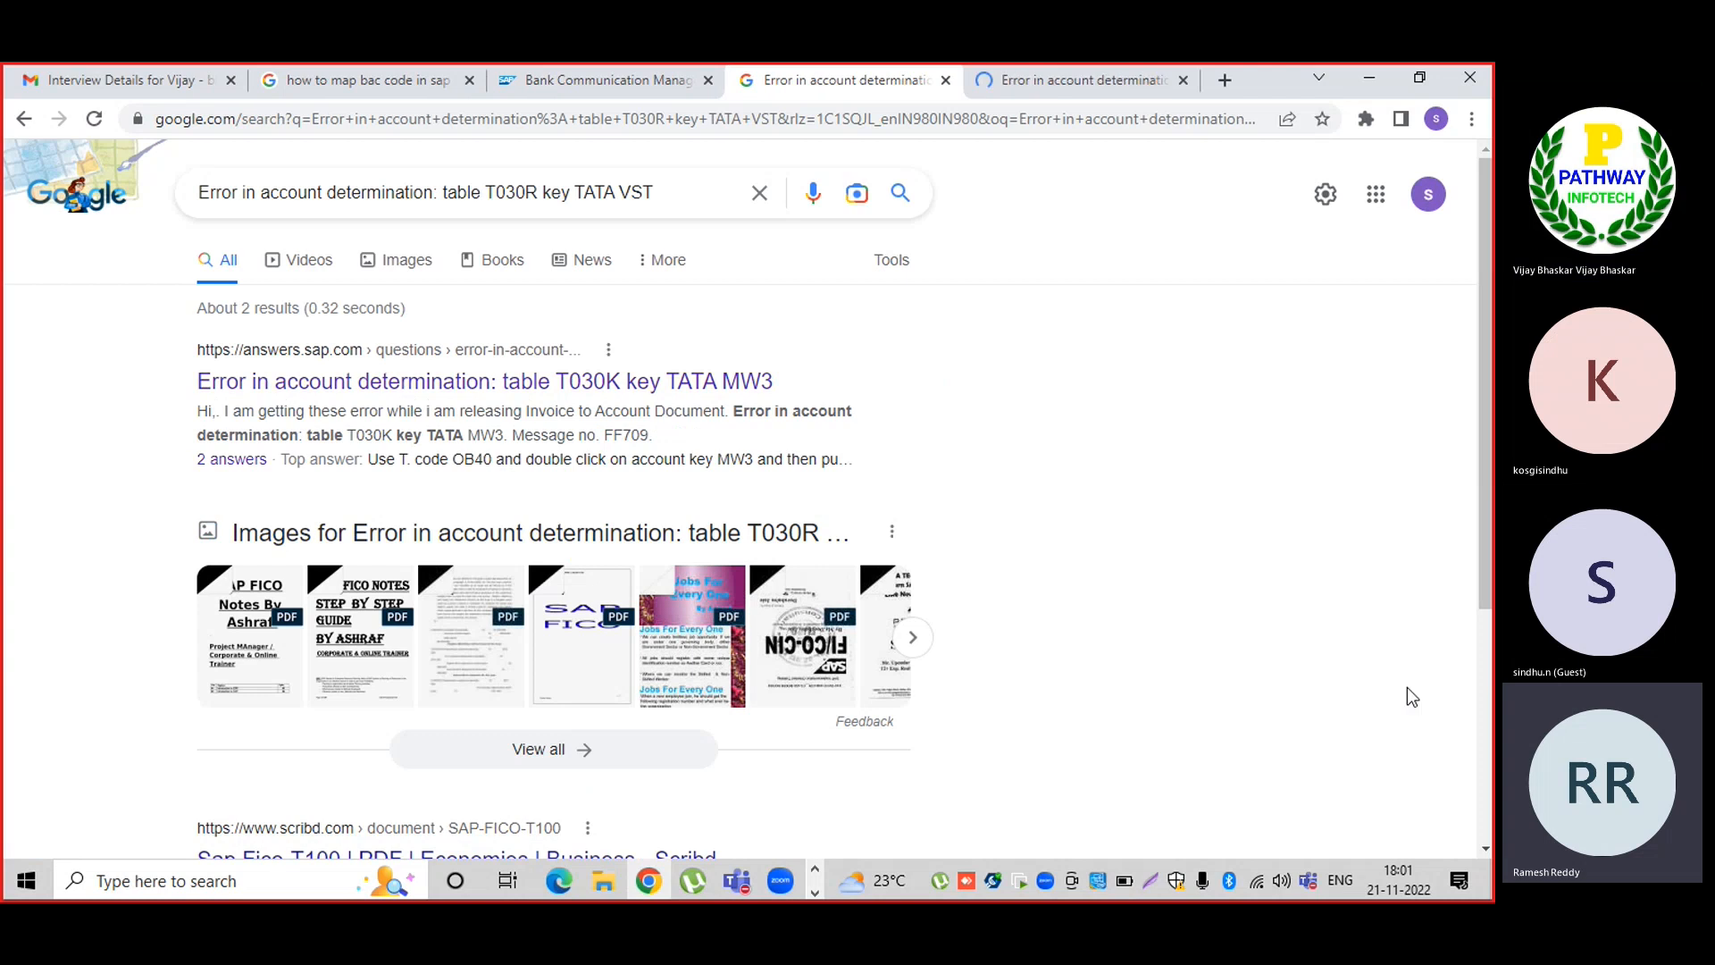
# Read the Best Answer and select its suggested transaction OB40.
pyautogui.scroll(-4, 1482, 724)
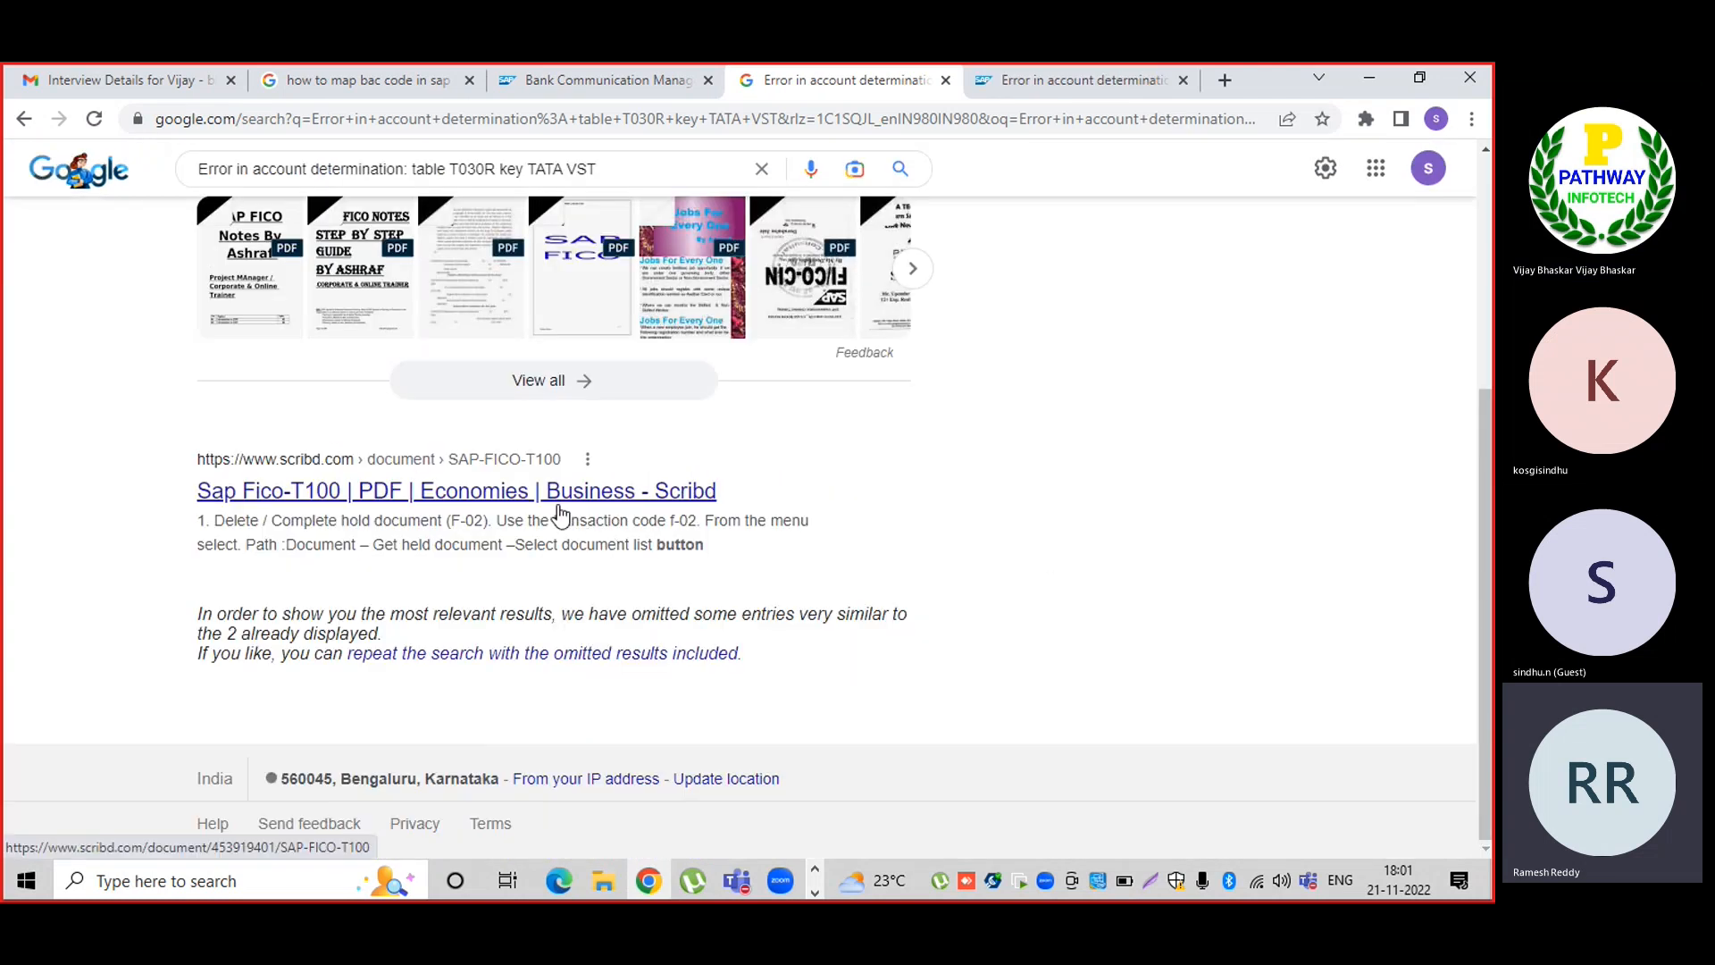
pyautogui.click(1067, 84)
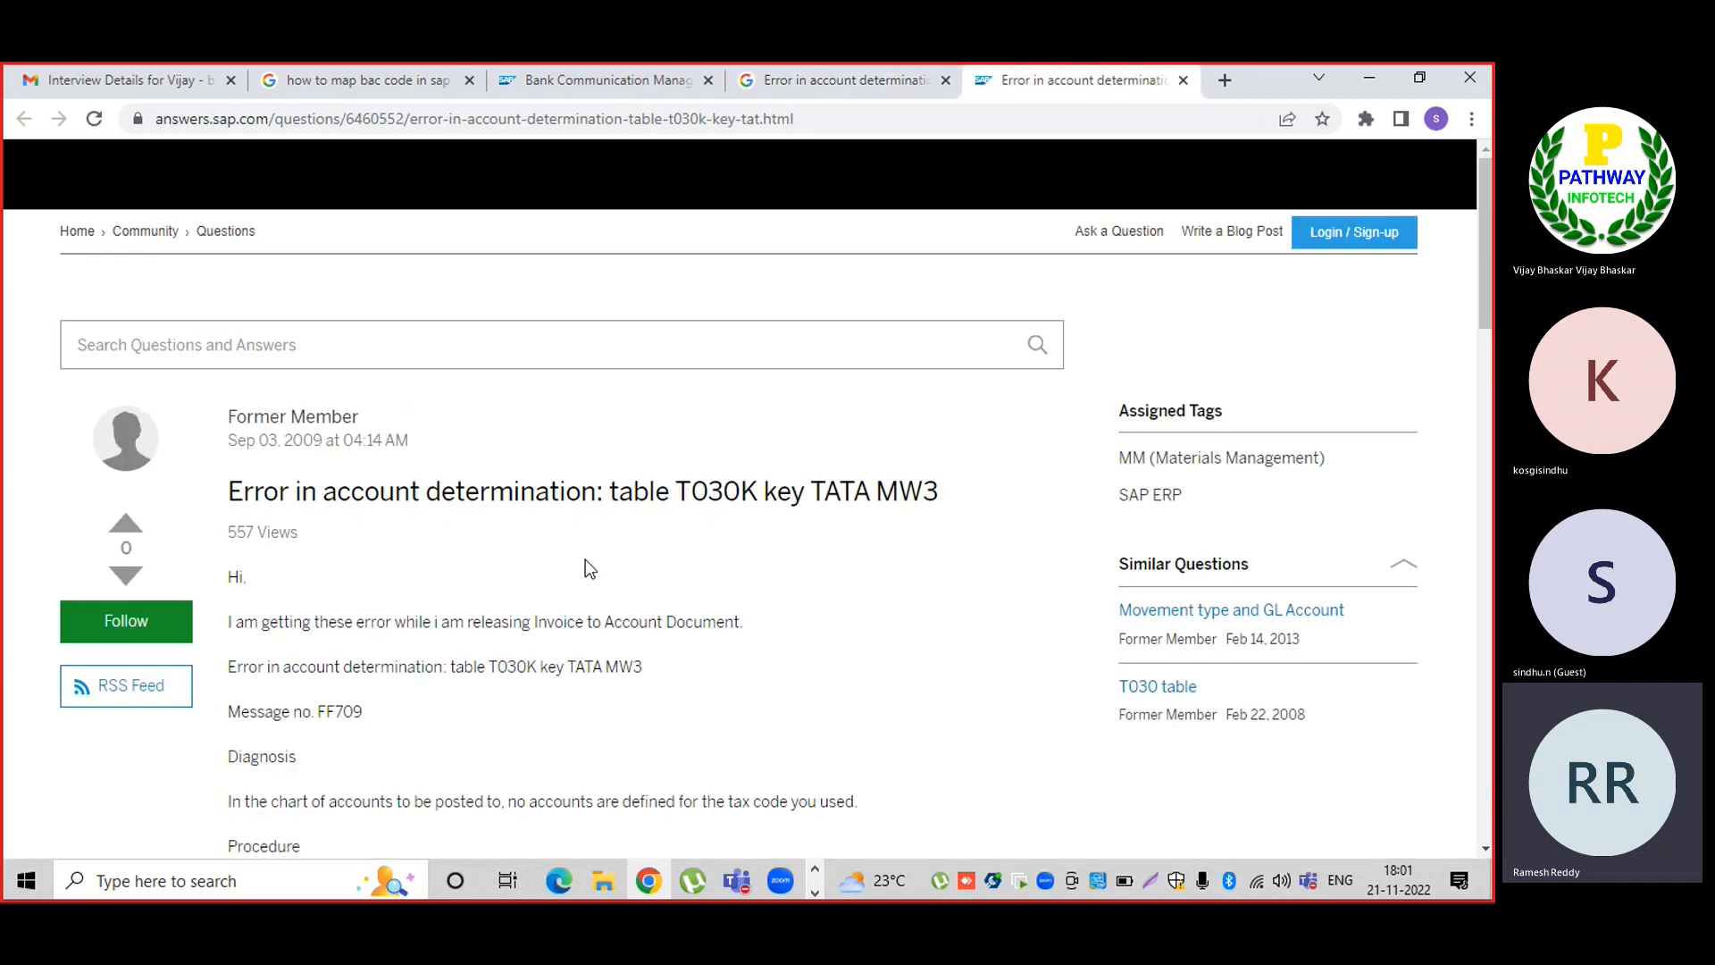
pyautogui.scroll(-3, 538, 721)
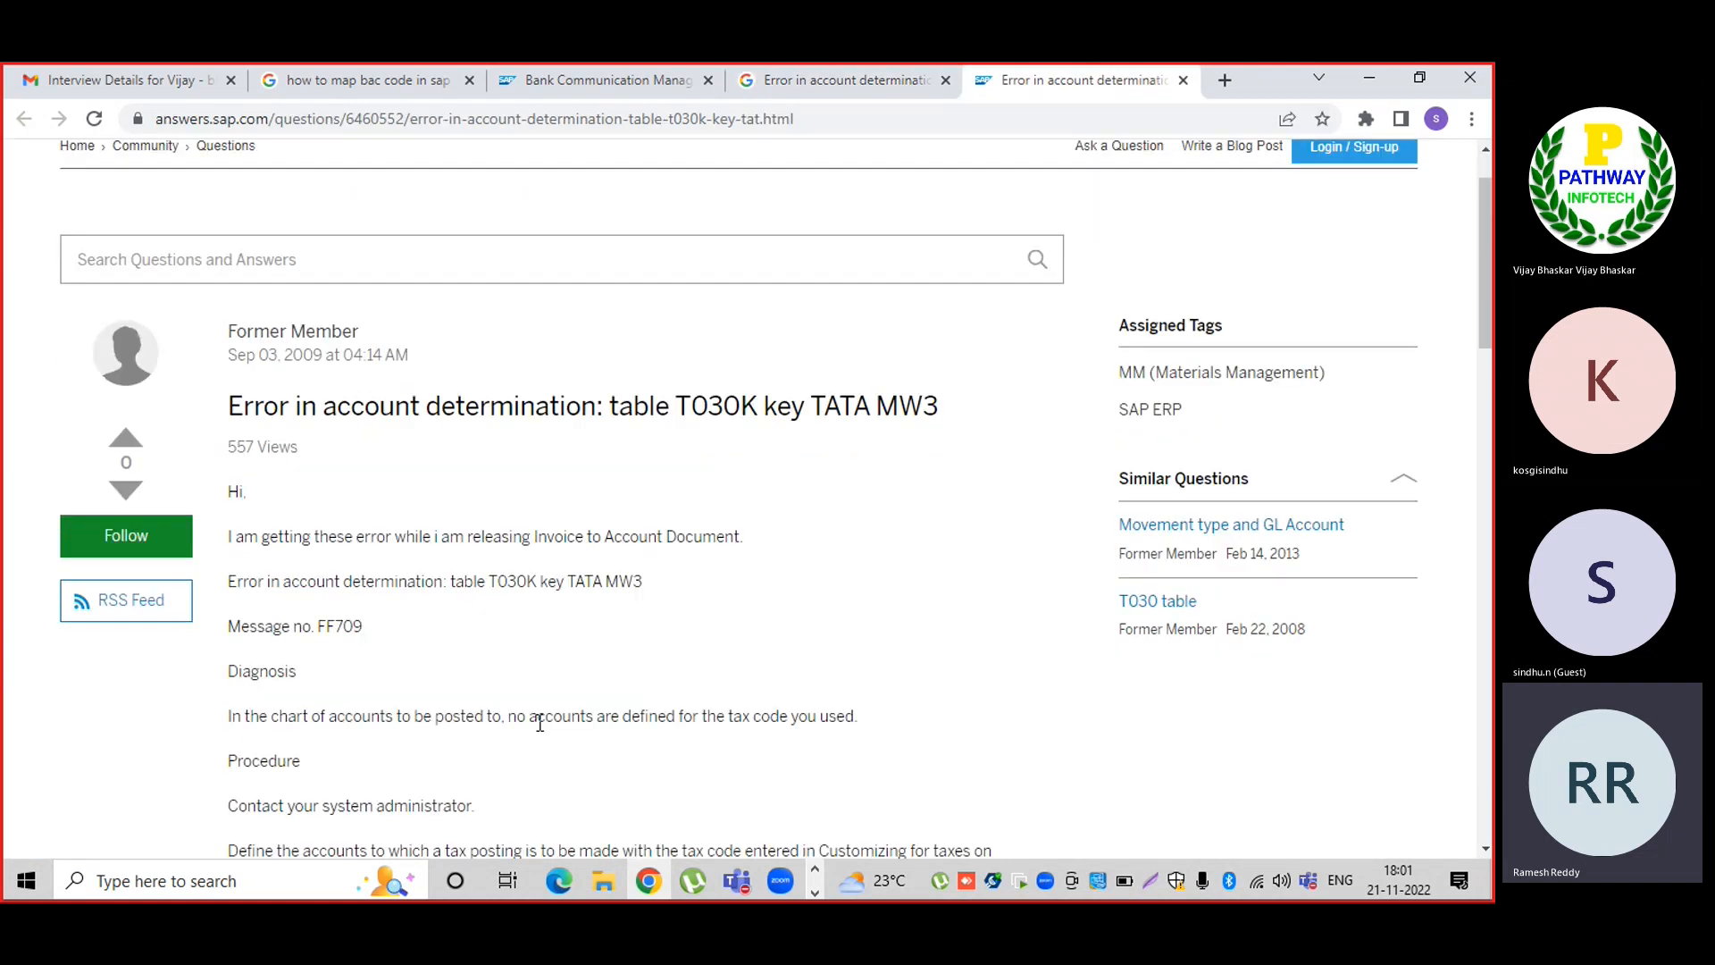
pyautogui.scroll(-6, 540, 724)
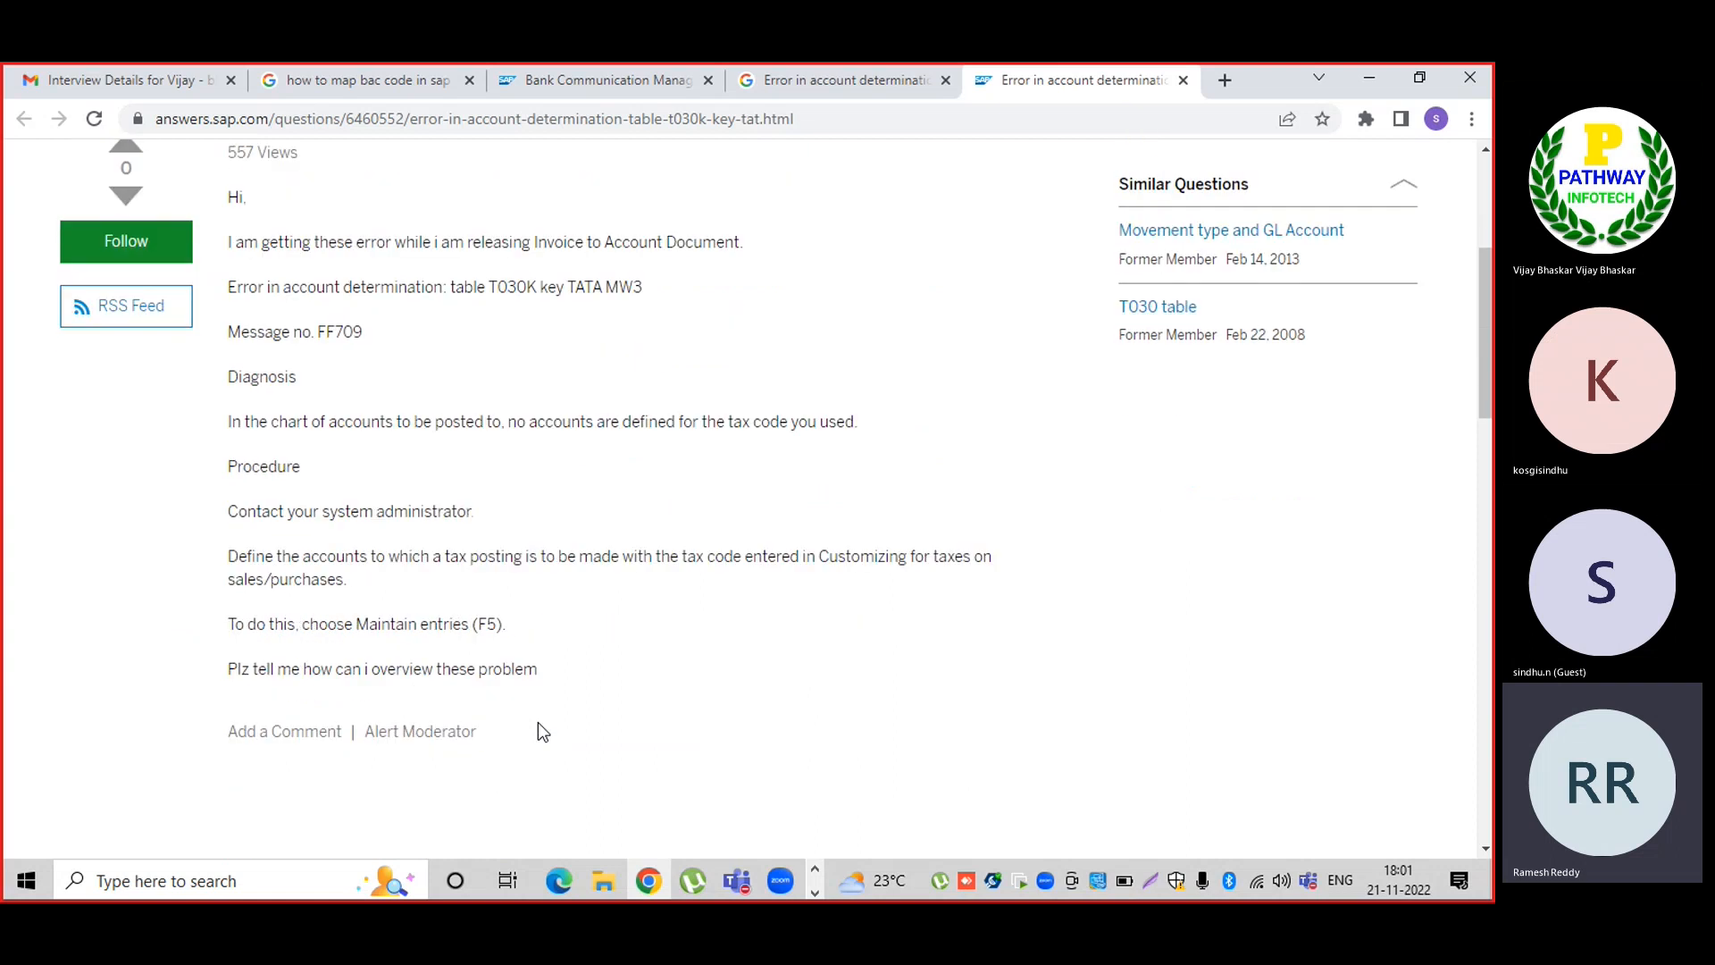
pyautogui.scroll(-2, 538, 721)
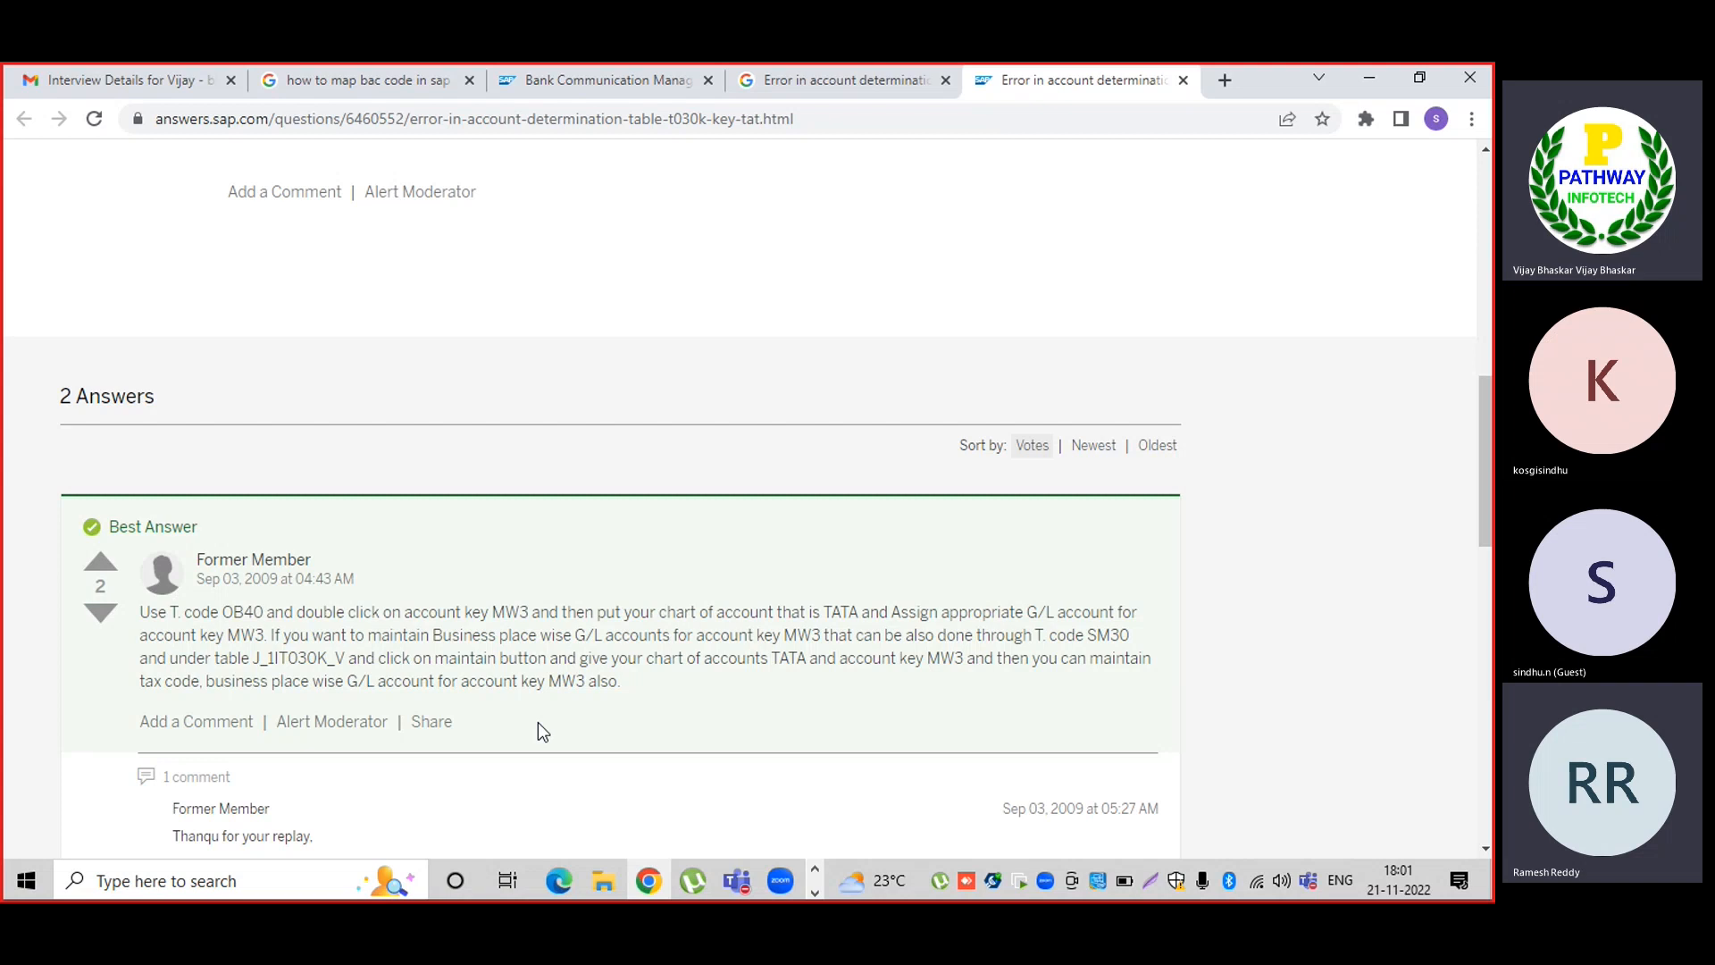
pyautogui.doubleClick(242, 611)
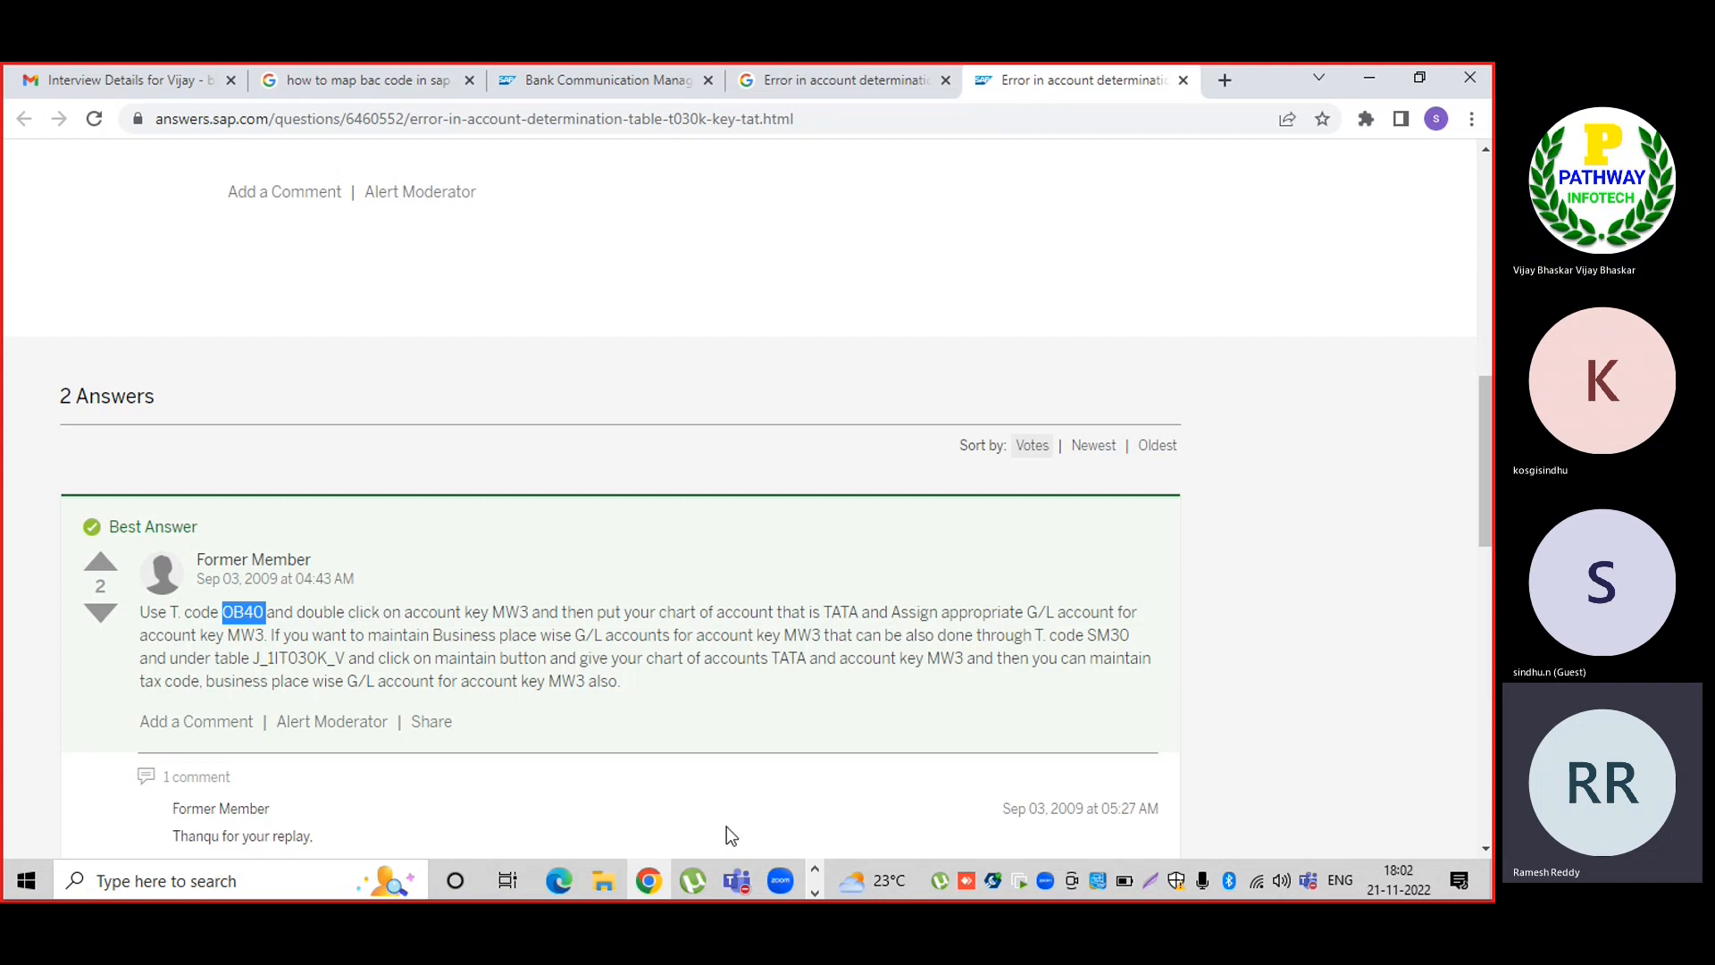
# Return to the SAP Easy Access window.
pyautogui.click(814, 892)
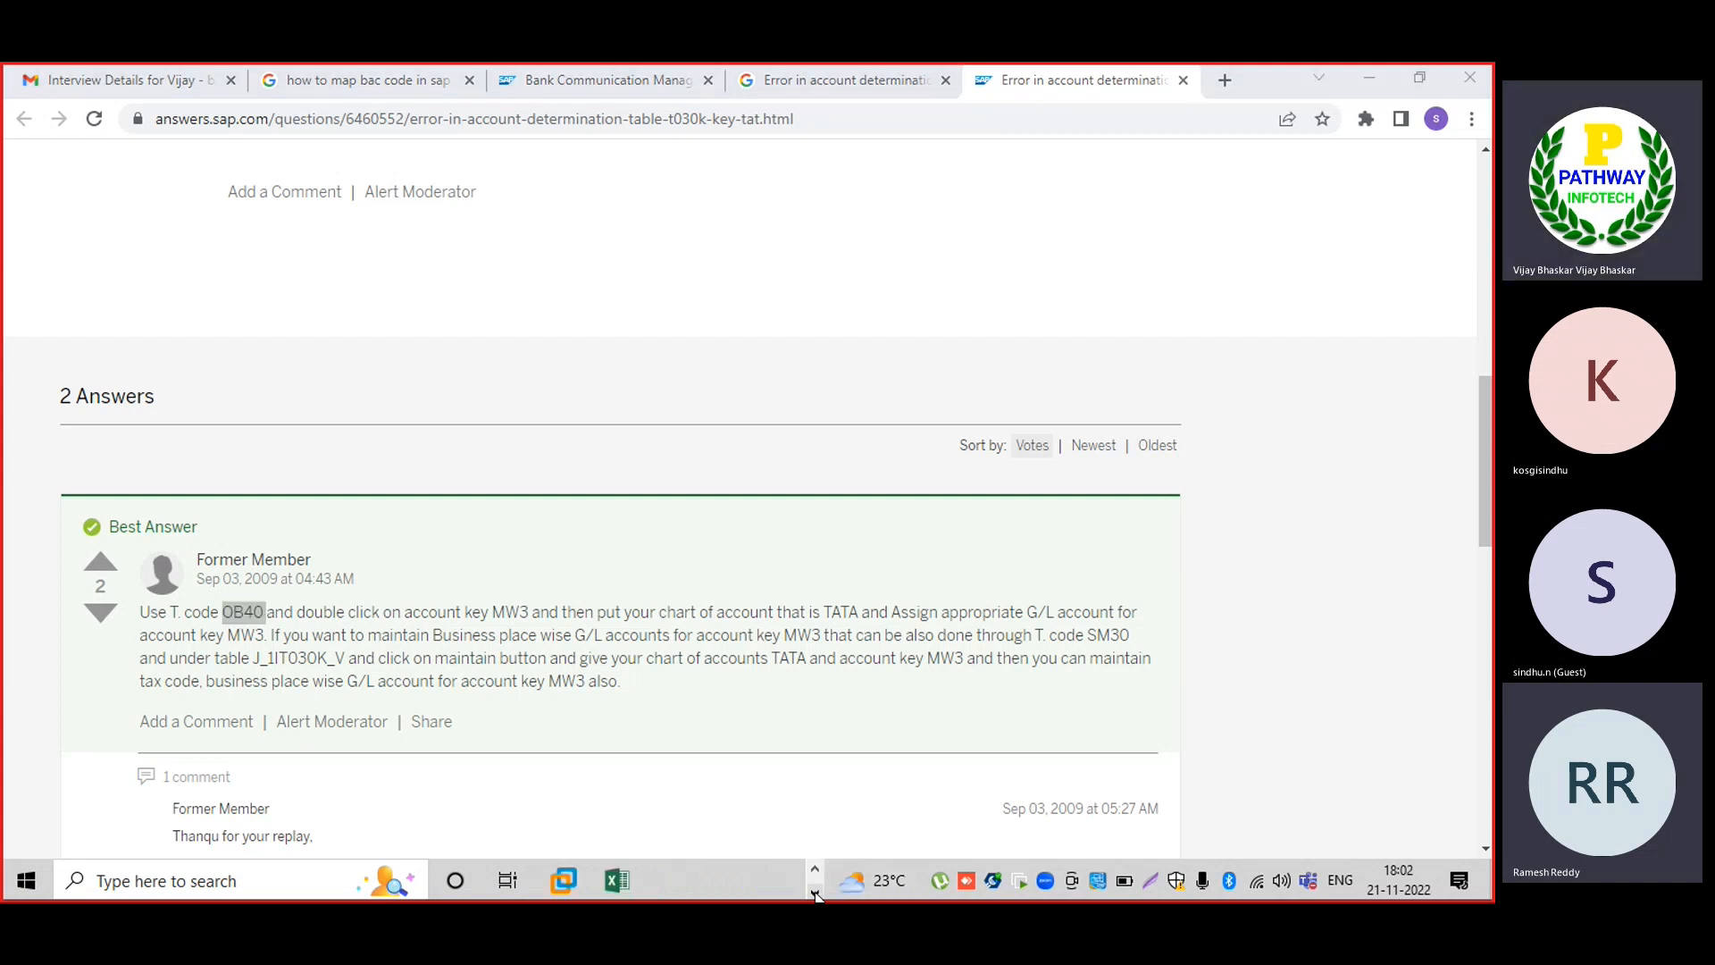
pyautogui.moveTo(571, 873)
pyautogui.click(673, 758)
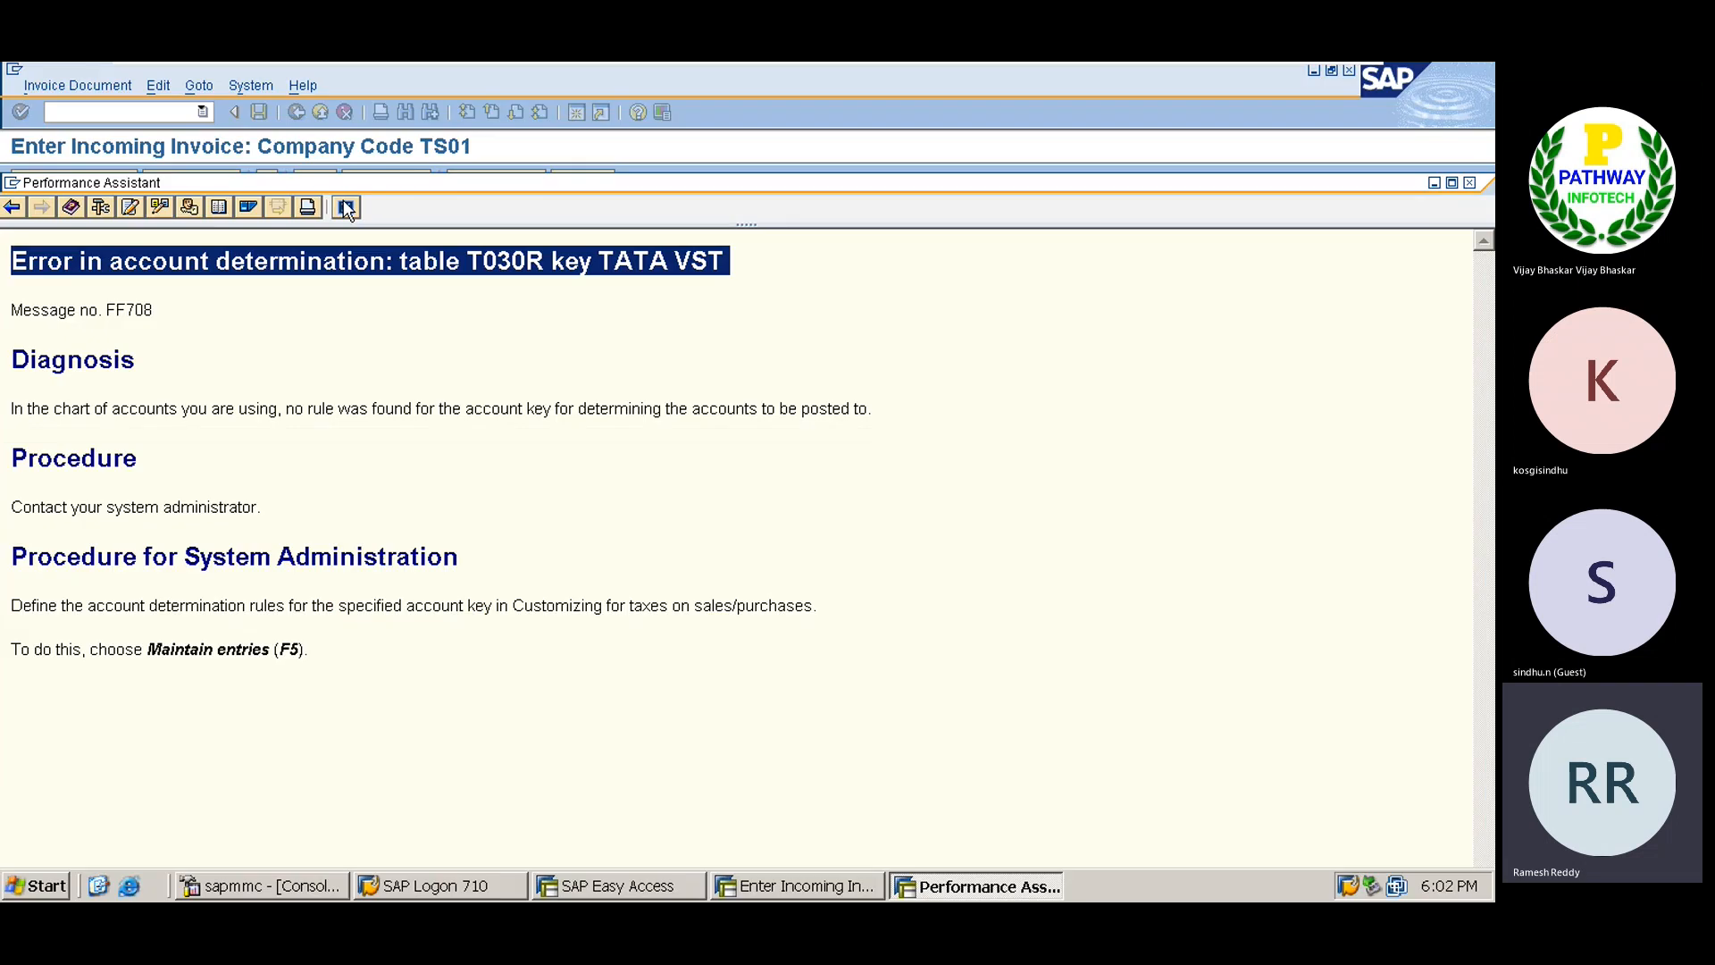
pyautogui.hotkey('alt', 'Tab')
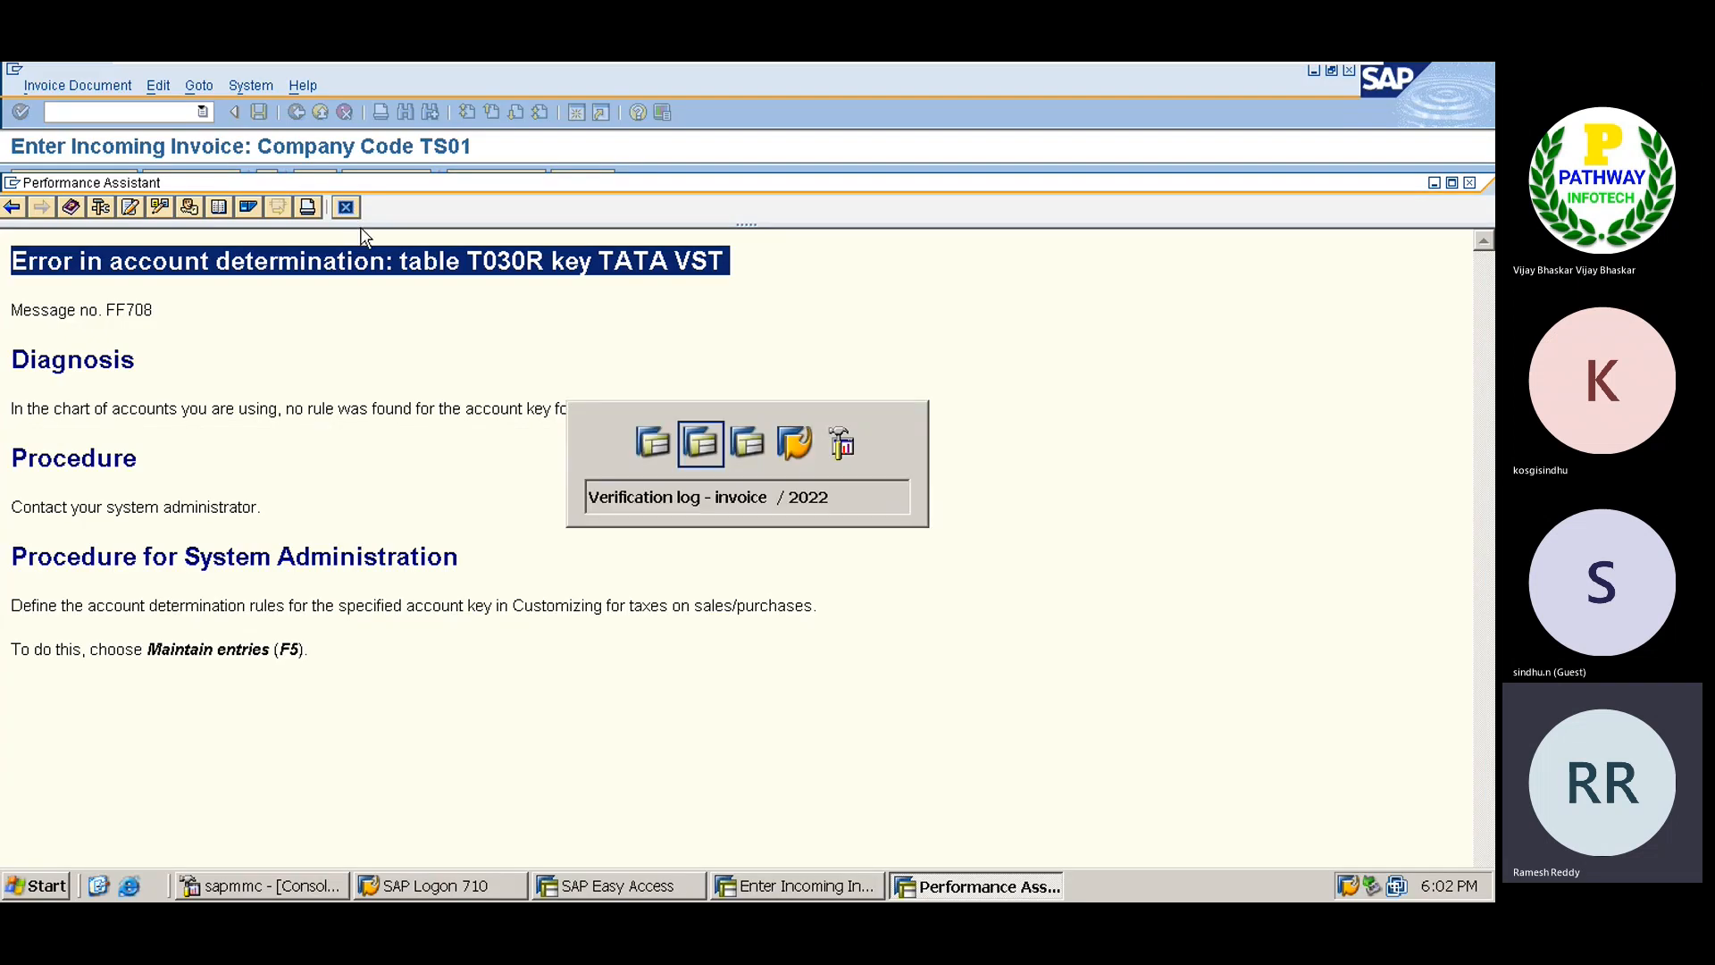
pyautogui.hotkey('alt', 'Tab')
pyautogui.hotkey('alt', 'Tab')
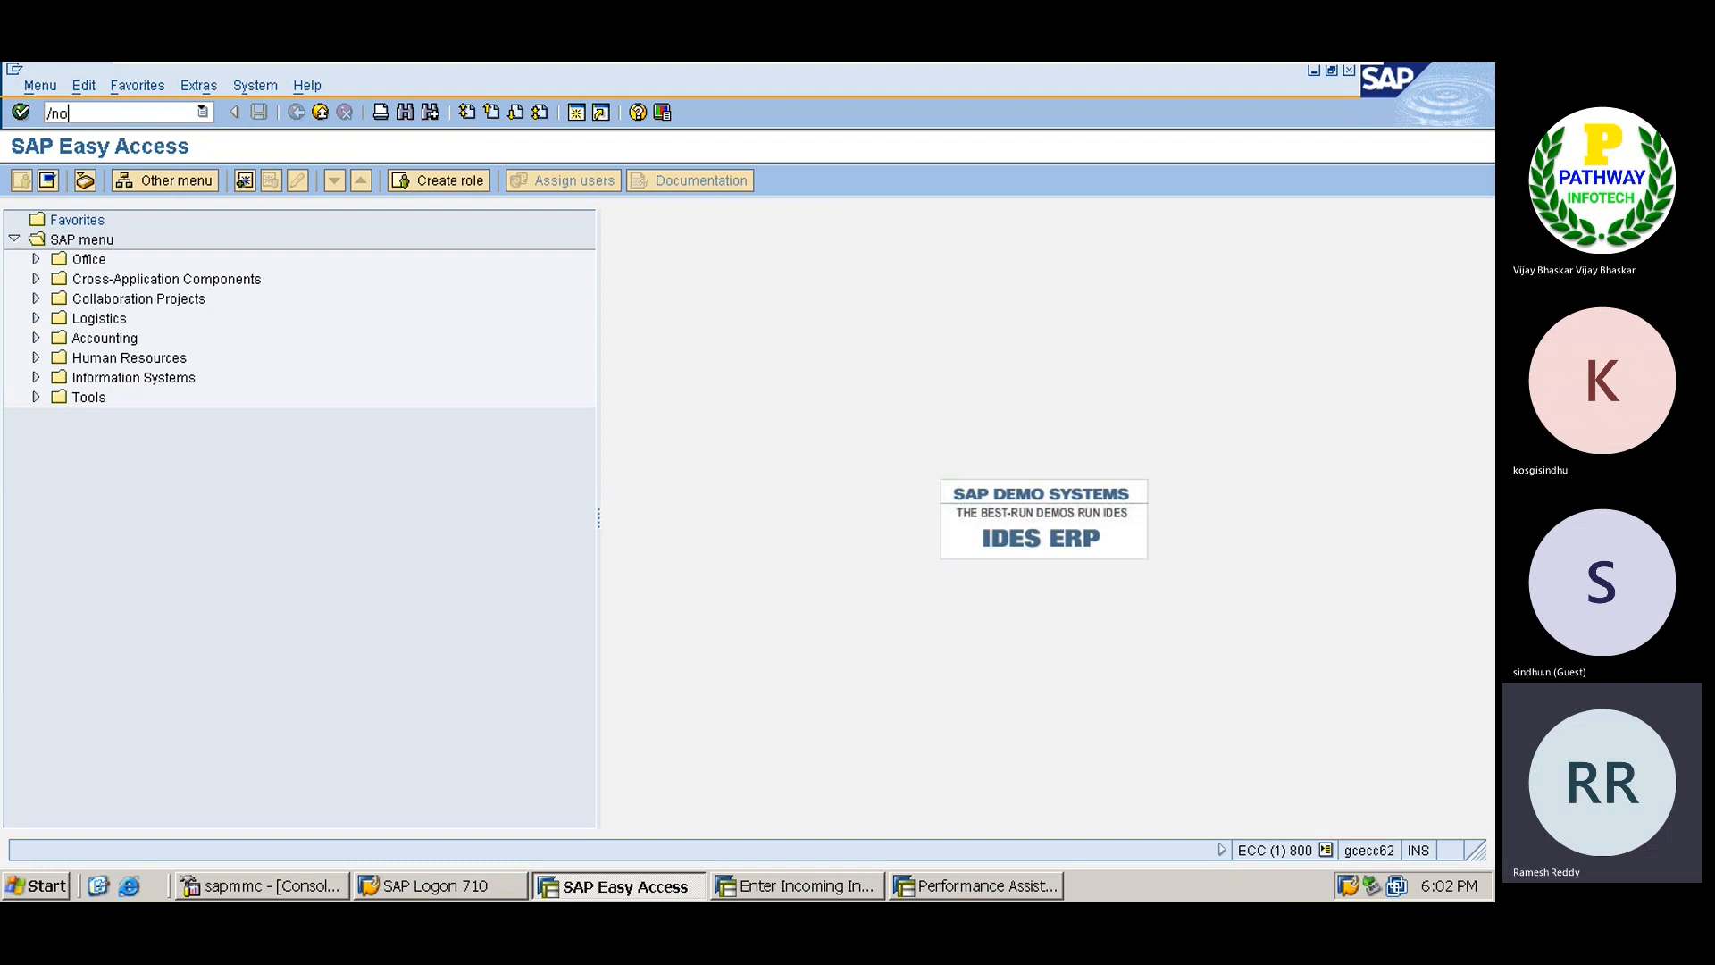
# Run OB40 and open the Input tax (VST) procedure for chart of accounts TATA.
pyautogui.press('Return')
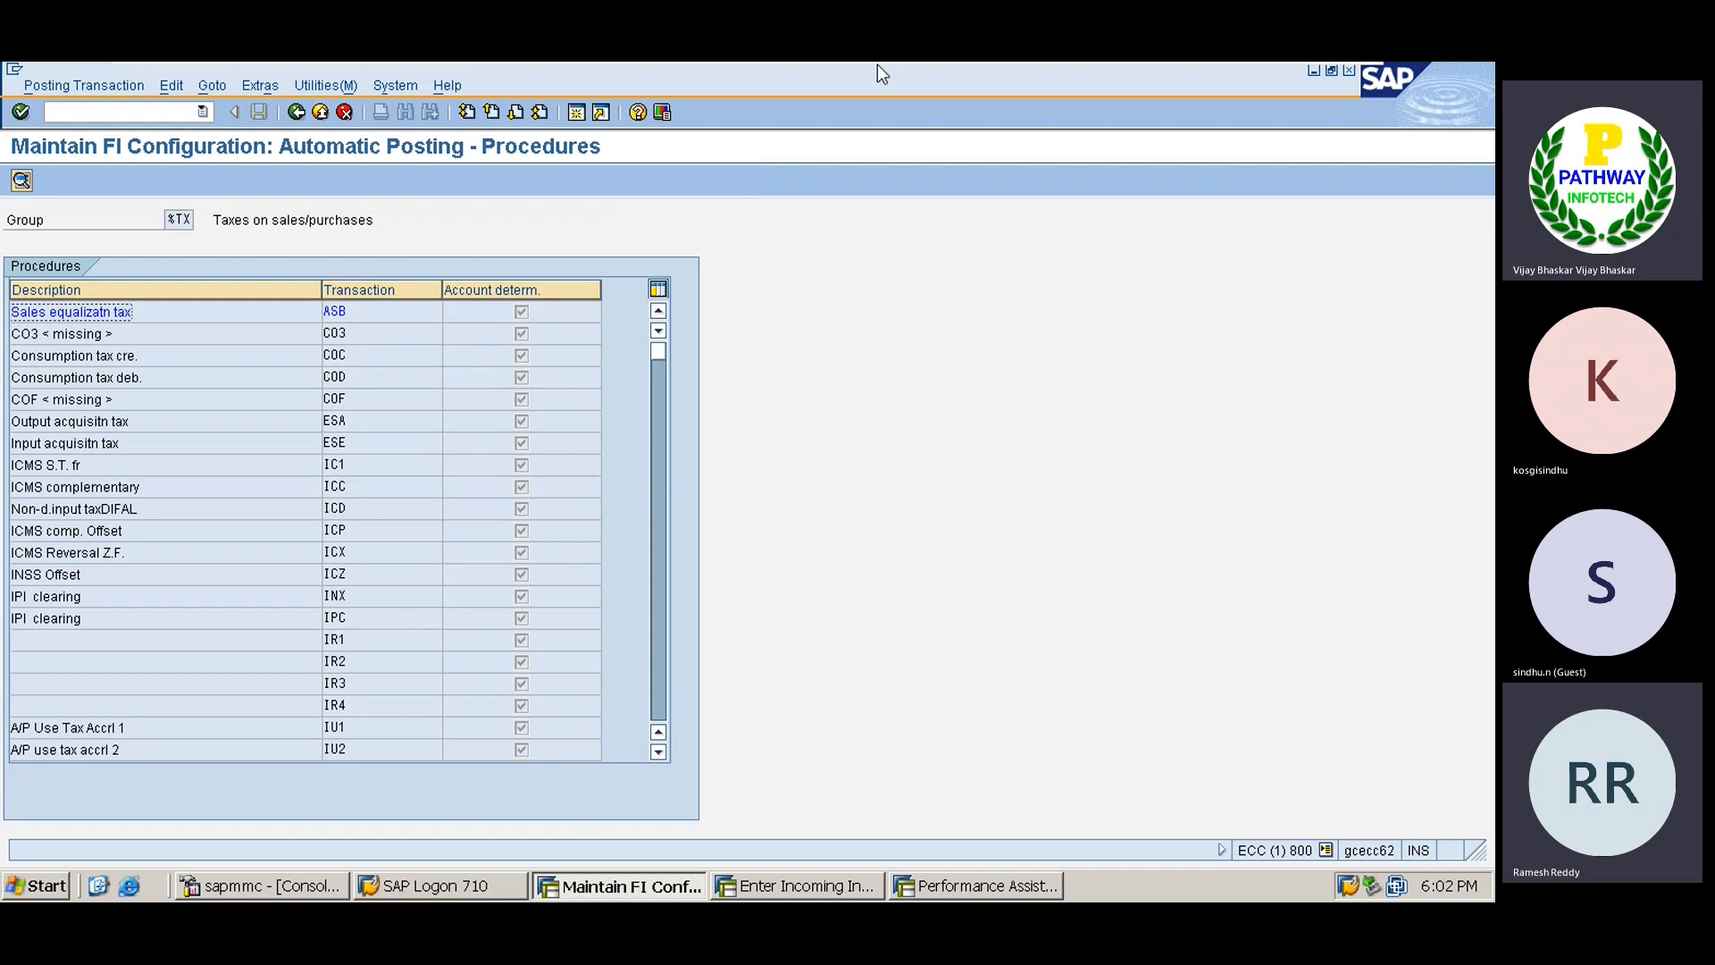
pyautogui.click(661, 671)
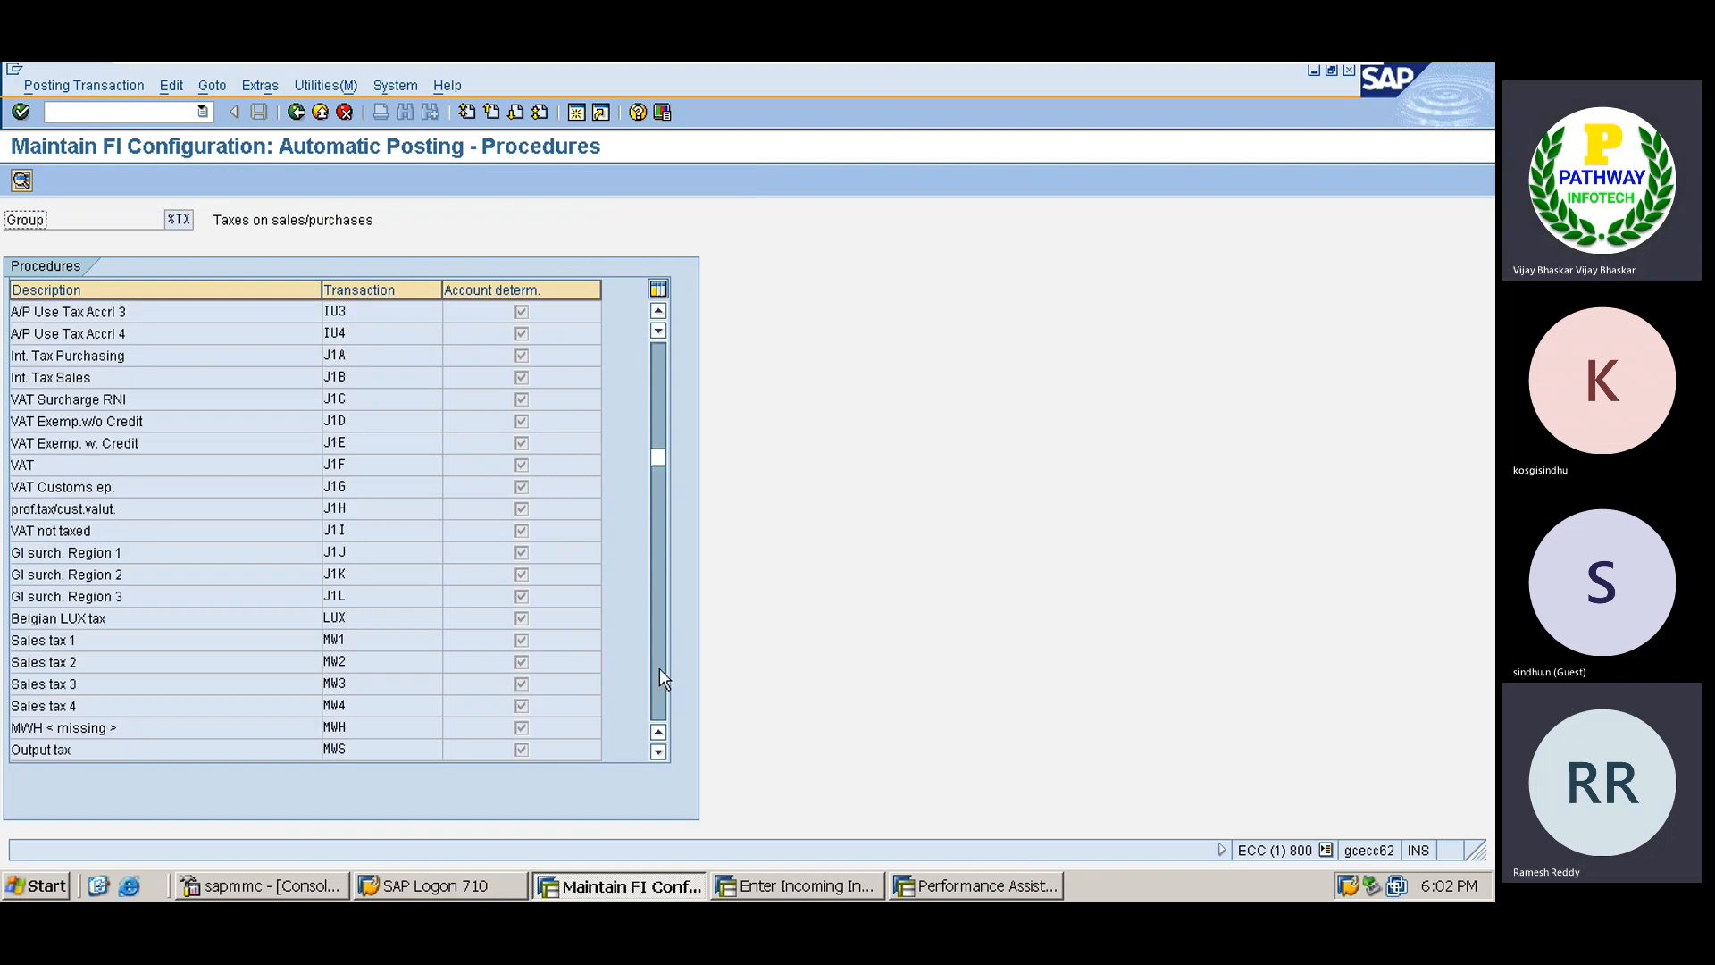
pyautogui.click(661, 671)
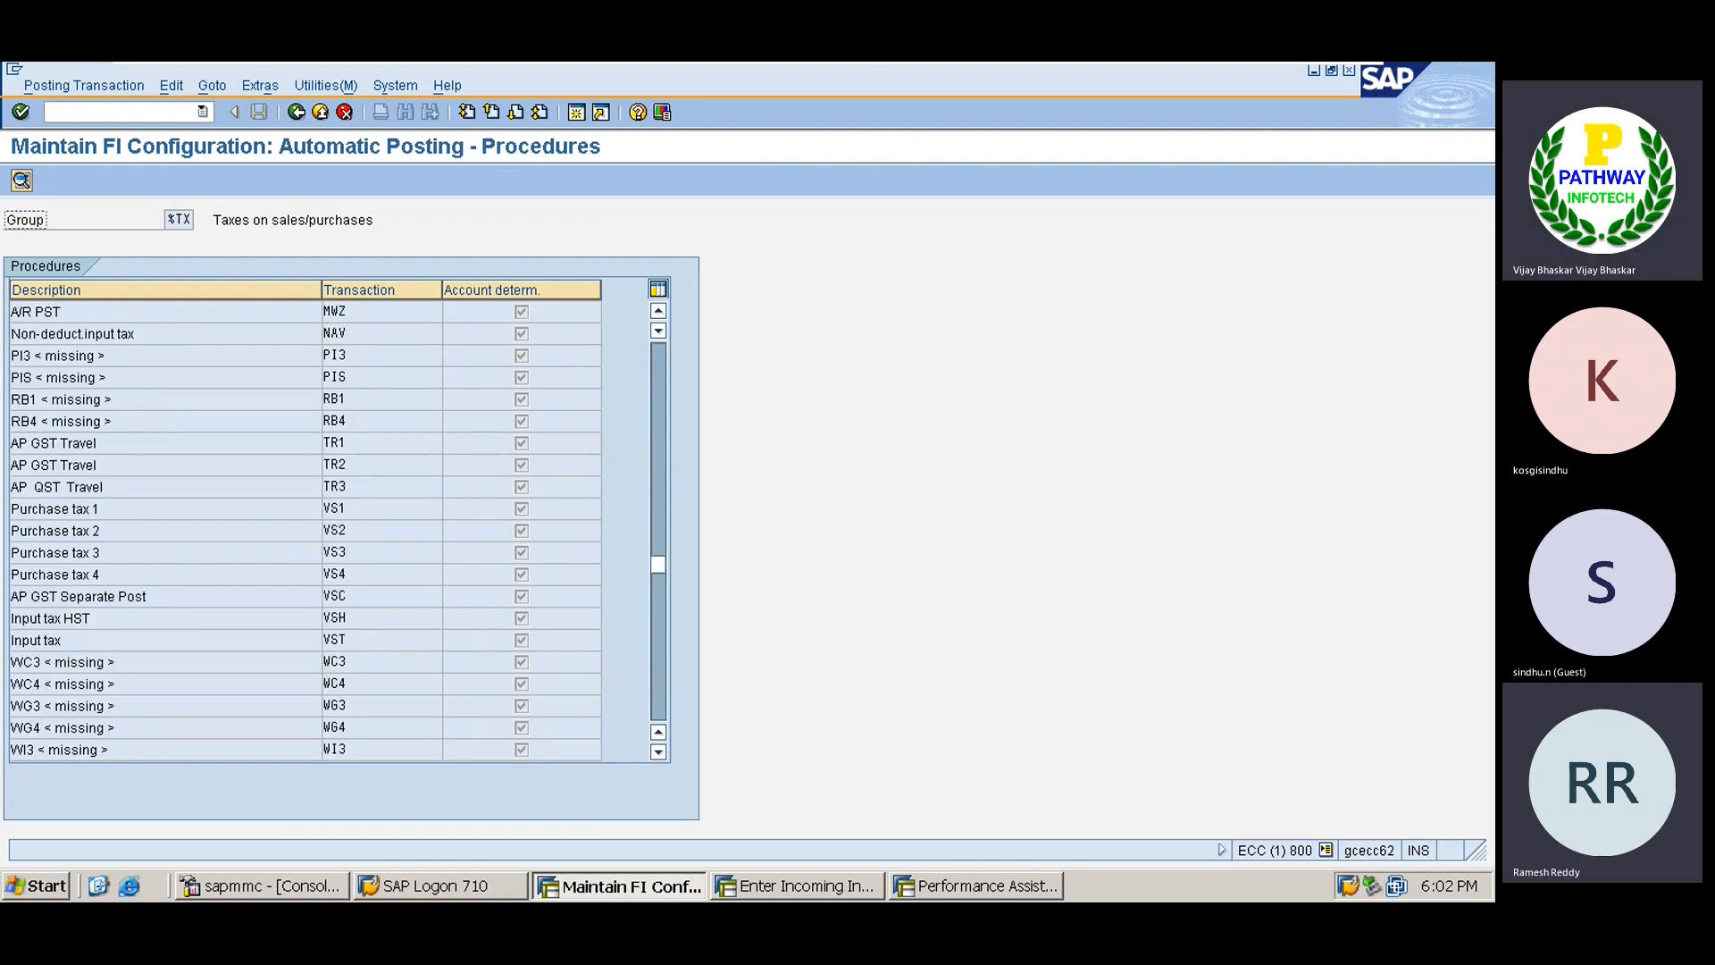
pyautogui.click(662, 311)
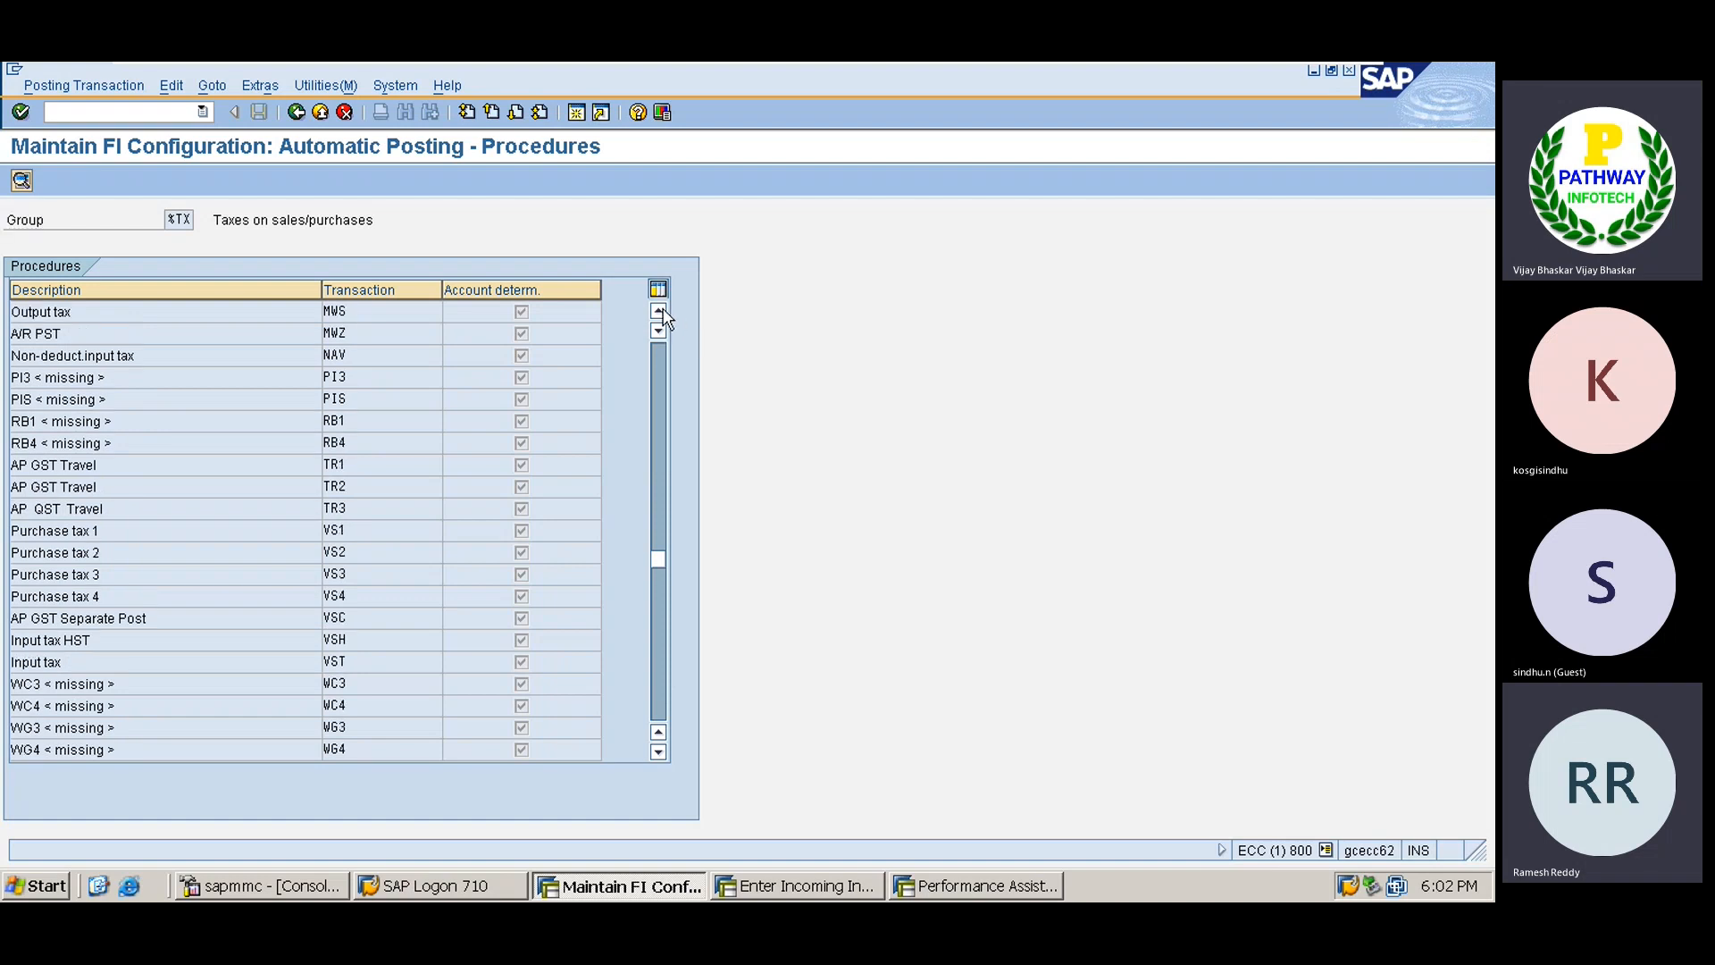
pyautogui.click(663, 311)
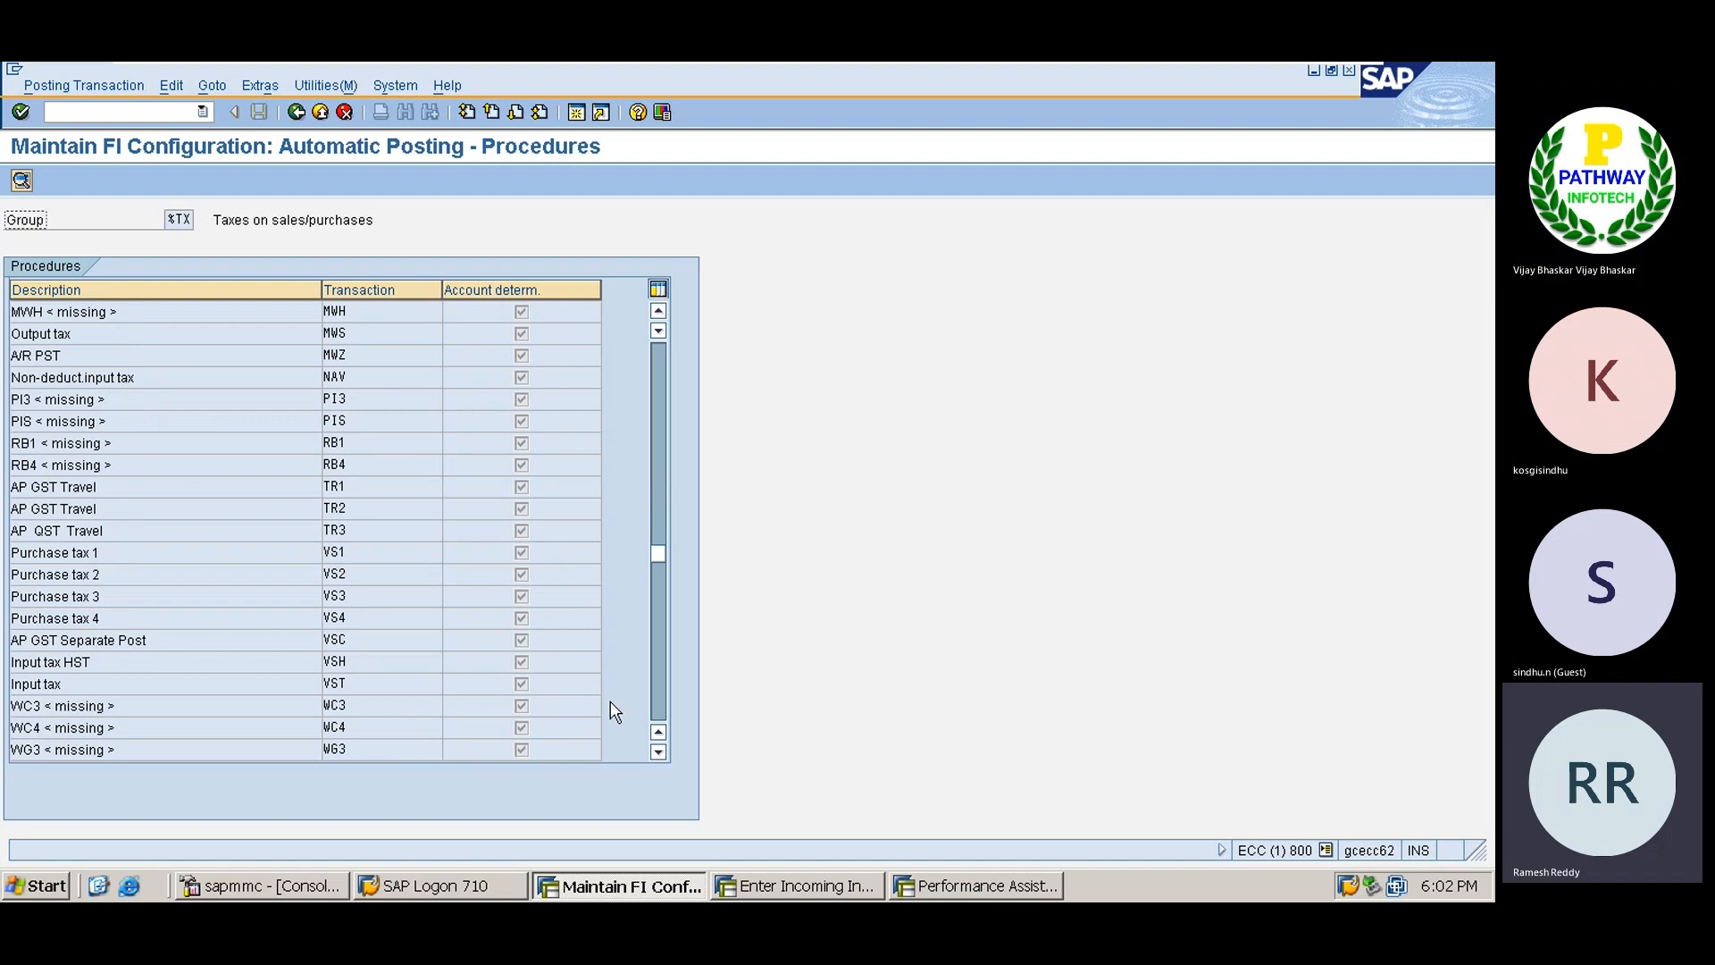
pyautogui.doubleClick(291, 679)
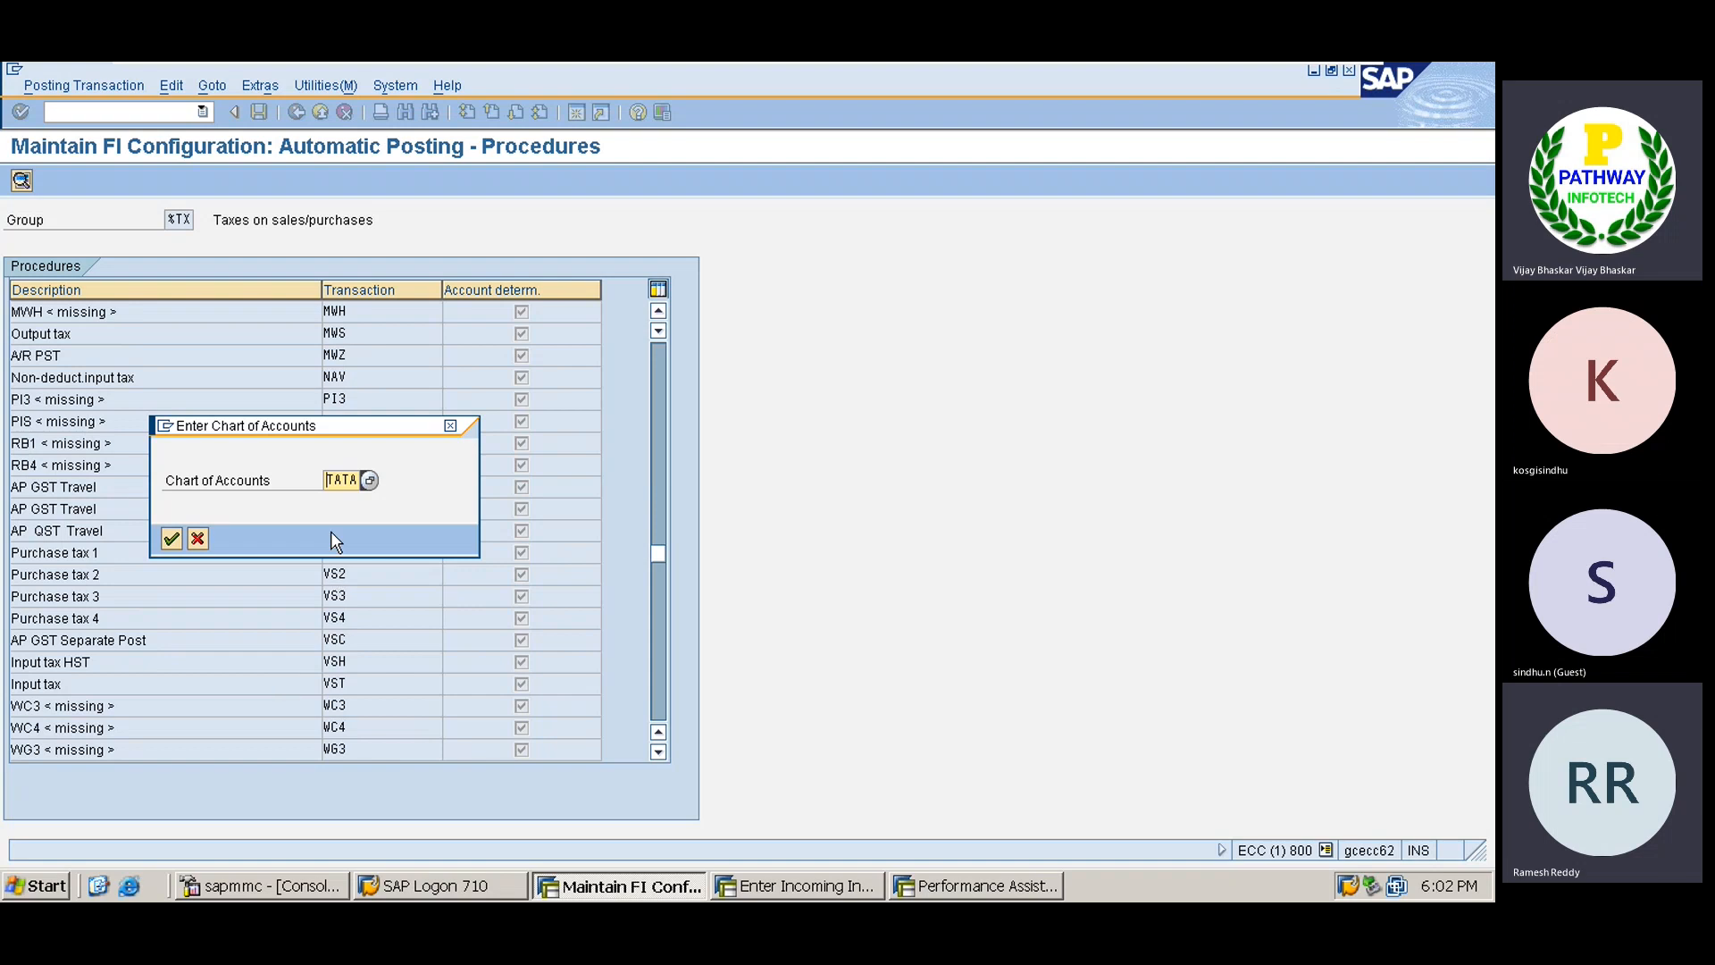
pyautogui.press('Return')
# Base VST account determination on tax code, save the rule, and go back.
pyautogui.click(170, 334)
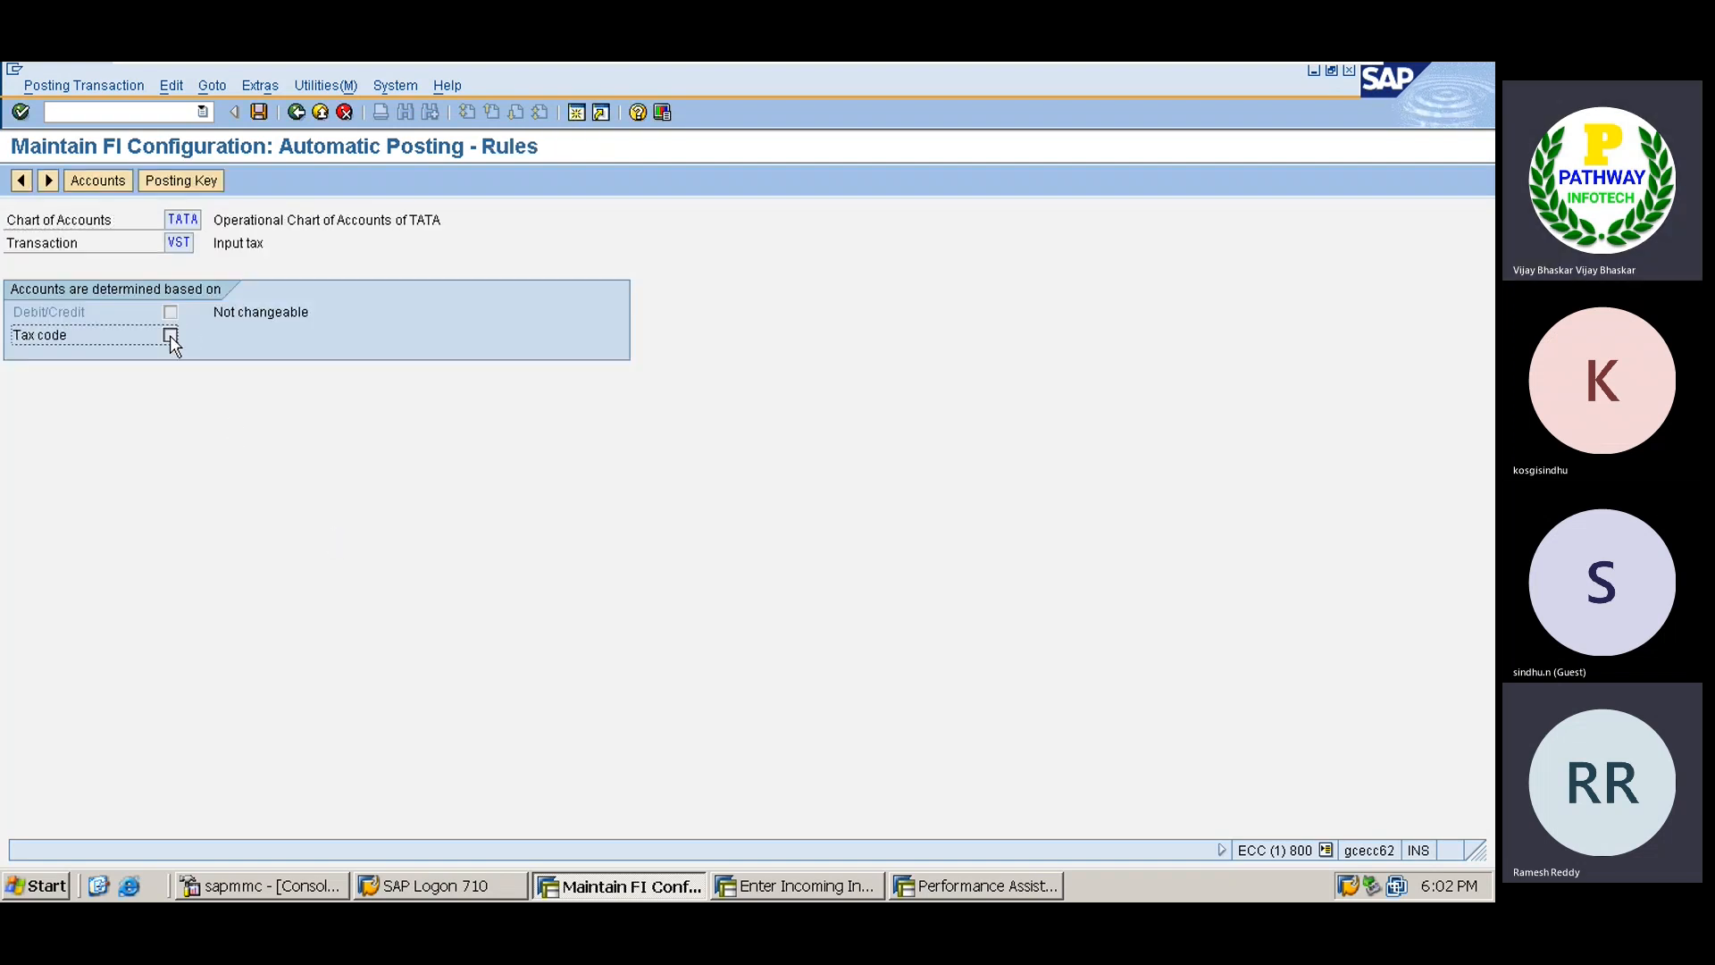
pyautogui.click(259, 112)
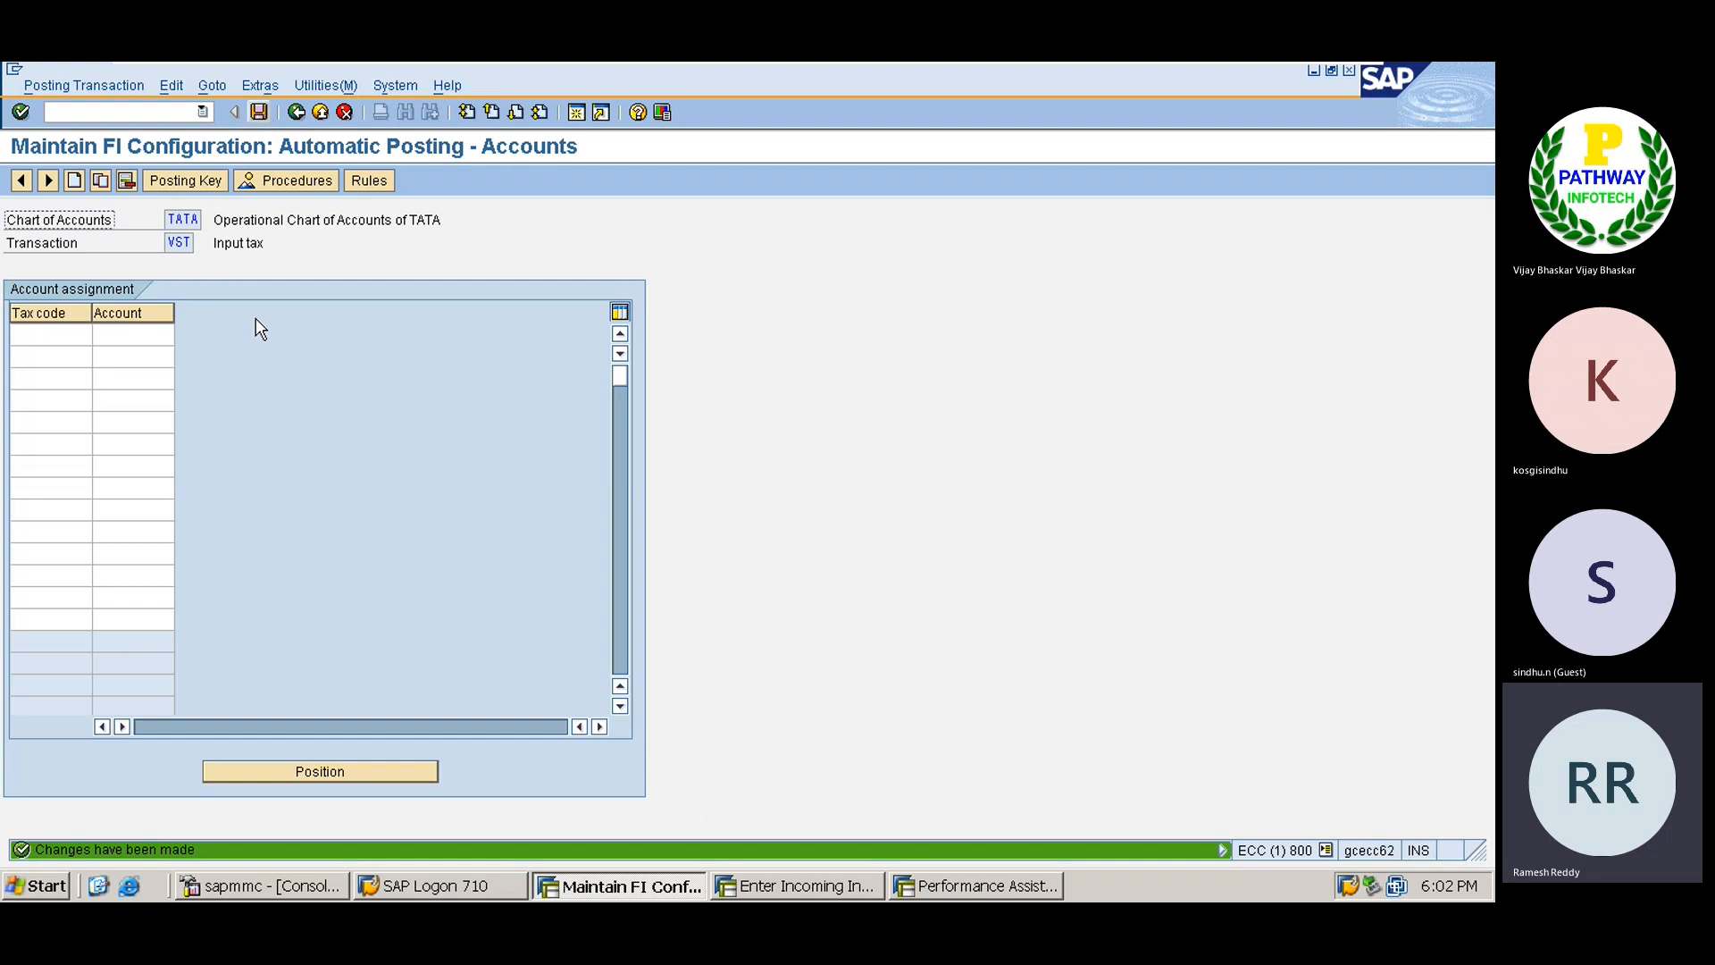
pyautogui.click(51, 335)
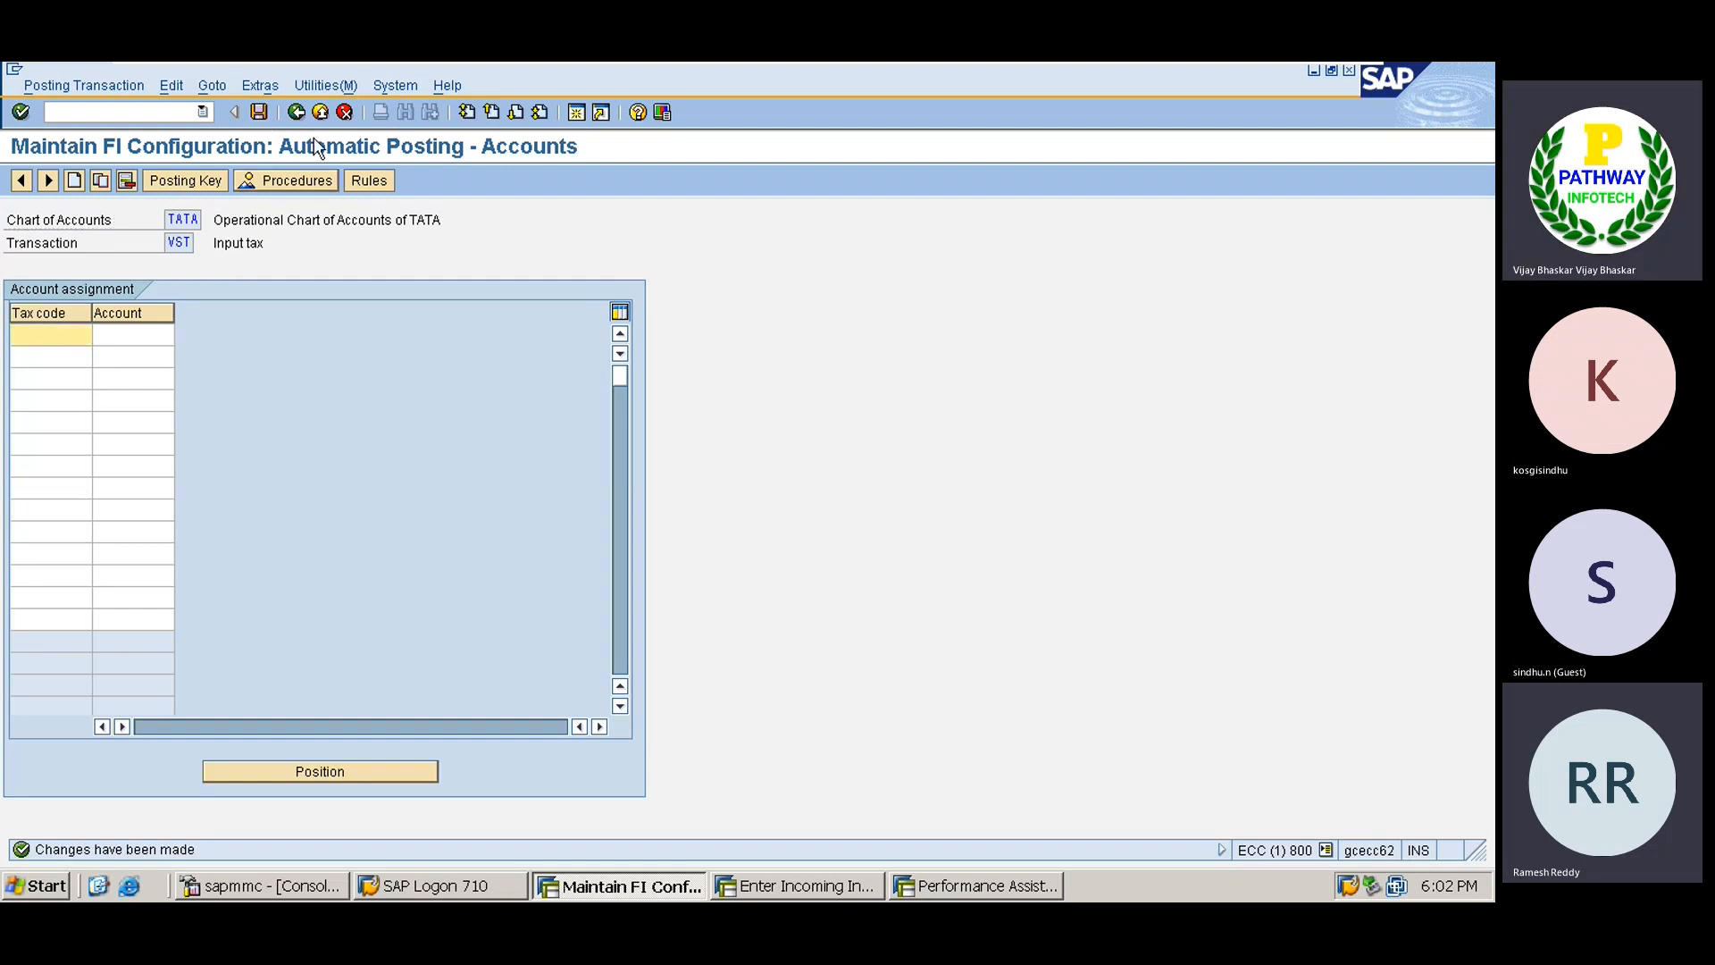
pyautogui.click(340, 113)
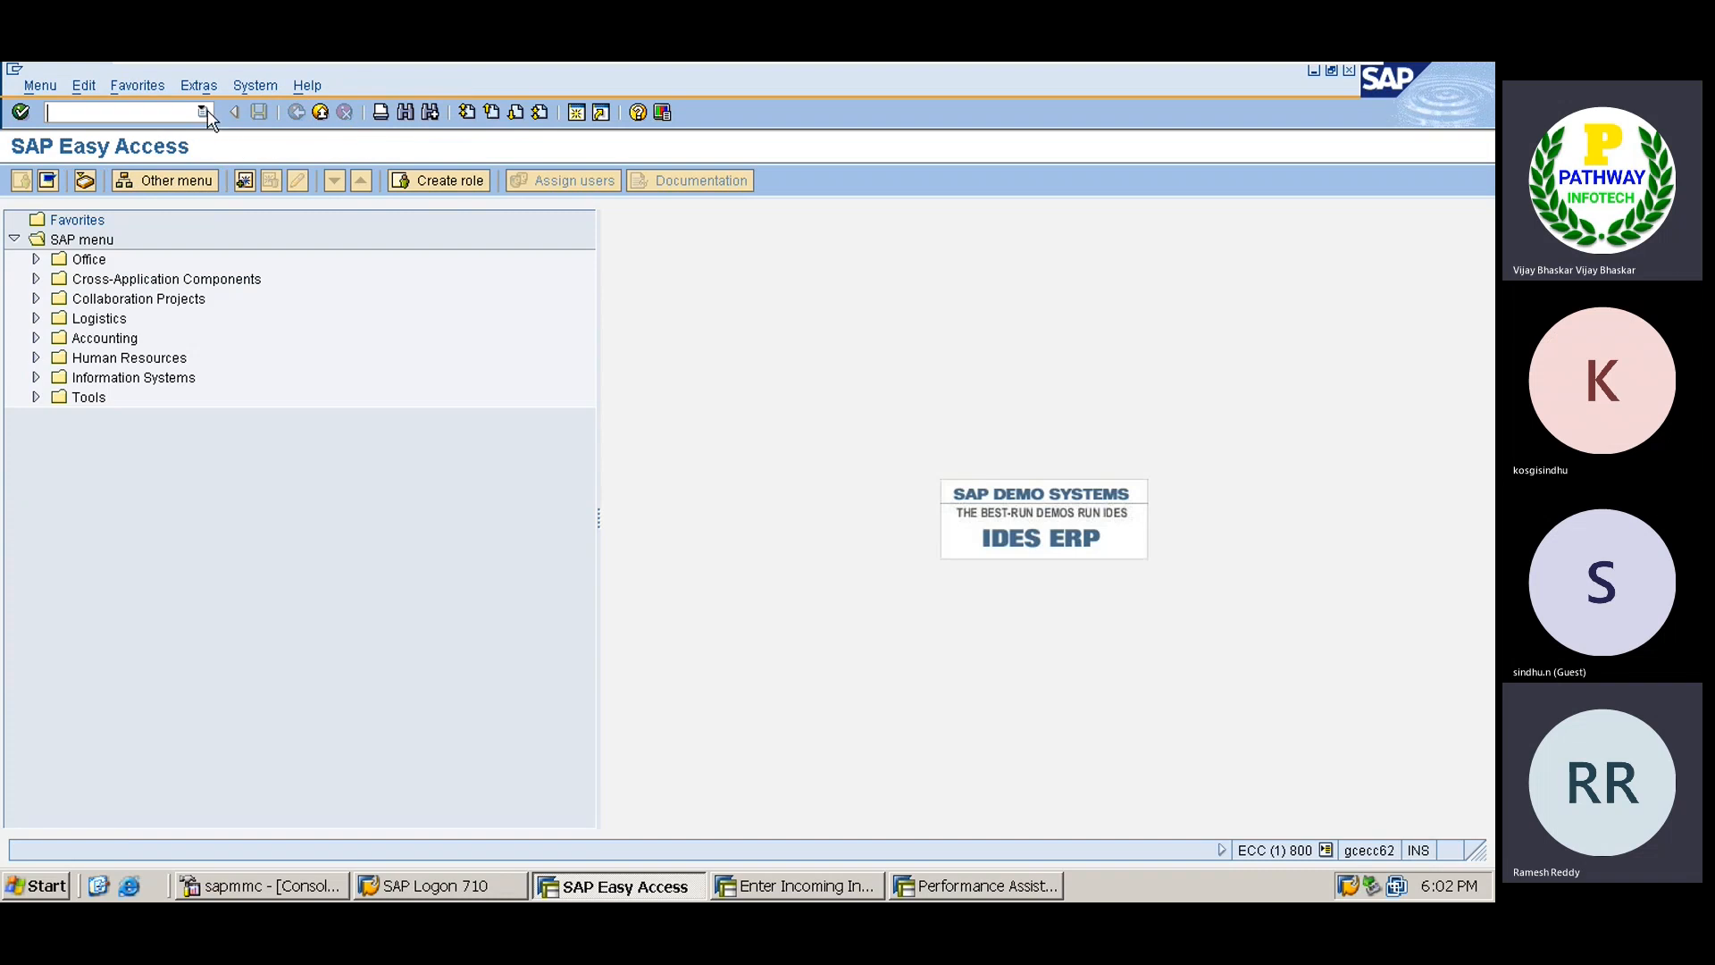
pyautogui.click(204, 111)
# Reopen OB40's Input tax VST procedure for chart of accounts TATA.
pyautogui.click(177, 132)
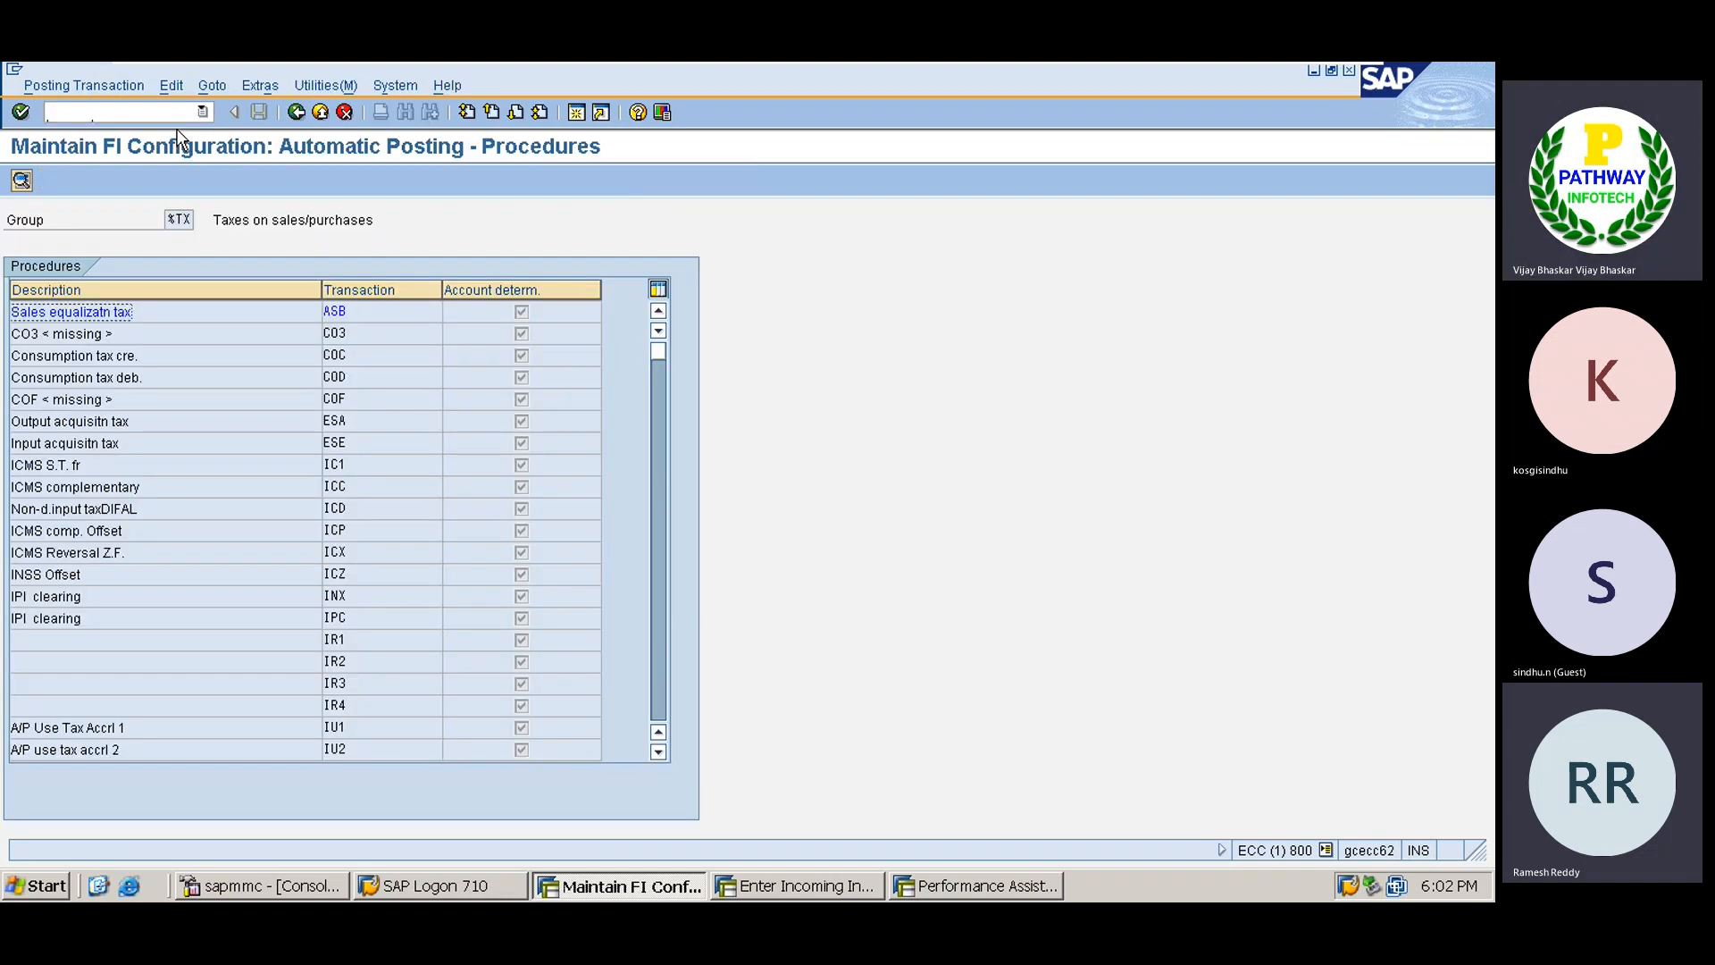
pyautogui.click(661, 674)
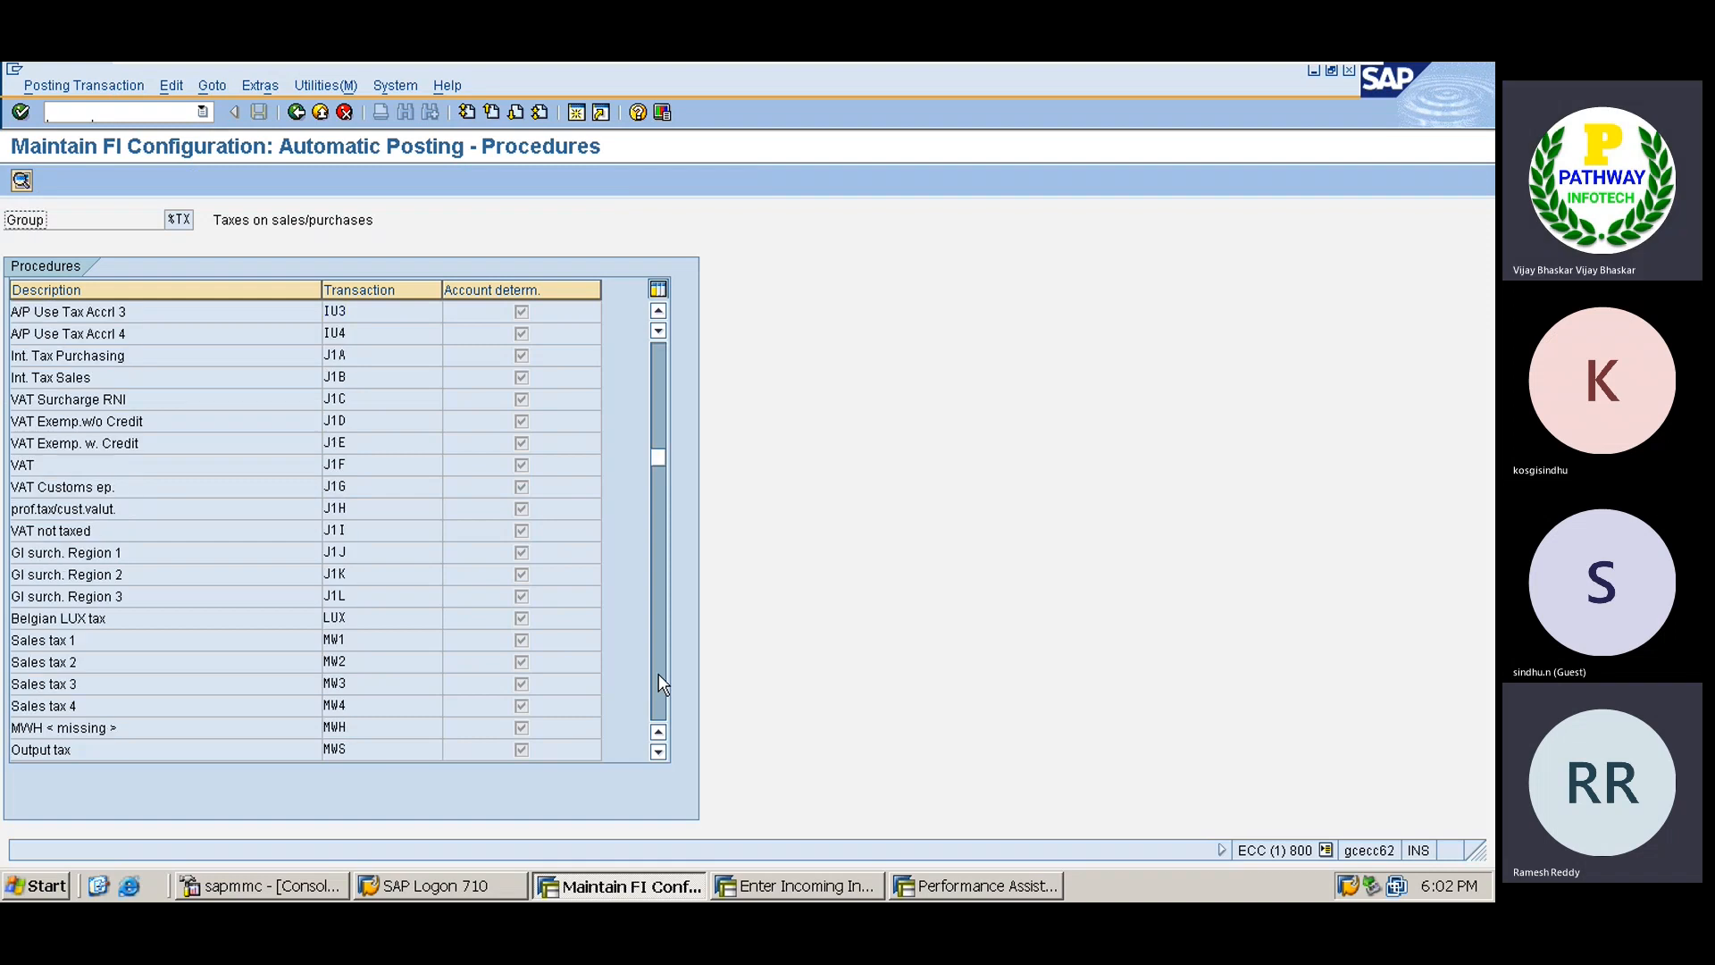
pyautogui.click(661, 683)
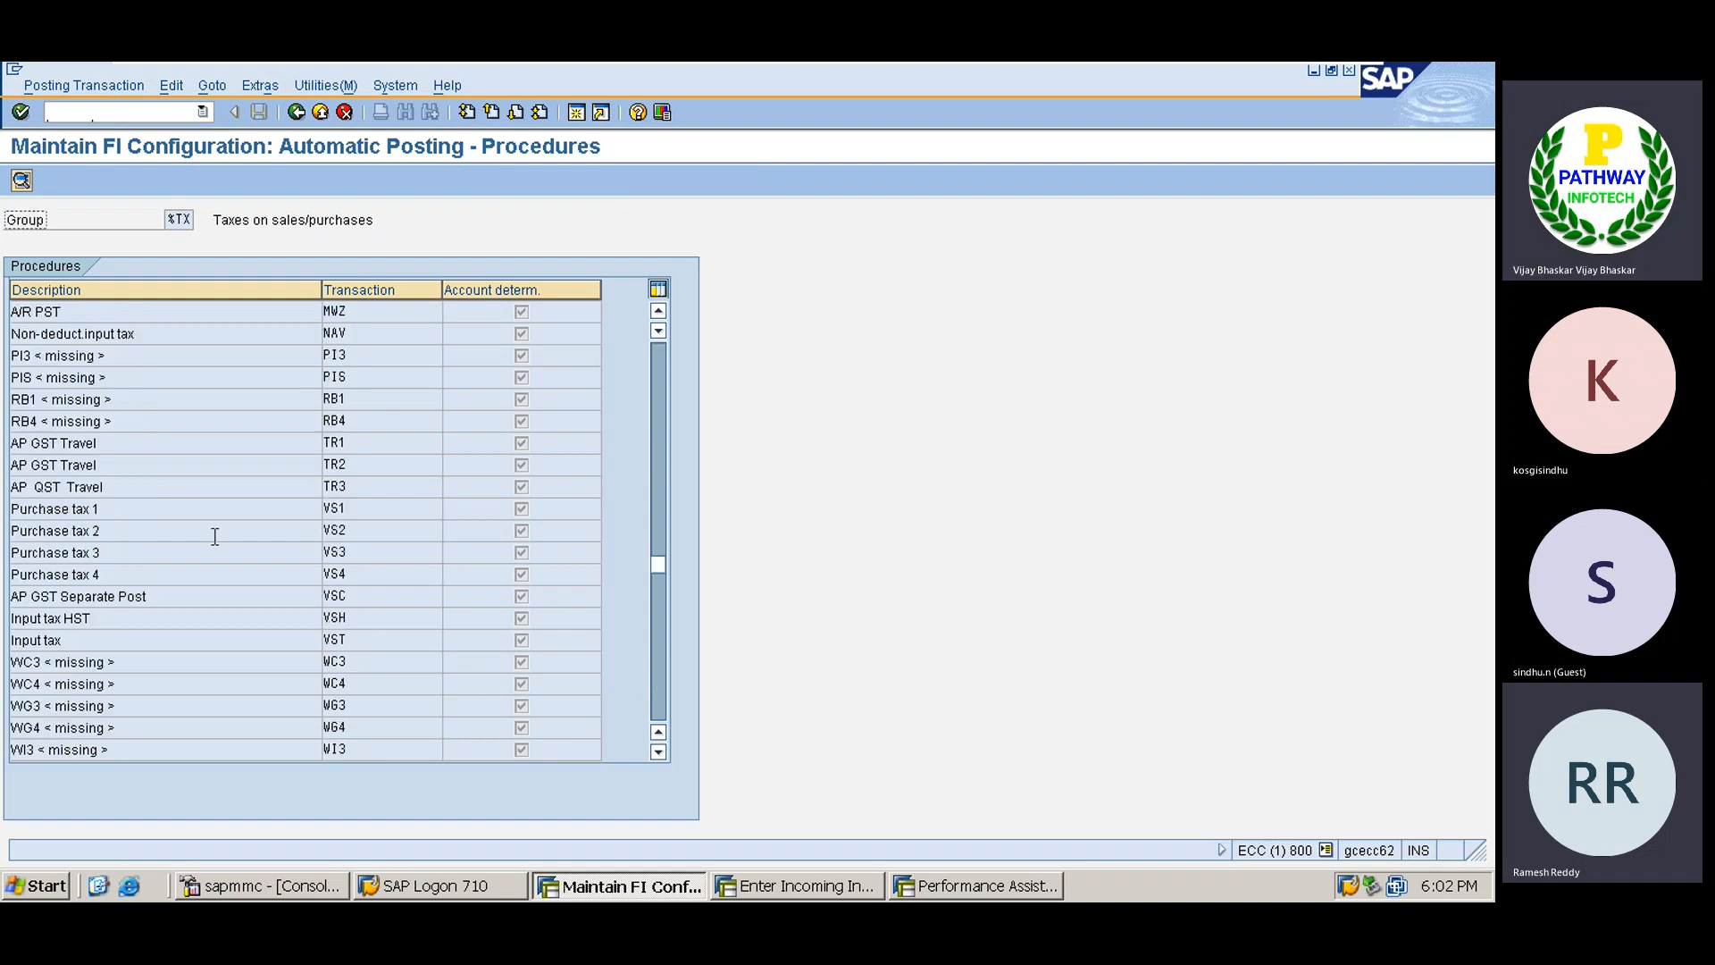
pyautogui.click(164, 641)
pyautogui.doubleClick(164, 641)
pyautogui.press('Return')
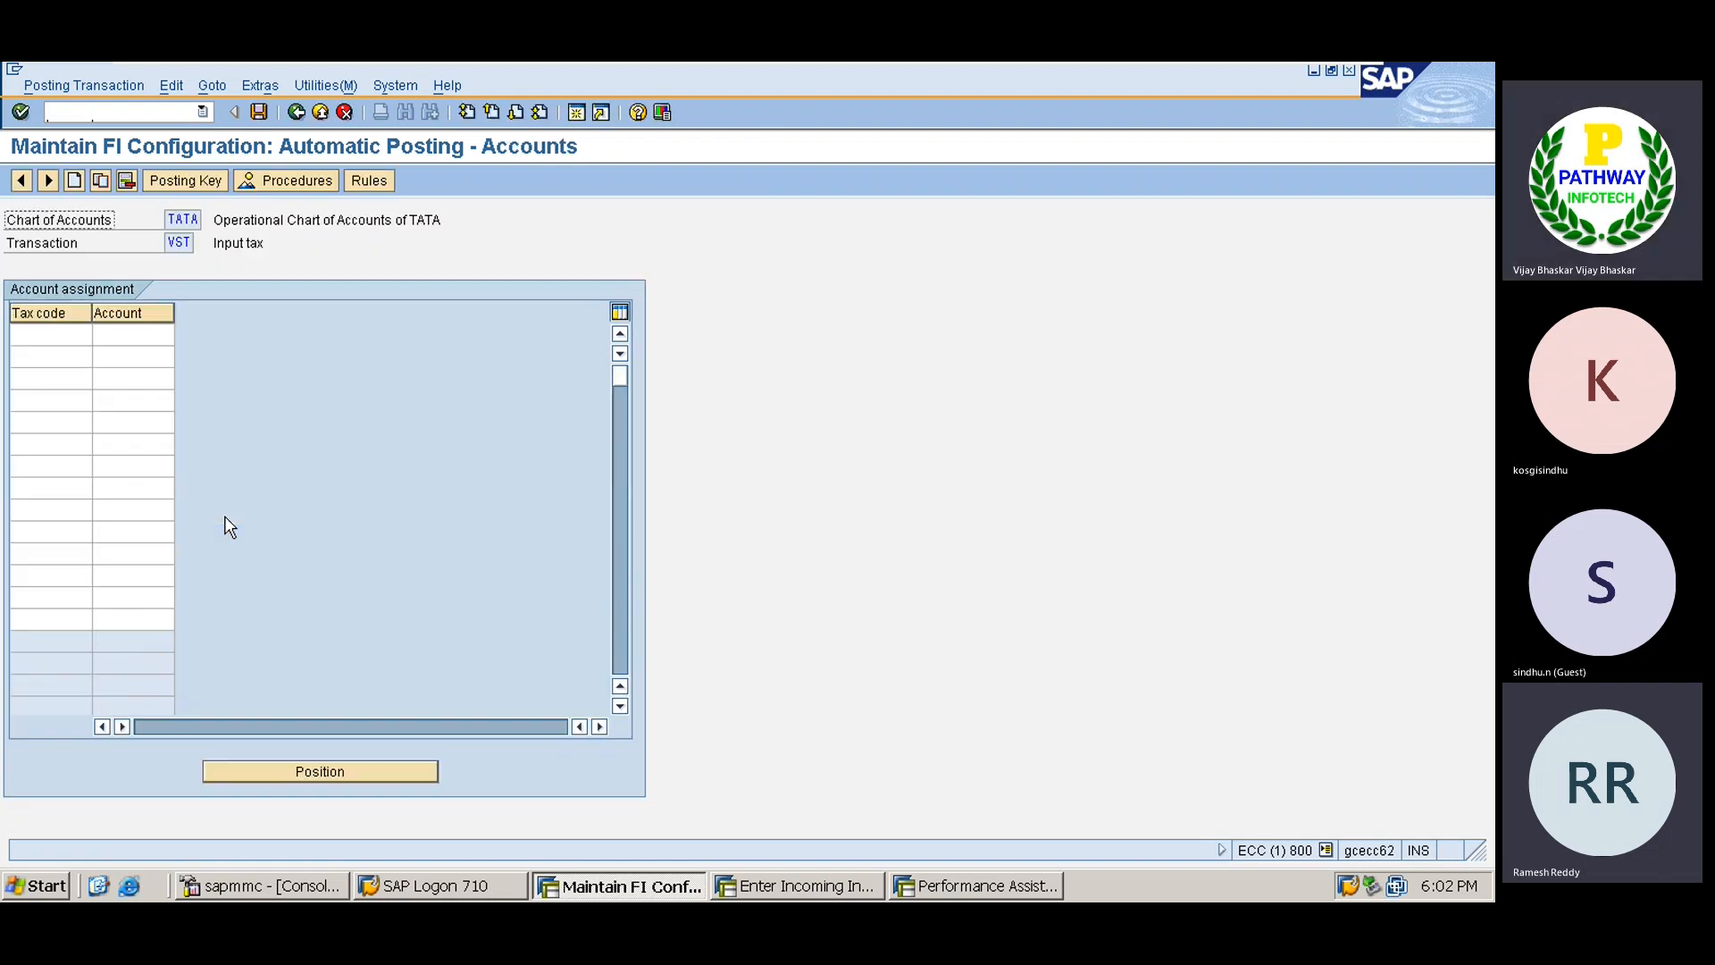
# Untick the tax code rule, save it under request ECCK900062, and open a second session.
pyautogui.click(358, 183)
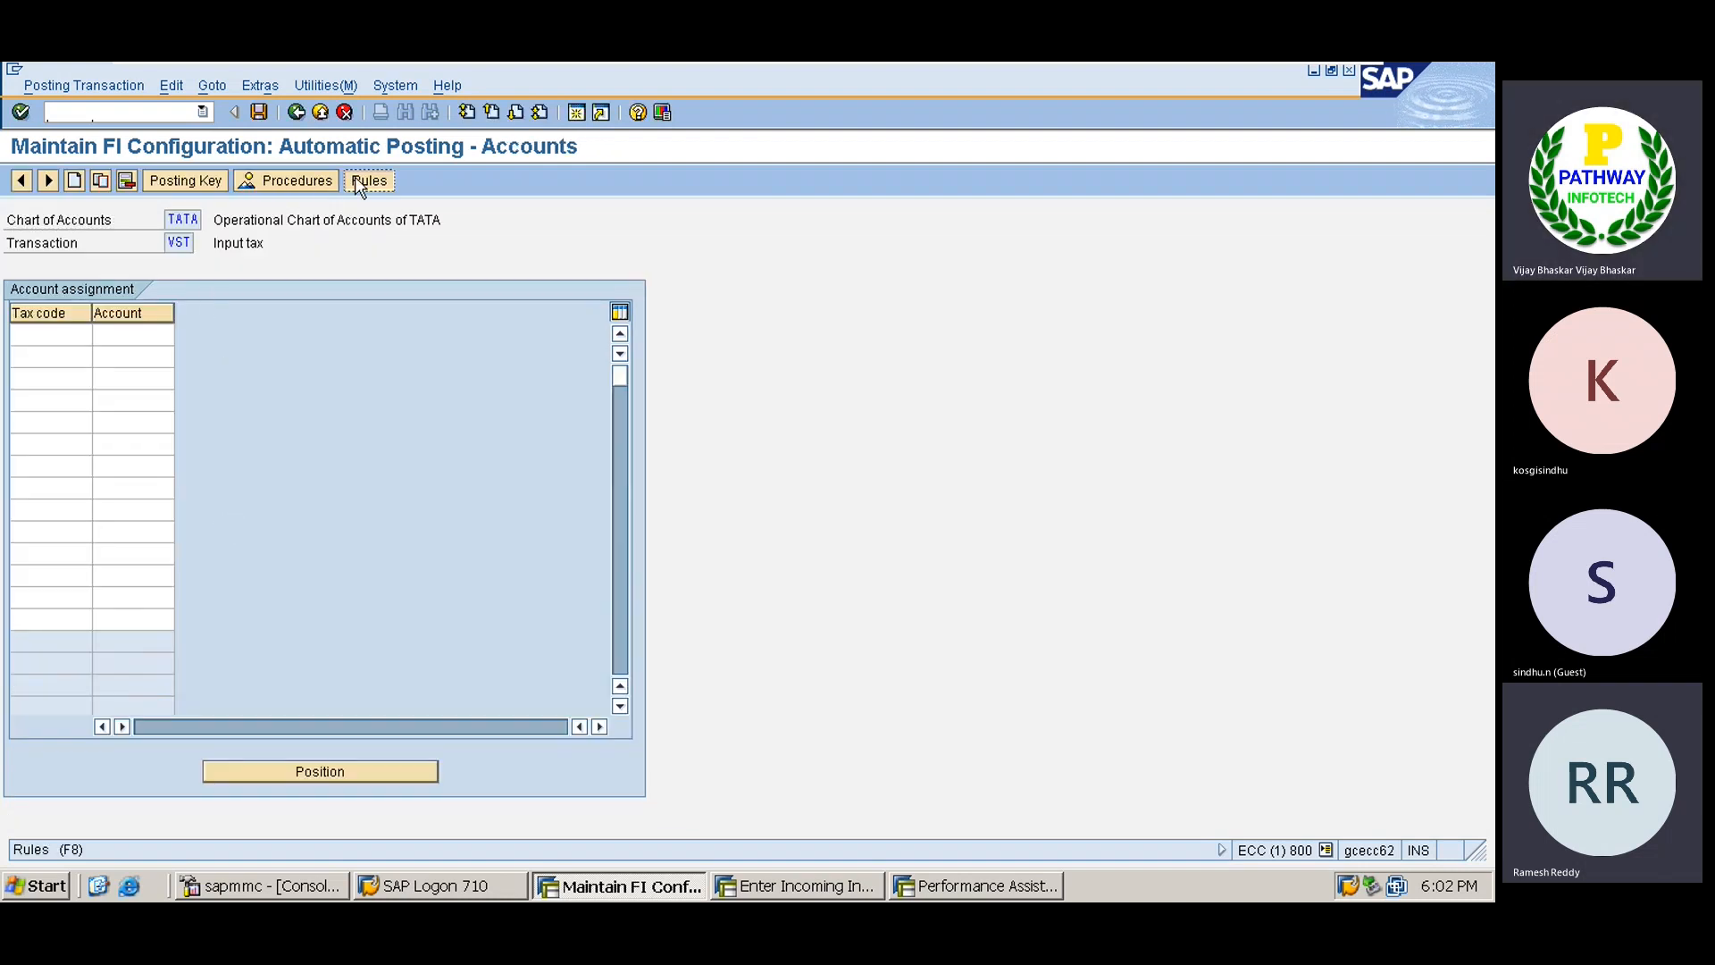
pyautogui.click(171, 335)
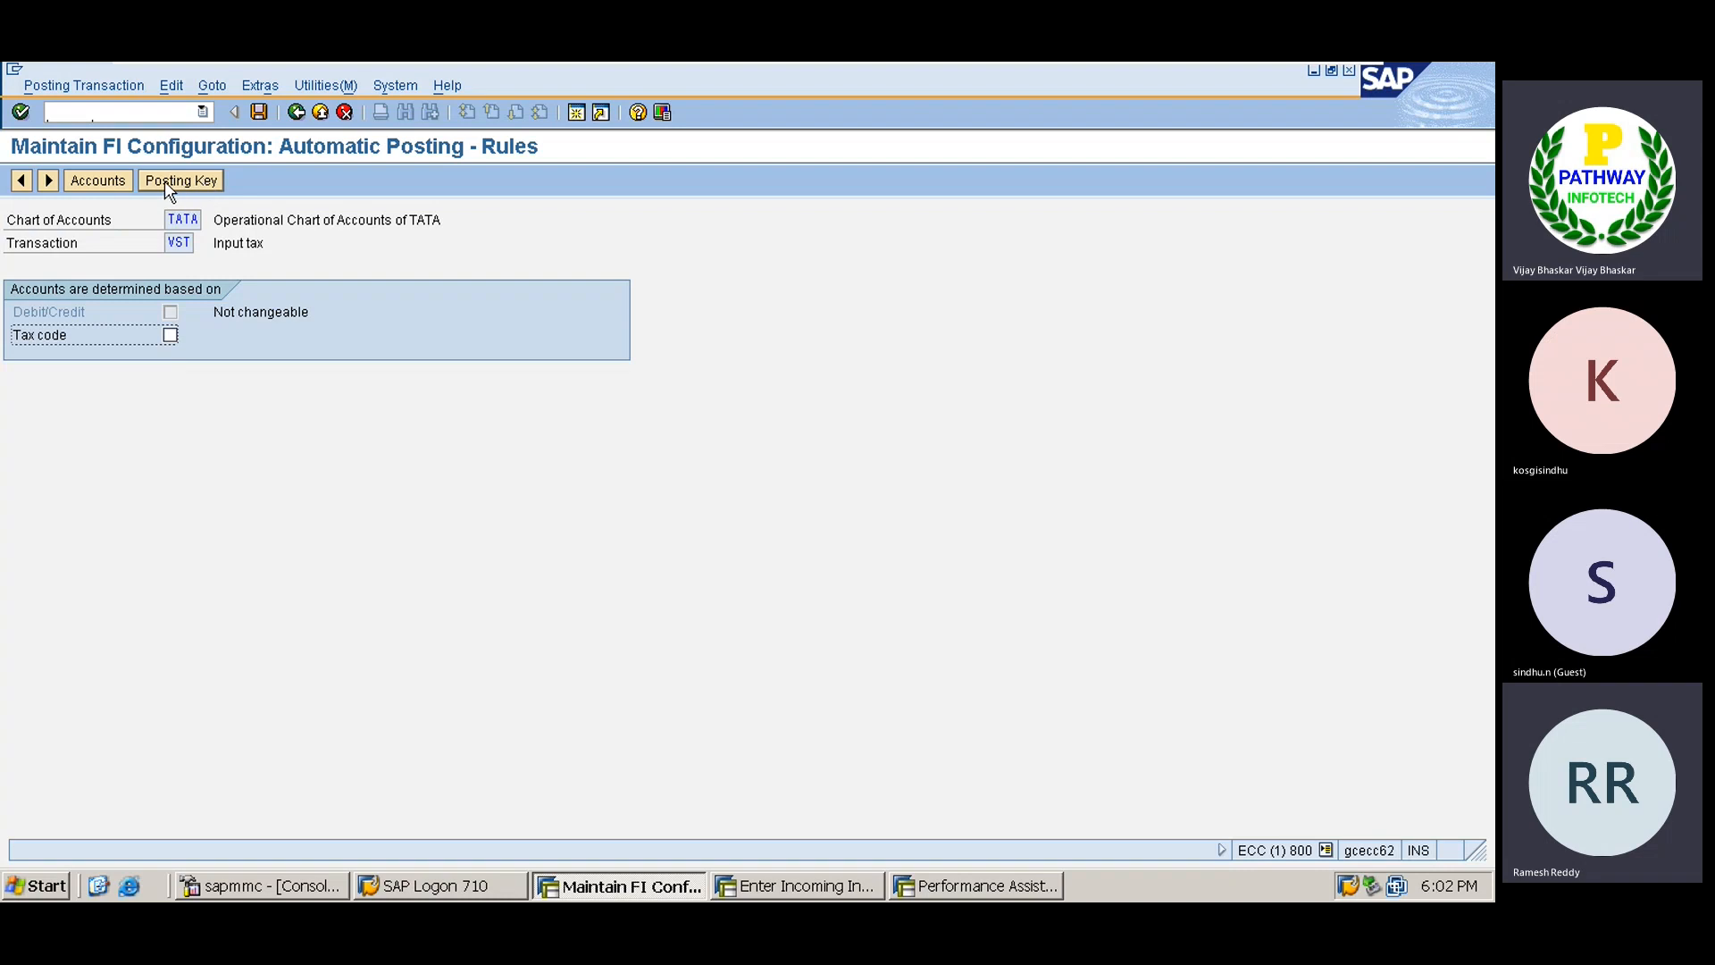
pyautogui.click(121, 181)
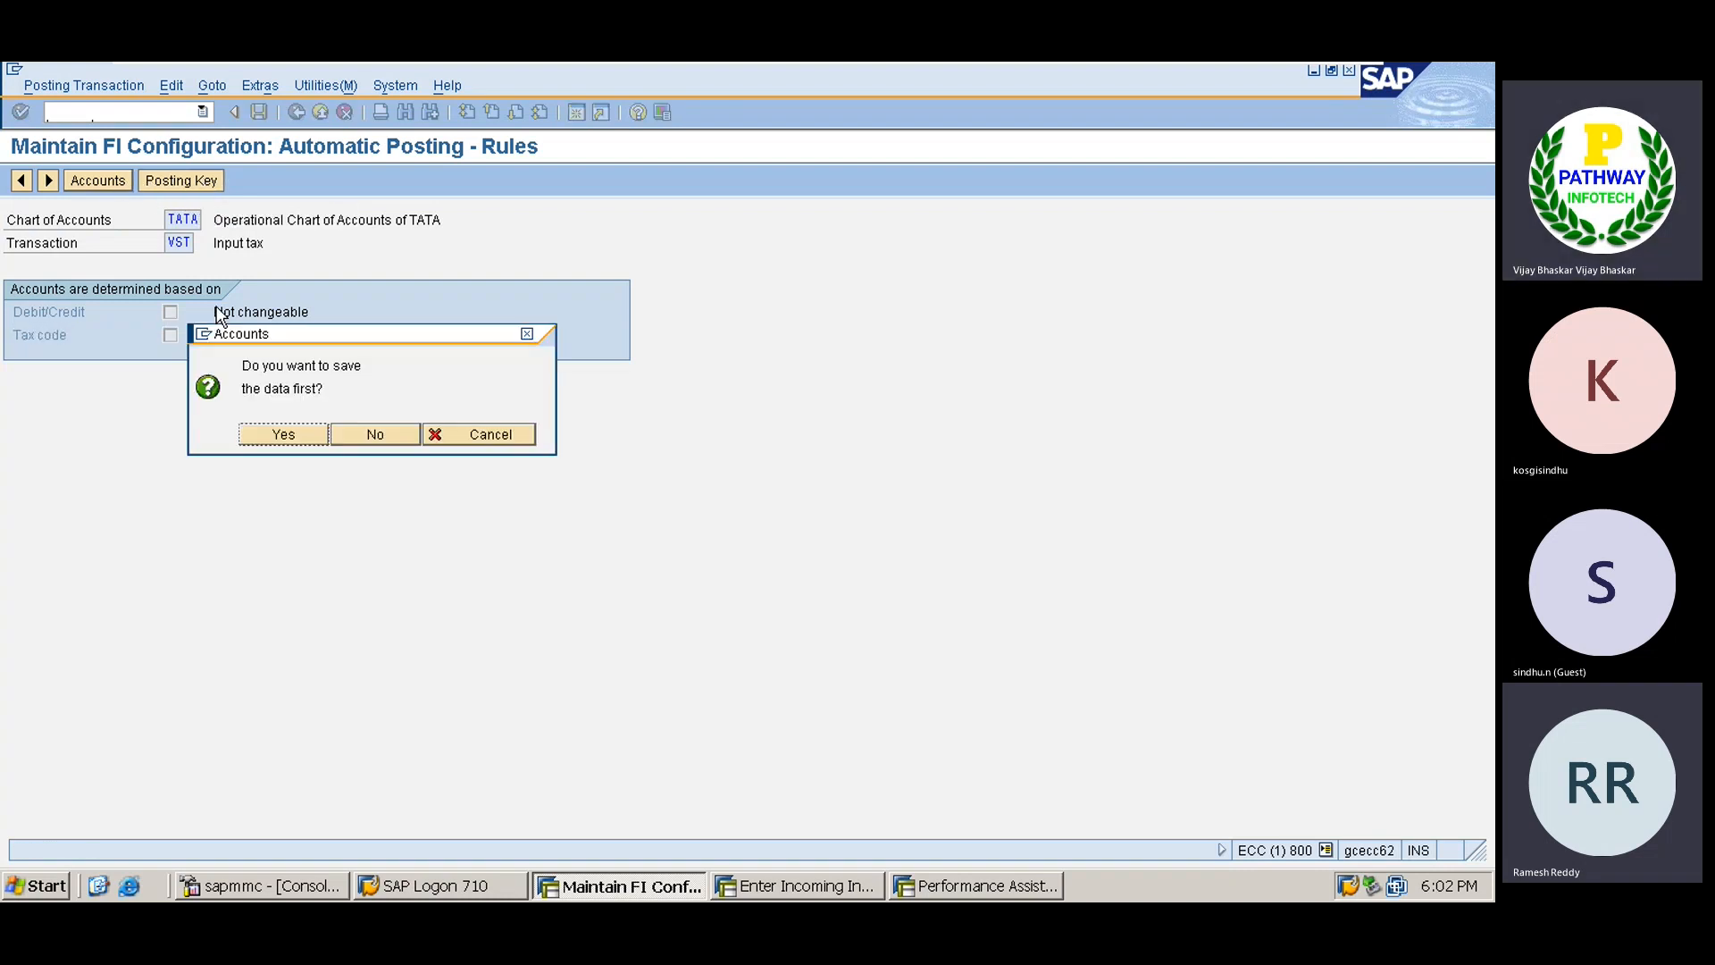
pyautogui.click(294, 438)
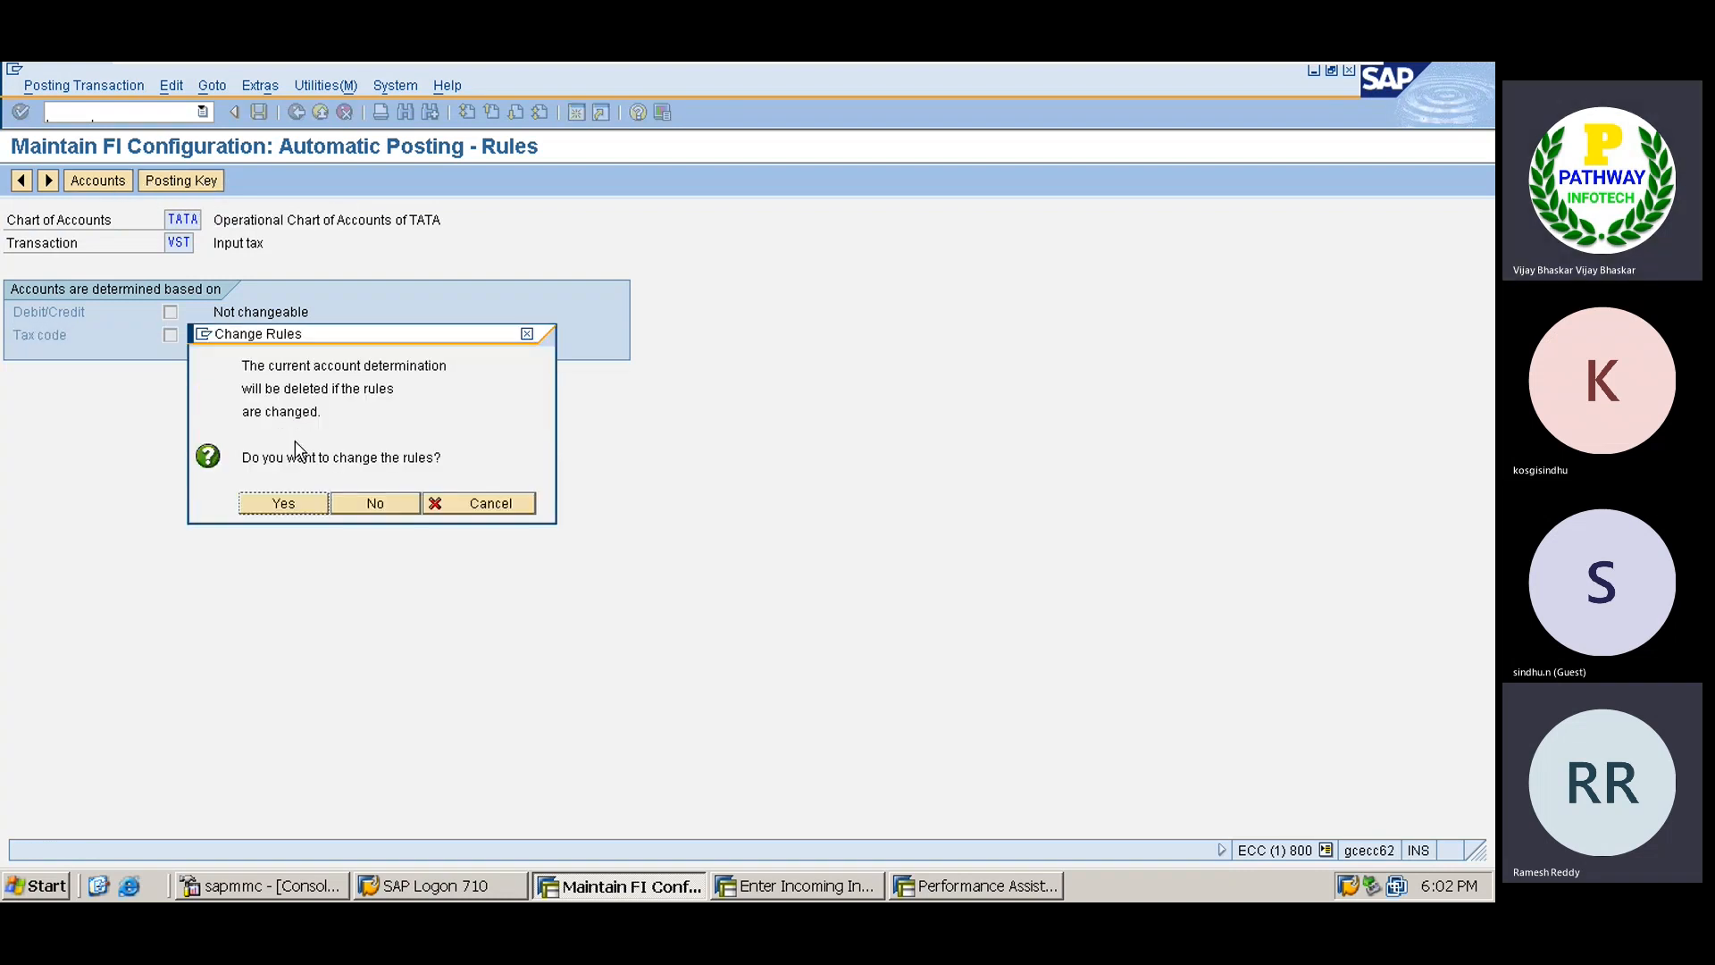
pyautogui.click(282, 503)
pyautogui.click(54, 401)
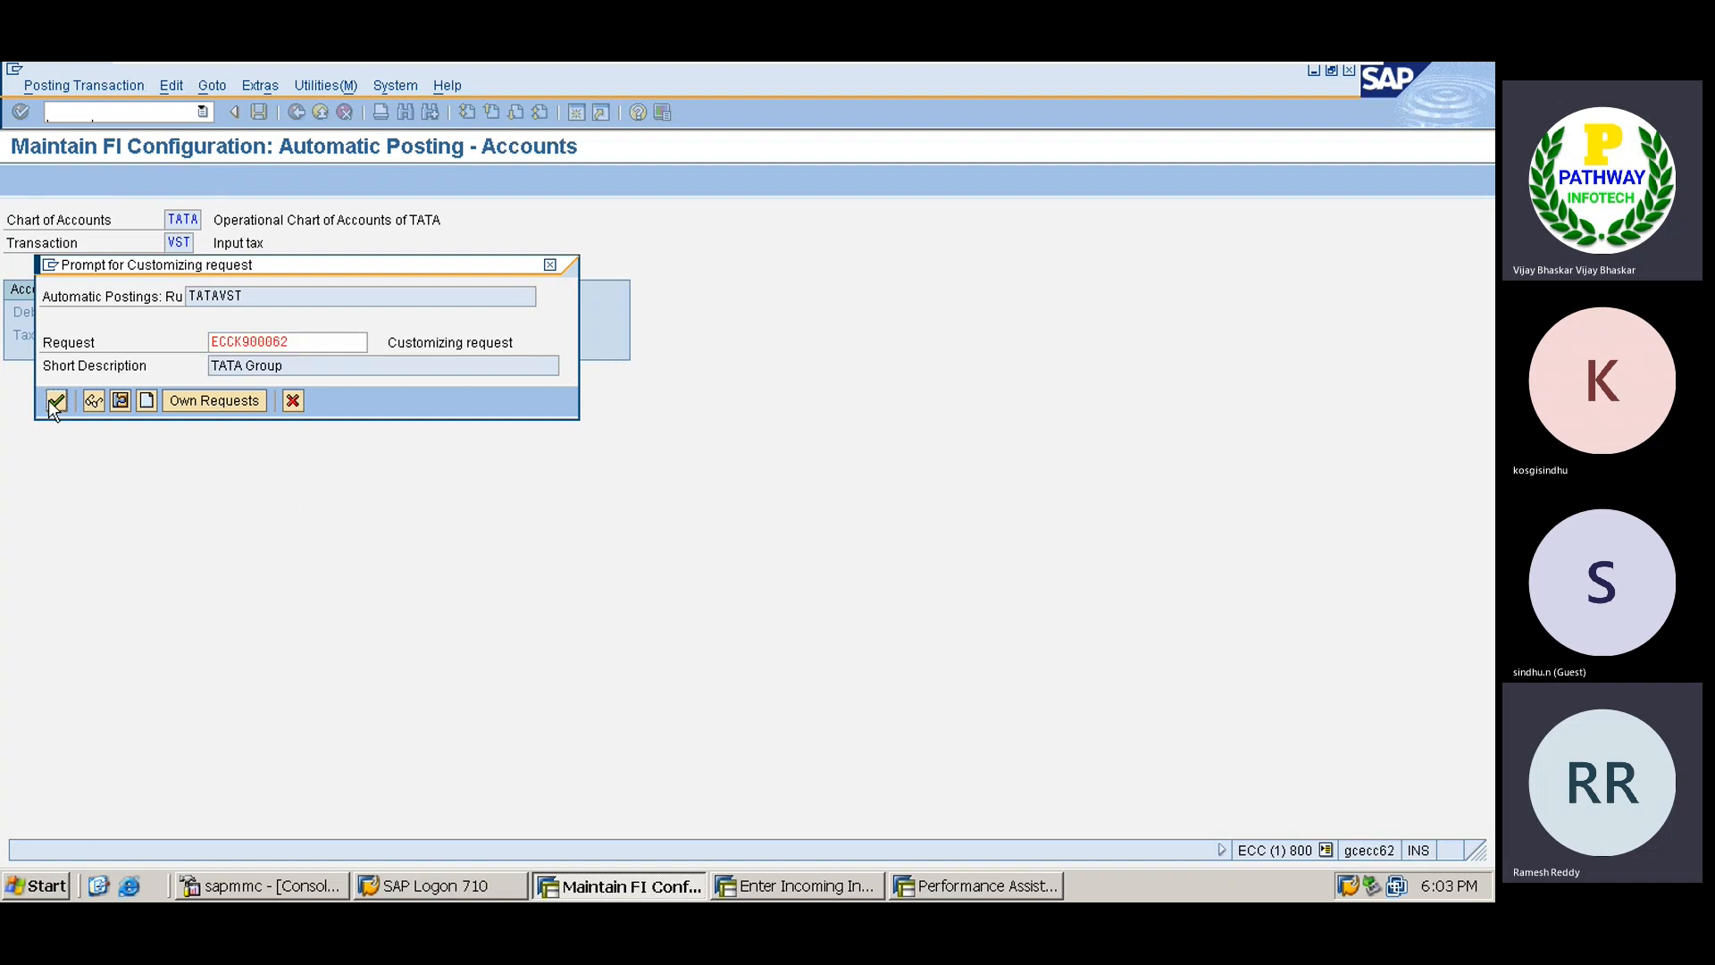
pyautogui.click(54, 332)
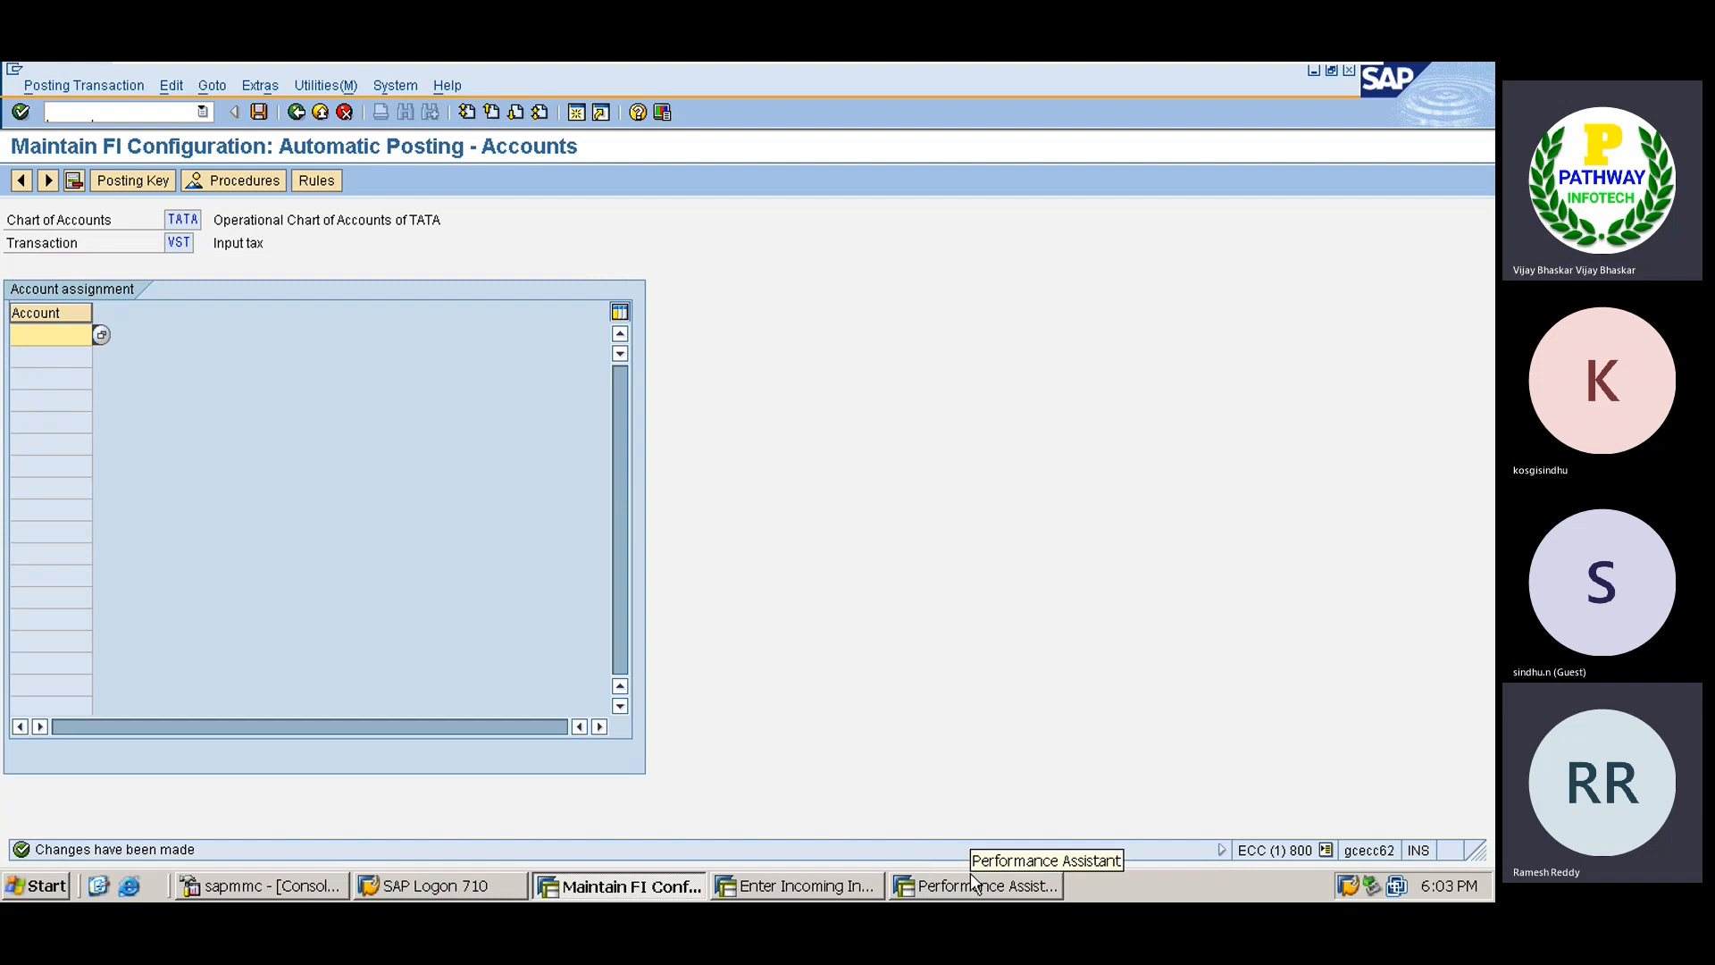
pyautogui.click(577, 112)
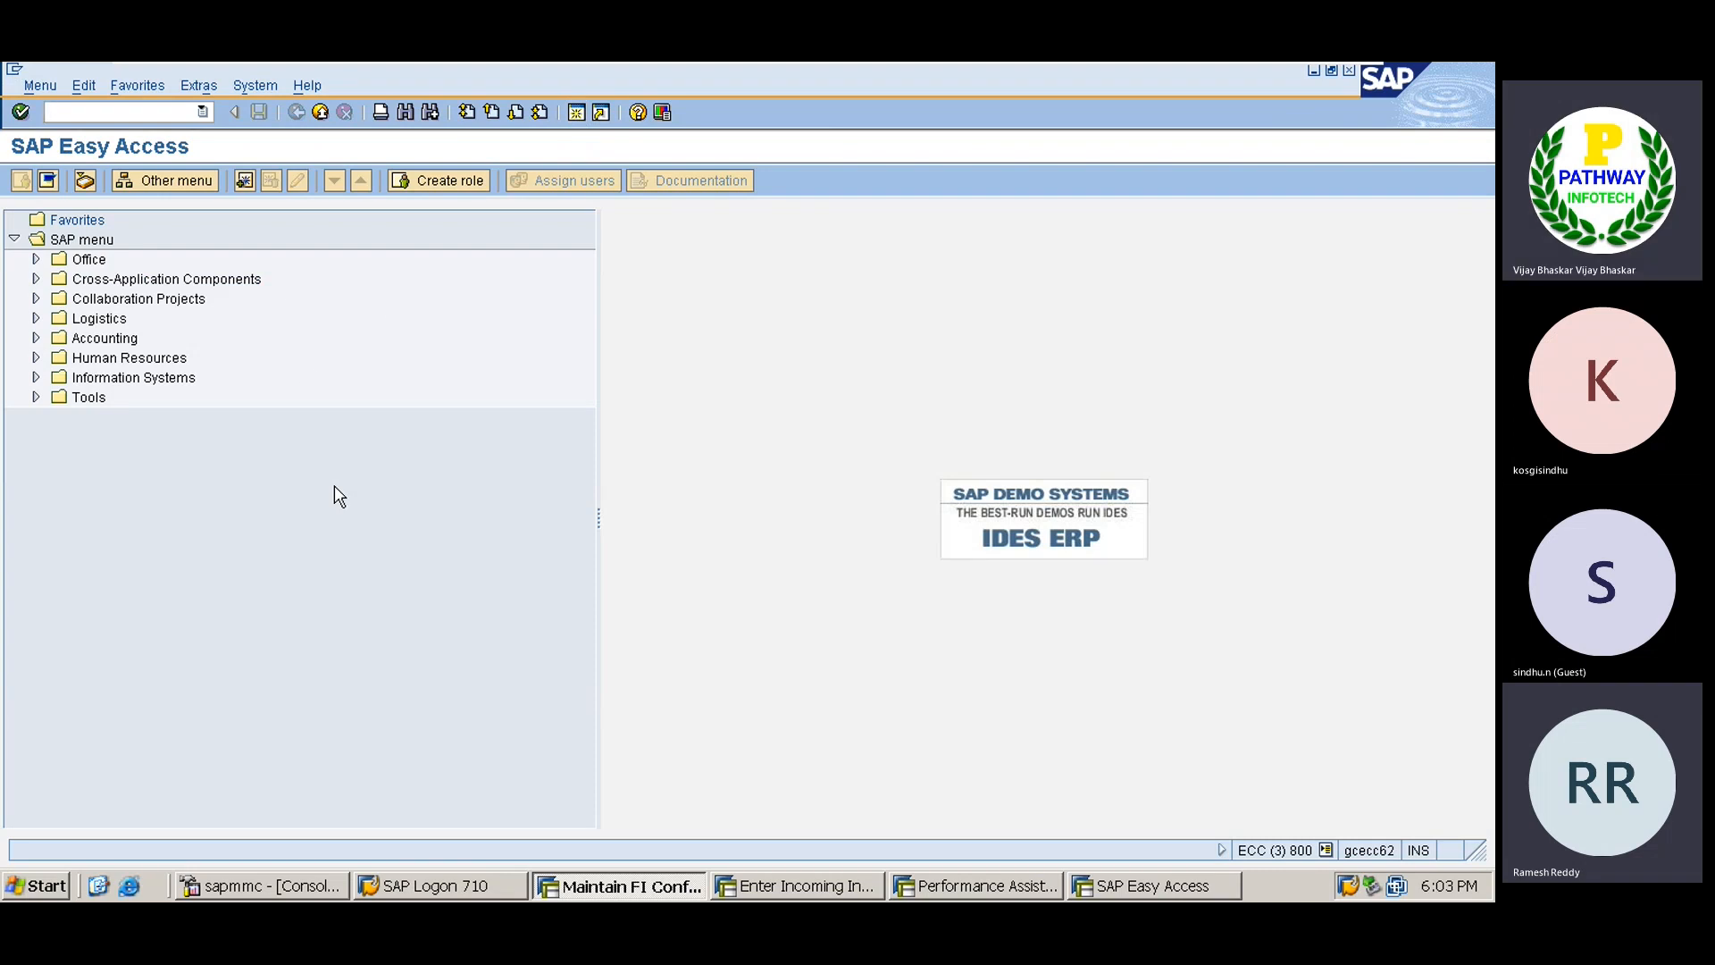
# In FS00, pick account 200155 VAT Receivable from company code NAGC's account list.
pyautogui.write('fs00')
pyautogui.press('Return')
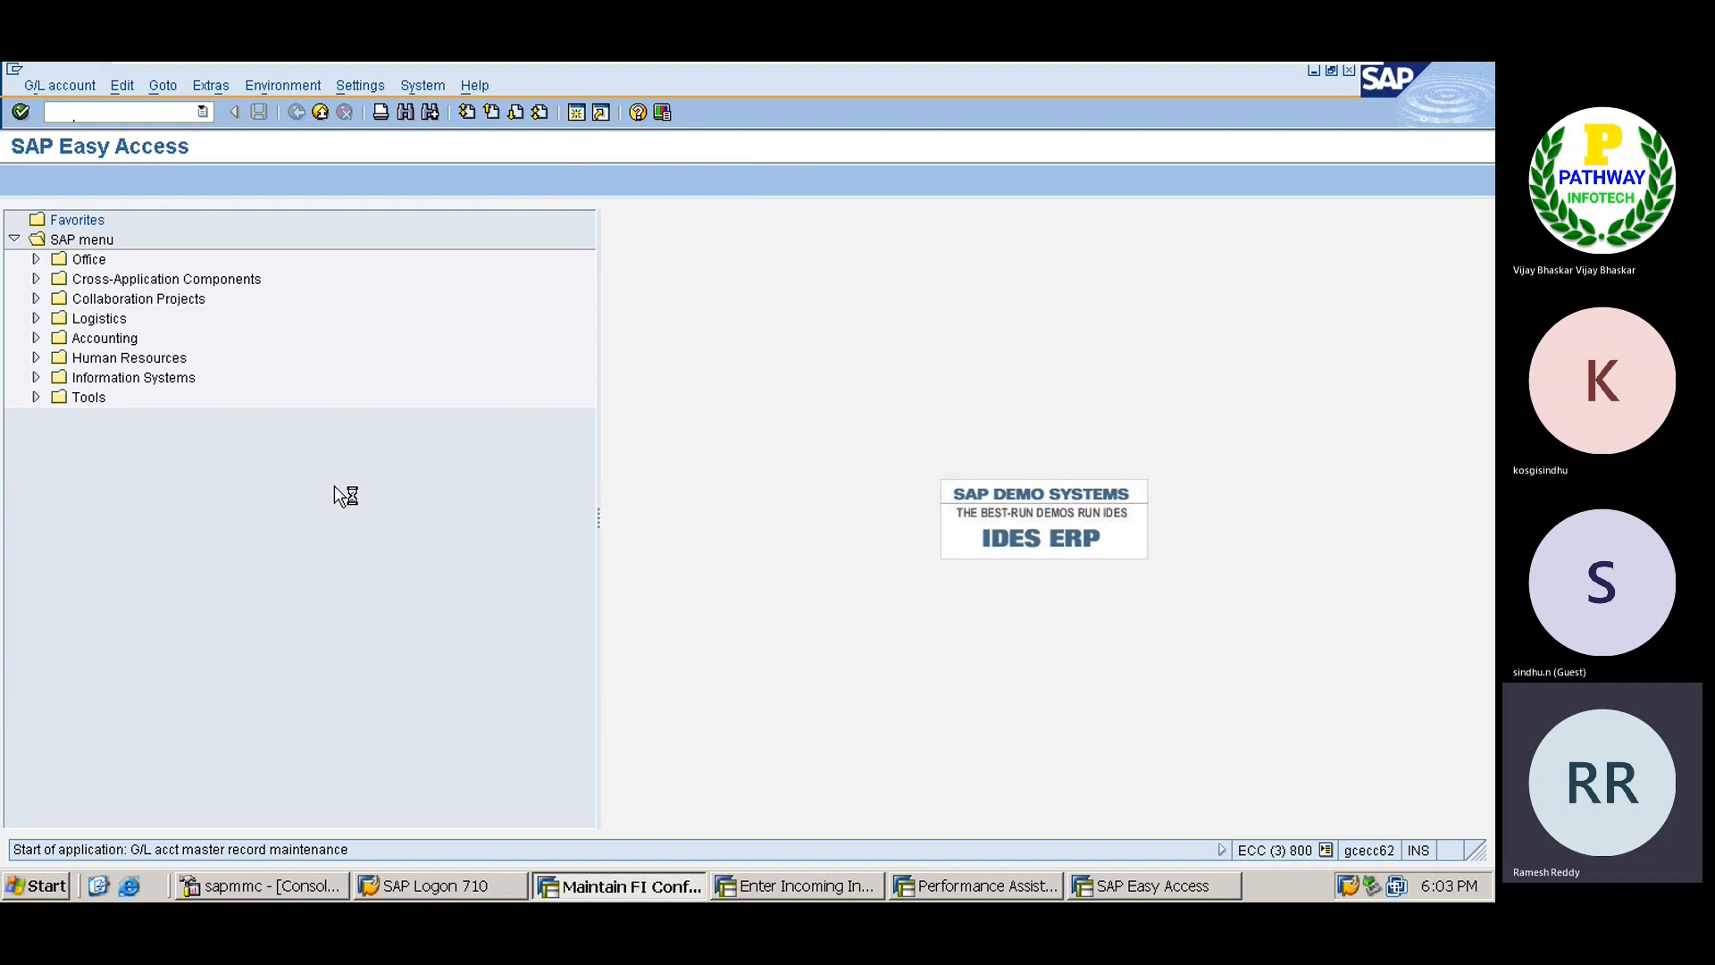
pyautogui.press('Tab')
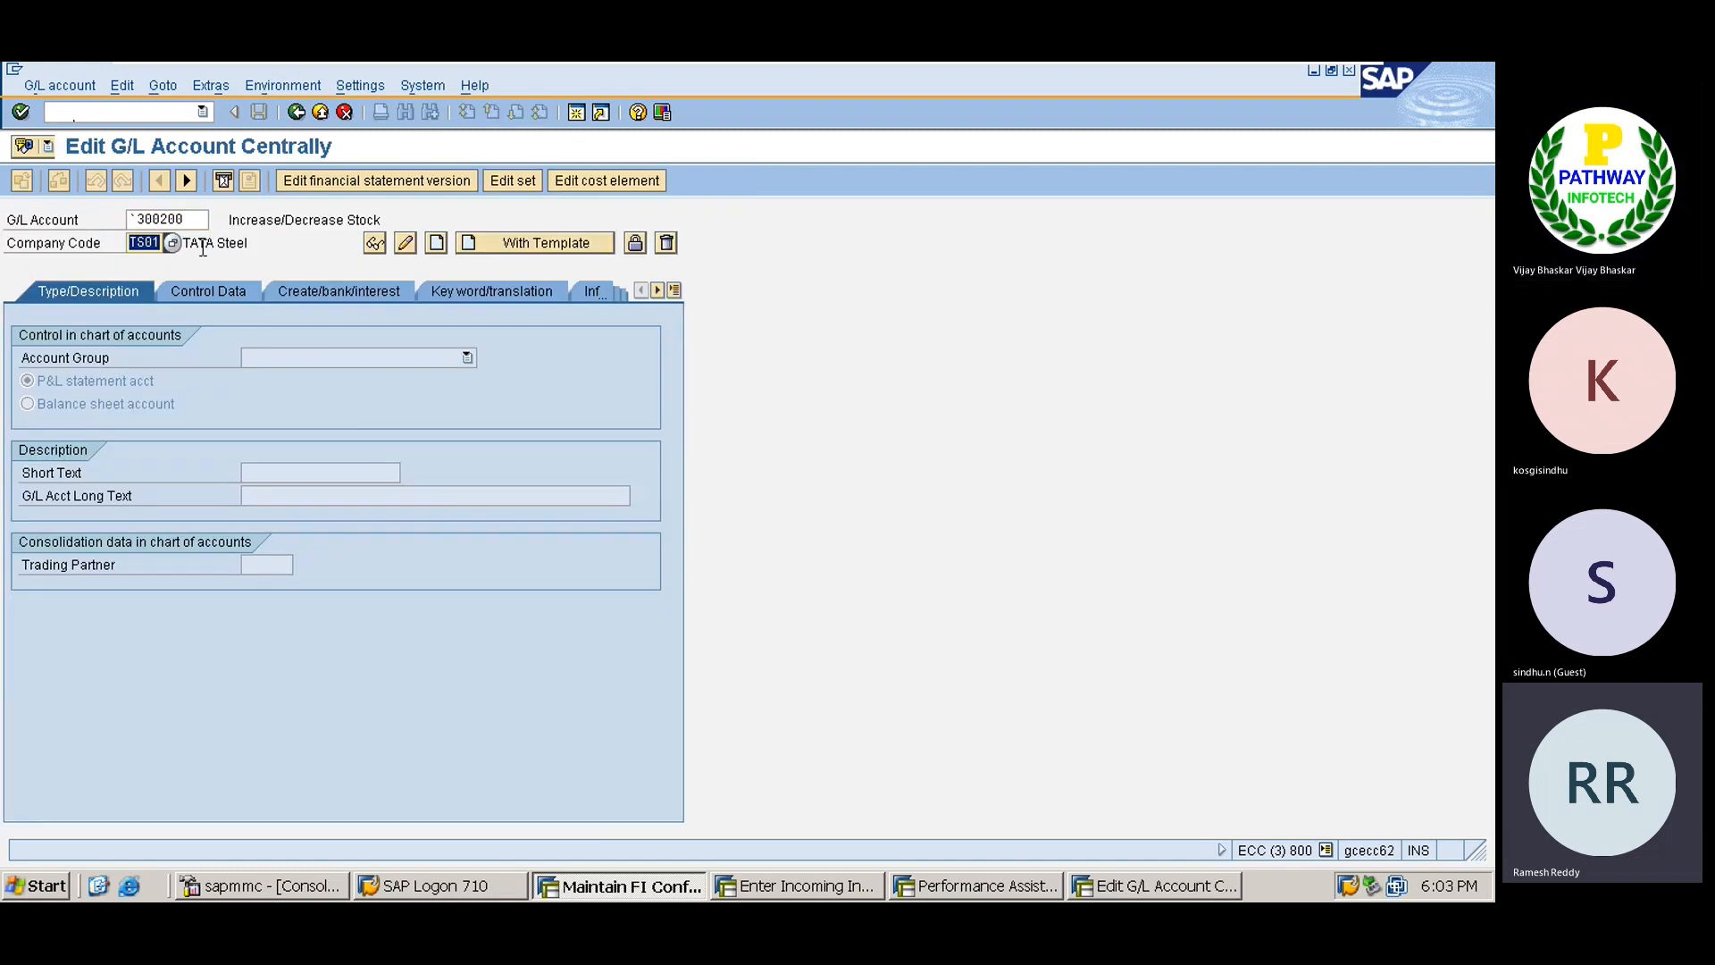
pyautogui.write('NA')
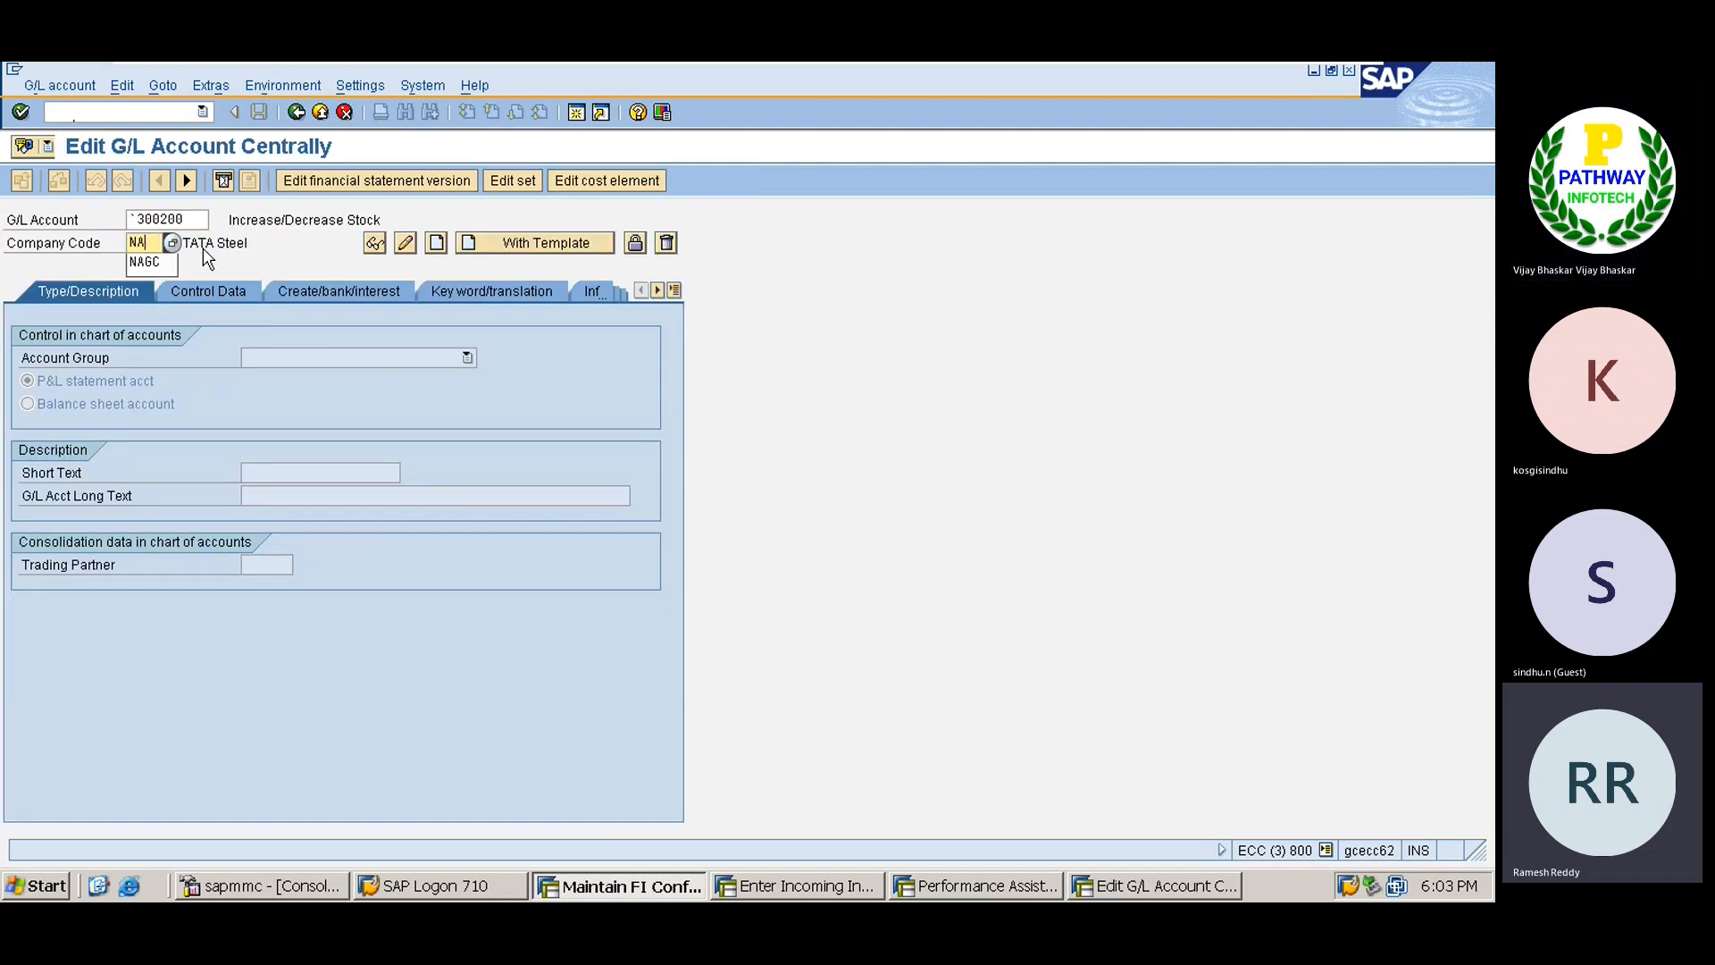
pyautogui.write('GC')
pyautogui.press('Return')
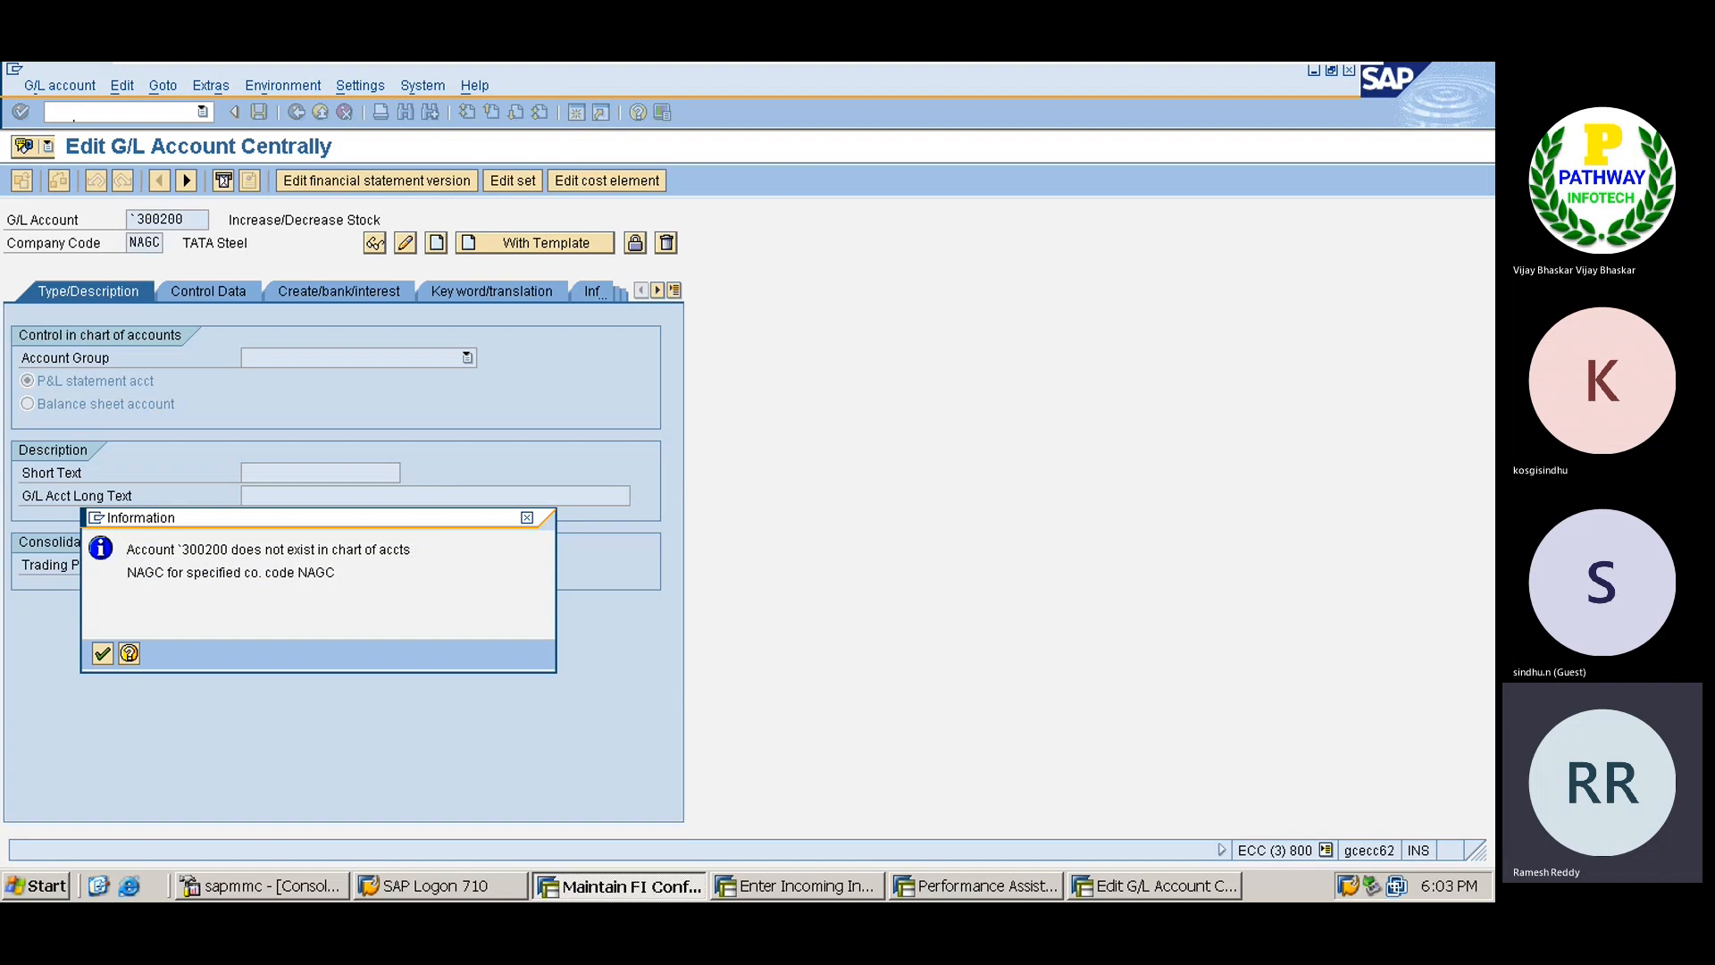
pyautogui.press('Return')
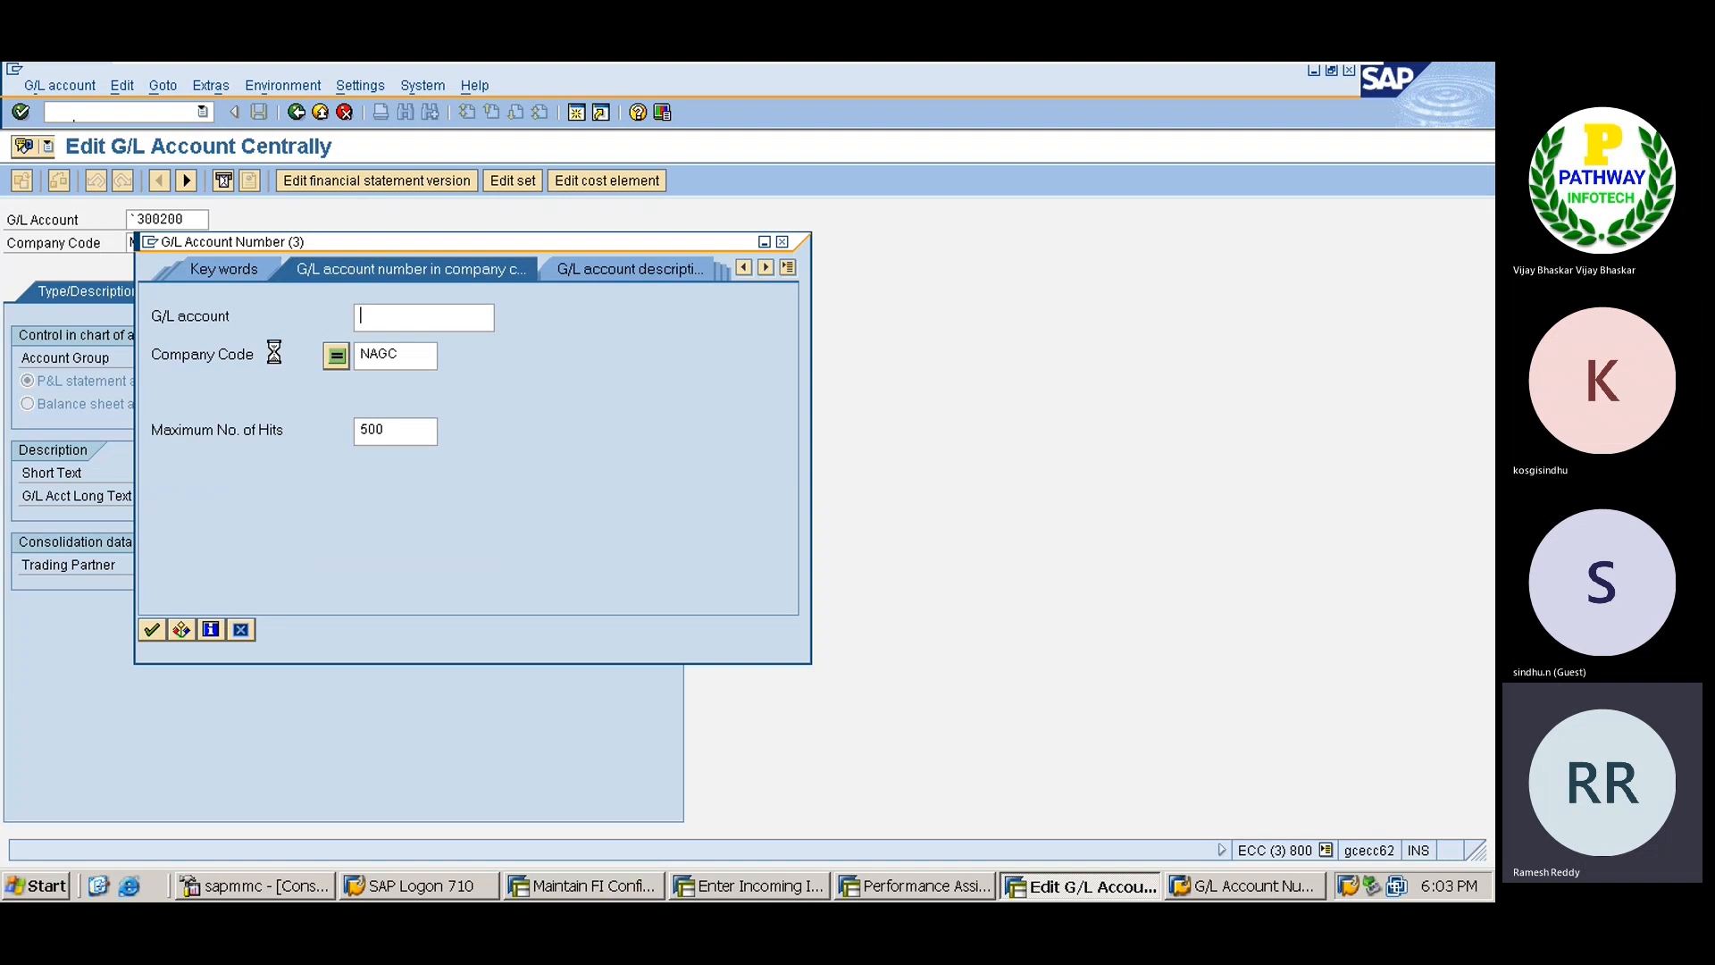
pyautogui.press('Return')
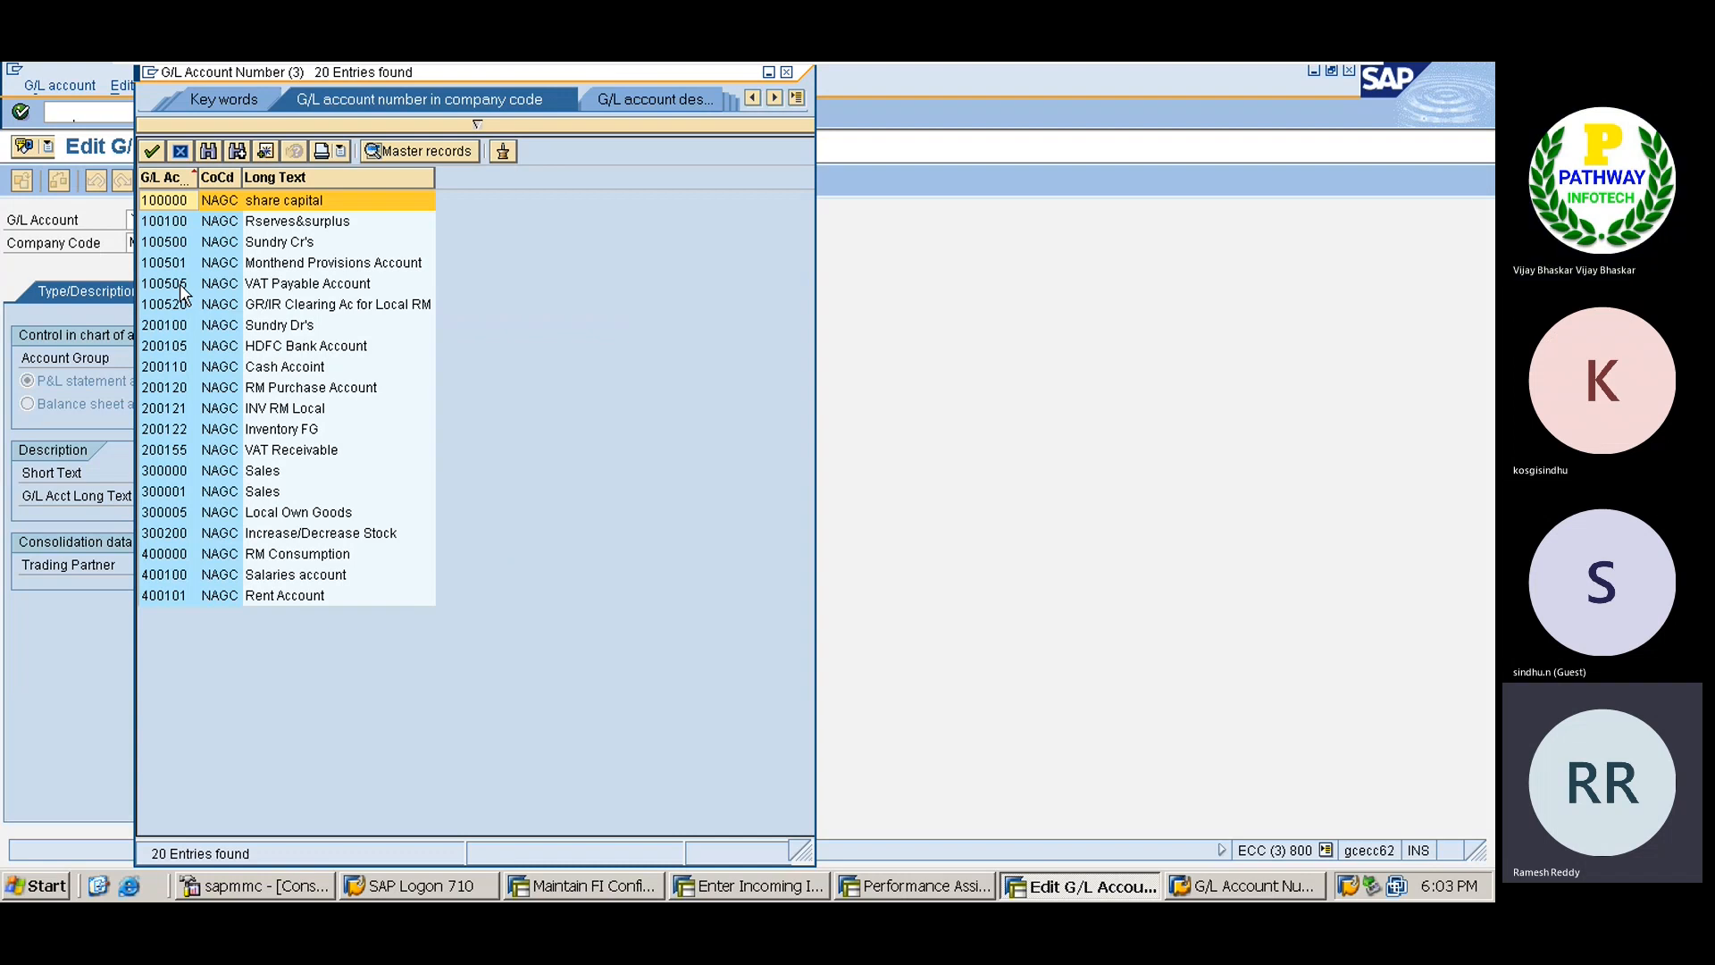
pyautogui.click(159, 452)
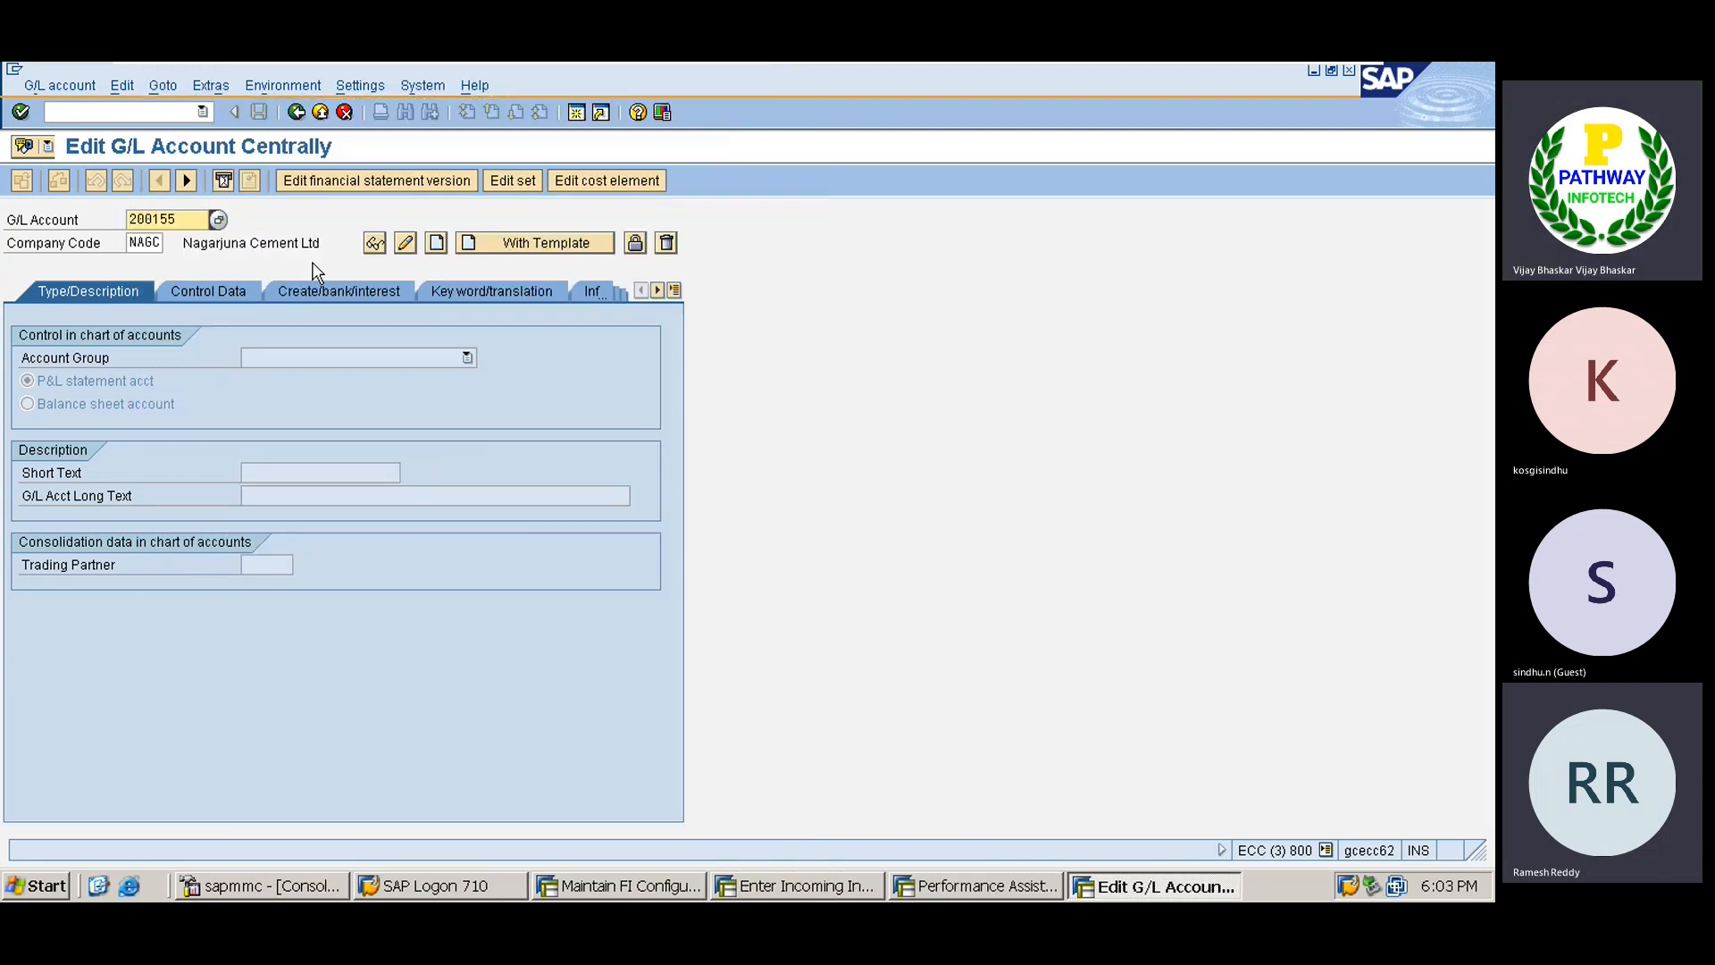
# Create 200155 in TS01 using NAGC as template, save it, and enter it as the VST account.
pyautogui.press('Tab')
pyautogui.write('TS')
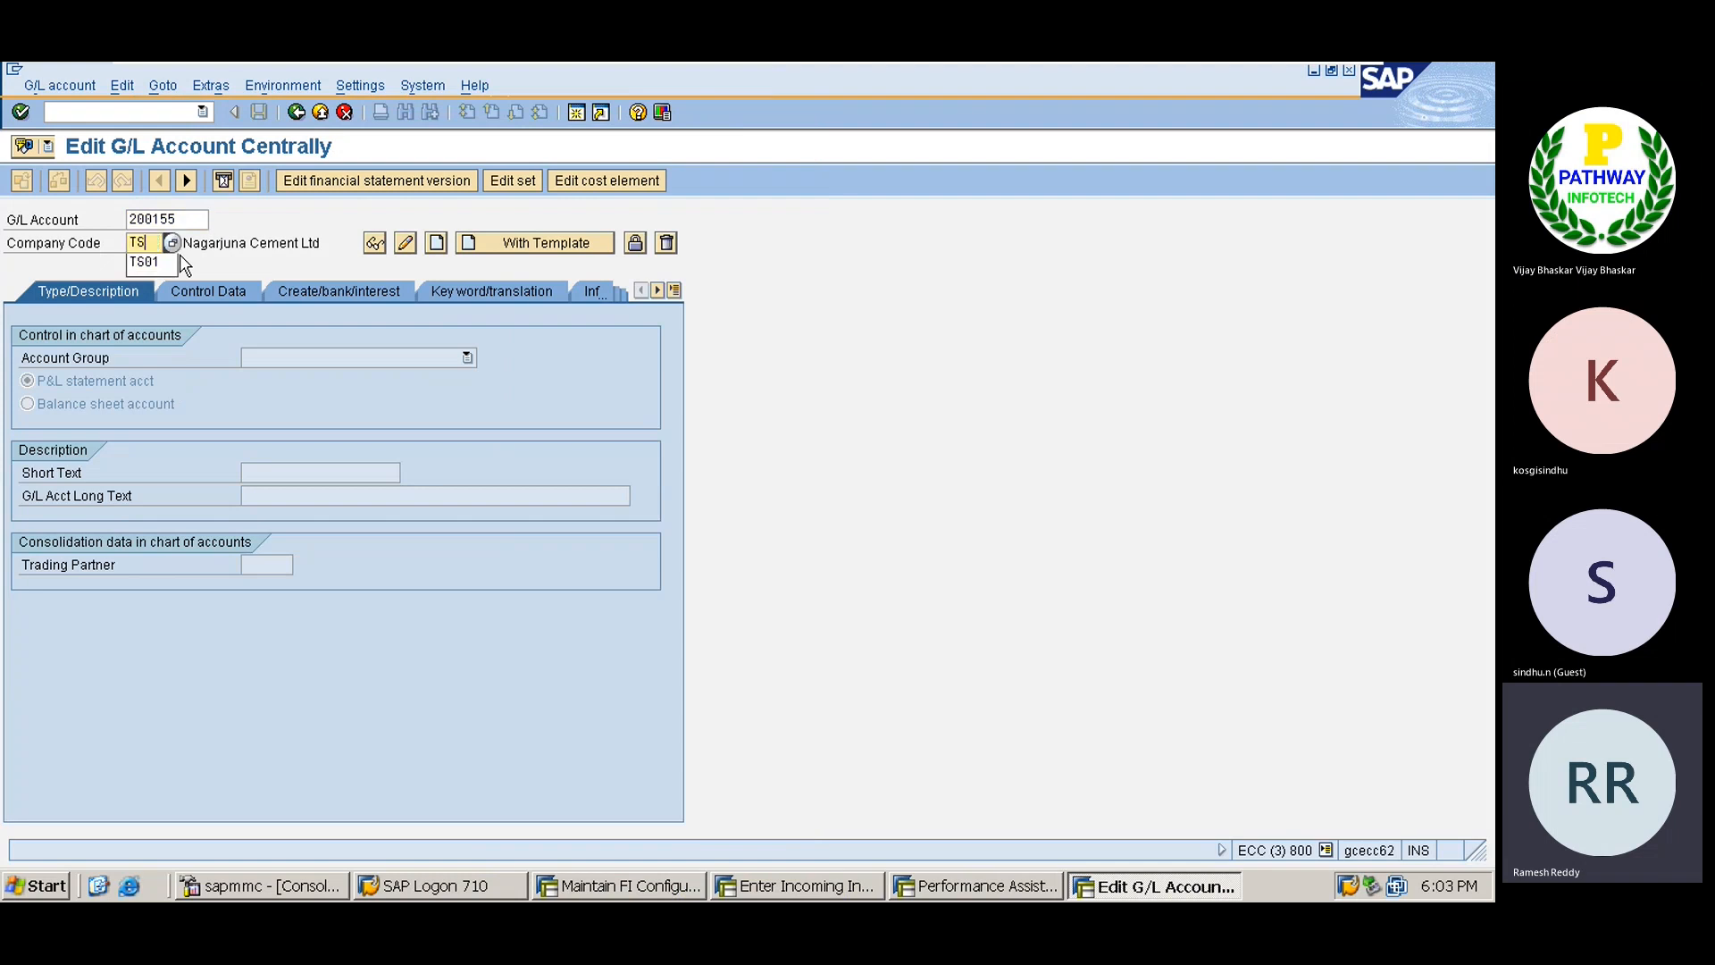
pyautogui.click(148, 261)
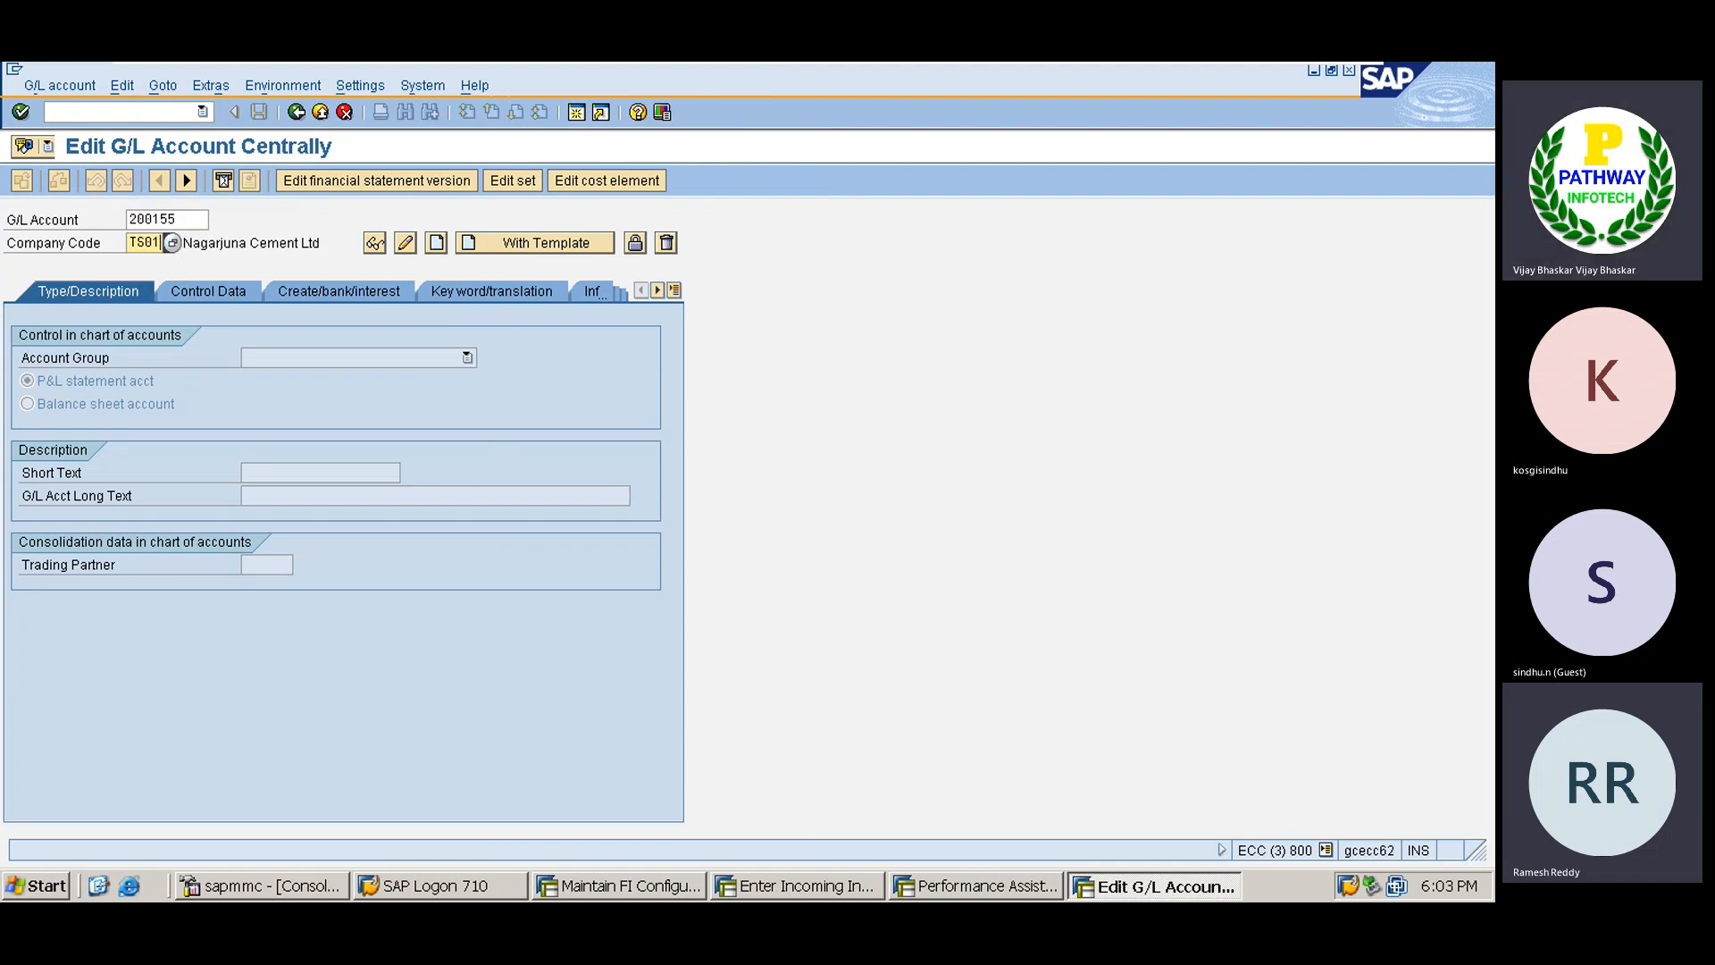
pyautogui.click(482, 246)
pyautogui.write('200155')
pyautogui.press('Tab')
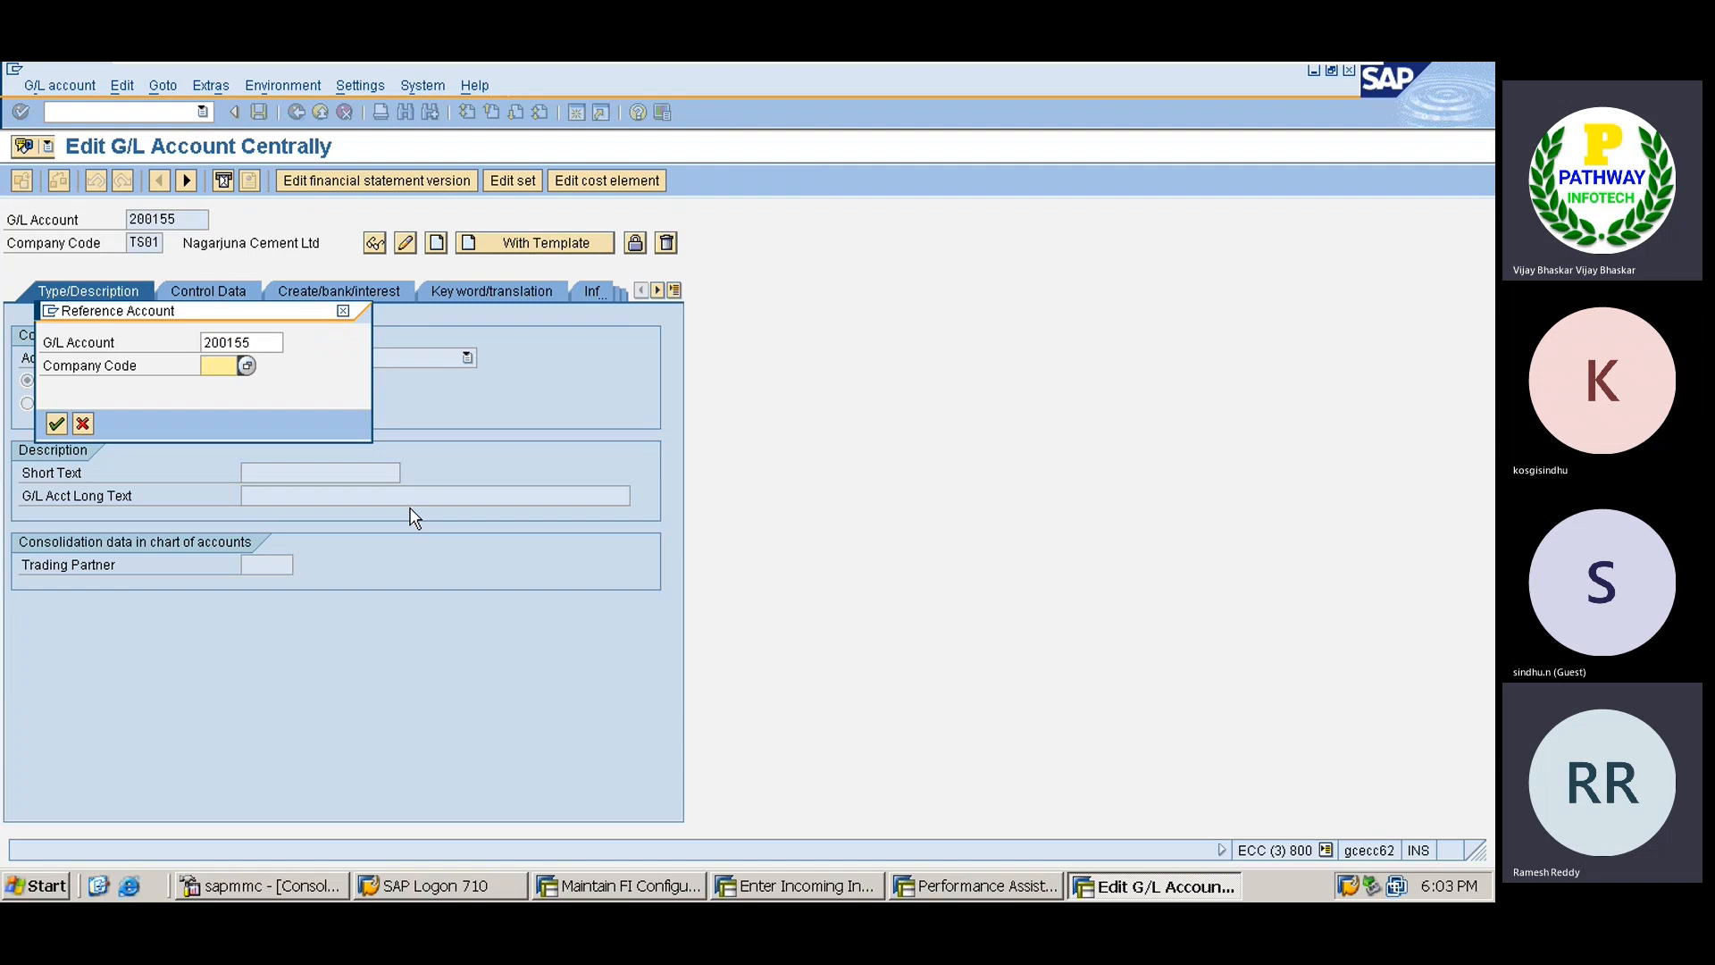
pyautogui.write('NAGC')
pyautogui.press('Return')
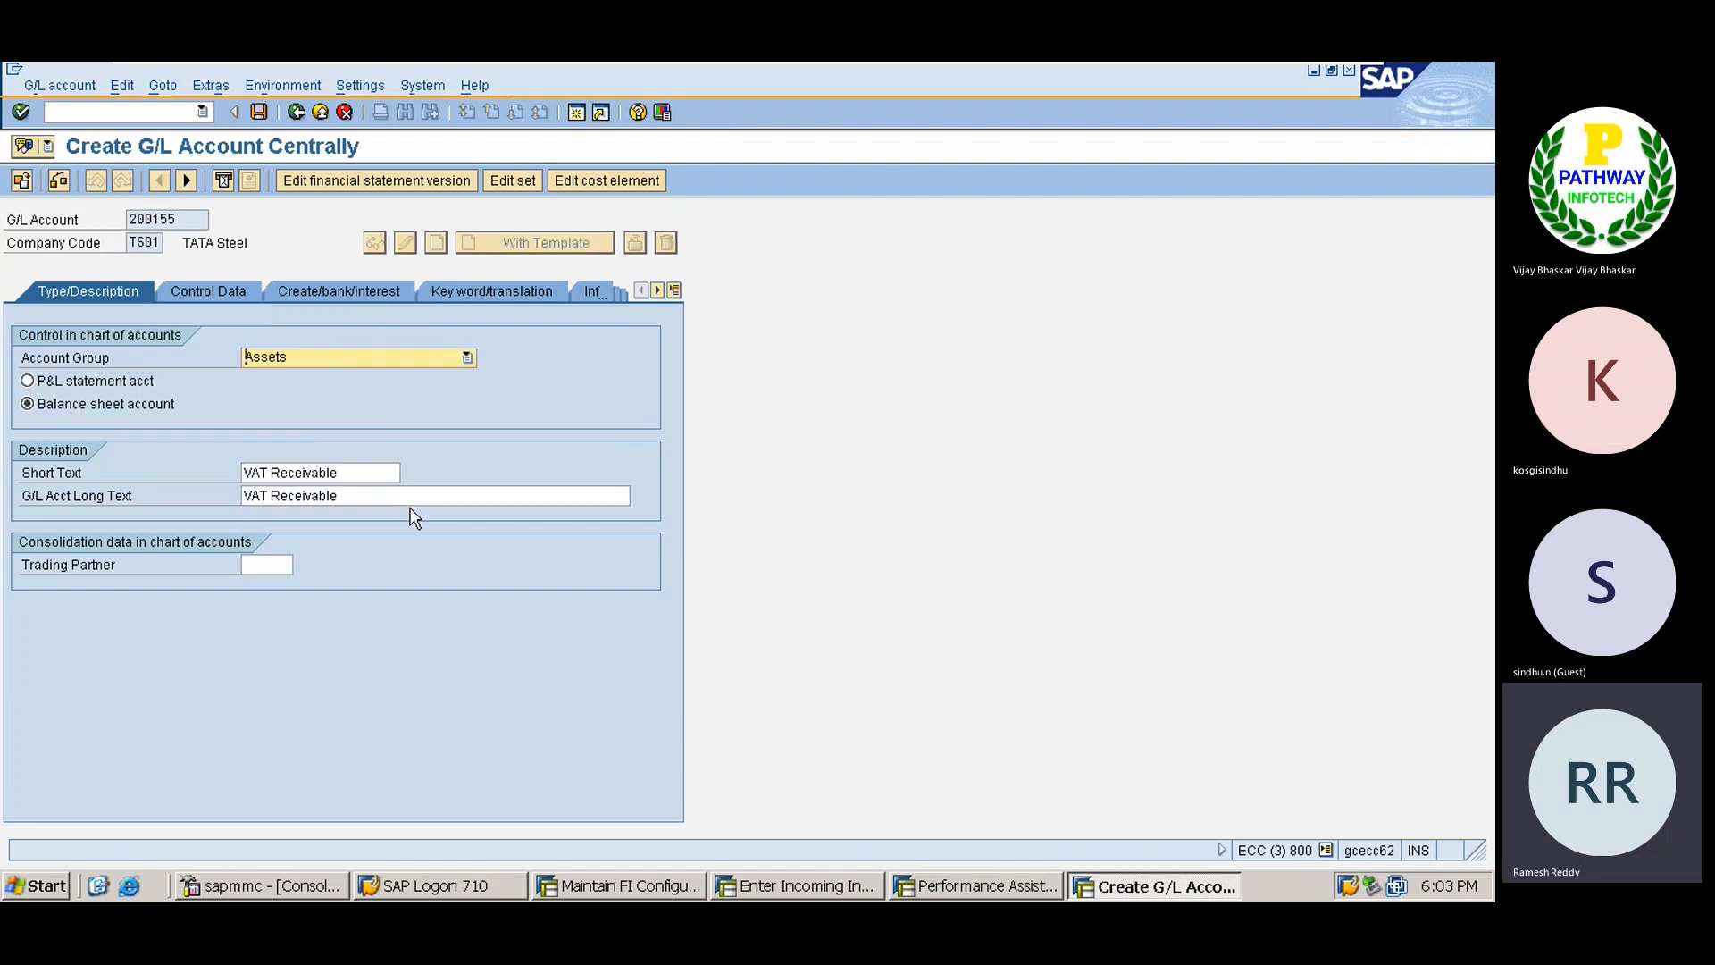
pyautogui.hotkey('ctrl', 's')
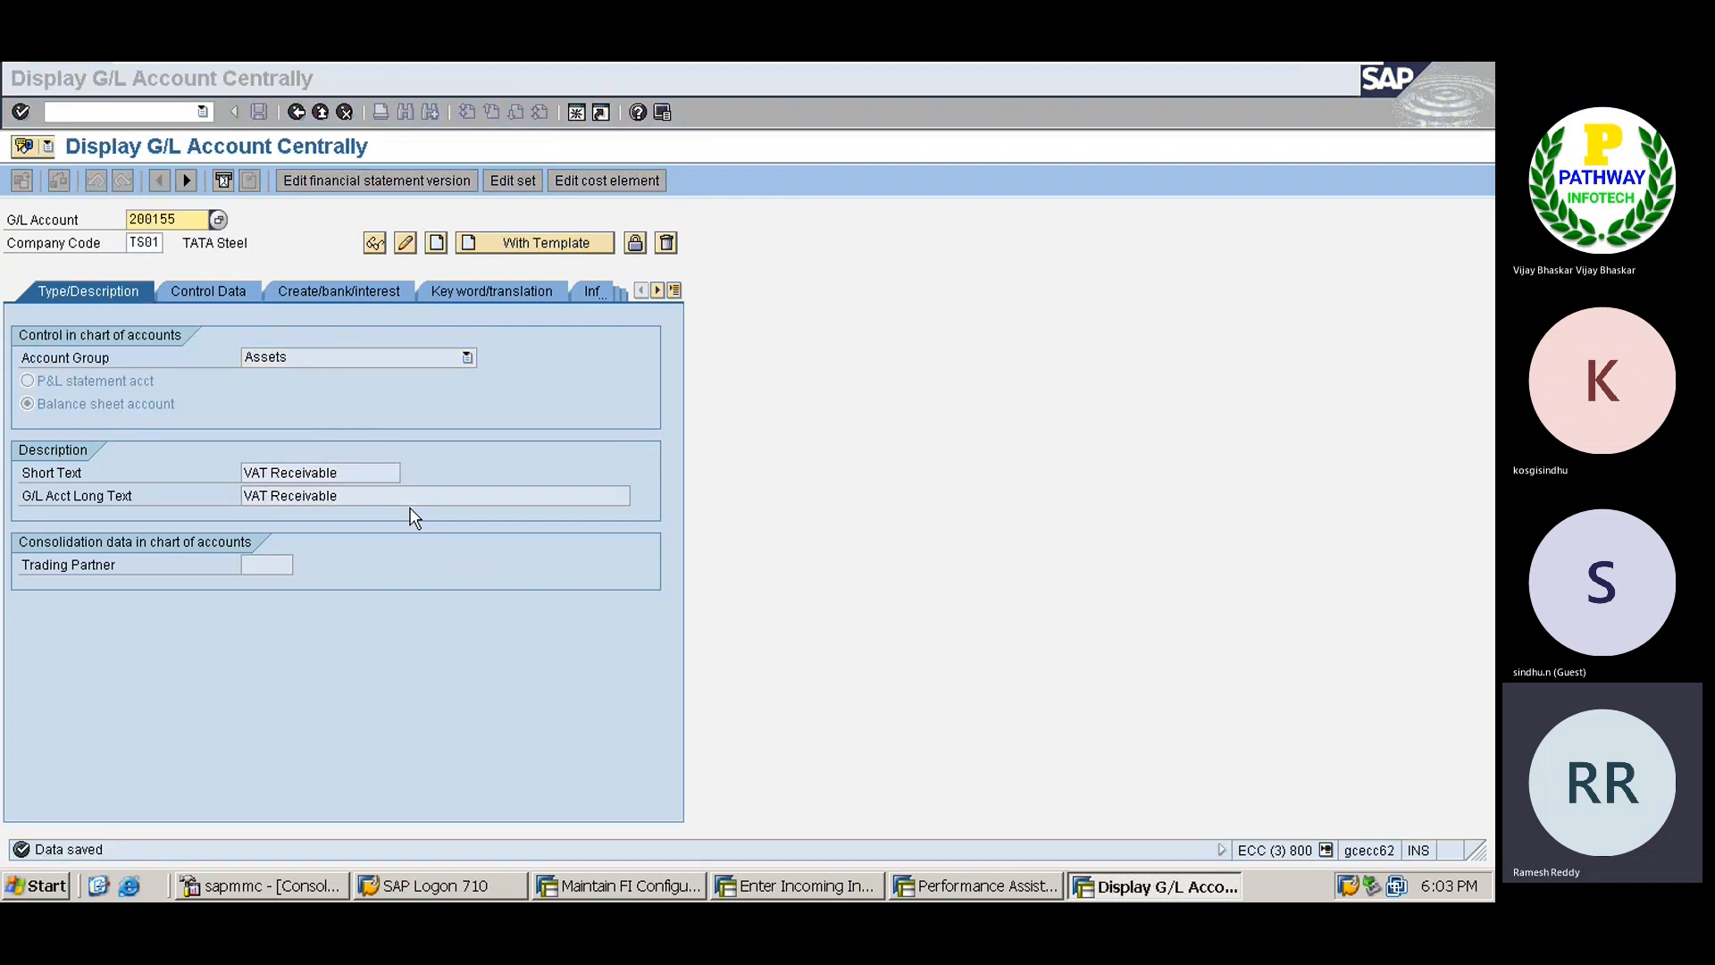
pyautogui.hotkey('alt', 'Tab')
pyautogui.write('200155')
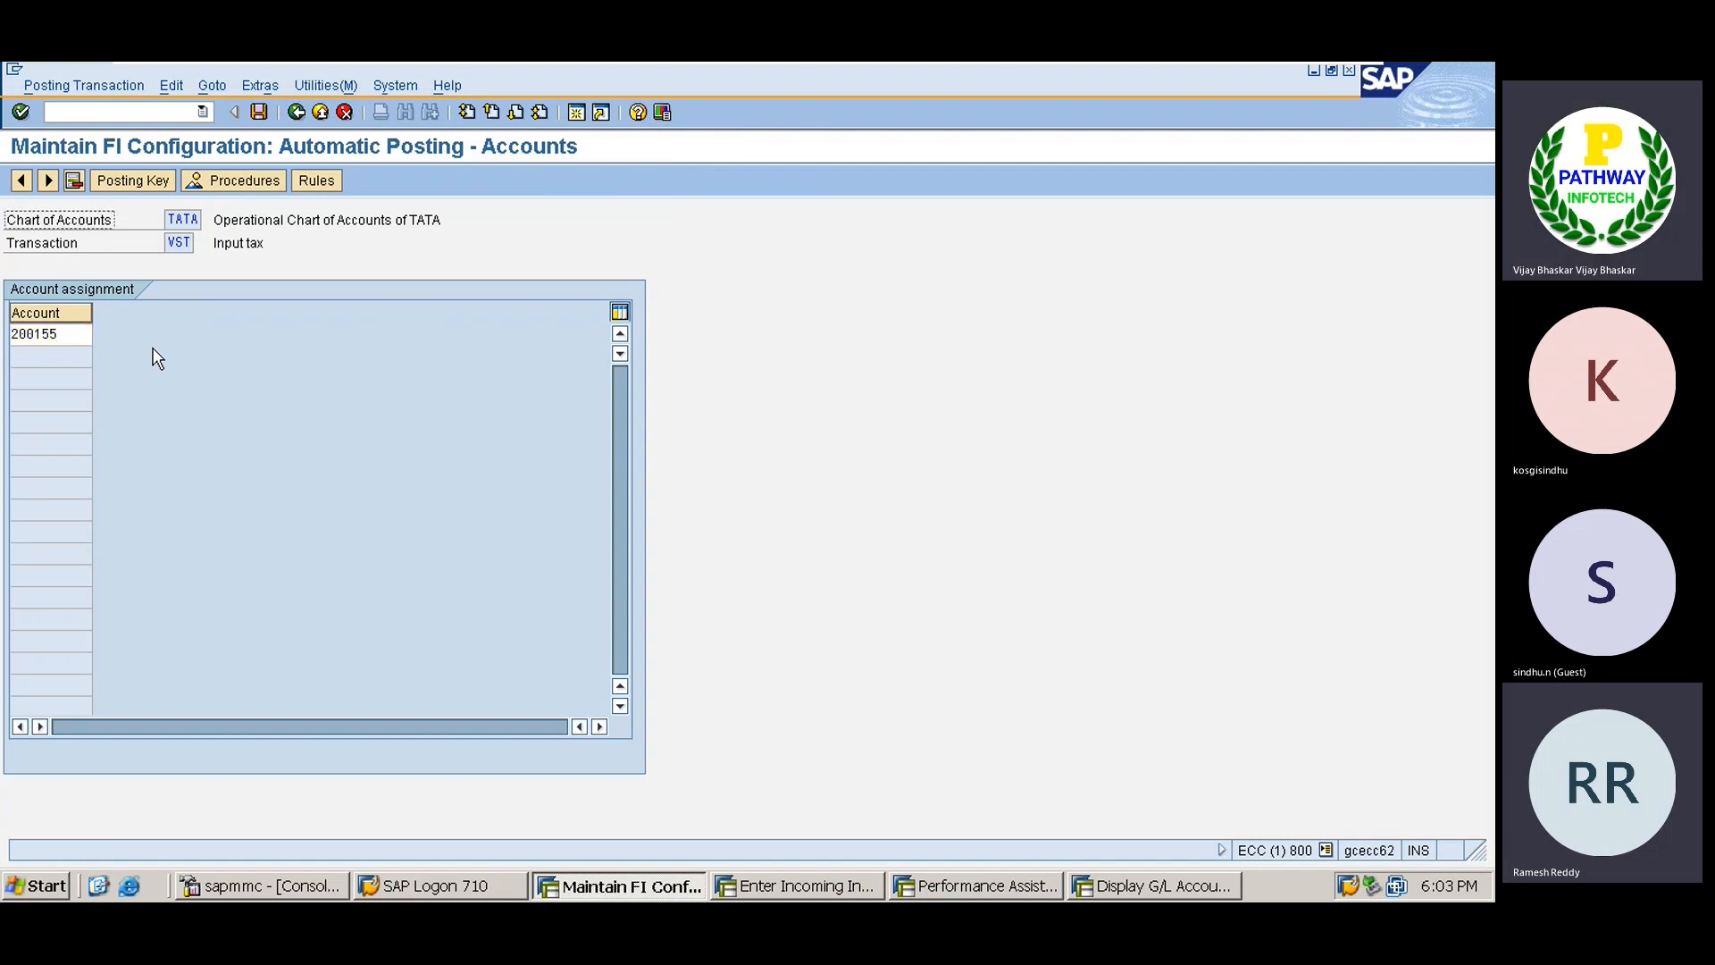
# Save account 200155 for VST under the request and close the invoice's verification log.
pyautogui.hotkey('ctrl', 's')
pyautogui.press('Return')
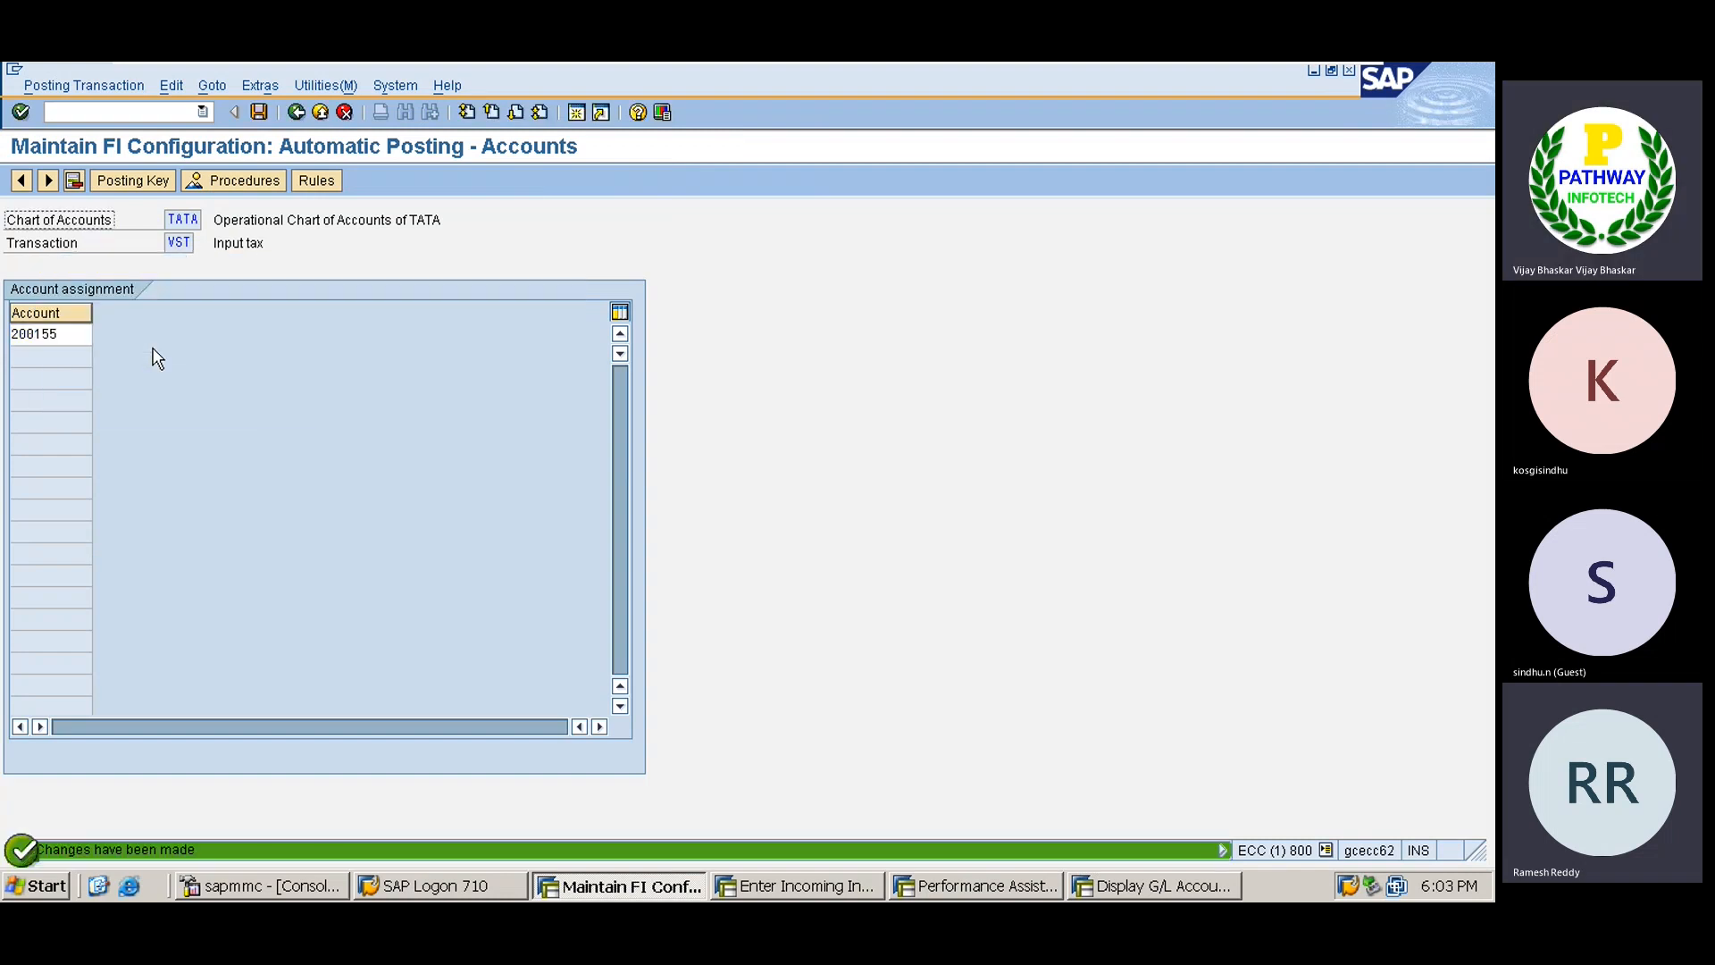
pyautogui.hotkey('alt', 'Tab')
pyautogui.hotkey('alt', 'Tab')
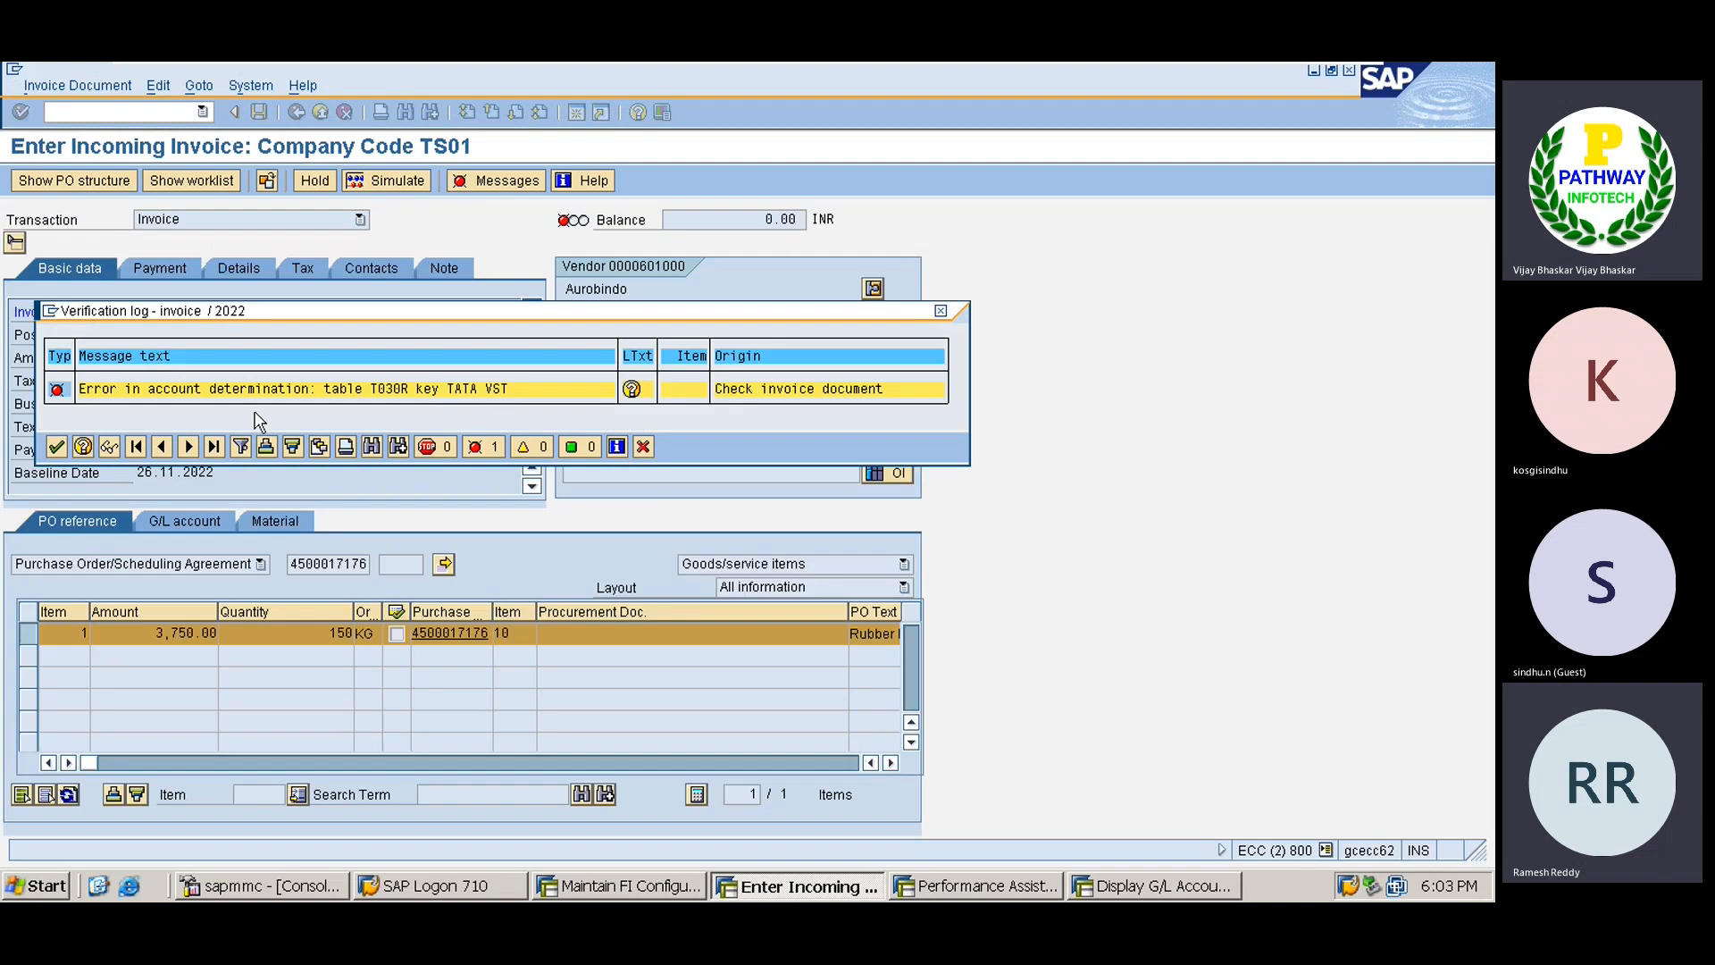
pyautogui.click(643, 447)
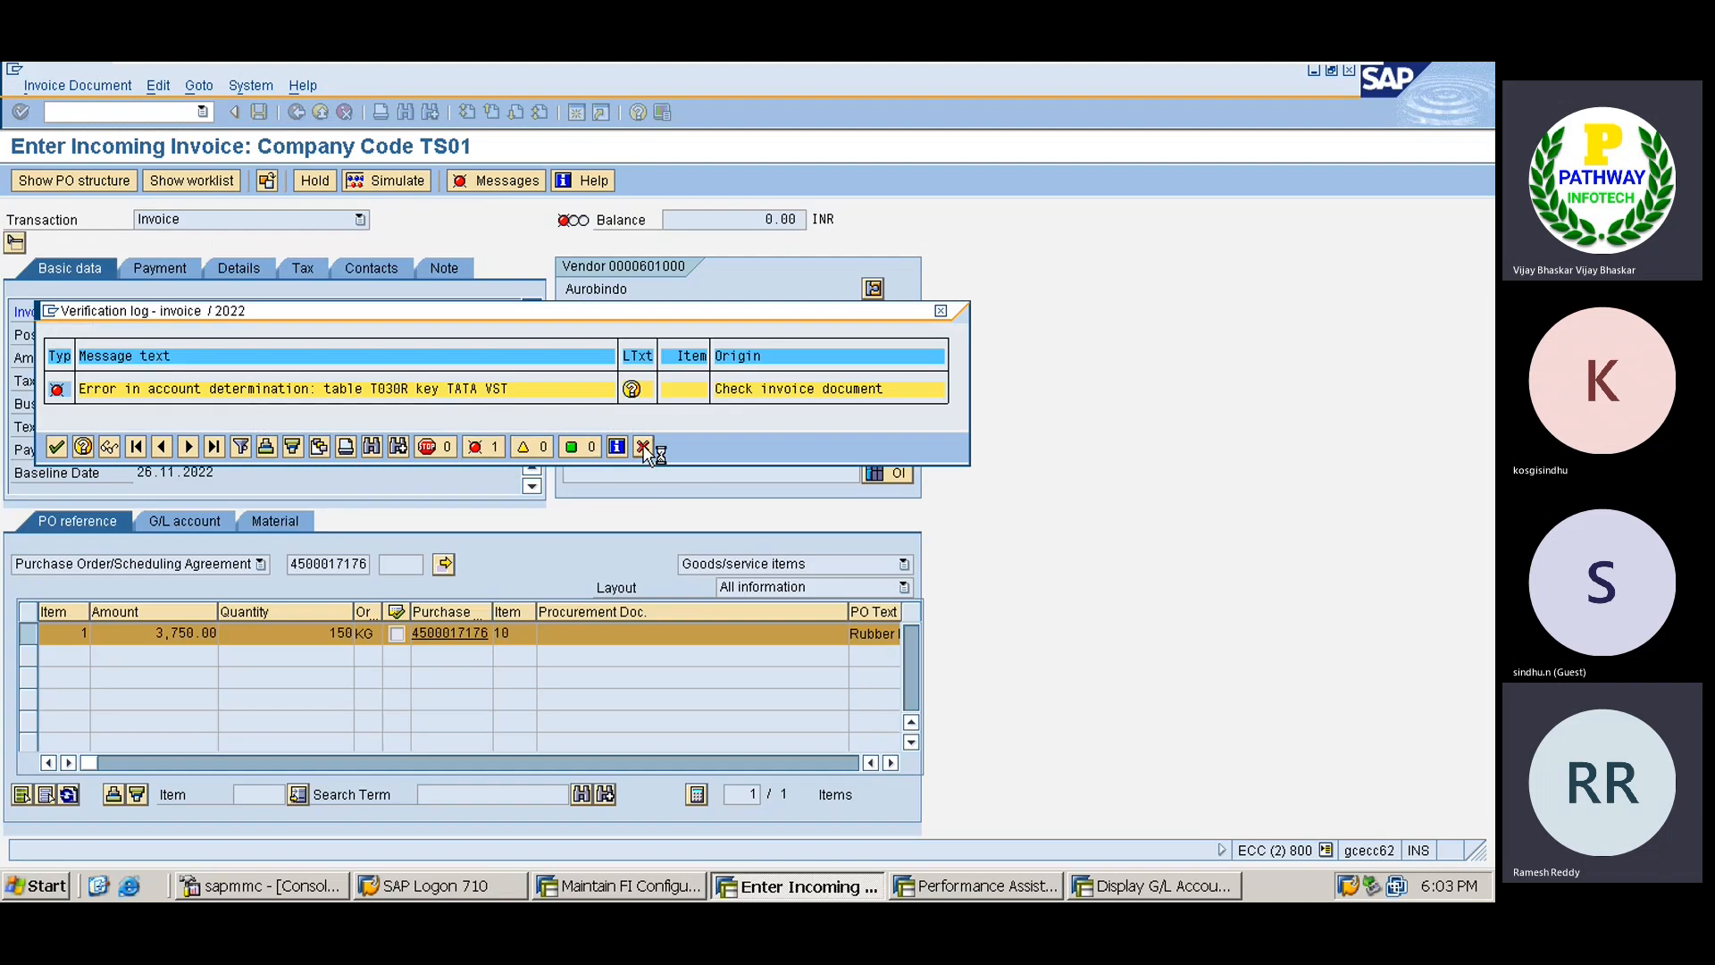
pyautogui.click(204, 111)
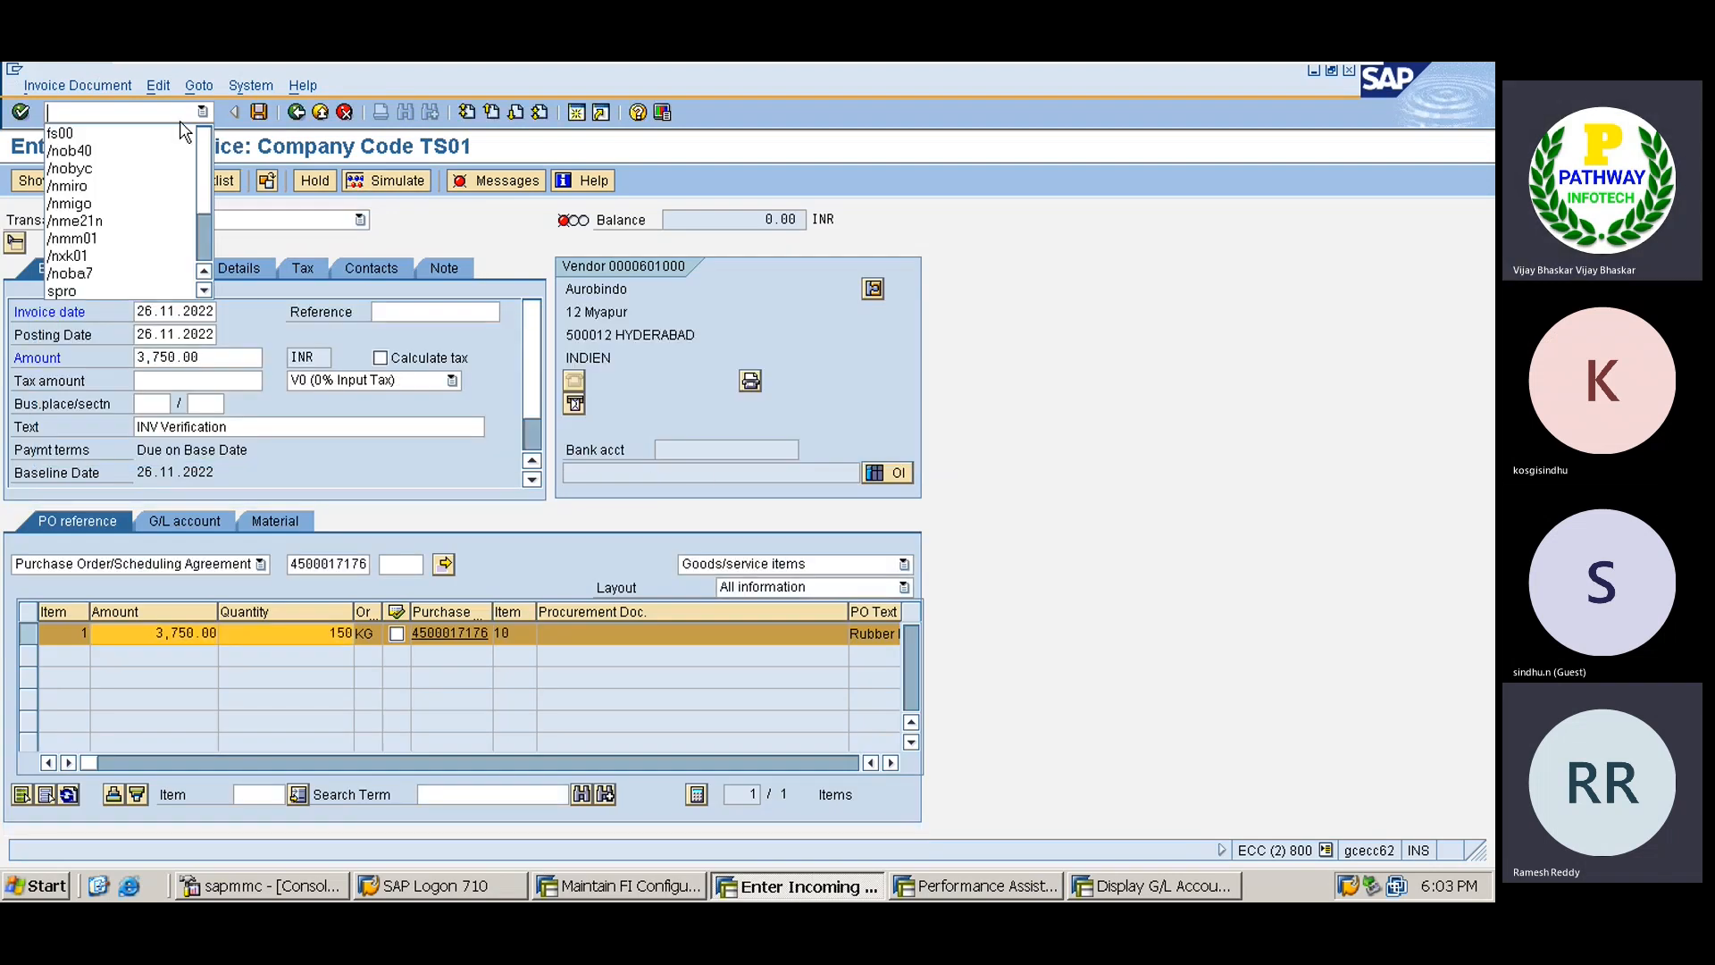
pyautogui.click(120, 185)
pyautogui.press('Return')
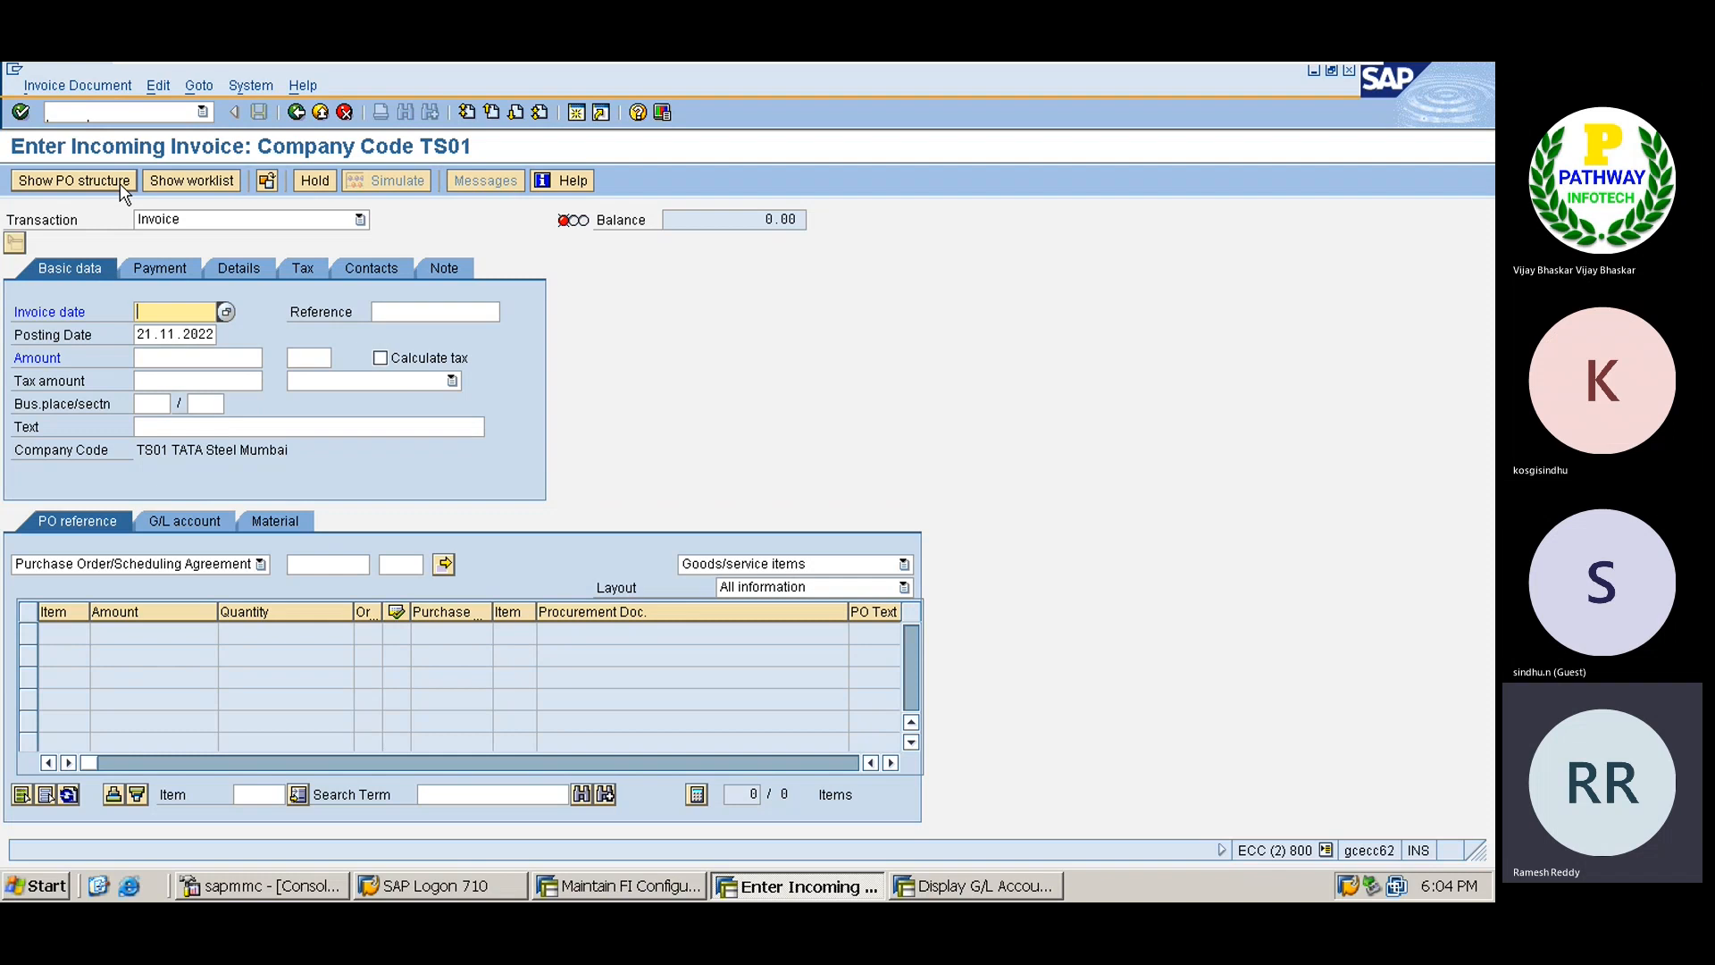
pyautogui.write('26.11.2022')
pyautogui.press('Tab')
pyautogui.press('Tab')
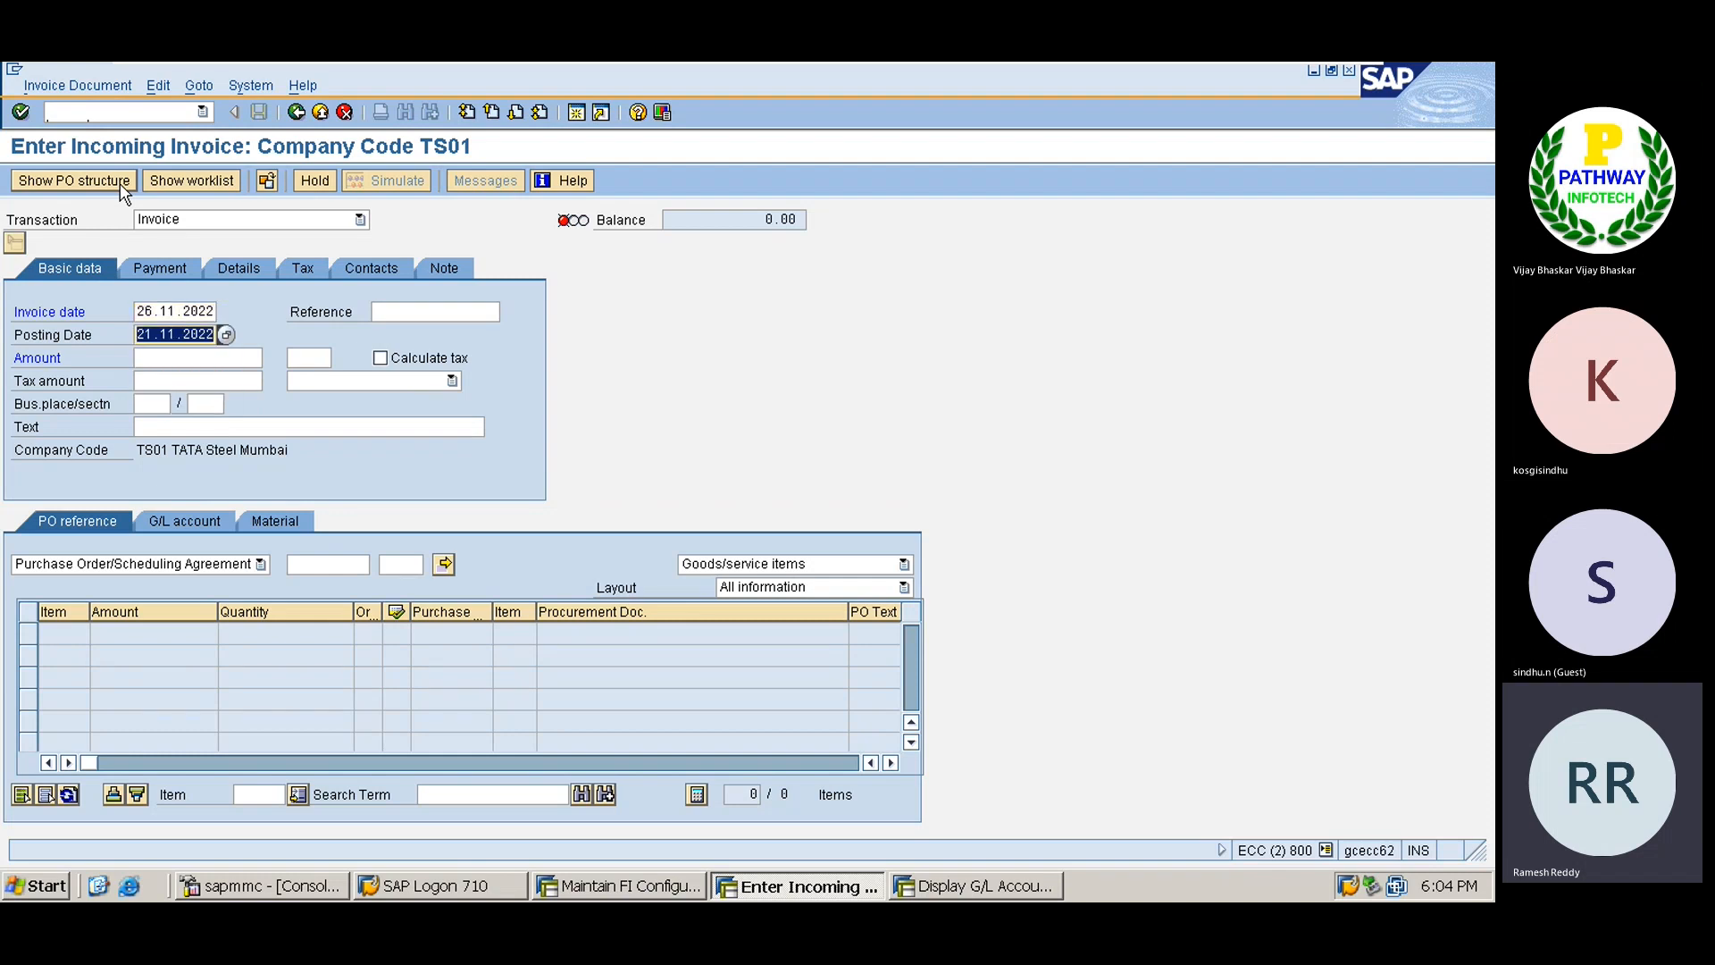
pyautogui.write('26112022')
pyautogui.press('Tab')
pyautogui.press('Tab')
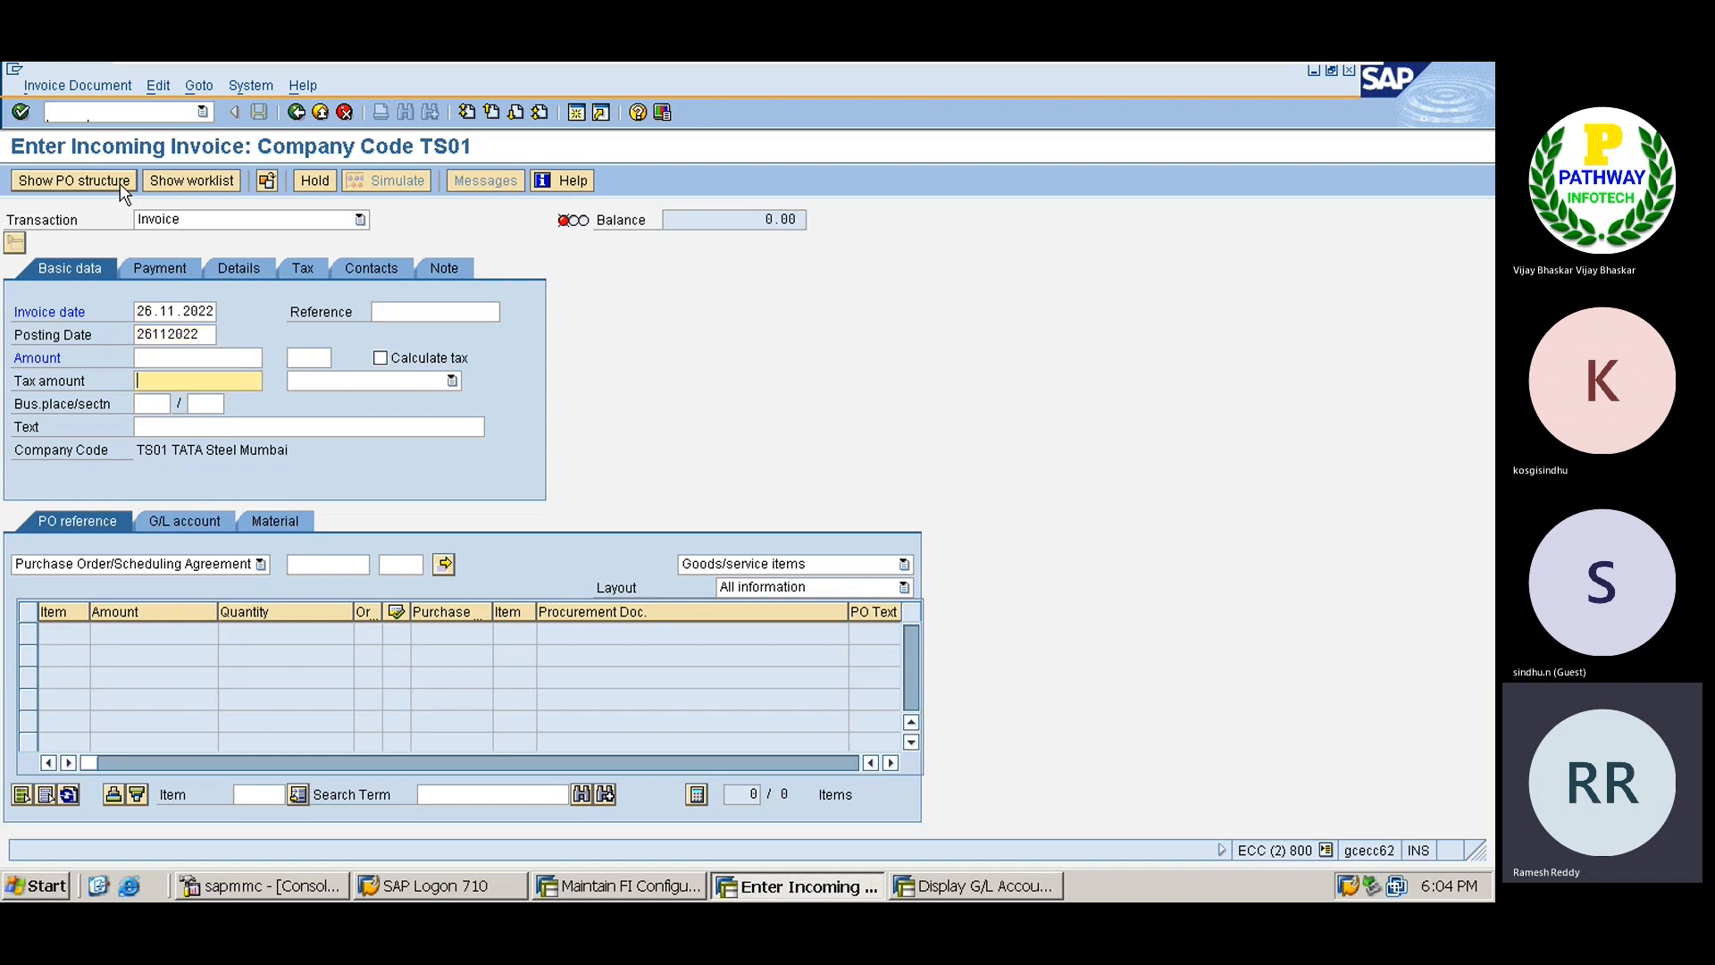
pyautogui.hotkey('shift', 'Tab')
pyautogui.click(344, 566)
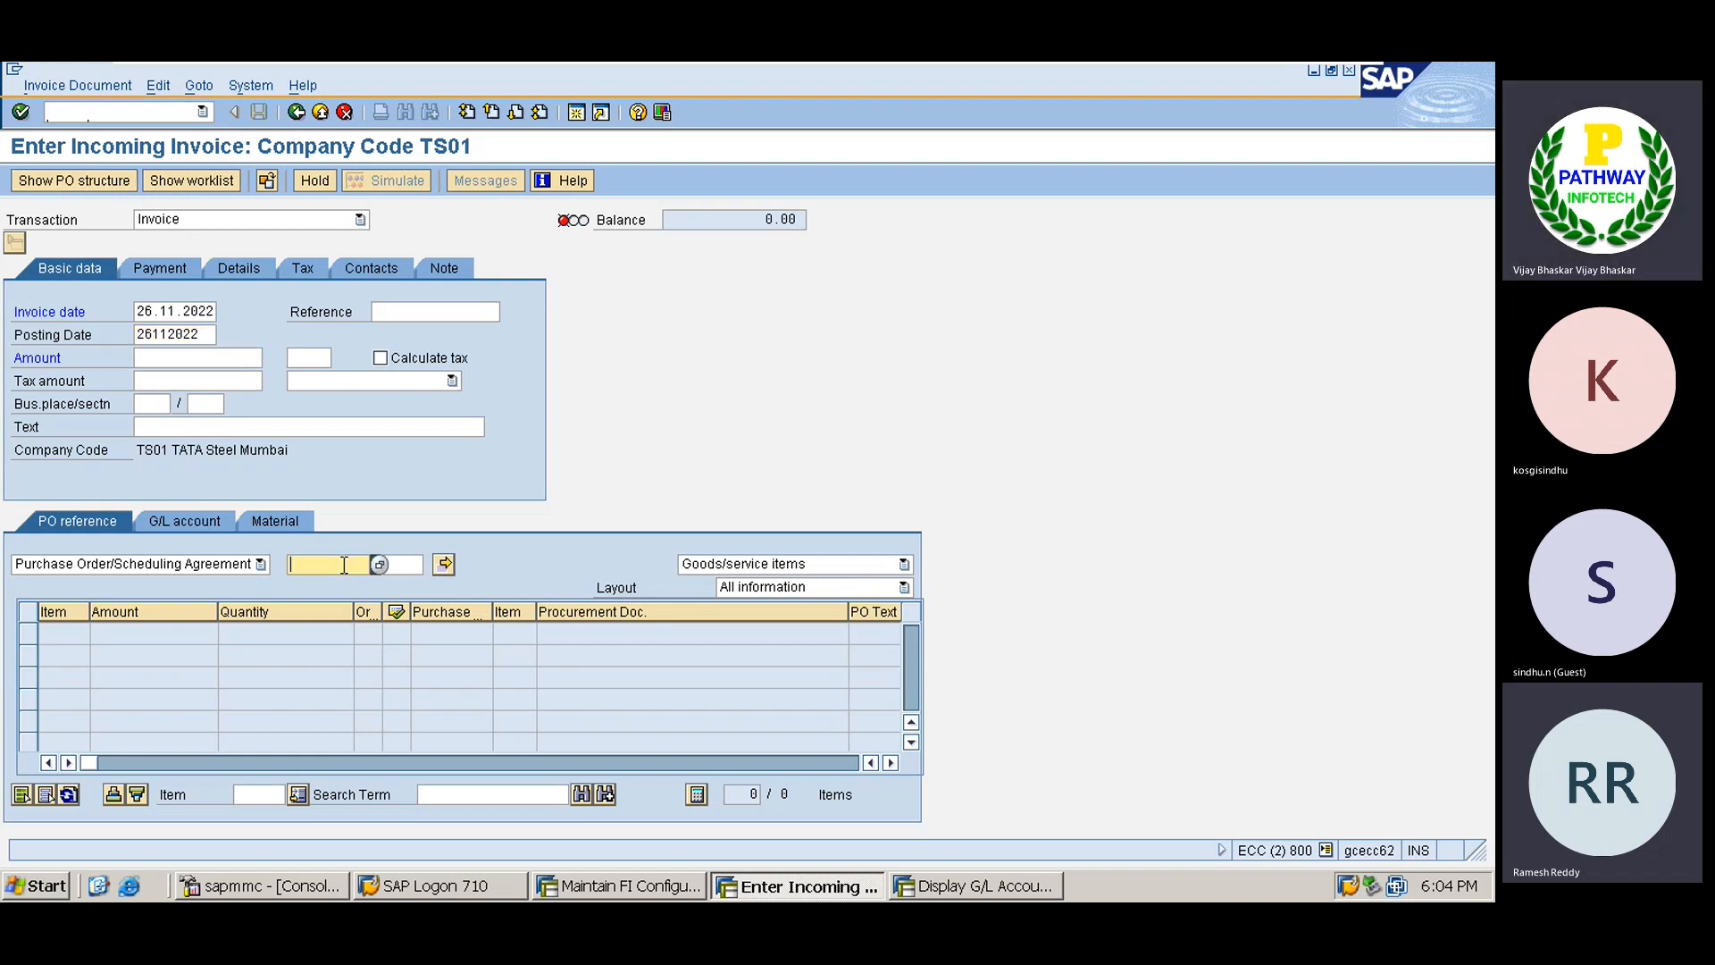
pyautogui.write('4500017176')
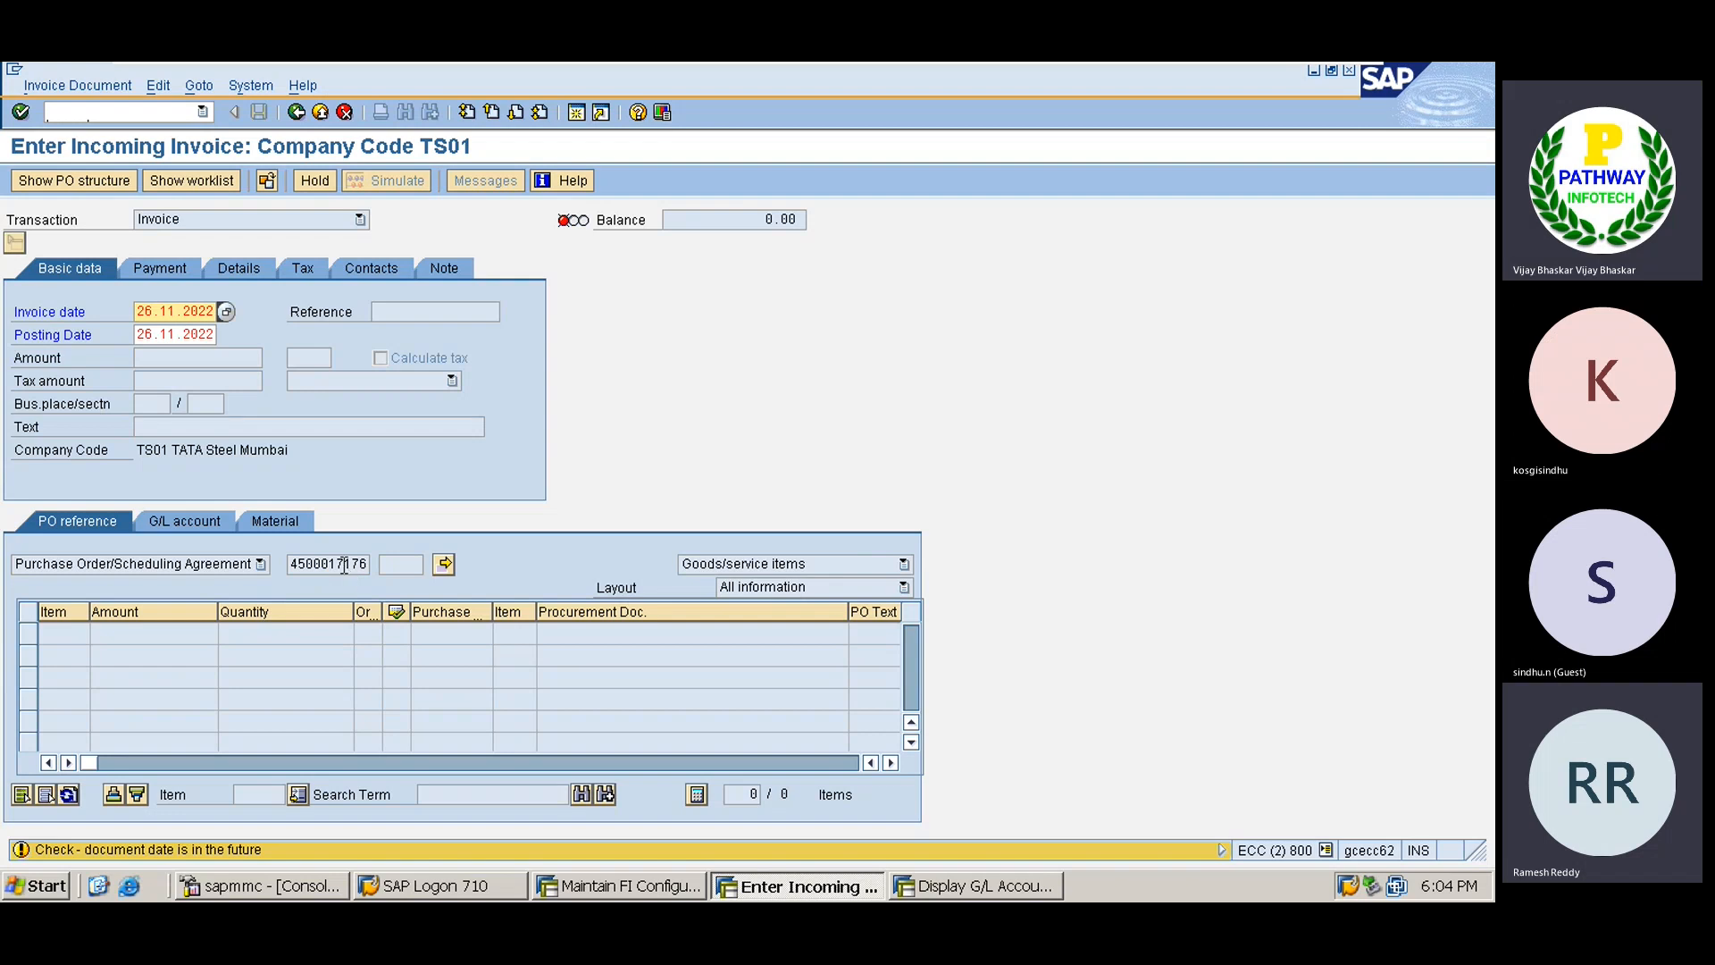
pyautogui.press('Return')
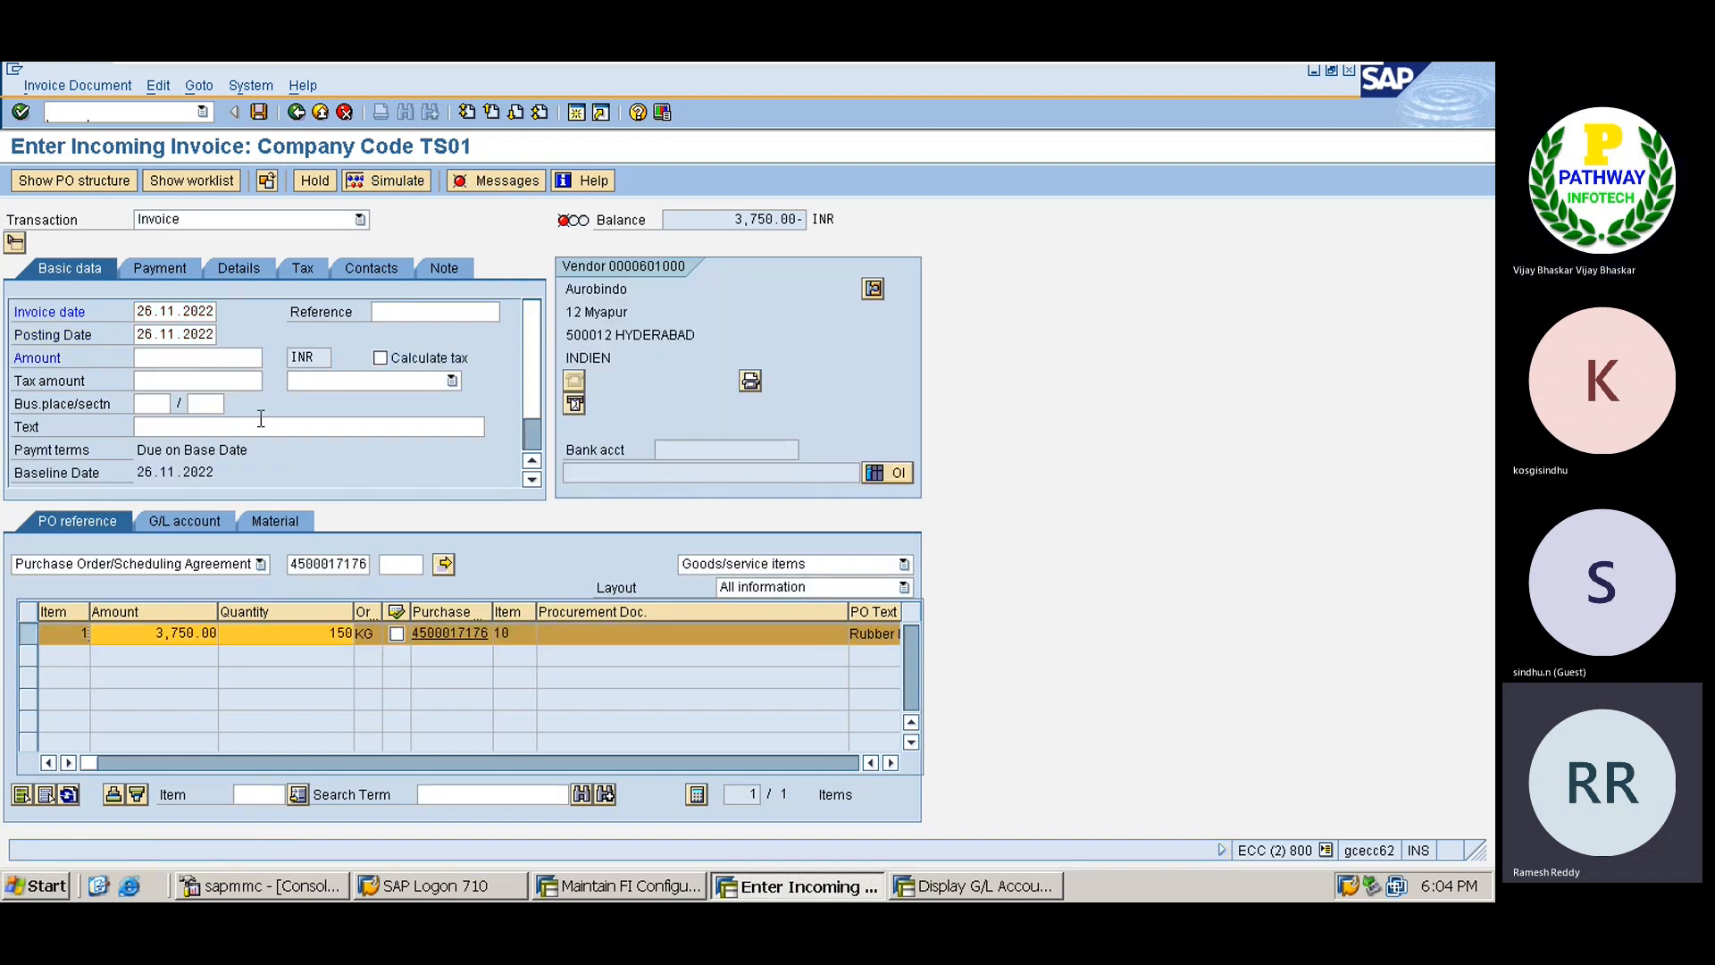
# Enter amount 3,750, set item 10 tax code V0, and simulate the posting.
pyautogui.click(190, 357)
pyautogui.write('3,750')
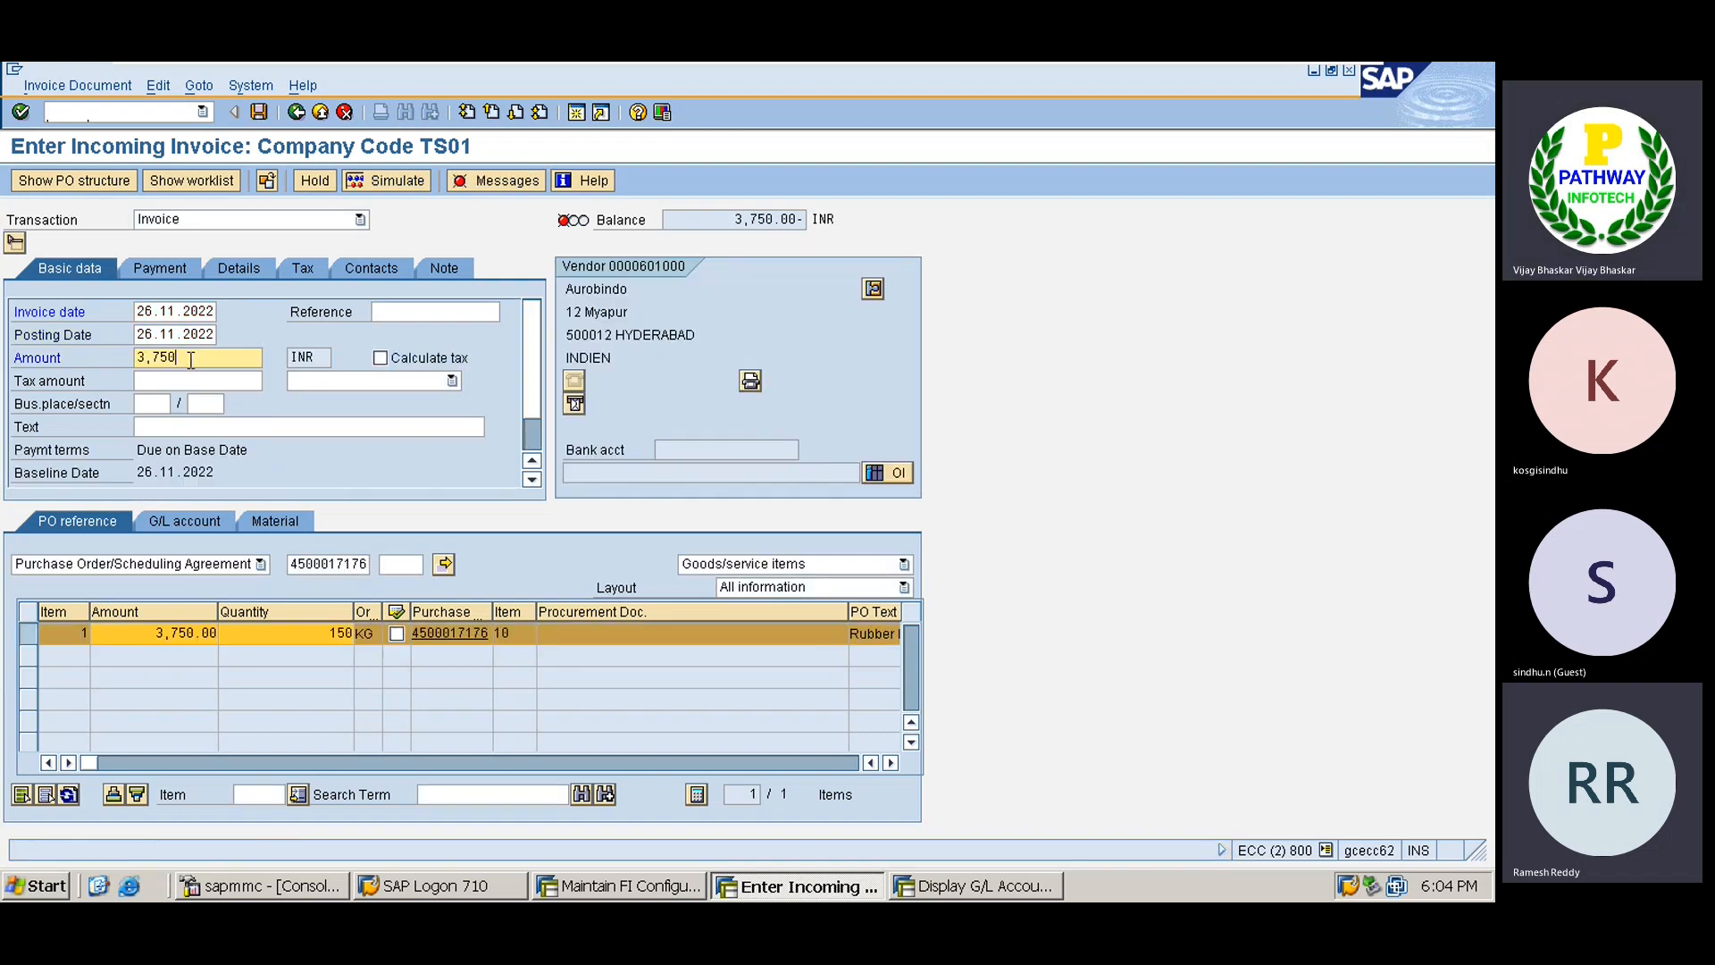
pyautogui.click(890, 762)
pyautogui.click(891, 762)
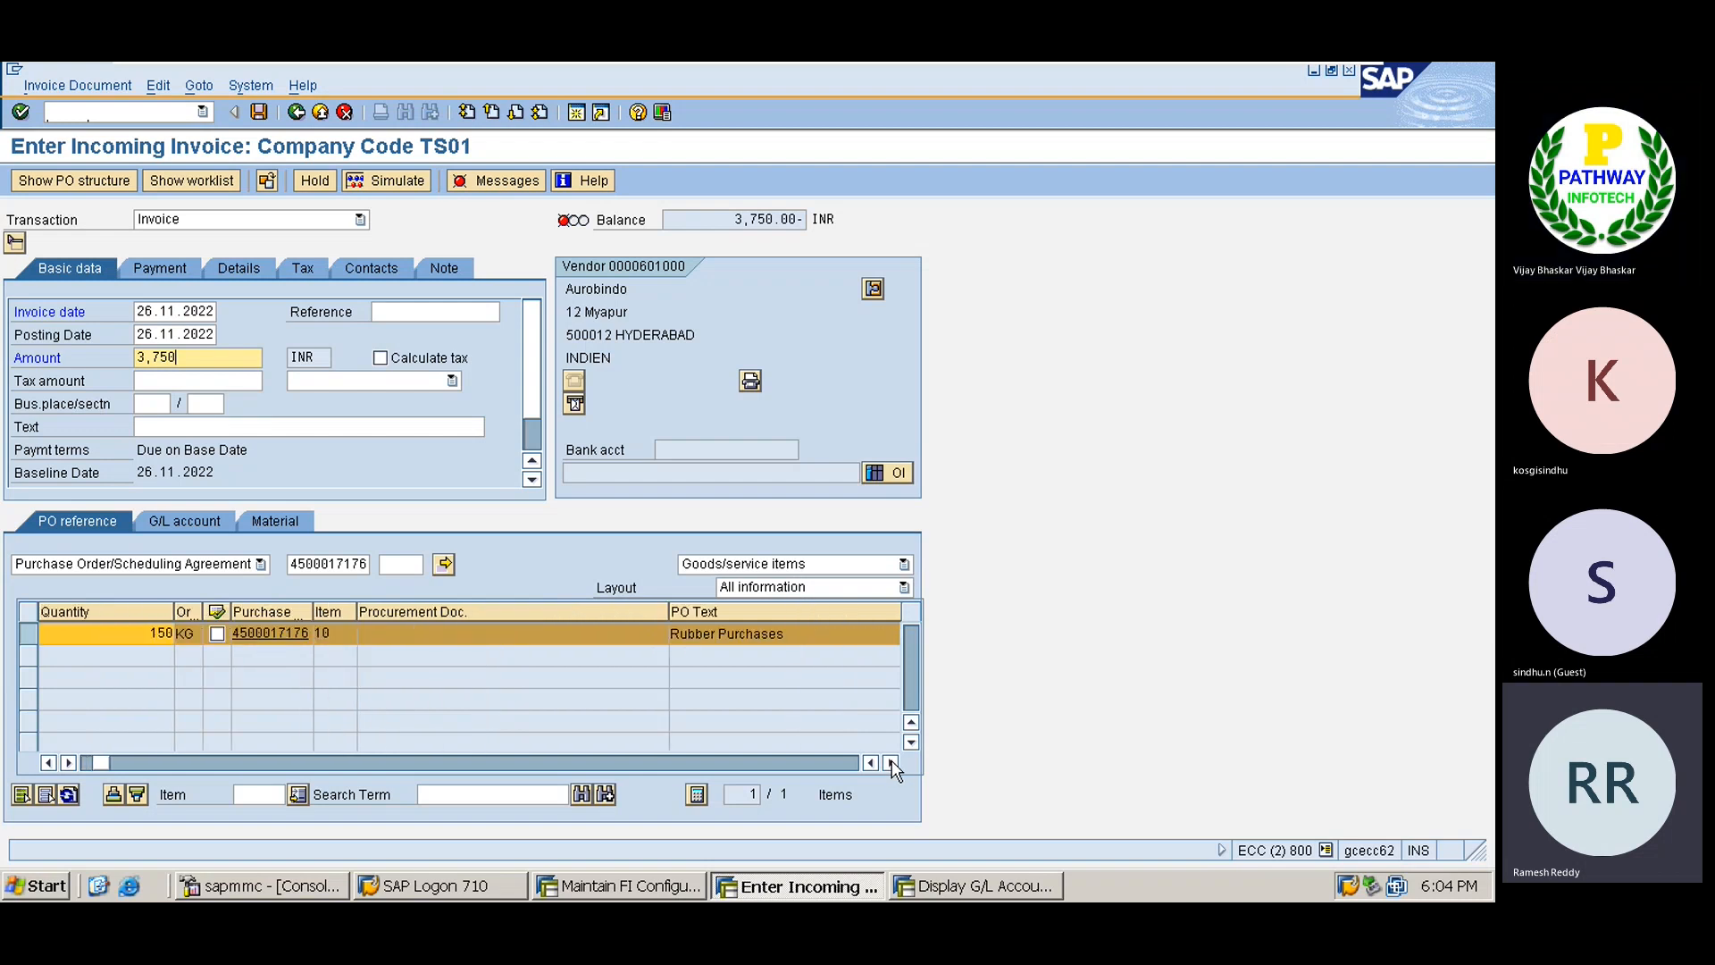
pyautogui.click(890, 762)
pyautogui.click(891, 762)
pyautogui.click(891, 762)
pyautogui.click(891, 762)
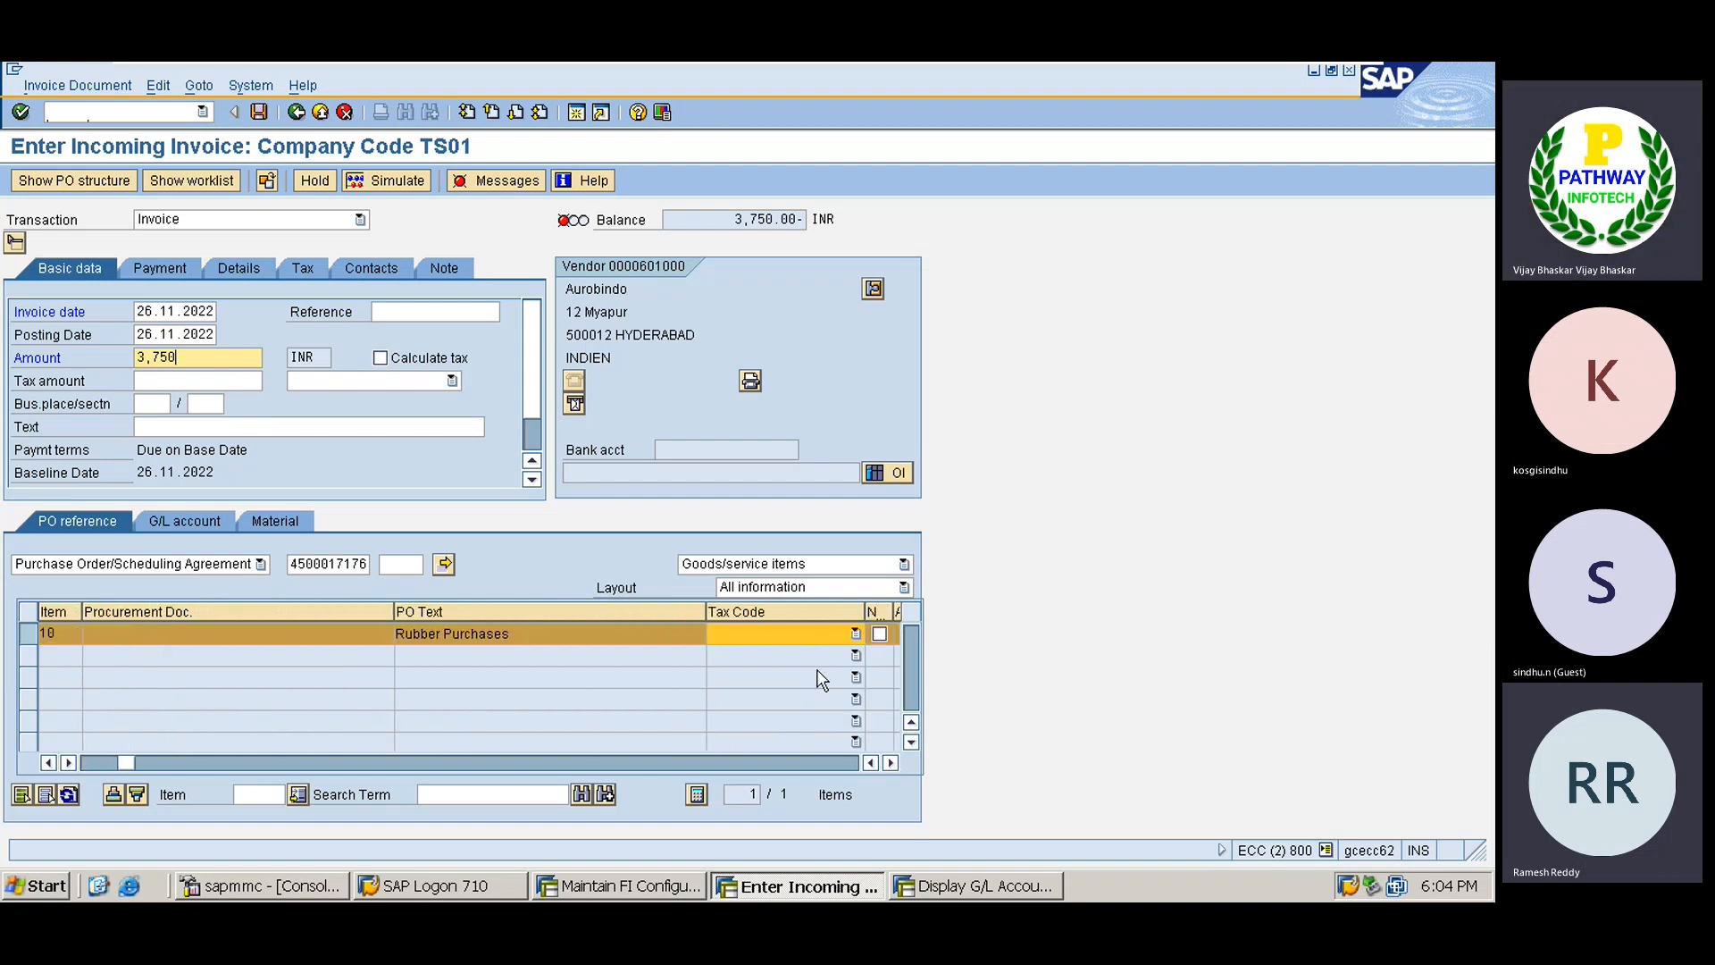
pyautogui.click(780, 634)
pyautogui.click(759, 693)
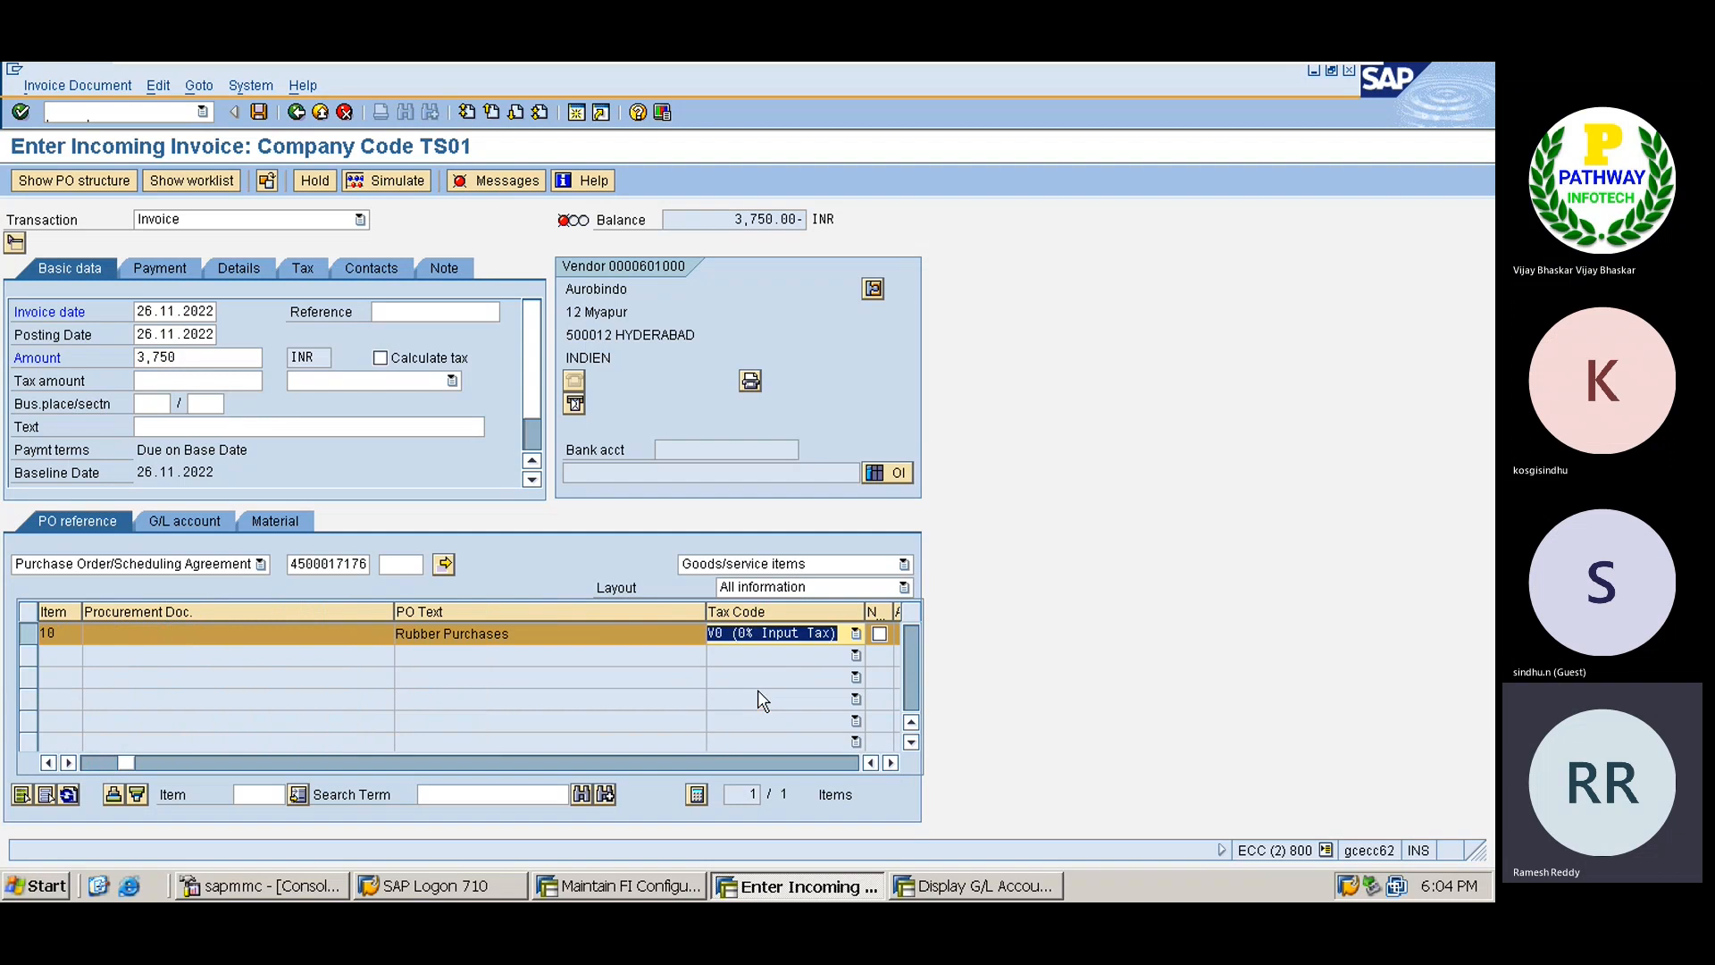
pyautogui.press('Return')
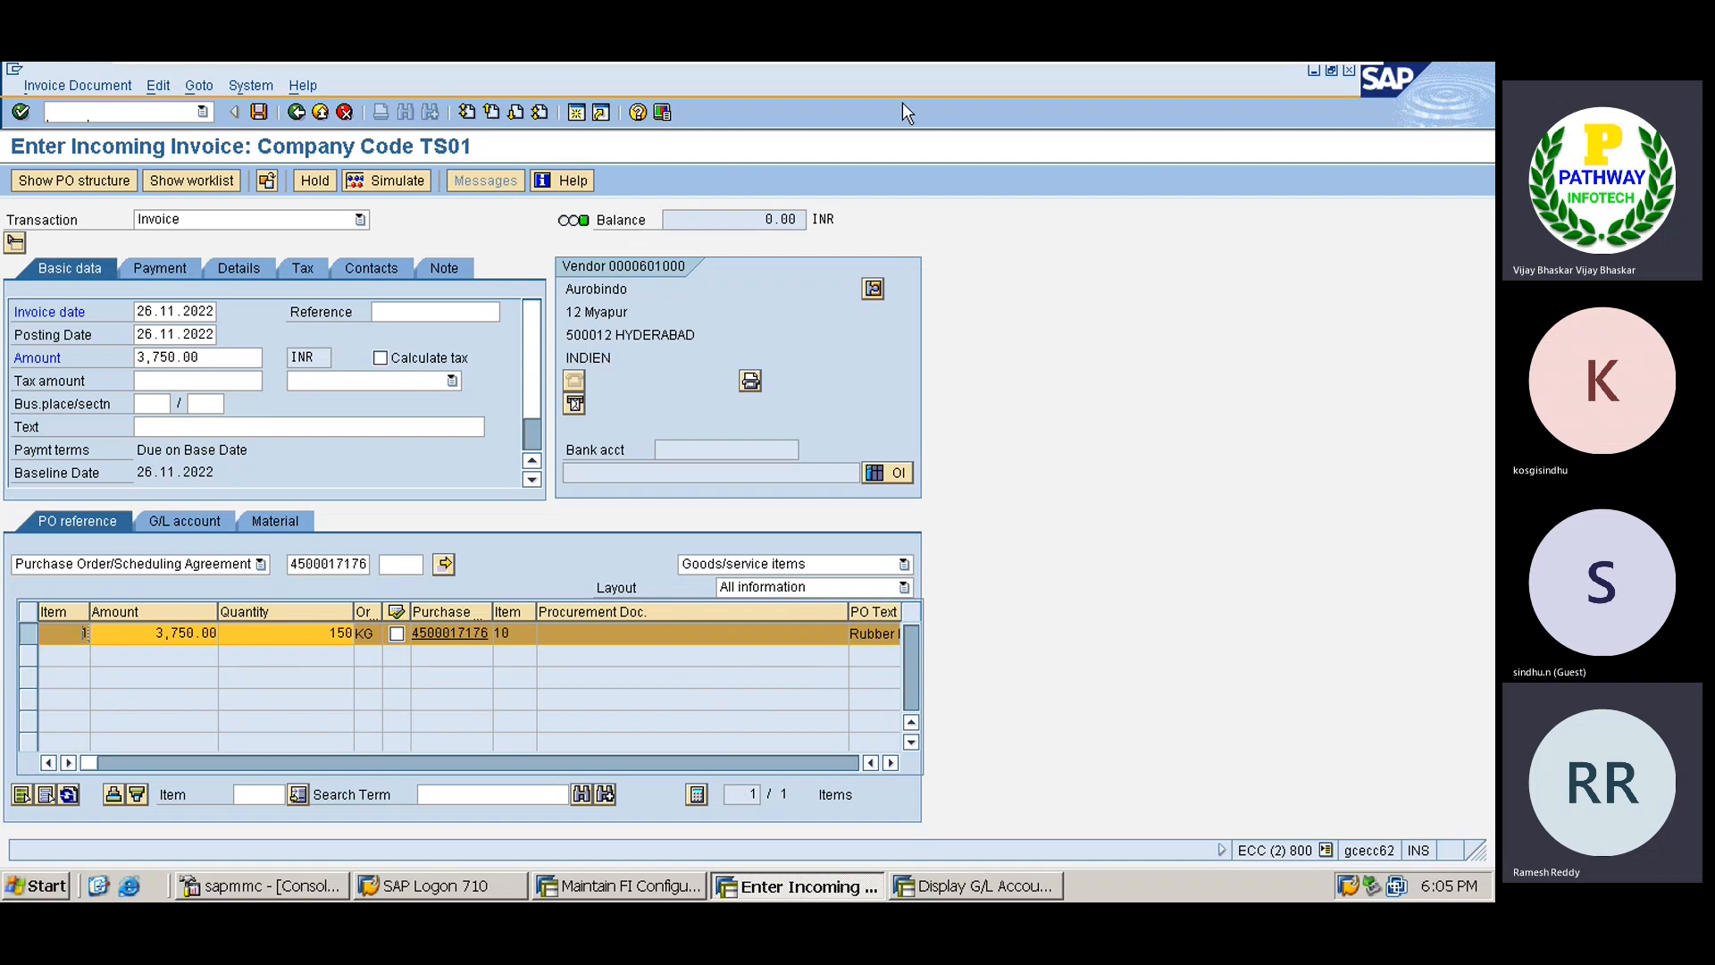
pyautogui.click(394, 178)
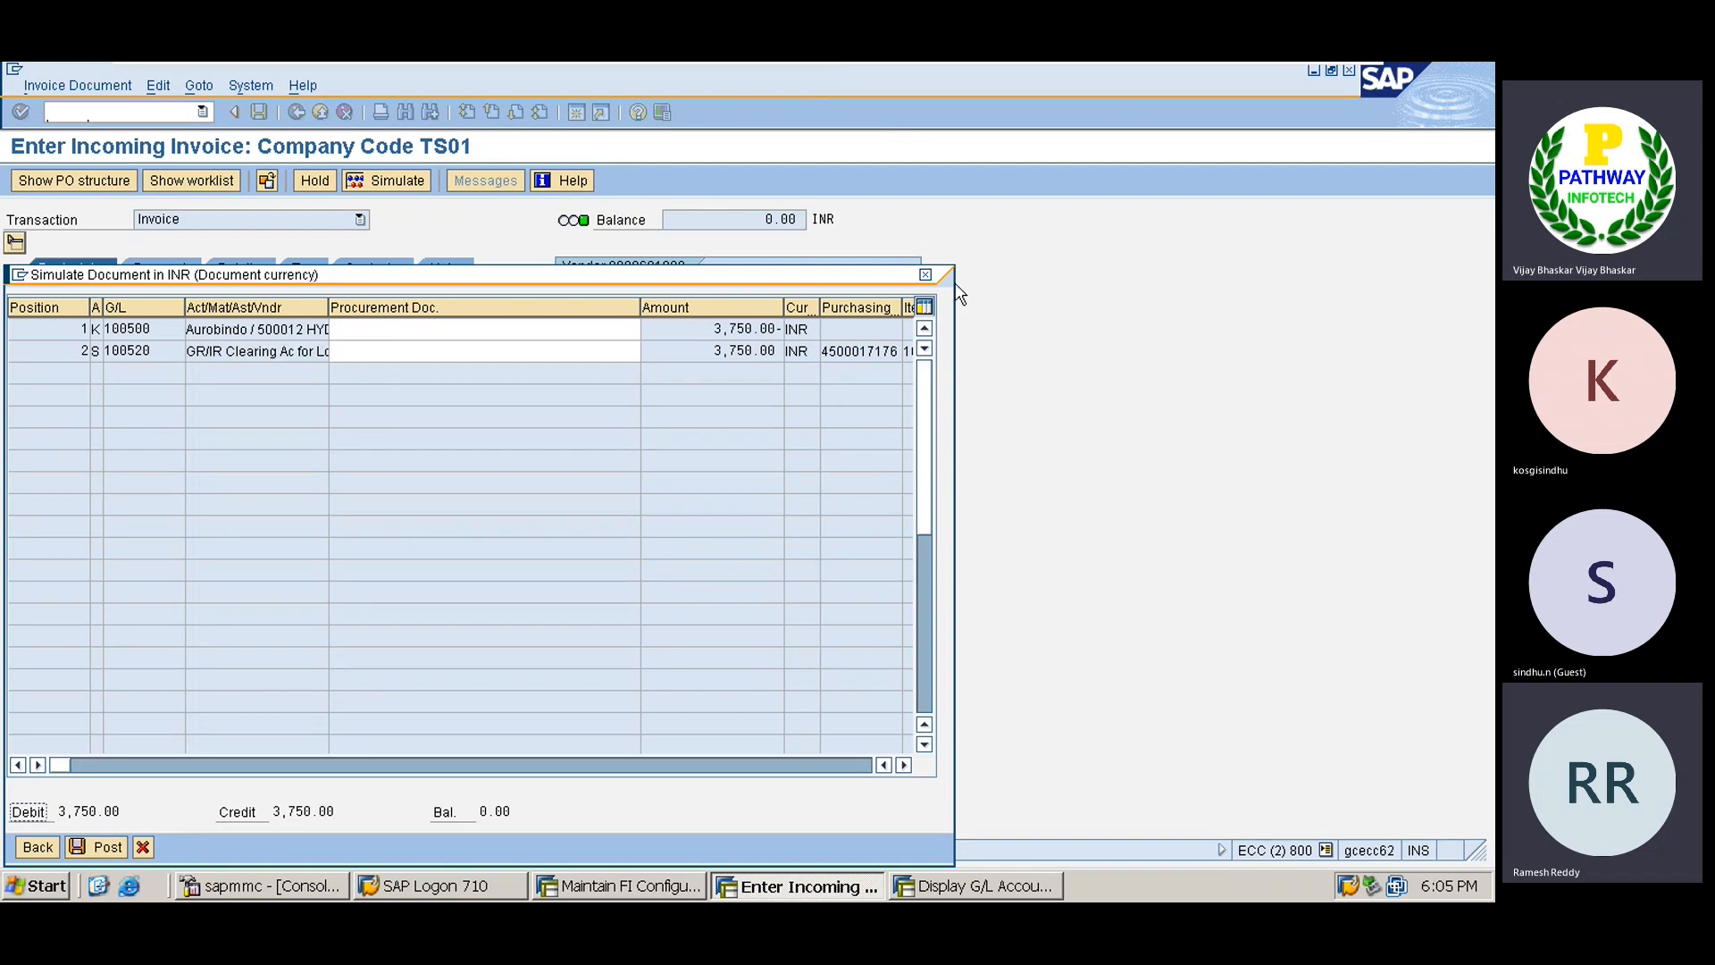
# Close the simulation and go to transaction MB1A via /nmb1a.
pyautogui.click(925, 275)
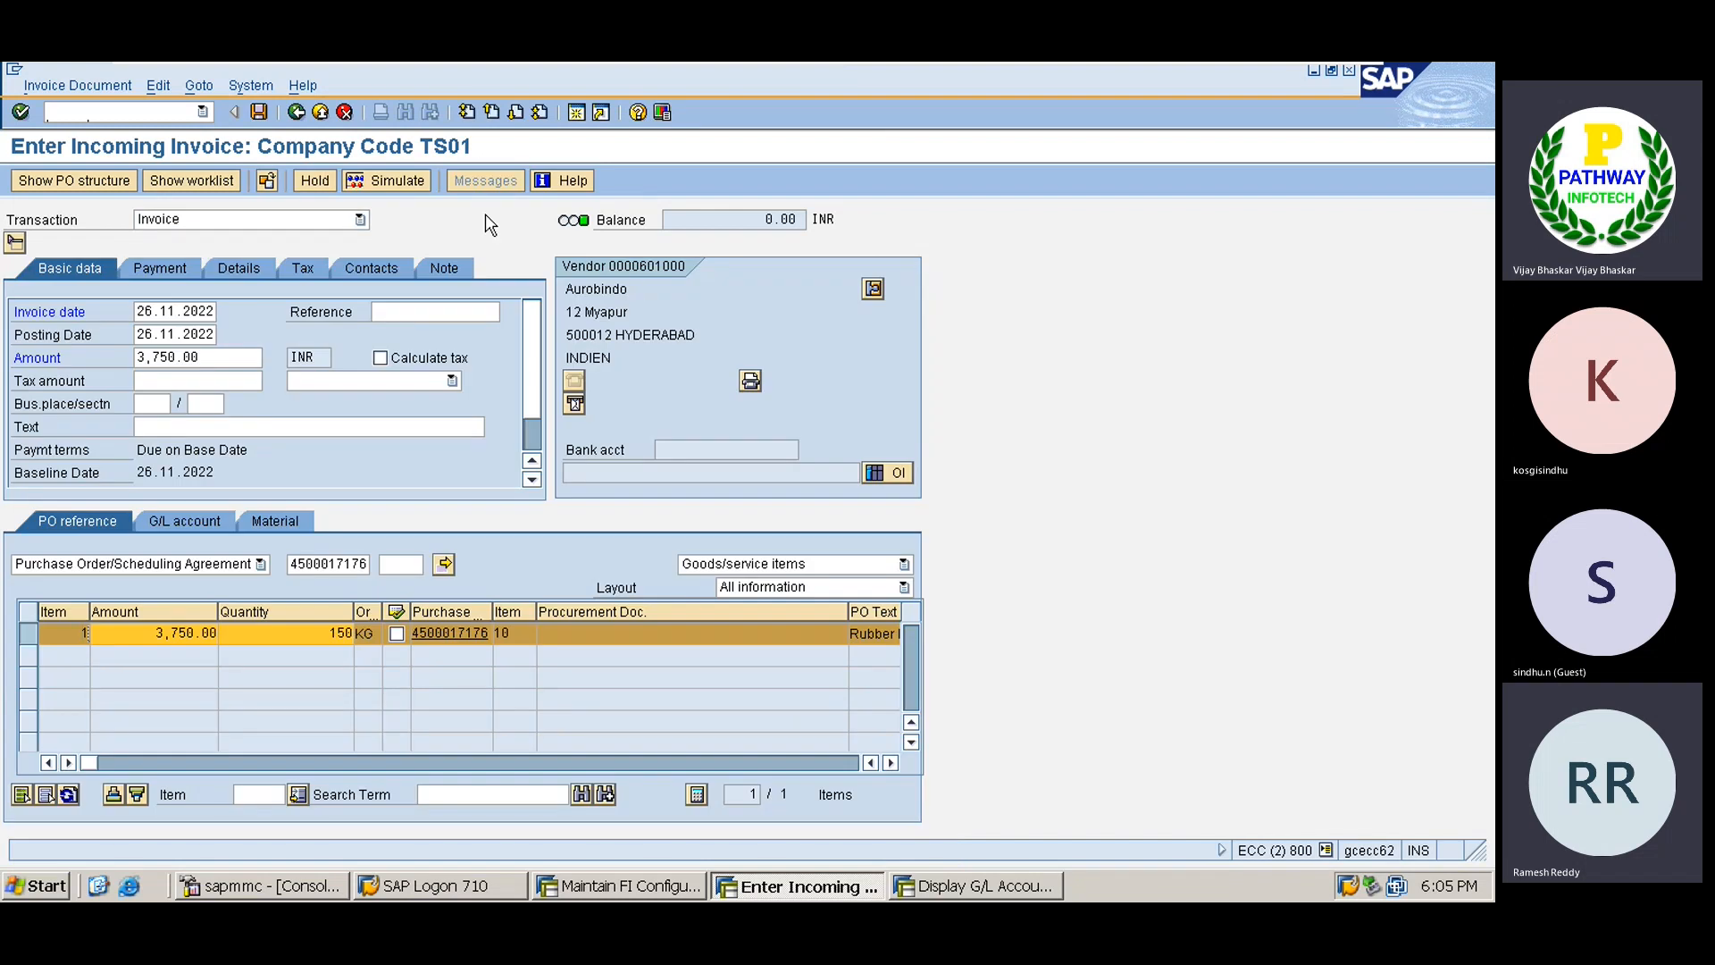
pyautogui.click(333, 633)
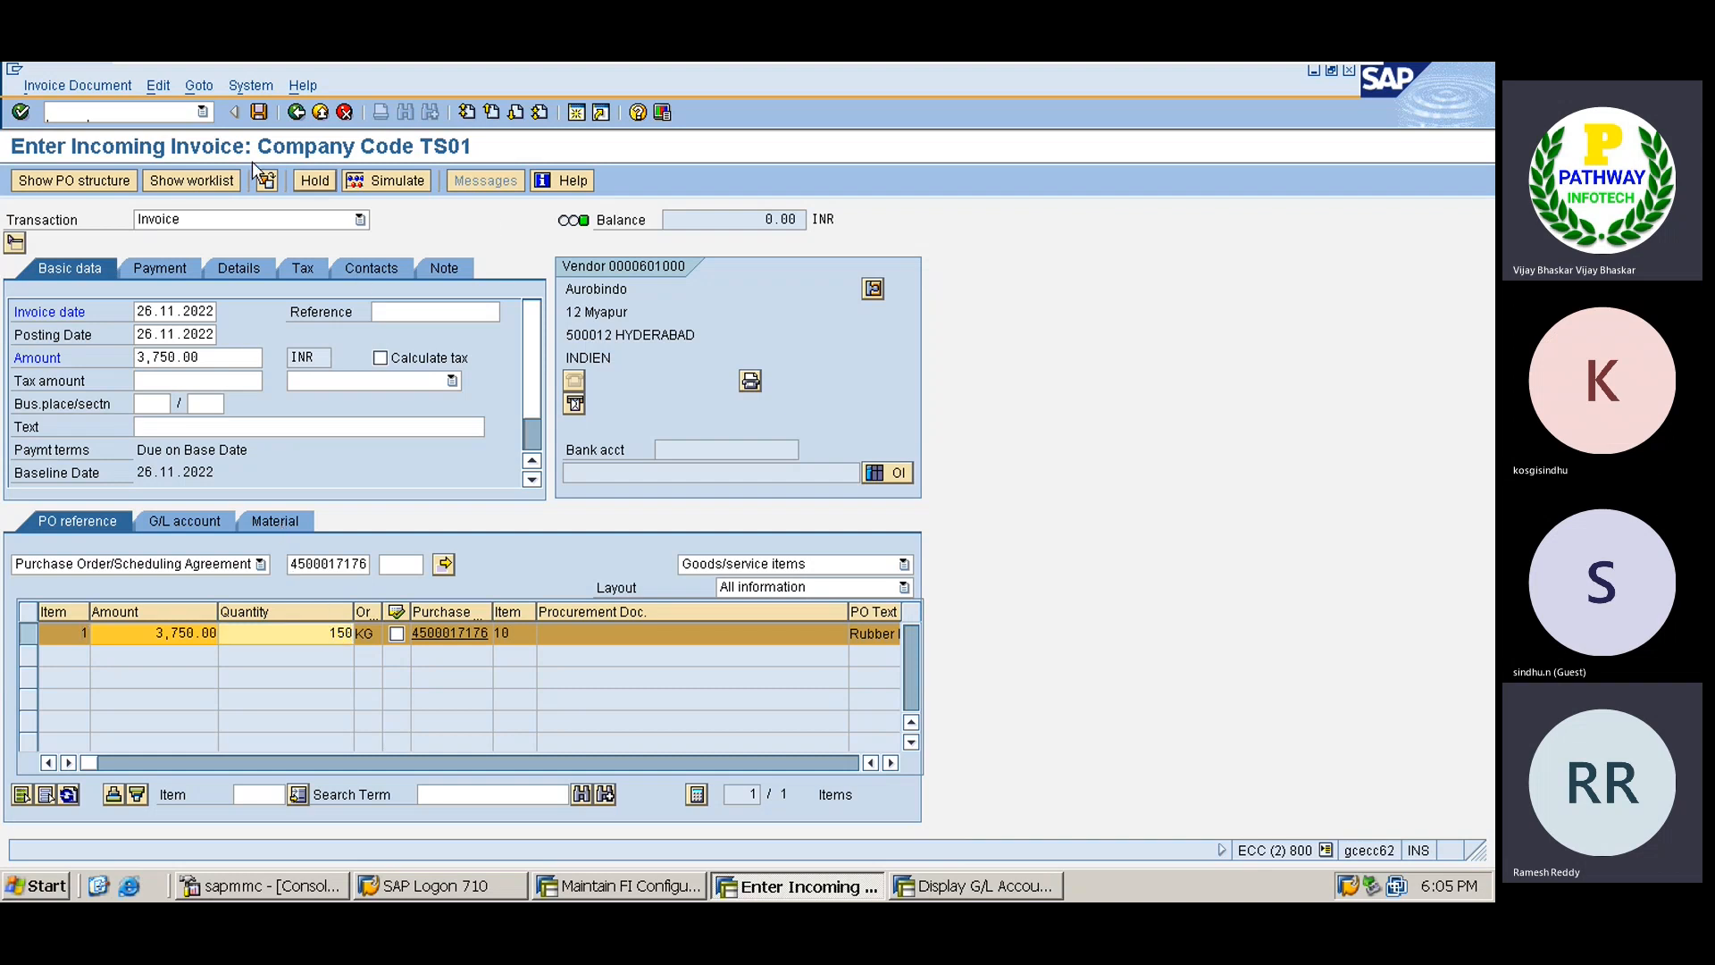
pyautogui.click(157, 113)
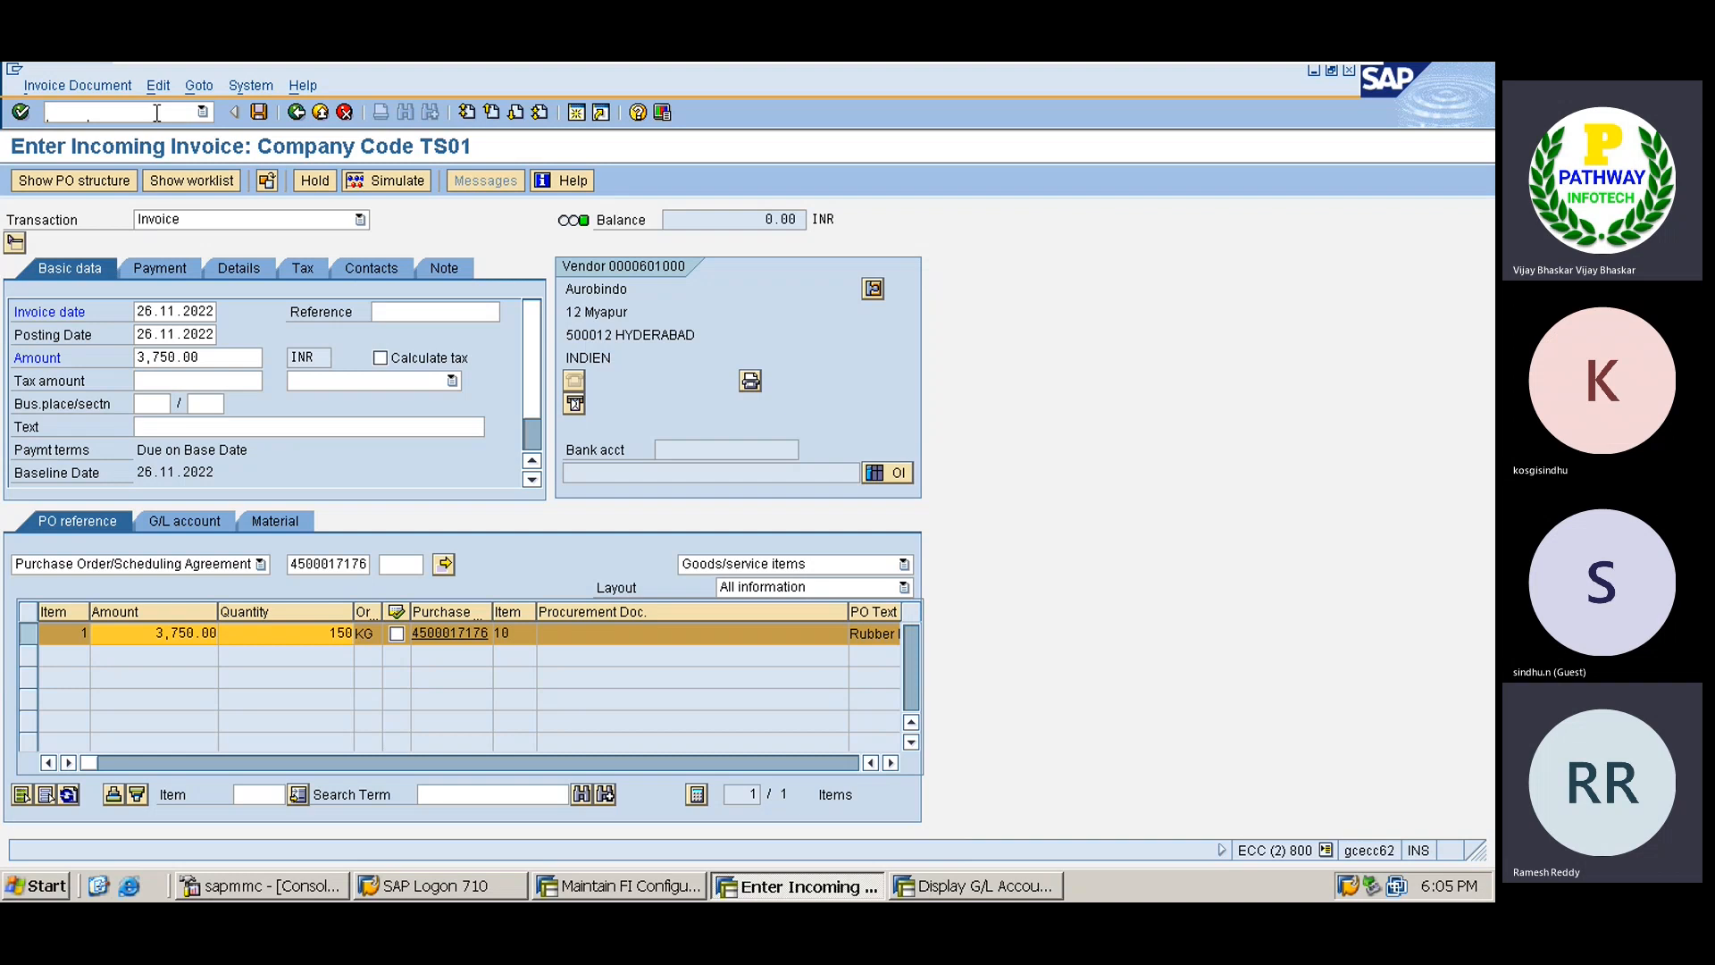
pyautogui.write('/nmb1a')
pyautogui.press('Return')
# Bring up the TS01 tracking sheet and insert a blank row 265 above Invoice verification.
pyautogui.moveTo(989, 62)
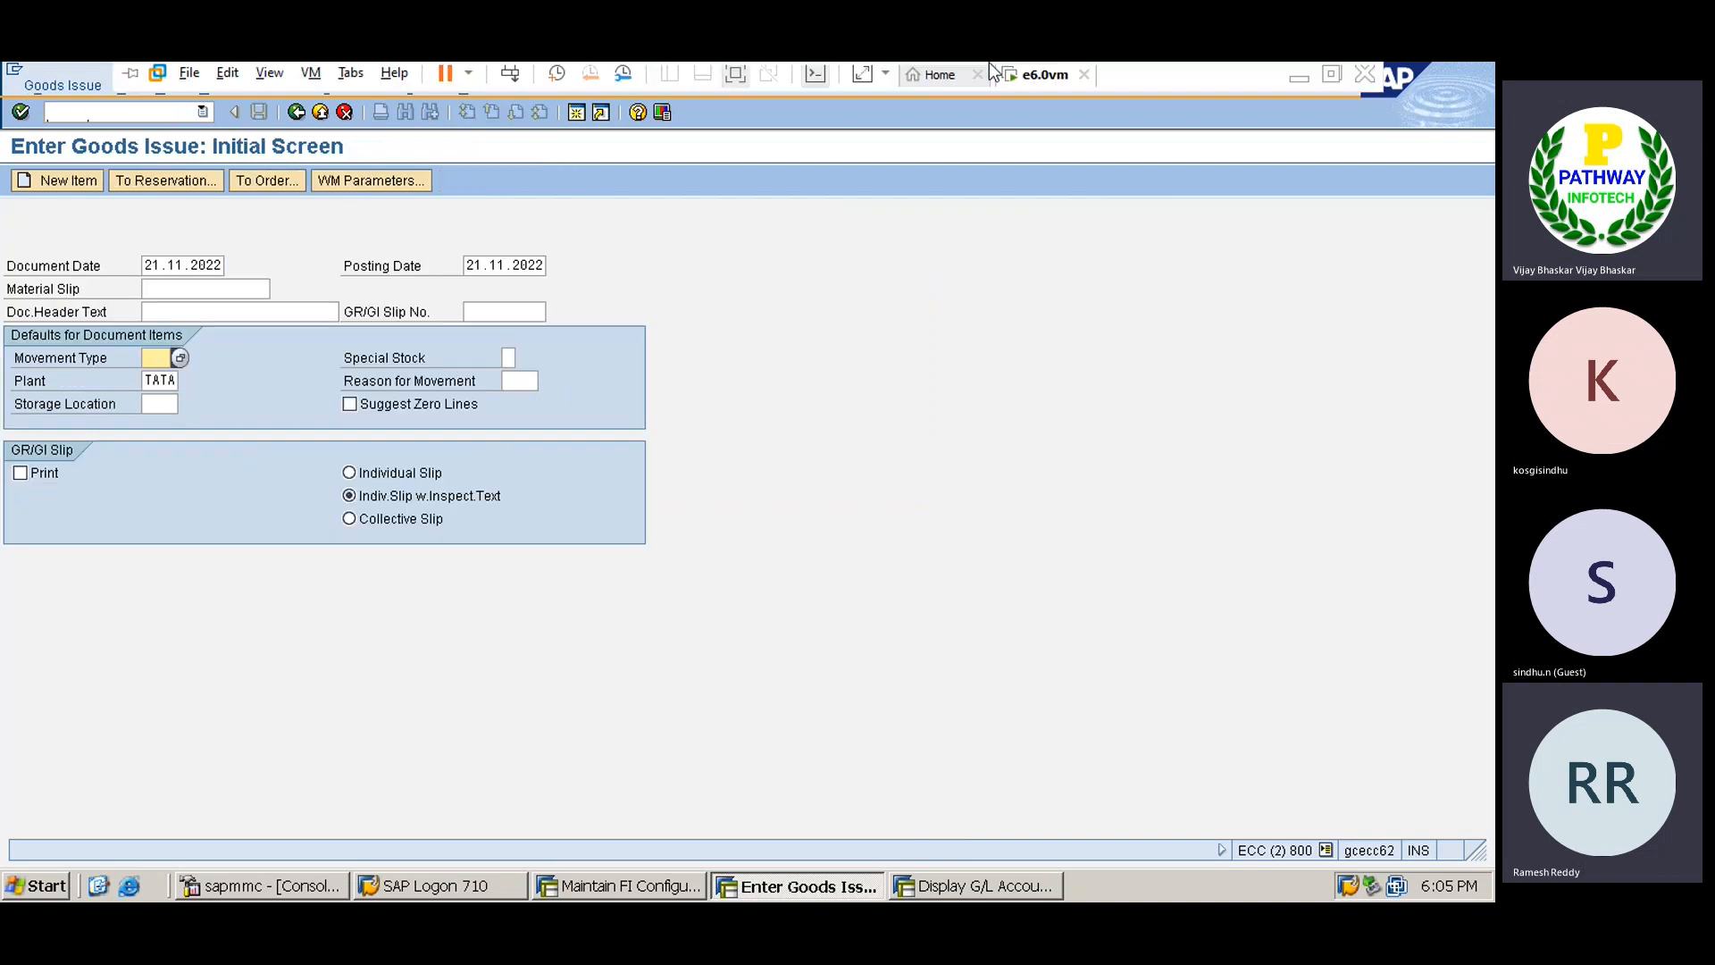
pyautogui.click(1295, 83)
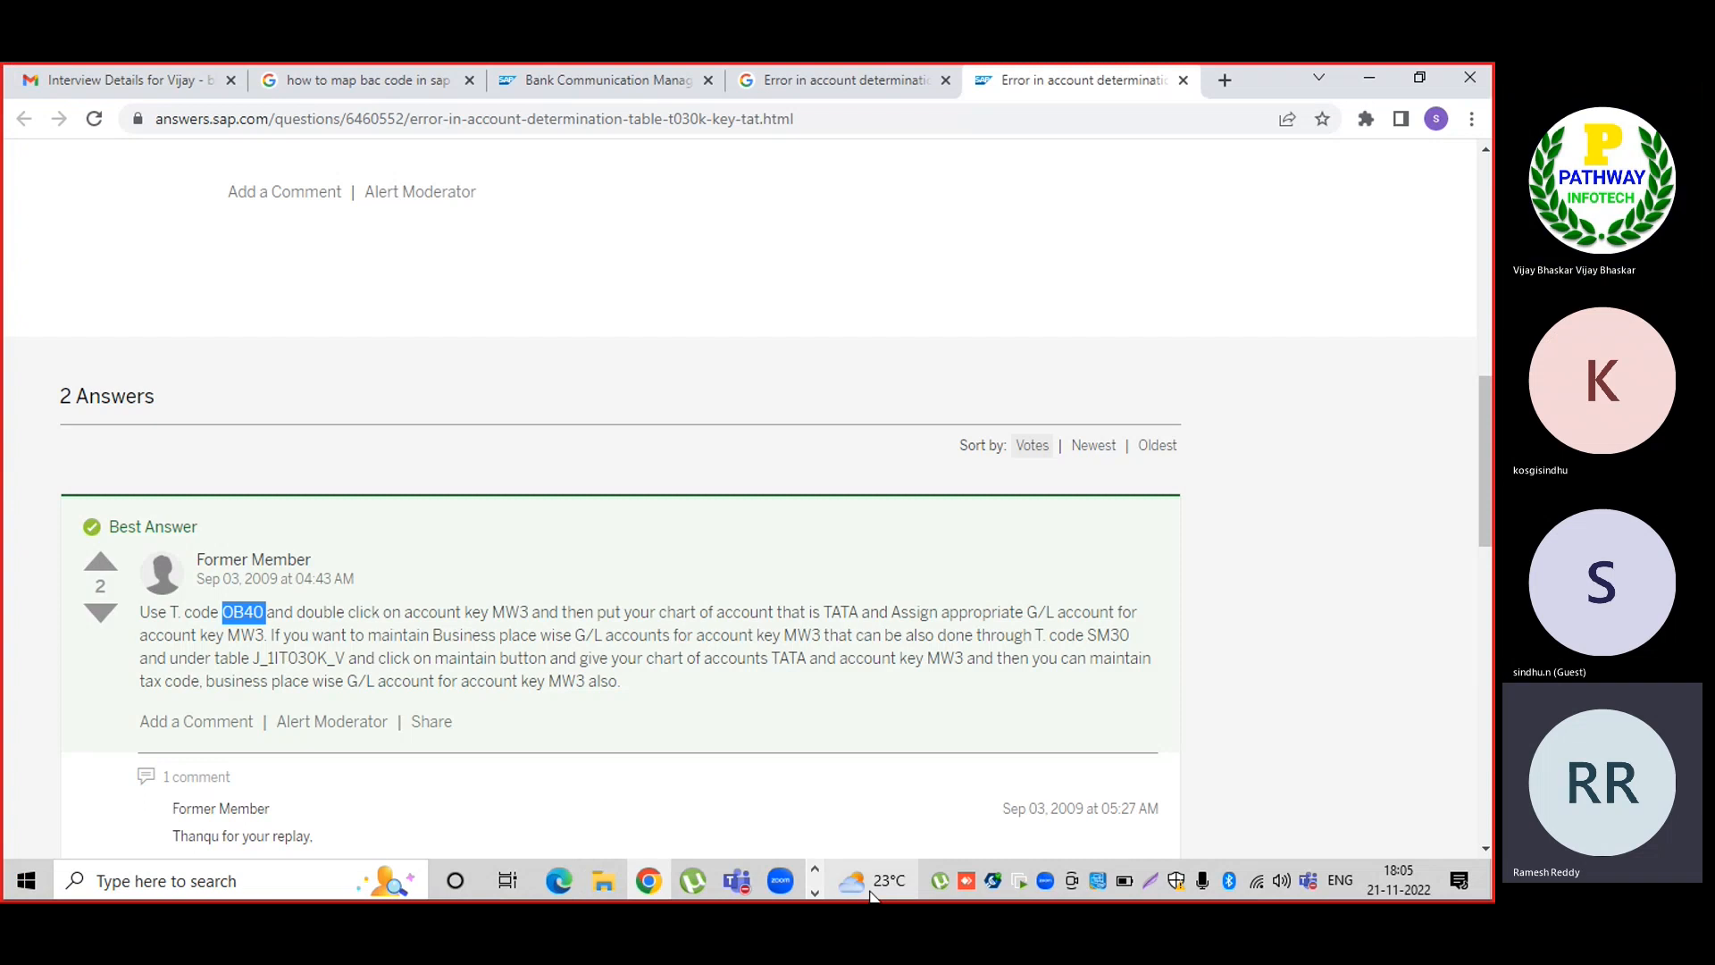
pyautogui.click(814, 893)
pyautogui.click(617, 885)
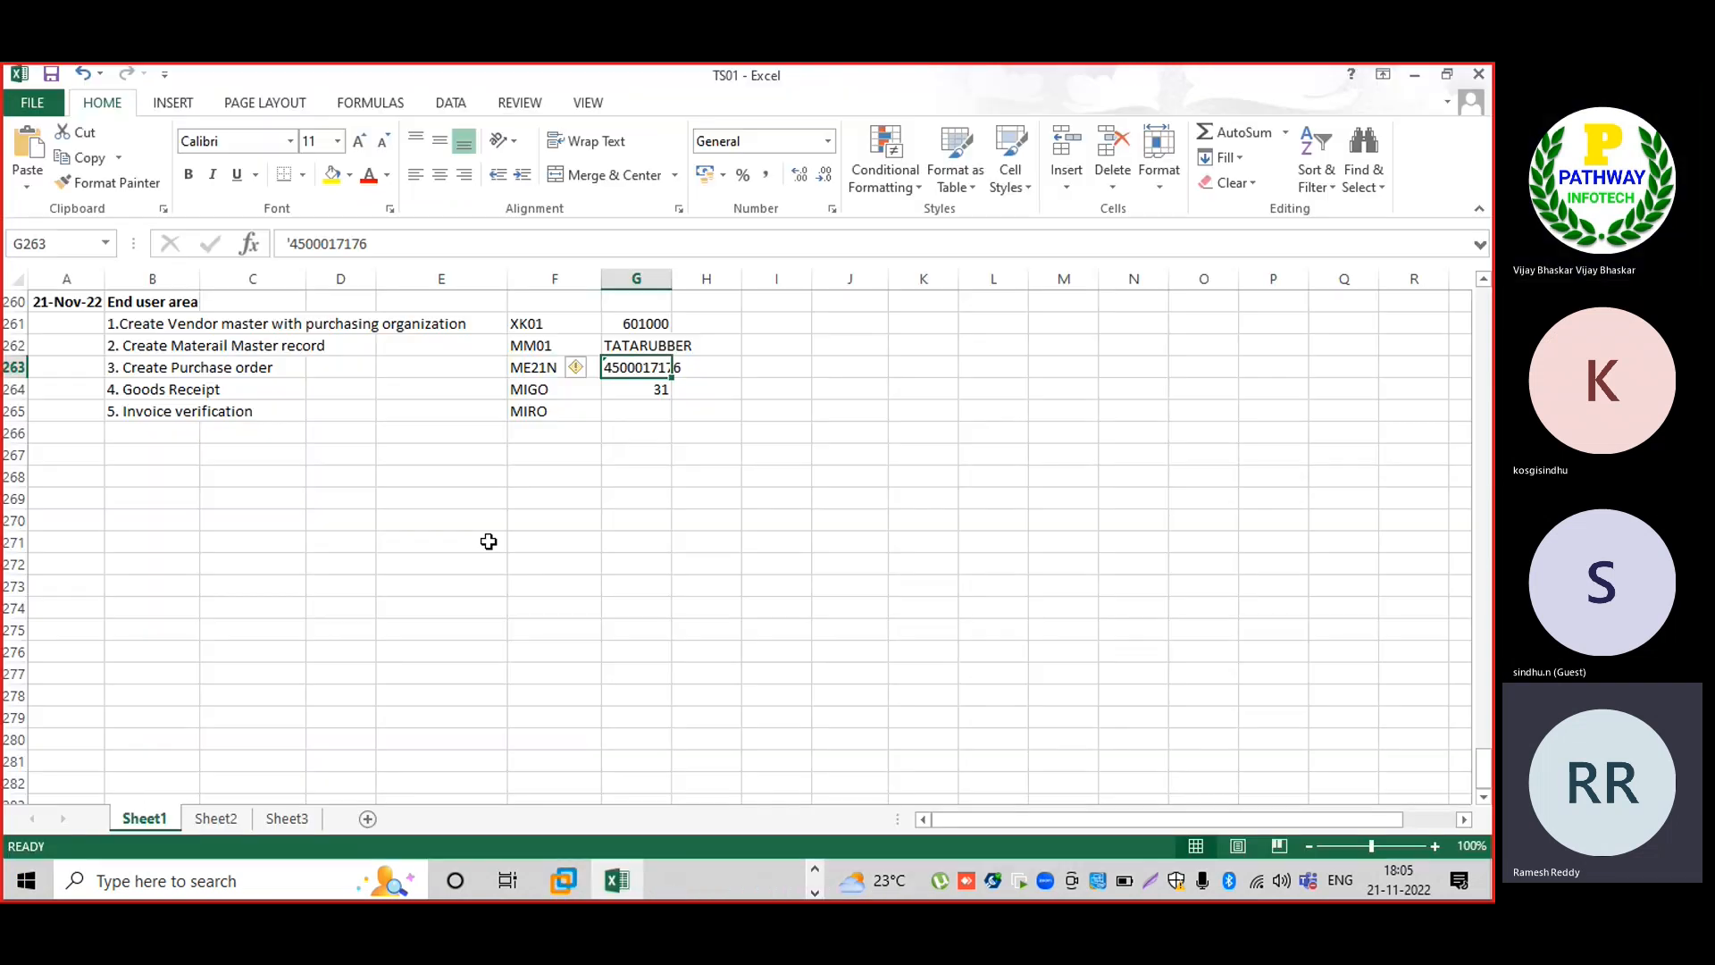
pyautogui.click(10, 411)
pyautogui.hotkey('ctrl', 'shift', '+')
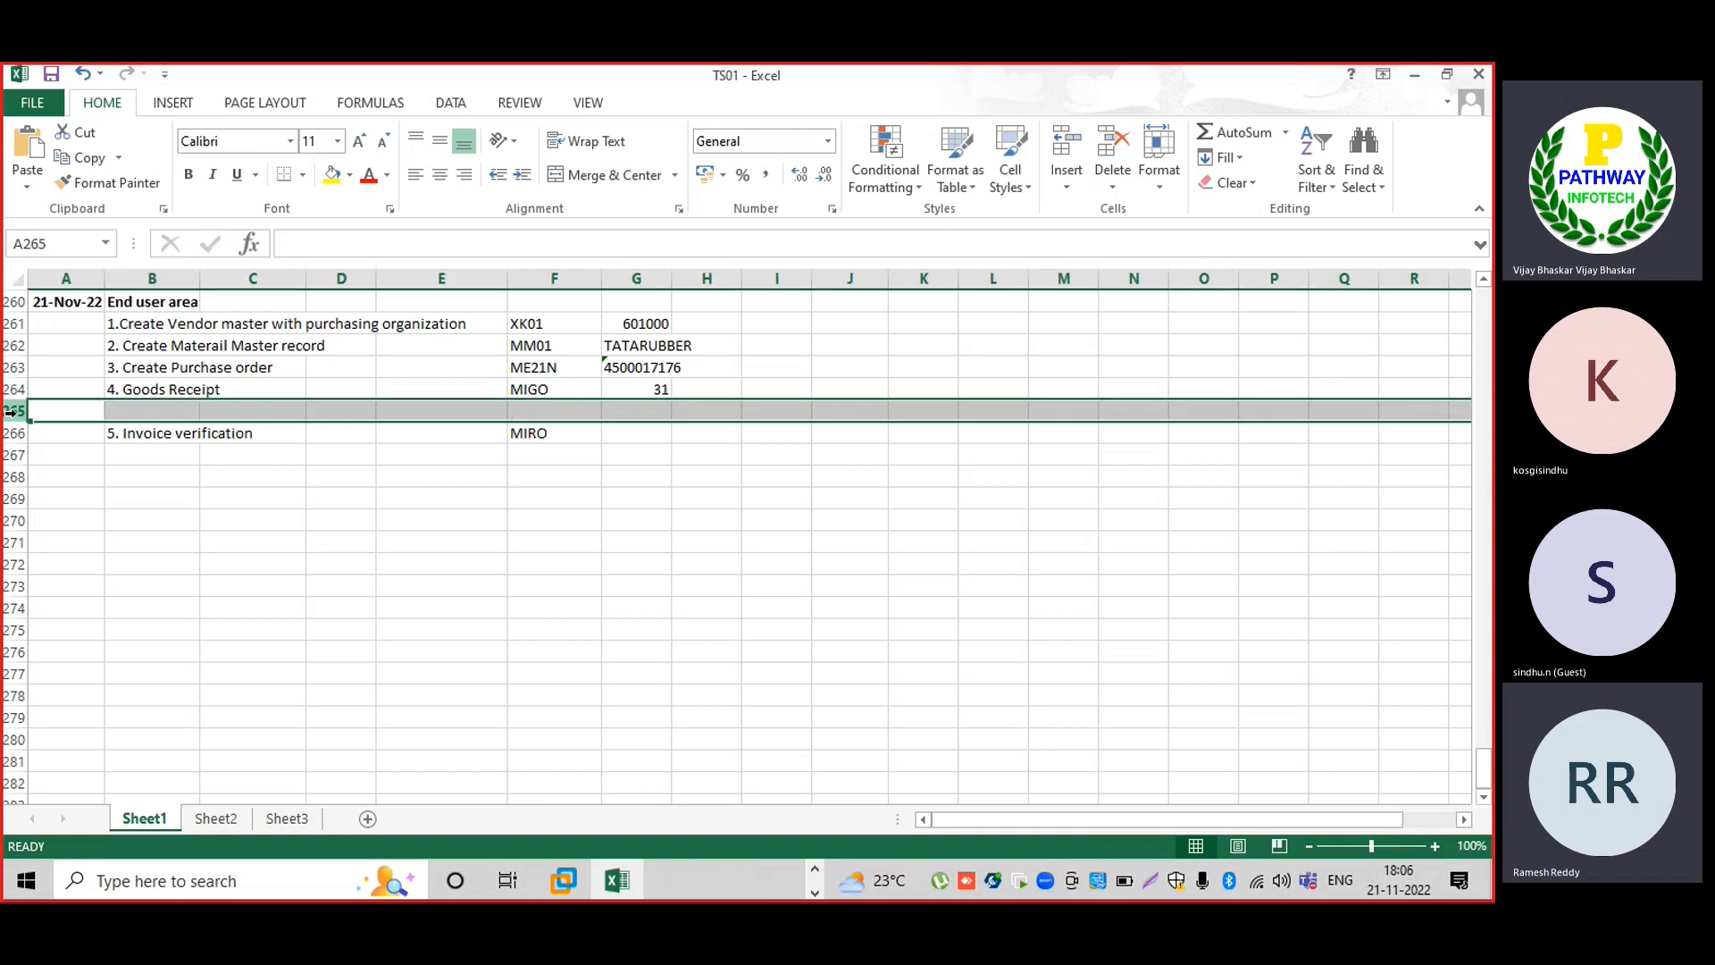
# Enter '5. Consumption' in B265 with transaction MB1A beside it, then return to SAP.
pyautogui.click(122, 415)
pyautogui.write('5')
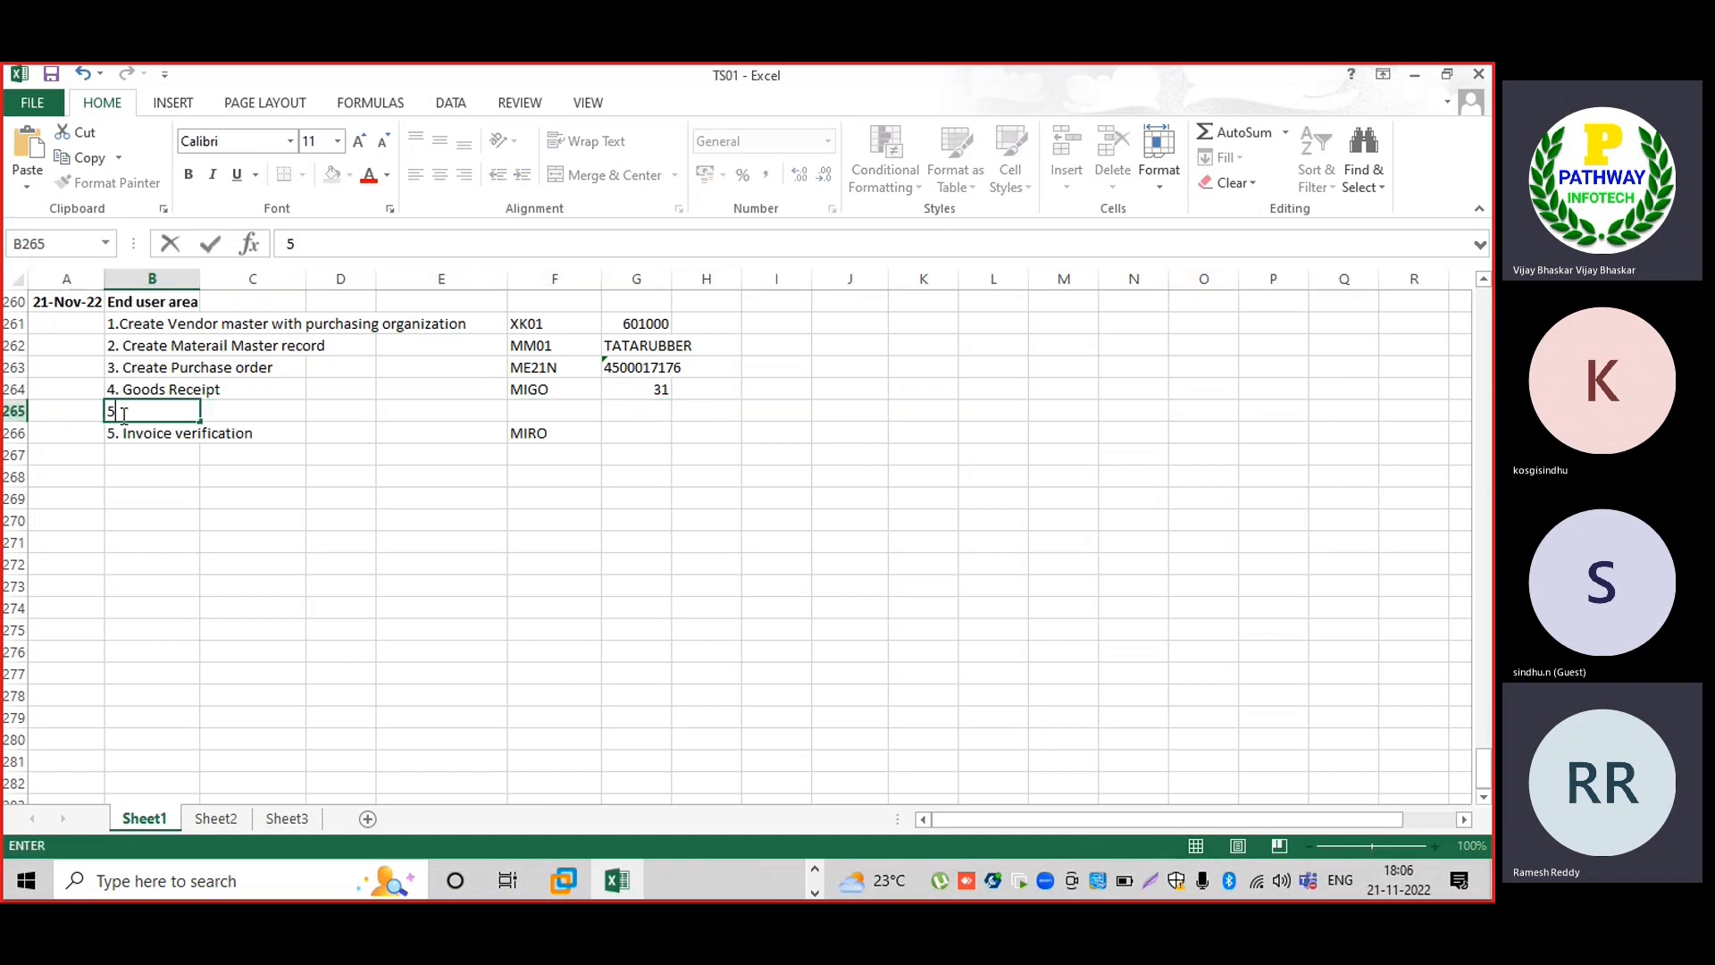
pyautogui.write('. COnsumption')
pyautogui.press('Tab')
pyautogui.press('Tab')
pyautogui.press('Tab')
pyautogui.press('Tab')
pyautogui.write('M')
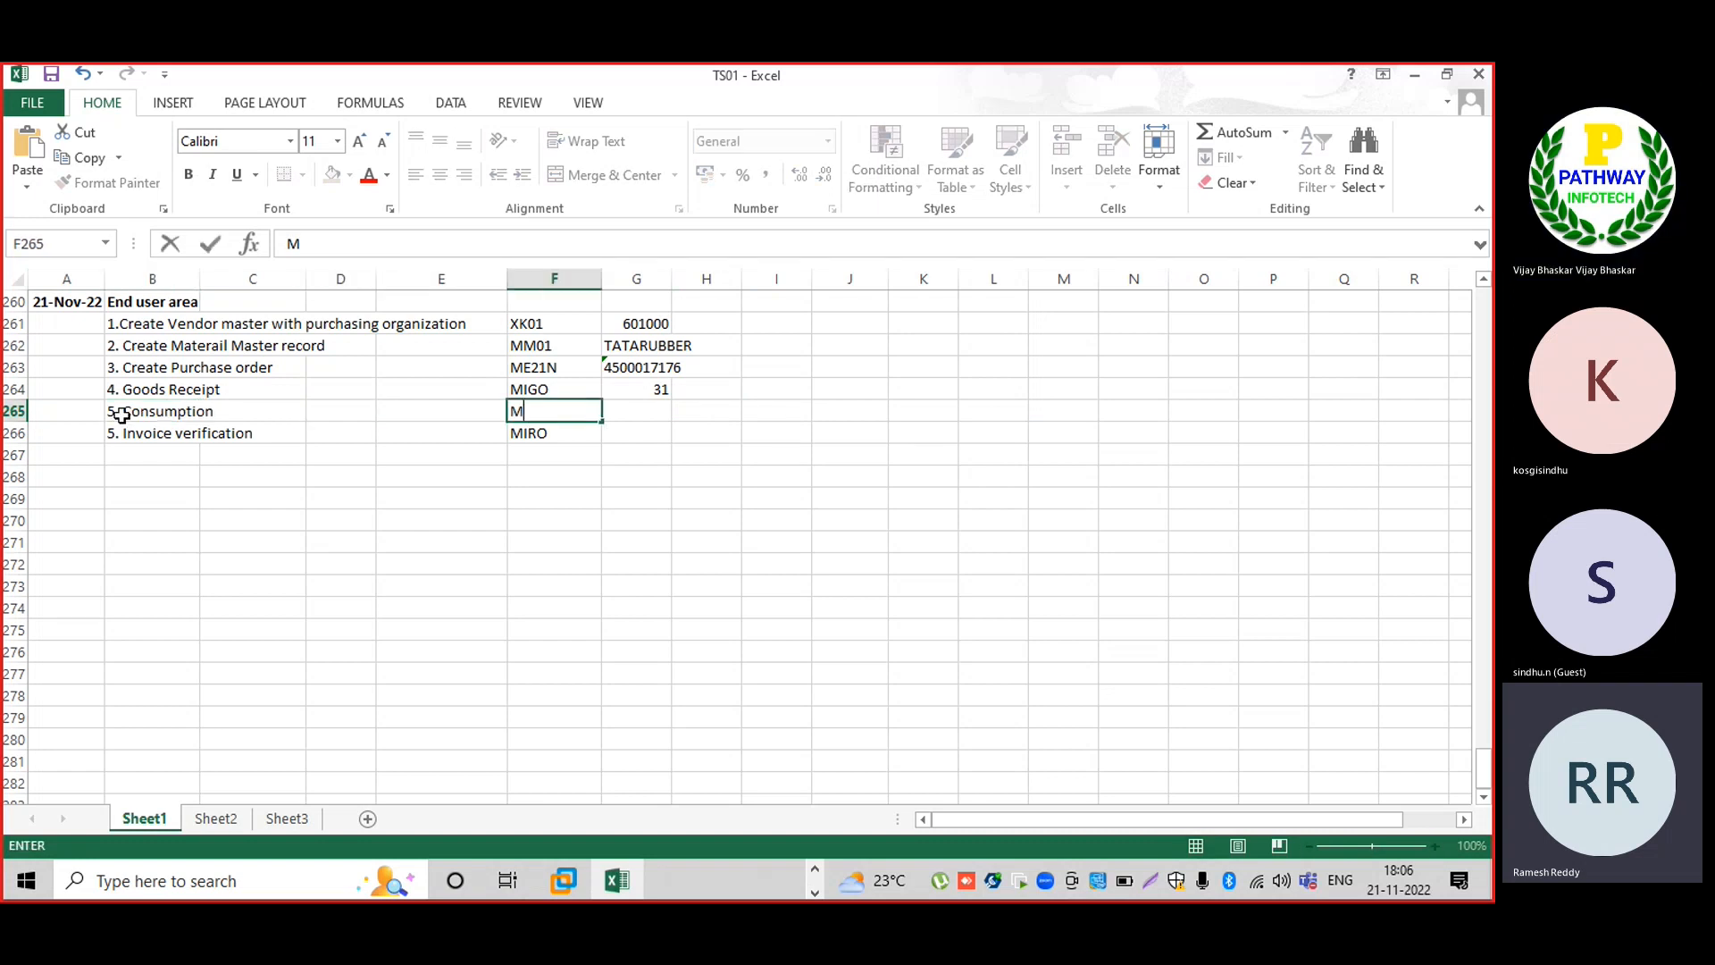
pyautogui.write('B1A')
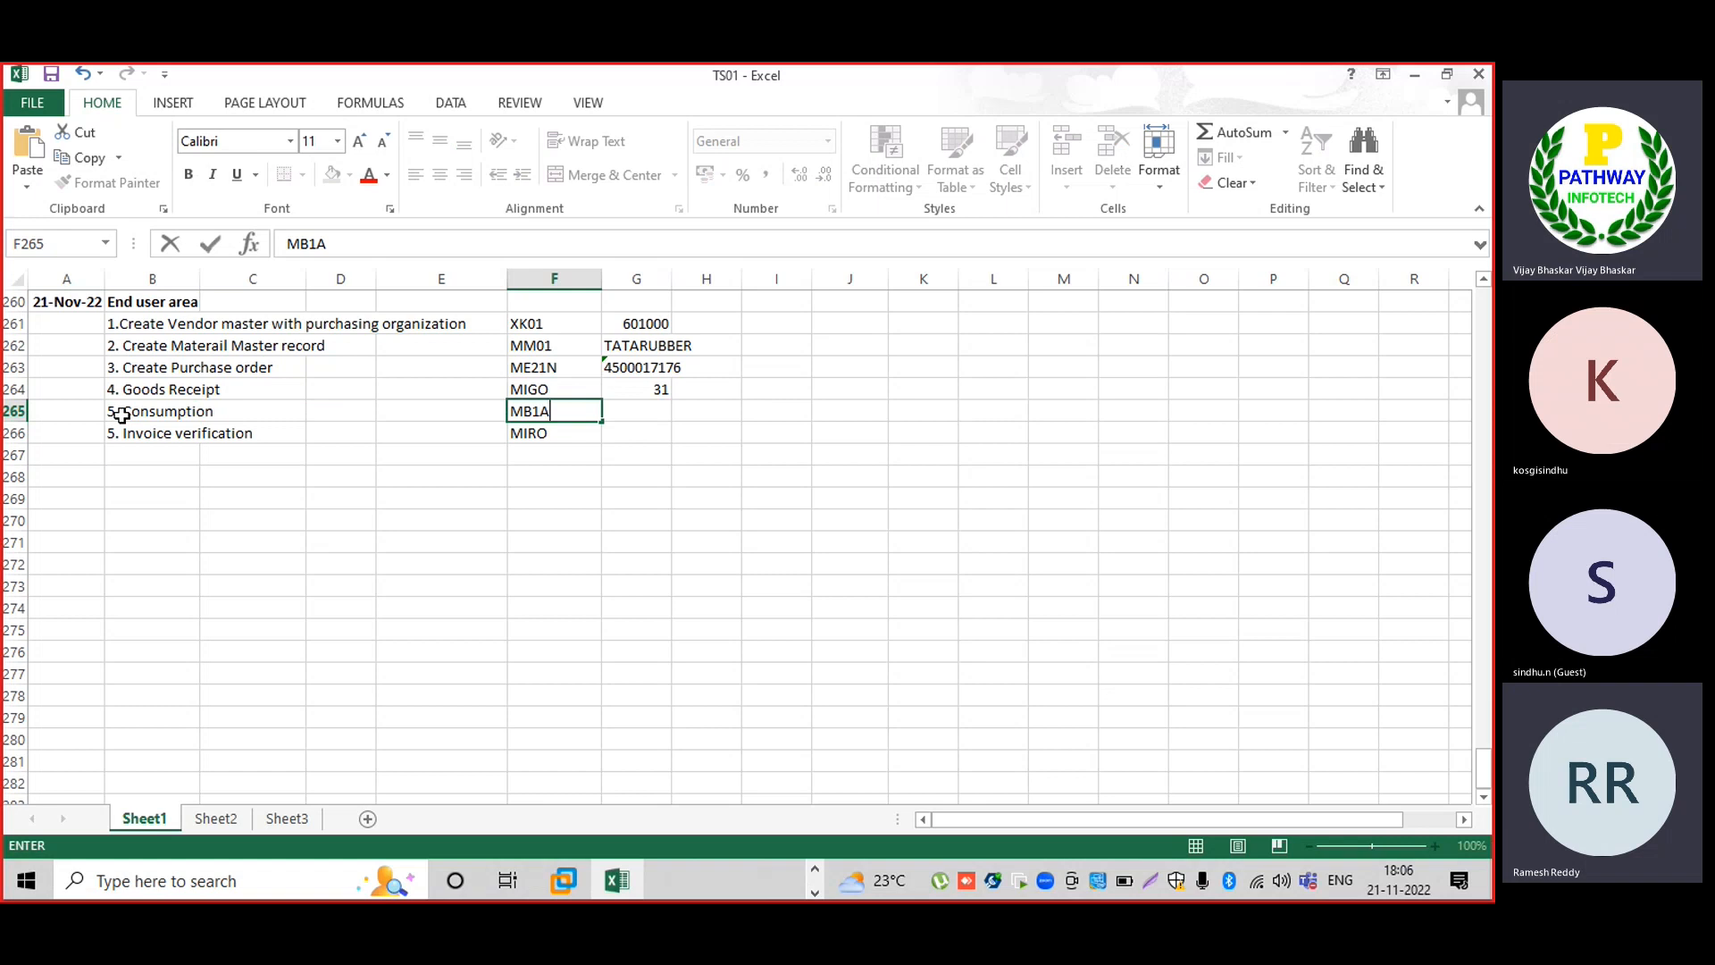
pyautogui.press('Tab')
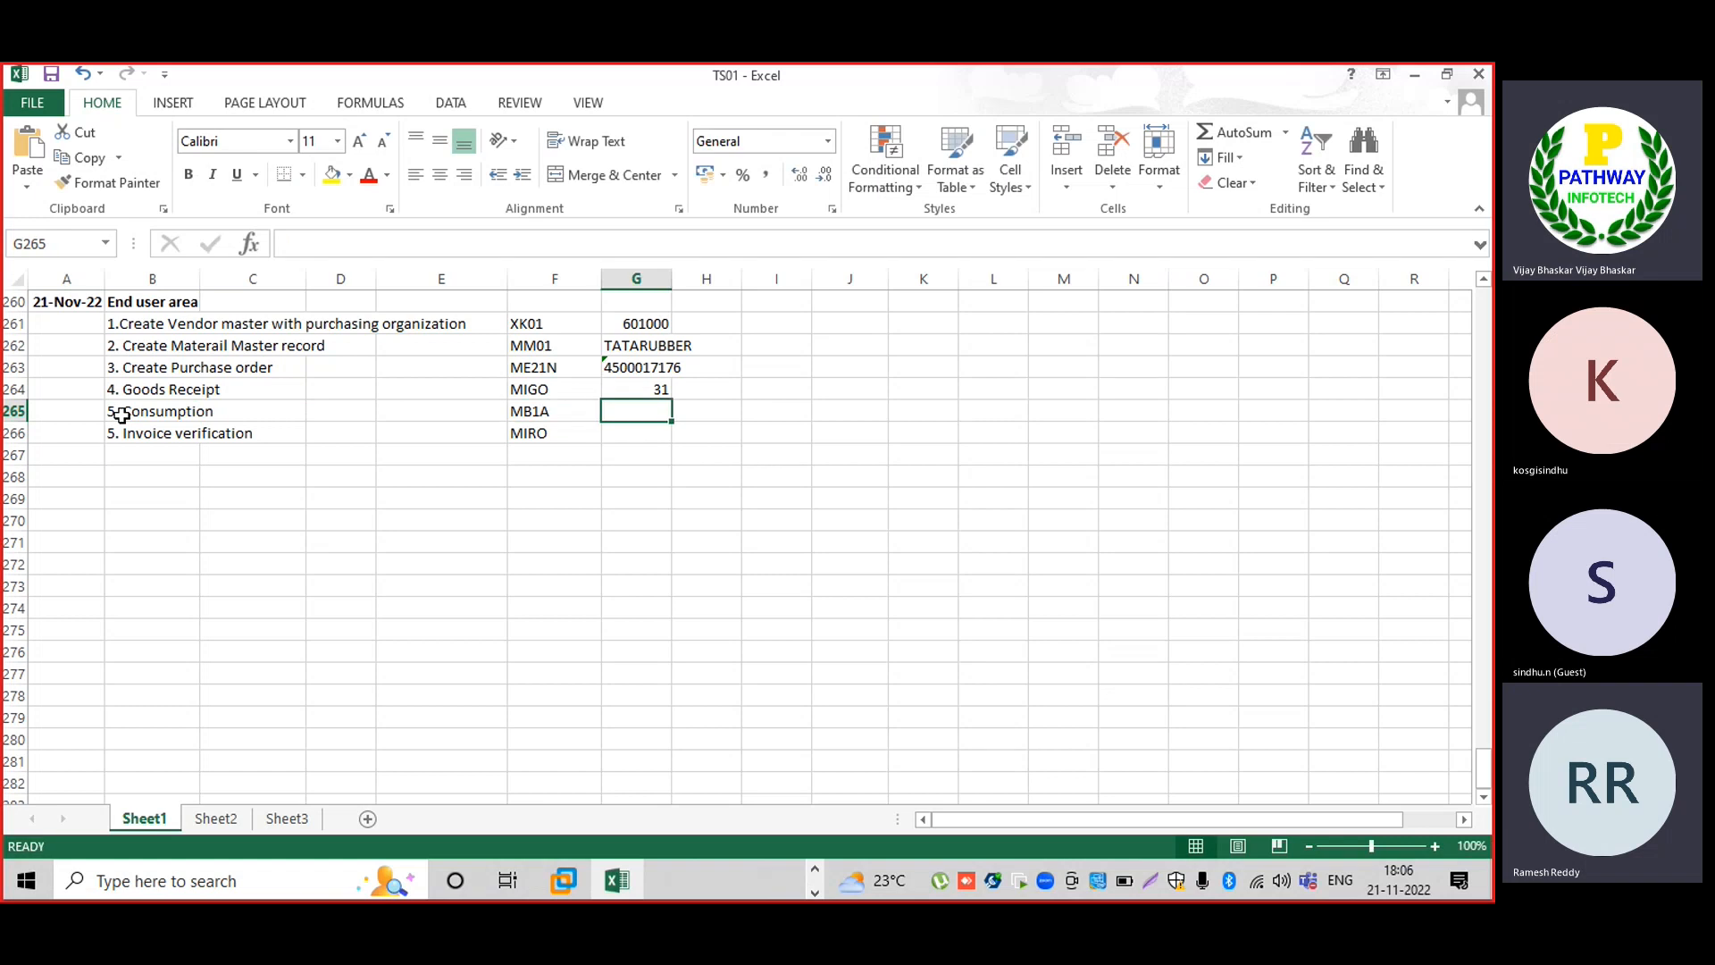
pyautogui.hotkey('alt', 'Tab')
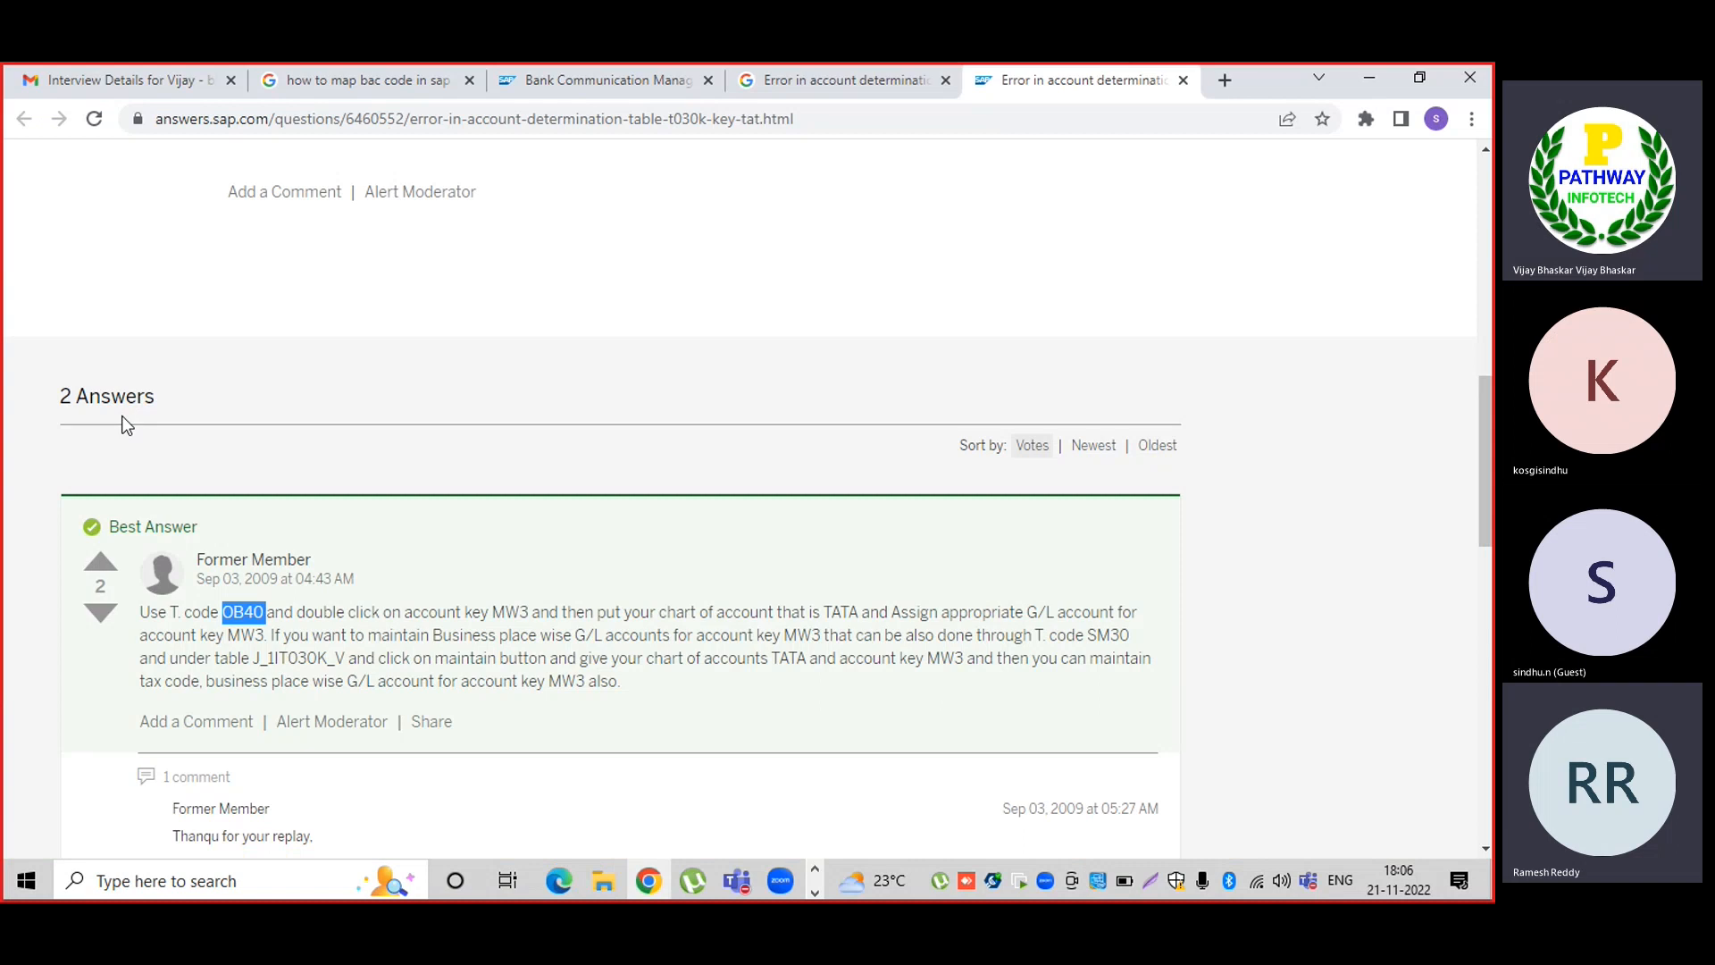
pyautogui.hotkey('alt', 'Tab')
pyautogui.press('Tab')
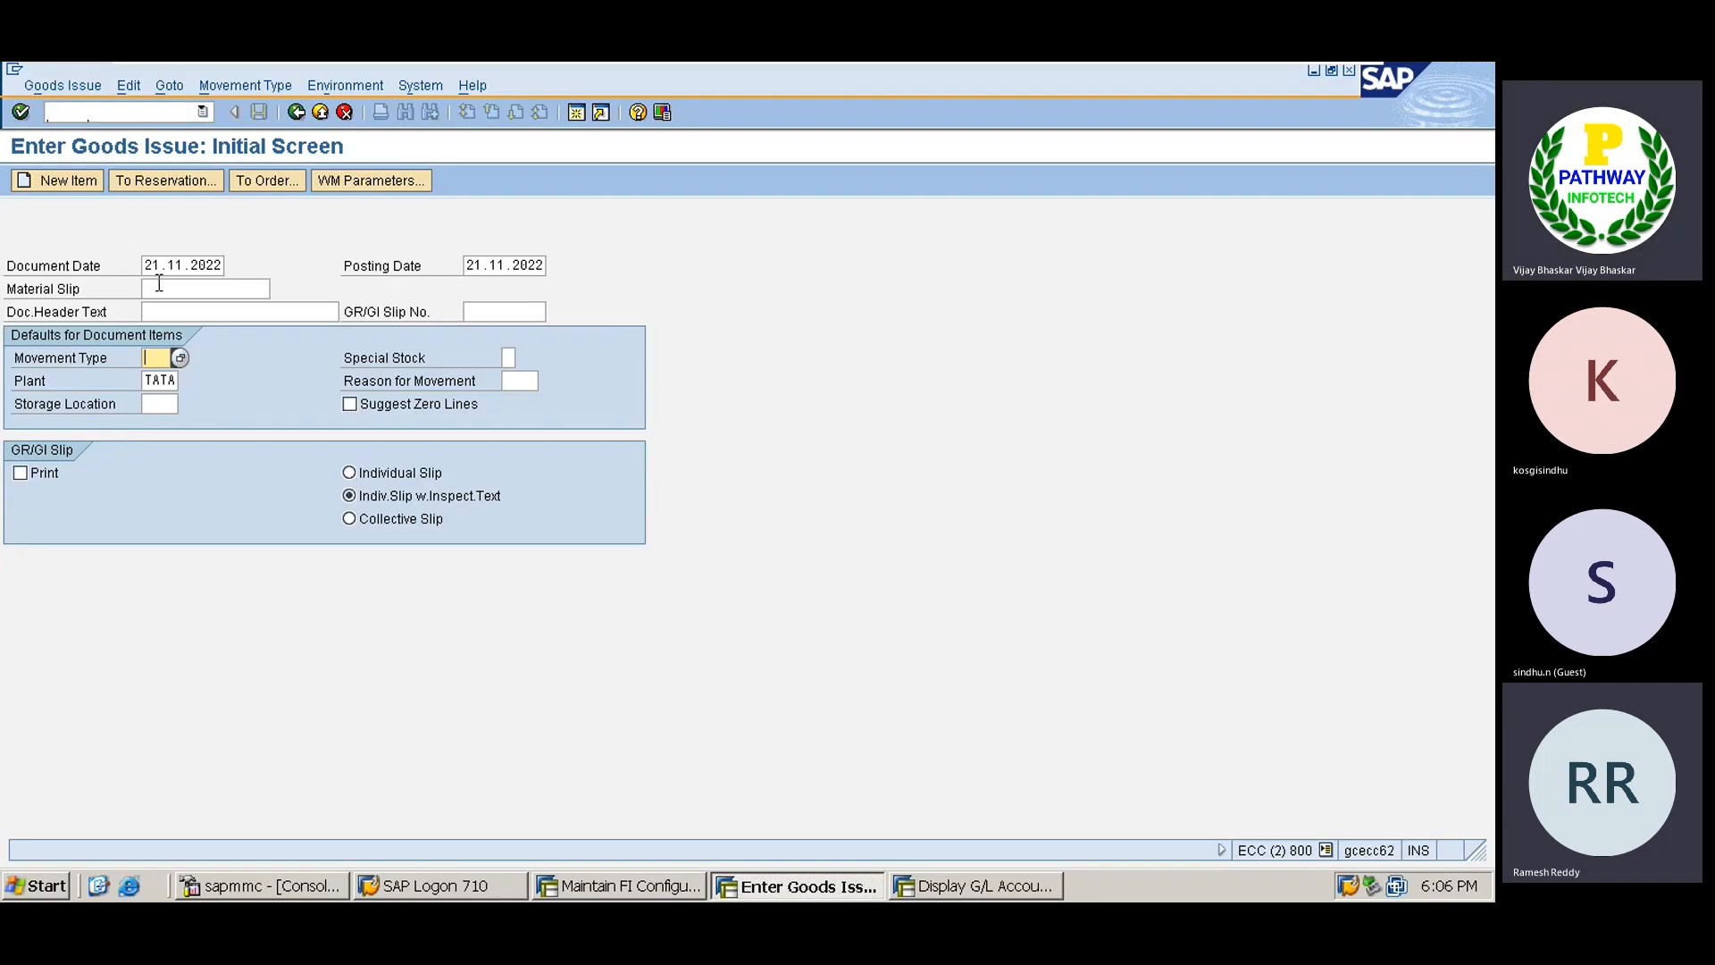
# Enter document date 22.11.2022, posting date 21.11.2022 and movement type 201, then continue to items.
pyautogui.click(160, 283)
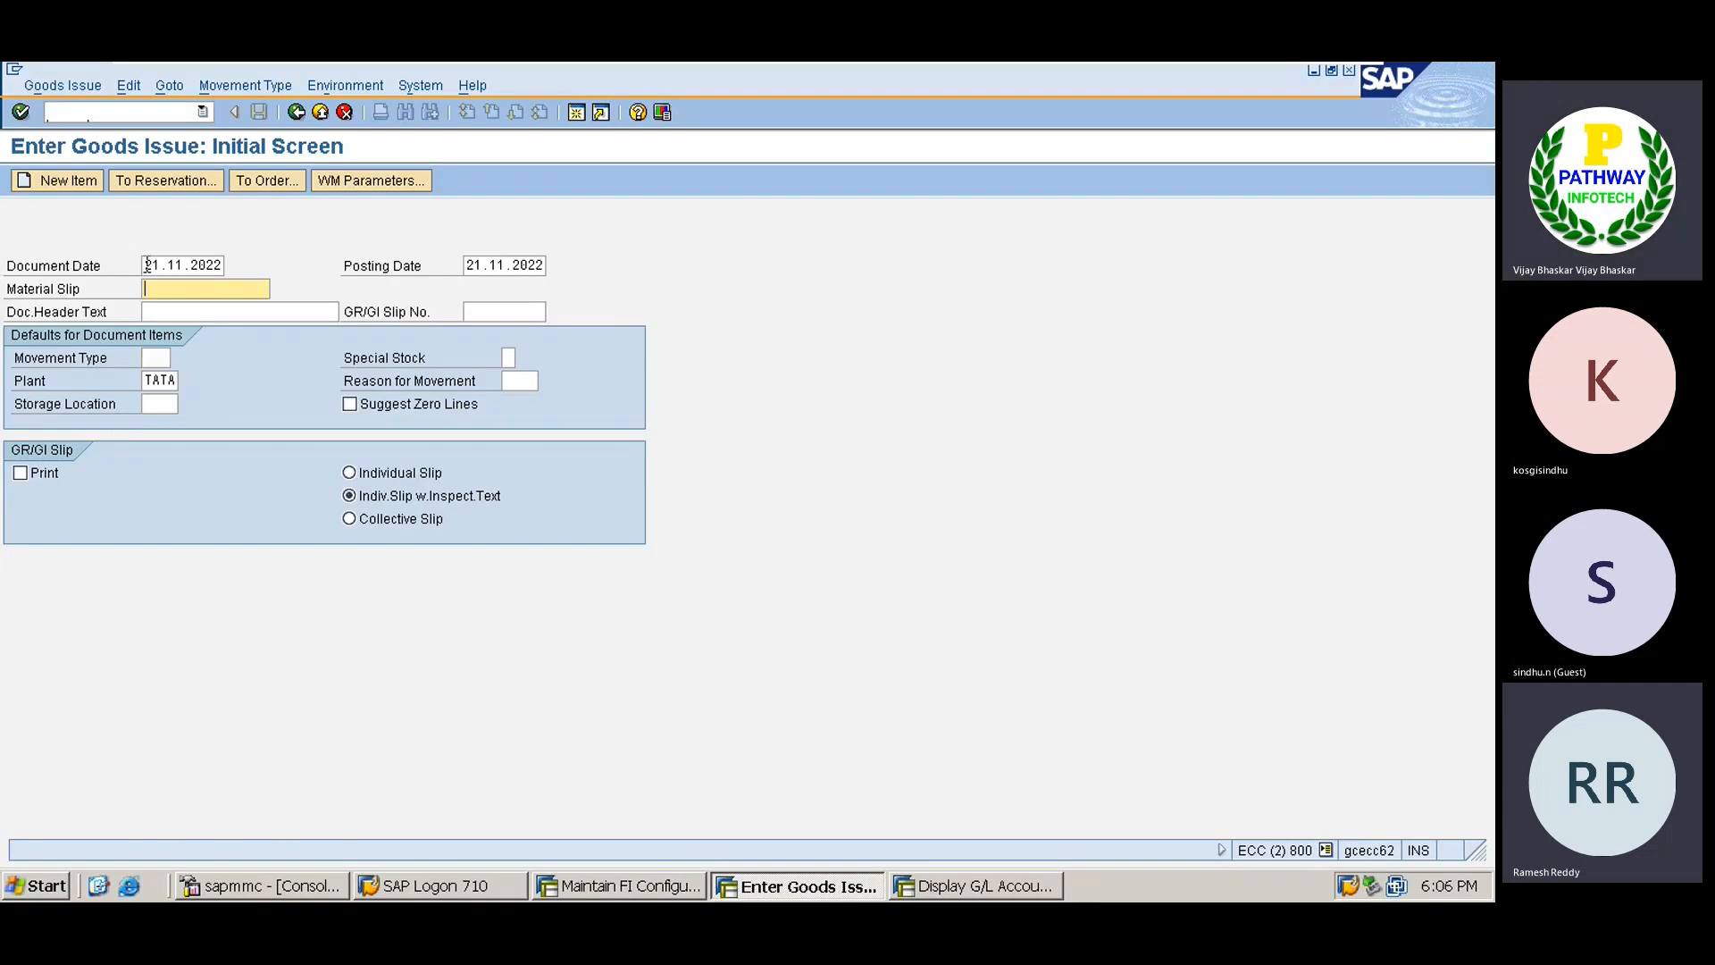
pyautogui.click(147, 265)
pyautogui.press('Delete')
pyautogui.press('Delete')
pyautogui.press('Delete')
pyautogui.press('Delete')
pyautogui.press('Delete')
pyautogui.press('Delete')
pyautogui.press('Delete')
pyautogui.press('Delete')
pyautogui.press('Delete')
pyautogui.press('Delete')
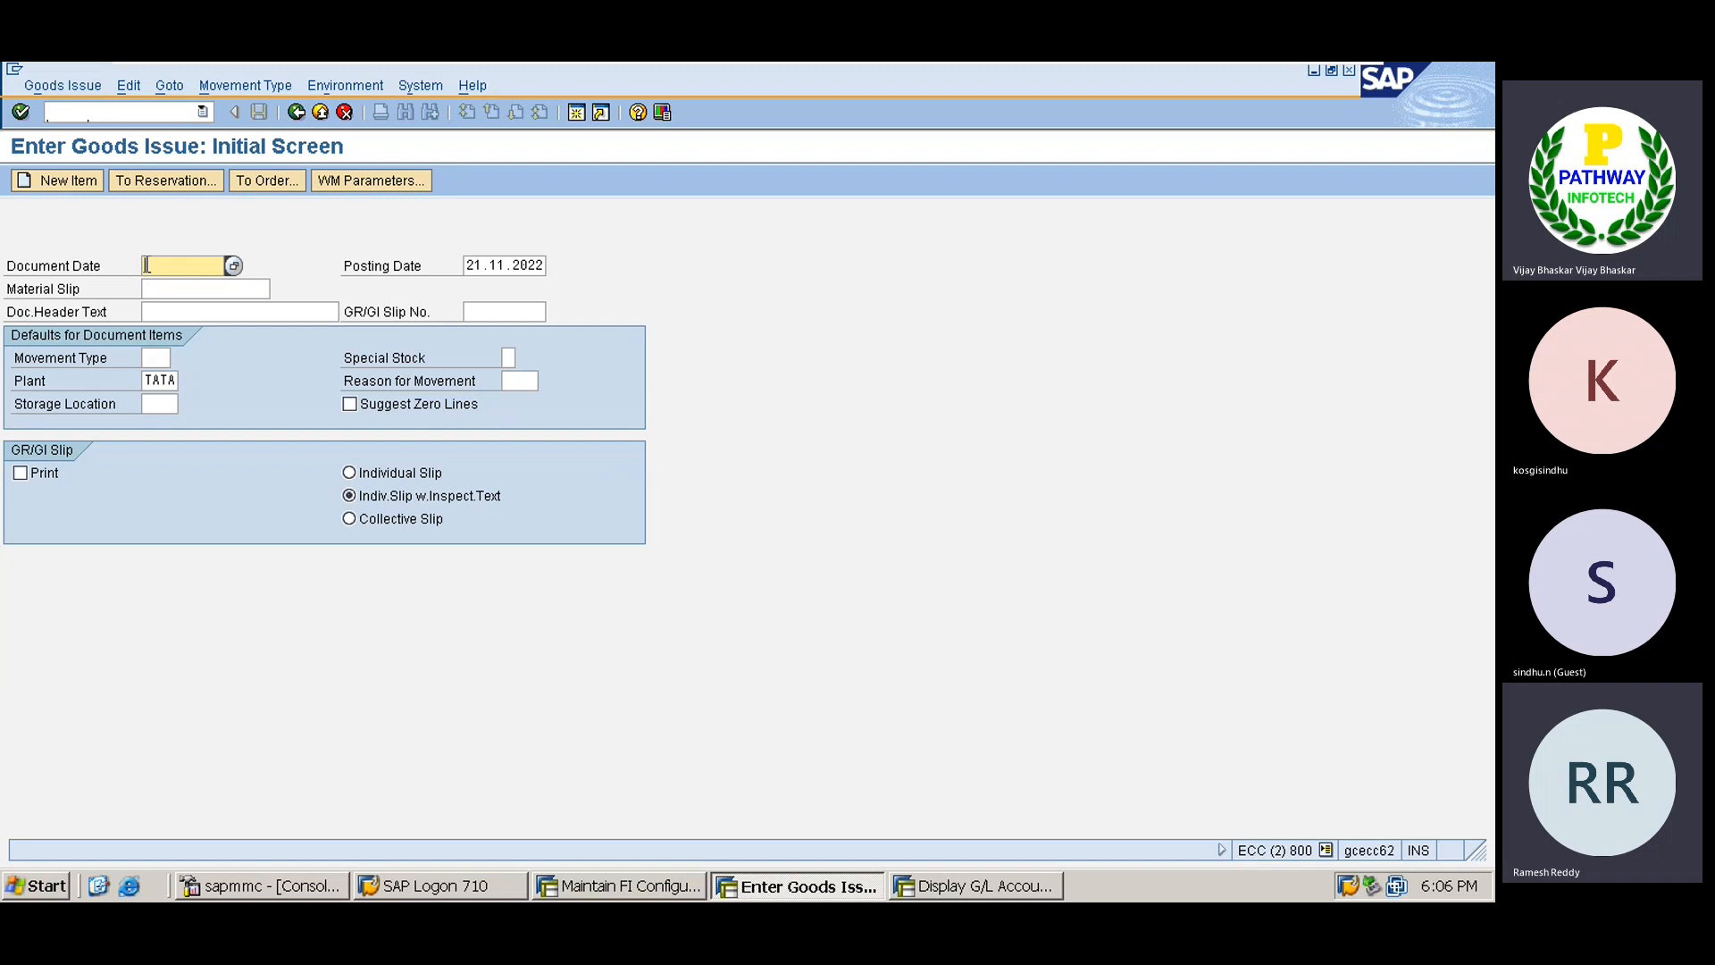
pyautogui.write('22112022')
pyautogui.press('Tab')
pyautogui.write('22')
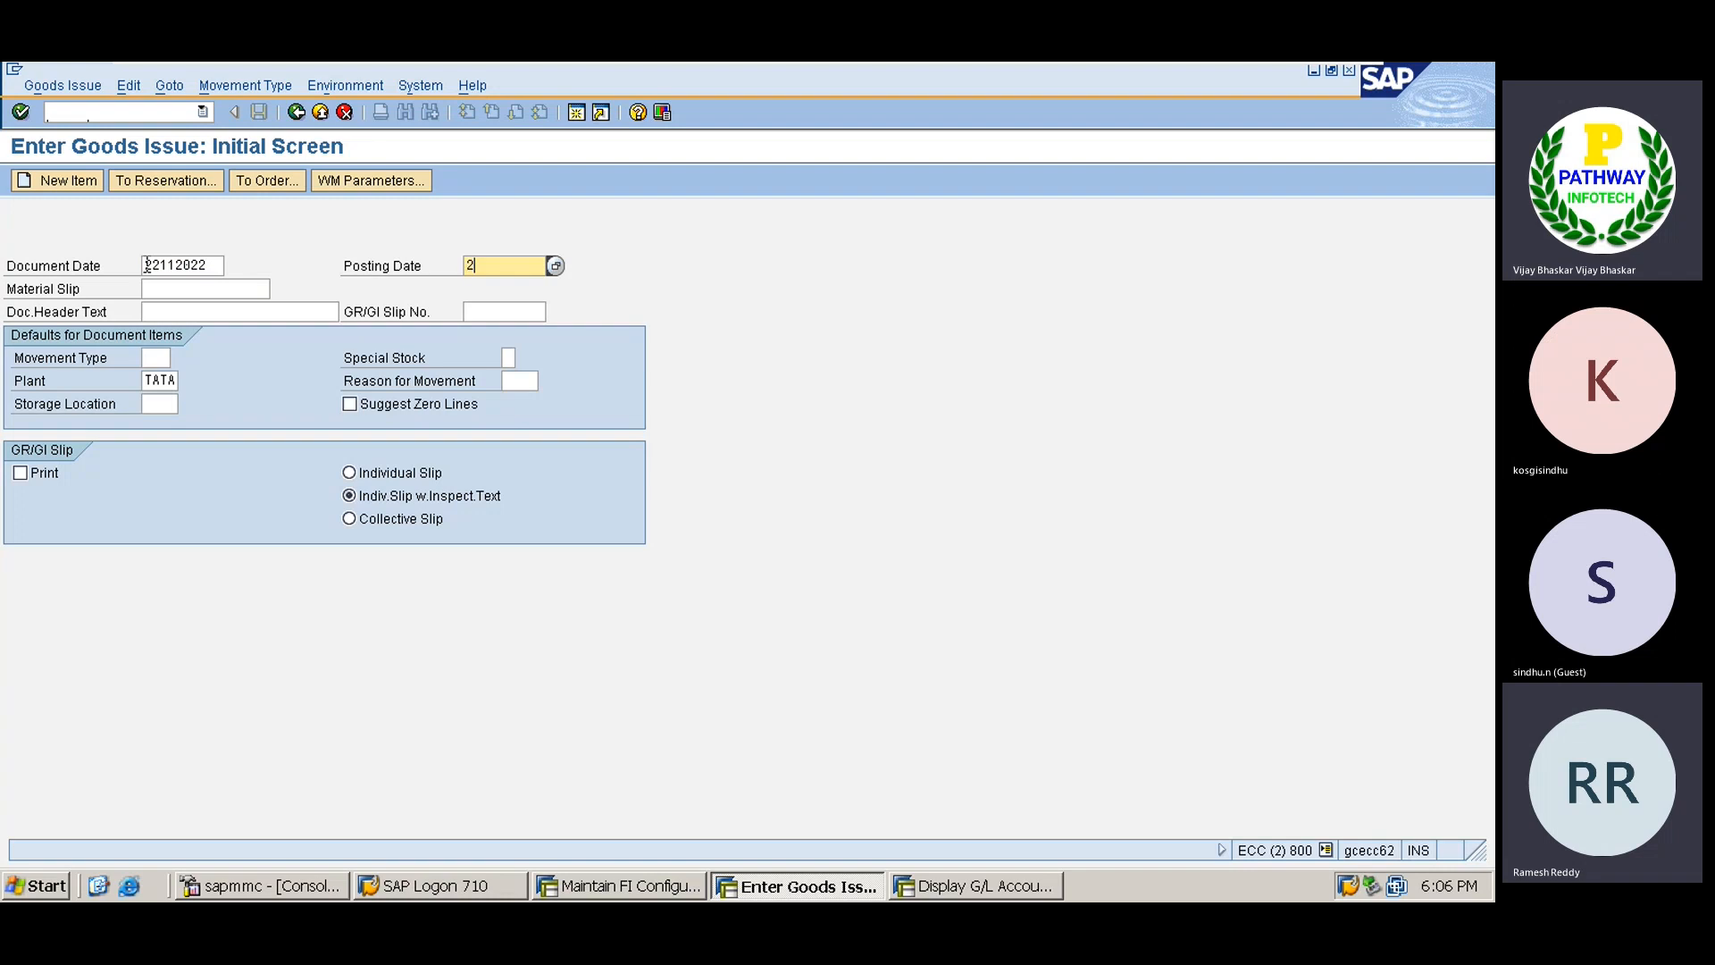
pyautogui.press('BackSpace')
pyautogui.press('BackSpace')
pyautogui.write('21112022')
pyautogui.click(158, 356)
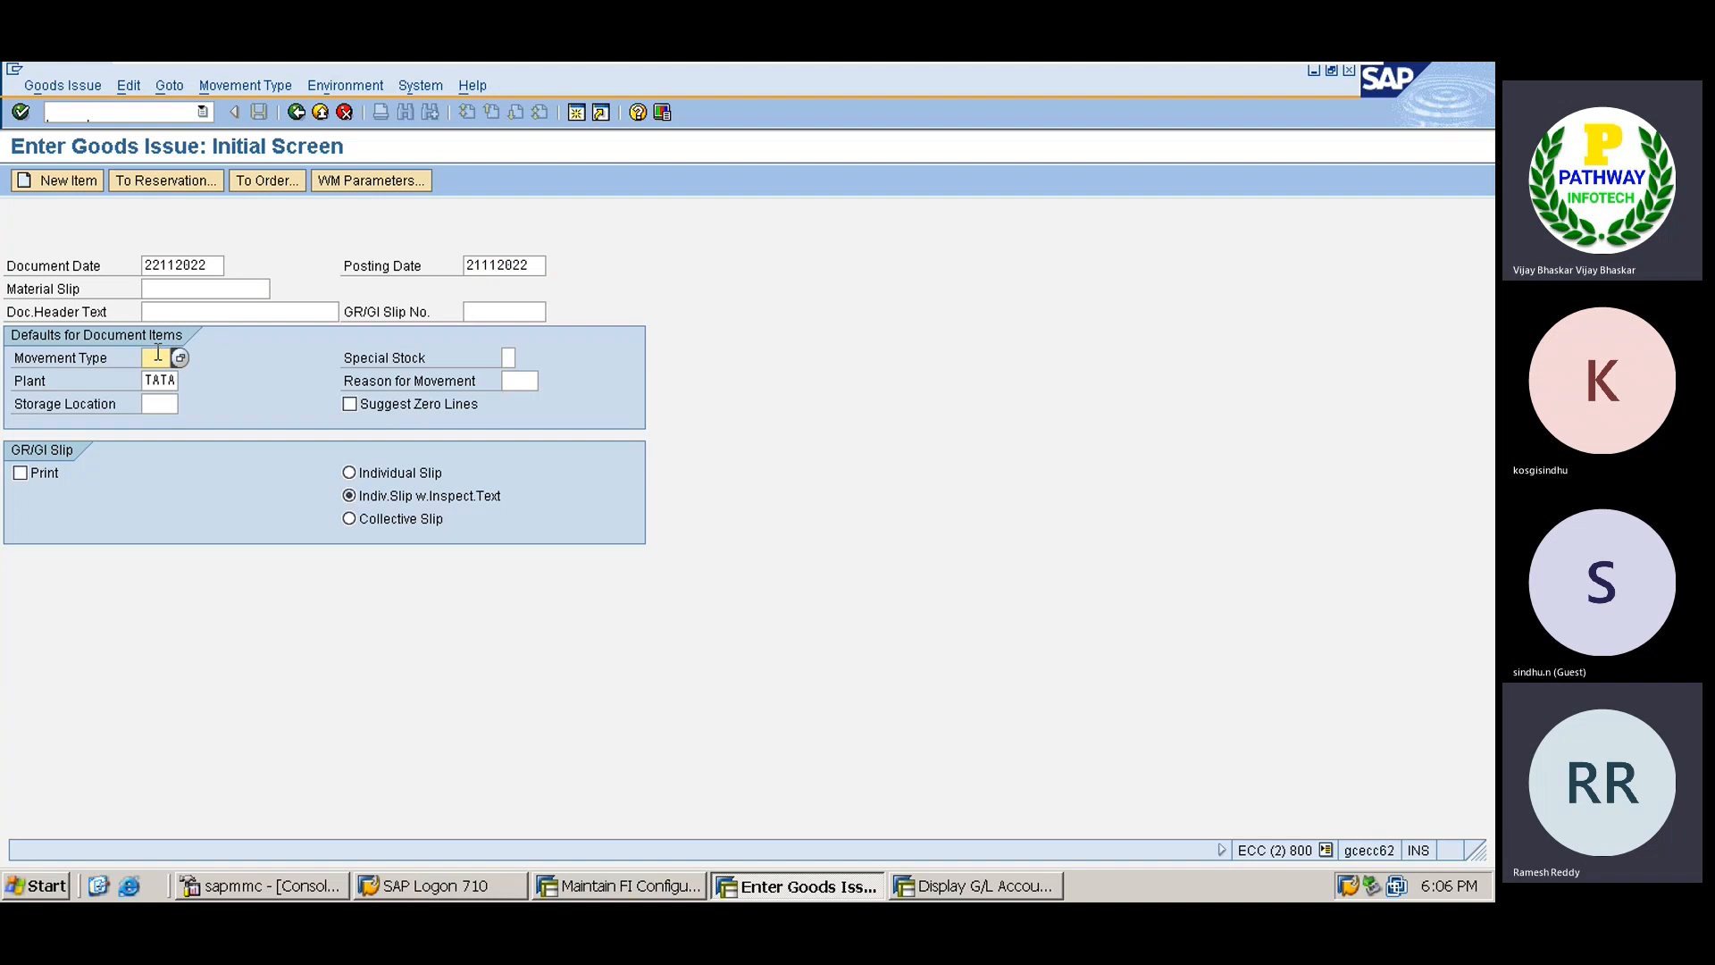
pyautogui.write('201')
pyautogui.click(156, 403)
pyautogui.press('Return')
pyautogui.press('Return')
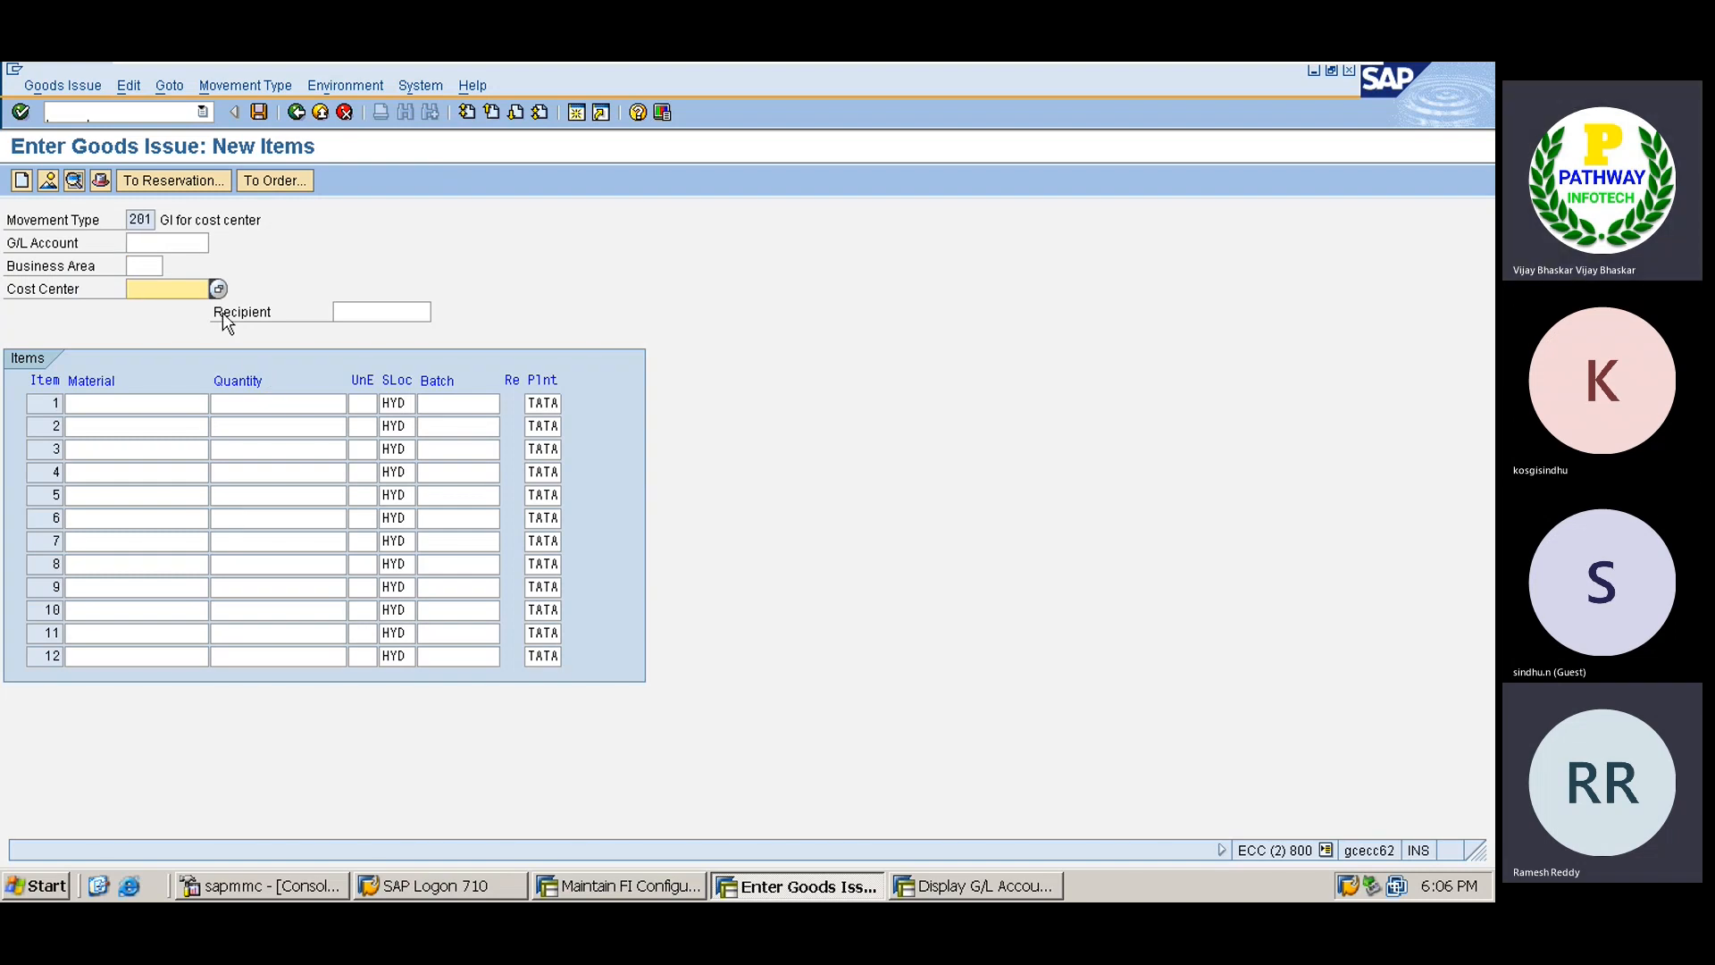
# Choose cost center FINANCE from the search help for the goods issue.
pyautogui.click(218, 289)
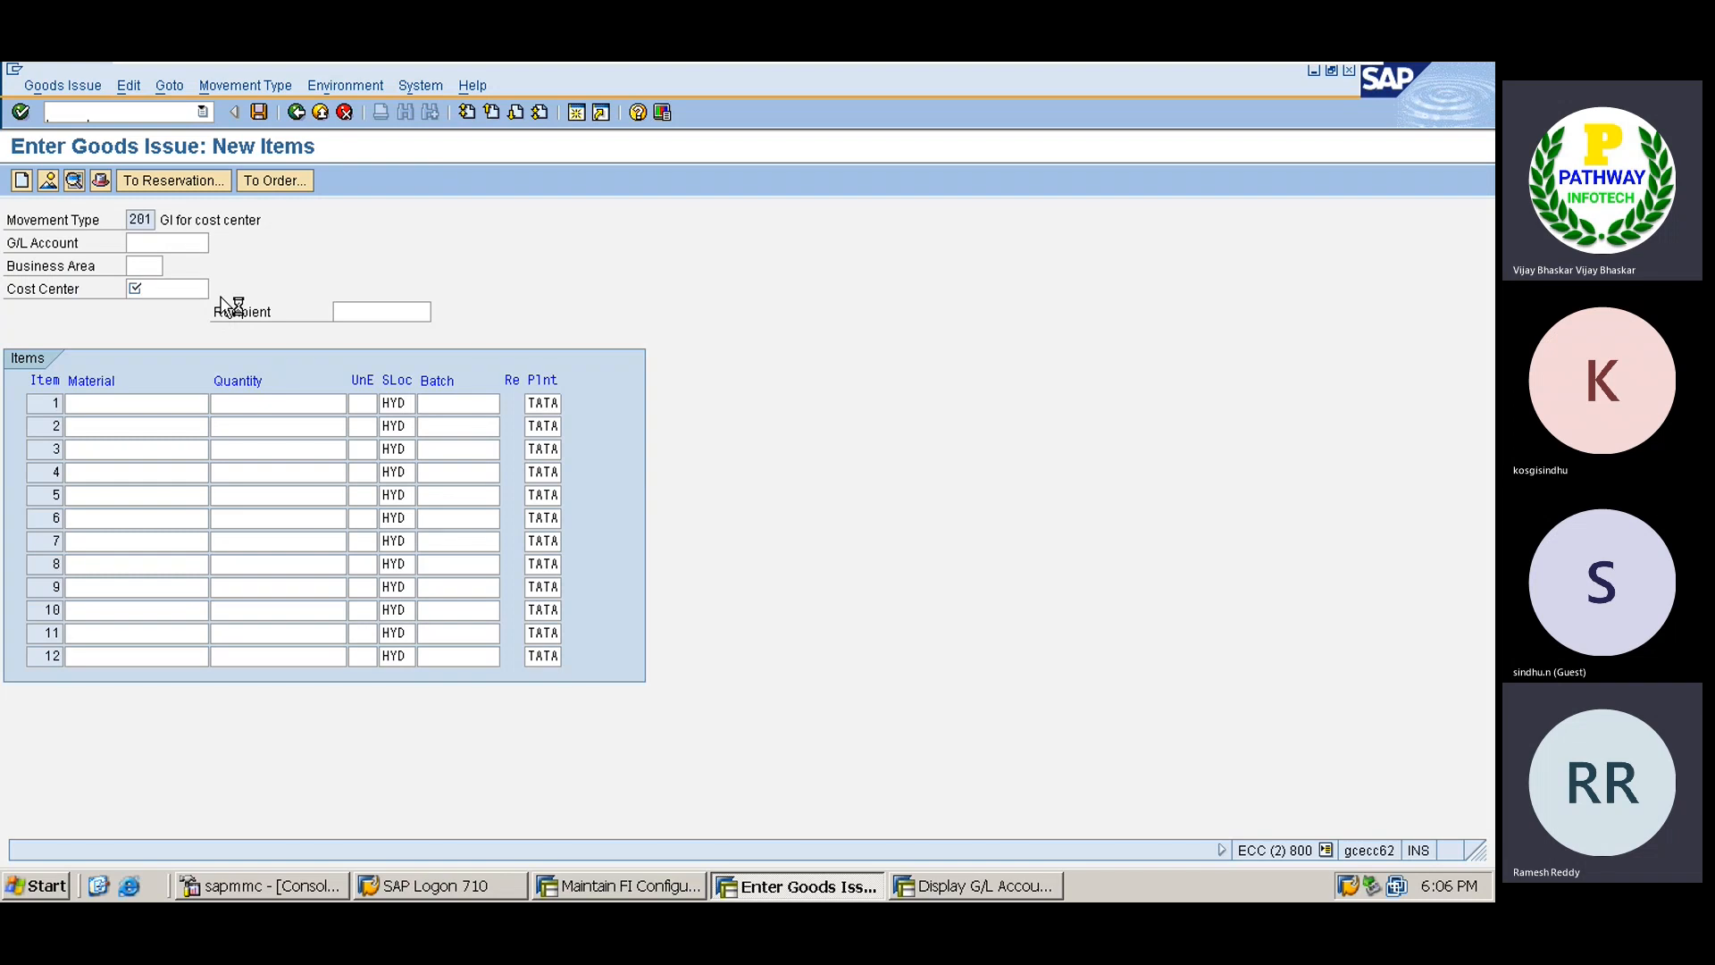
pyautogui.press('Return')
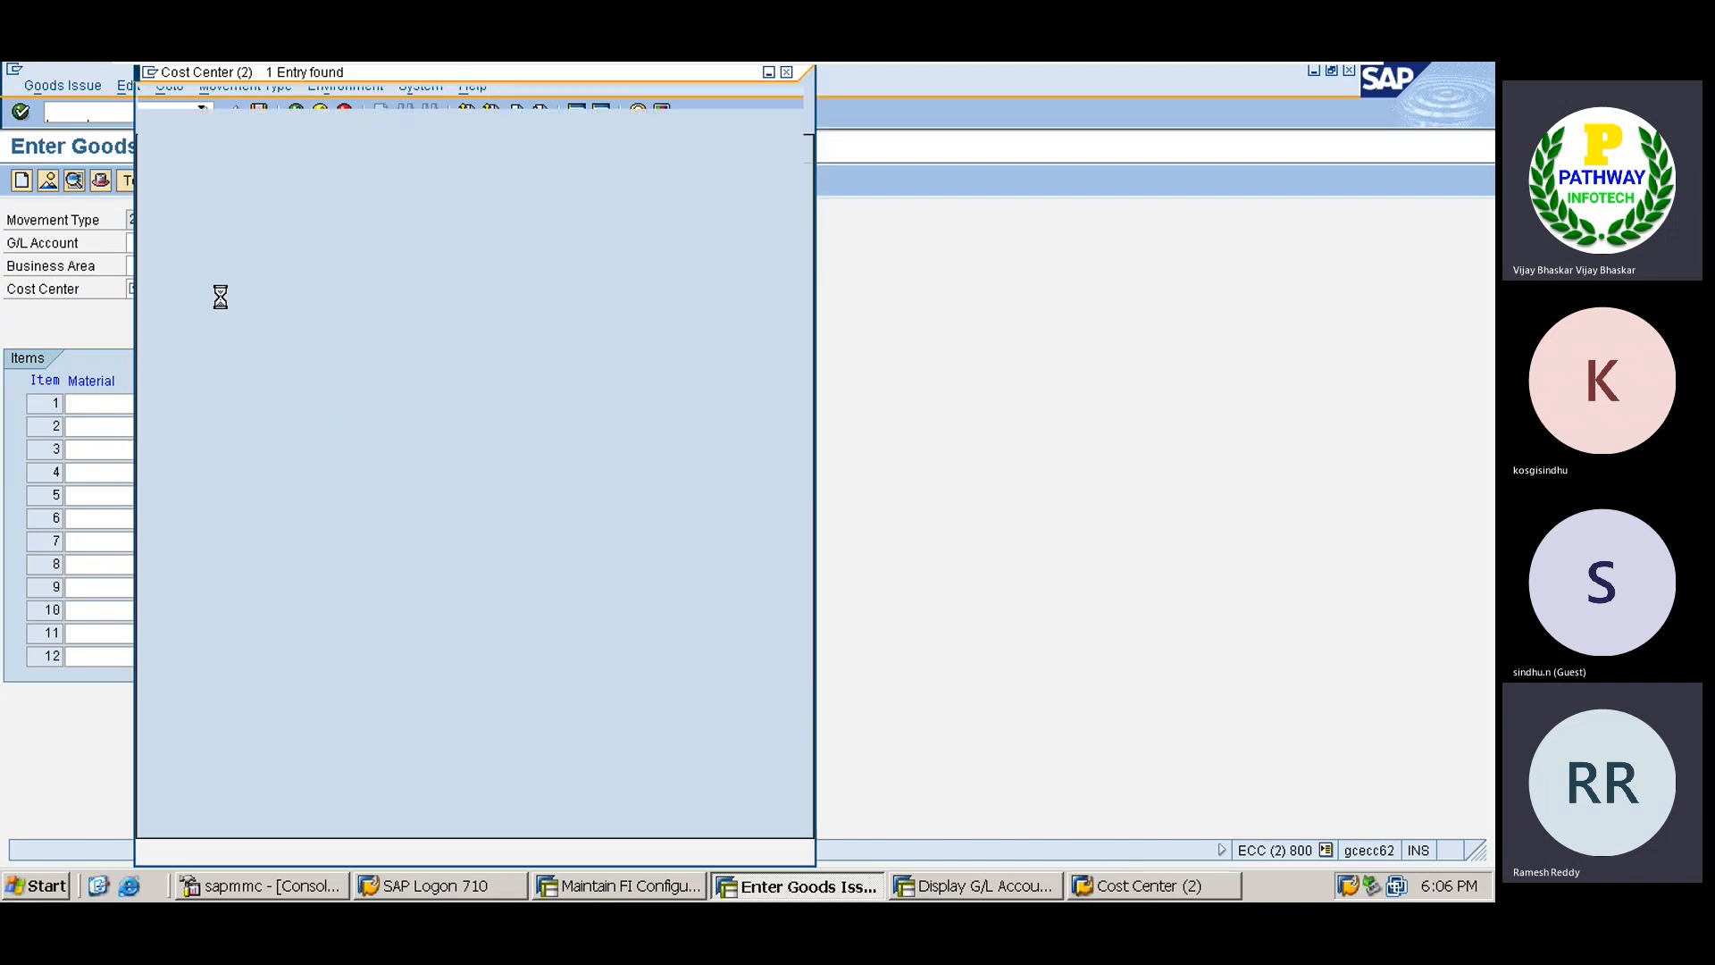
pyautogui.doubleClick(189, 208)
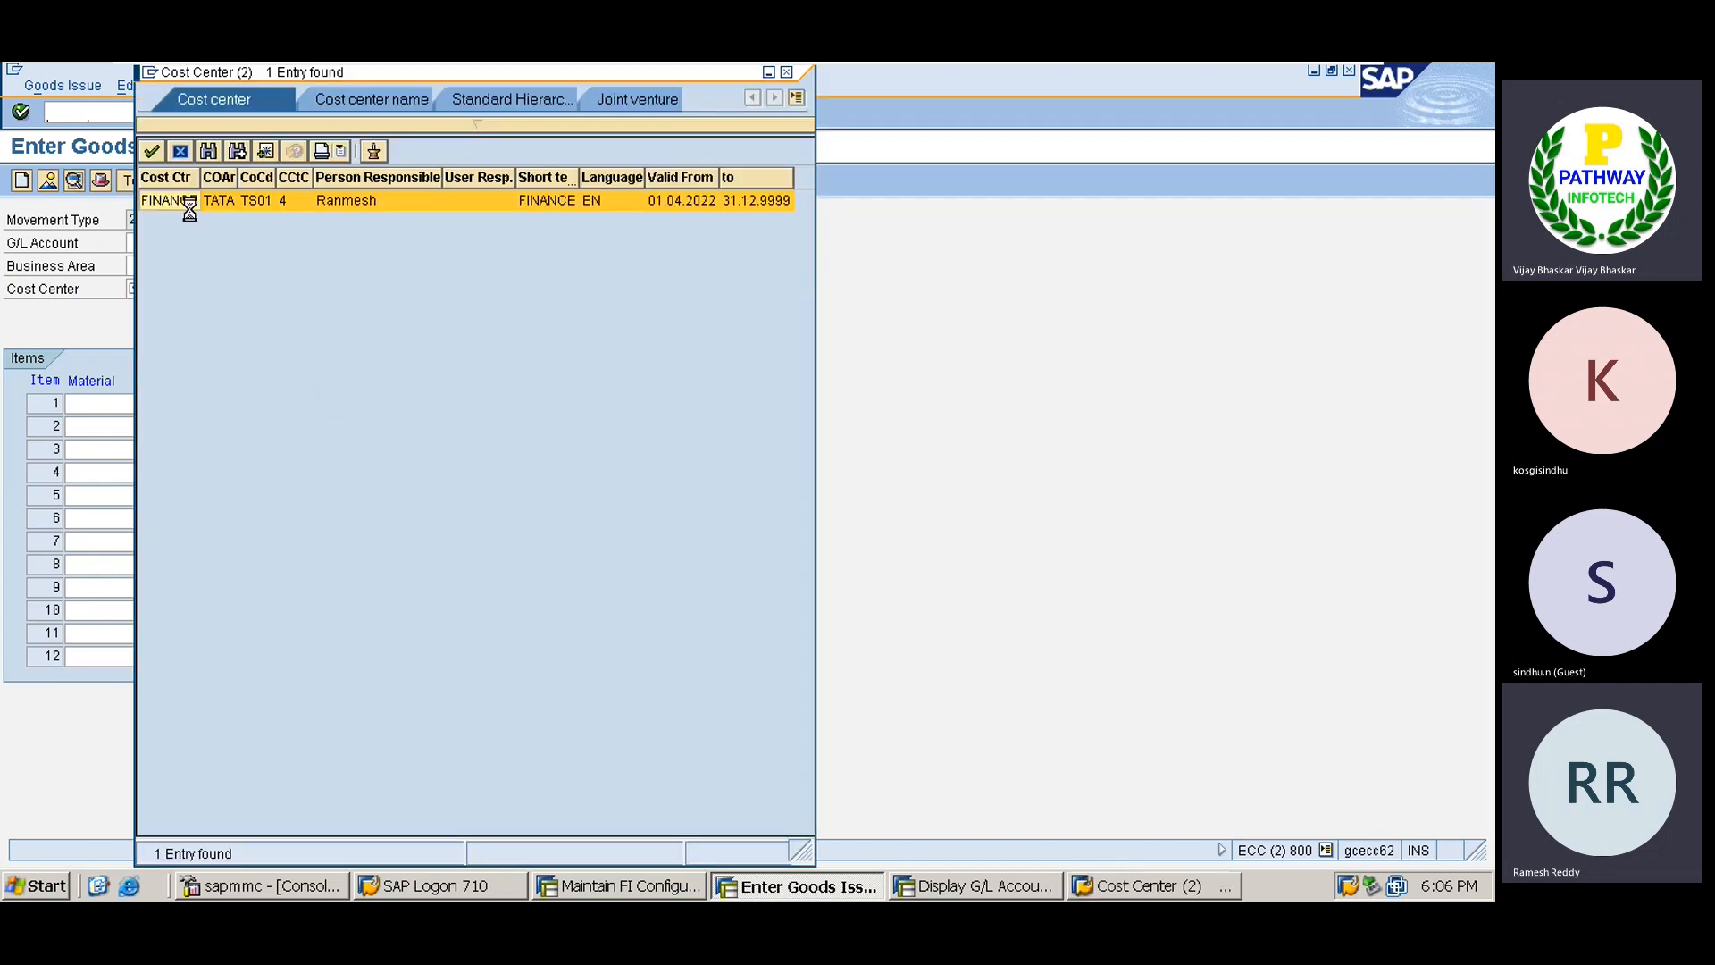
pyautogui.click(93, 406)
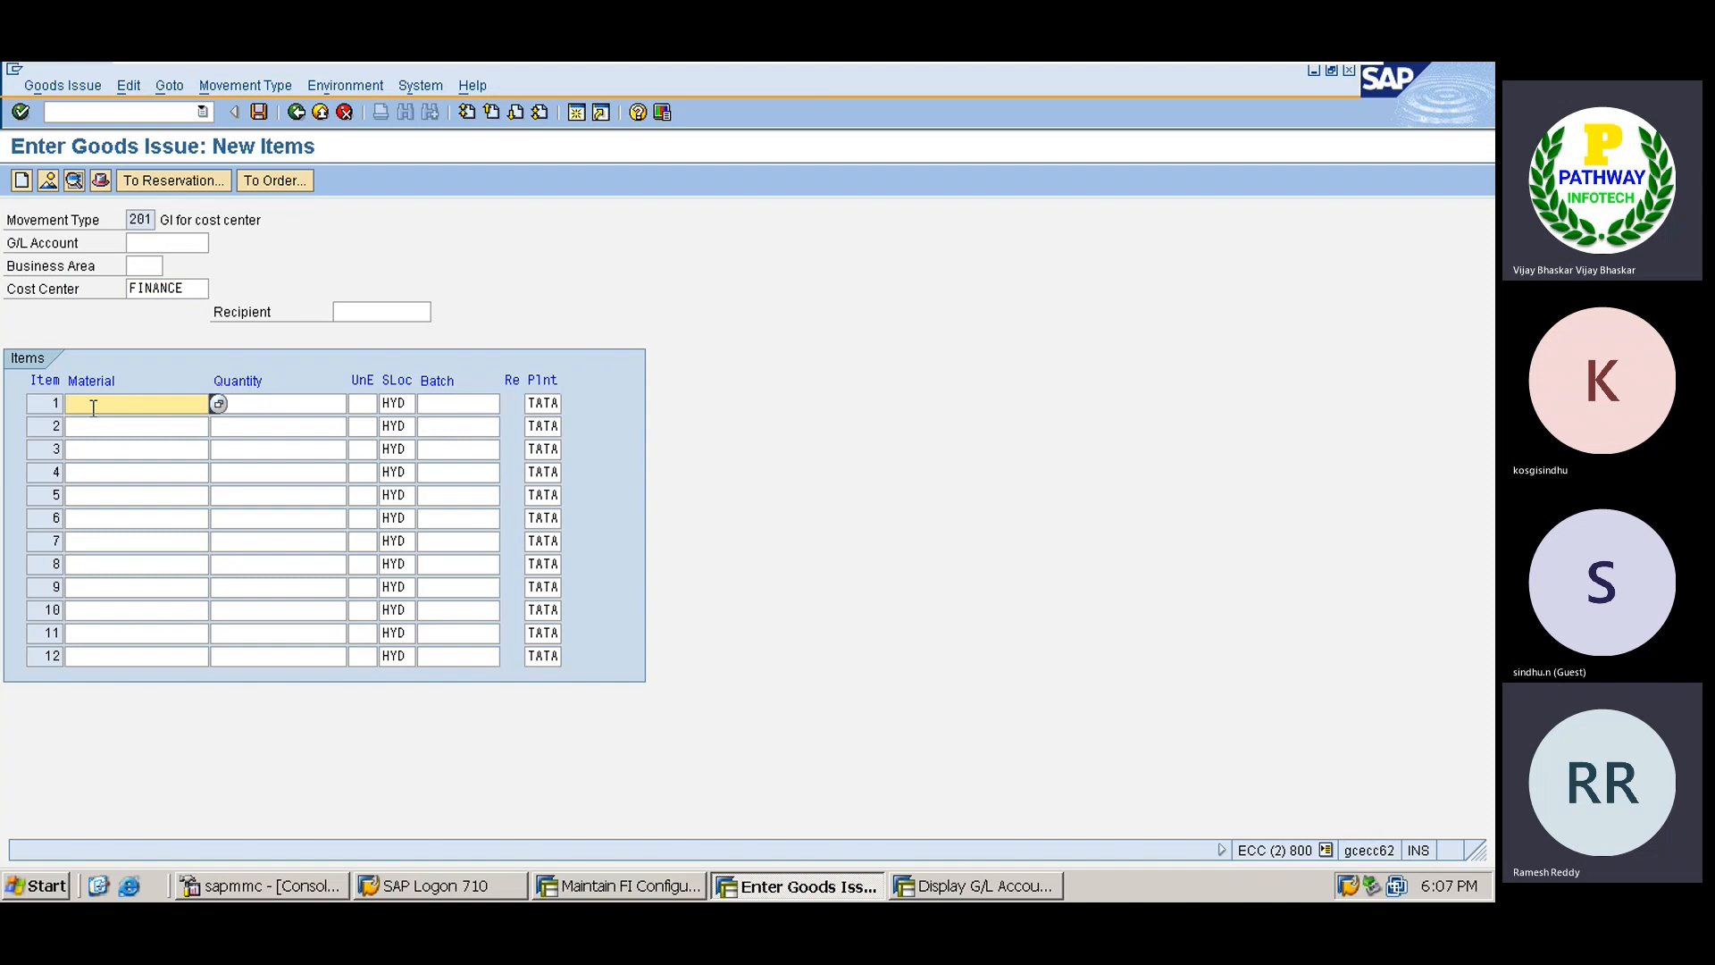
pyautogui.write('50')
pyautogui.press('BackSpace')
pyautogui.press('BackSpace')
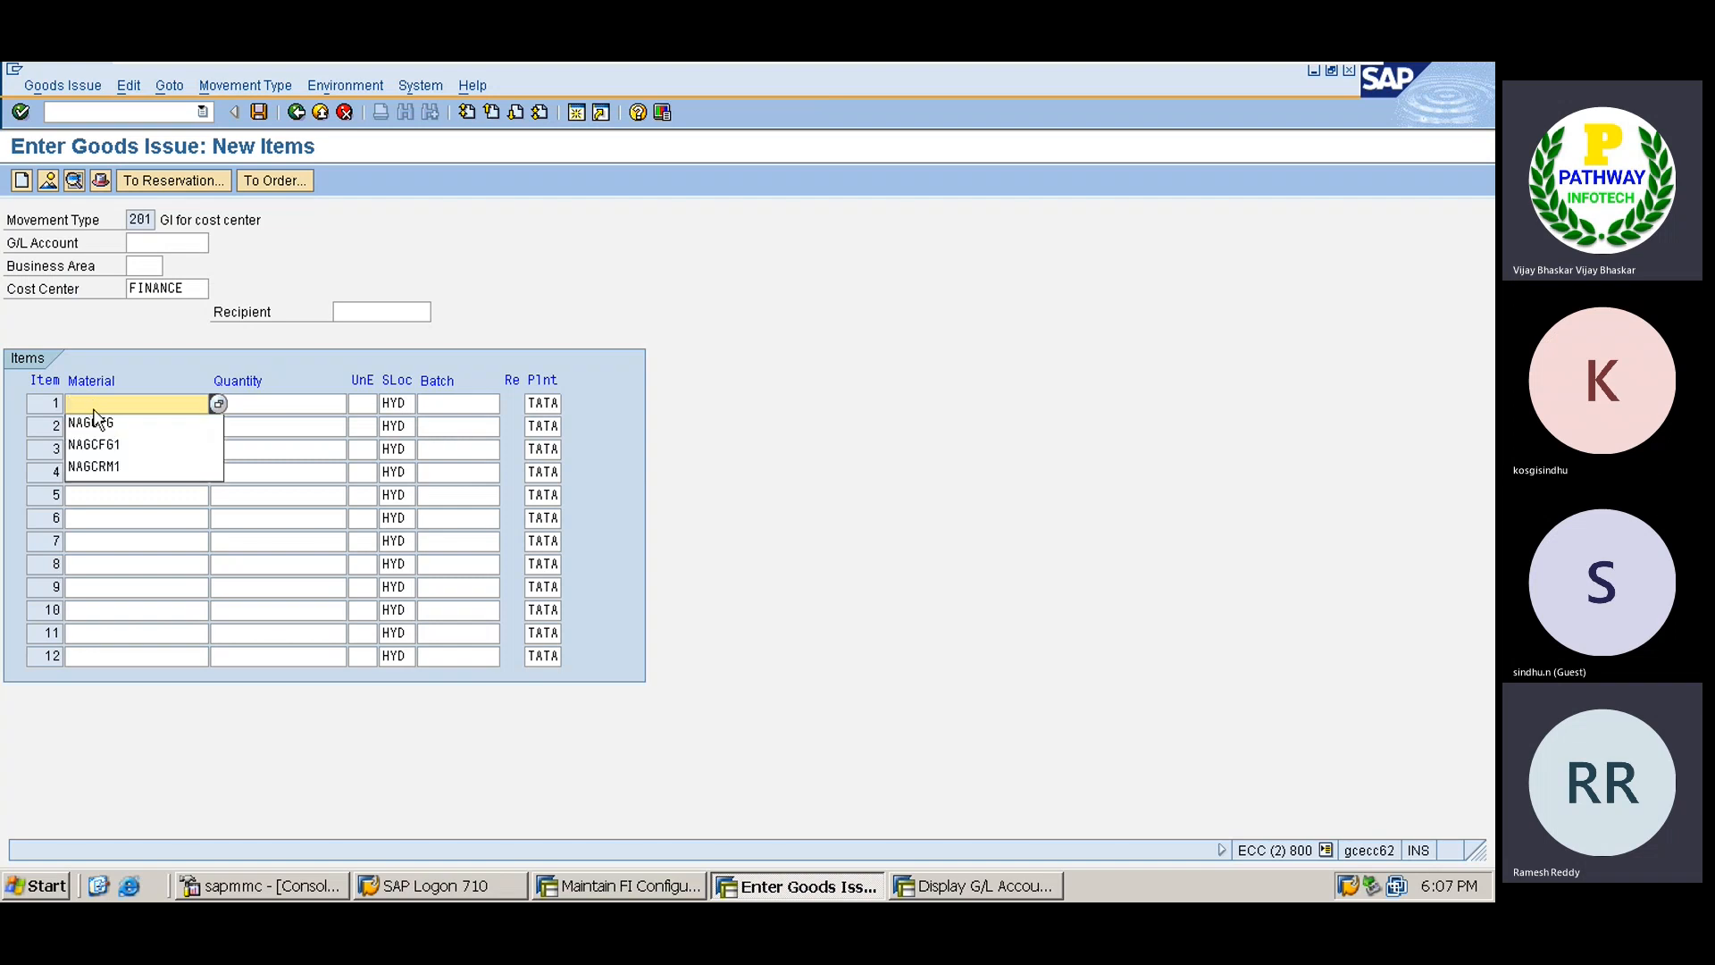
# Copy TATARUBBER from the Excel sheet into item 1's material with quantity 50 KG.
pyautogui.moveTo(838, 61)
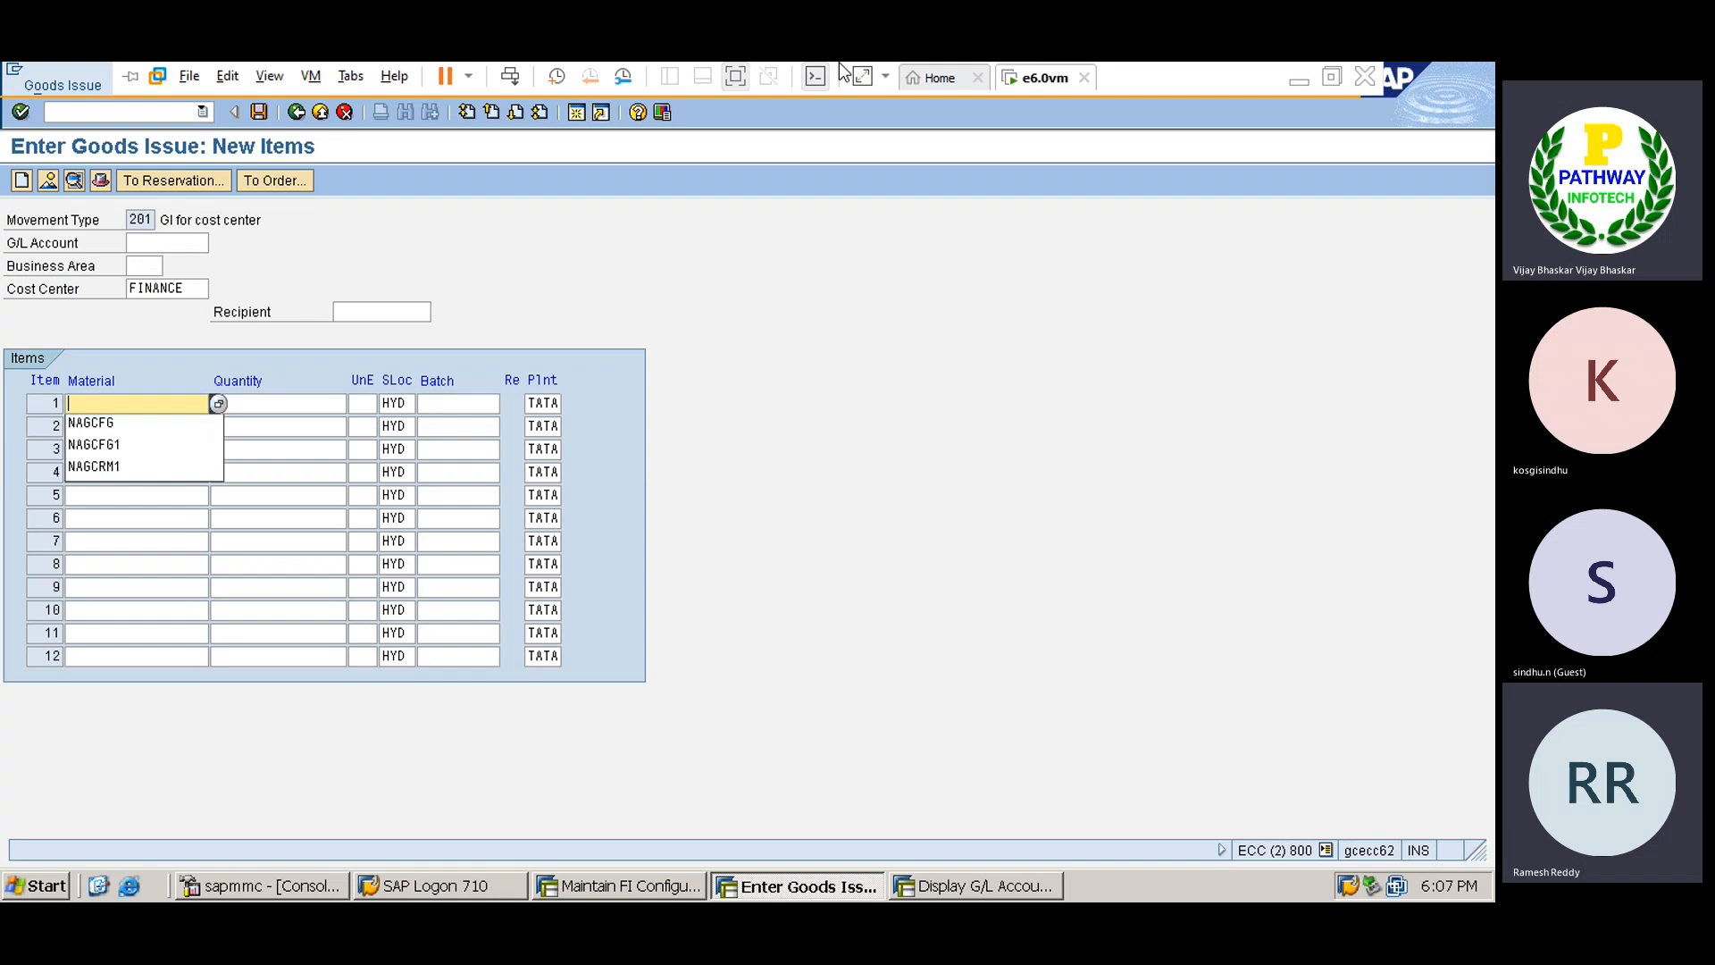
pyautogui.click(1298, 84)
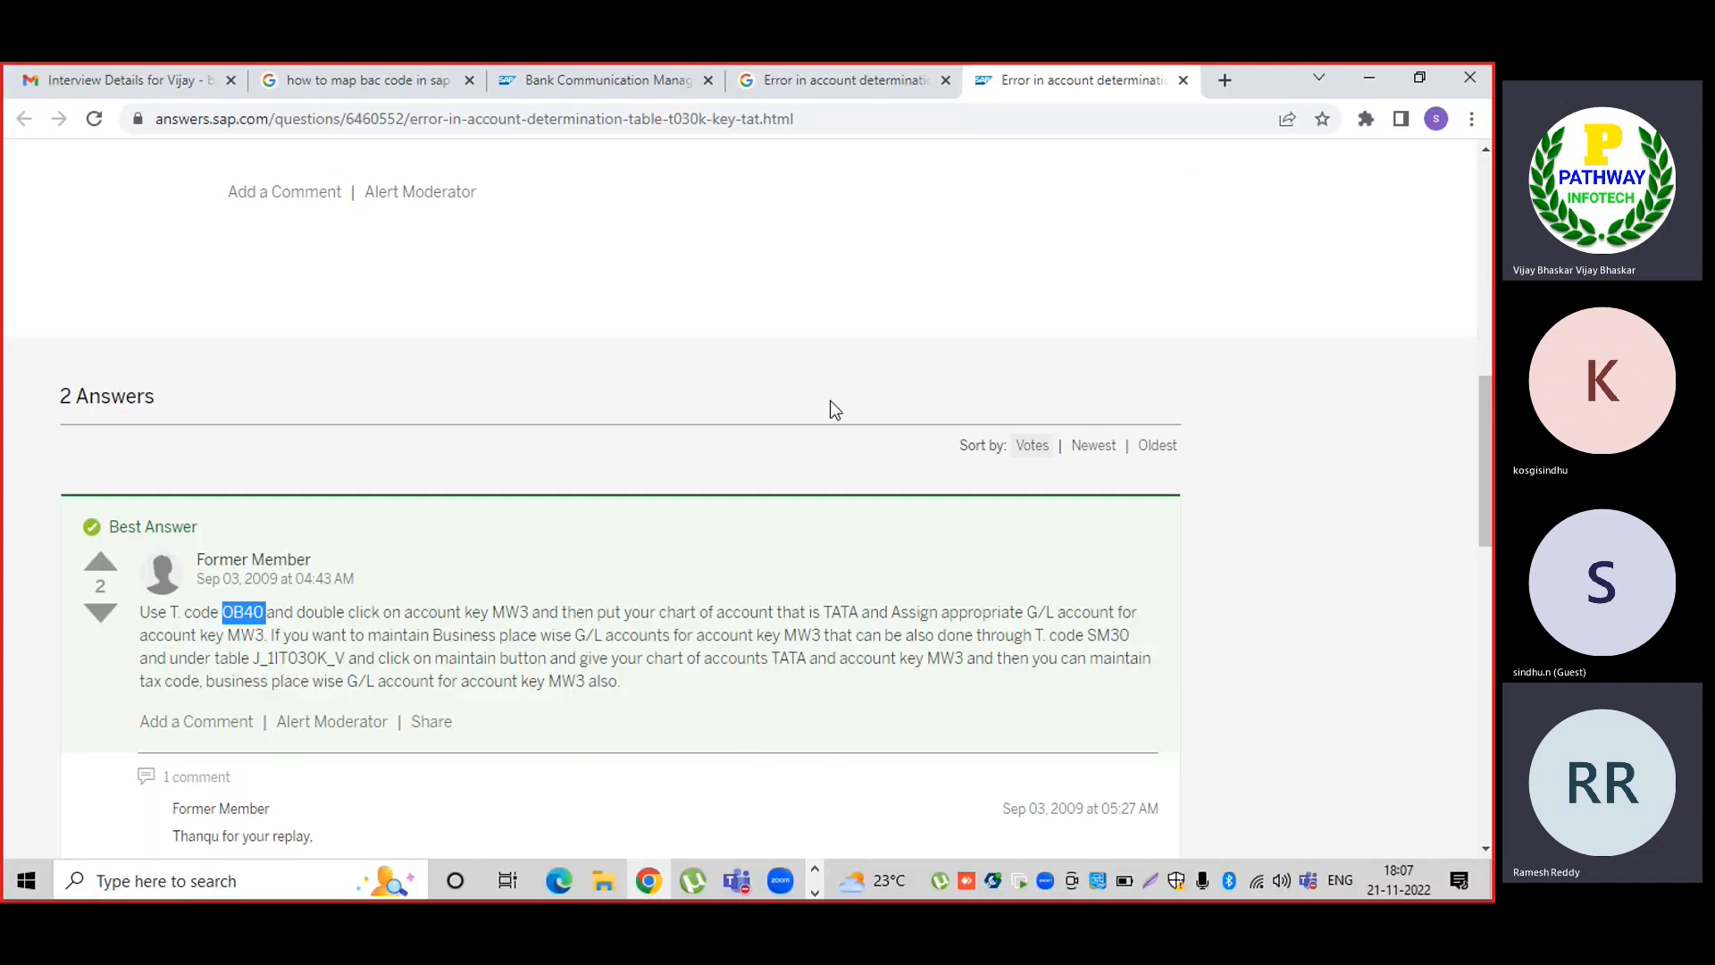
pyautogui.click(1371, 76)
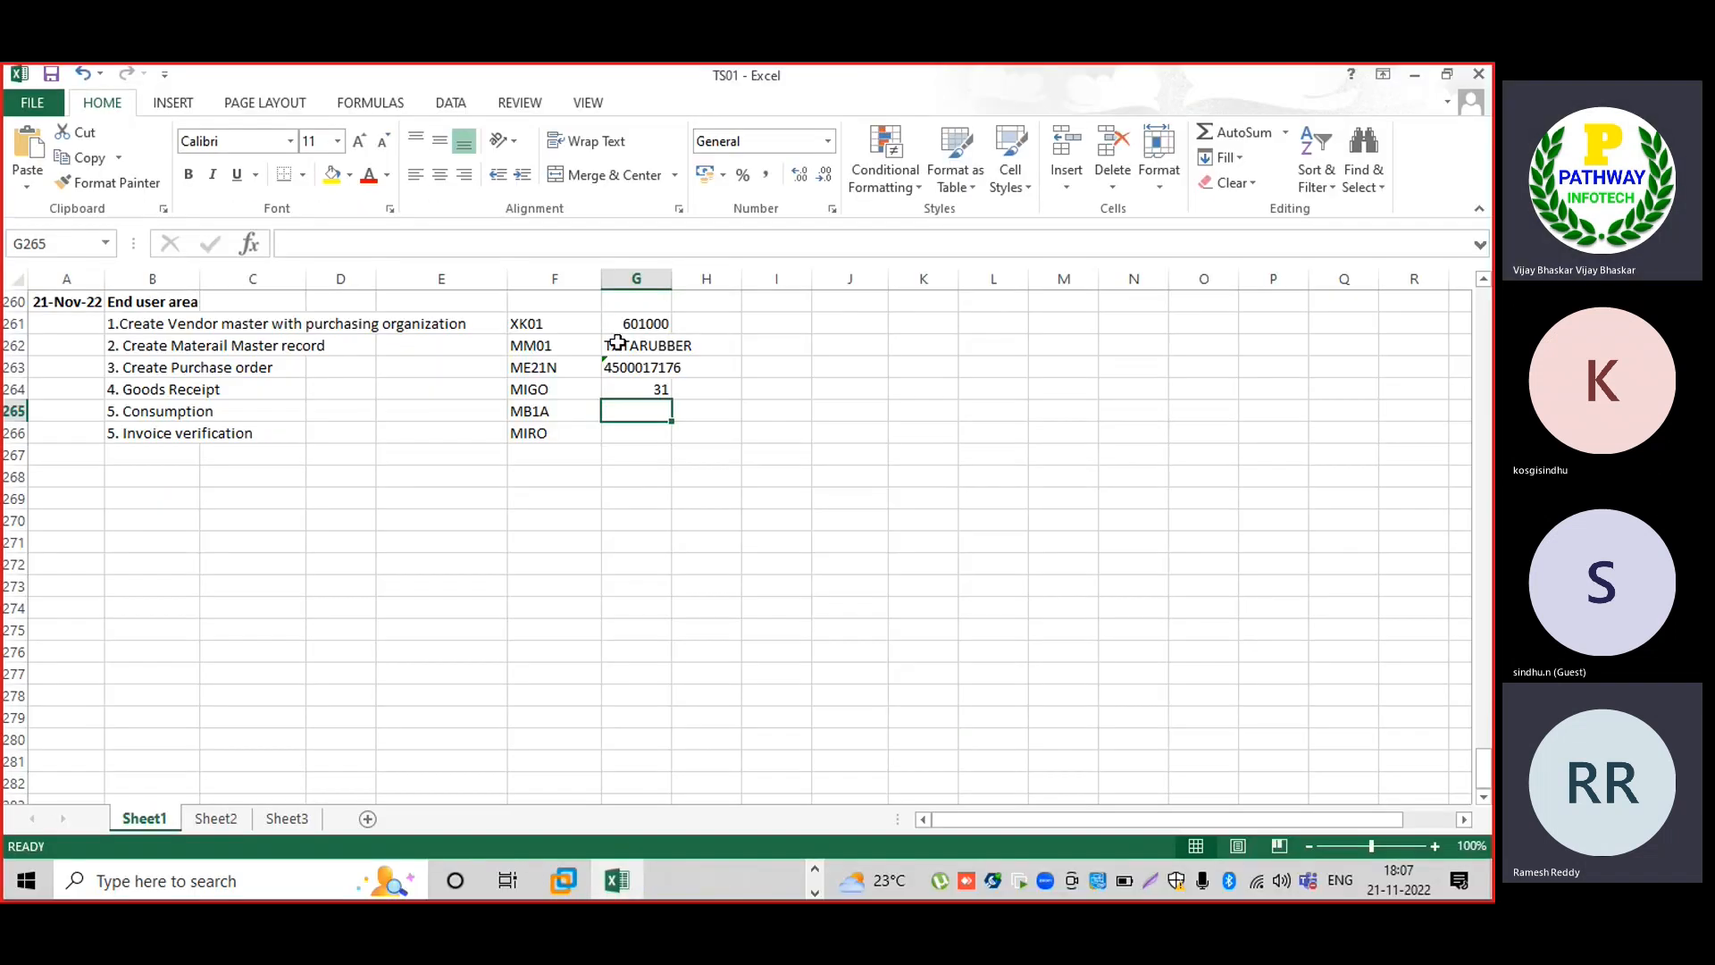
pyautogui.click(617, 344)
pyautogui.hotkey('ctrl', 'c')
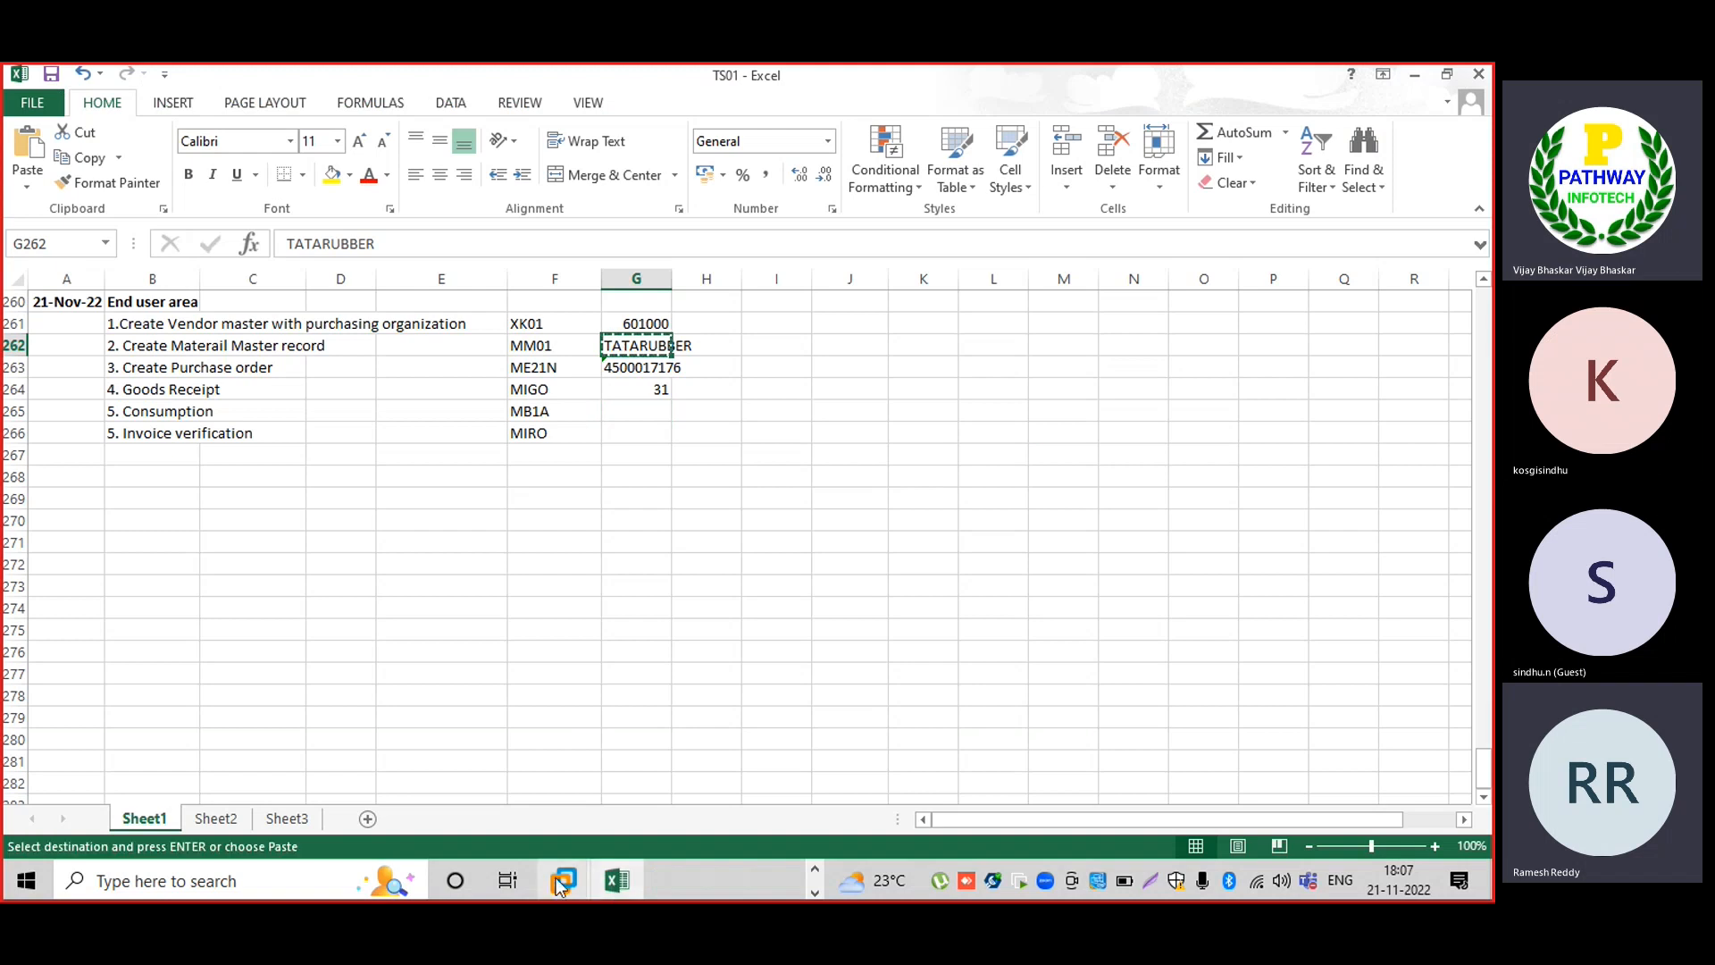
pyautogui.moveTo(561, 880)
pyautogui.click(657, 791)
pyautogui.hotkey('ctrl', 'v')
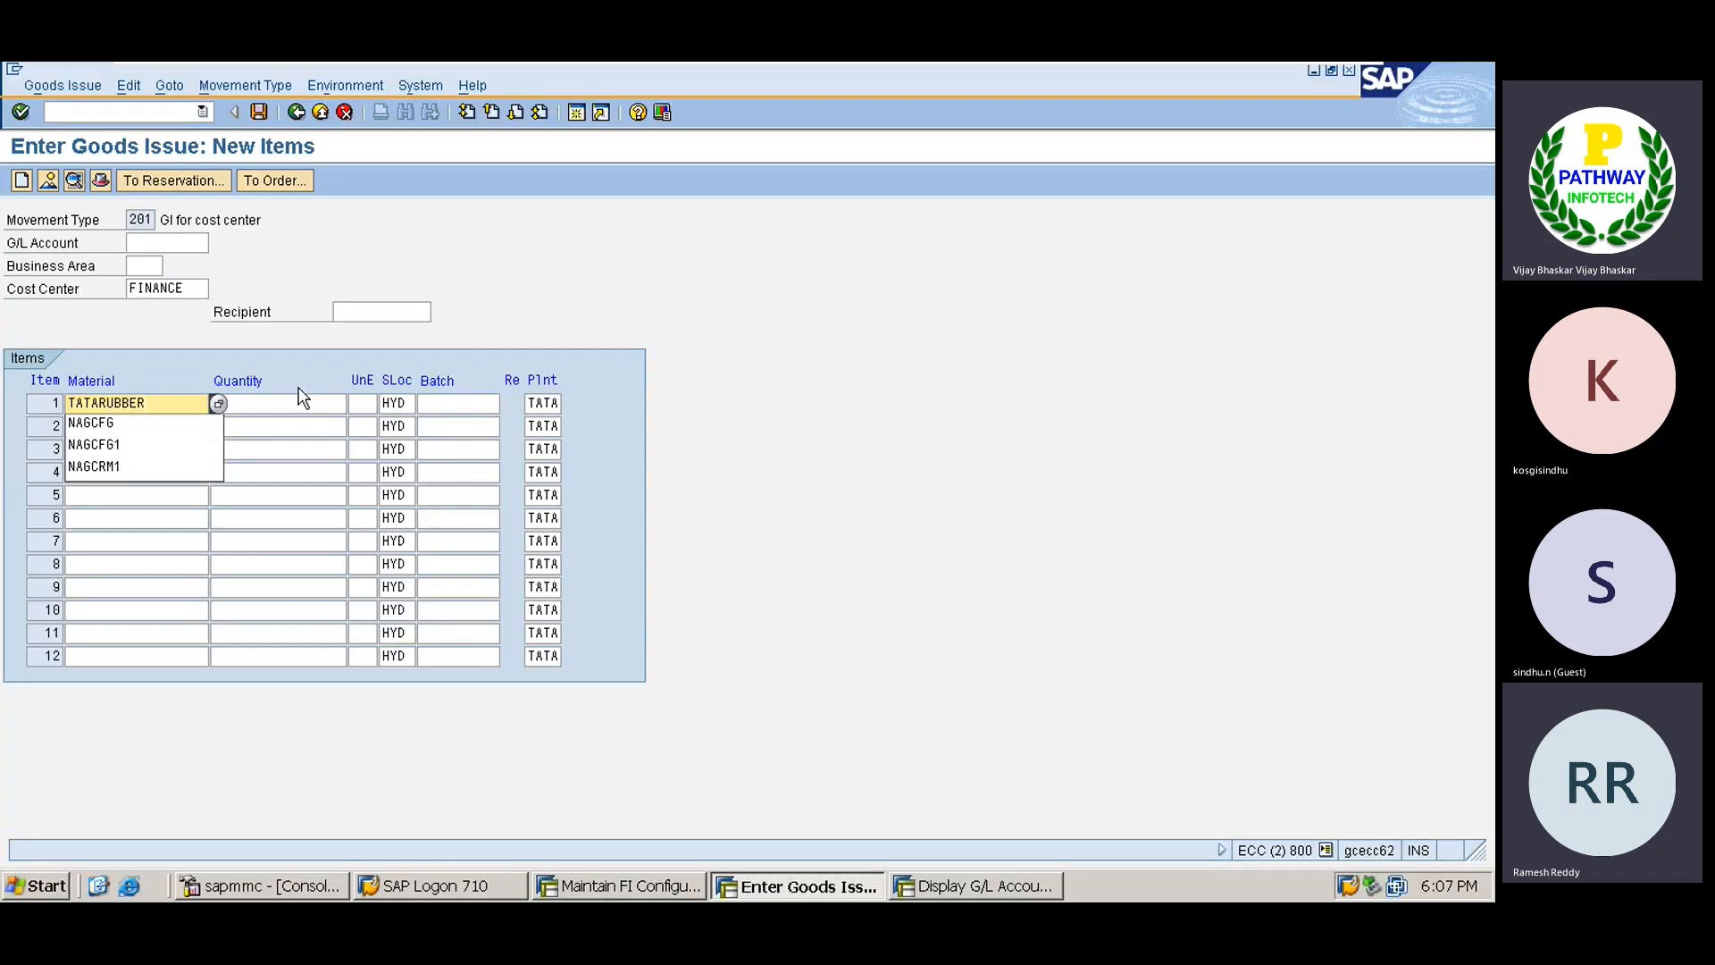
pyautogui.press('Tab')
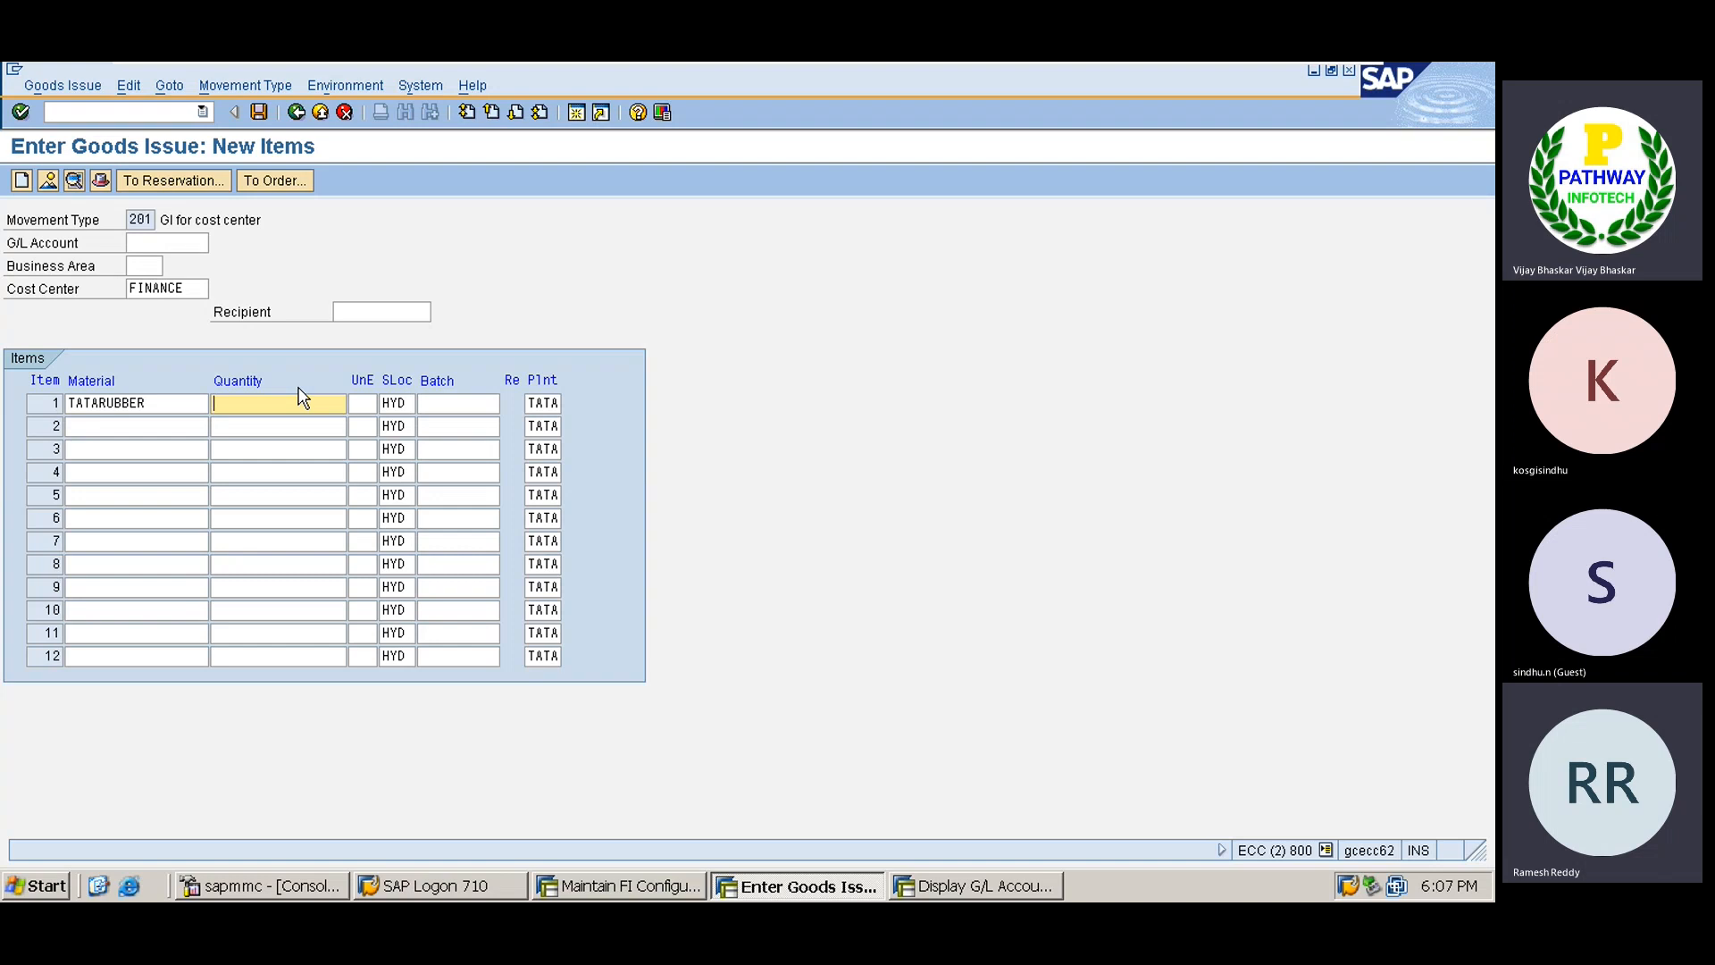
pyautogui.write('50')
pyautogui.press('Return')
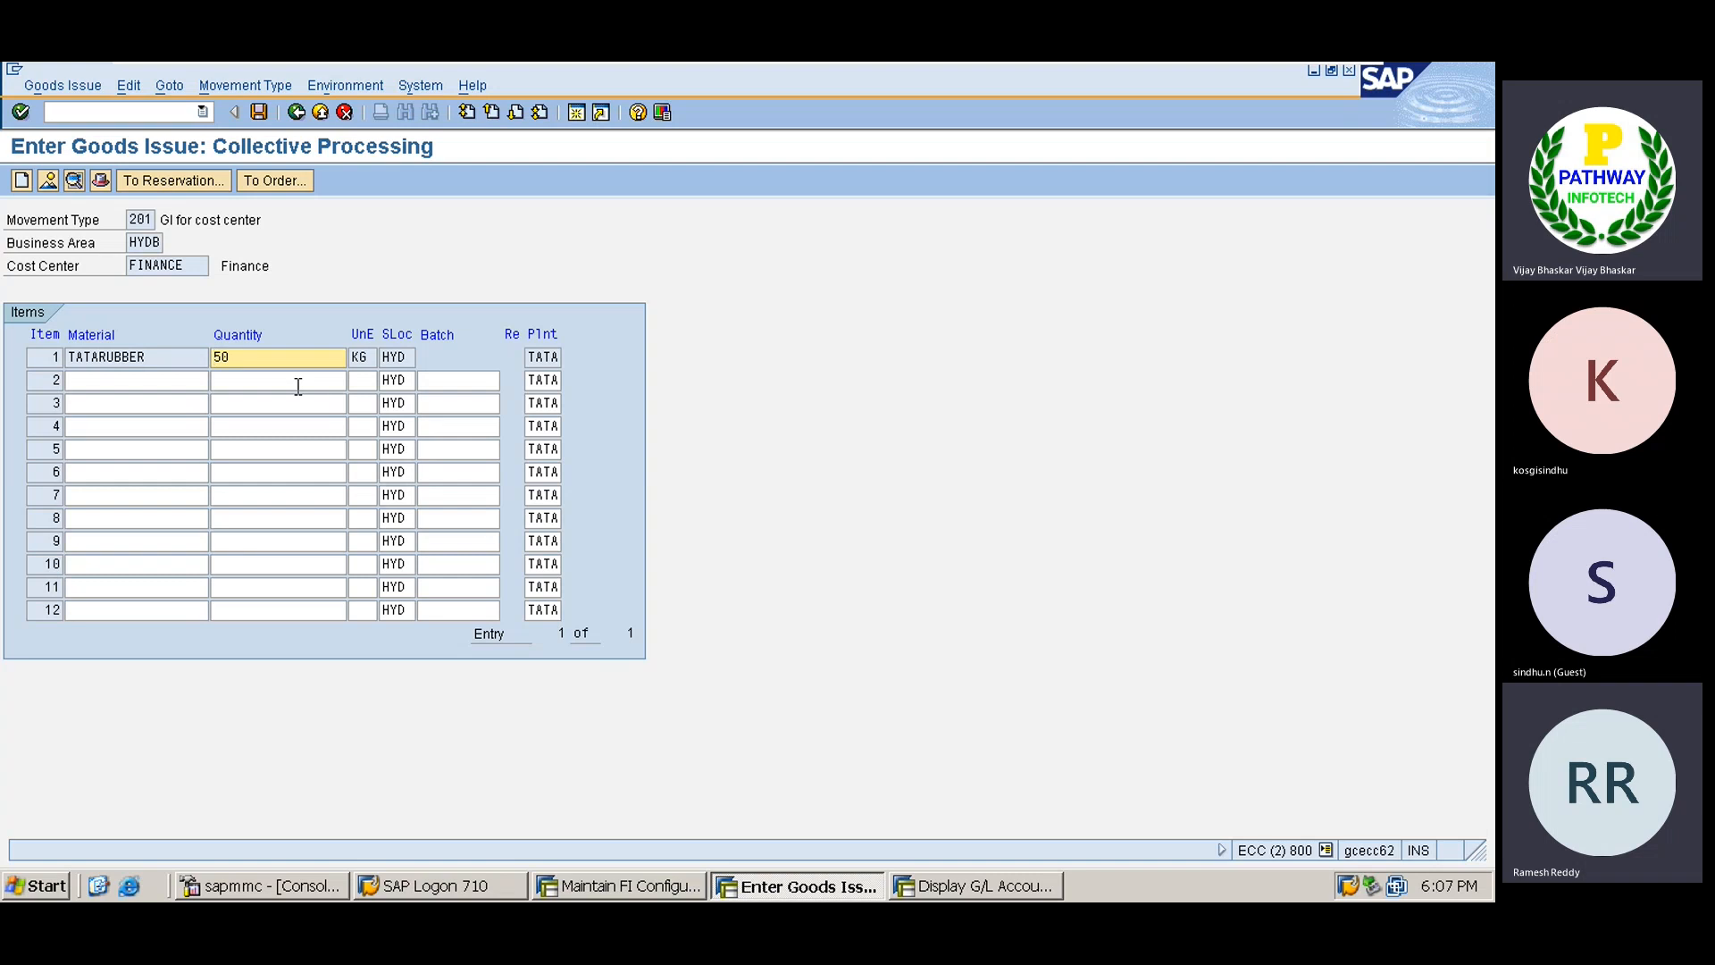
# Post the goods issue and log its document number 32 in Excel cell G265.
pyautogui.click(259, 111)
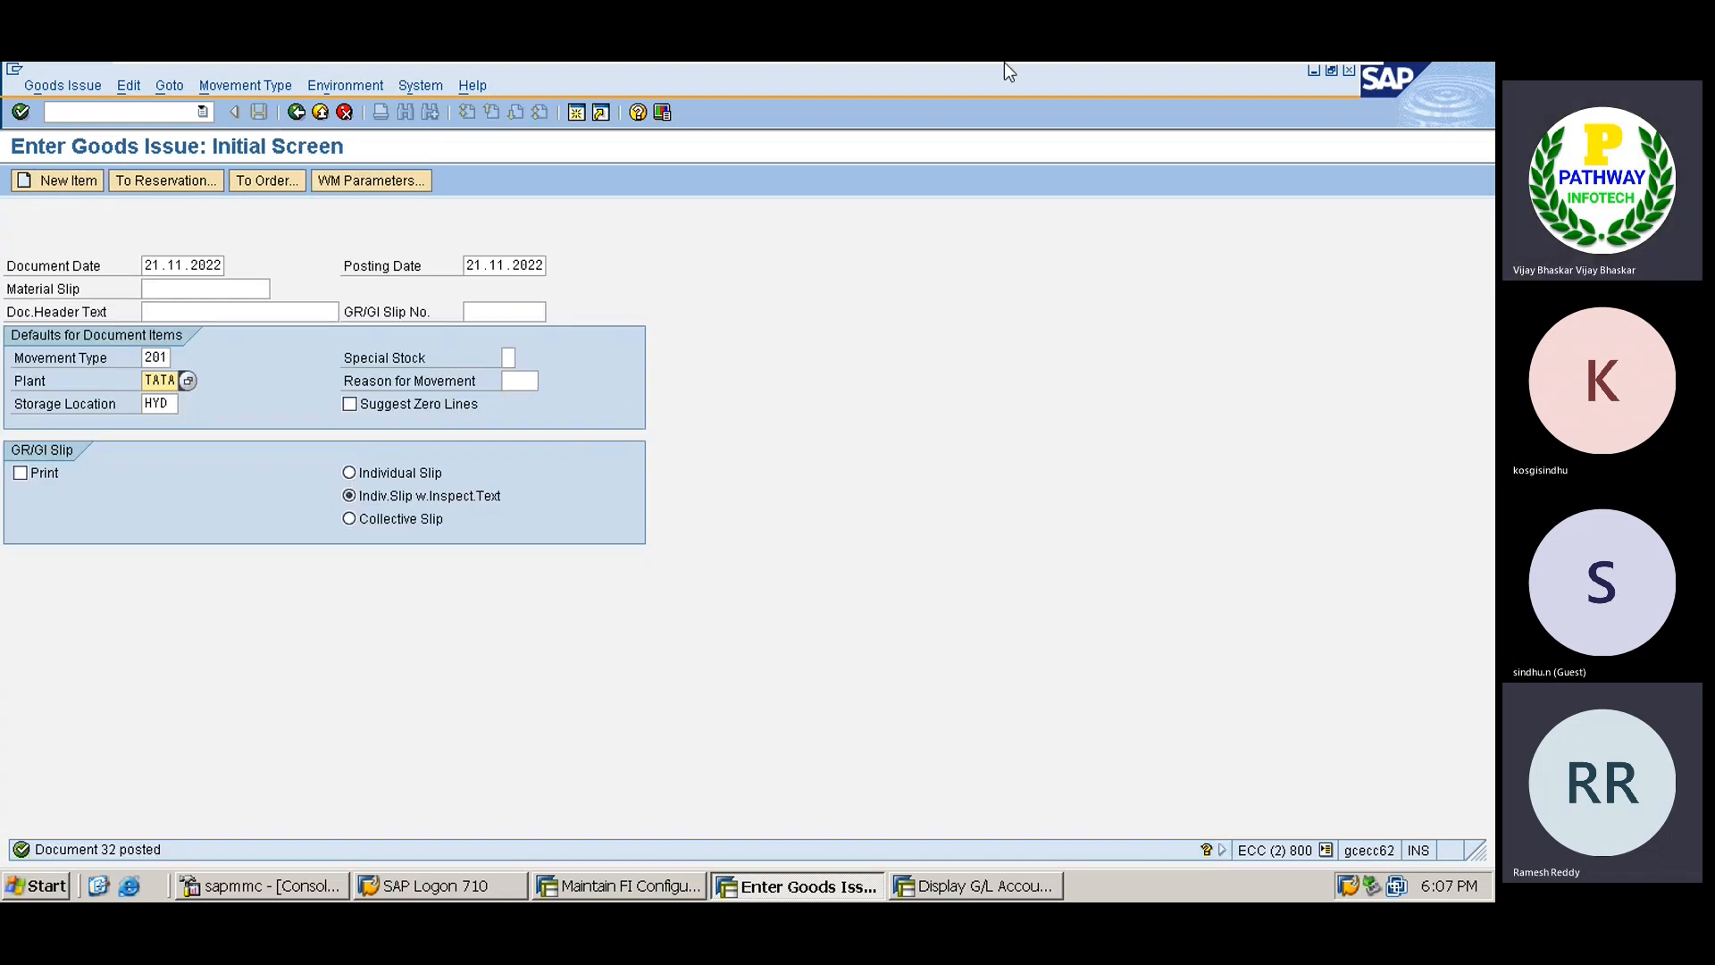
pyautogui.moveTo(1004, 61)
pyautogui.click(1298, 79)
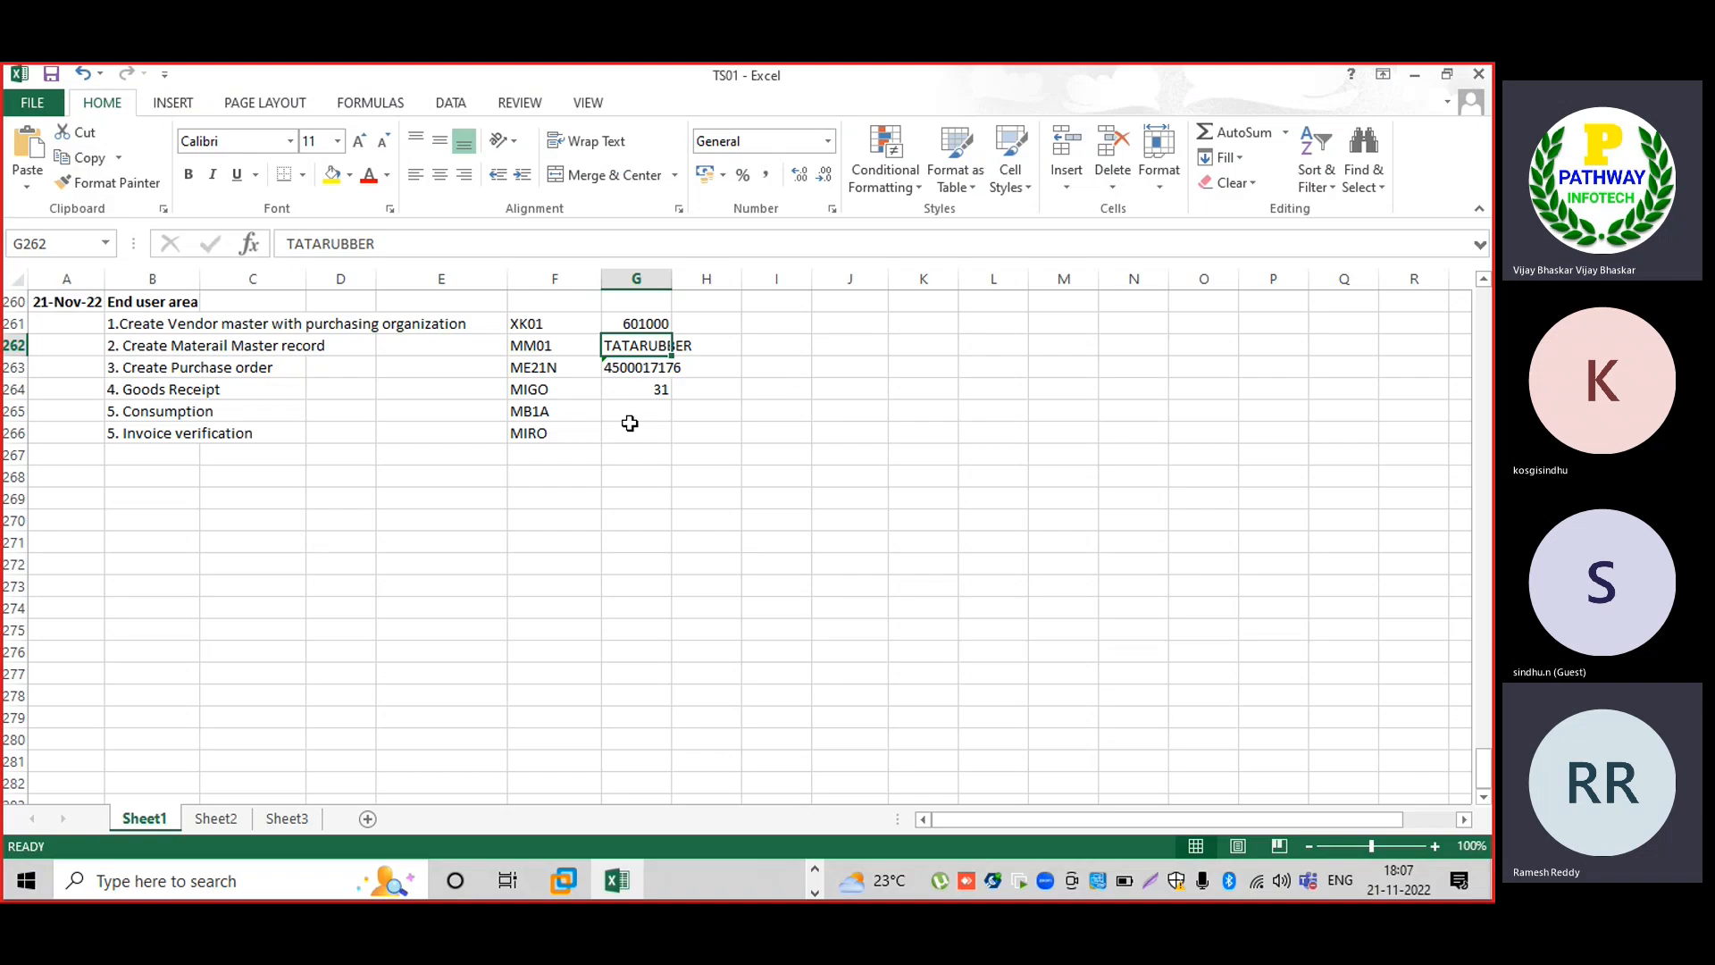
pyautogui.click(633, 412)
pyautogui.write('32')
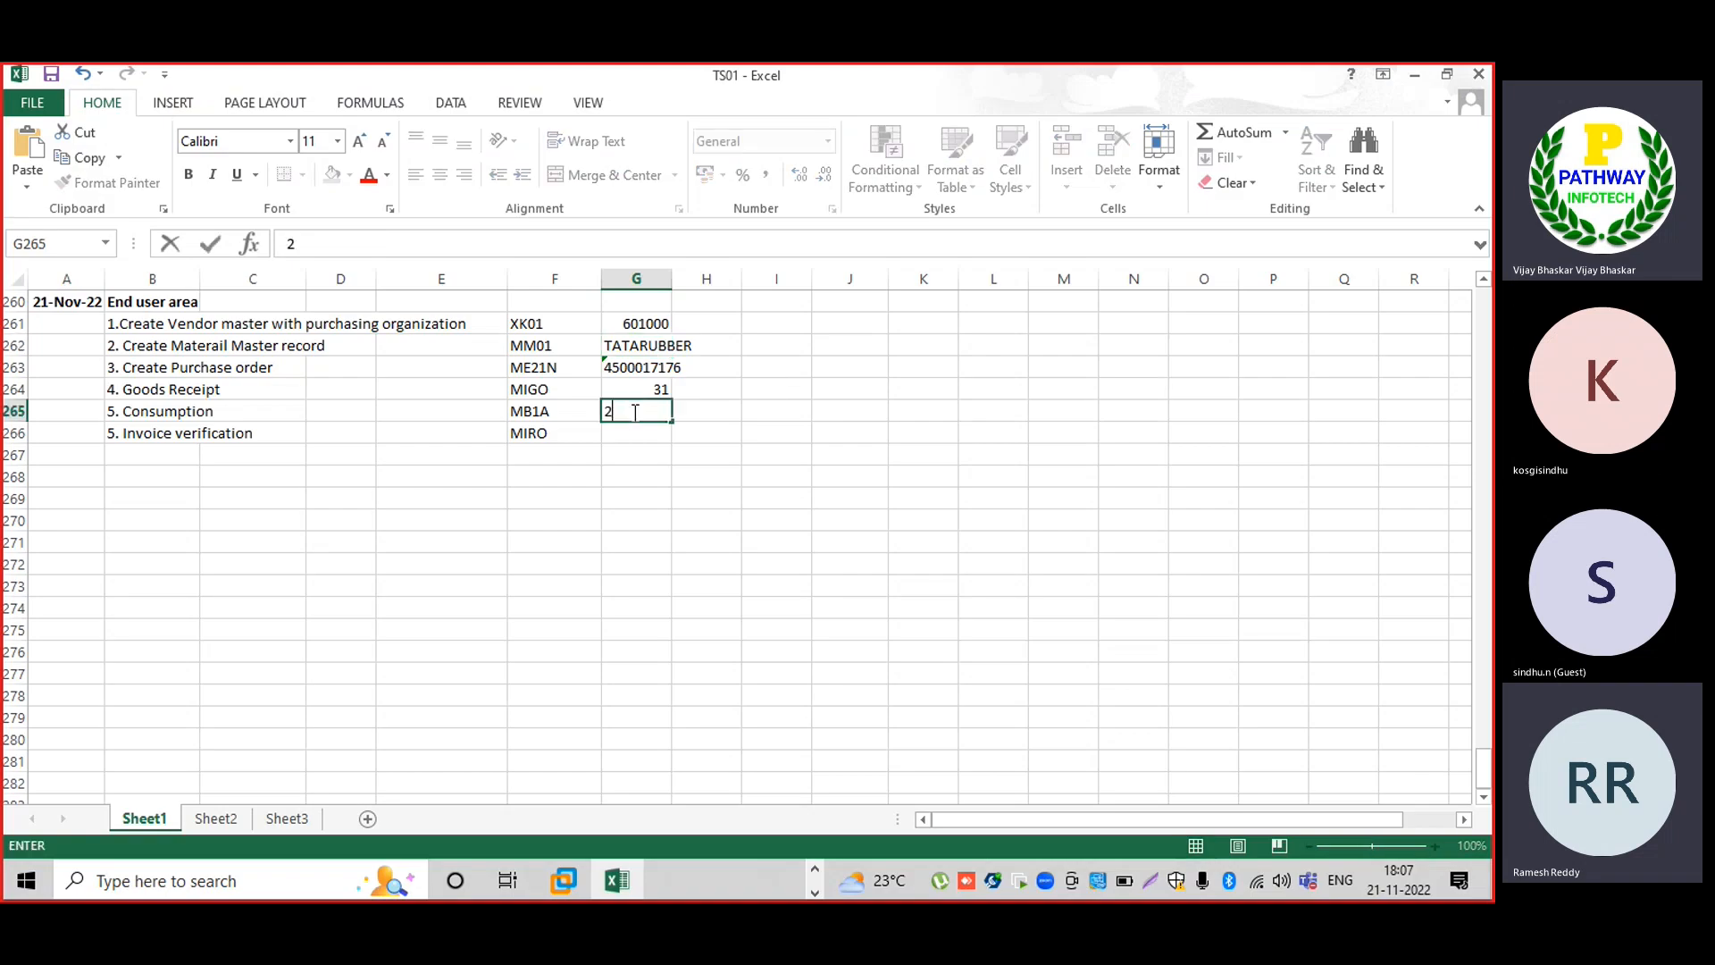
pyautogui.press('Return')
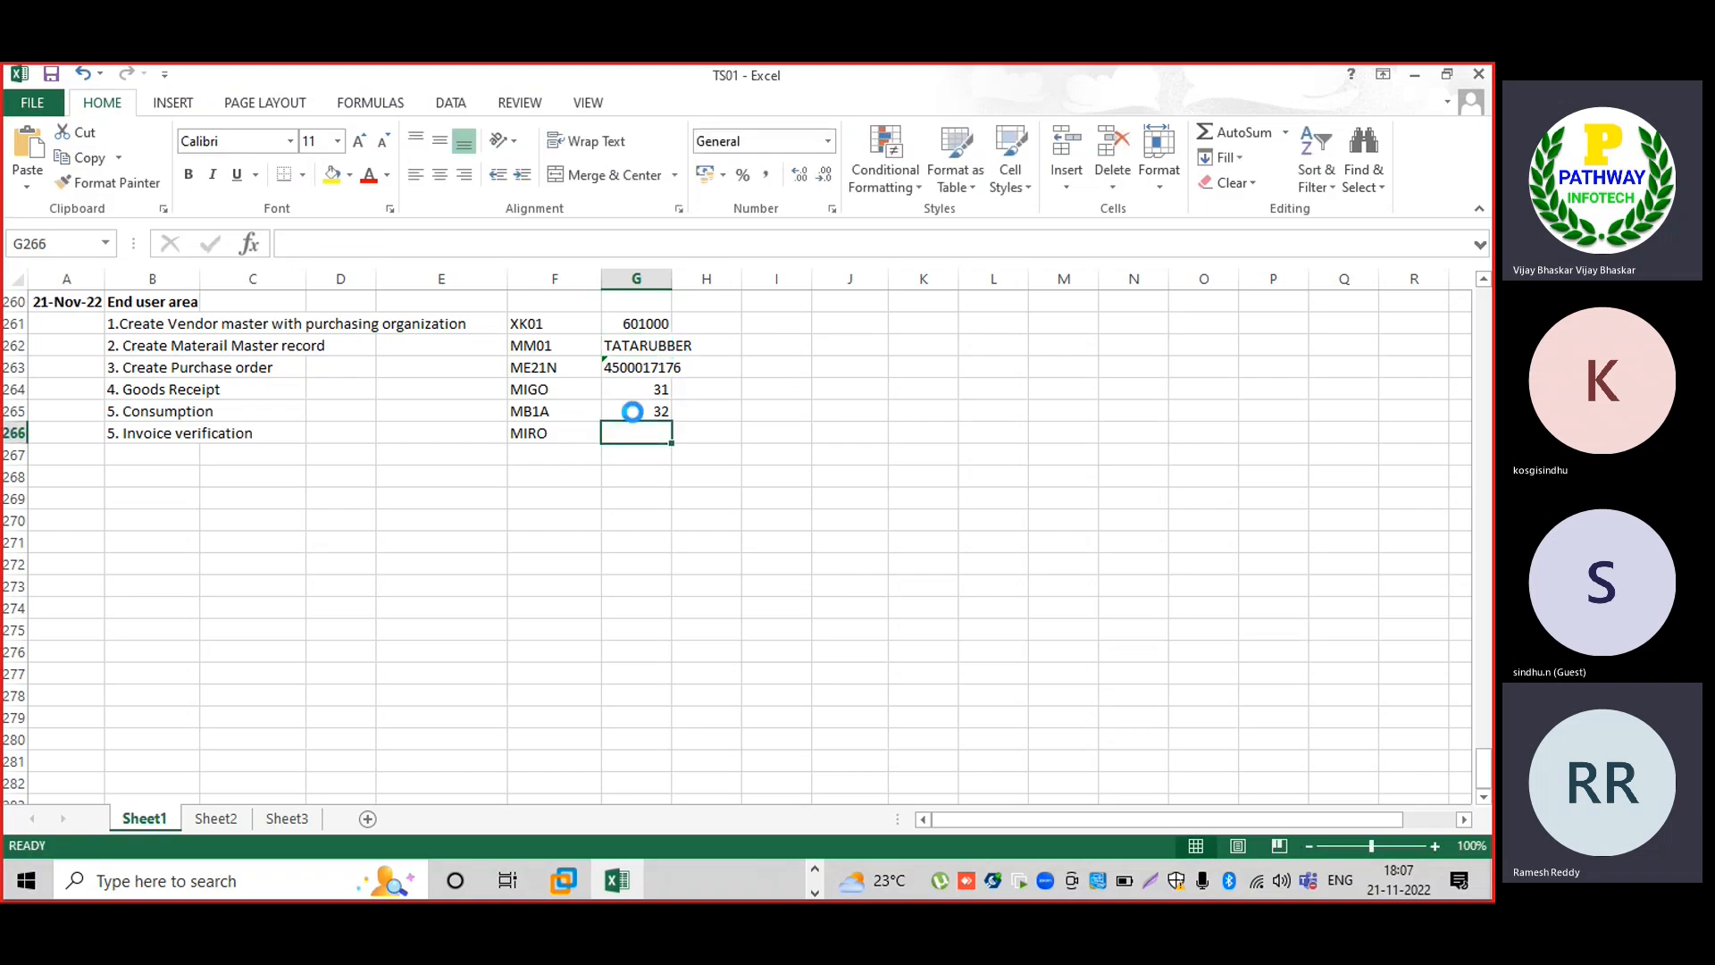
pyautogui.hotkey('alt', 'Tab')
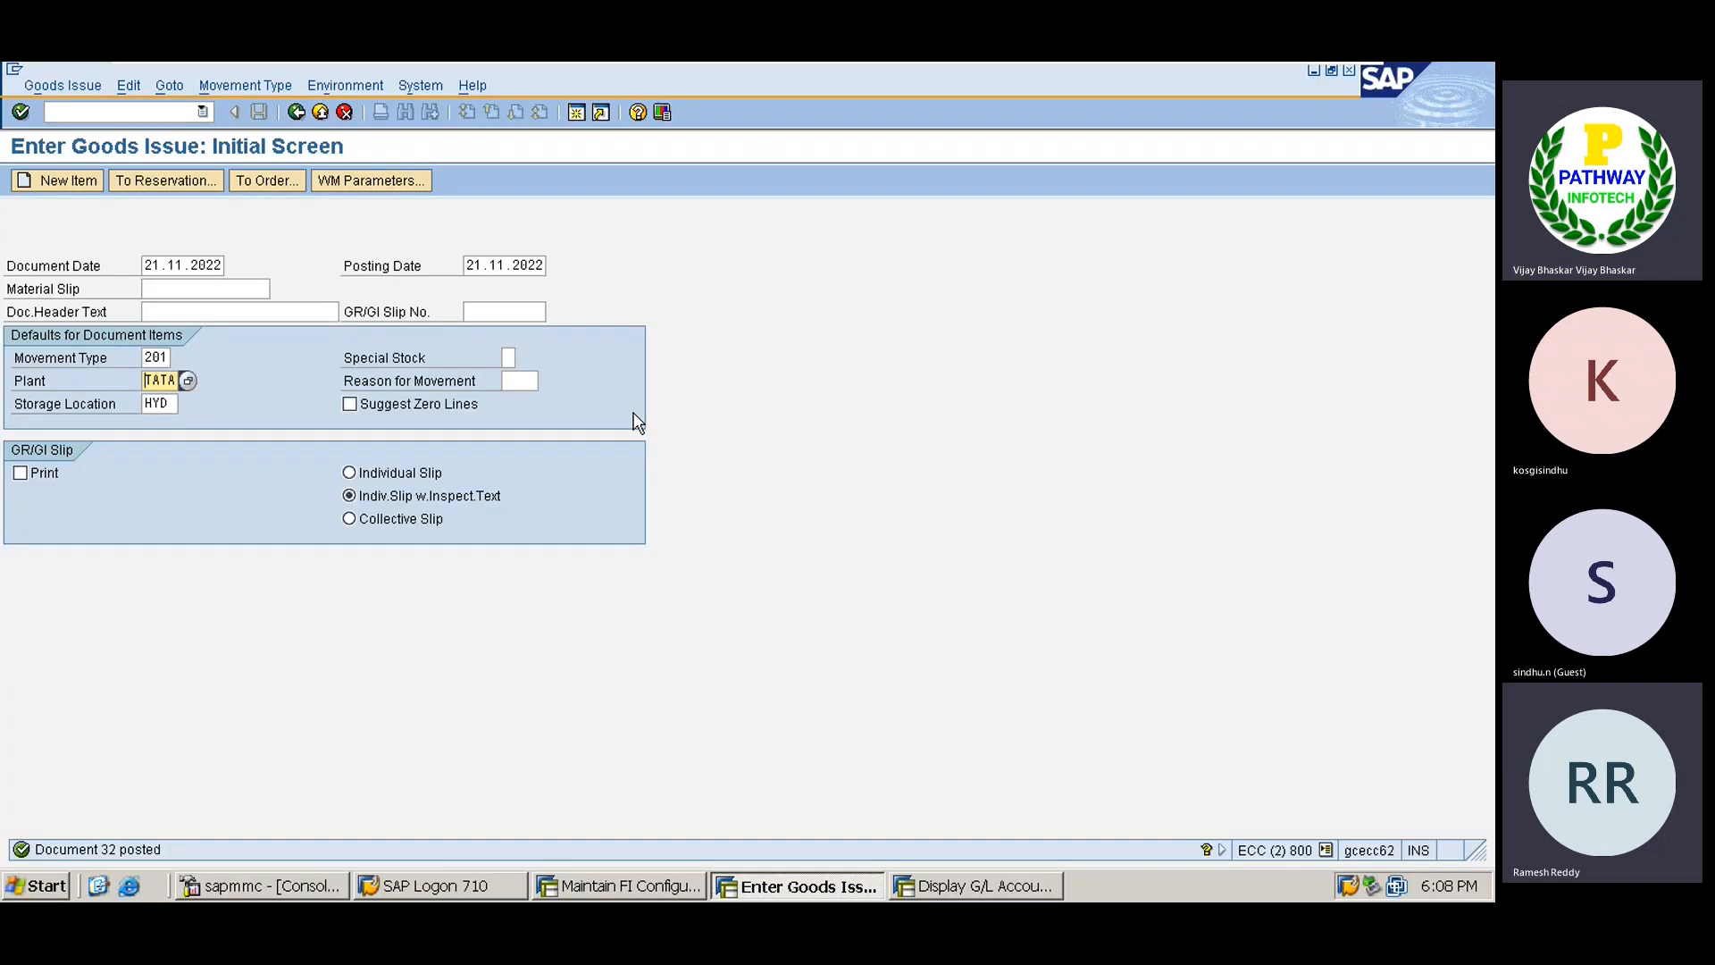
pyautogui.click(61, 86)
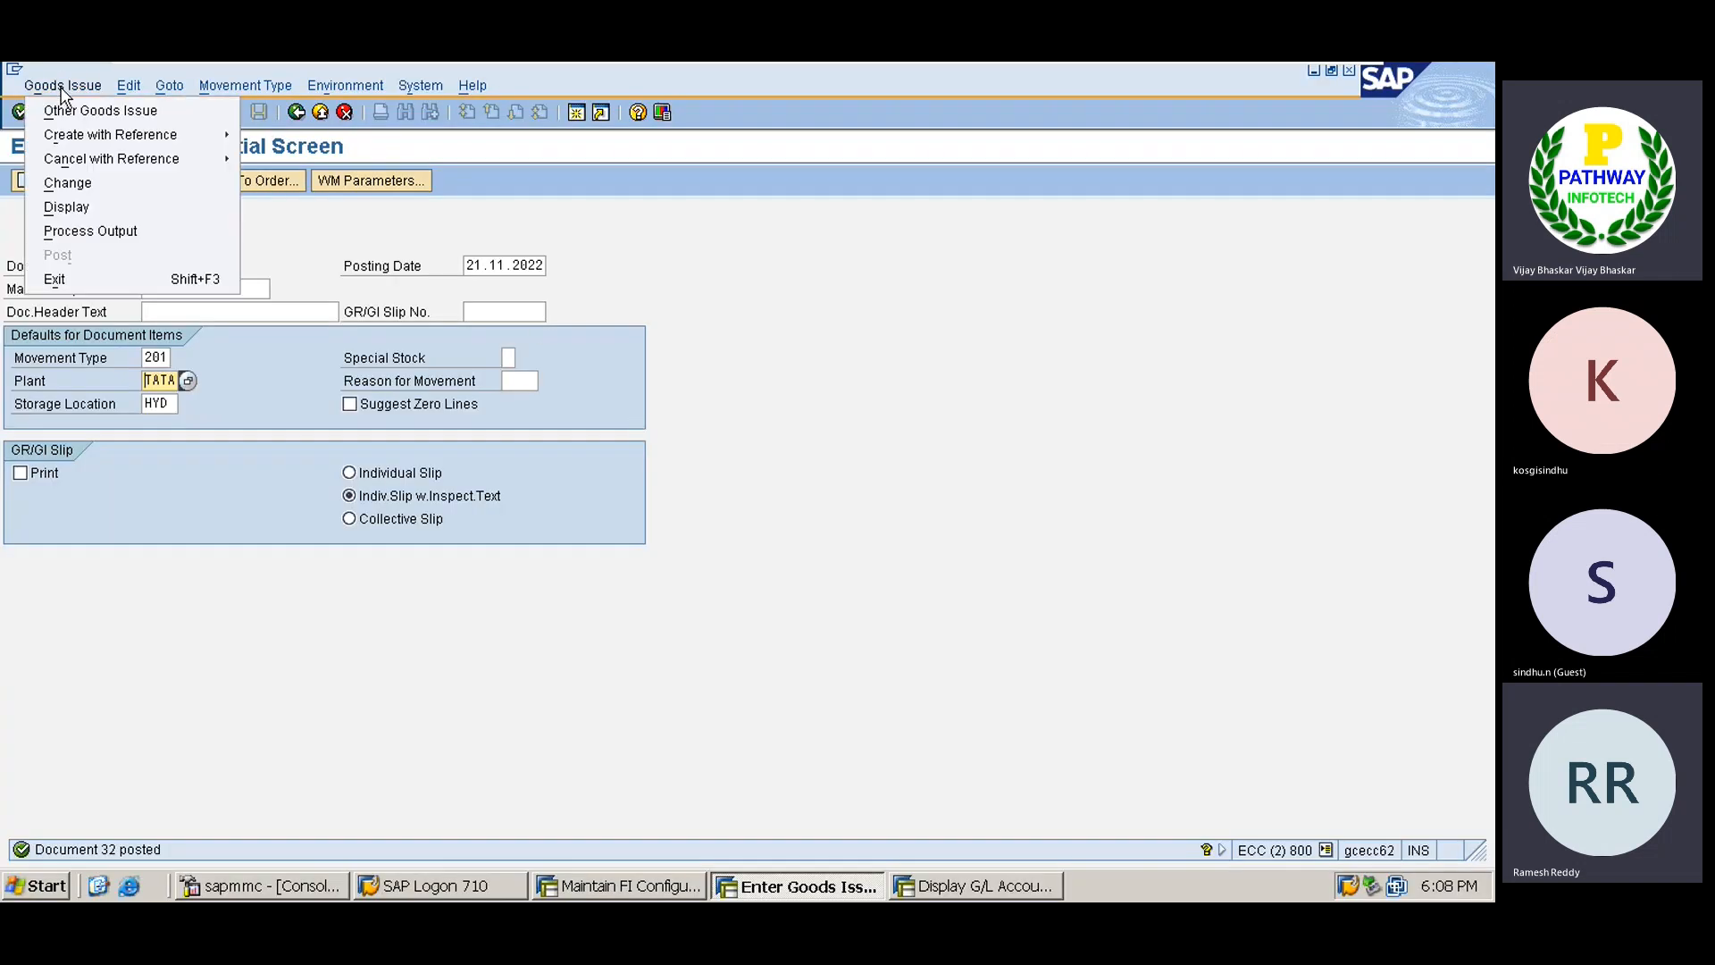
pyautogui.click(67, 203)
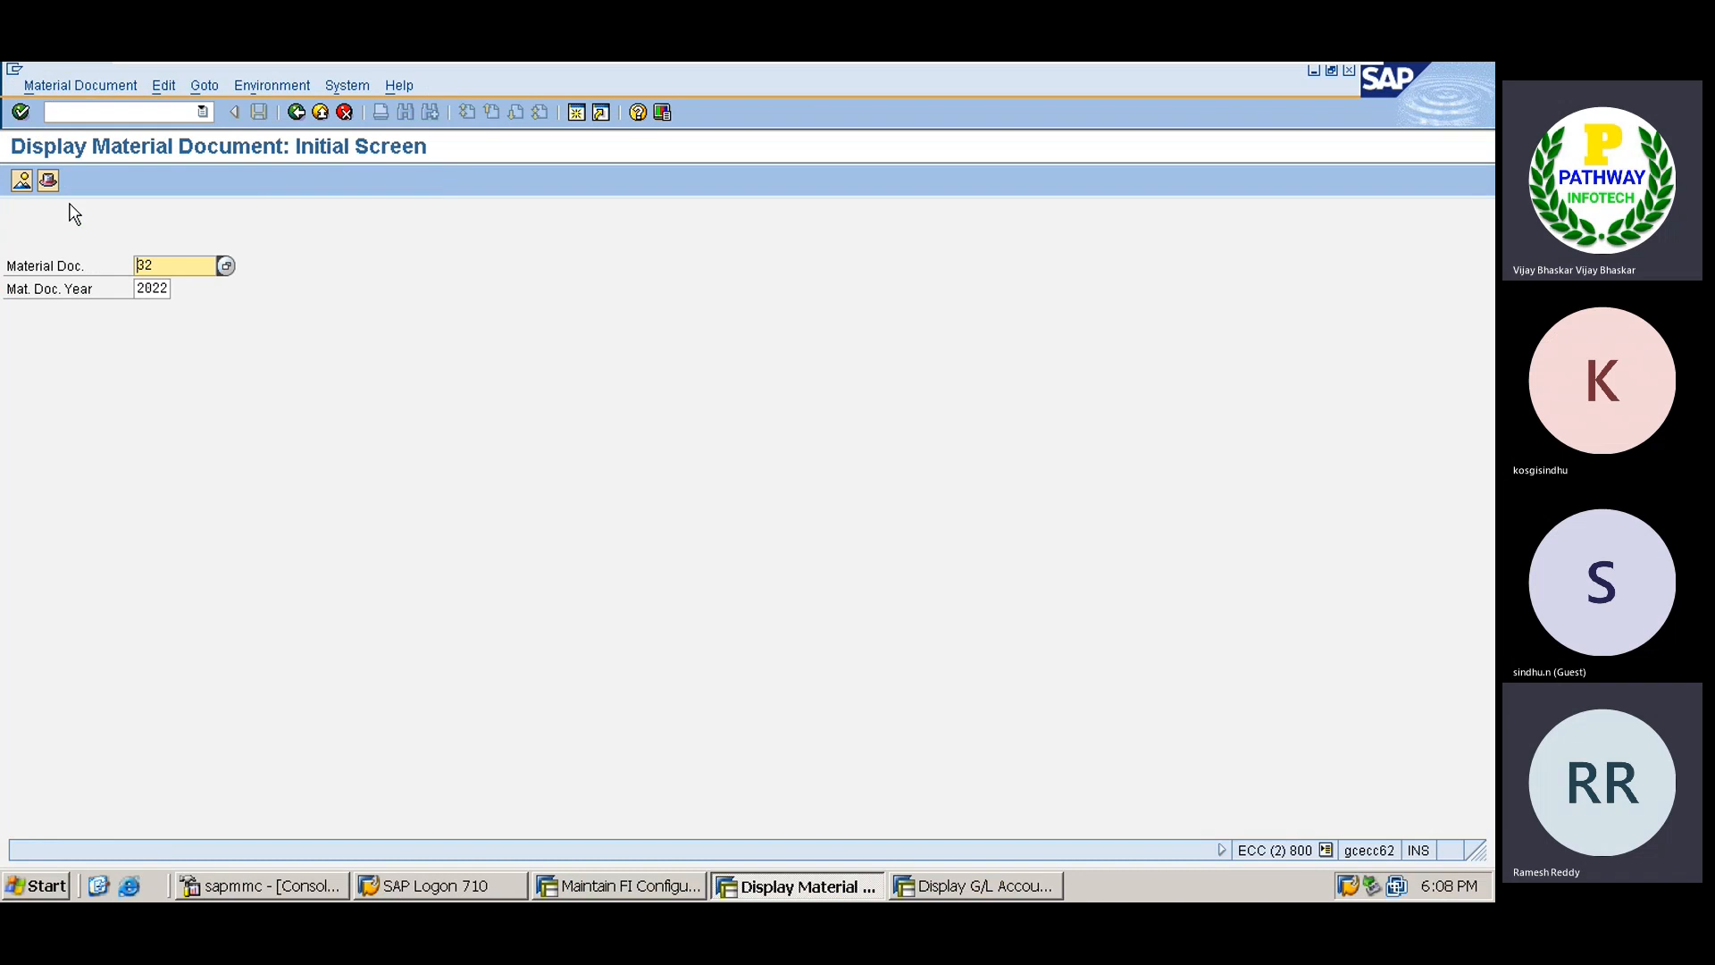
pyautogui.press('Return')
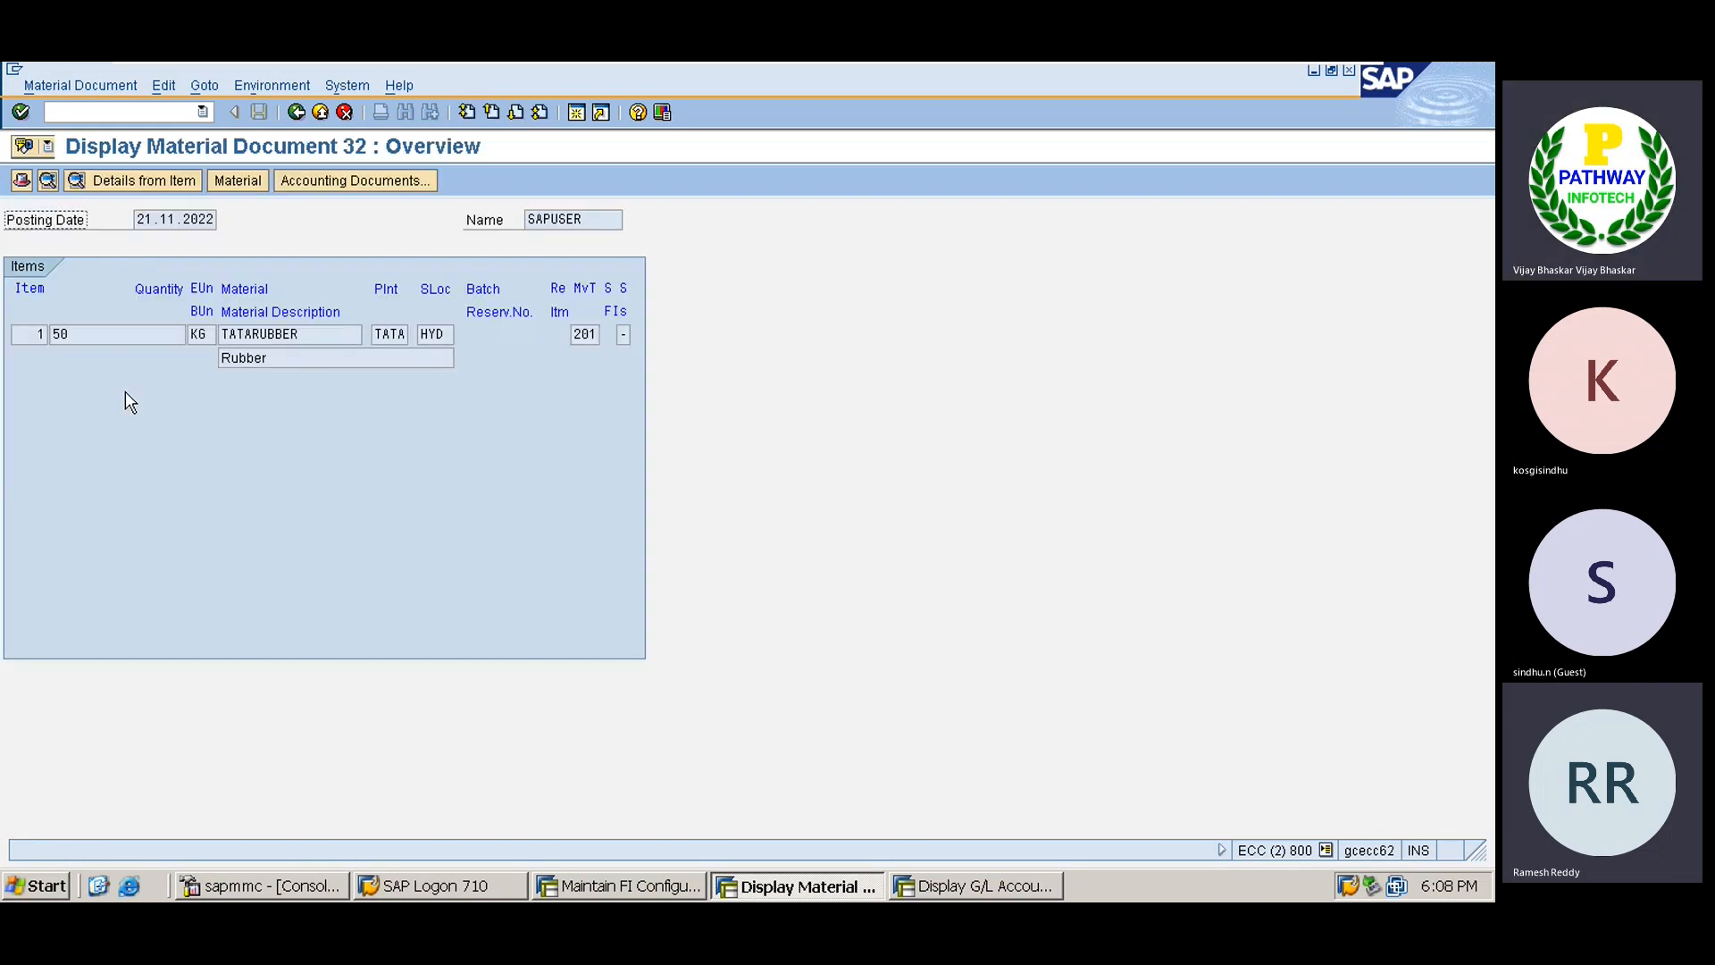
pyautogui.click(361, 182)
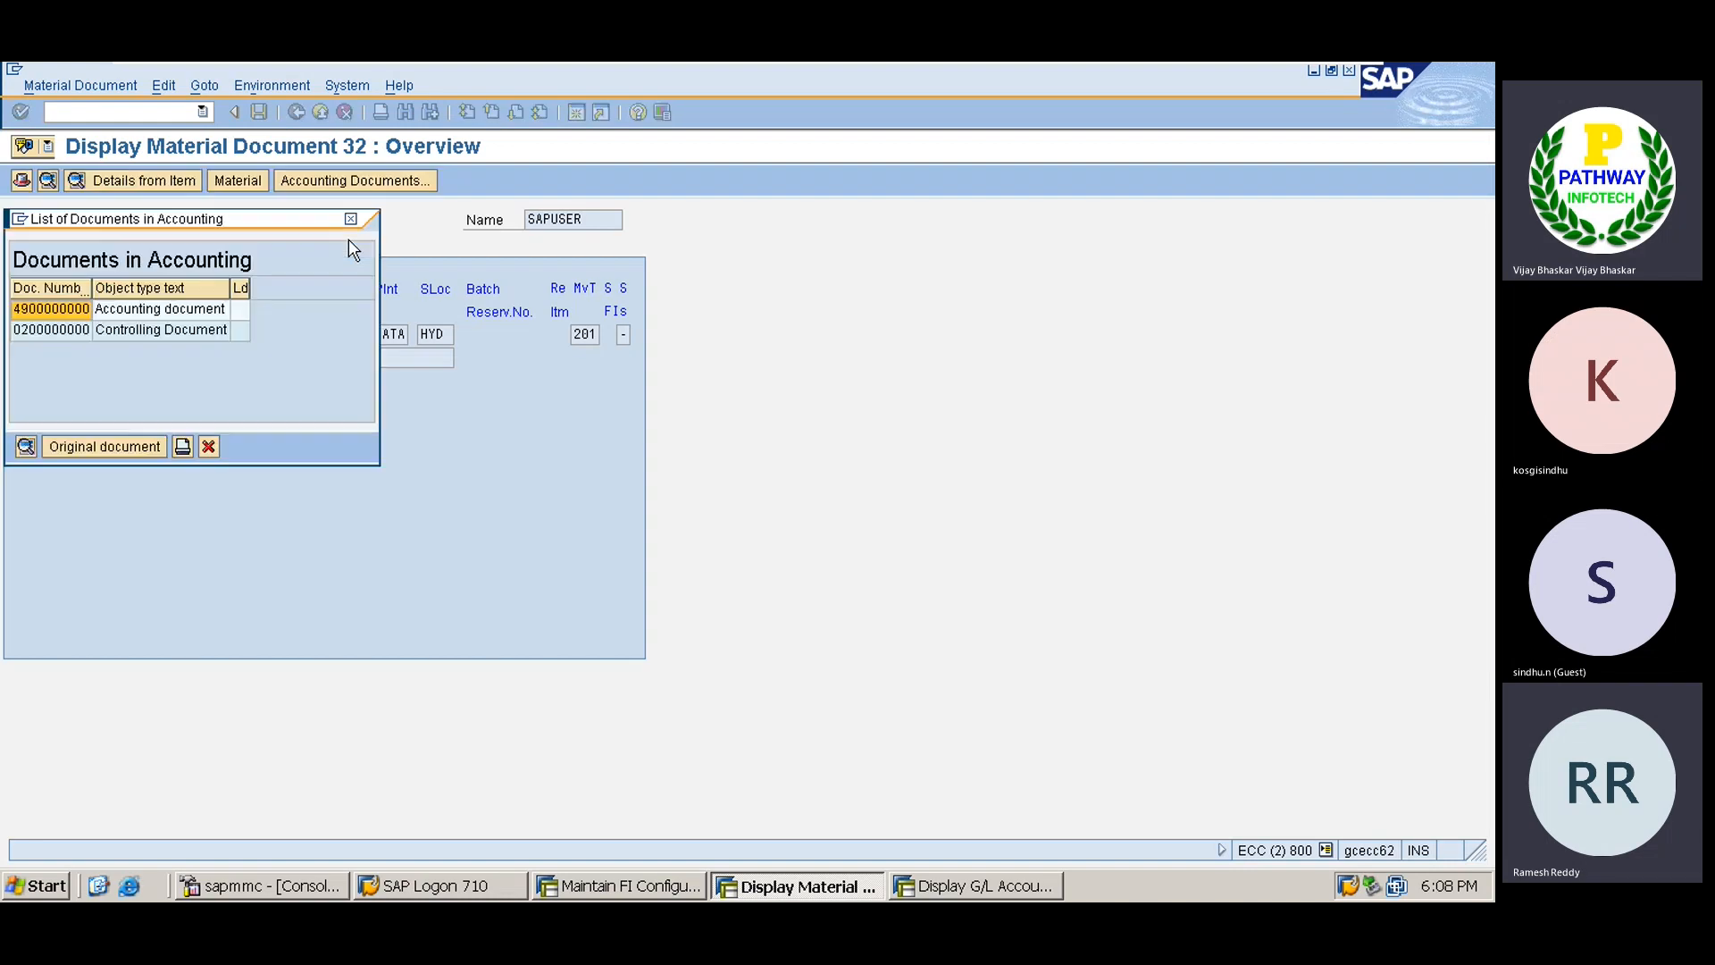
pyautogui.doubleClick(117, 310)
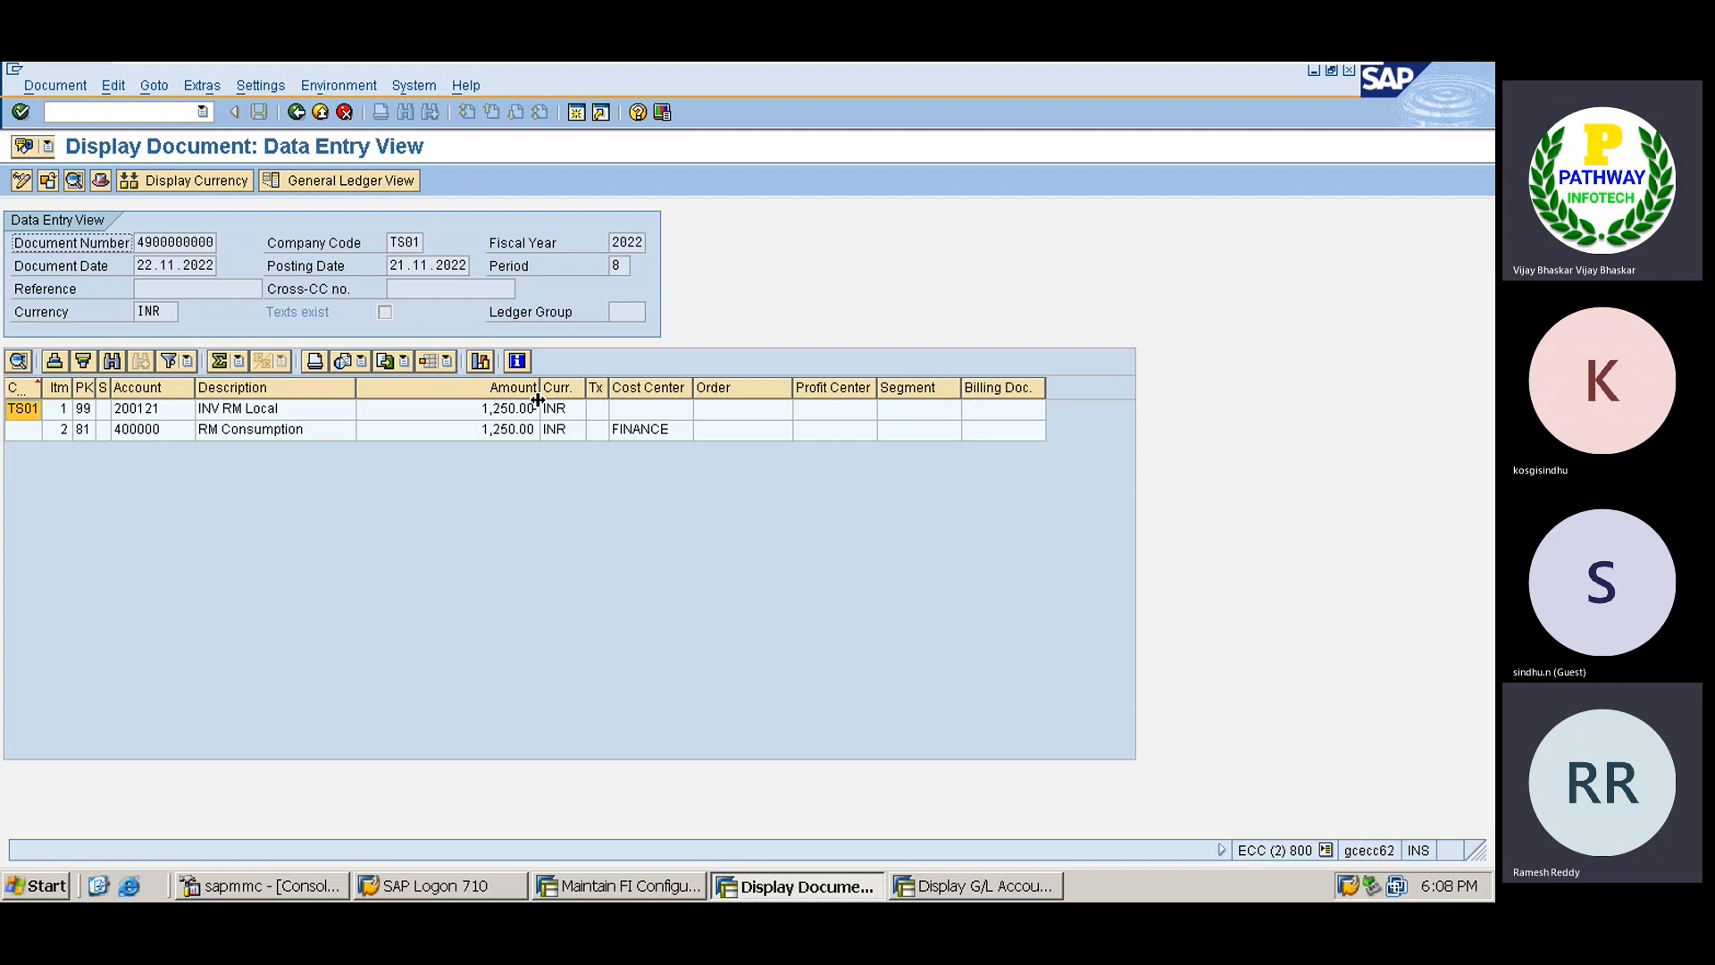
pyautogui.click(235, 414)
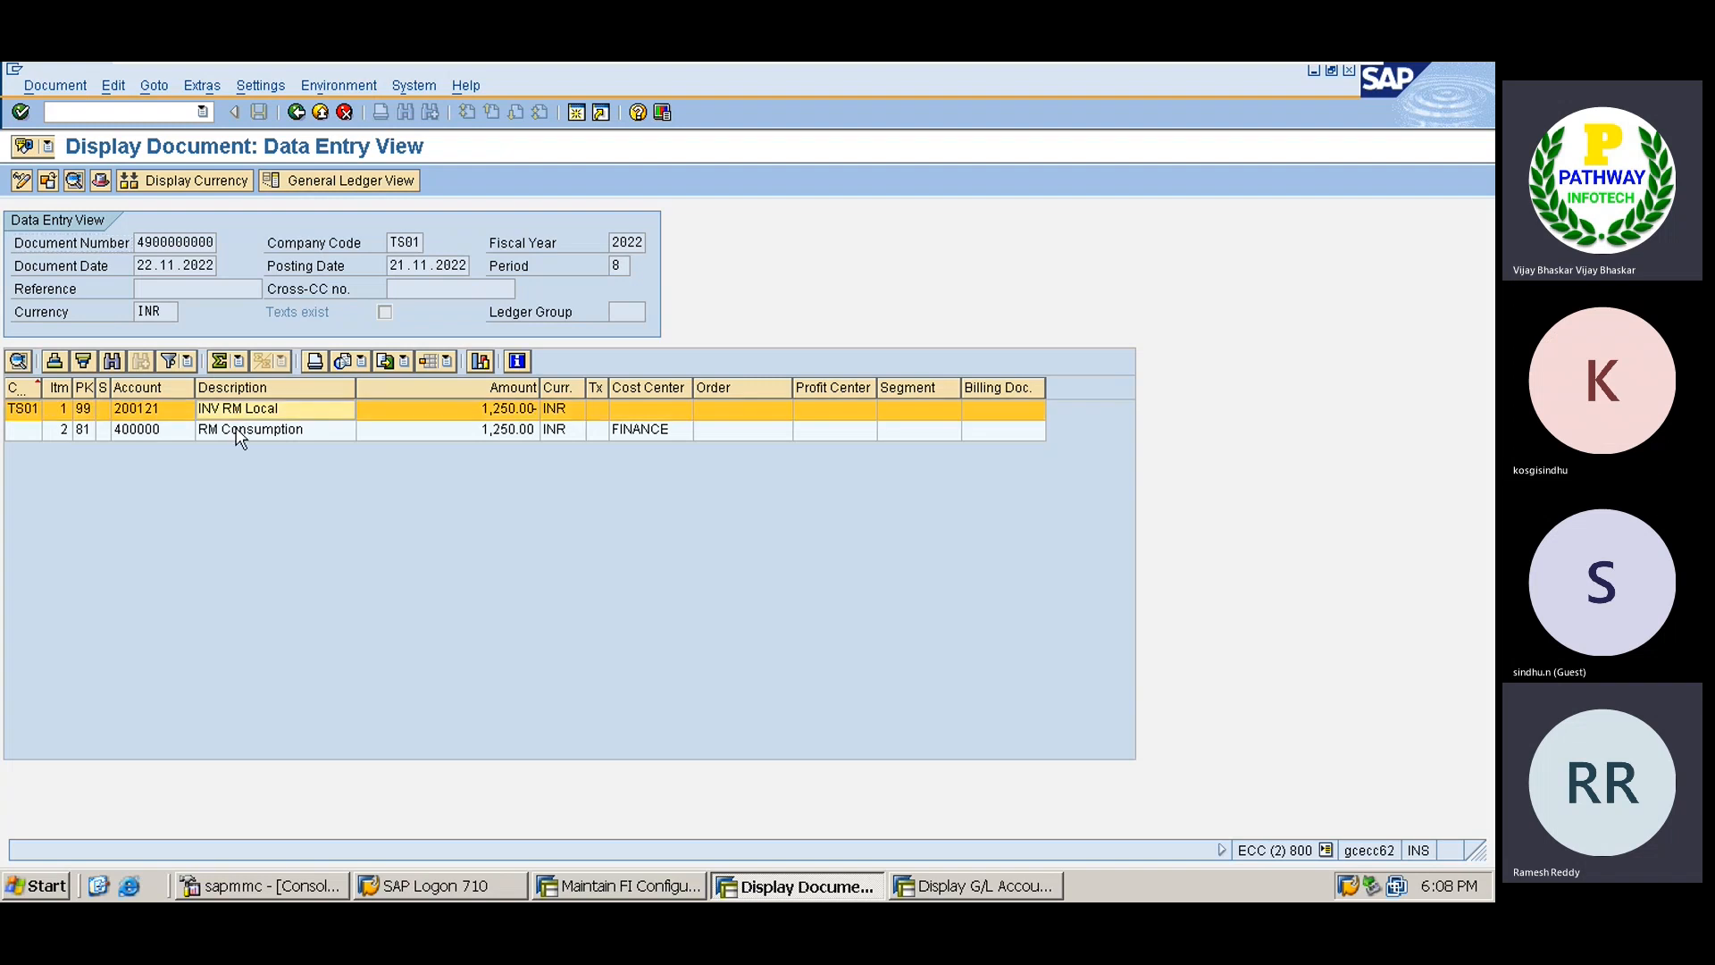
pyautogui.click(239, 431)
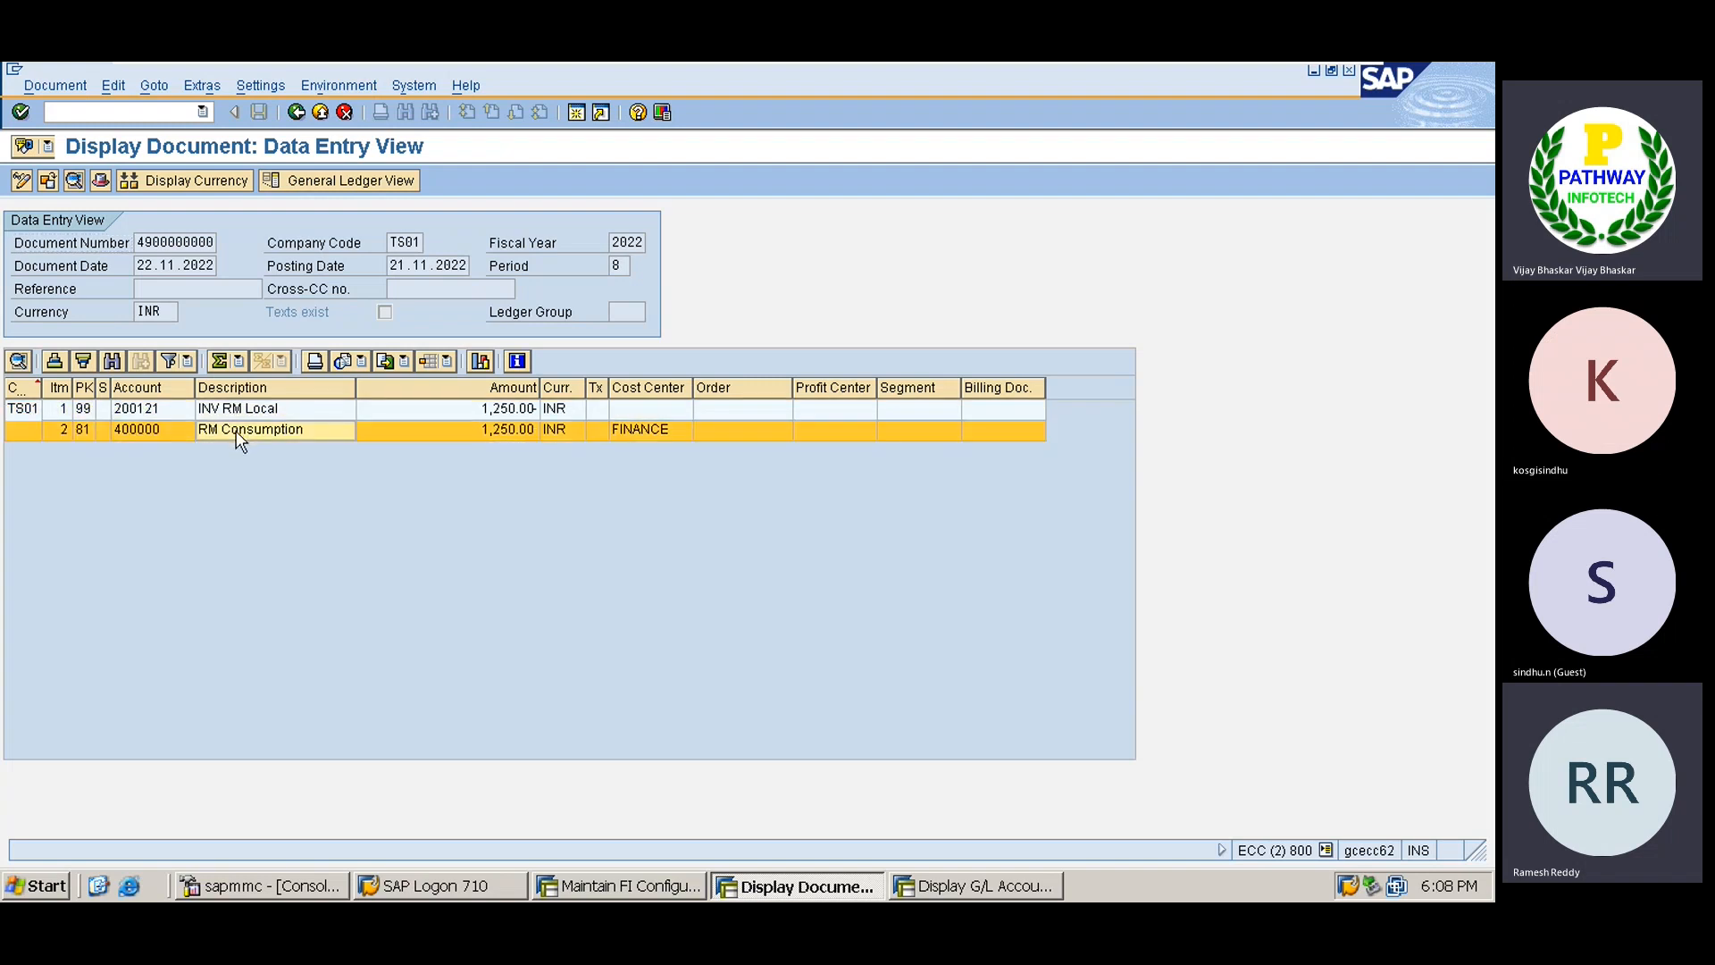
pyautogui.click(257, 413)
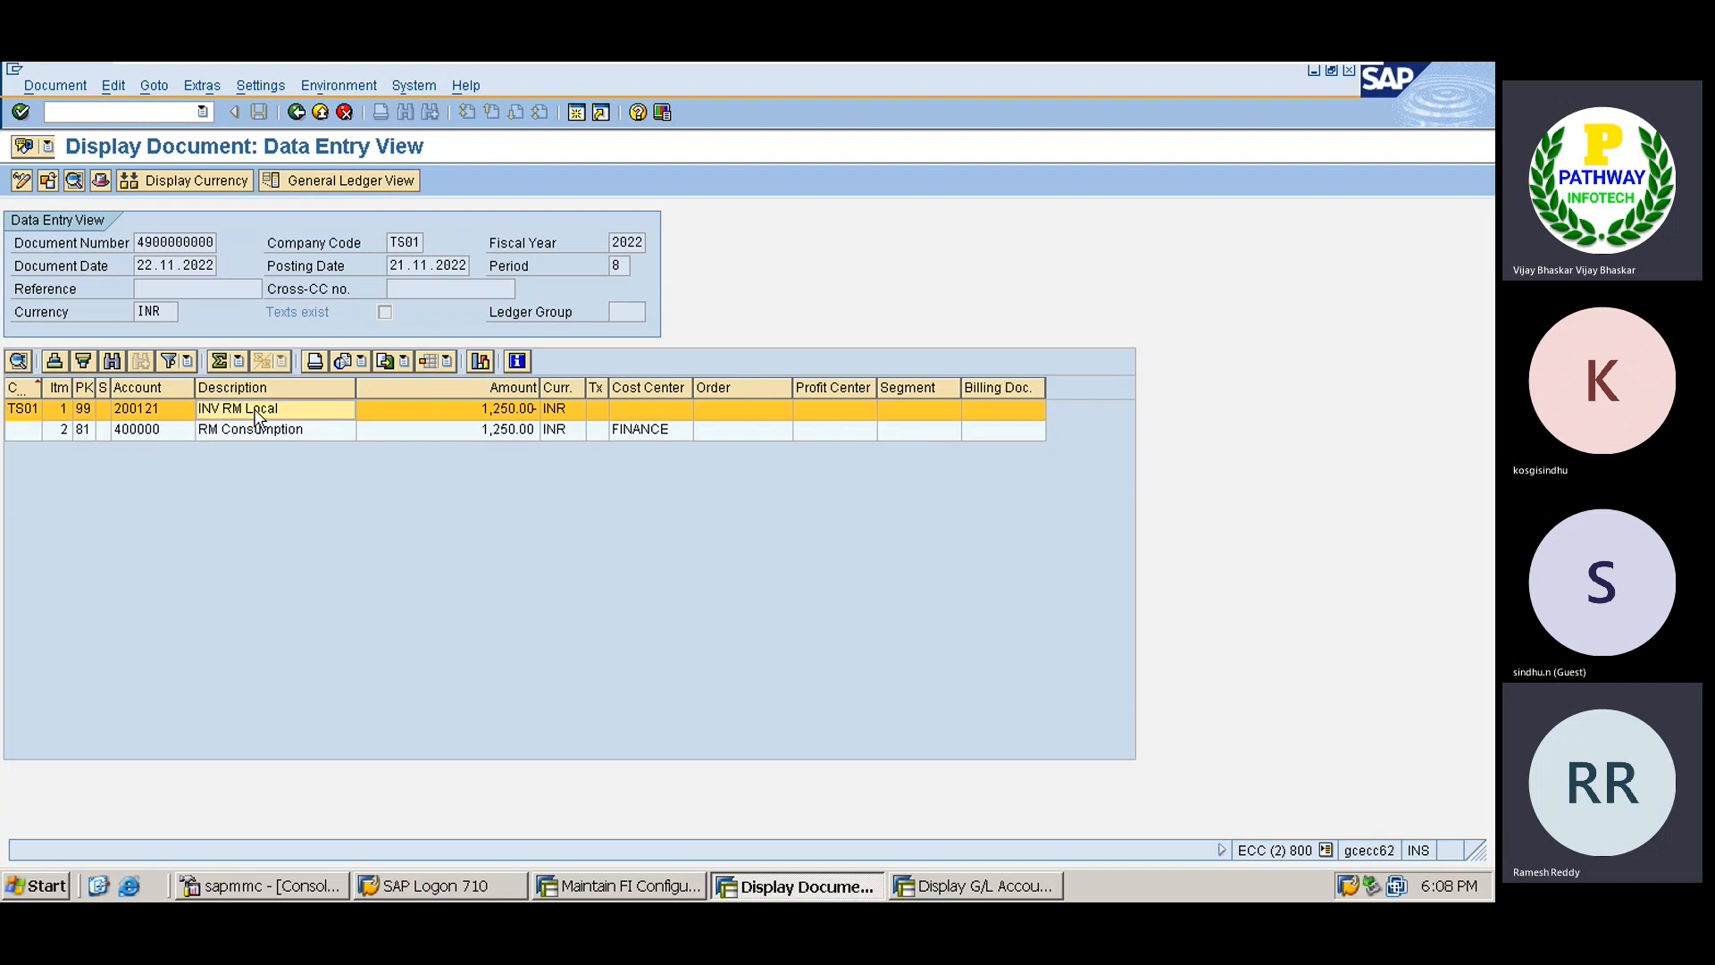
pyautogui.click(251, 435)
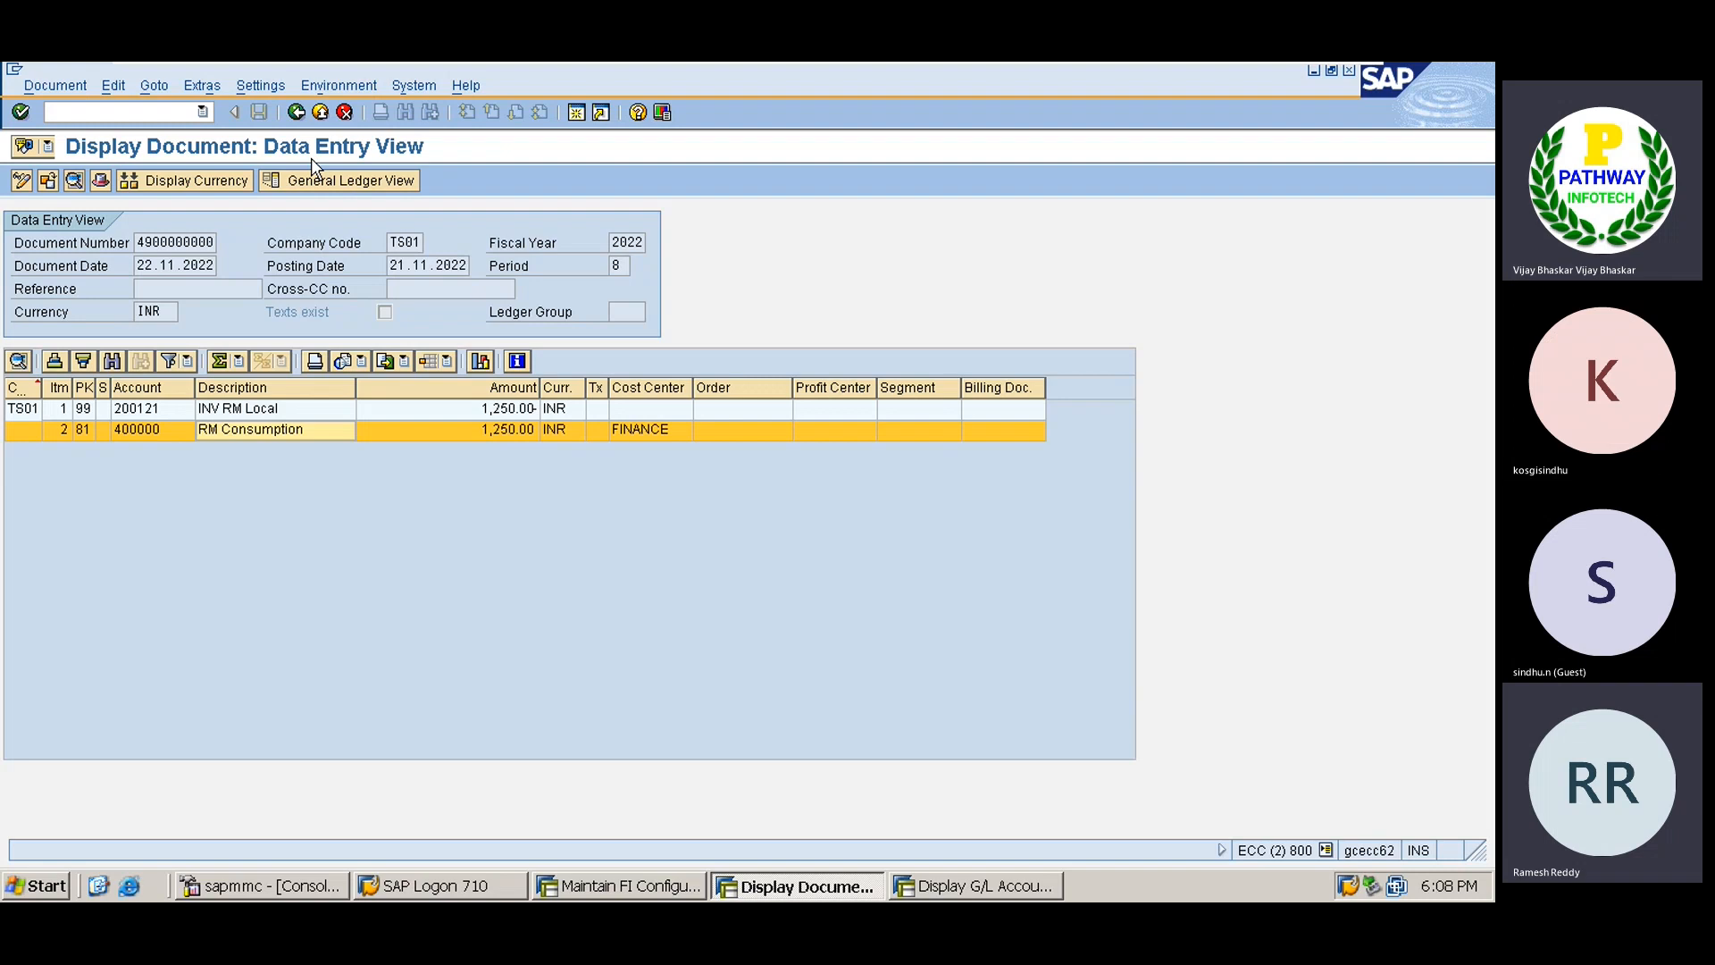
pyautogui.click(166, 112)
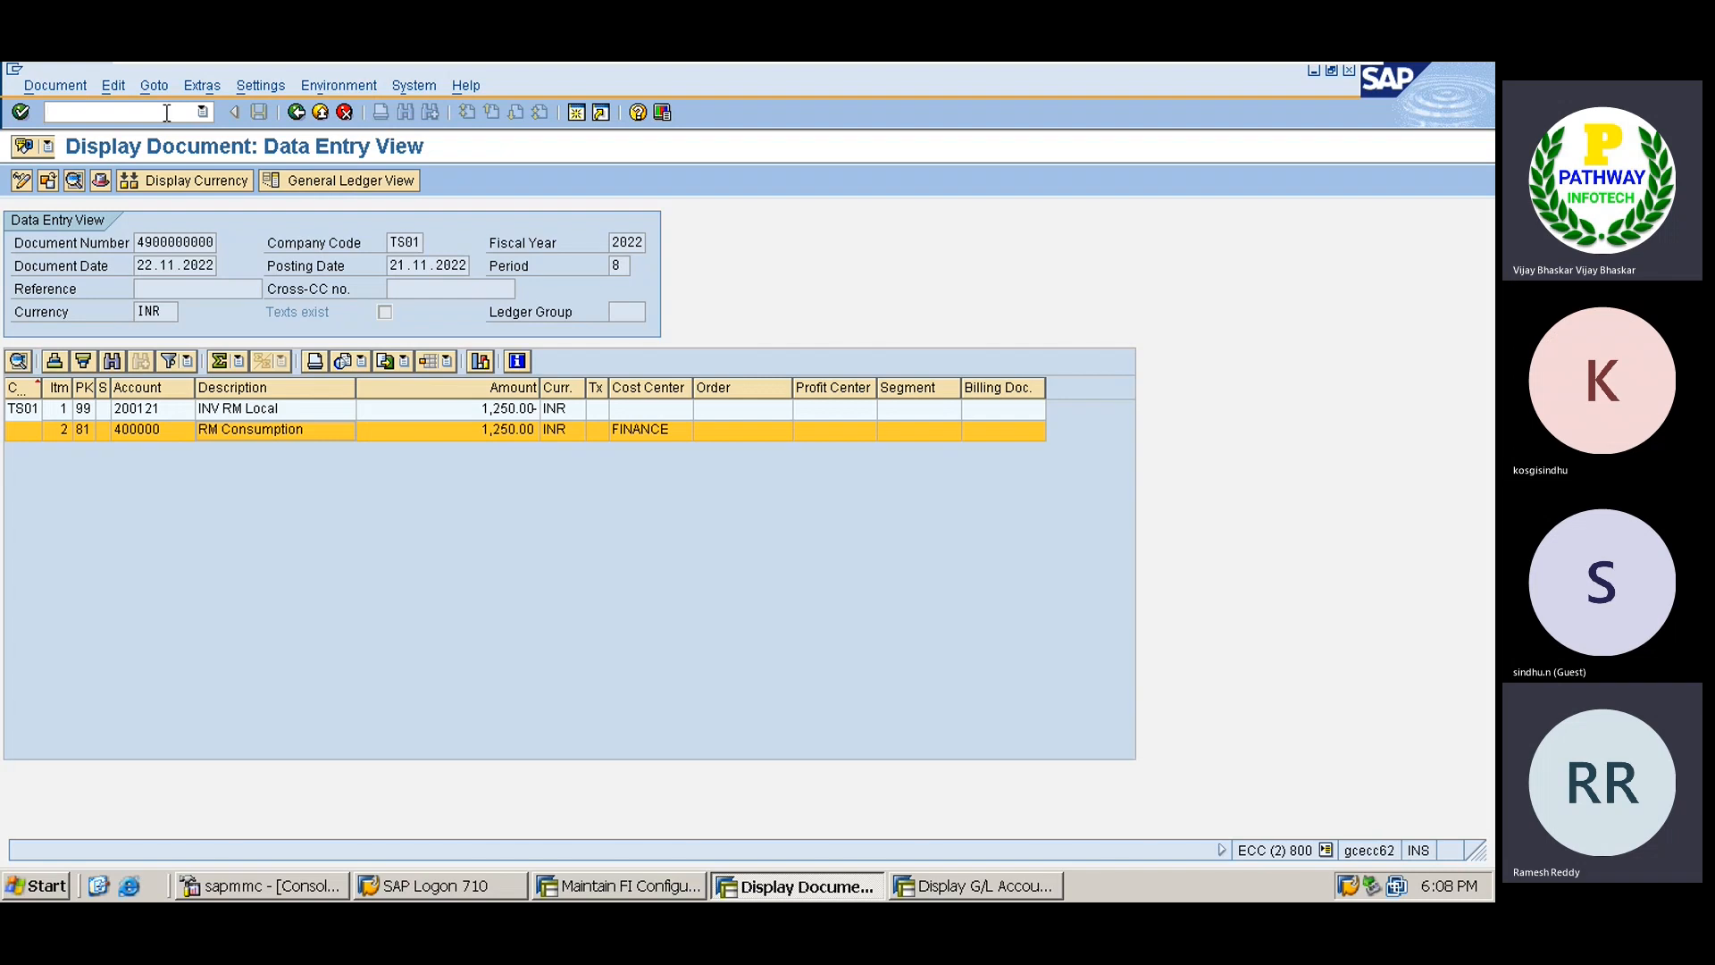
pyautogui.hotkey('alt', 'Tab')
# Run the stock on posting date report for TATARUBBER at plant TATA.
pyautogui.click(160, 113)
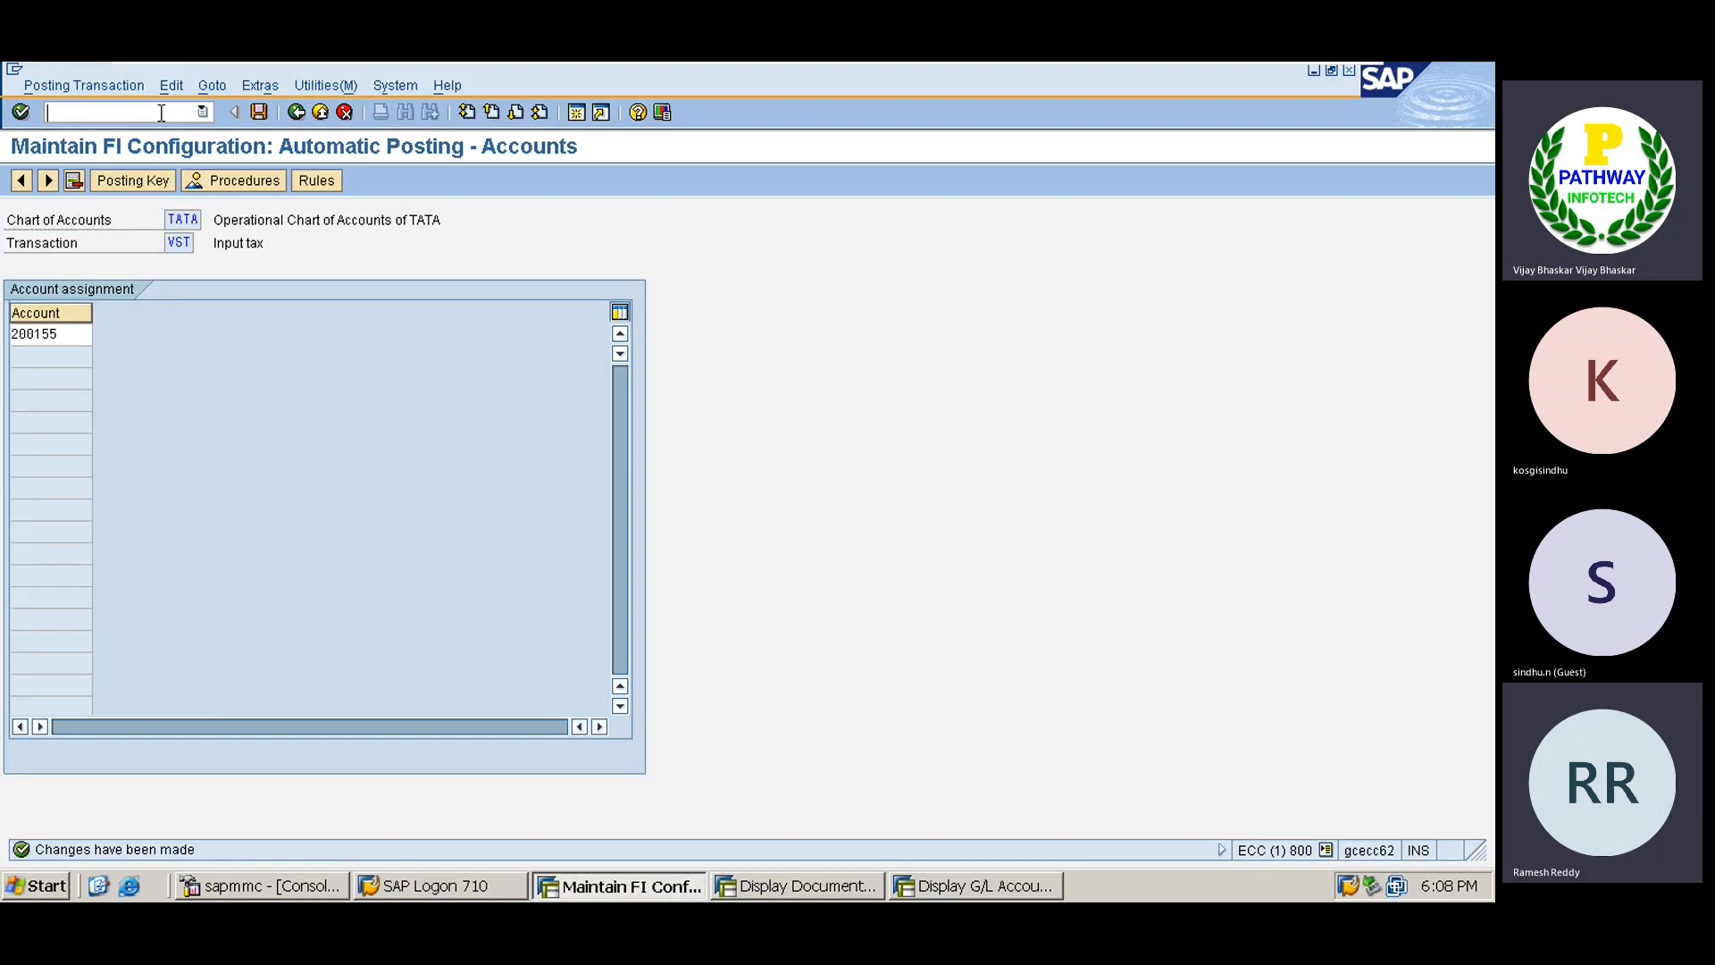
pyautogui.write('/n')
pyautogui.write('m')
pyautogui.write('e21n')
pyautogui.press('Return')
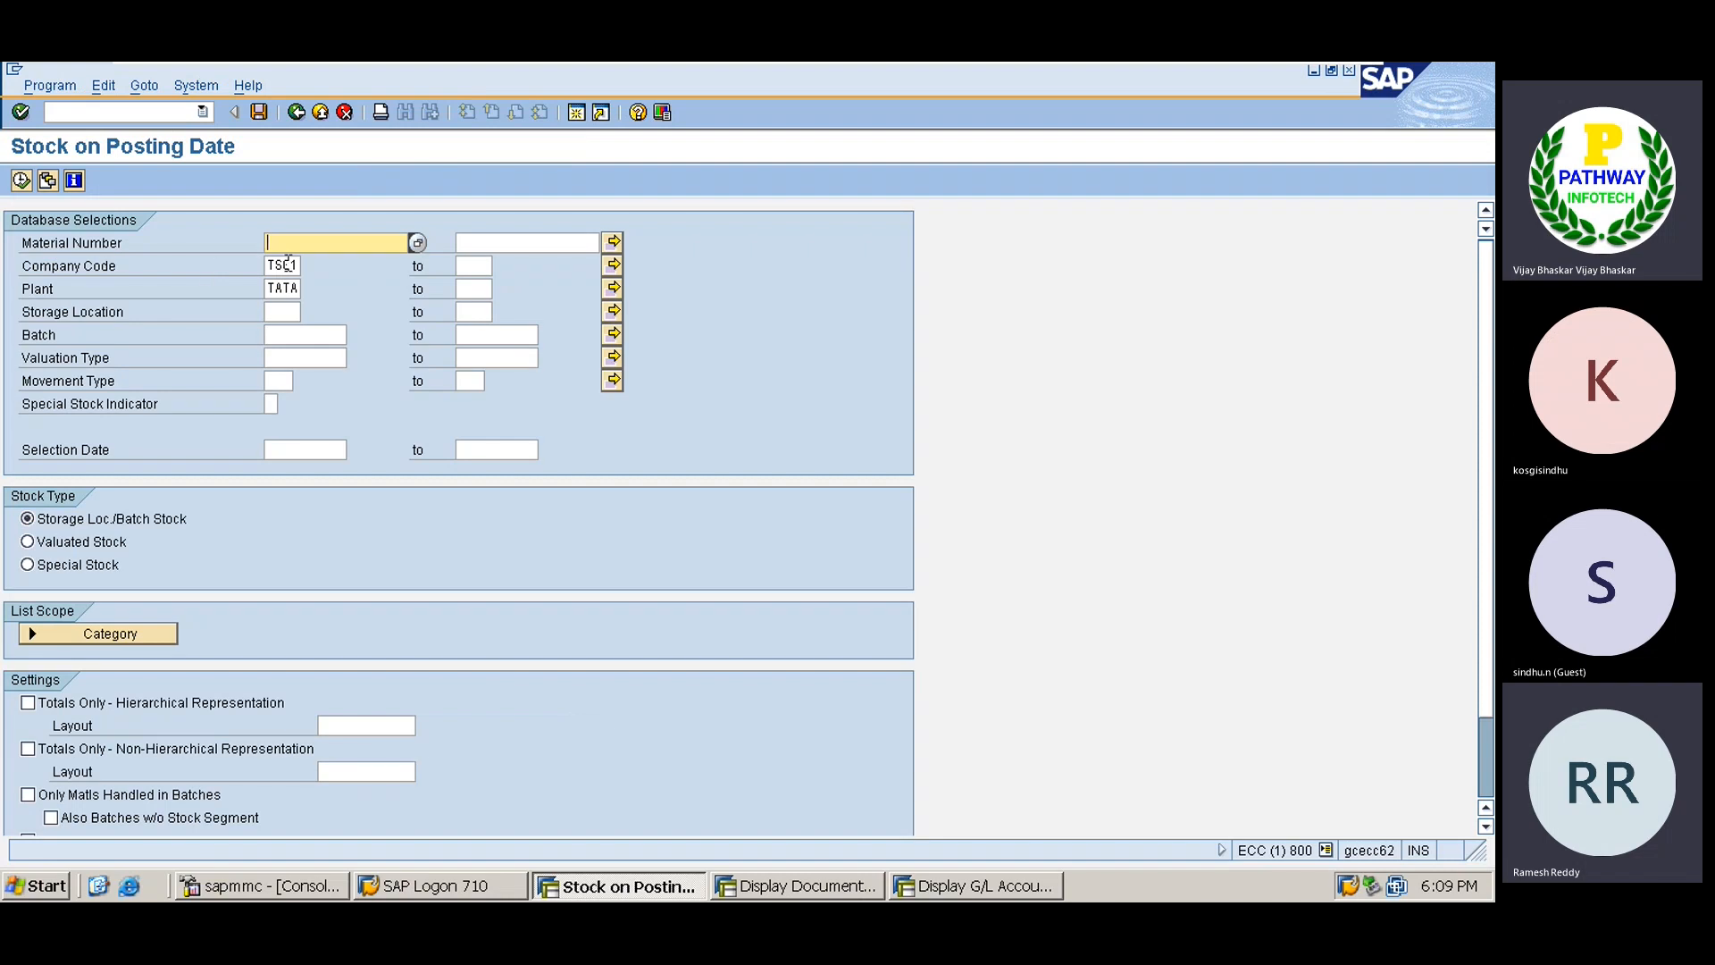
pyautogui.click(21, 181)
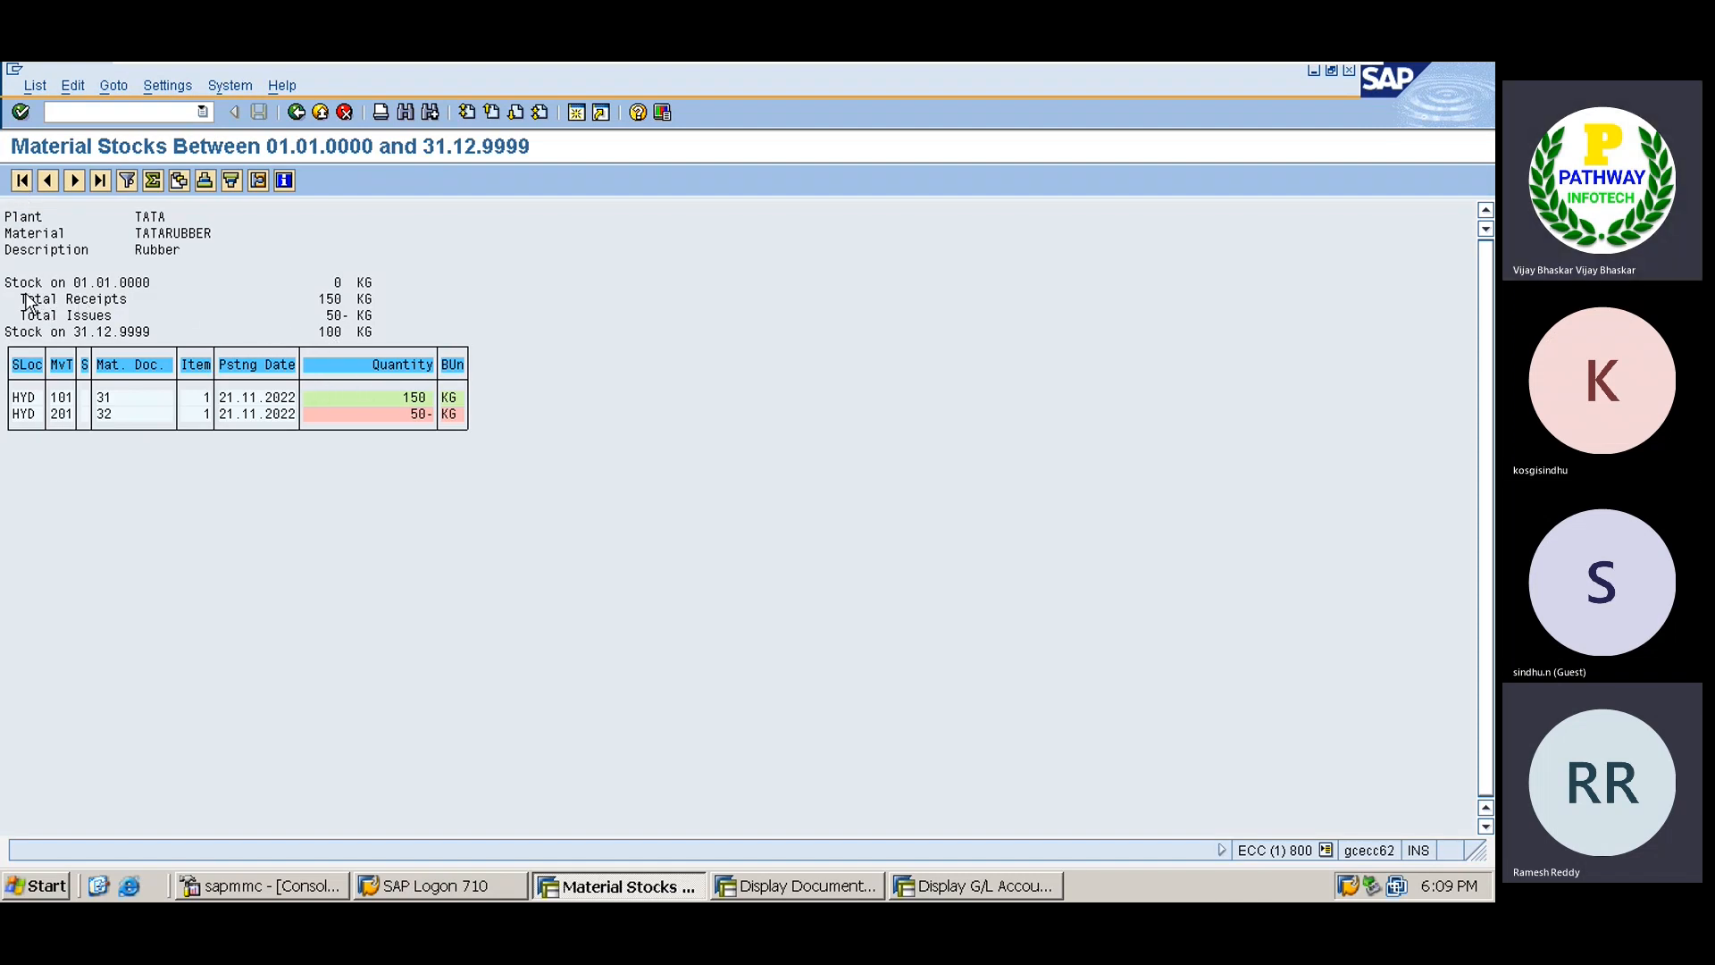
# Highlight Total Receipts 150 KG, Total Issues 50 KG and the 100 KG closing stock.
pyautogui.moveTo(27, 304); pyautogui.dragTo(381, 304)
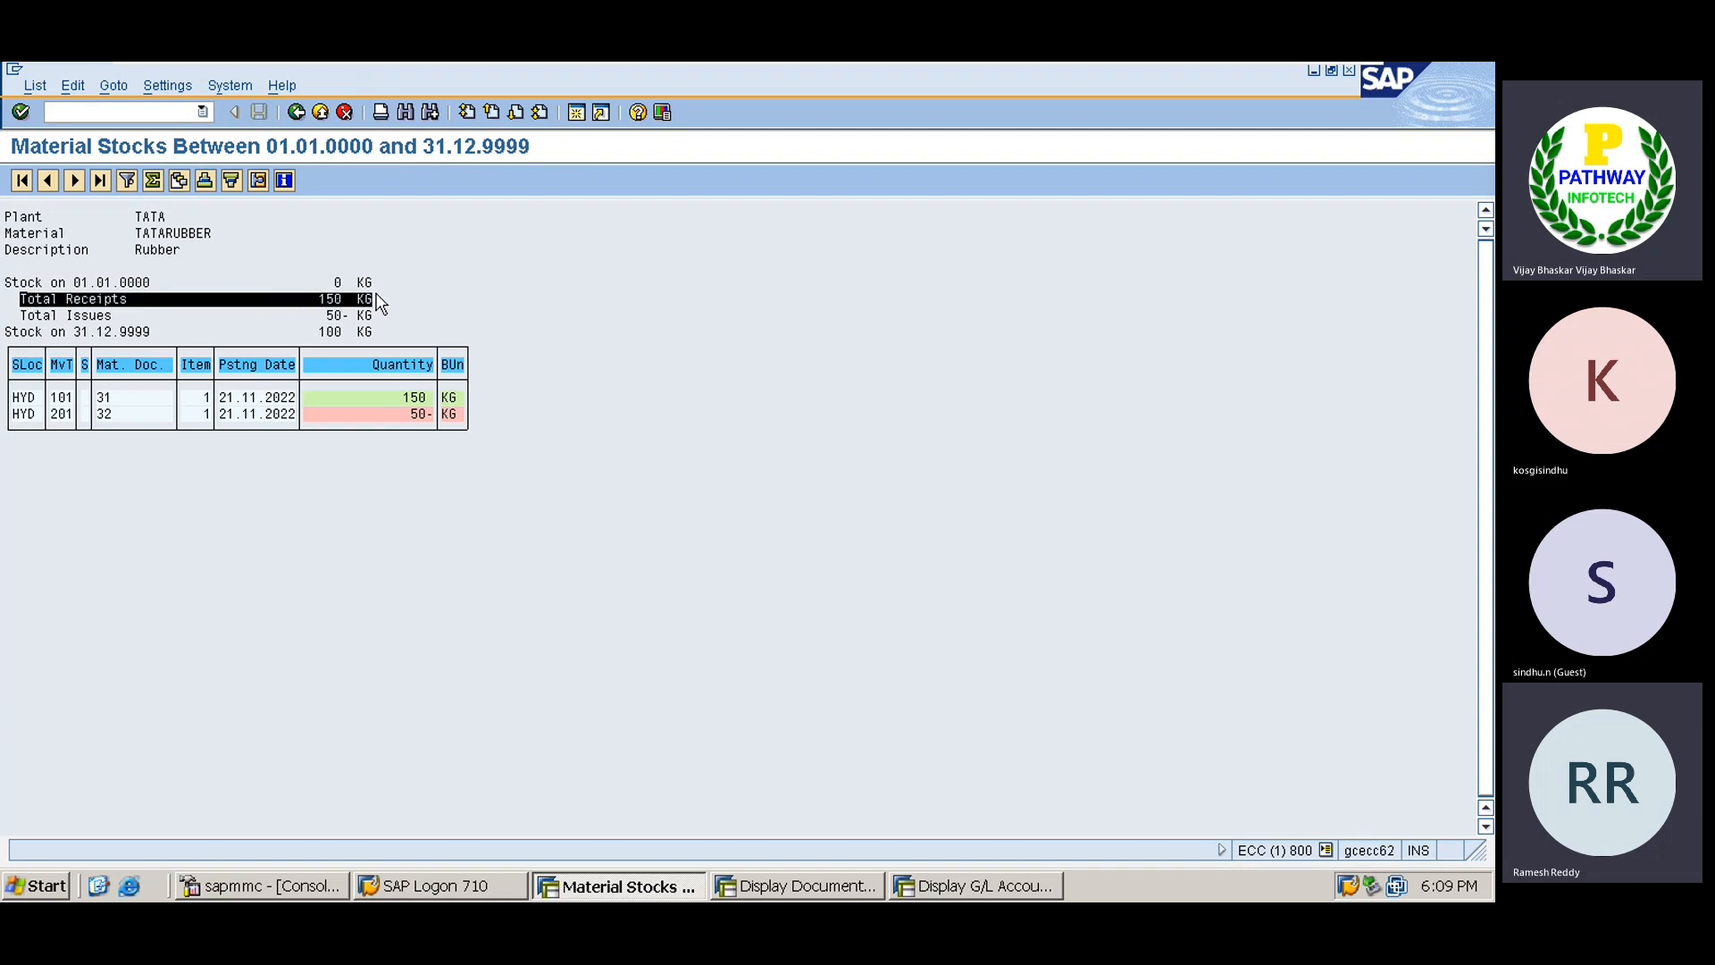
pyautogui.click(381, 303)
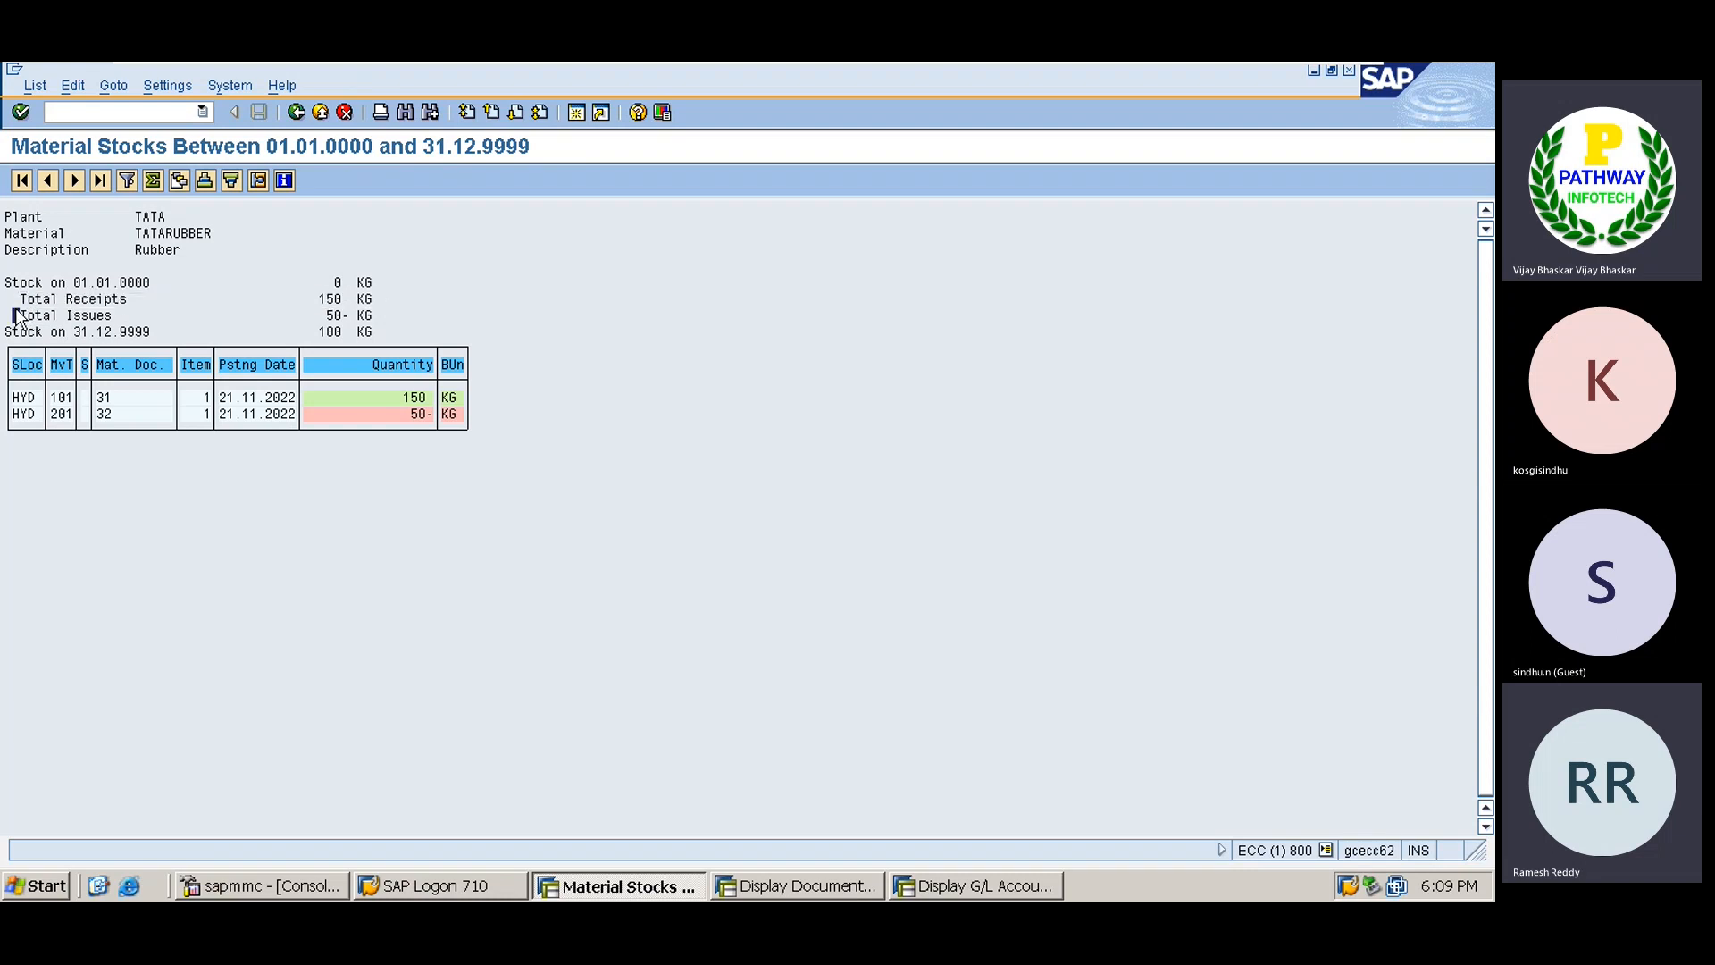
pyautogui.moveTo(16, 315); pyautogui.dragTo(363, 322)
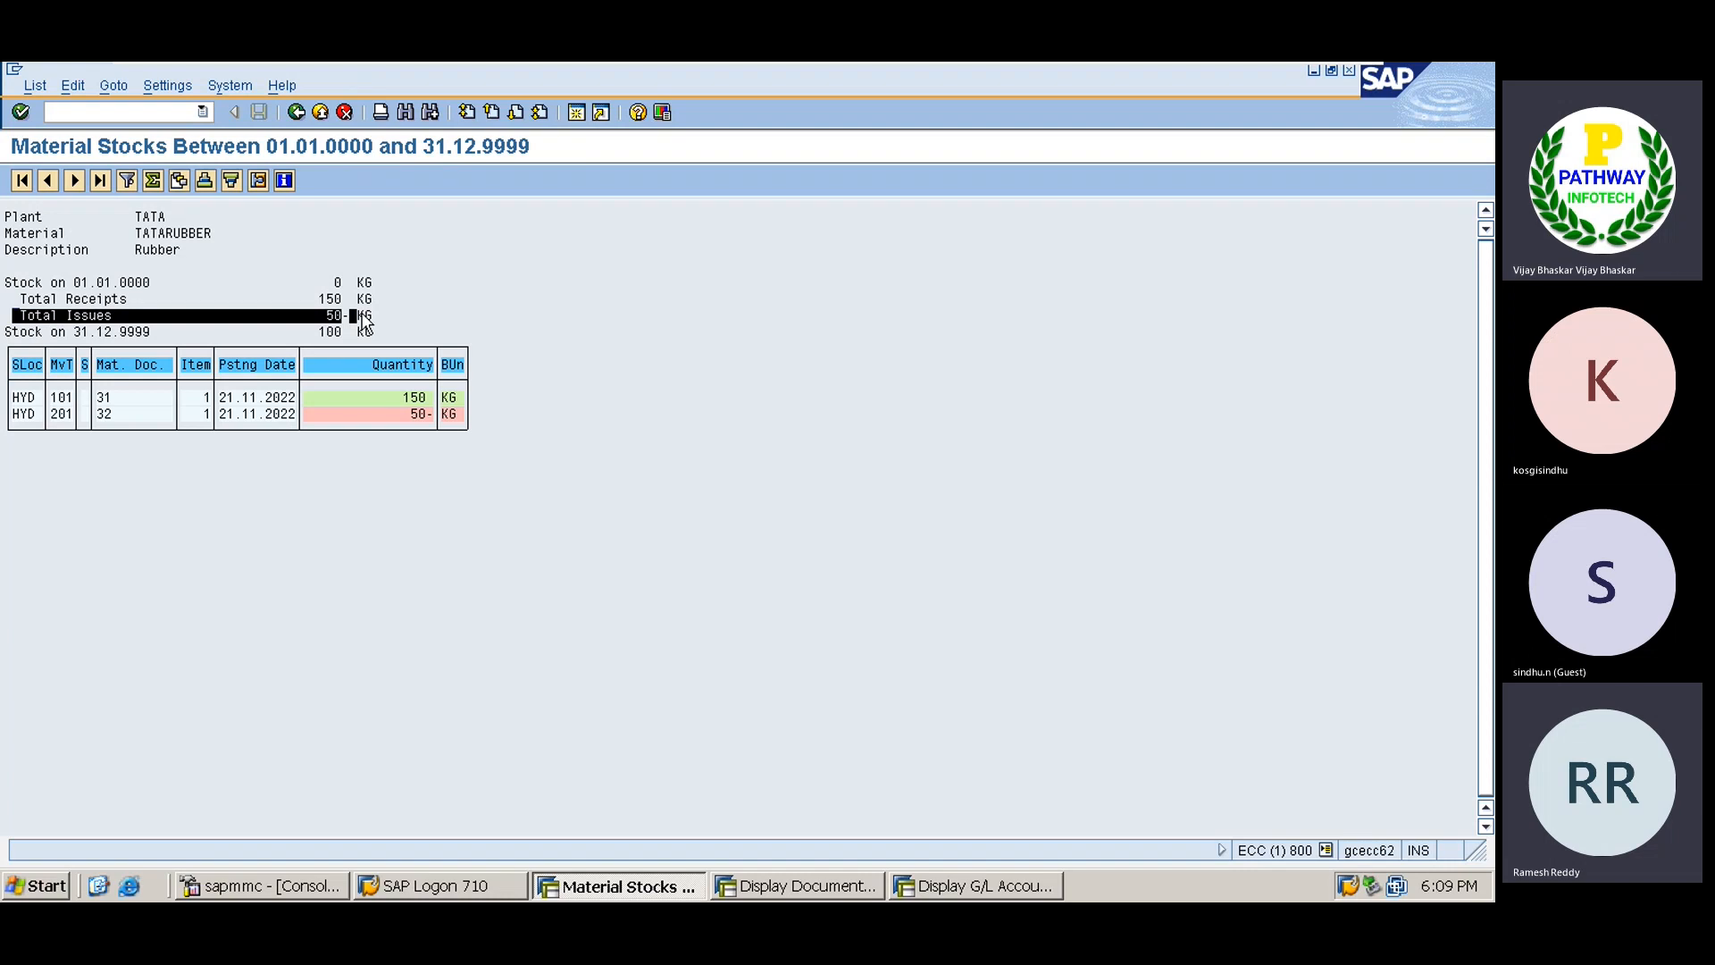
pyautogui.click(373, 316)
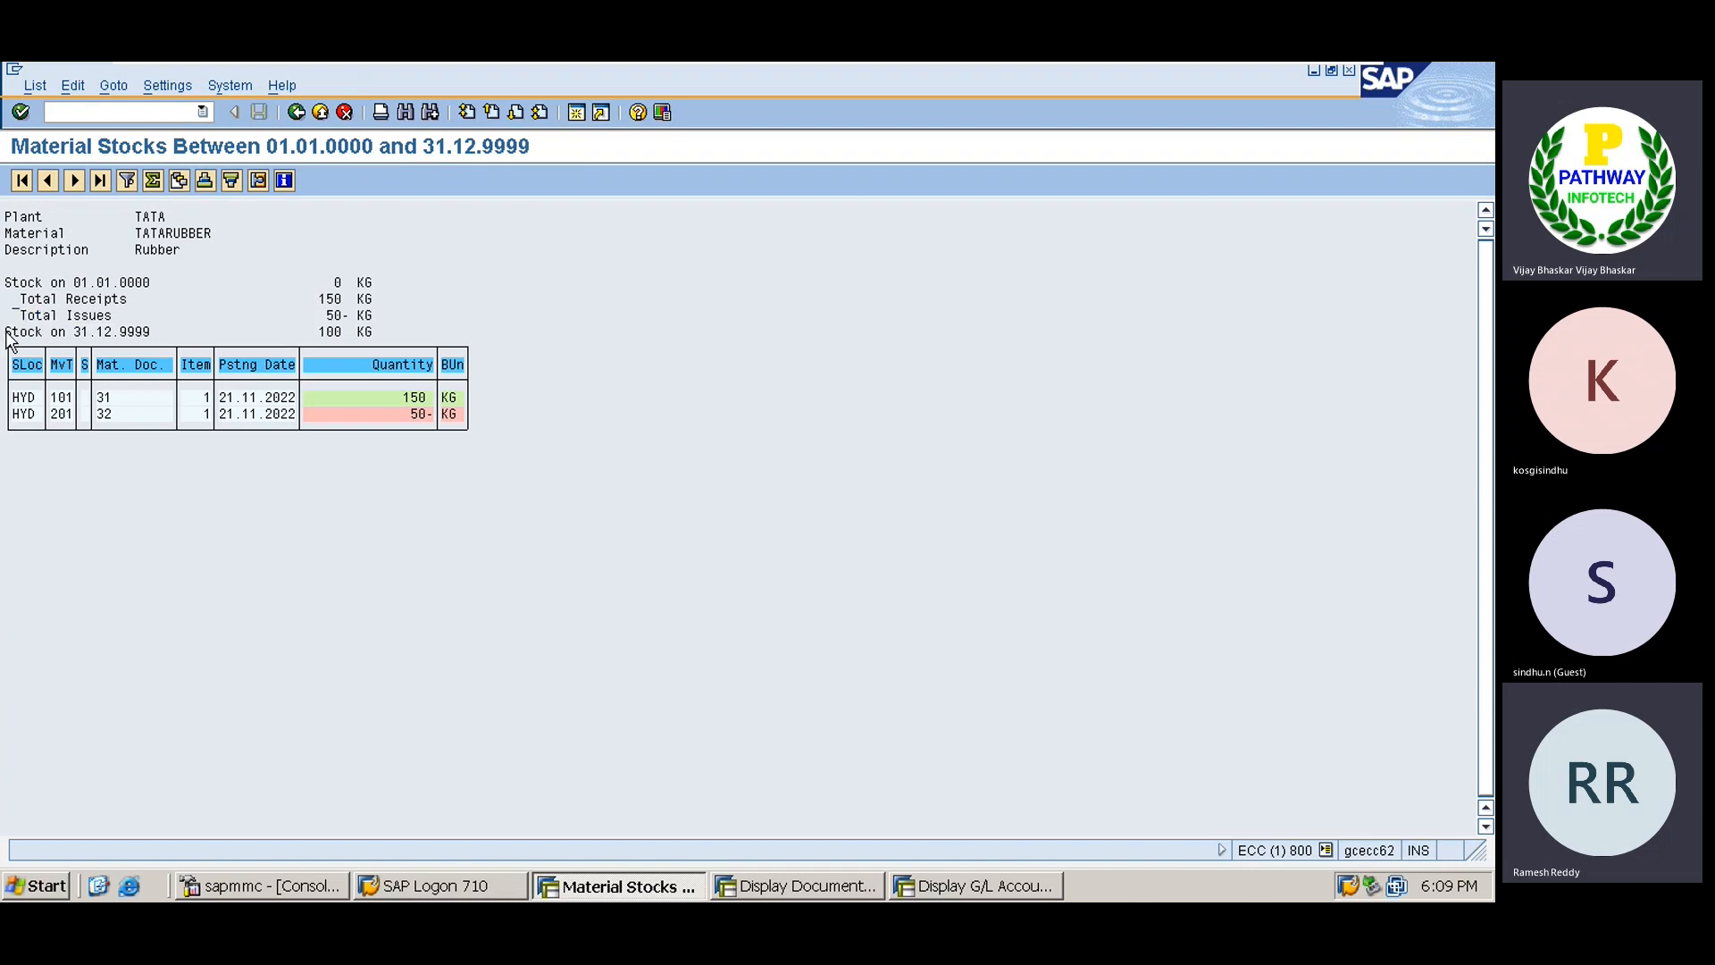
pyautogui.moveTo(6, 332); pyautogui.dragTo(148, 337)
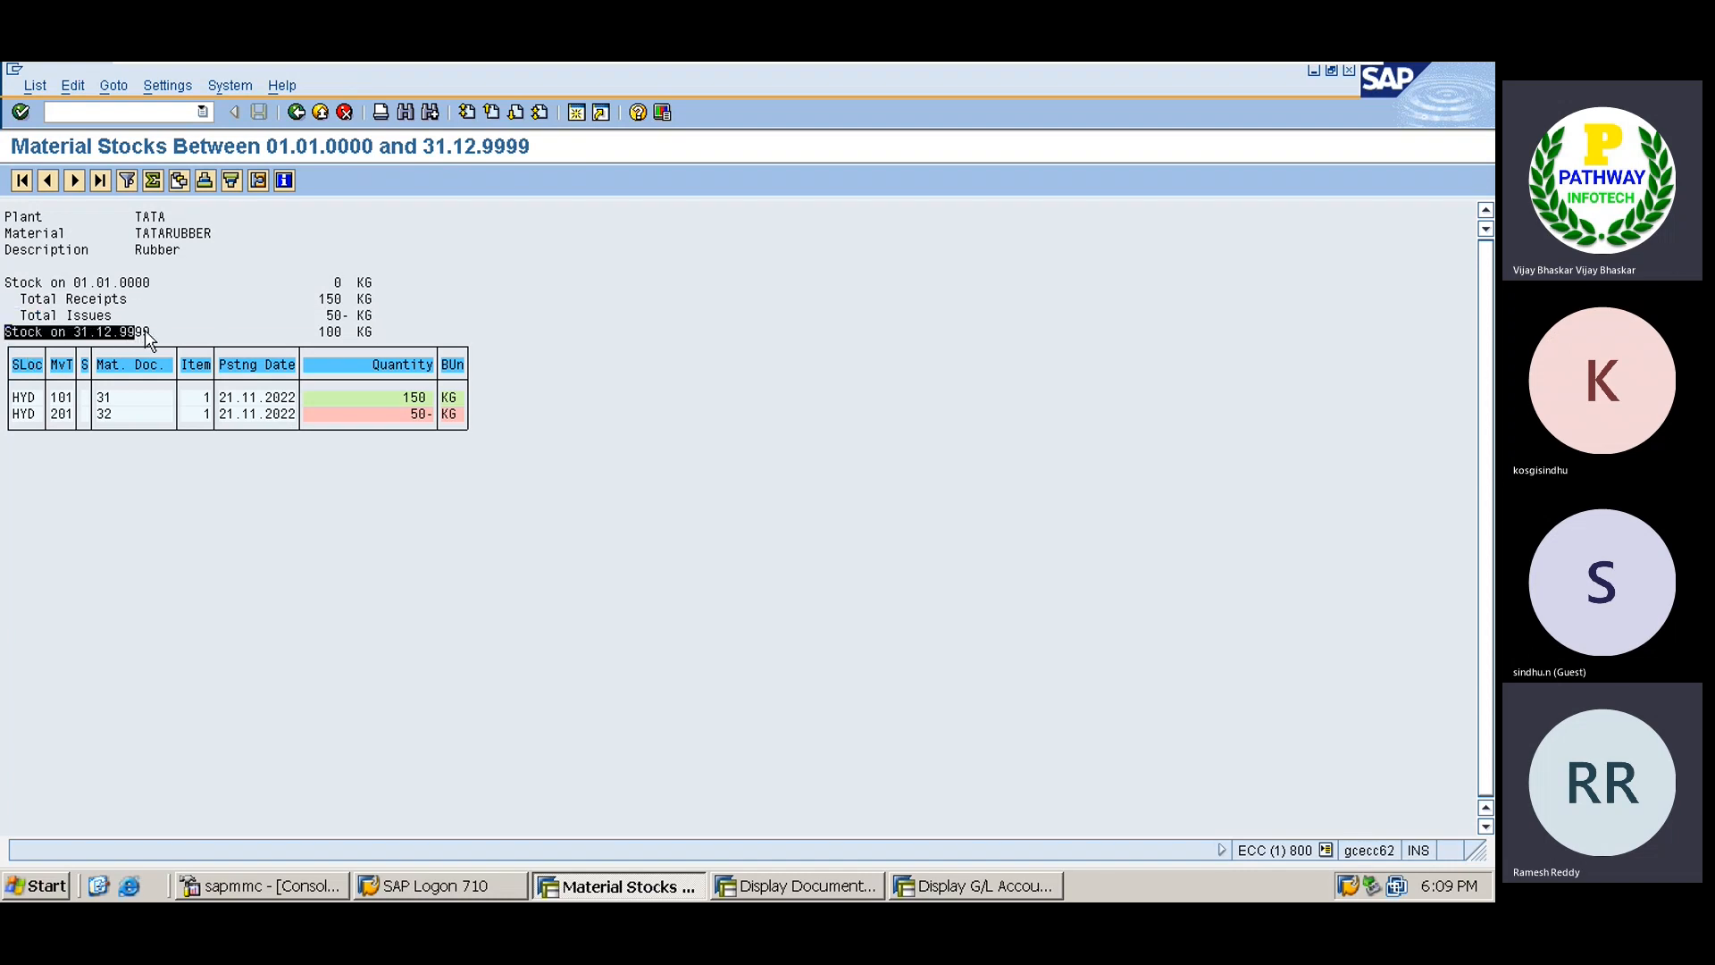
pyautogui.click(159, 330)
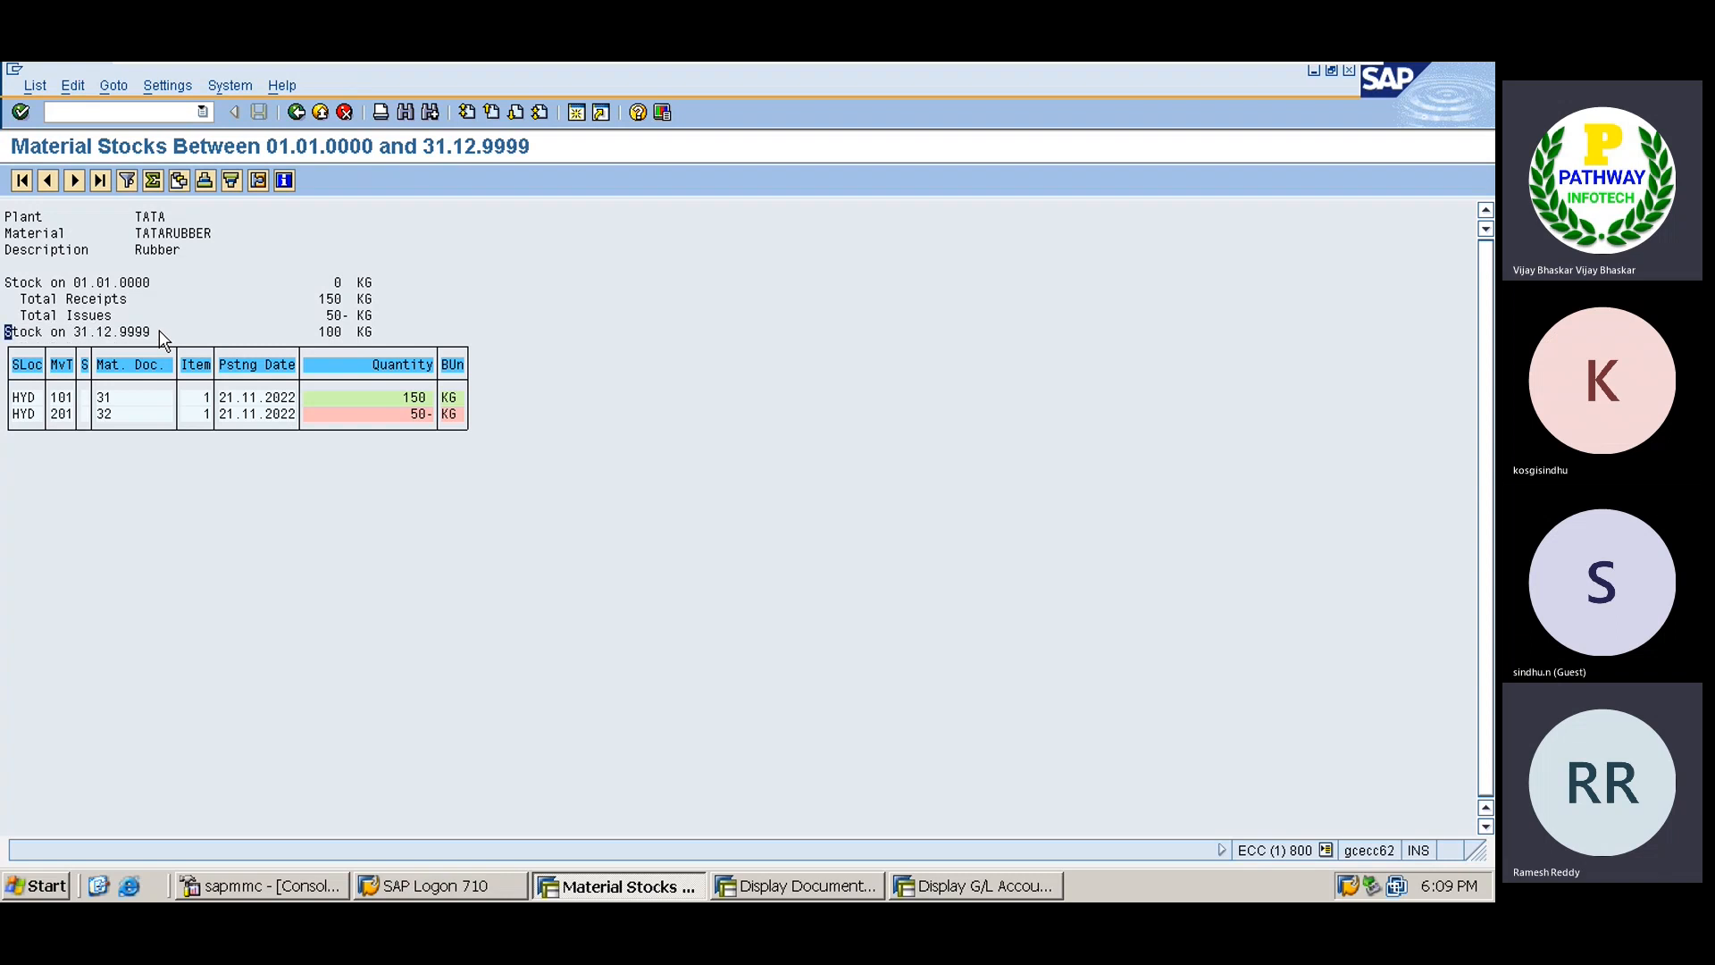
pyautogui.click(320, 332)
pyautogui.moveTo(320, 332); pyautogui.dragTo(406, 334)
pyautogui.click(405, 335)
pyautogui.write('/nmiro')
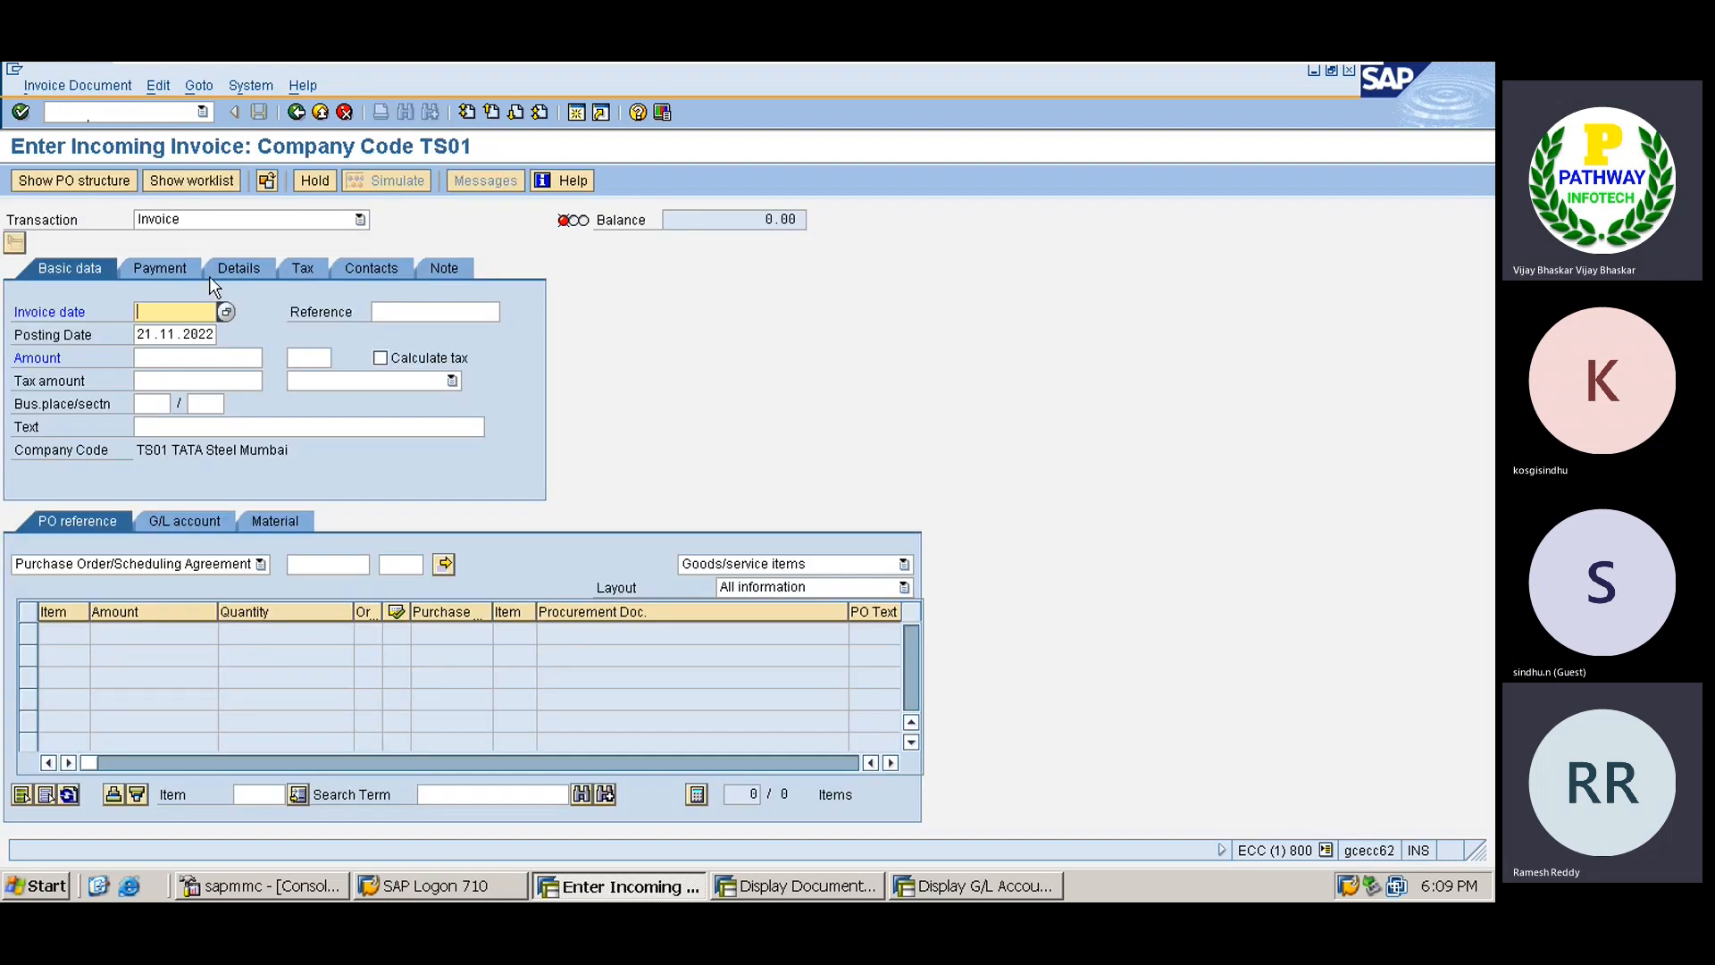
pyautogui.write('26.11.2022')
pyautogui.press('Tab')
pyautogui.press('Tab')
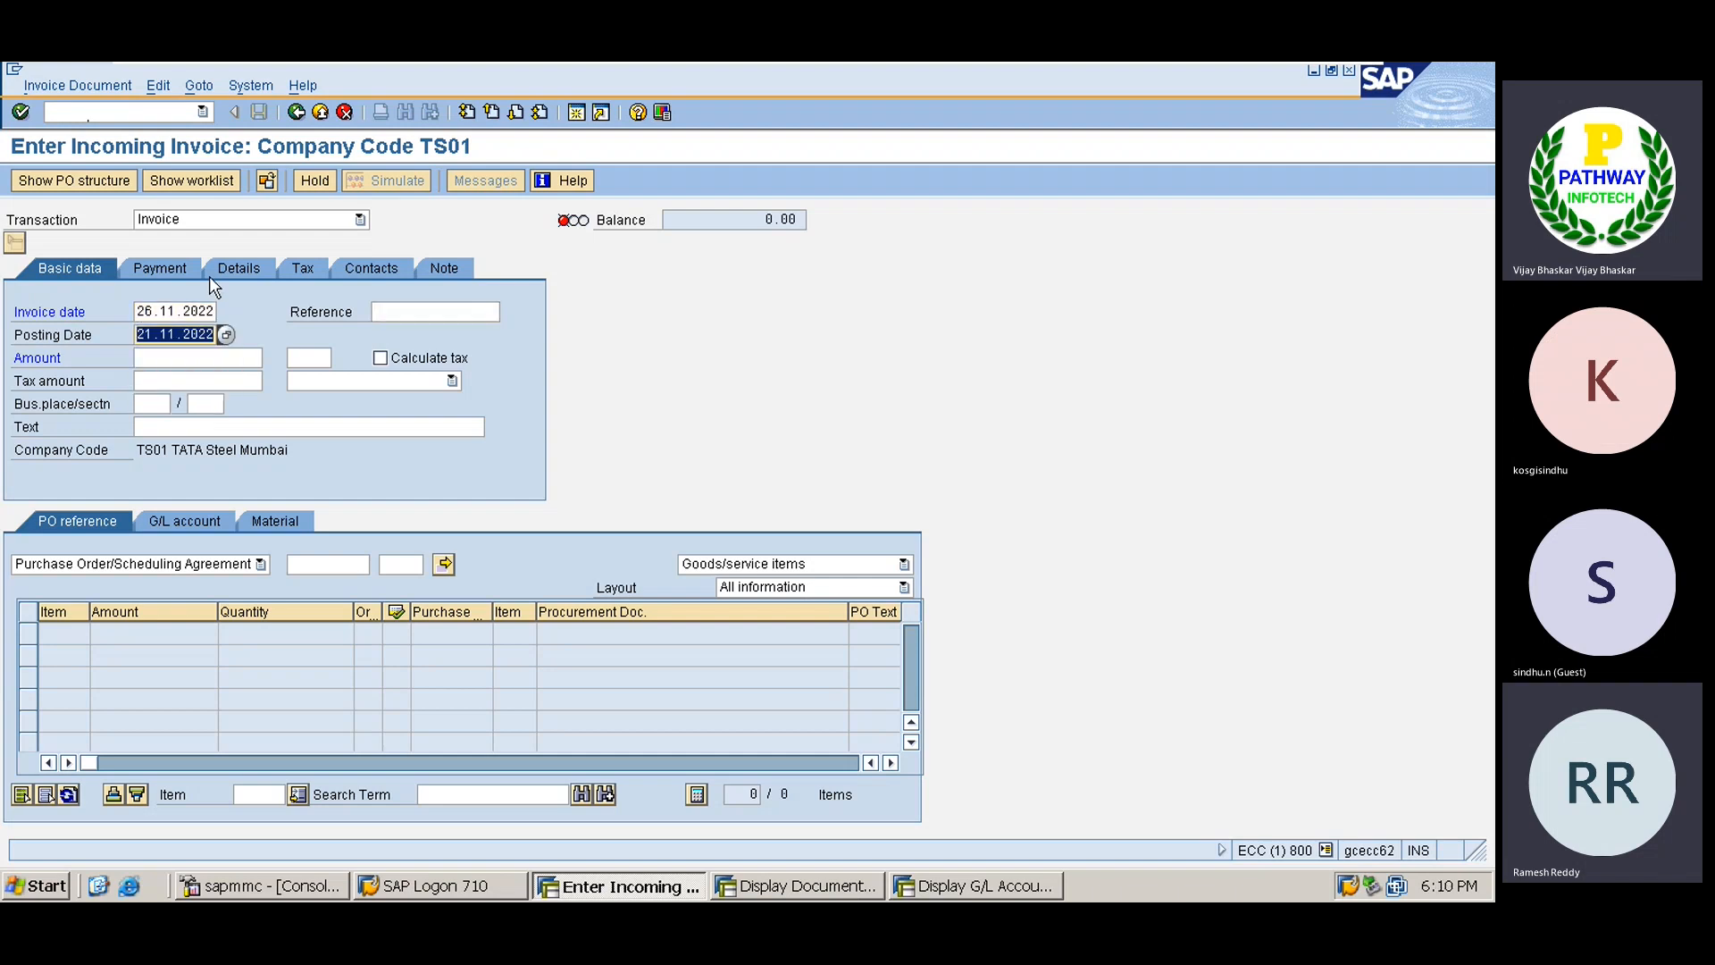
pyautogui.write('26112022')
pyautogui.press('Tab')
pyautogui.press('Tab')
pyautogui.press('Tab')
pyautogui.press('Tab')
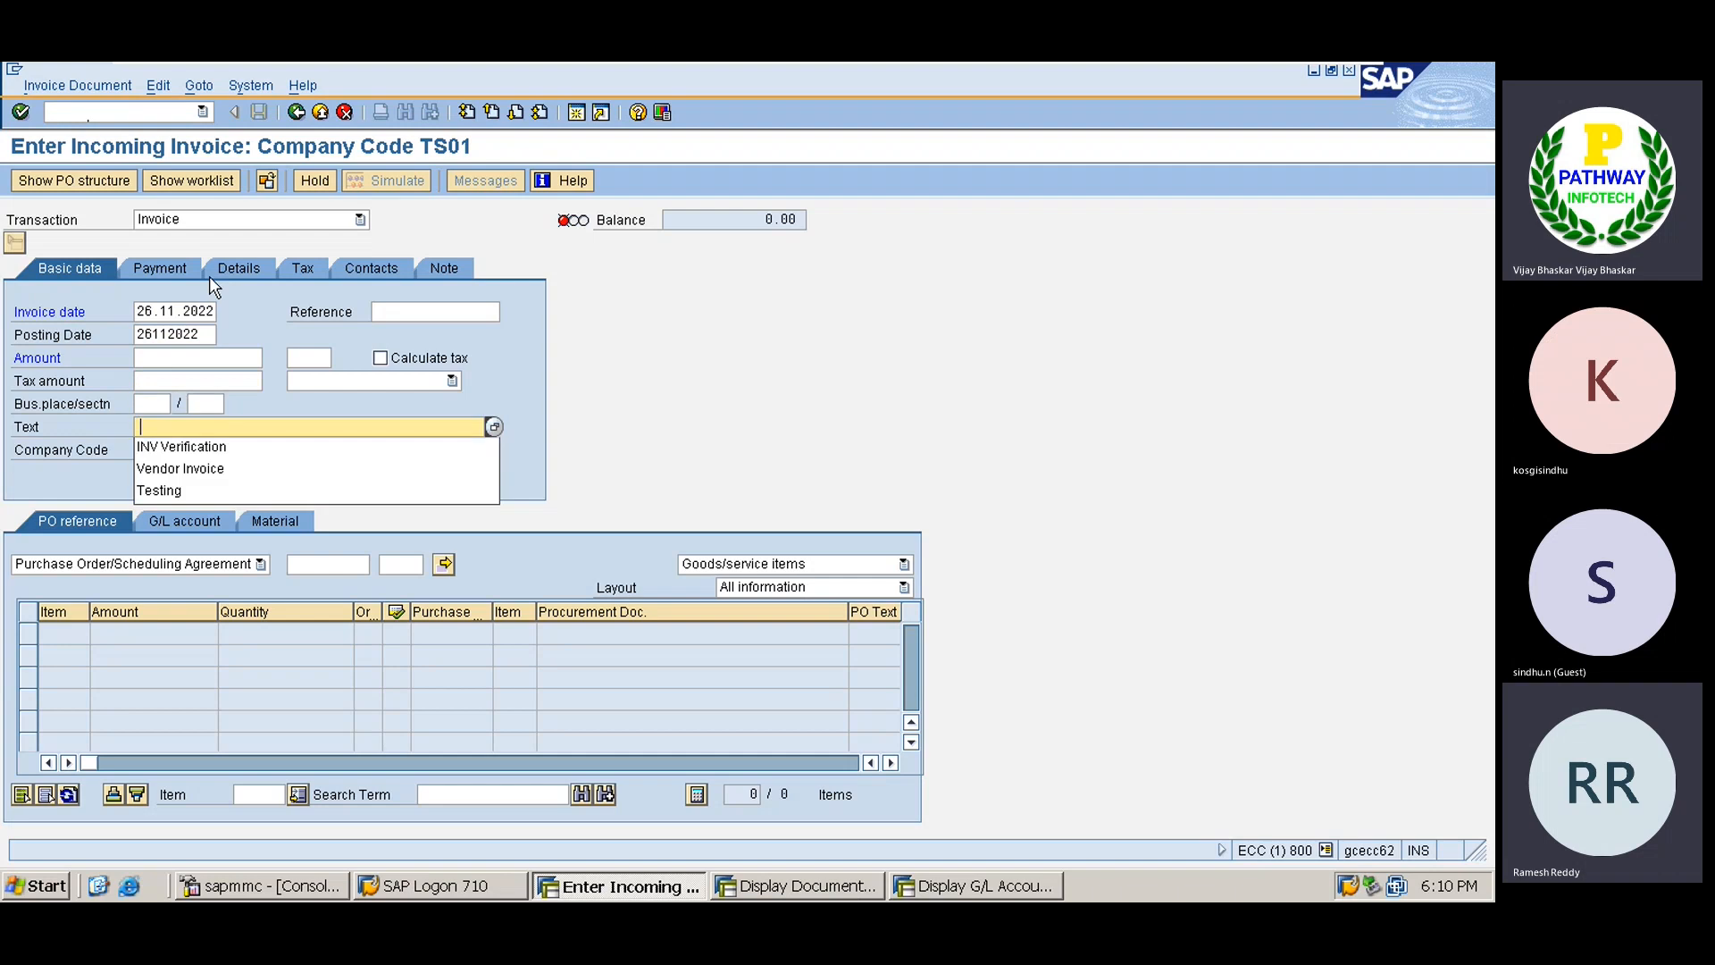
pyautogui.press('Down')
pyautogui.press('Return')
pyautogui.press('Tab')
pyautogui.press('Tab')
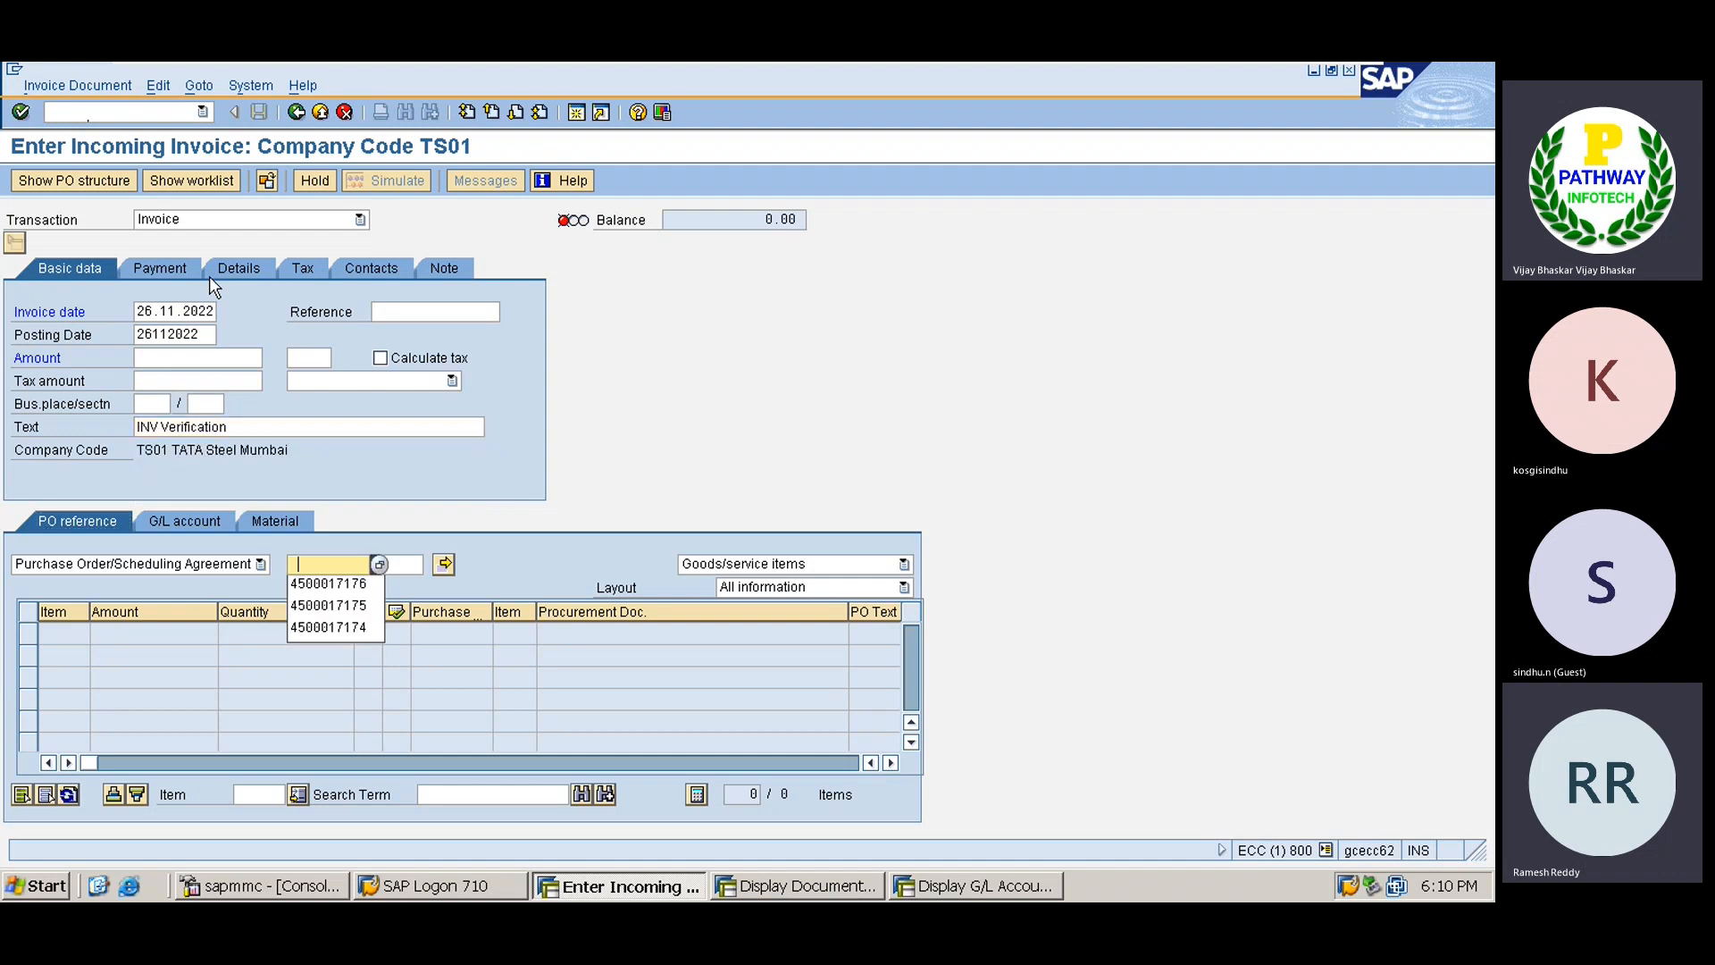
pyautogui.press('Down')
pyautogui.press('Return')
pyautogui.press('Return')
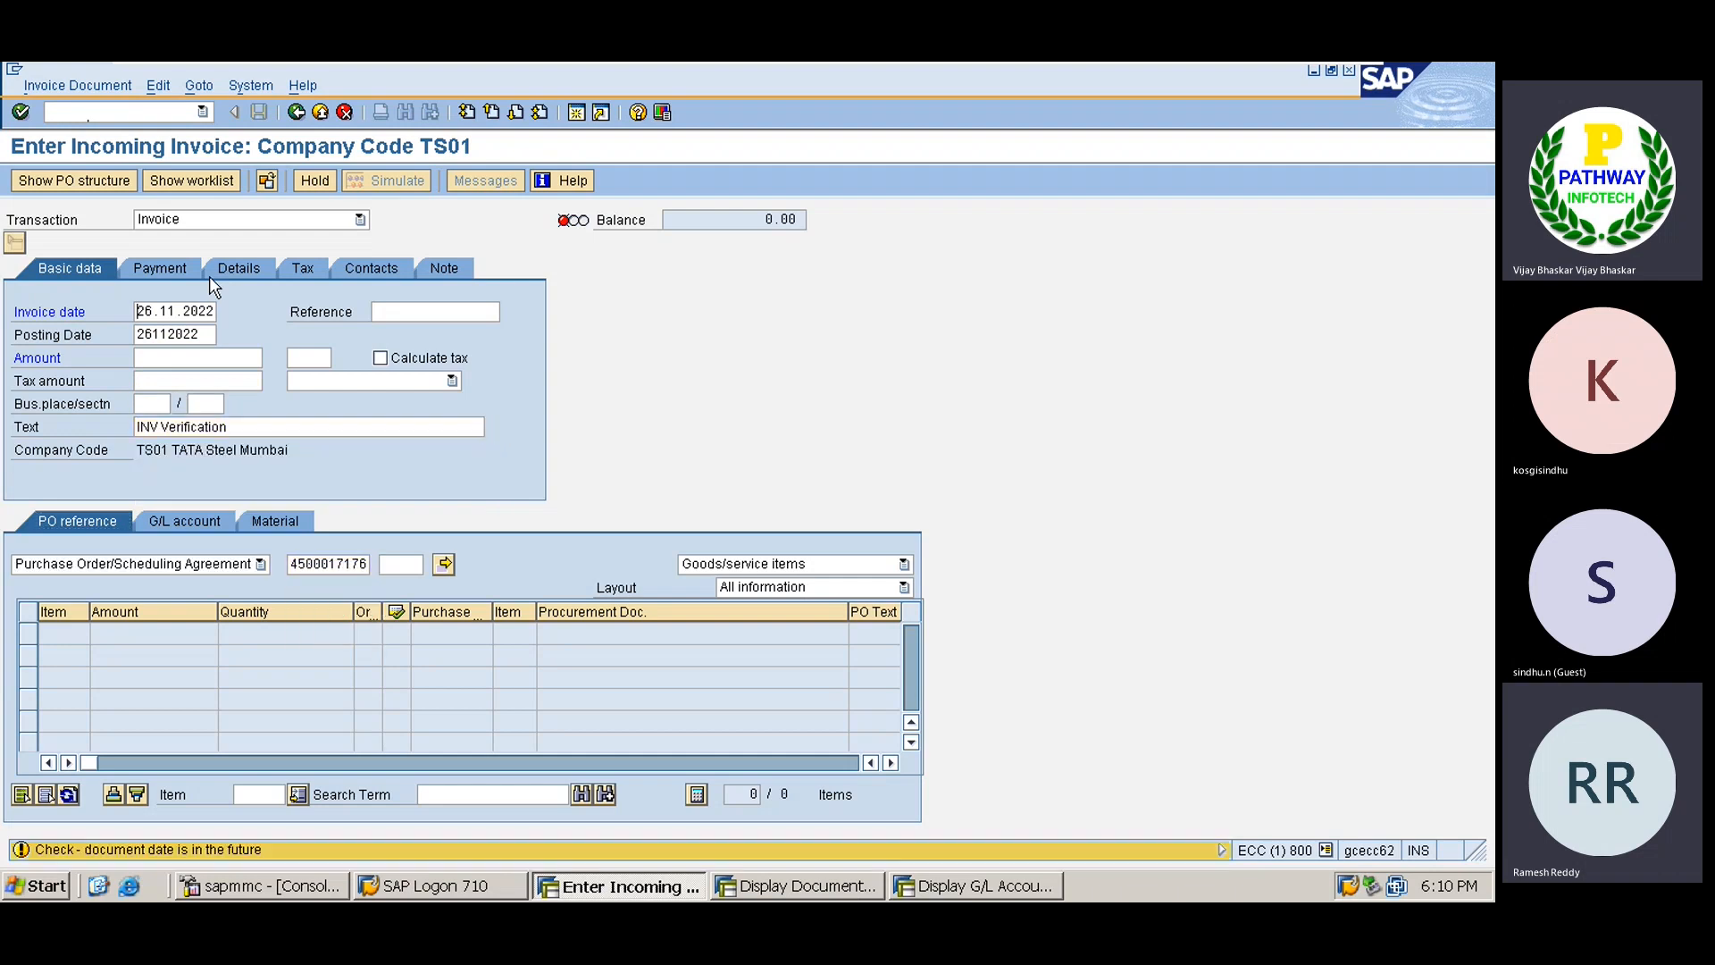
pyautogui.press('Return')
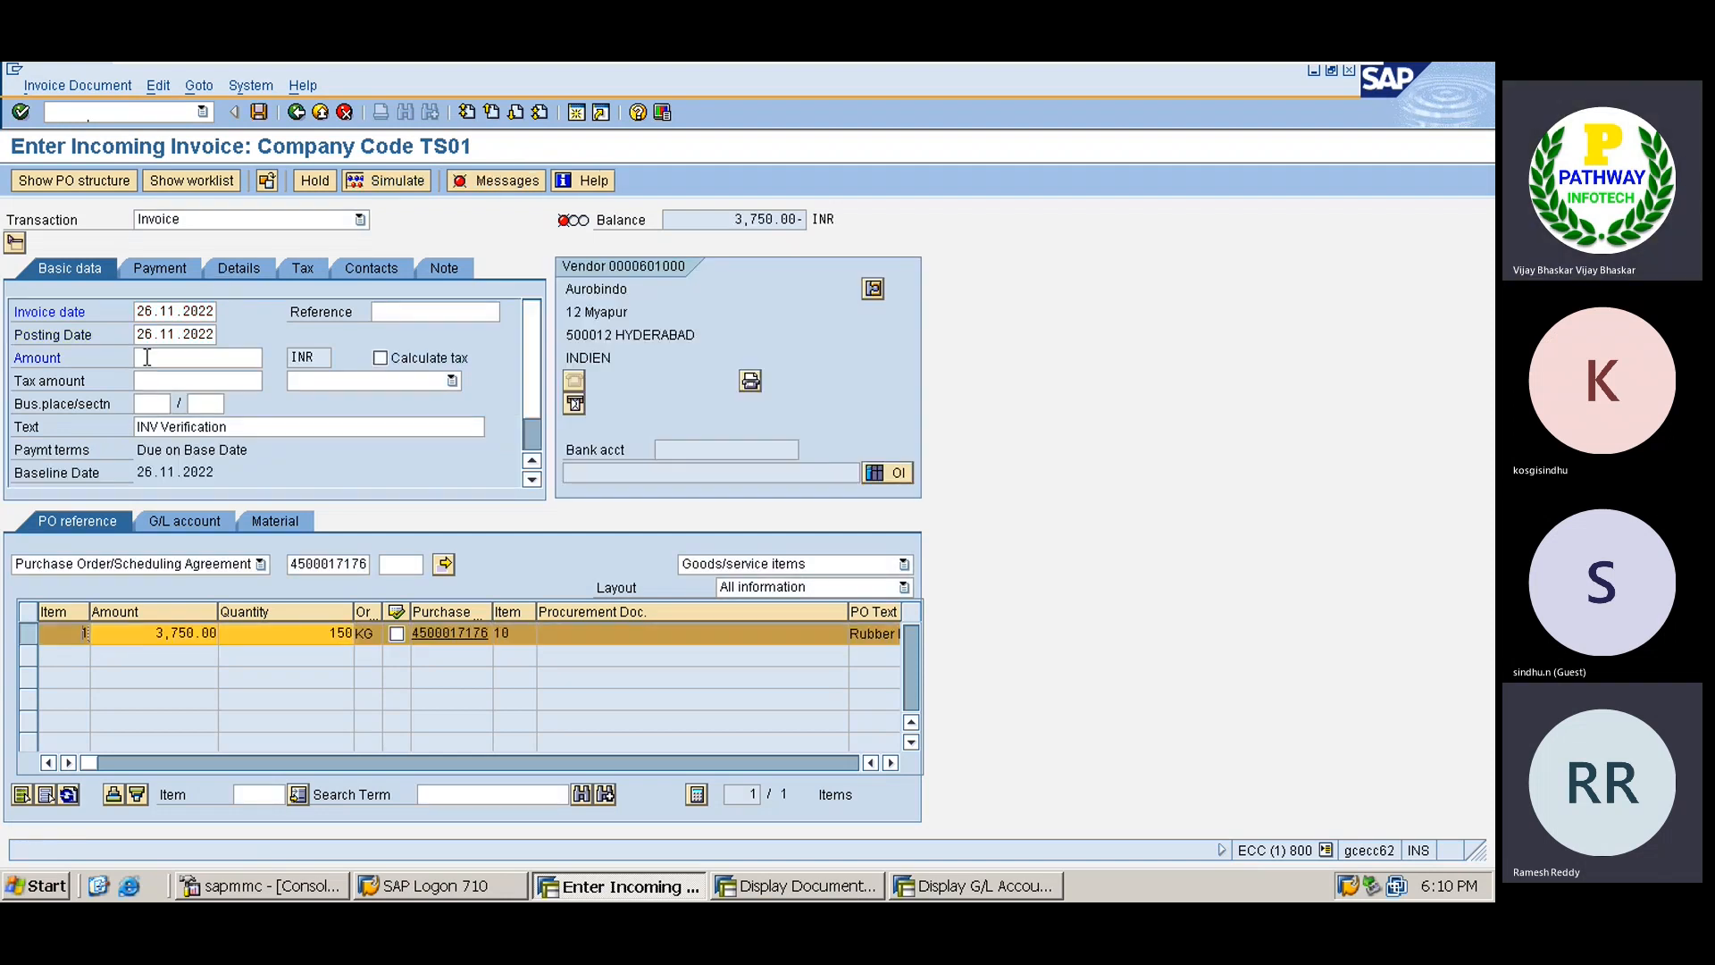
# Enter amount 3,750 with tax code V0, then simulate and widen the account column.
pyautogui.click(148, 358)
pyautogui.press('space')
pyautogui.press('Down')
pyautogui.press('Return')
pyautogui.press('Return')
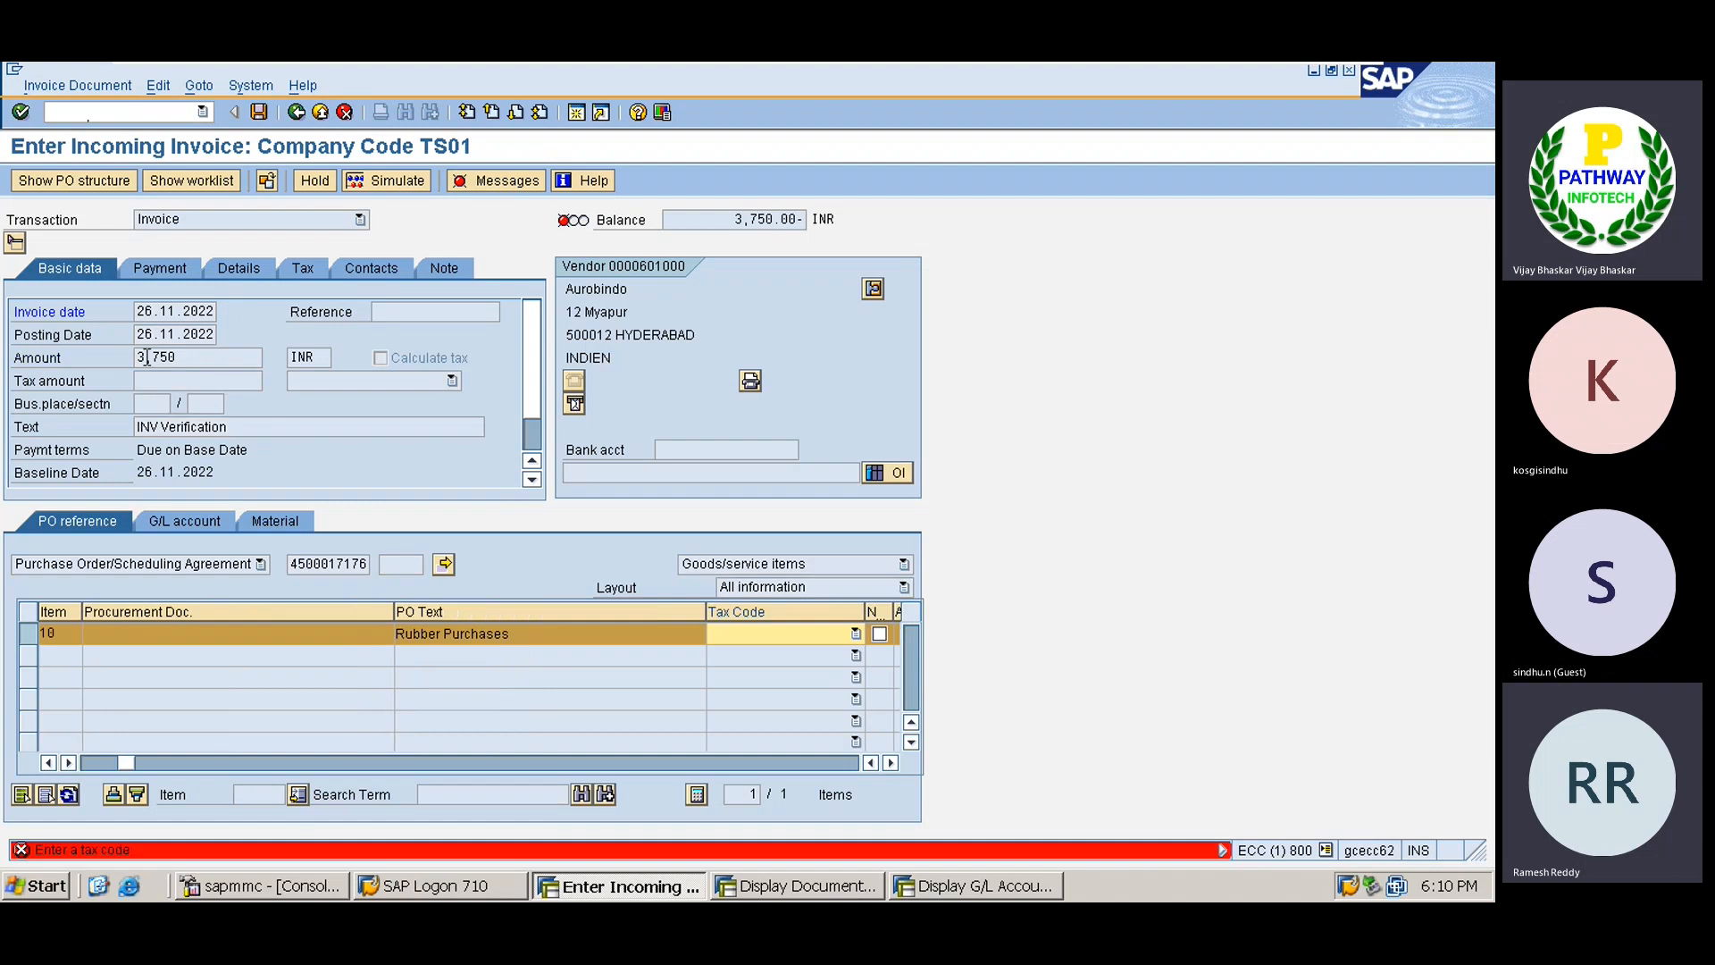
pyautogui.click(793, 635)
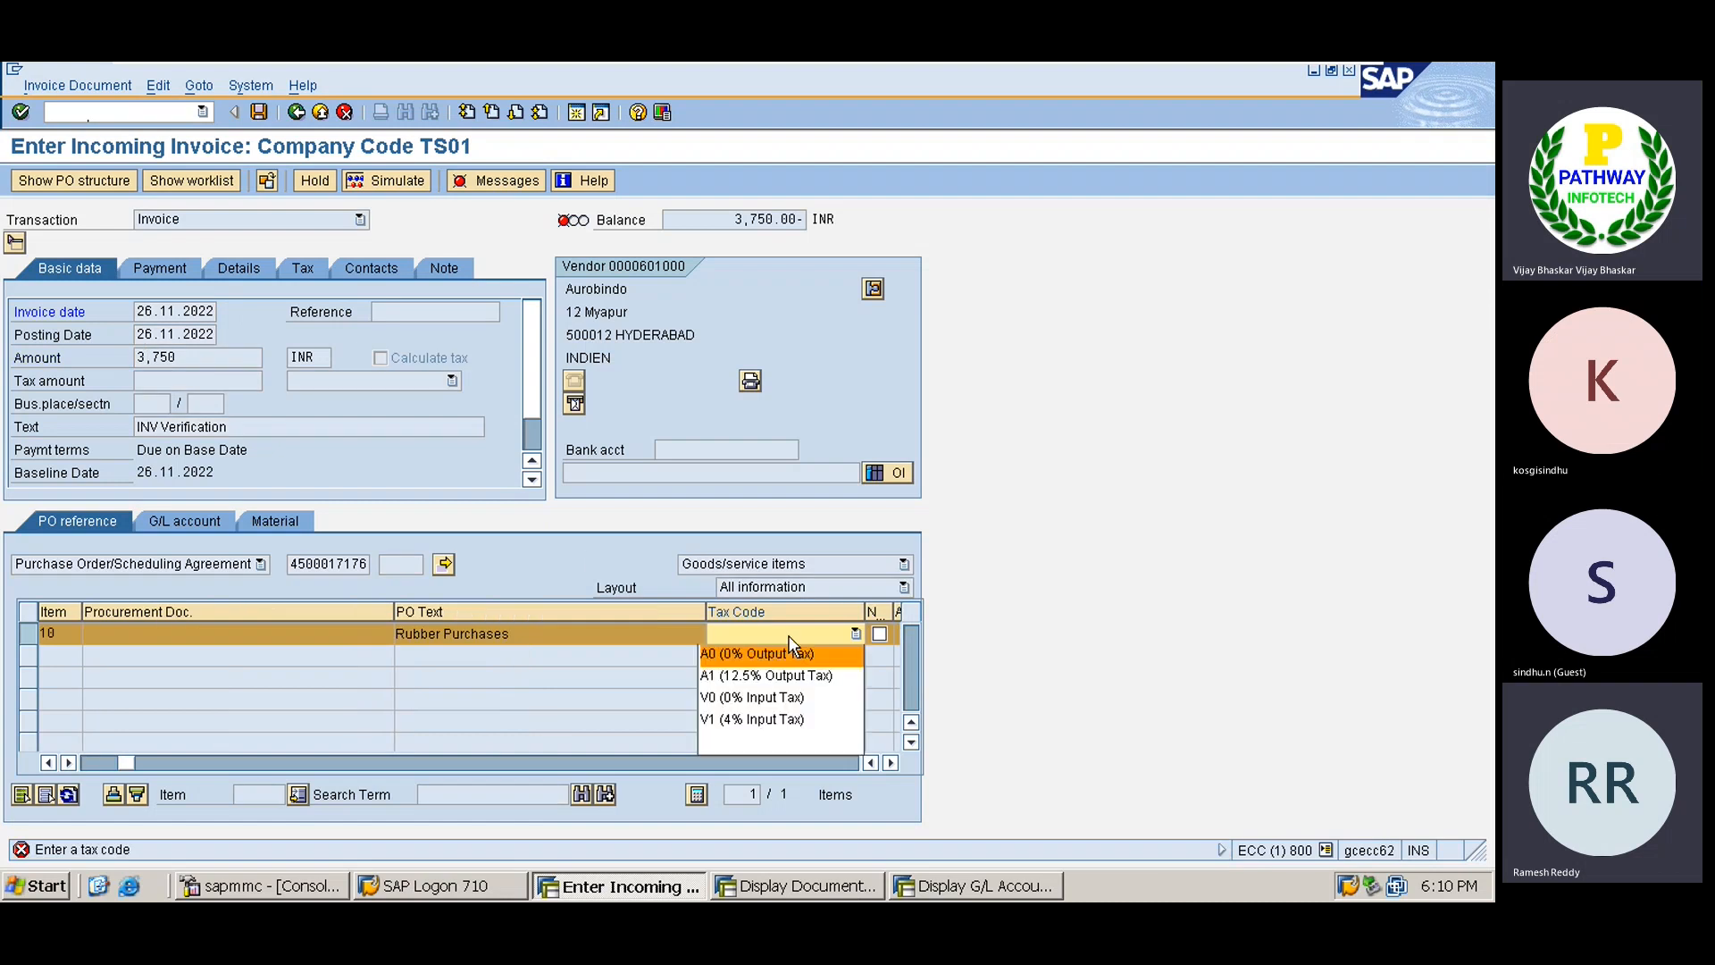
pyautogui.click(764, 696)
pyautogui.press('Return')
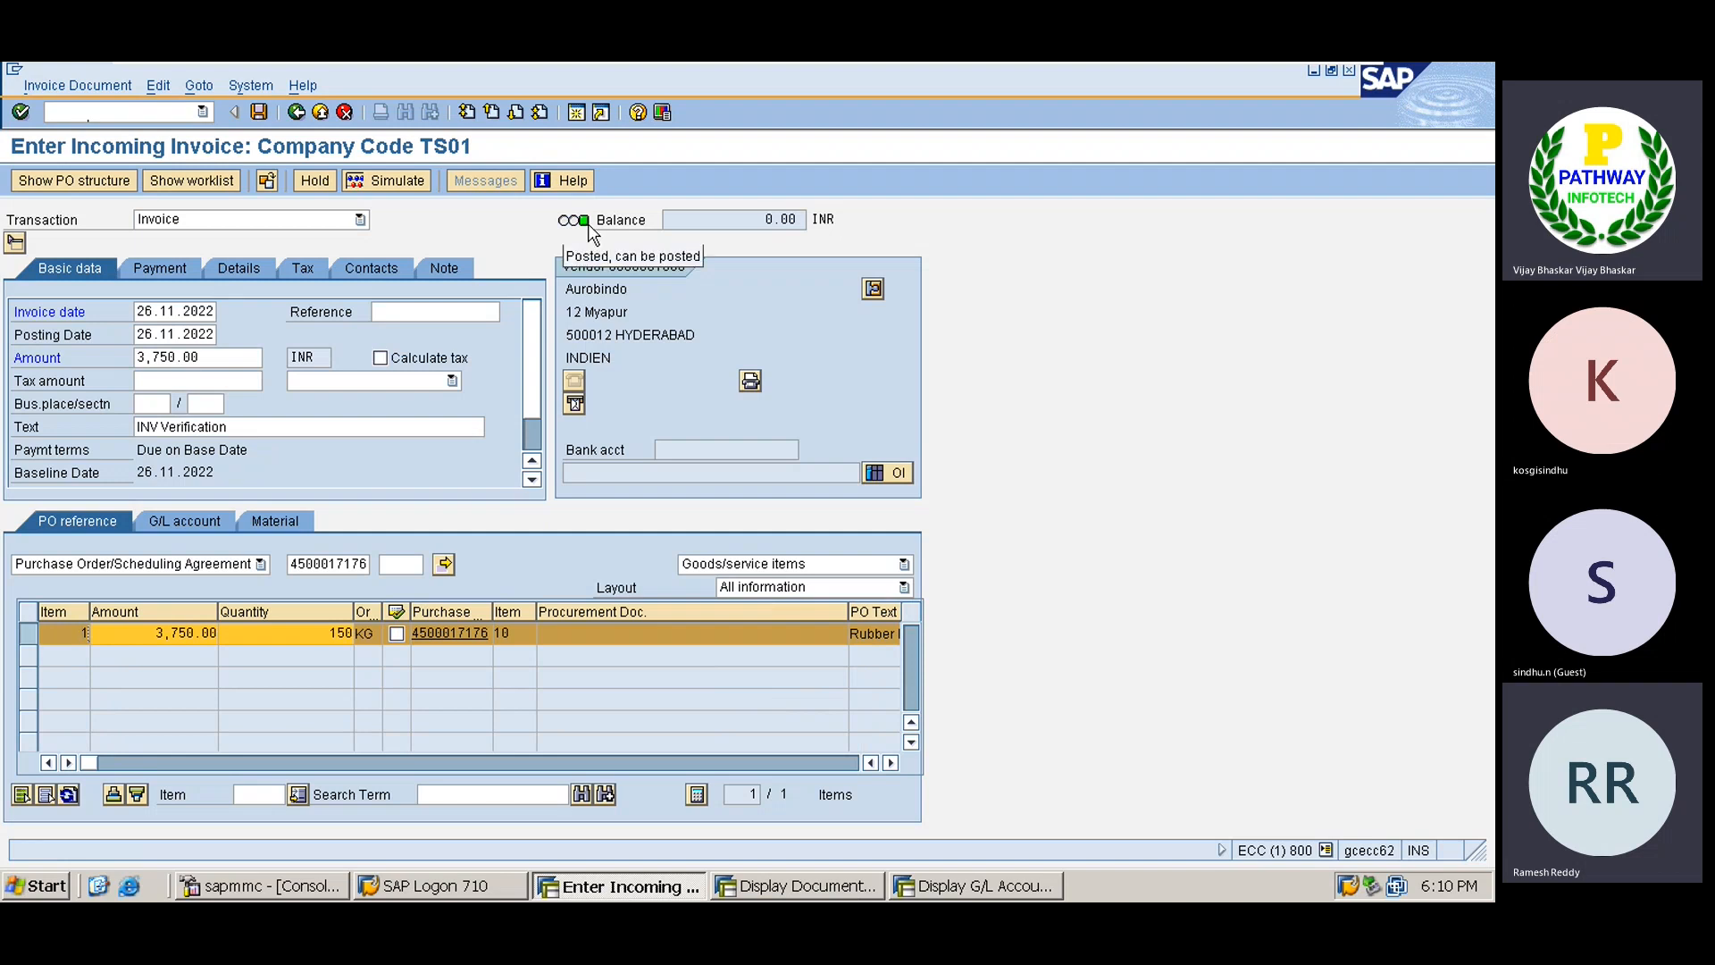
pyautogui.click(385, 182)
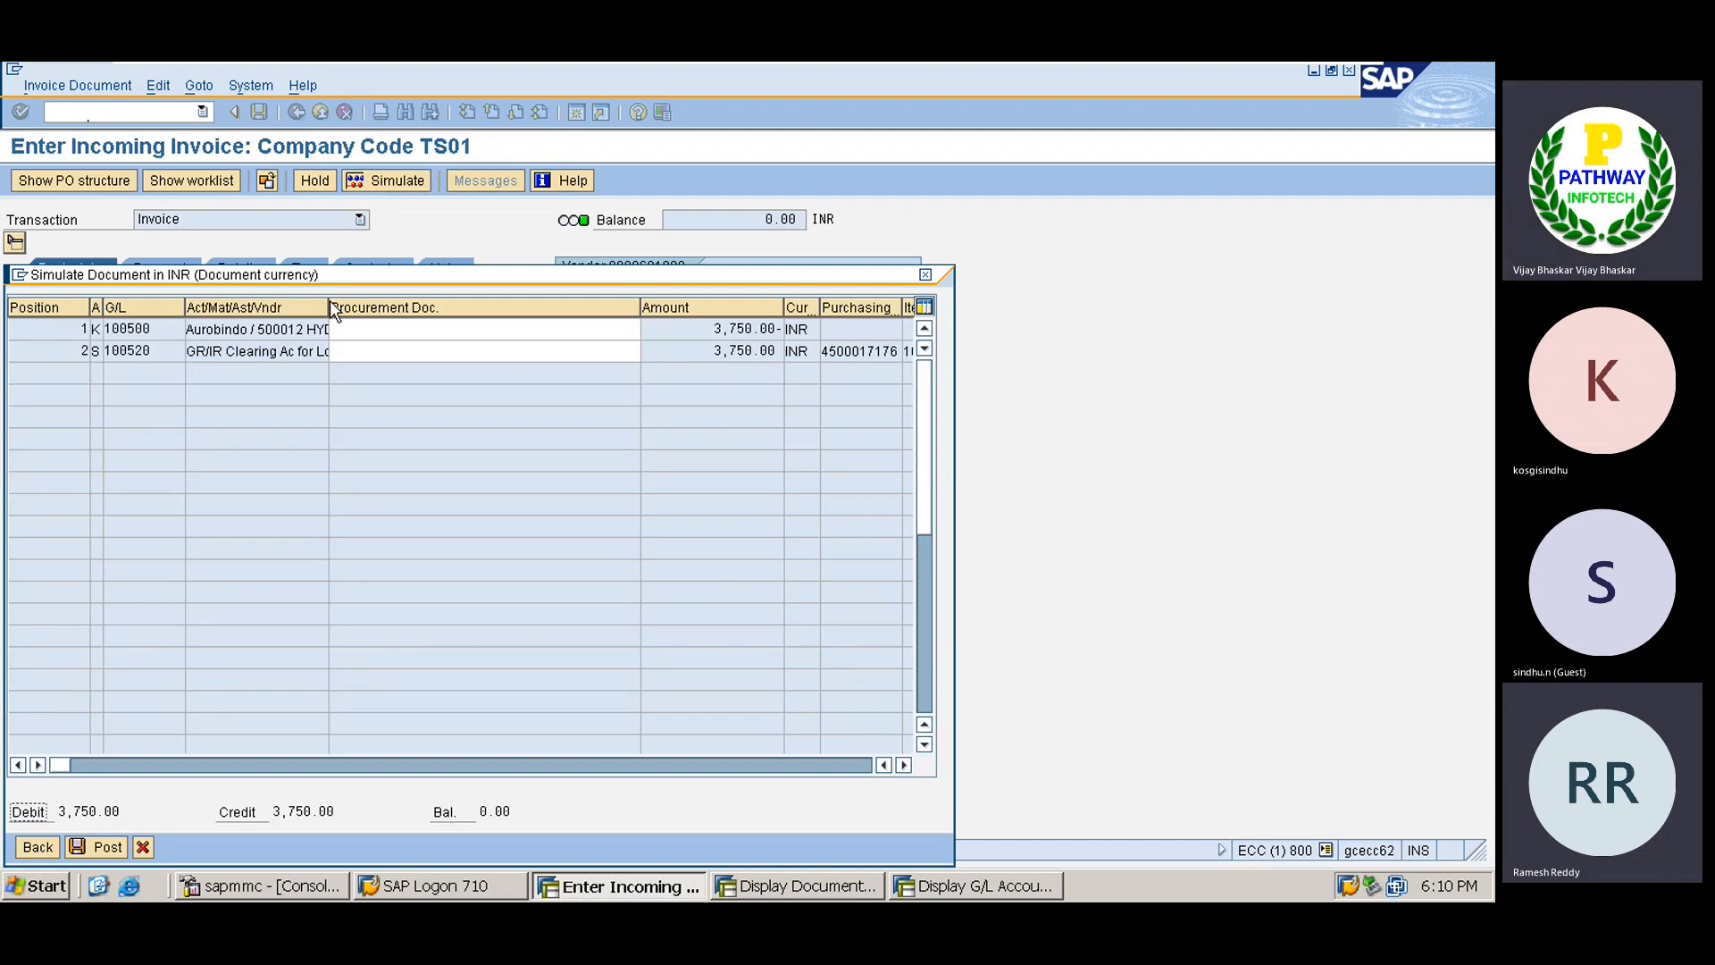
pyautogui.moveTo(326, 304); pyautogui.dragTo(394, 317)
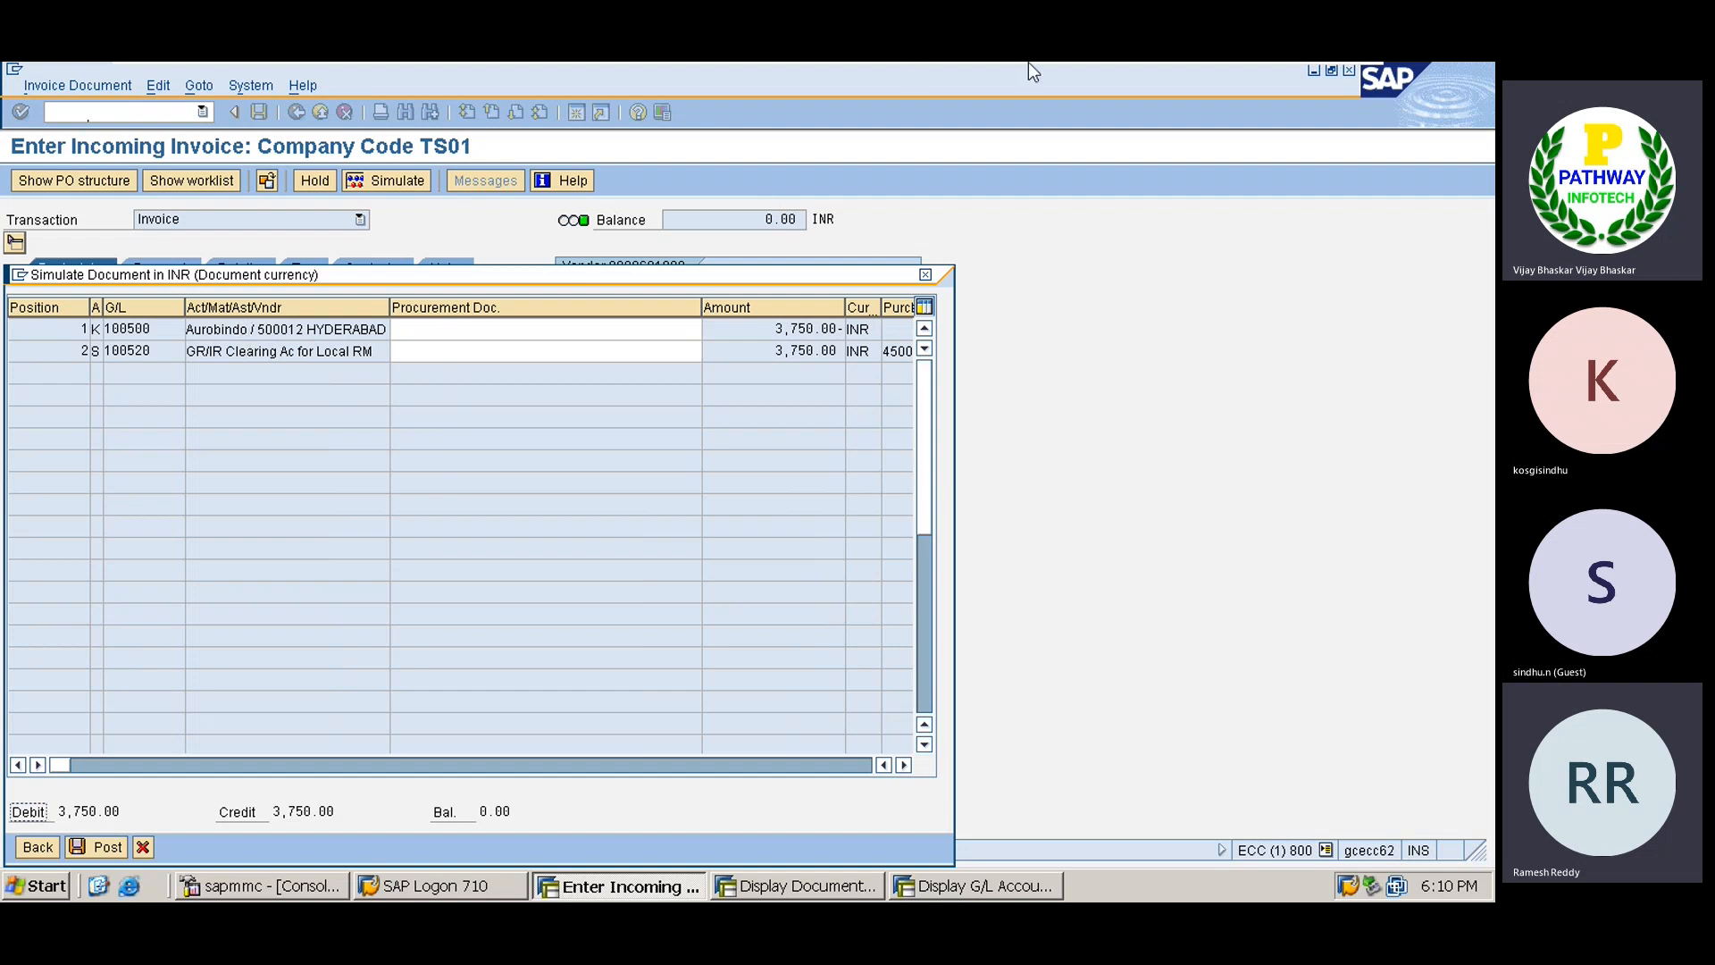
# Highlight the GR/IR Clearing Account DR and To Vendor Account notes in Excel, then return to SAP.
pyautogui.moveTo(1032, 72)
pyautogui.click(1296, 78)
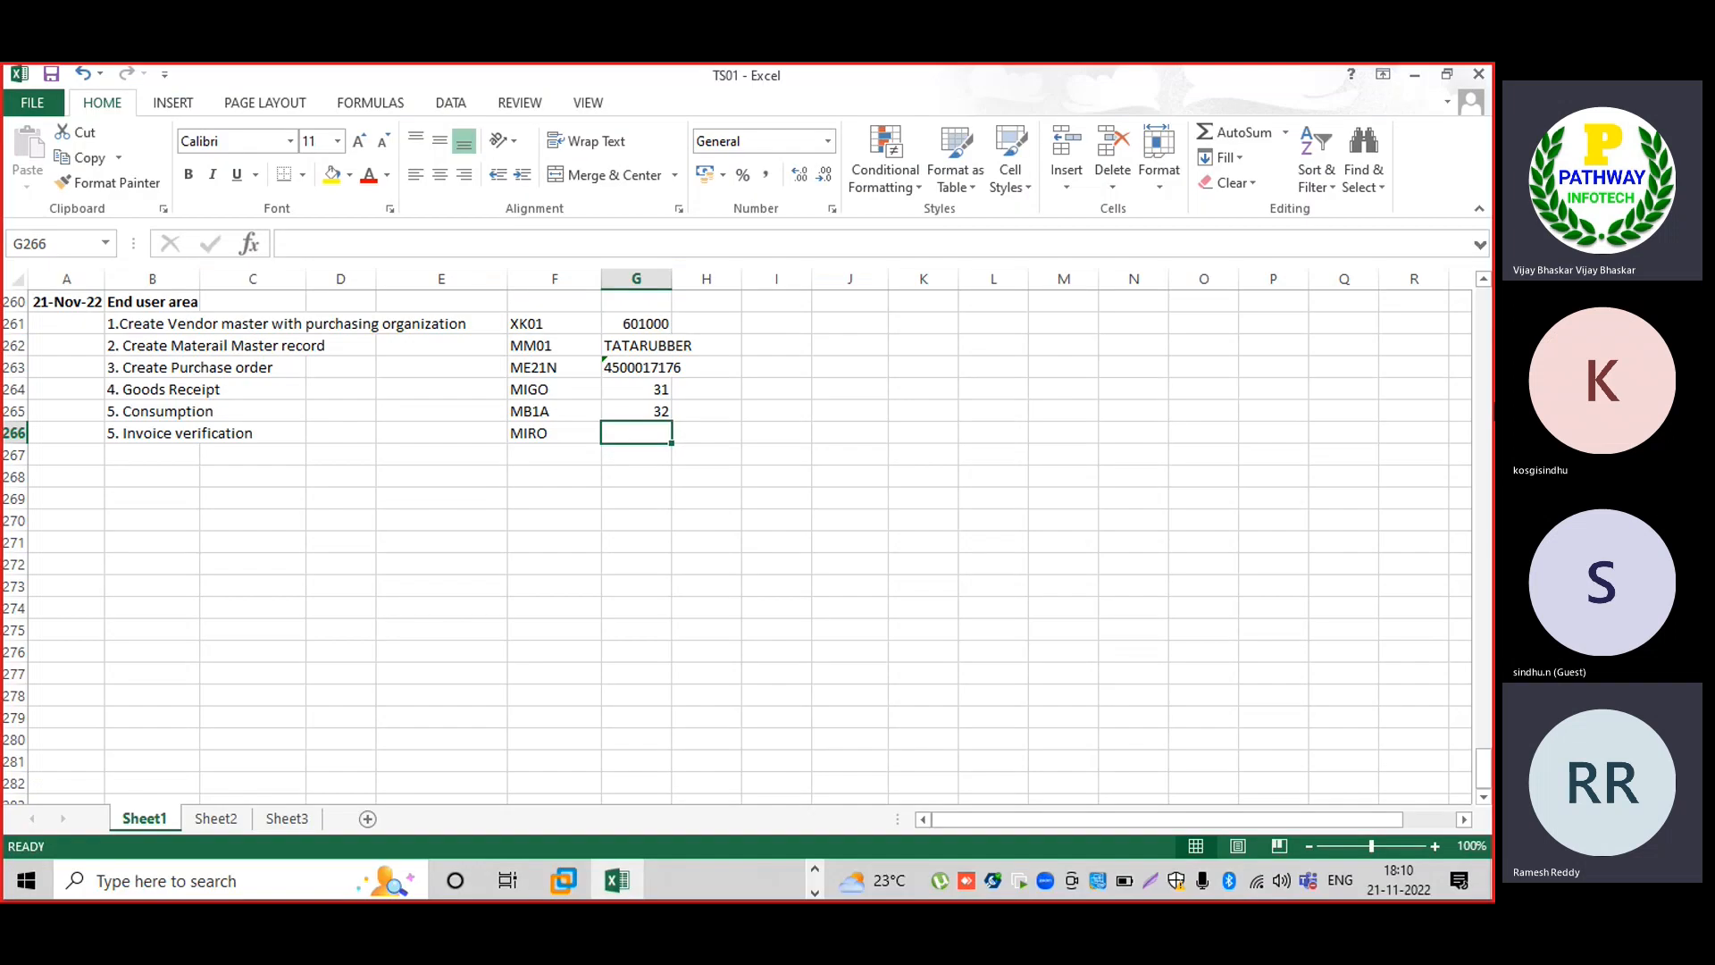
pyautogui.scroll(10, 1487, 361)
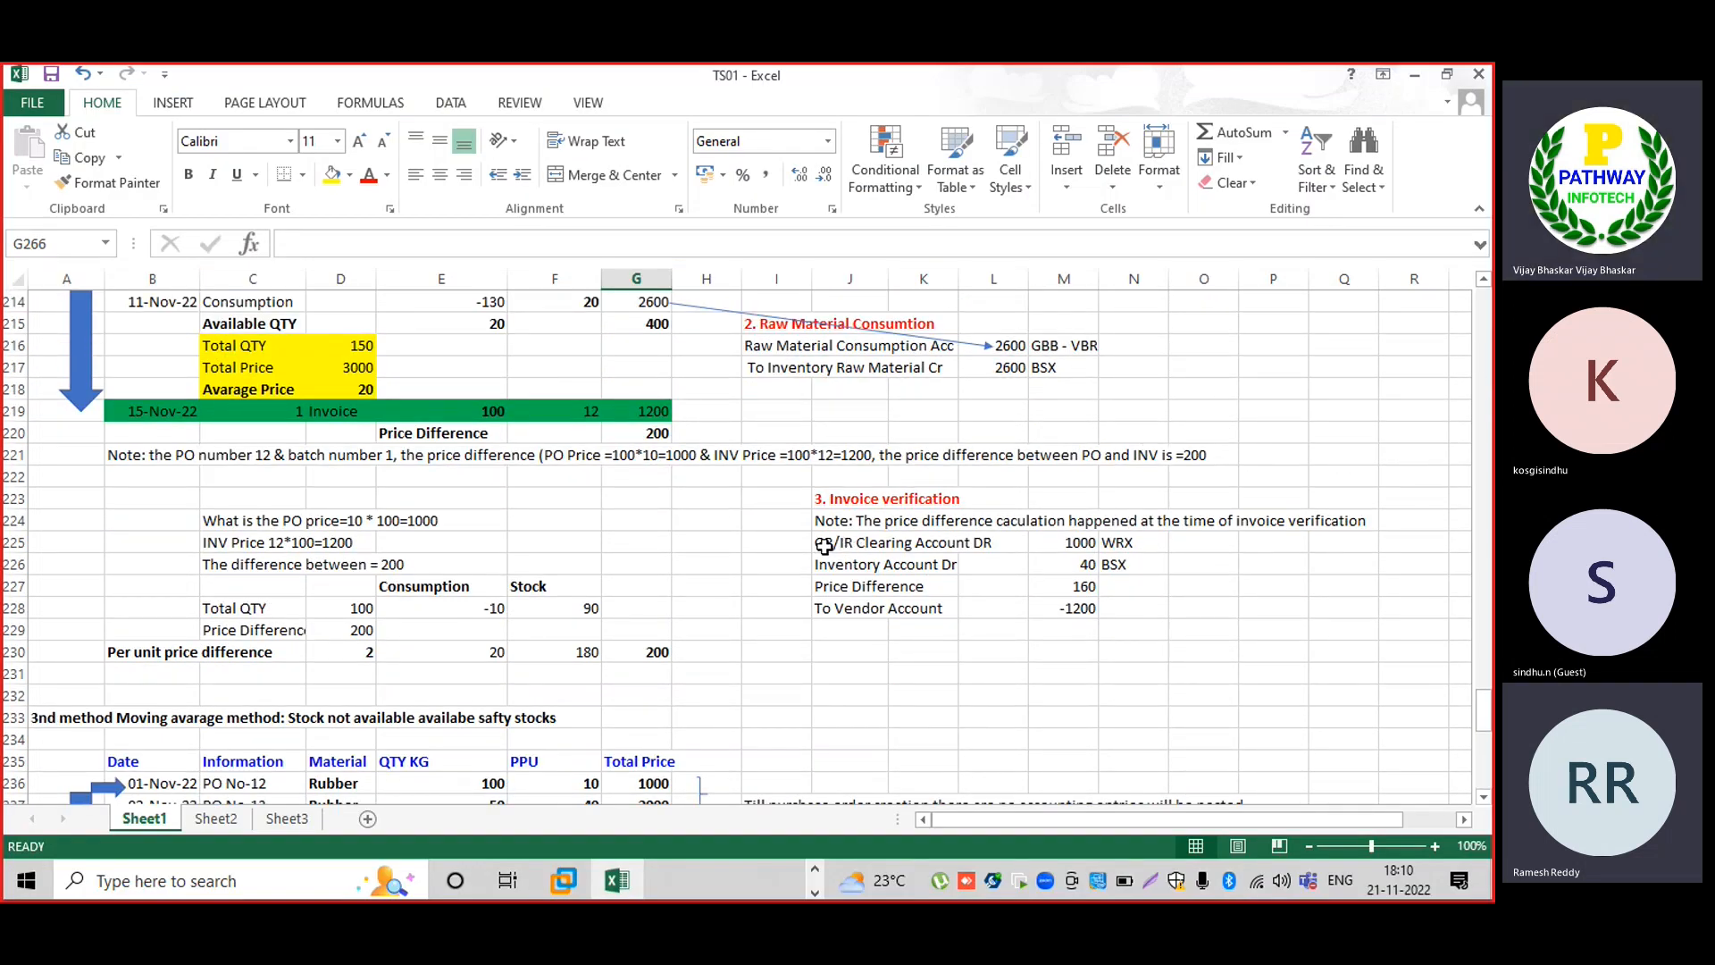
pyautogui.moveTo(823, 545); pyautogui.dragTo(996, 546)
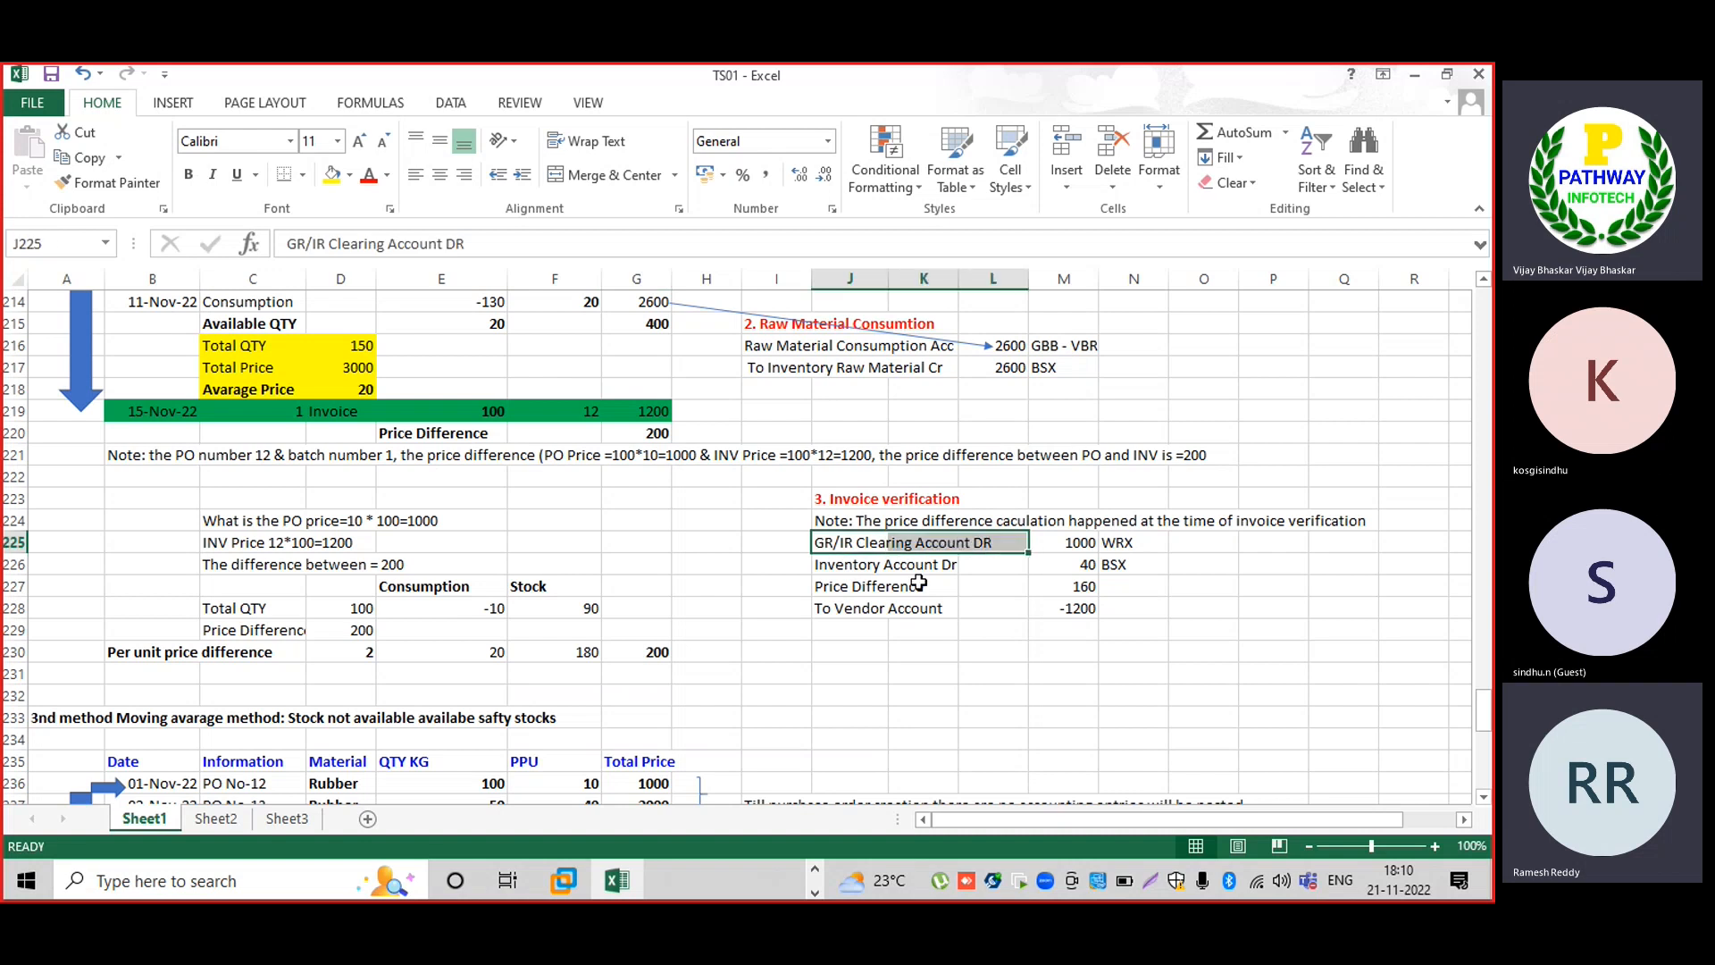
pyautogui.moveTo(824, 607); pyautogui.dragTo(924, 609)
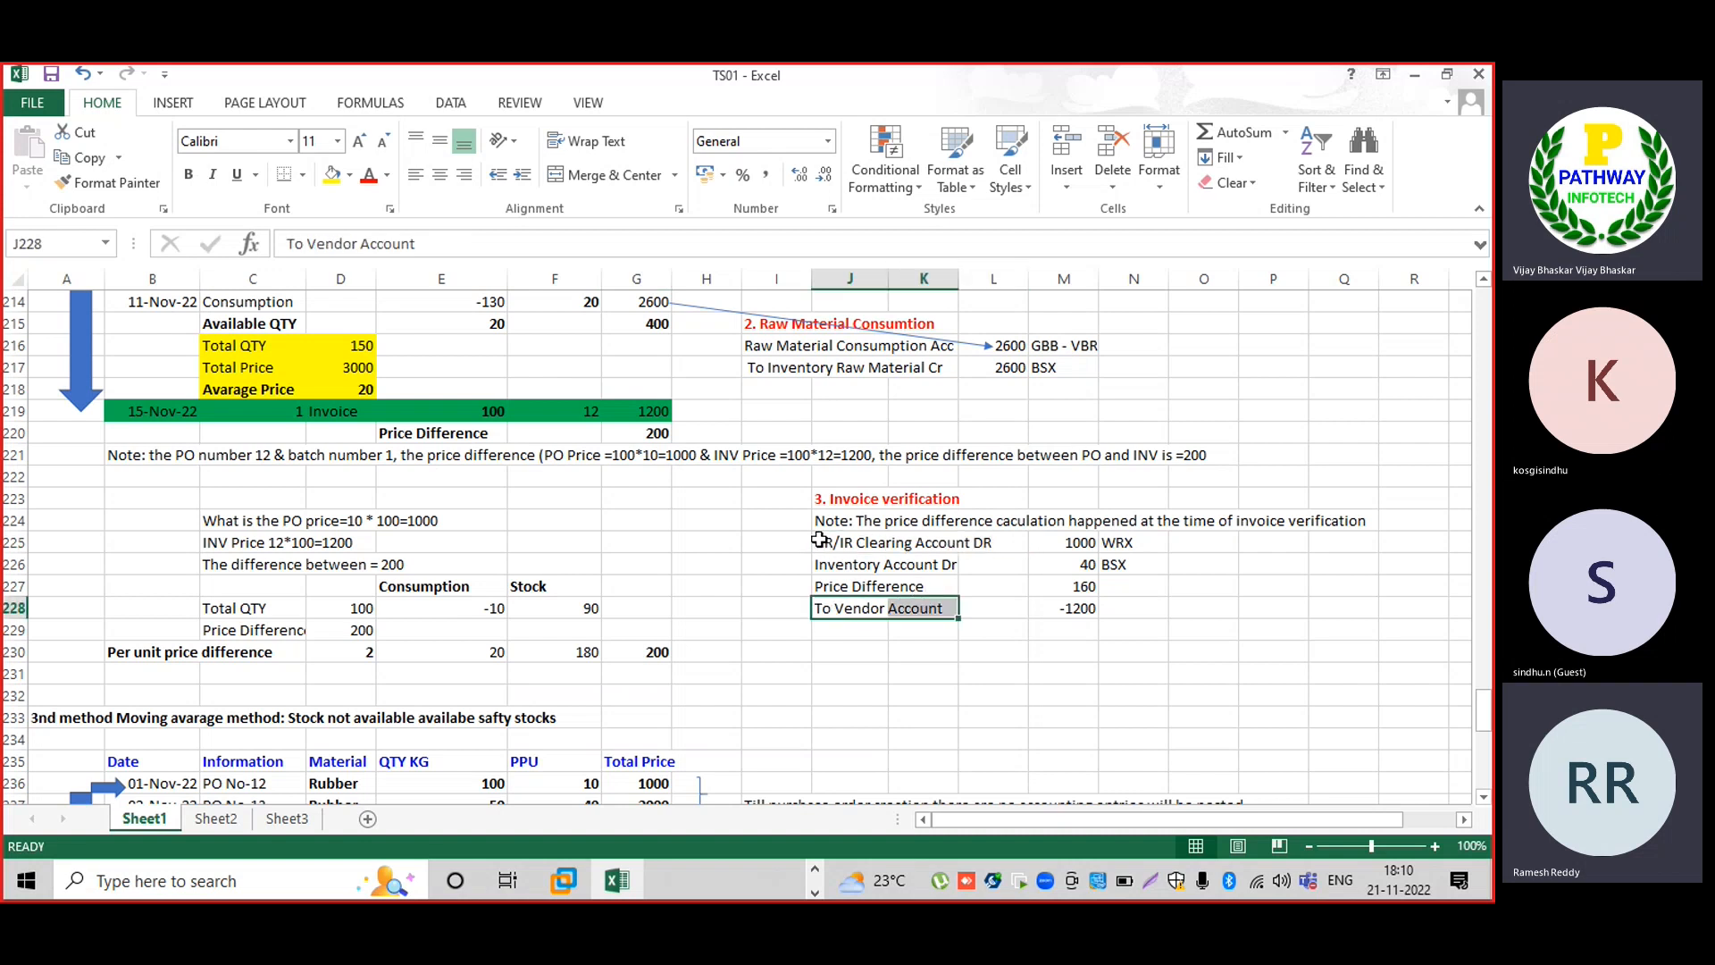
pyautogui.moveTo(819, 540); pyautogui.dragTo(995, 545)
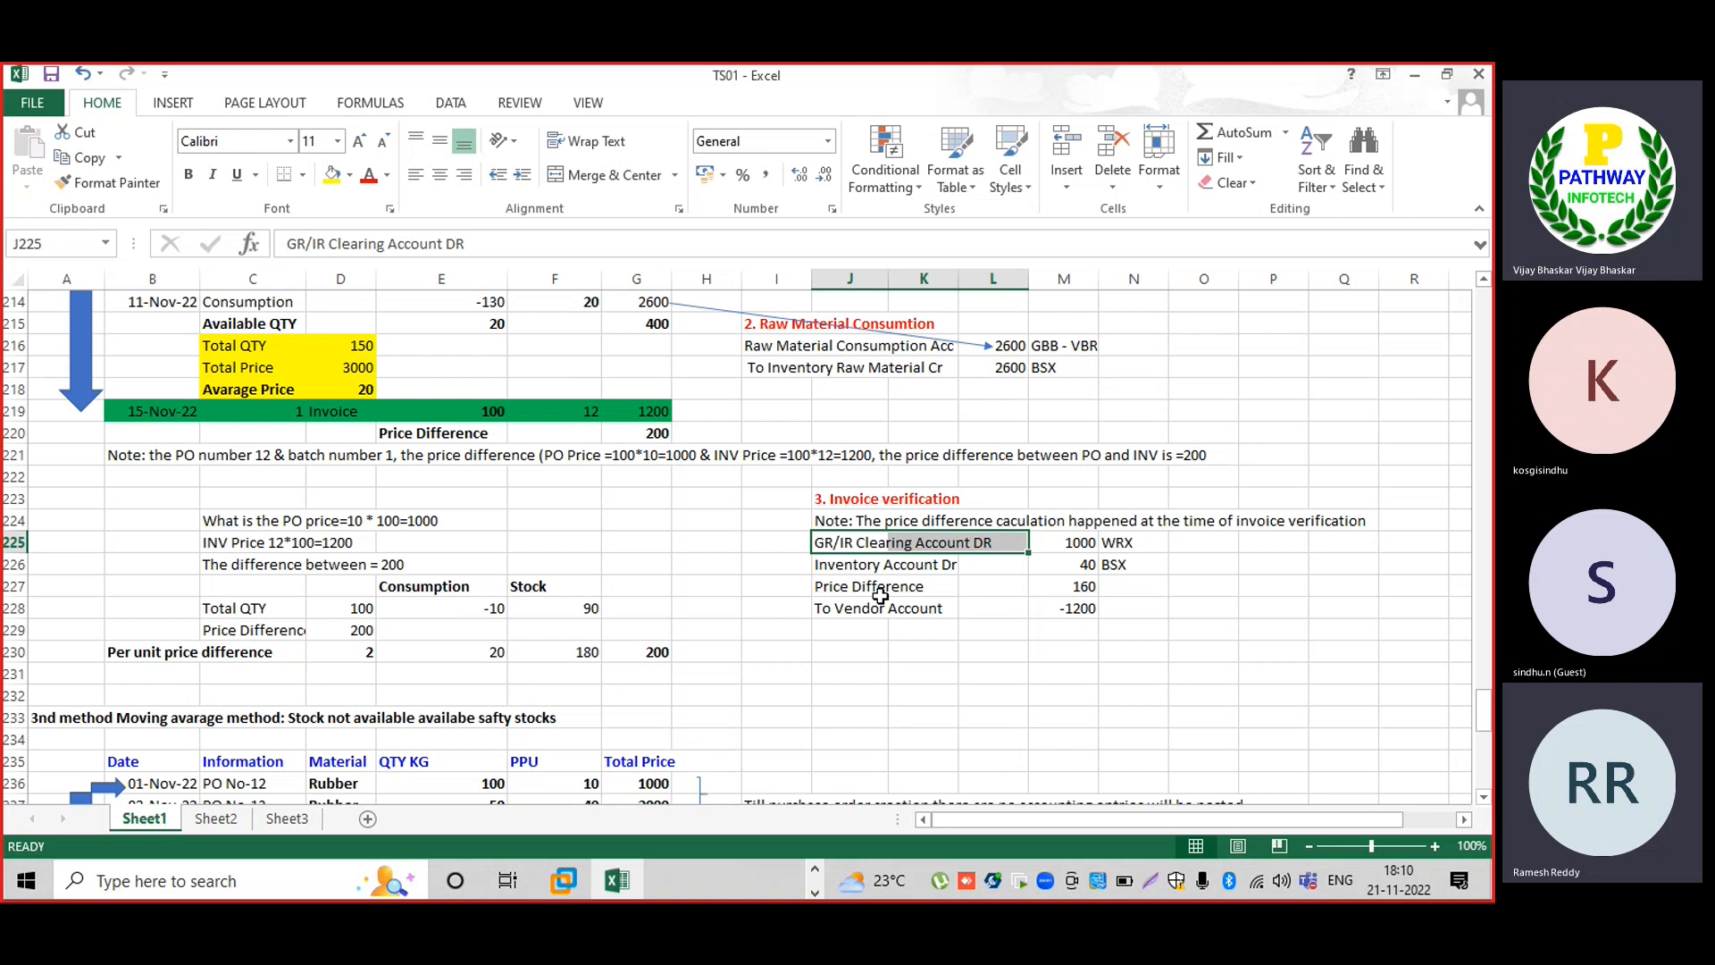
pyautogui.moveTo(827, 614); pyautogui.dragTo(921, 607)
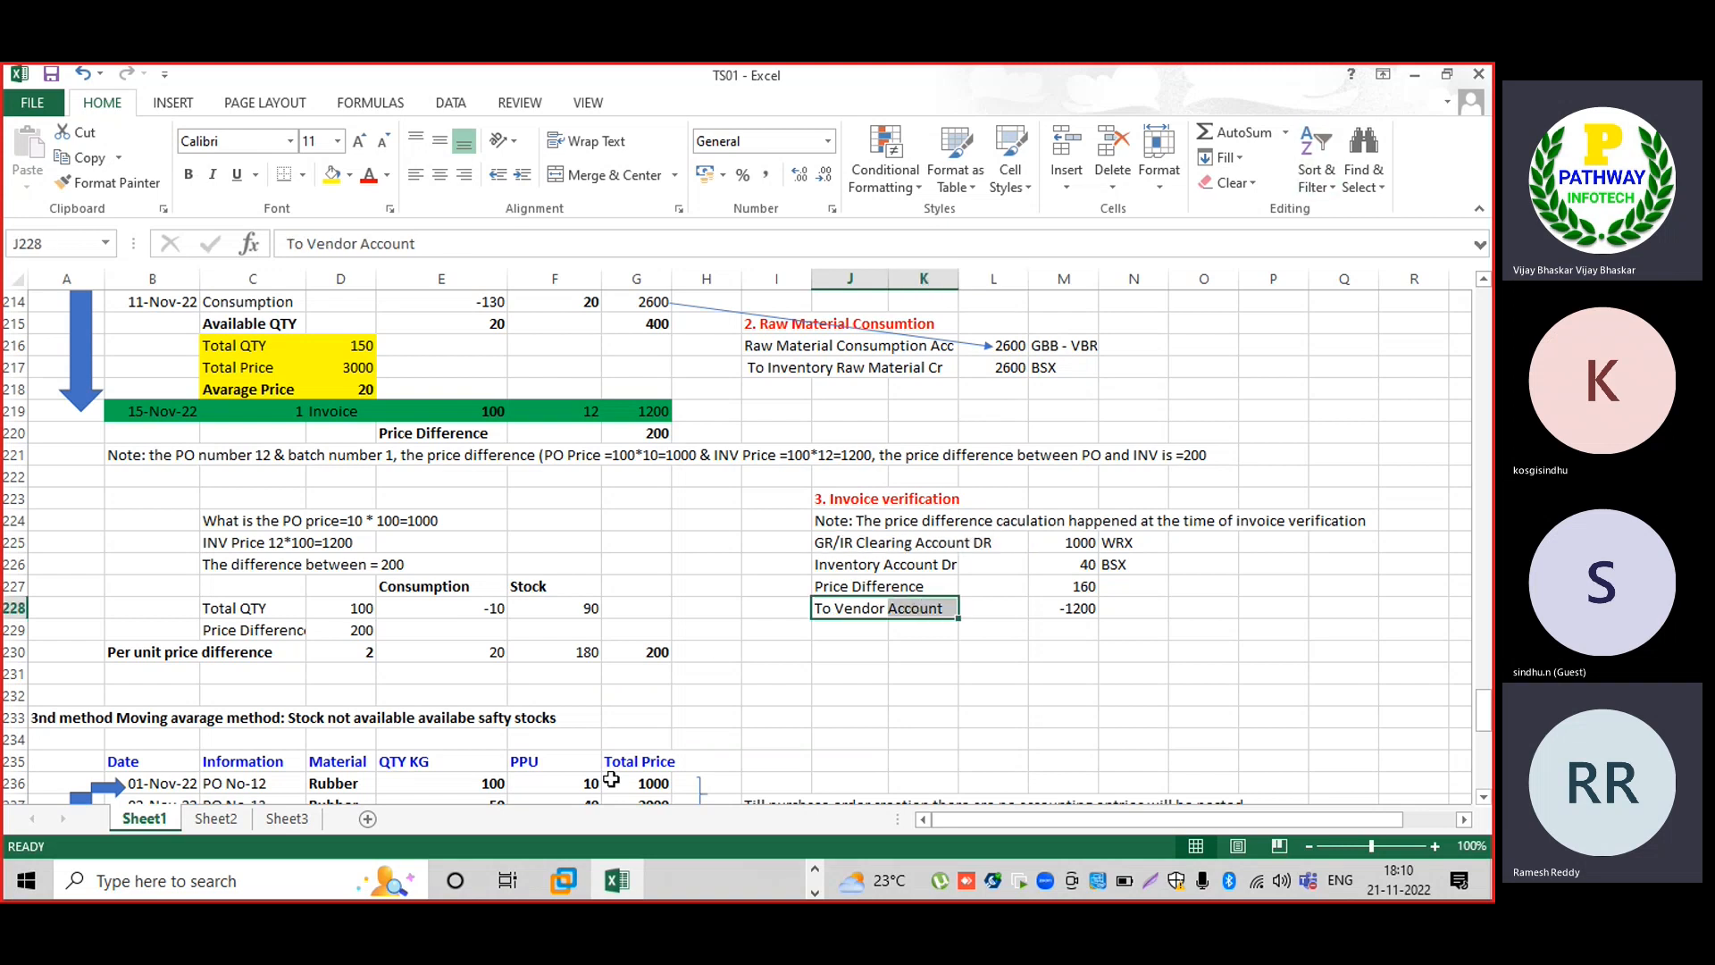
pyautogui.moveTo(563, 880)
pyautogui.click(668, 743)
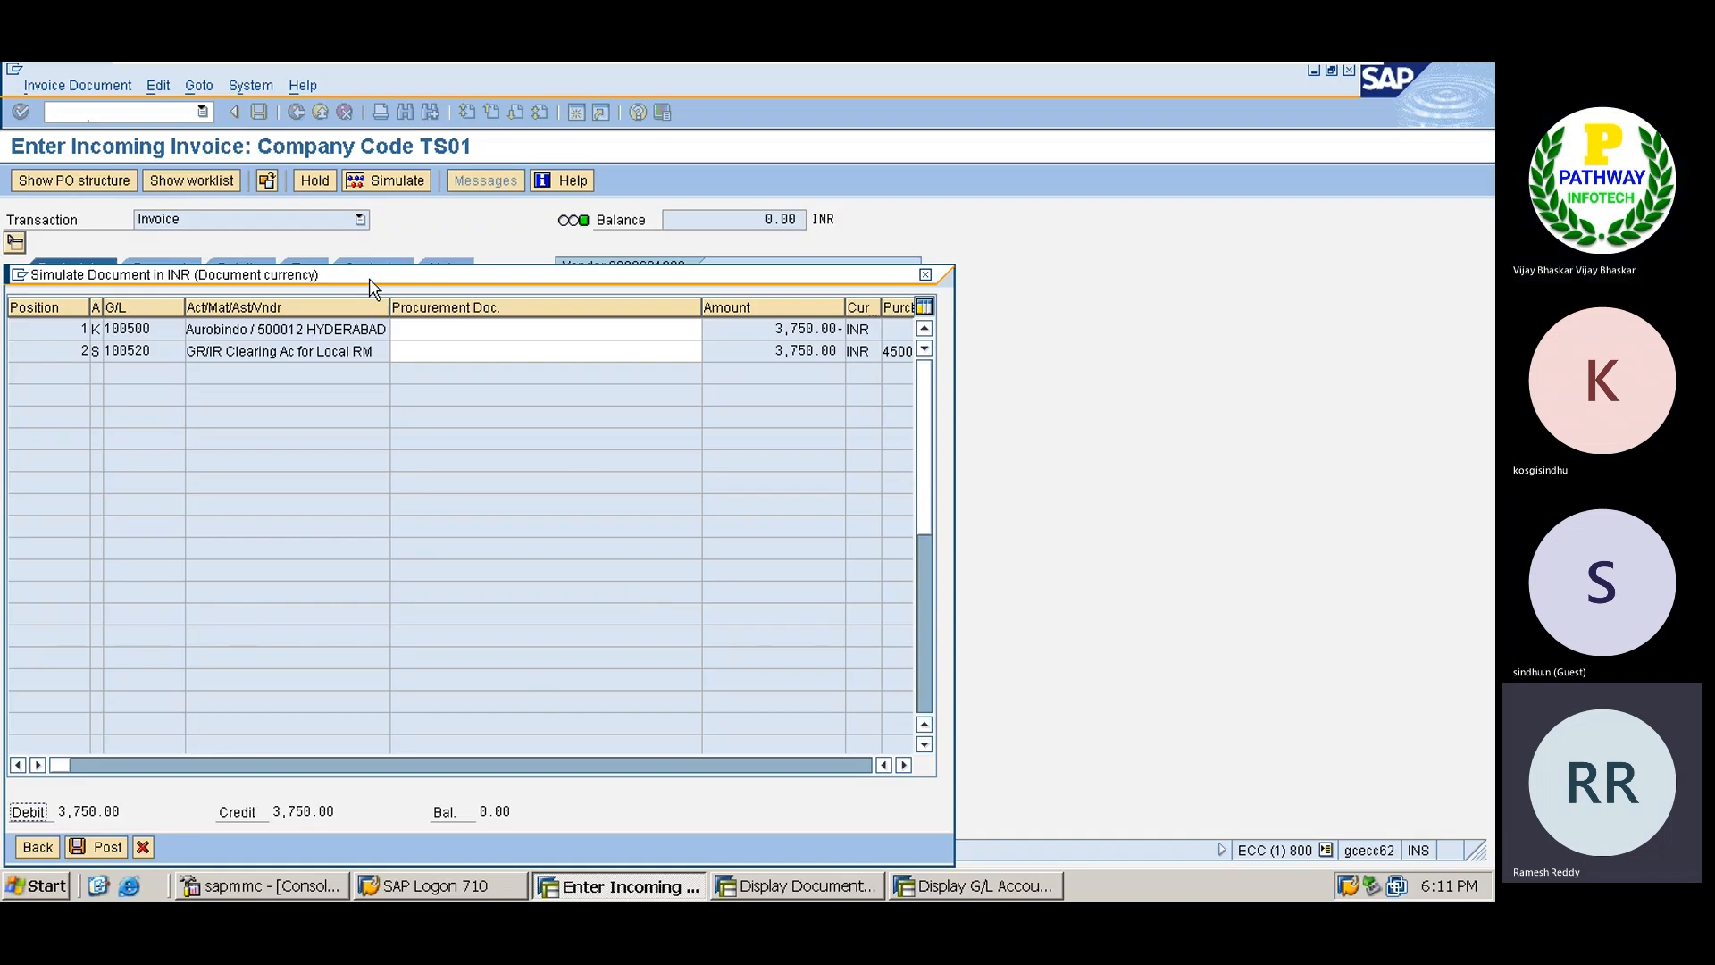
pyautogui.moveTo(402, 270); pyautogui.dragTo(520, 177)
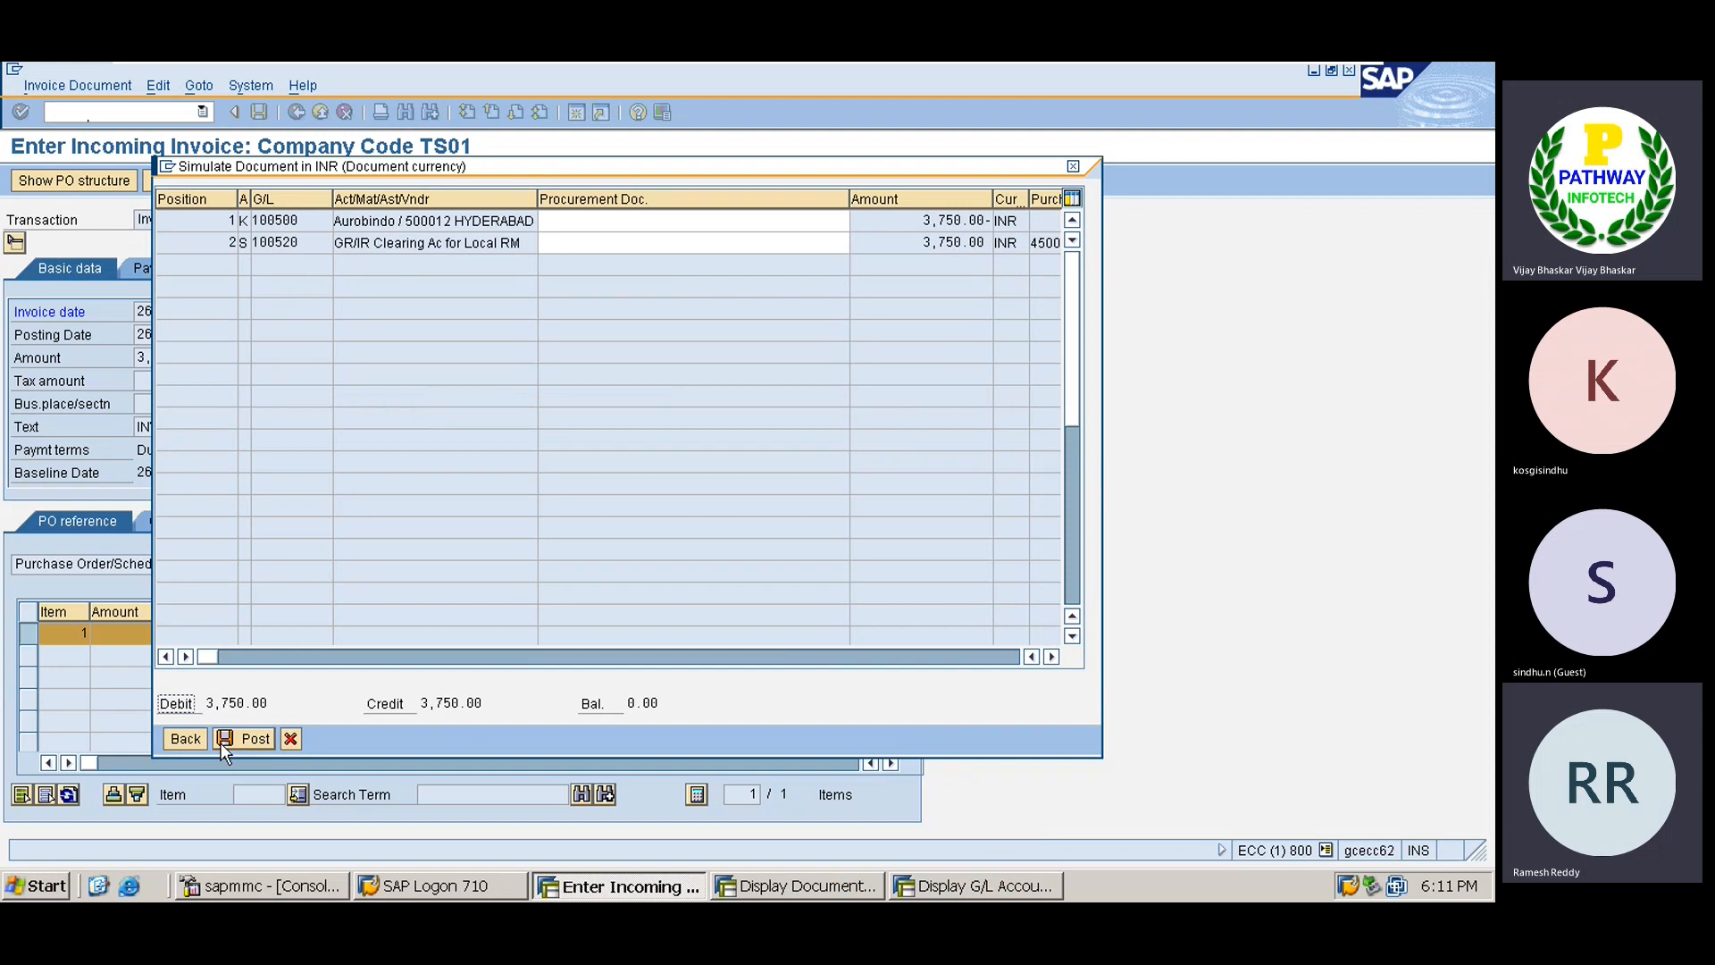
pyautogui.click(243, 739)
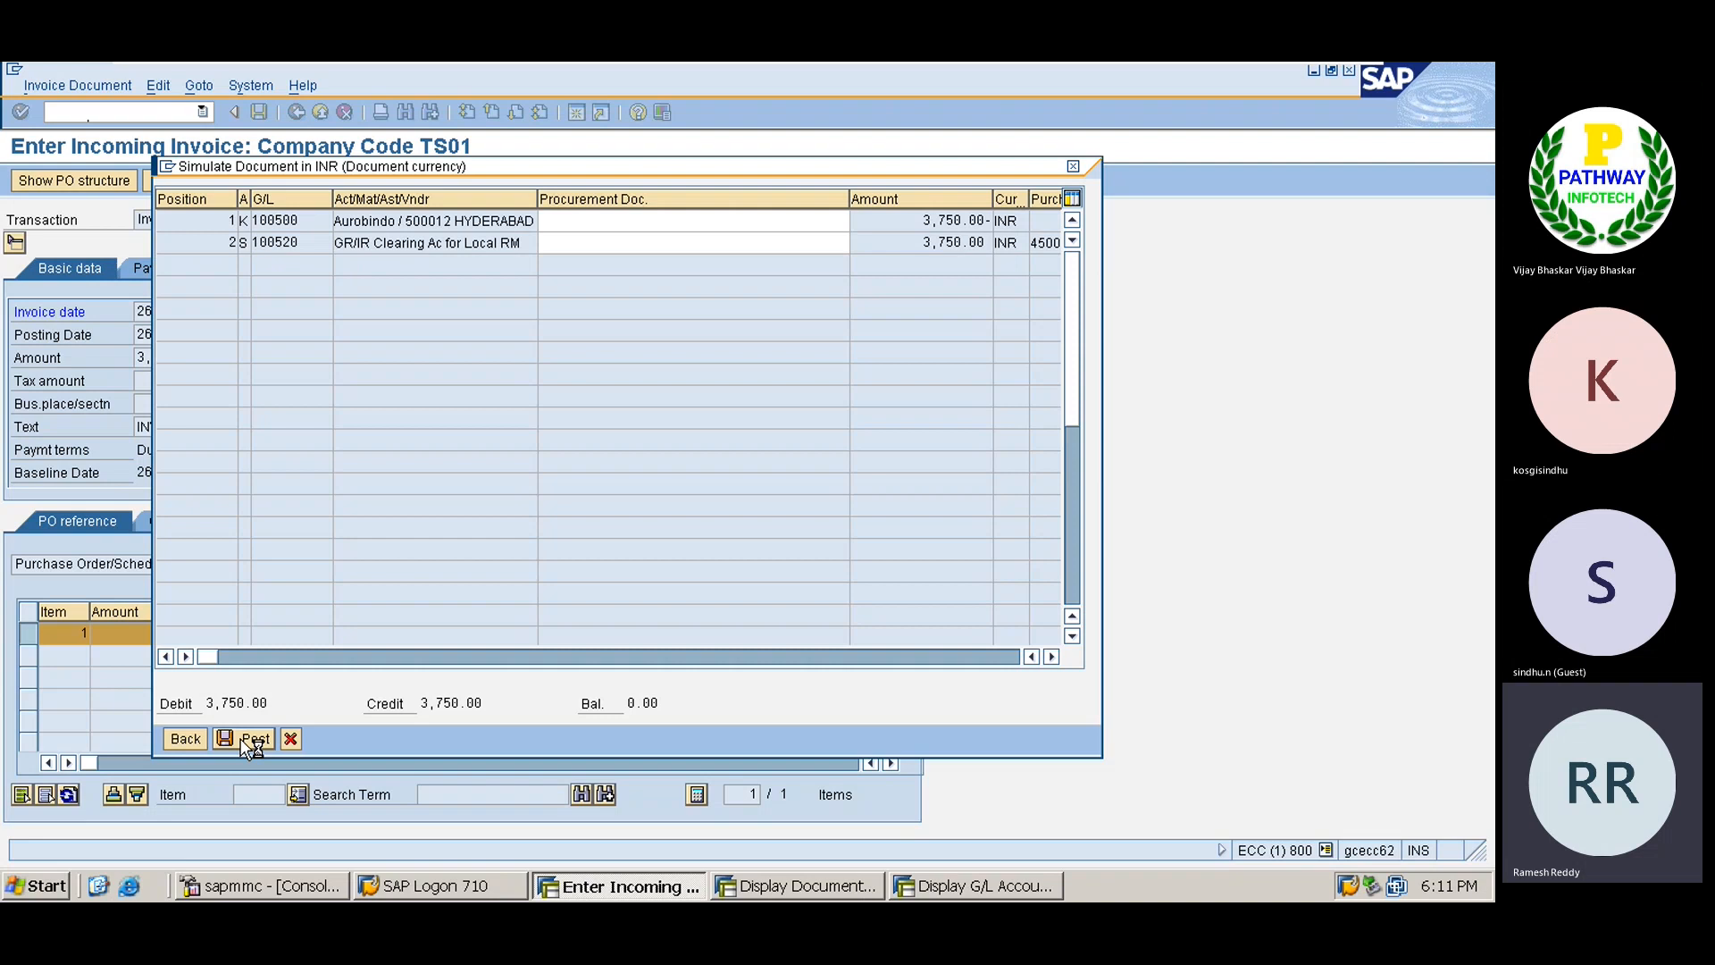
pyautogui.click(244, 739)
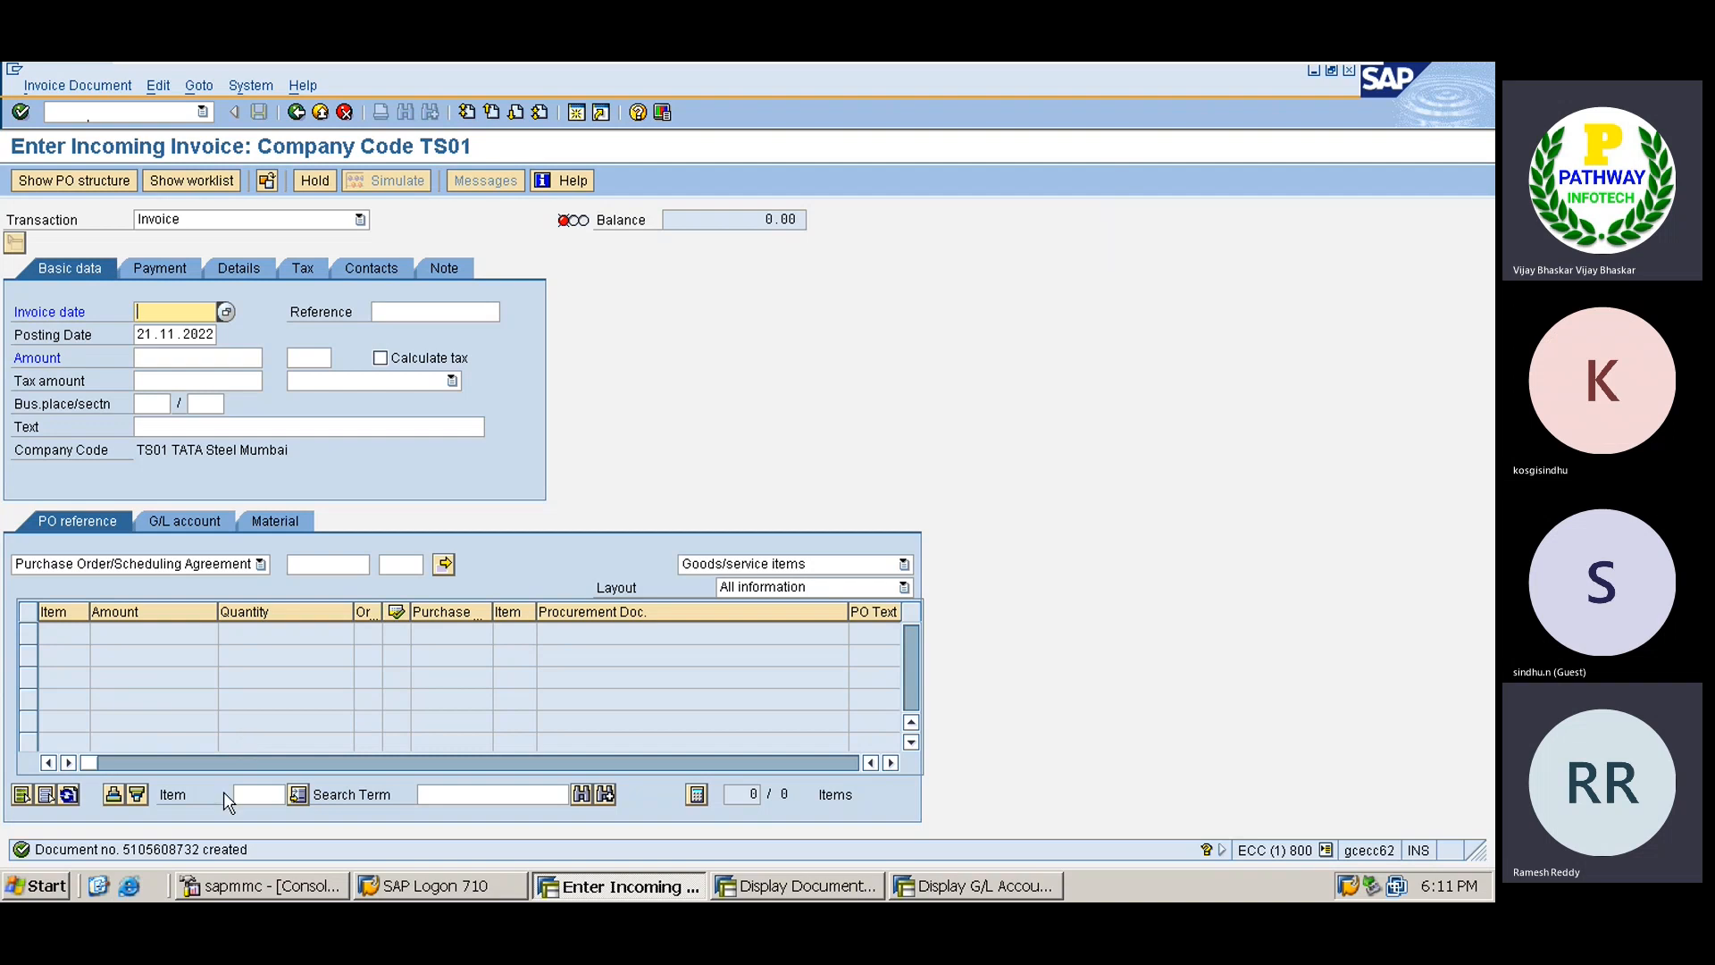
pyautogui.click(193, 852)
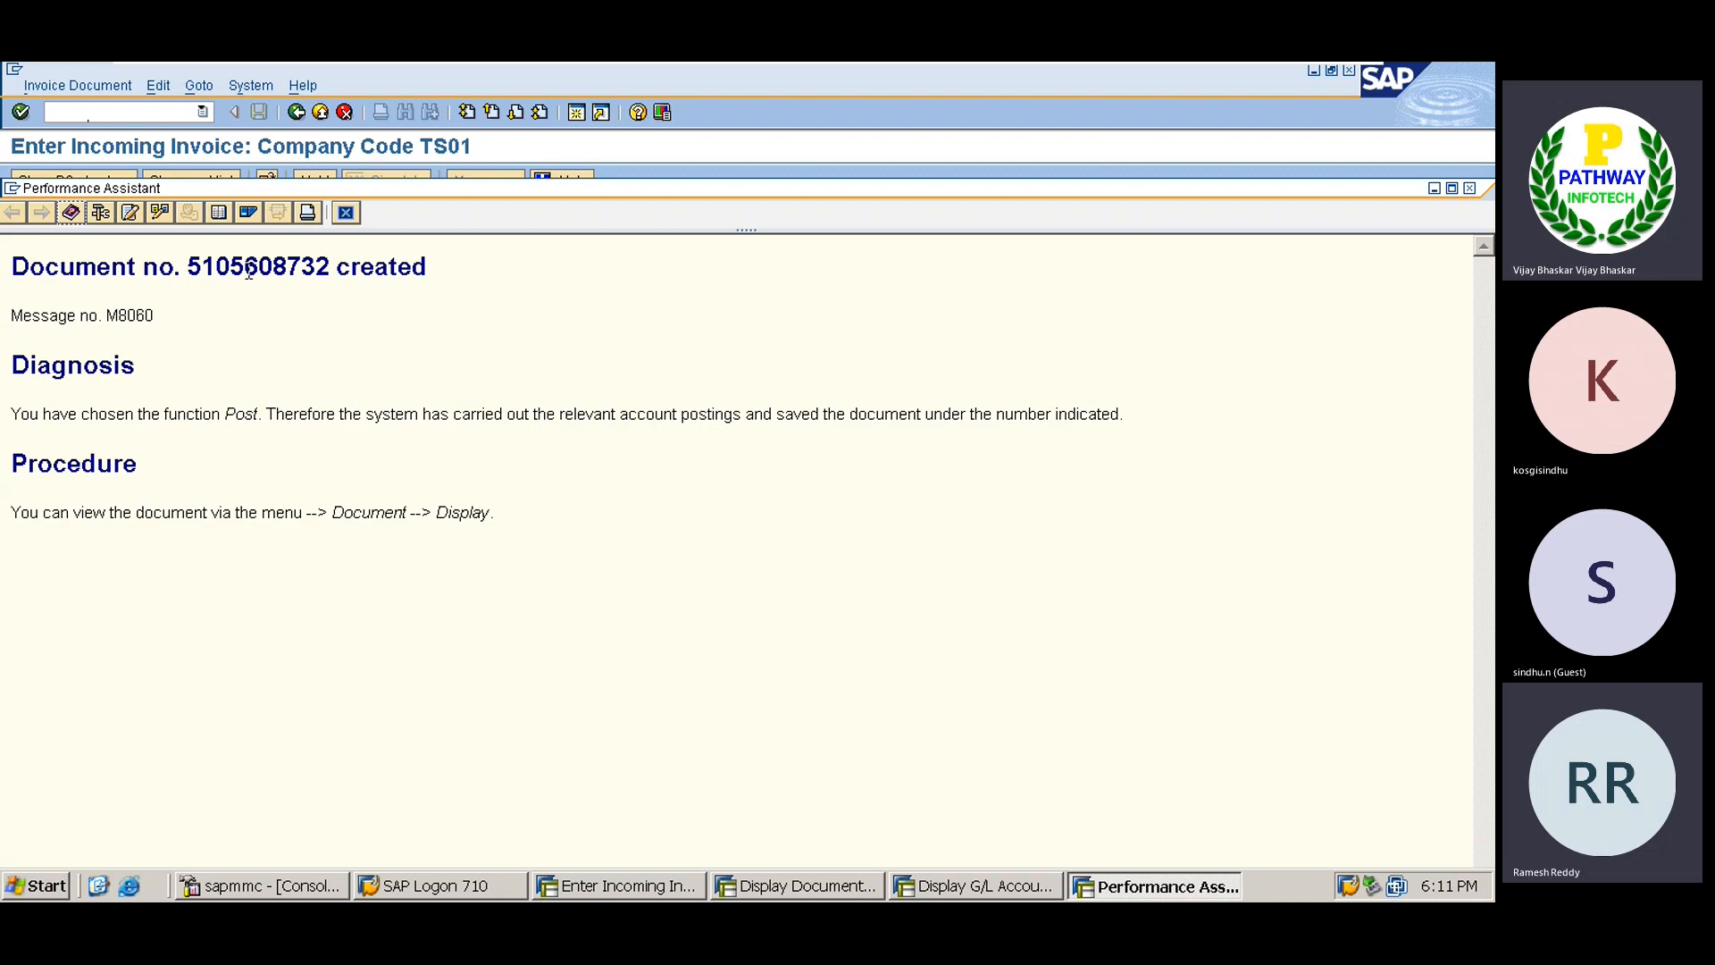
pyautogui.doubleClick(249, 272)
pyautogui.hotkey('ctrl', 'c')
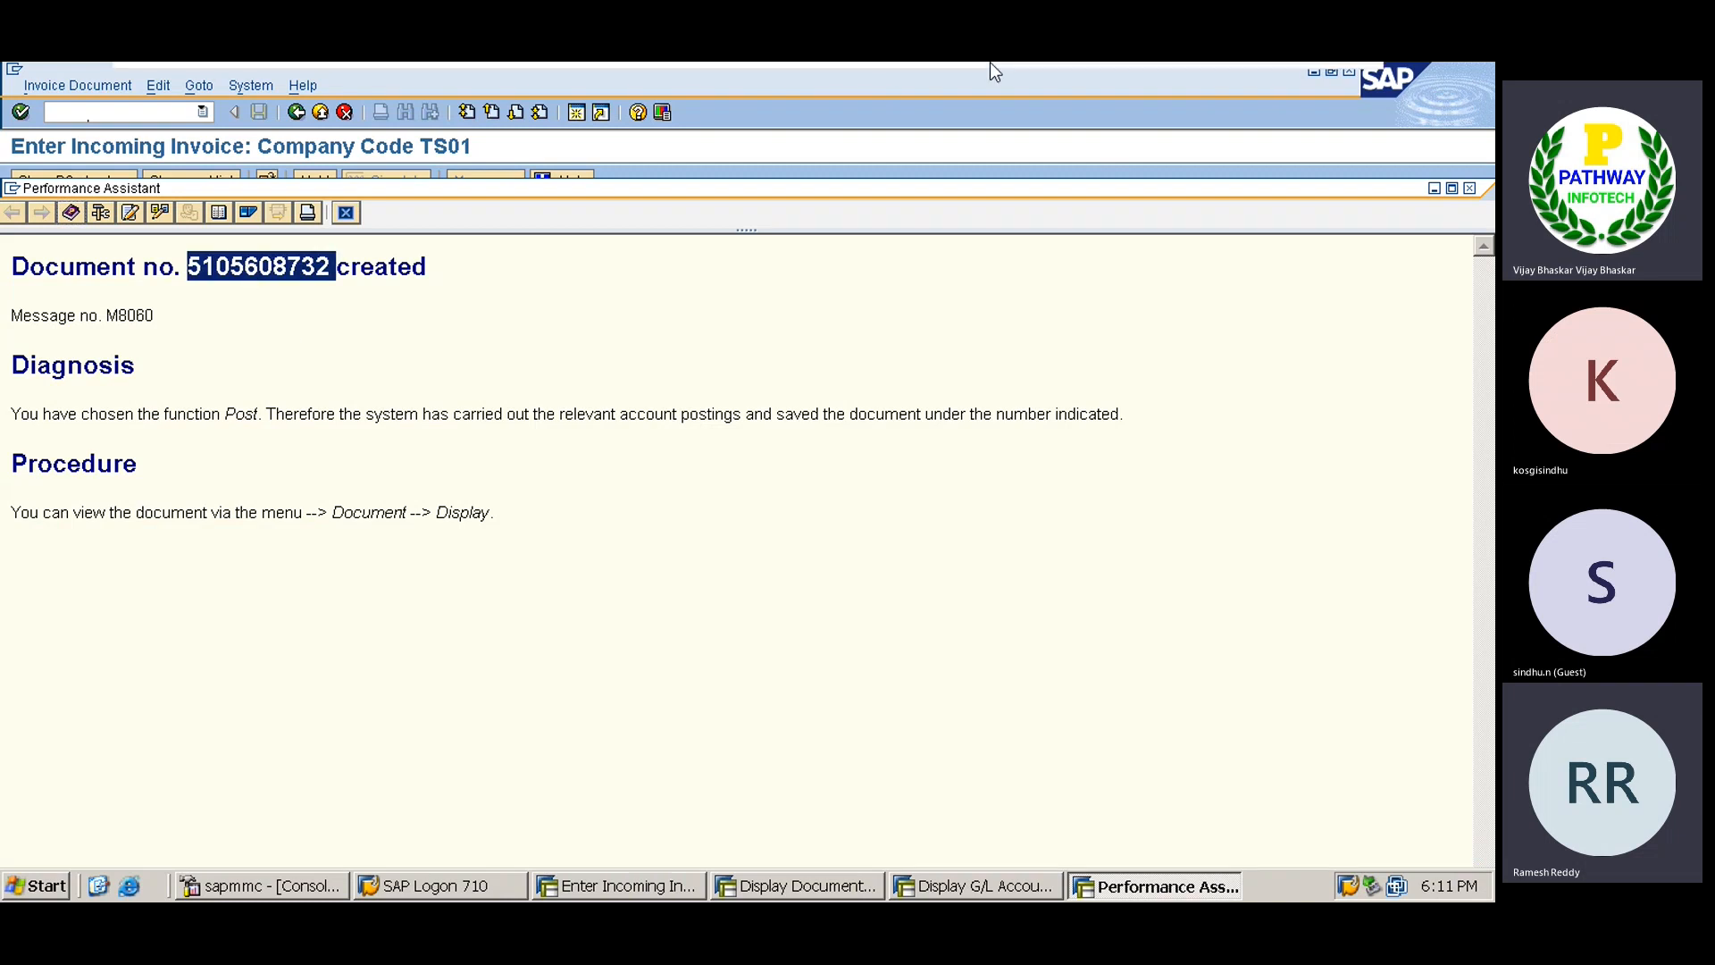
pyautogui.moveTo(989, 62)
pyautogui.click(1292, 82)
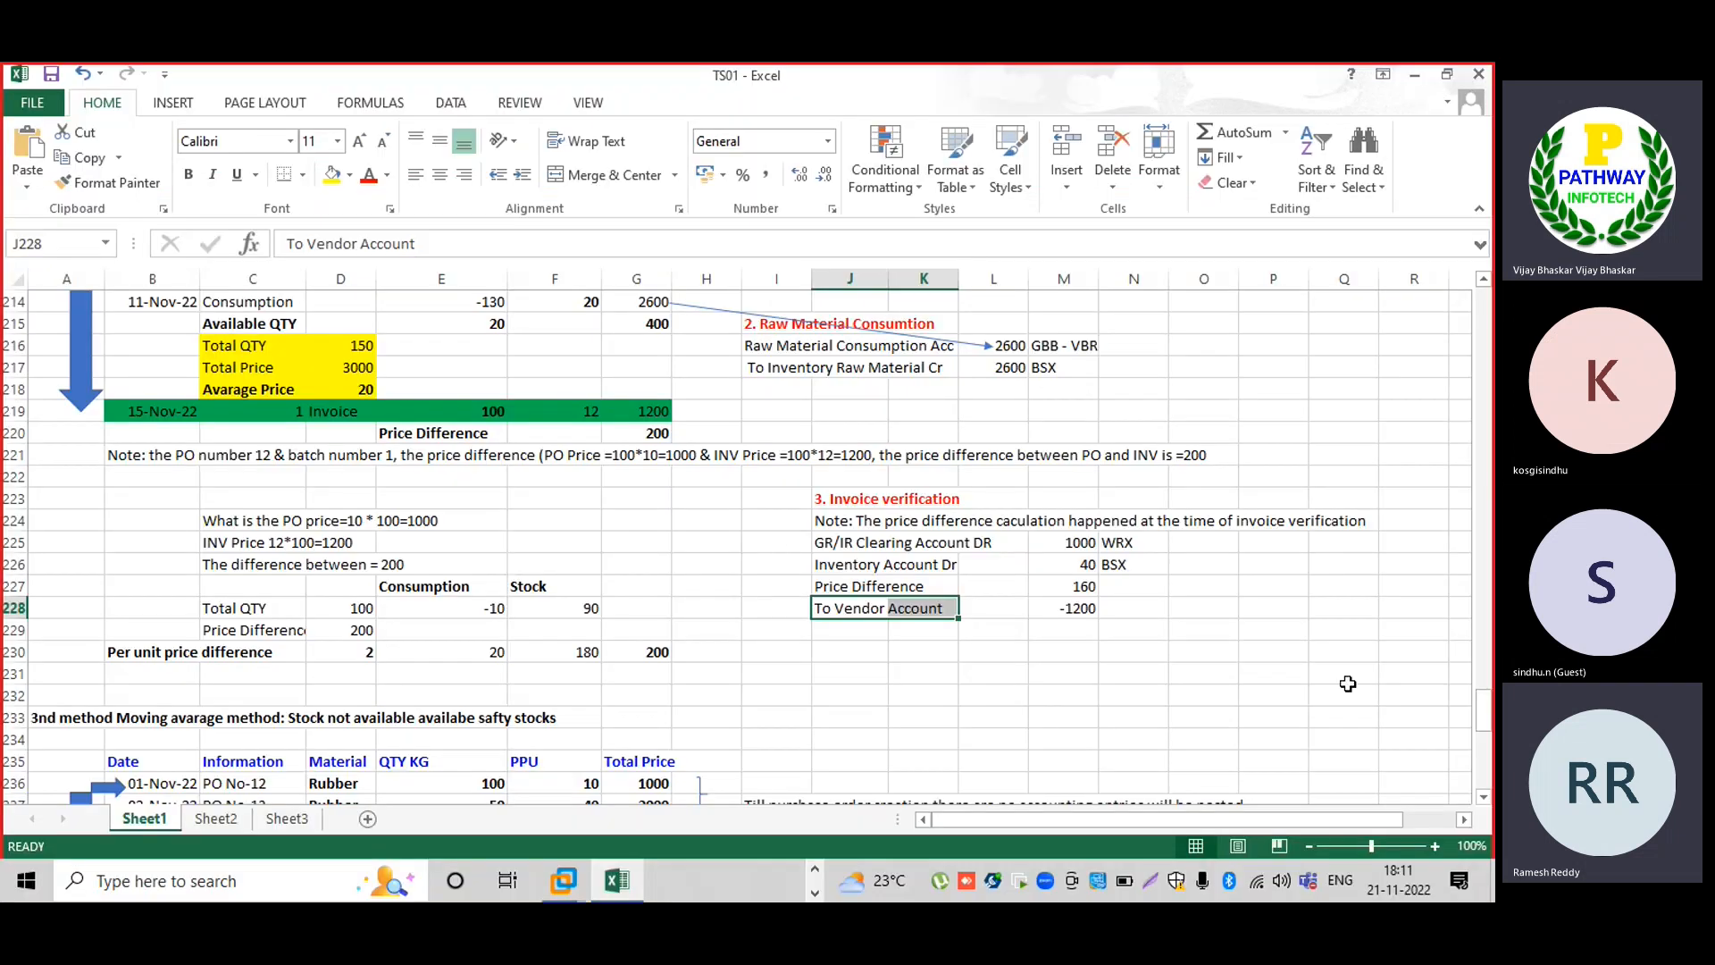
pyautogui.scroll(-6, 1490, 777)
pyautogui.scroll(-1, 1490, 777)
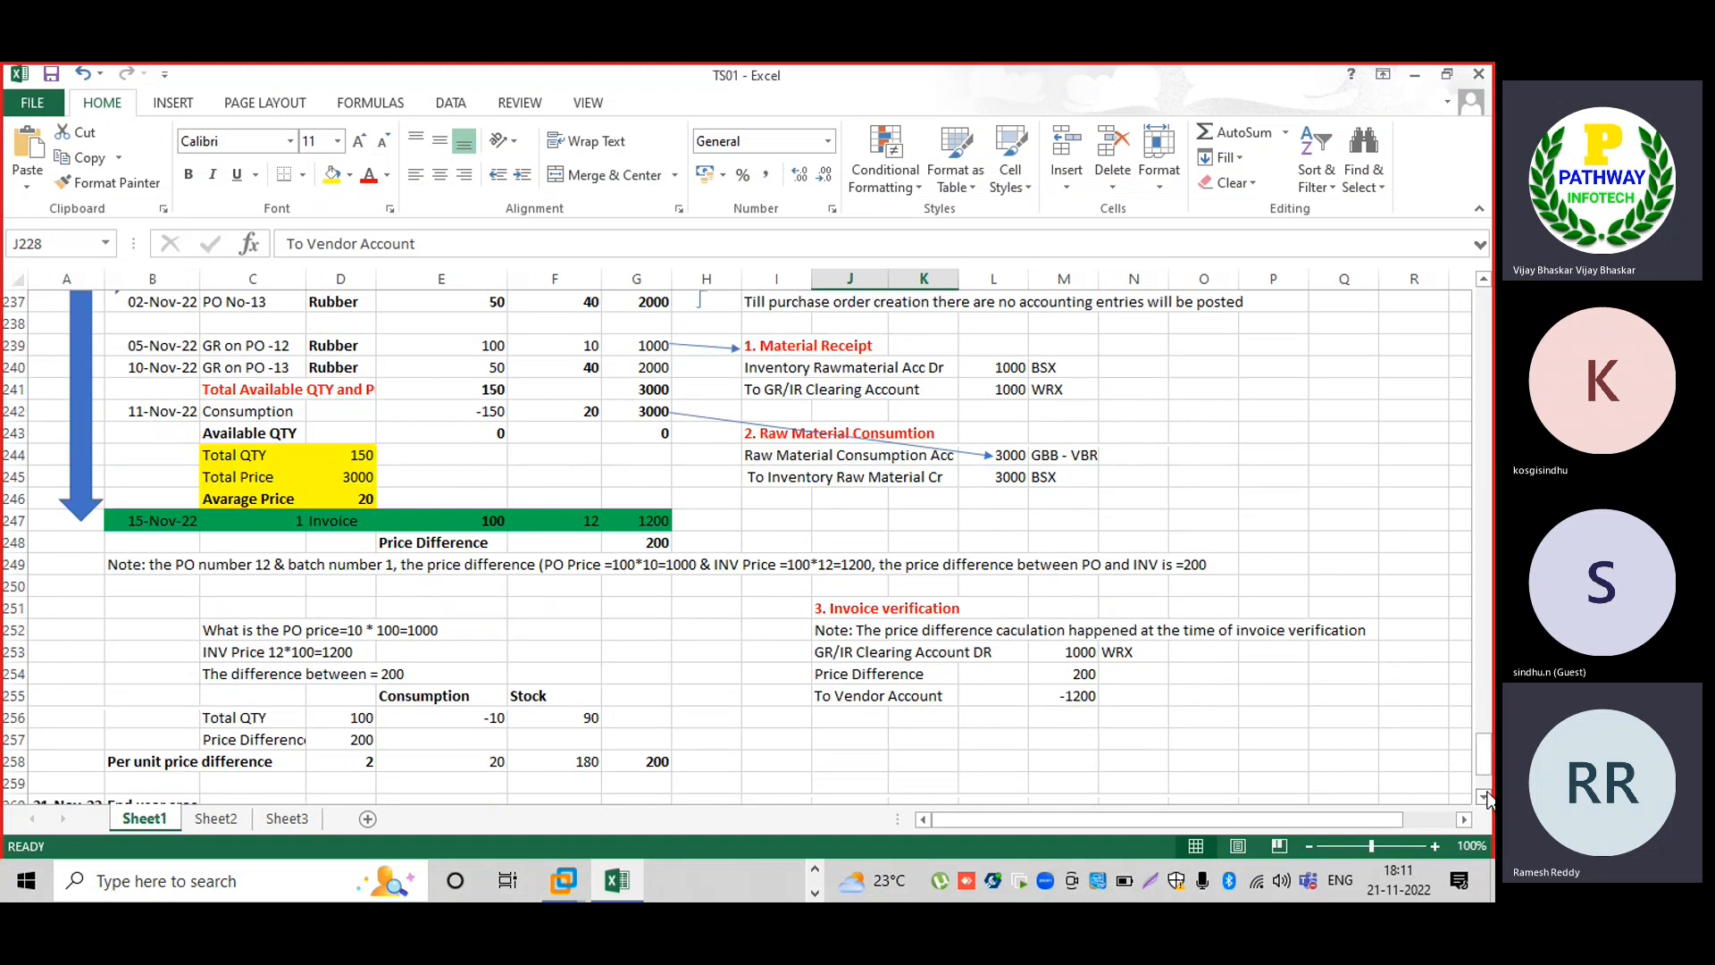
pyautogui.scroll(-2, 1487, 795)
pyautogui.scroll(-4, 1487, 795)
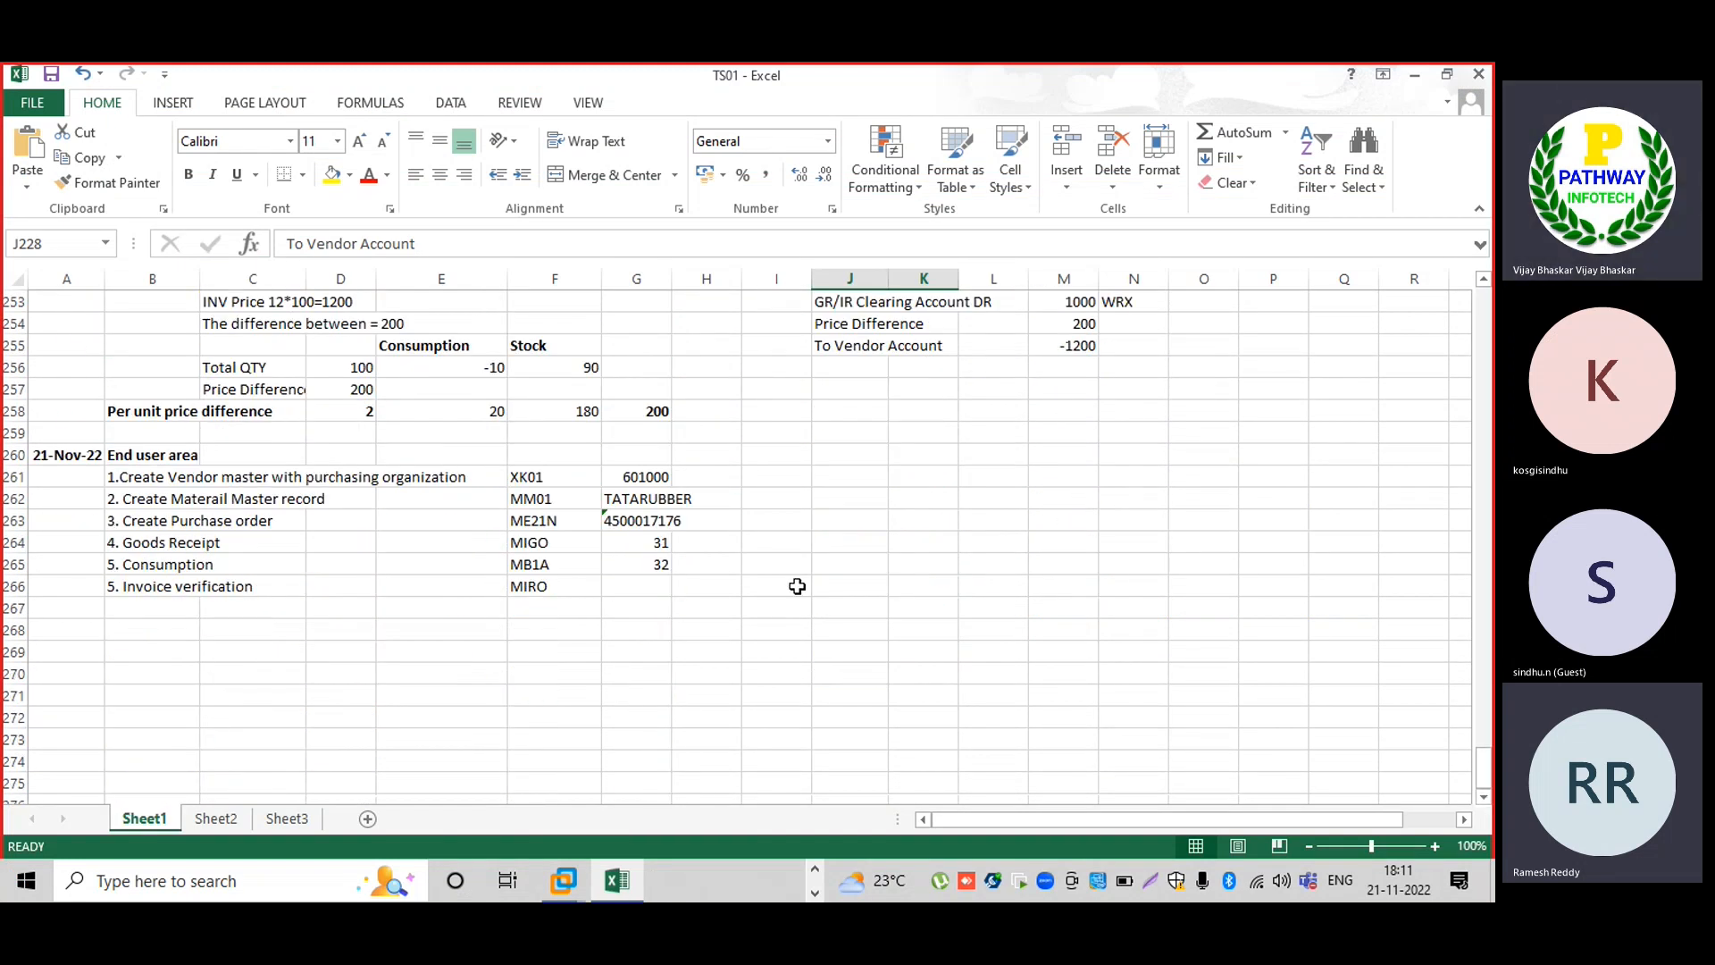
pyautogui.click(658, 587)
pyautogui.hotkey('ctrl', 'v')
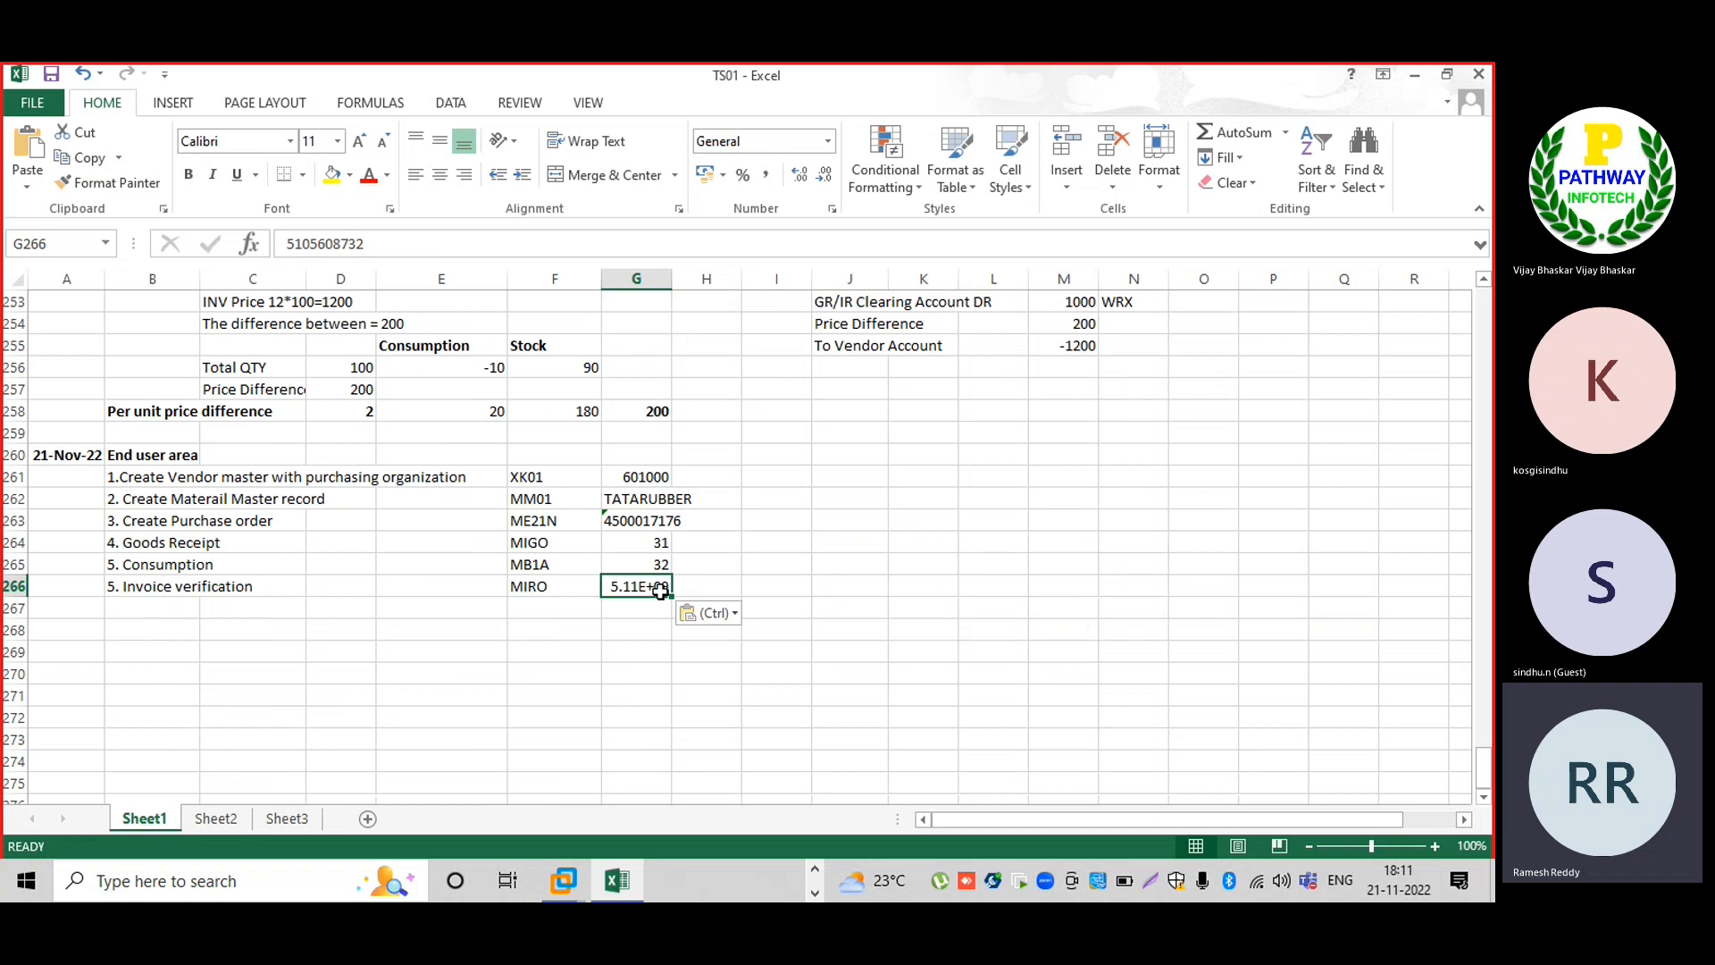
pyautogui.doubleClick(611, 582)
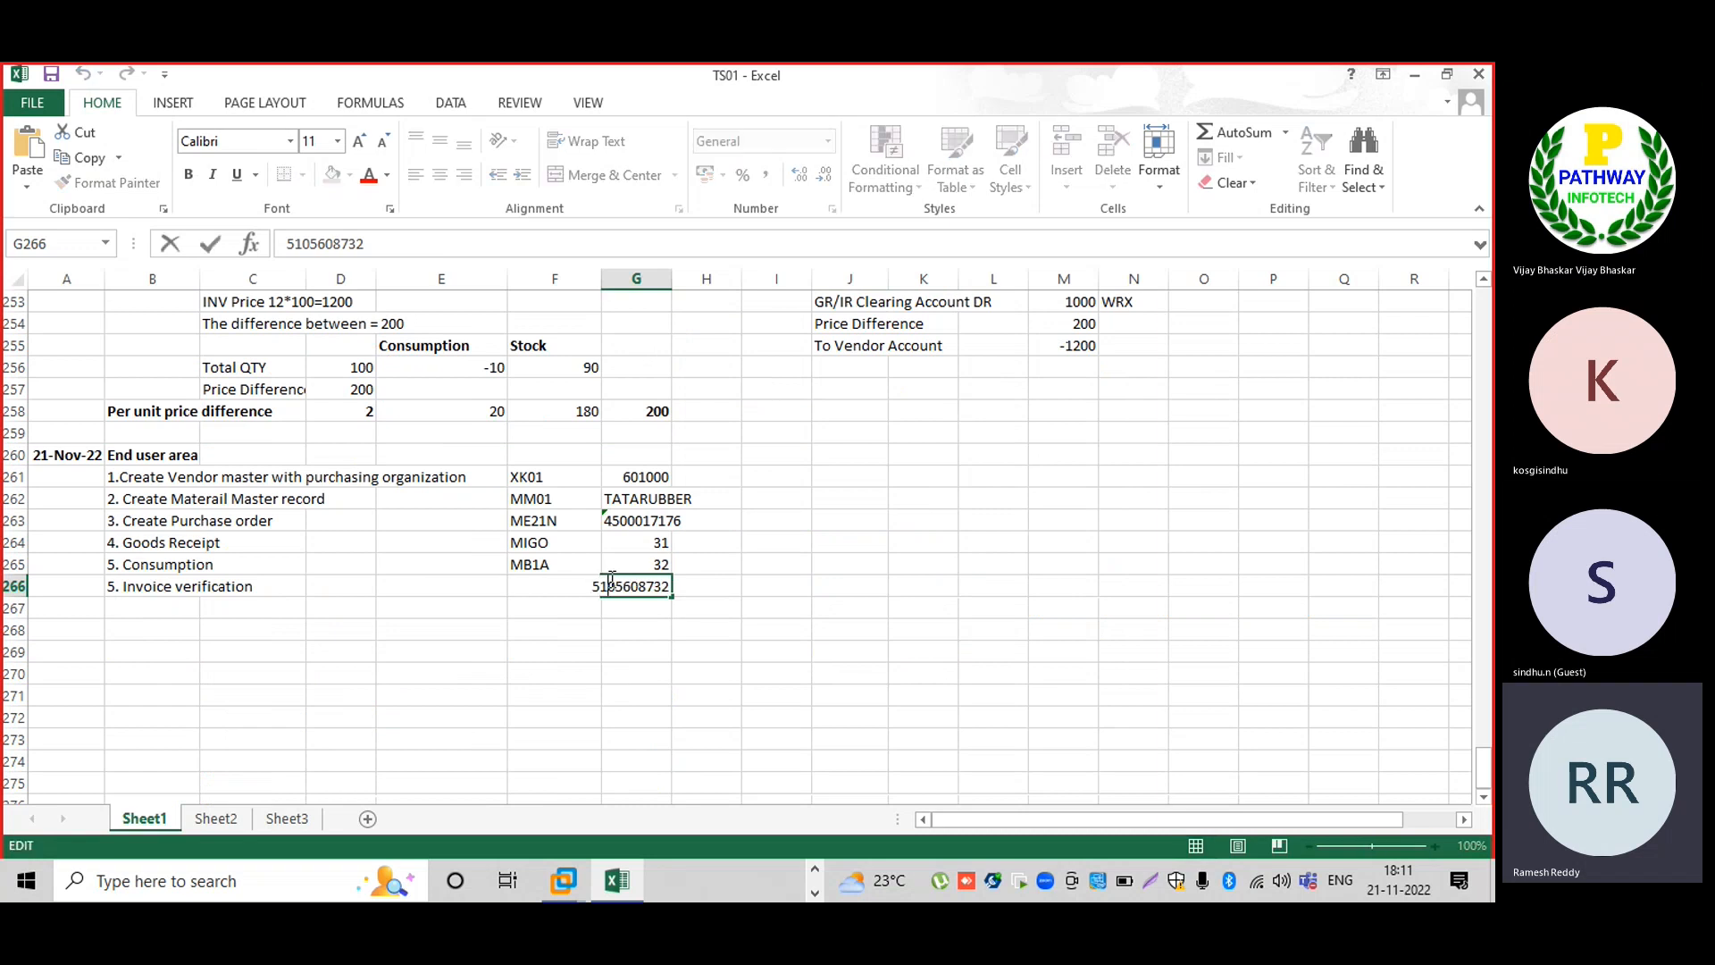
pyautogui.press('Left')
pyautogui.press('Return')
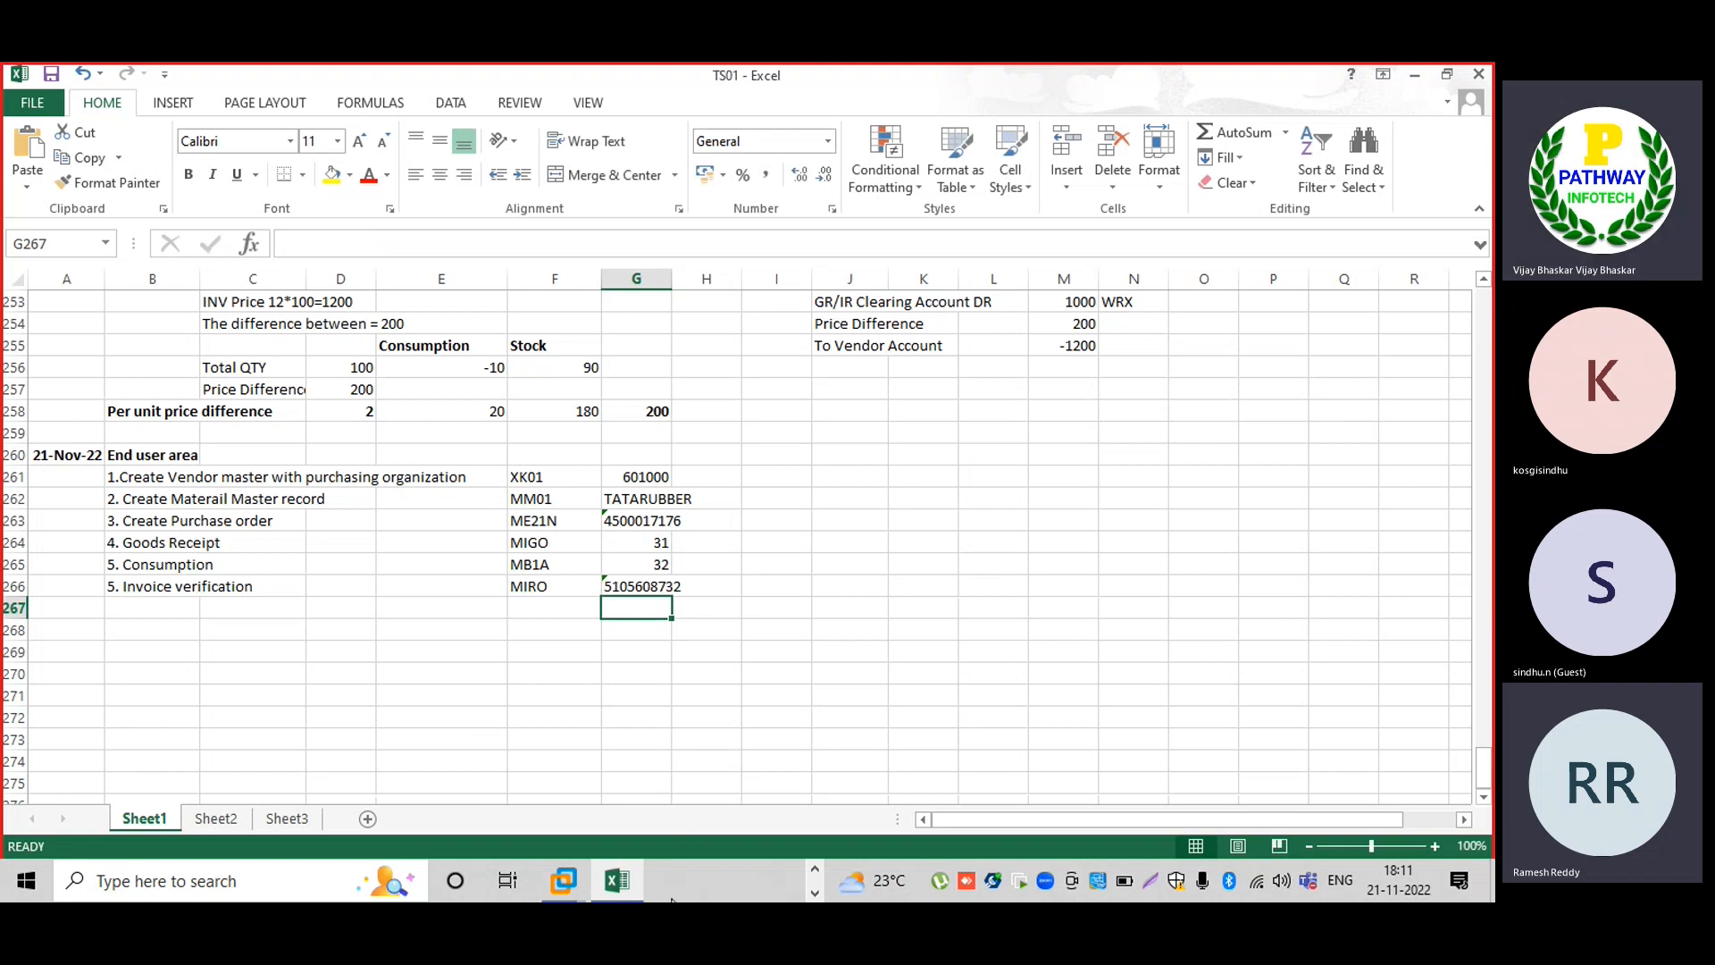
pyautogui.moveTo(562, 880)
pyautogui.click(640, 758)
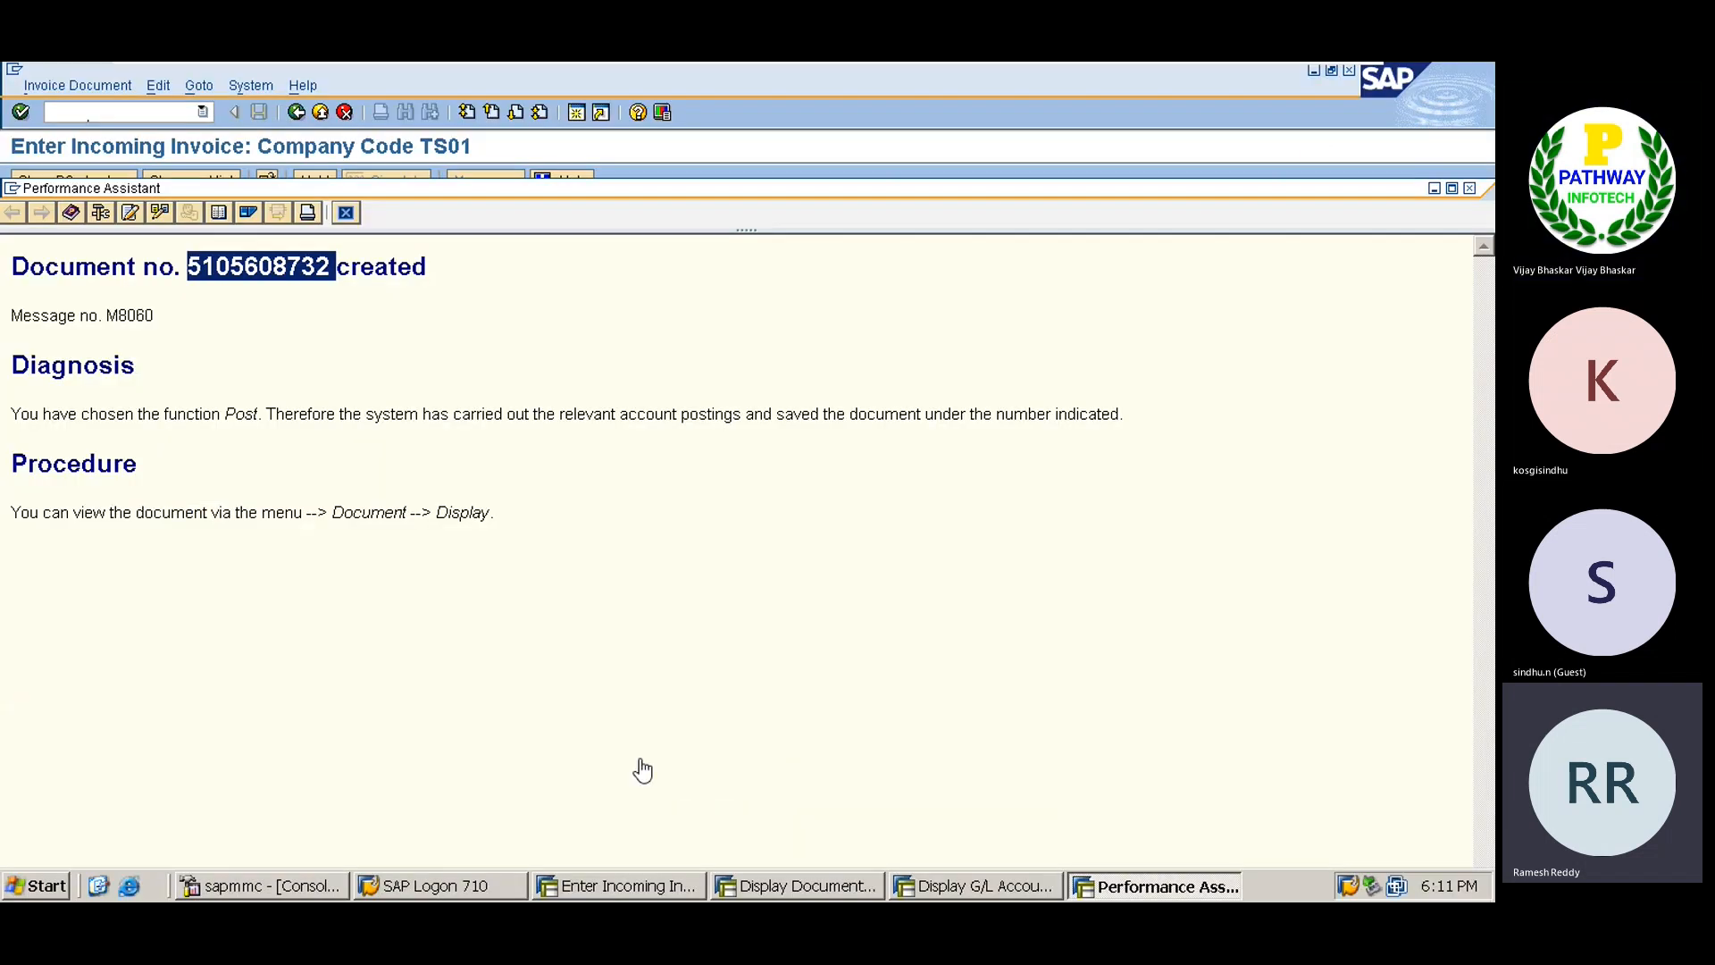
pyautogui.click(346, 214)
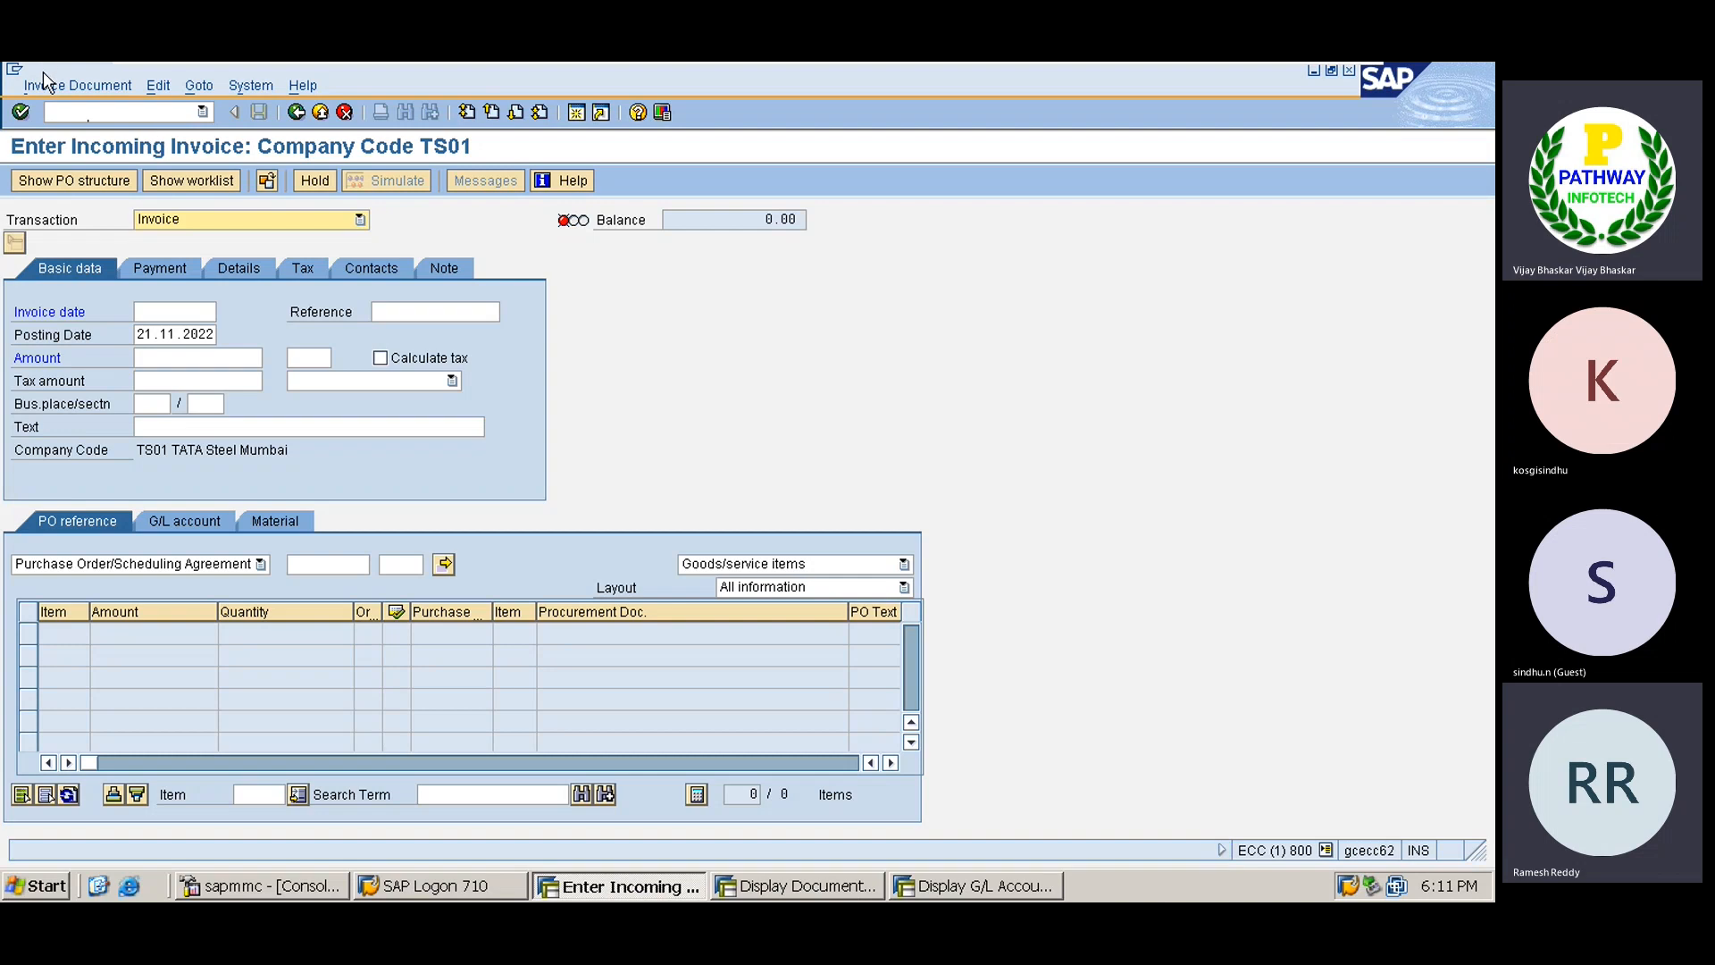
pyautogui.click(49, 86)
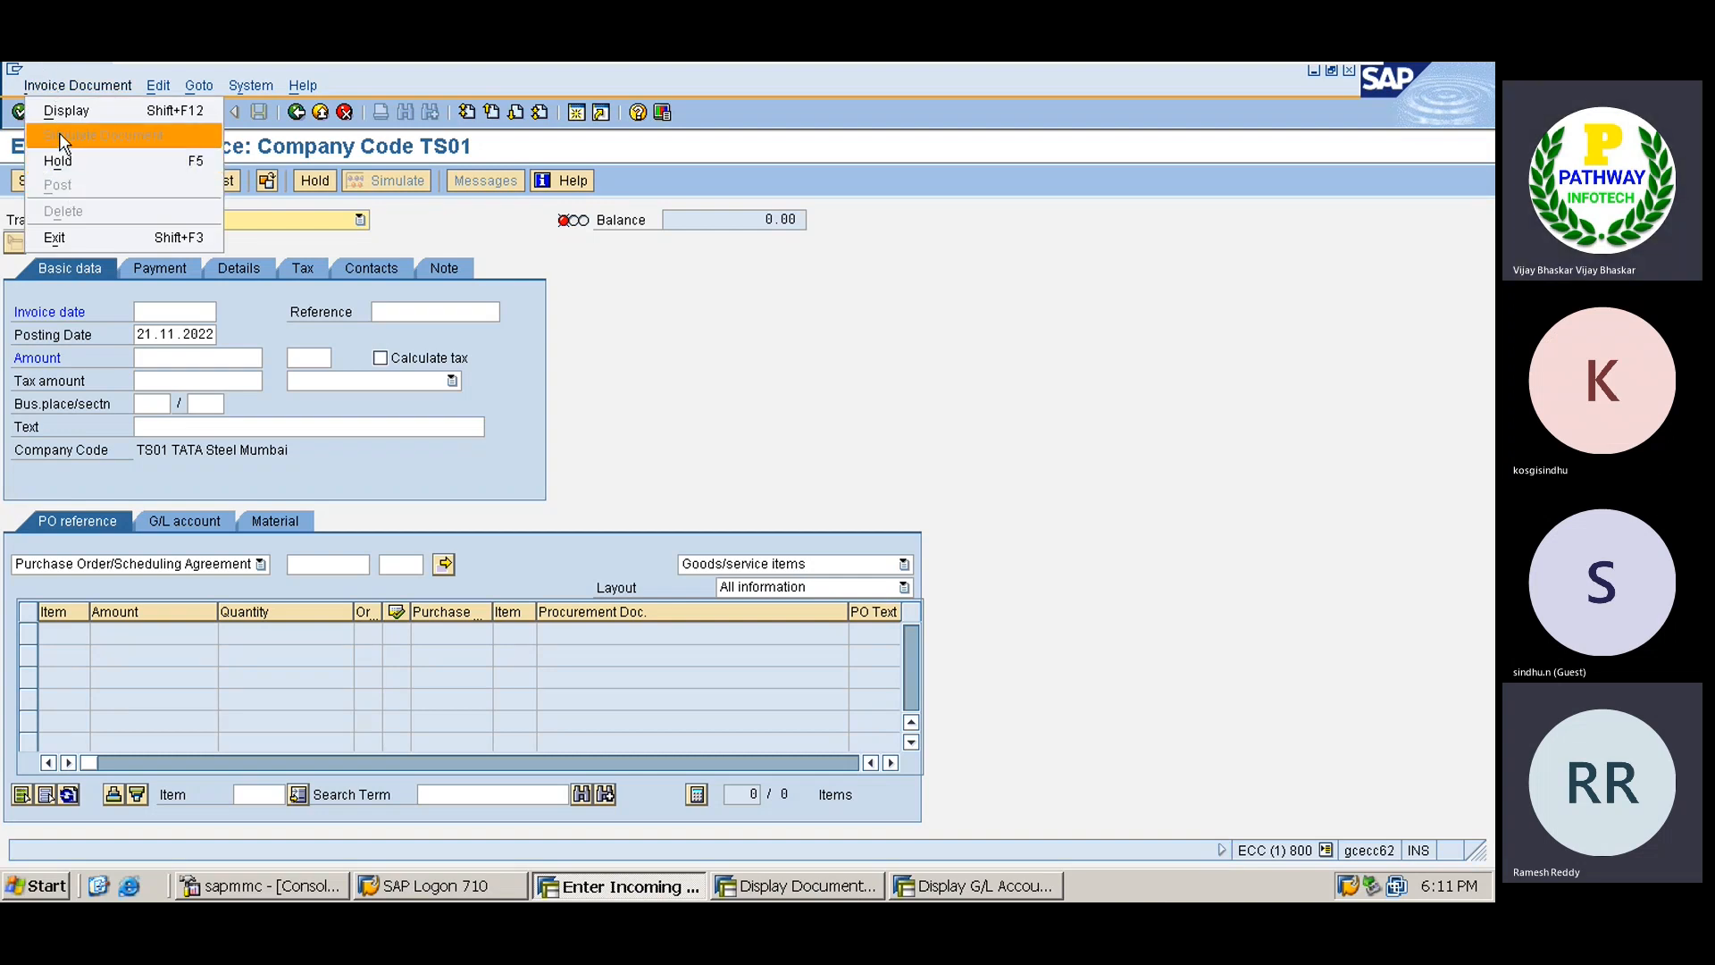
pyautogui.click(68, 111)
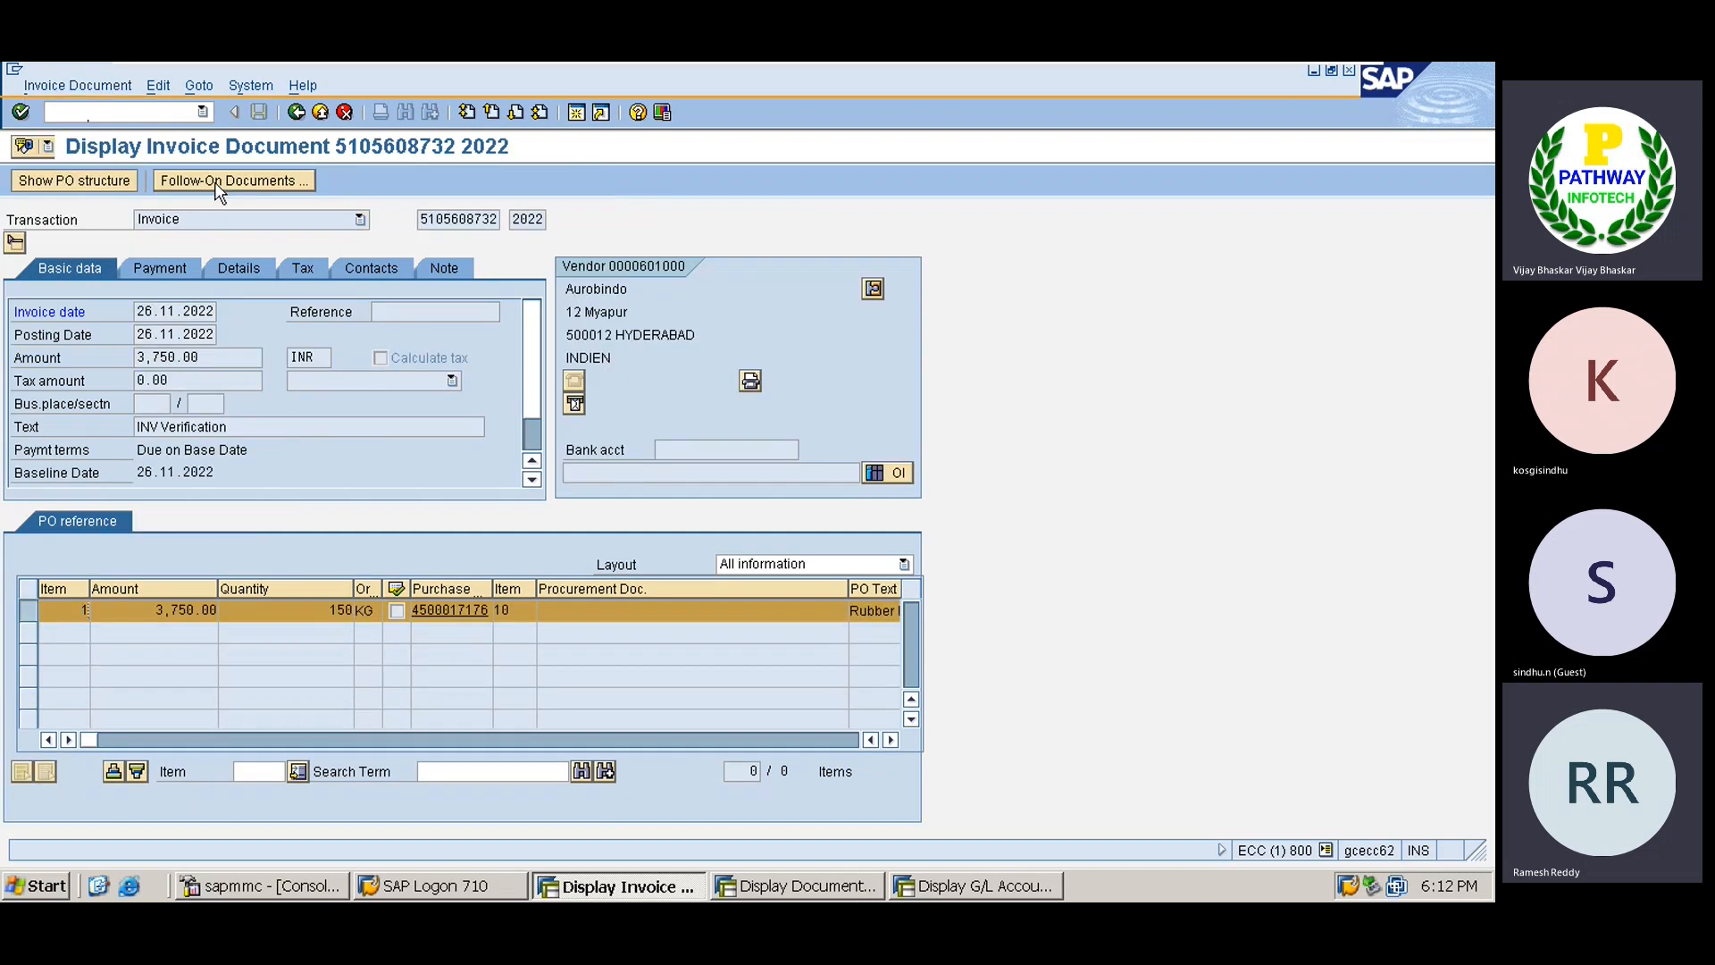
pyautogui.click(214, 183)
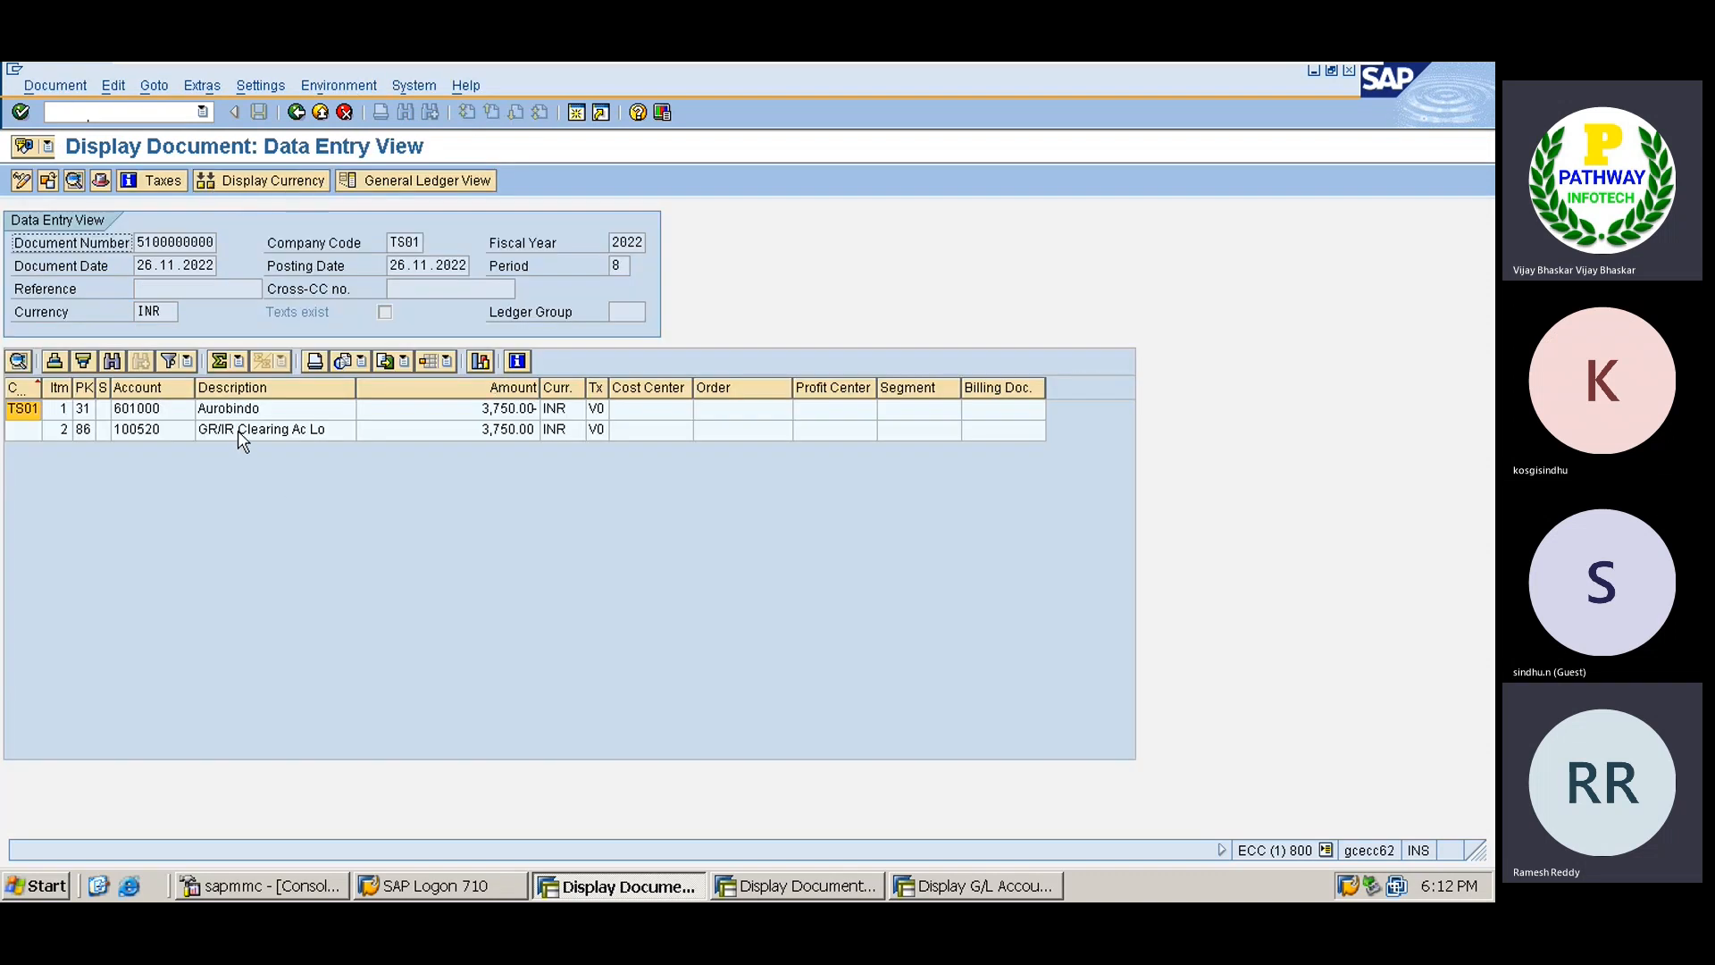
pyautogui.click(239, 433)
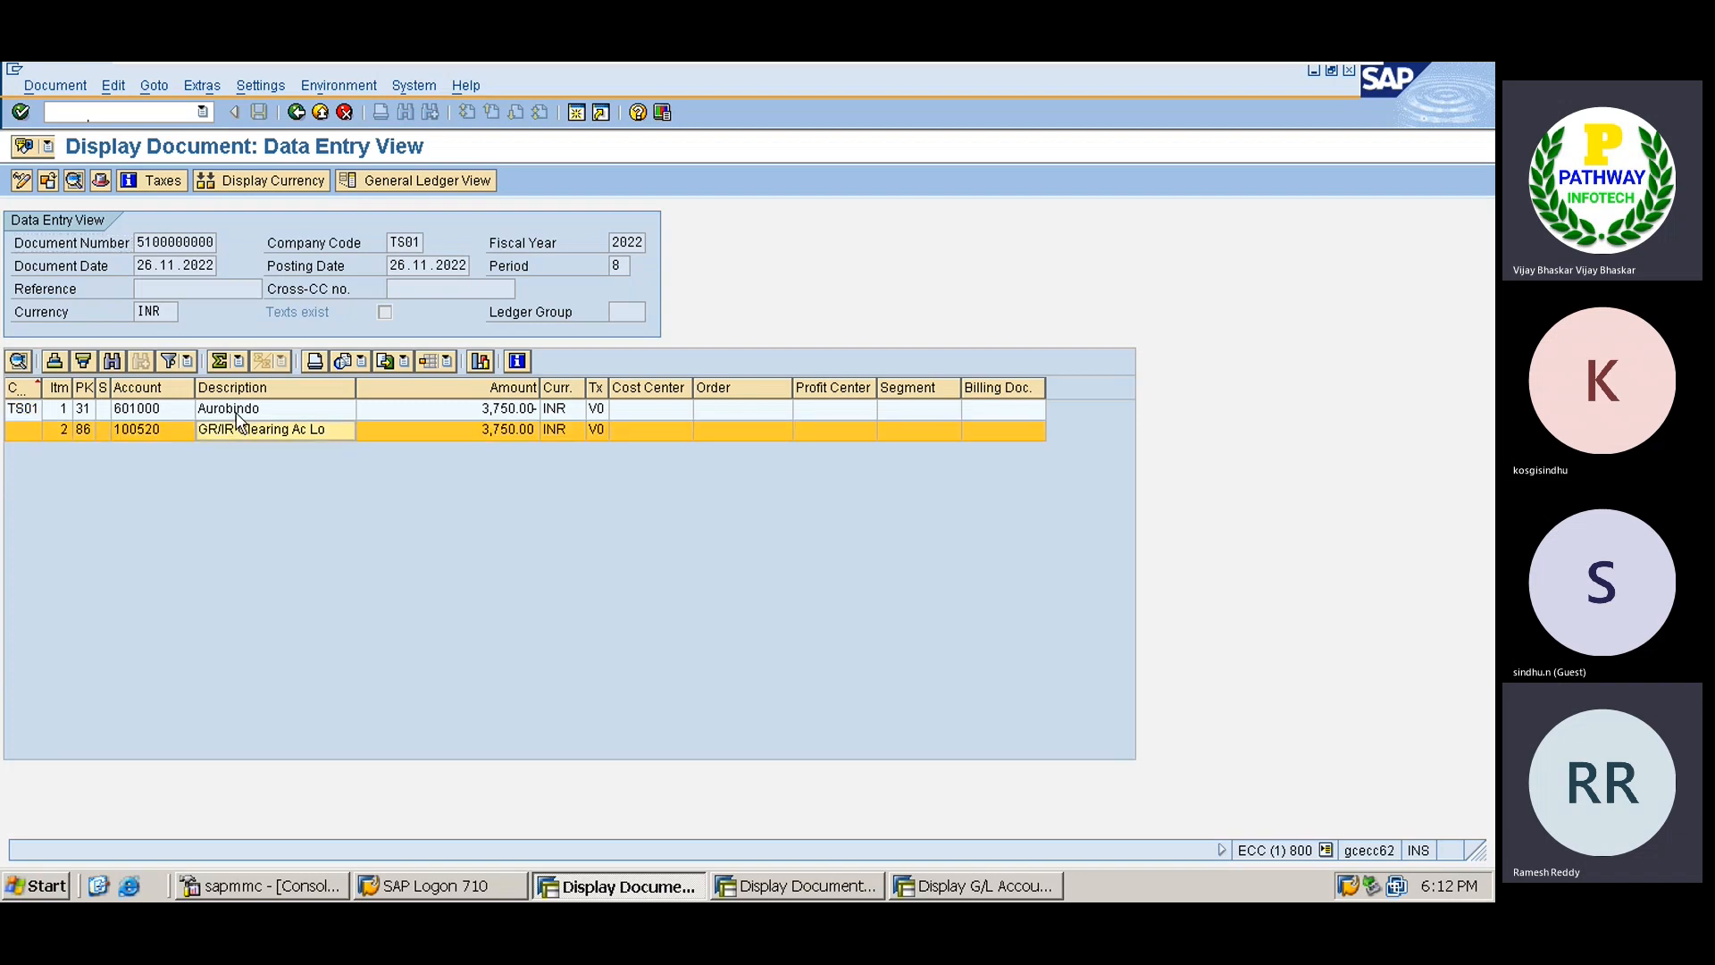
pyautogui.click(237, 412)
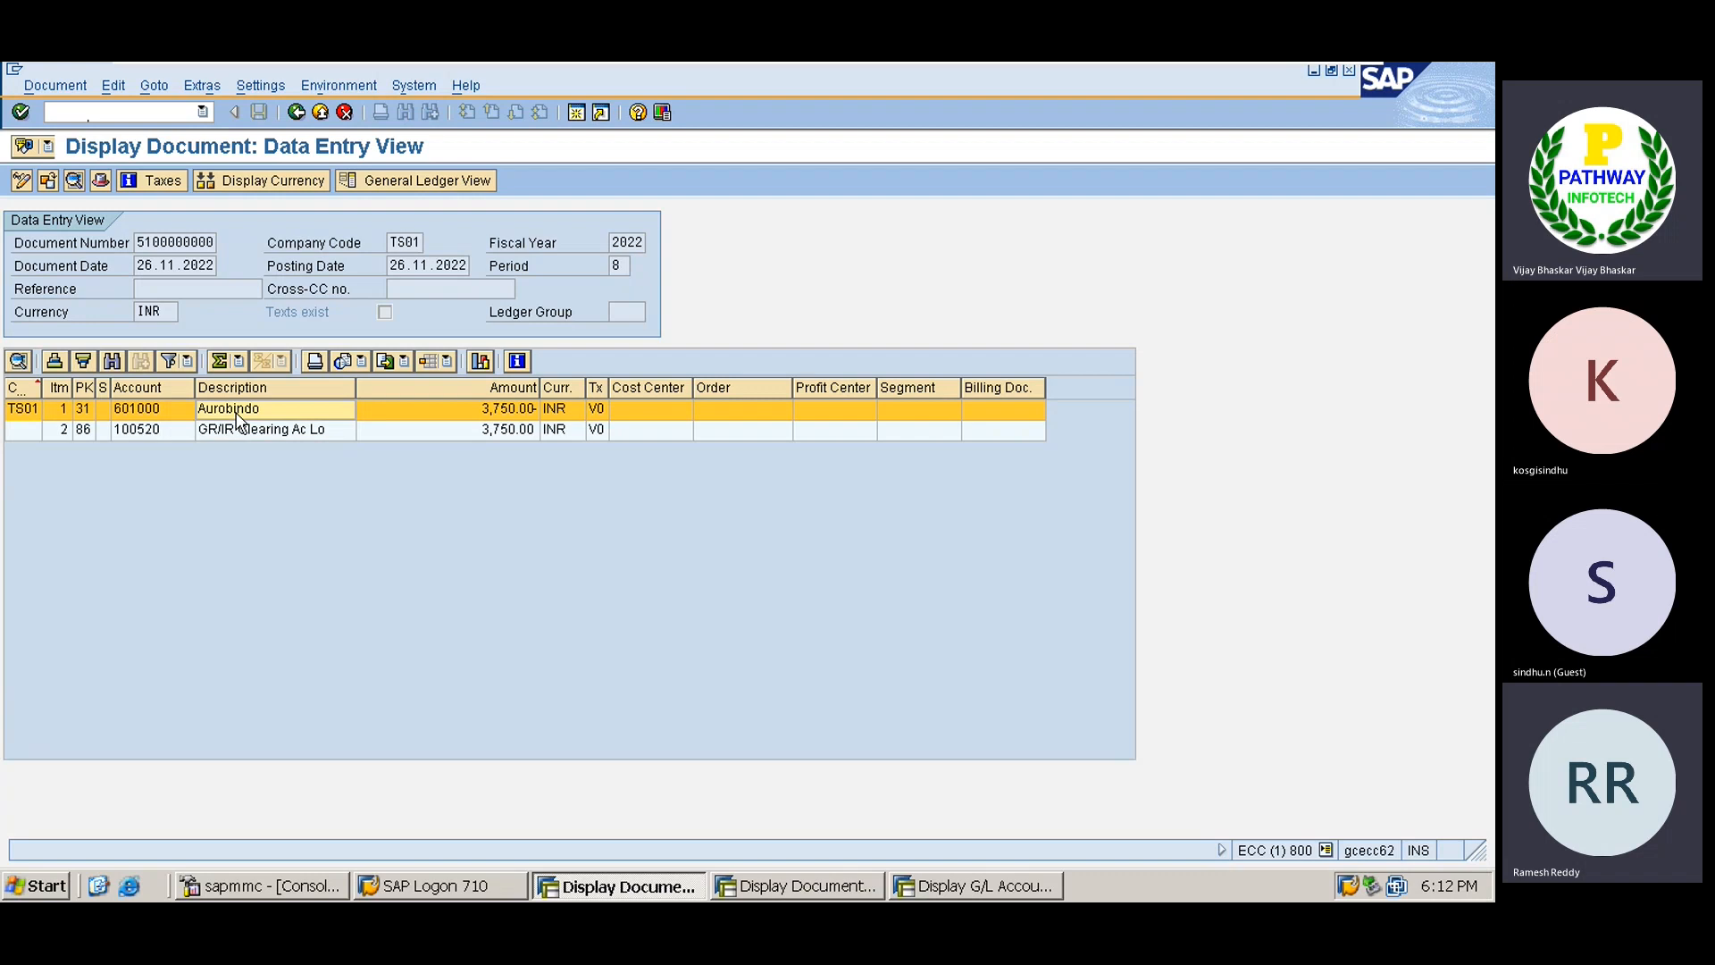